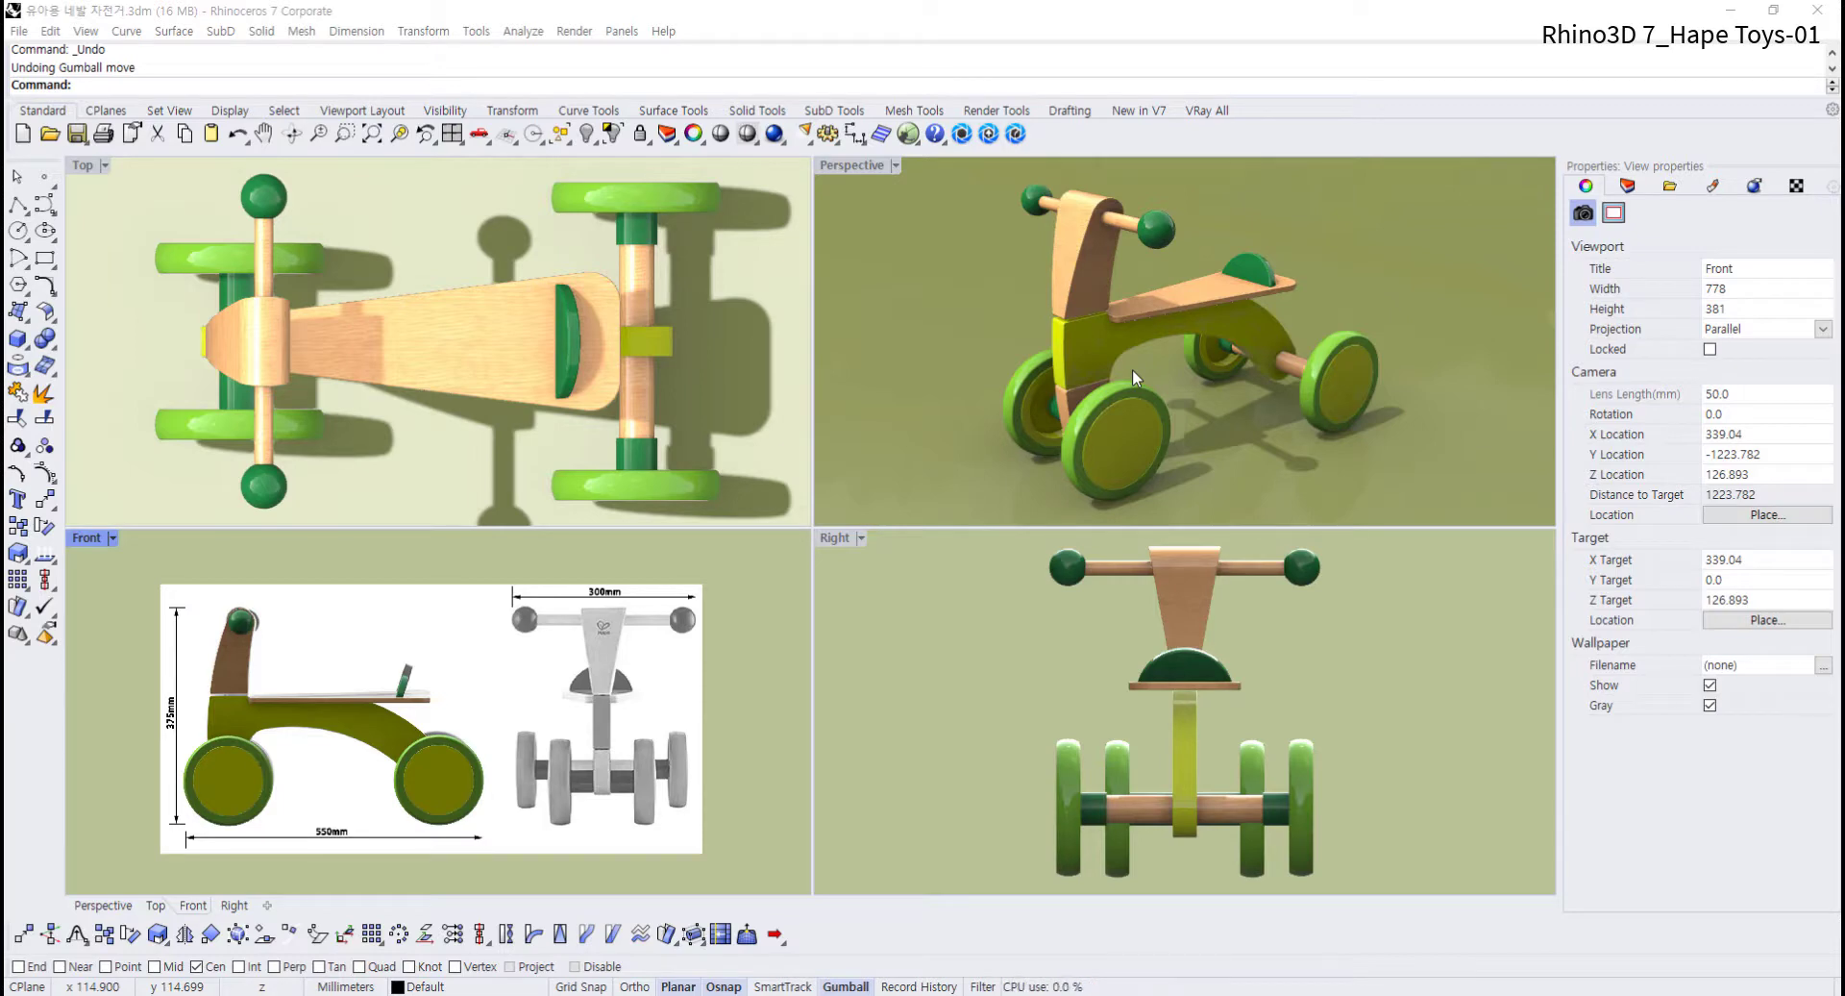
Move the bike model off the reference drawing in the Front view and clear the selection
right_drag(558, 793, 594, 803)
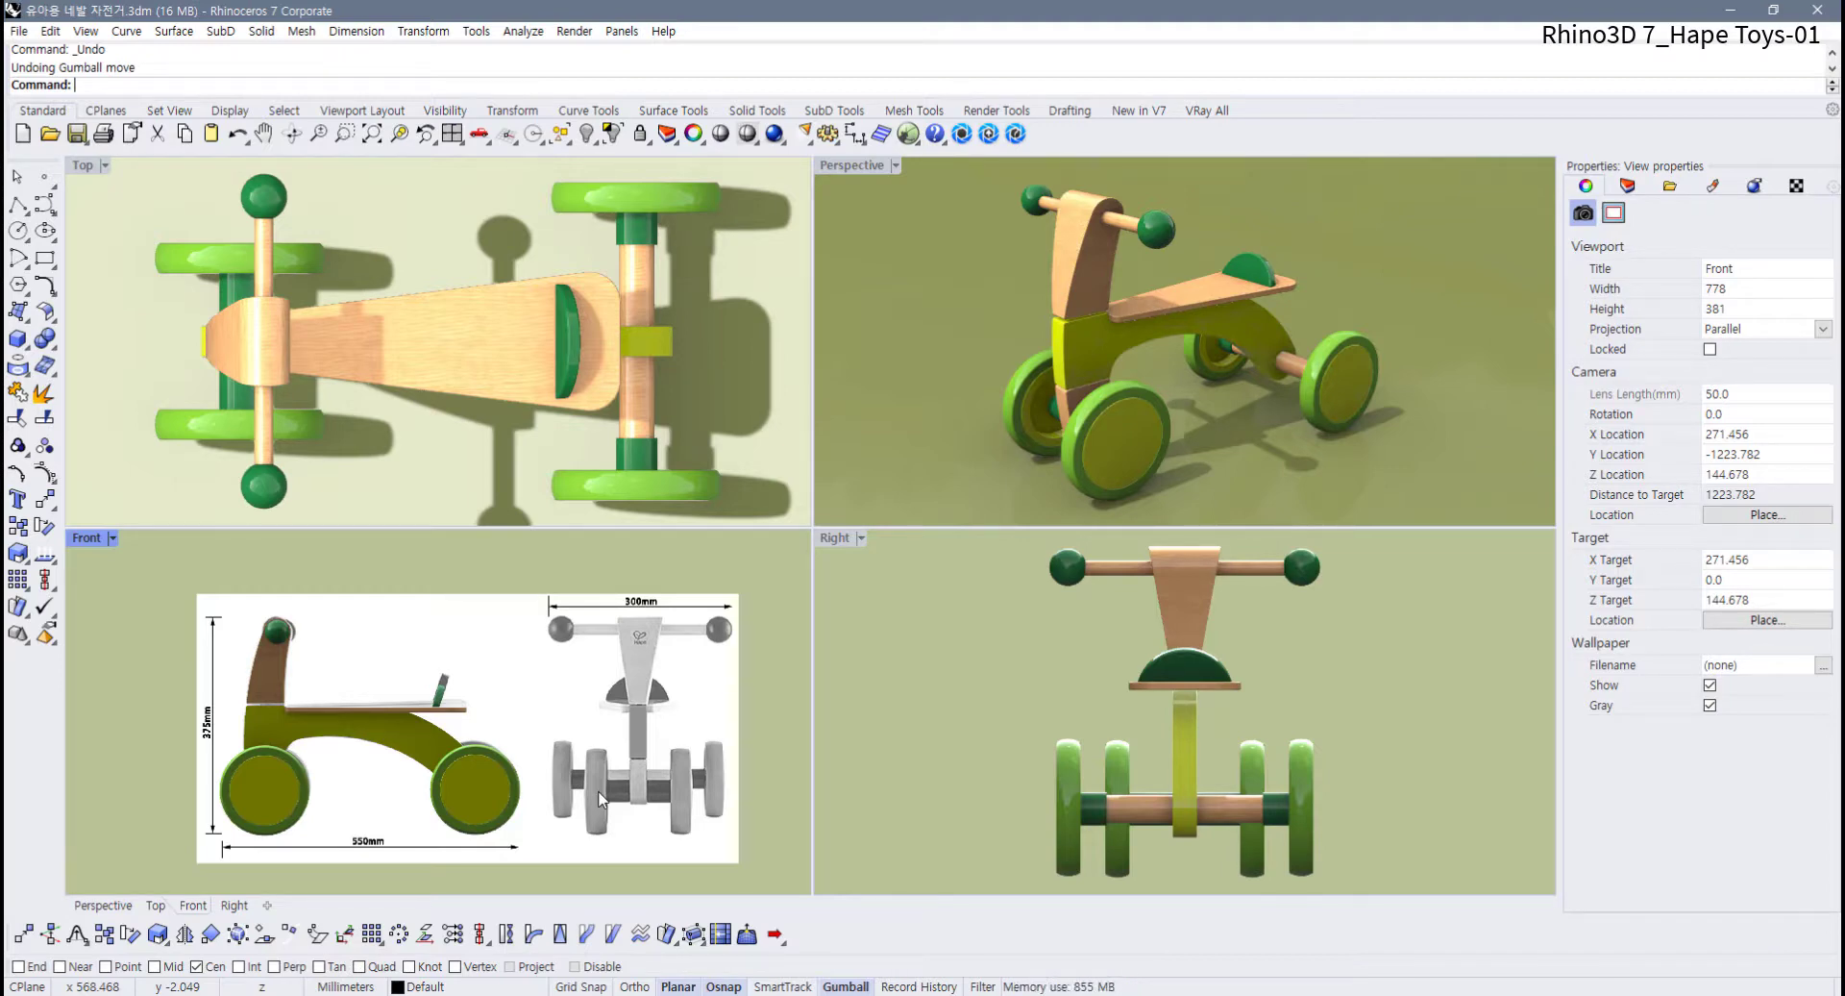
drag(552, 642, 351, 783)
drag(417, 679, 588, 643)
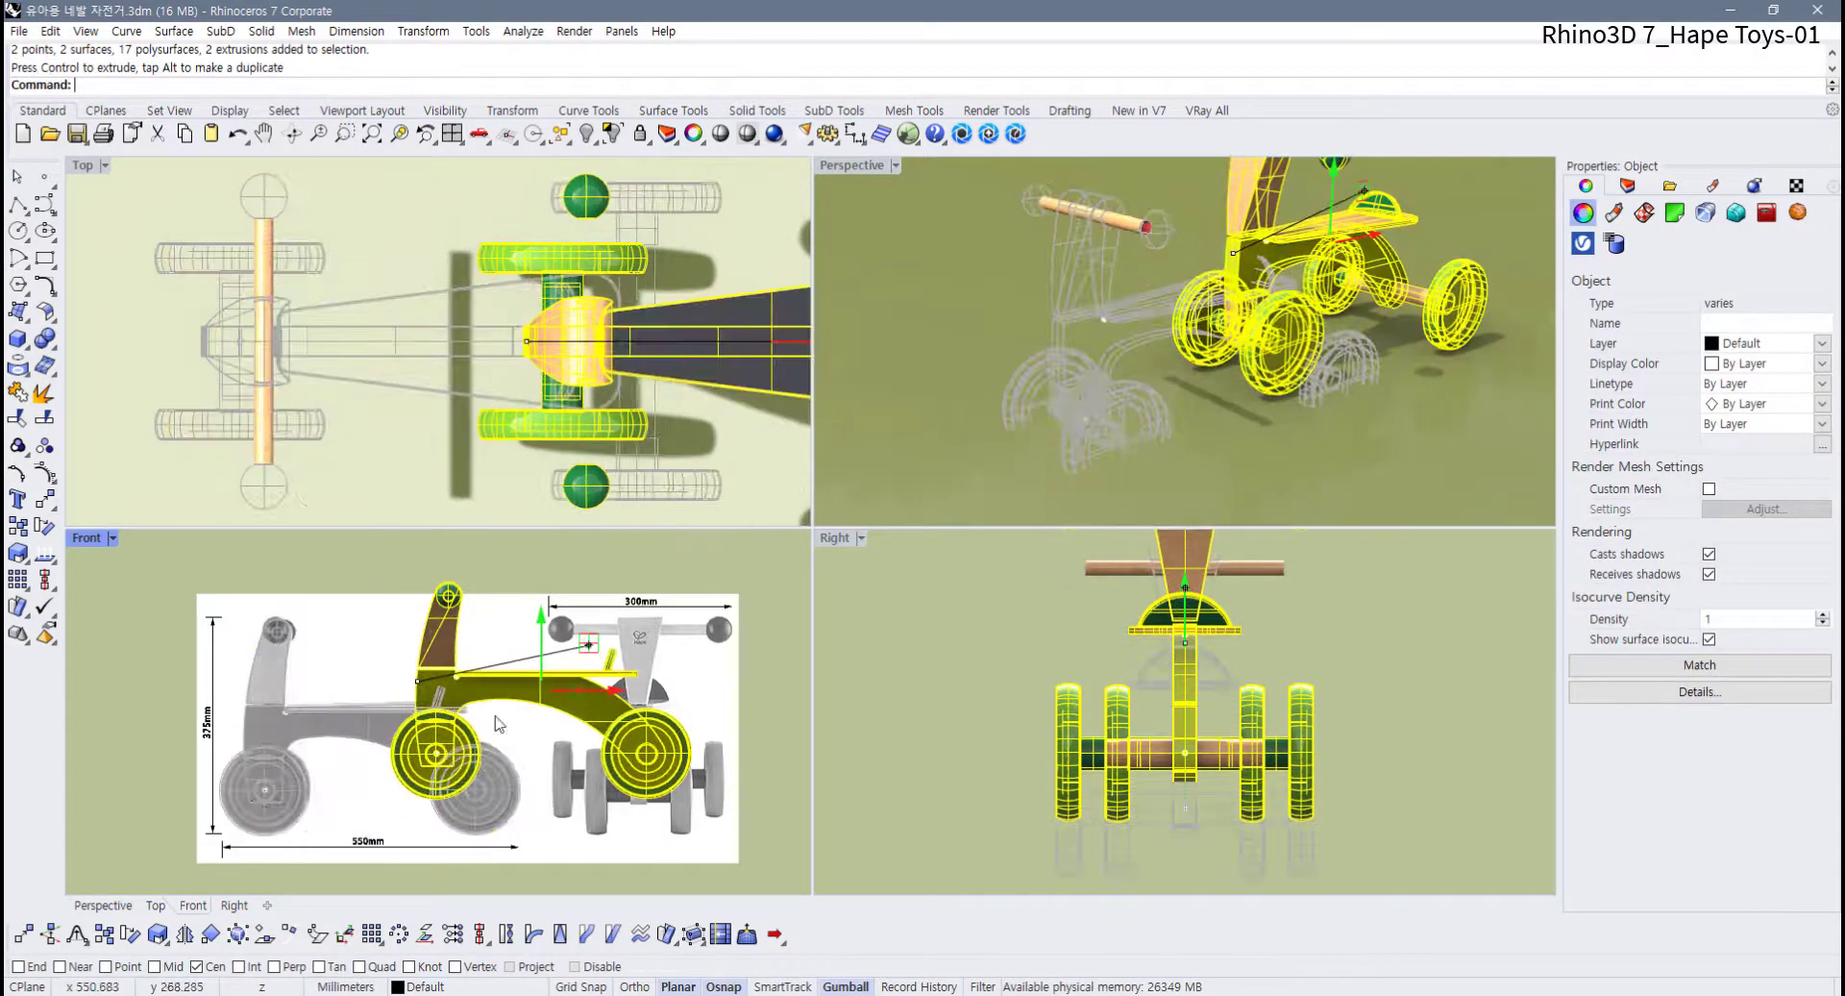
key(Escape)
Examine the wheel outlines and the front-elevation details of the reference drawing in the Front view
scroll(254, 800, up, 15)
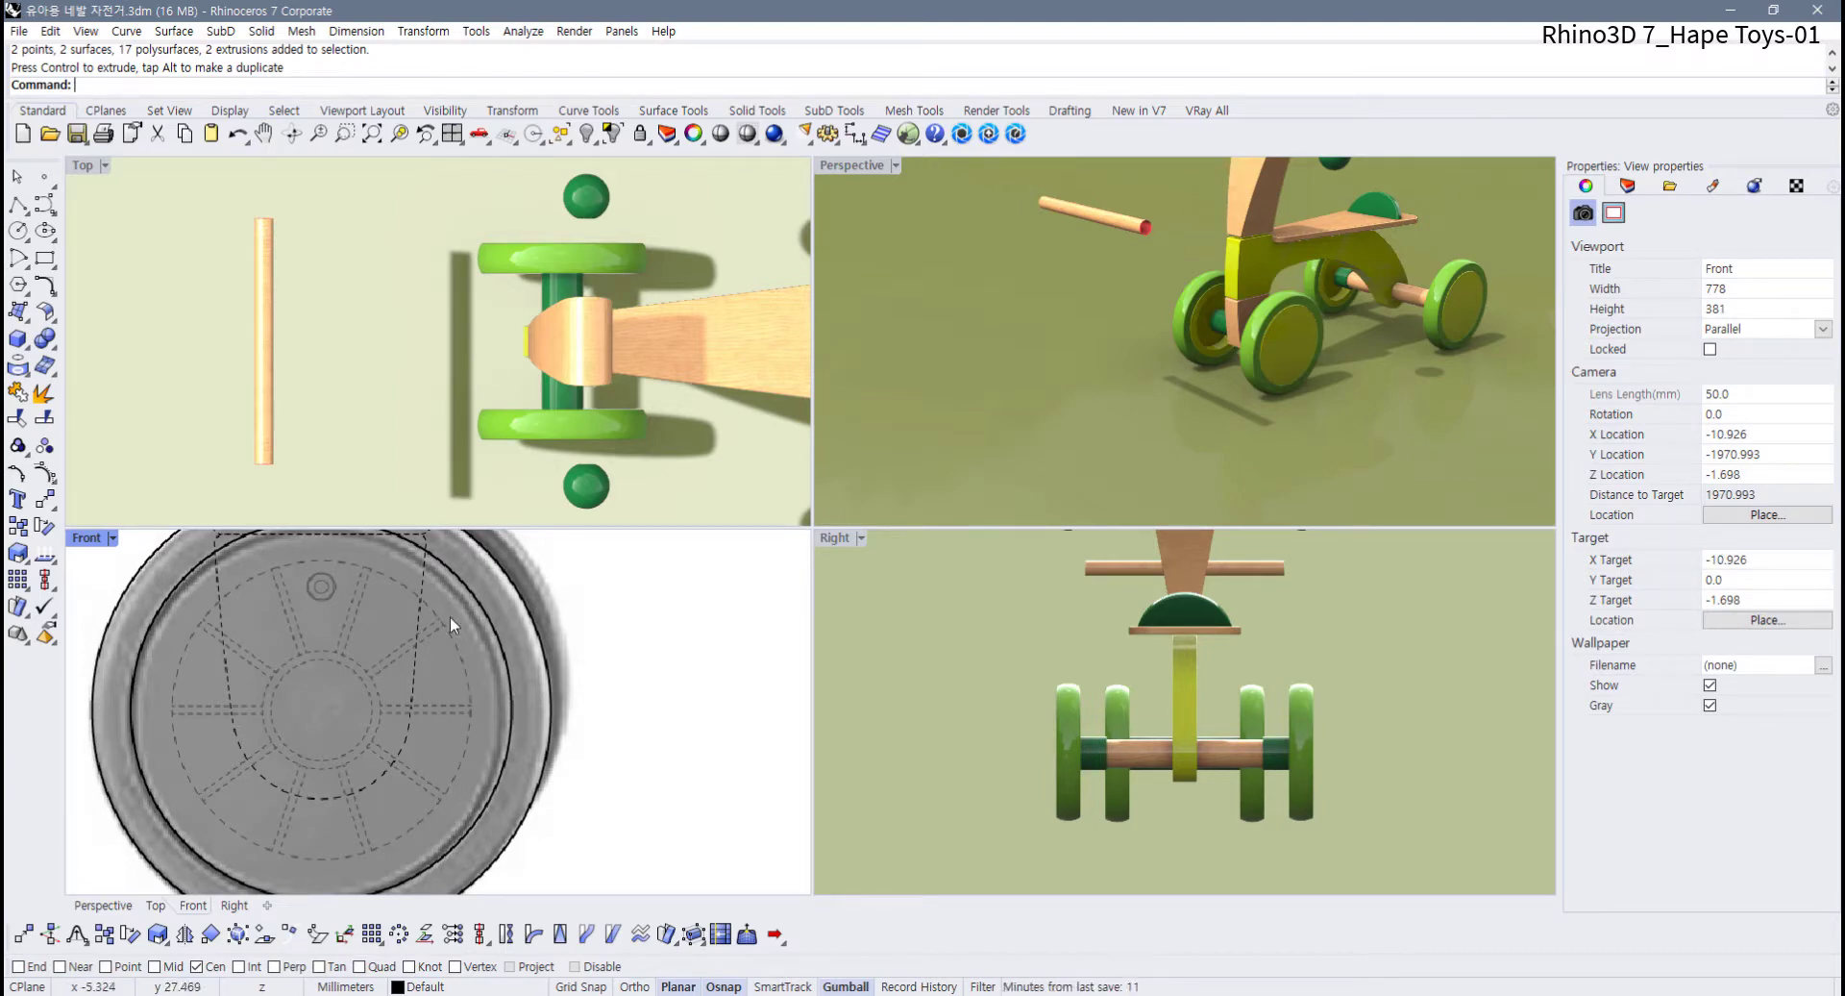
scroll(228, 757, down, 1)
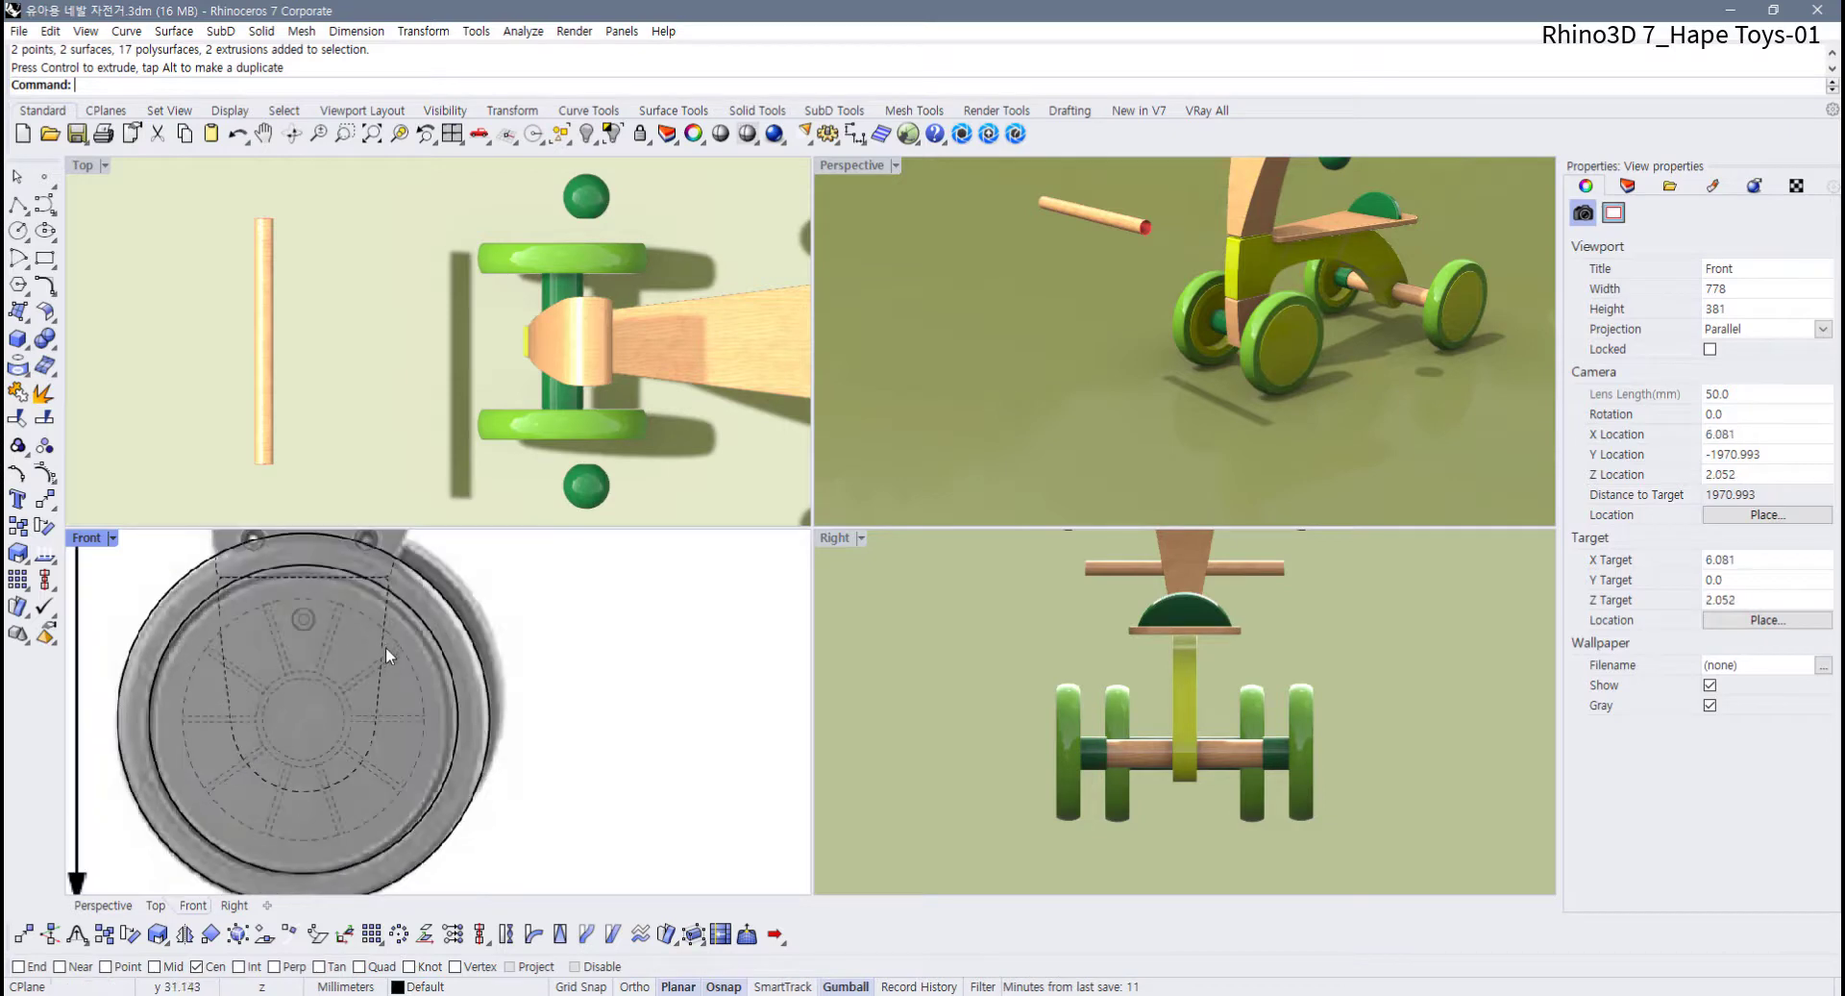
scroll(384, 648, down, 4)
right_drag(797, 747, 388, 787)
scroll(371, 773, up, 7)
right_drag(496, 767, 445, 786)
scroll(385, 766, down, 11)
scroll(445, 786, down, 3)
Undo the bike model's move and deselect everything
key(ctrl+z)
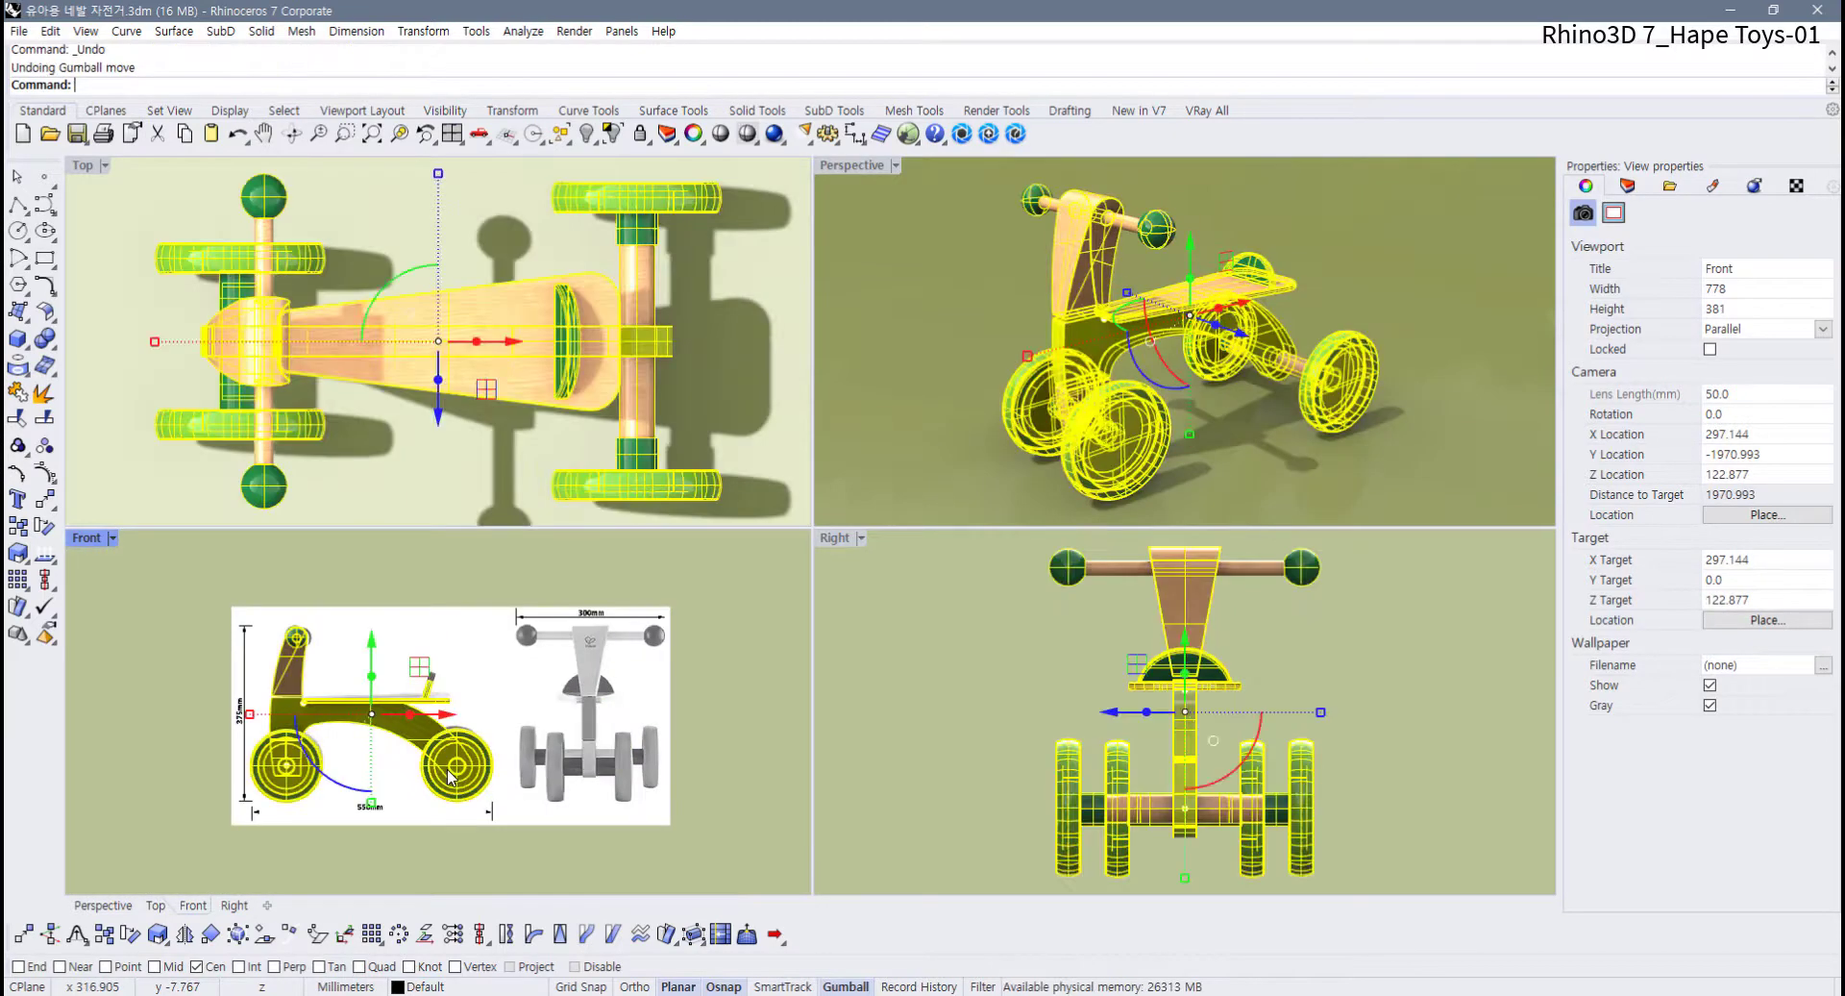
click(424, 832)
scroll(308, 810, up, 2)
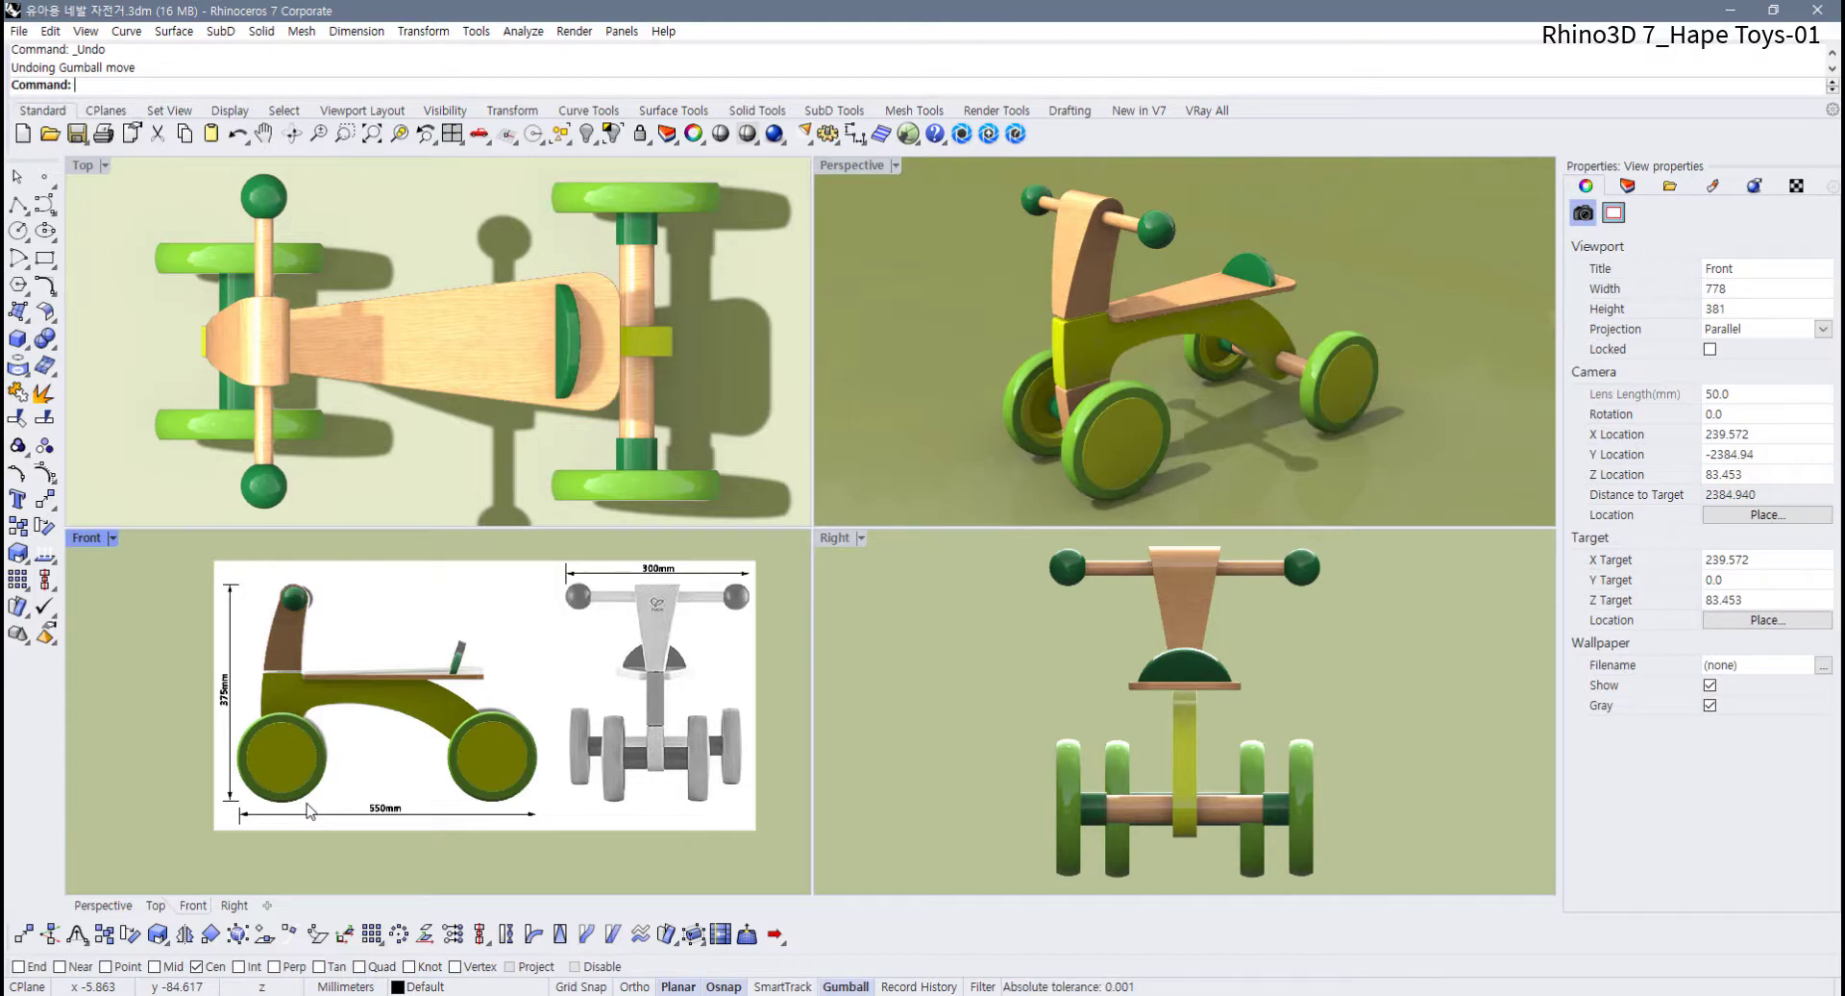
Examine the front axle, the fork block and the inner wheel face of the bike in the Perspective view
right_drag(1252, 378, 1193, 386)
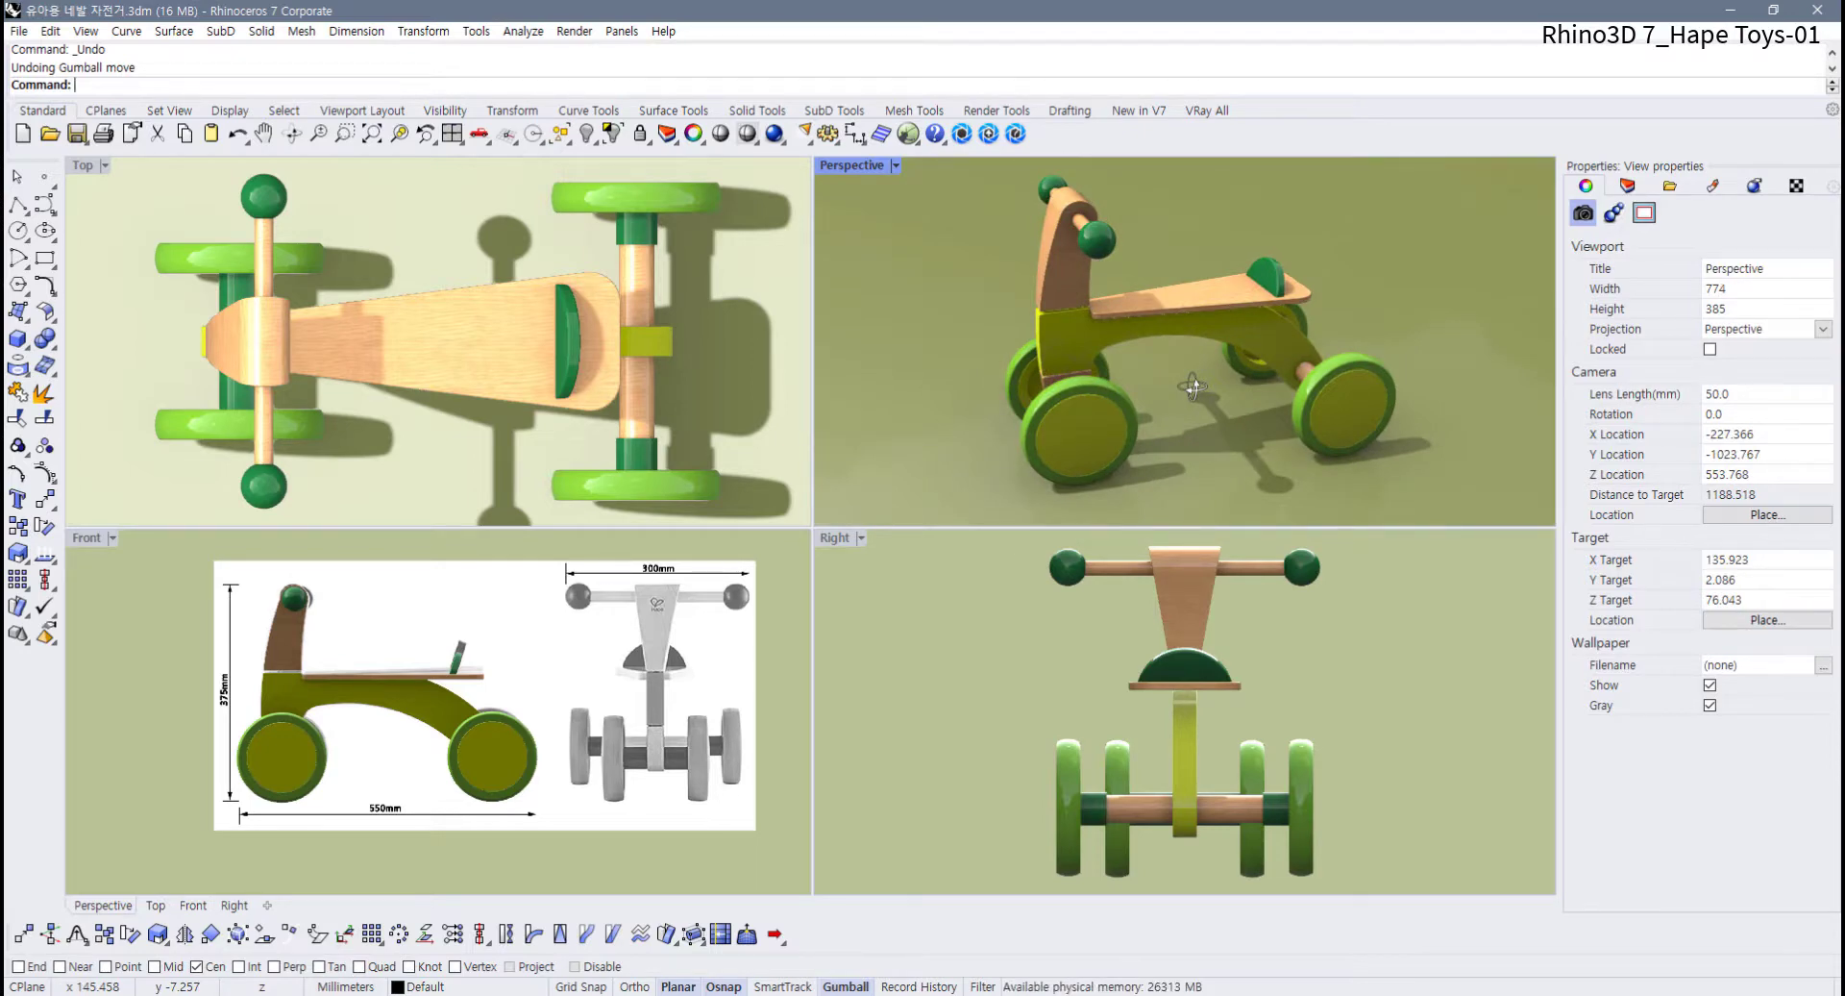
right_drag(1193, 386, 1123, 297)
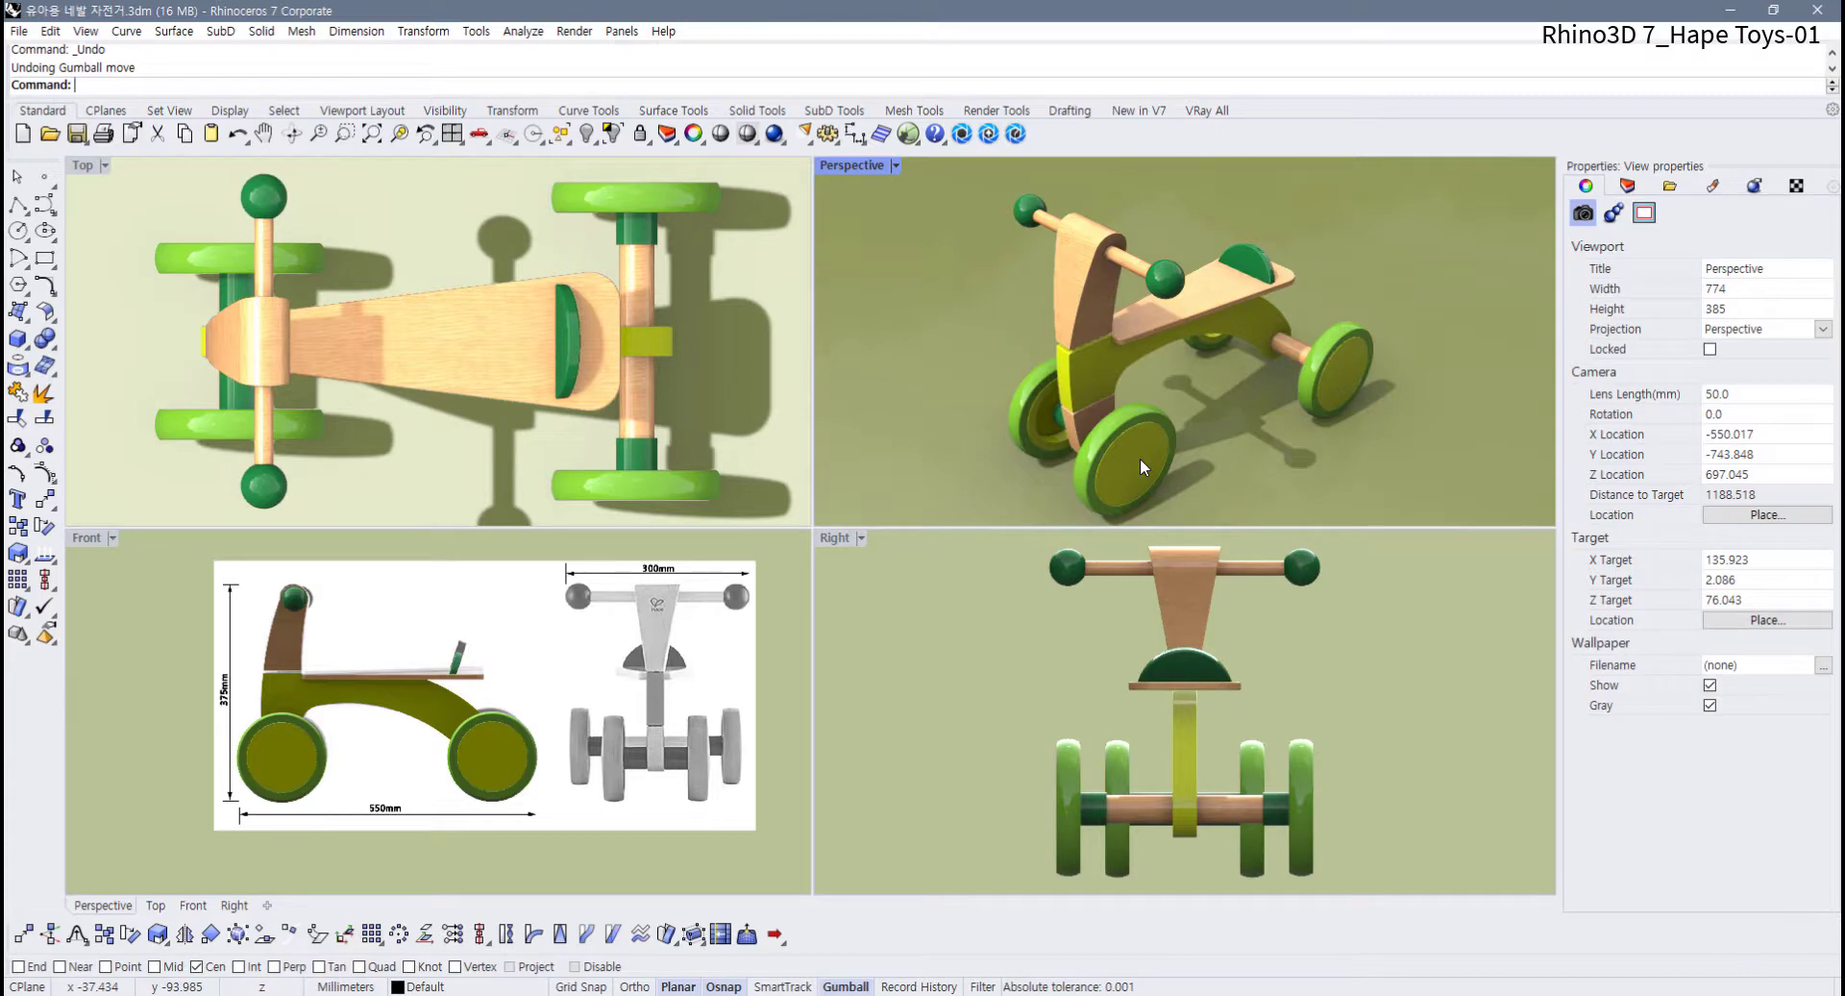
scroll(1140, 458, up, 8)
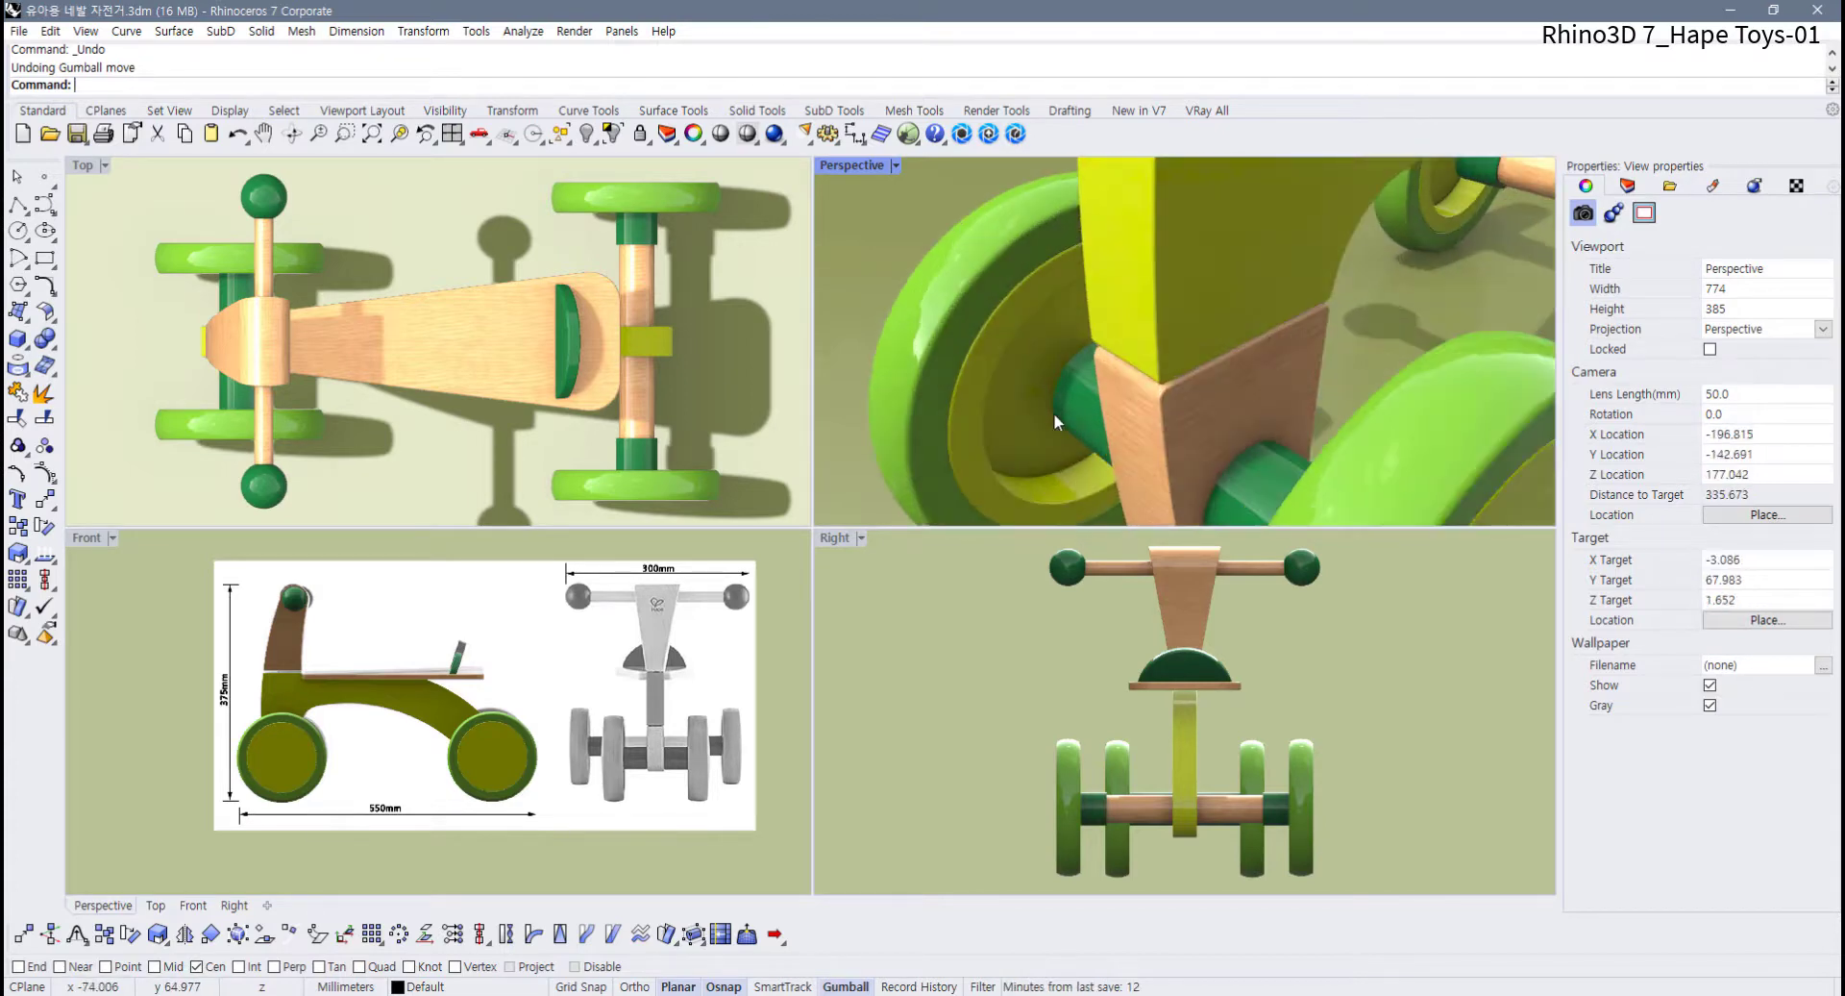
scroll(1053, 412, up, 2)
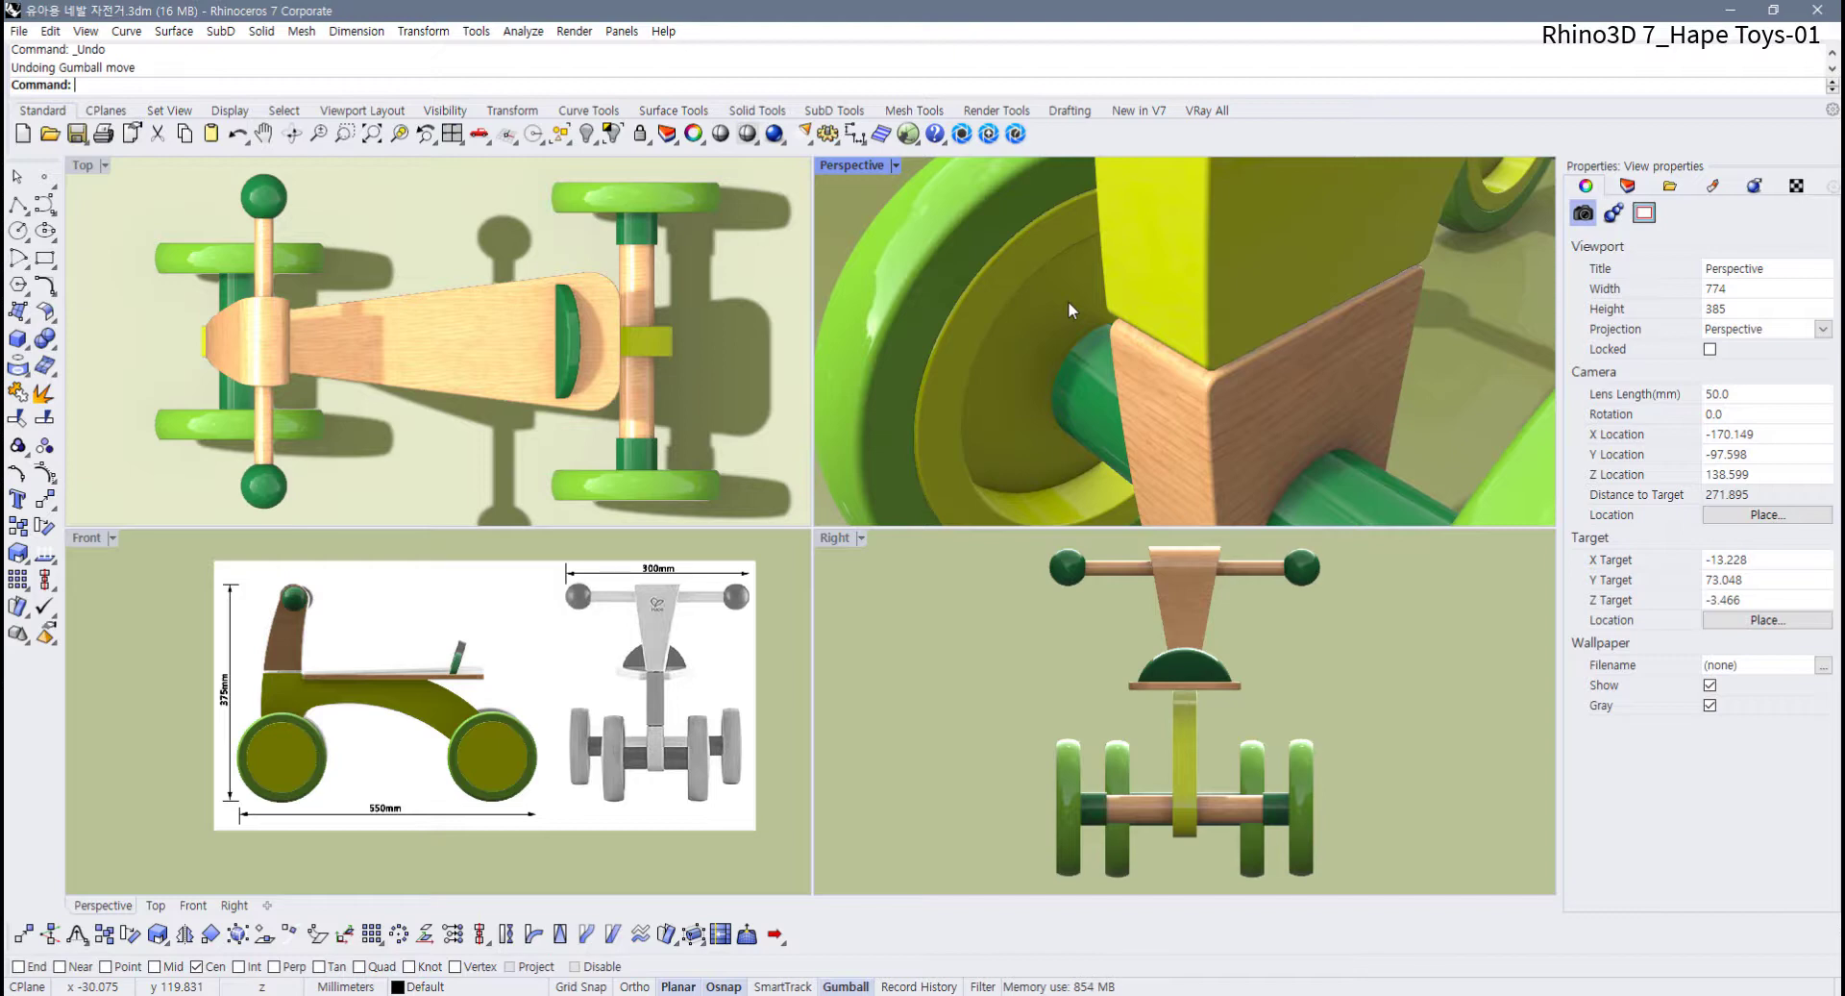
Create a new file from the Small Objects - Millimeters.3dm template
click(22, 132)
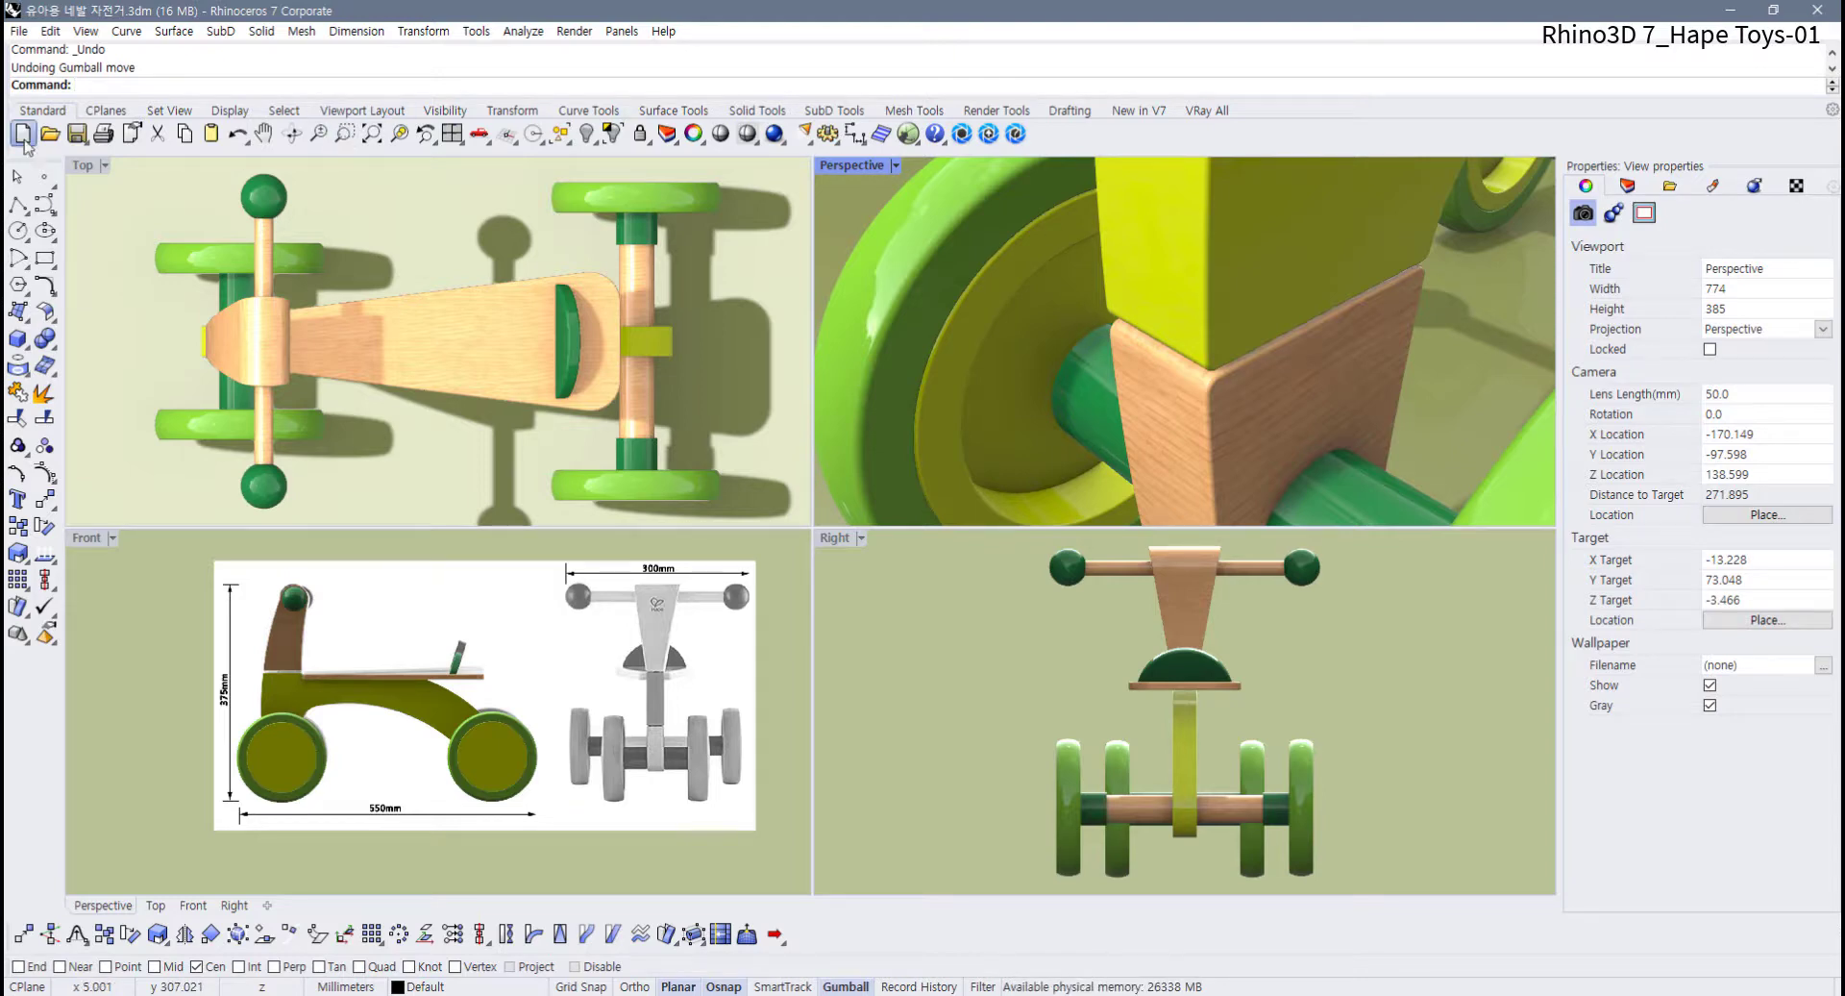
click(938, 546)
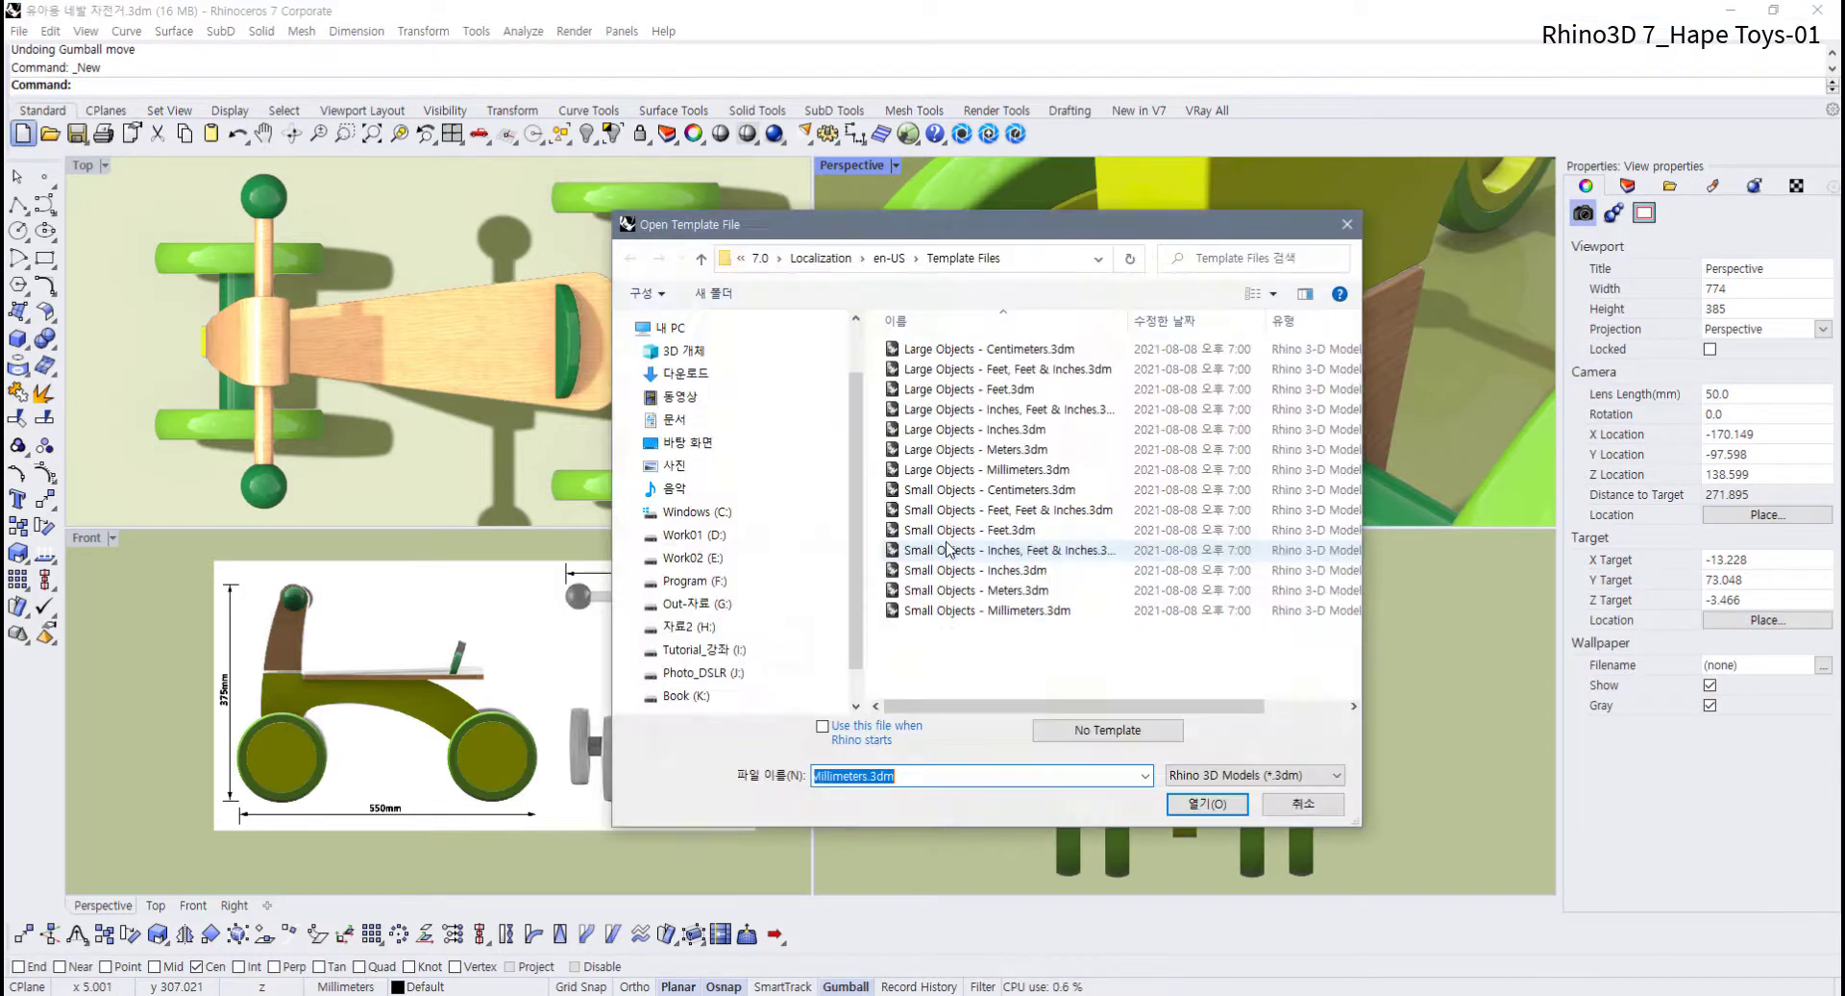
click(966, 612)
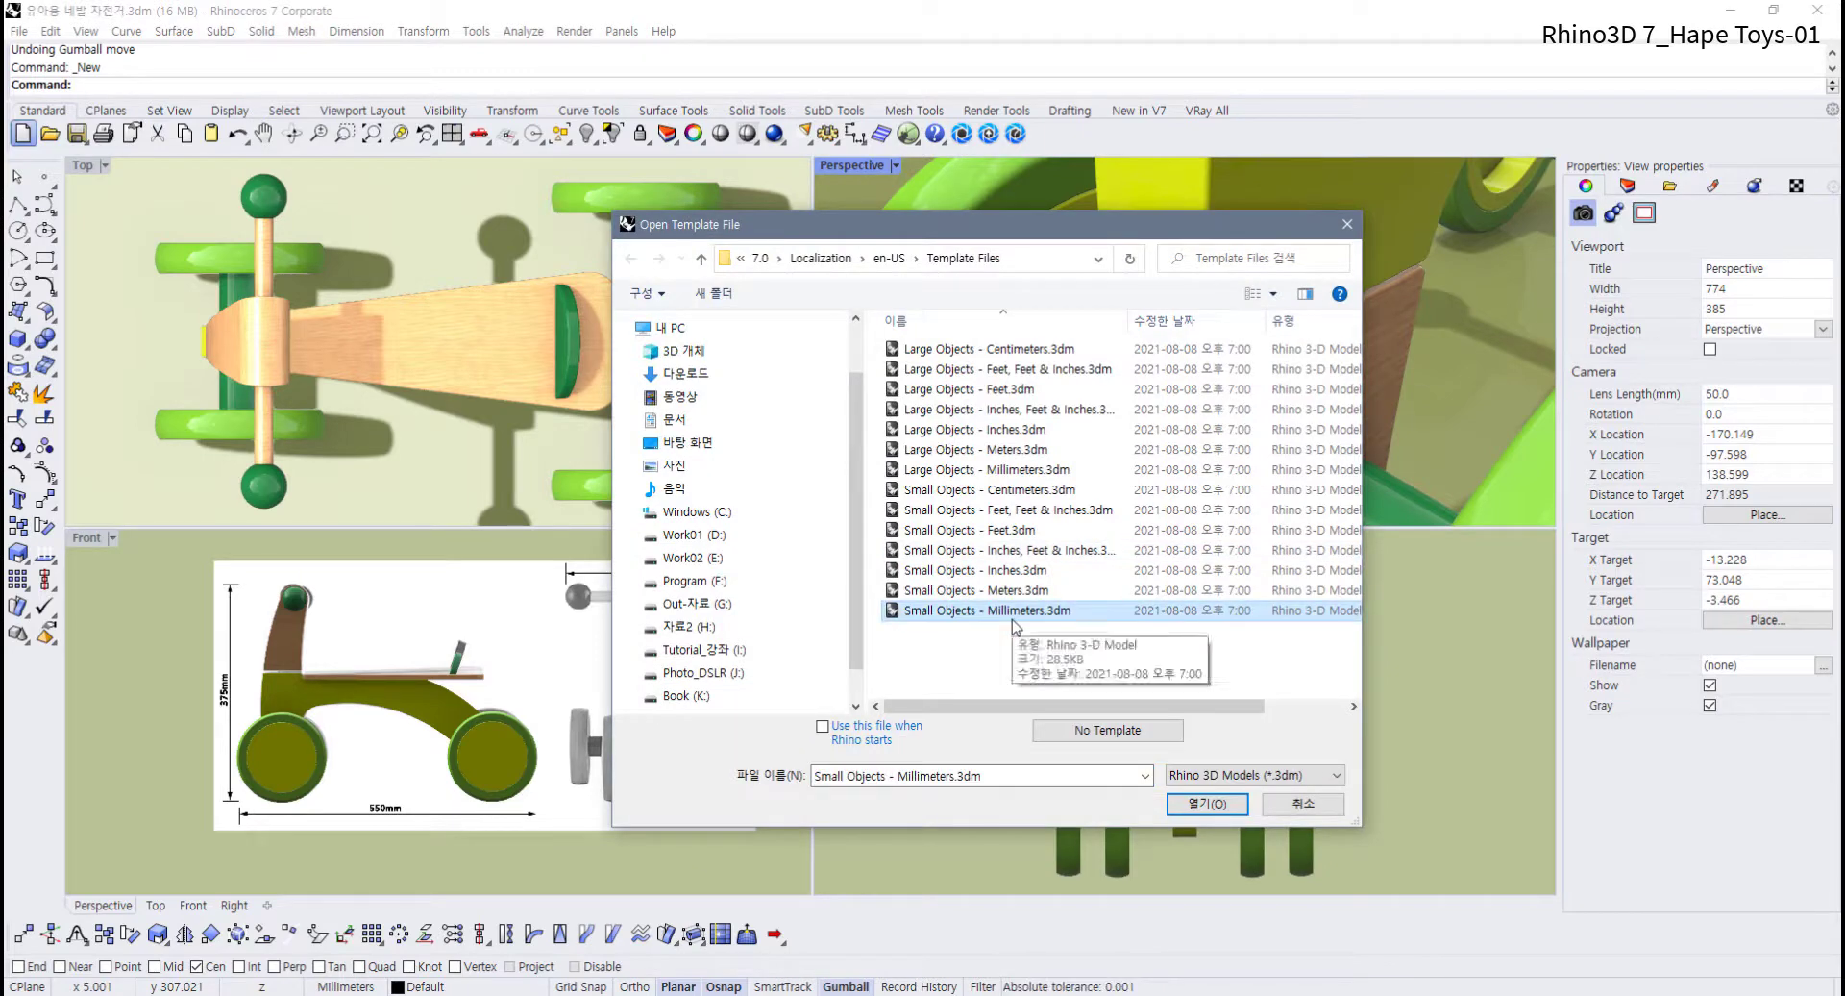
click(1208, 803)
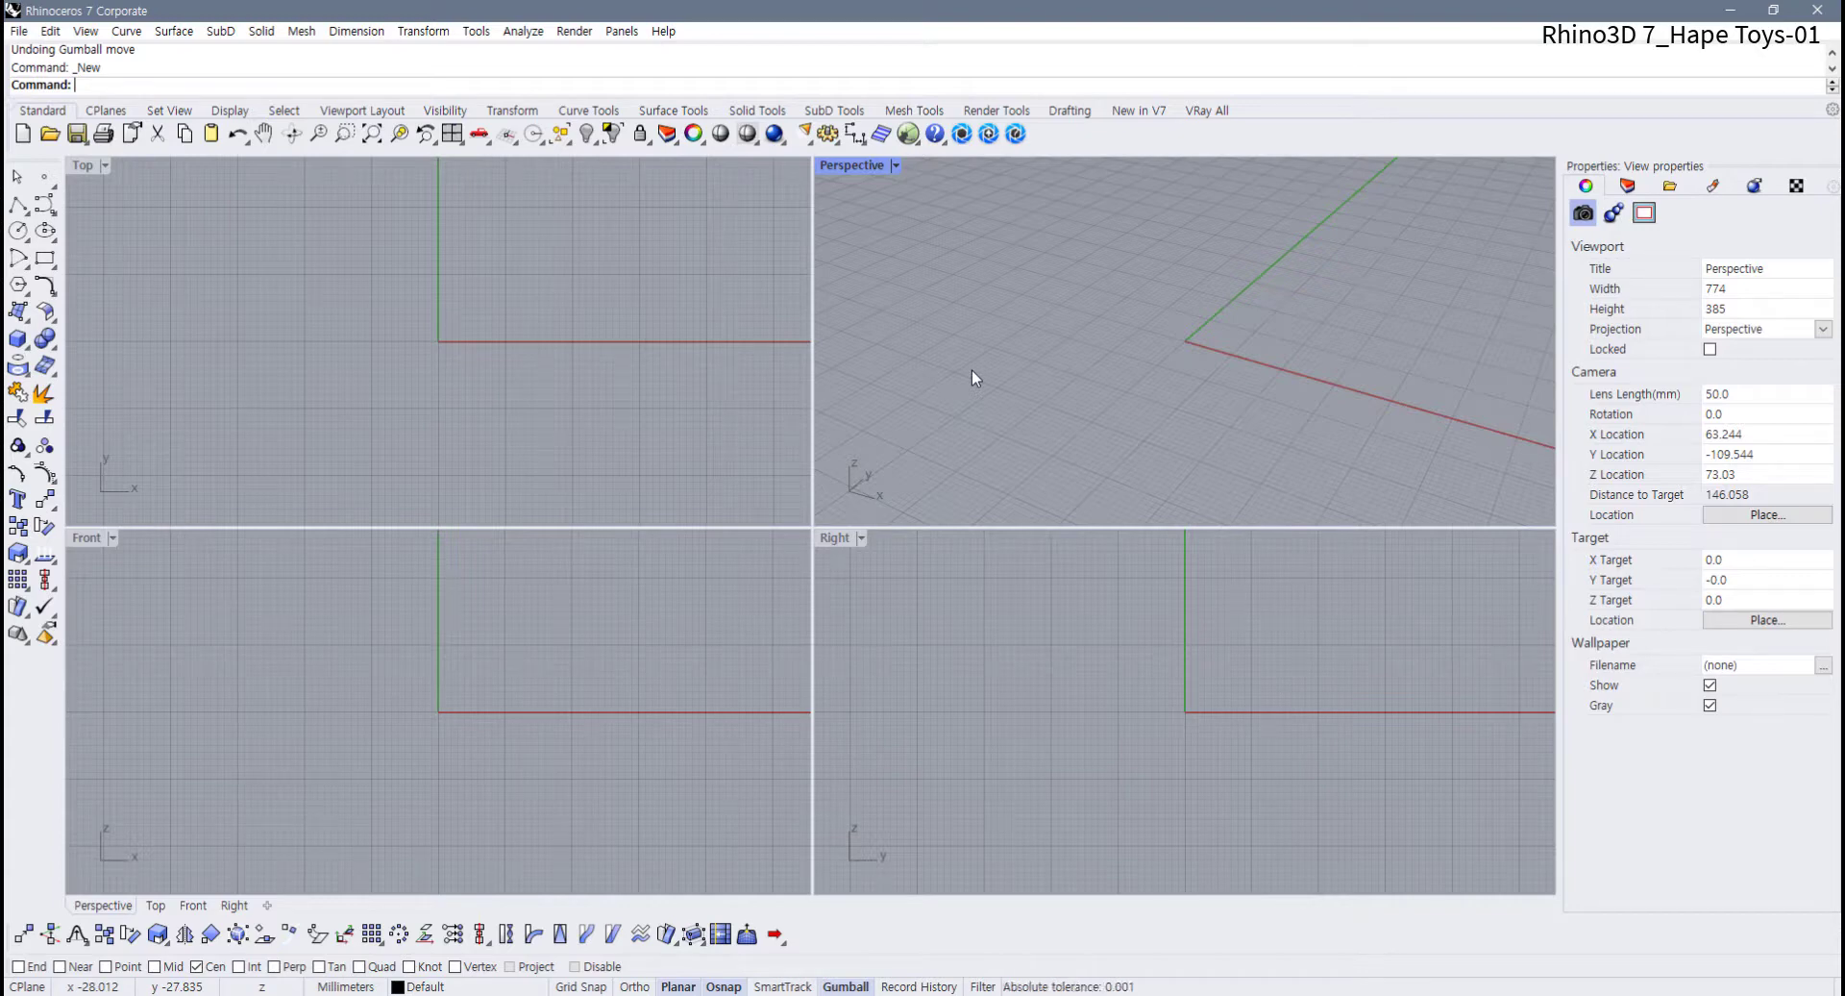
Display the Background Bitmap tools as a floating set over the Perspective view
right_click(1103, 146)
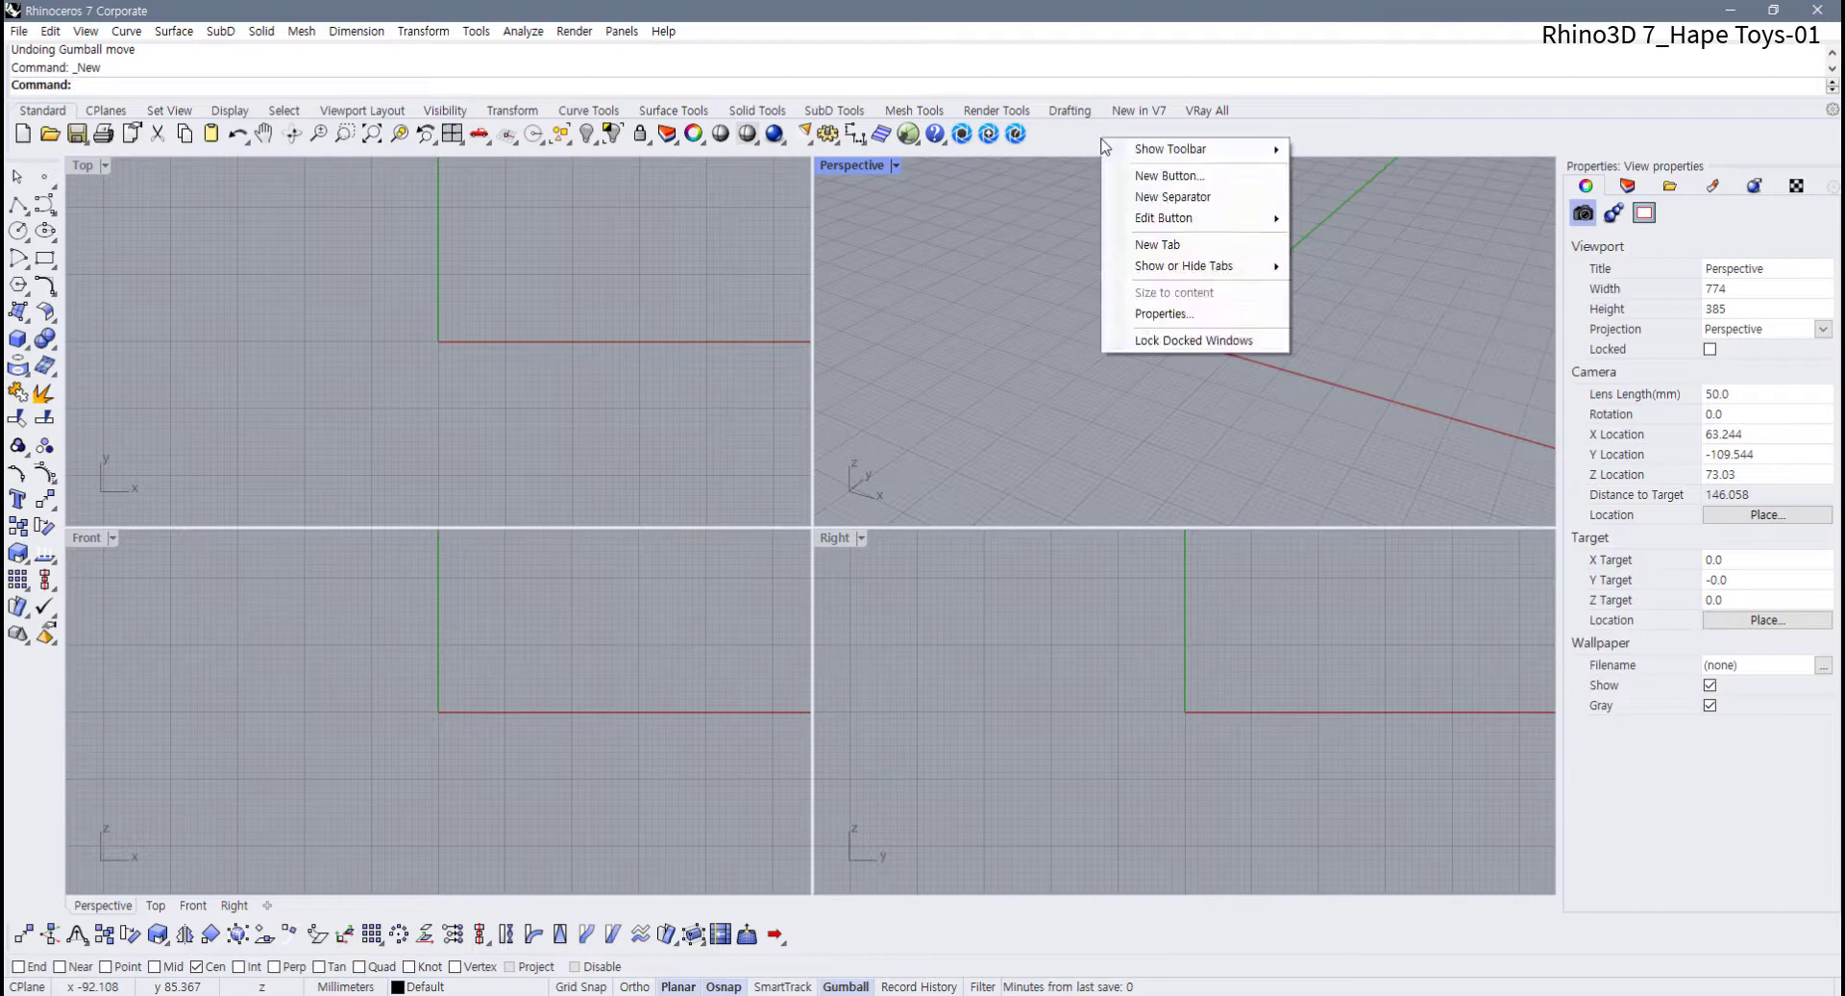
mouse_move(1178, 149)
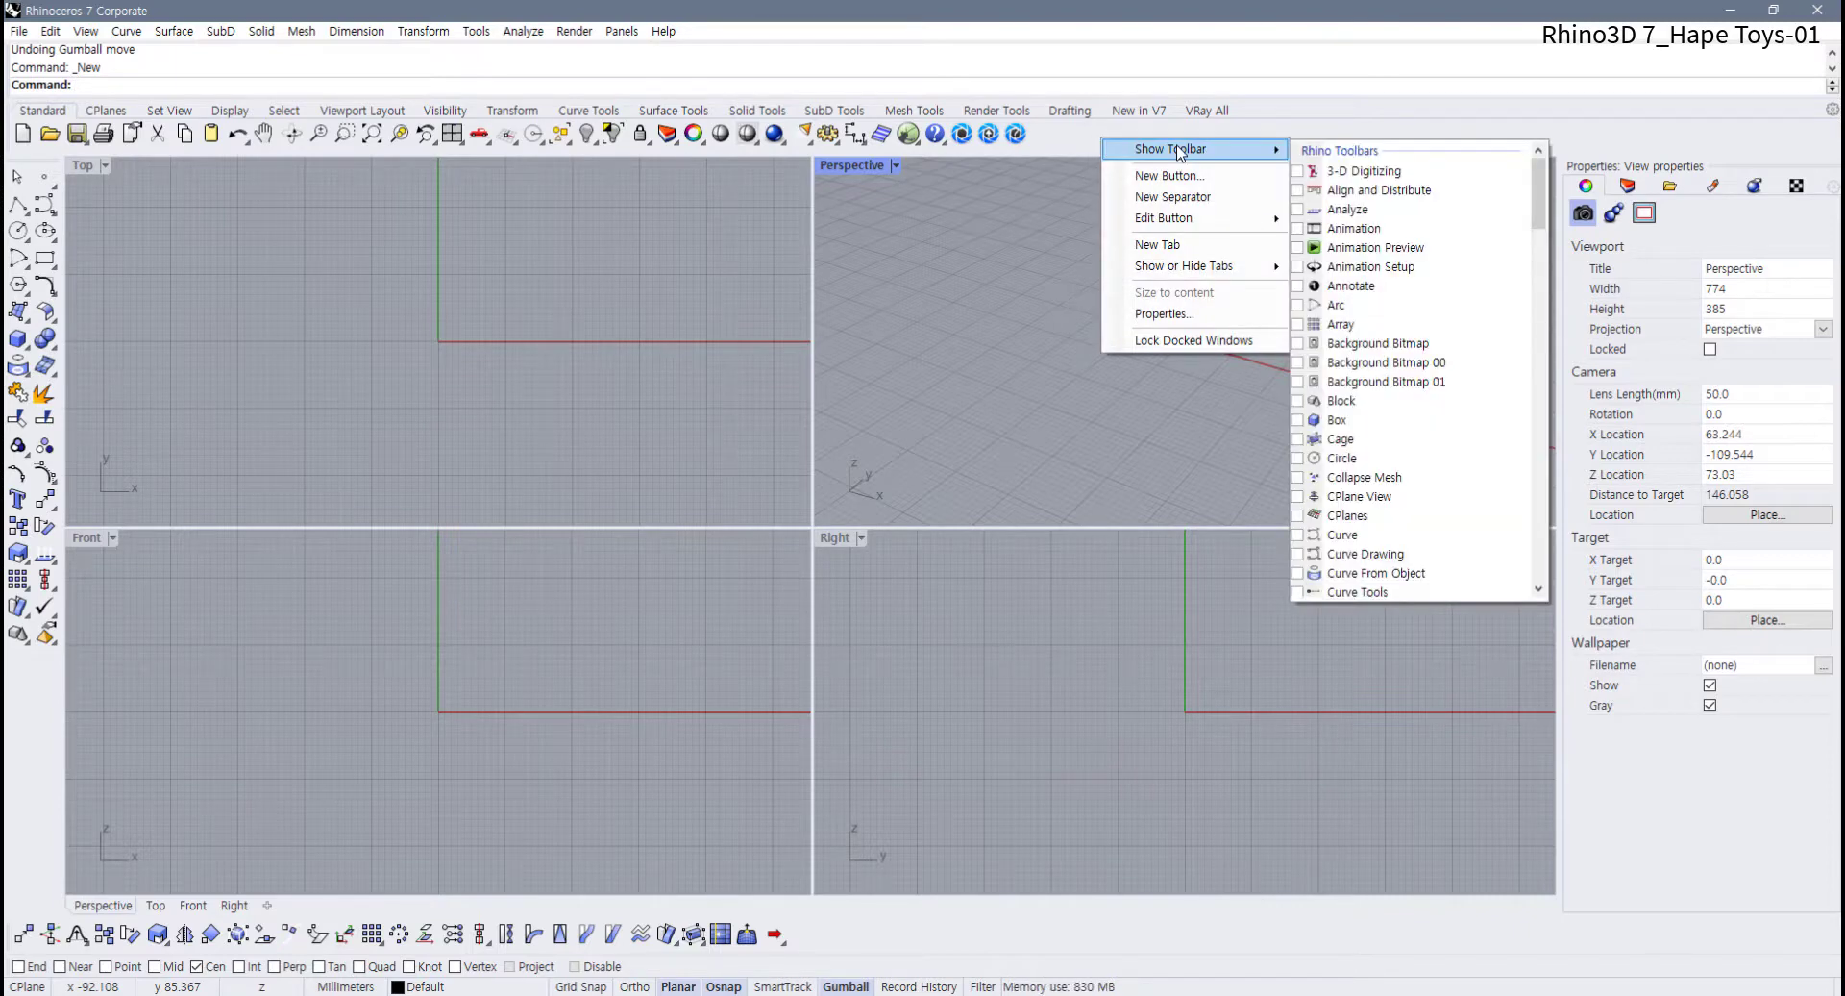
click(1299, 344)
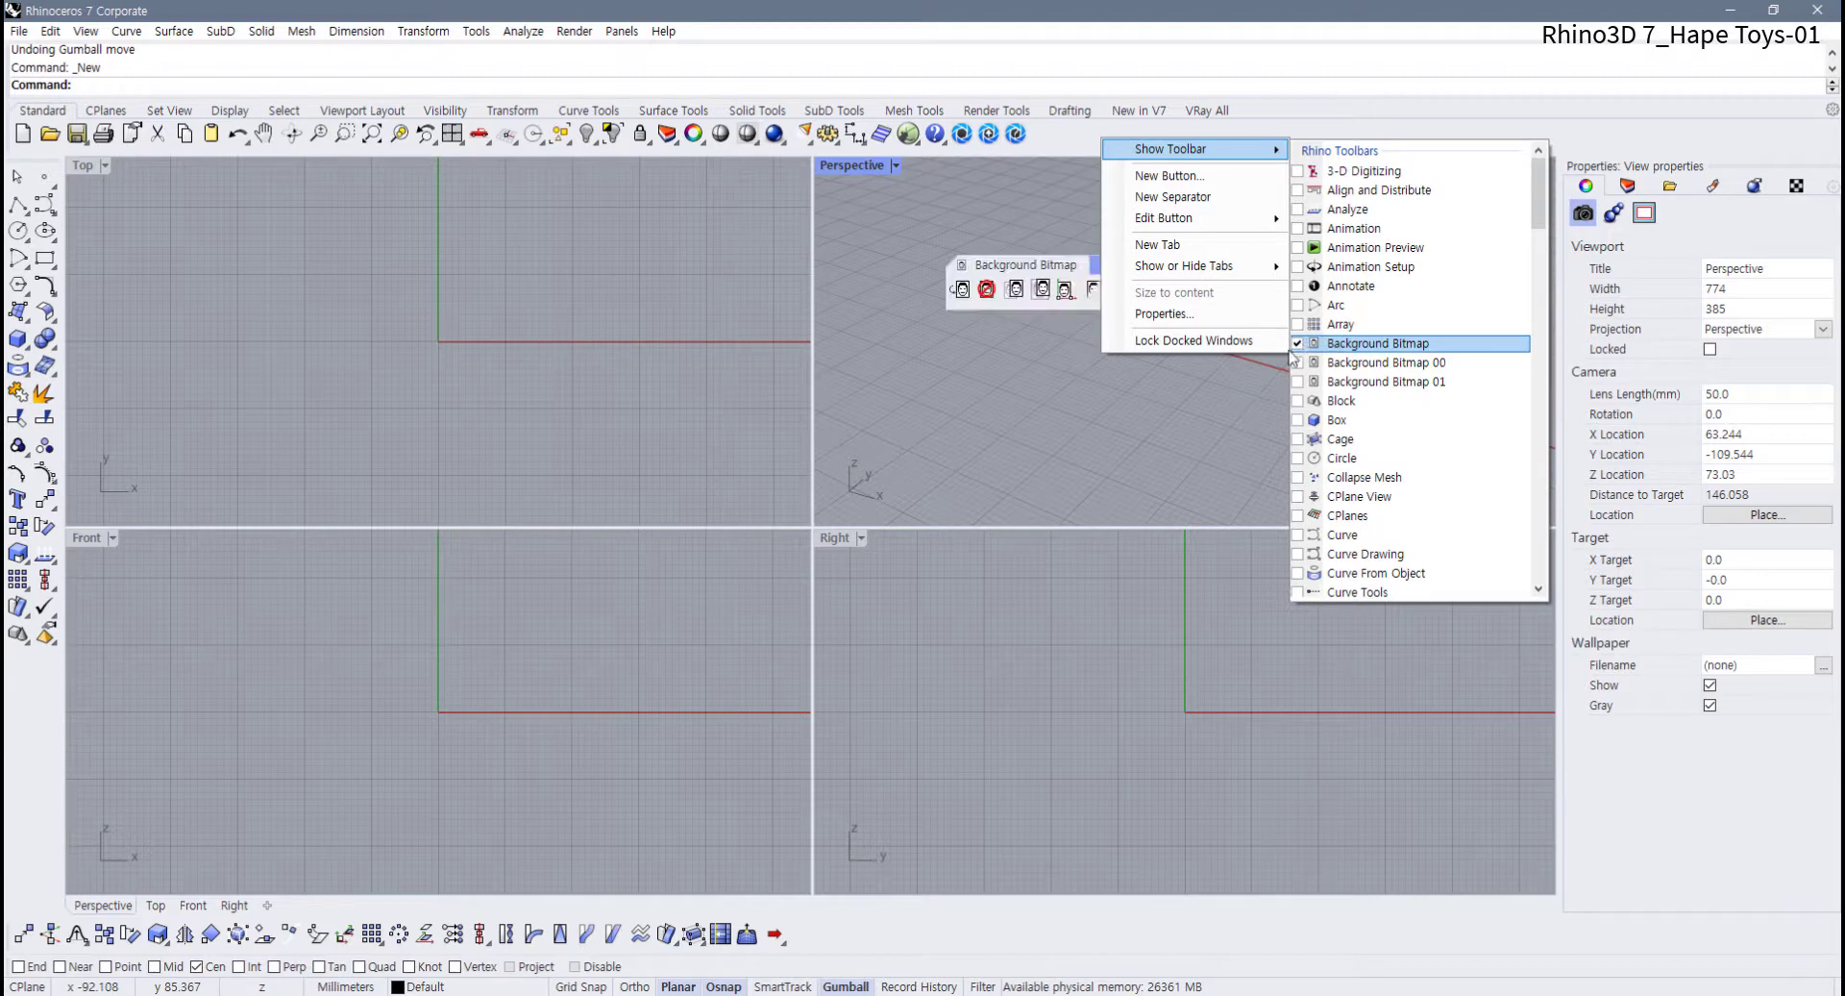
click(1183, 410)
drag(1107, 264, 1107, 259)
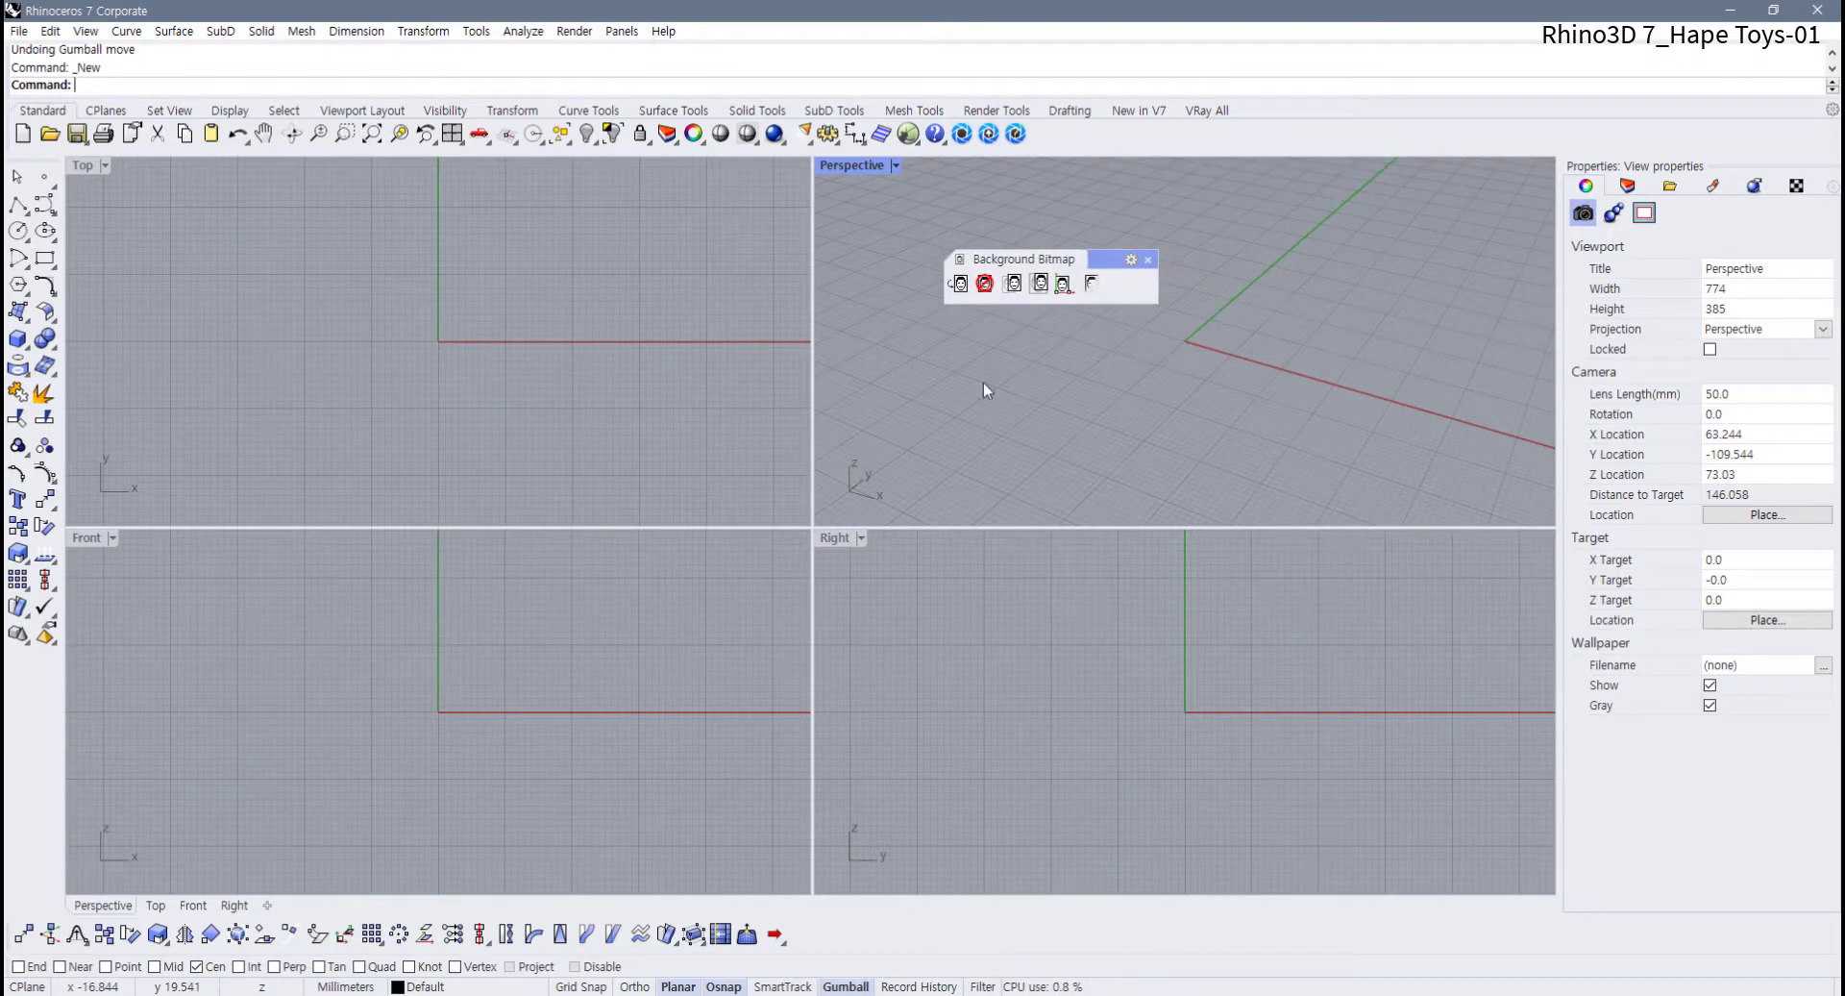
Place 유아용 네발 자전거 도면.jpg as a background bitmap in the Front view, above and beside the origin
right_drag(461, 695, 341, 752)
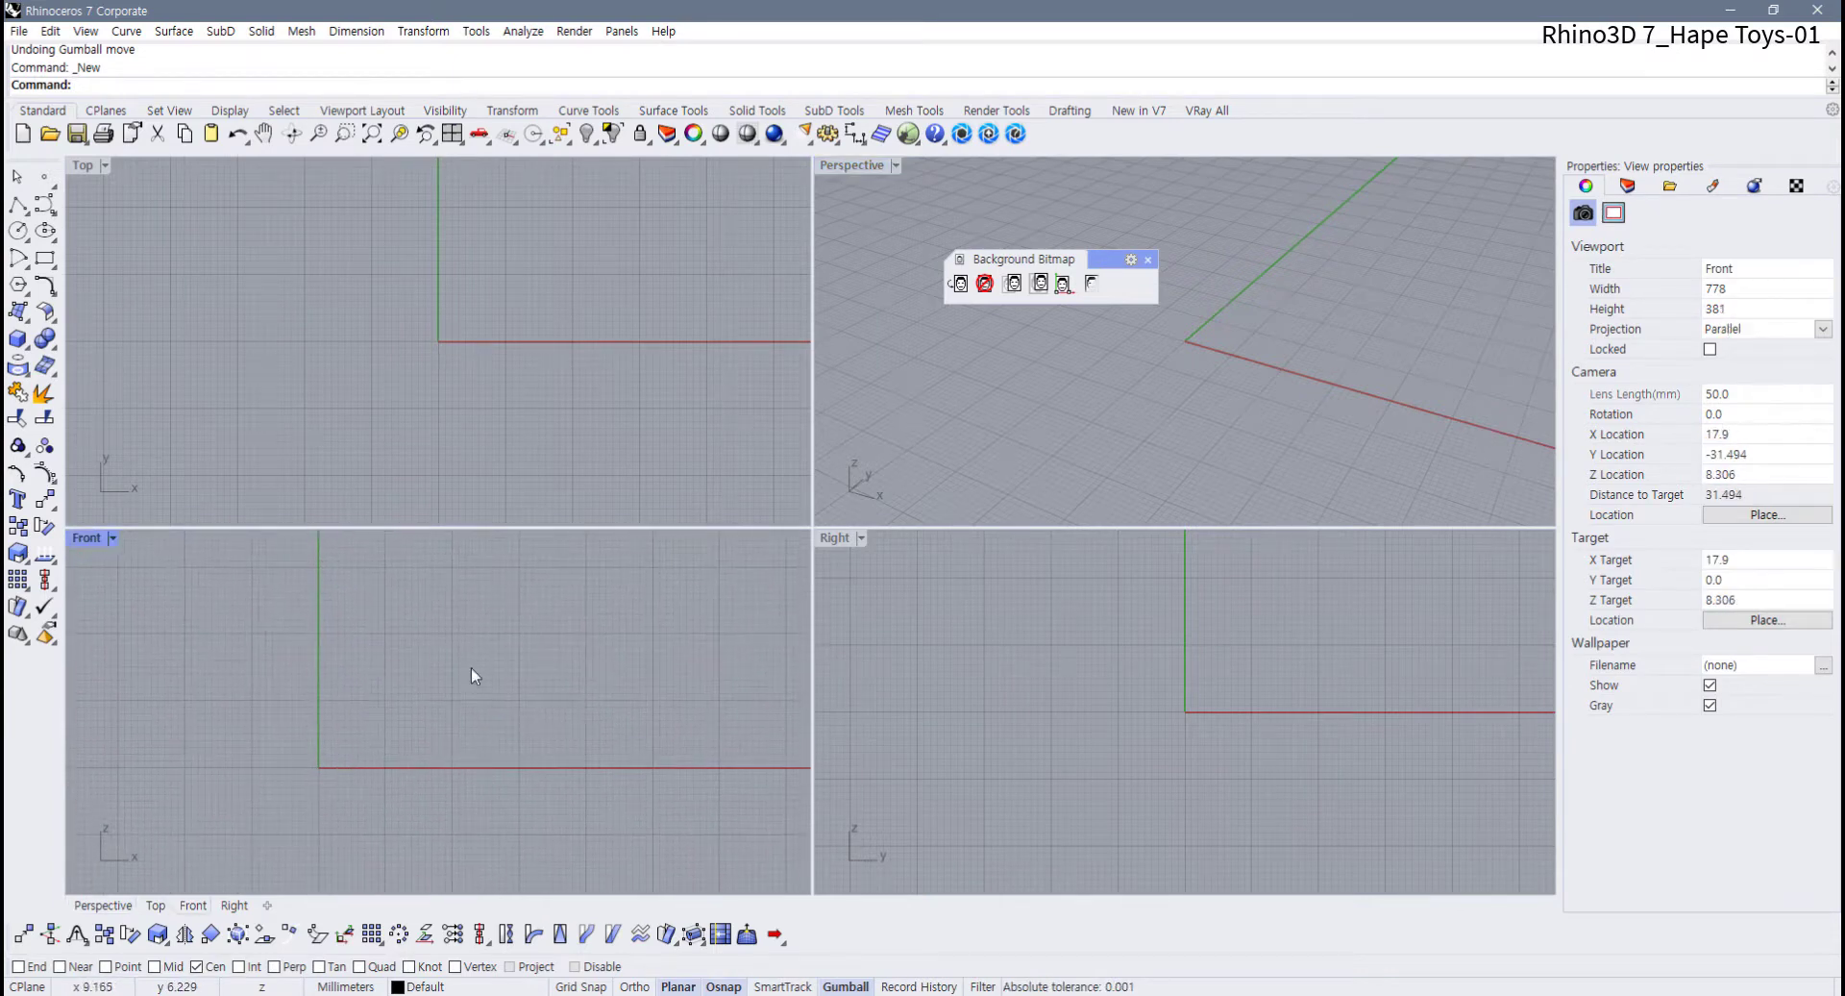
click(960, 285)
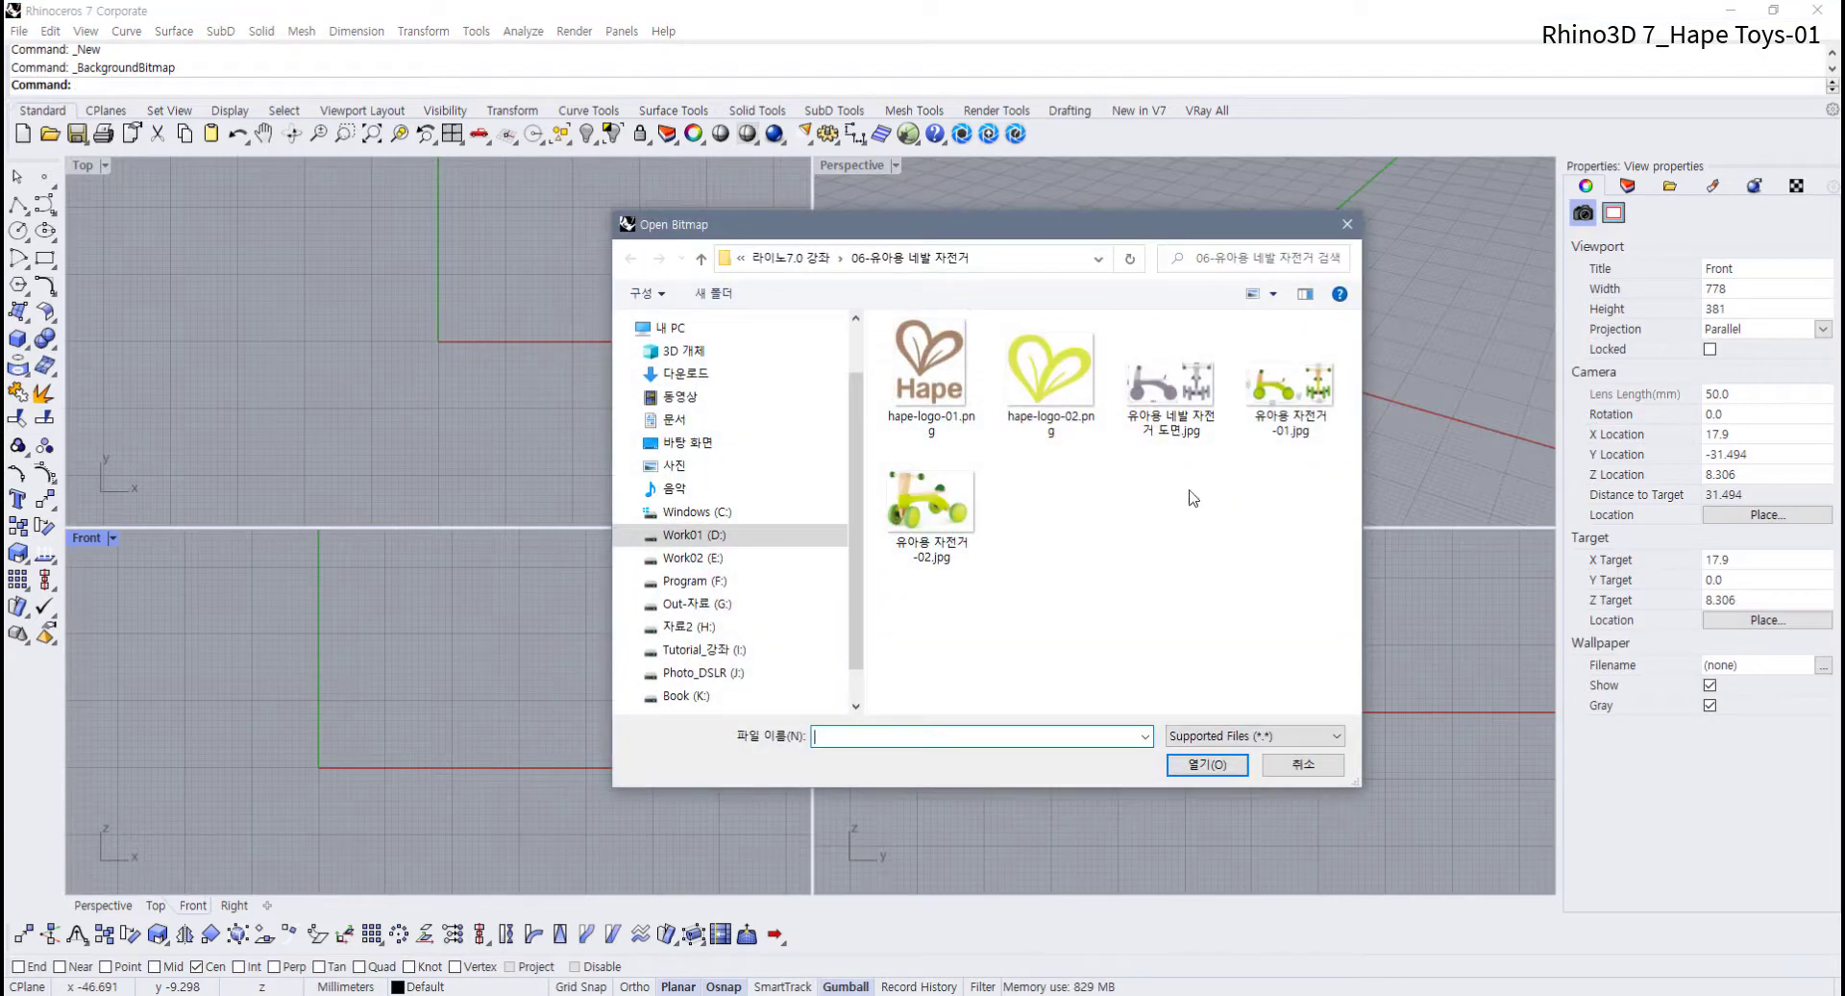
click(1165, 401)
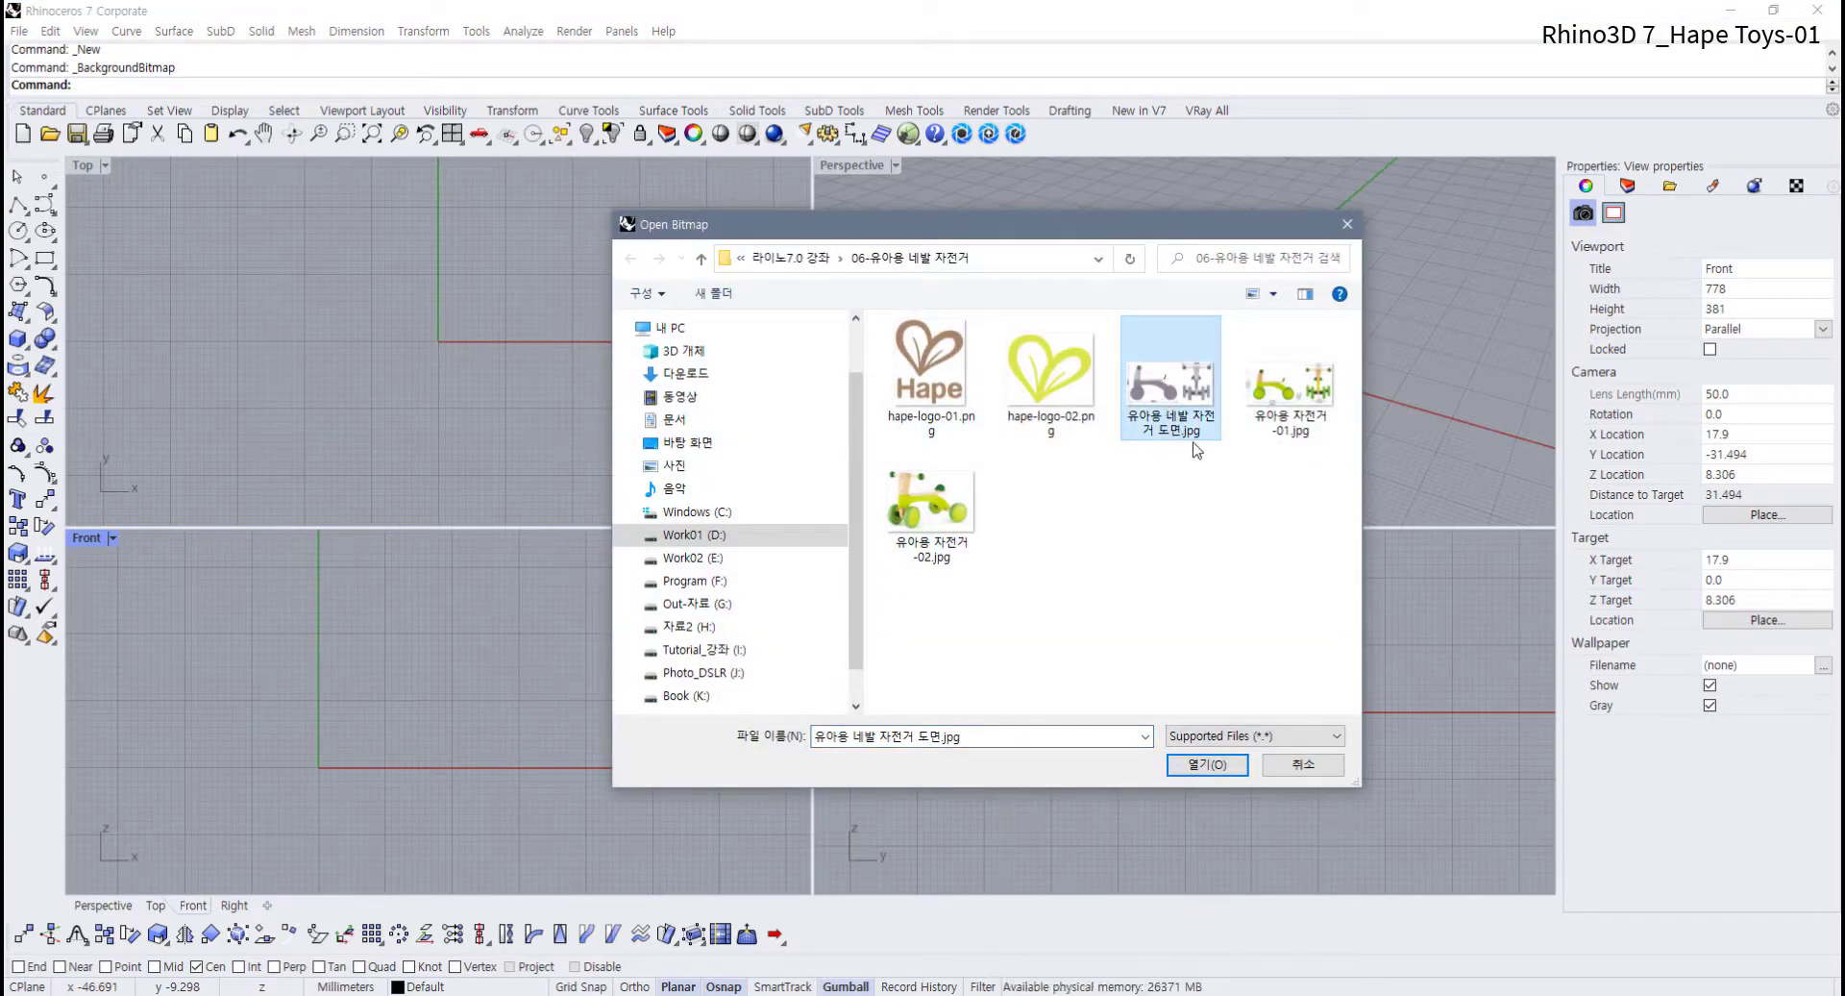
click(1209, 764)
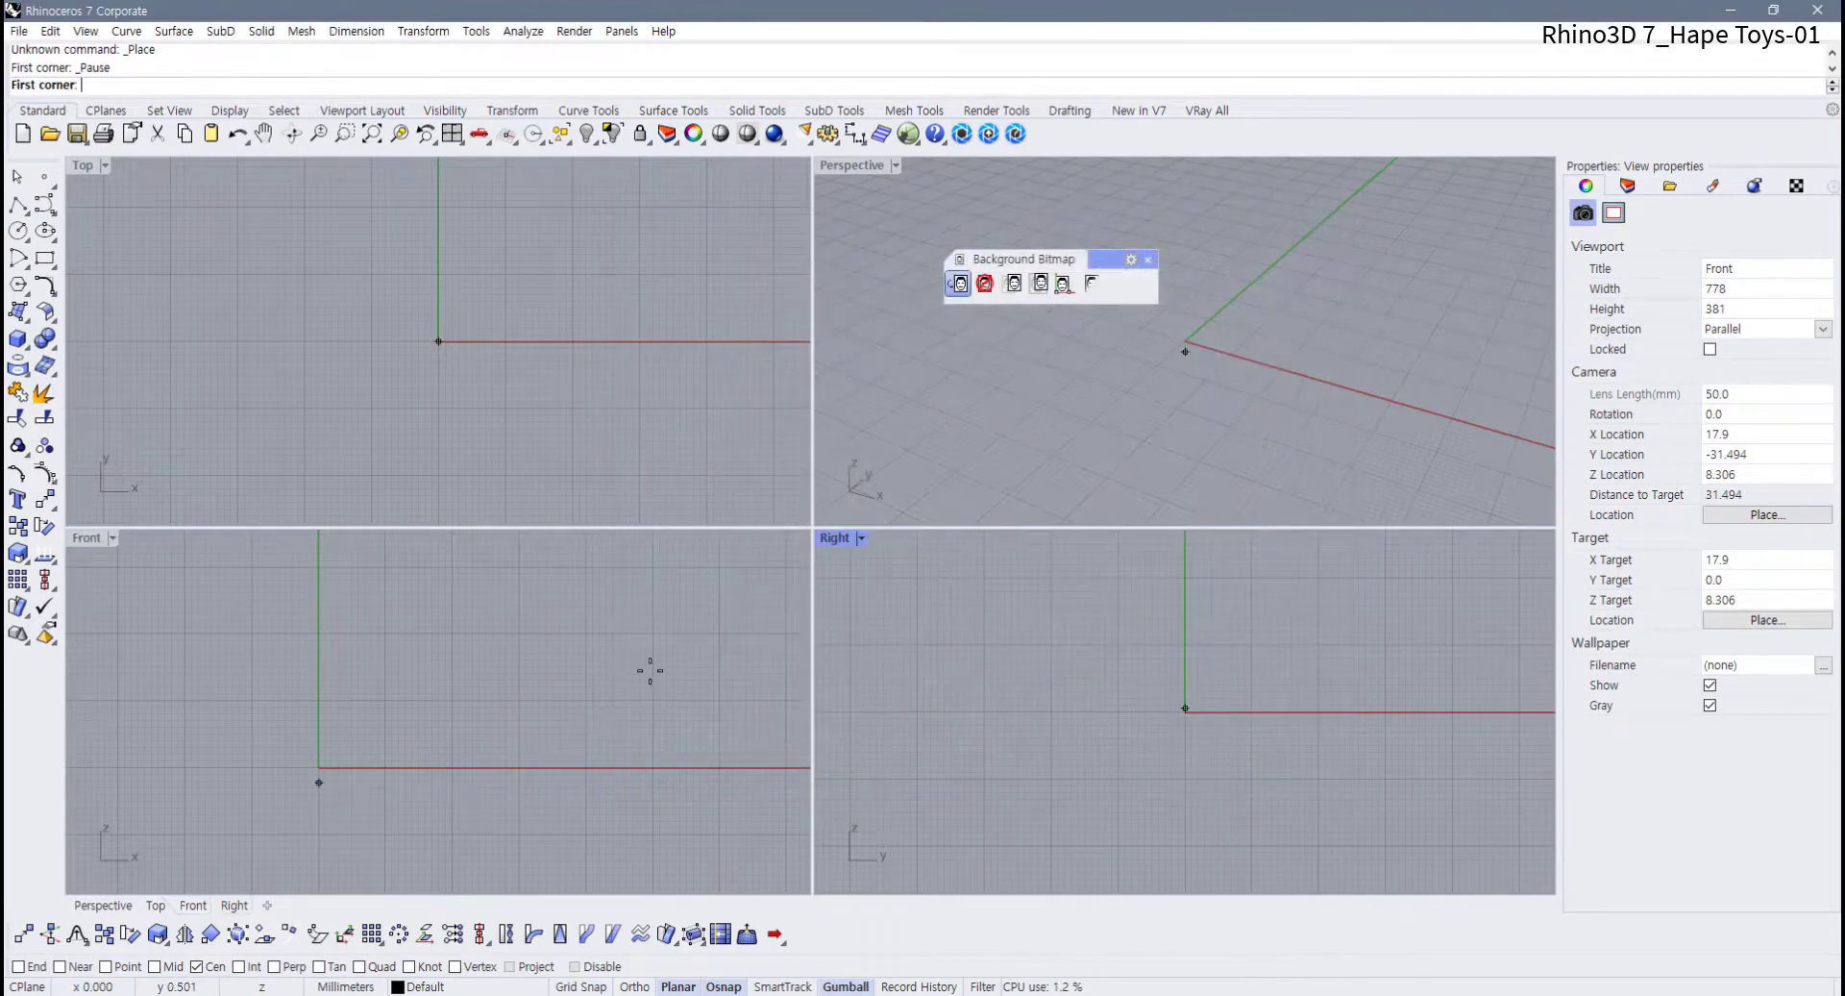
right_drag(494, 650, 412, 687)
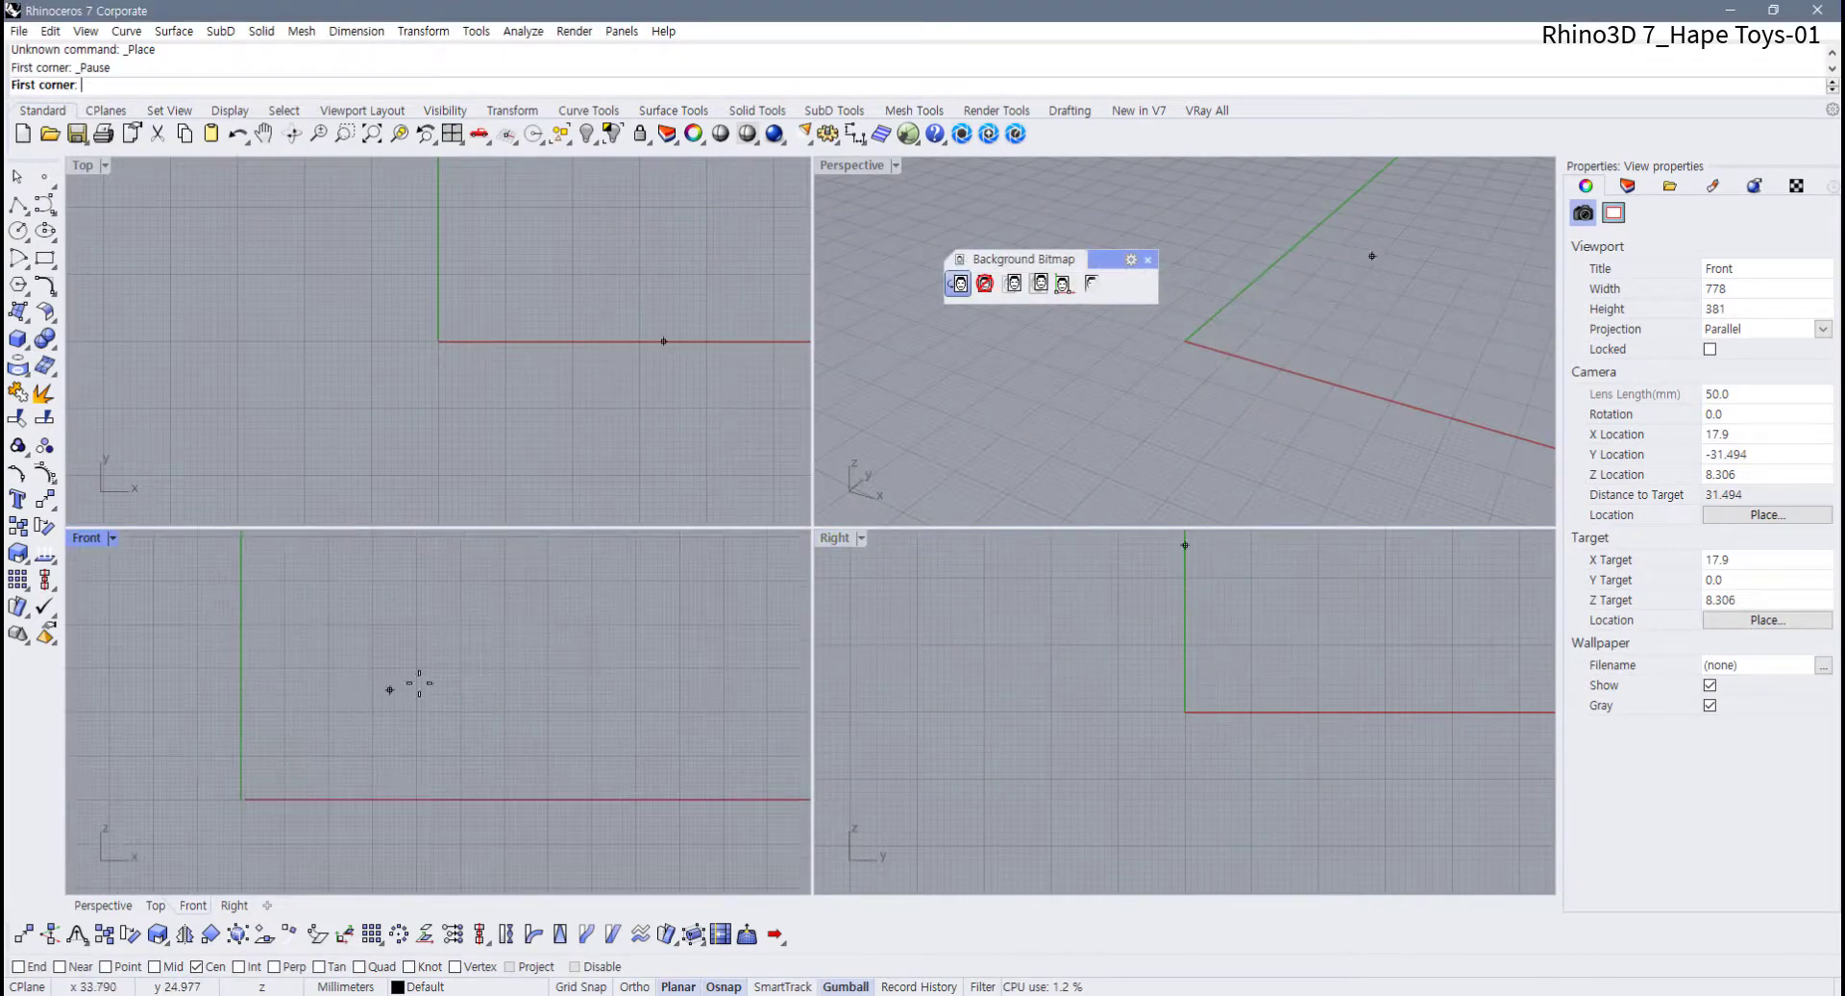
click(372, 725)
right_drag(749, 556, 651, 609)
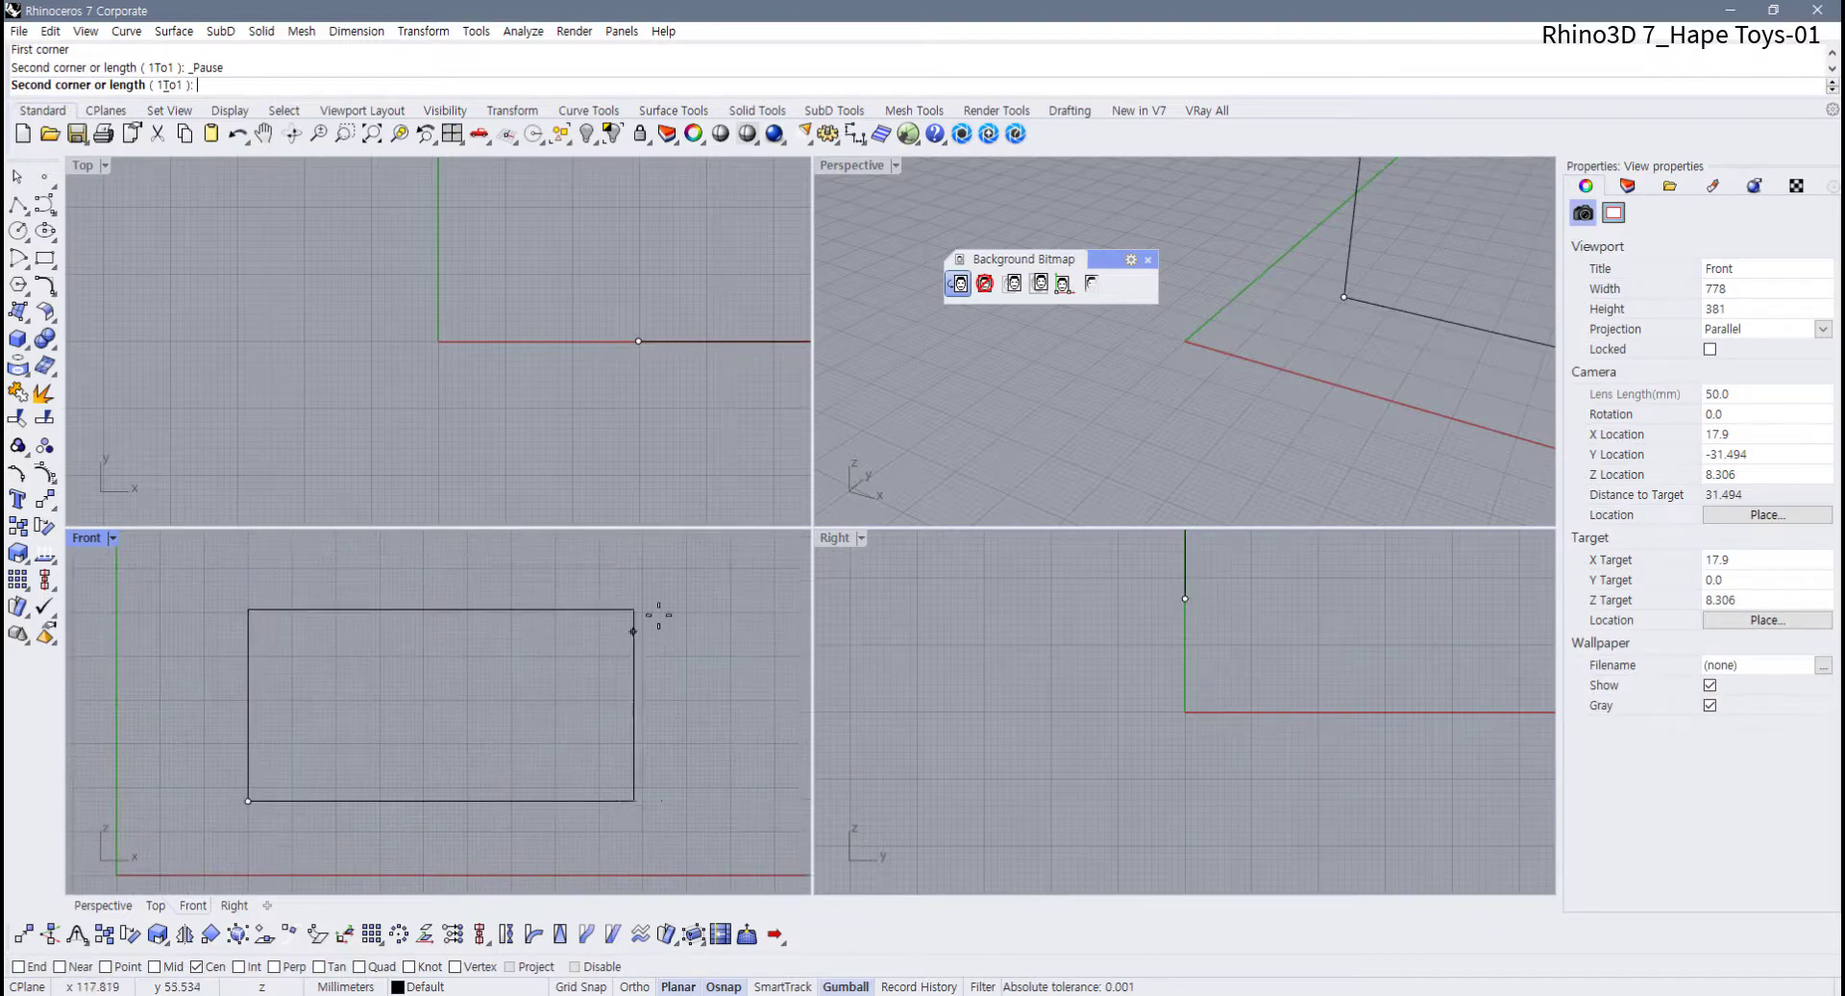
scroll(484, 658, down, 3)
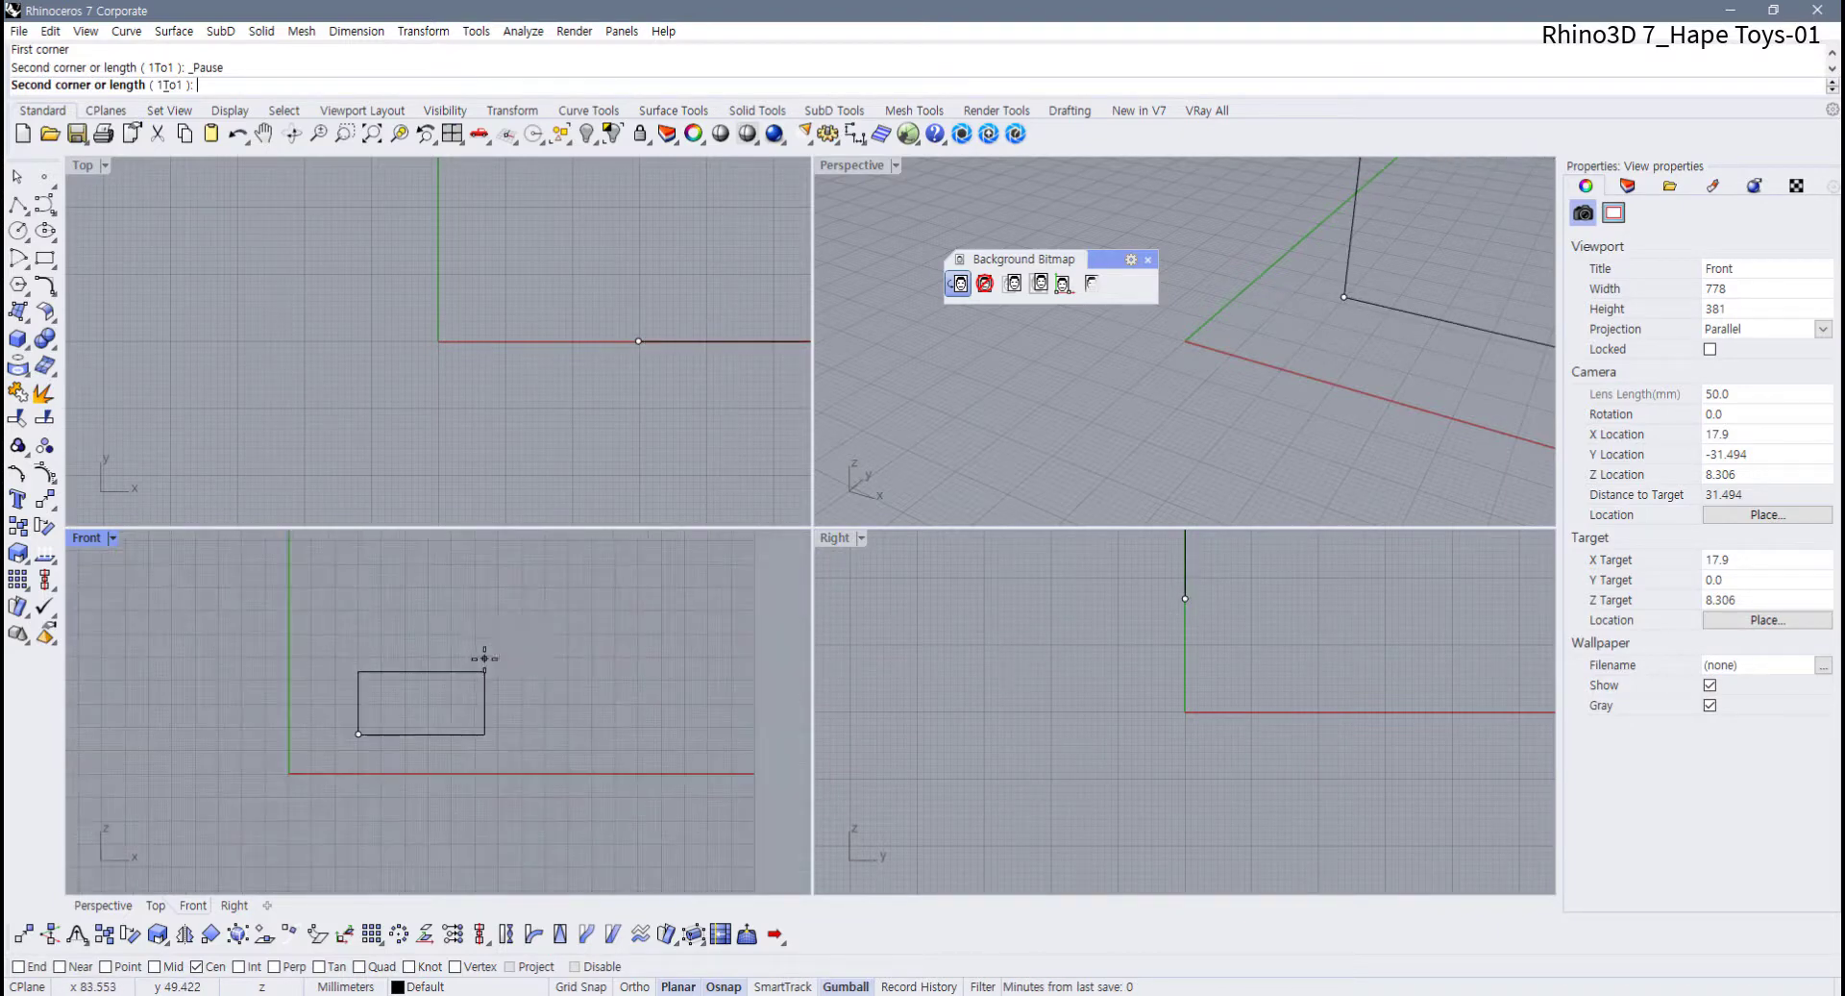
click(639, 595)
right_click(639, 588)
scroll(540, 728, up, 2)
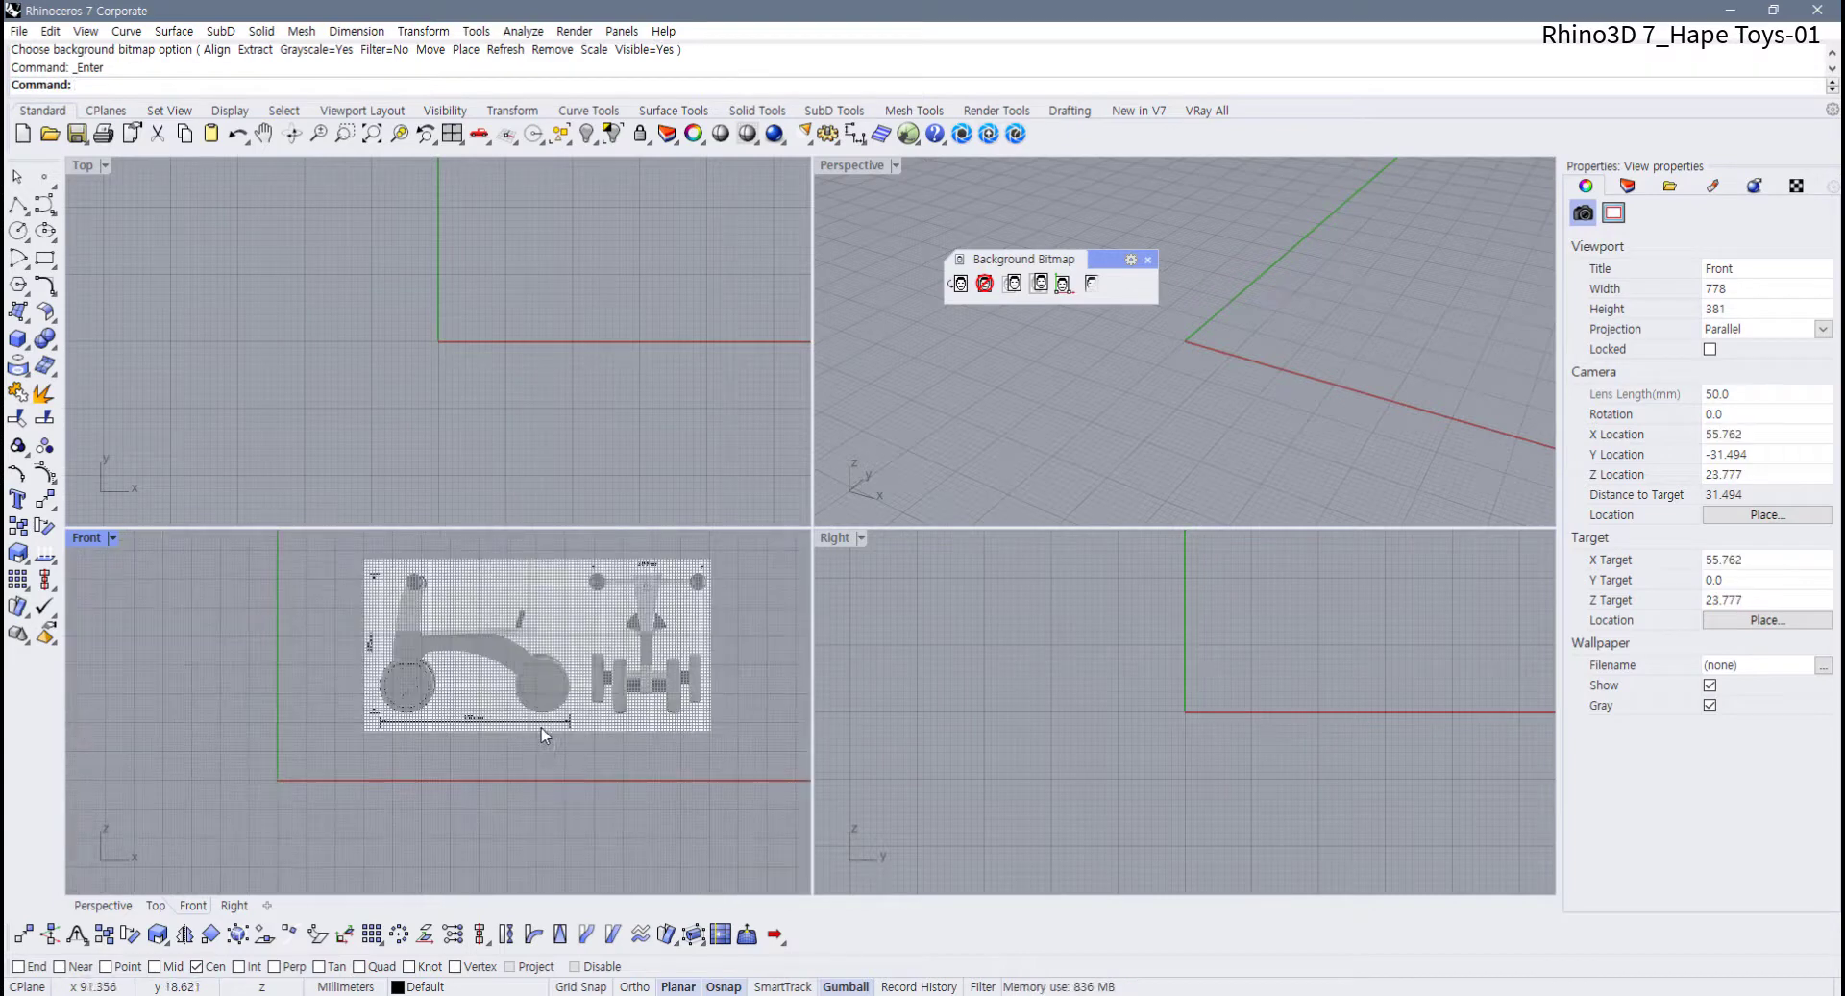
right_drag(540, 728, 545, 754)
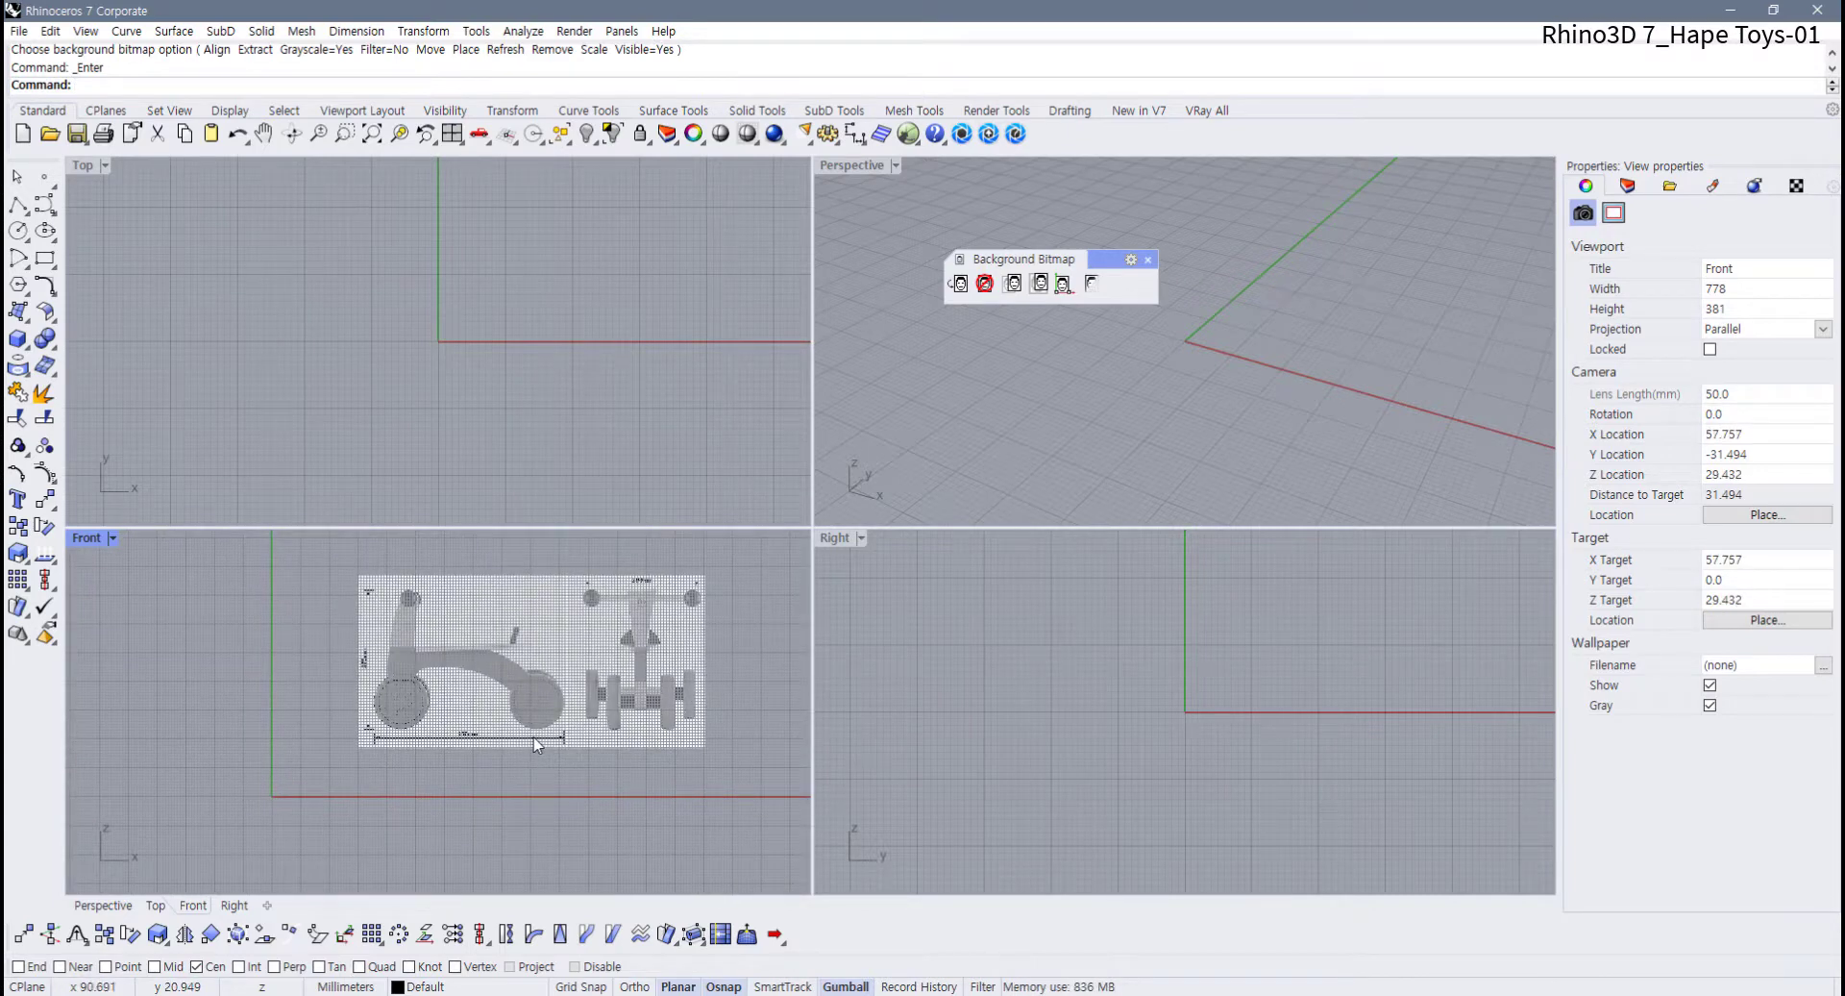
Hide the grid in the Front view so the background drawing is unobstructed
key(F7)
key(F7)
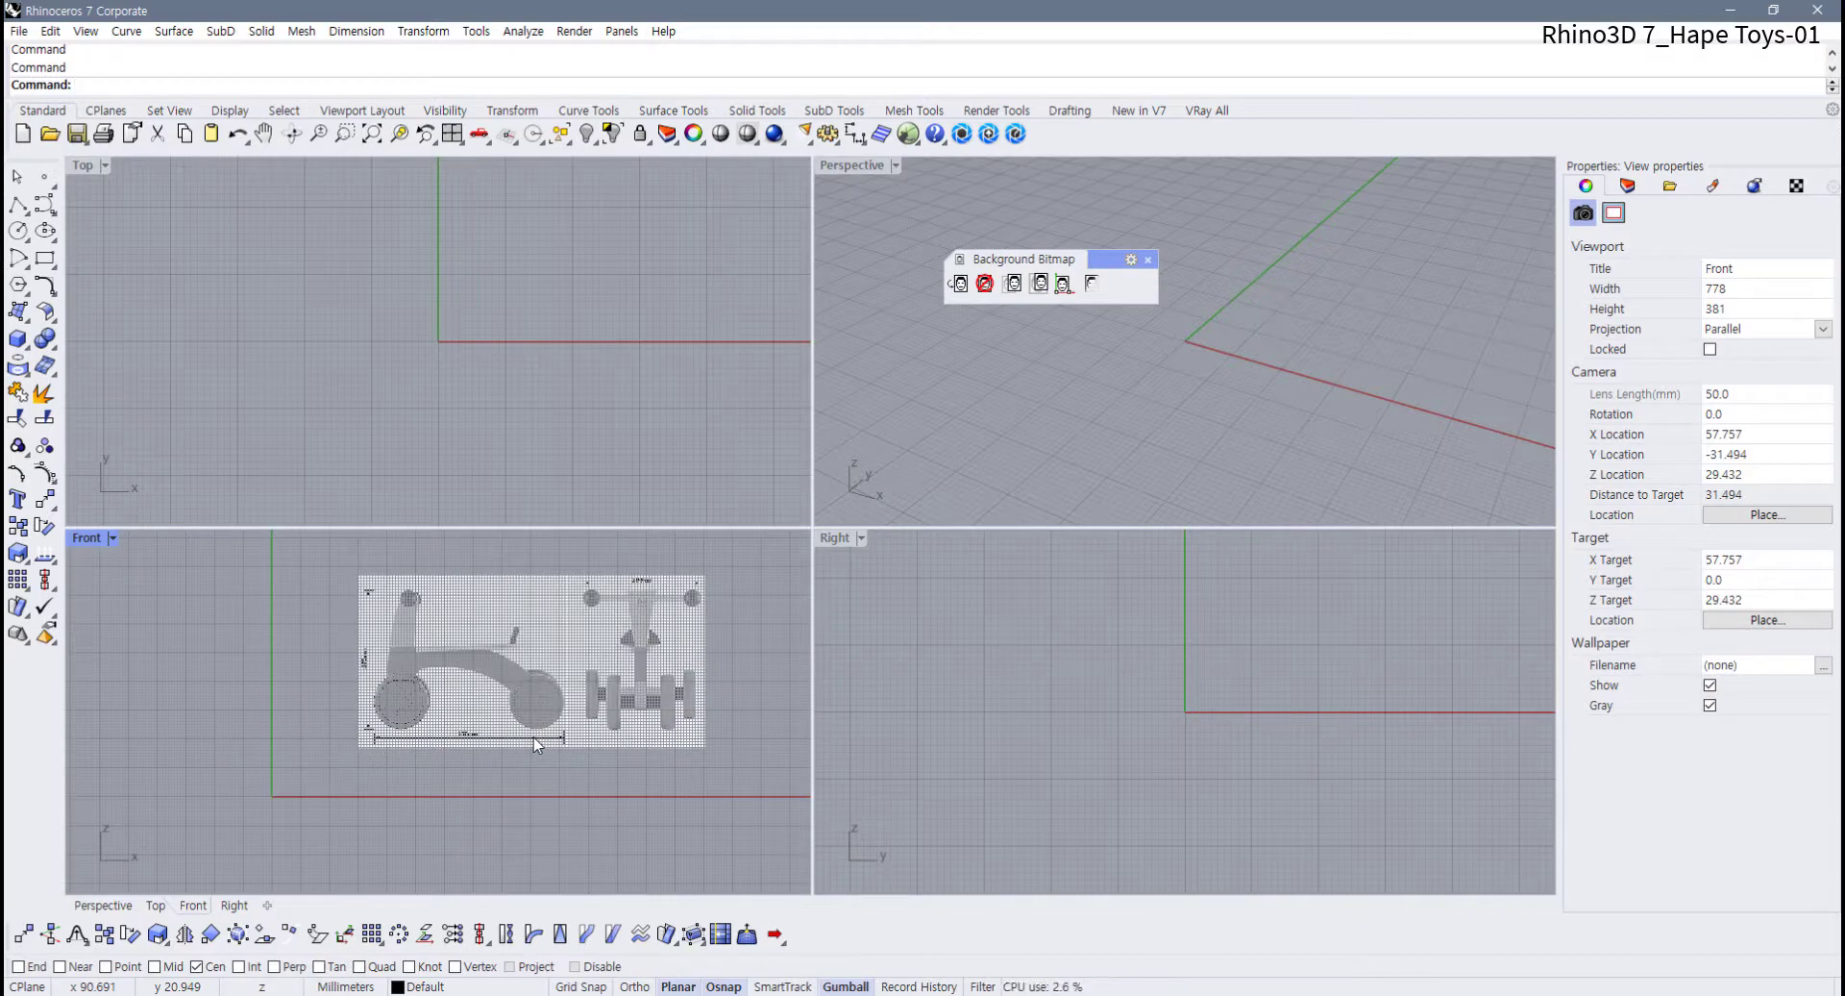
key(F7)
scroll(533, 736, down, 2)
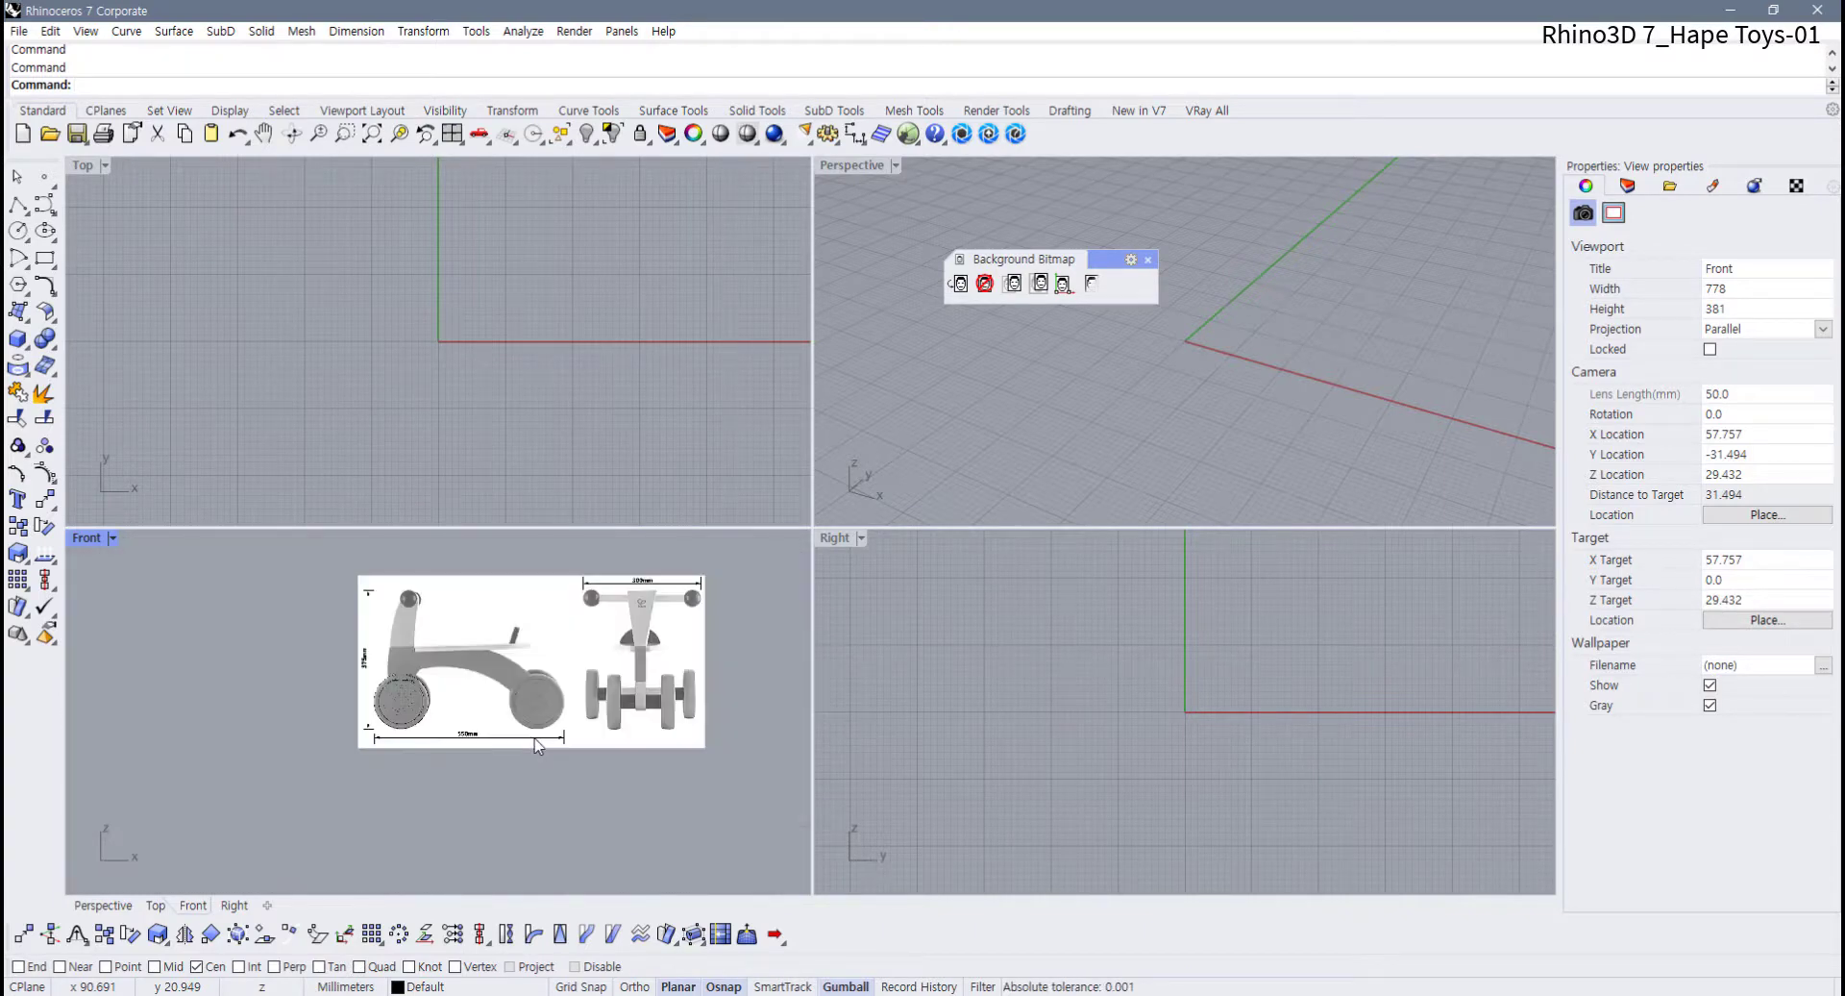
right_drag(532, 738, 486, 771)
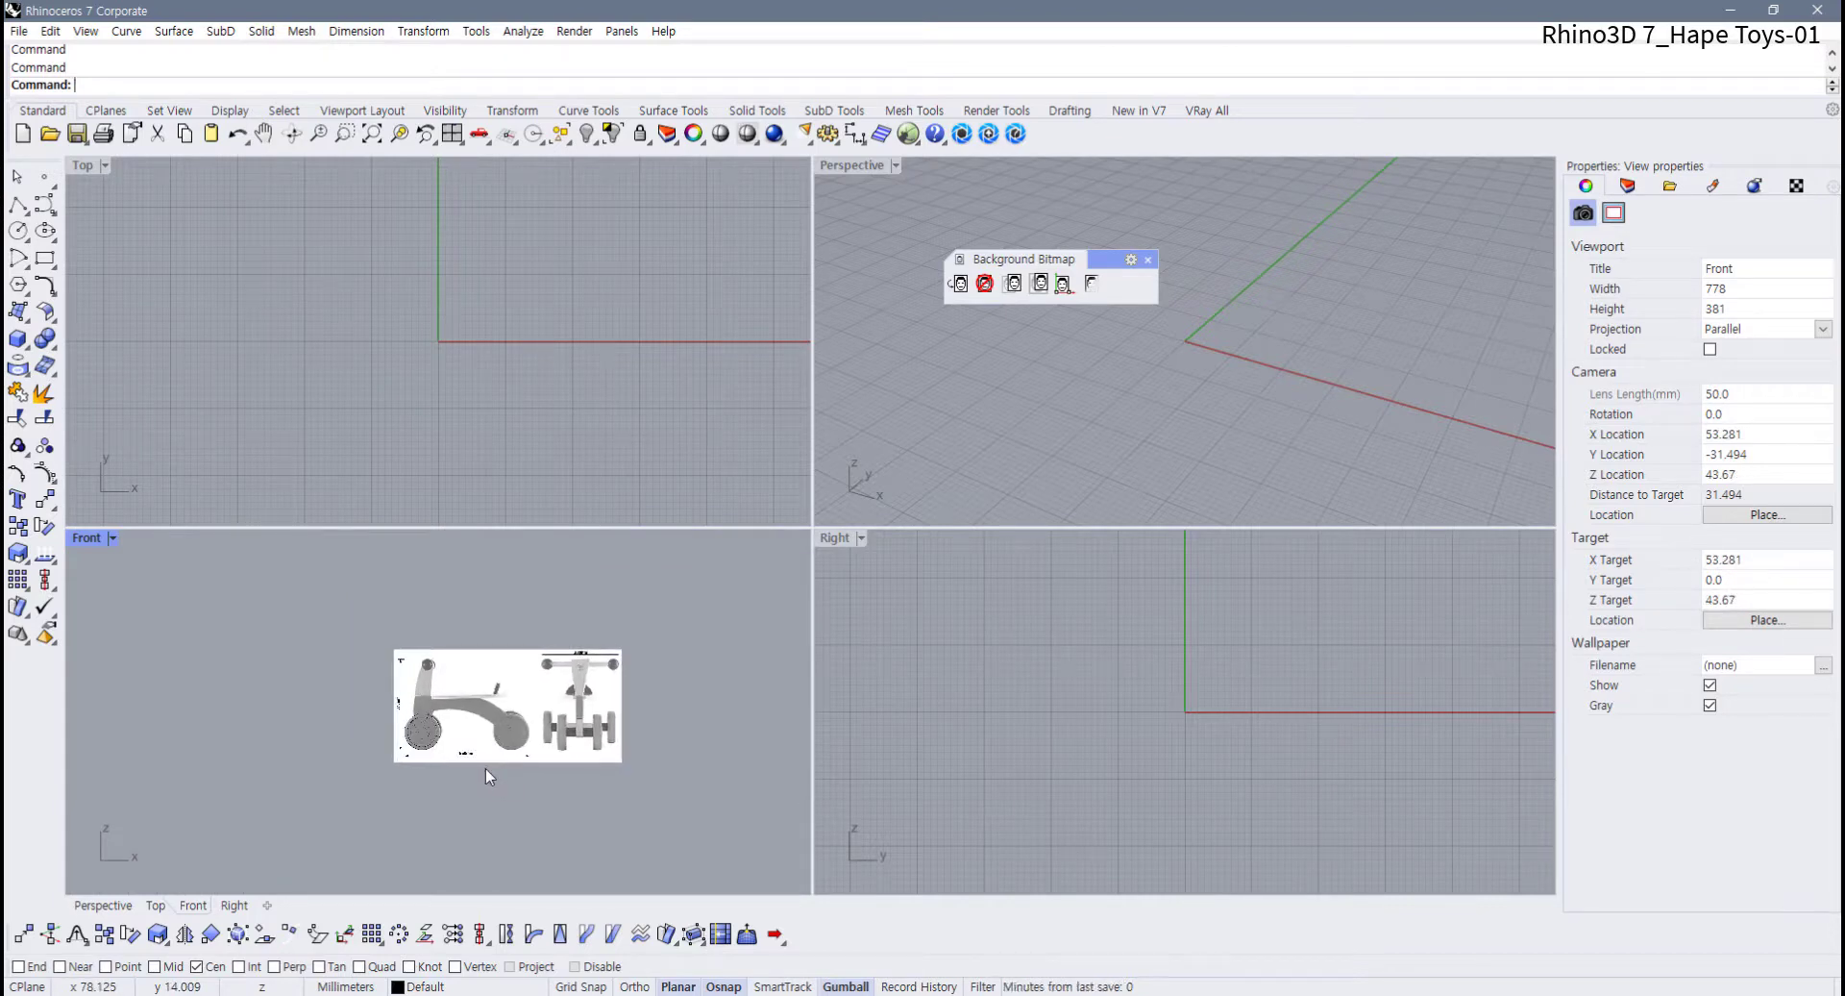
Turn on grid snap for drawing a reference line below the background drawing in the Front view
click(15, 207)
scroll(298, 734, down, 2)
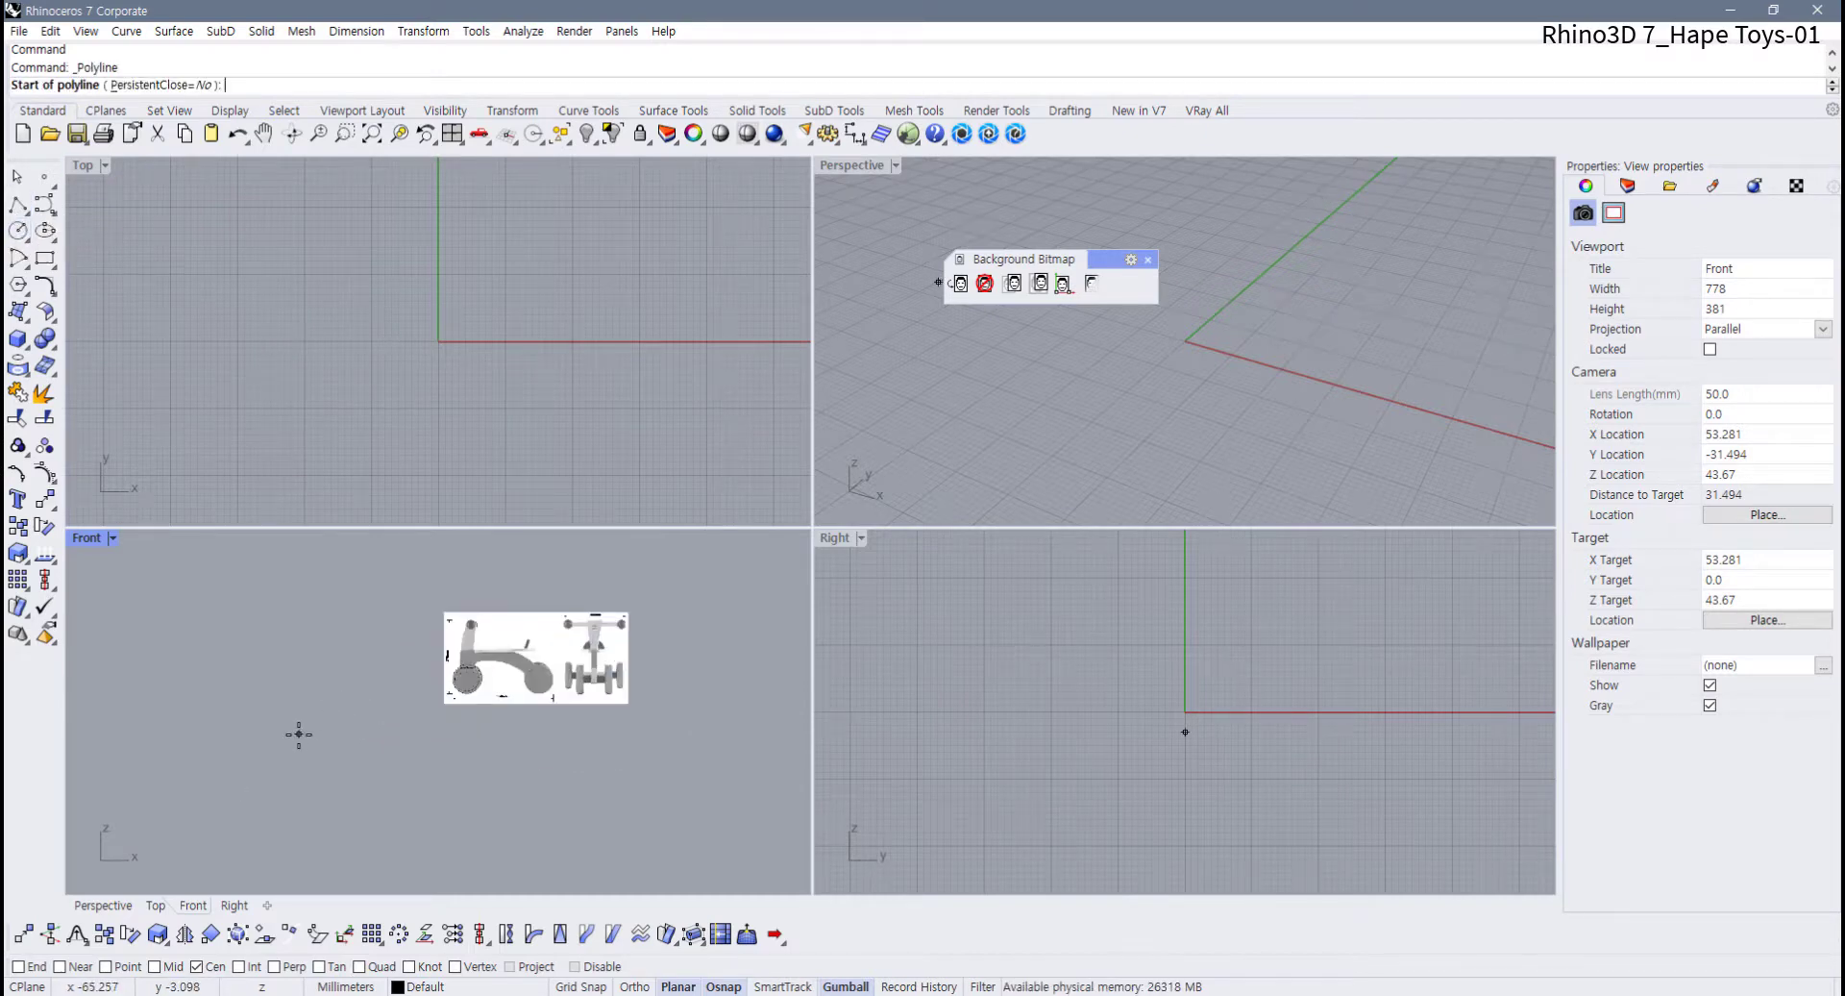
scroll(380, 723, down, 3)
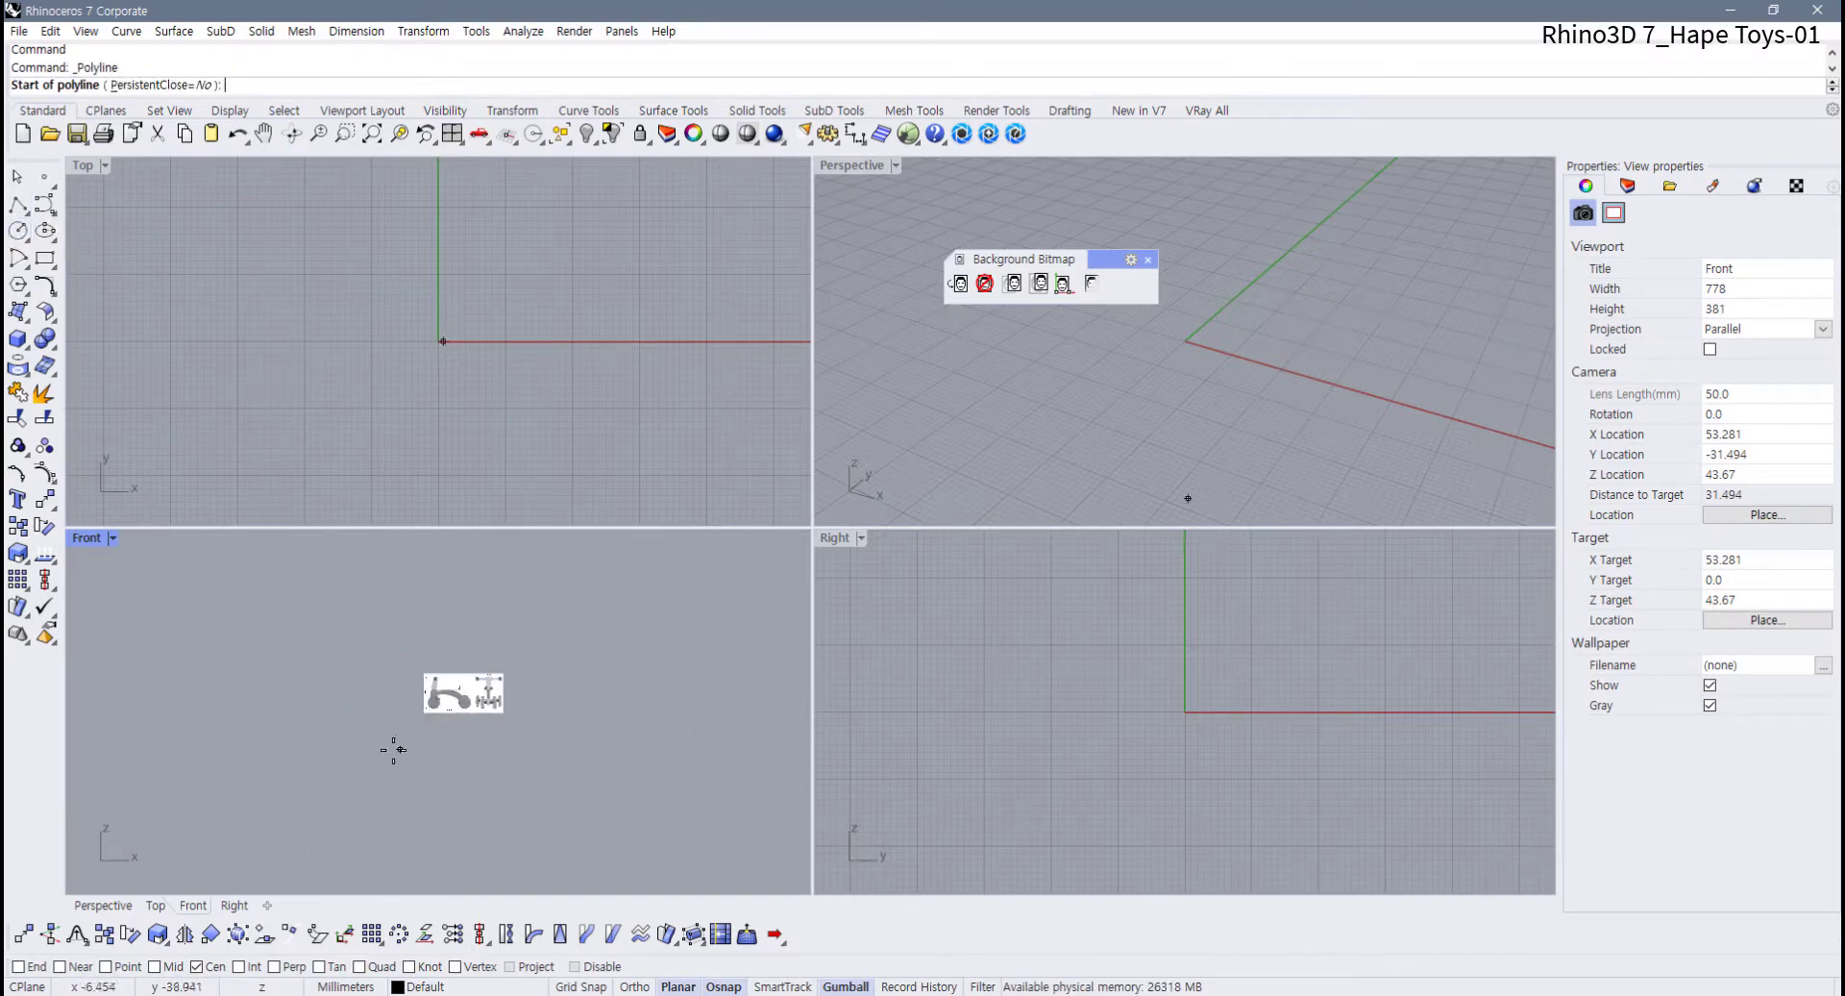
click(581, 986)
scroll(464, 668, up, 4)
scroll(459, 663, up, 6)
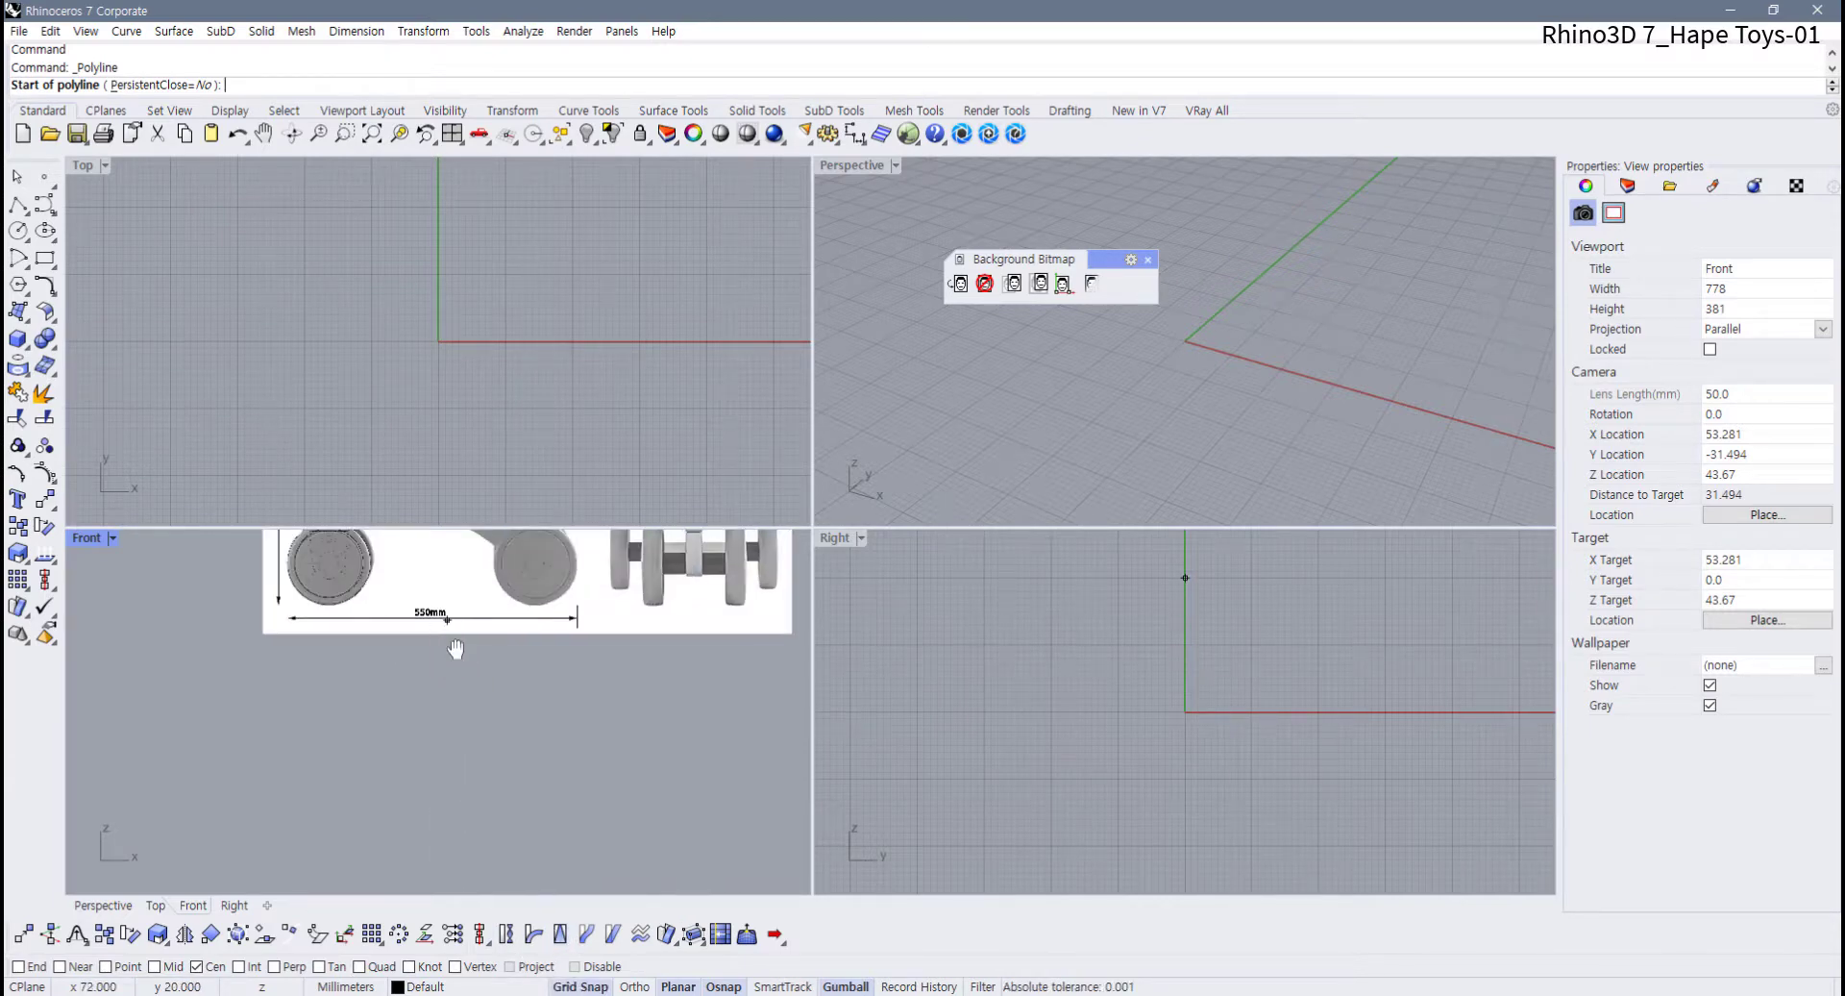
scroll(404, 702, down, 8)
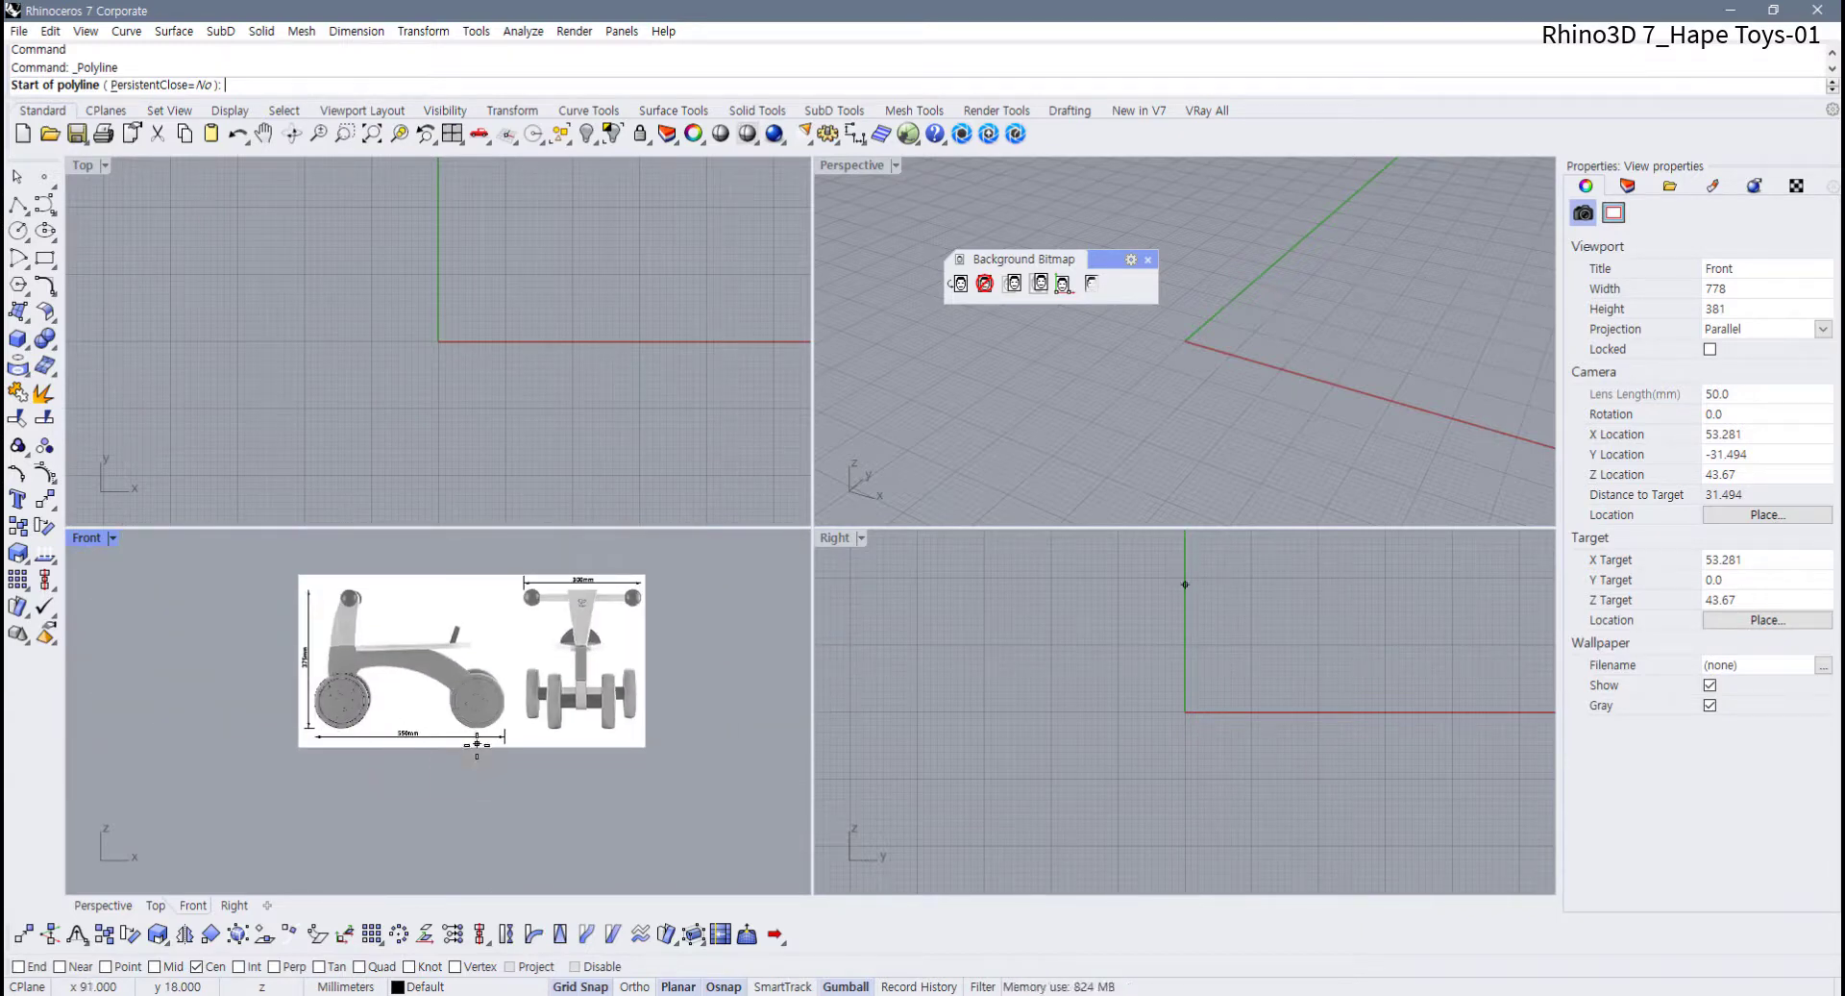
right_drag(475, 787, 515, 778)
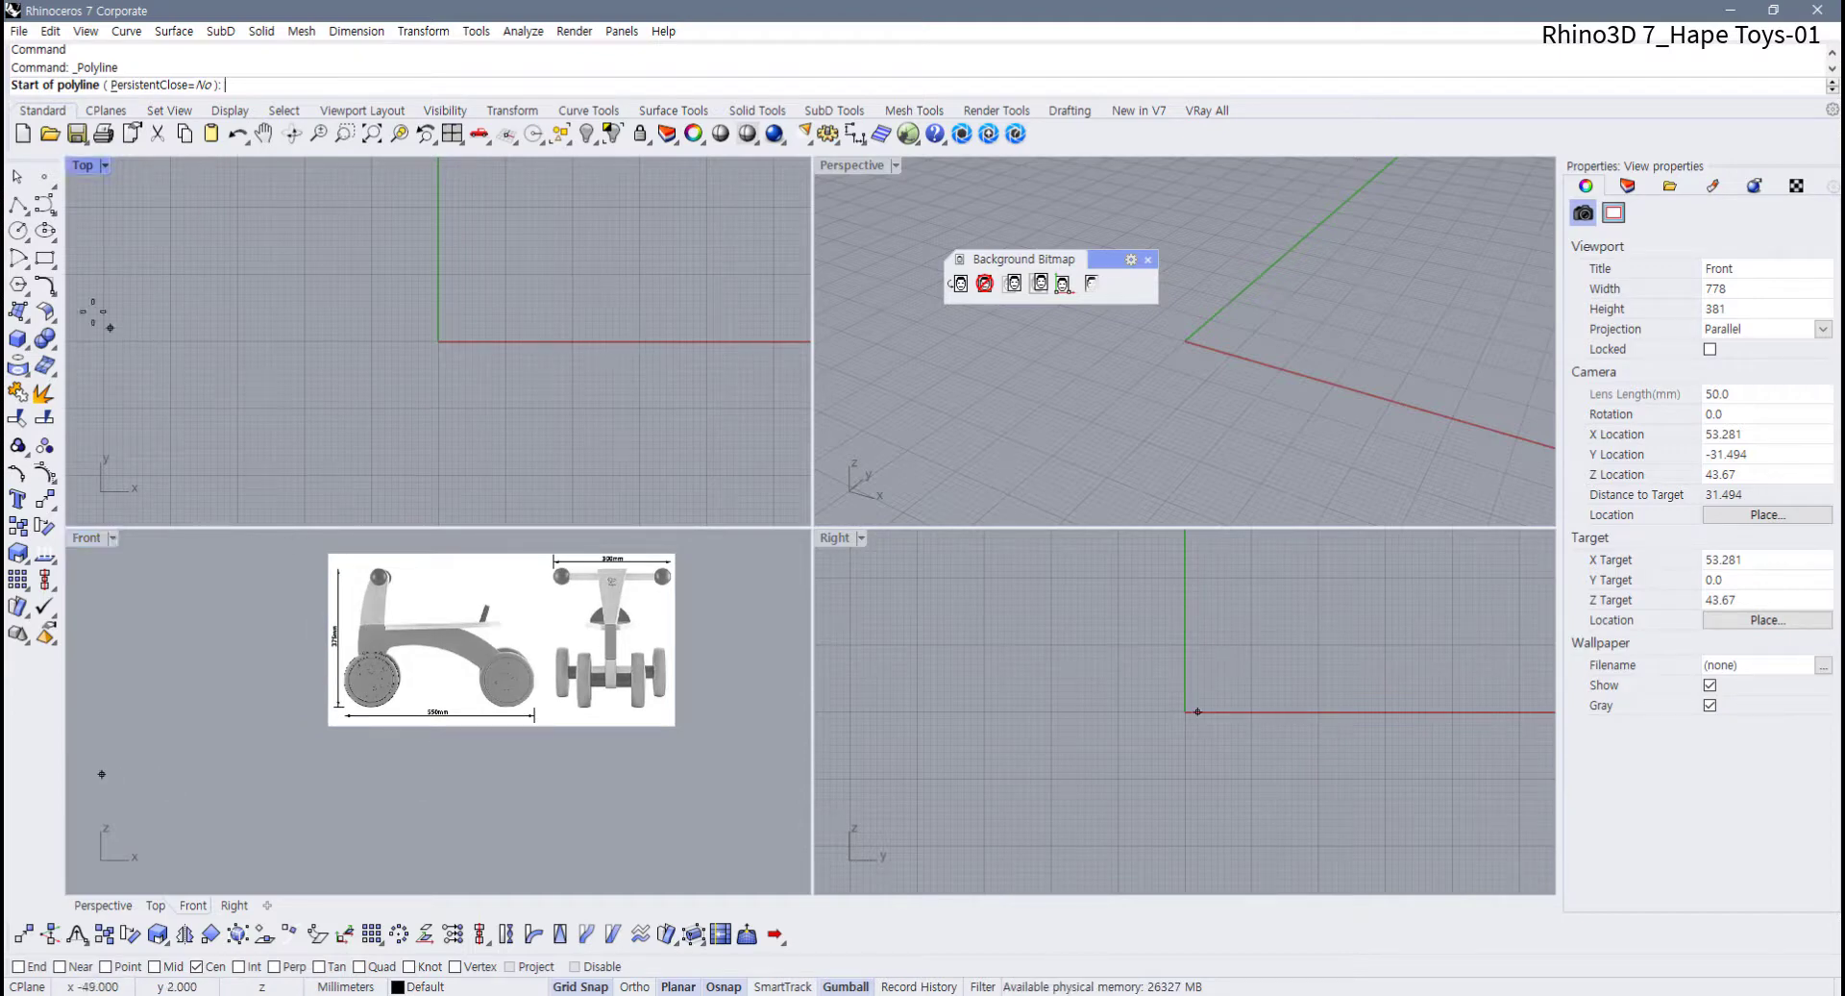
Draw a trial horizontal 550 mm polyline just below the bike drawing in the Front view, and delete it
click(17, 205)
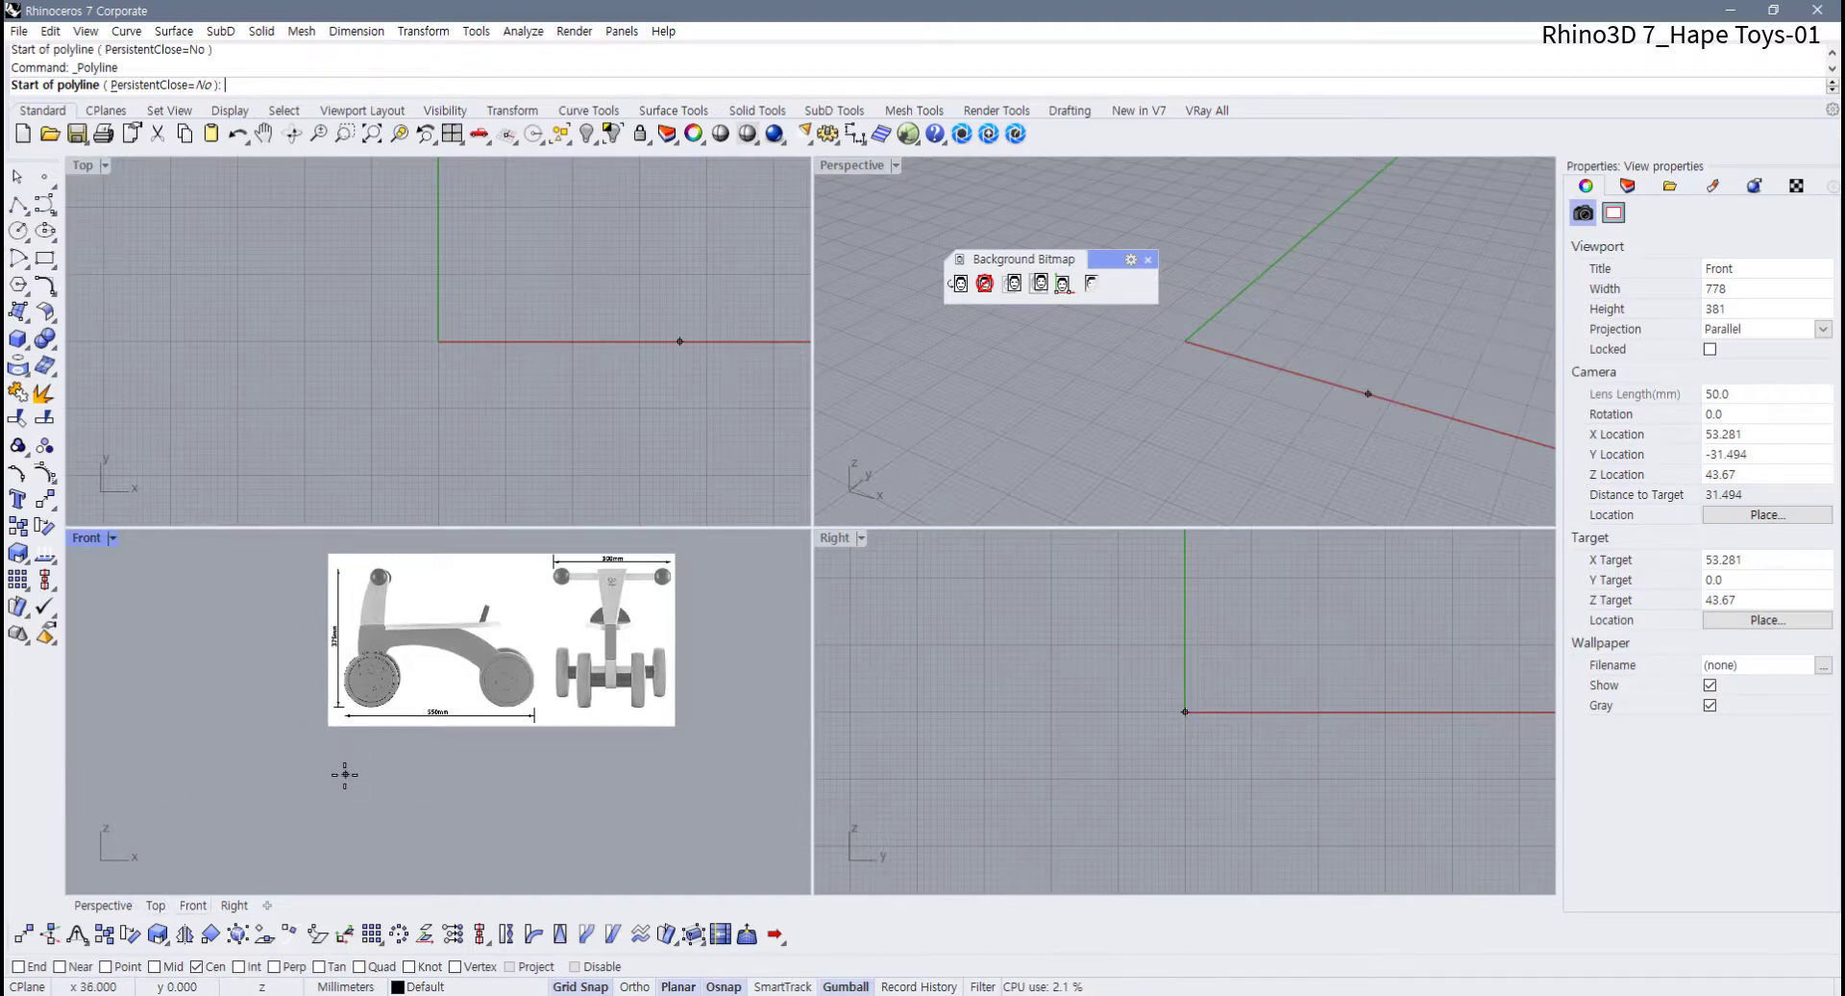
click(248, 771)
text(55)
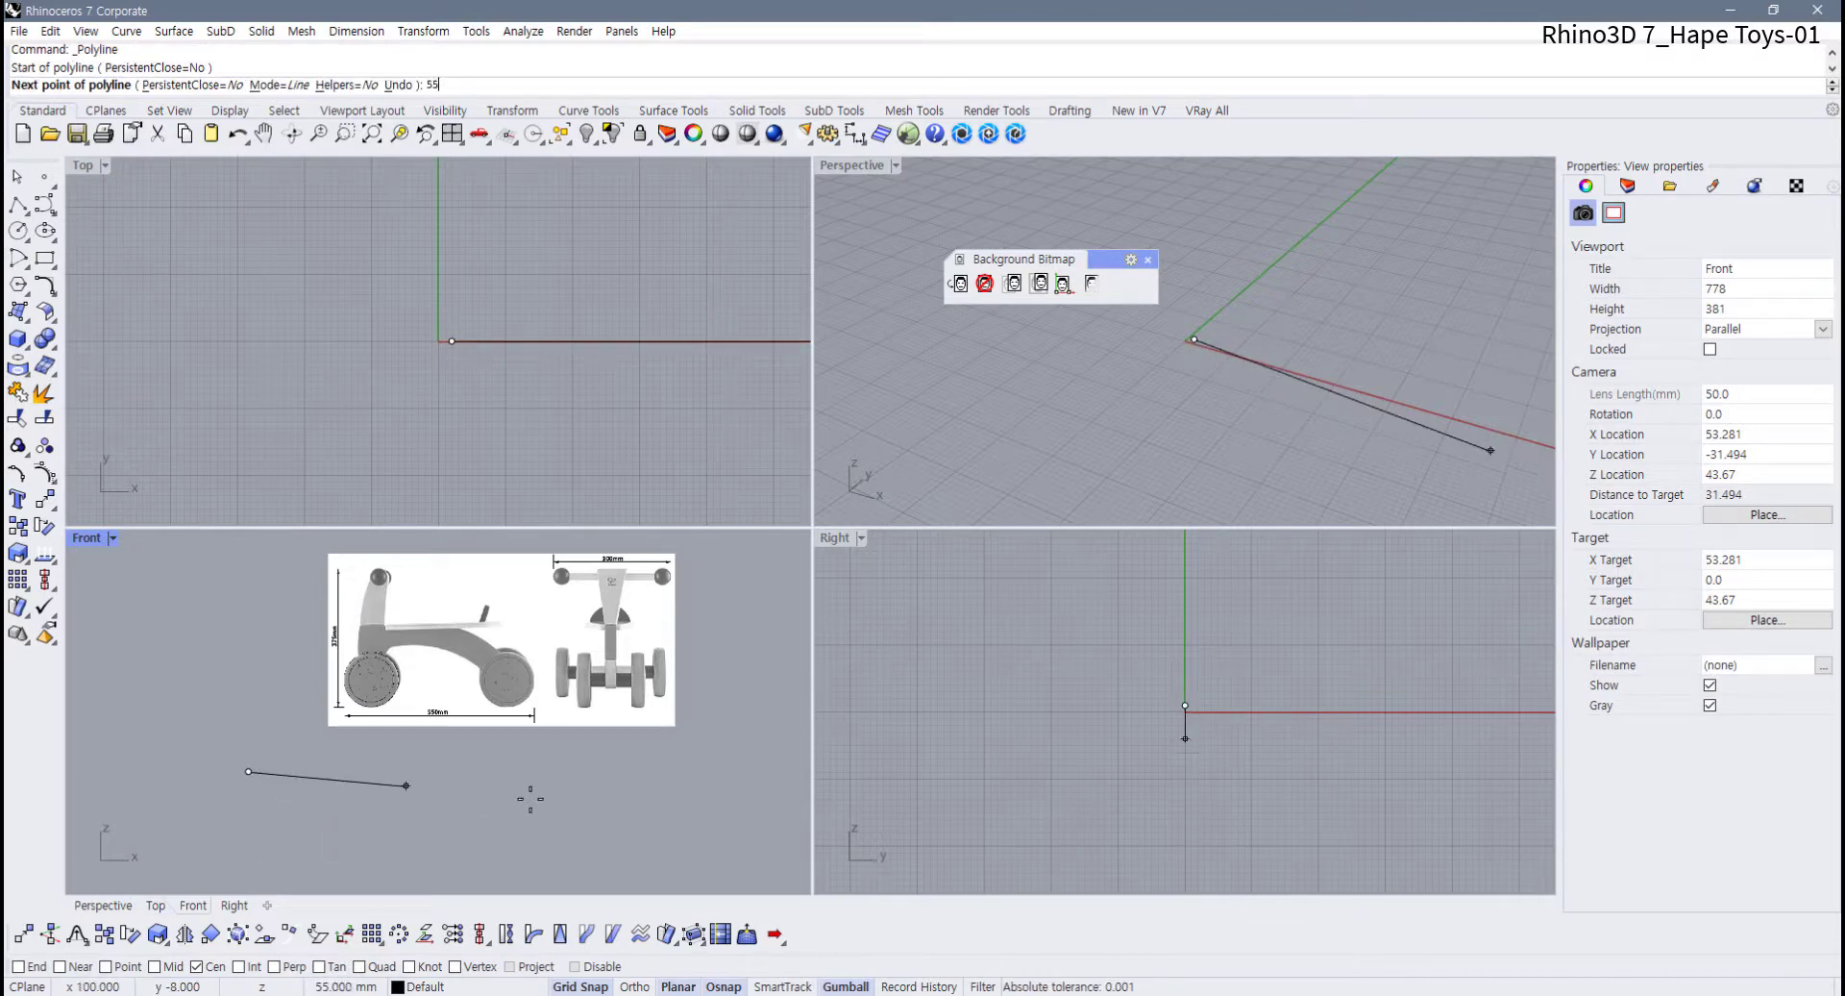
text(0)
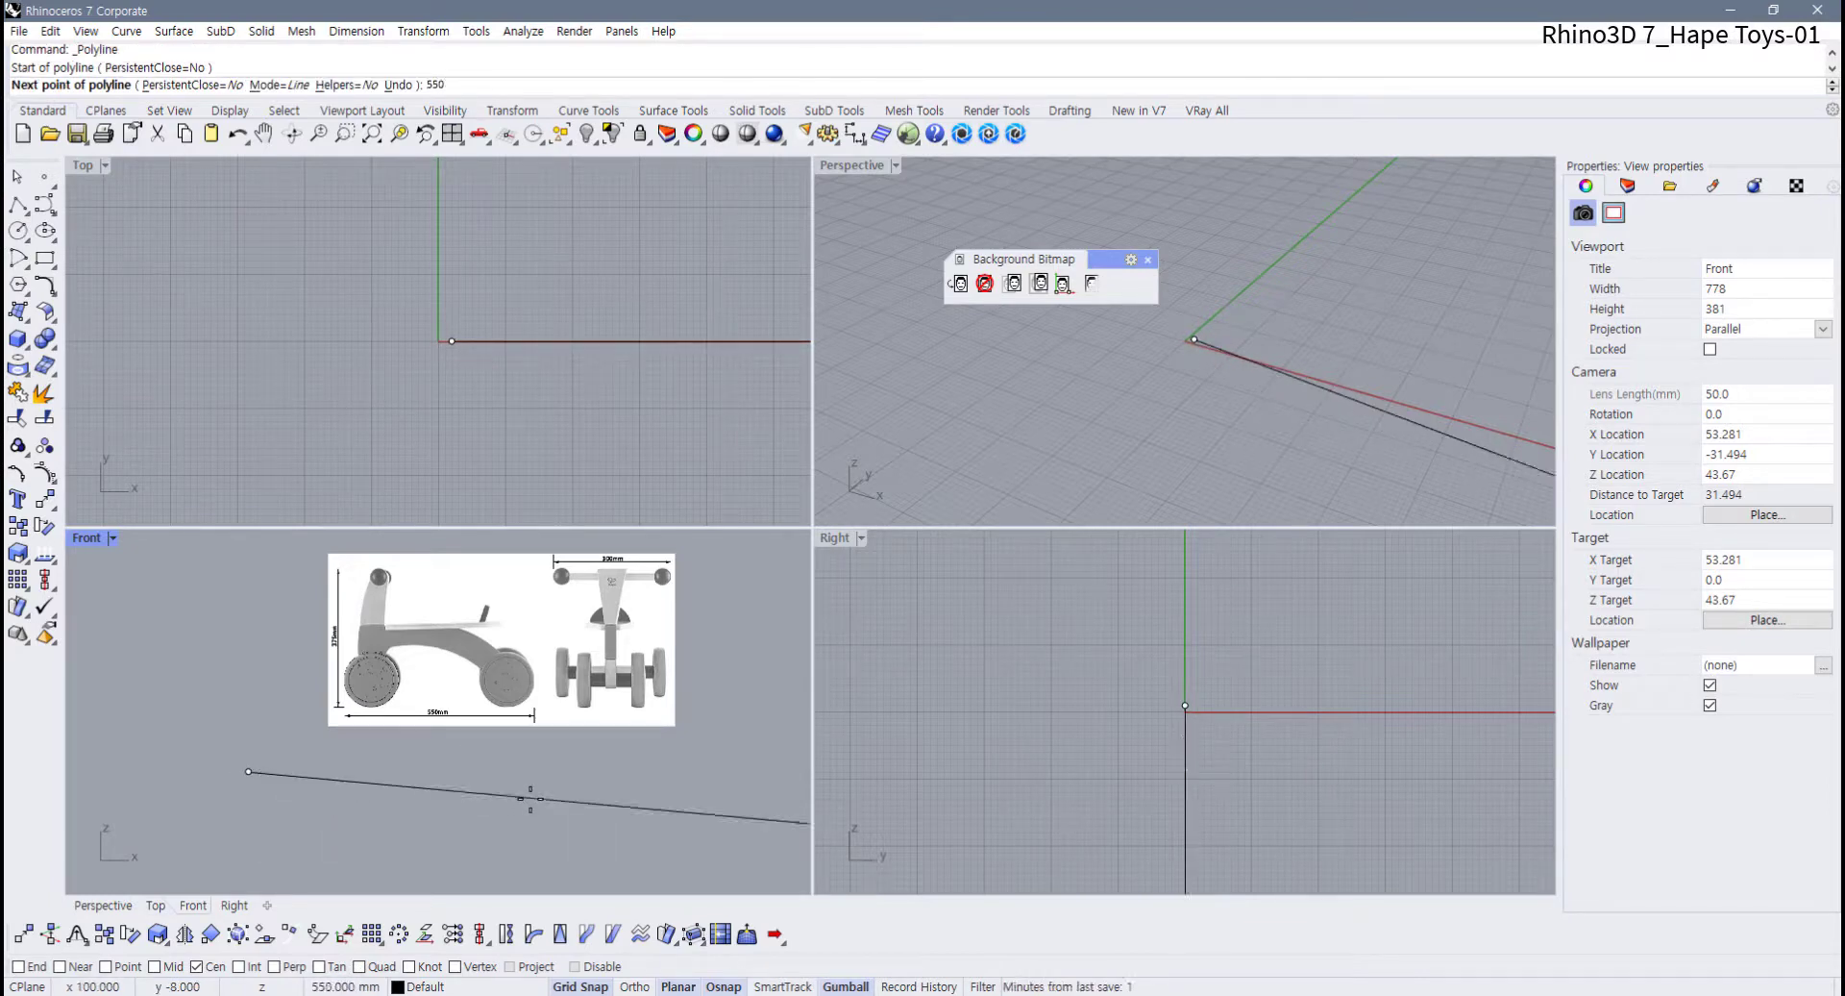
scroll(529, 798, down, 2)
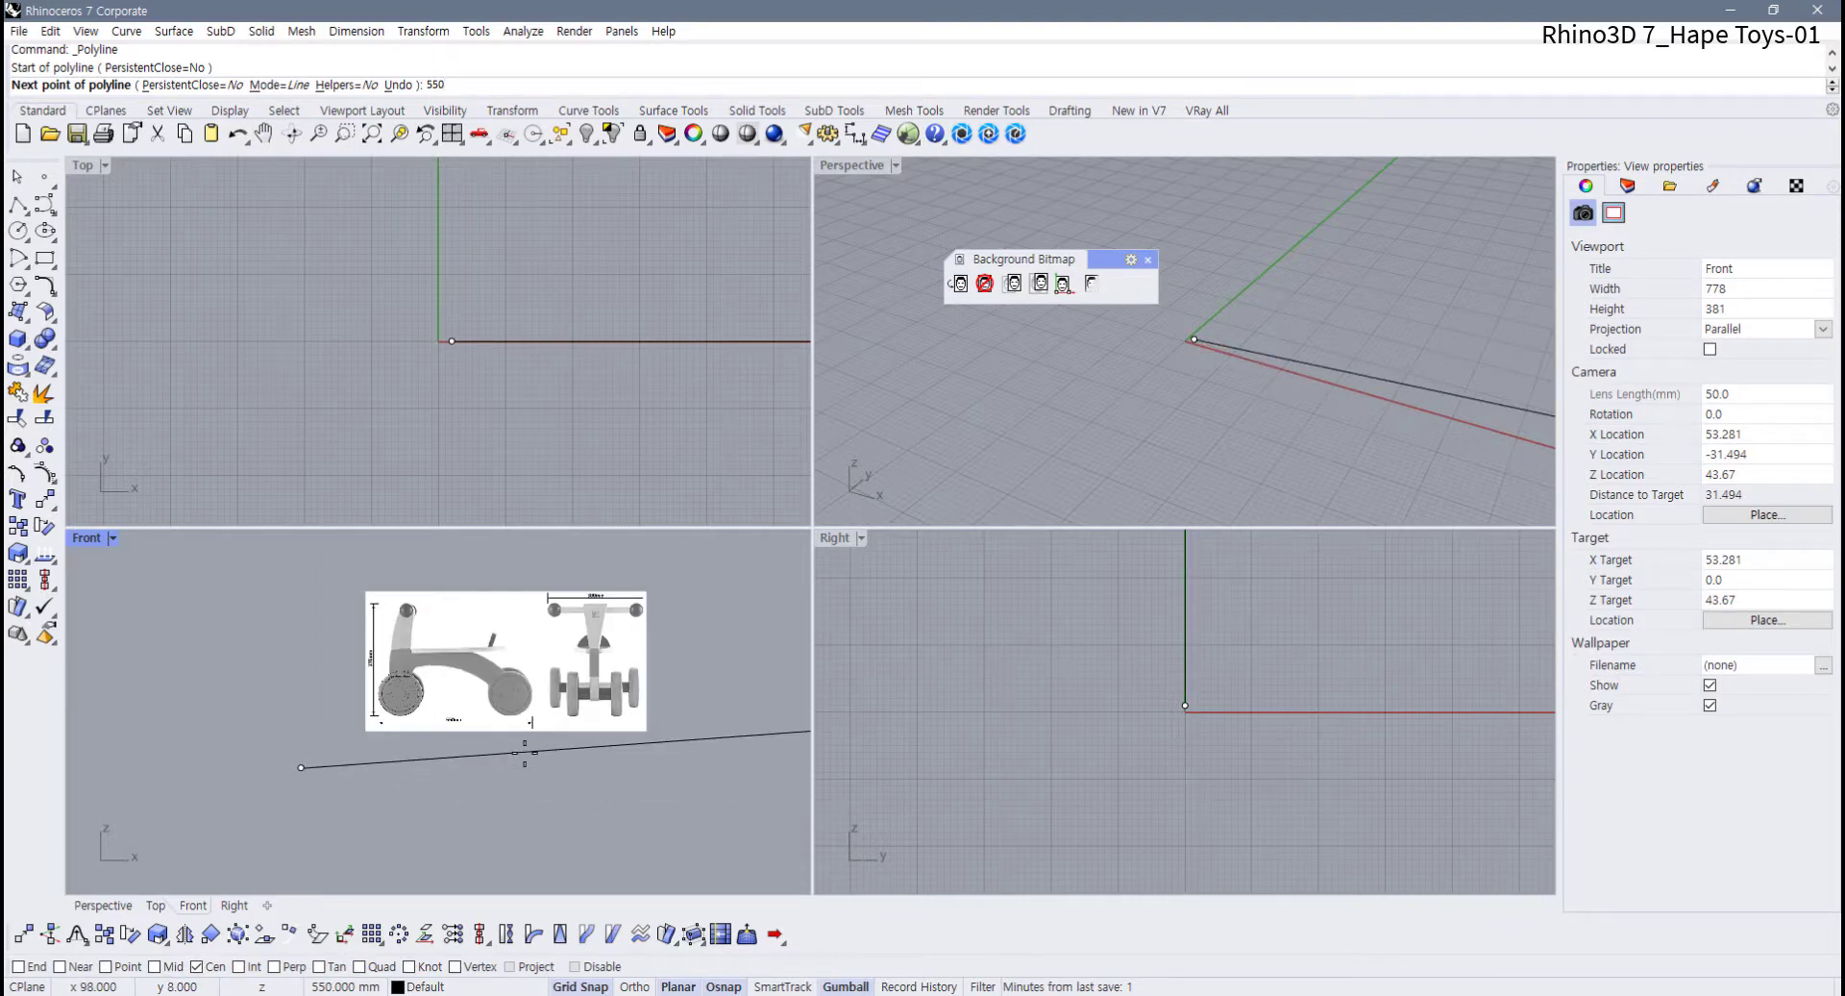
key(Return)
scroll(519, 774, down, 3)
right_drag(513, 767, 424, 793)
scroll(551, 786, down, 6)
scroll(538, 779, up, 2)
key(F8)
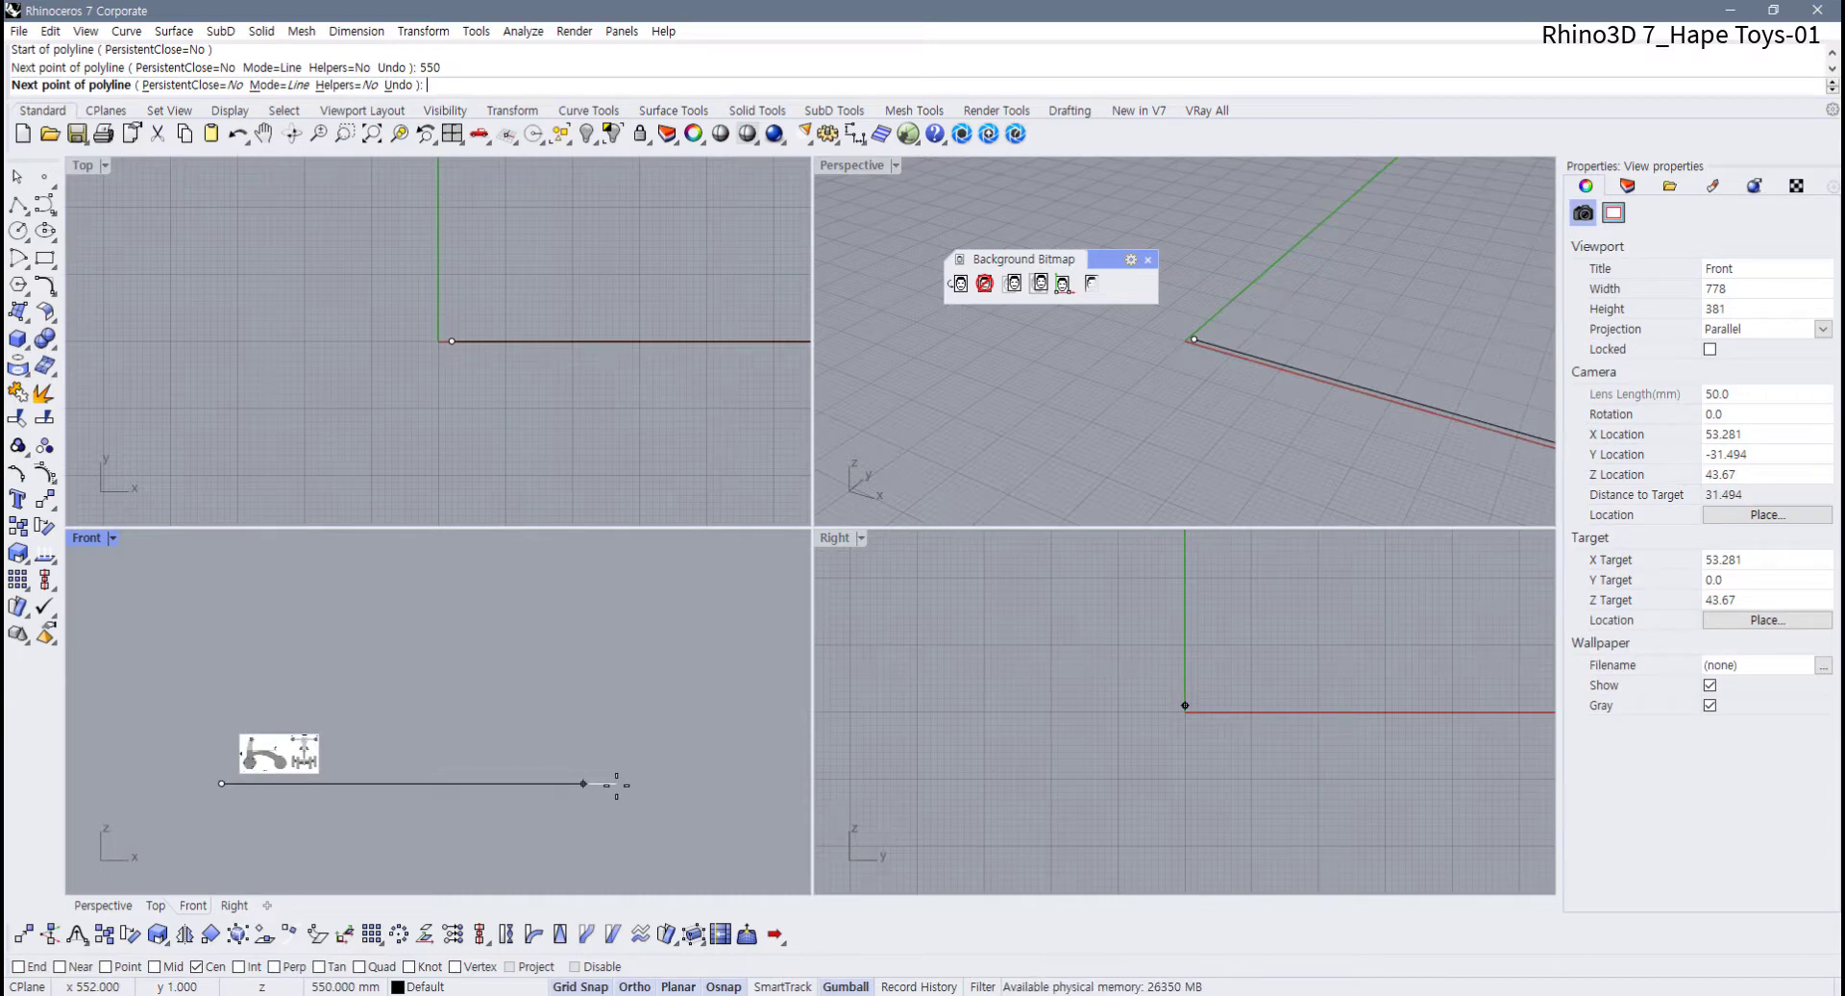
click(616, 784)
key(F8)
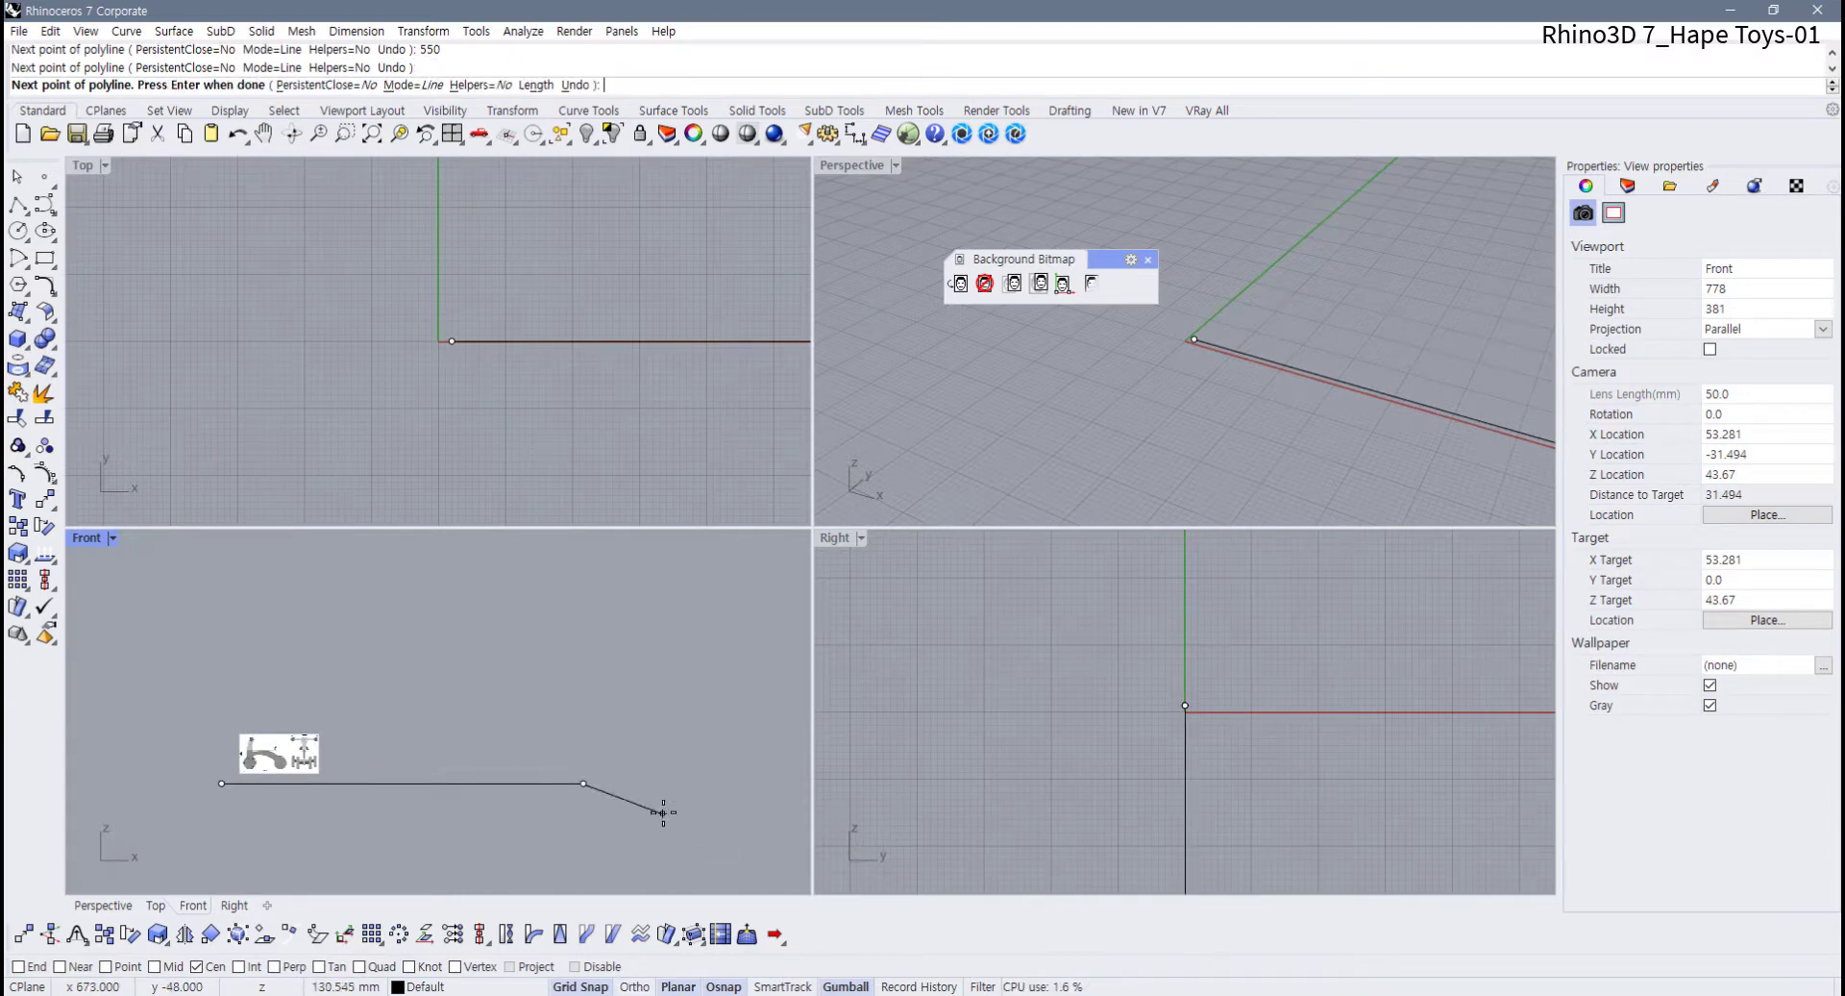
key(Return)
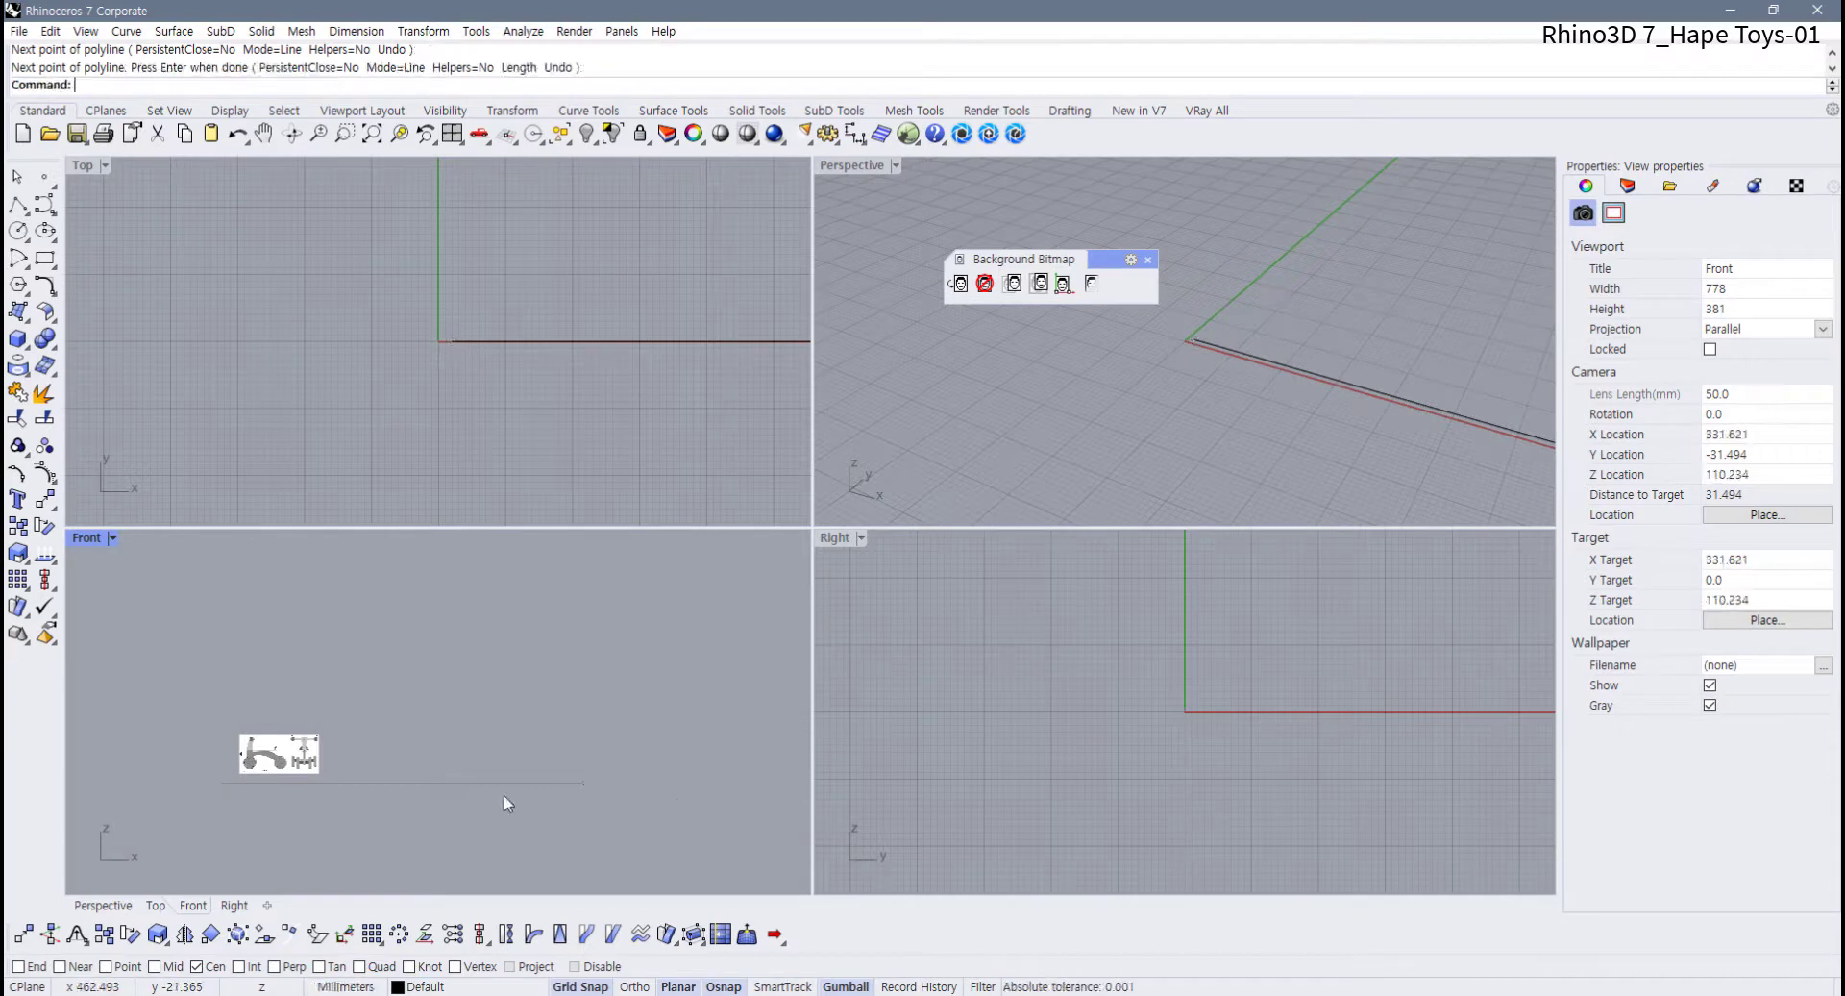
click(486, 782)
key(Delete)
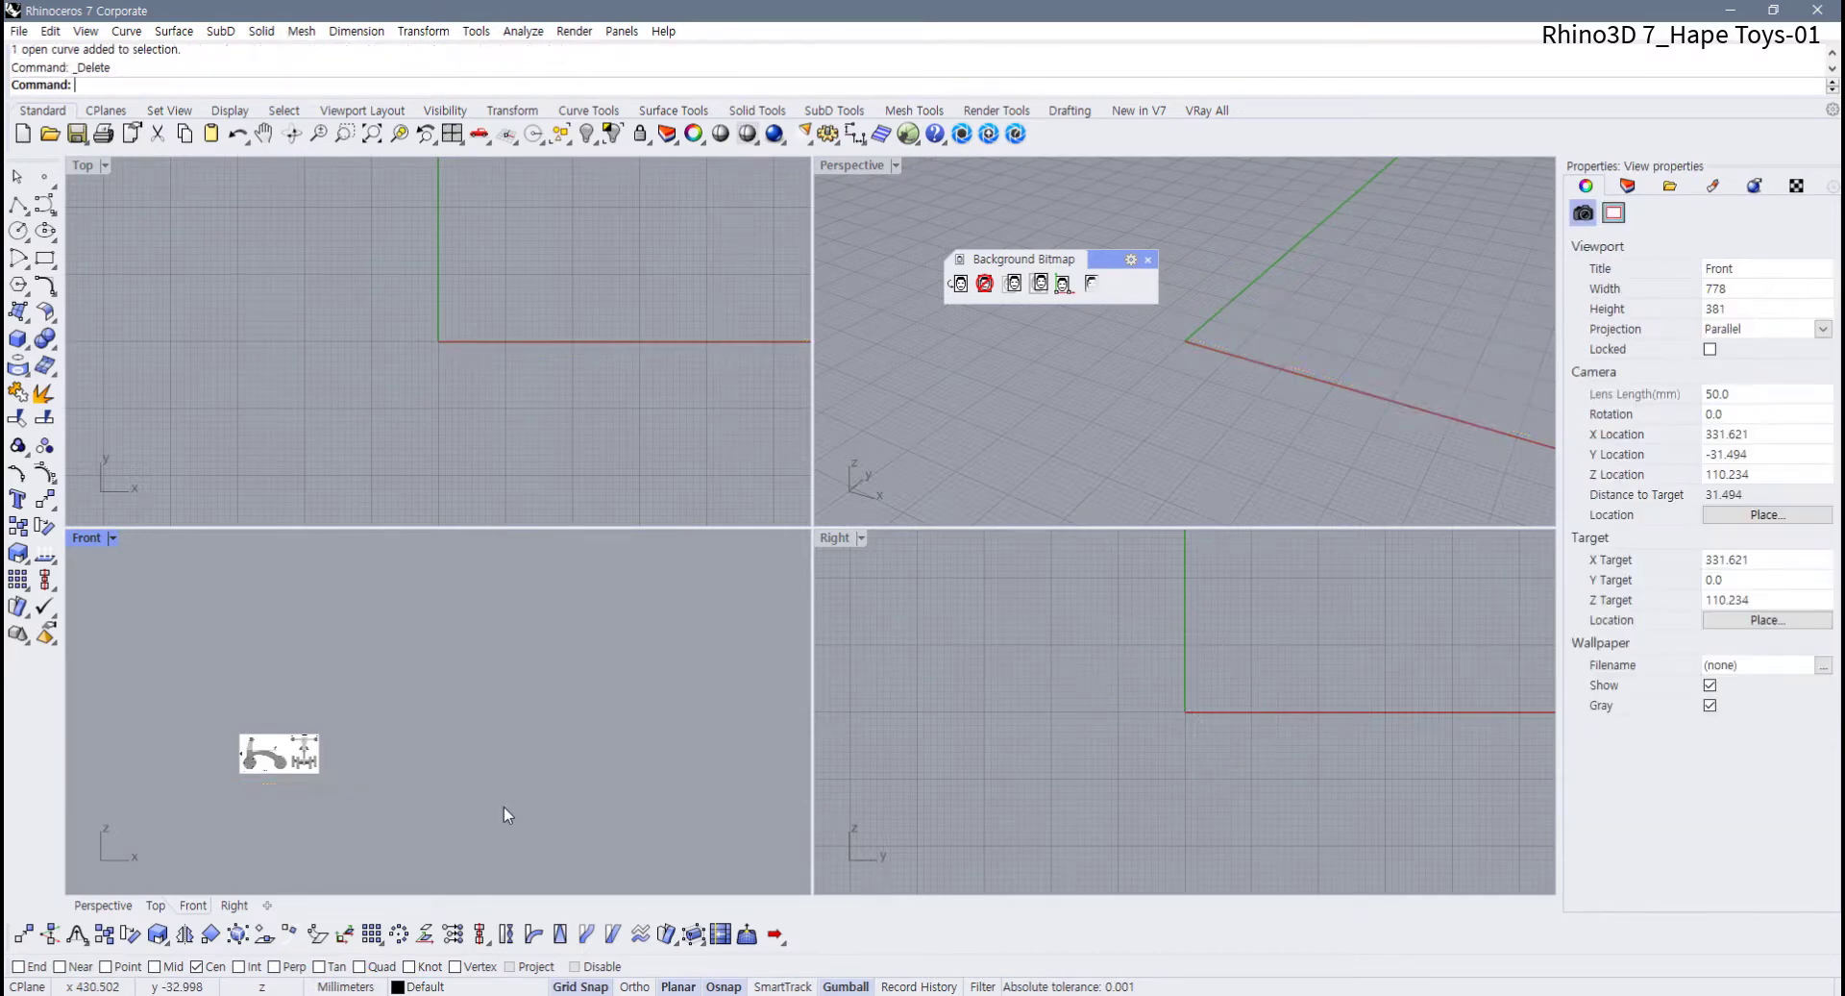
Draw a horizontal 550 mm polyline below the bike drawing in the Front view as a scale reference
click(17, 204)
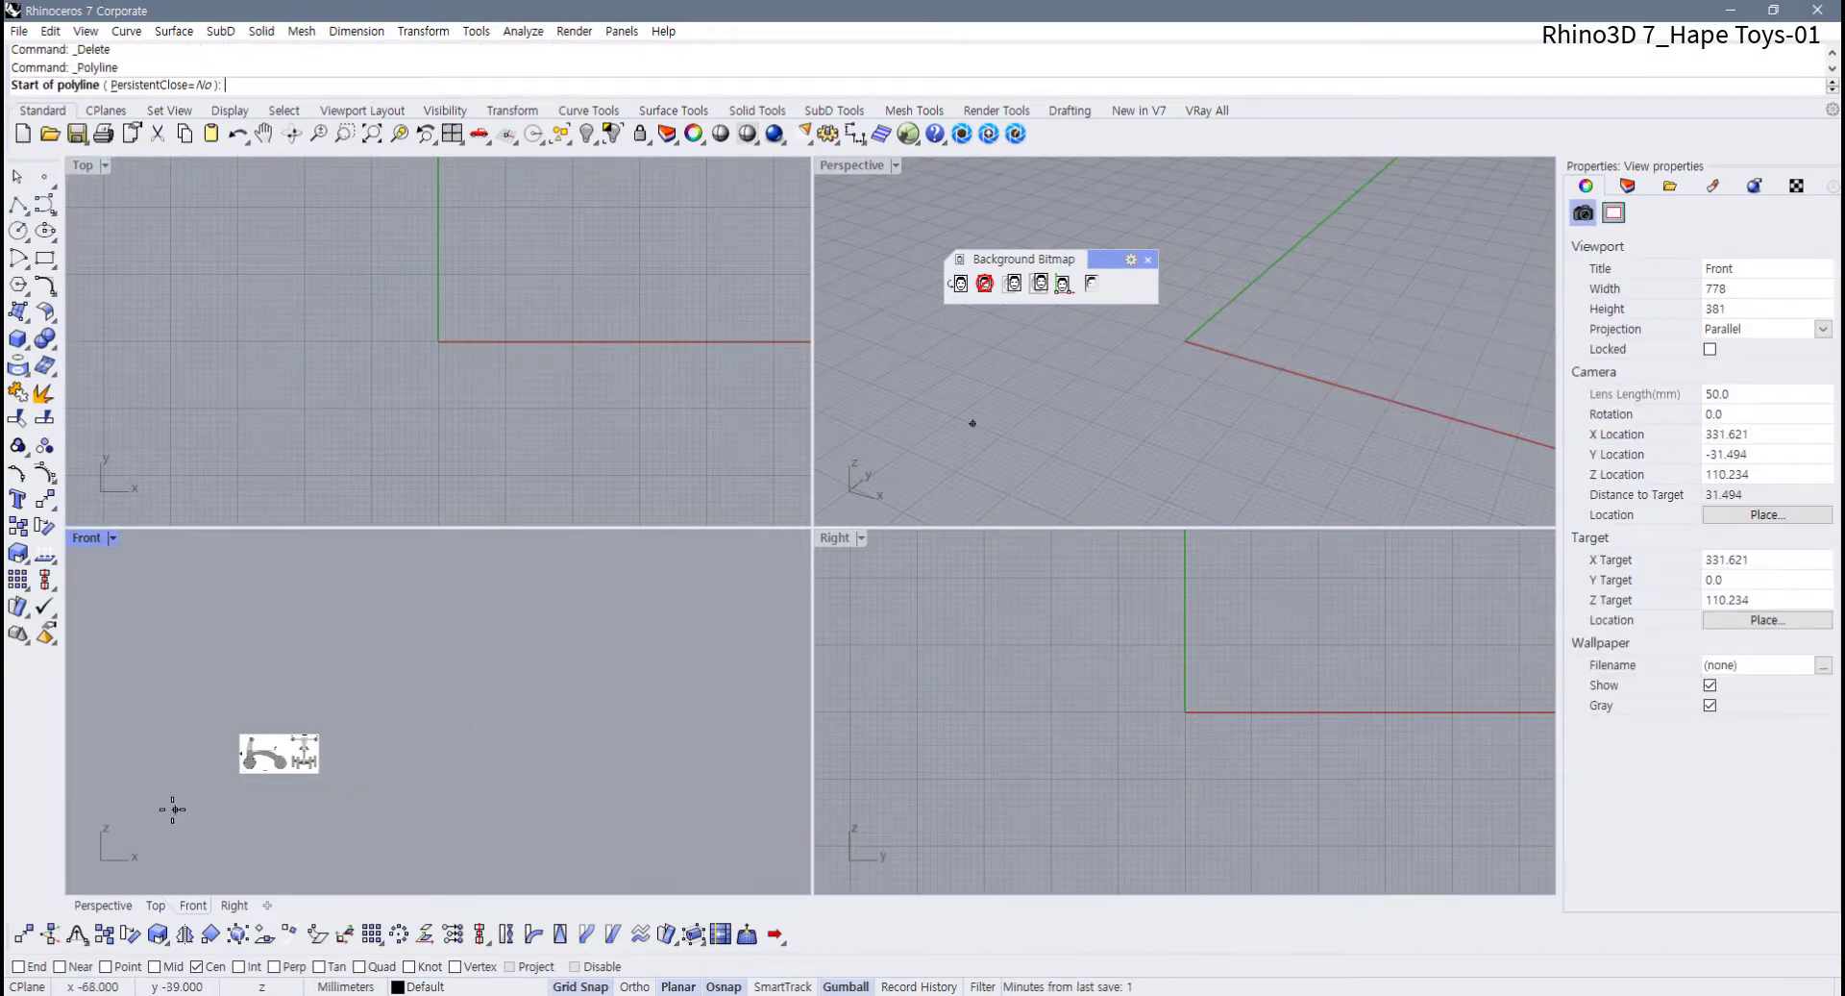
click(172, 808)
text(550)
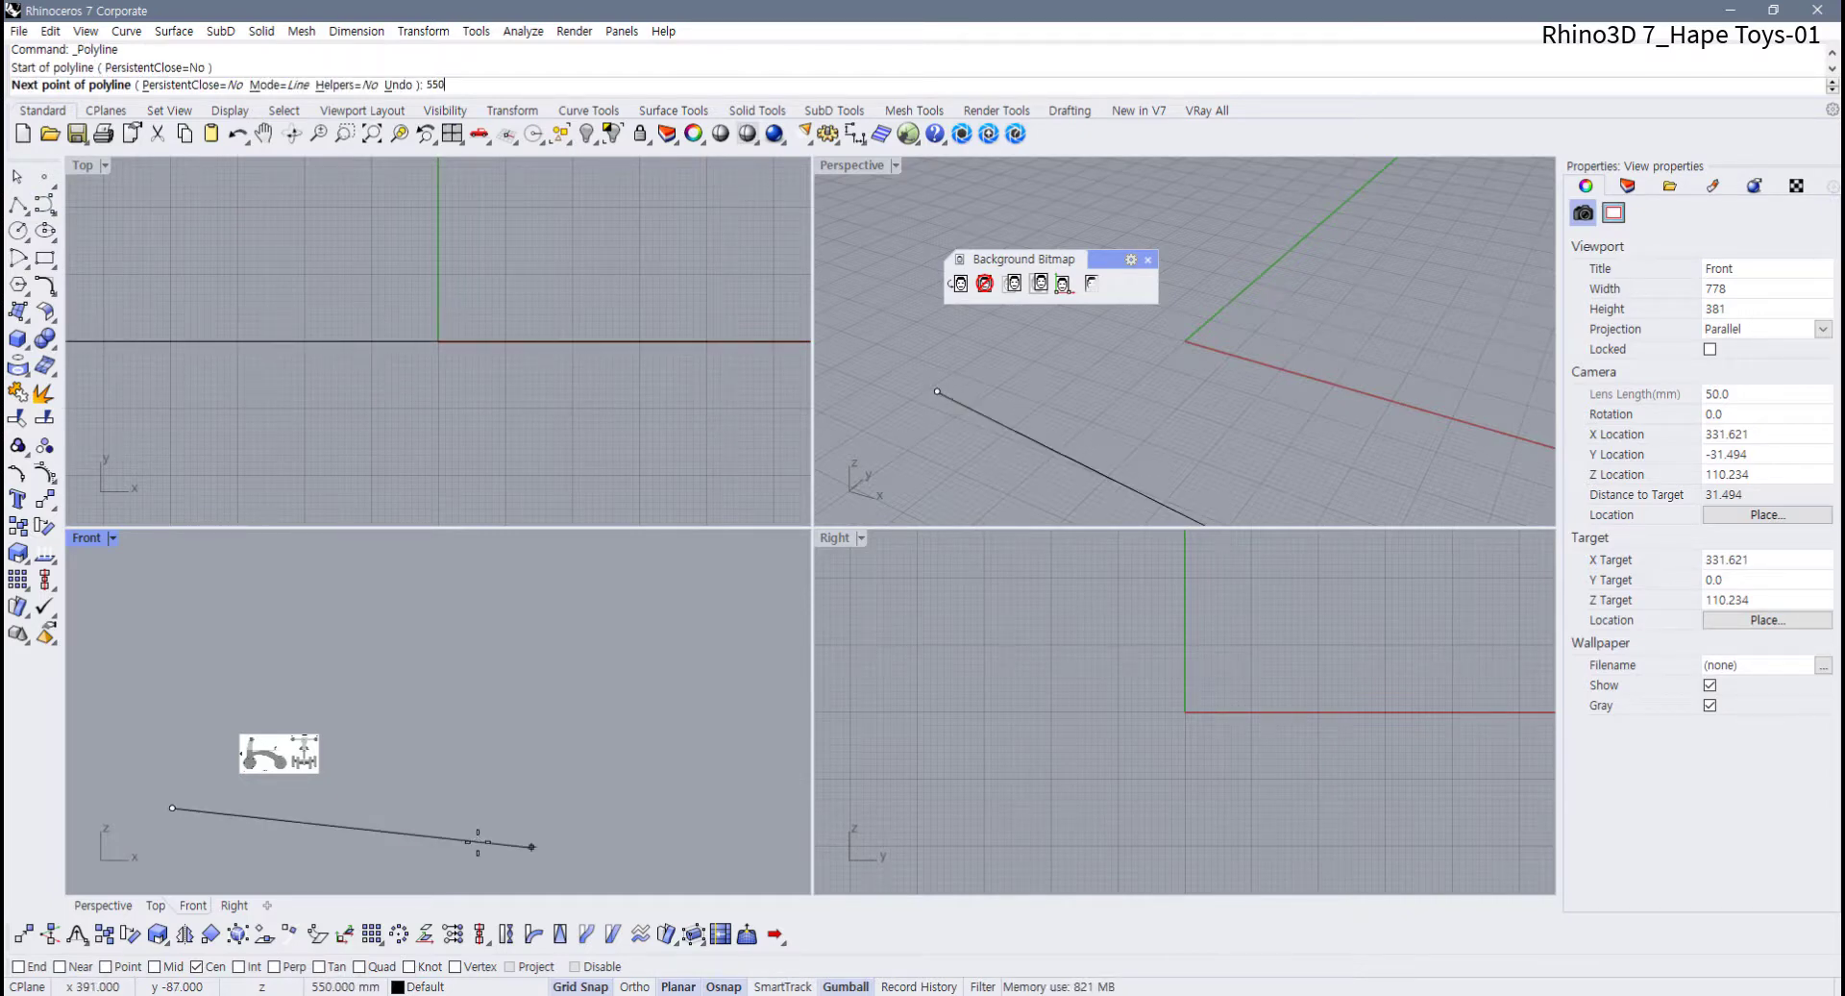
key(Return)
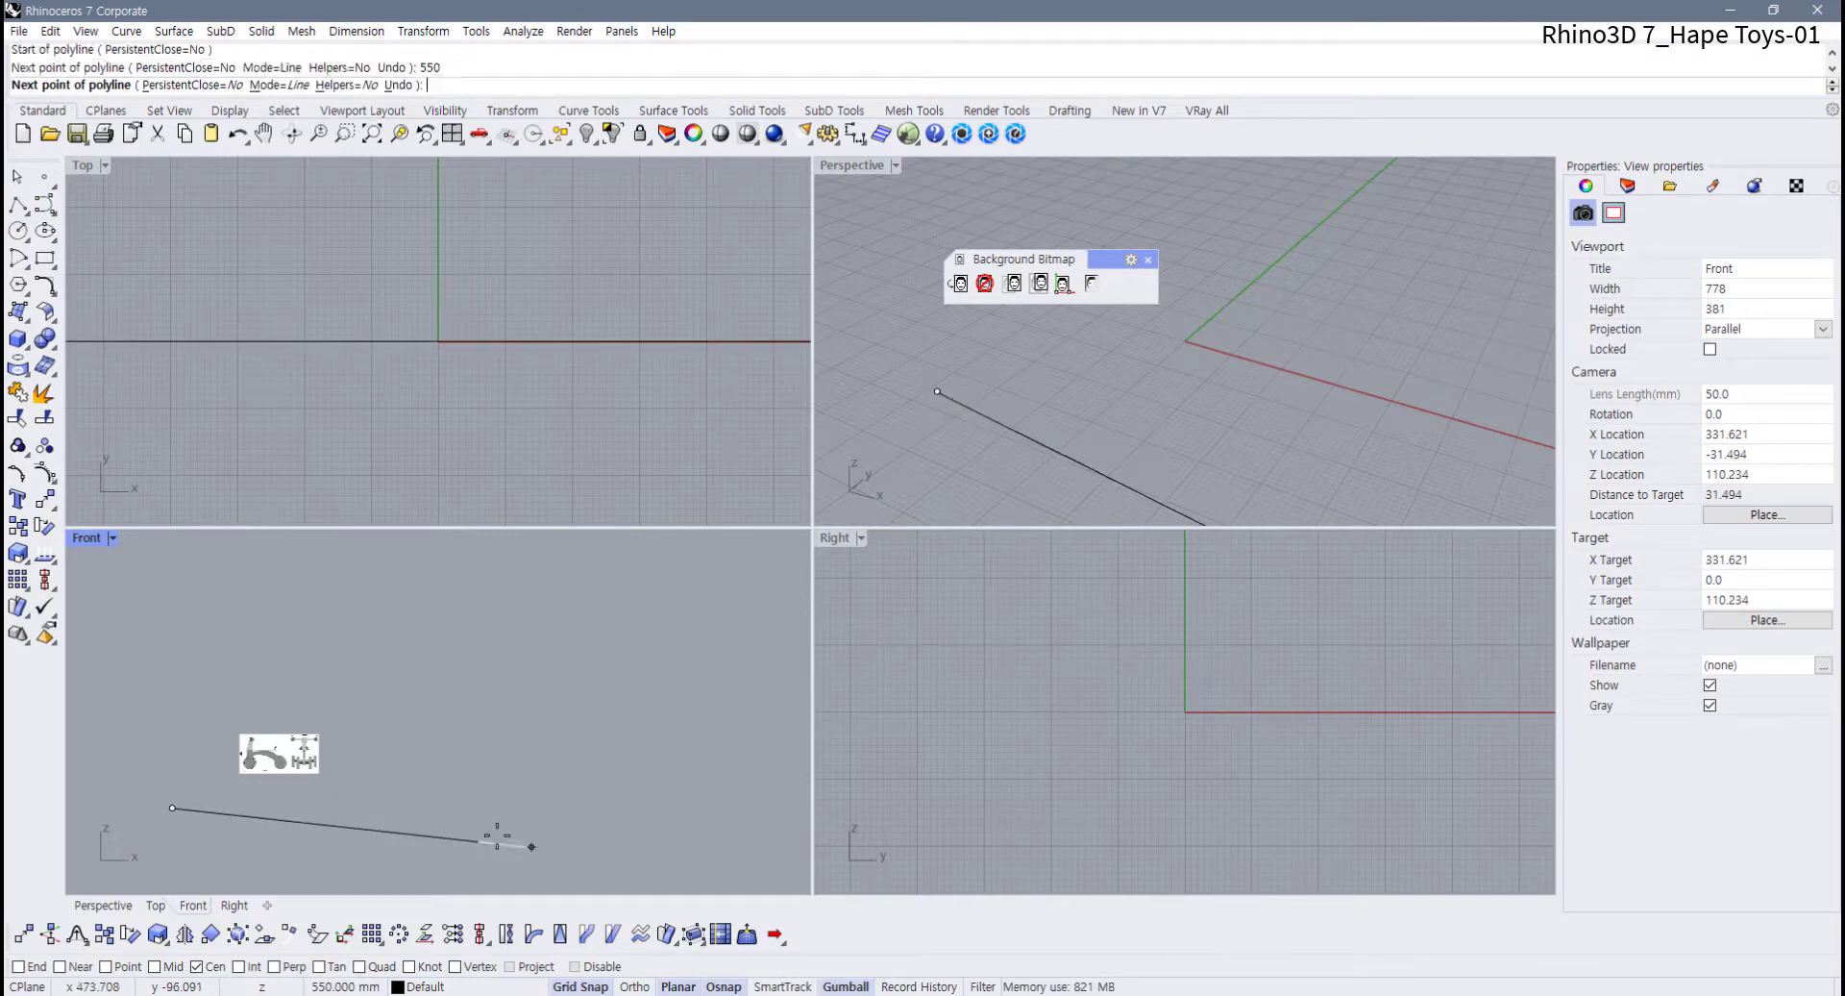
shift+click(659, 808)
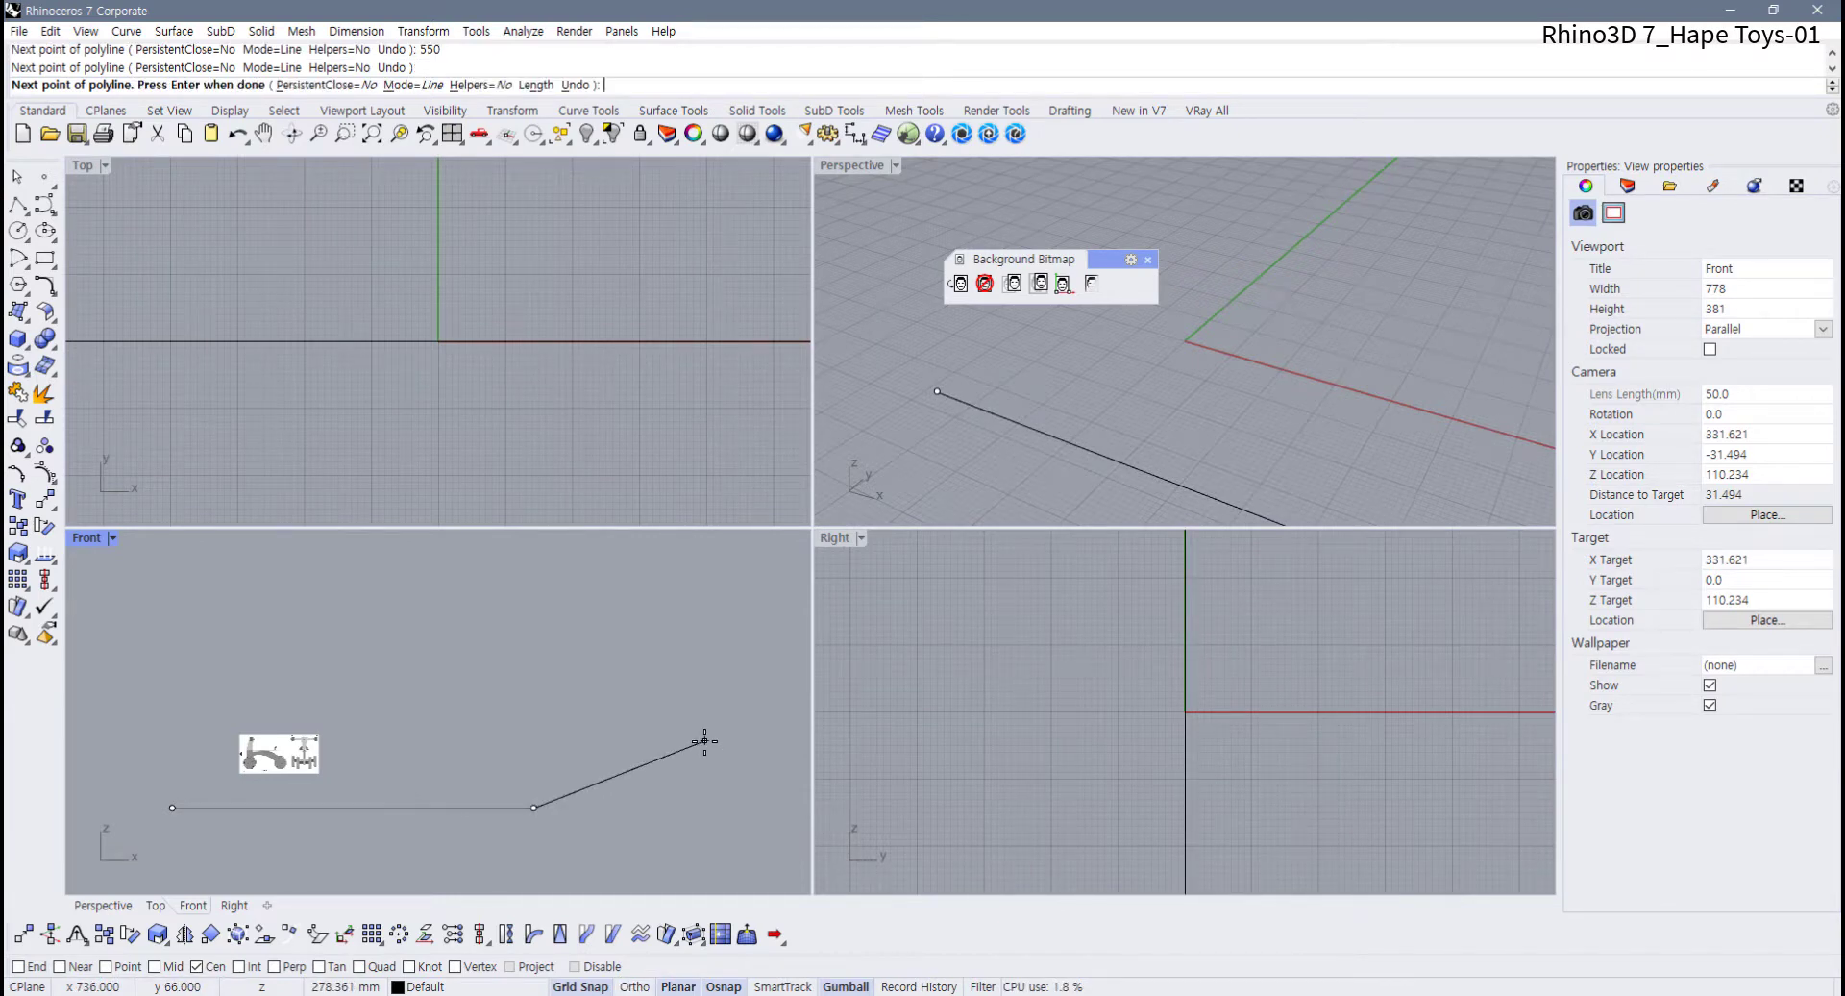
key(Return)
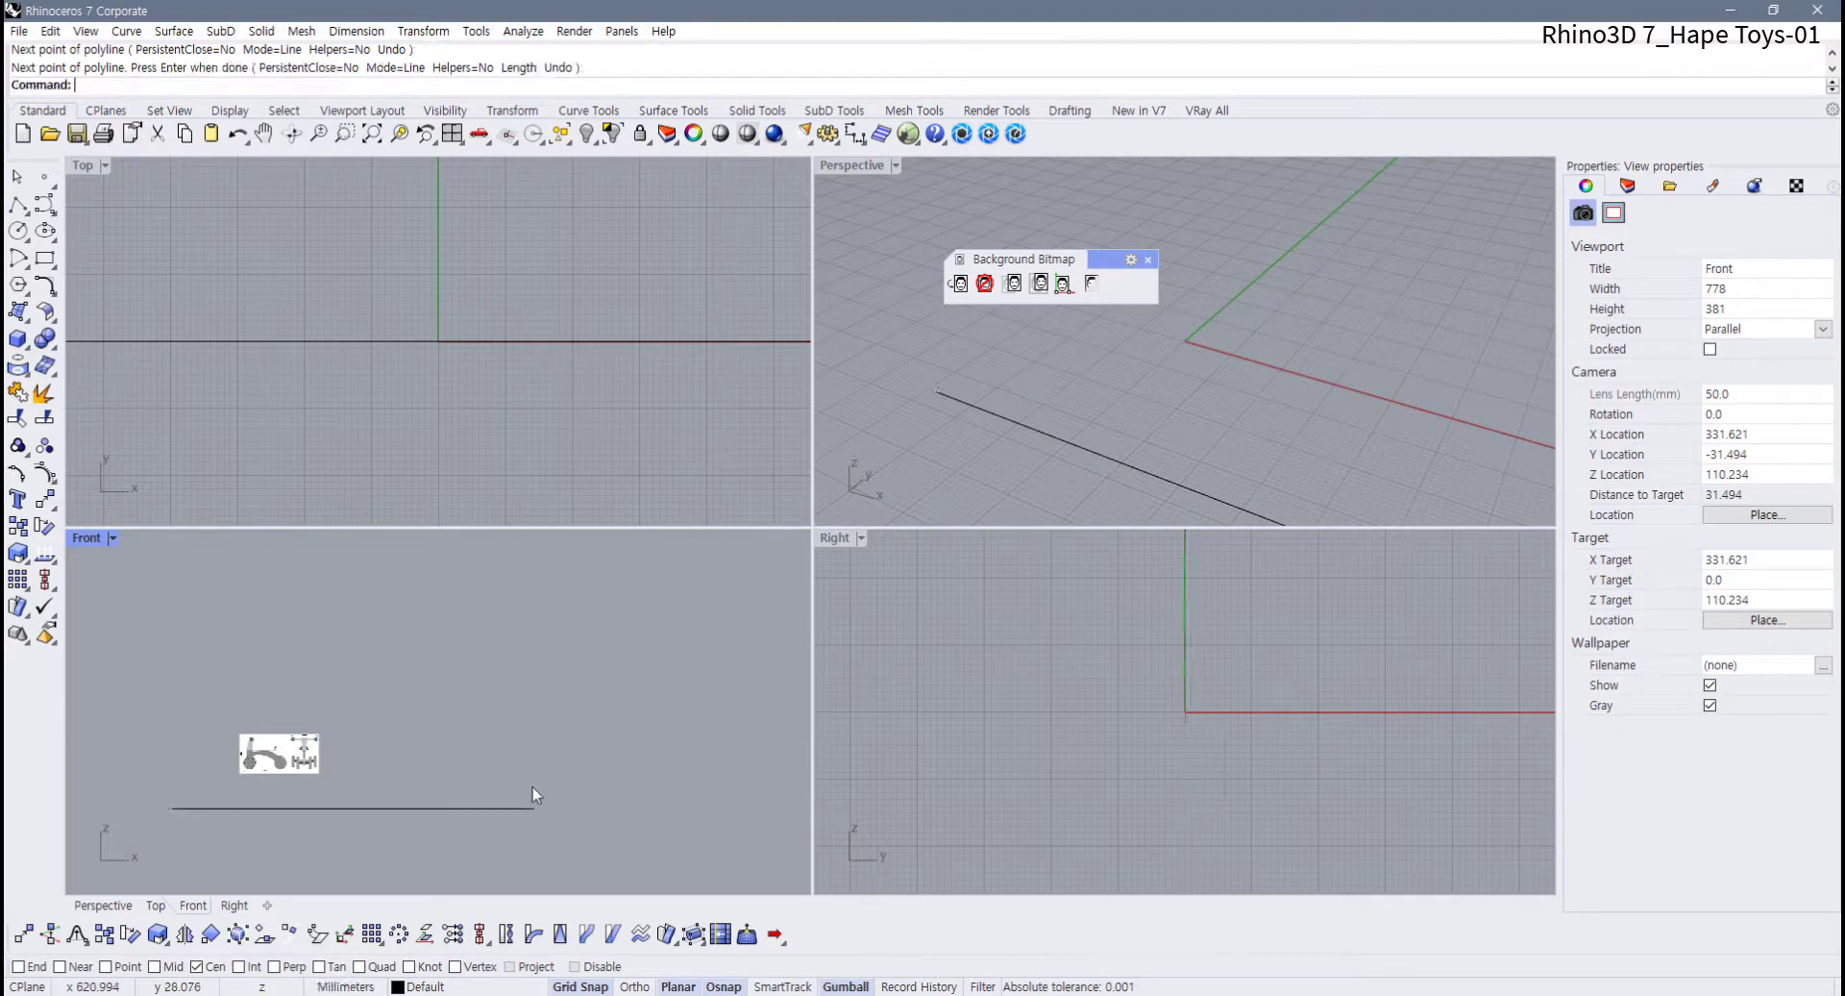
Switch the object snap from Cen to End for dimensioning the reference line
scroll(337, 806, up, 4)
click(361, 799)
click(523, 835)
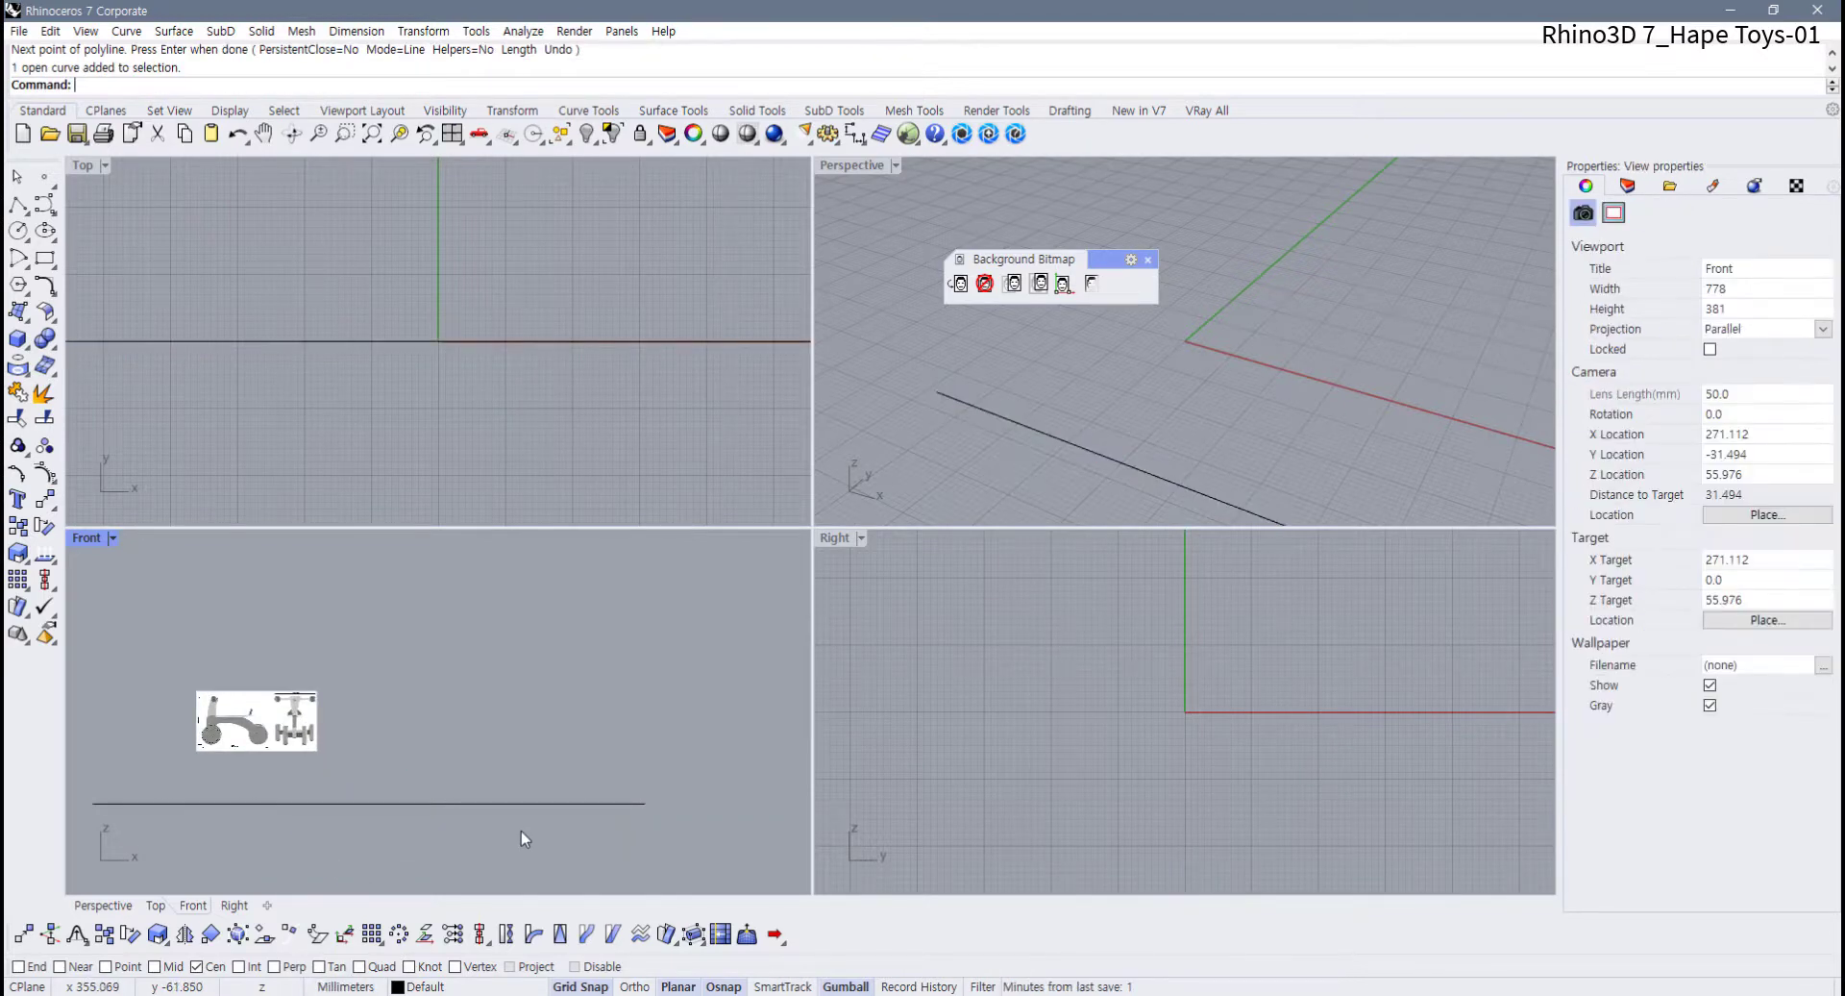
right_drag(523, 834, 585, 781)
click(855, 134)
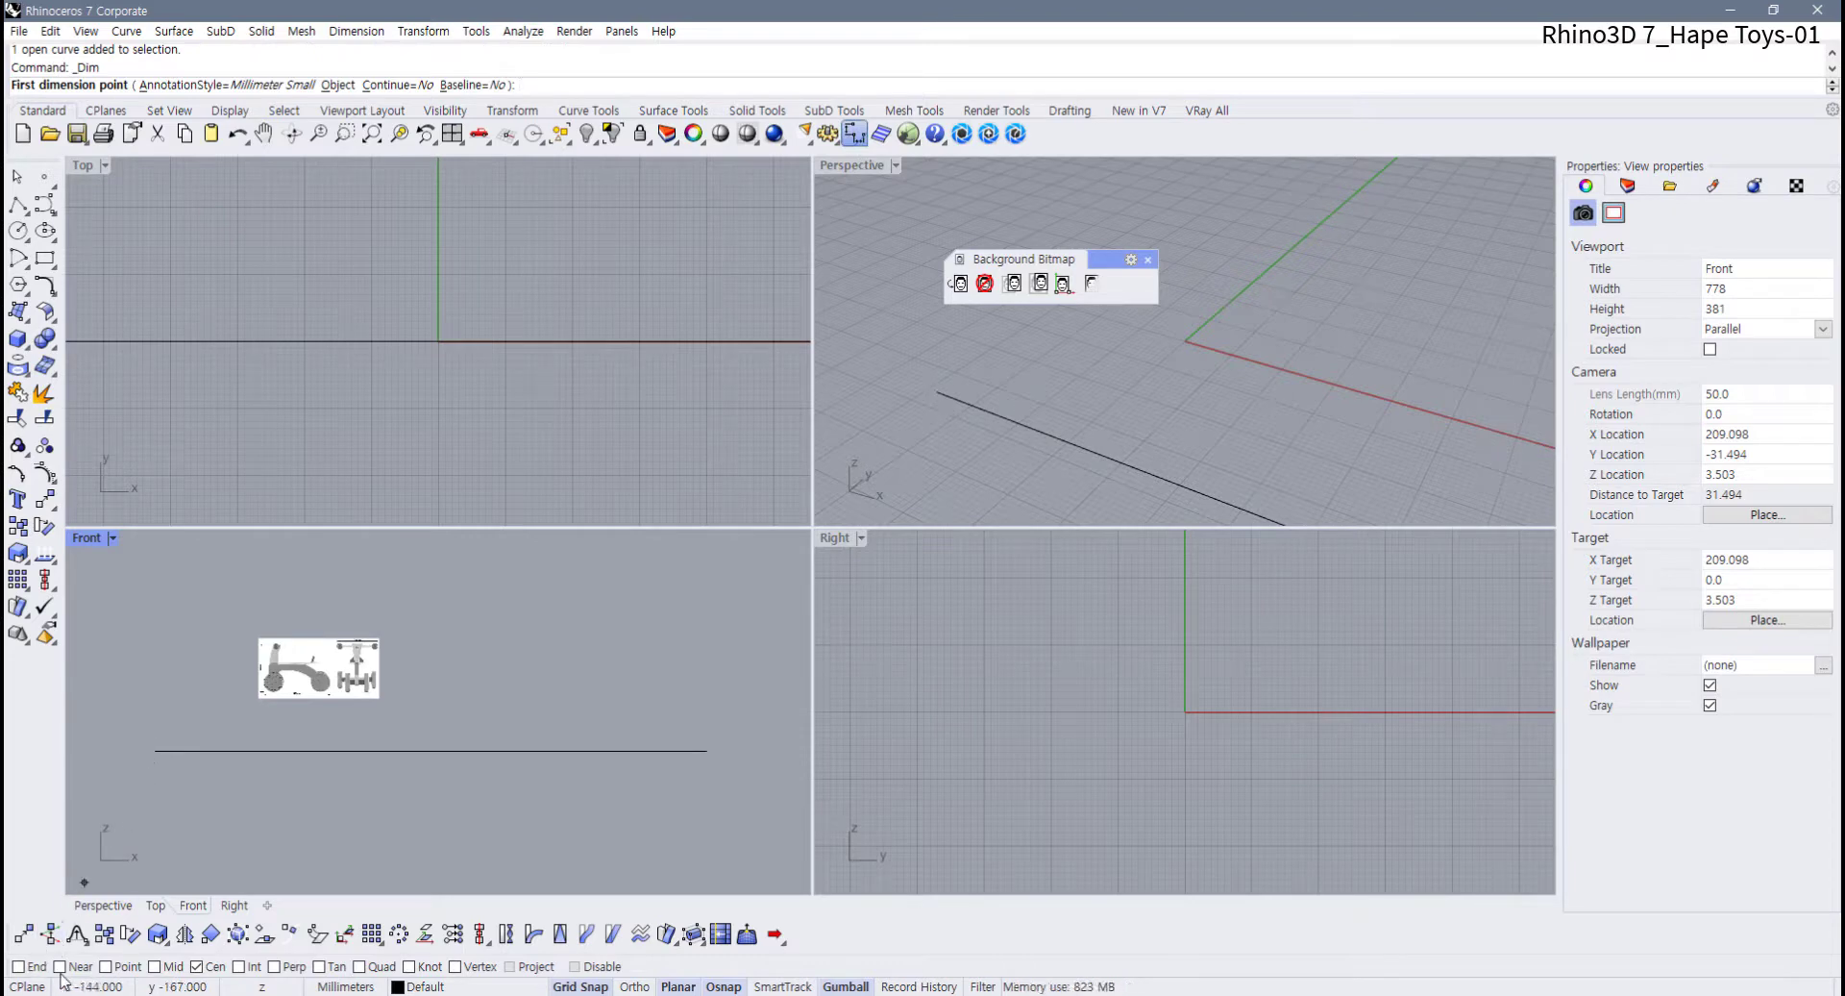
click(196, 966)
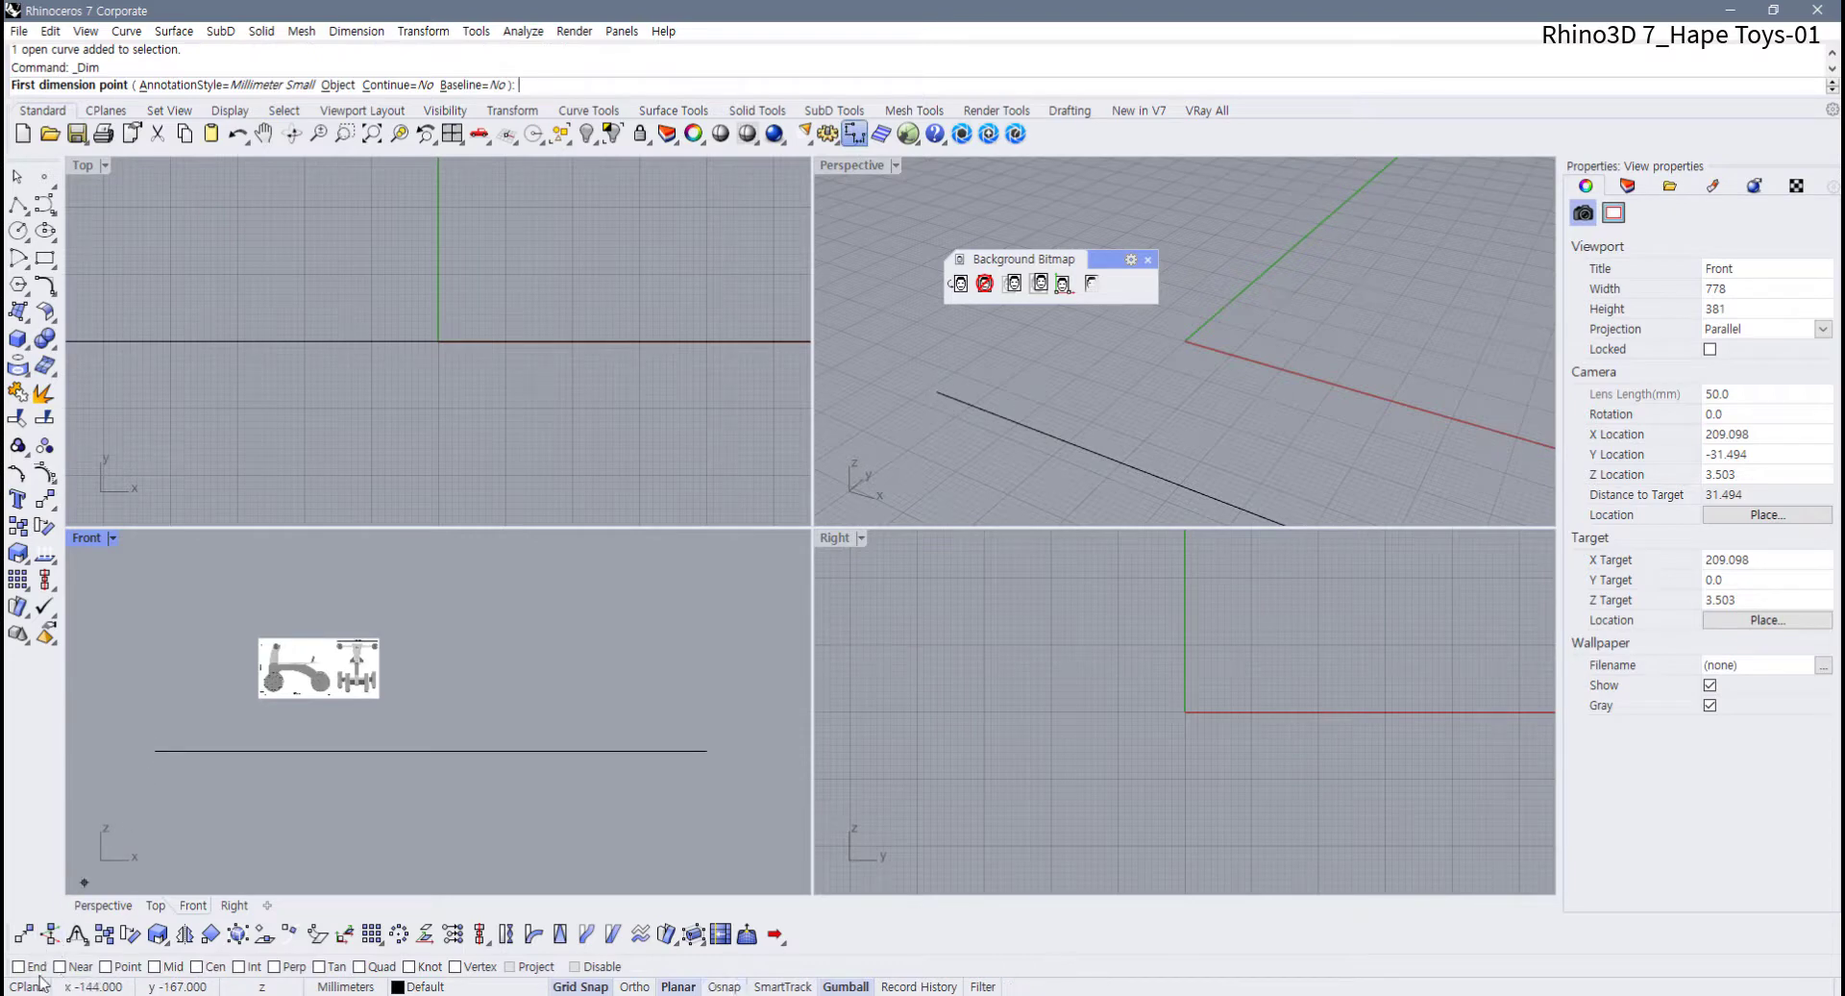
click(706, 990)
click(708, 991)
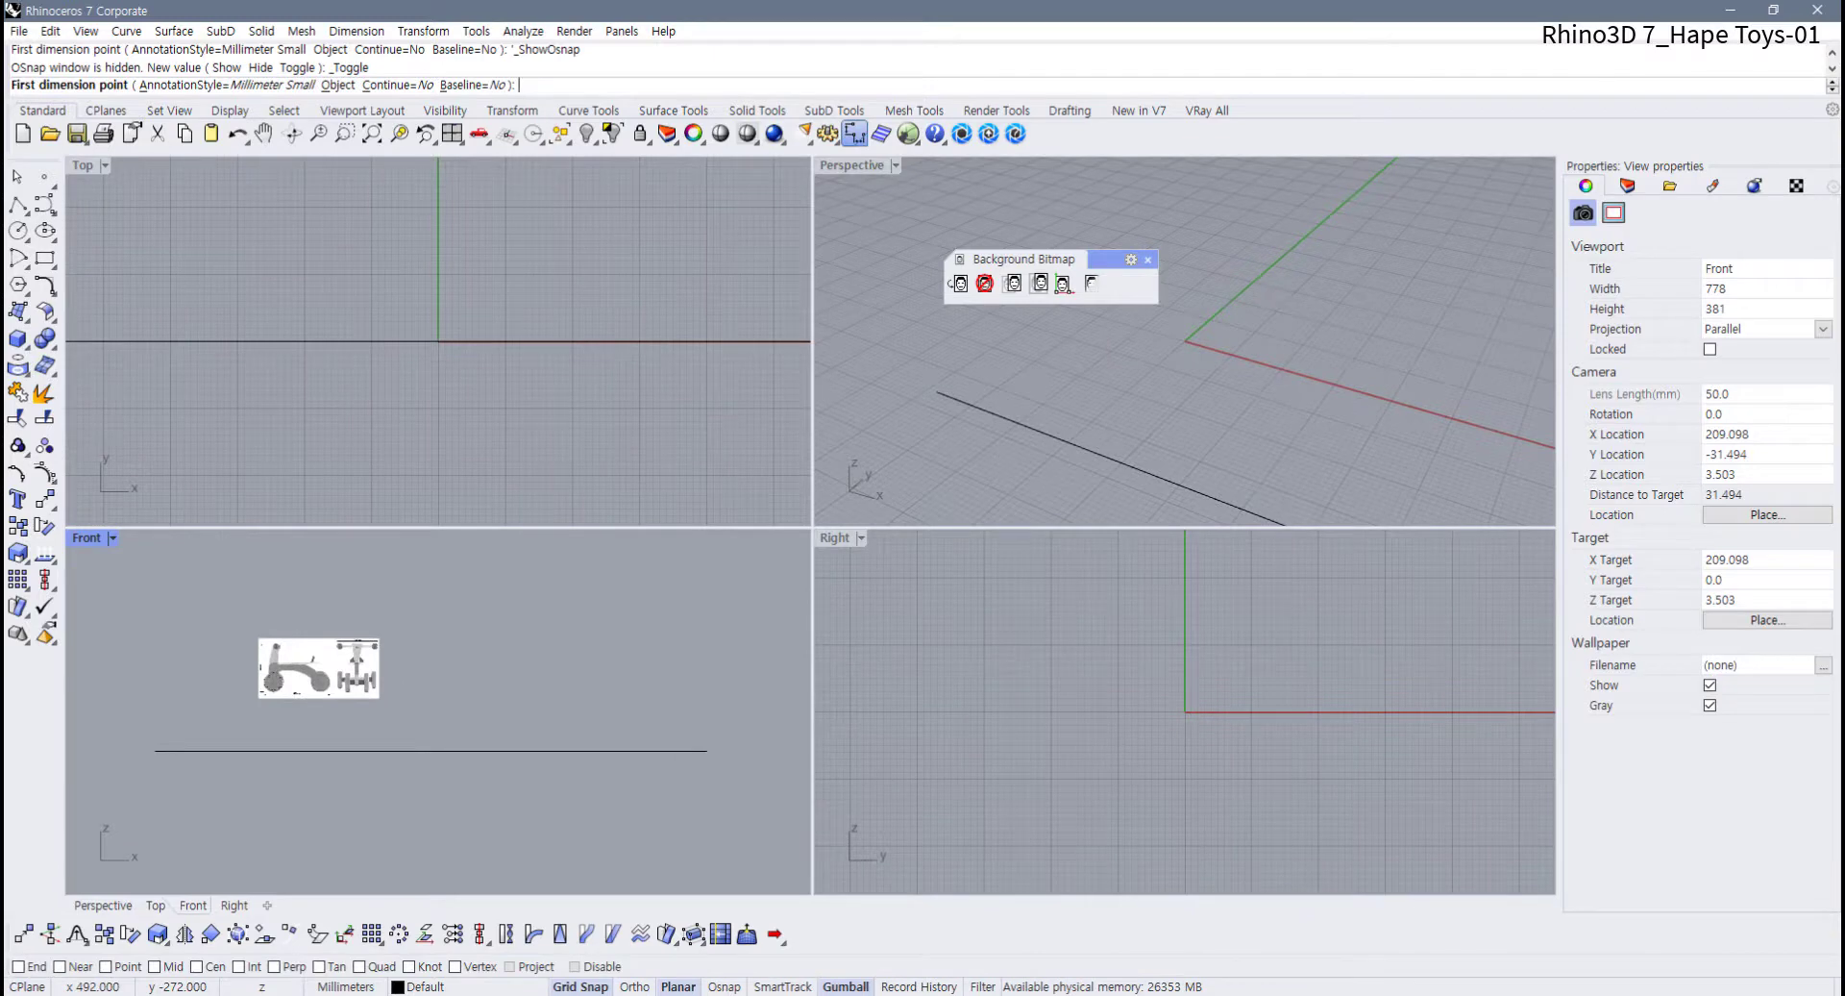
click(18, 966)
Dimension the reference line between its two endpoints to check its length, and delete the dimension
click(156, 750)
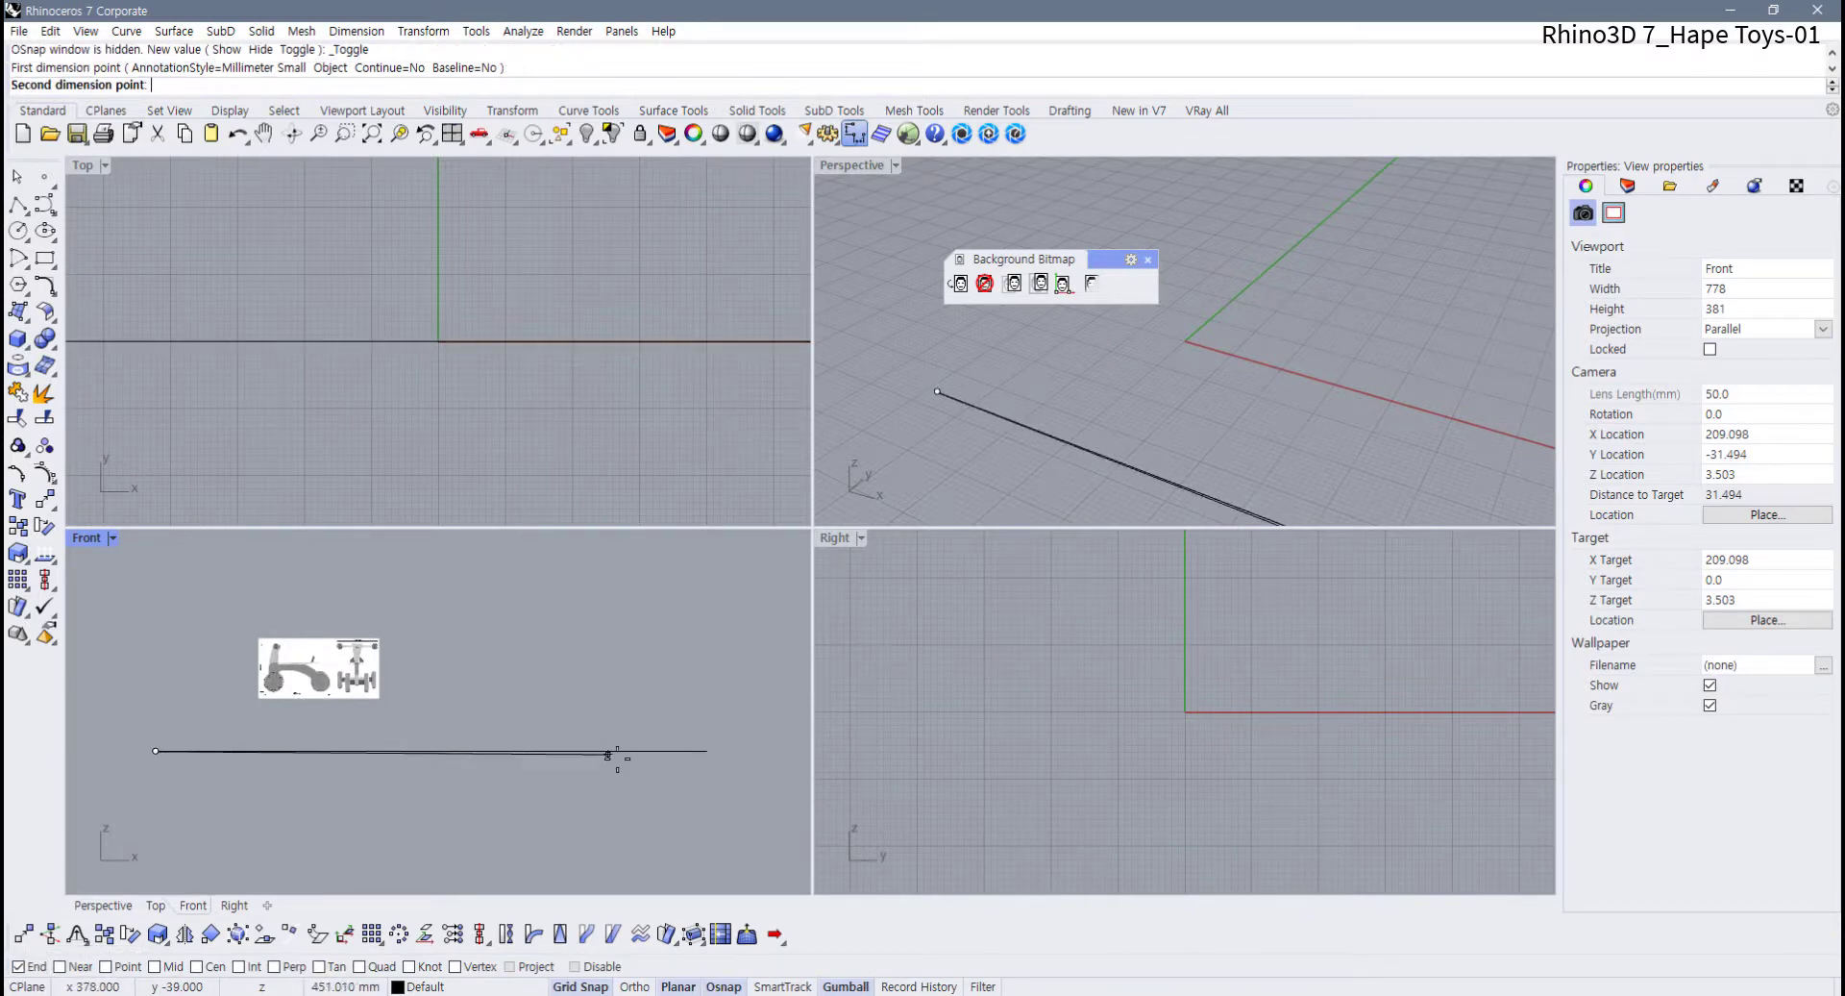
click(707, 750)
click(519, 816)
scroll(454, 815, up, 5)
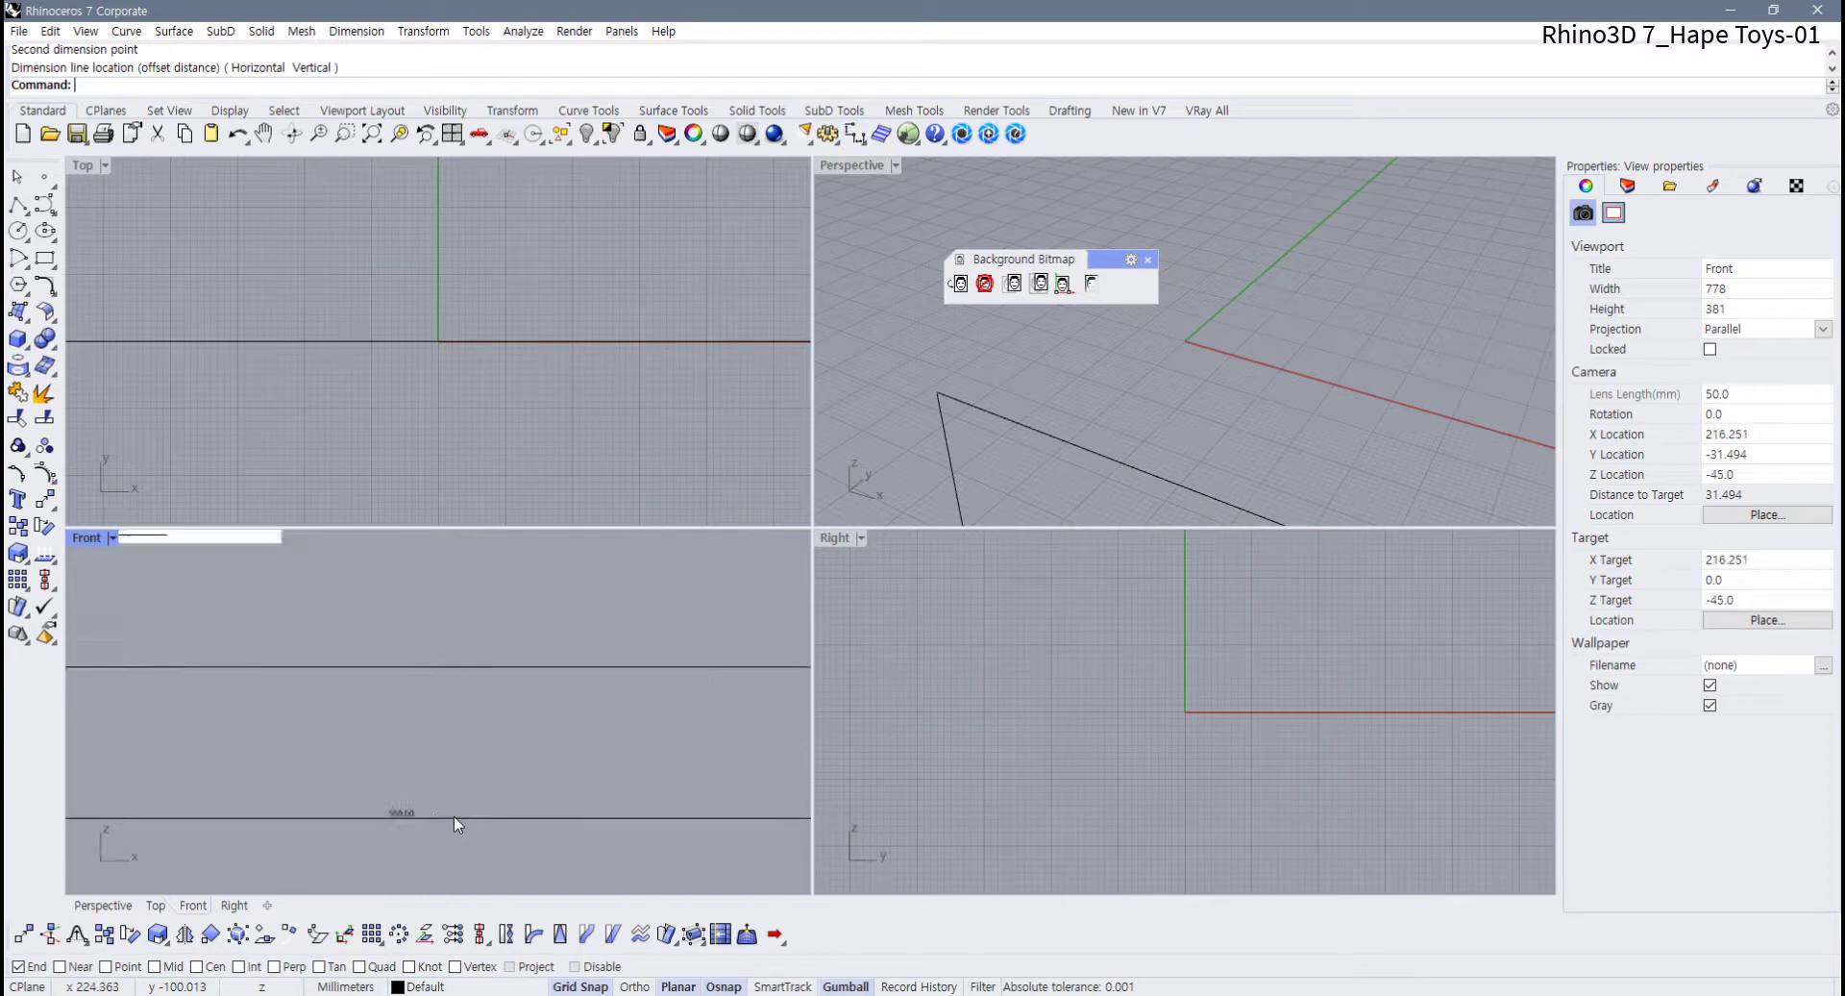
click(395, 816)
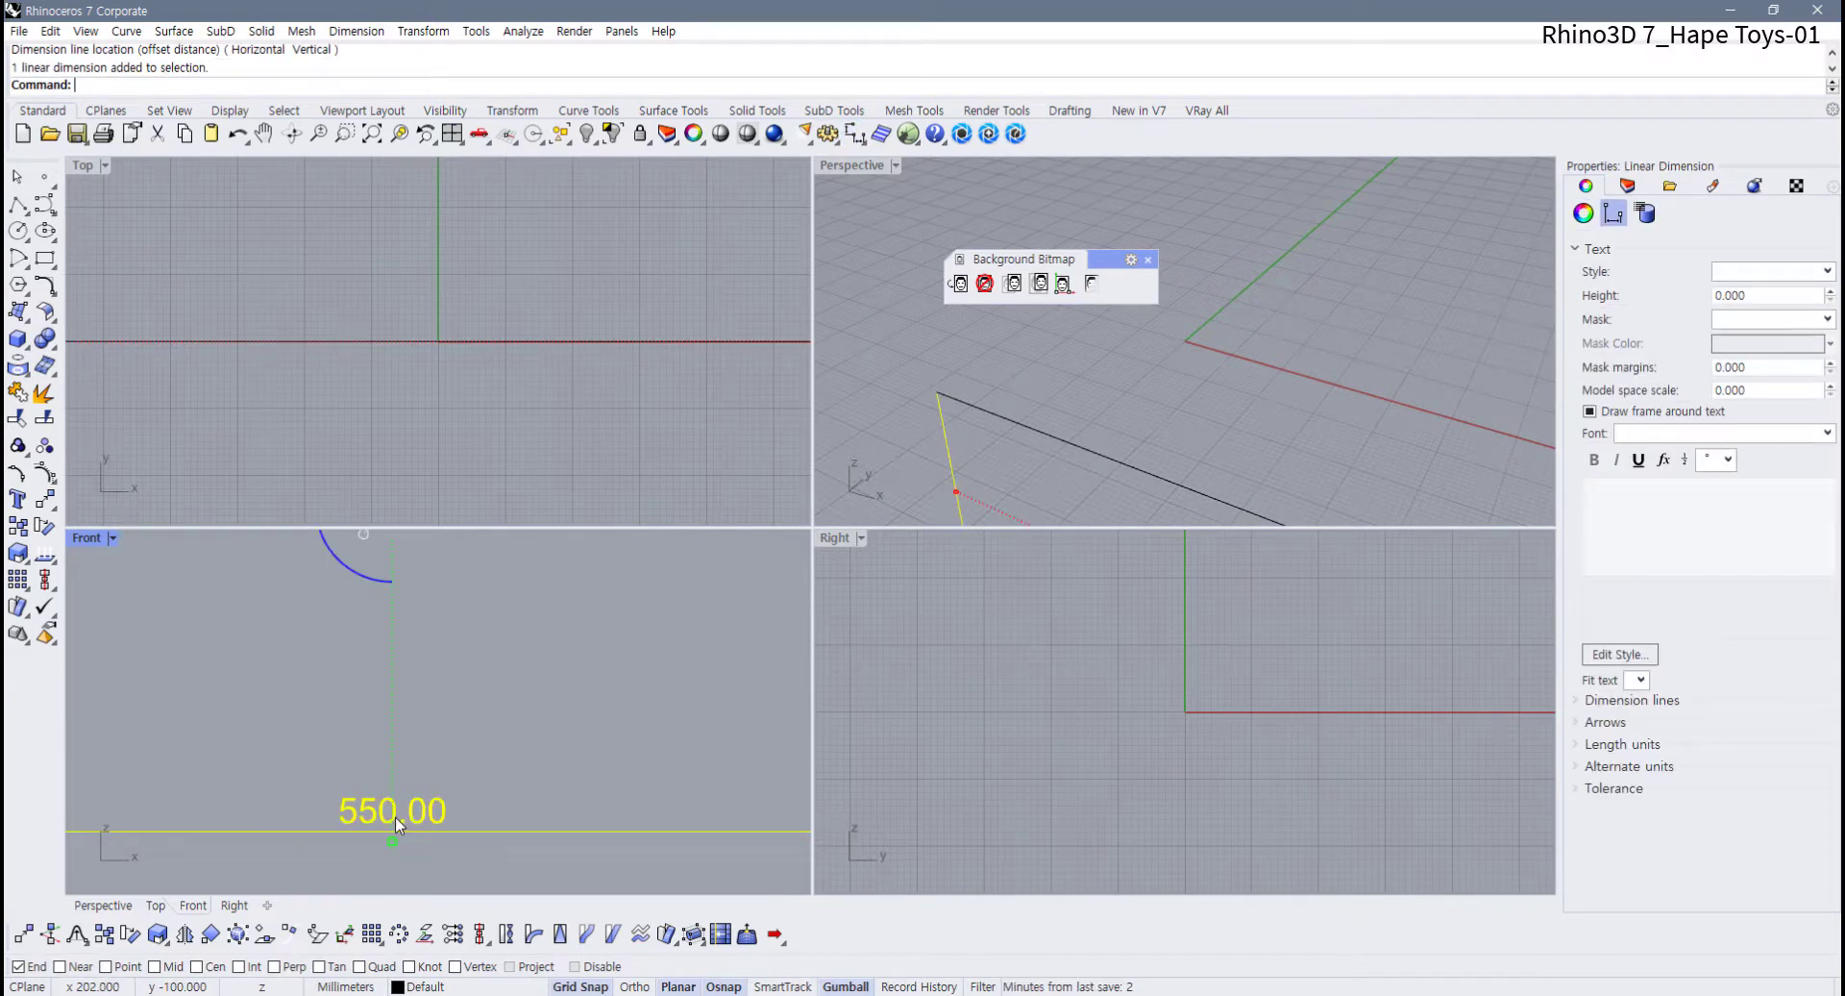
key(Delete)
scroll(482, 763, down, 4)
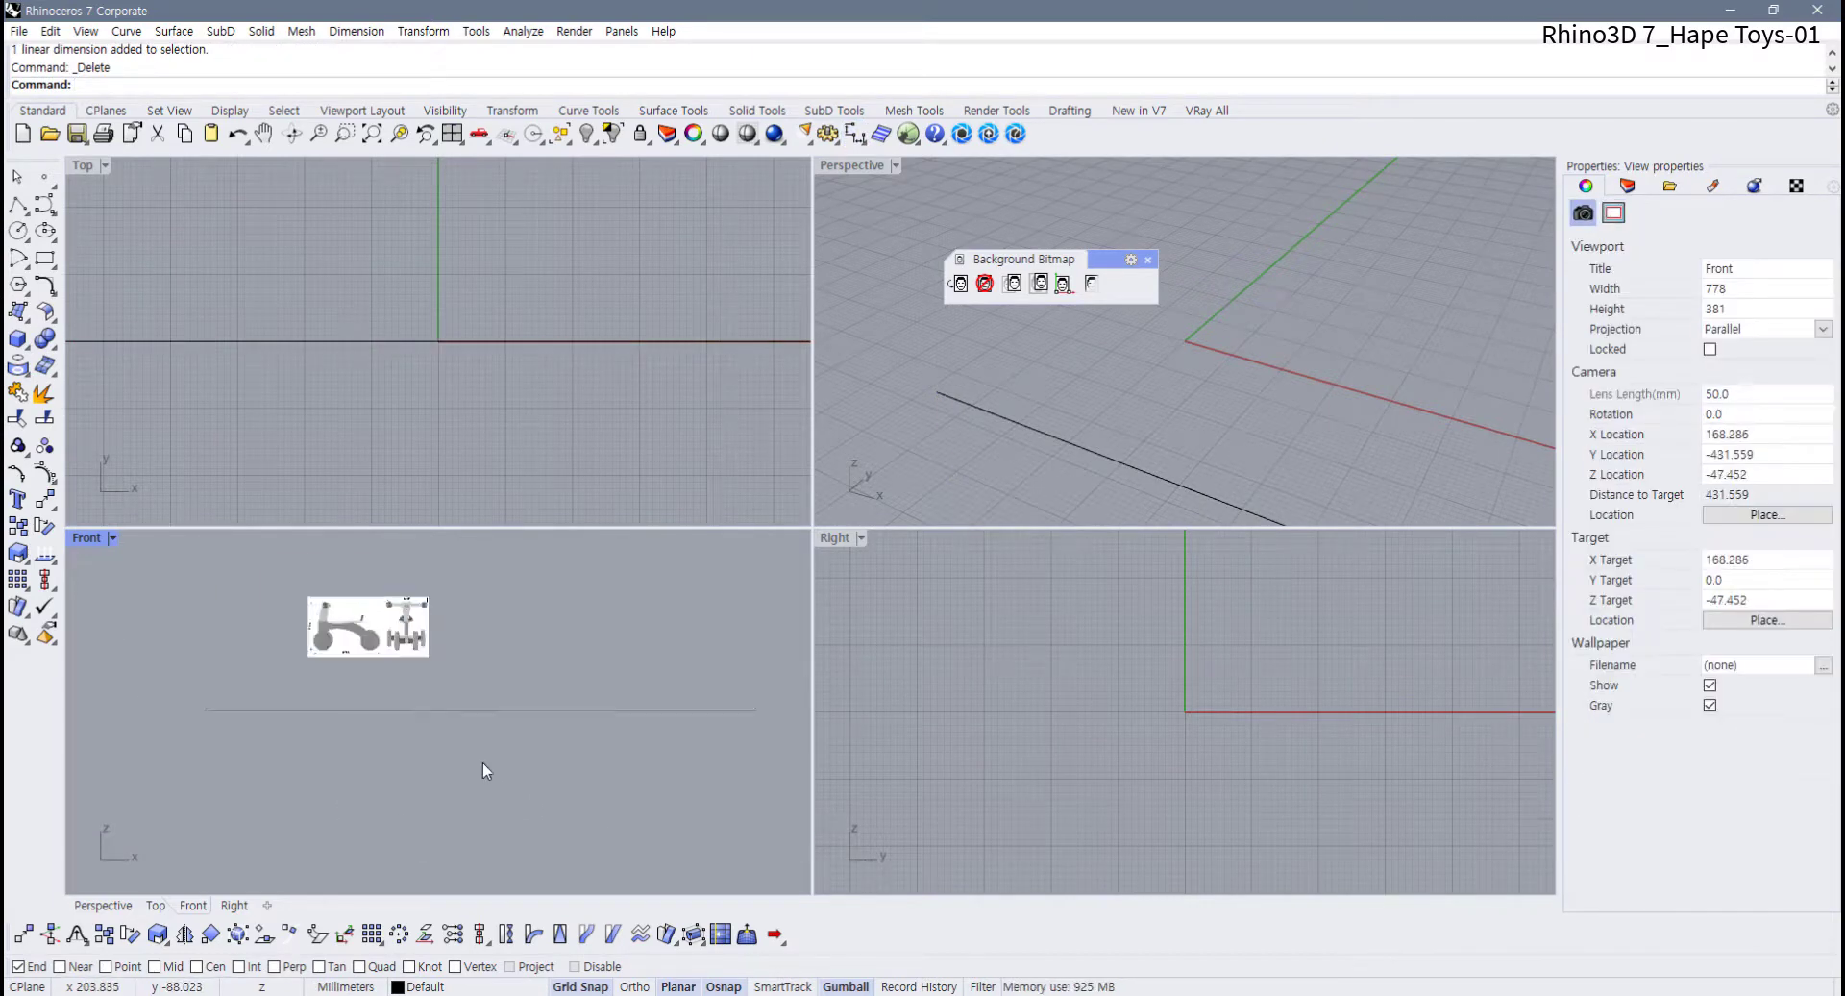
Turn off grid snap so points can be picked freely on the background drawing
scroll(336, 591, up, 4)
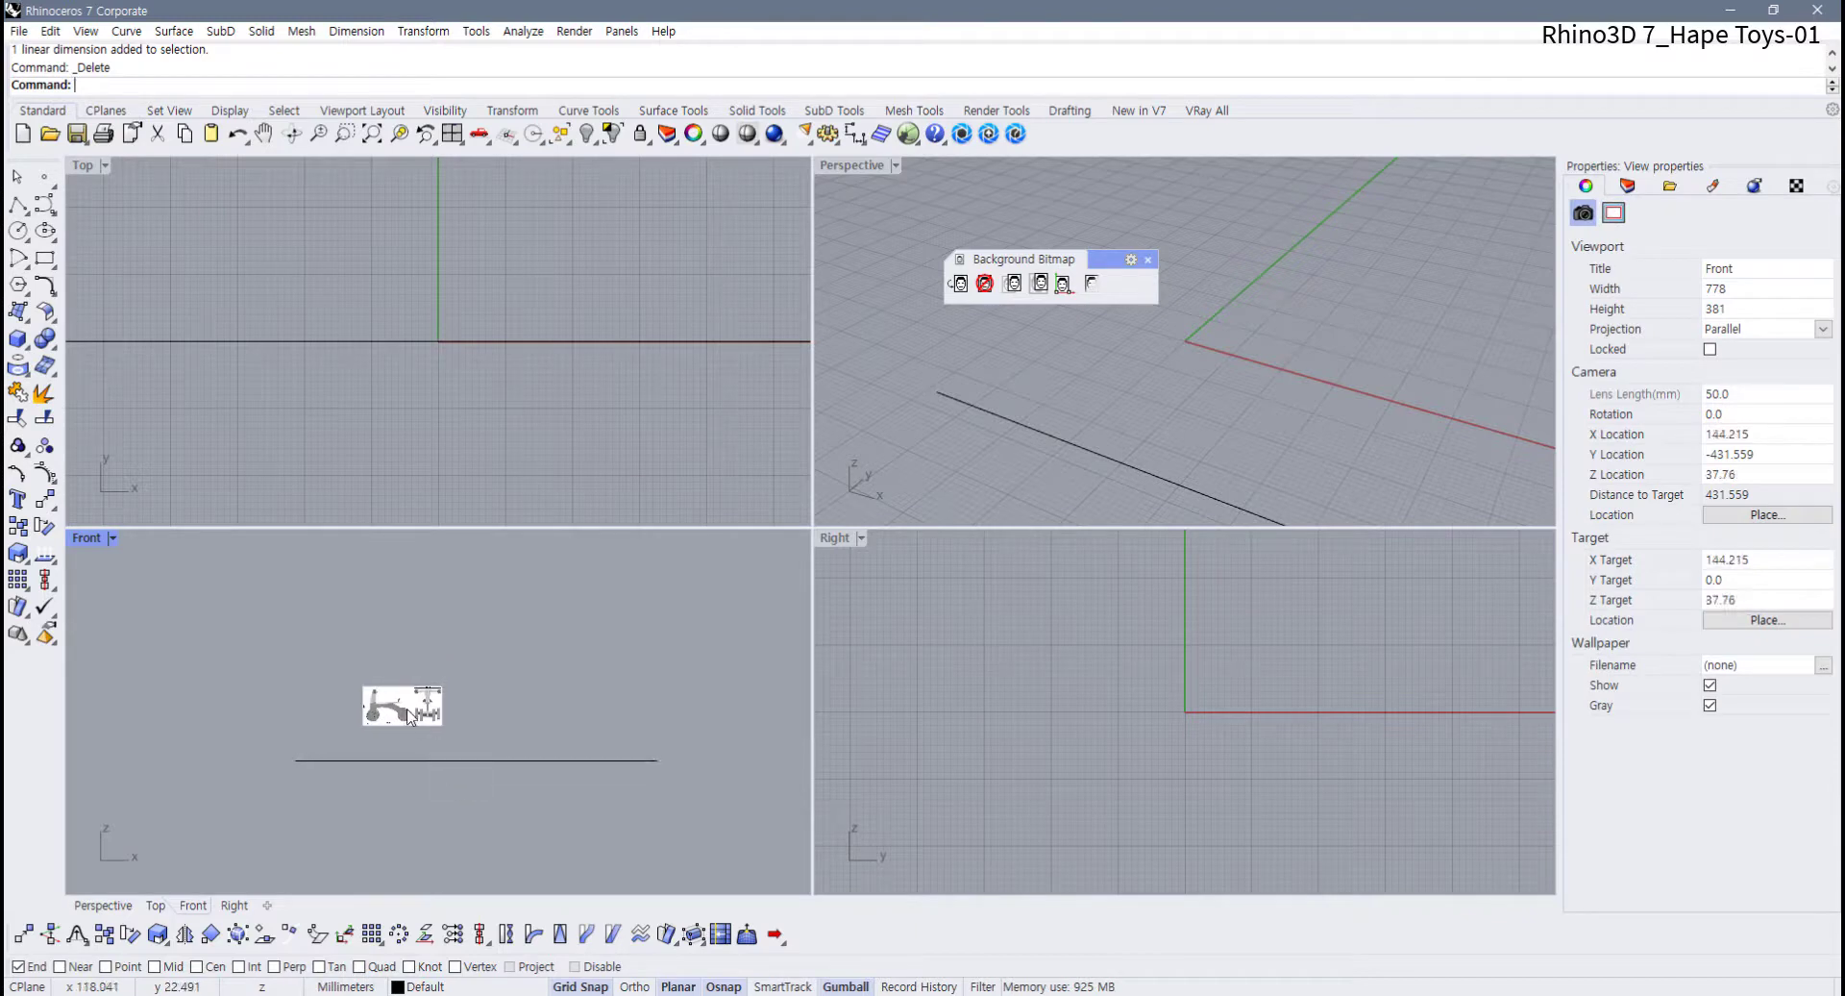
click(580, 987)
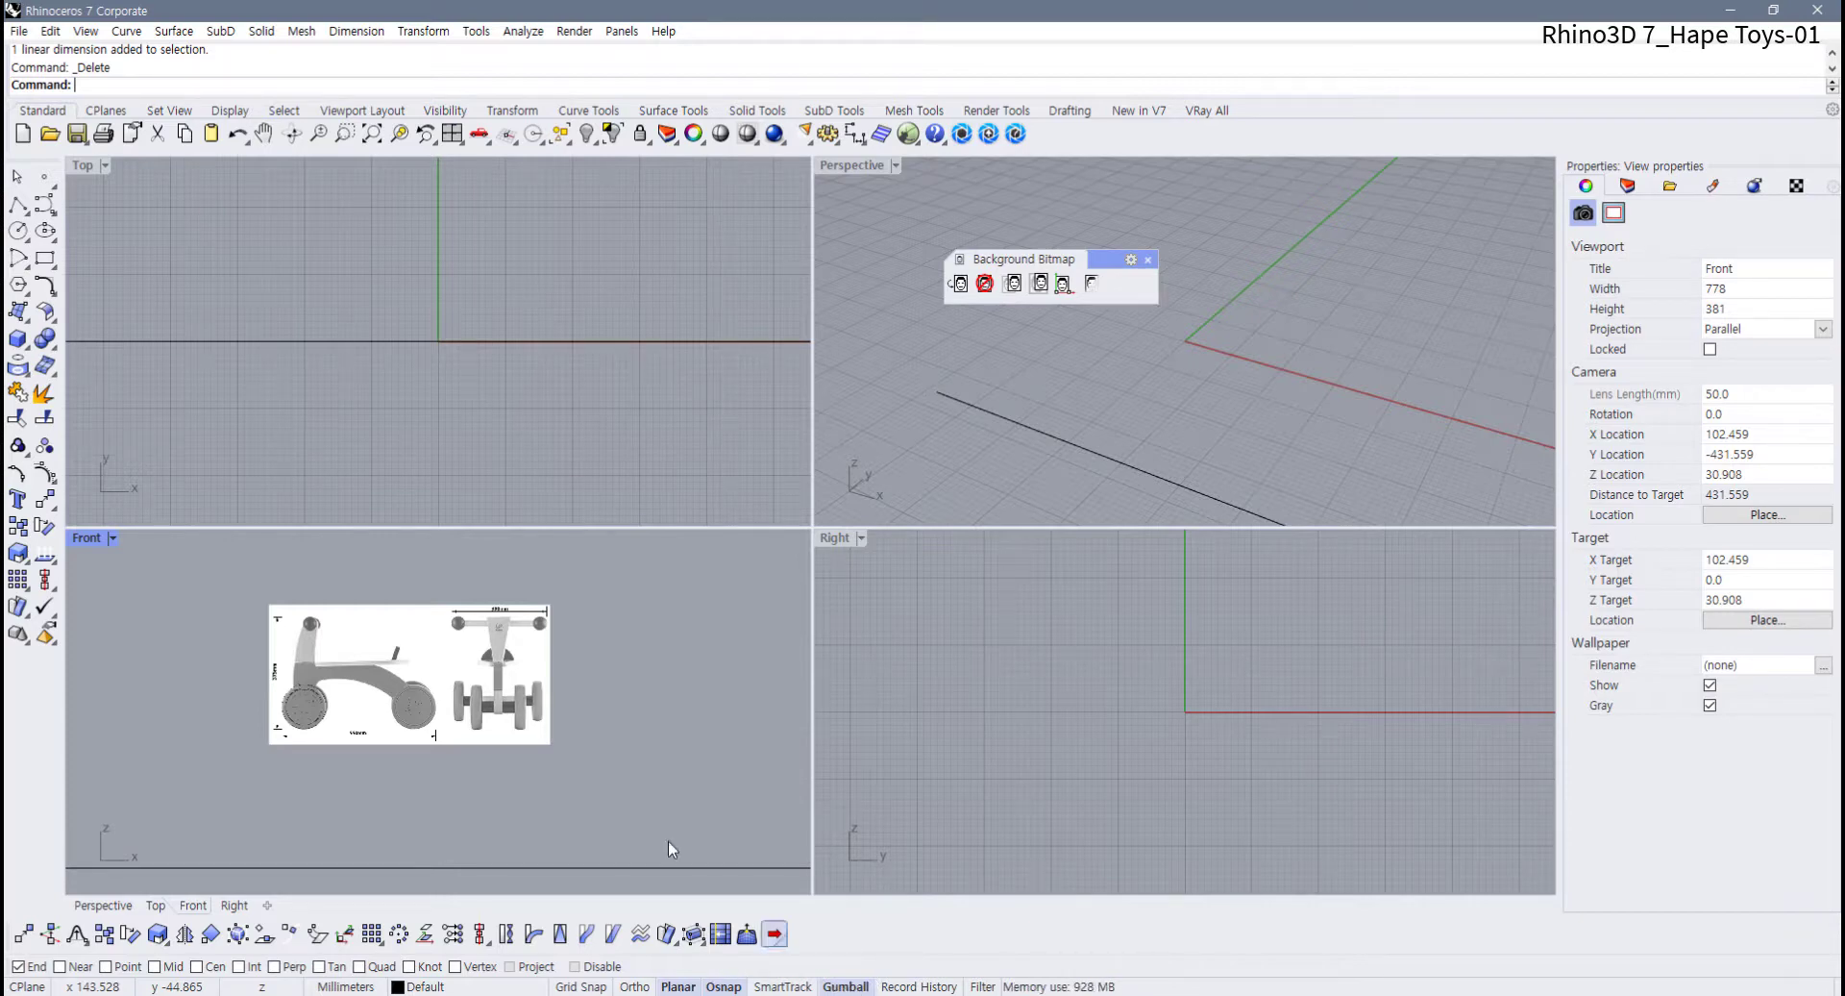
scroll(354, 719, up, 3)
right_drag(354, 719, 294, 721)
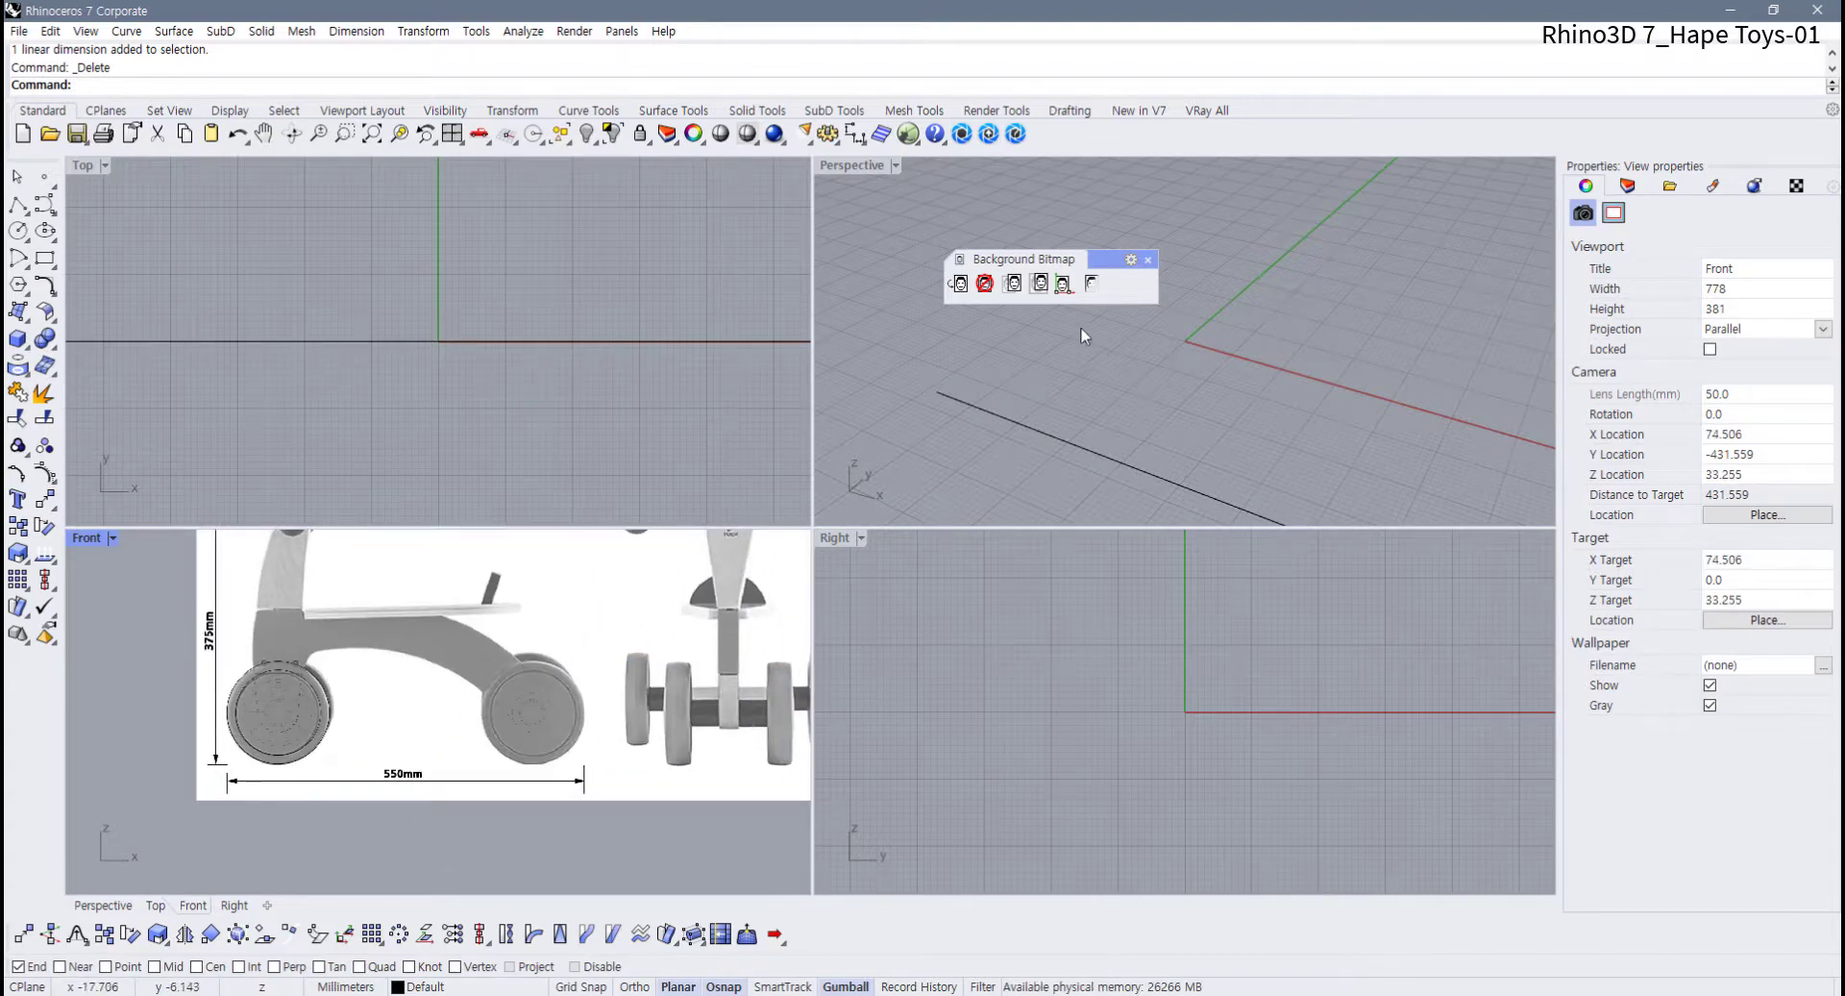
scroll(452, 768, down, 5)
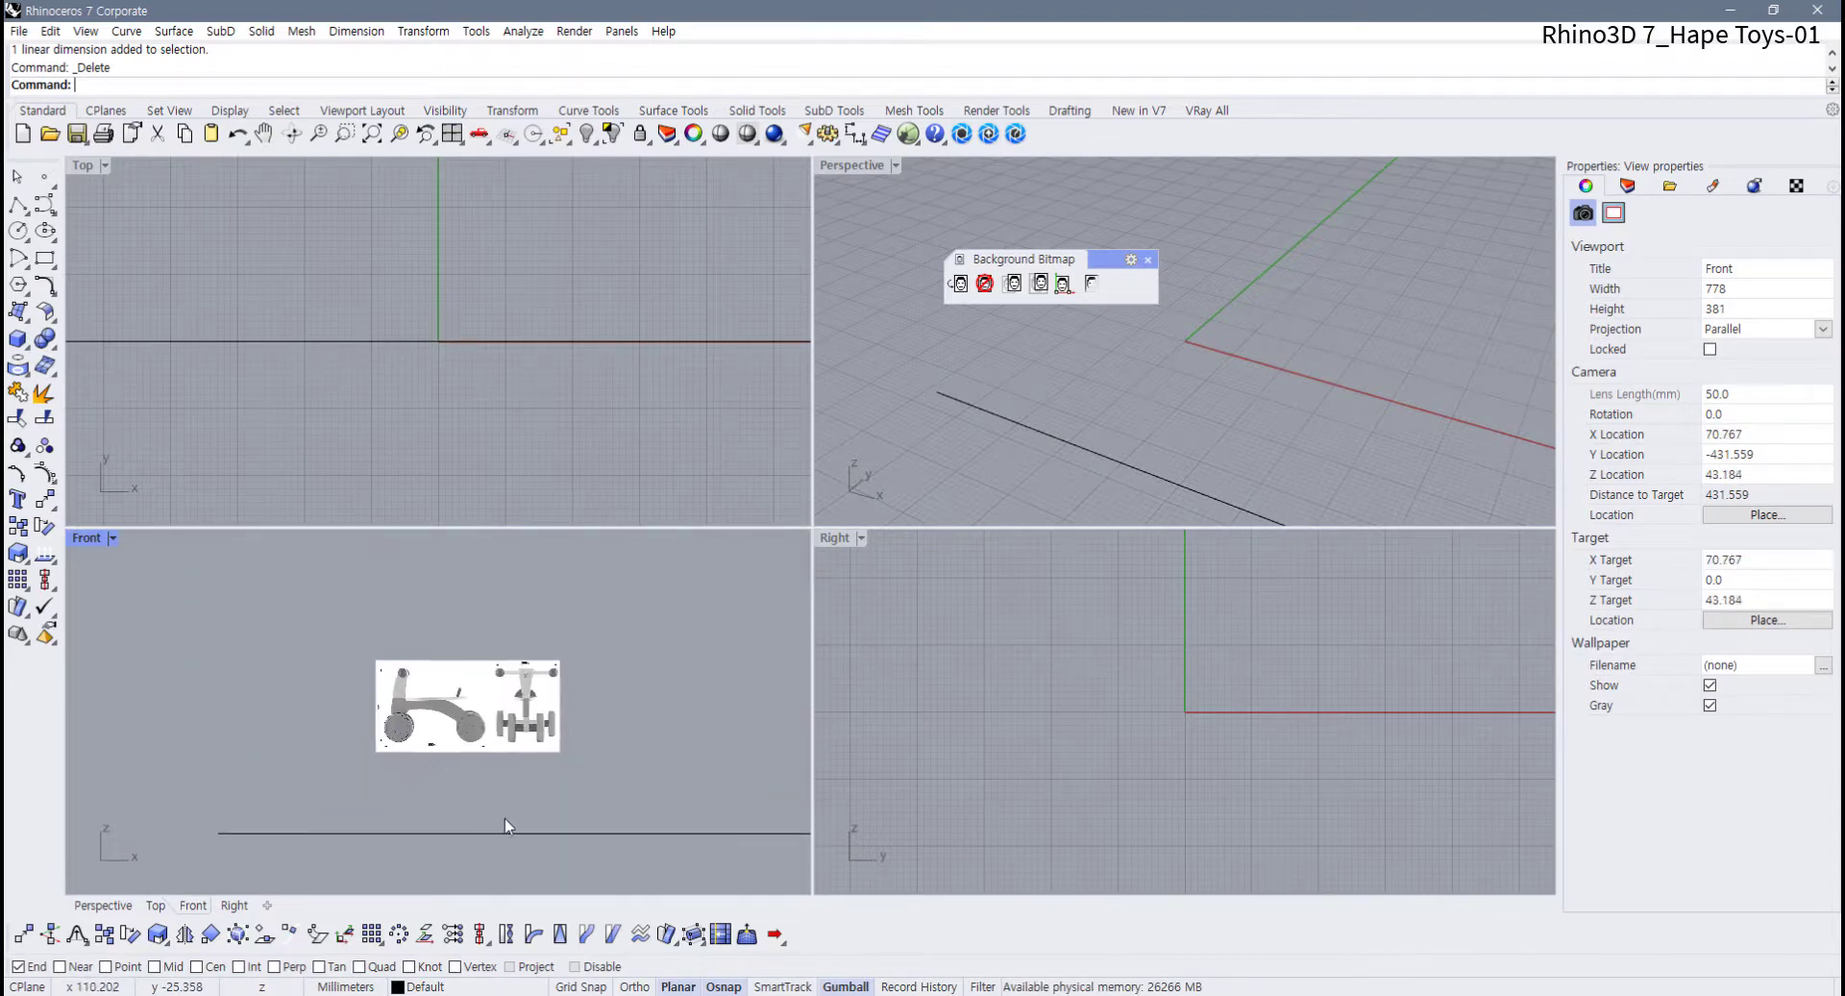
click(512, 832)
click(496, 859)
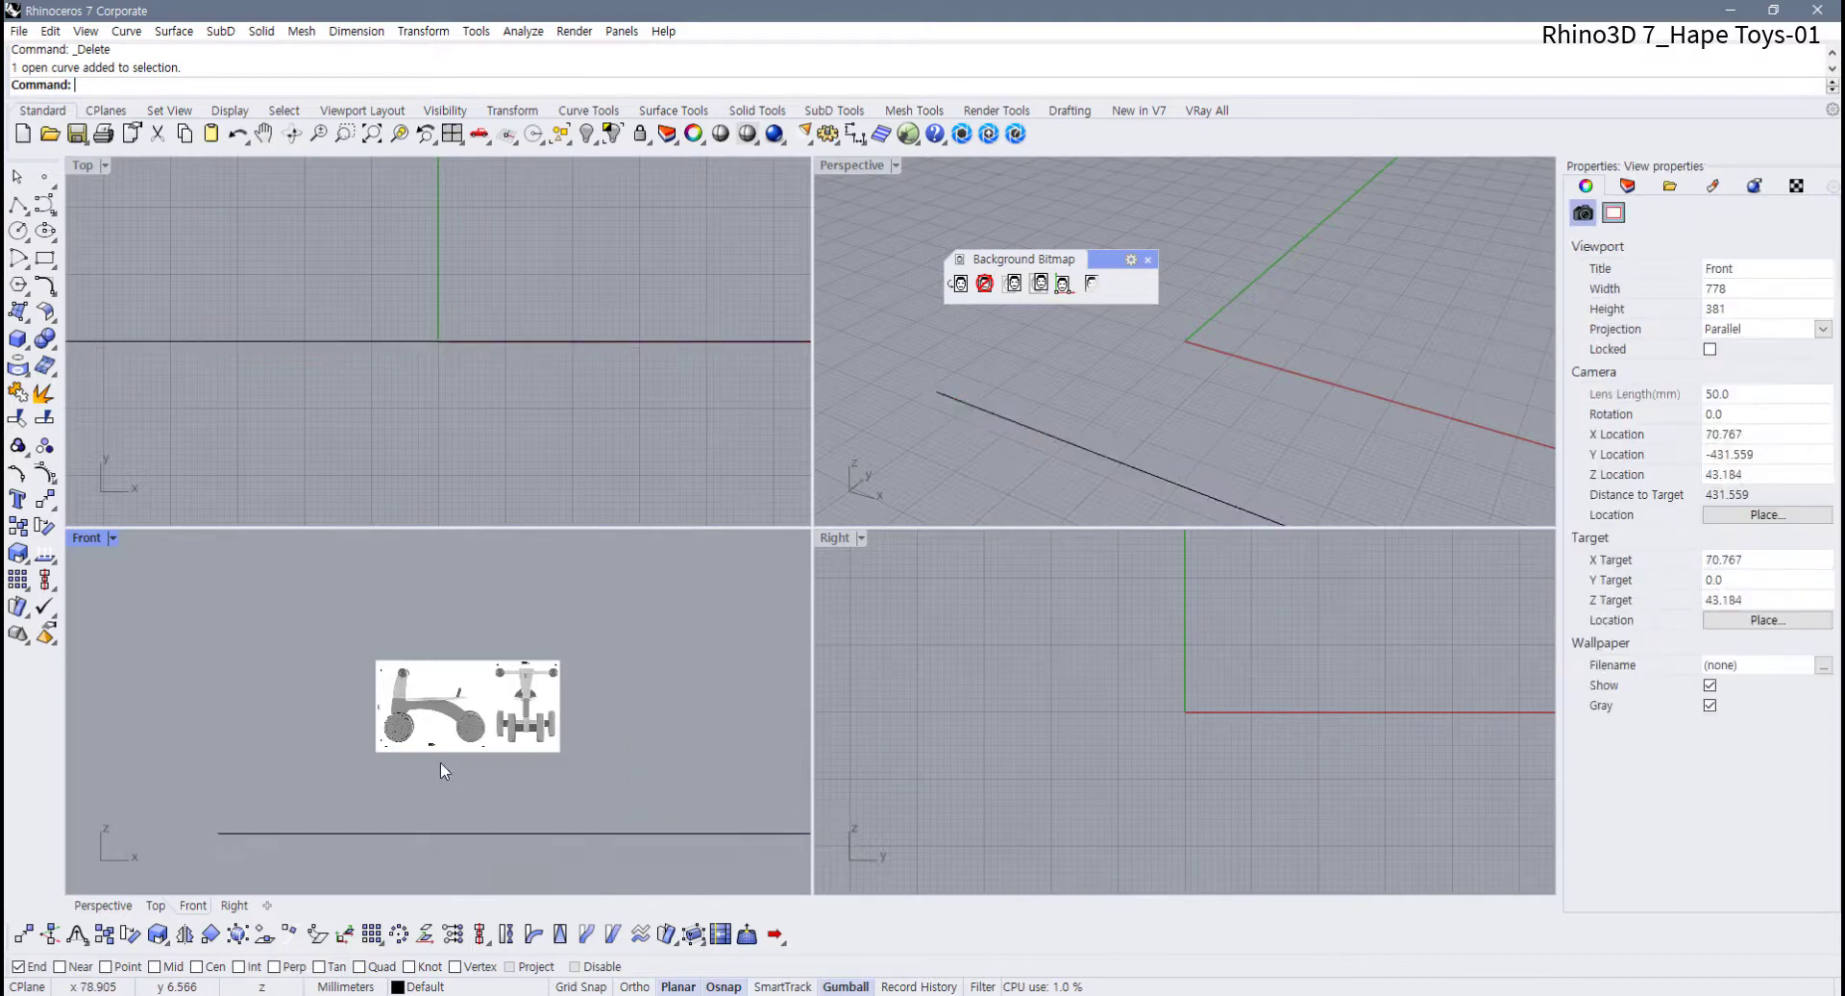
scroll(440, 761, up, 5)
scroll(539, 726, up, 2)
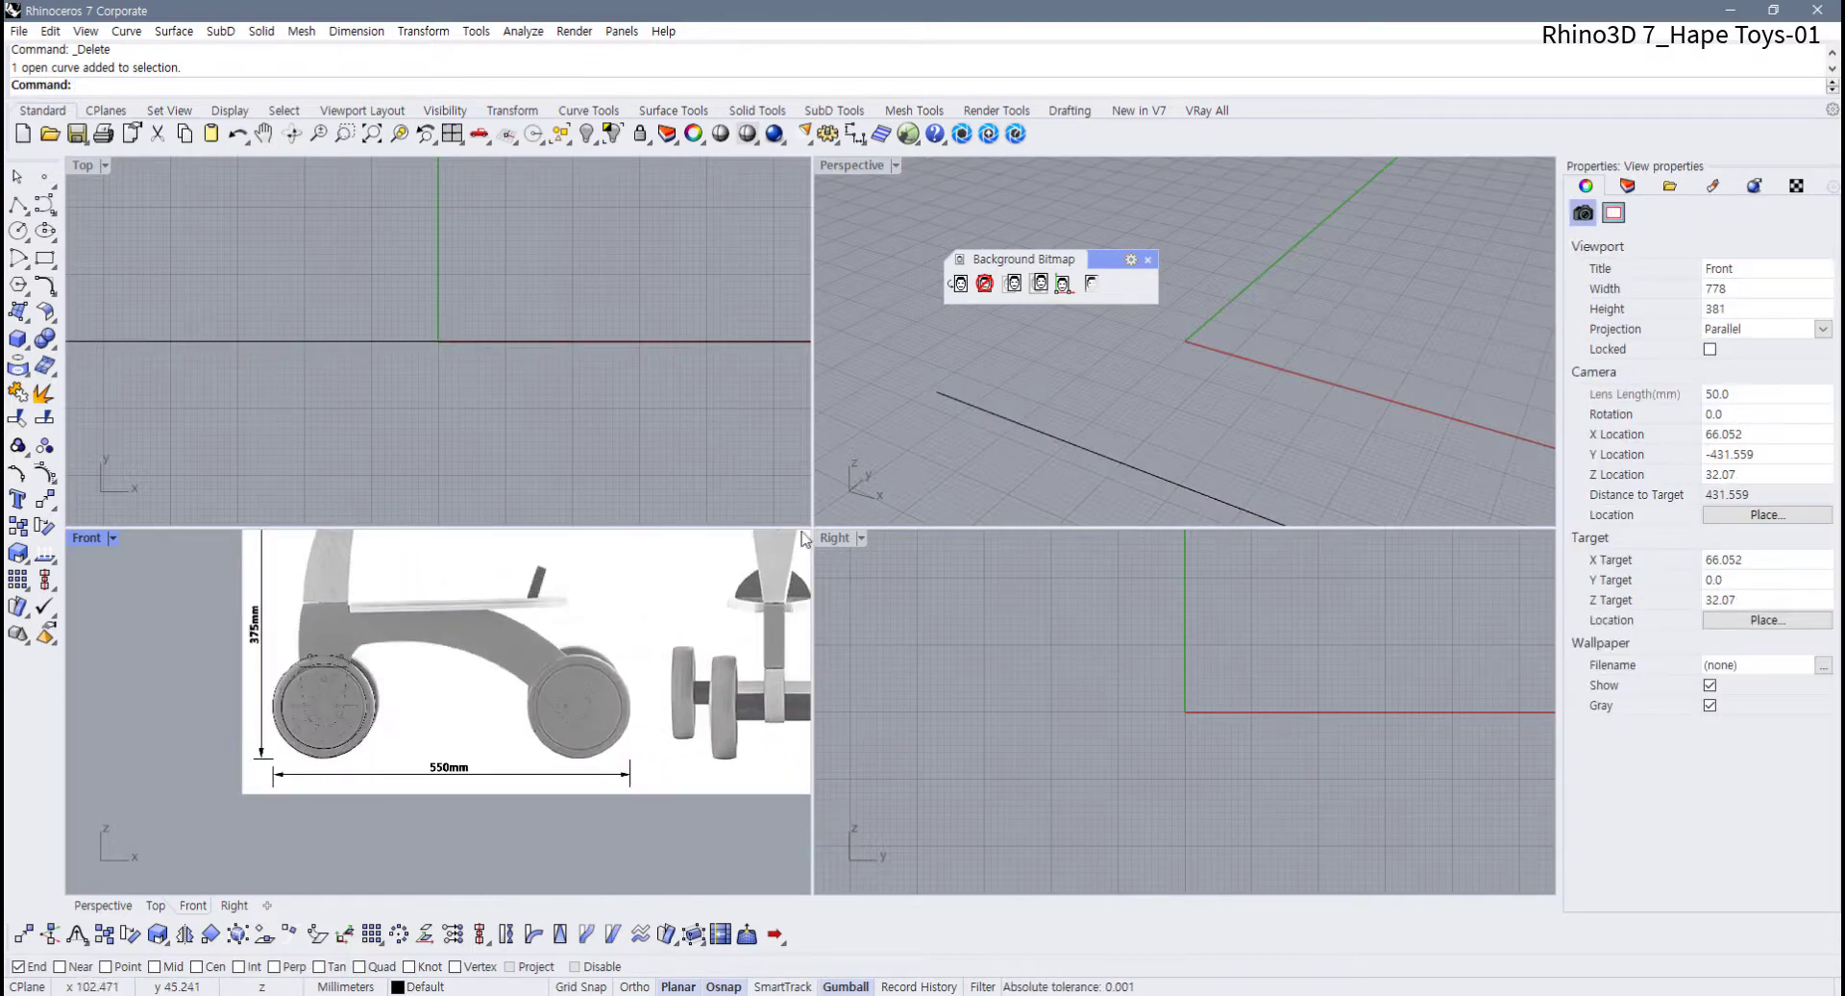
Start aligning the background bitmap in the maximized Front view, with its base point on the front wheel's outermost edge
click(1064, 284)
scroll(240, 724, up, 4)
scroll(313, 715, up, 2)
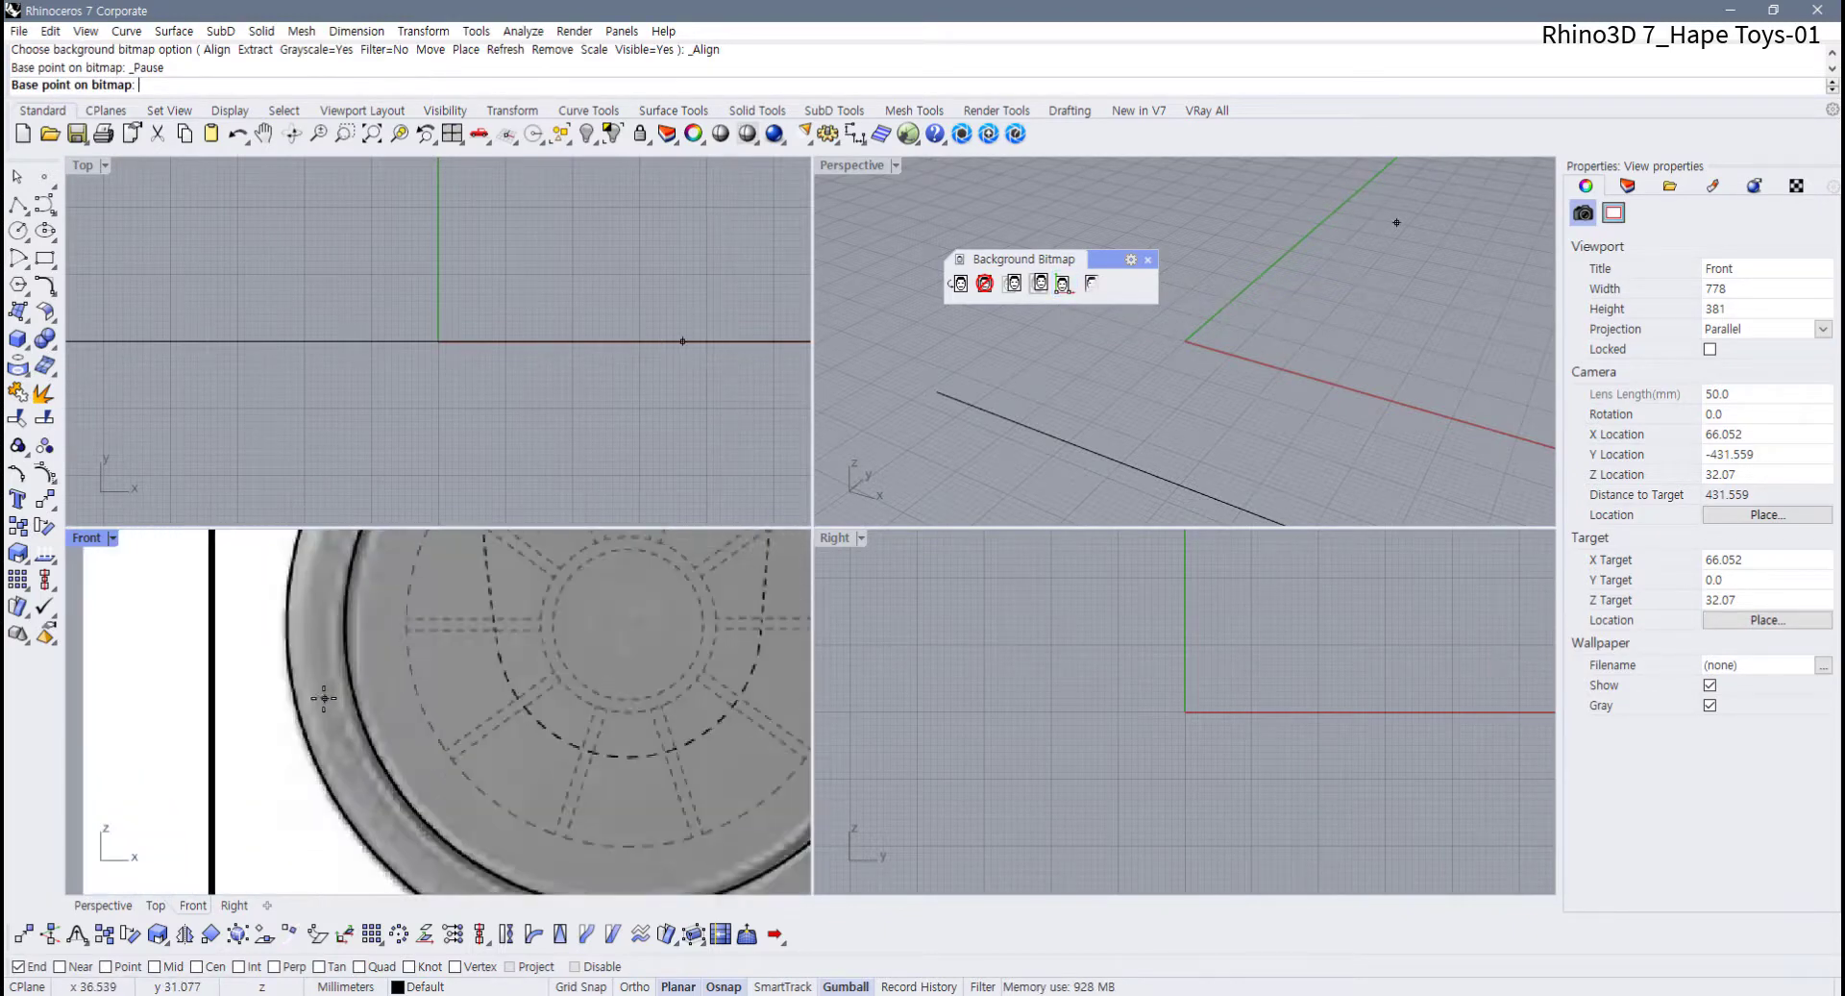
scroll(240, 711, down, 4)
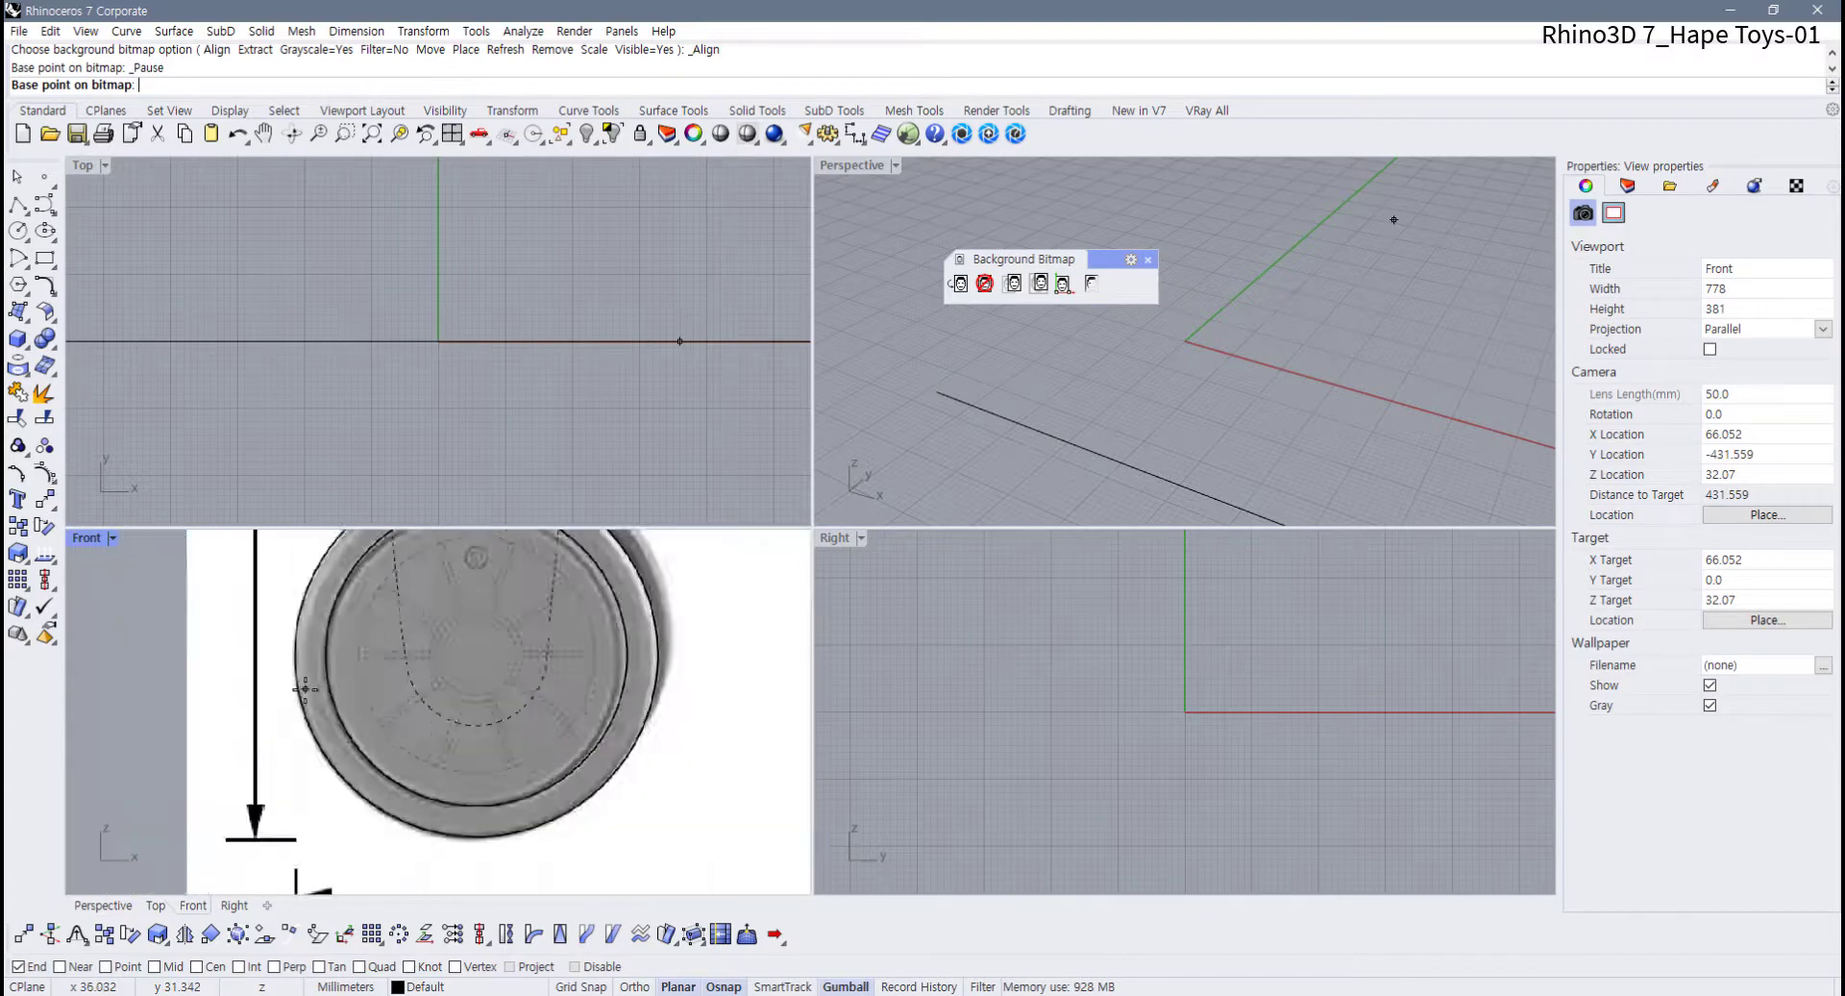
click(86, 539)
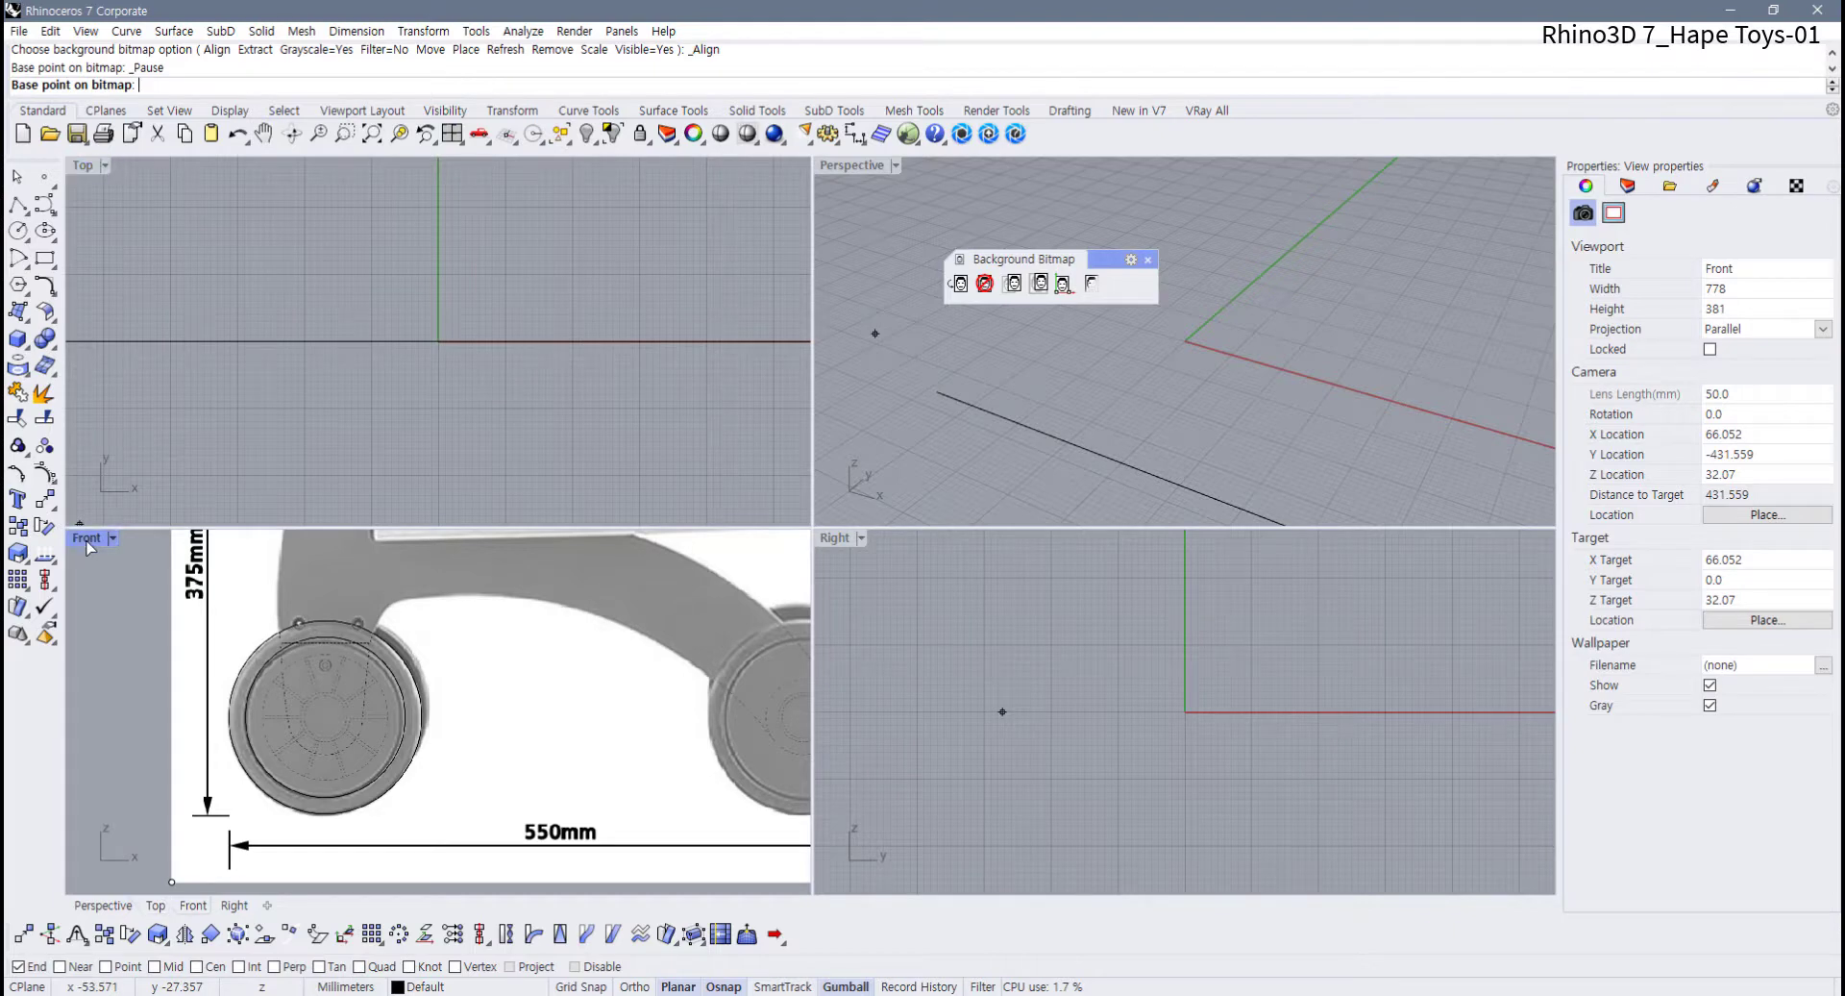
double_click(87, 539)
scroll(390, 567, up, 4)
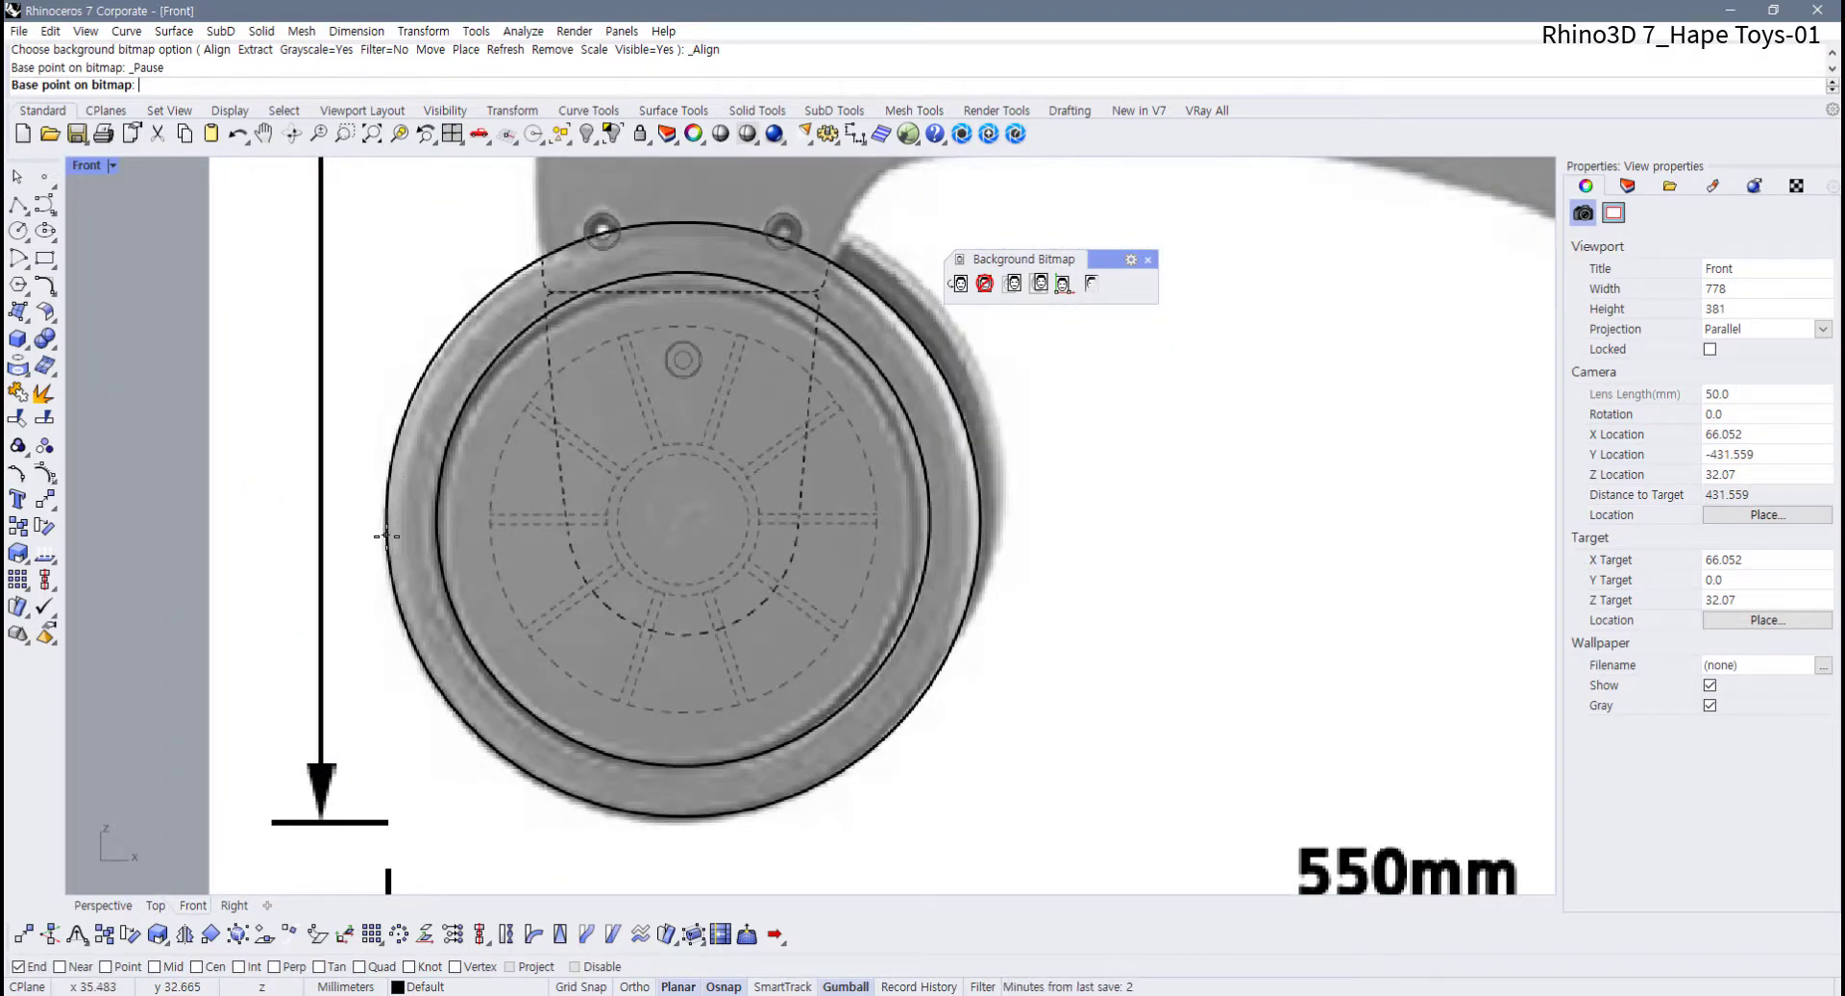
scroll(388, 538, up, 5)
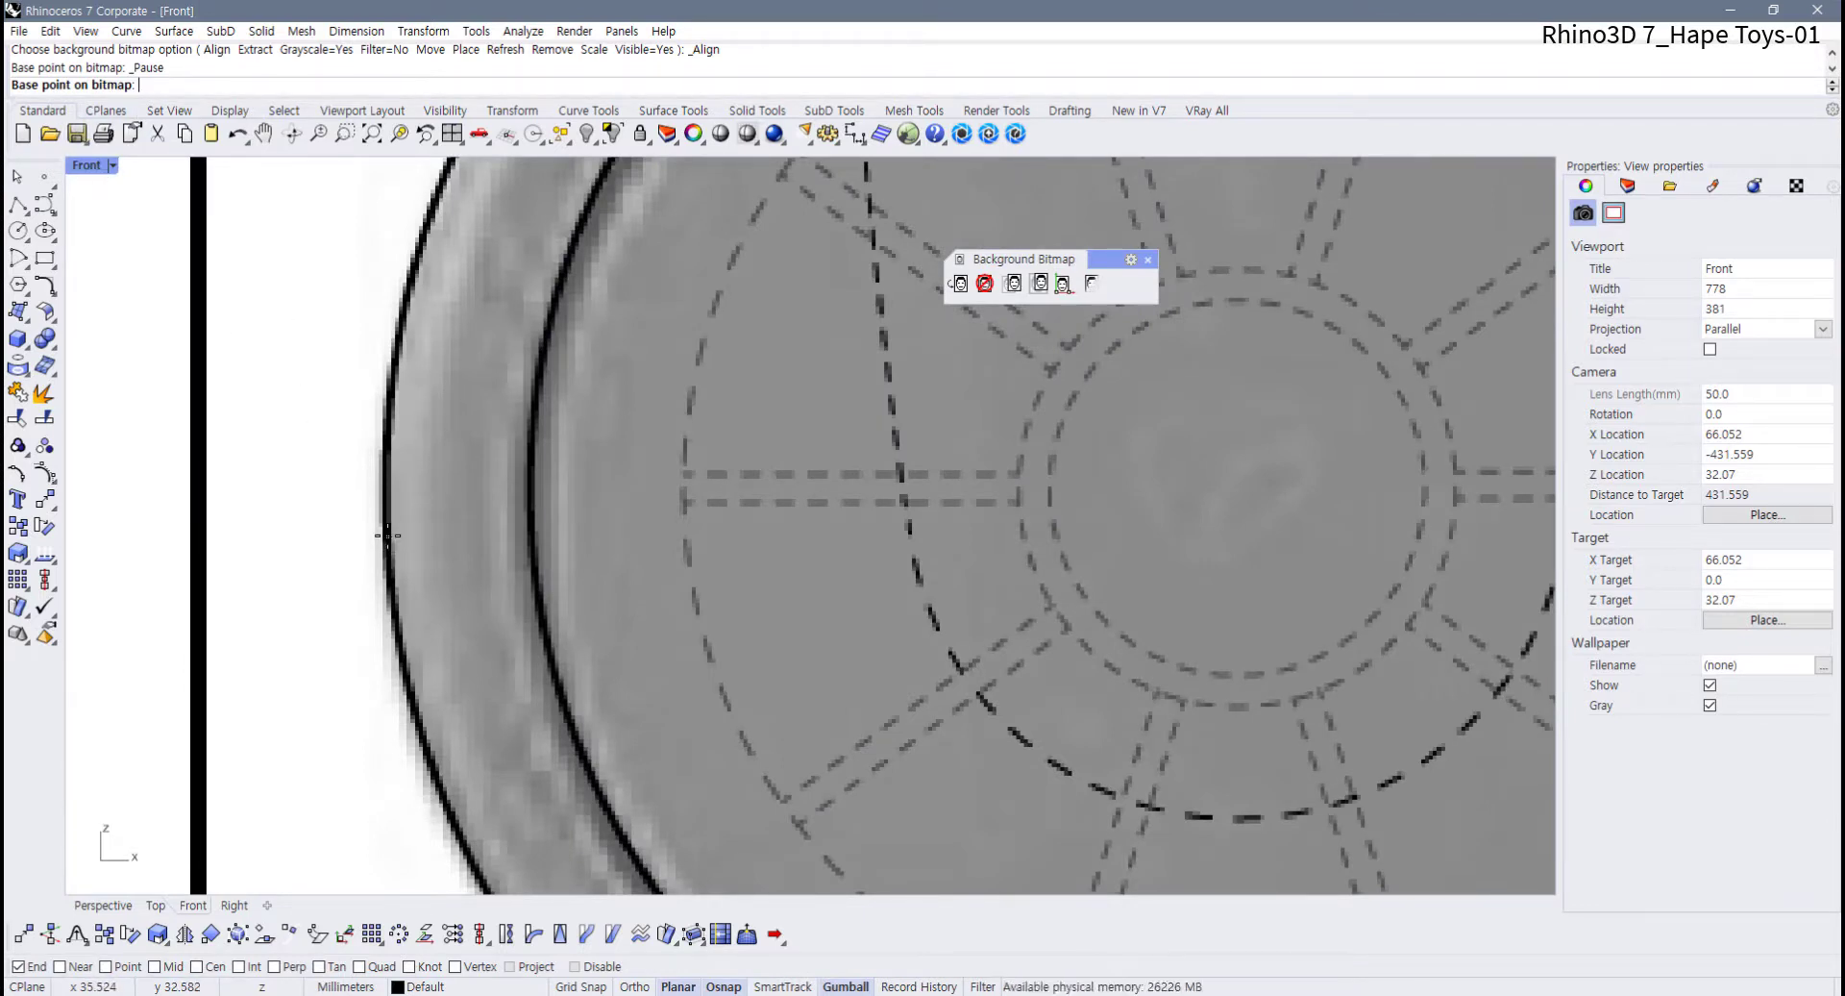
click(385, 499)
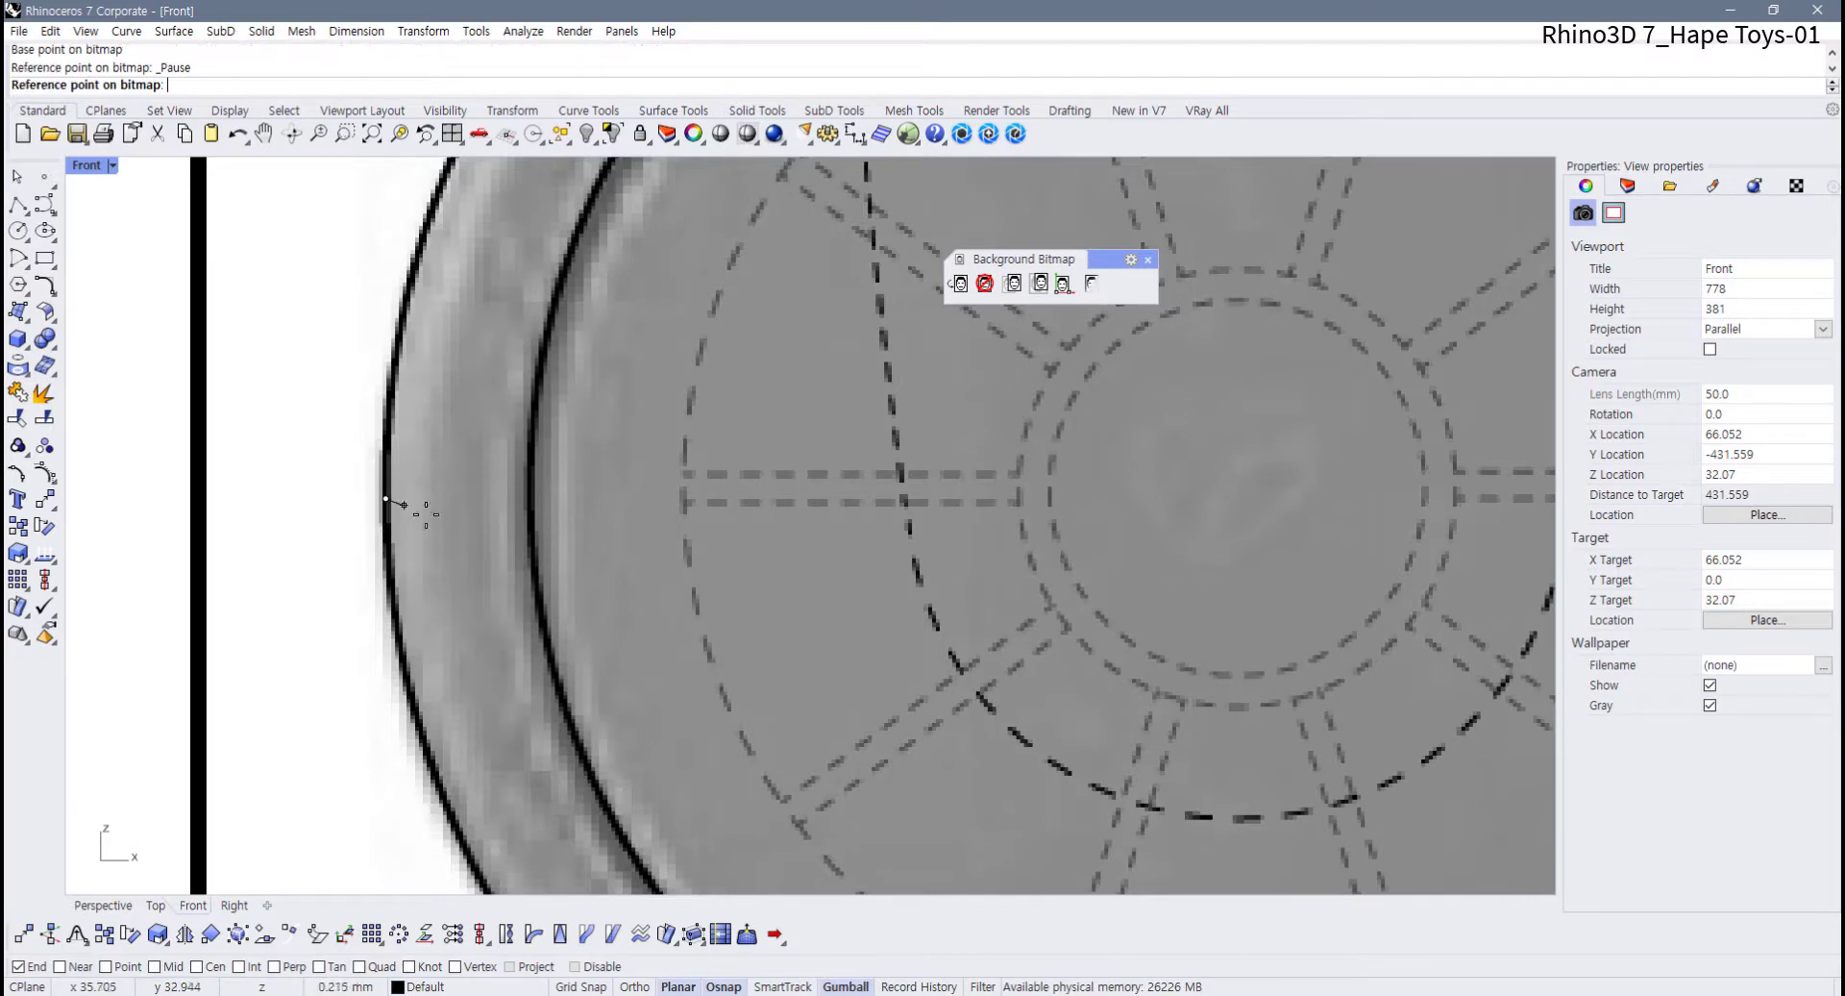
Set the bitmap's reference point on the rear wheel's outermost edge, keeping it level with the base point using Ortho
scroll(856, 577, down, 5)
scroll(859, 580, down, 3)
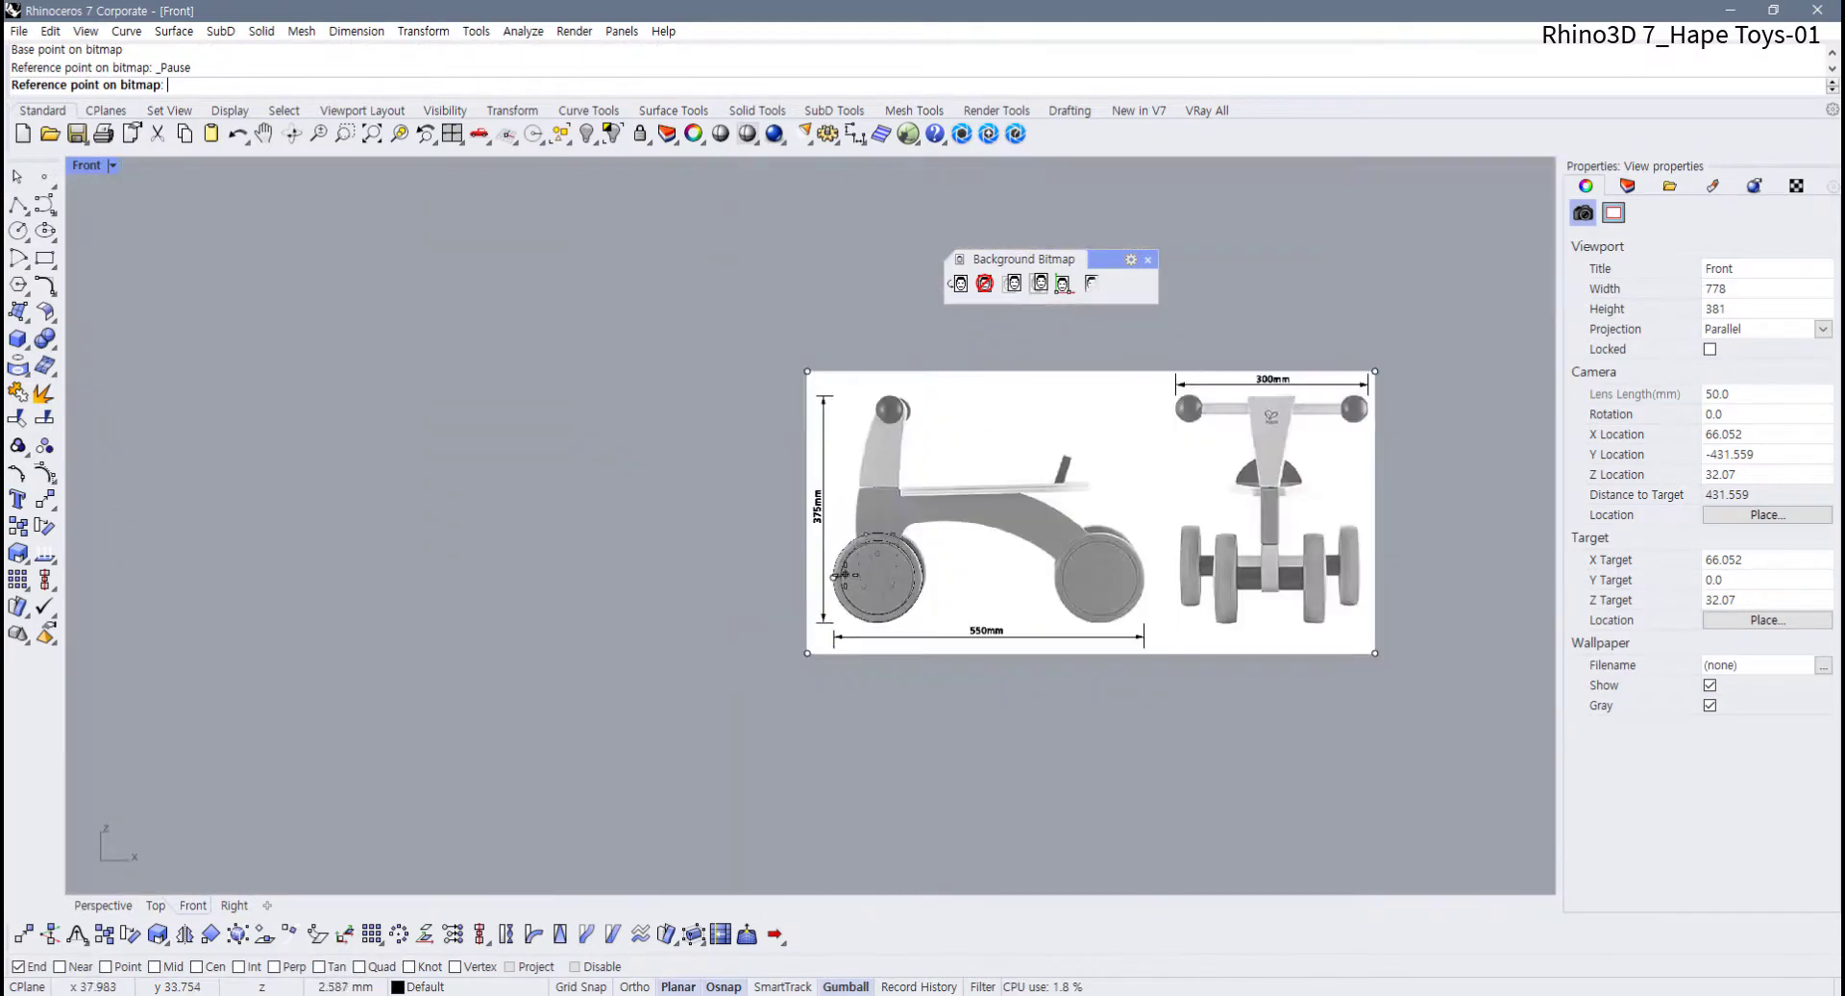
scroll(612, 661, up, 8)
scroll(612, 662, up, 3)
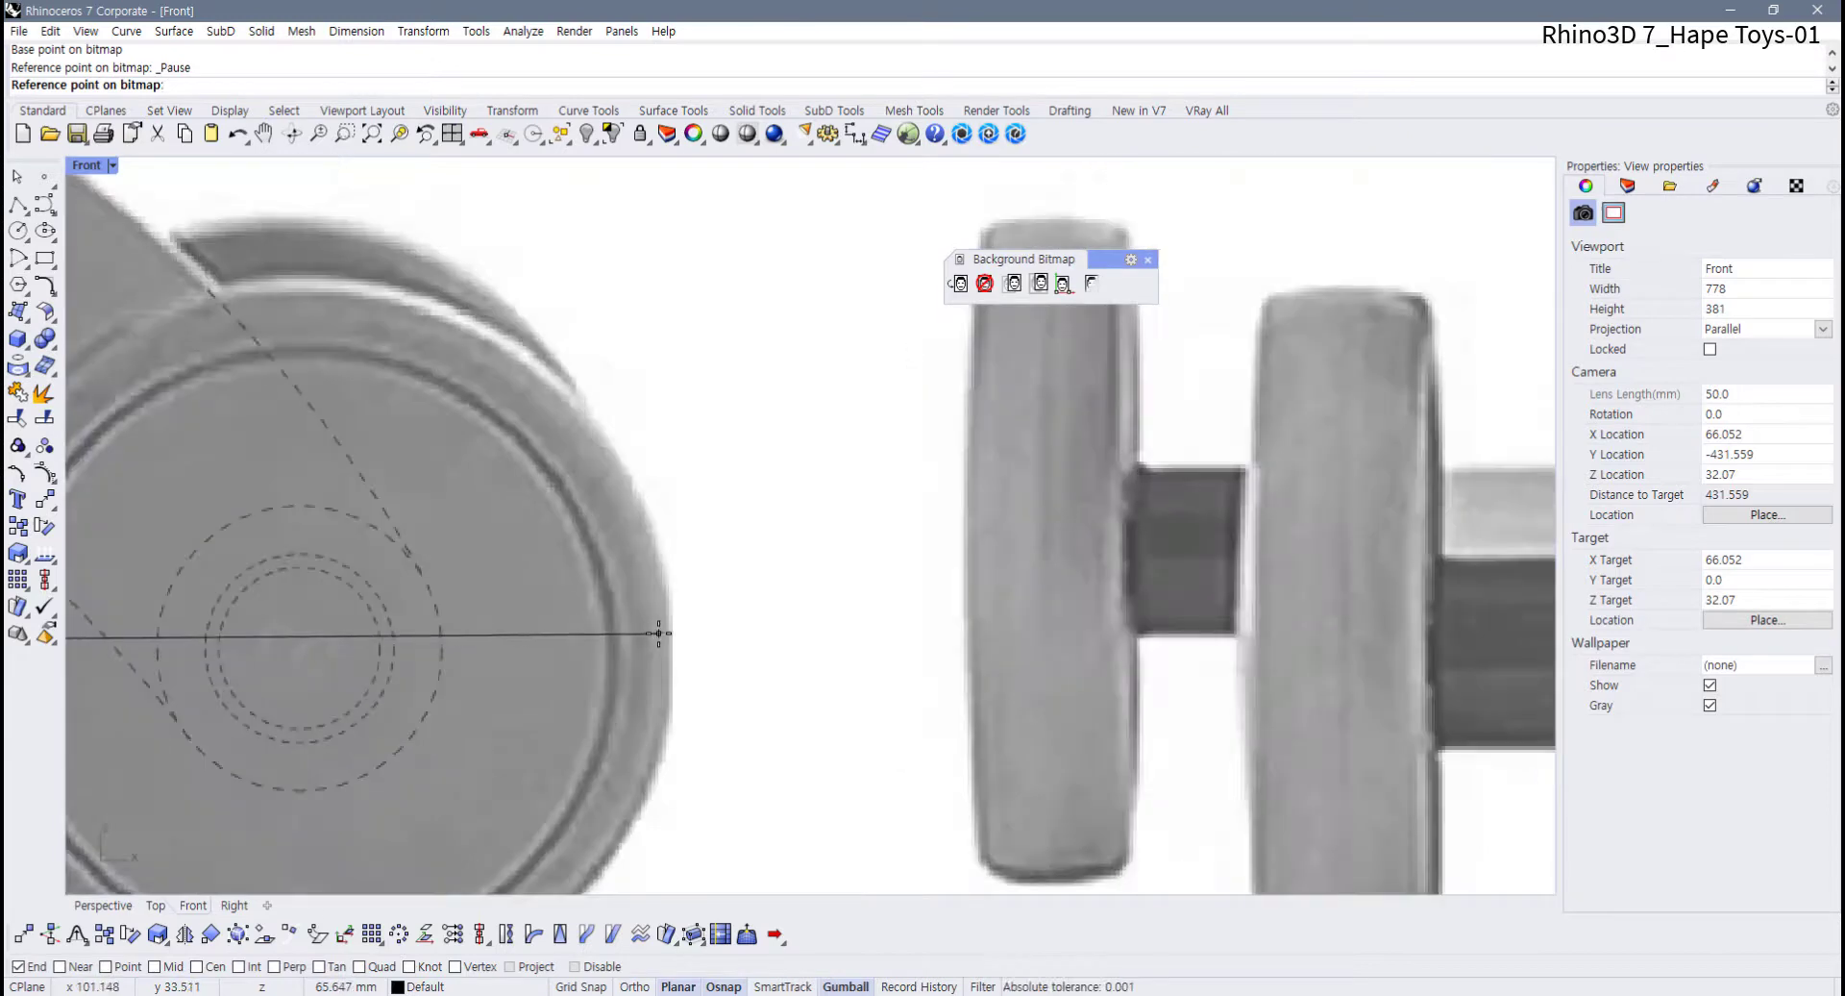
key(F8)
scroll(634, 651, up, 4)
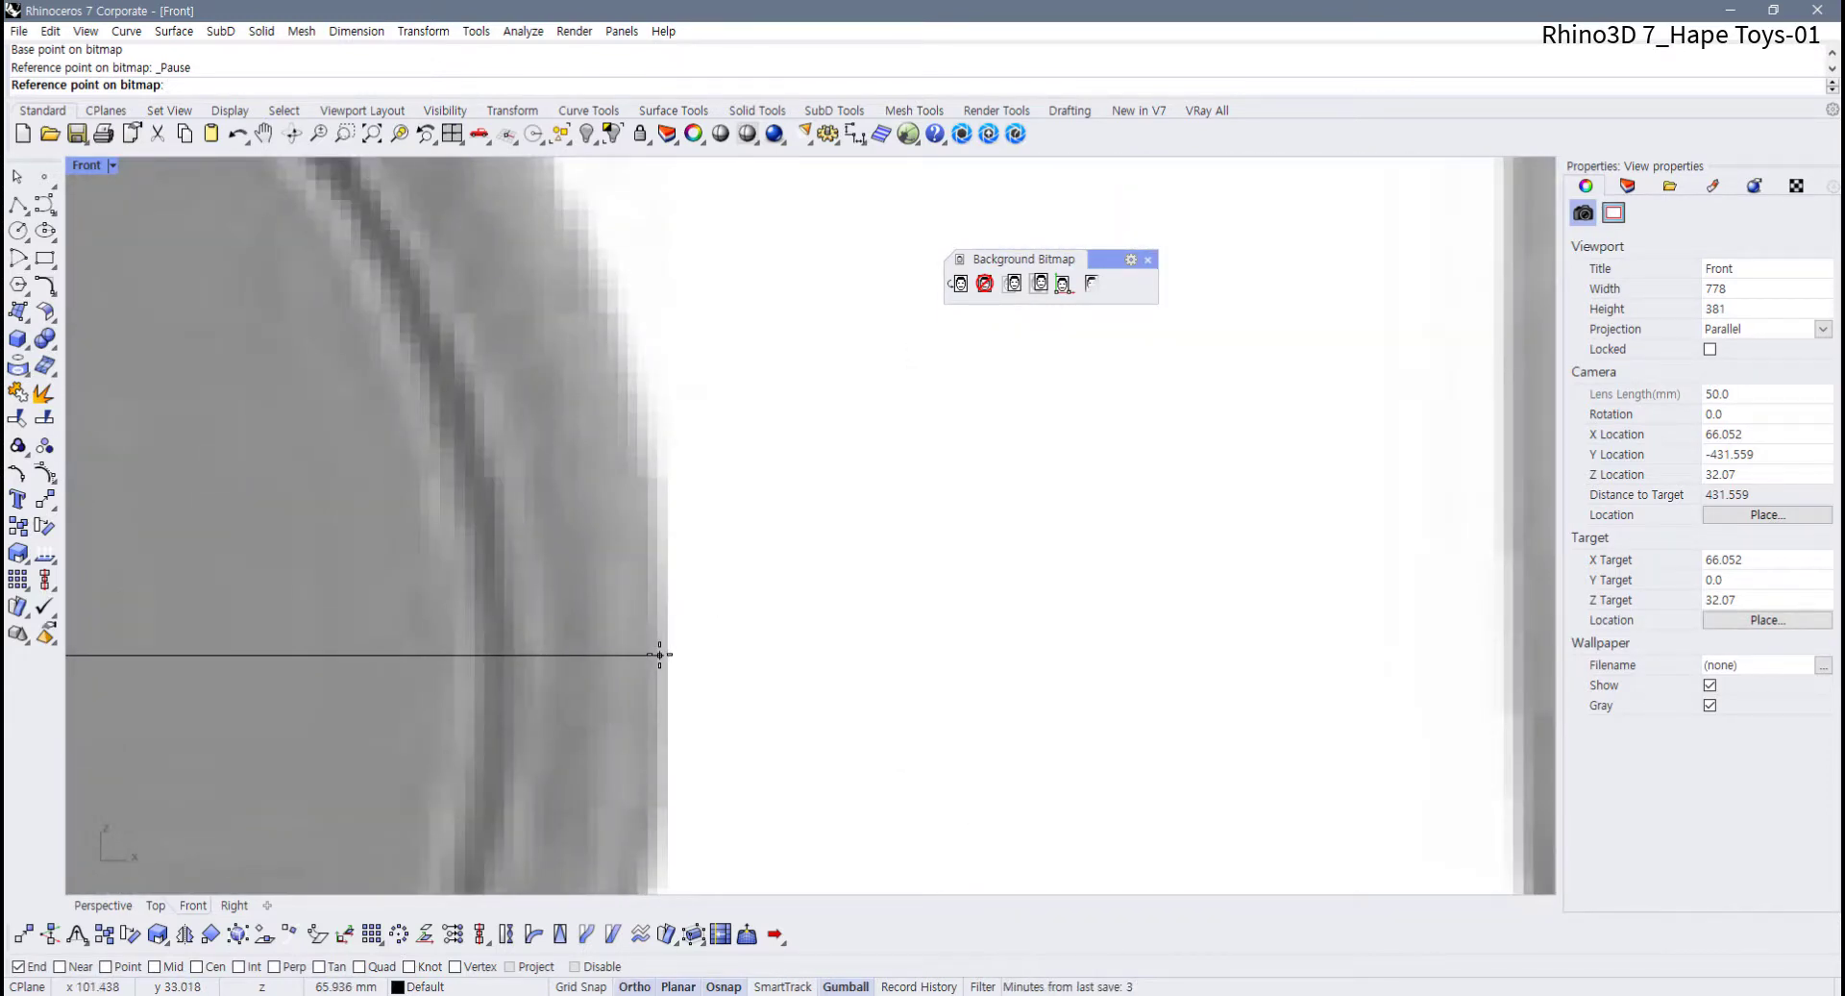
scroll(660, 654, down, 5)
scroll(656, 651, up, 2)
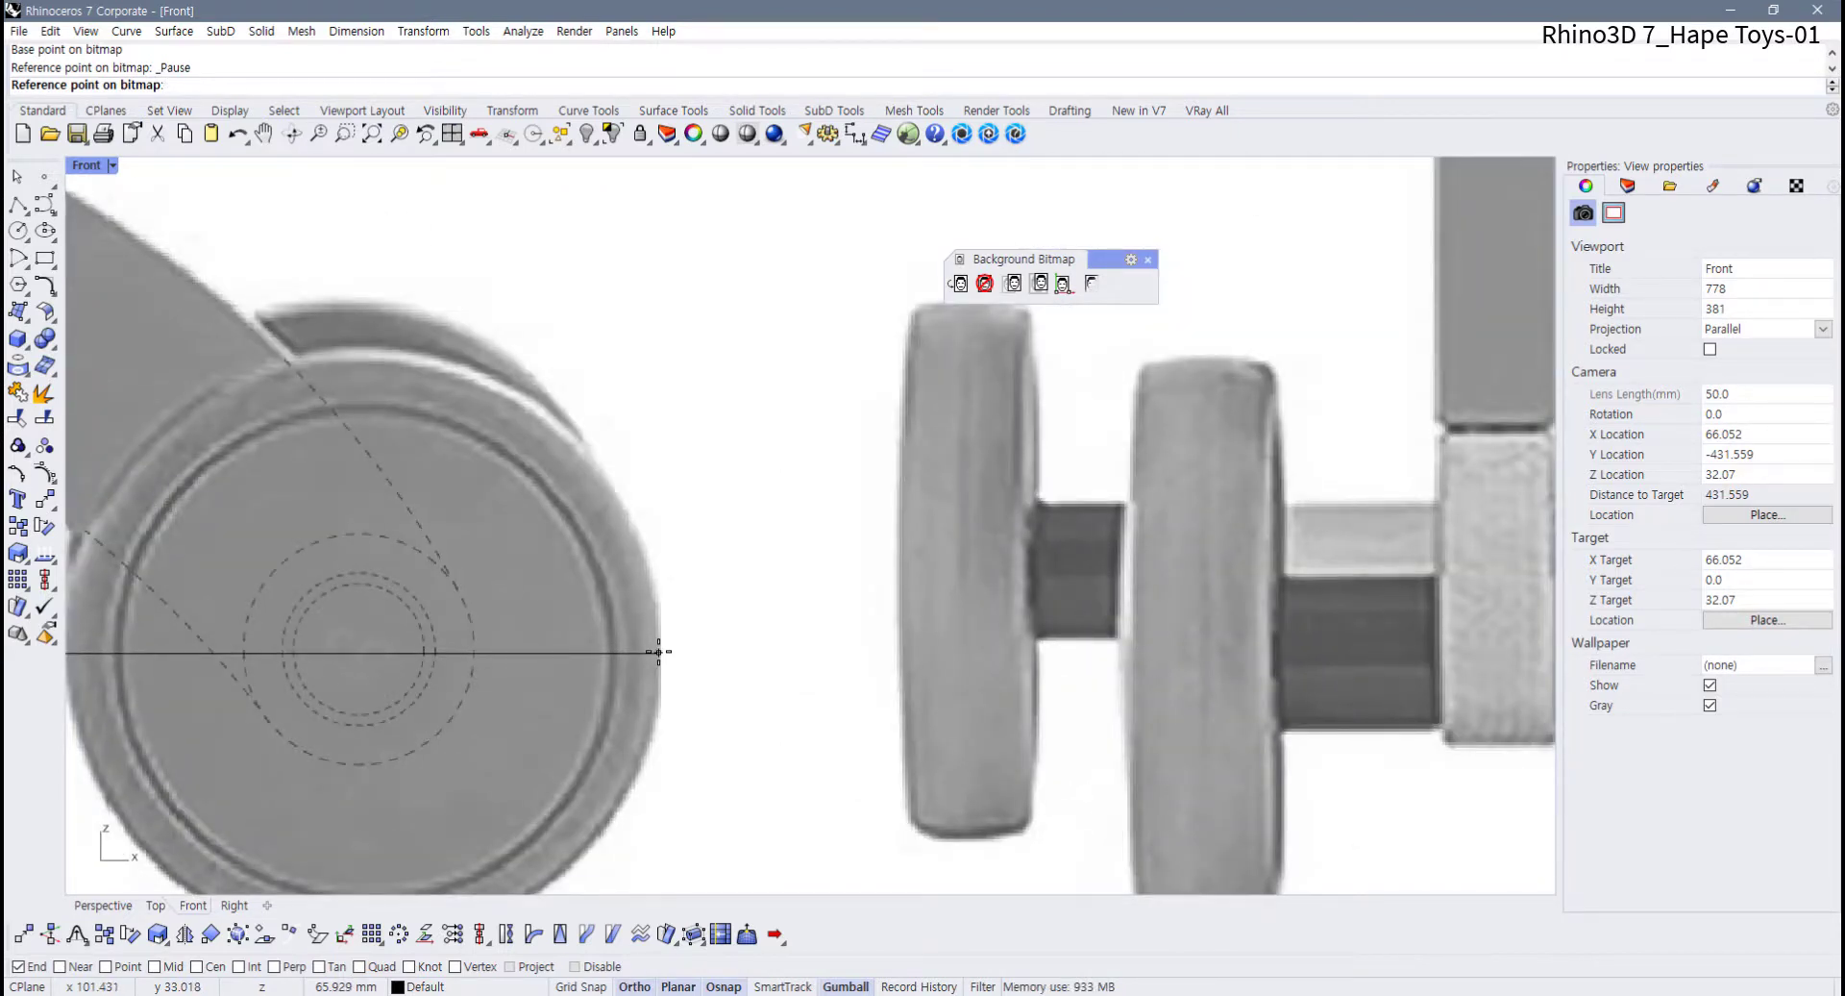
scroll(658, 652, up, 4)
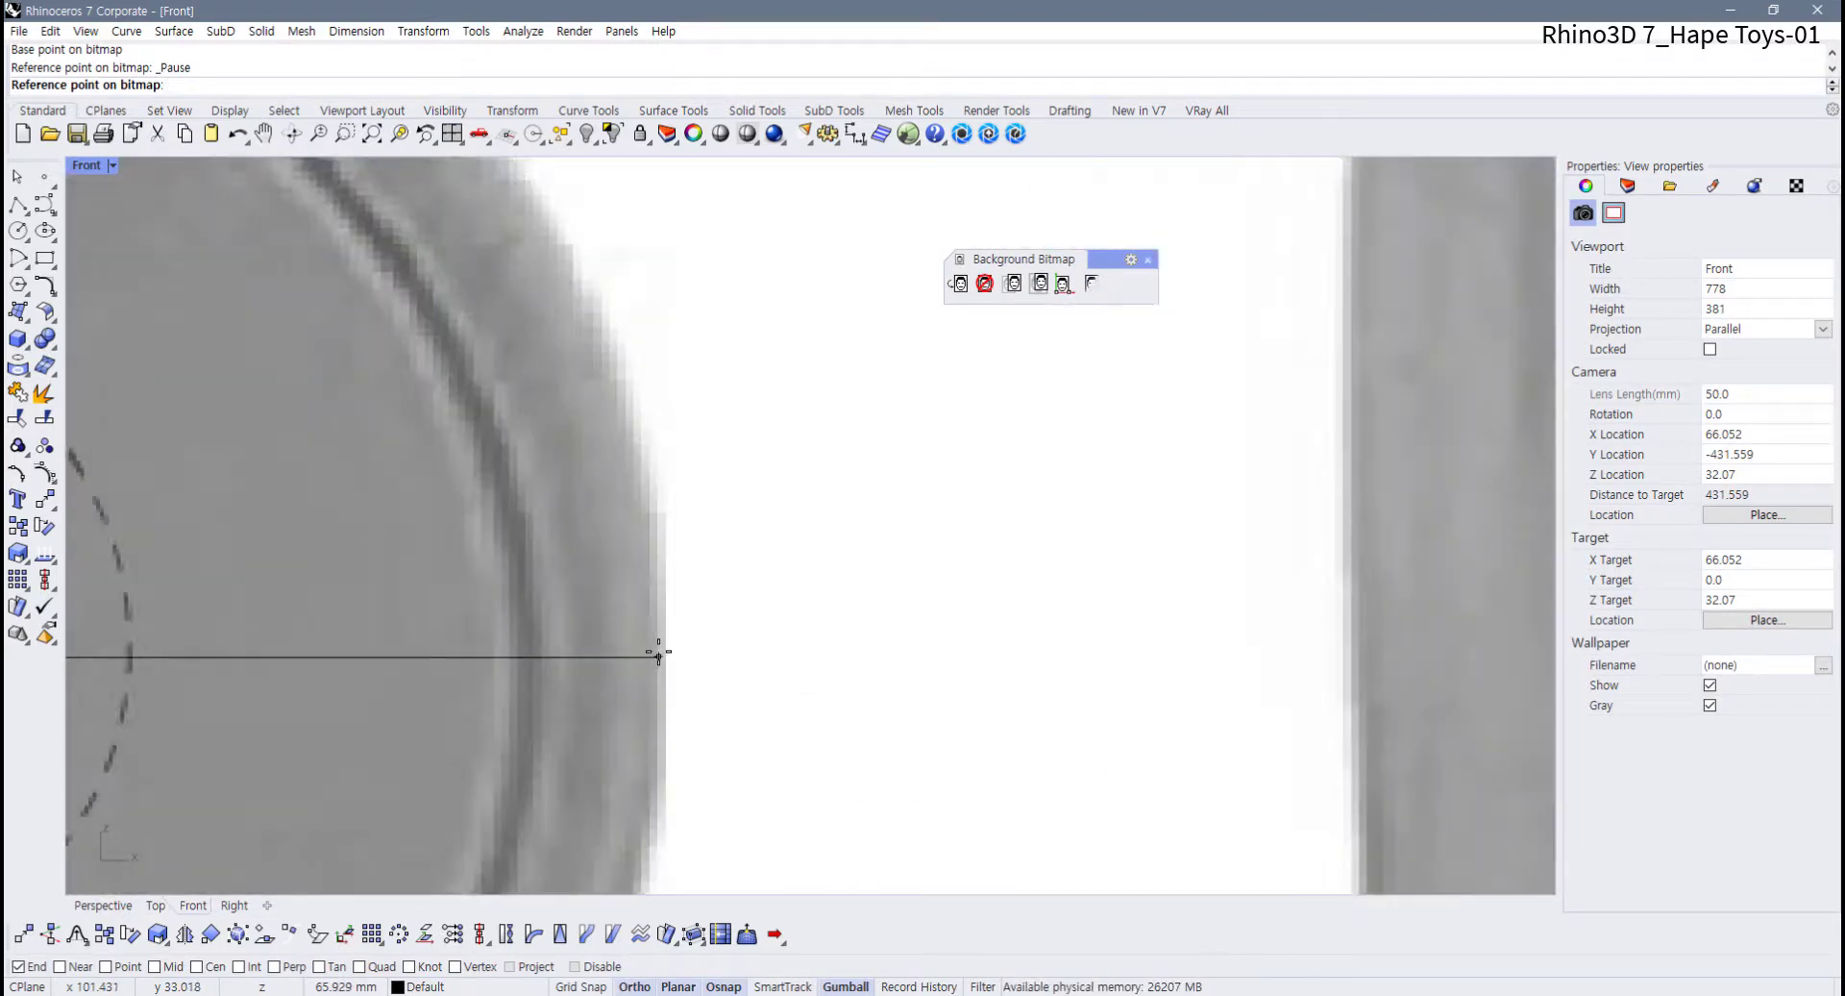
scroll(659, 651, down, 3)
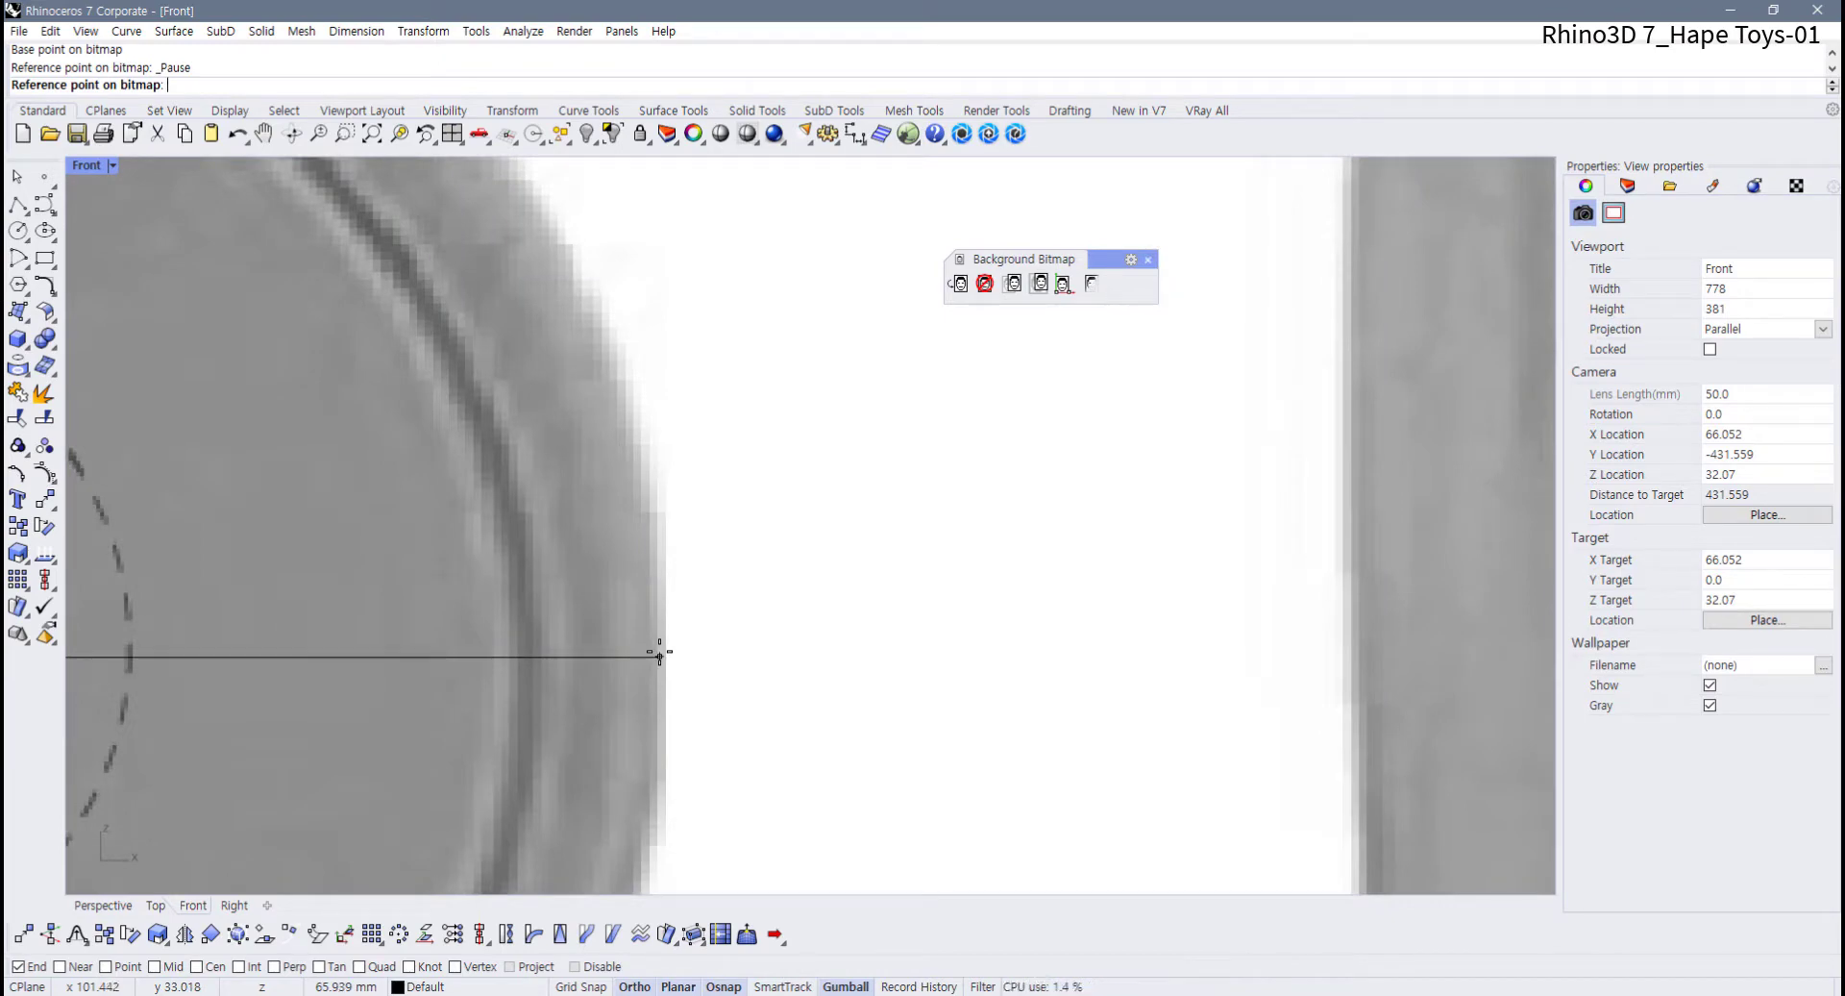
click(660, 652)
Align the bitmap to the 550 mm reference line by picking the line's start and end points as the CPlane points
scroll(605, 672, down, 5)
scroll(588, 665, down, 6)
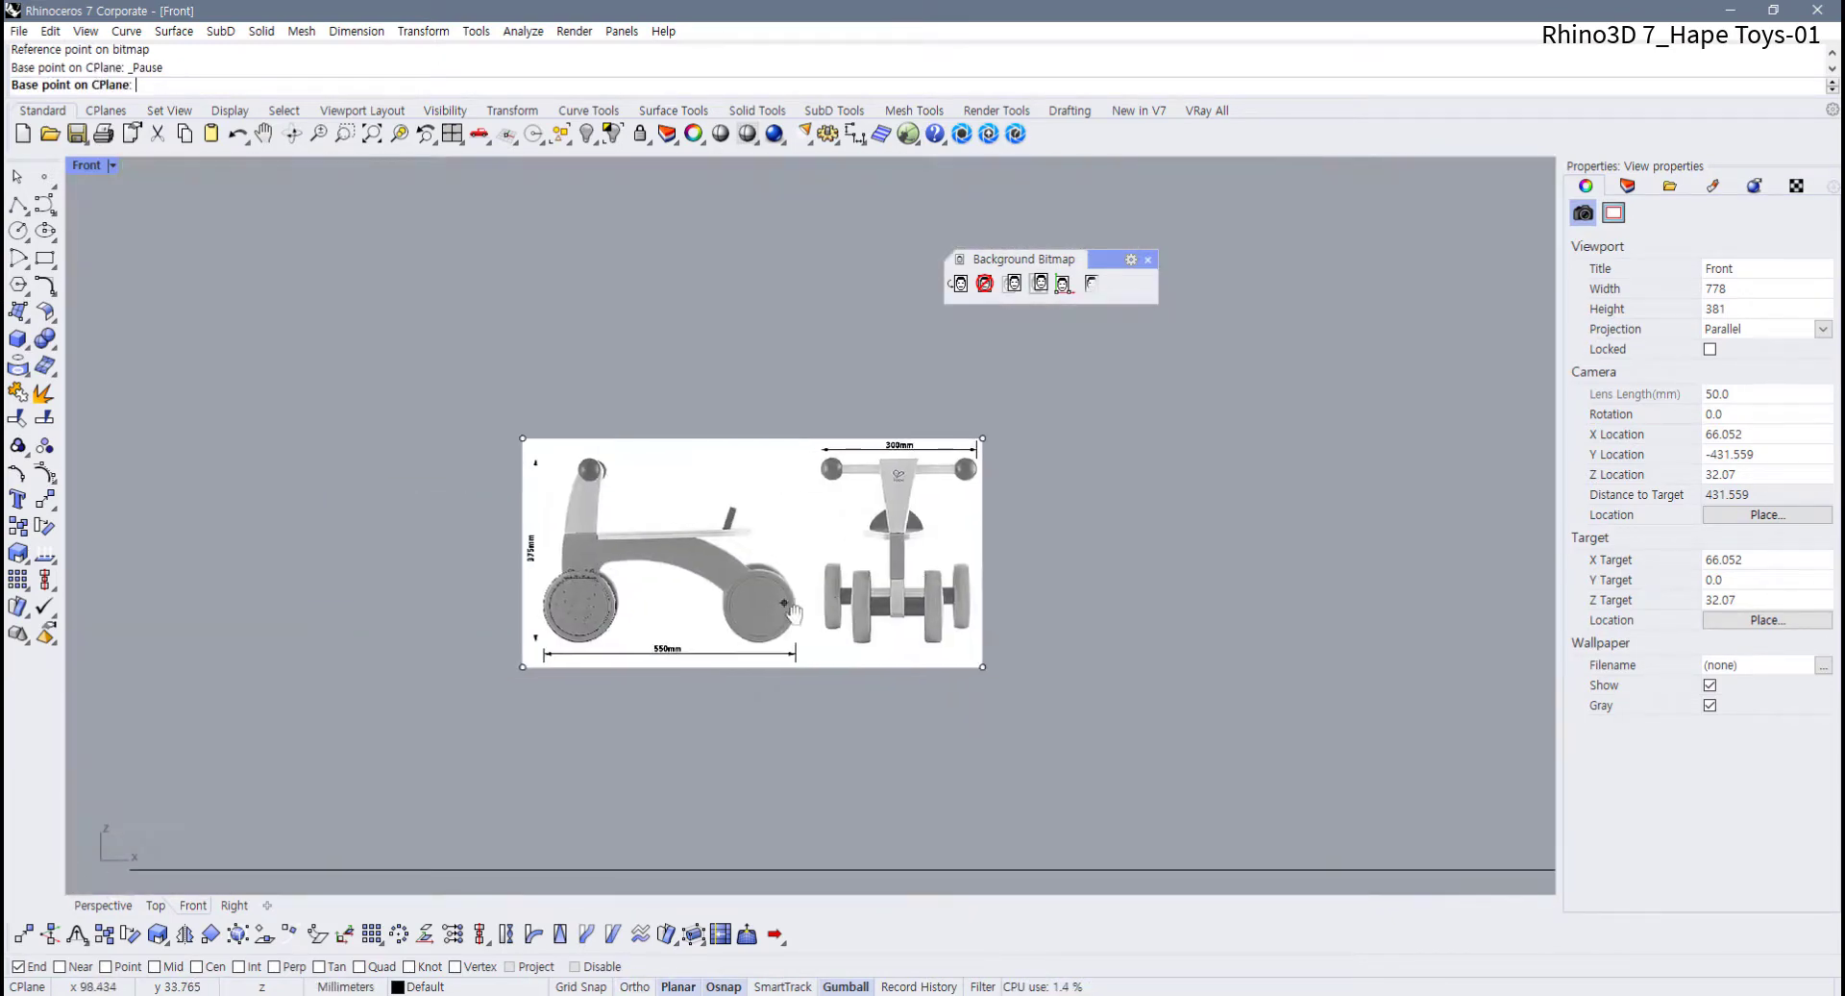
scroll(679, 626, up, 2)
scroll(453, 691, up, 4)
scroll(440, 704, down, 5)
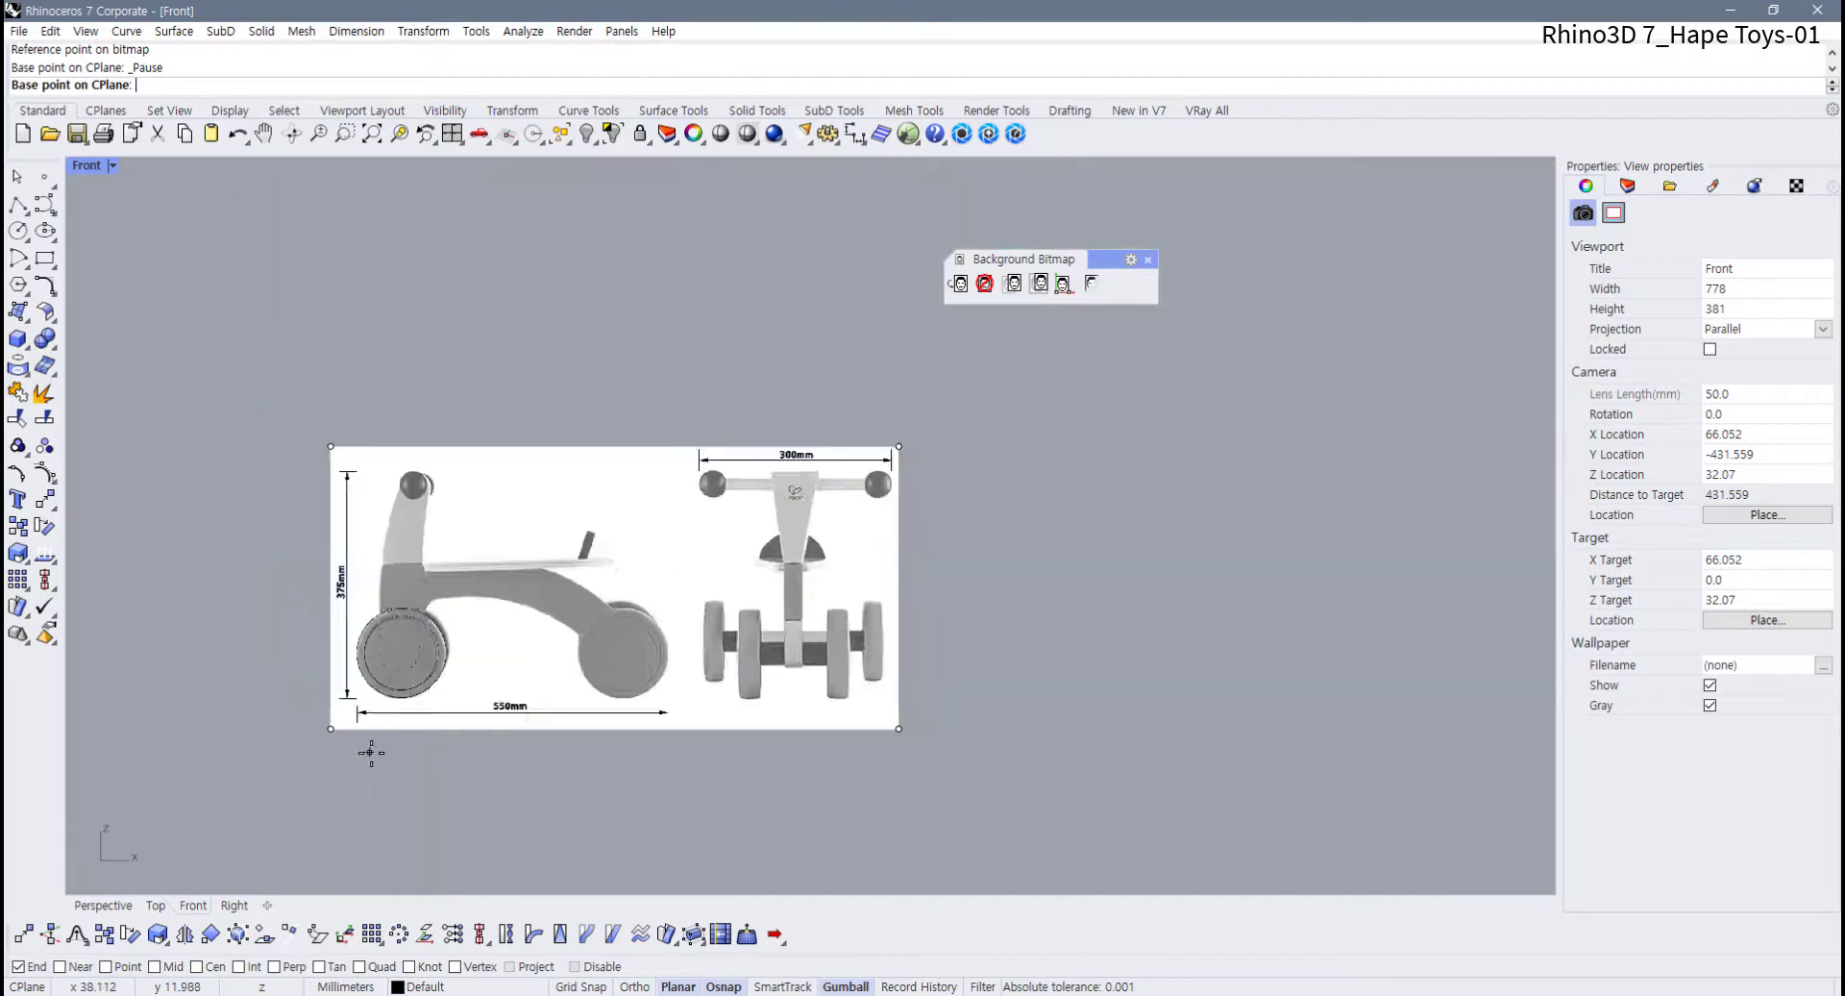
scroll(507, 631, down, 3)
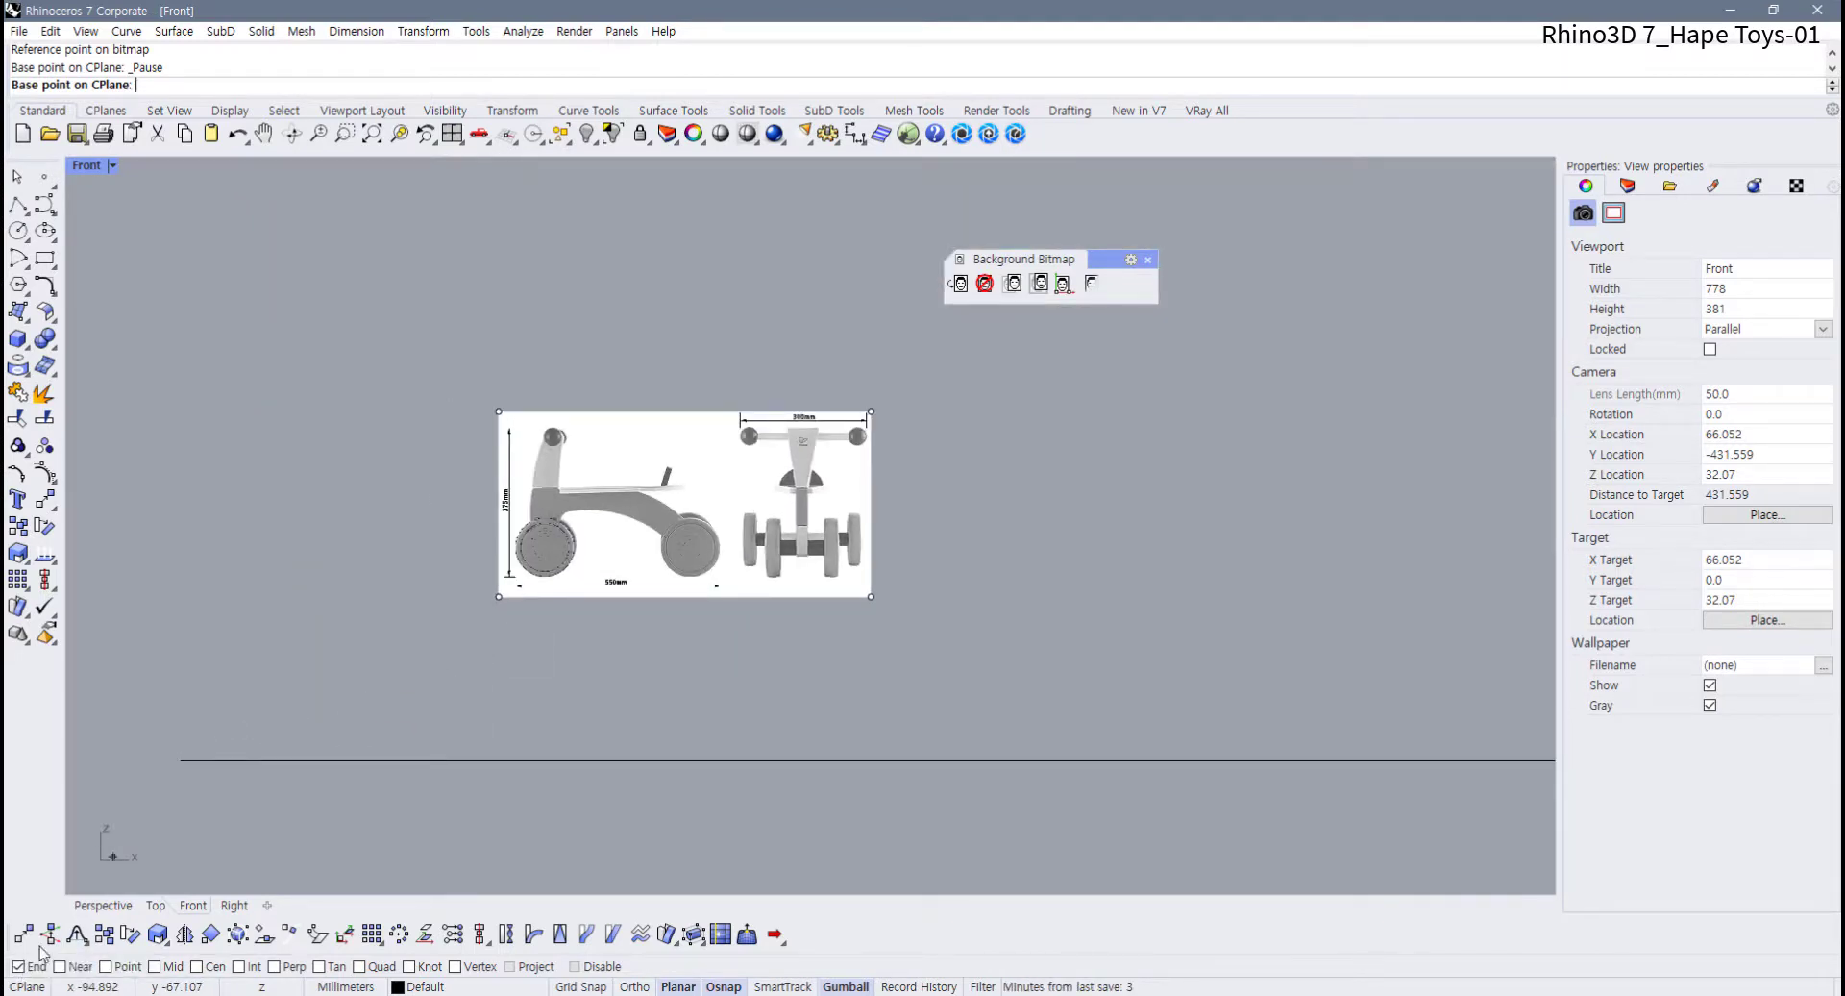
click(182, 761)
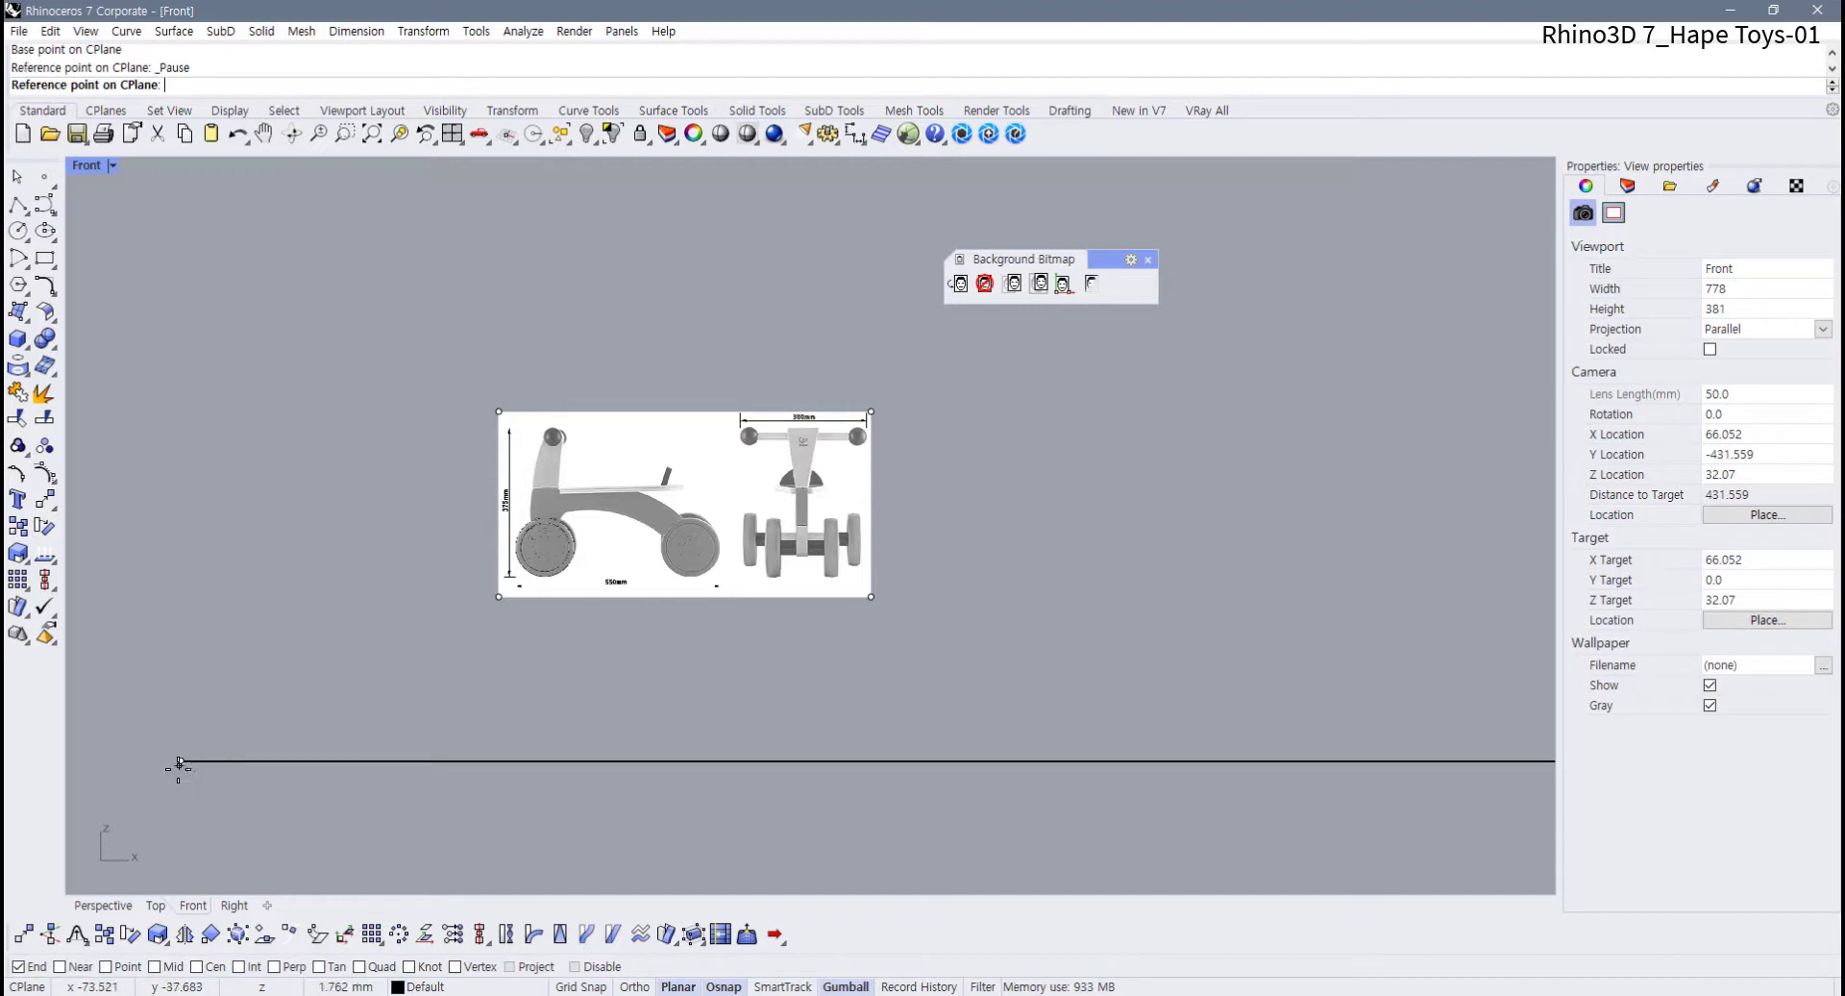
click(966, 764)
scroll(965, 766, down, 8)
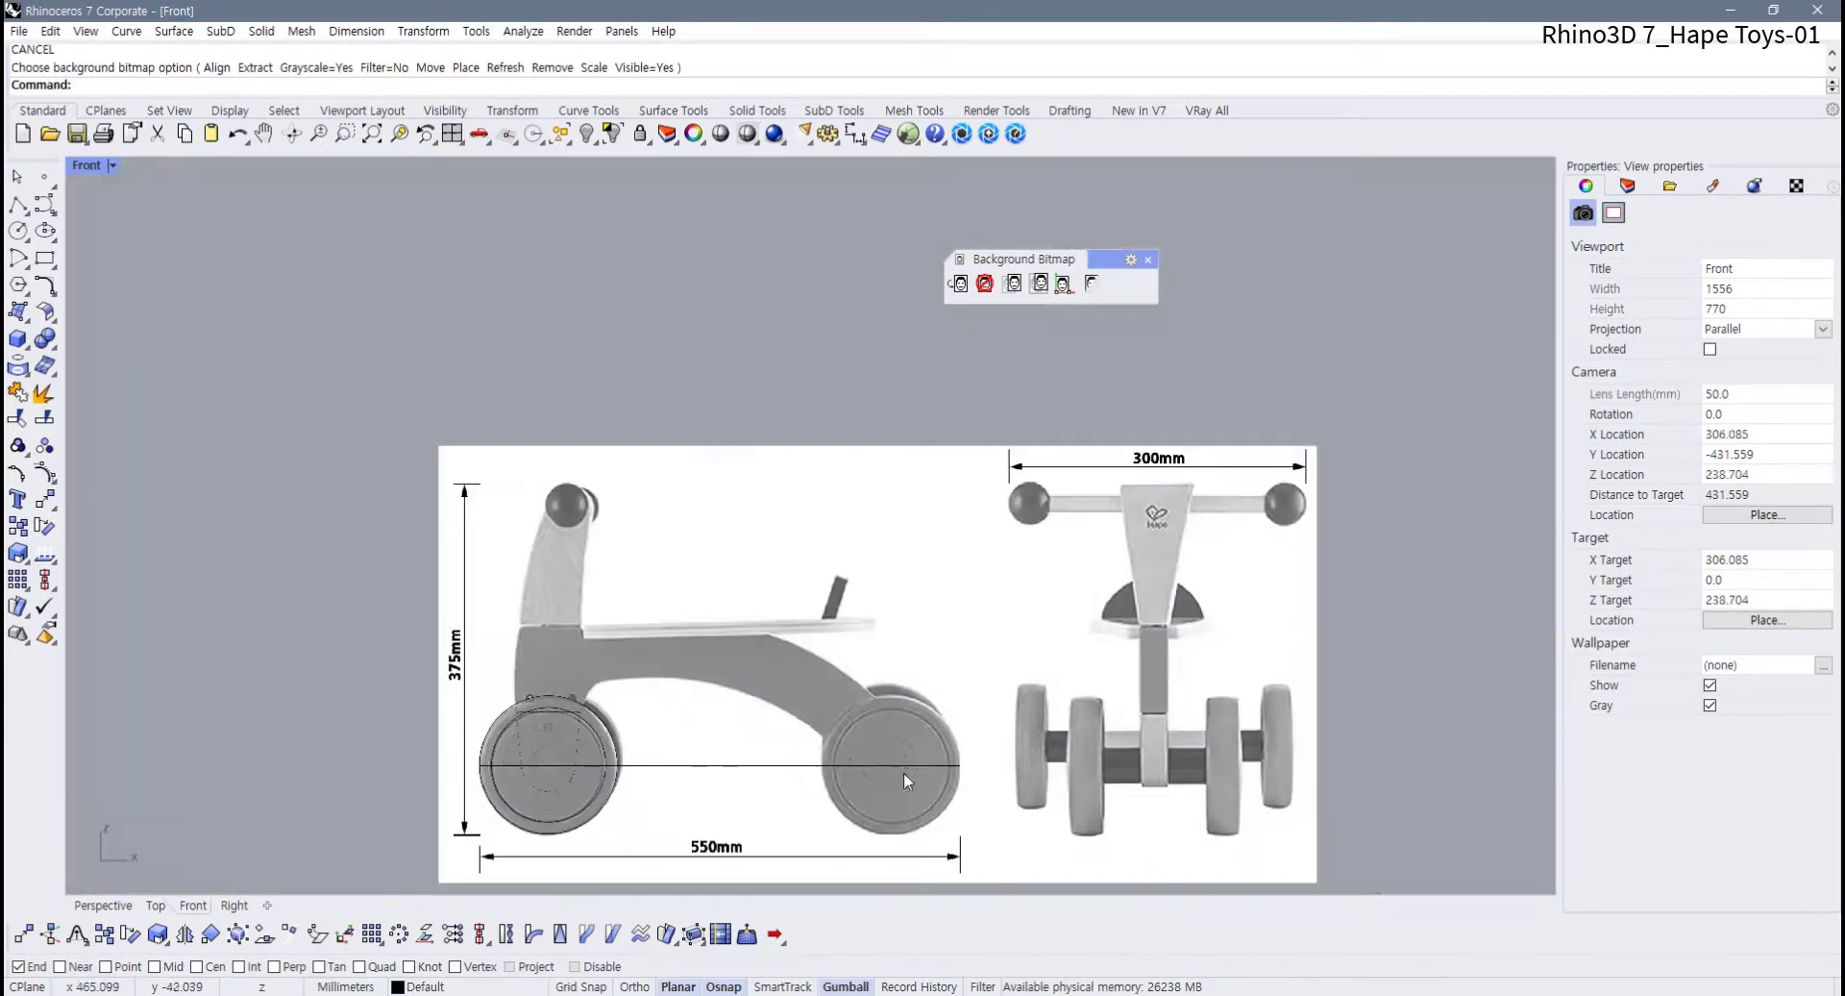
Delete the reference line running through the wheels of the scaled drawing
right_drag(634, 787, 719, 765)
scroll(720, 764, up, 4)
click(816, 728)
scroll(786, 752, up, 2)
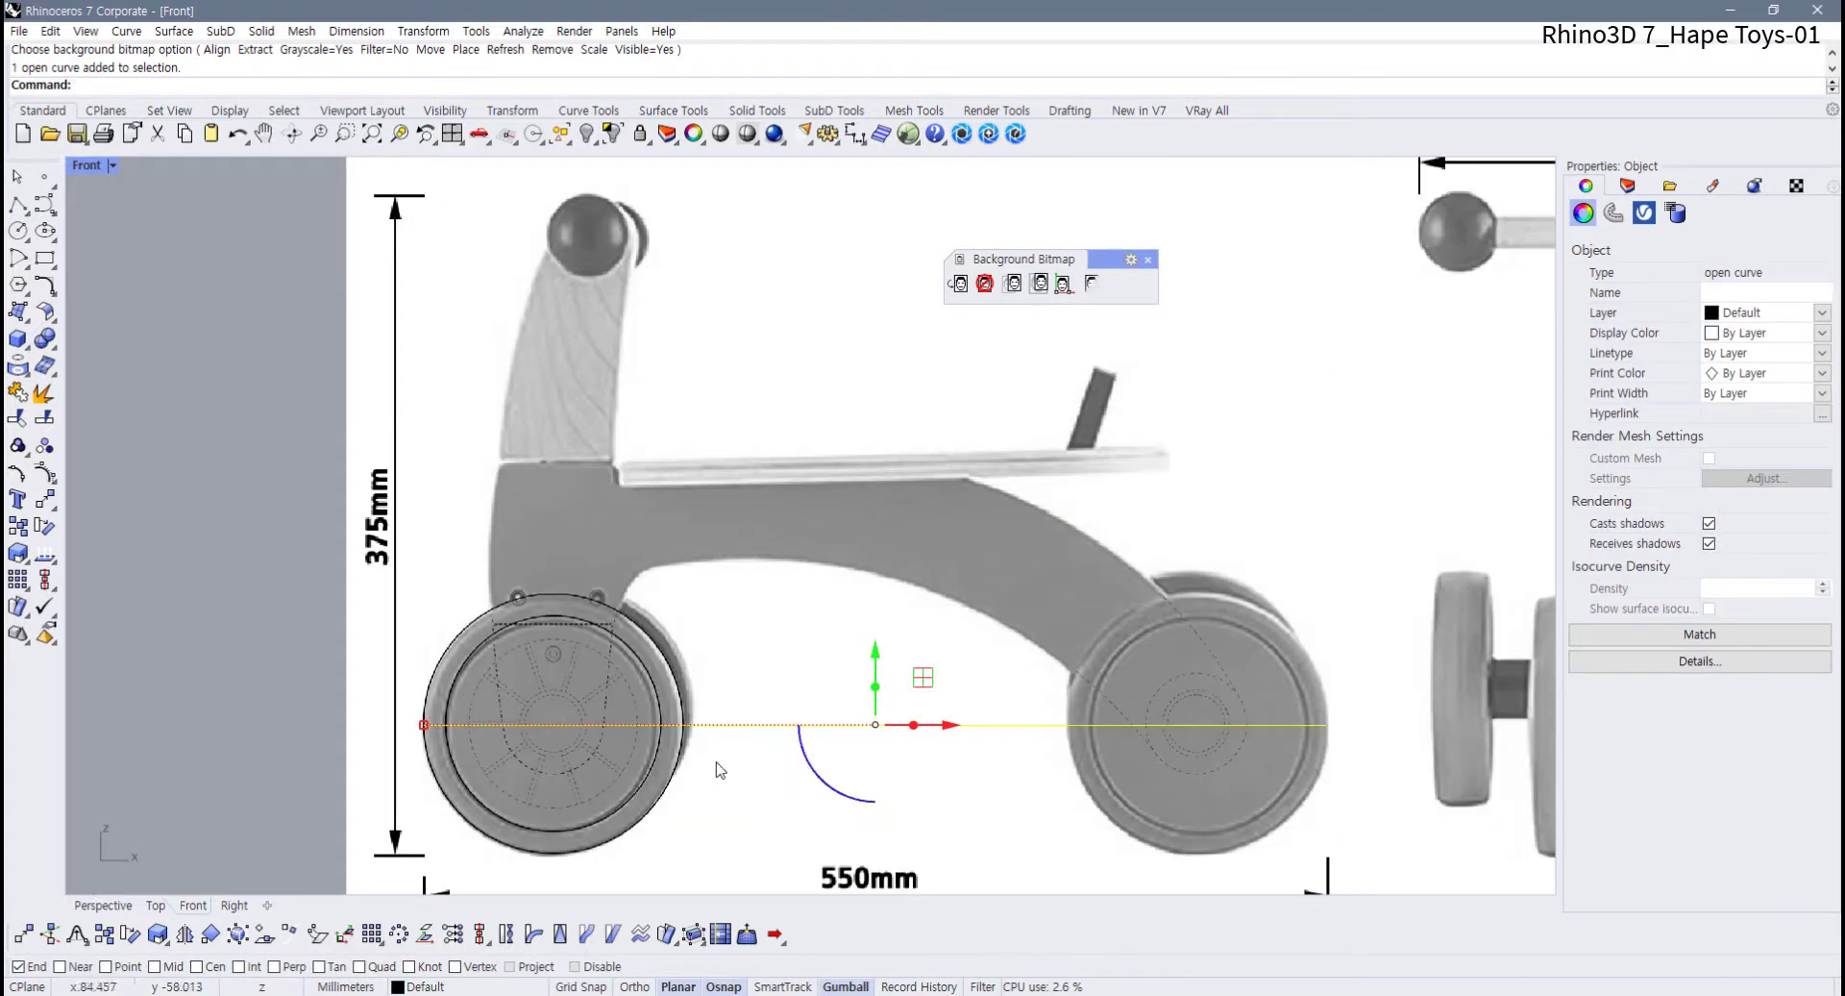
click(726, 759)
click(770, 726)
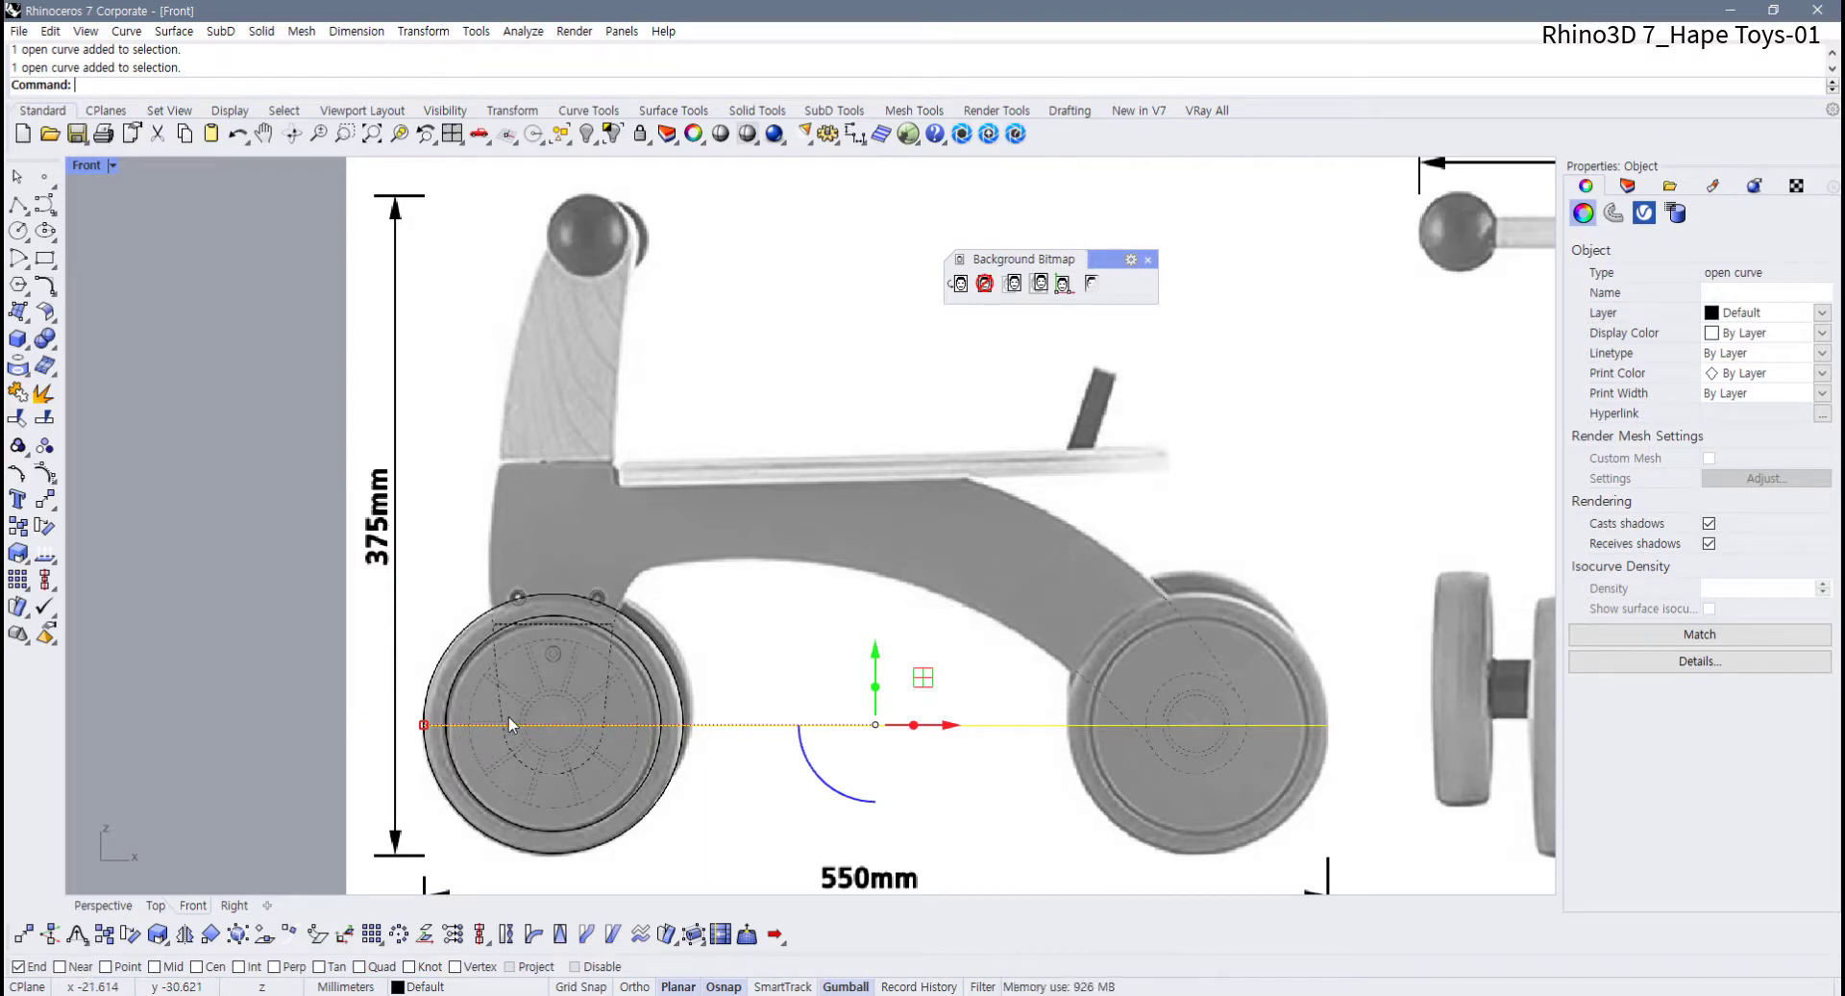
key(Delete)
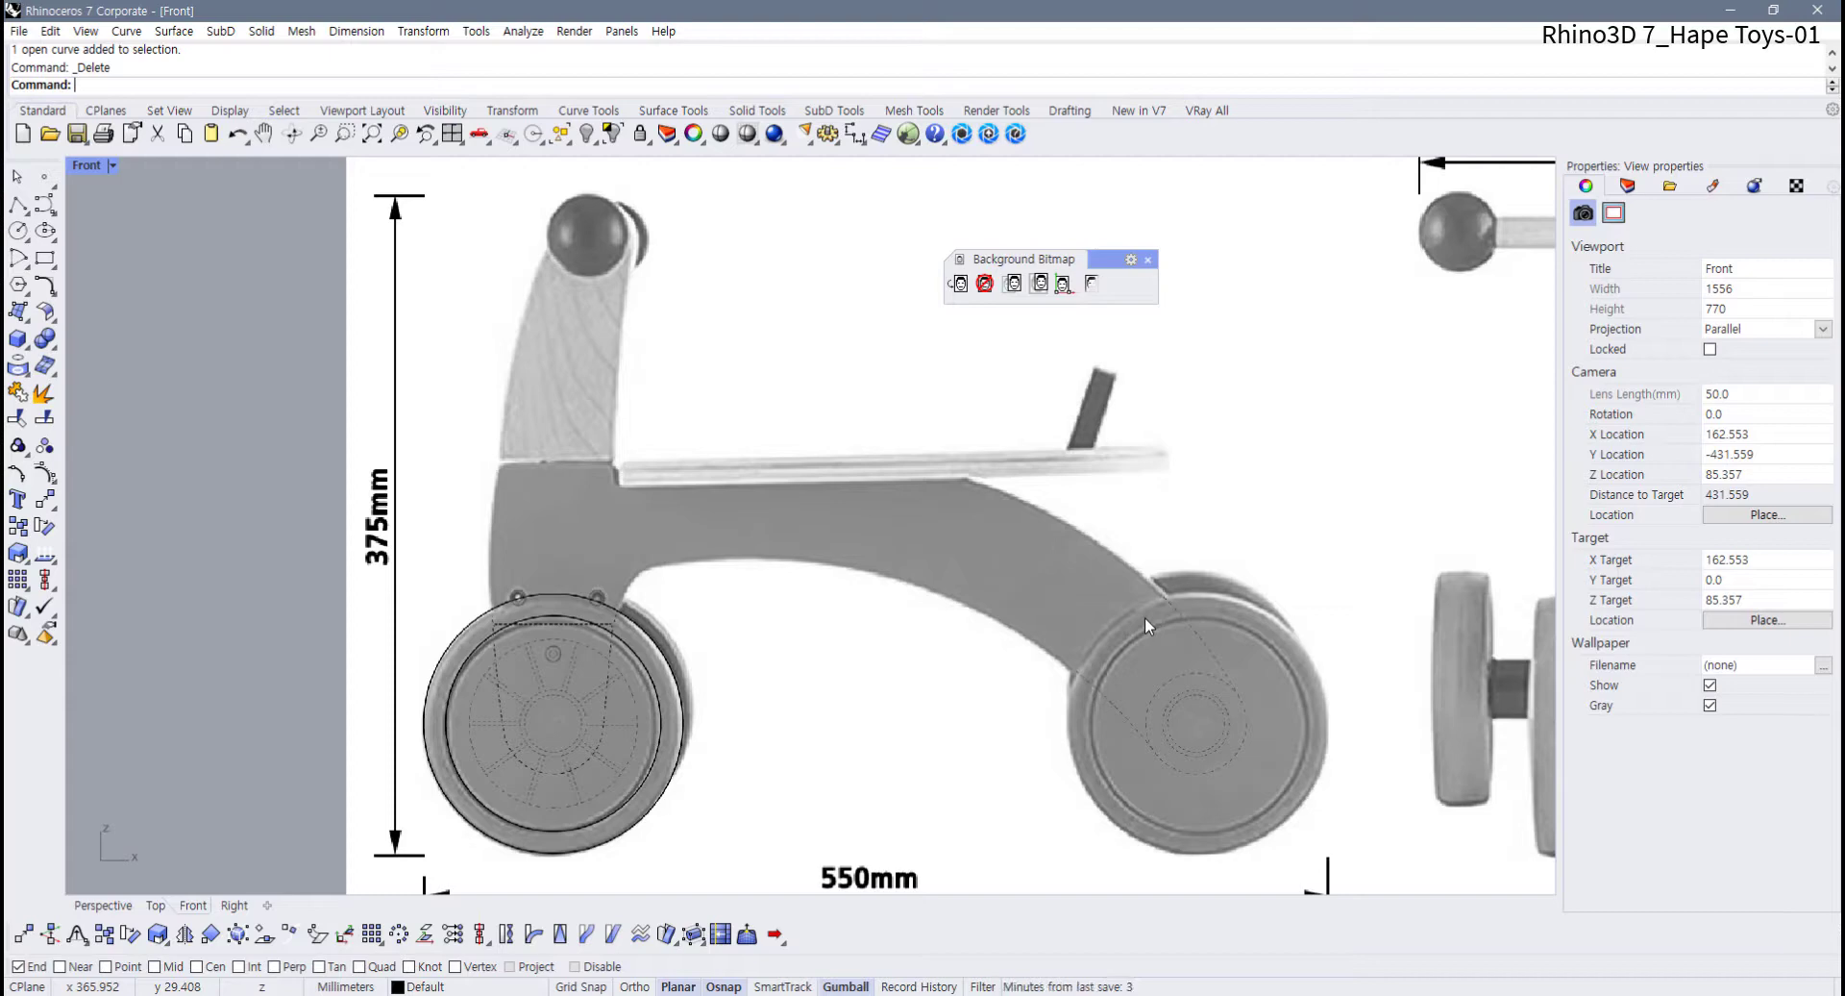
Detach the Circle tools as a floating palette beside the front wheel of the drawing
scroll(672, 699, up, 6)
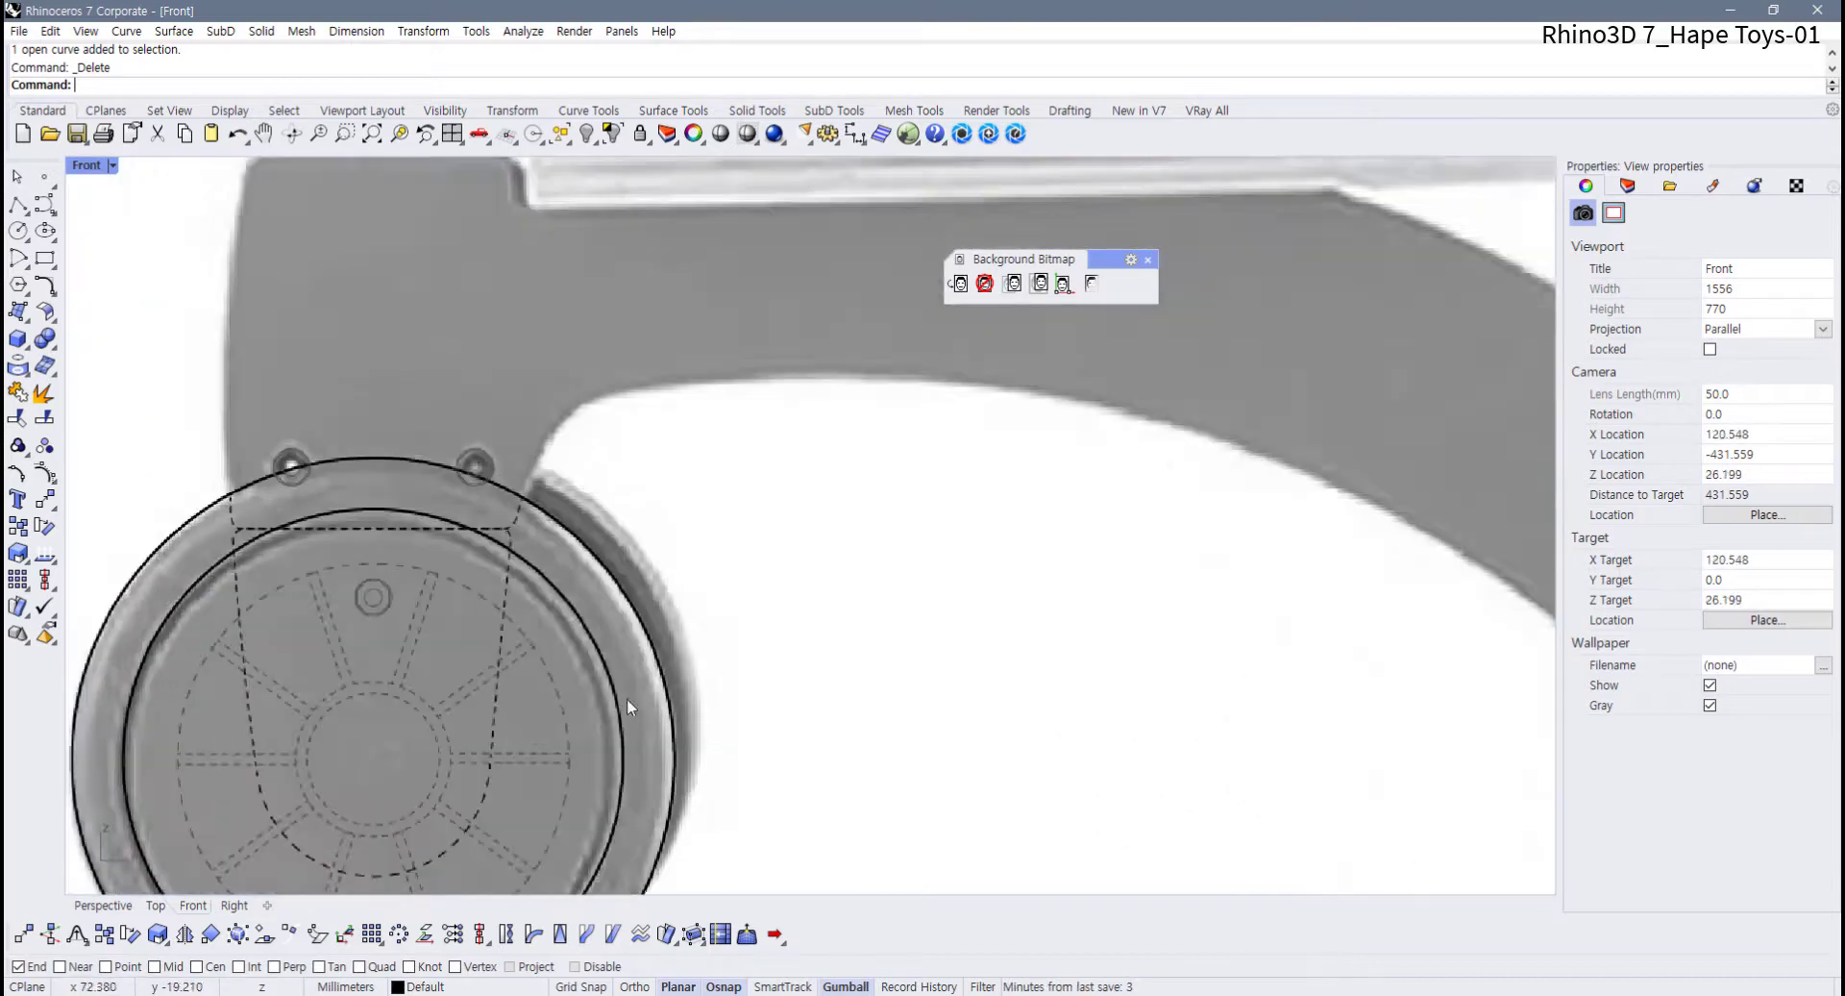
right_drag(627, 697, 745, 610)
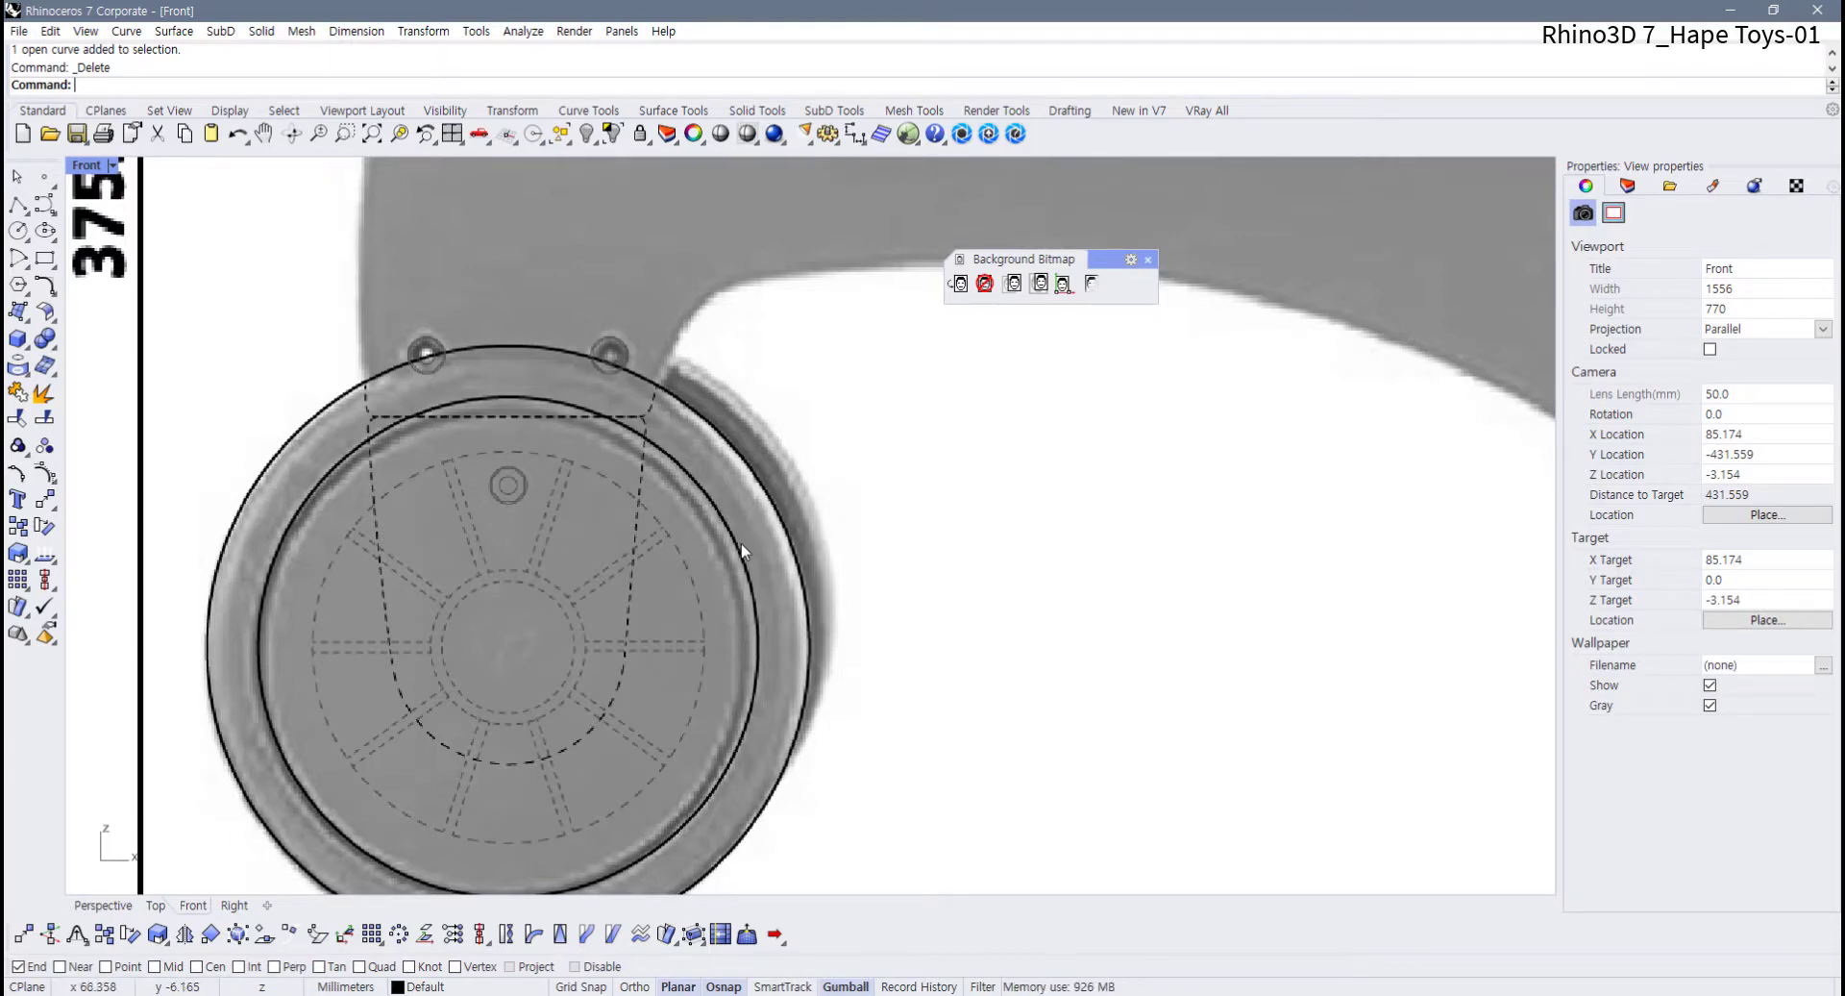
scroll(740, 542, down, 3)
right_drag(741, 544, 591, 606)
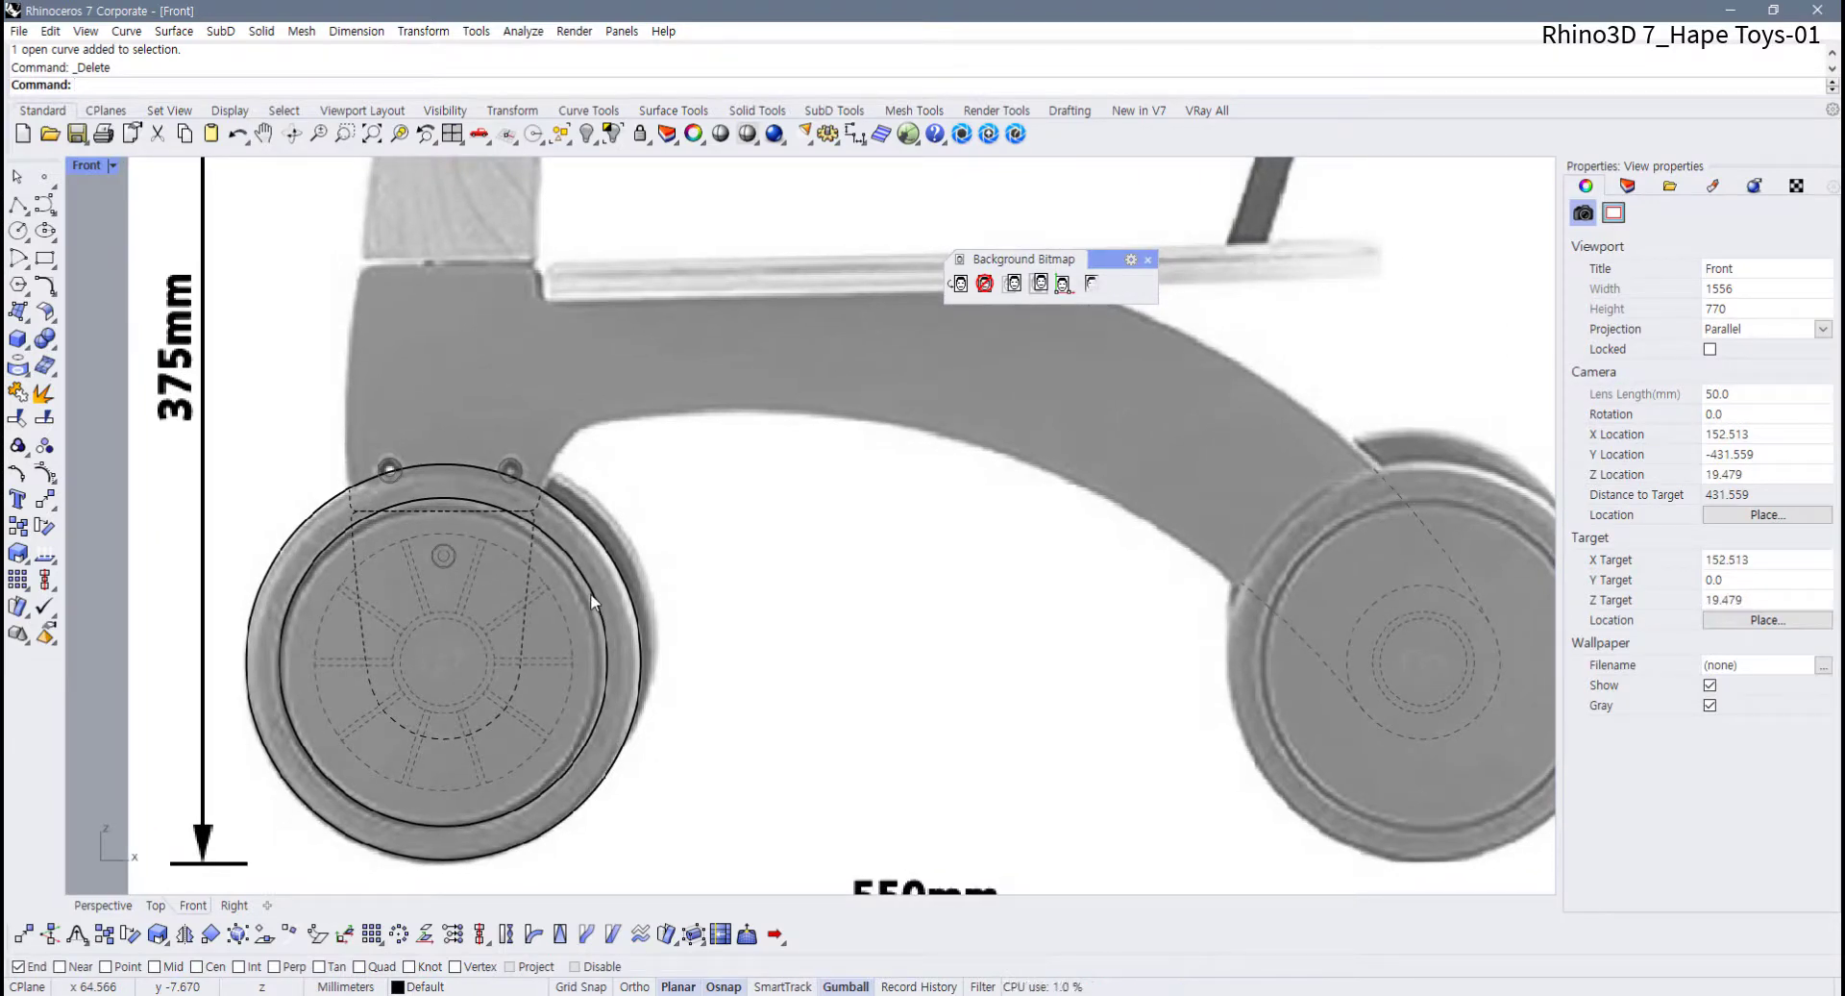
scroll(533, 625, up, 2)
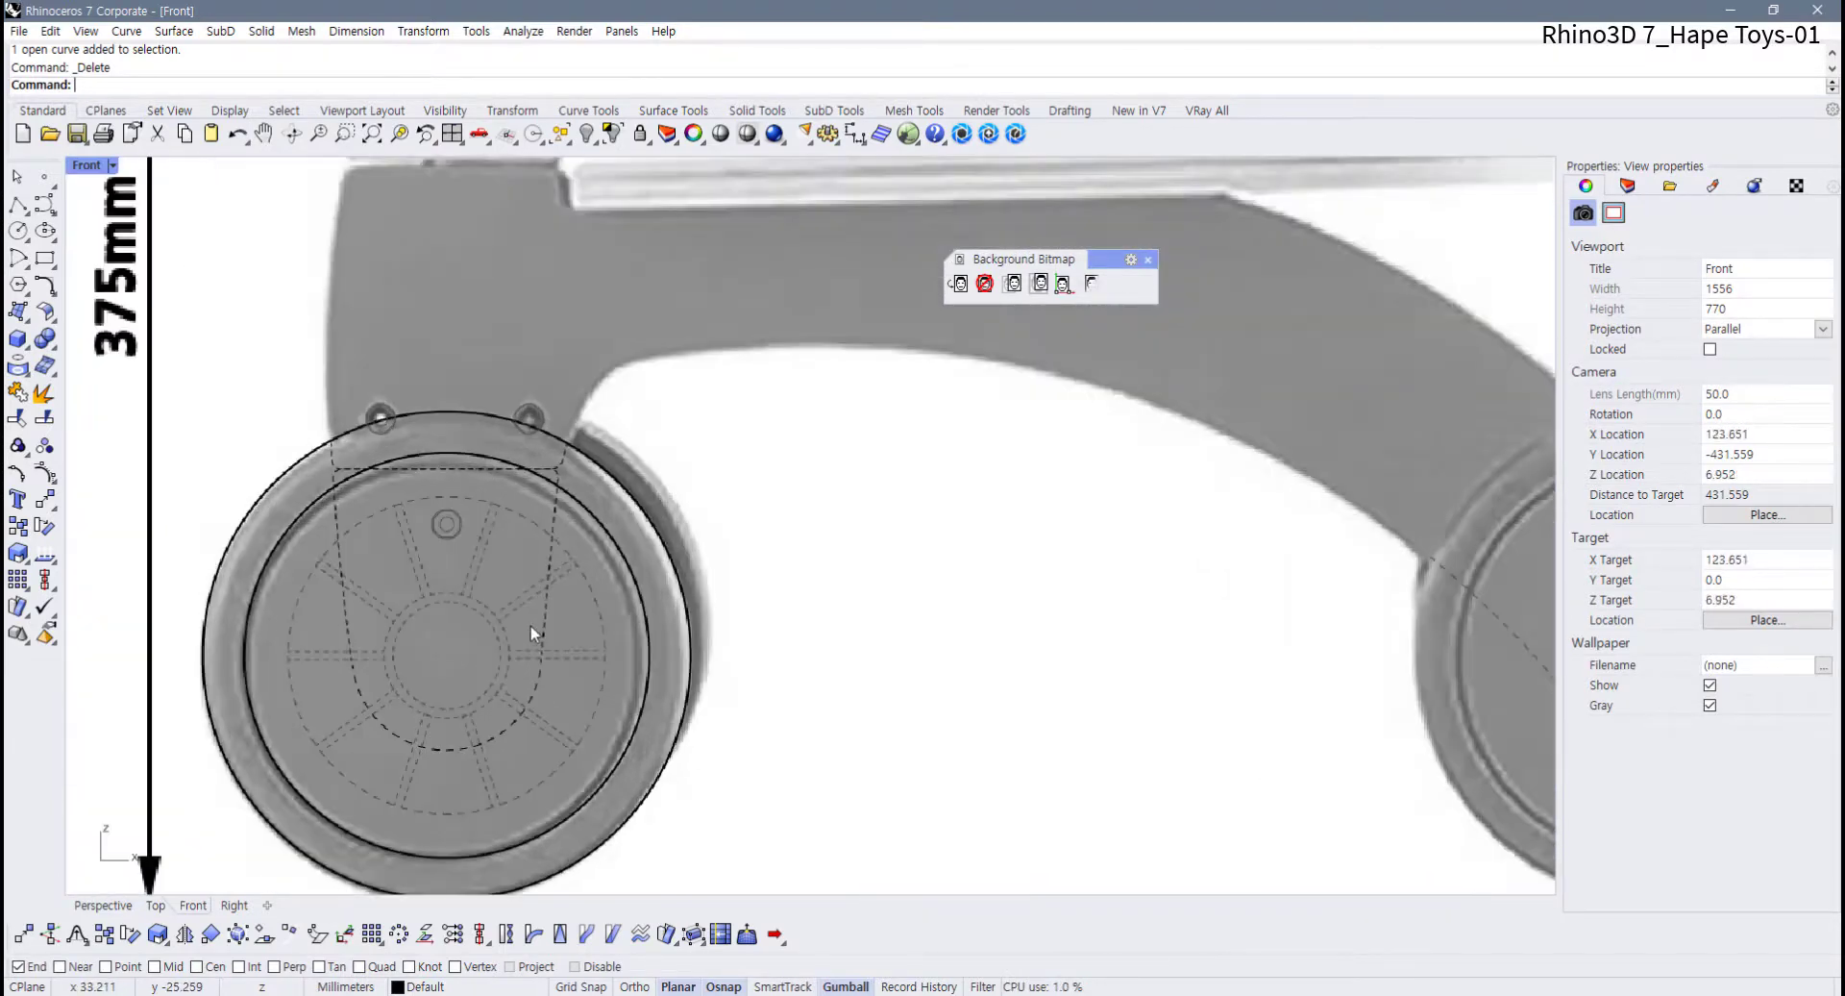
right_drag(552, 641, 589, 611)
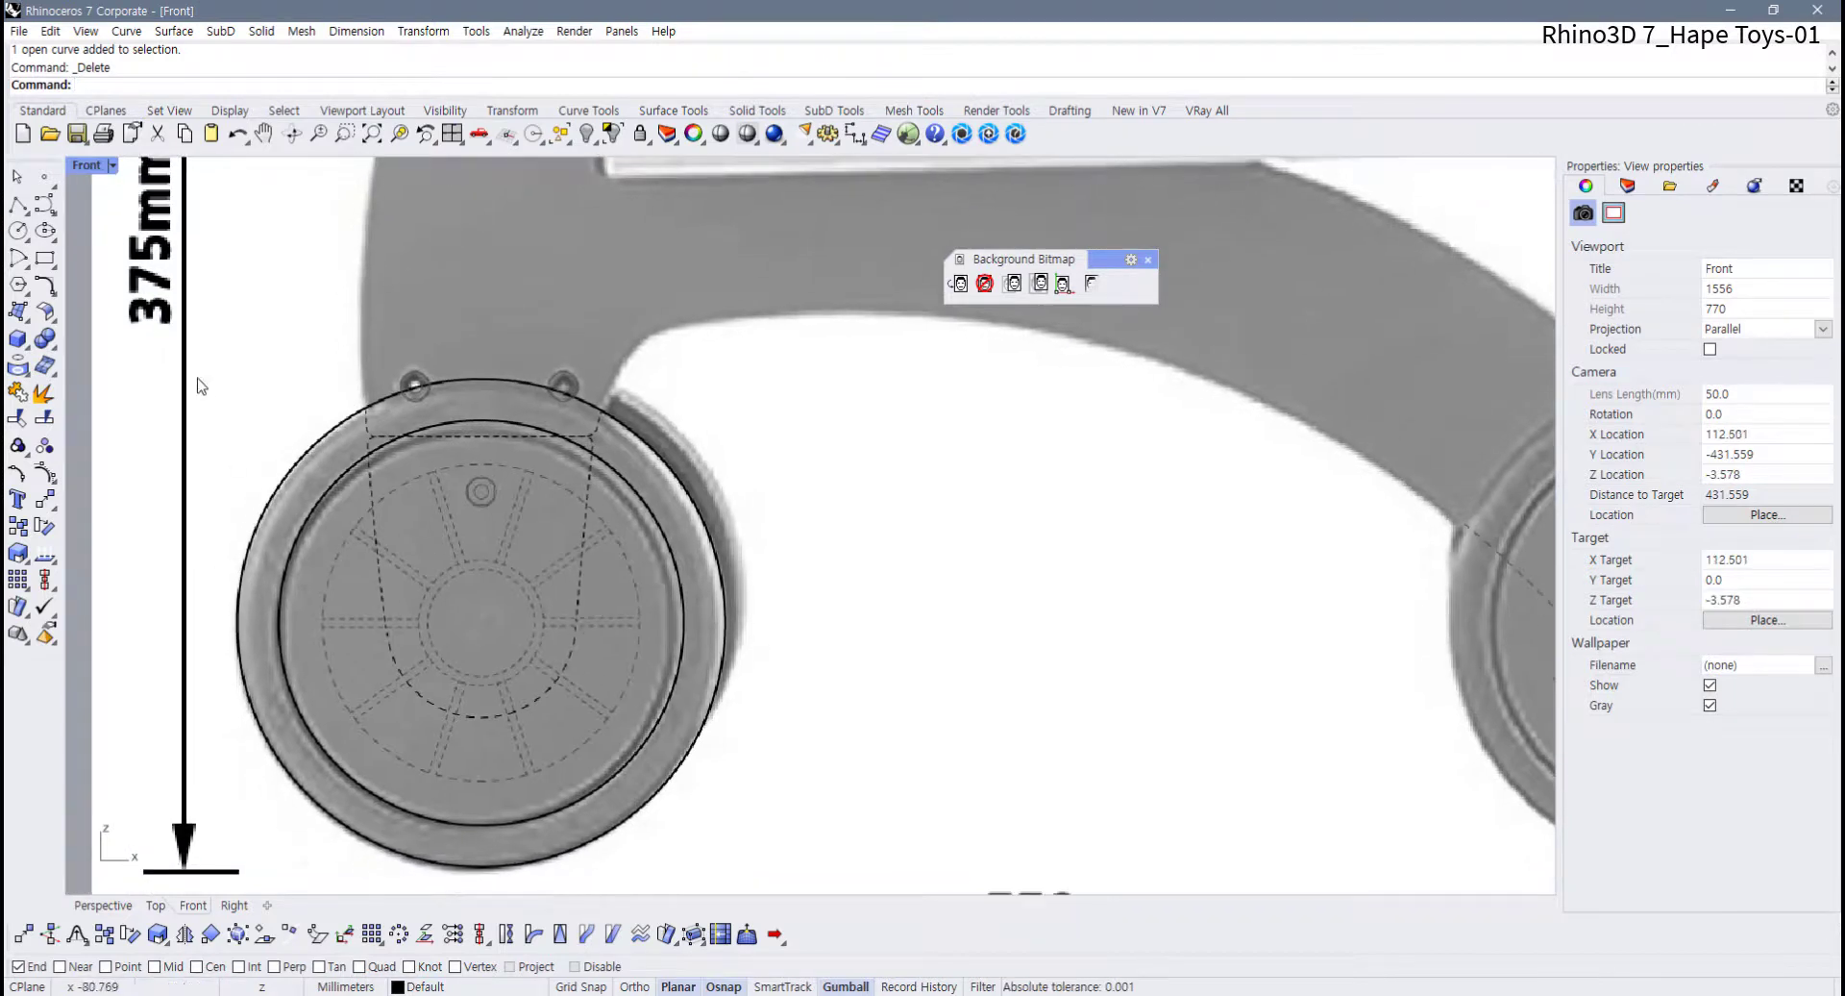
click(19, 232)
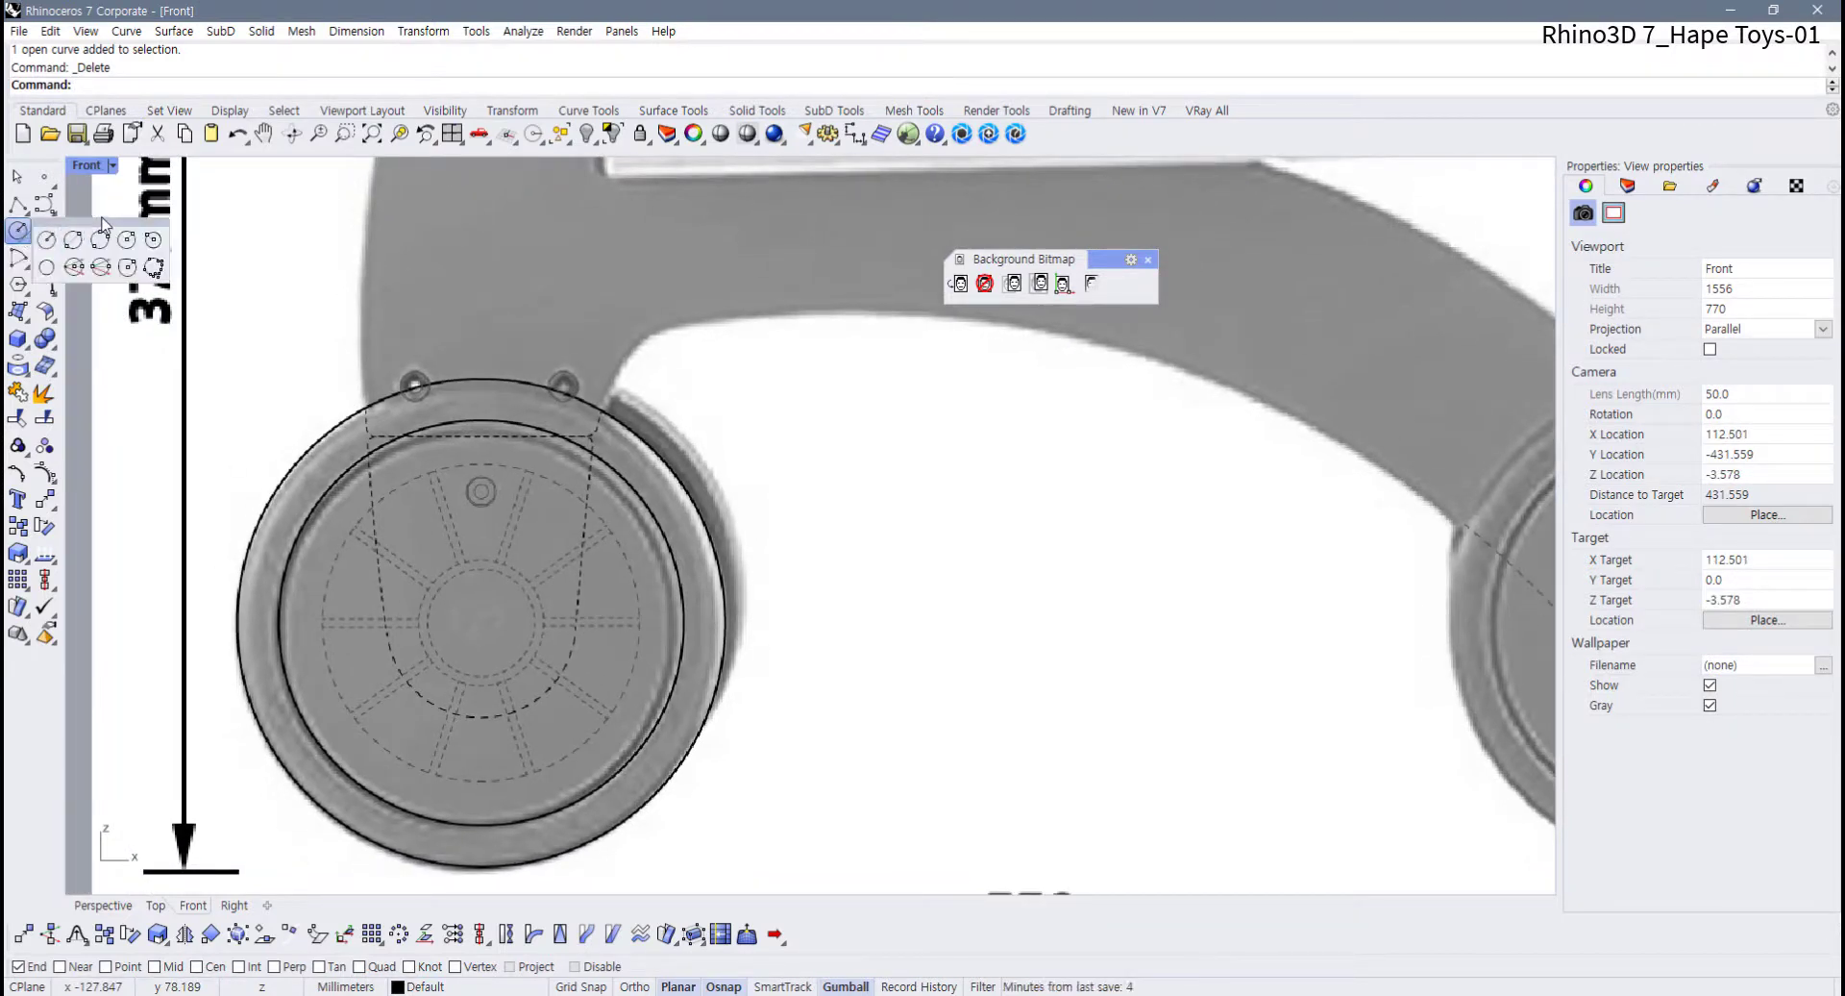
drag(101, 224, 305, 223)
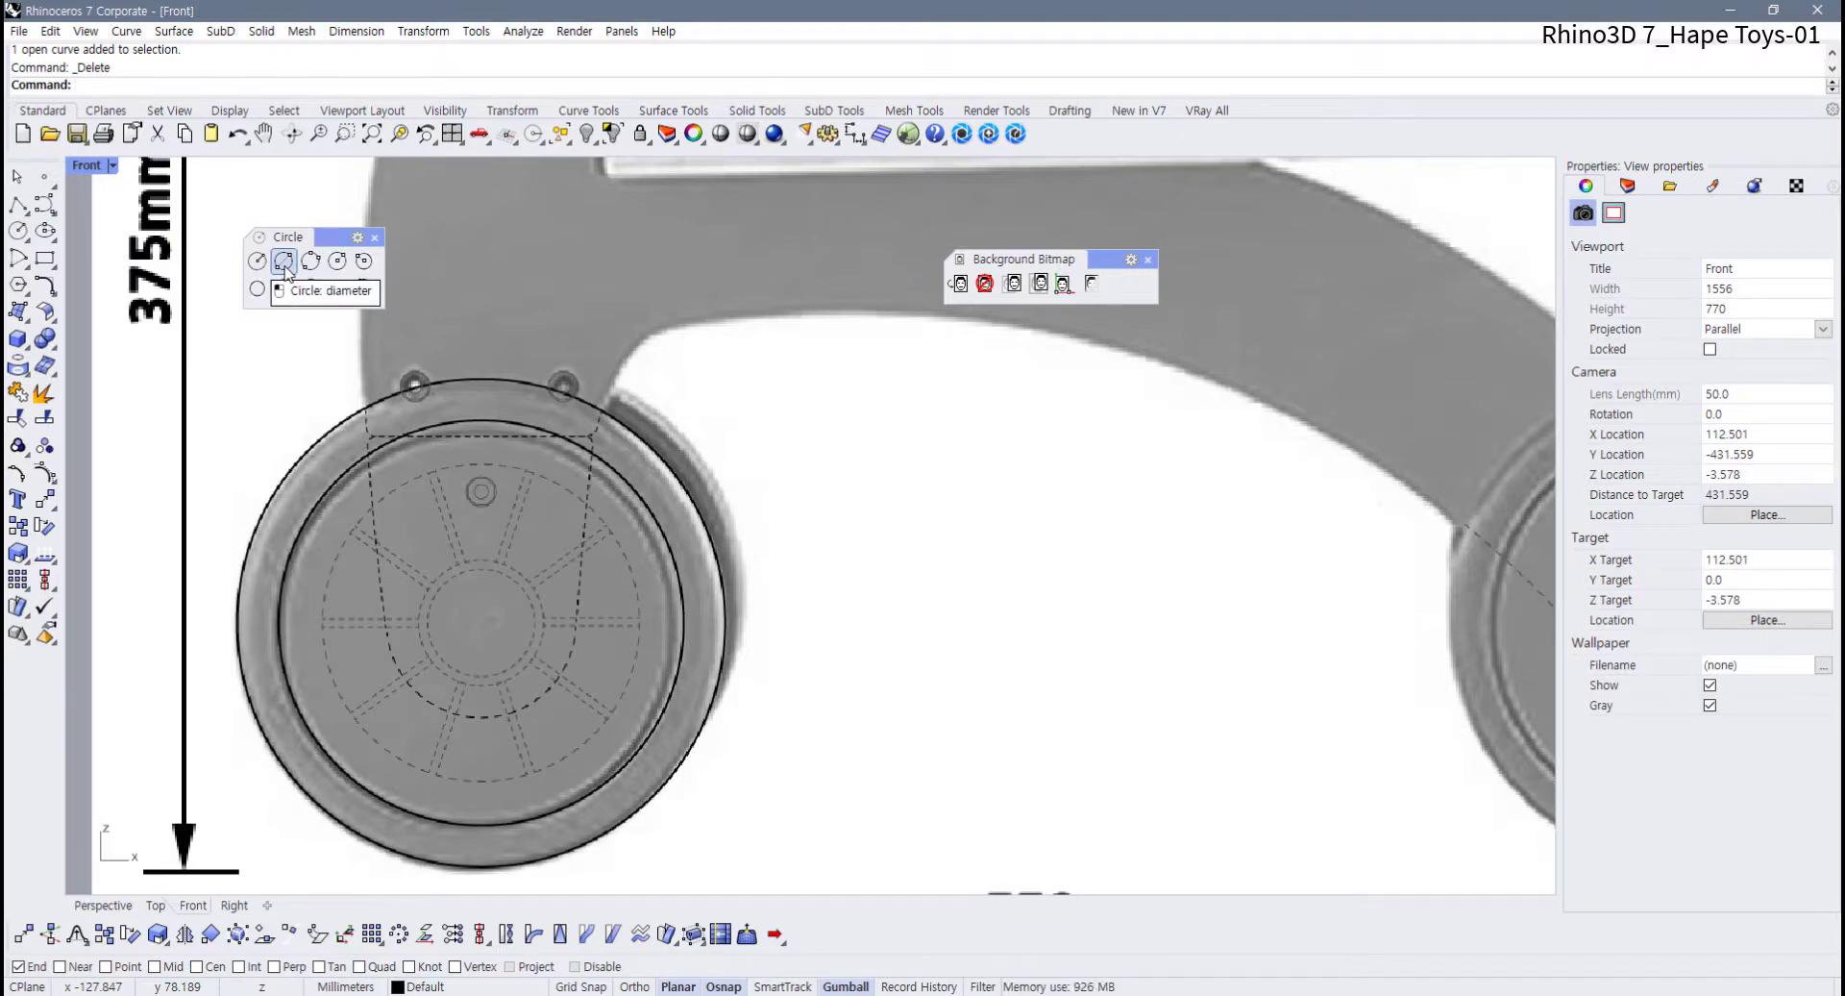
Draw a circle by diameter, about 40 mm across, over the outer dashed circle of the front wheel's hub
click(285, 261)
scroll(426, 608, up, 5)
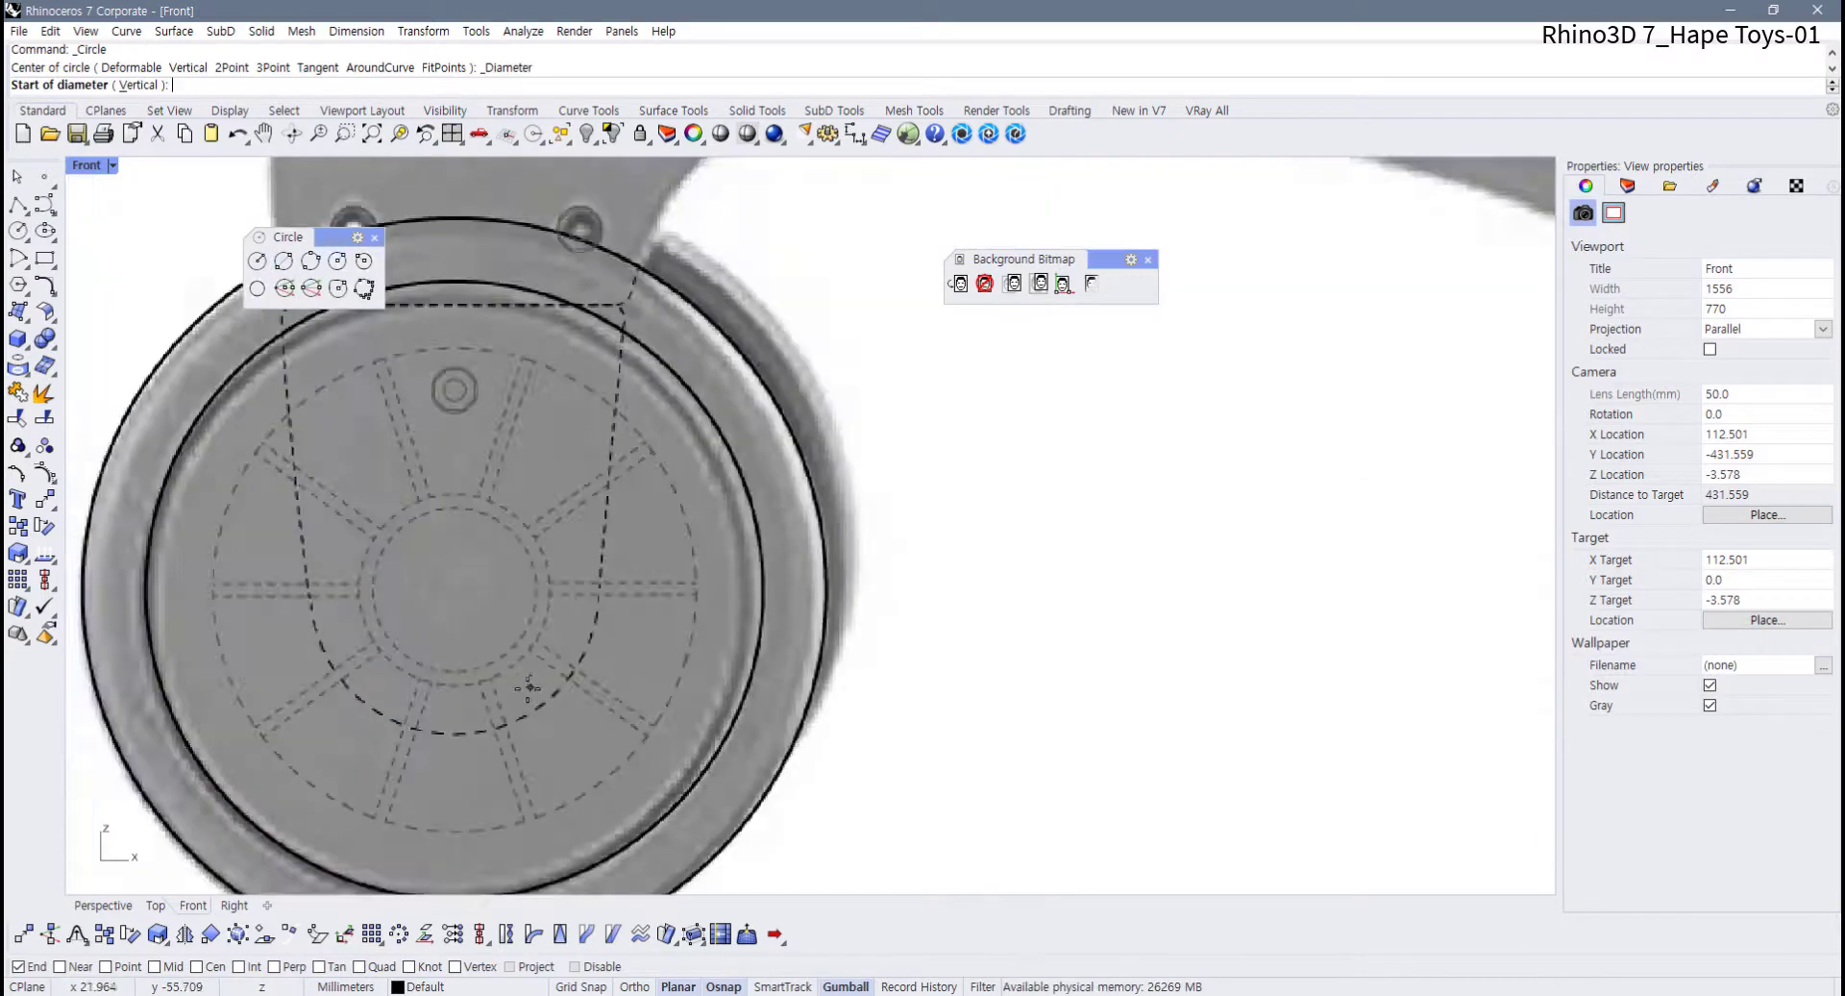
right_drag(426, 608, 586, 705)
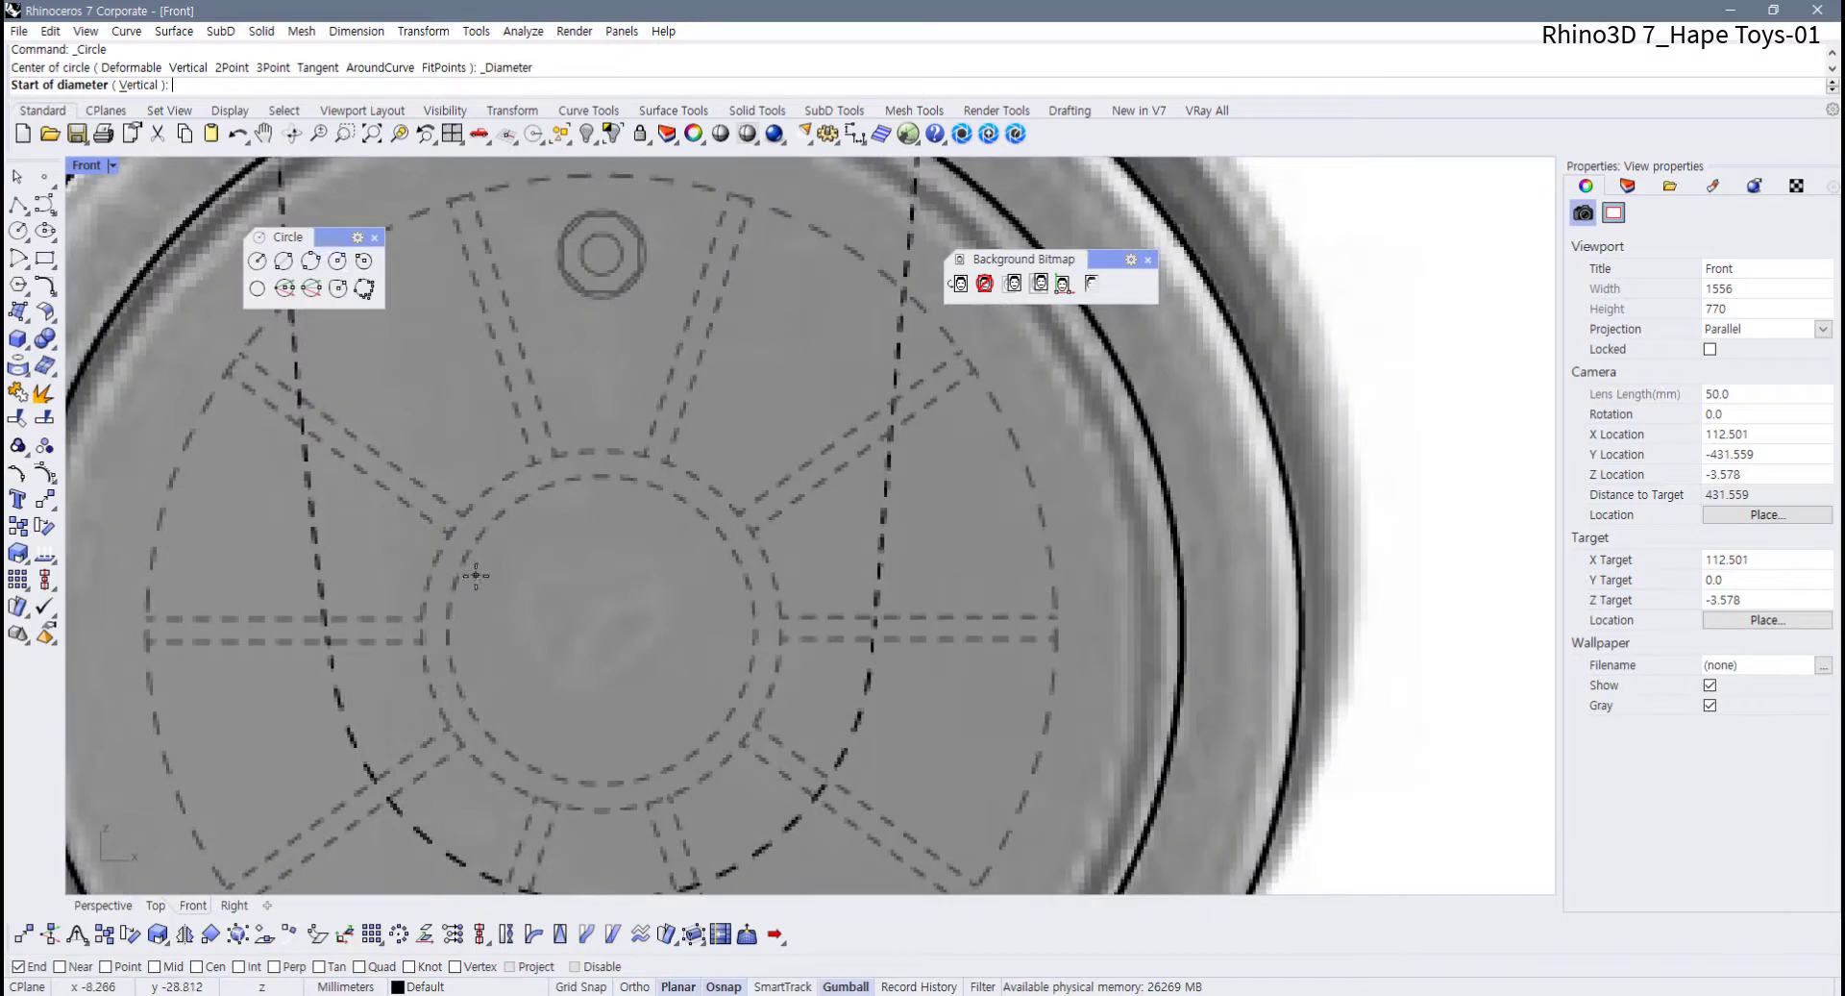
click(422, 641)
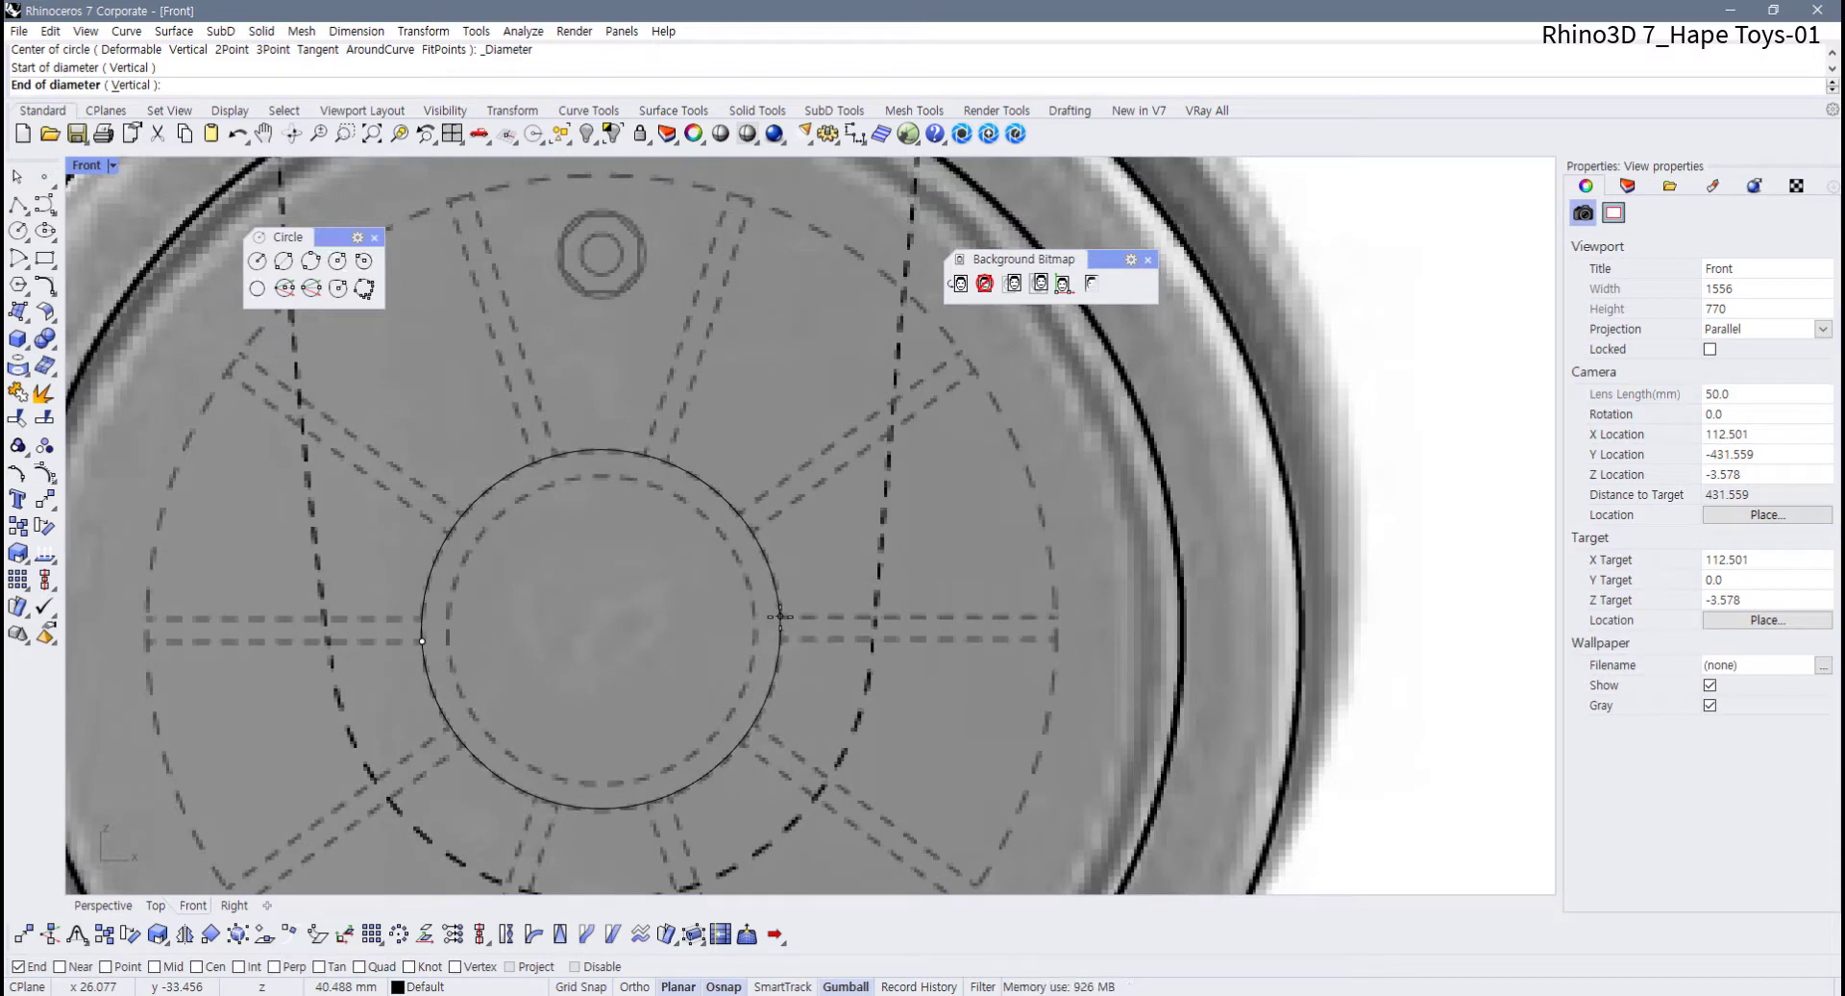
click(780, 616)
click(782, 632)
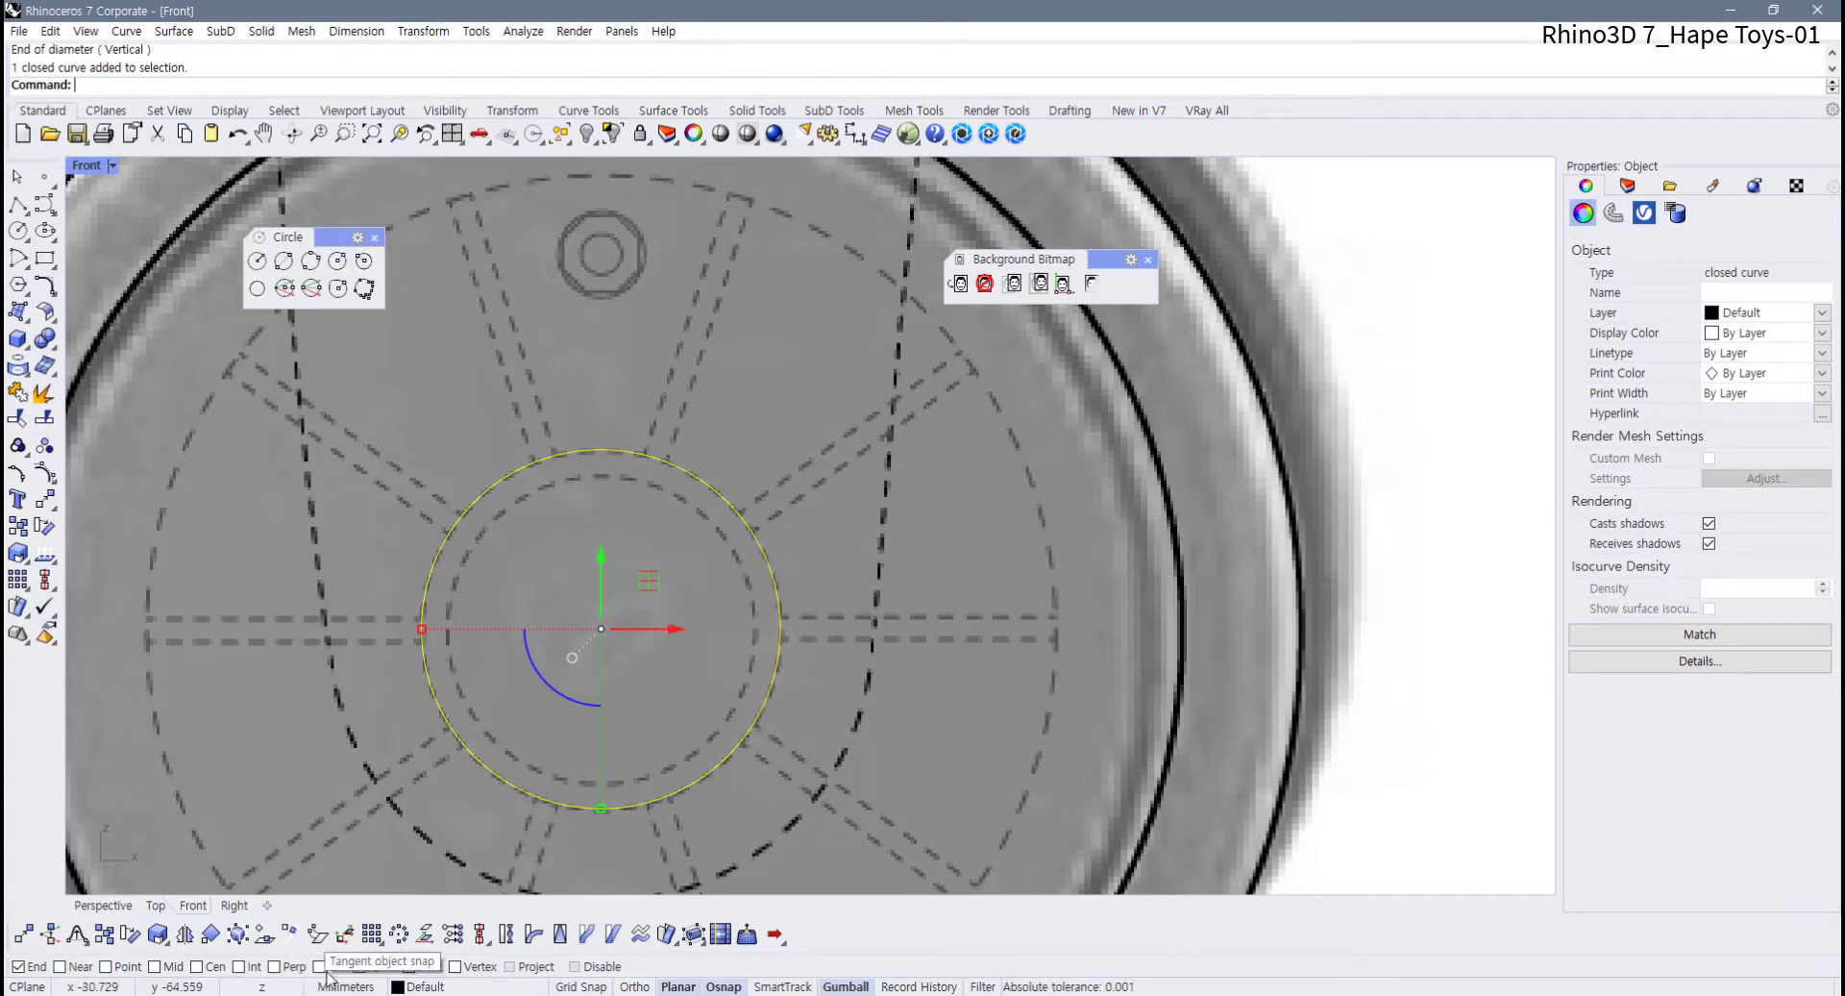
Turn on the Cen object snap and test it by placing and deleting a point at the hub circle's centre
click(200, 966)
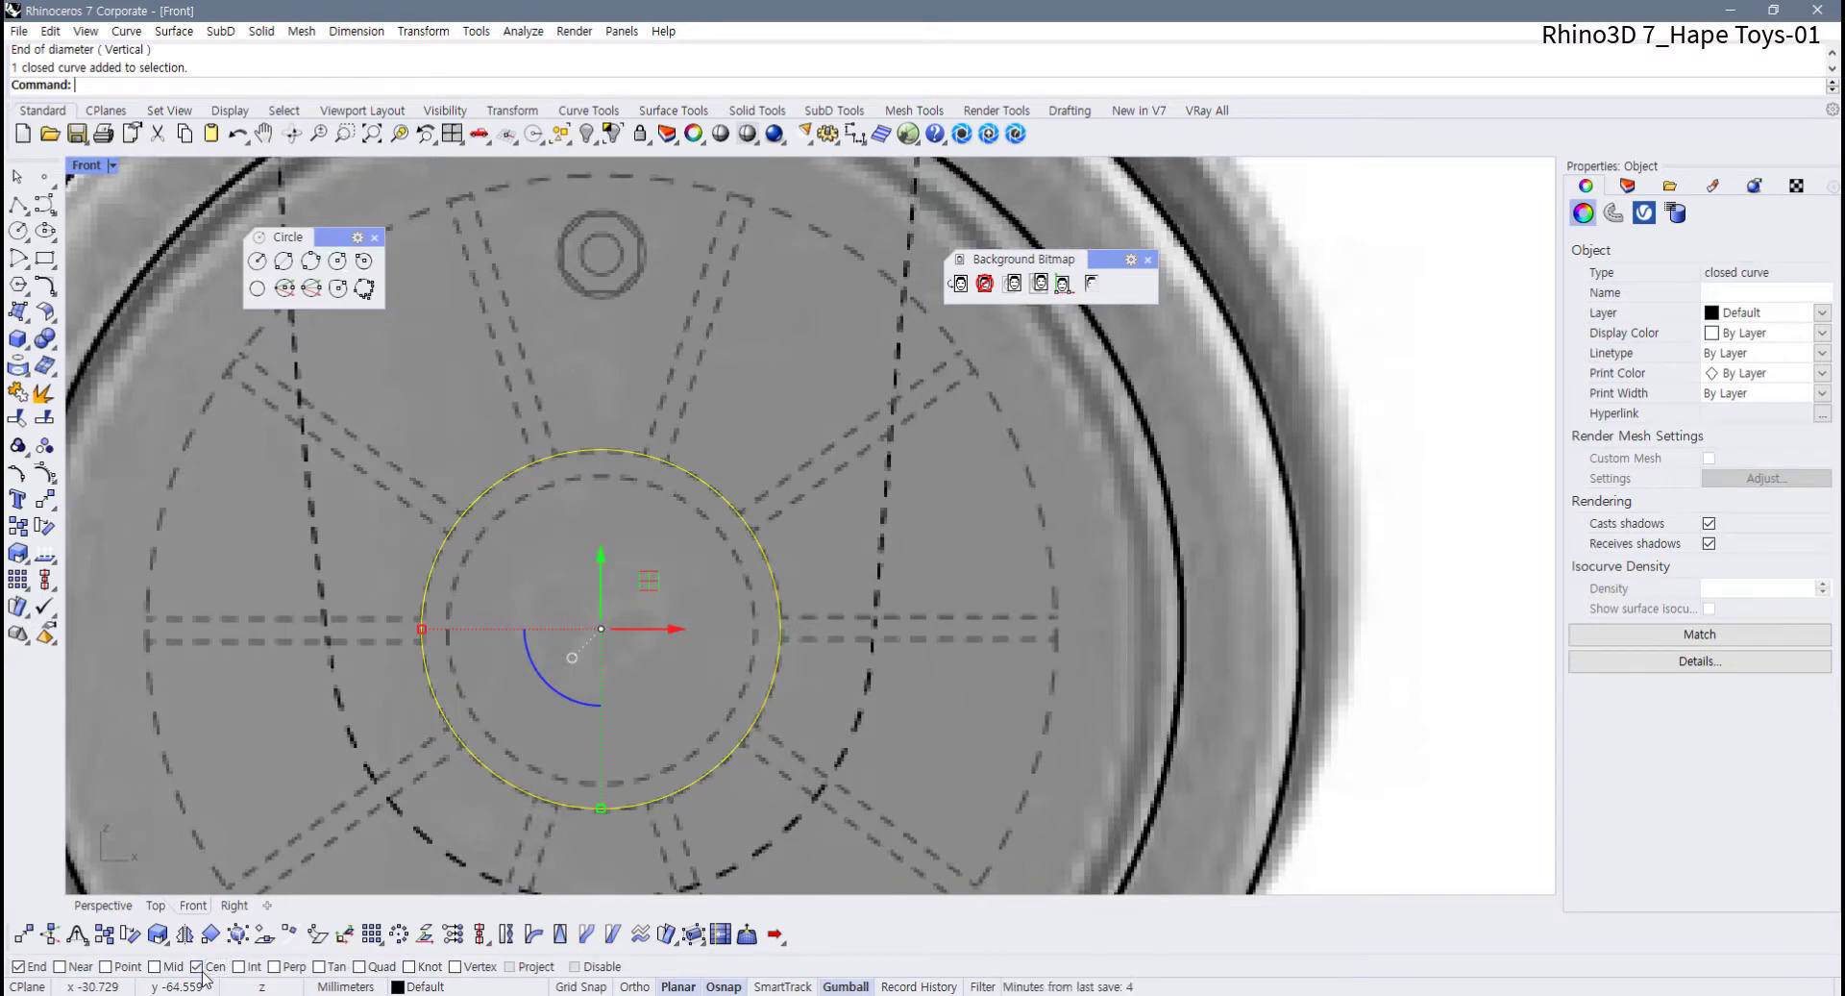
click(45, 176)
click(759, 544)
click(653, 685)
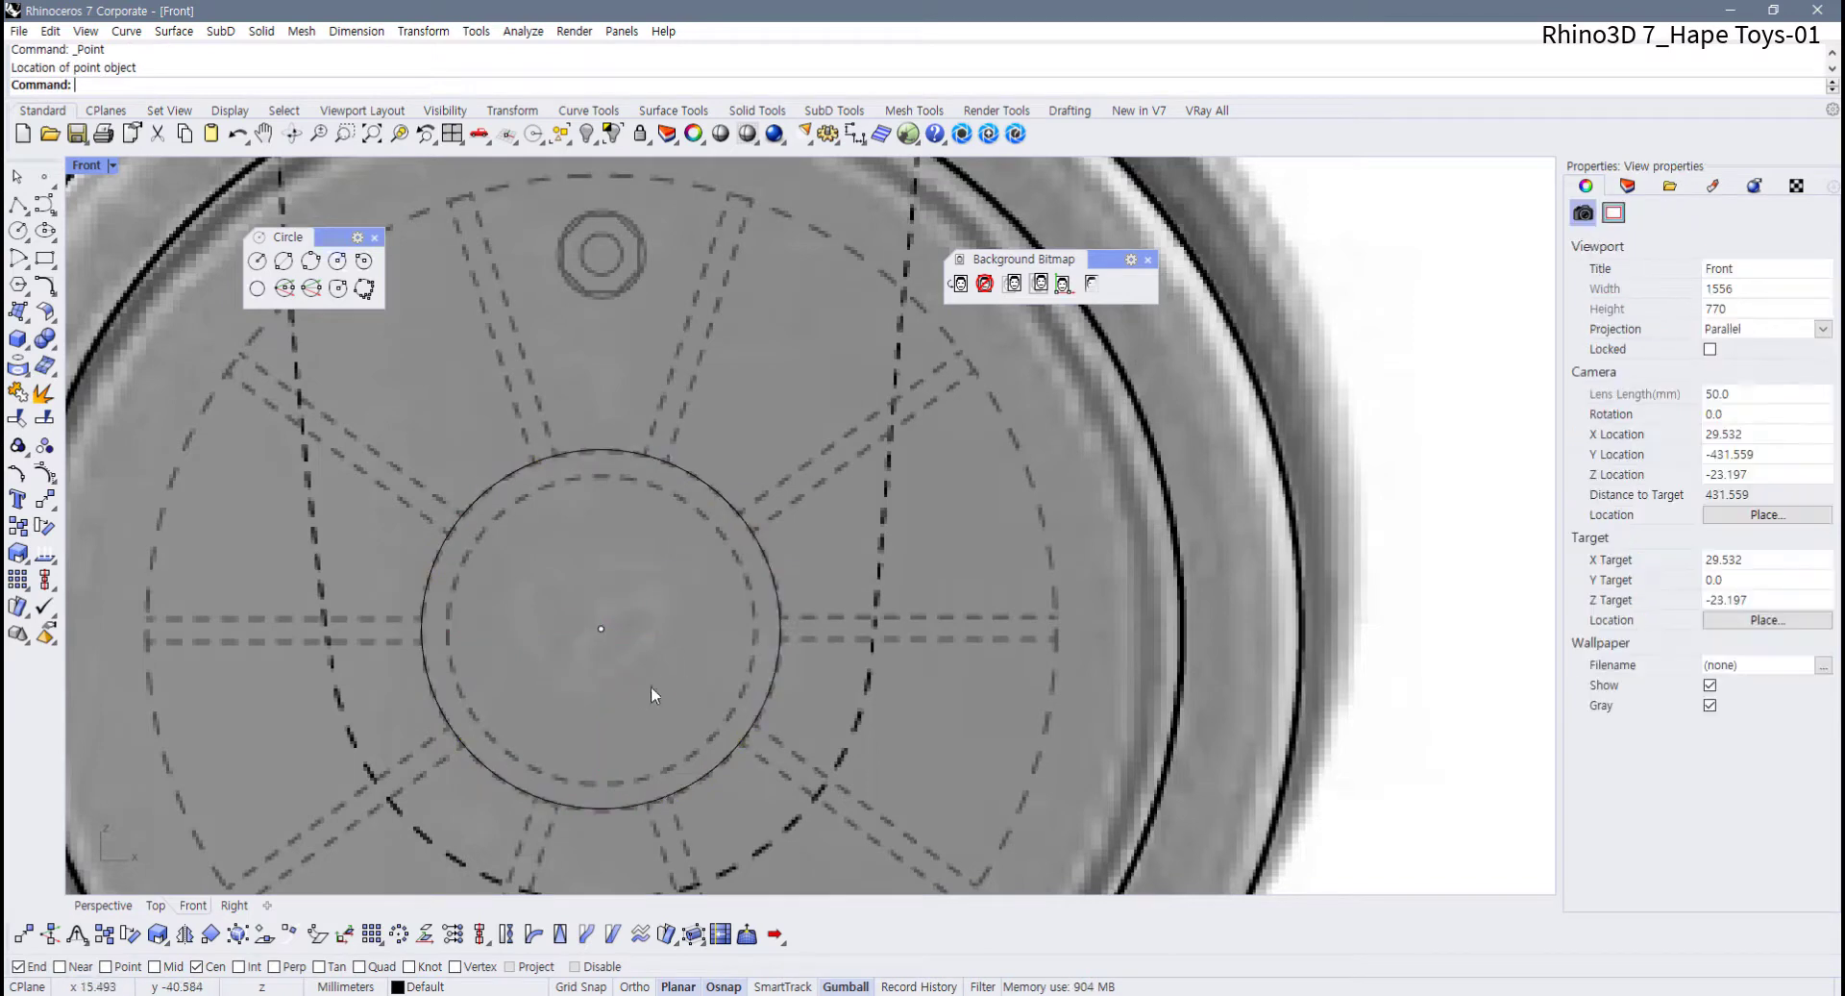
click(601, 628)
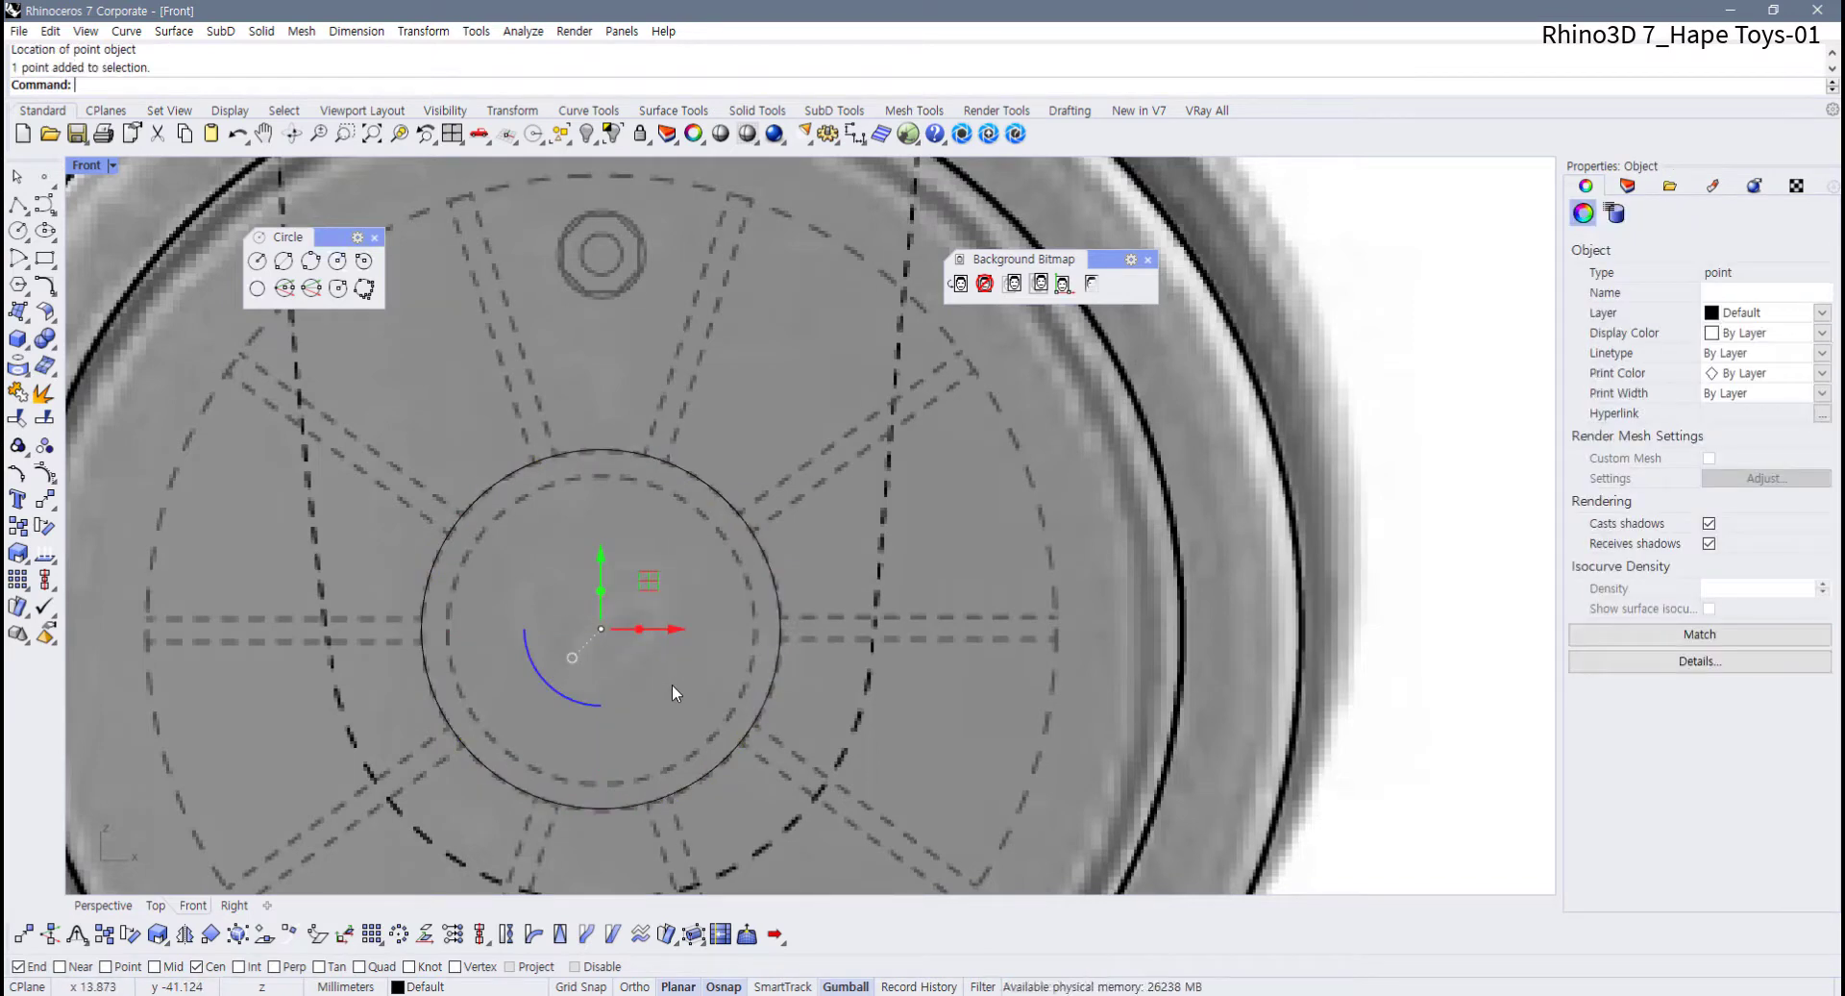
key(Delete)
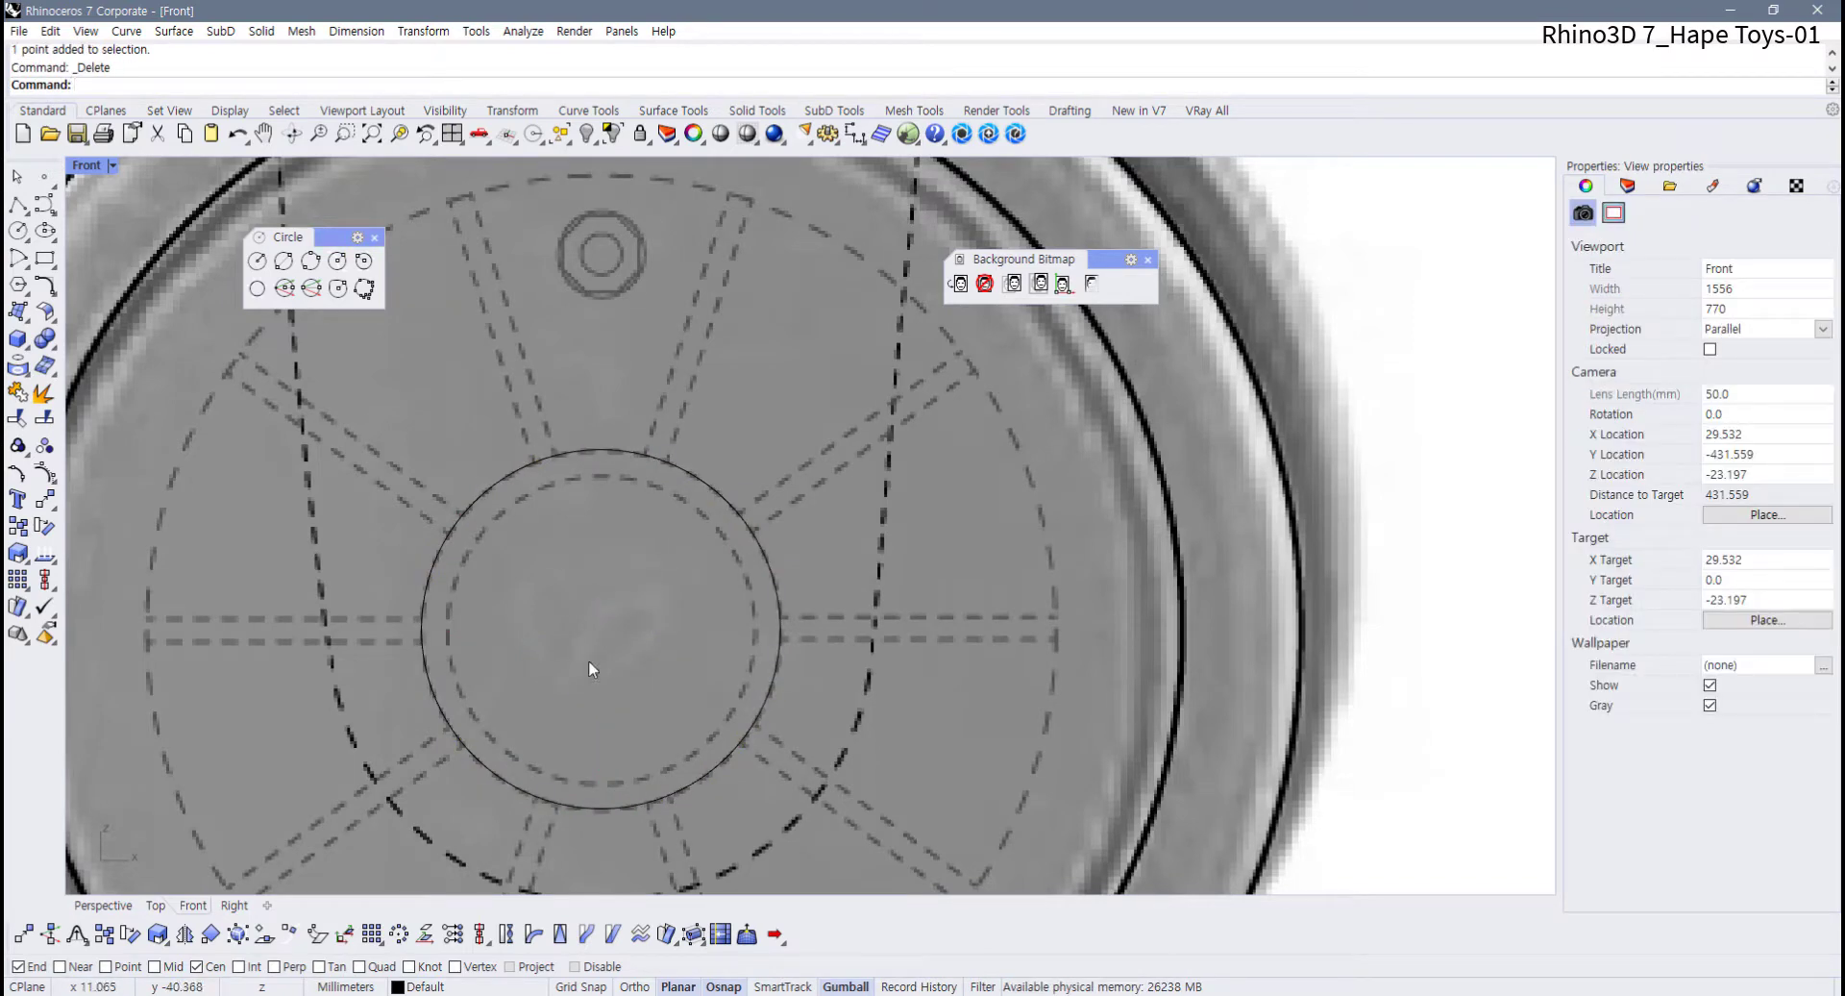
Detach the Lines tools as a floating palette and draw a both-sides horizontal line from the hub centre, extending past the front wheel
click(19, 206)
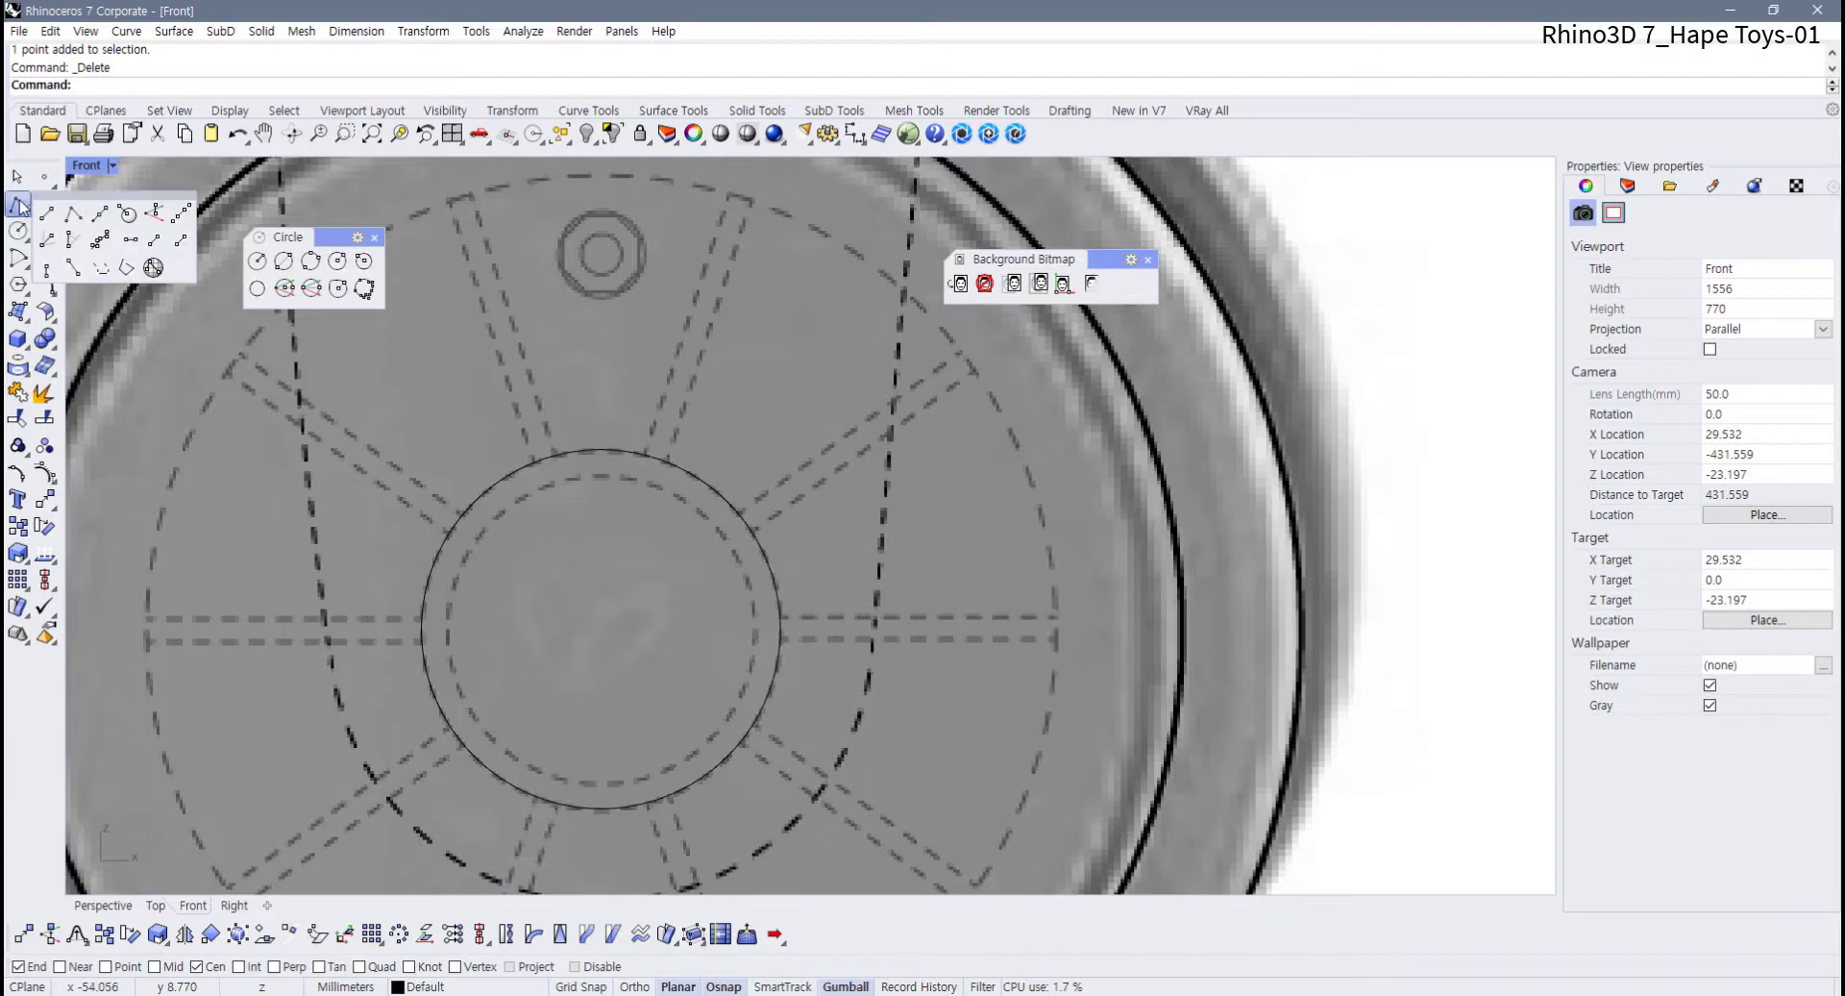
drag(87, 206, 464, 260)
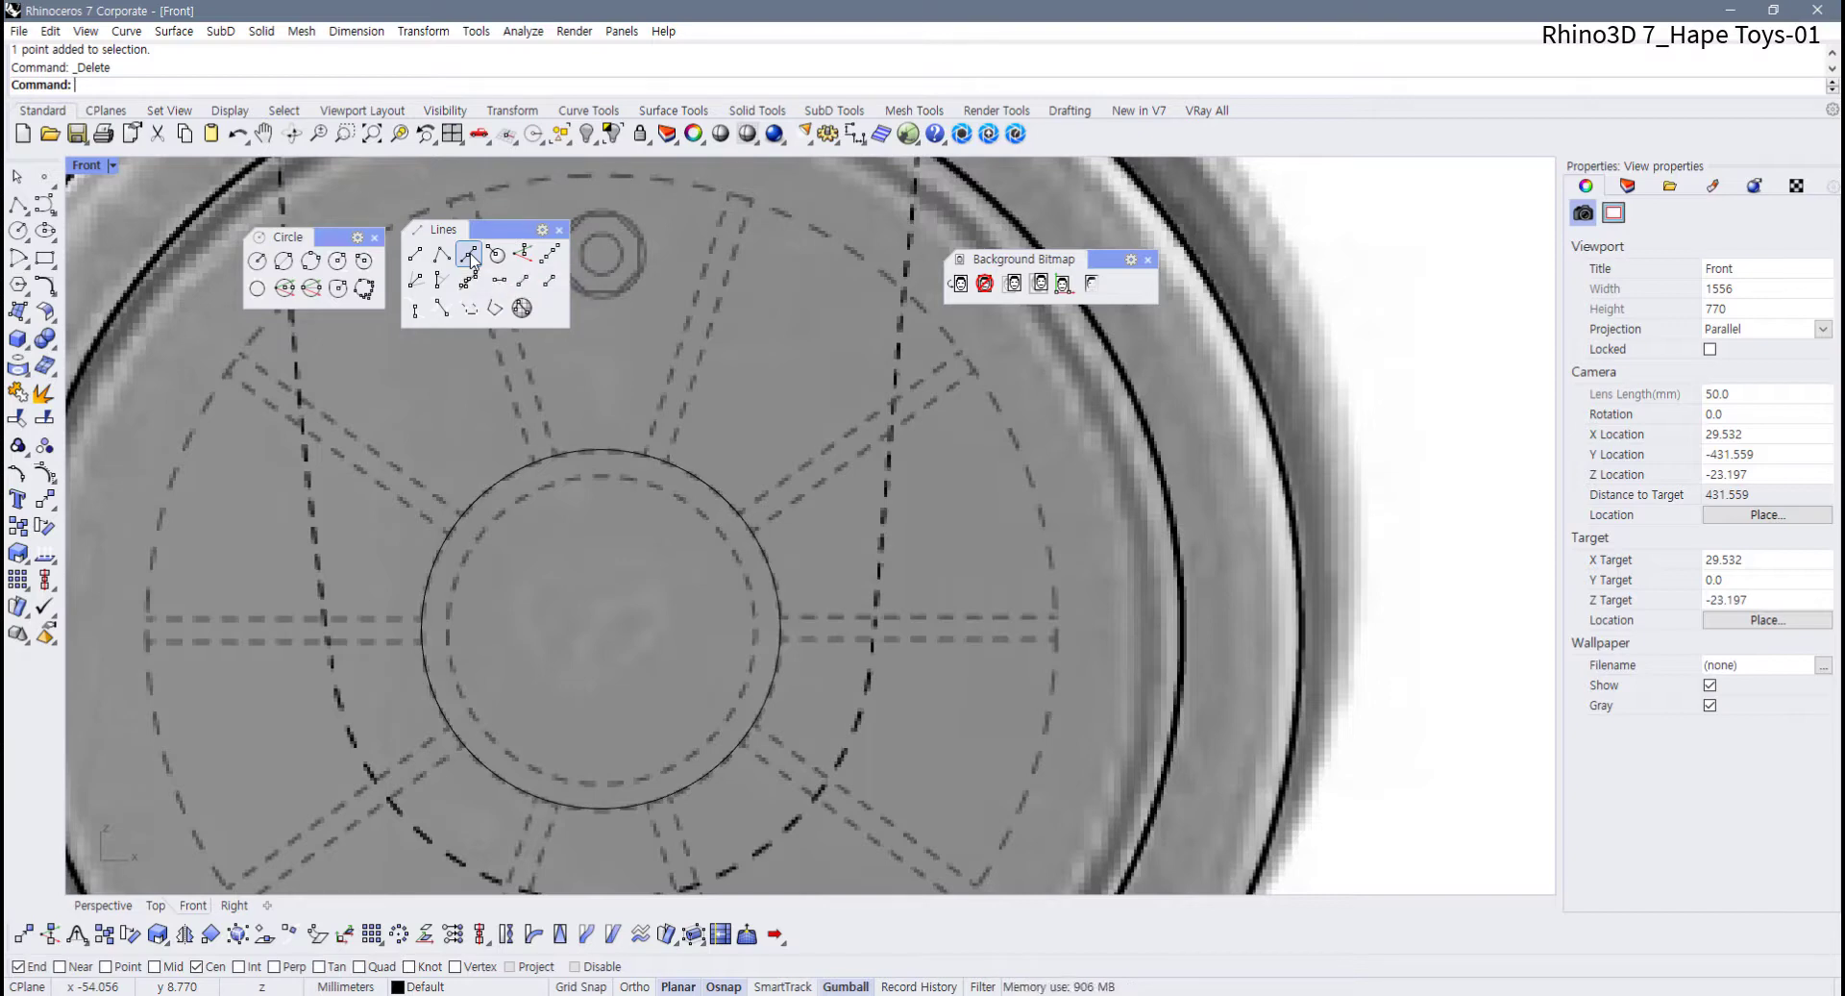
click(469, 254)
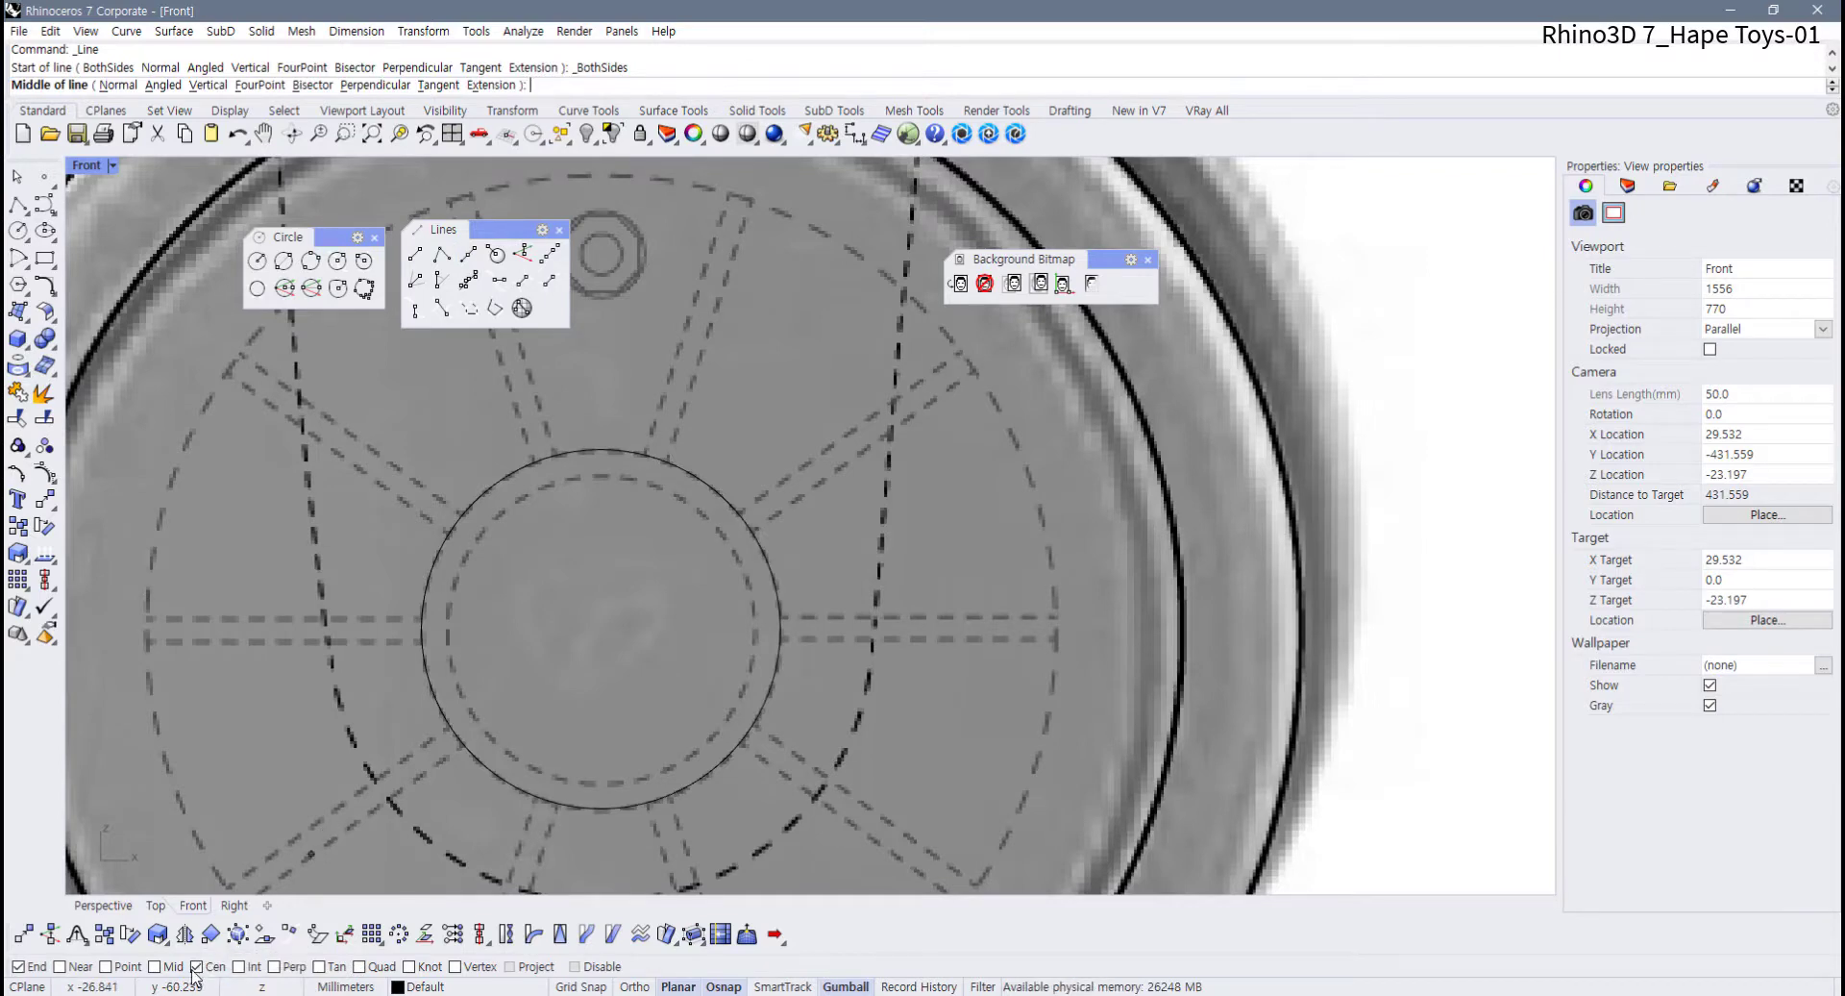
click(769, 573)
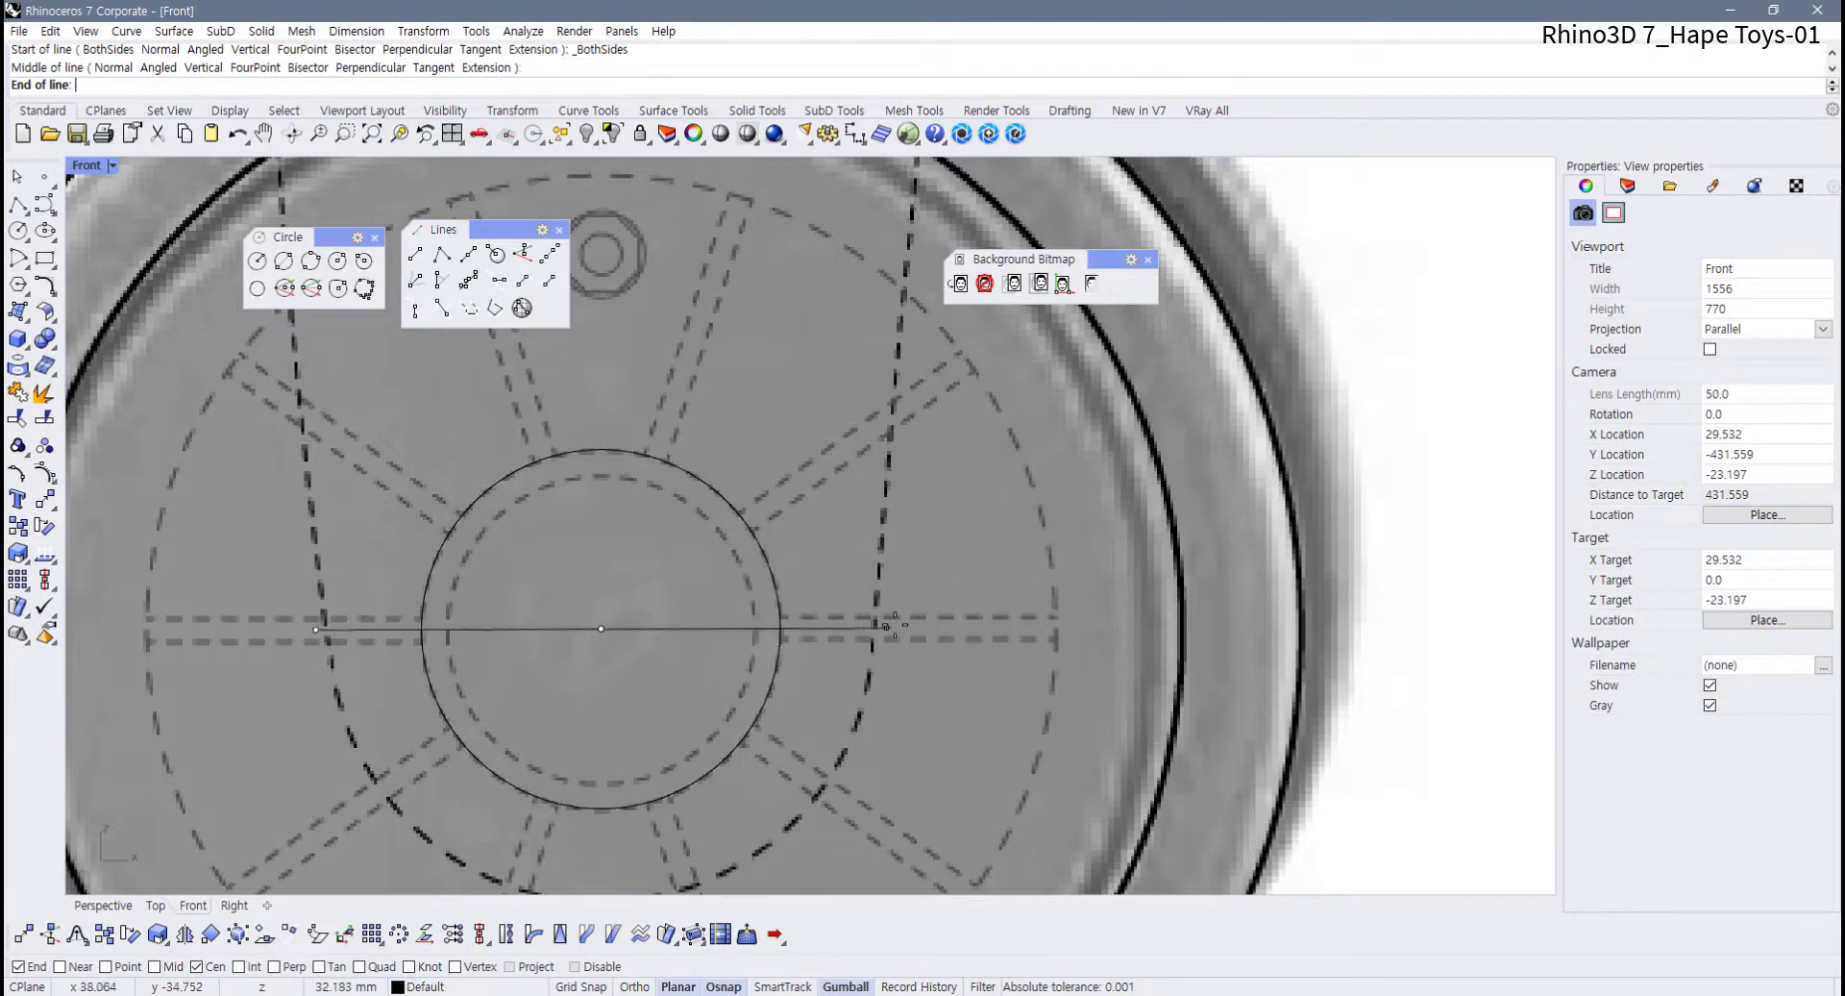
scroll(995, 623, down, 3)
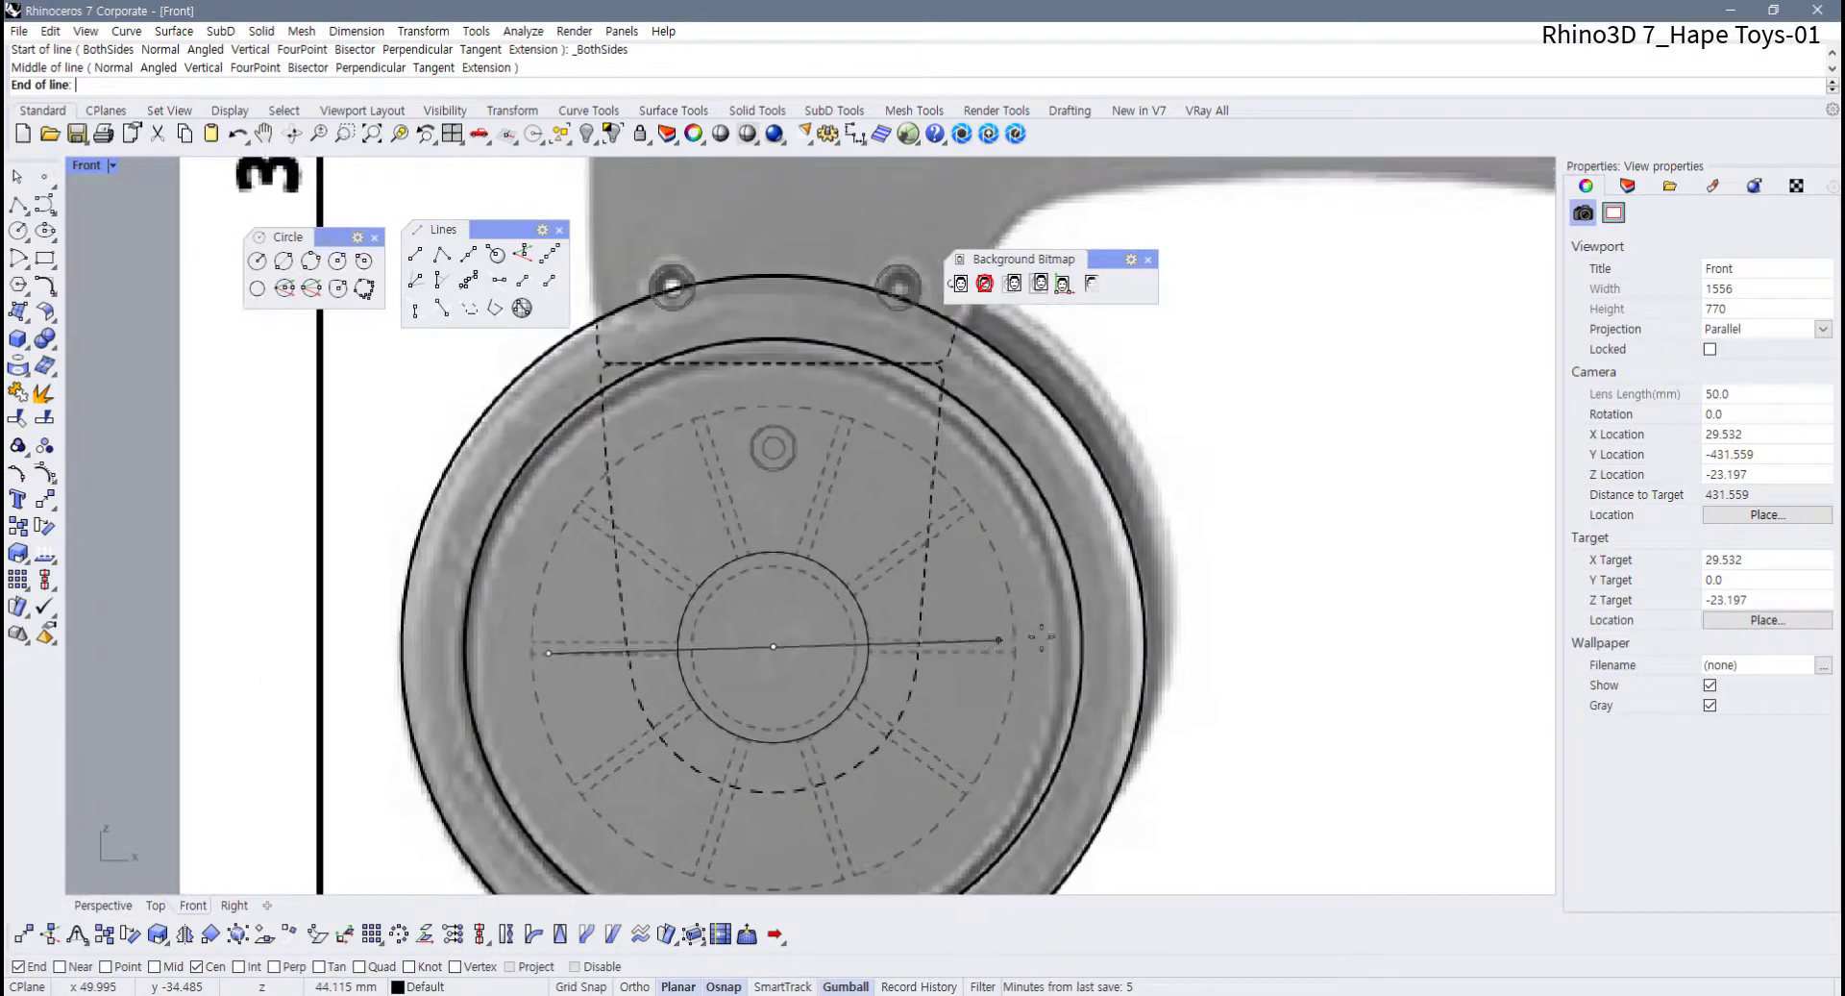
shift+click(1240, 634)
Draw a both-sides vertical line from the hub centre, extending past the front wheel above and below
right_click(817, 647)
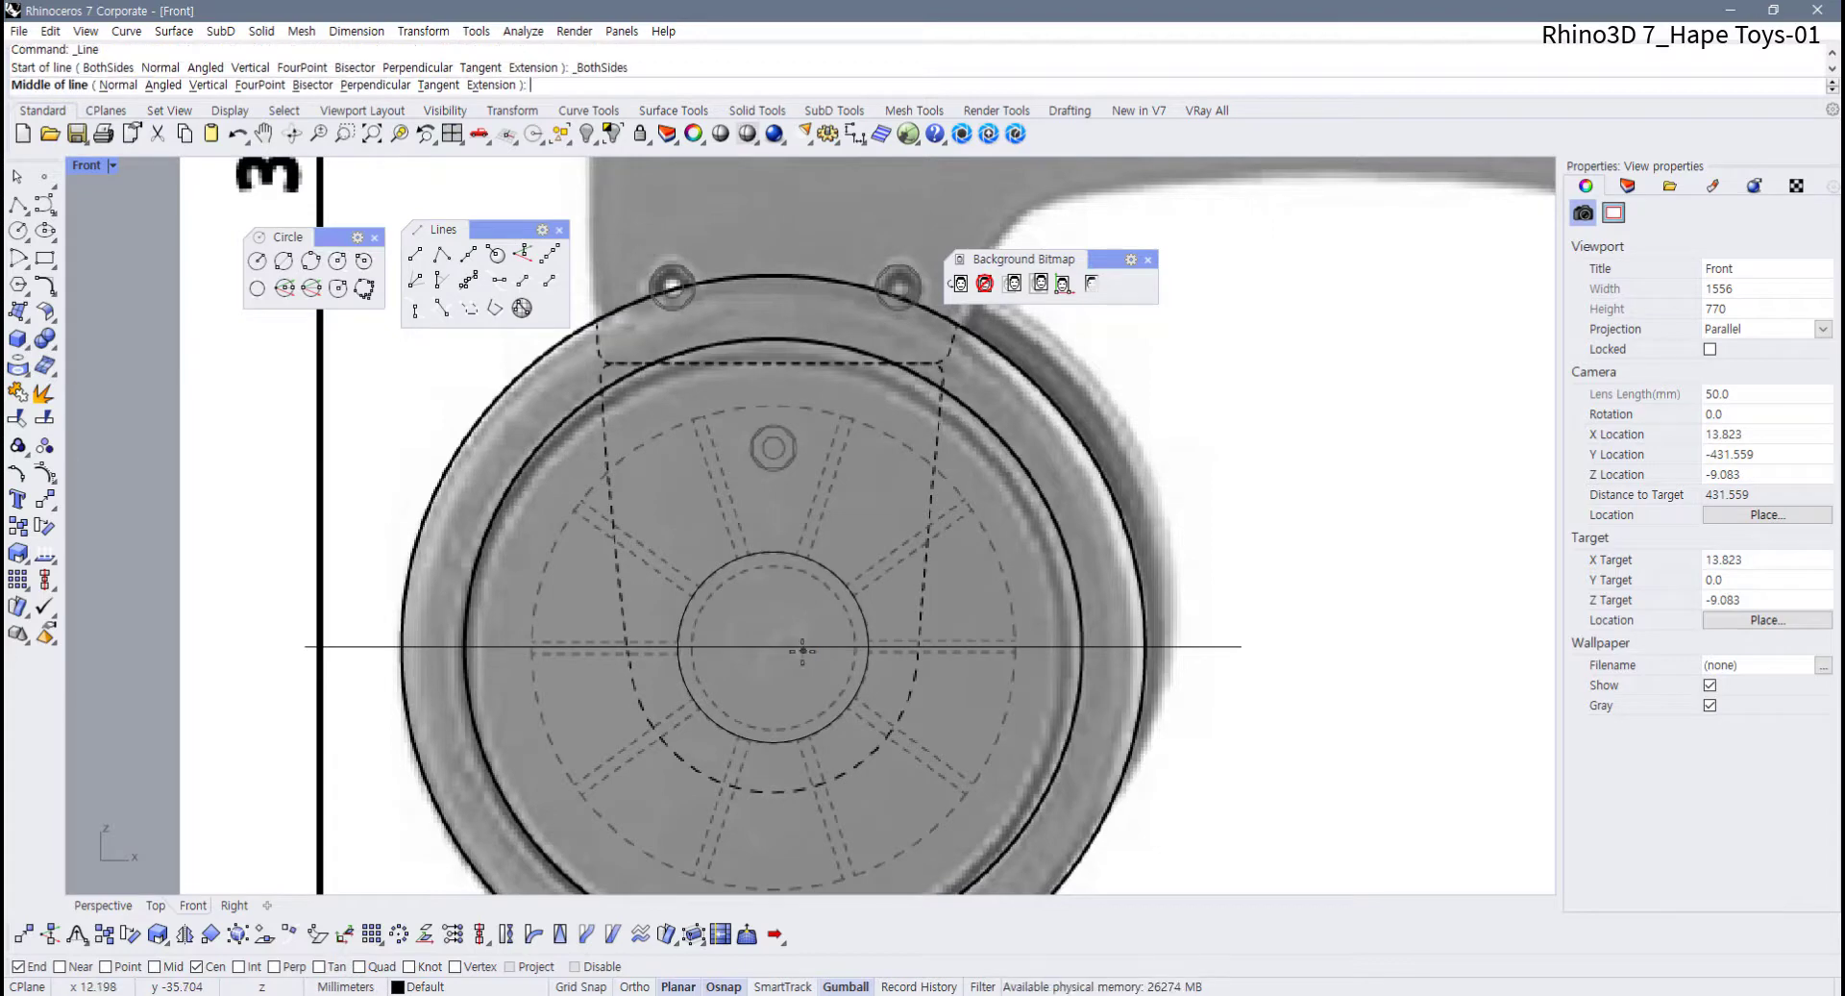
click(773, 646)
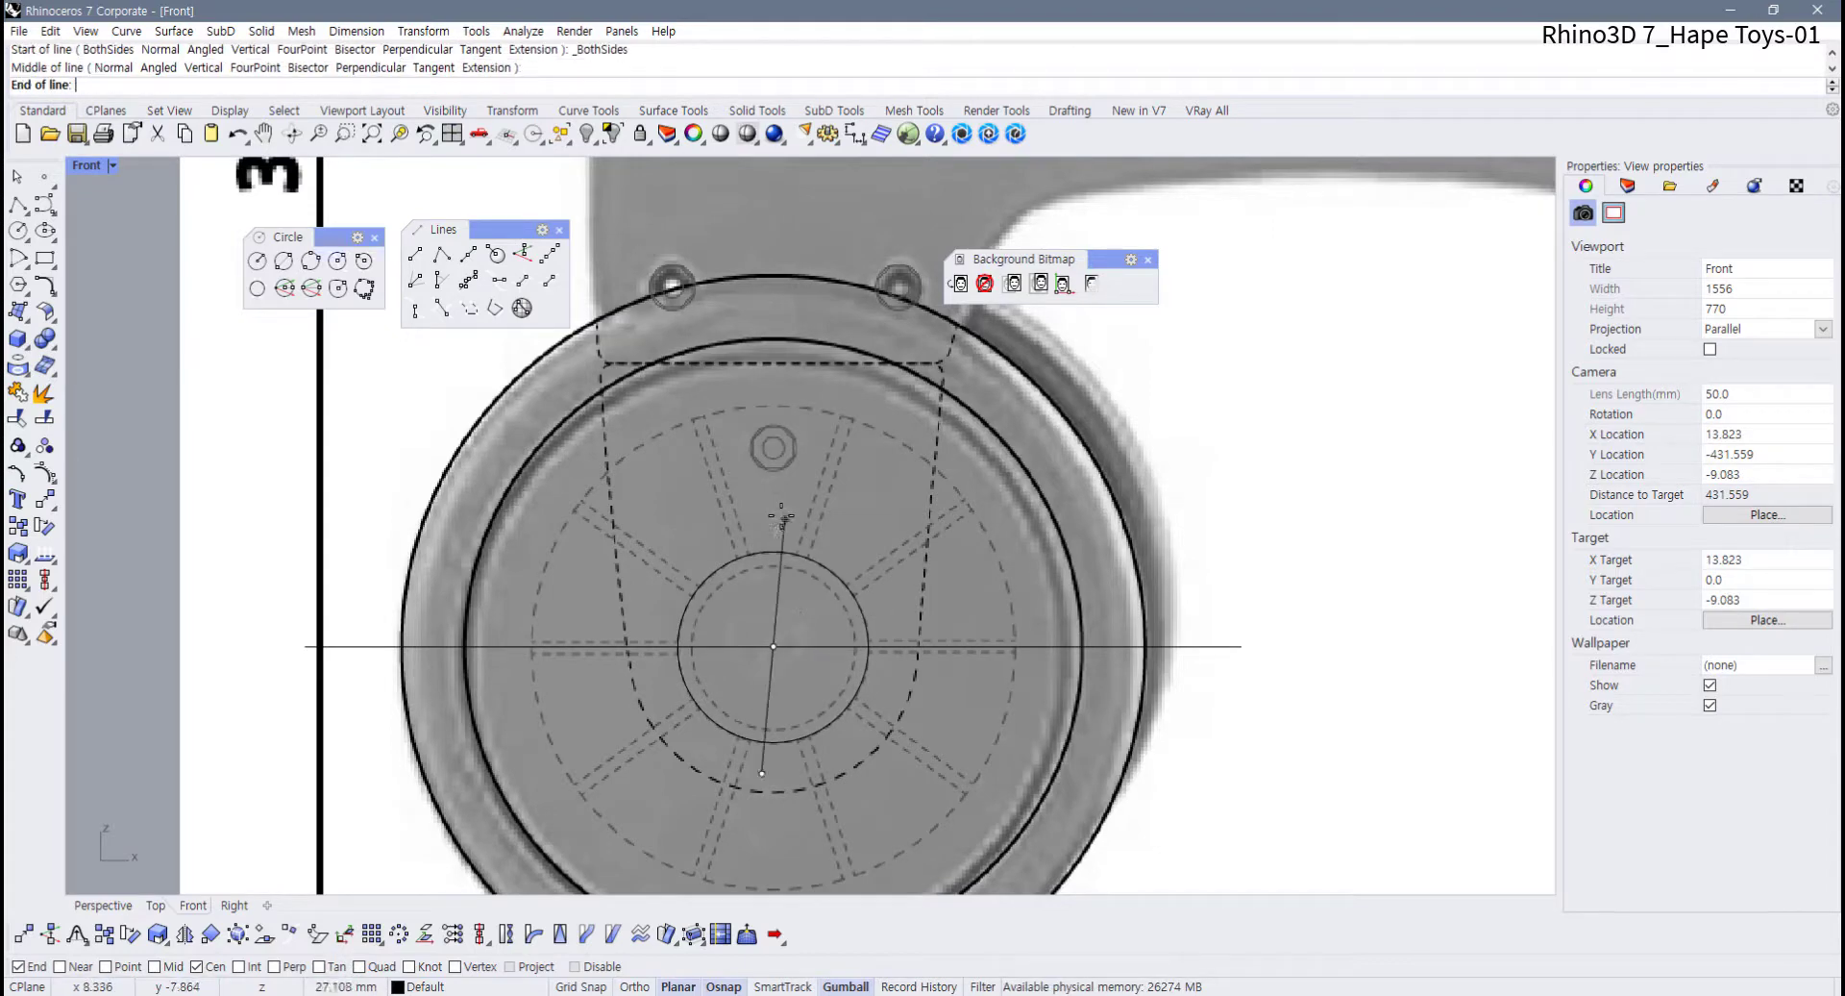
scroll(770, 462, down, 2)
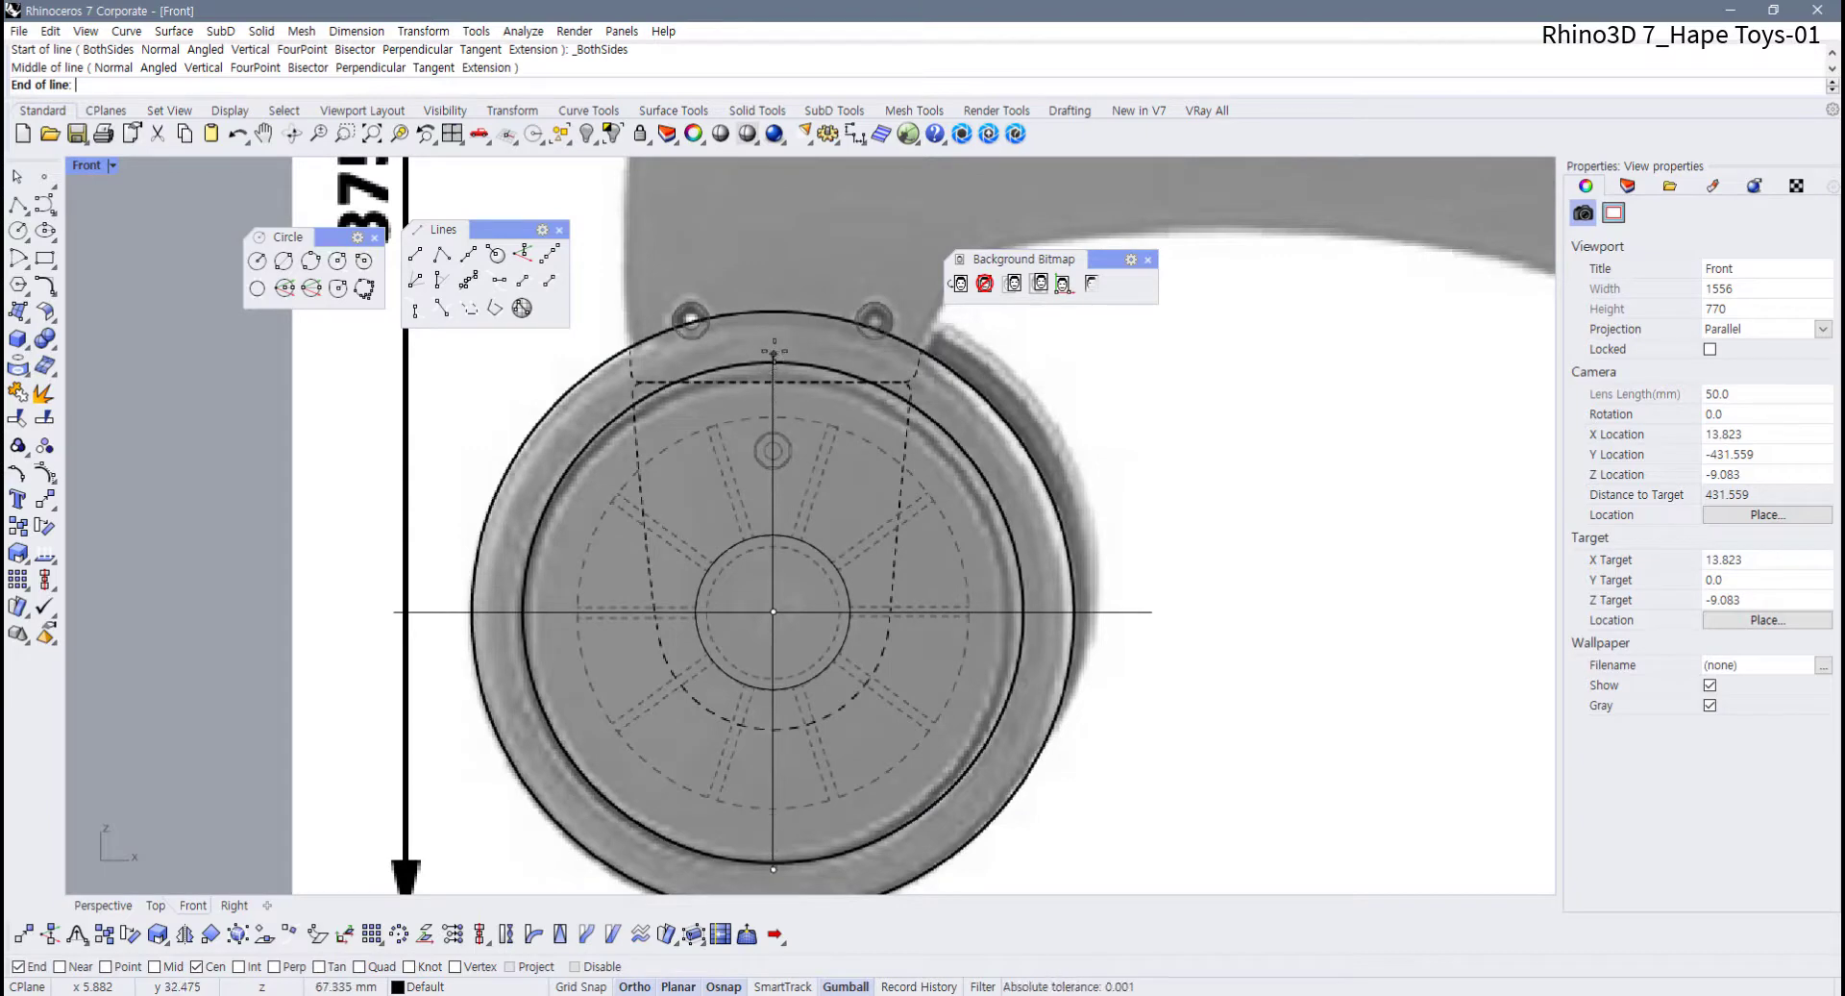
shift+click(777, 268)
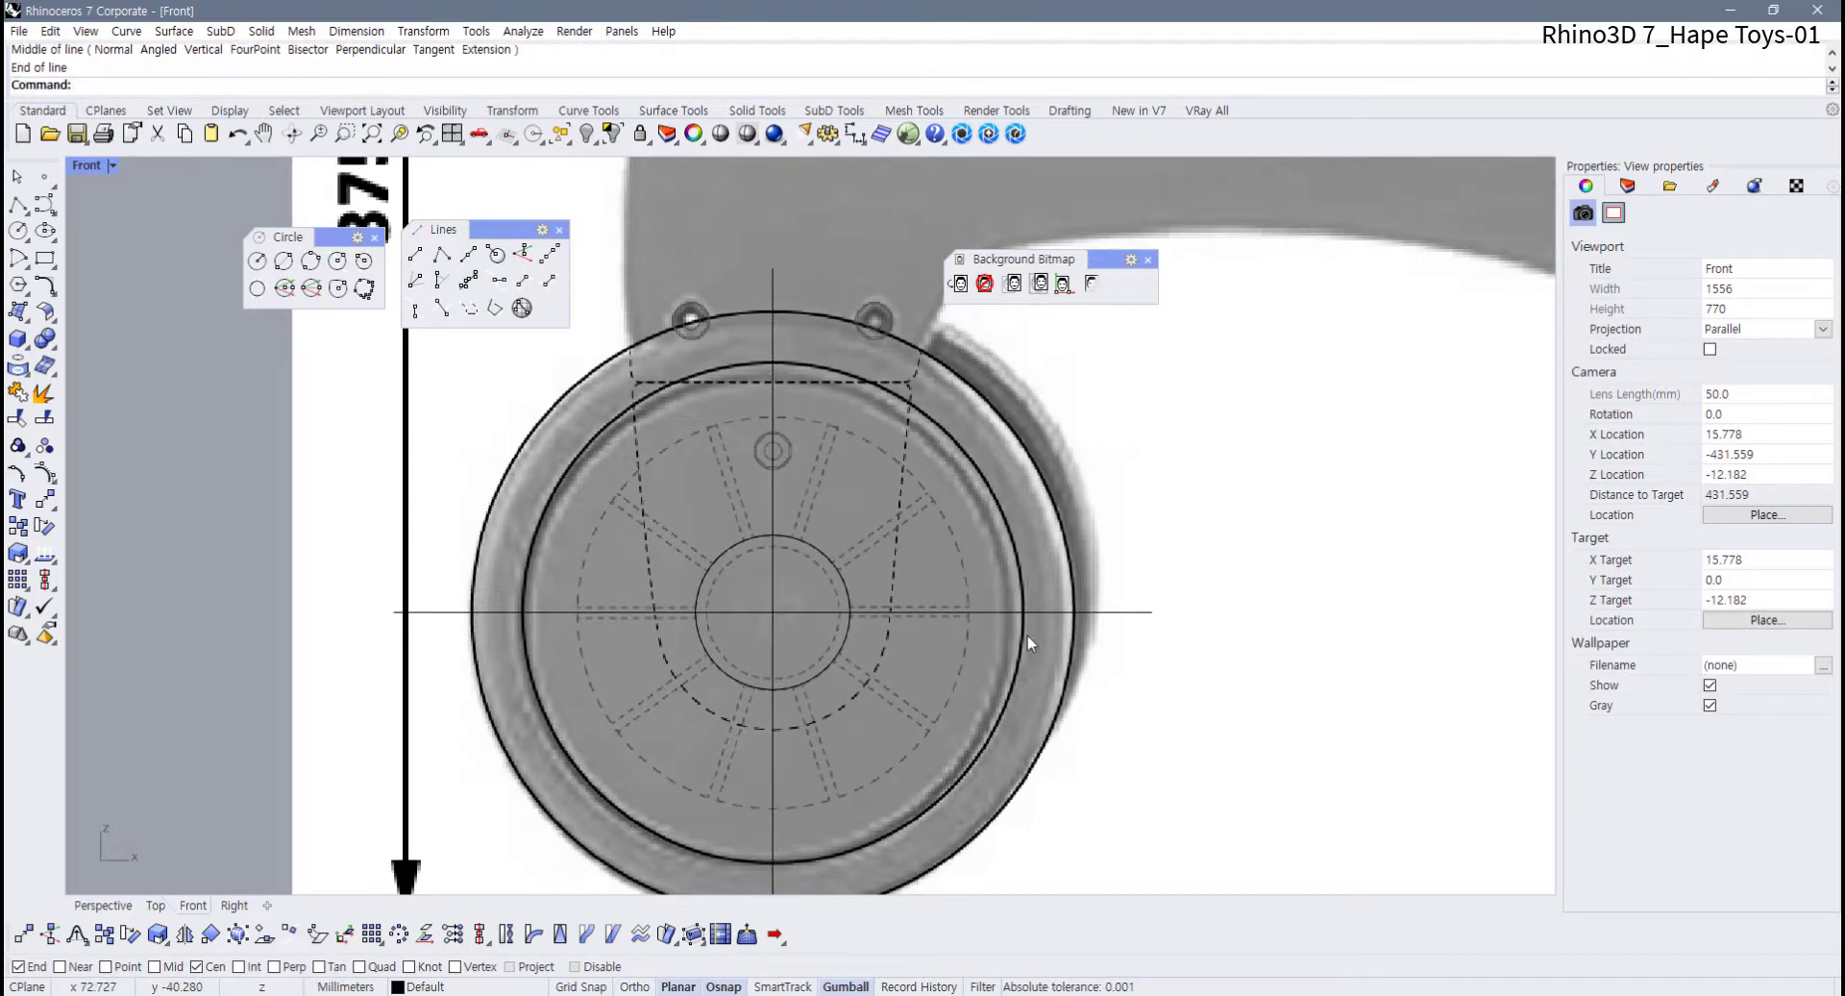
scroll(831, 655, down, 3)
scroll(686, 743, up, 4)
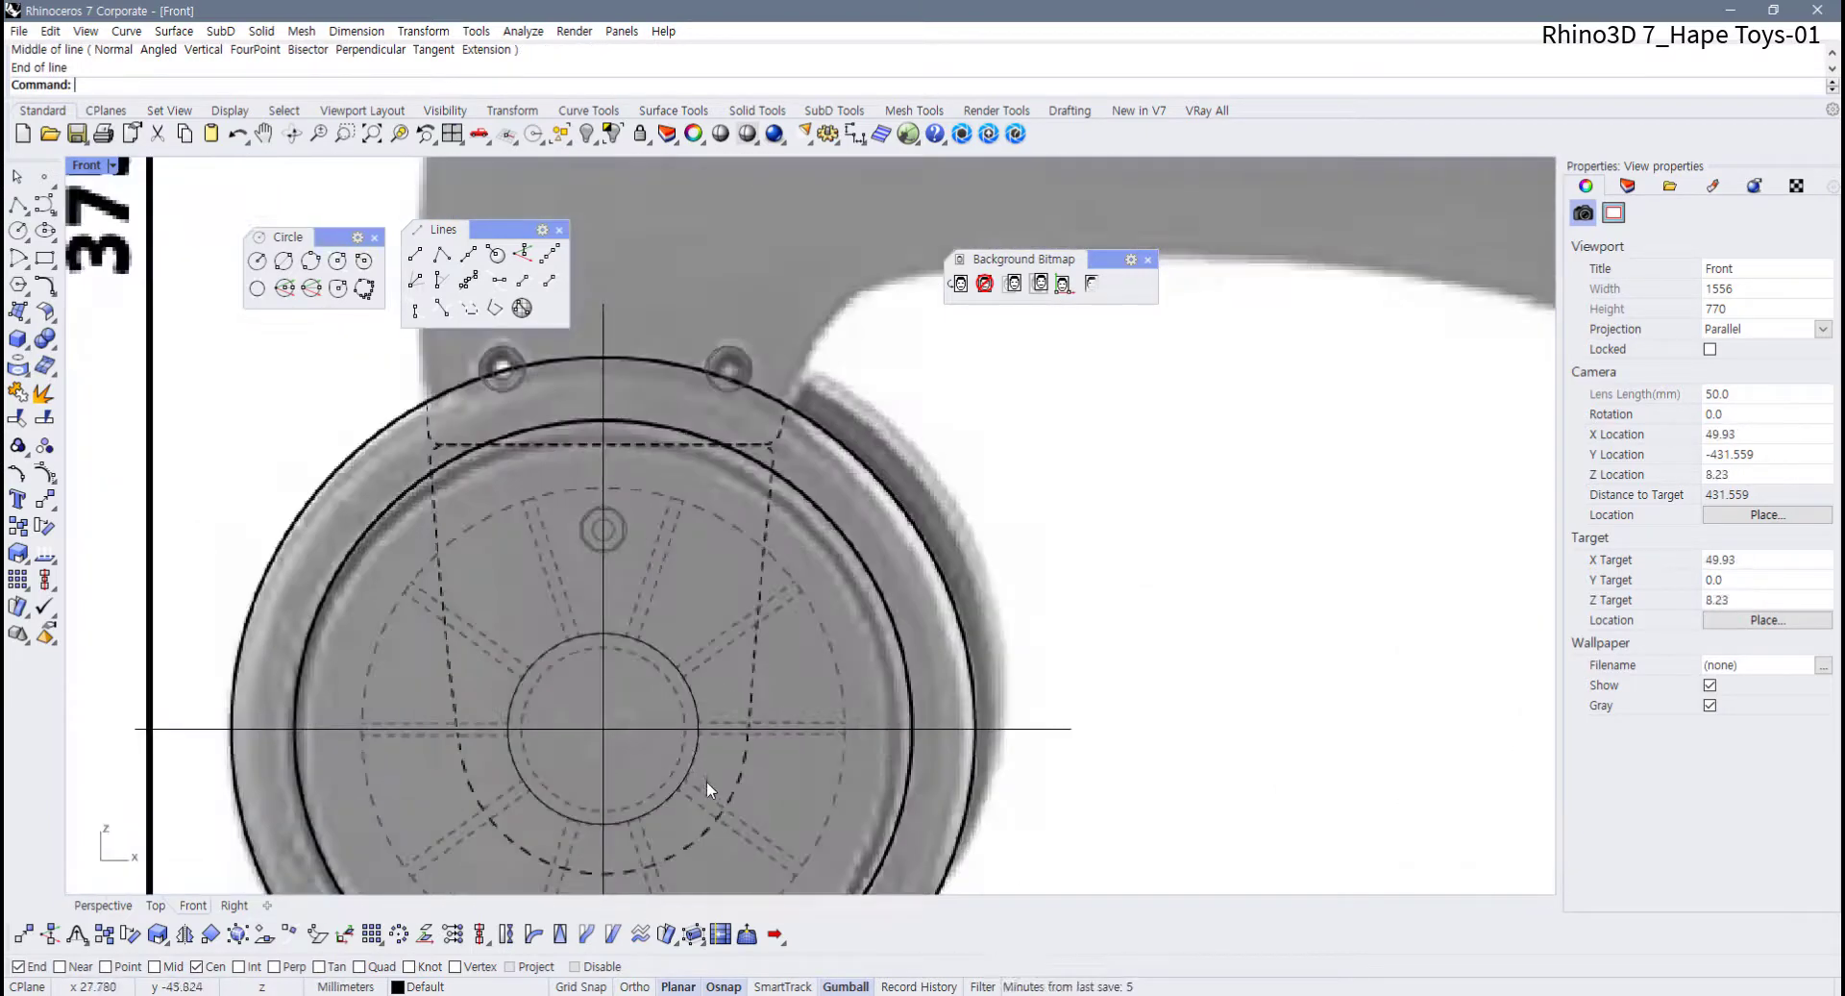
drag(642, 759, 577, 706)
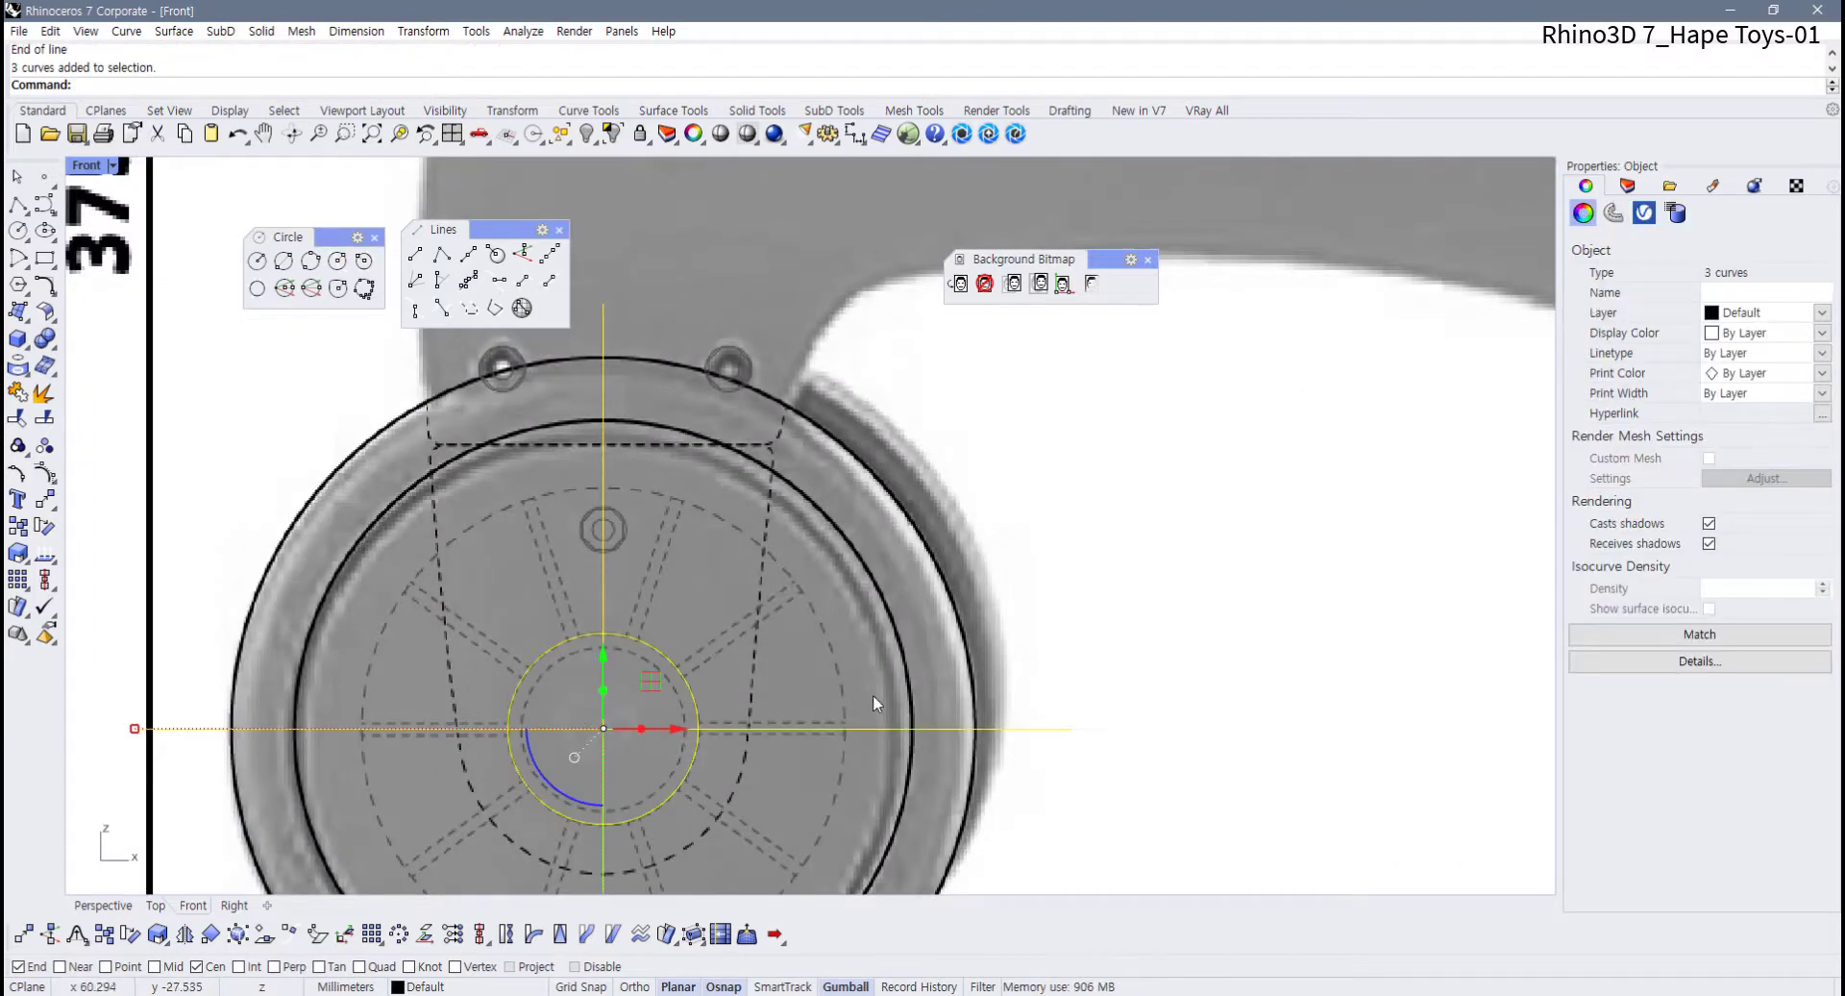
key(Escape)
scroll(659, 700, down, 3)
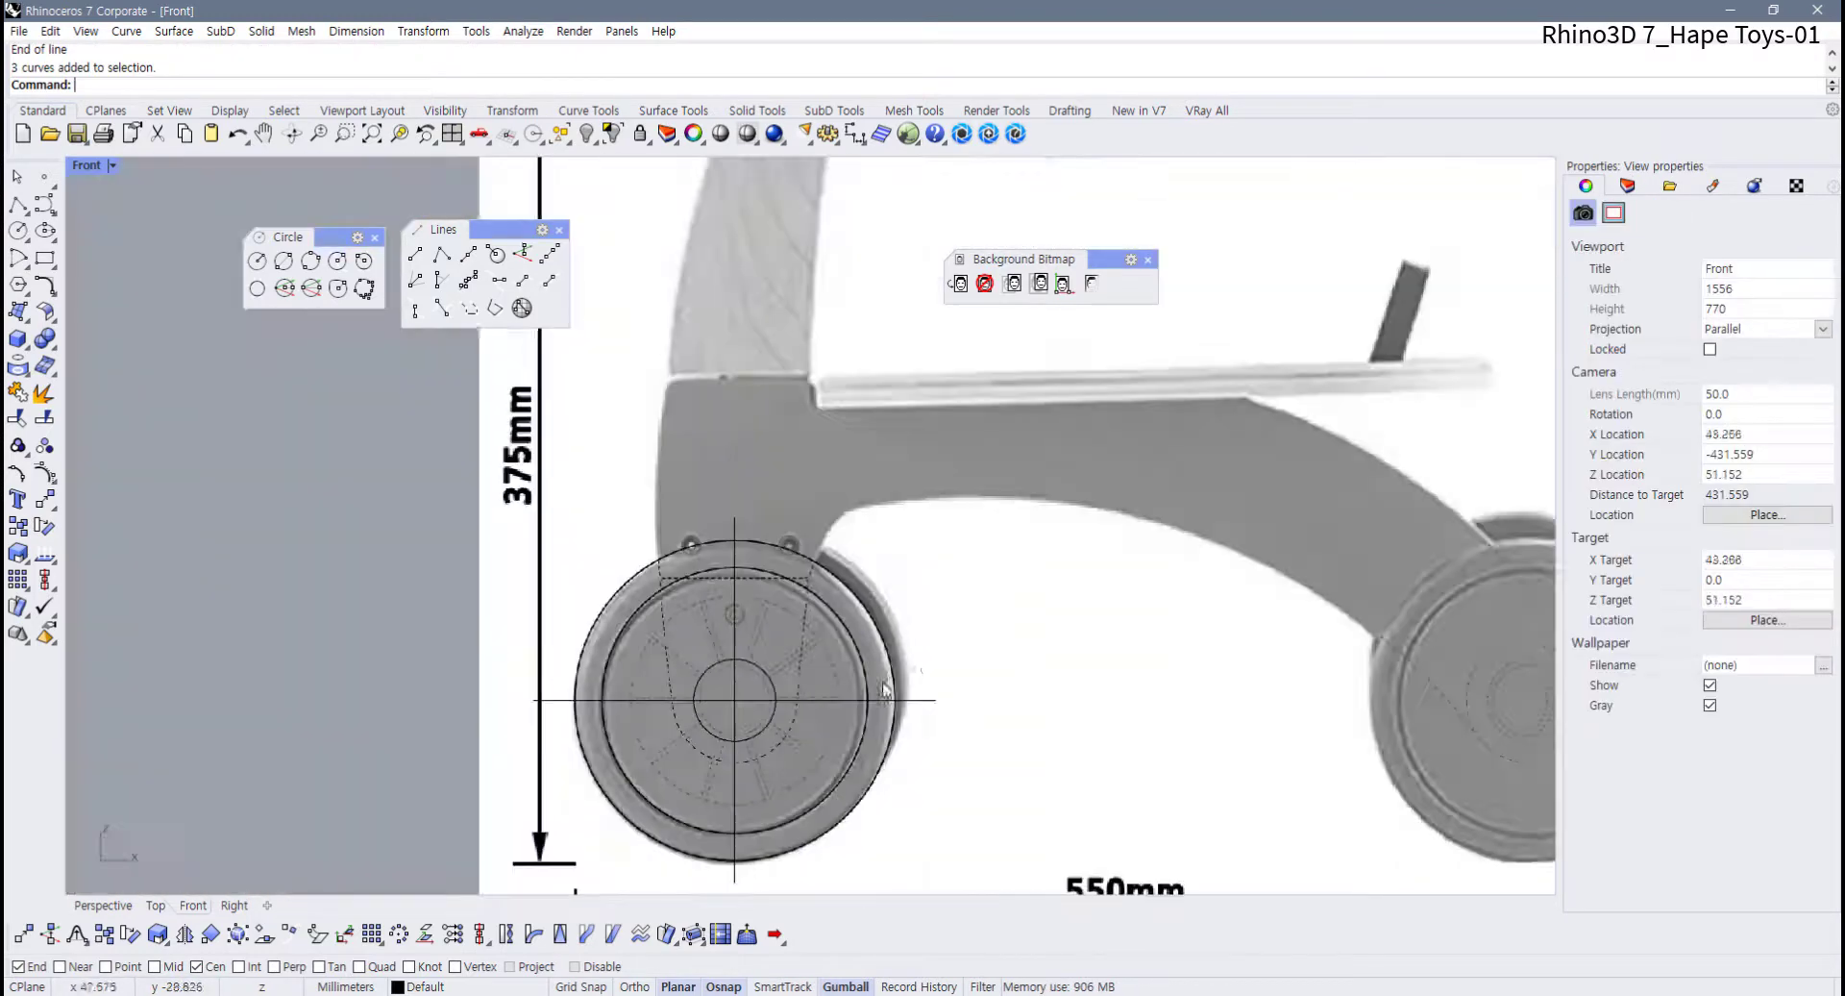
Draw a centre-radius circle of about 17.3 mm radius from the centrelines' crossing, over the inner dashed circle of the hub
scroll(519, 649, up, 5)
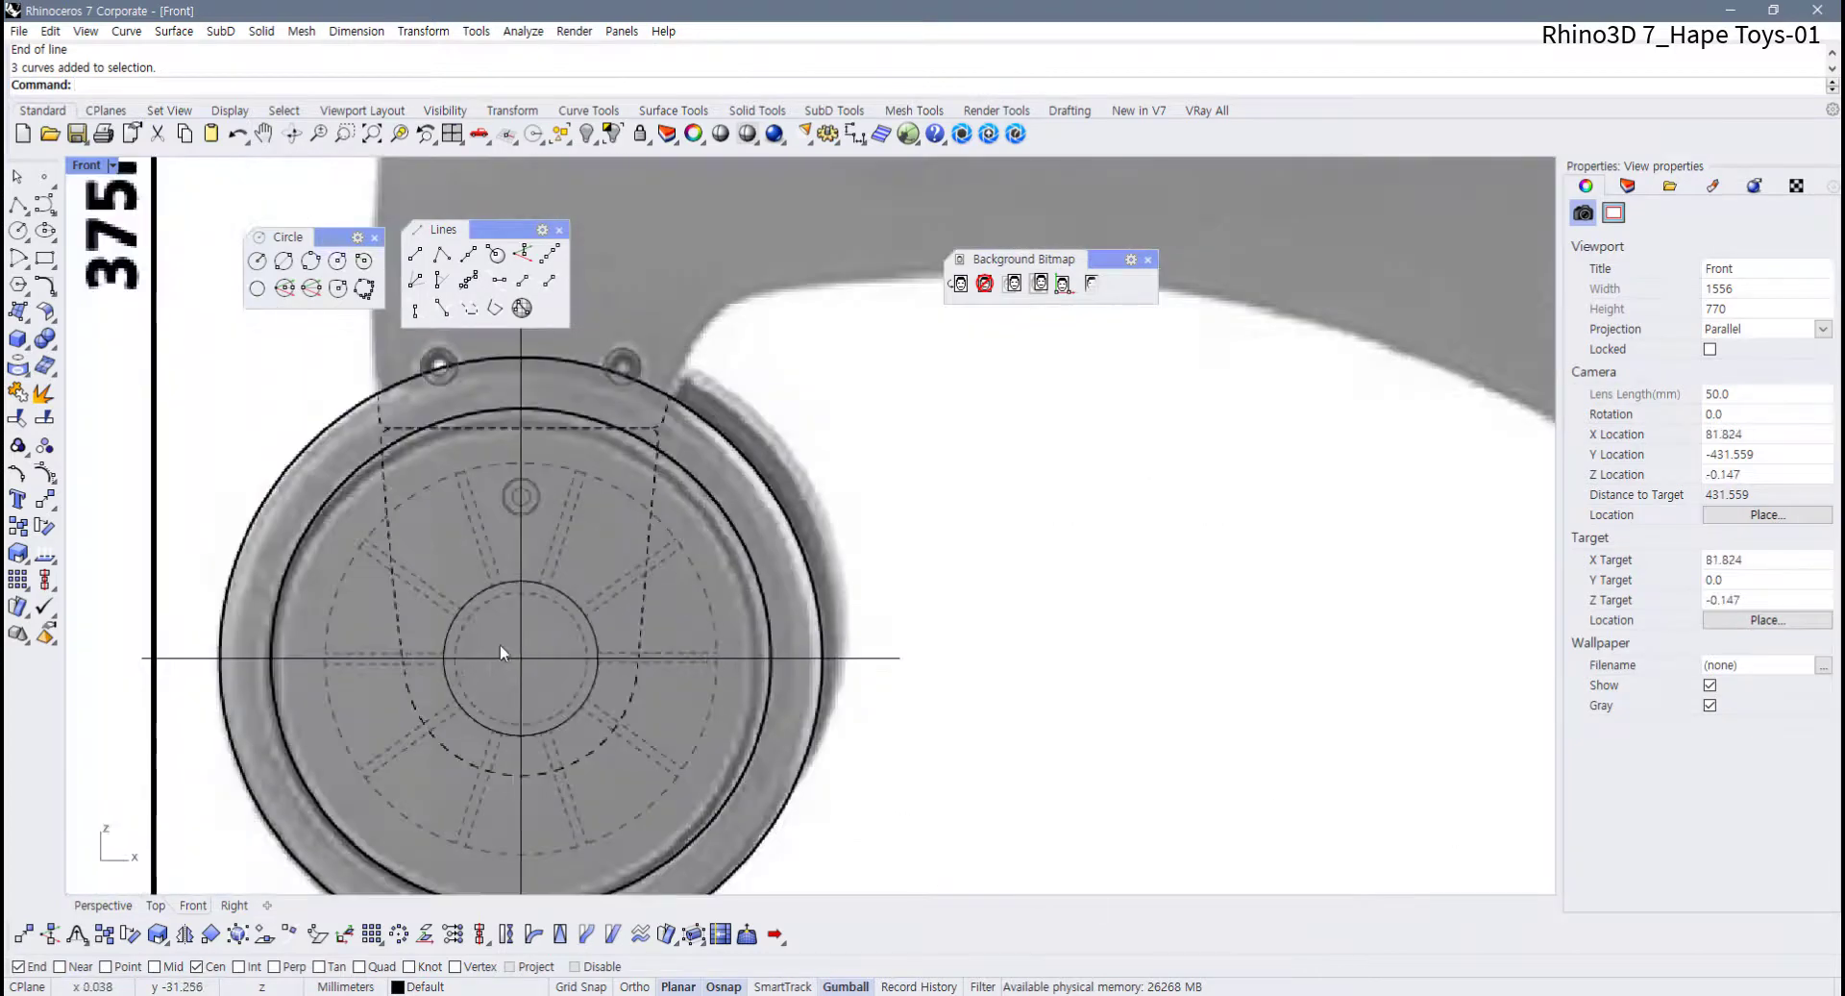
right_drag(581, 598, 517, 602)
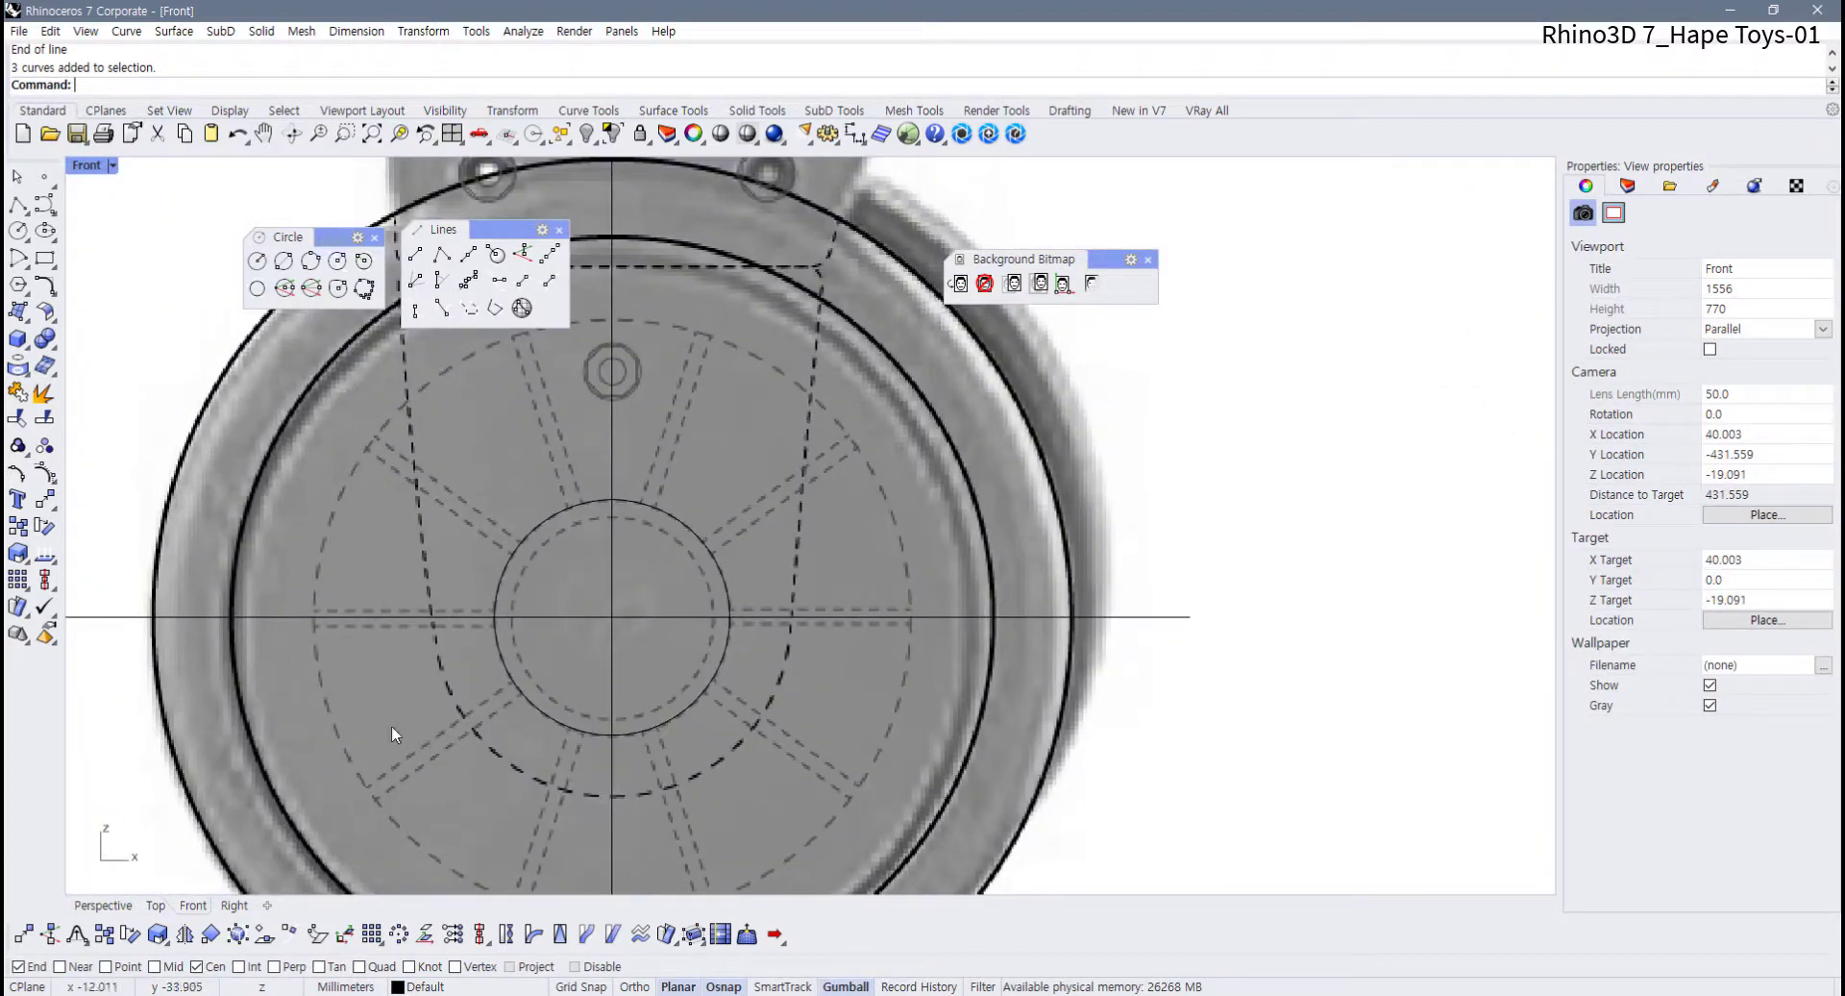
click(257, 261)
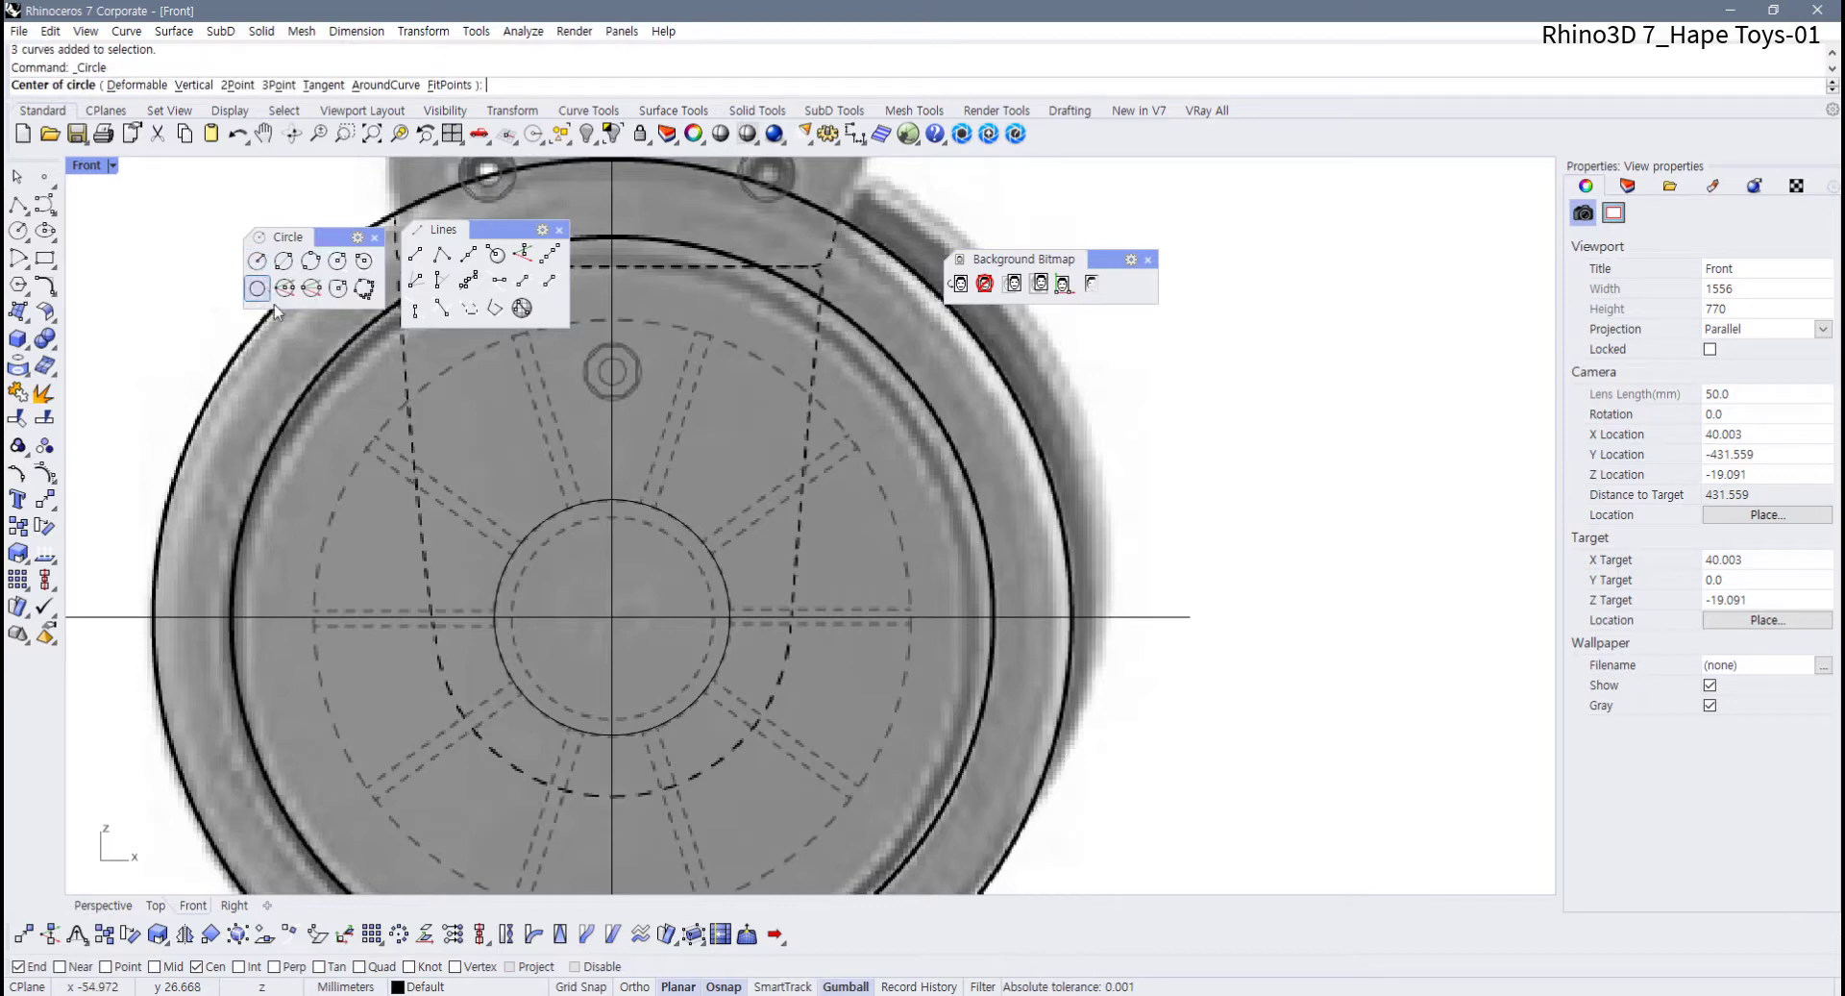
click(730, 578)
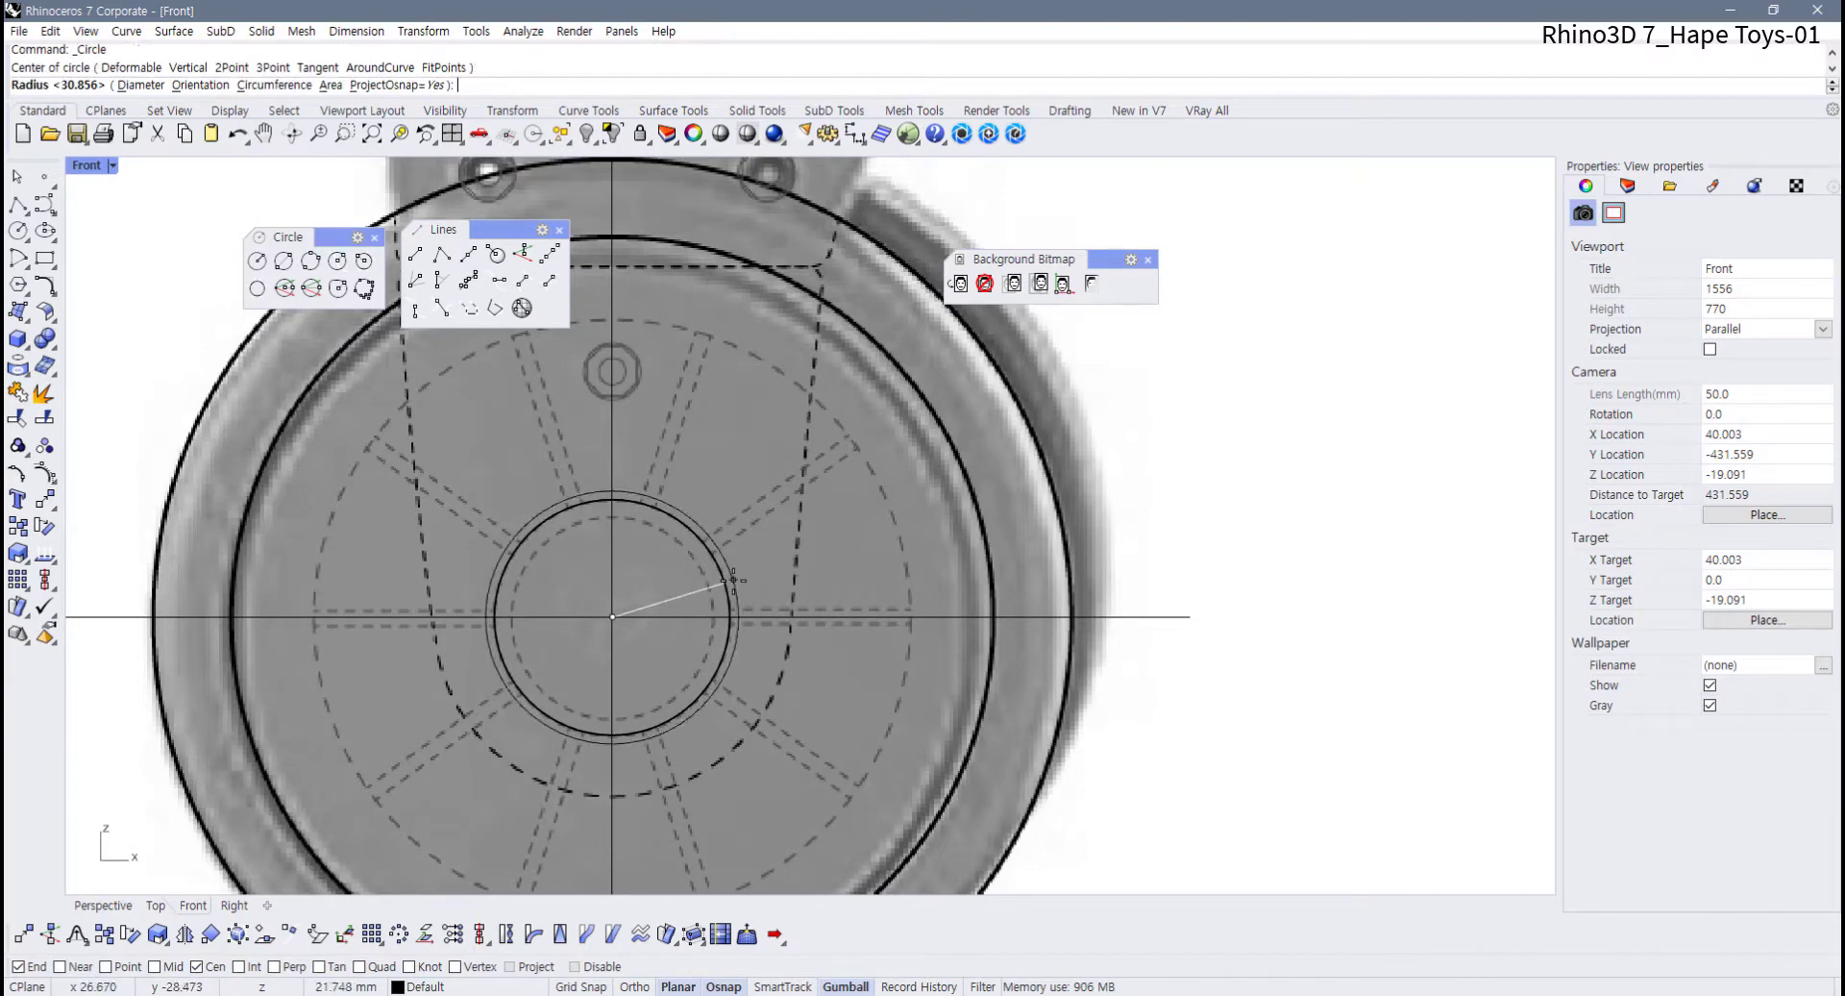
scroll(734, 580, up, 3)
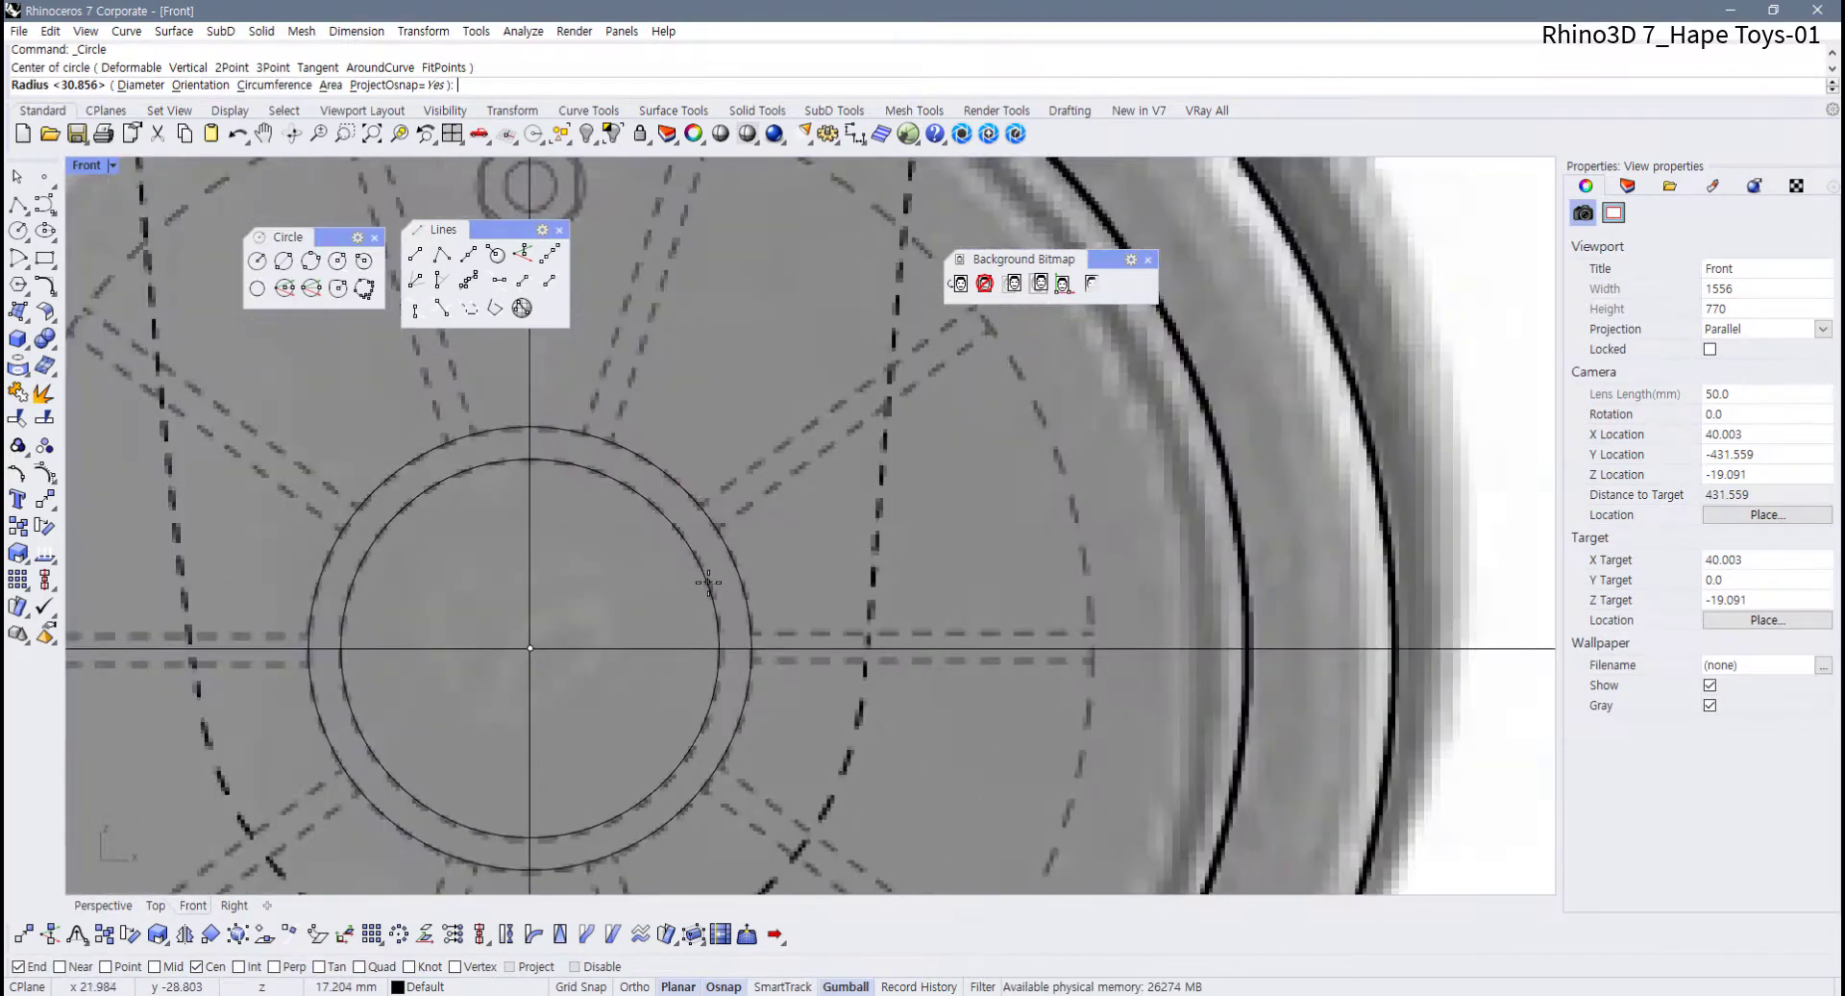
key(F8)
click(720, 590)
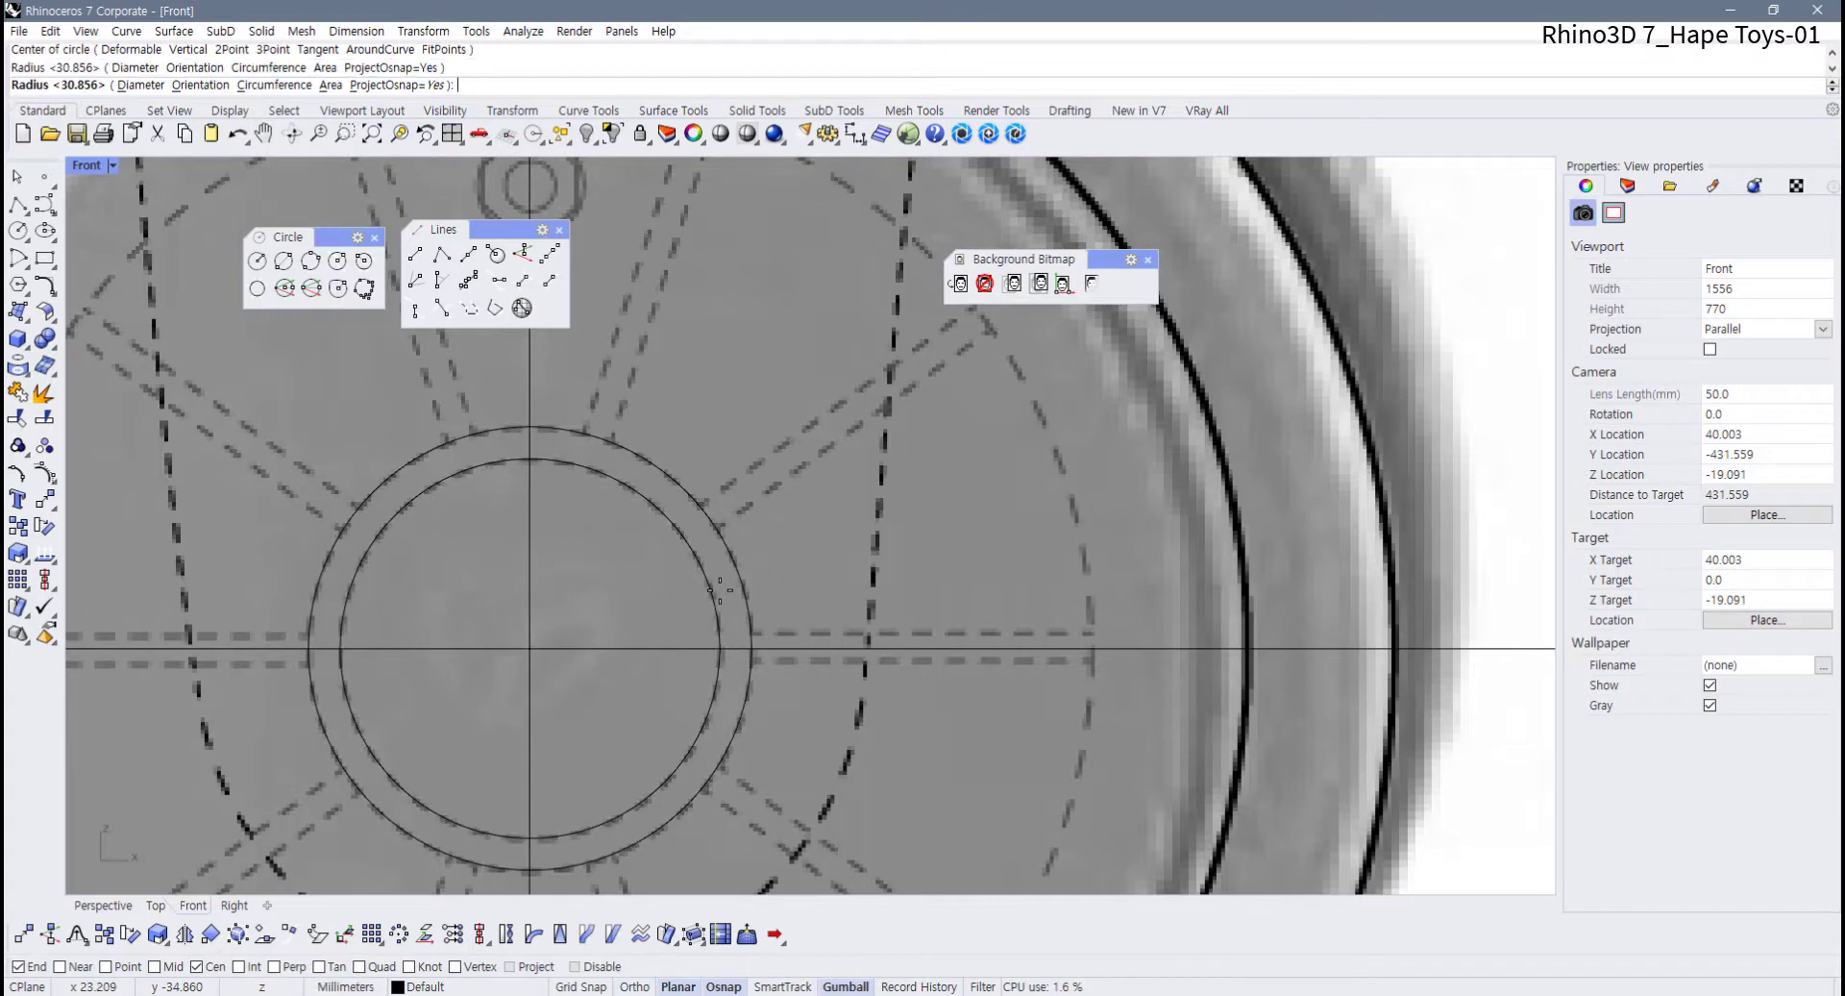
Draw a concentric circle of about 30.7 mm radius from the hub centre, matching the rounded lower end of the dashed fork outline
scroll(923, 605, down, 4)
right_drag(891, 608, 759, 618)
scroll(758, 640, up, 4)
right_click(759, 617)
click(765, 601)
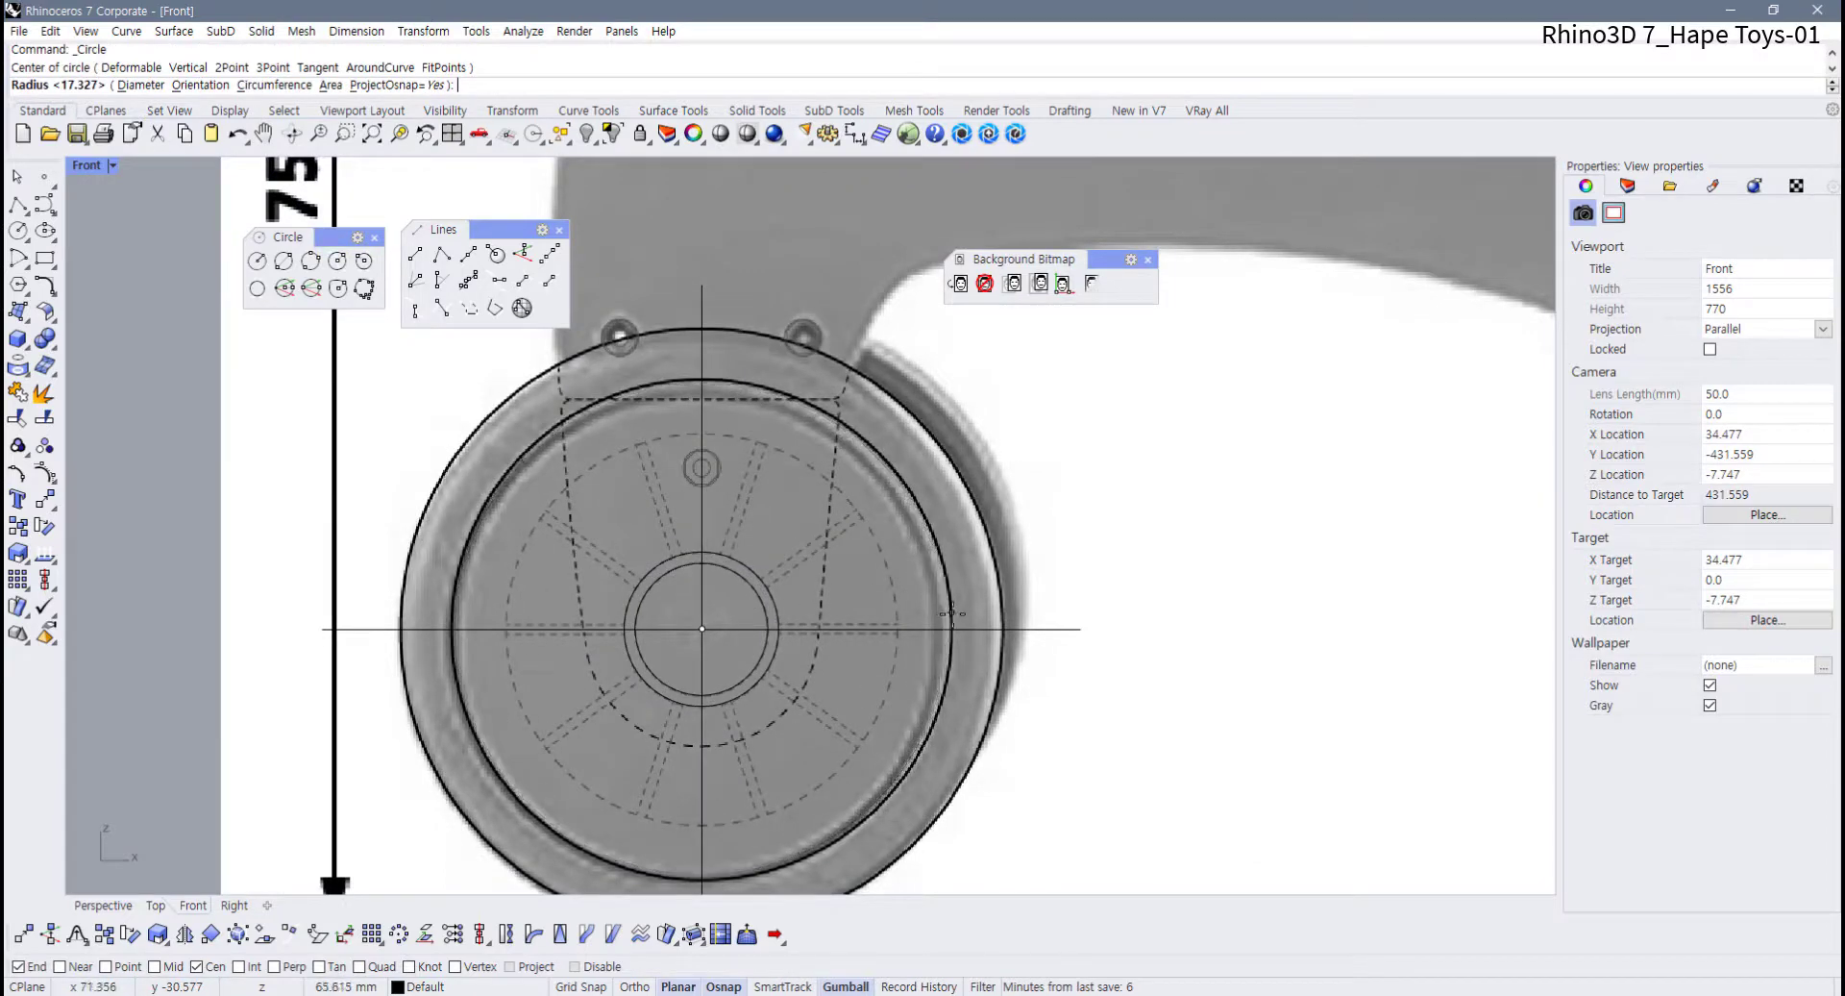
scroll(823, 627, up, 1)
scroll(825, 627, up, 1)
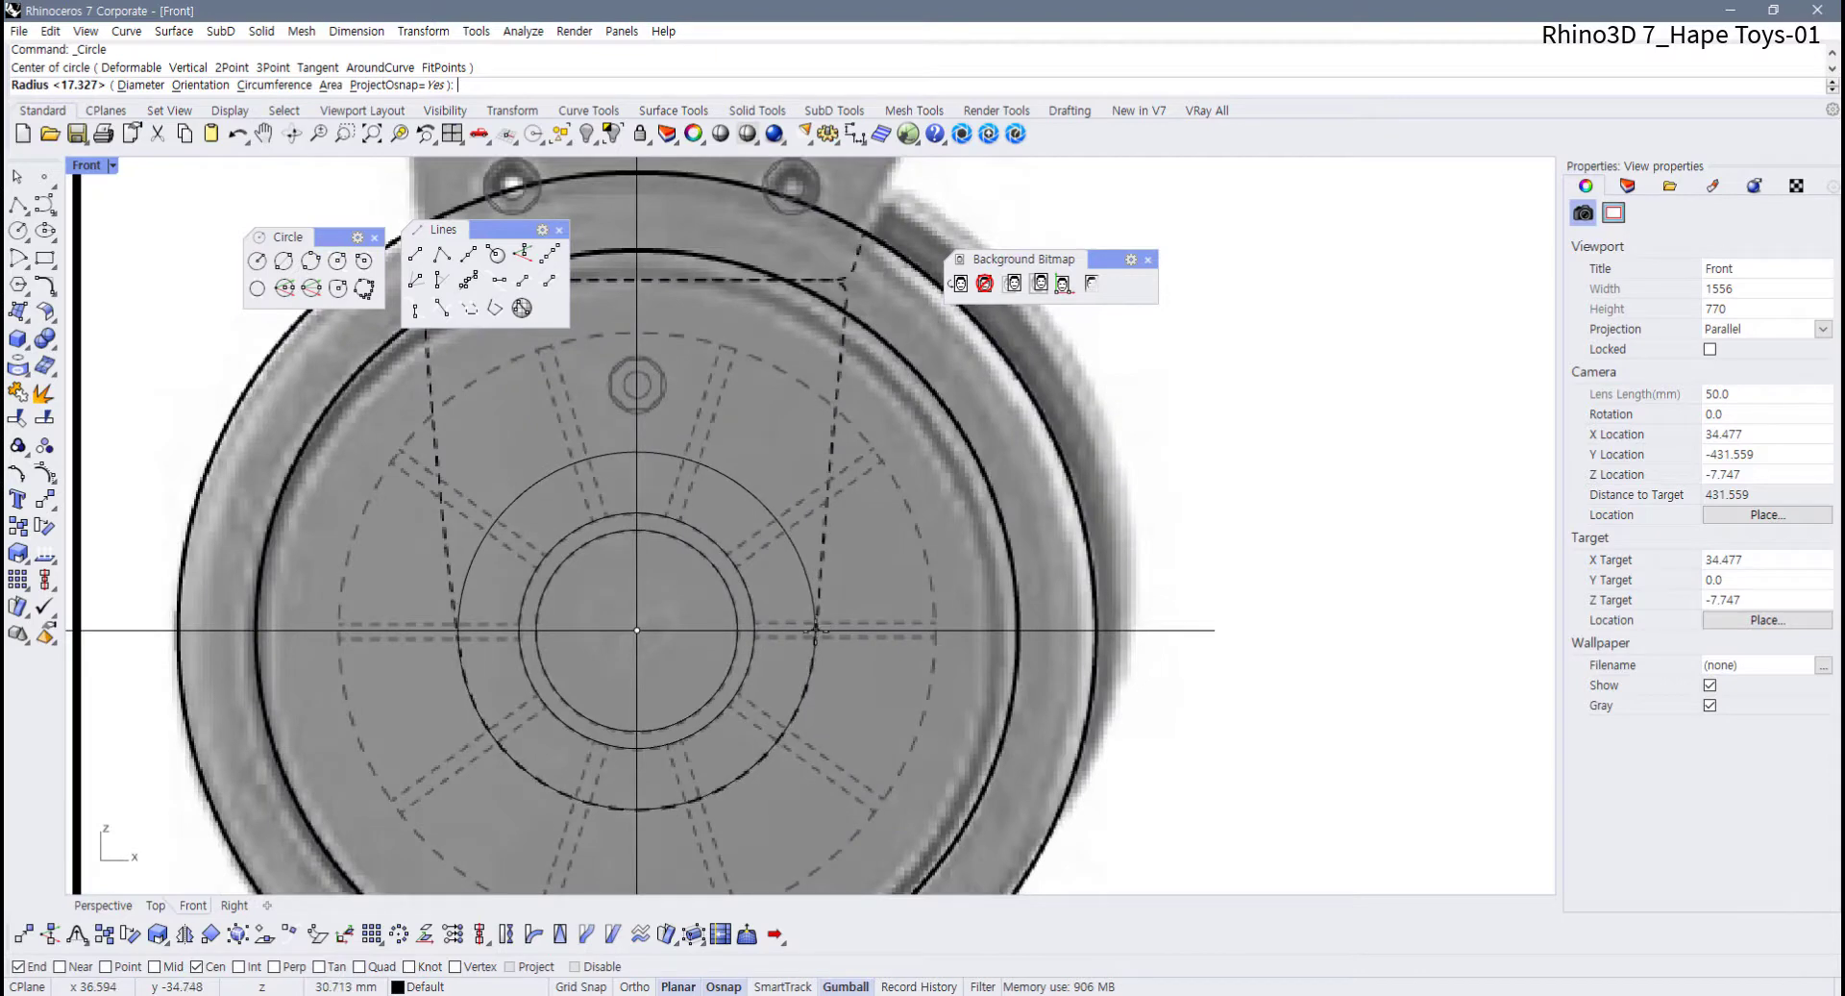
click(815, 631)
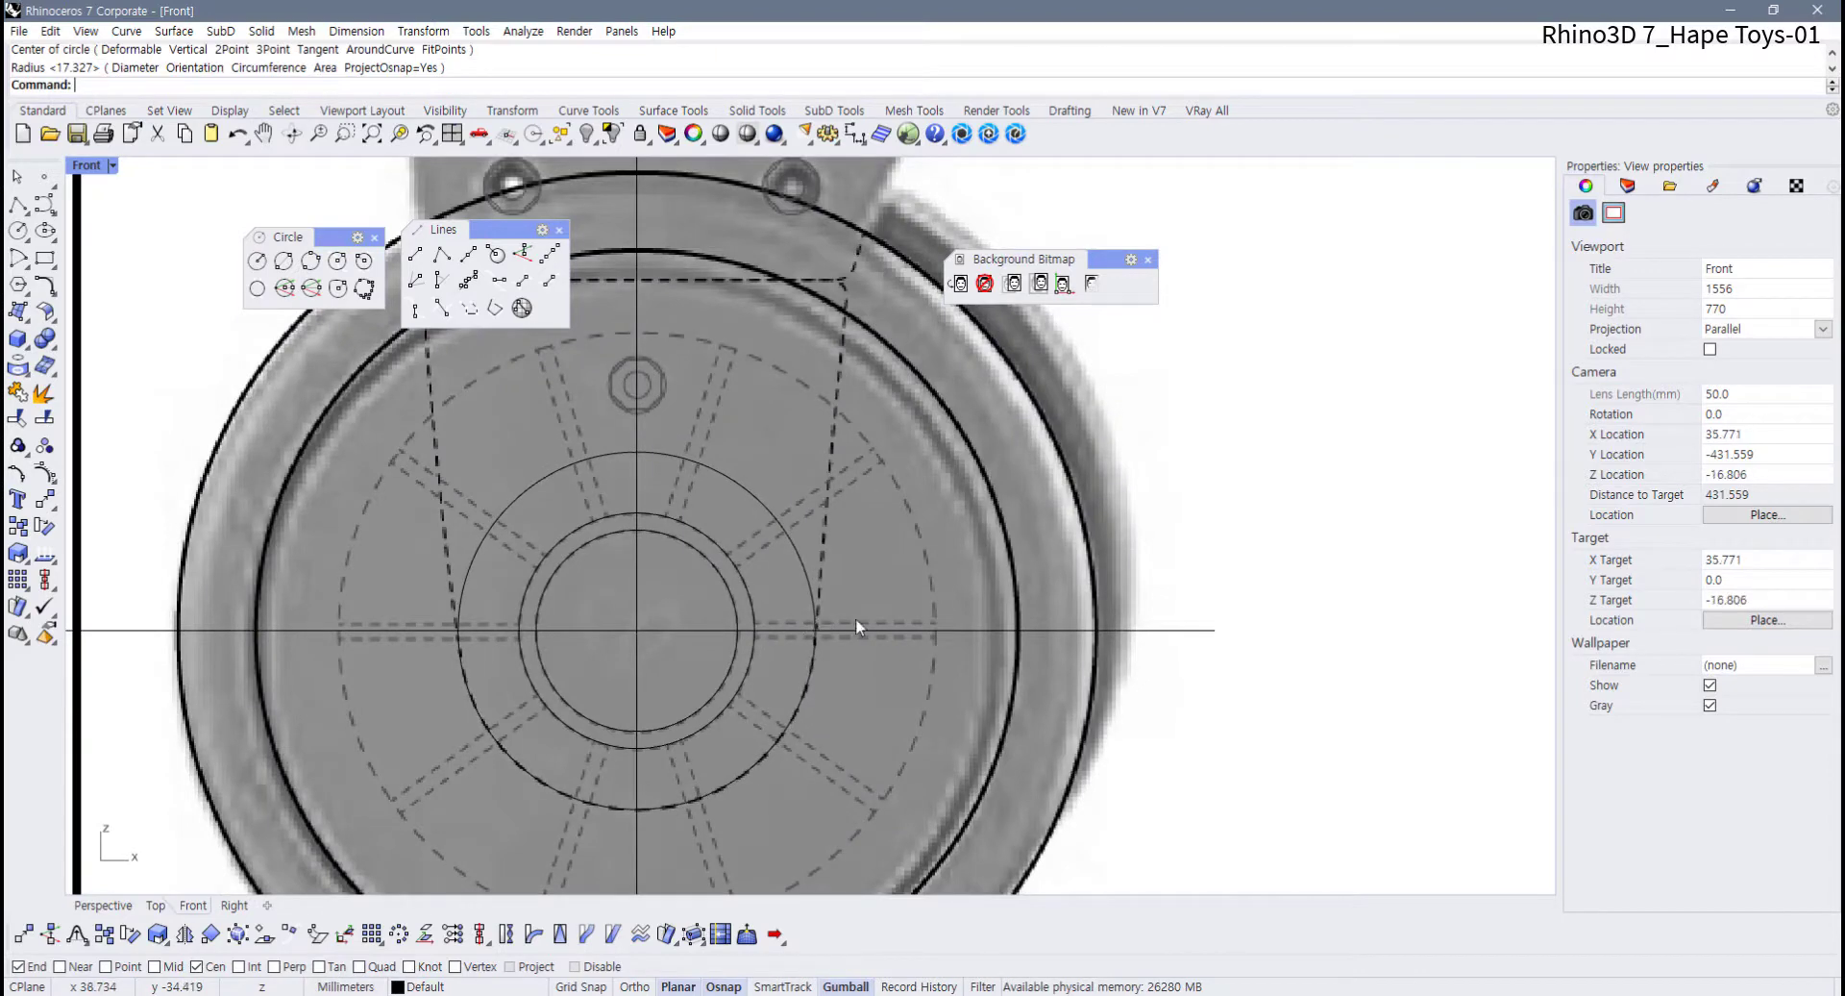
Add radial dimensions to the three concentric circles around the hub, placing the texts above and to the right of them
scroll(827, 561, up, 3)
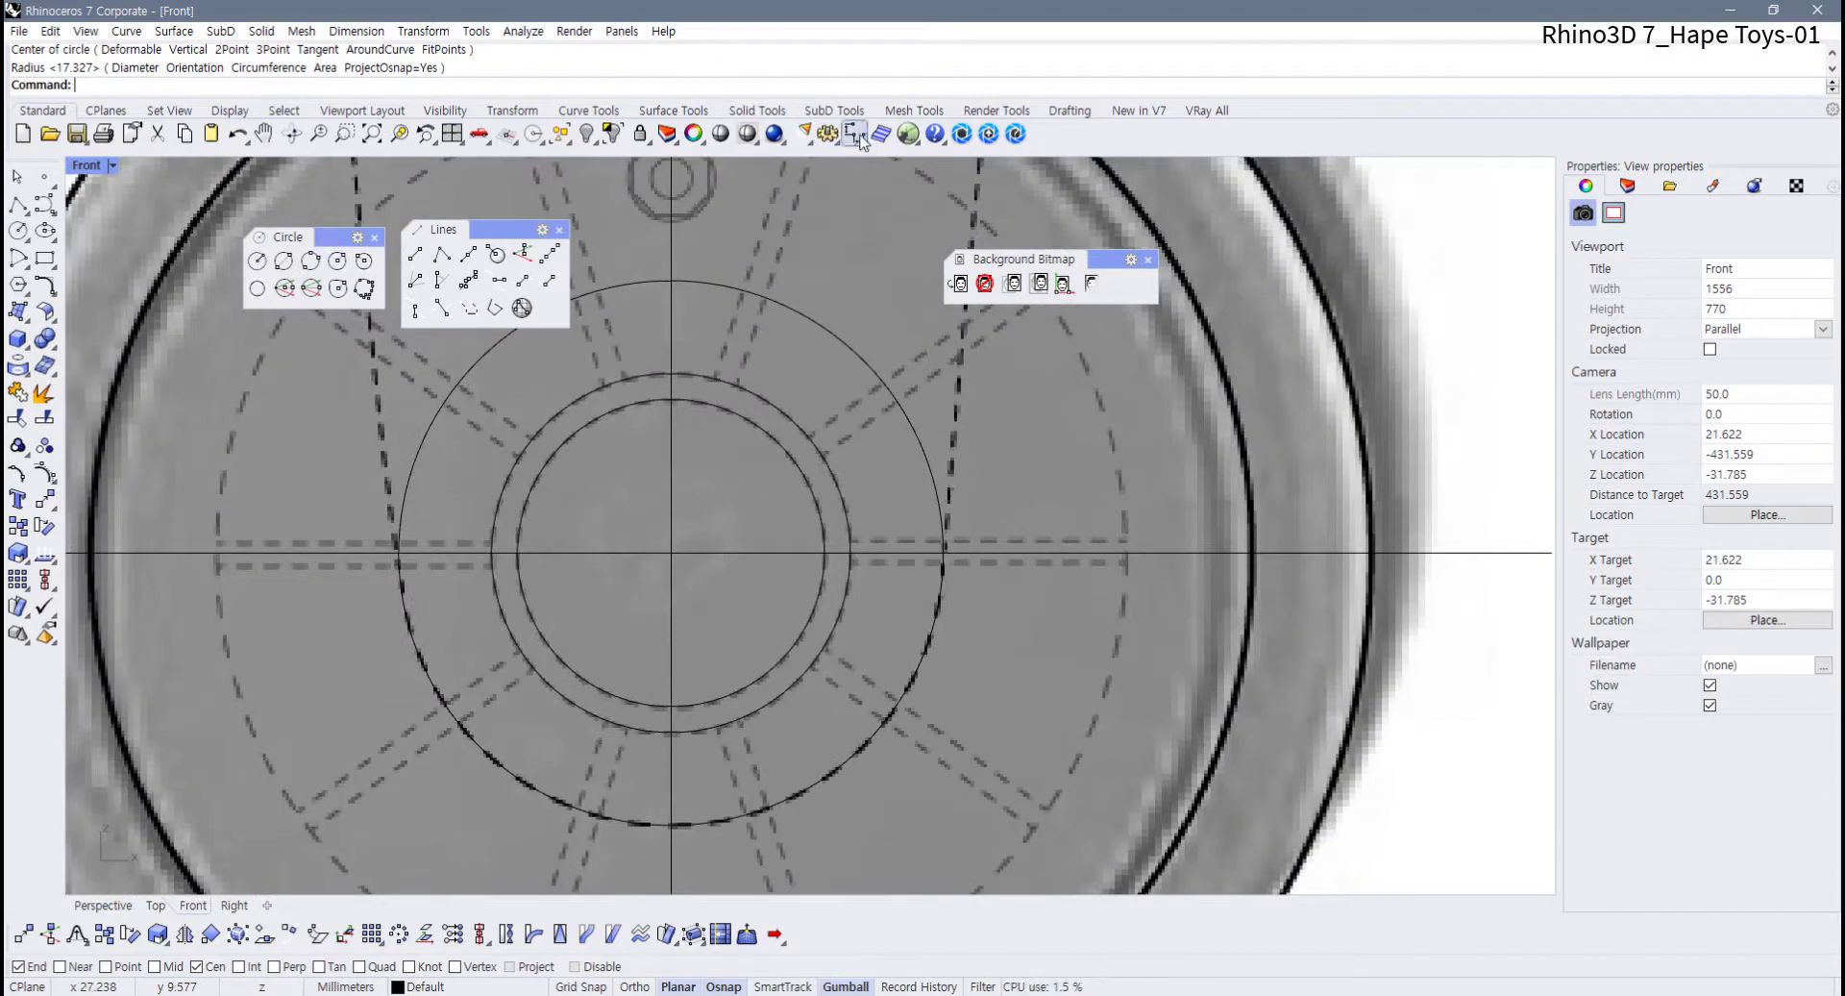
click(855, 134)
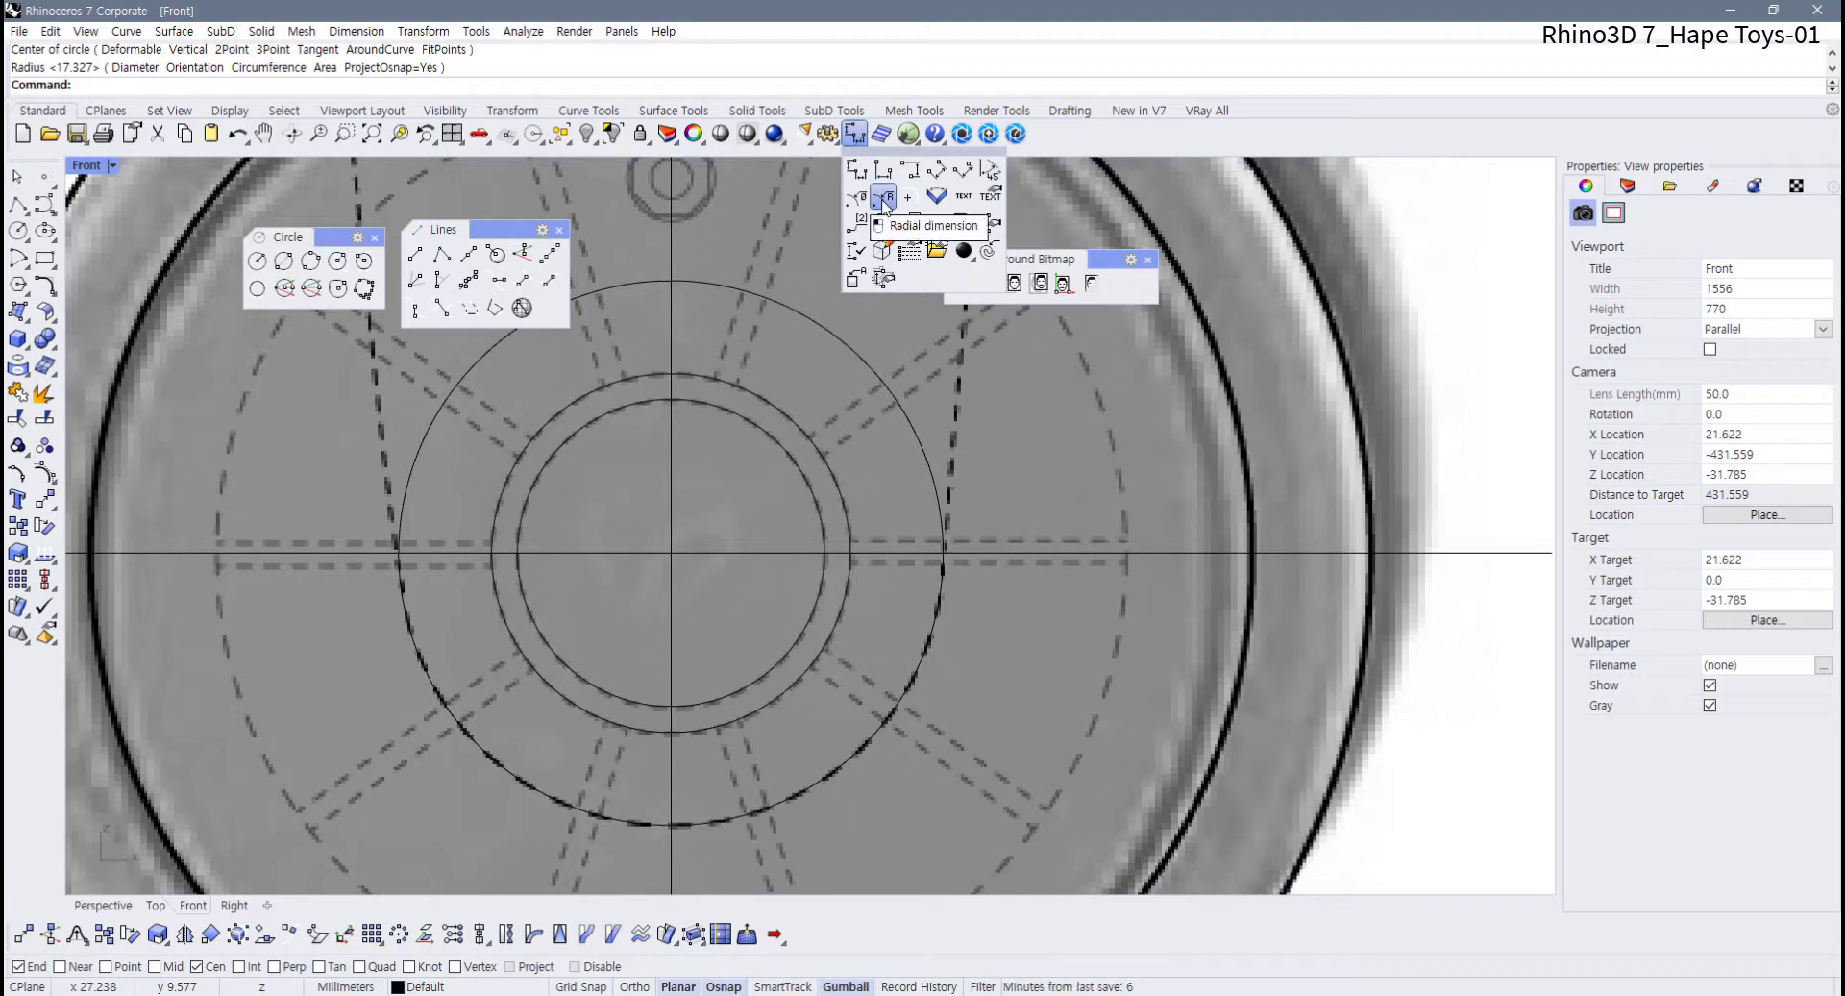
click(882, 199)
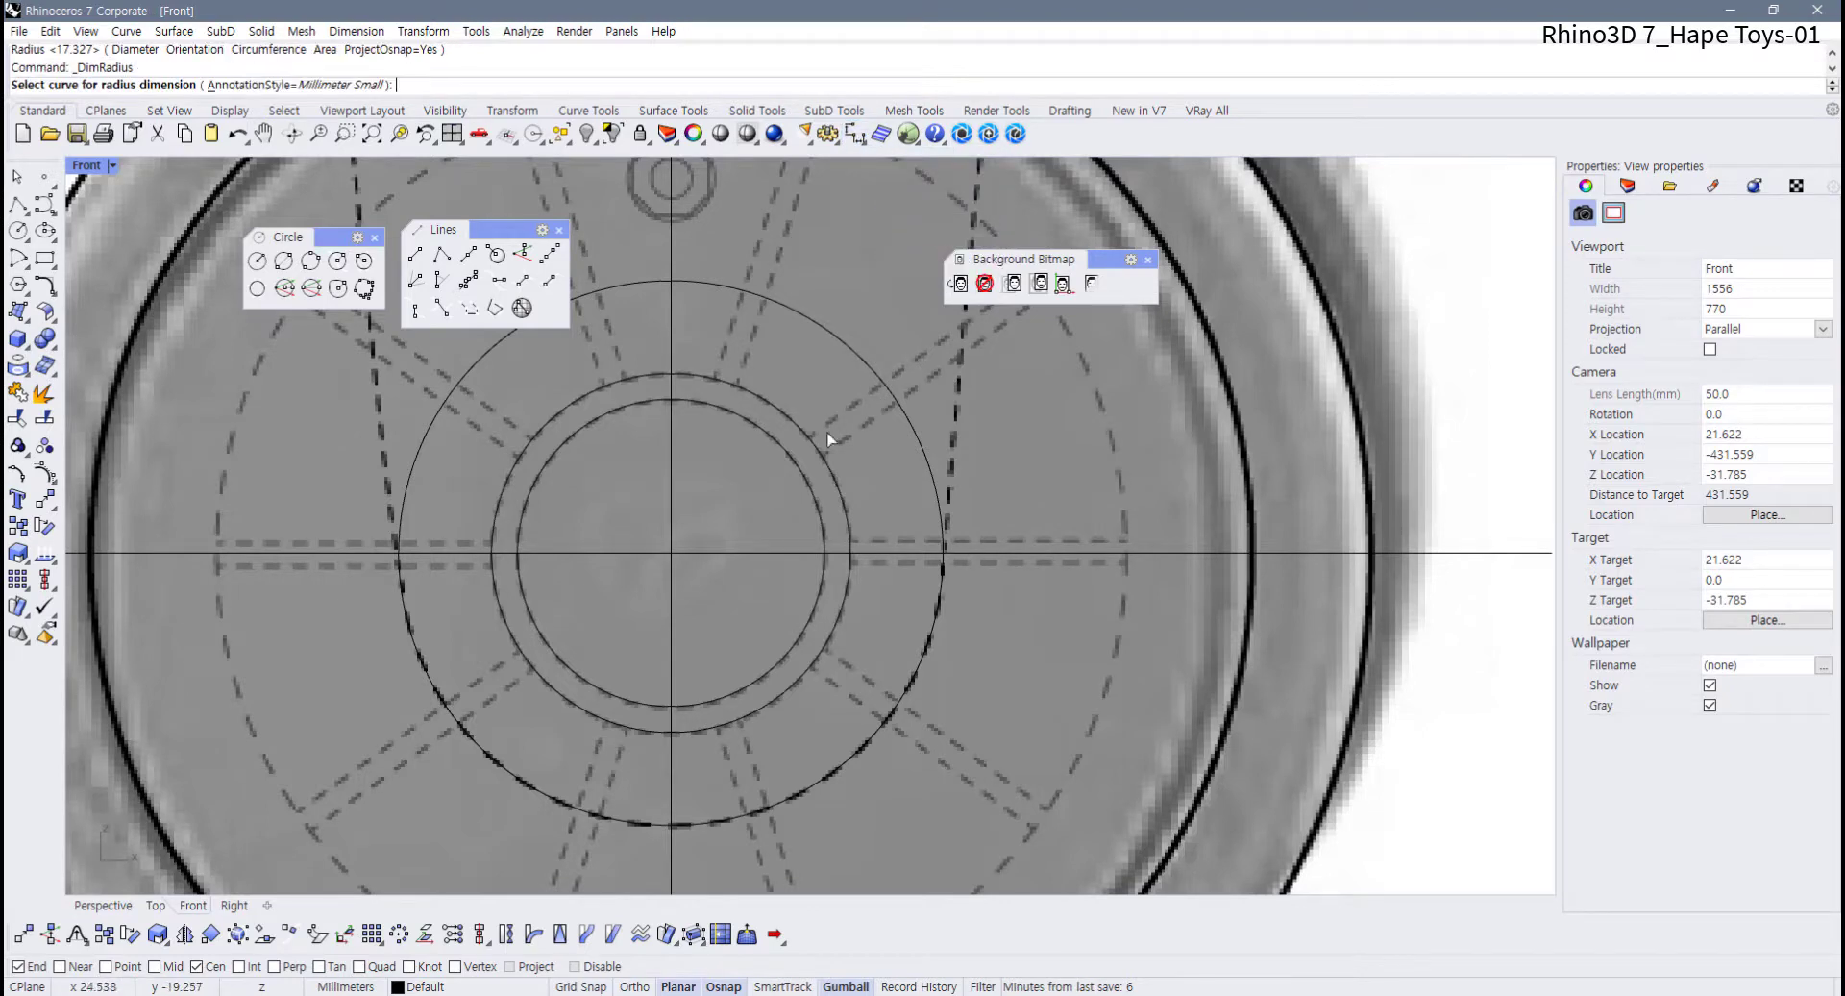
click(885, 385)
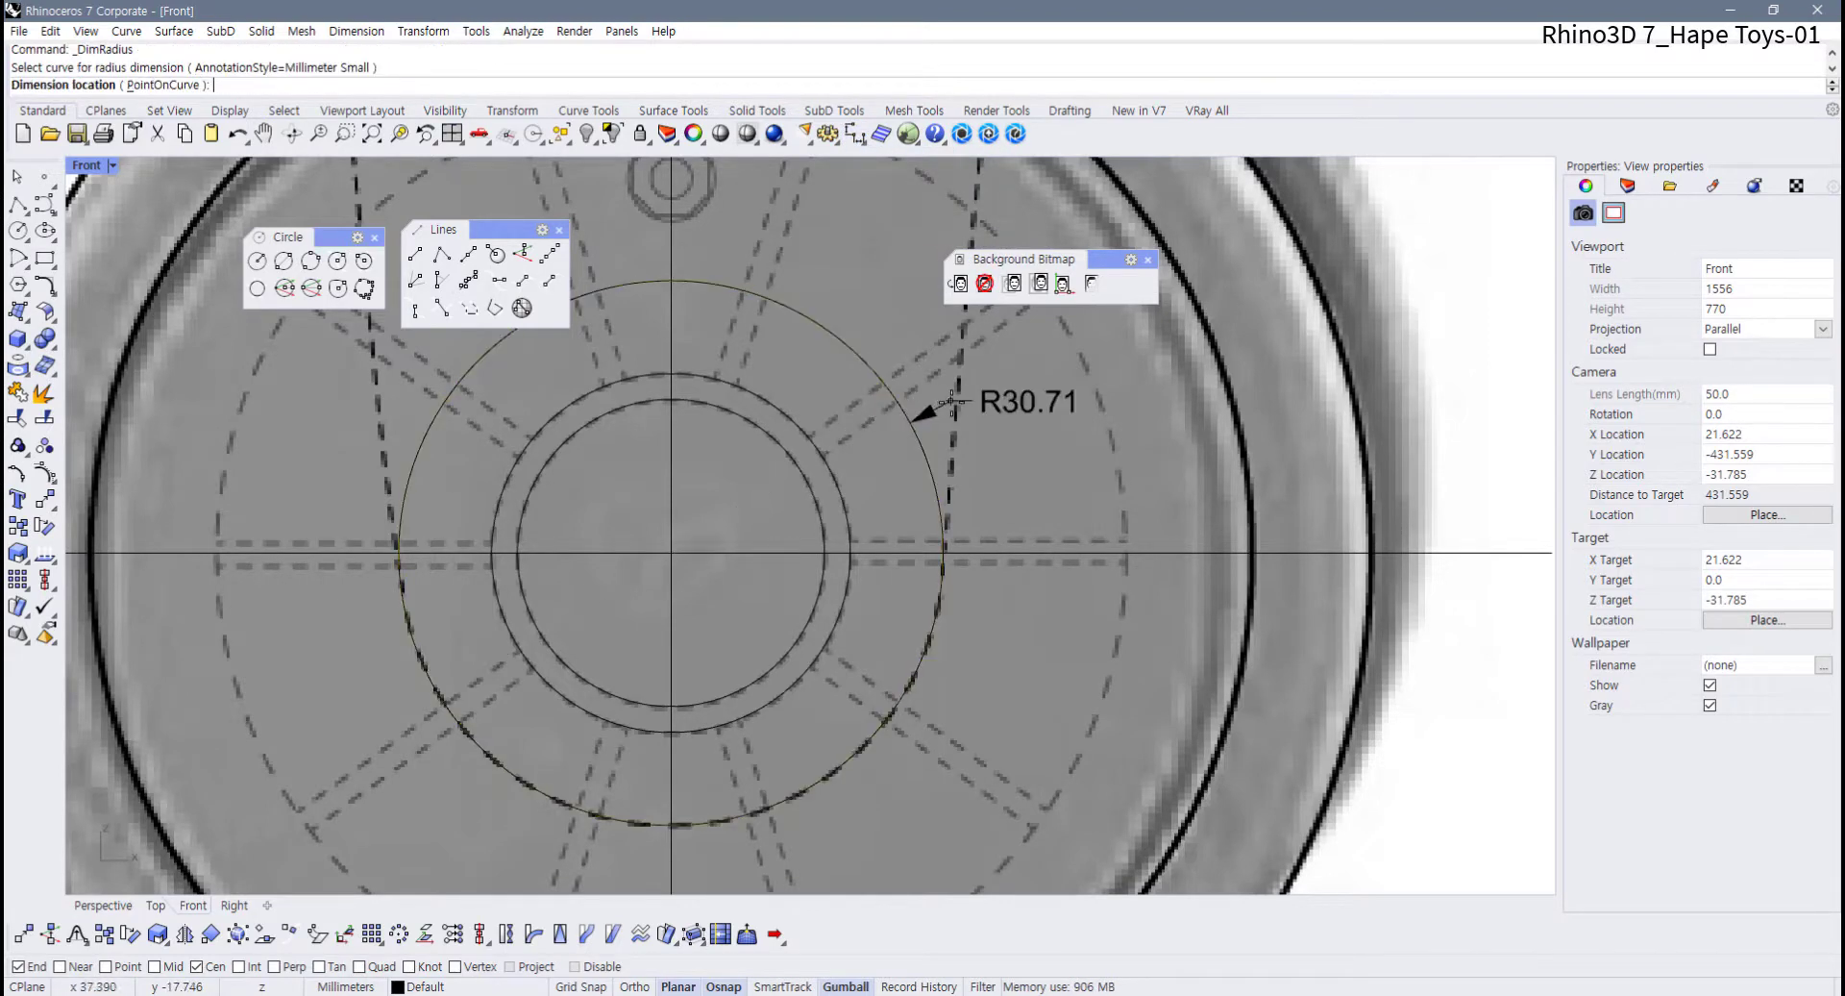
click(984, 413)
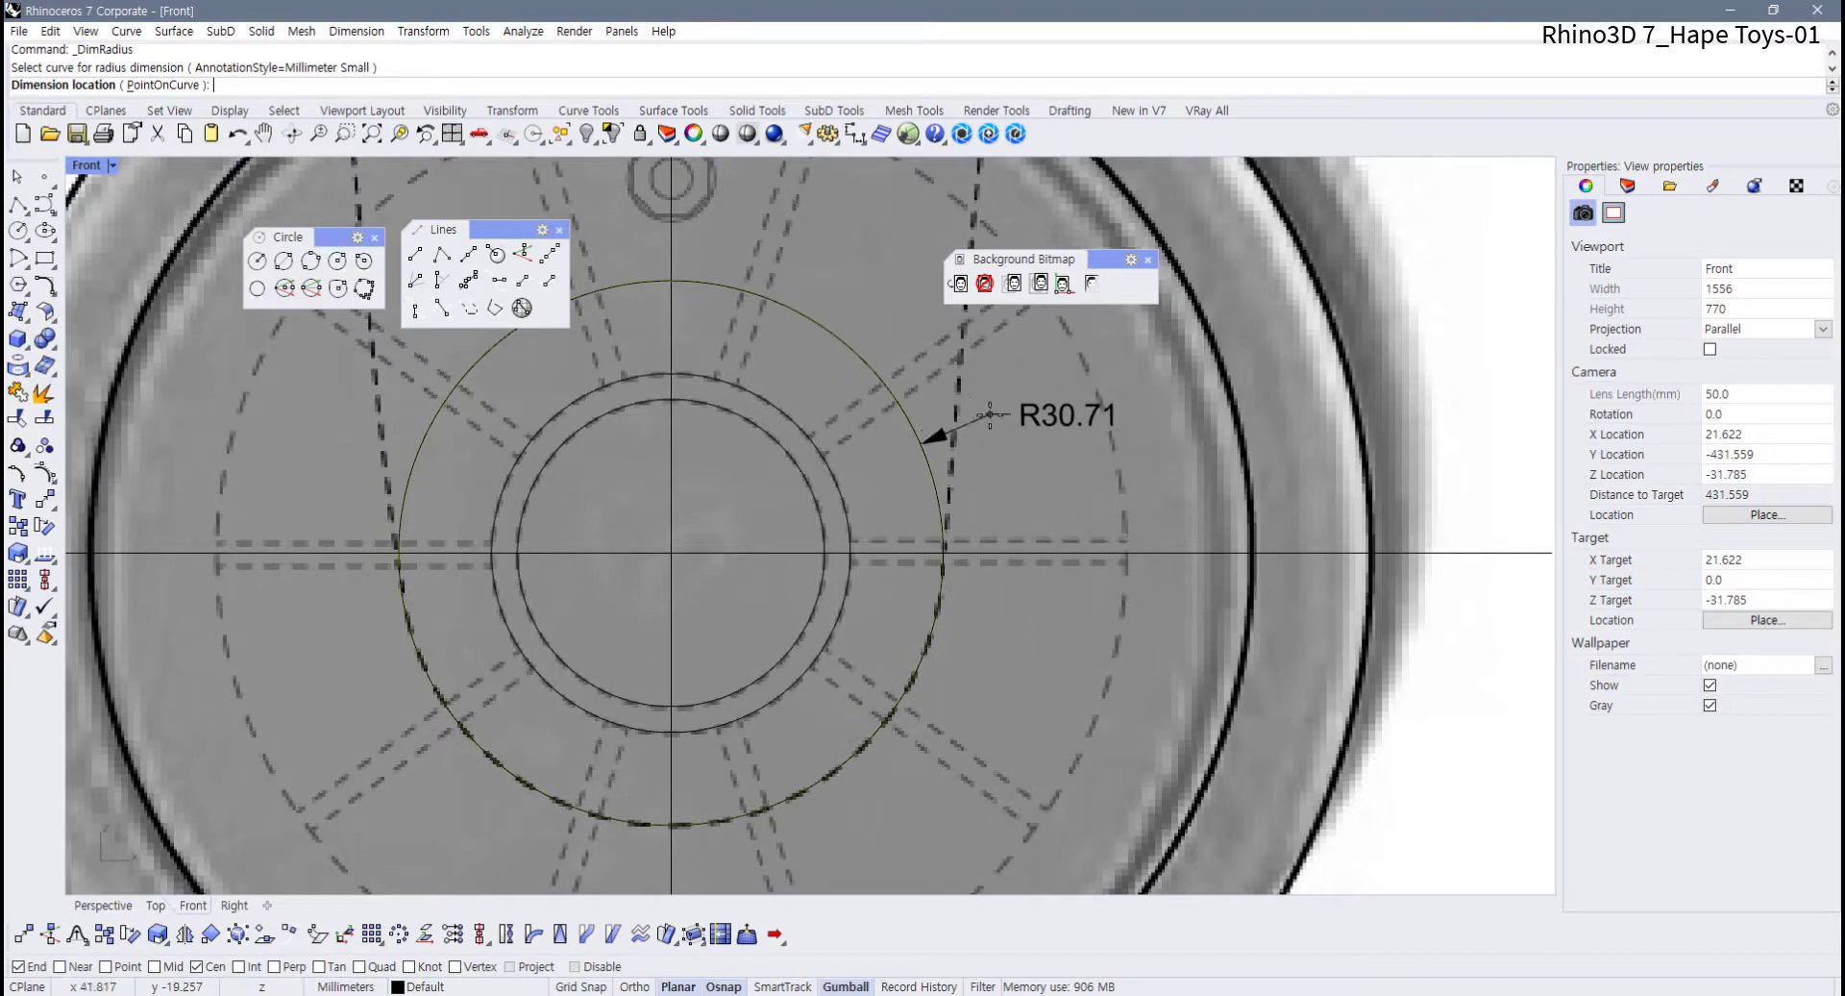
key(Return)
click(840, 484)
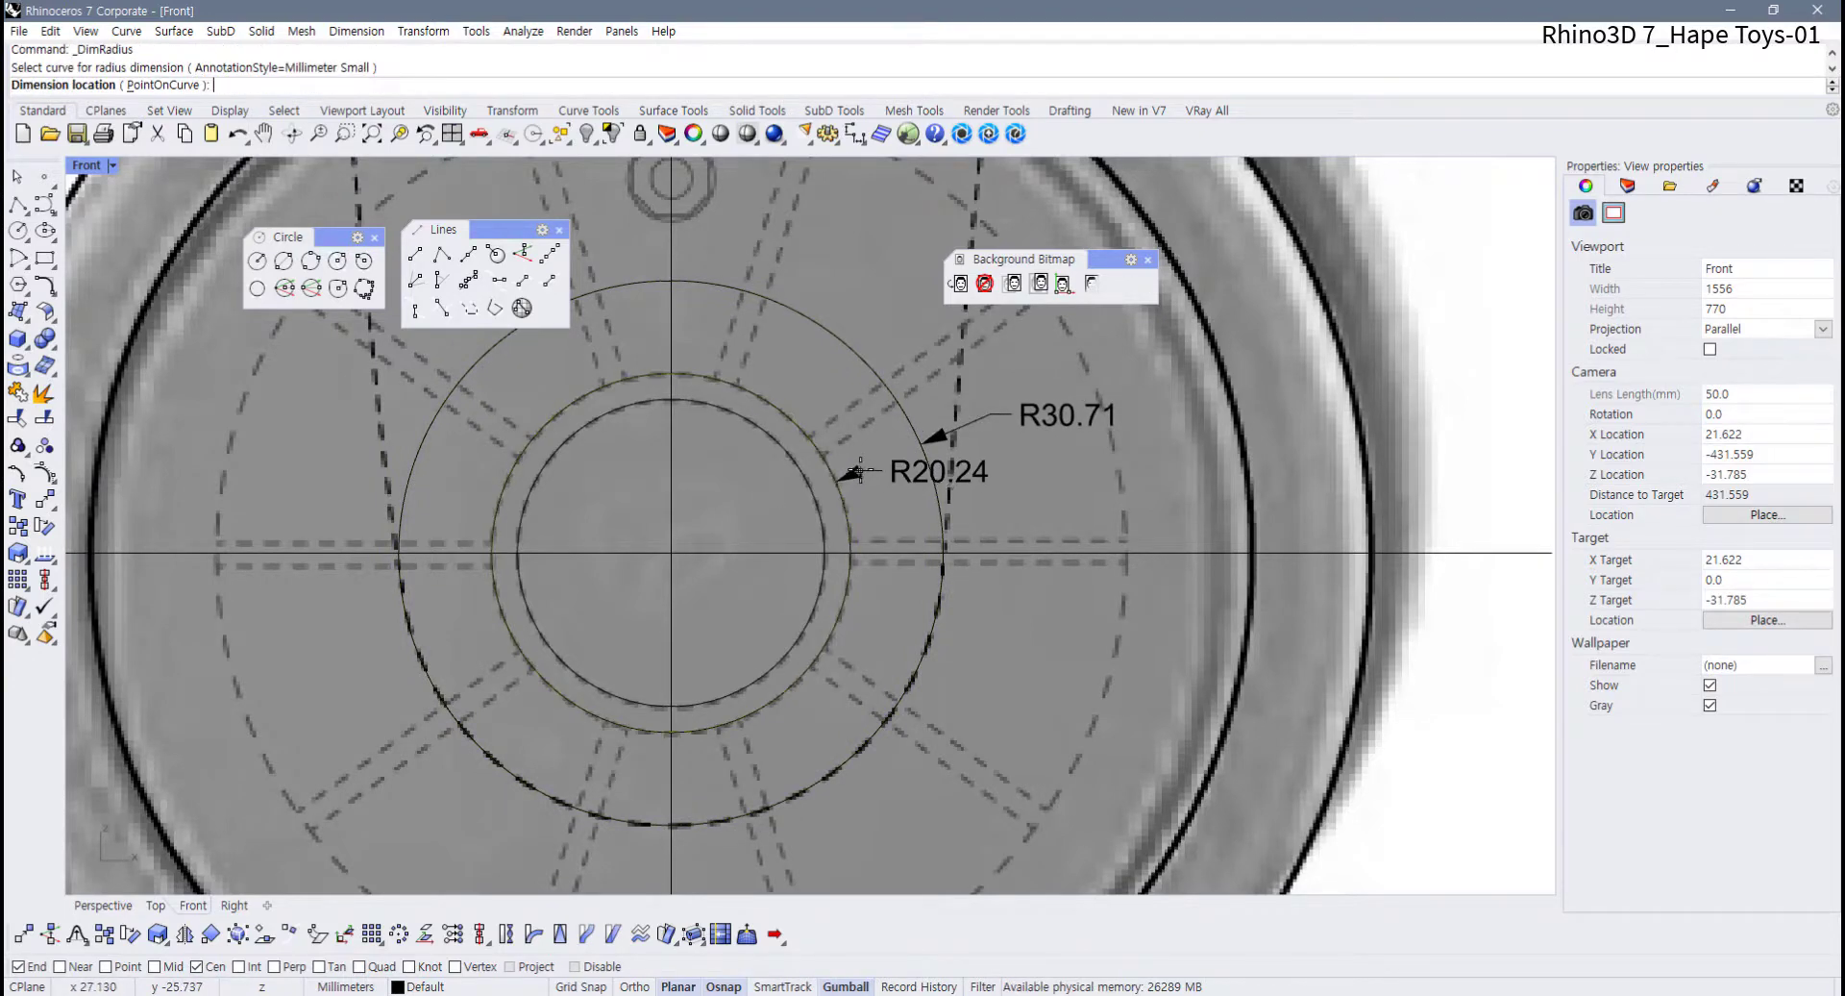
click(840, 368)
key(Return)
click(799, 473)
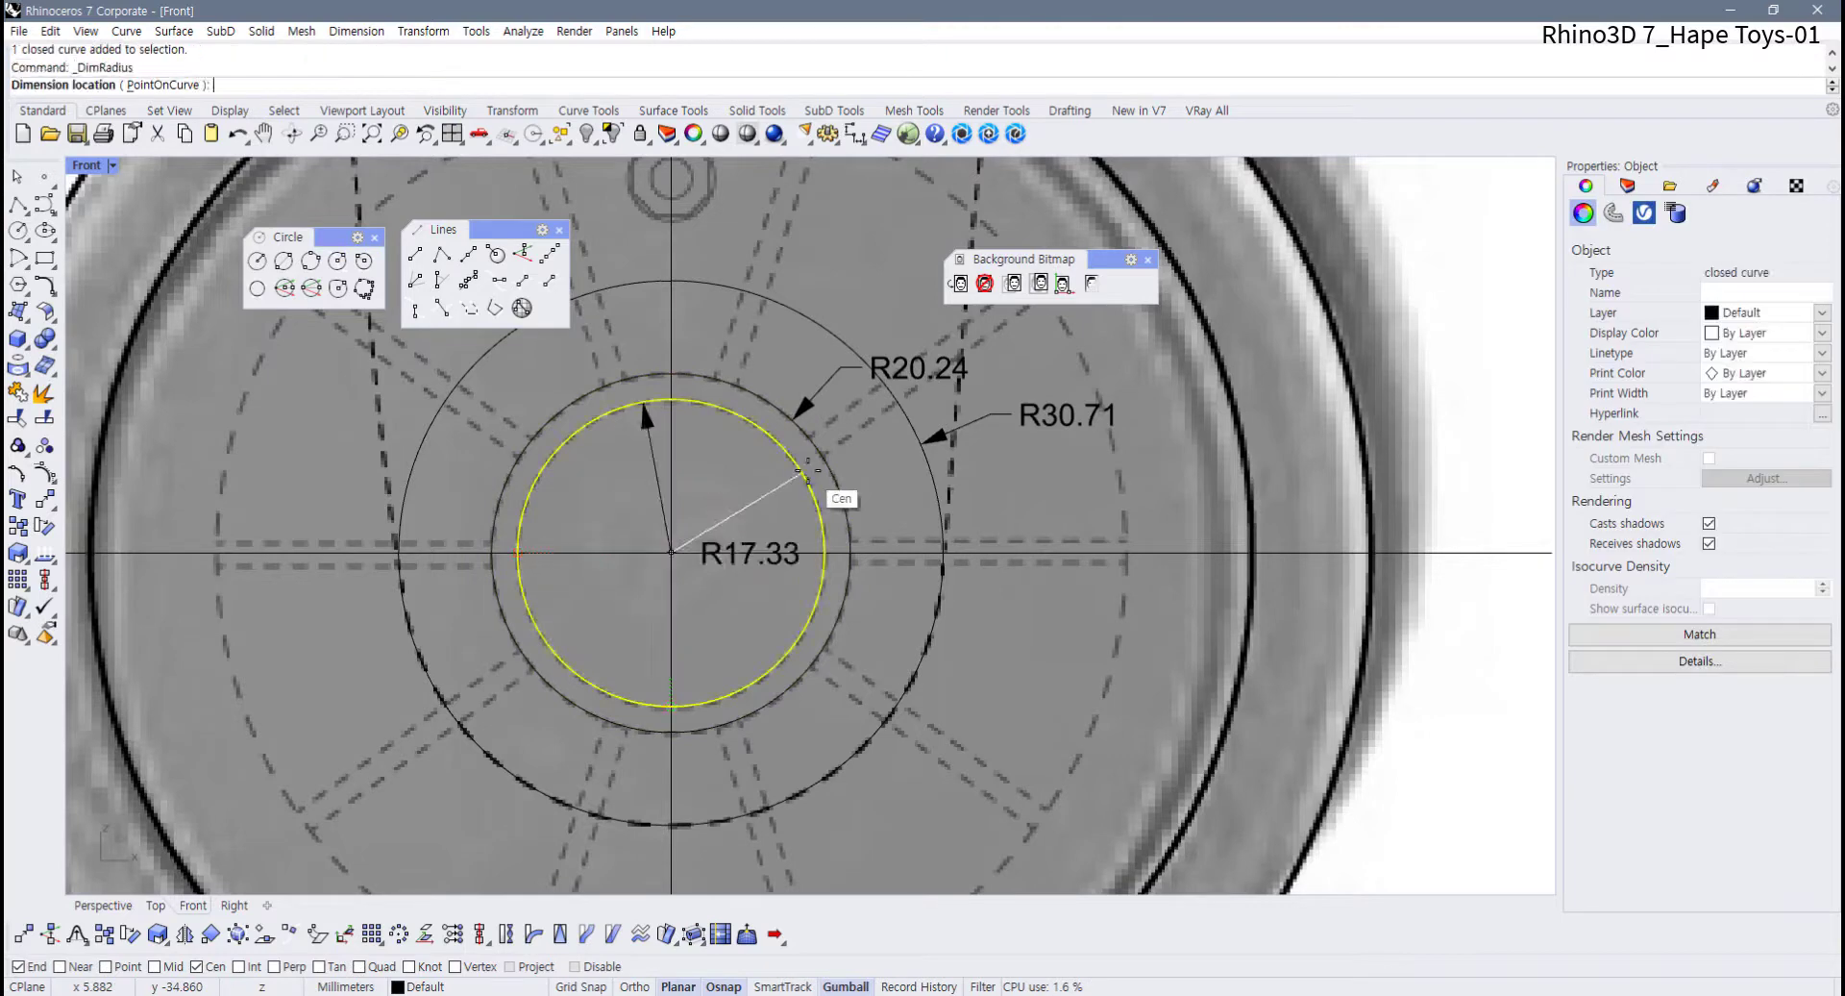
click(838, 282)
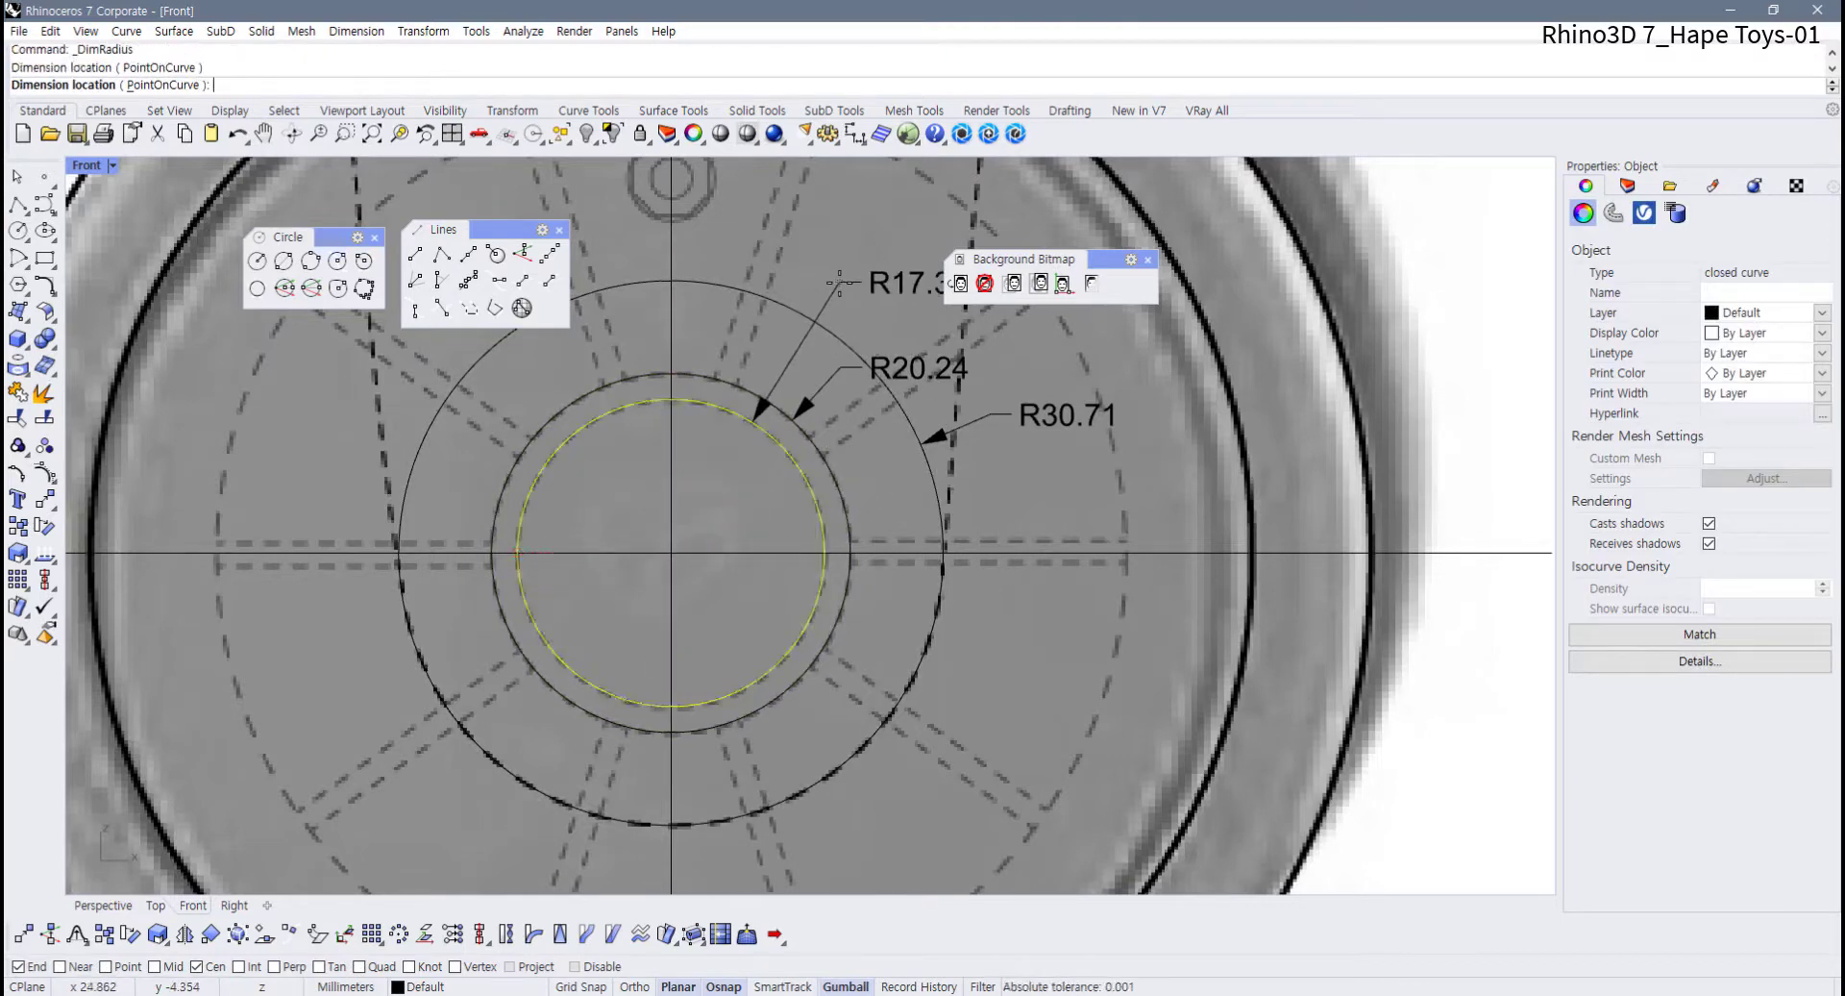
right_drag(829, 383, 724, 469)
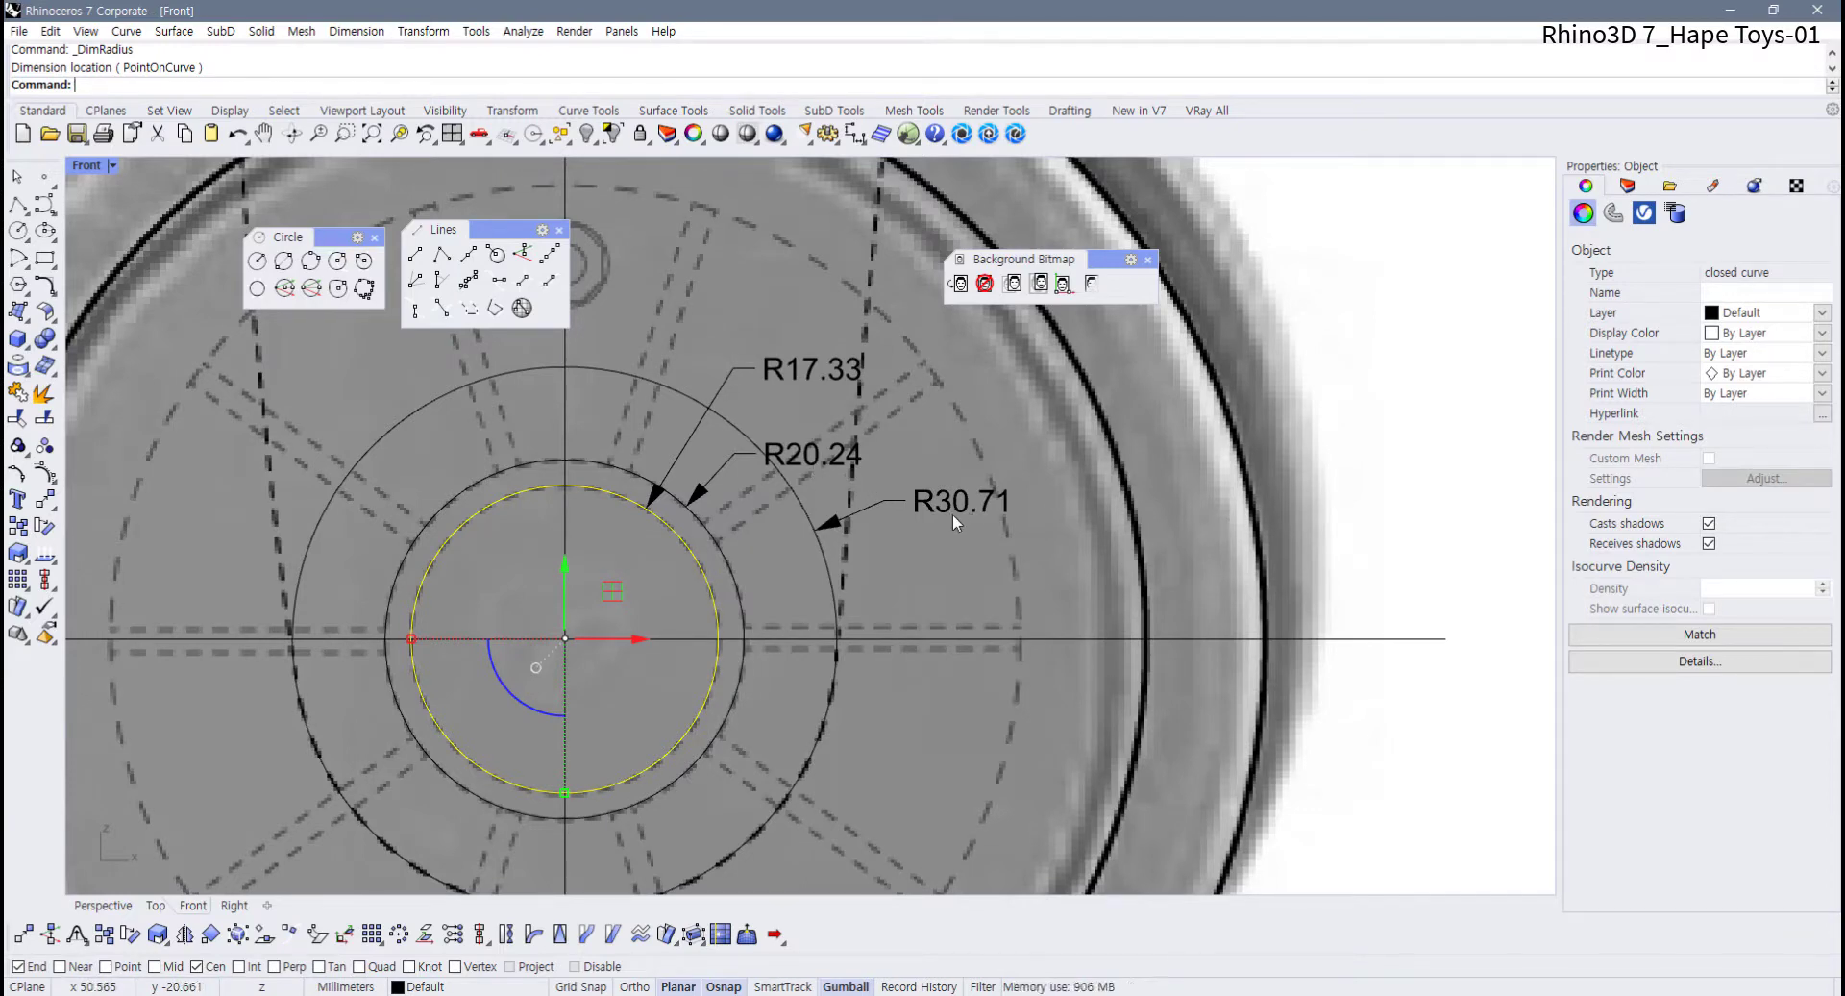
Delete the three radial dimensions from the hub circles
drag(890, 365, 805, 465)
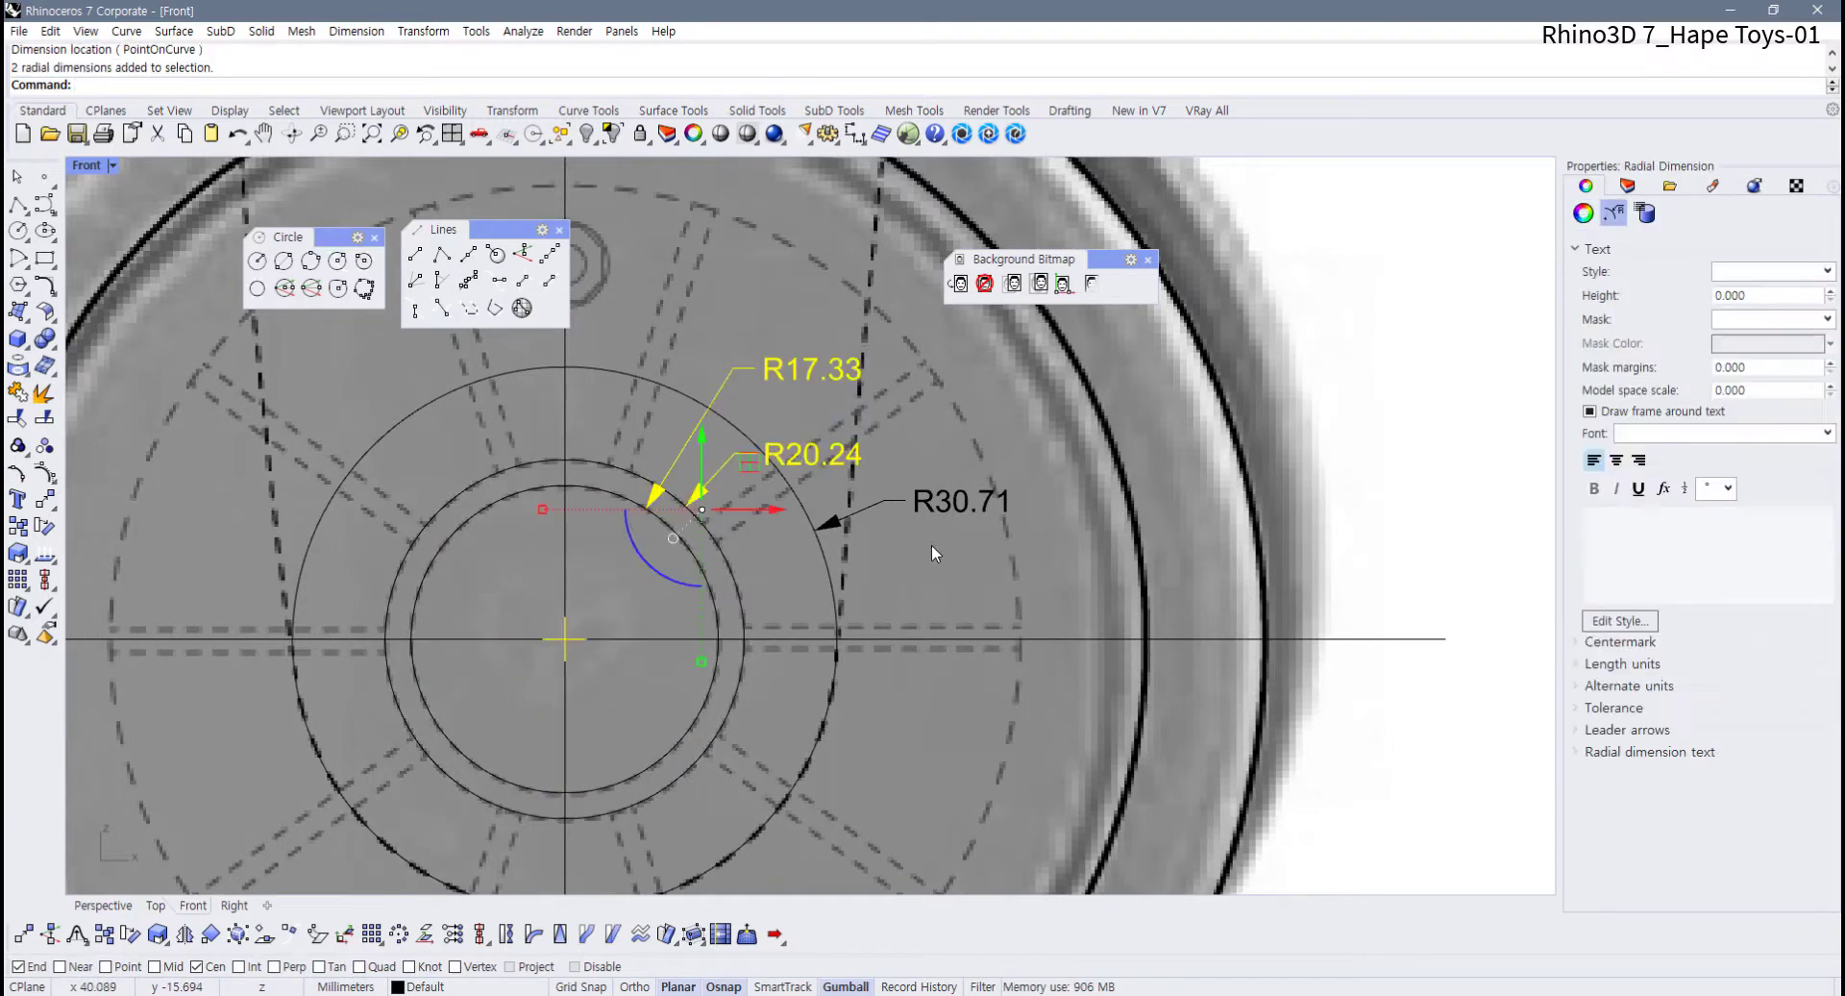
click(946, 501)
key(Delete)
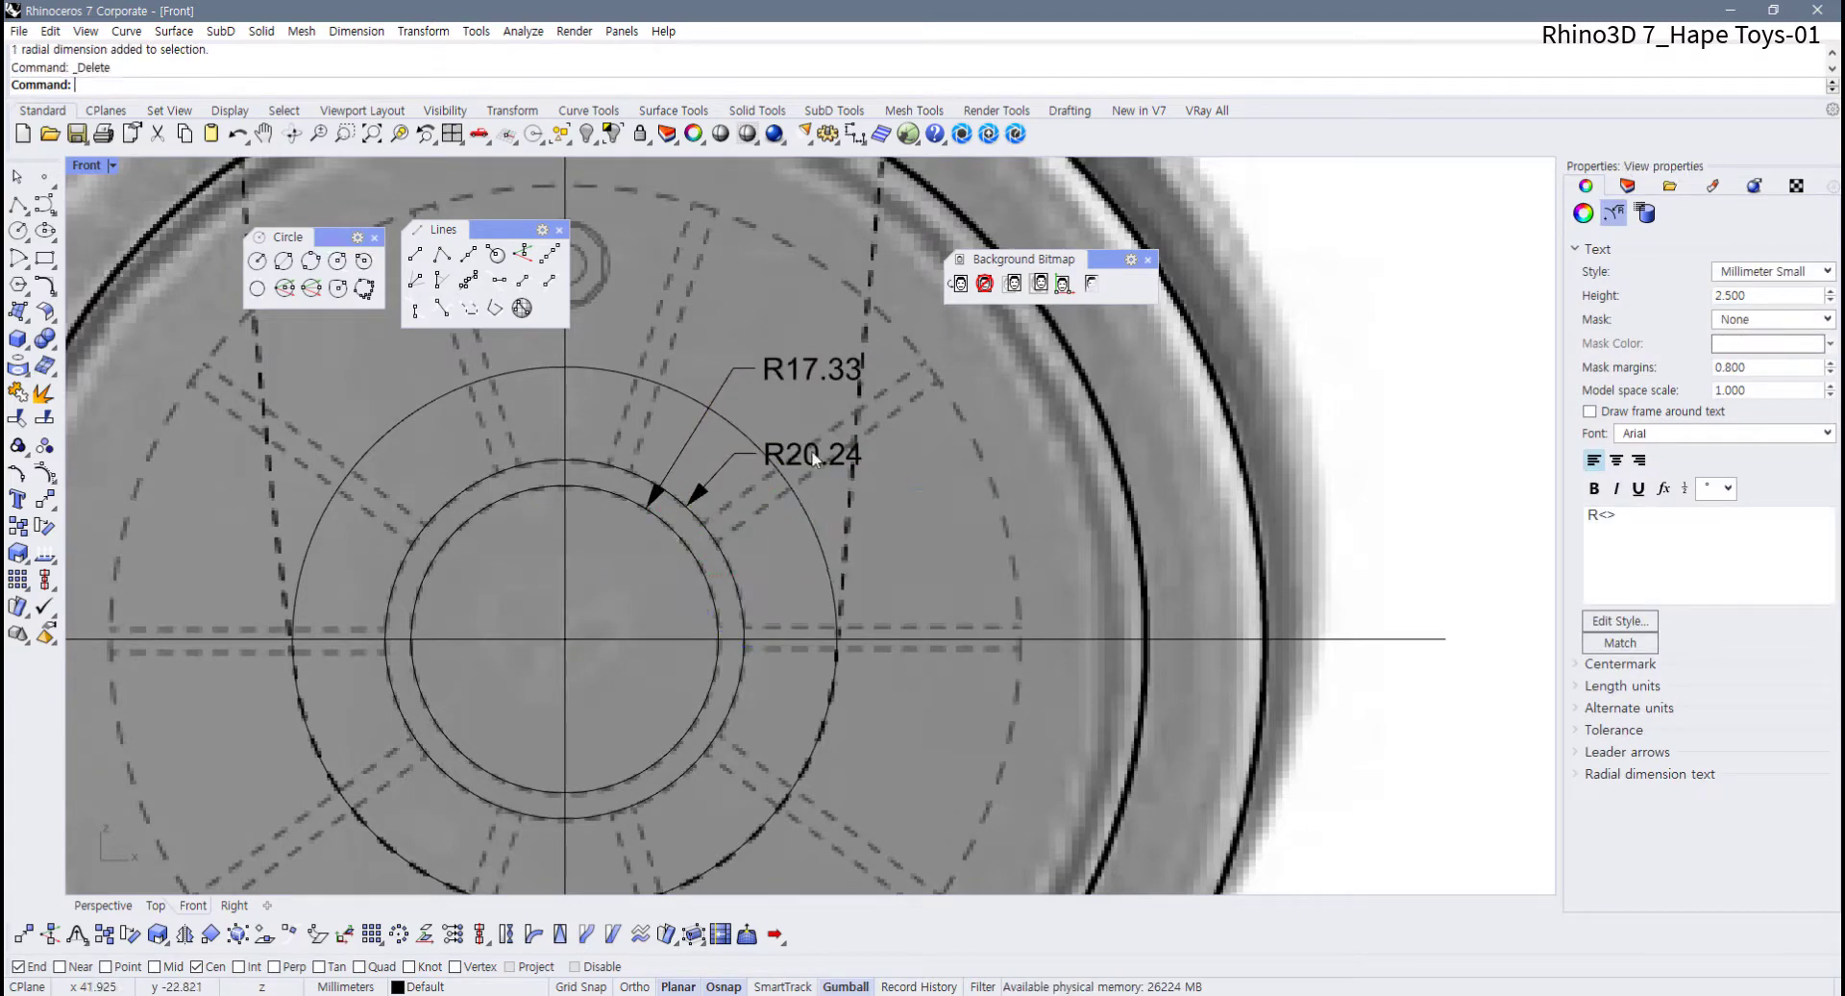
click(814, 459)
shift+click(810, 379)
key(Delete)
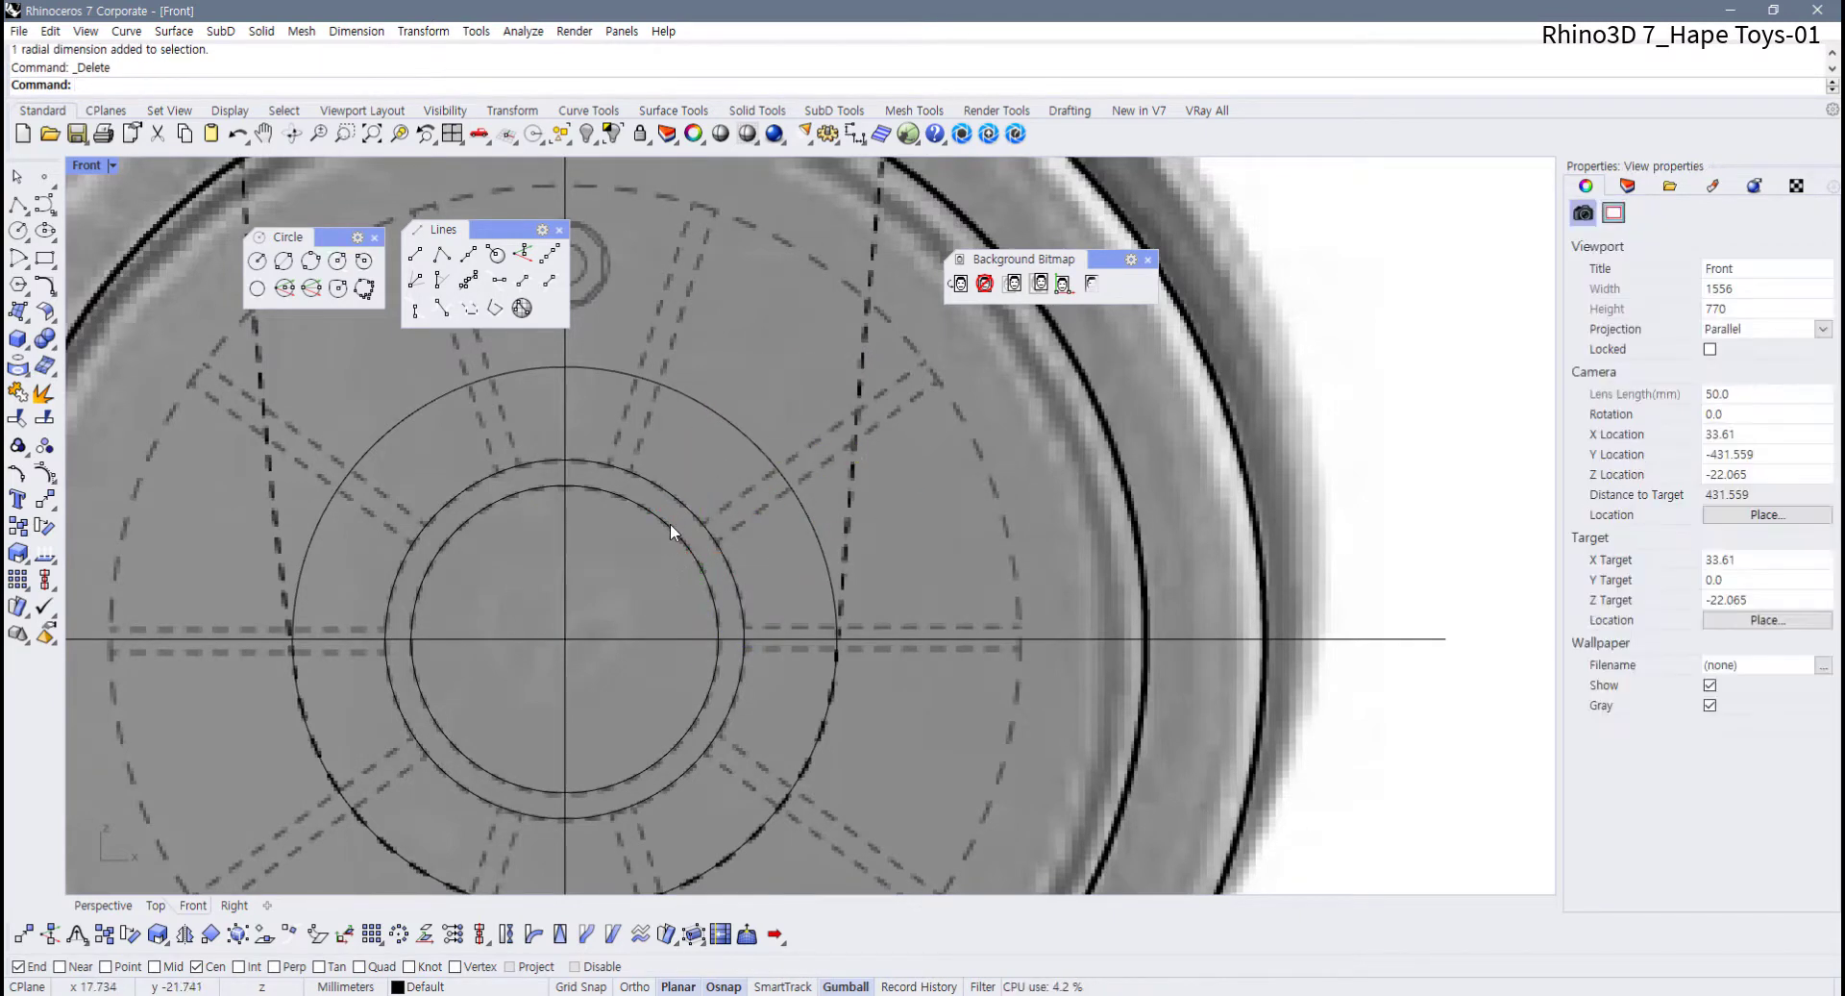
Delete the three concentric circles around the hub, keeping only the crossing horizontal and vertical centrelines
click(702, 526)
key(Delete)
click(799, 493)
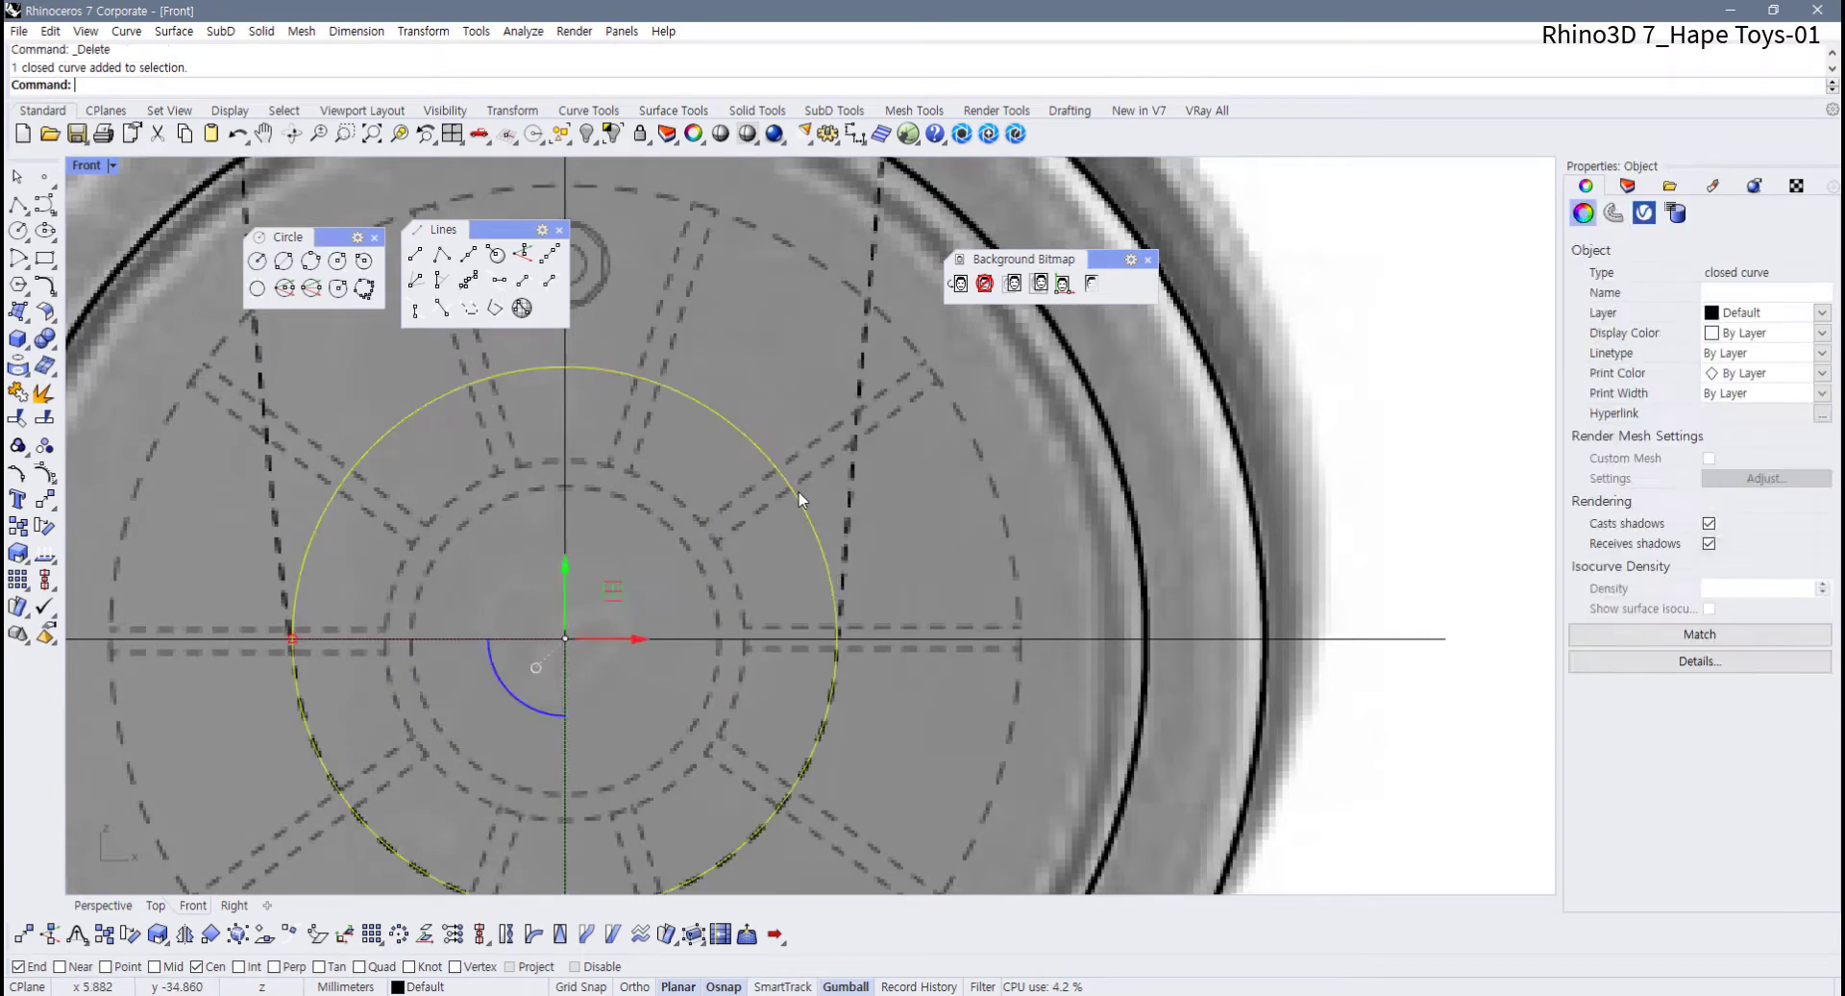
key(Delete)
scroll(615, 567, up, 3)
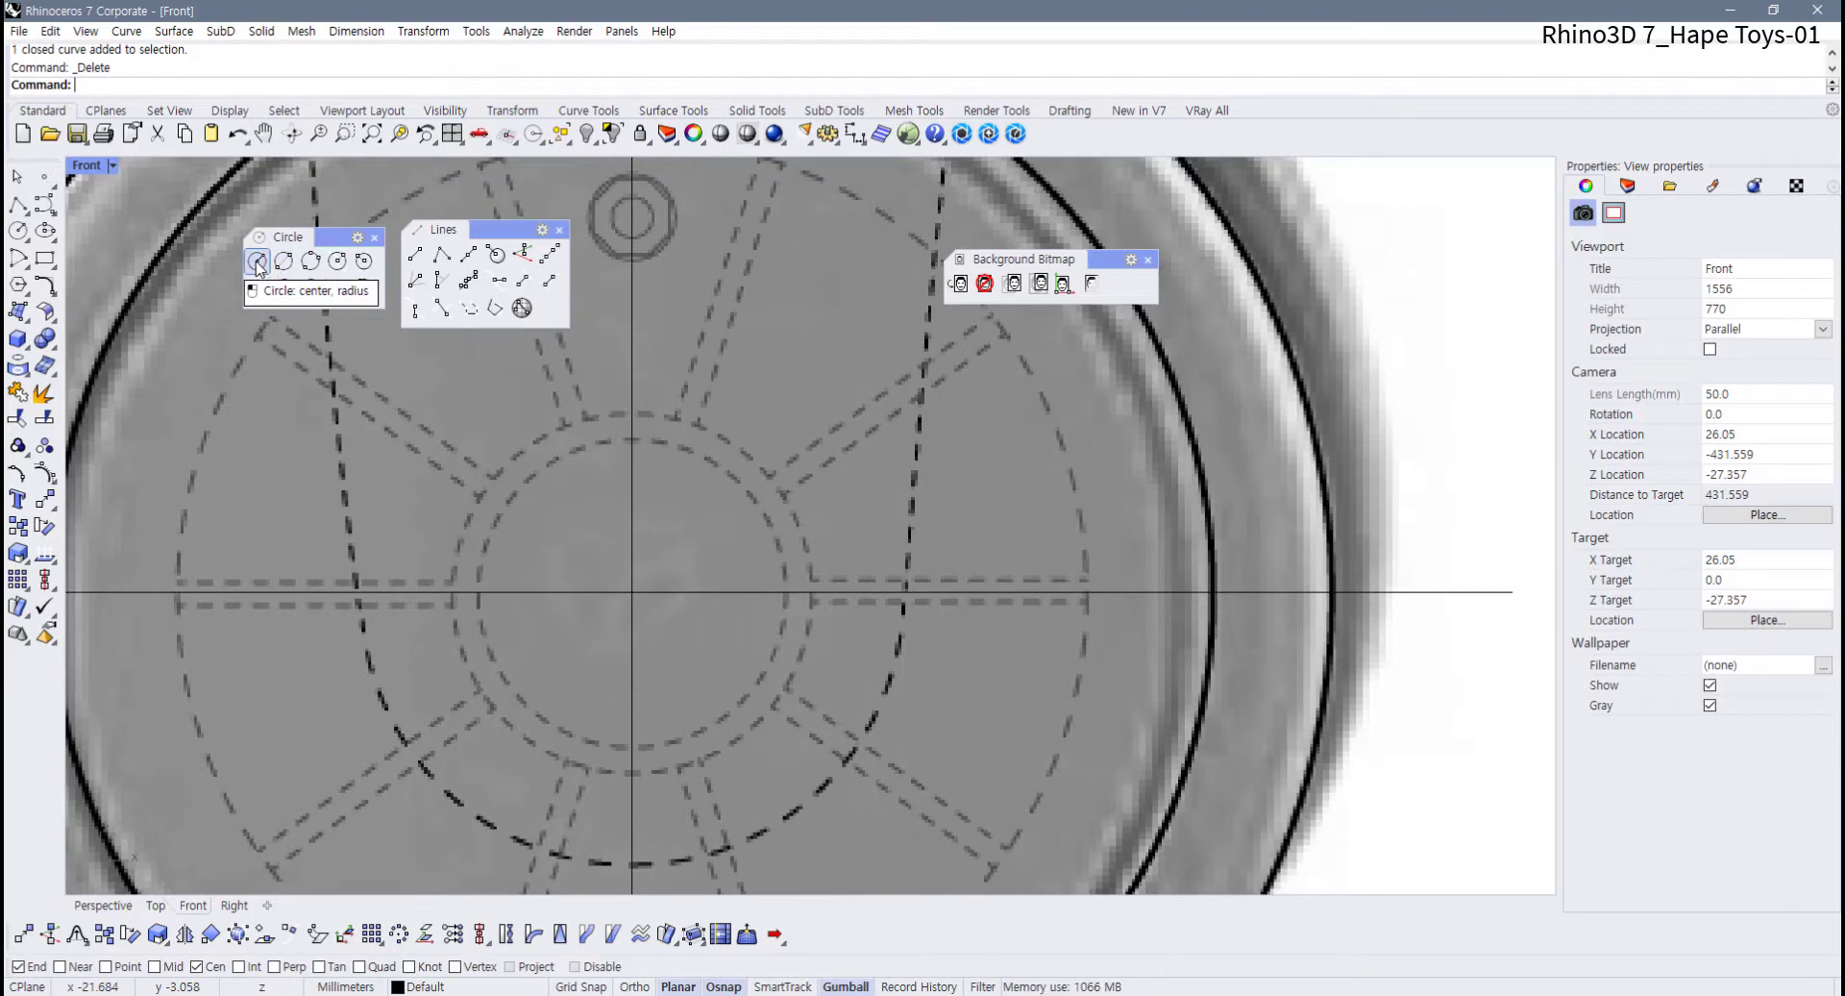
Enable intersection snapping and draw a circle of 17 mm radius centred on the crossing centrelines of the front hub
click(256, 262)
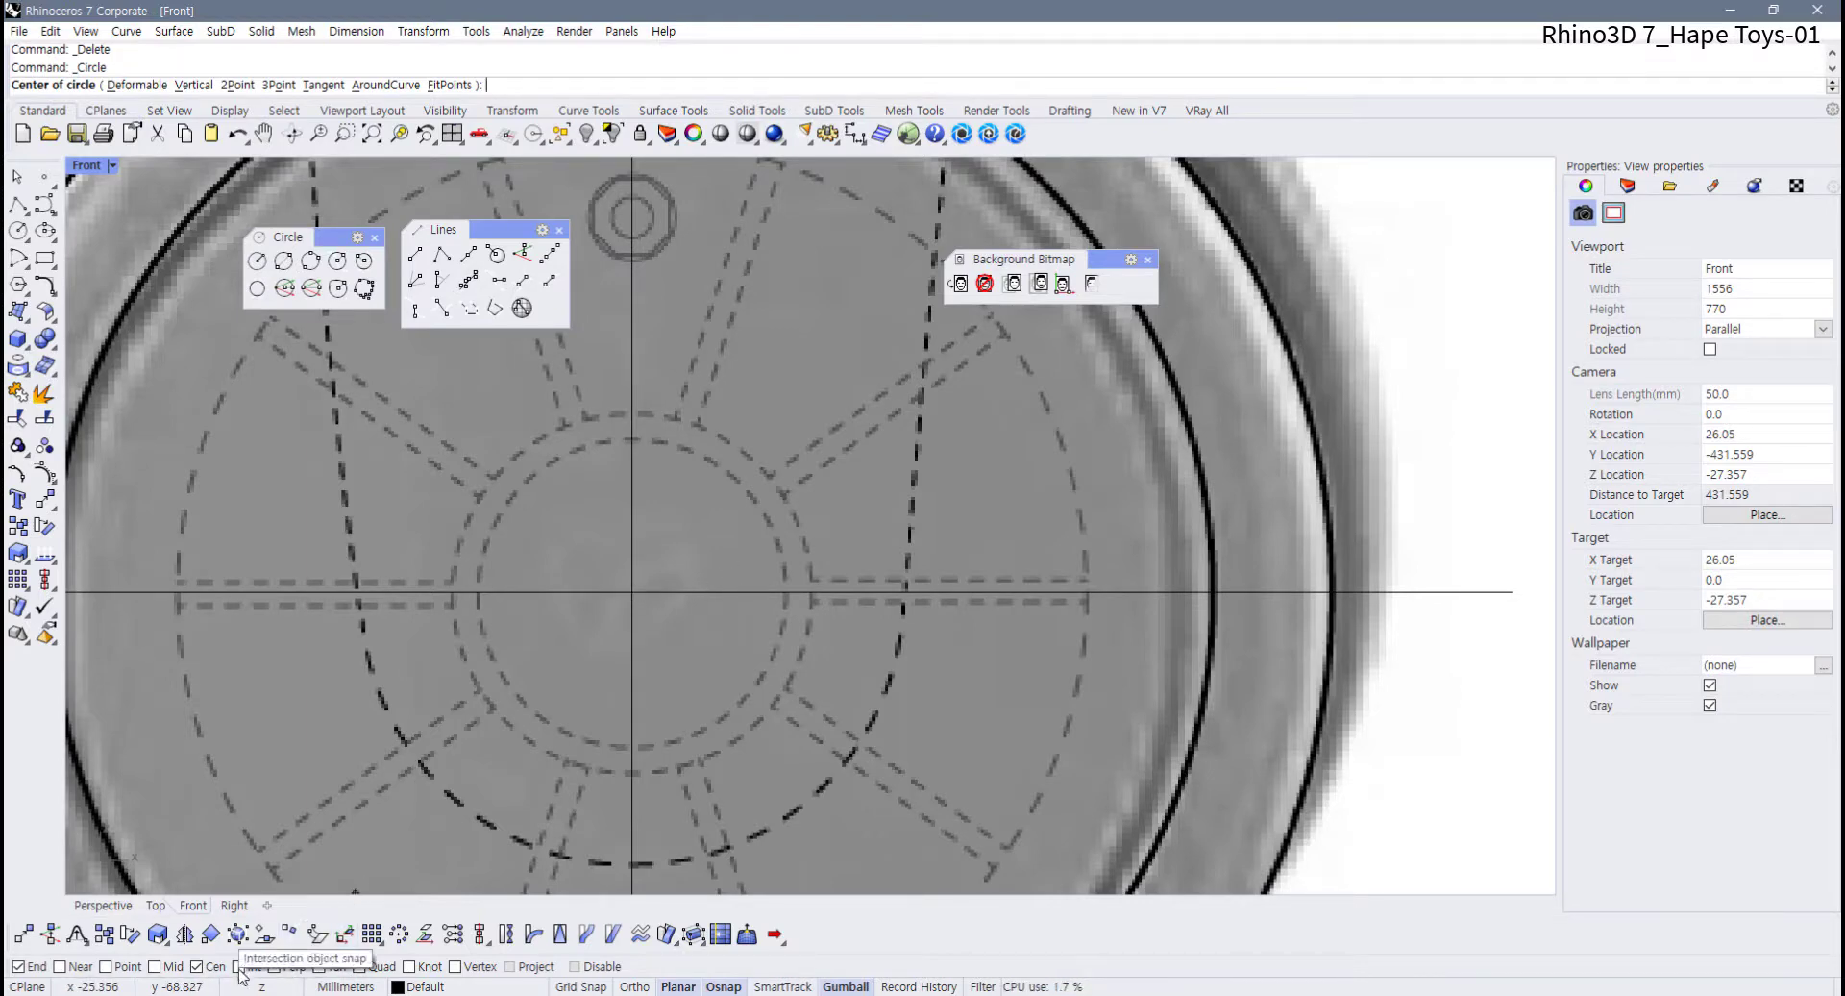
click(239, 966)
click(634, 591)
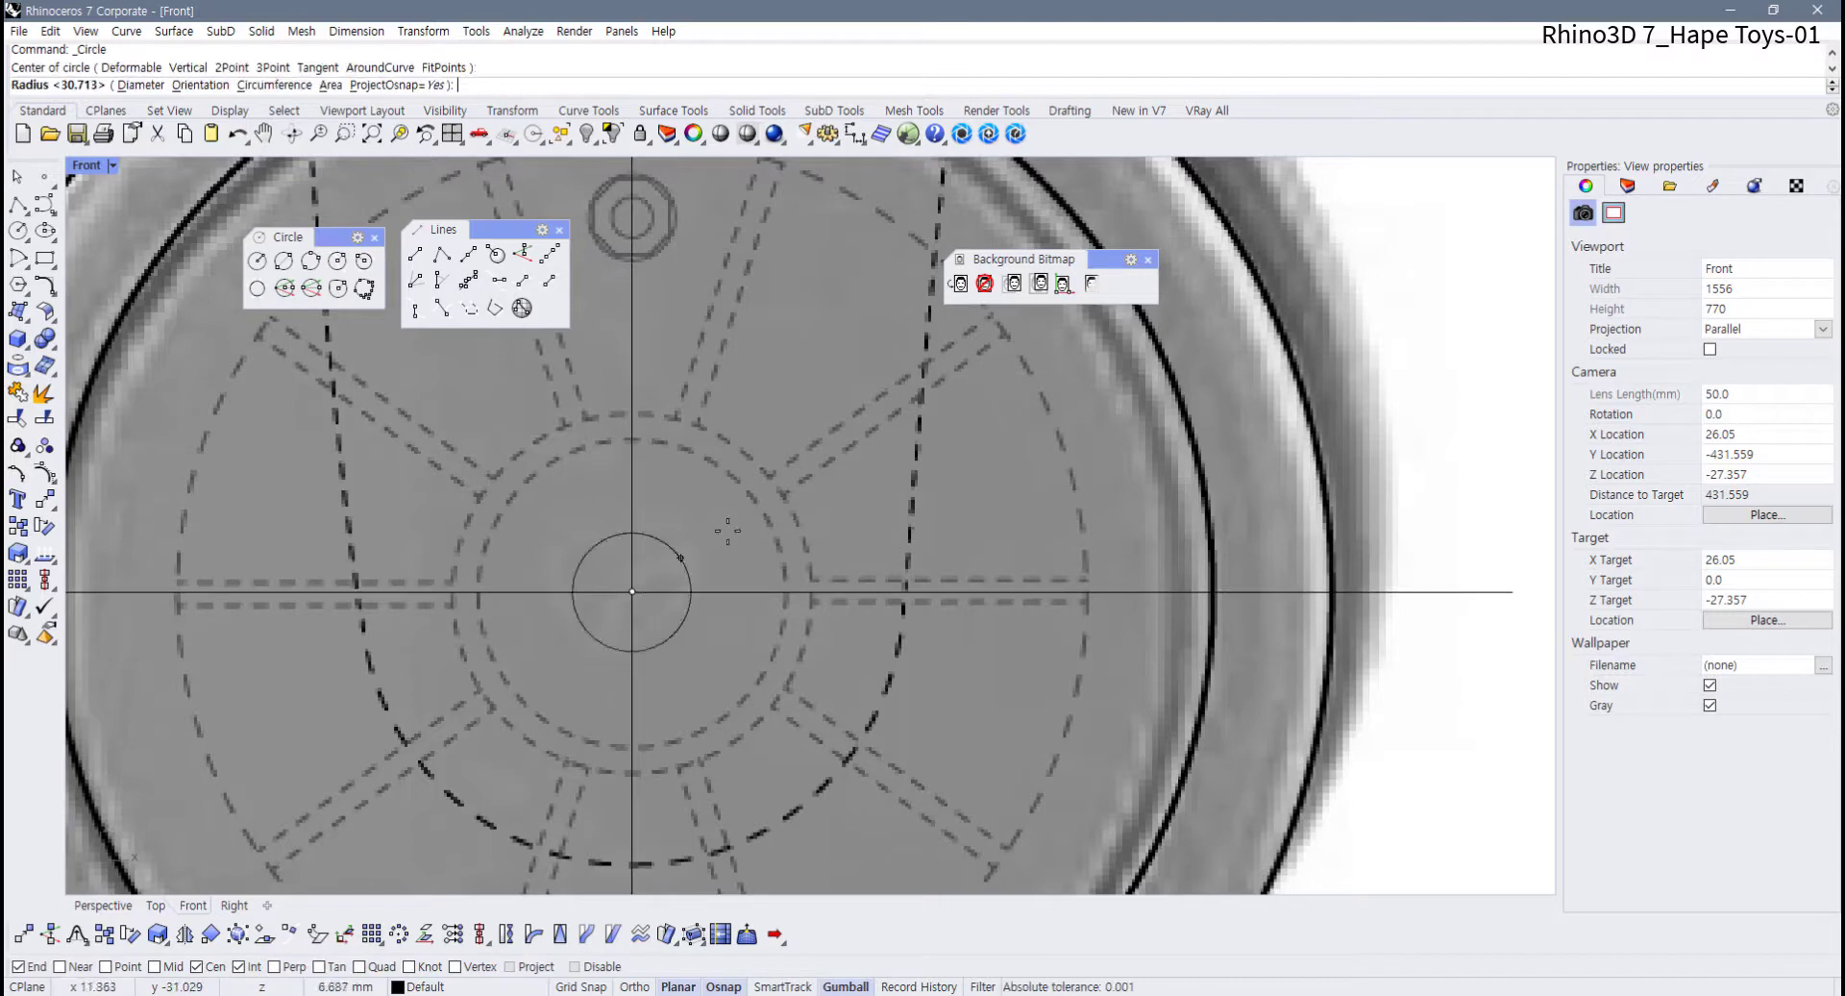
text(17)
key(Return)
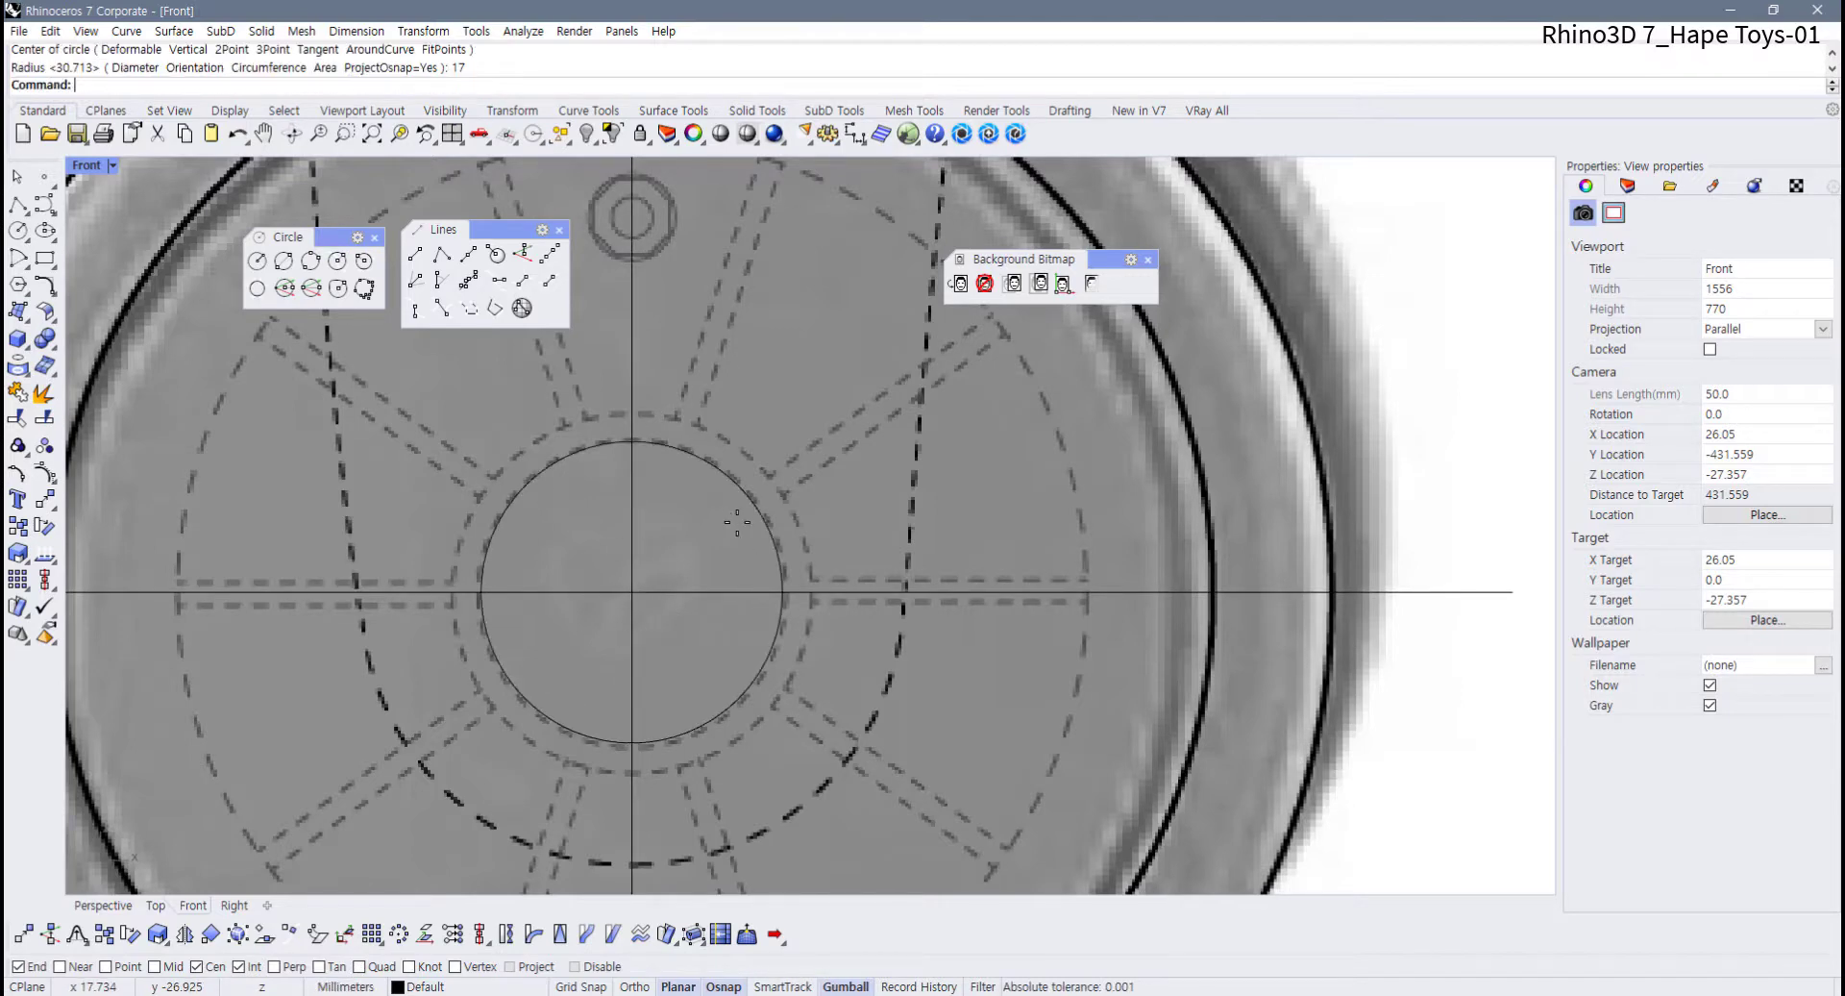
Draw a concentric circle of 20 mm radius from the front hub centre
key(Return)
click(634, 592)
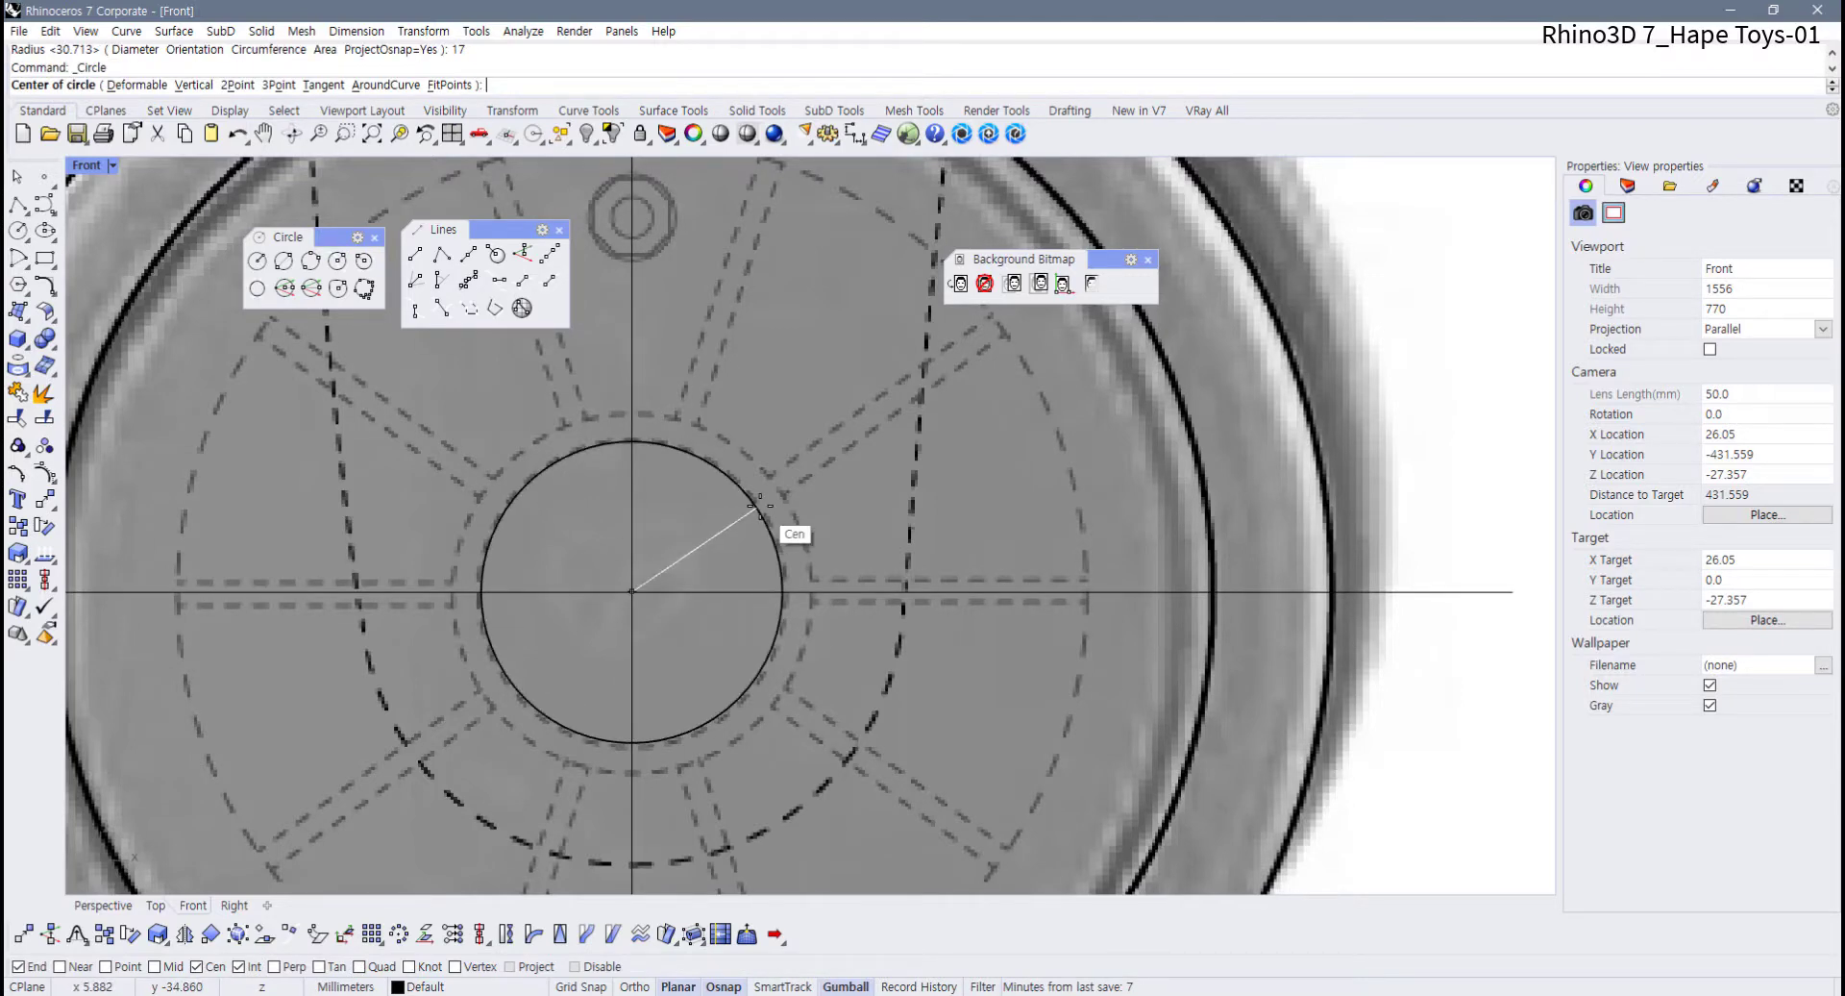
text(20)
key(Return)
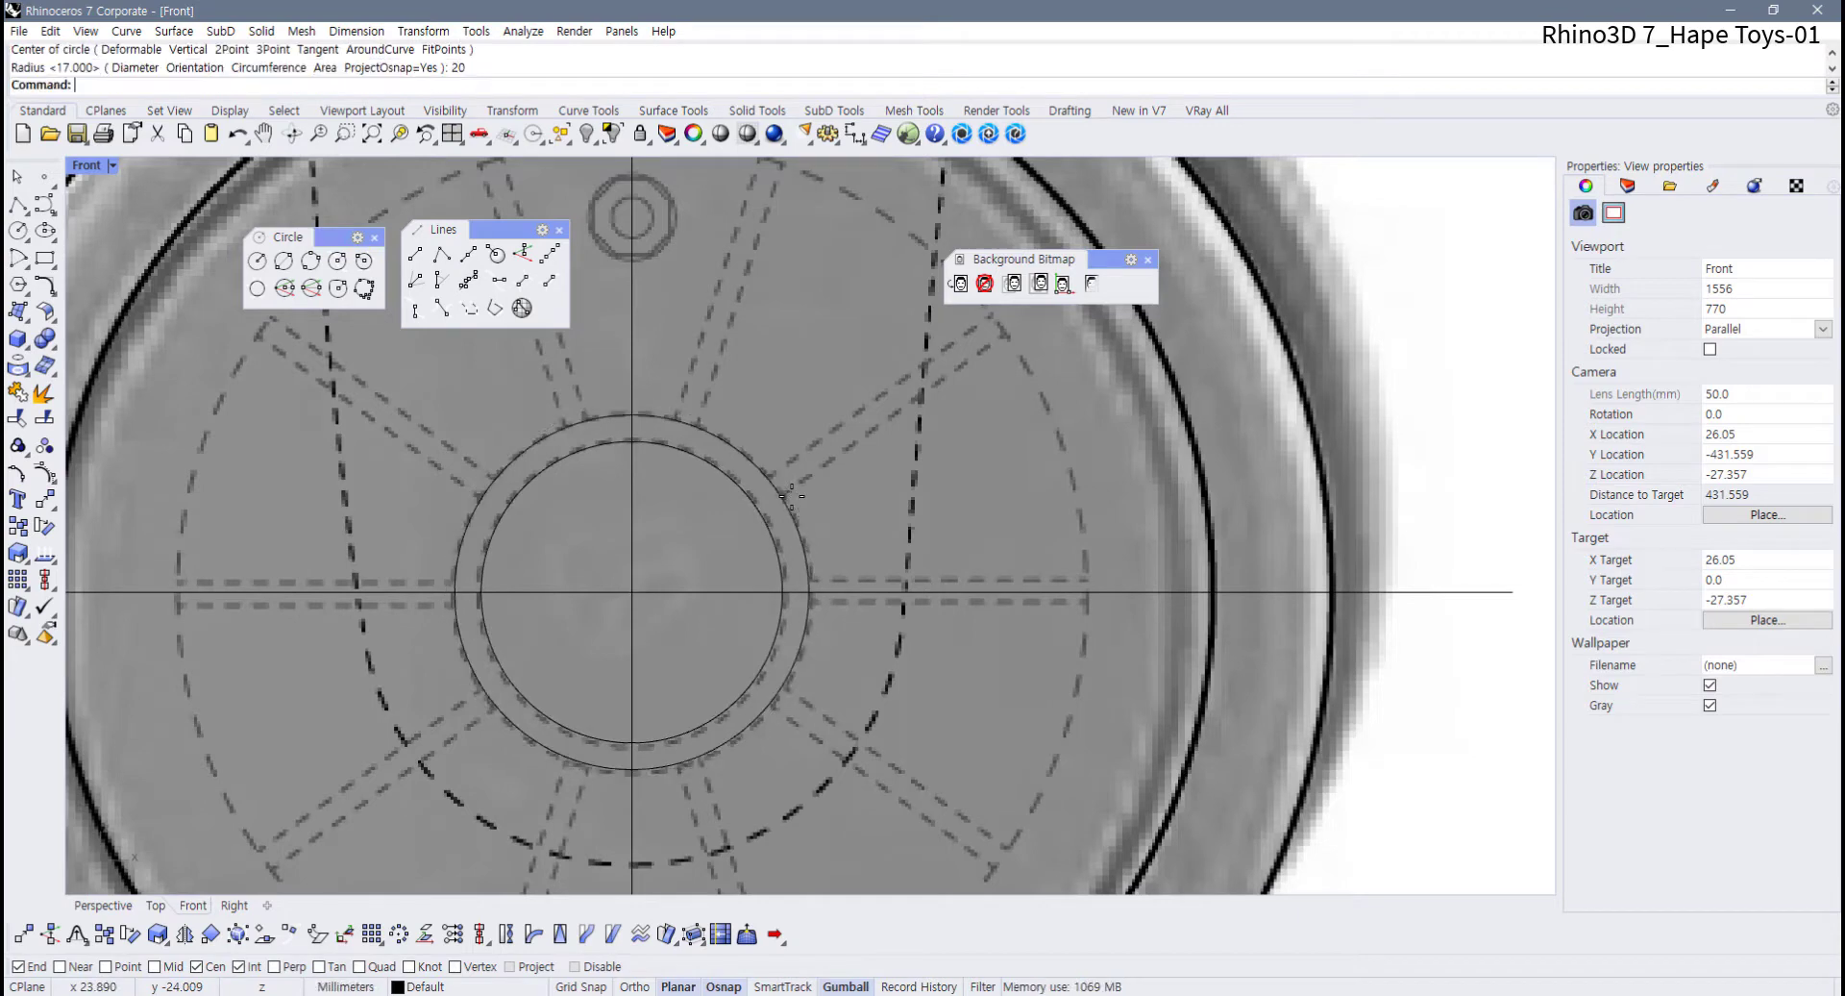
Draw a concentric circle of 30 mm radius from the hub centre and compare it with the dashed fork outline
key(Return)
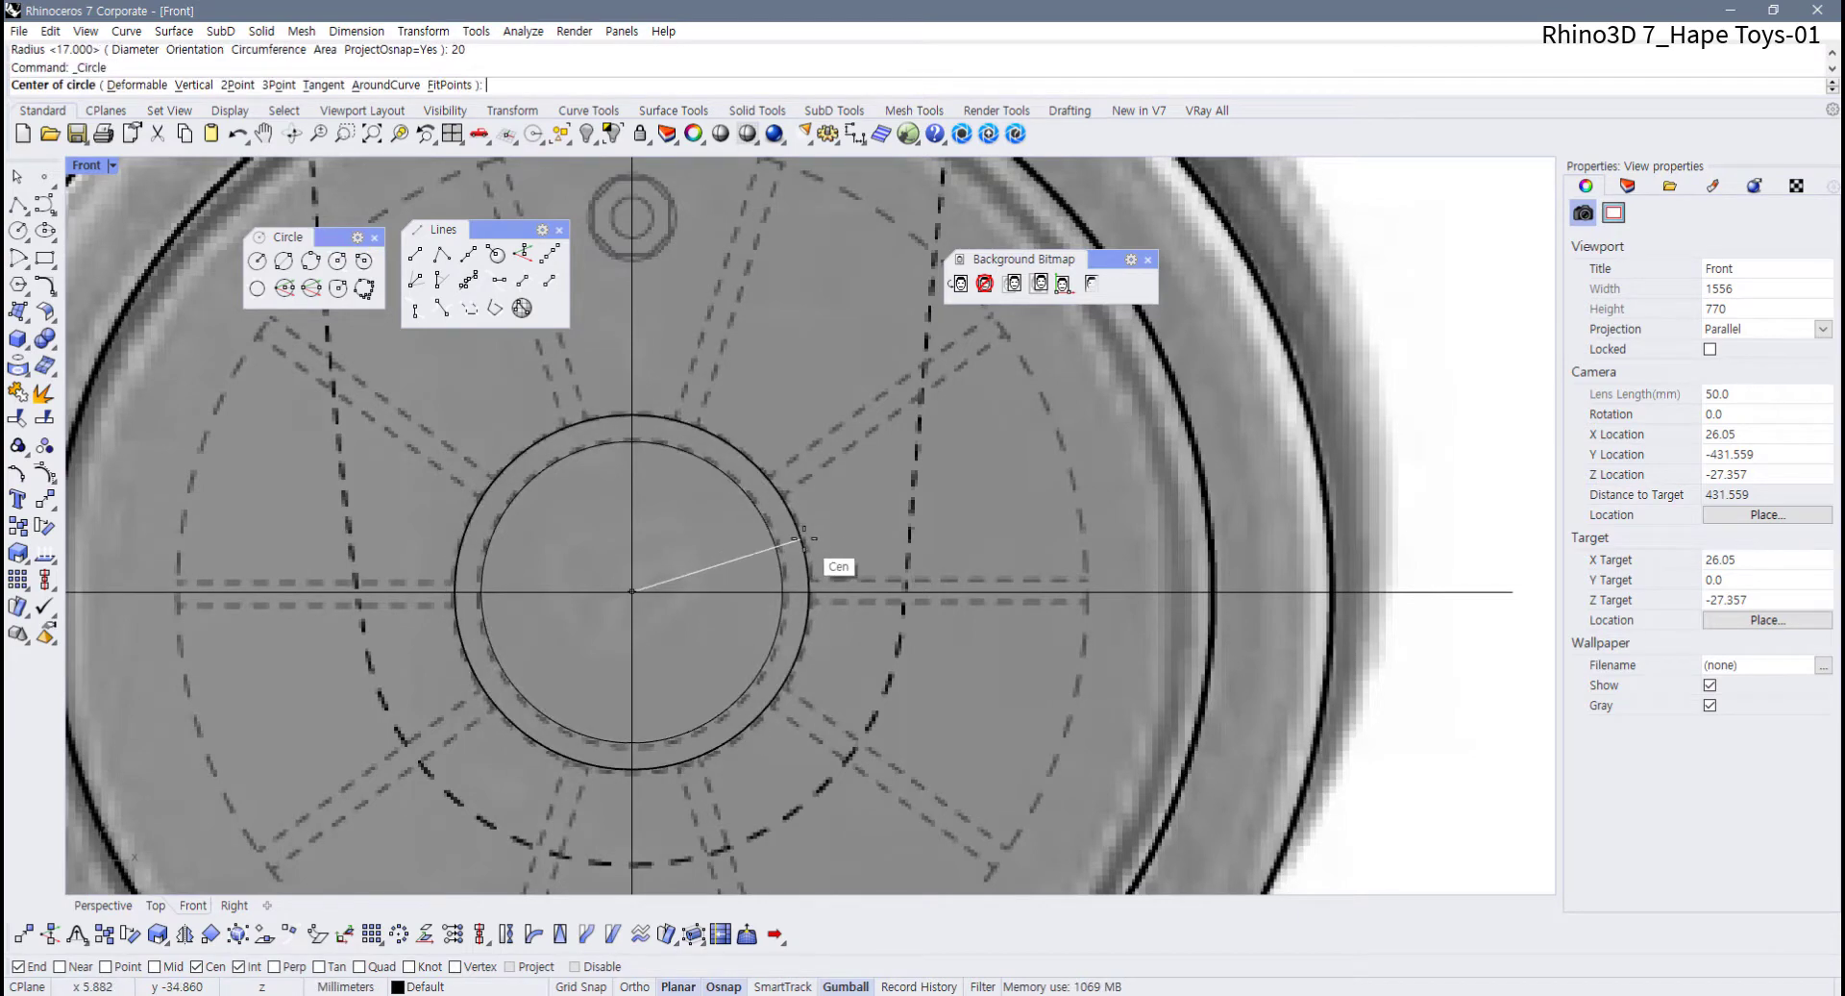
text(30)
key(Return)
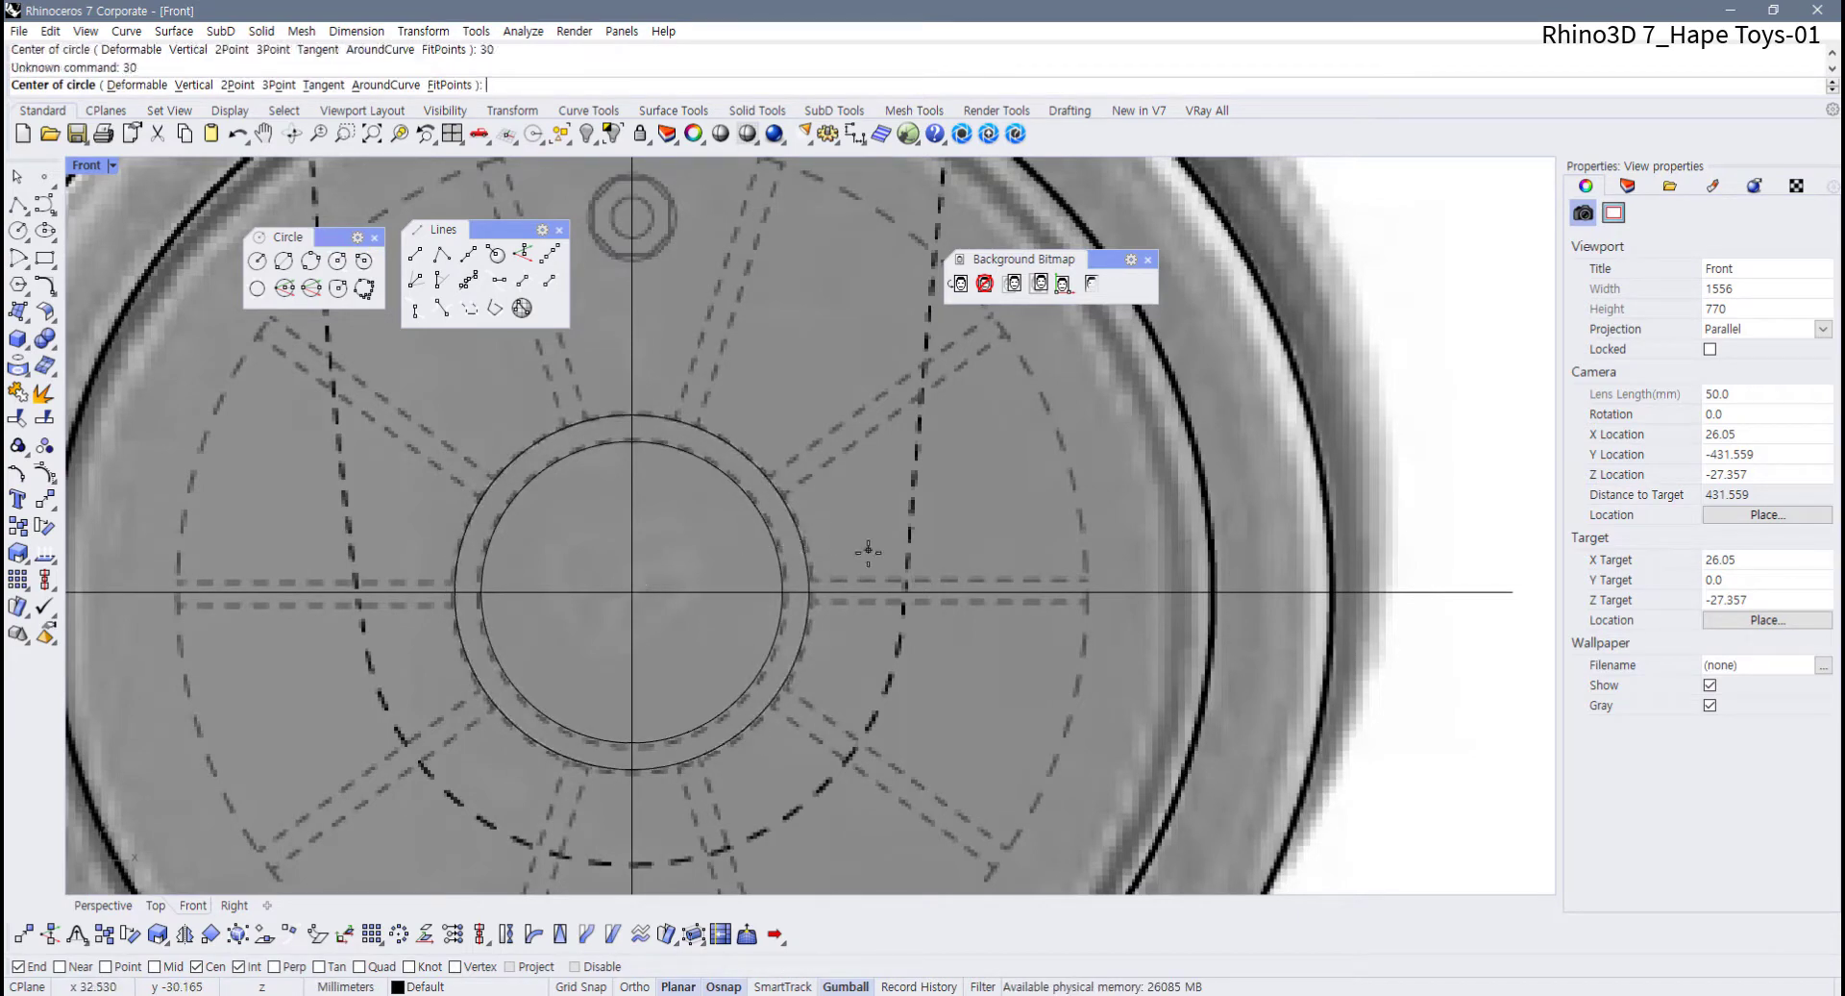
click(817, 591)
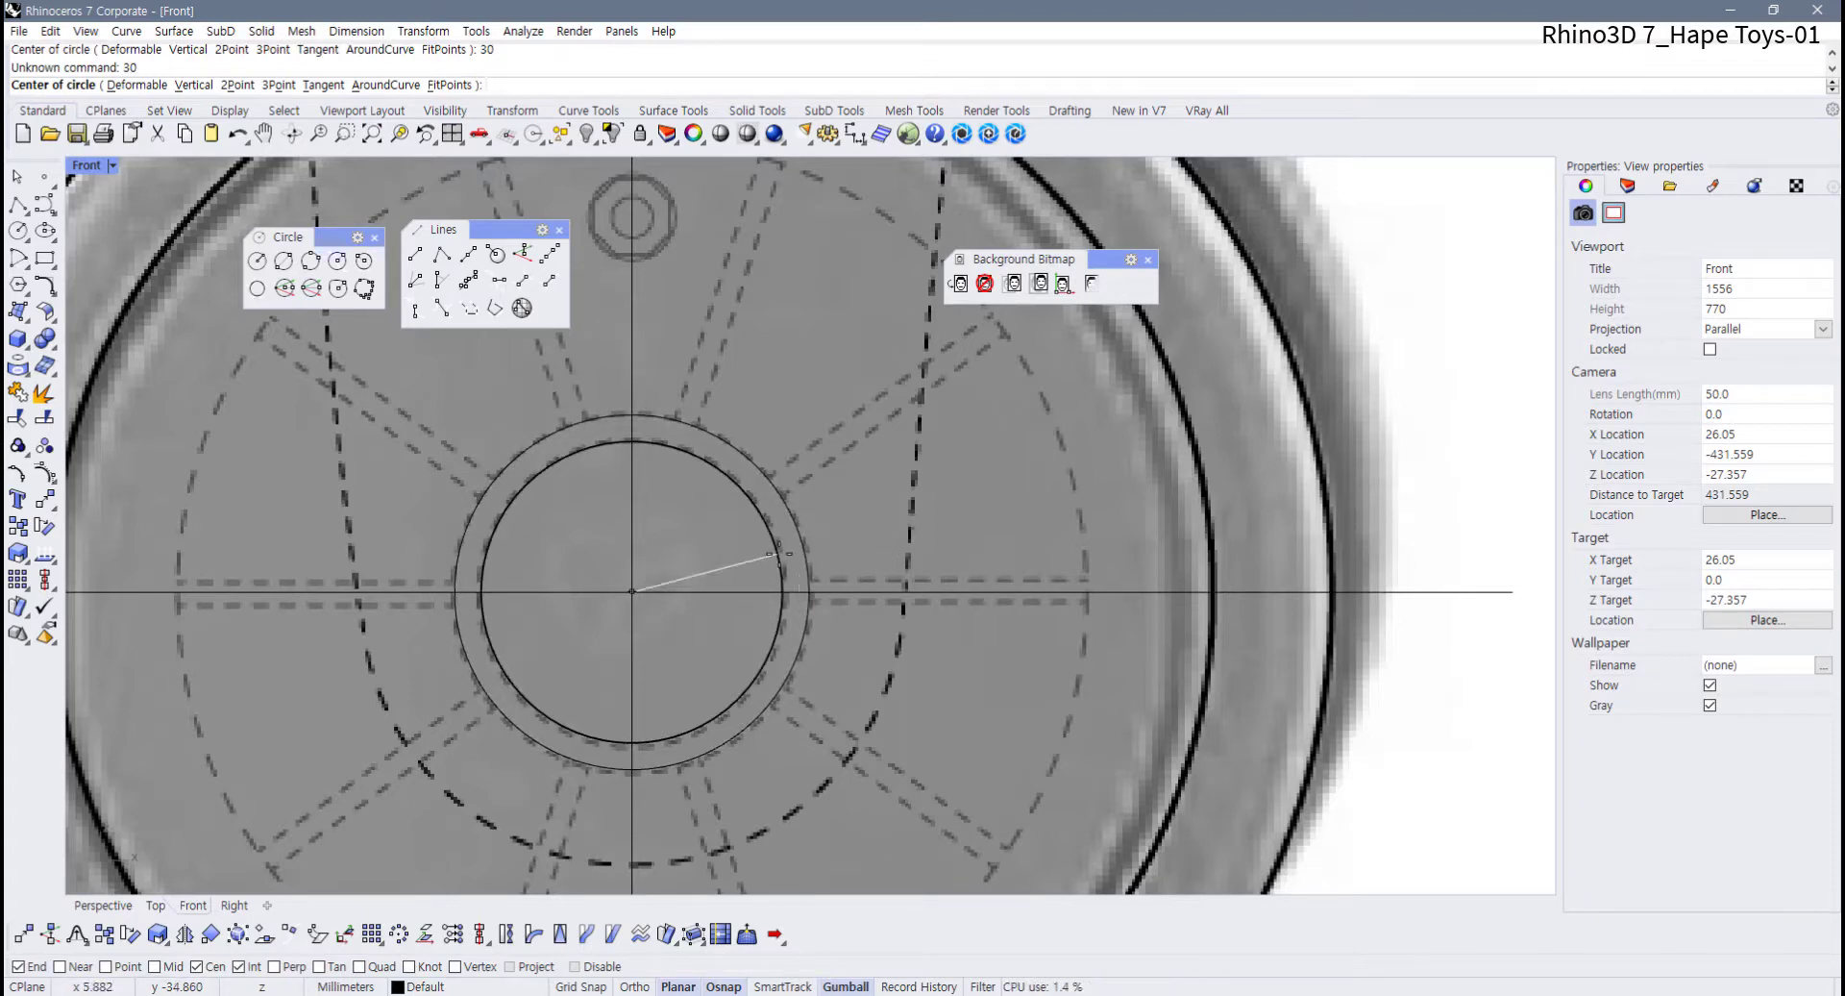
text(30)
key(Return)
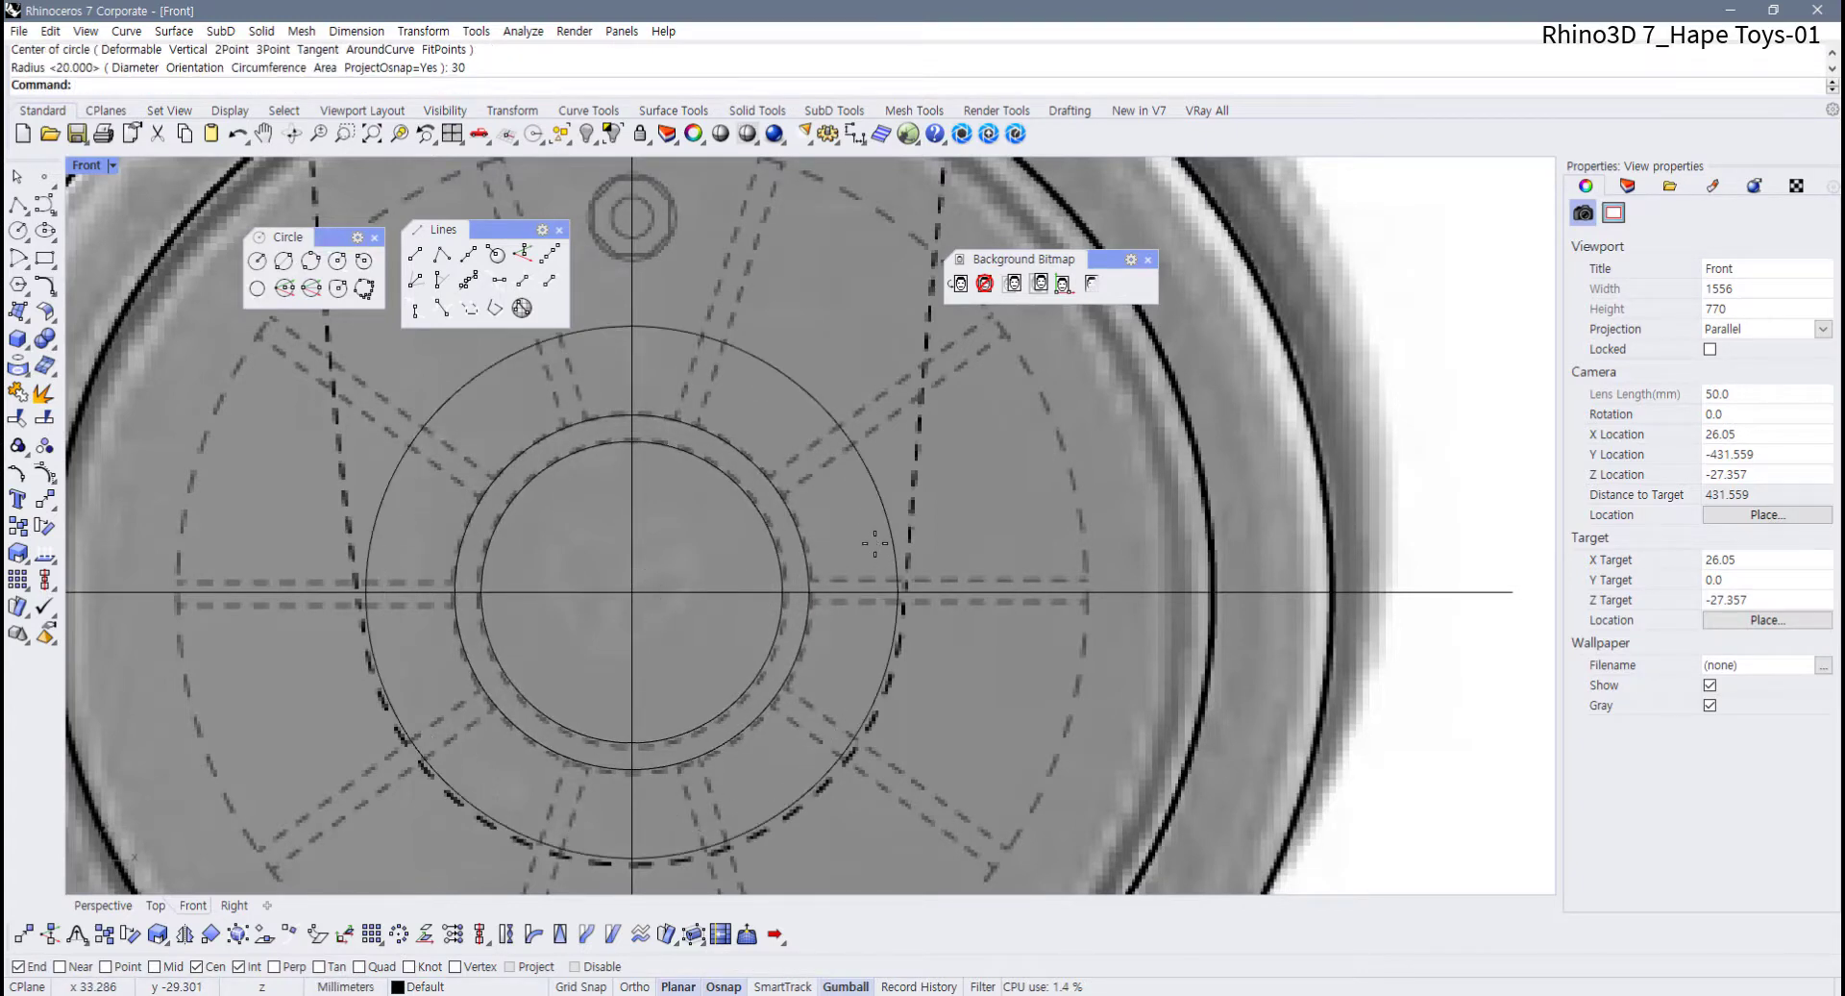
scroll(842, 638, down, 5)
scroll(817, 659, up, 5)
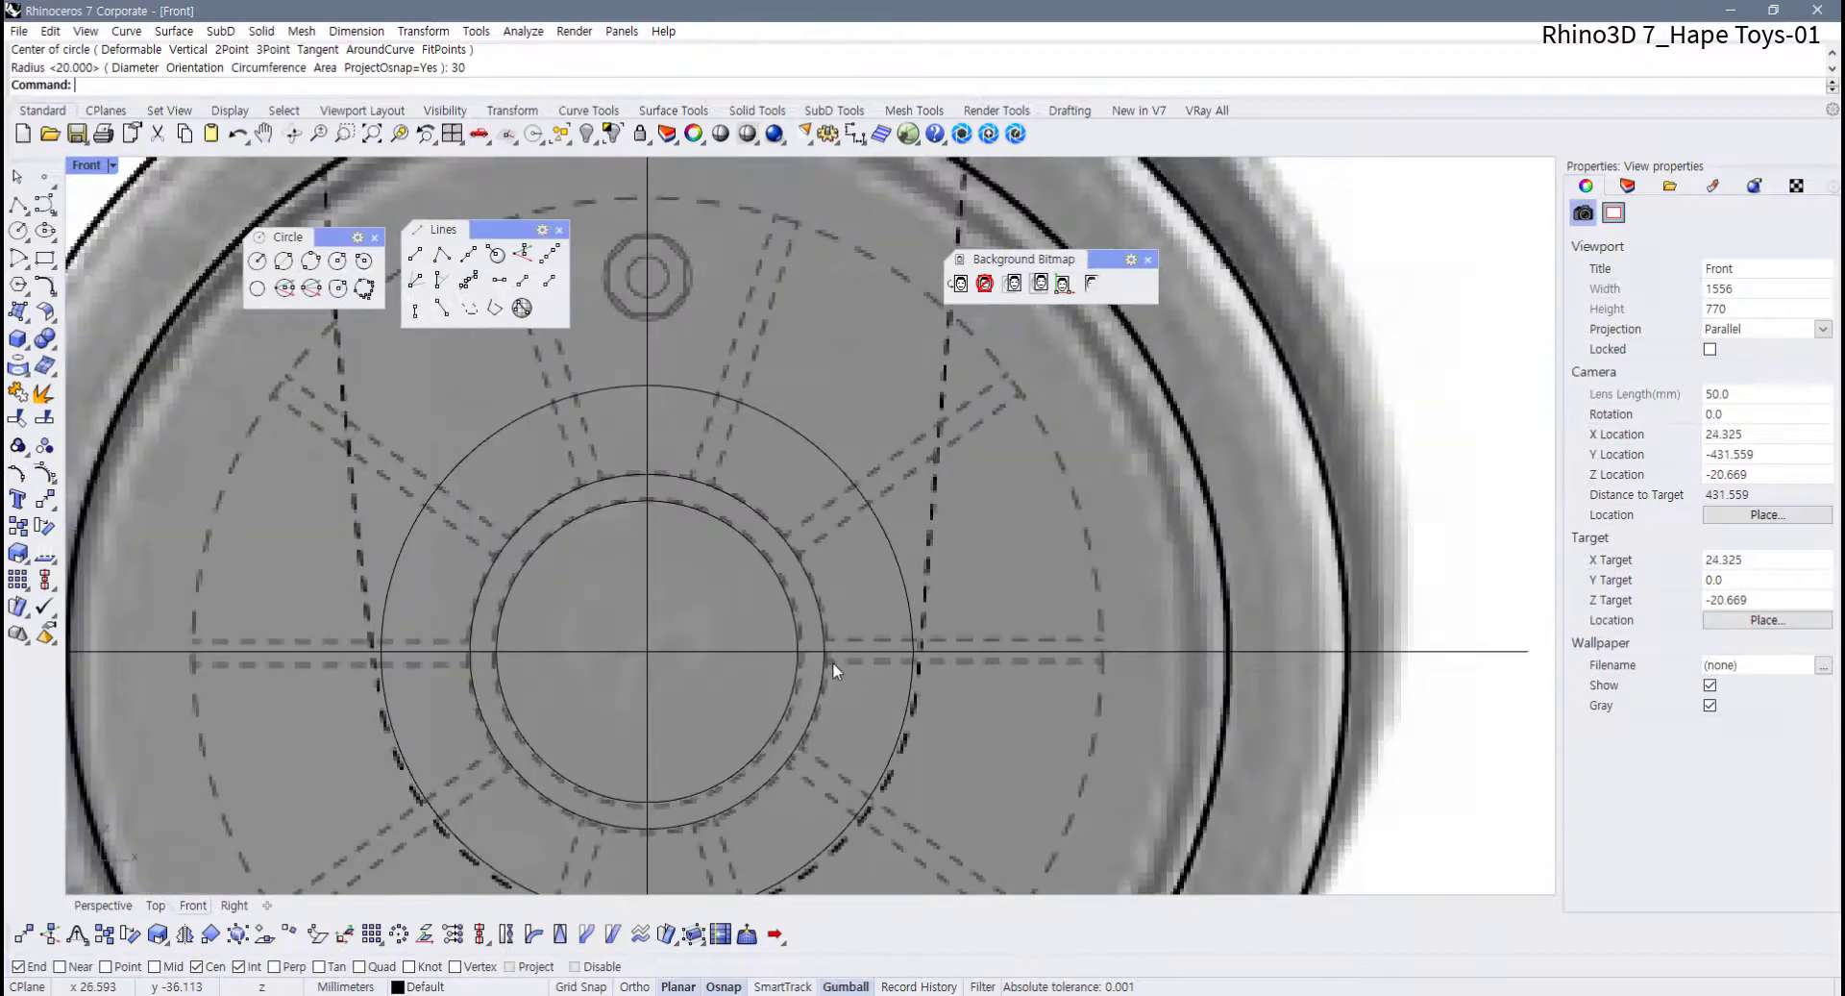
right_drag(842, 667, 876, 606)
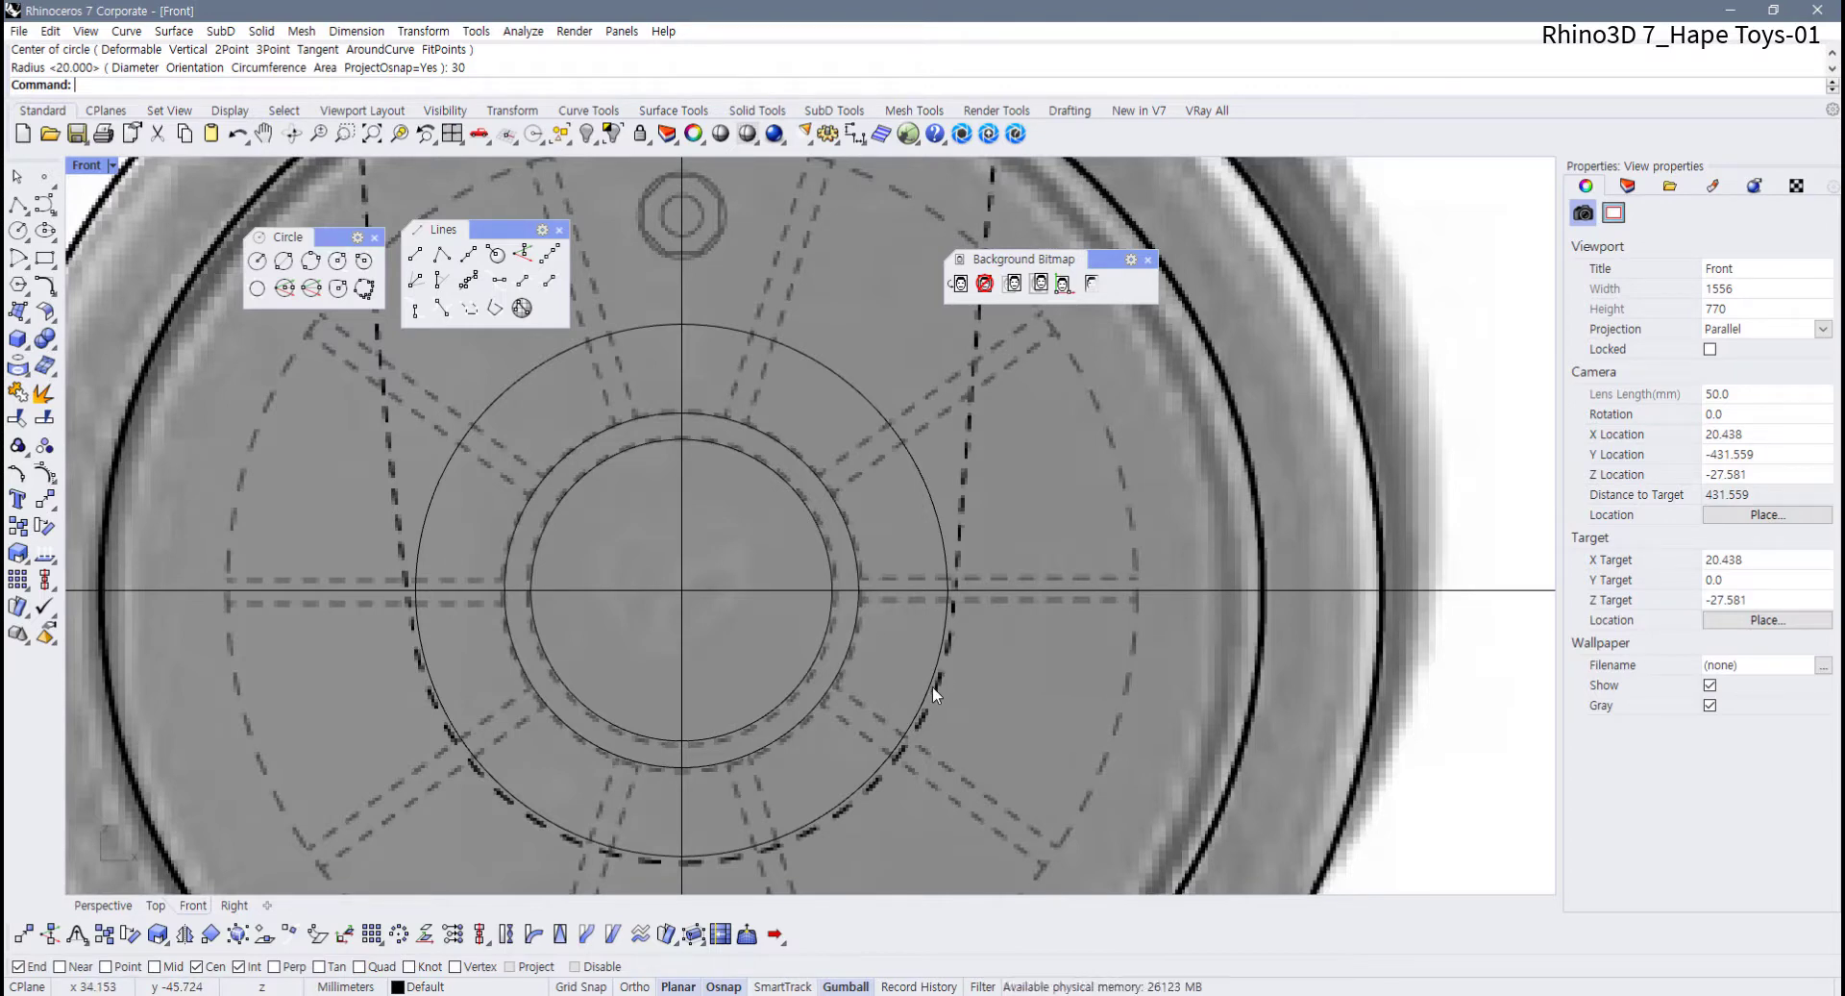
Undo the 17, 20 and 30 mm circles and the earlier deletion, bringing back the three traced hub circles
key(ctrl+z)
key(ctrl+z)
key(ctrl+z)
key(ctrl+z)
key(ctrl+z)
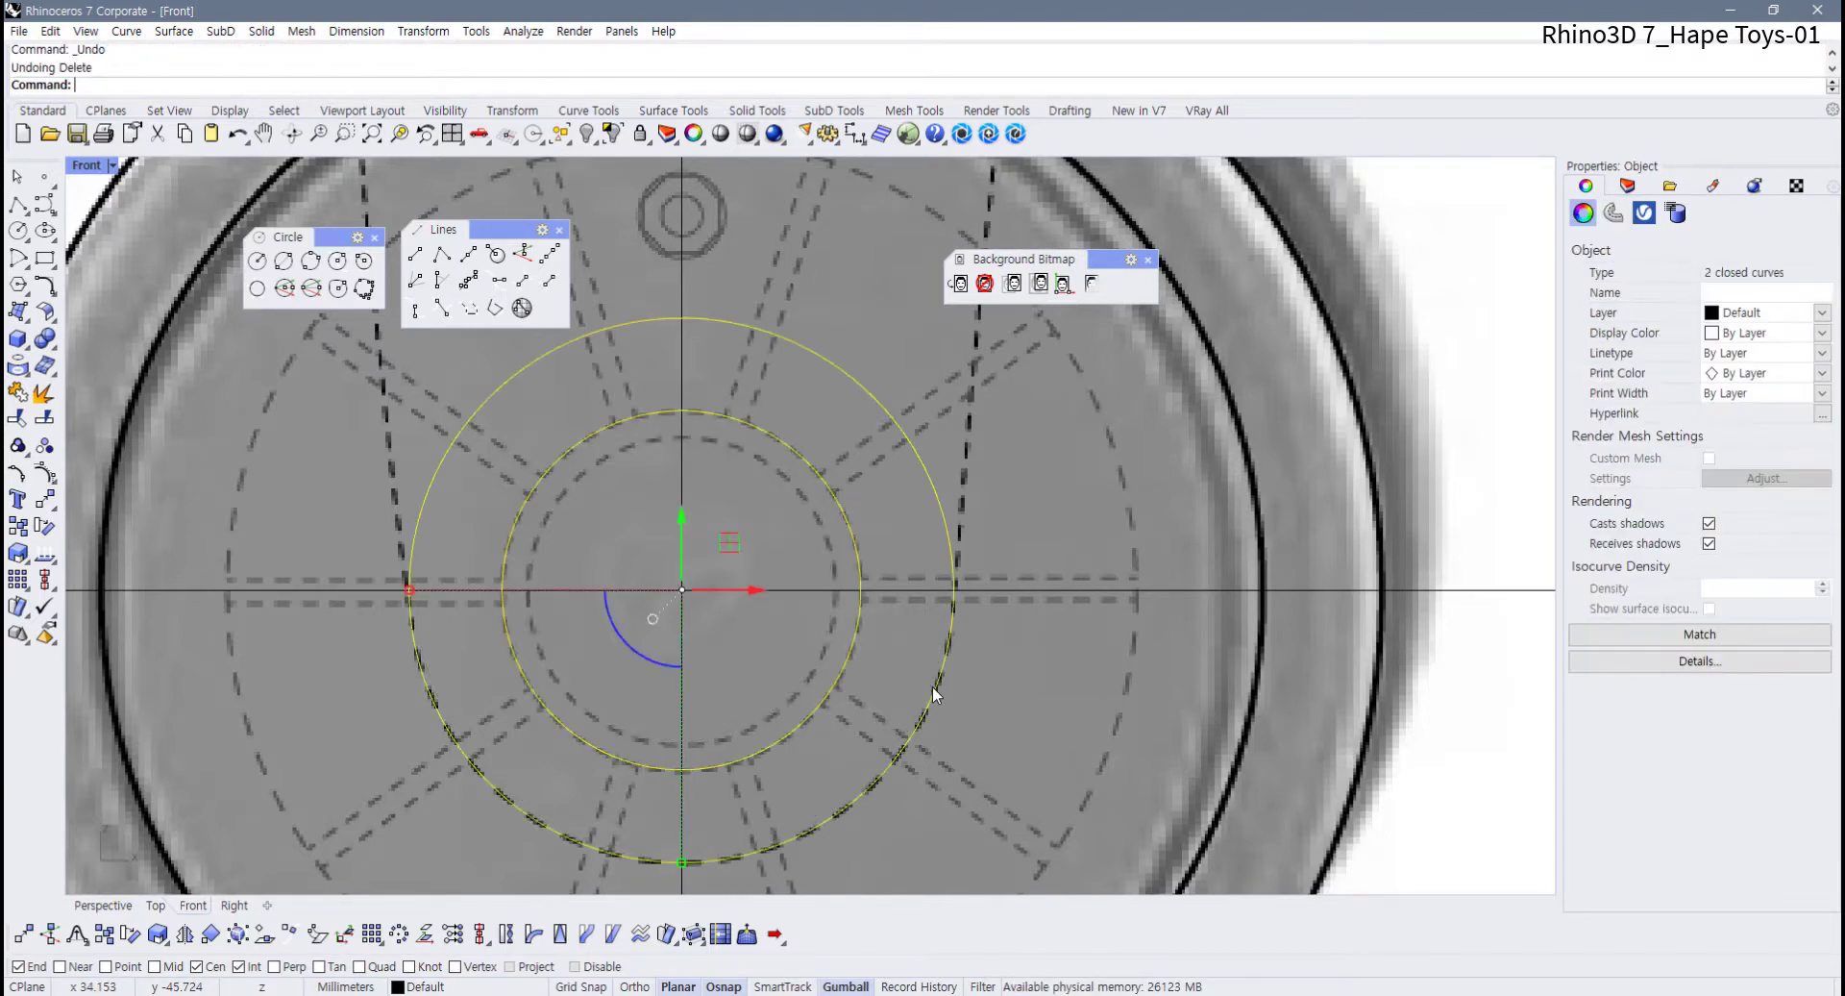
key(ctrl+z)
key(Escape)
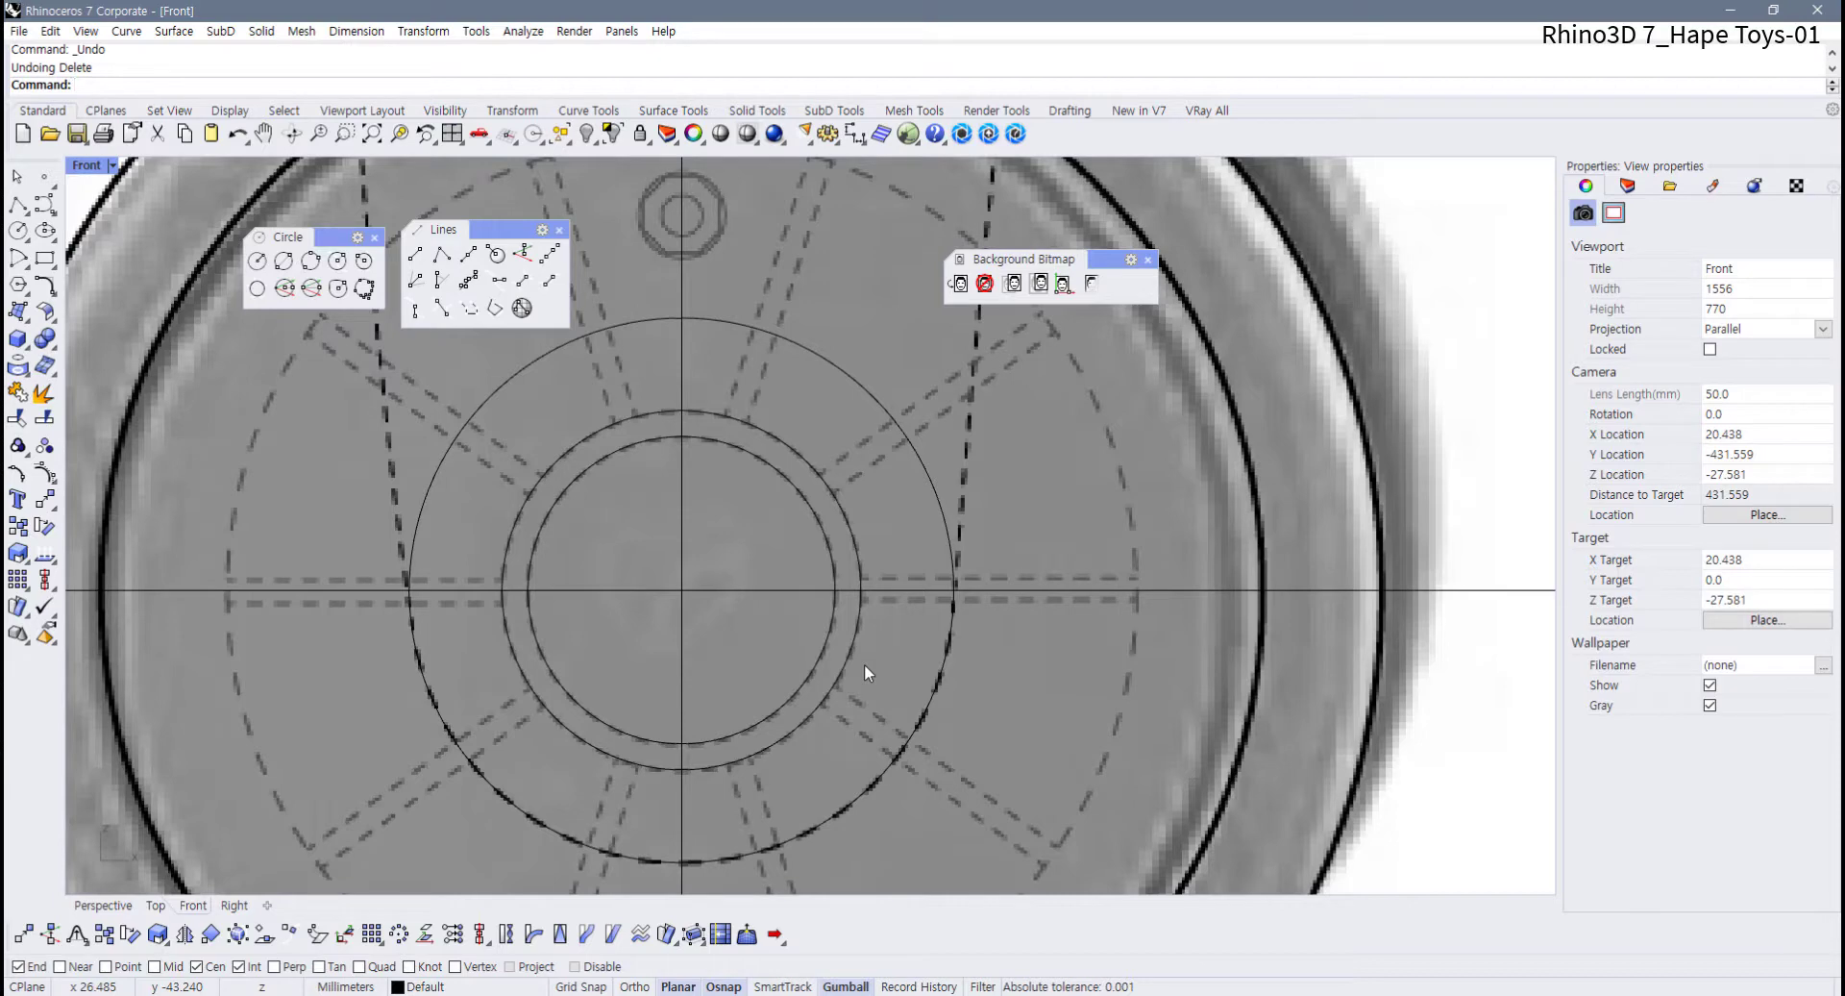
Copy the three front hub circles and both centrelines horizontally onto the rear wheel's hub
drag(990, 706, 552, 537)
scroll(658, 594, down, 5)
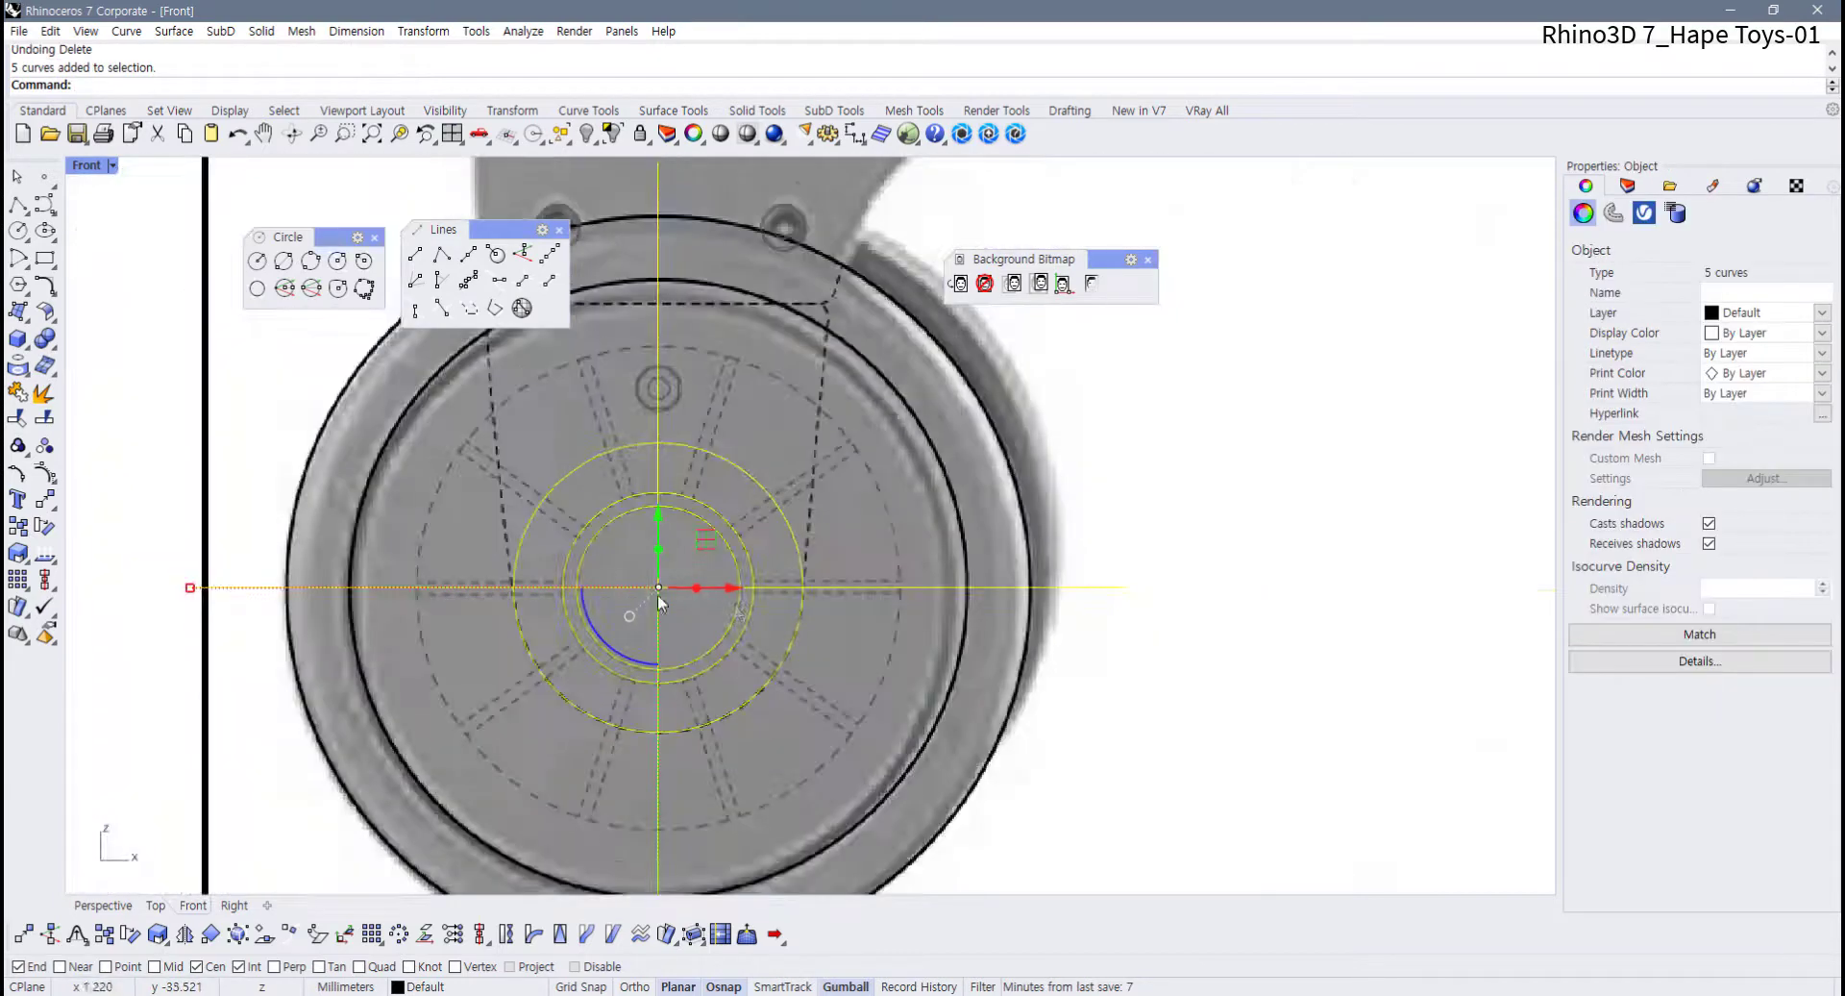
scroll(660, 600, down, 3)
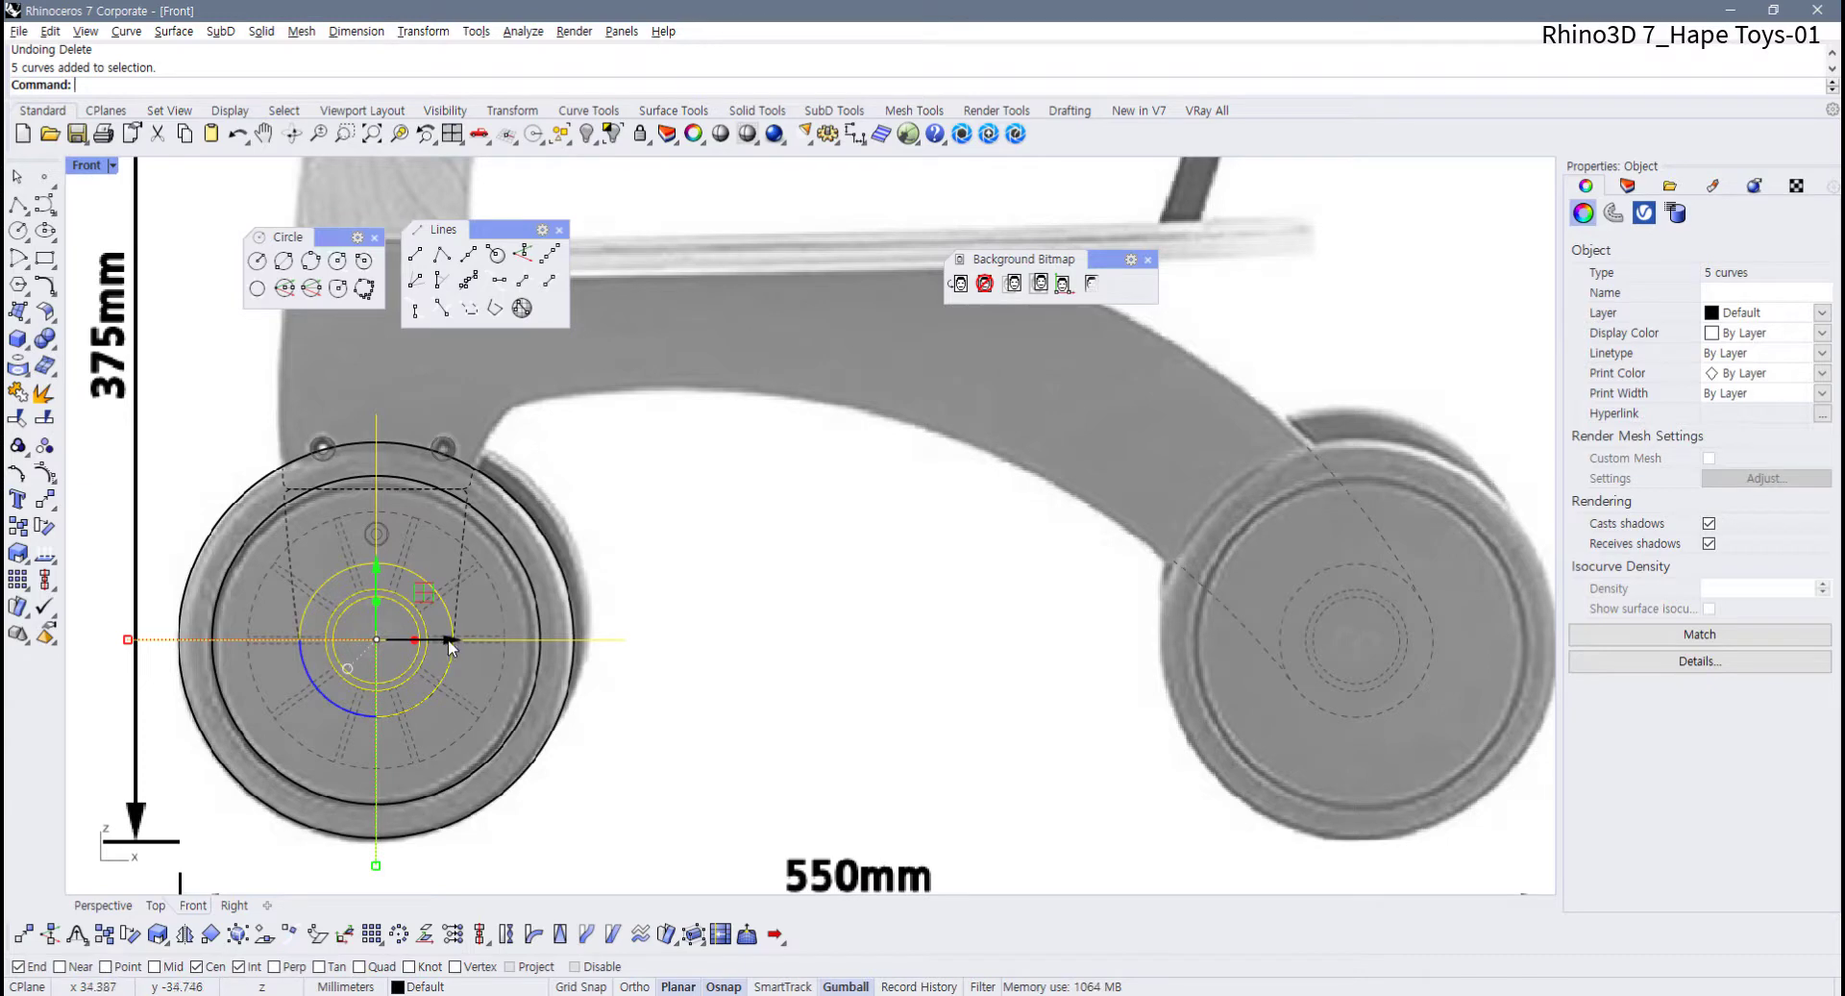
drag(449, 646, 1432, 640)
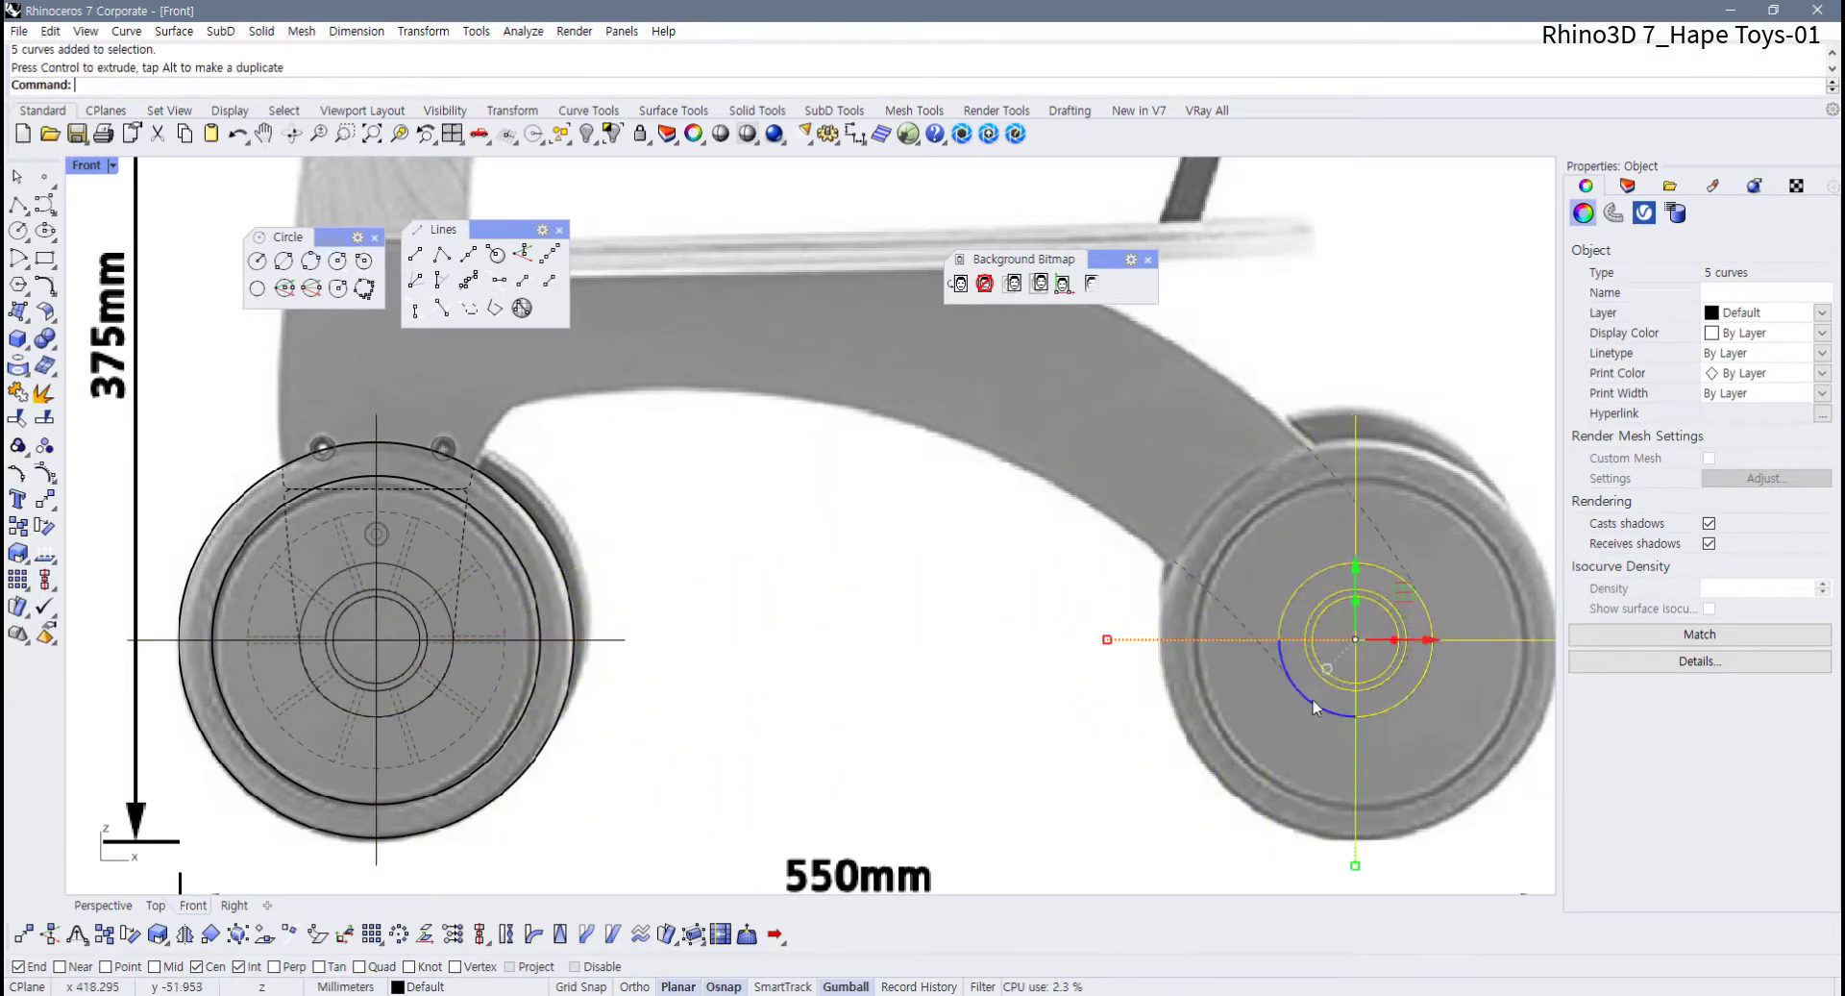
Nudge the copied circles and centrelines horizontally to line up with the dashed circles of the rear hub
right_drag(1120, 709, 653, 709)
scroll(840, 650, up, 10)
right_drag(951, 635, 869, 658)
scroll(869, 656, up, 6)
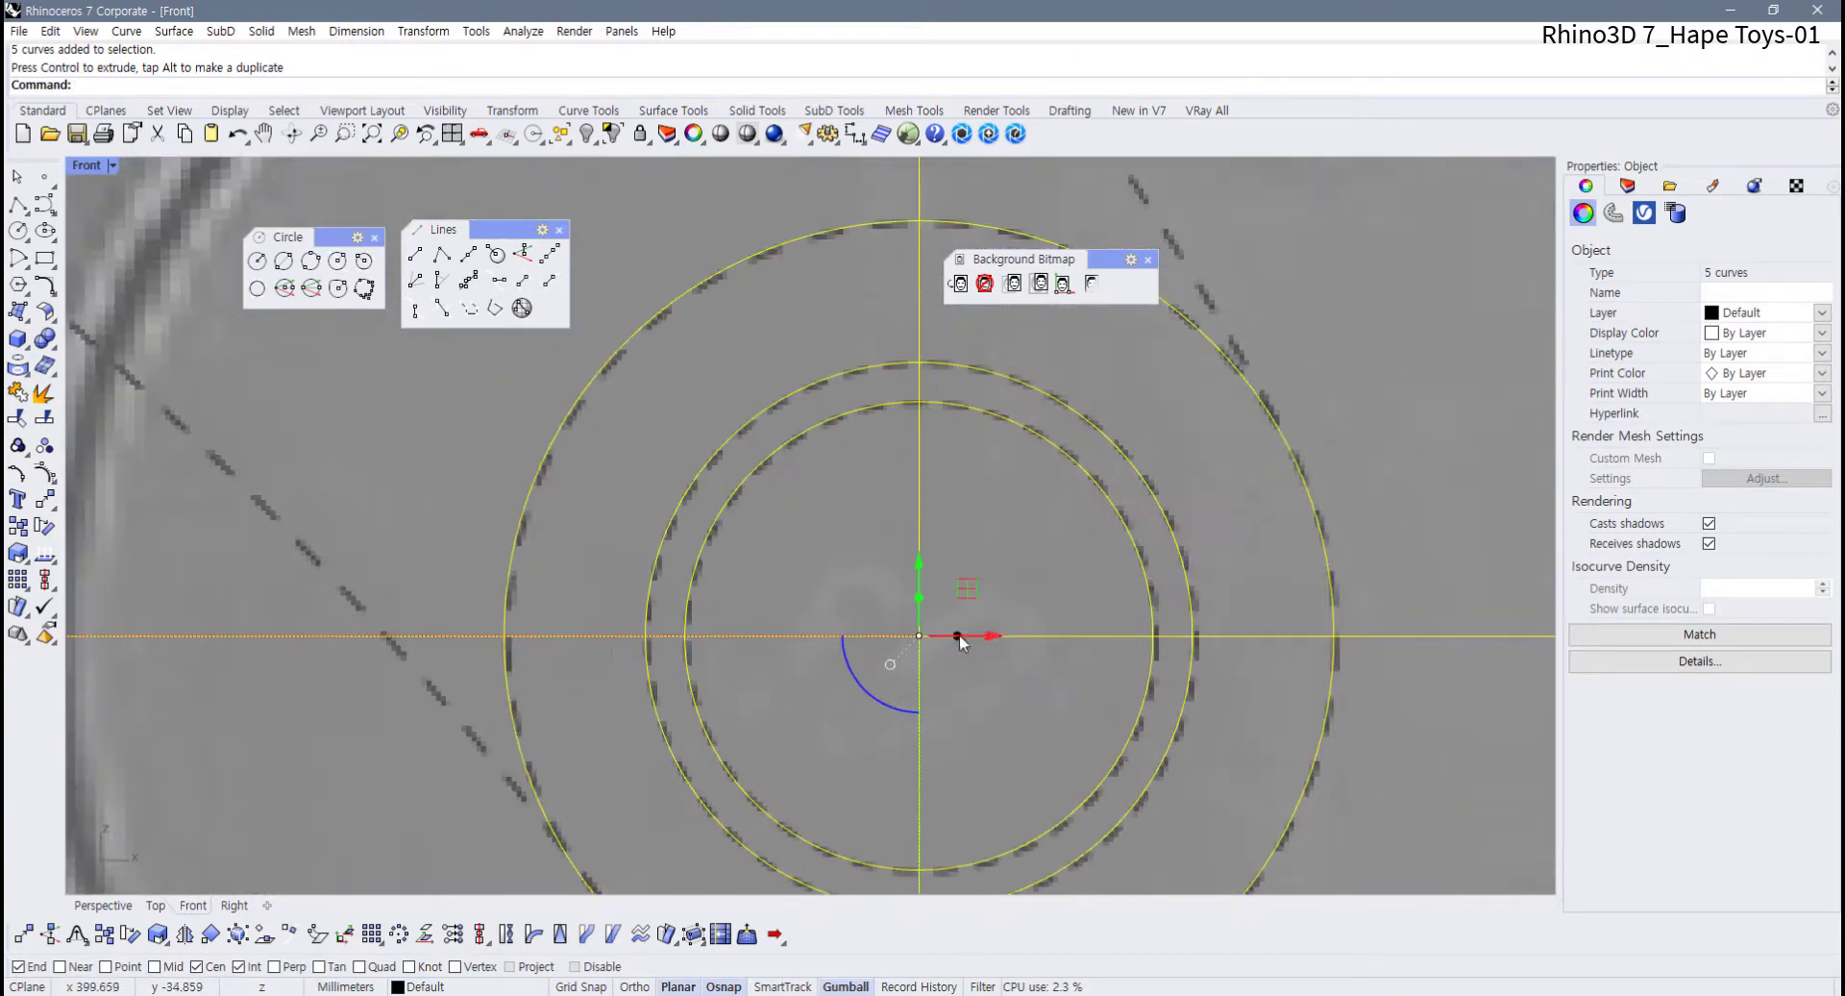
drag(998, 633, 1000, 634)
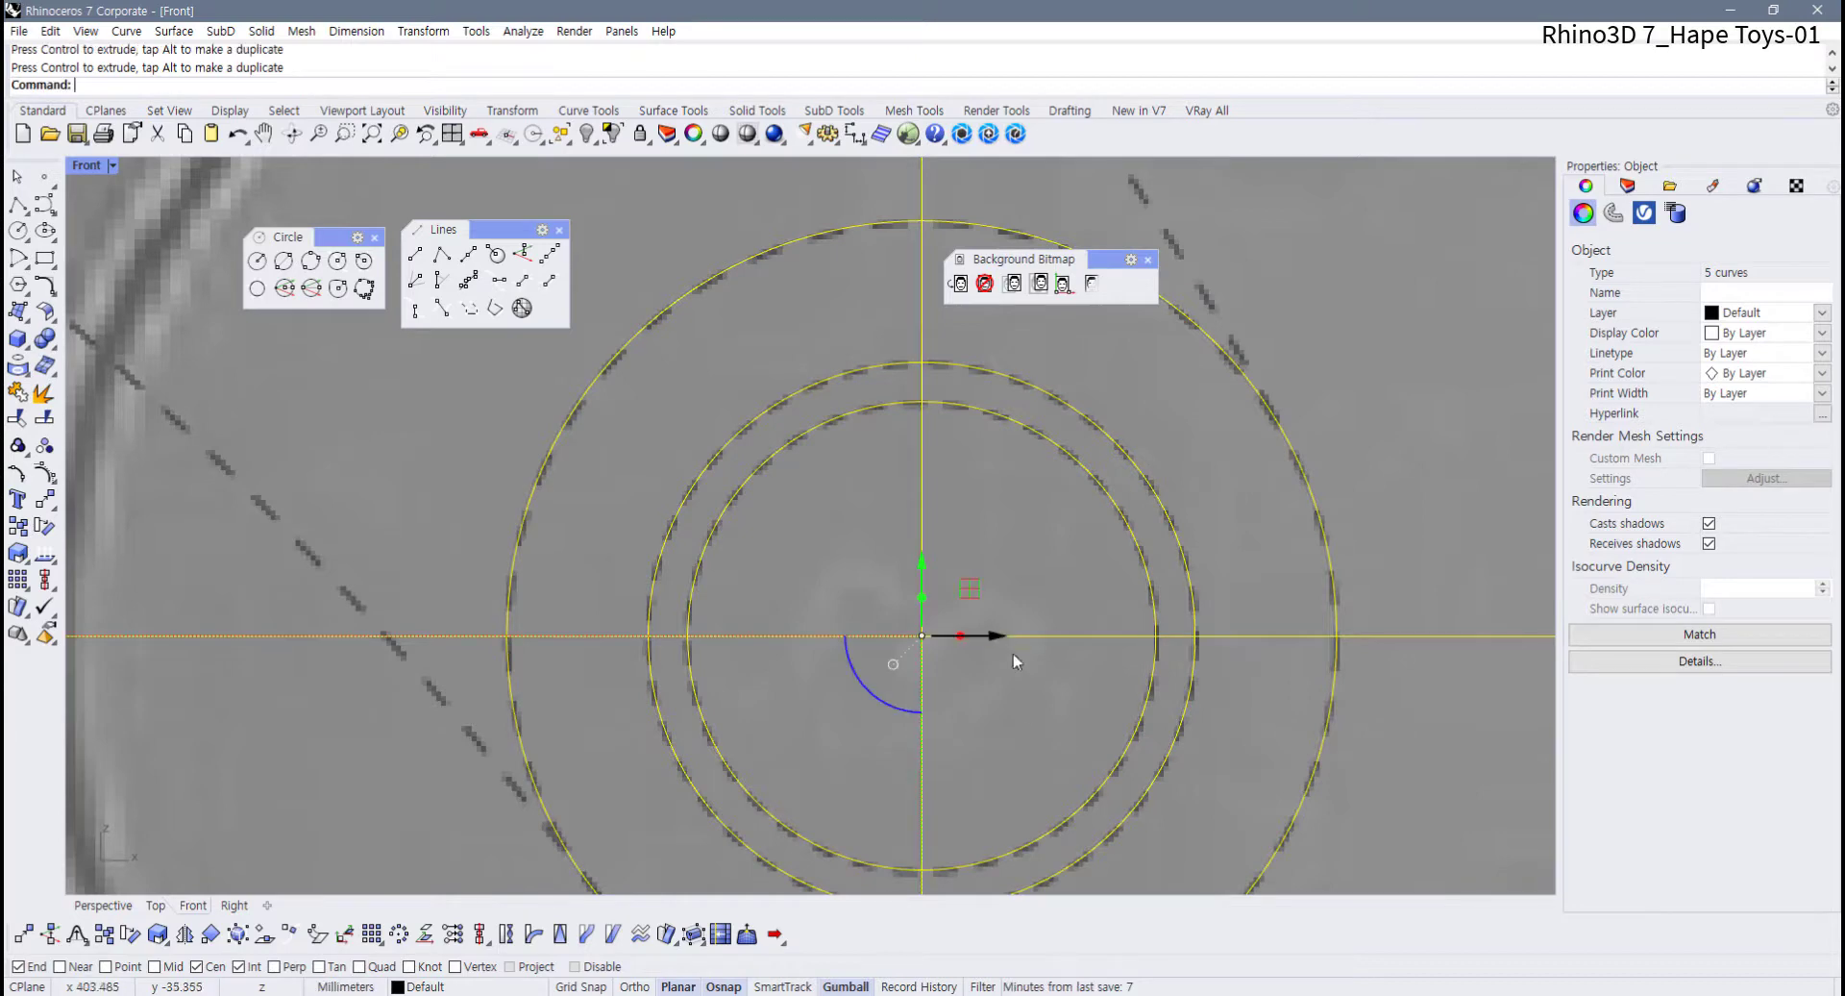
click(1024, 711)
scroll(1000, 713, down, 14)
right_drag(992, 729, 1052, 698)
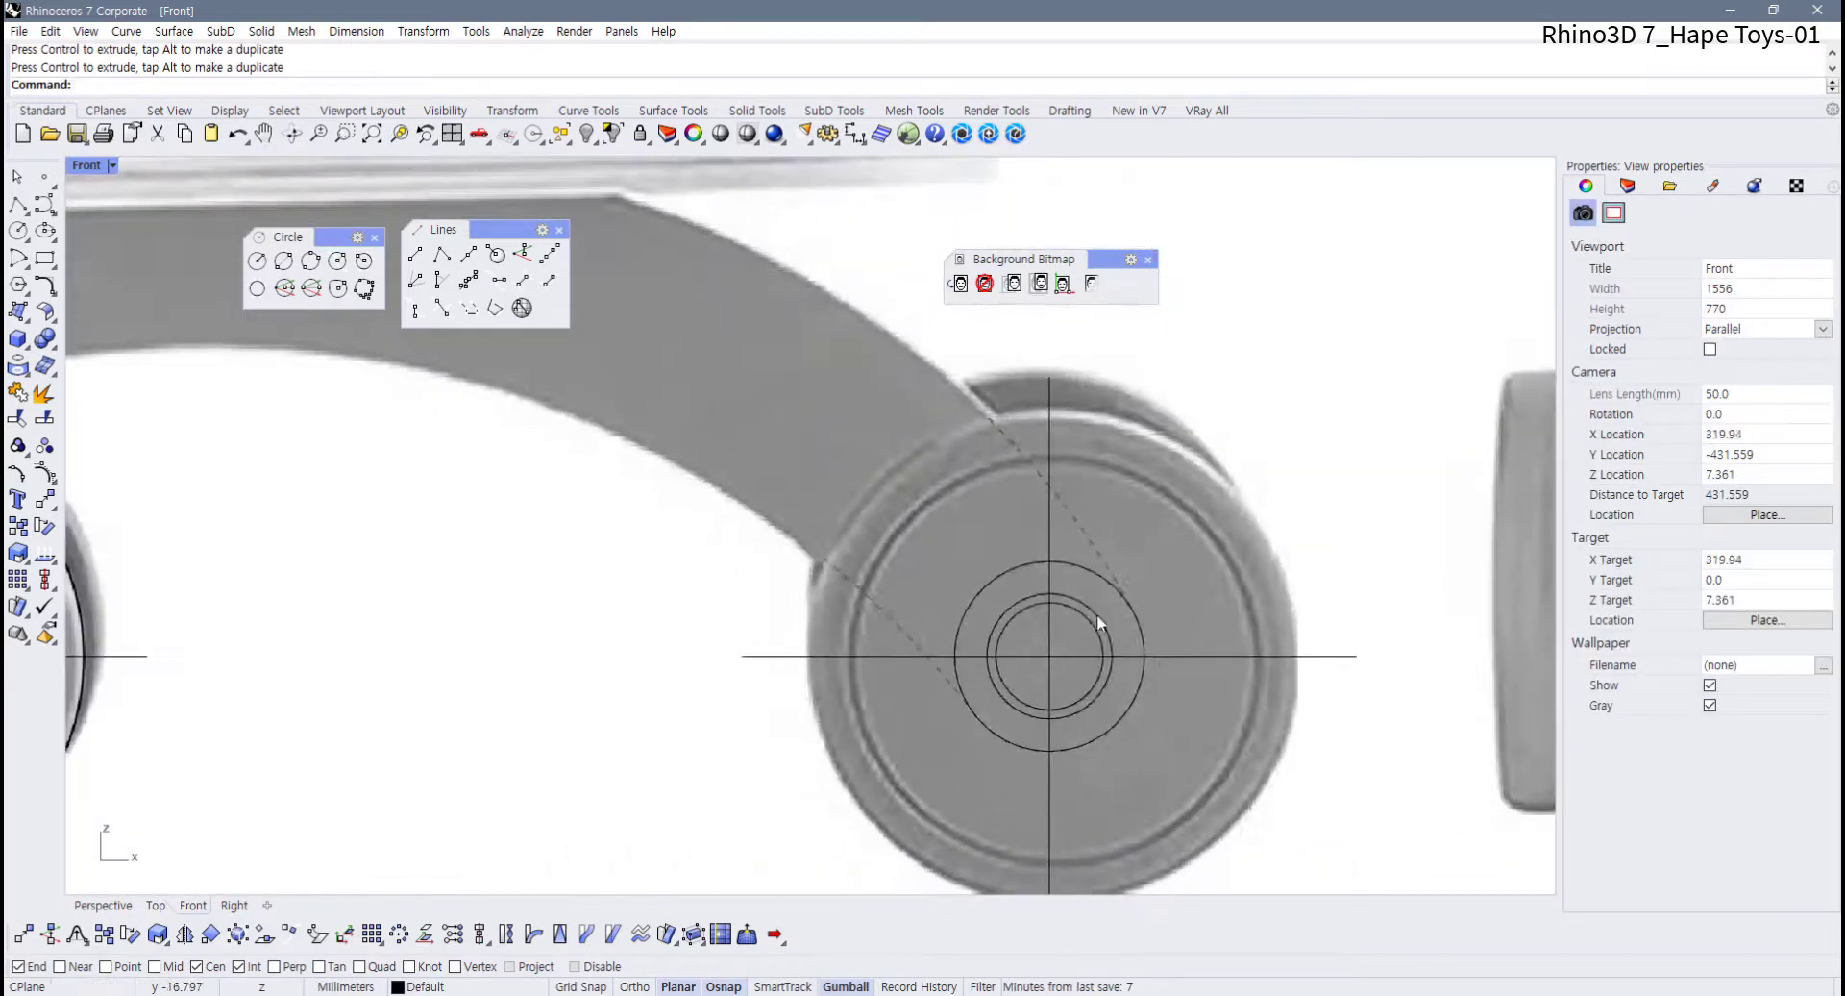
scroll(1075, 727, down, 4)
right_drag(419, 750, 827, 824)
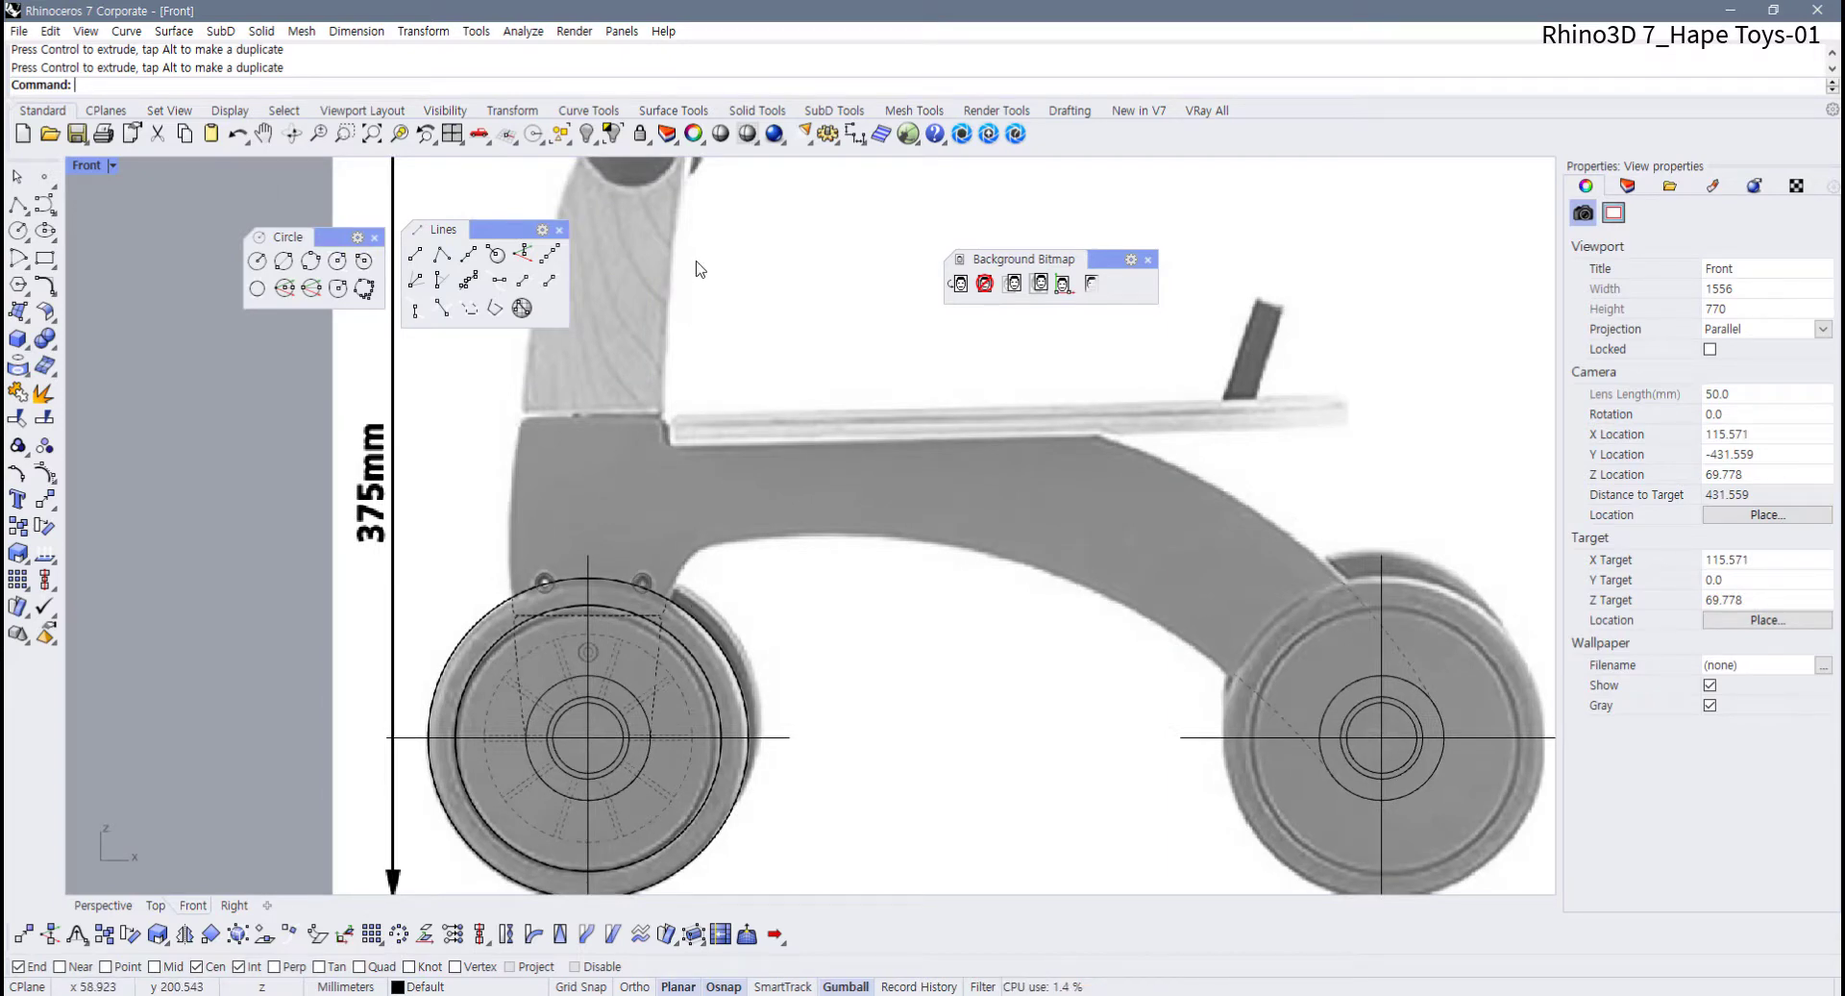
scroll(655, 542, down, 6)
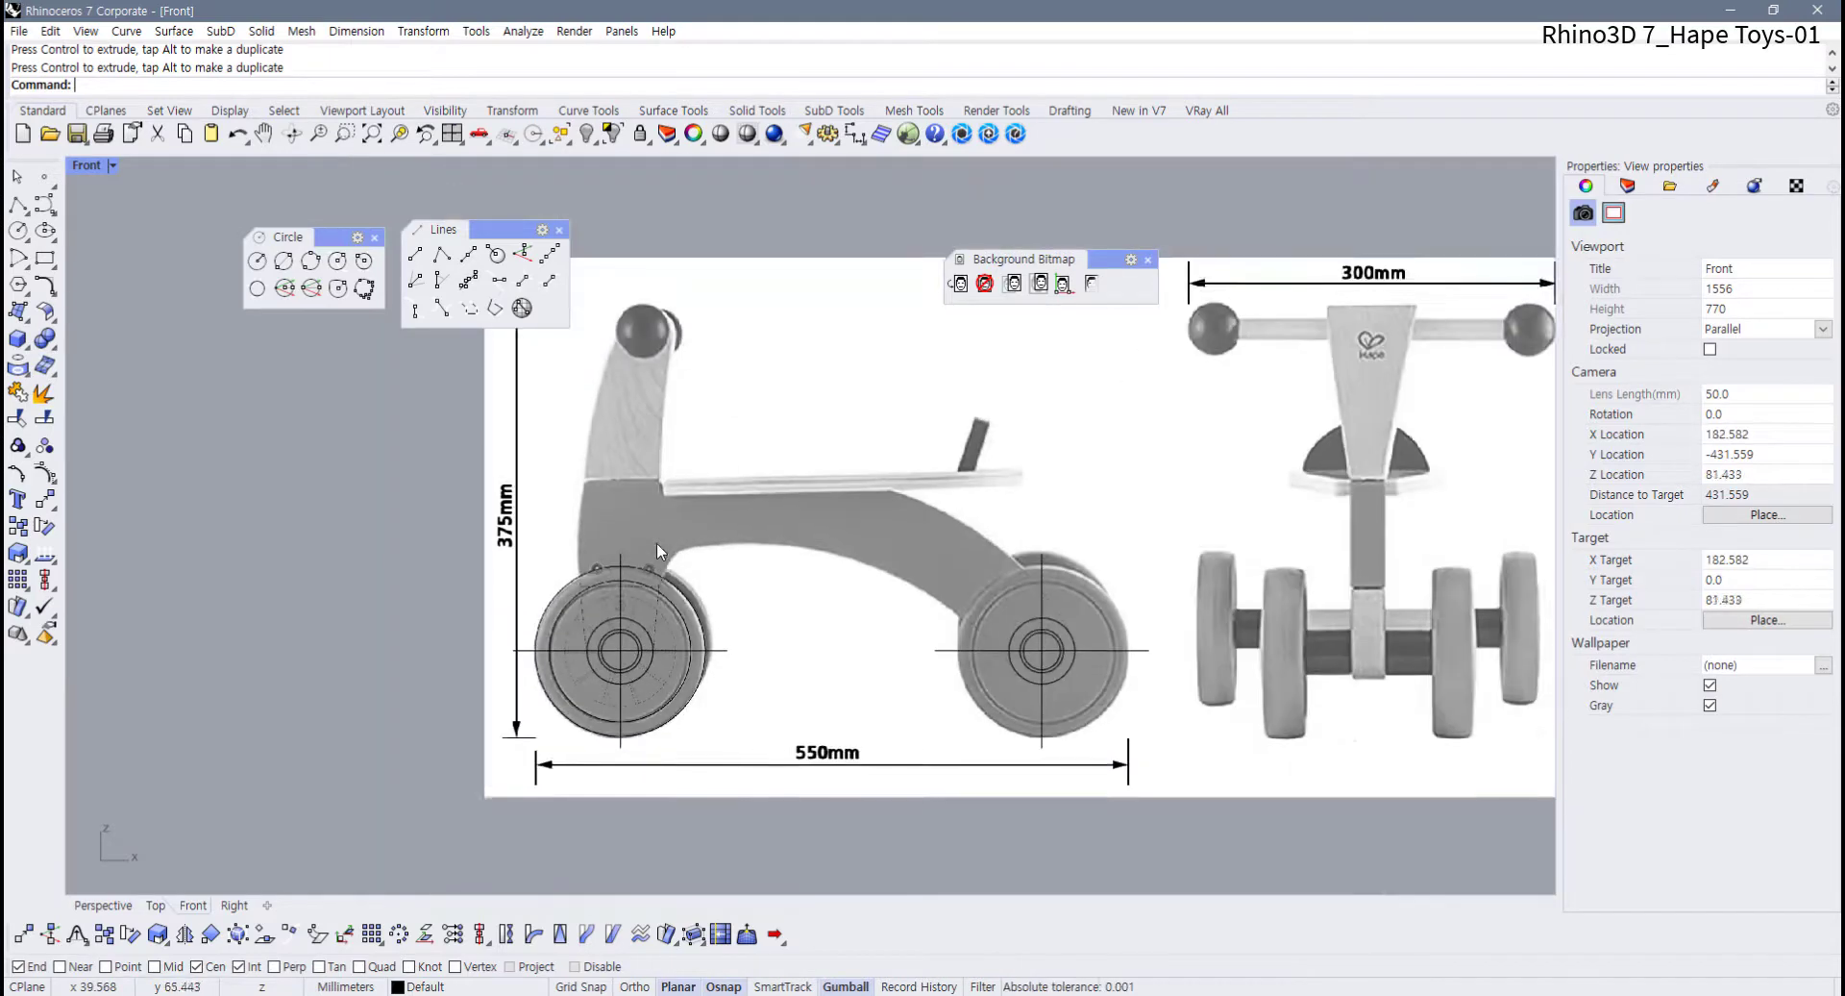
right_drag(655, 542, 652, 595)
scroll(613, 655, up, 6)
scroll(661, 696, up, 4)
right_drag(683, 694, 720, 640)
click(704, 651)
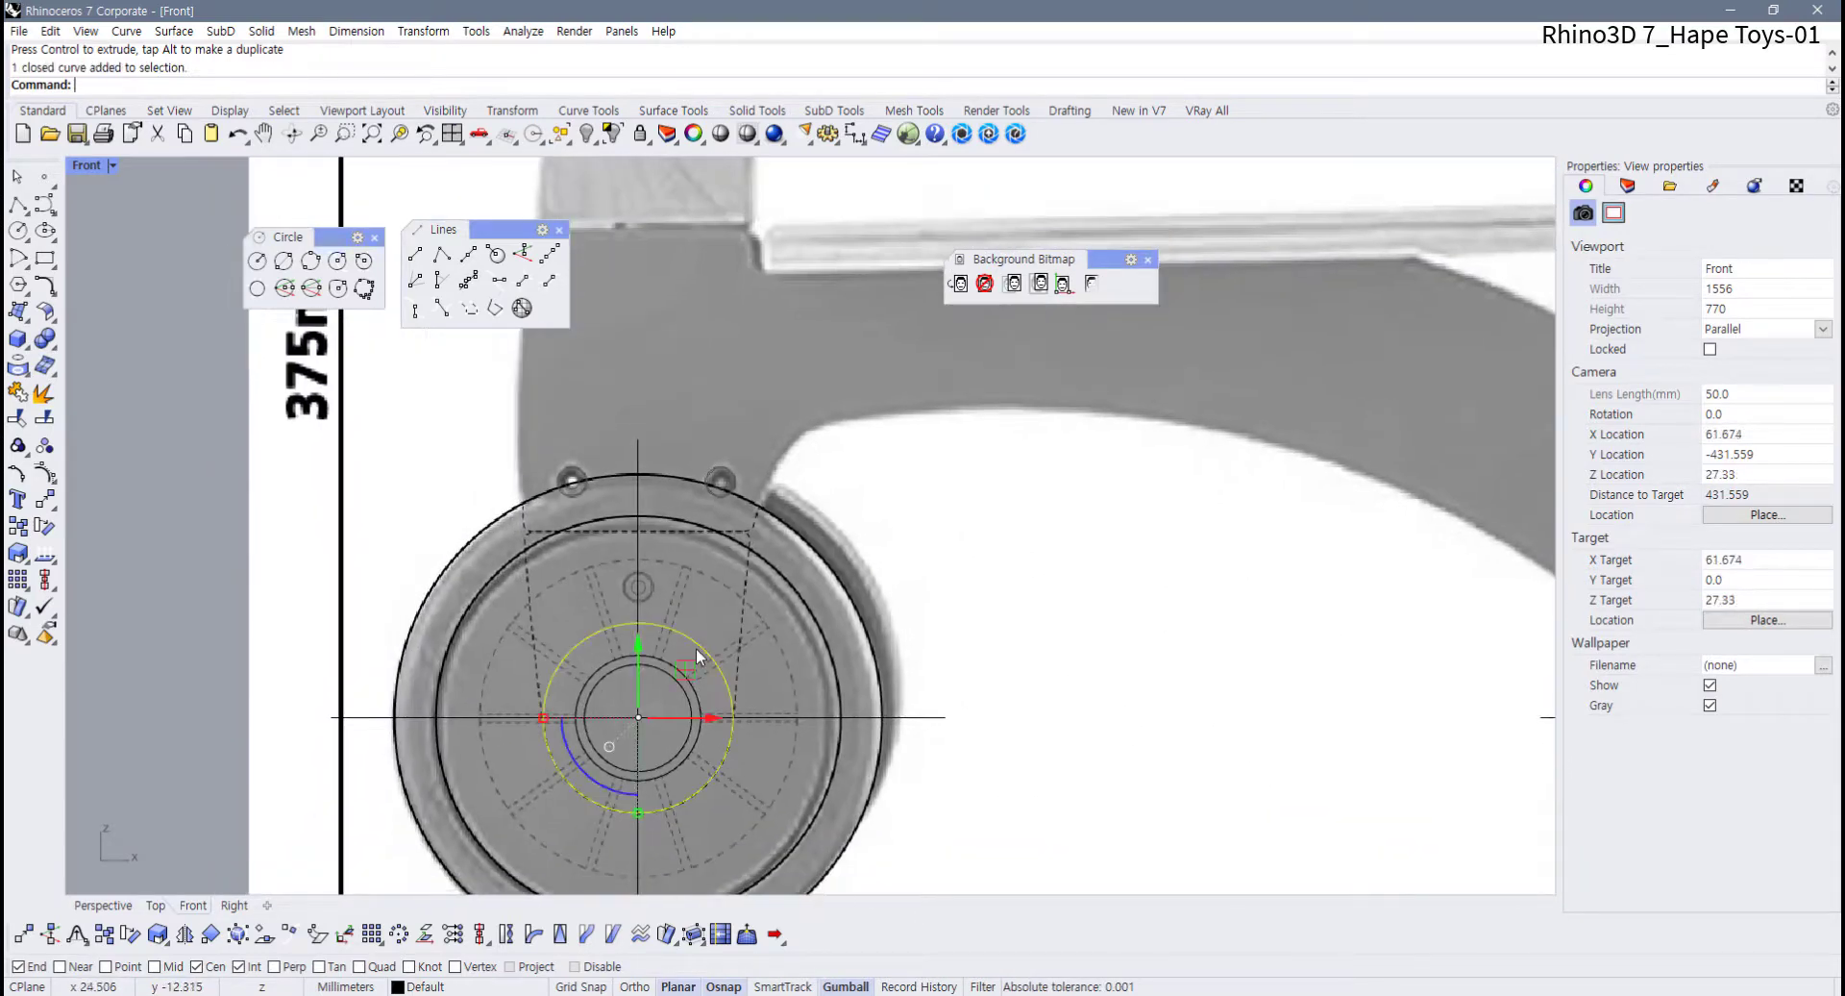
key(Escape)
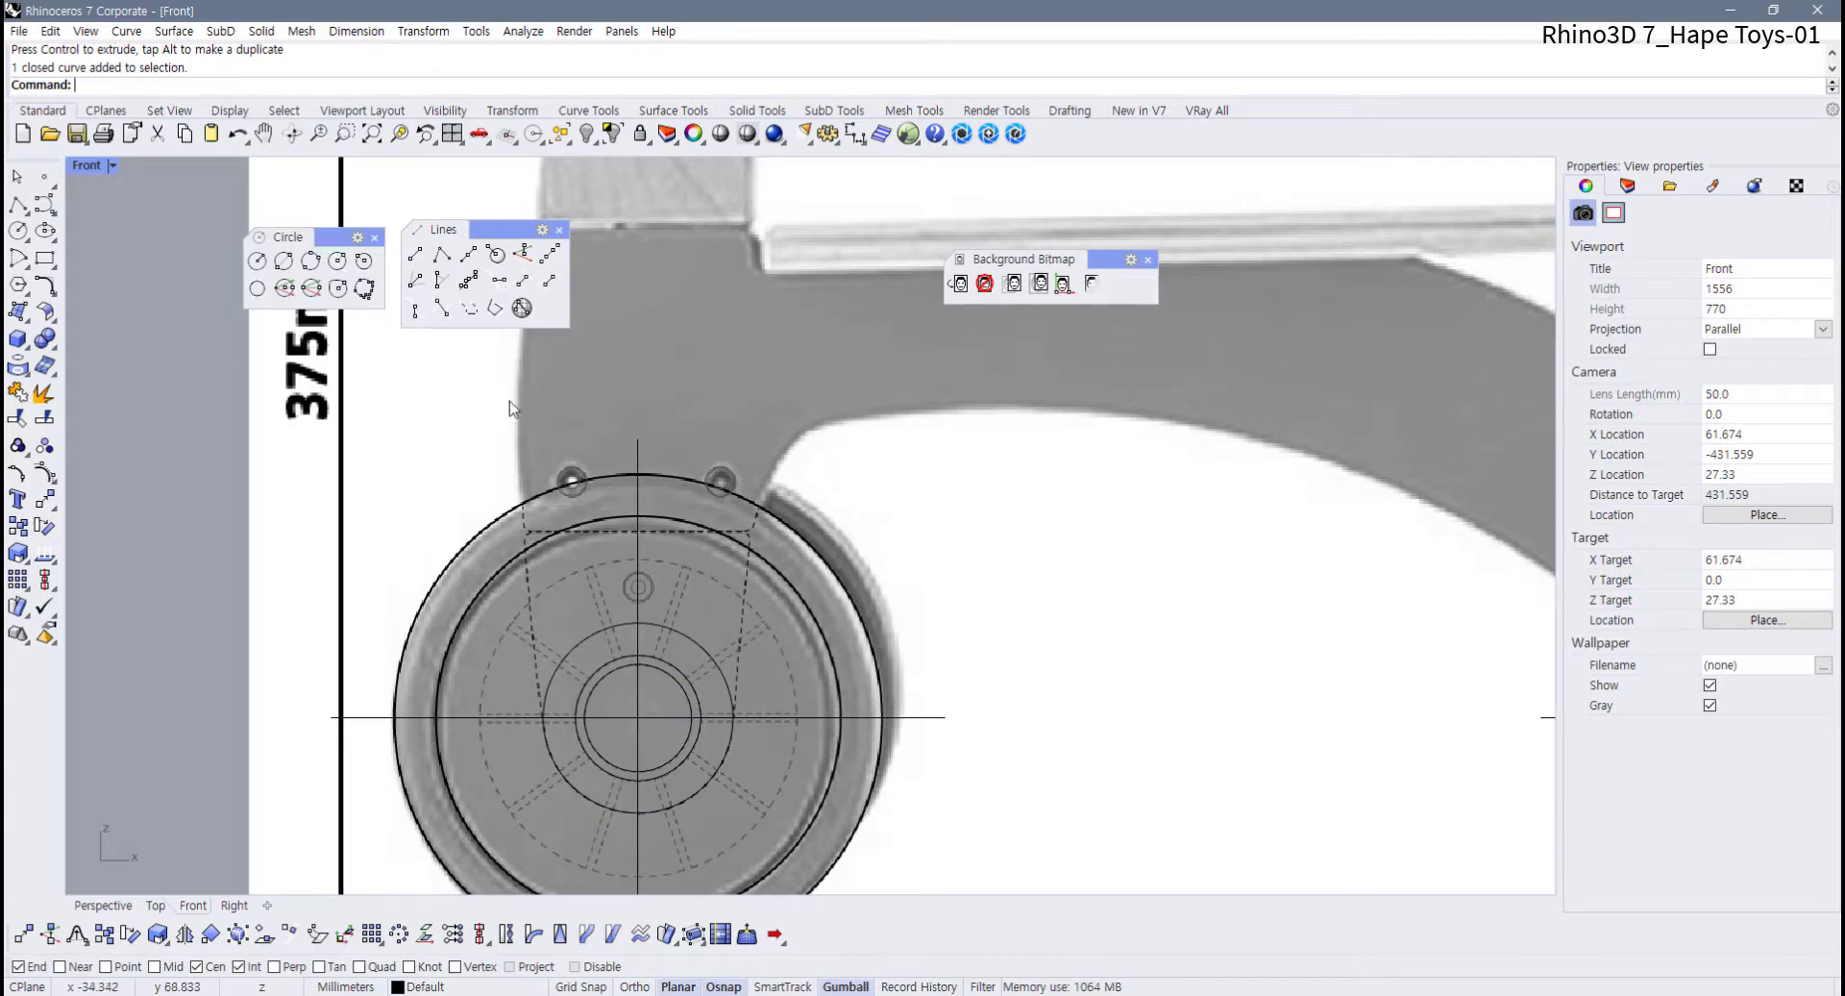
scroll(426, 420, down, 5)
scroll(288, 364, up, 4)
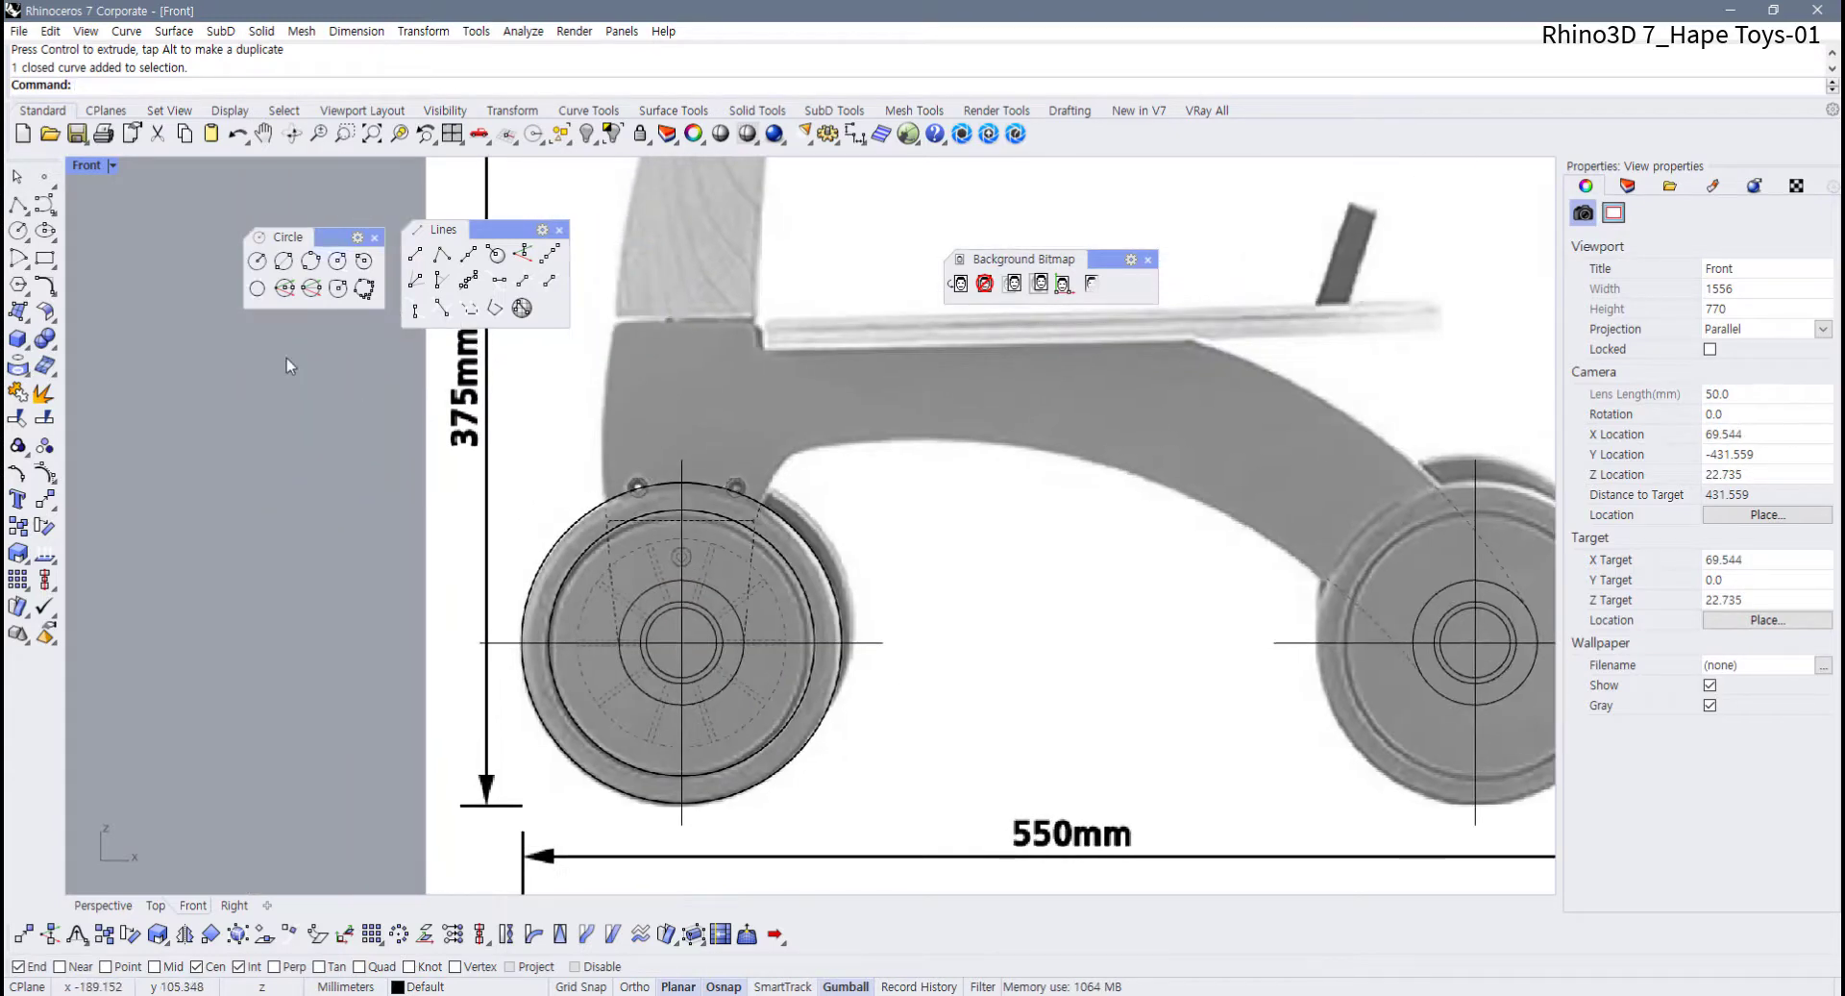
Start a circle tangent to curves and turn off the End, Cen and Int object snaps
click(258, 288)
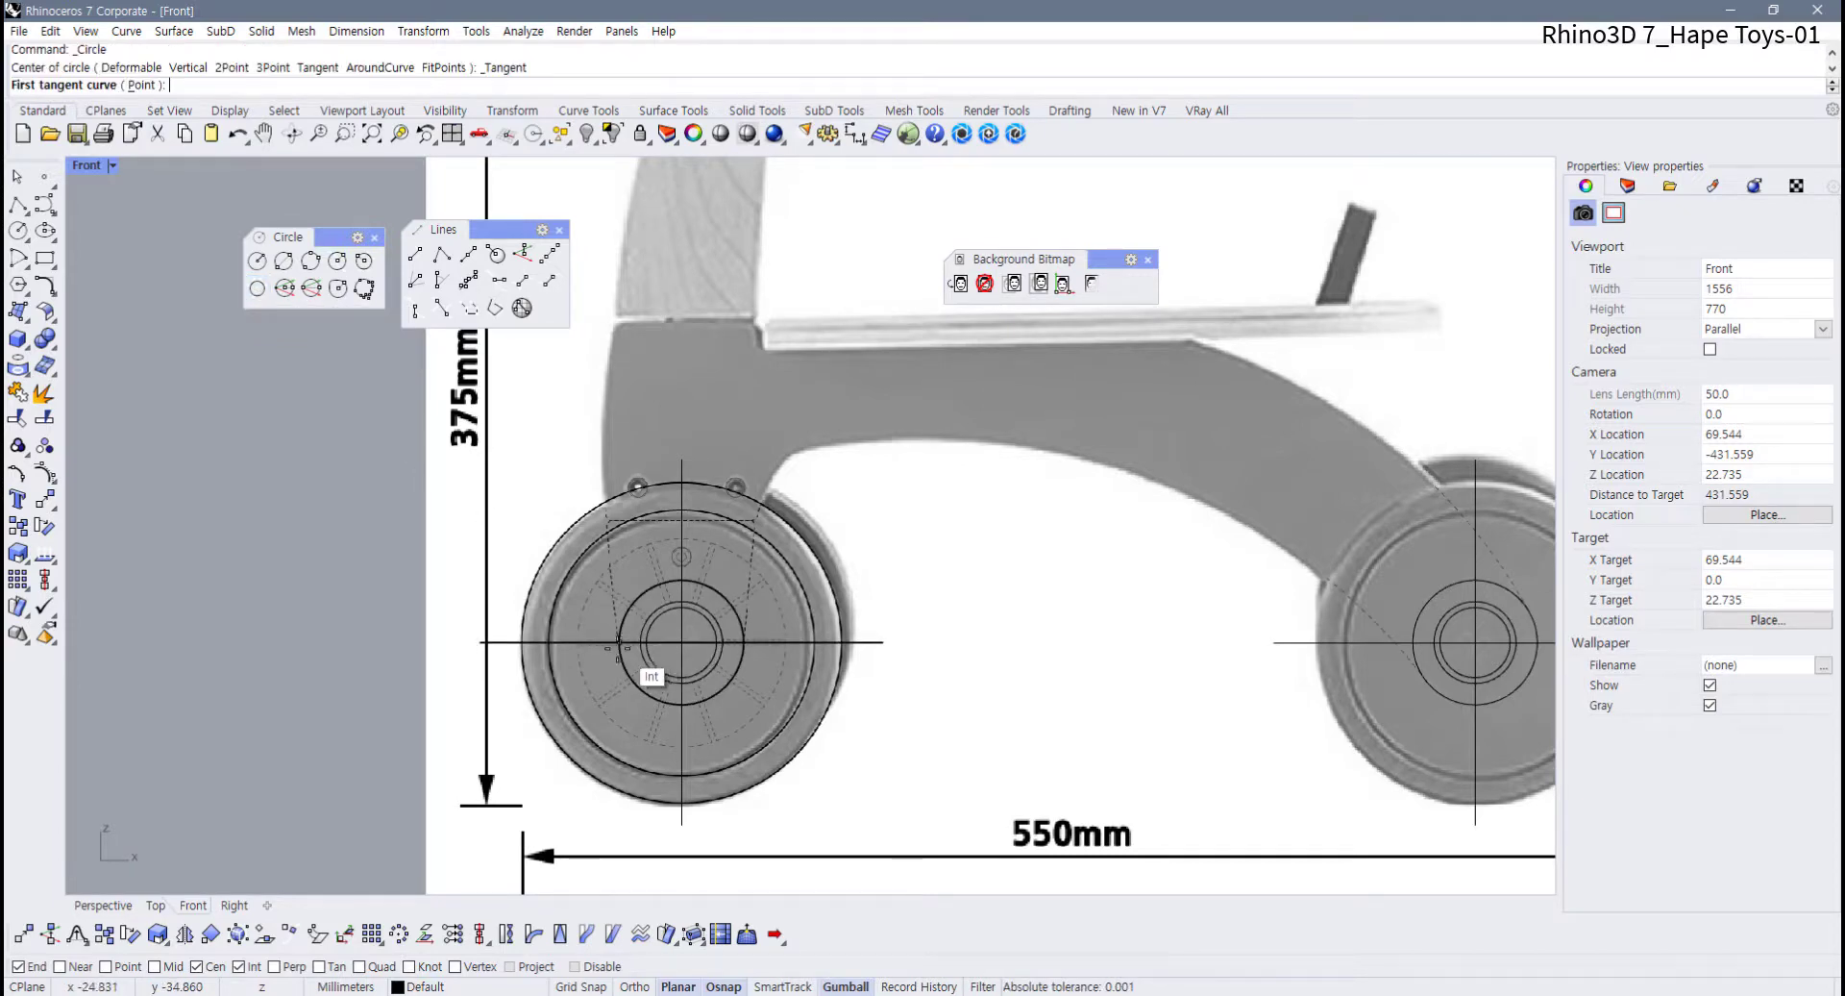
scroll(647, 657, up, 5)
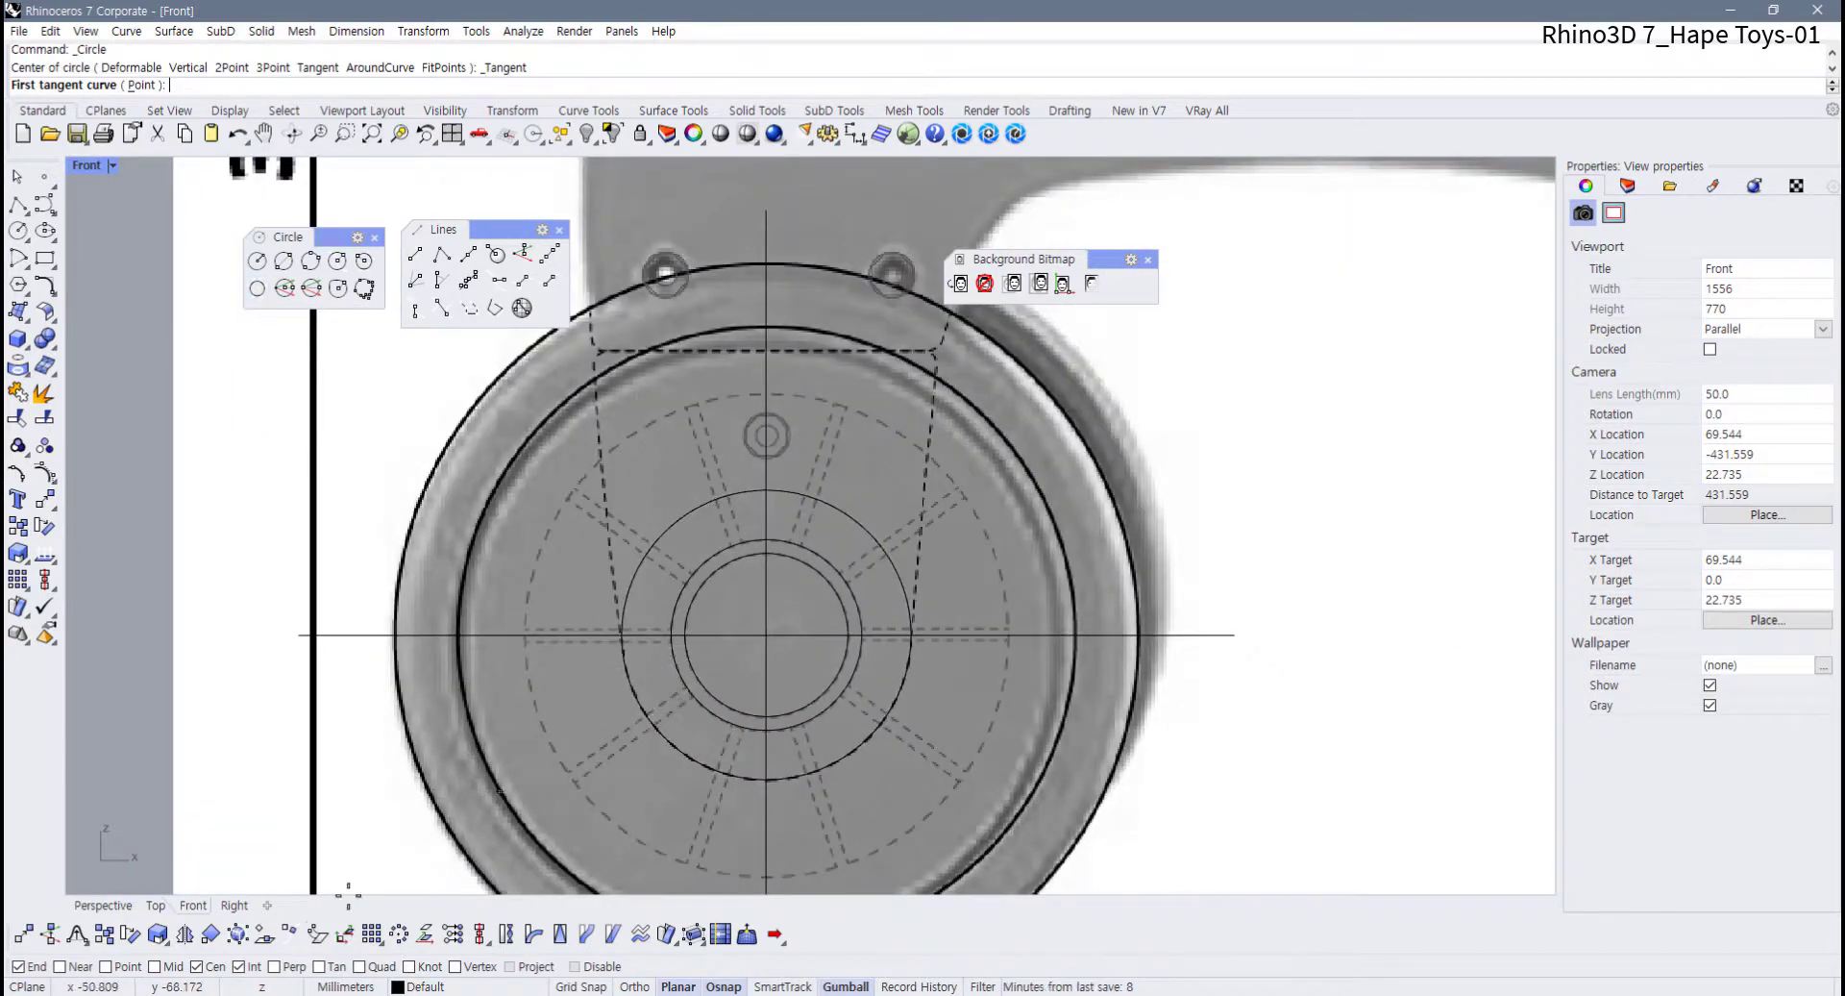
click(197, 966)
click(239, 966)
click(19, 967)
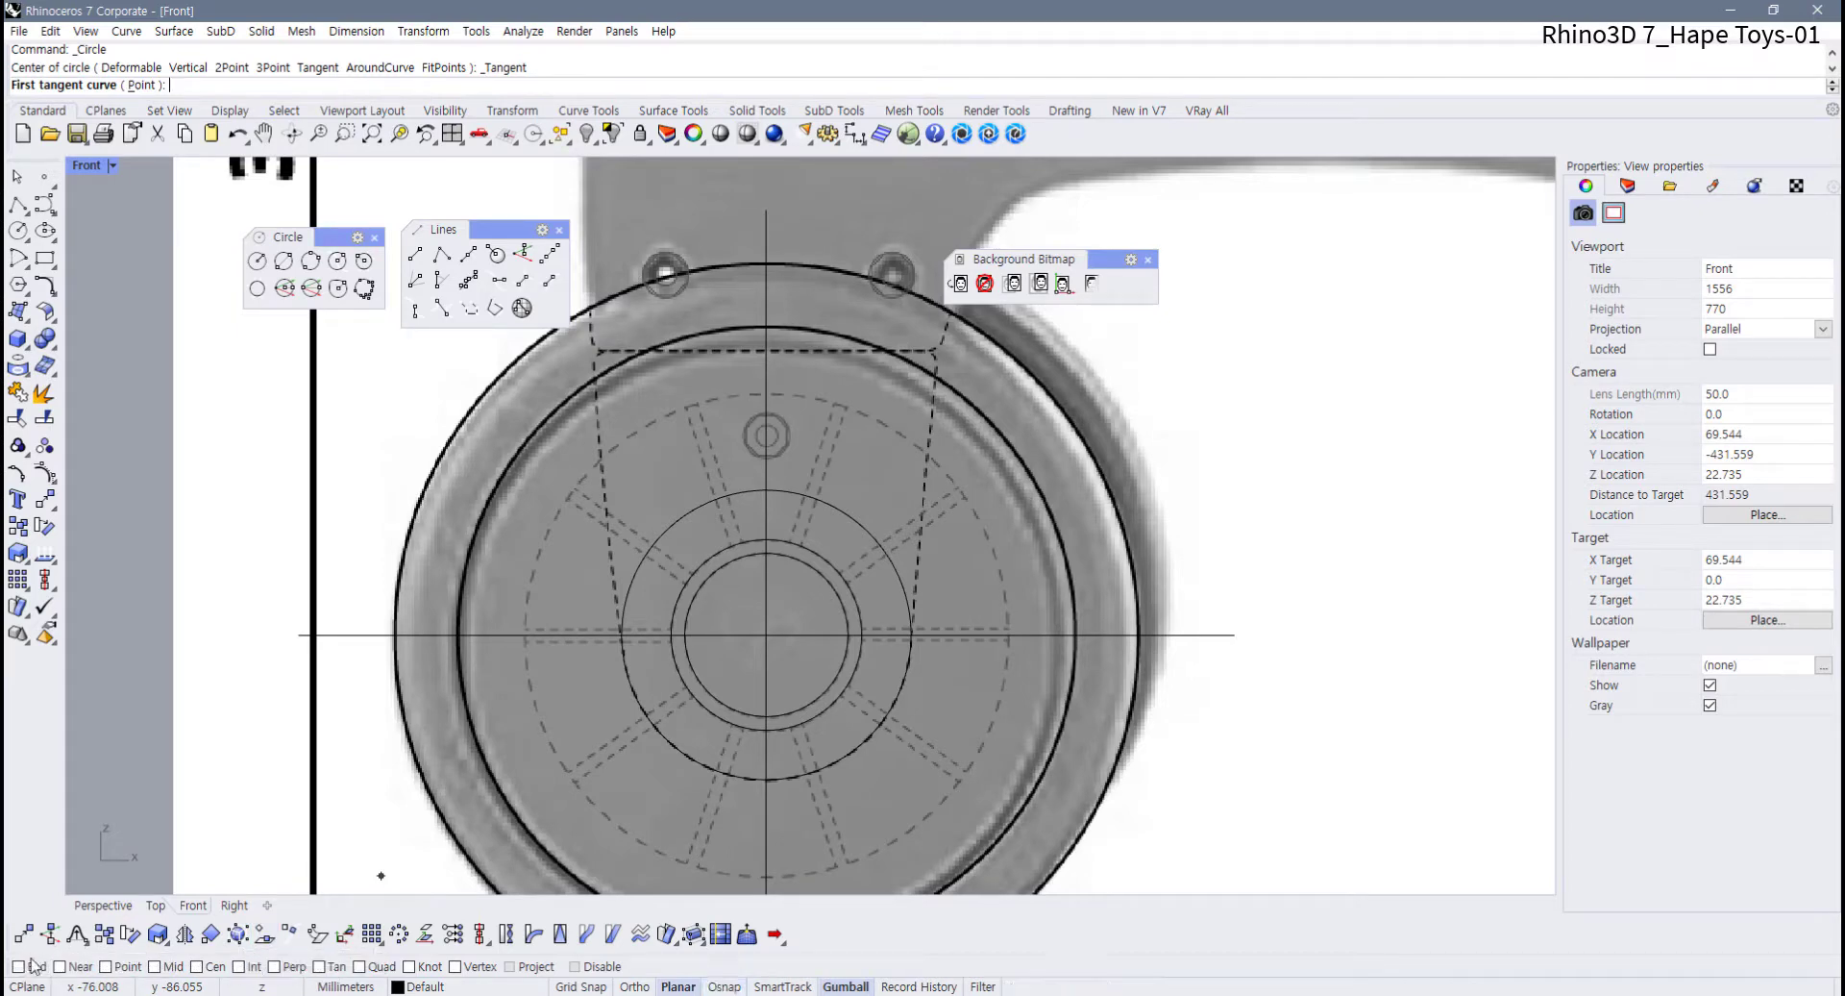
Draw a large circle of about 632 mm radius, tangent to the front wheel's fork circle and following the bike's curved front edge
click(628, 683)
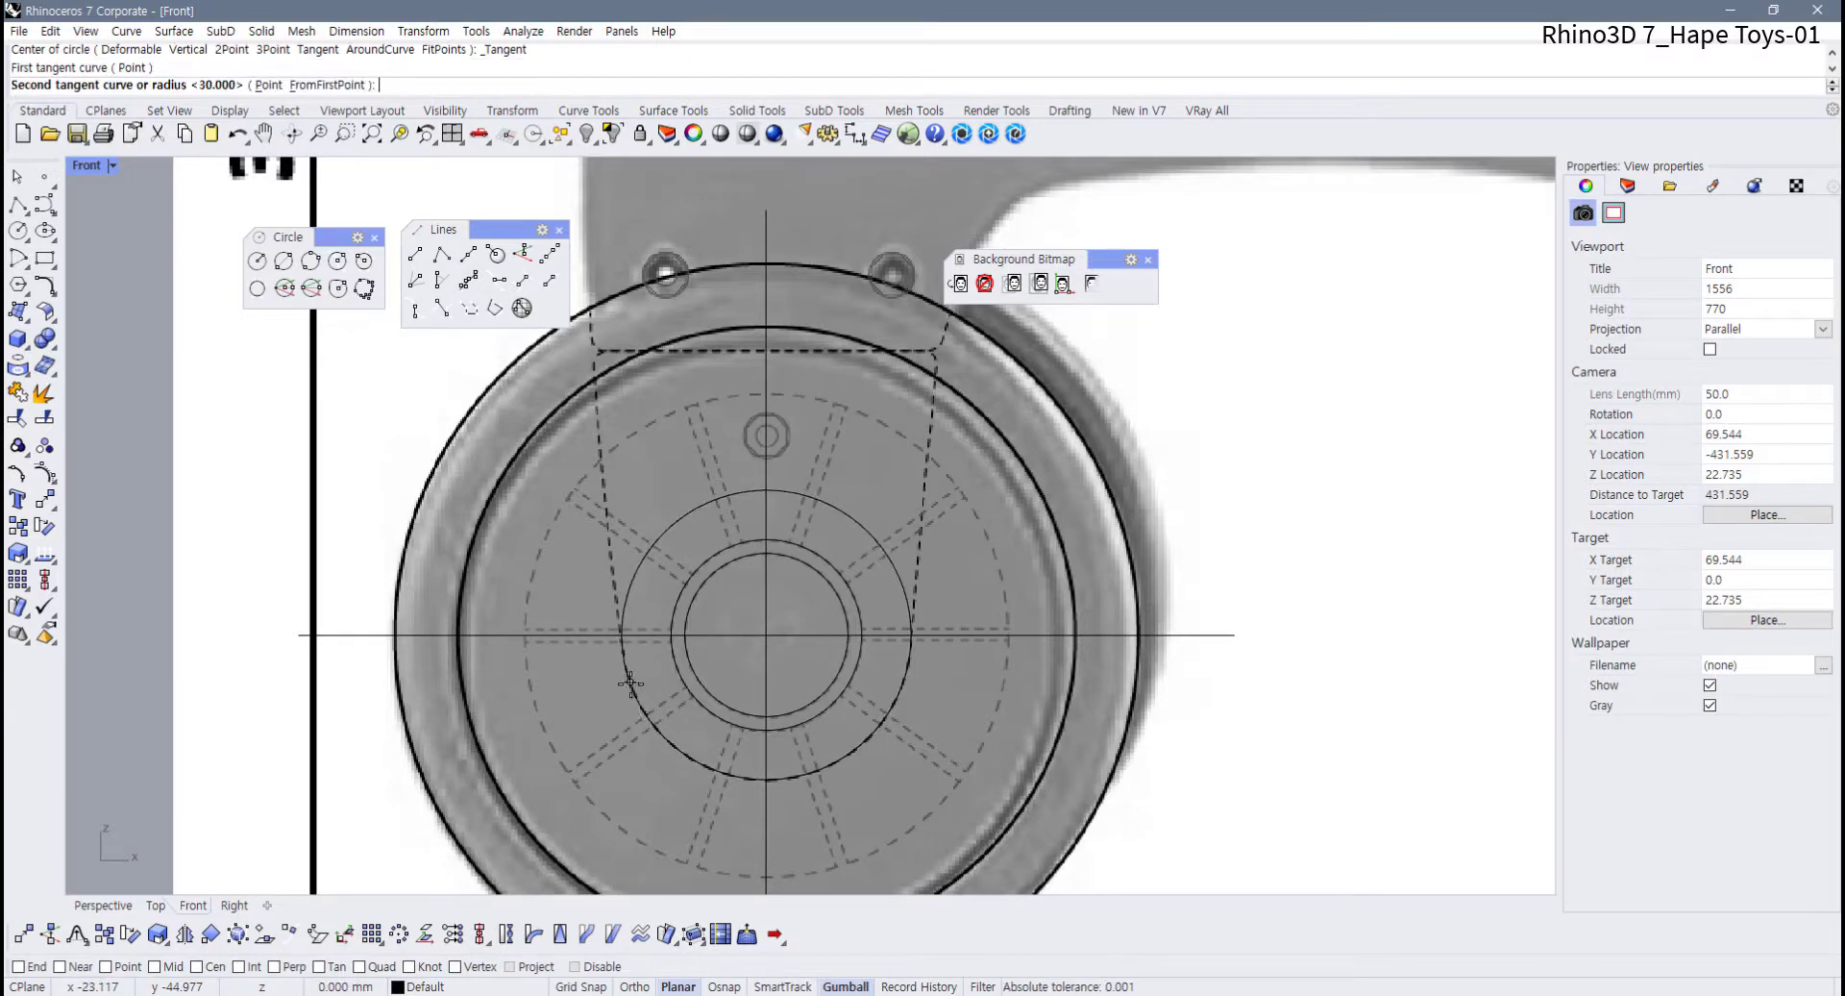
scroll(1272, 532, down, 5)
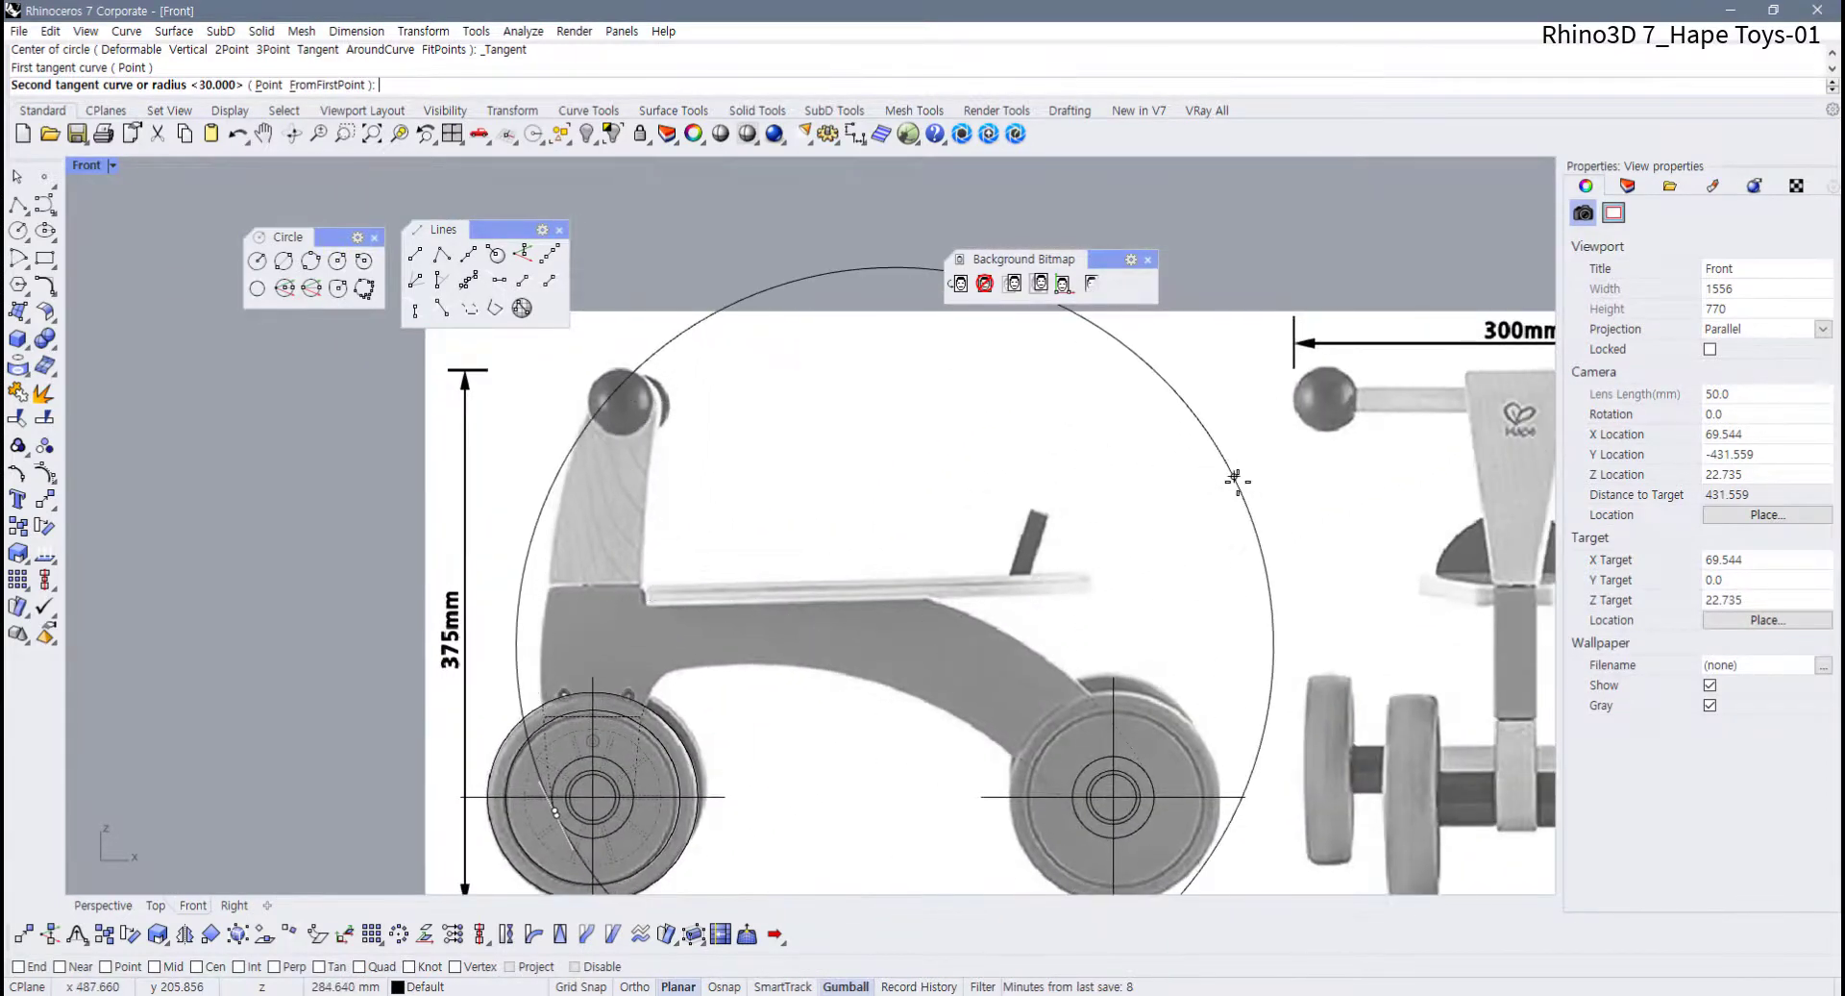
scroll(1301, 523, down, 3)
scroll(1346, 572, down, 3)
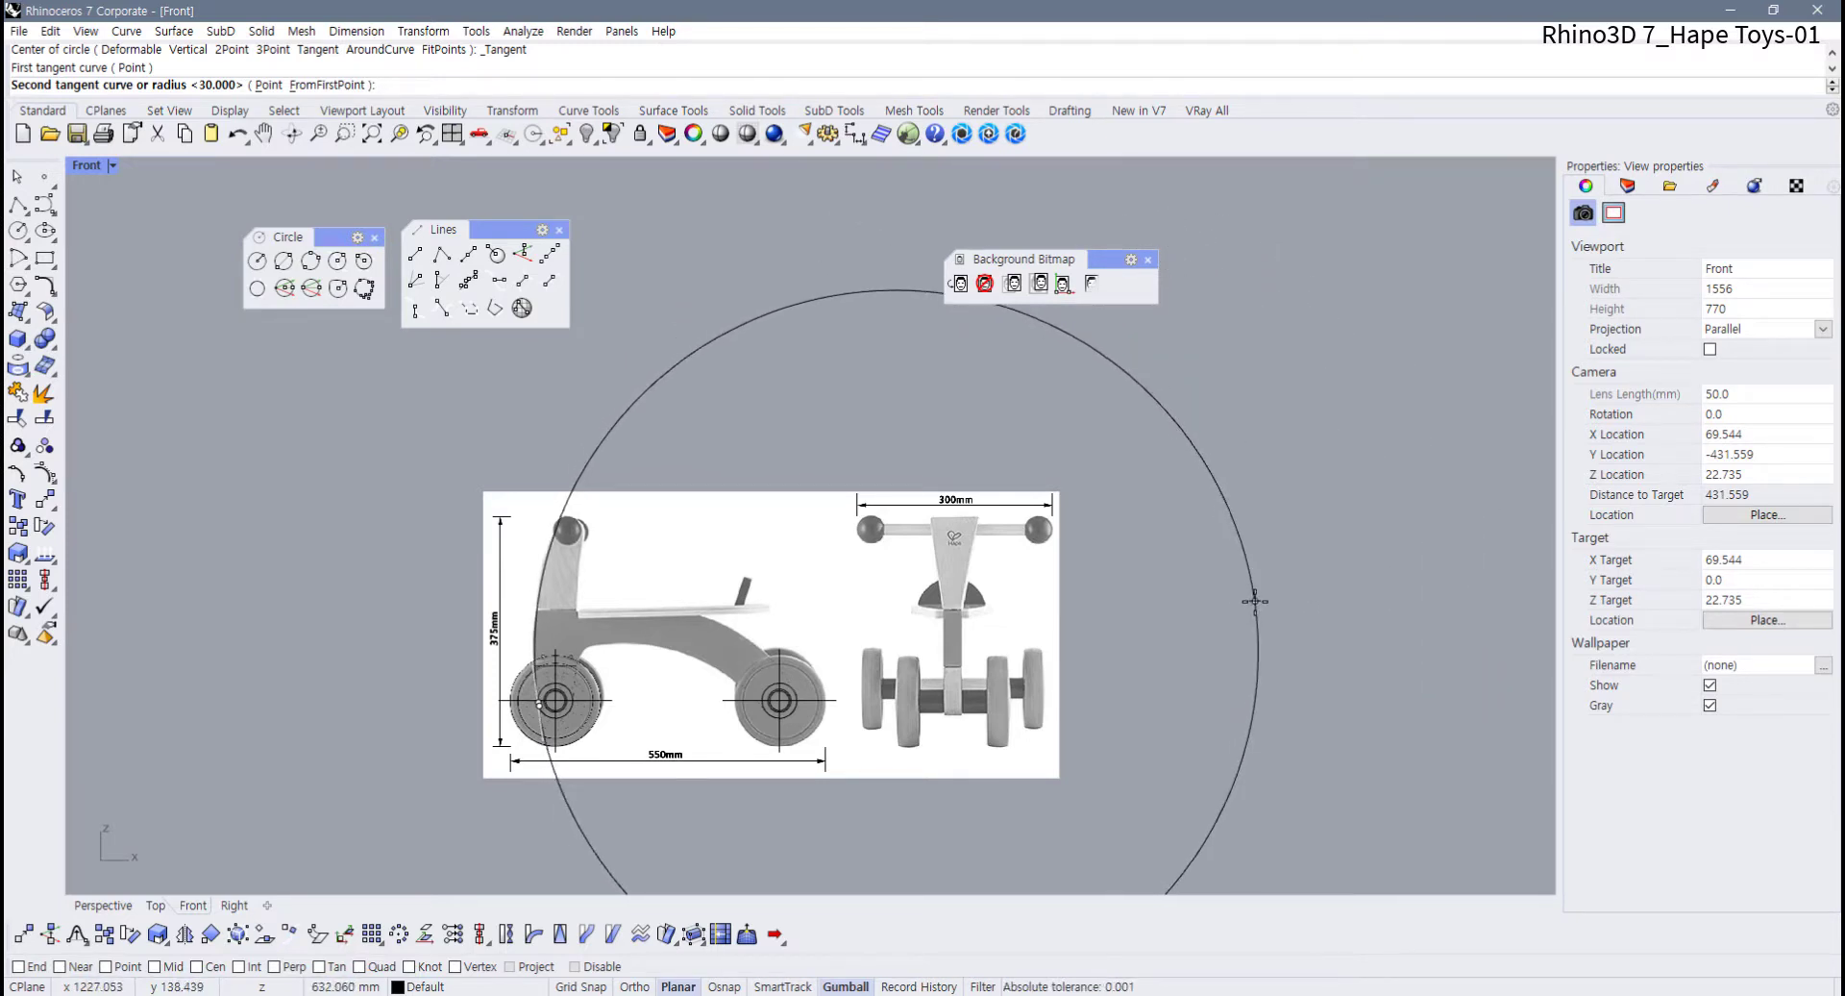
click(1254, 601)
key(Return)
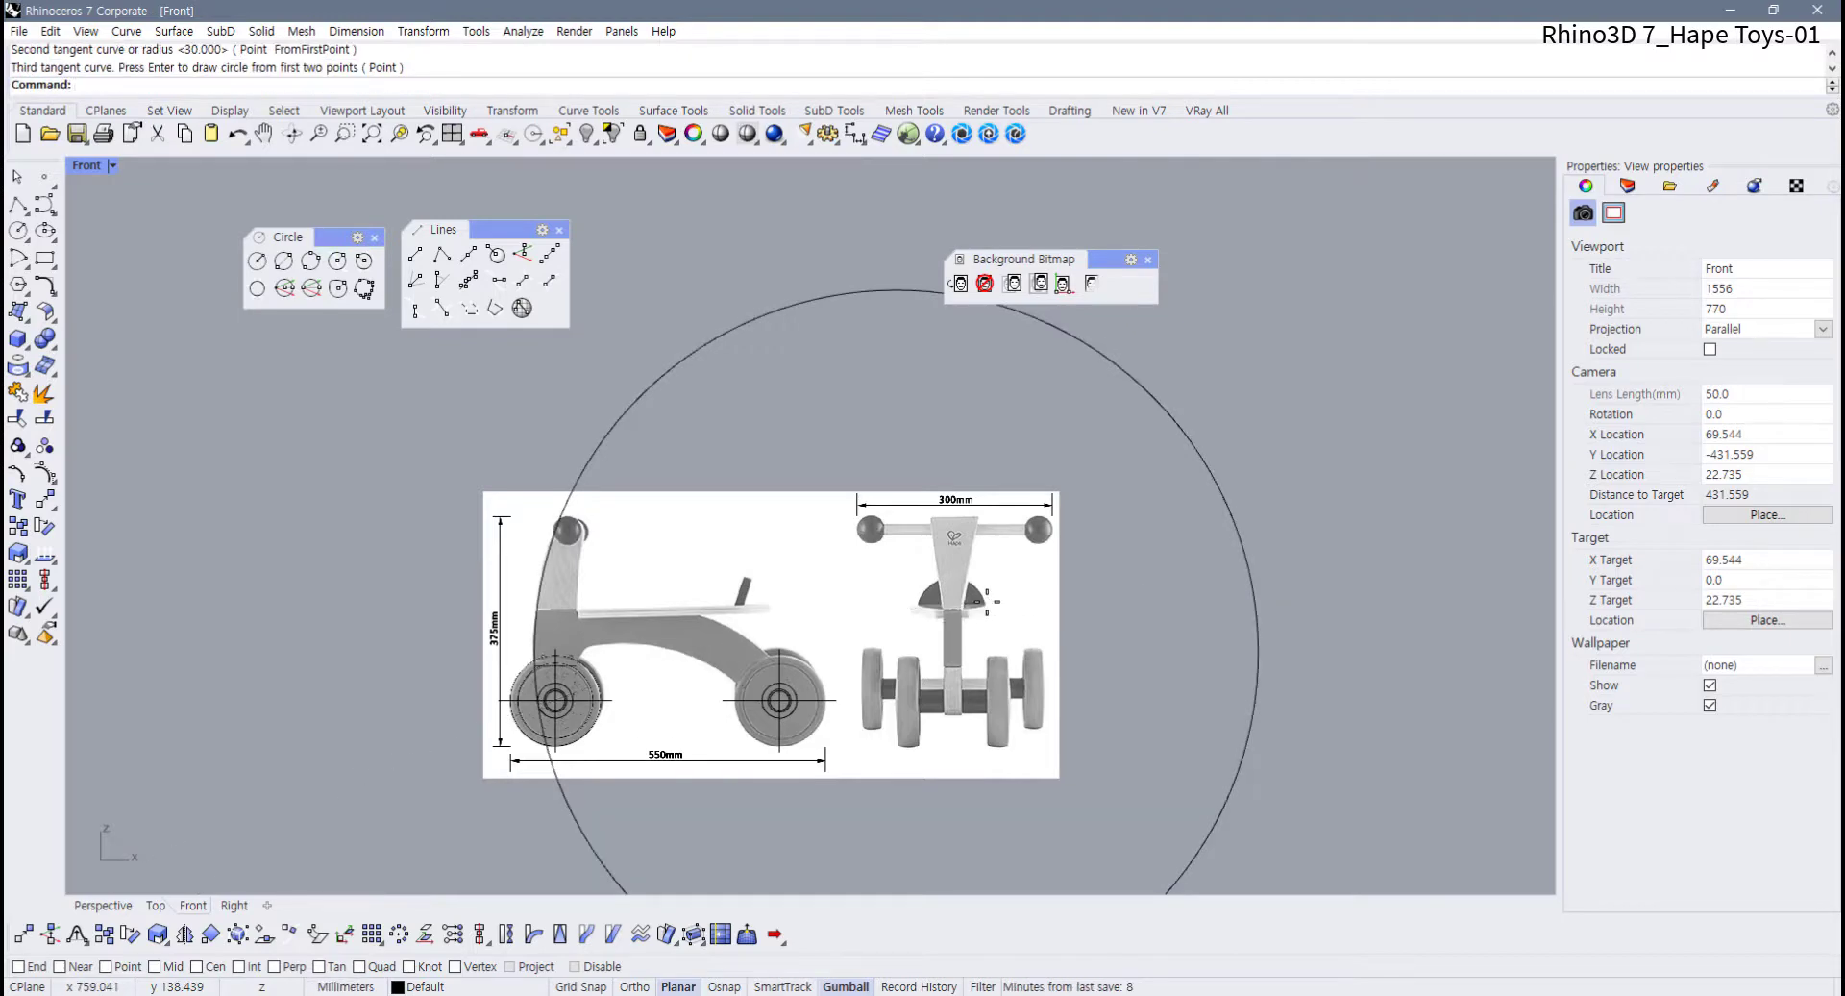
scroll(560, 651, up, 10)
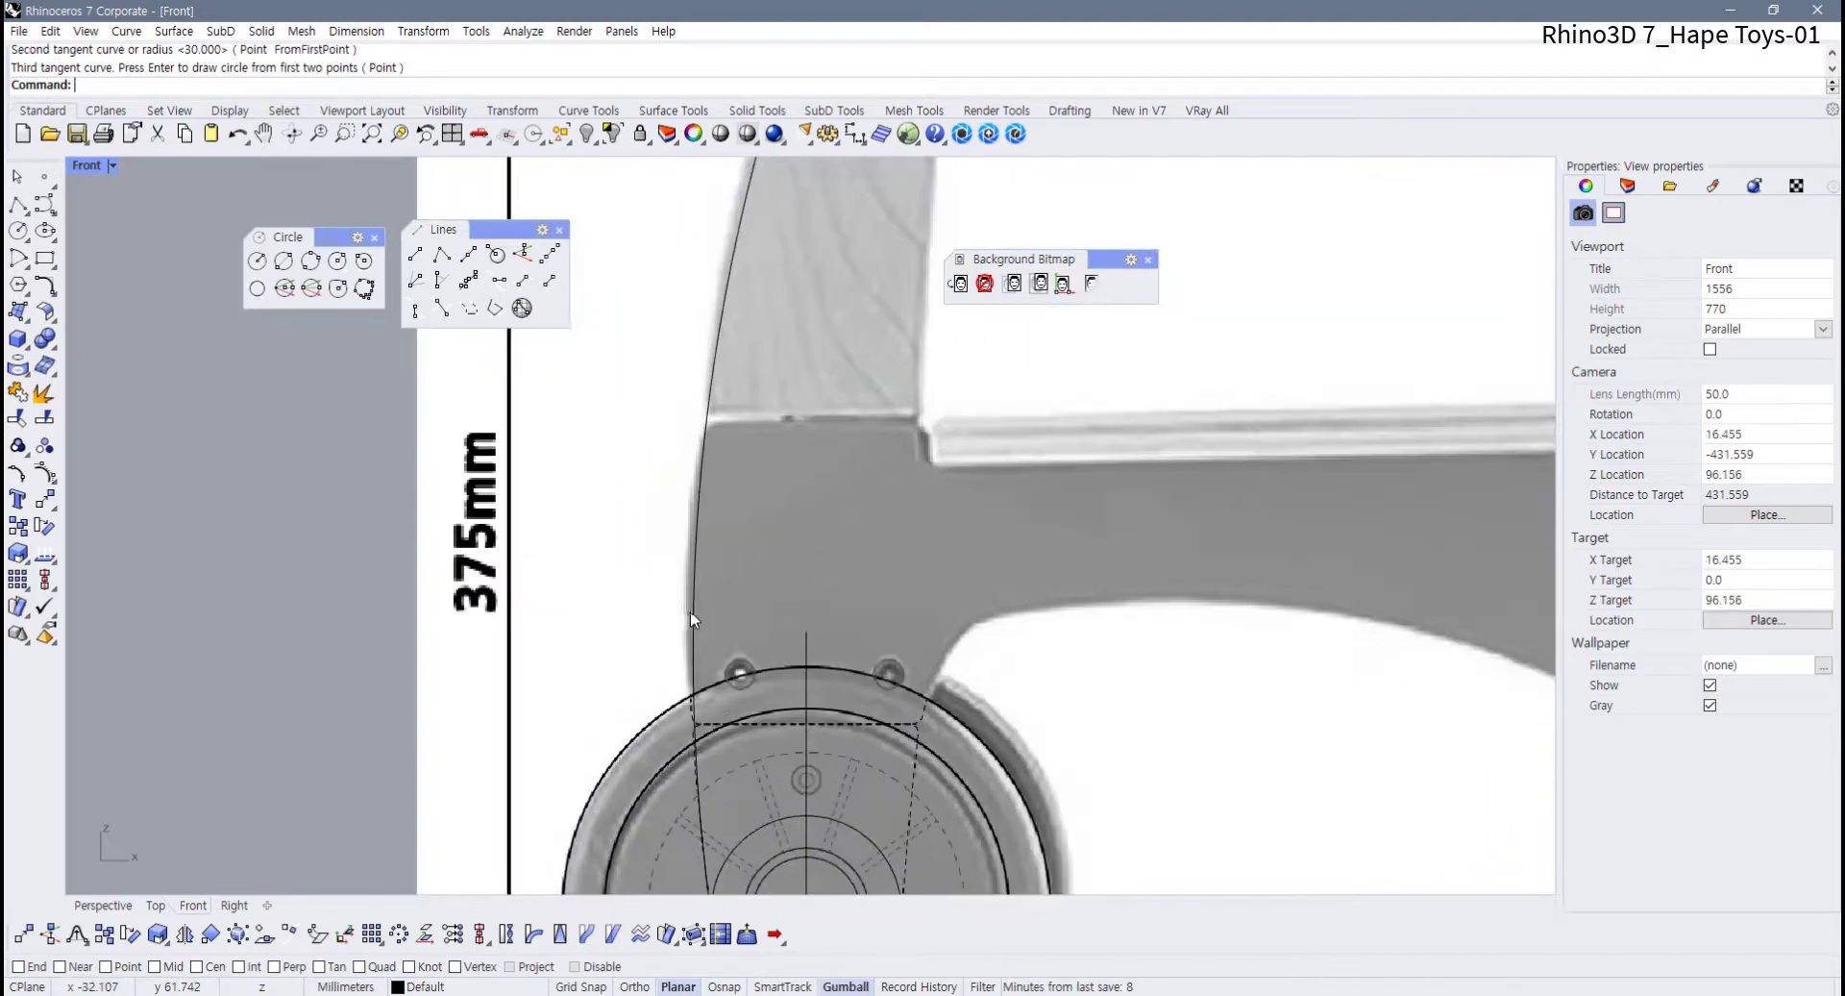
scroll(696, 645, down, 5)
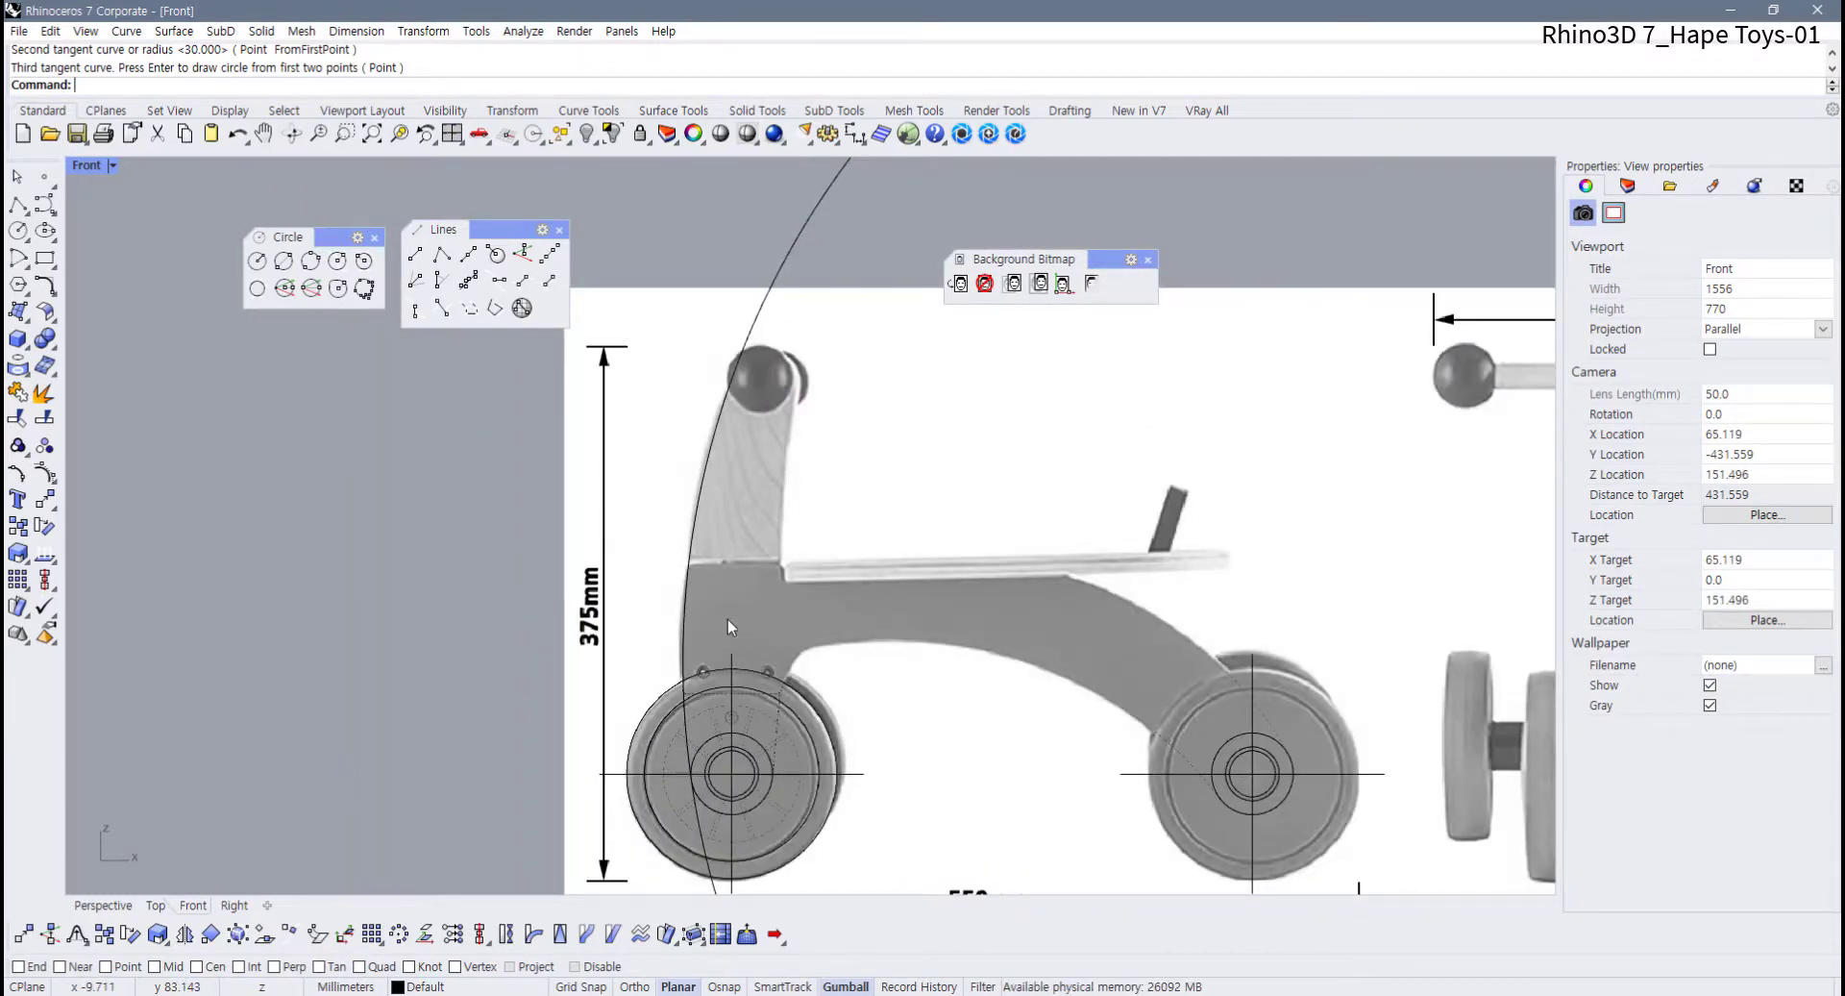
Draw a circle of about 482 mm radius, tangent to the front wheel's outer hub circle and following the dashed rear edge of the fork
mouse_move(805, 651)
right_down()
mouse_move(629, 601)
mouse_move(635, 615)
right_up()
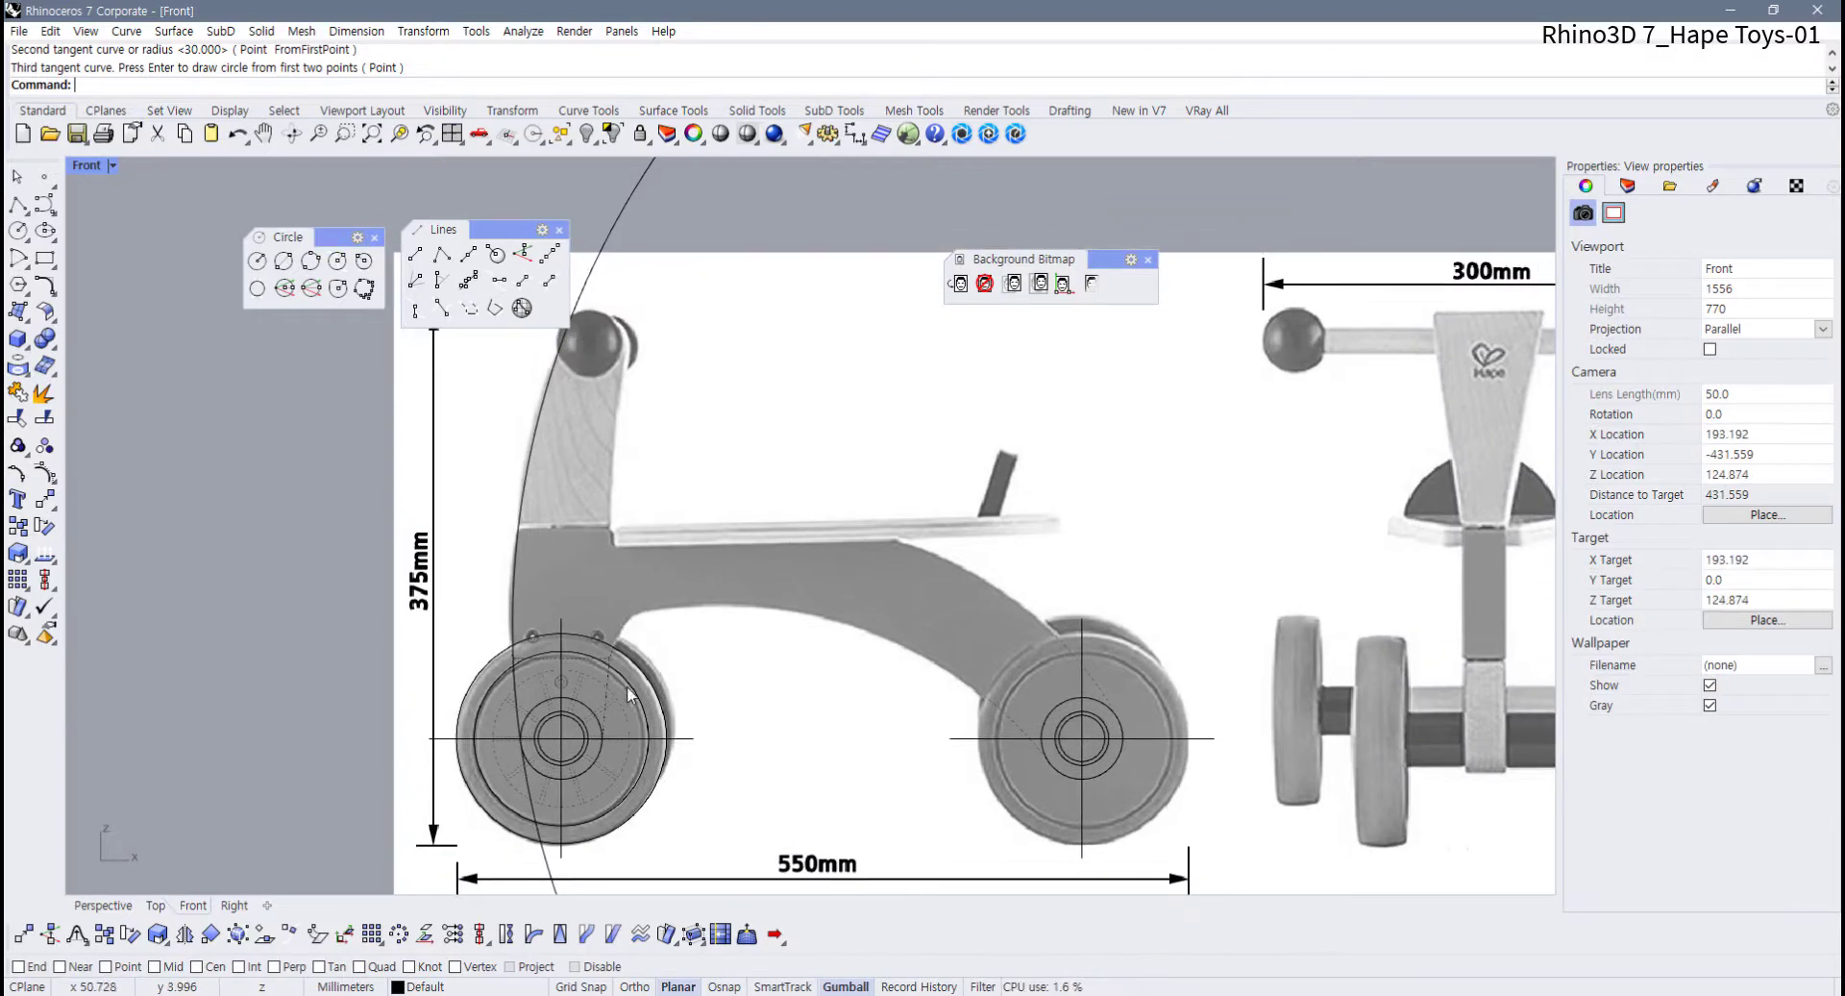
right_drag(612, 740, 573, 695)
scroll(573, 695, up, 2)
right_click(573, 695)
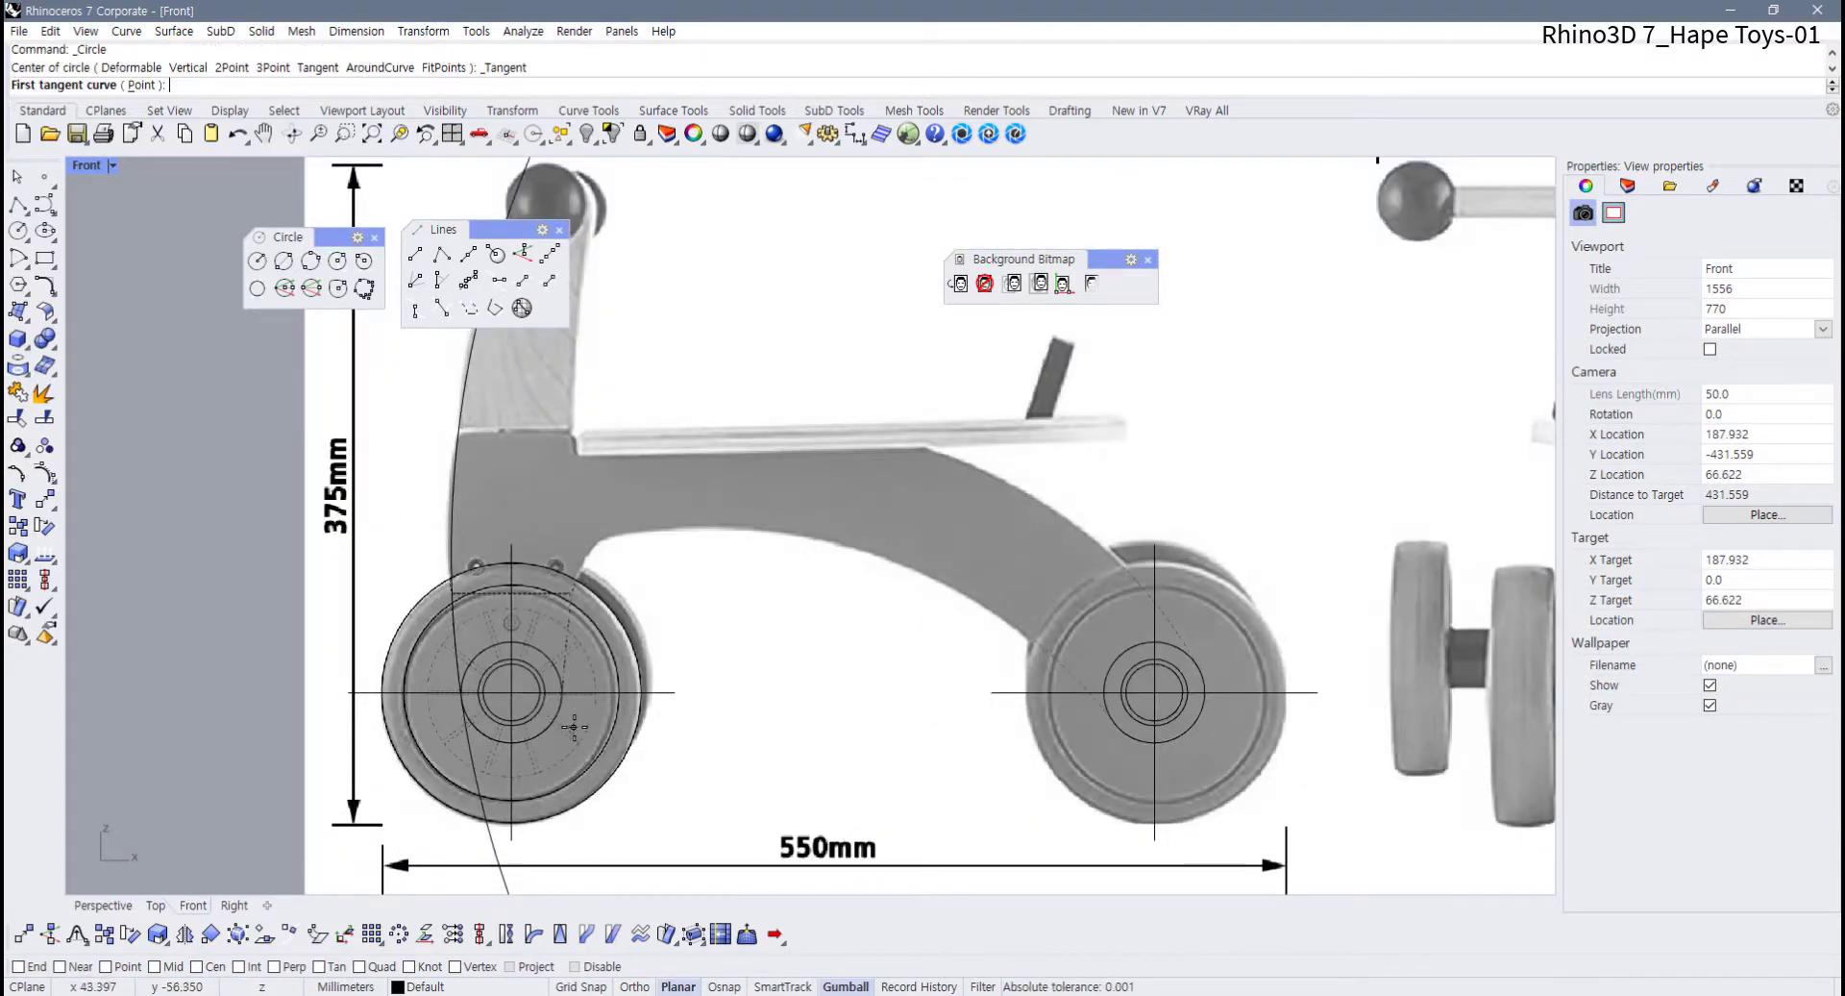
scroll(574, 726, up, 3)
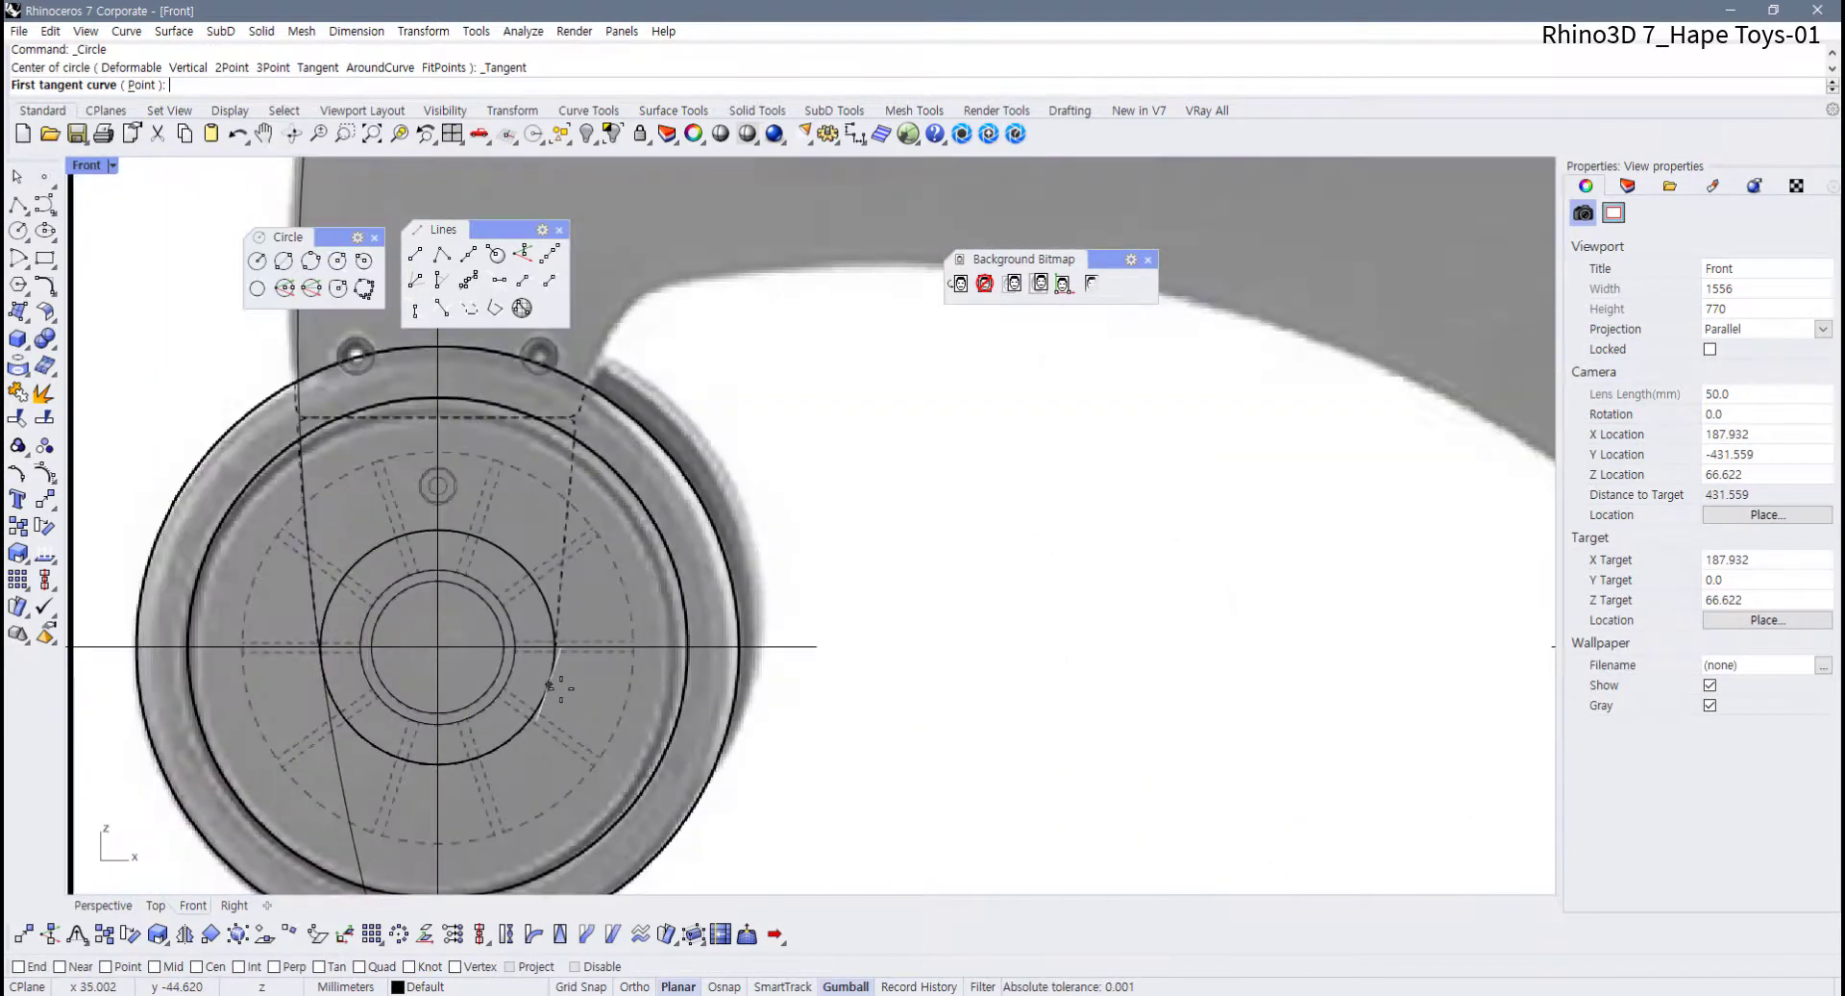
click(554, 683)
scroll(1182, 485, down, 5)
scroll(766, 539, up, 2)
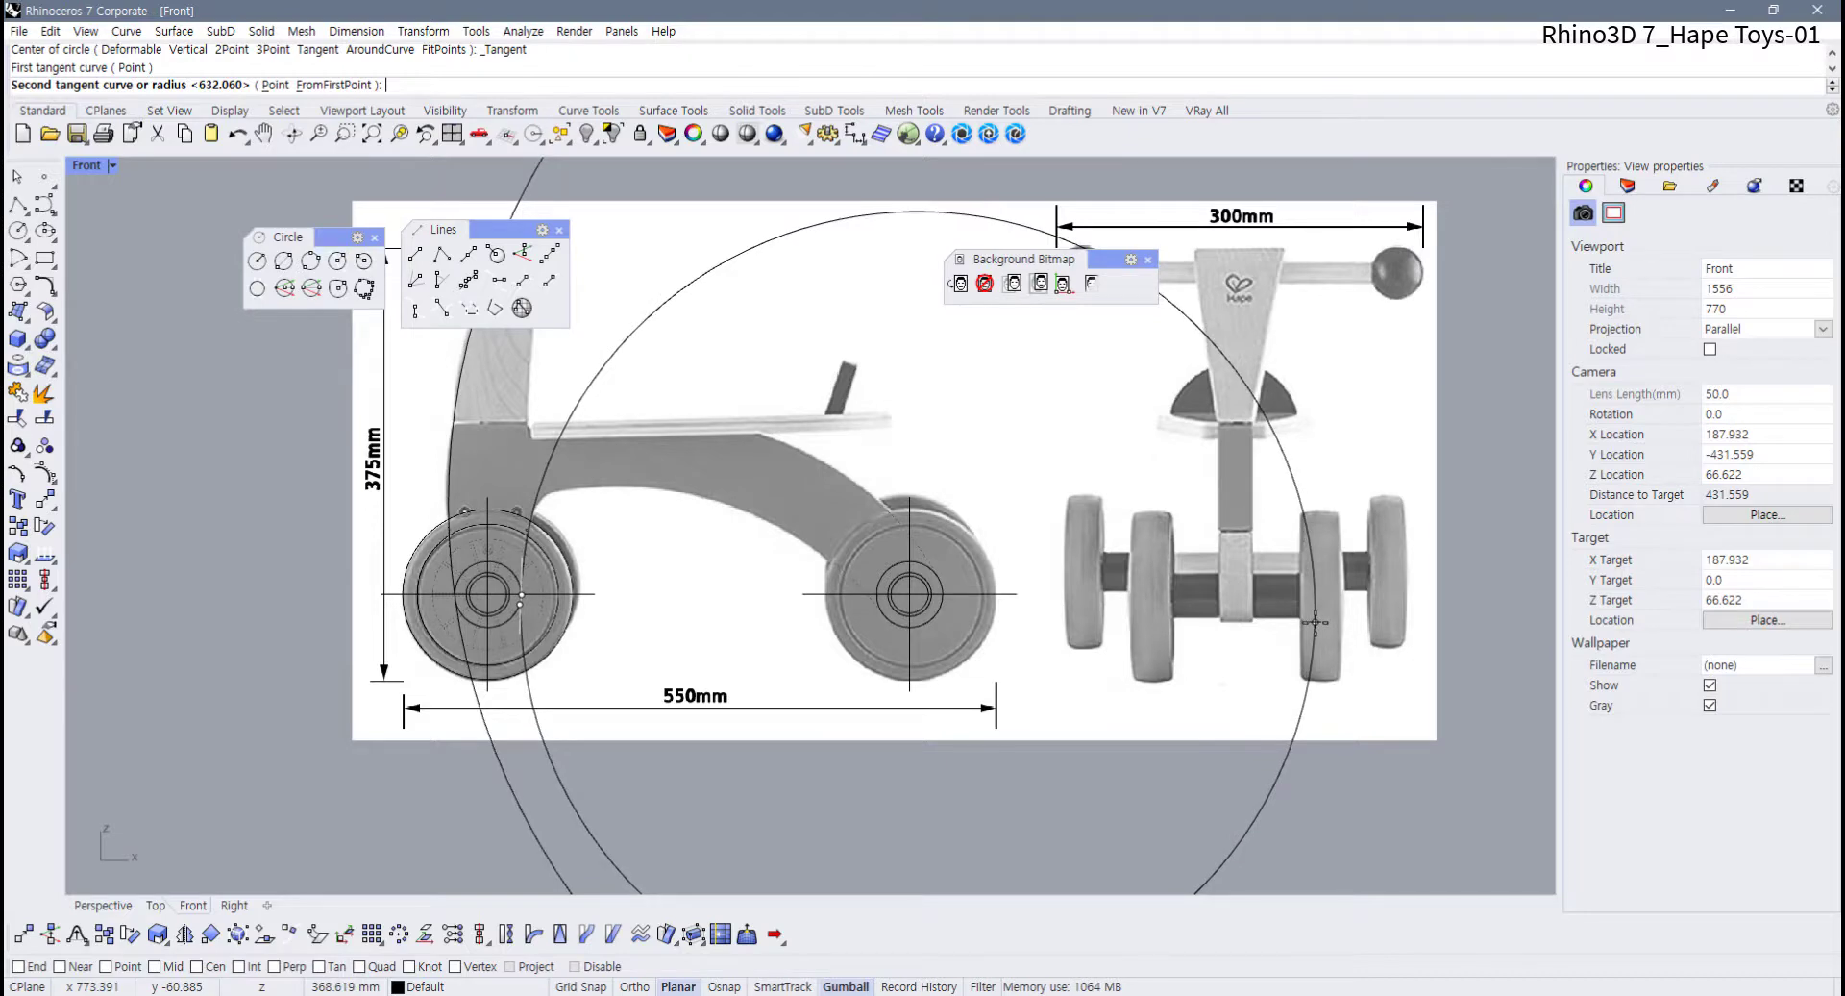
scroll(1315, 623, up, 6)
right_drag(1344, 634, 533, 665)
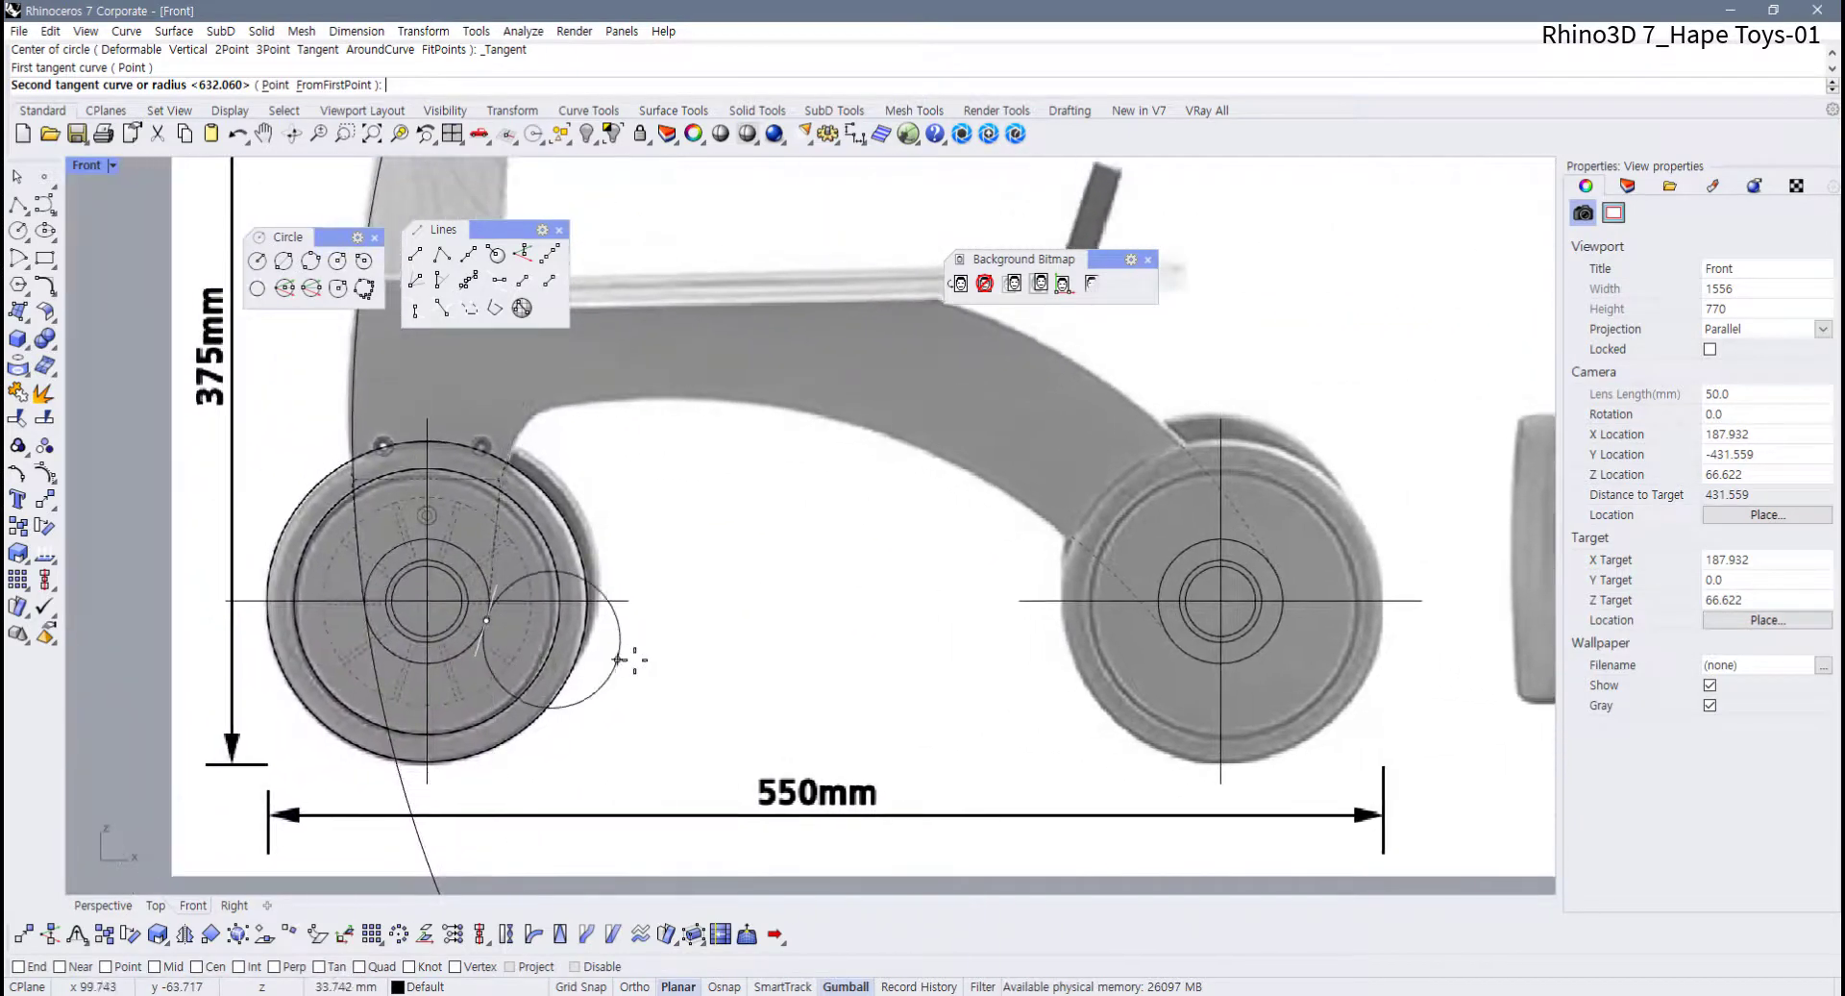
scroll(1432, 633, down, 2)
right_drag(1290, 679, 1016, 759)
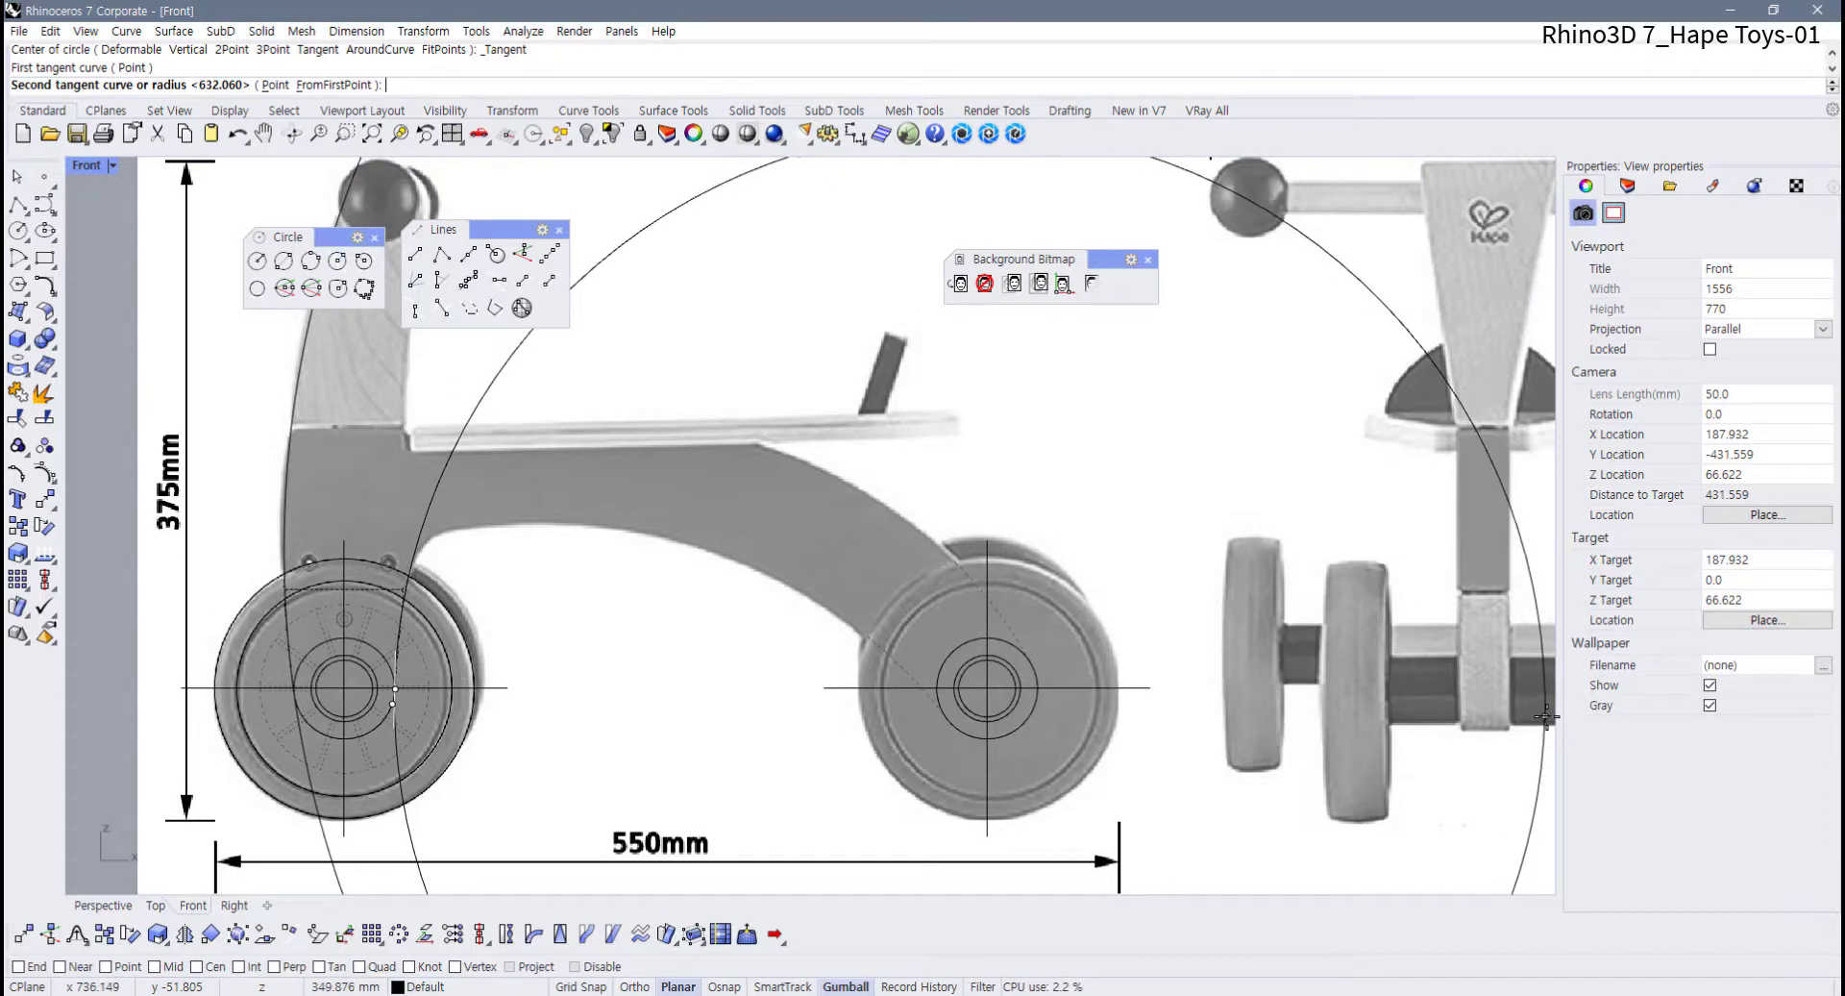
right_drag(1545, 715, 1492, 716)
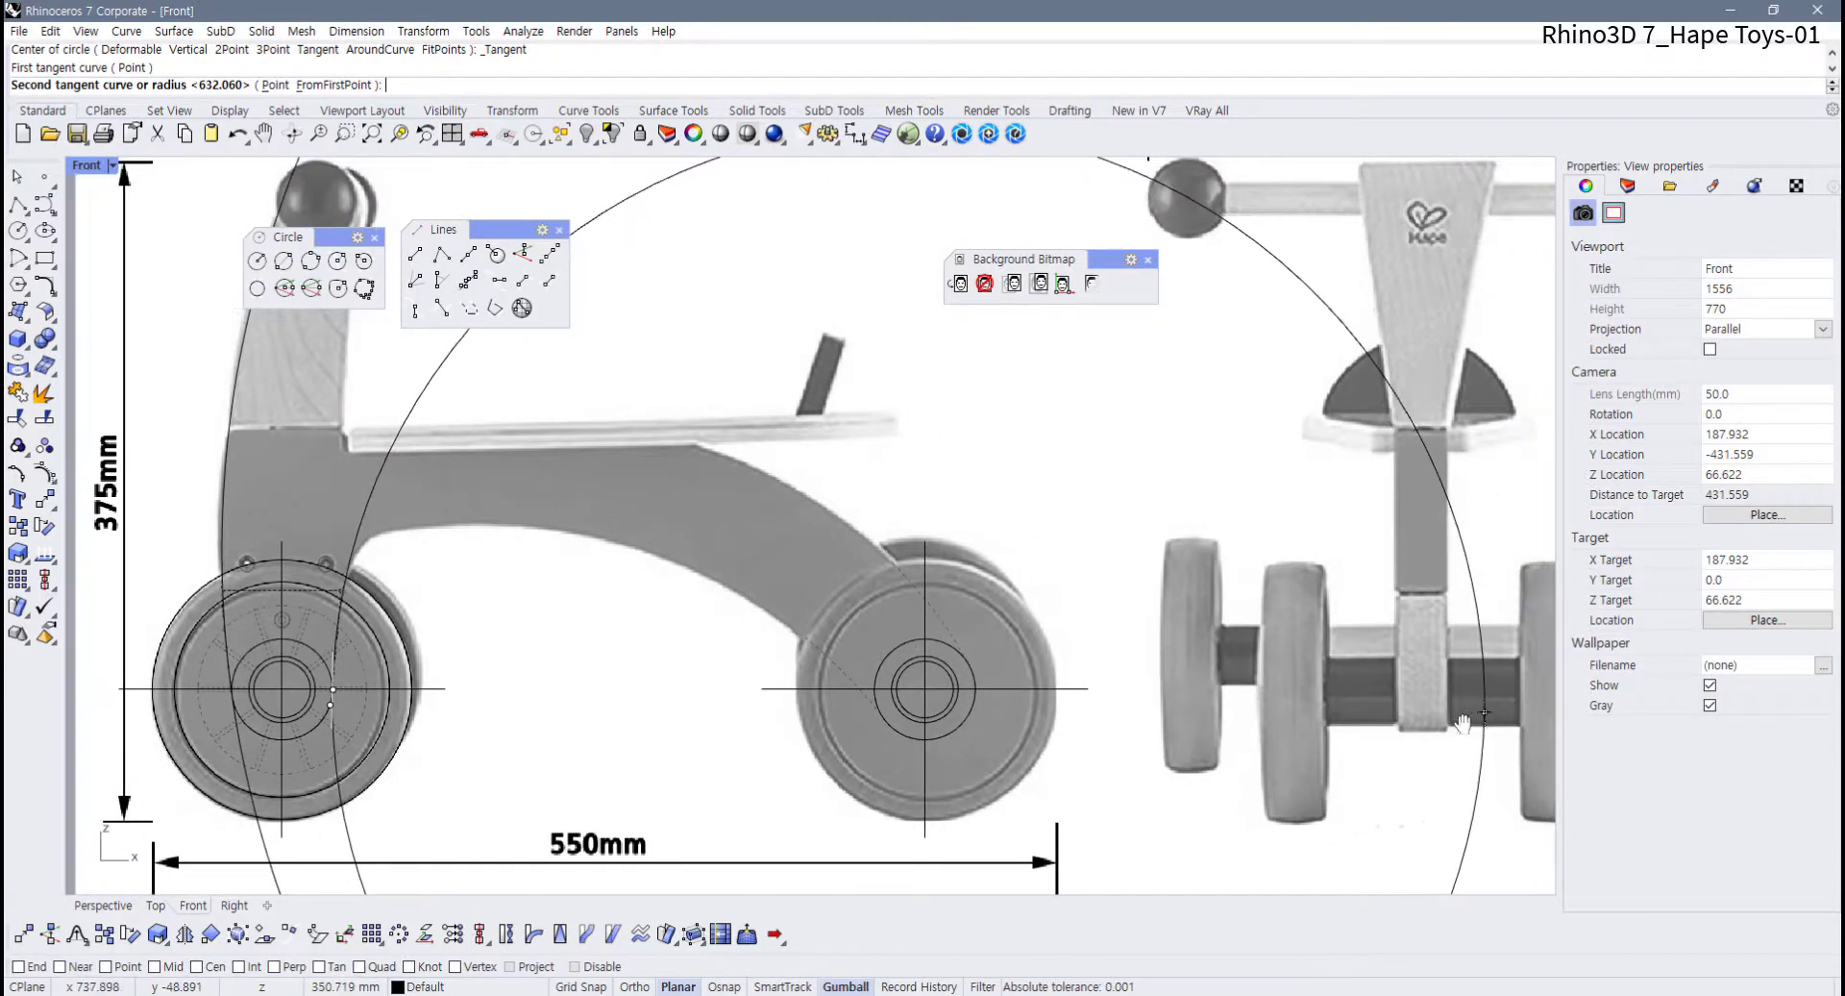
scroll(1470, 696, down, 2)
right_drag(1446, 694, 1168, 680)
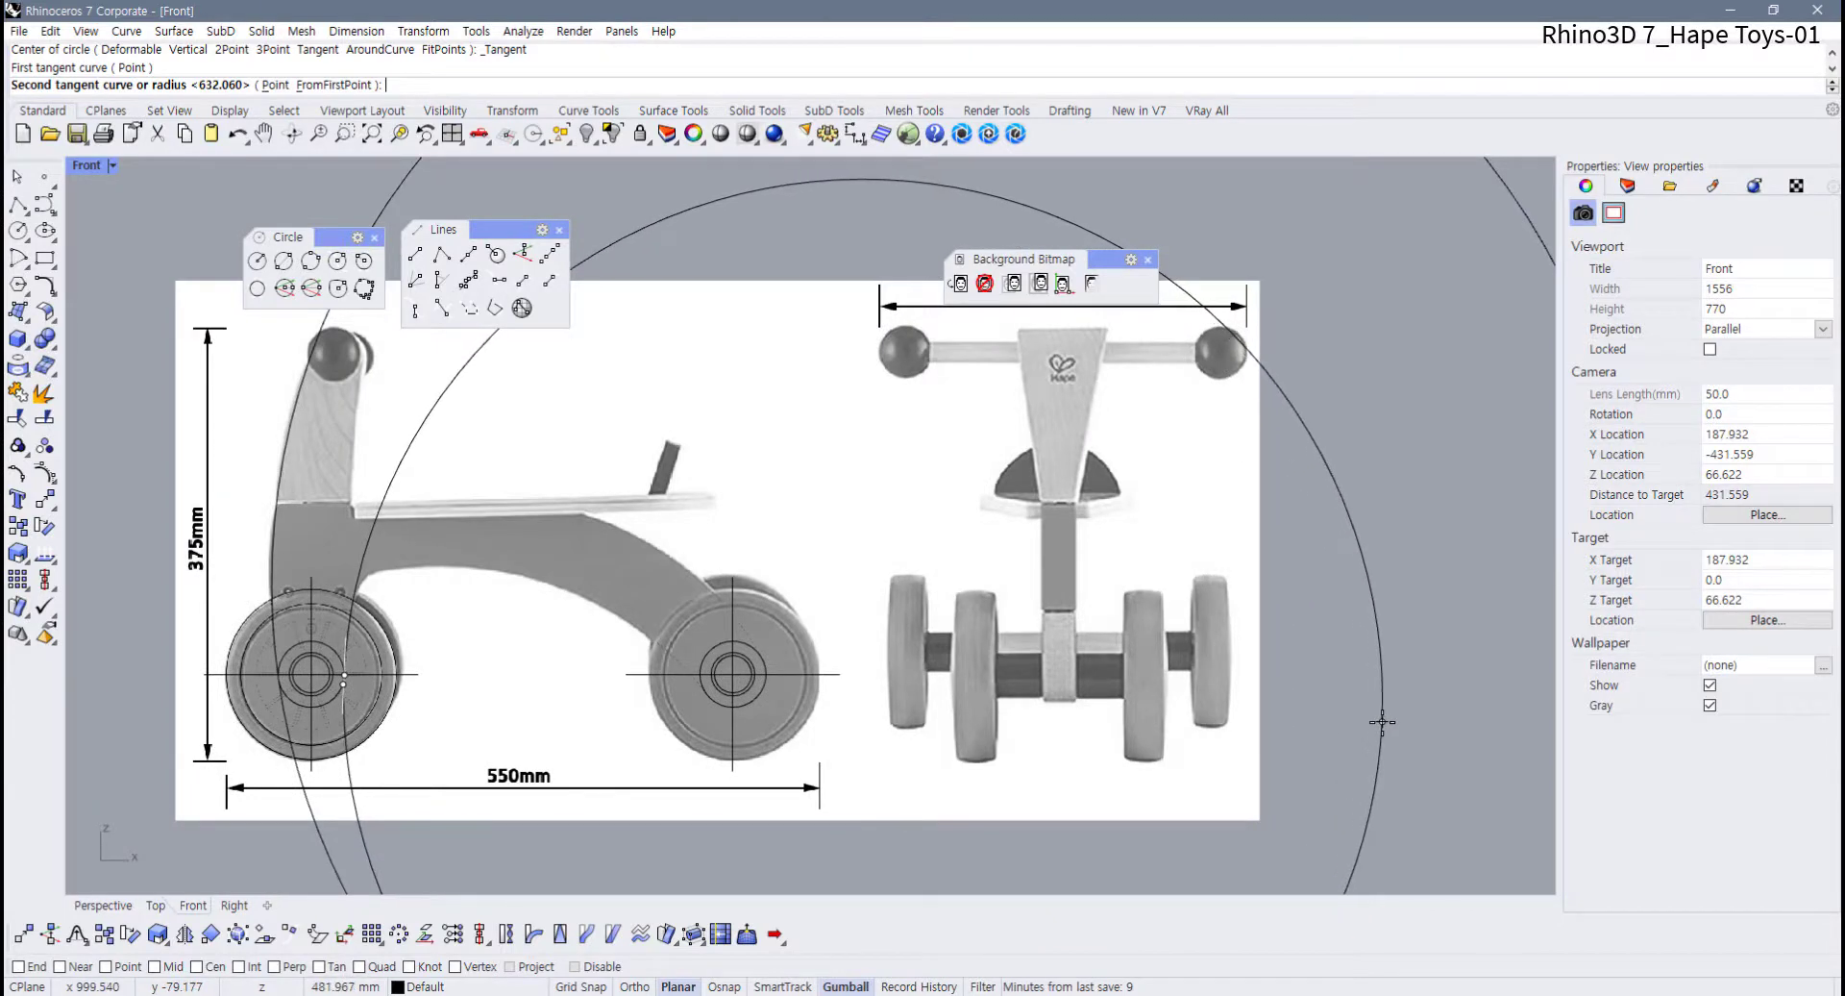
click(1382, 722)
key(Return)
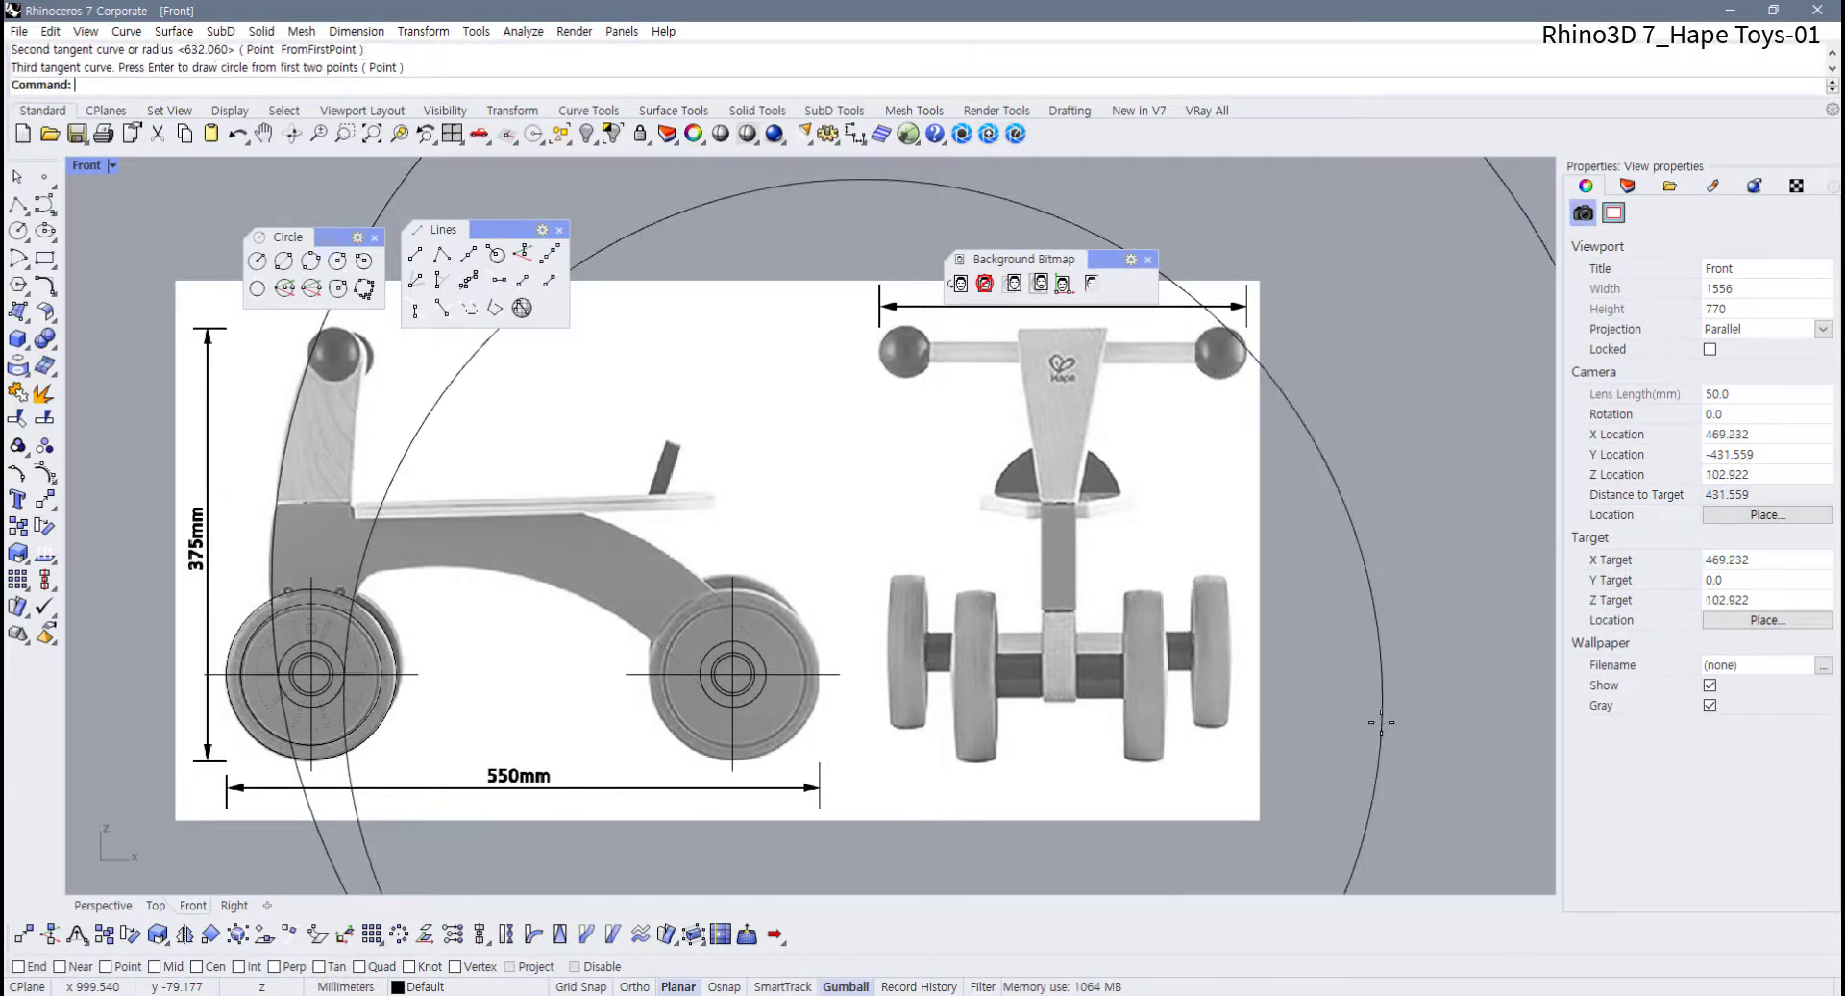
Examine how the new circle fits the fork's dashed rear edge and where the body's arcs meet the rear hub
scroll(596, 617, up, 15)
click(522, 684)
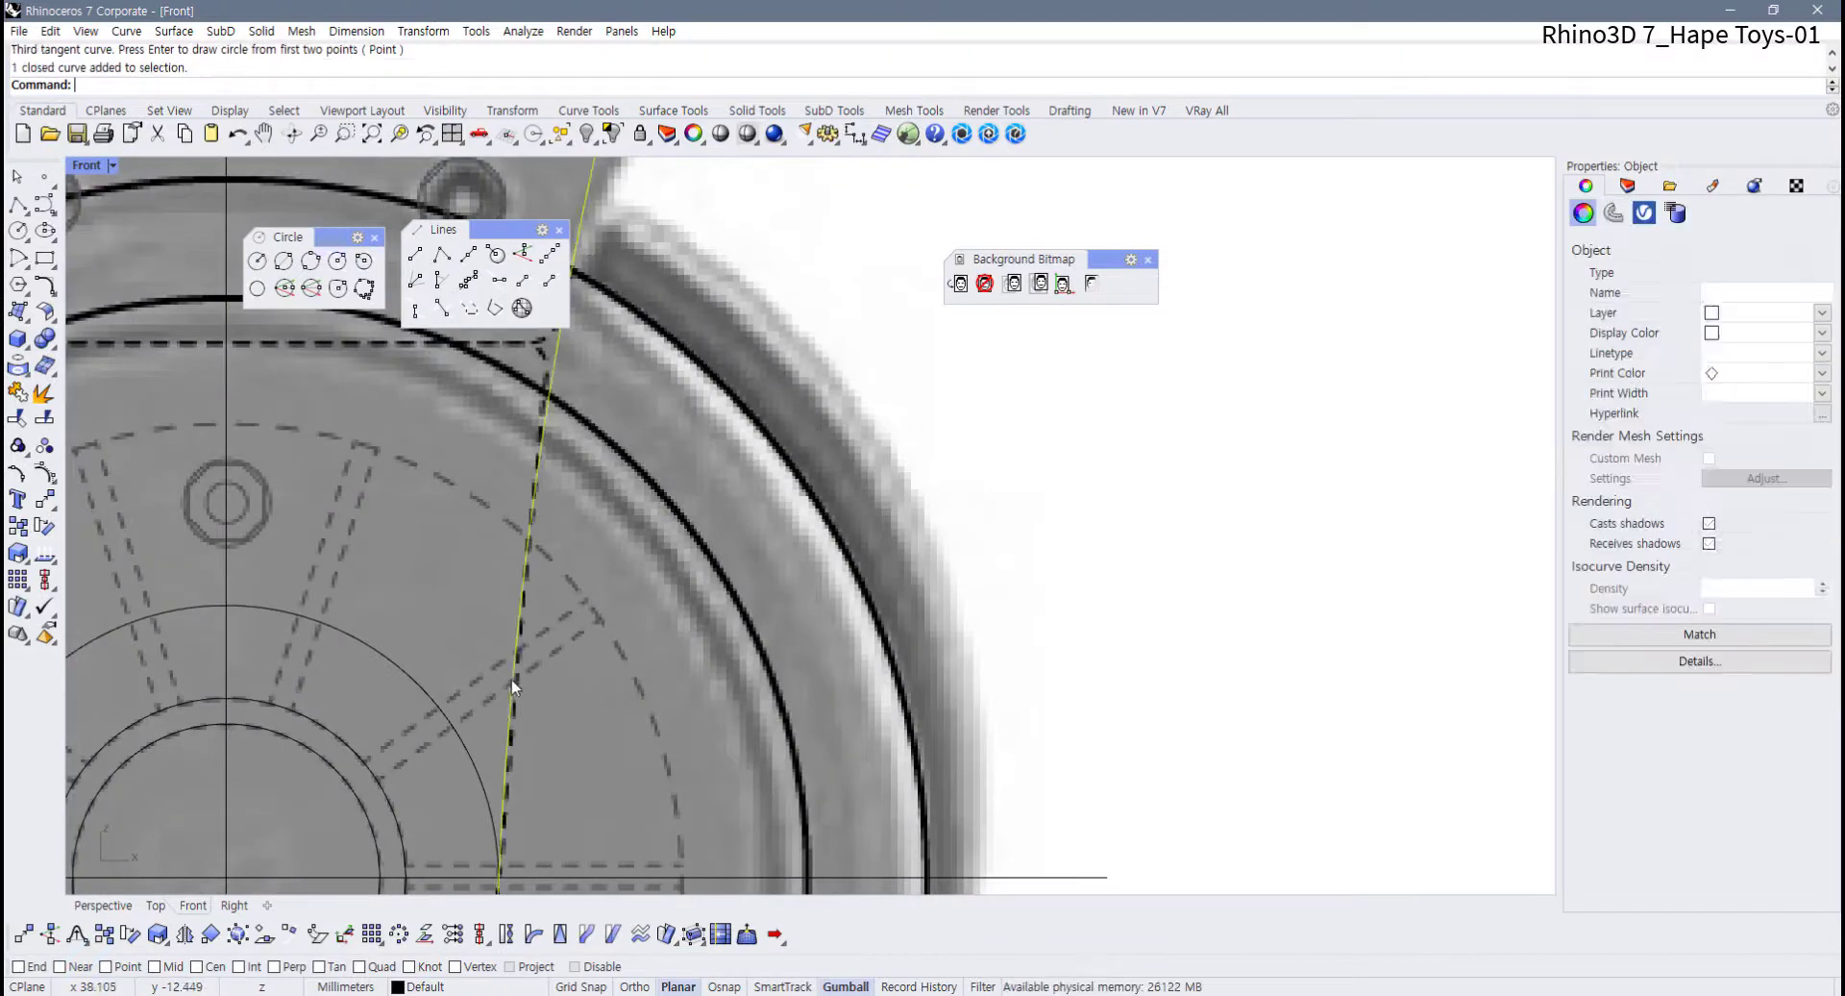
scroll(515, 659, down, 2)
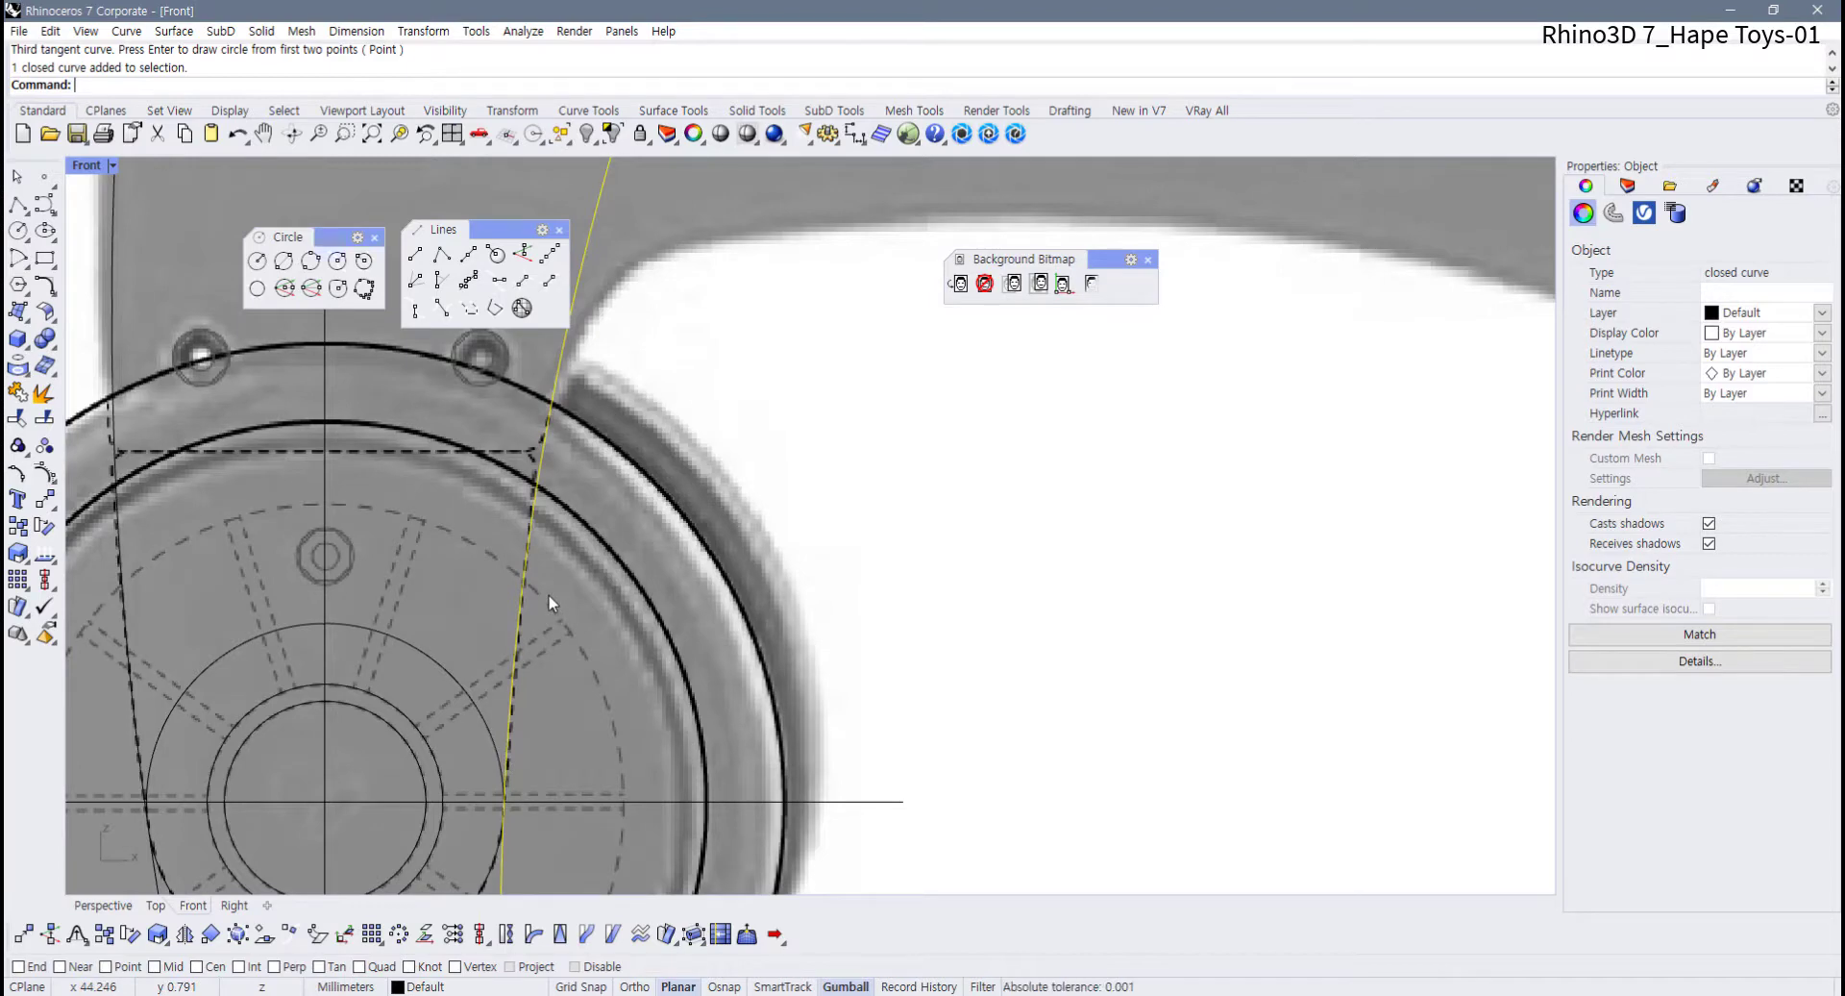
scroll(500, 615, down, 5)
scroll(524, 636, up, 4)
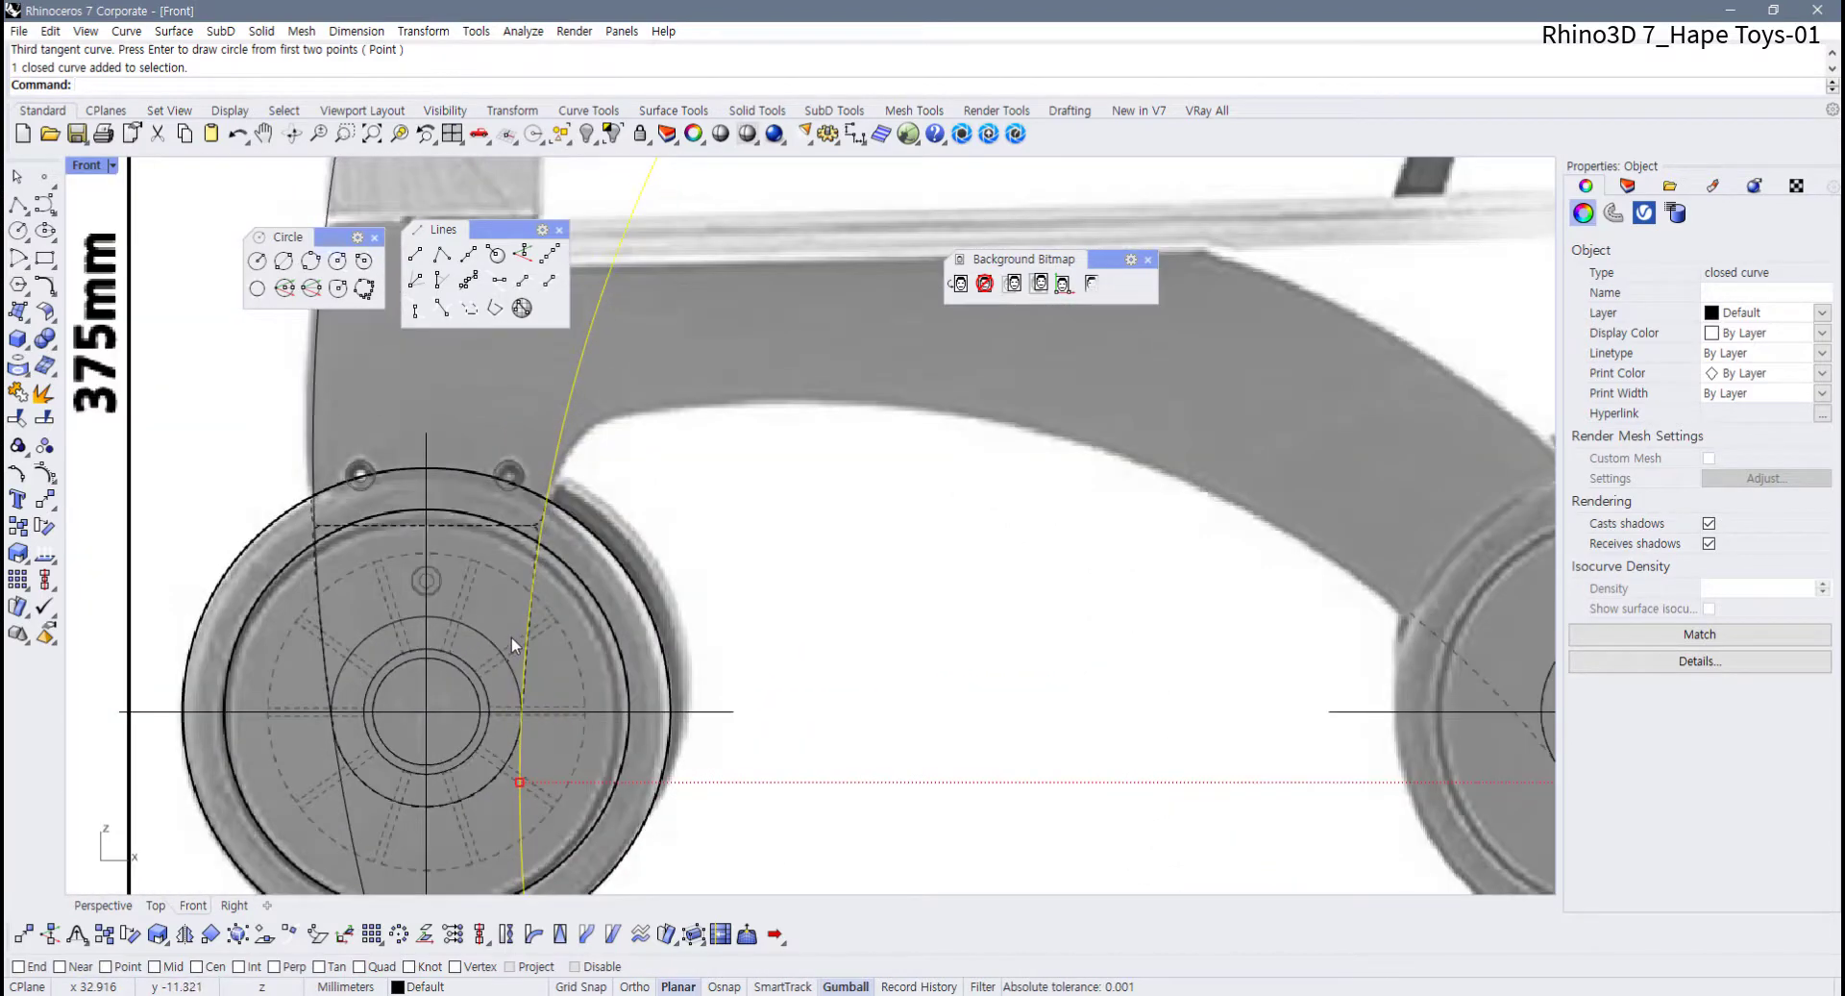
scroll(480, 625, down, 4)
scroll(526, 706, up, 3)
right_drag(1057, 719, 679, 663)
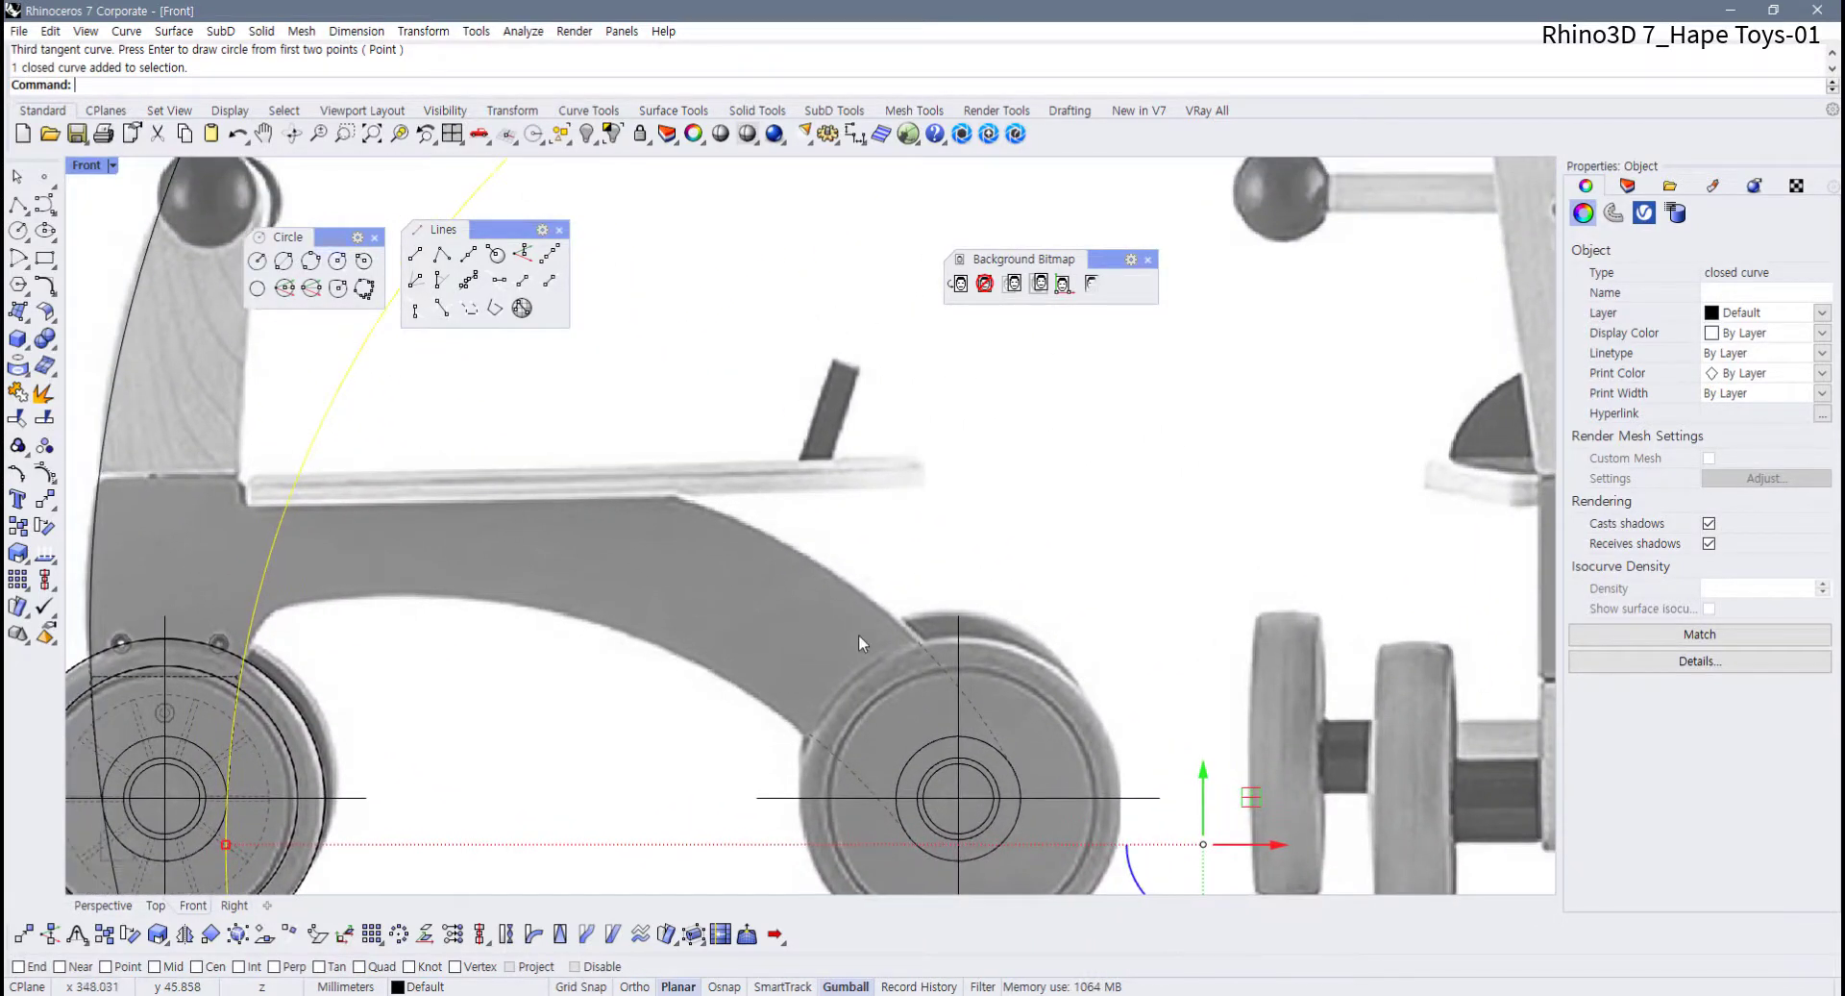
scroll(865, 633, down, 4)
scroll(826, 622, up, 4)
right_drag(792, 614, 788, 612)
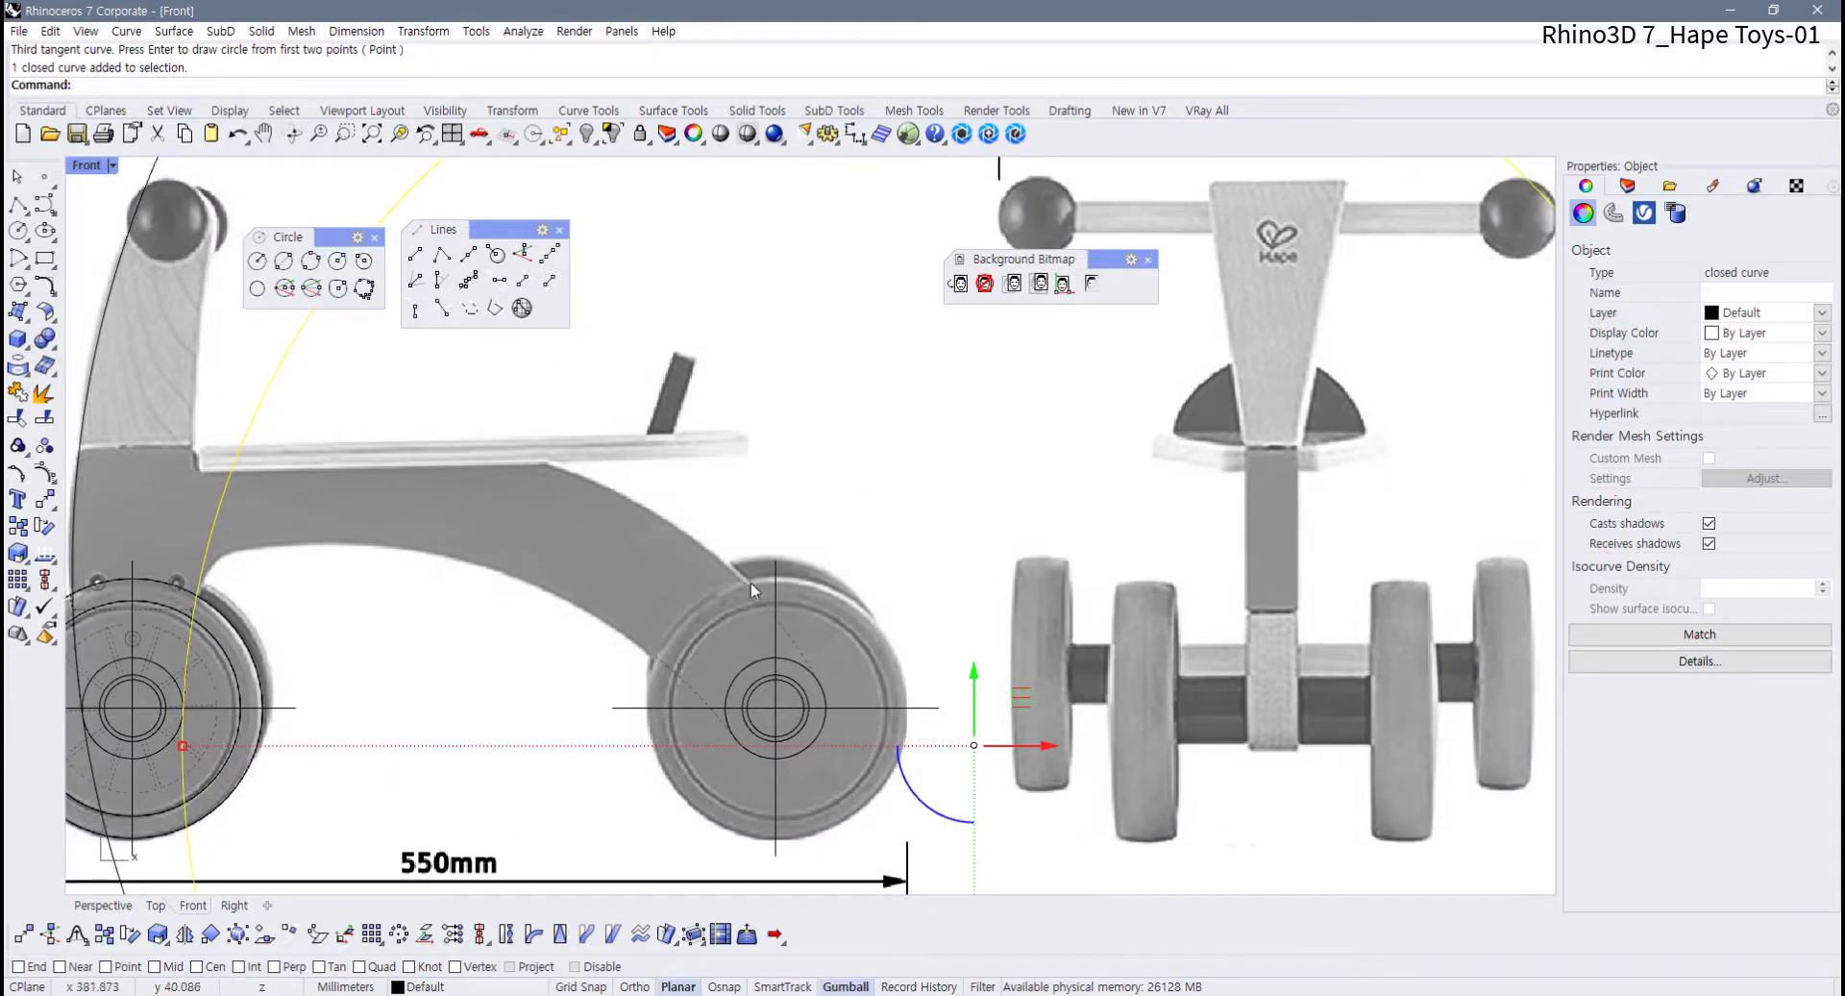
scroll(745, 581, up, 2)
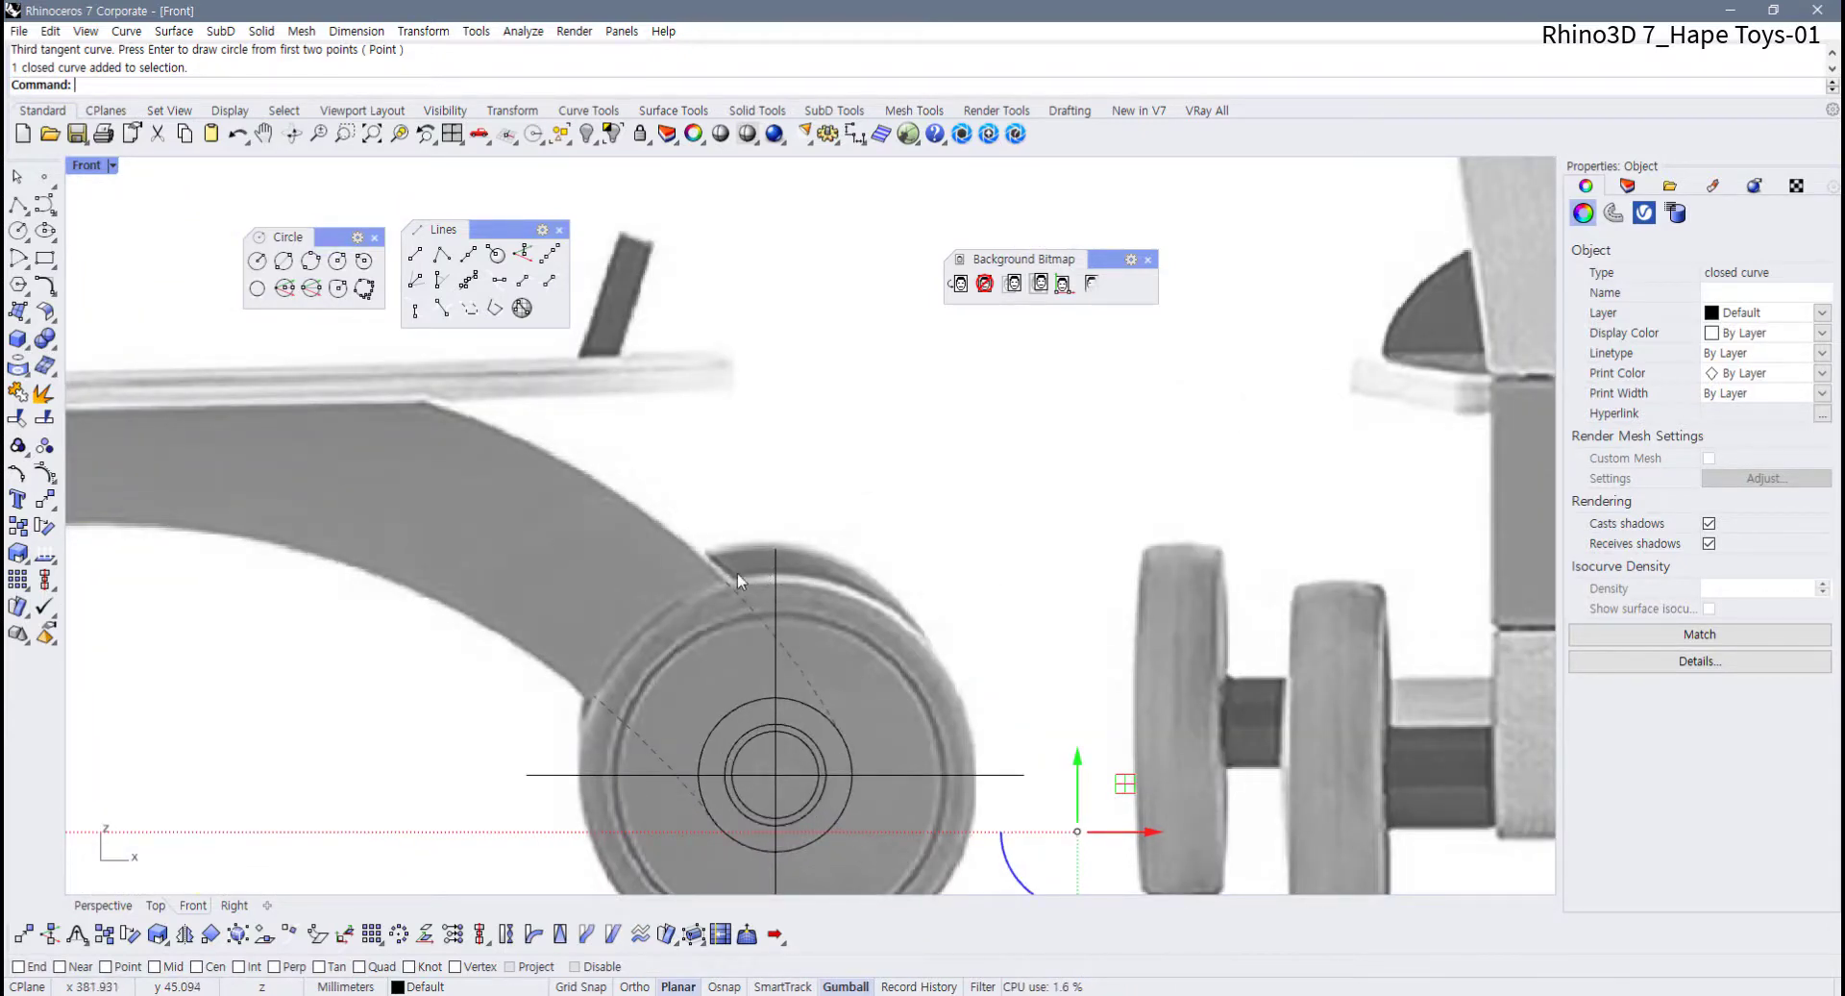
scroll(741, 563, down, 6)
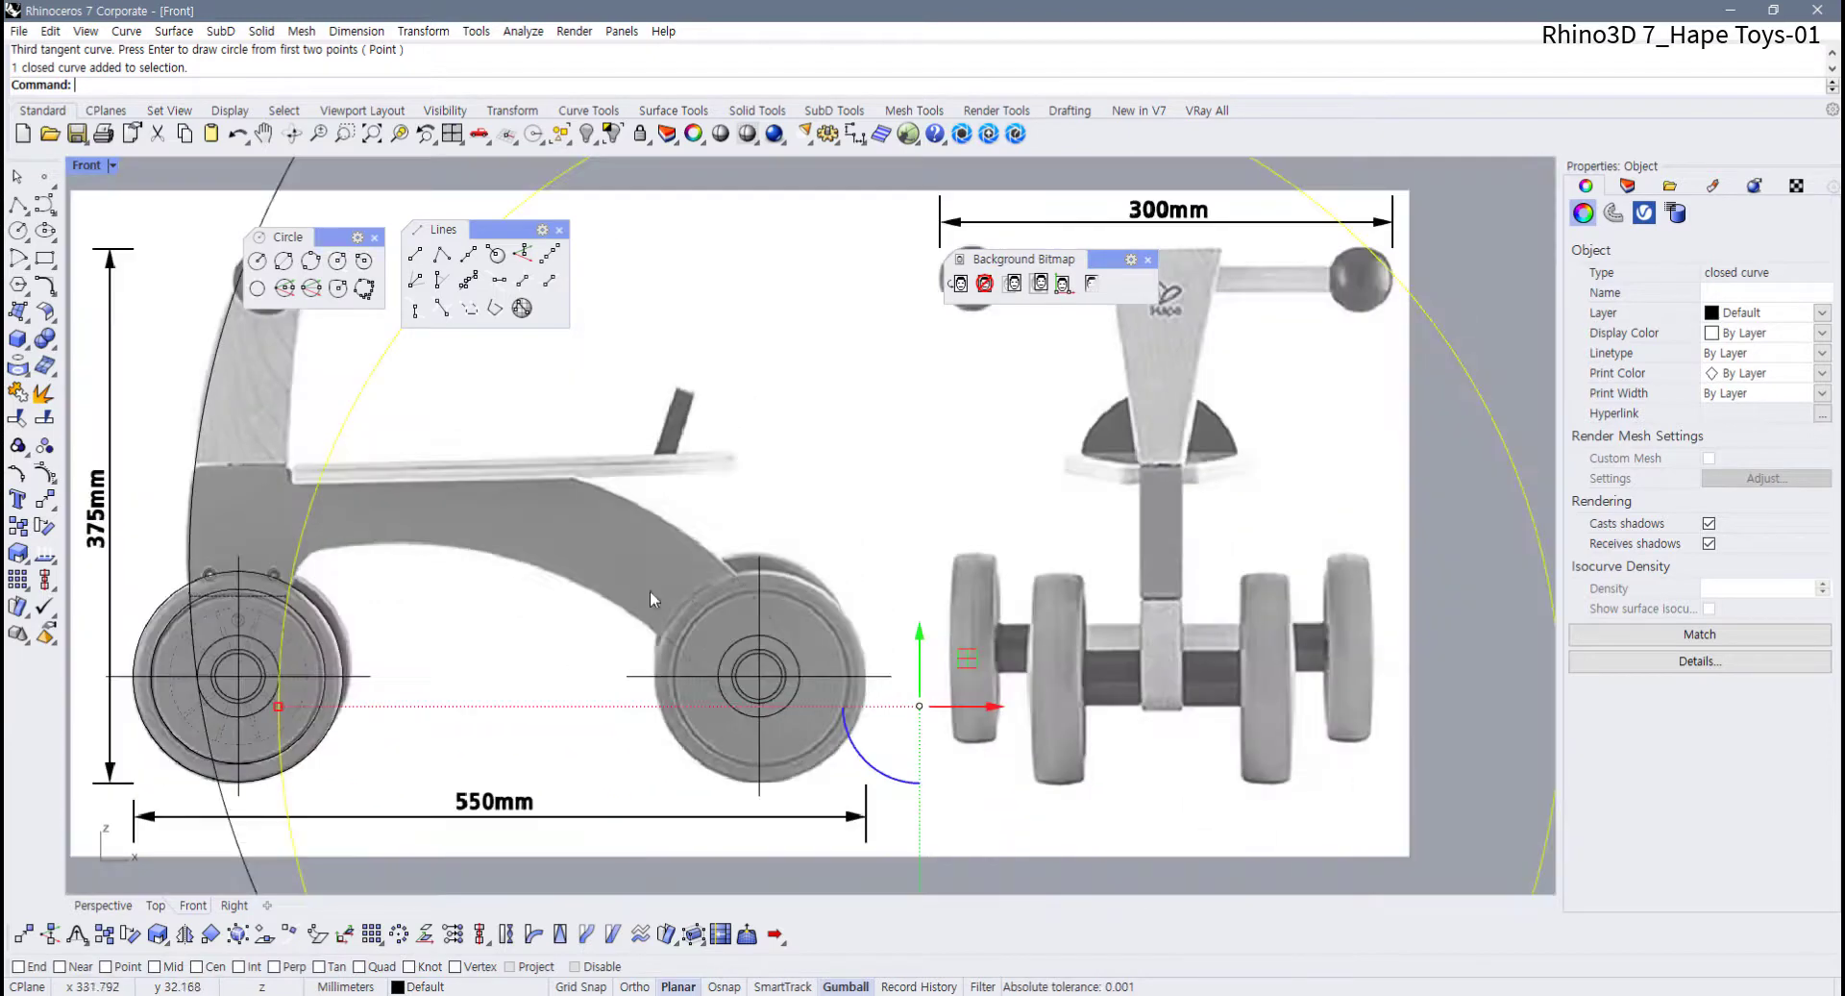
right_drag(650, 590, 790, 623)
key(Escape)
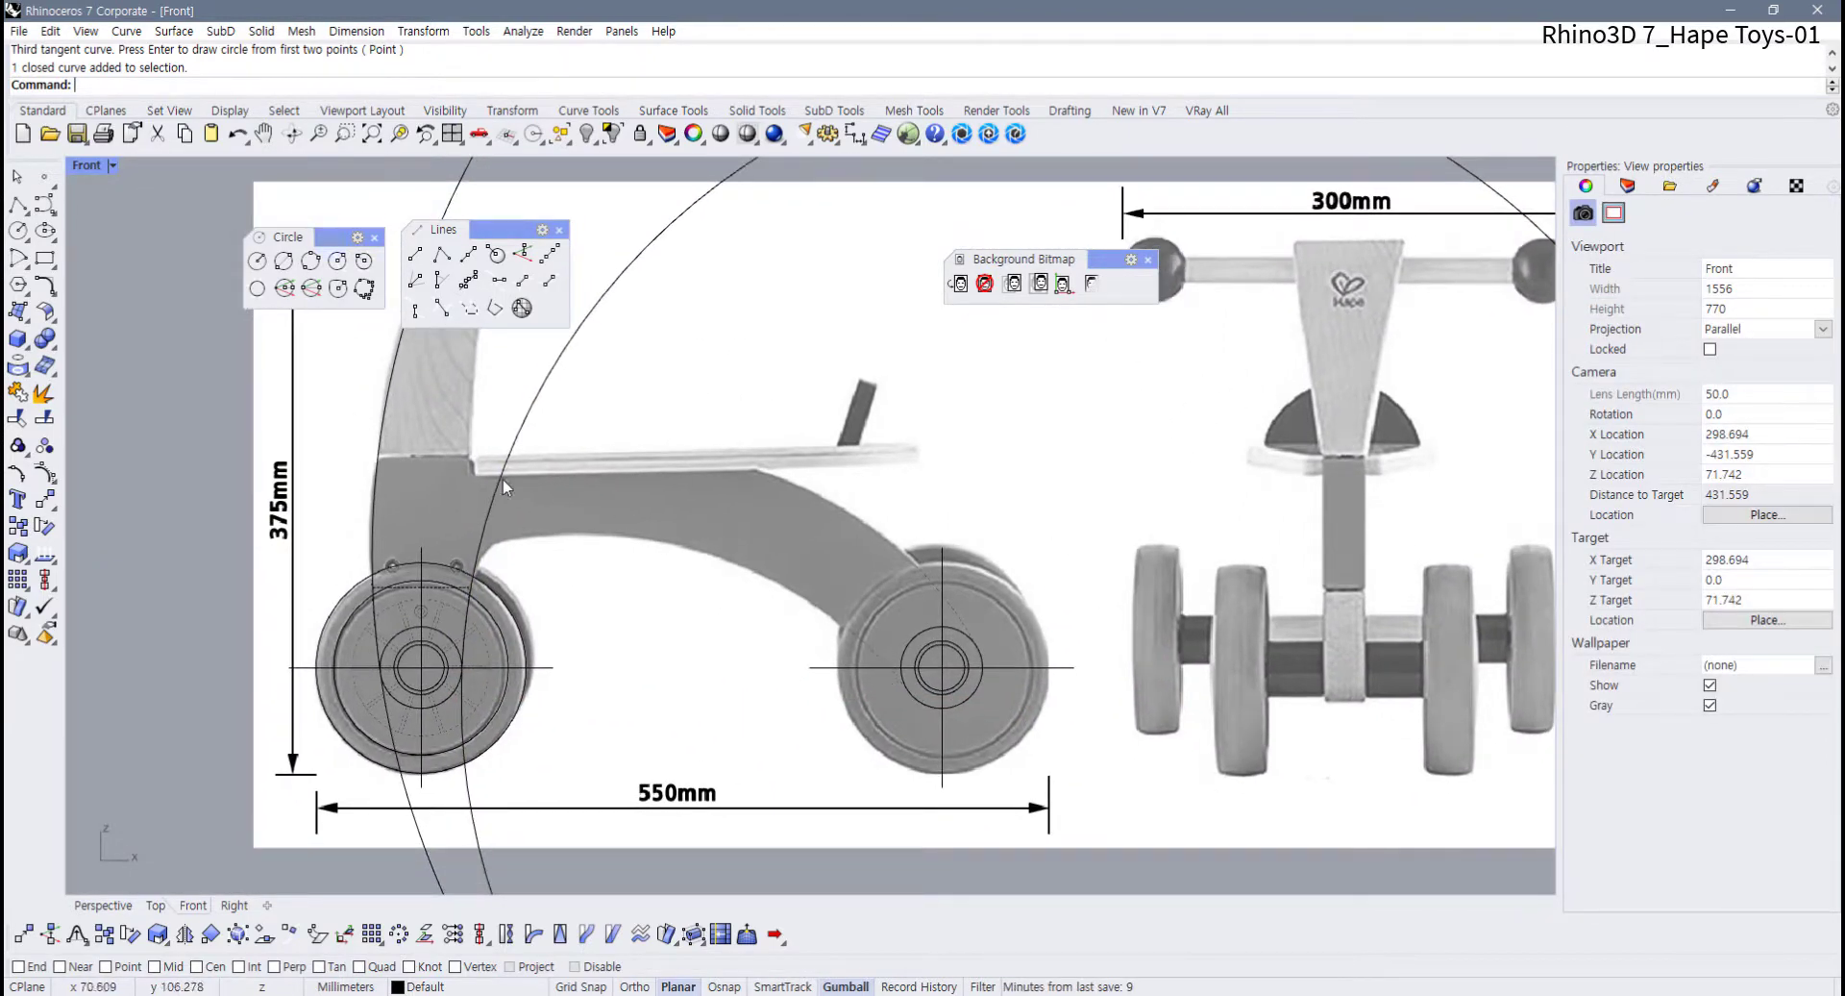
Draw a circle of about 304 mm radius, tangent to the rear wheel's outer hub circle and following the body's lower arch
click(258, 289)
scroll(904, 728, up, 4)
scroll(904, 727, up, 1)
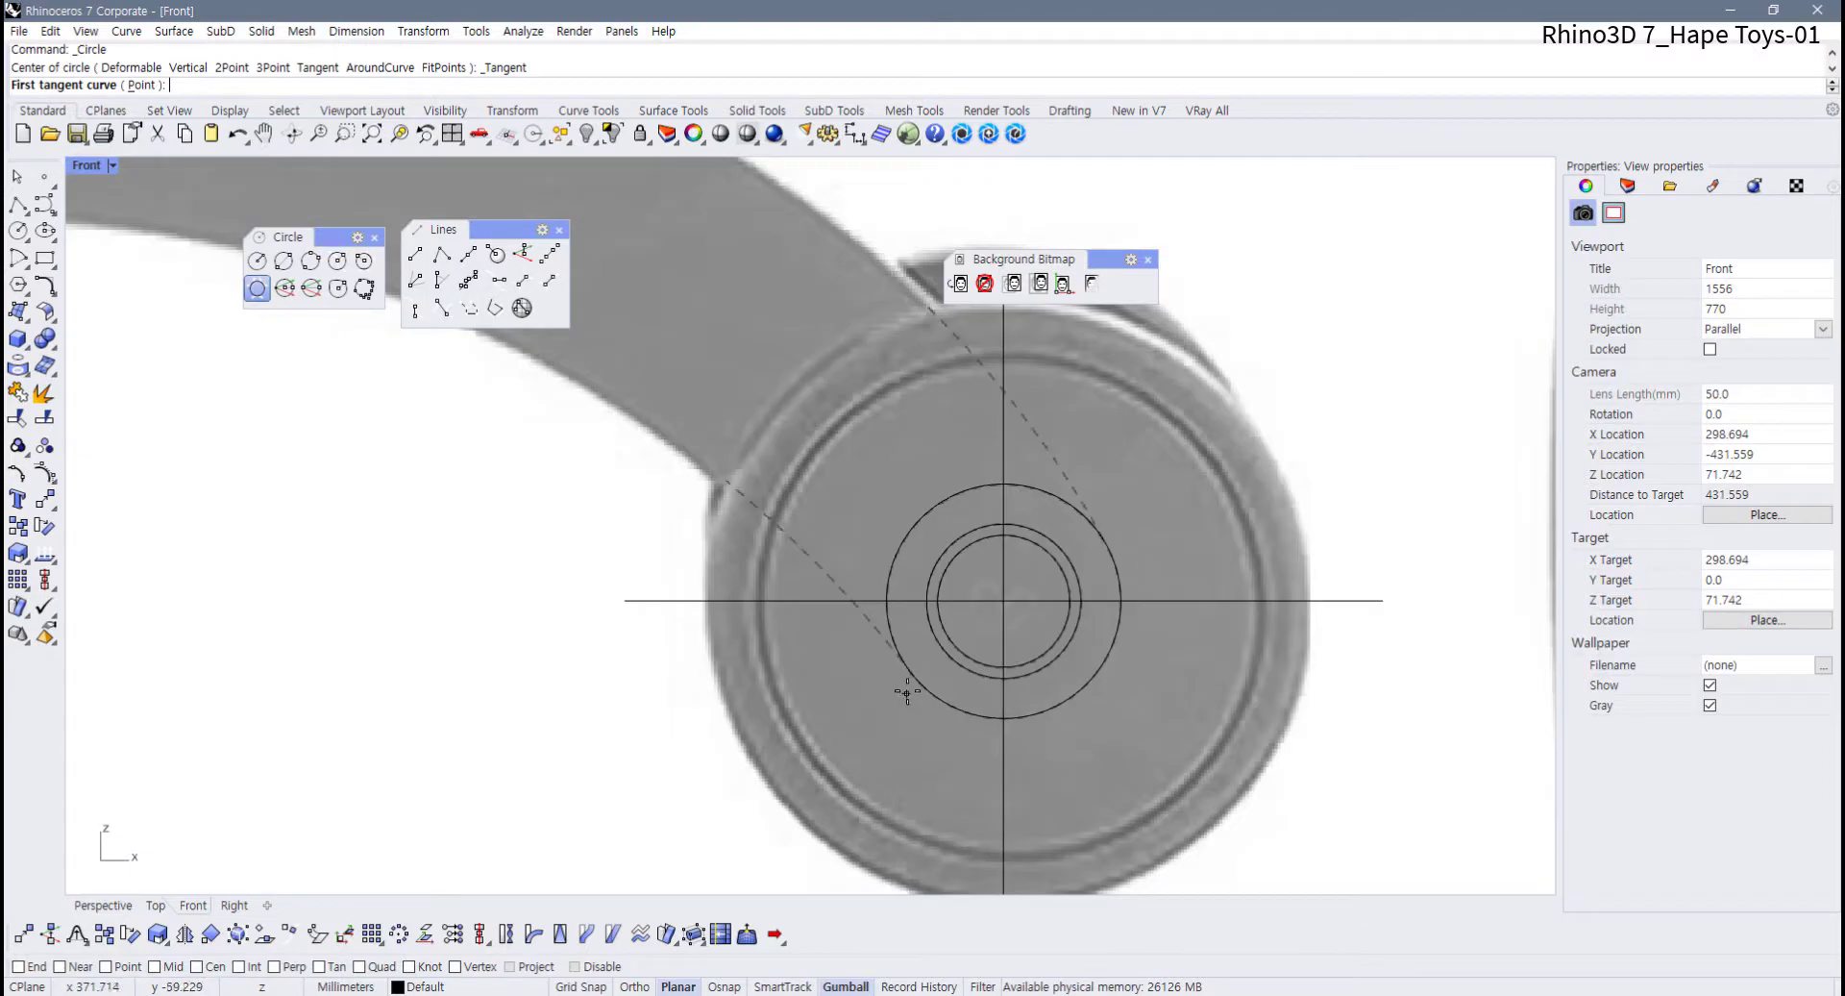
click(915, 678)
scroll(539, 745, down, 6)
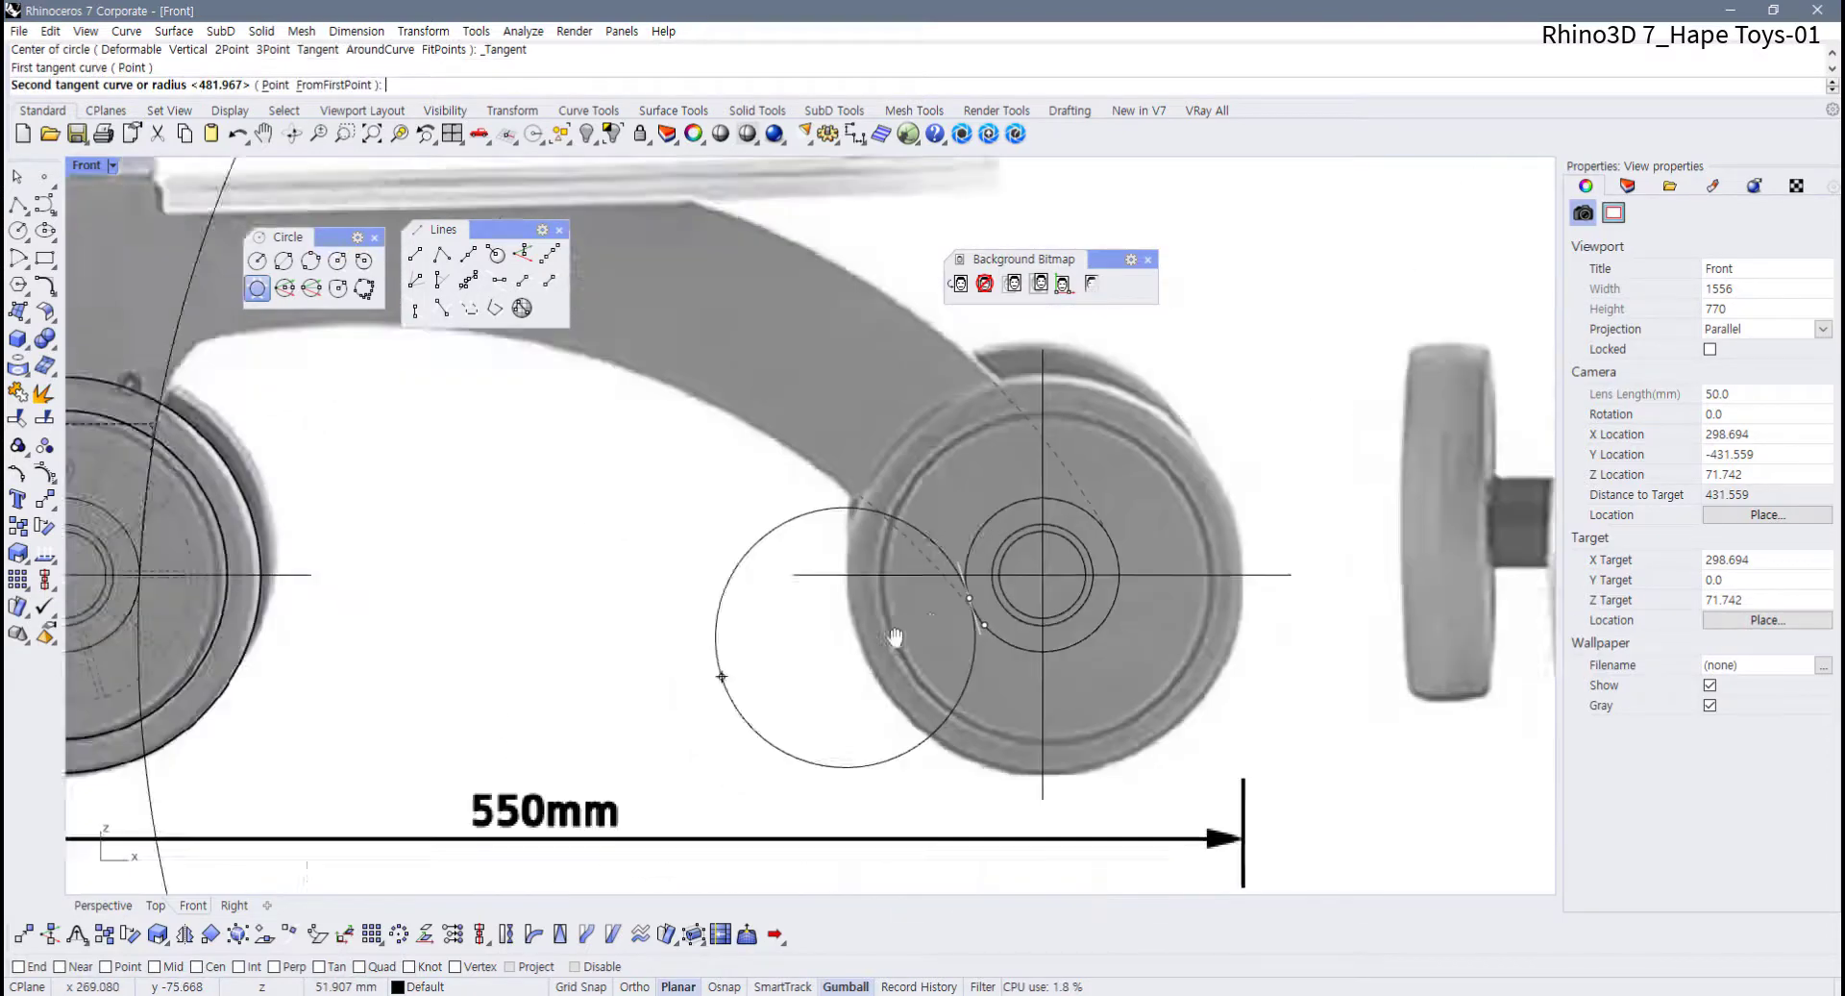
scroll(591, 763, up, 1)
scroll(591, 762, down, 4)
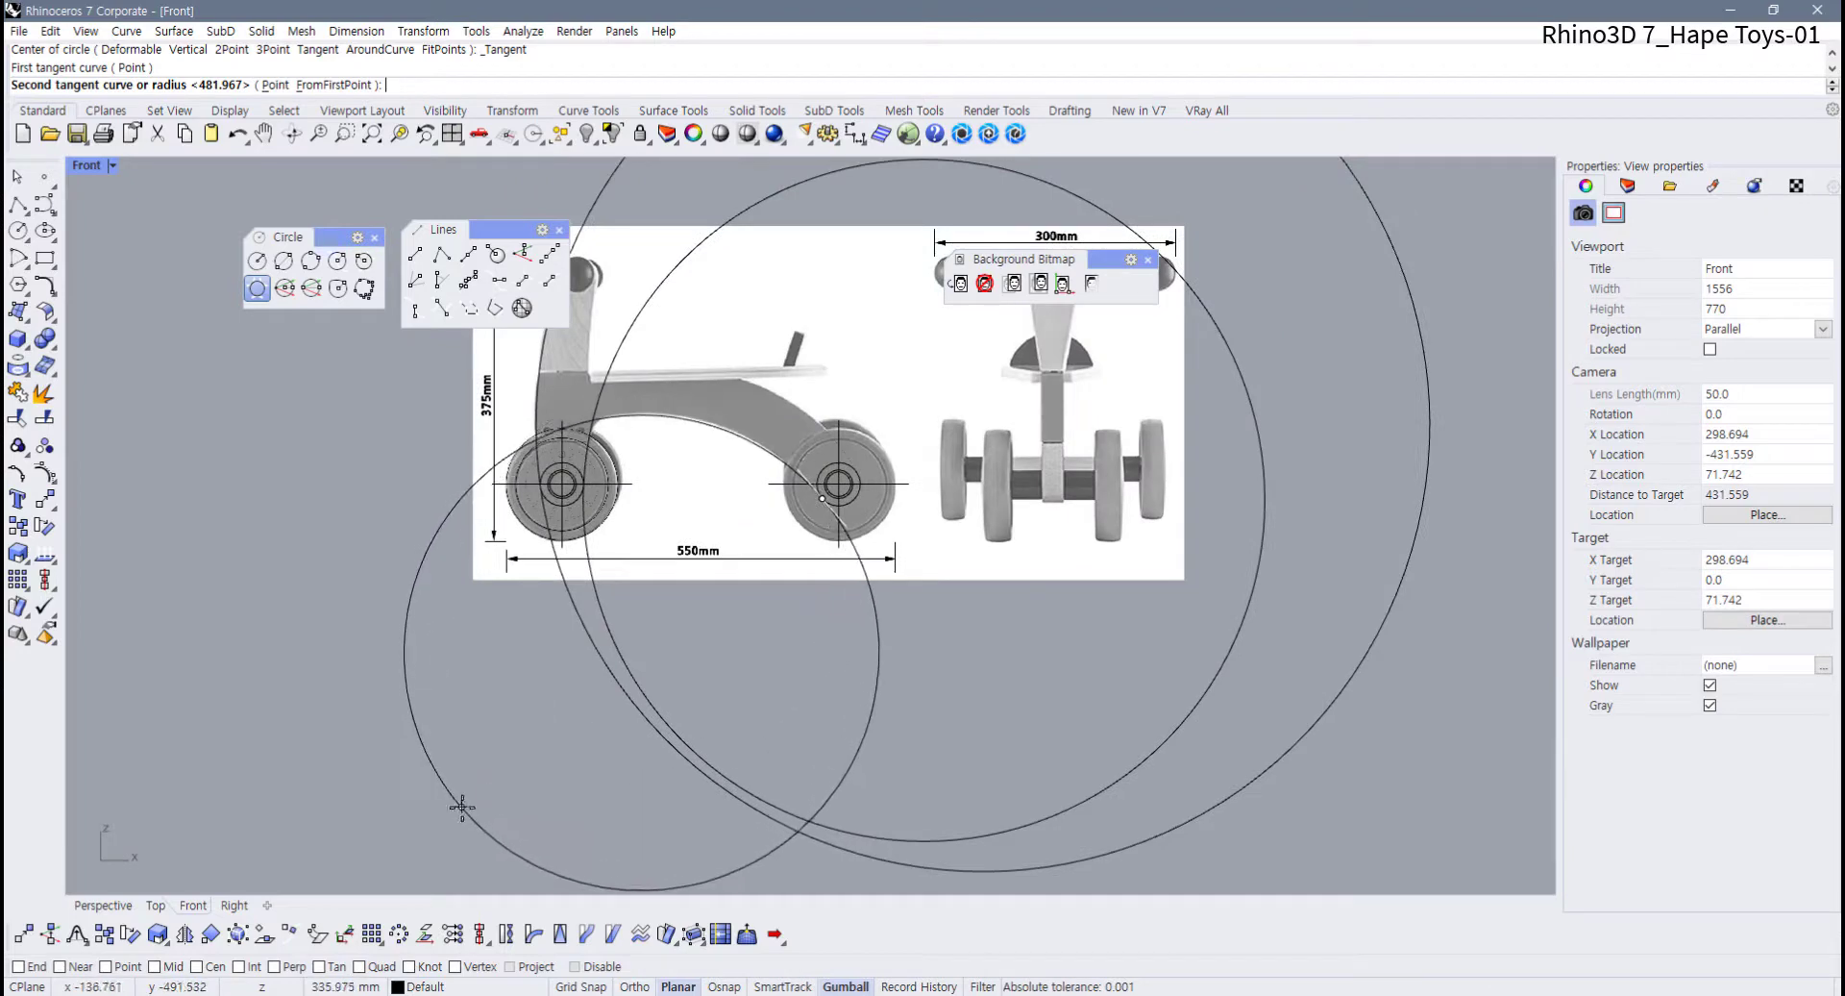
right_drag(443, 825, 556, 766)
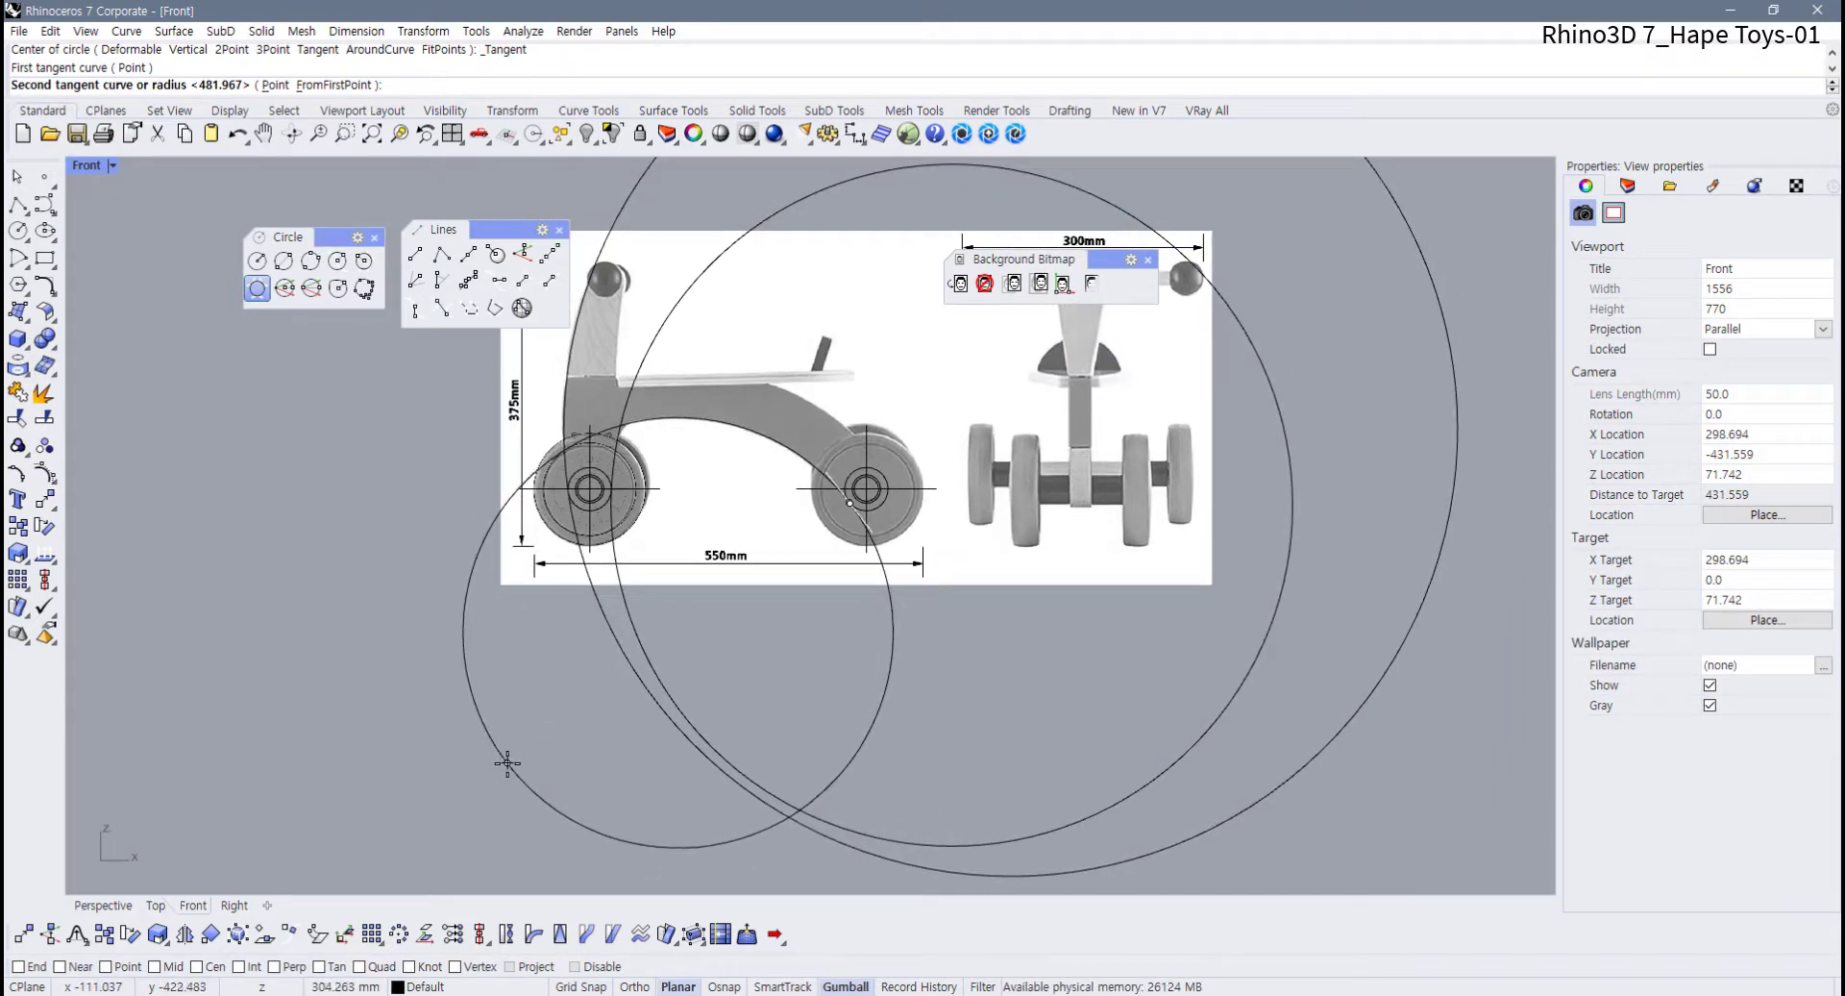
click(507, 763)
right_click(508, 764)
Draw a circle of about 280 mm radius, tangent to the rear wheel's outer hub circle and following the body's upper rear edge
right_drag(656, 628, 534, 782)
scroll(774, 618, up, 6)
right_click(775, 618)
click(745, 633)
scroll(730, 641, down, 4)
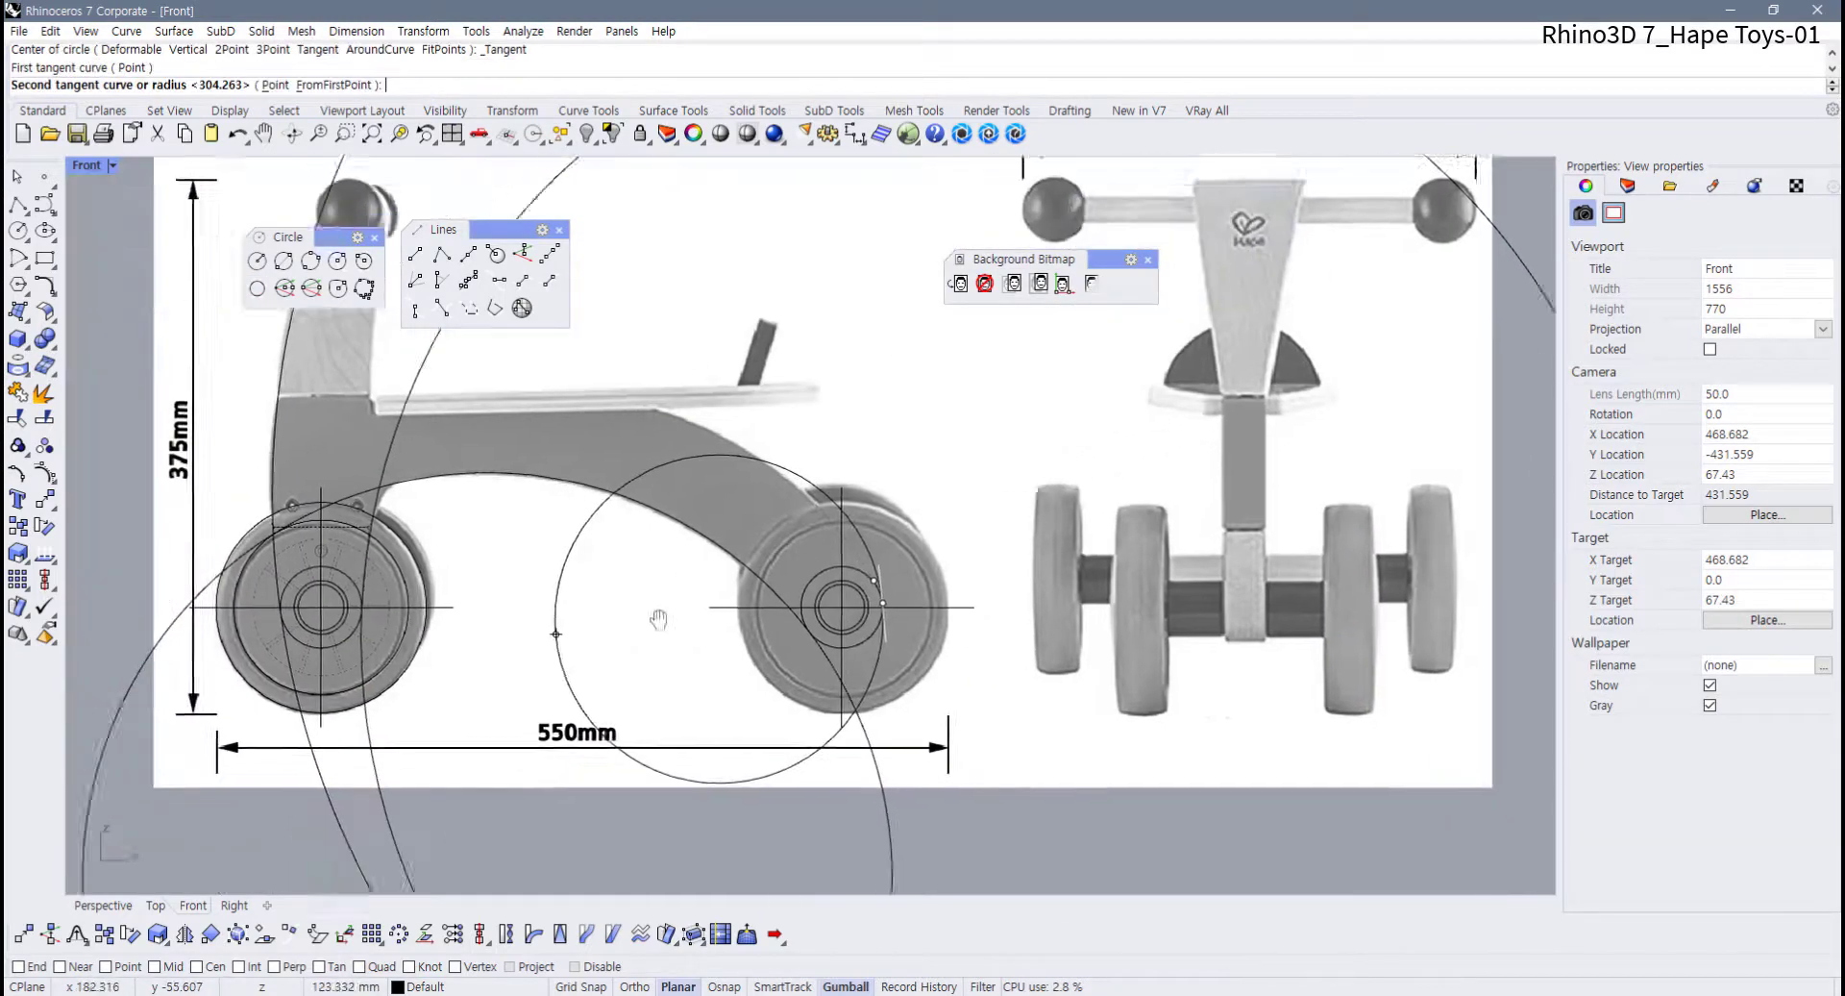
scroll(408, 757, up, 4)
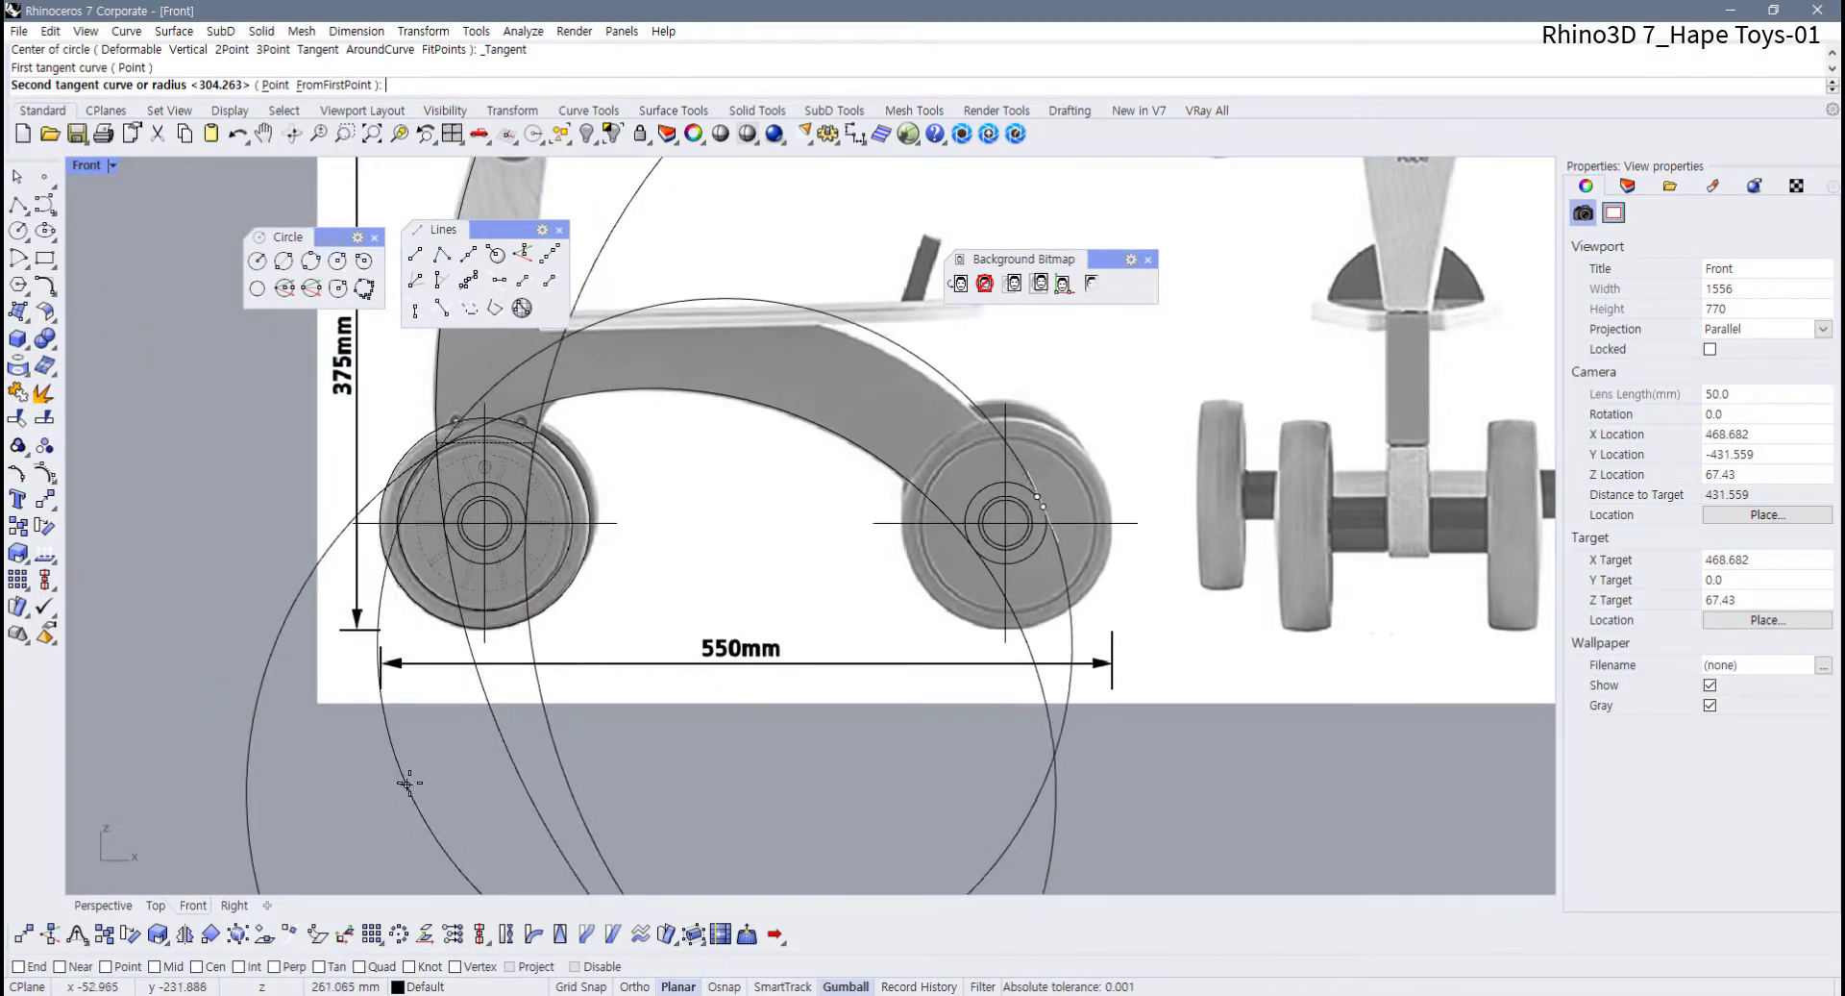
right_drag(410, 786, 354, 761)
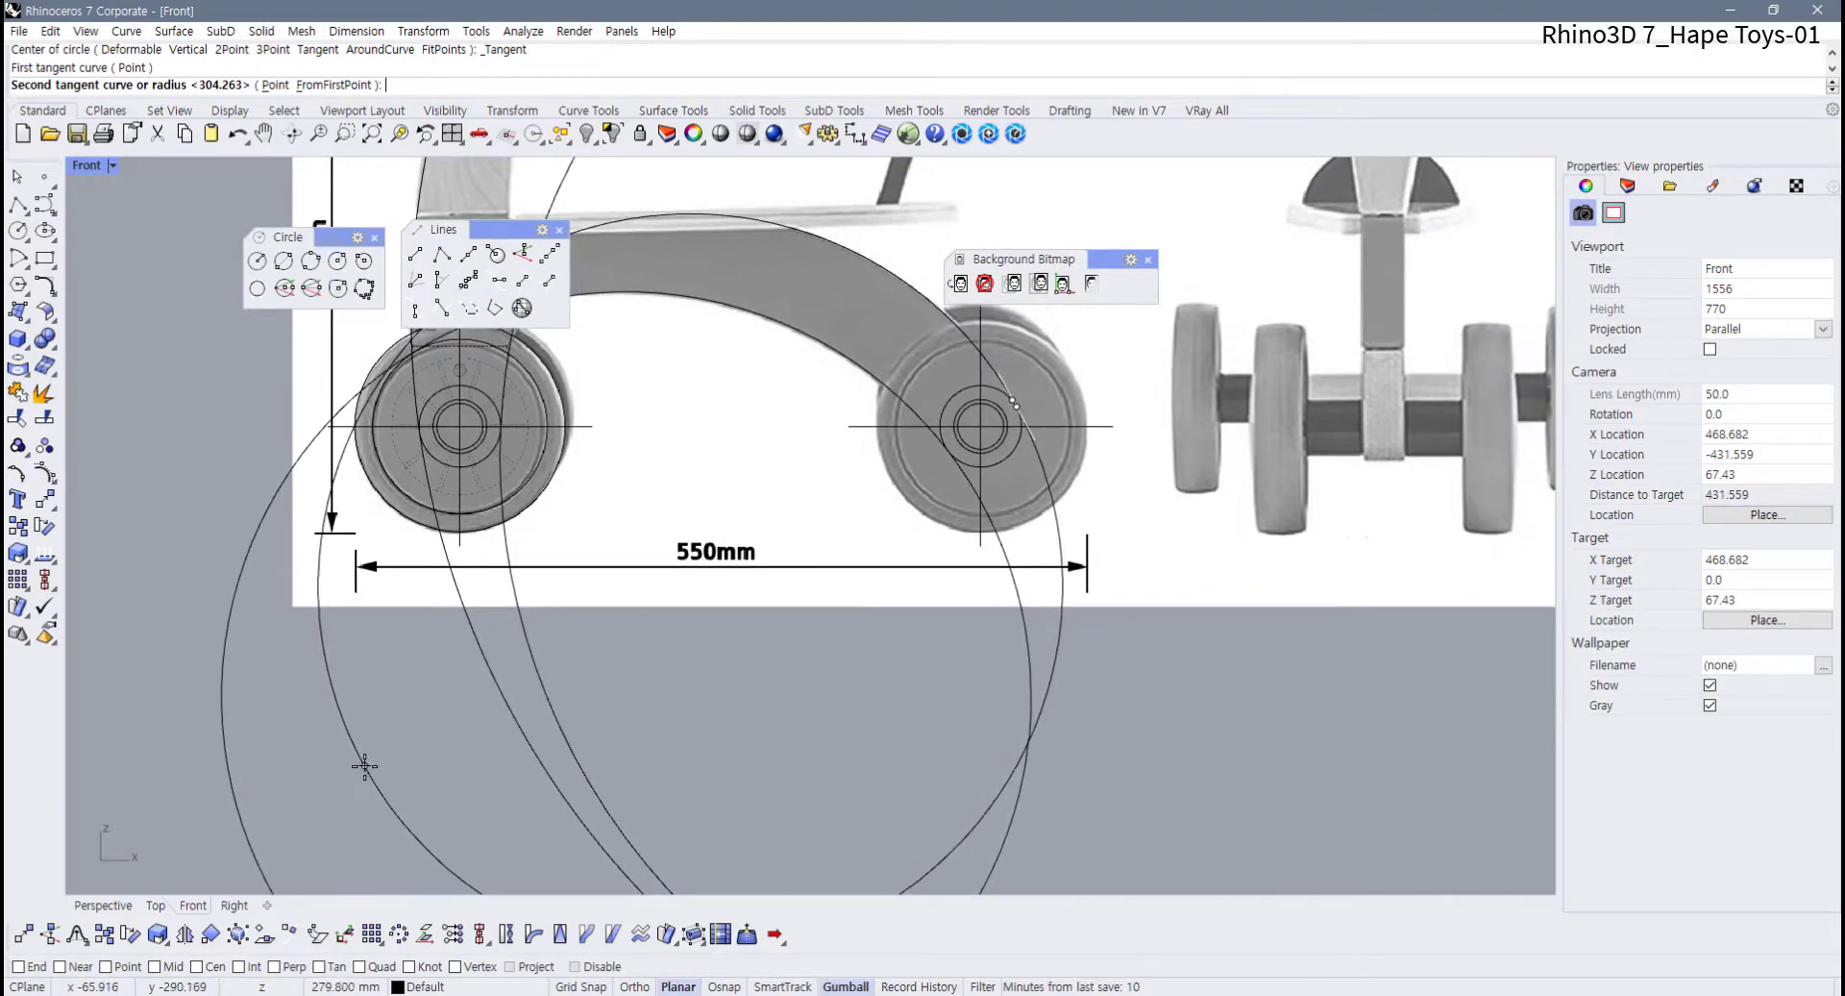
click(364, 766)
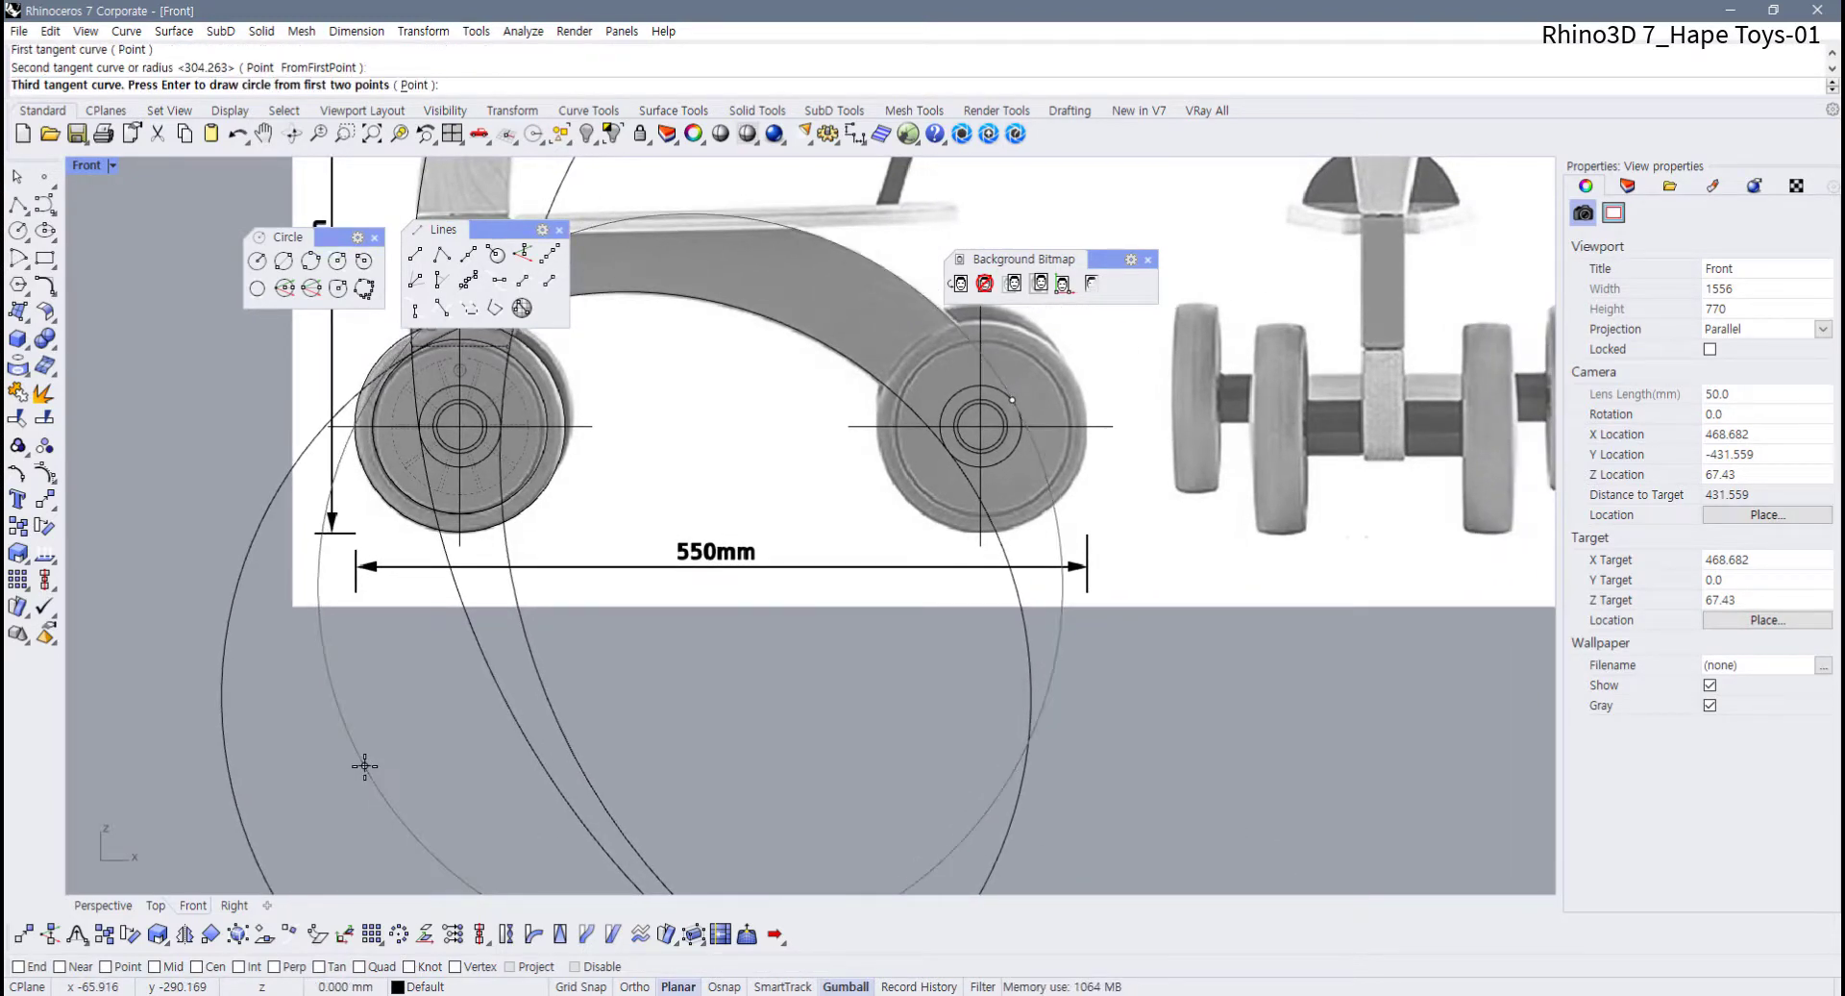
right_click(364, 766)
Highlight the two outer hub circles and the four large tangent circles to check how they trace the body, and clear the selection
right_drag(653, 643, 538, 776)
scroll(892, 420, up, 6)
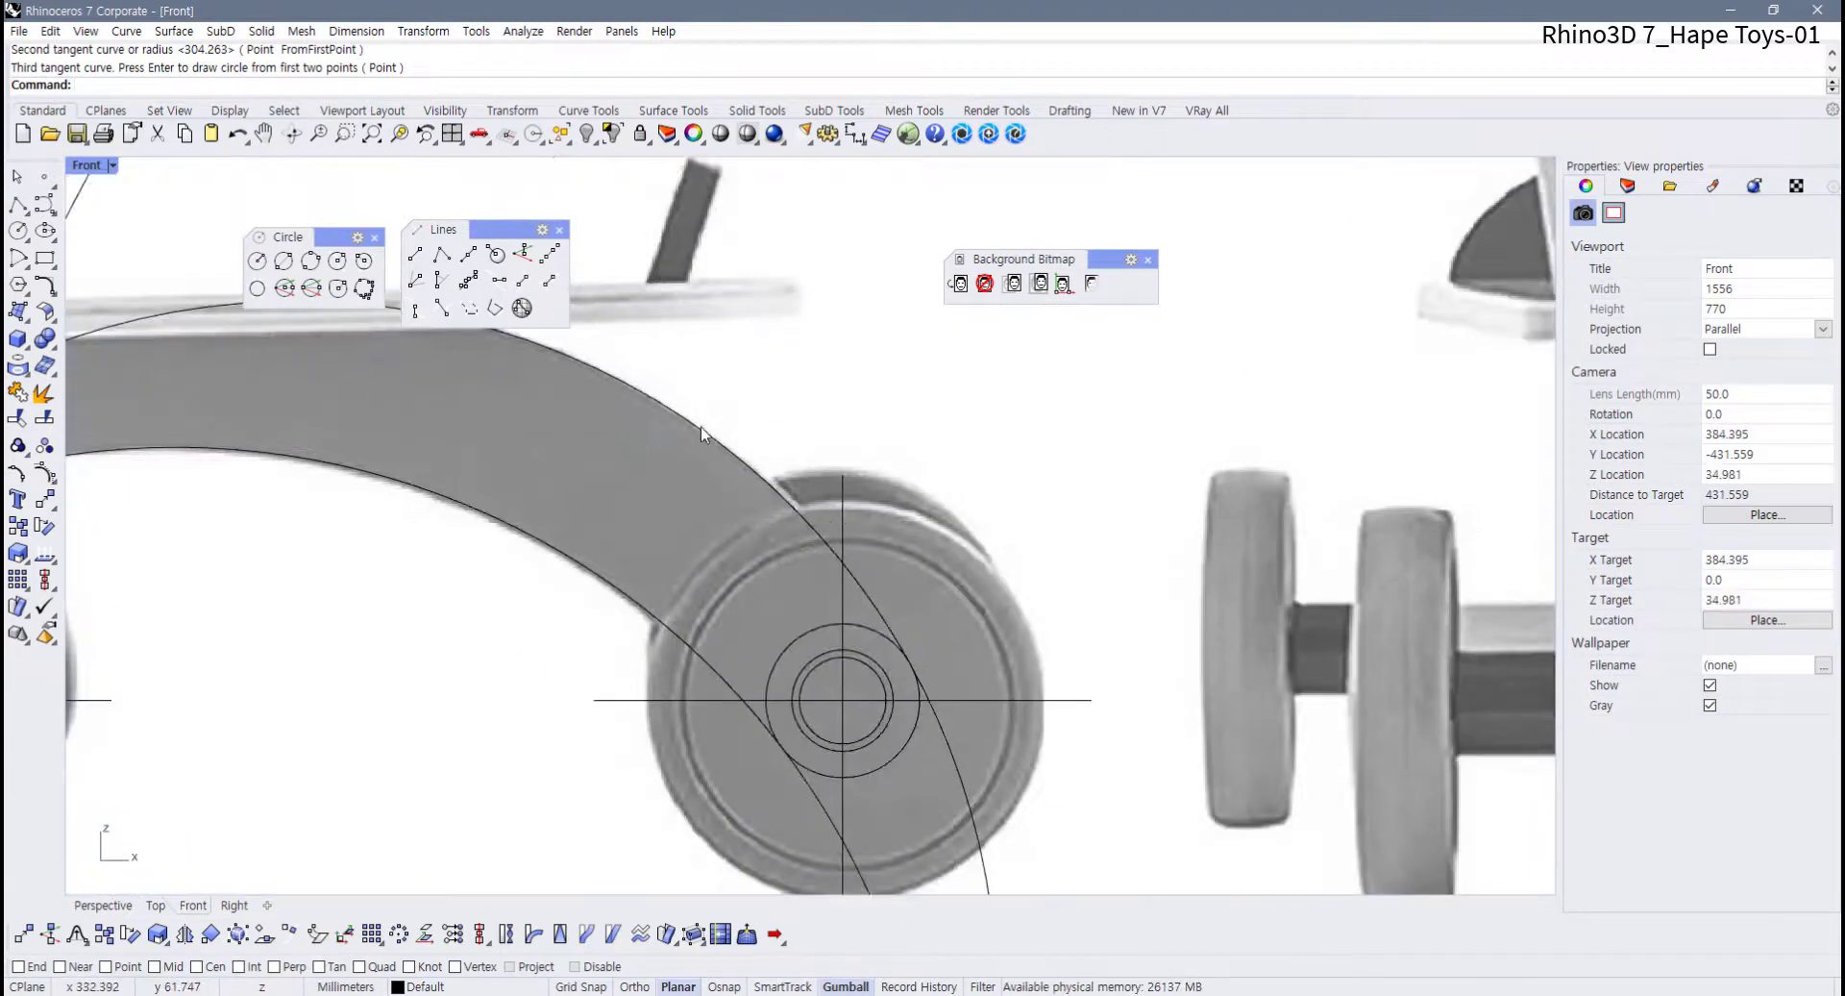
drag(519, 583, 524, 582)
key(Escape)
scroll(988, 640, down, 6)
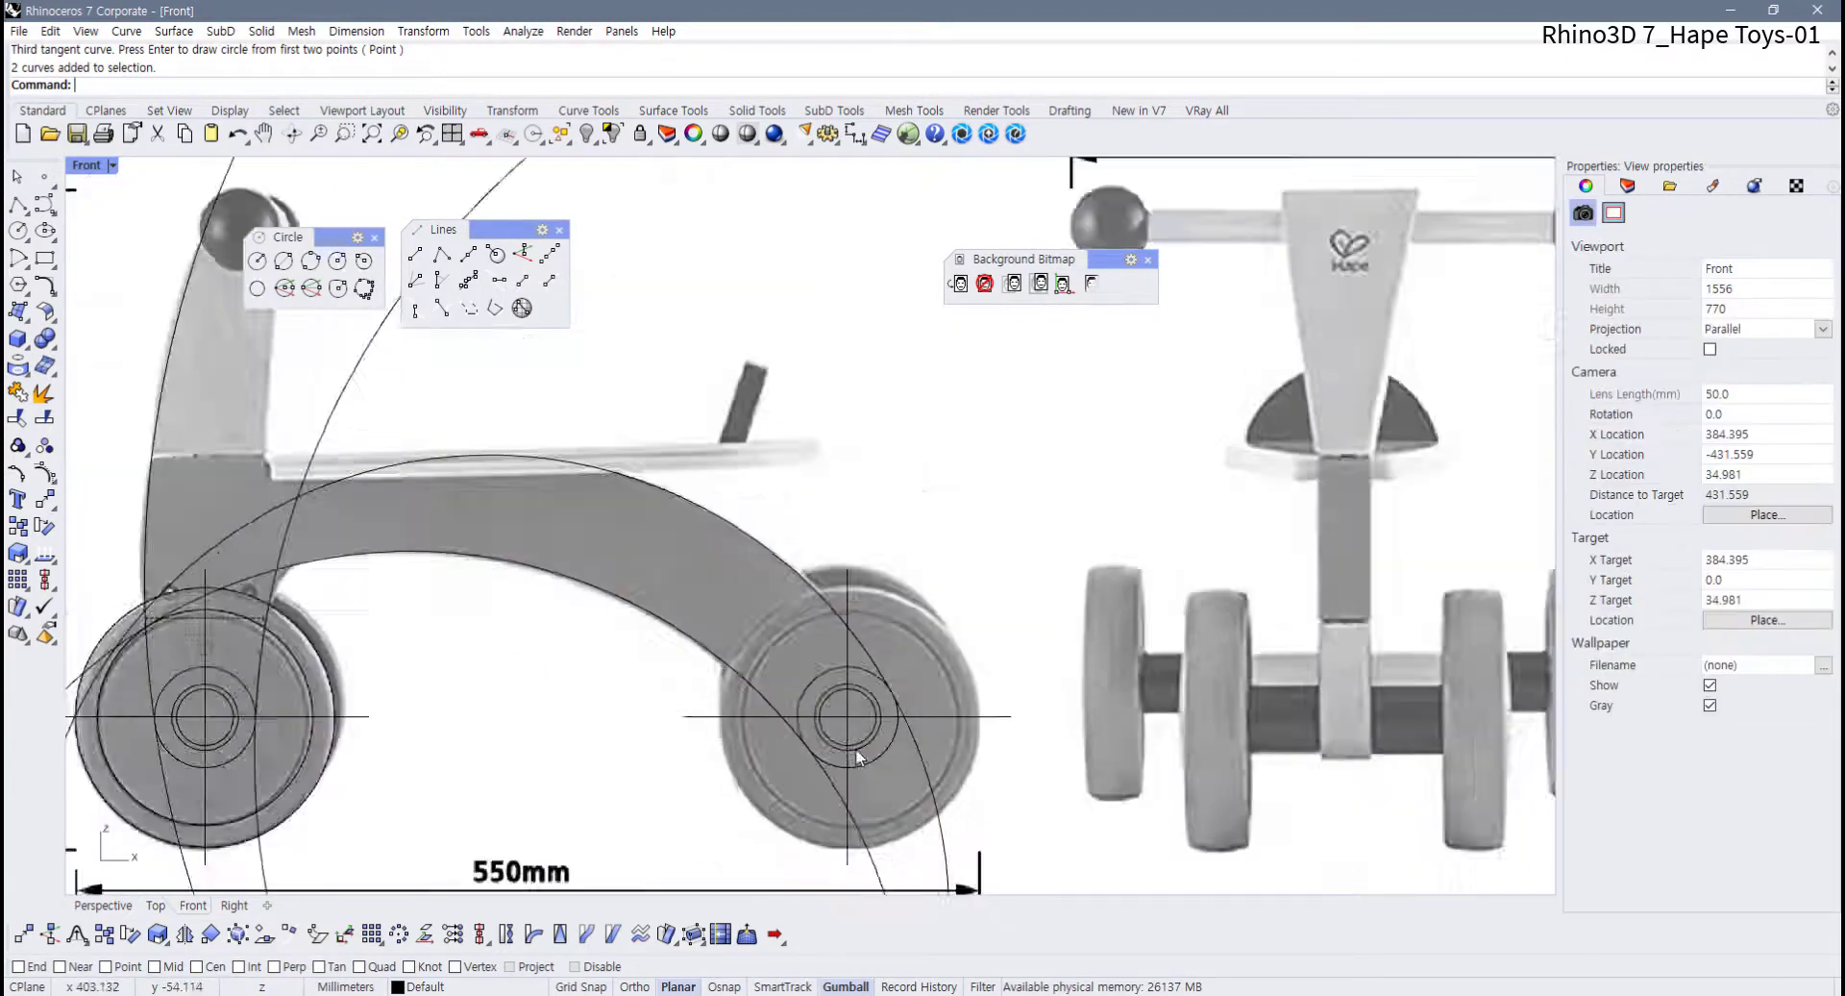
scroll(1103, 723, up, 6)
click(1092, 747)
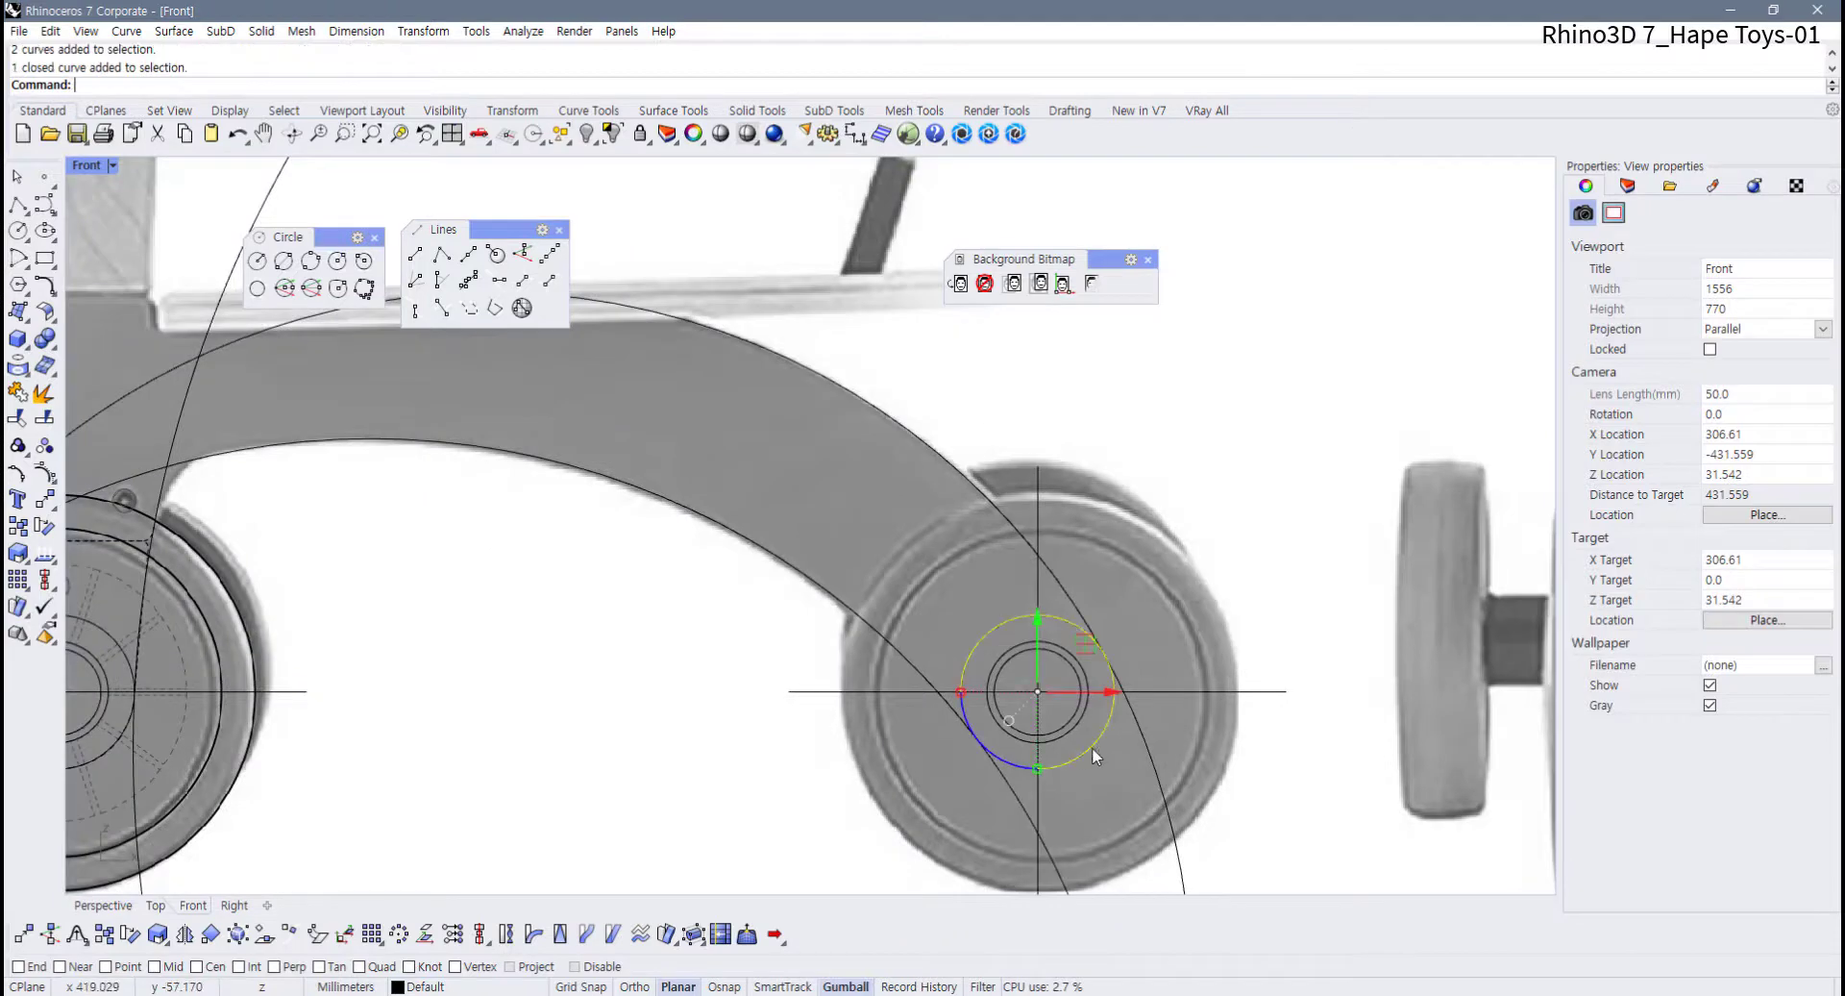
shift+click(1129, 740)
shift+click(998, 783)
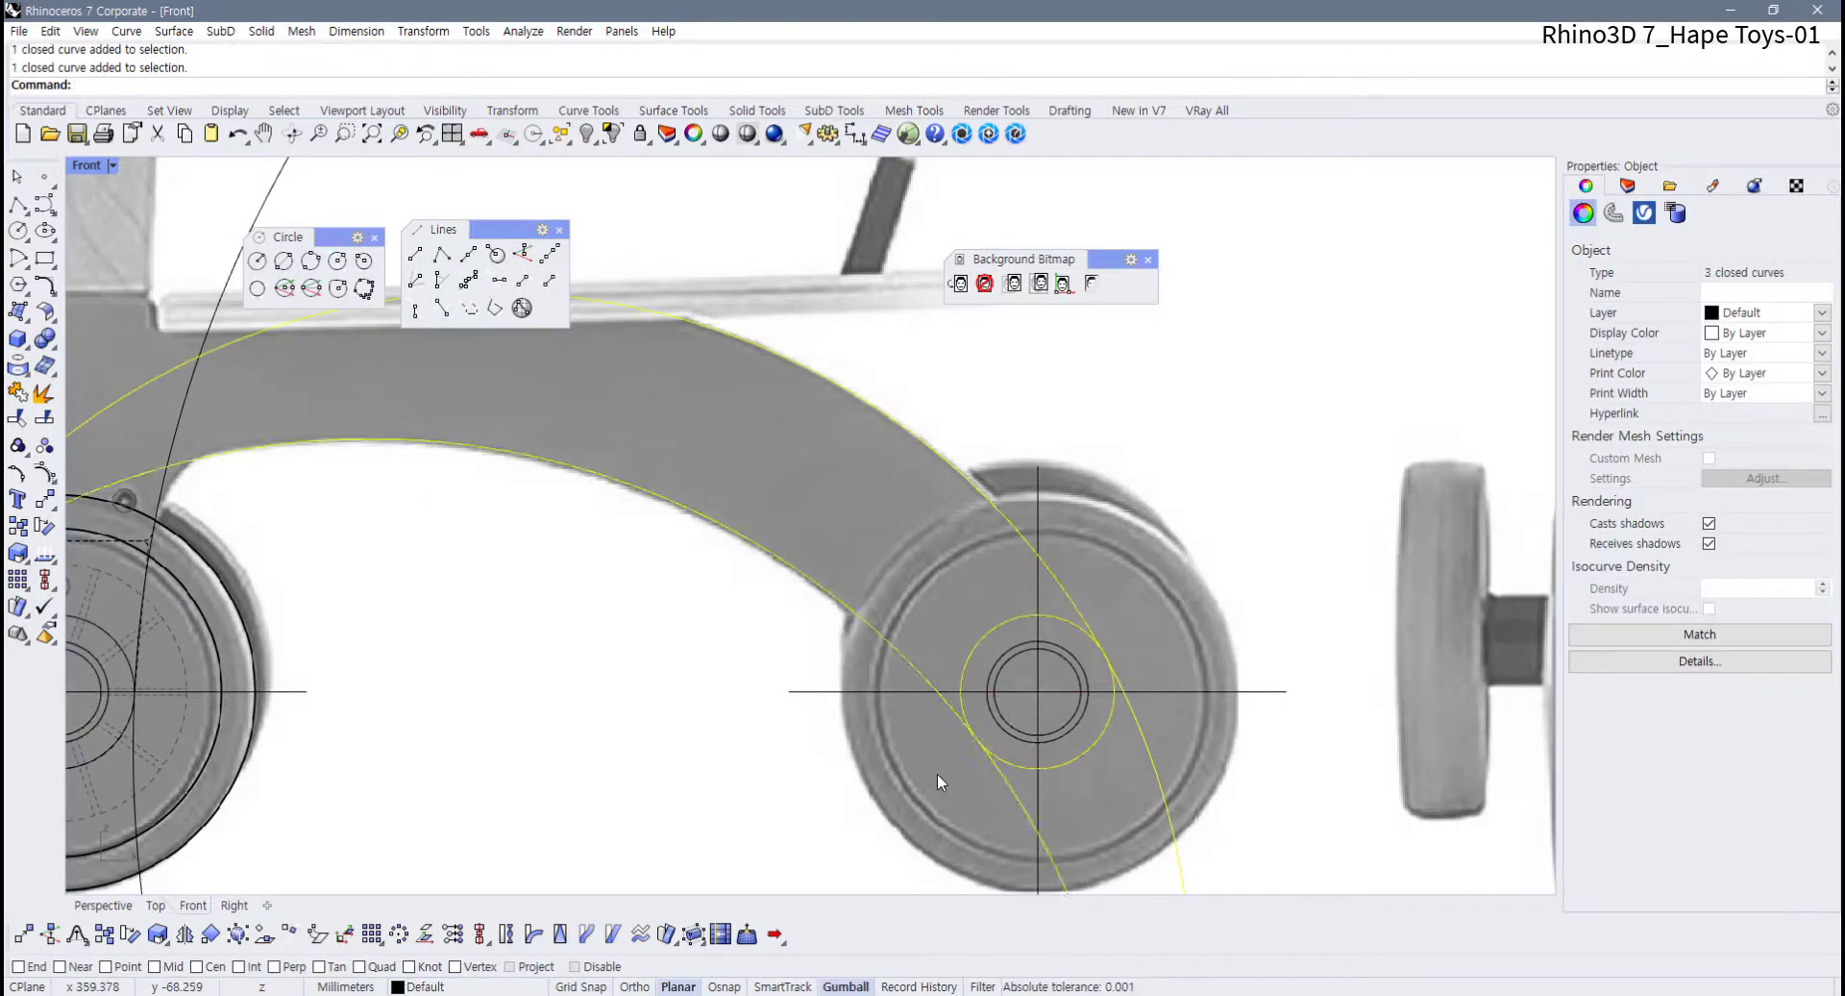
scroll(937, 772, down, 4)
scroll(574, 702, up, 5)
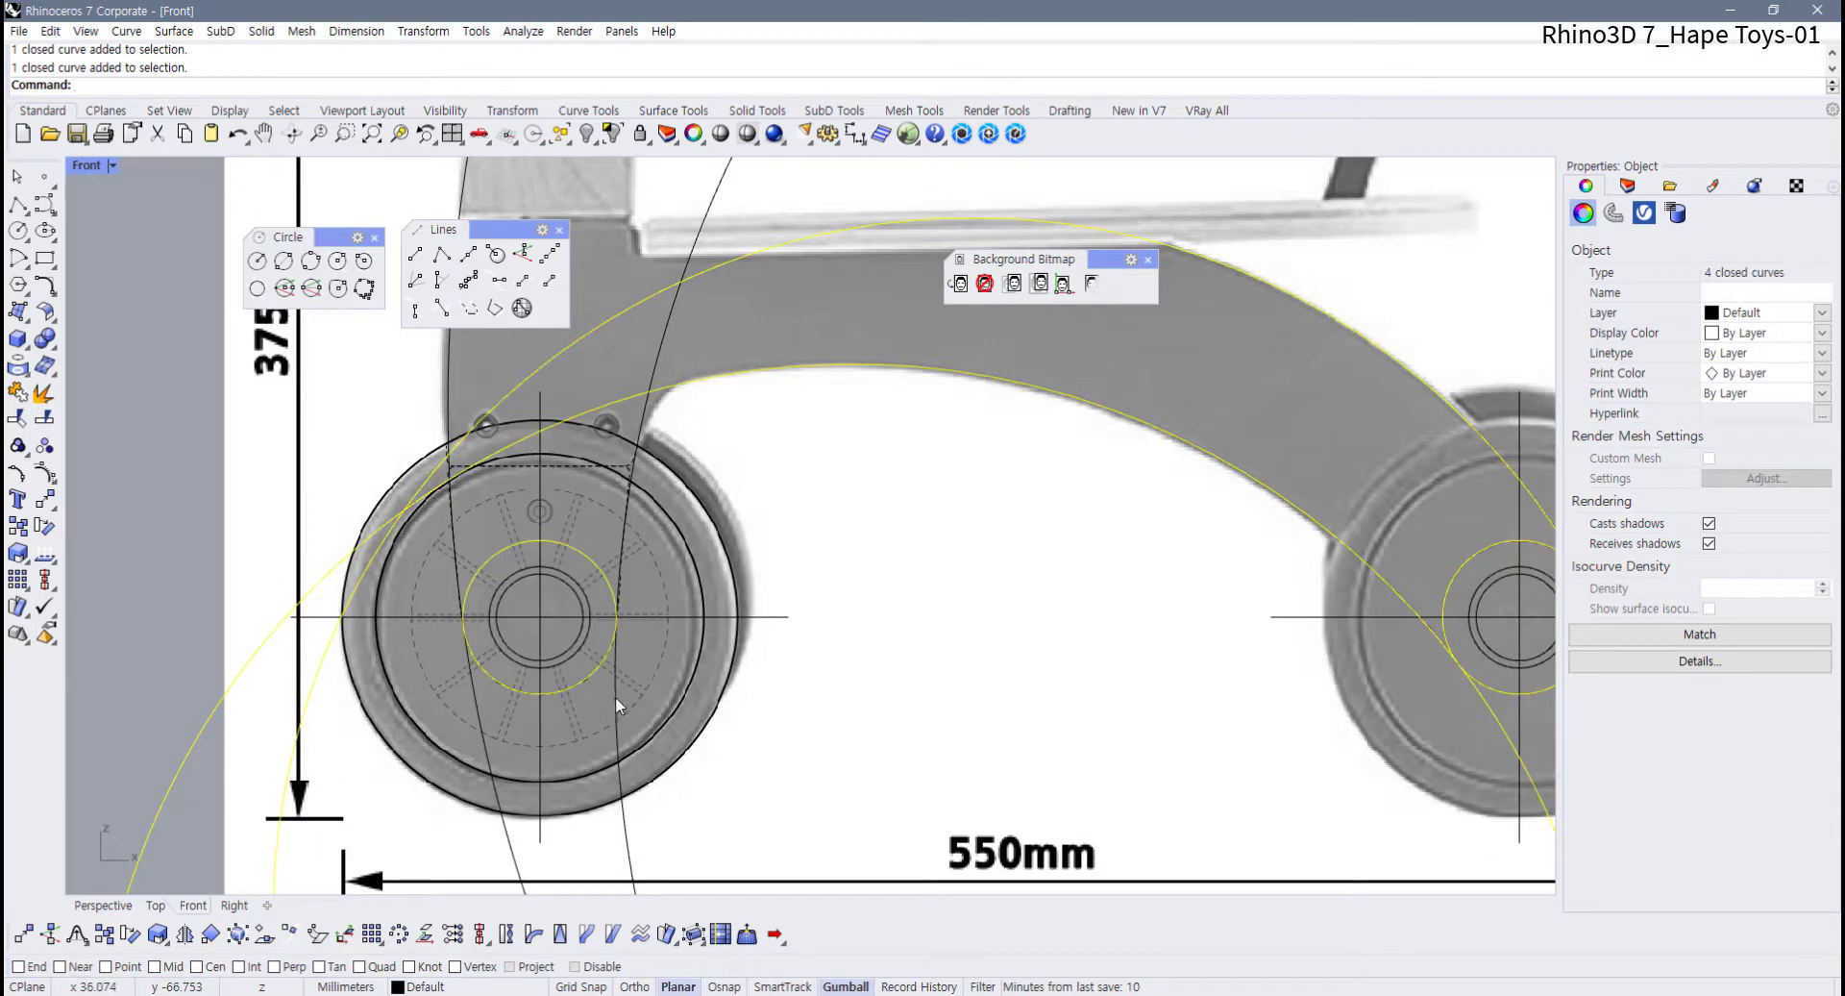
shift+click(615, 696)
shift+click(482, 721)
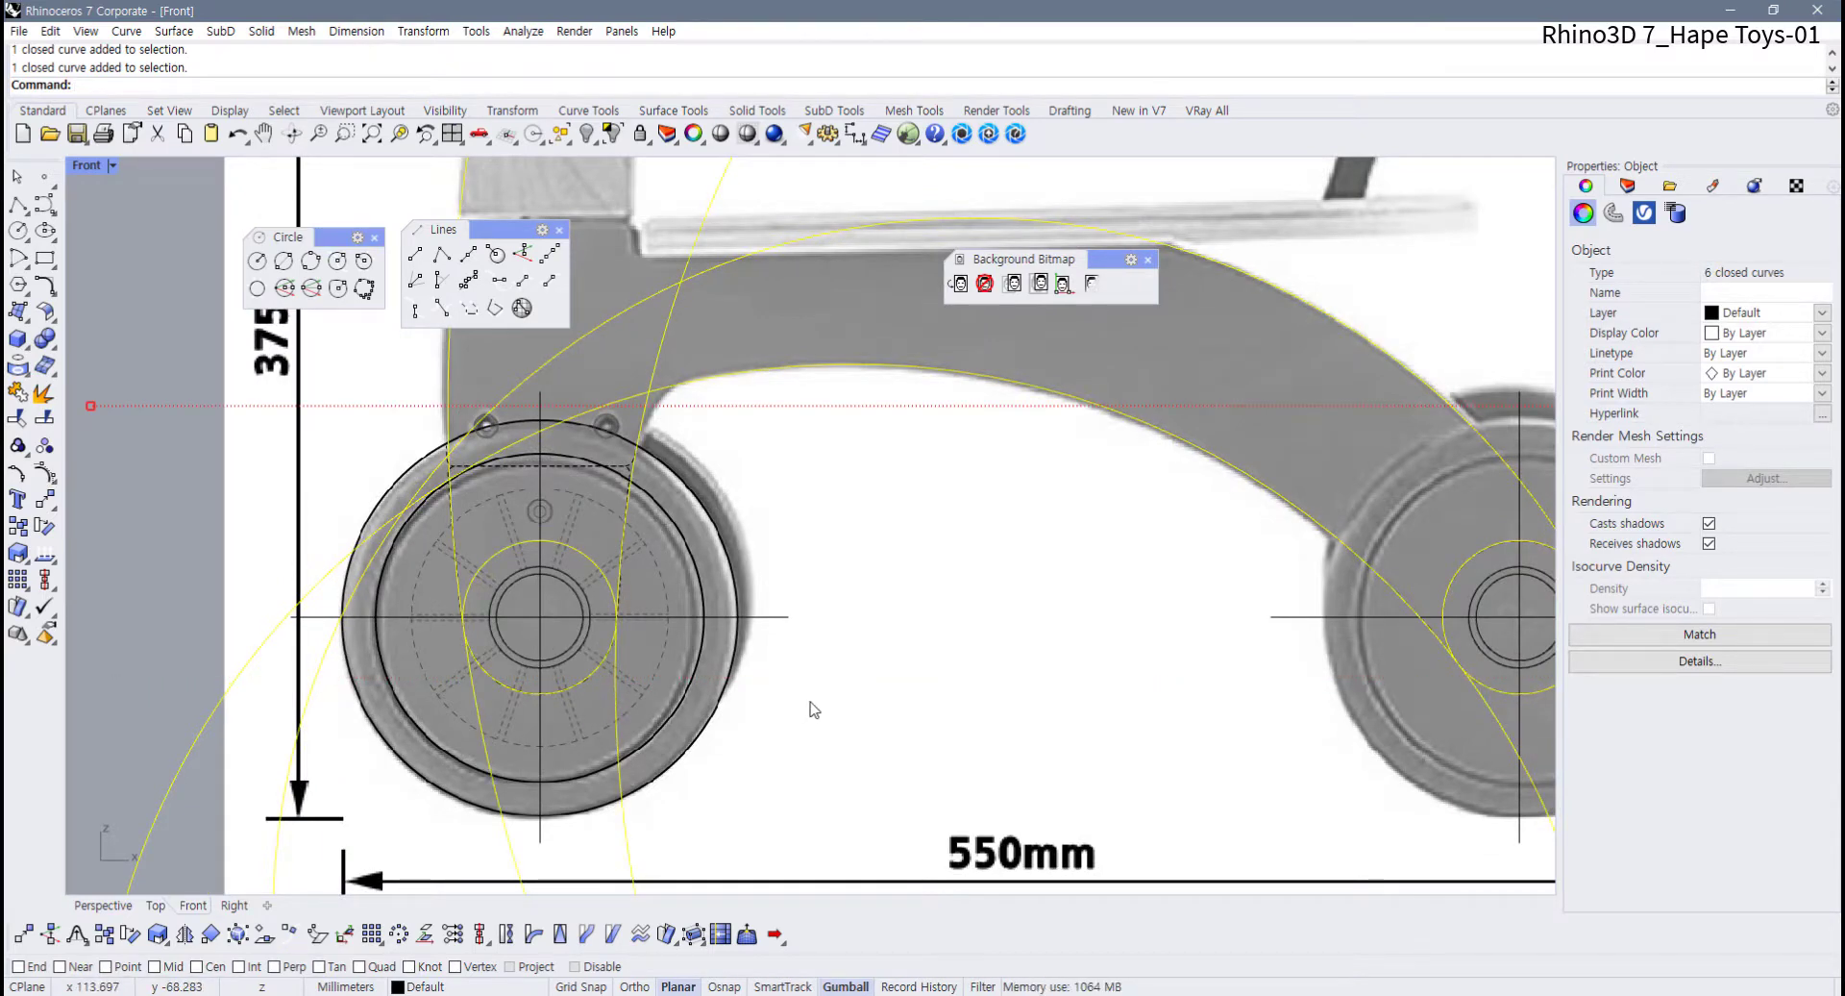
scroll(811, 708, down, 4)
mouse_move(794, 733)
right_down()
mouse_move(763, 745)
mouse_move(795, 766)
right_up()
key(Escape)
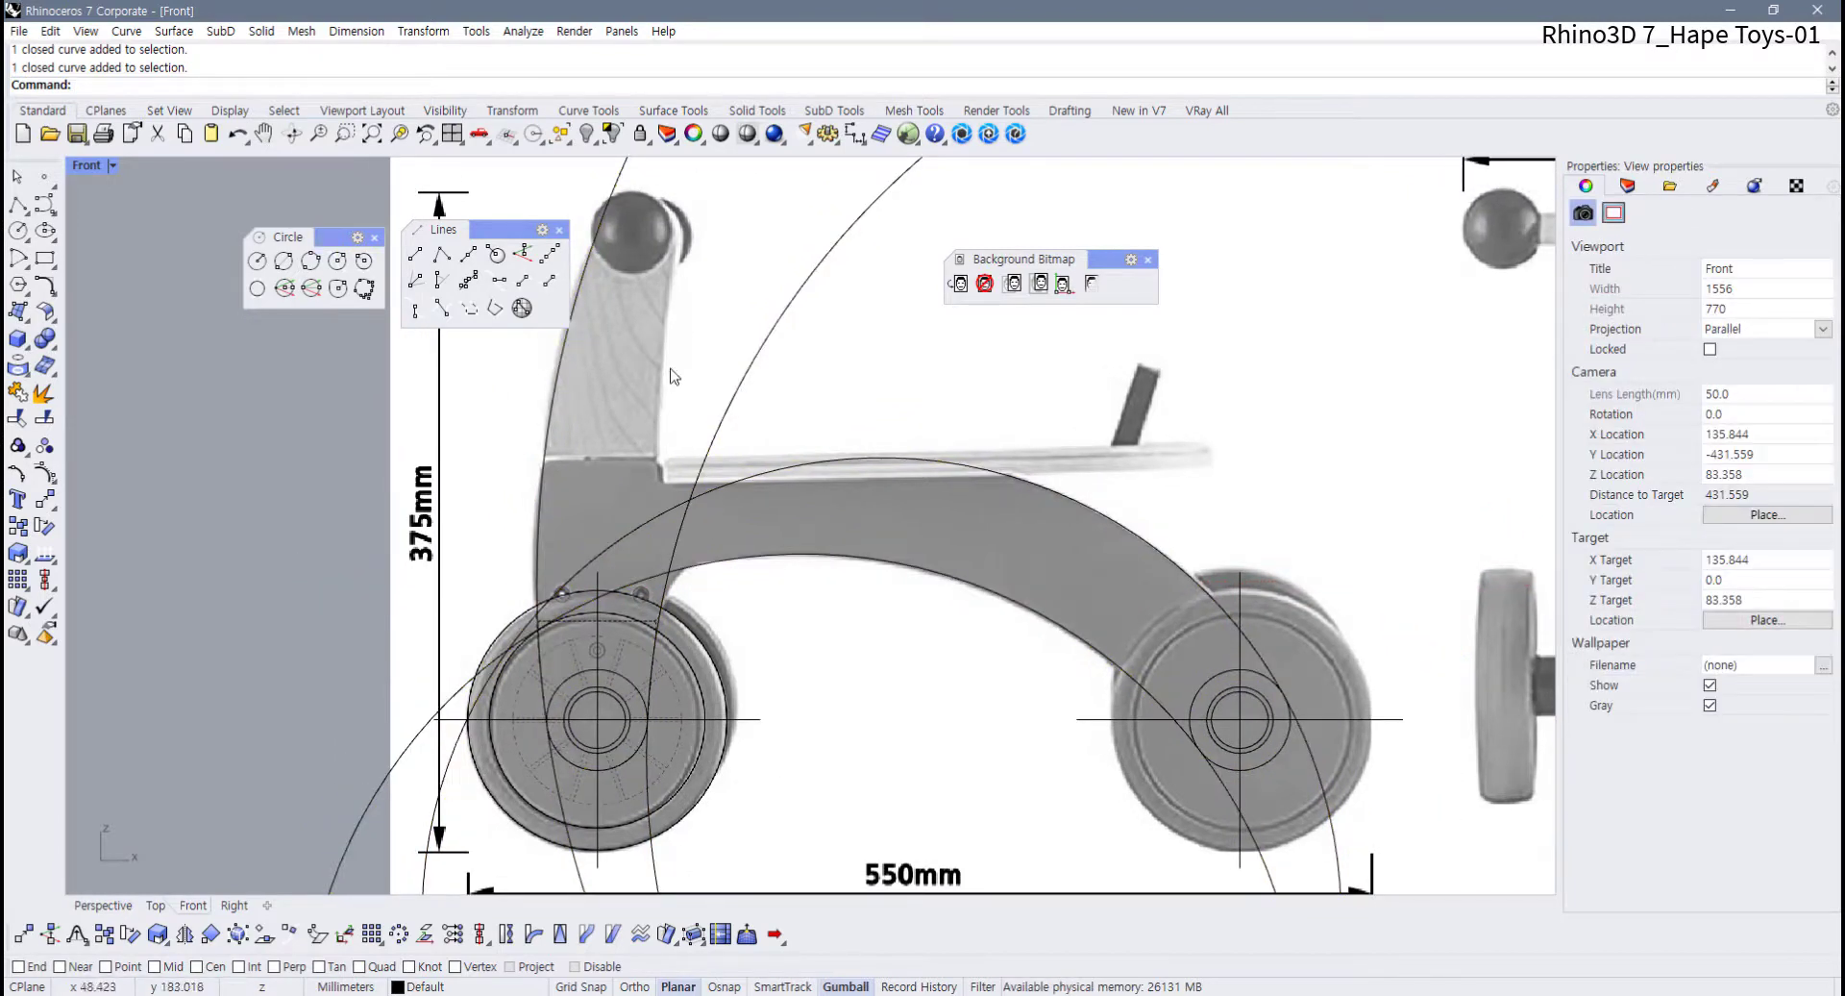
Draw a two-point diameter circle of about 1140 mm, following the steering post's curved rear edge in the side view
right_drag(632, 385, 602, 470)
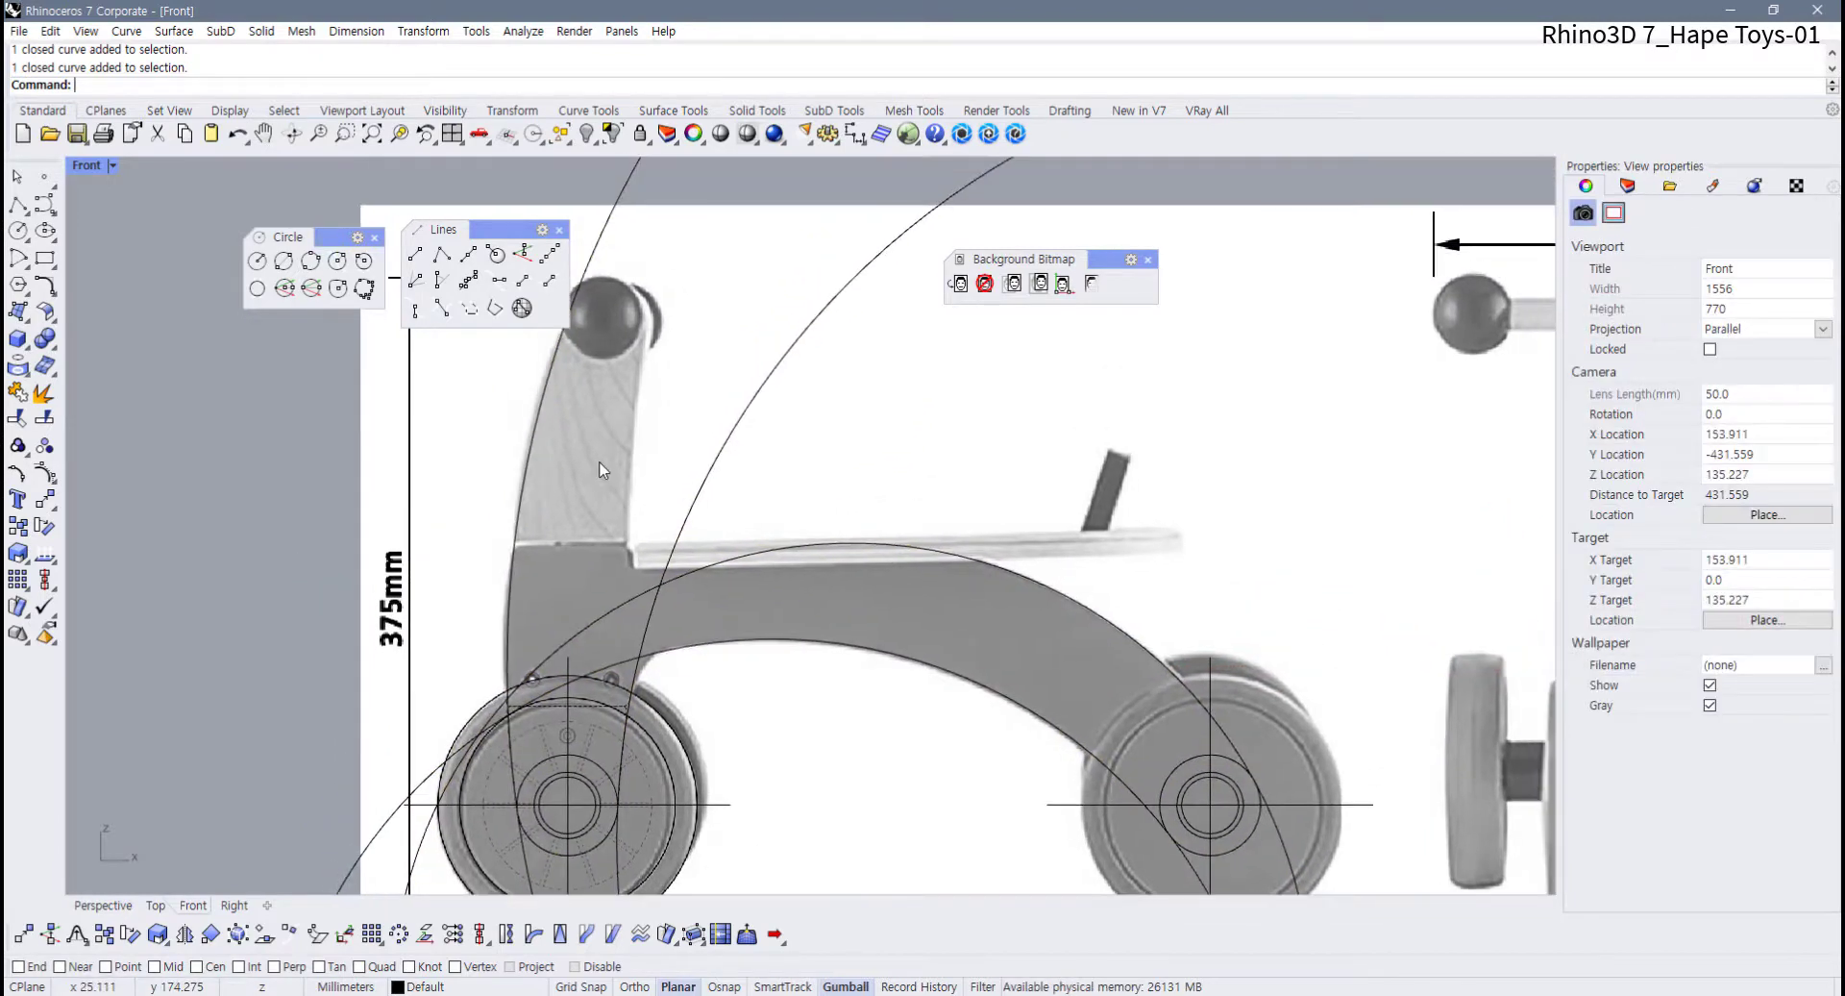
click(285, 263)
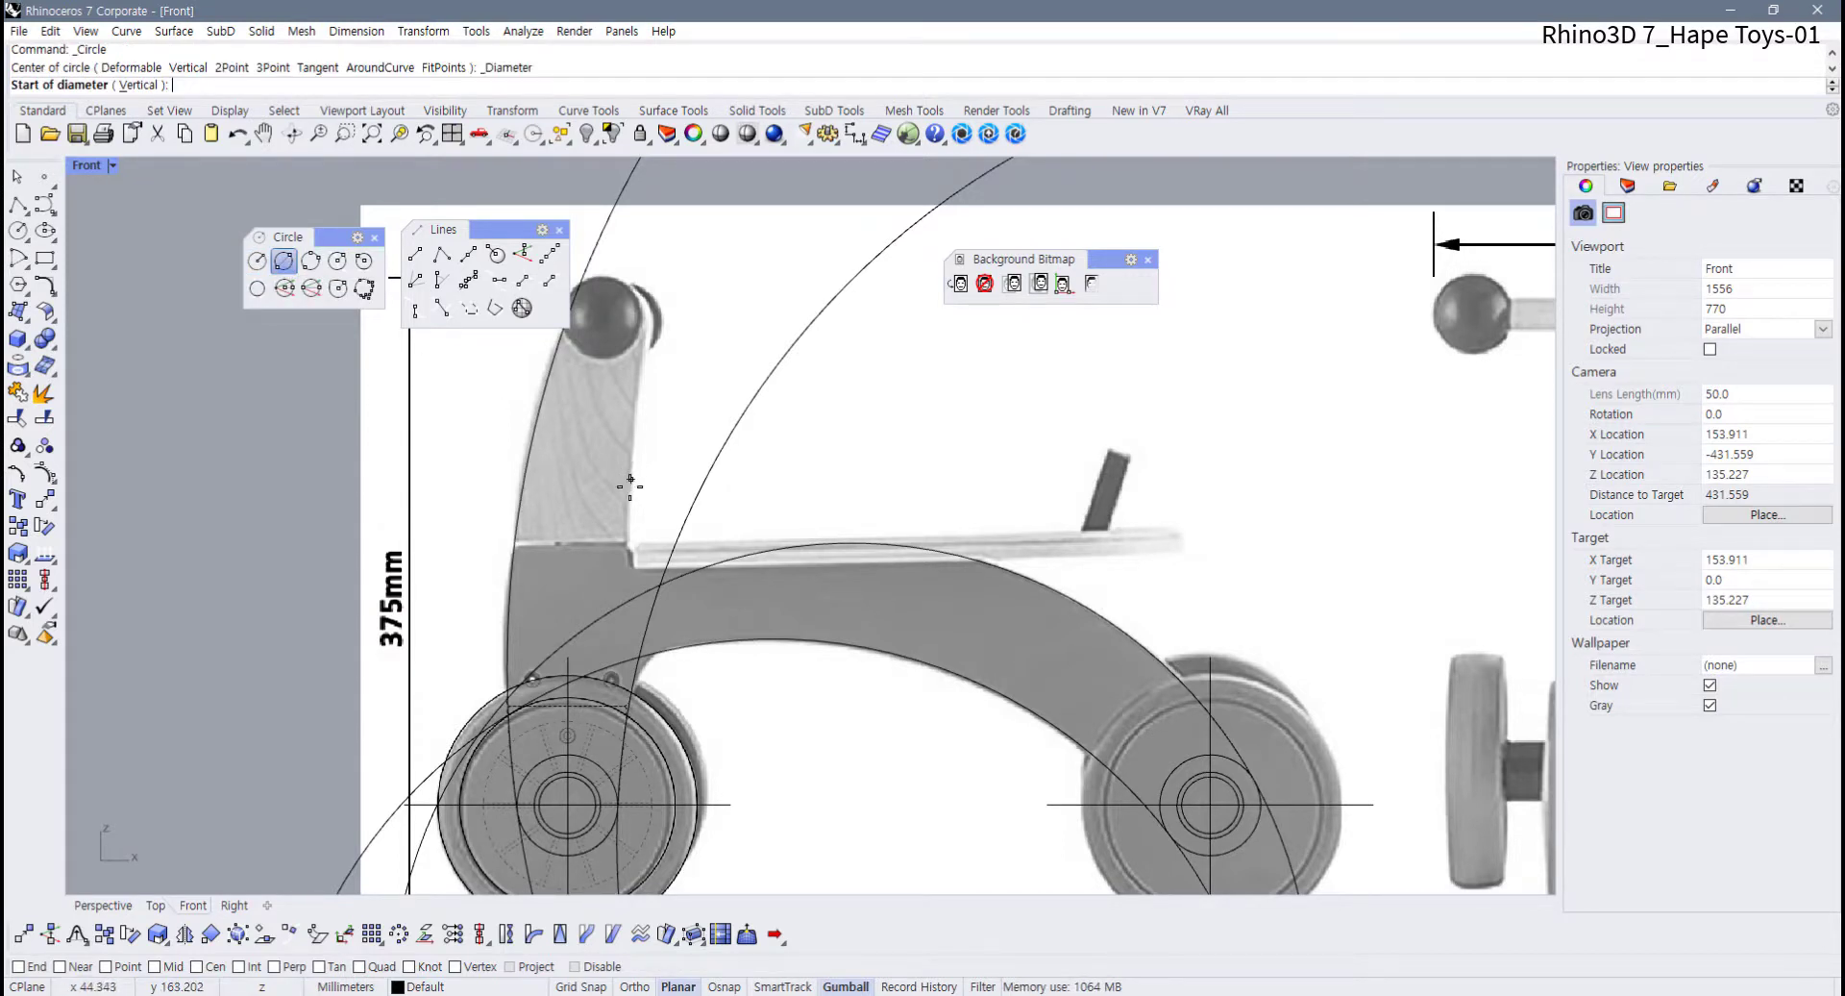
click(627, 499)
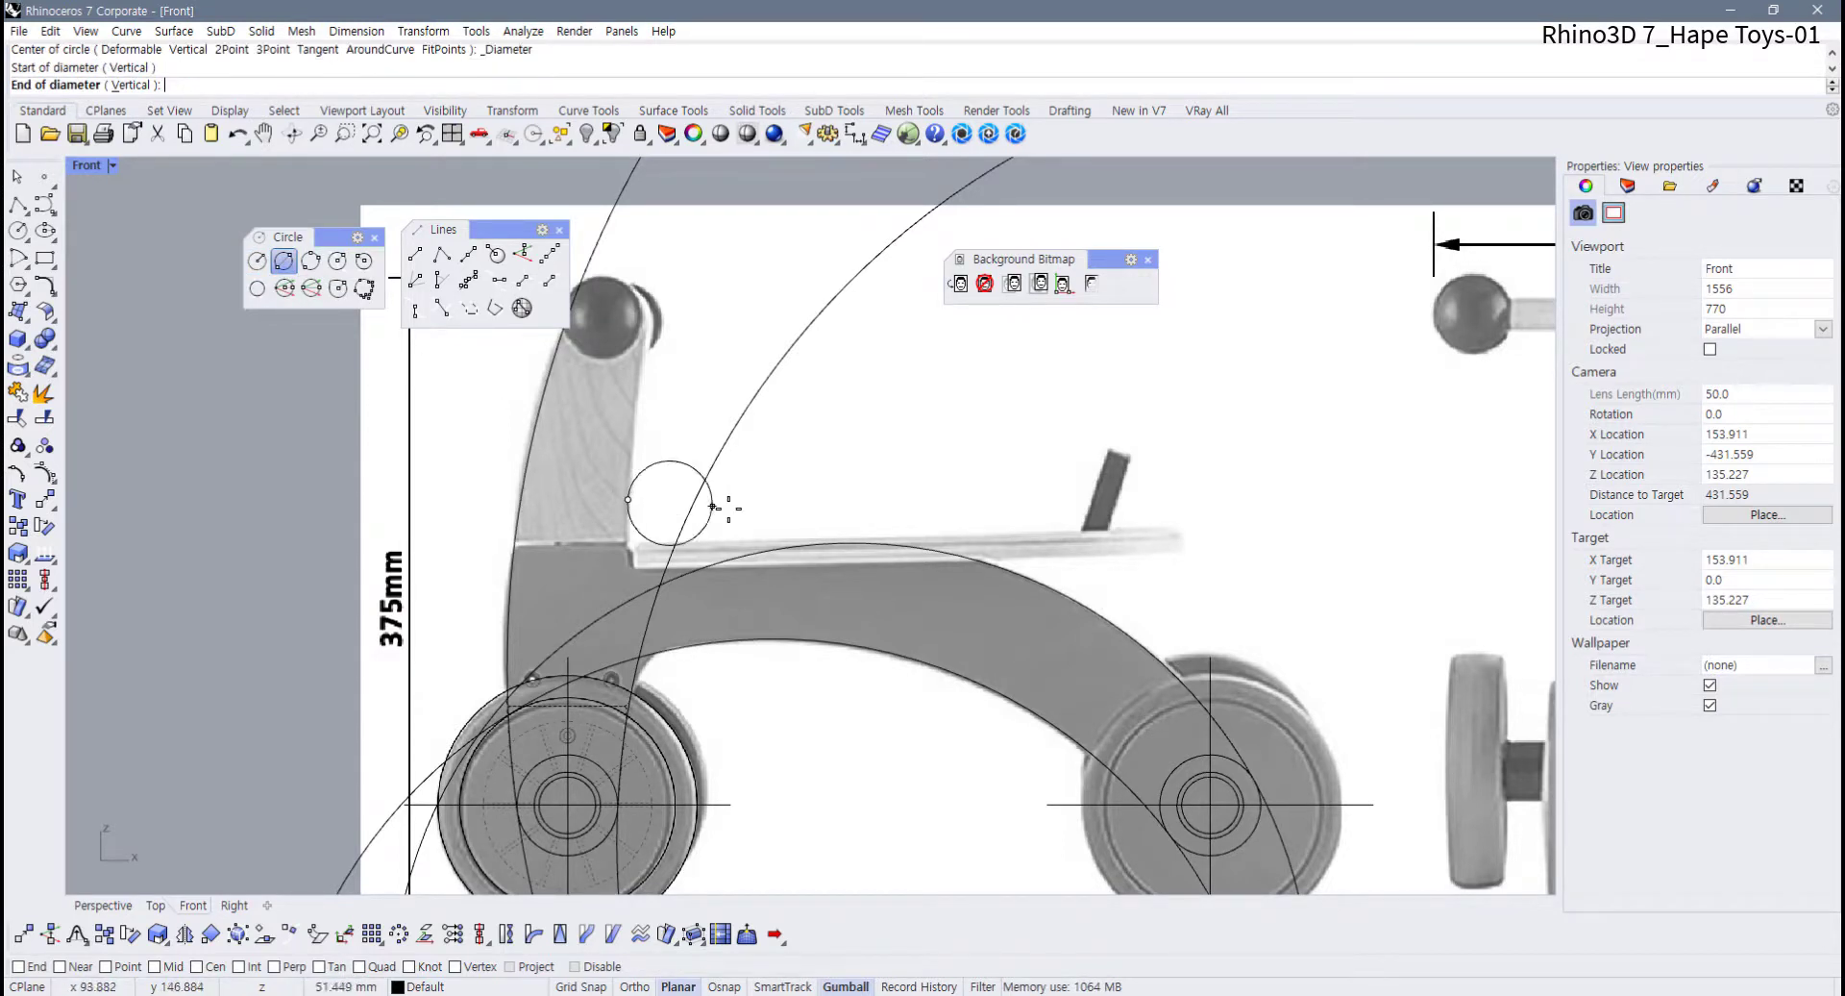
scroll(1099, 562, down, 3)
right_drag(1017, 555, 597, 574)
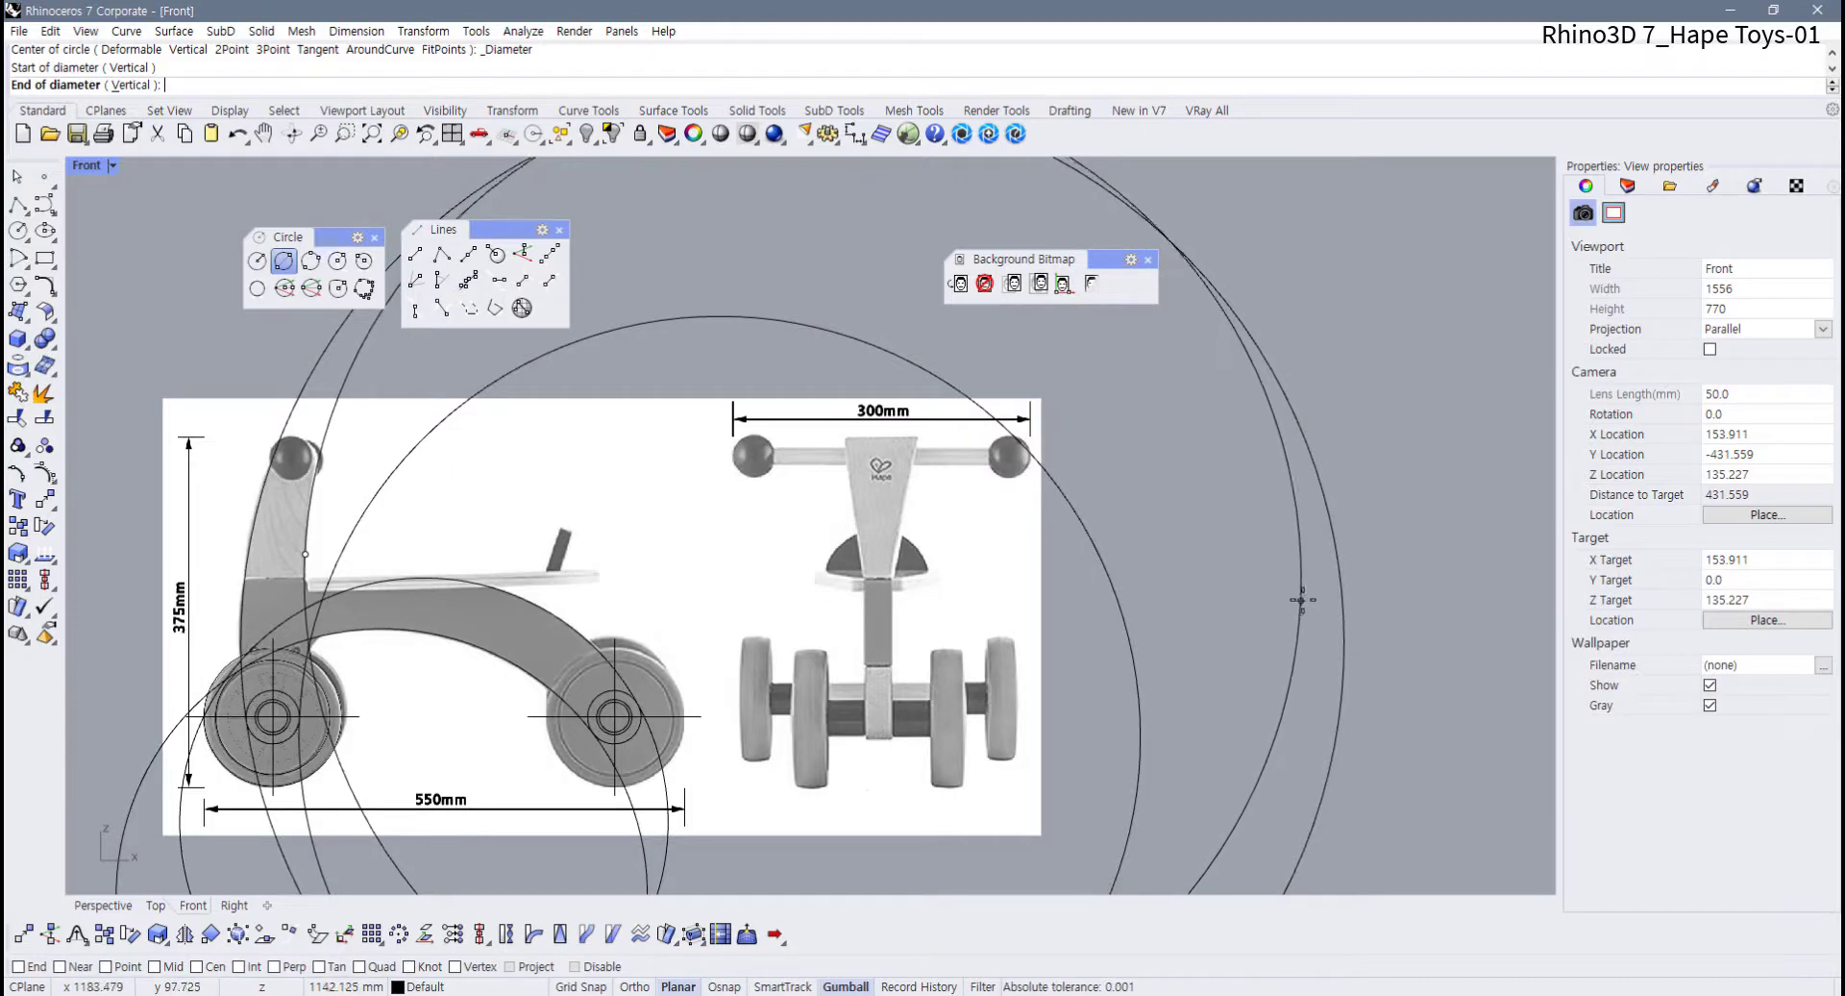
click(1302, 595)
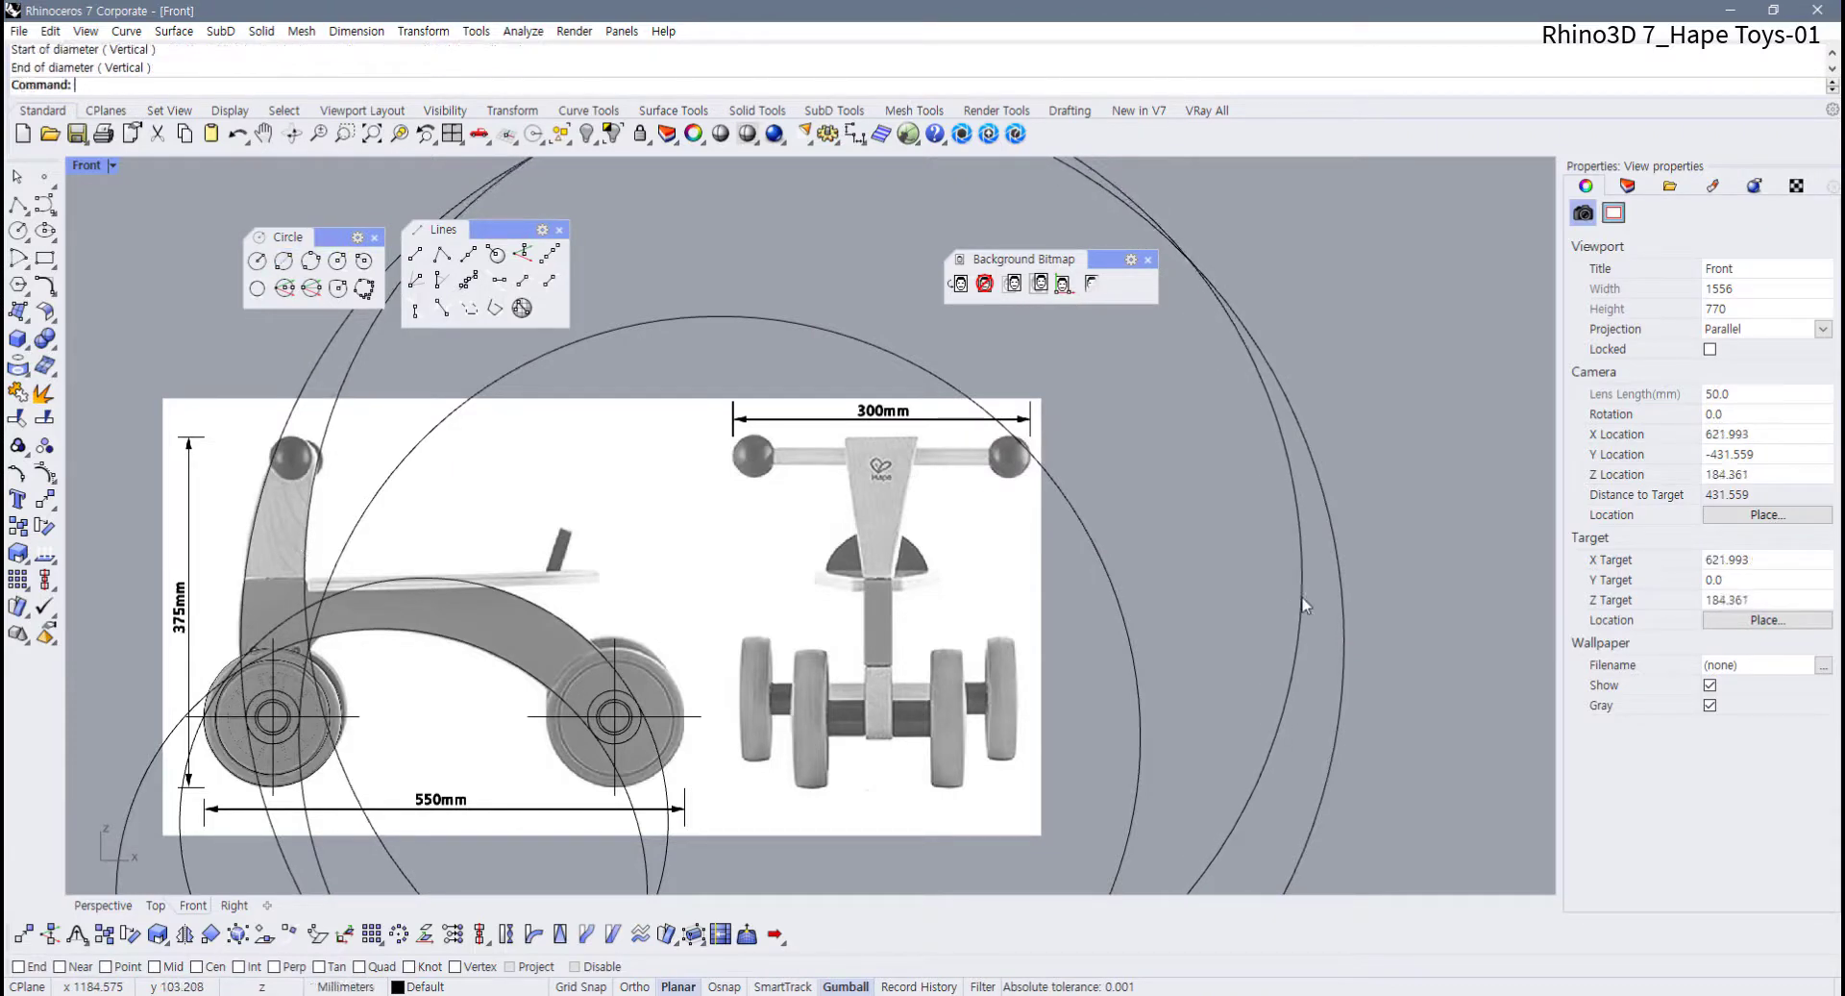
Highlight the new large circle to check how it follows the steering post's rear edge, and clear the selection
right_drag(383, 577, 712, 577)
scroll(700, 529, up, 4)
click(690, 521)
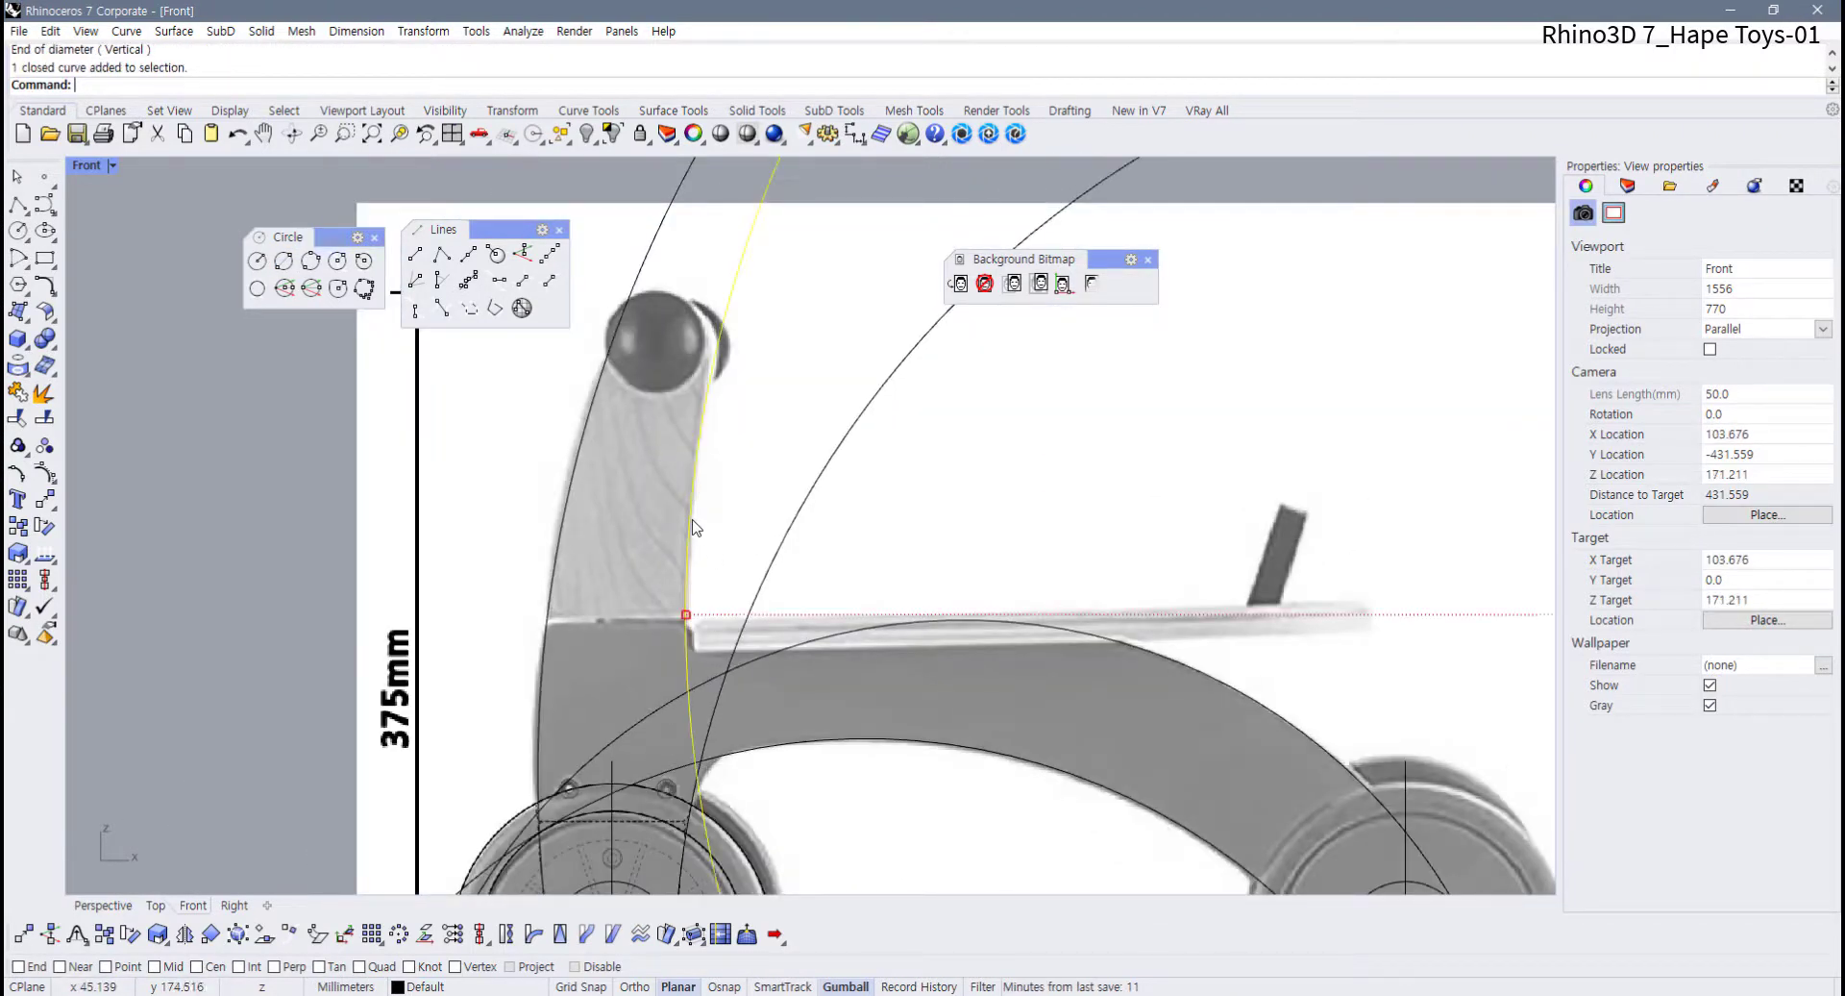
click(746, 437)
right_drag(714, 443, 701, 587)
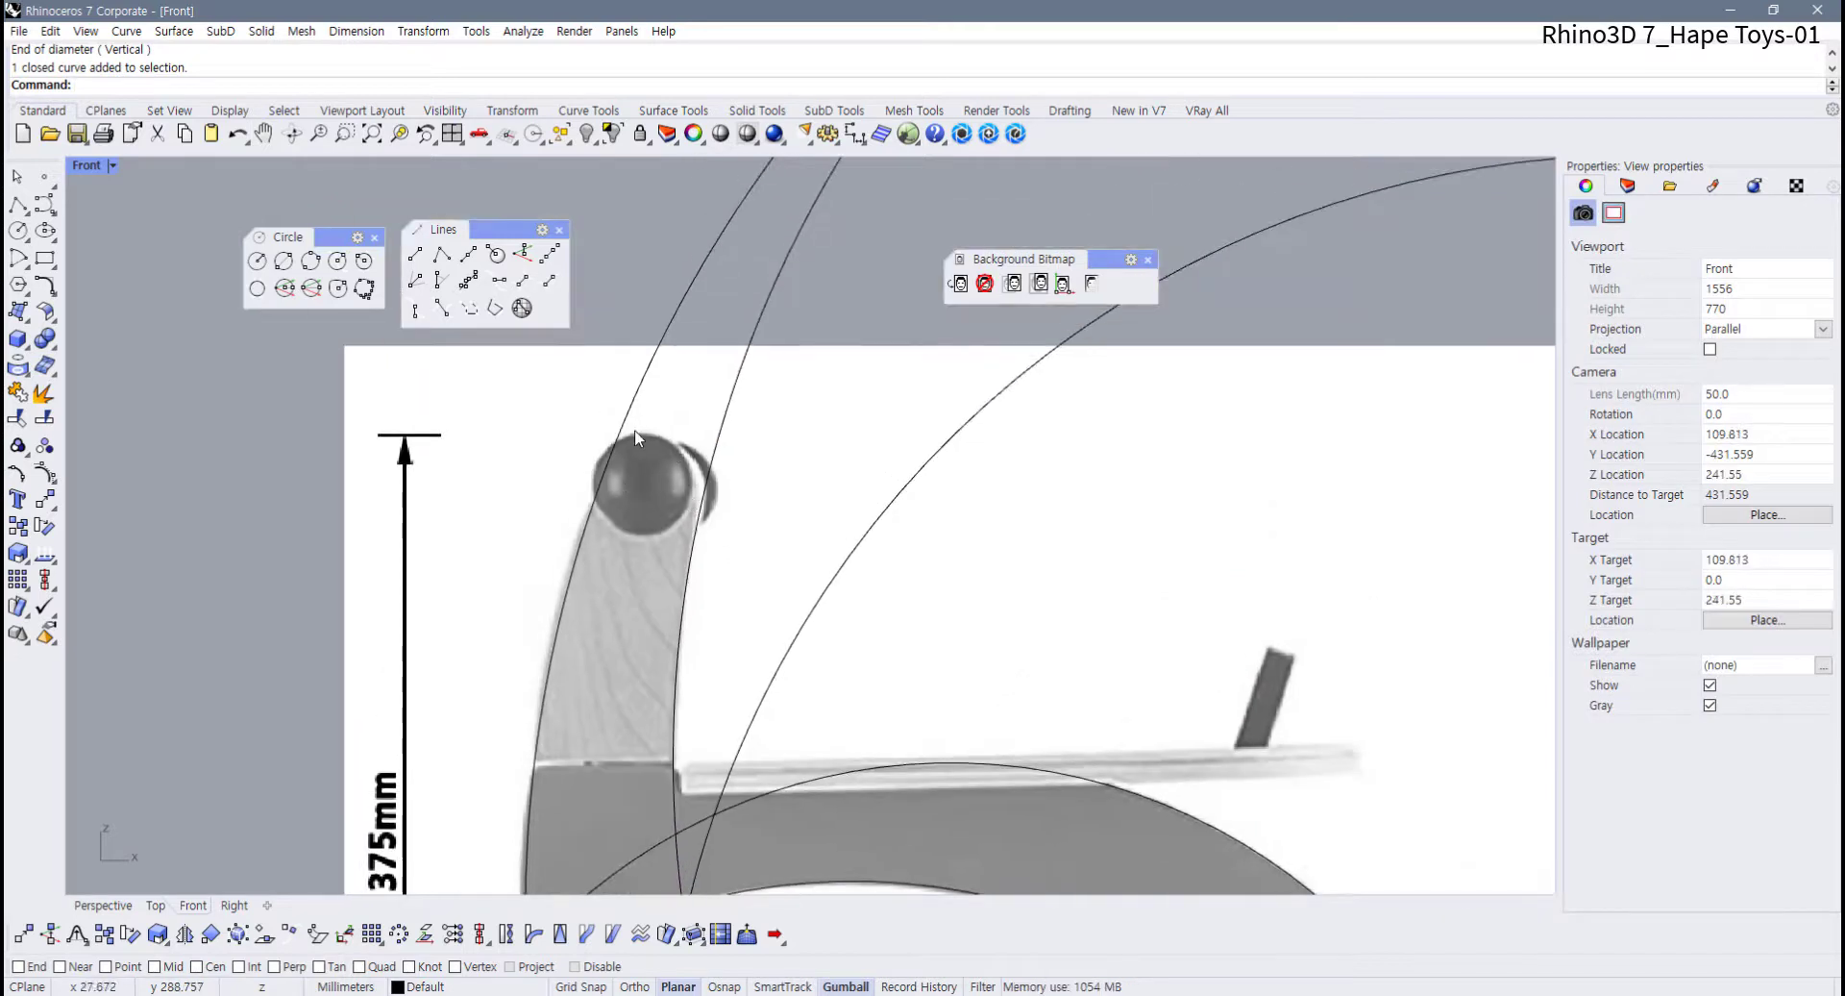
right_drag(667, 457, 592, 503)
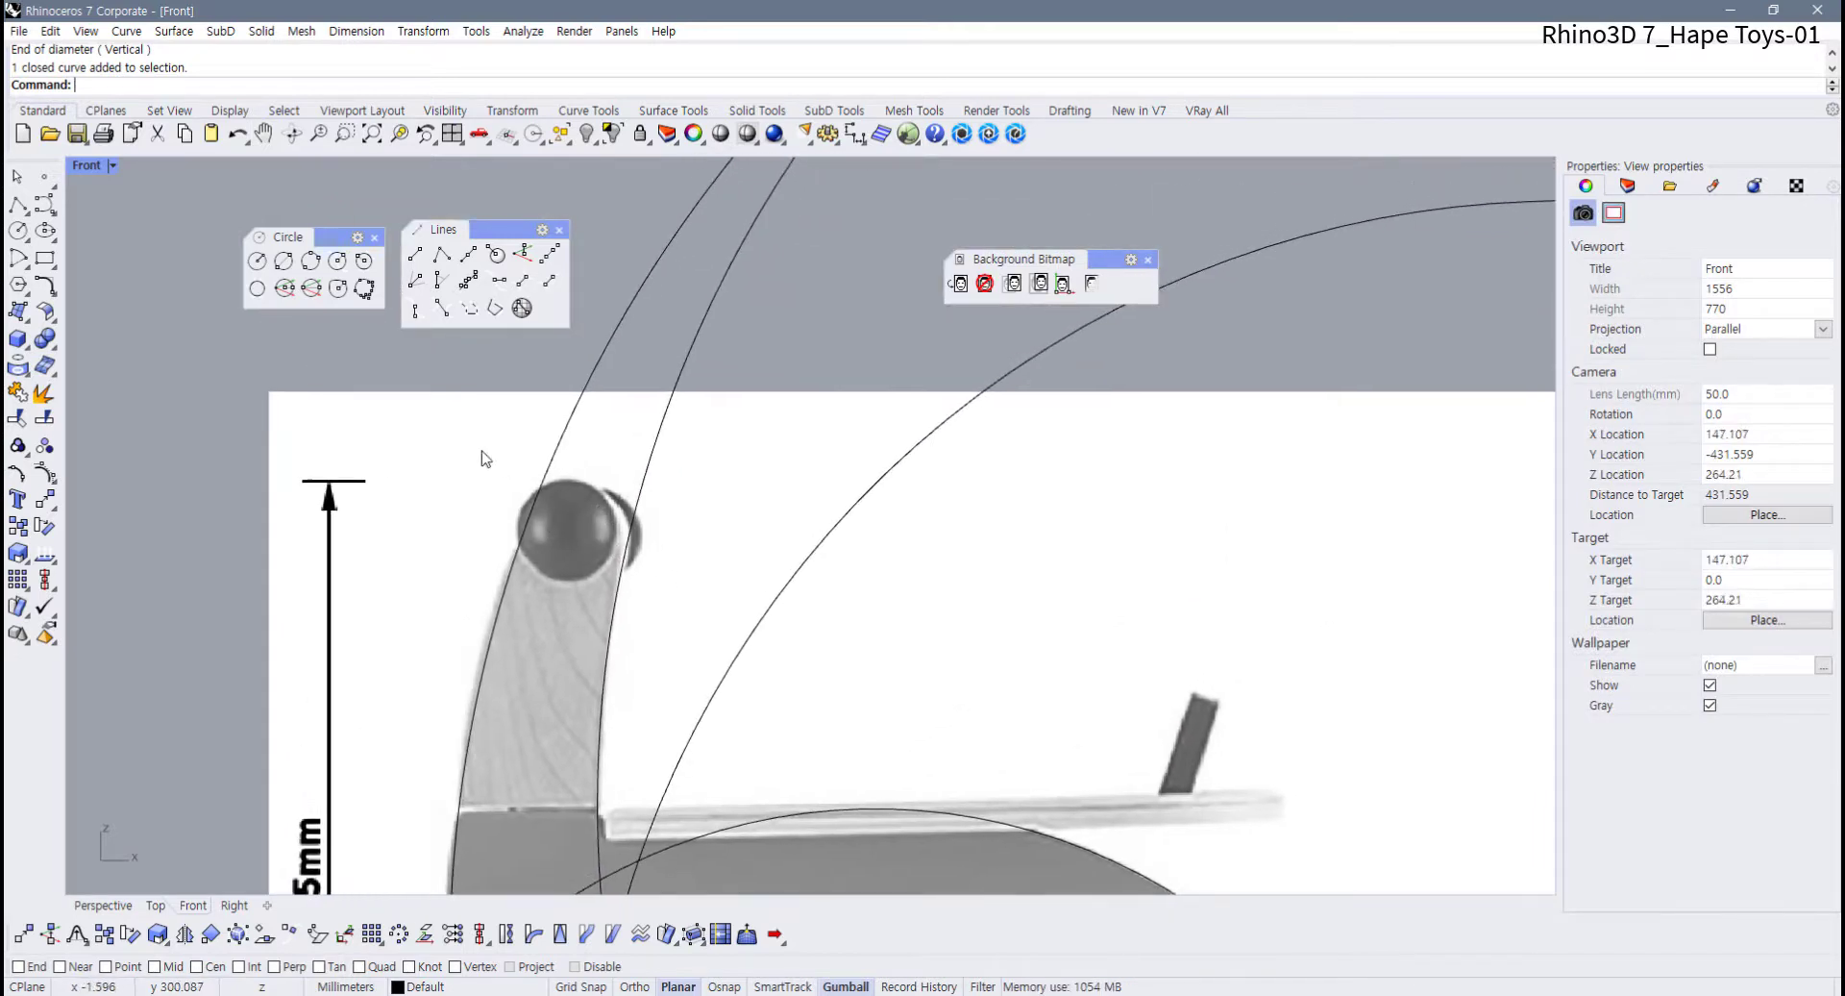
click(258, 288)
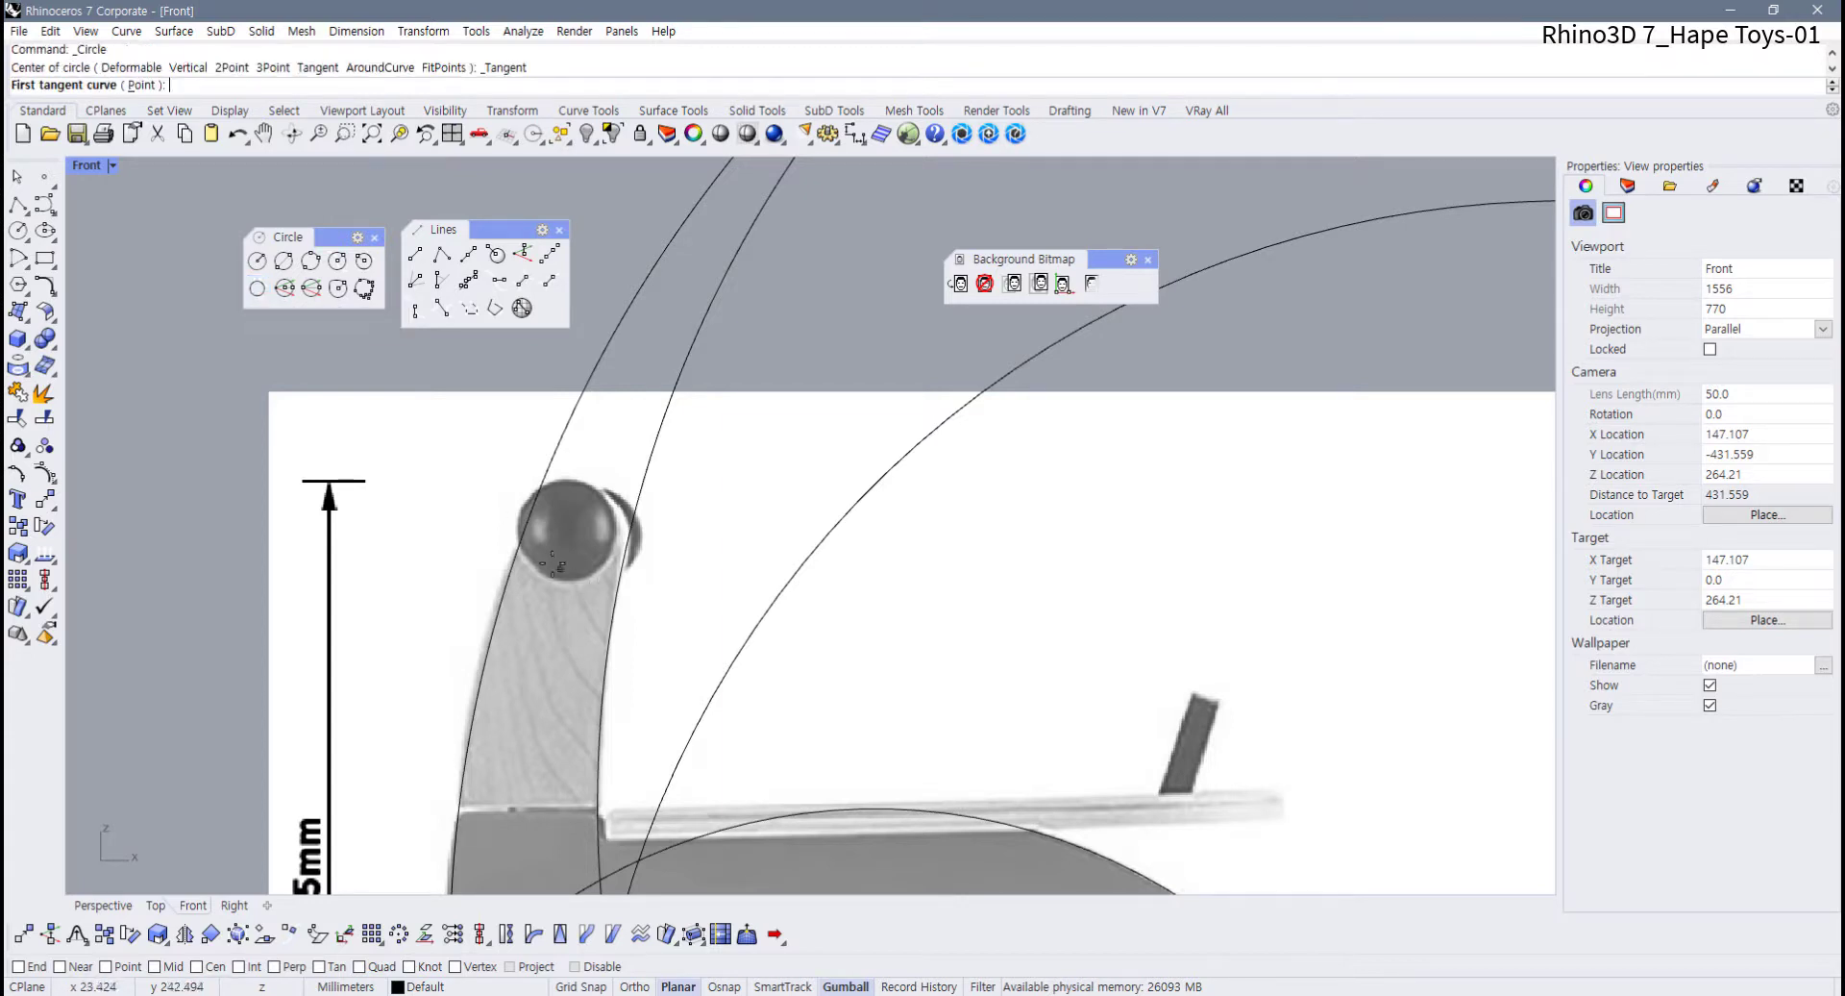
click(522, 540)
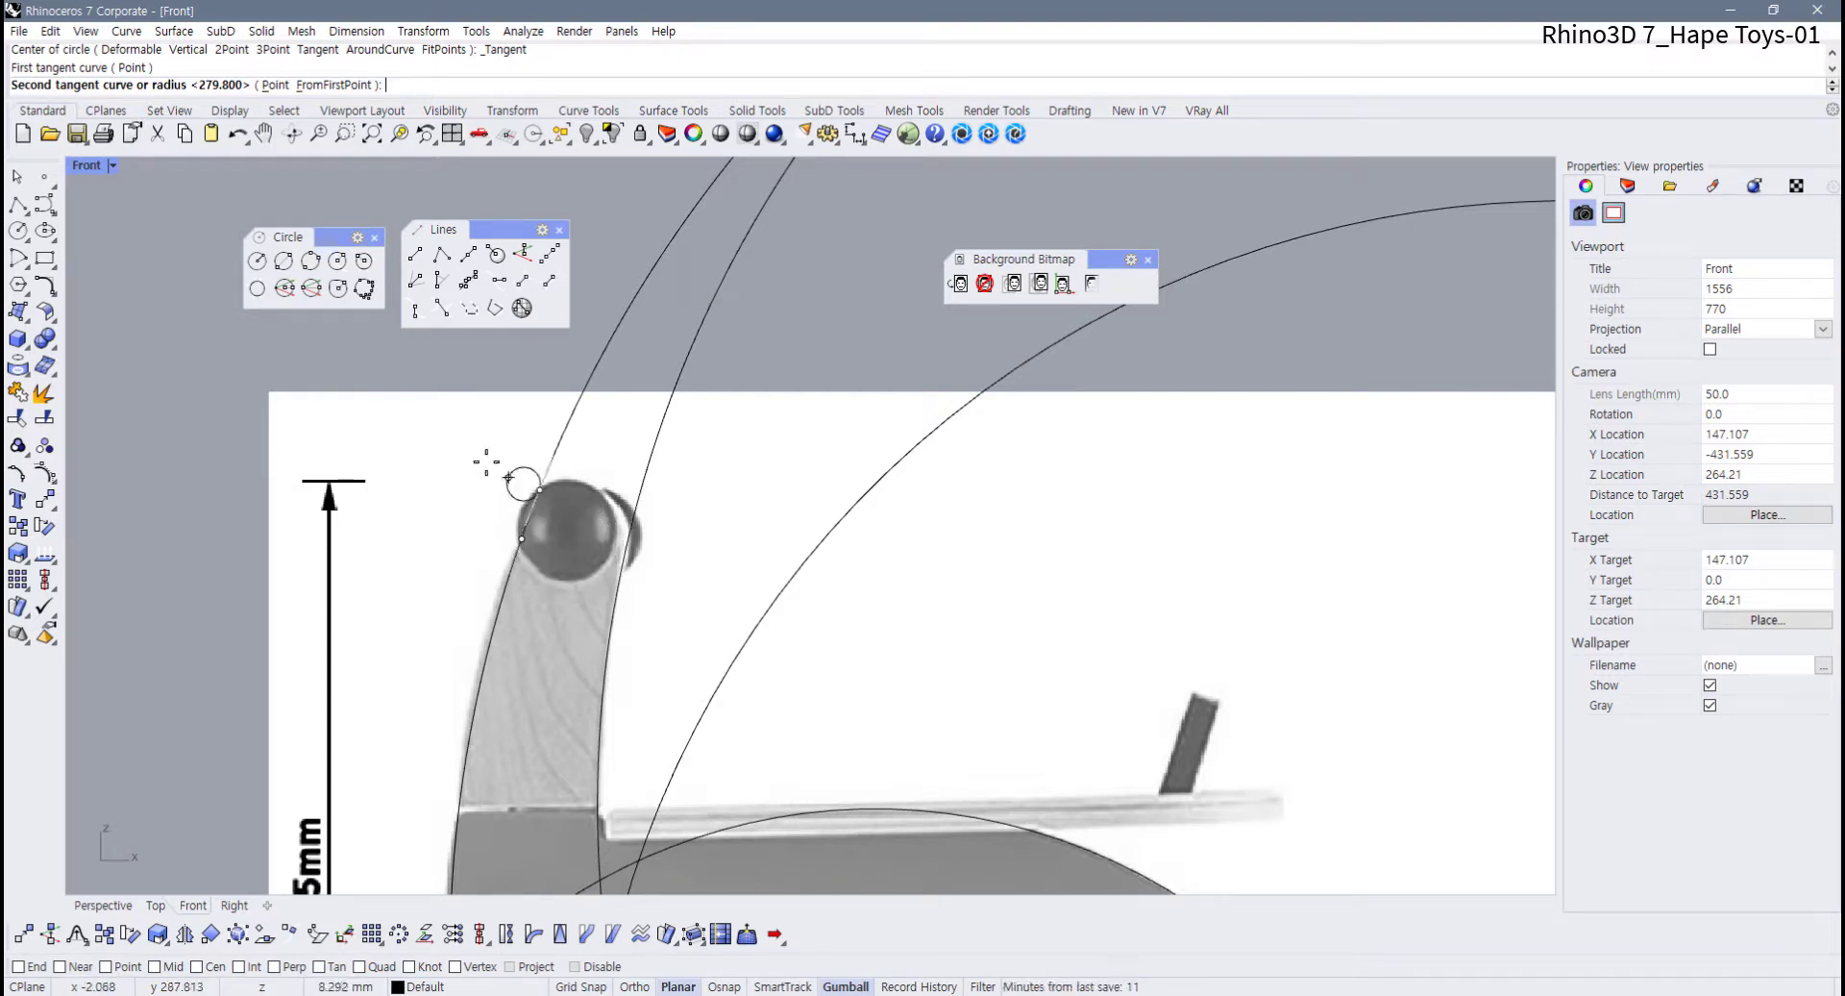
key(Escape)
Draw a circle around the handlebar ball, tangent to the two large circles that trace the steering post's front and rear edges
click(257, 289)
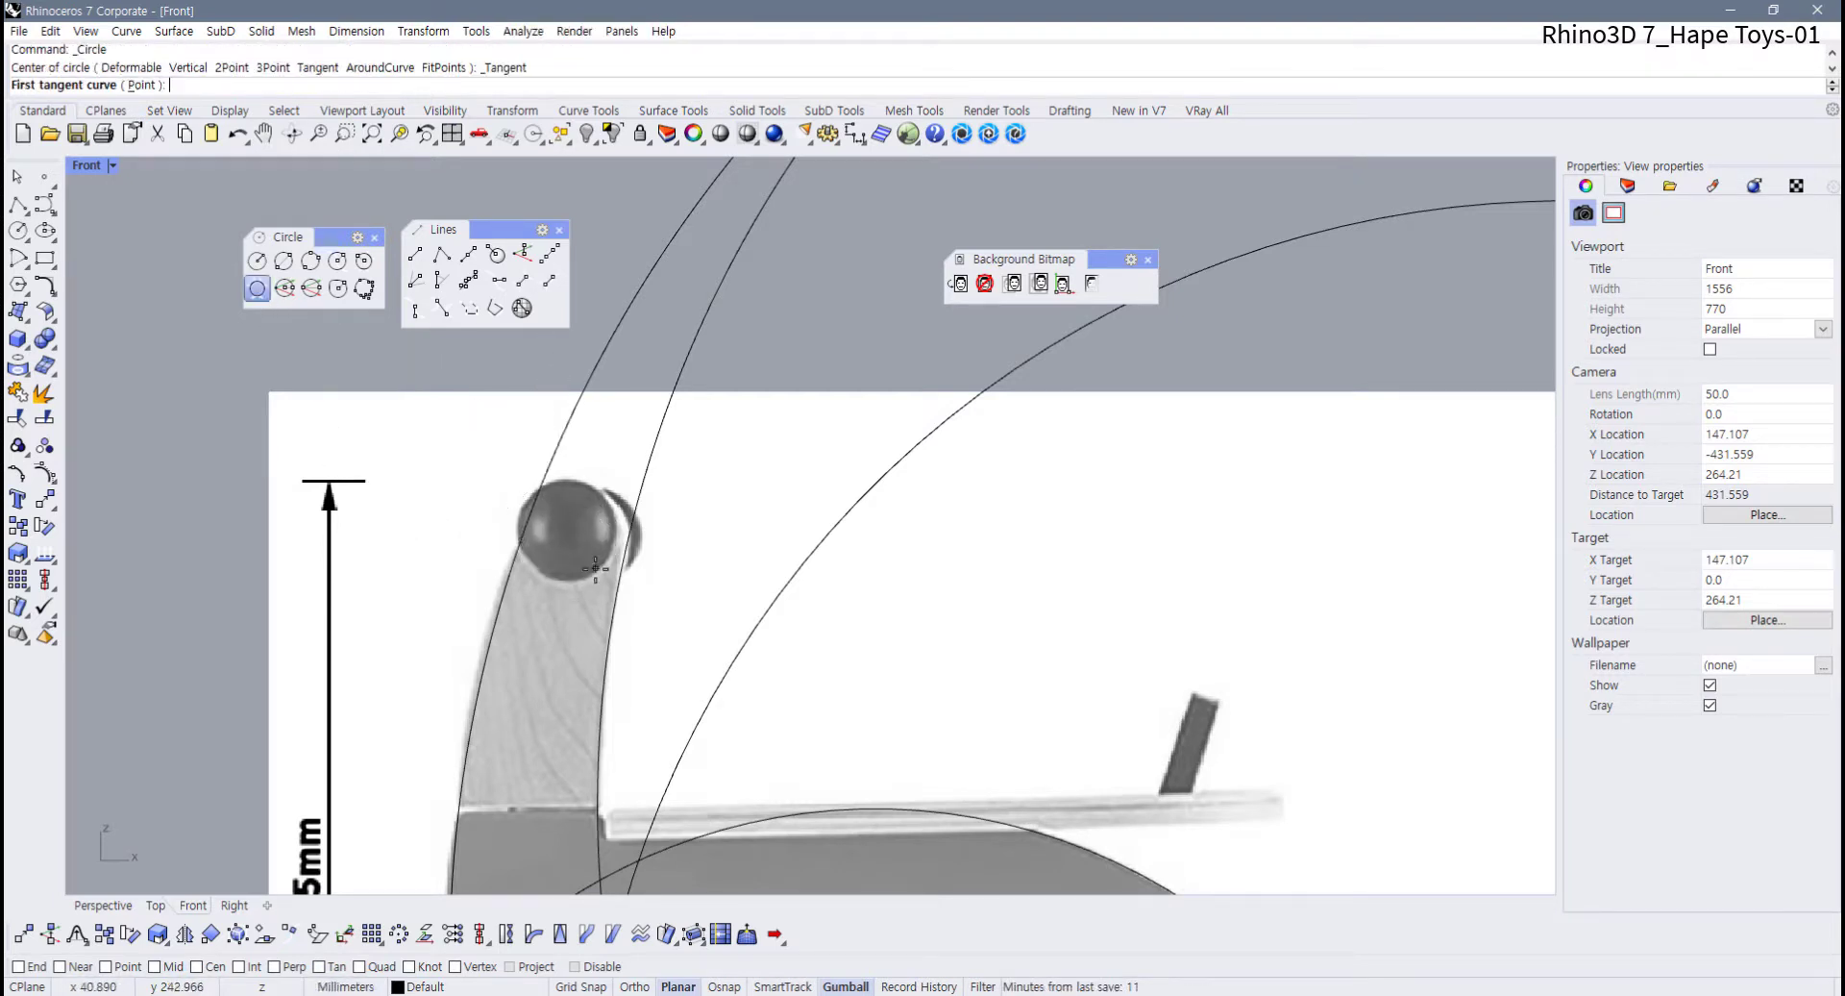
click(529, 526)
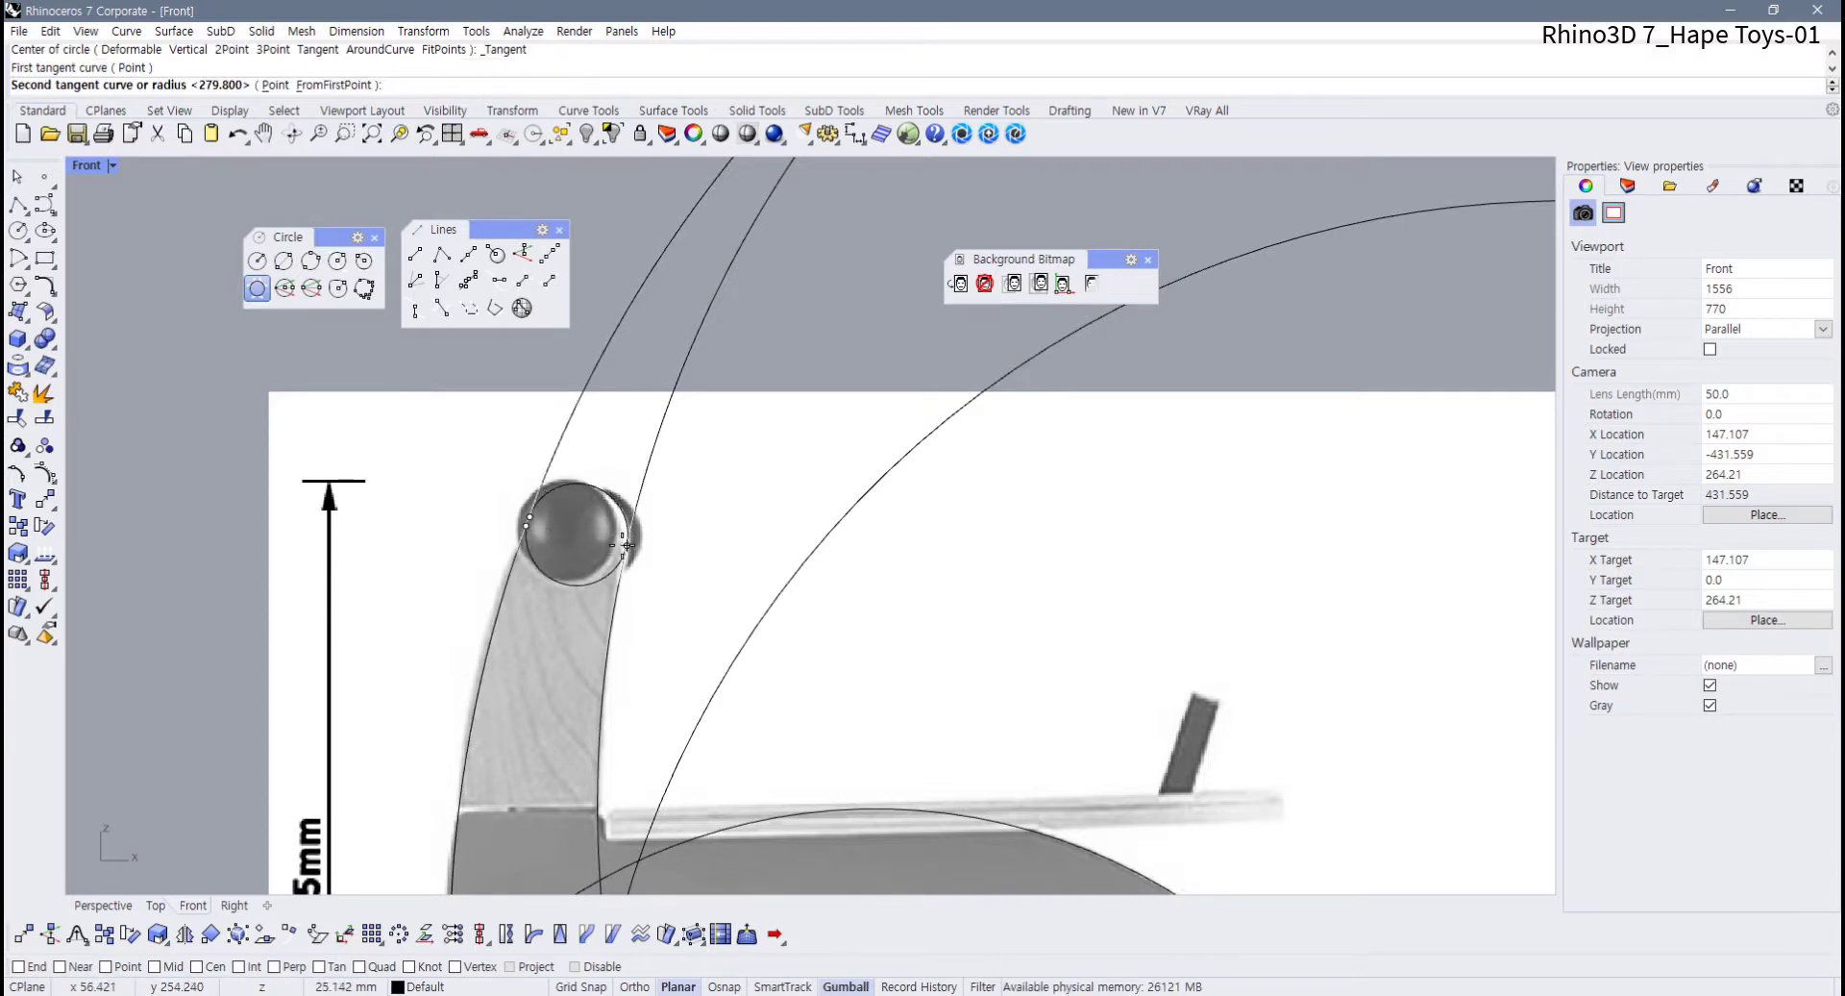
click(626, 544)
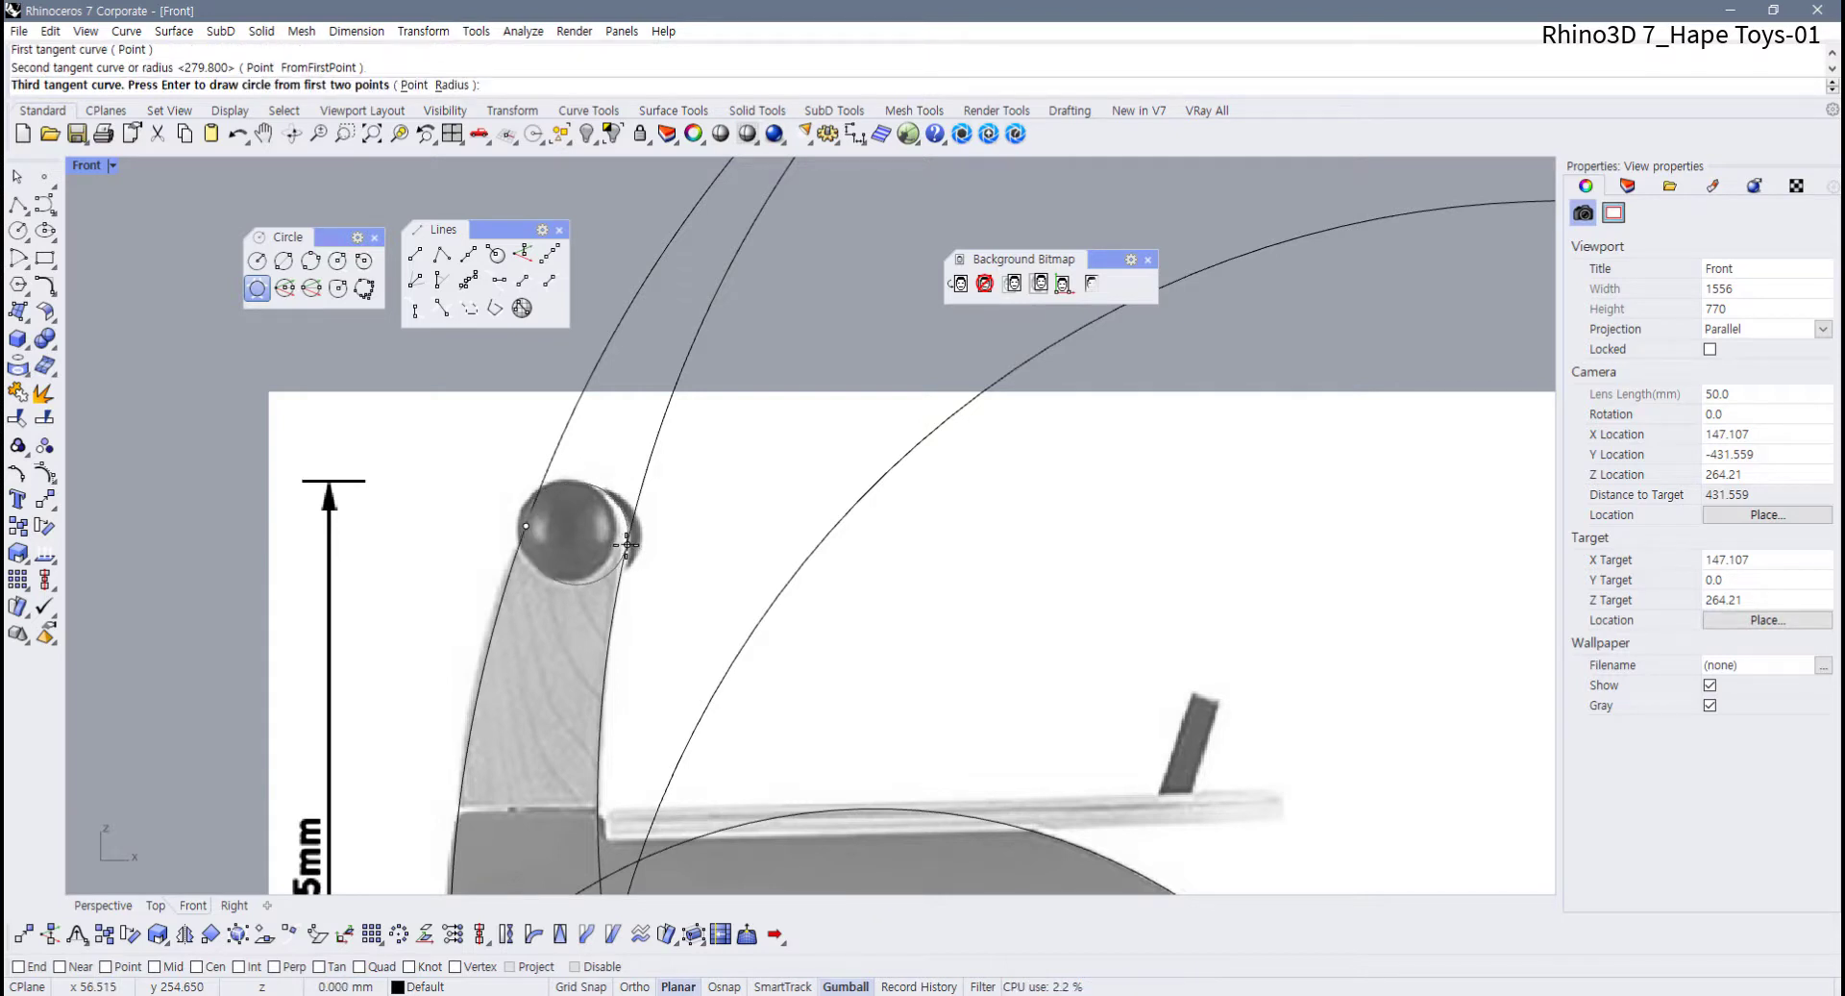
key(Return)
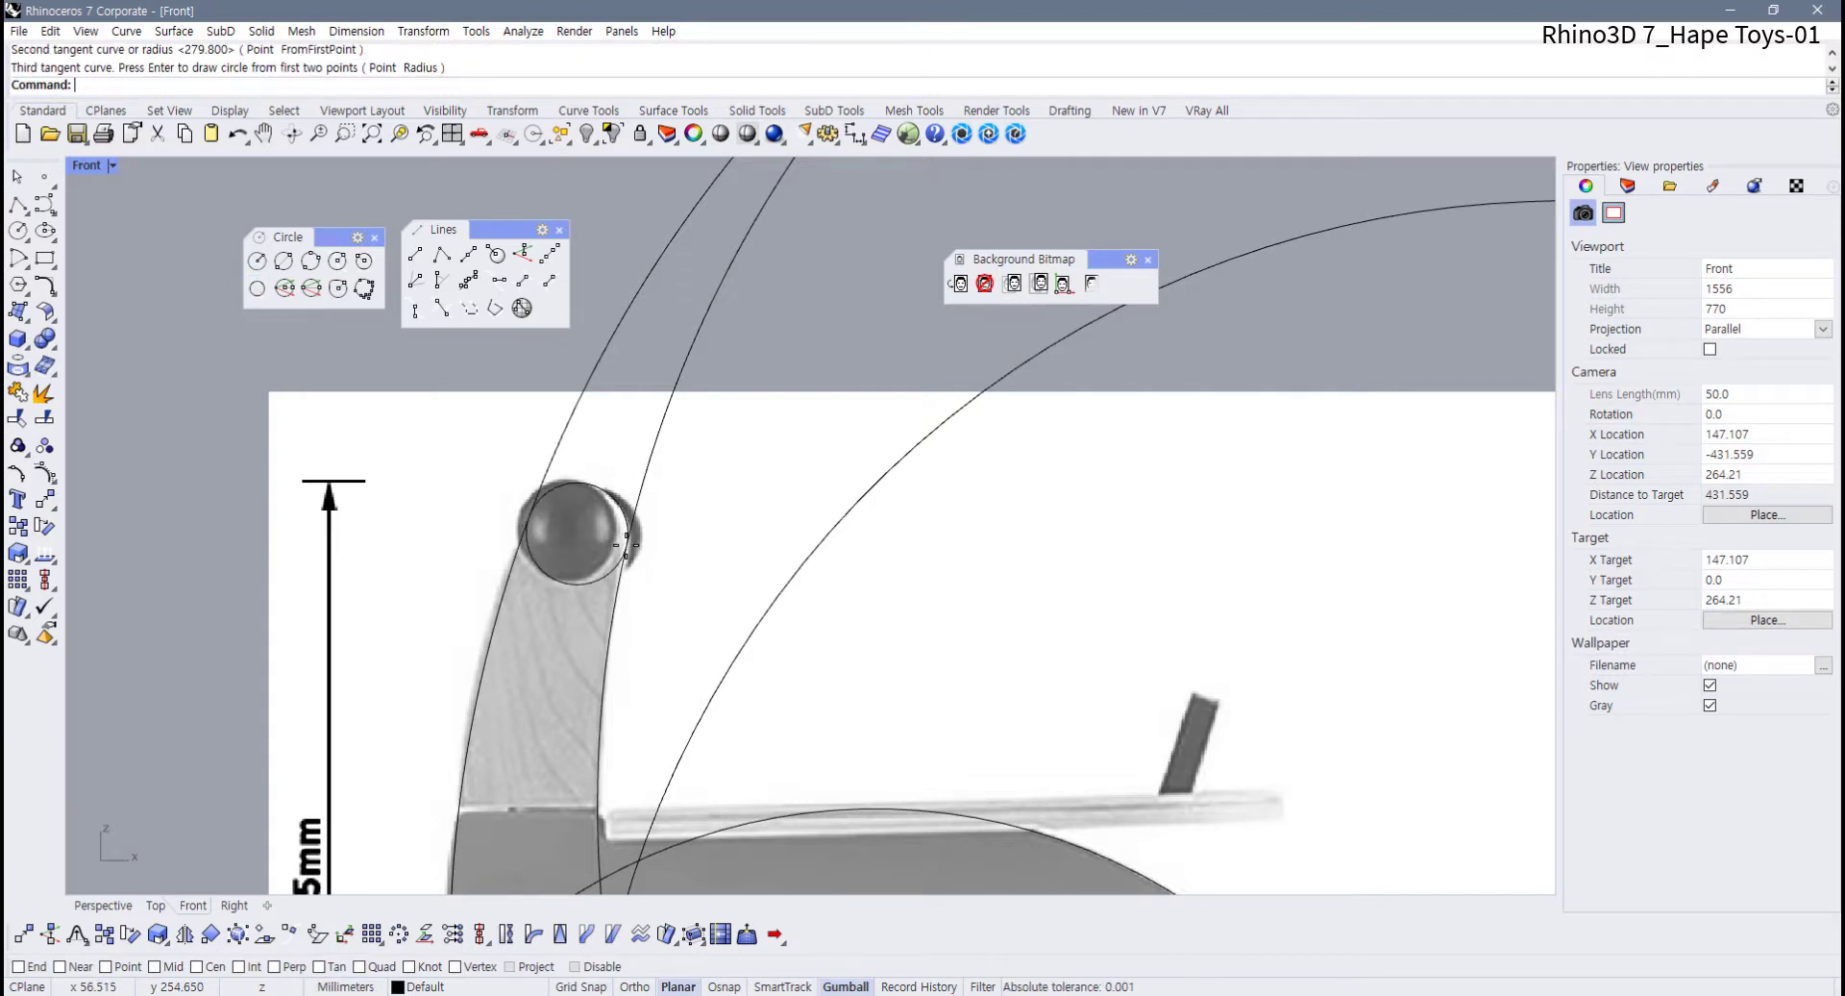
Highlight the handle circle and the two post-edge circles to check how they outline the steering post, and clear the selection
drag(644, 564, 509, 526)
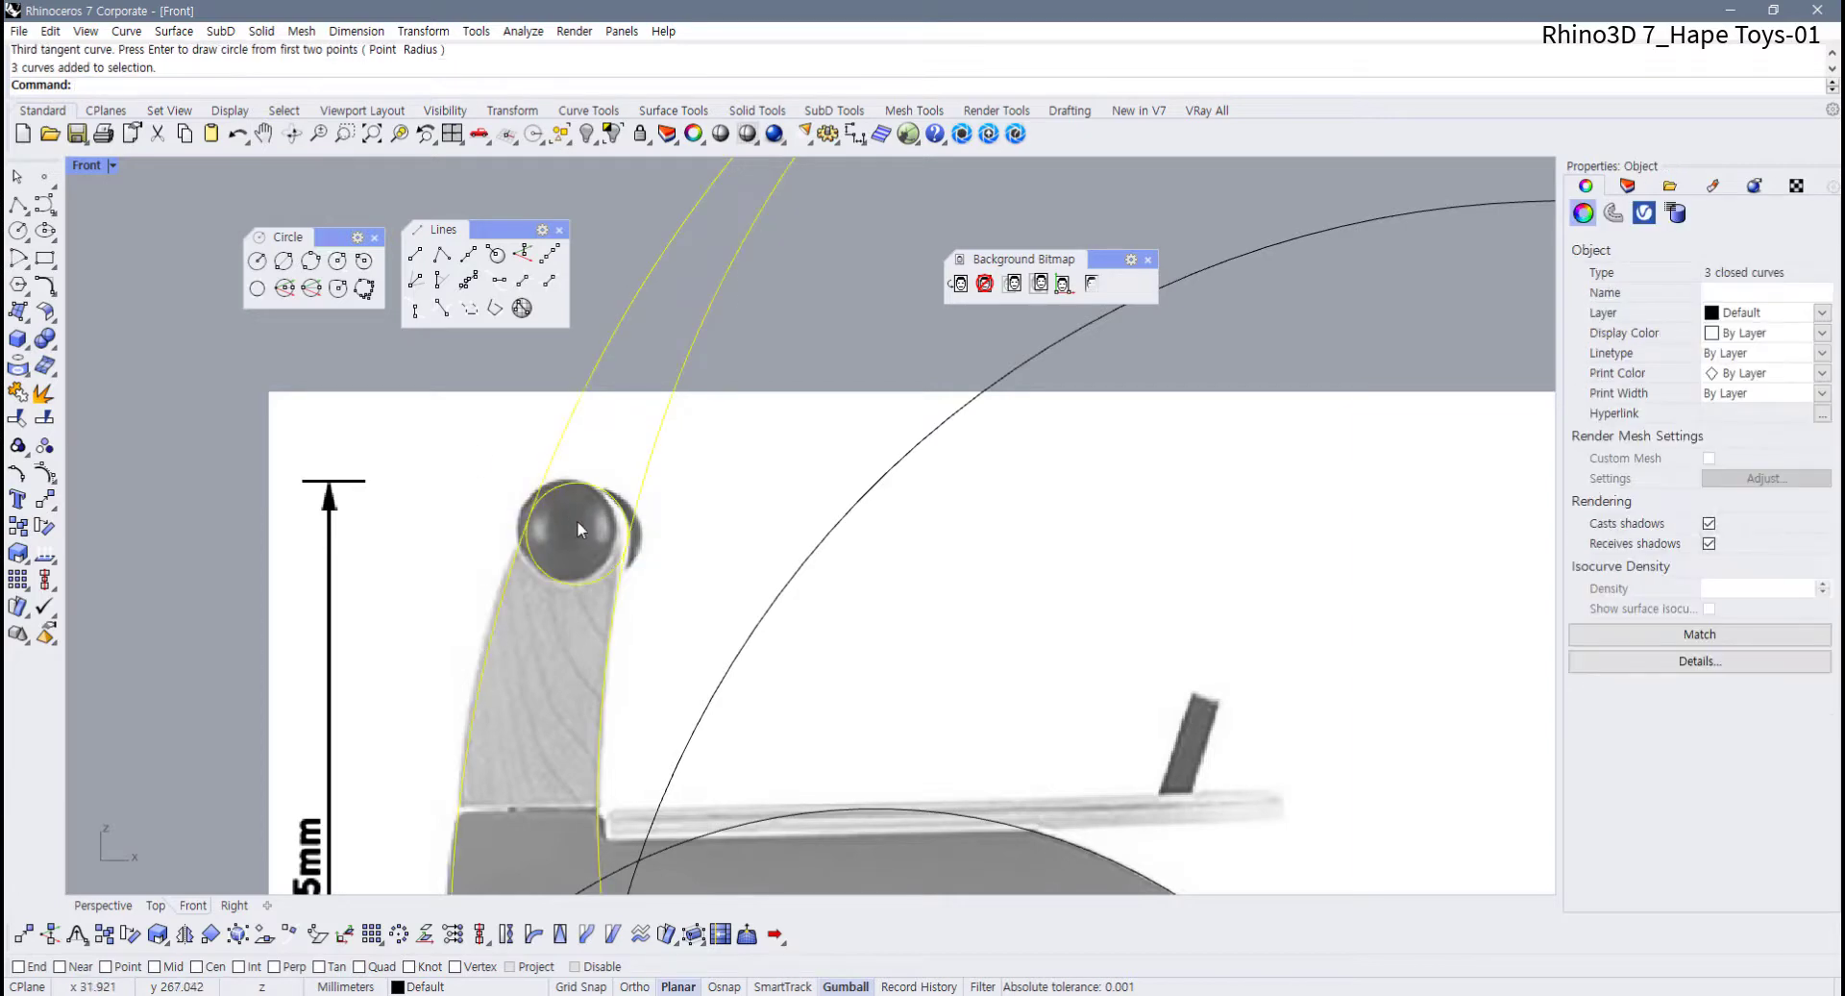
scroll(606, 648, down, 10)
right_drag(613, 648, 572, 554)
scroll(545, 611, up, 4)
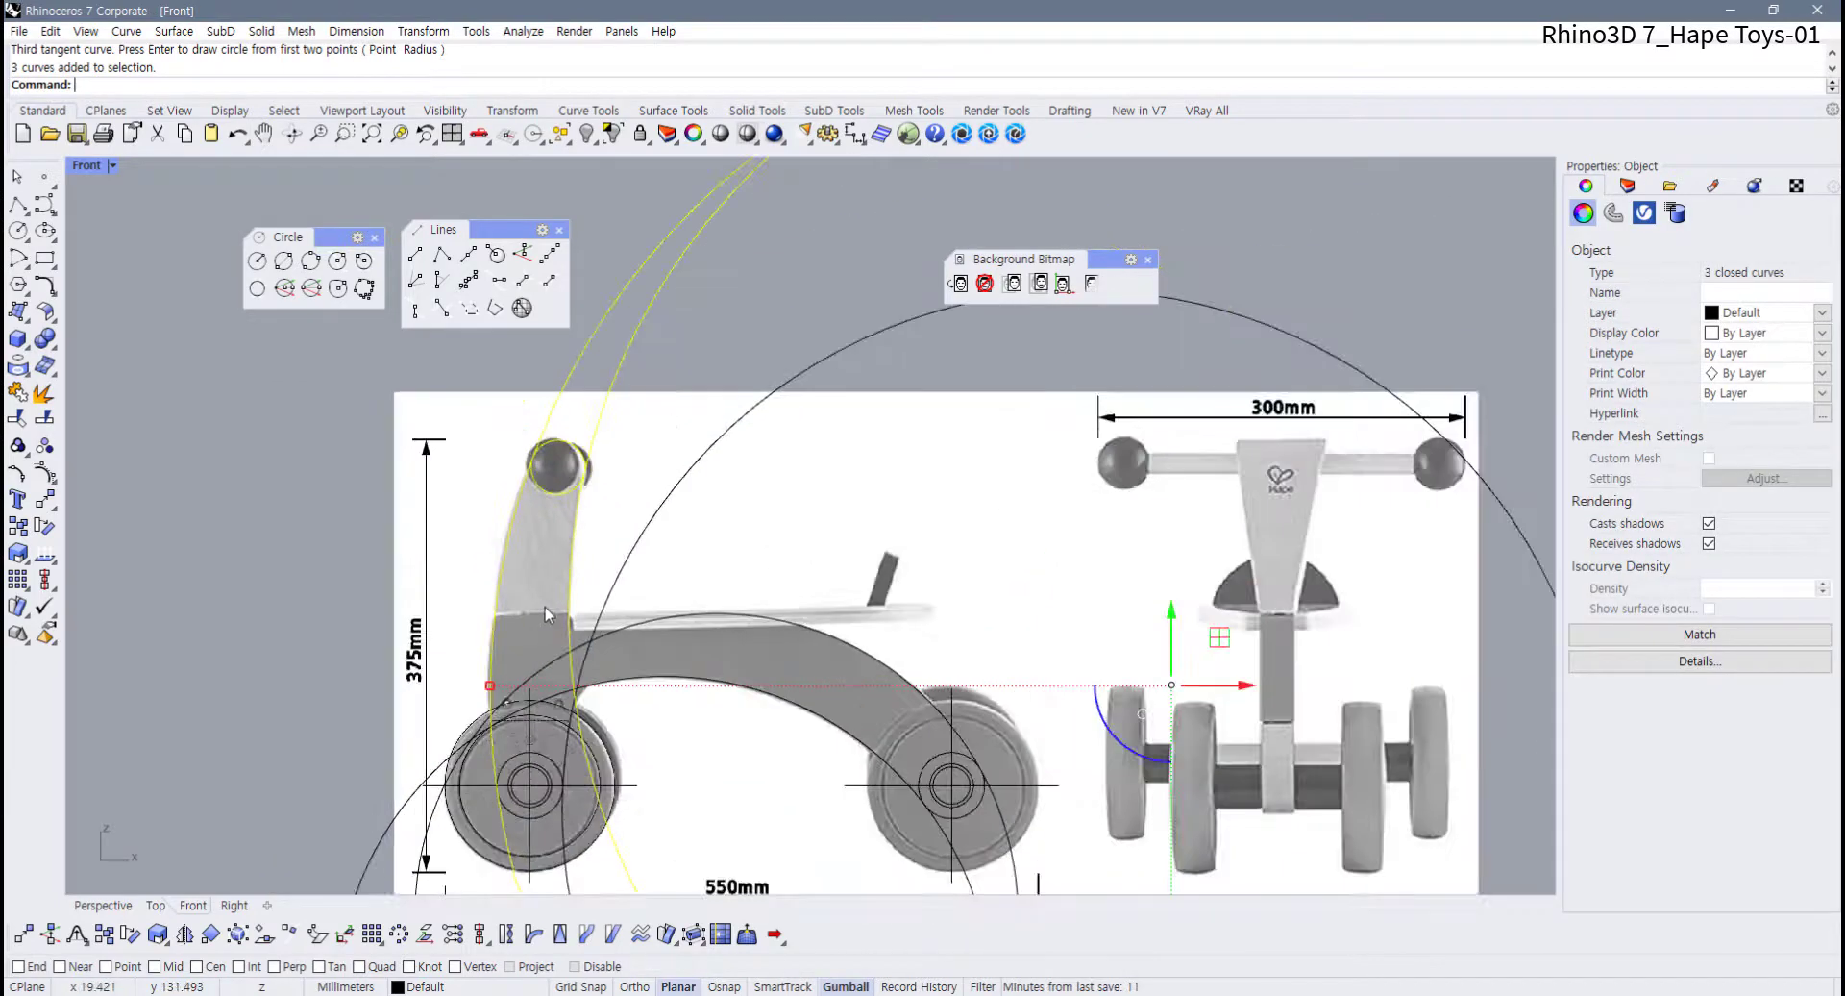
click(752, 563)
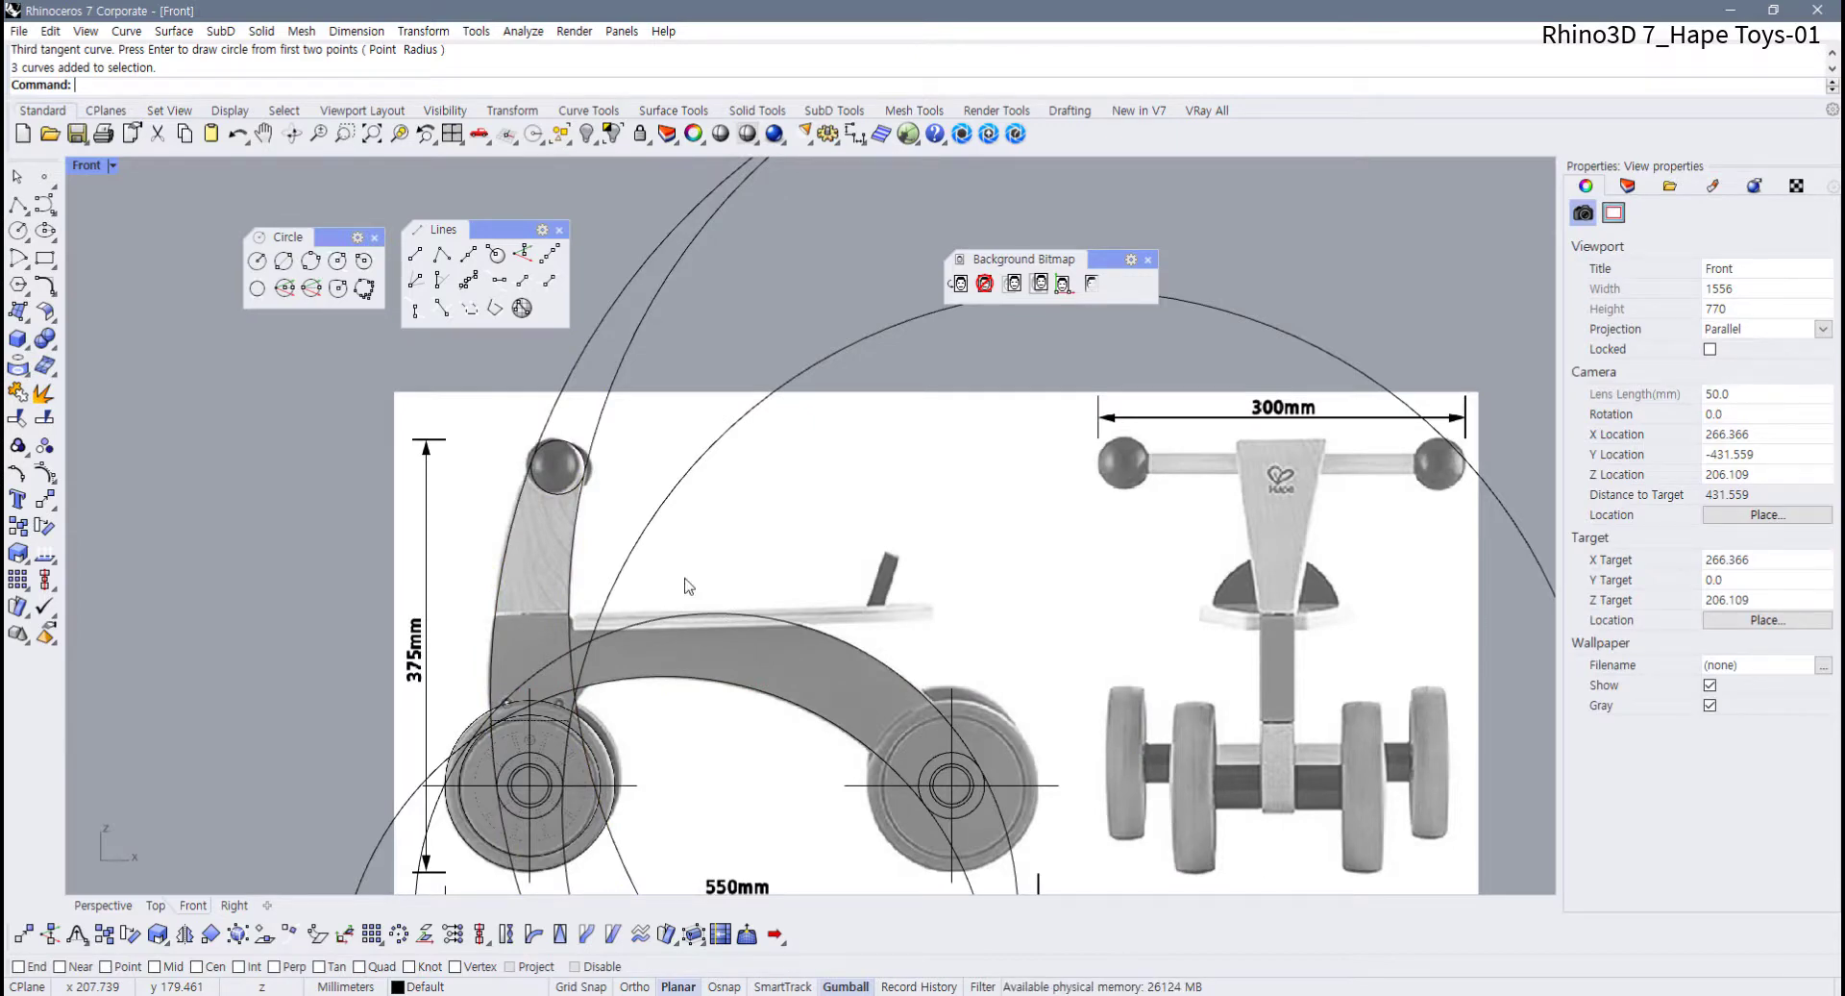
Draw a horizontal line about 90 mm long across the steering post's joint and place a duplicate slightly below it
scroll(490, 617, up, 10)
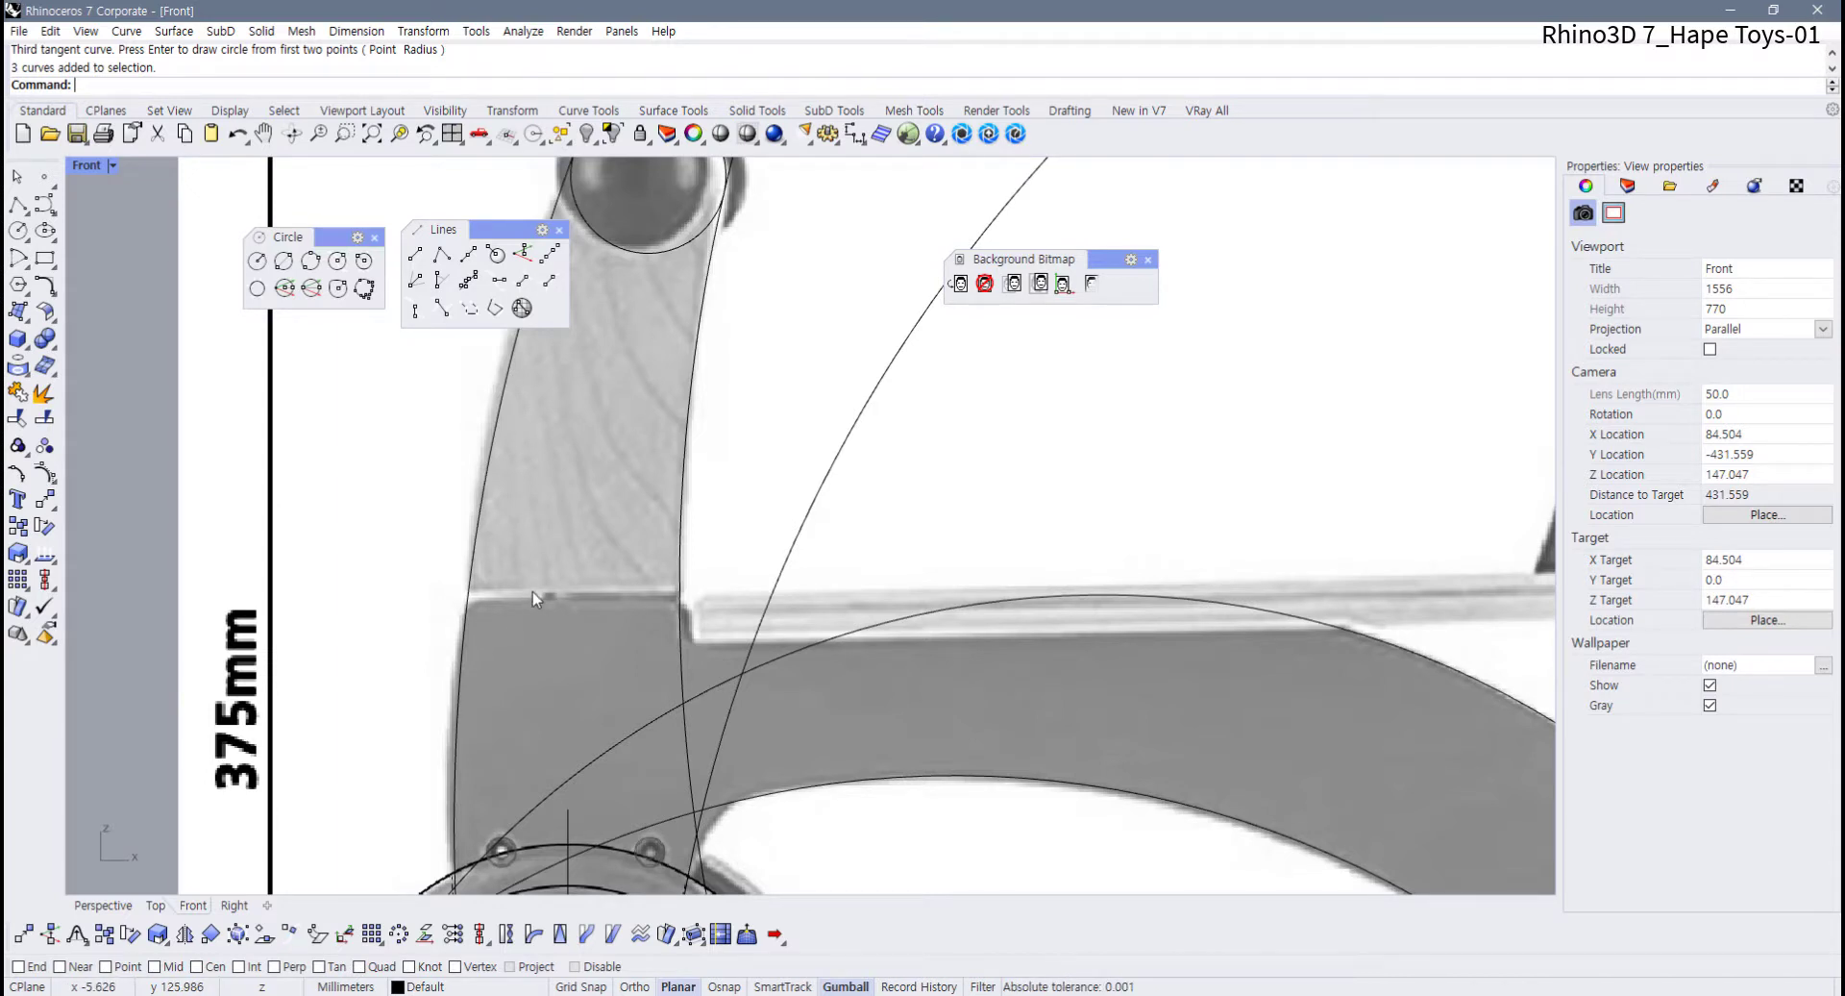
click(17, 207)
scroll(510, 617, up, 4)
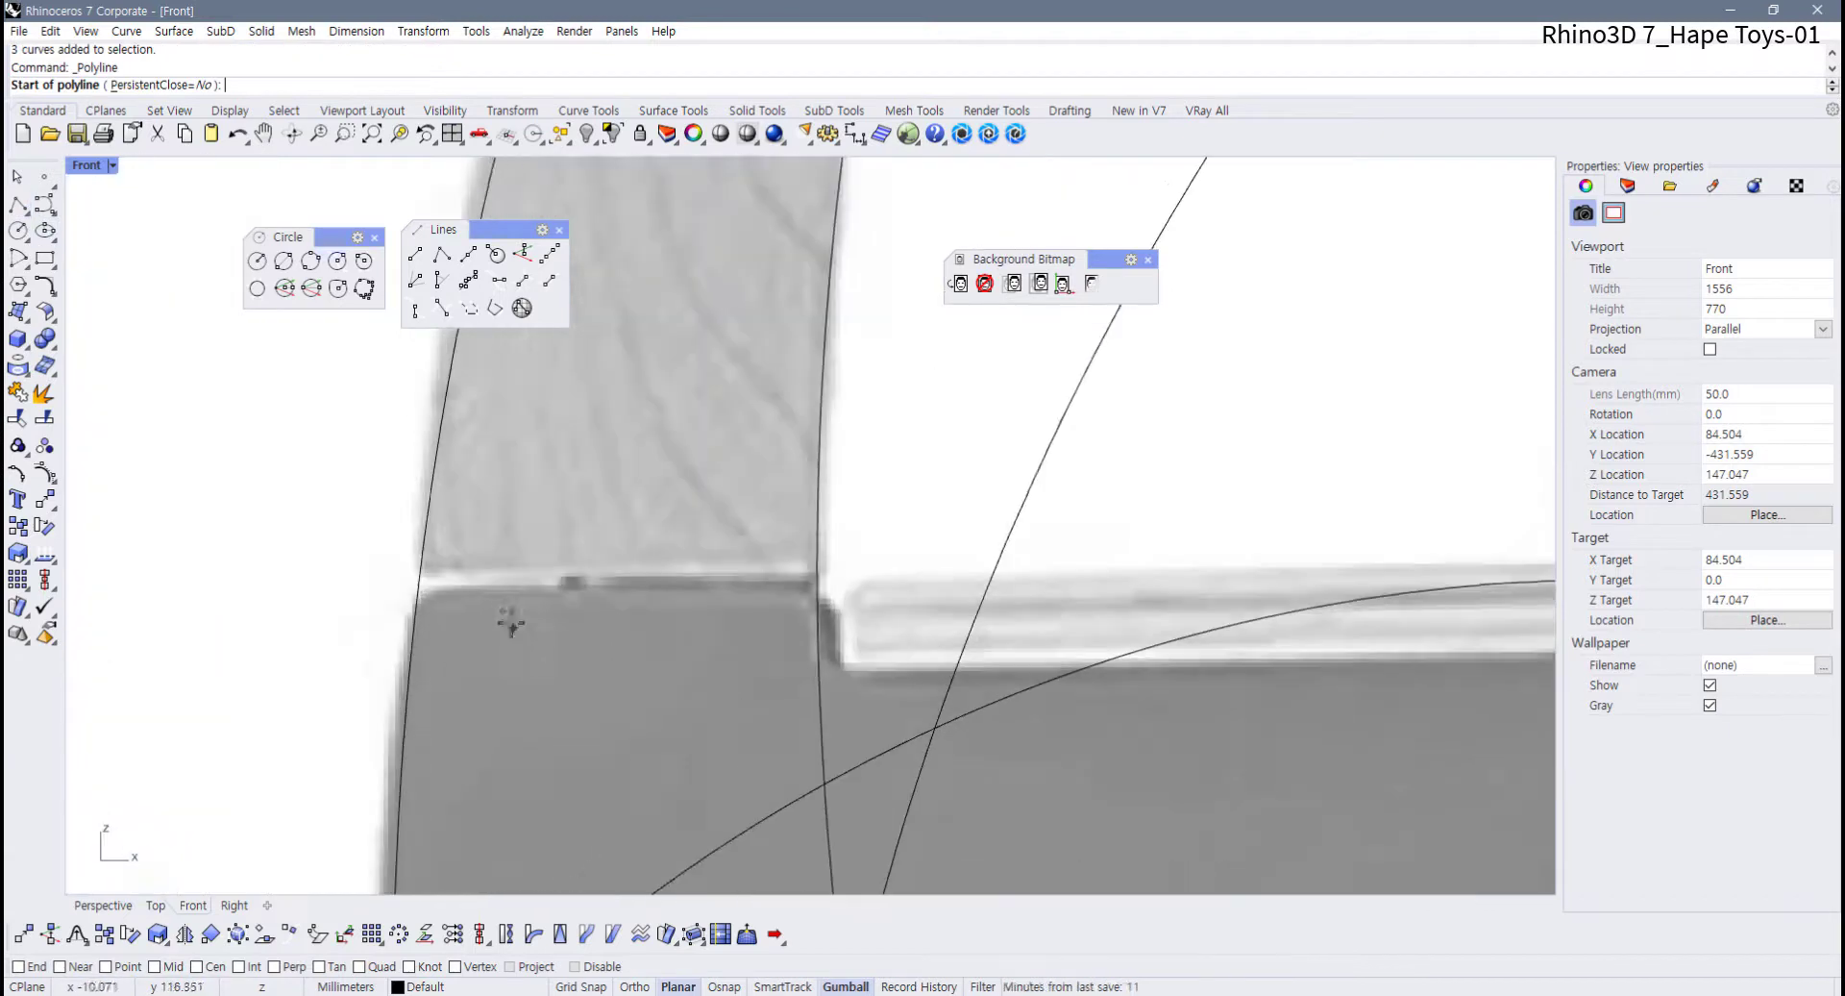
click(312, 604)
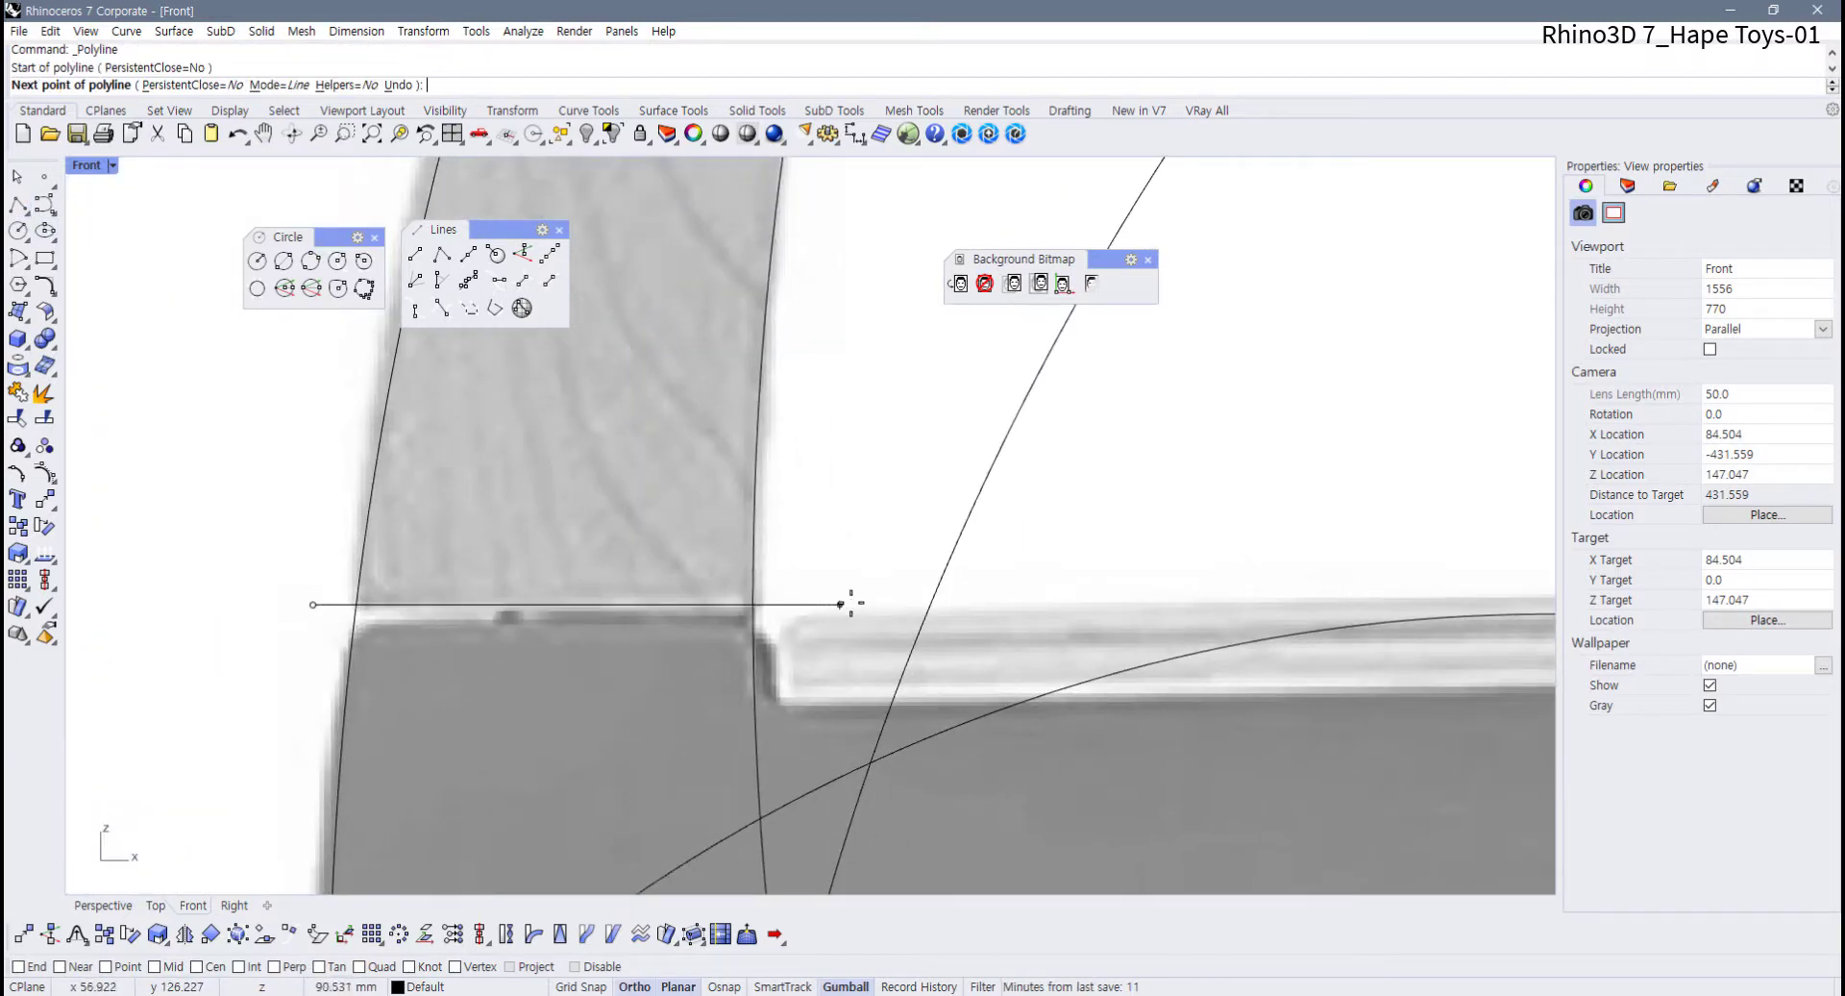
click(851, 604)
key(Return)
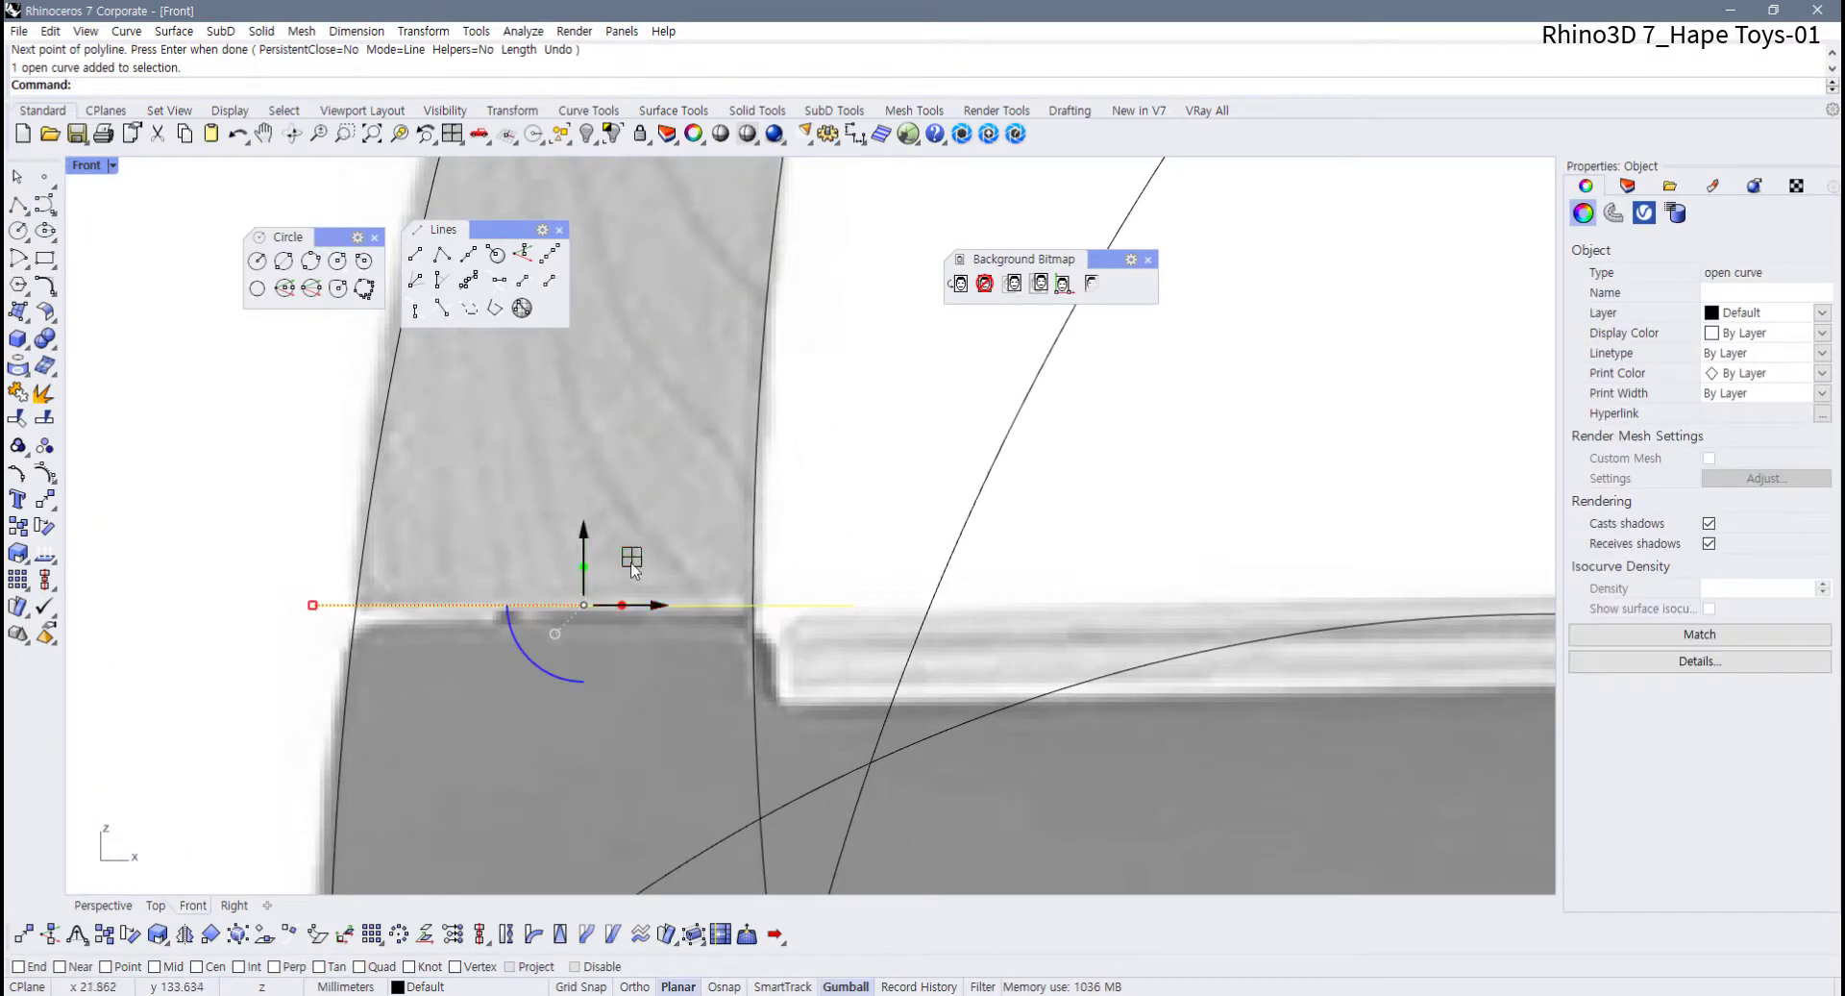
drag(585, 547, 589, 564)
click(642, 675)
Duplicate the pair of horizontal joint lines straight down to the fork's dashed horizontal edge above the front wheel hub
scroll(639, 673, down, 8)
right_drag(637, 672, 663, 452)
scroll(584, 631, up, 3)
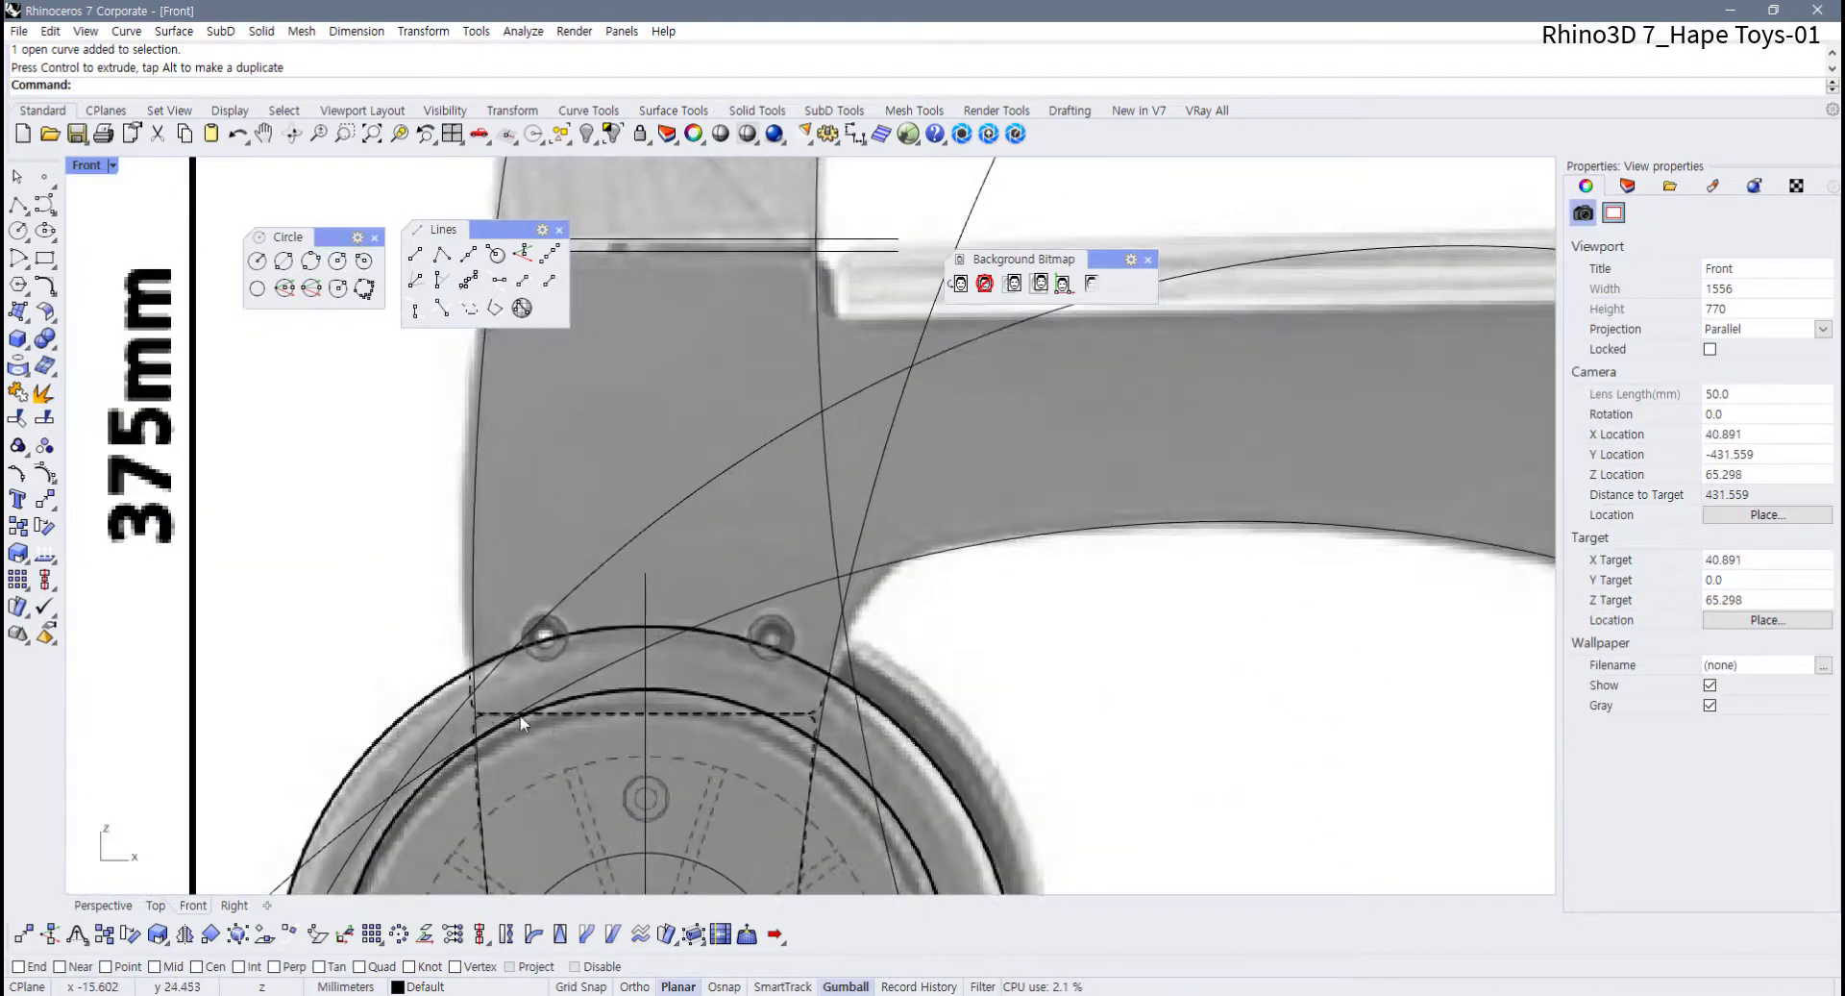
scroll(678, 619, down, 4)
right_drag(648, 618, 646, 692)
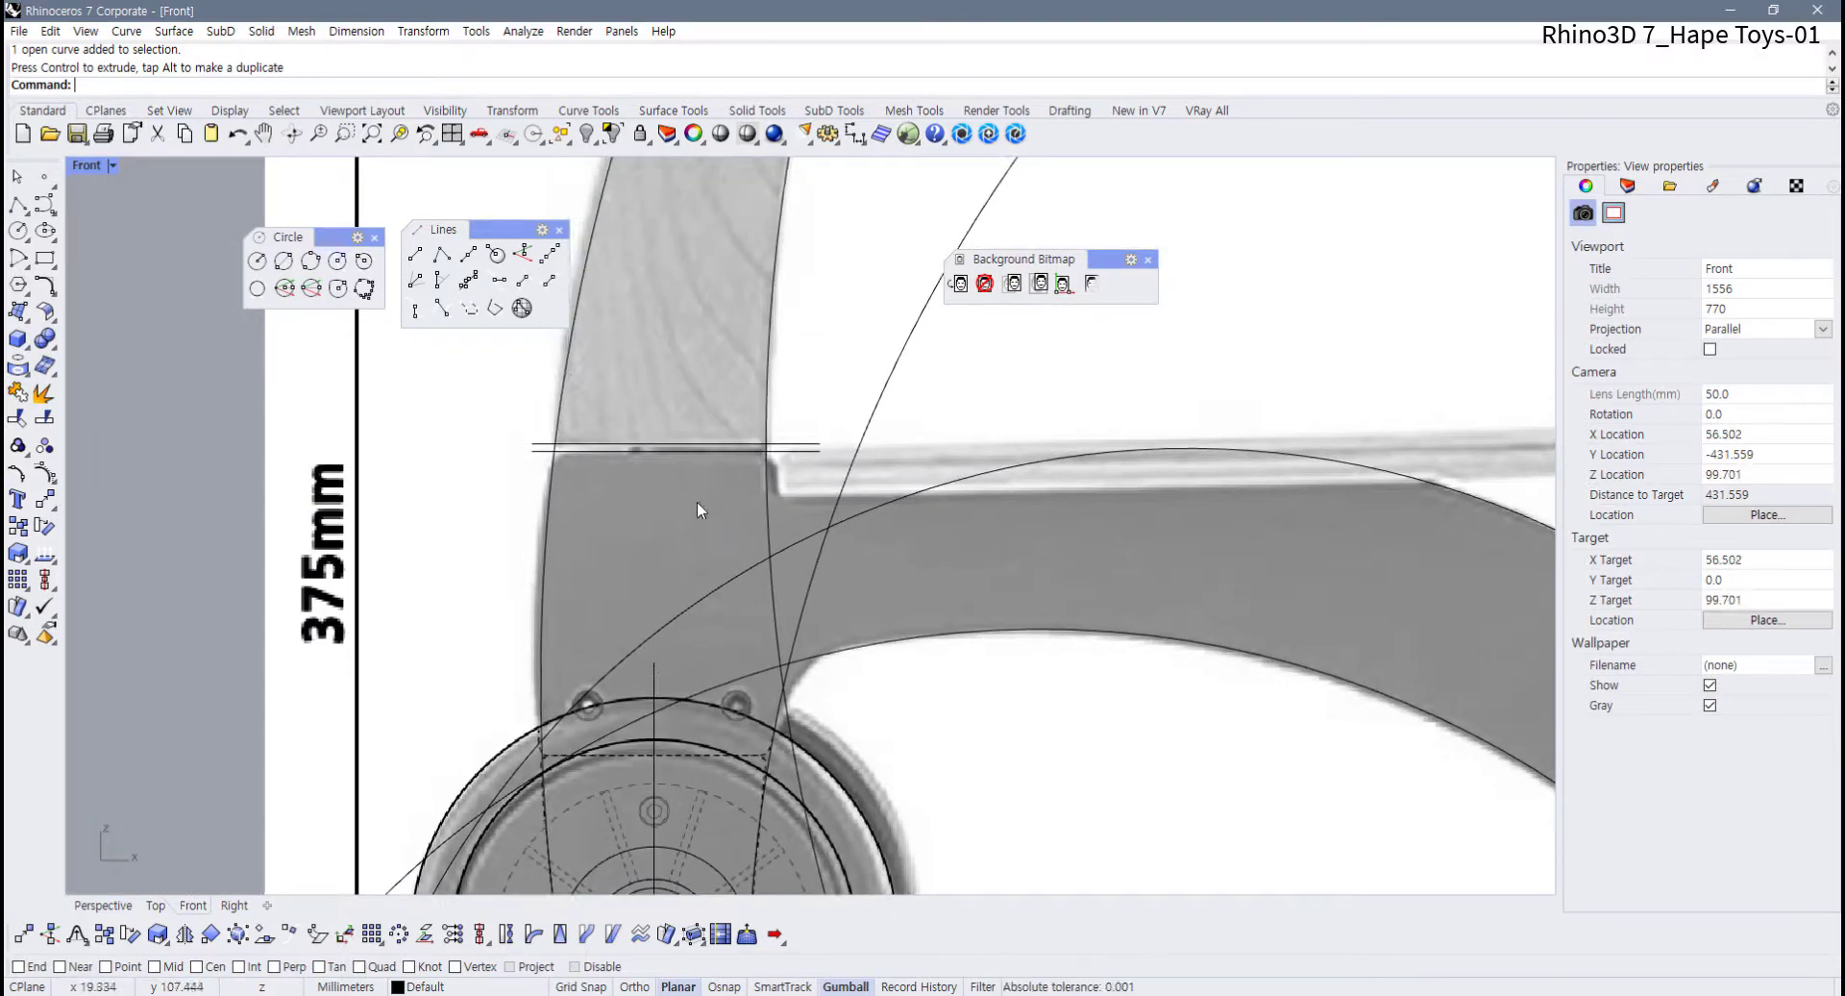
drag(695, 500, 676, 695)
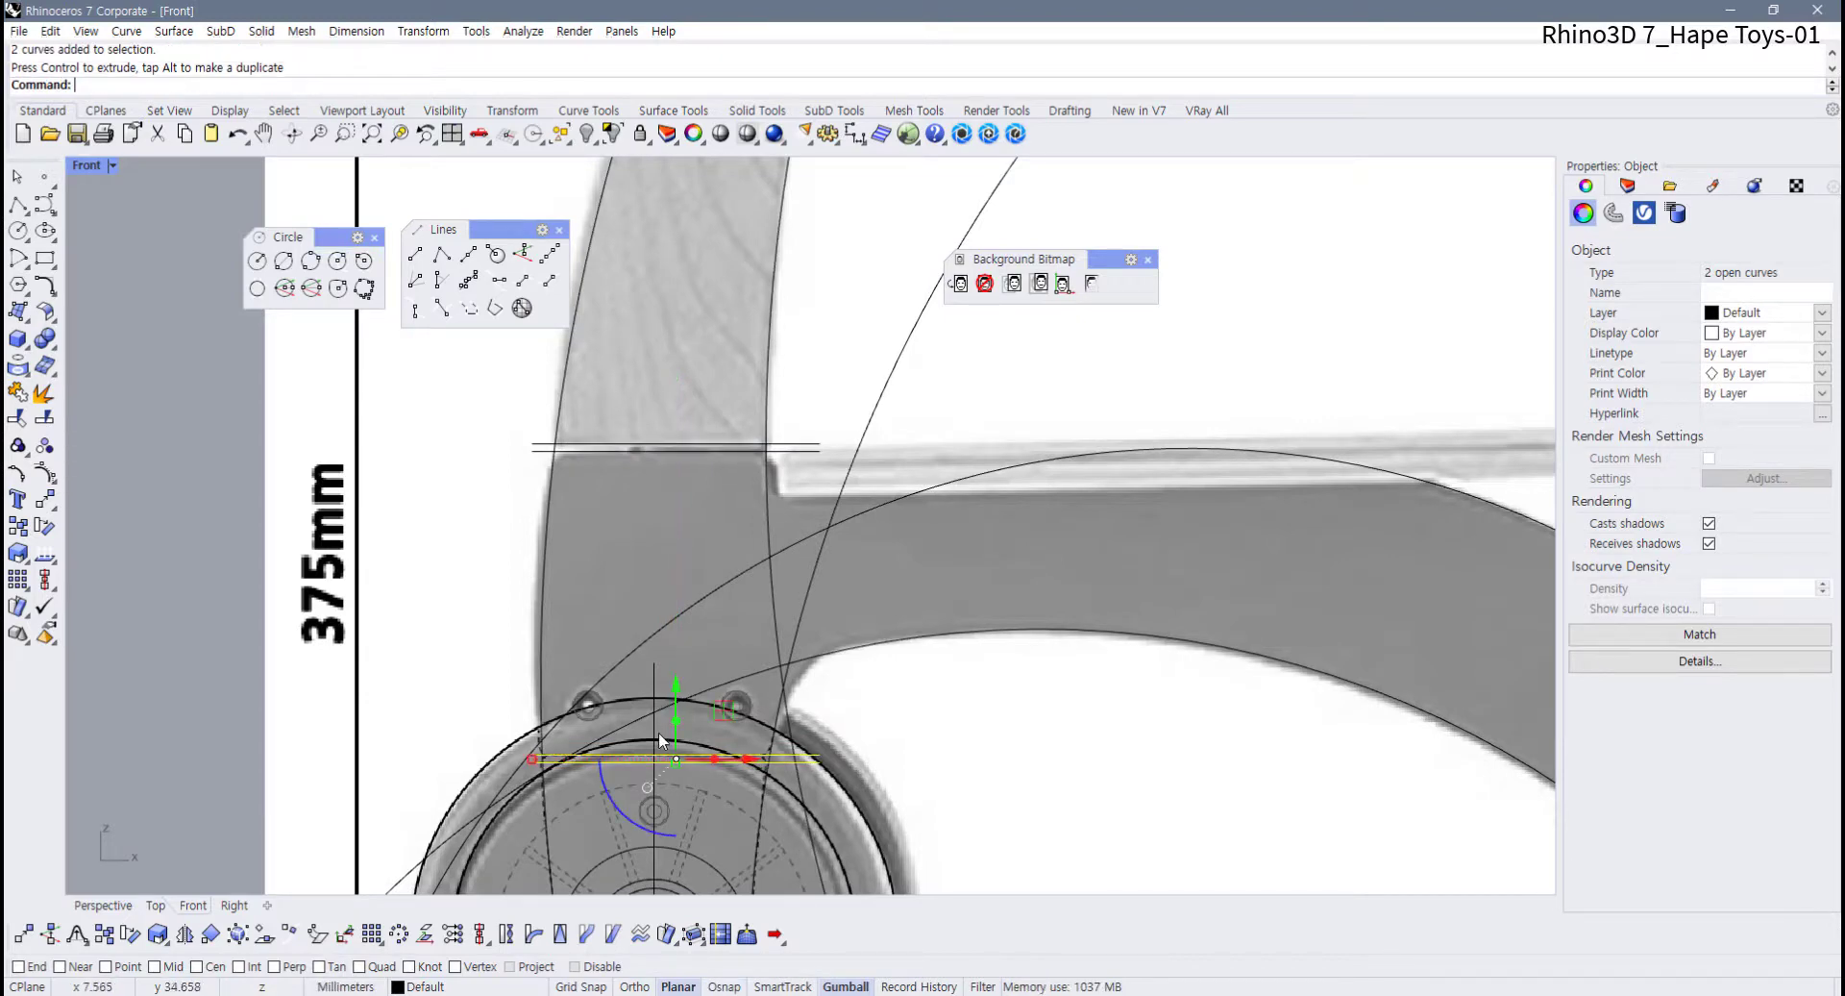
click(912, 803)
Move the lower copied line up to narrow the pair's gap, and shift both lines onto the fork's dashed horizontal edge
scroll(629, 731, up, 9)
right_drag(570, 741, 528, 724)
scroll(639, 746, up, 4)
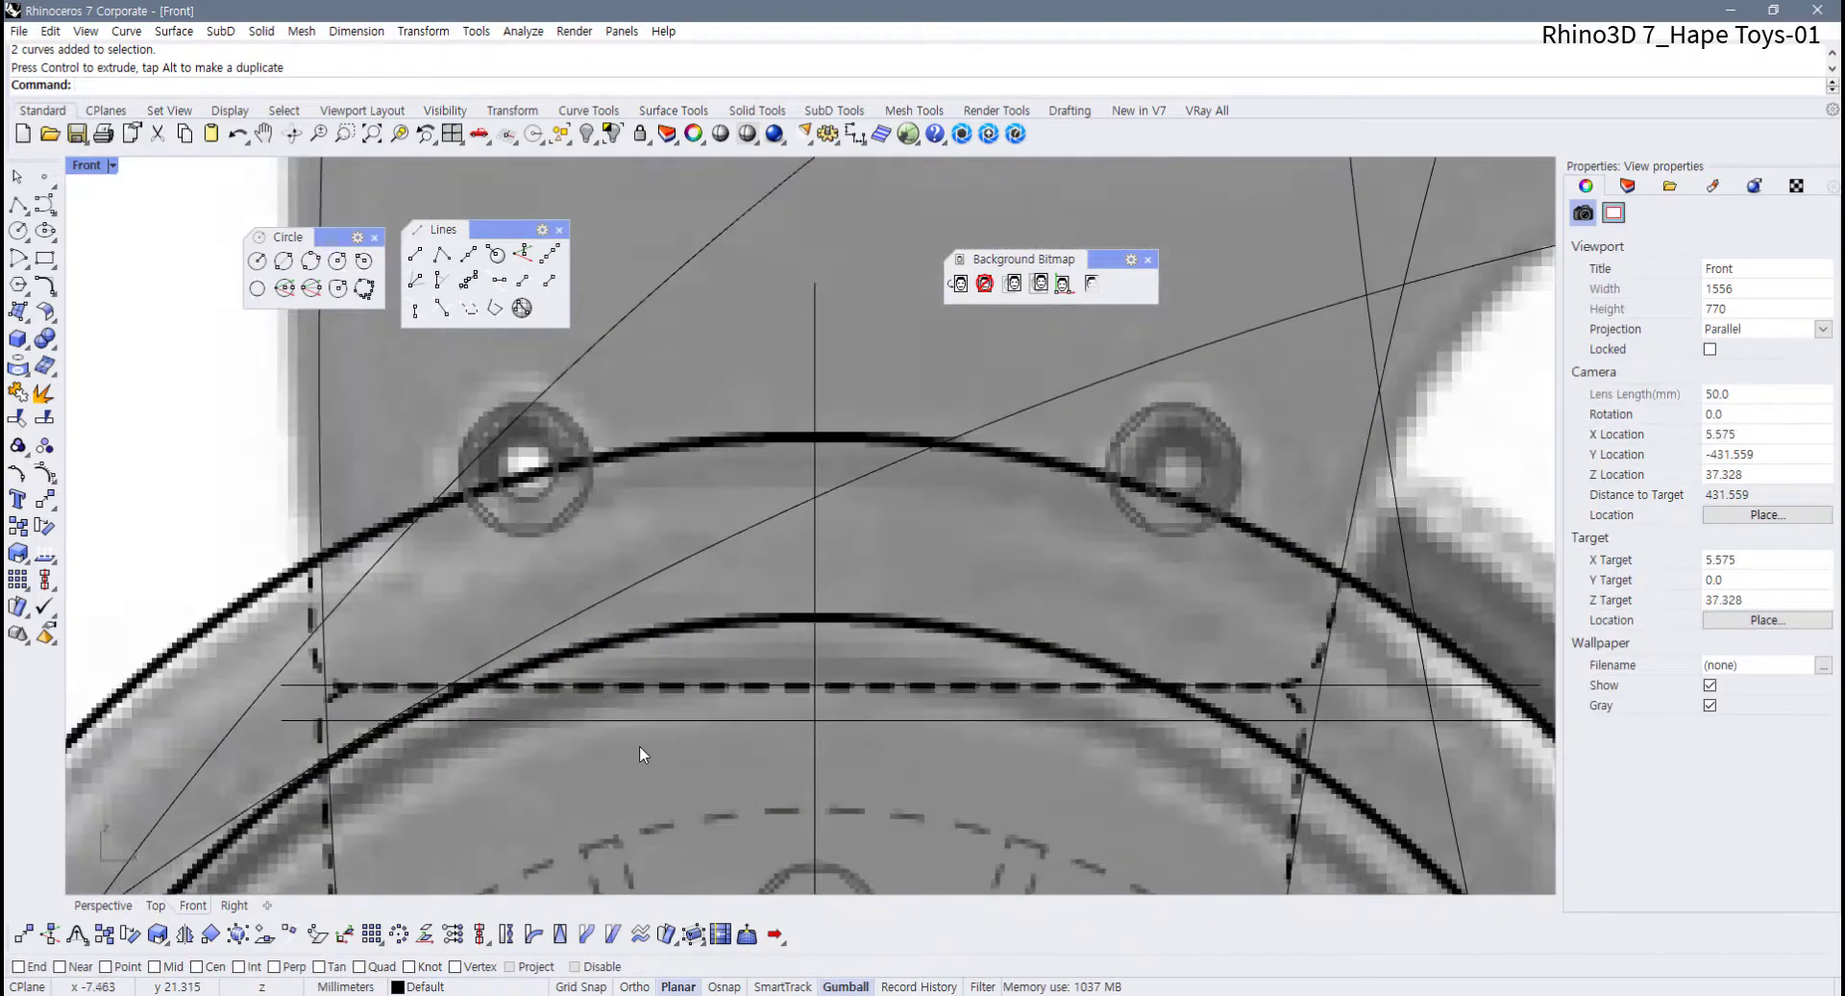
drag(635, 707, 634, 707)
drag(909, 655, 913, 630)
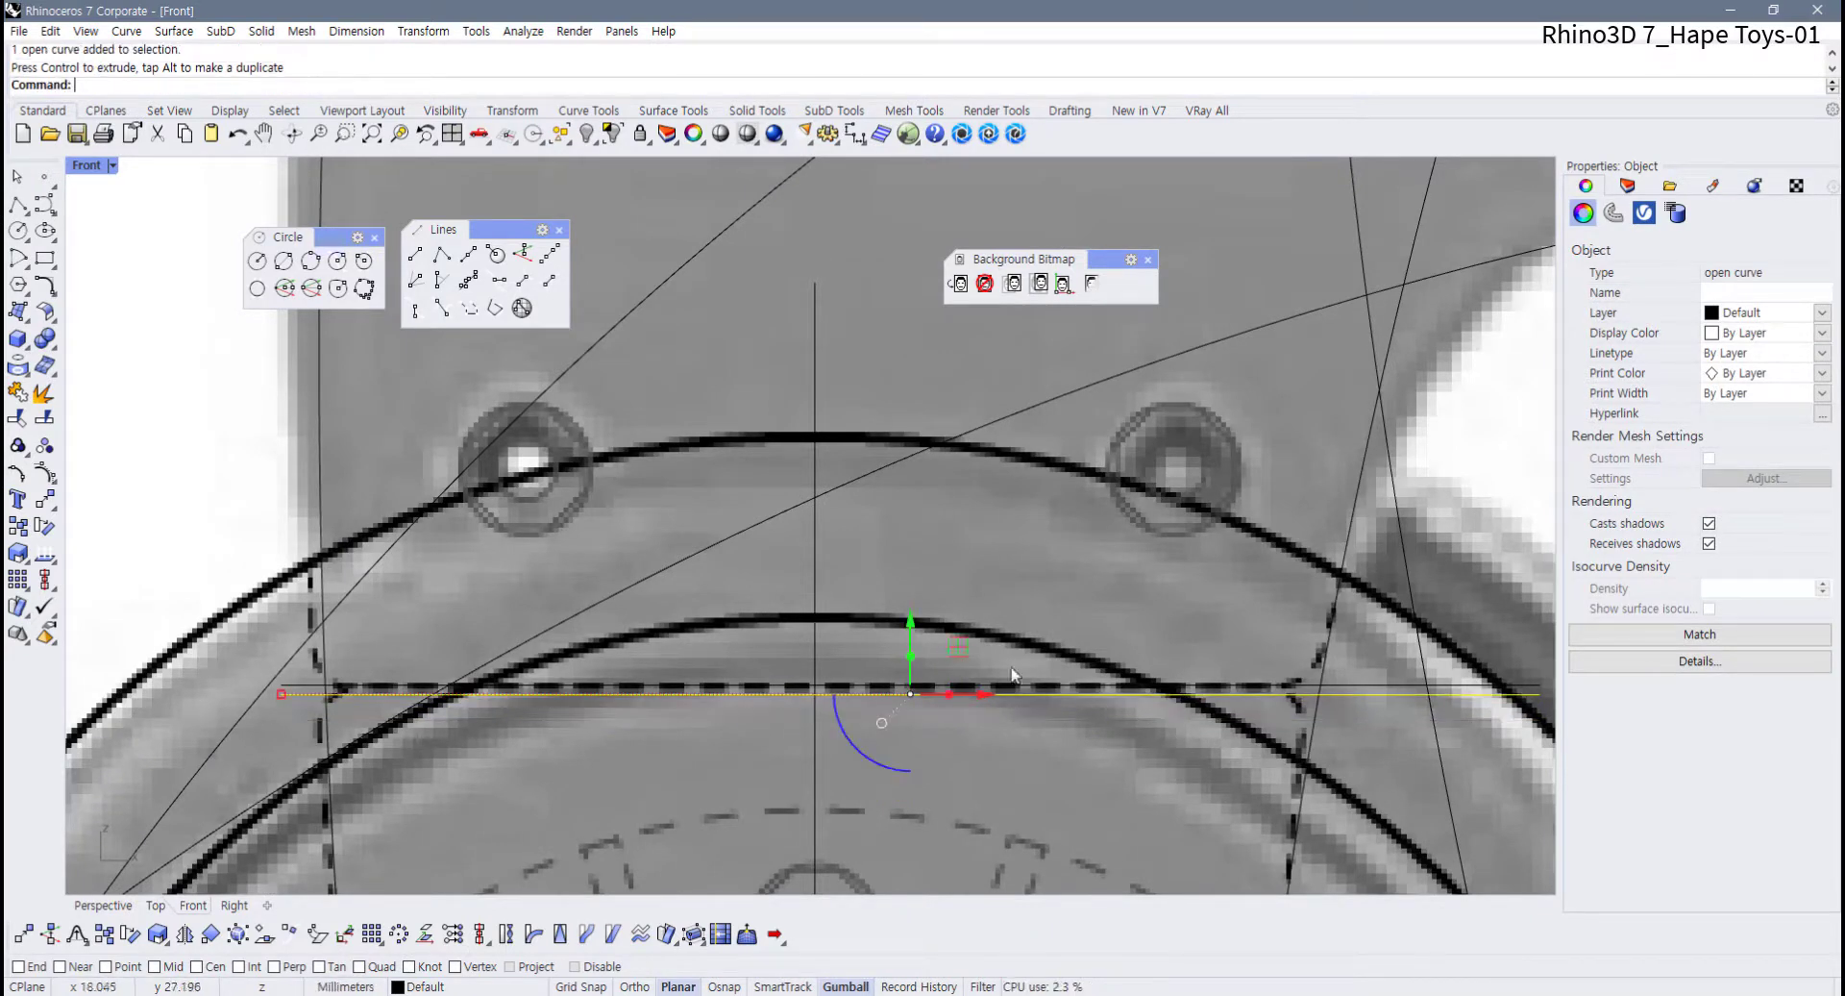
drag(1058, 652, 971, 709)
drag(903, 630, 911, 619)
click(989, 623)
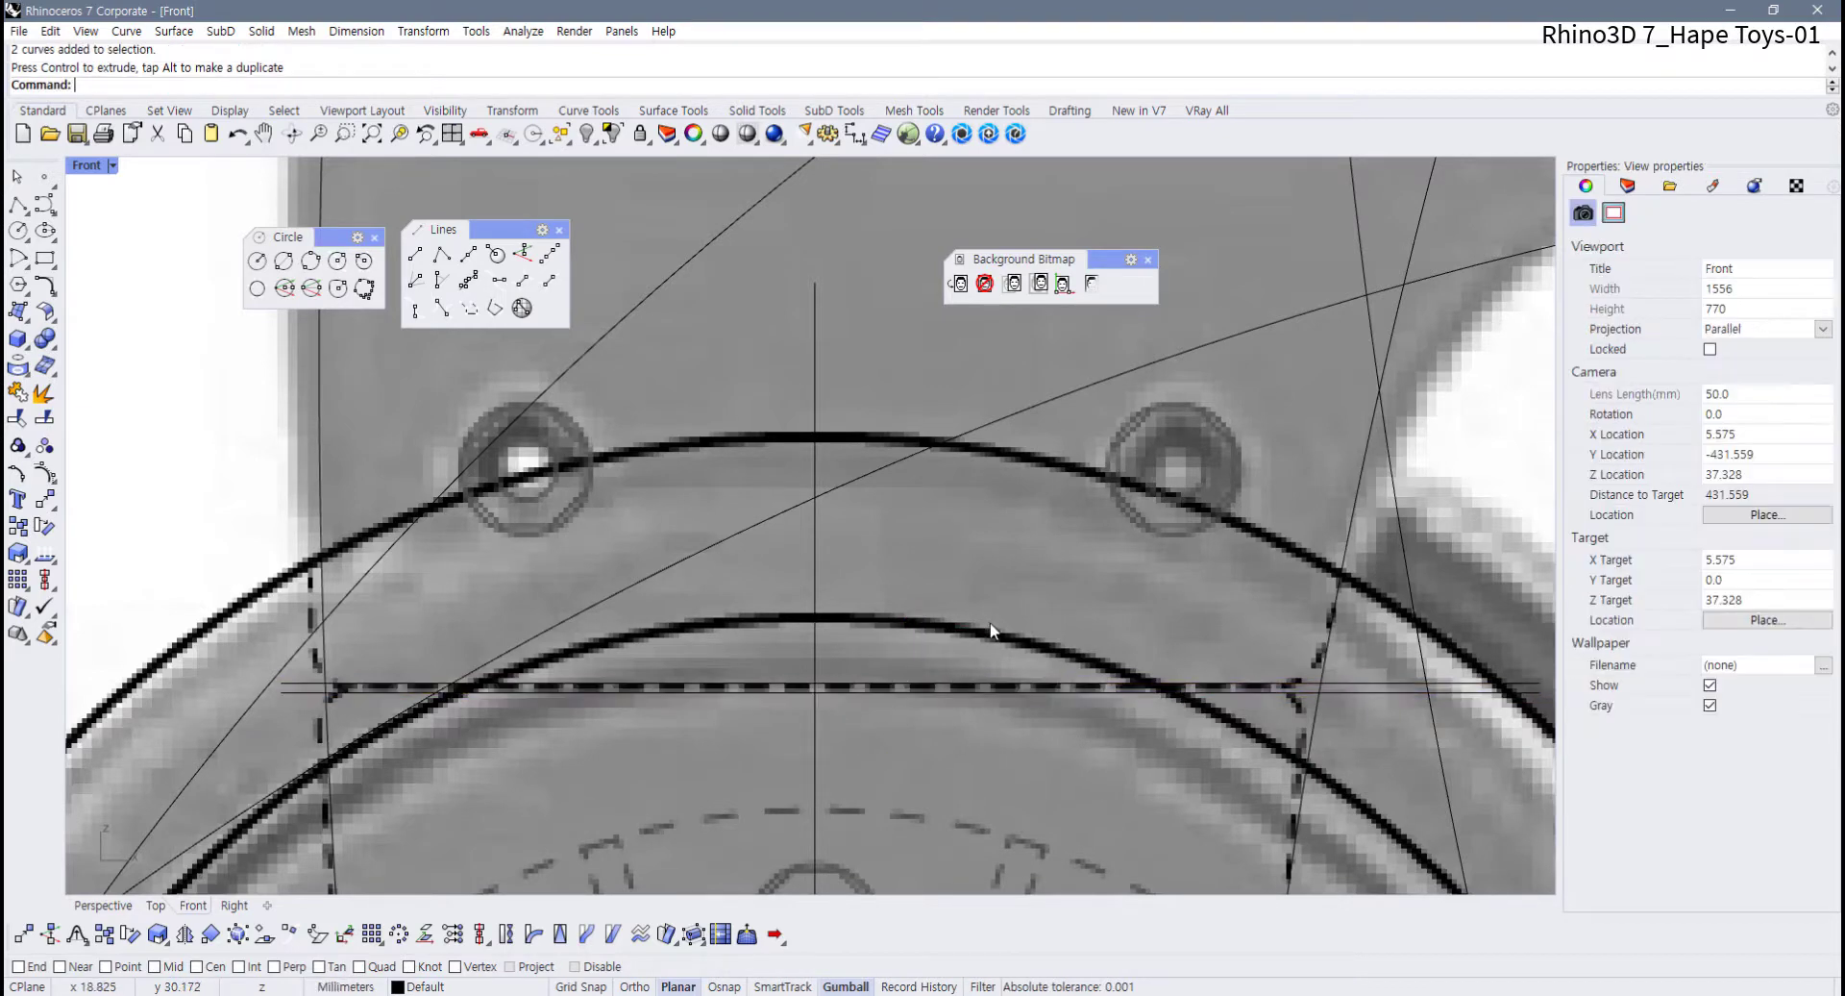
Raise the pair's upper line slightly so the two lines bracket the fork's dashed horizontal edge
scroll(1000, 644, down, 17)
scroll(1009, 659, up, 15)
scroll(995, 669, down, 2)
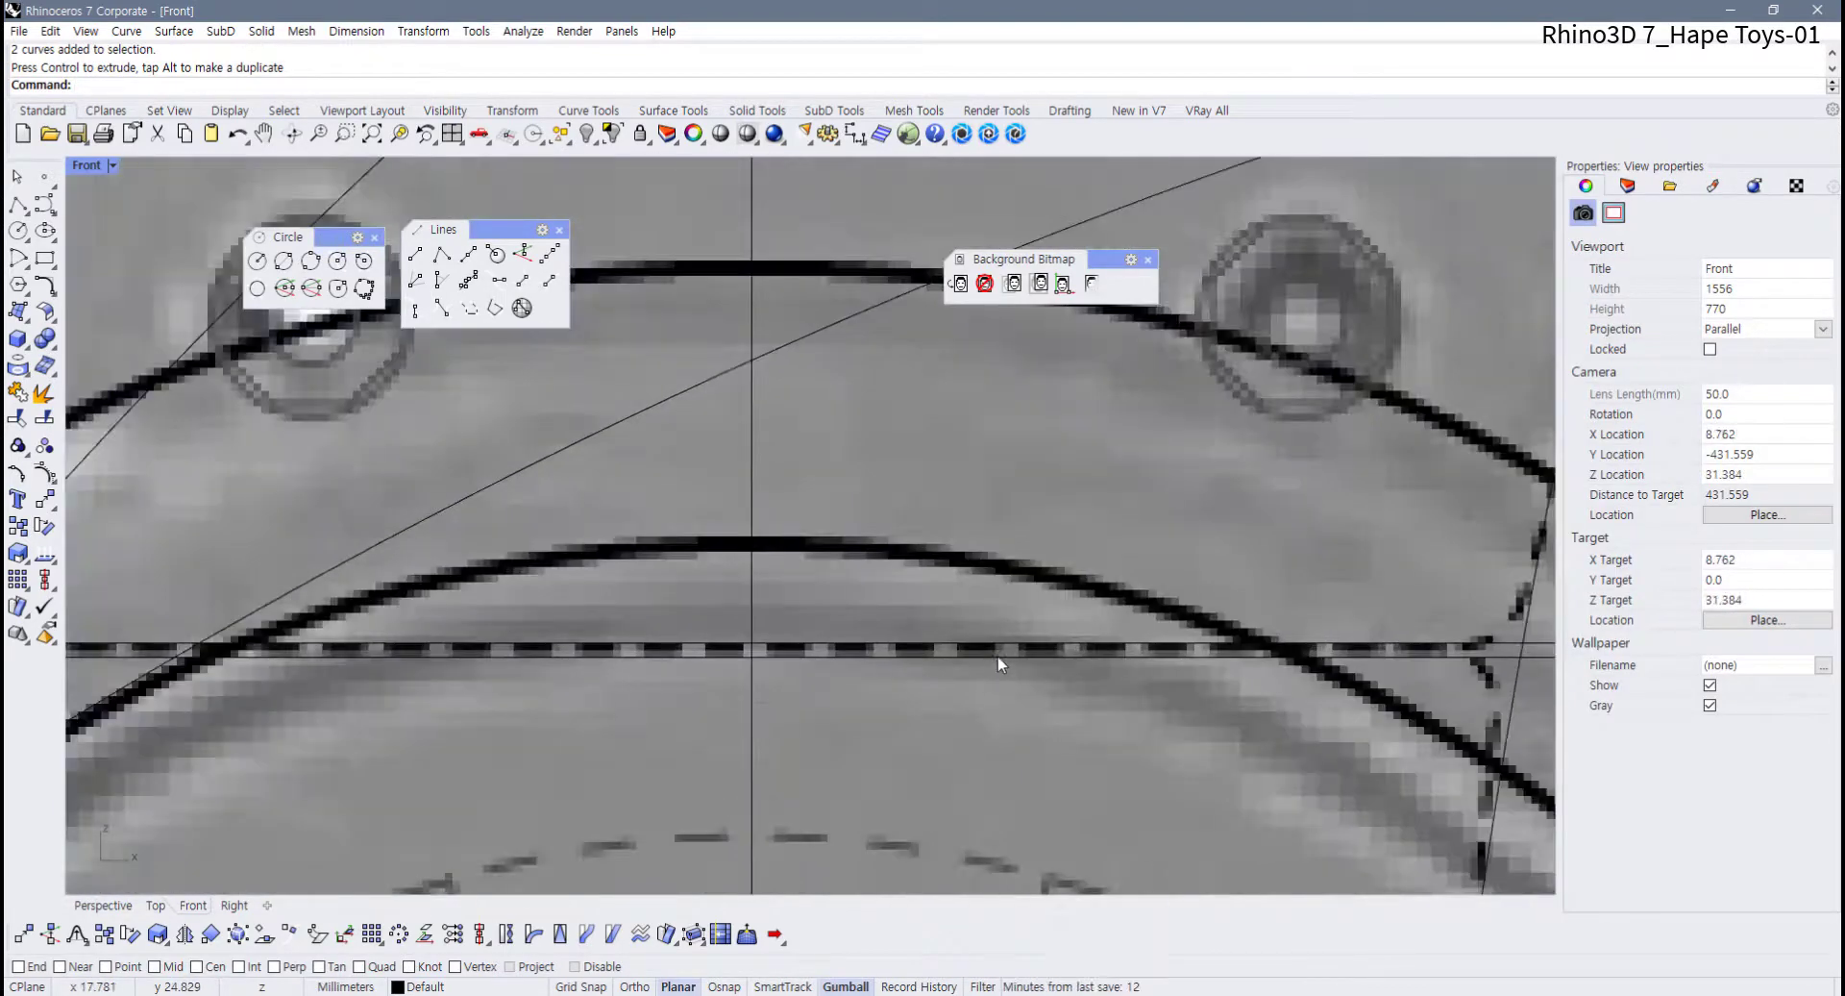
click(998, 655)
scroll(919, 661, down, 6)
scroll(963, 634, down, 3)
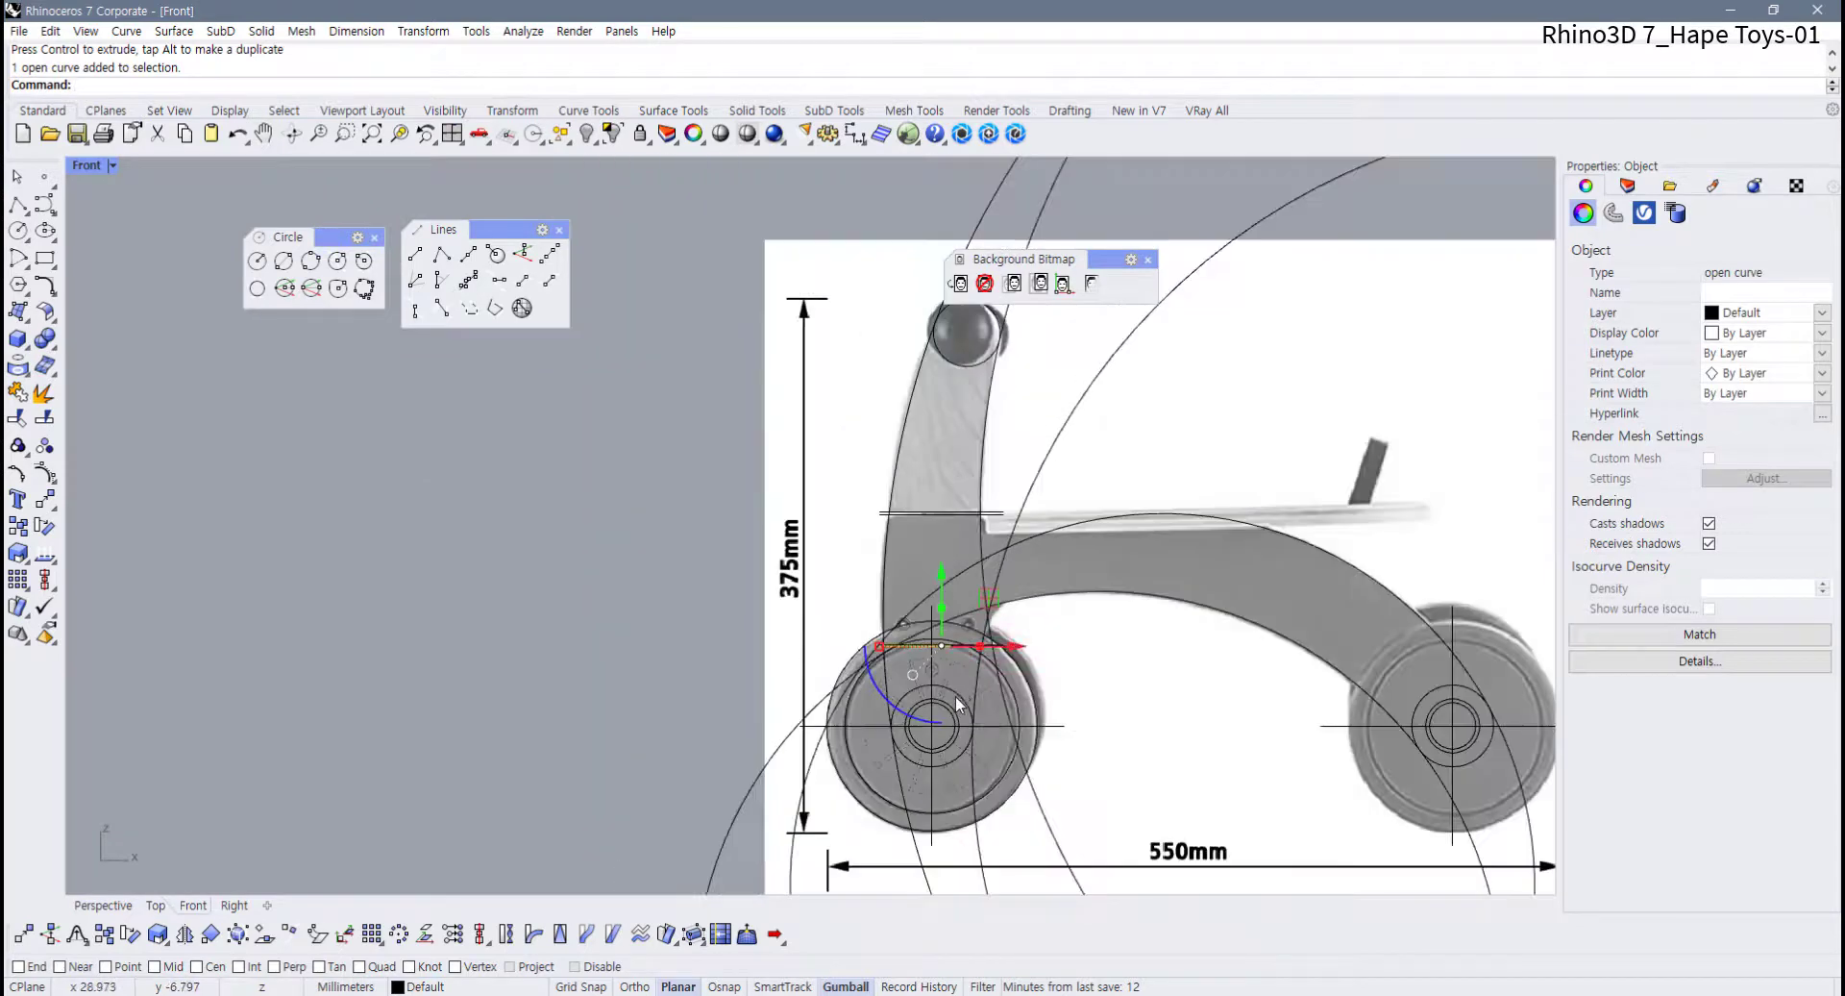
scroll(946, 663, up, 10)
scroll(972, 595, up, 2)
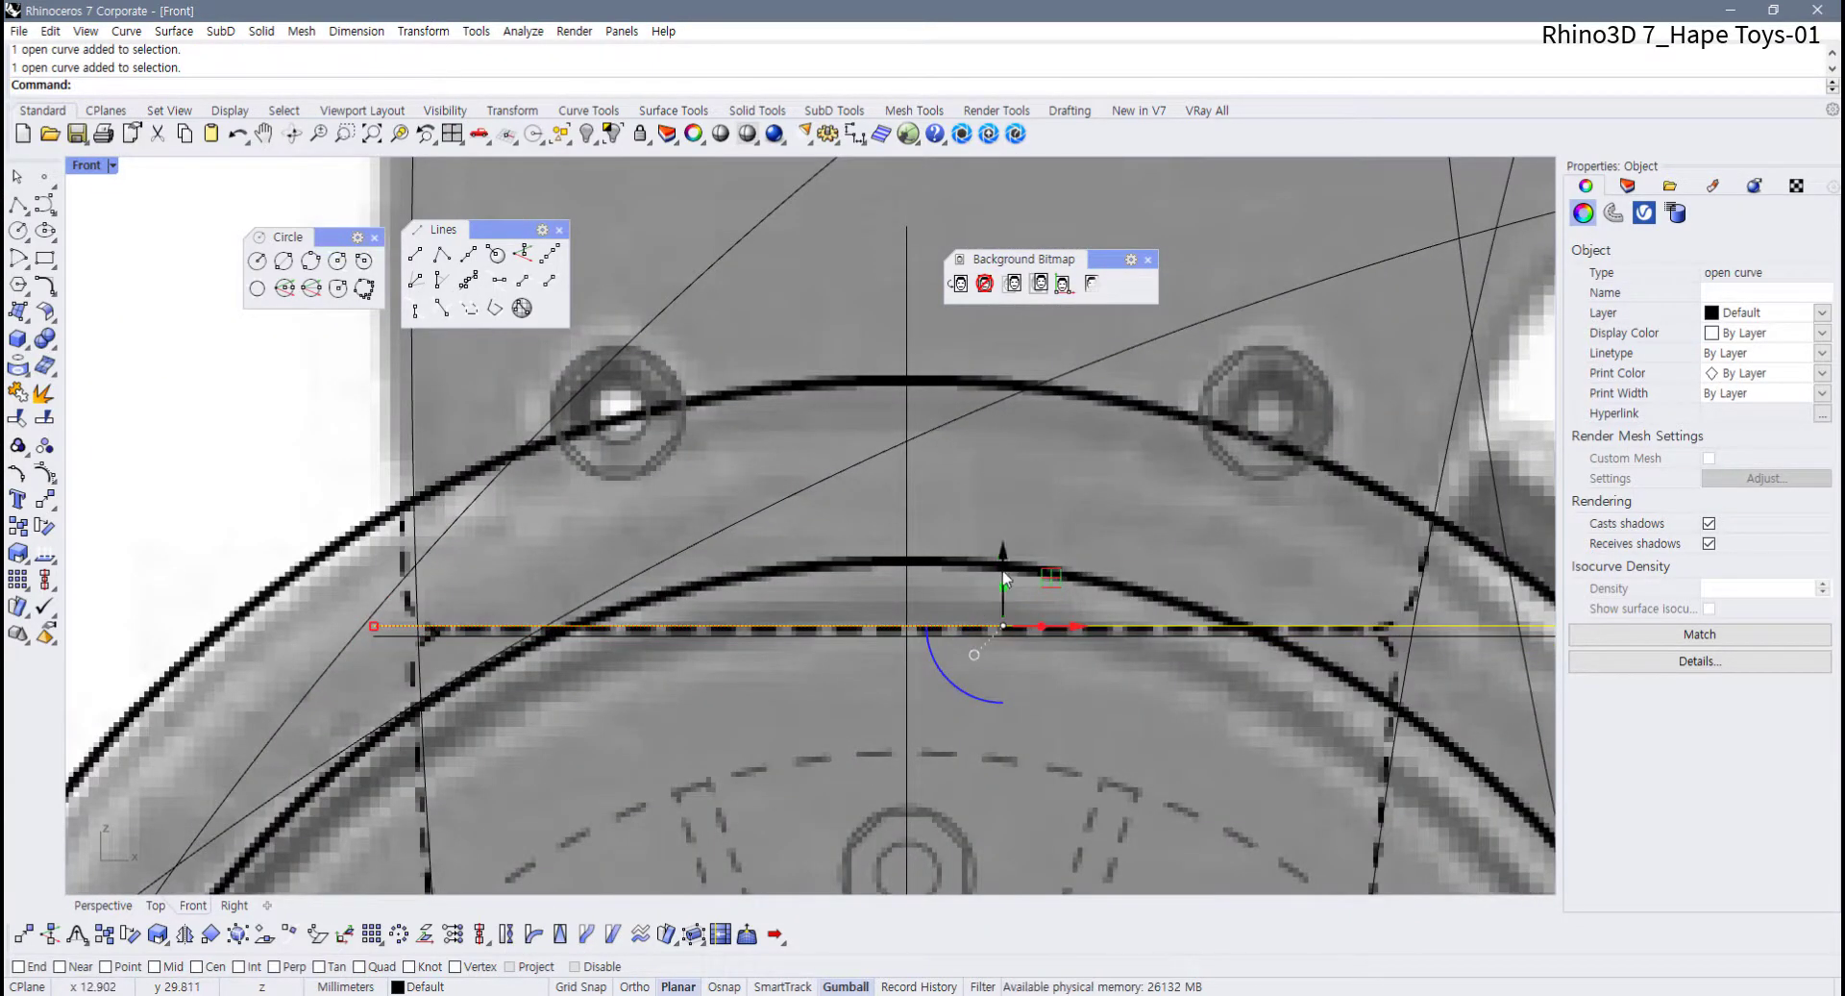
drag(1005, 581, 1006, 577)
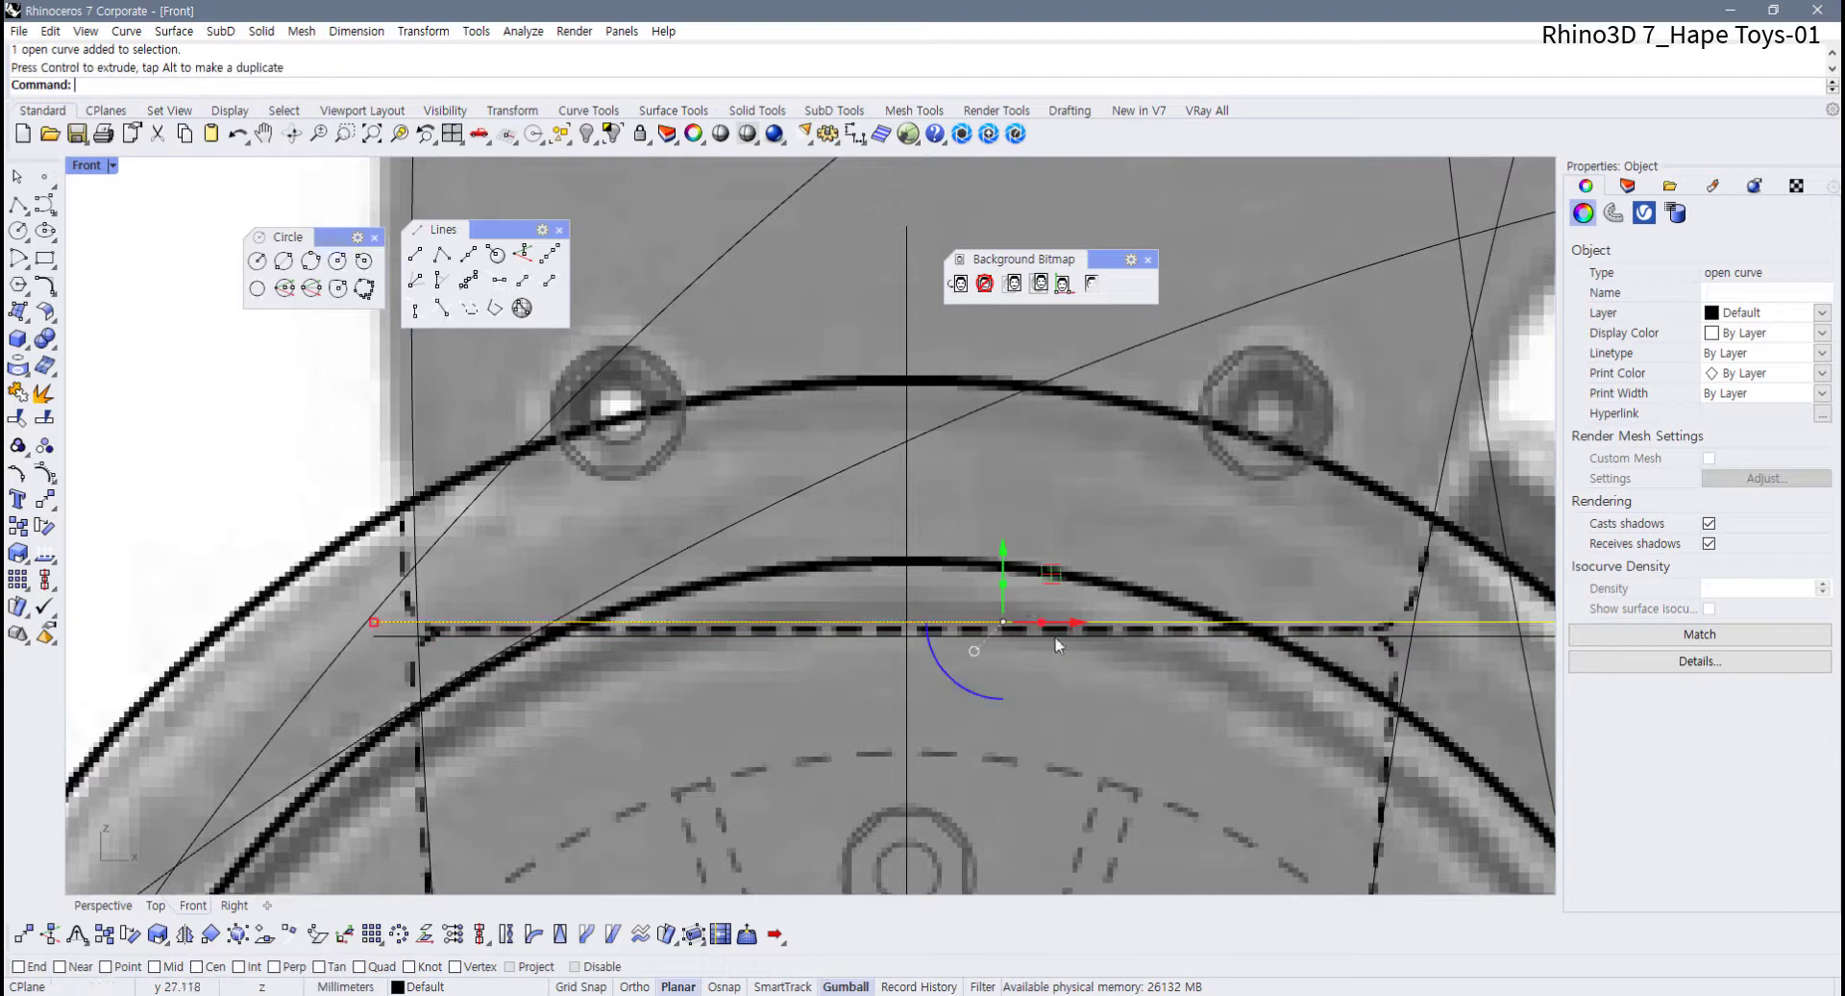
click(1084, 669)
scroll(1082, 673, down, 1)
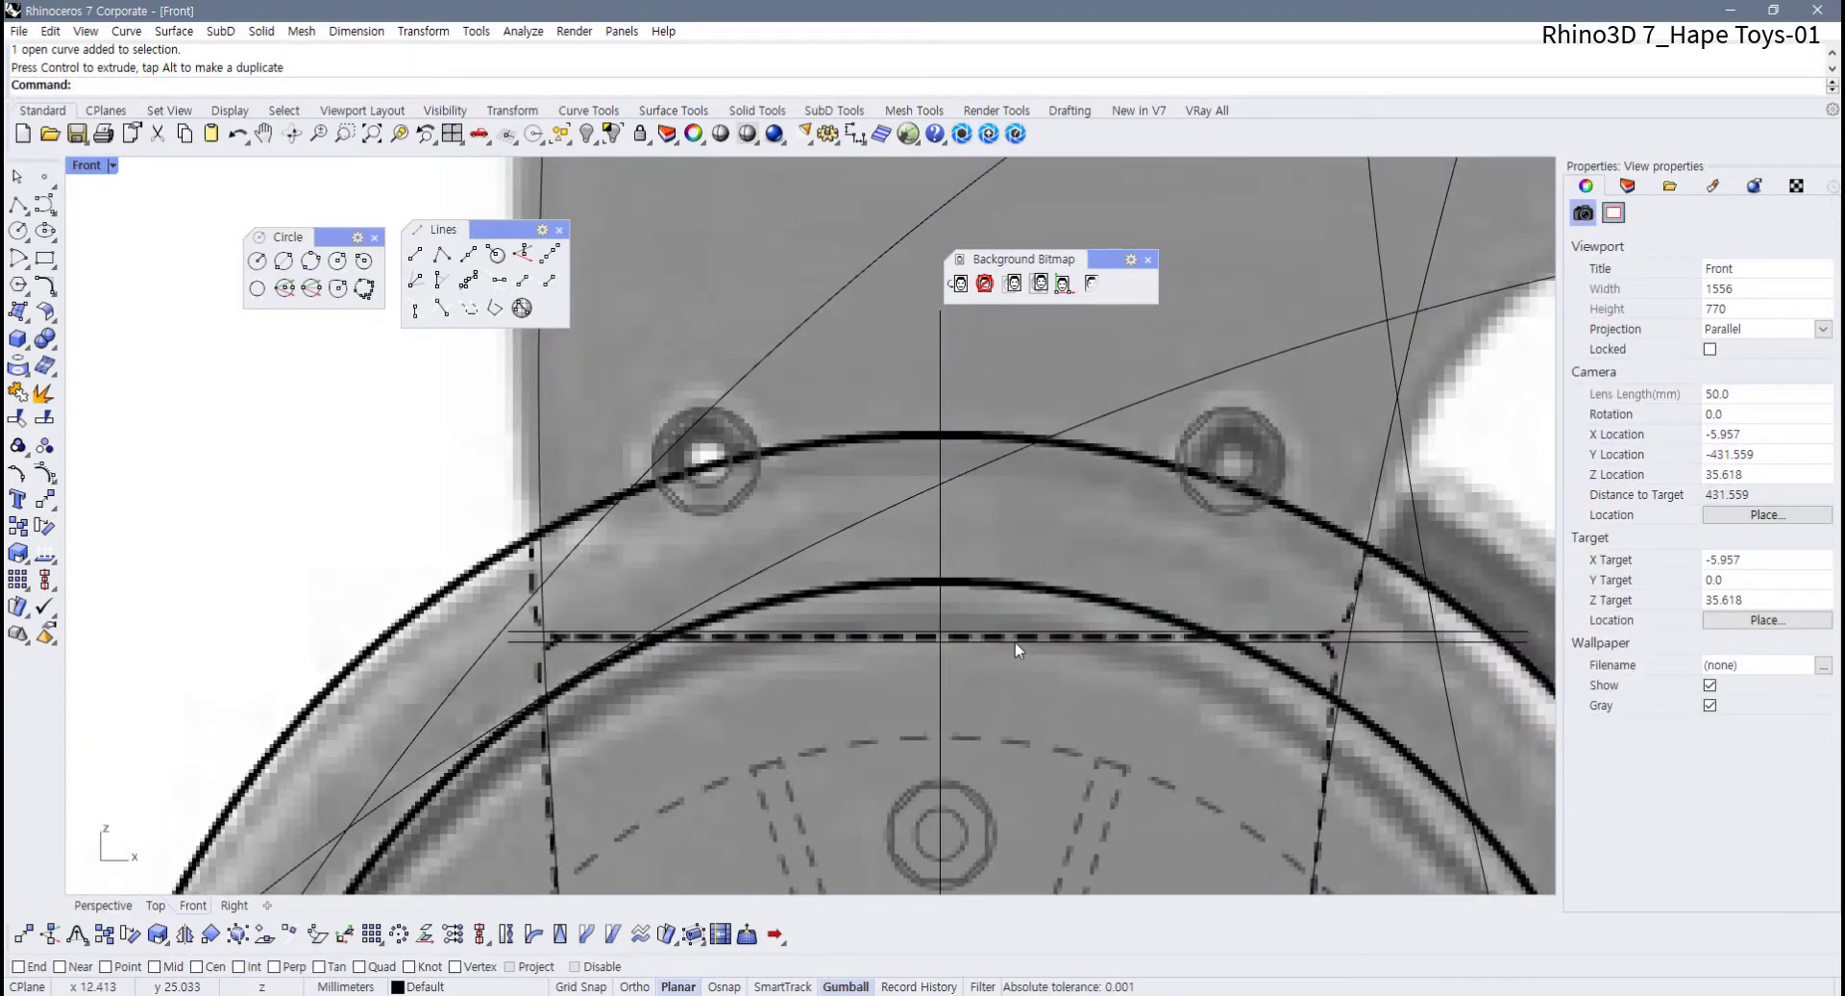
scroll(1023, 646, down, 6)
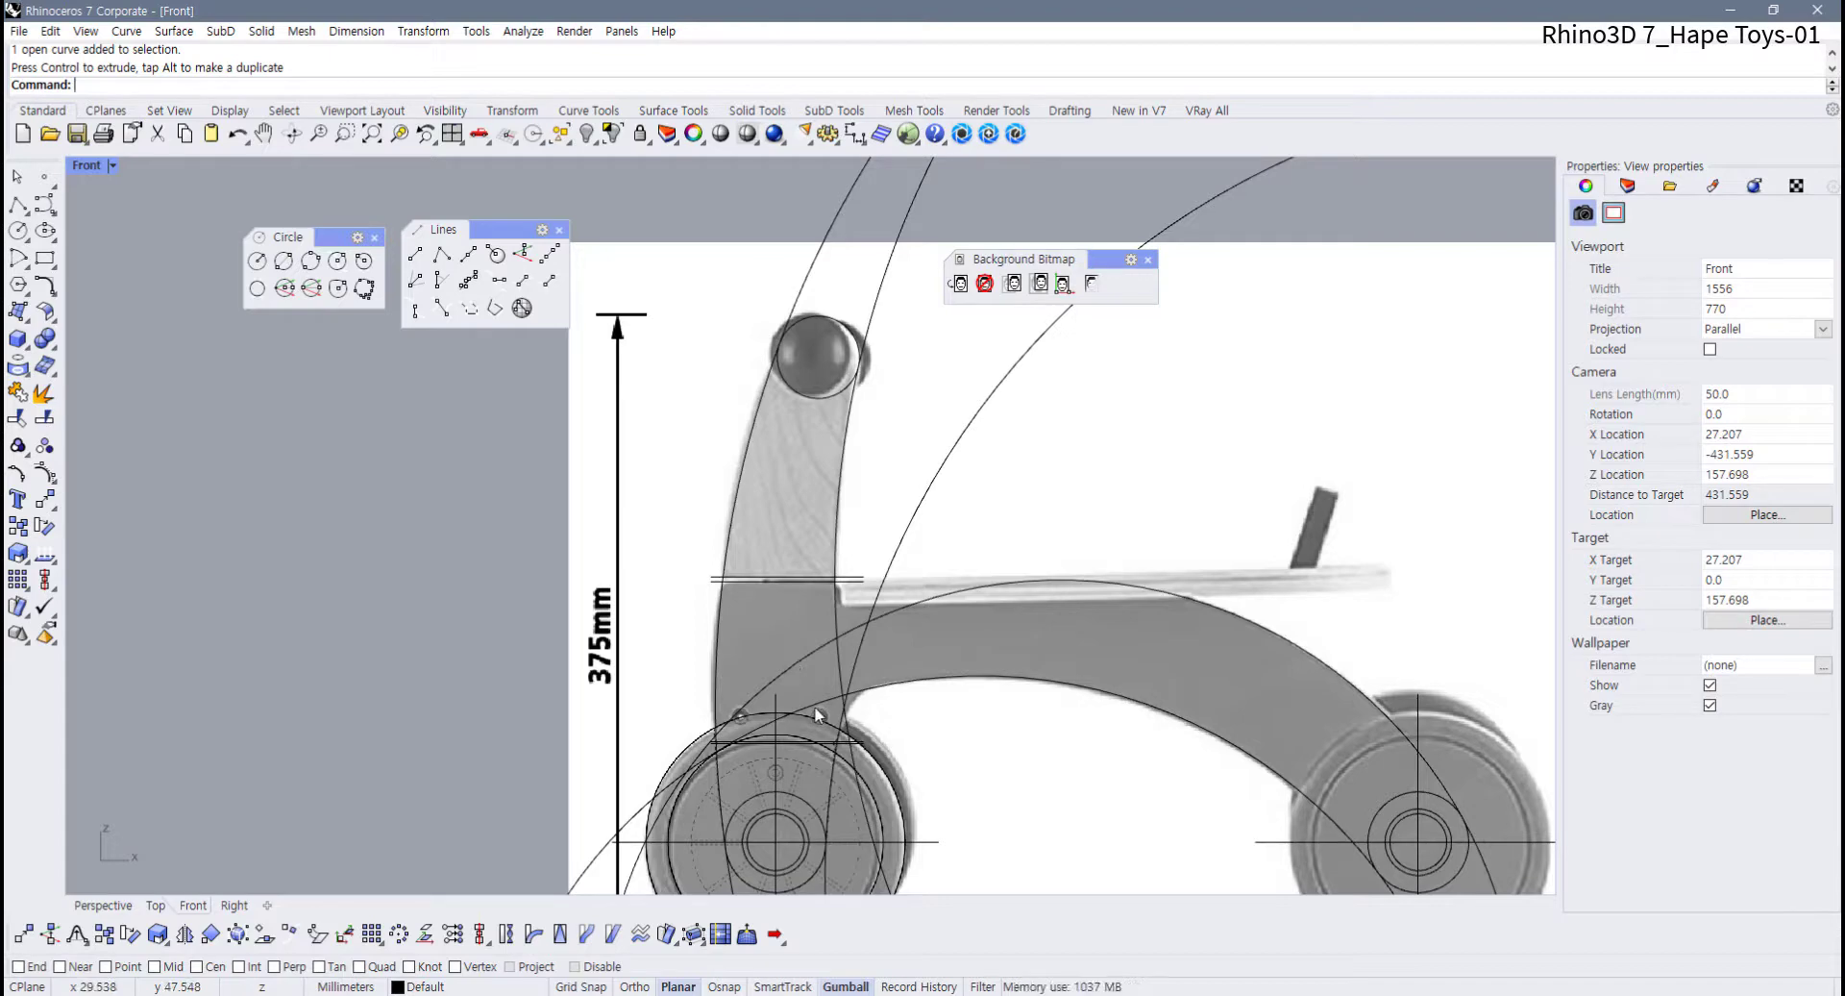
right_drag(811, 708, 788, 689)
scroll(802, 813, up, 4)
right_drag(802, 813, 541, 817)
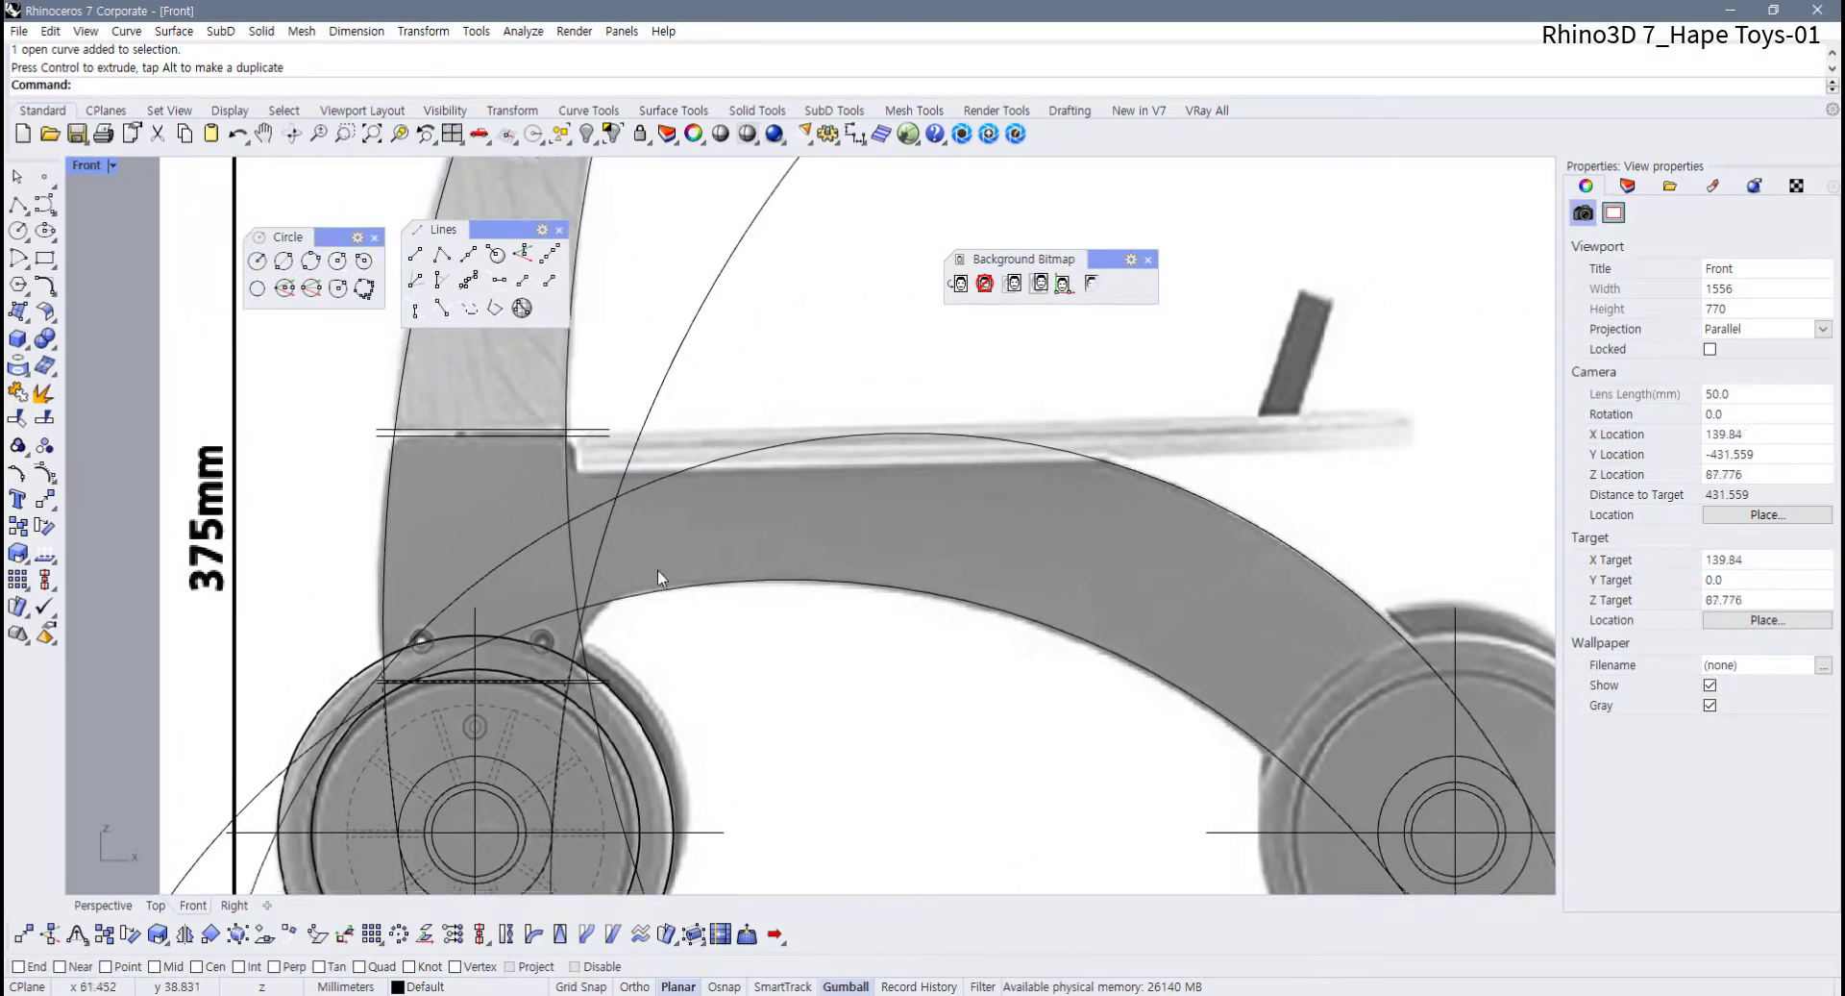
right_drag(642, 504, 598, 619)
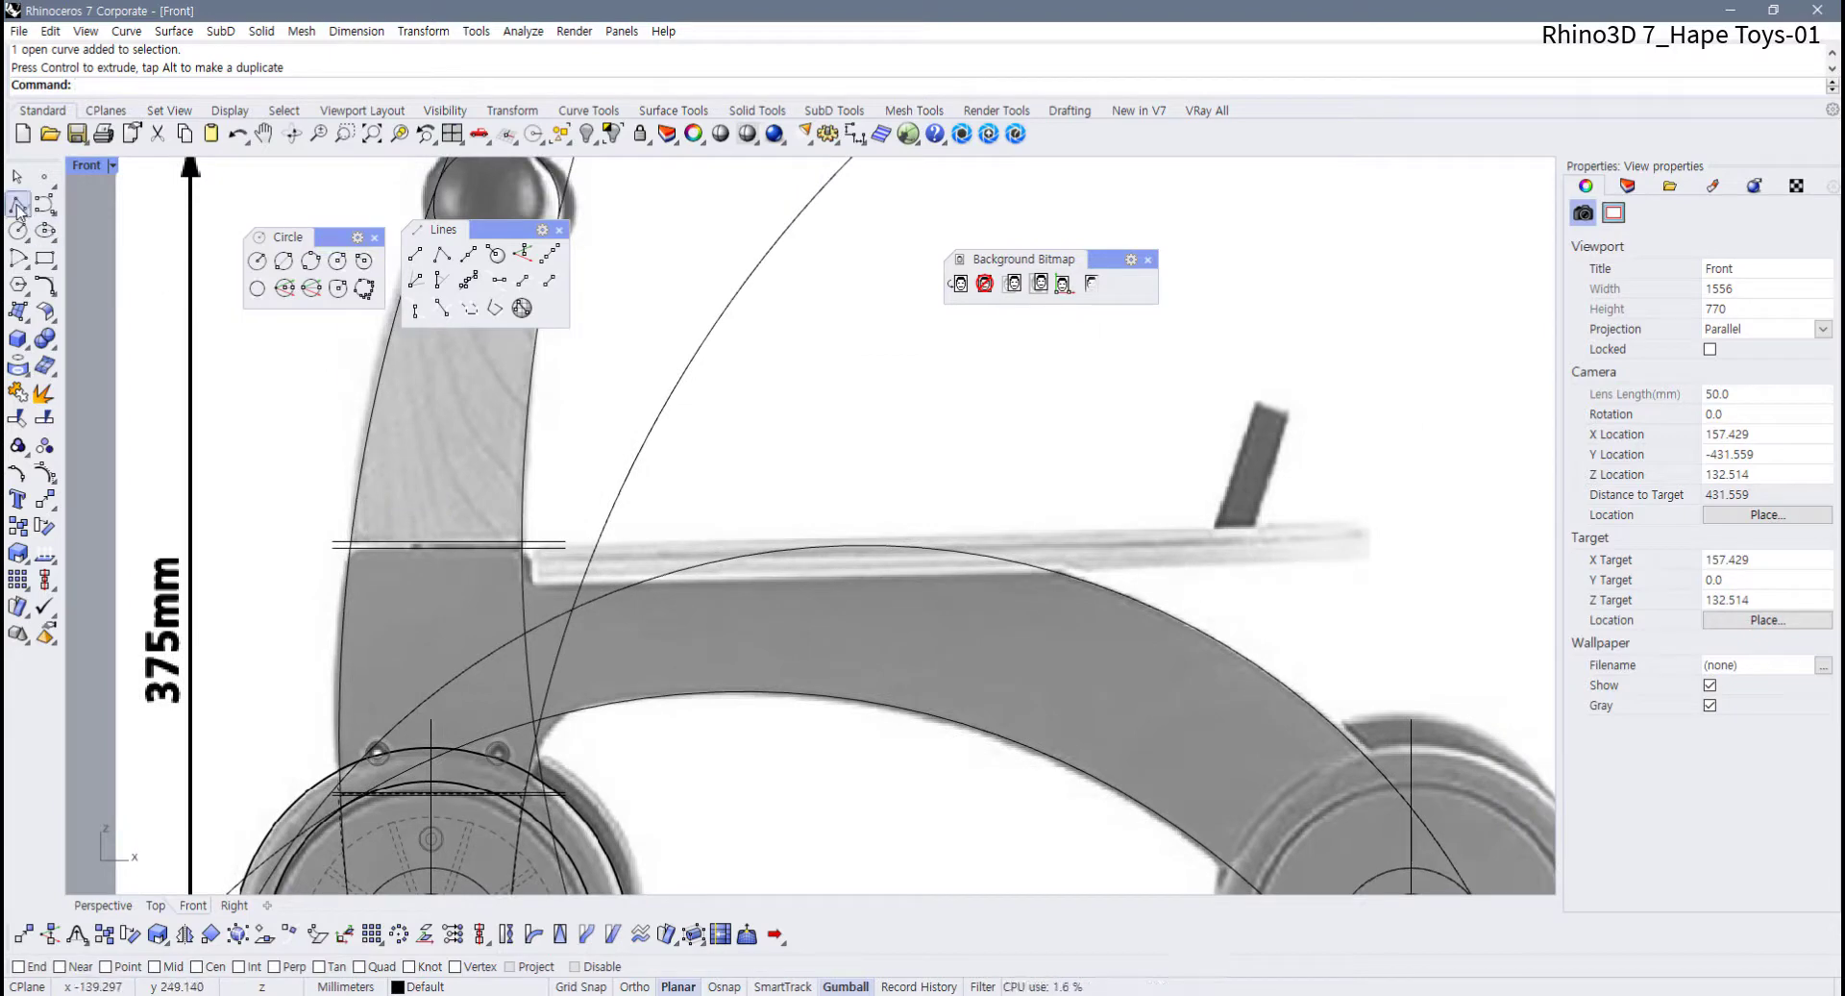
Draw a horizontal line beneath the seat board and move it up onto the seat's lower edge
click(17, 204)
click(491, 591)
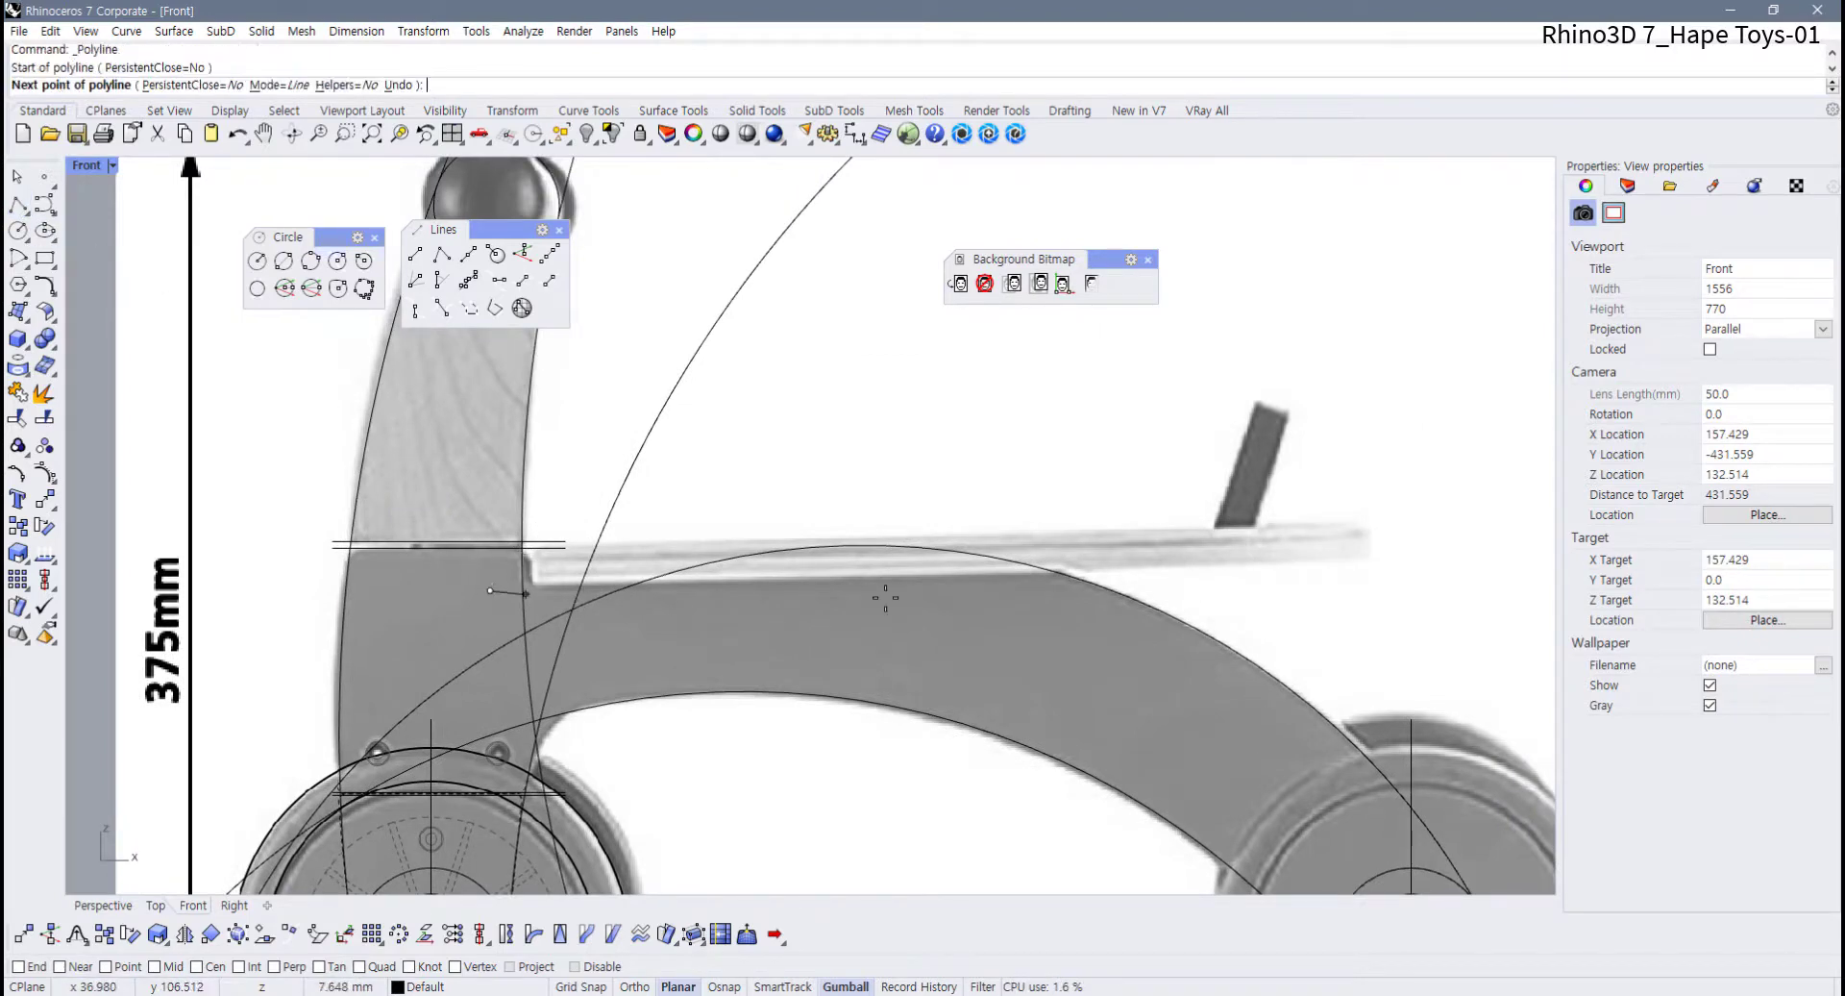
click(1353, 590)
key(Return)
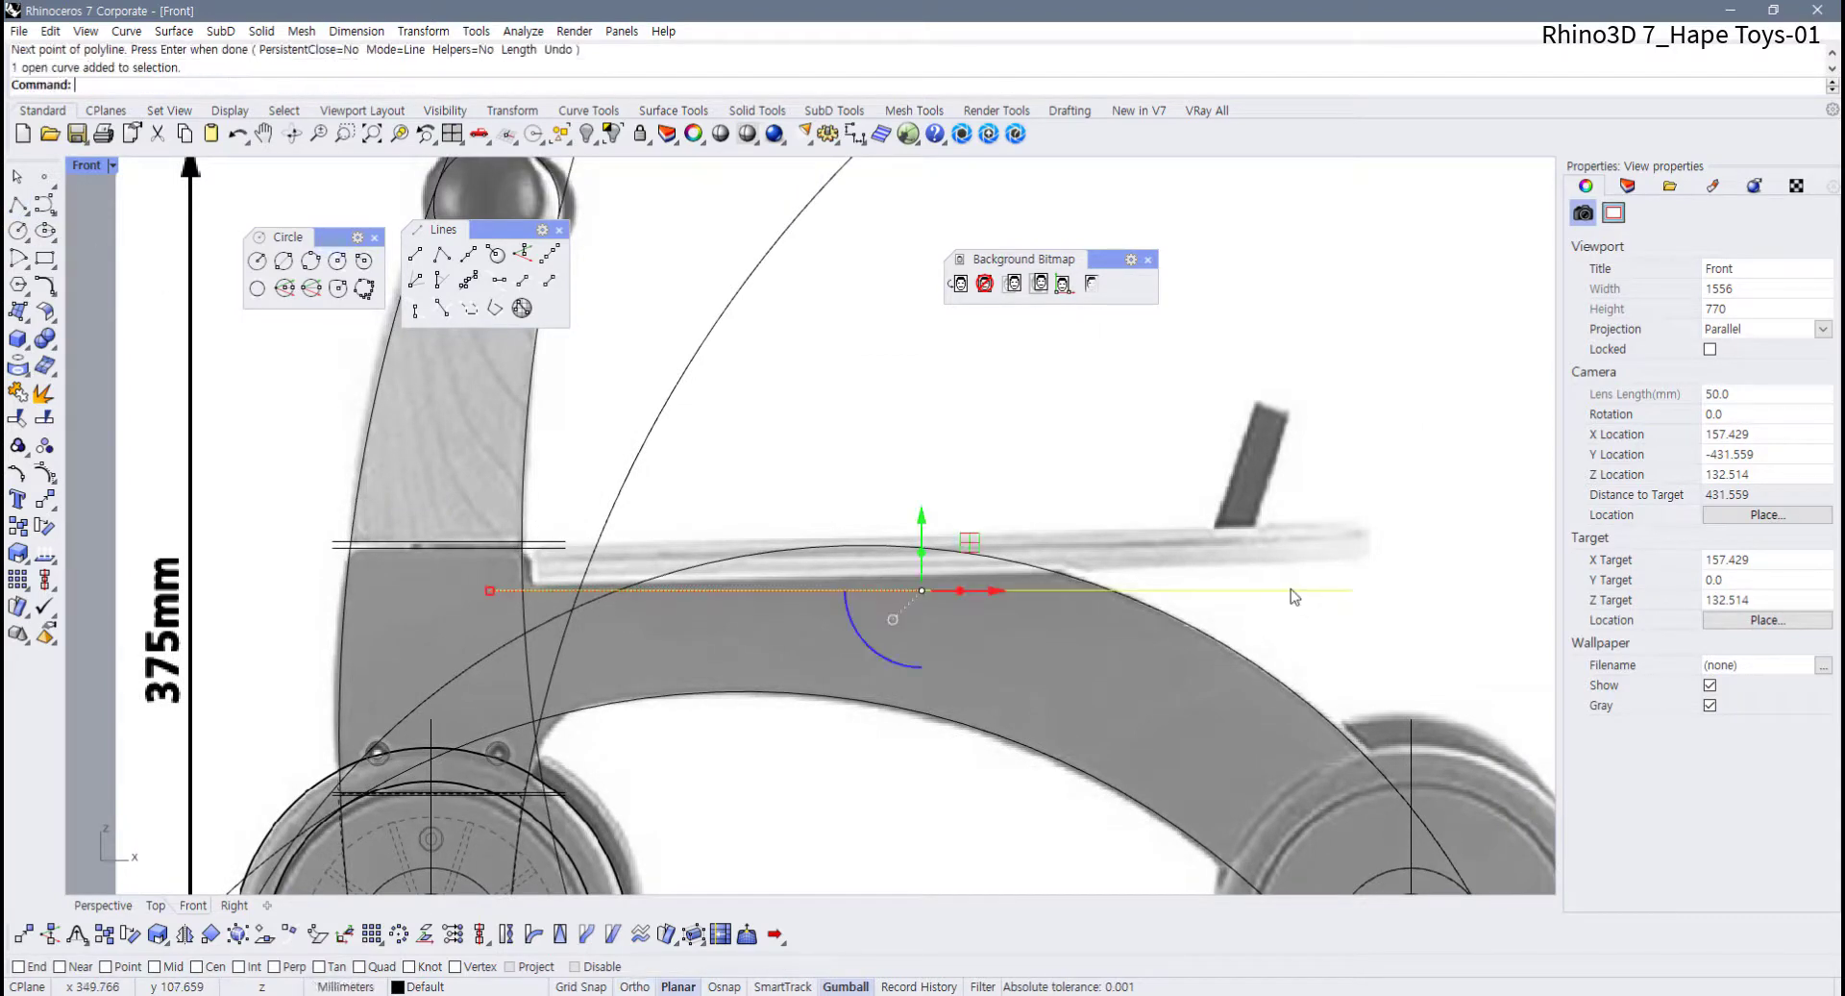
drag(1290, 588, 1247, 588)
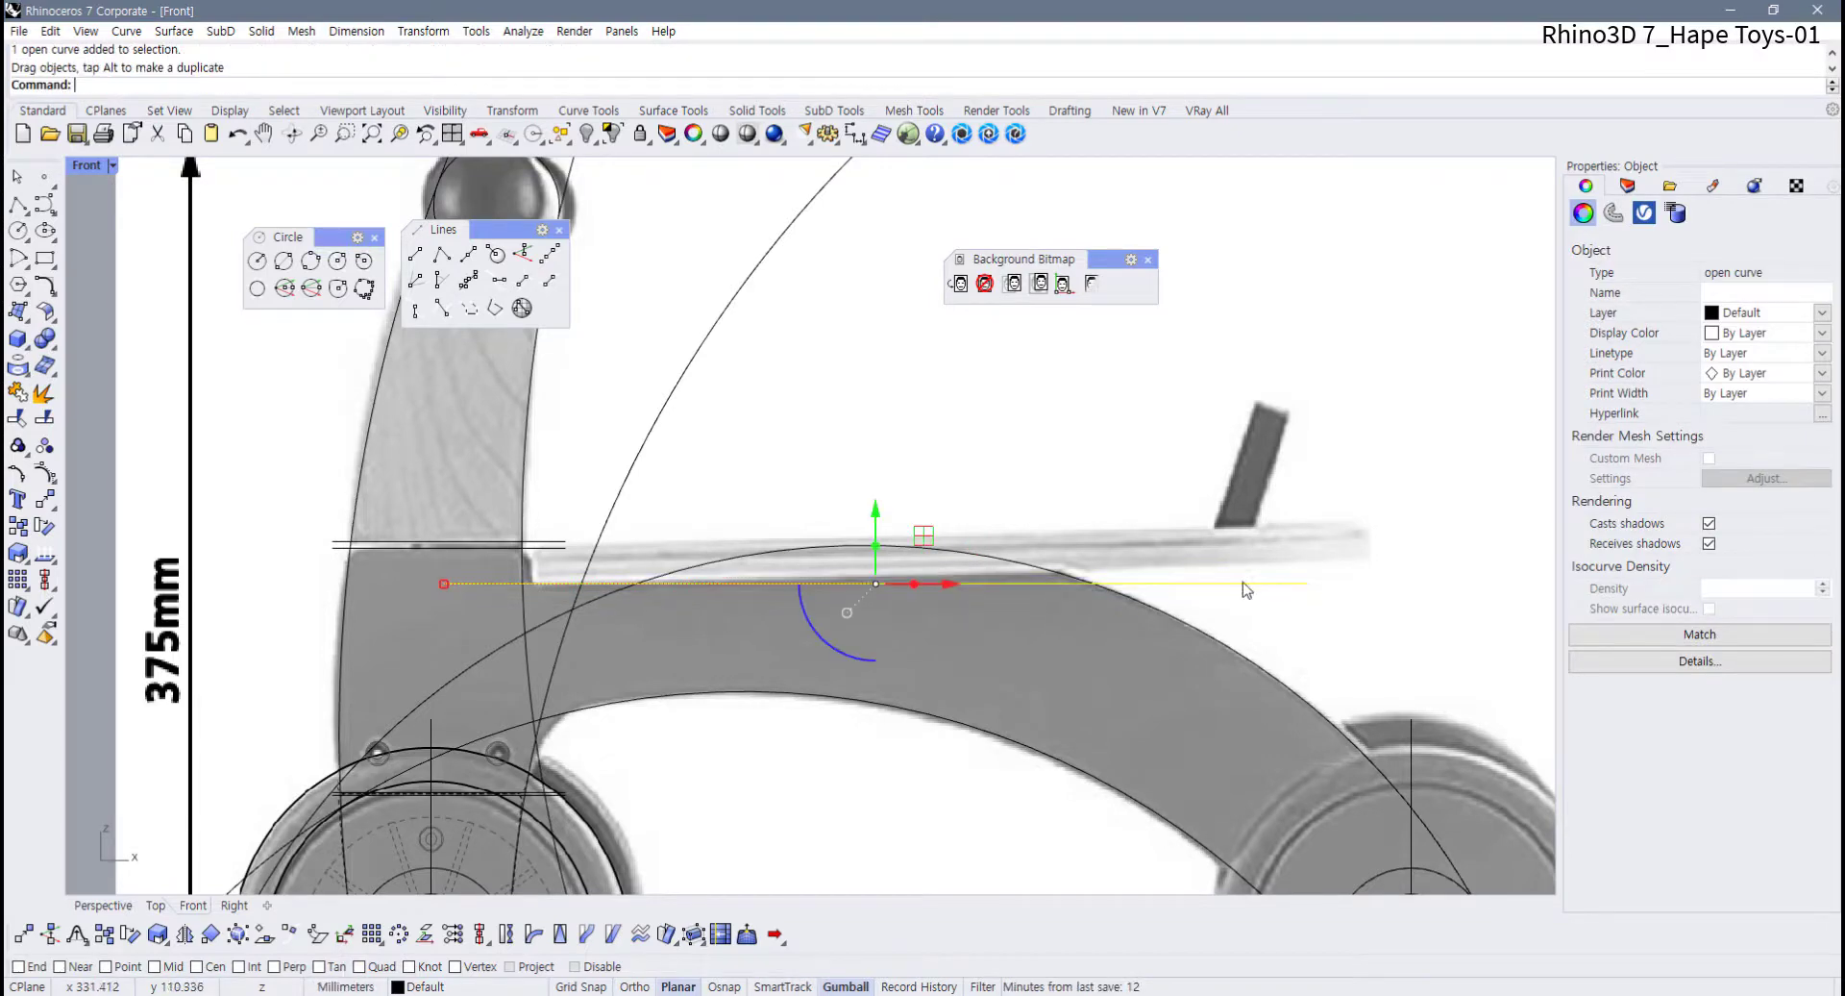
click(1018, 638)
scroll(672, 591, up, 2)
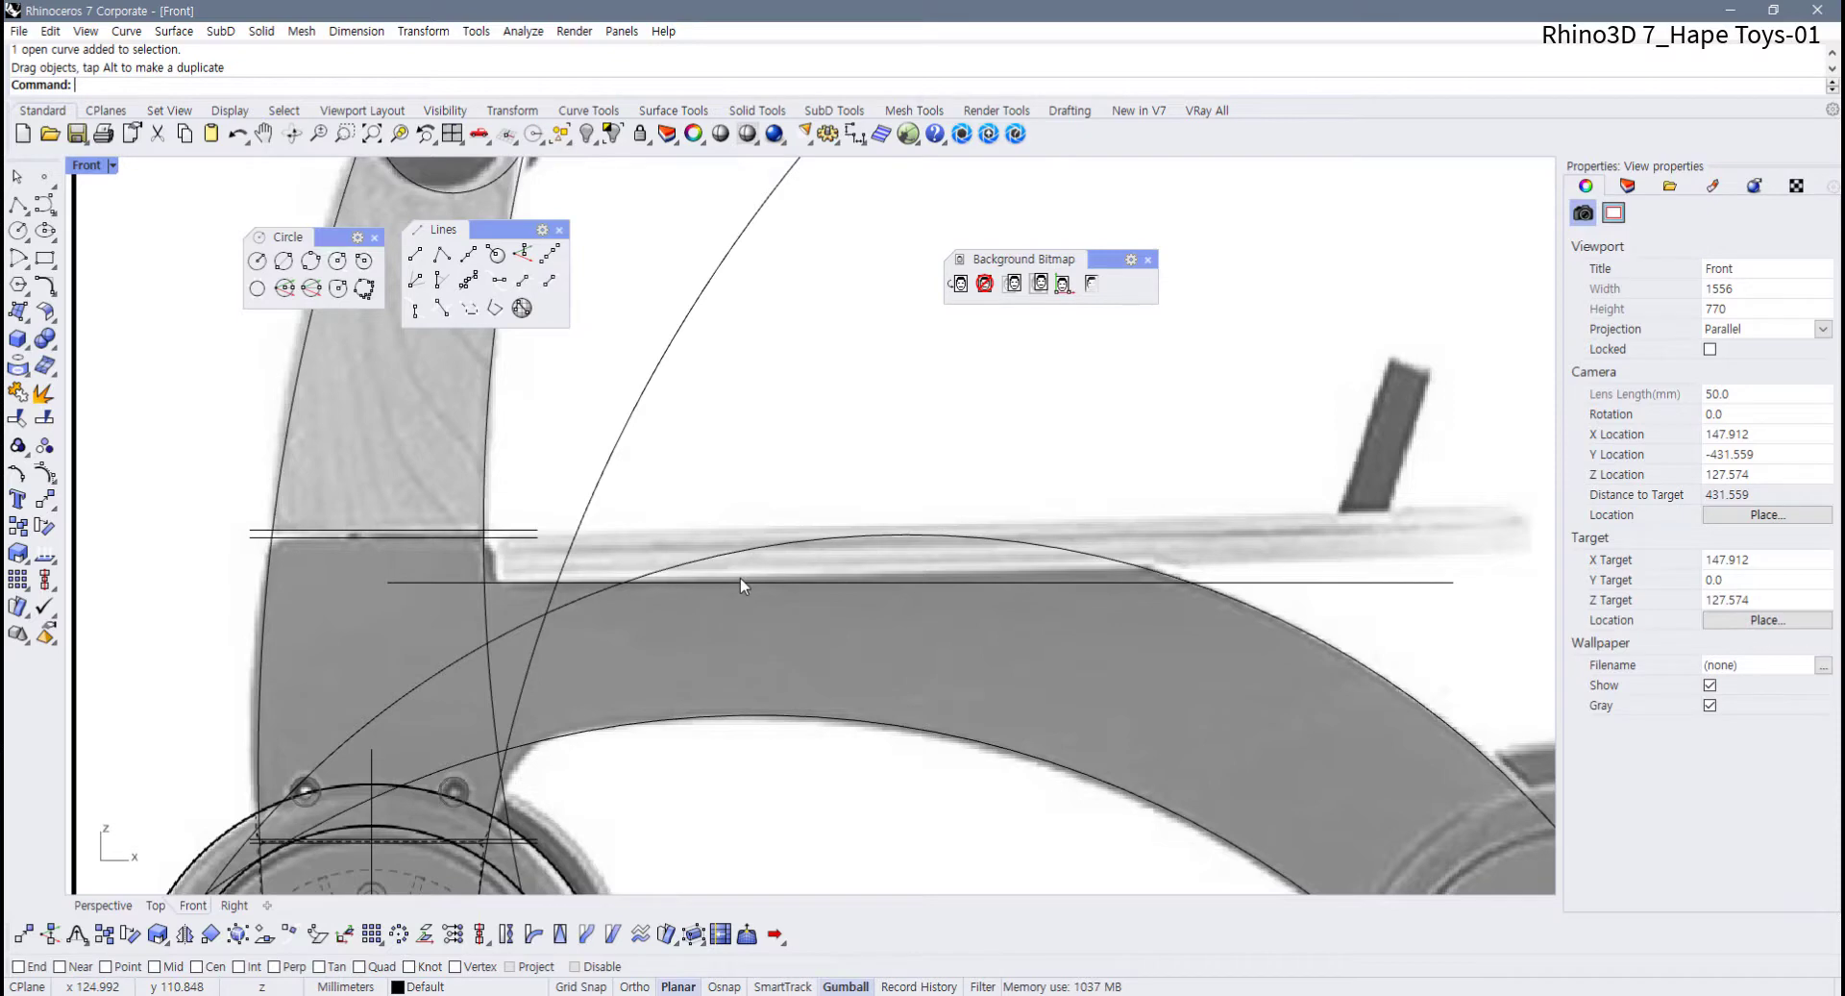
Select the front wheel's hub circles, the large circles along the fork's edges, and the body's two large arc circles
scroll(676, 654, down, 3)
scroll(592, 711, up, 4)
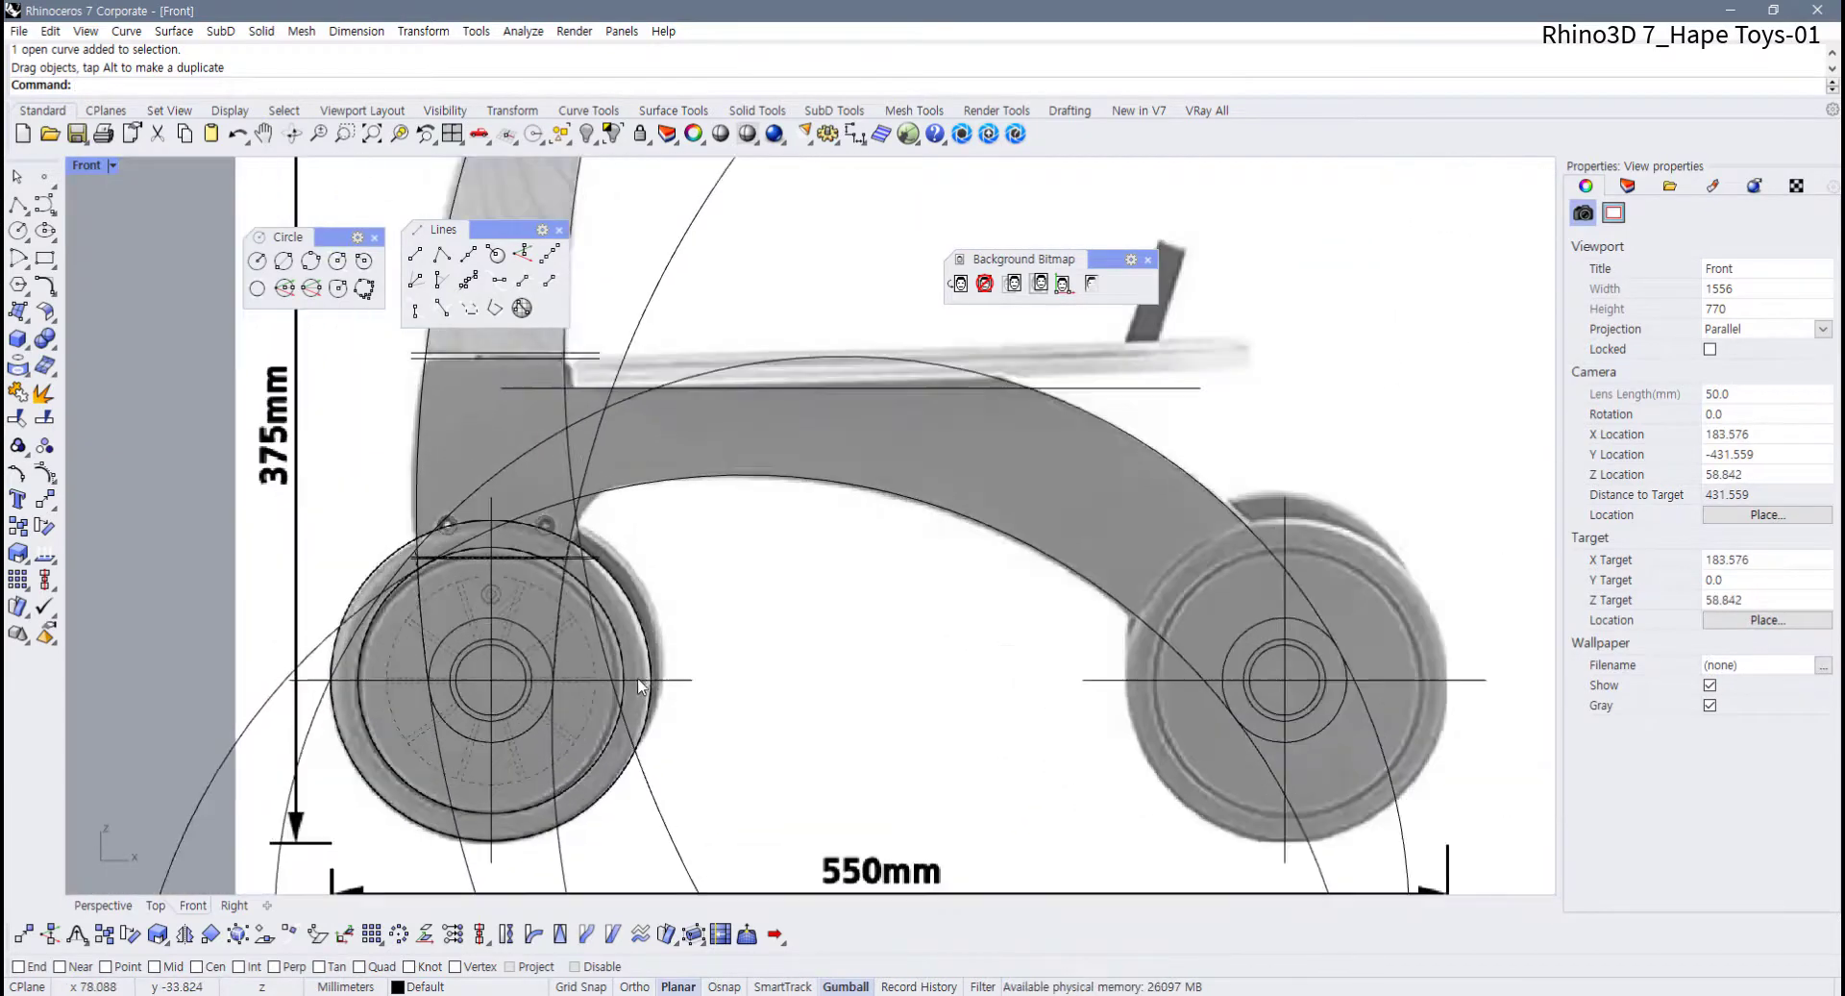
right_drag(592, 707, 744, 731)
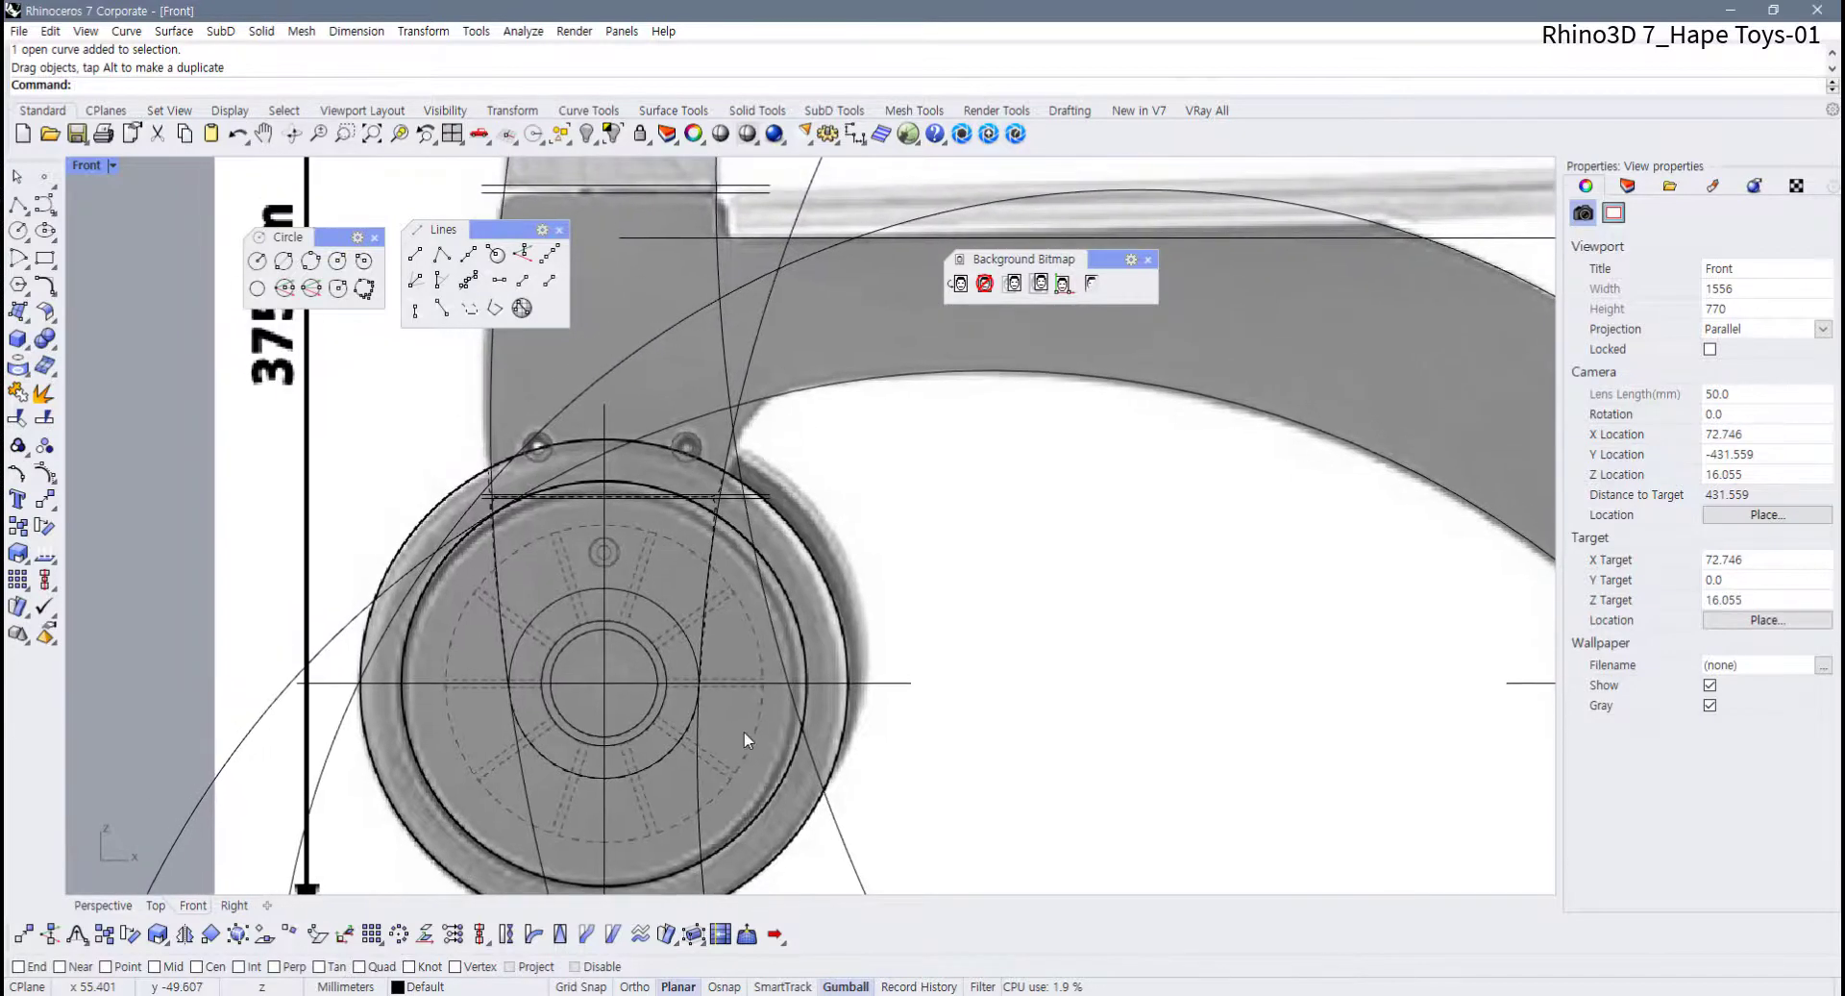
drag(638, 724, 551, 738)
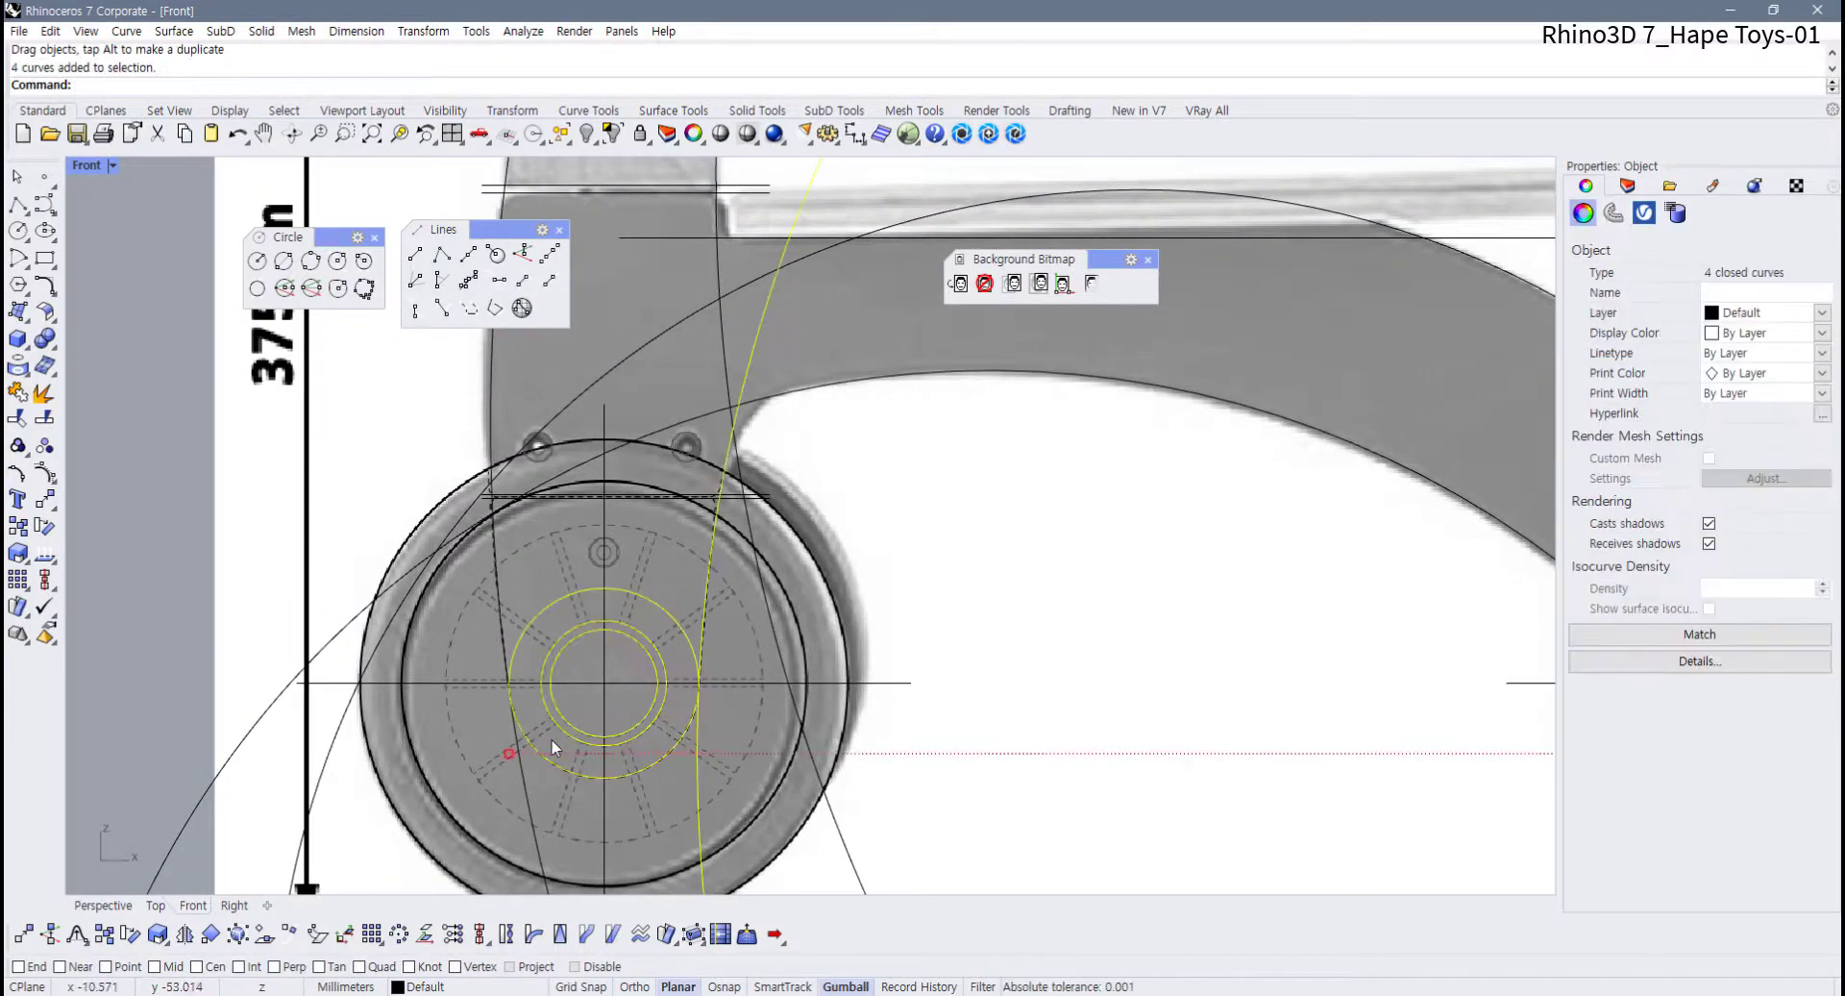
shift+click(505, 754)
shift+click(396, 622)
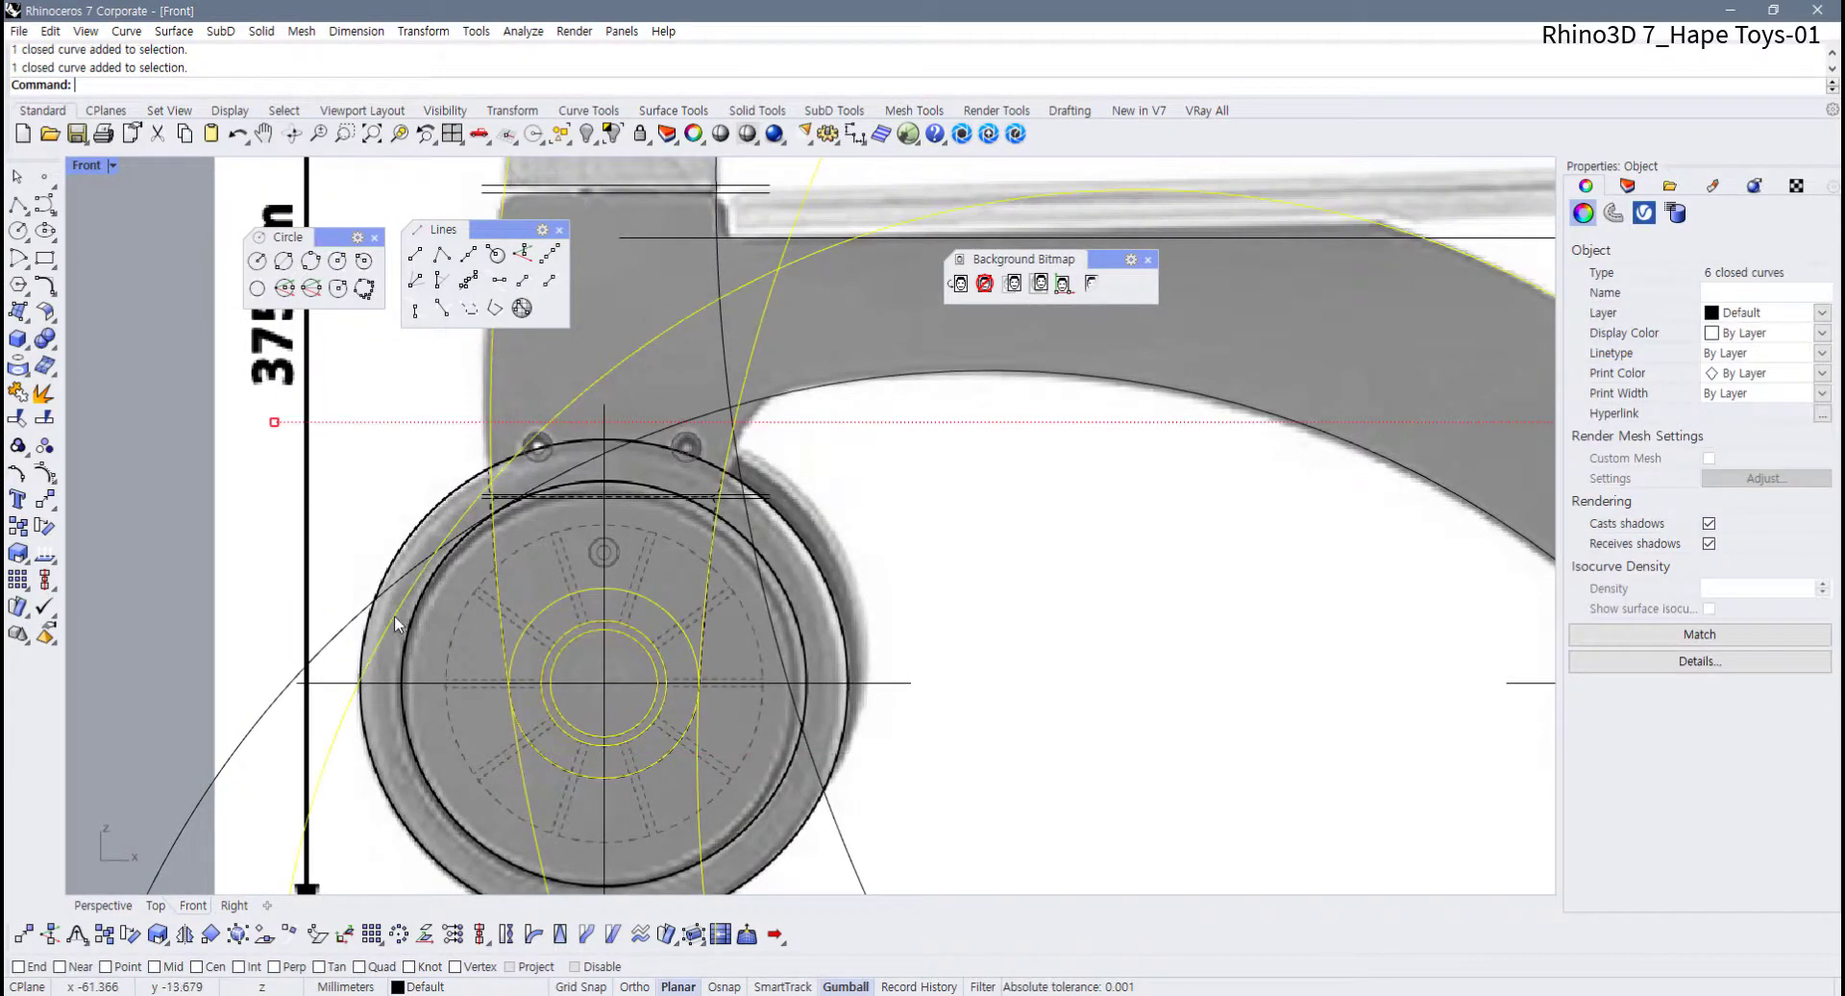
shift+click(390, 590)
Add the post's rear edge circle, seat-edge line, handle circle, rear hub's outer circle and both joint-line pairs to the selection
scroll(535, 591, down, 3)
right_drag(552, 557, 549, 750)
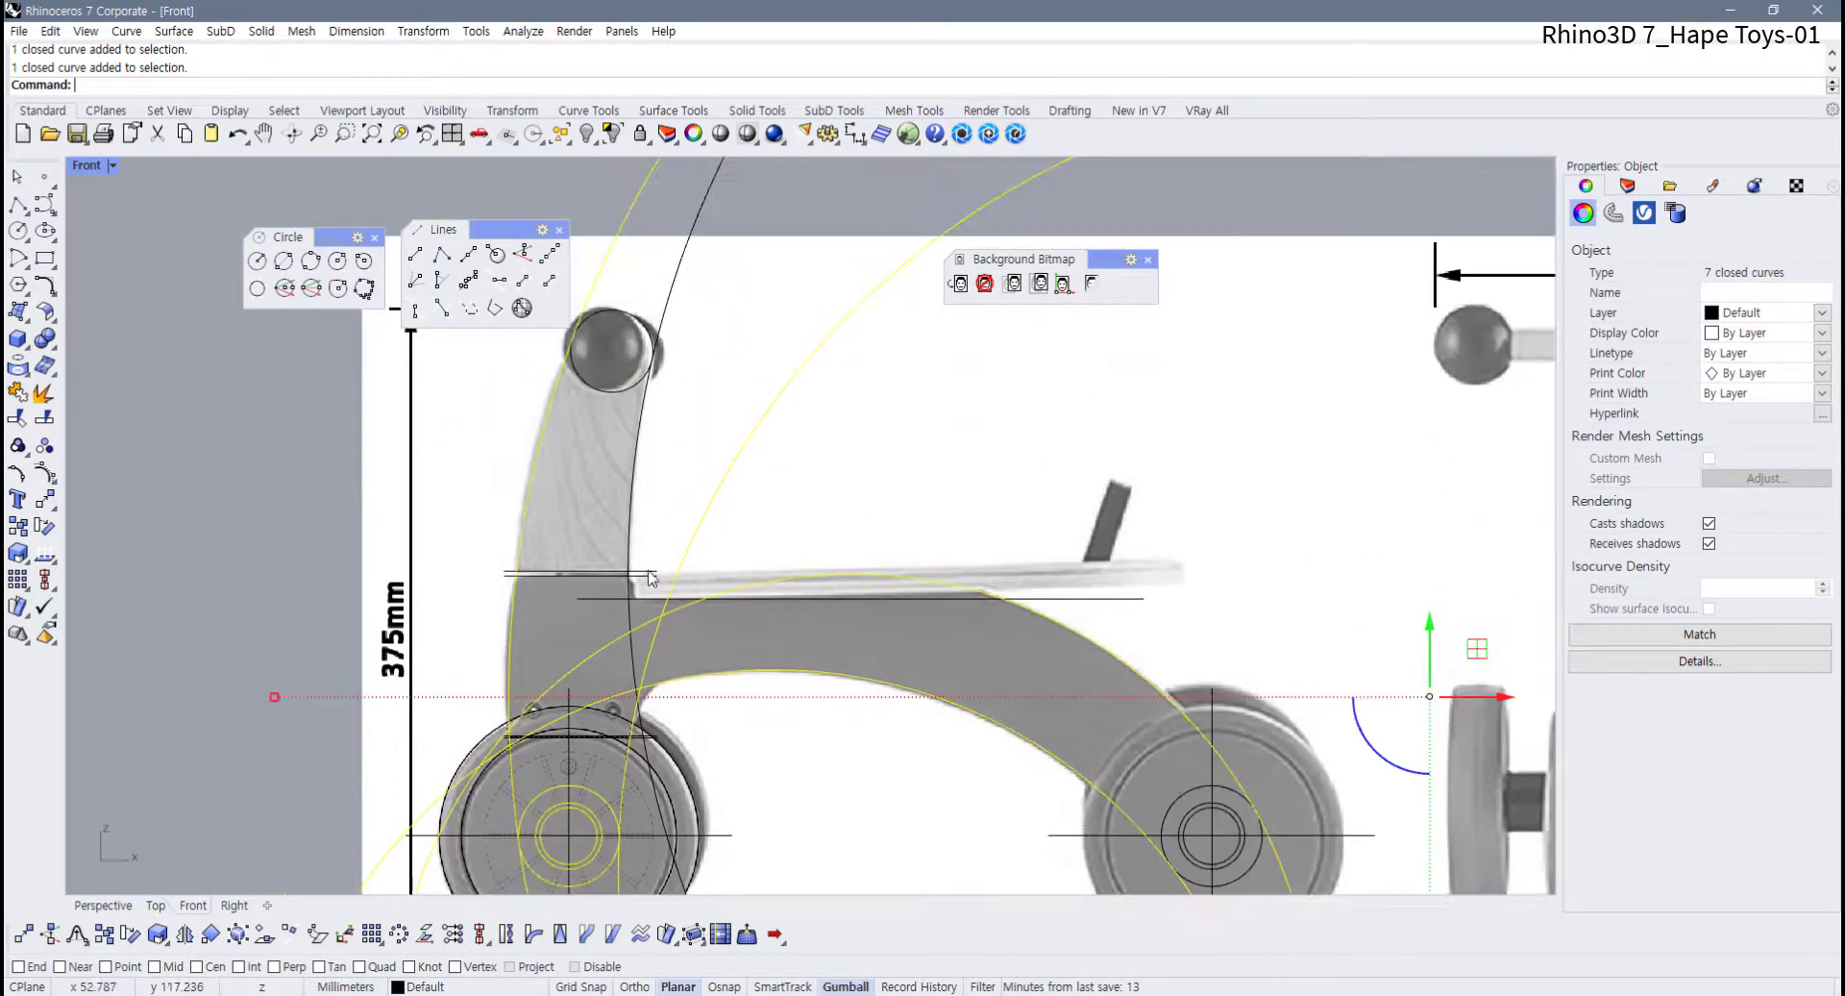
shift+click(632, 505)
shift+click(609, 597)
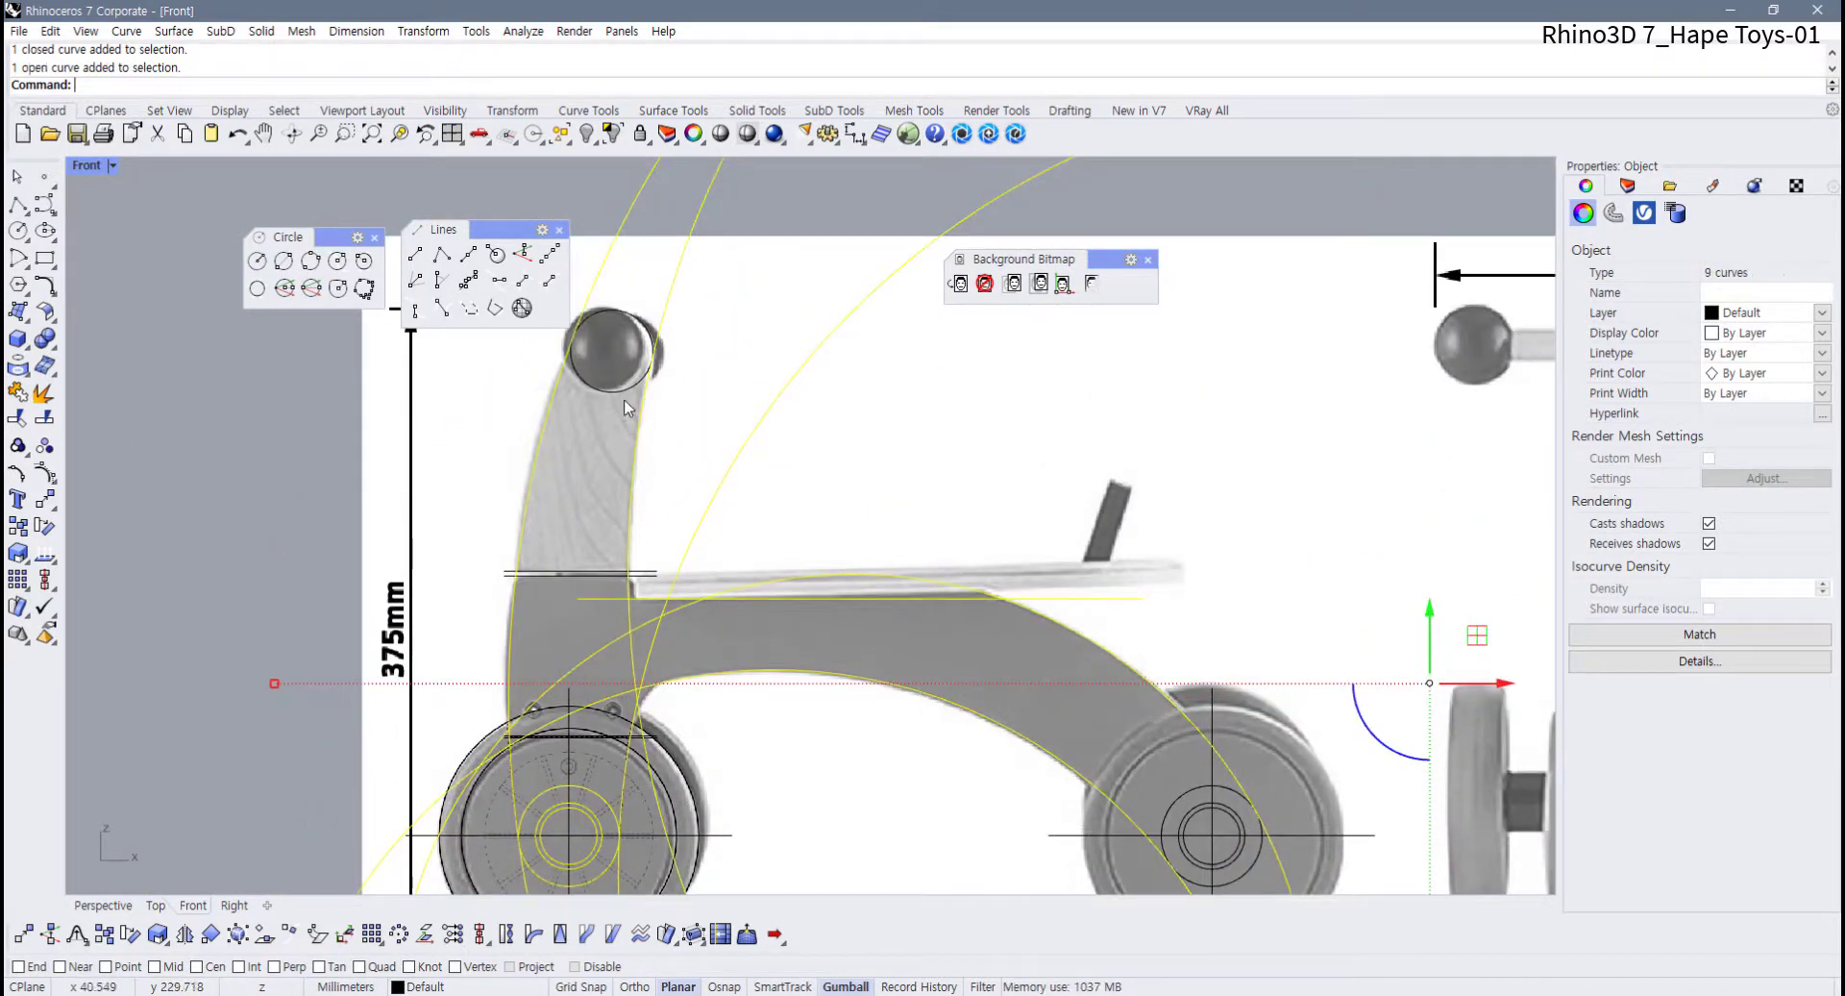
shift+click(623, 390)
scroll(982, 711, up, 2)
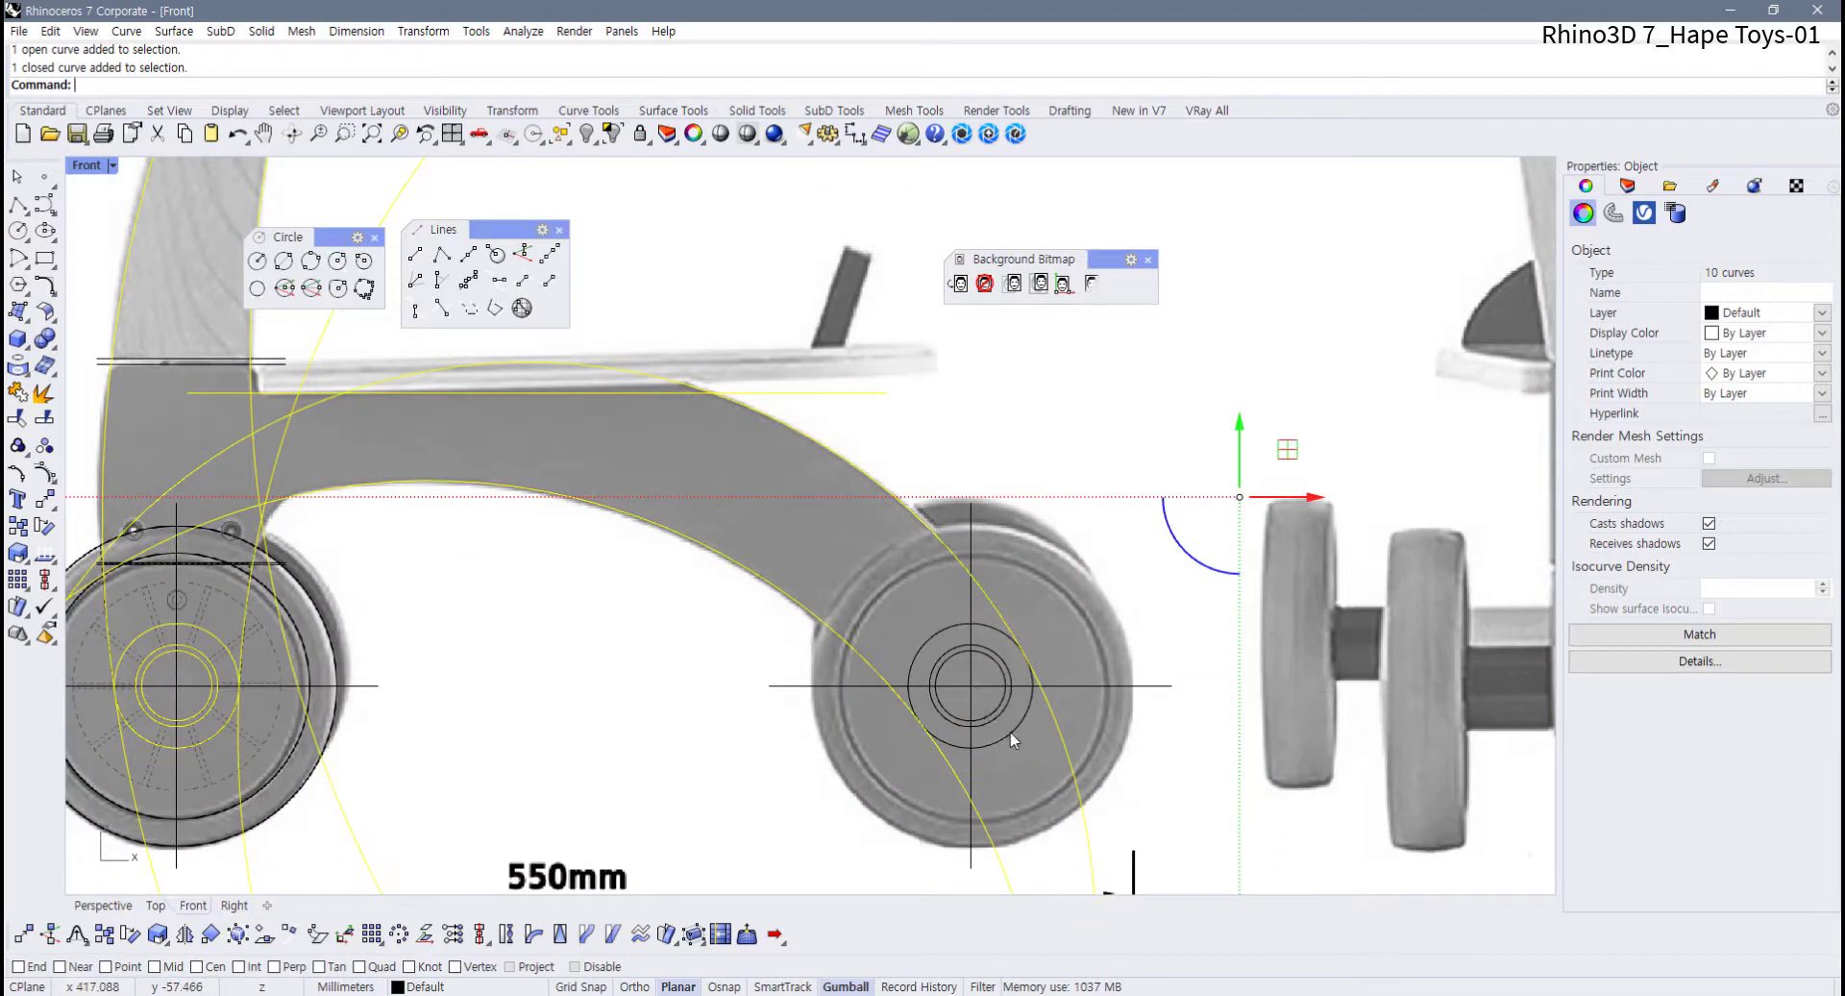
shift+click(1011, 740)
scroll(727, 773, down, 2)
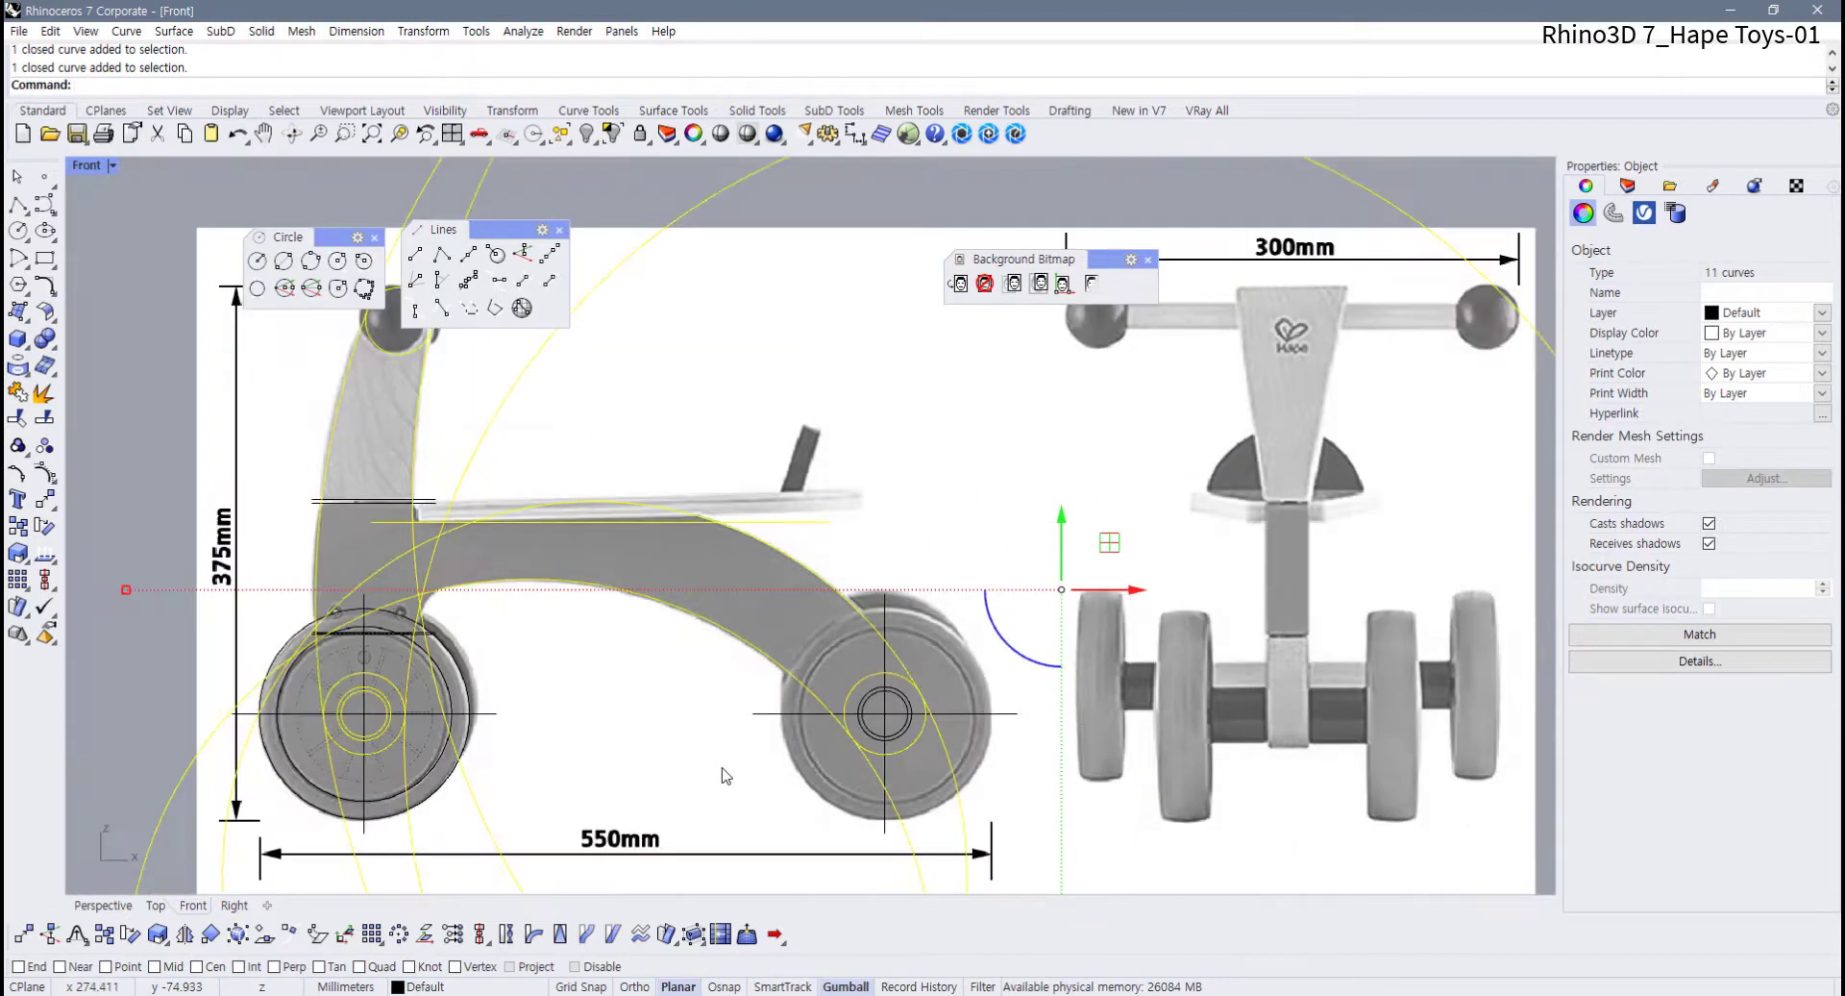
shift+click(434, 502)
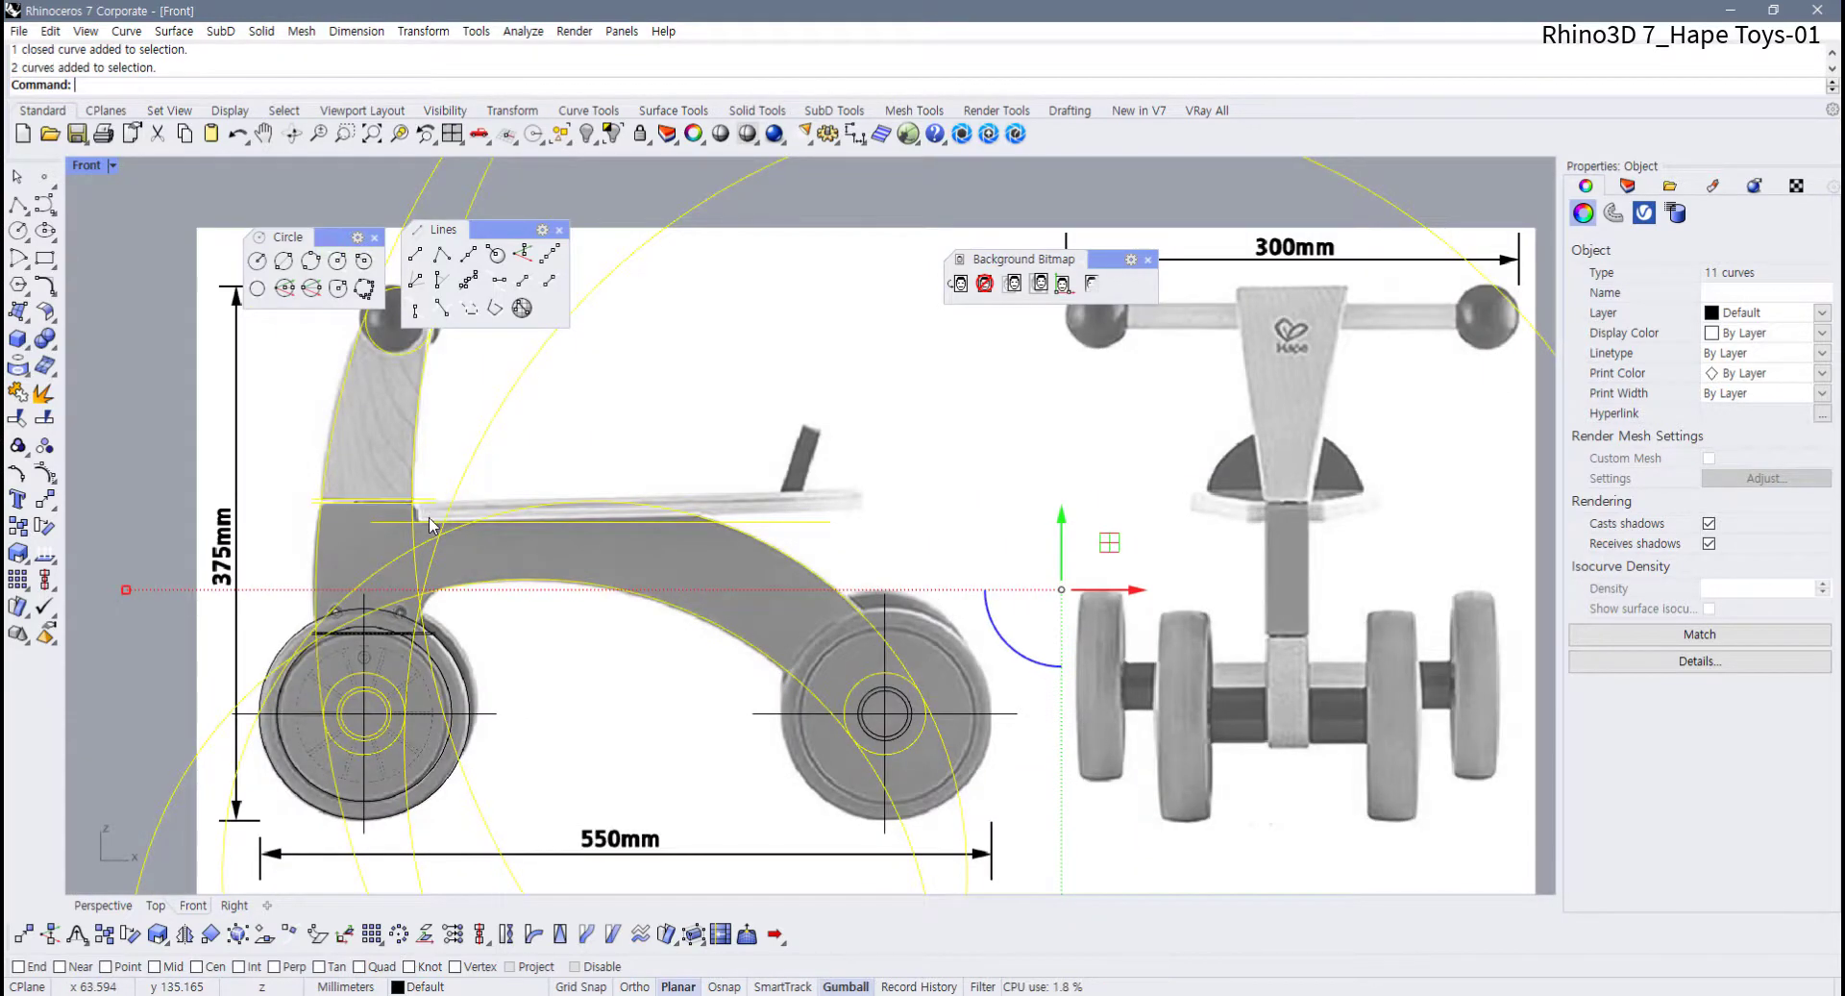
scroll(459, 576, up, 4)
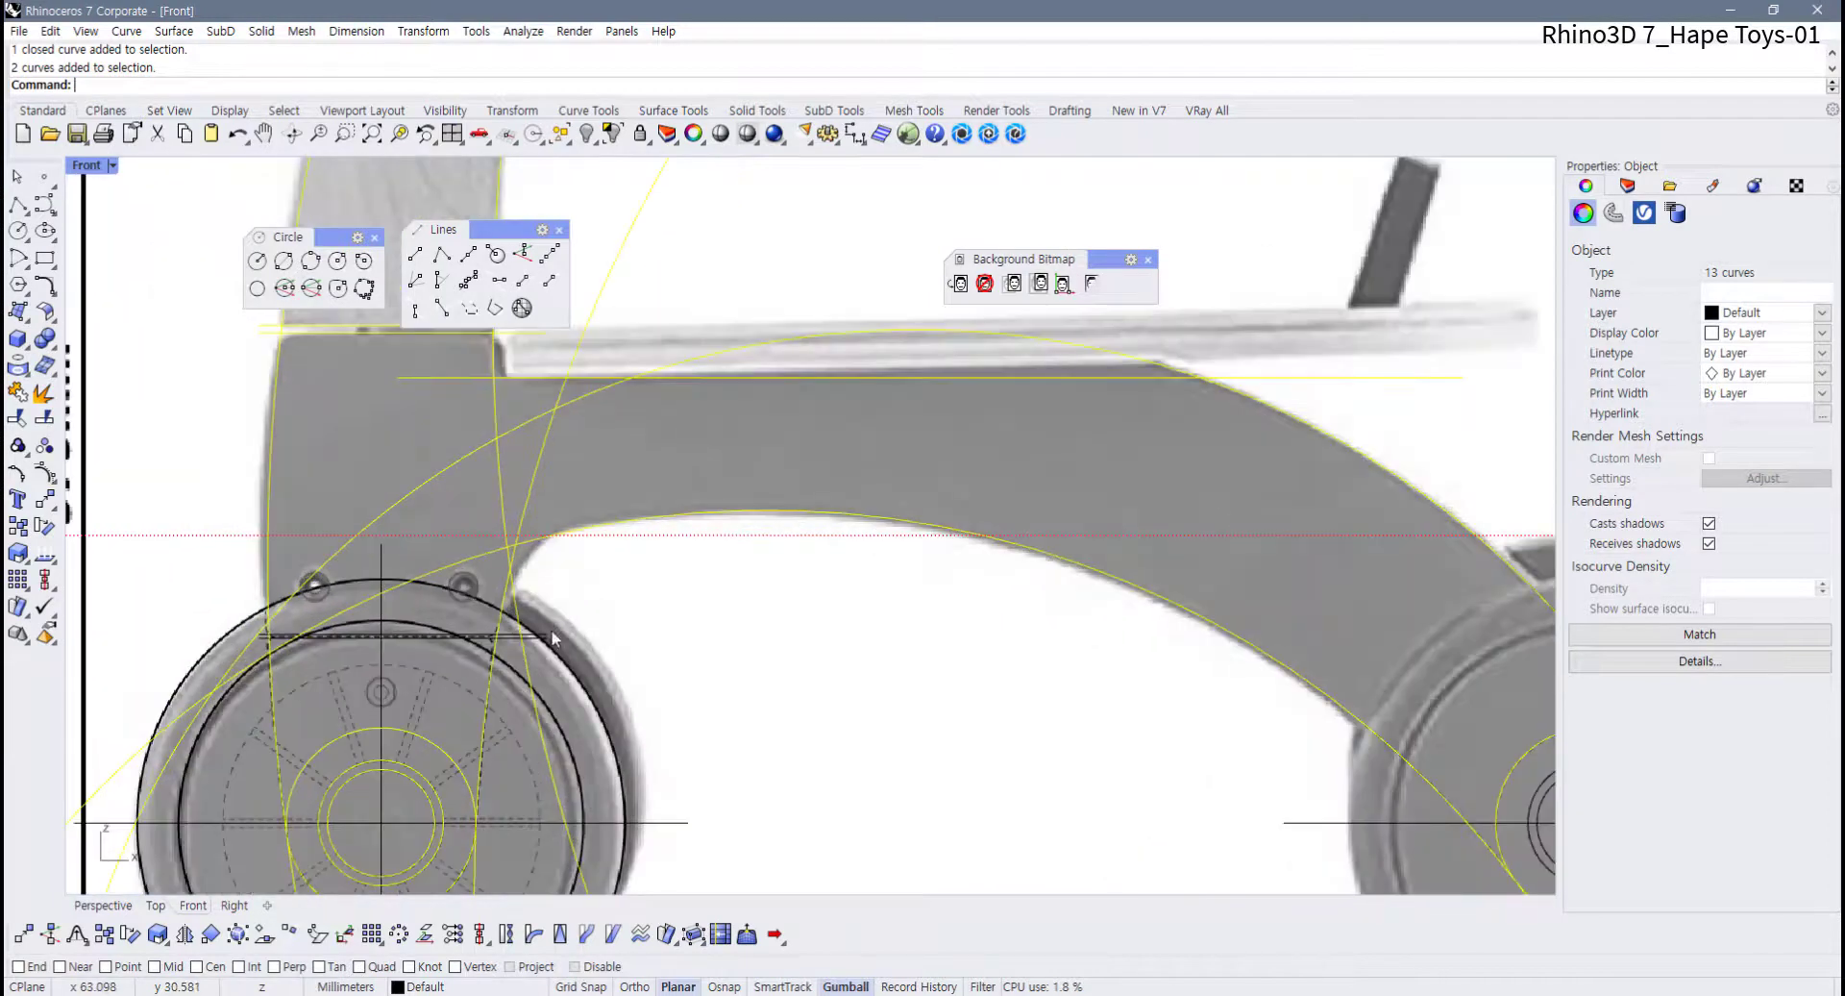
shift+click(550, 637)
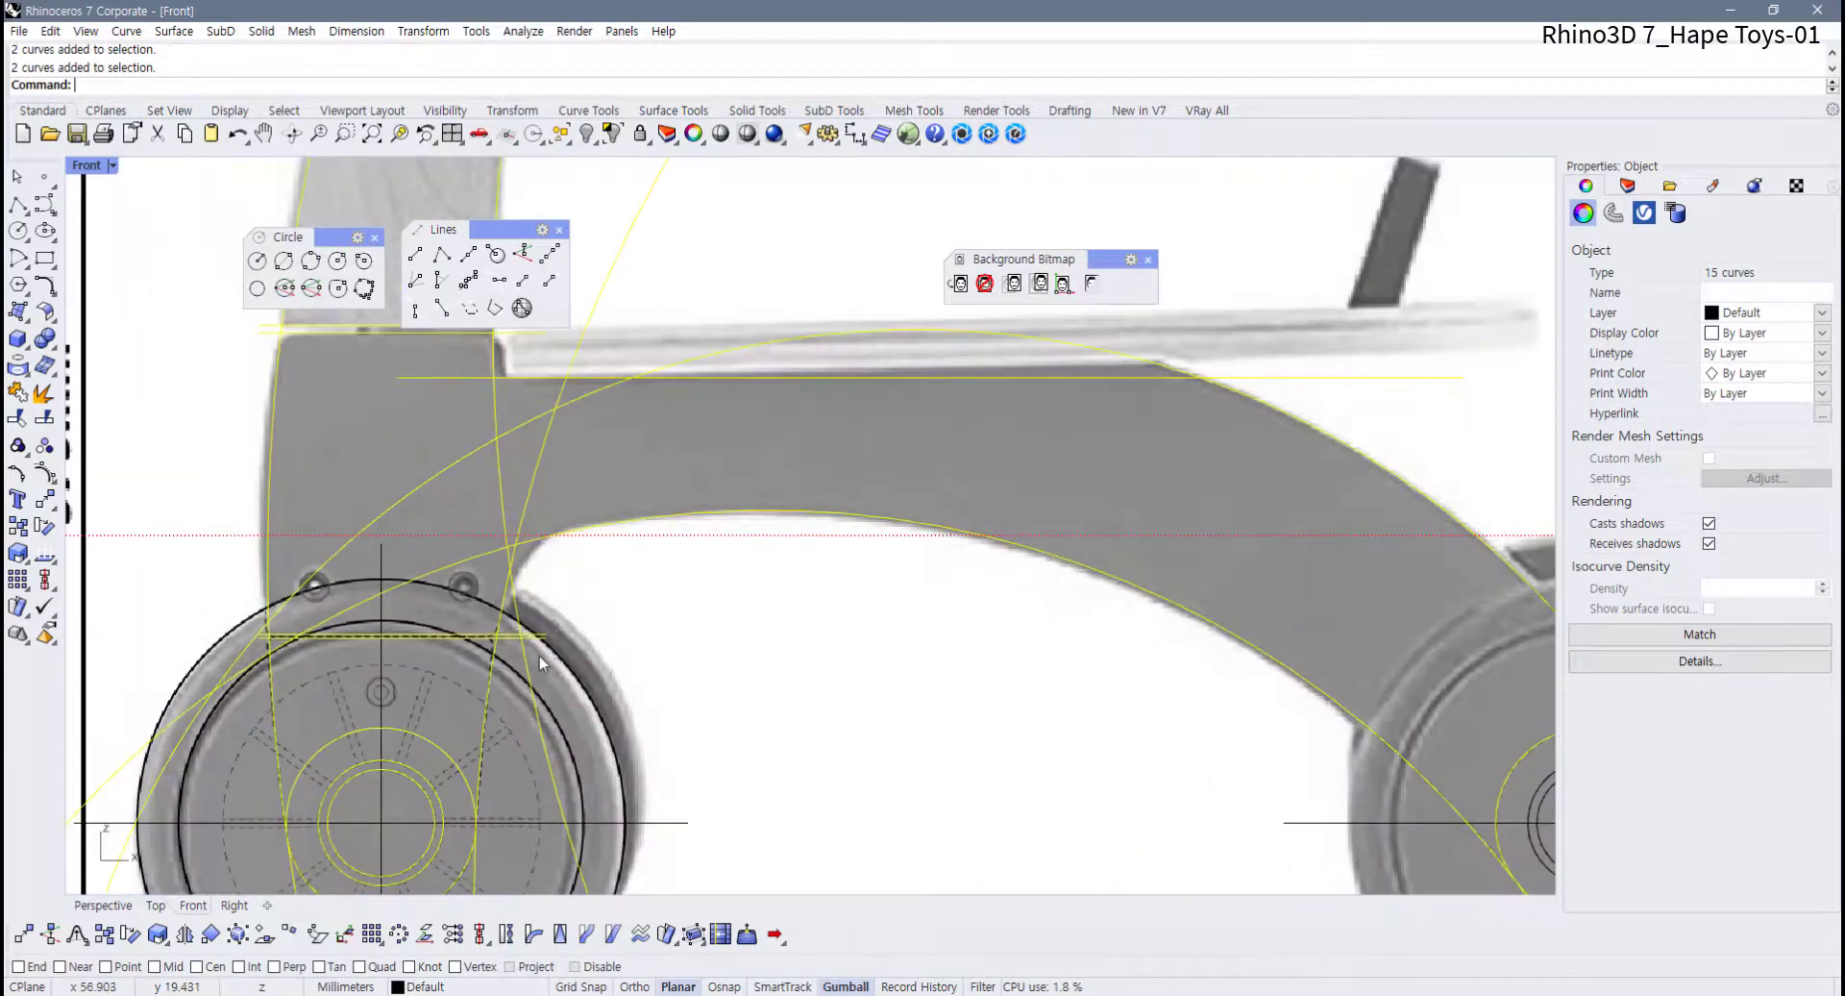
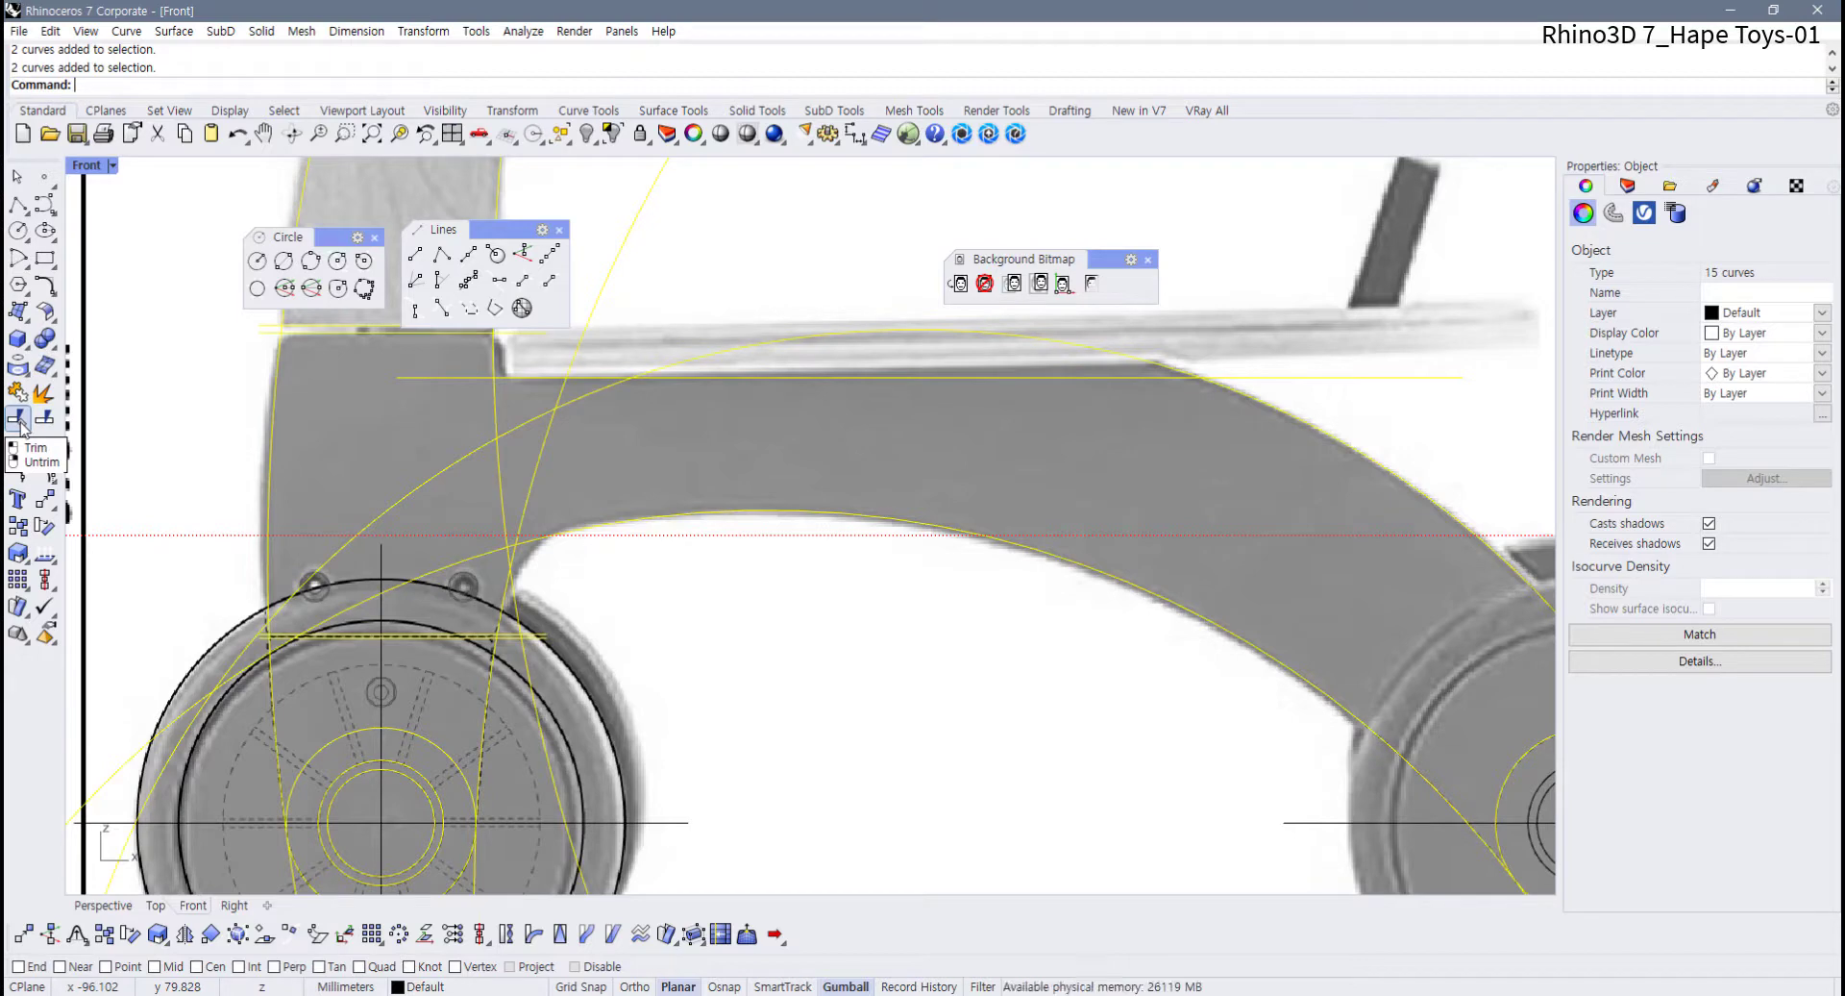
Using the selected curves as trim boundaries, trim the post's edge curves above the handle and the handle circle's lower arc
click(19, 423)
scroll(740, 536, down, 5)
scroll(740, 537, up, 3)
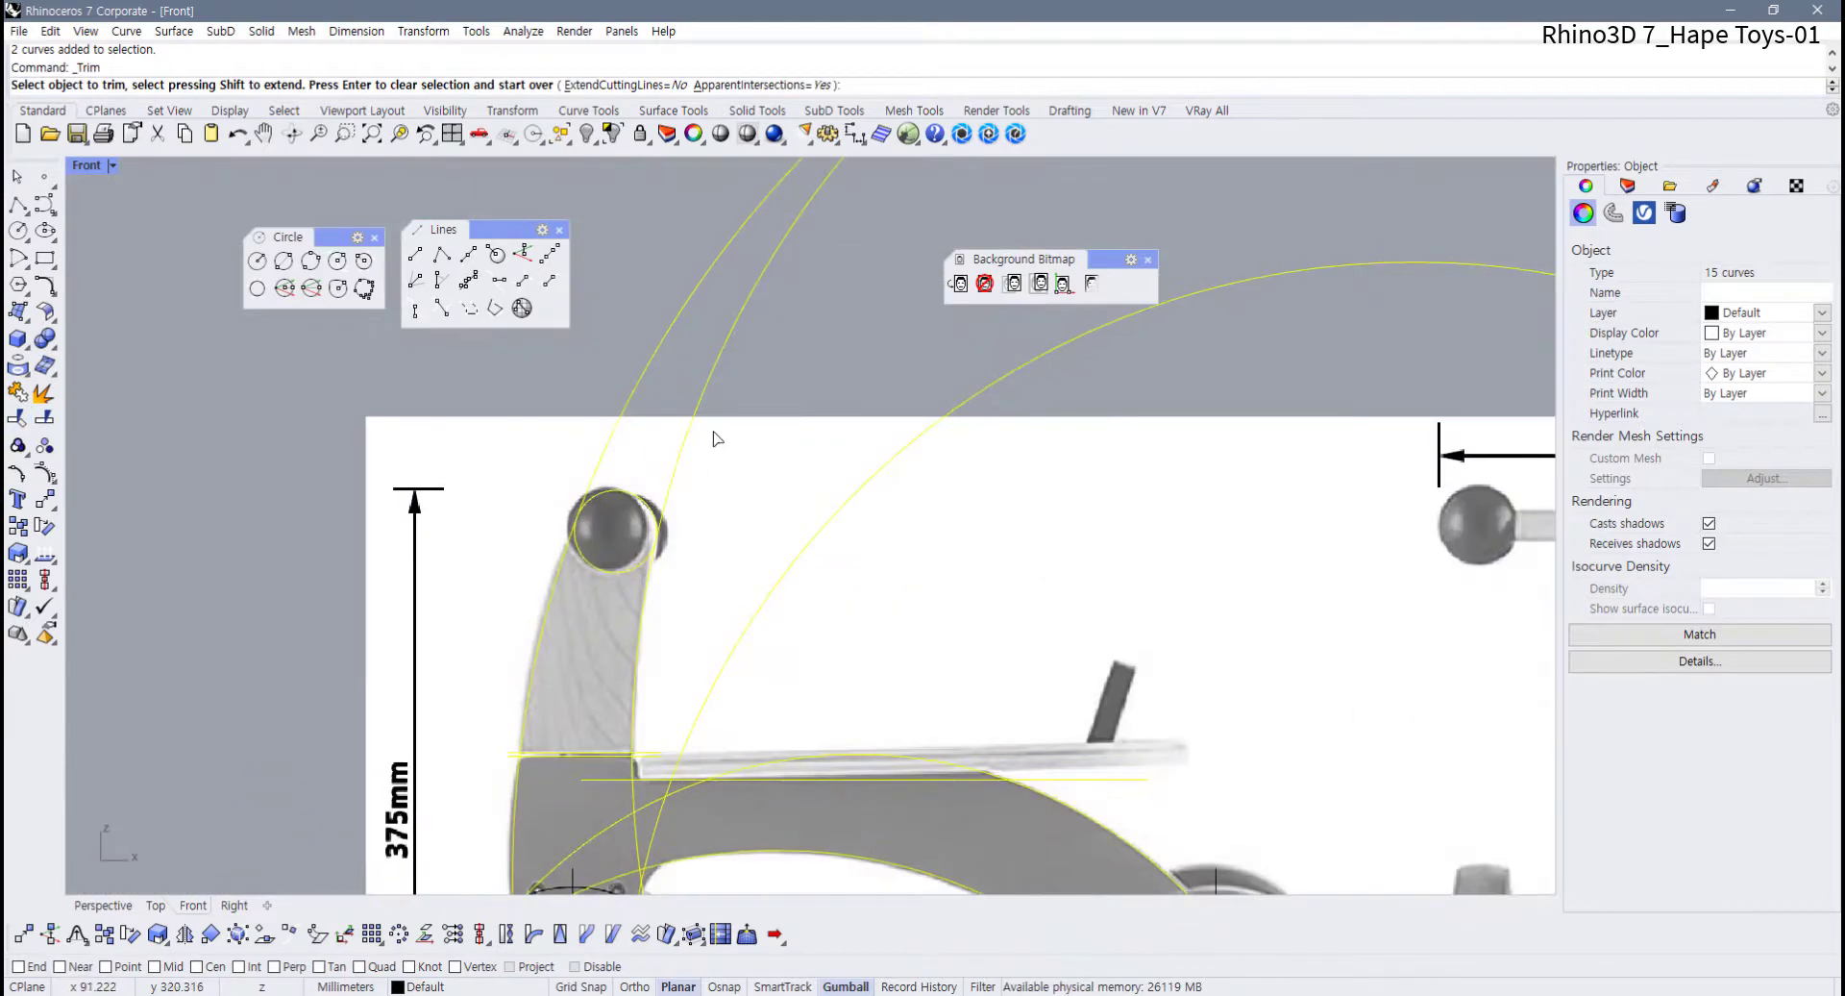
drag(713, 425, 630, 349)
drag(716, 425, 777, 423)
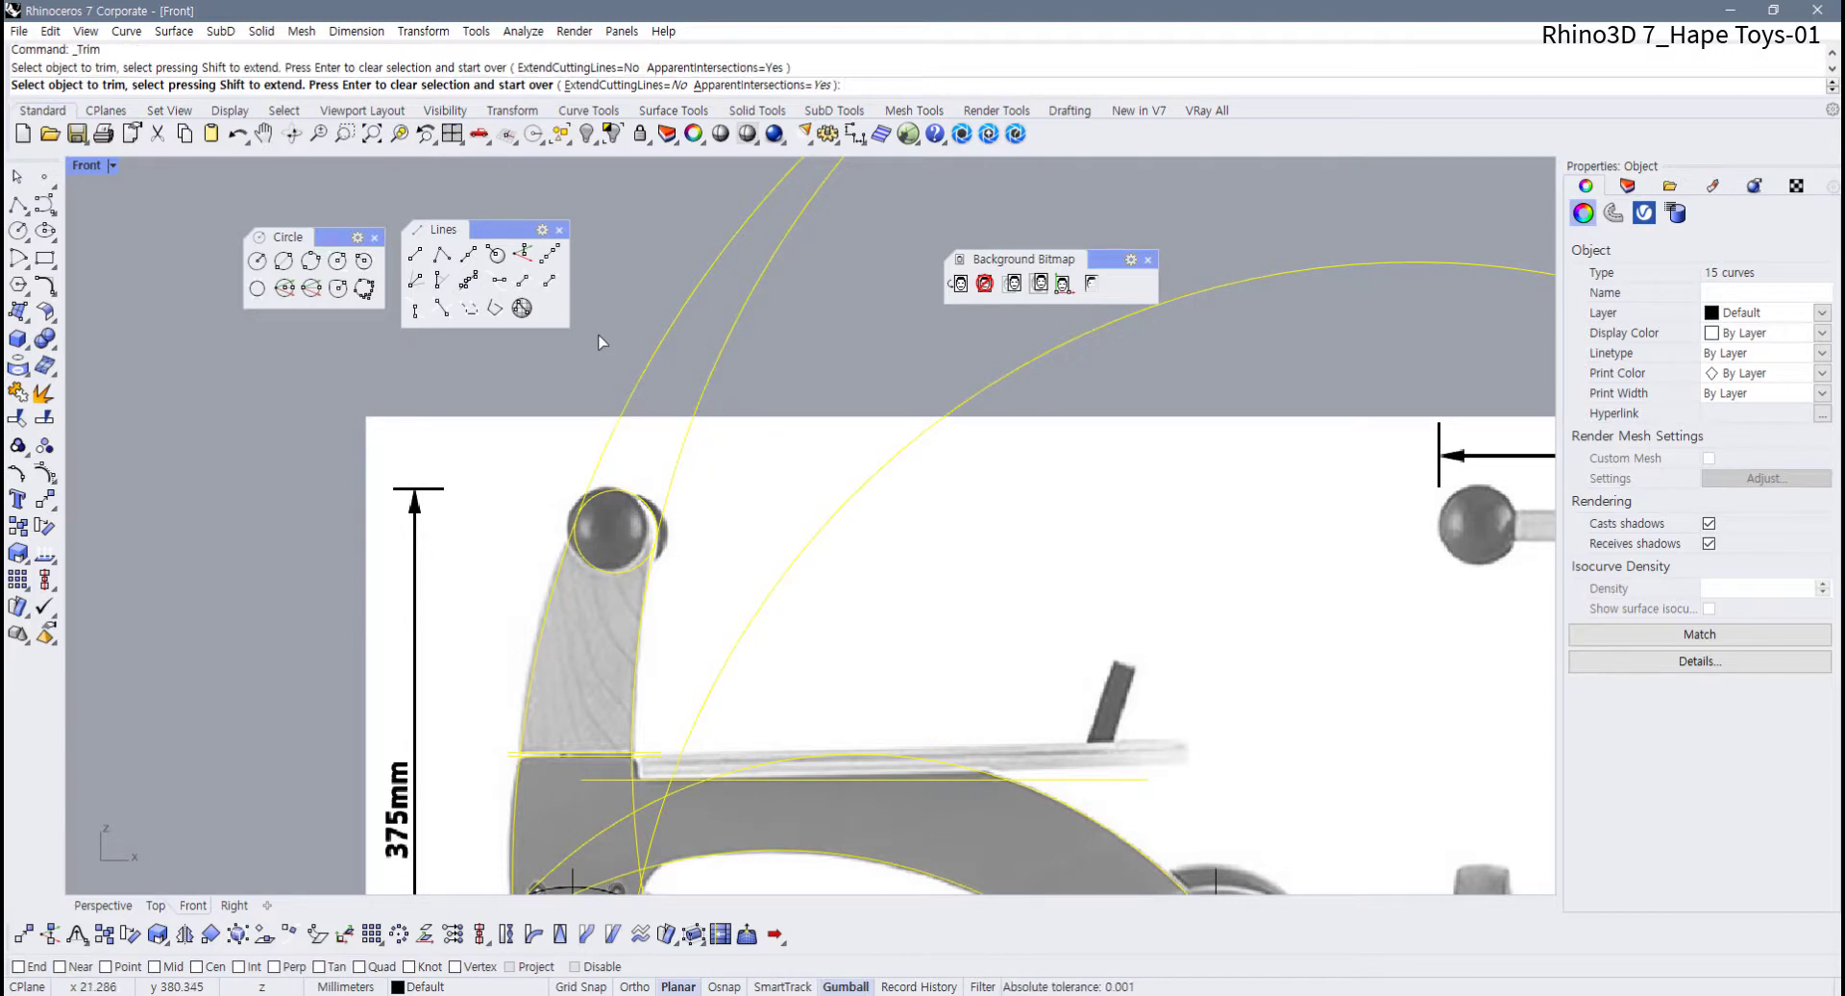
mouse_move(596, 335)
mouse_down()
mouse_move(822, 427)
mouse_move(652, 367)
mouse_move(736, 431)
mouse_move(613, 355)
mouse_up()
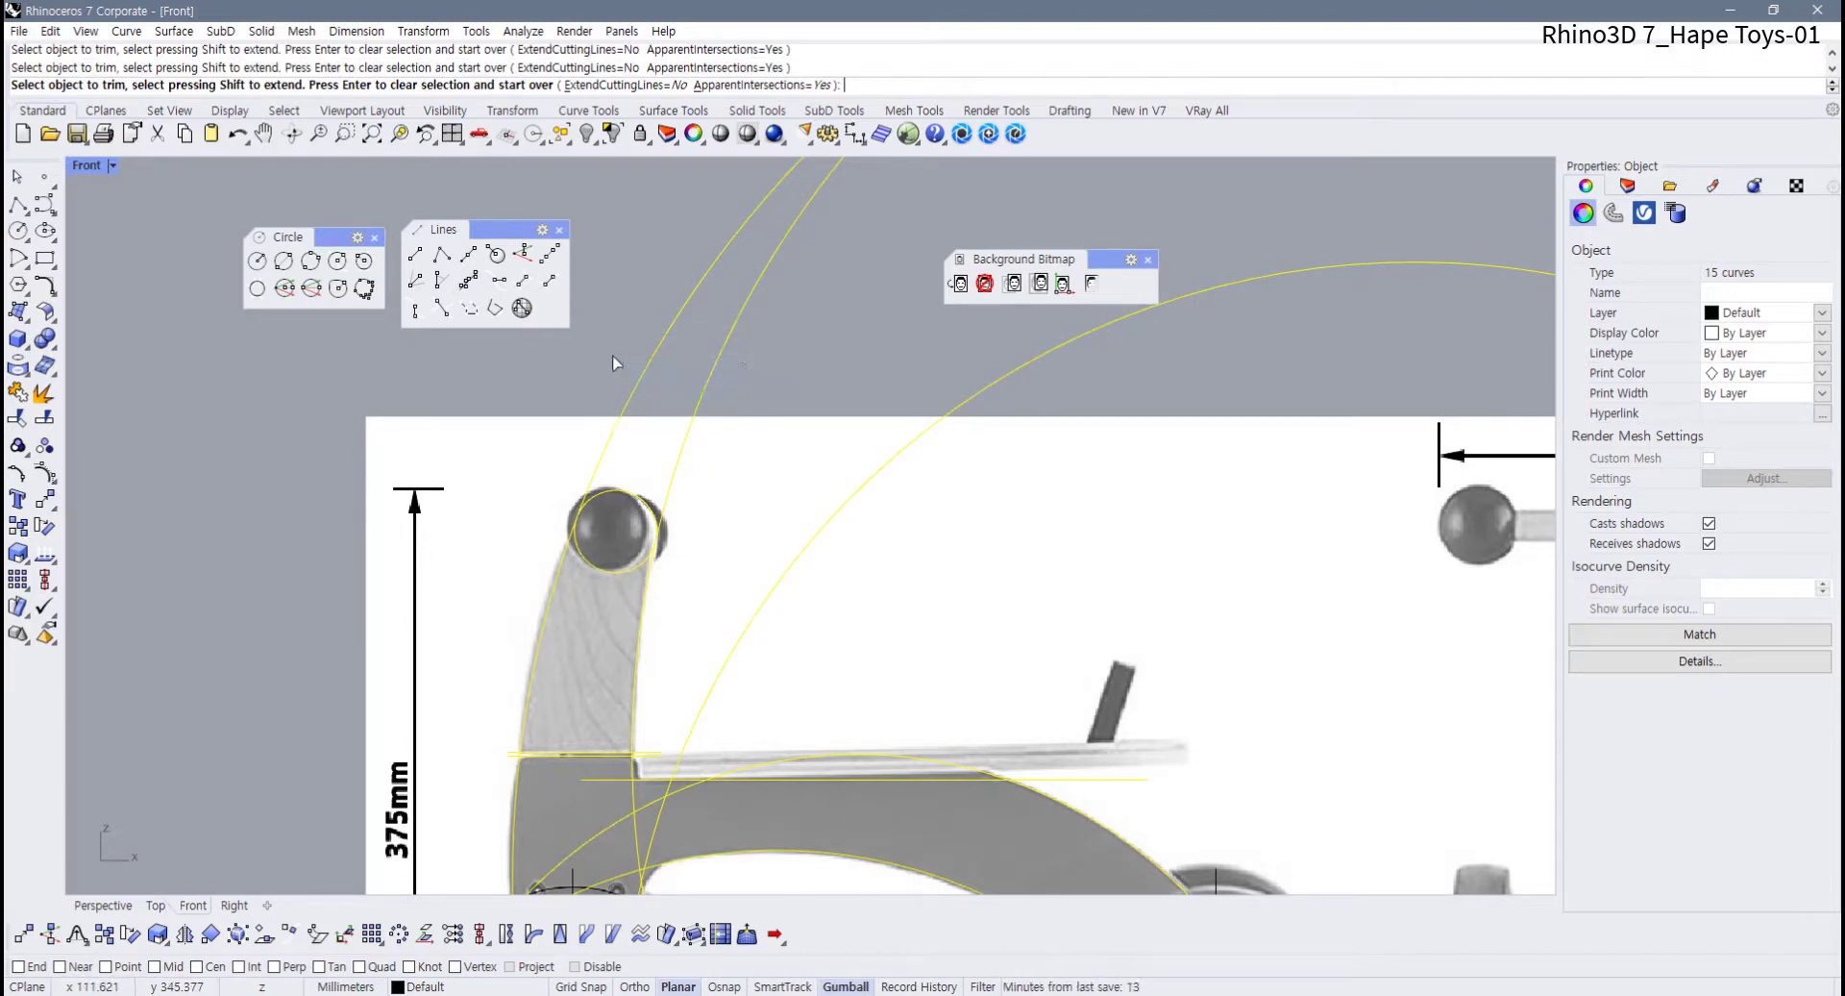
scroll(627, 596, up, 2)
drag(609, 562, 609, 563)
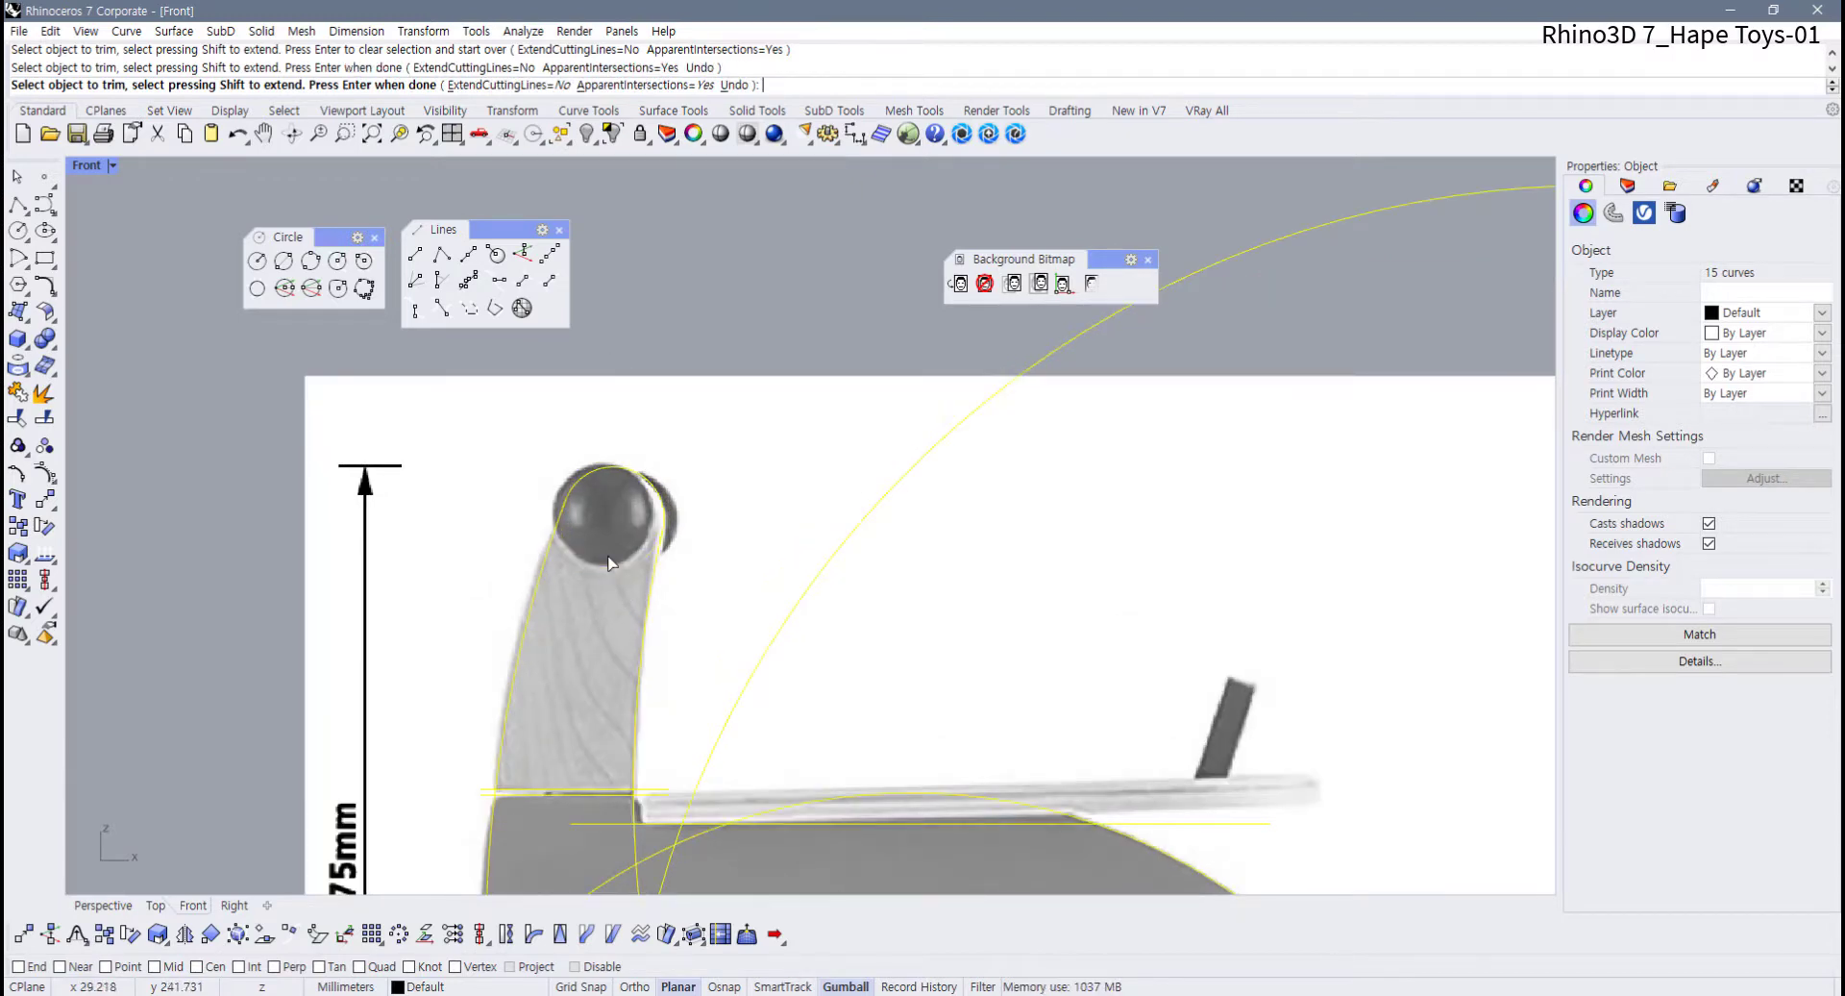
Trim the ends of the upper joint-line pair that extend beyond the steering post's front and rear edges
scroll(601, 538, down, 3)
scroll(423, 625, up, 6)
drag(348, 577, 303, 698)
scroll(419, 640, up, 6)
drag(411, 626, 346, 618)
scroll(529, 627, down, 6)
scroll(692, 634, up, 3)
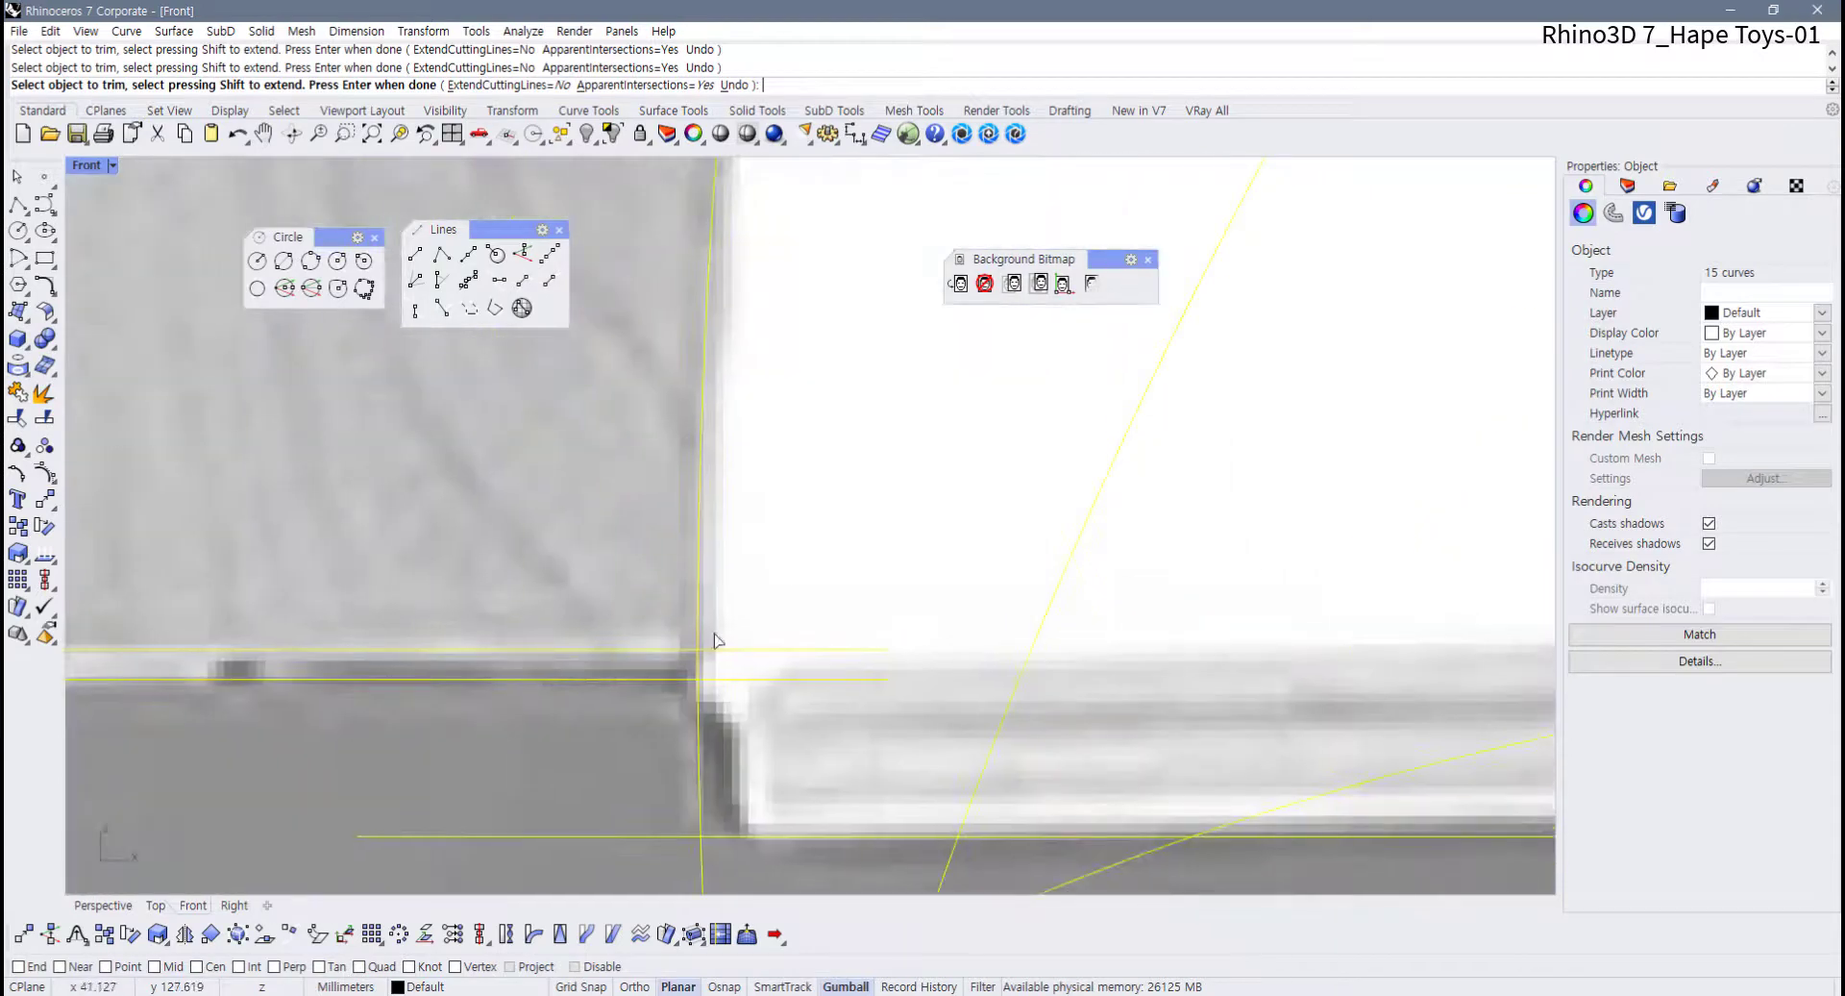
drag(868, 597, 751, 738)
scroll(713, 683, up, 3)
scroll(663, 663, down, 3)
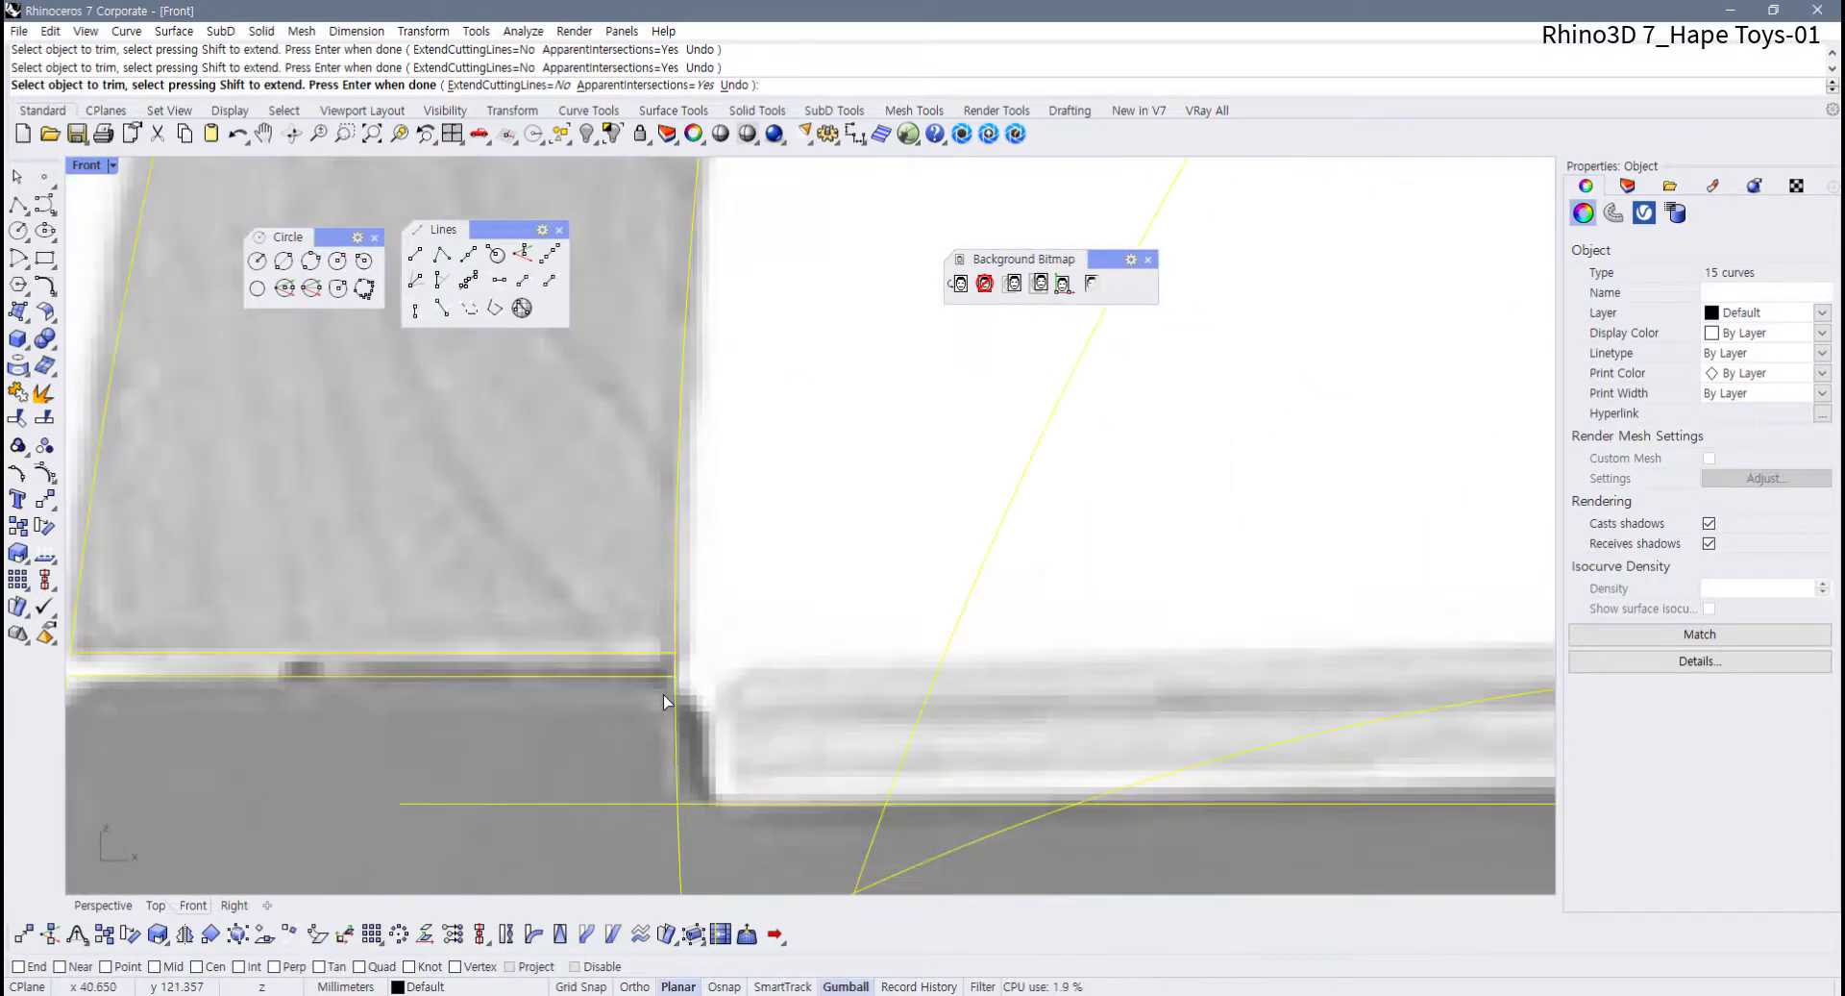
Trim the seat-edge line's end inside the post, the large circle above that line, and the post's rear curve just below it
scroll(701, 615, up, 3)
scroll(698, 607, down, 4)
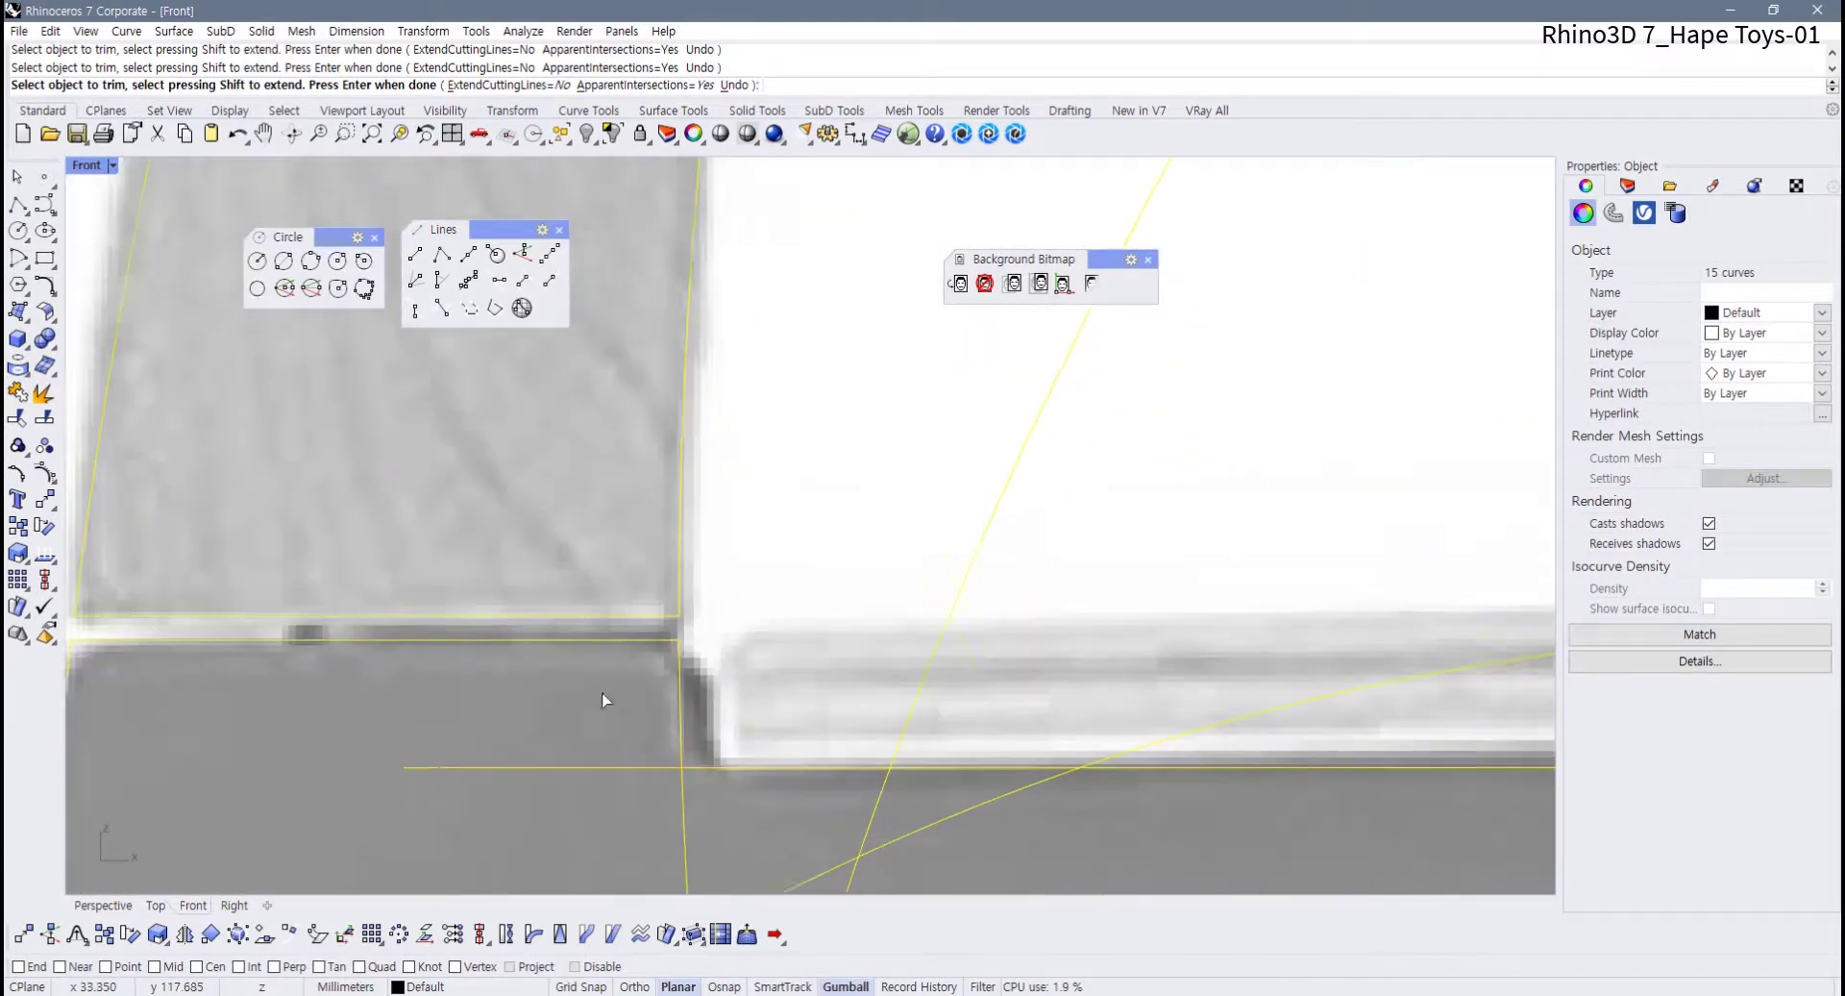
scroll(522, 648, up, 3)
scroll(562, 663, up, 2)
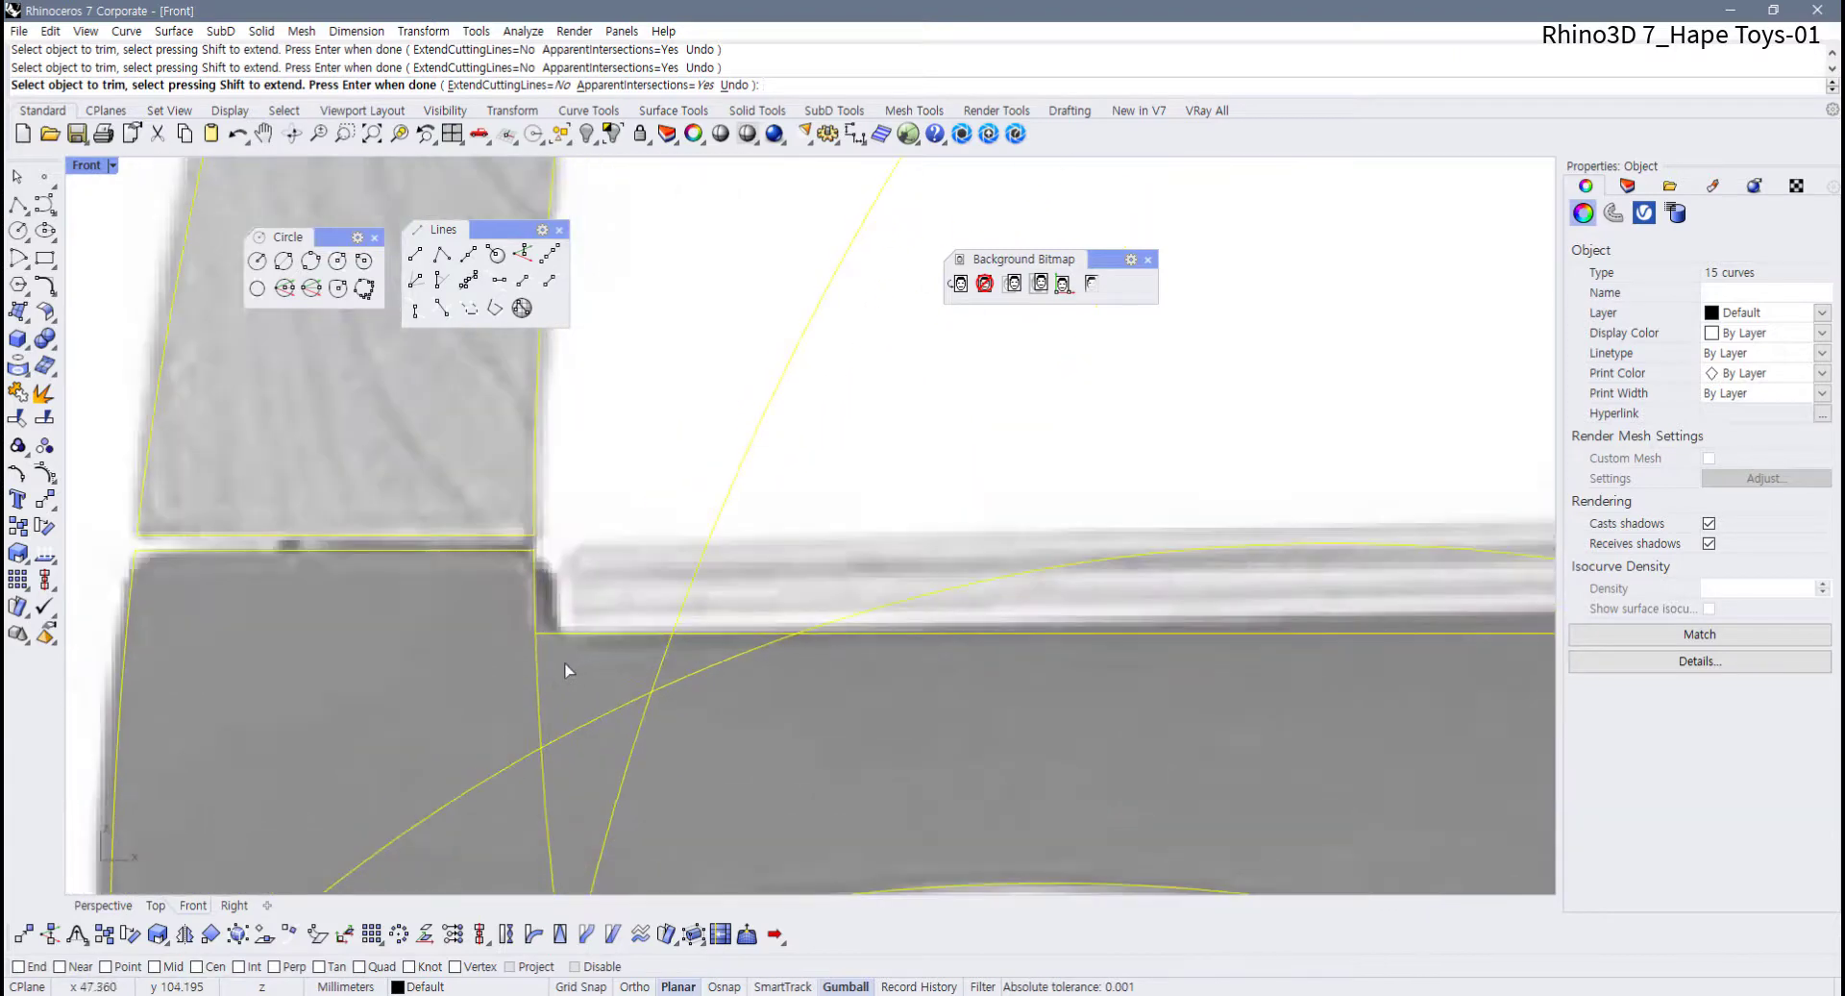
click(711, 551)
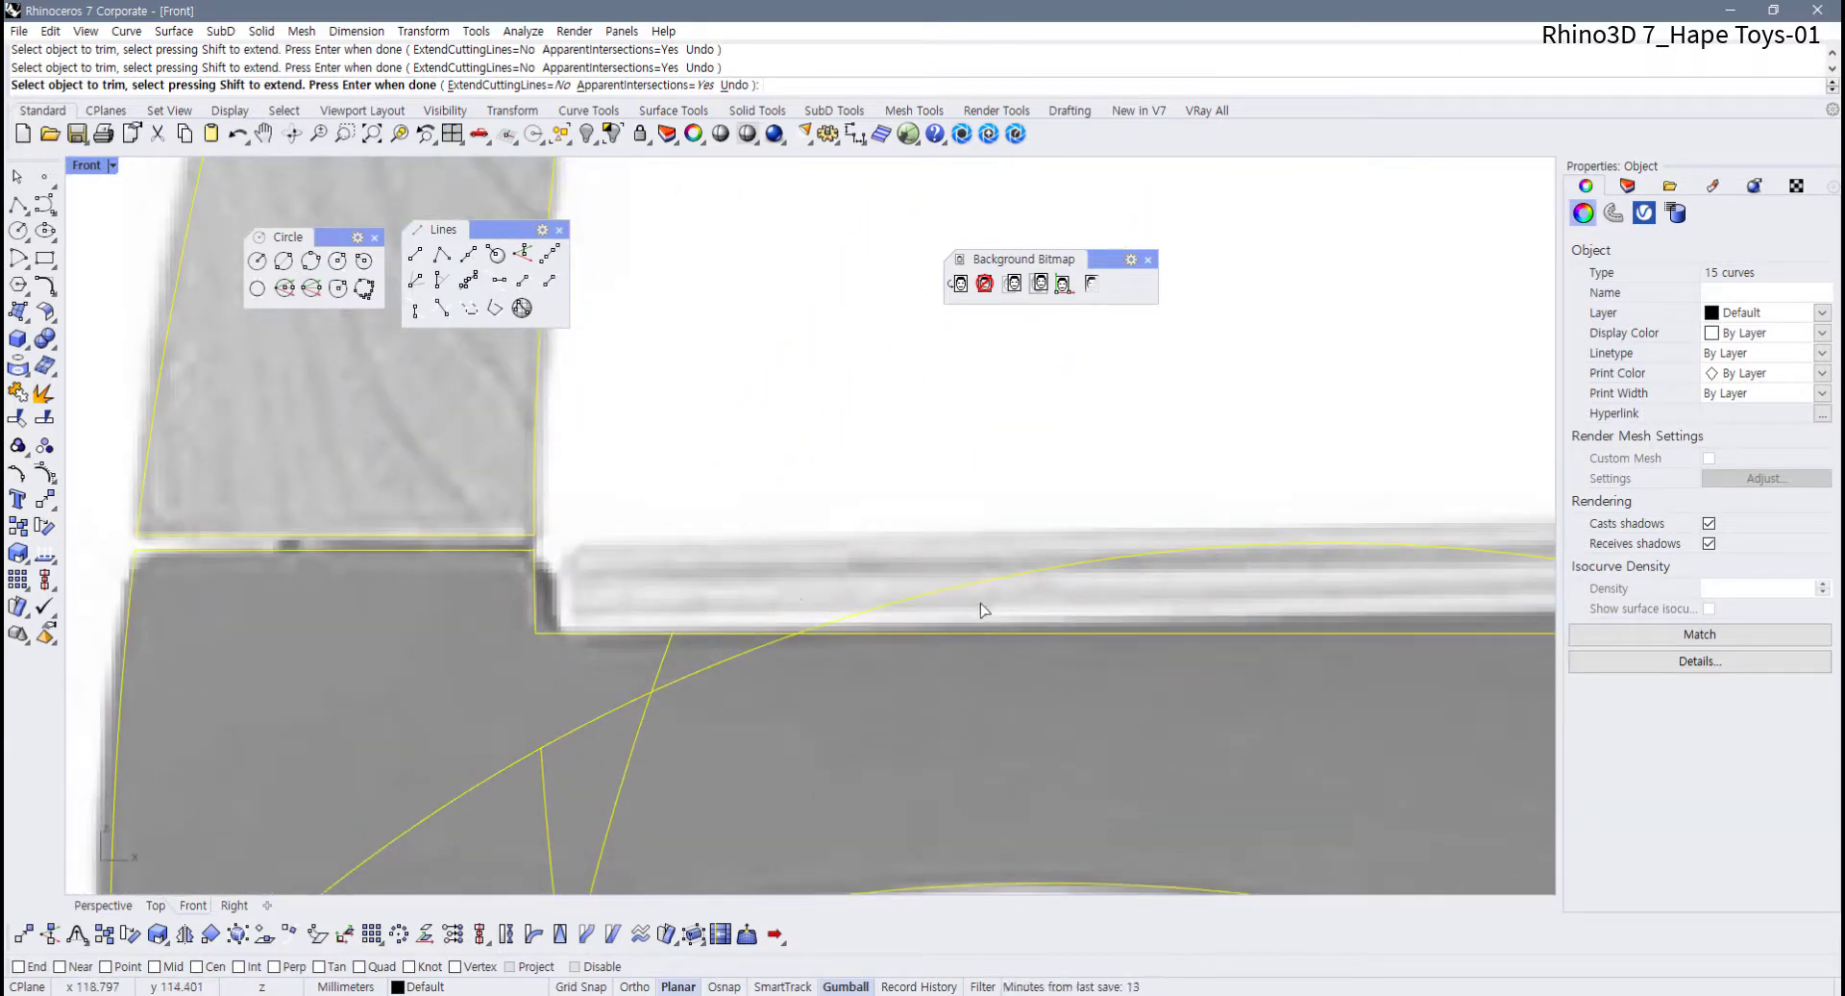
Trim the body's upper arc where it crosses the seat, and the seat-edge line beyond the body's sloping edge
scroll(630, 671, down, 3)
scroll(909, 686, up, 3)
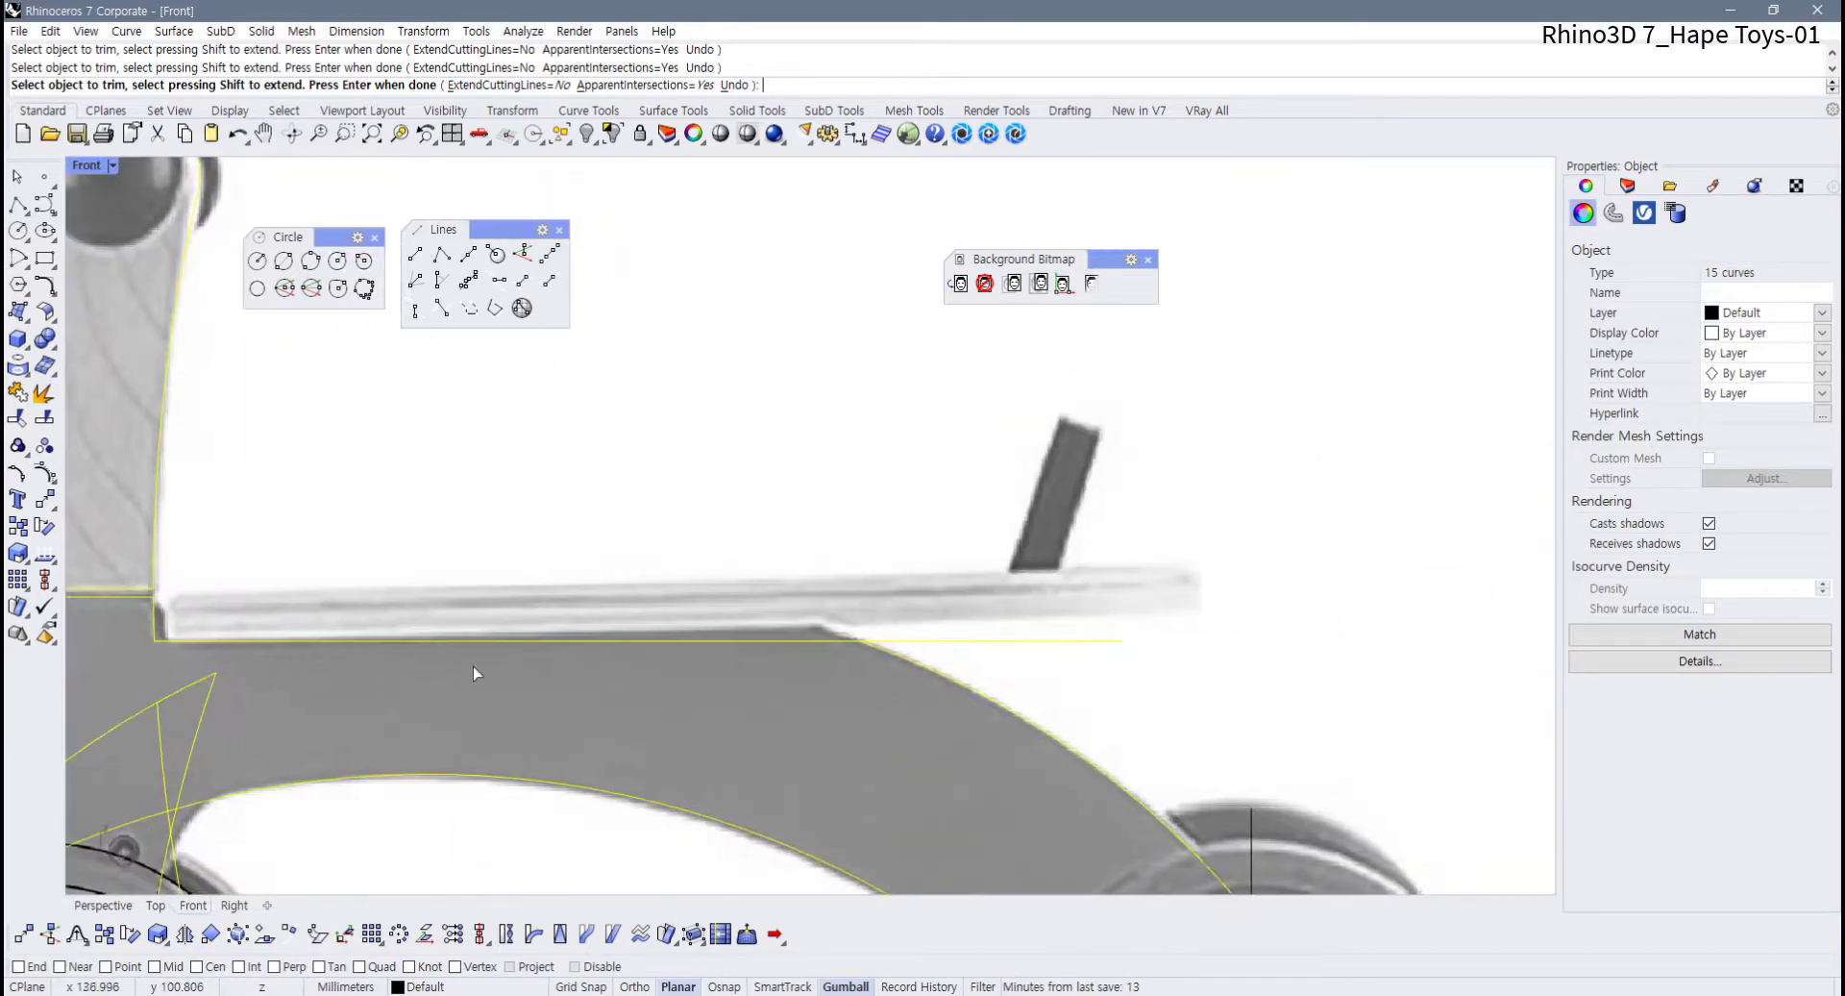
click(1009, 639)
Trim the body's arcs beyond the rear hub circle and remove the part of that circle lying inside the body
scroll(938, 669, down, 4)
right_drag(938, 670, 563, 461)
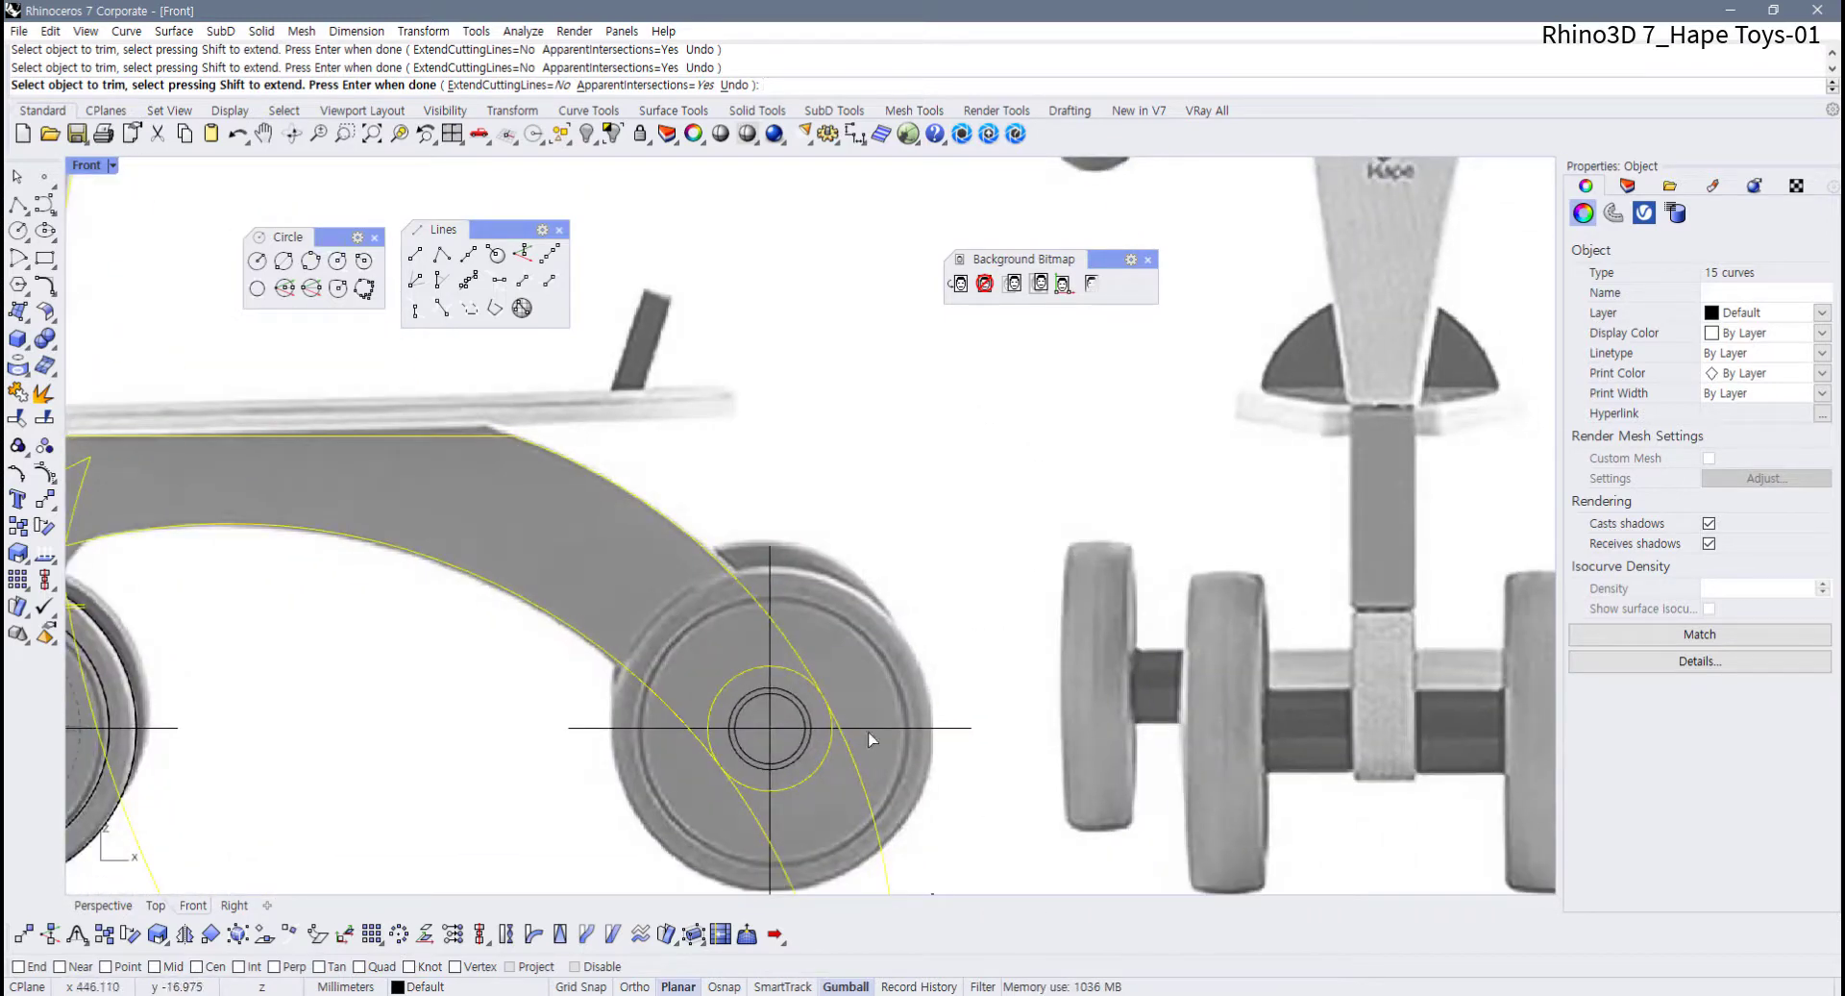
click(781, 852)
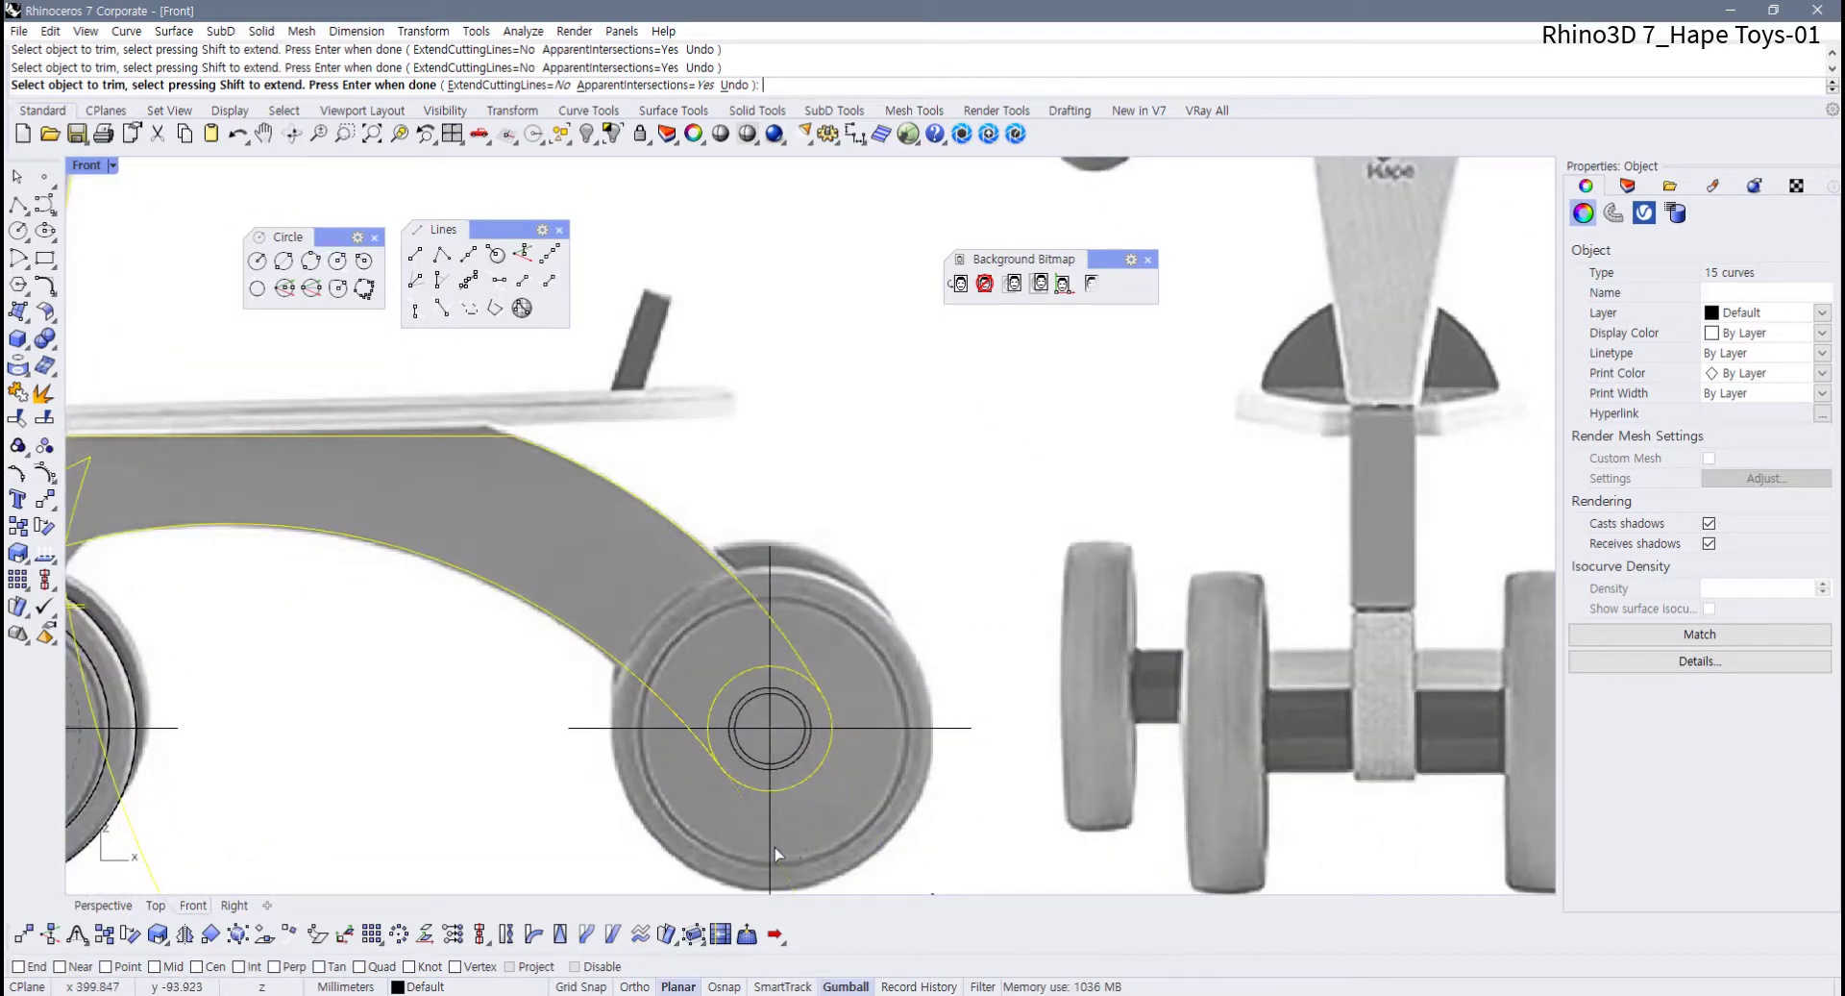
click(718, 690)
Trim the fork's edge curves beyond the front hub's outer circle and remove that circle's upper arc between them
scroll(680, 671, down, 3)
right_drag(670, 679, 754, 735)
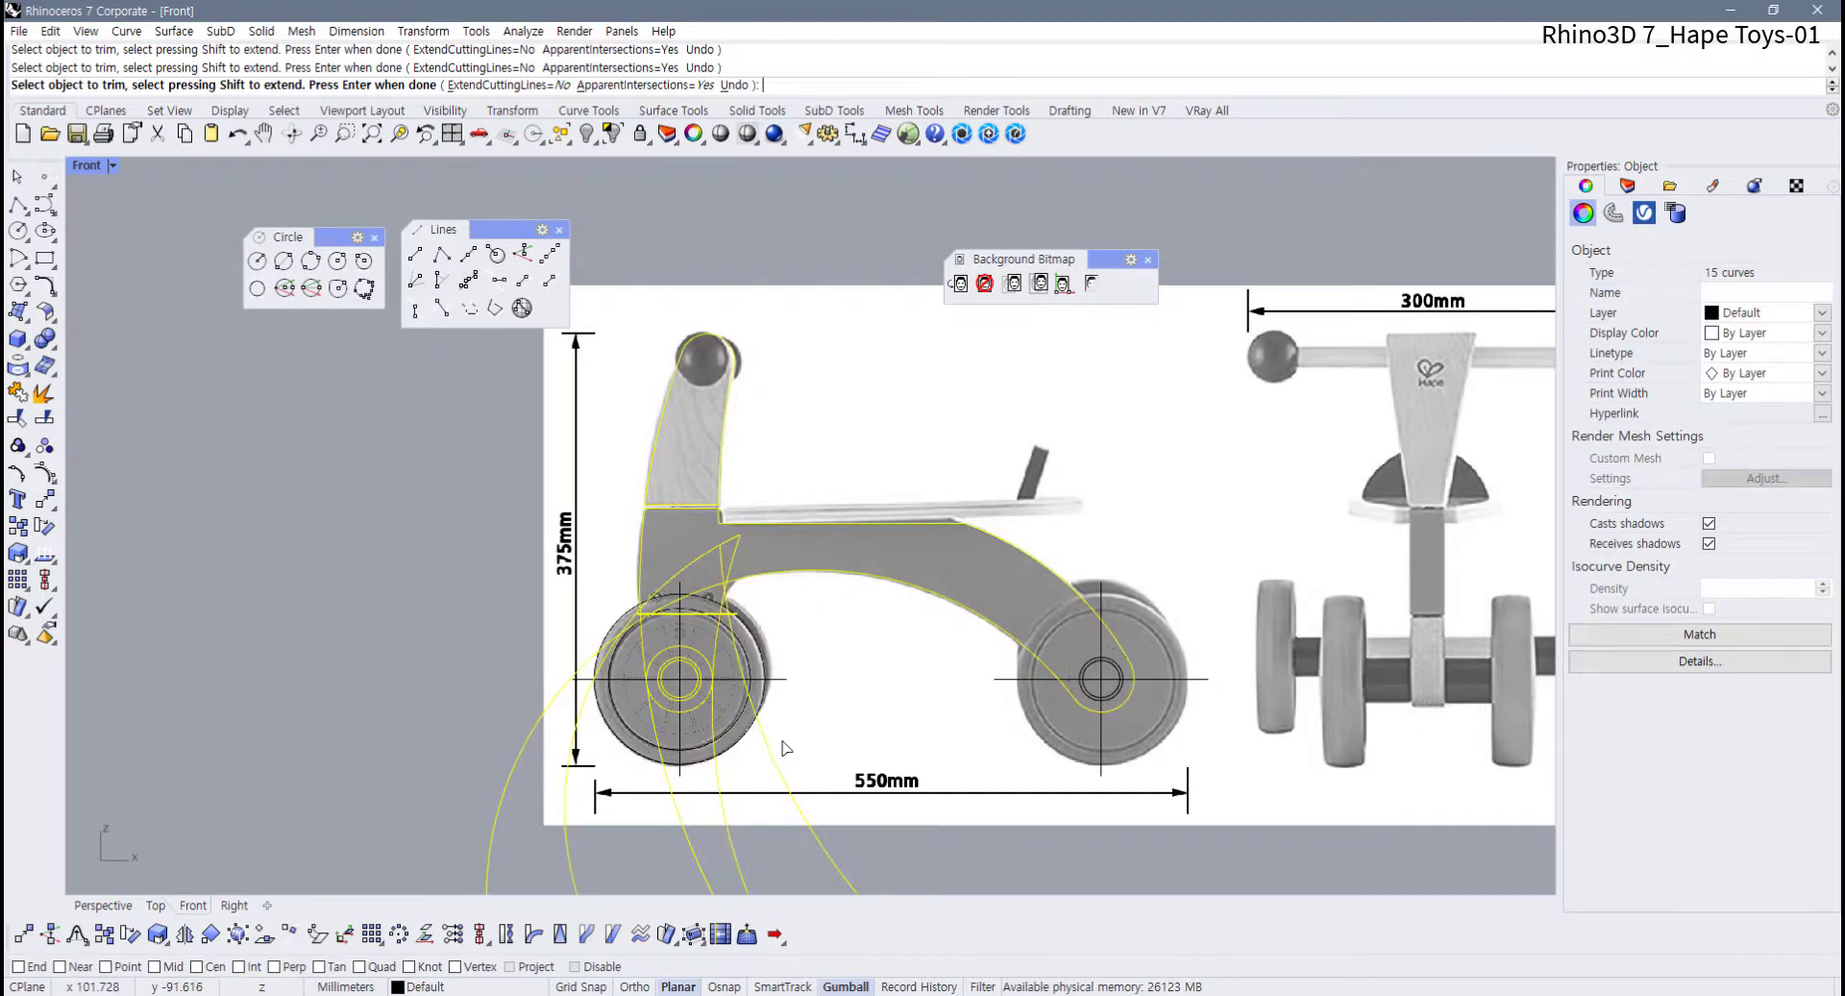
scroll(762, 733, up, 2)
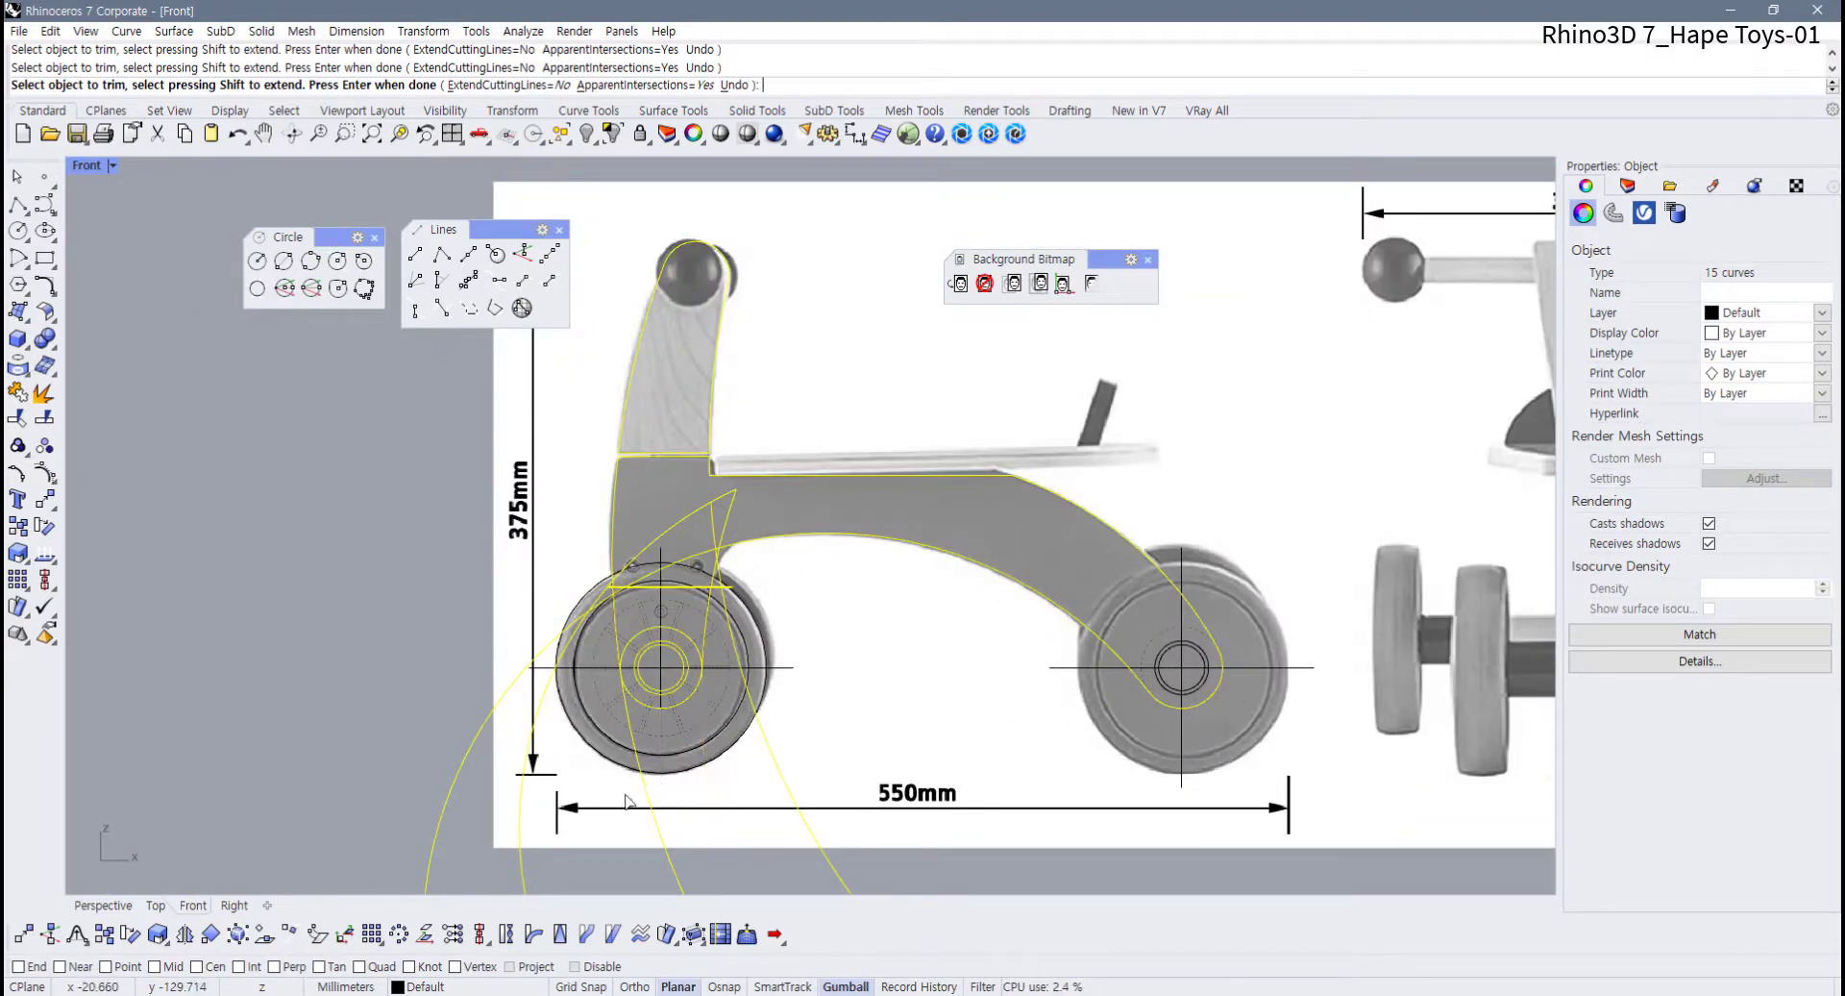
scroll(659, 693, up, 4)
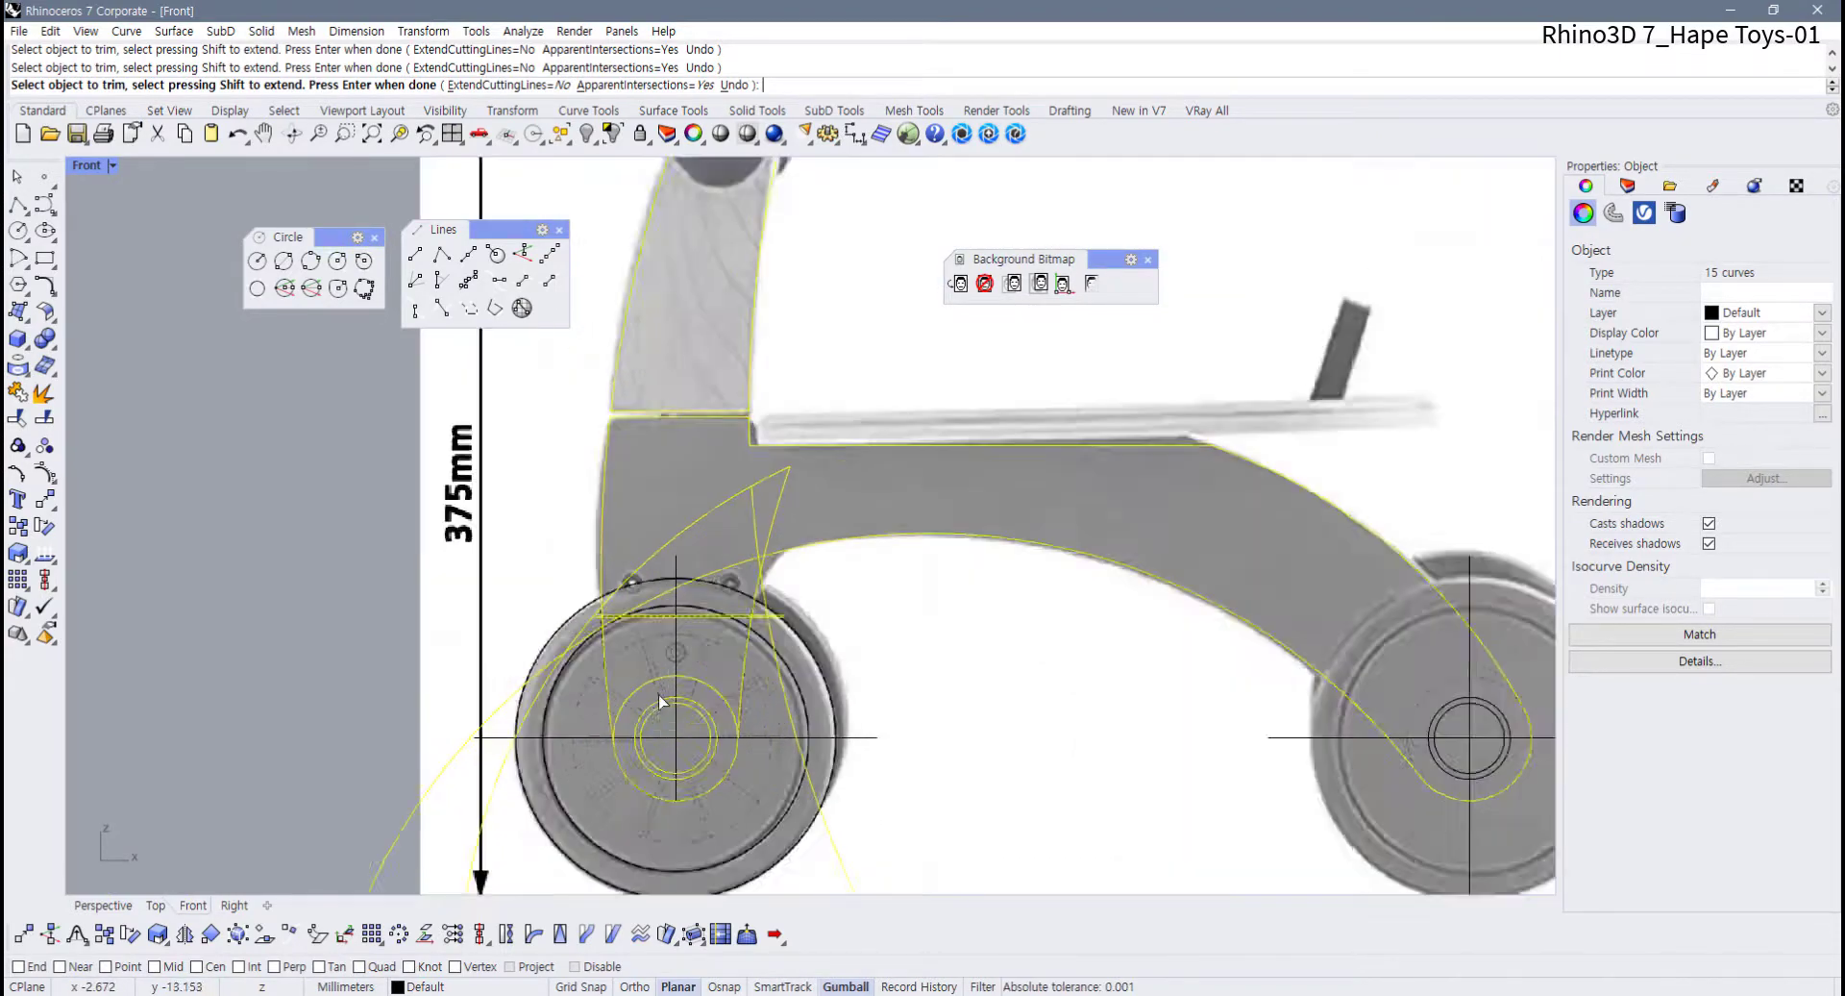
click(746, 686)
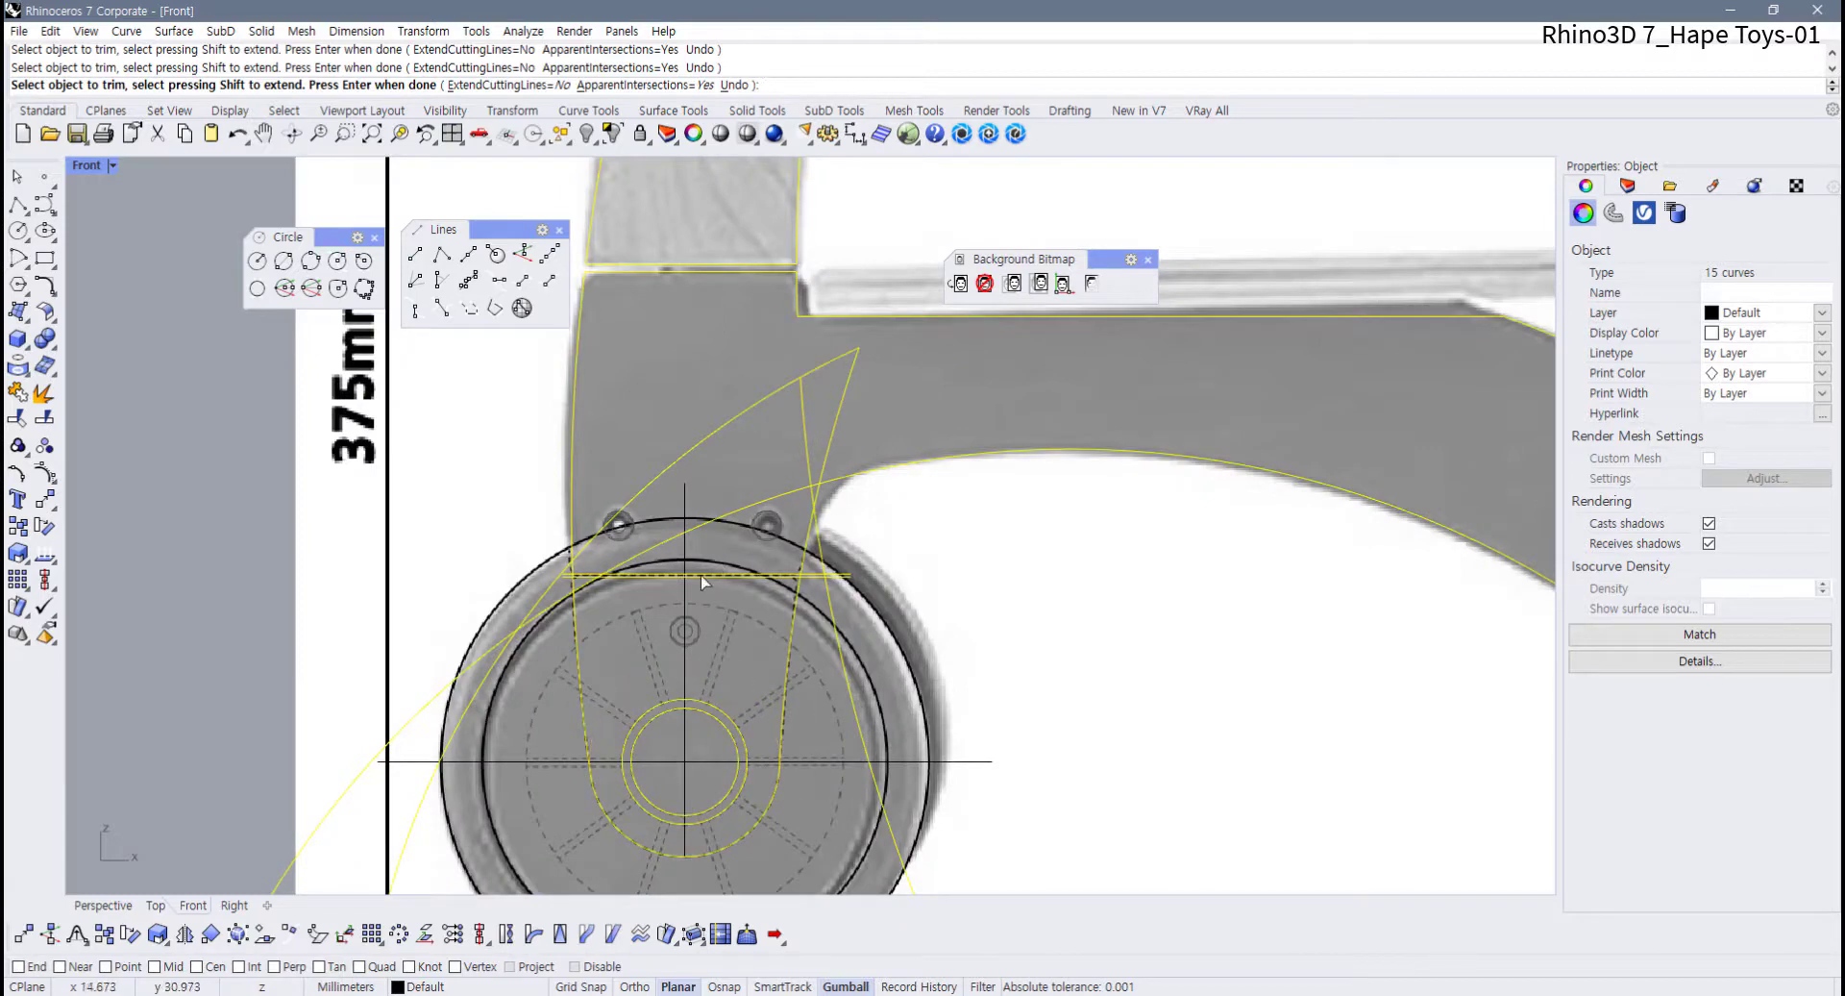
Trim the body arcs and the lower joint-line pair's ends where they extend past the fork's front edge
scroll(576, 580, up, 5)
drag(434, 554, 433, 553)
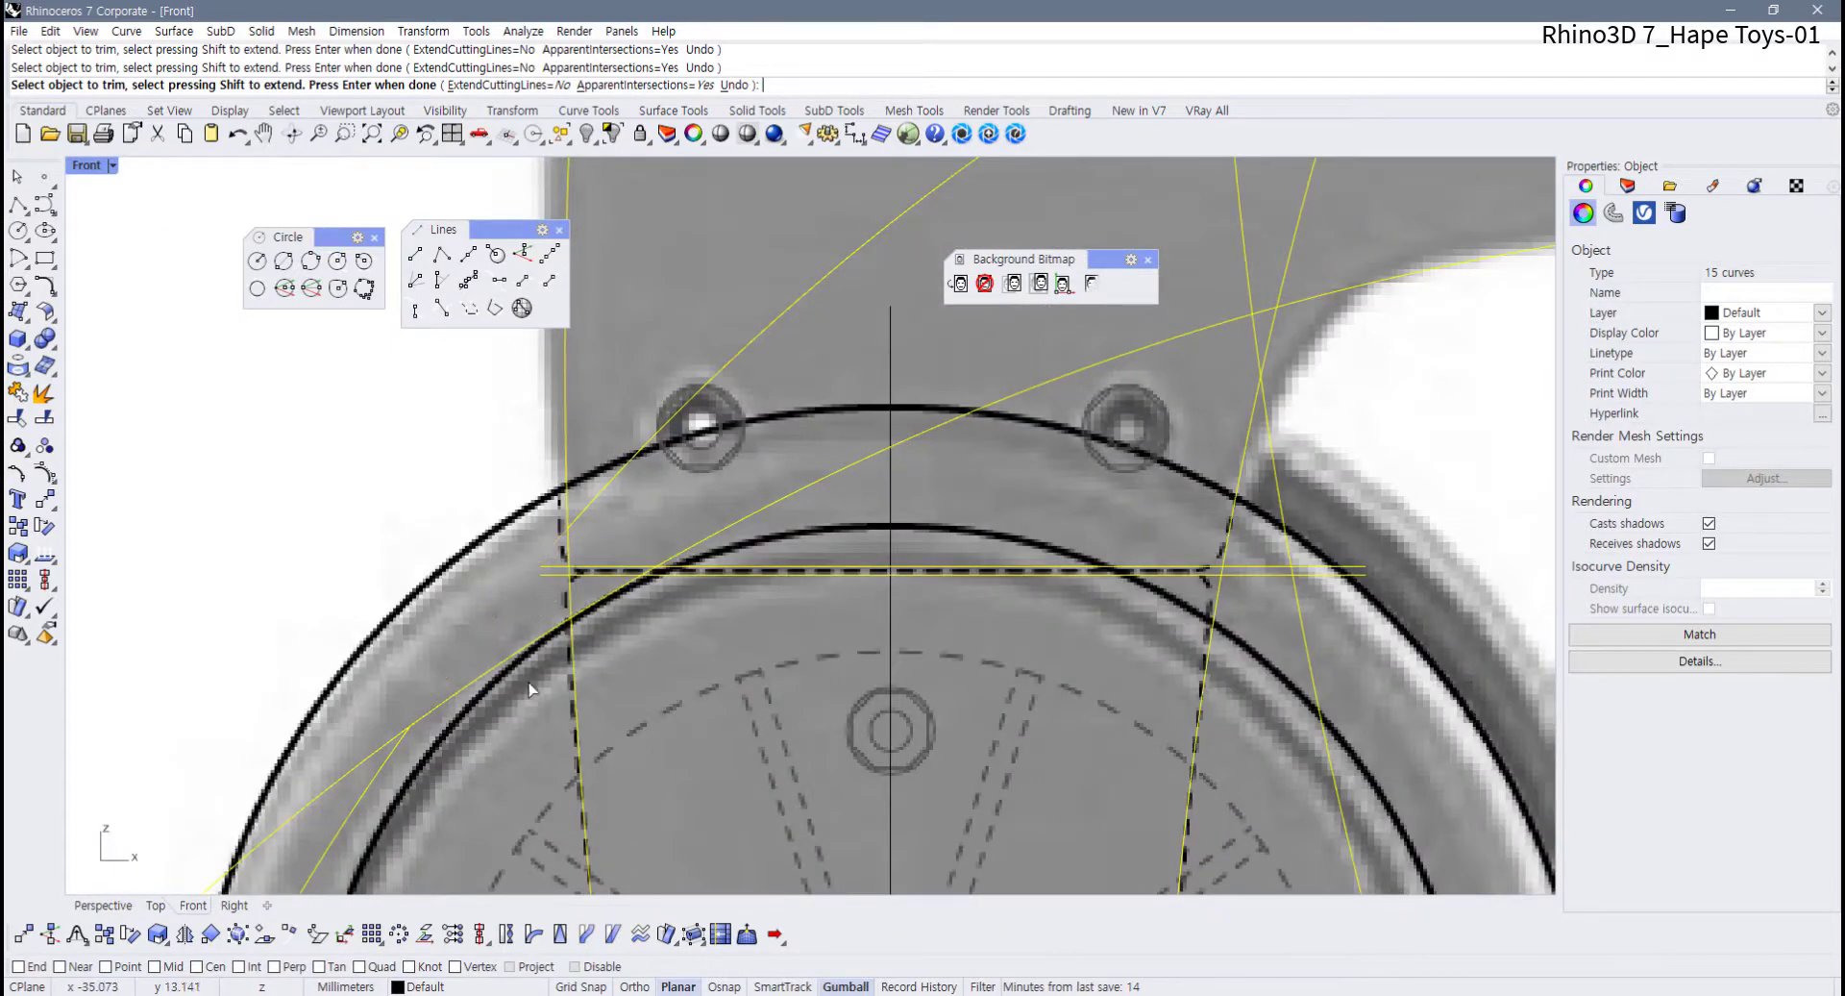
drag(527, 681, 475, 629)
scroll(564, 594, up, 10)
scroll(594, 541, up, 3)
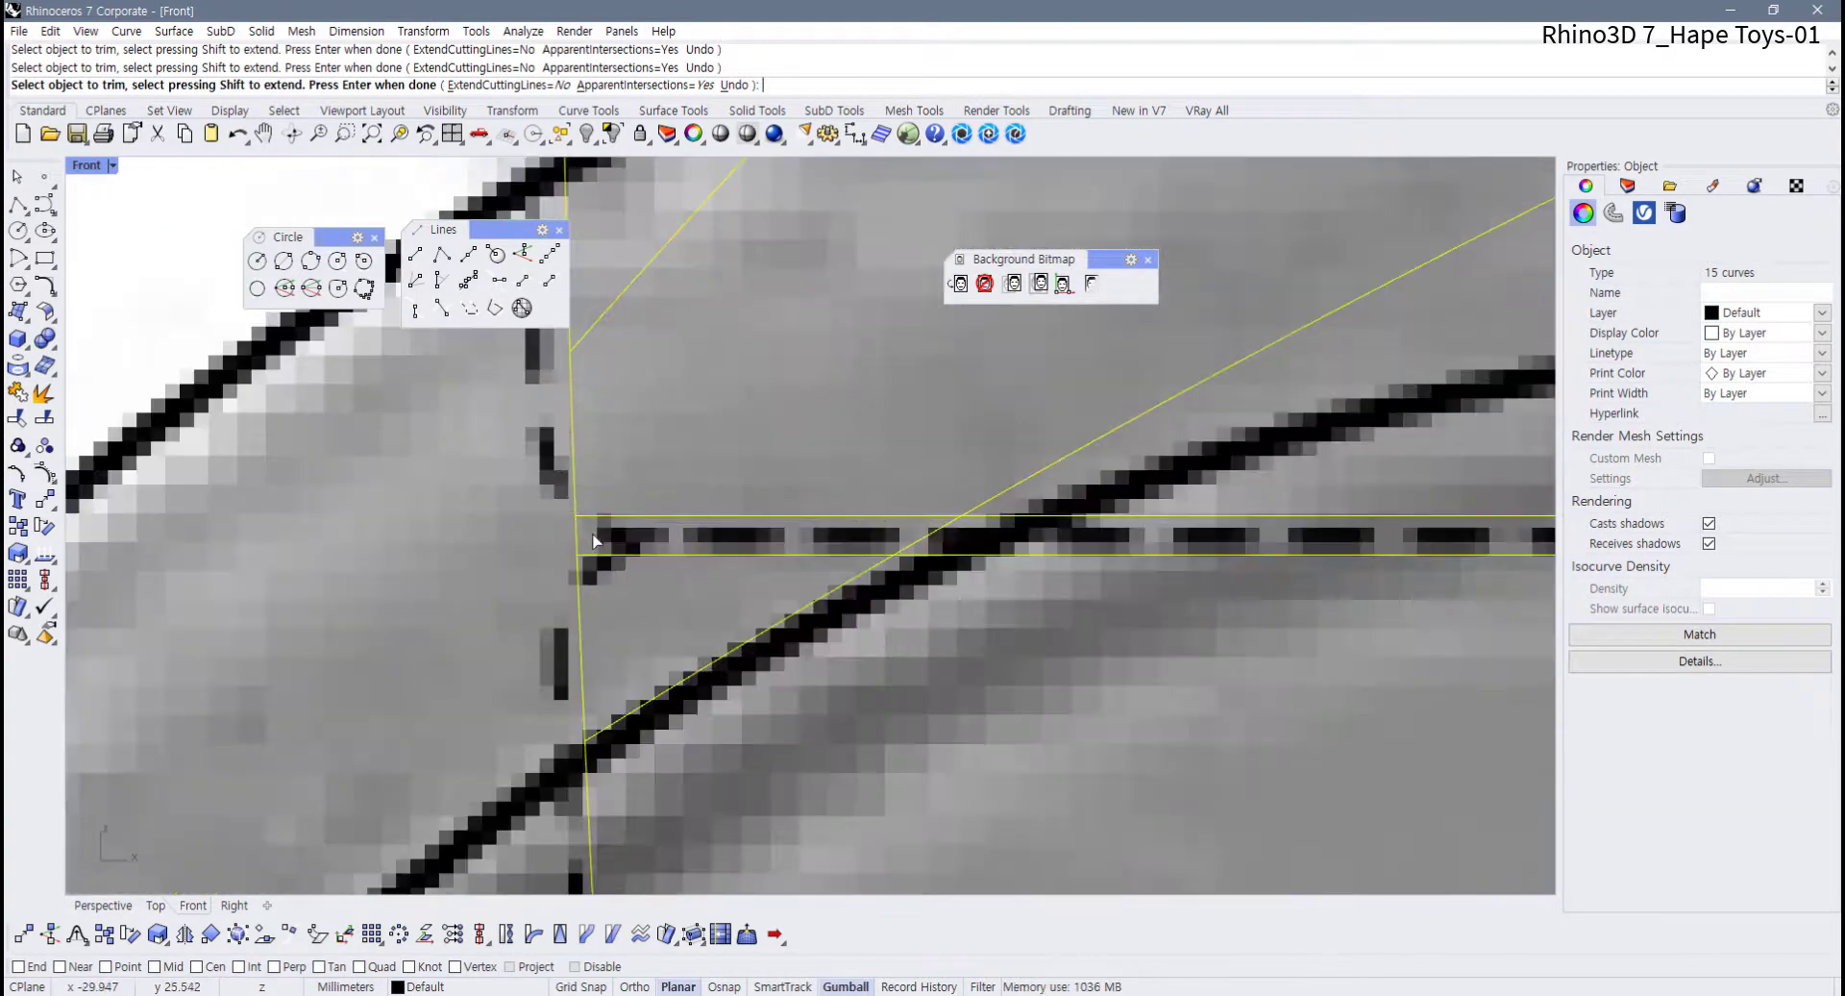
scroll(682, 555, down, 3)
scroll(774, 554, down, 3)
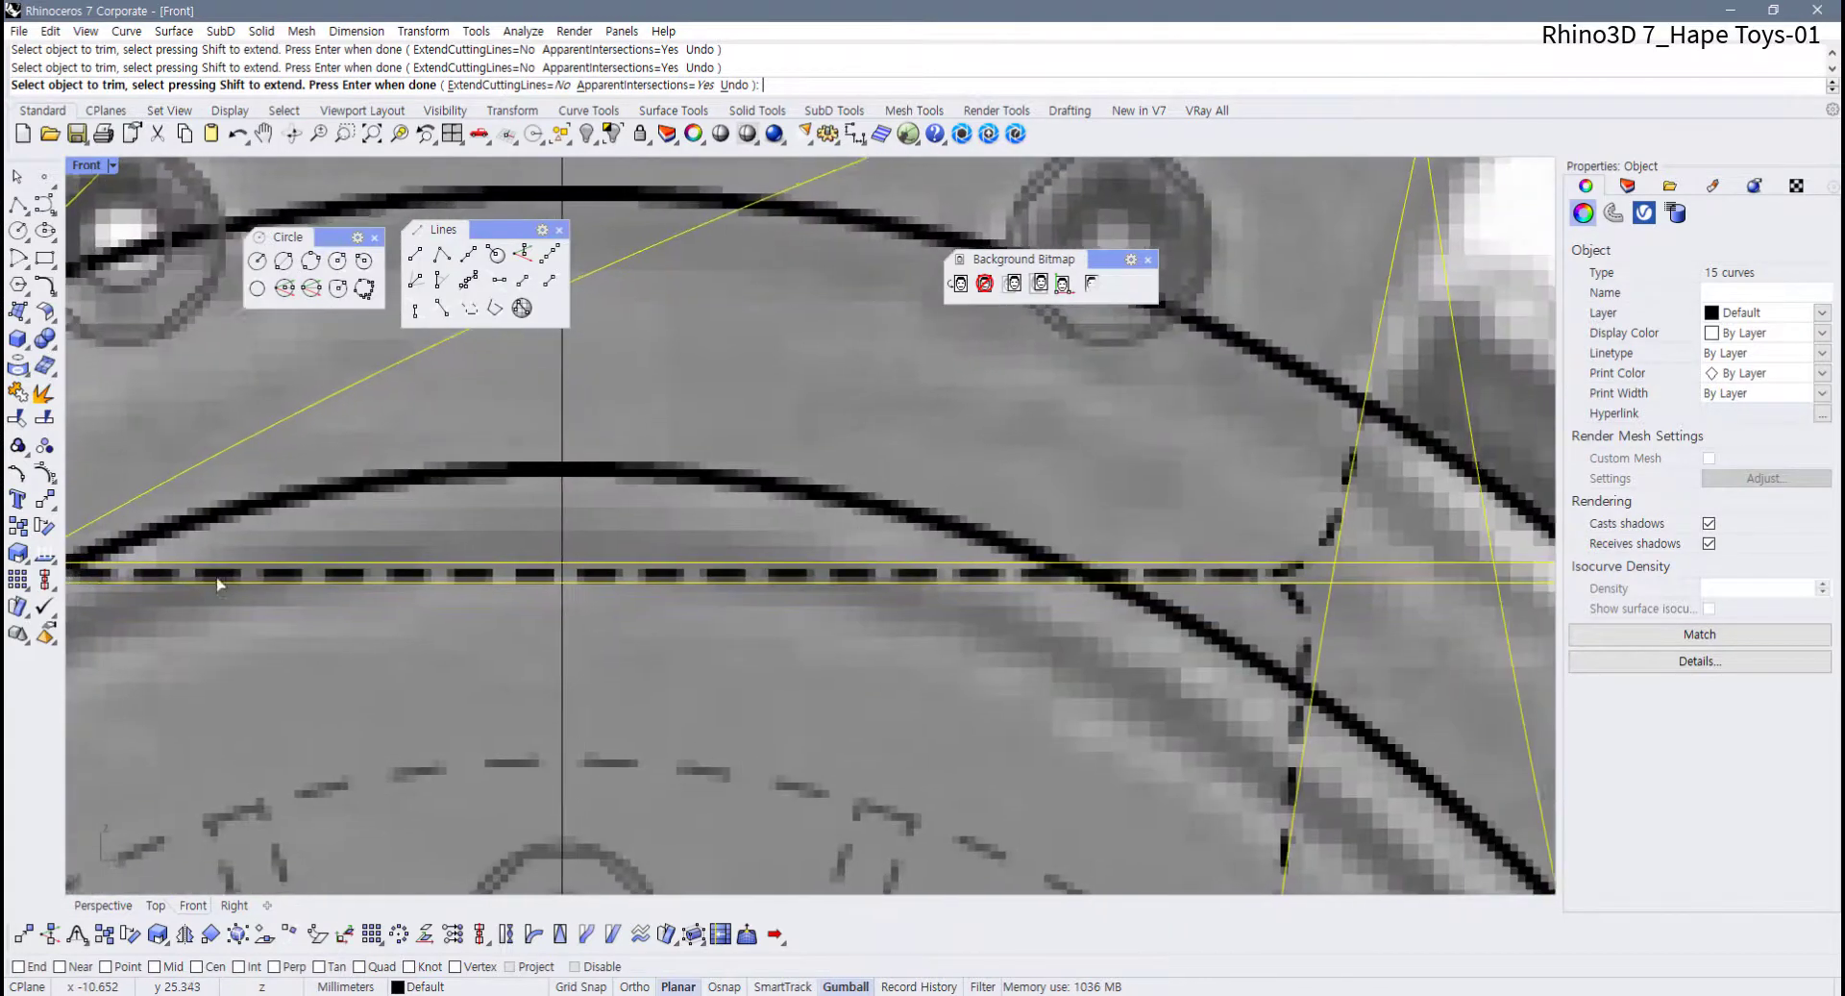
Finish trimming and delete the leftover curve pieces running across and beside the front wheel
scroll(751, 636, up, 5)
scroll(717, 571, up, 3)
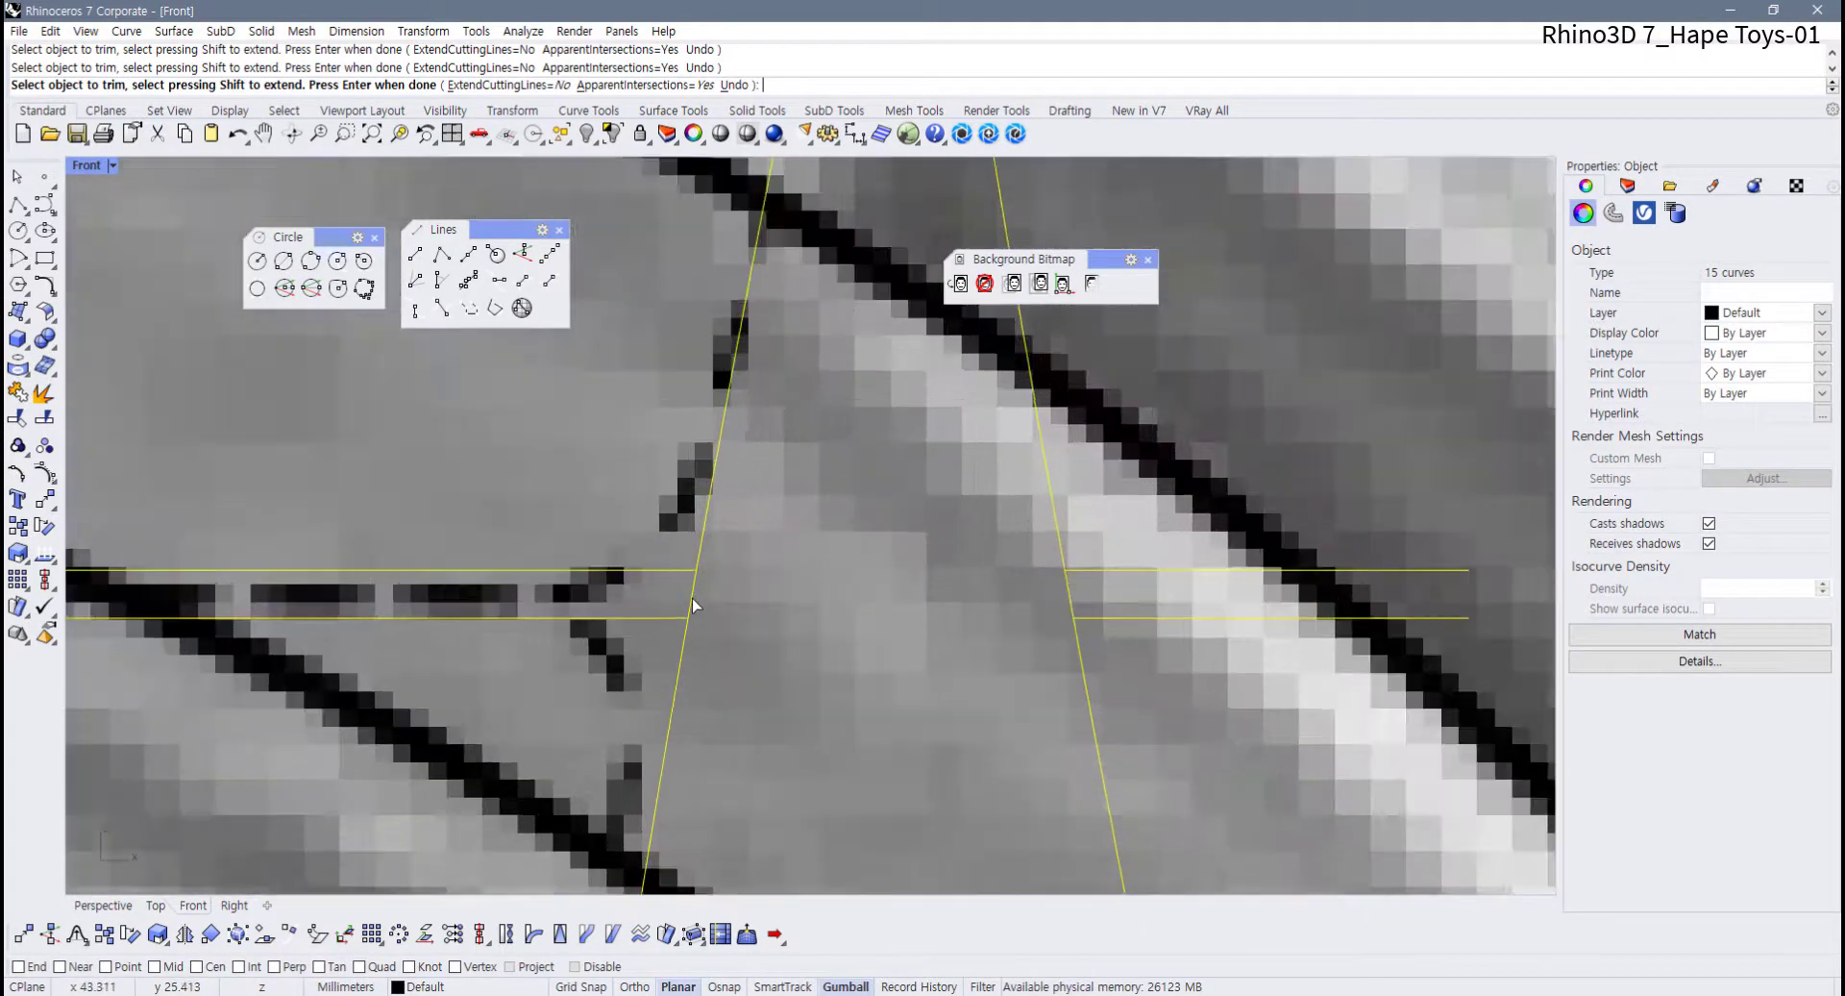
scroll(726, 602, down, 15)
right_drag(721, 602, 638, 442)
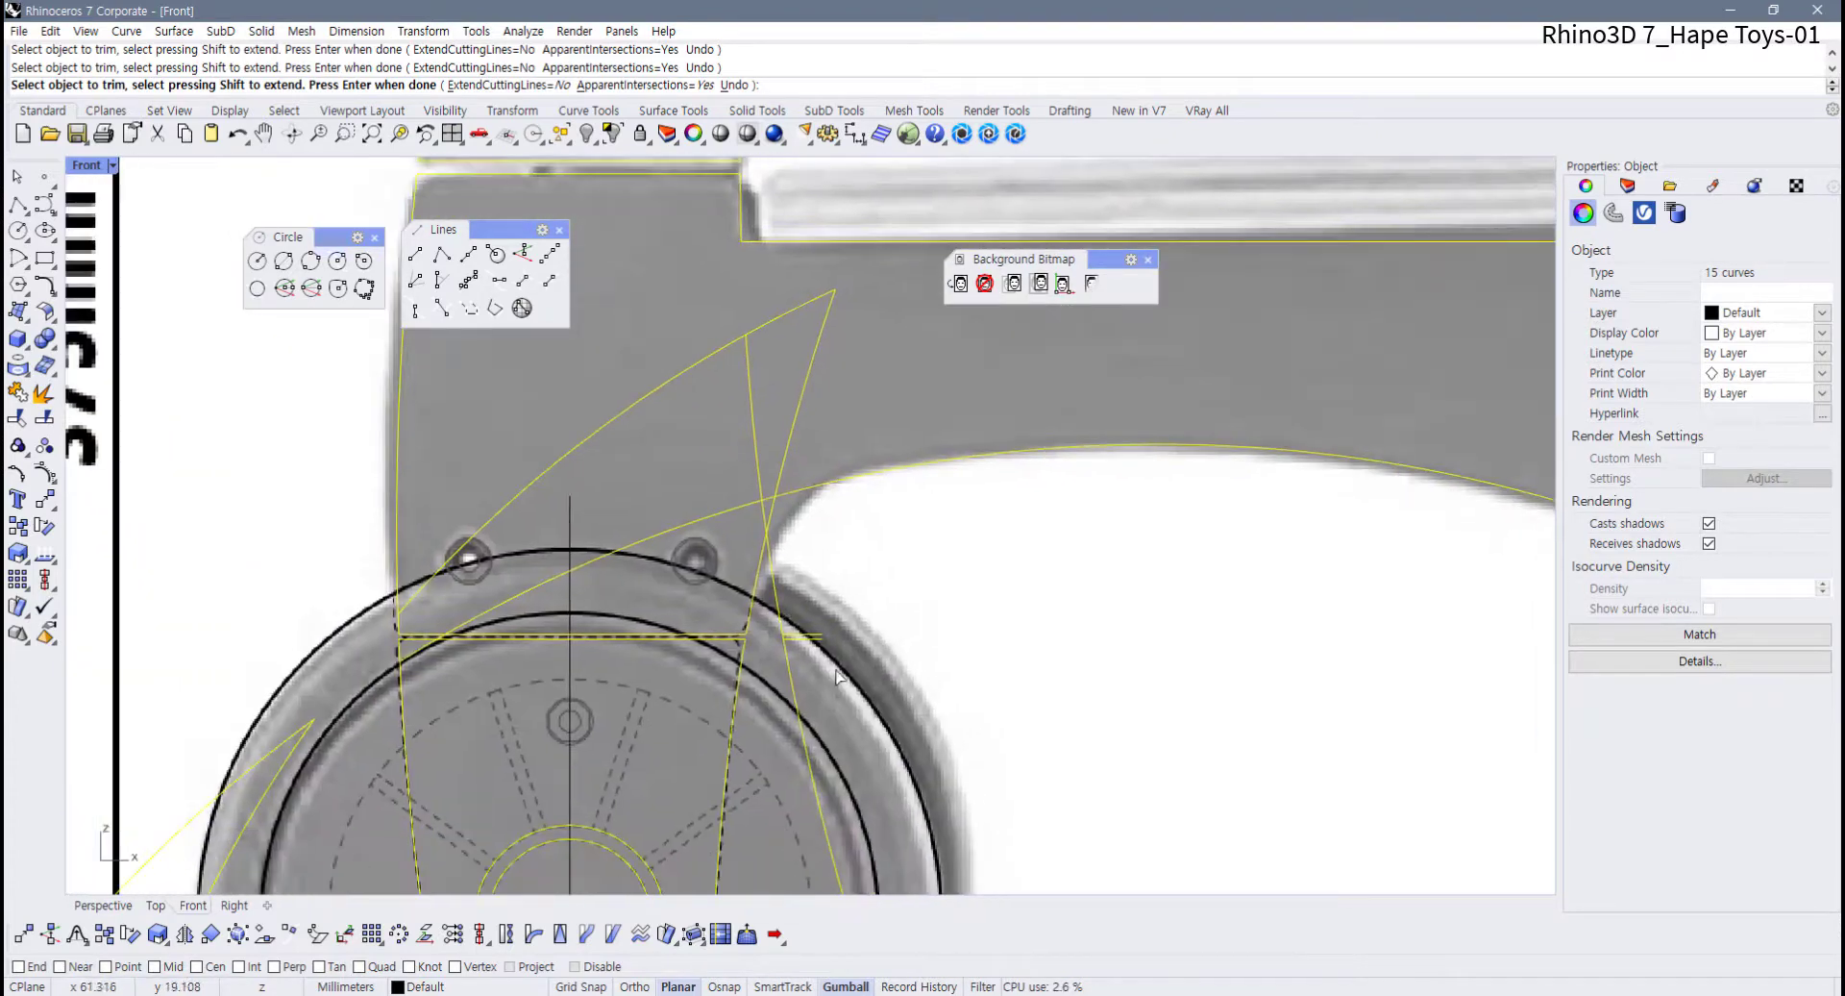
right_drag(828, 685, 722, 699)
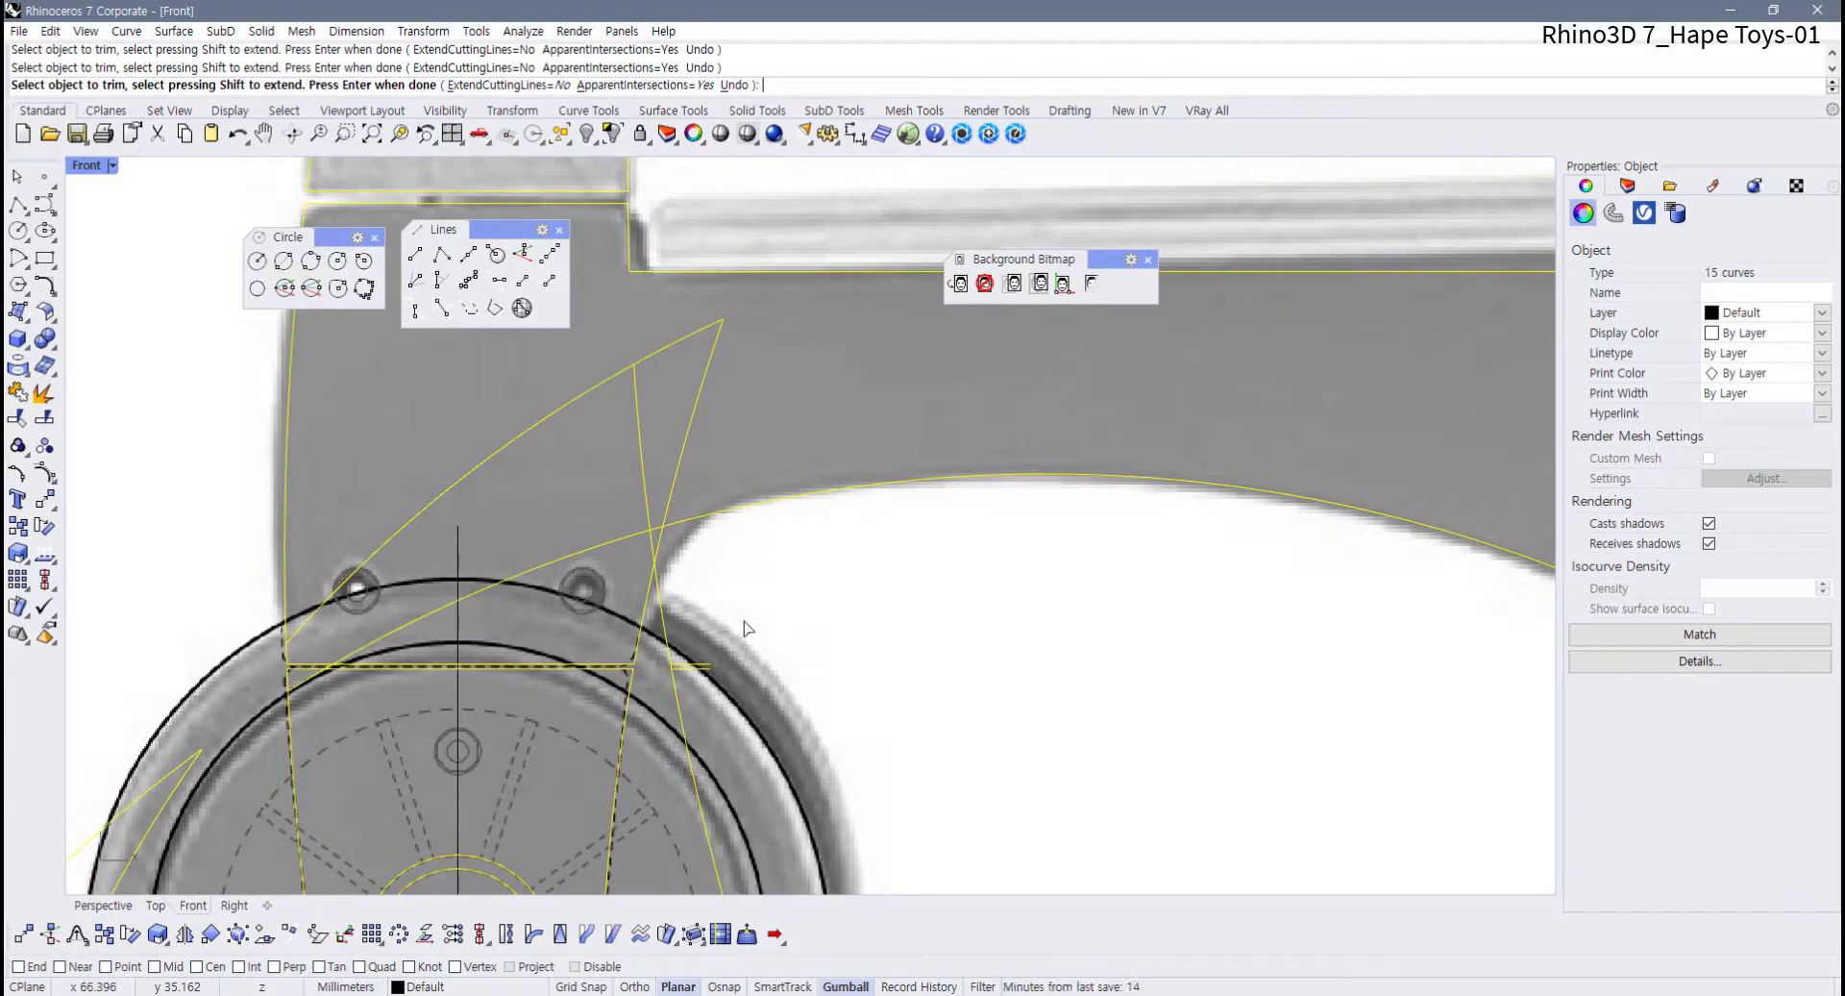
scroll(745, 630, down, 4)
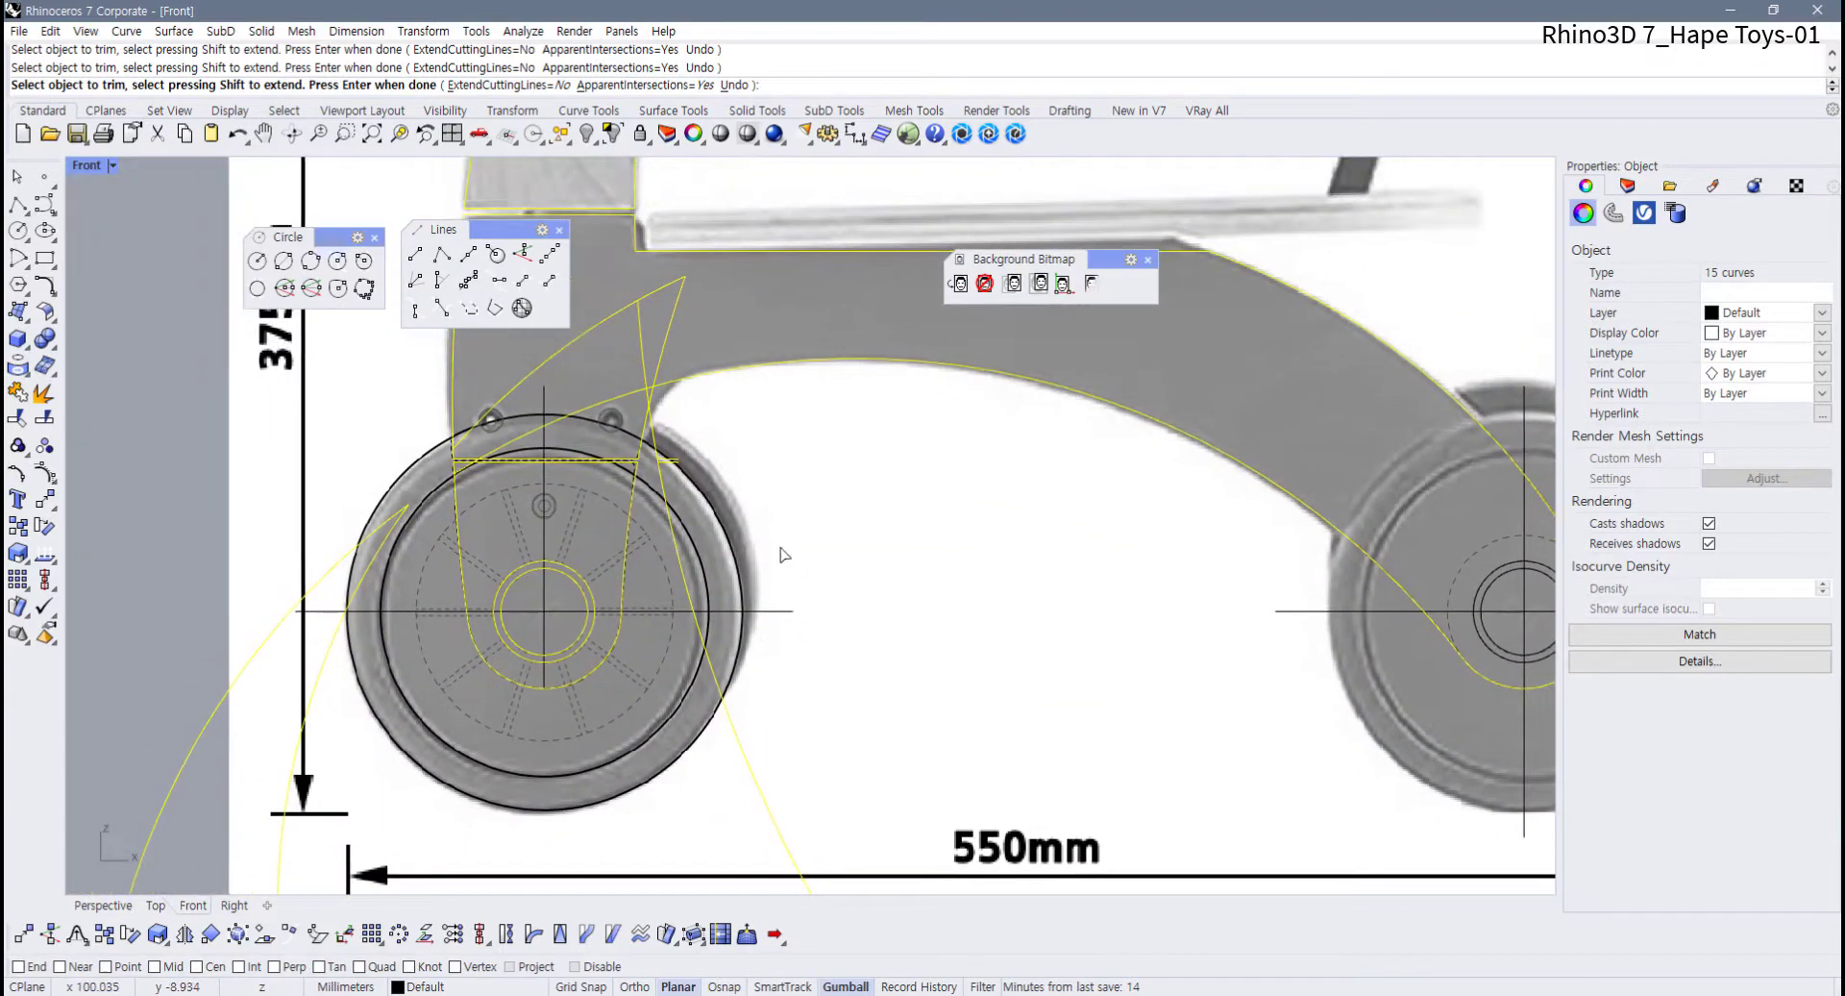
key(Return)
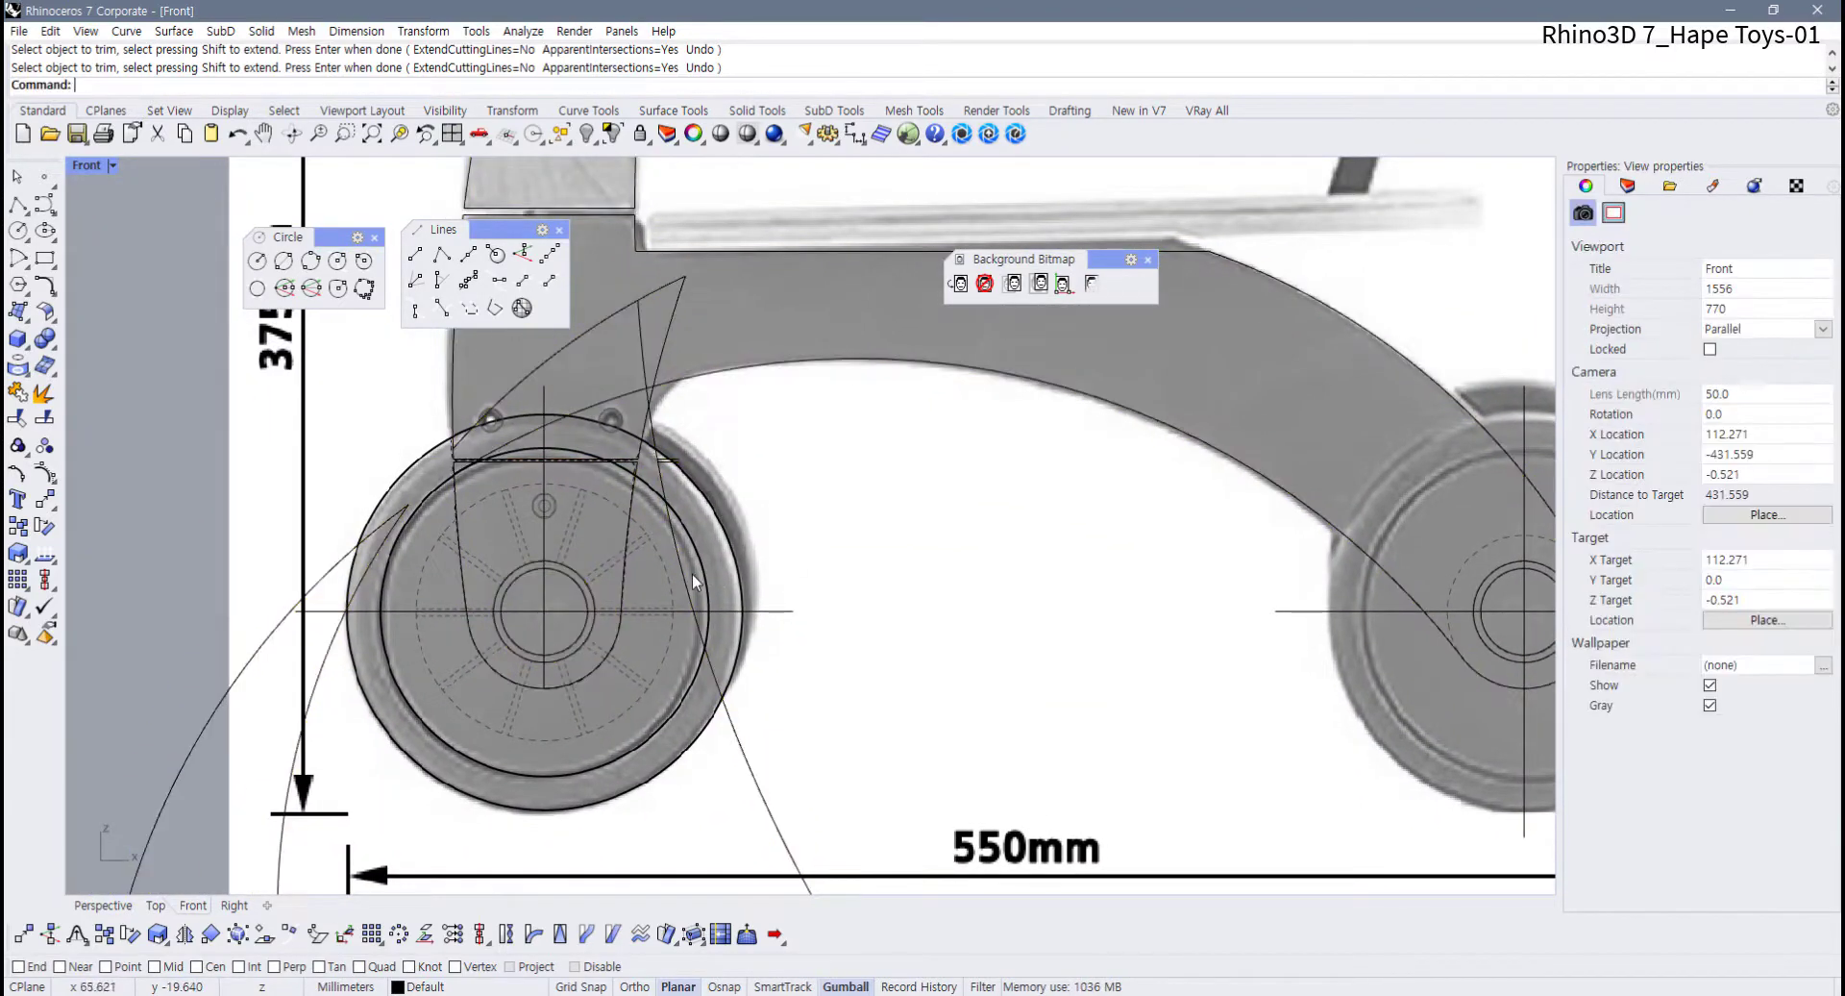
click(688, 574)
key(Delete)
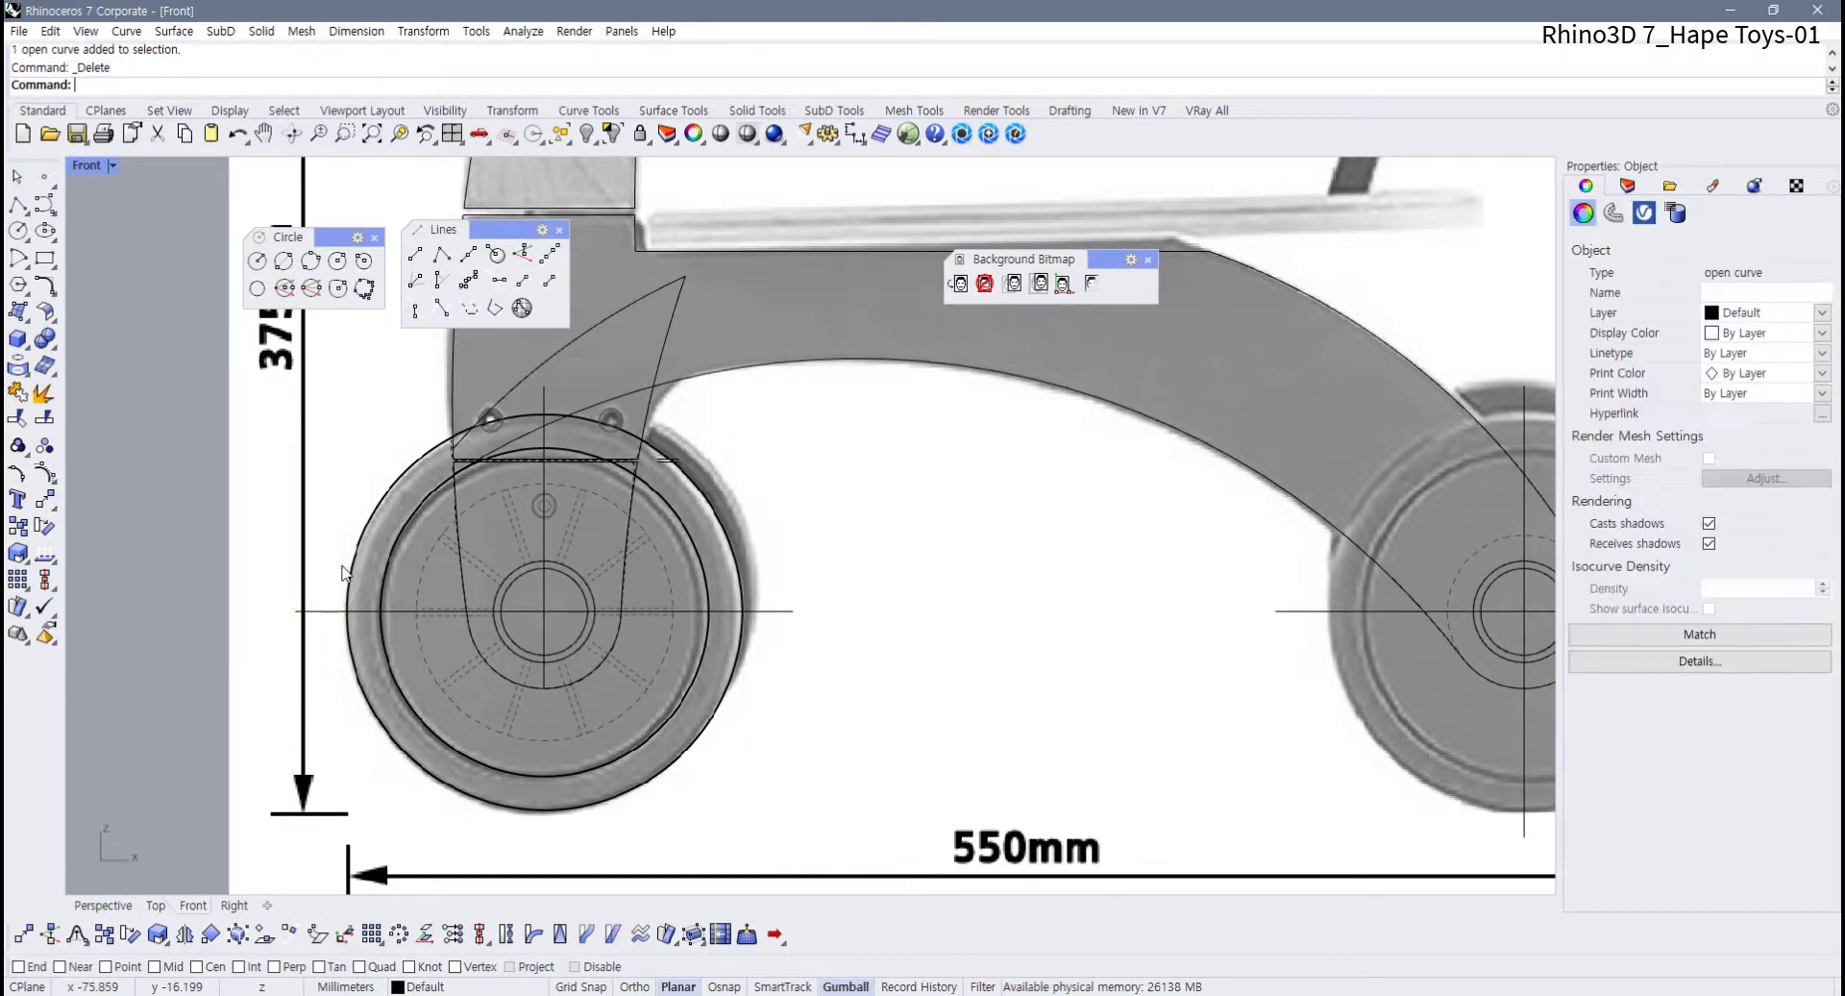
Delete the leftover arc over the front of the body and the two short joint-line stubs beyond the fork
scroll(538, 396, up, 1)
scroll(706, 536, down, 8)
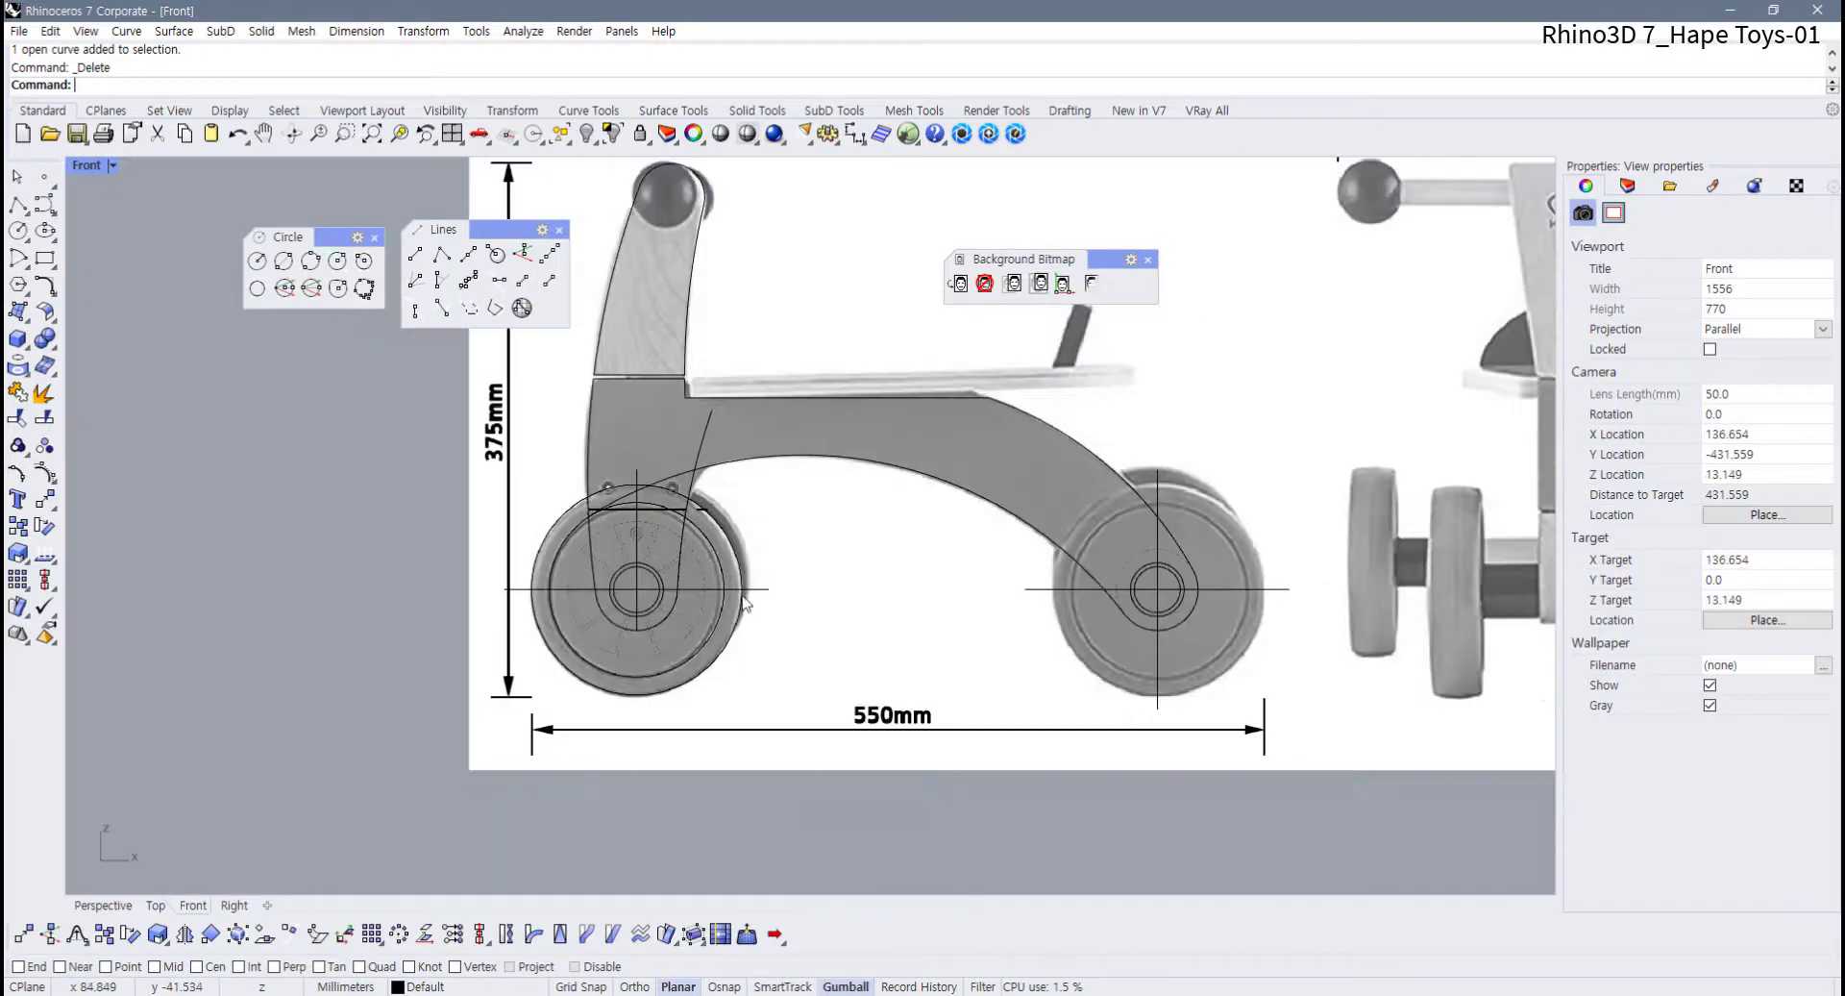
right_drag(707, 537, 647, 562)
scroll(643, 533, up, 8)
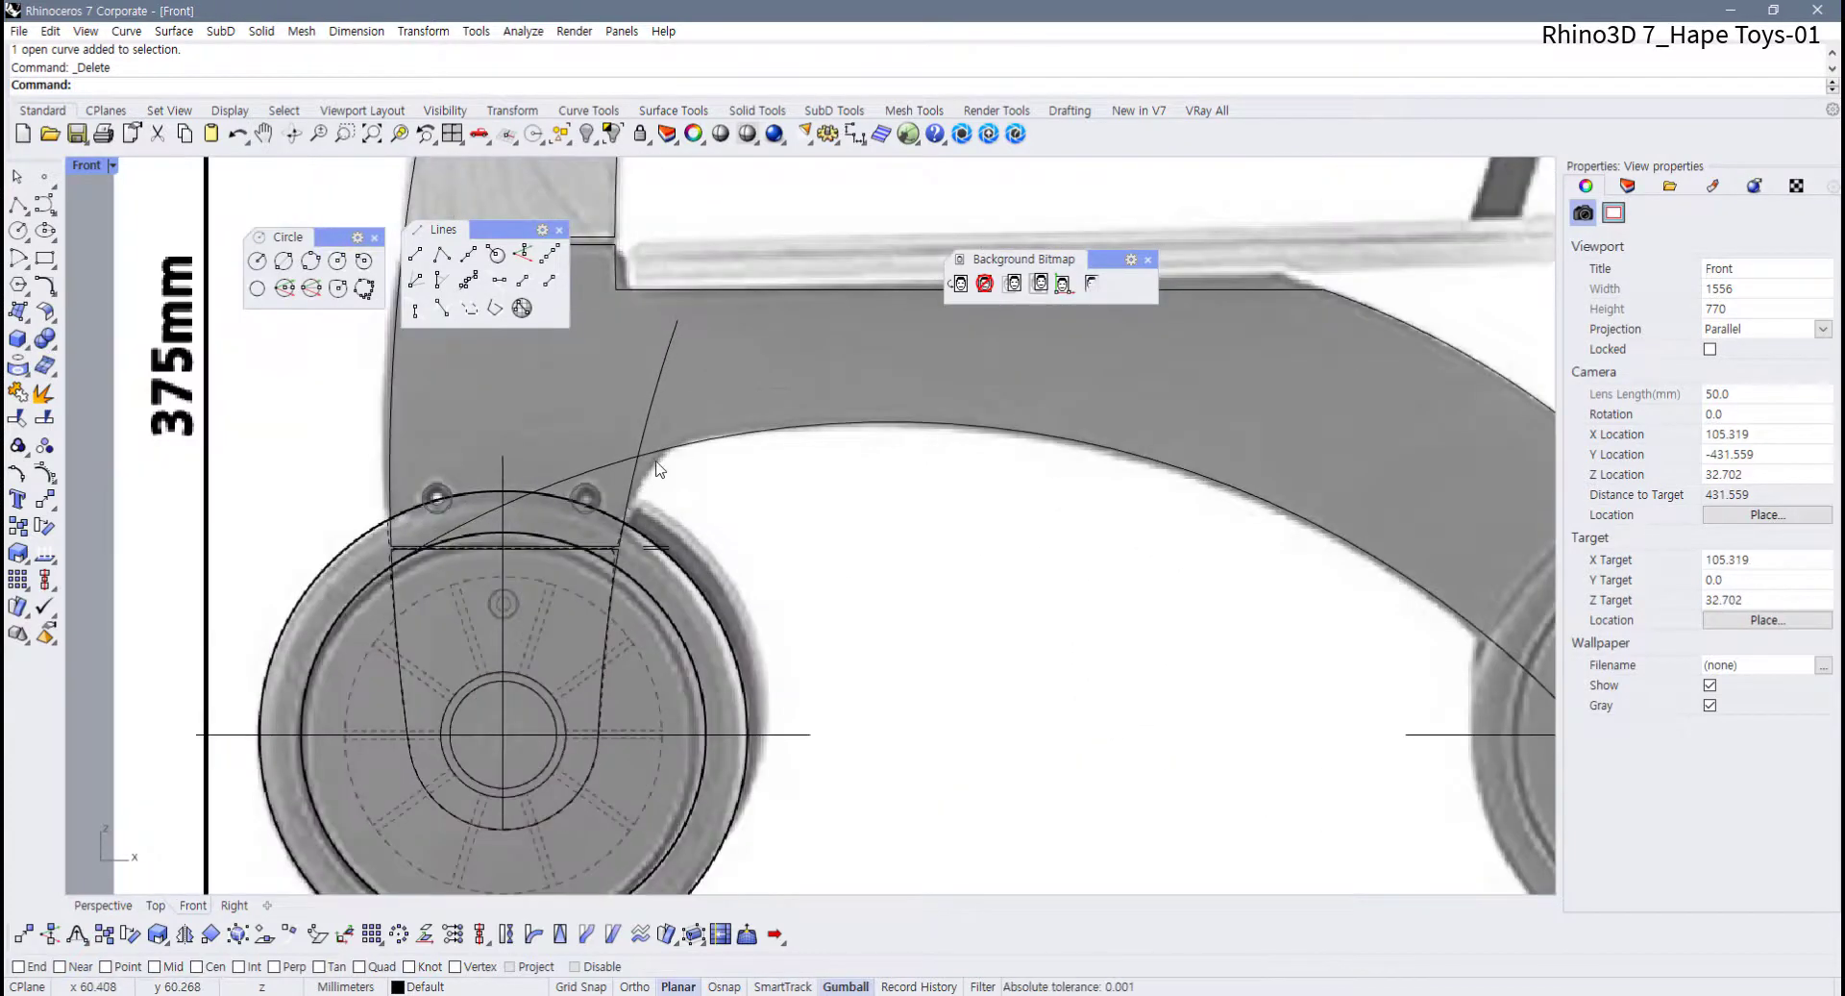
scroll(649, 502, up, 4)
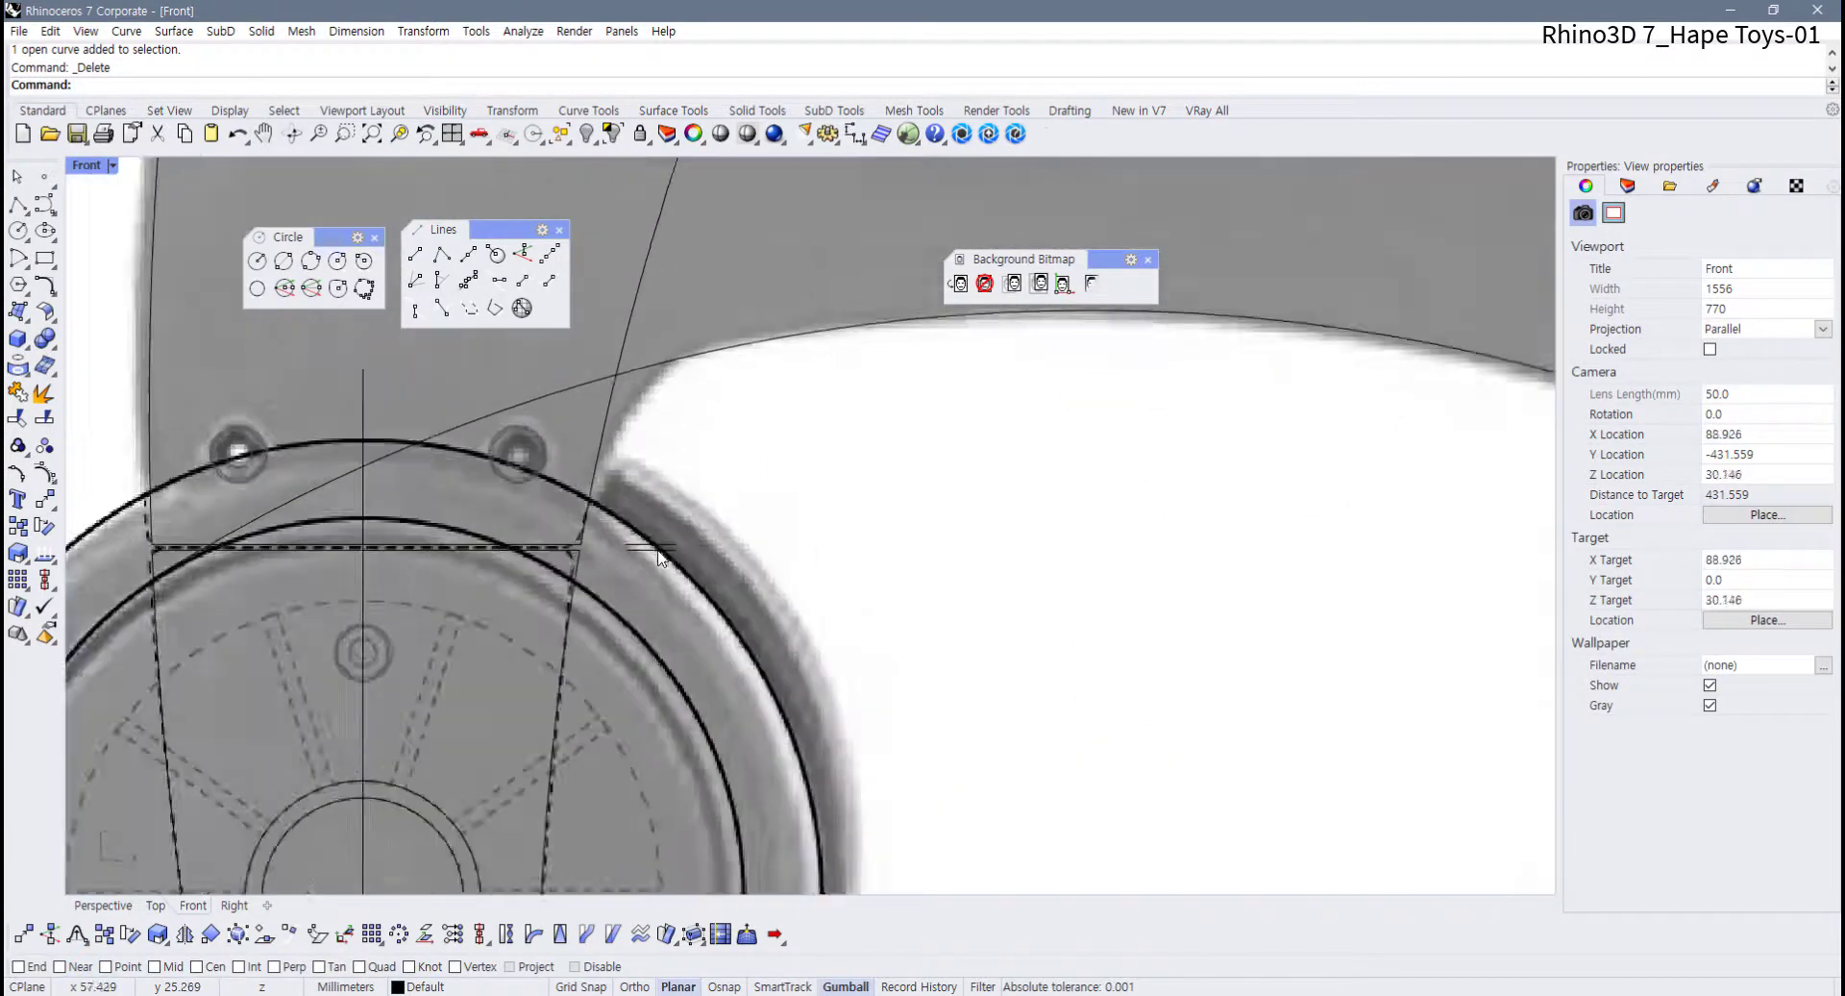
click(644, 541)
right_drag(661, 489, 770, 541)
scroll(727, 534, down, 2)
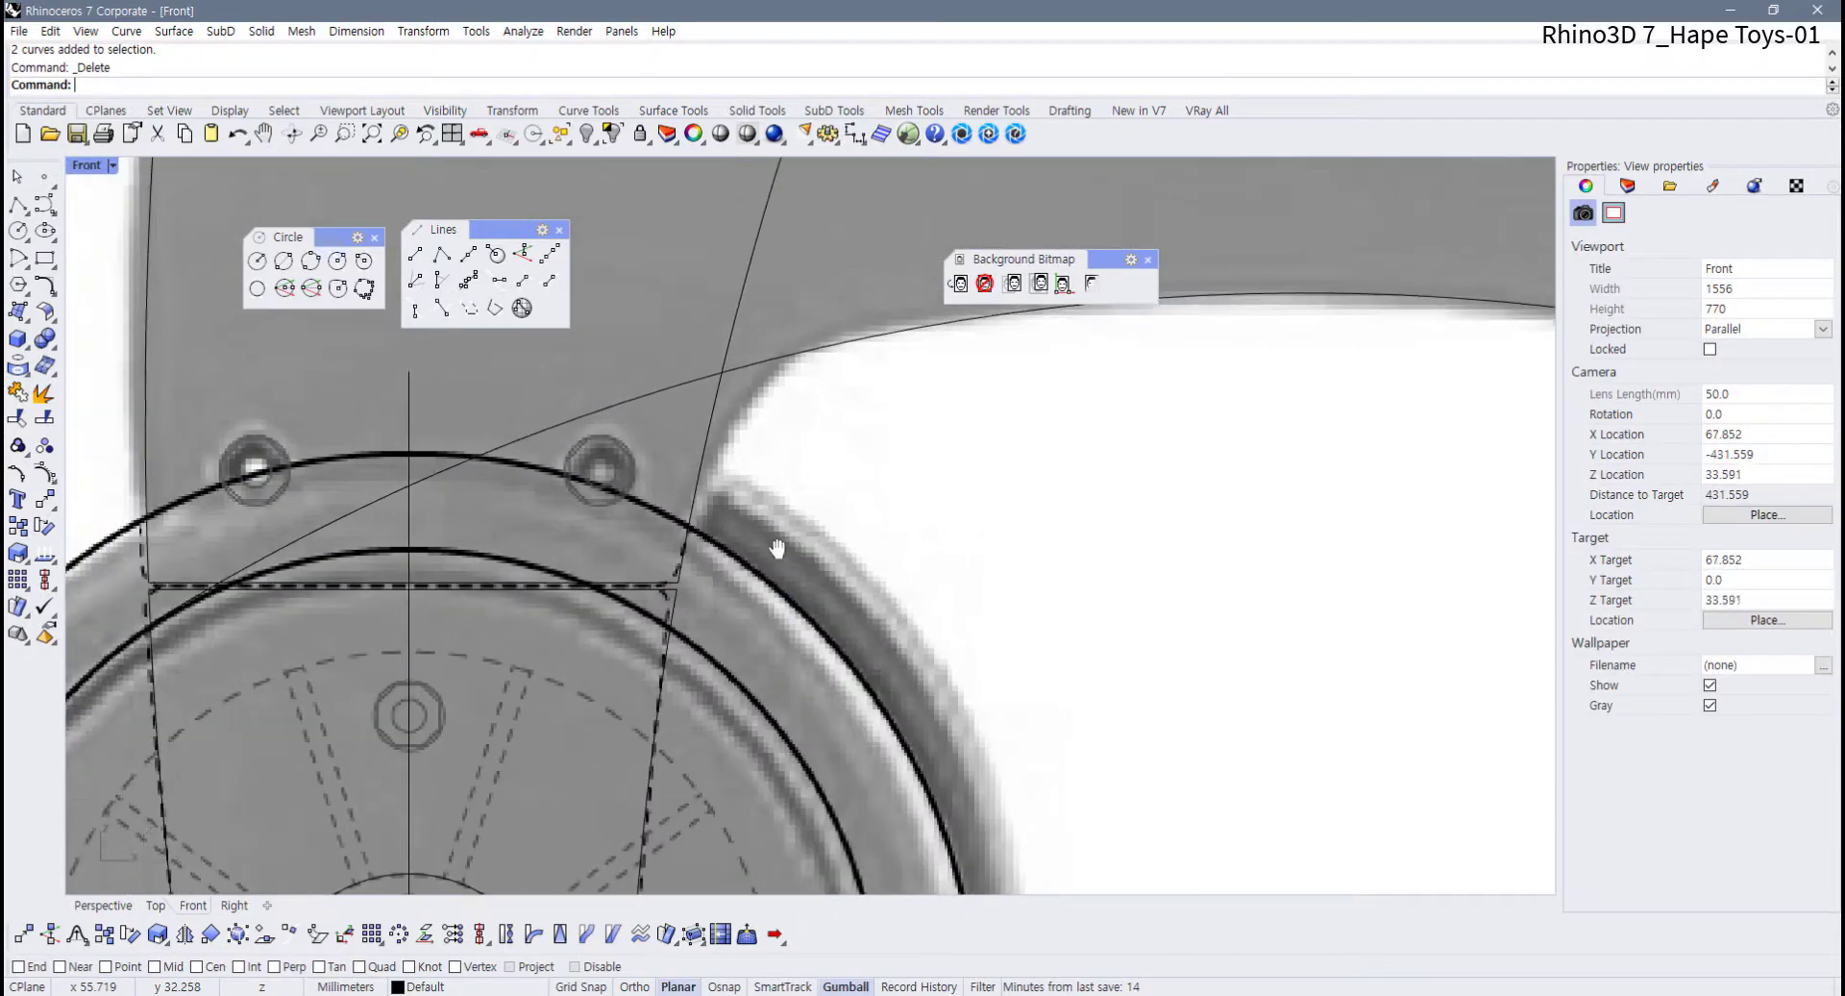
Draw a circle of about 31 mm radius tangent to the body's sloping edge line and its lower arc, behind the front wheel
click(256, 292)
click(690, 512)
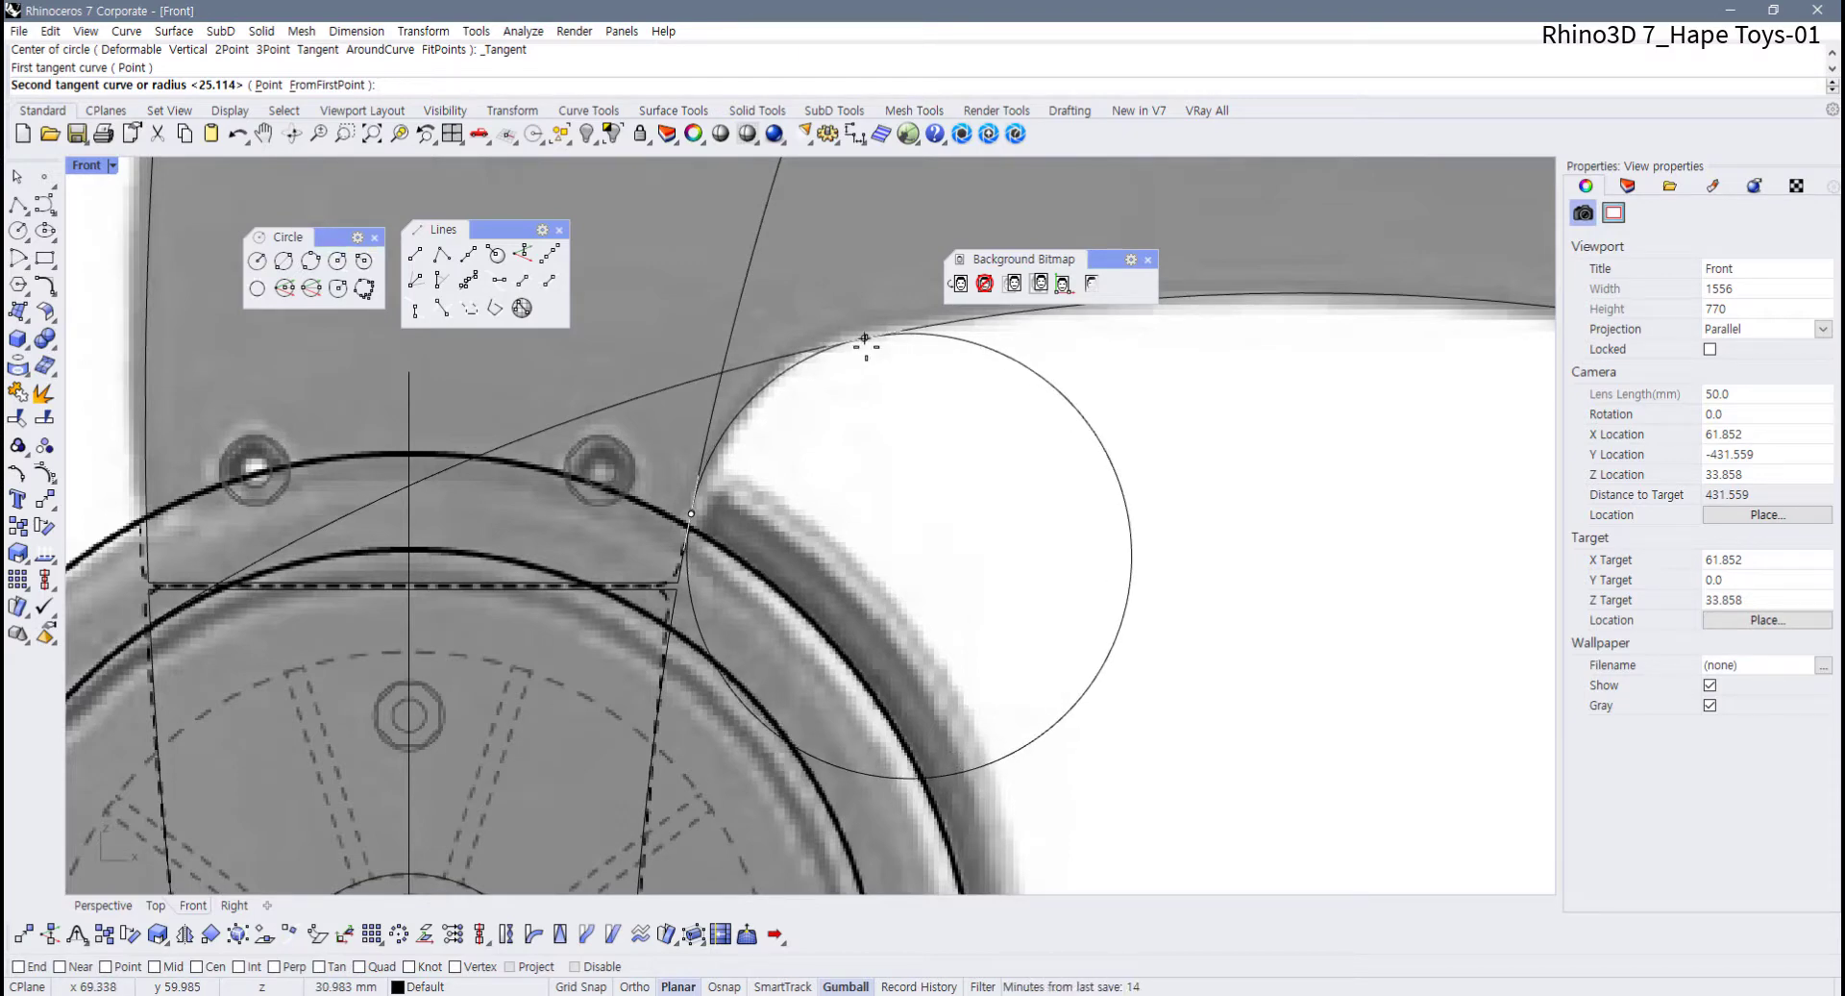
click(864, 338)
key(Return)
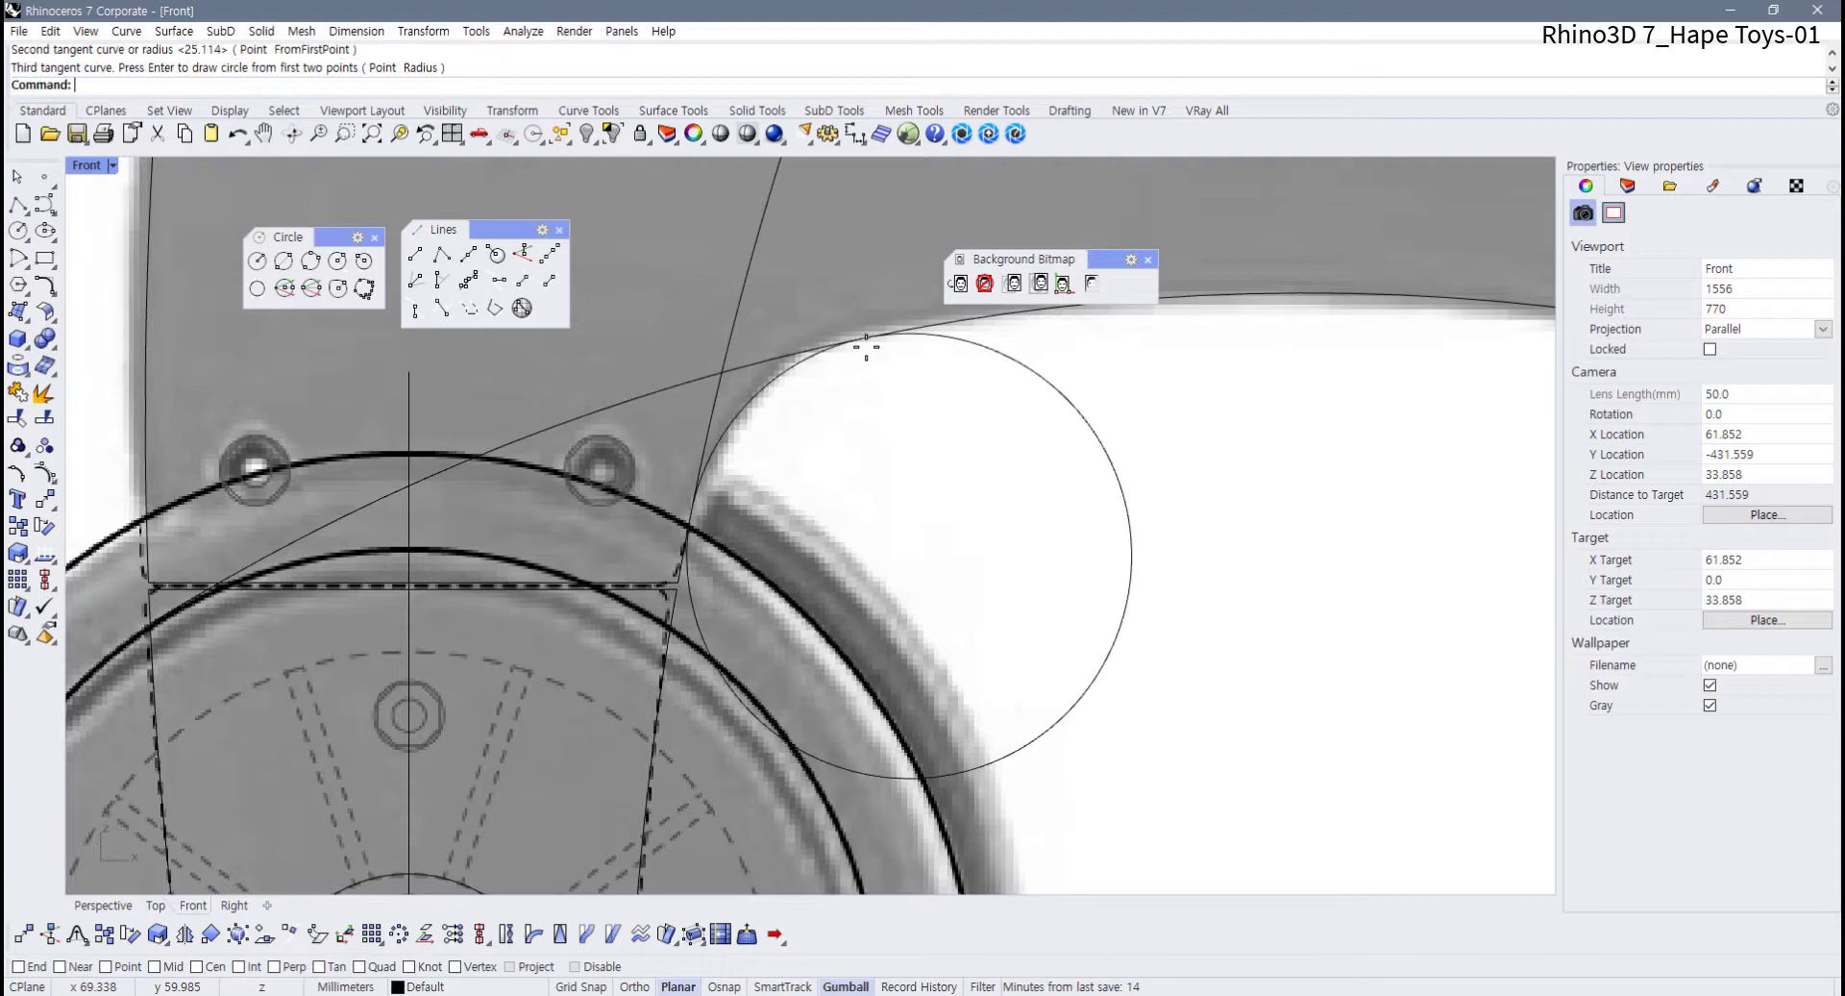
Trim the sloping line, lower arc and tangent circle against each other, leaving a rounded inner corner behind the front wheel
scroll(865, 465, down, 5)
scroll(682, 552, up, 4)
drag(834, 620, 728, 544)
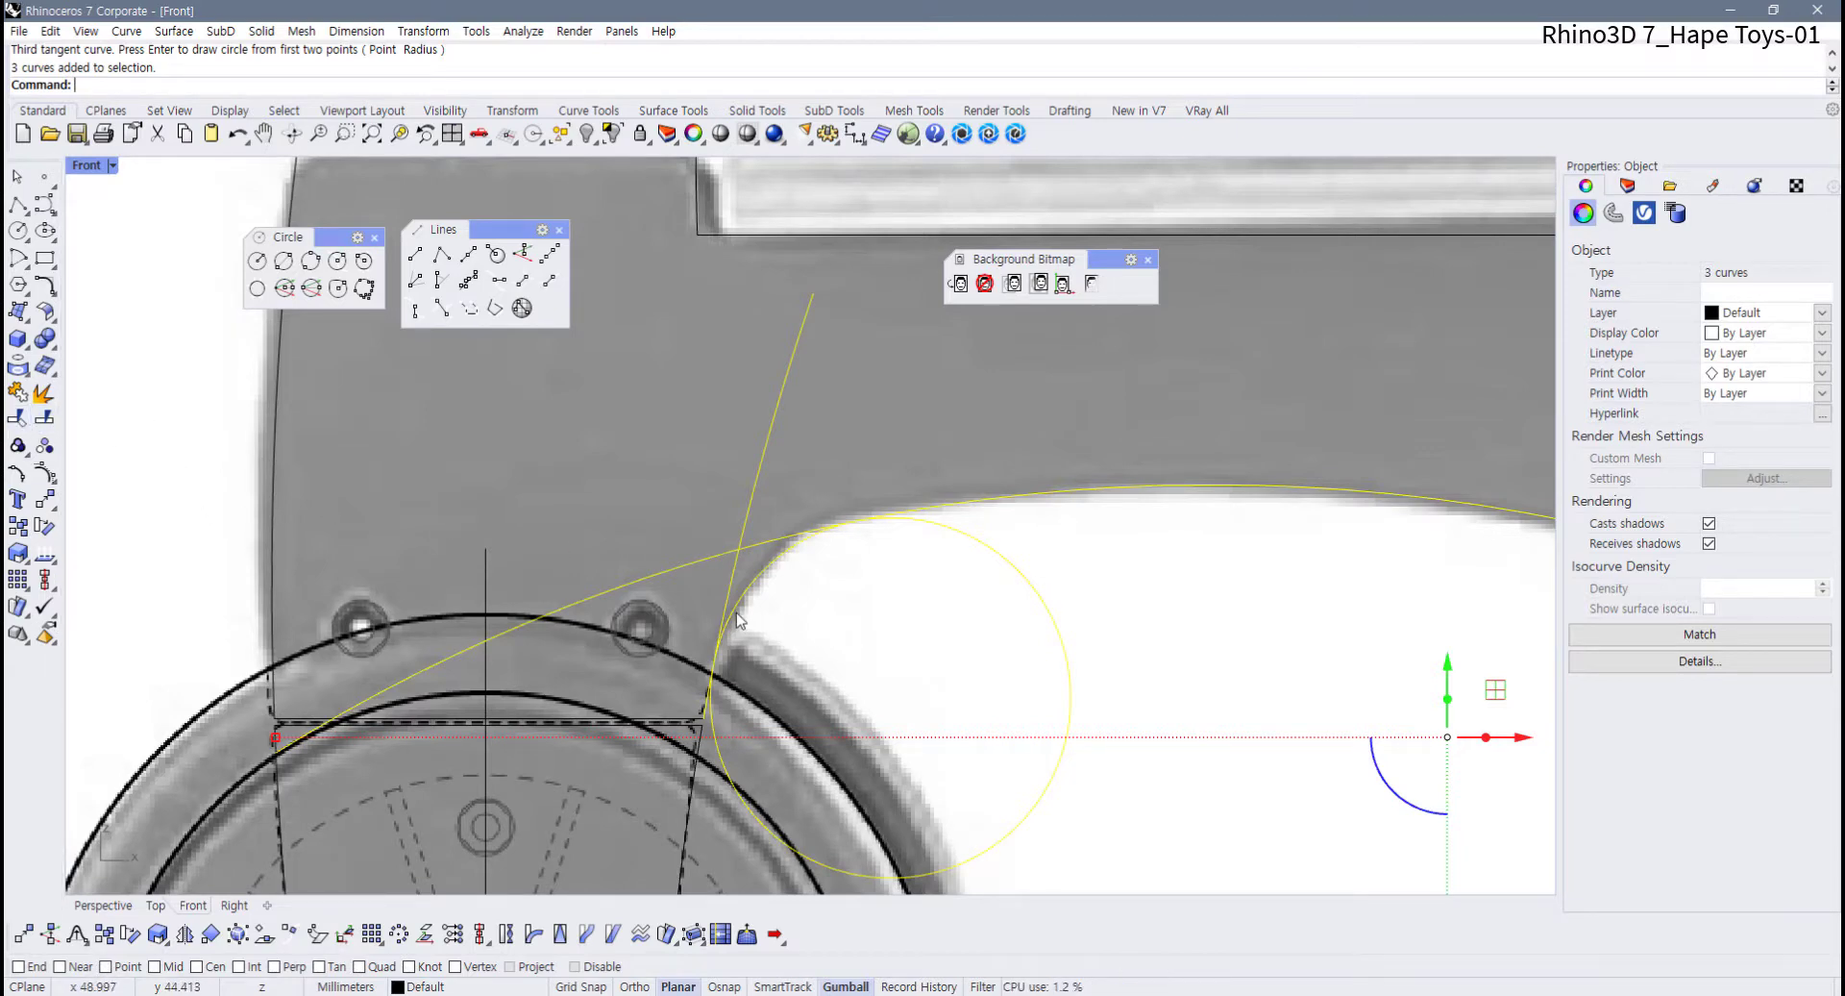
click(17, 420)
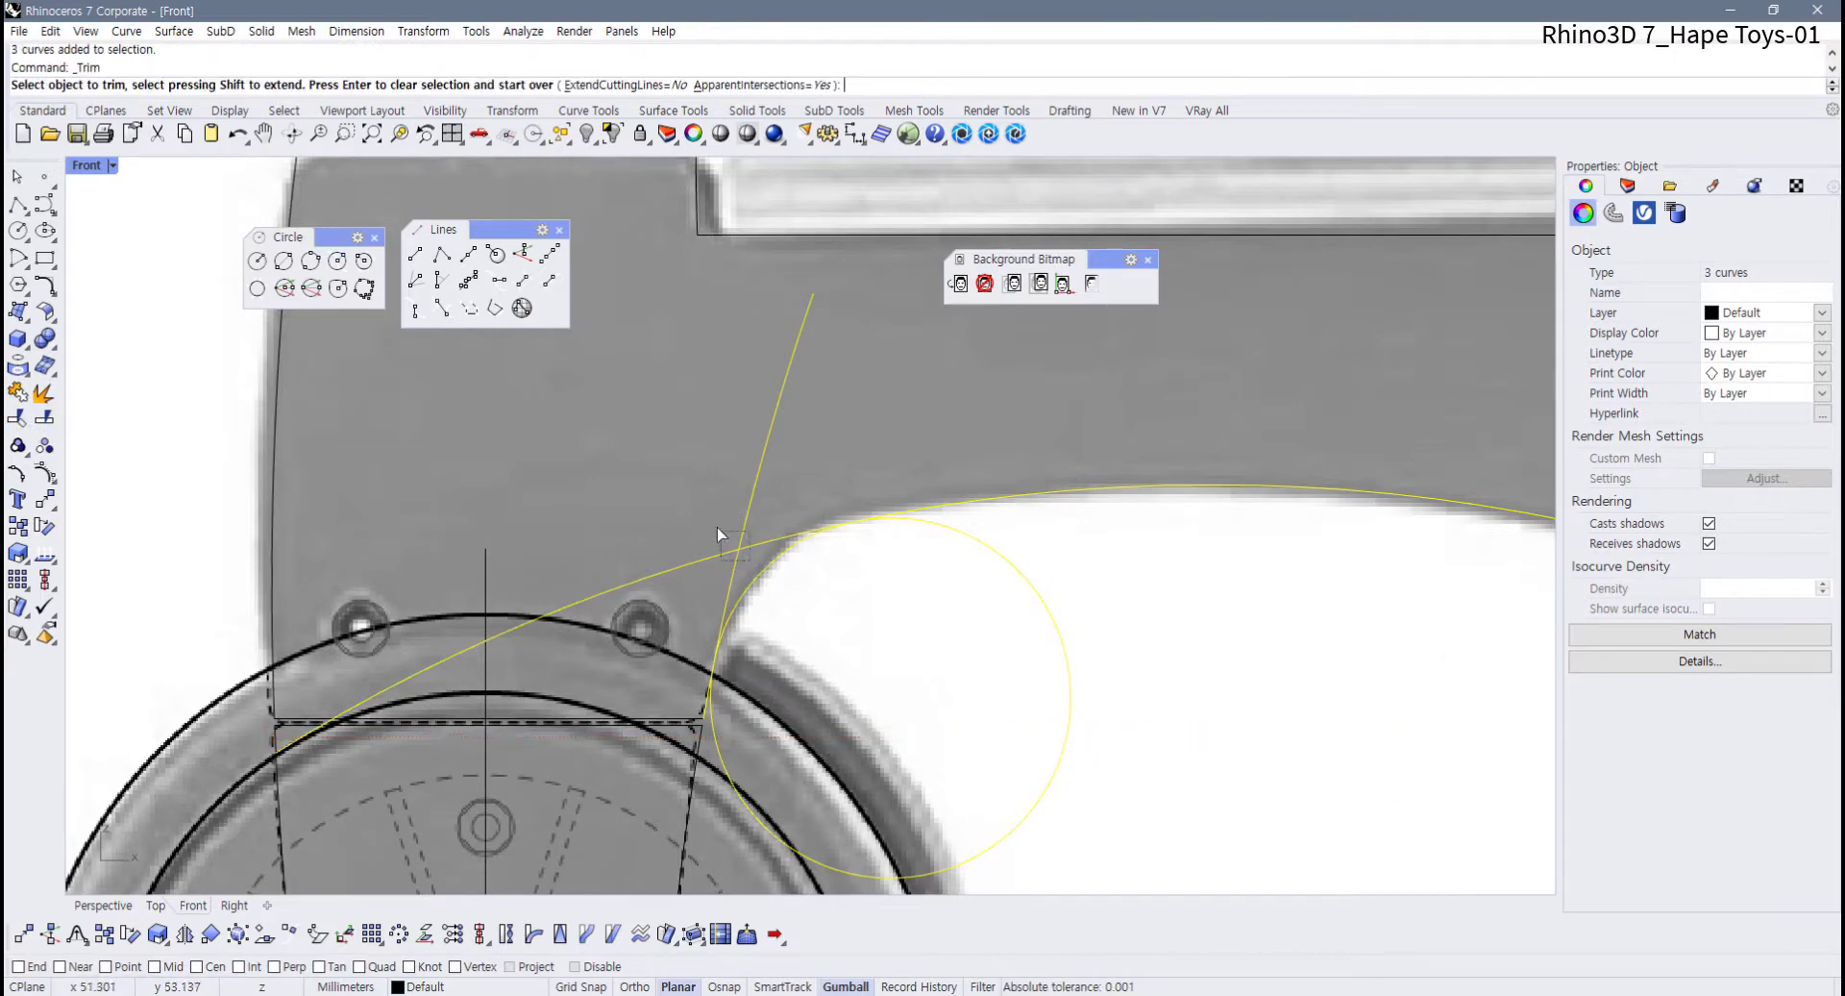
drag(716, 526, 709, 519)
click(1018, 567)
scroll(826, 668, down, 8)
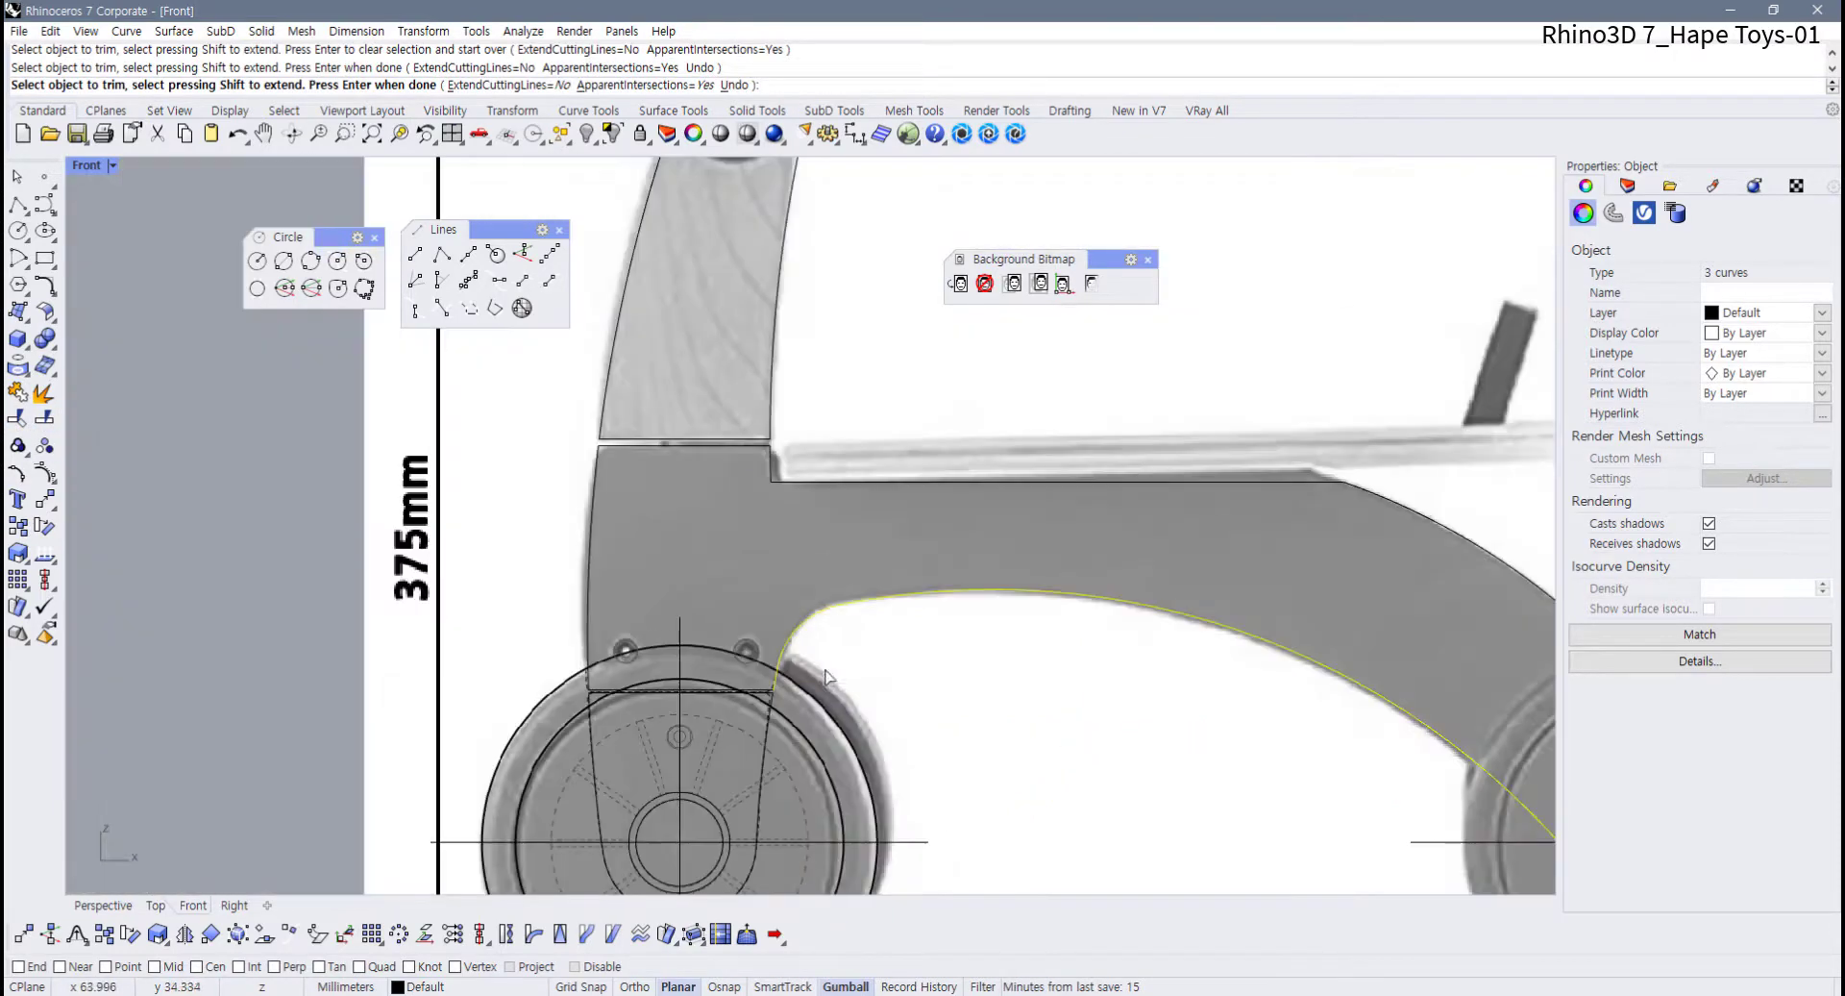
scroll(826, 673, down, 3)
key(Return)
scroll(731, 557, up, 3)
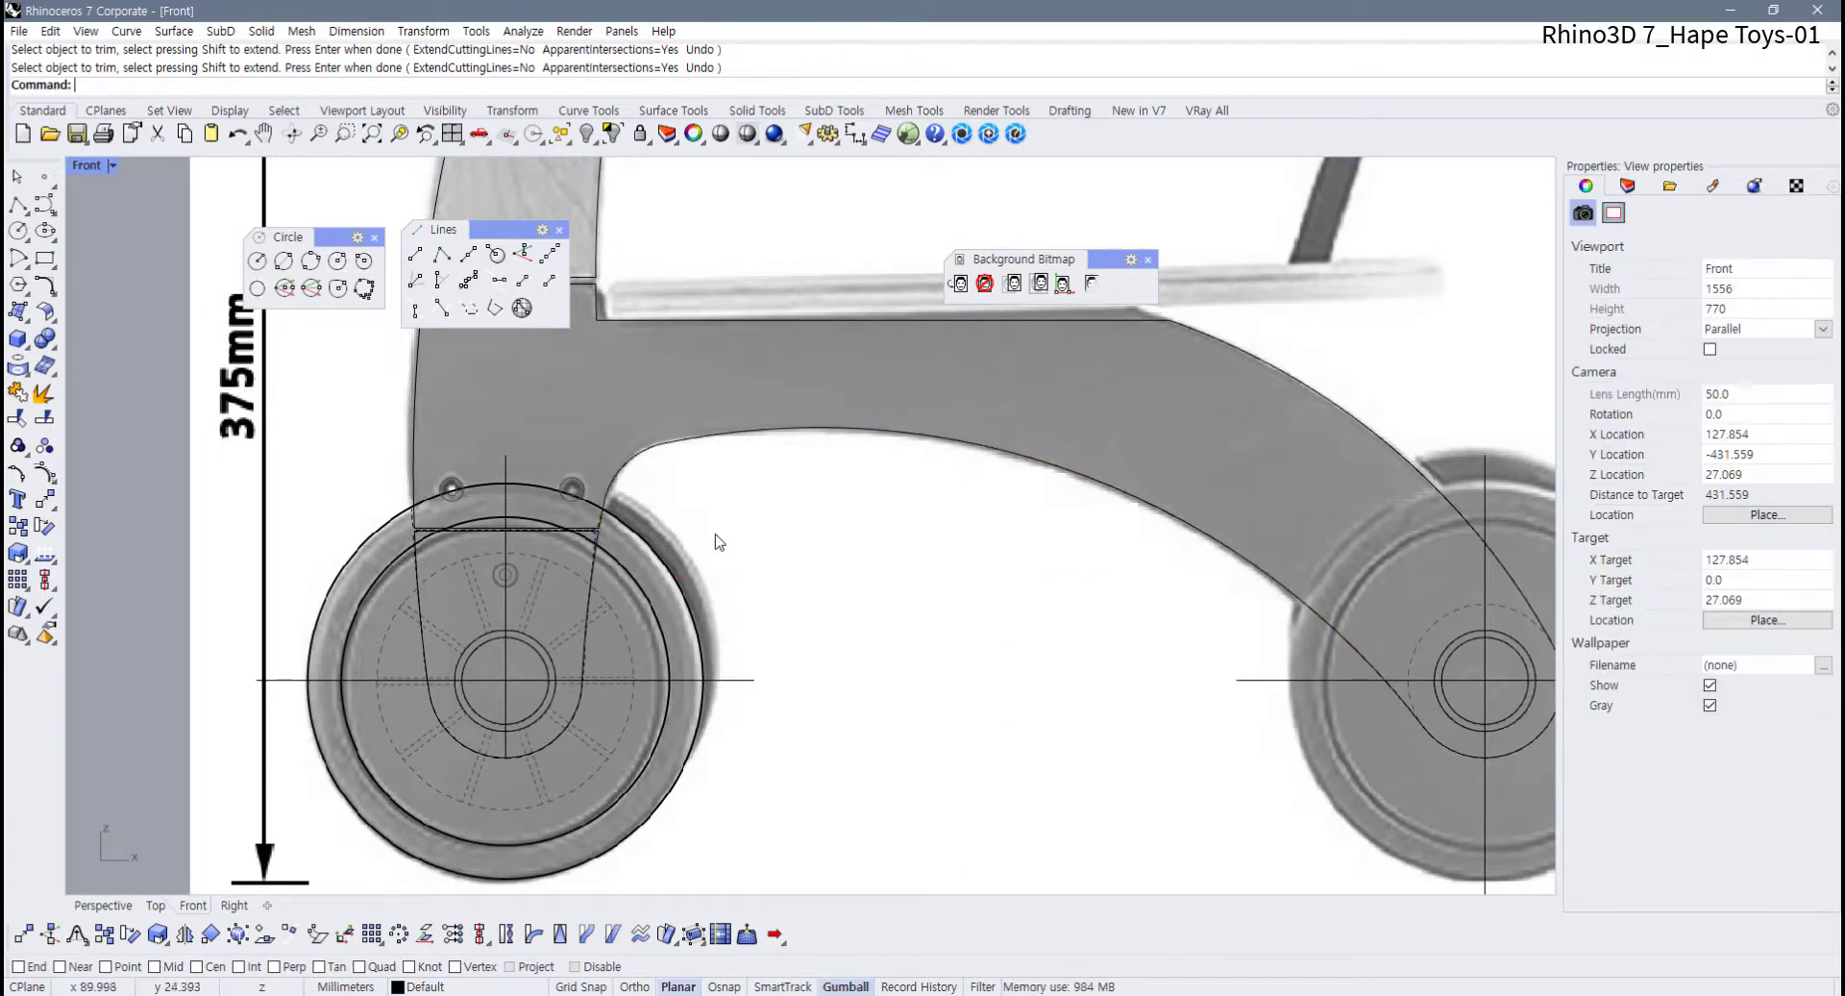
Join all the traced body, post and fork curves into continuous outlines
scroll(716, 541, down, 3)
right_drag(591, 411, 712, 438)
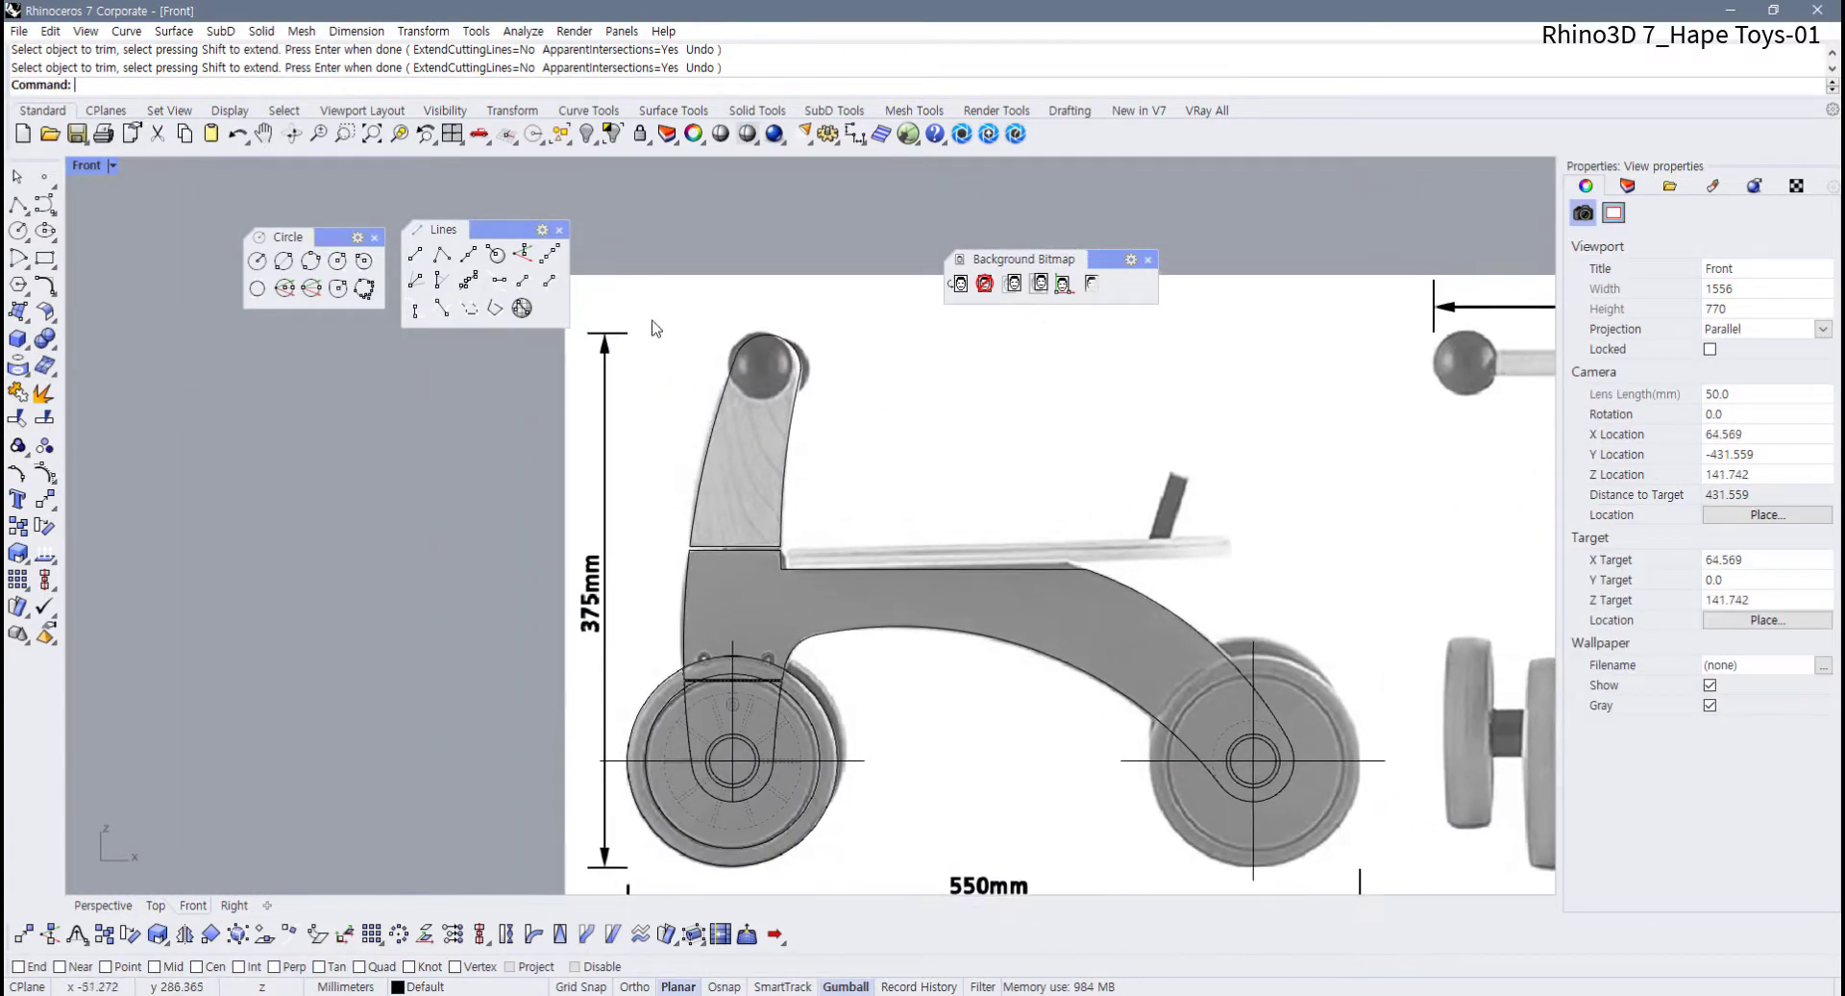
drag(642, 297, 1355, 881)
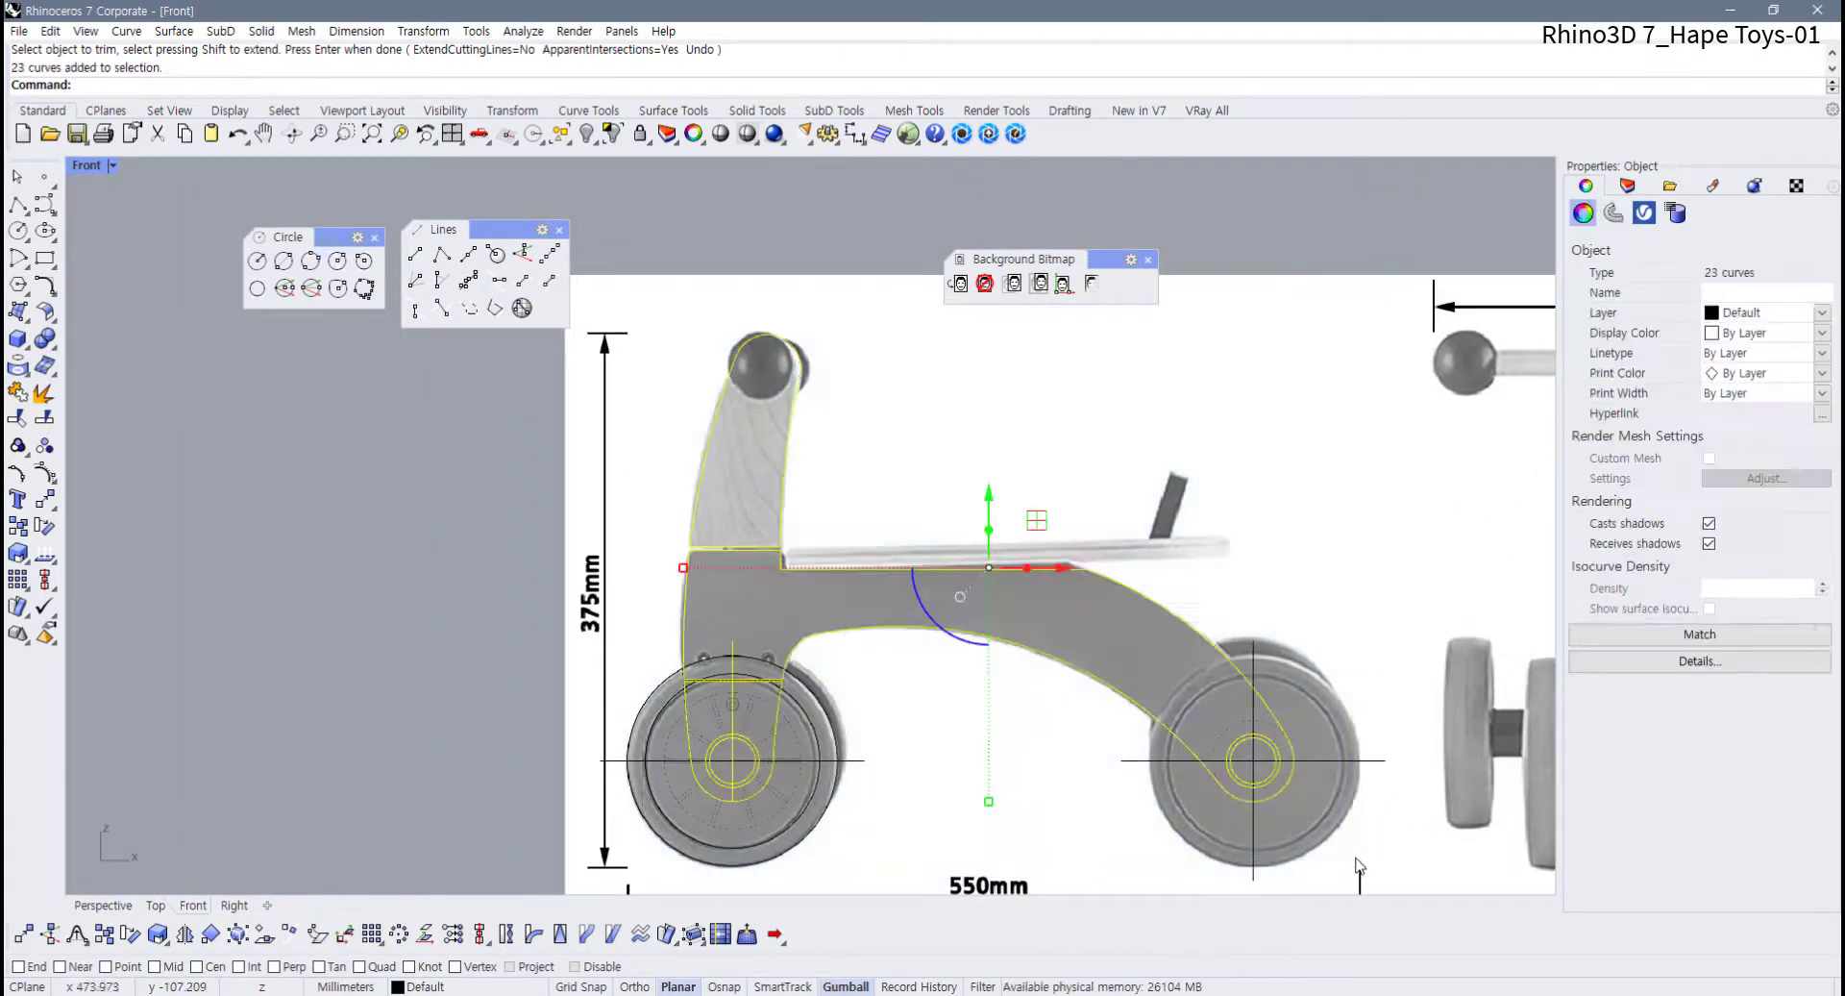
scroll(790, 696, up, 2)
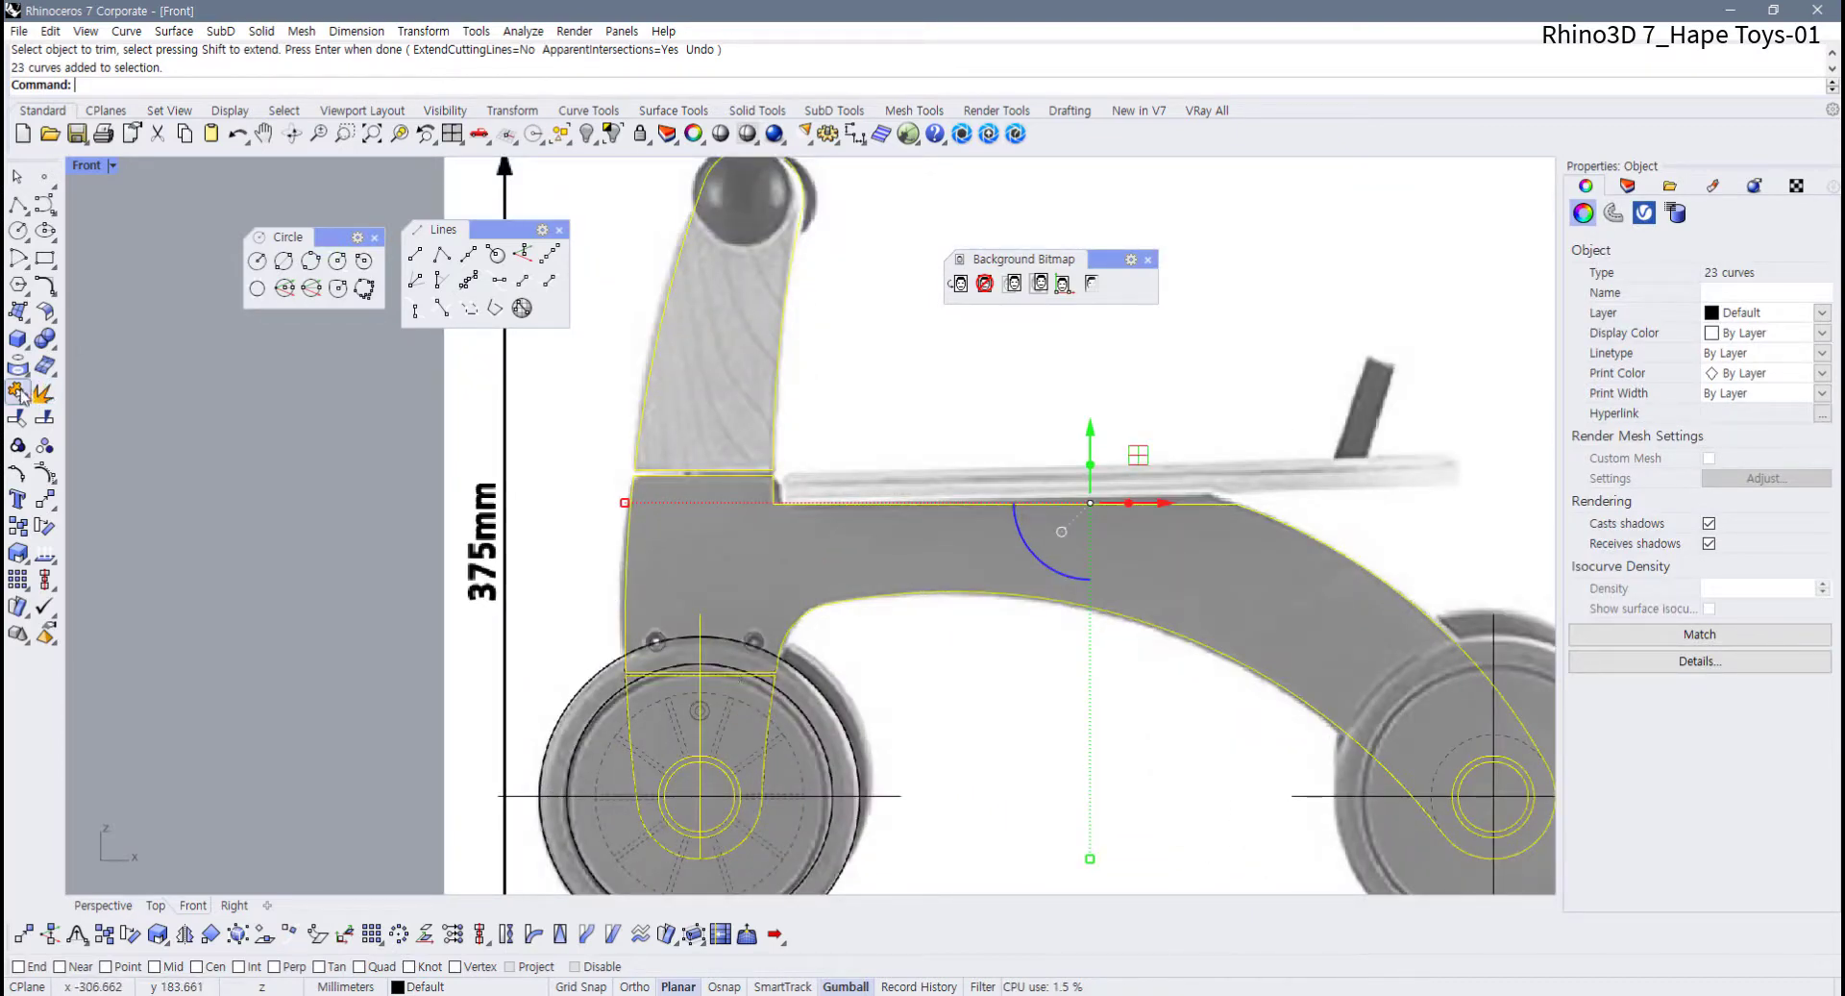
key(ctrl+j)
click(926, 645)
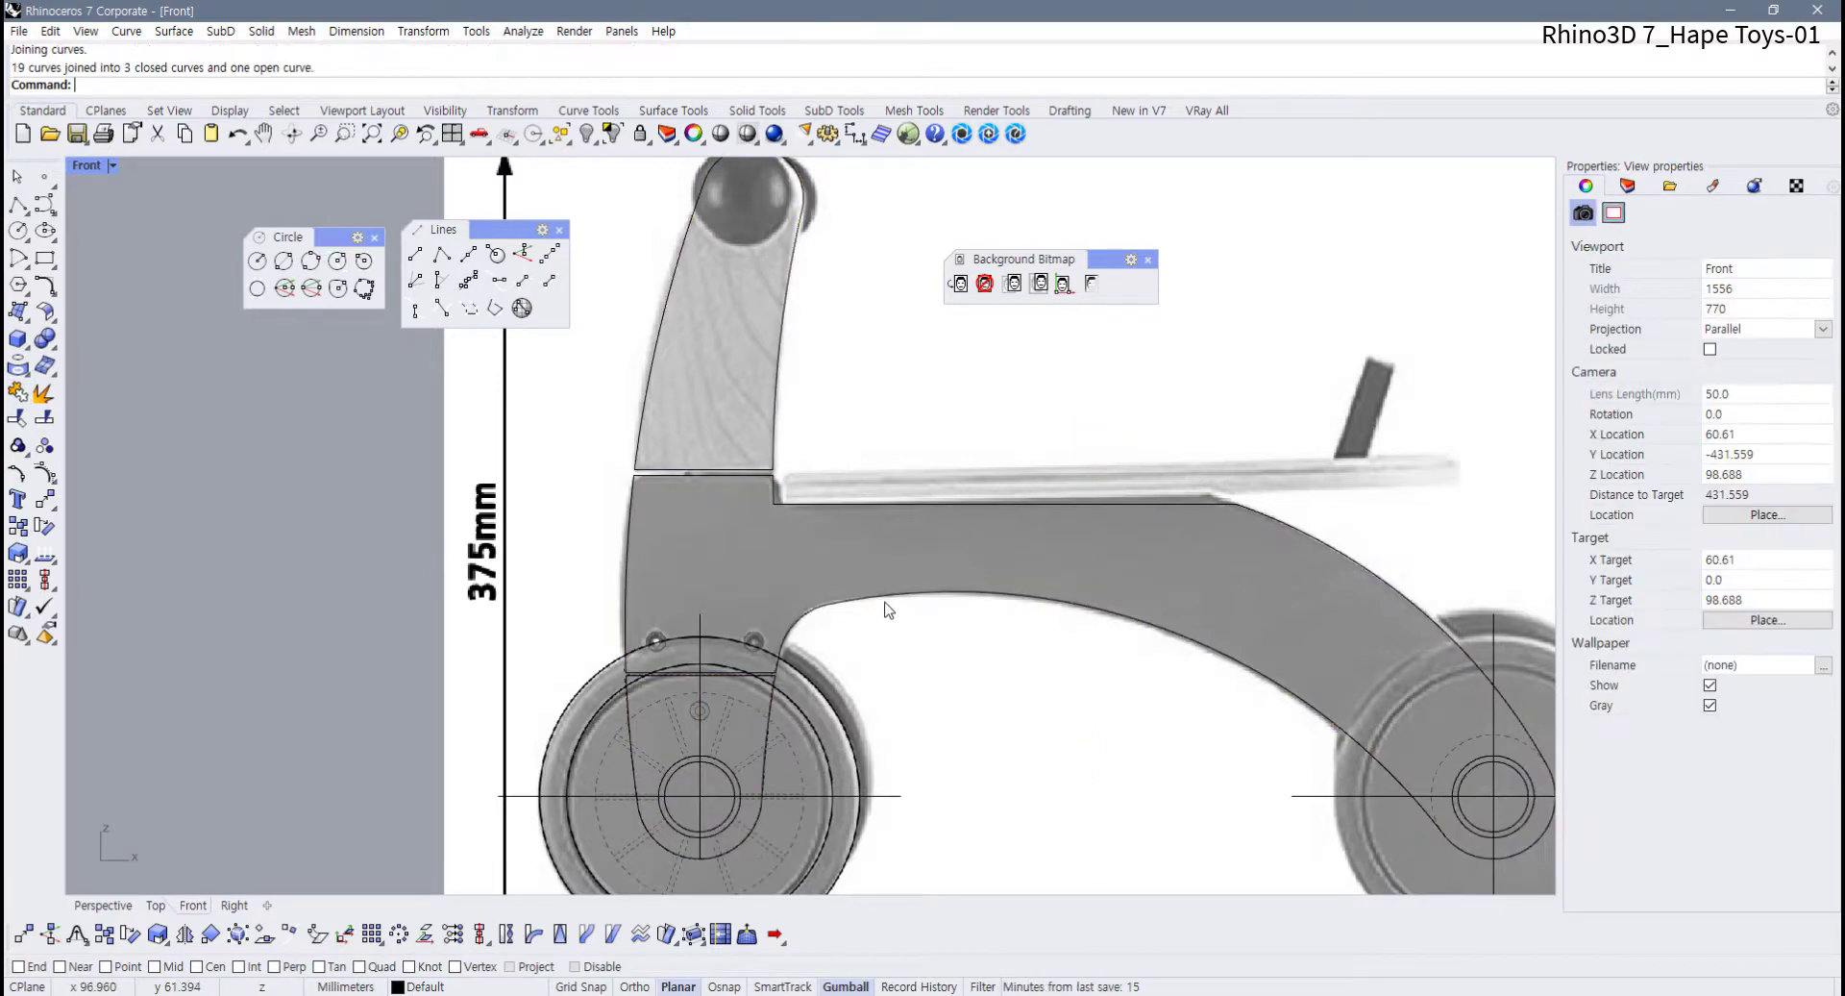
Check the joined post, fork and body outlines one after another for closure
click(884, 595)
click(772, 439)
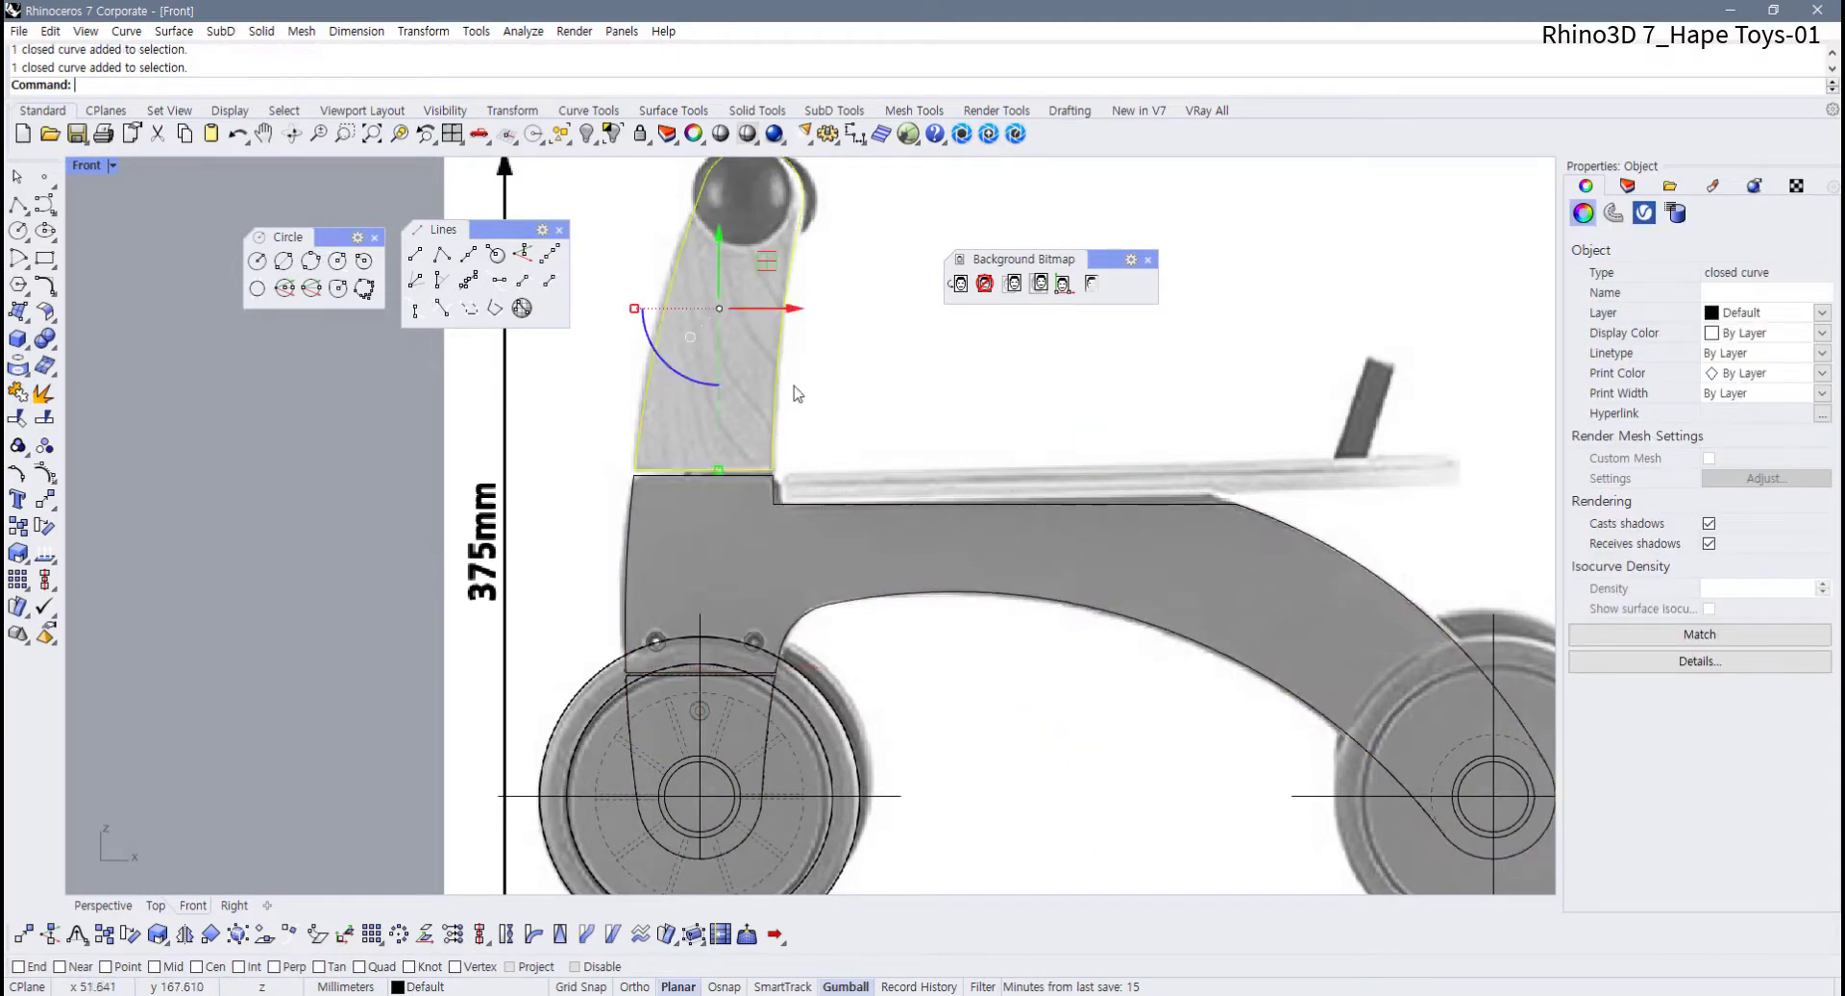
right_drag(794, 368, 742, 359)
click(719, 717)
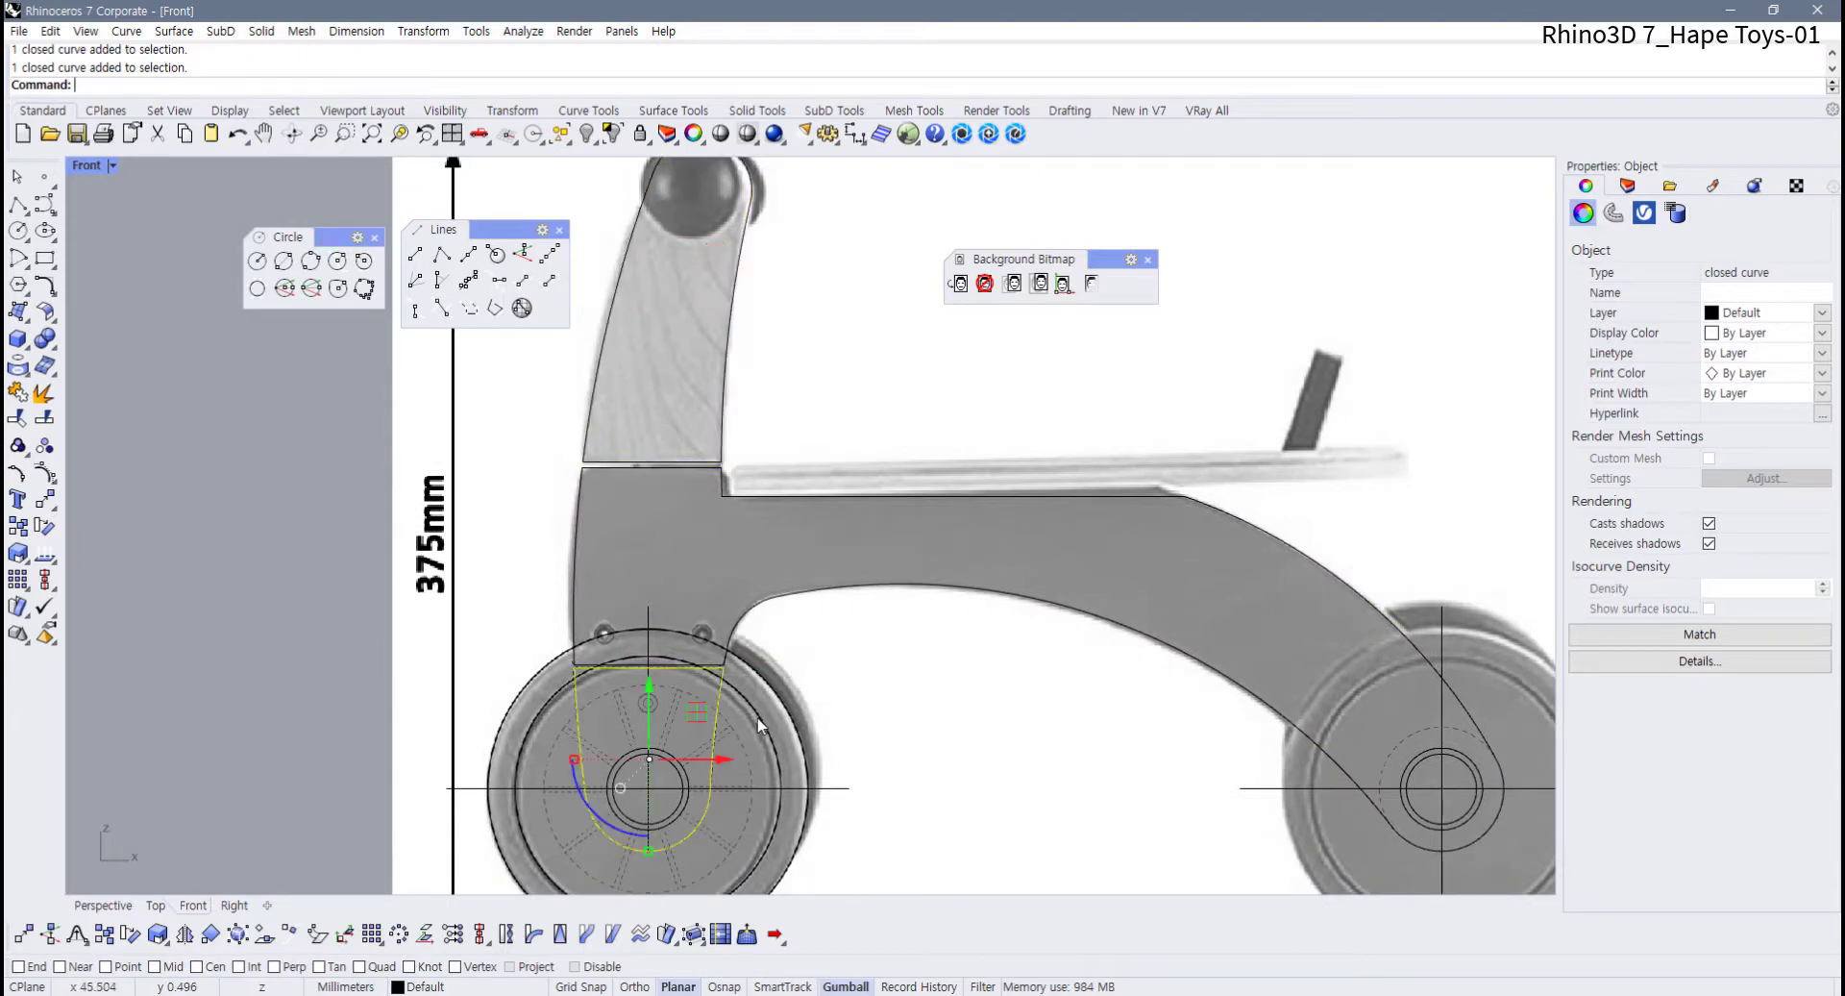
right_drag(1315, 751, 953, 649)
click(954, 651)
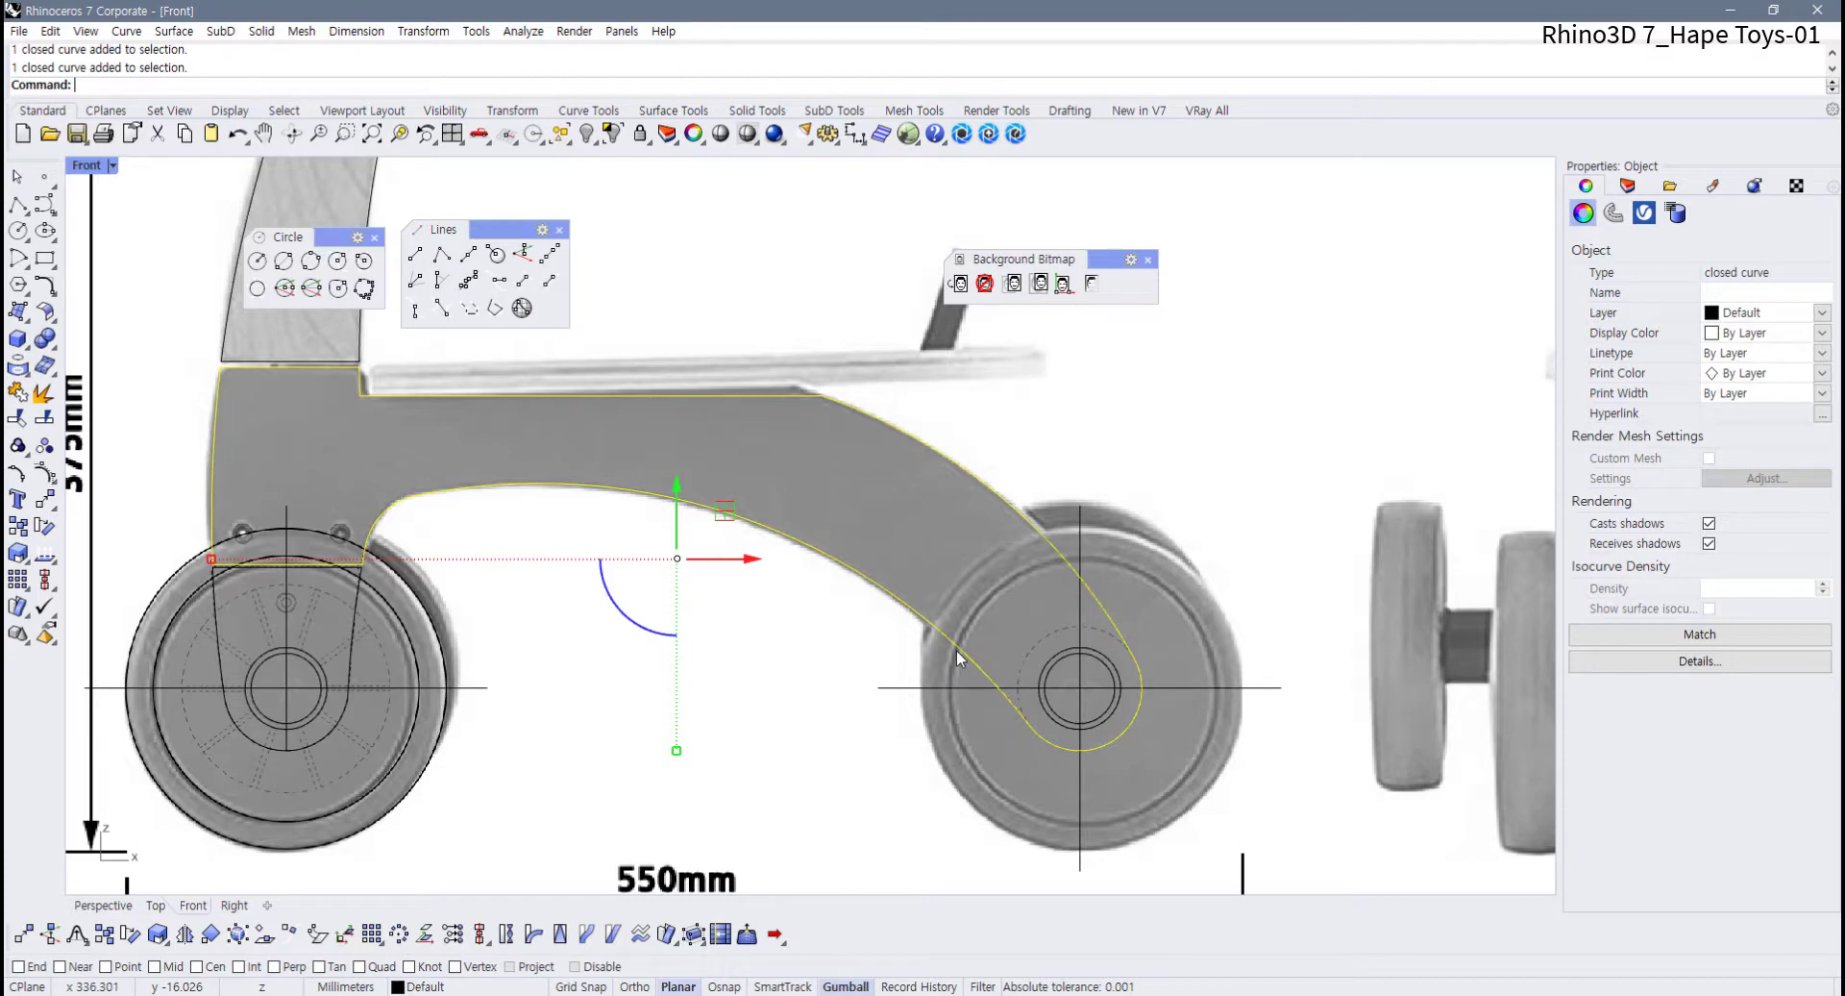
click(890, 773)
scroll(709, 692, down, 4)
right_drag(684, 672, 752, 806)
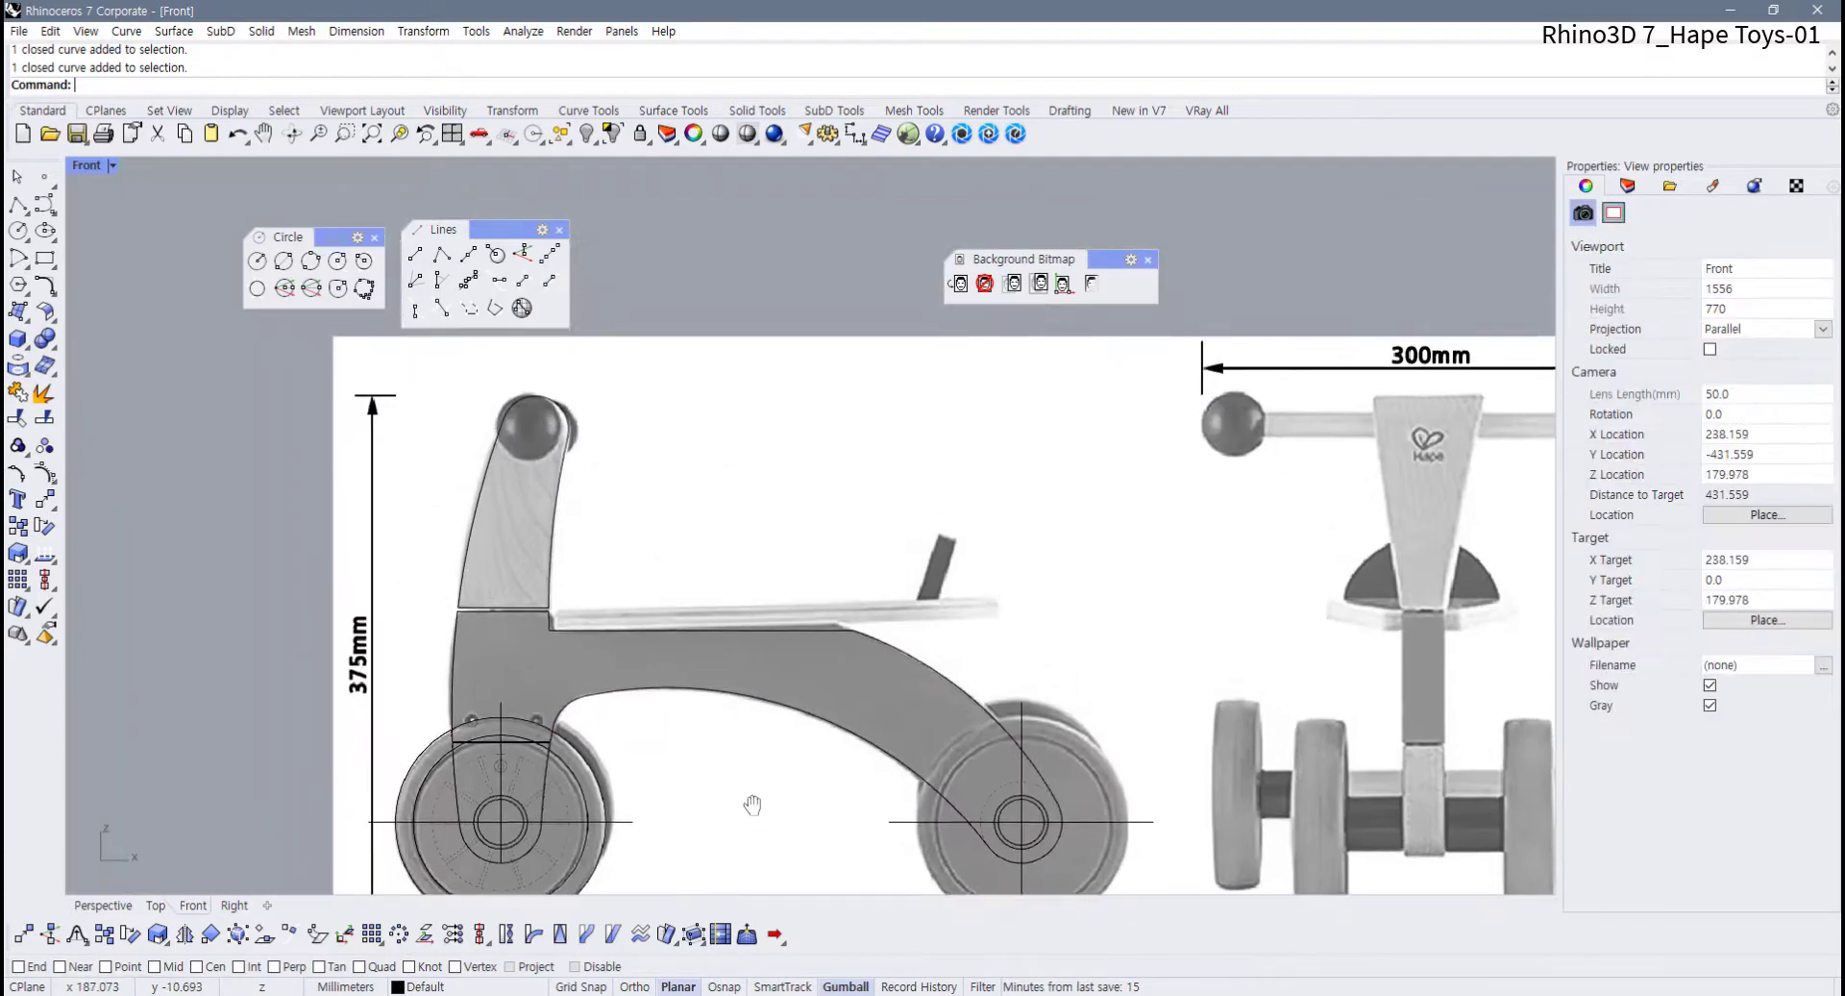
Examine the 300 mm wide front elevation of the bike, especially the central post and body
scroll(575, 621, up, 2)
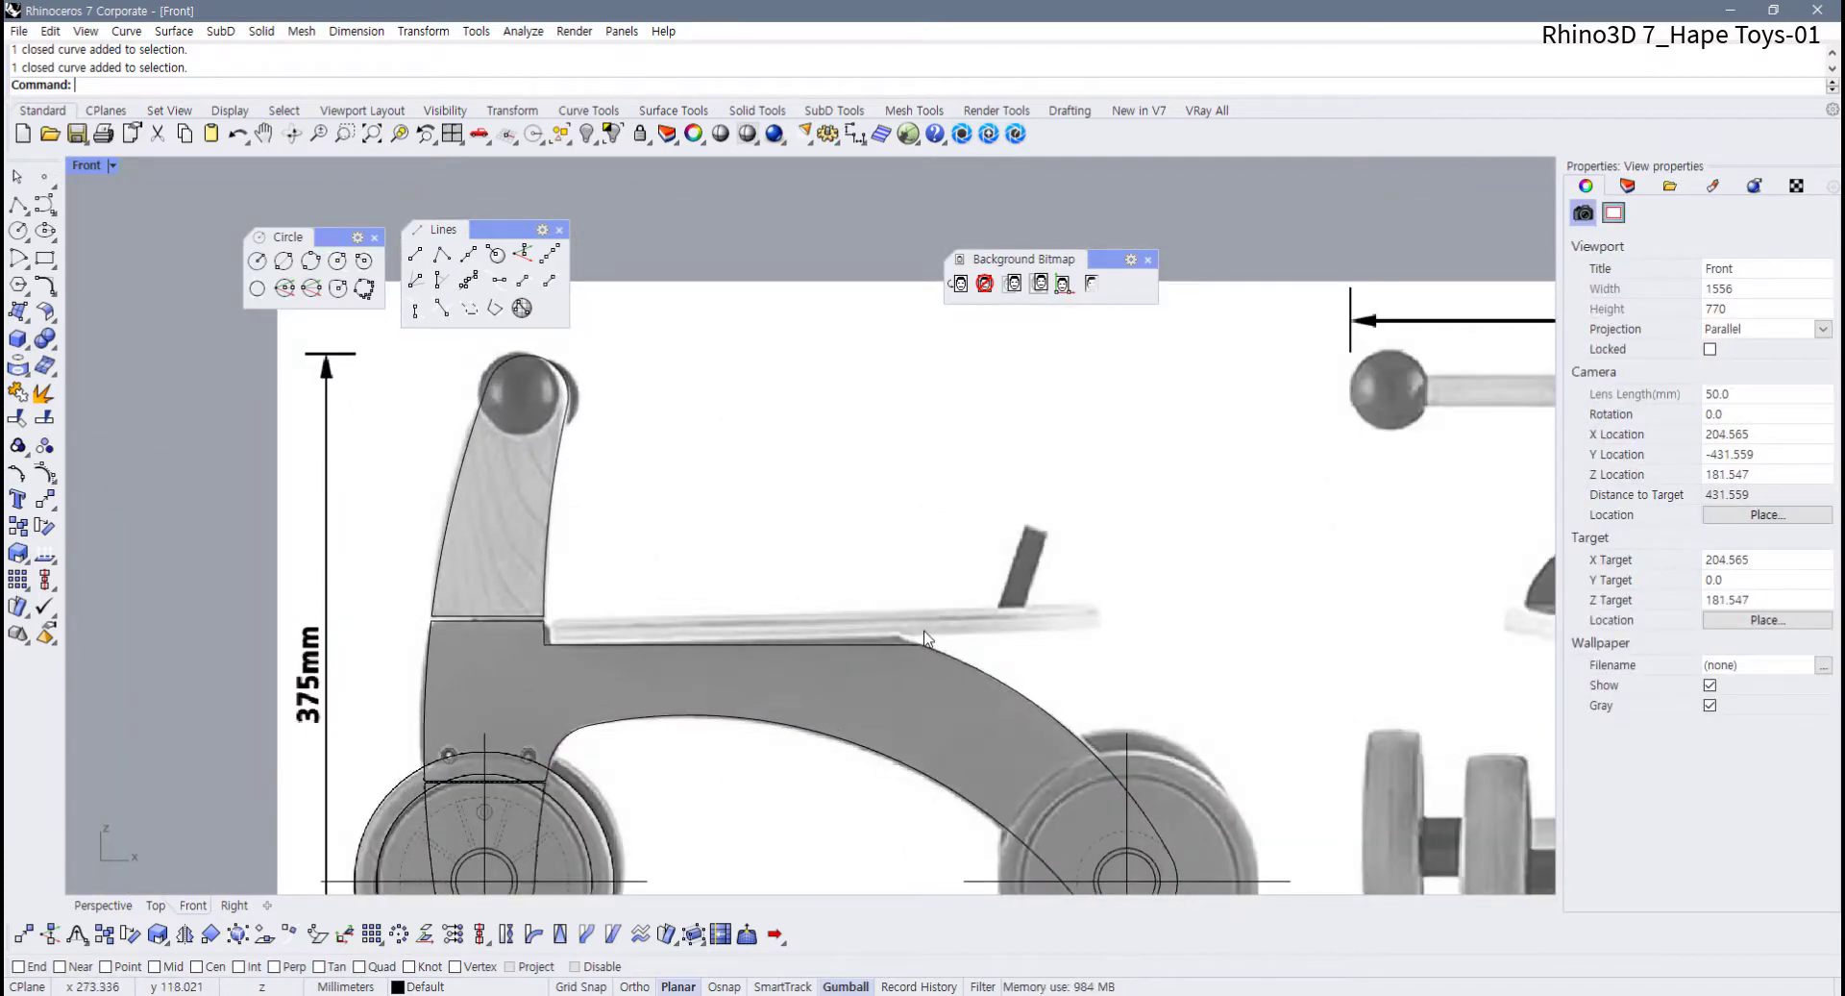
right_drag(1072, 671, 409, 609)
scroll(913, 527, down, 2)
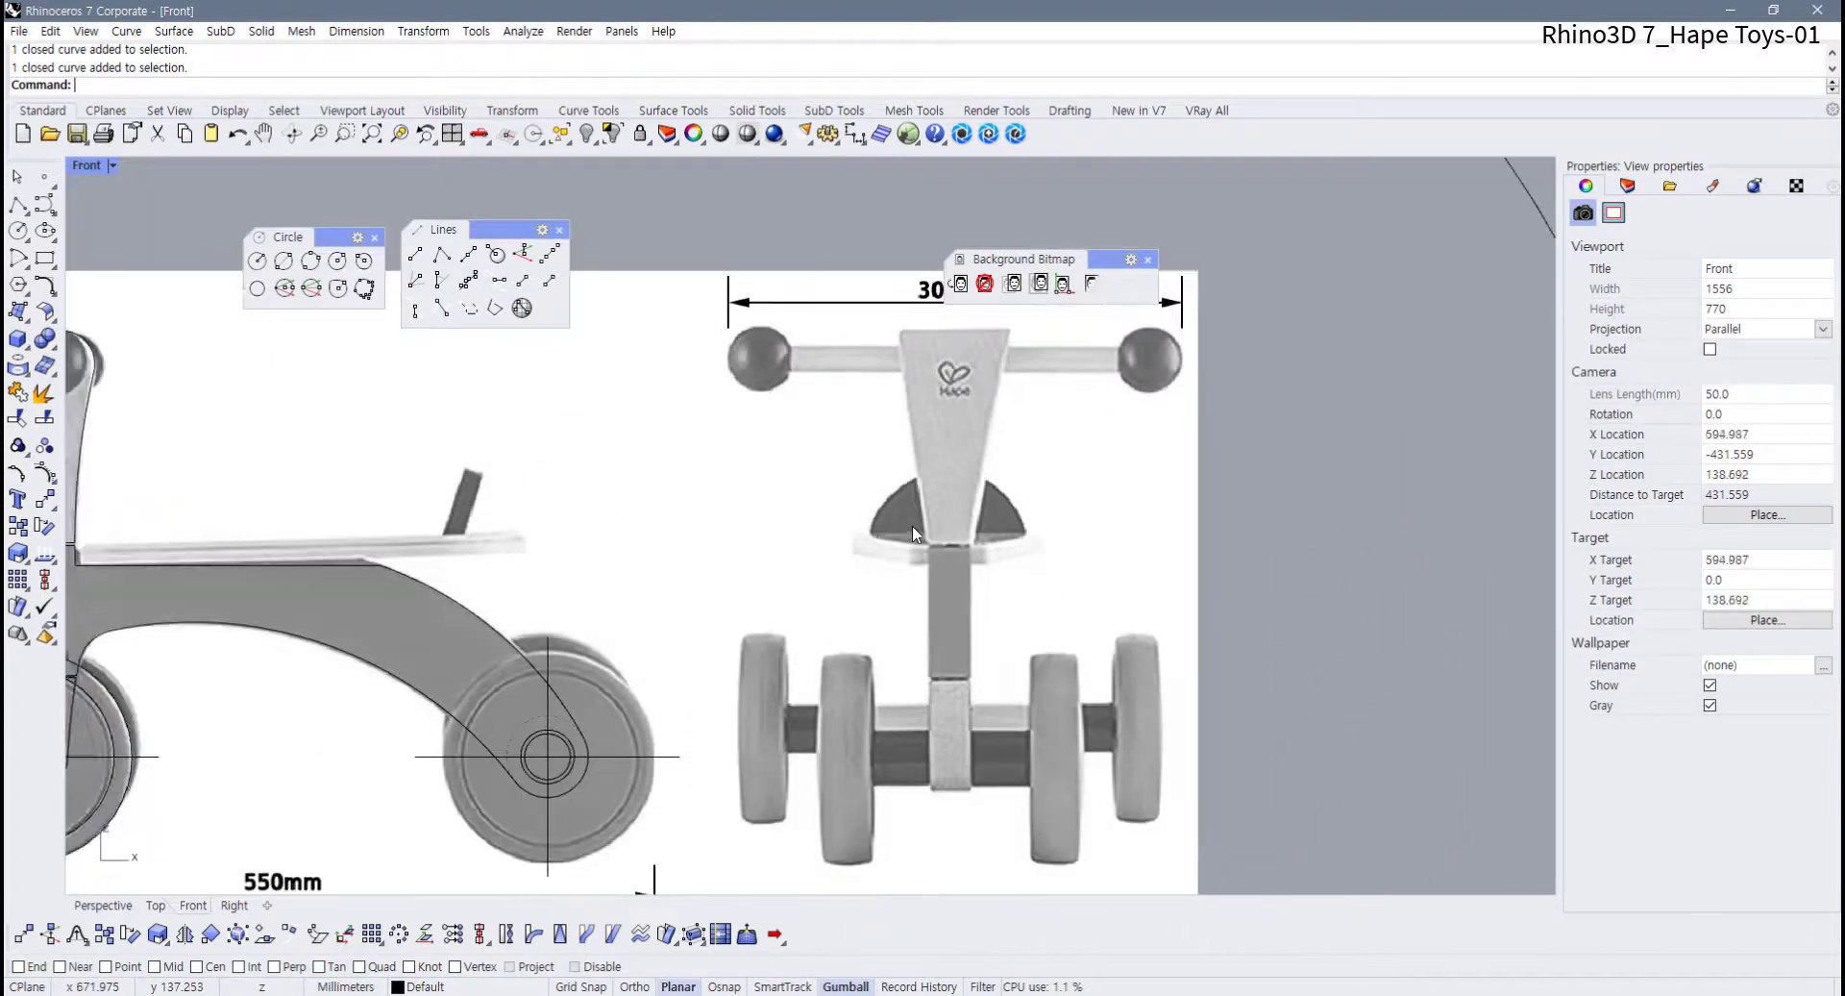
right_drag(912, 527, 794, 580)
scroll(769, 584, up, 3)
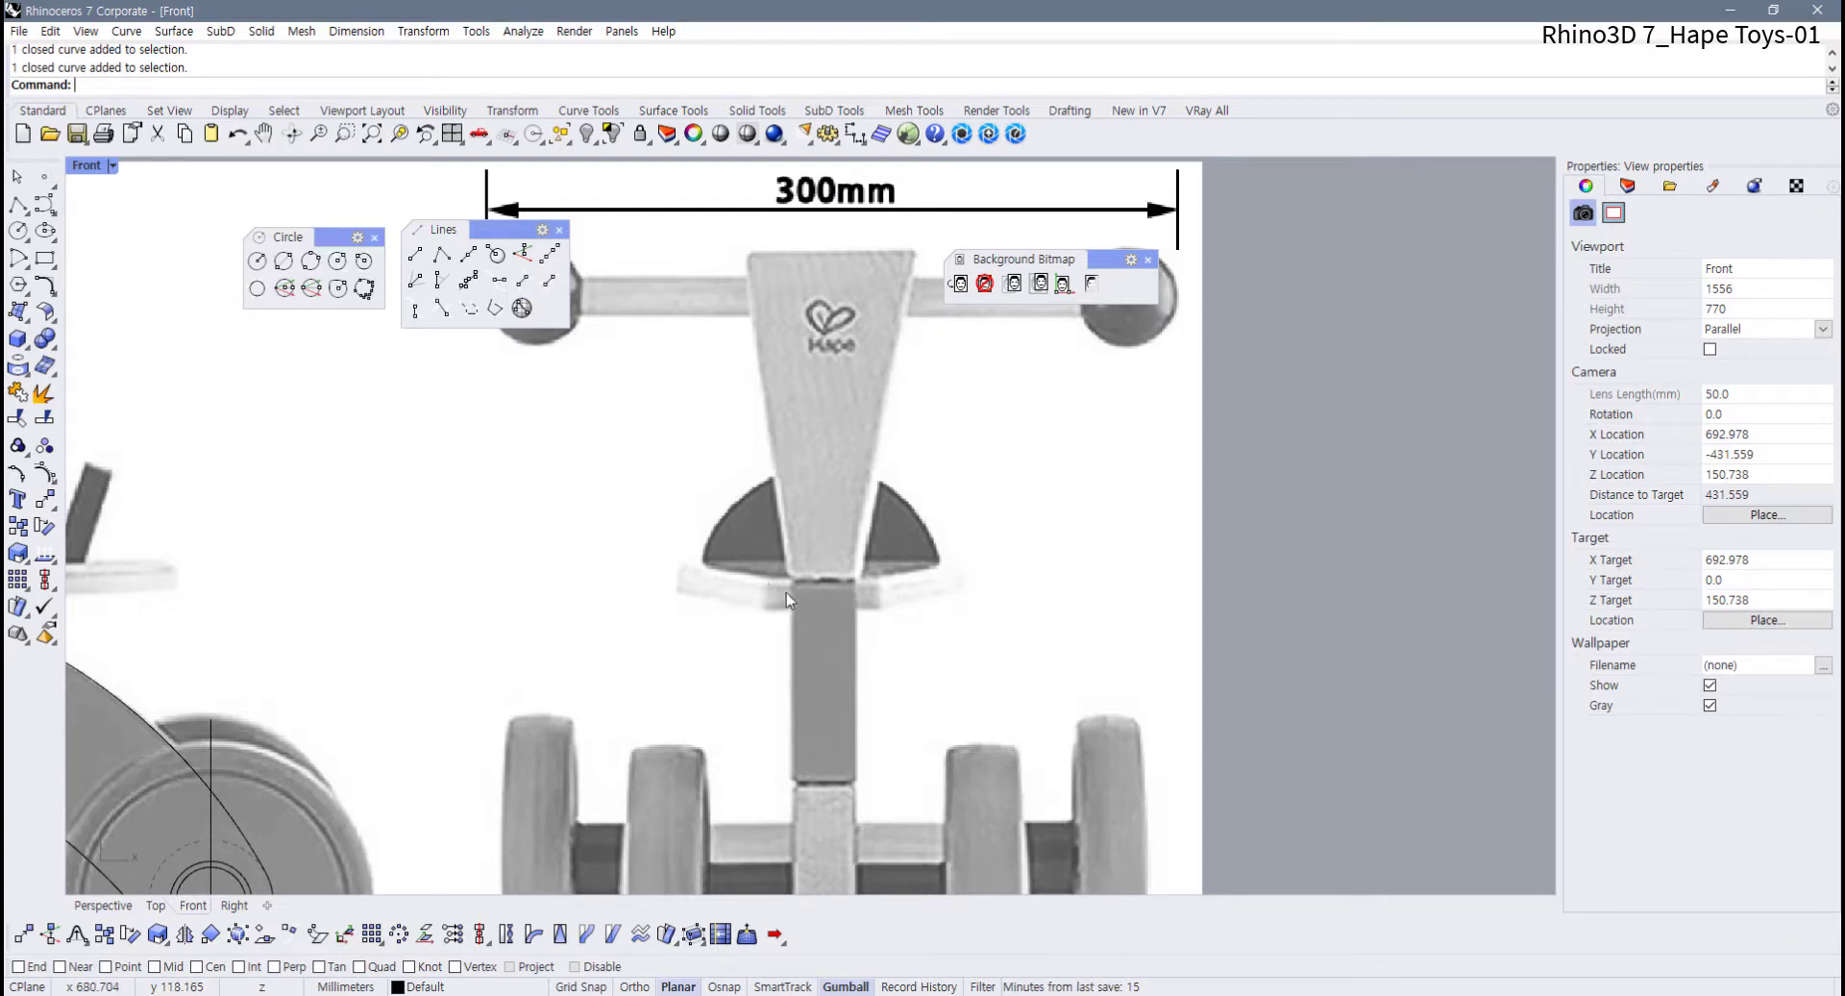
scroll(786, 592, down, 2)
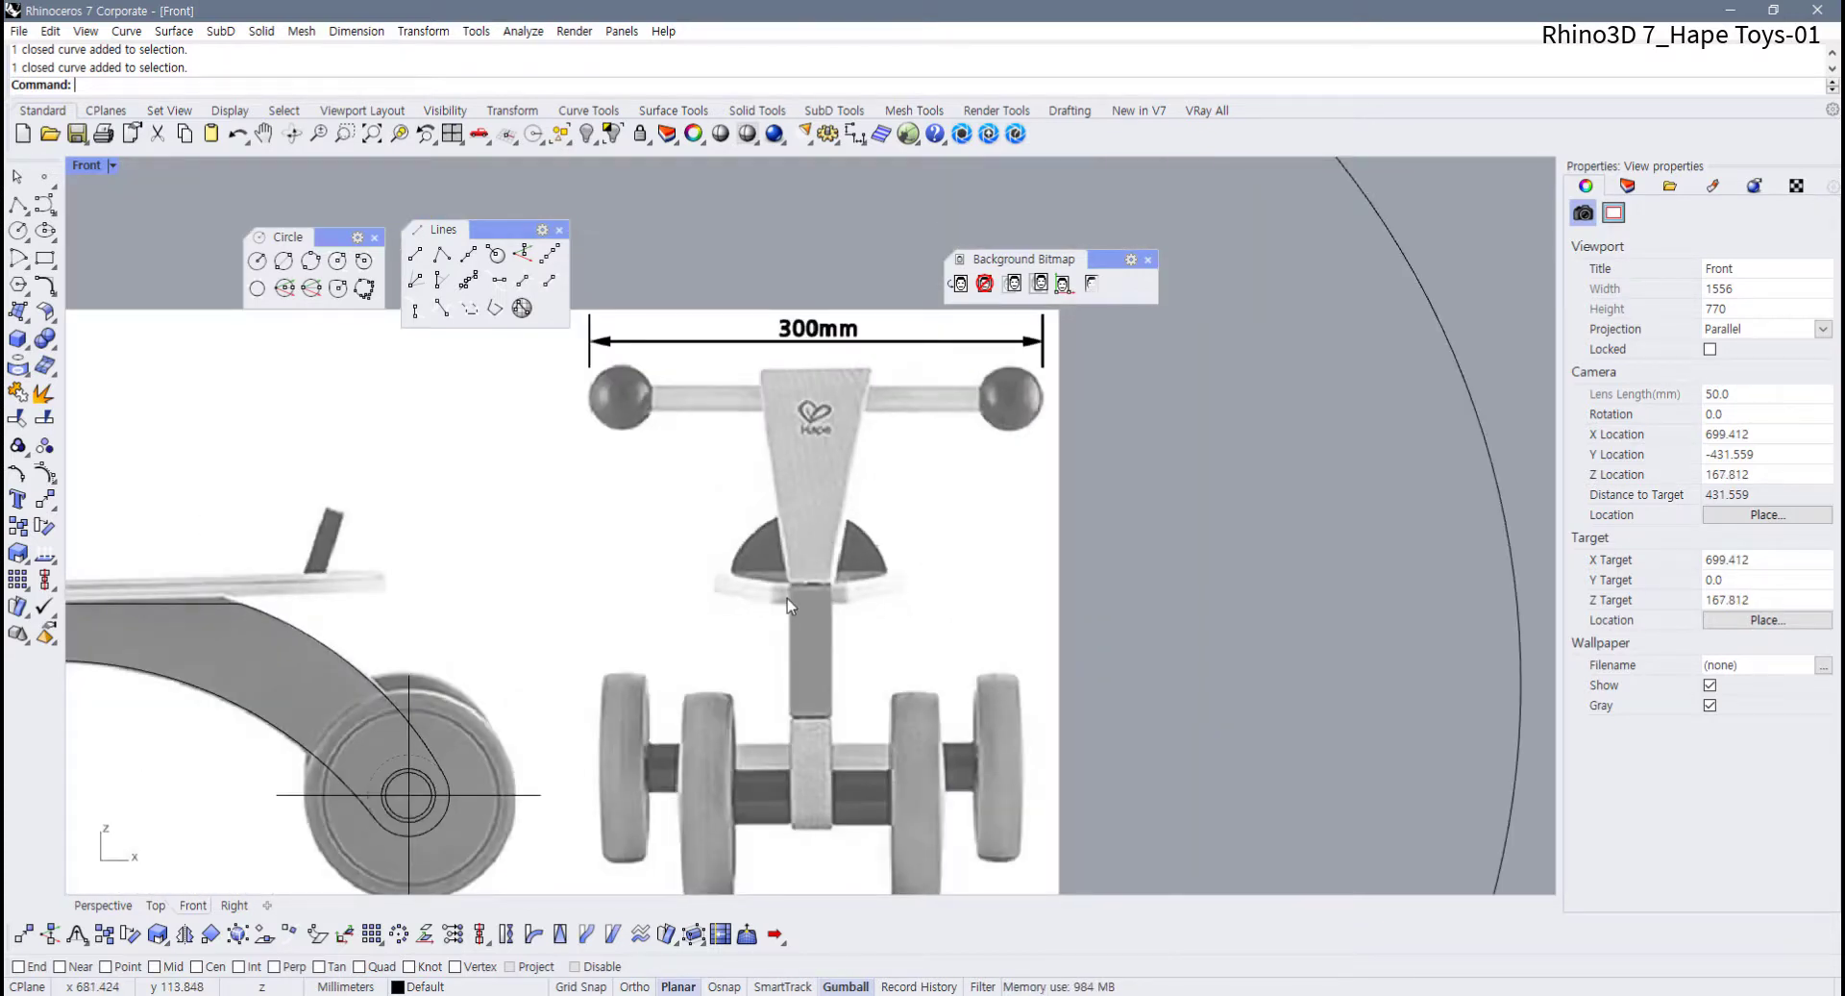
scroll(733, 593, up, 5)
scroll(738, 590, down, 4)
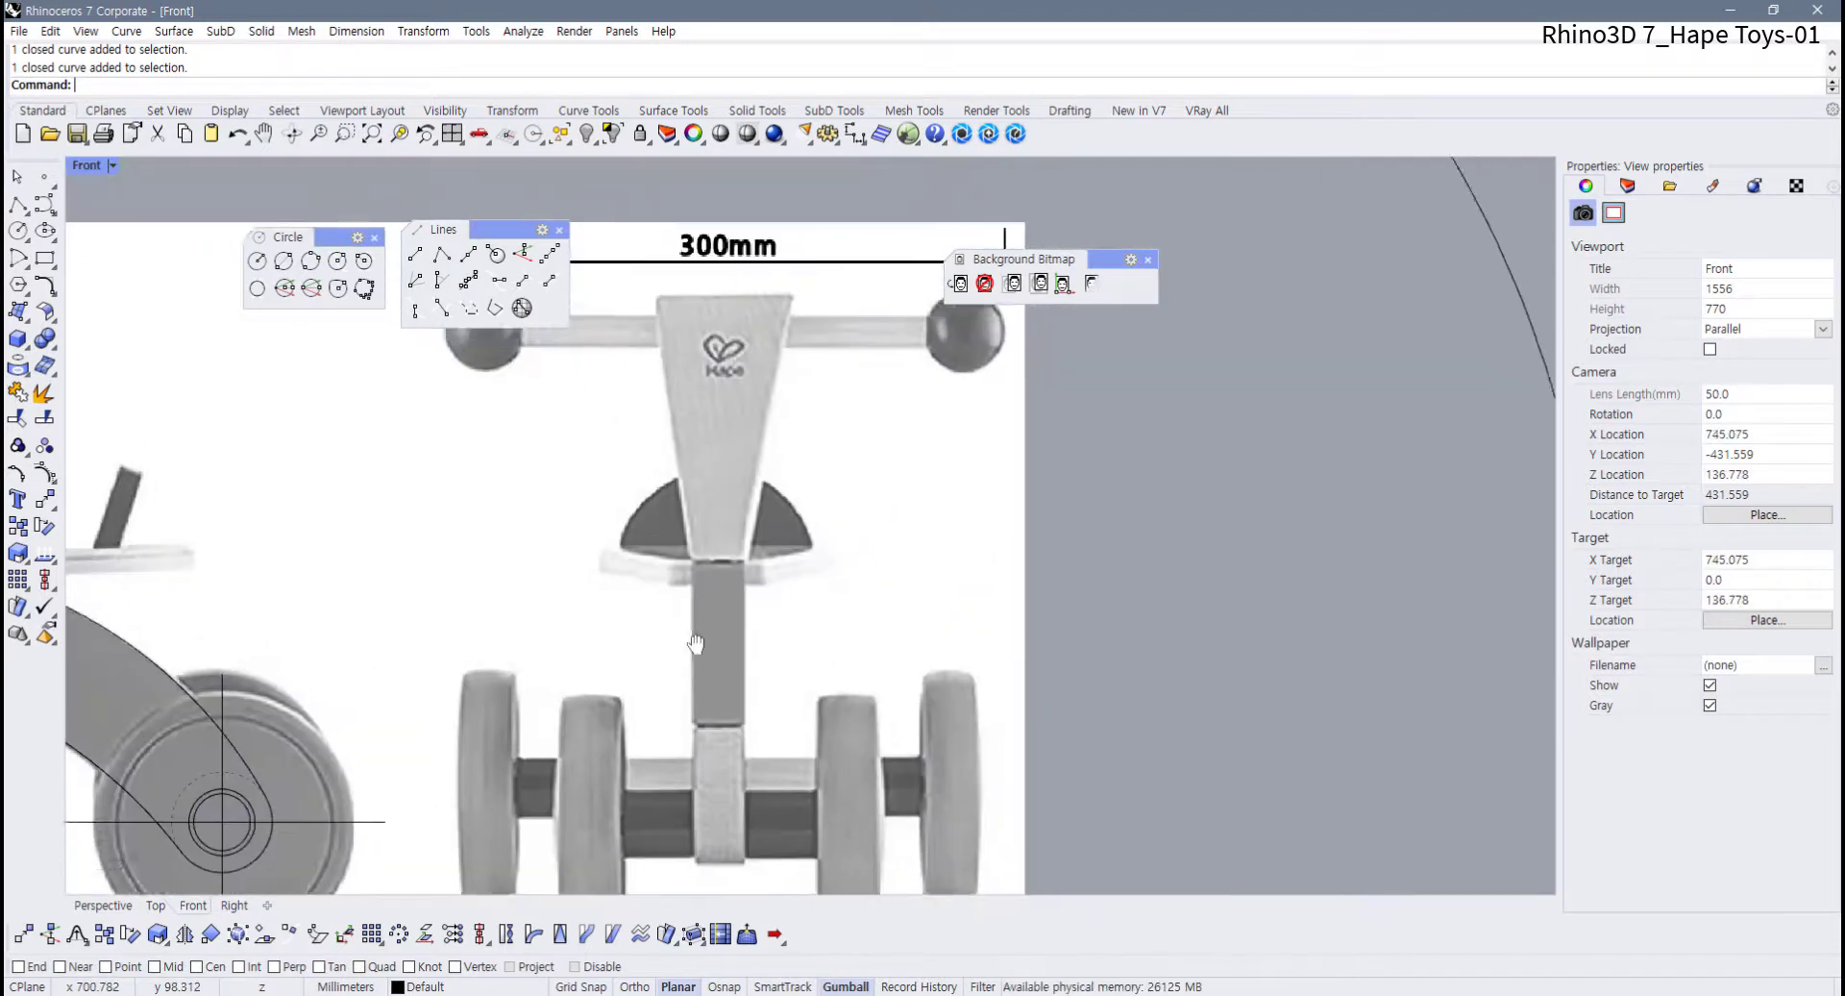
scroll(709, 652, up, 2)
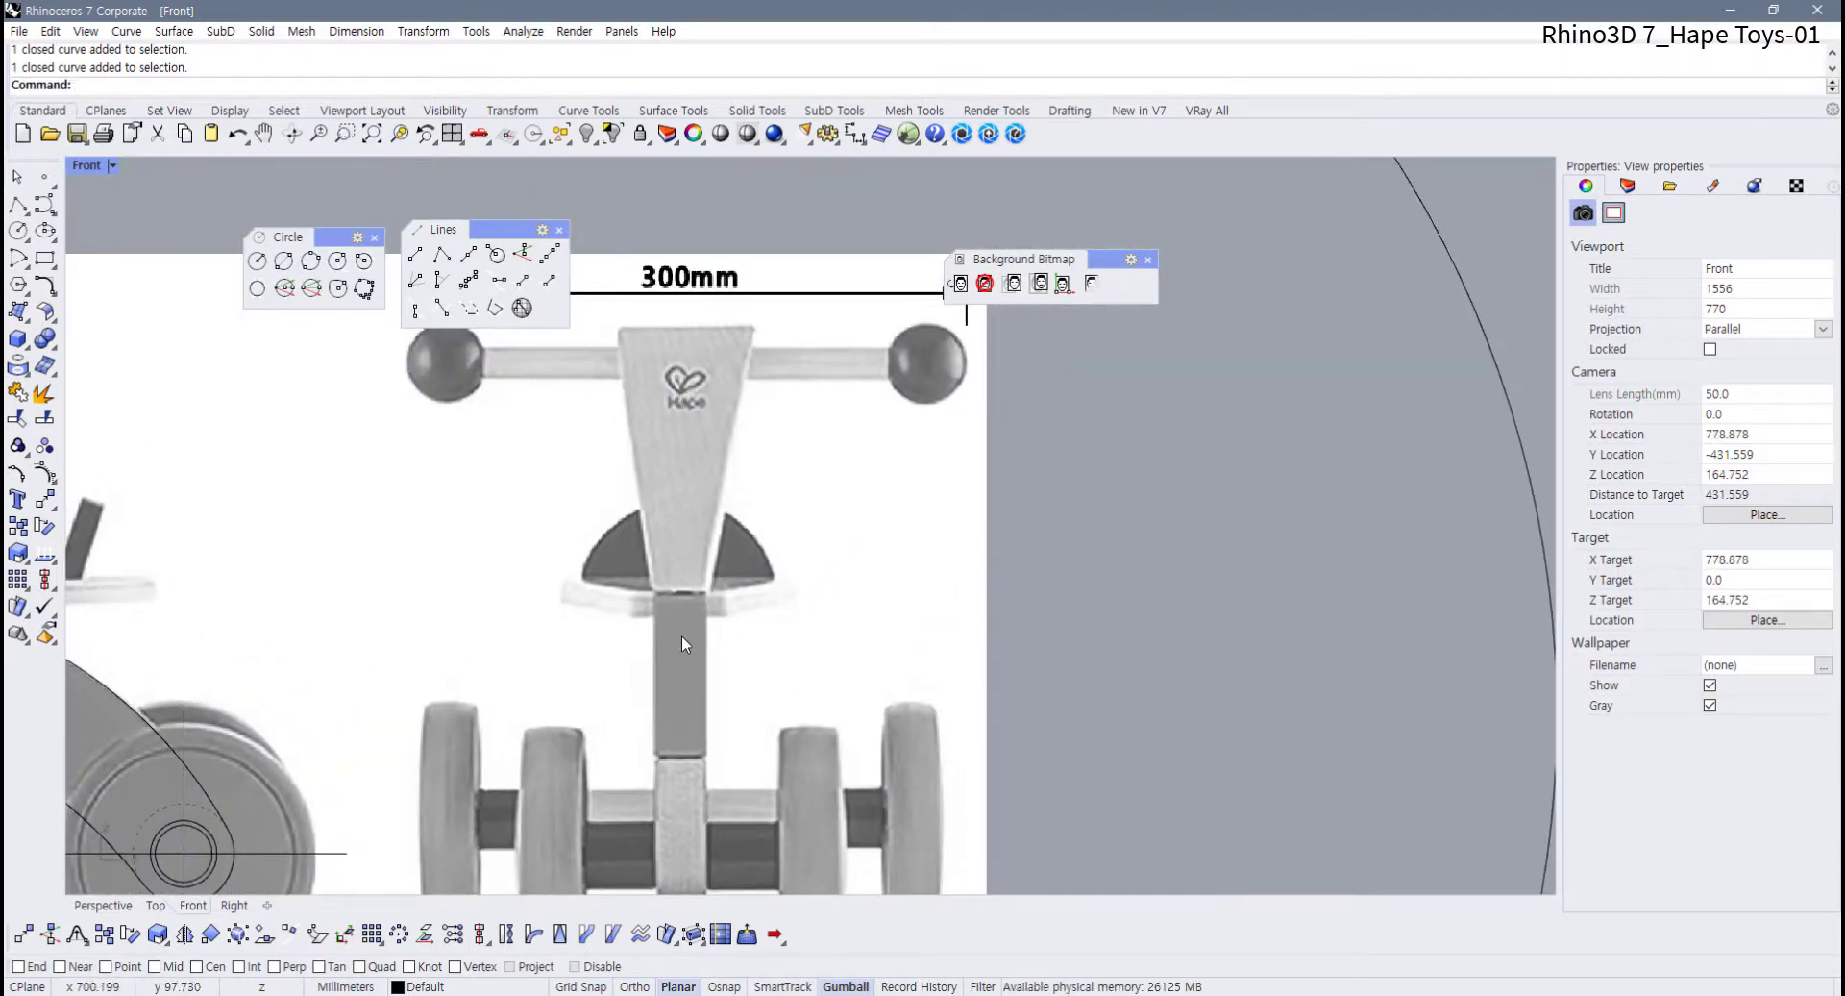
click(17, 206)
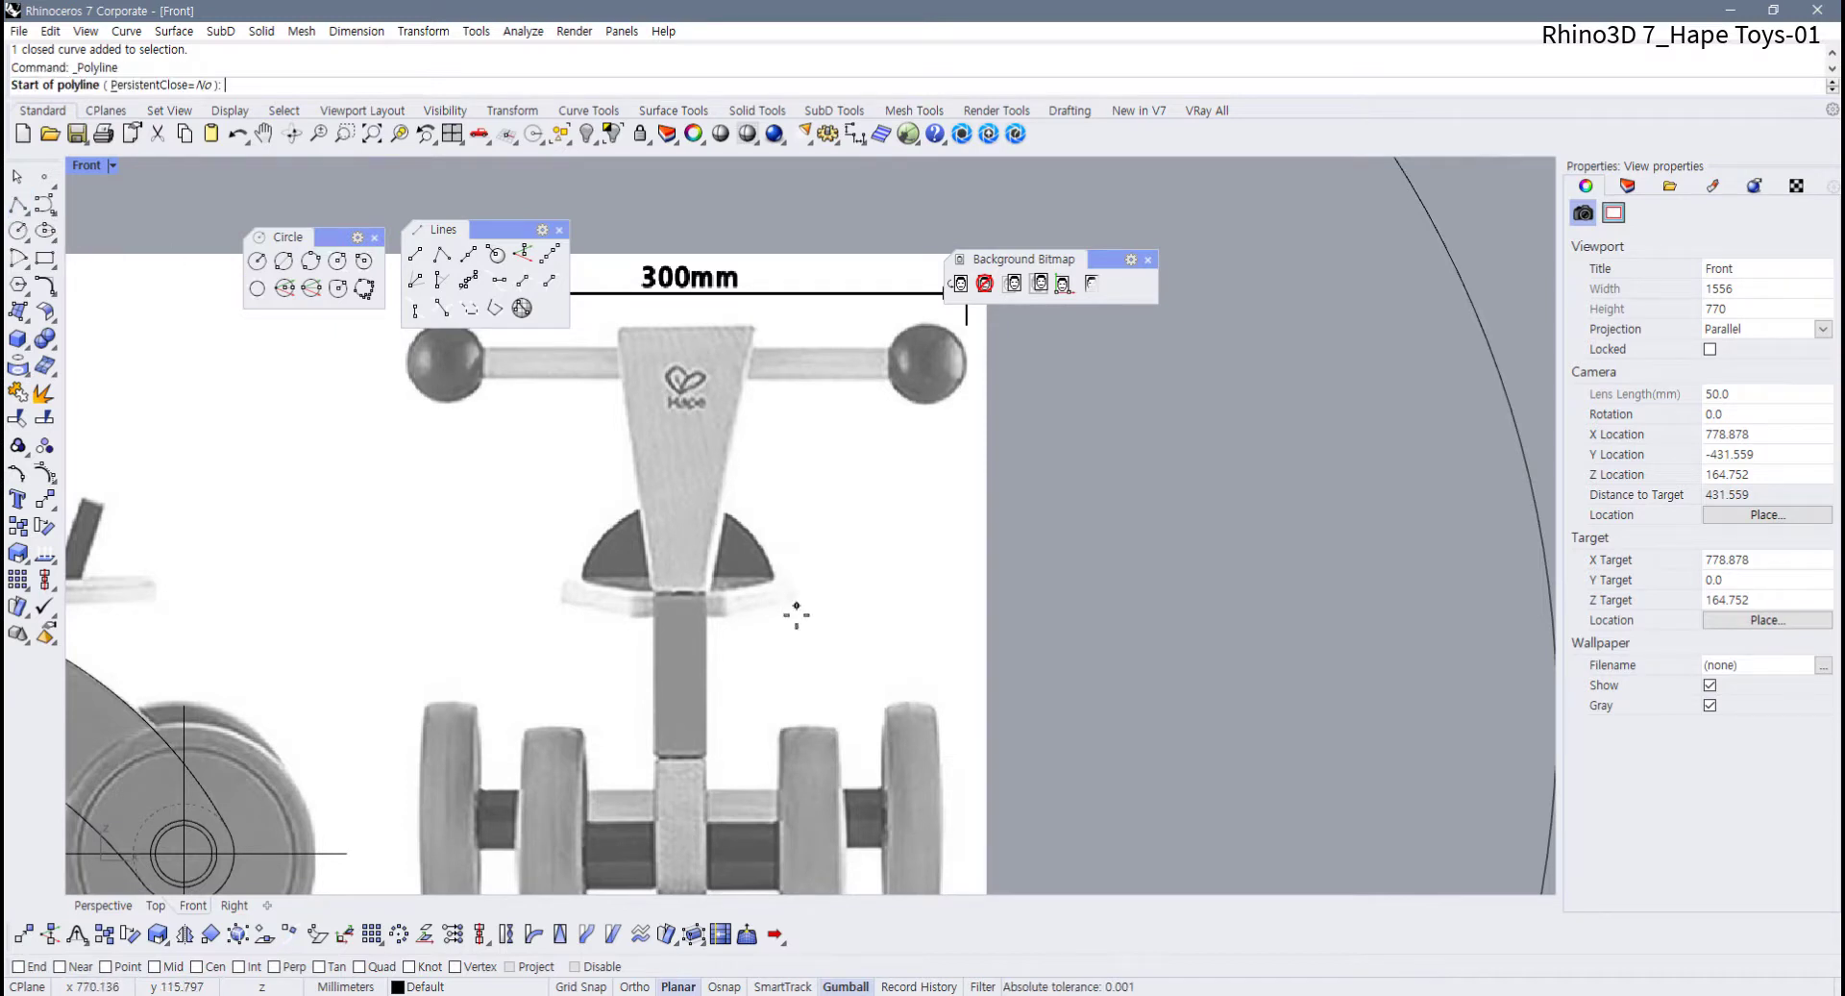
scroll(647, 638, up, 5)
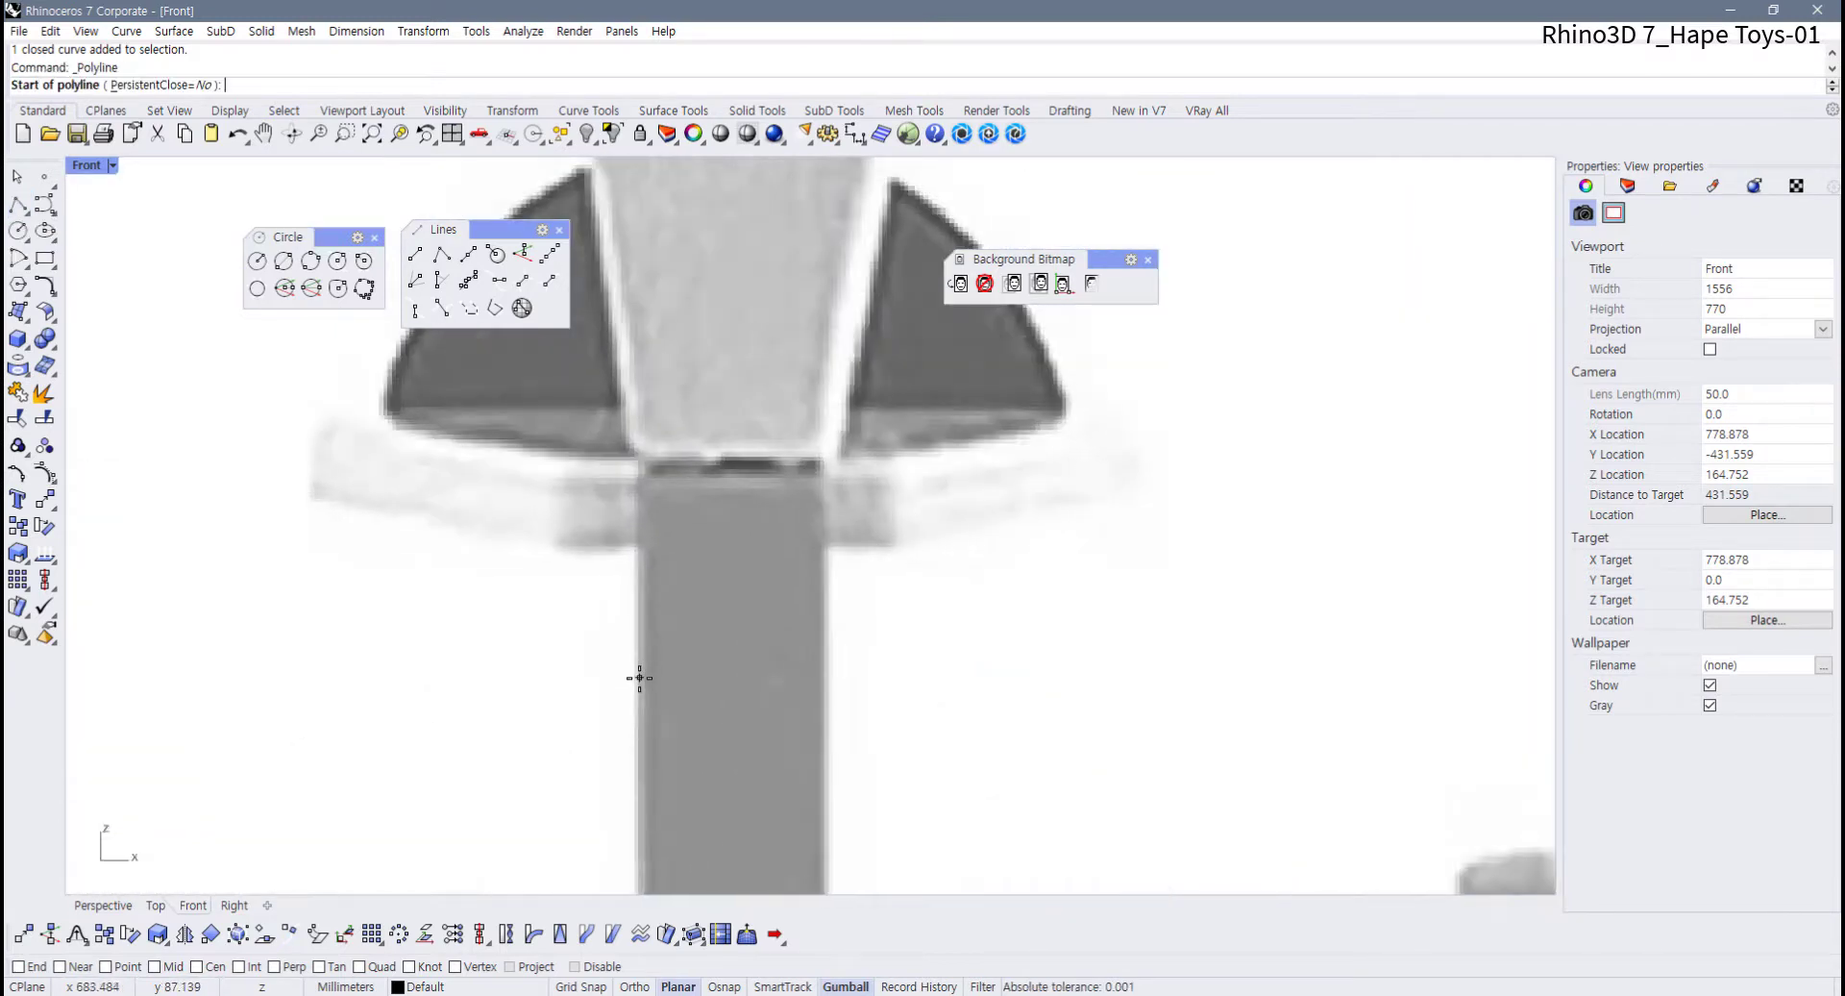
scroll(639, 678, down, 7)
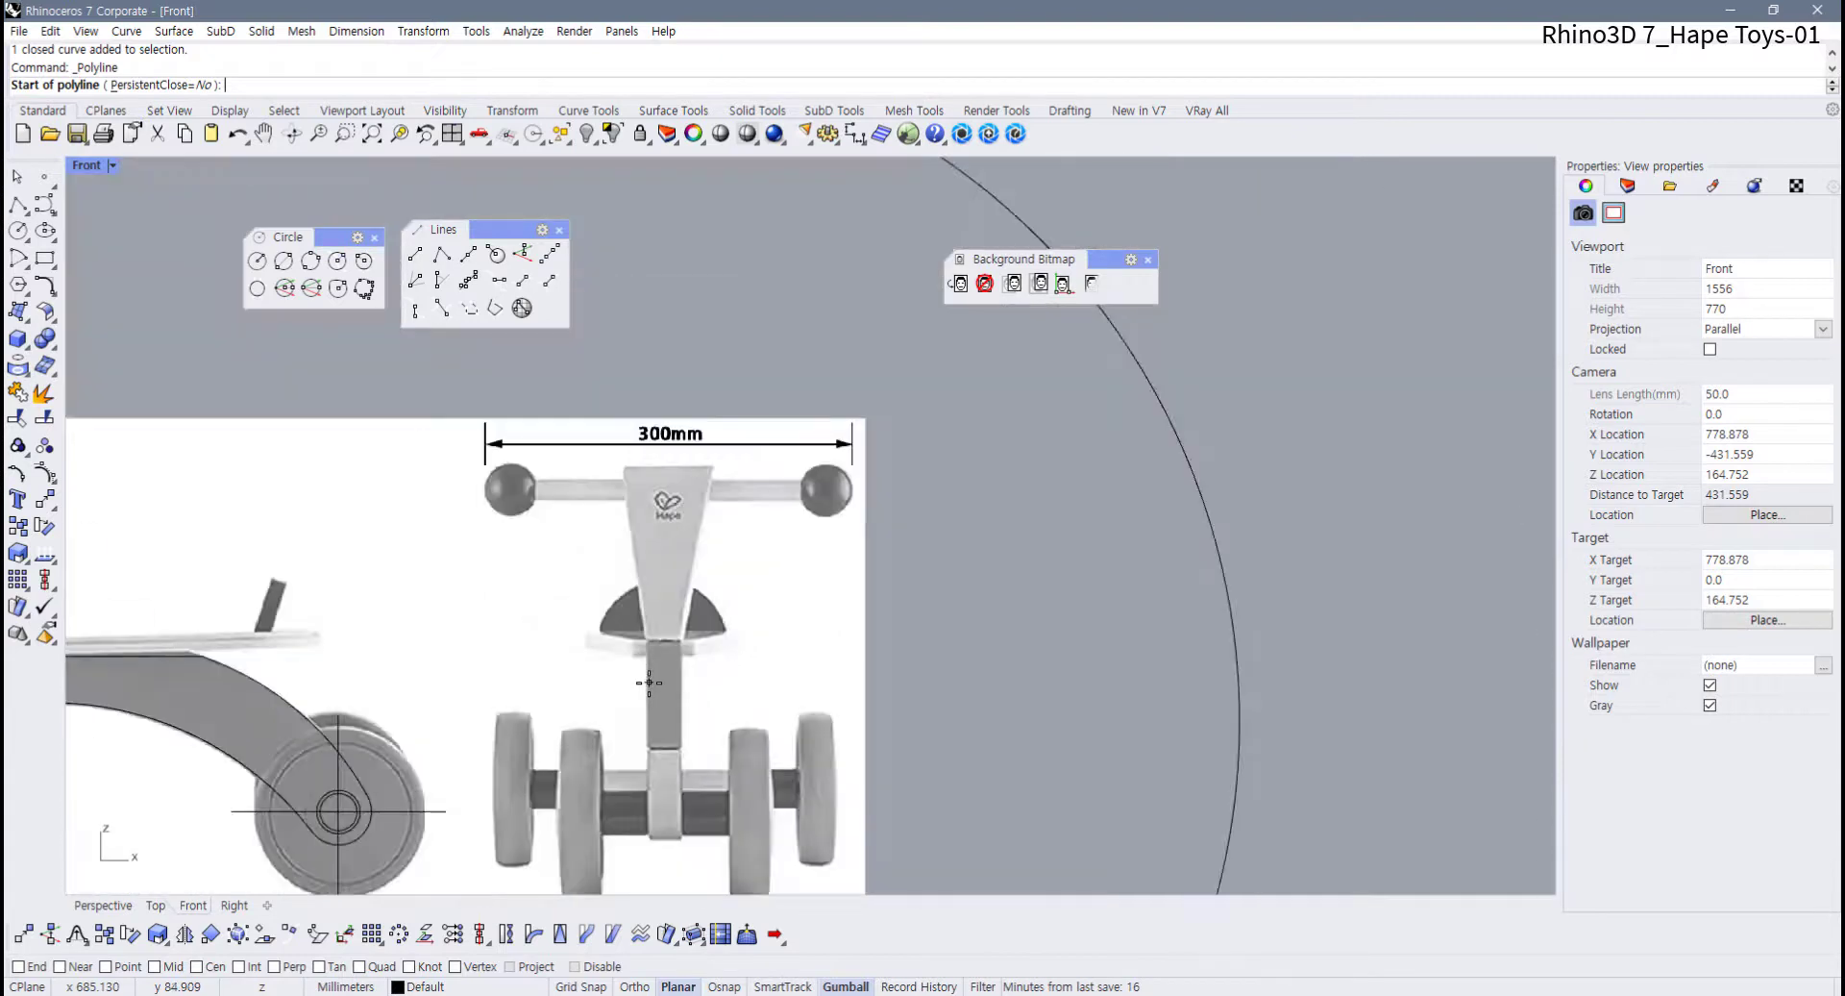
scroll(649, 682, up, 8)
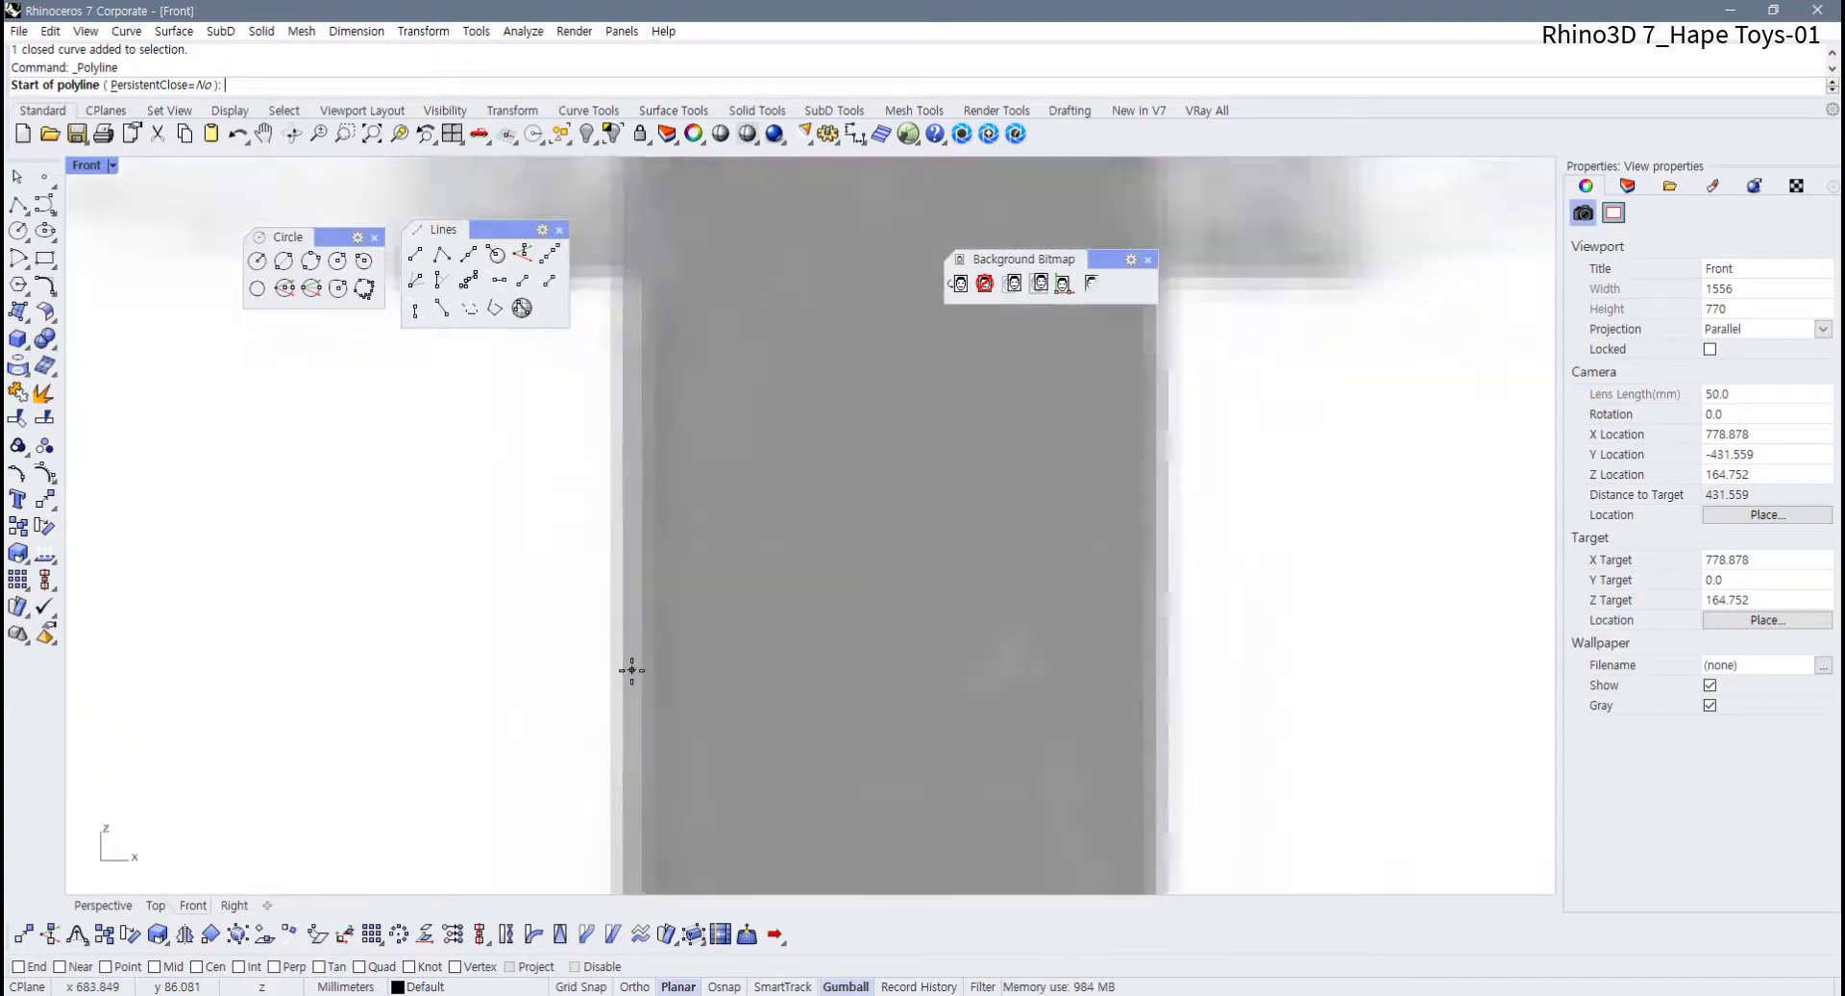
scroll(631, 670, down, 3)
scroll(753, 708, up, 2)
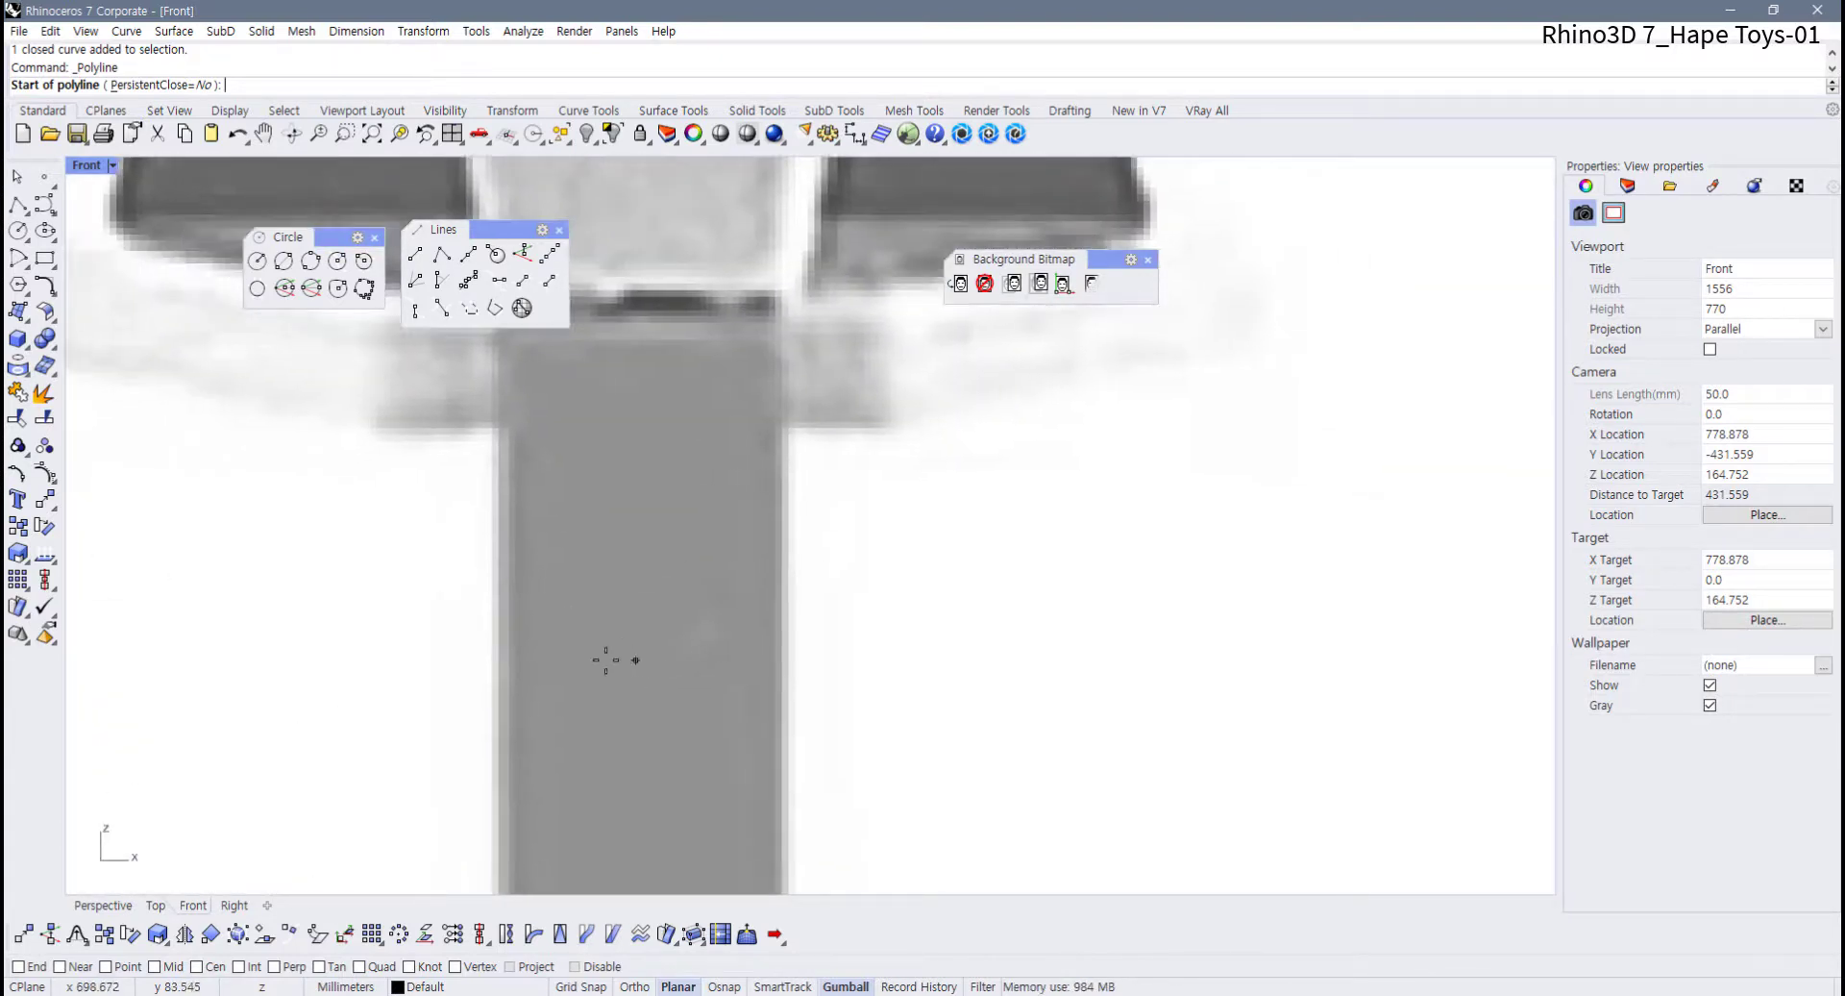
scroll(738, 686, down, 8)
right_drag(746, 688, 679, 671)
scroll(605, 651, up, 4)
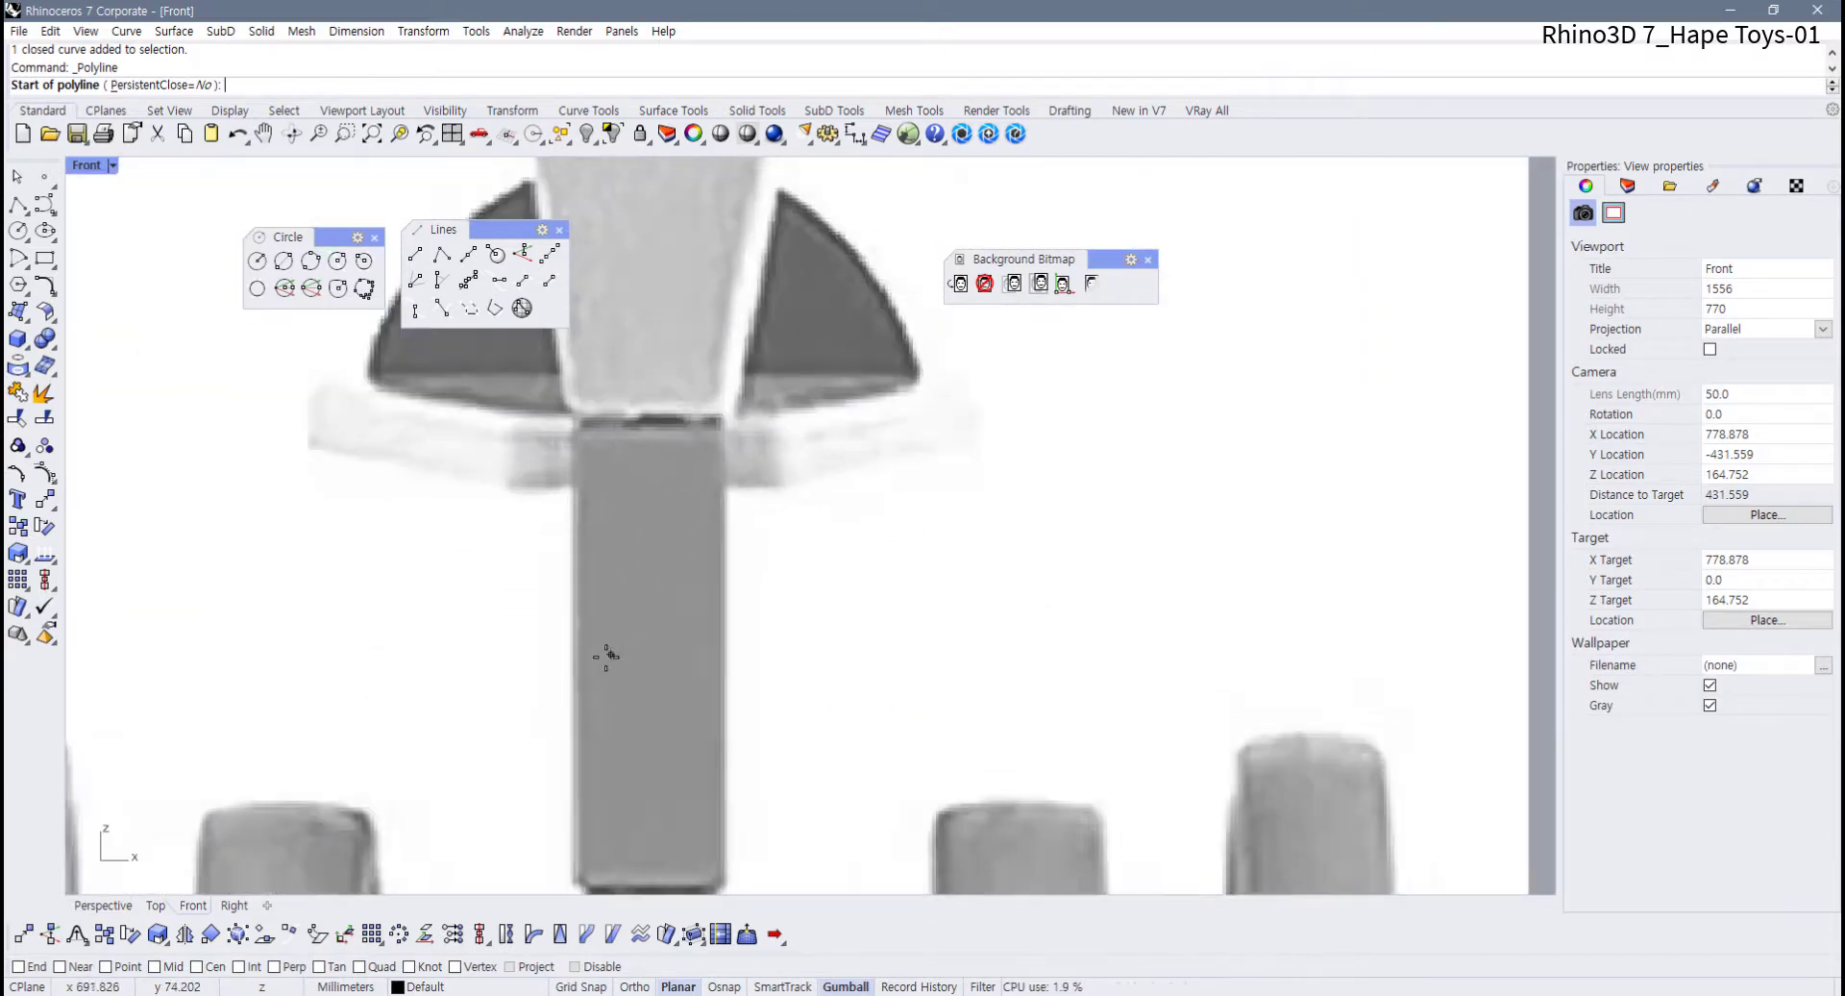
scroll(573, 650, down, 3)
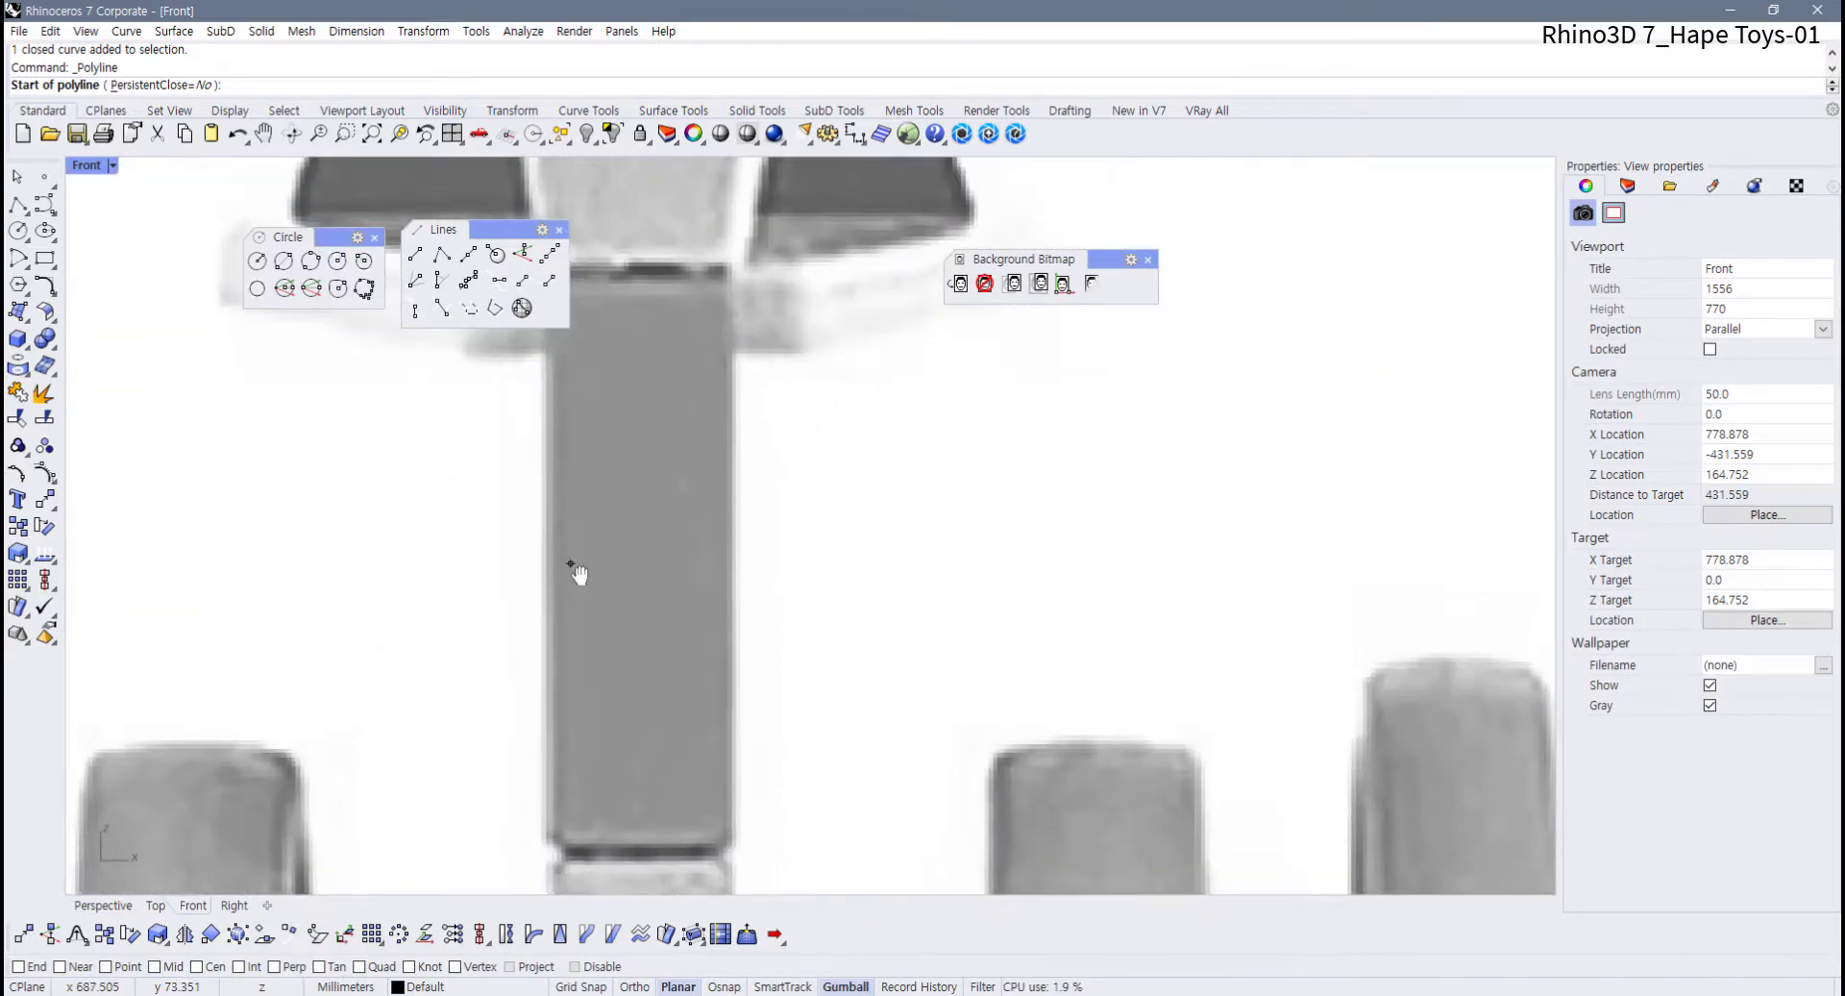
click(528, 564)
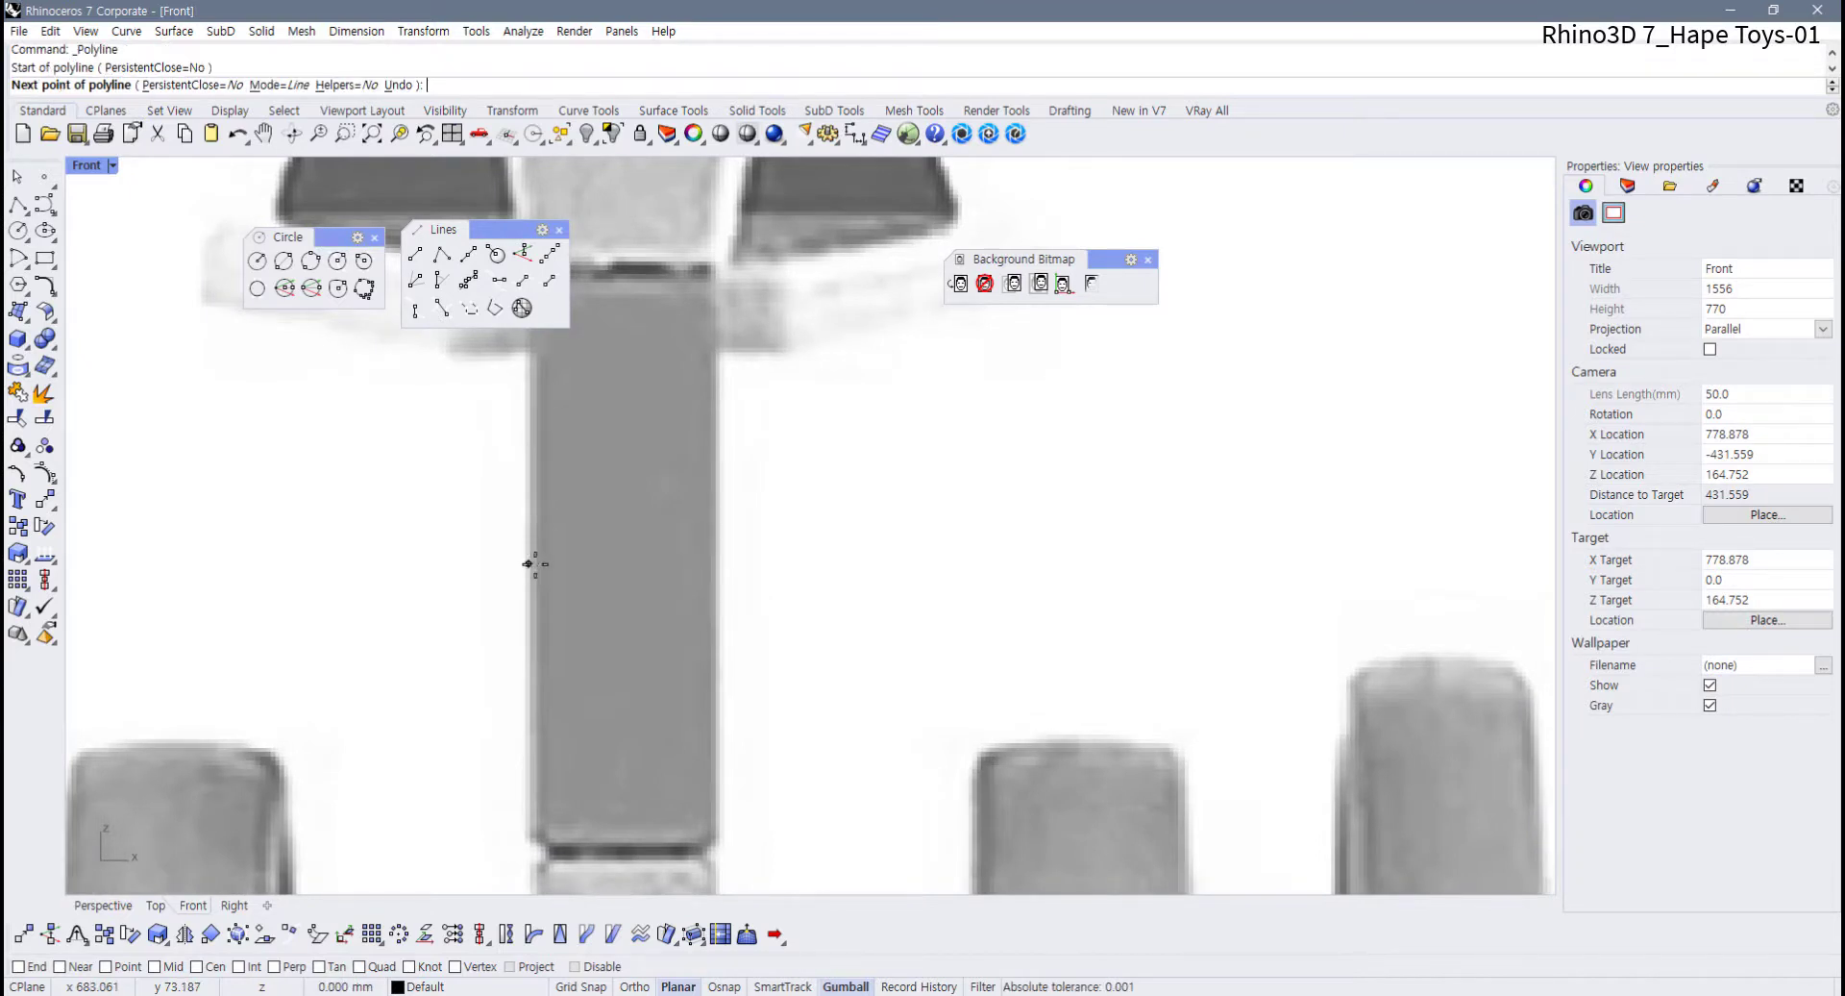
key(F8)
scroll(717, 563, up, 2)
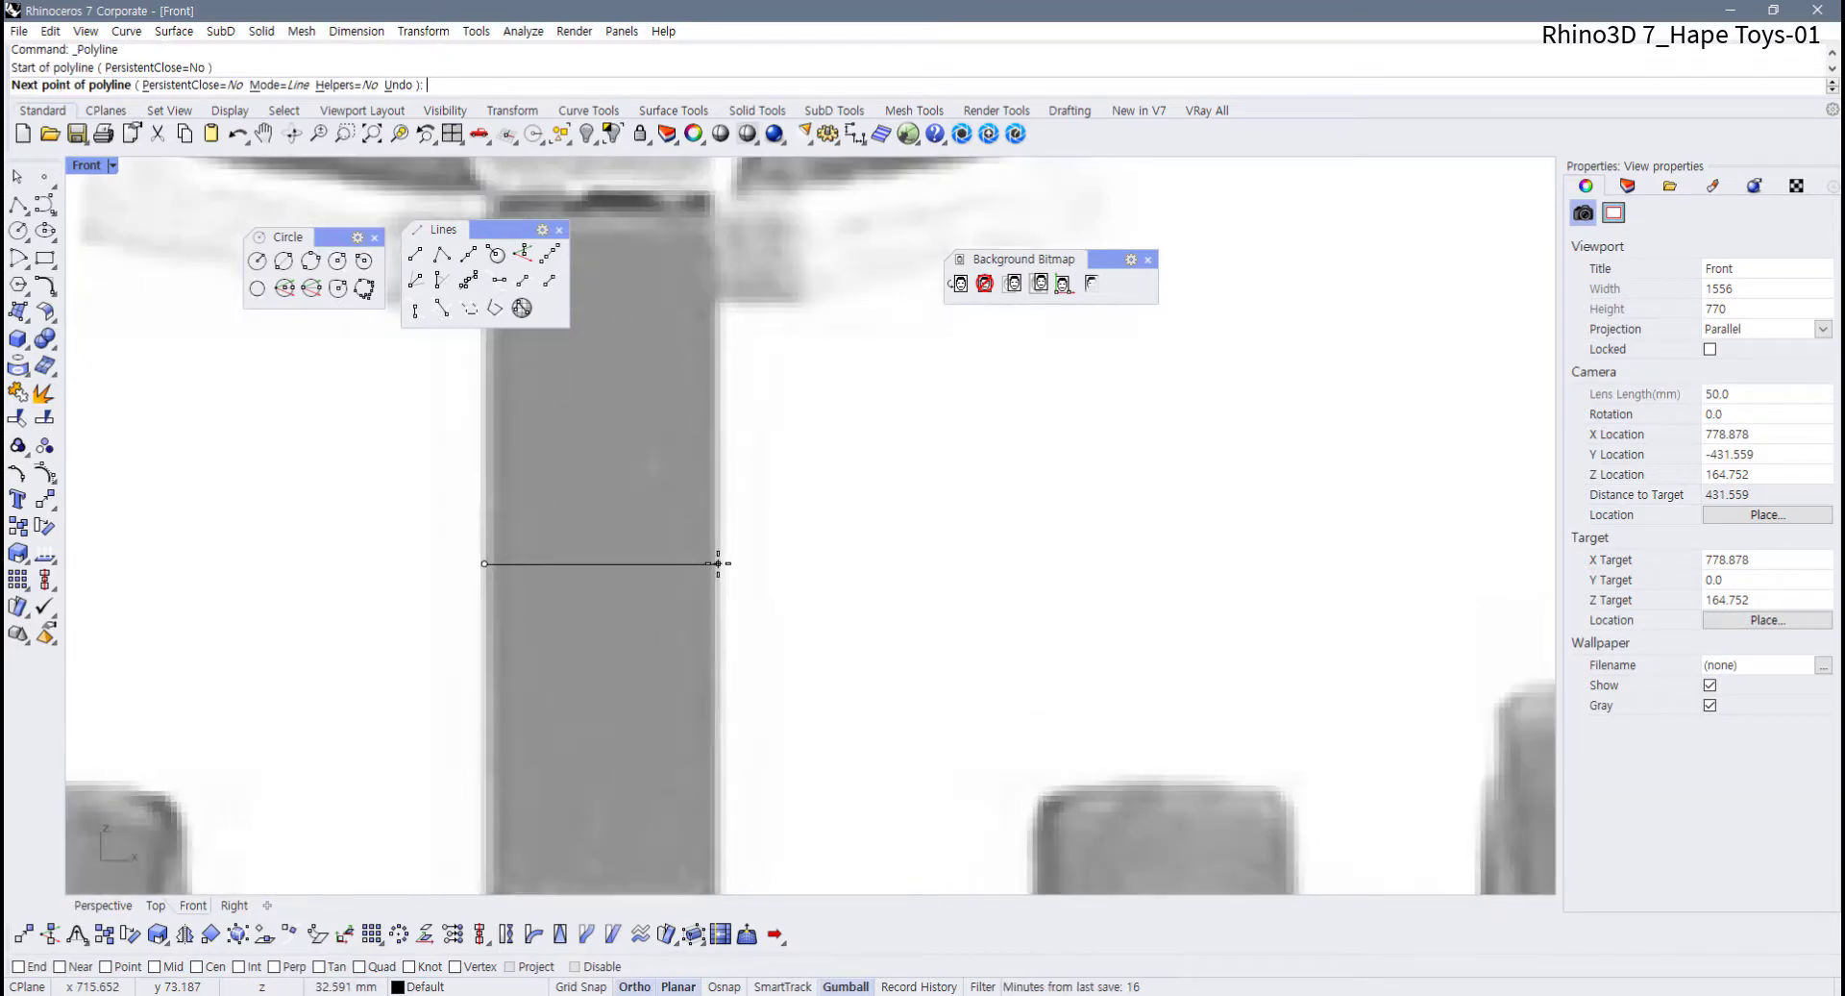
key(F8)
key(Escape)
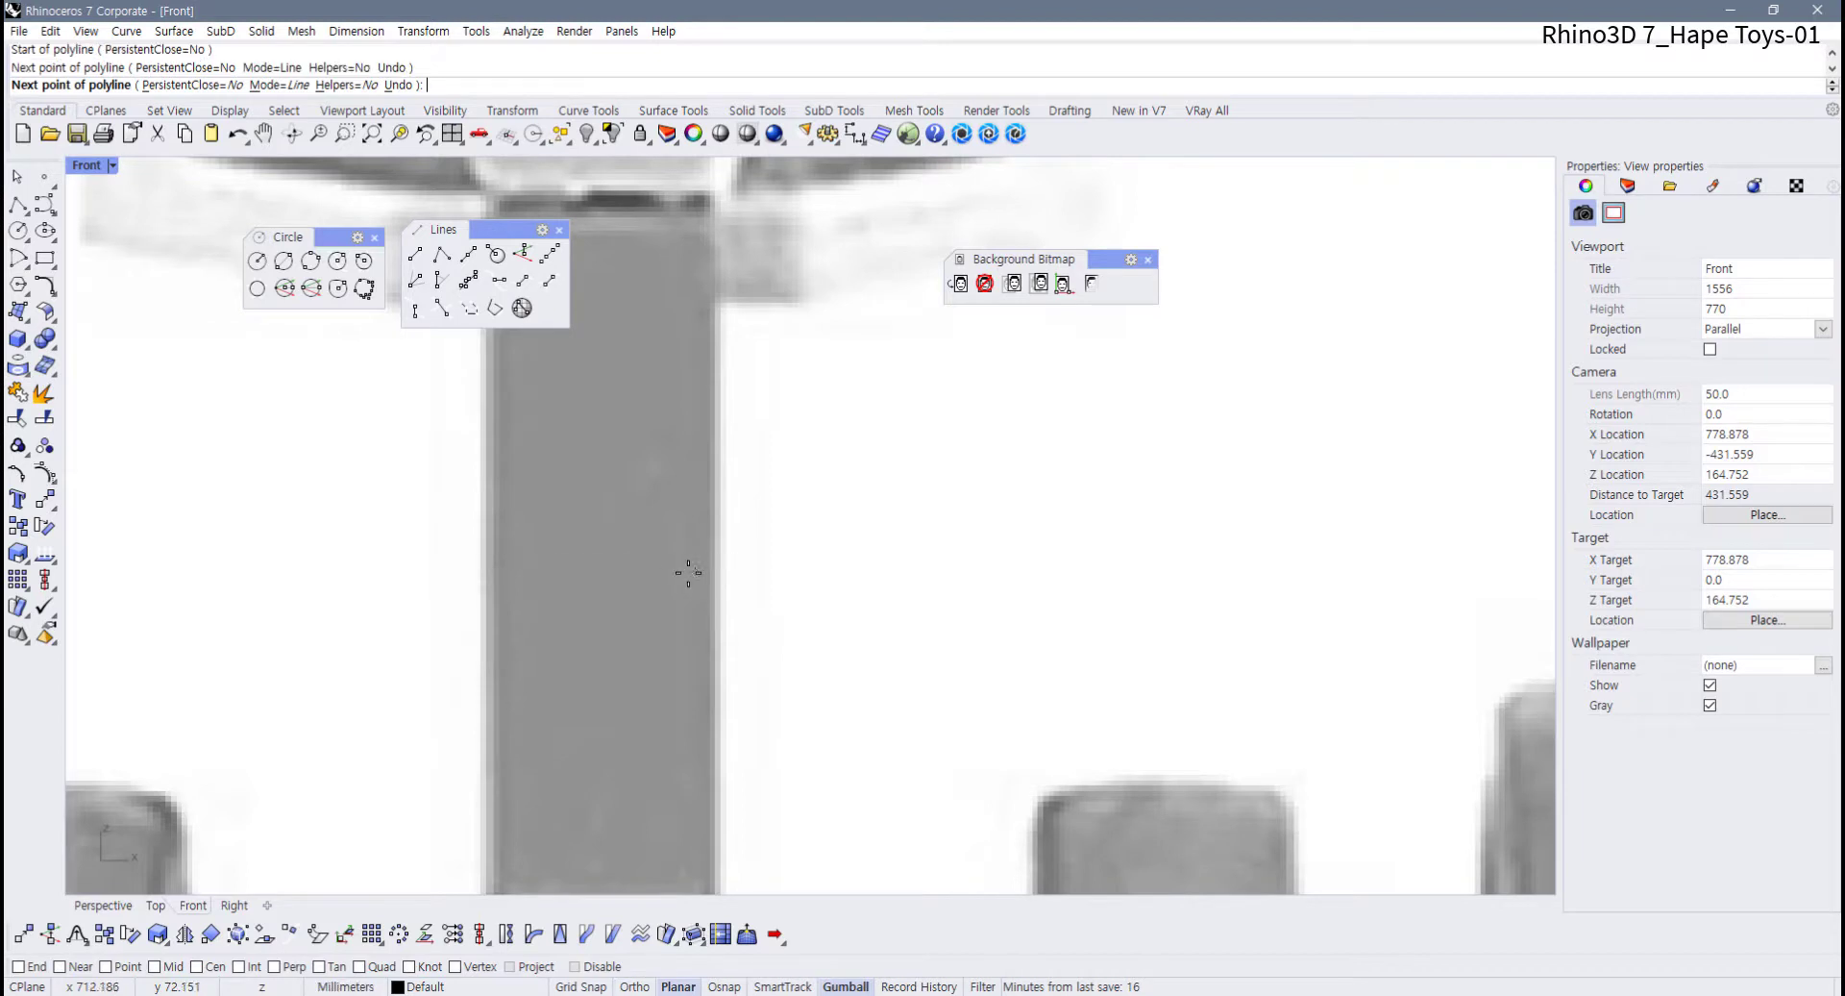
Draw a horizontal line about 32 mm long across the full width of the central post in the front elevation
scroll(535, 573, up, 7)
key(Return)
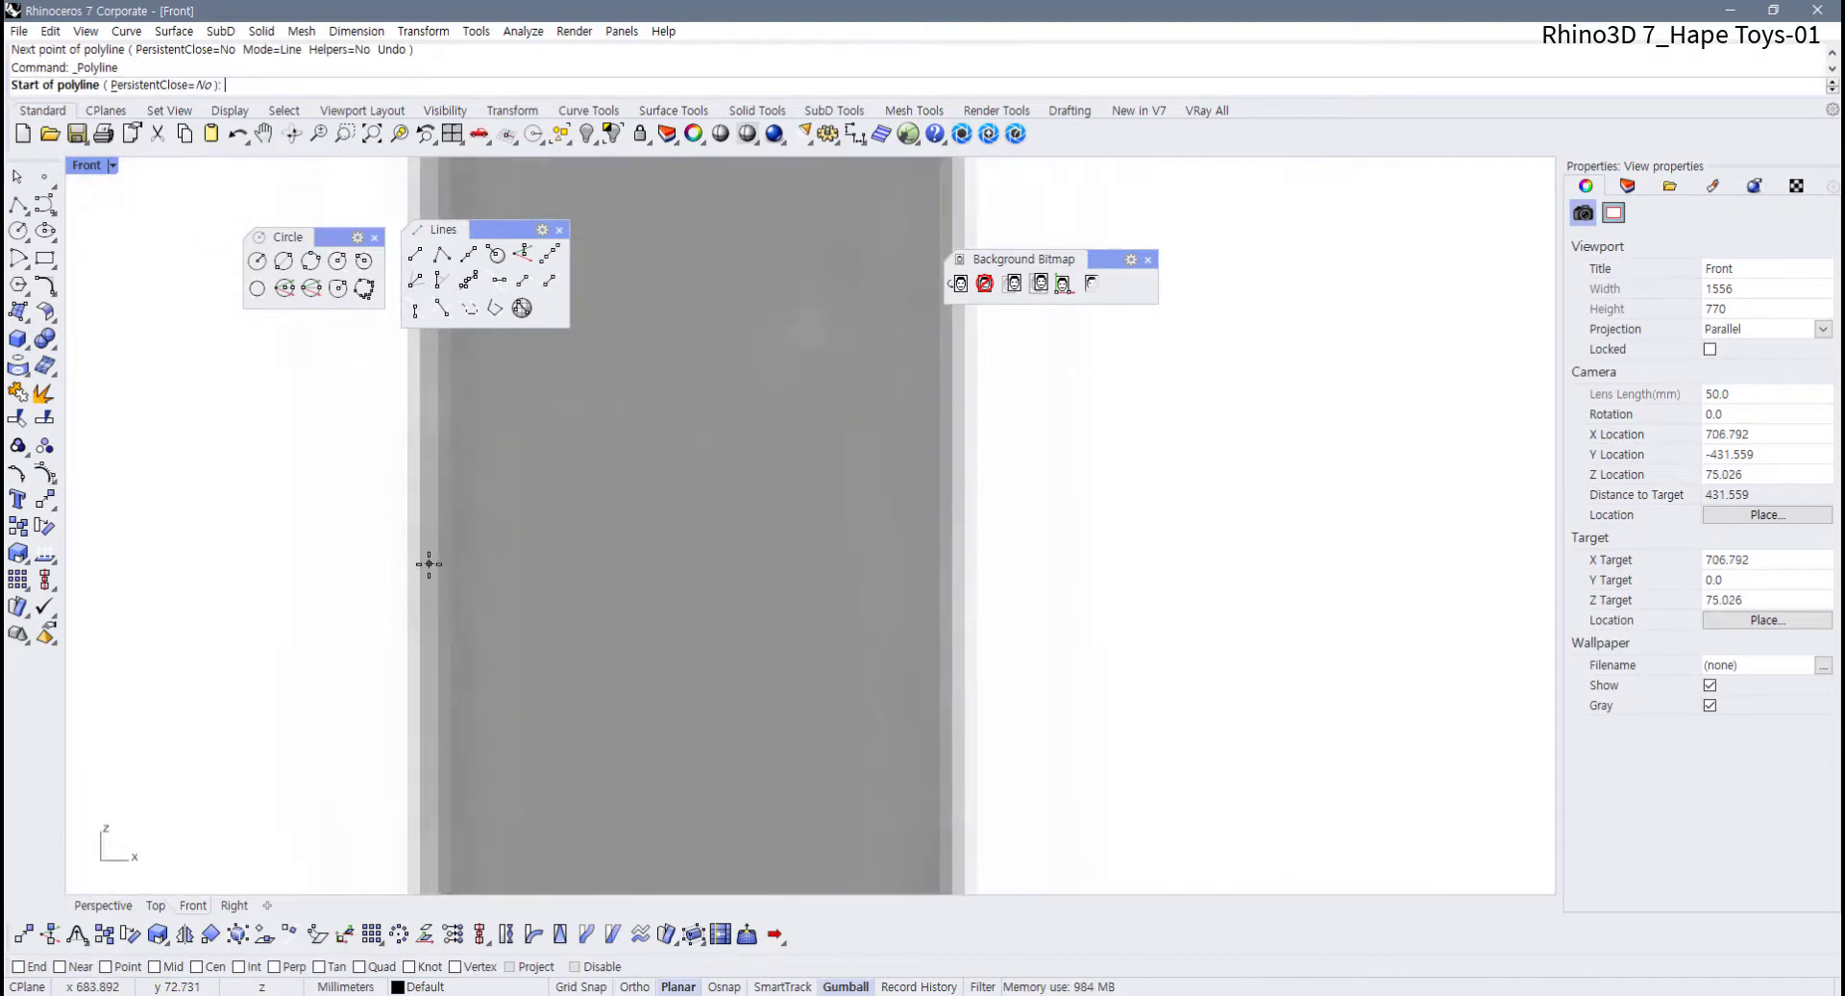
click(421, 561)
key(F8)
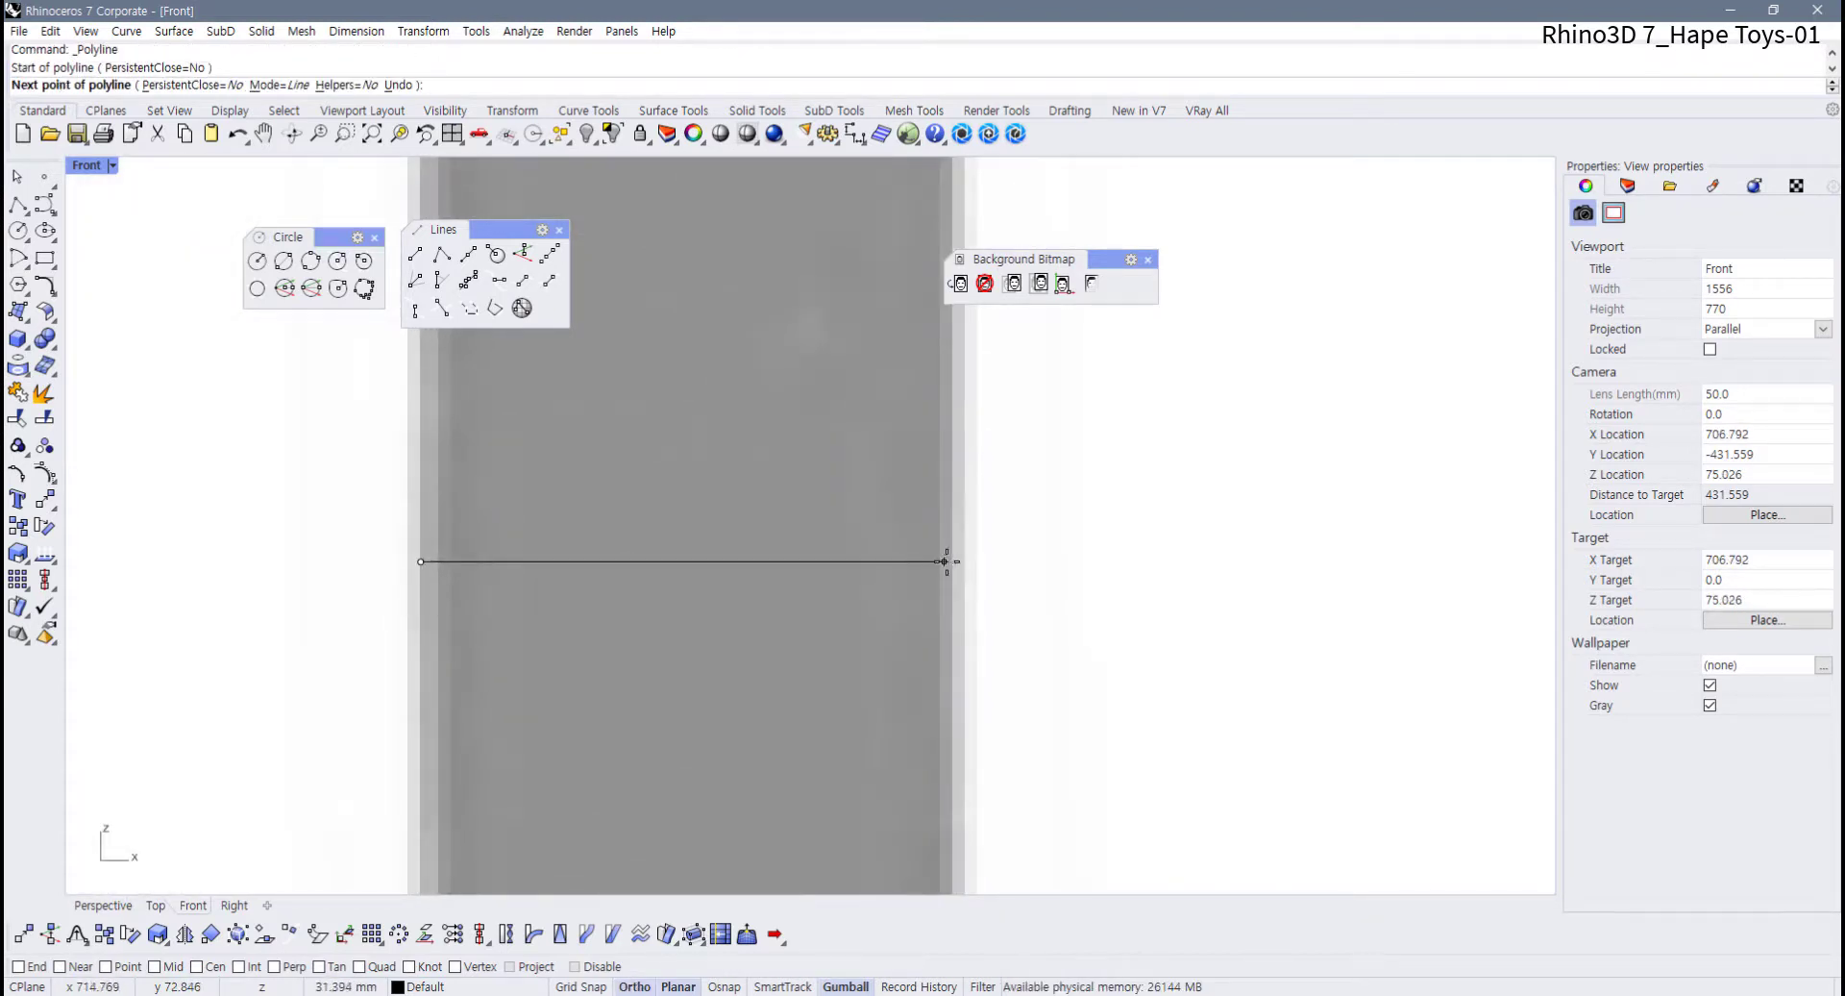
click(960, 561)
key(Return)
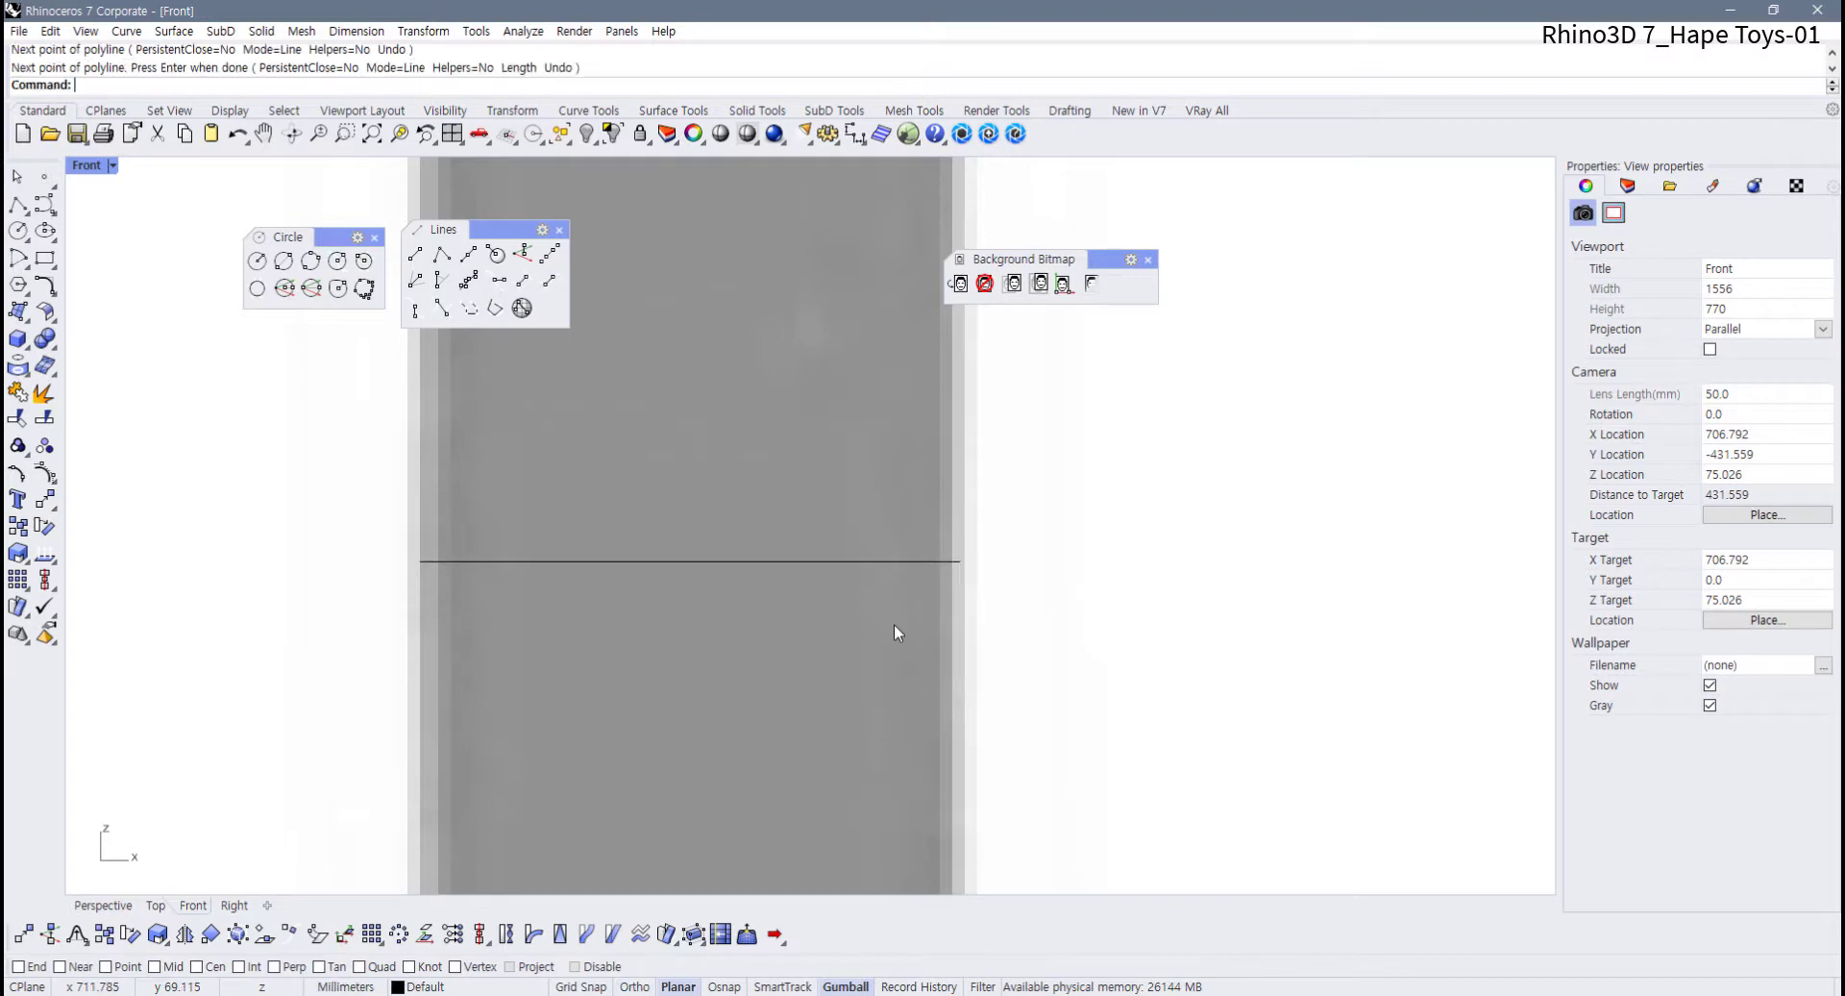
Rotate the horizontal line across the post 90 degrees about its midpoint to make it vertical
scroll(892, 626, down, 8)
scroll(890, 631, up, 3)
click(846, 625)
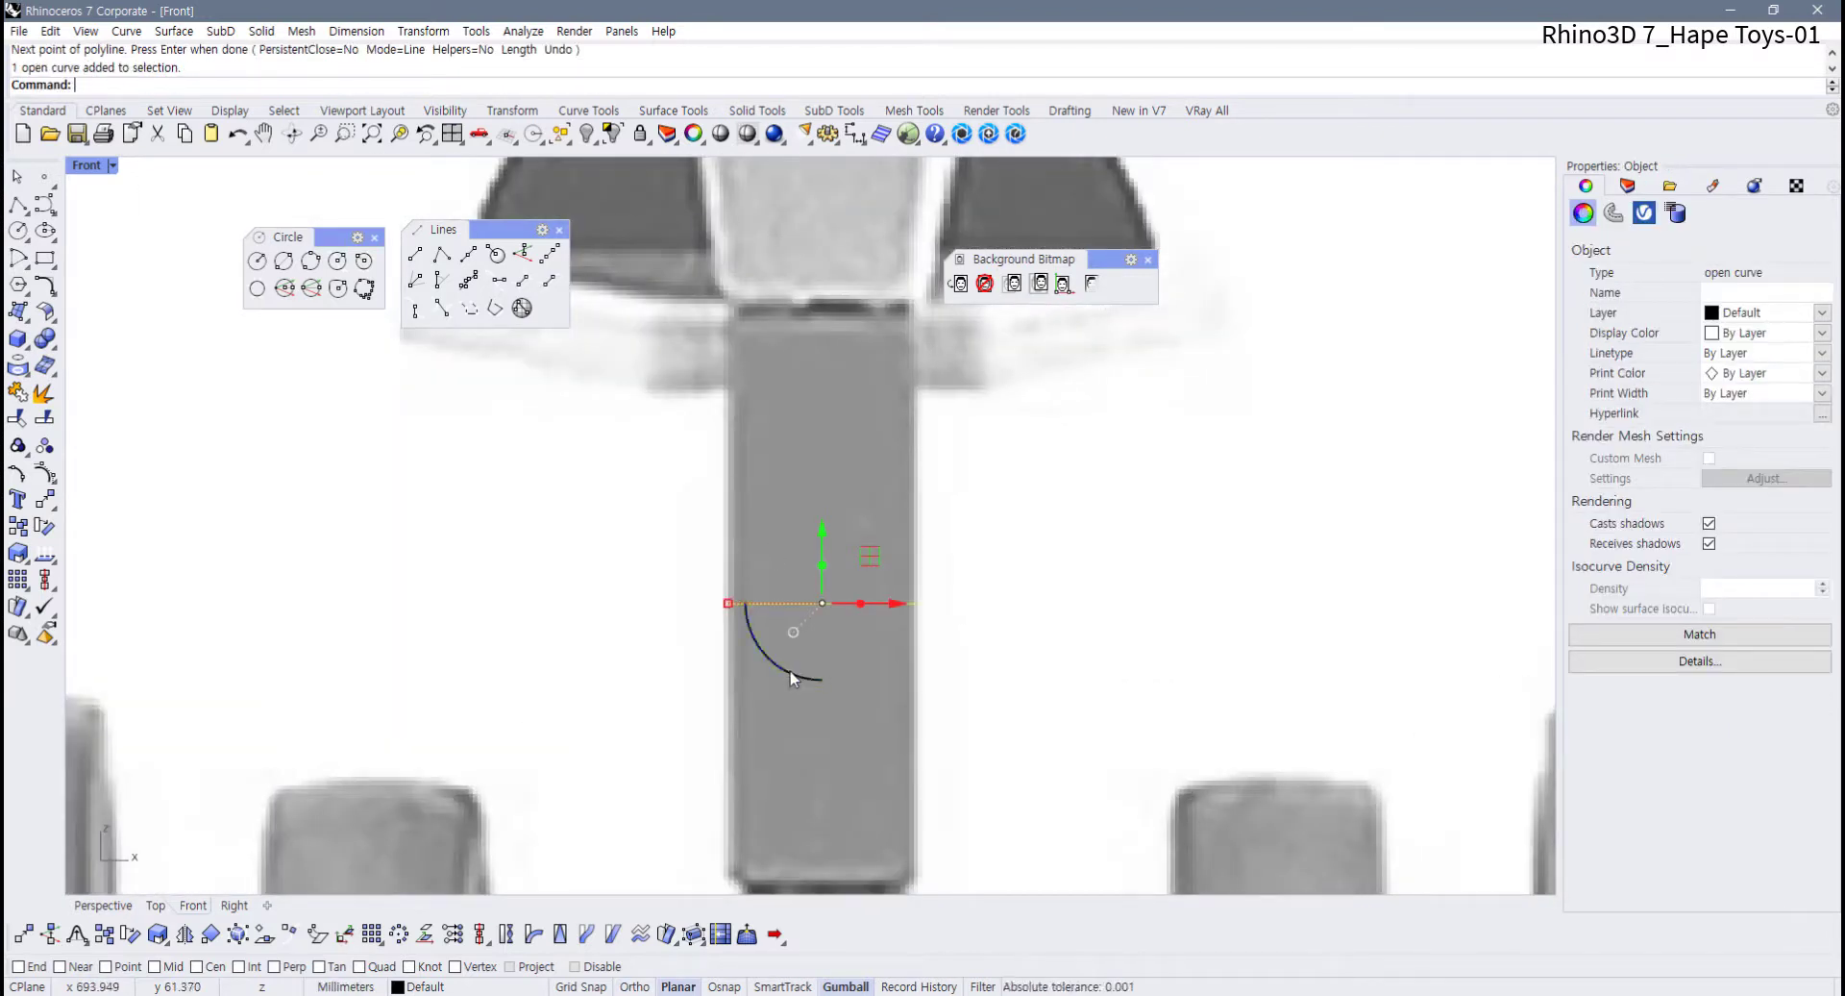
drag(790, 678, 932, 656)
click(1005, 676)
Stretch the vertical line into a centre line spanning the whole front elevation and shift it slightly upward
scroll(918, 657, down, 5)
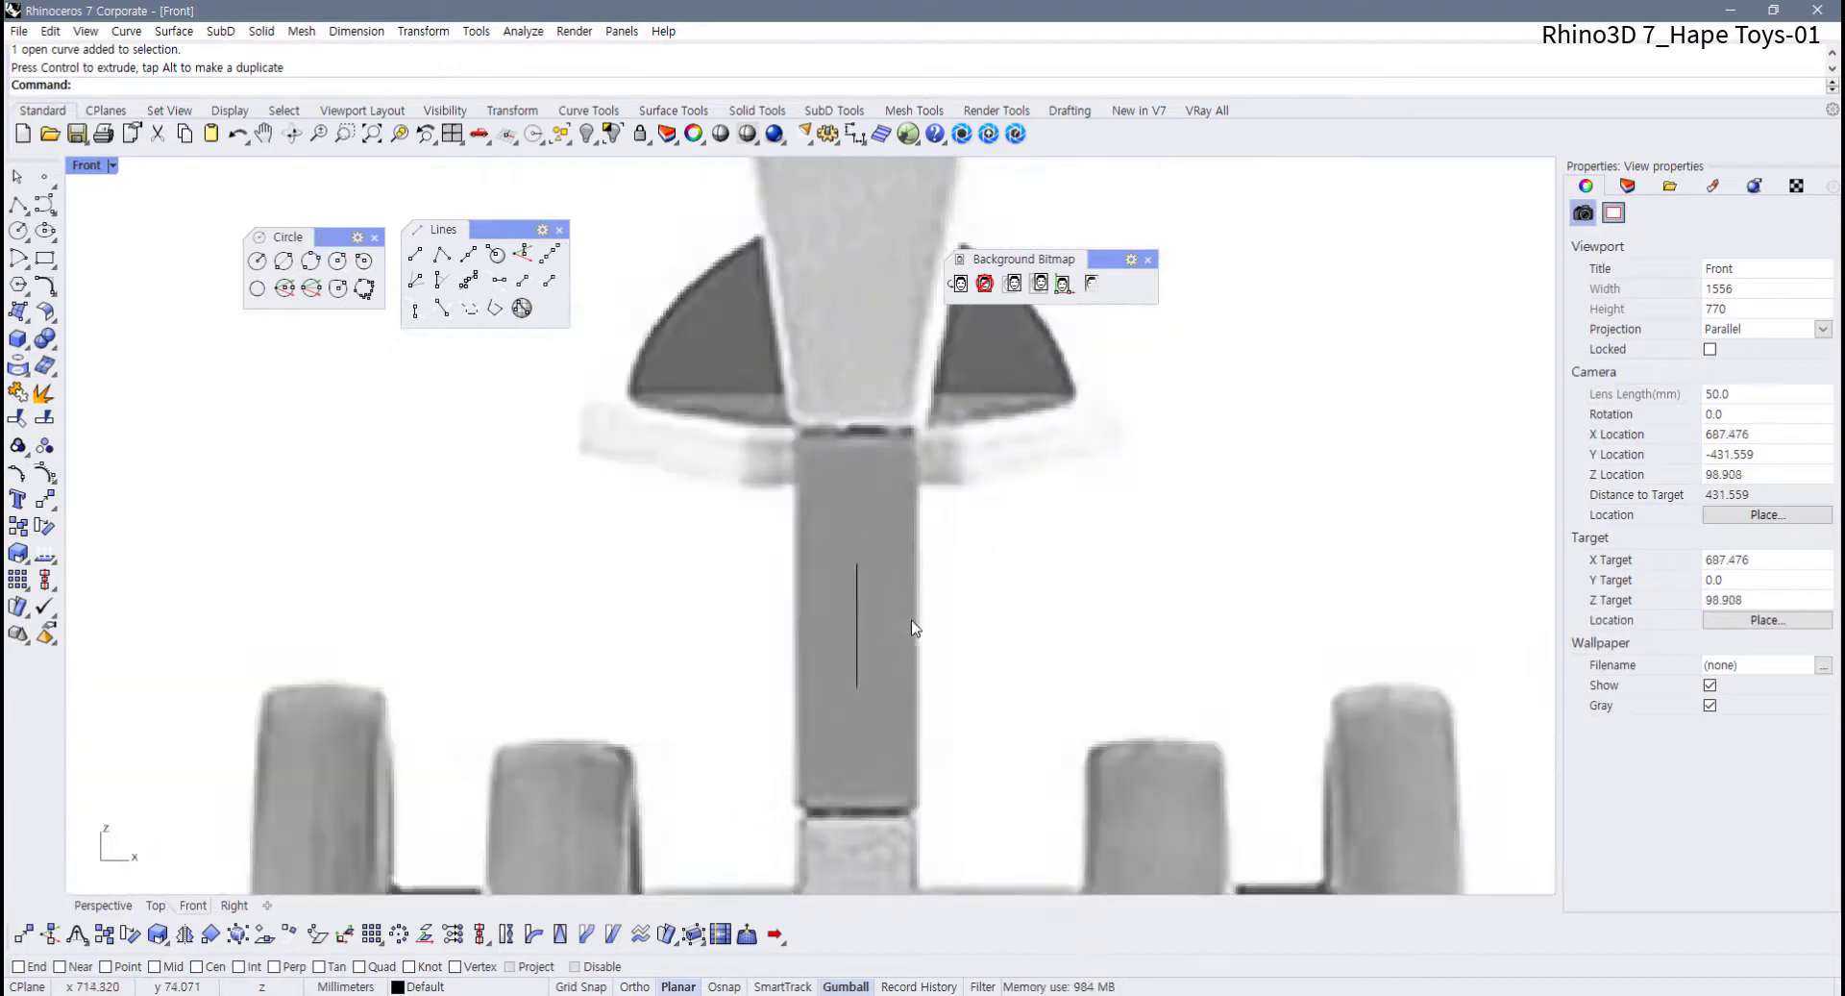
click(858, 665)
scroll(858, 667, down, 7)
scroll(873, 673, down, 8)
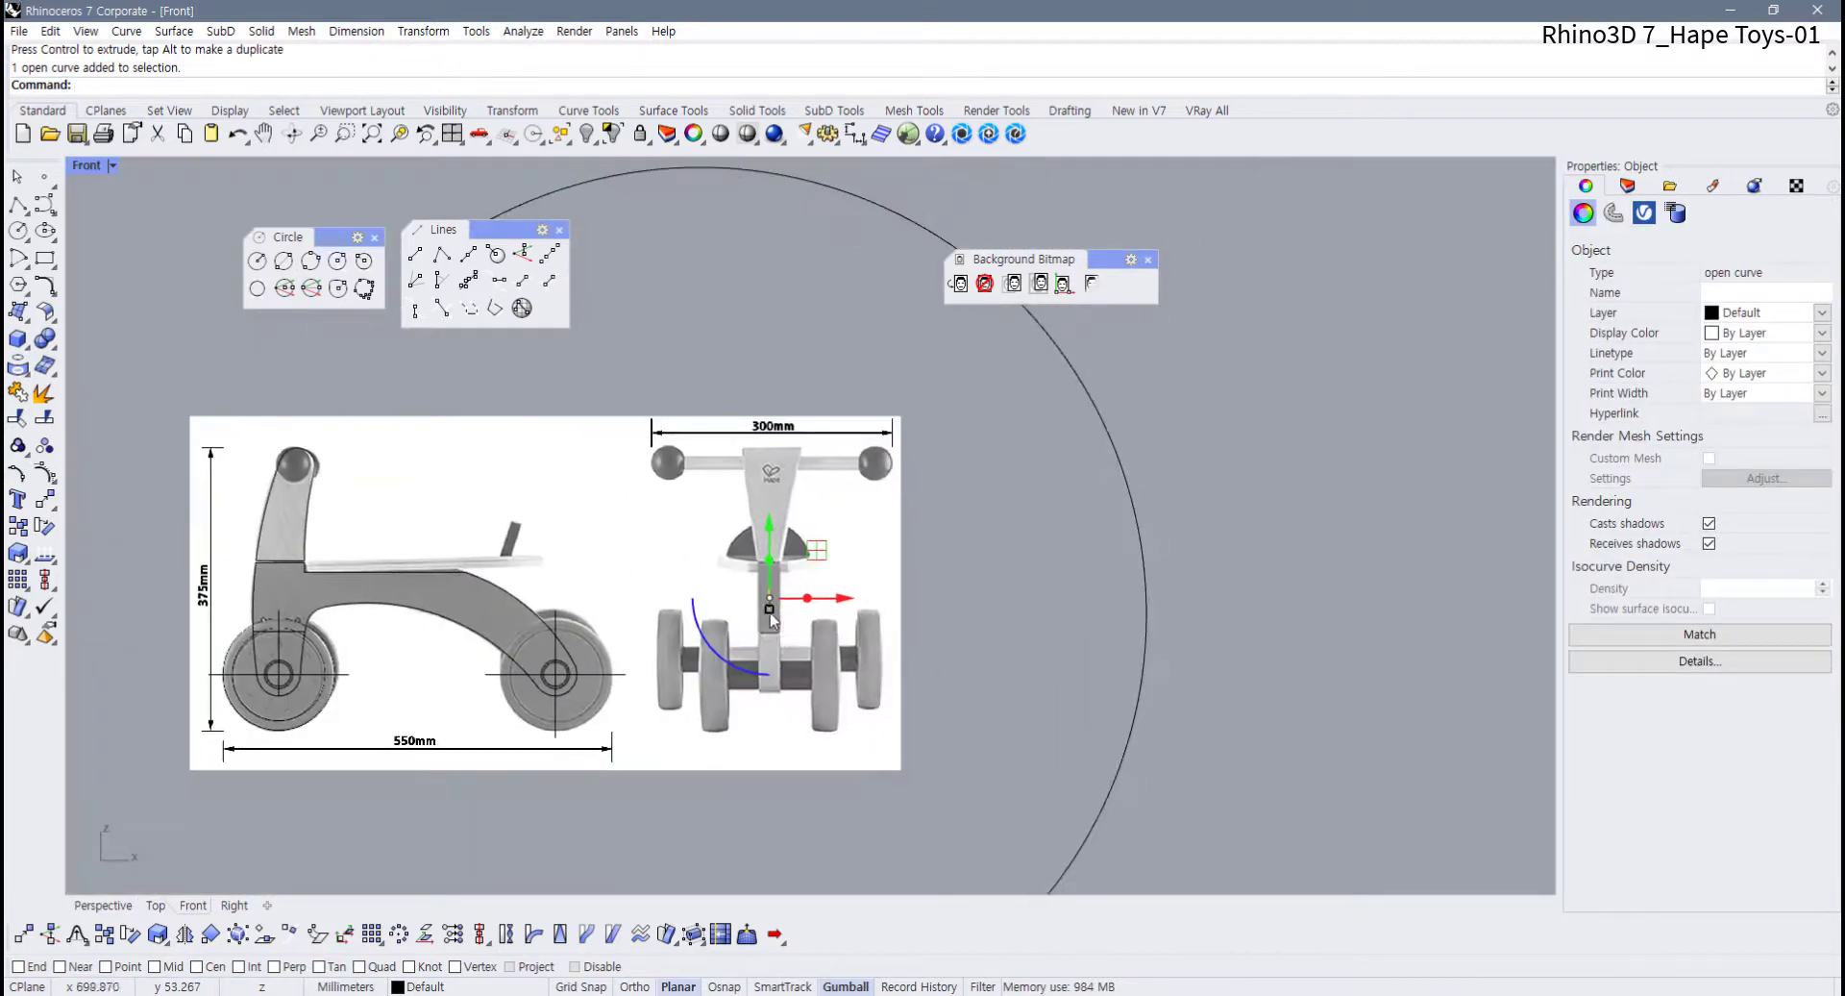
drag(771, 642, 769, 761)
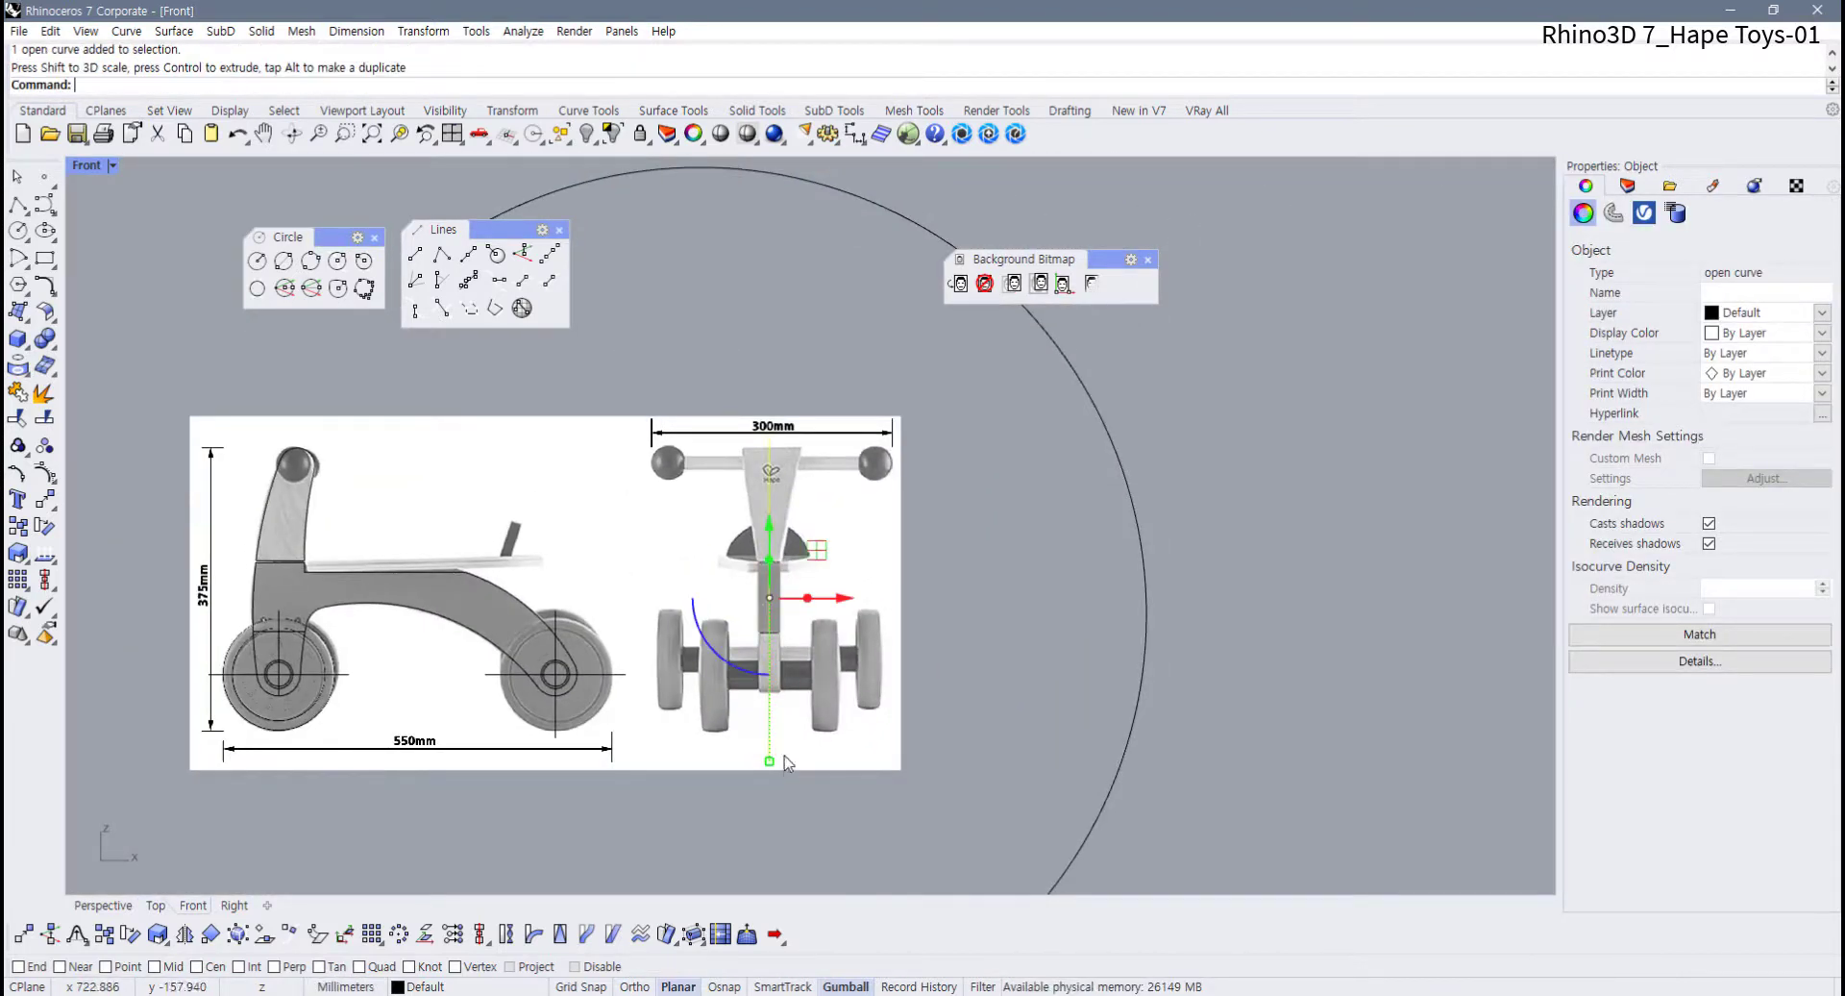
drag(770, 526, 769, 513)
click(874, 536)
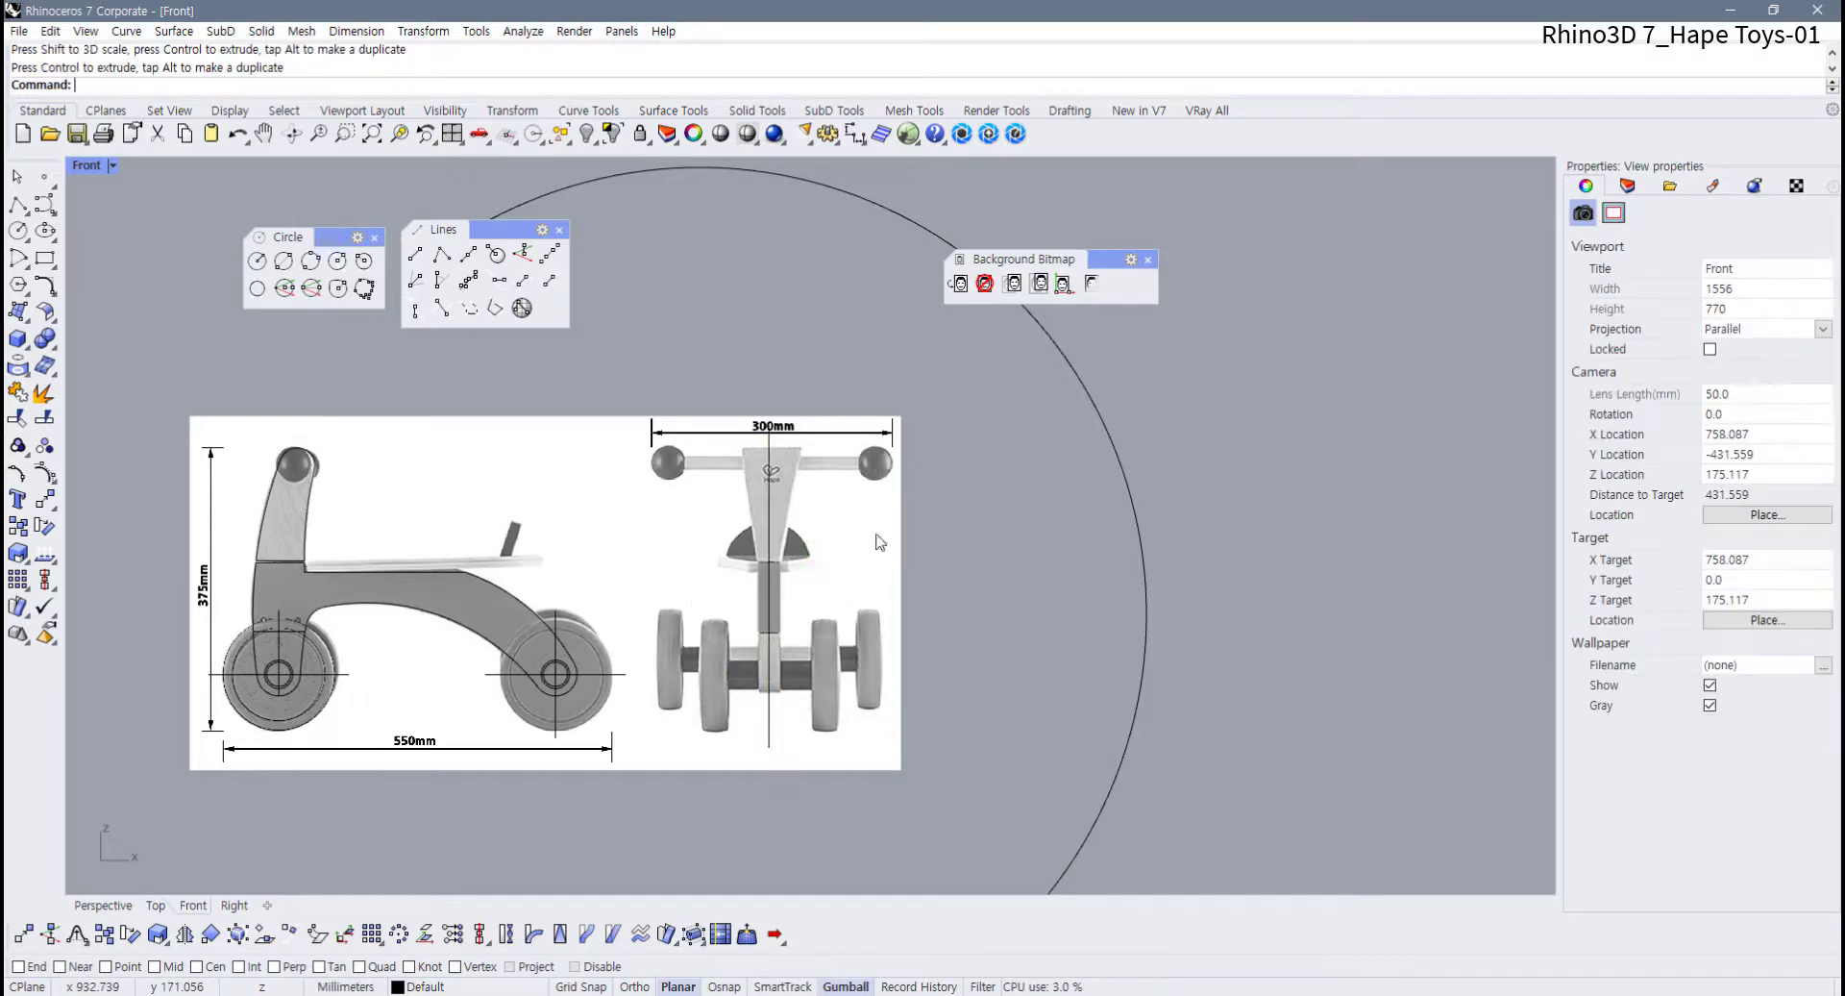
Examine the front elevation around the post, especially the widths of the parts projecting beneath the seat on both sides
scroll(782, 539, up, 4)
scroll(763, 613, up, 5)
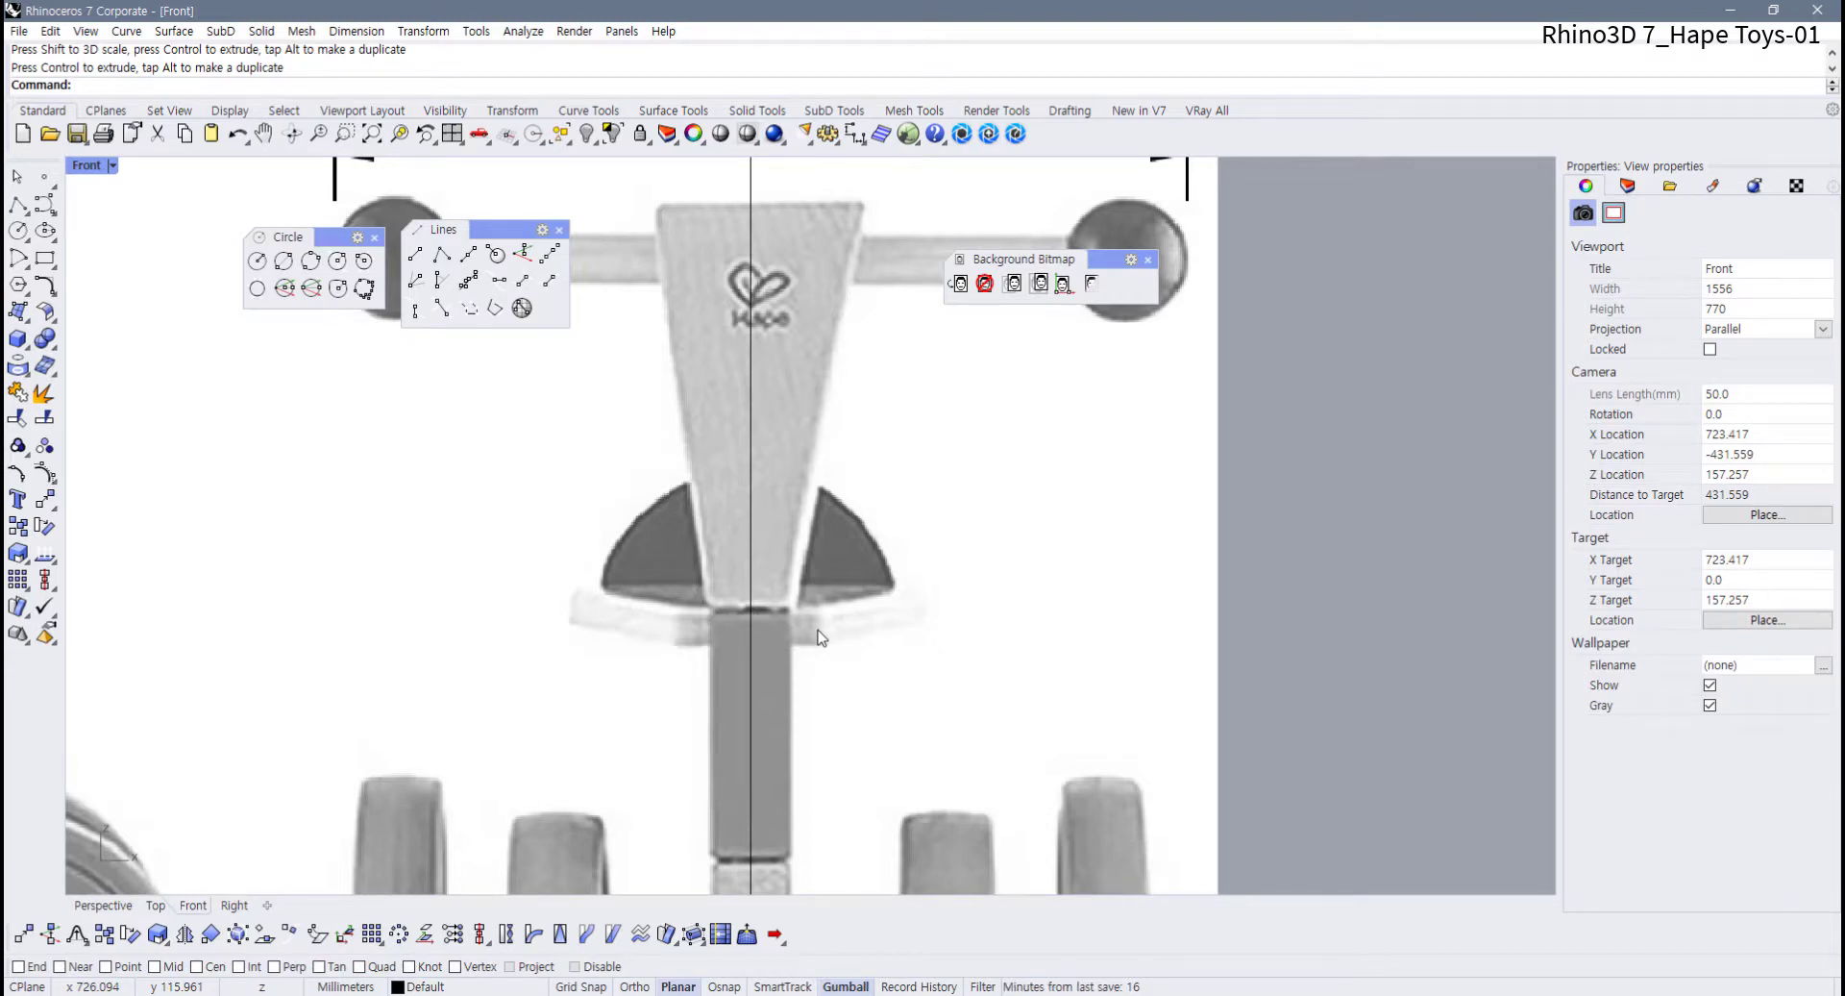
scroll(846, 644, up, 5)
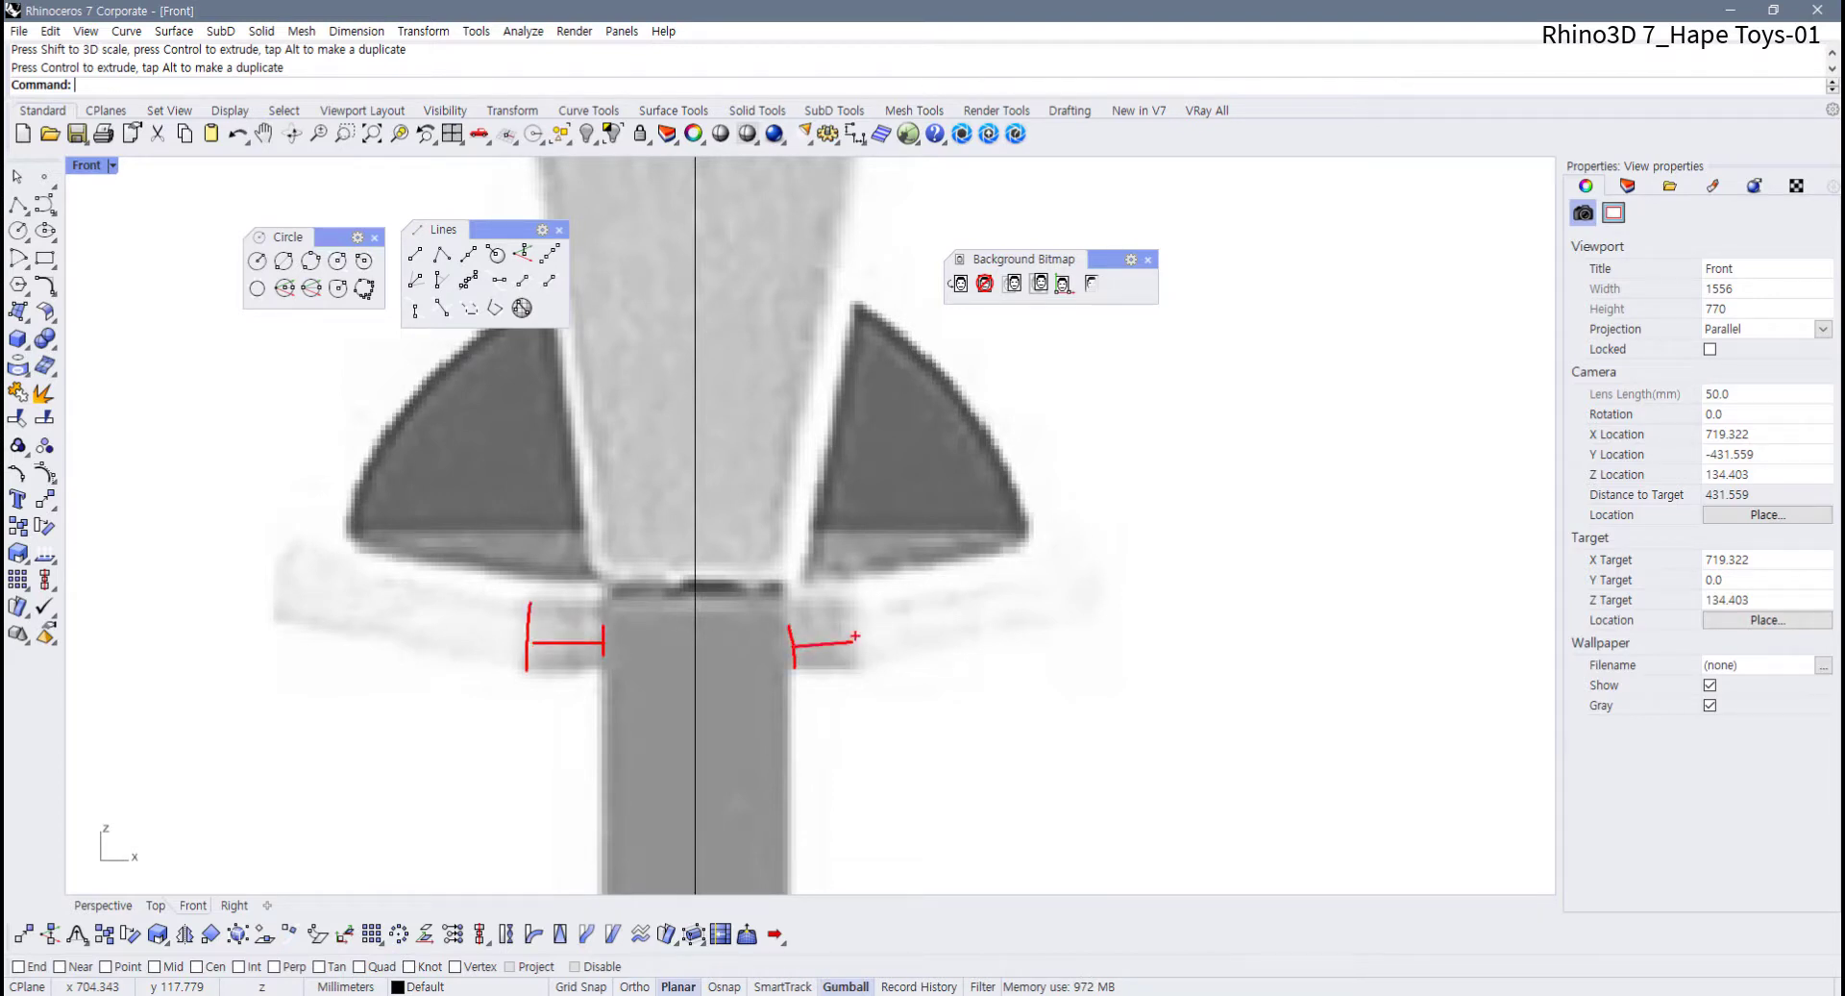
key(Escape)
scroll(715, 376, down, 8)
right_drag(715, 376, 728, 694)
scroll(723, 677, down, 3)
scroll(716, 643, up, 8)
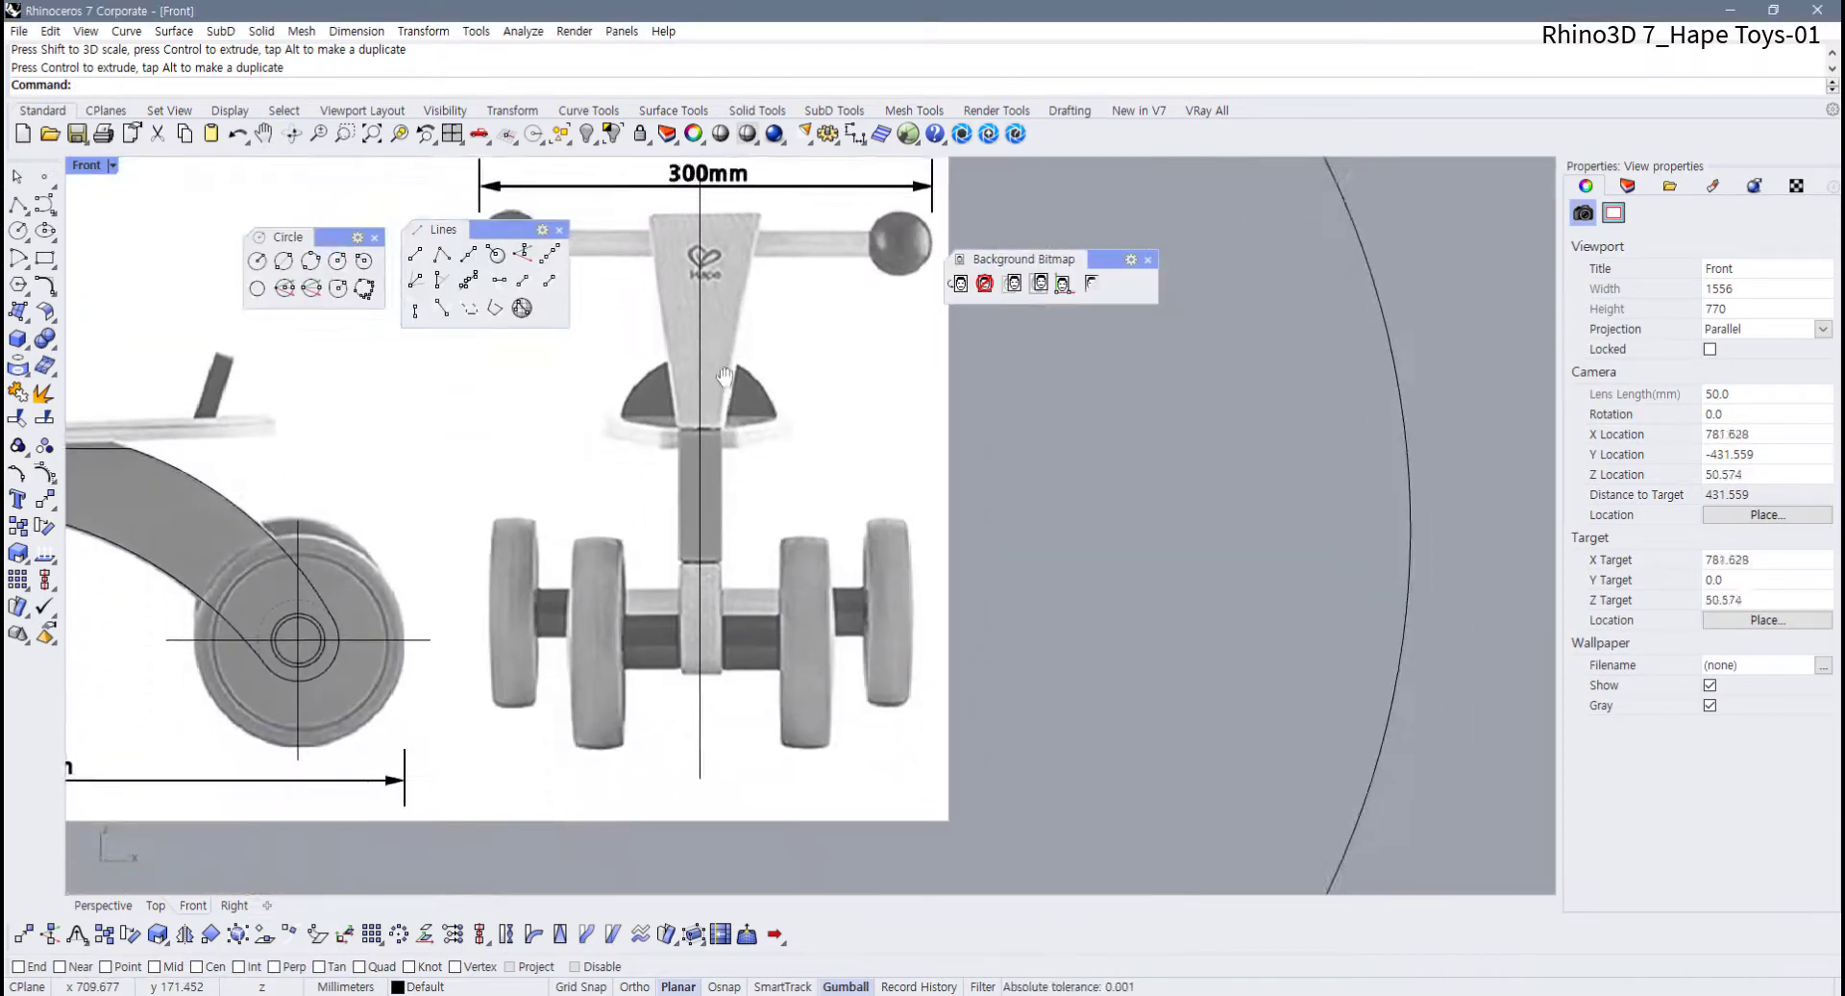
scroll(709, 567, down, 2)
right_drag(706, 464, 694, 706)
scroll(680, 628, up, 2)
right_drag(679, 626, 699, 626)
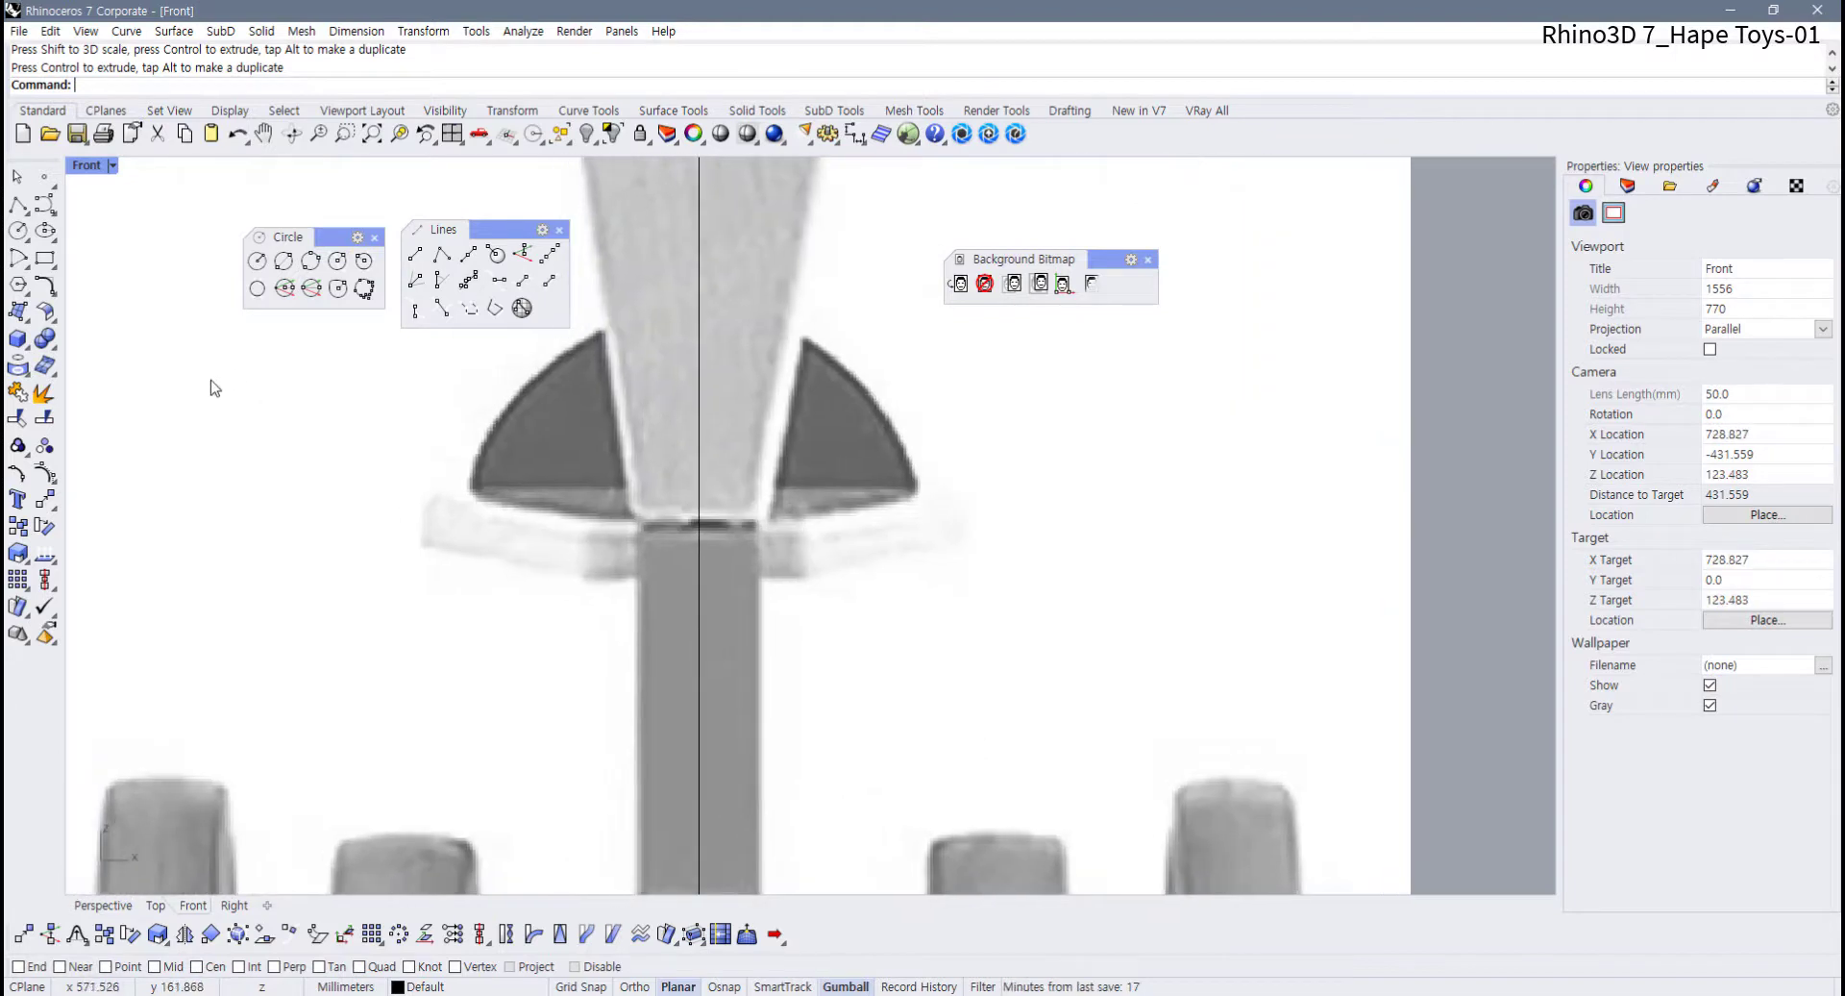
Draw a vertical line about 18 mm long at the left edge of the block beside the post and nudge it onto that edge
click(18, 206)
click(591, 524)
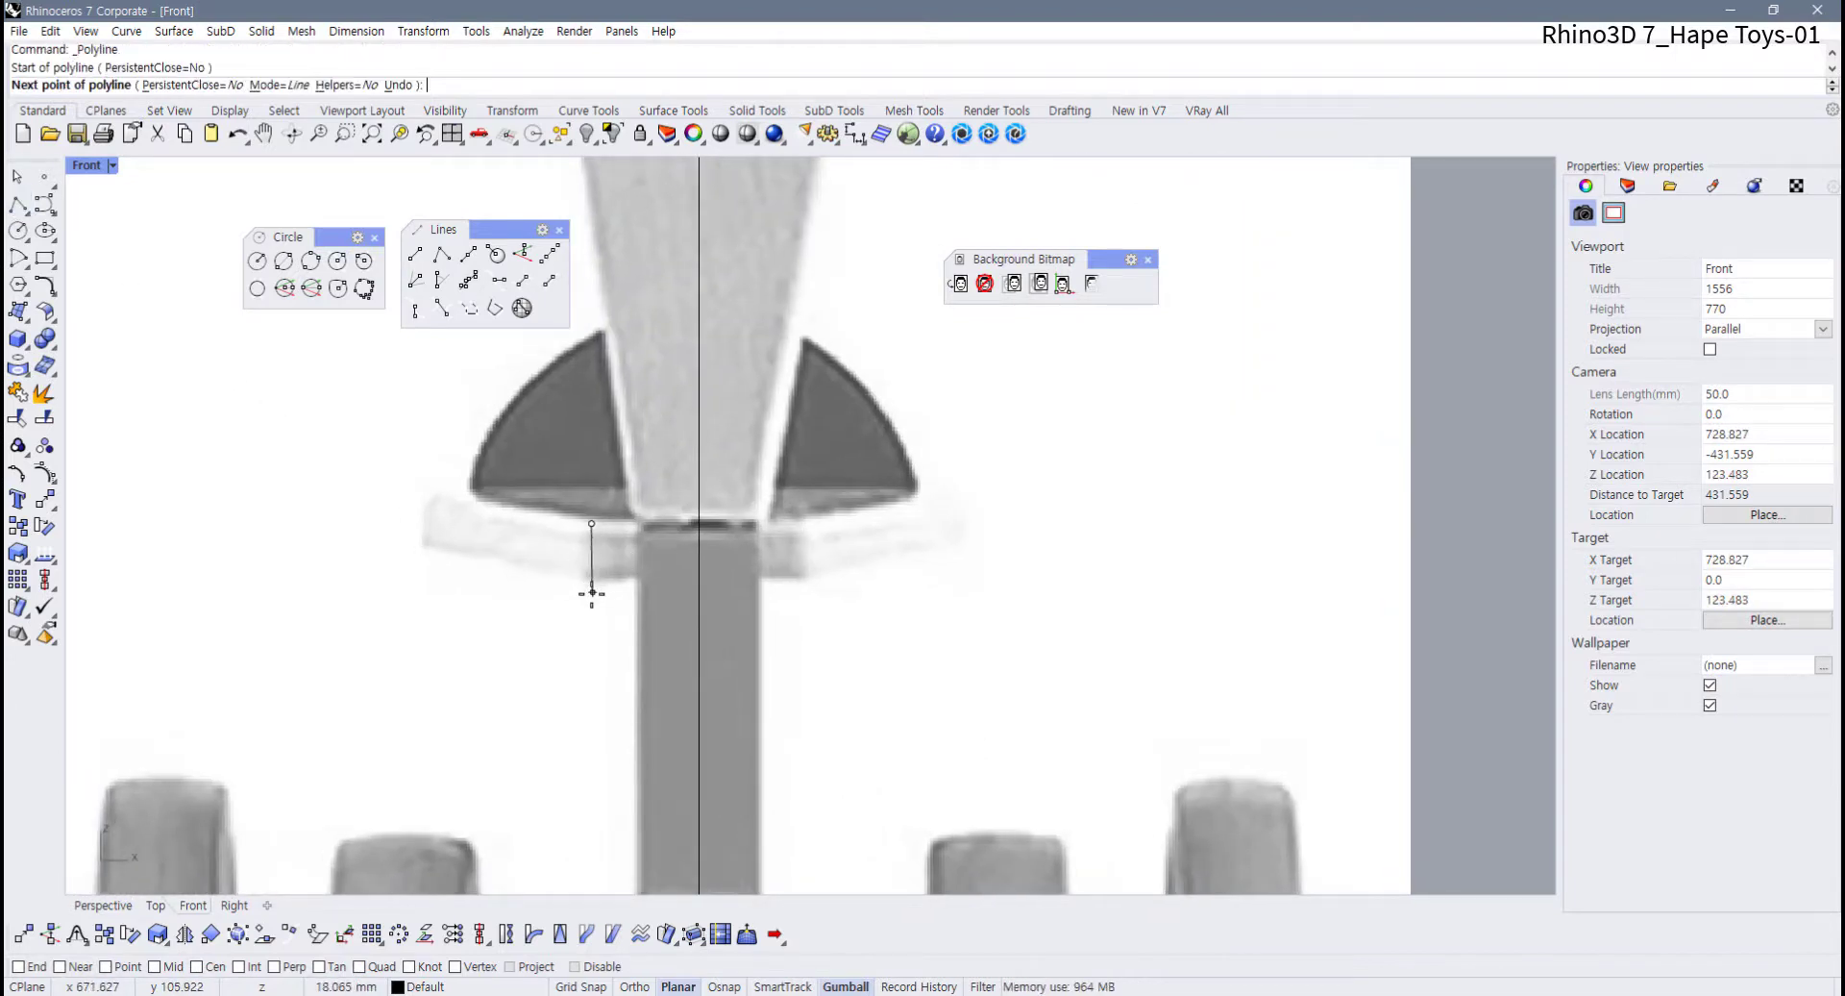
key(F8)
click(591, 593)
right_click(590, 588)
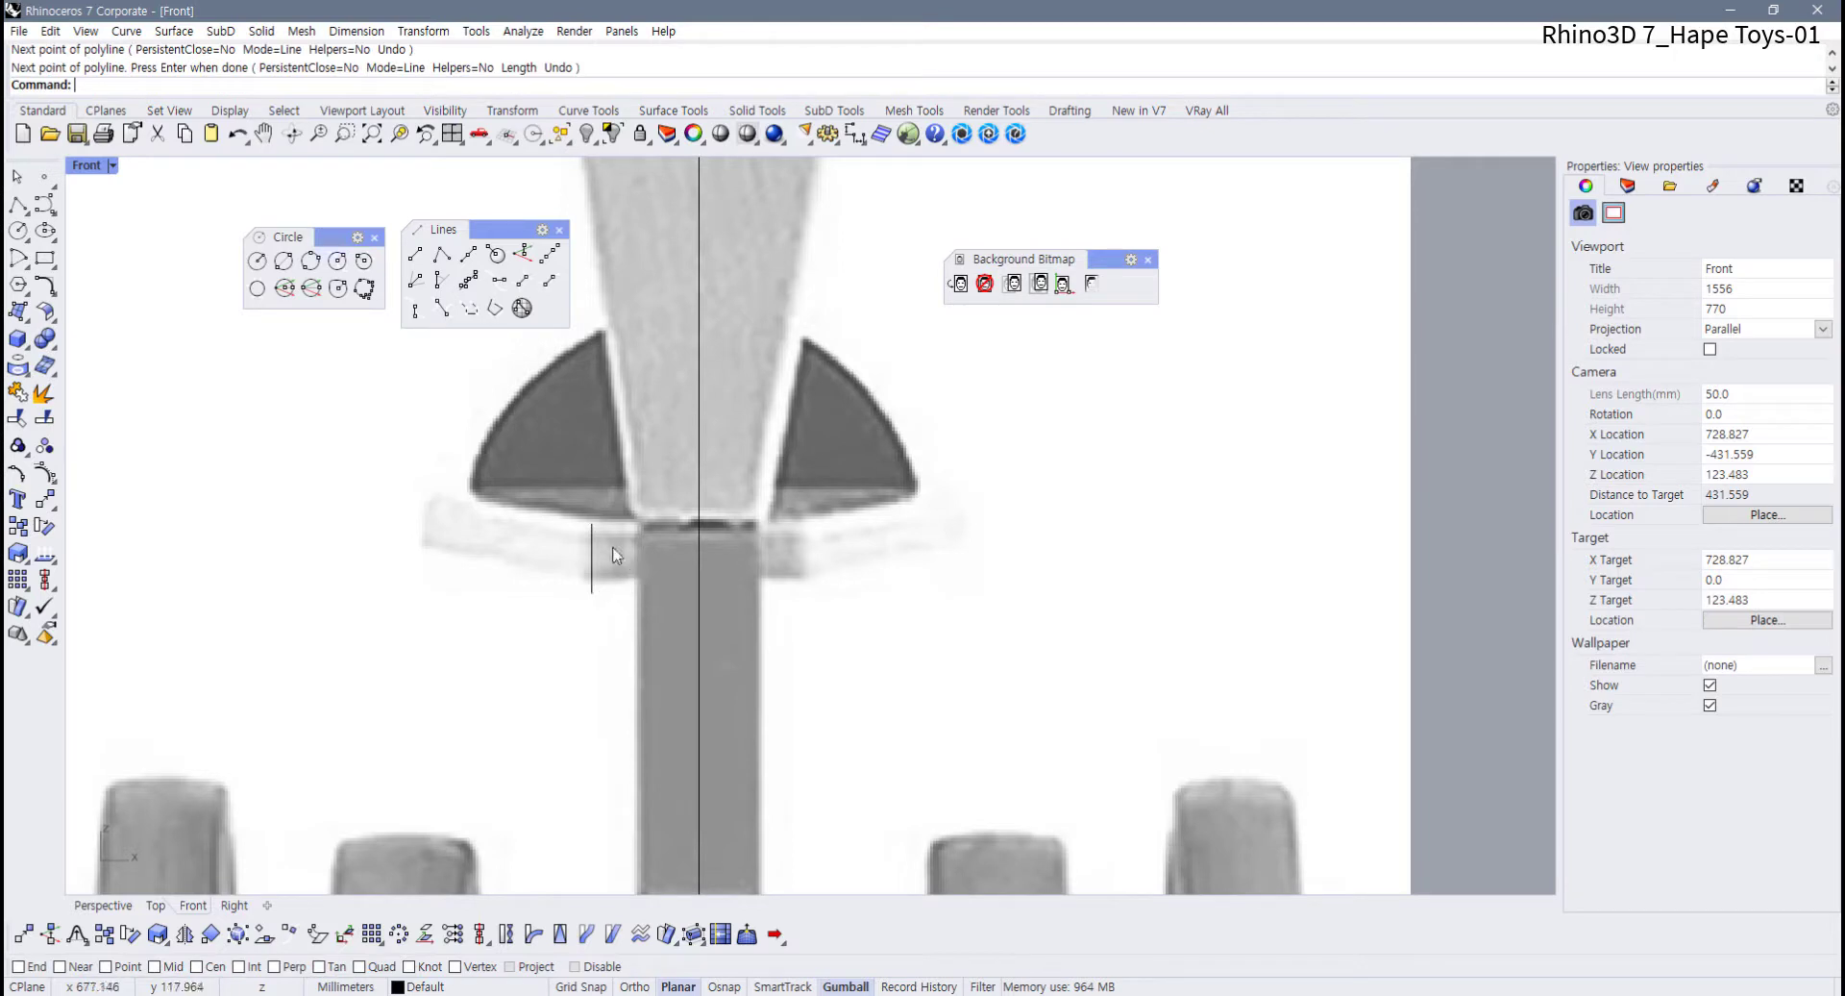
drag(646, 560, 643, 558)
click(555, 642)
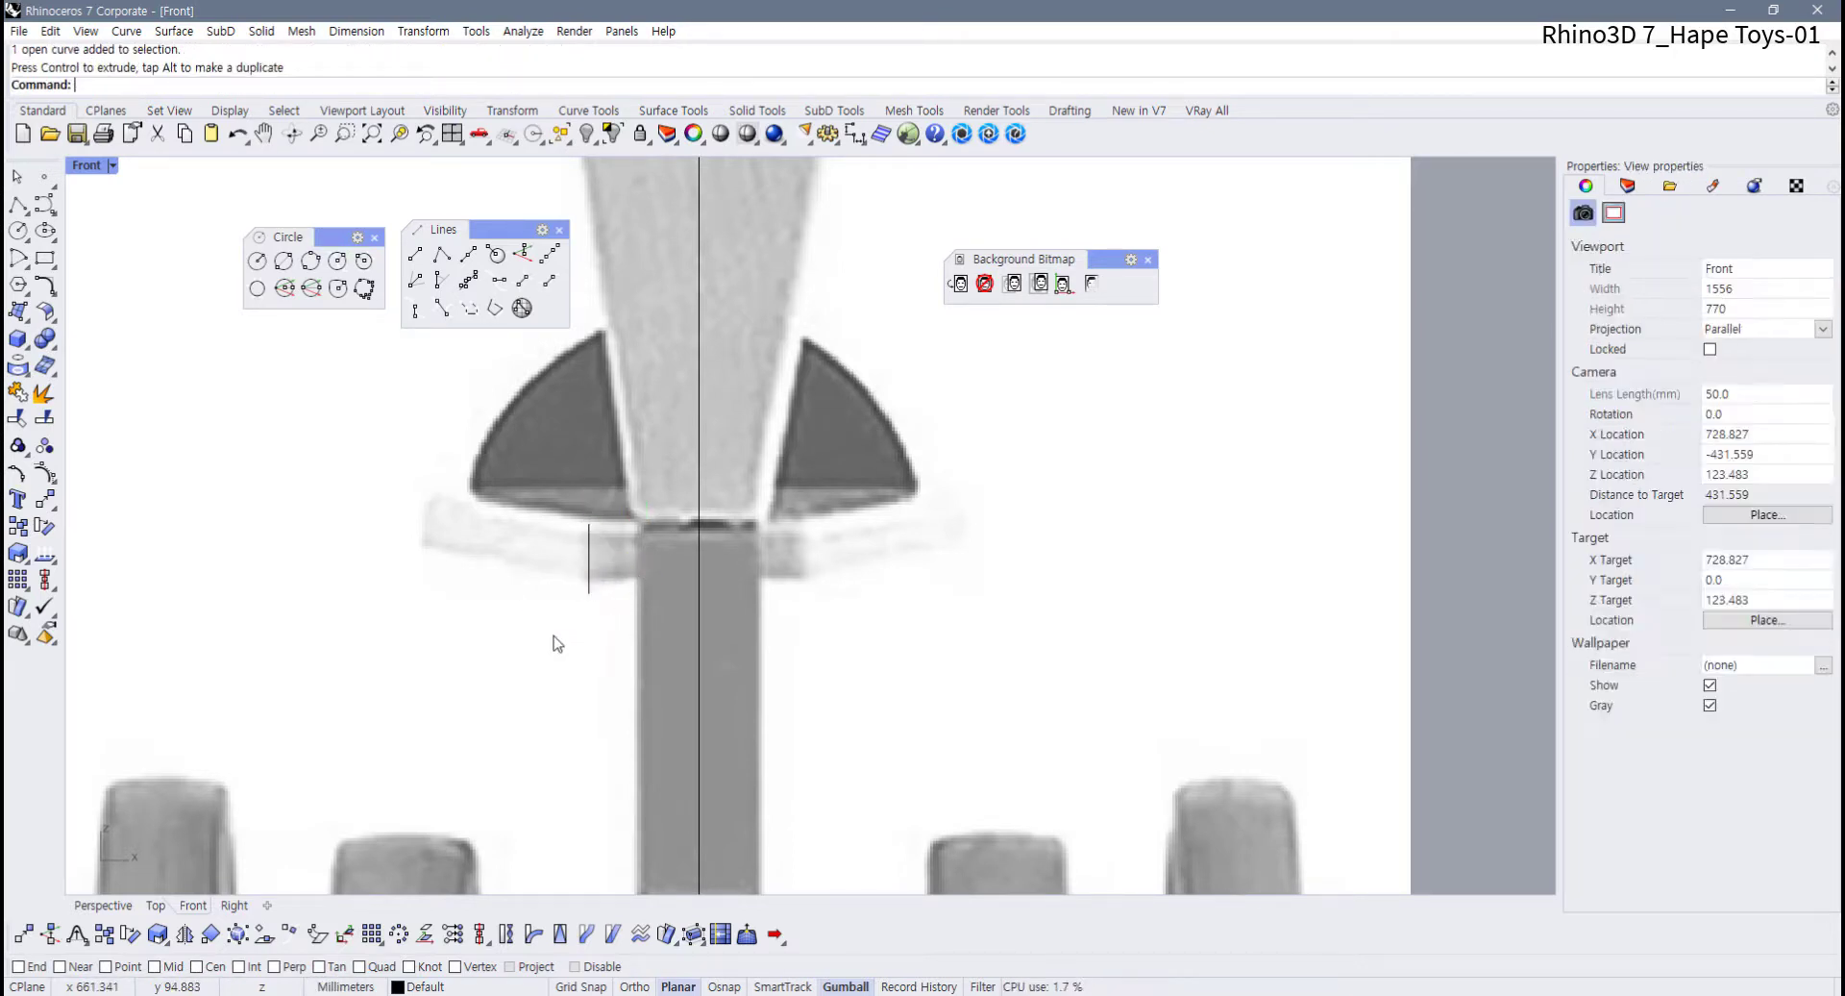
Draw a longer vertical line at the outer left end of the seat in the front elevation
click(18, 204)
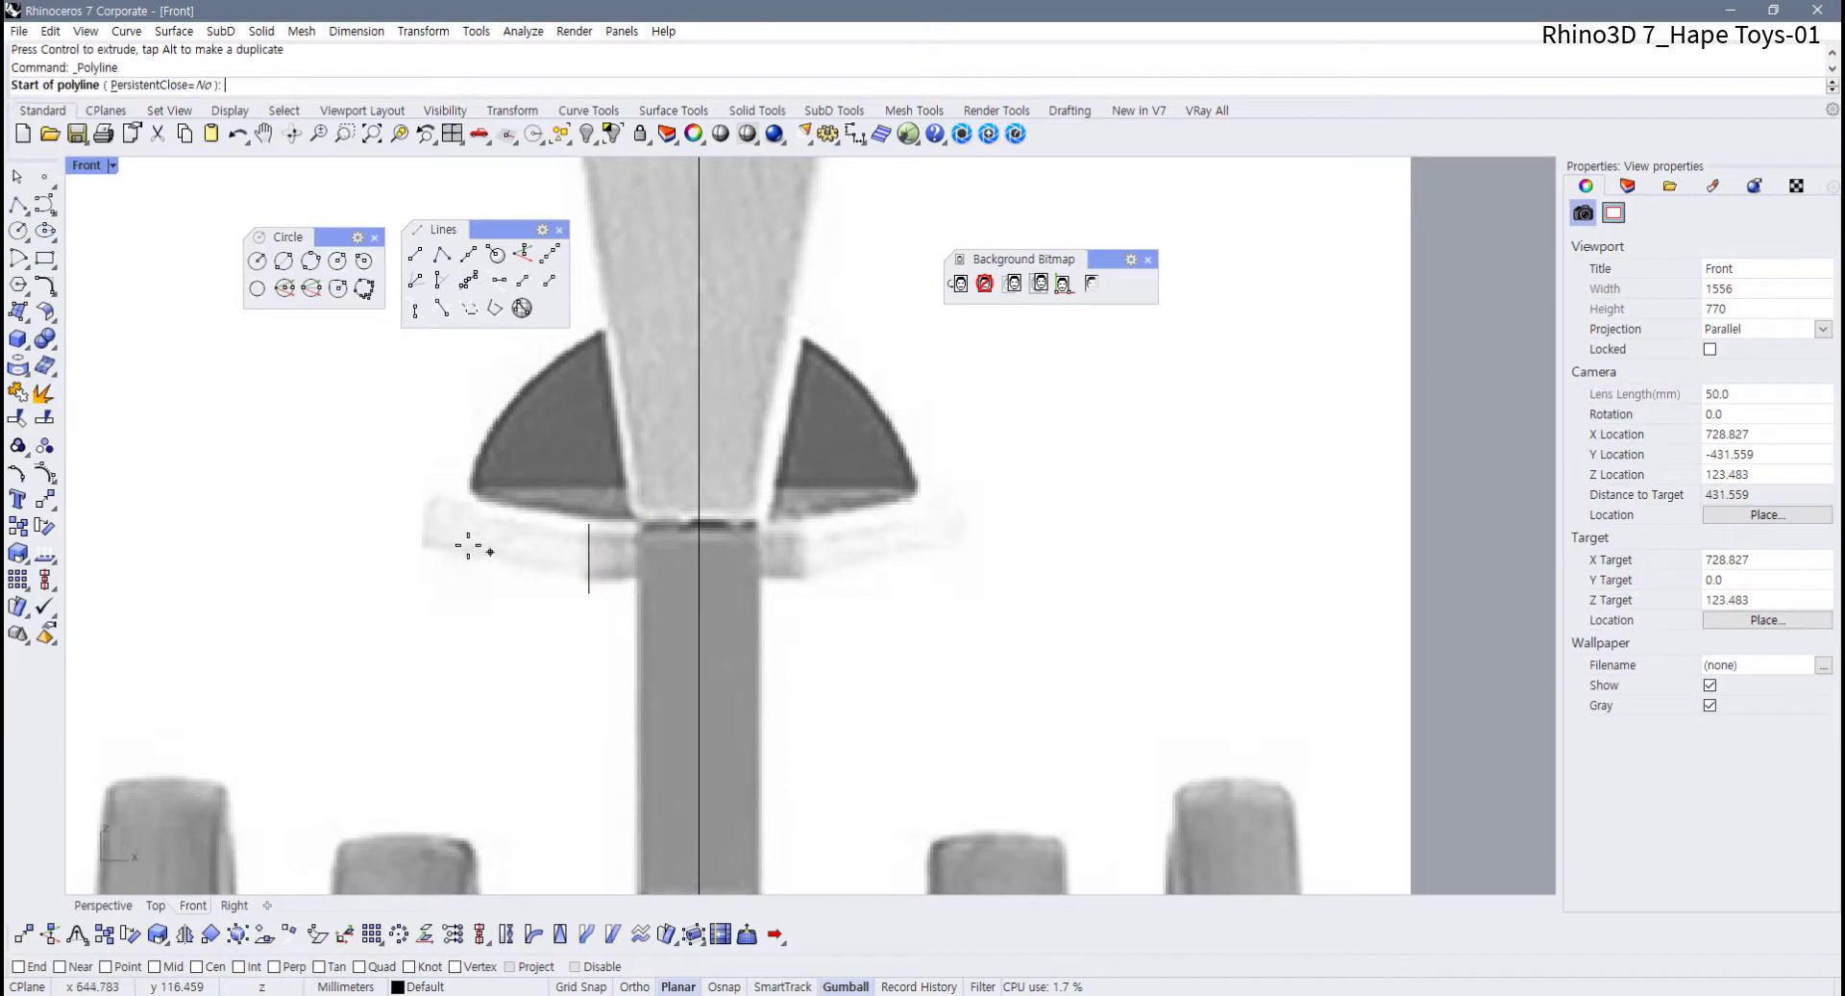
click(425, 474)
click(425, 594)
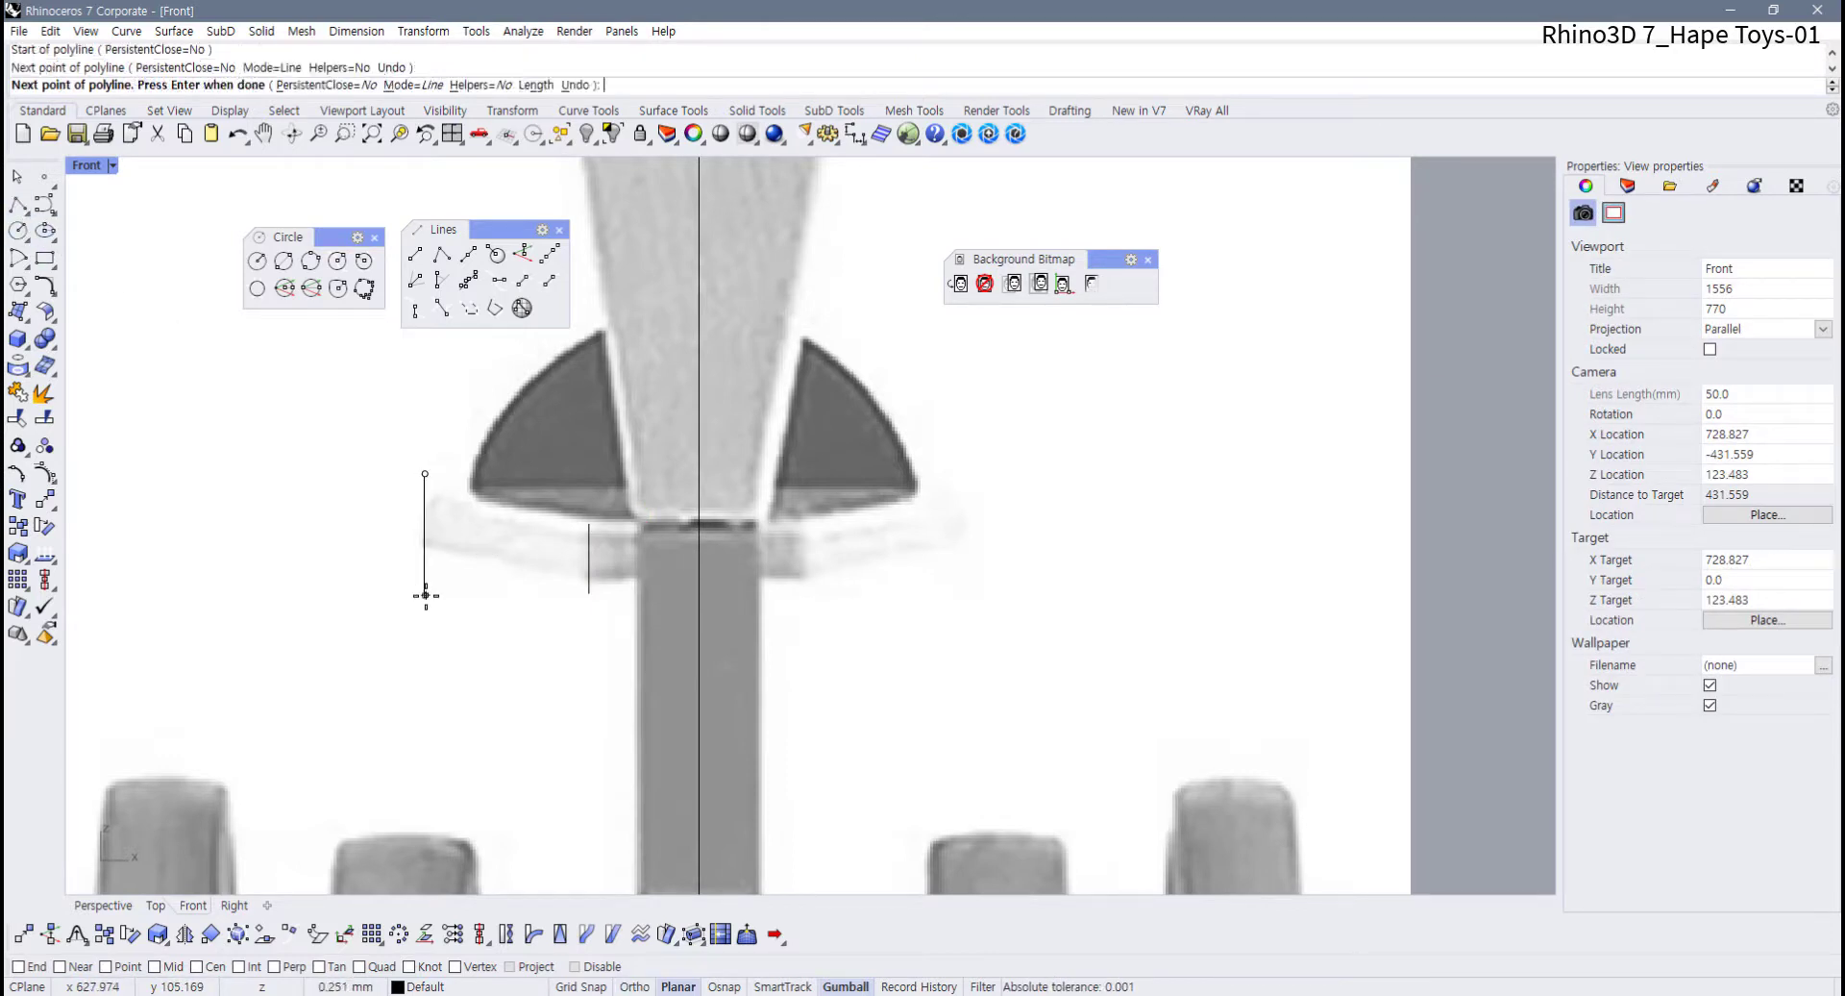
key(Return)
Mirror the two vertical edge lines across the centre line with Near snapping, keeping the originals
drag(625, 628, 402, 509)
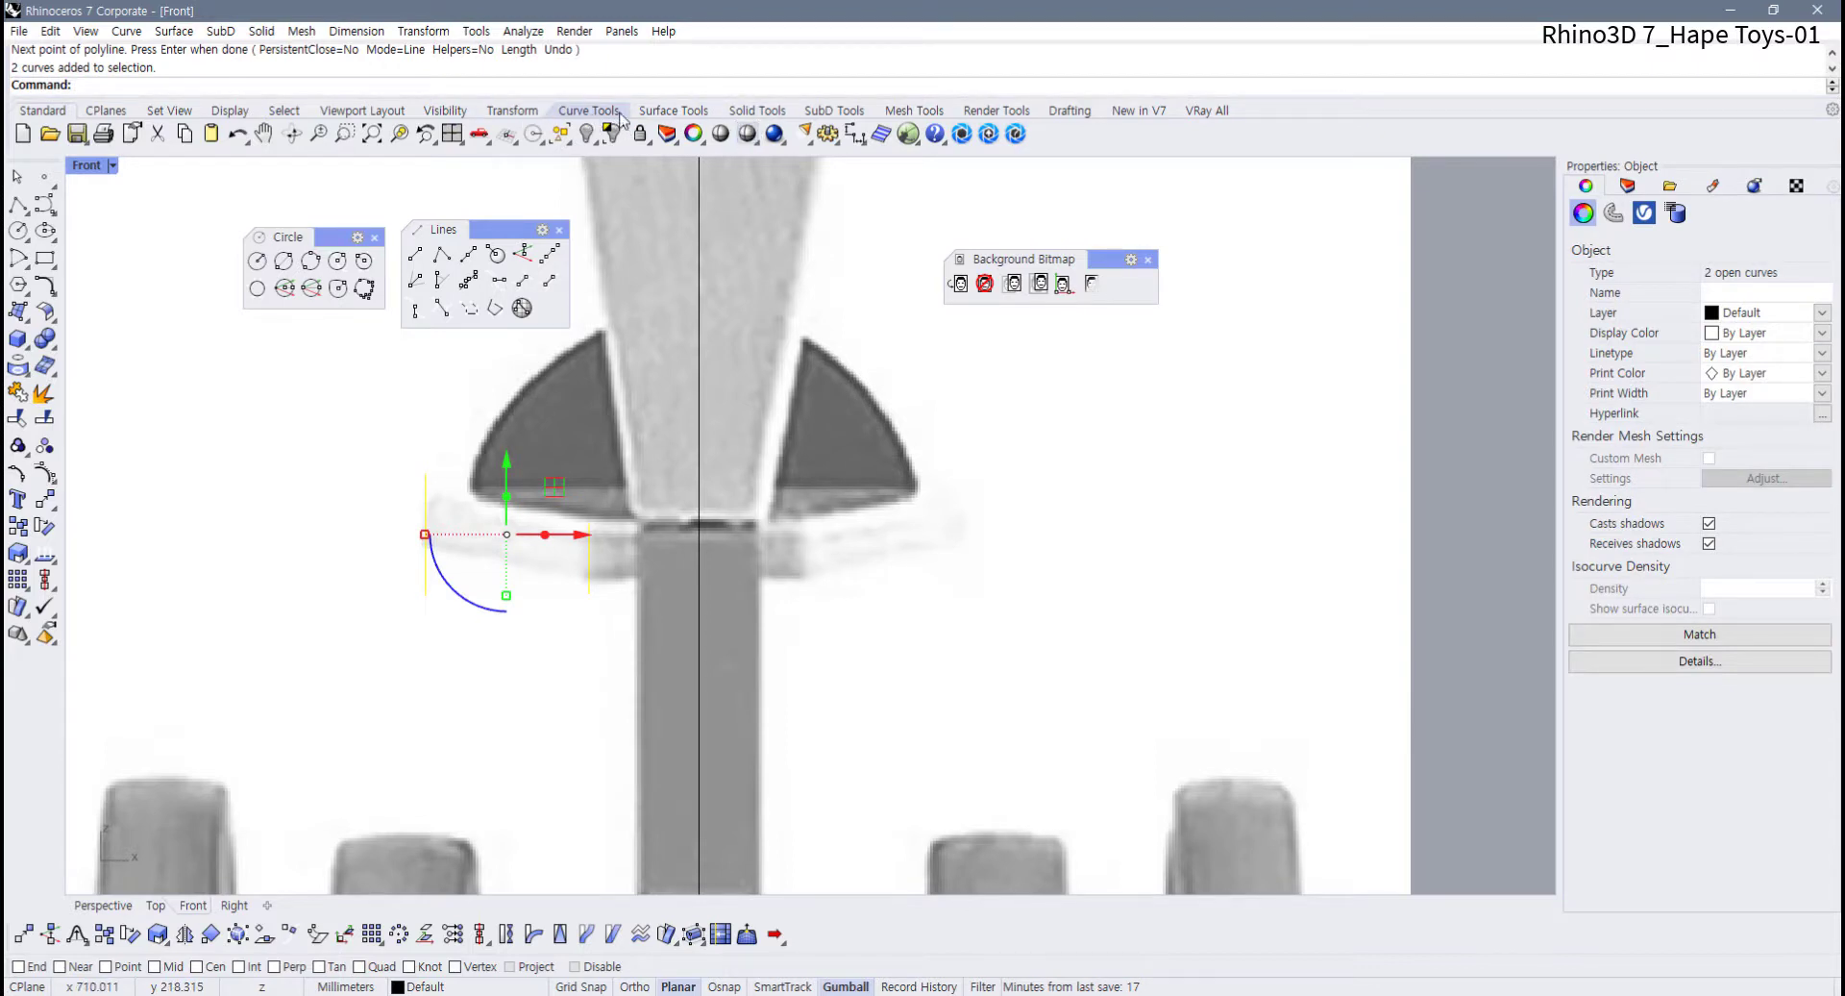
click(503, 113)
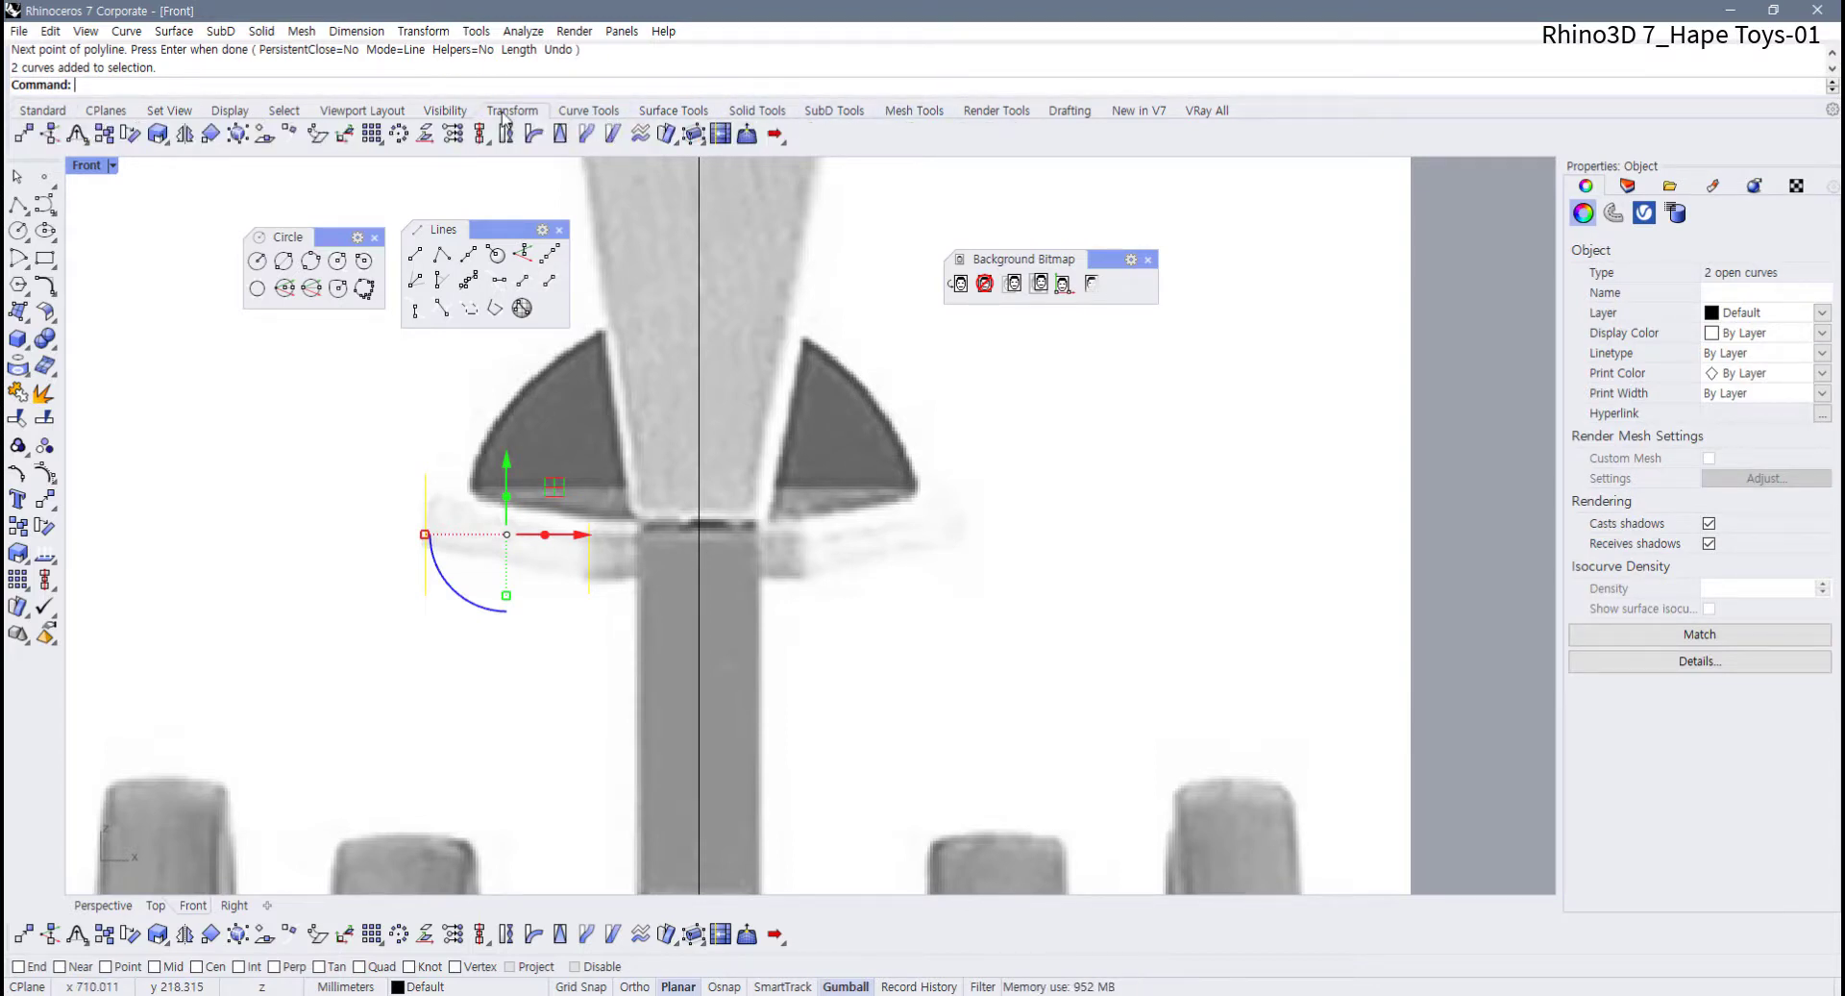
click(185, 134)
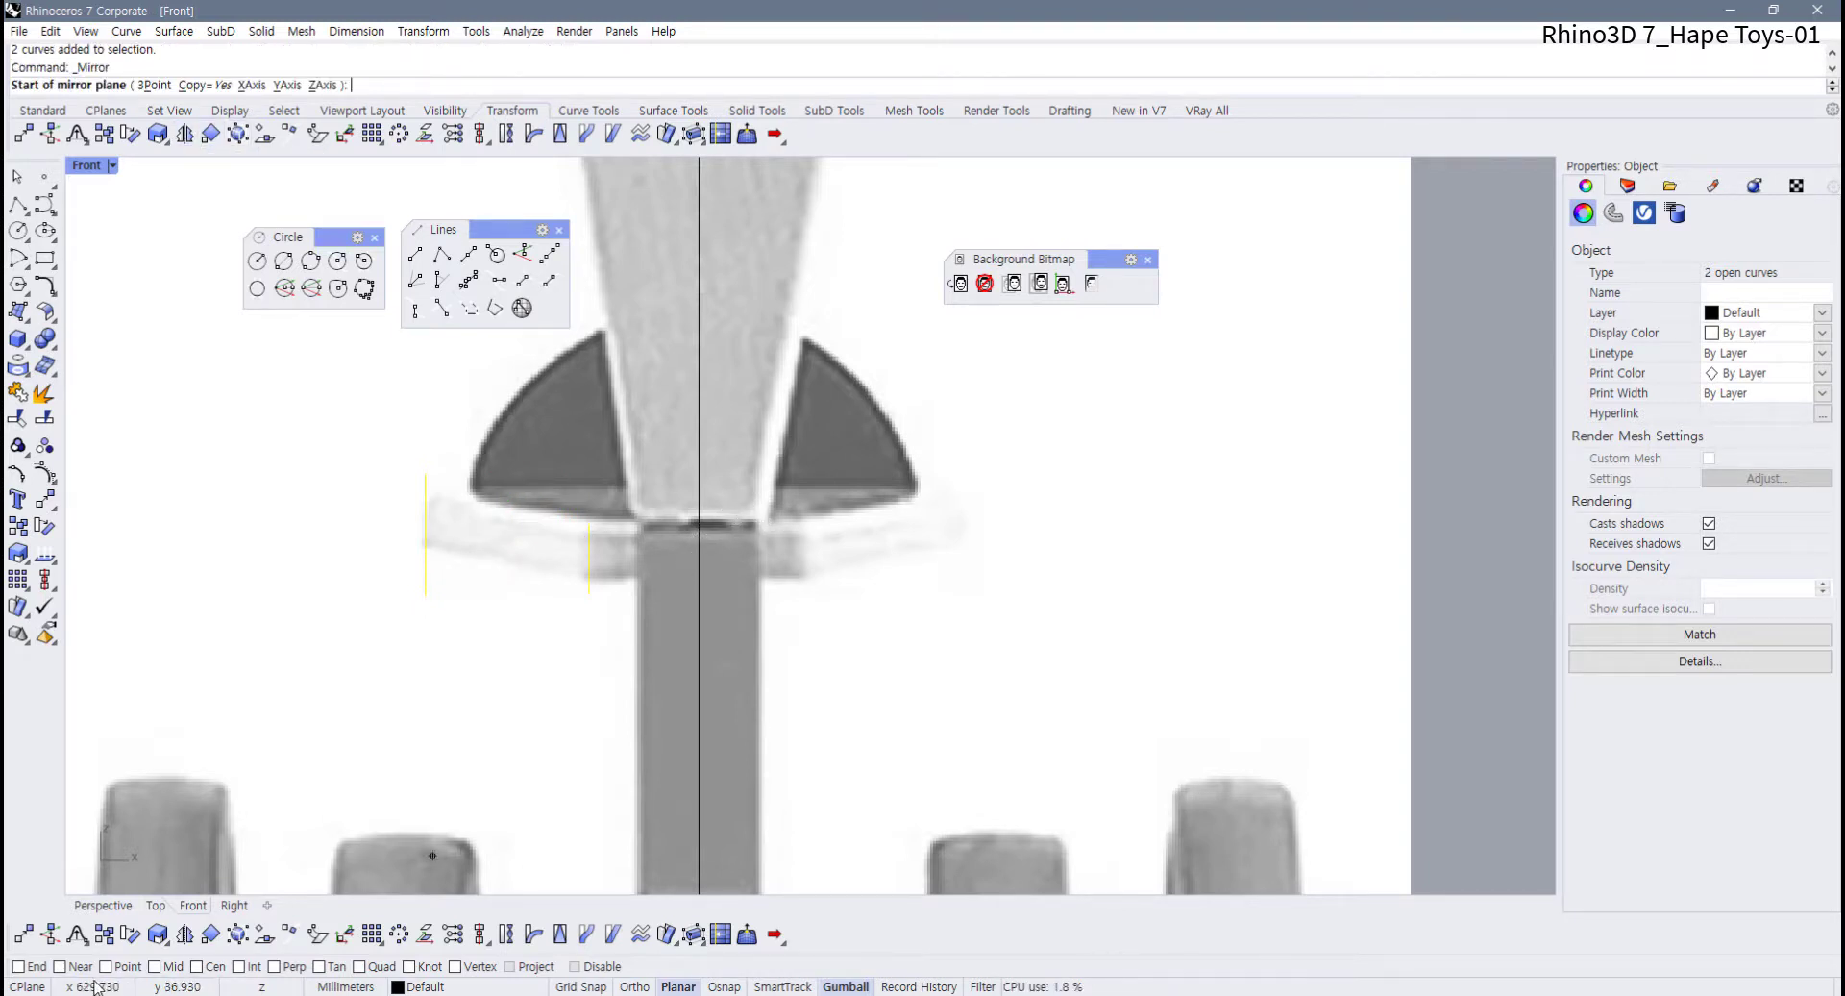
click(60, 966)
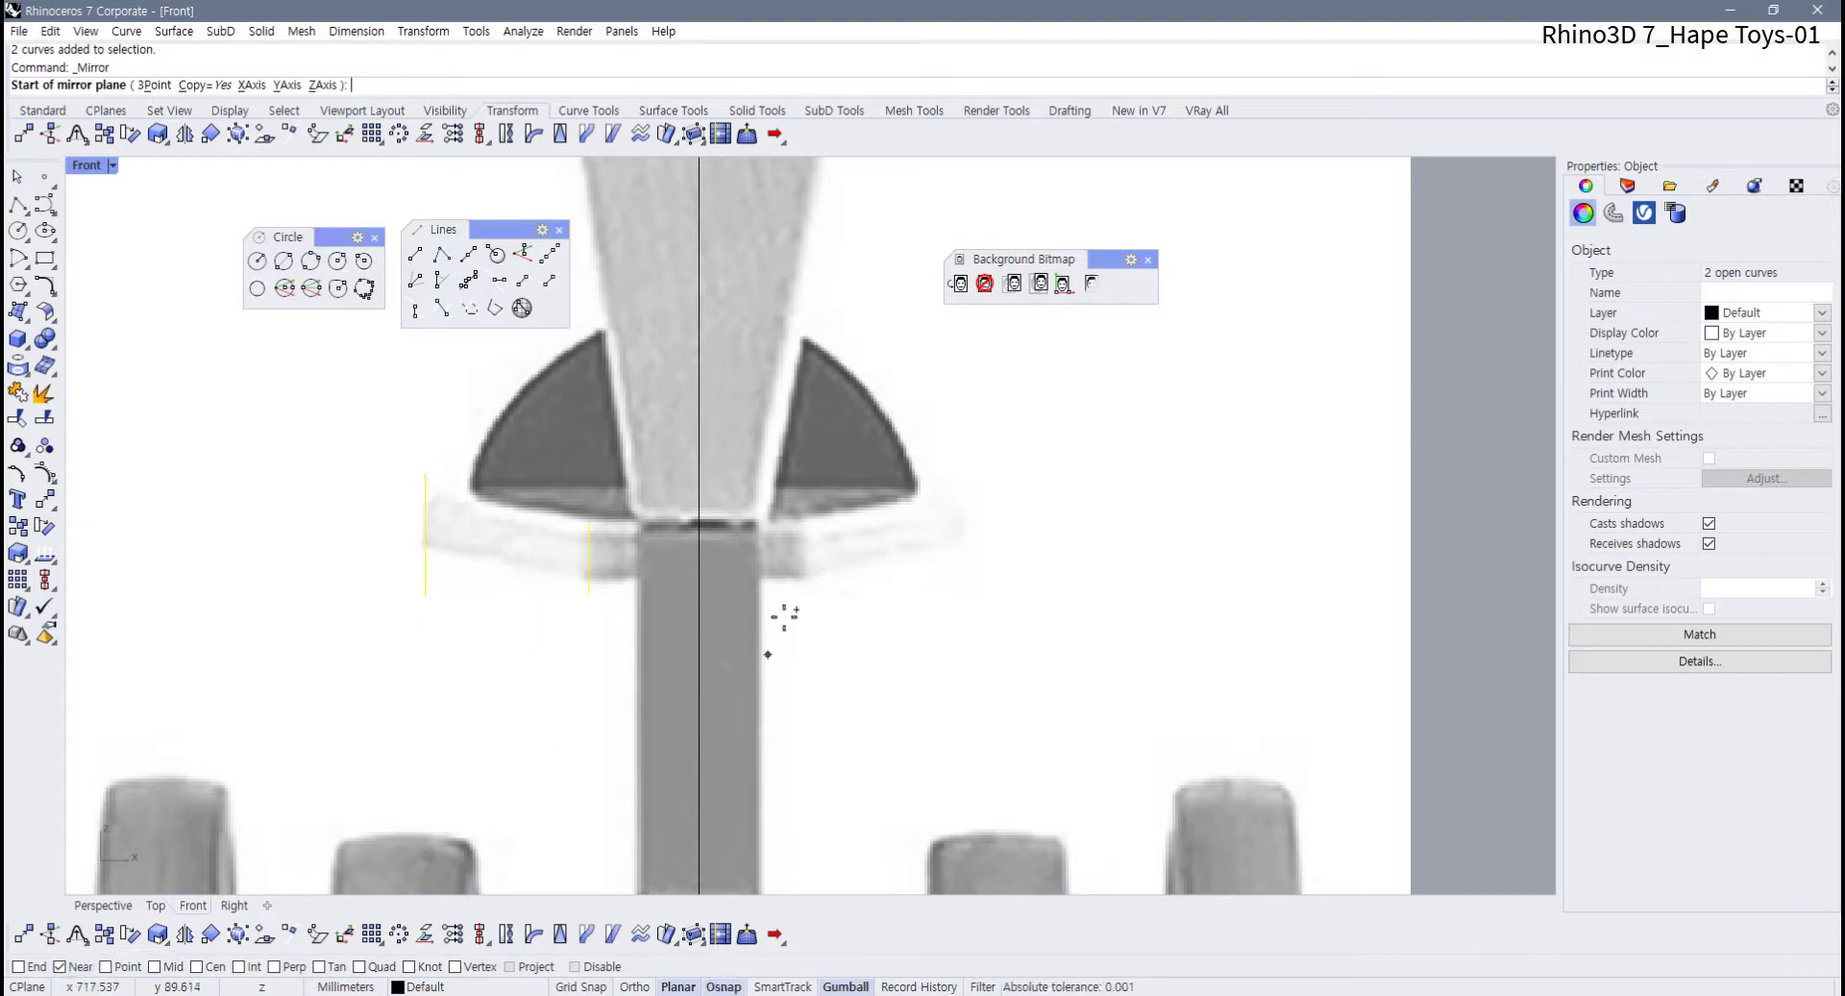
click(699, 559)
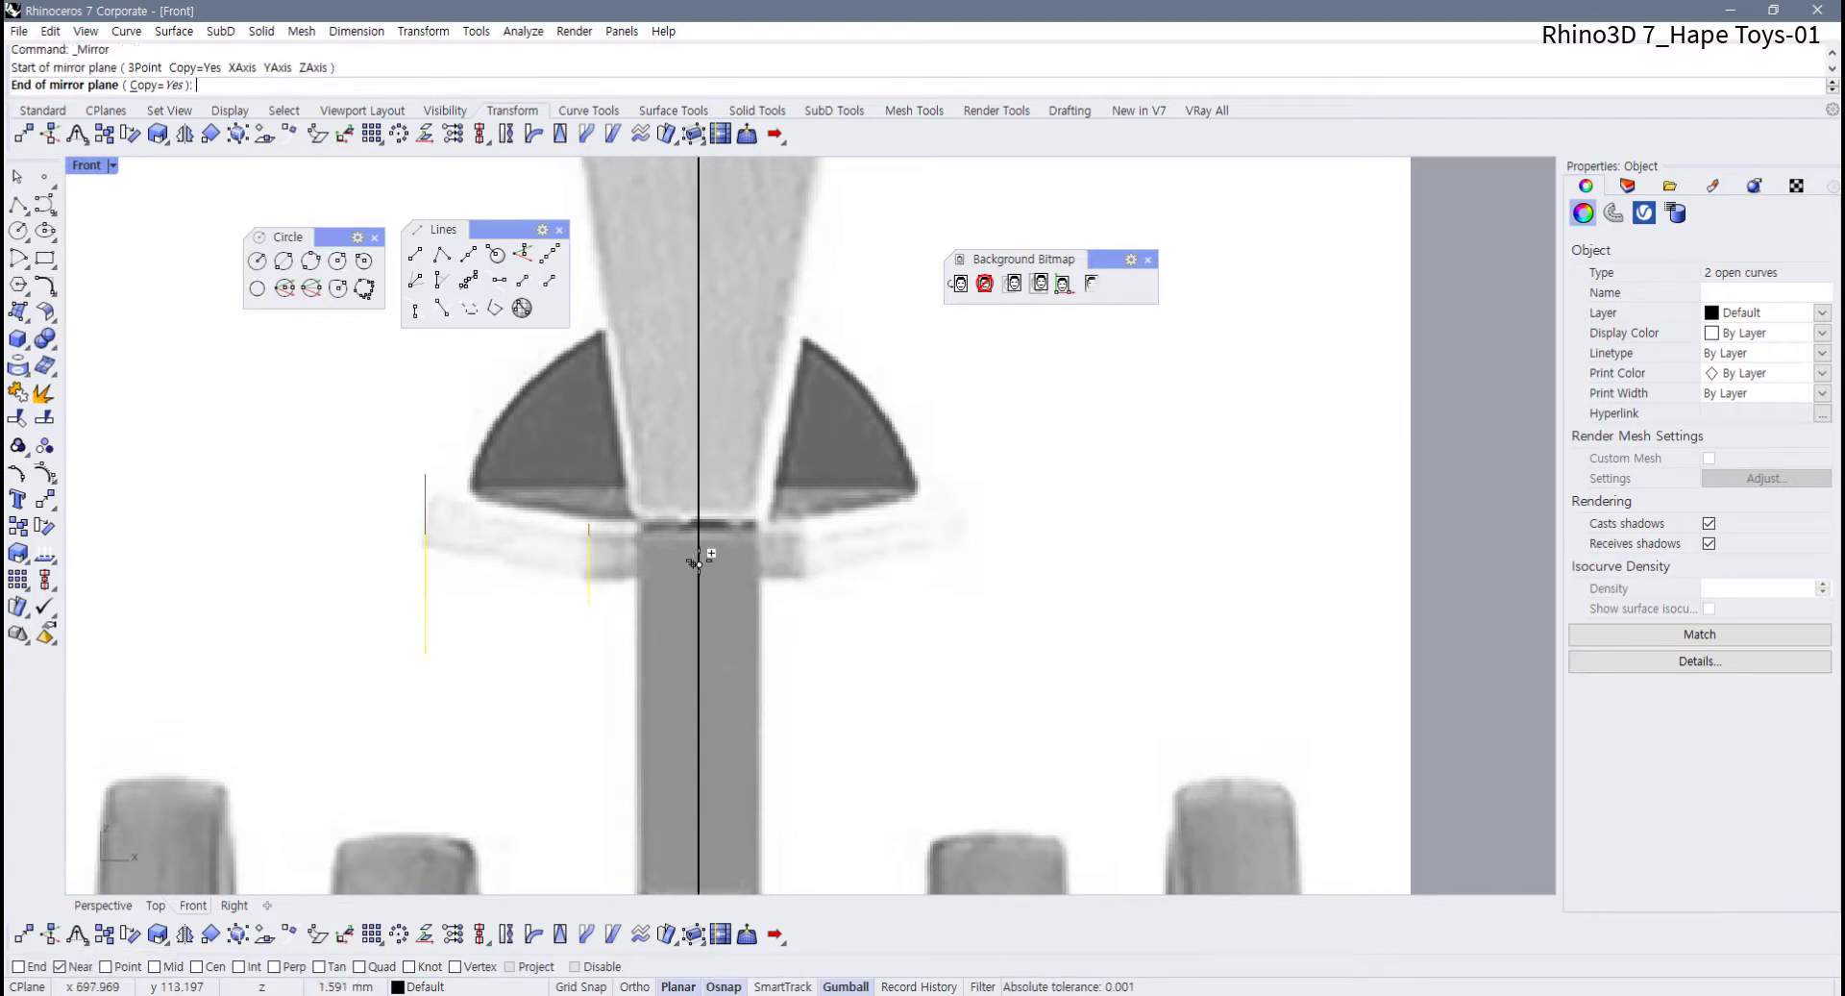
click(699, 452)
key(Escape)
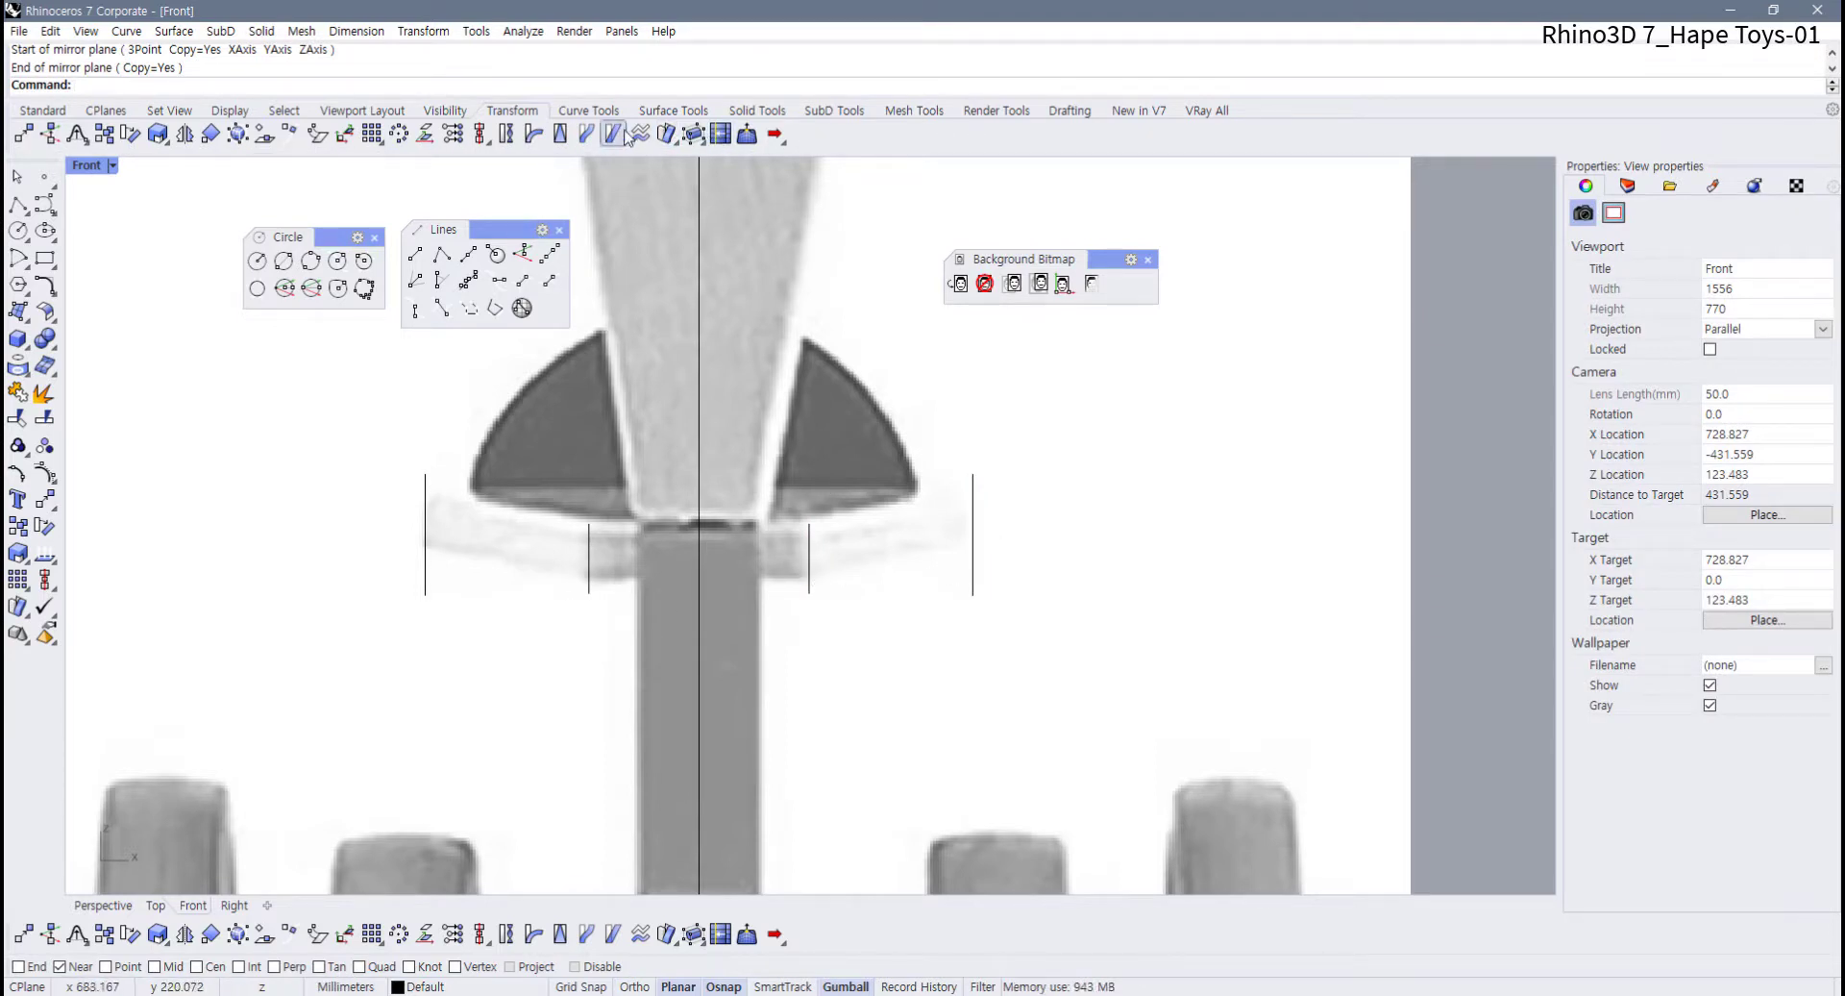
Dimension the full distance between the two inner edge lines beside the post, switching from Near to End snapping
click(46, 112)
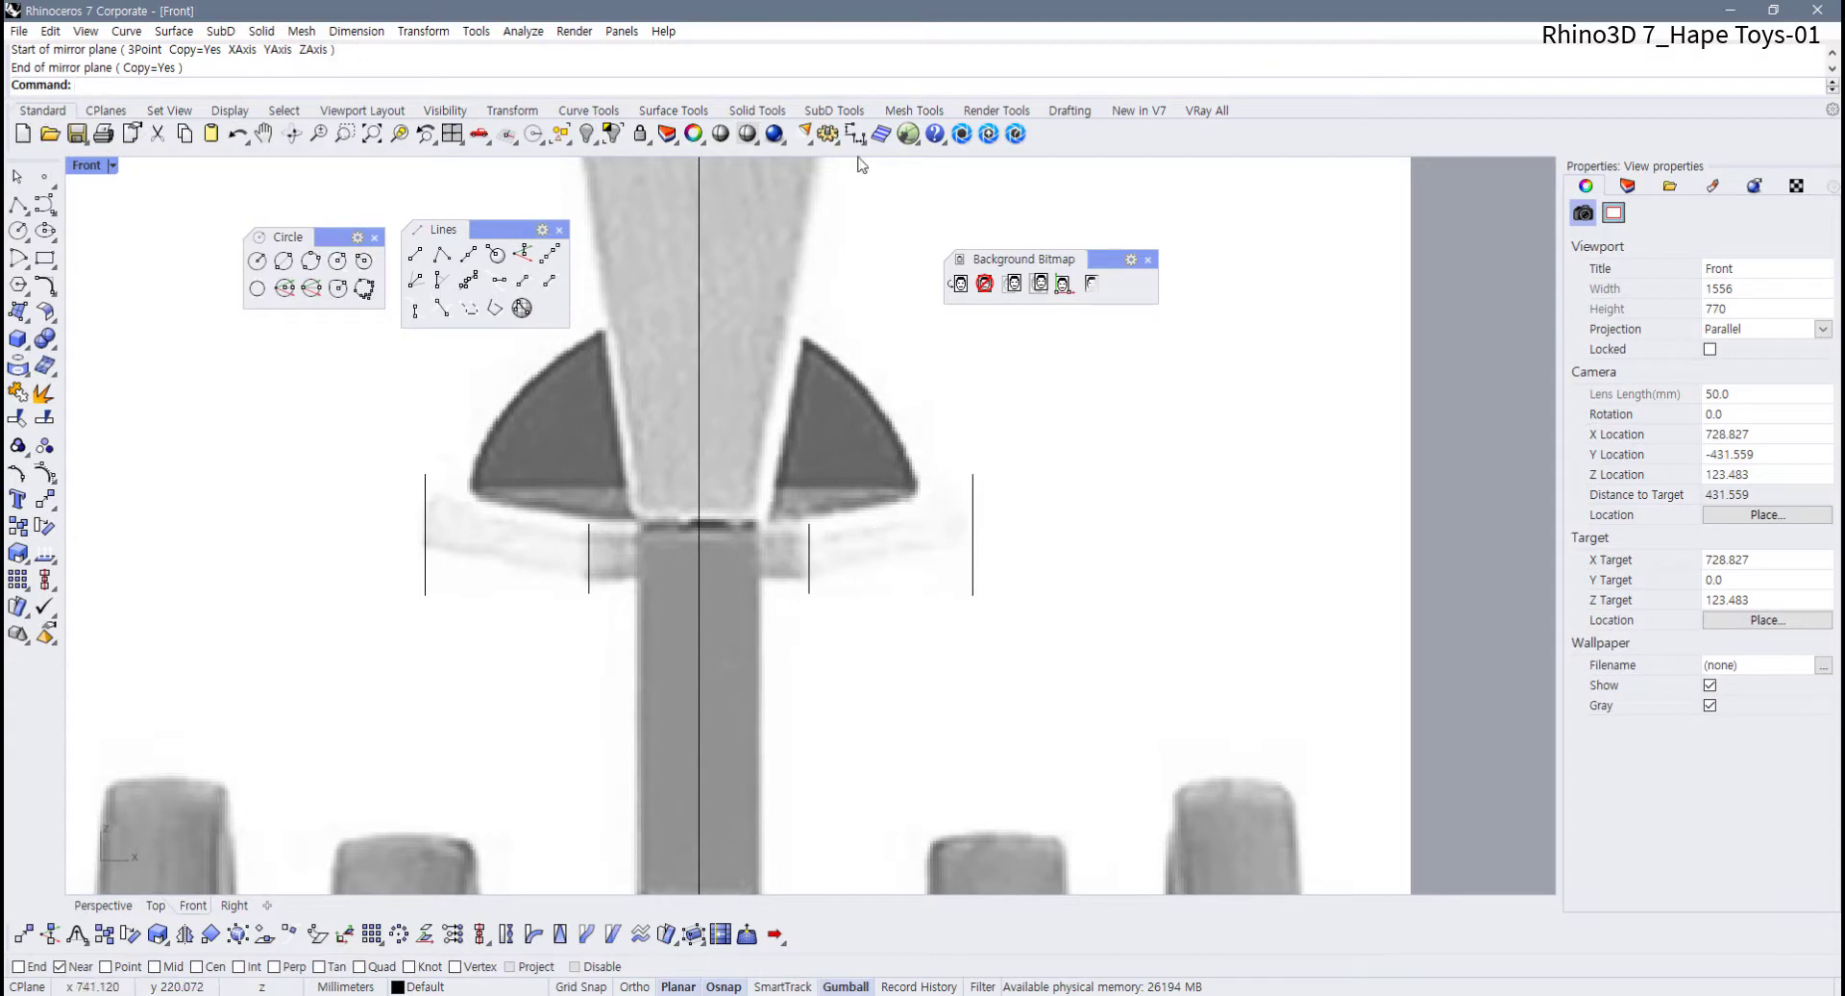
click(854, 134)
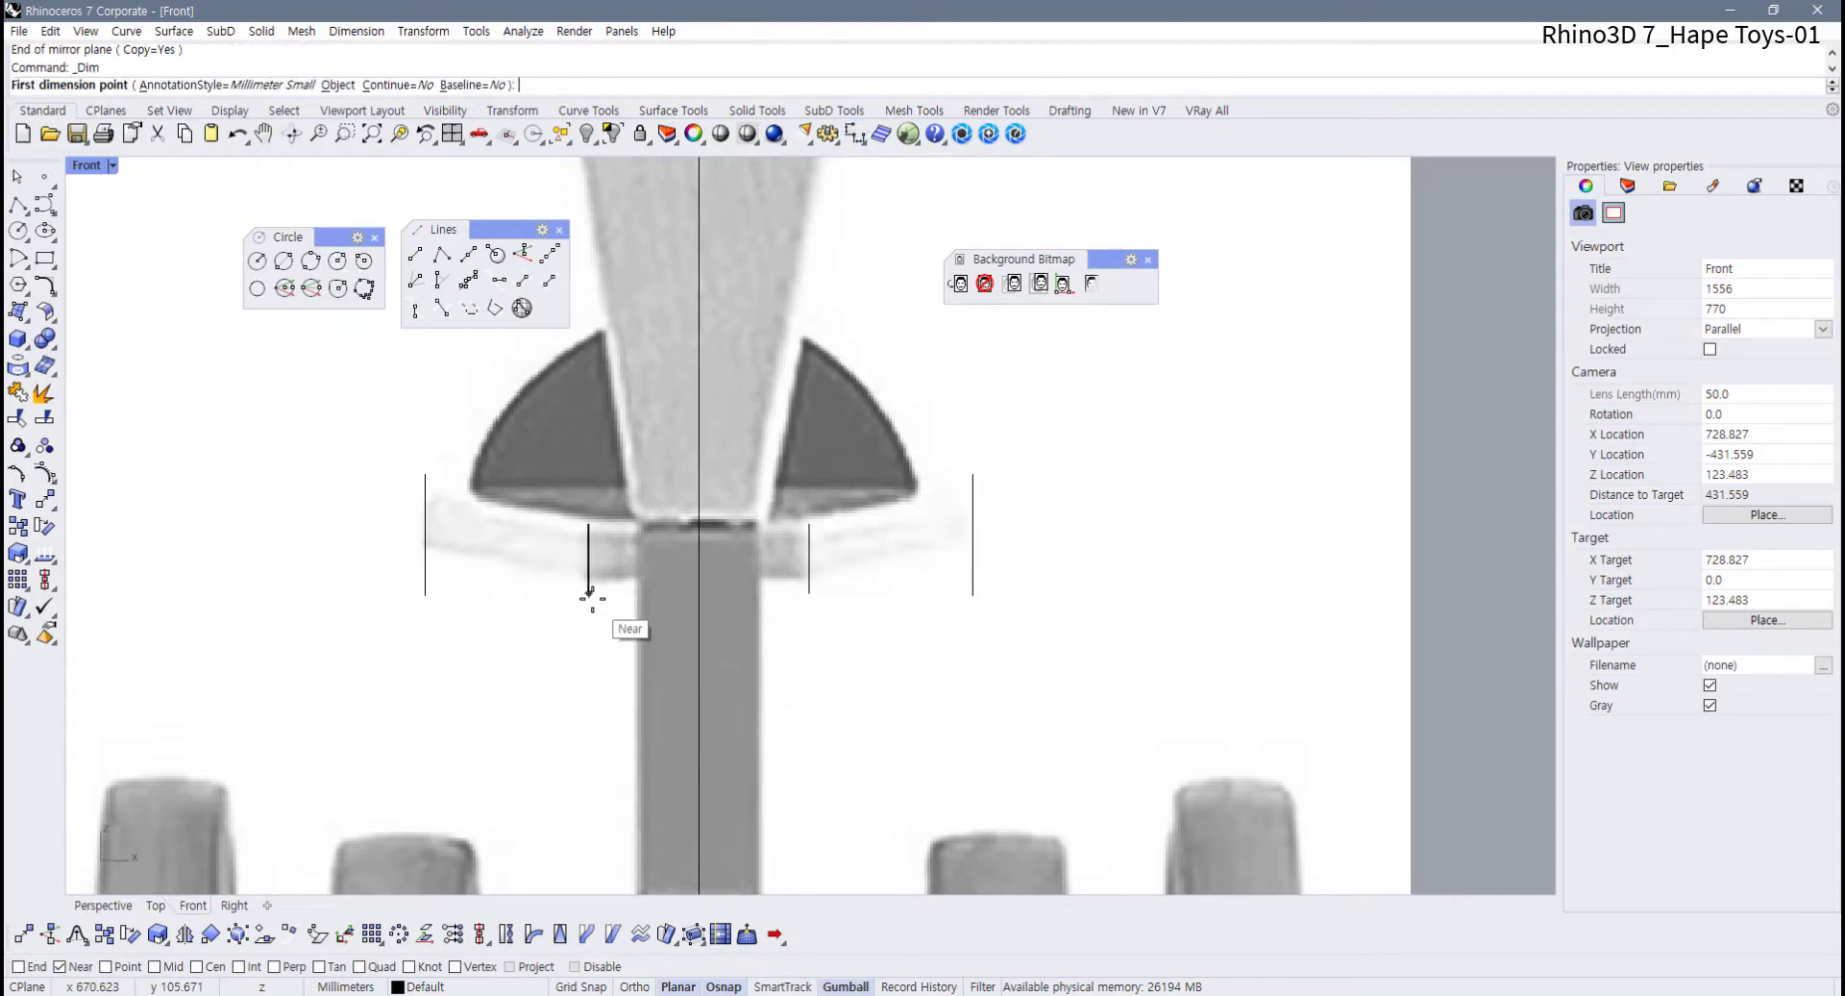
click(19, 966)
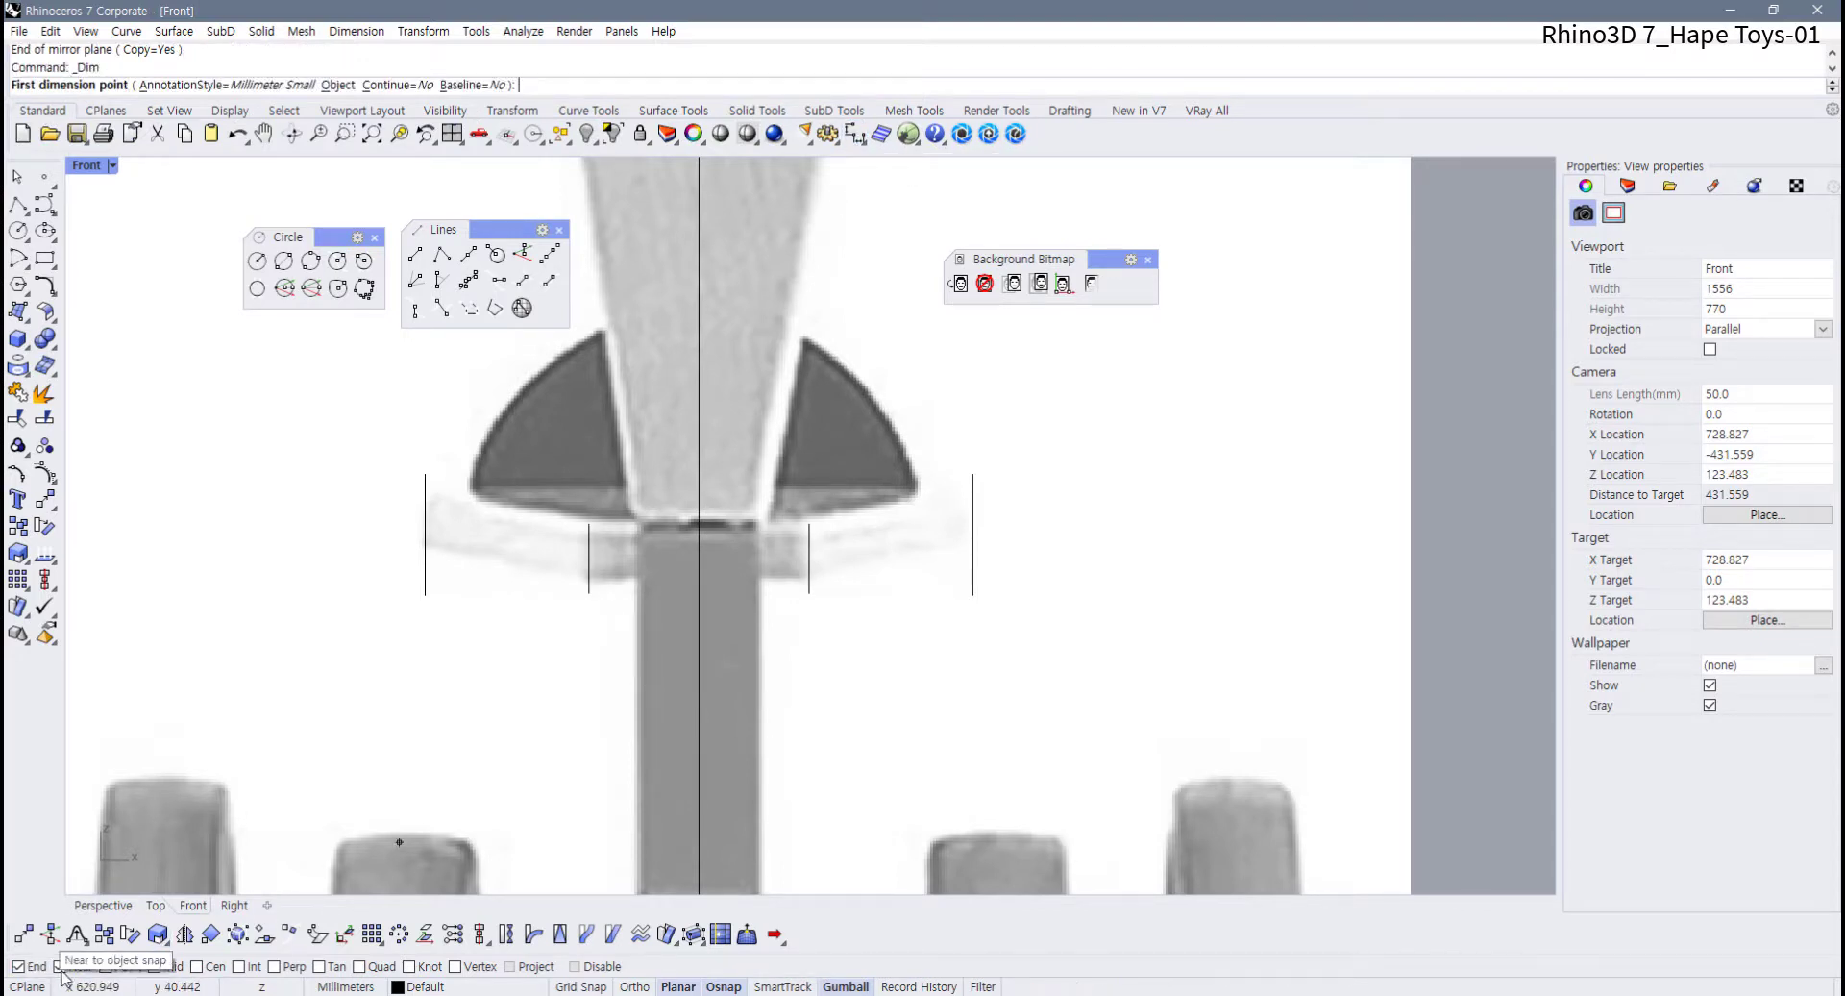
click(59, 966)
click(589, 596)
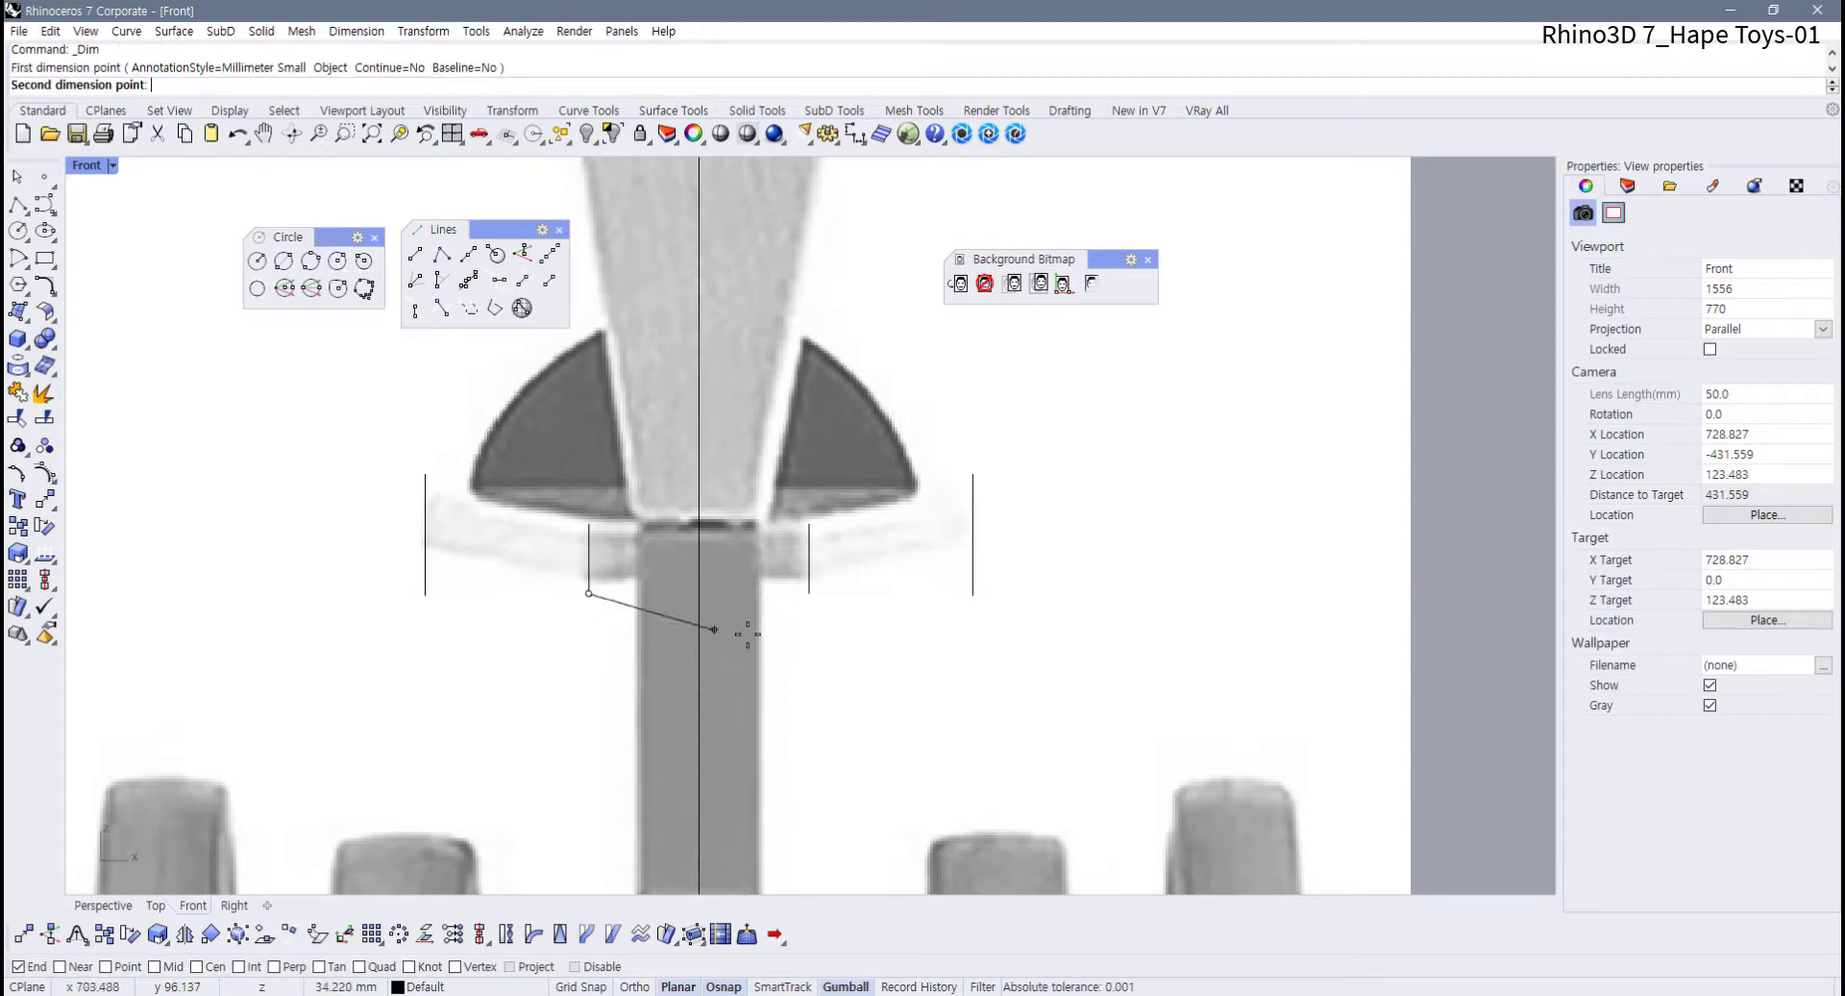
click(809, 596)
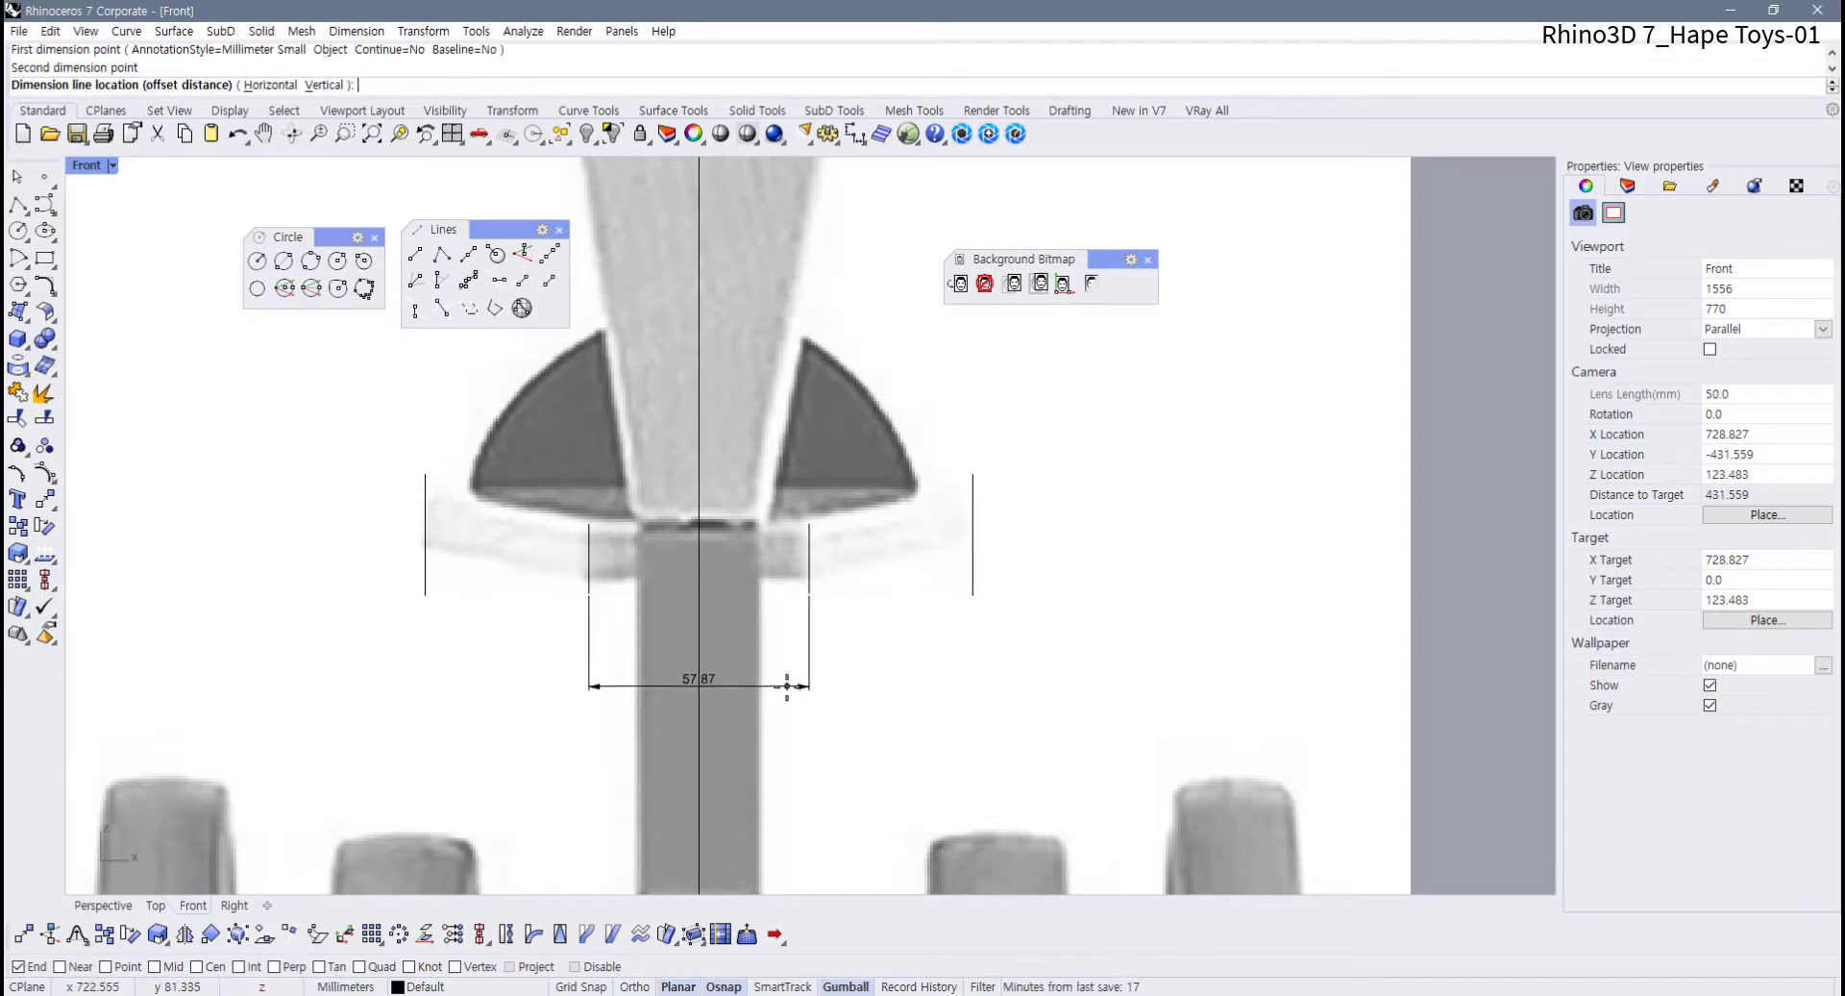
click(787, 686)
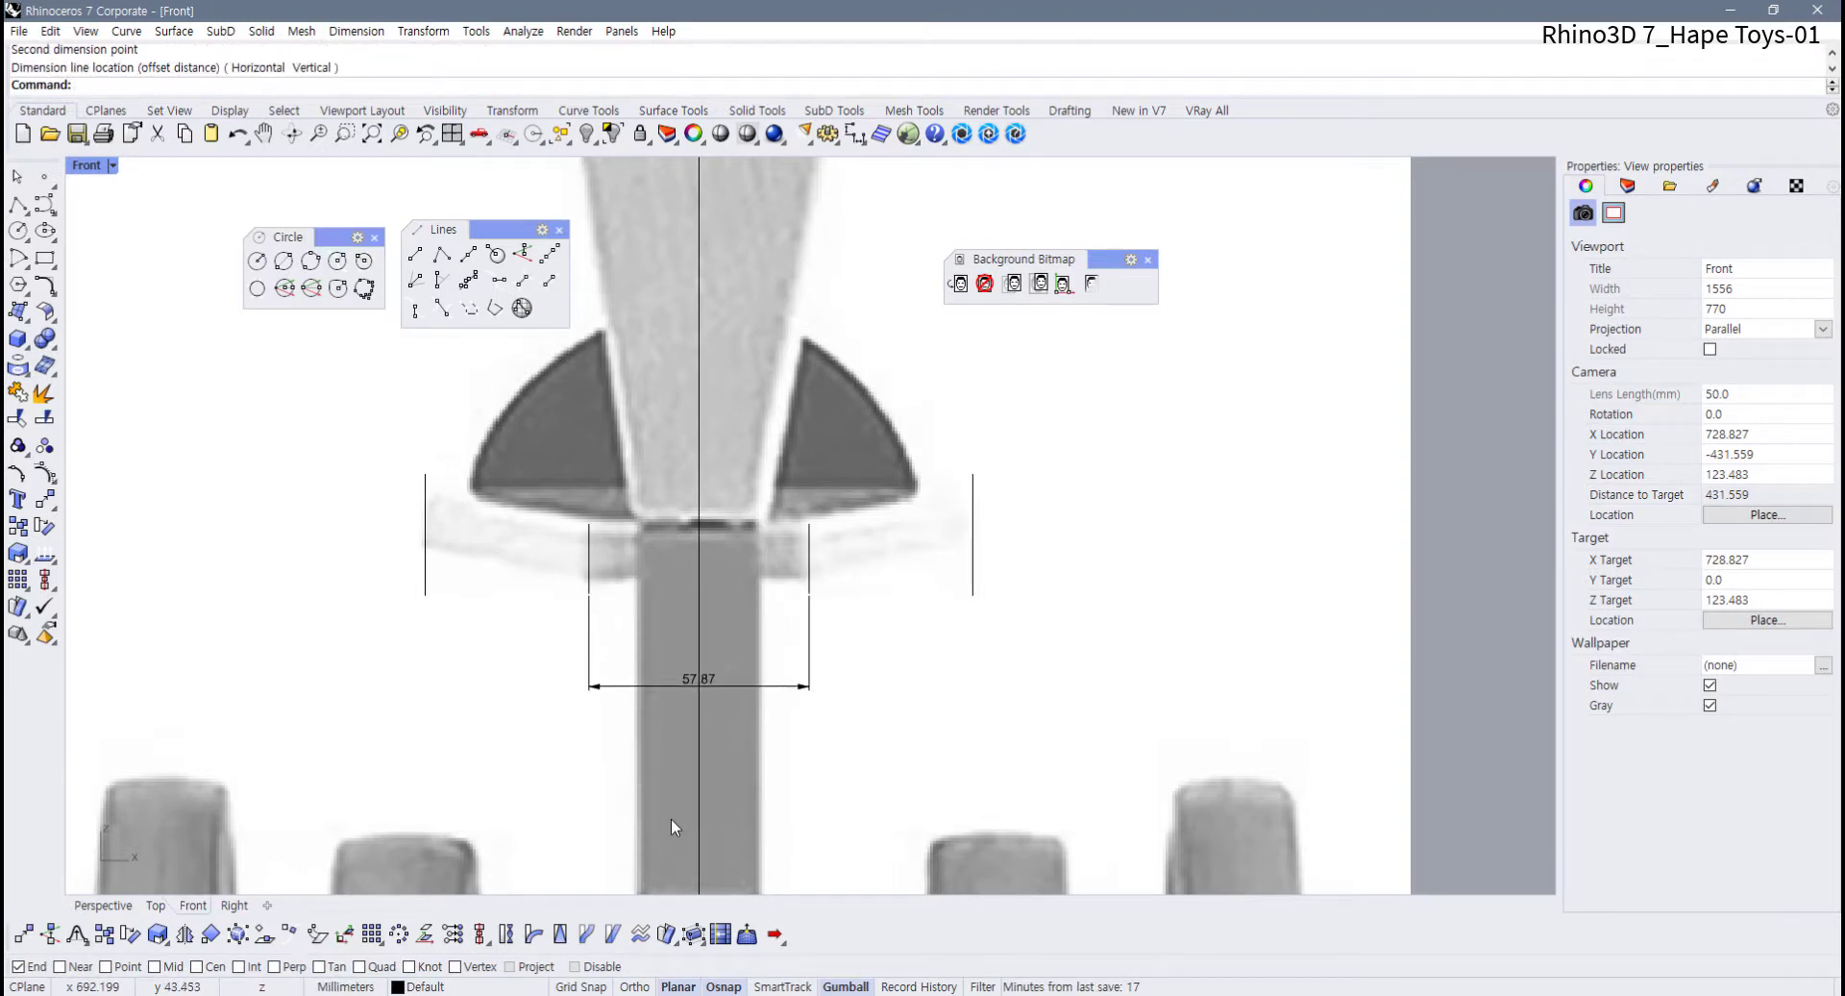
Dimension the full seat width between the lower ends of the two outer edge lines, below the first dimension
key(Return)
click(425, 595)
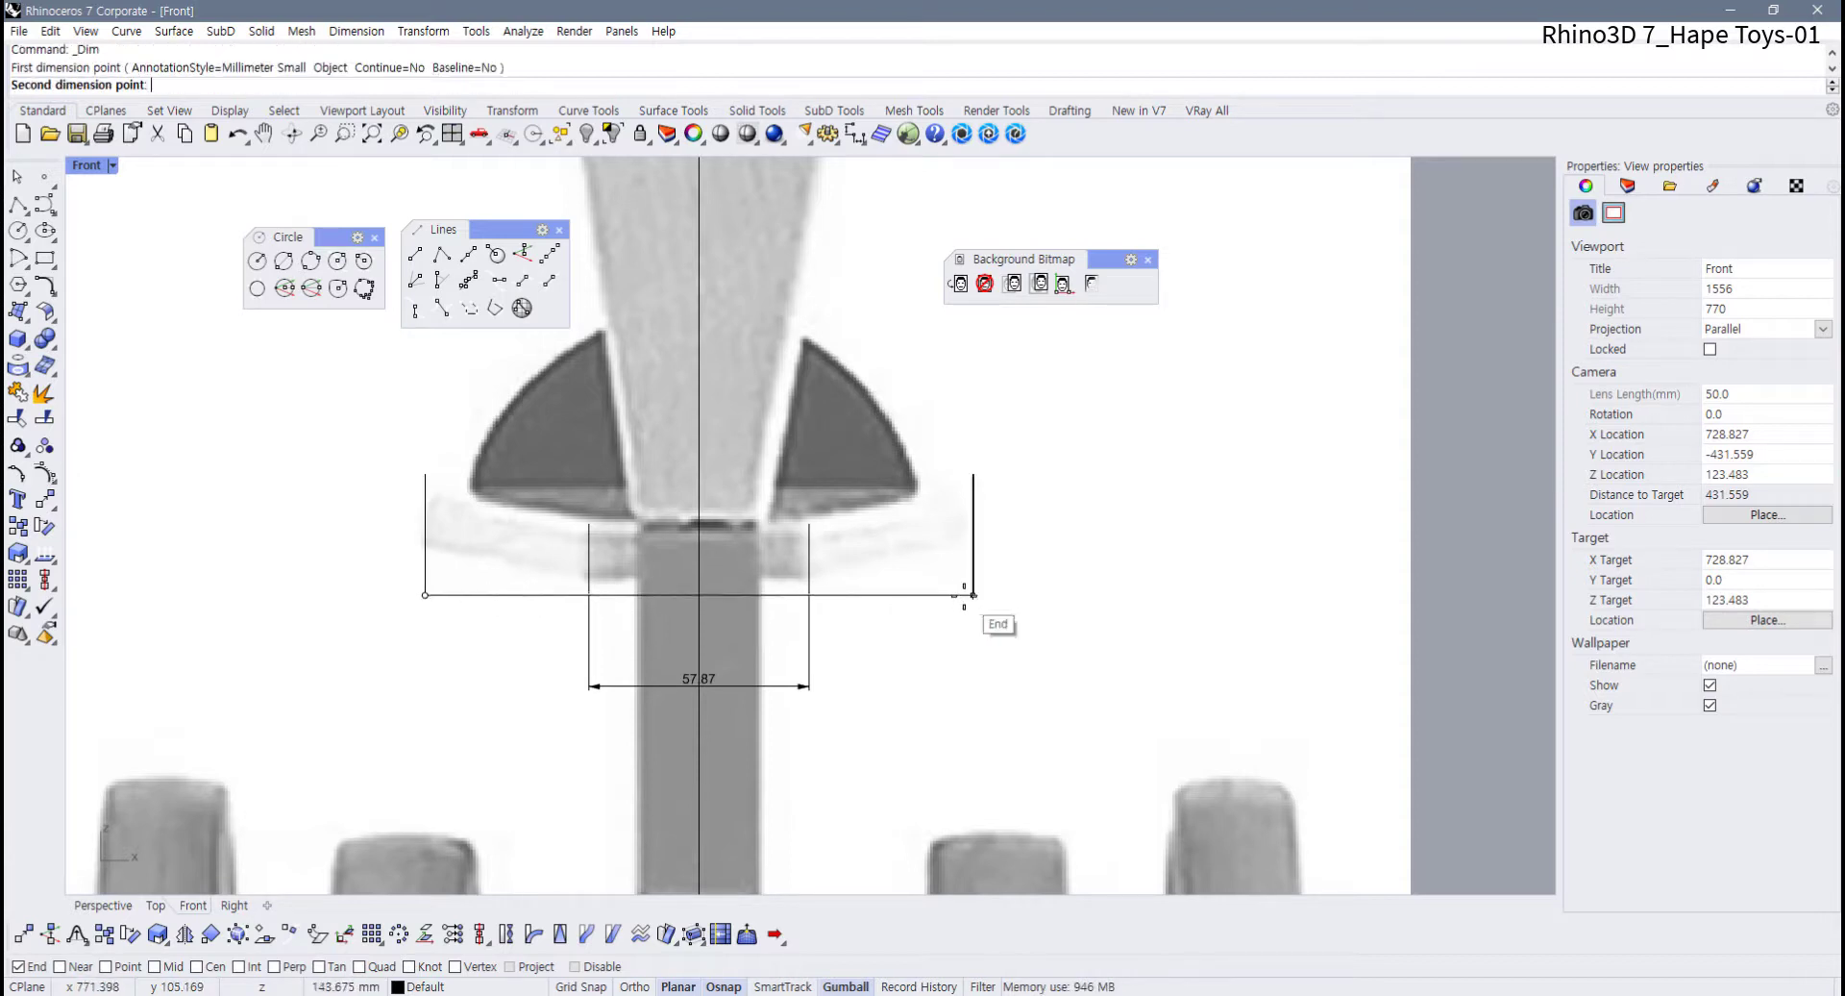
click(973, 596)
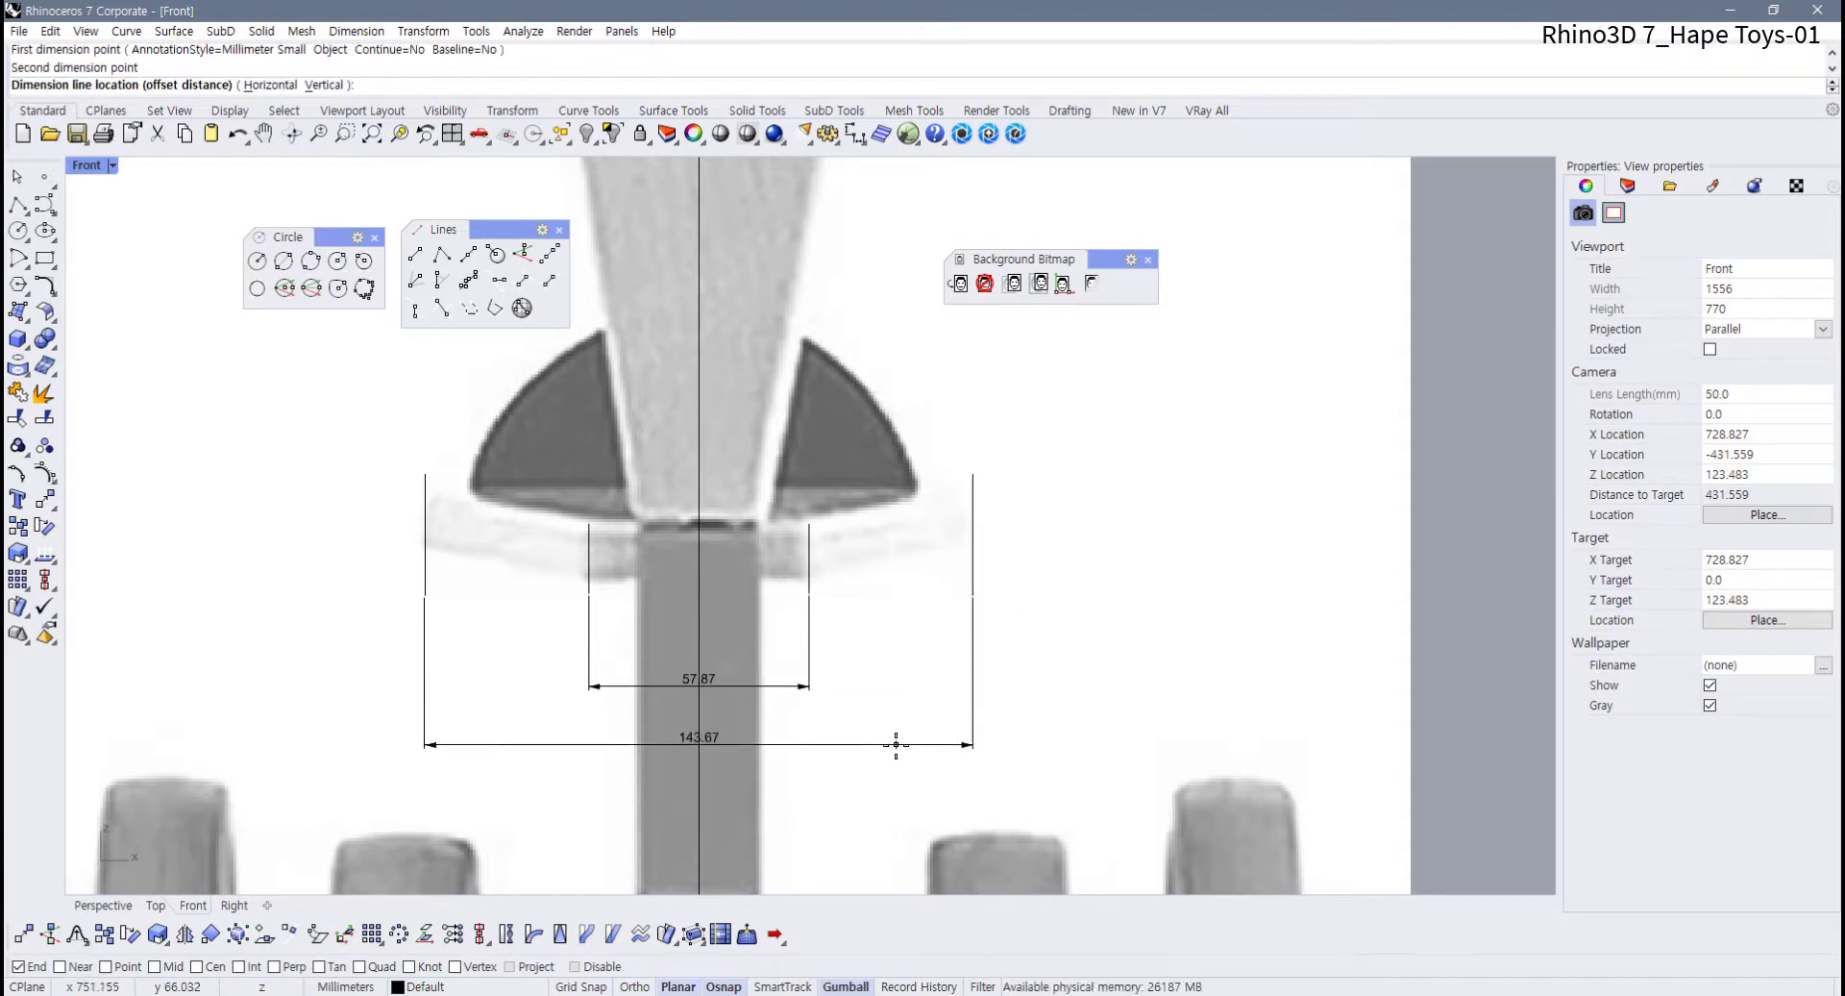
click(890, 741)
scroll(699, 725, up, 5)
scroll(700, 725, down, 6)
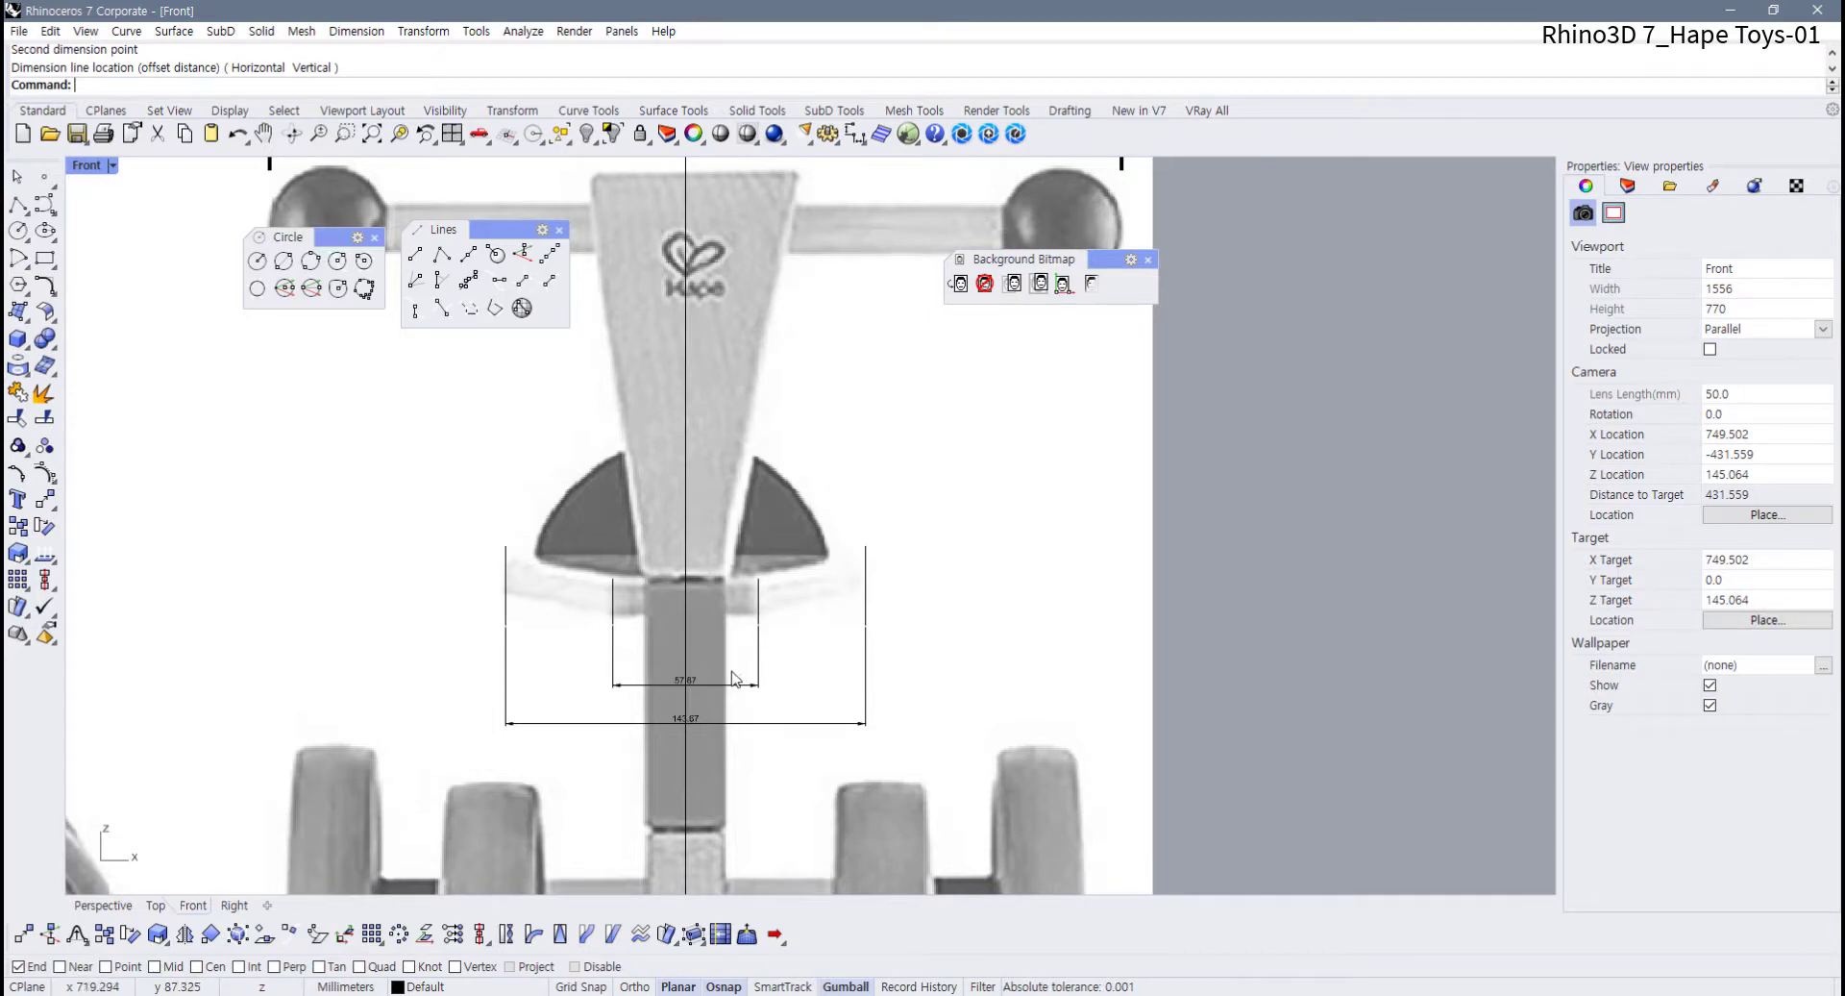
scroll(681, 602, up, 3)
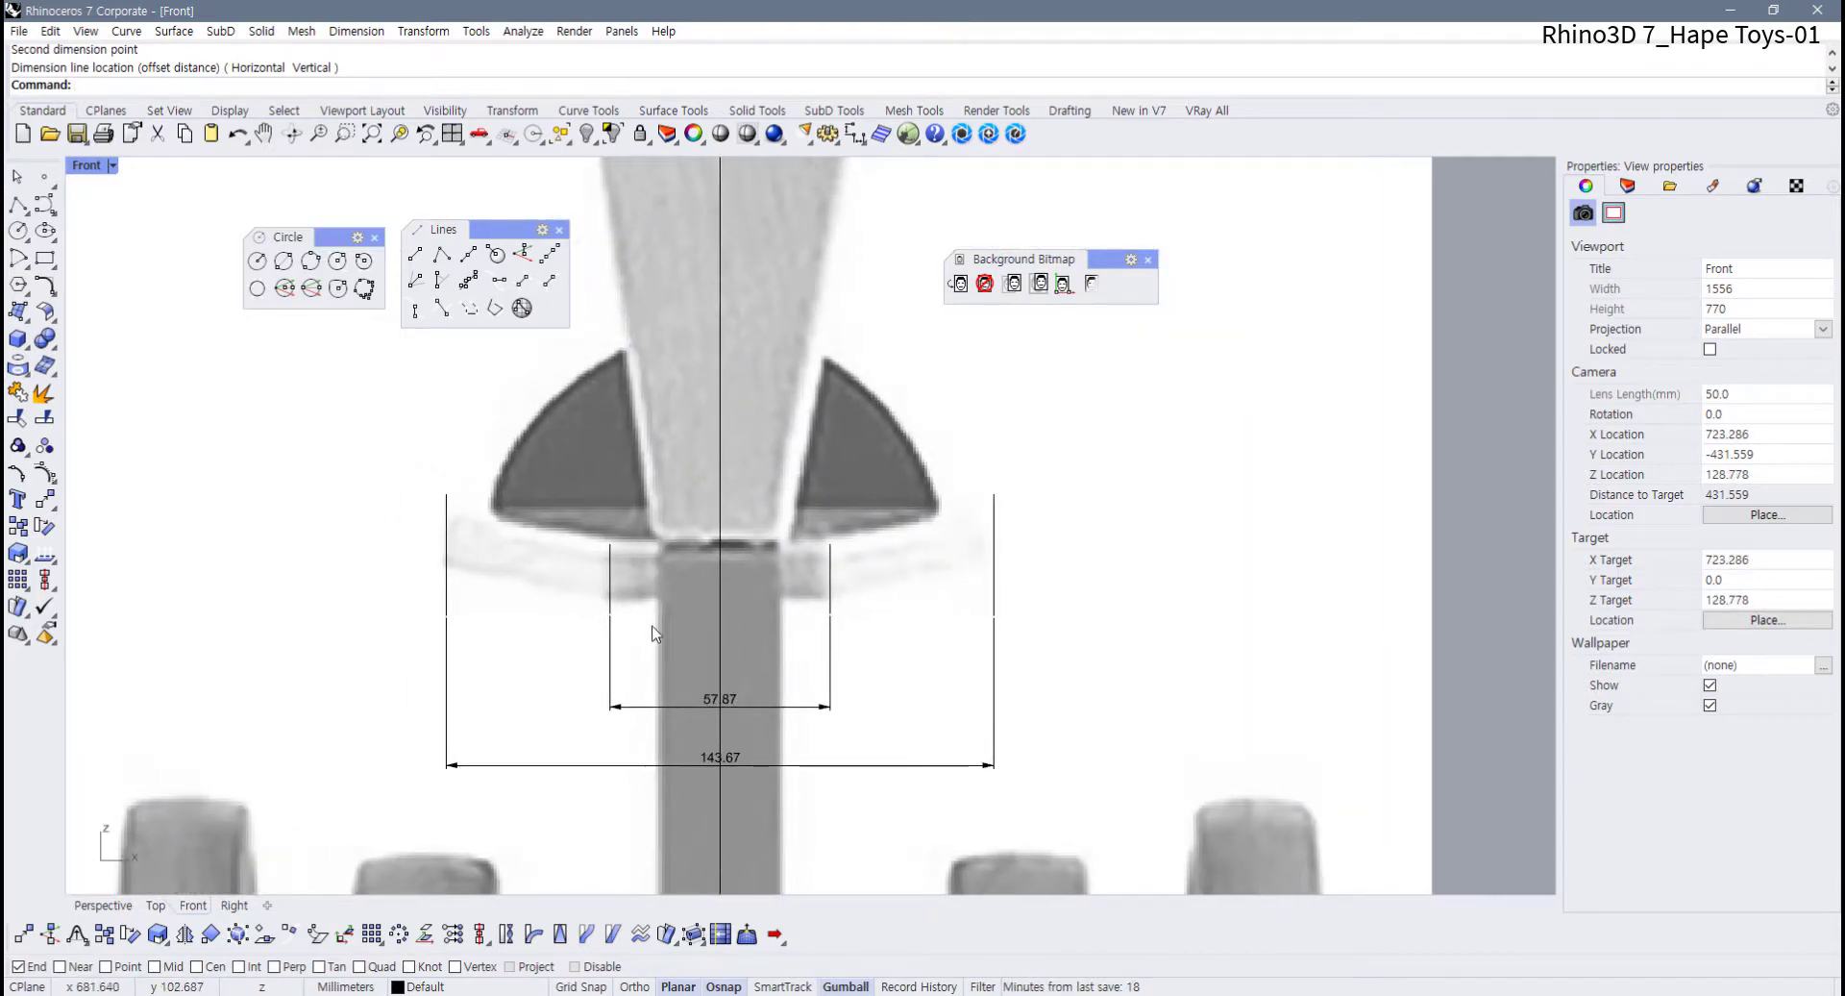
right_drag(533, 547, 566, 554)
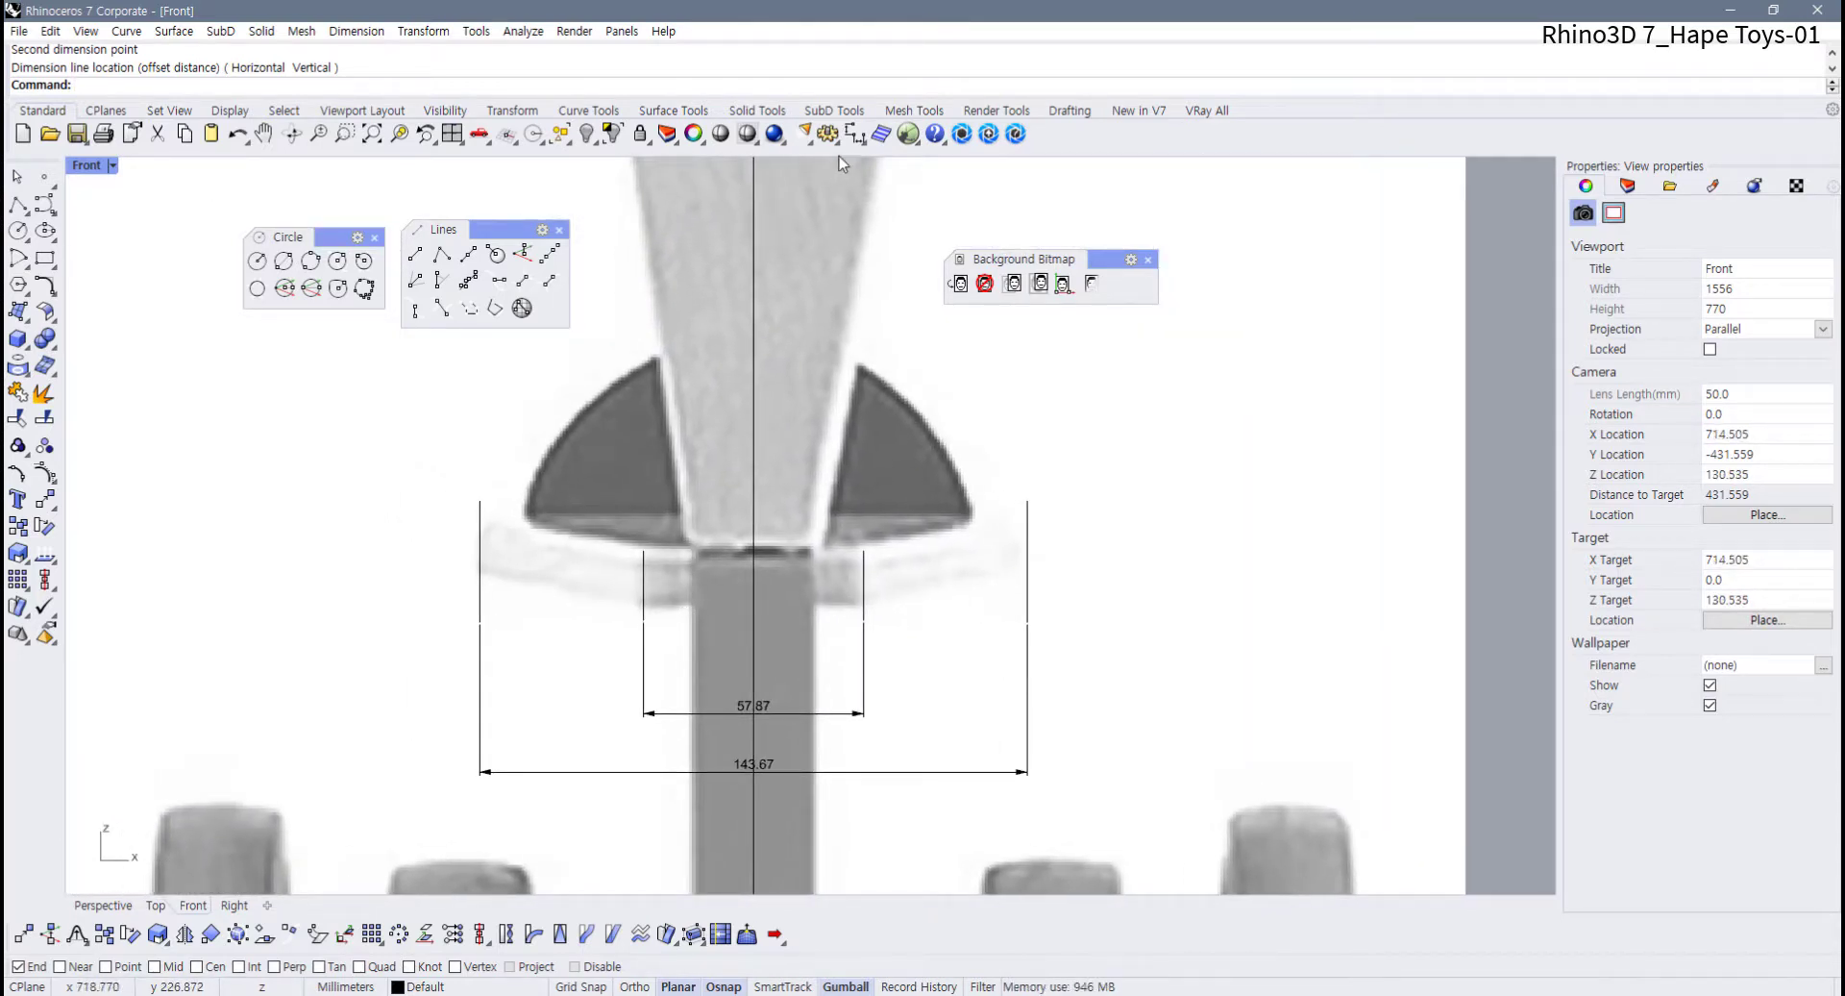
Undo both full-width dimensions and dimension the left inner edge line to the centre line, with Near snapping enabled
key(ctrl+z)
key(ctrl+z)
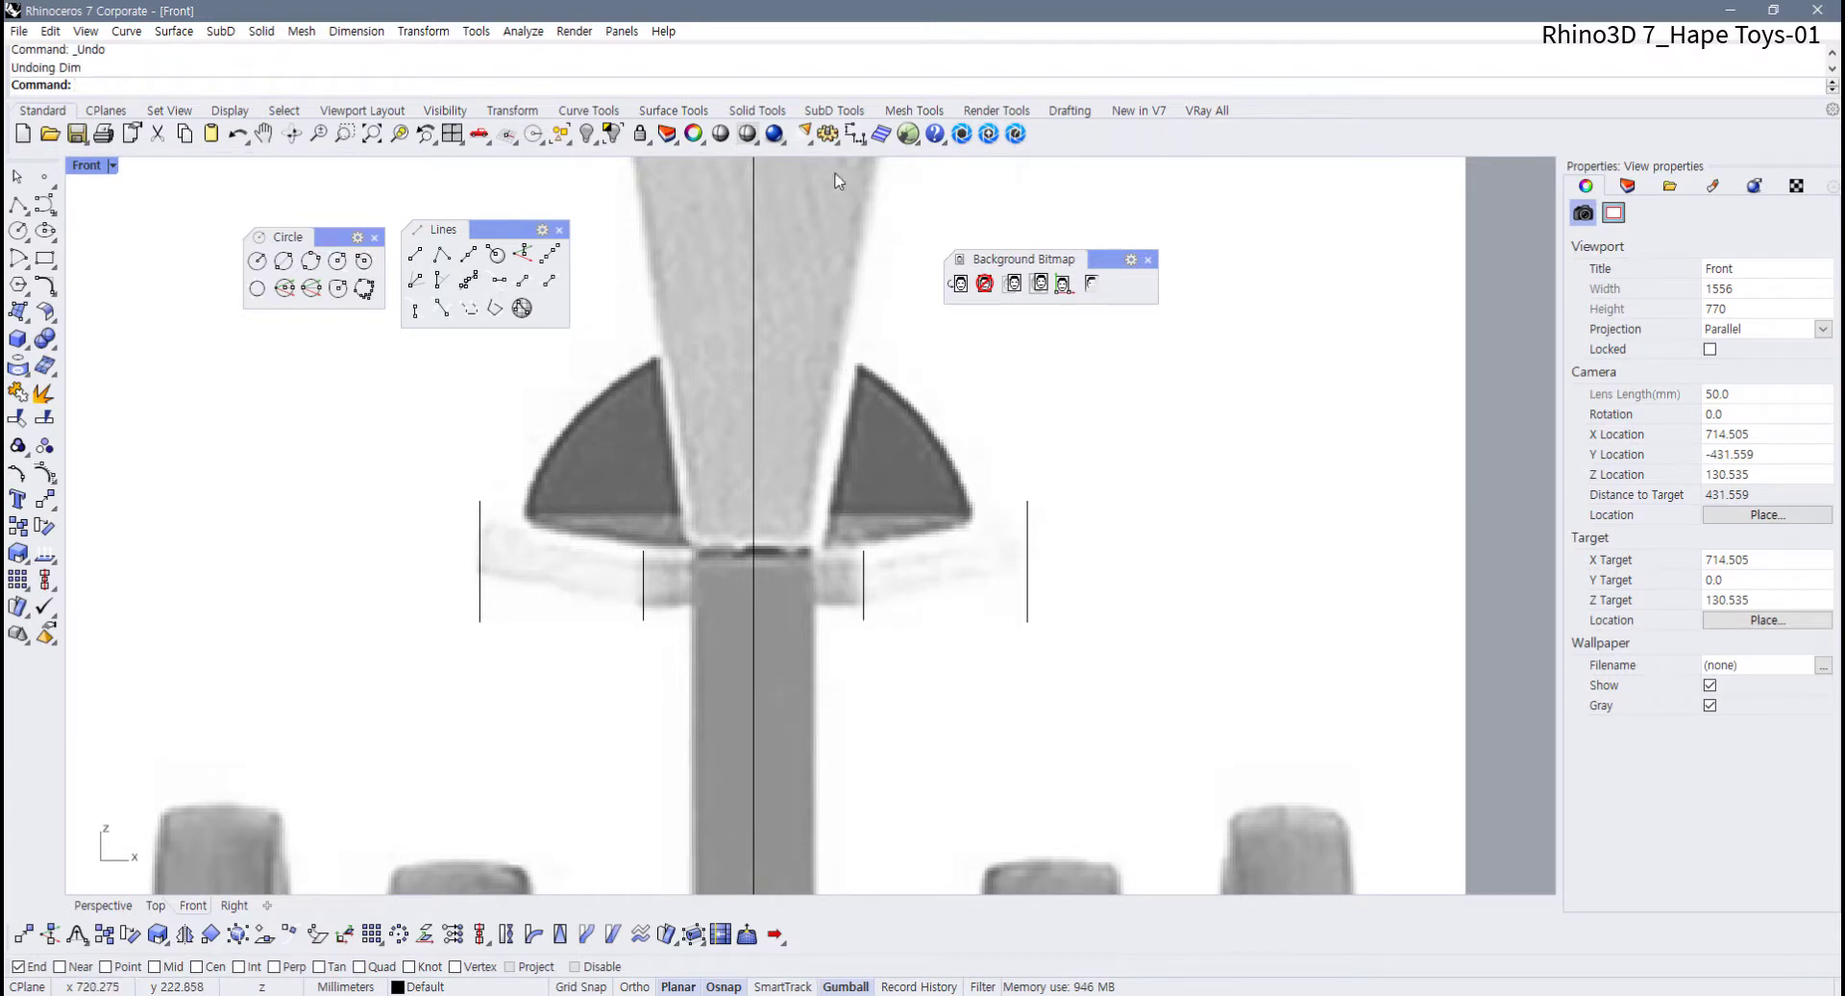
click(855, 133)
click(643, 620)
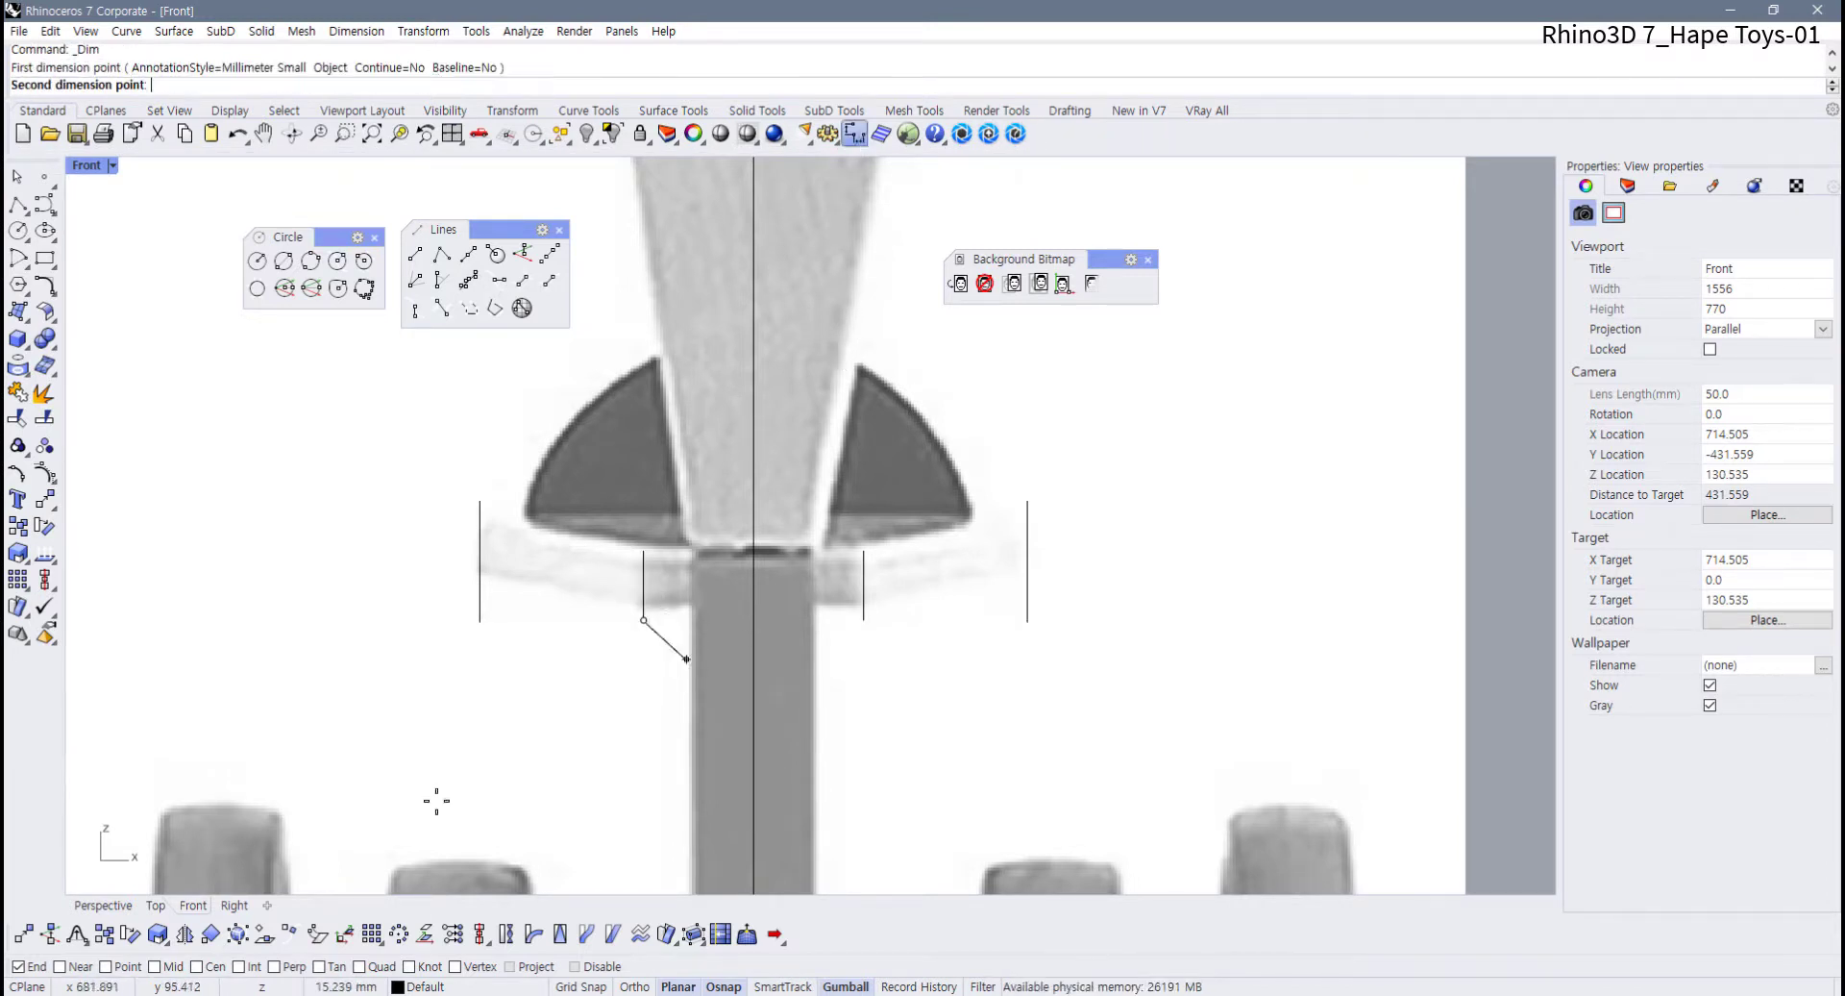
click(59, 966)
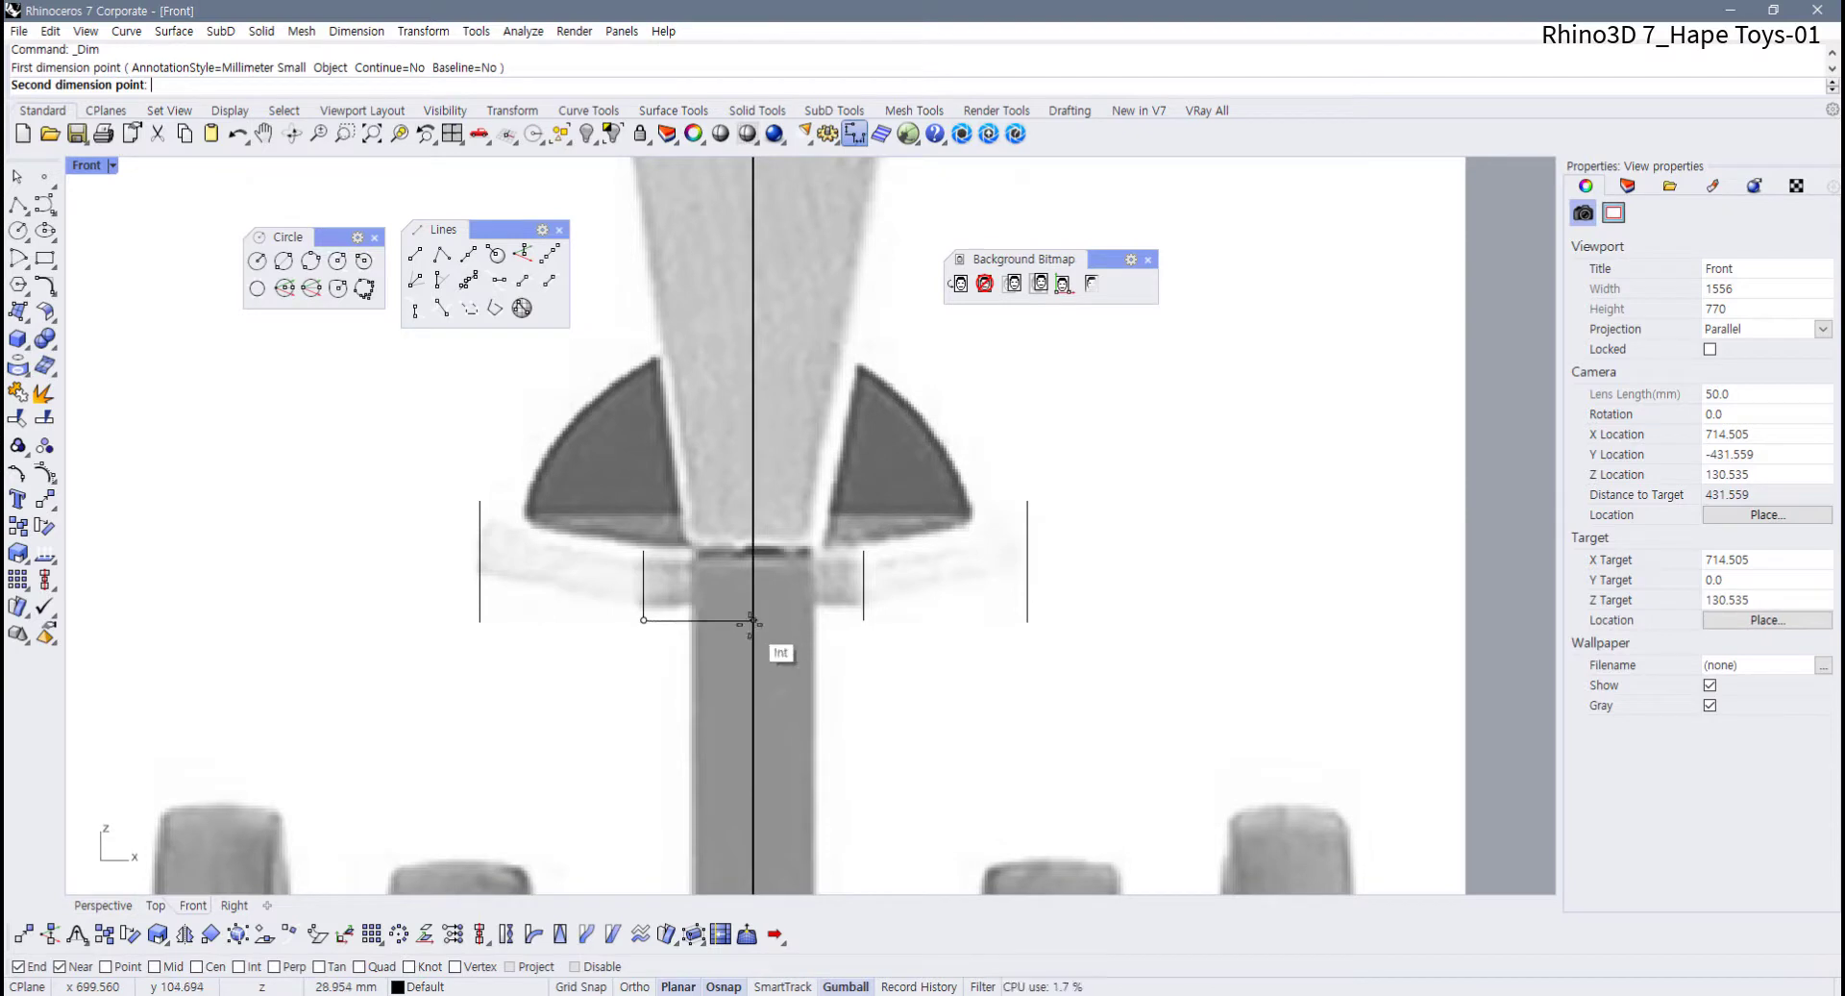
click(753, 620)
click(678, 668)
Dimension the horizontal distance from the seat's left outer edge line to the centre line, below the inner half-width dimension
key(Return)
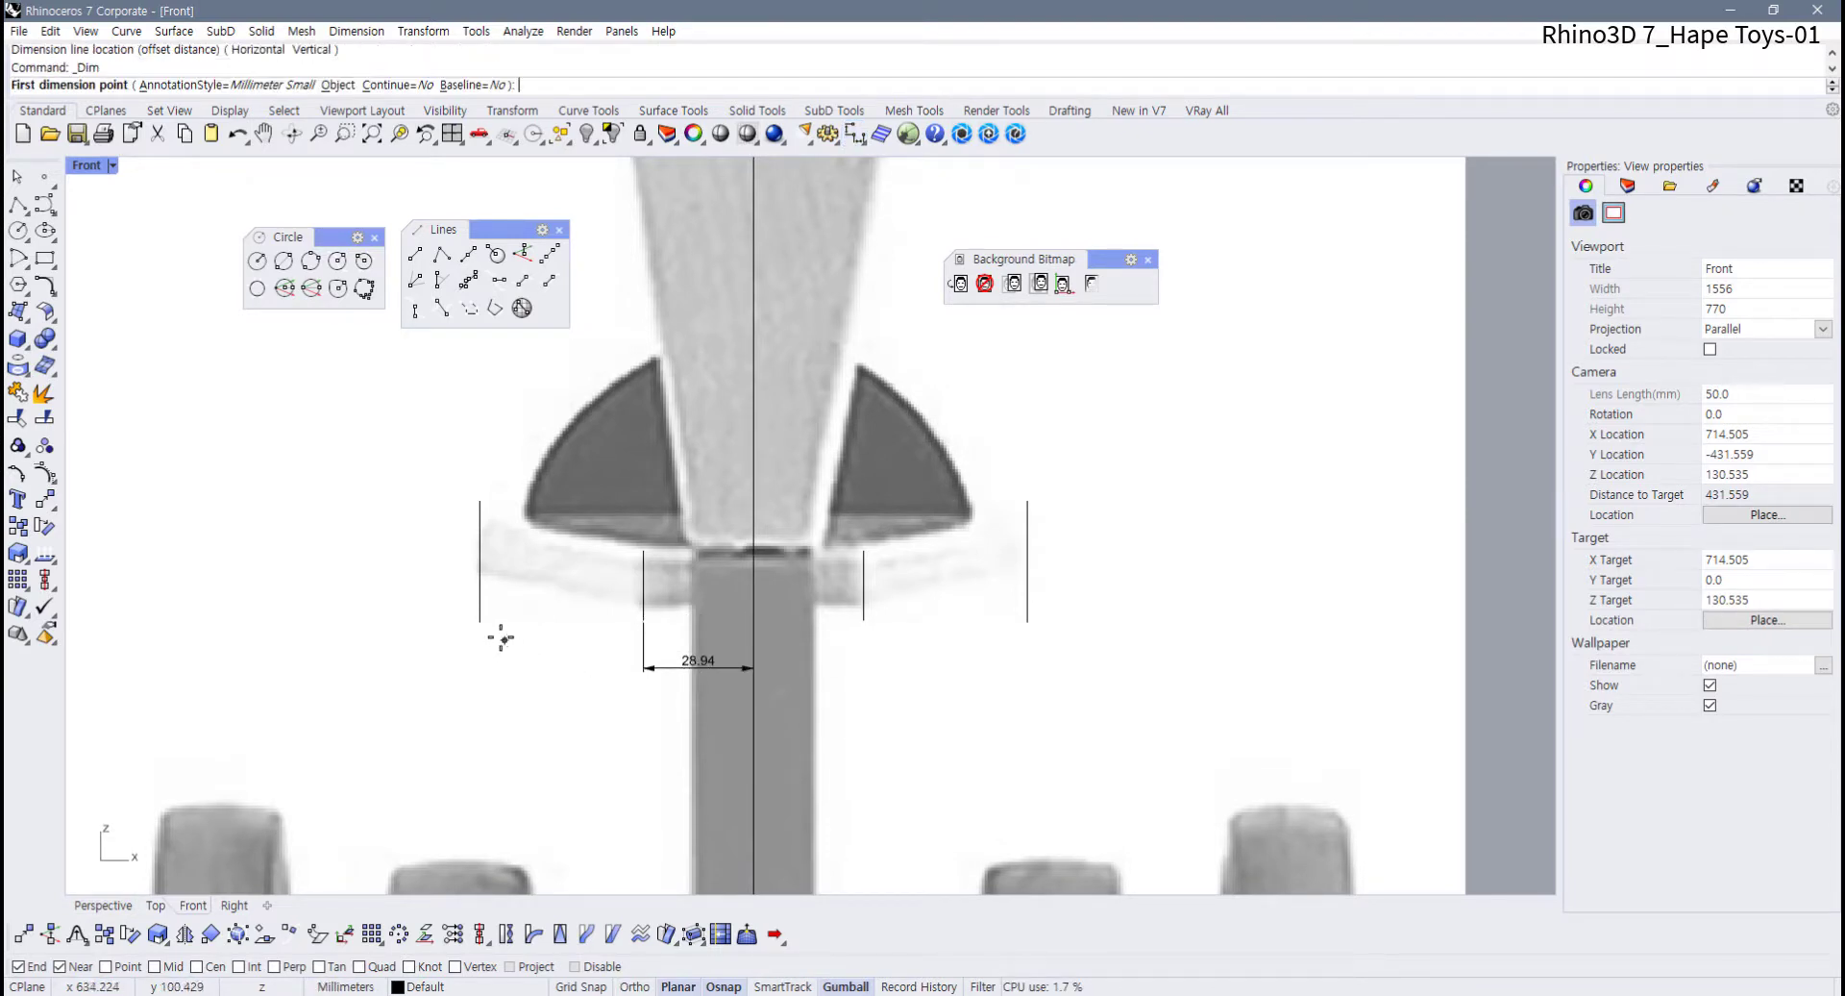
click(480, 621)
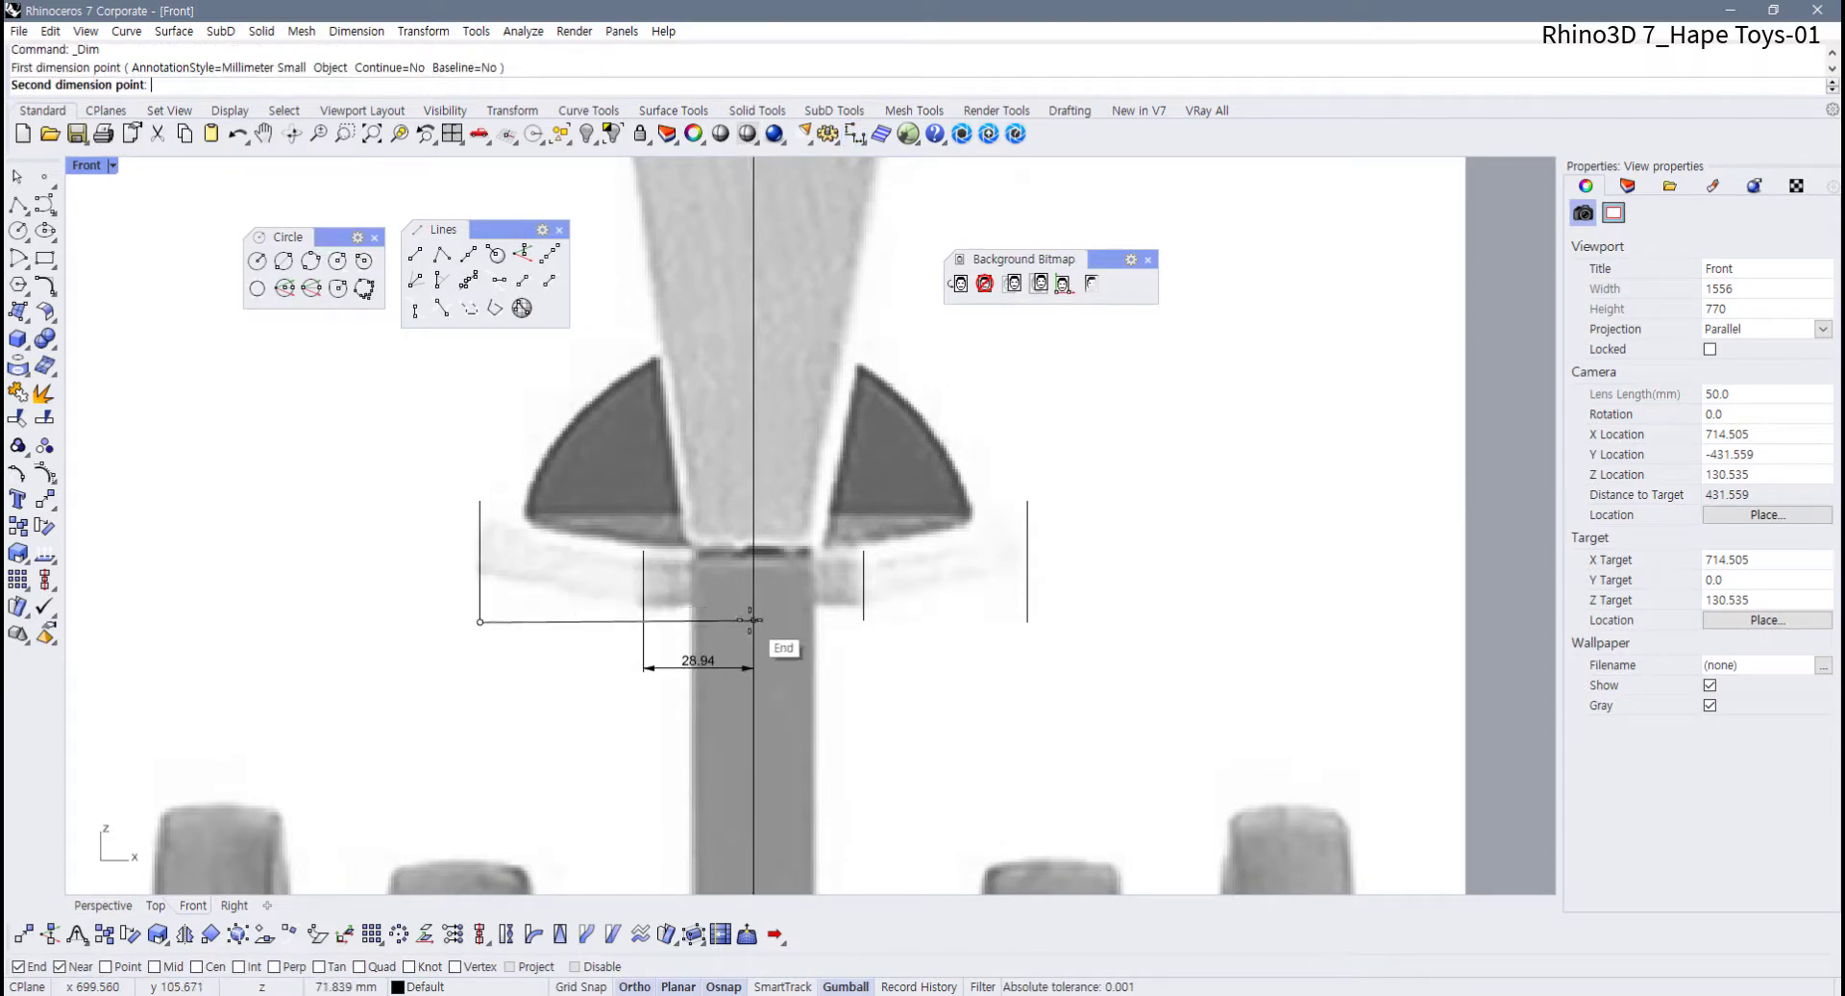
click(753, 620)
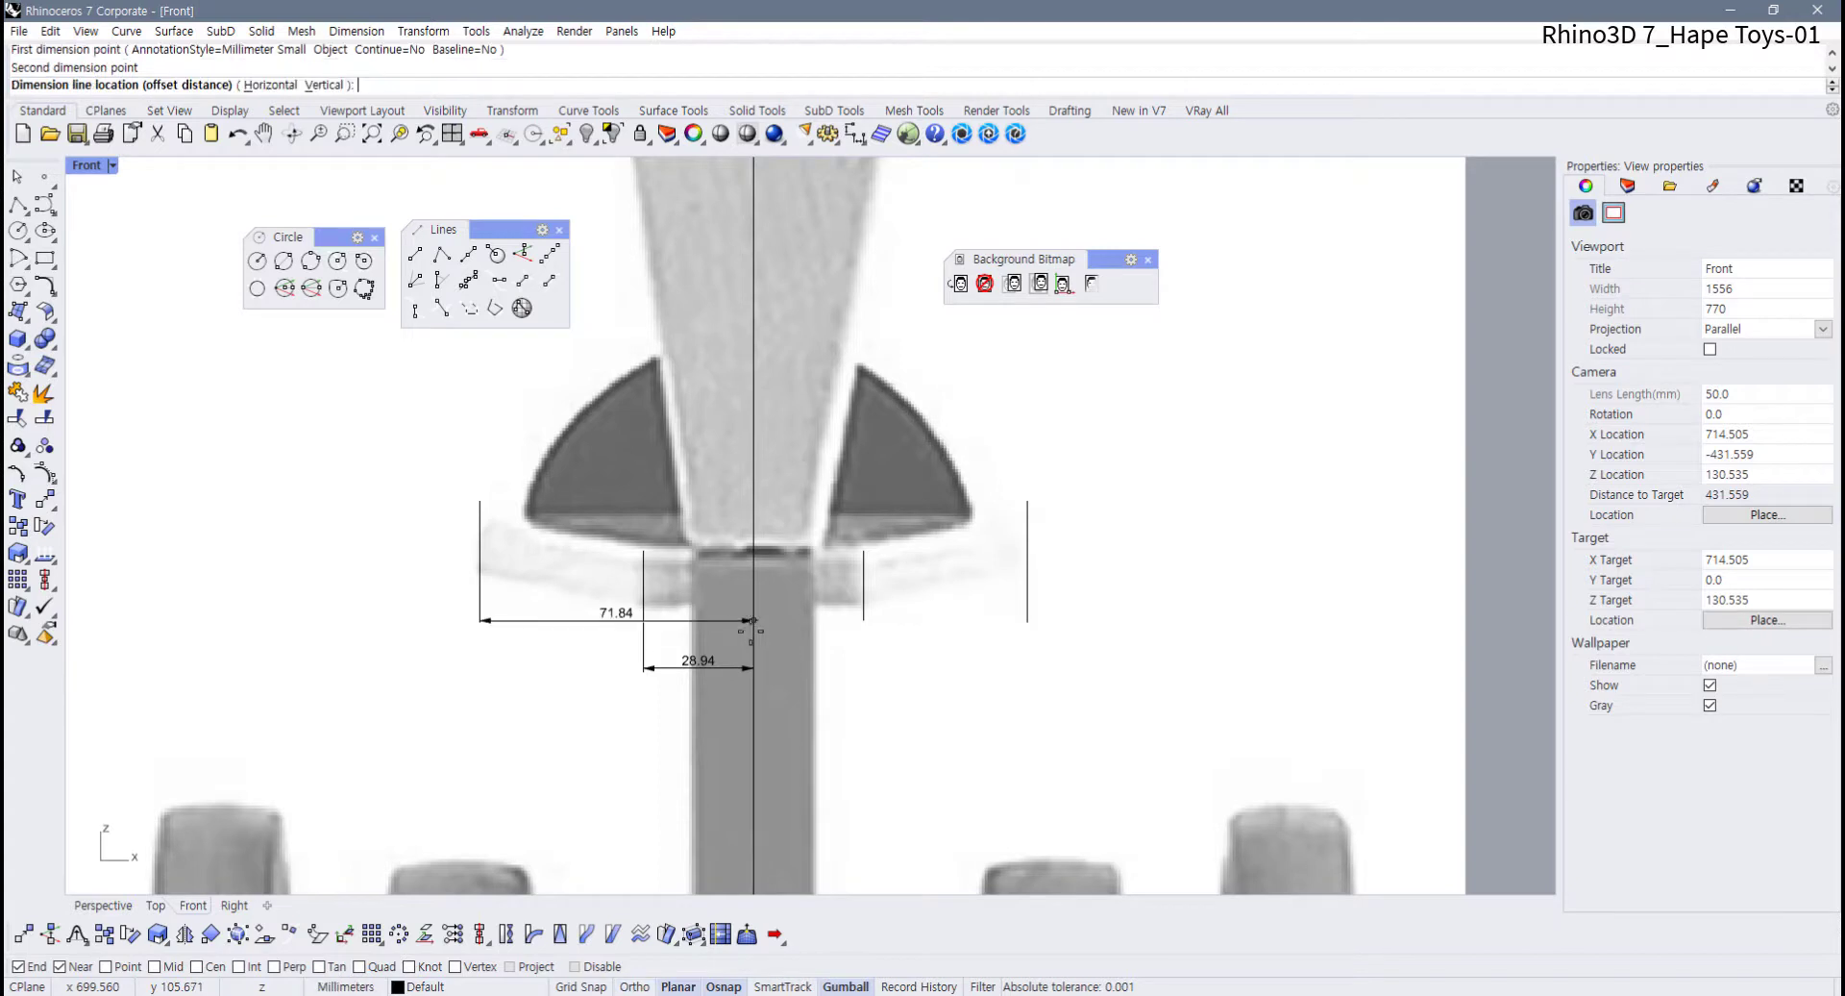
click(685, 740)
Examine the two half-width dimensions and compare the seat between the front and side elevations
scroll(707, 747, down, 6)
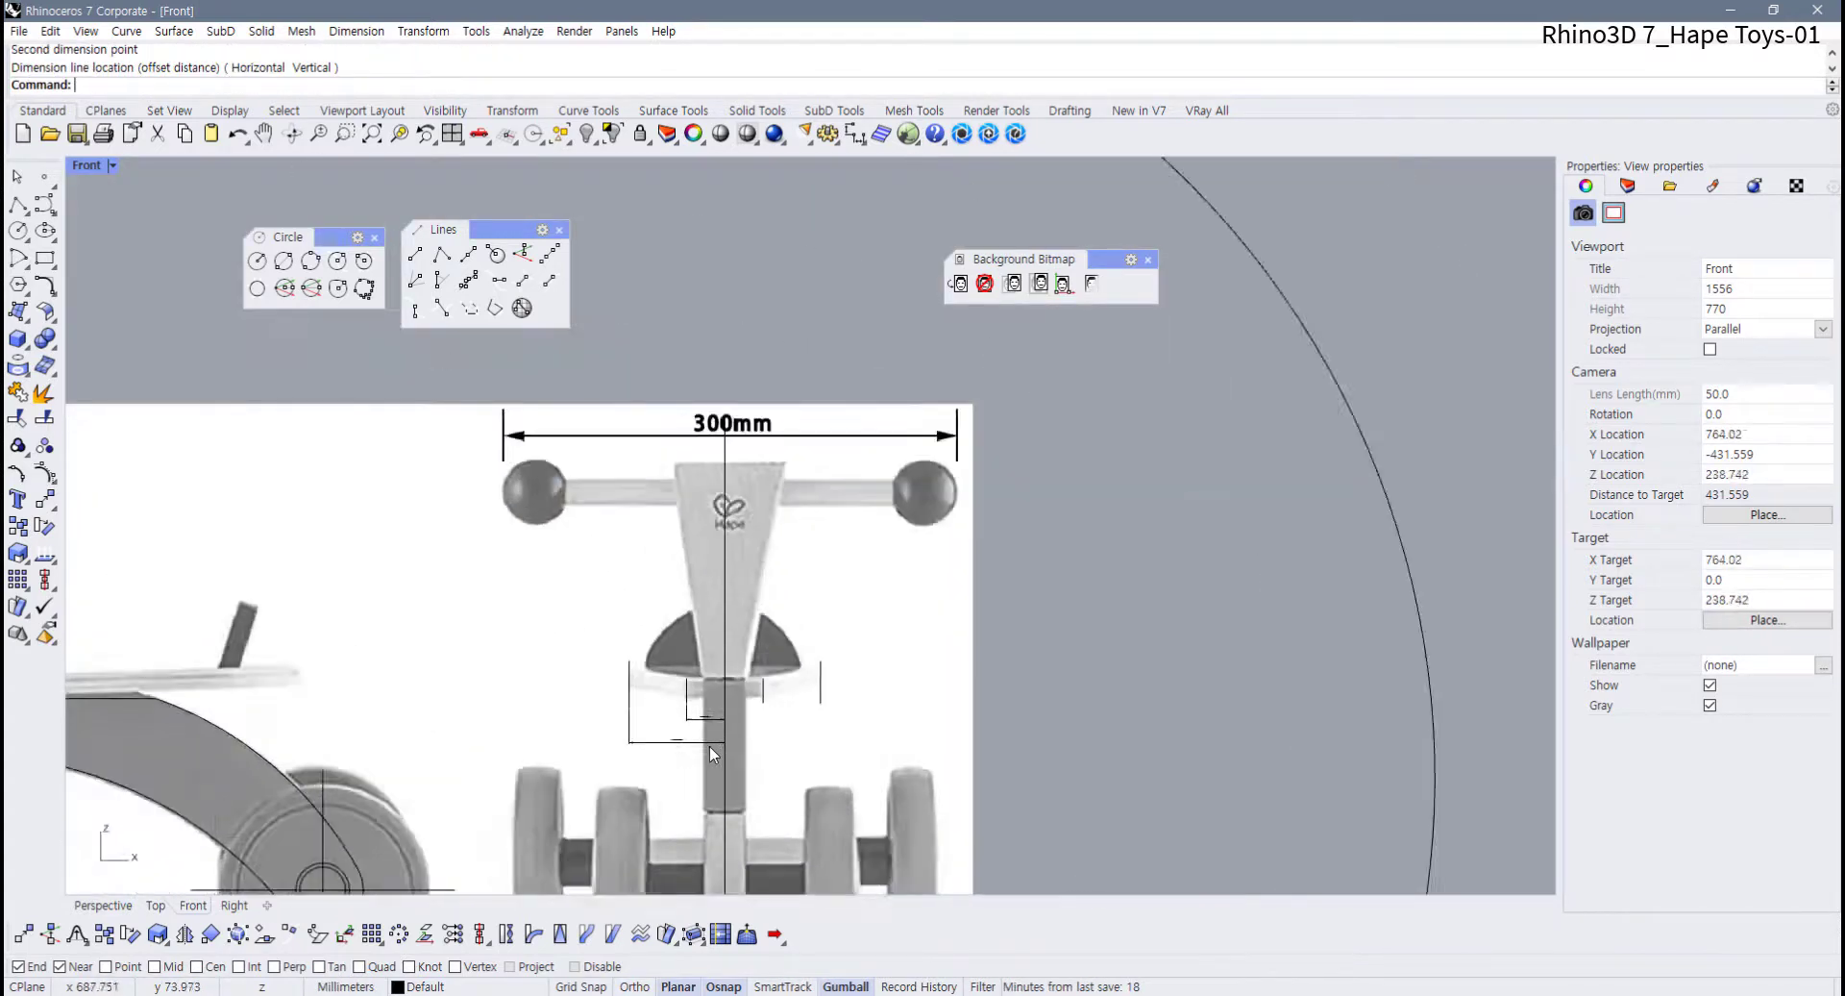
scroll(711, 755, up, 5)
click(703, 745)
click(506, 606)
right_drag(507, 606, 845, 507)
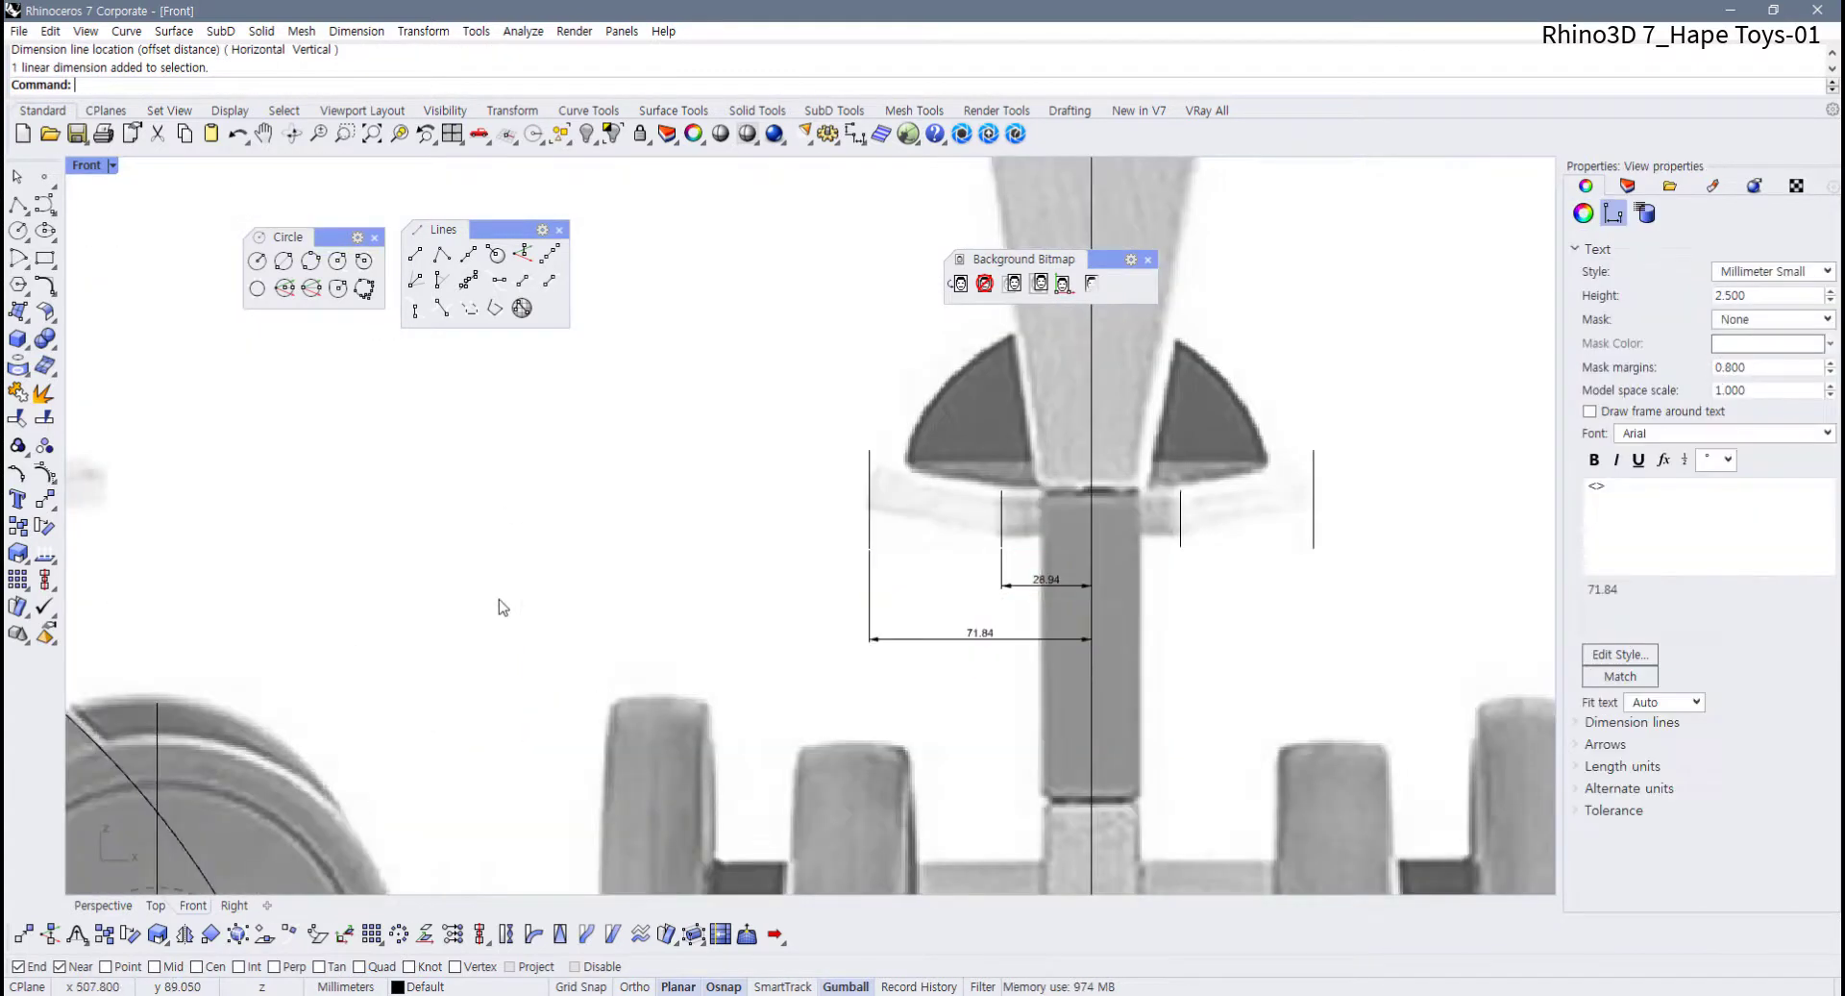
scroll(505, 609, down, 2)
right_drag(424, 630, 733, 620)
scroll(423, 639, down, 8)
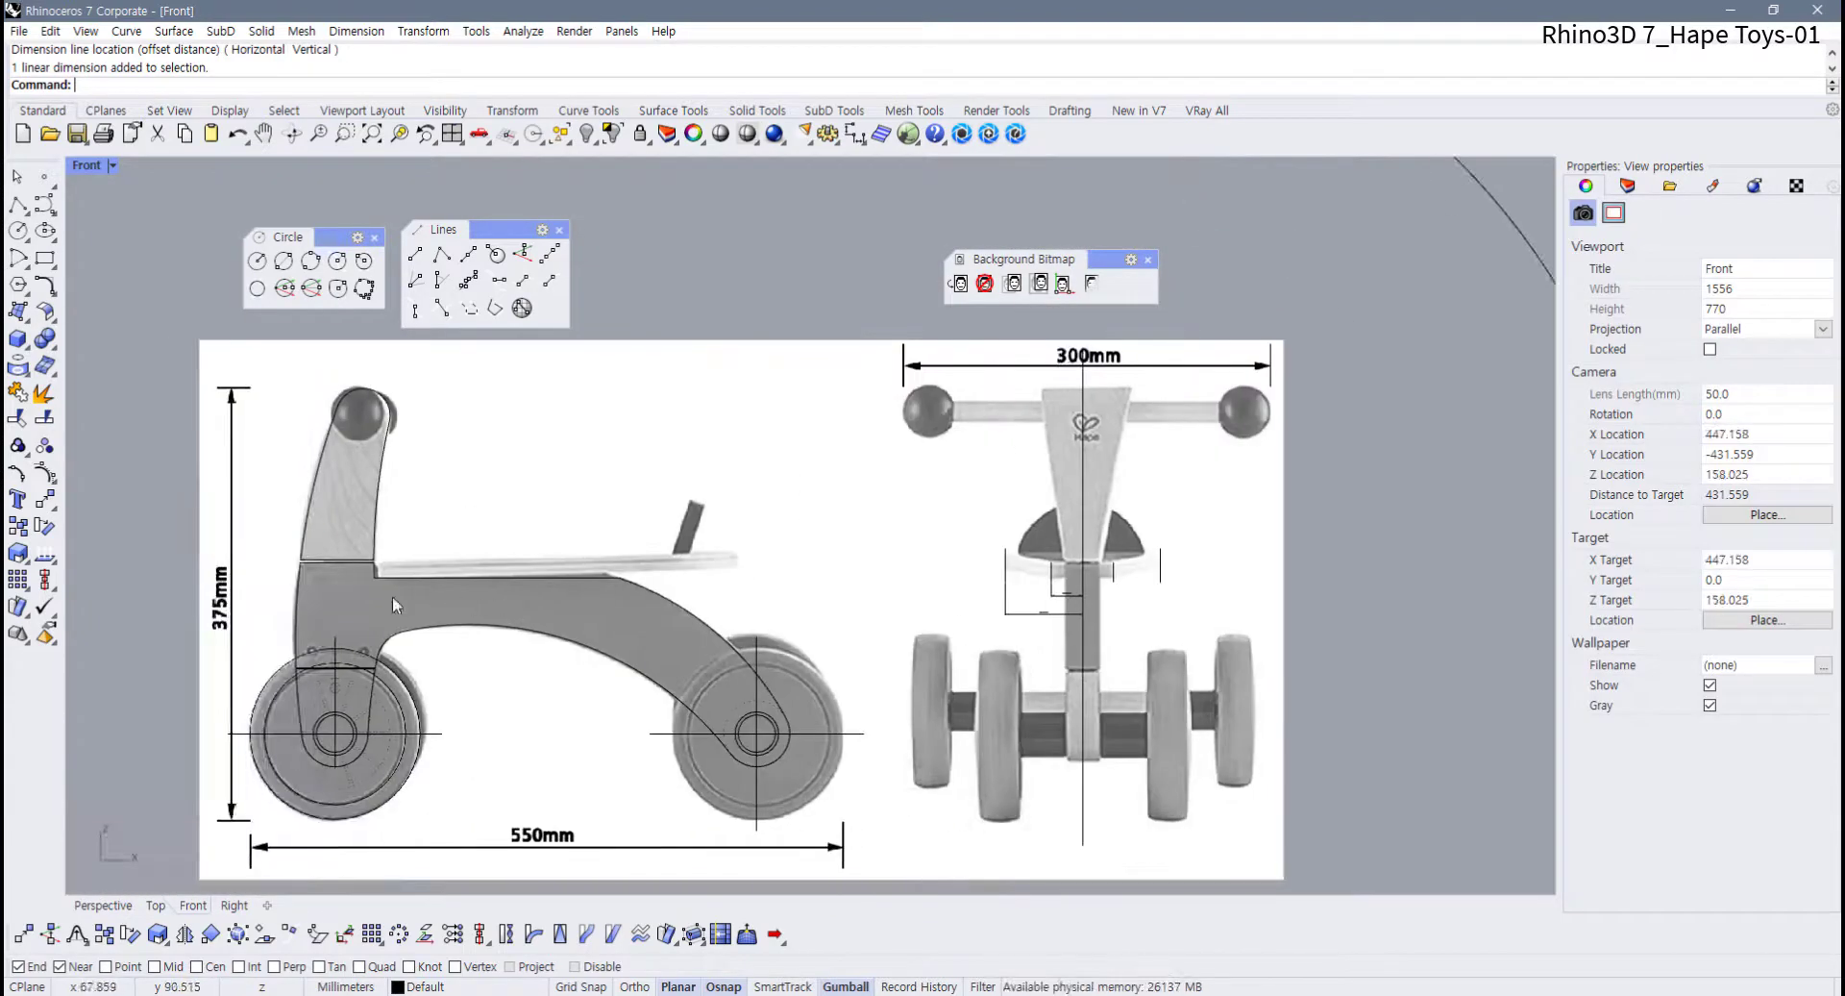
right_drag(1204, 593, 933, 631)
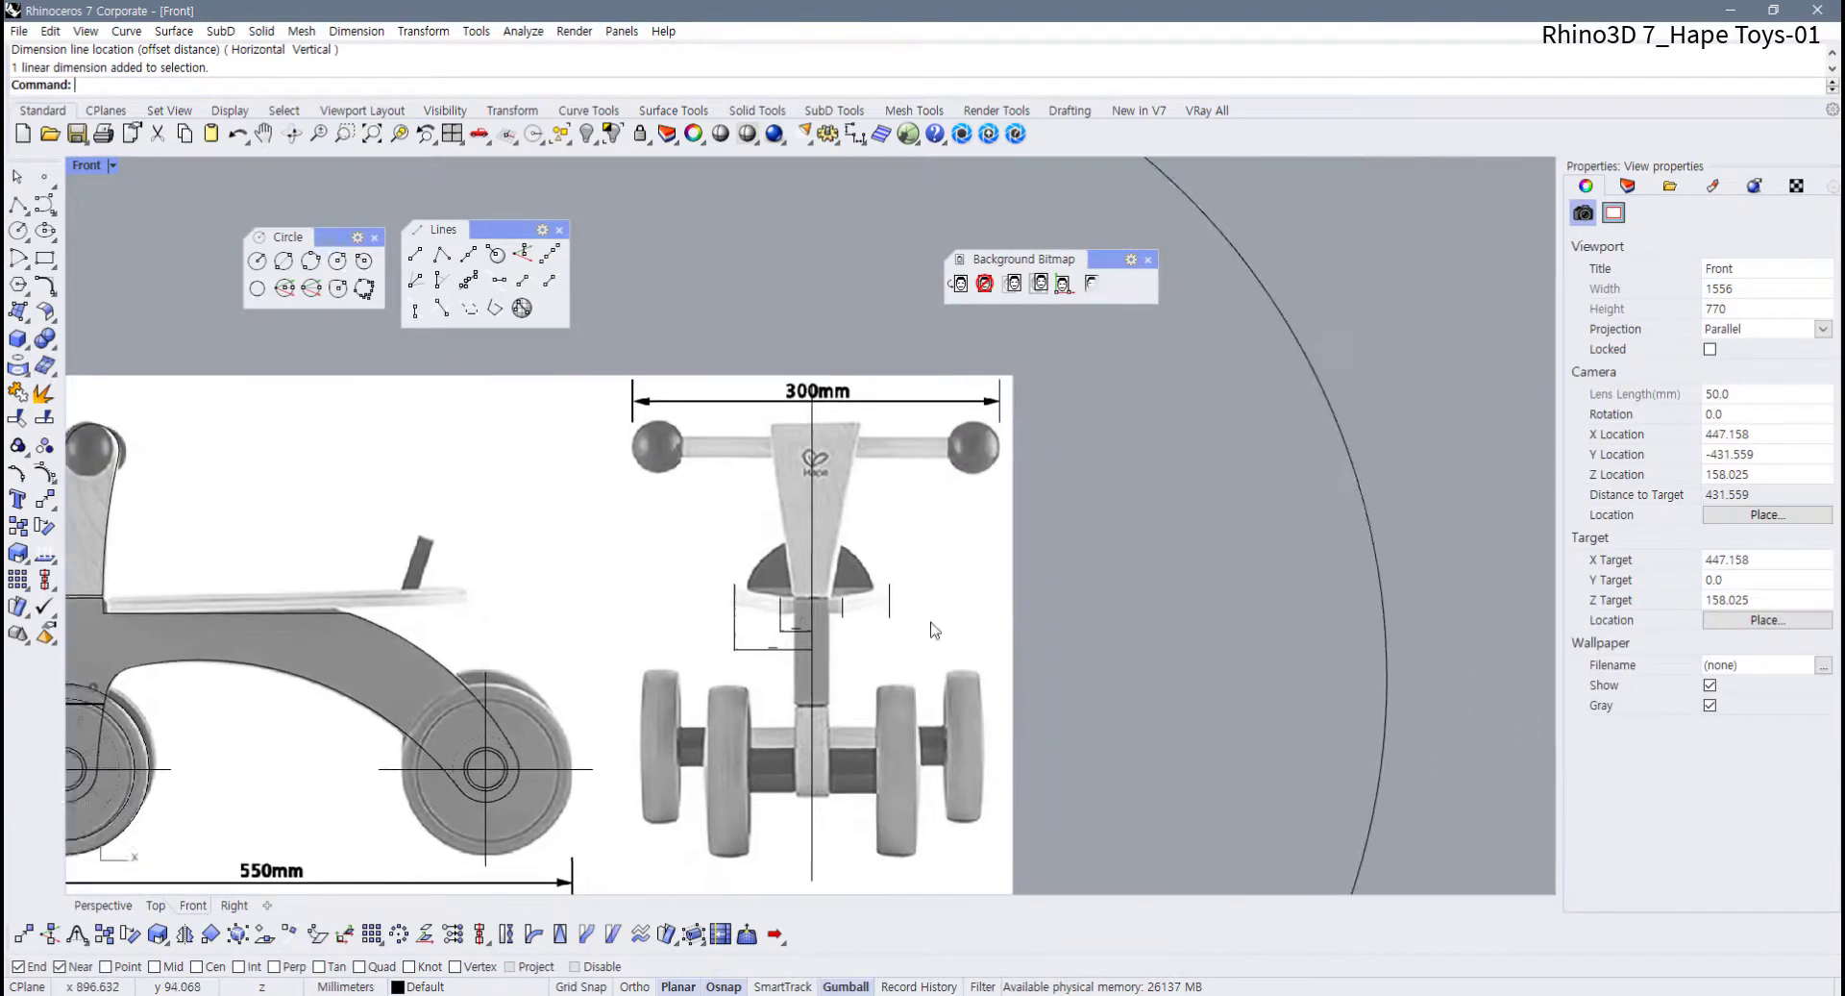
scroll(799, 617, up, 18)
right_drag(793, 706, 791, 691)
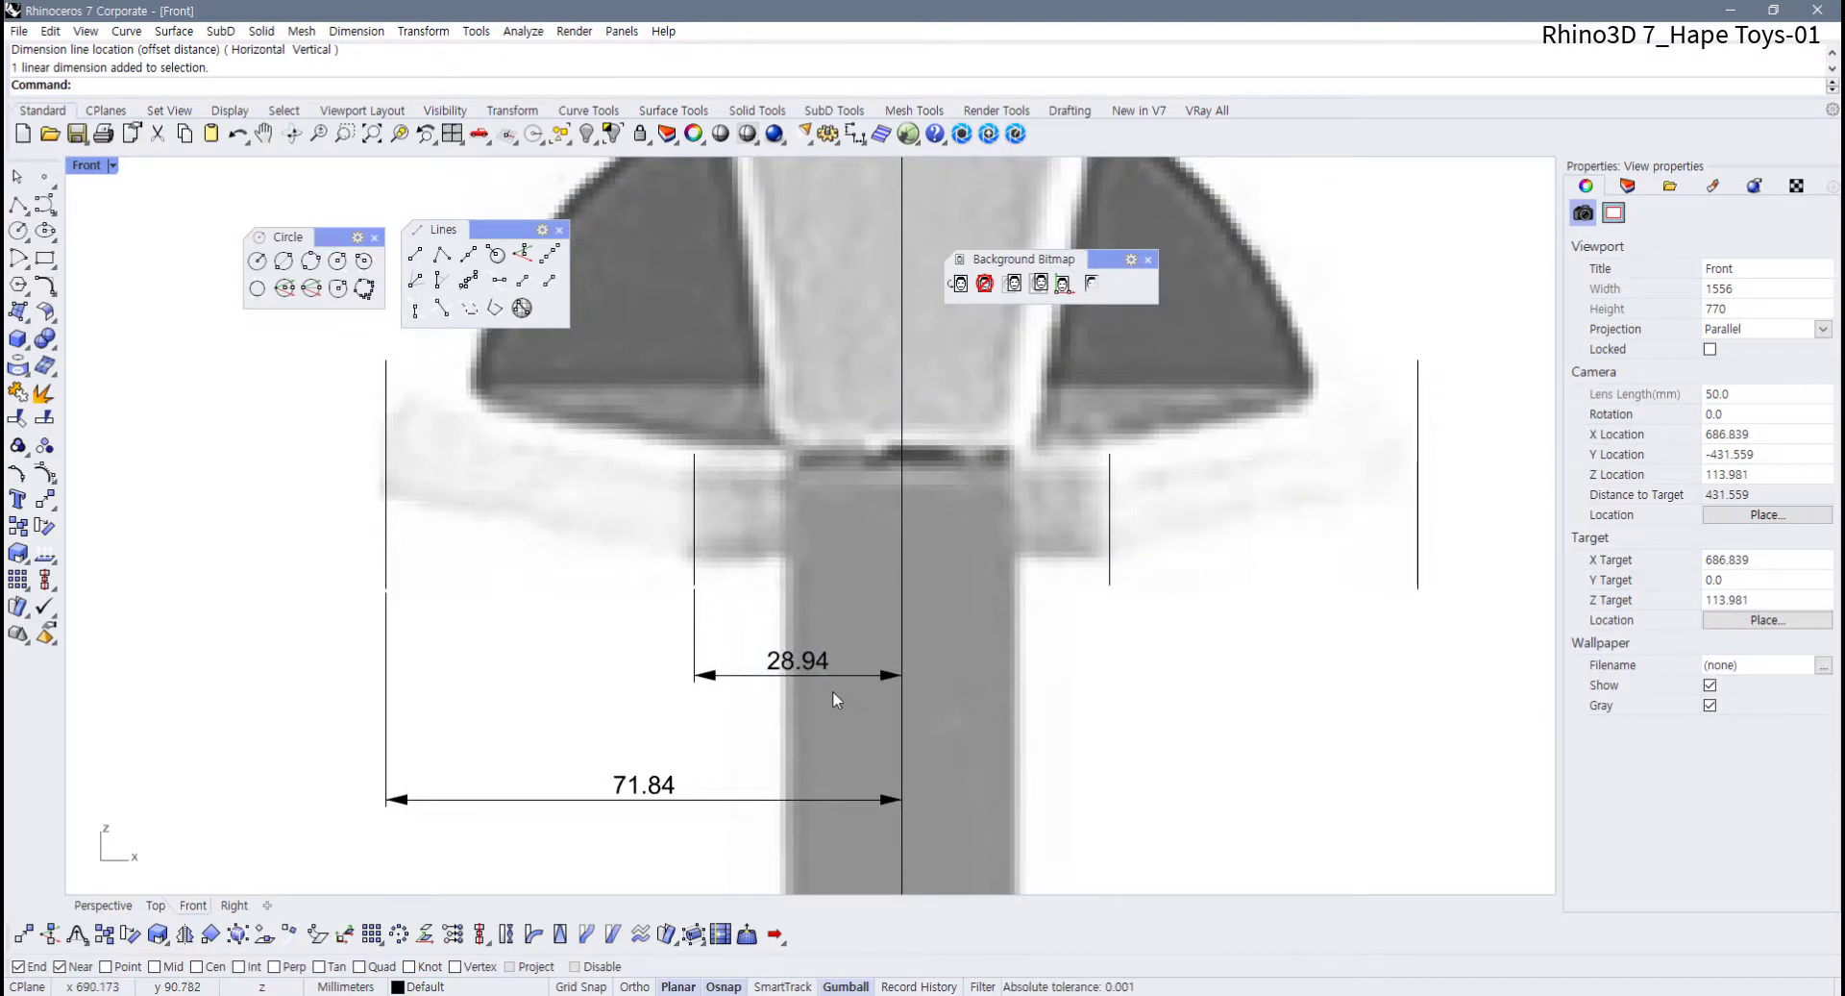
scroll(832, 690, down, 11)
click(788, 674)
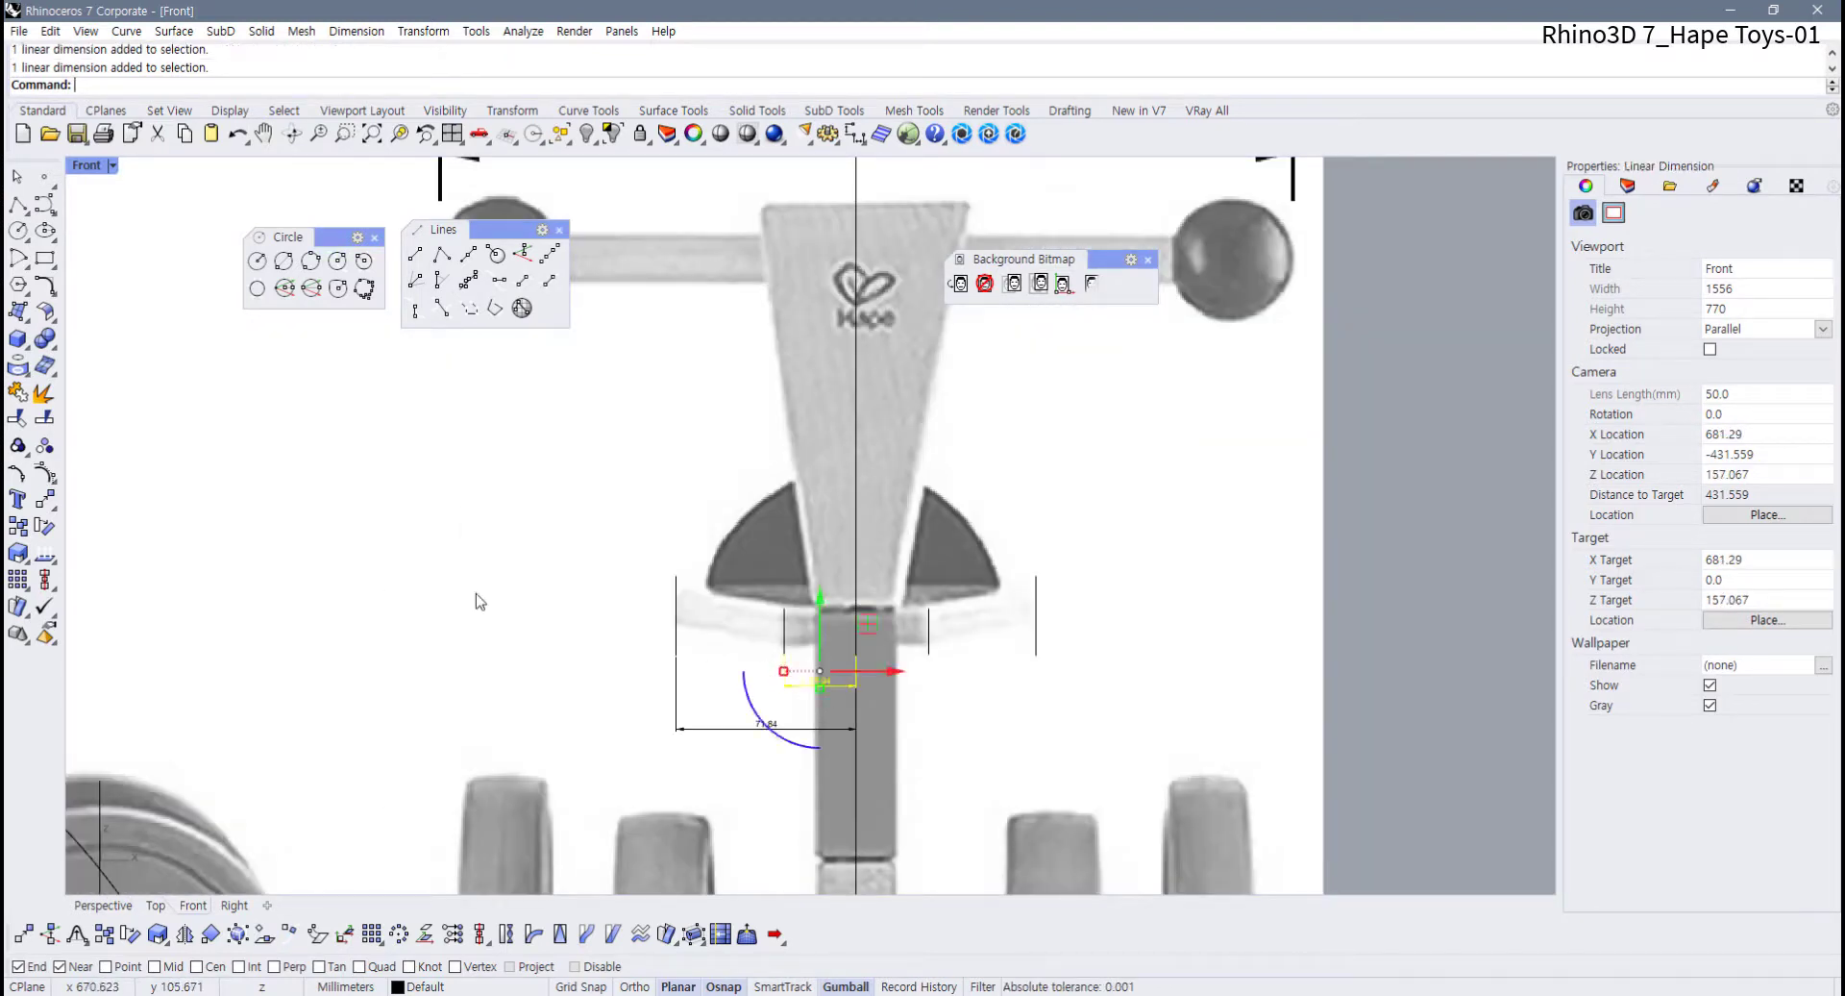
click(284, 567)
scroll(283, 567, down, 2)
right_drag(286, 567, 689, 559)
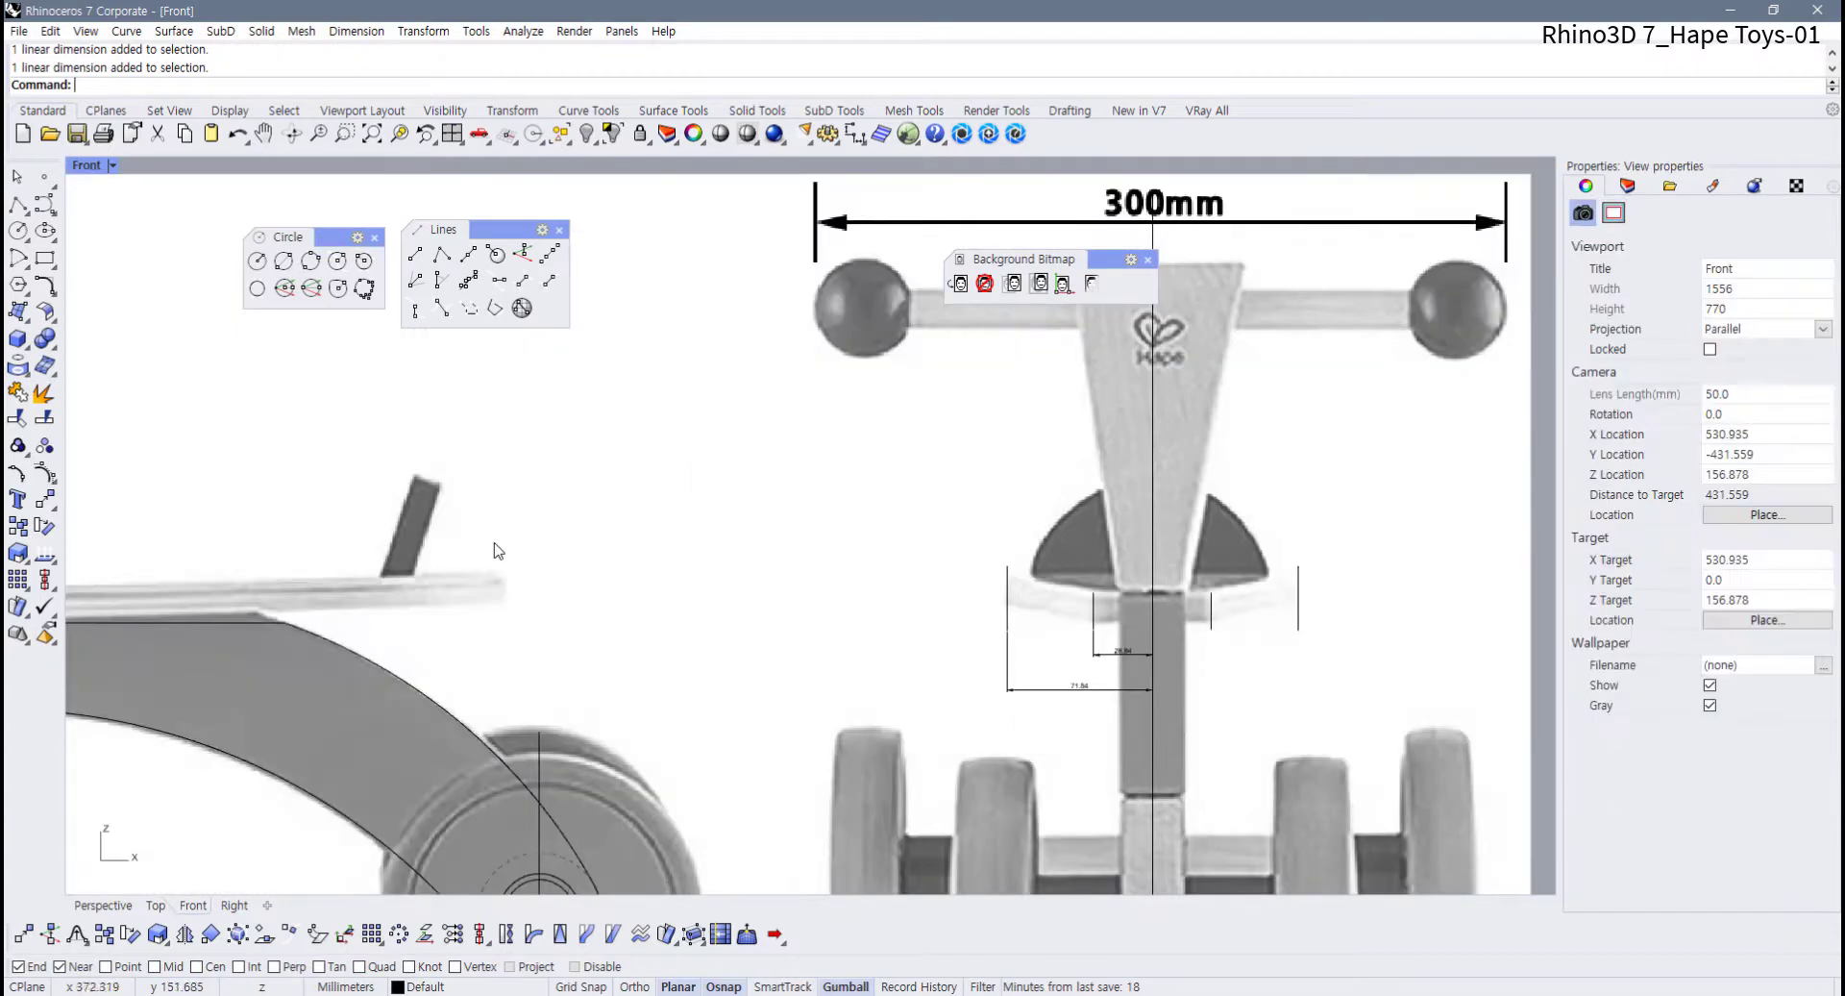
right_drag(498, 550, 878, 529)
scroll(482, 490, down, 2)
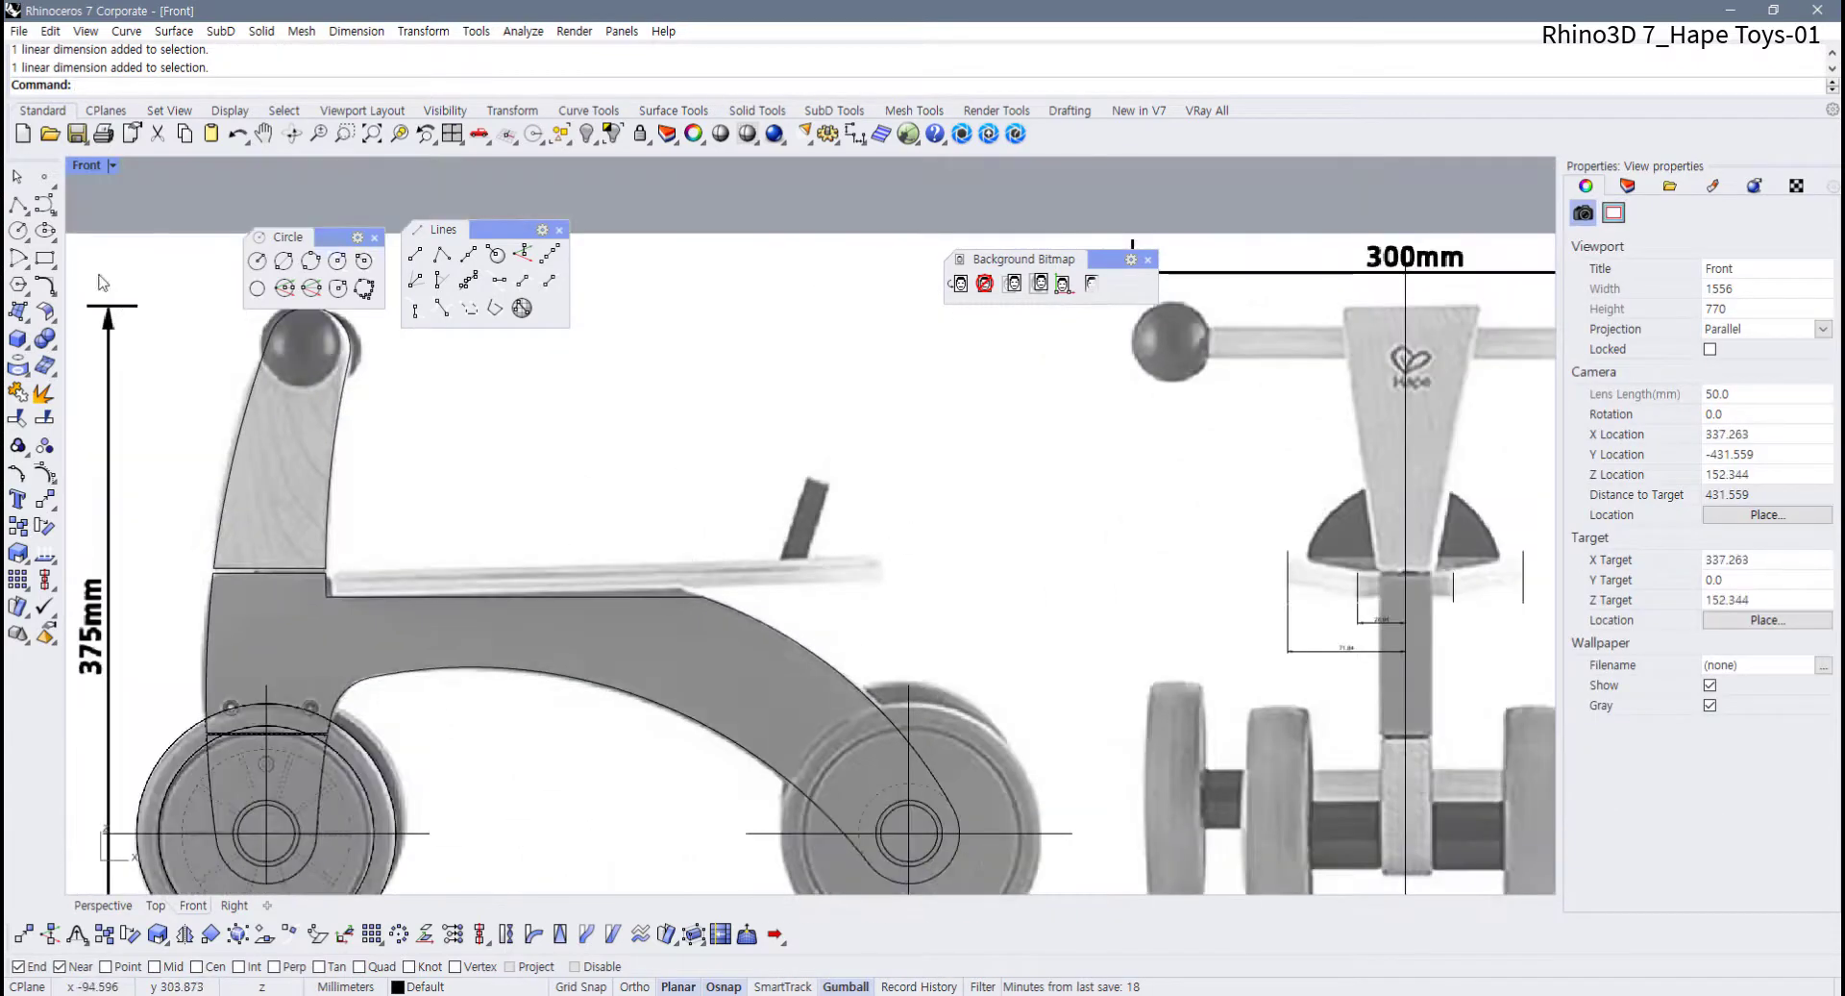
Restore the four-viewport layout, framing the seat's front end in the Front view and the origin area in the Top view
double_click(86, 165)
click(336, 448)
right_drag(336, 447, 473, 419)
scroll(250, 738, up, 8)
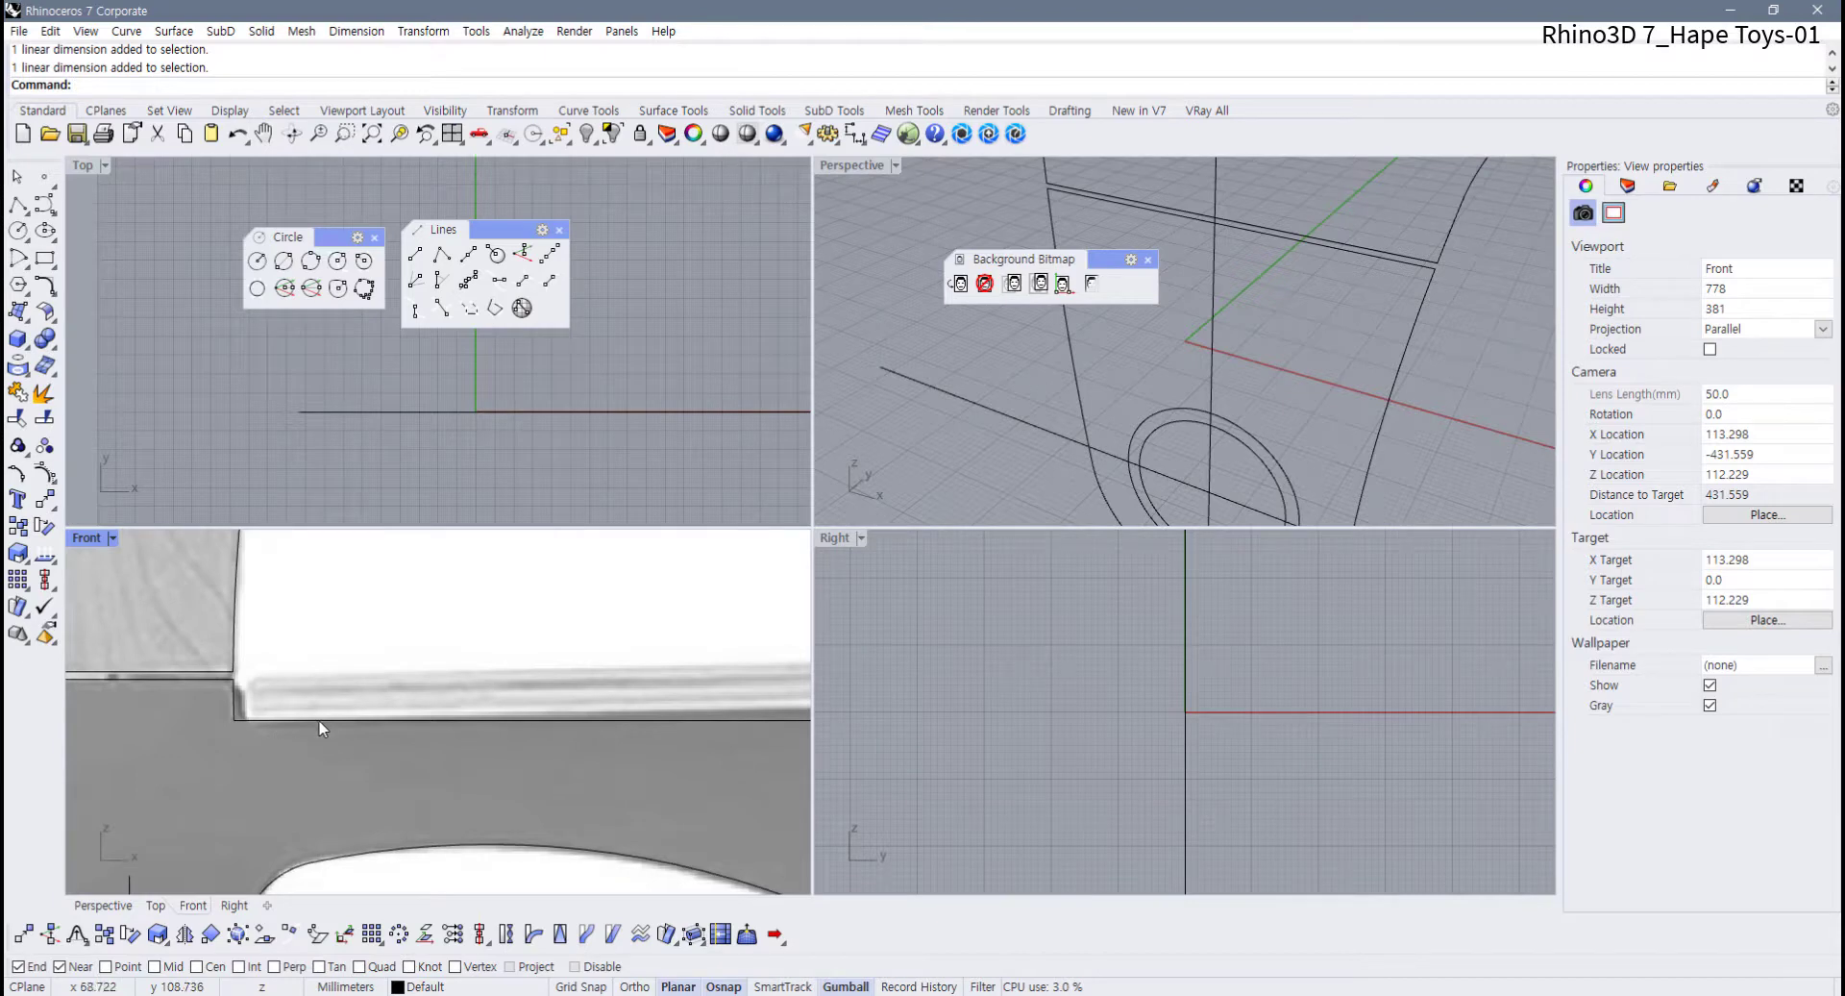
right_drag(453, 400, 423, 454)
Select the body's closed profile curve in the Front view to locate it in the Top view
click(423, 459)
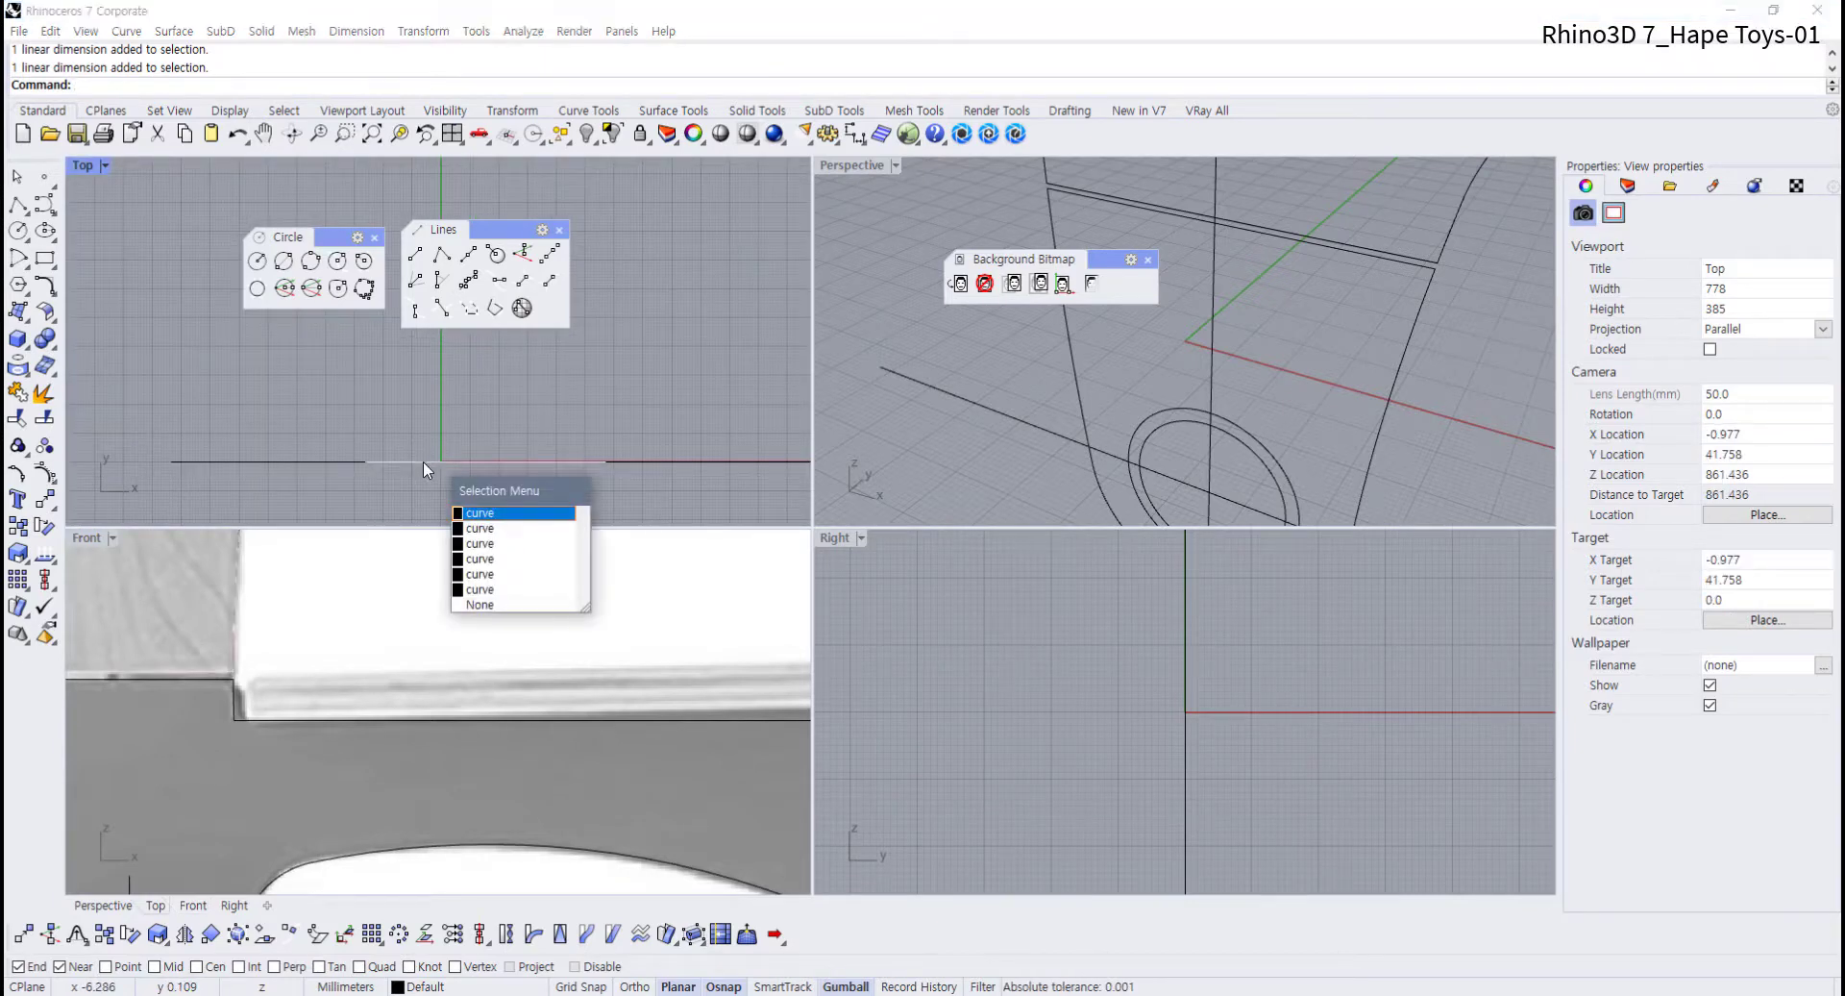
click(308, 776)
click(285, 721)
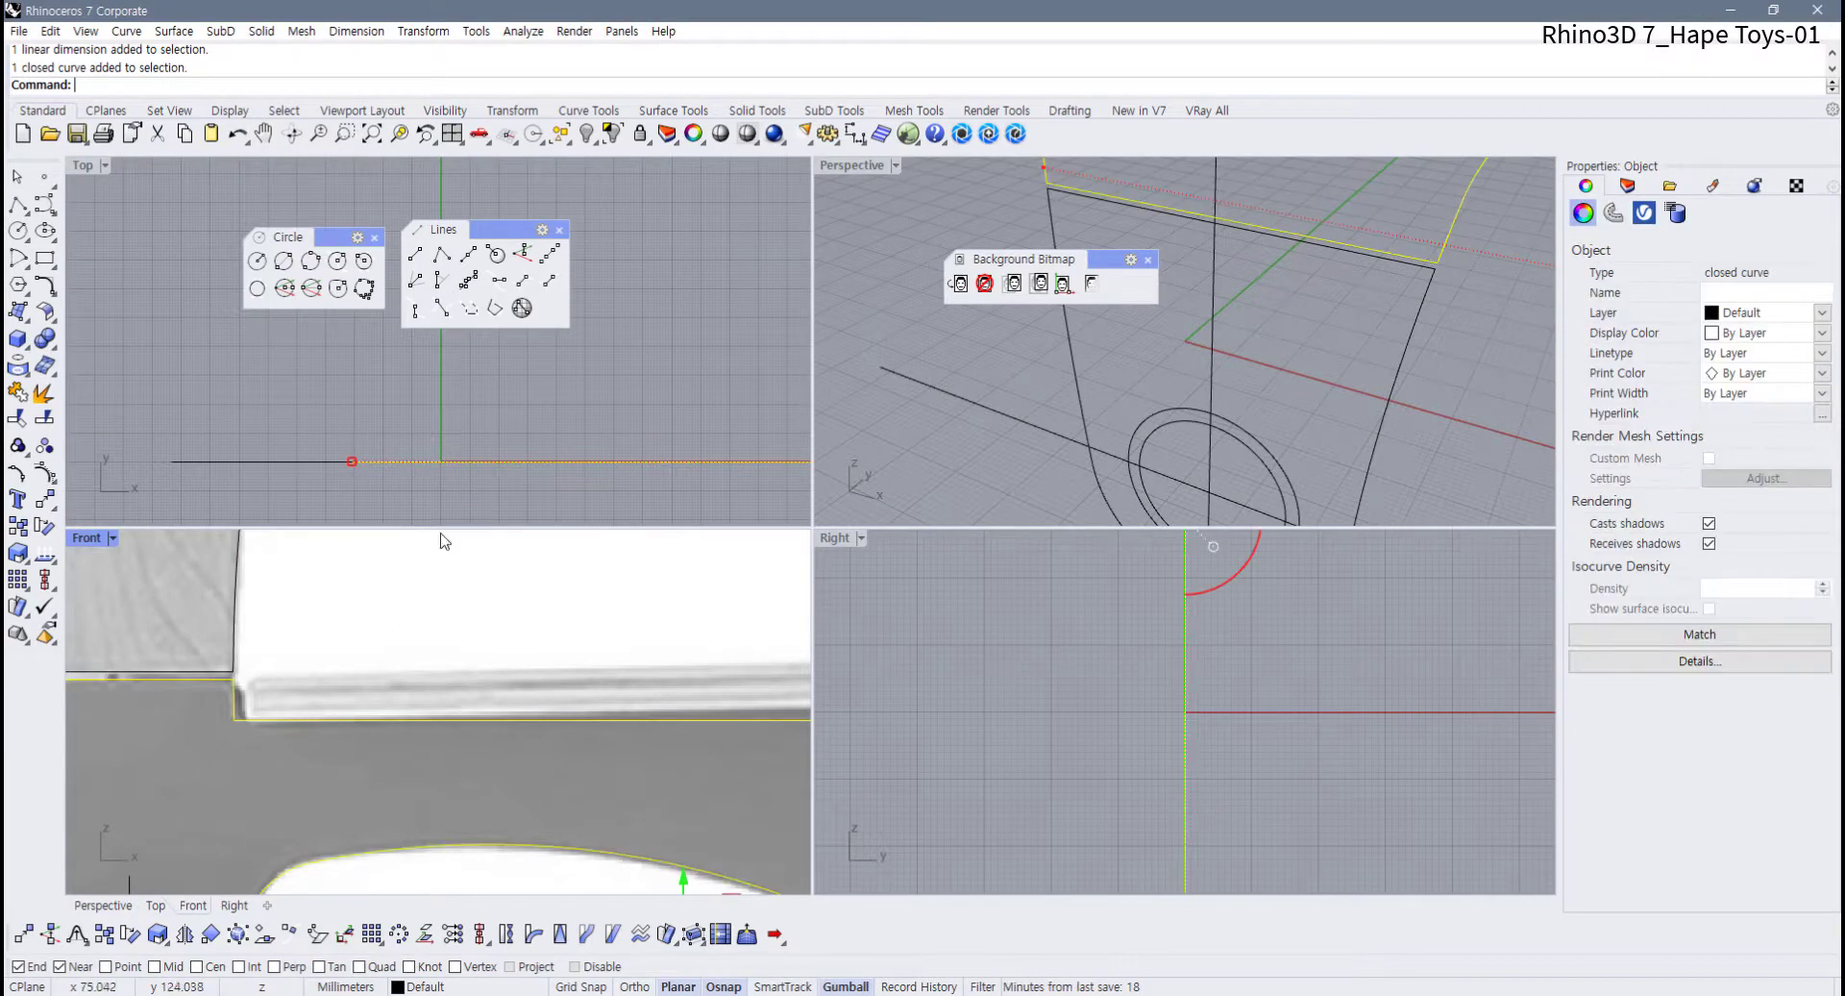
Clear the selection and start placing a point object in the Top view
right_drag(431, 462, 381, 444)
click(262, 377)
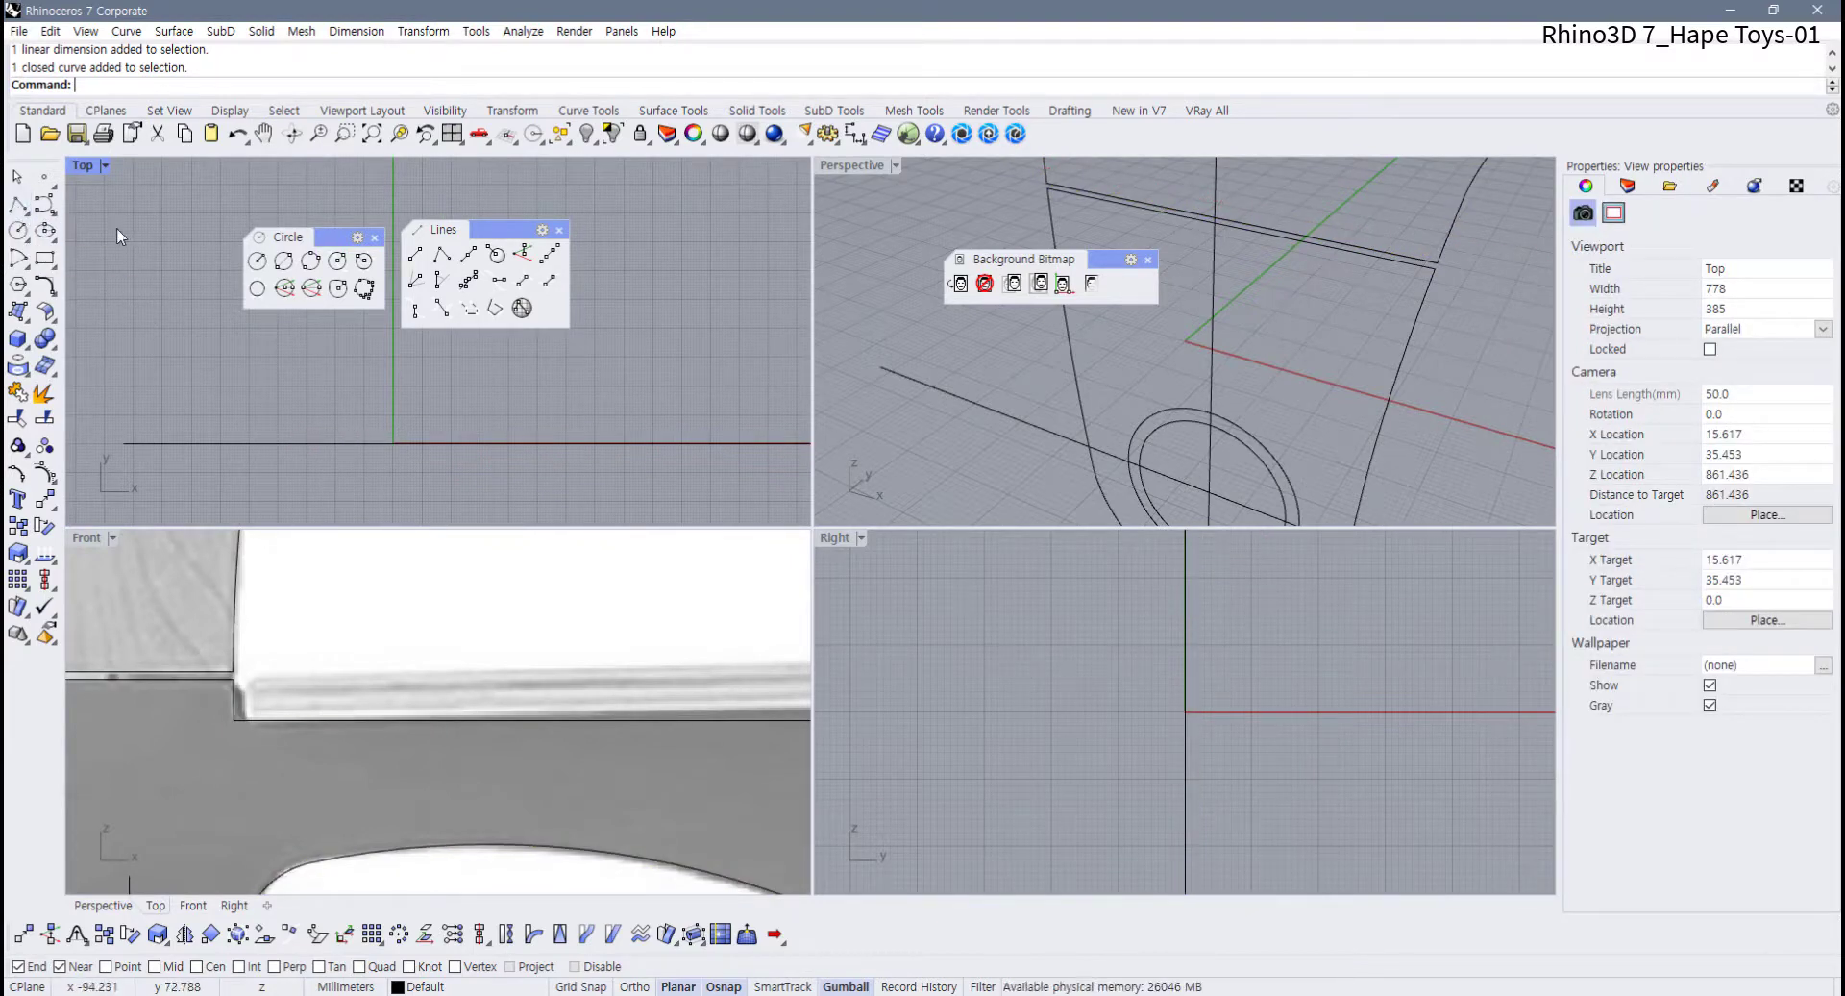
click(43, 176)
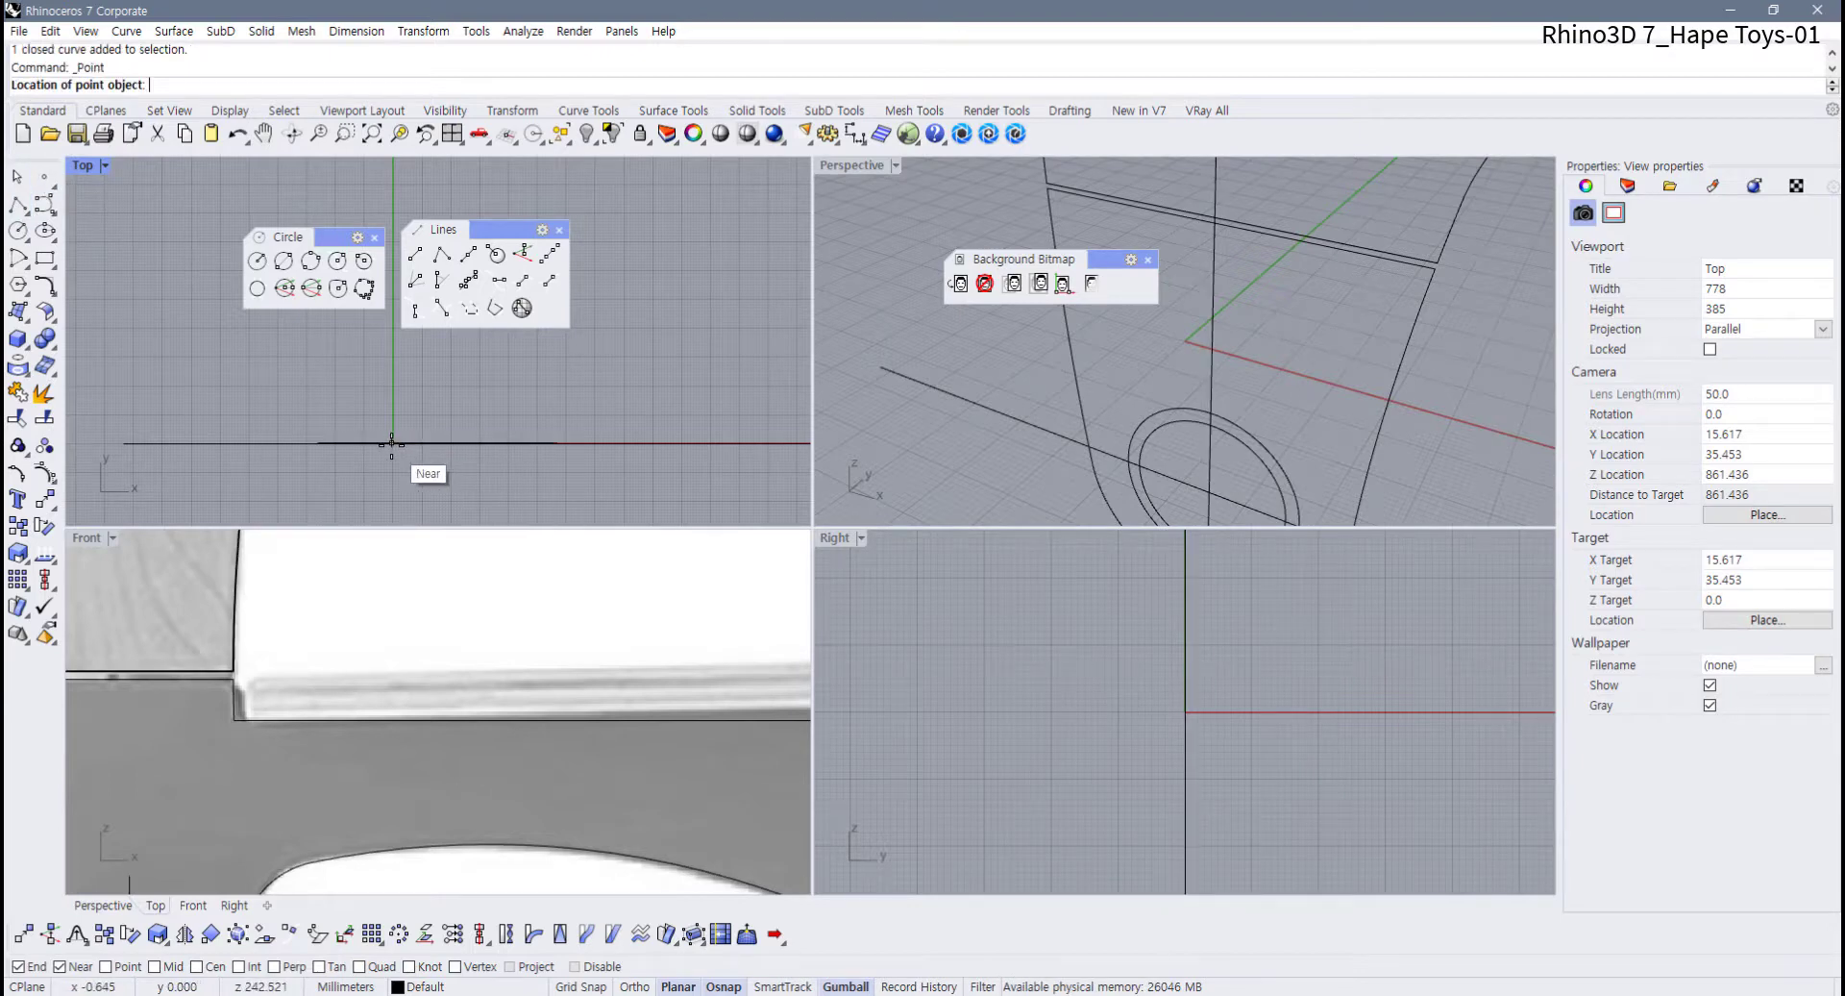
Place a point object in the Front view on the frame's upper edge, near the front end of the seat
click(271, 719)
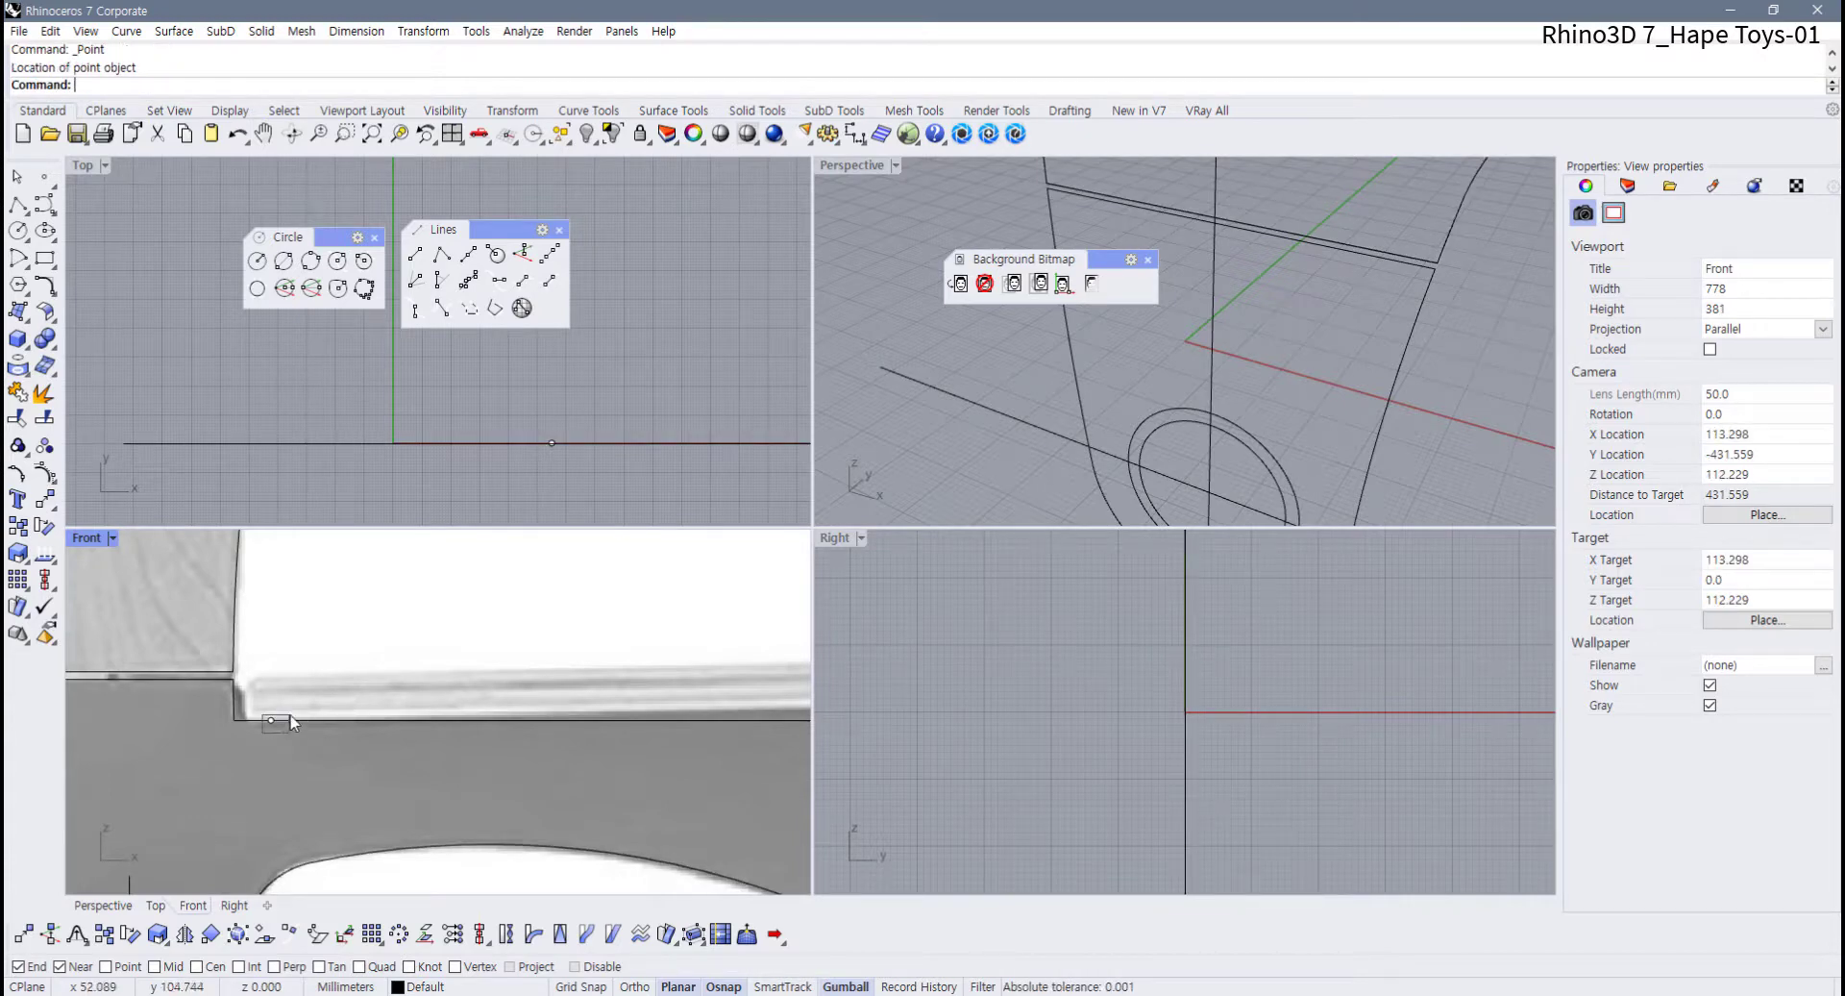
drag(291, 716, 291, 715)
Consult the seat width dimensions on the reference drawing and move the new point 28.94 mm downward in the Top view
right_drag(590, 488, 495, 449)
scroll(1331, 666, down, 5)
right_drag(1308, 674, 942, 723)
scroll(1046, 738, down, 7)
right_drag(1054, 713, 1134, 745)
scroll(571, 673, down, 10)
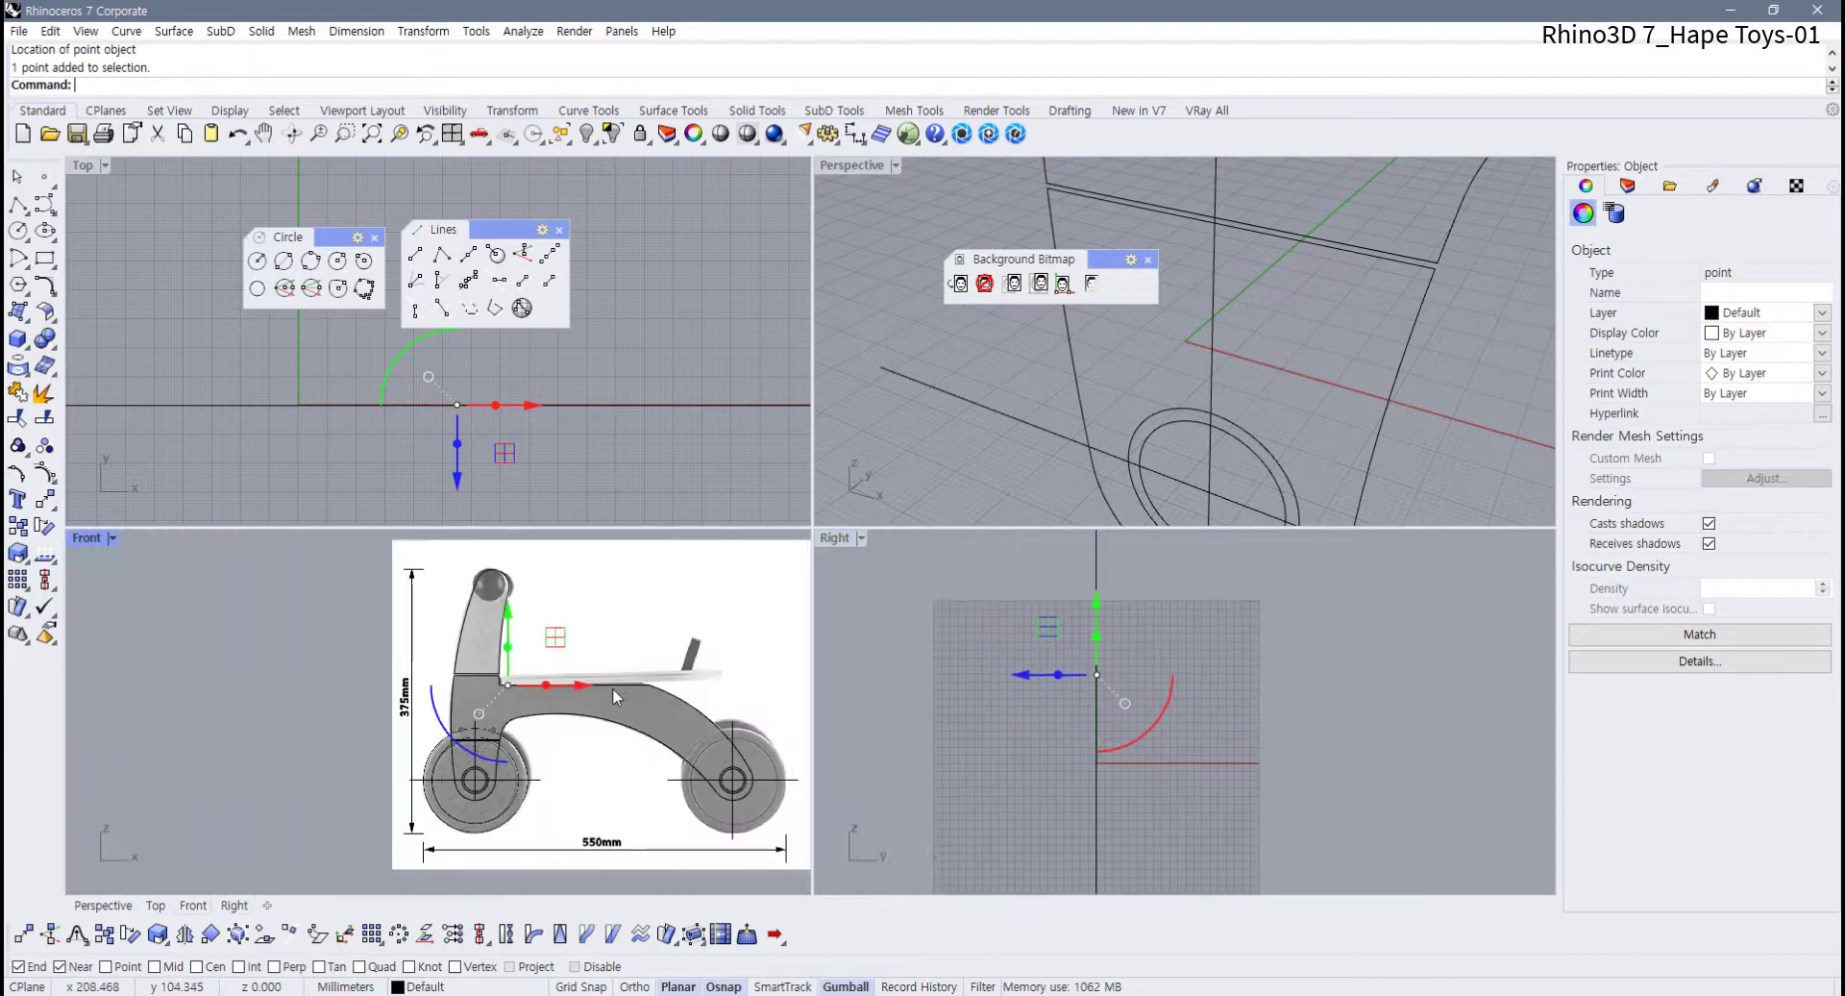
scroll(615, 694, down, 3)
scroll(577, 690, up, 15)
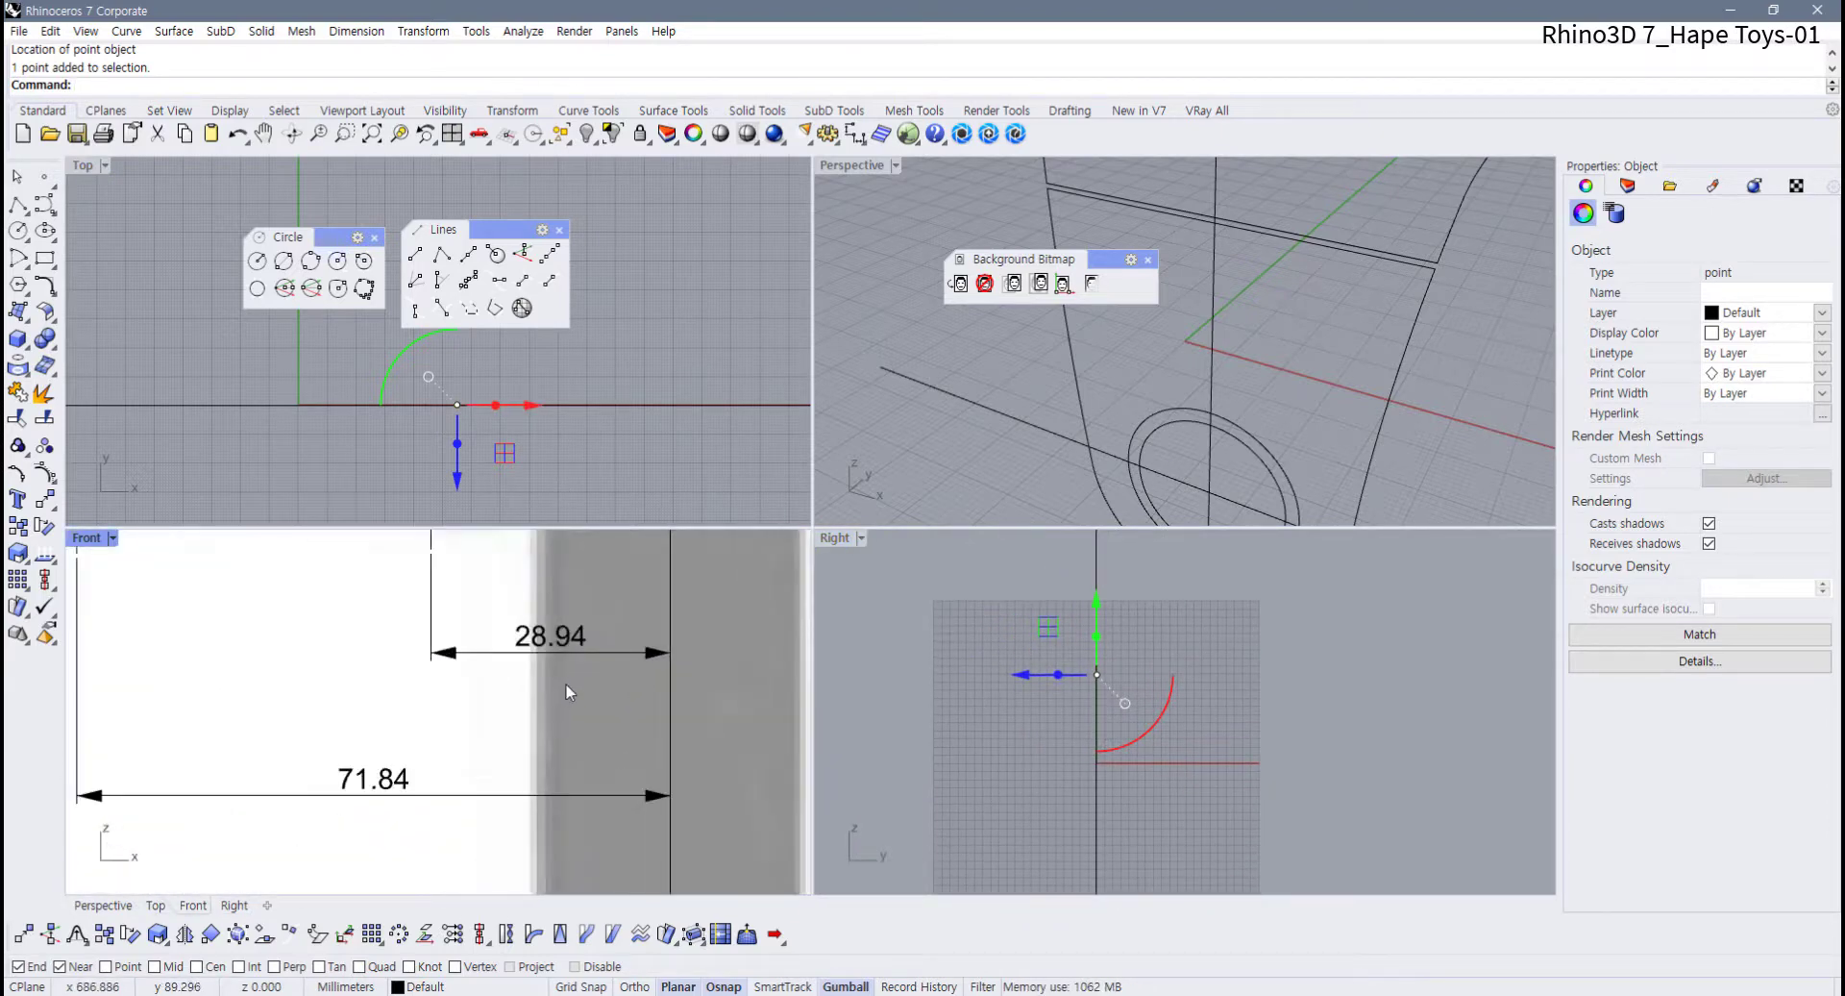
right_drag(457, 482, 437, 458)
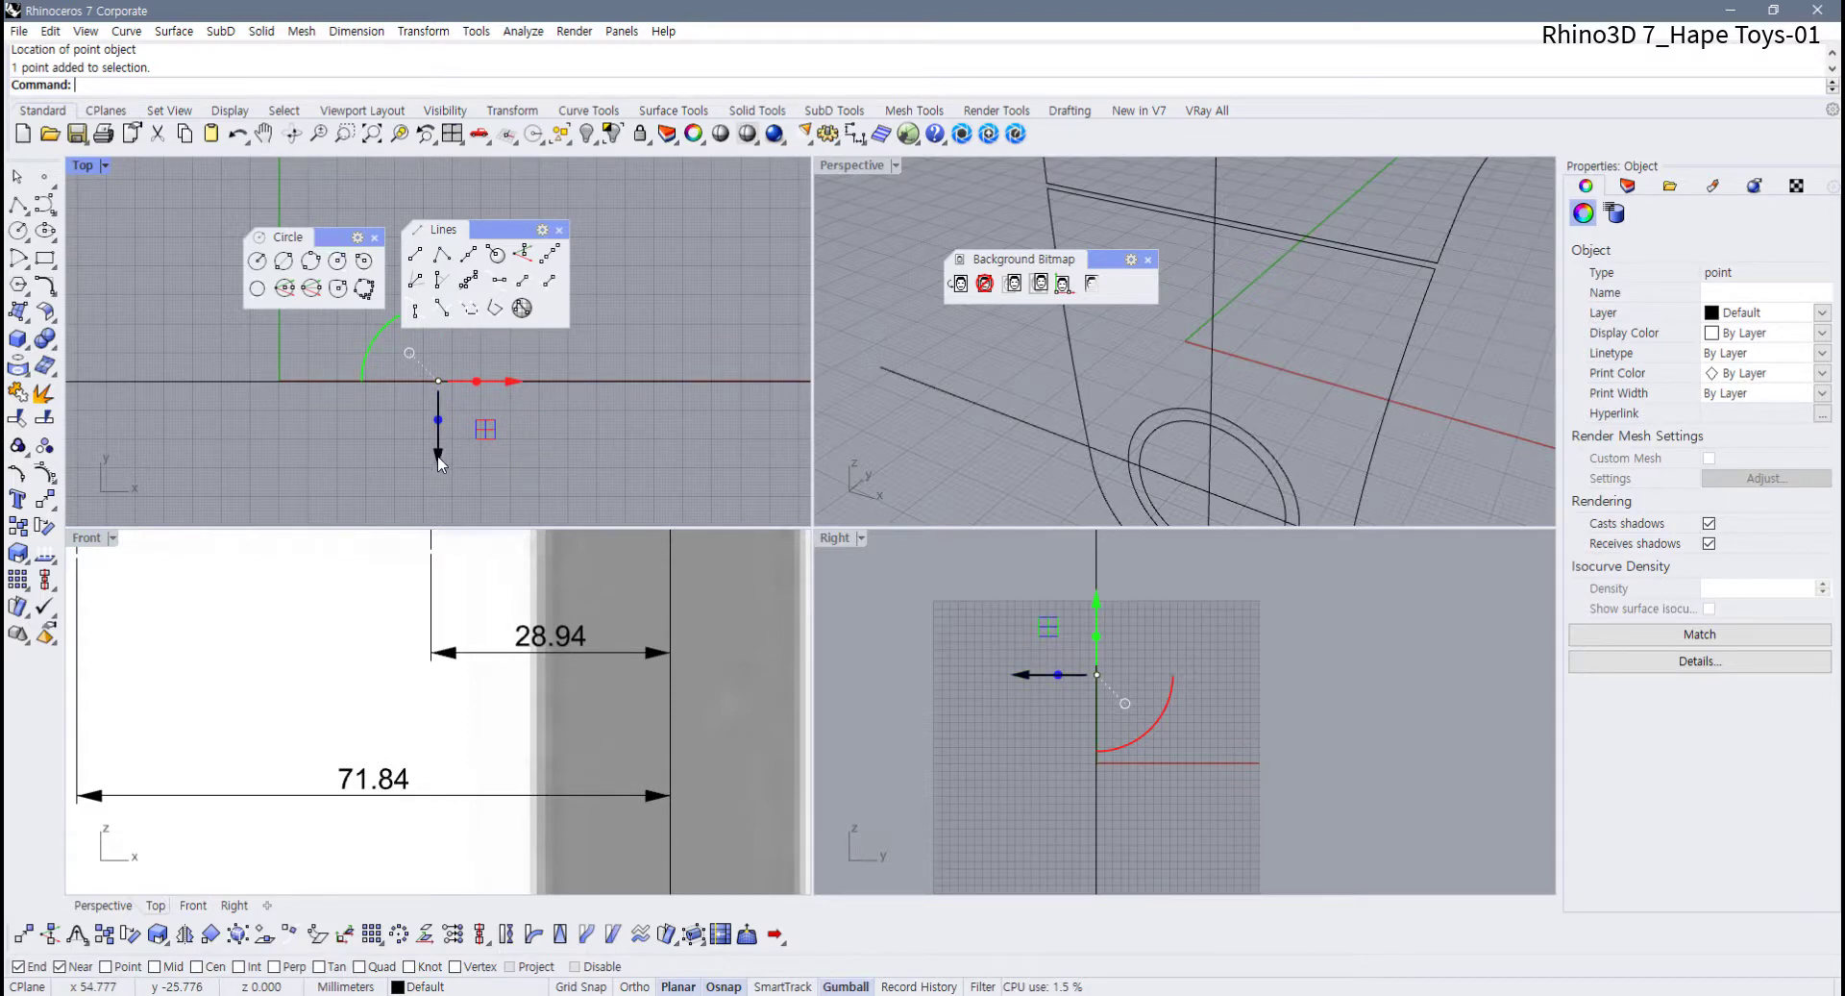
click(439, 461)
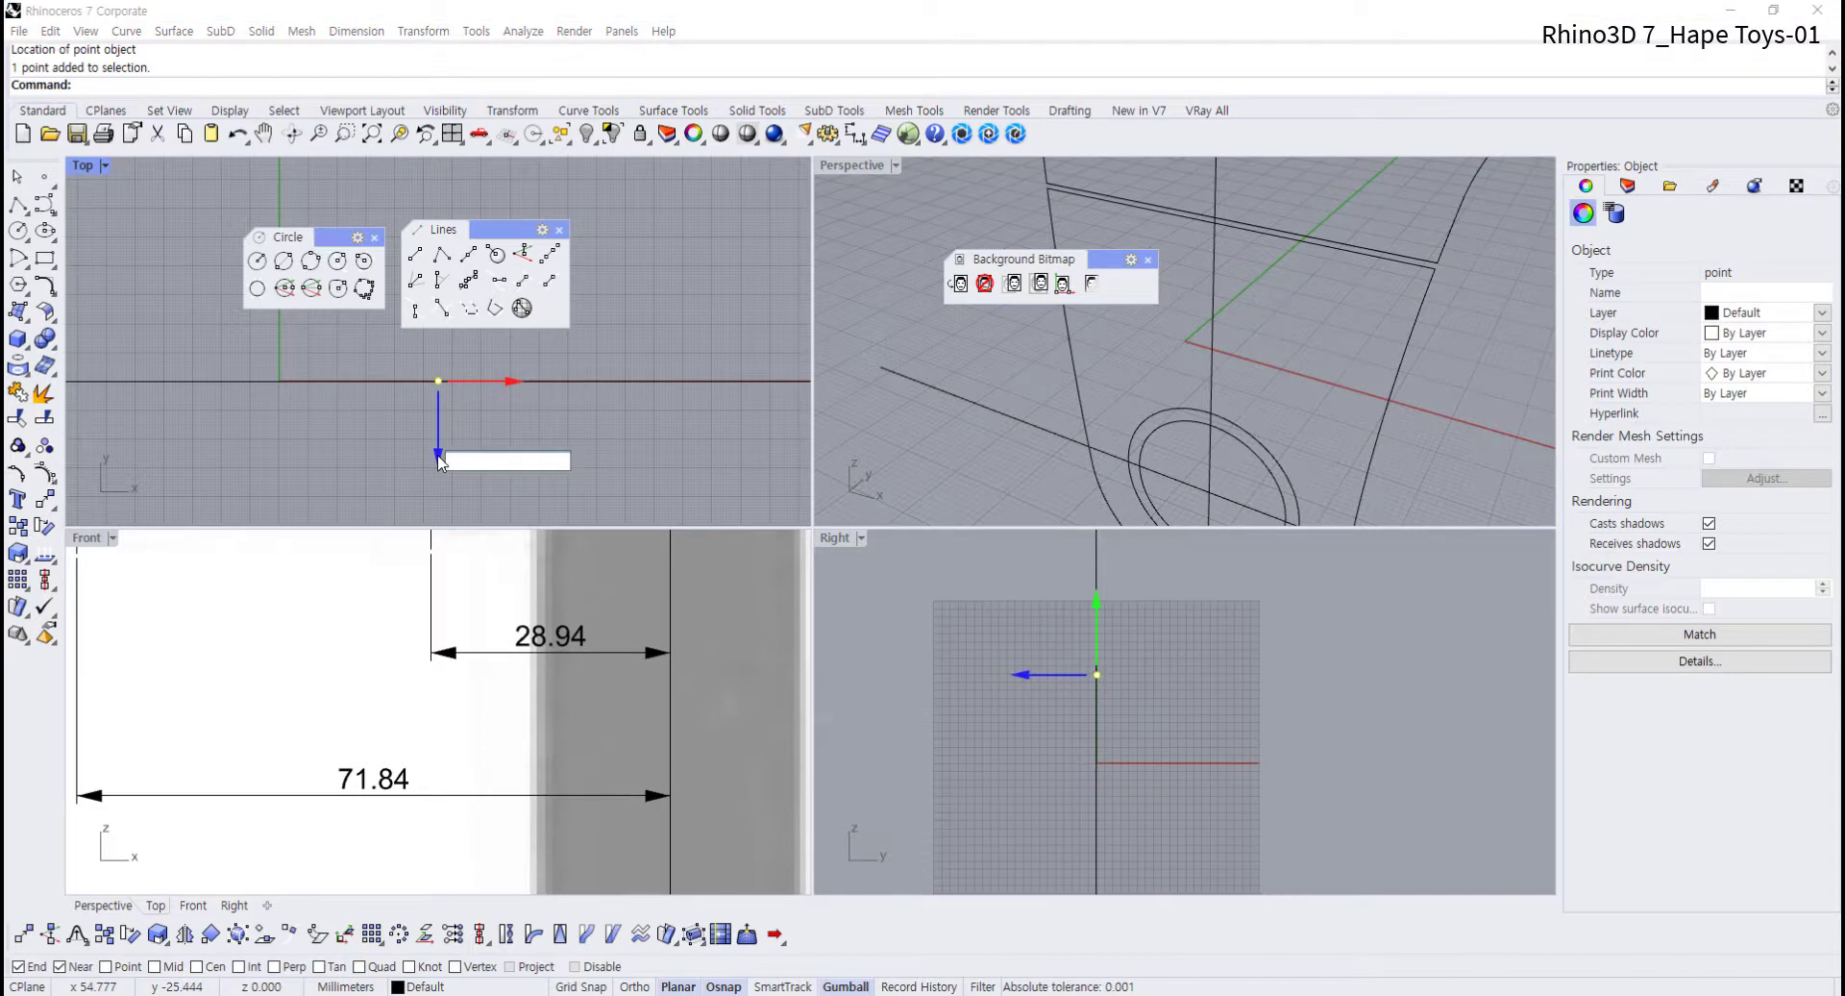
text(28.94)
key(Return)
click(428, 462)
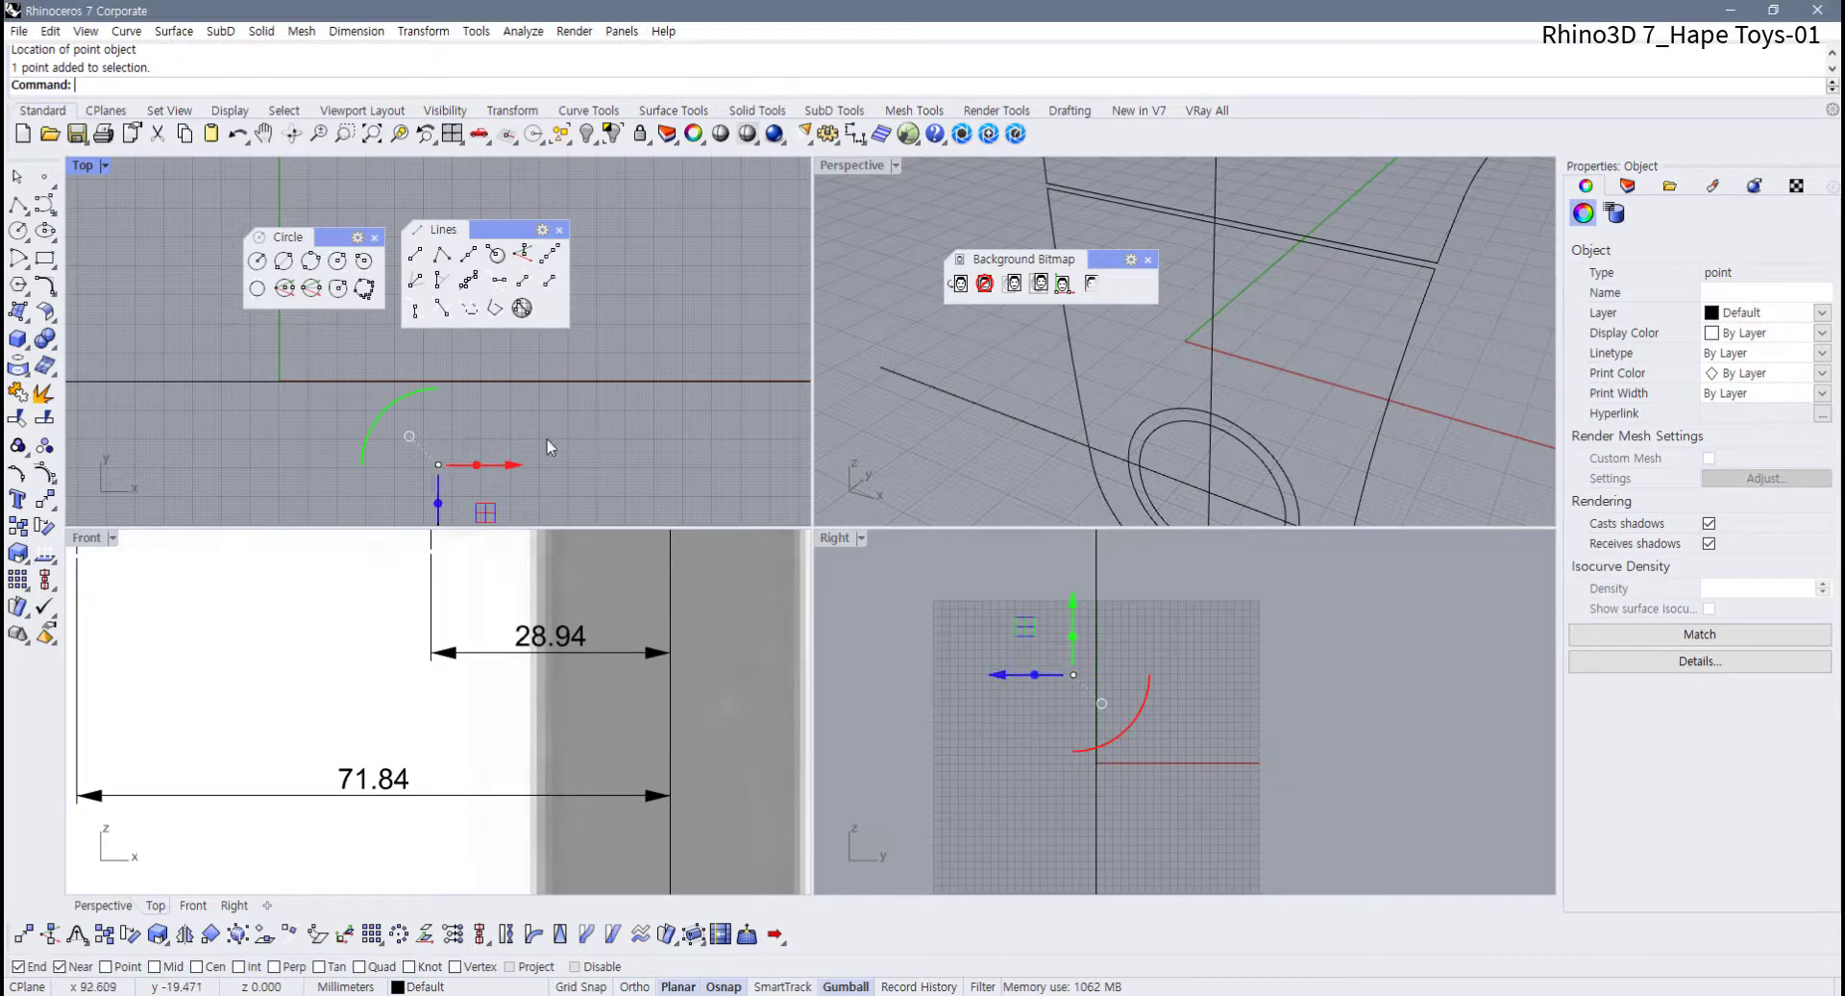
Undo the 28.94 mm move of the point
drag(486, 480, 495, 482)
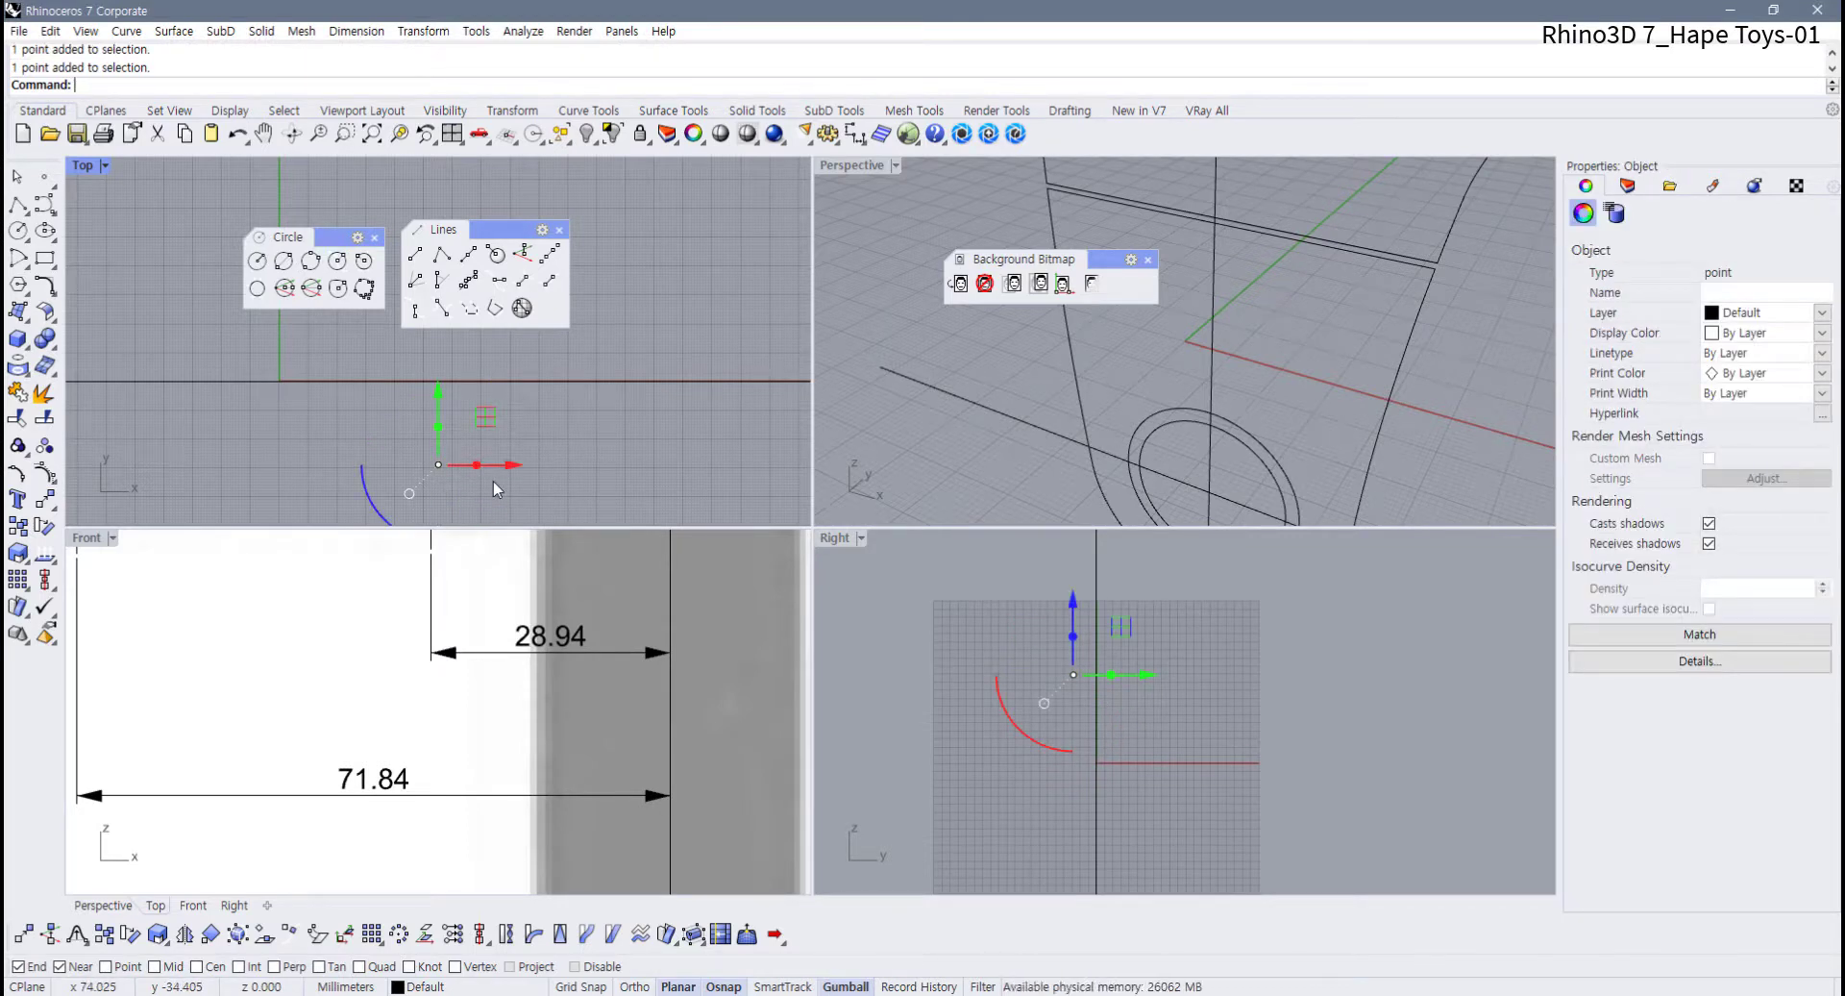
scroll(496, 482, down, 12)
scroll(490, 489, up, 5)
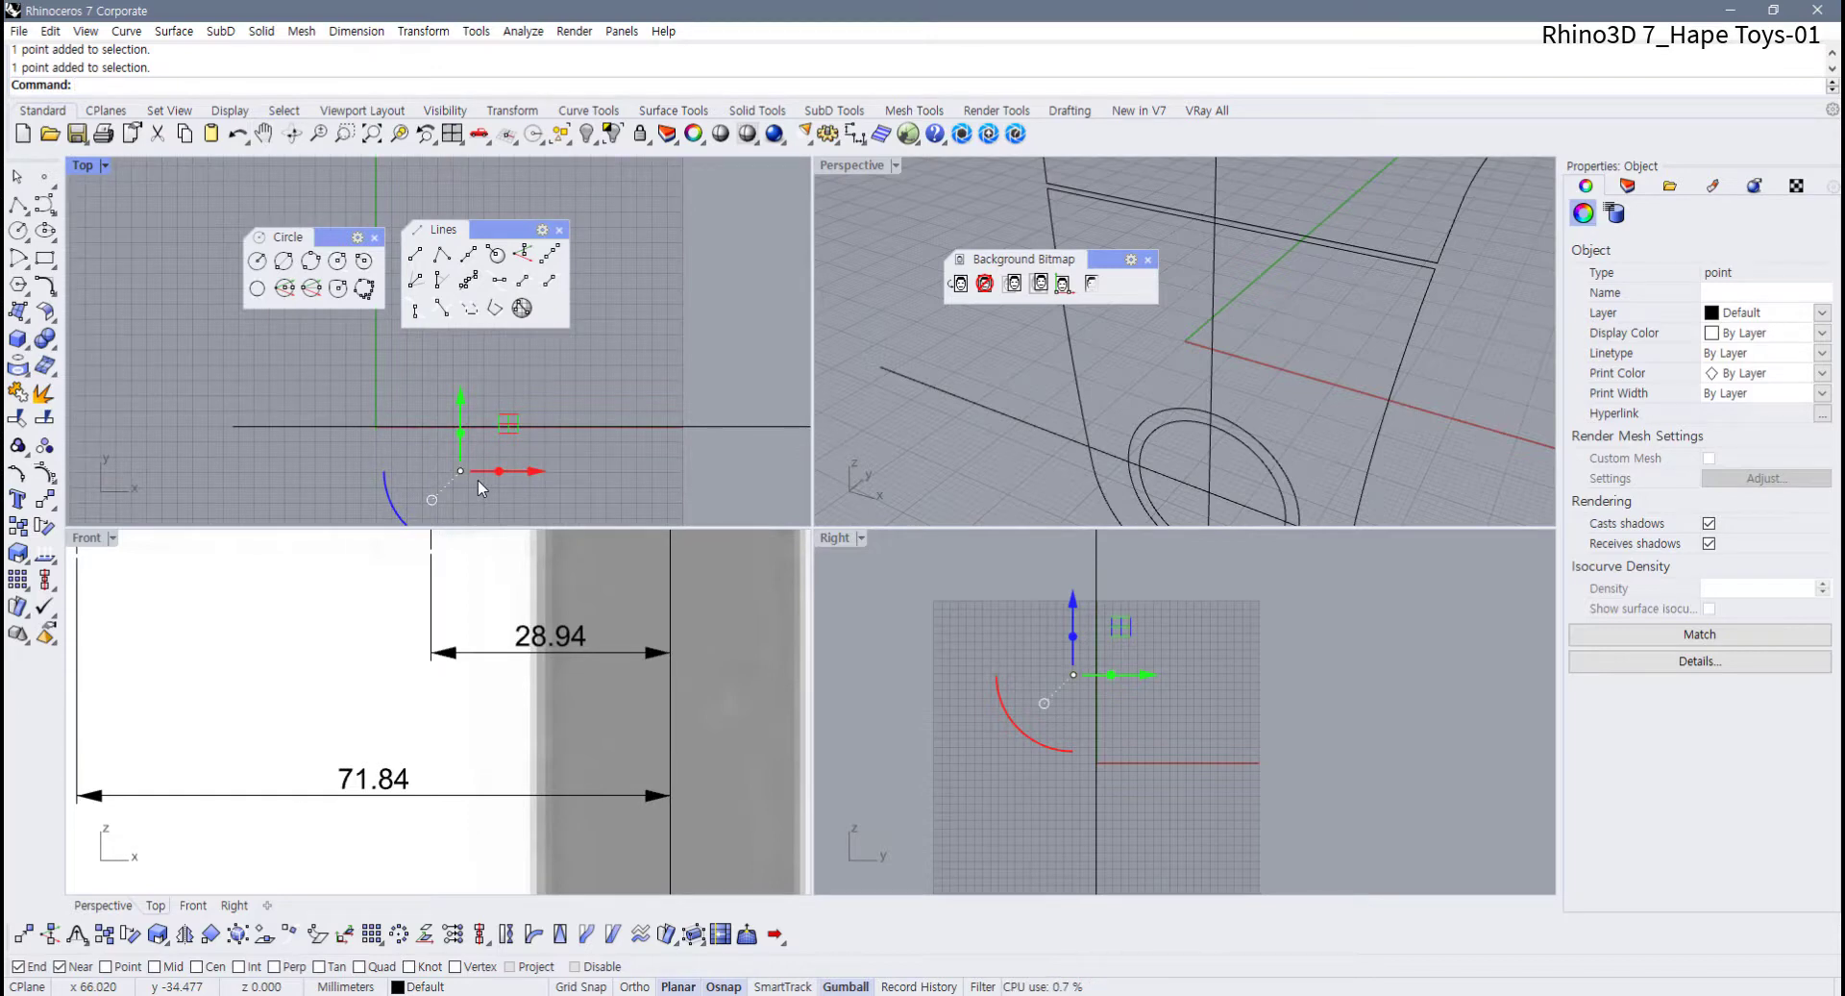
mouse_move(499, 487)
right_down()
mouse_move(533, 487)
mouse_move(502, 454)
right_up()
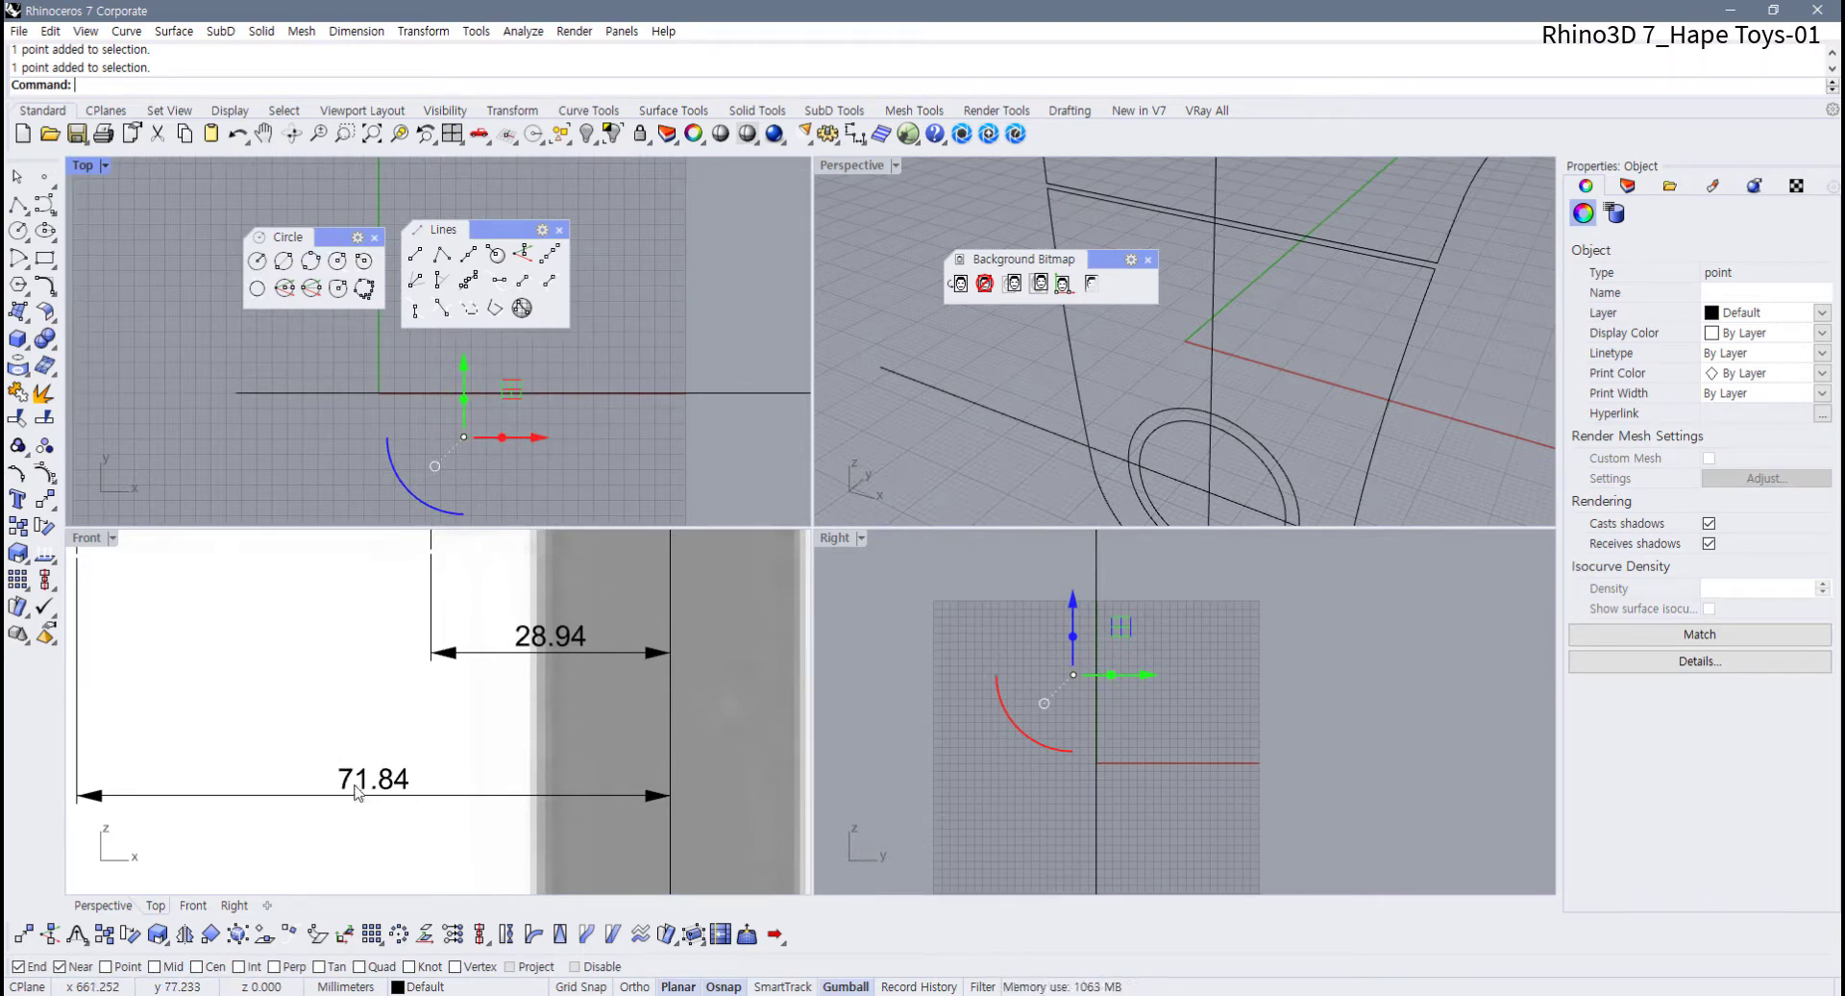
click(568, 454)
key(ctrl+z)
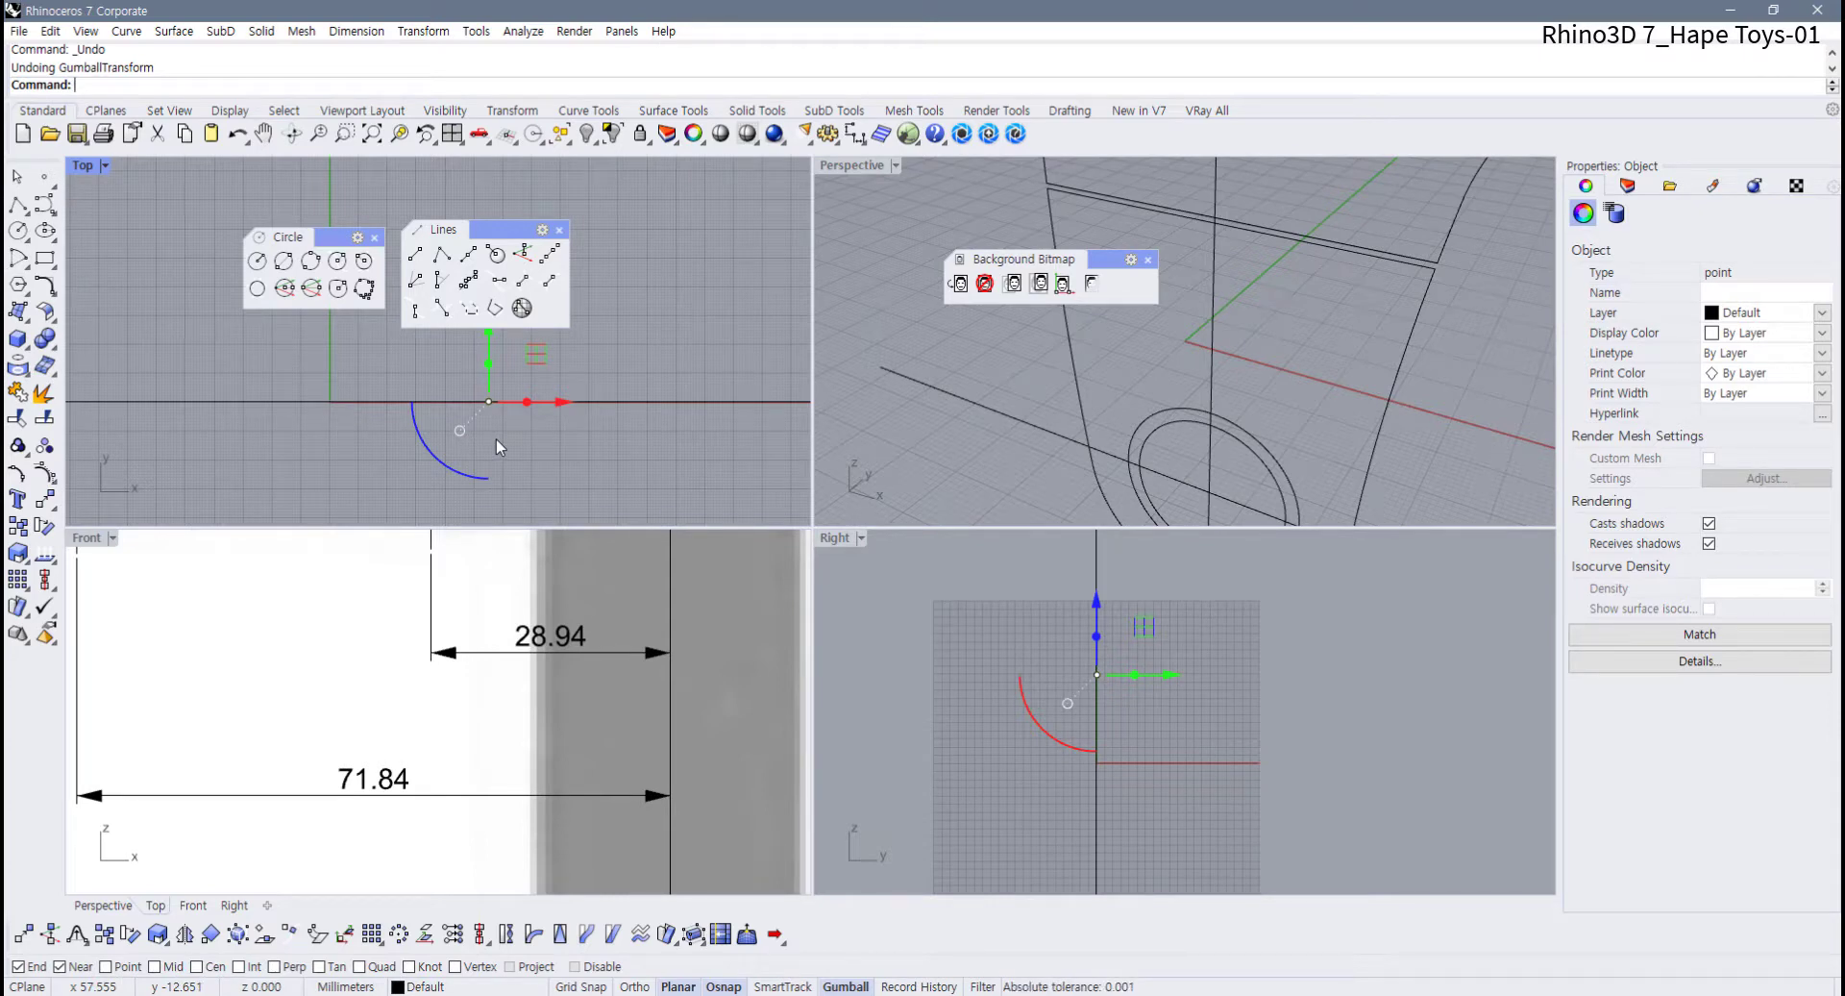
Copy the point 28.94 mm along positive Y in the Top view, keeping the original on the centre line
scroll(495, 438, down, 4)
right_drag(494, 437, 490, 450)
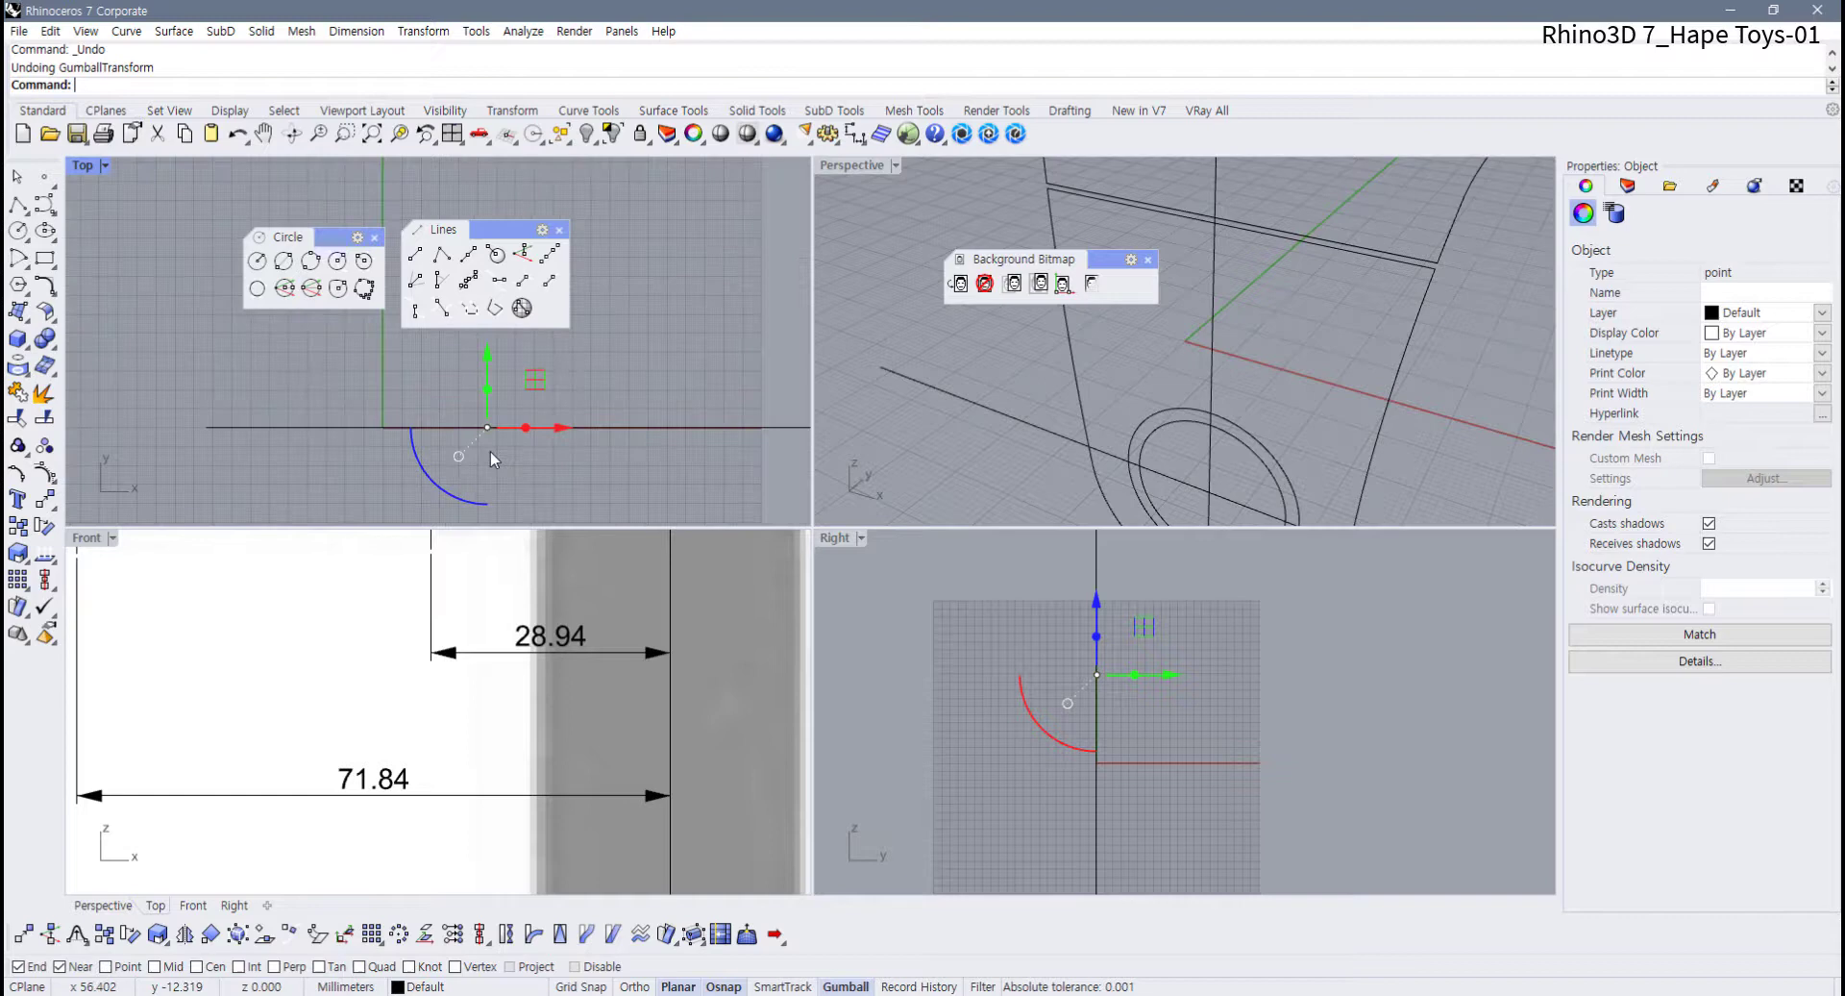
click(488, 363)
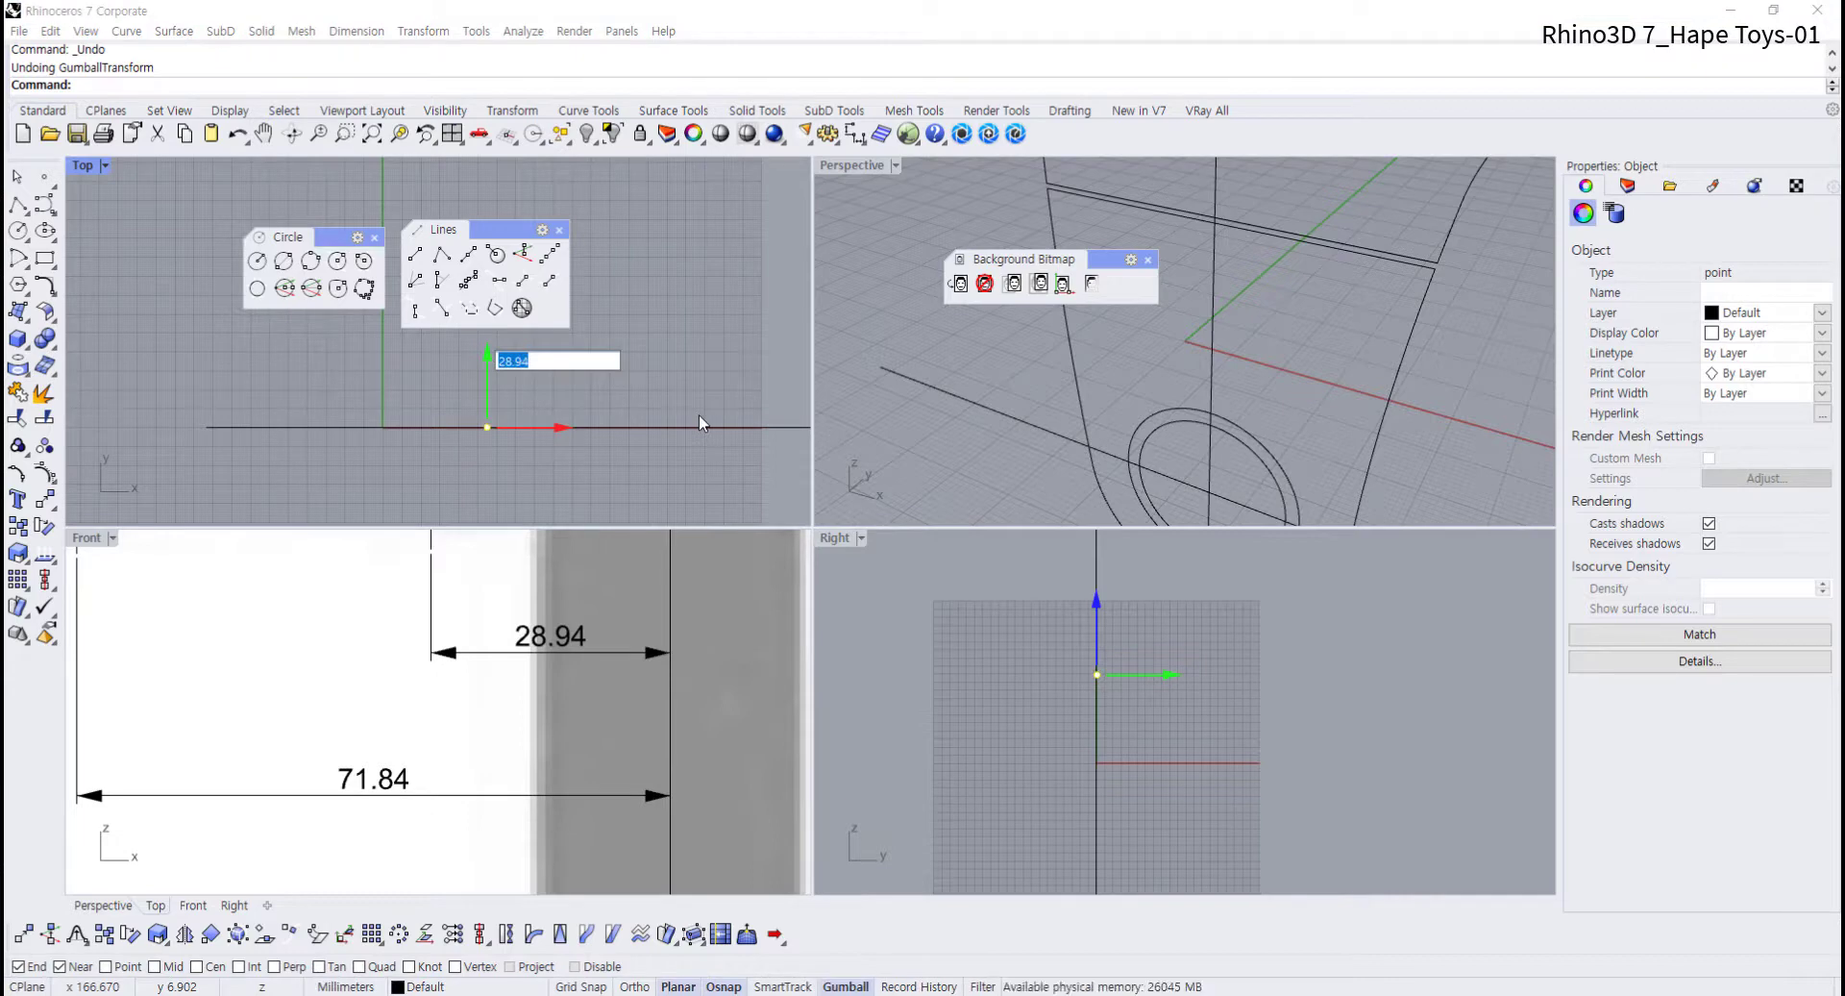
key(Return)
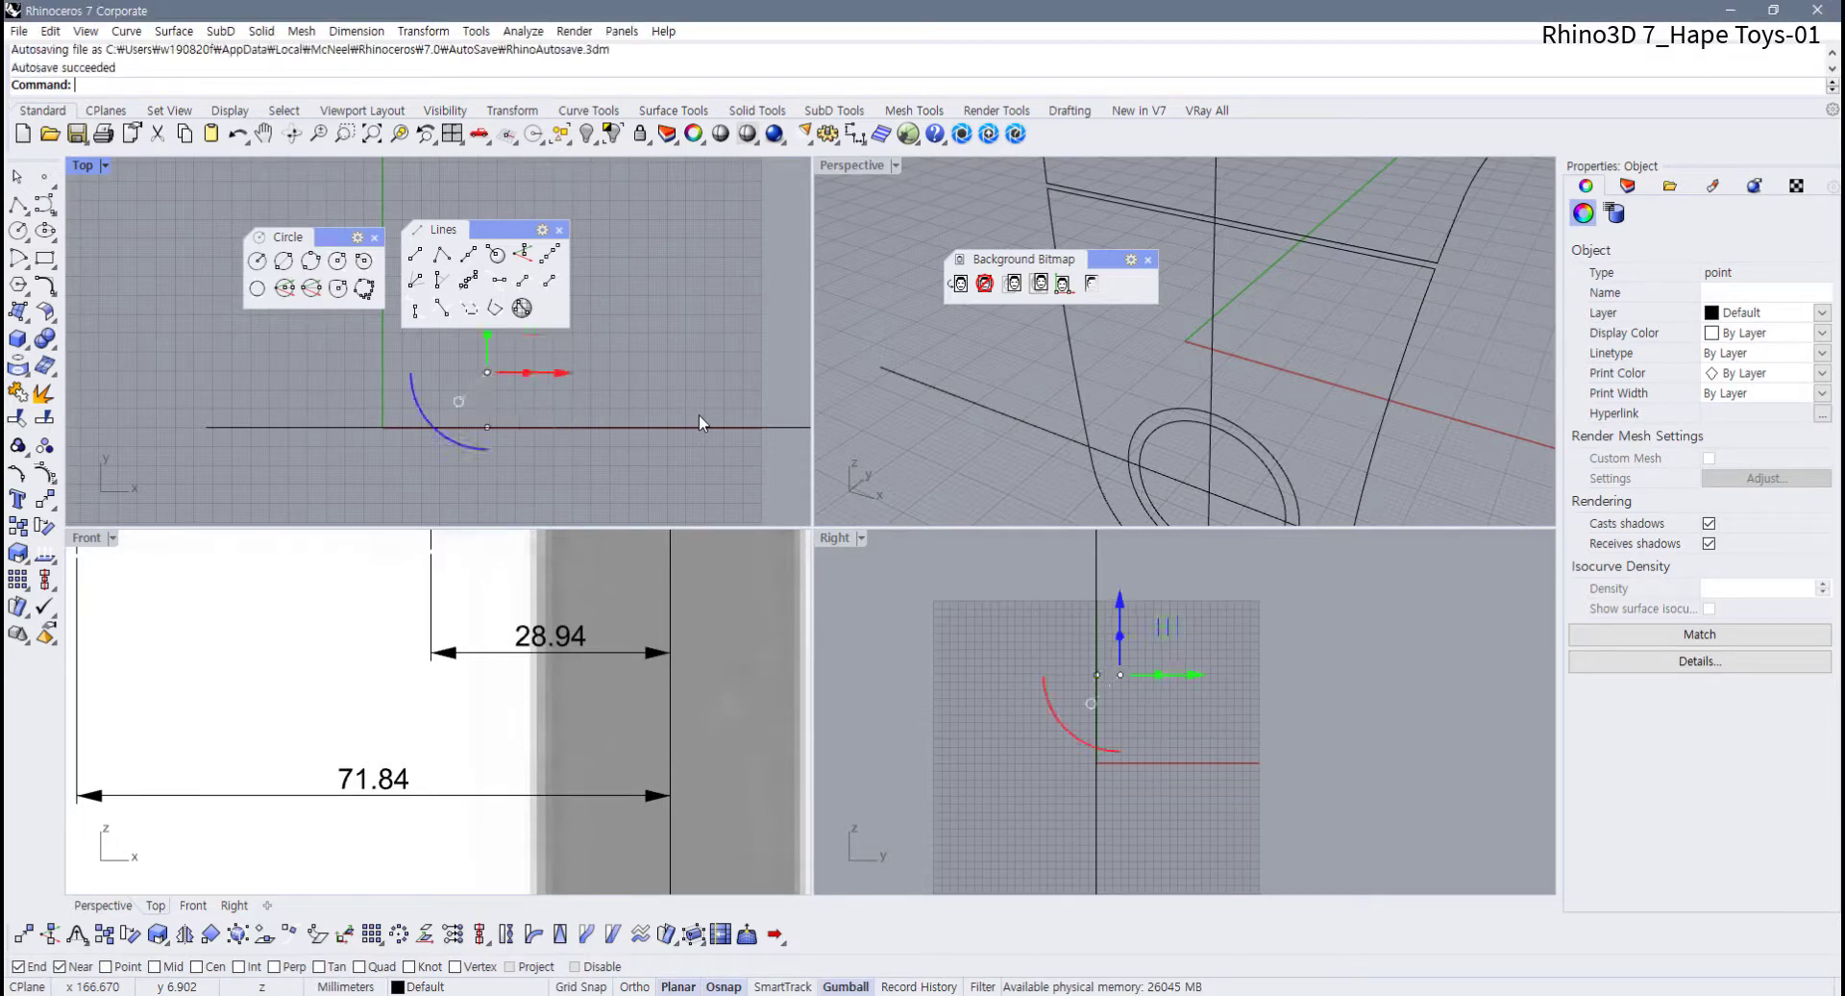
click(690, 412)
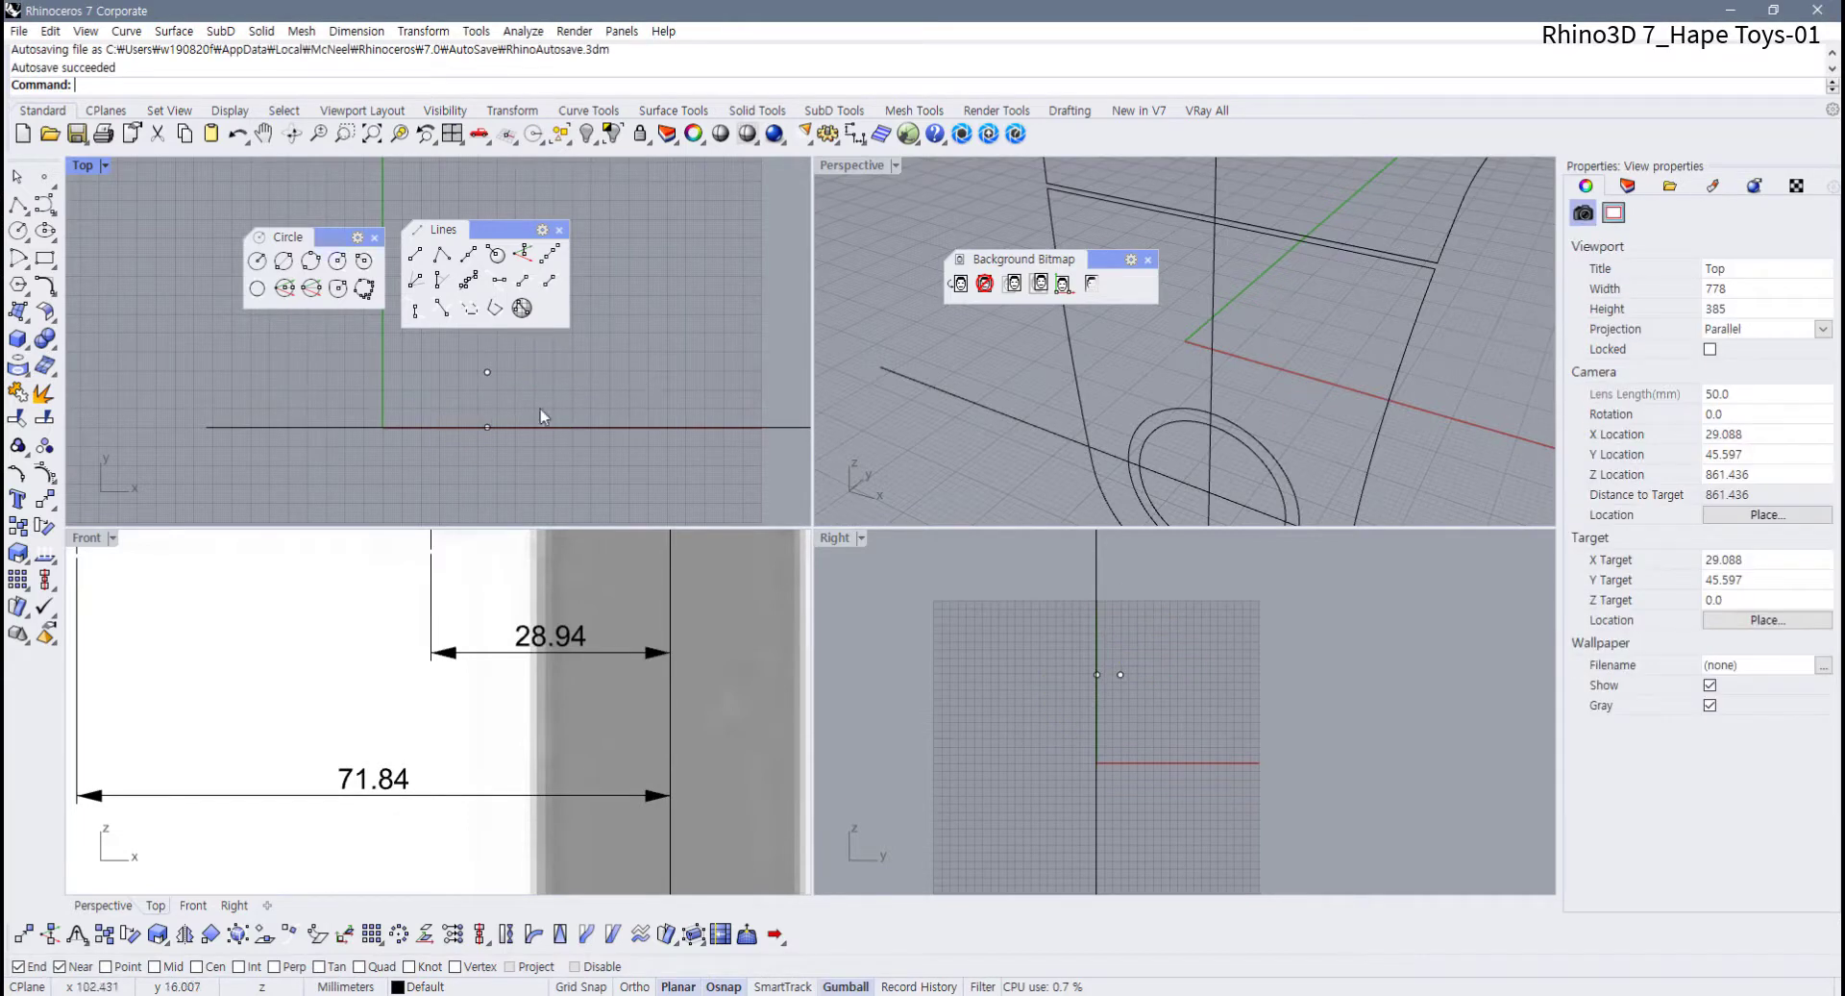
Mirror the offset point across the horizontal centre line in the Top view, keeping the original
click(487, 427)
click(597, 450)
drag(466, 391, 522, 353)
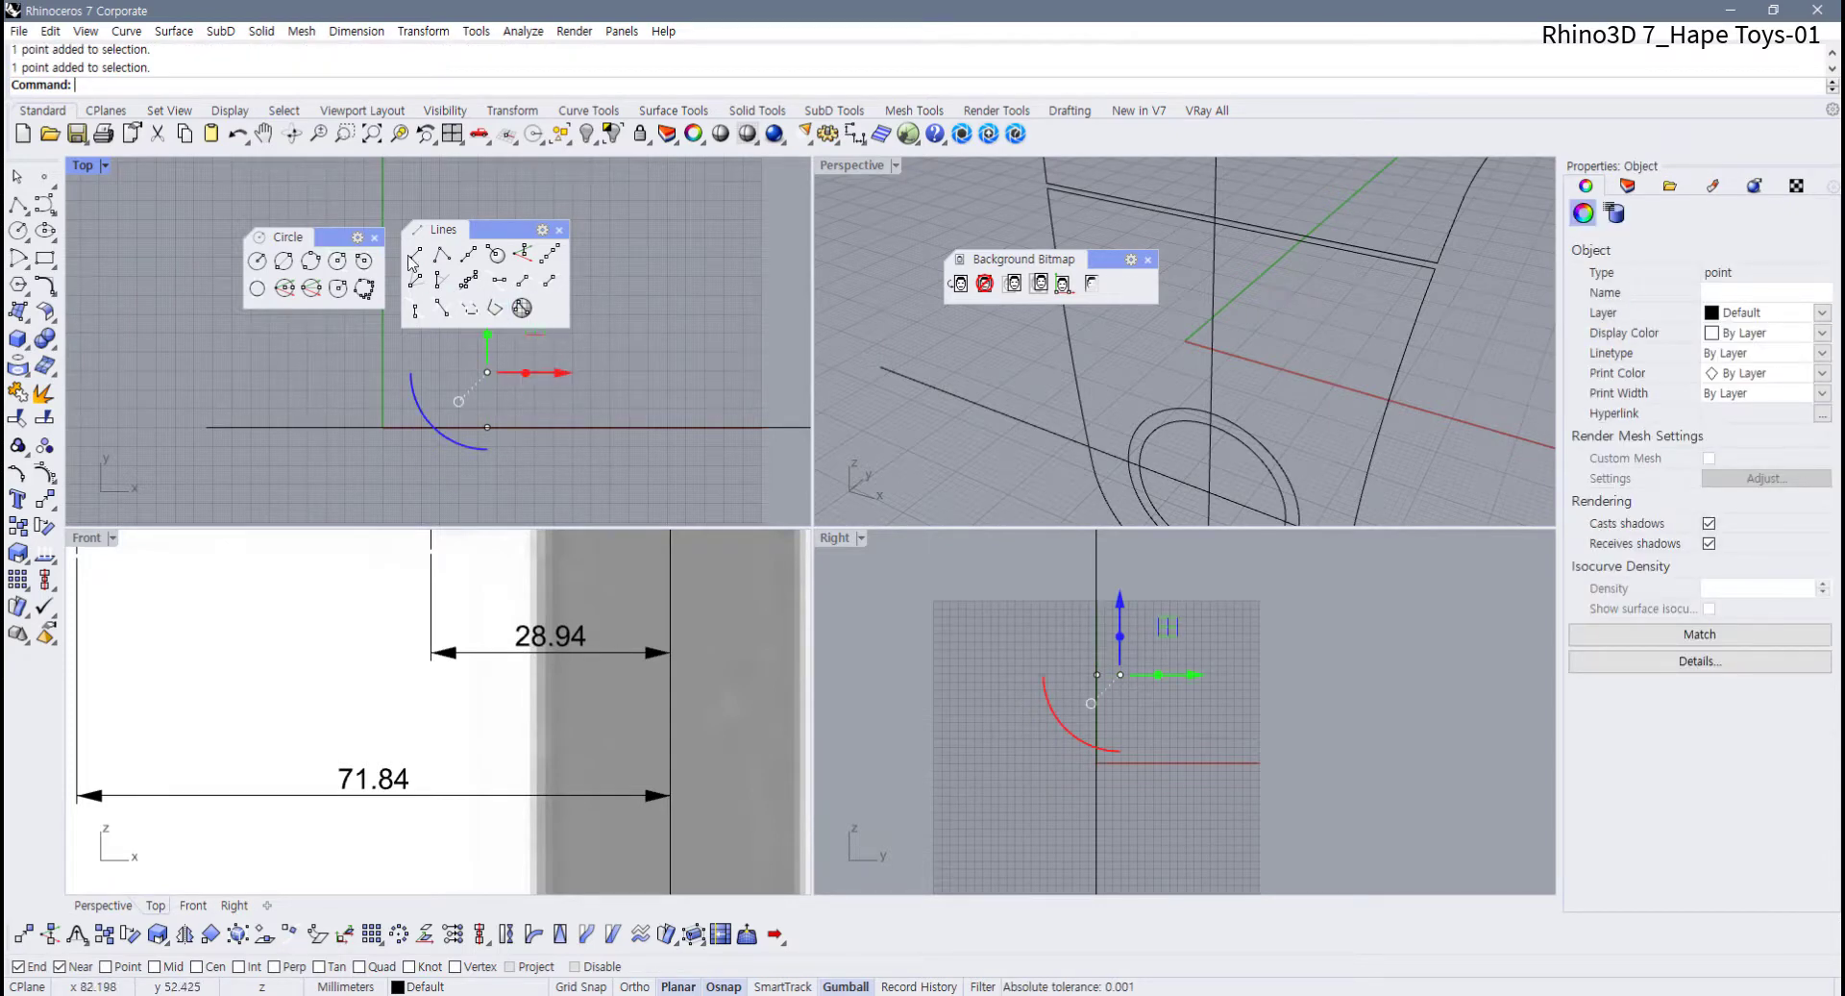
click(512, 110)
click(185, 135)
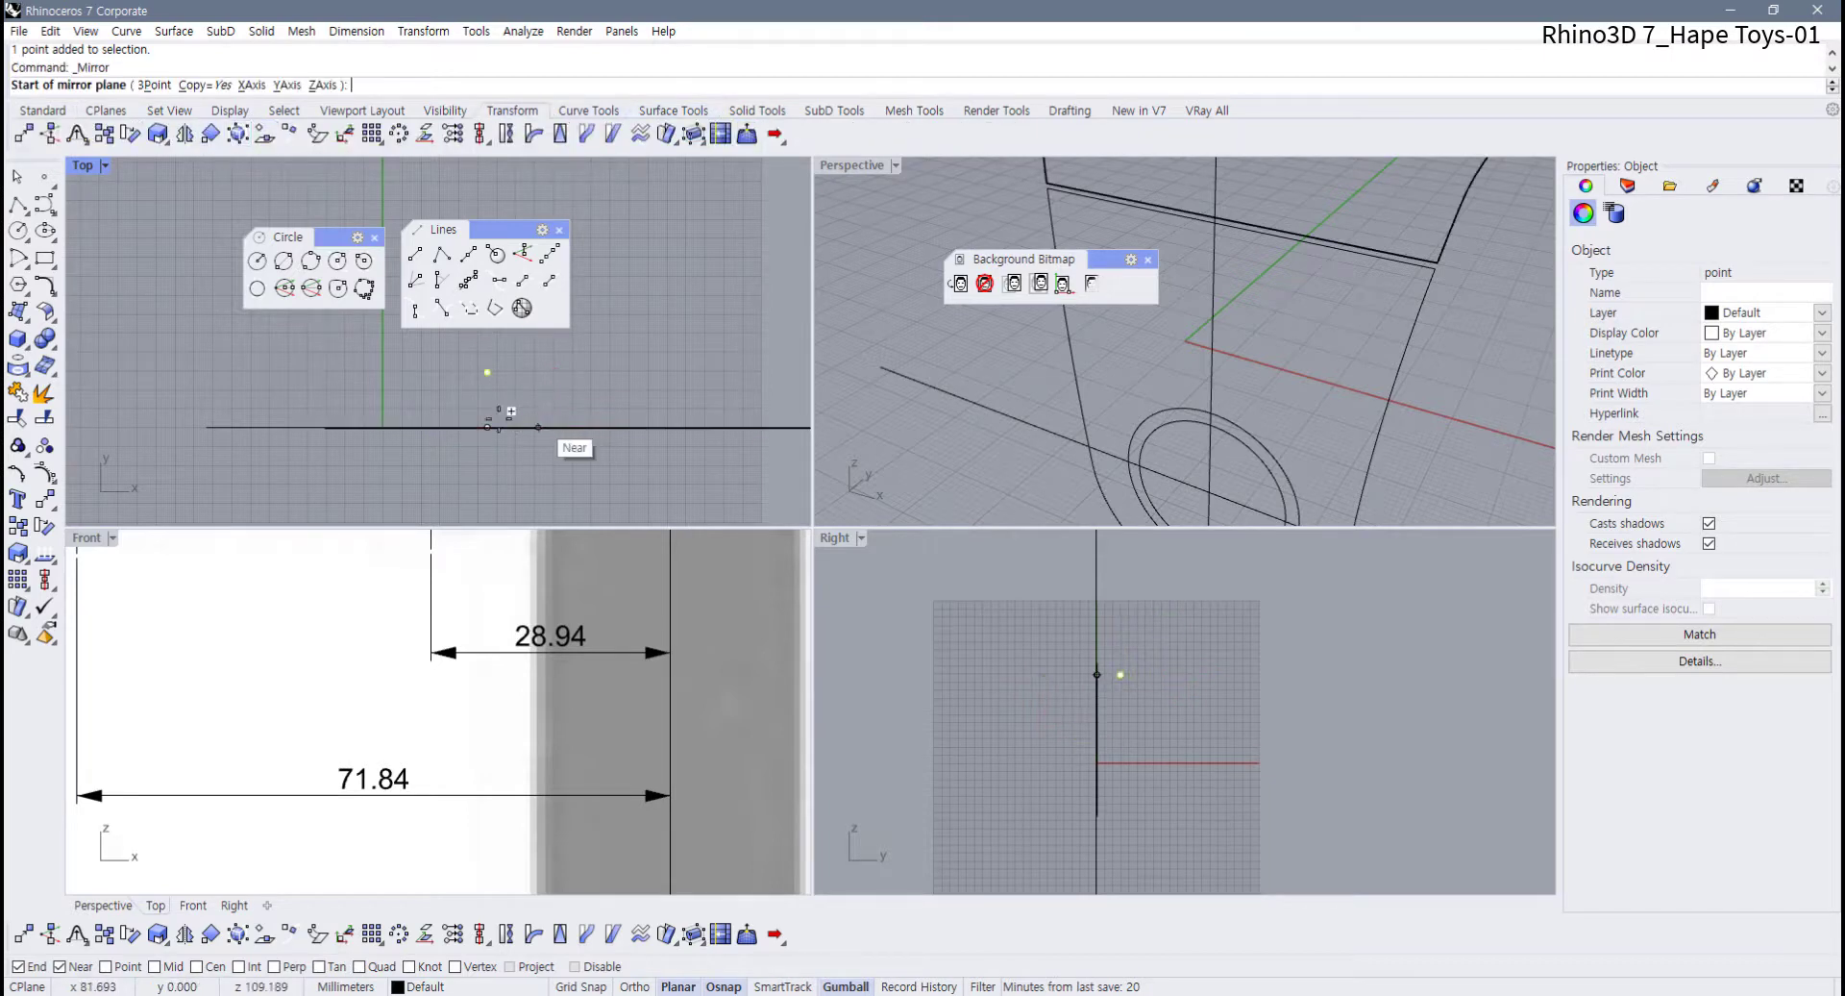
click(60, 966)
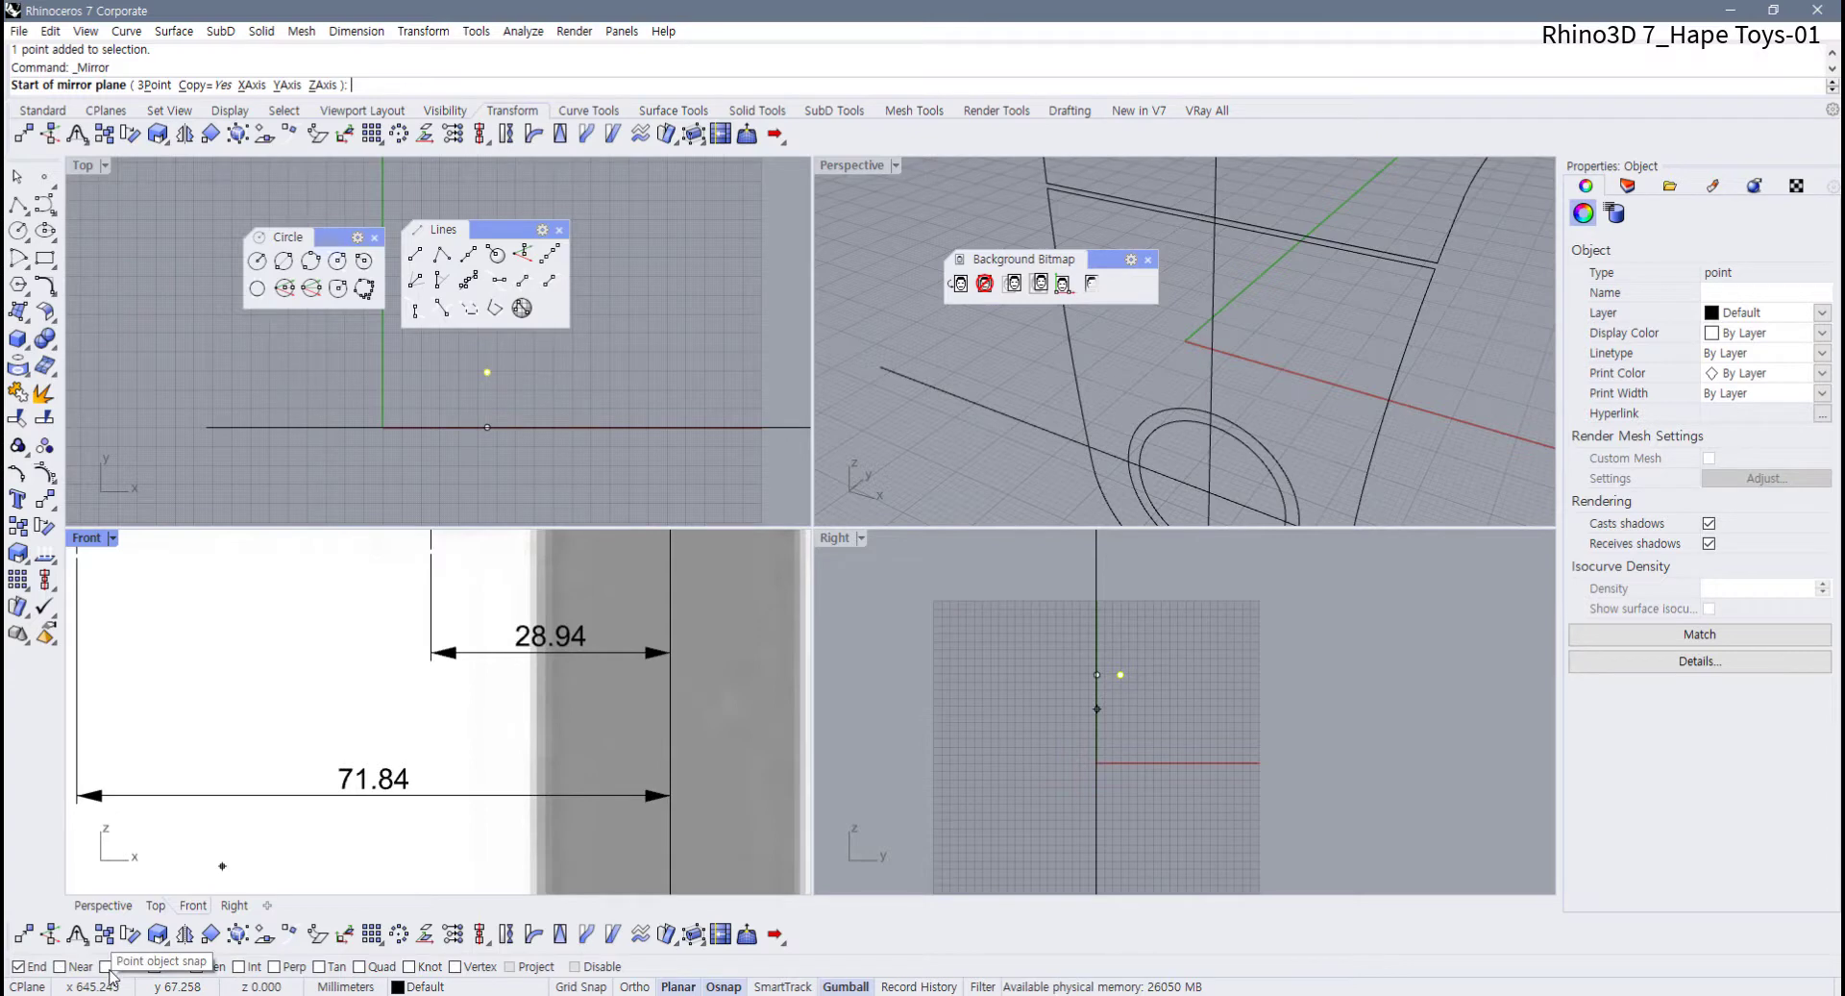
click(60, 966)
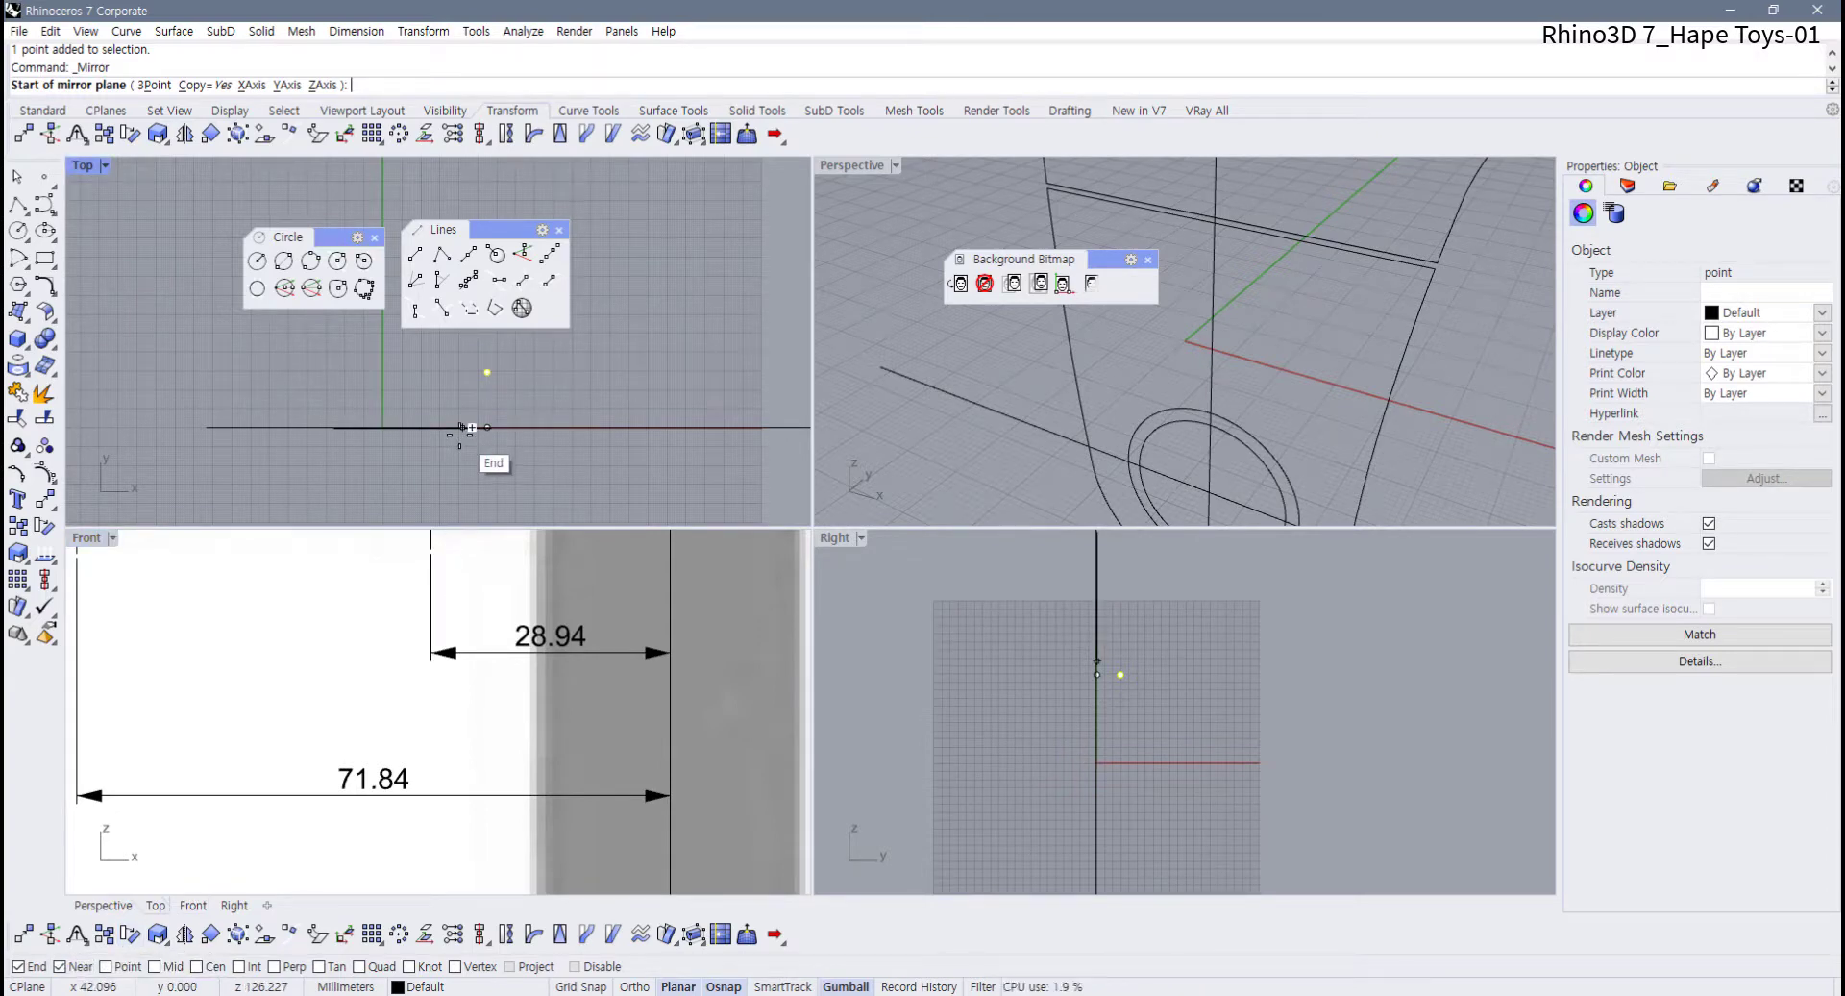
click(471, 427)
click(556, 427)
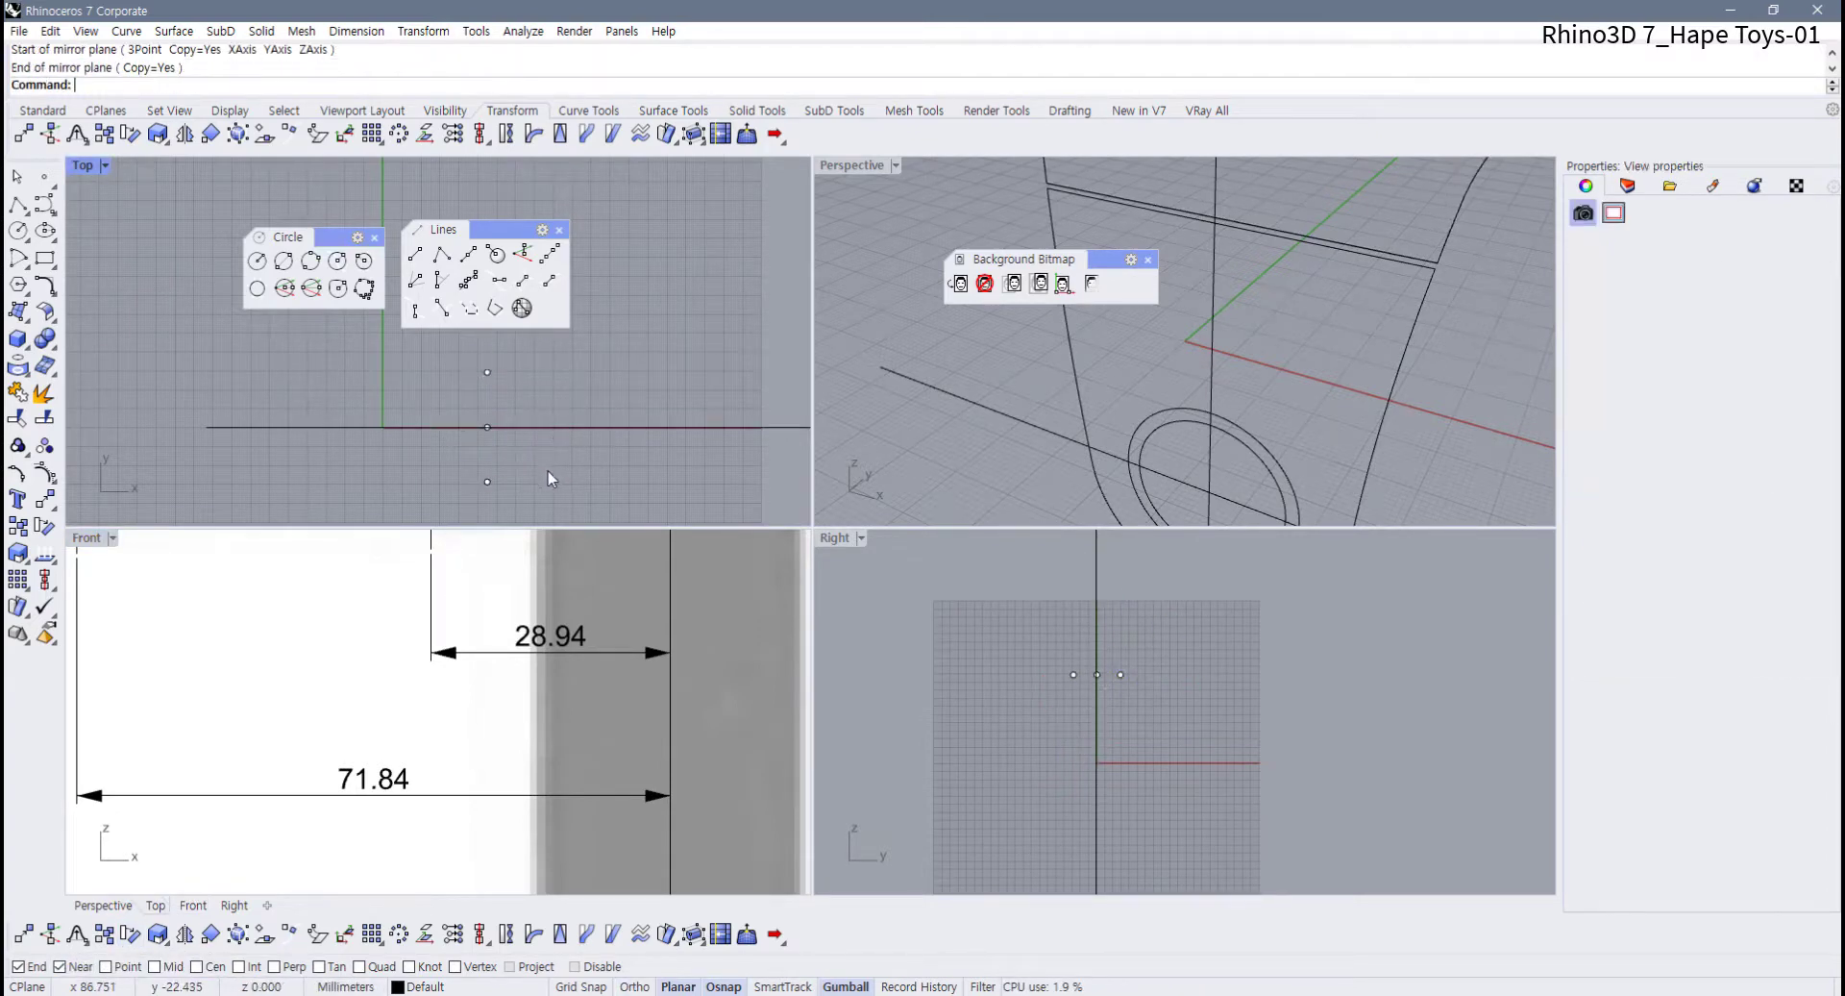
Shift the three points horizontally in the Front view to sit closer to the inner corner of the frame's notch
scroll(492, 454, down, 3)
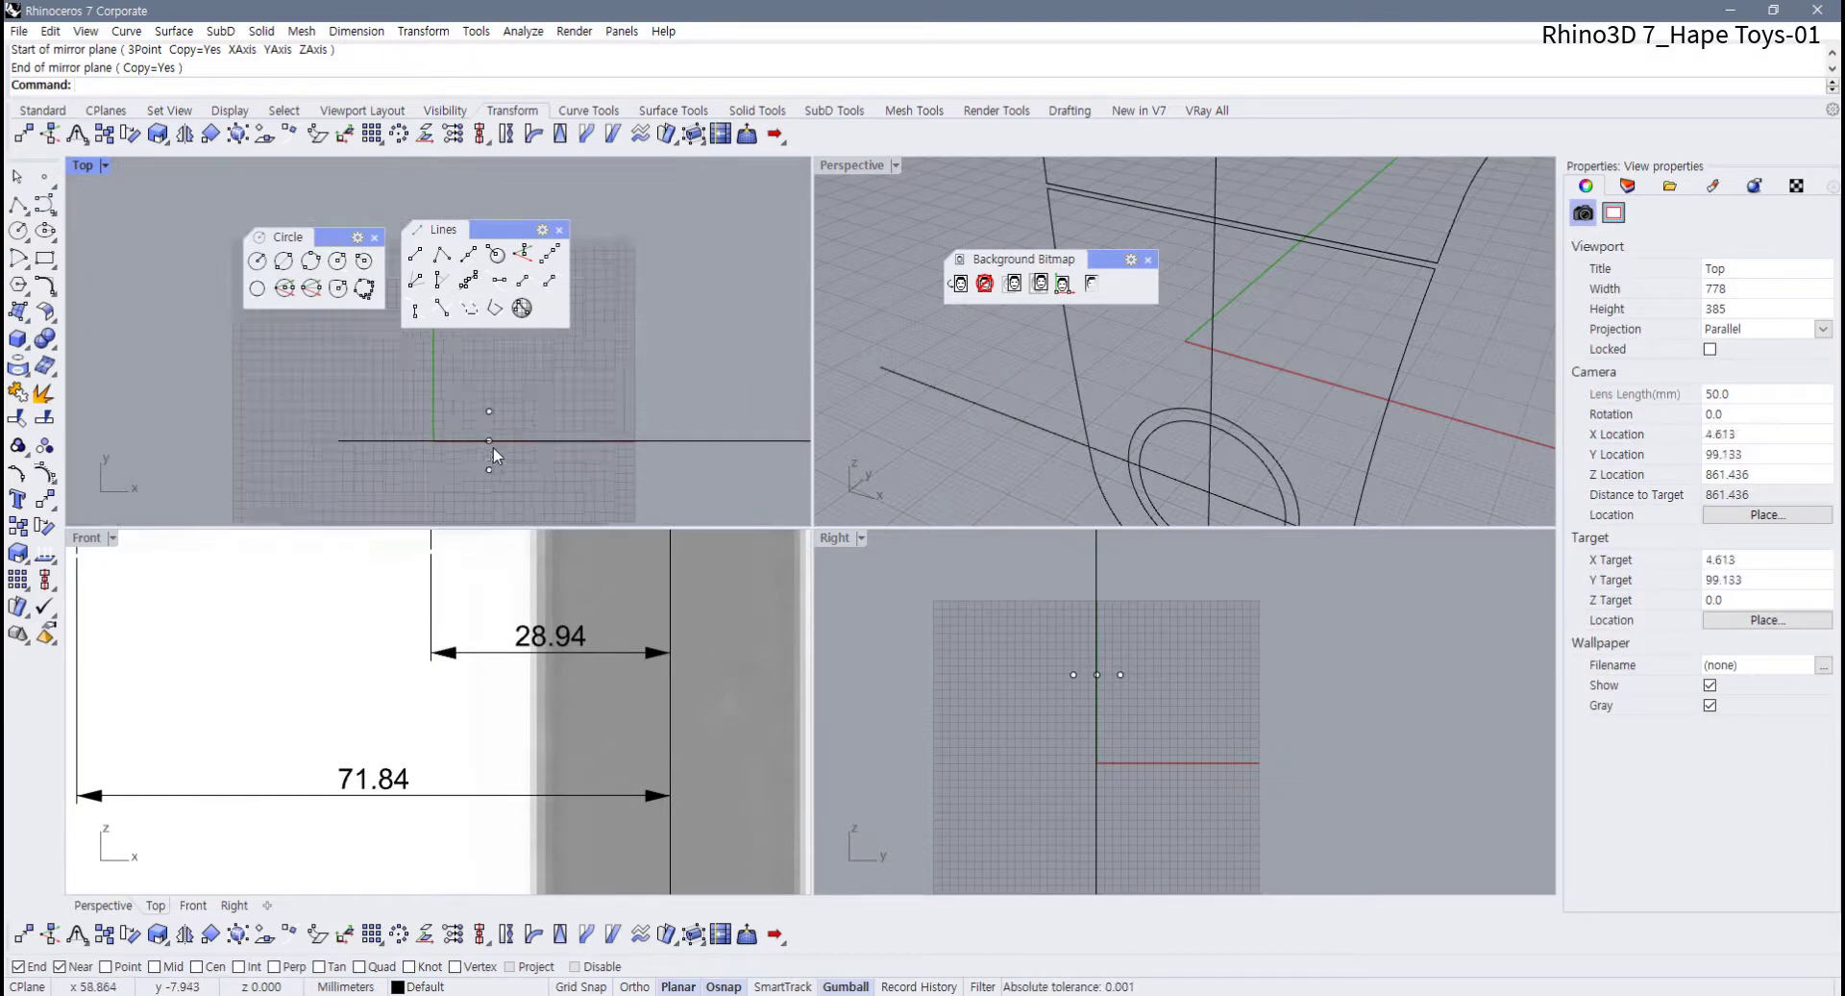
scroll(442, 471, down, 2)
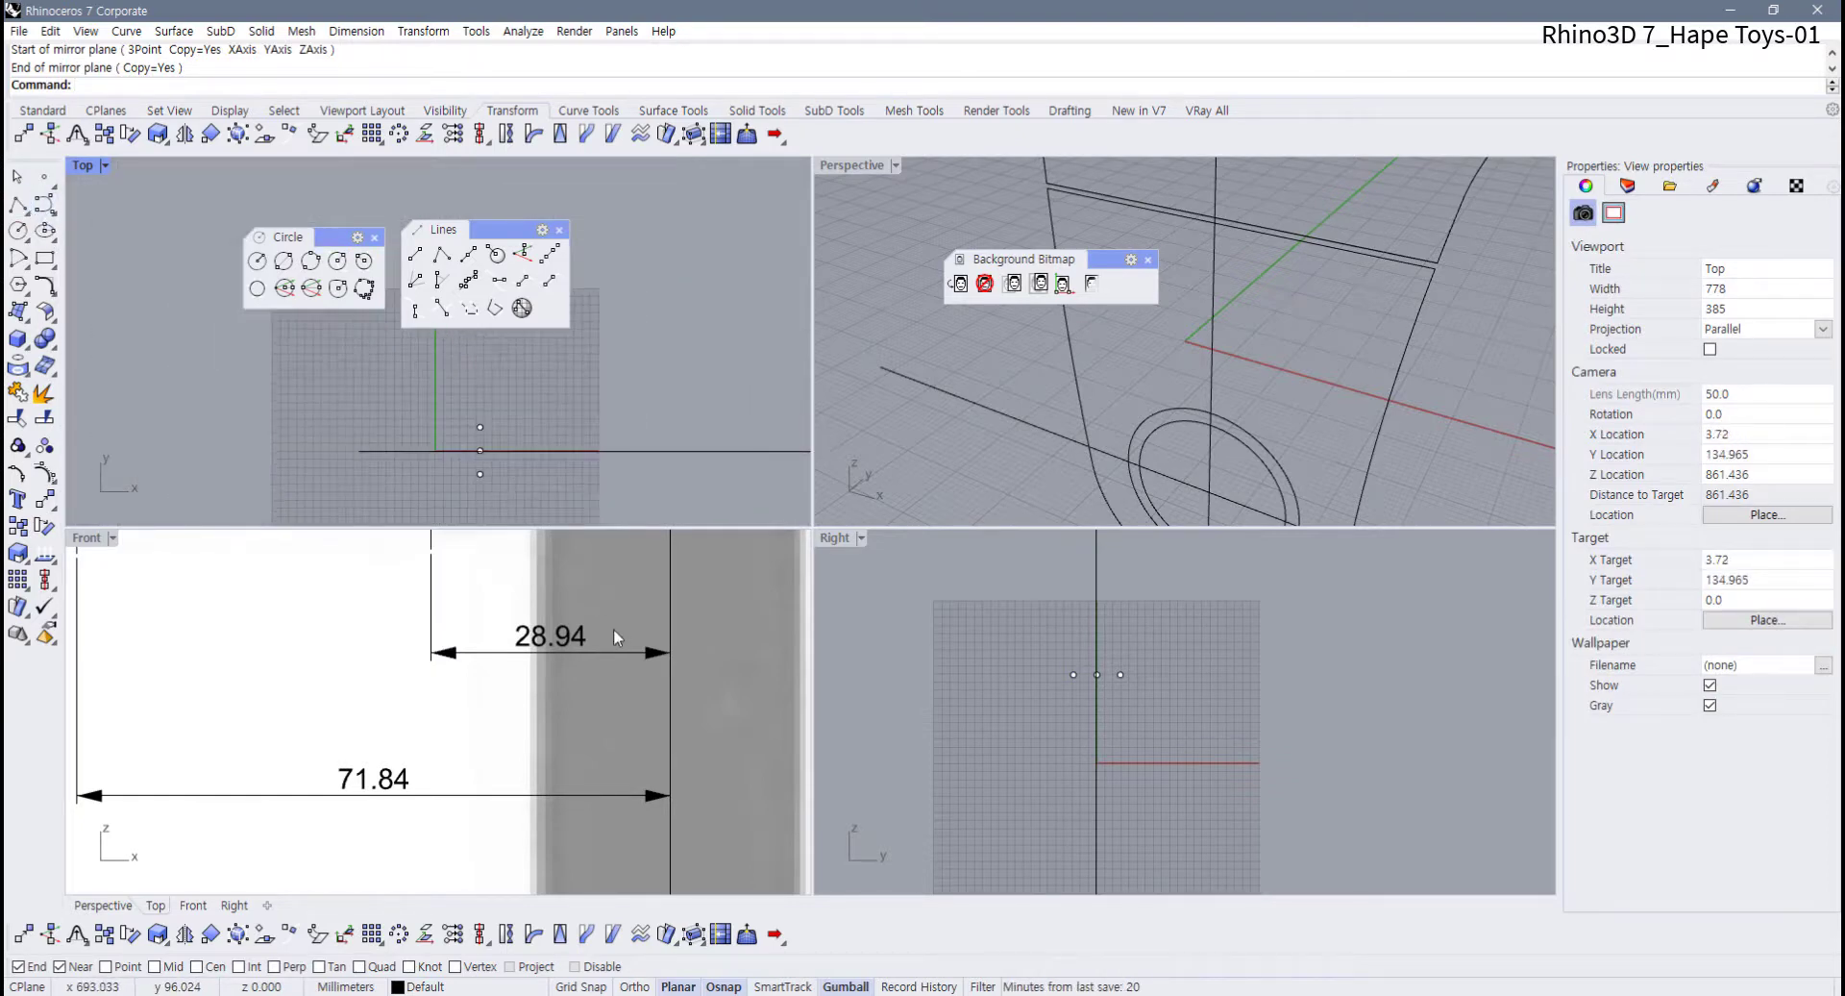
scroll(613, 629, down, 5)
scroll(327, 702, up, 10)
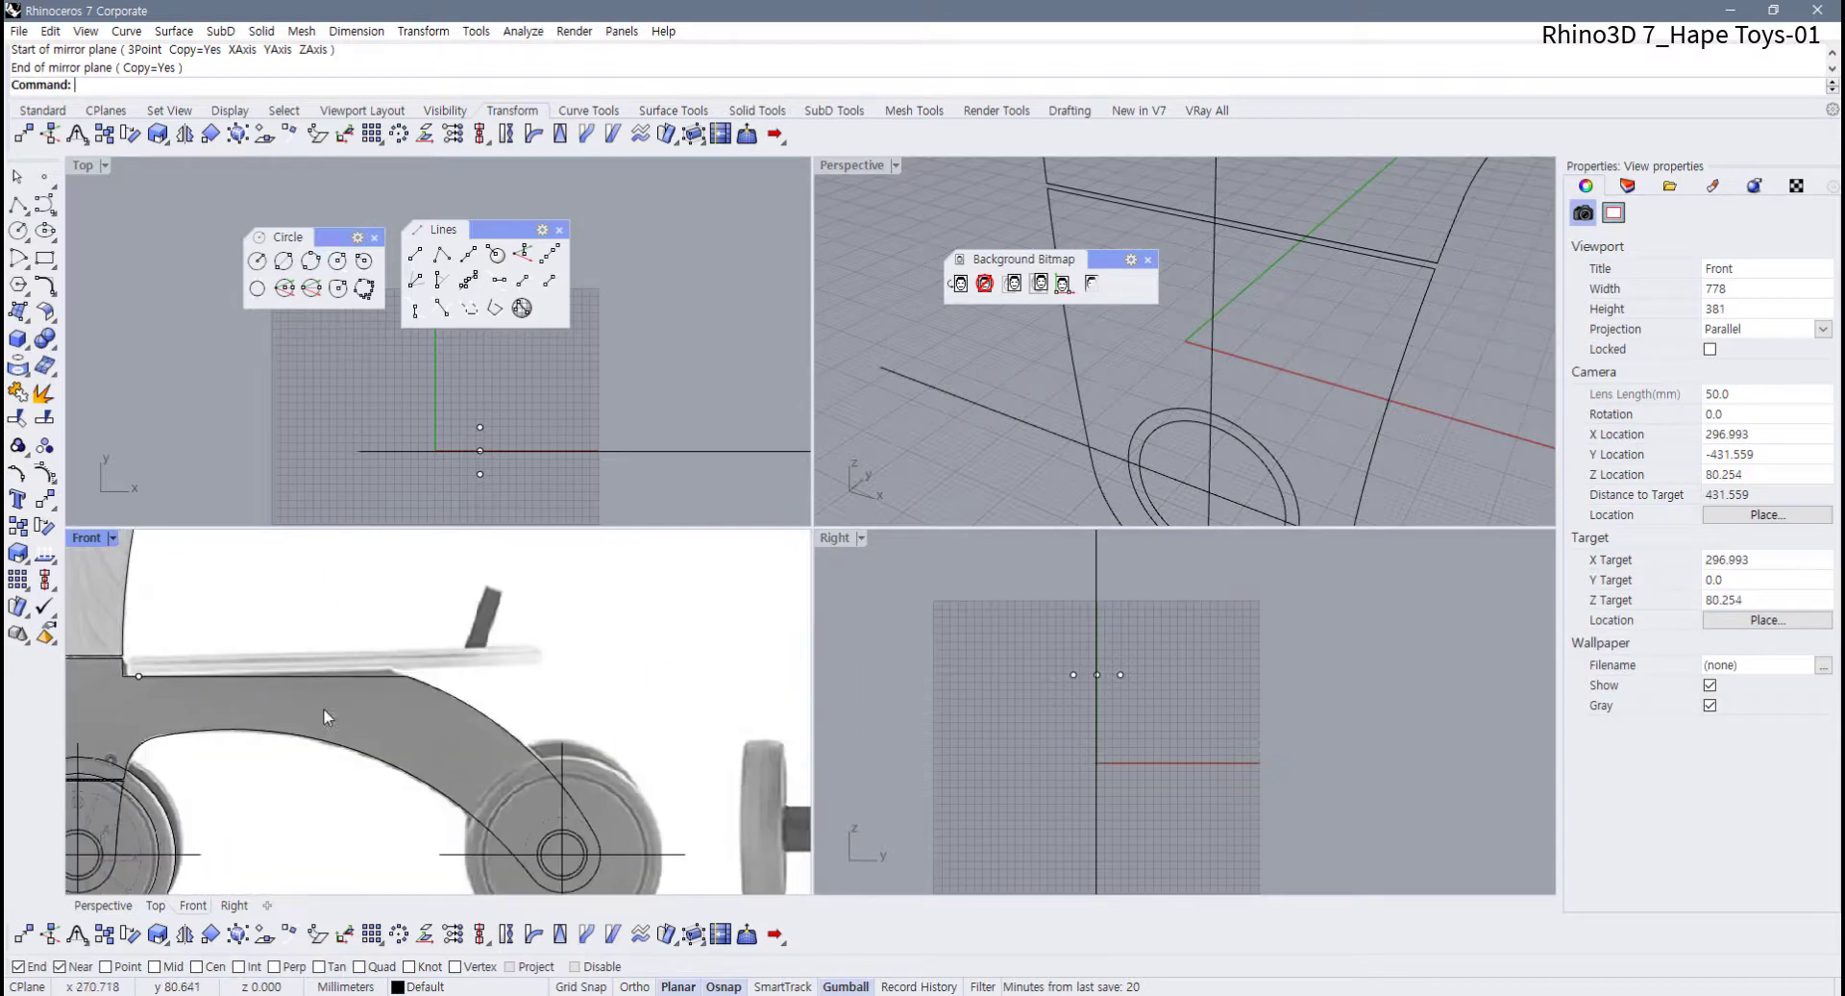
drag(409, 709, 361, 660)
scroll(494, 682, up, 6)
click(359, 697)
scroll(359, 698, down, 5)
scroll(360, 679, up, 4)
click(304, 709)
click(457, 637)
scroll(538, 466, down, 2)
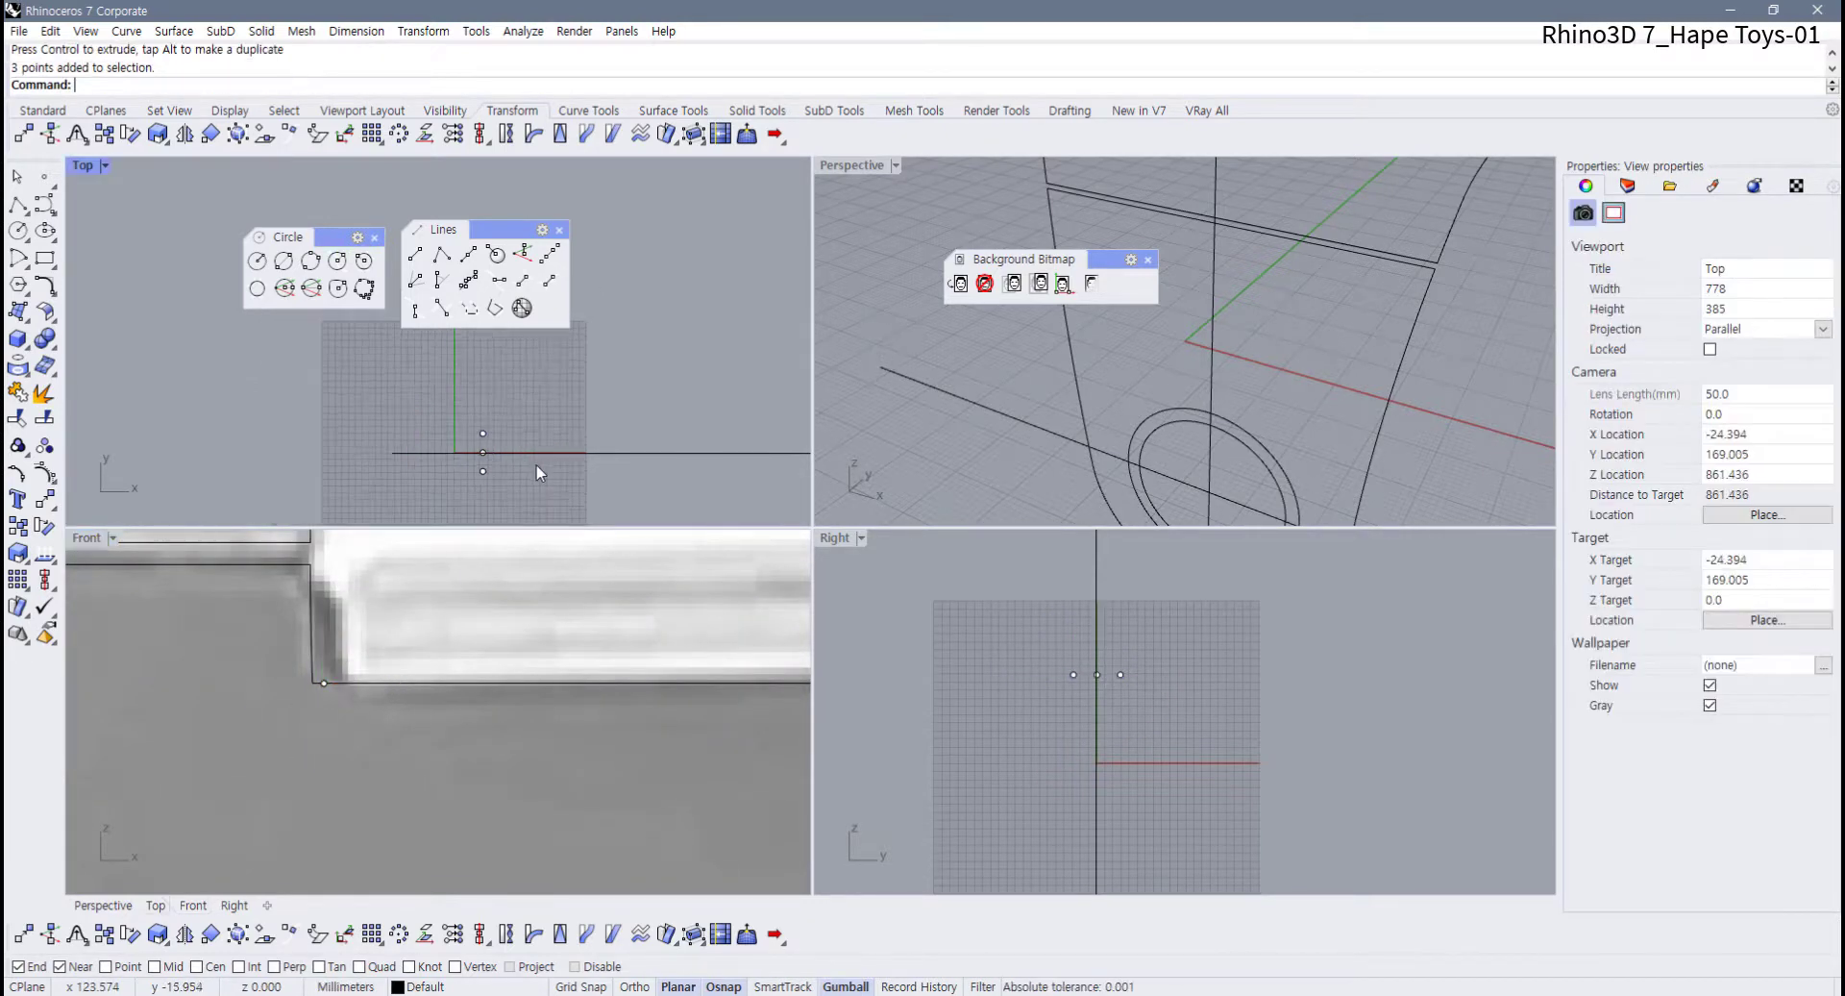
Copy the three front points horizontally to the rear end of the seat in the Front view
right_drag(538, 466, 437, 438)
scroll(511, 646, down, 6)
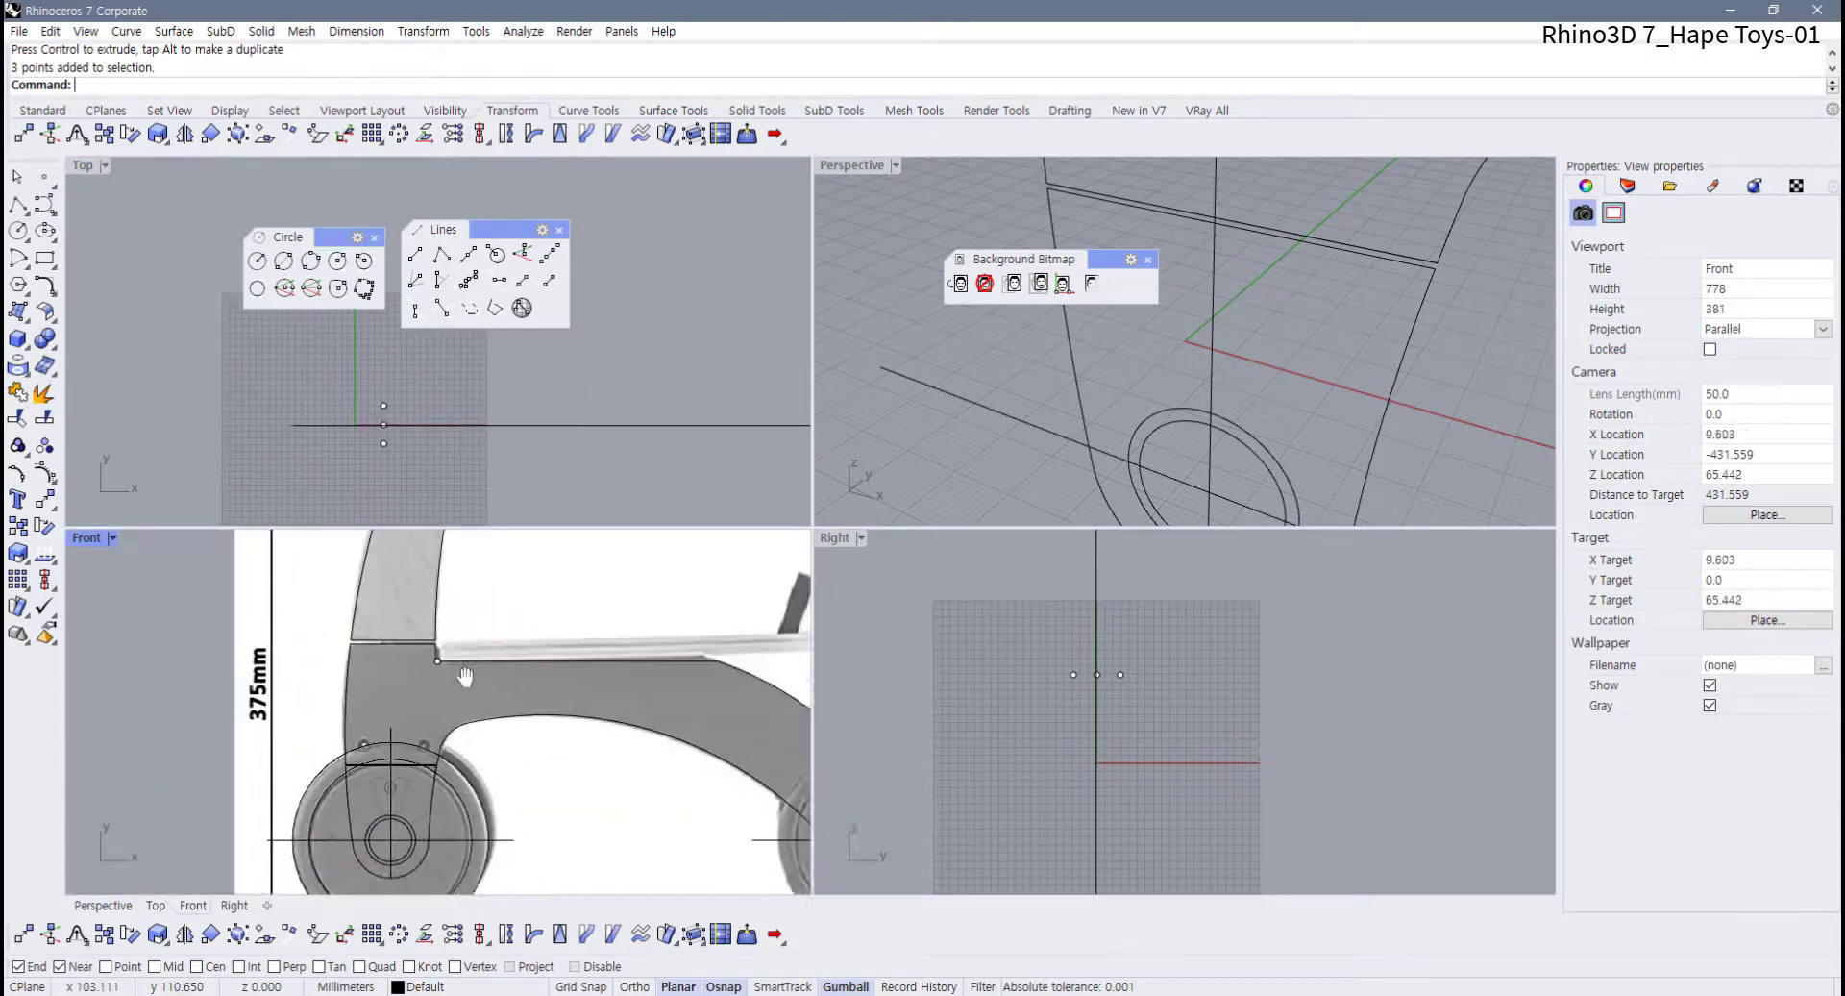
scroll(546, 671, up, 4)
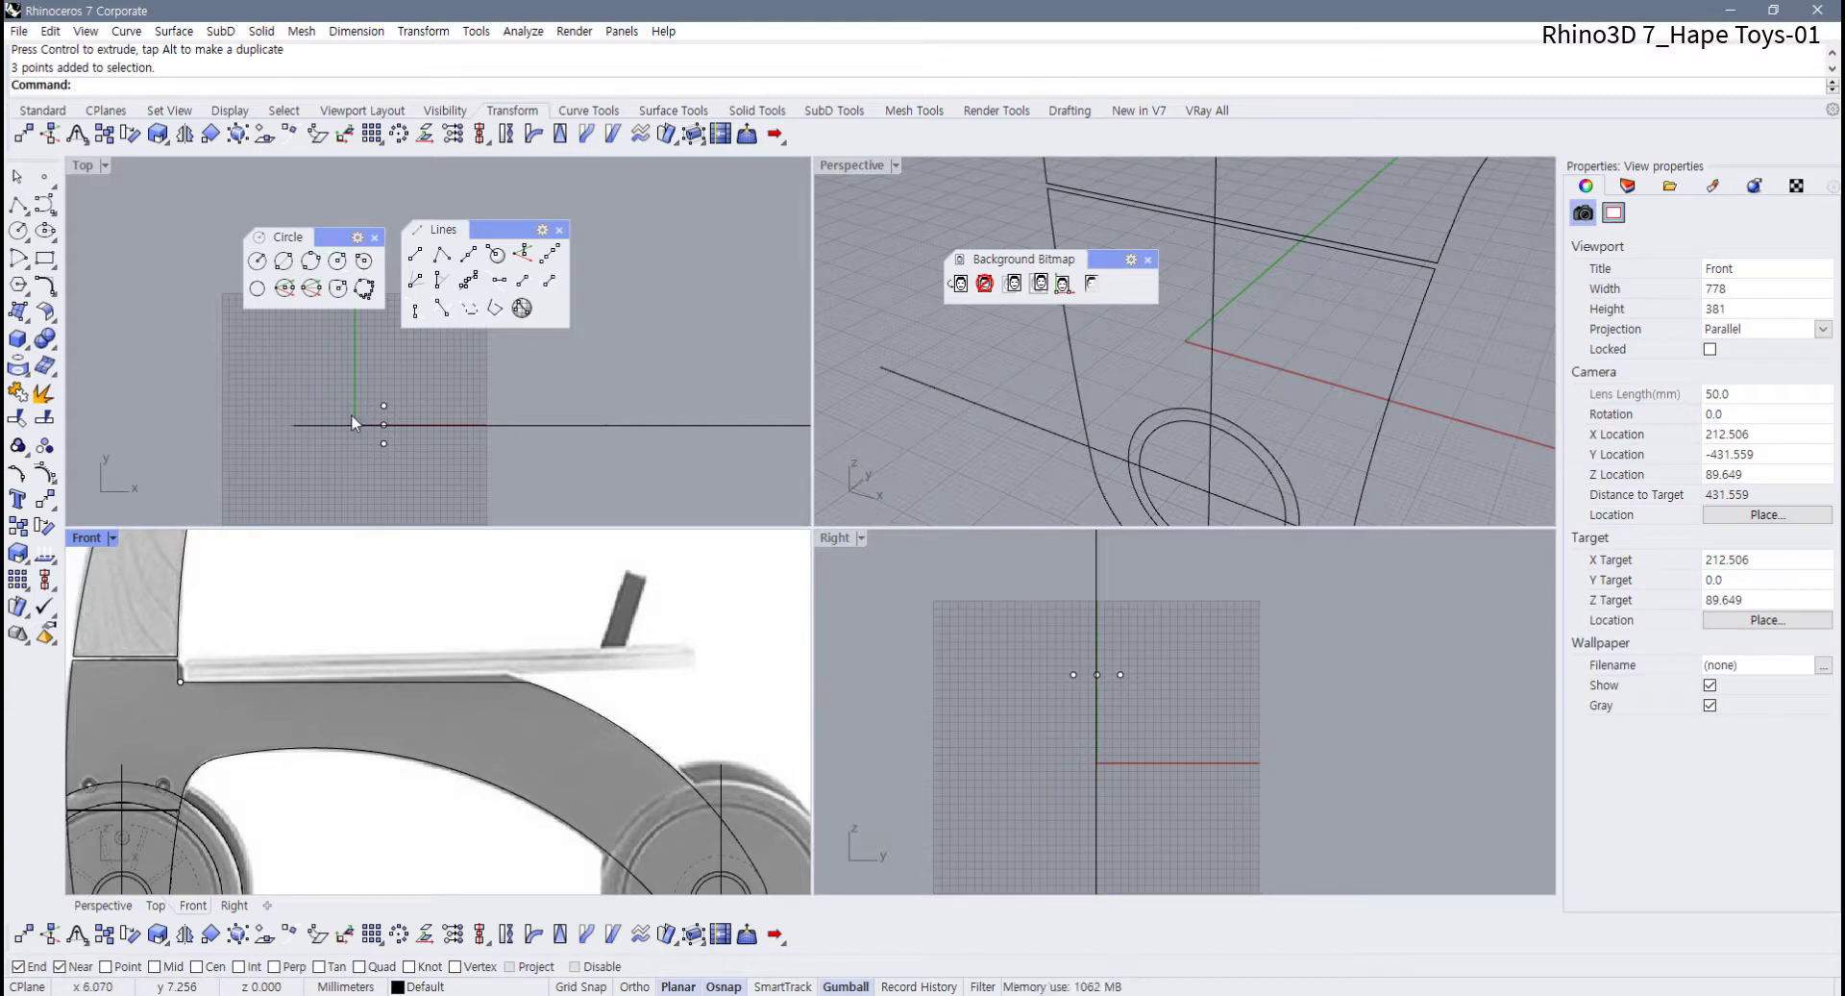
drag(373, 394, 396, 453)
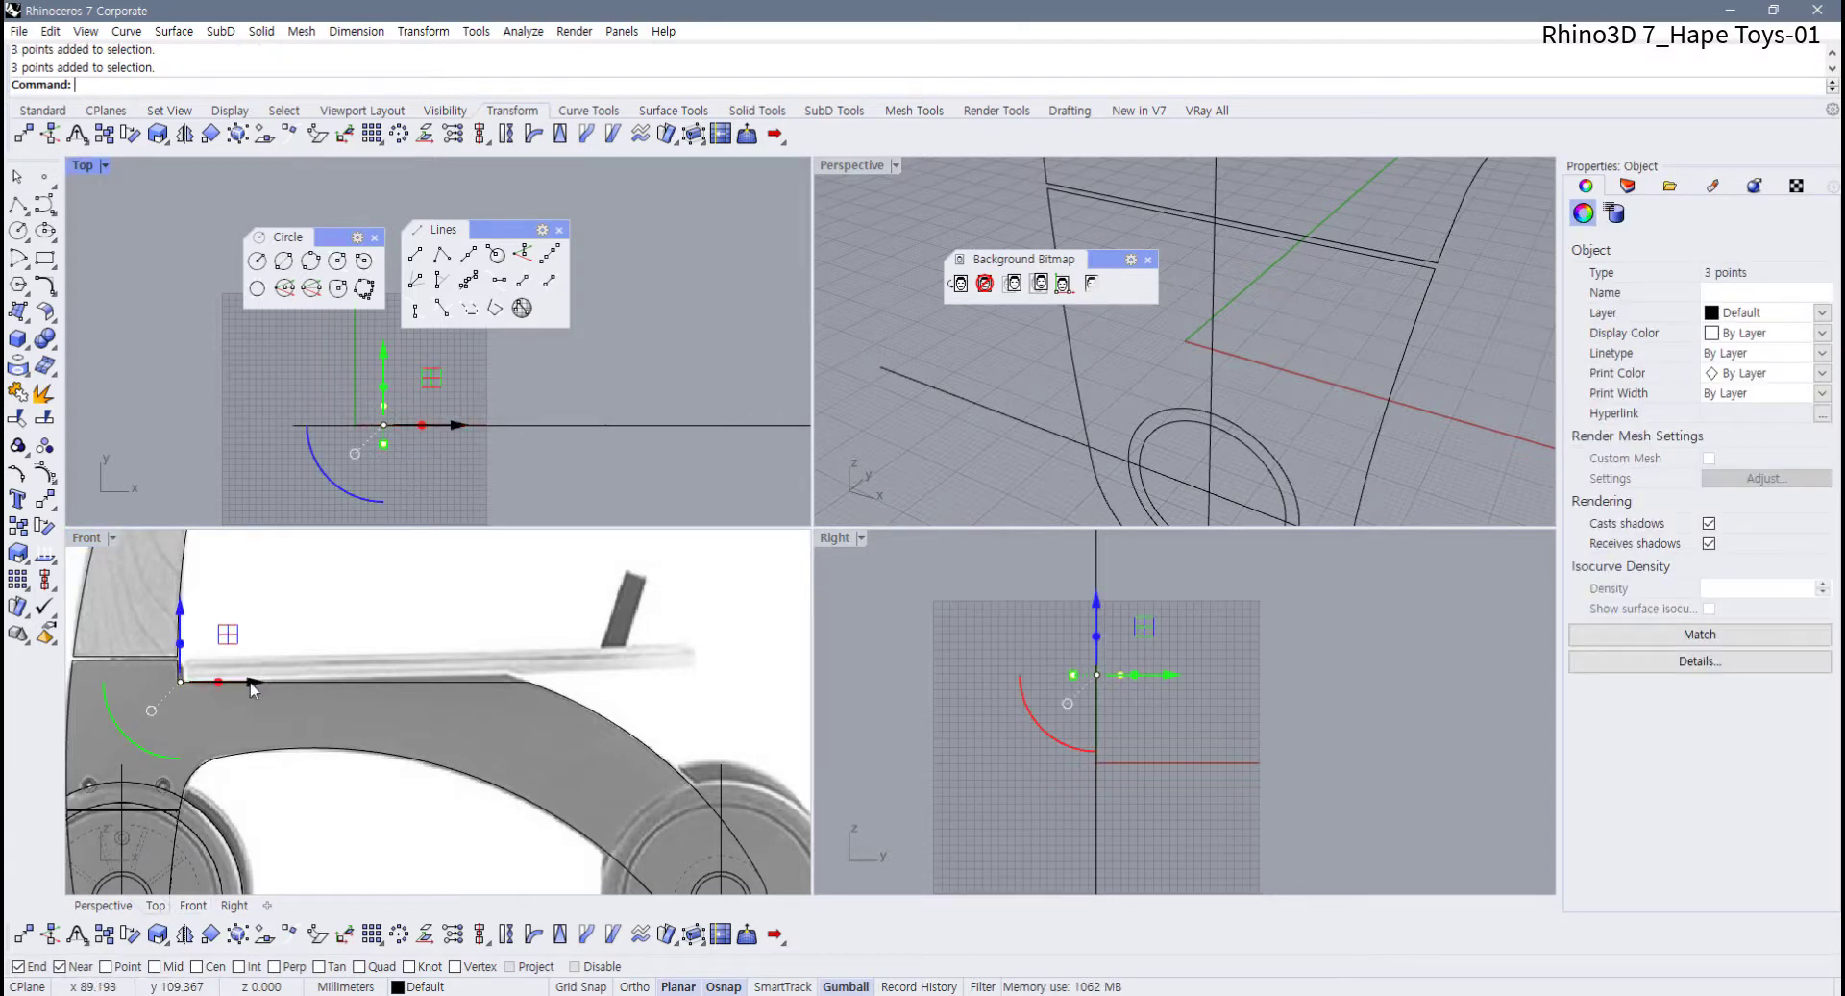
drag(252, 688, 766, 727)
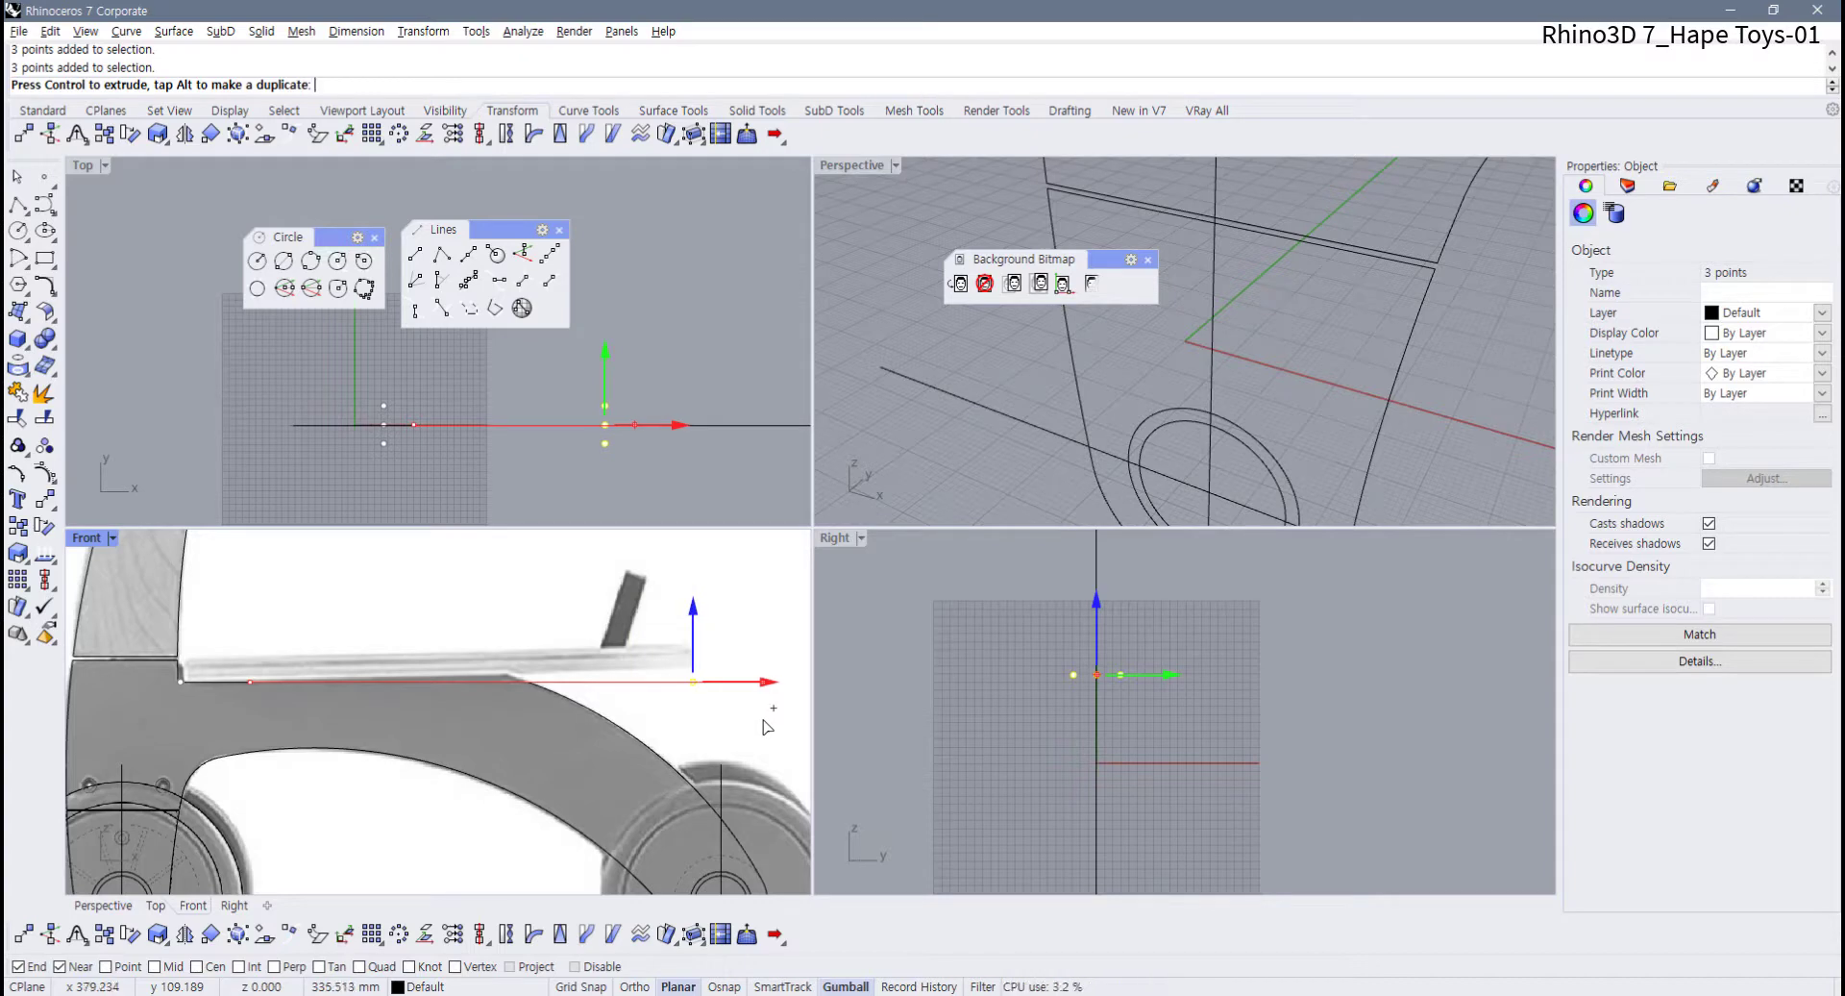
click(670, 509)
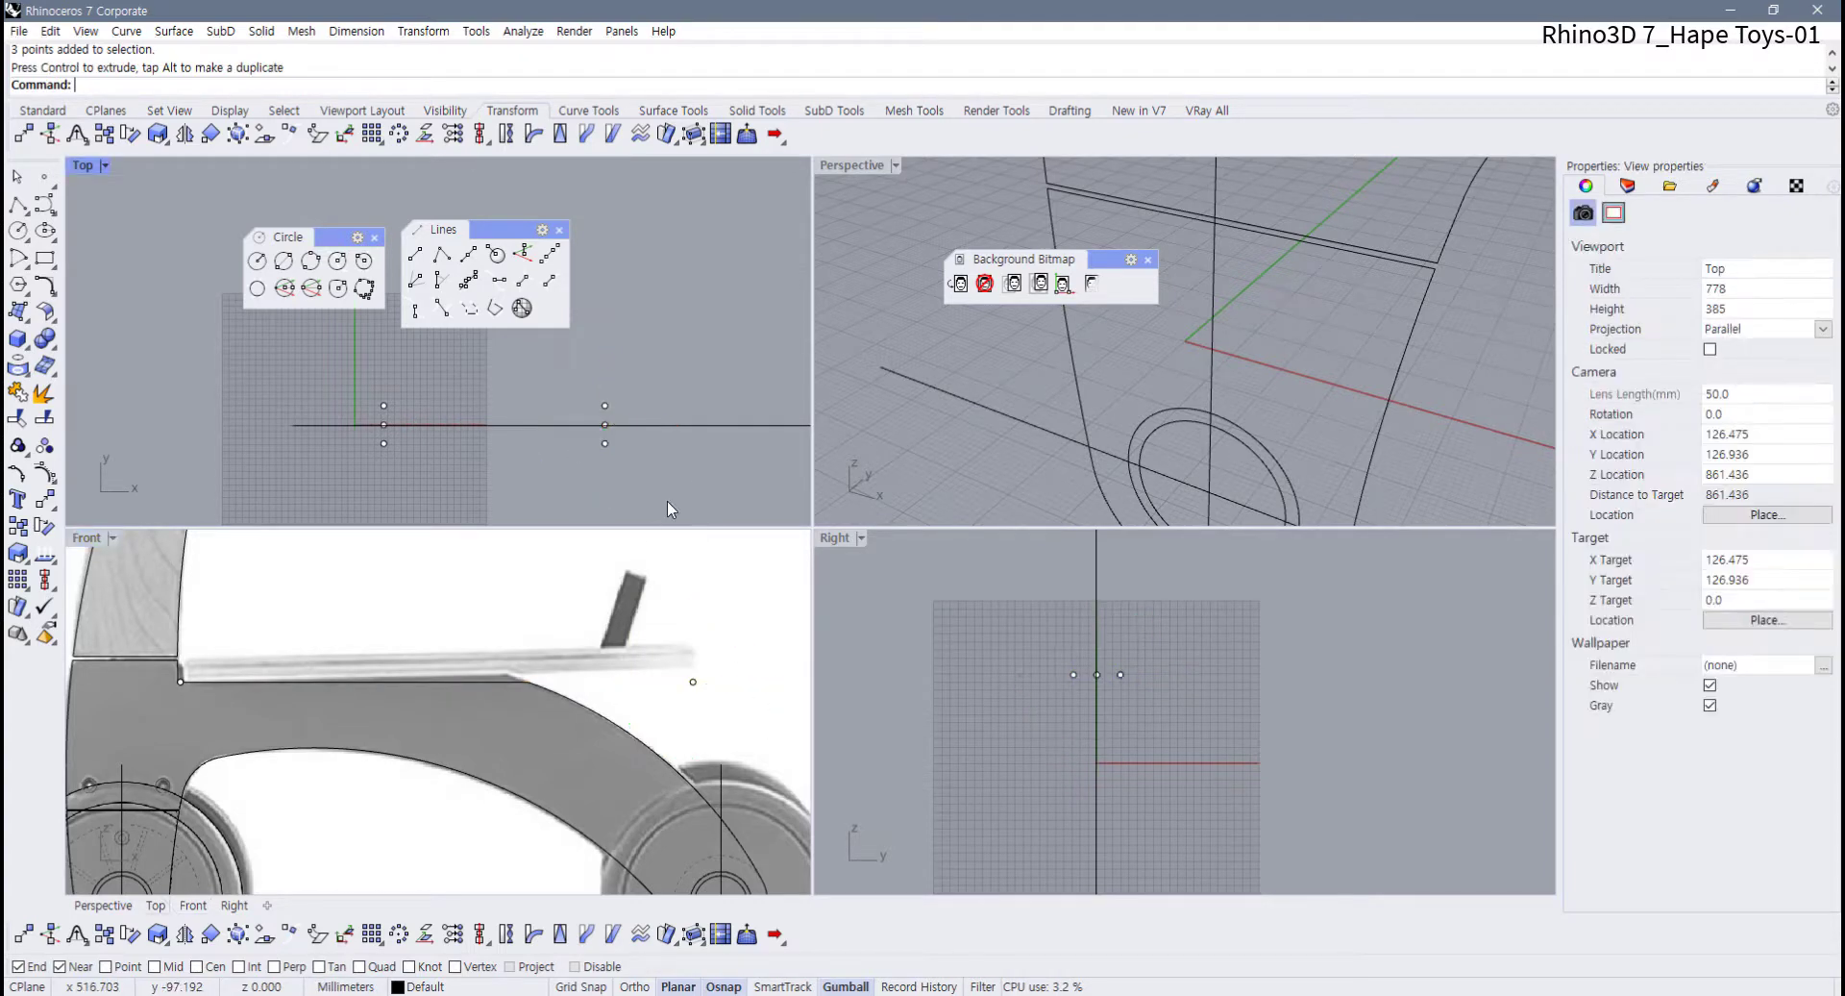
Delete the two outer rear points in the Top view, keeping only the one on the centre line
right_drag(597, 521, 474, 483)
drag(552, 404, 552, 404)
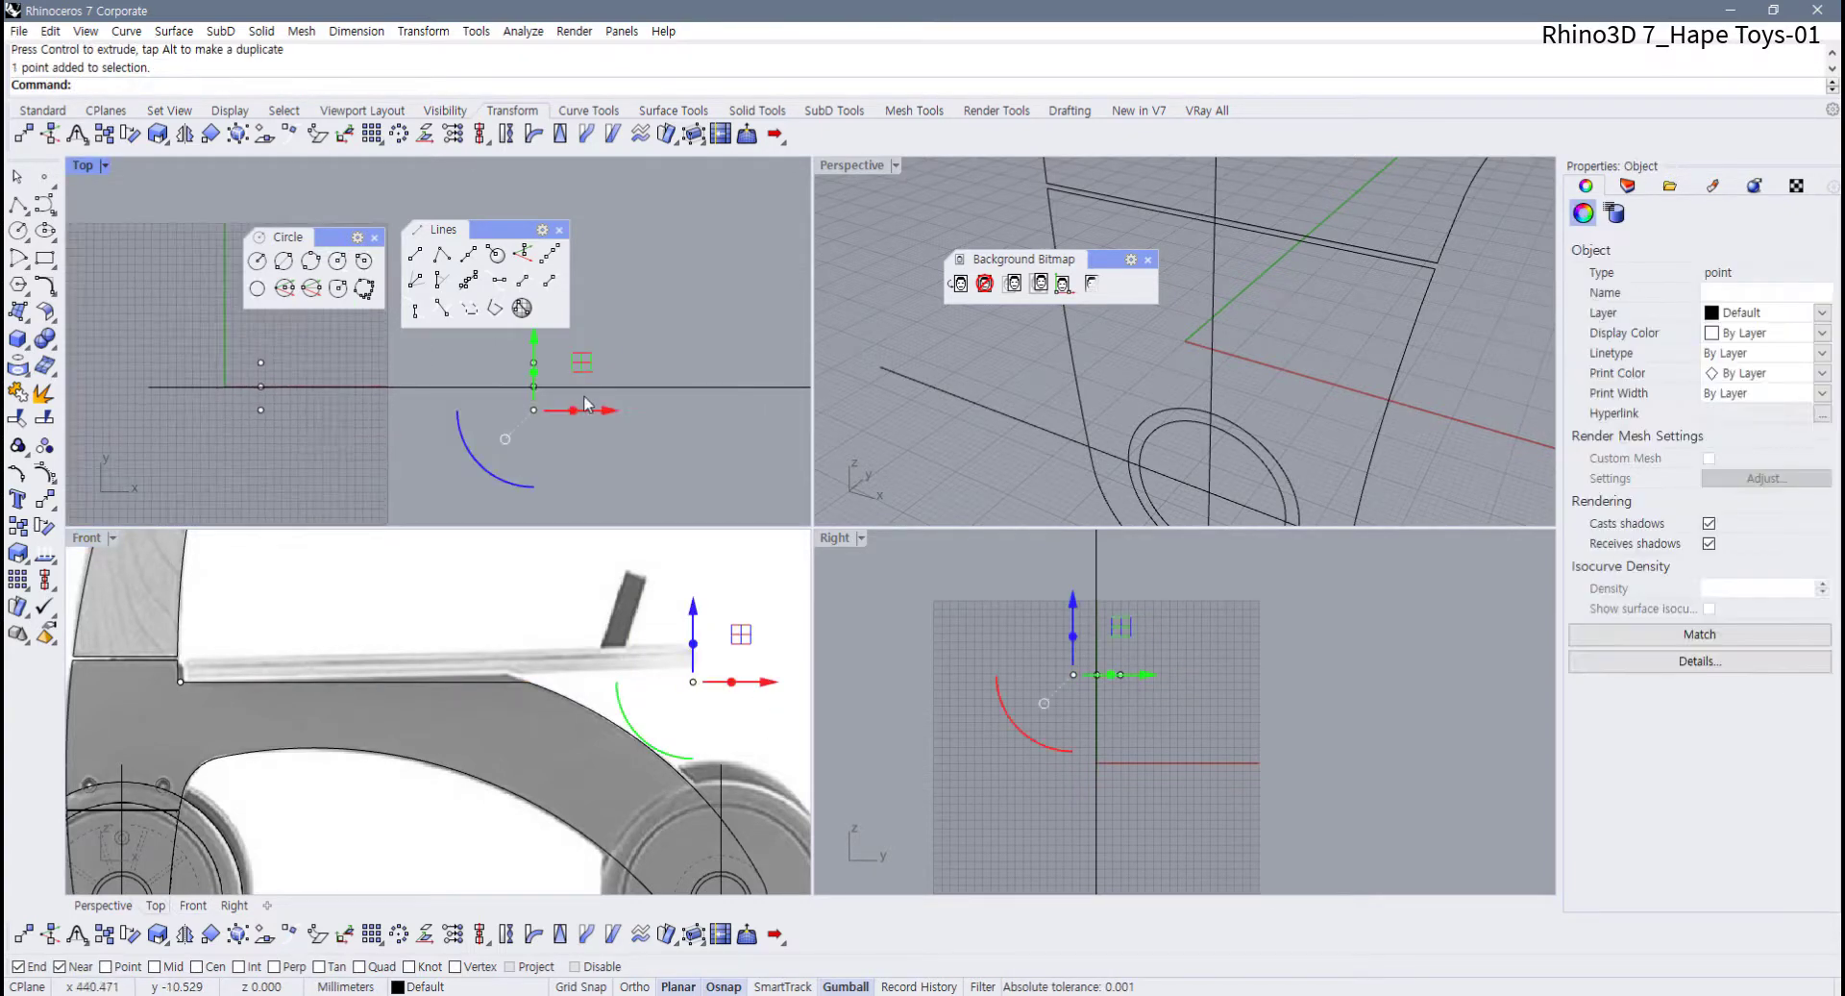
right_drag(553, 404, 565, 438)
key(Delete)
drag(514, 385, 602, 499)
key(Delete)
scroll(642, 684, down, 10)
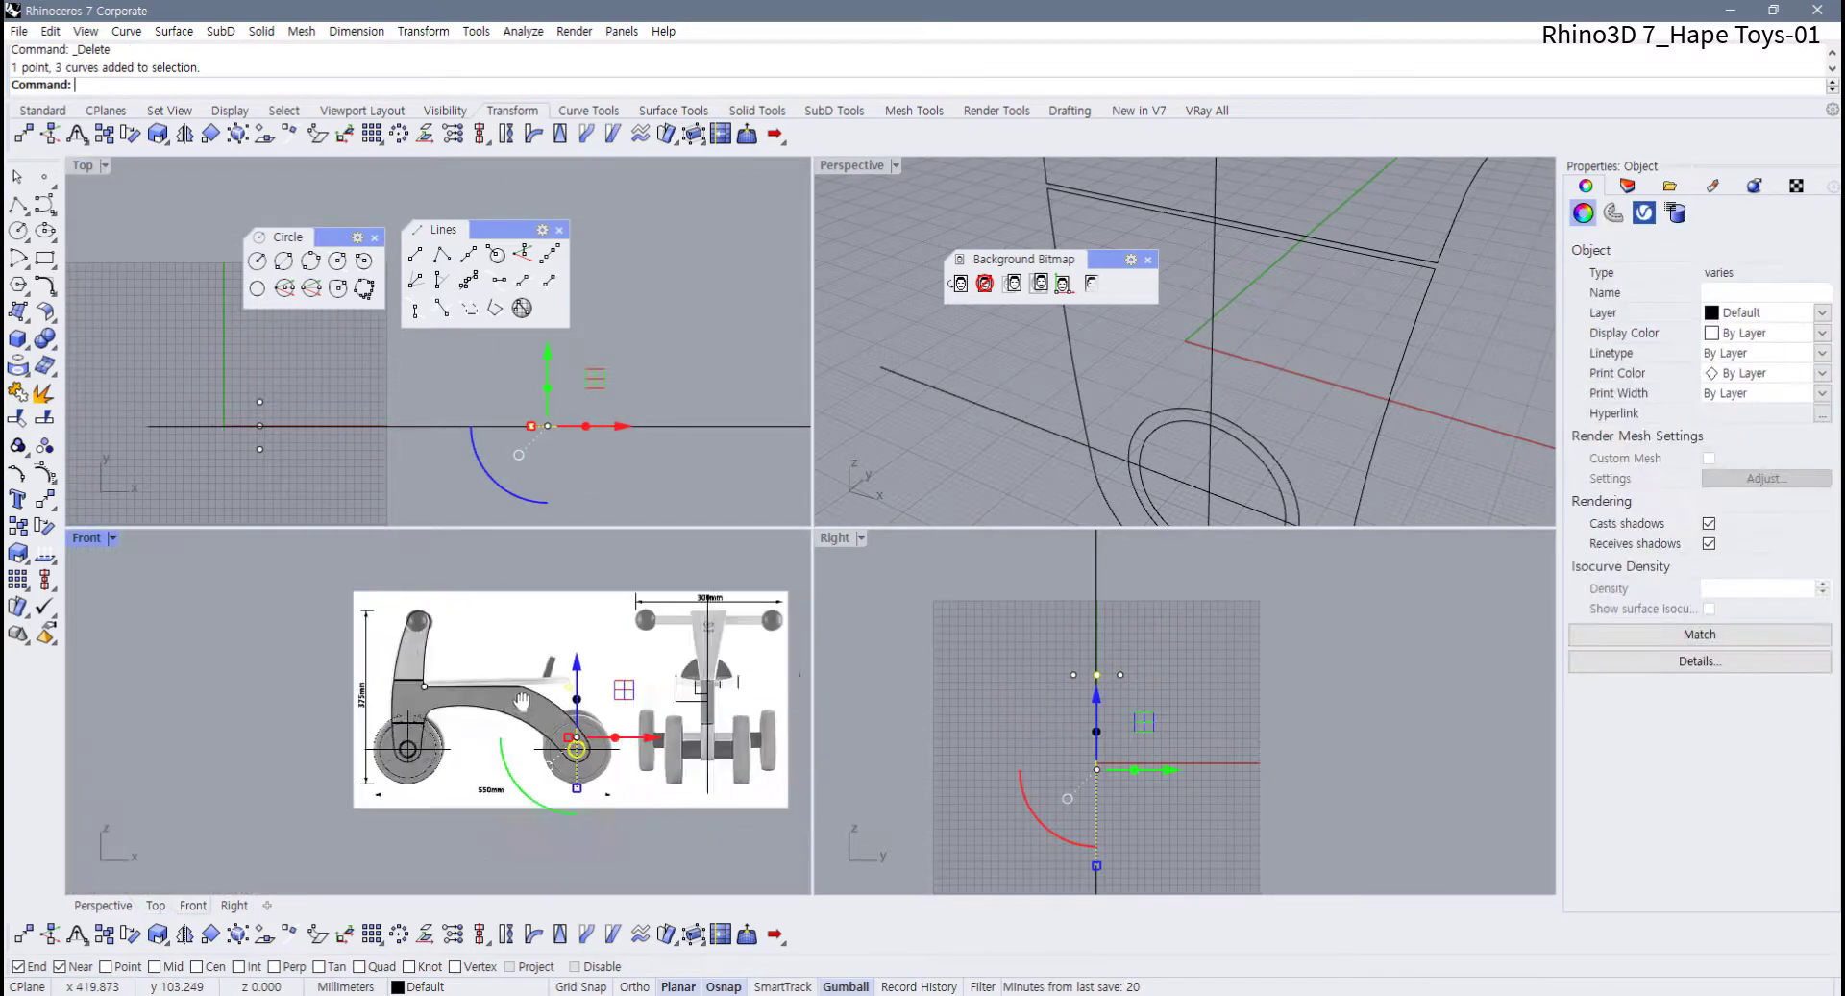
key(Delete)
Move the rear centre point 71.84 mm along positive Y in the Top view, matching the reference dimension
scroll(641, 684, up, 8)
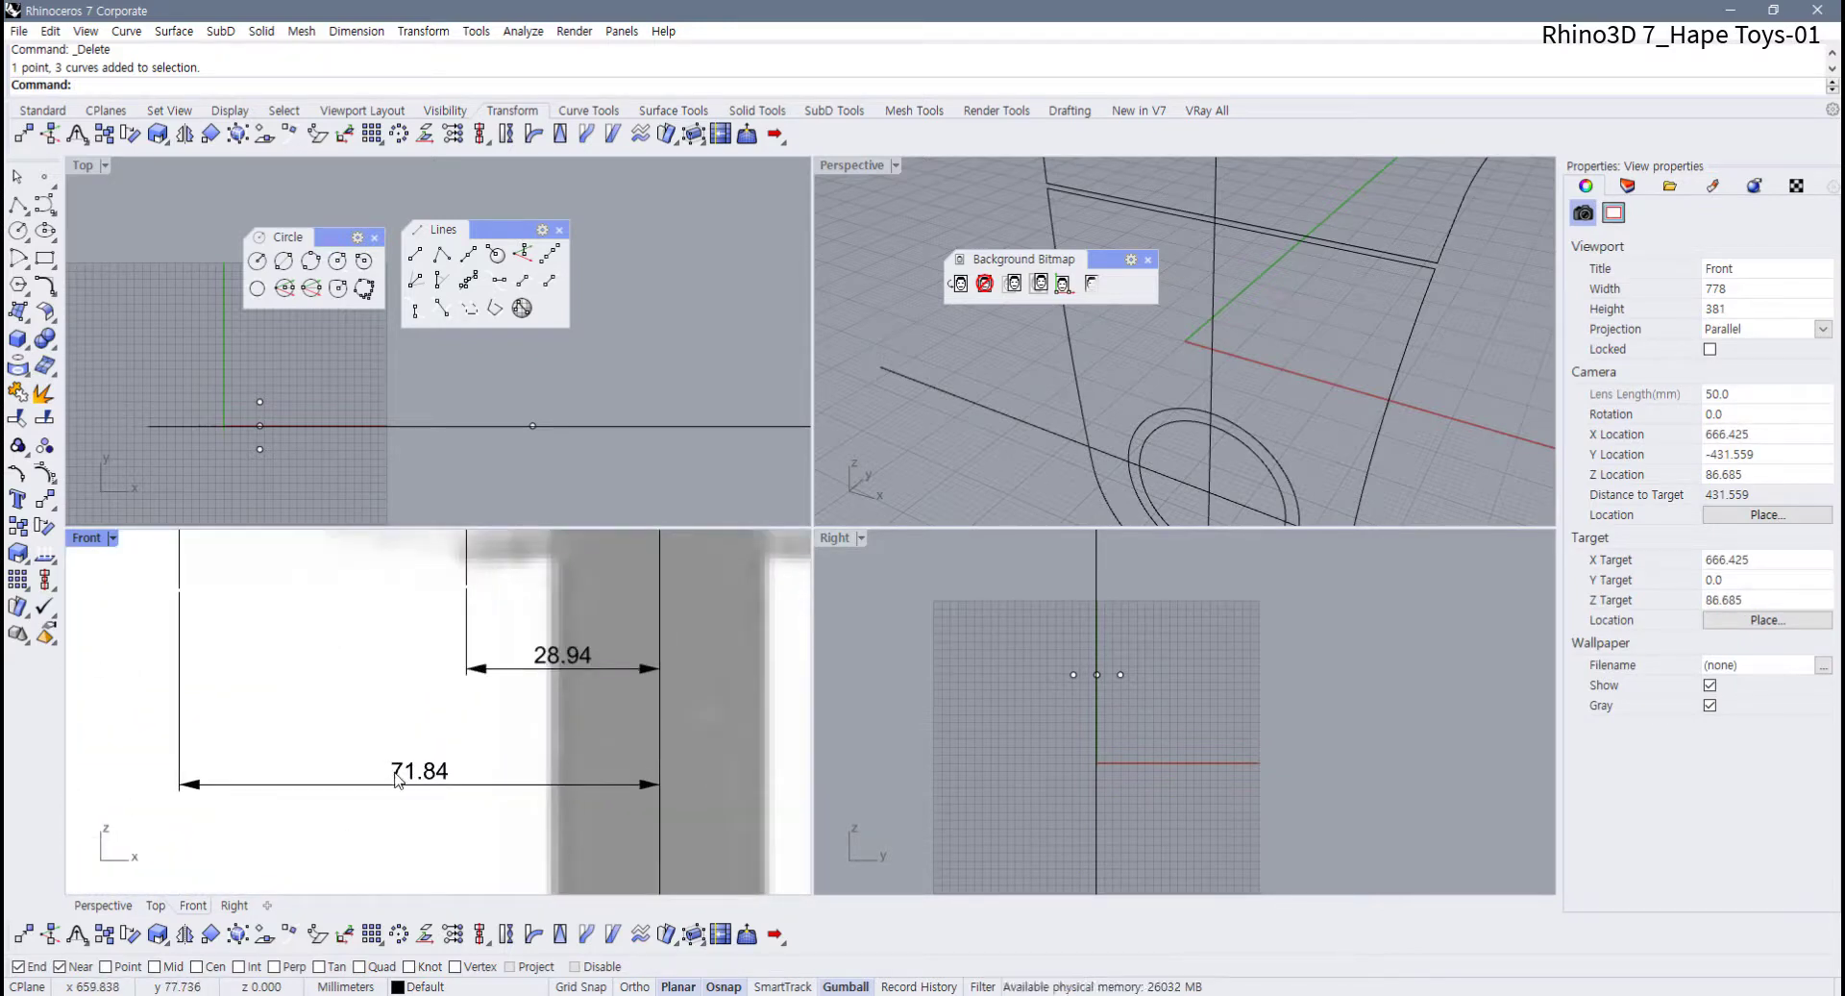
scroll(525, 417, up, 5)
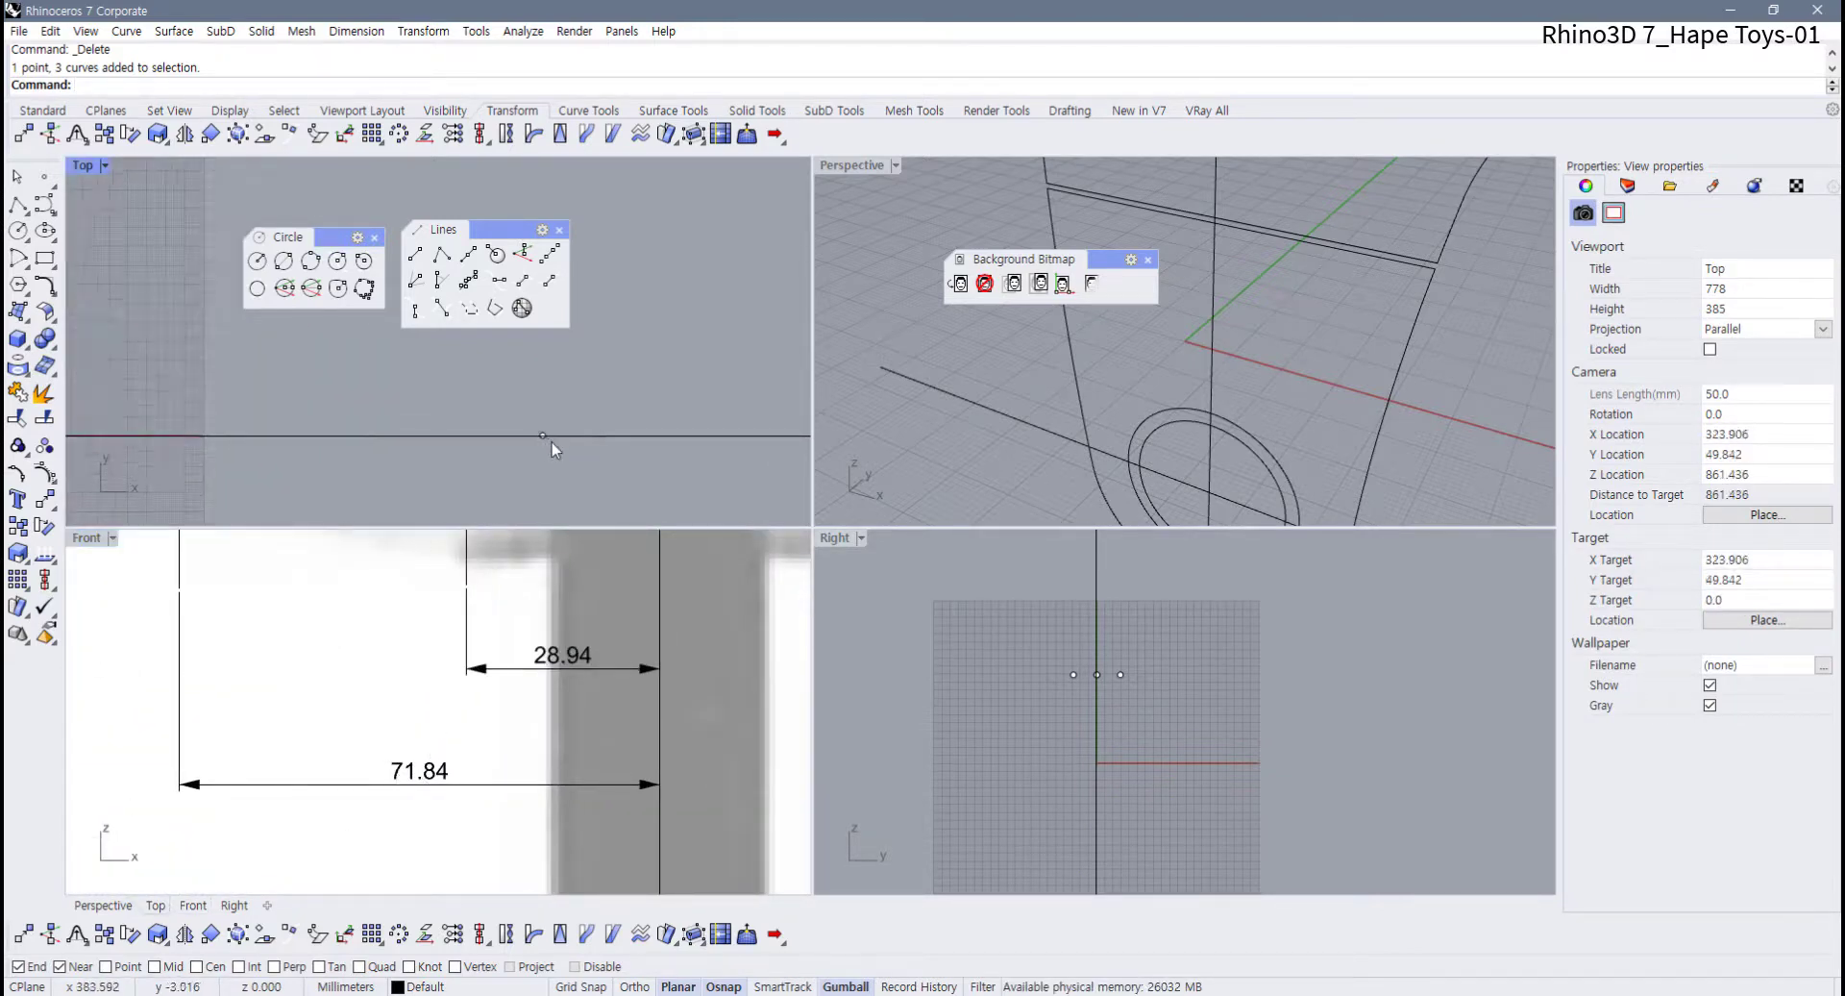
click(543, 435)
right_drag(574, 400, 595, 413)
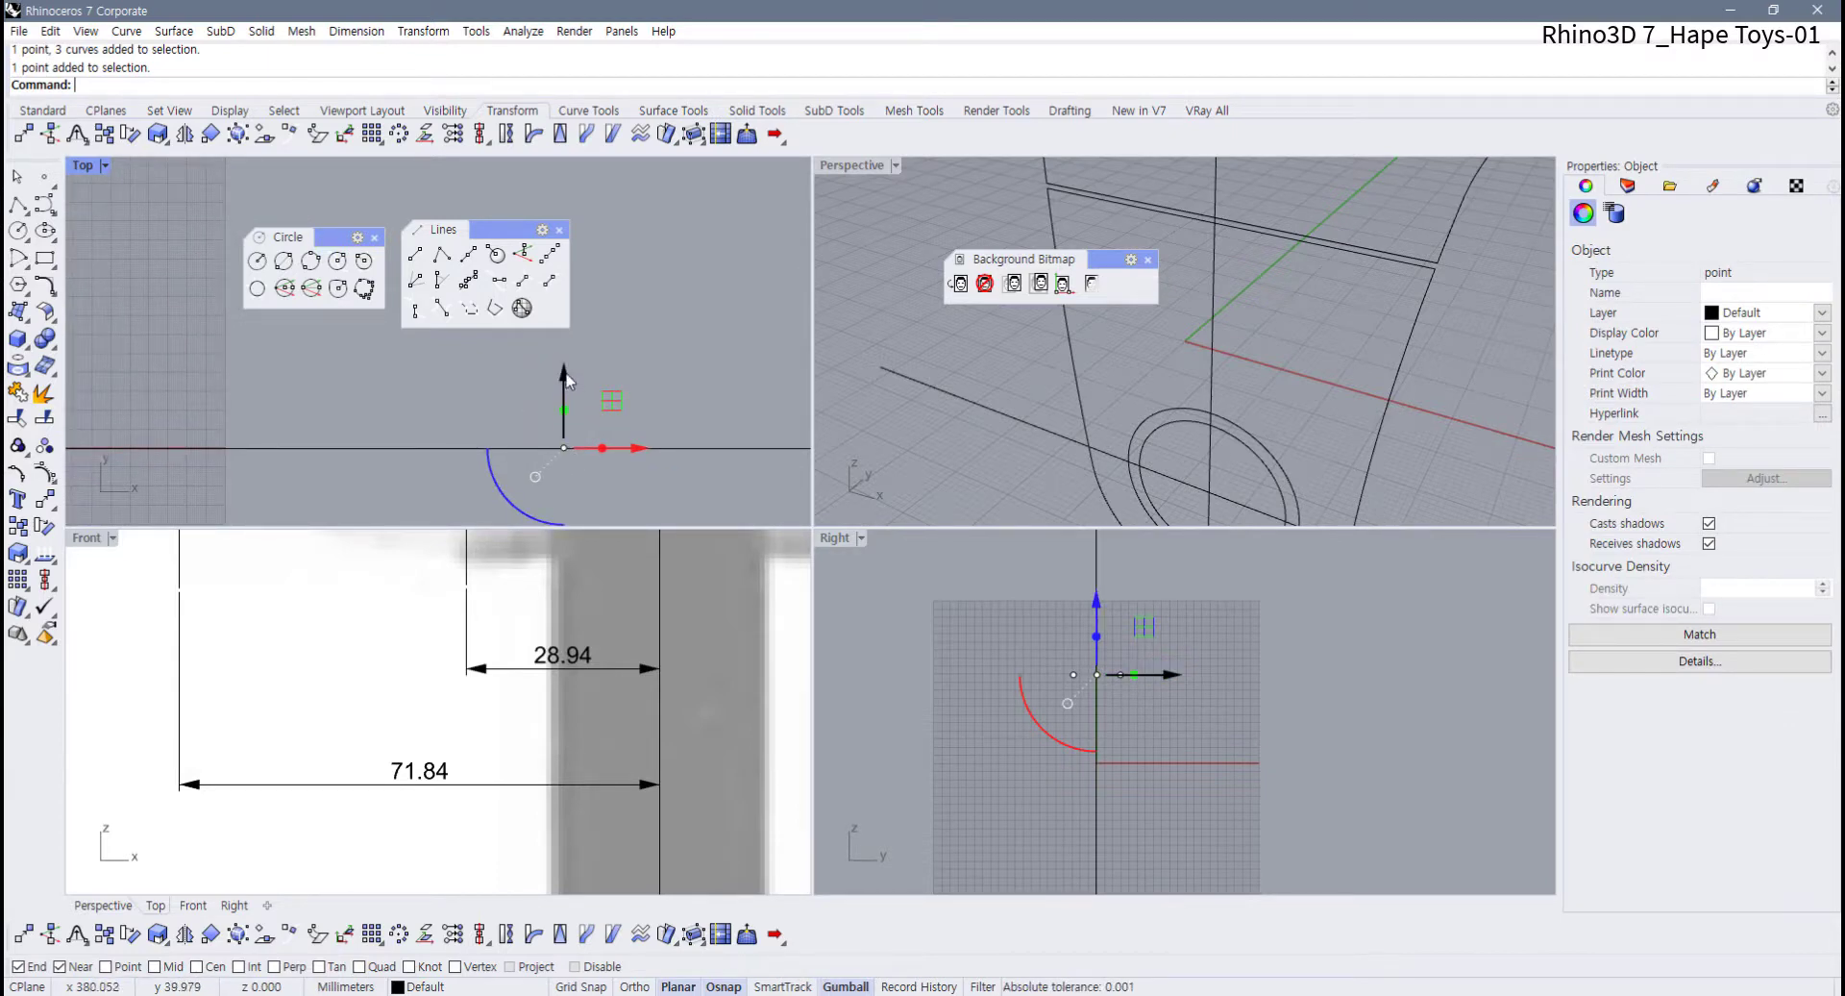
click(565, 380)
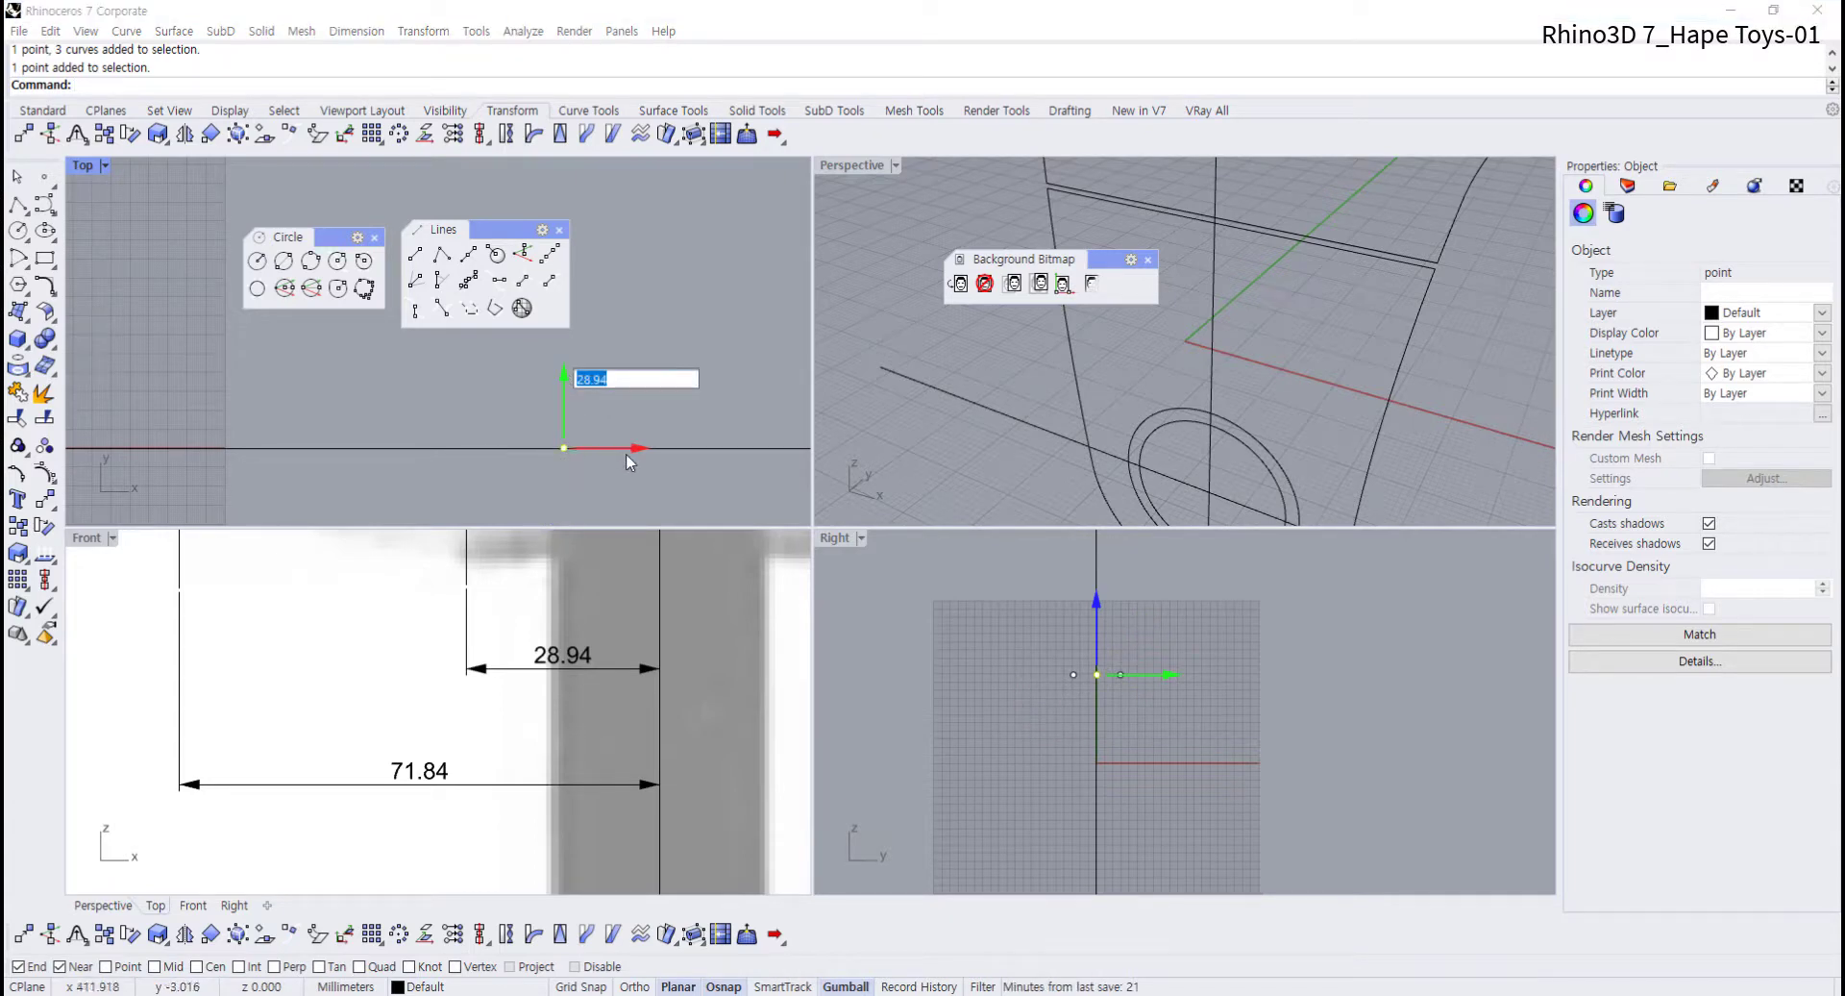
text(71.84)
key(Return)
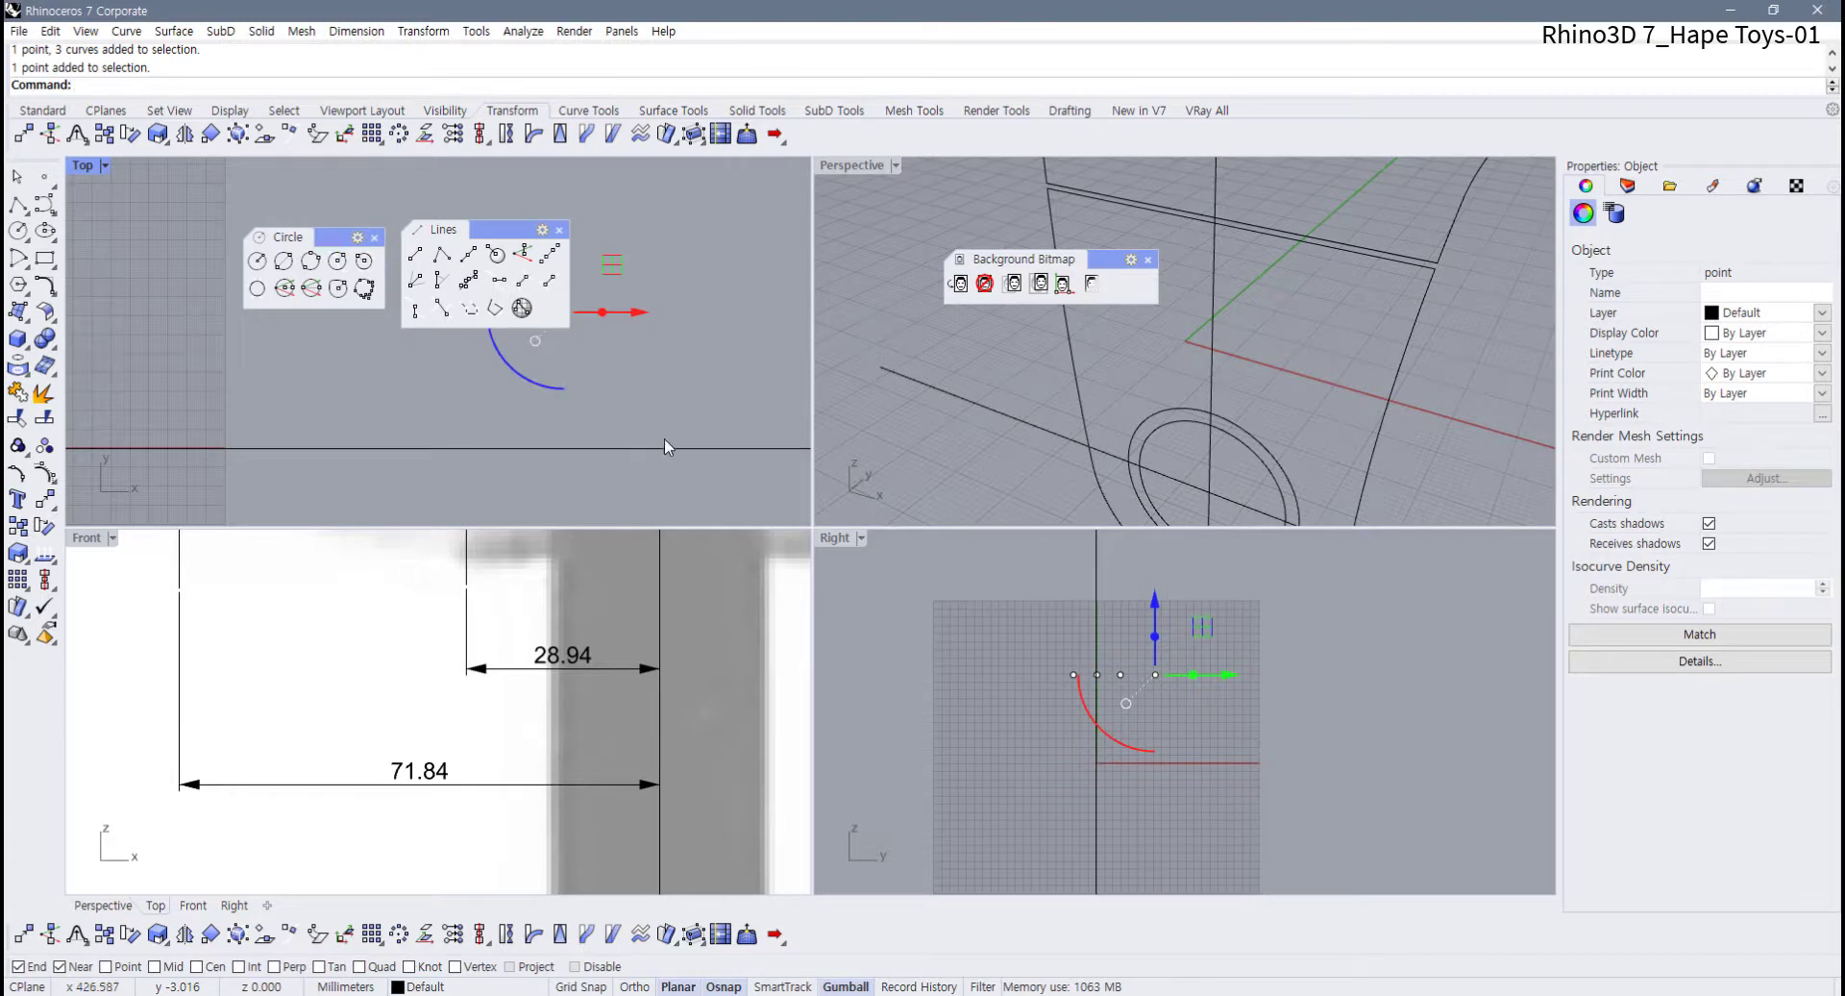
Mirror the rear outer point across the centre line in the Top view and delete the front point on the centre line
scroll(635, 421, down, 4)
mouse_move(634, 416)
right_down()
mouse_move(647, 385)
mouse_move(618, 433)
mouse_move(607, 411)
right_up()
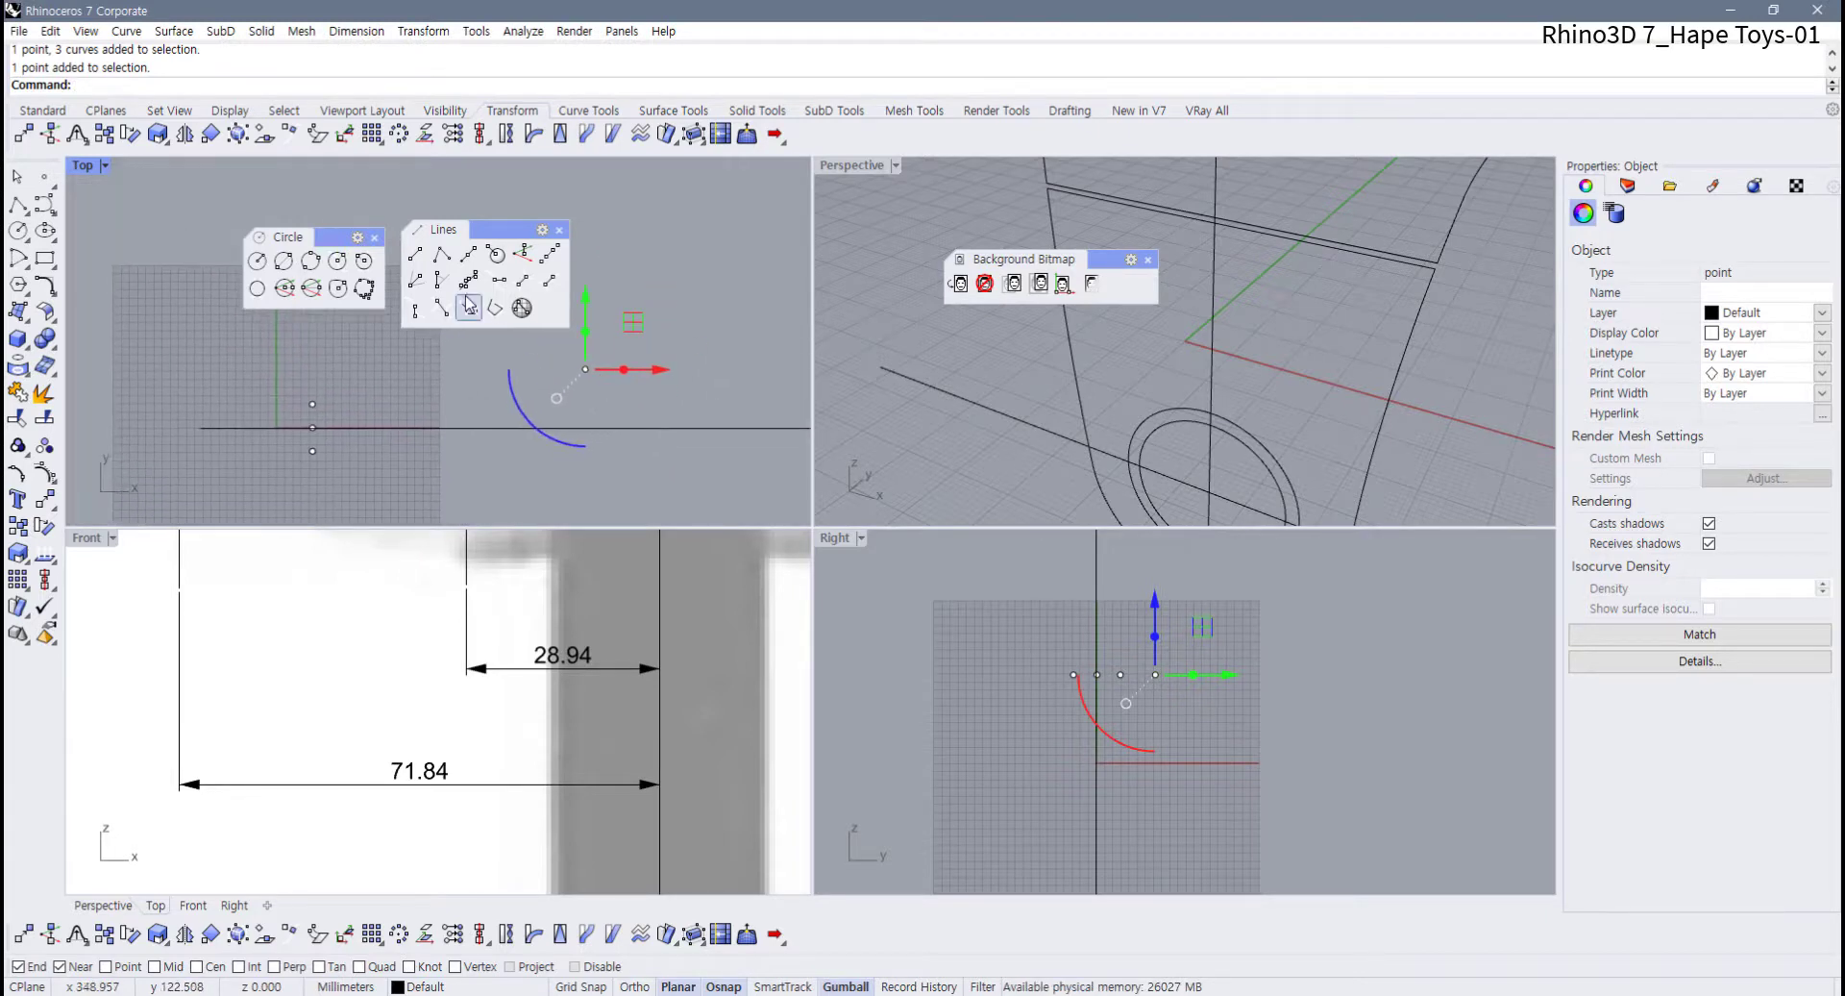
click(184, 133)
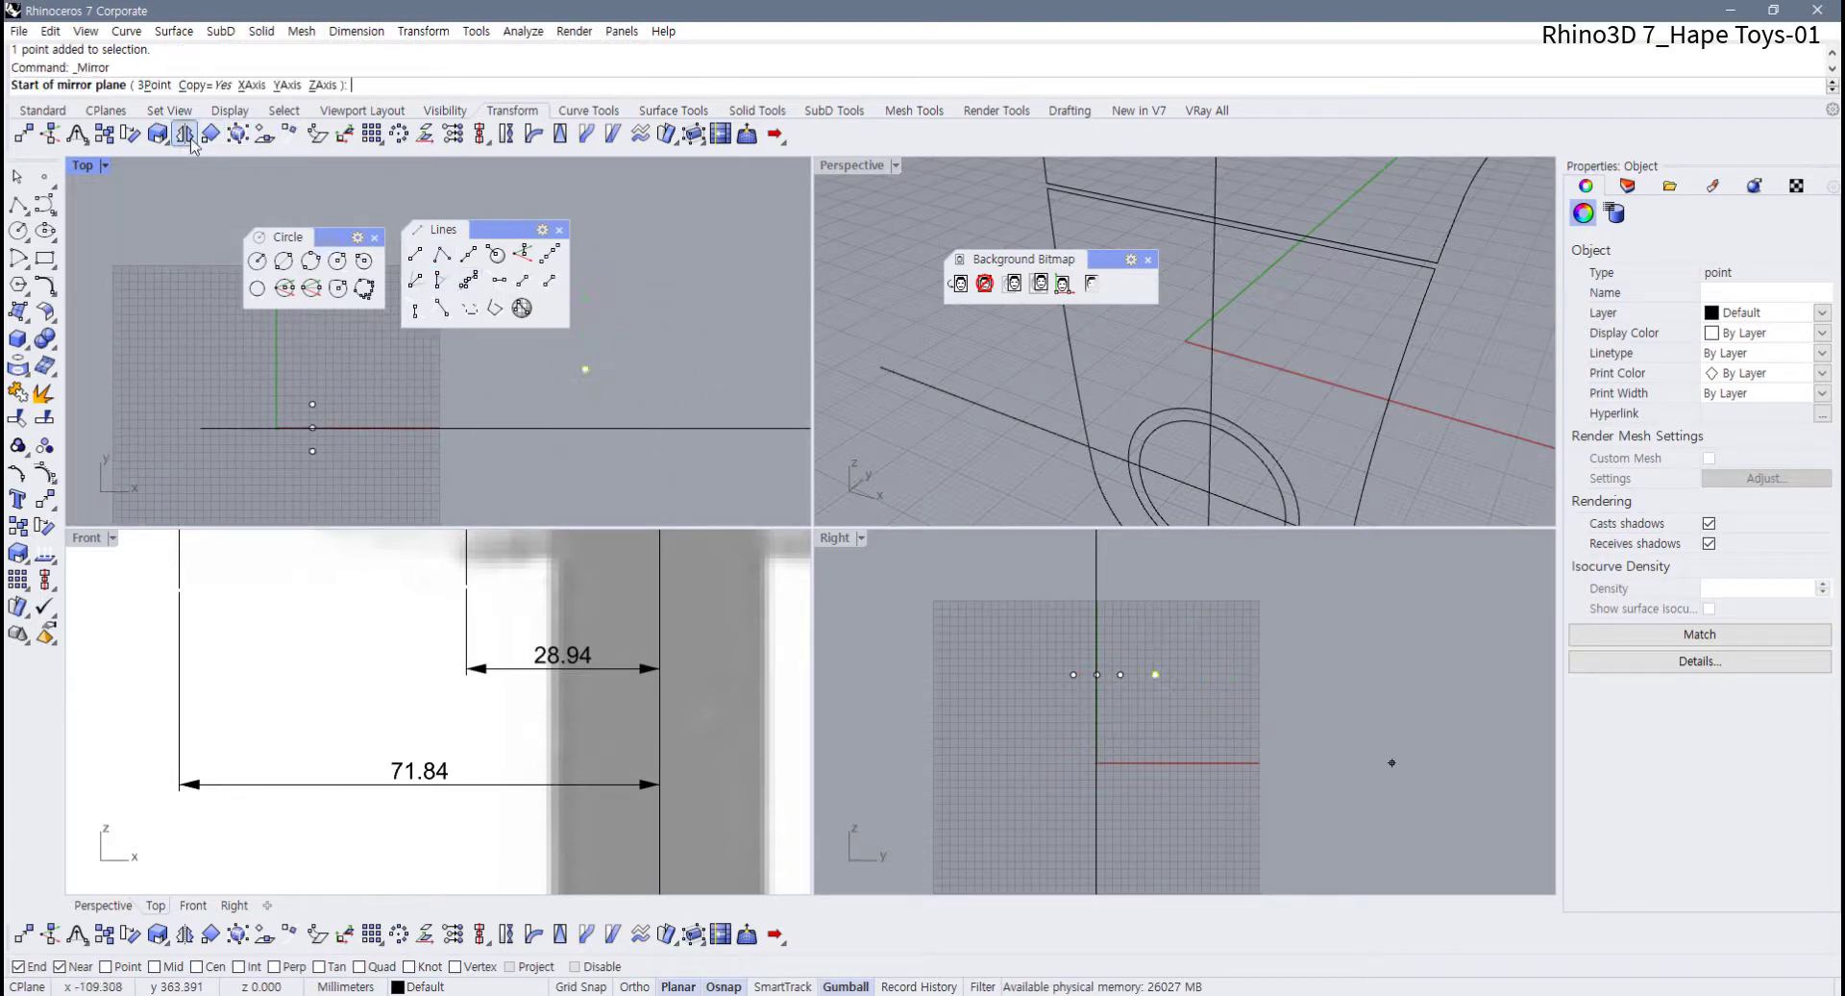
click(626, 429)
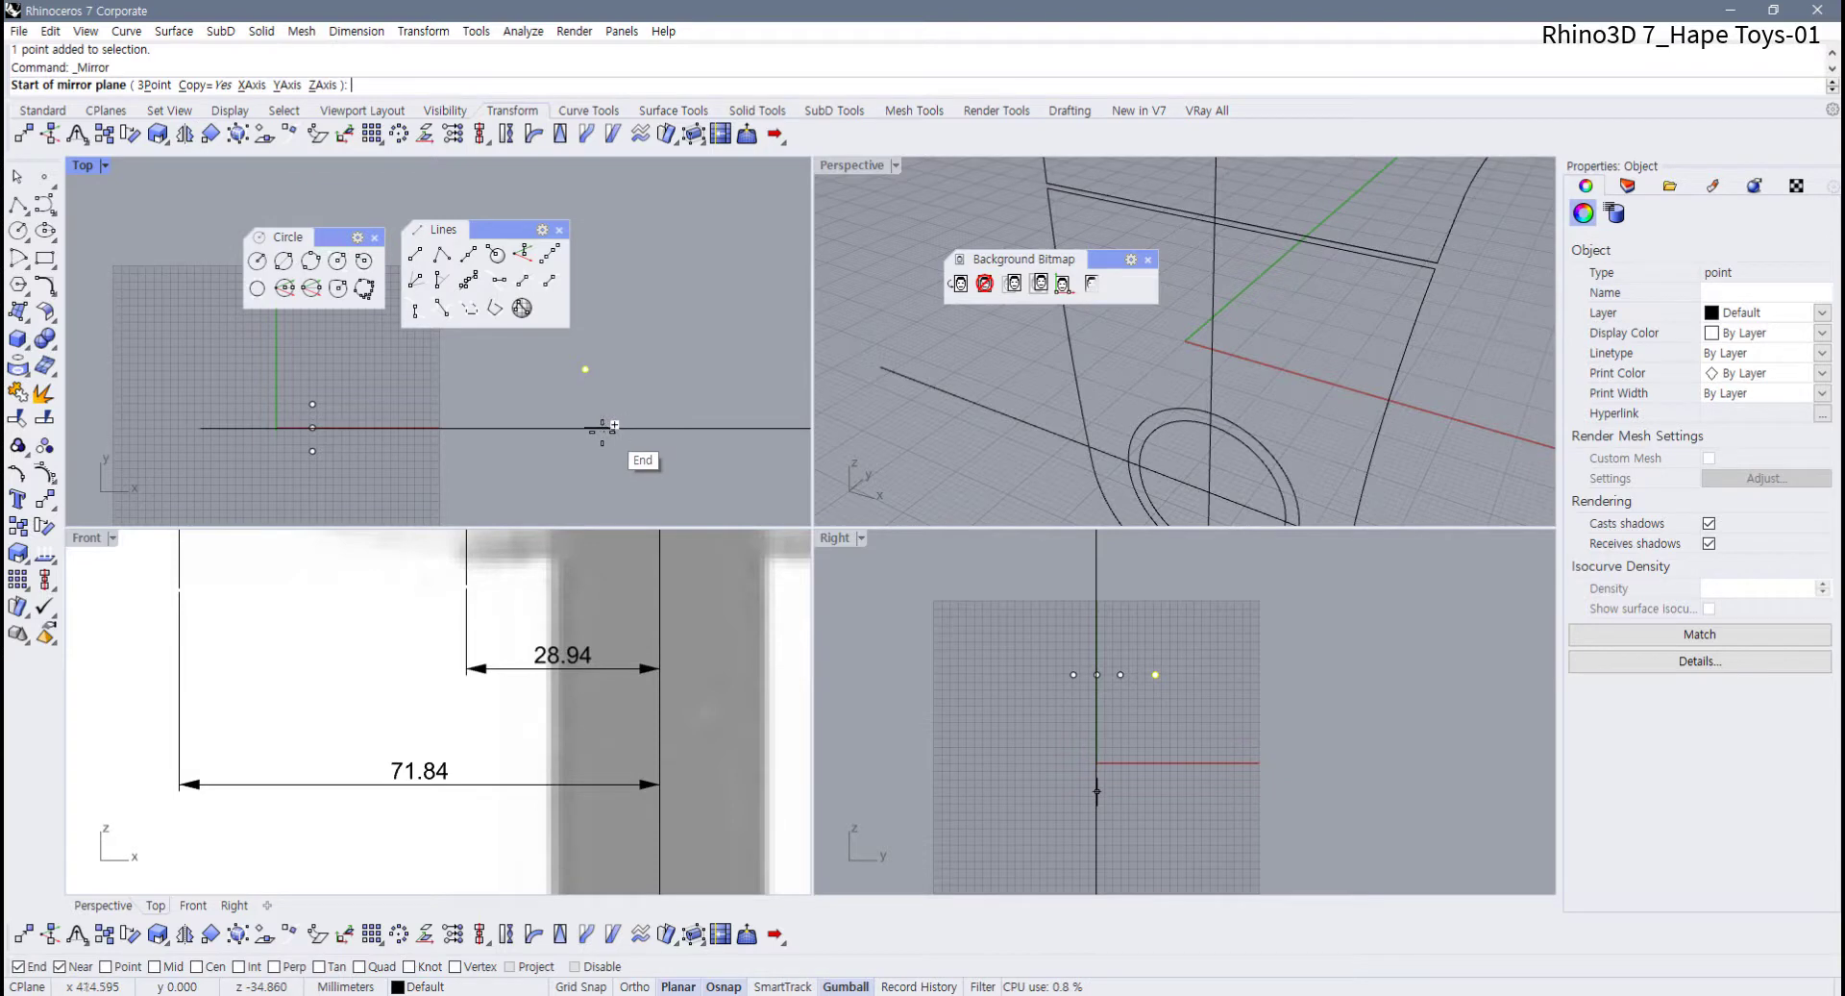
click(537, 427)
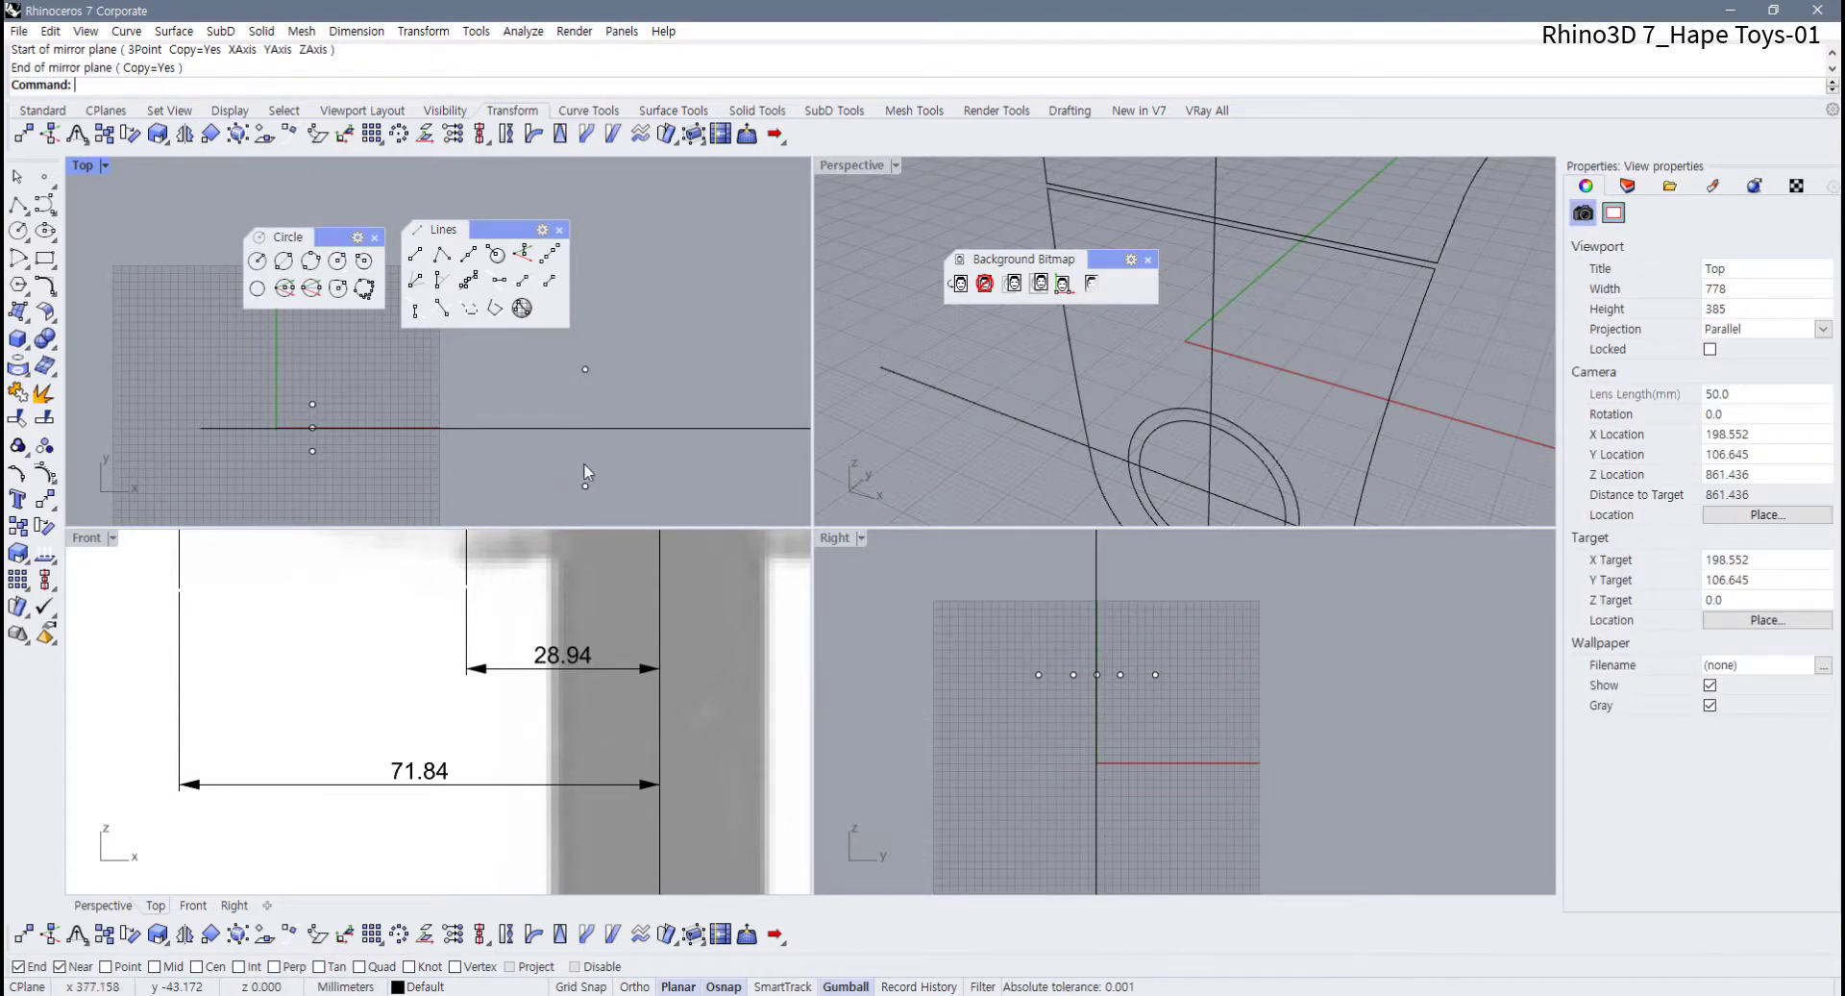
click(315, 427)
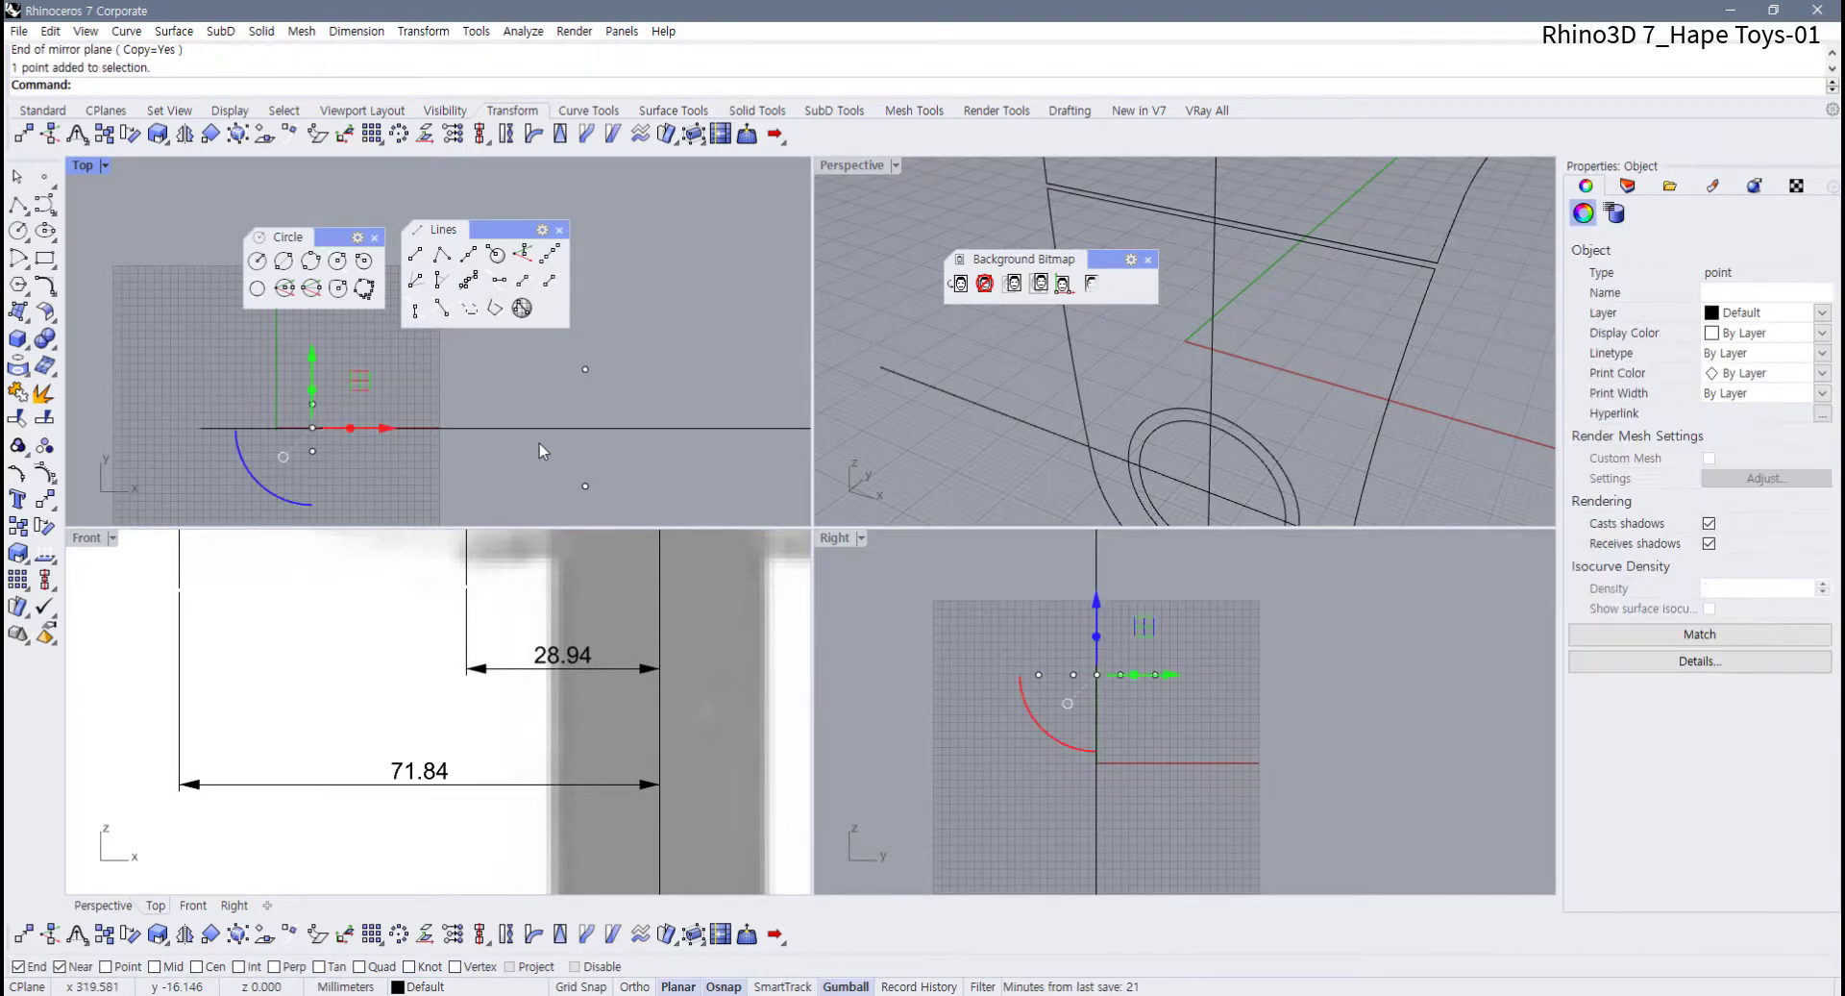
key(Delete)
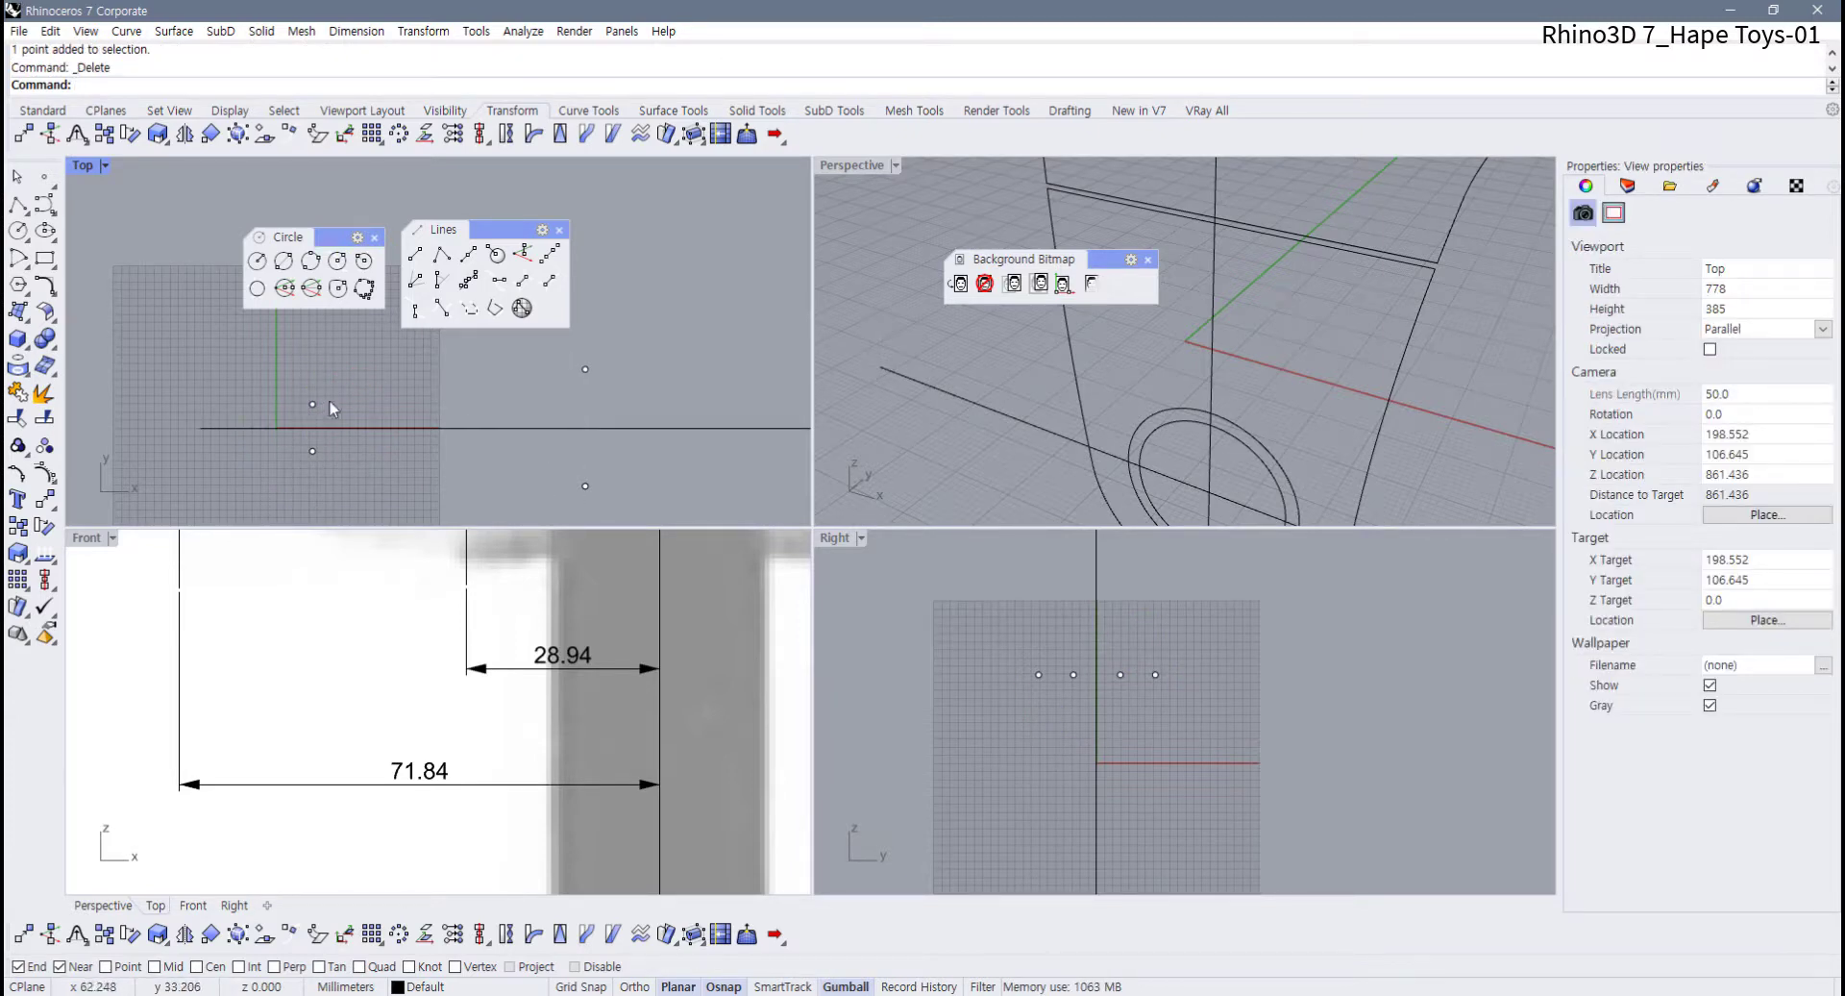
Draw a closed polyline through the four seat points in the Top view, with Point snap enabled and Near snap disabled
click(19, 205)
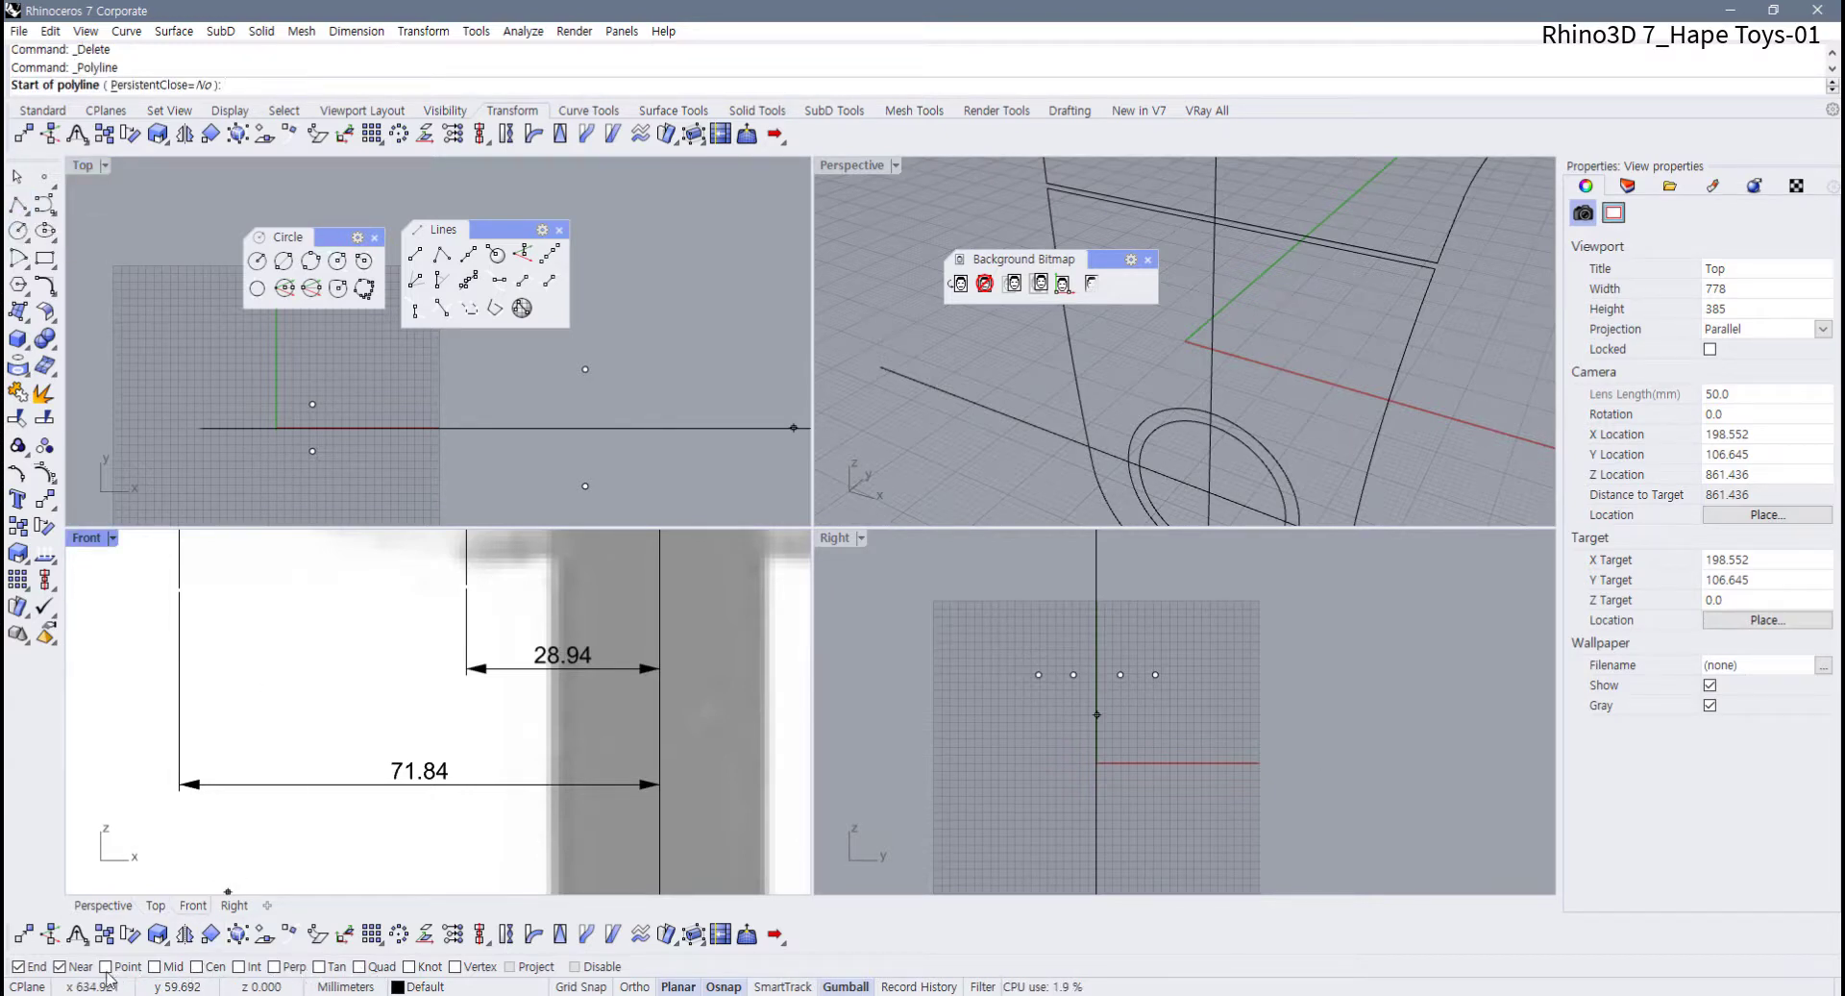
click(60, 966)
click(106, 966)
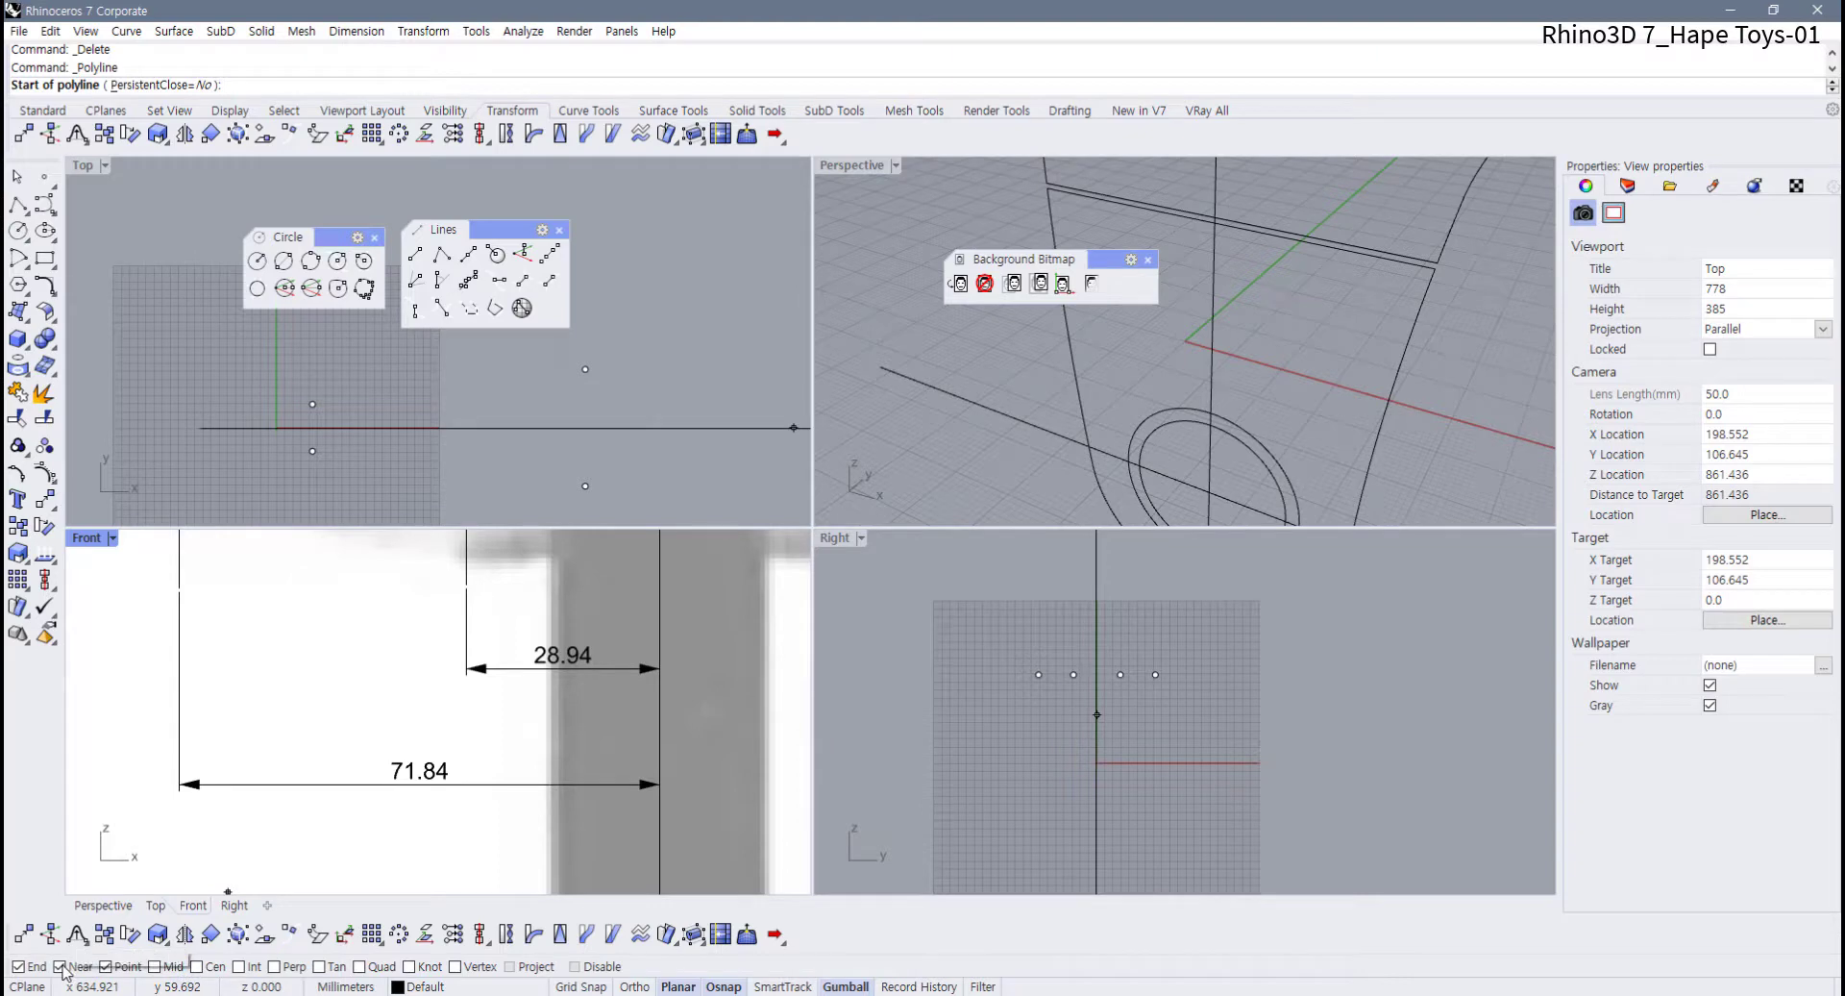
click(313, 404)
click(585, 369)
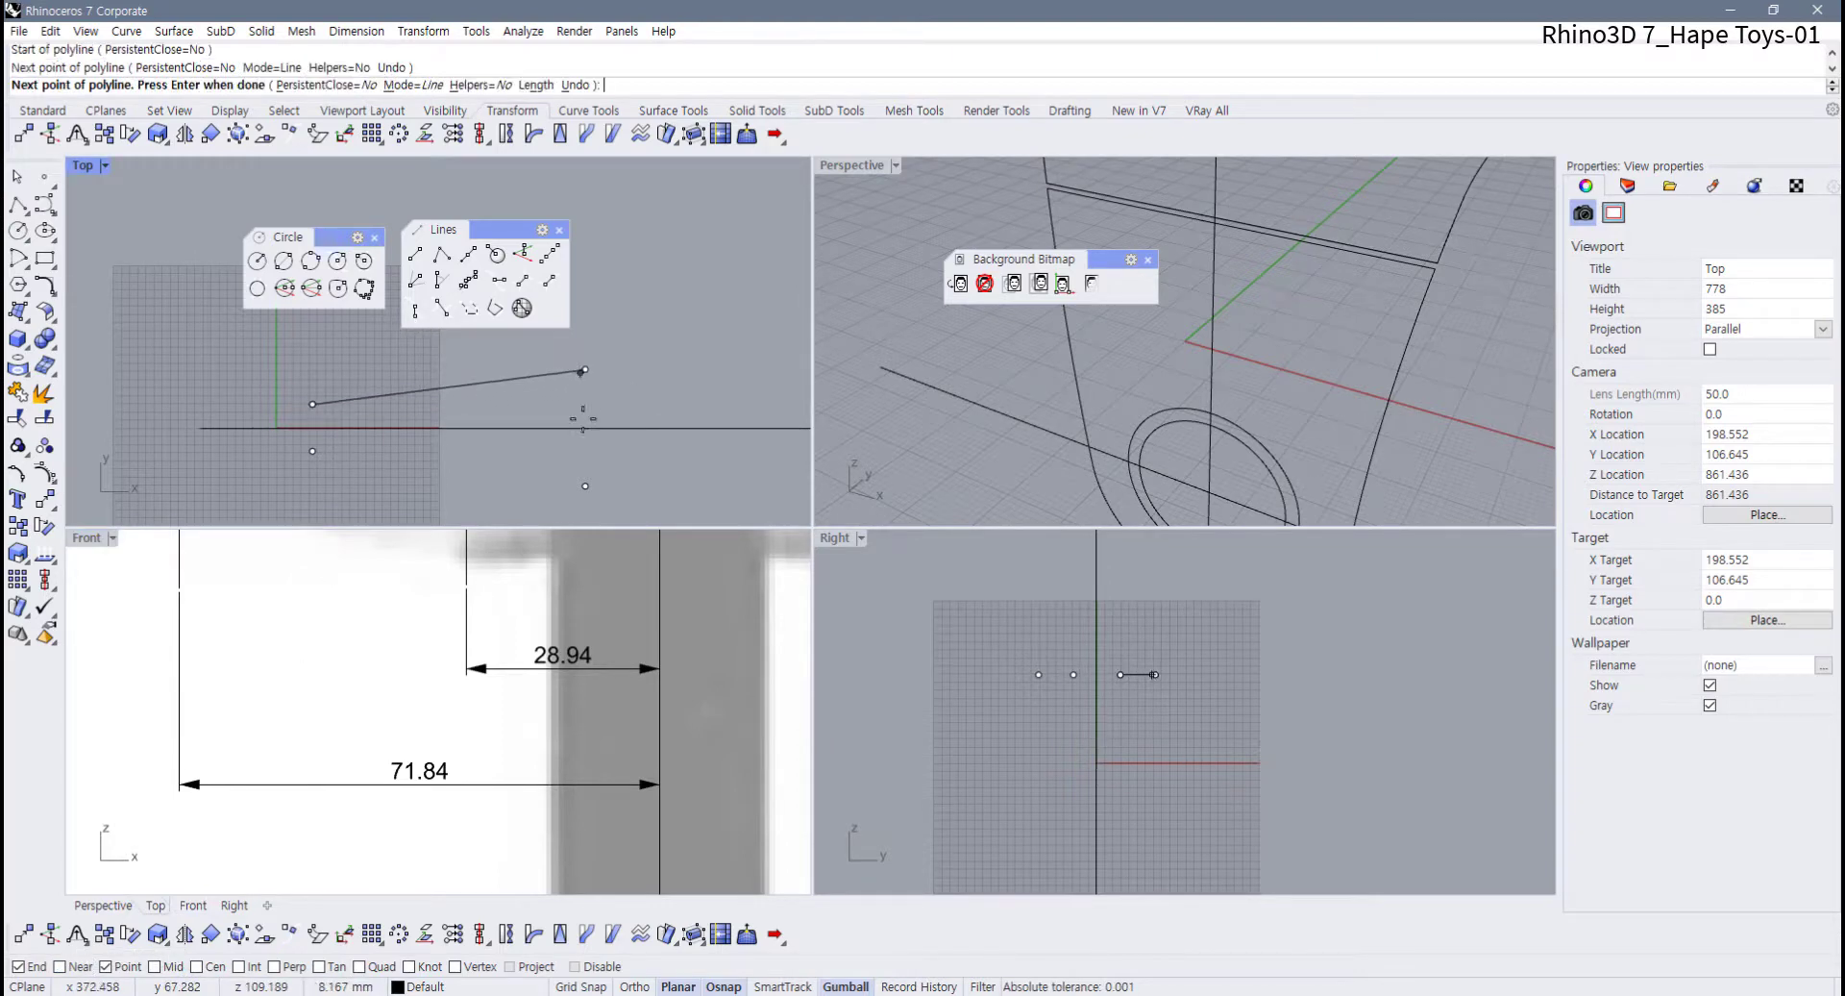
click(585, 486)
click(312, 451)
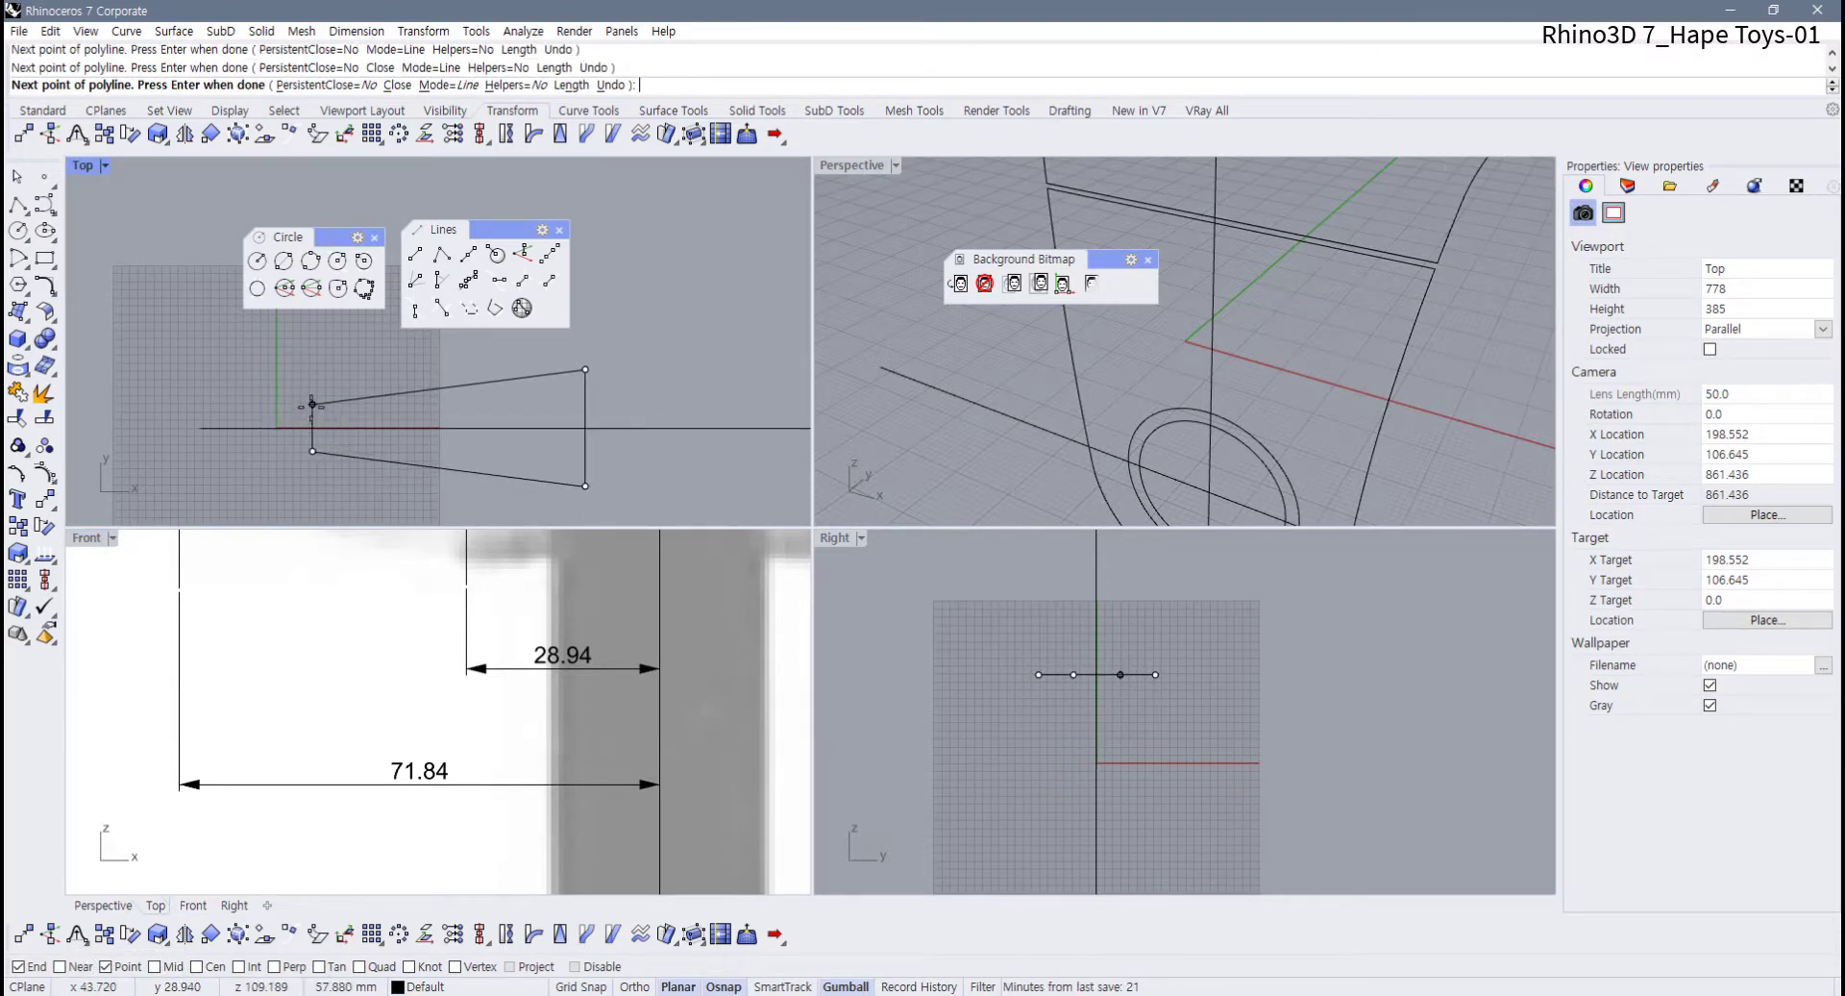
click(312, 404)
click(1401, 386)
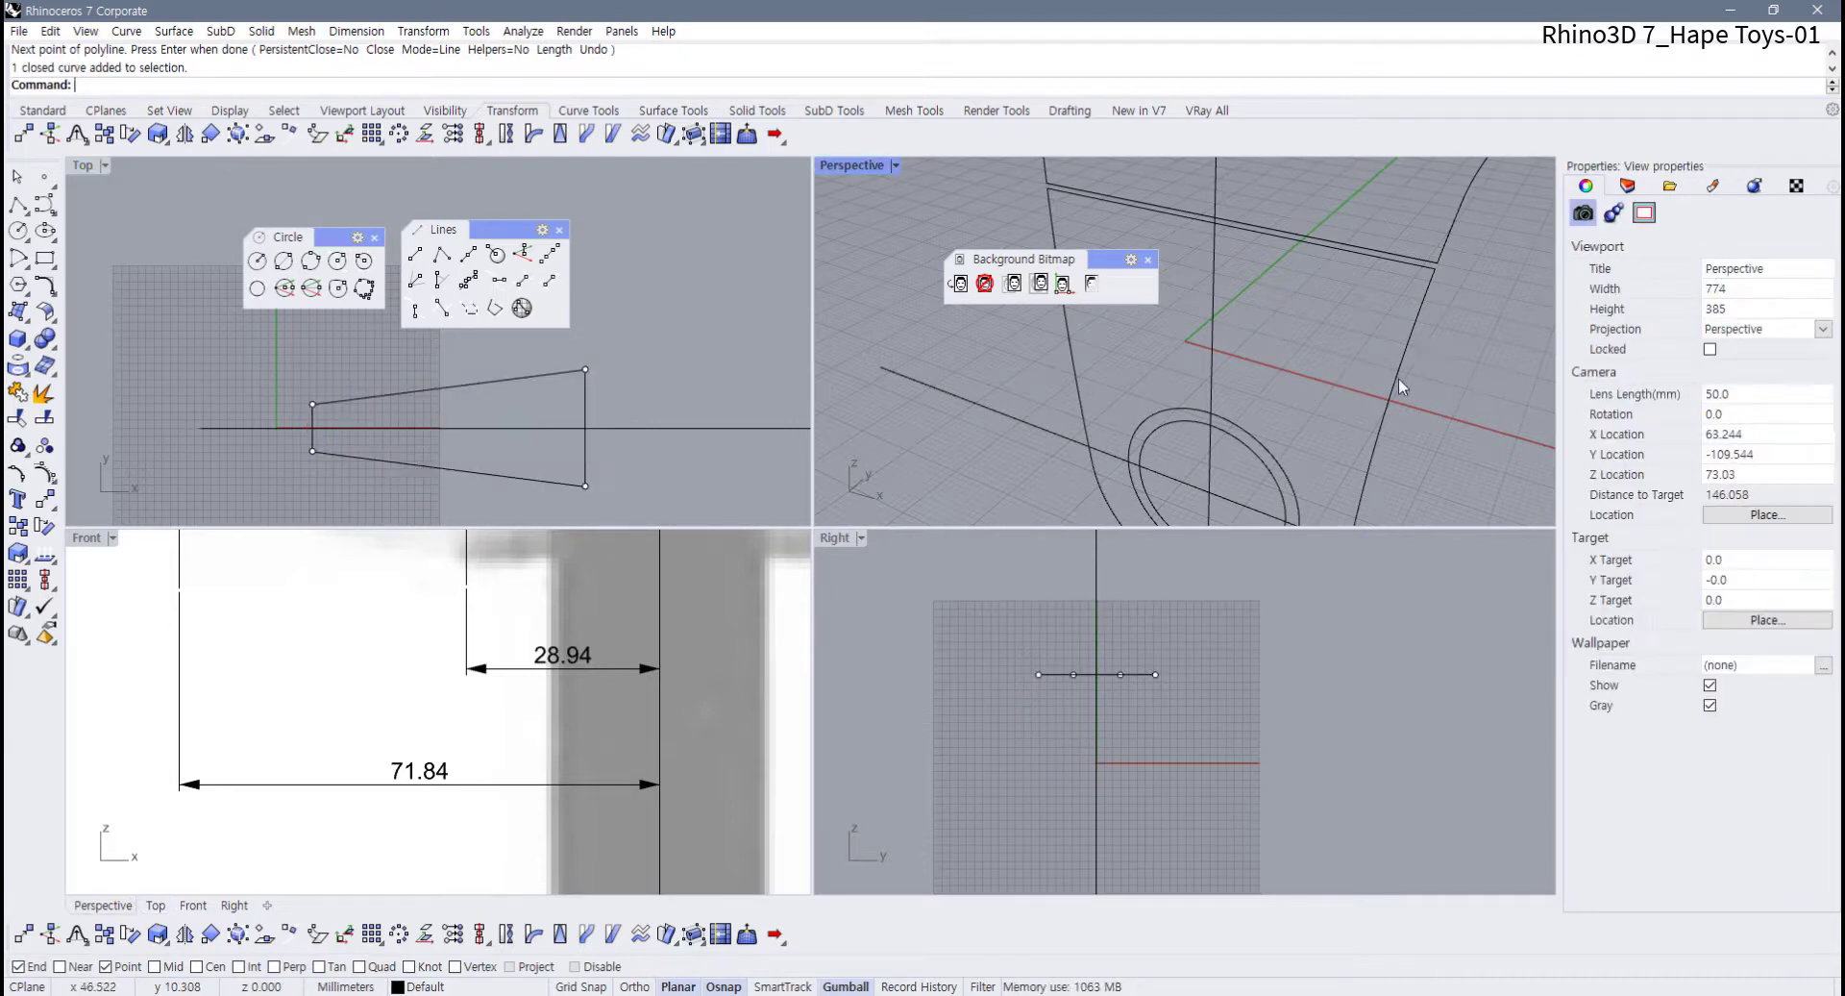
Examine the tapered seat outline in the Top view and its fit against the side-view reference in the Front view
scroll(586, 429, down, 5)
scroll(573, 626, down, 5)
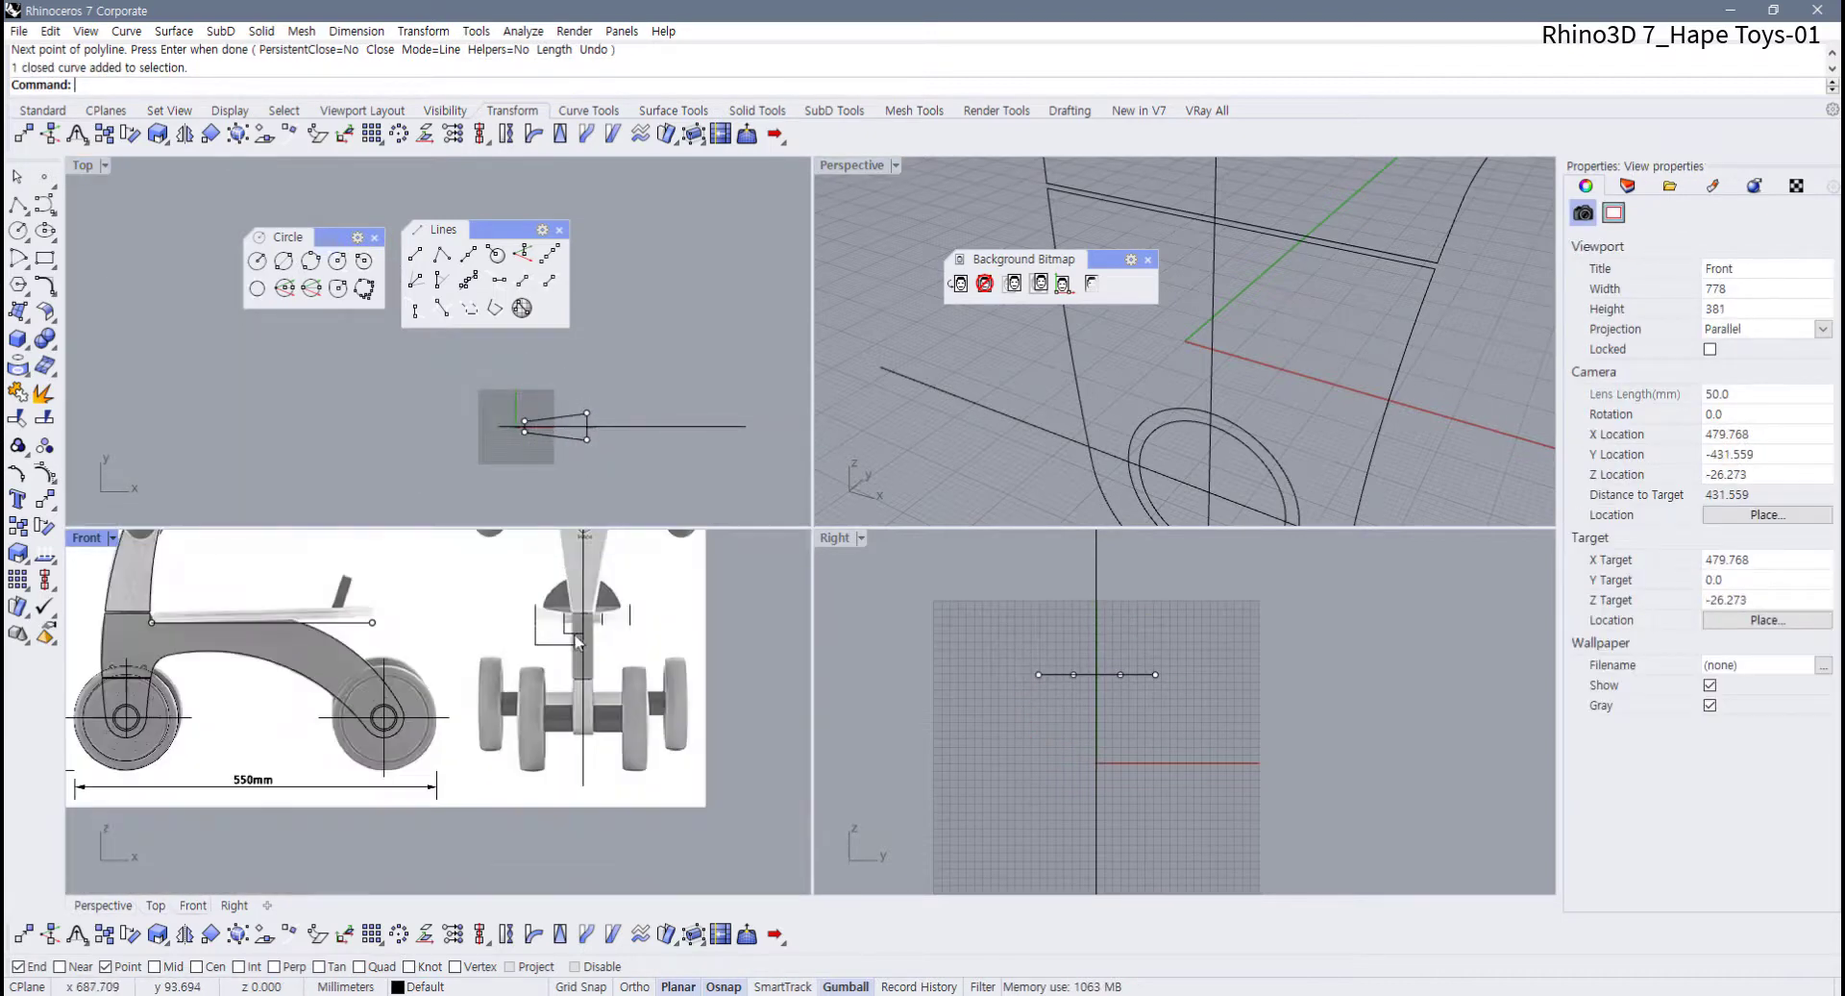
scroll(515, 671, up, 6)
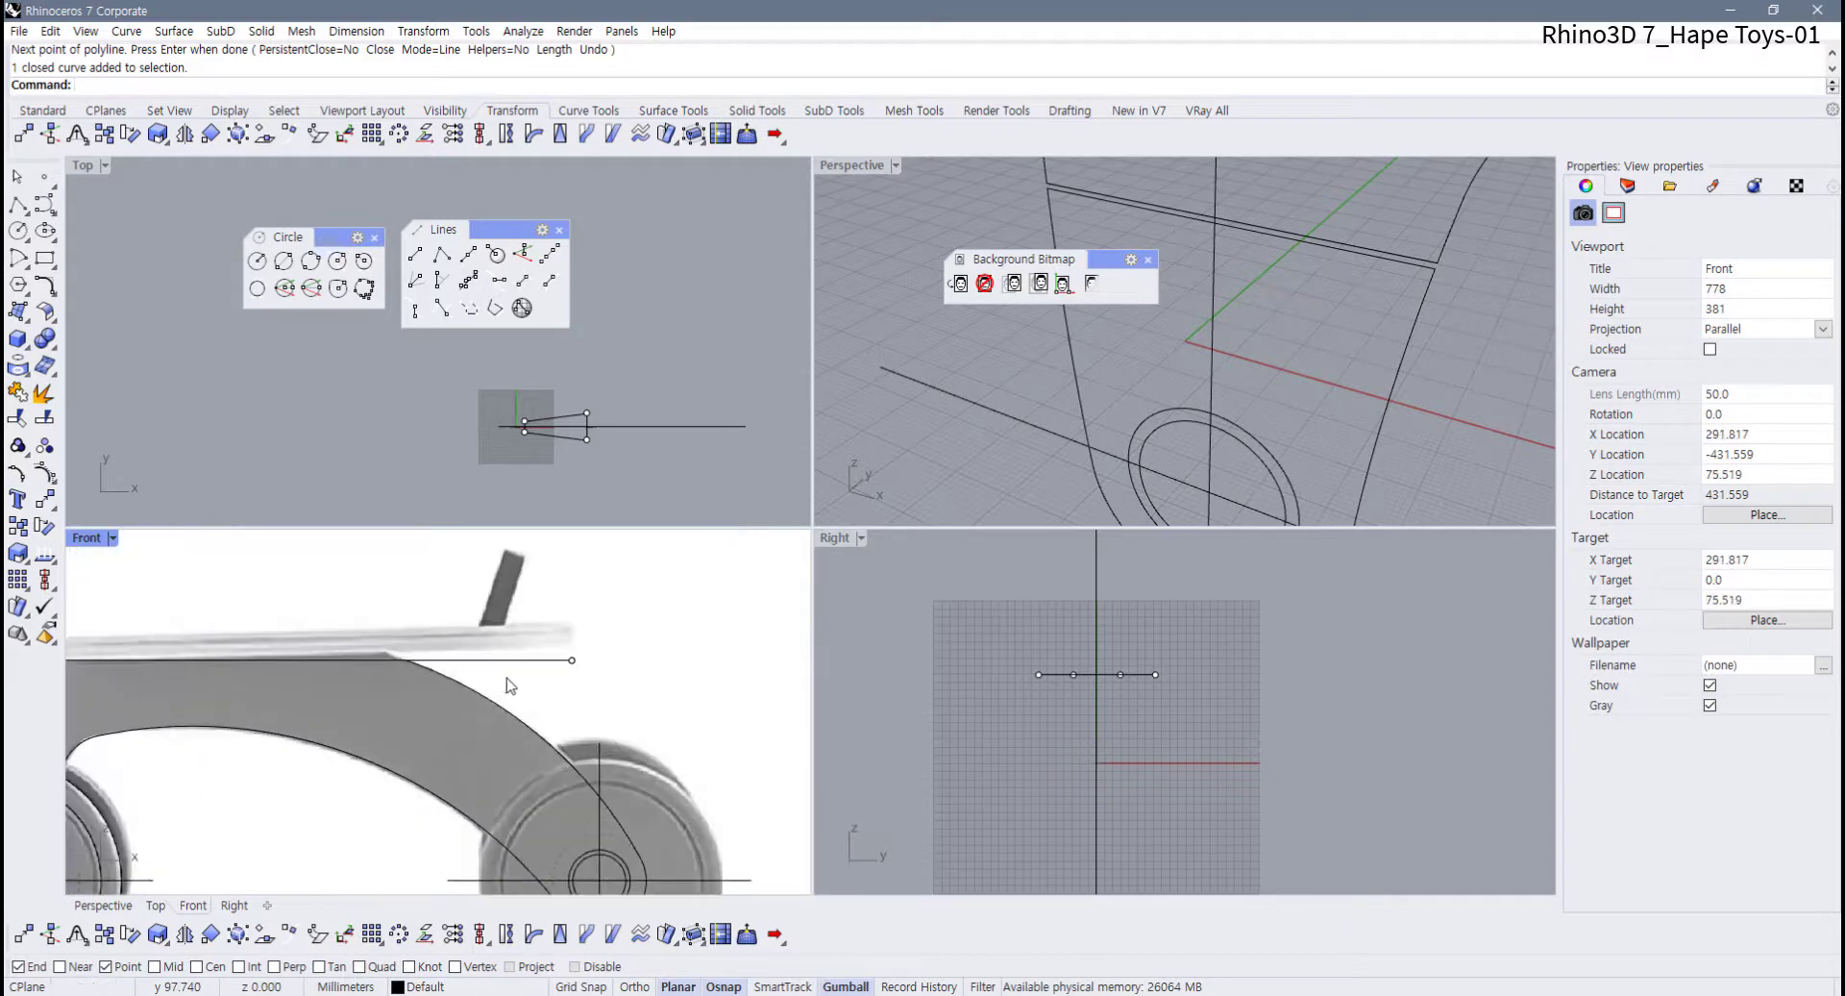
right_drag(506, 677, 591, 724)
scroll(471, 429, up, 8)
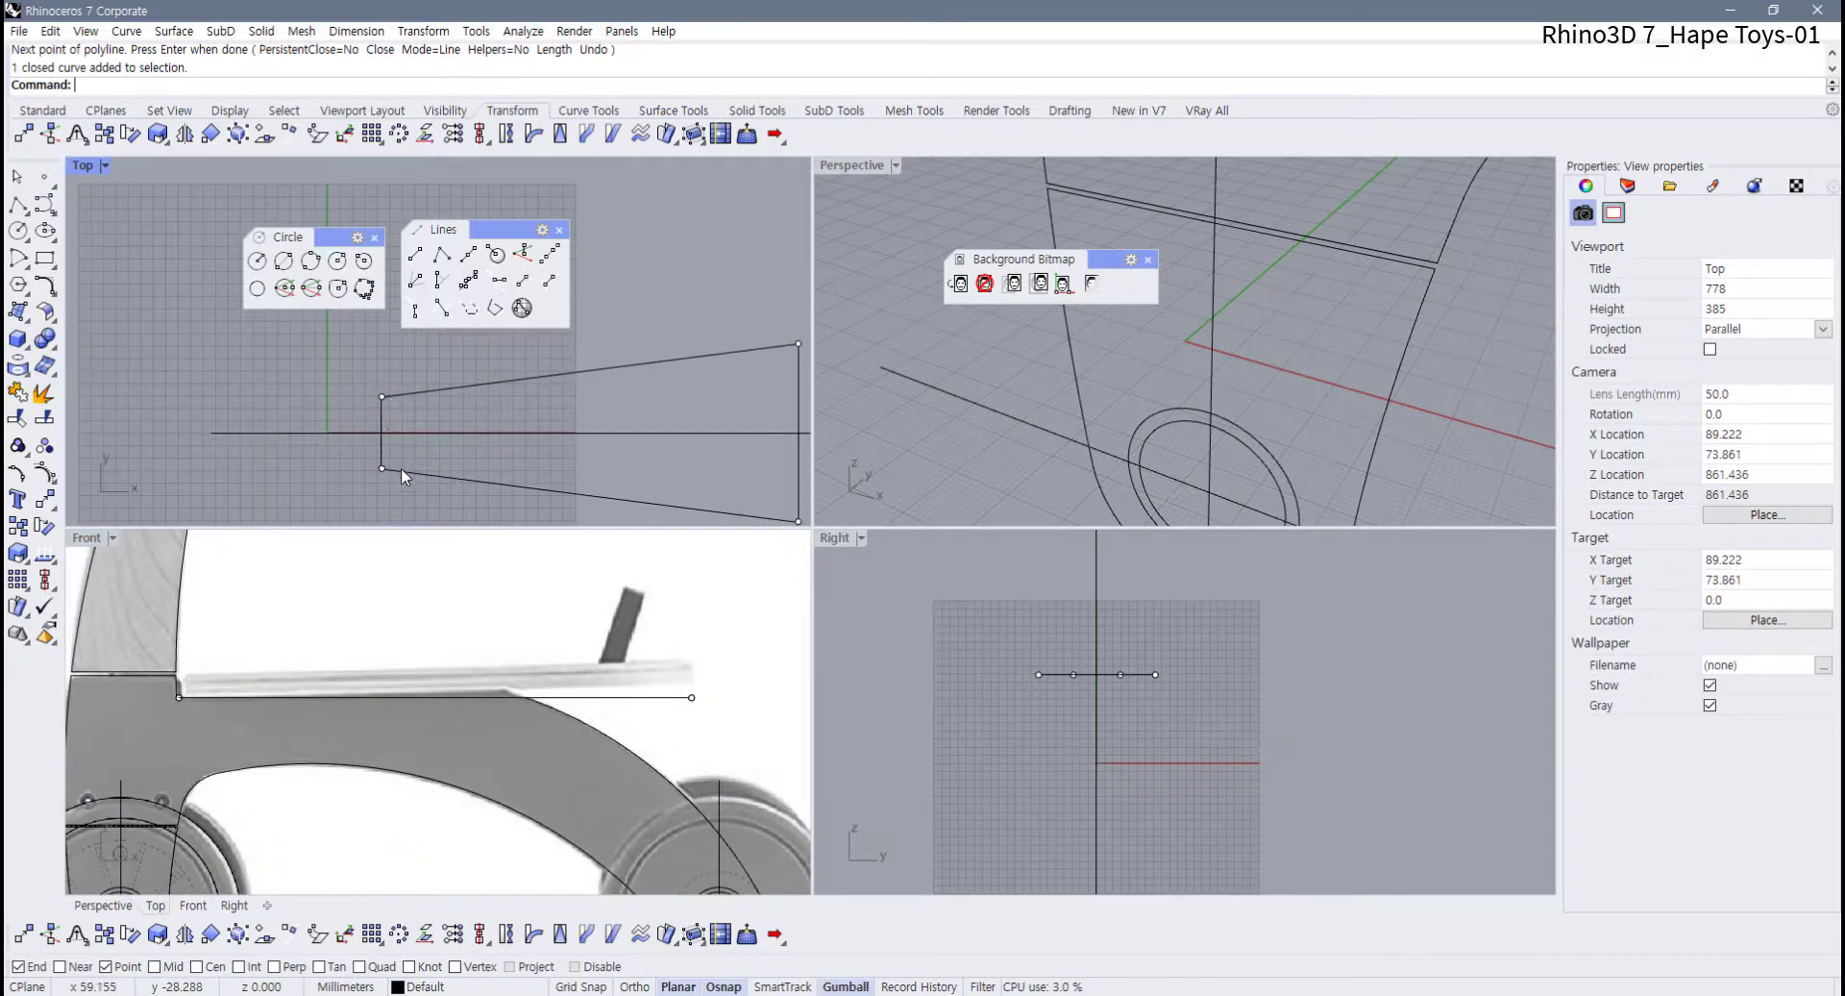
right_drag(642, 393, 544, 374)
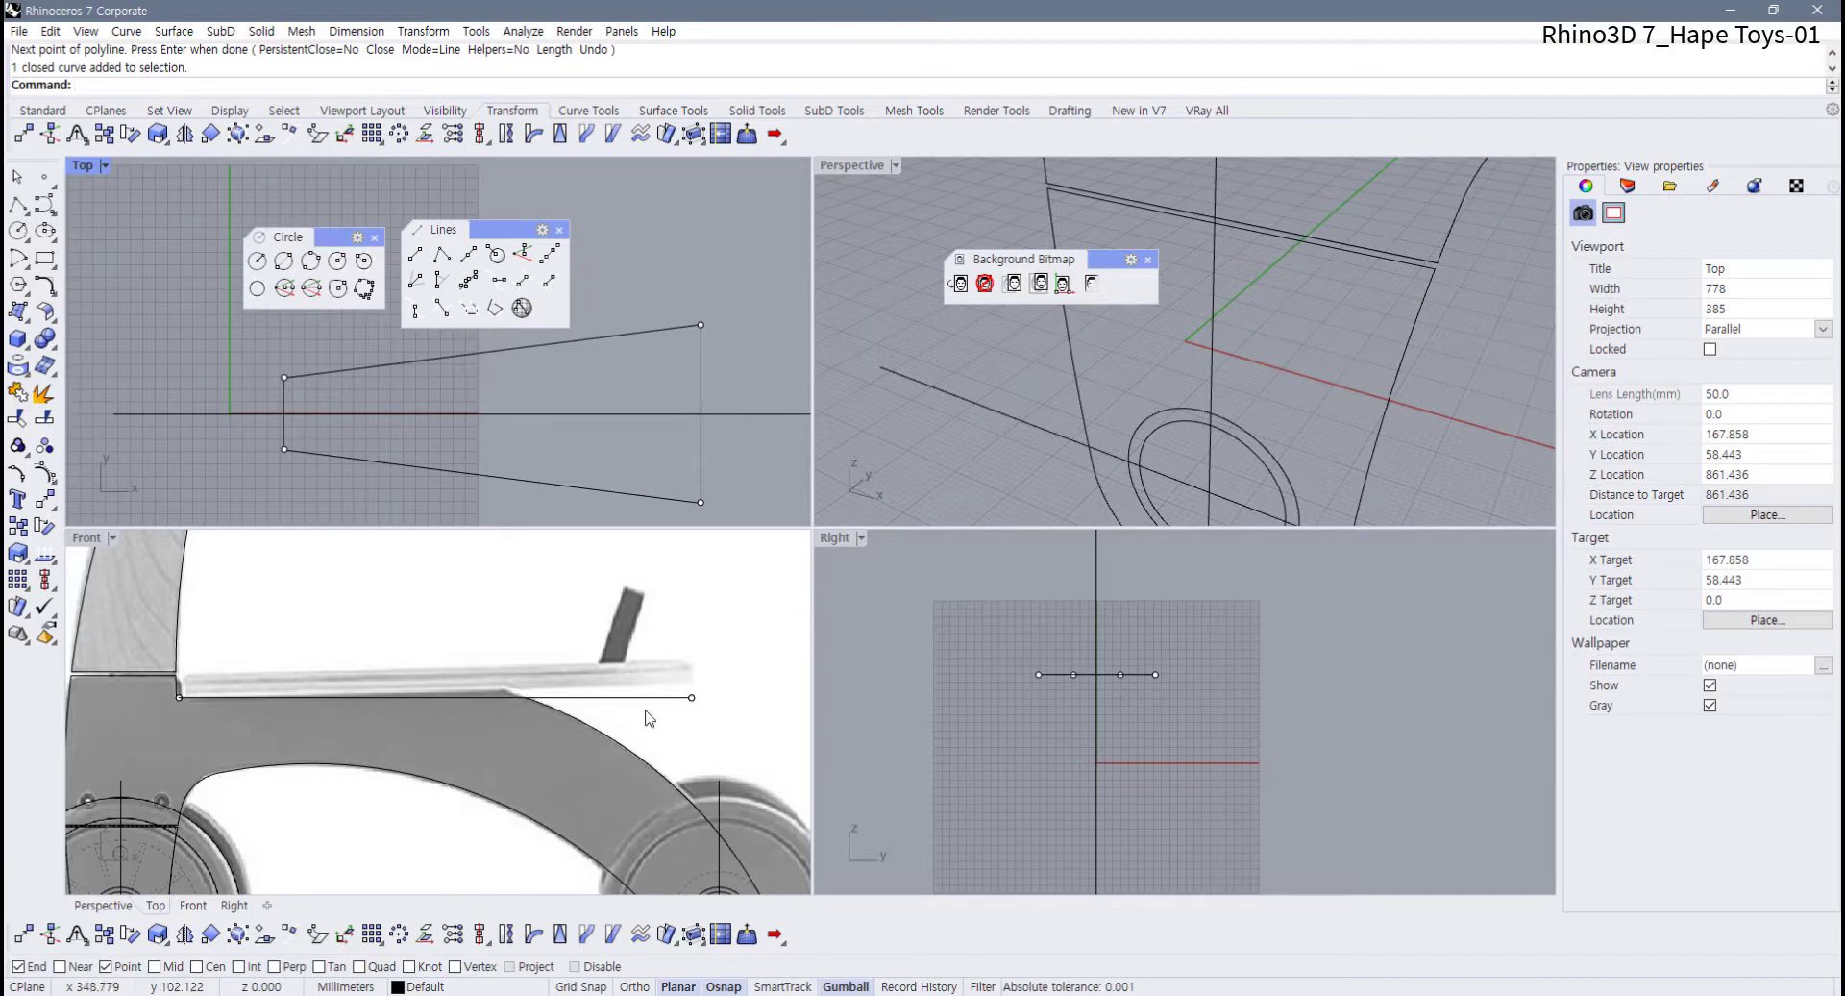
scroll(649, 717, down, 5)
scroll(523, 654, up, 2)
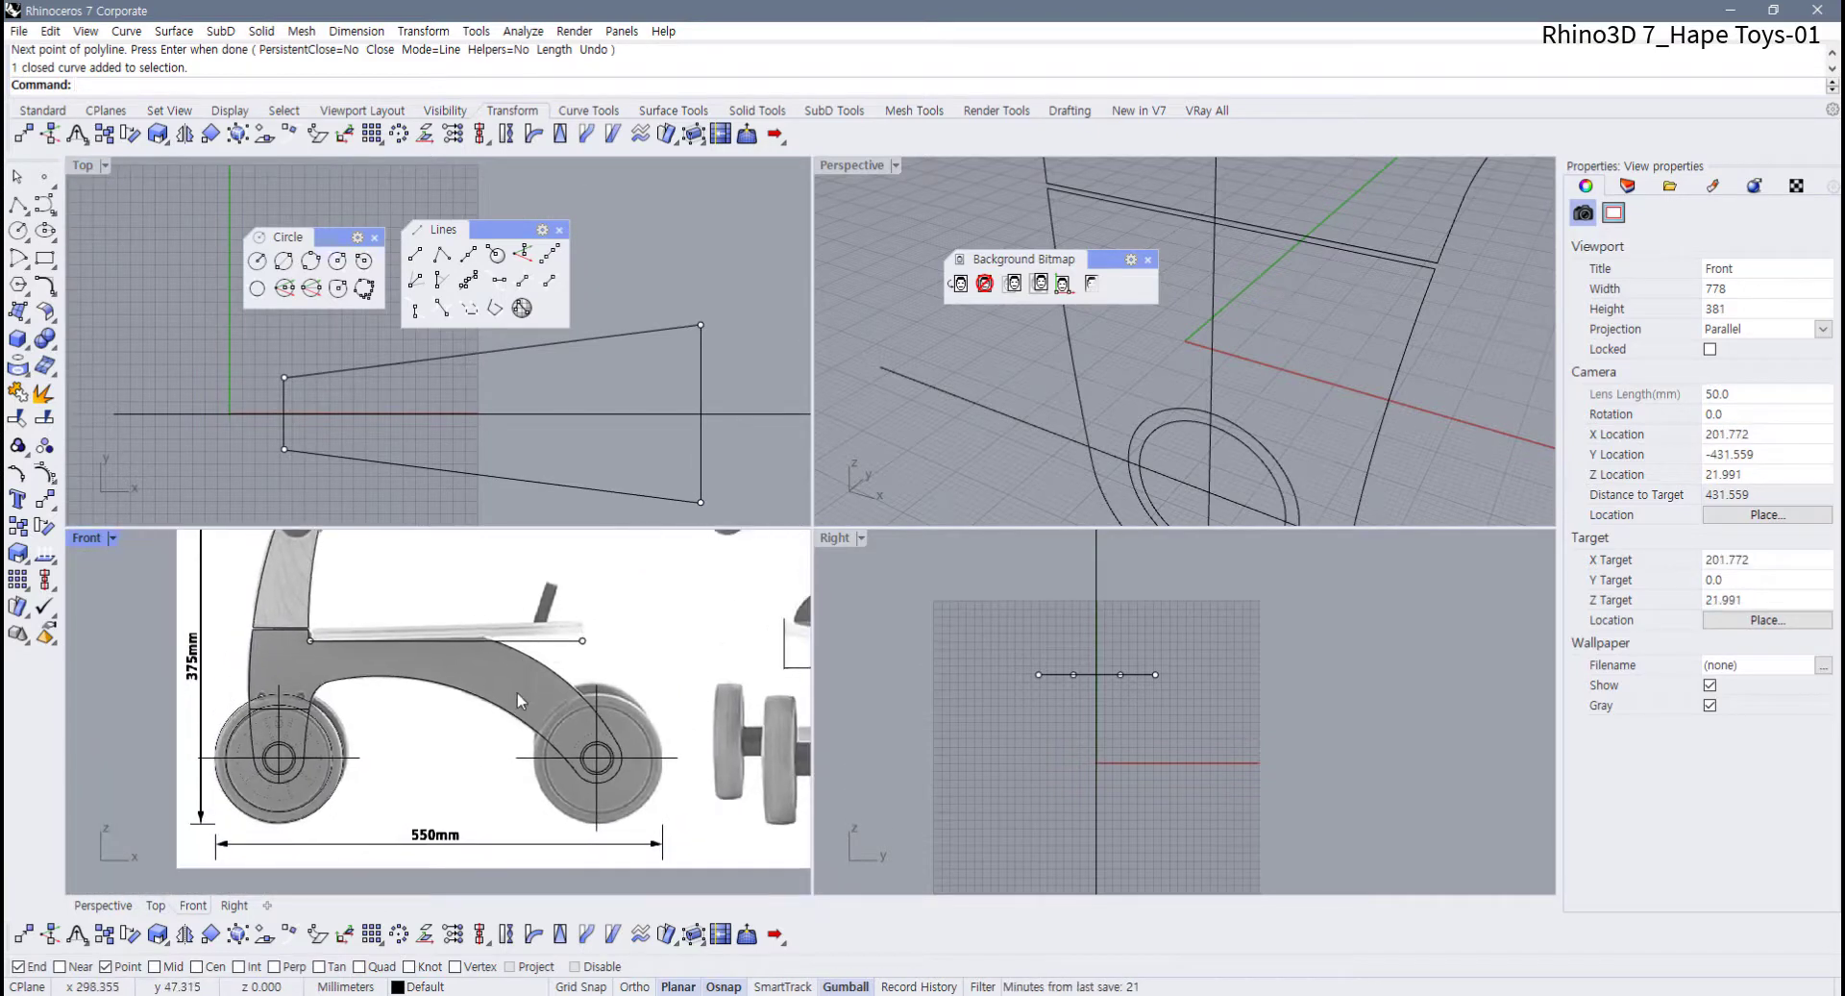
right_drag(517, 694, 570, 733)
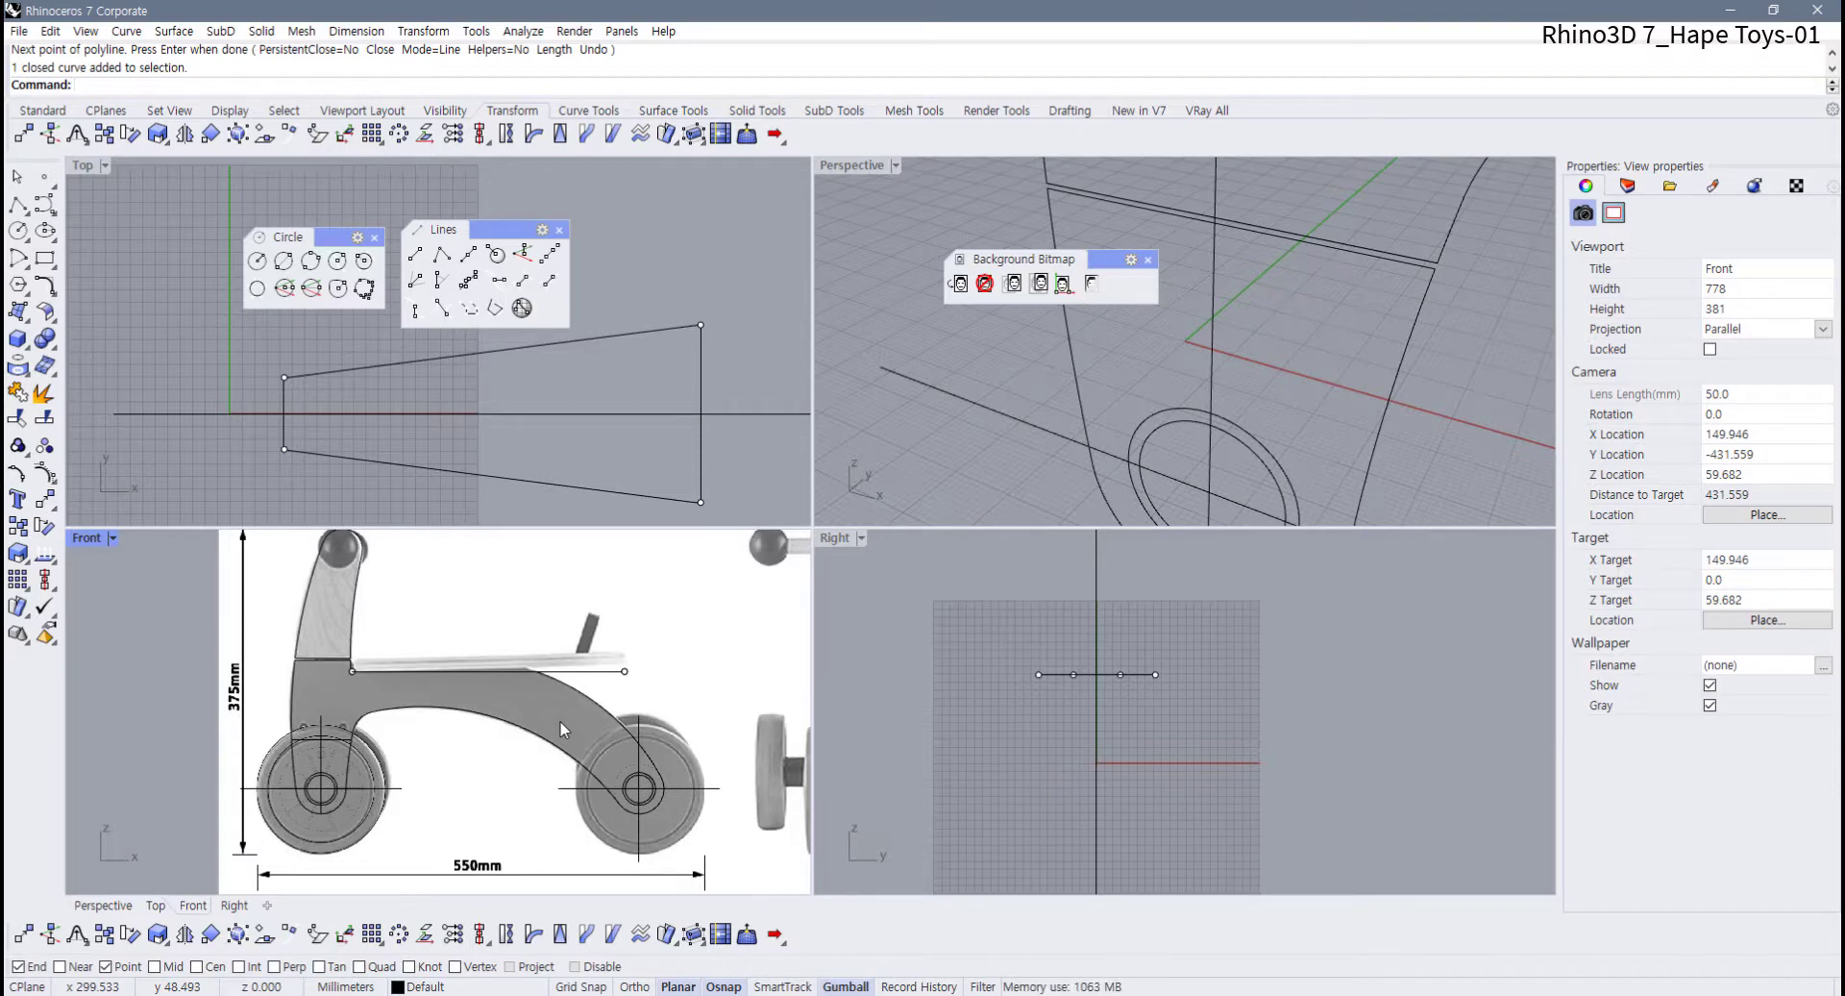
scroll(394, 779, up, 3)
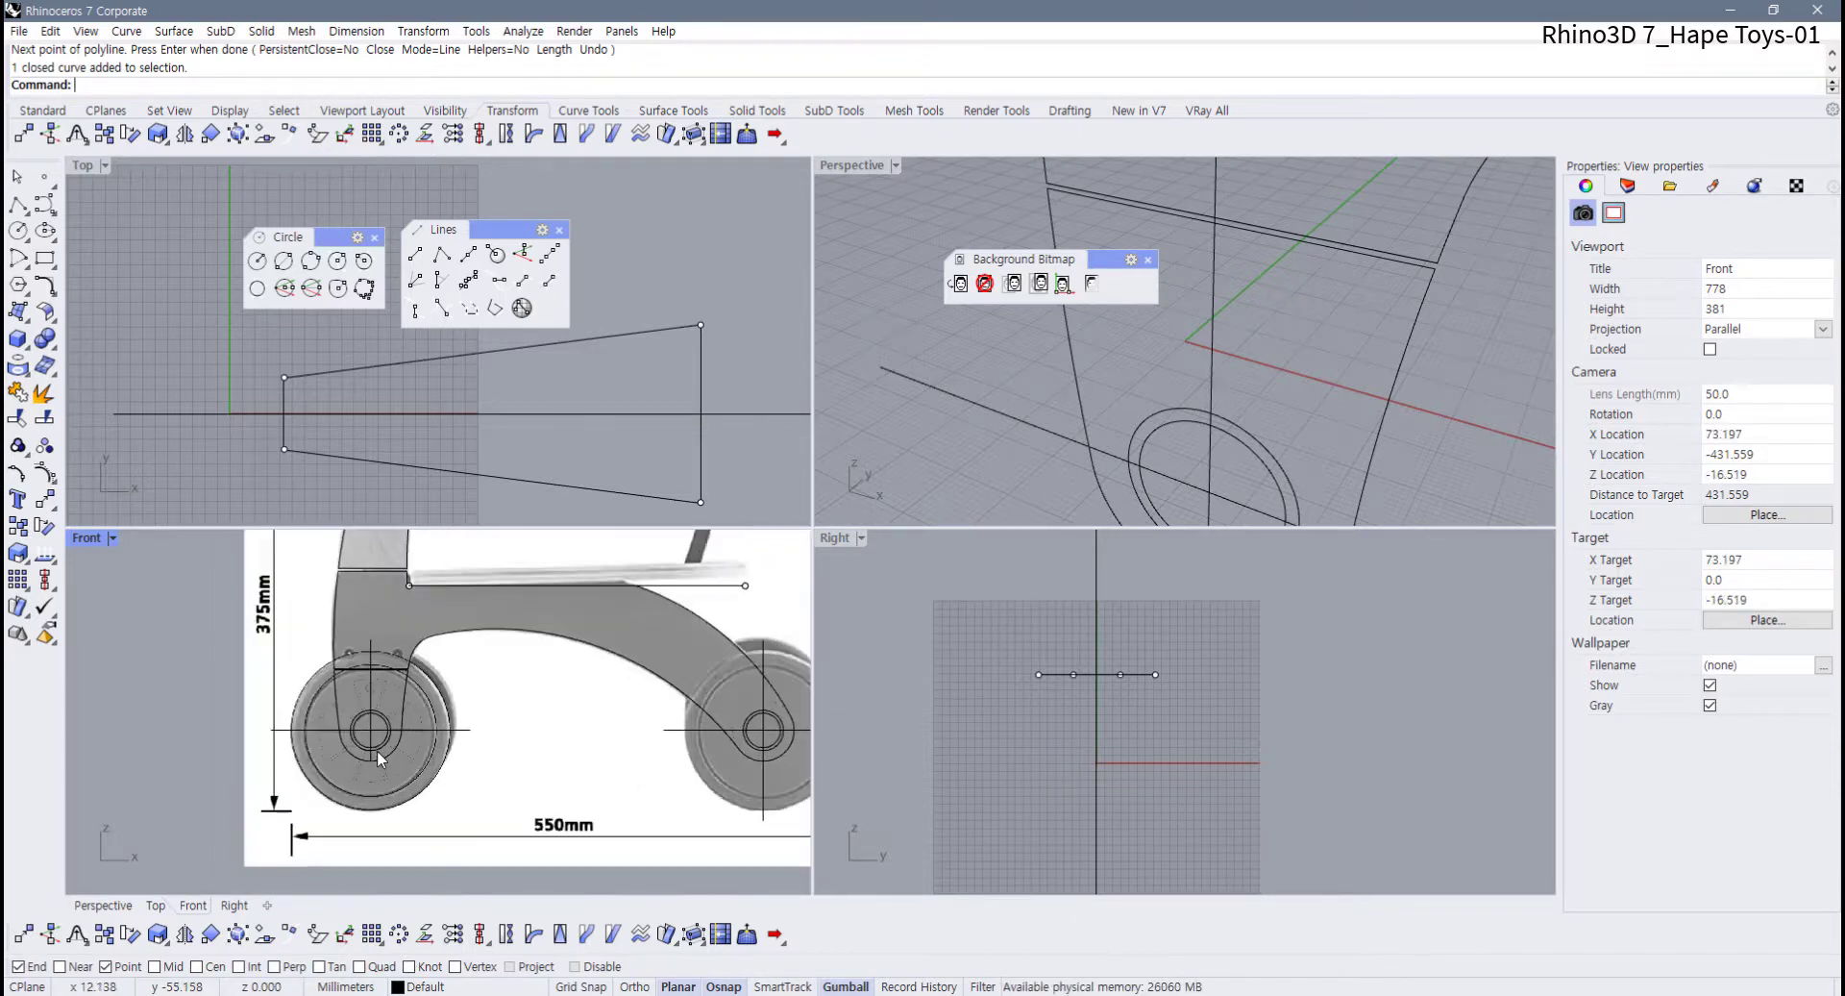
scroll(396, 750, up, 1)
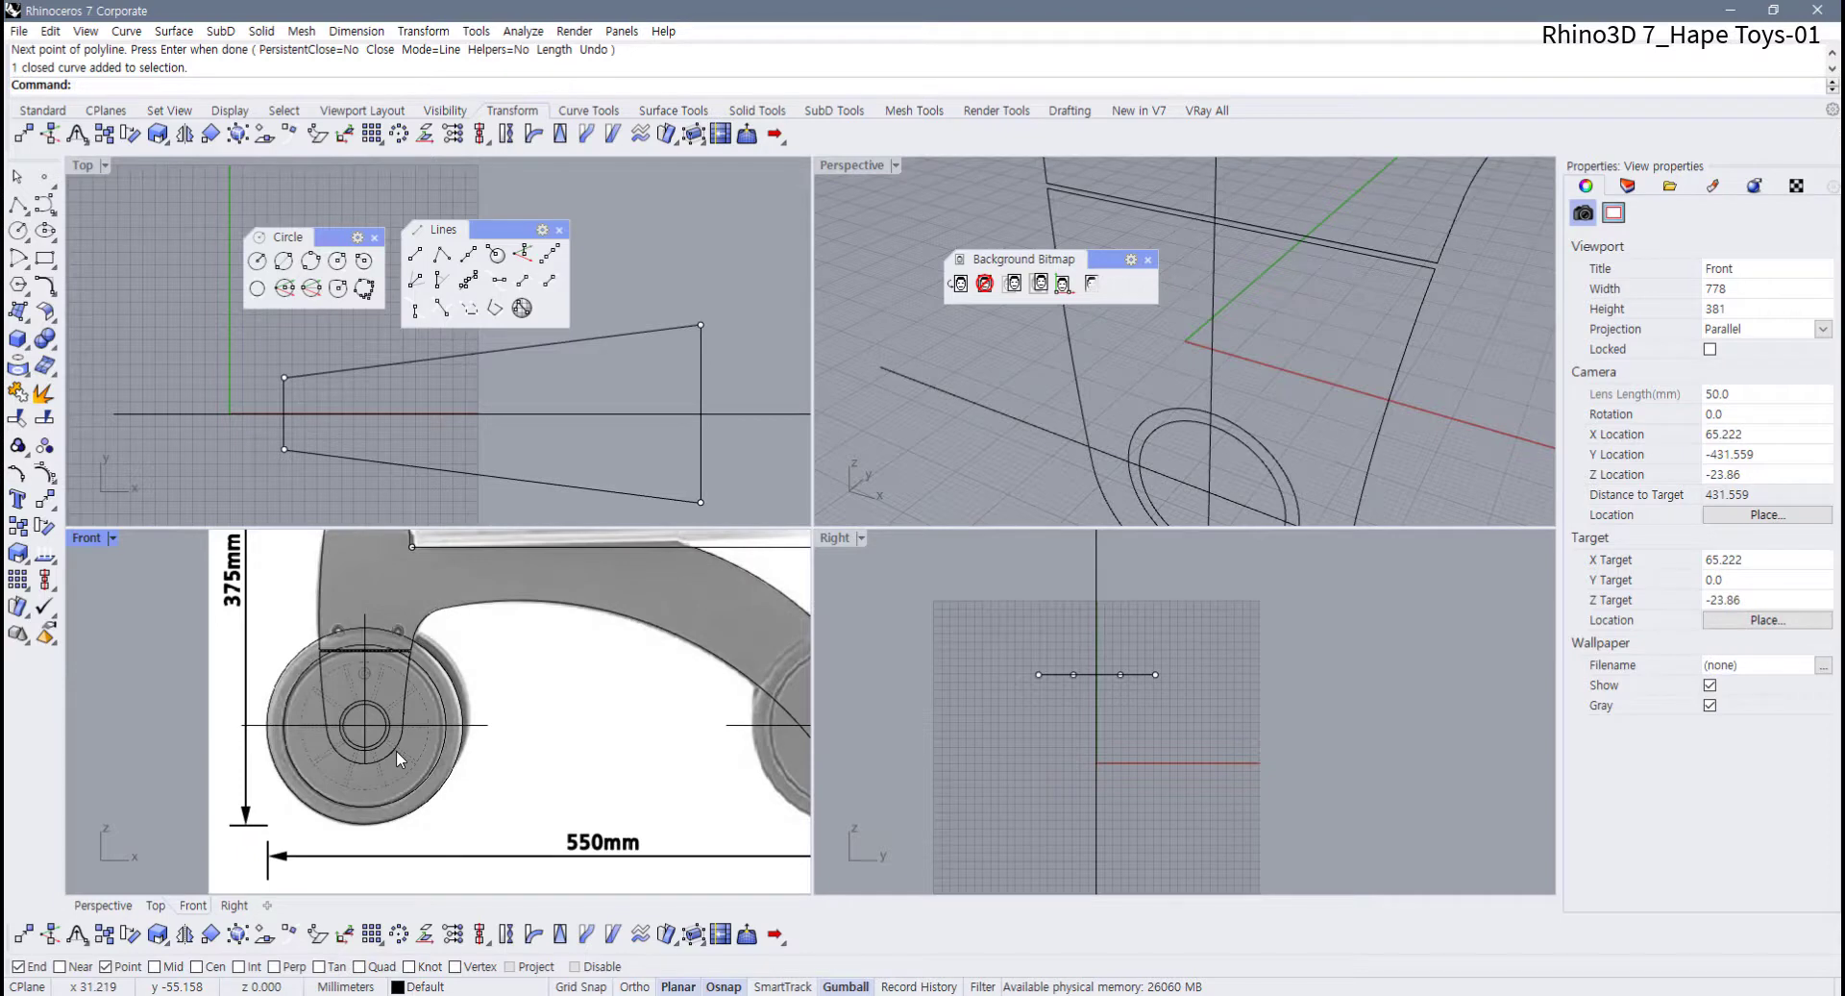
scroll(459, 728, down, 2)
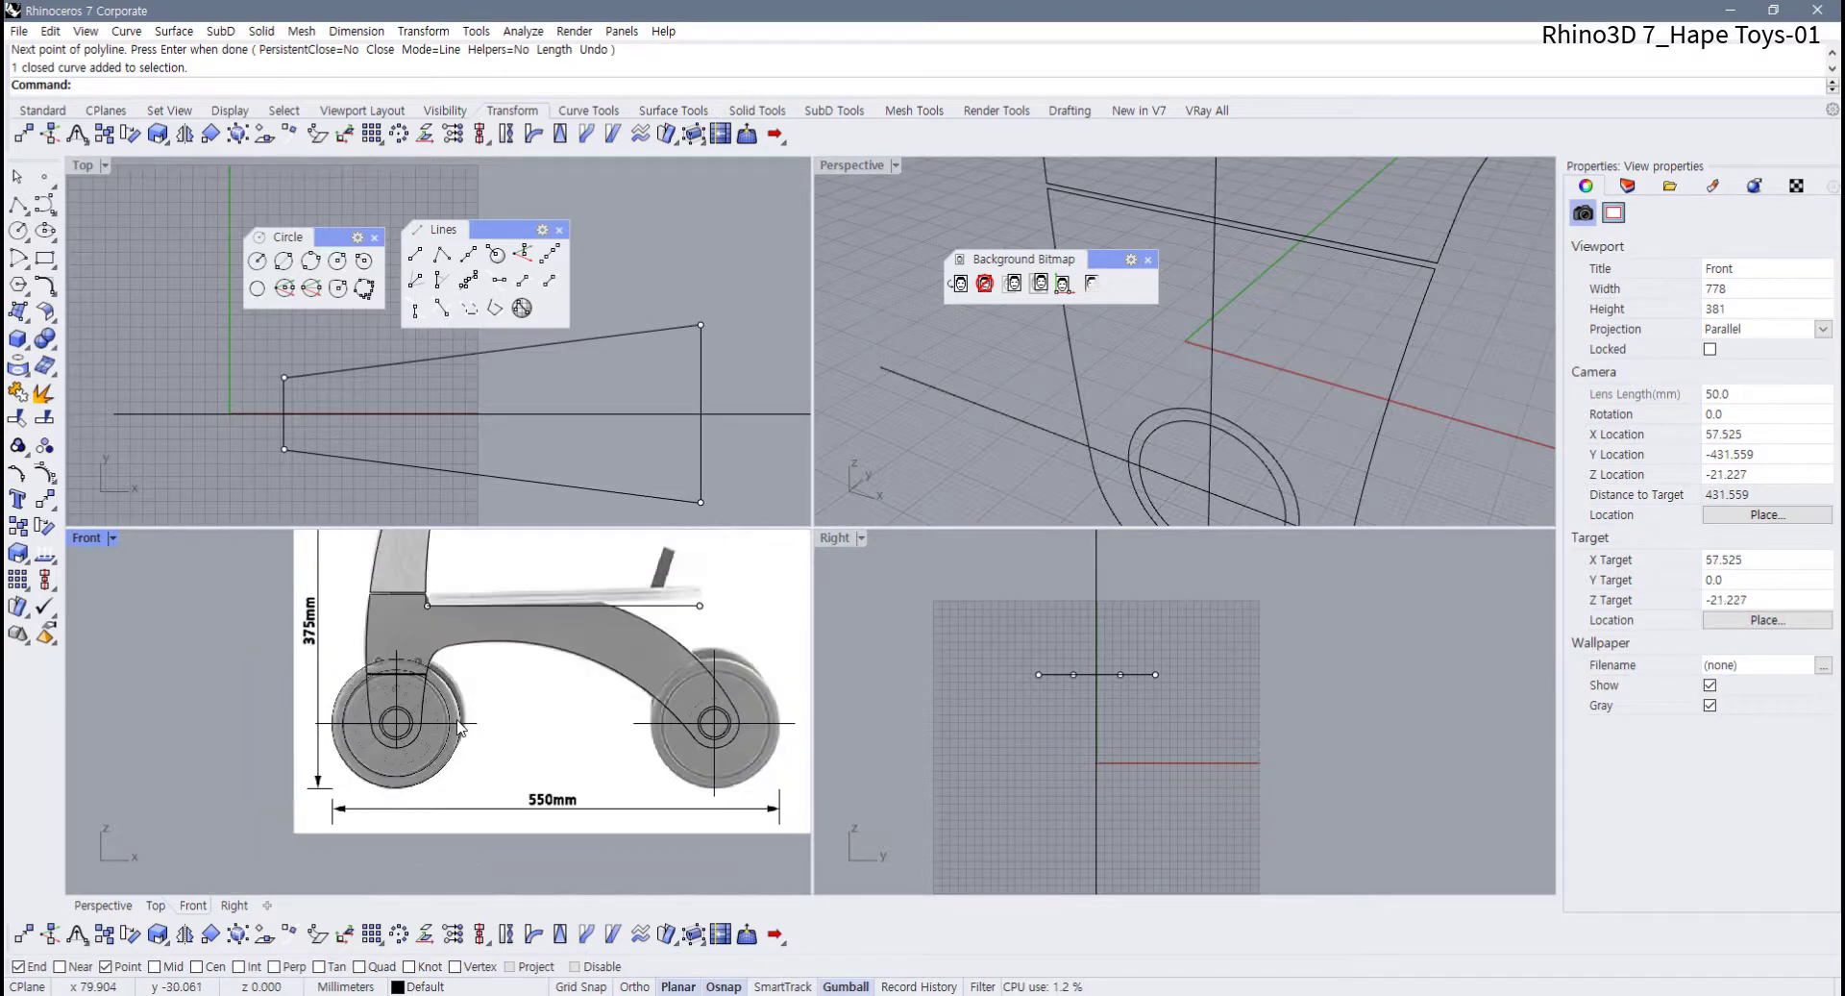
scroll(458, 723, down, 2)
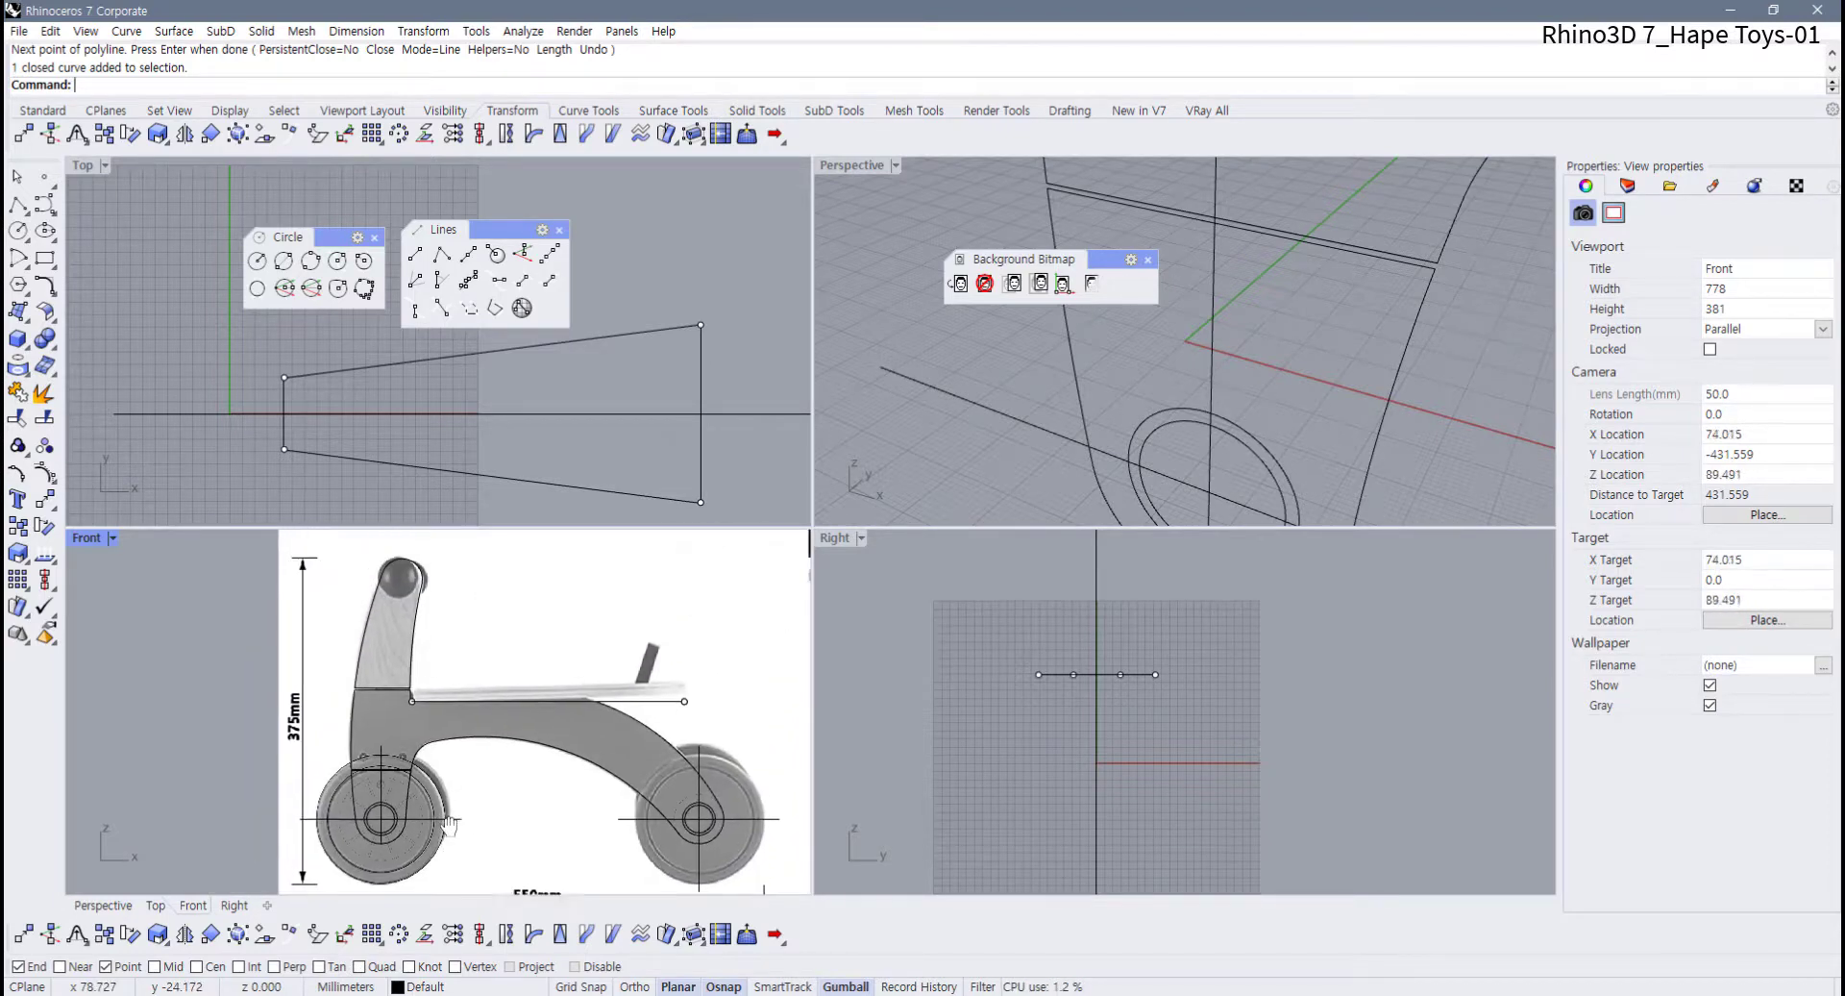
Check the closed outlines of the frame body and the front column by selecting each one in the Front view
click(488, 747)
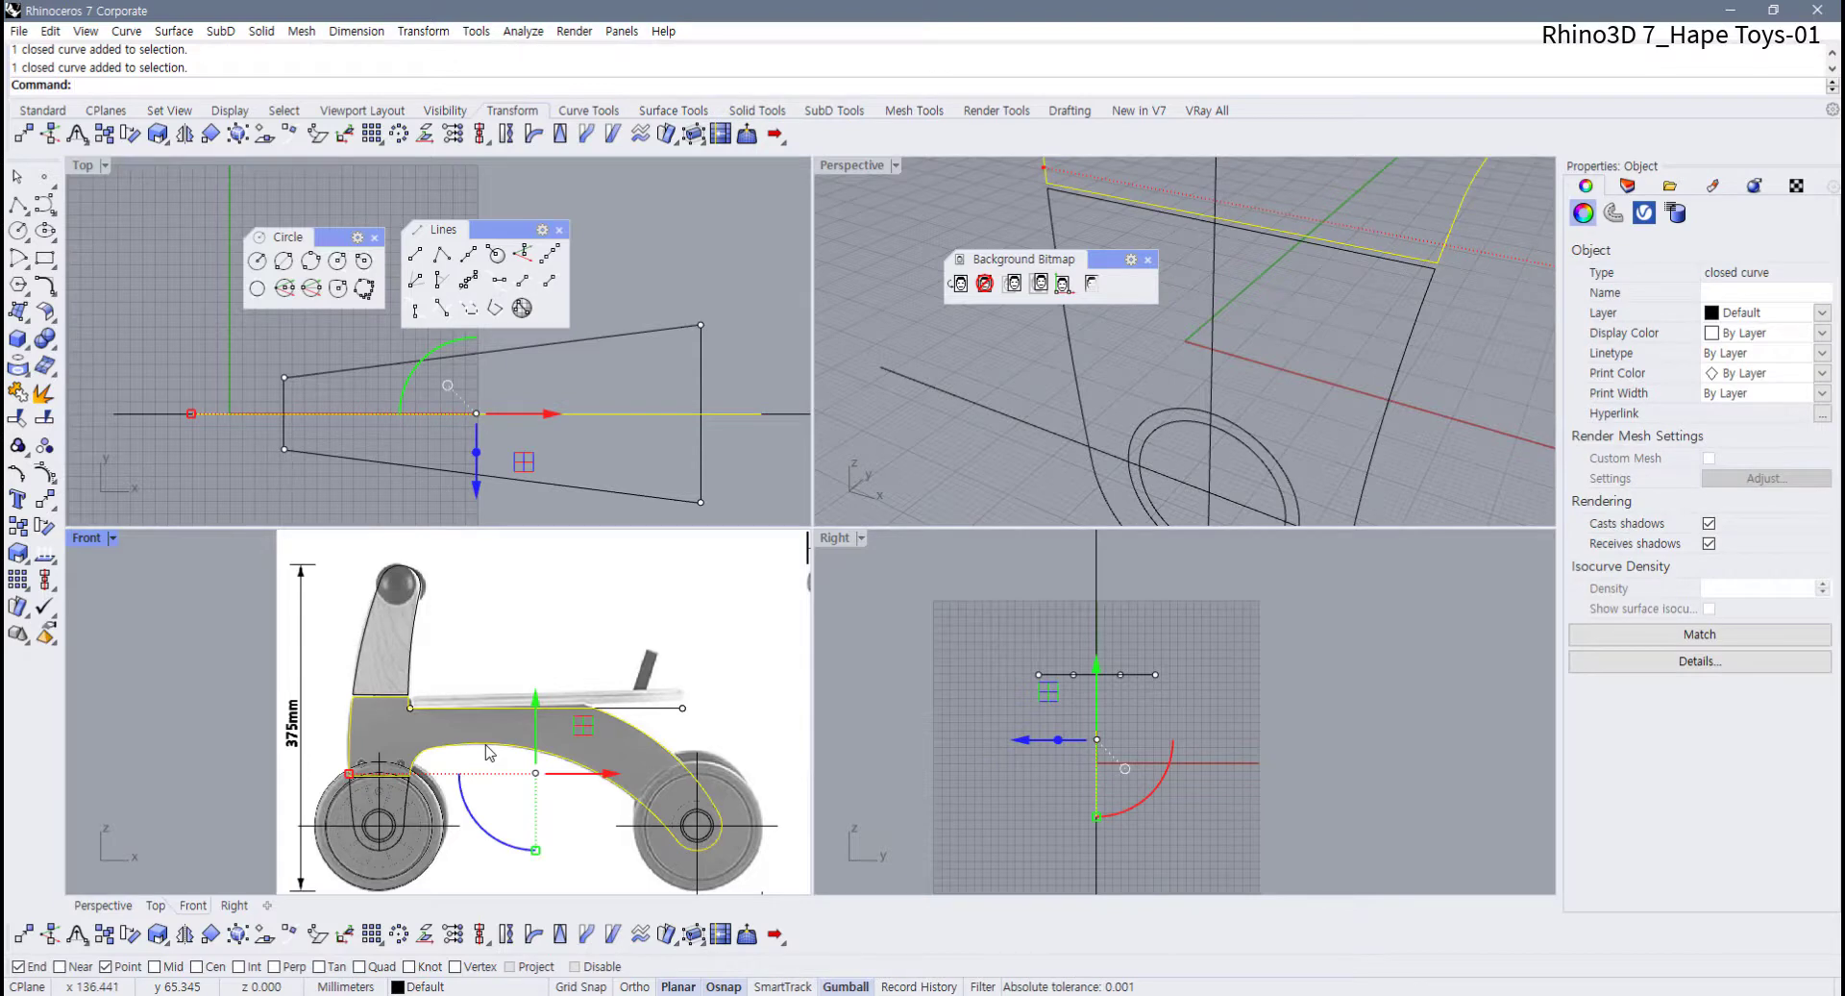
click(529, 663)
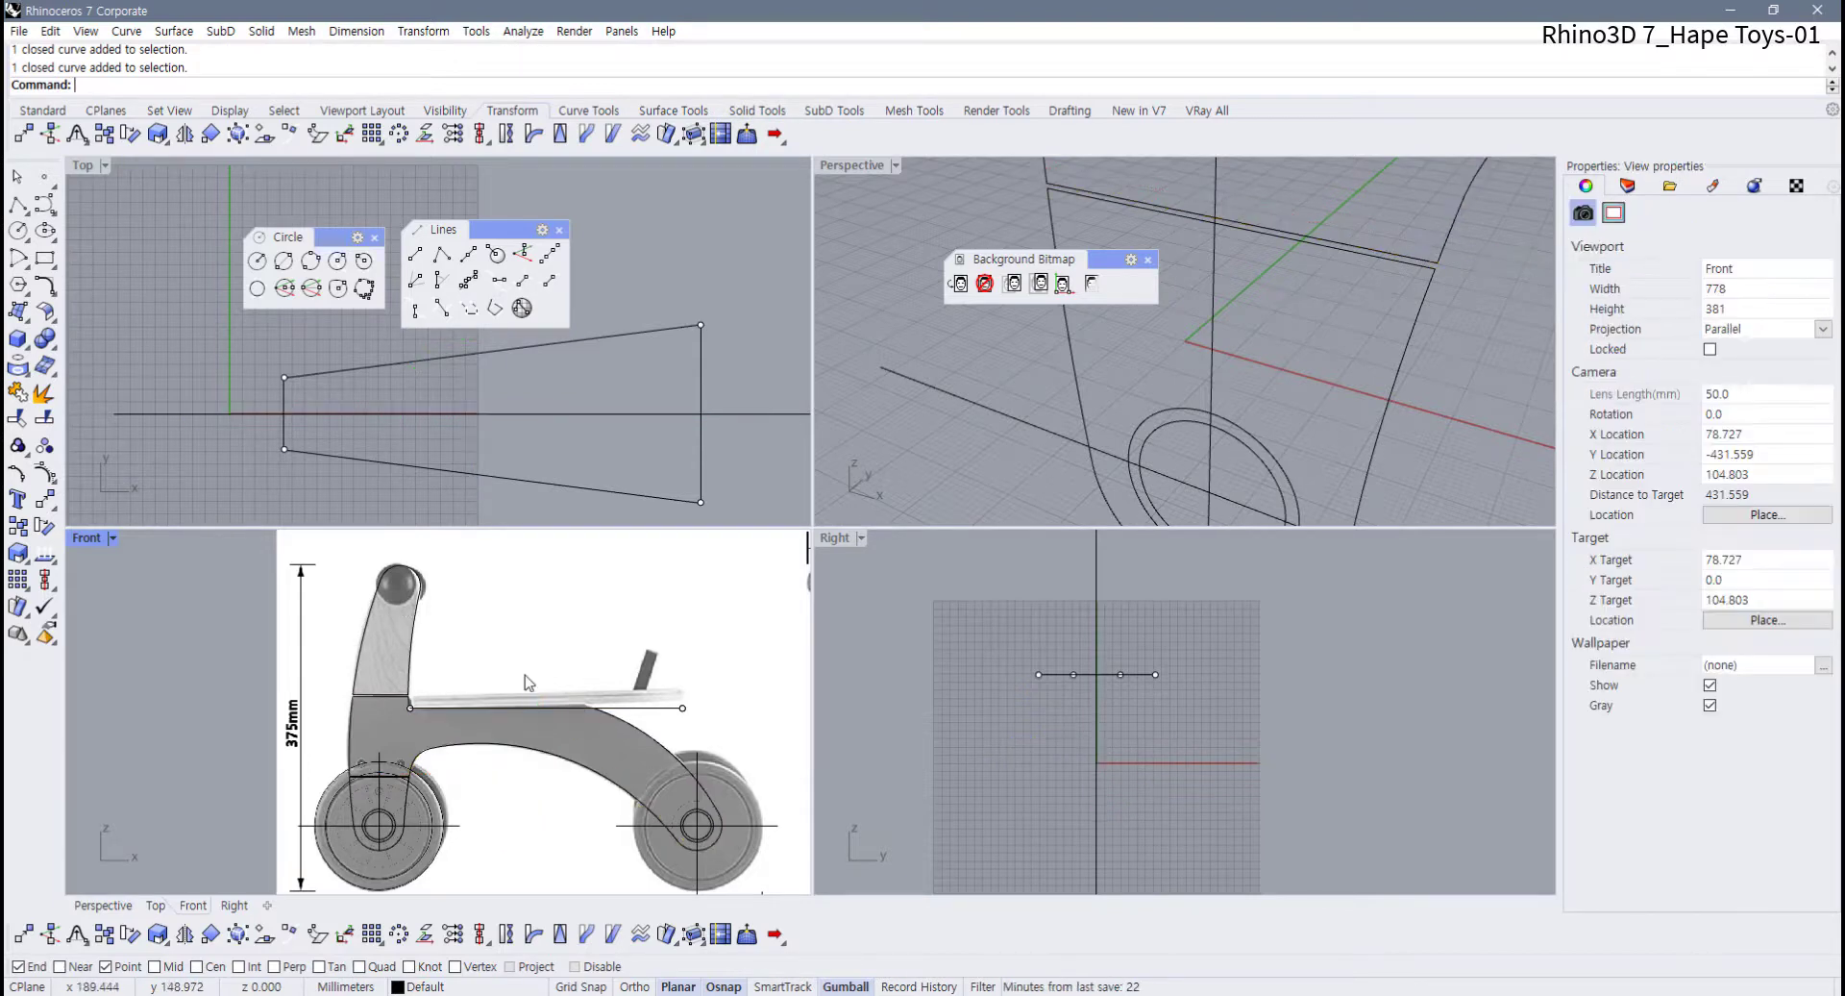
click(416, 648)
scroll(468, 642, up, 1)
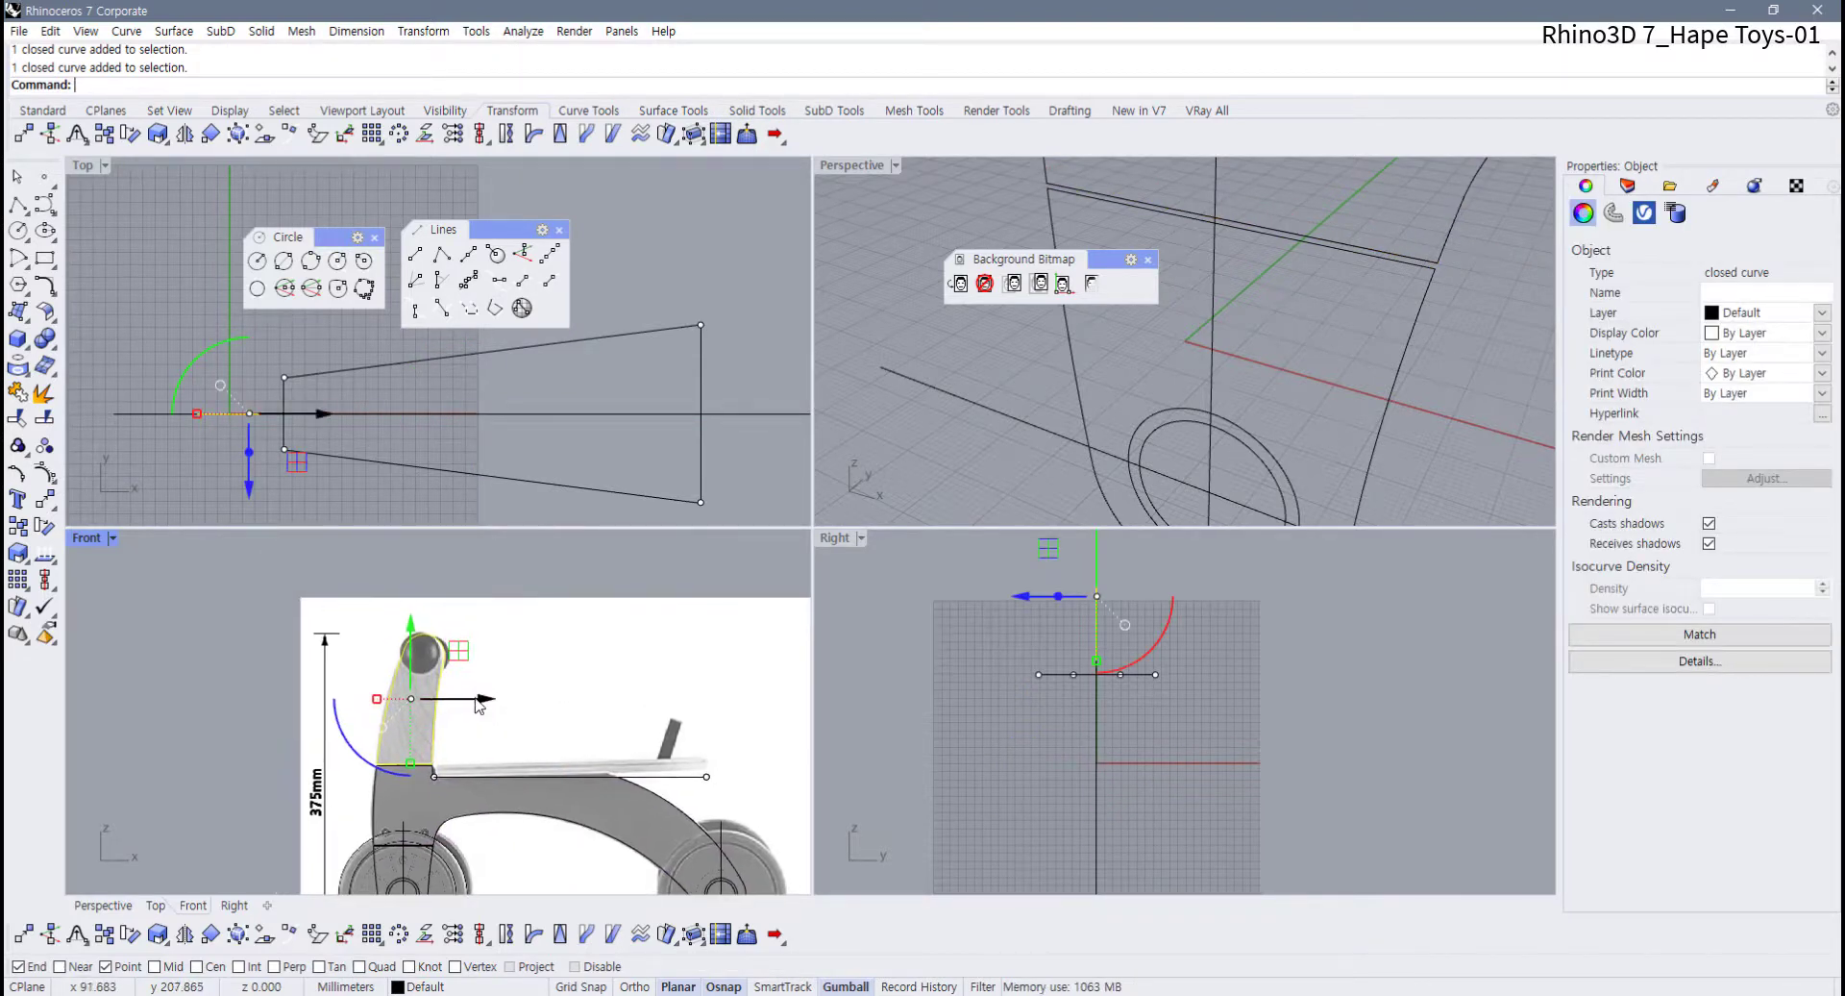
Draw a vertical line about 20 mm long on the left edge of the central frame in the Front view's front-elevation reference
scroll(615, 701, down, 6)
right_drag(626, 706, 404, 733)
scroll(488, 719, up, 9)
mouse_move(538, 707)
right_down()
mouse_move(550, 683)
mouse_move(519, 591)
right_up()
scroll(533, 749, down, 4)
right_drag(534, 754, 701, 747)
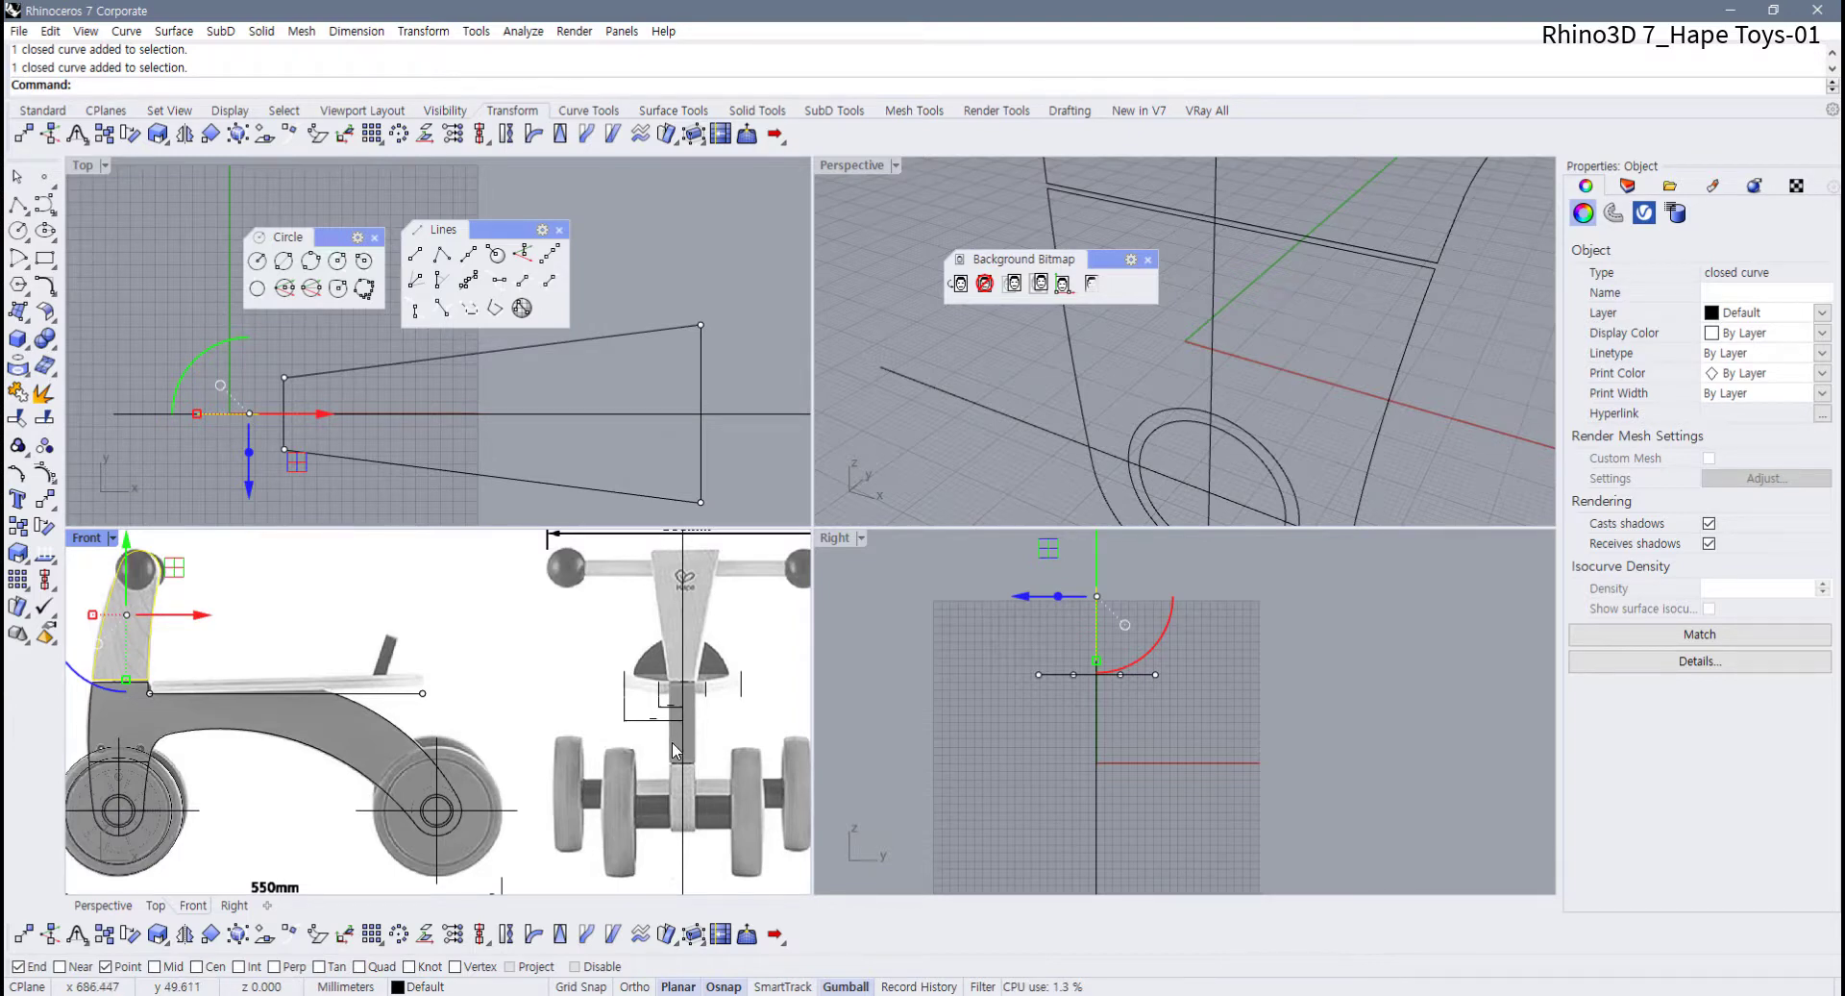
scroll(672, 741, up, 1)
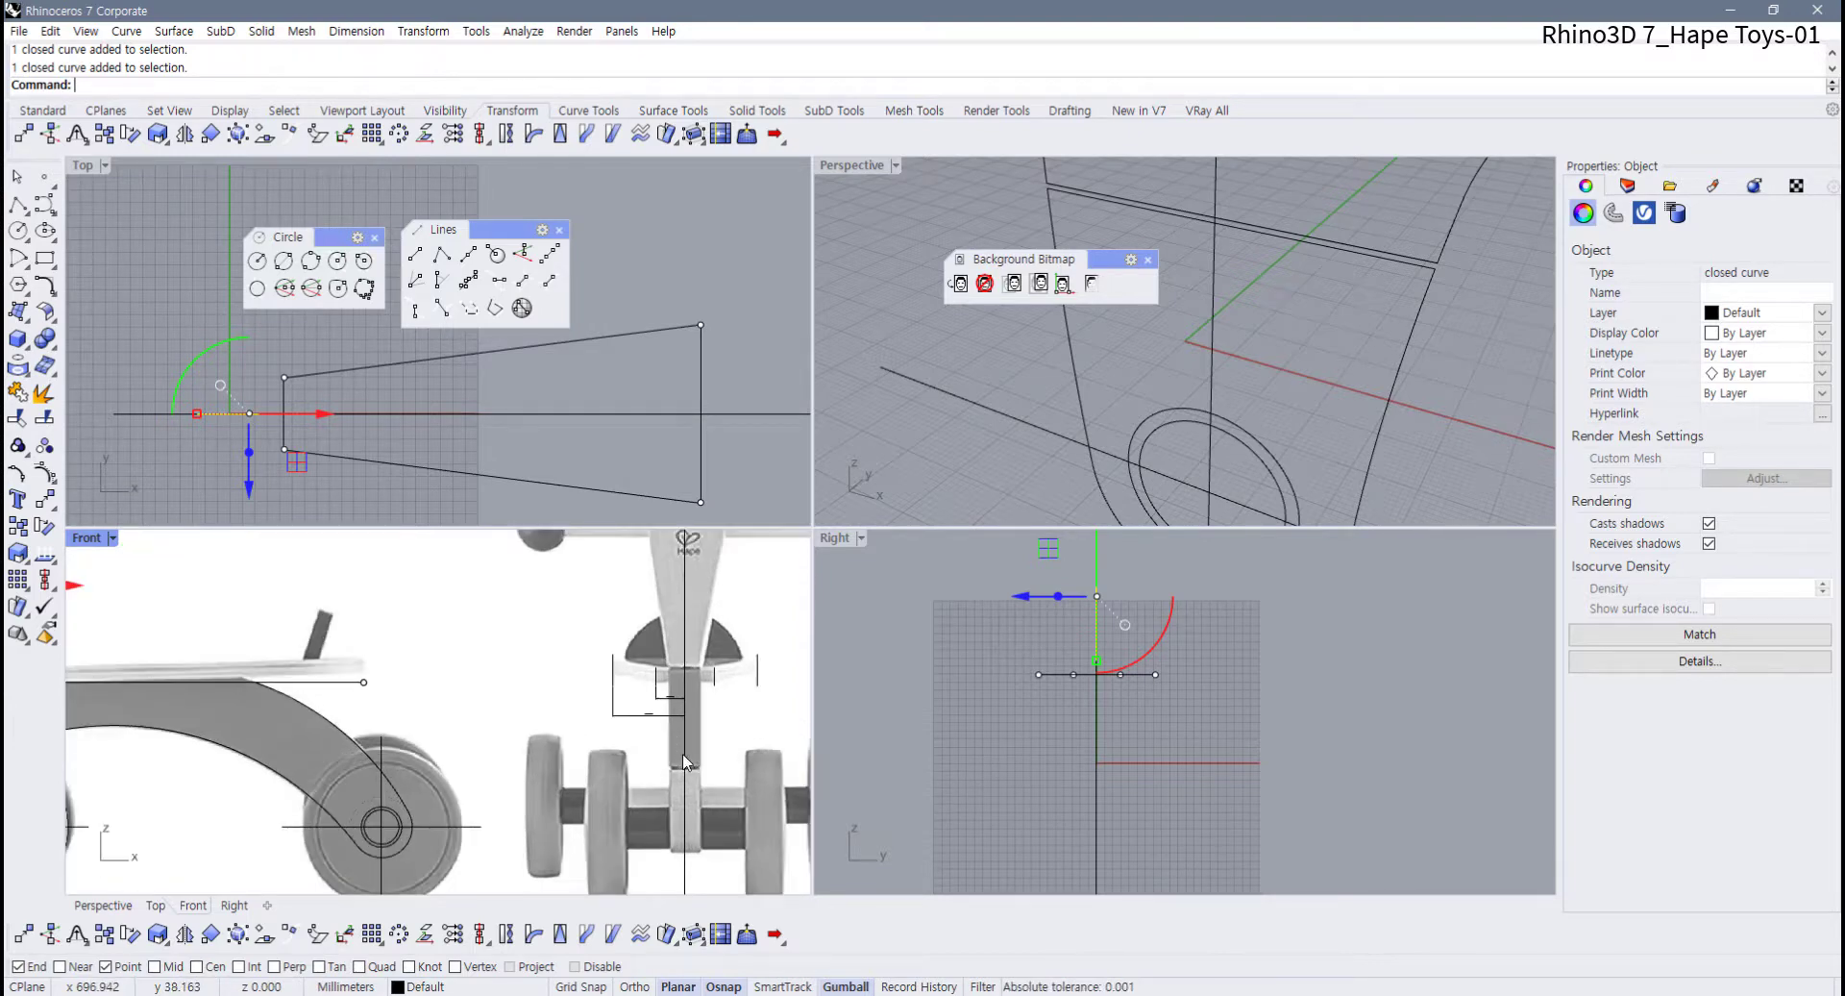
scroll(678, 749, down, 3)
scroll(684, 759, up, 6)
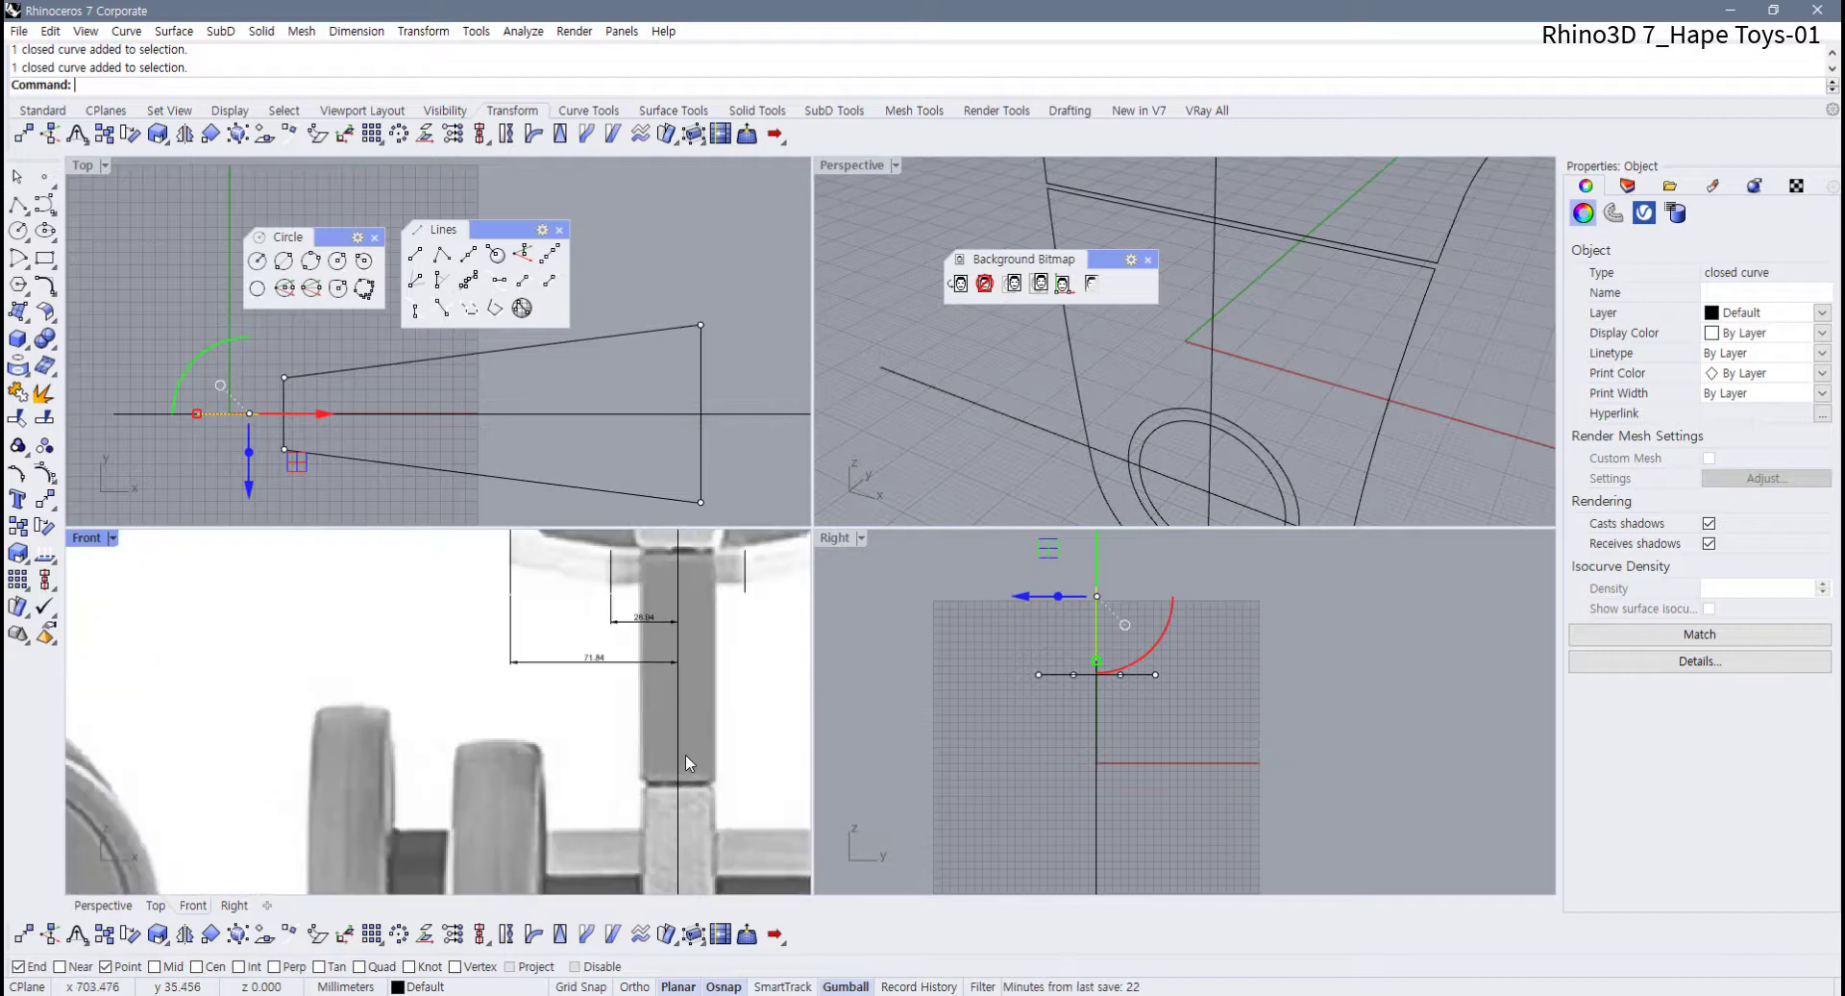
scroll(567, 730, up, 3)
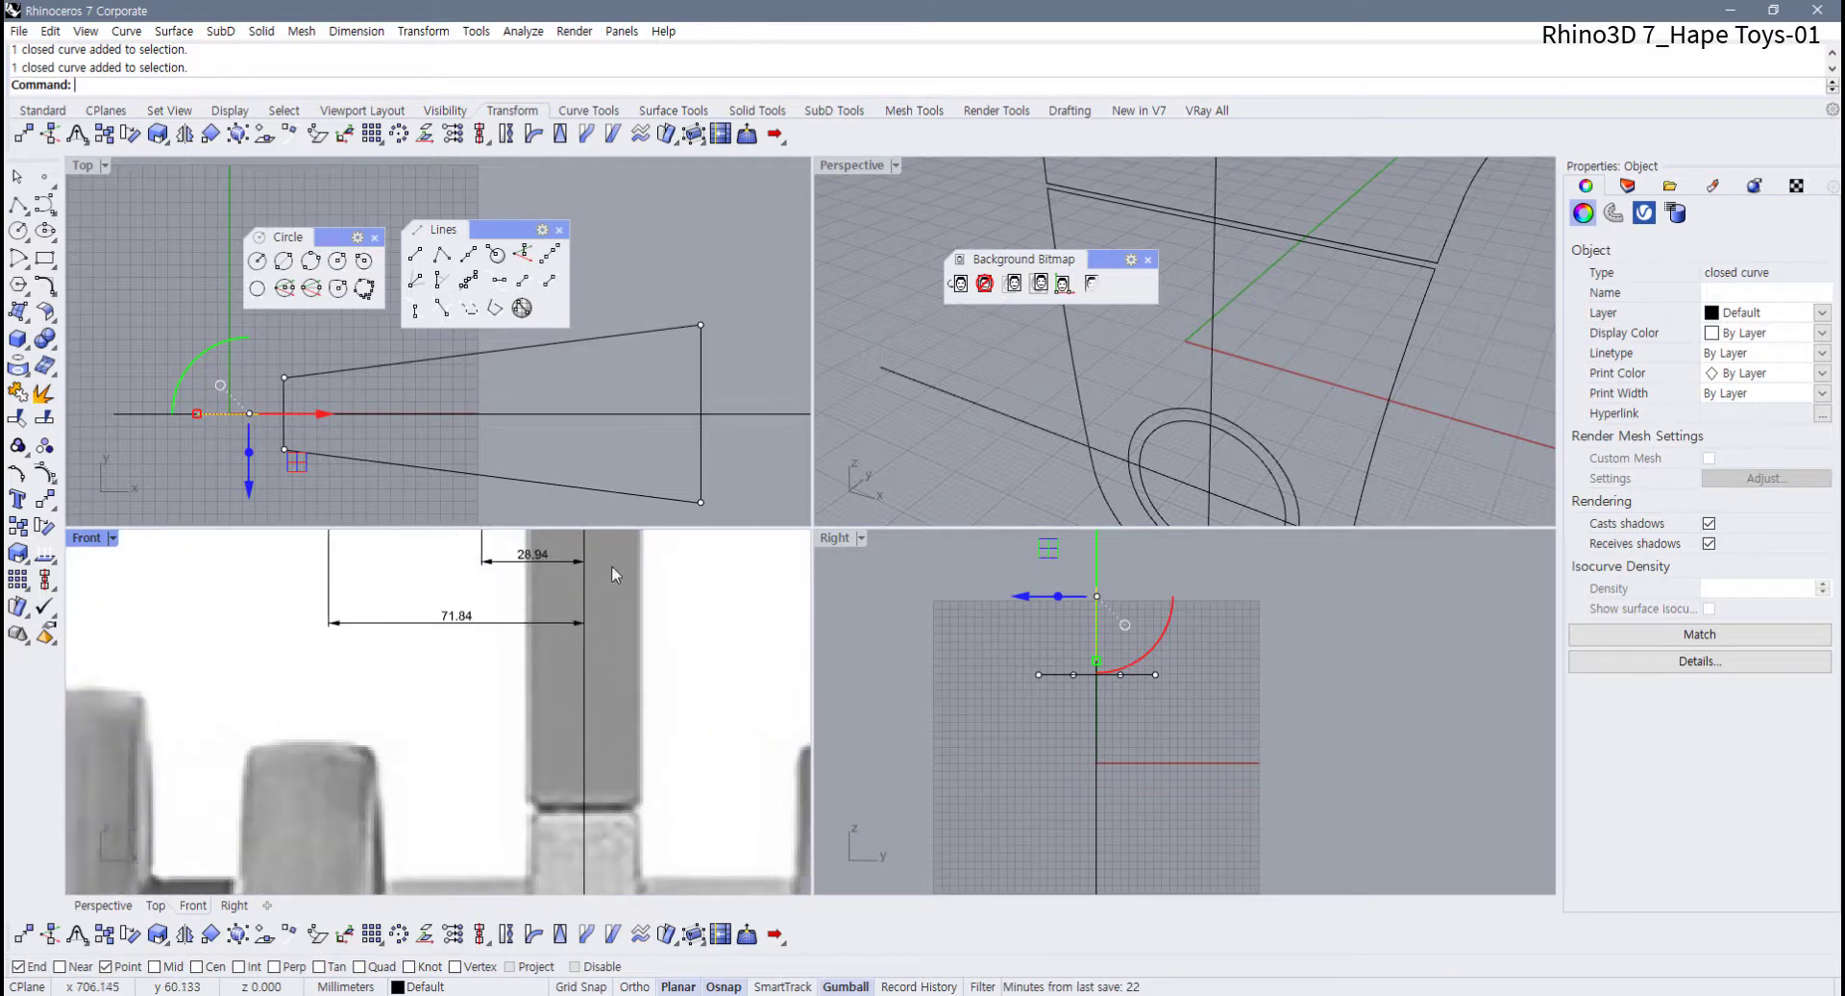
click(19, 205)
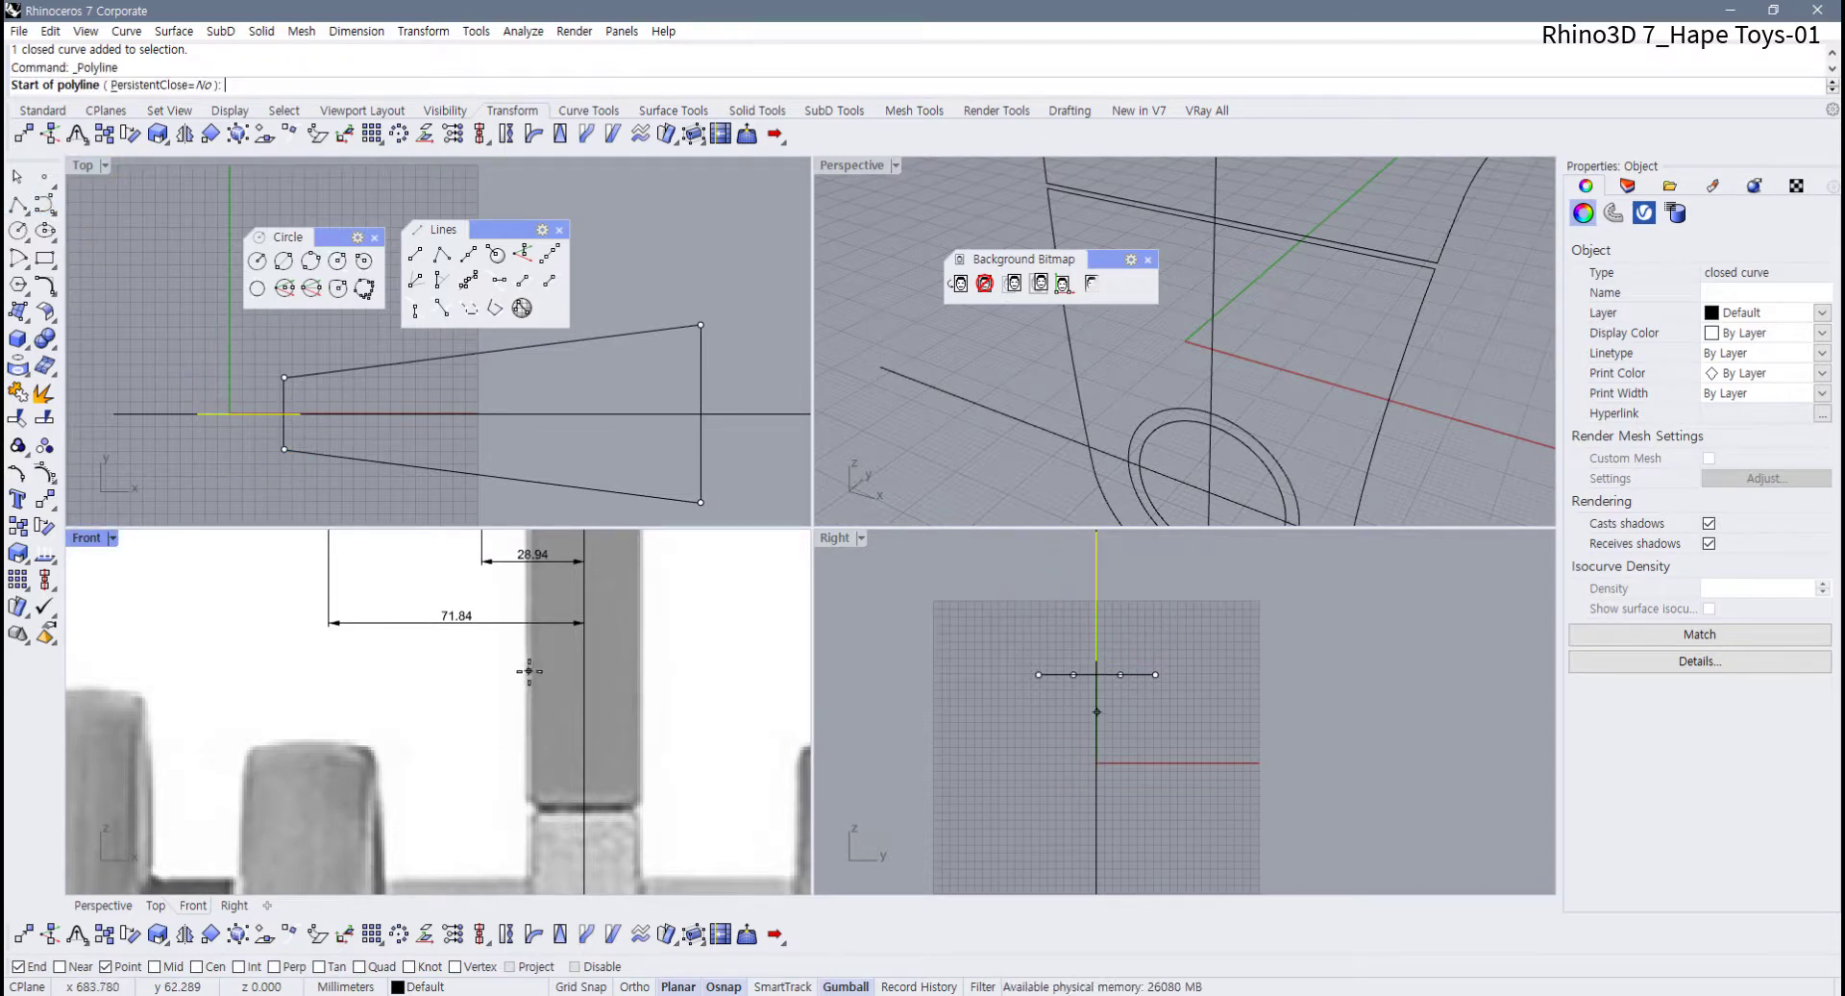
click(529, 670)
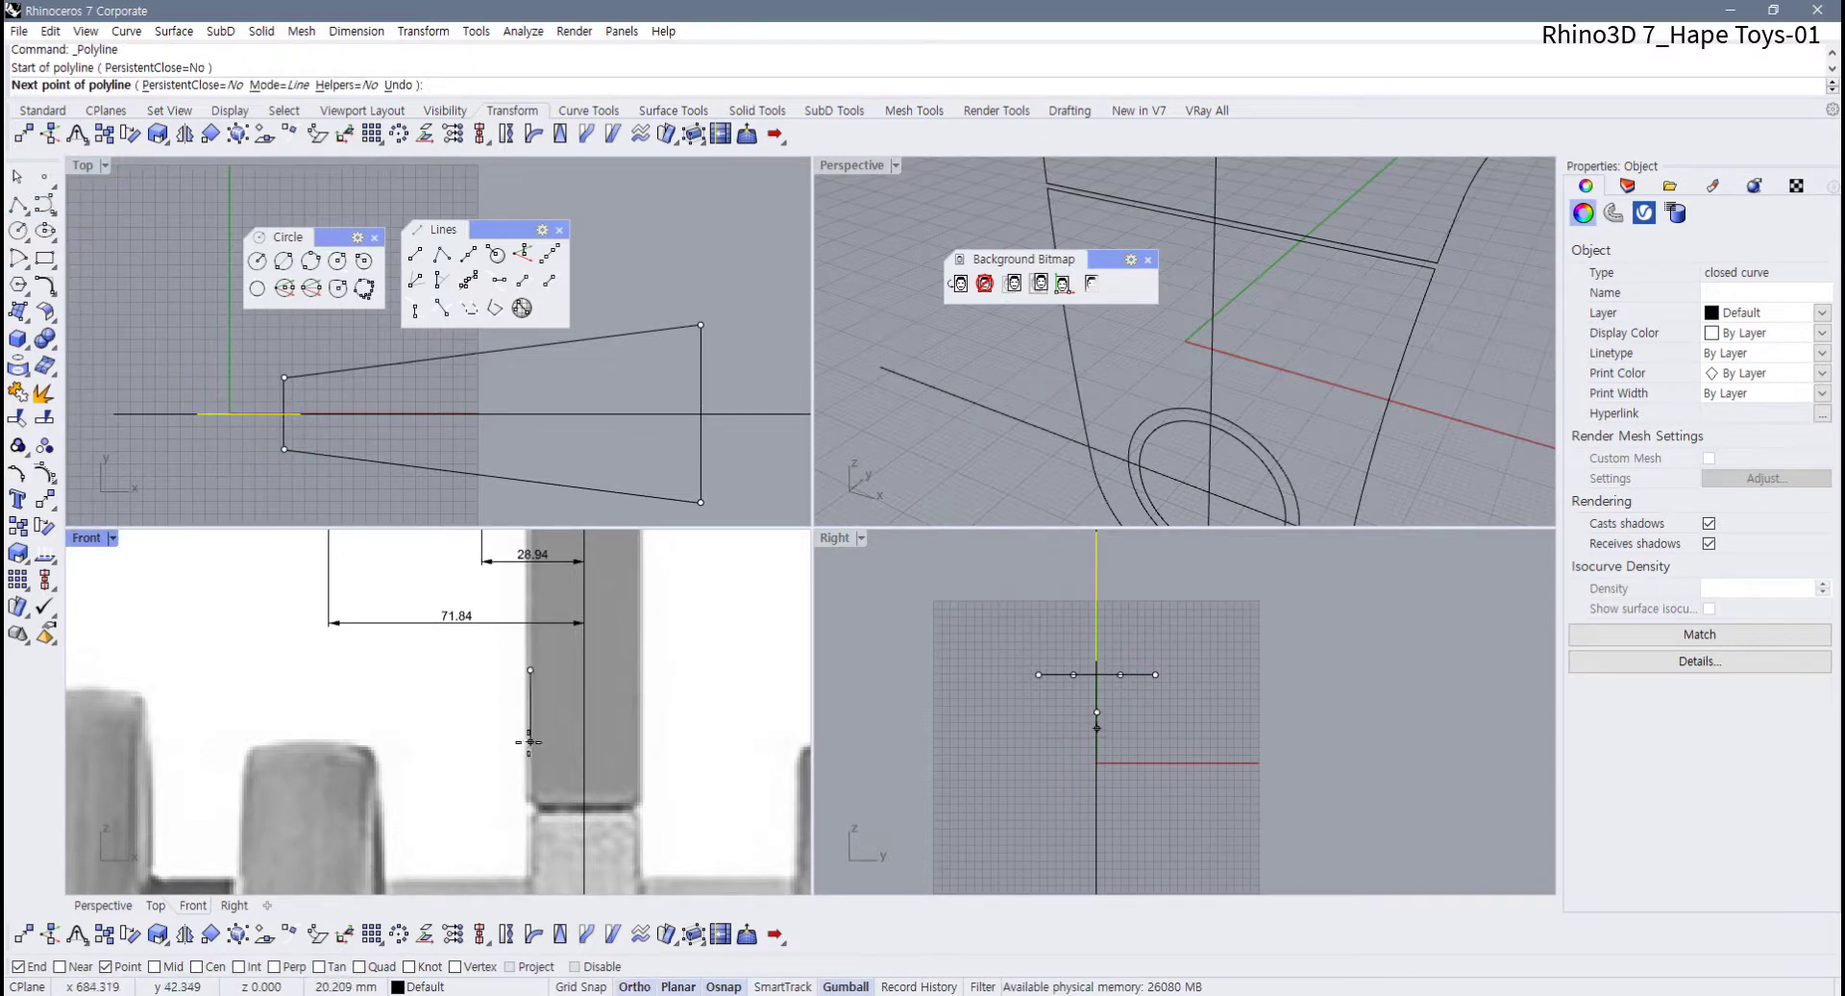
click(529, 741)
key(Return)
Shift the short vertical line horizontally to line up with the left edge of the frame in the reference image
scroll(557, 728, up, 2)
drag(575, 694, 482, 690)
click(561, 747)
scroll(561, 747, down, 10)
scroll(560, 747, up, 8)
scroll(560, 746, up, 2)
scroll(543, 719, up, 4)
click(561, 719)
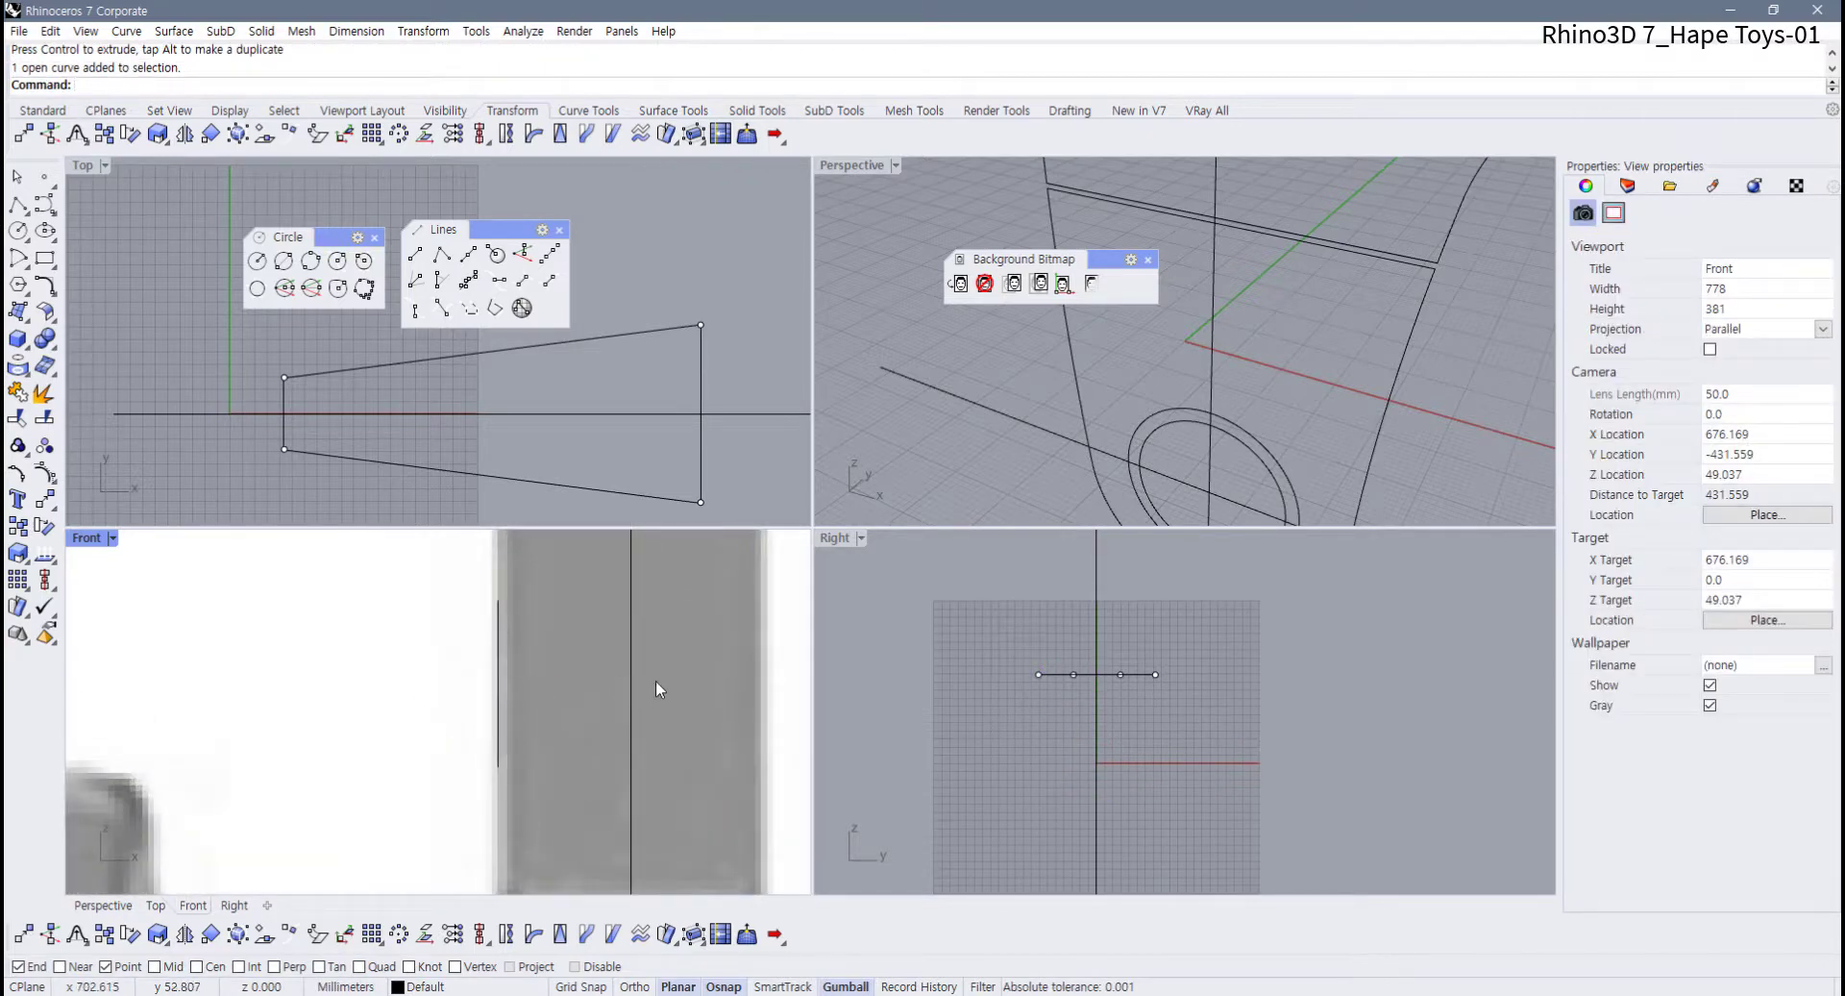
Dimension the horizontal distance from the short edge line to the frame's centre line, using Near snap
click(42, 110)
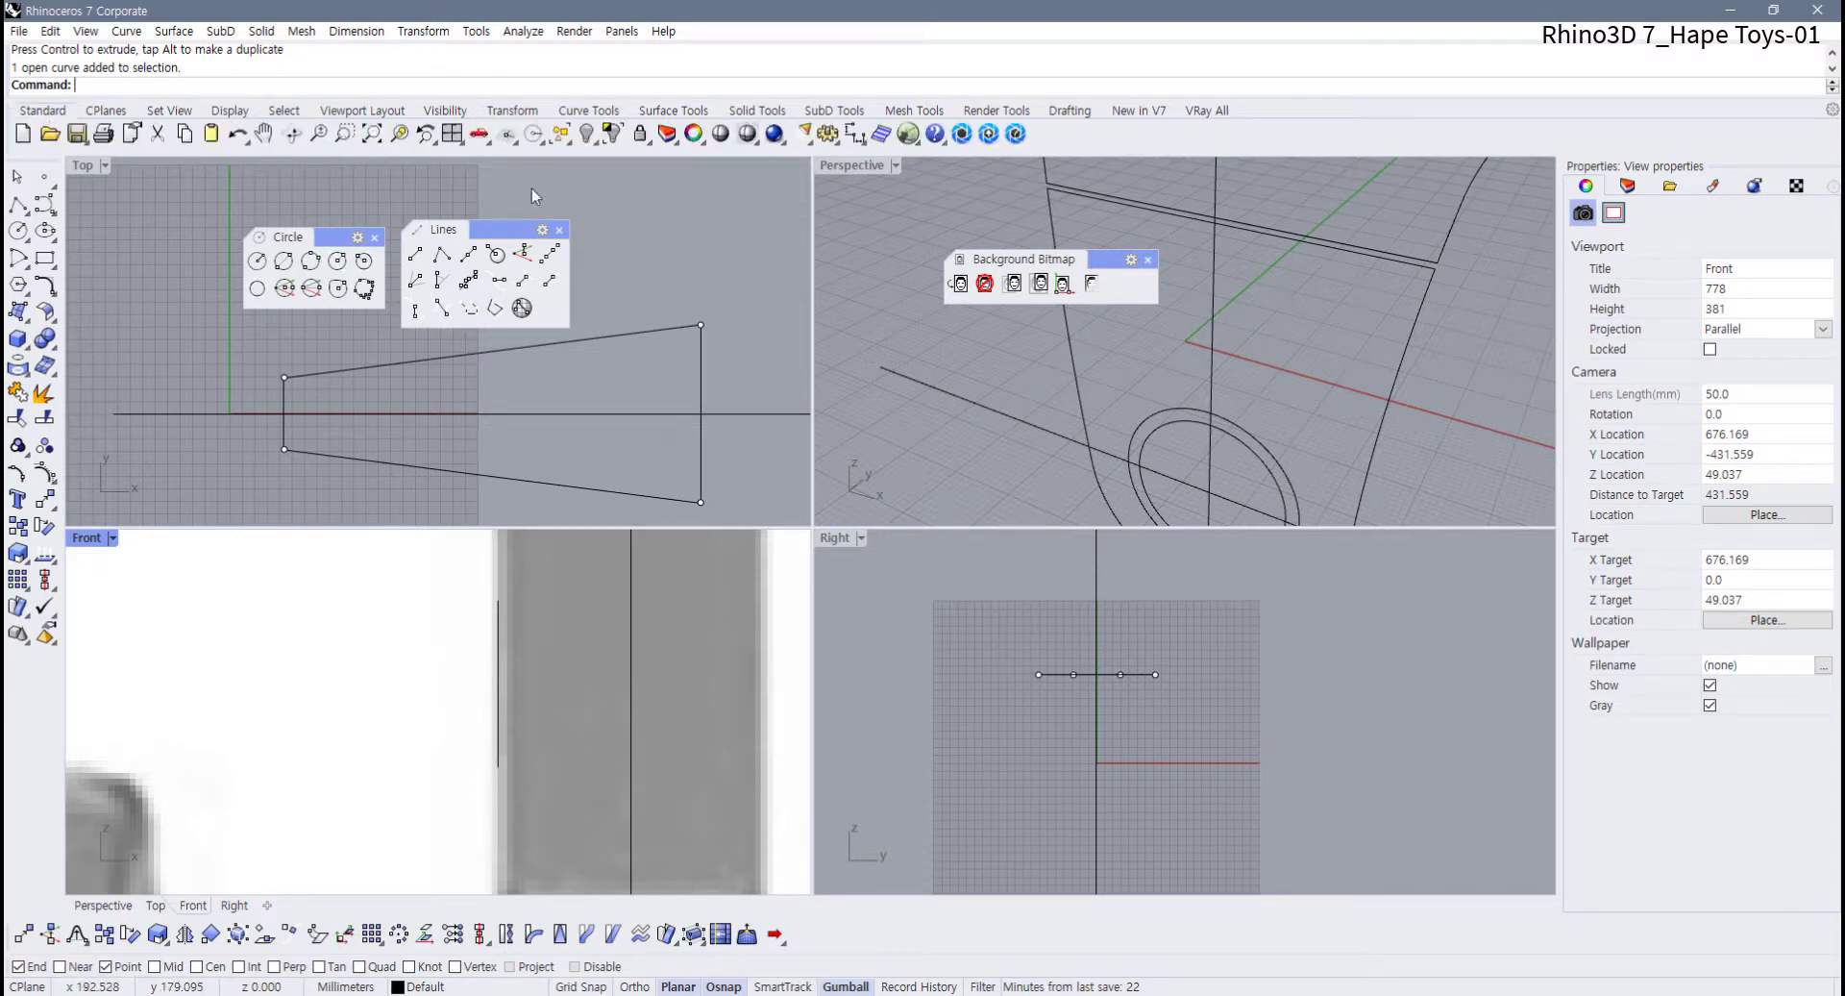
click(854, 134)
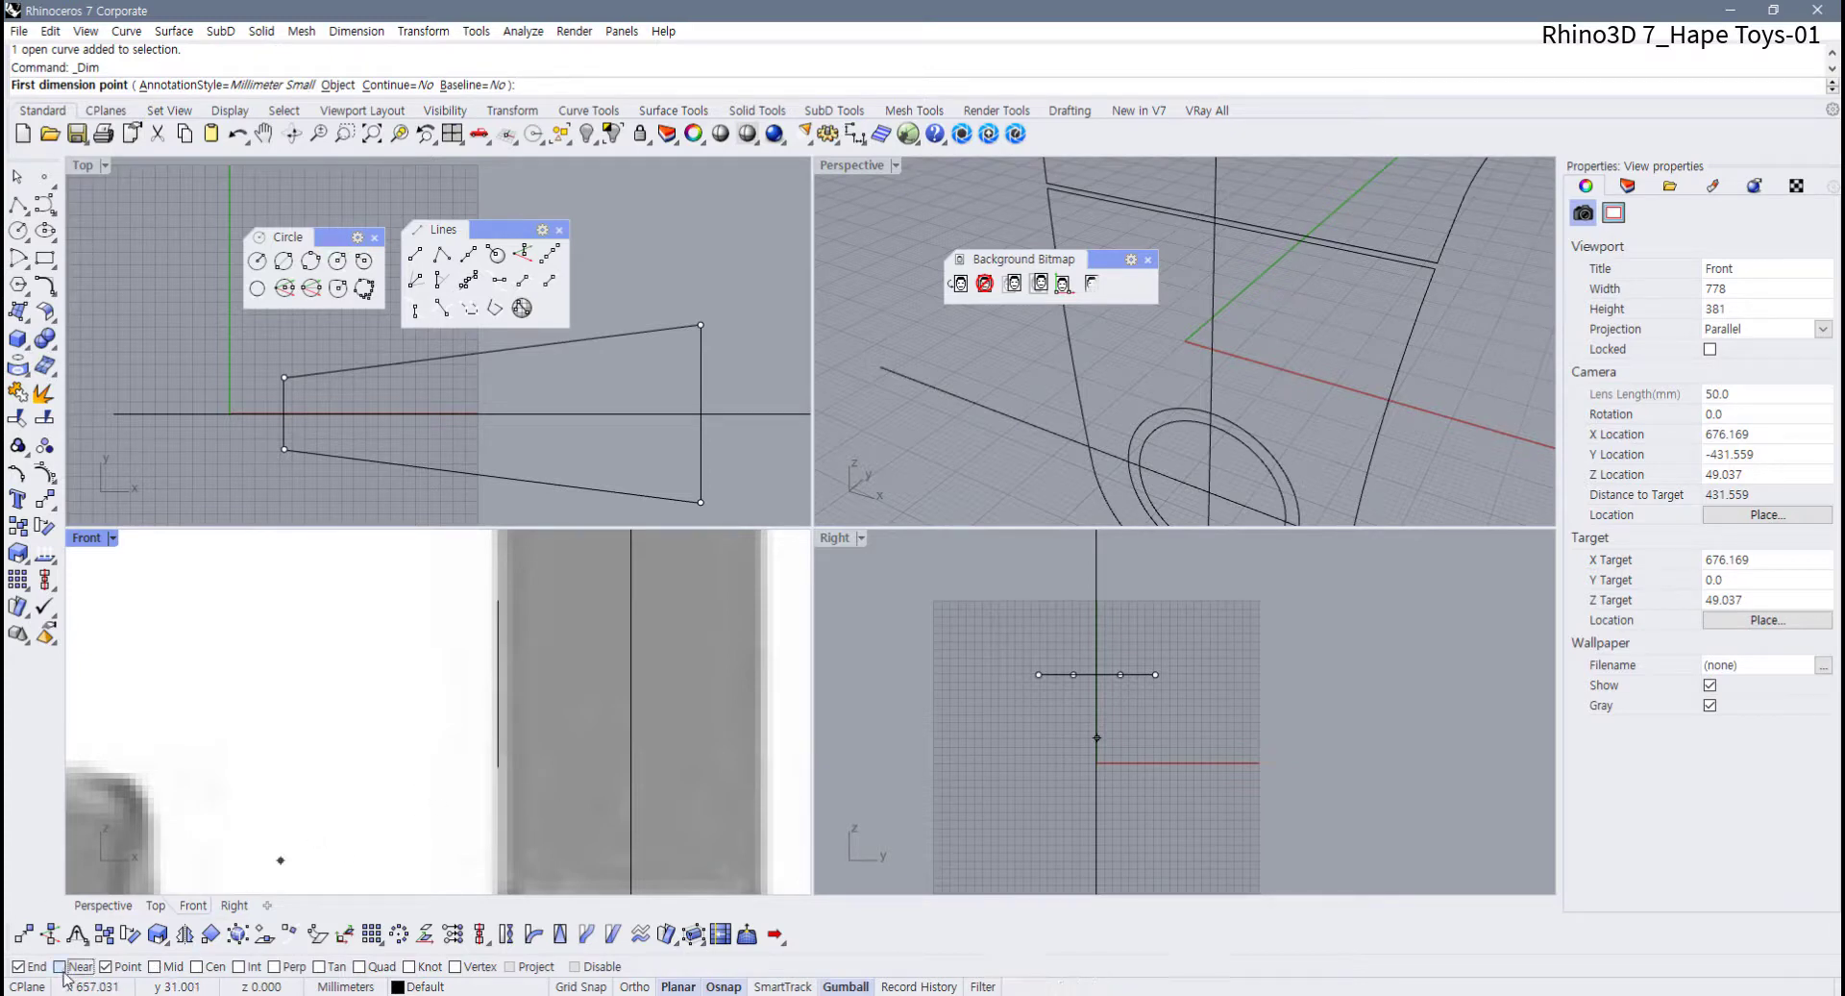
click(497, 747)
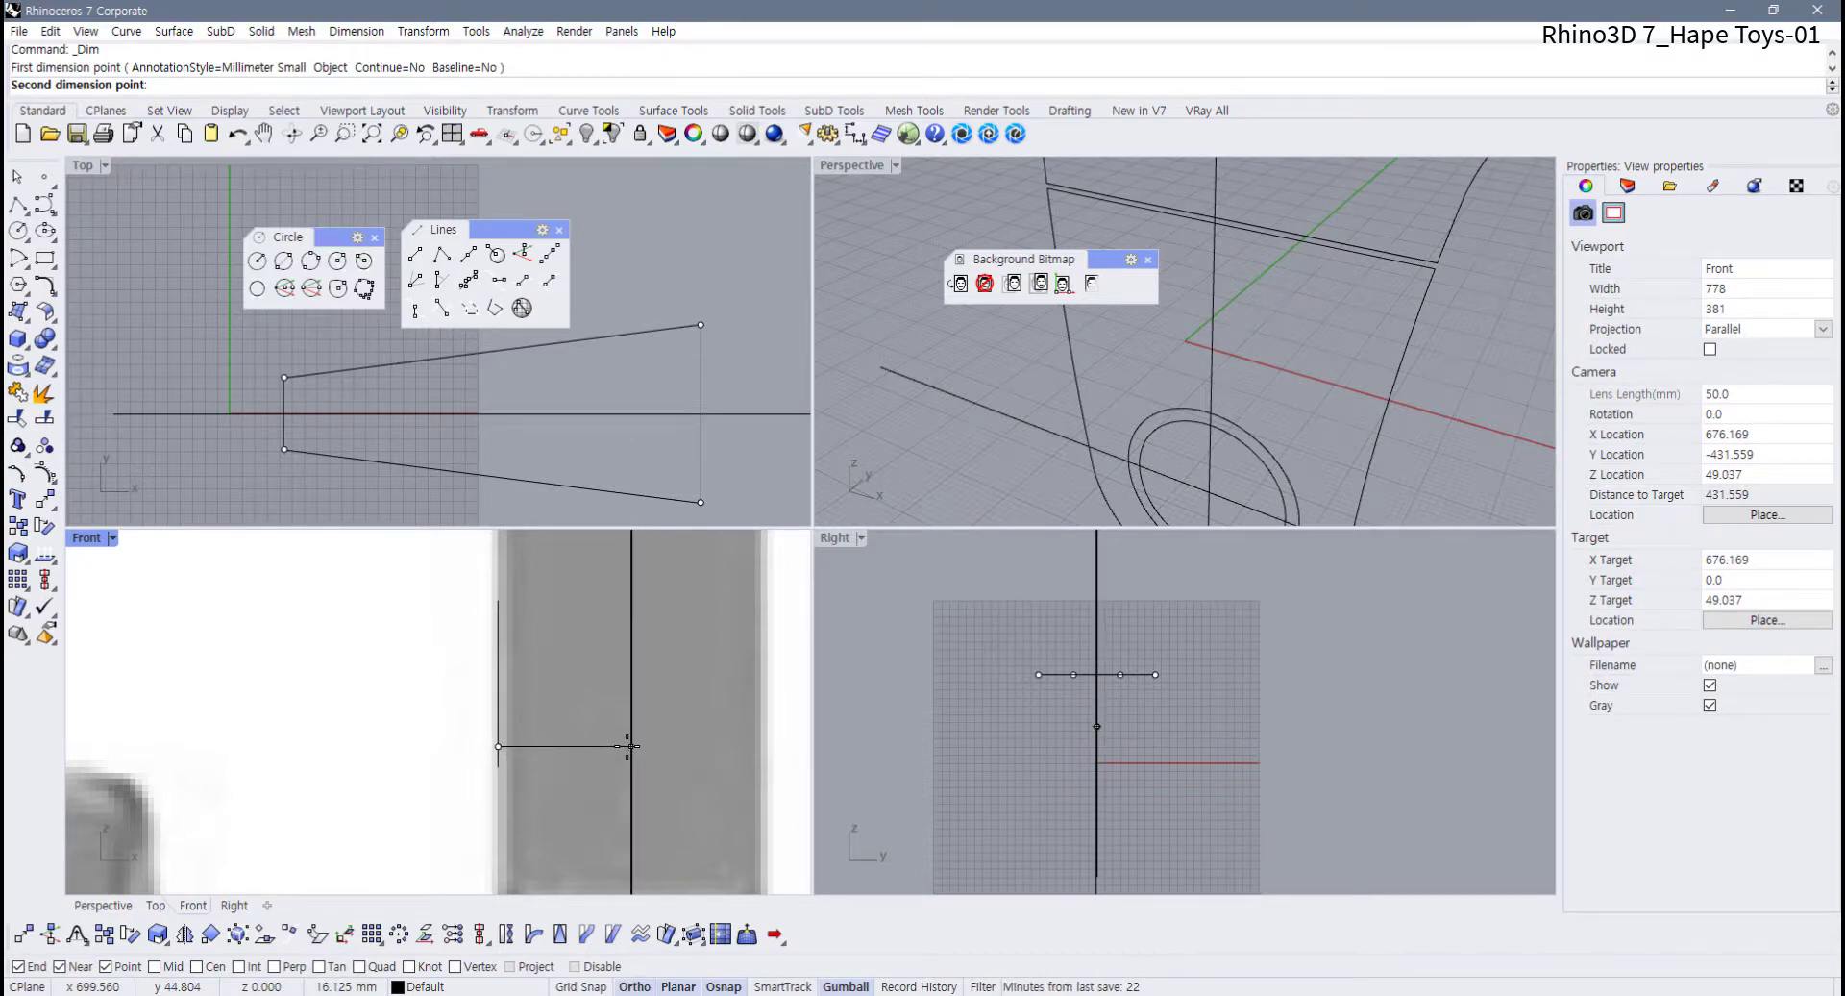
click(629, 746)
click(586, 836)
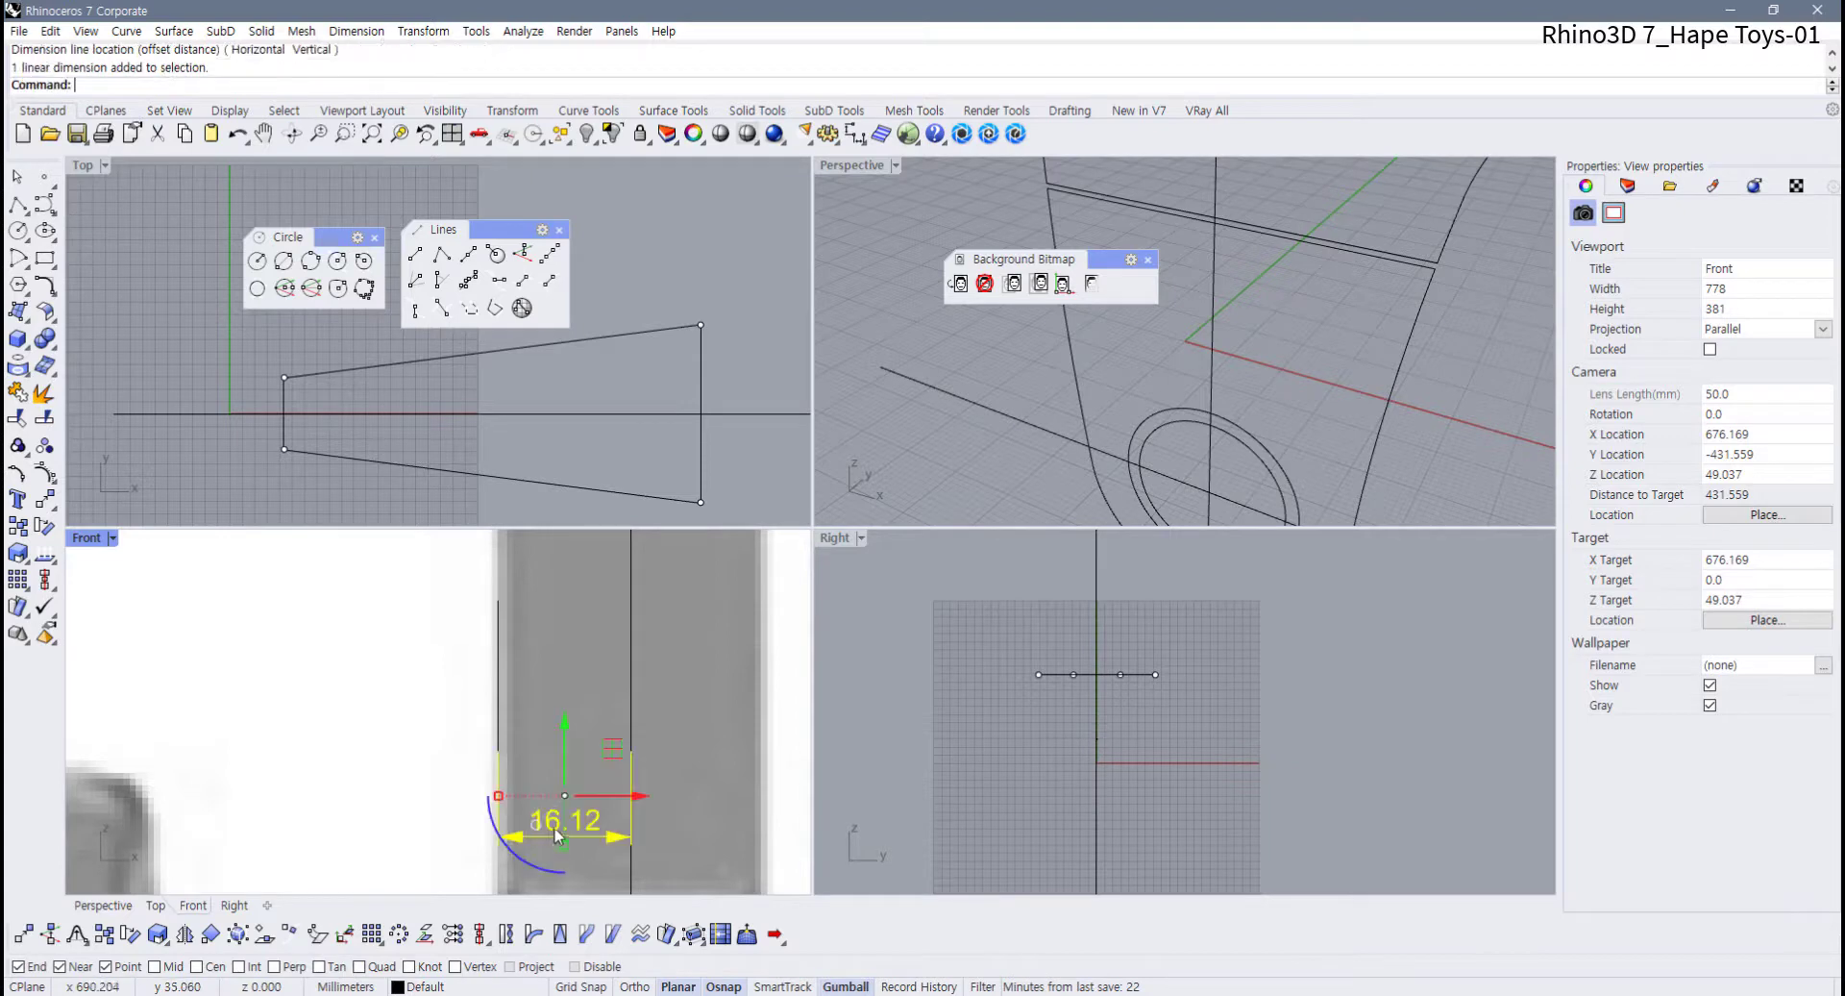
Extrude the closed frame body and front column outlines 16 mm to both sides as capped solids
click(372, 771)
scroll(527, 830, down, 16)
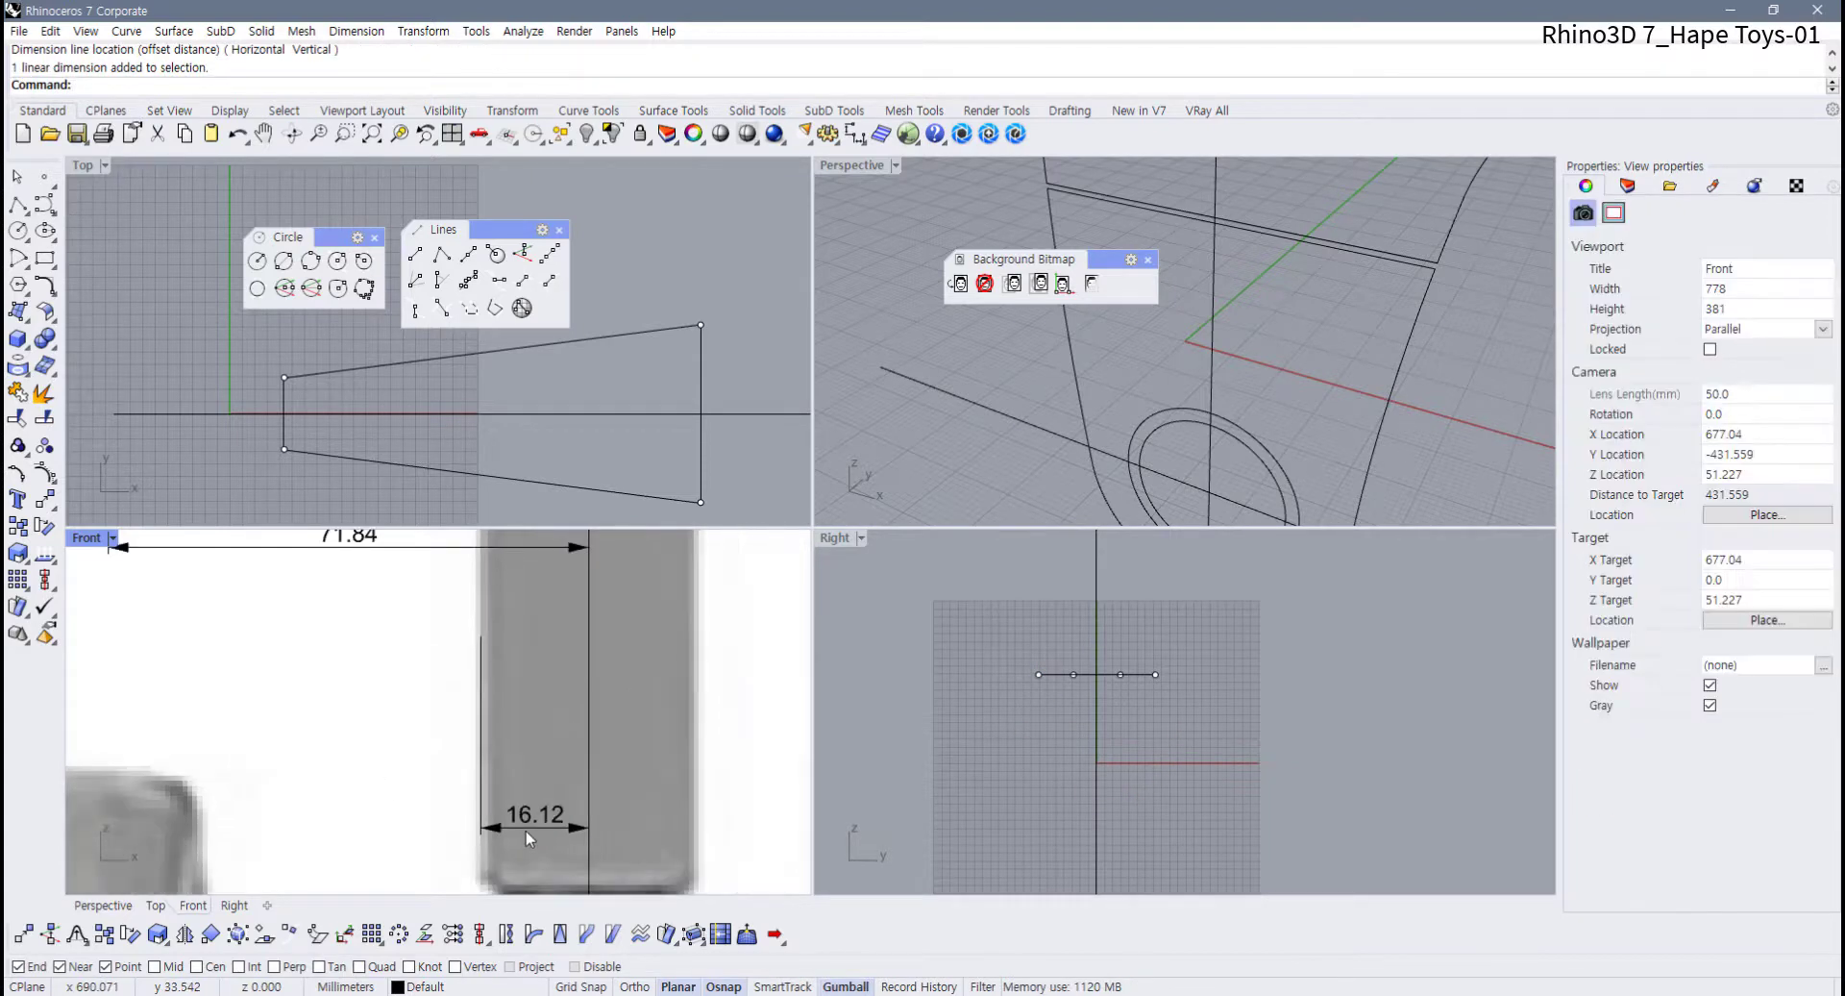
right_drag(423, 830, 641, 781)
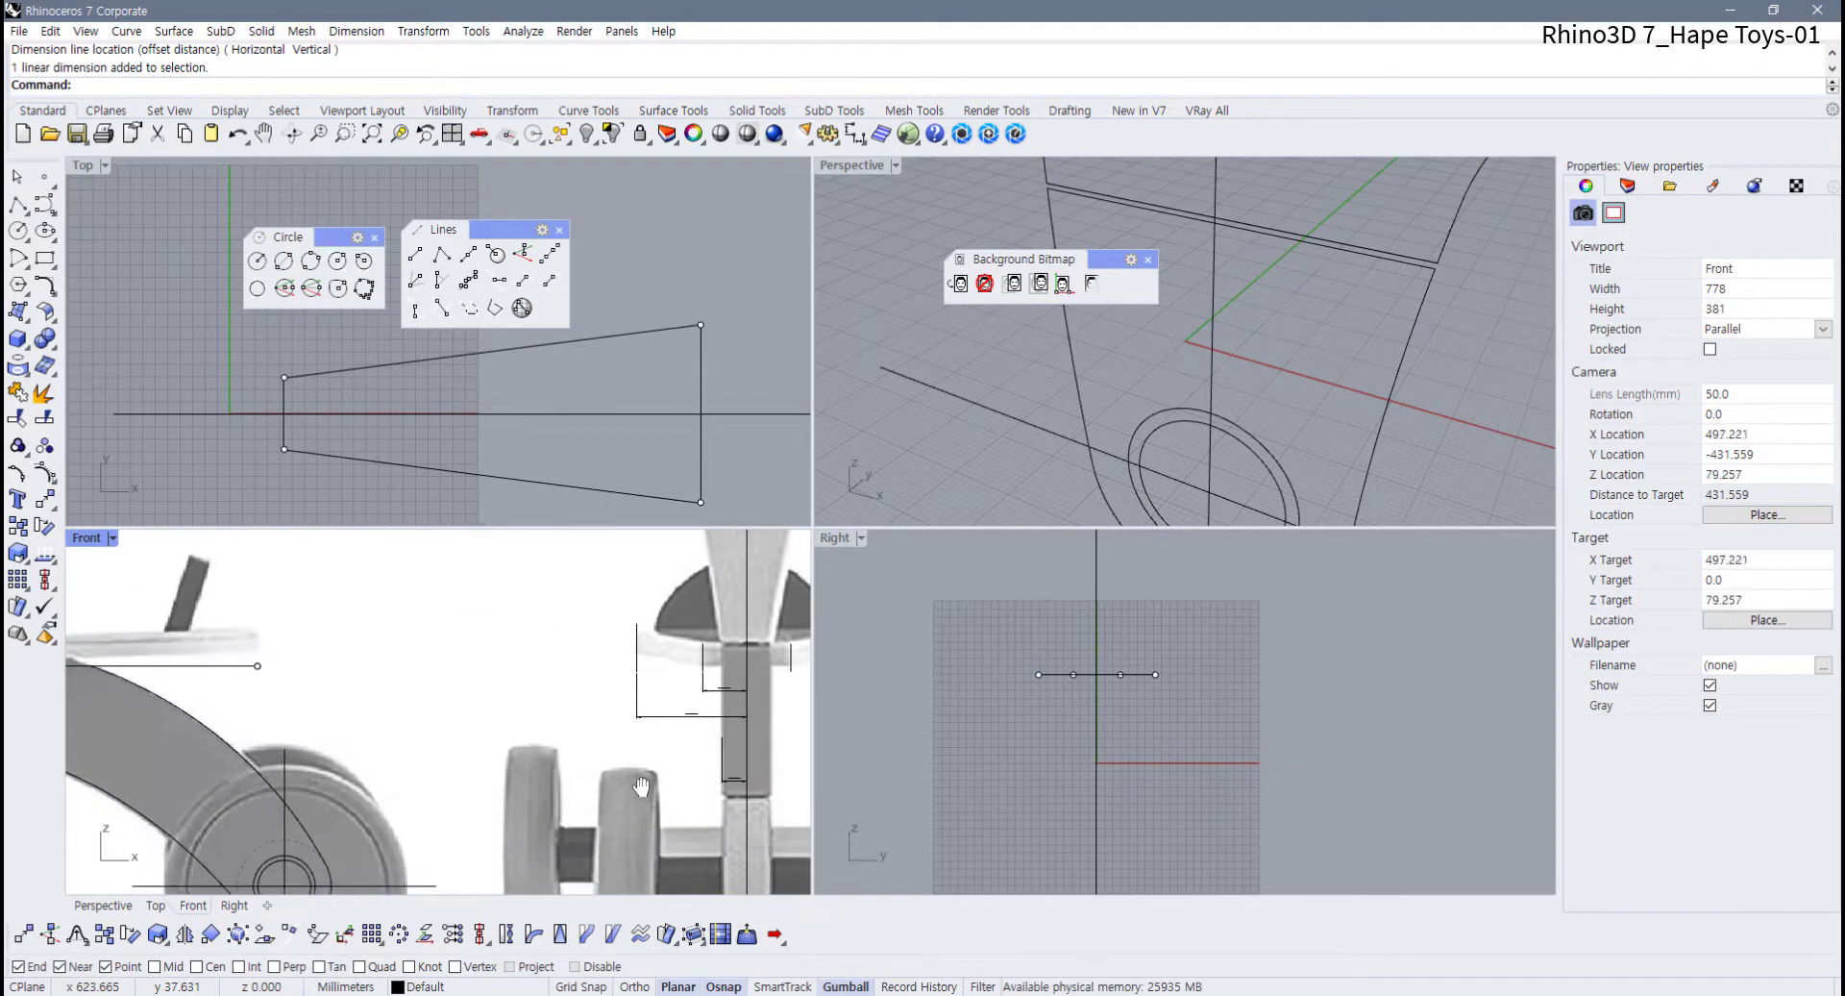
right_drag(350, 811, 534, 755)
scroll(443, 788, down, 4)
click(413, 728)
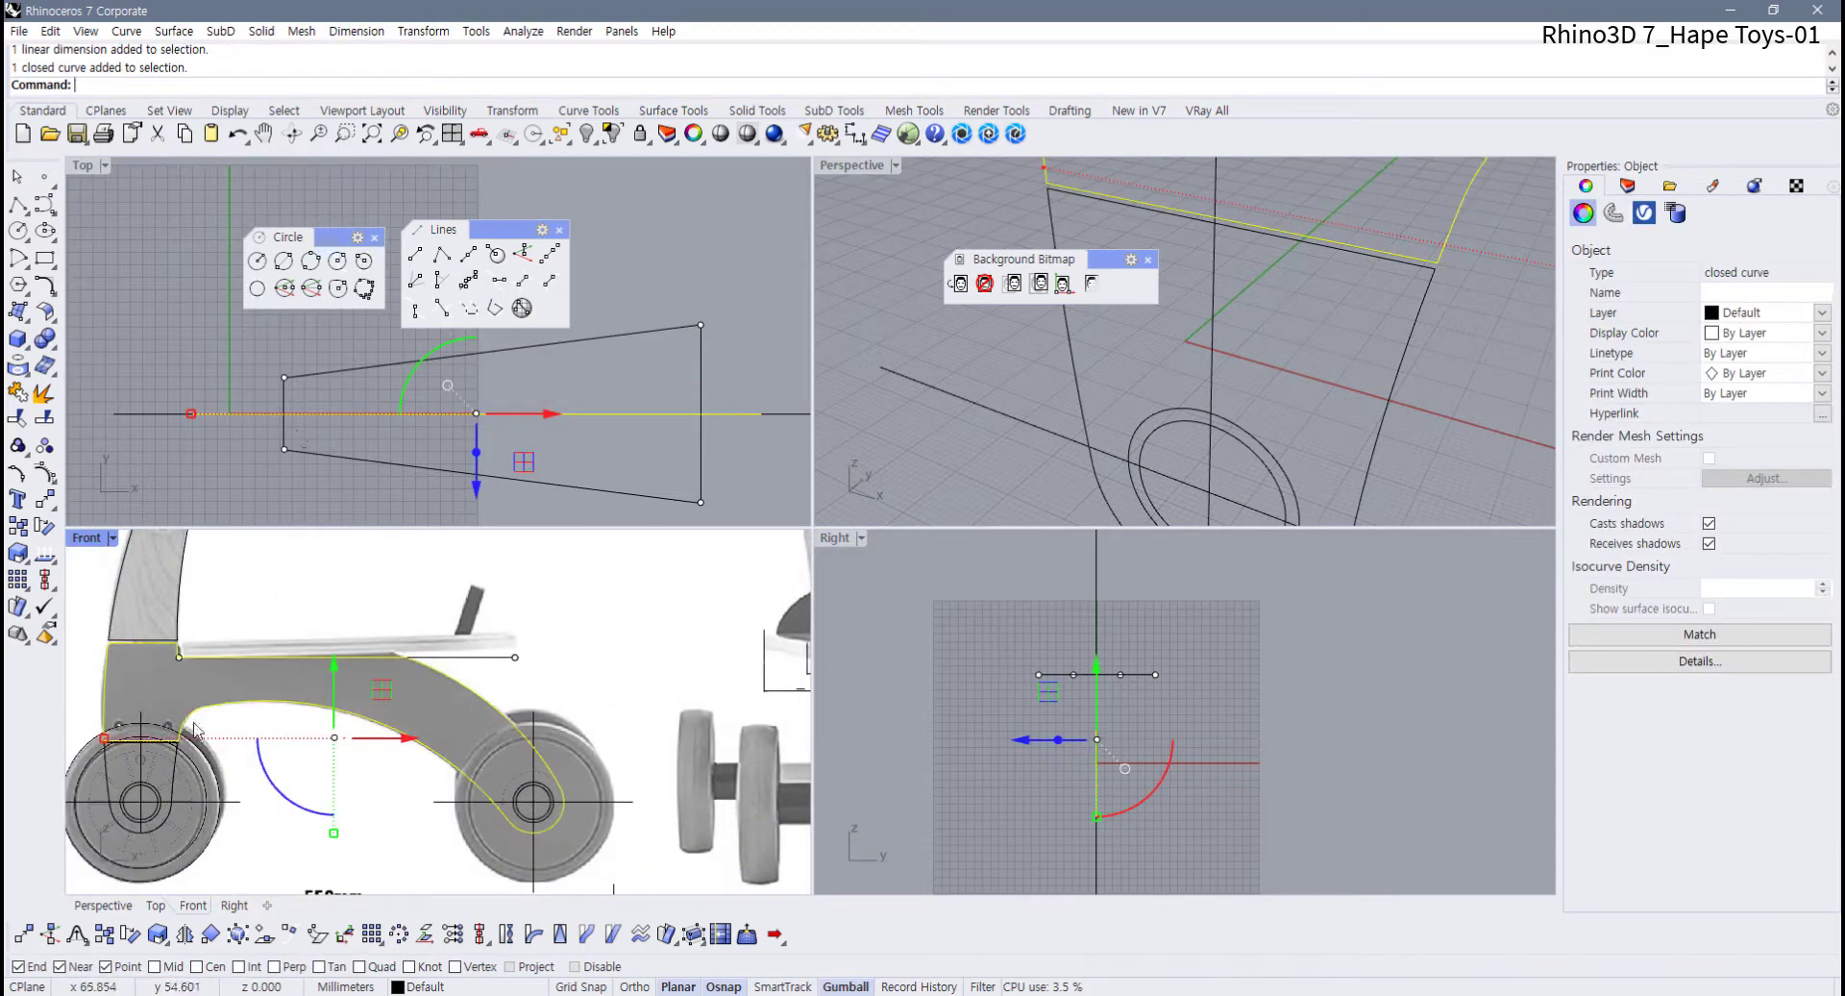
shift+click(174, 777)
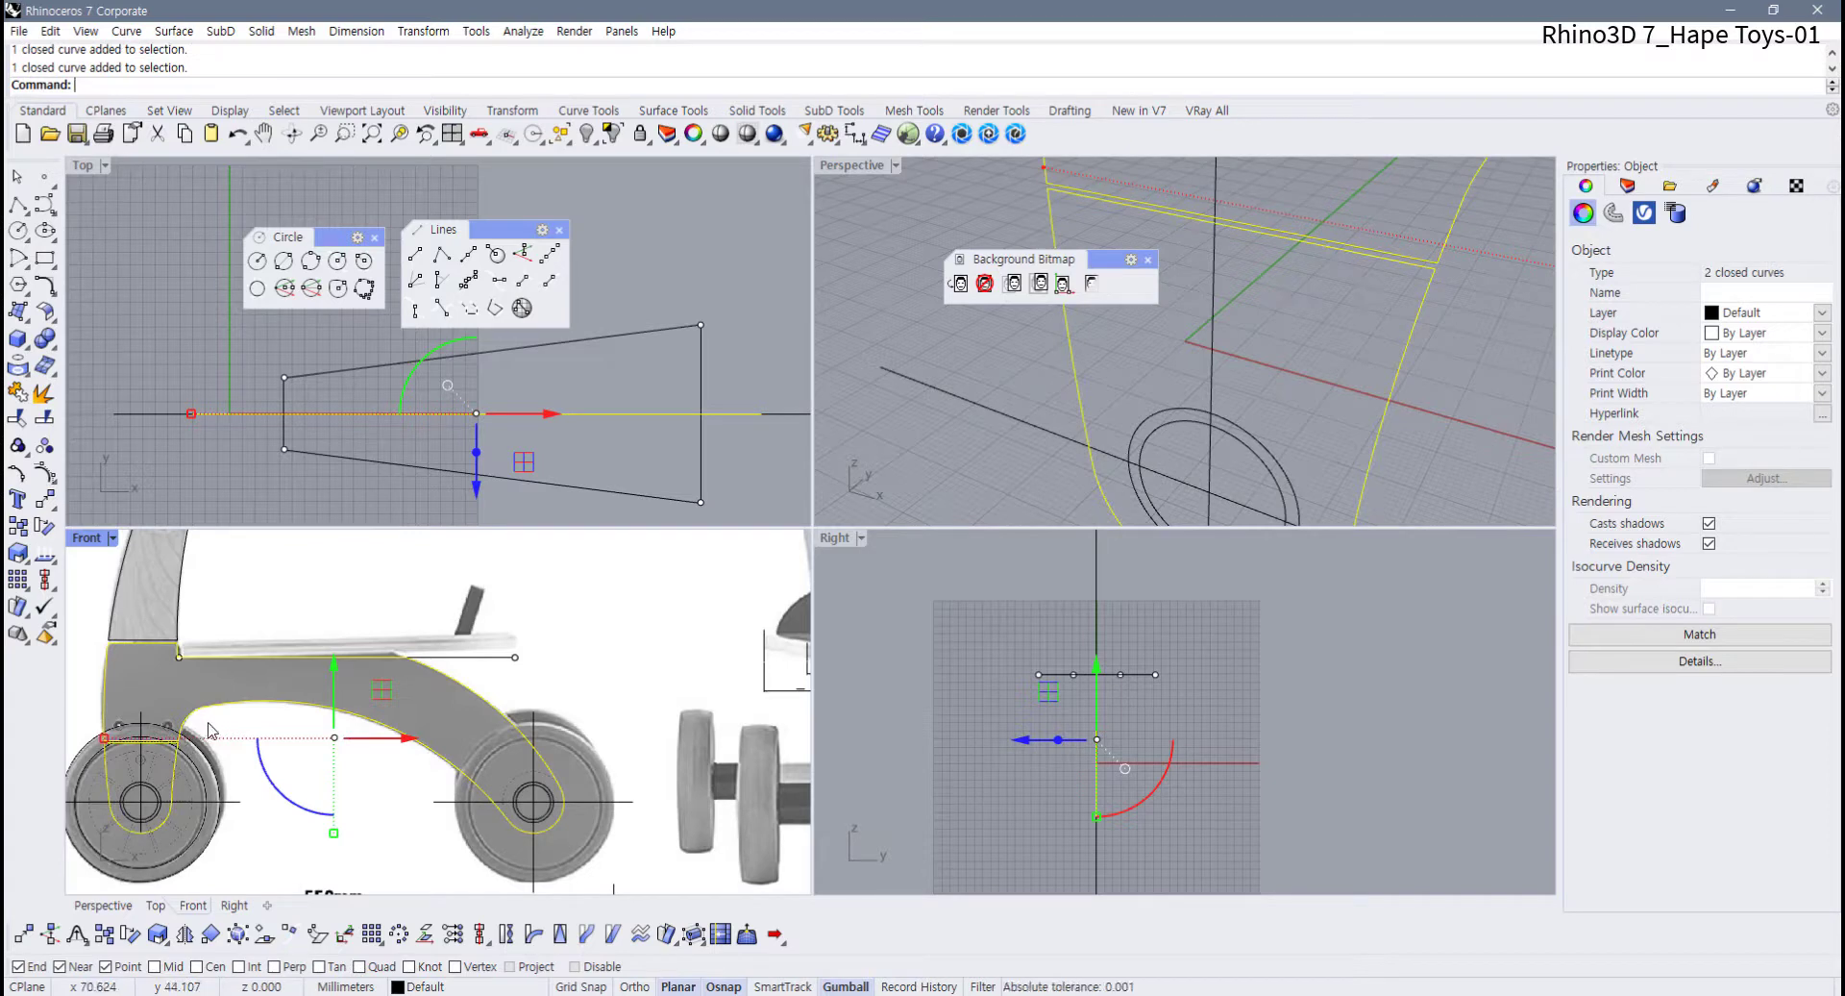
scroll(199, 719, down, 5)
right_drag(199, 718, 226, 742)
scroll(226, 742, up, 4)
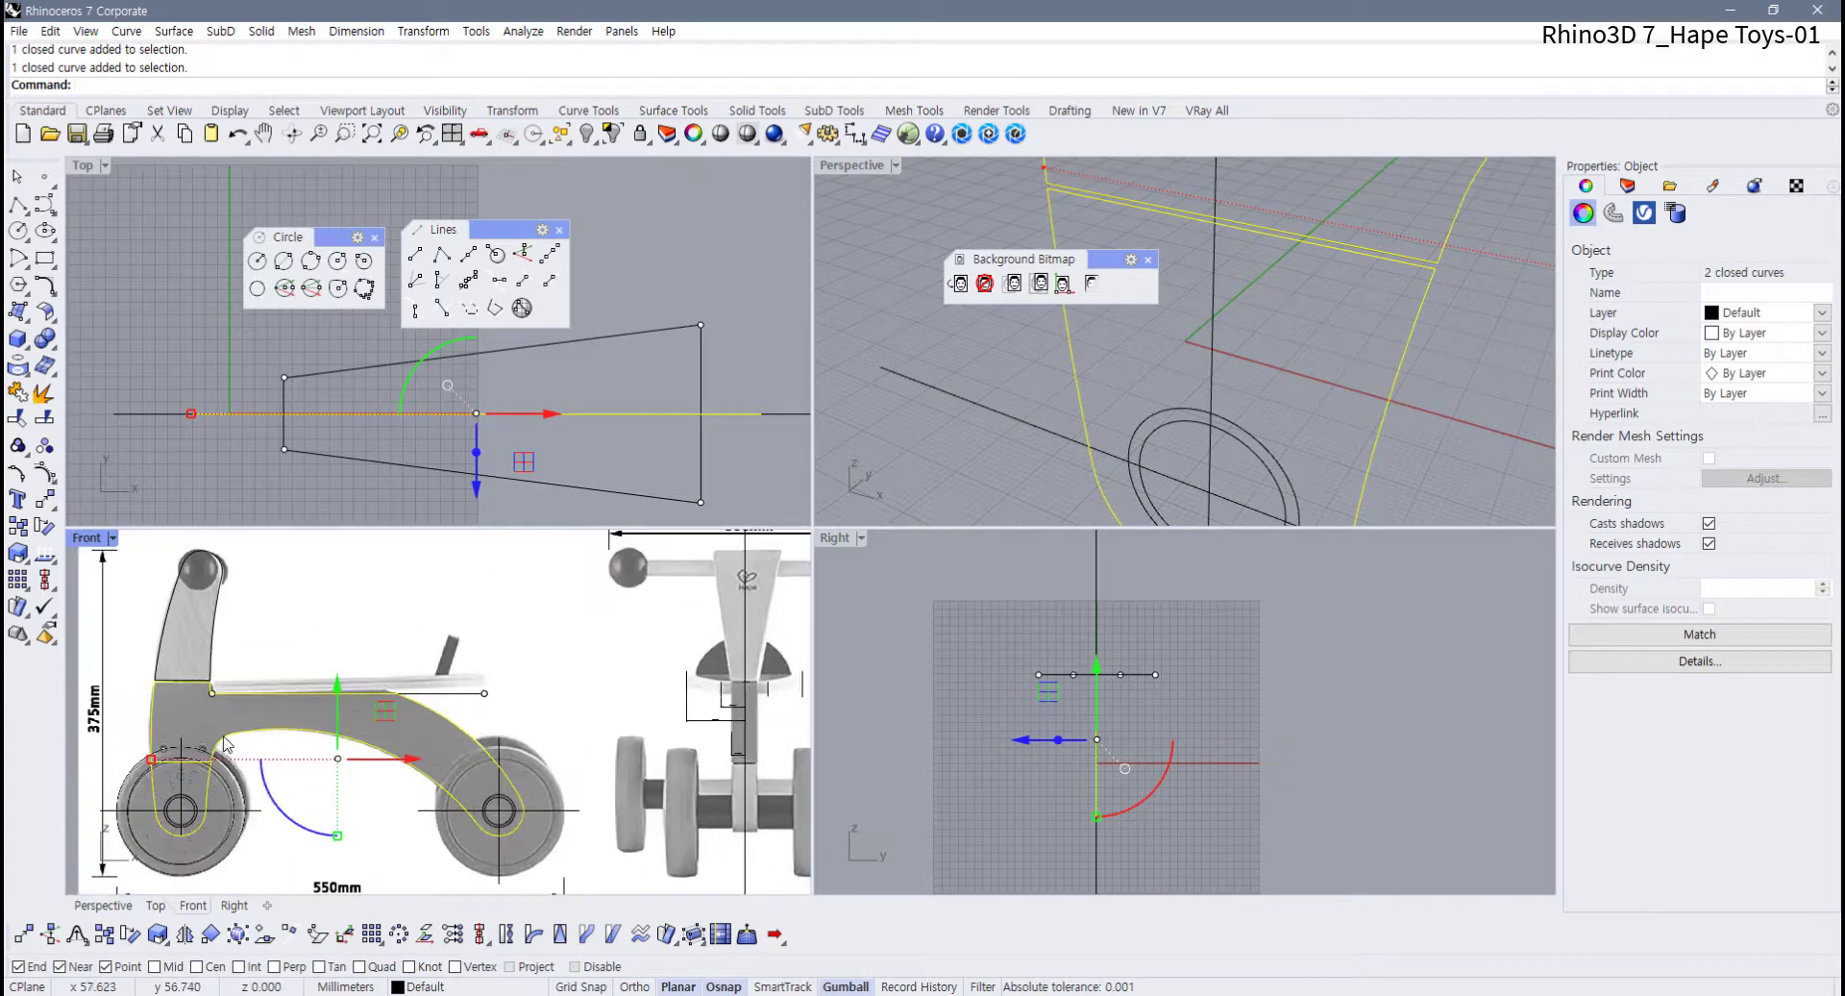
scroll(548, 310, down, 2)
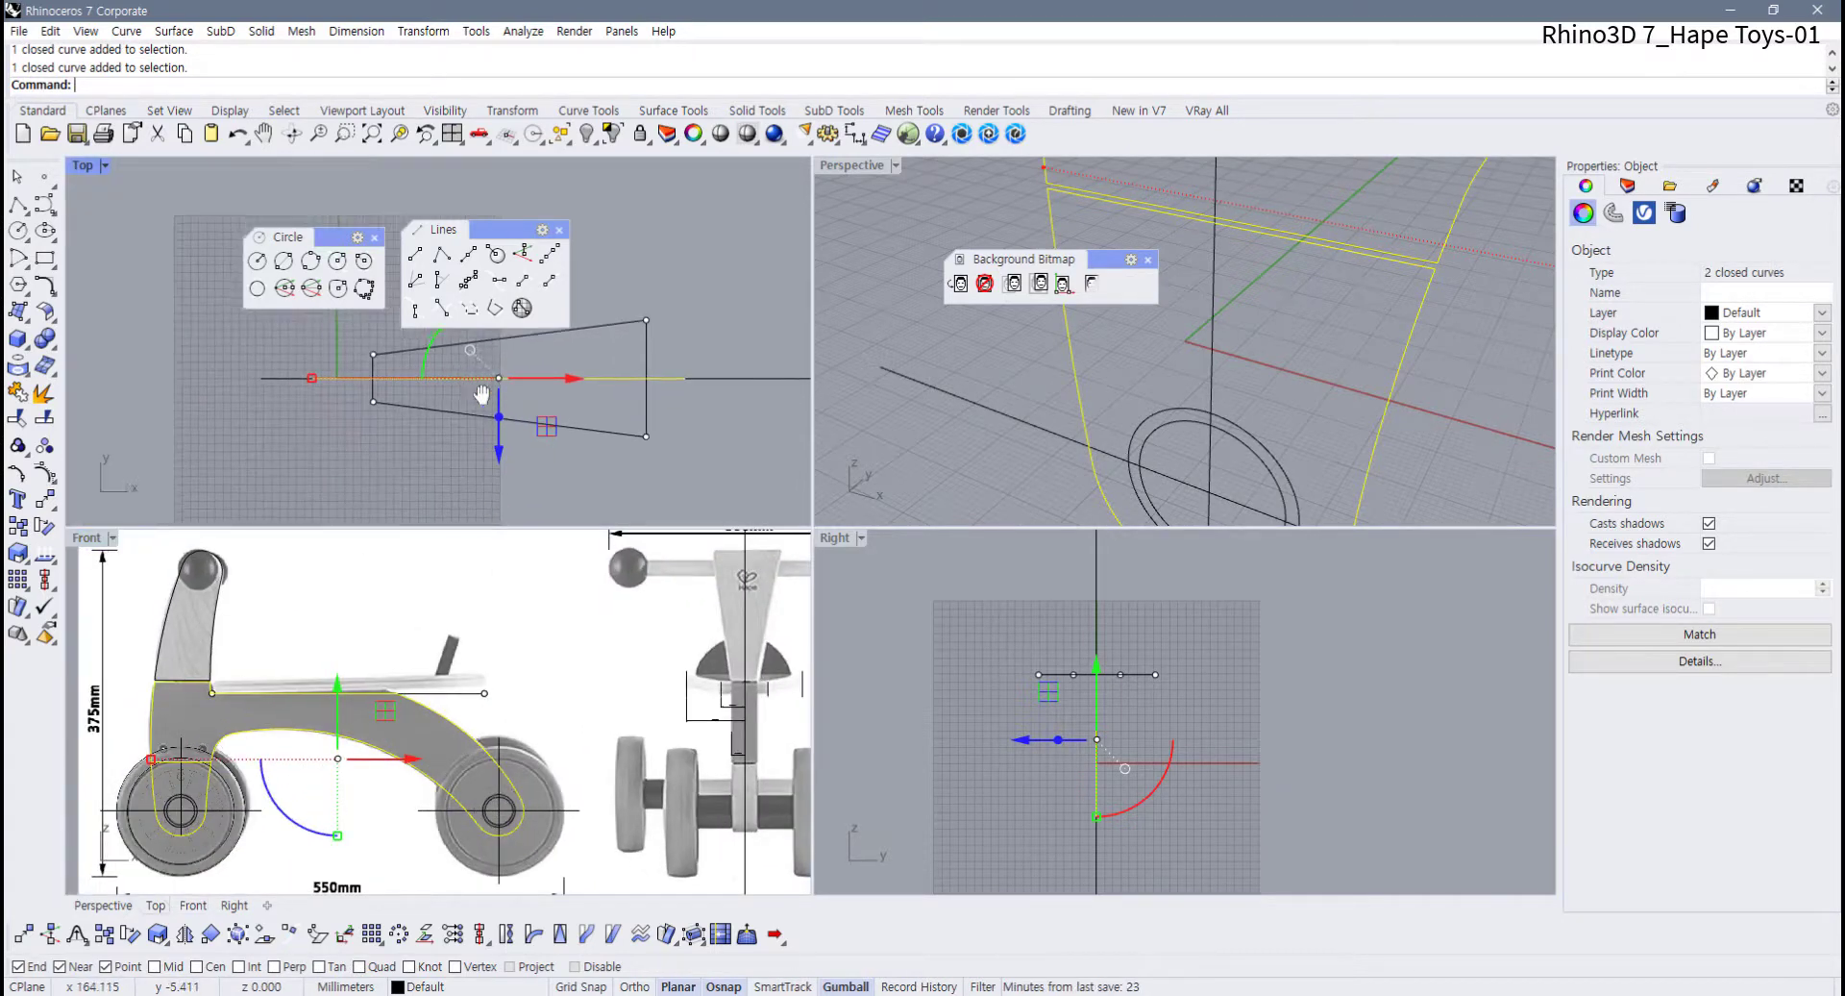
click(673, 114)
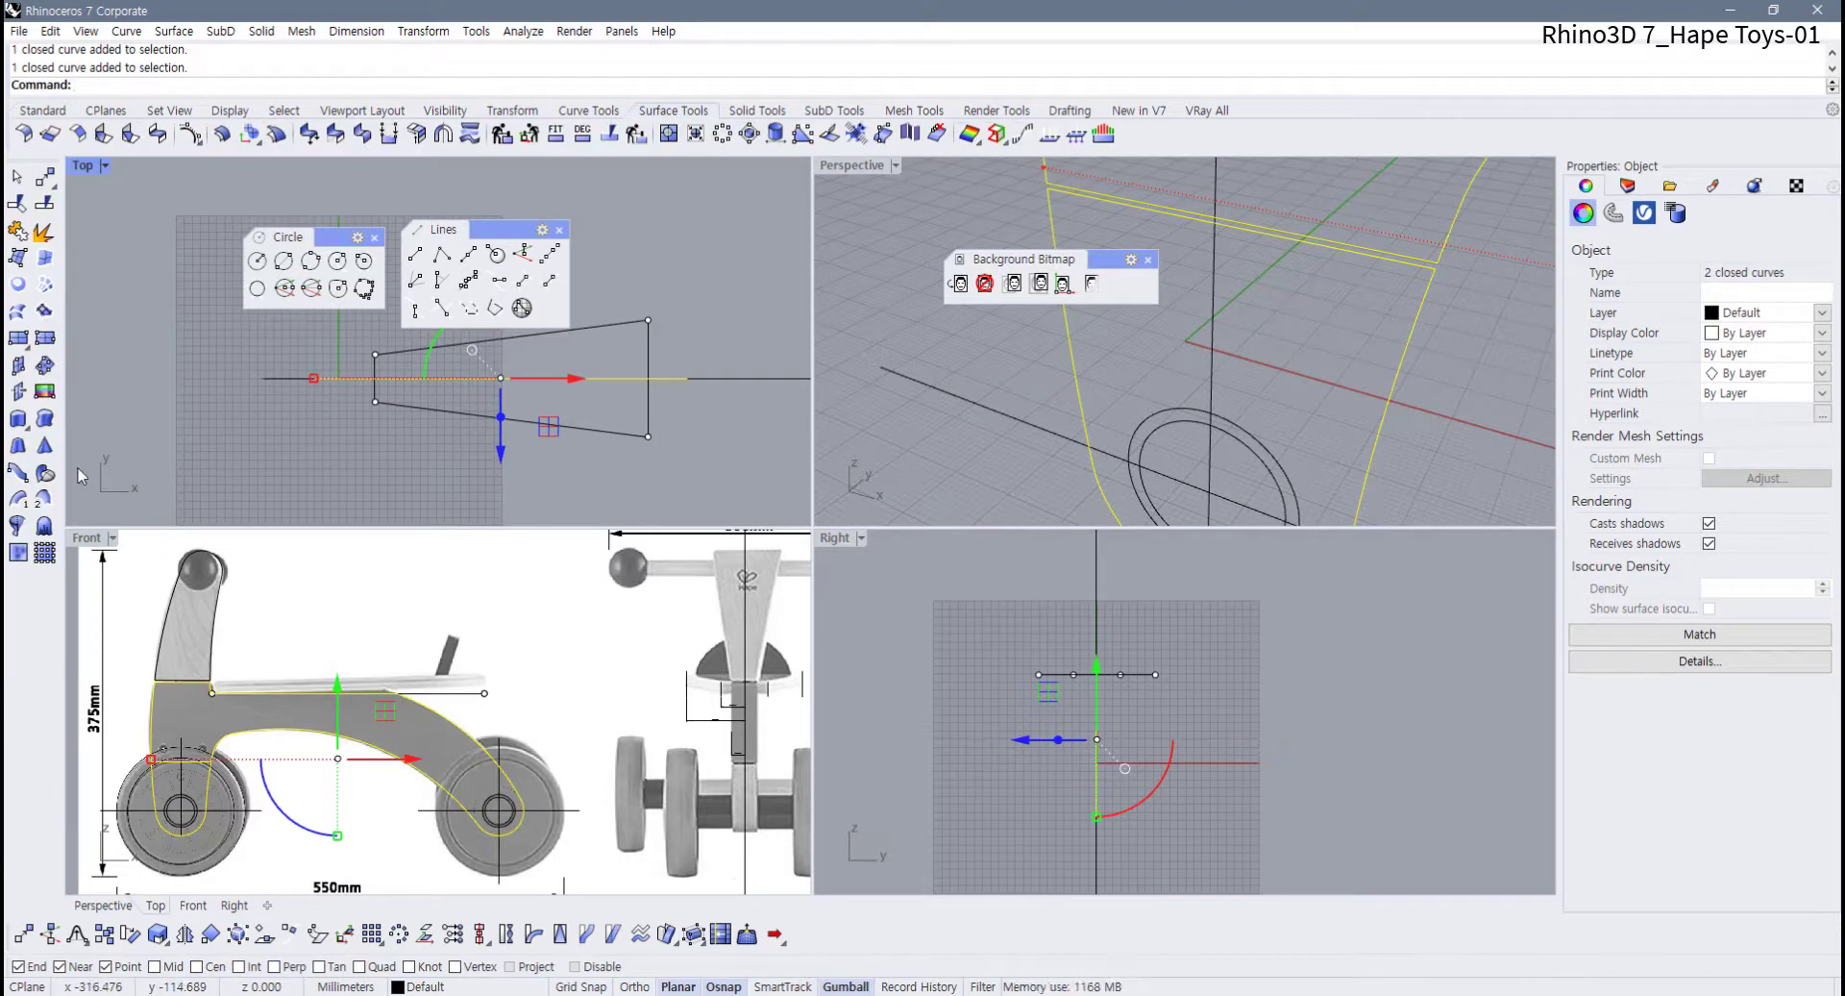
right_drag(686, 790, 637, 788)
scroll(605, 764, up, 5)
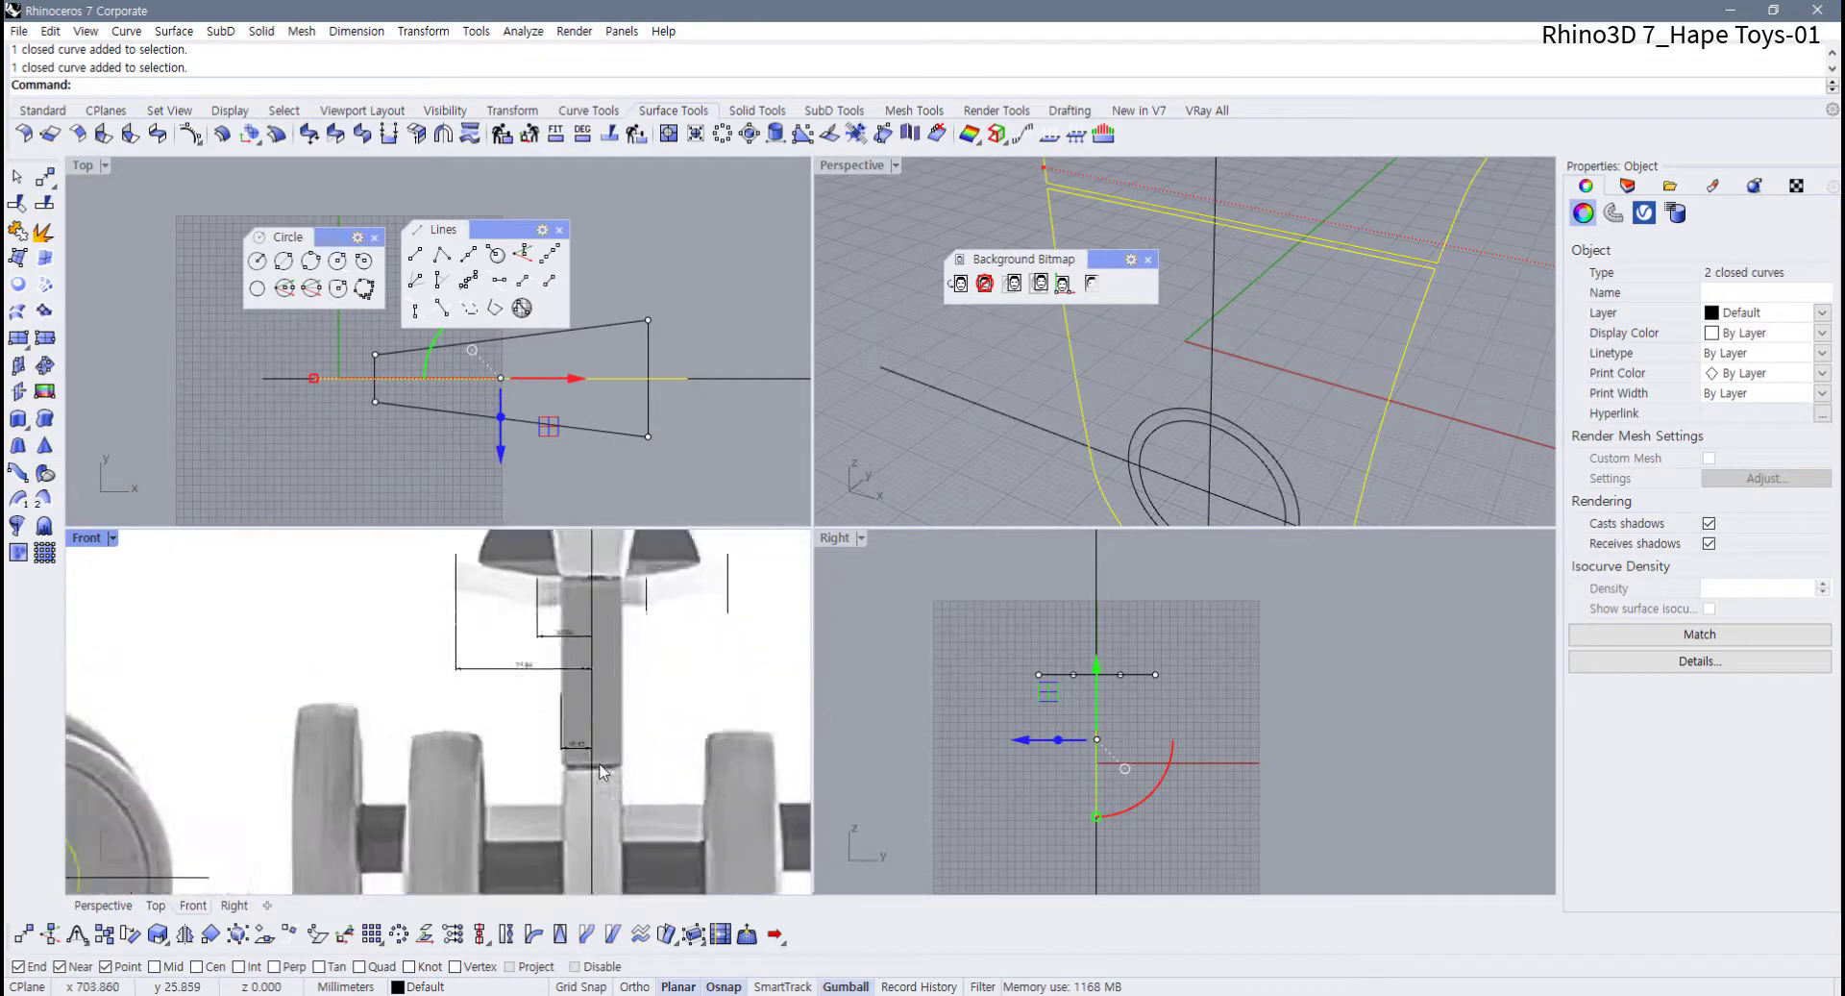
scroll(567, 735, down, 2)
right_drag(406, 475, 419, 462)
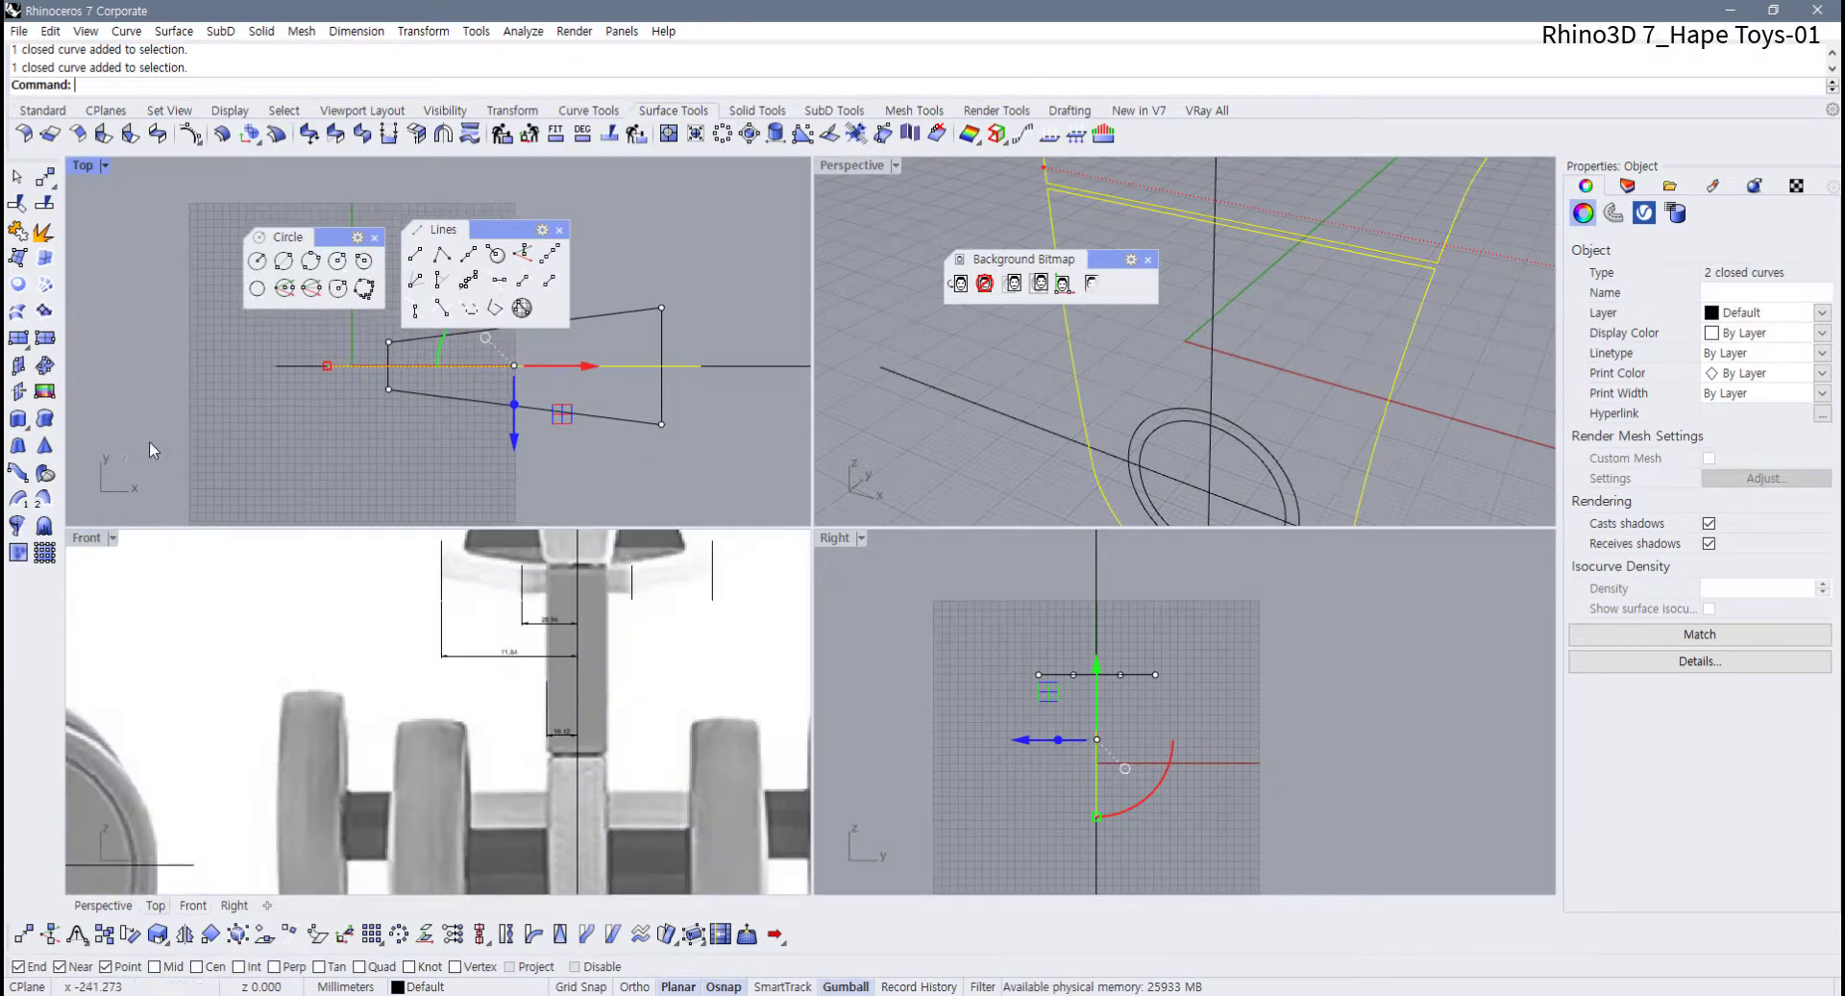
click(18, 417)
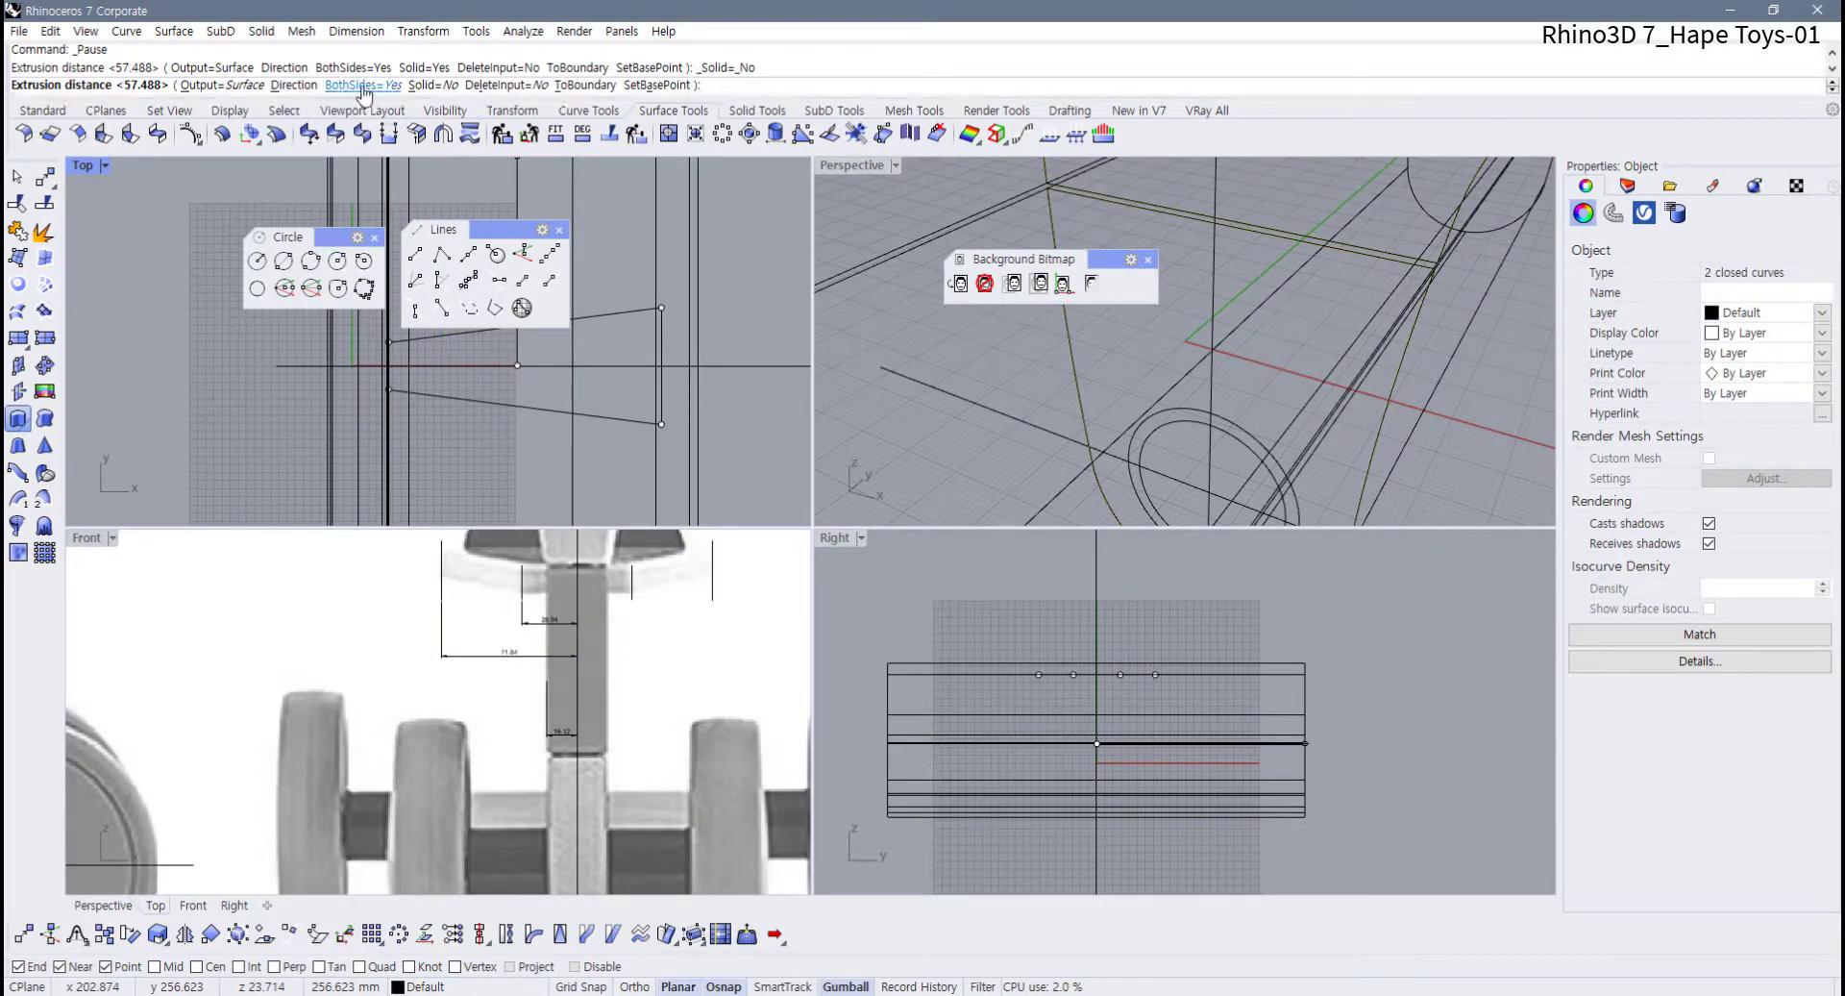
click(433, 85)
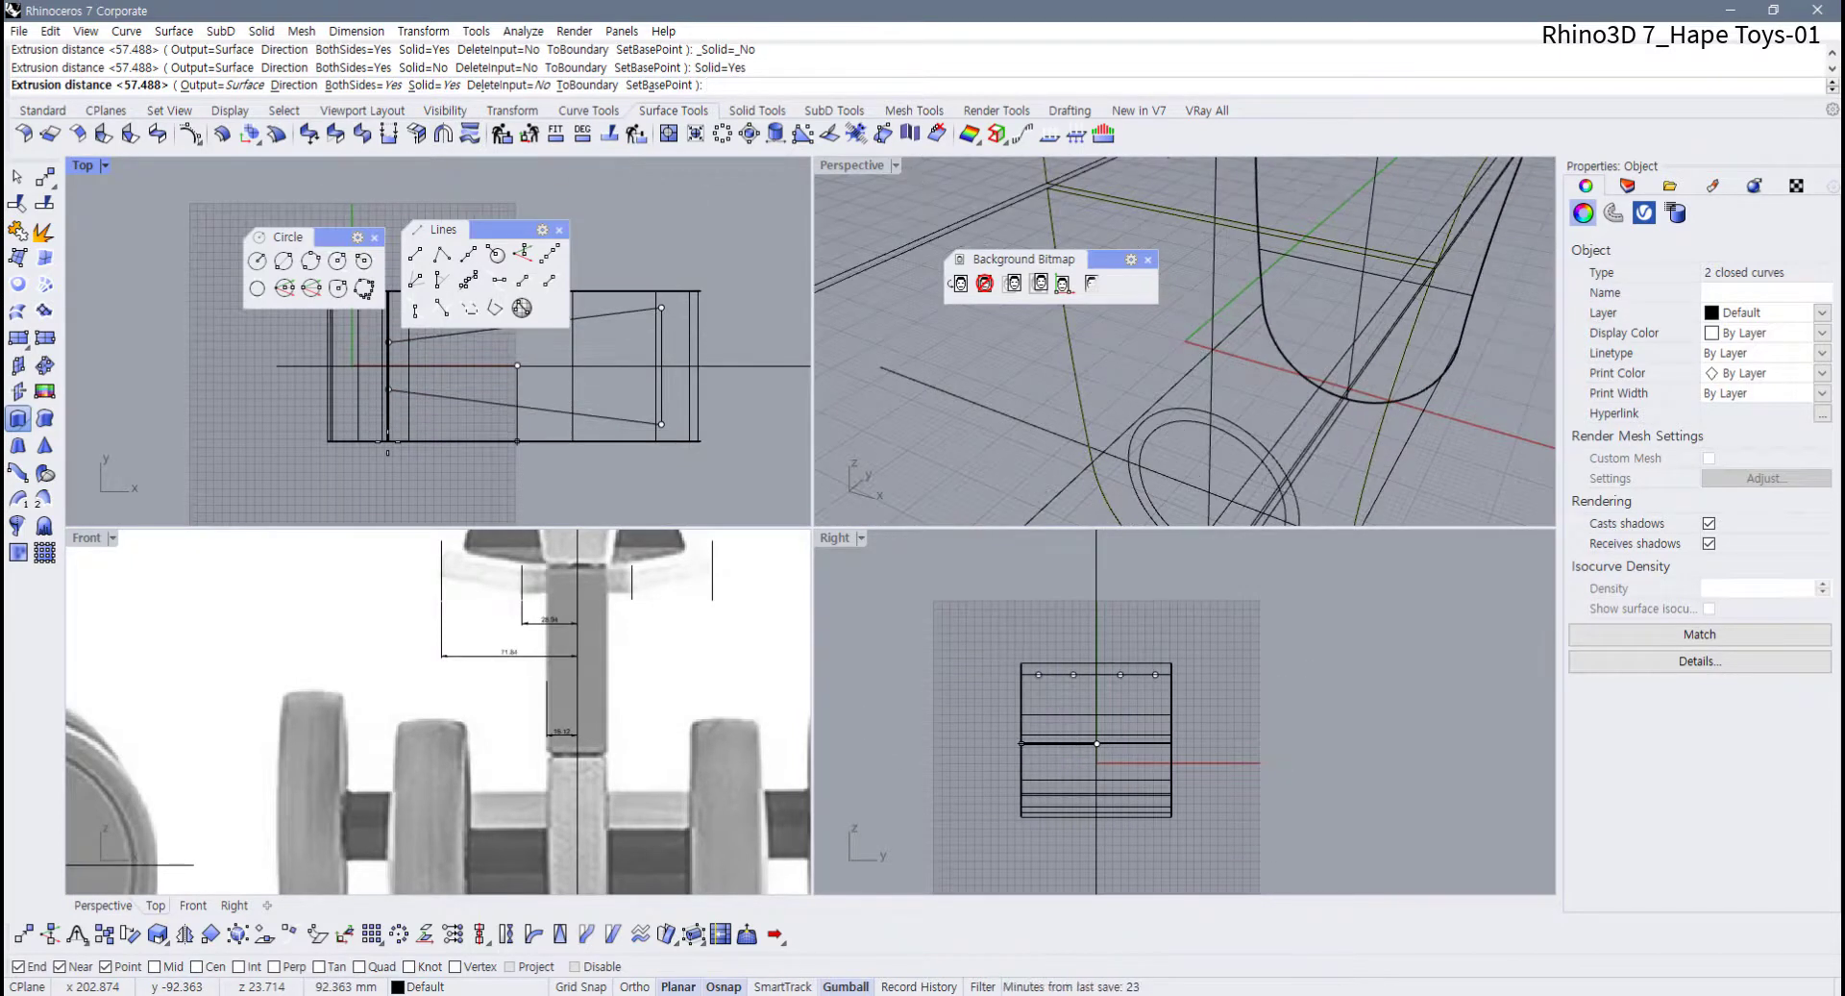
text(16)
key(Return)
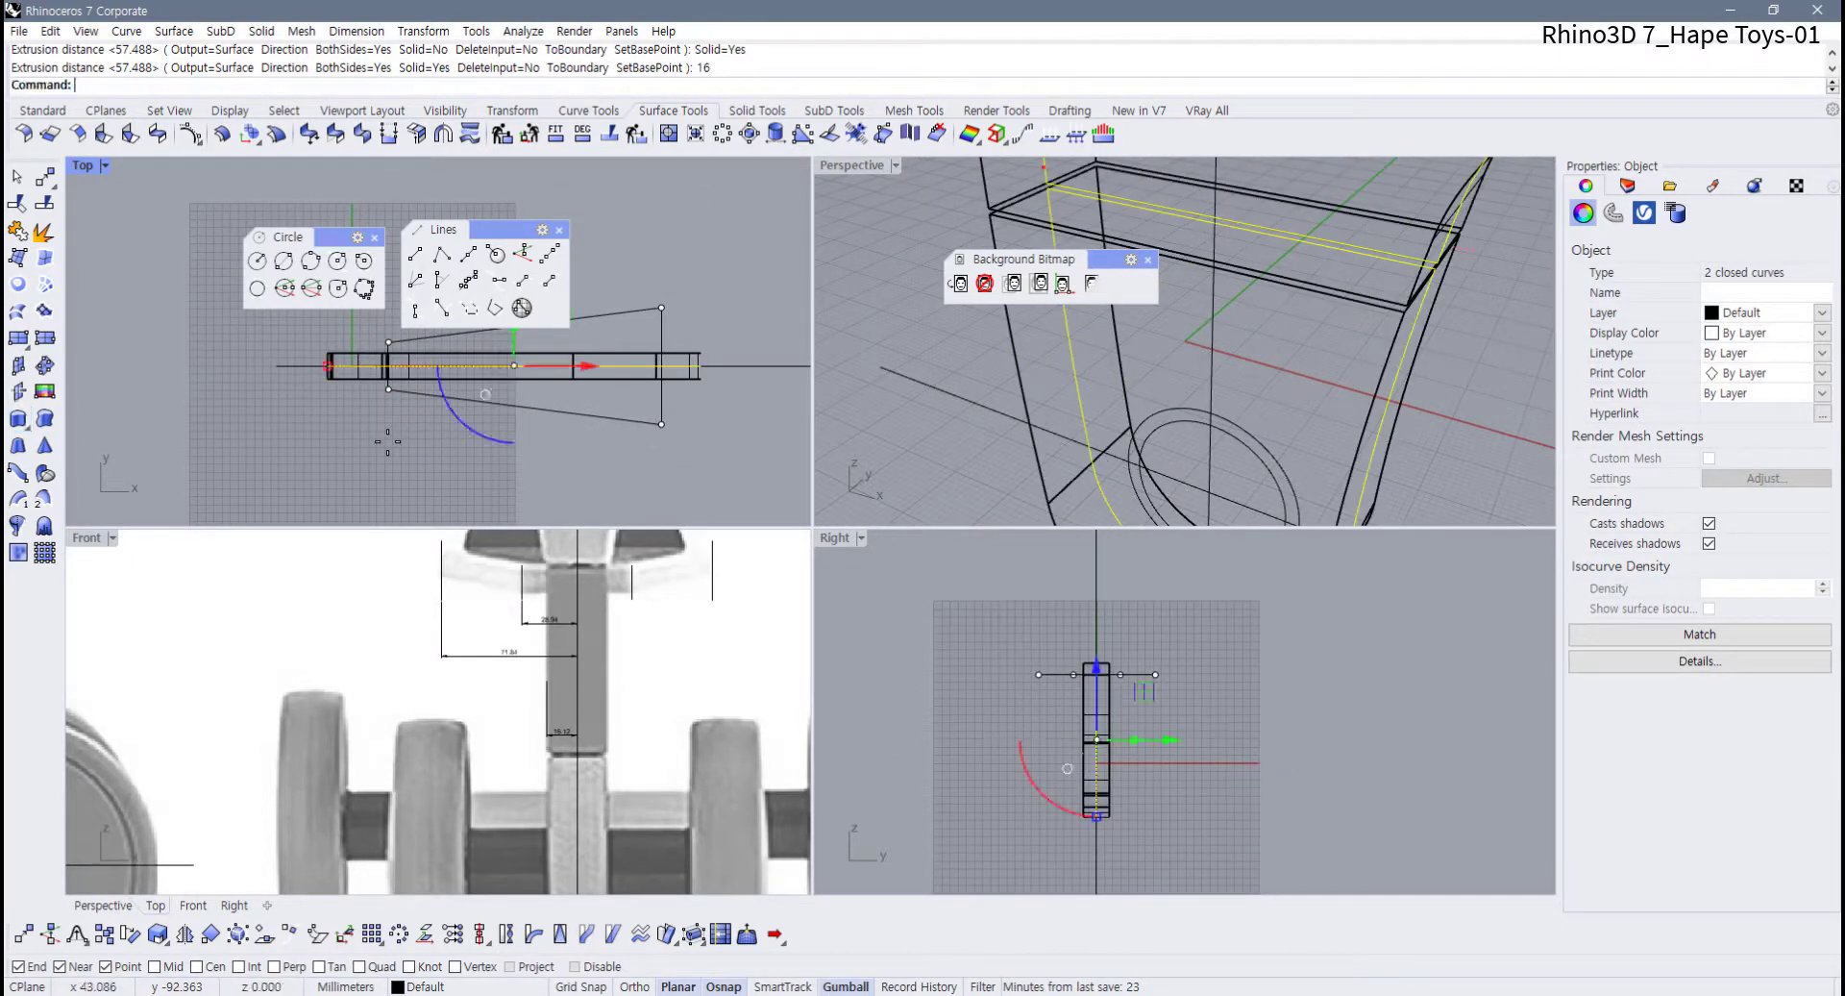
Set the Perspective view to Shaded display and move the Background Bitmap toolbar clear of it to view the extruded frame
scroll(1178, 363, down, 5)
scroll(1178, 364, down, 4)
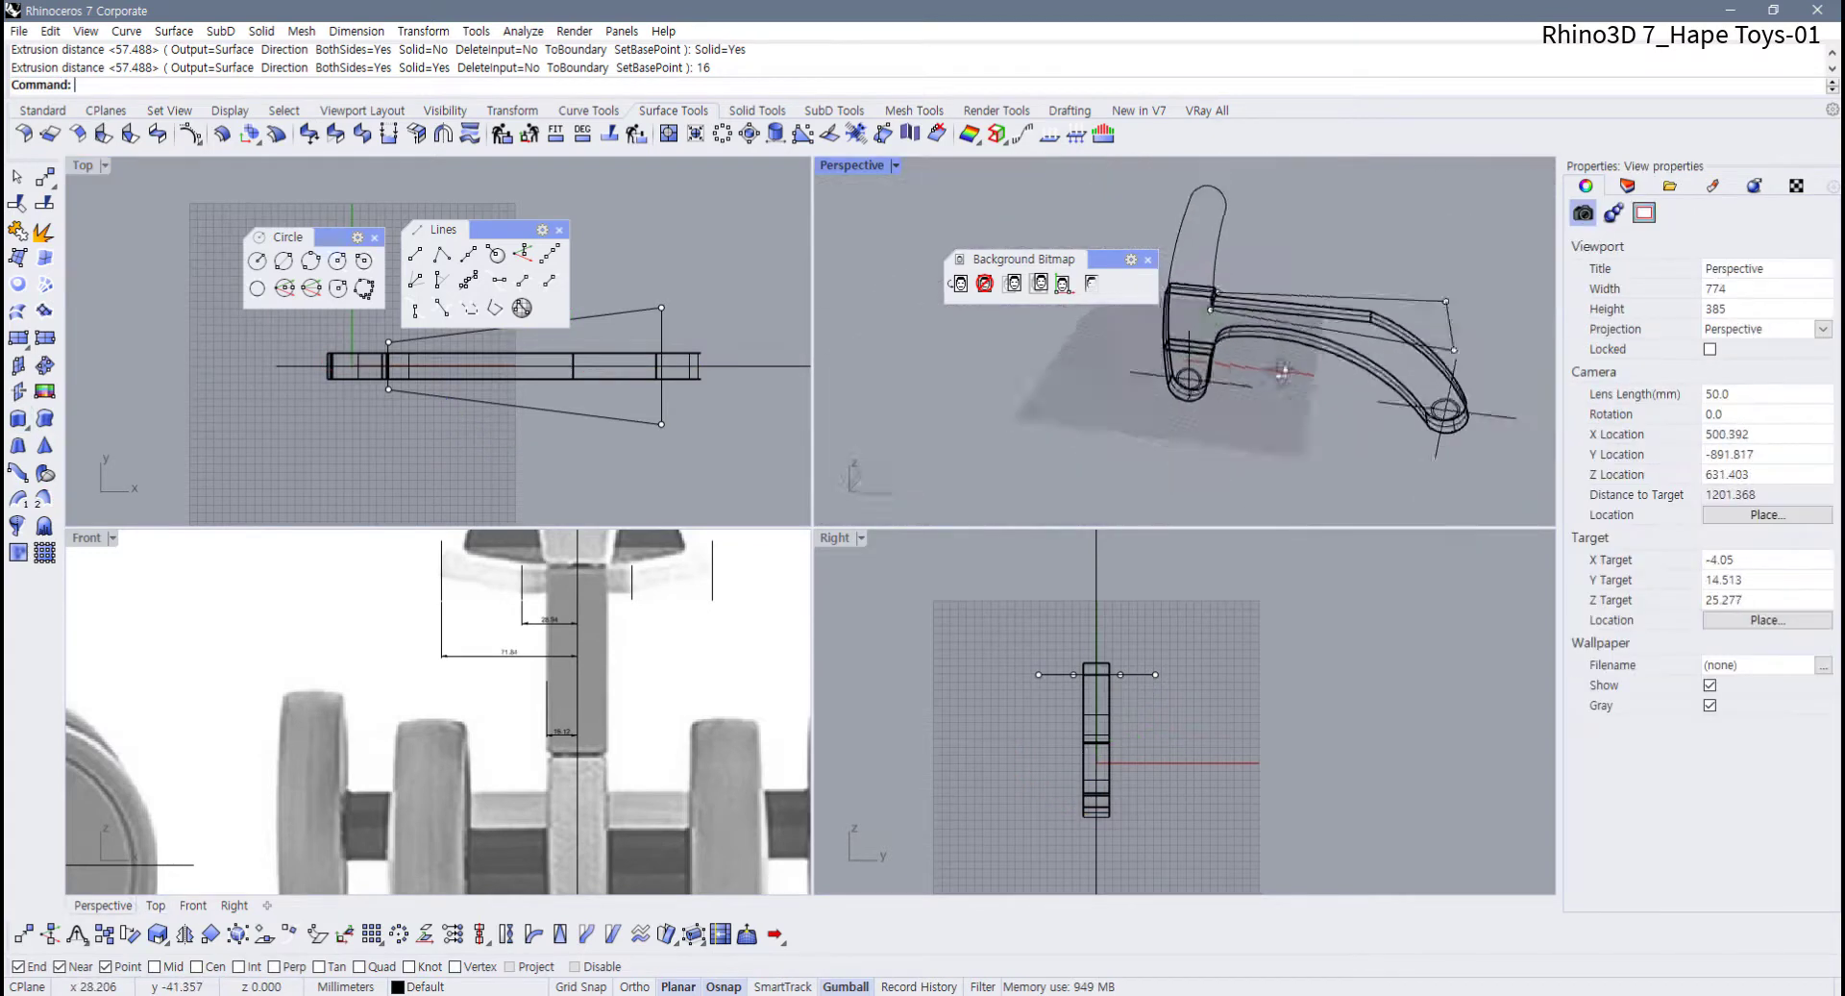
right_drag(1223, 359, 1105, 375)
drag(1107, 262, 749, 196)
click(895, 166)
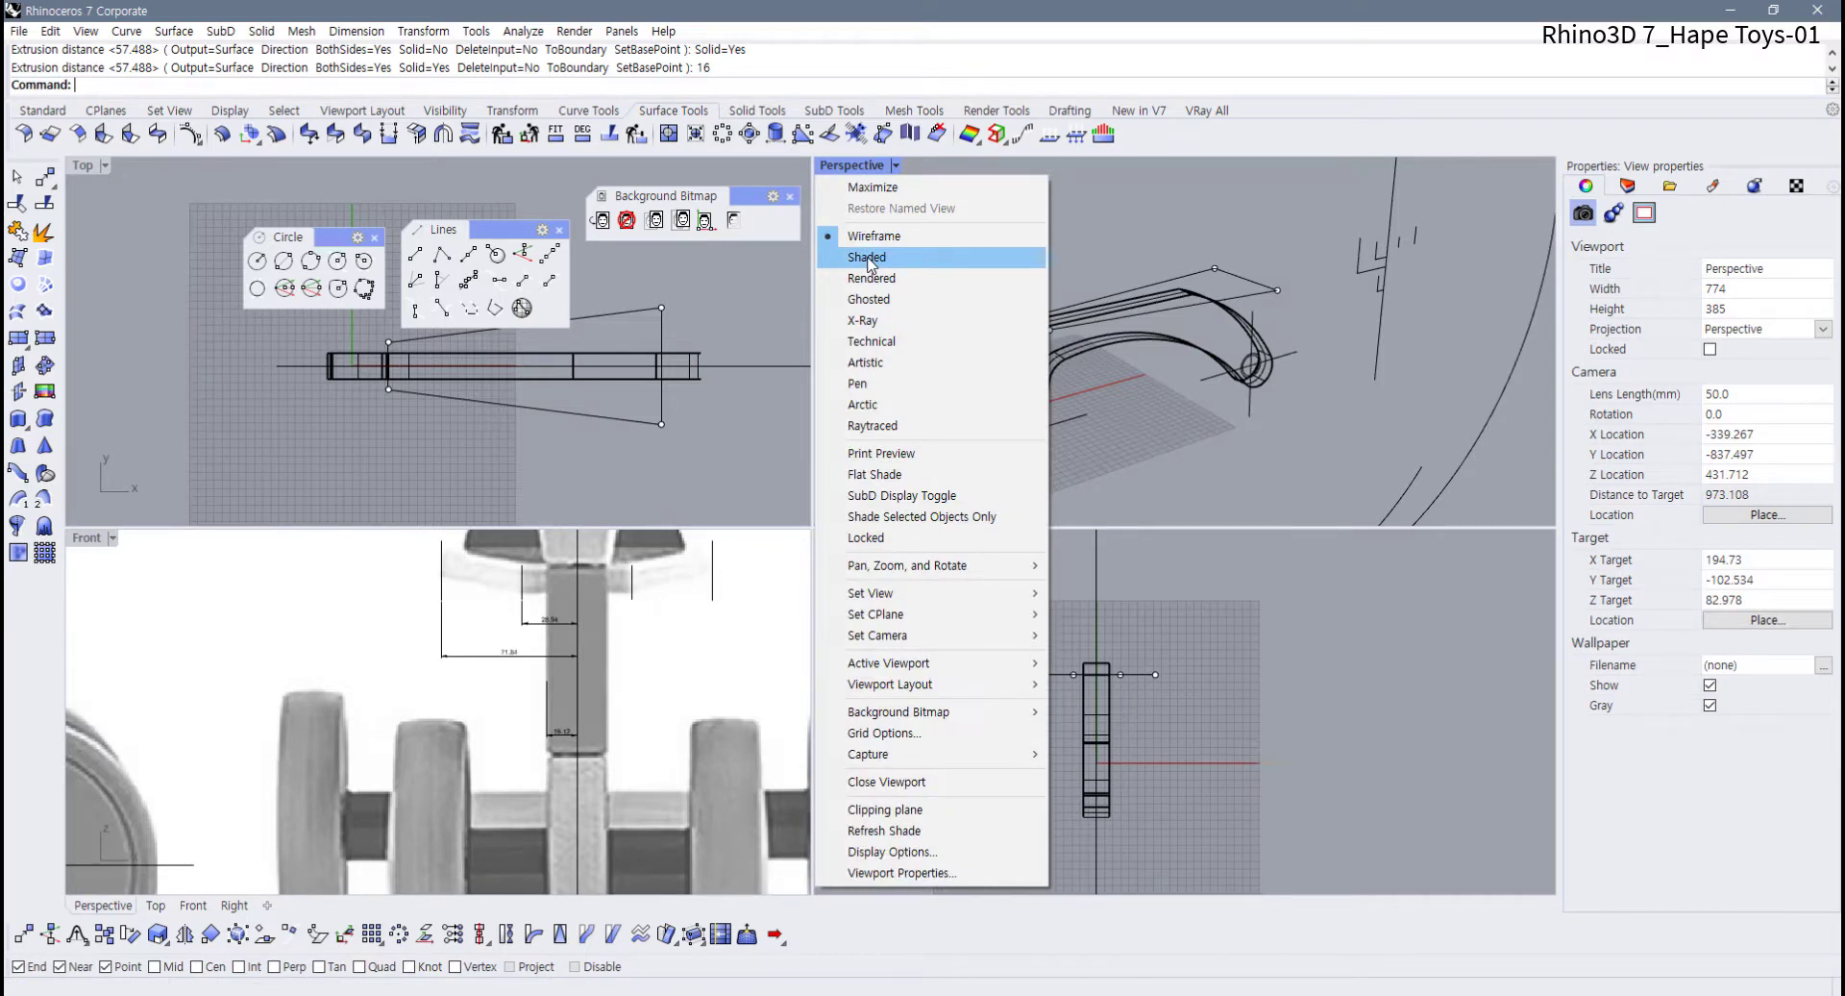
click(868, 258)
mouse_move(1057, 423)
right_down()
mouse_move(1303, 350)
mouse_move(1207, 274)
mouse_move(1143, 353)
right_up()
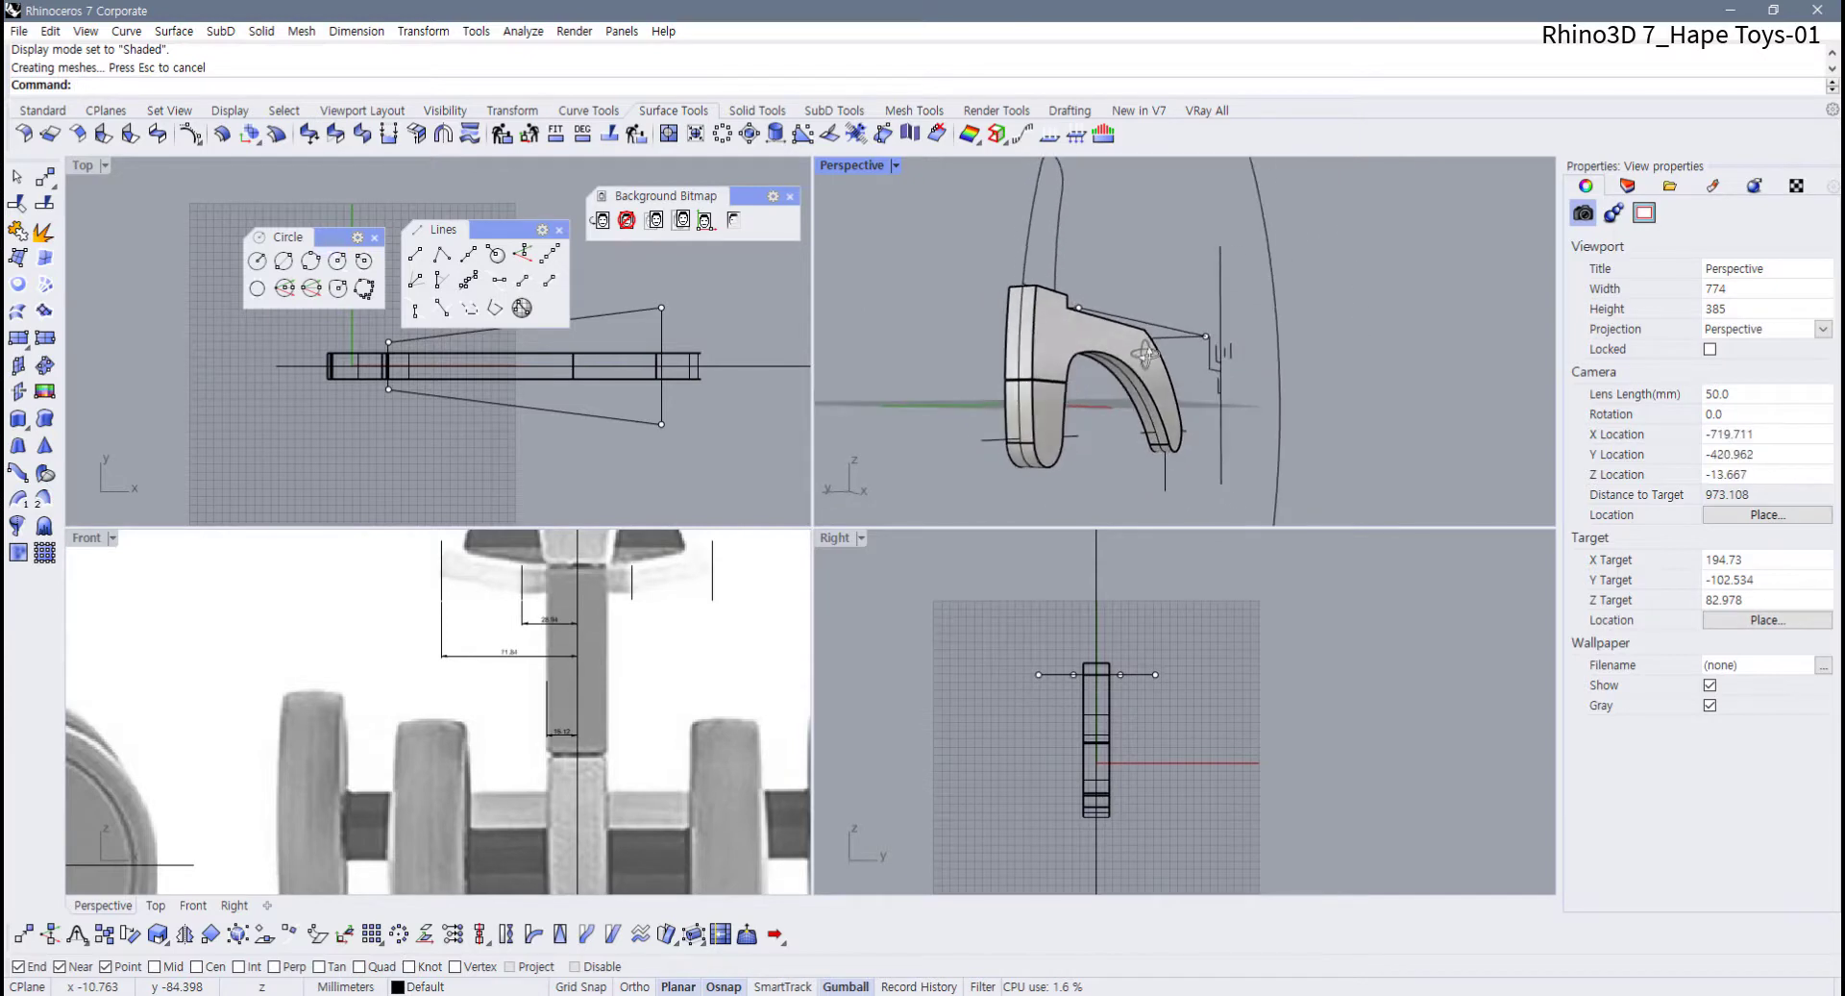
Extrude the closed handlebar column outline about 103 mm to both sides as a solid, wider than the column in the reference
click(582, 736)
scroll(487, 714, down, 5)
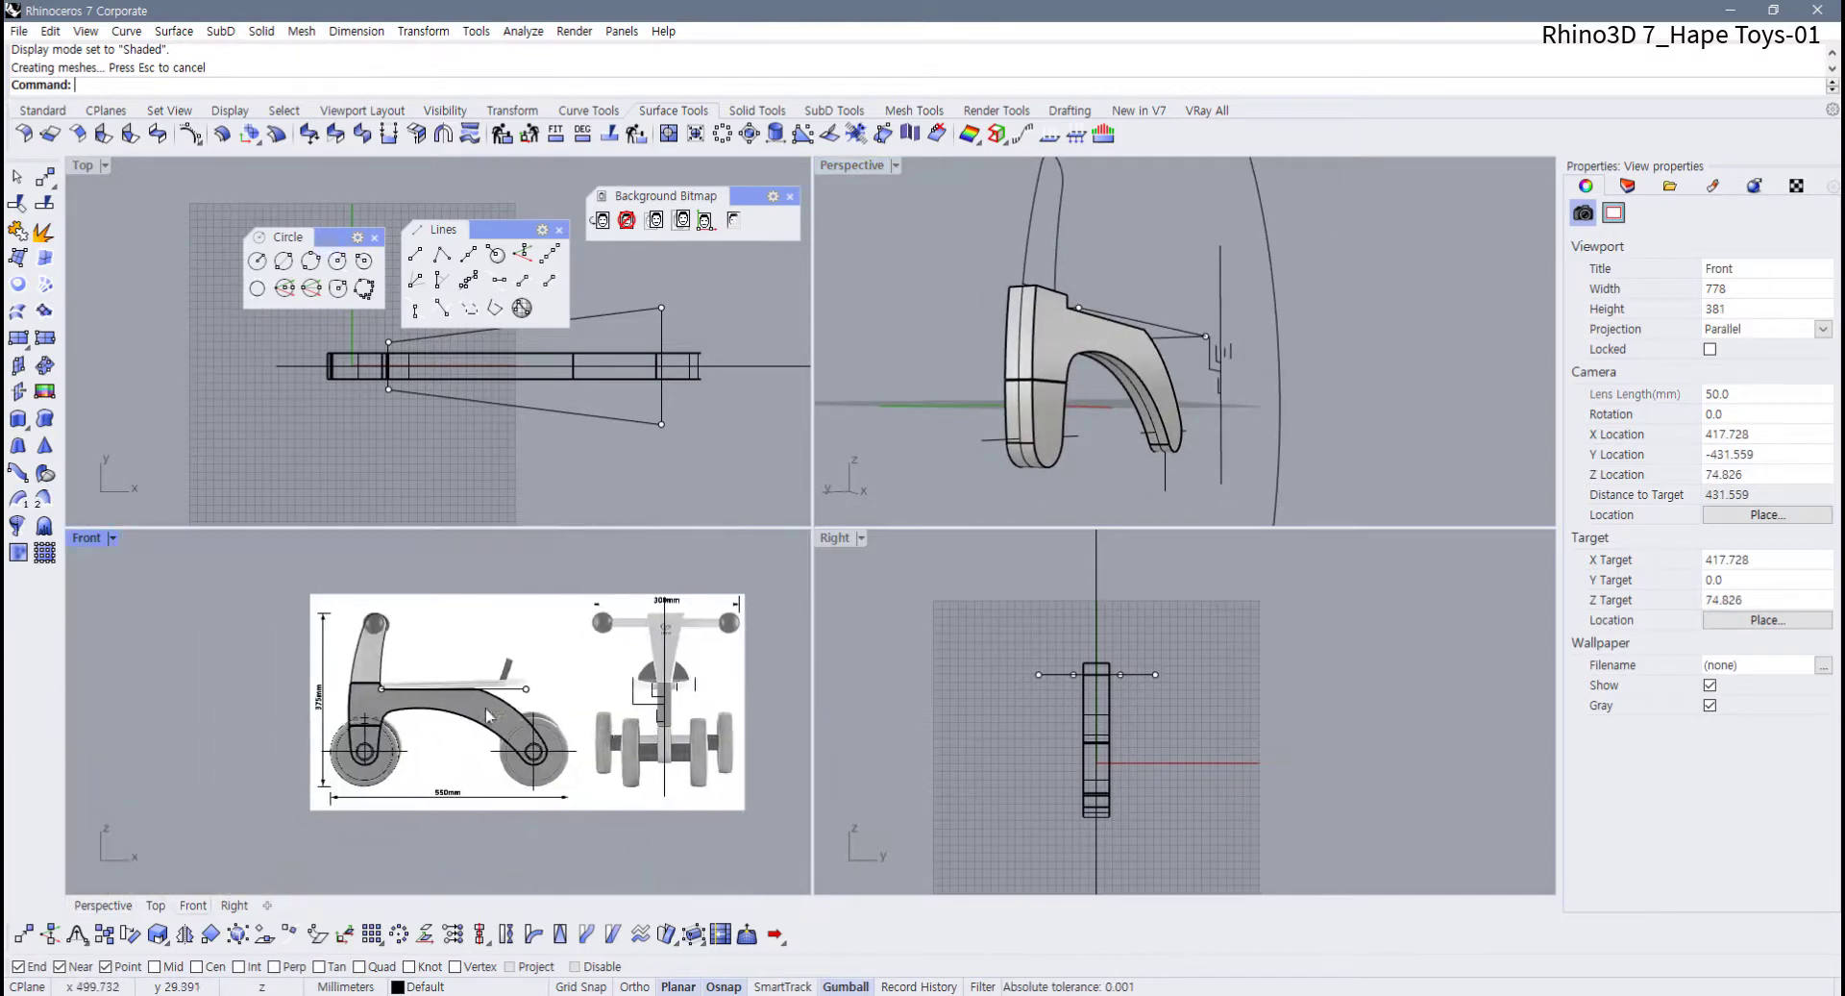
scroll(487, 714, up, 5)
click(403, 680)
scroll(474, 692, down, 2)
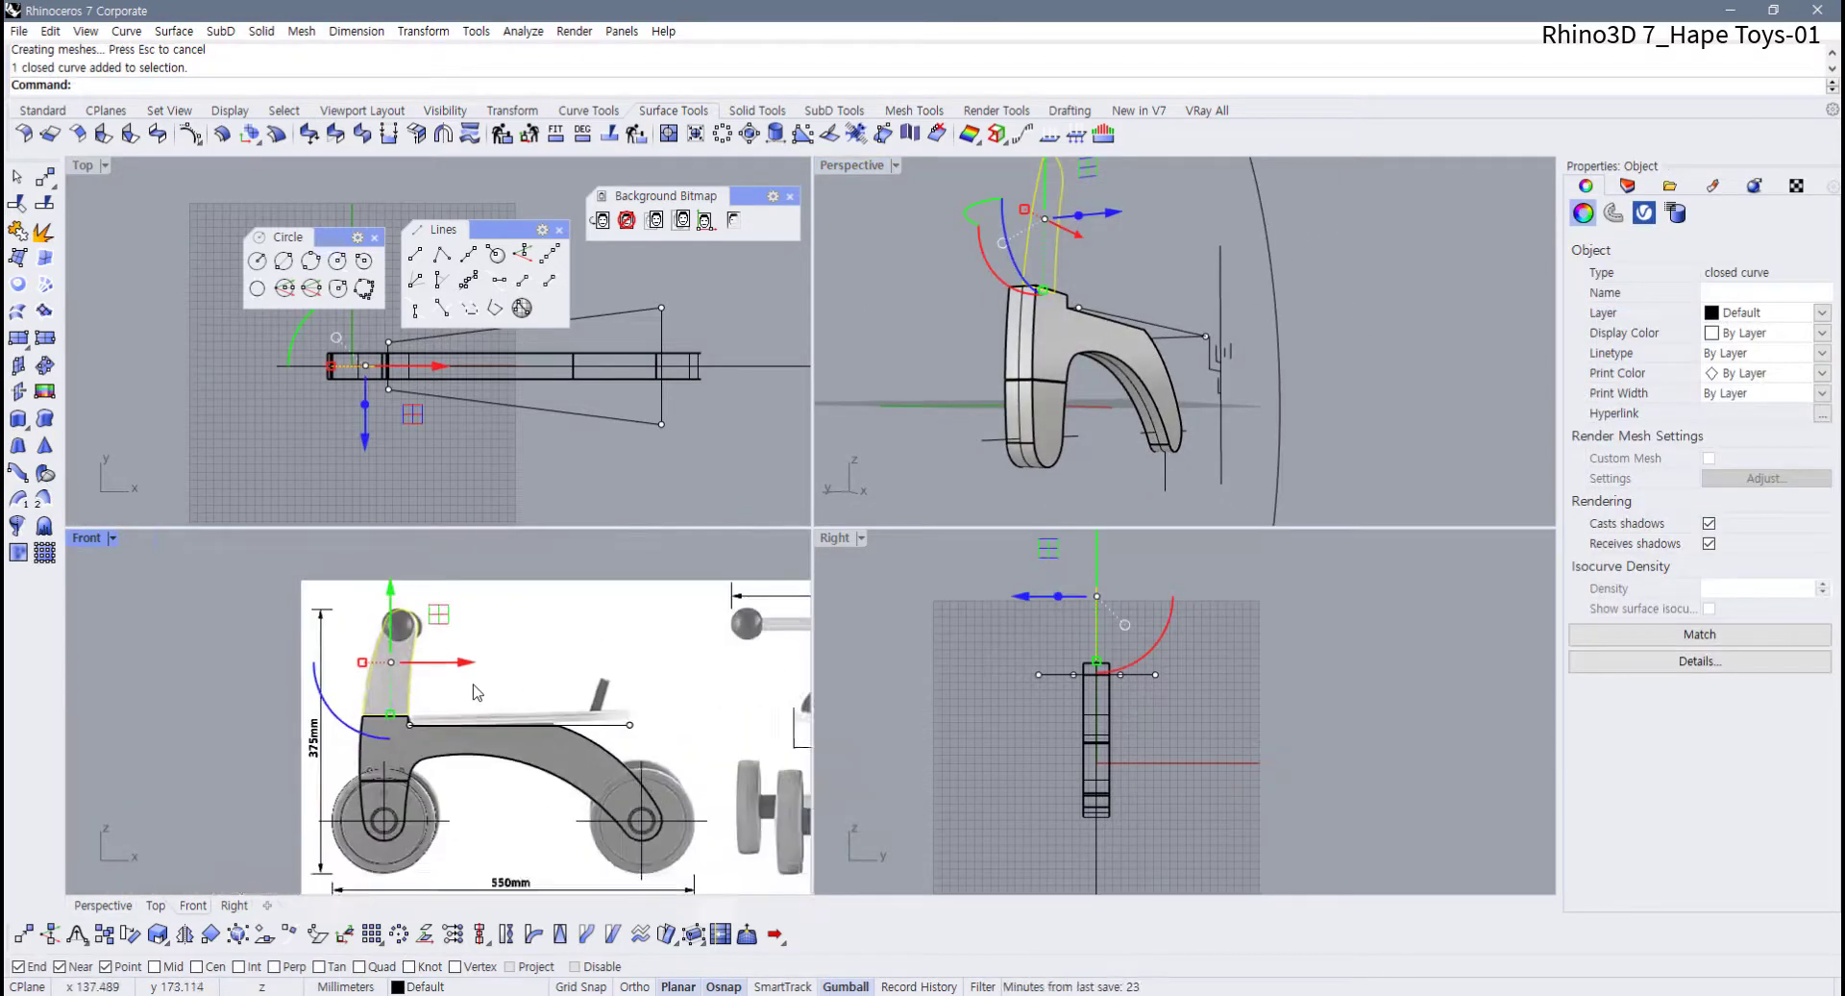
right_drag(599, 676, 371, 733)
scroll(619, 724, up, 3)
scroll(627, 798, up, 5)
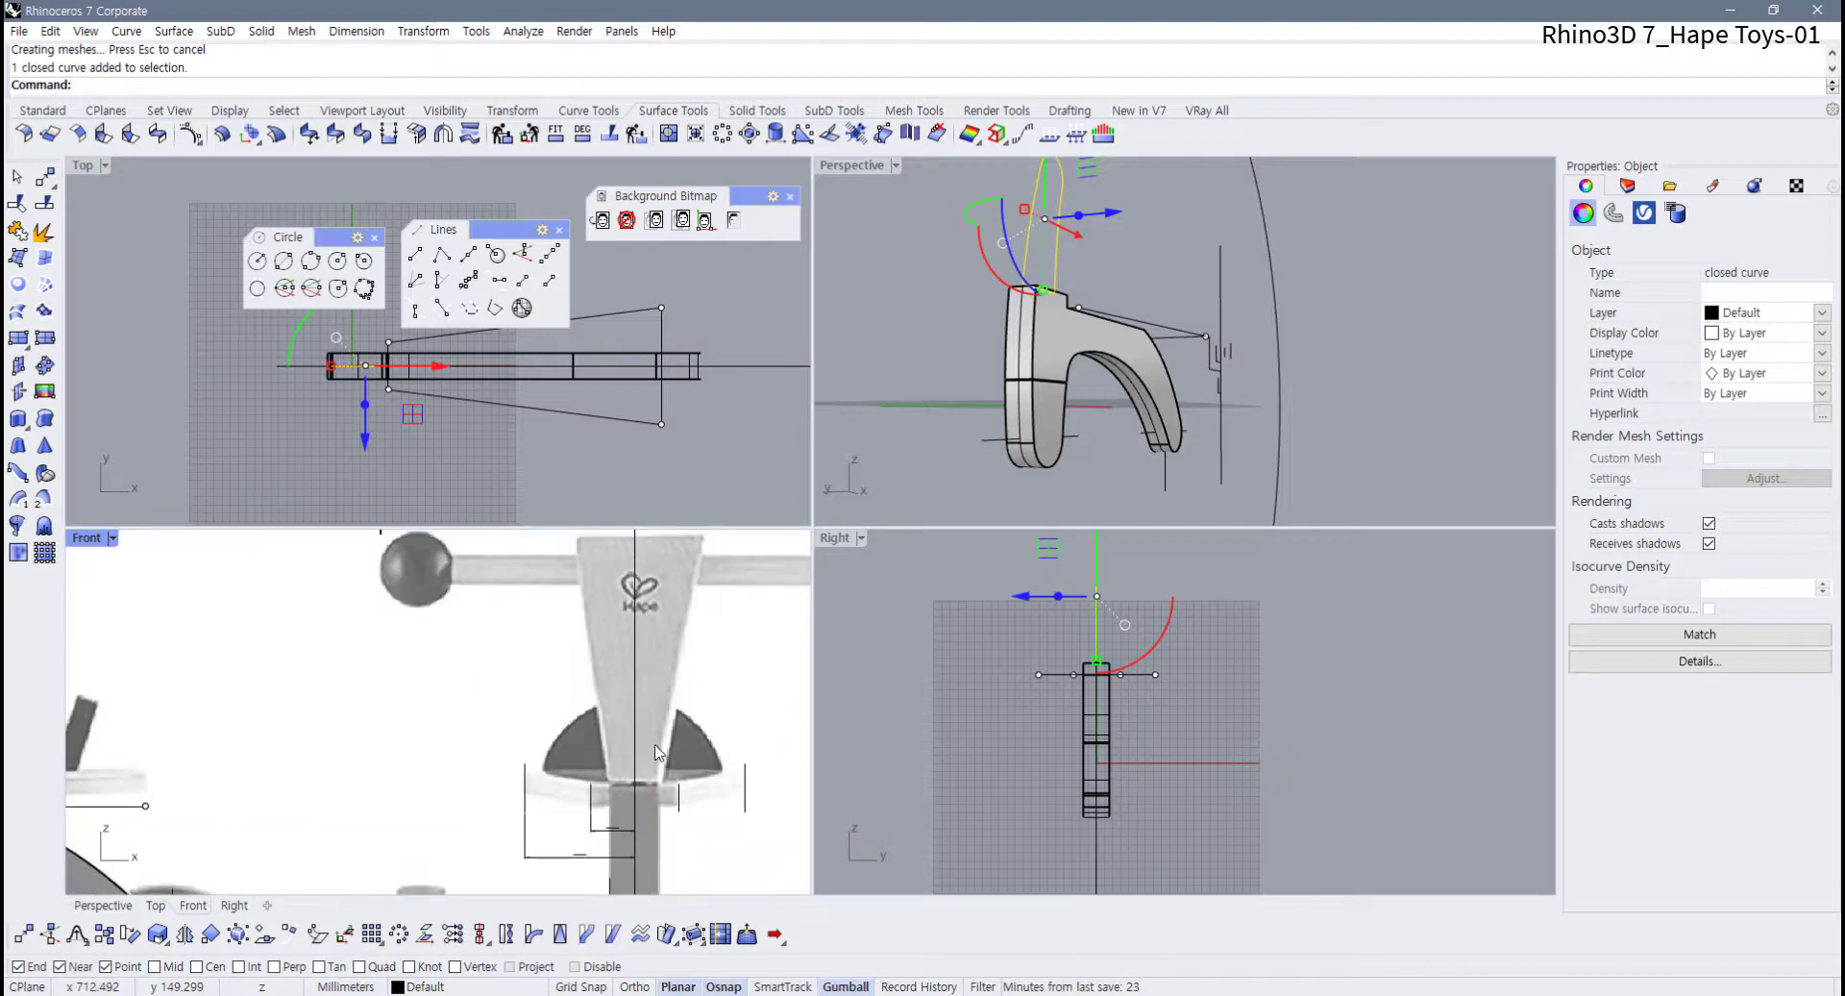
right_drag(656, 745, 599, 799)
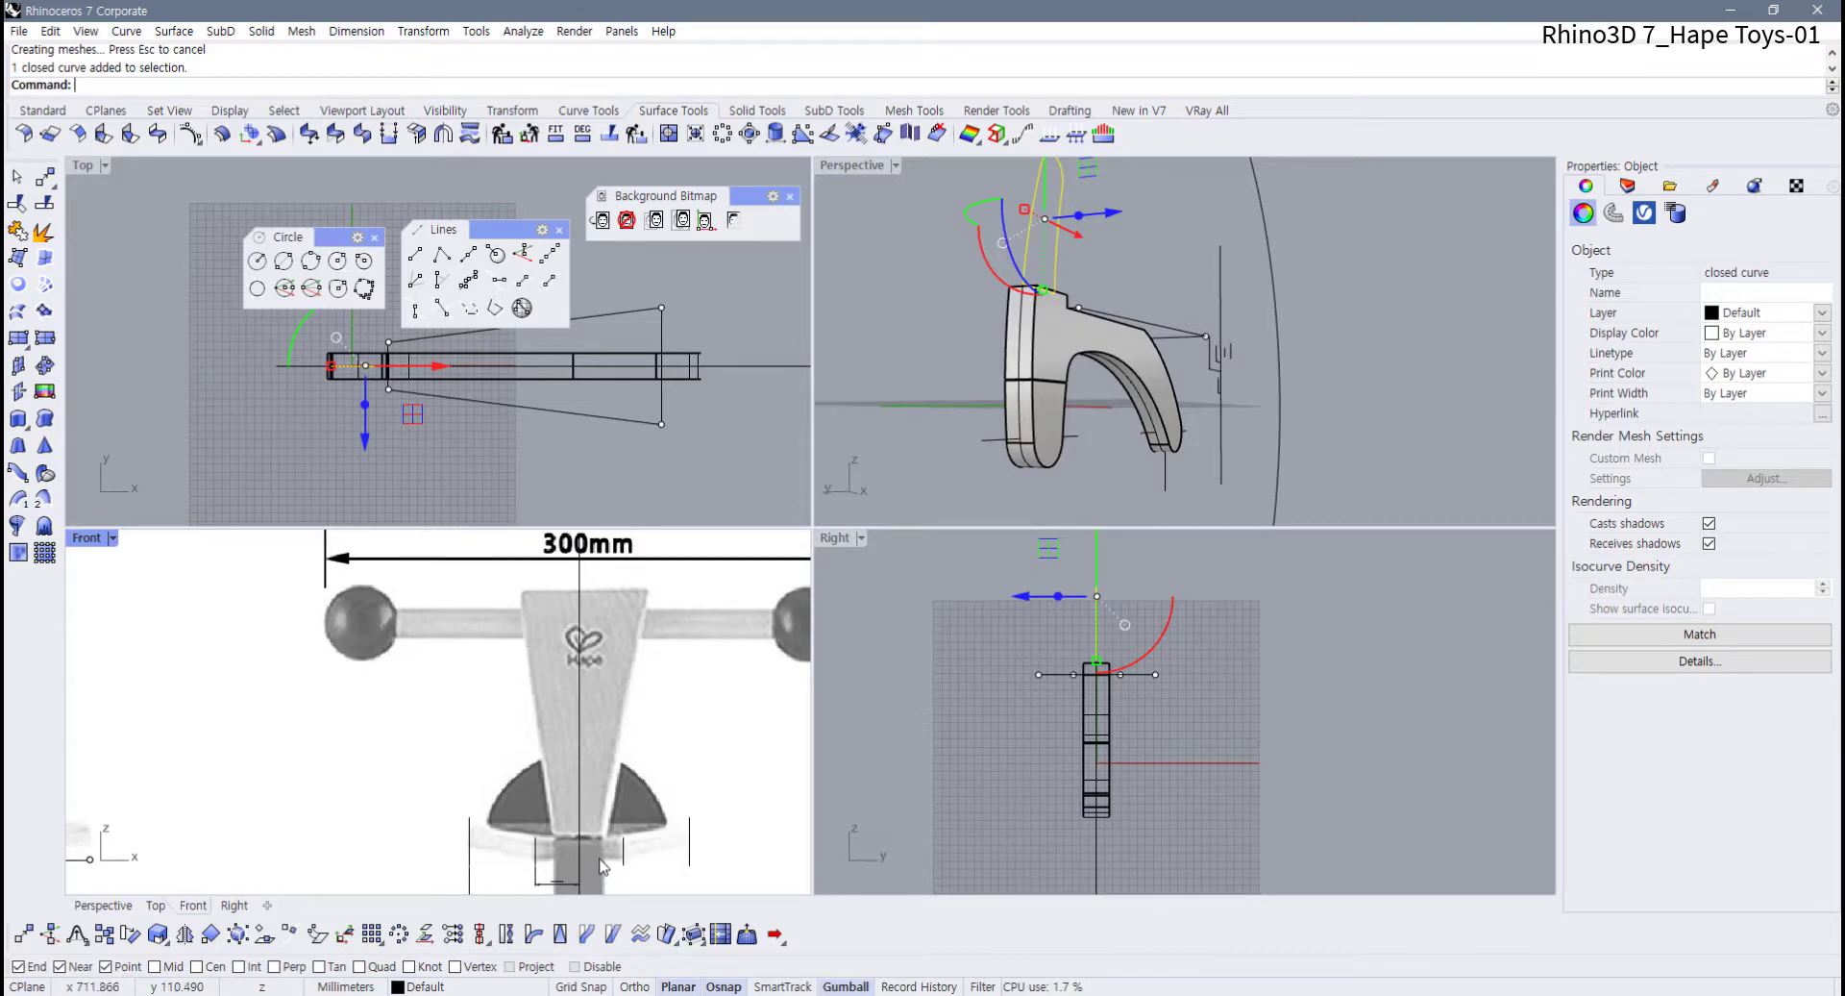
scroll(220, 769, down, 8)
right_drag(227, 770, 559, 739)
scroll(402, 372, up, 2)
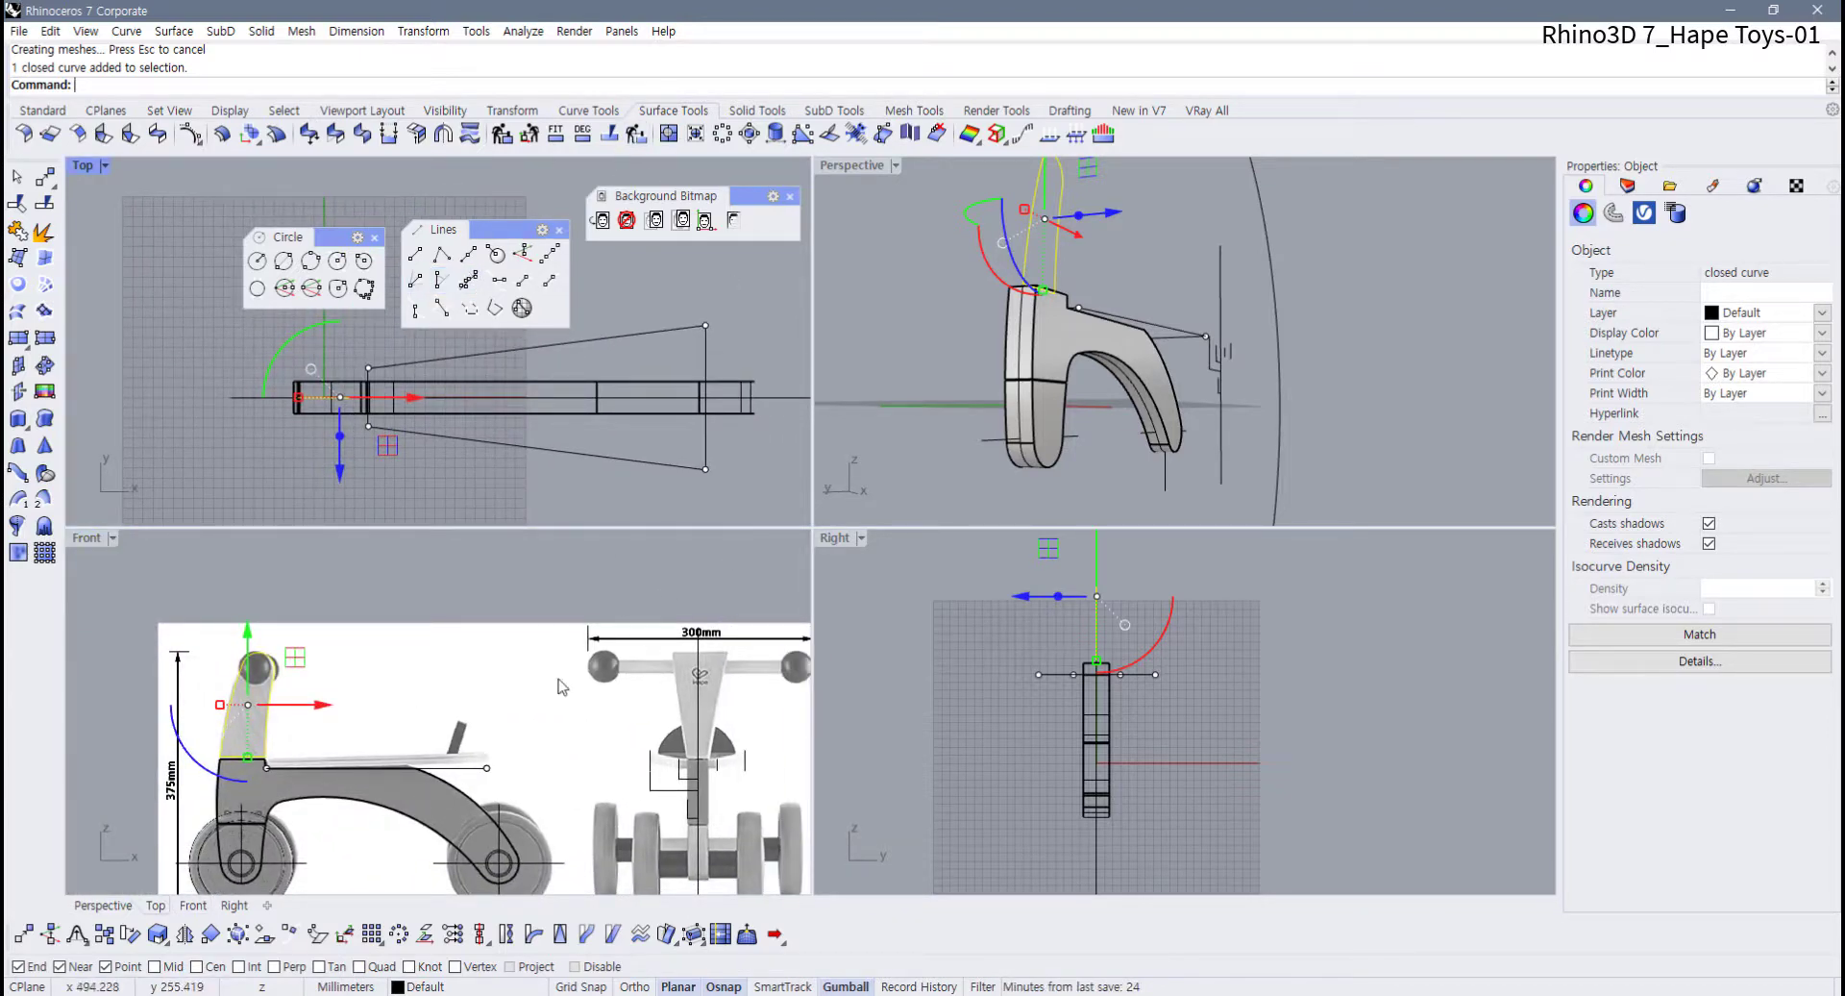
right_drag(736, 636, 641, 663)
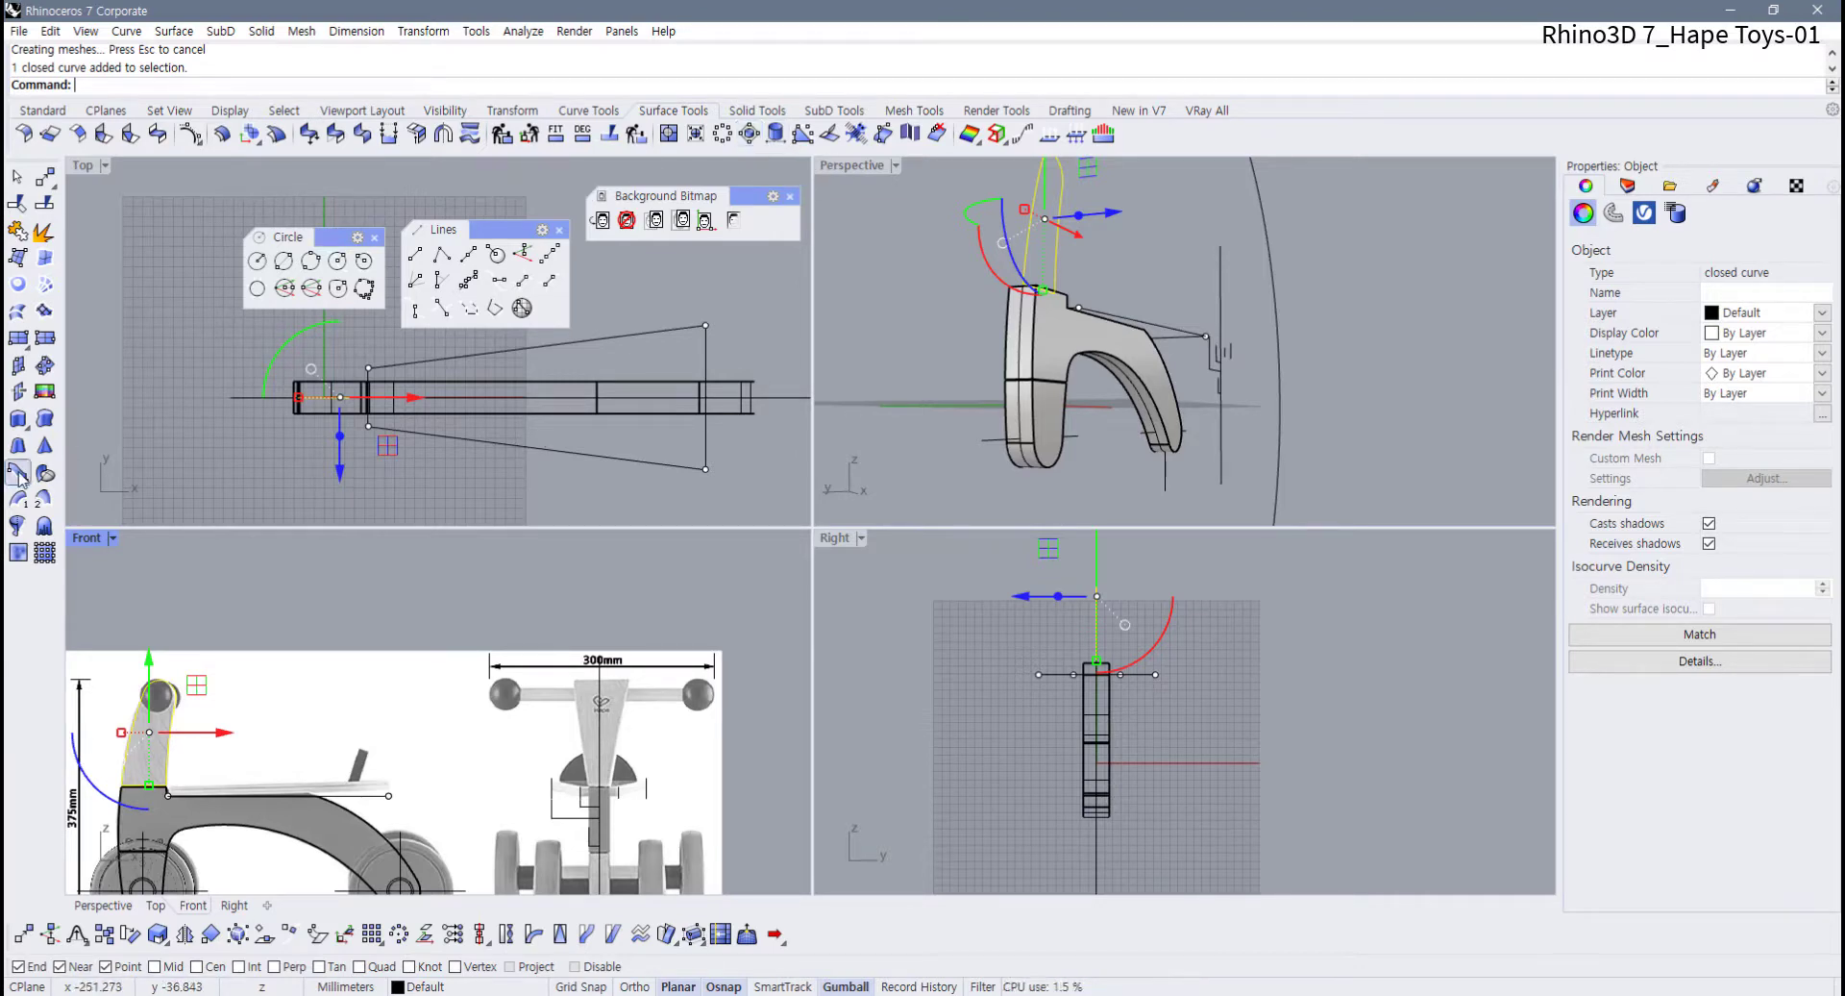
click(19, 420)
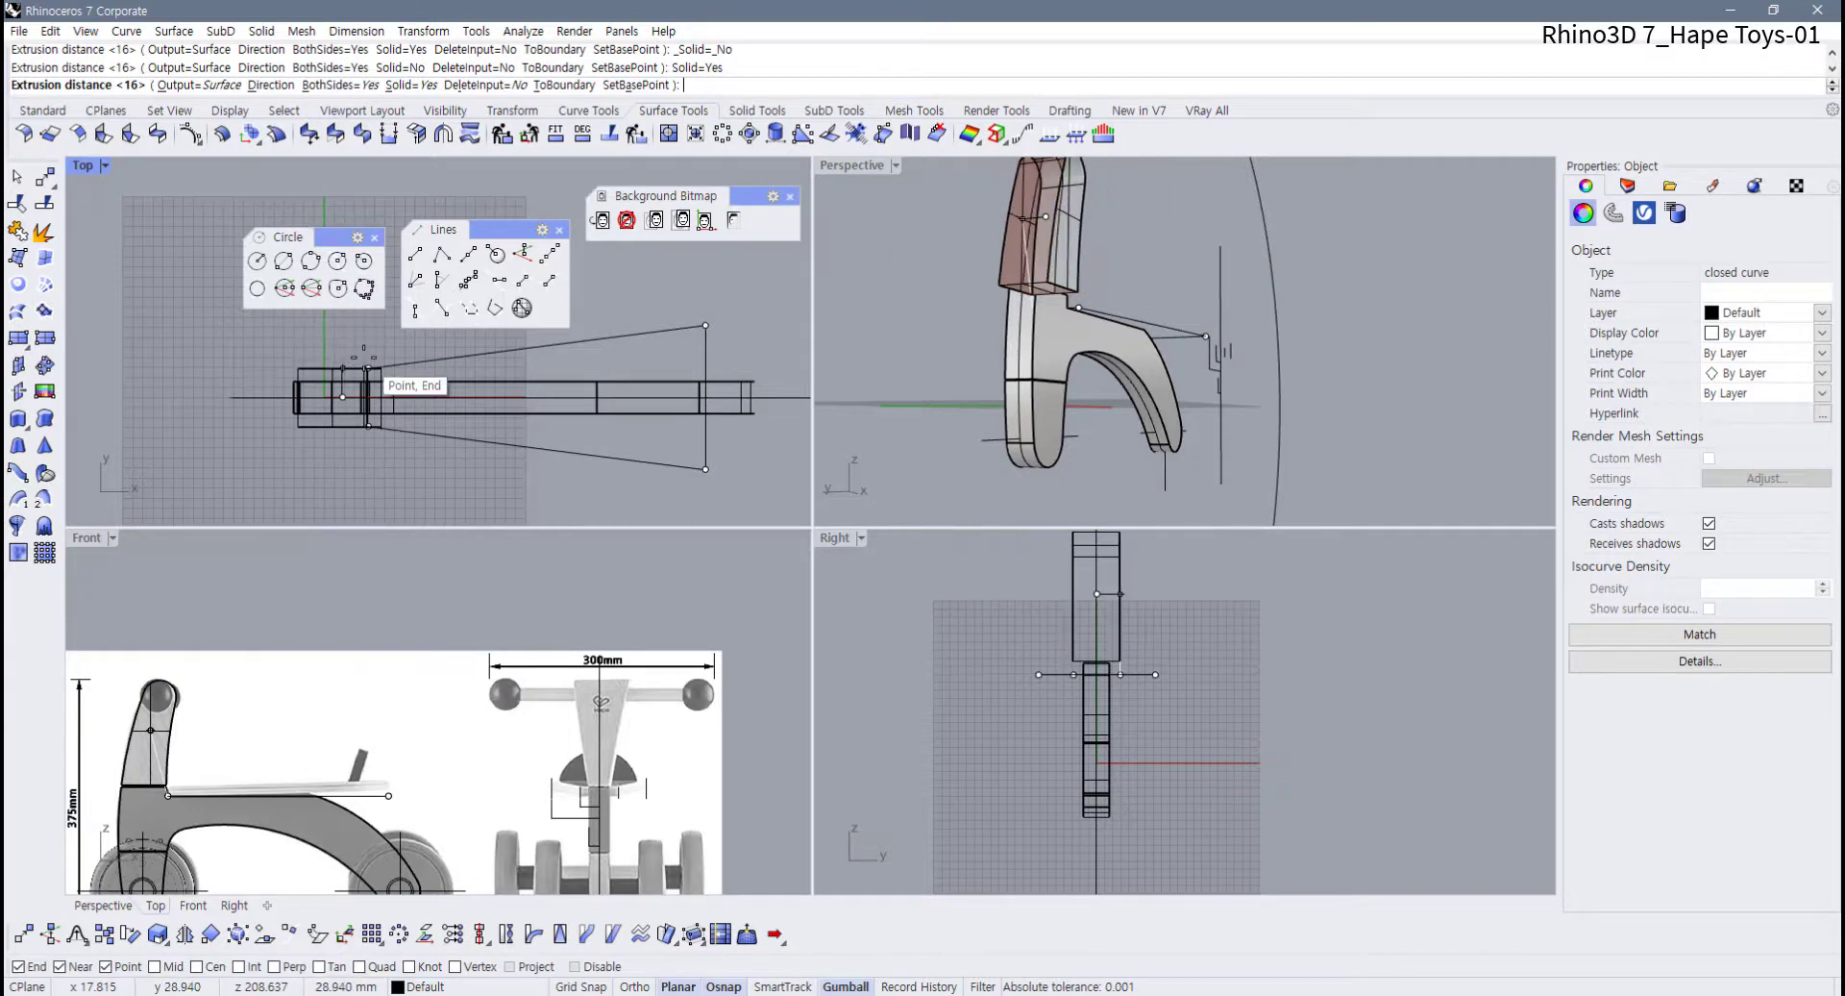
right_drag(374, 375, 382, 407)
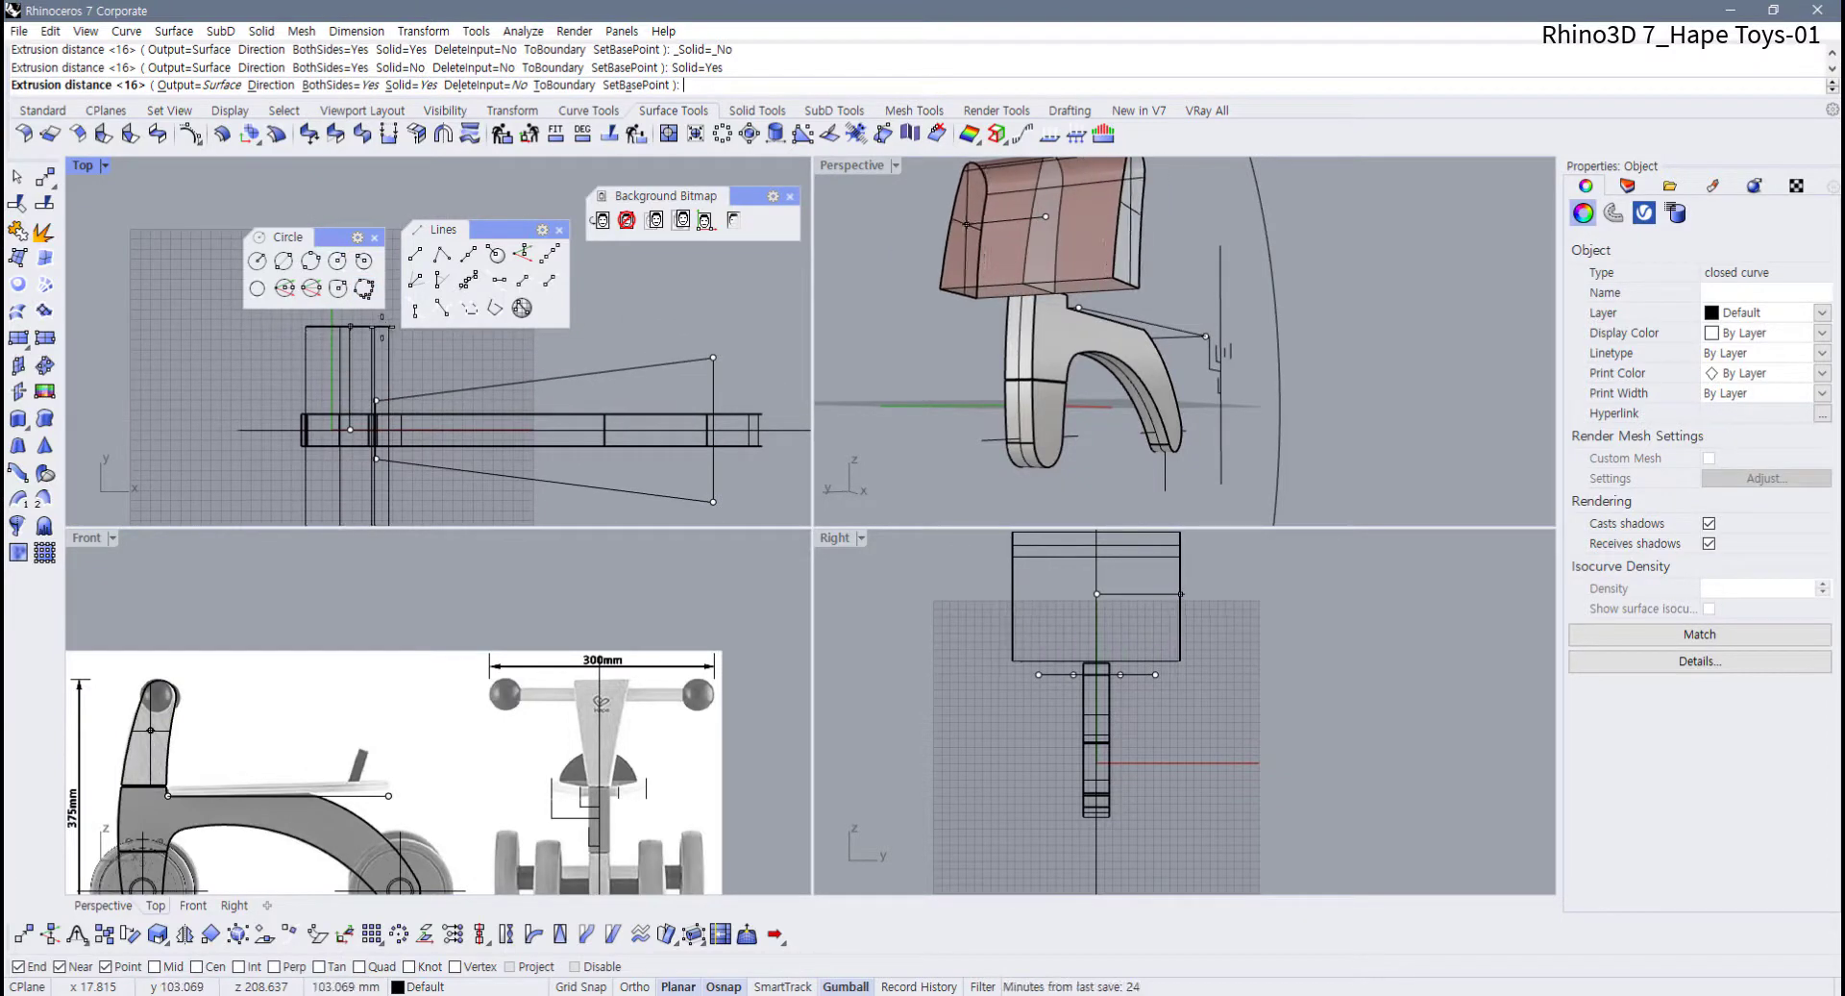
key(Return)
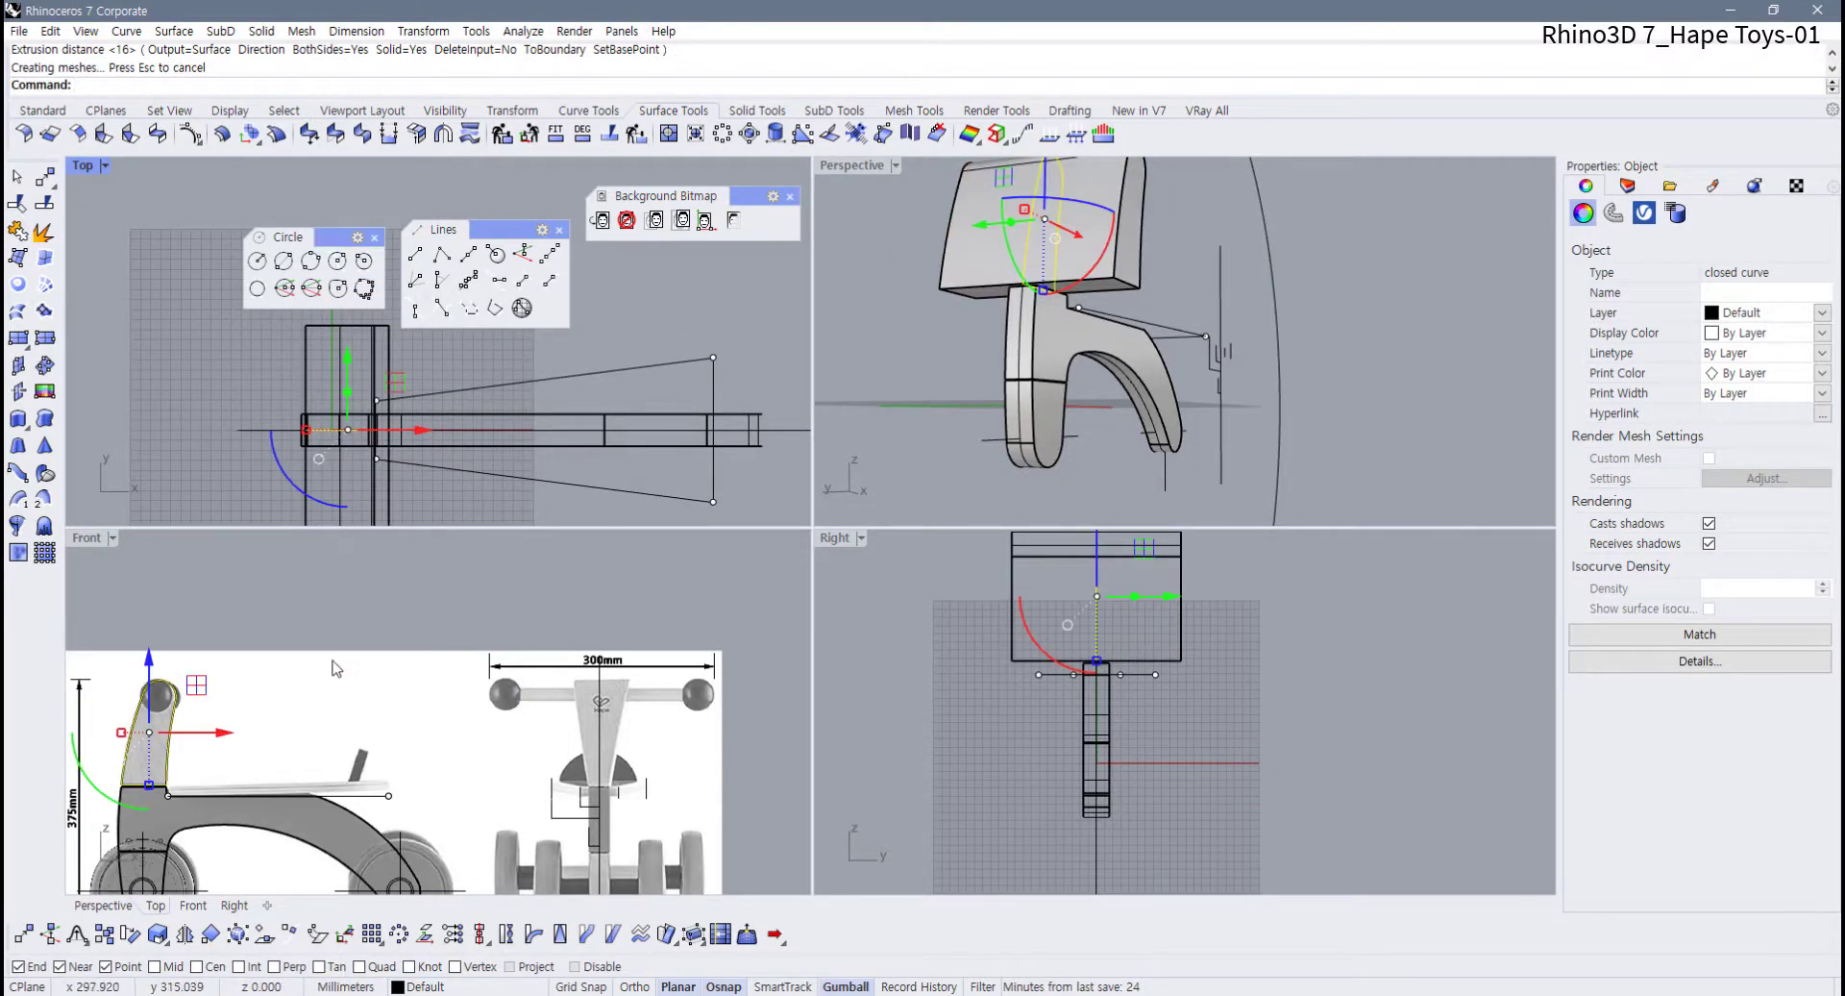
click(335, 668)
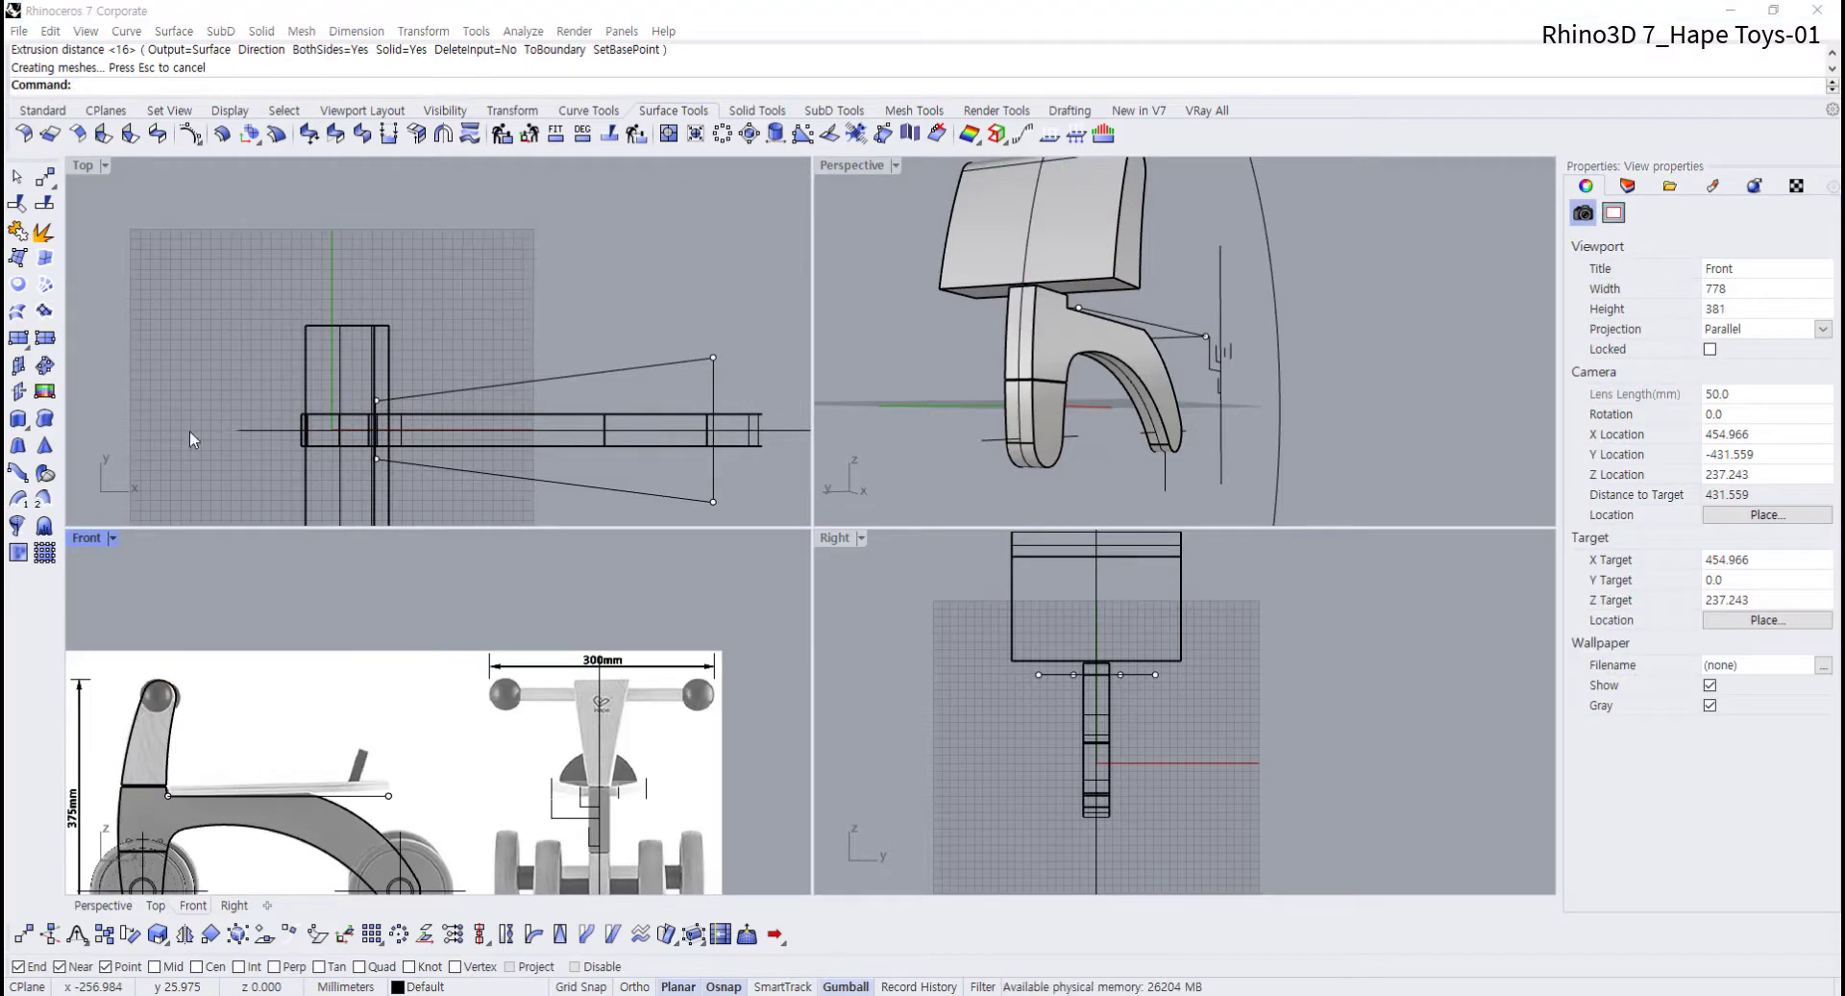
Examine the handlebar column block in the Right view against the tapered column shape in the front-elevation reference
right_drag(531, 677, 483, 685)
right_drag(1063, 692, 959, 815)
scroll(988, 759, up, 3)
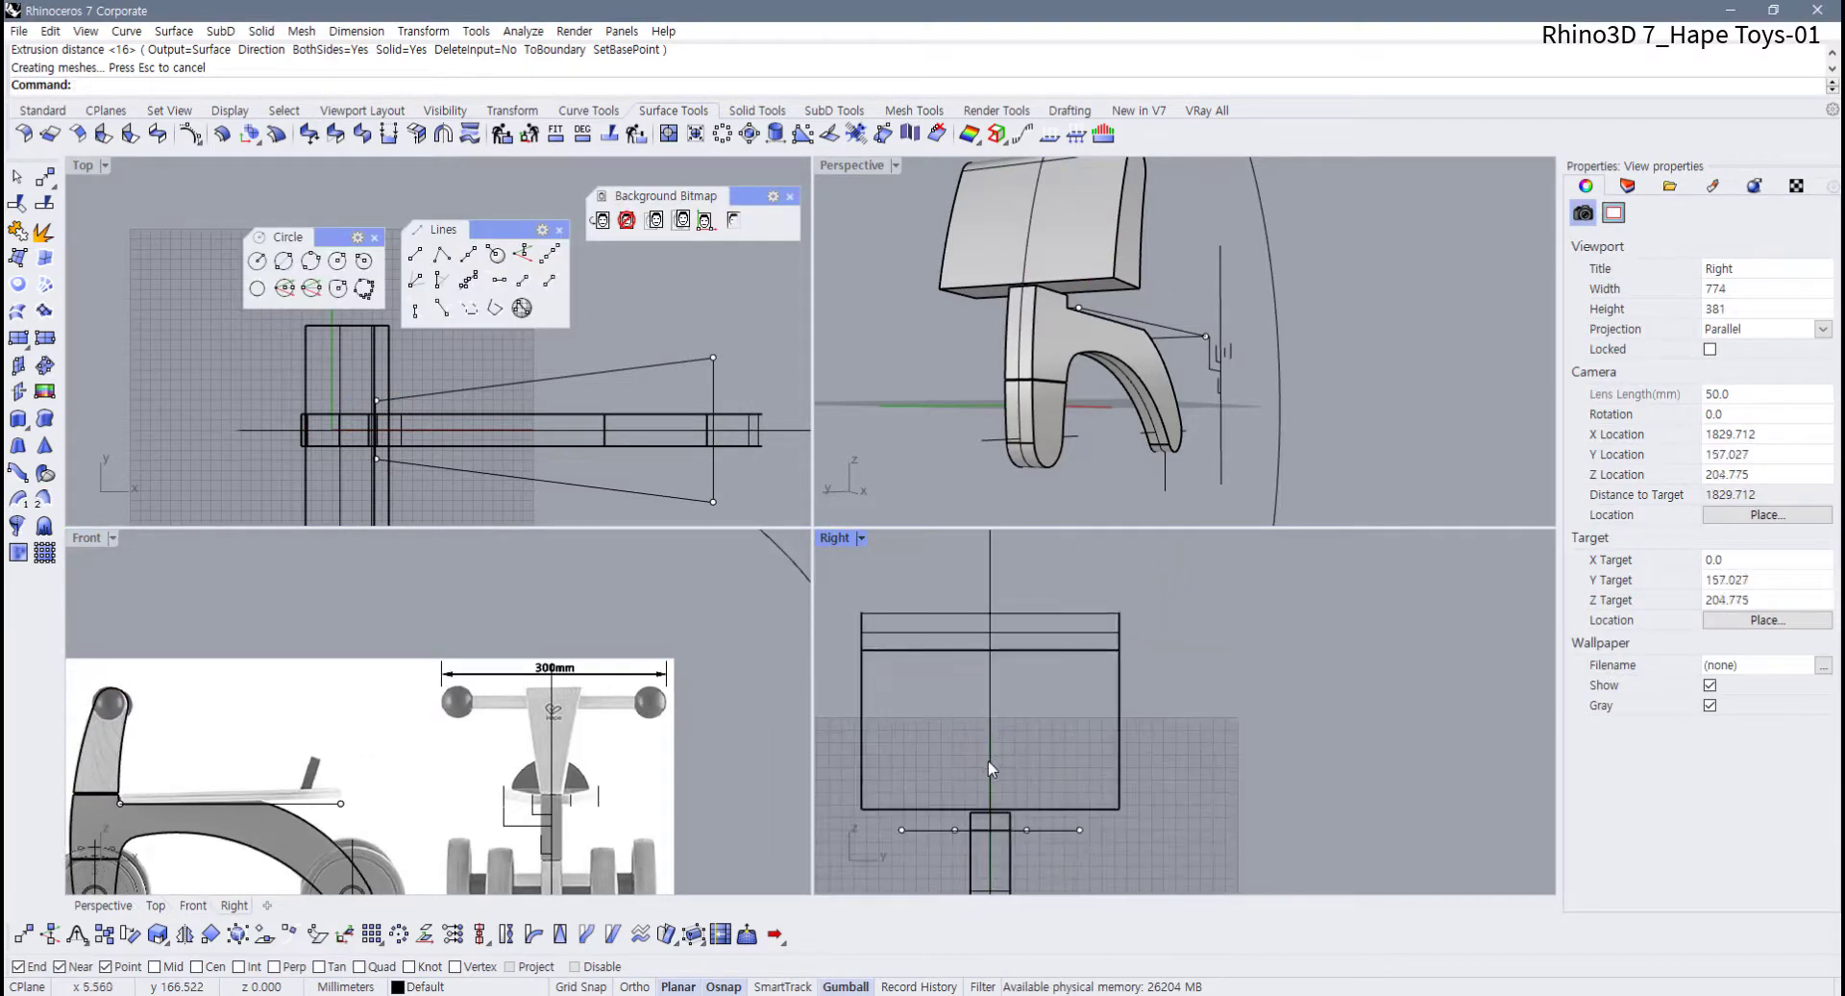
scroll(1029, 746, down, 4)
scroll(1034, 750, up, 2)
right_drag(1058, 760, 1082, 723)
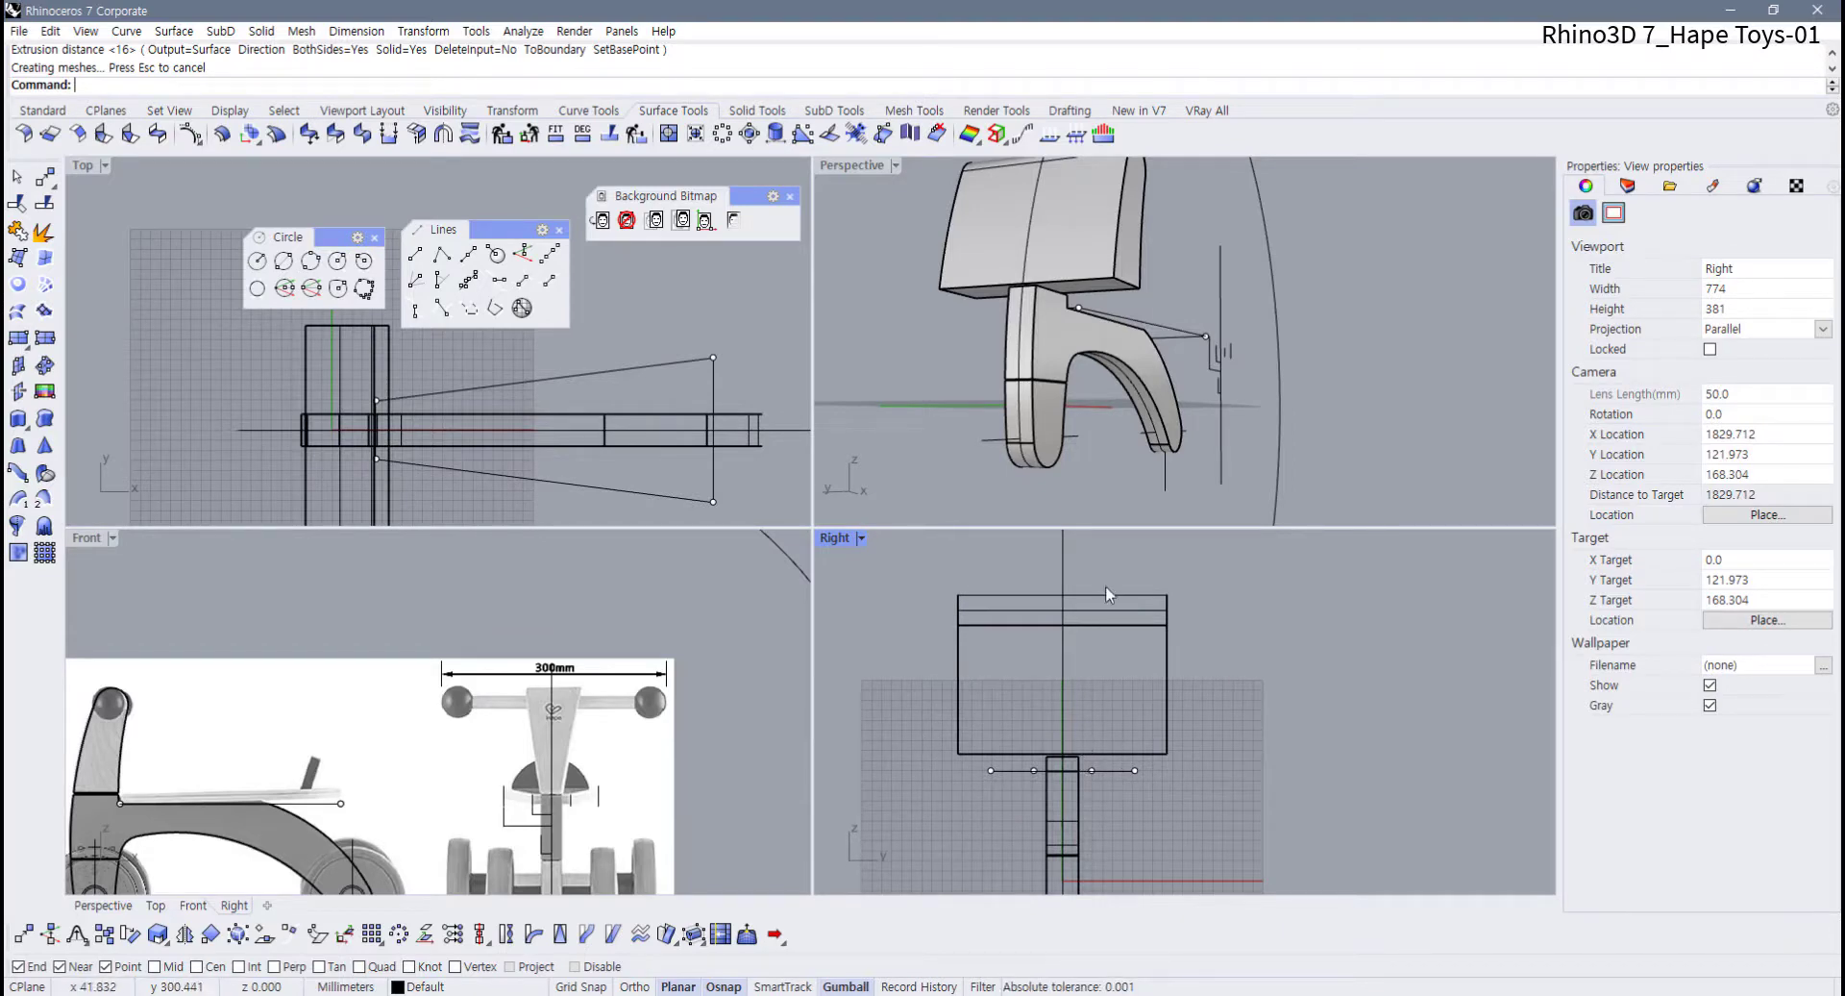
right_drag(1105, 587, 1105, 629)
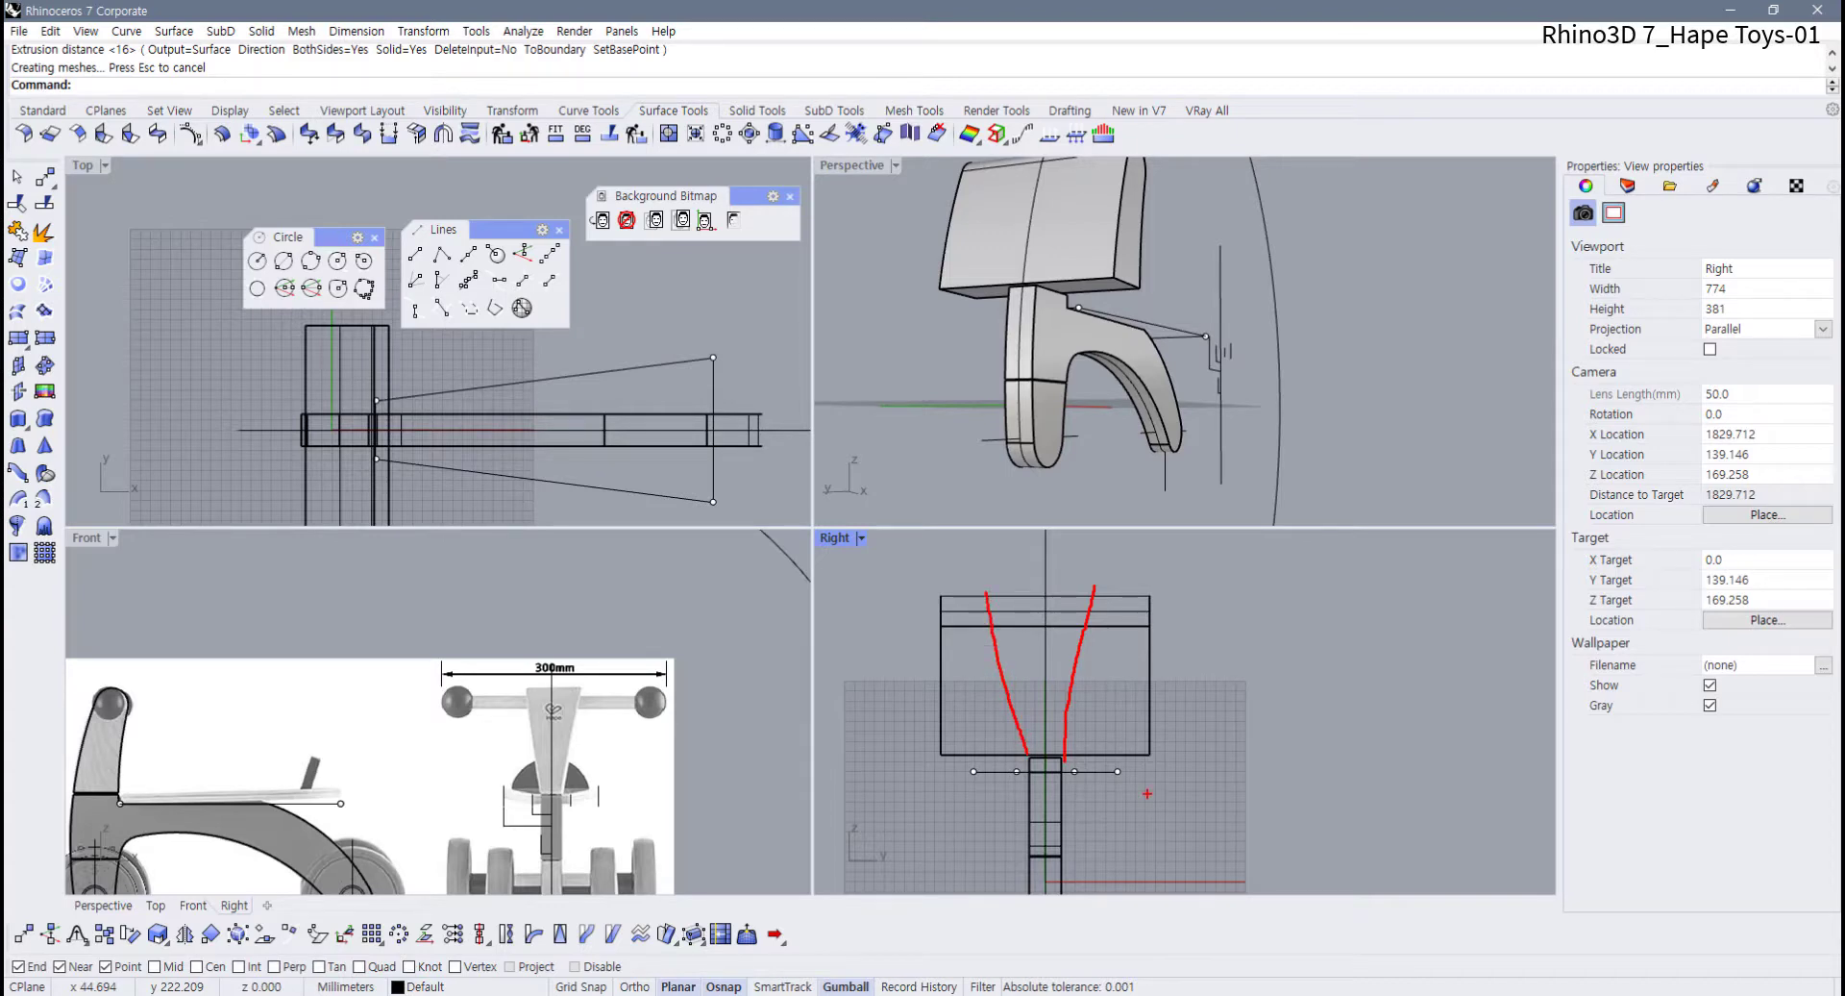
key(Escape)
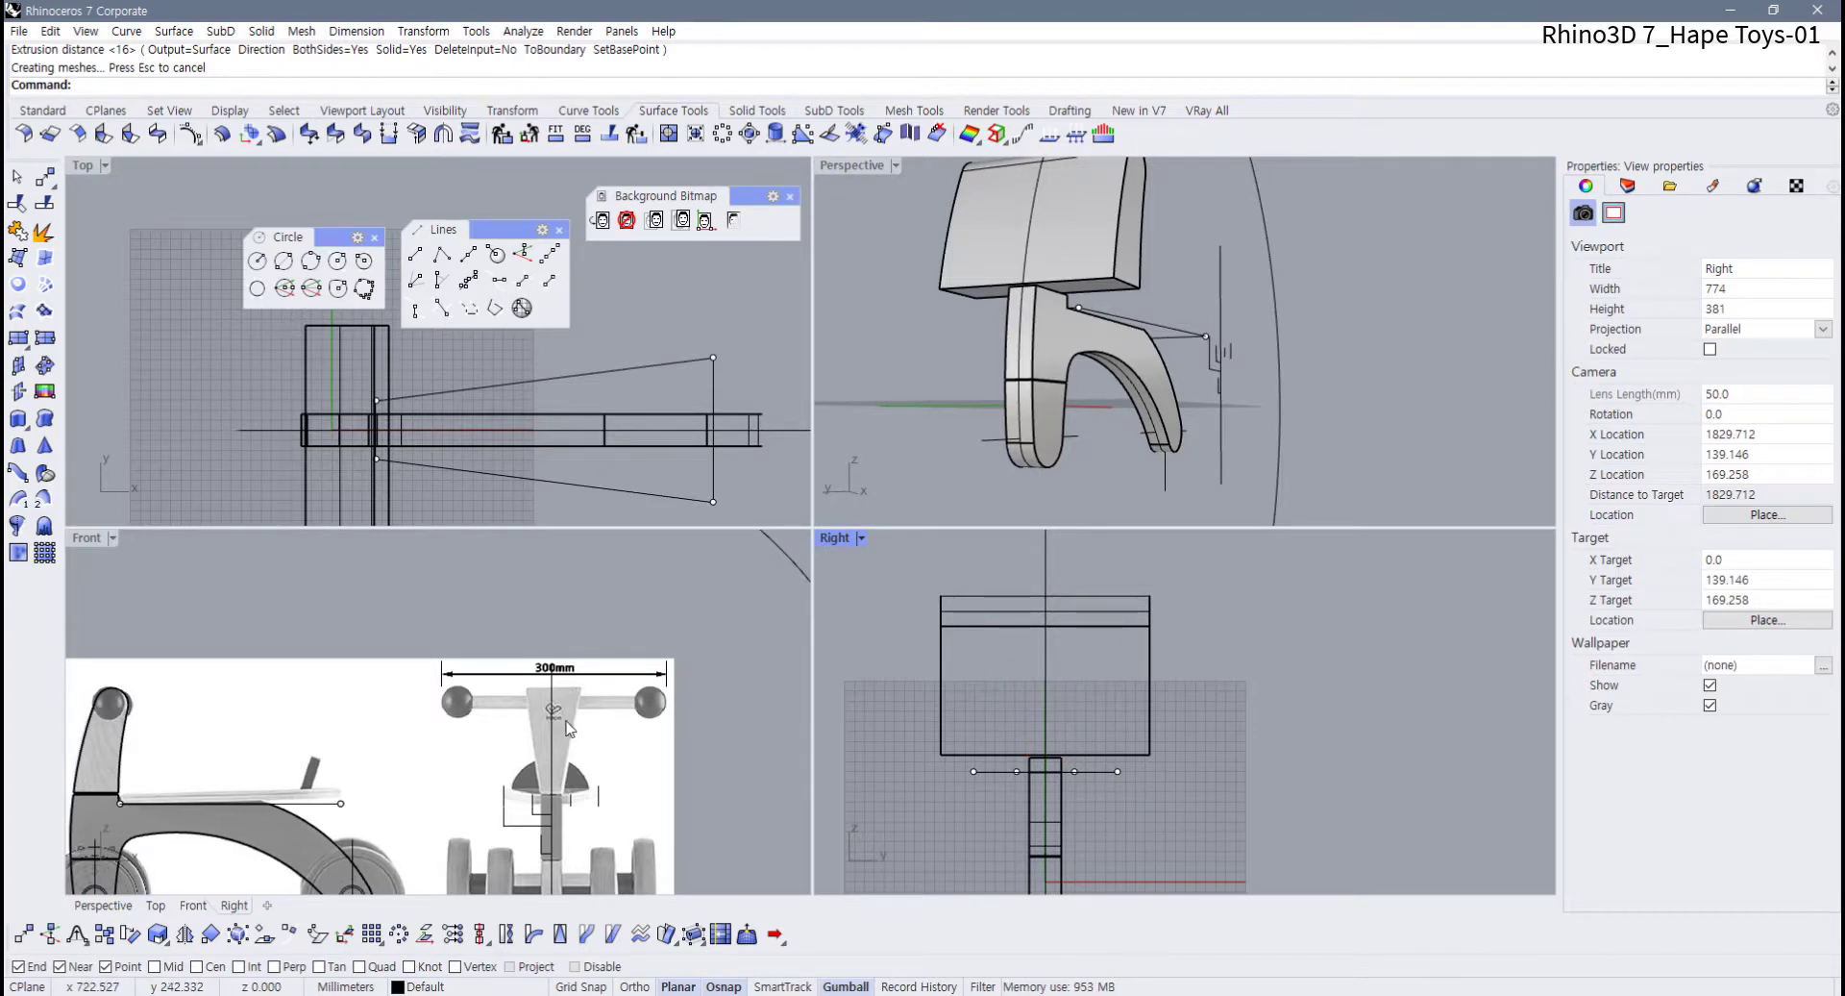
Place a point at the upper left corner of the tapered handlebar column in the Front view's front-elevation reference
scroll(569, 728, up, 5)
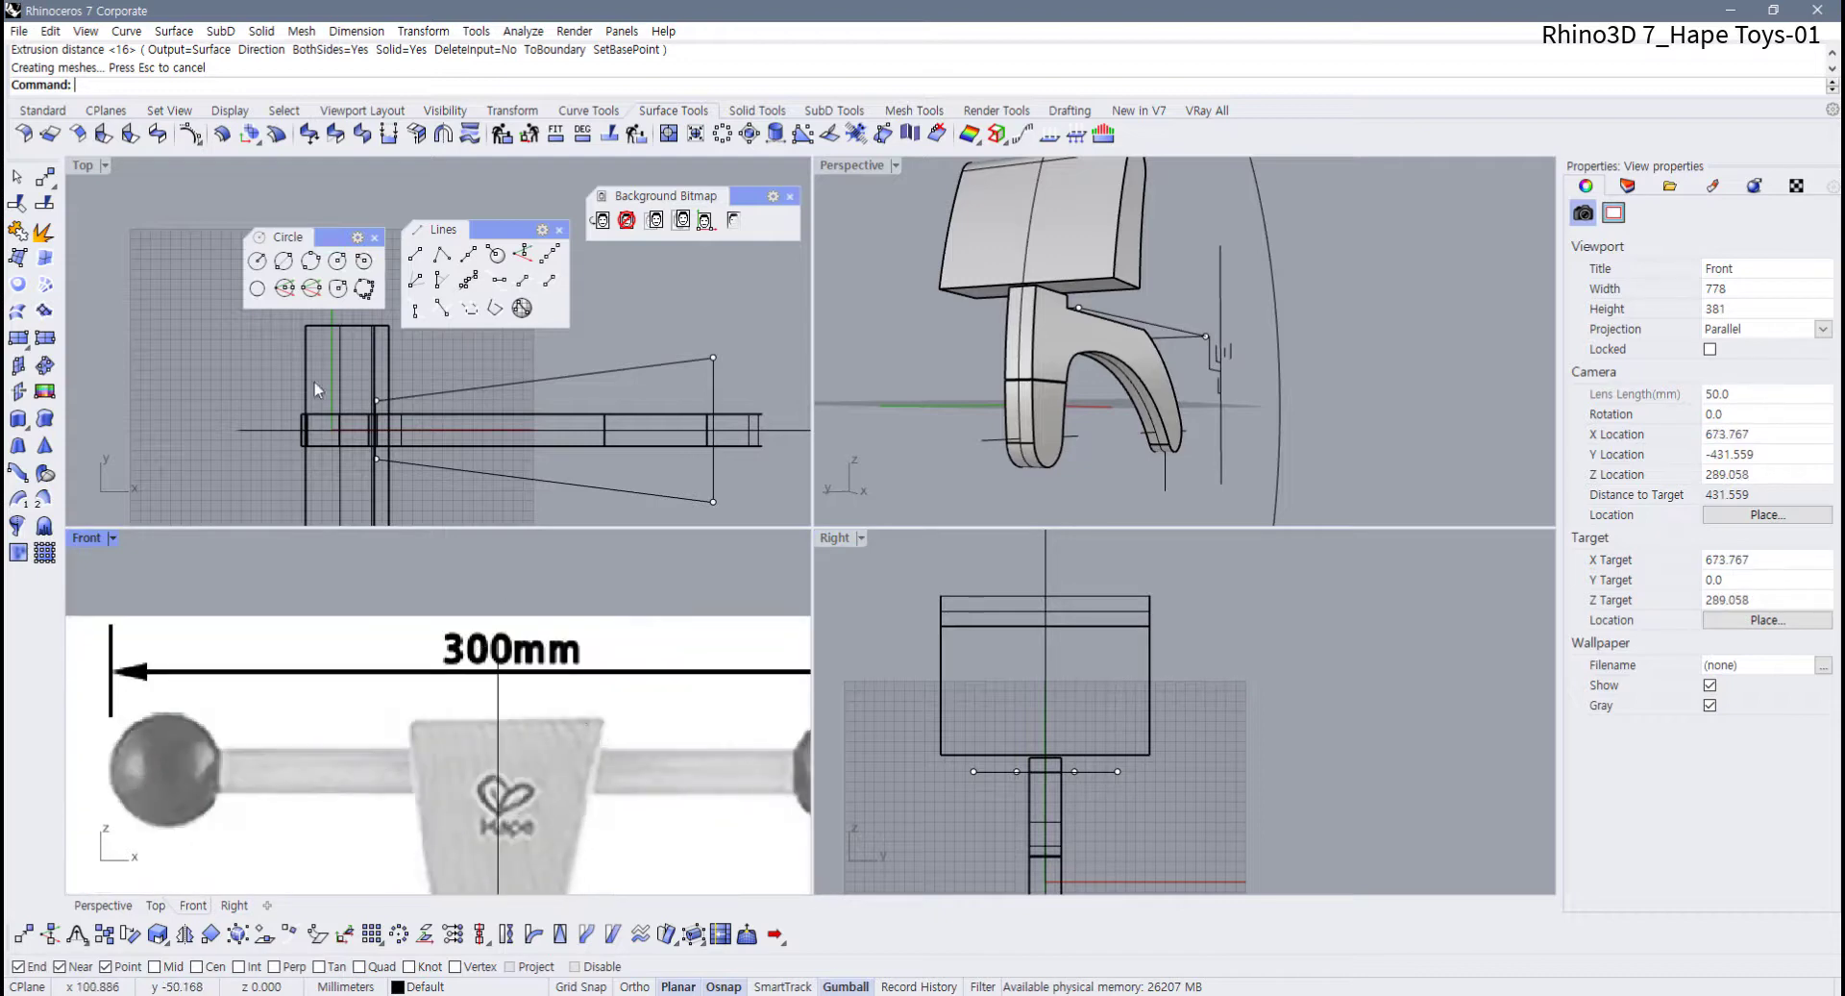
click(42, 109)
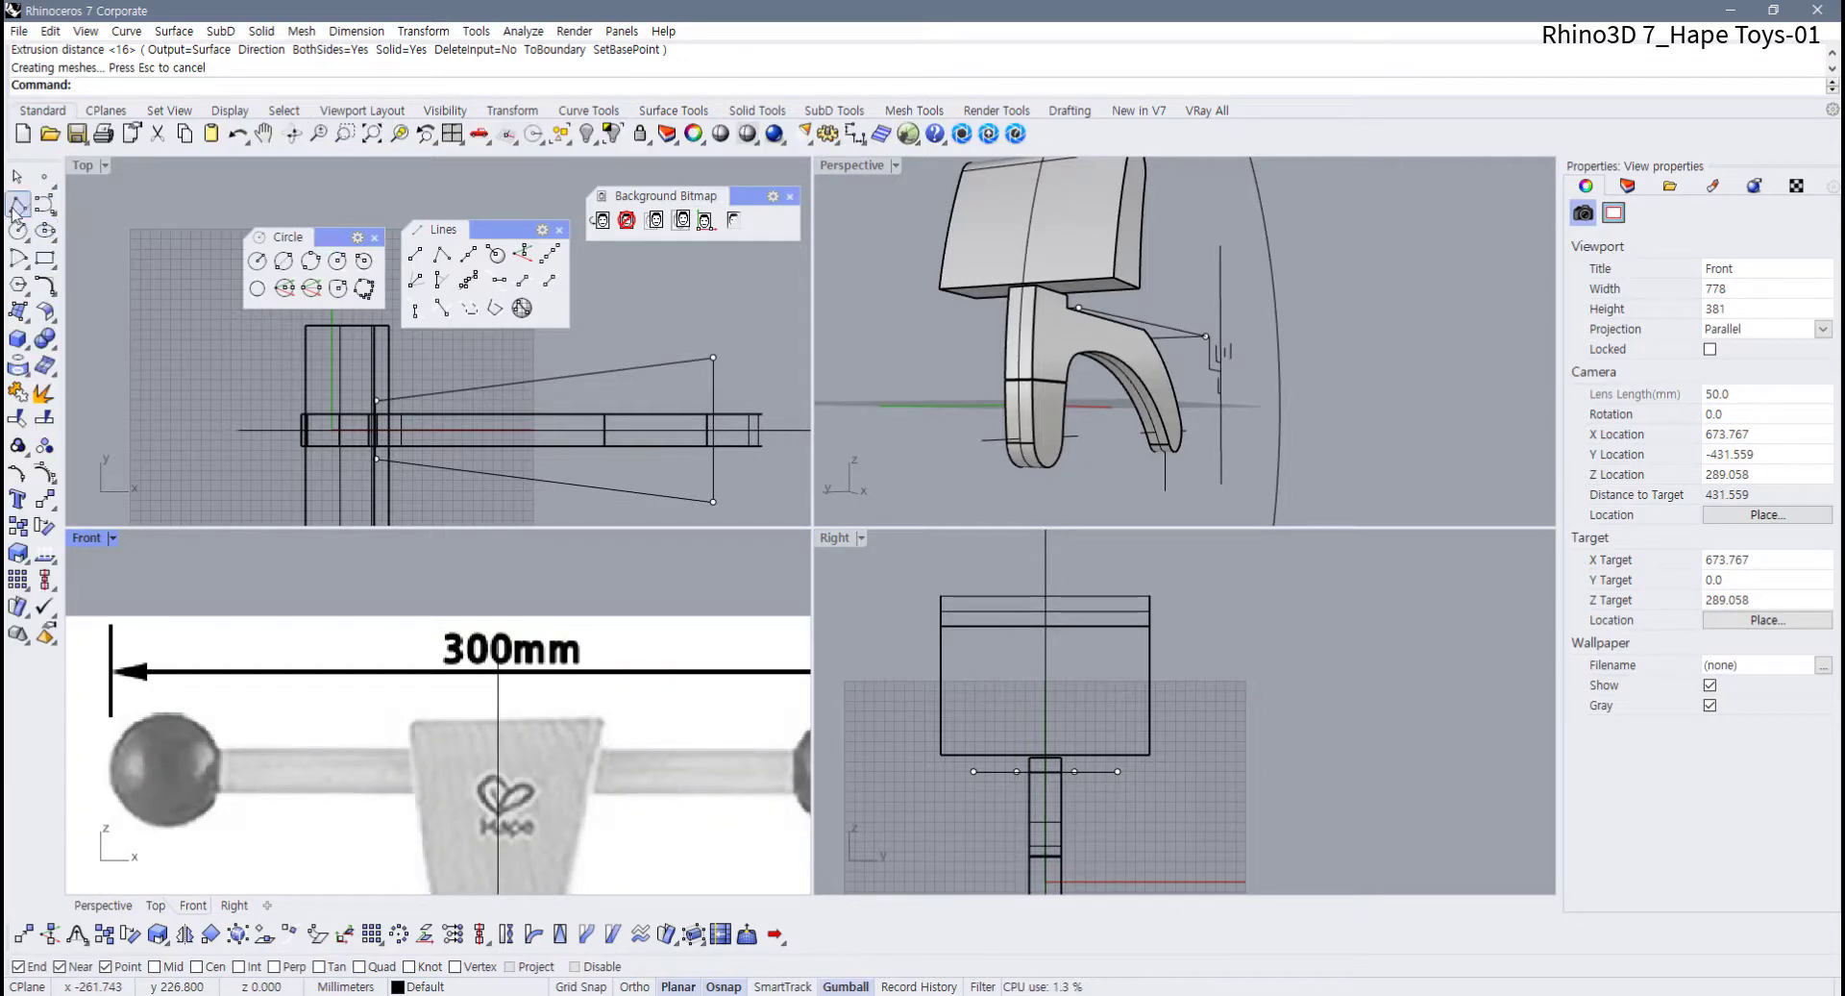
click(43, 176)
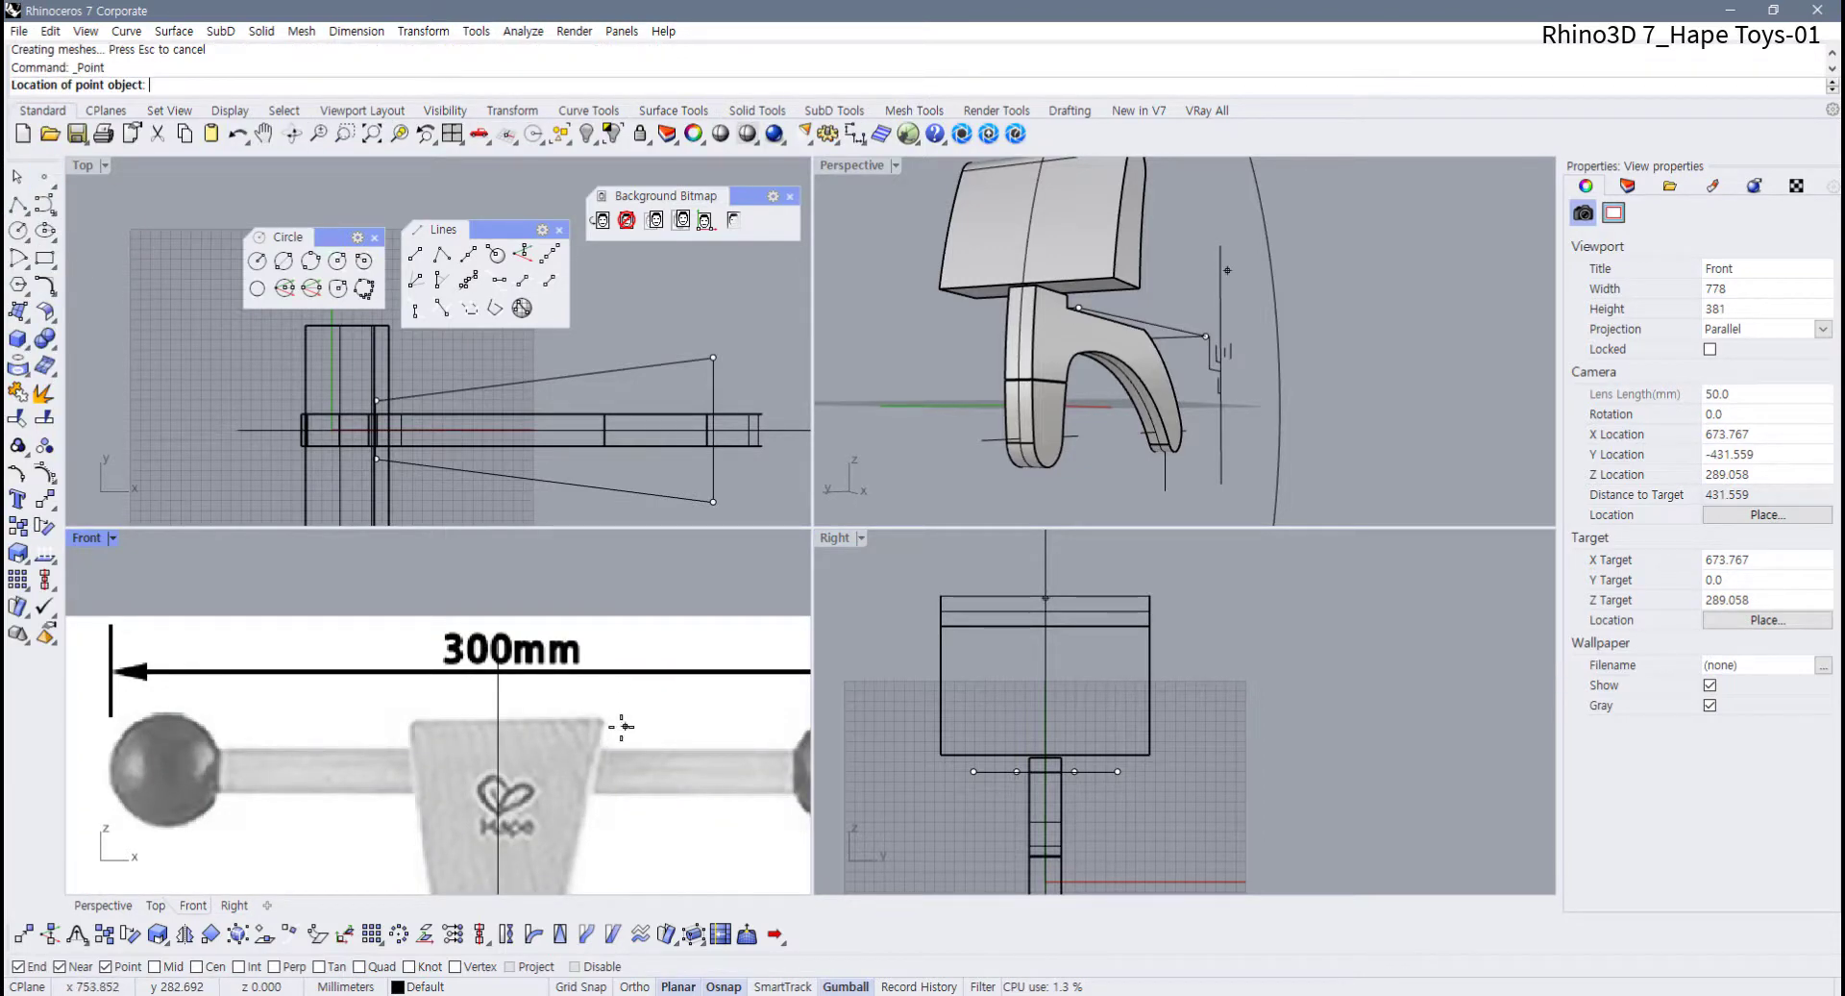
scroll(425, 721, down, 4)
right_drag(491, 729, 546, 759)
scroll(462, 714, up, 4)
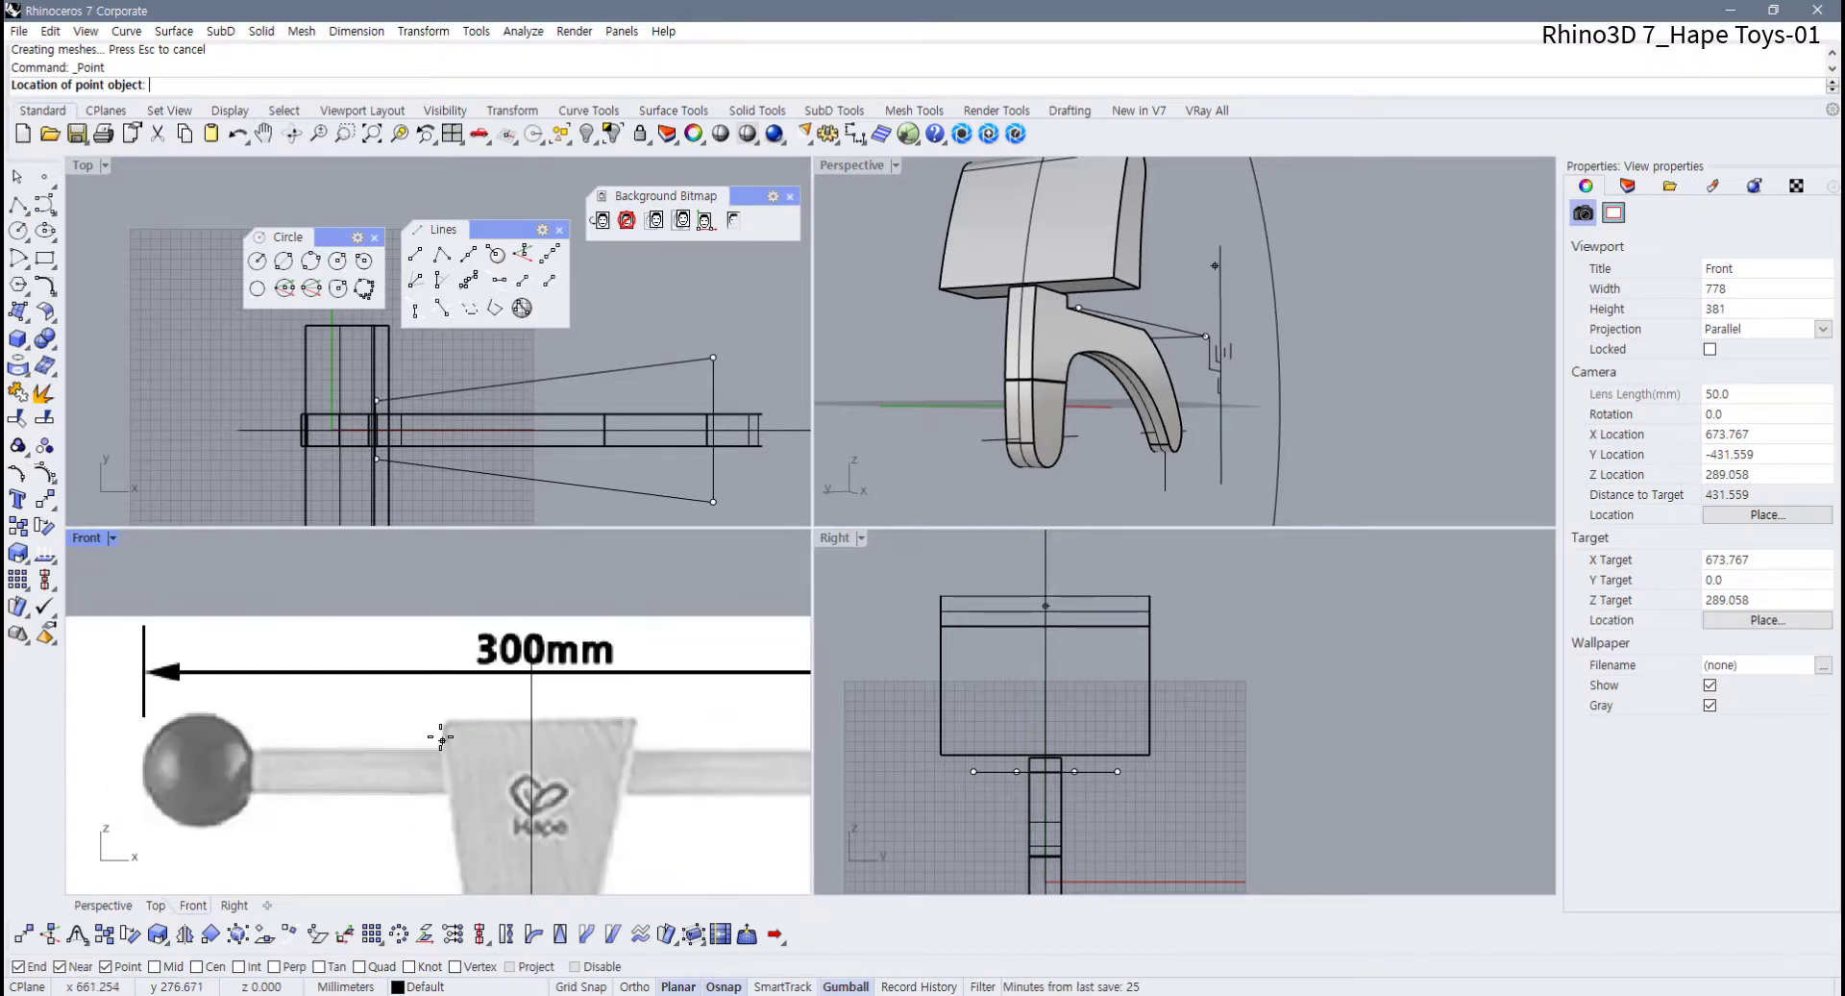
click(445, 727)
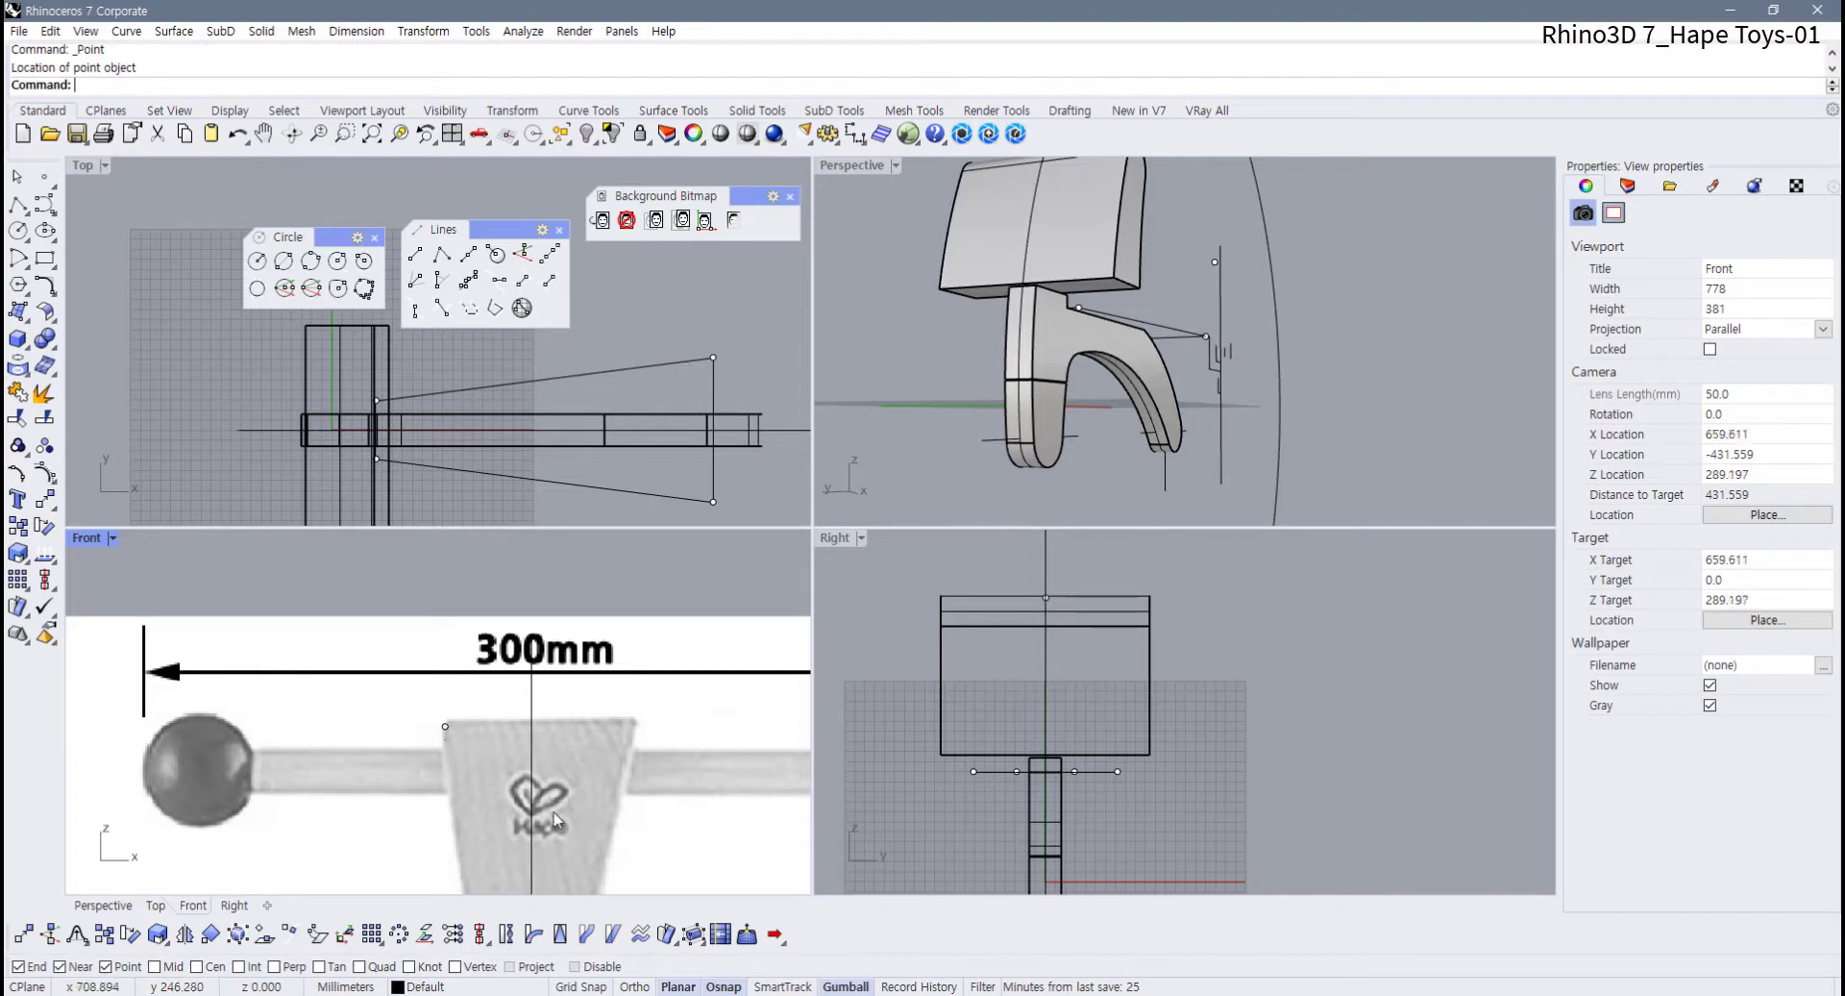
scroll(488, 857, down, 3)
scroll(480, 841, up, 5)
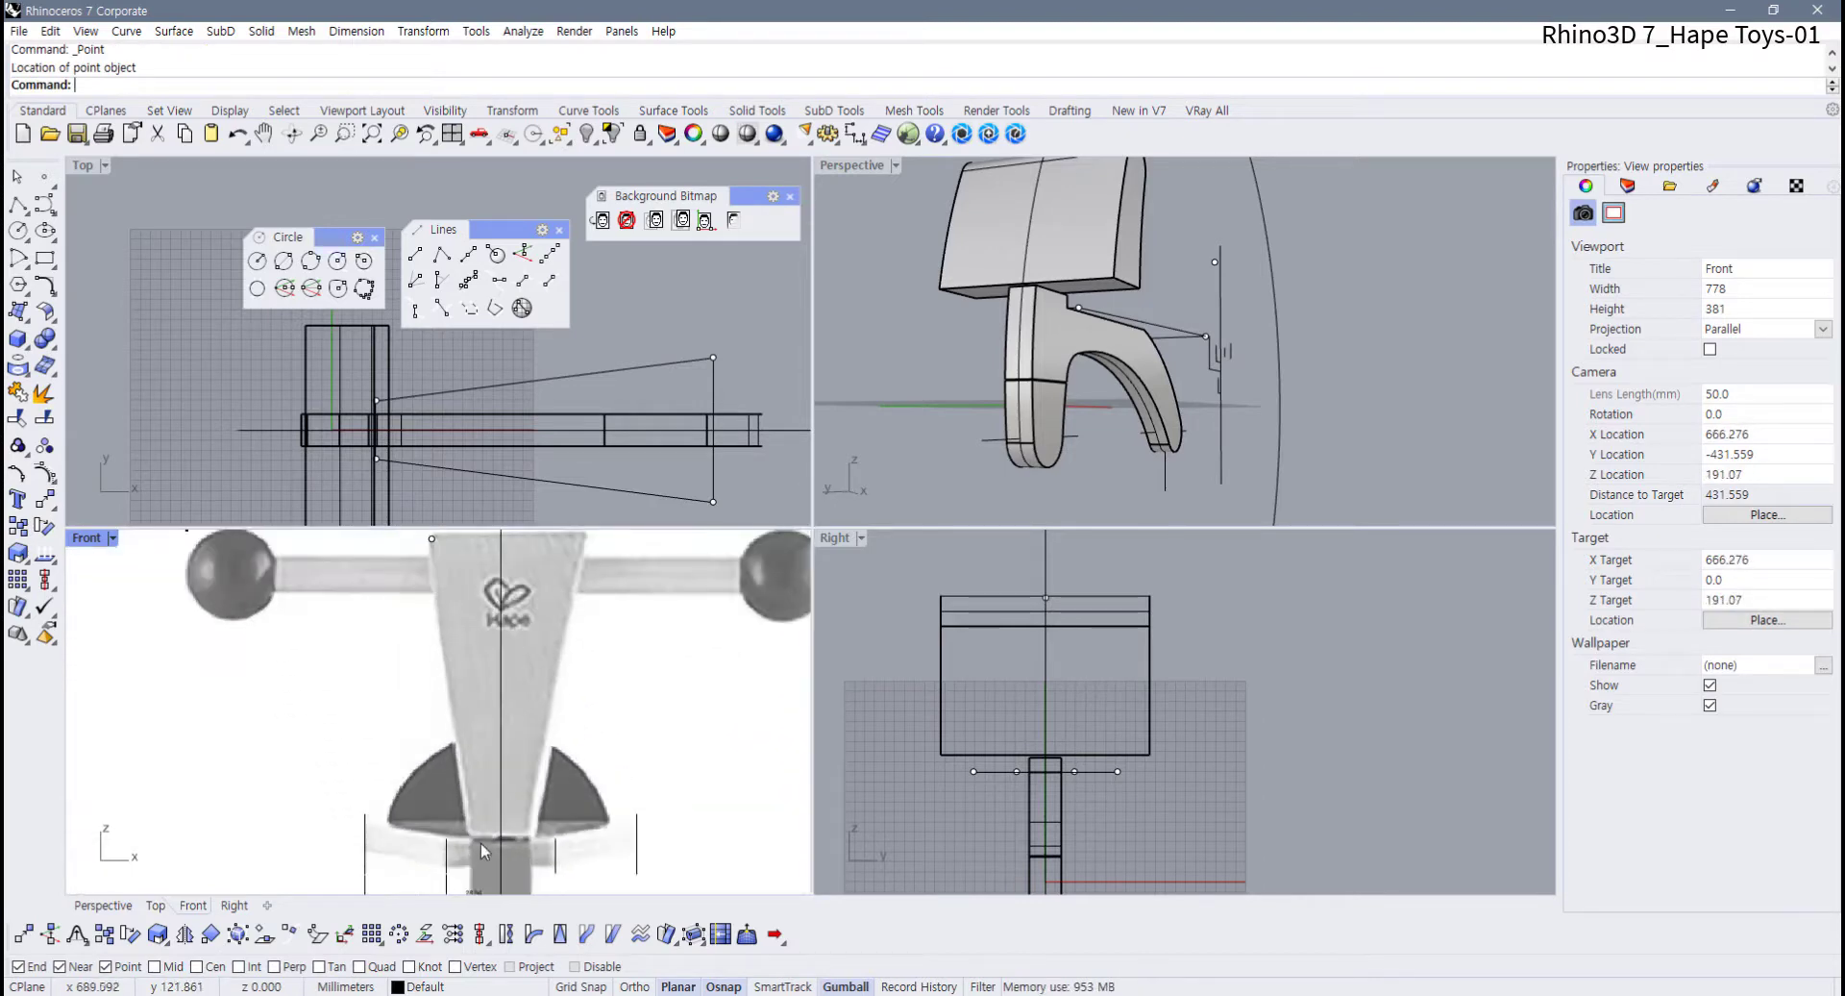
click(470, 849)
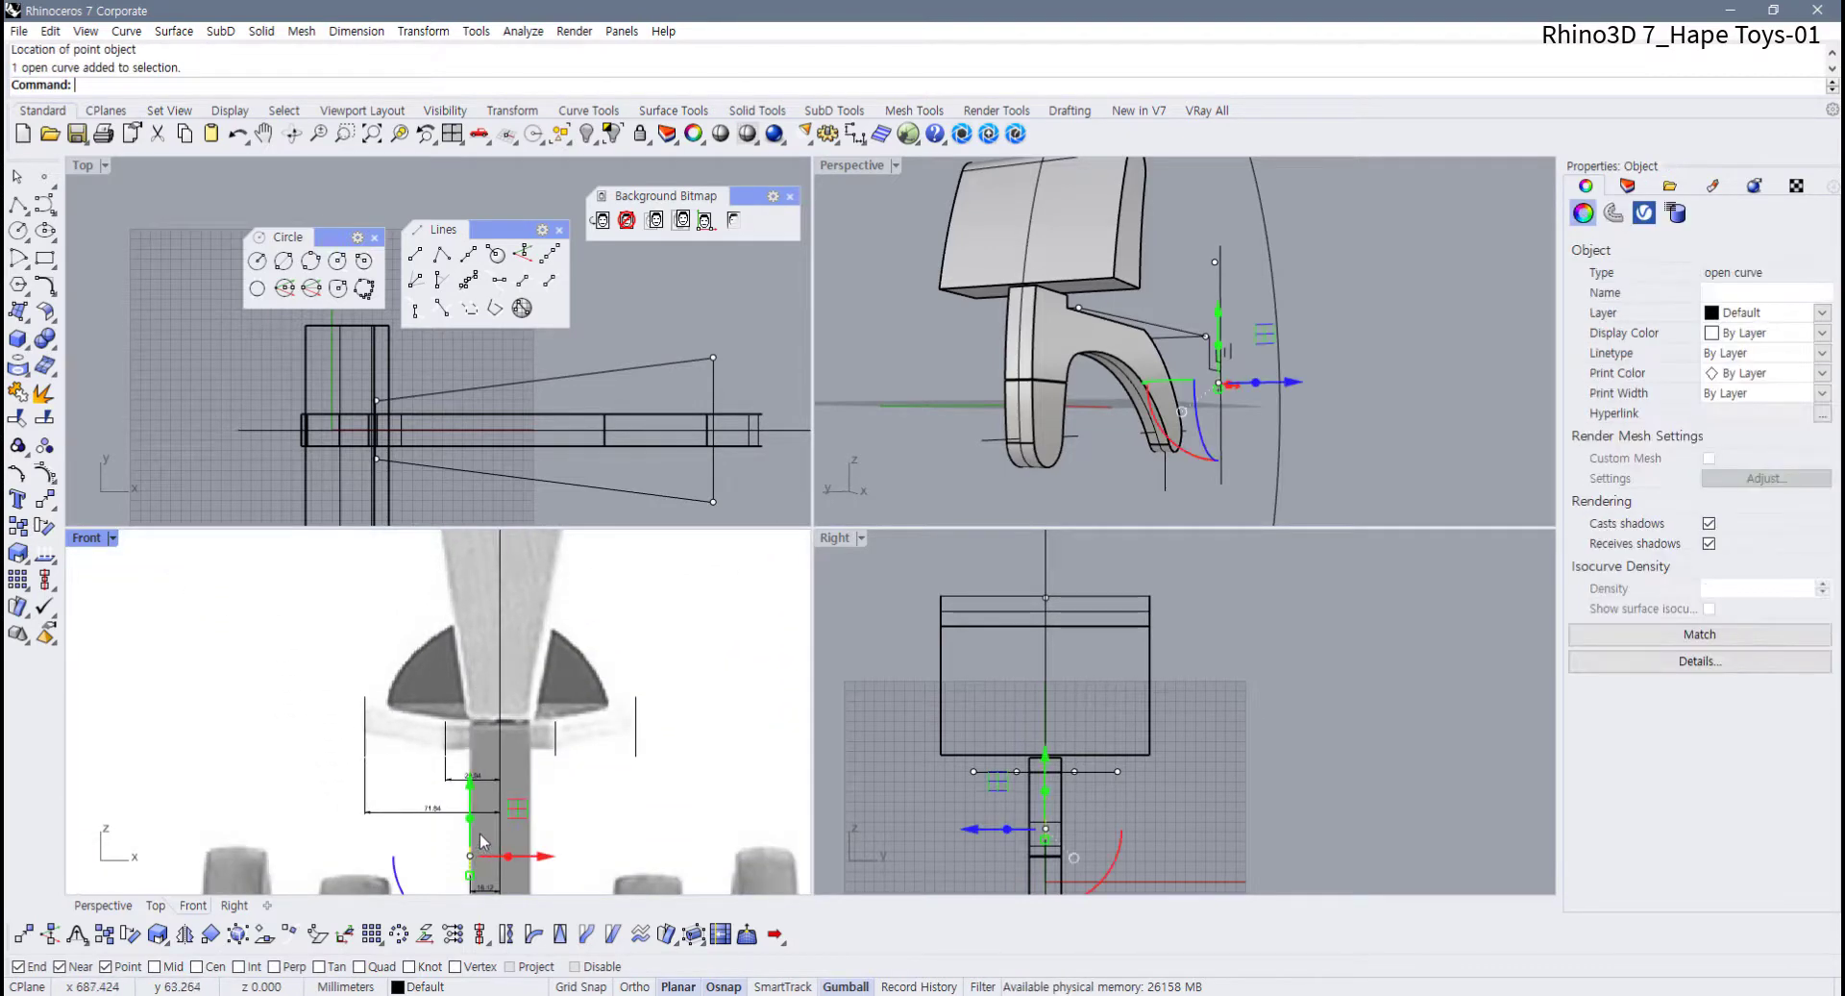
drag(470, 791, 504, 655)
click(509, 729)
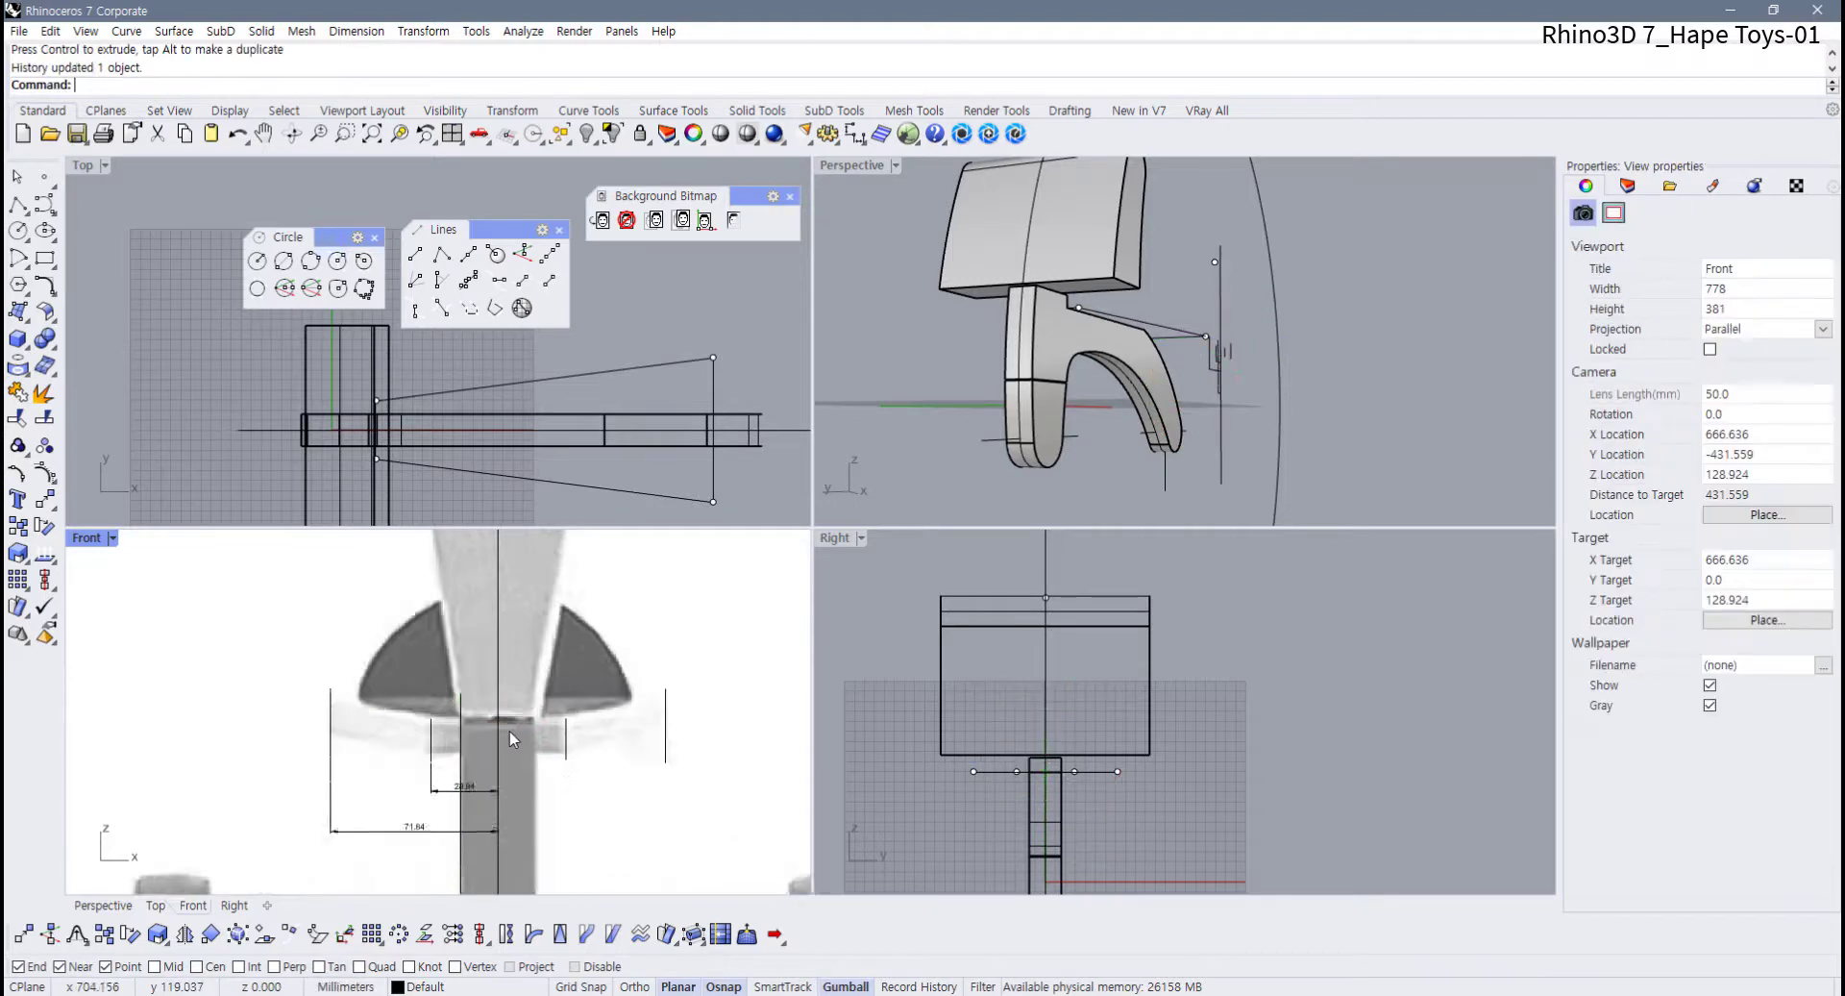
scroll(426, 714, up, 3)
scroll(426, 706, down, 6)
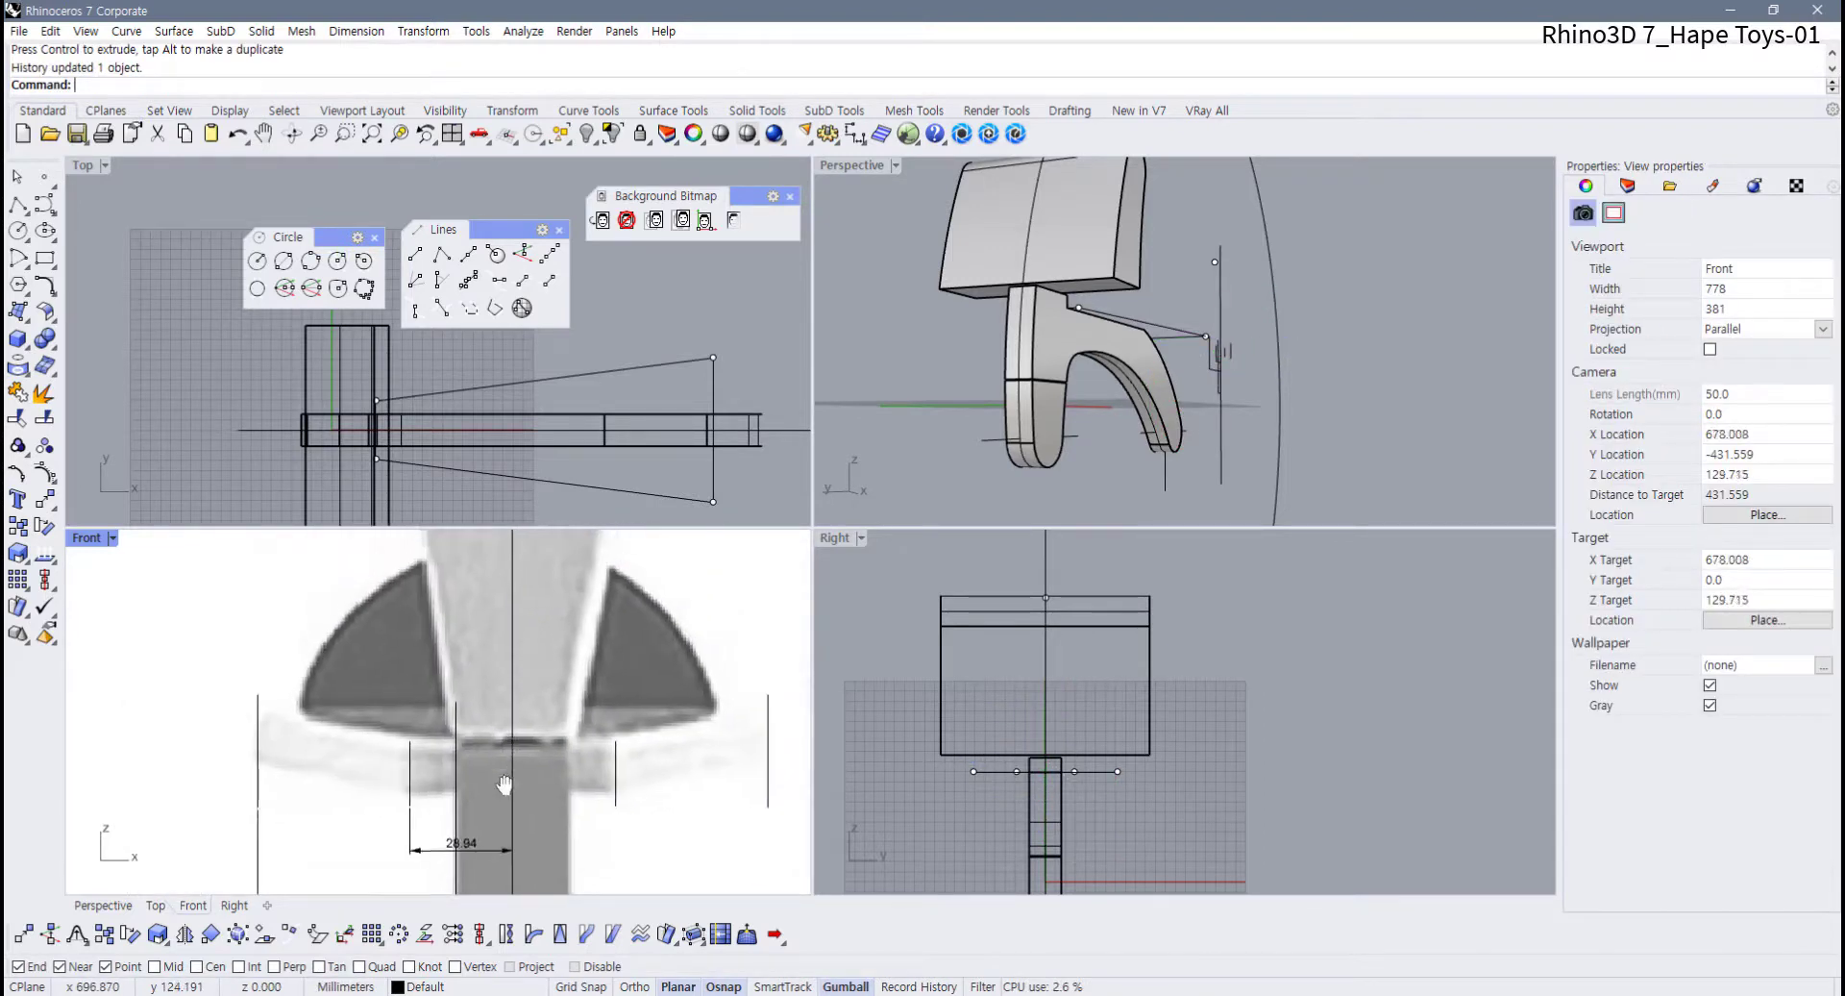
key(ctrl+z)
Dimension the horizontal distance from the column's upper left corner point to the vertical centre line in the Front view, placing it above the column
scroll(453, 723, up, 10)
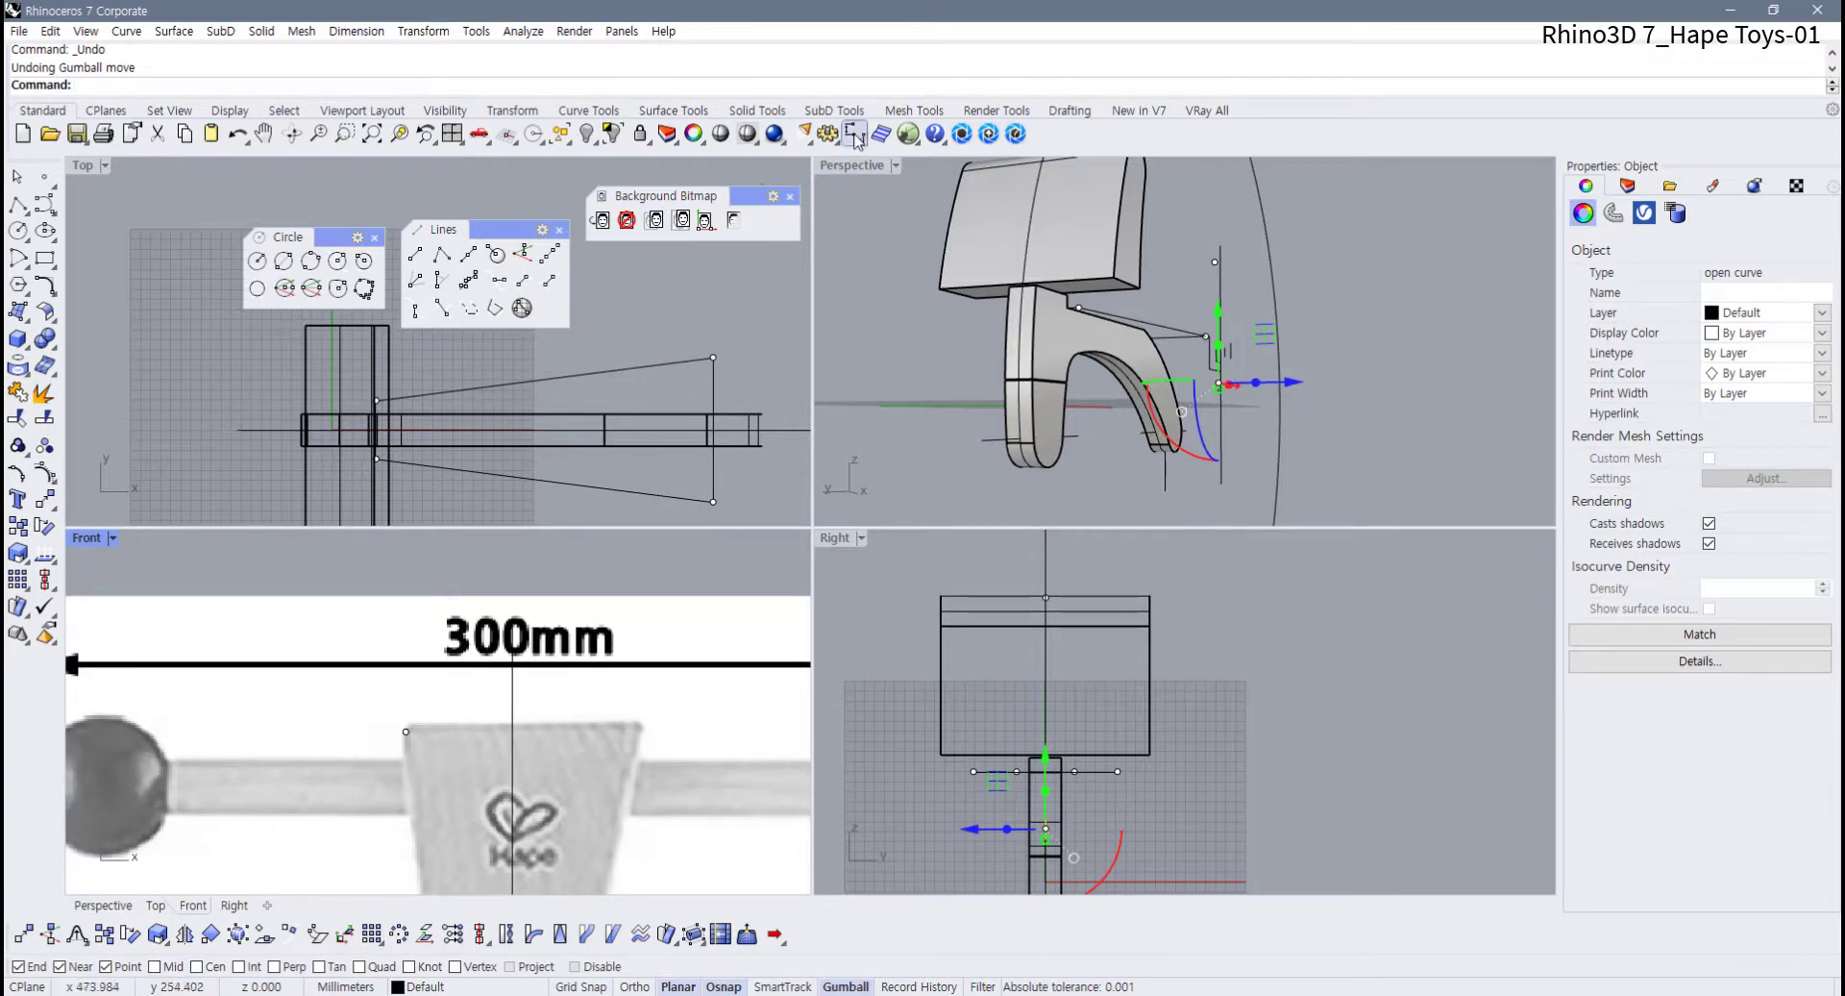
click(855, 133)
click(404, 735)
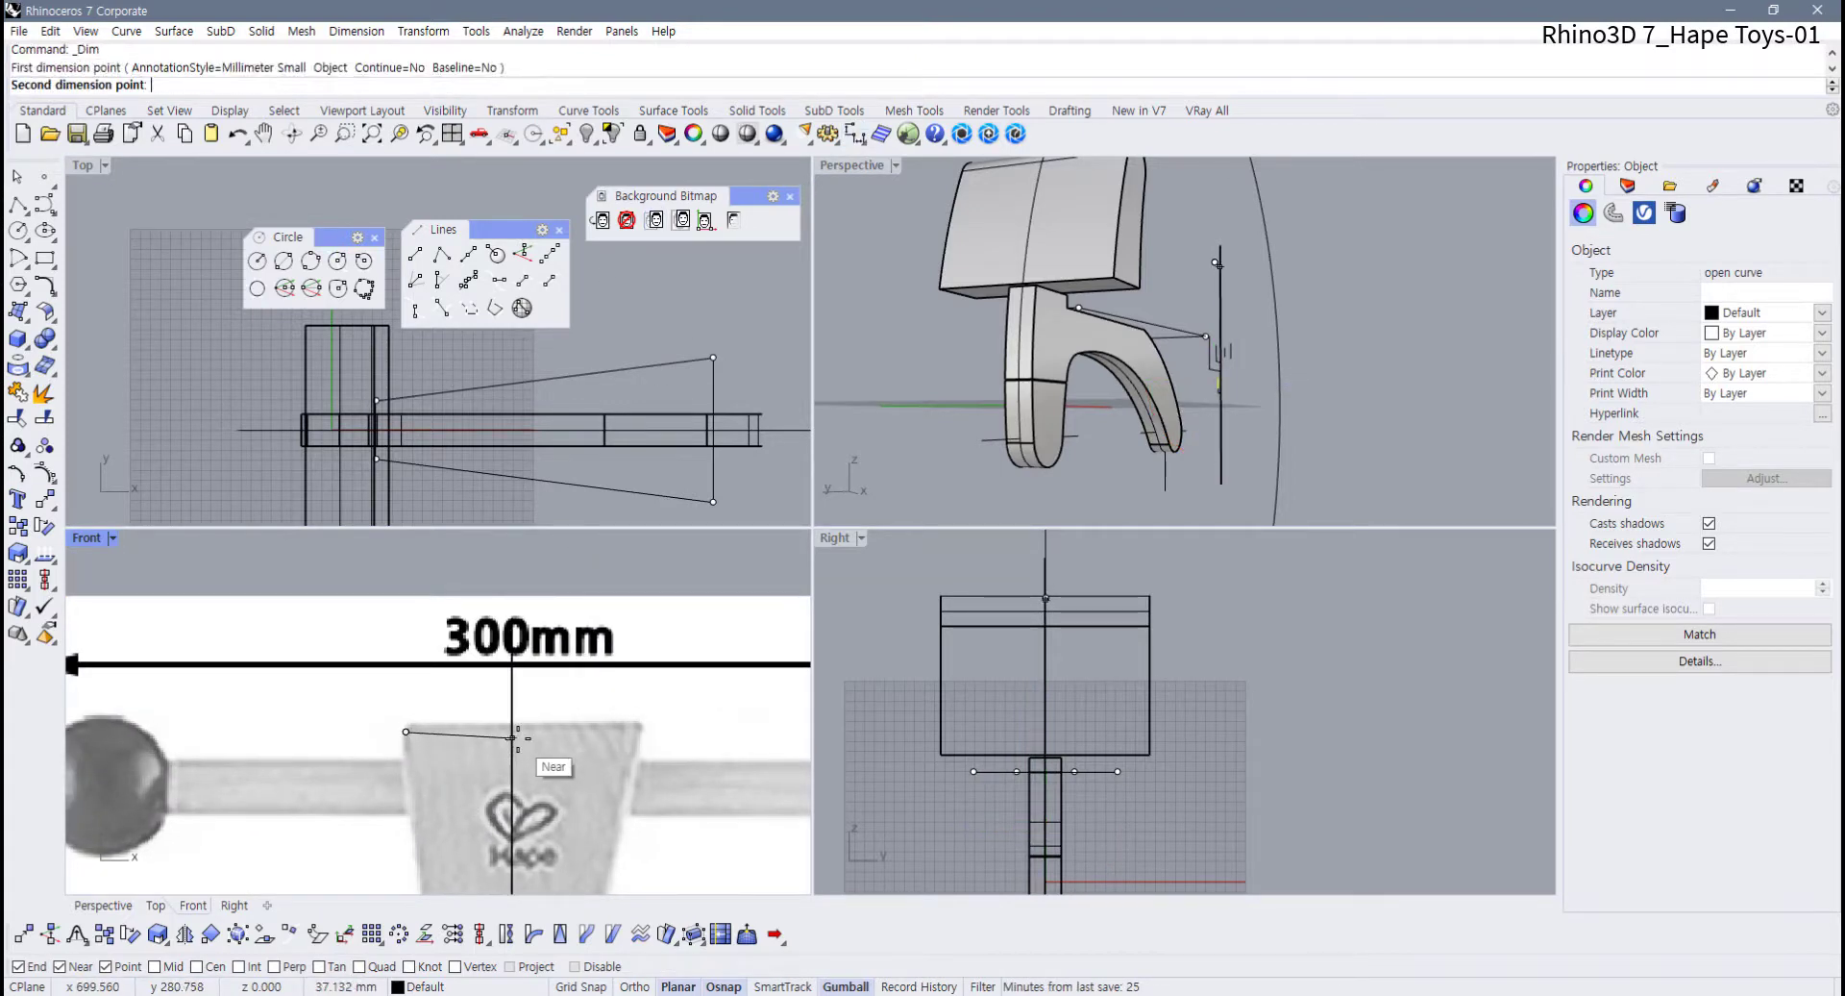
click(512, 728)
click(483, 703)
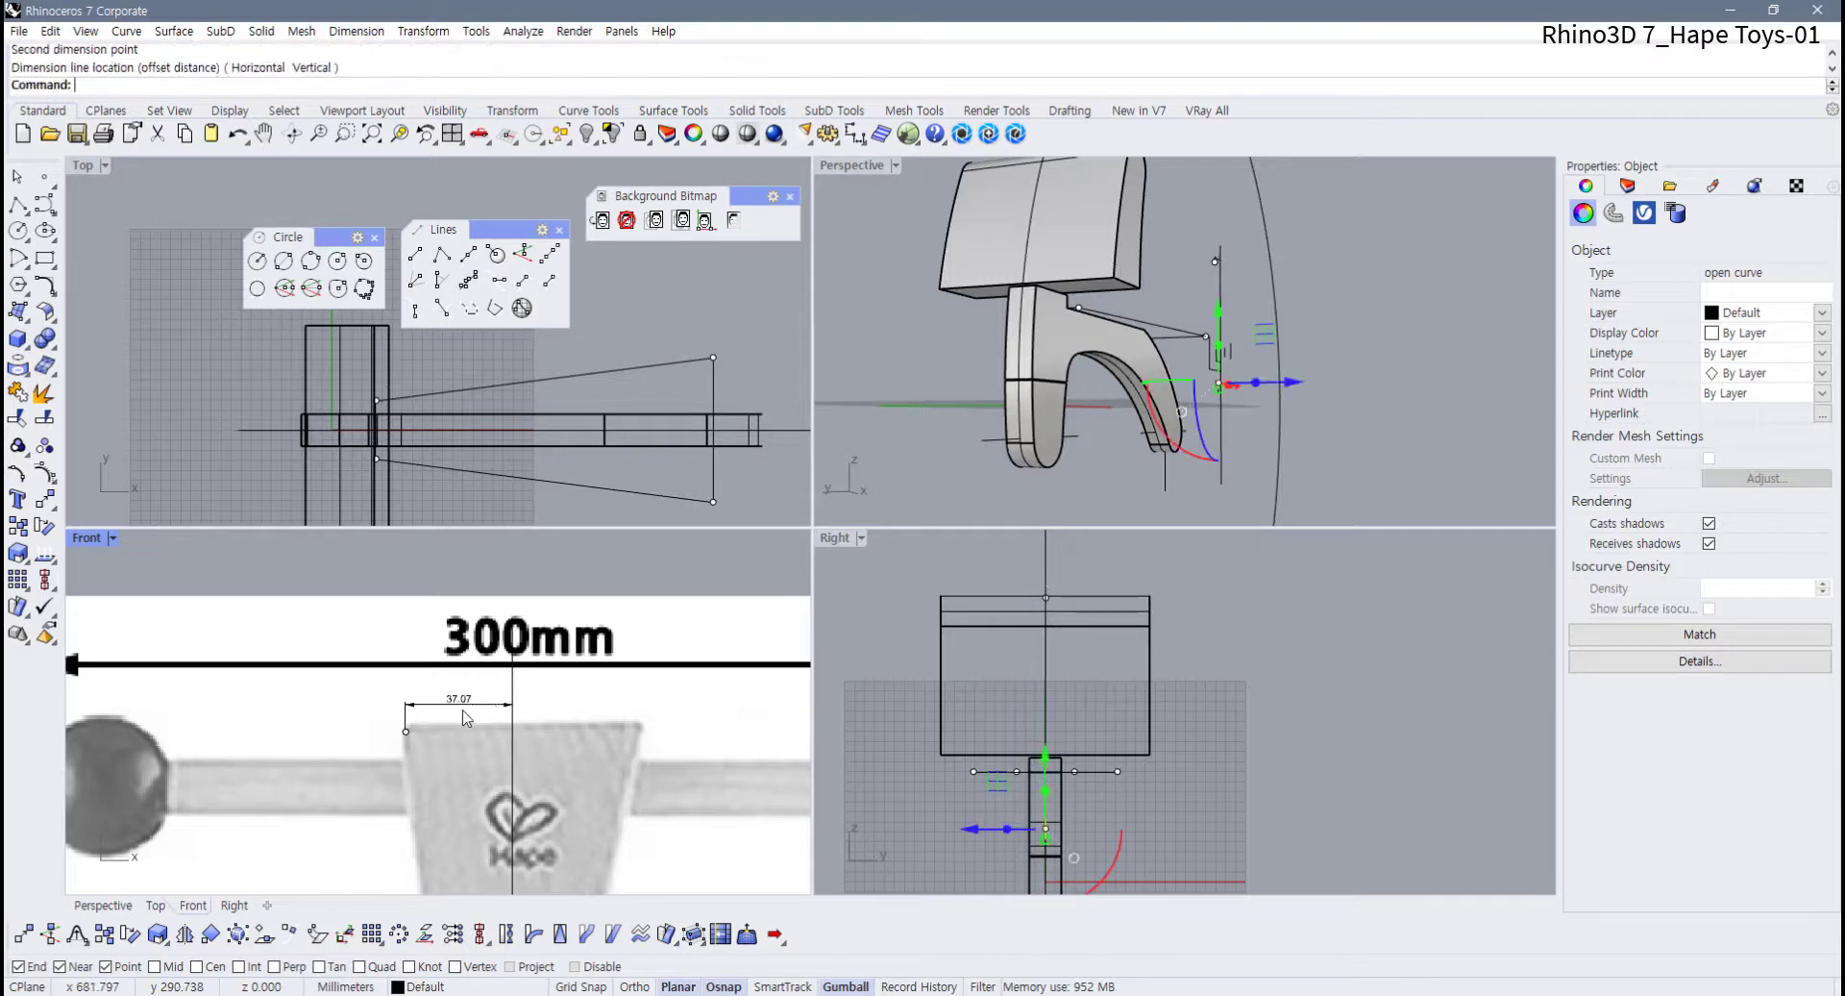
scroll(466, 711, up, 3)
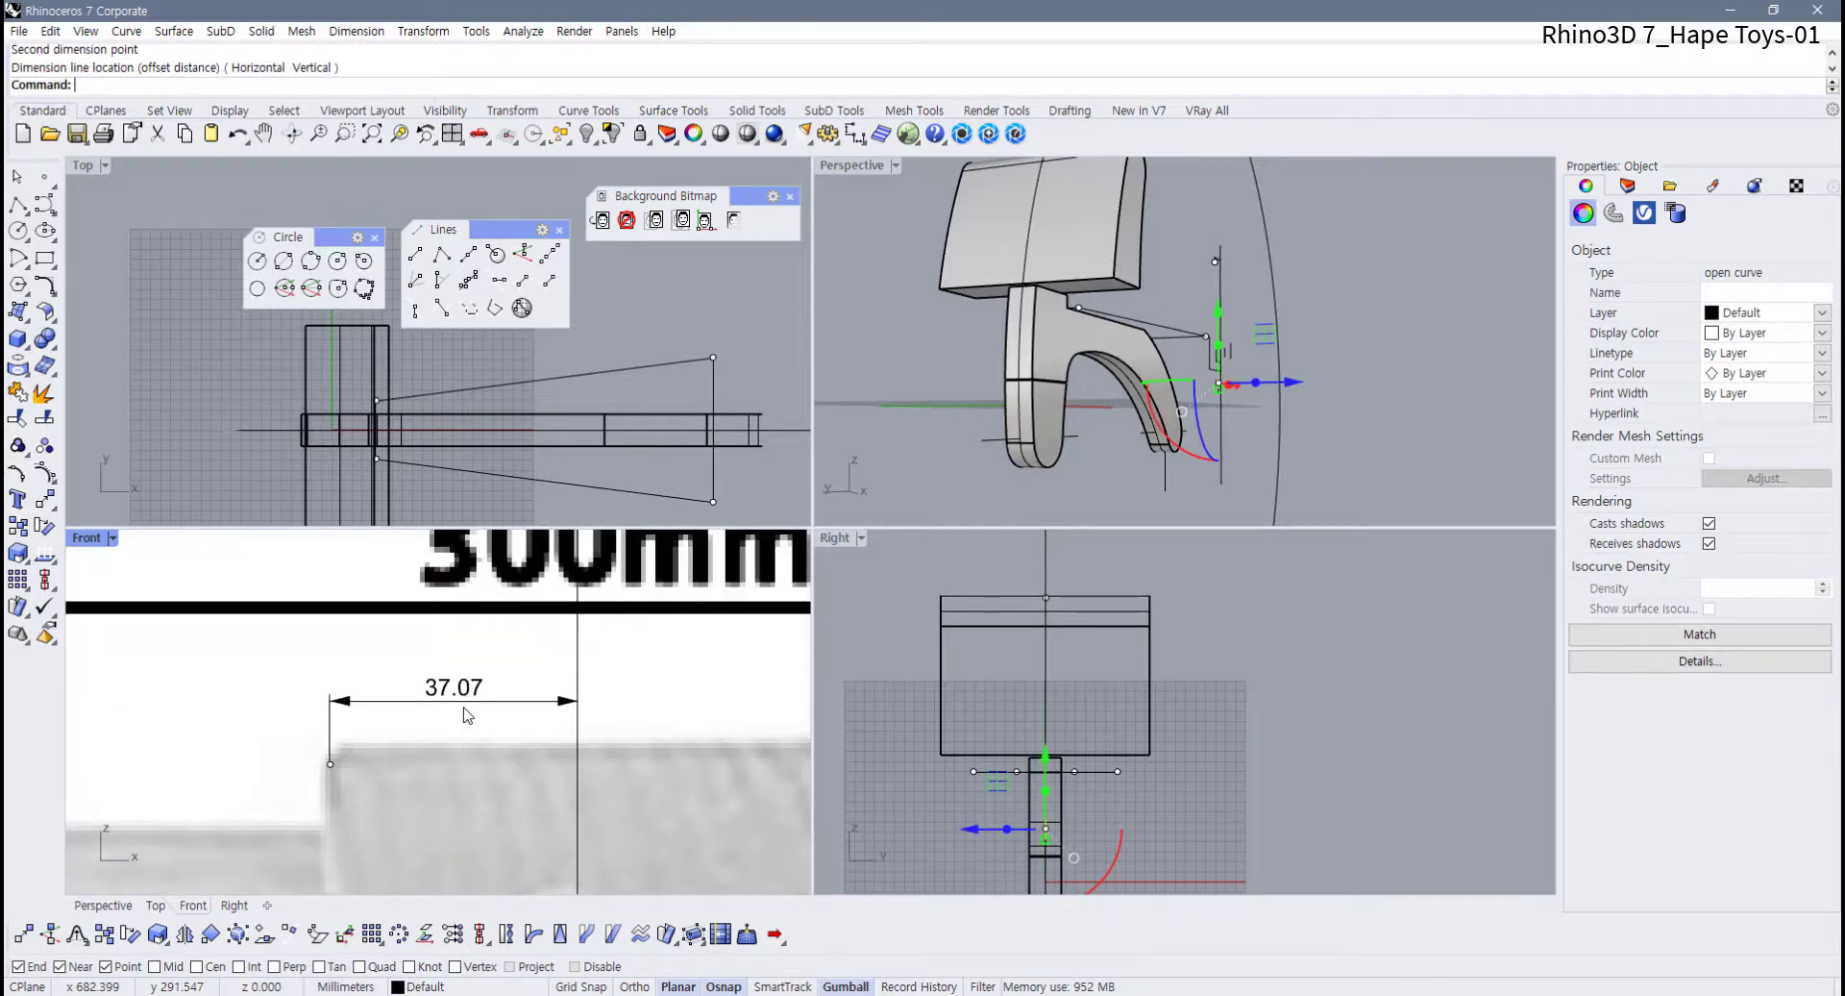
Delete the point at the upper left corner of the tapered column in the Front view
click(1201, 712)
scroll(1038, 640, up, 2)
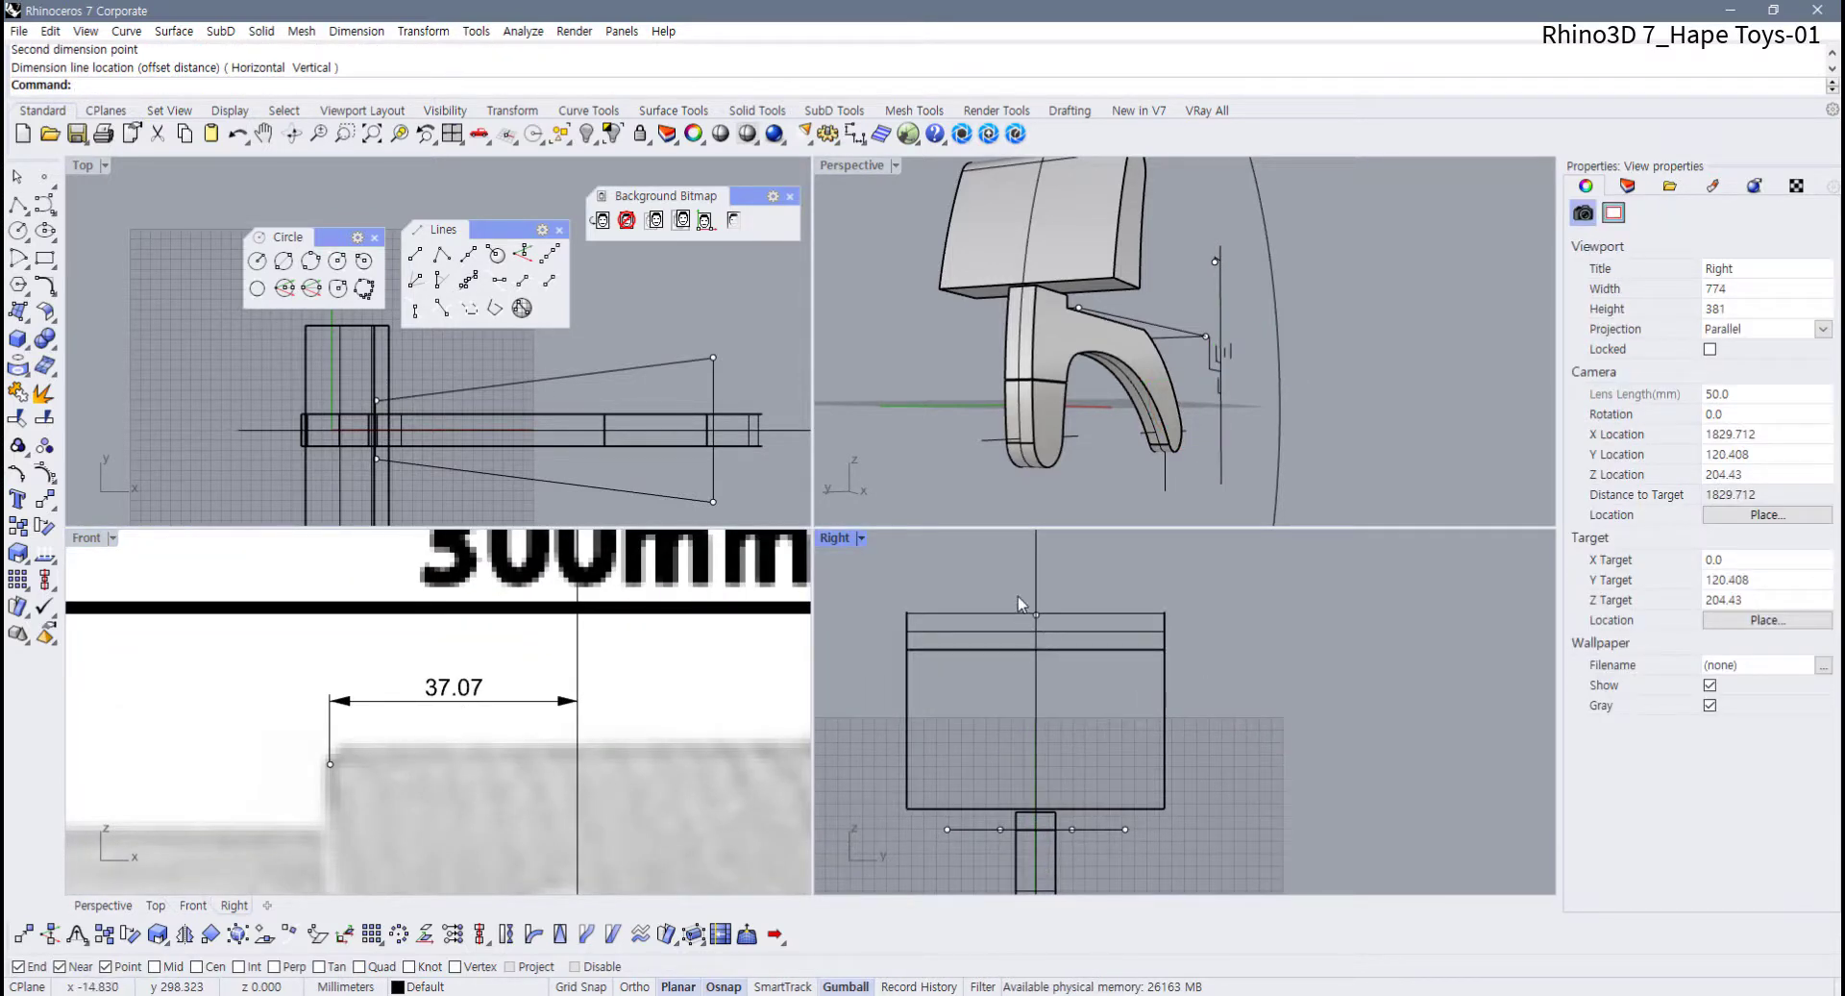
click(1034, 611)
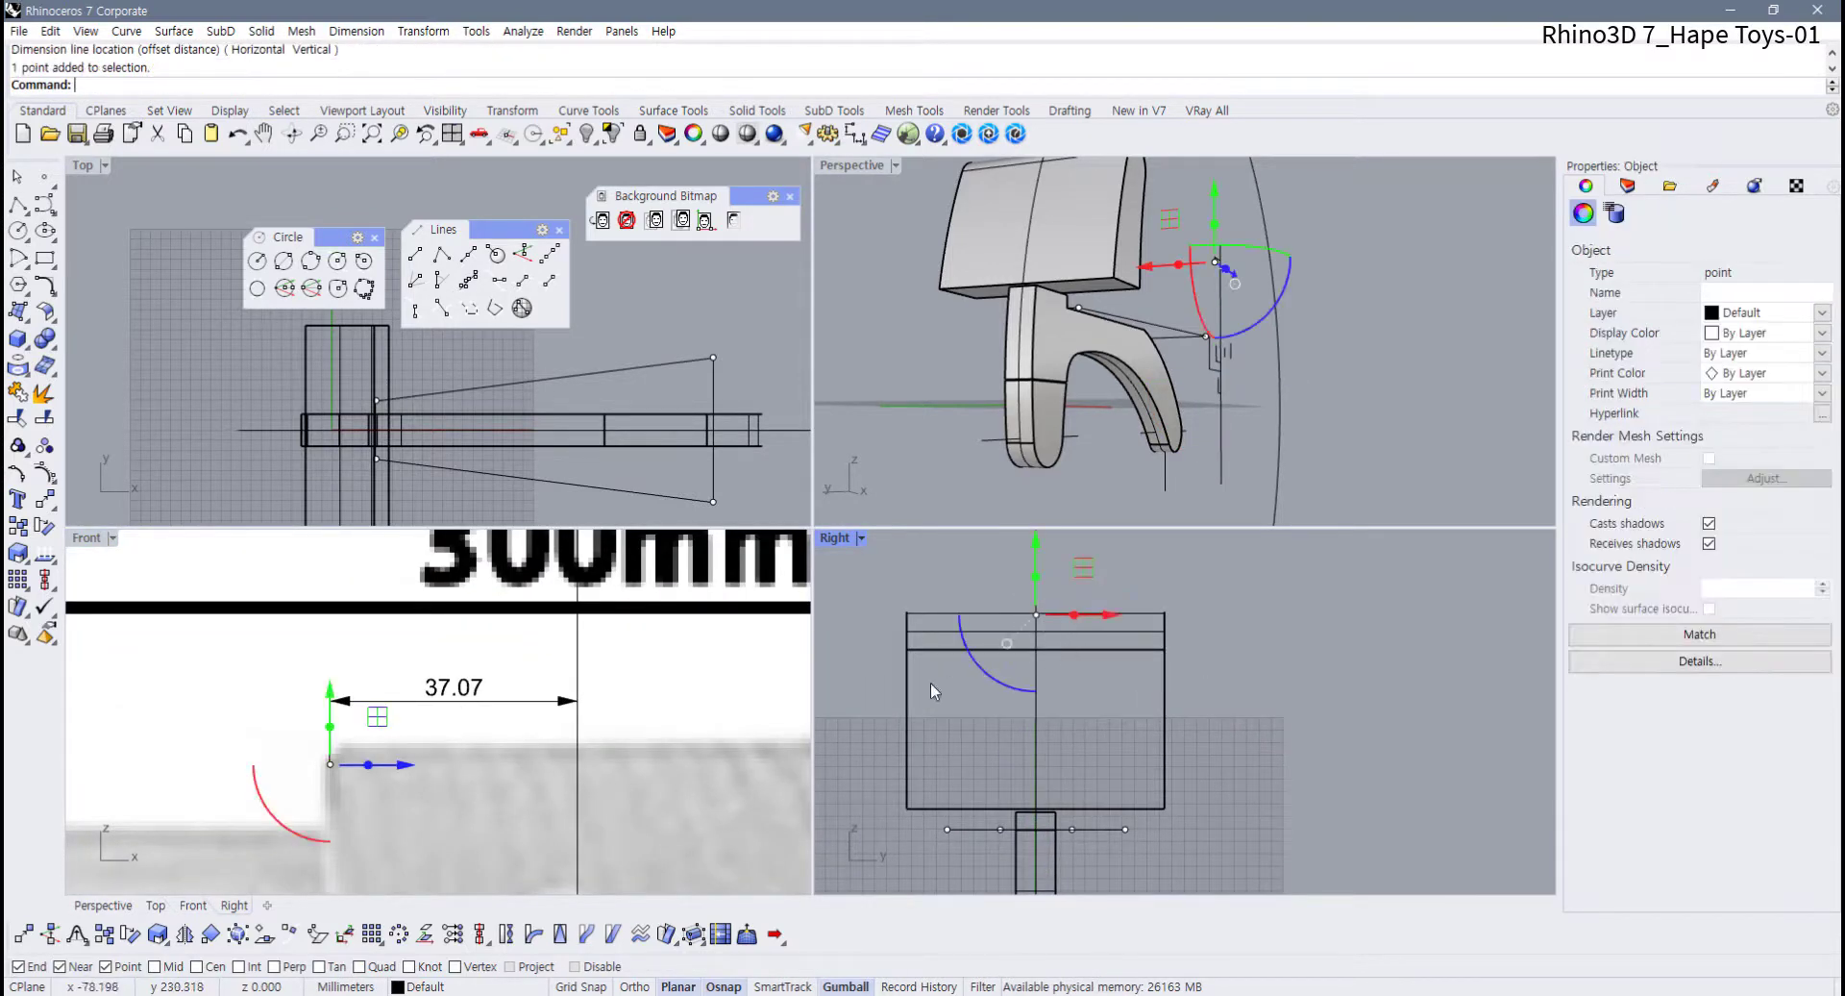
click(1036, 707)
click(1009, 592)
click(1032, 614)
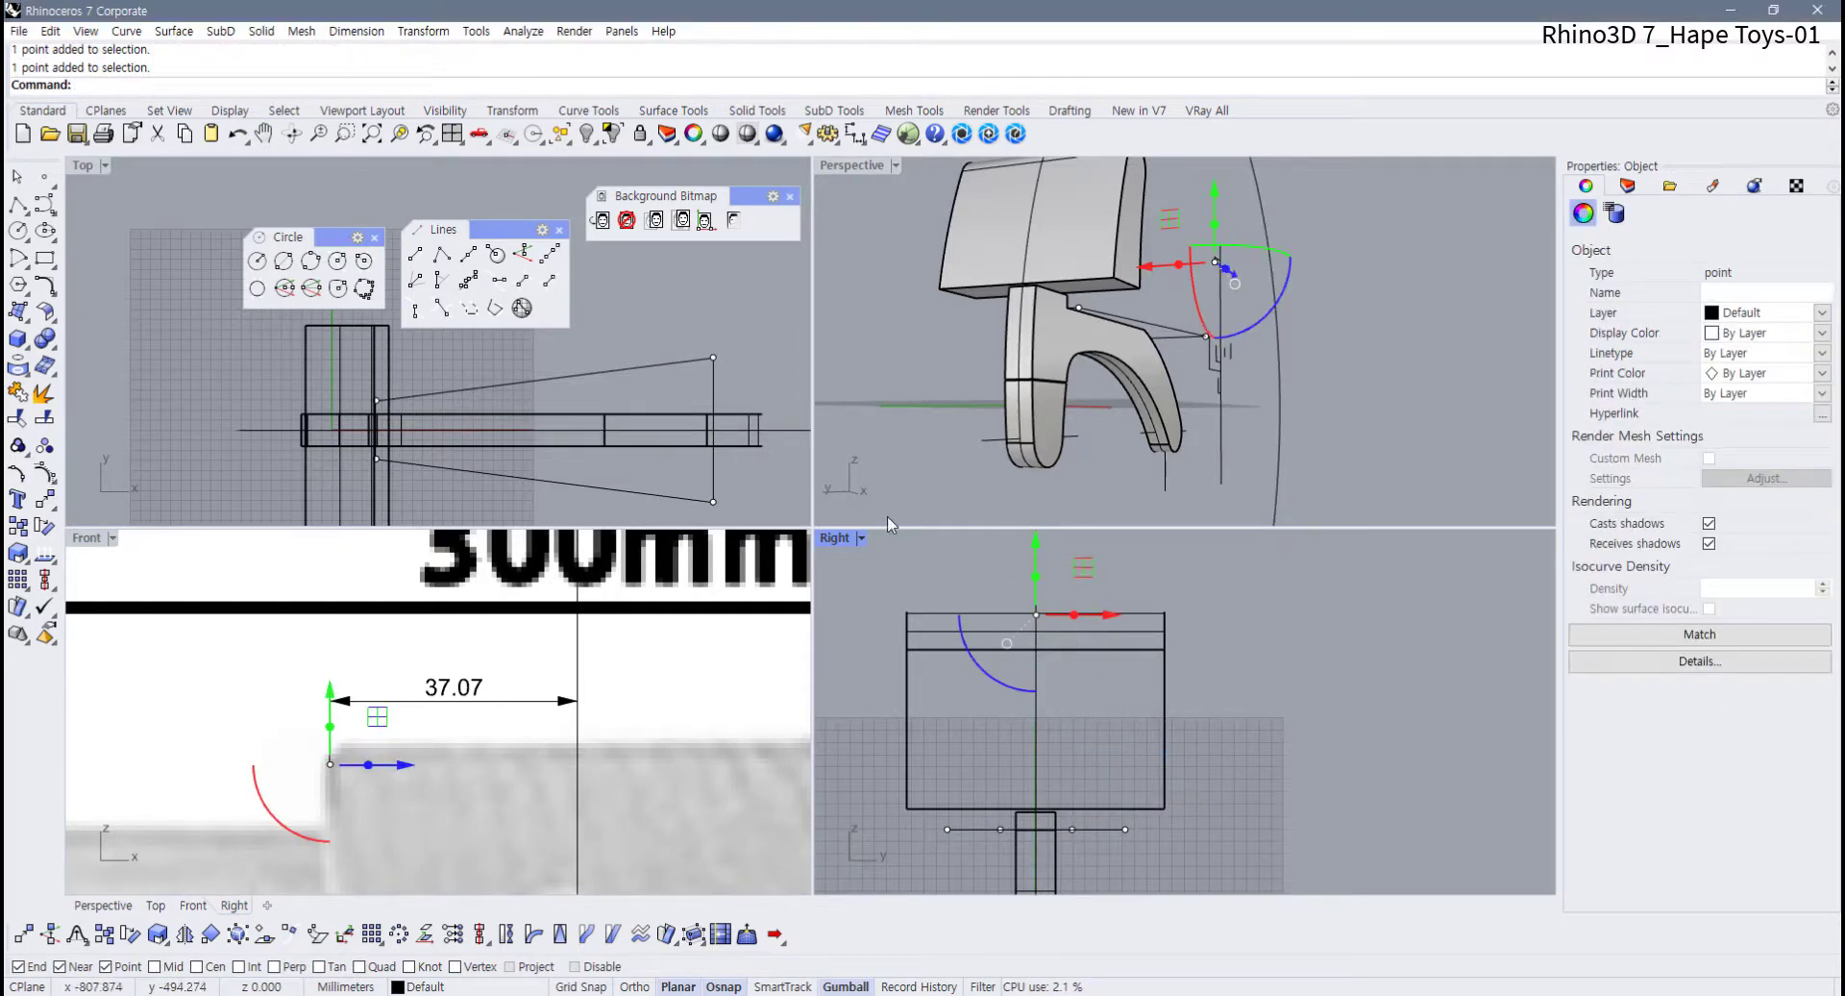
click(483, 817)
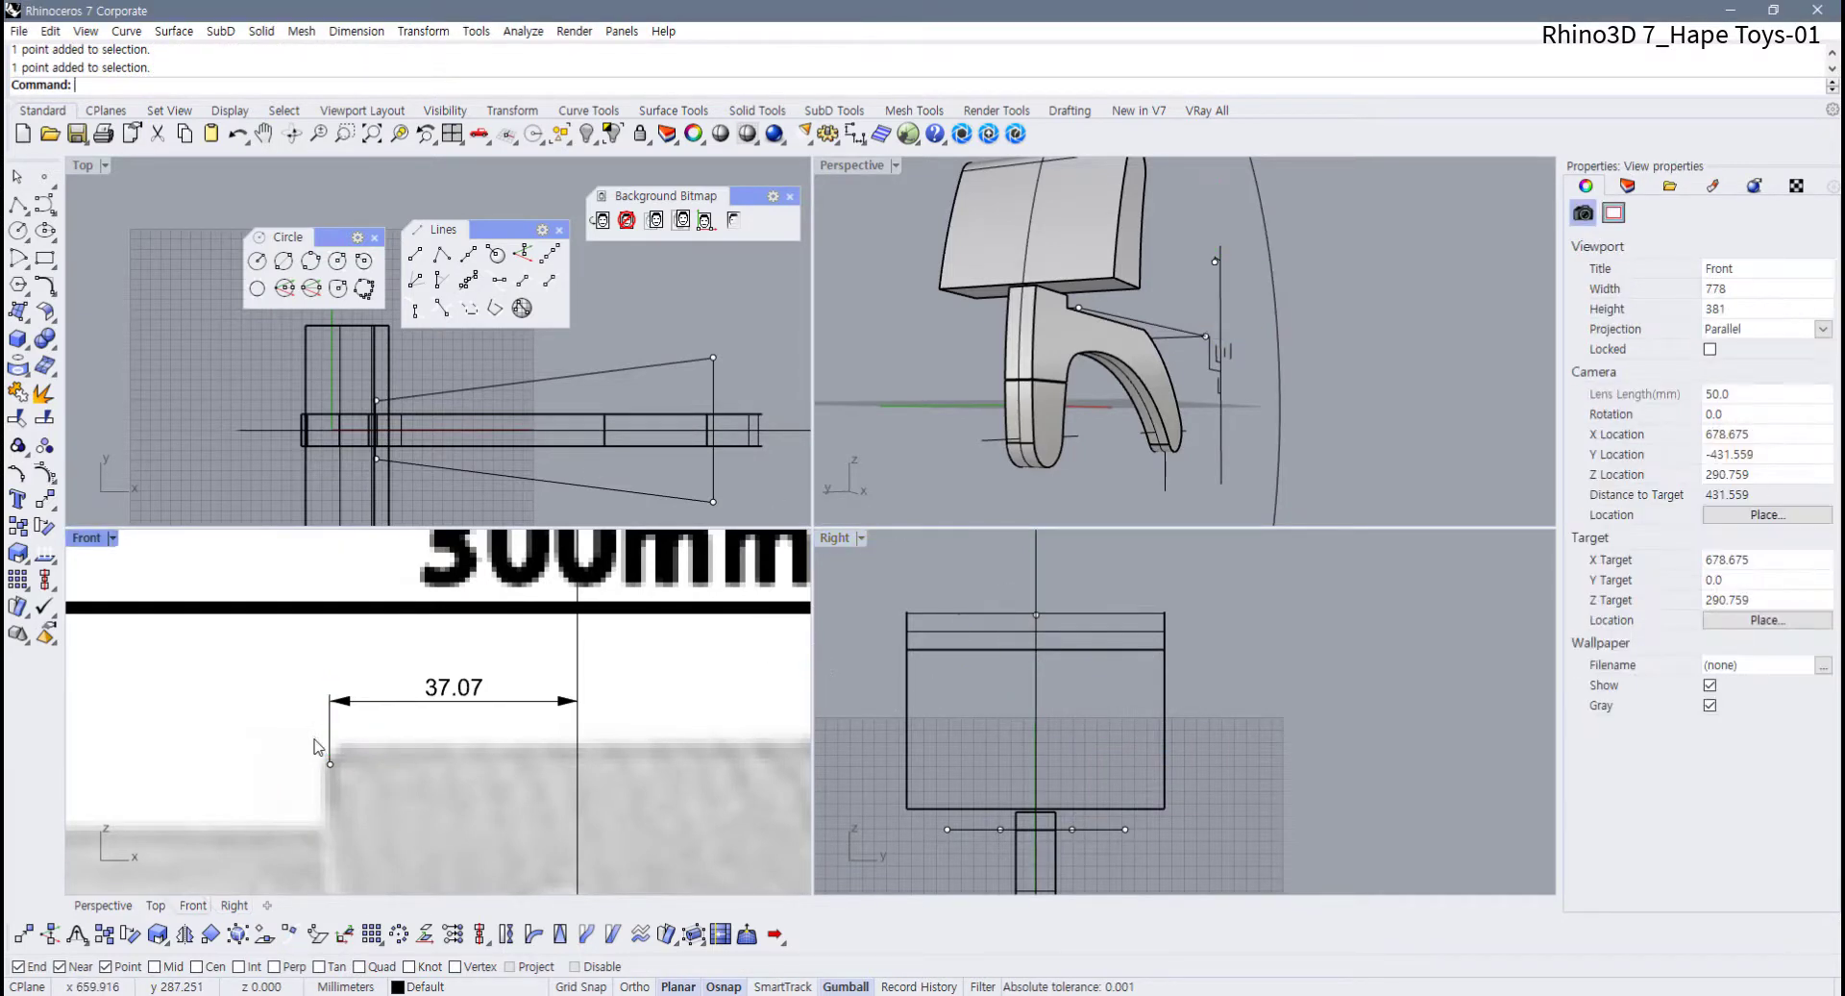
drag(315, 738, 375, 795)
key(Delete)
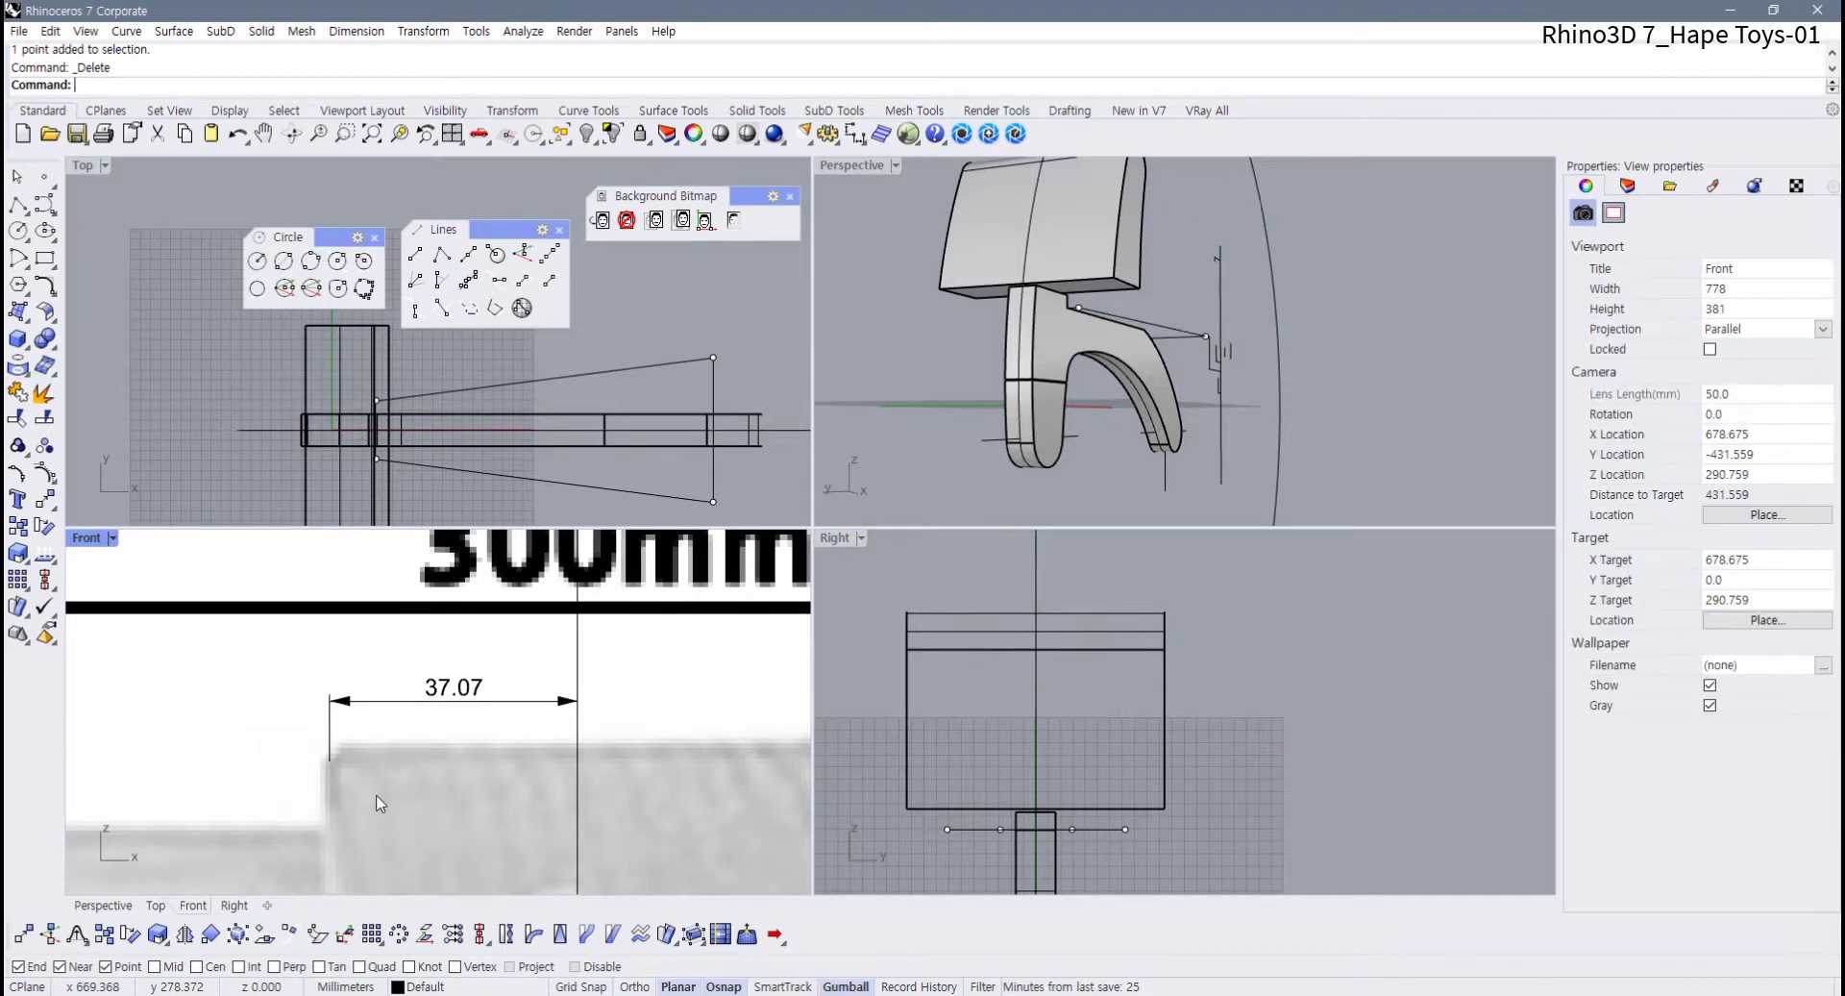
Place a new point at the column's upper left corner in the Front view, snapped to the dimension's corner point
click(913, 680)
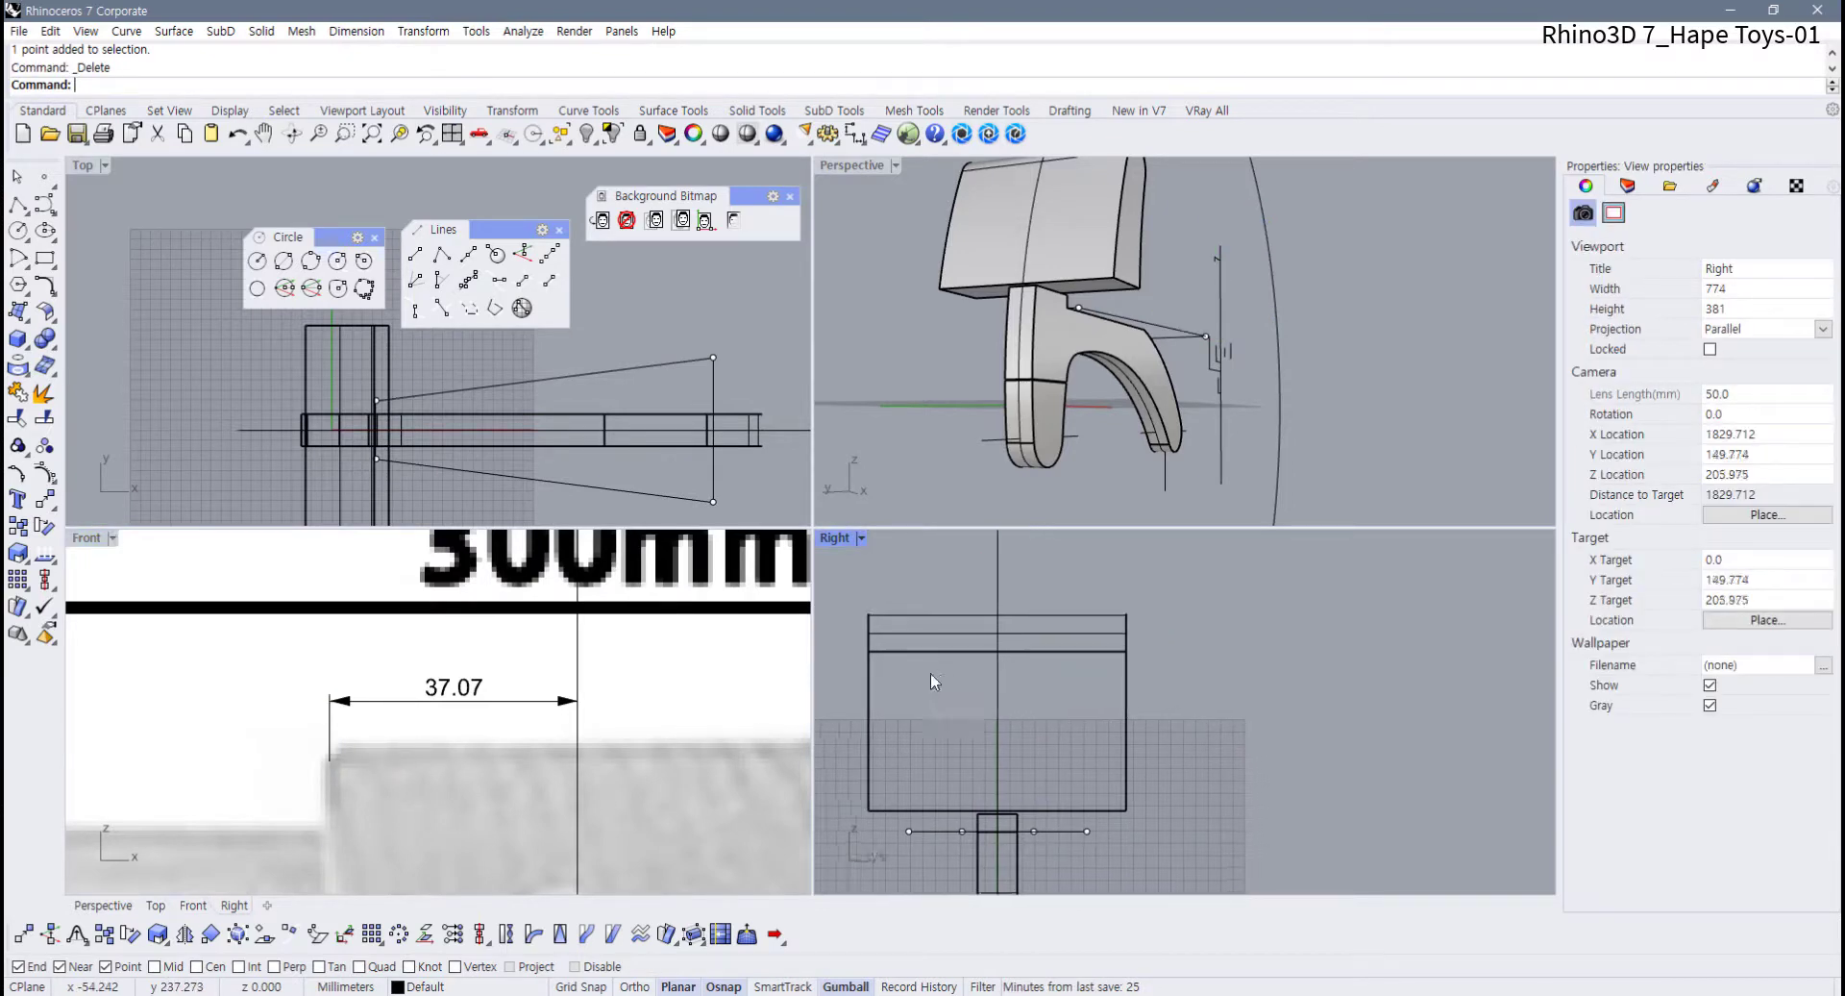
click(44, 177)
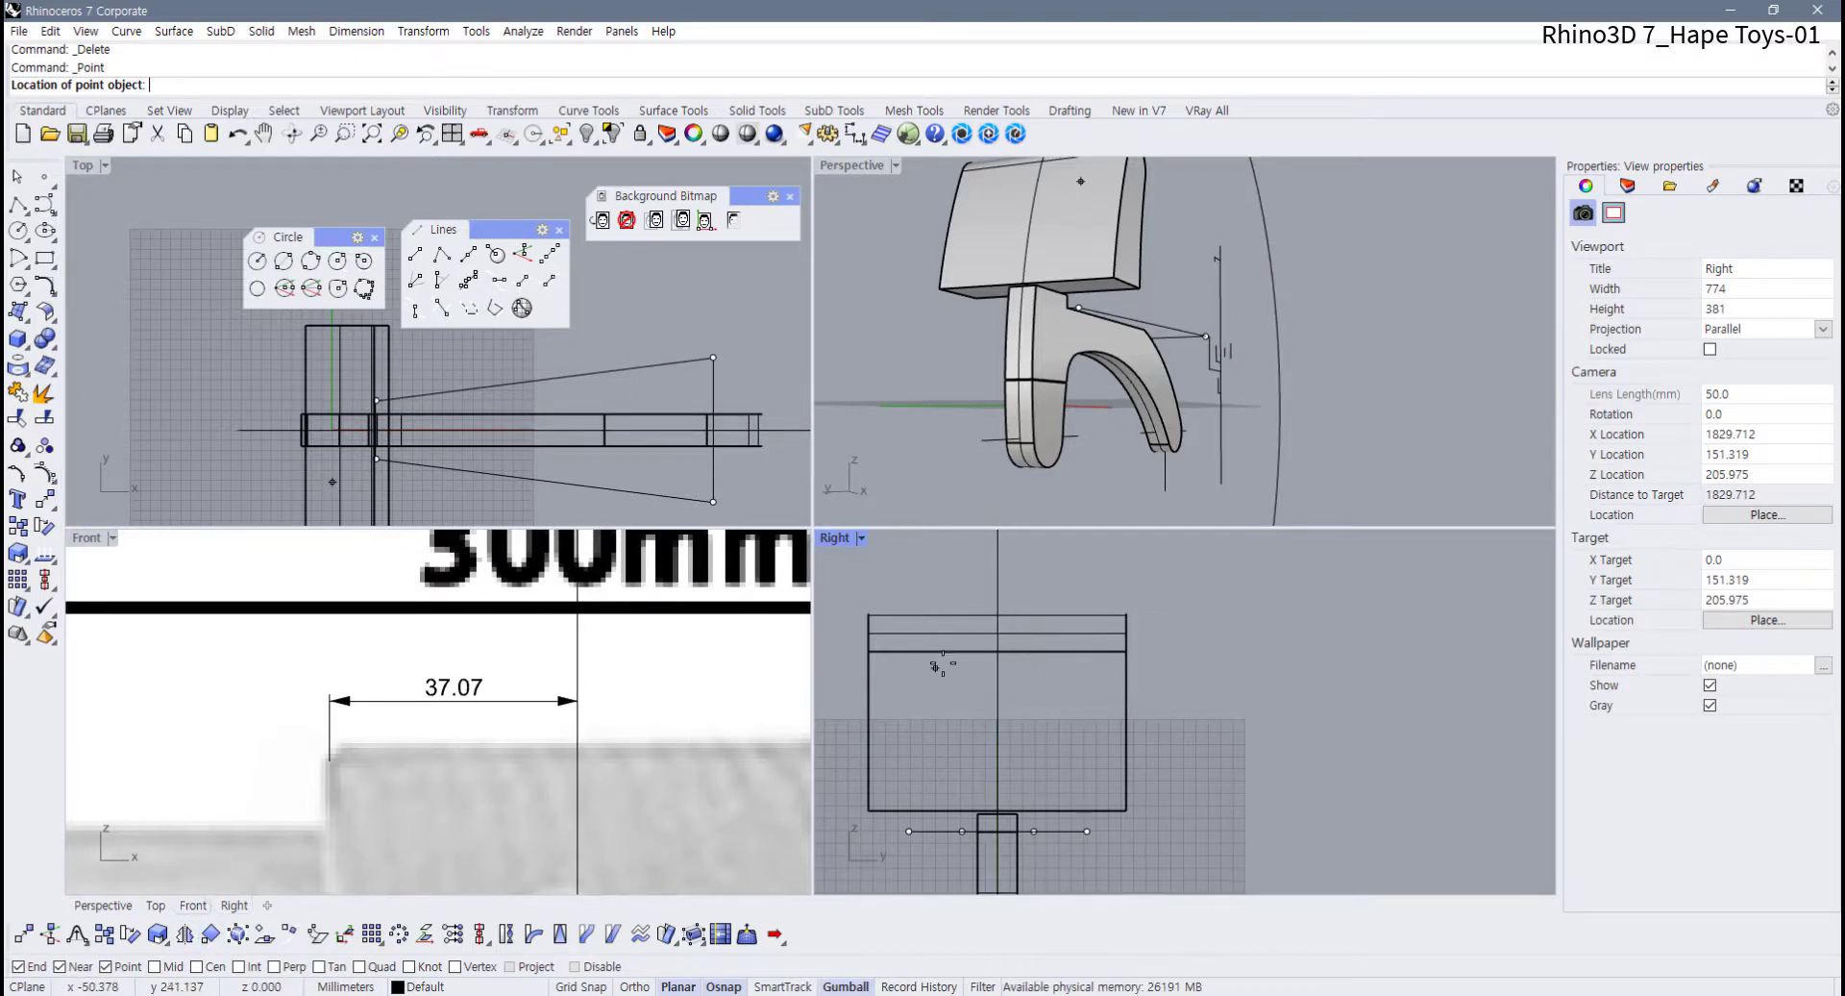
scroll(934, 666, up, 4)
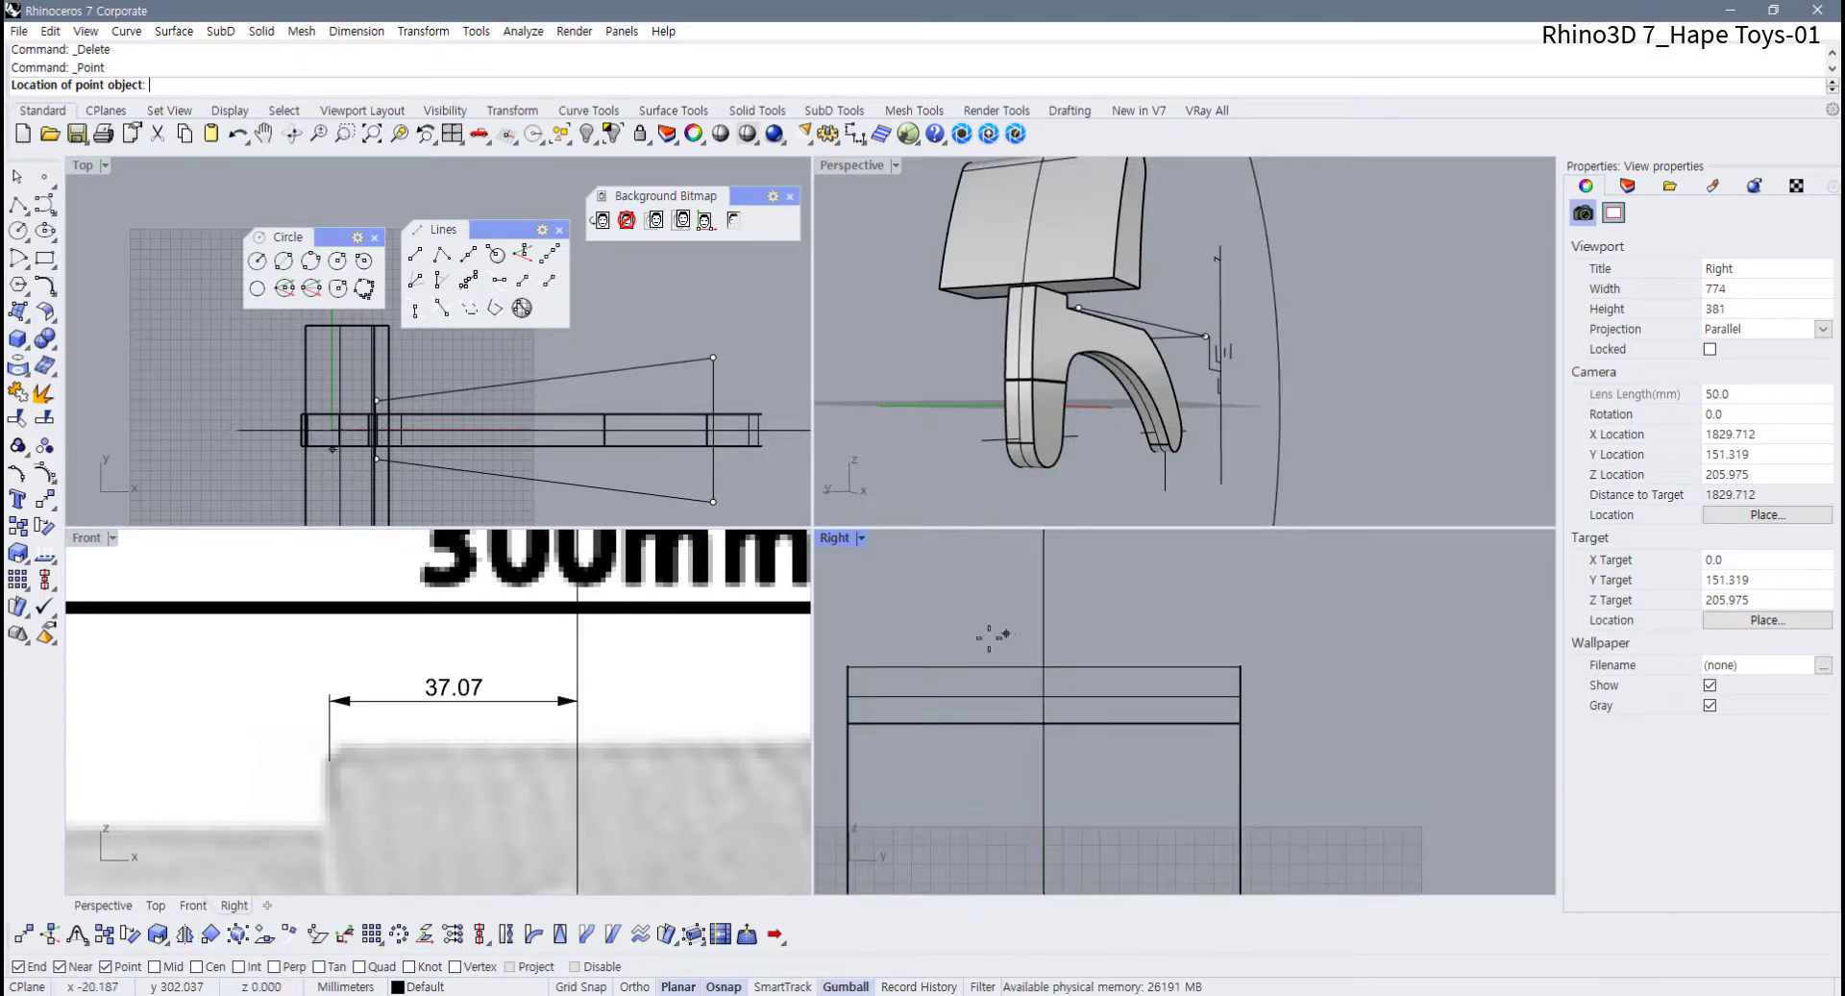
scroll(365, 711, down, 5)
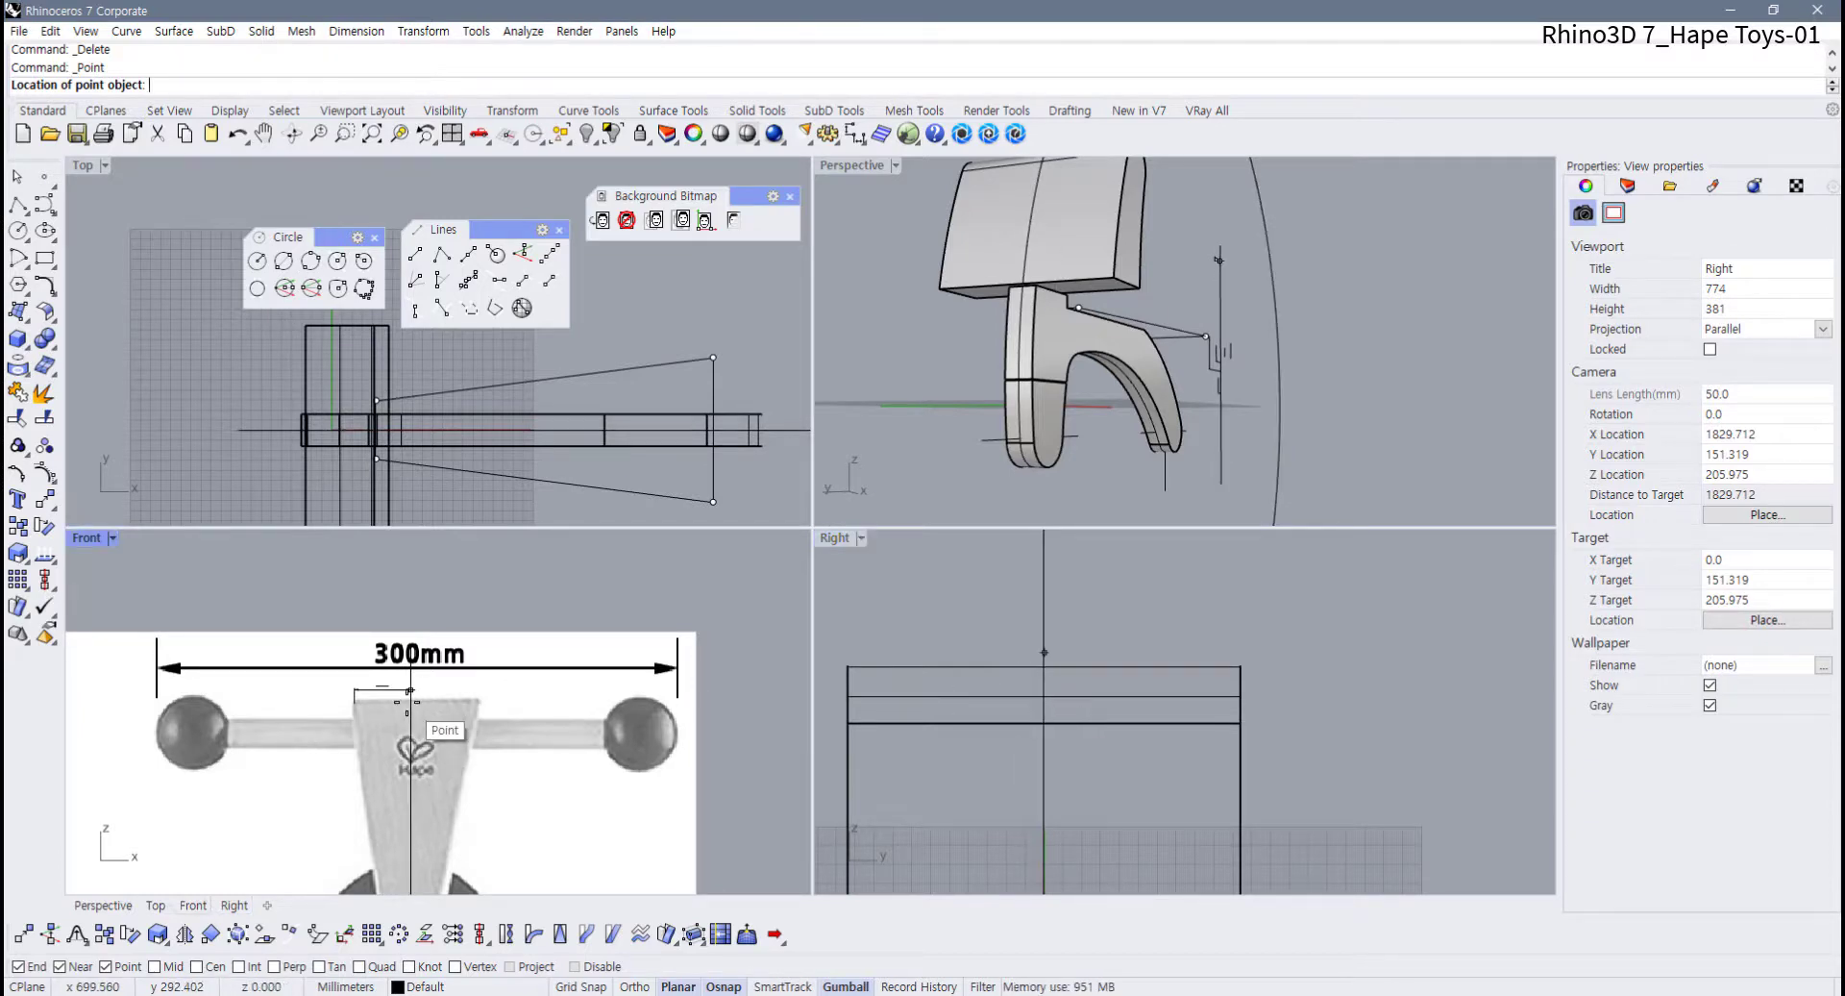
scroll(410, 704, up, 2)
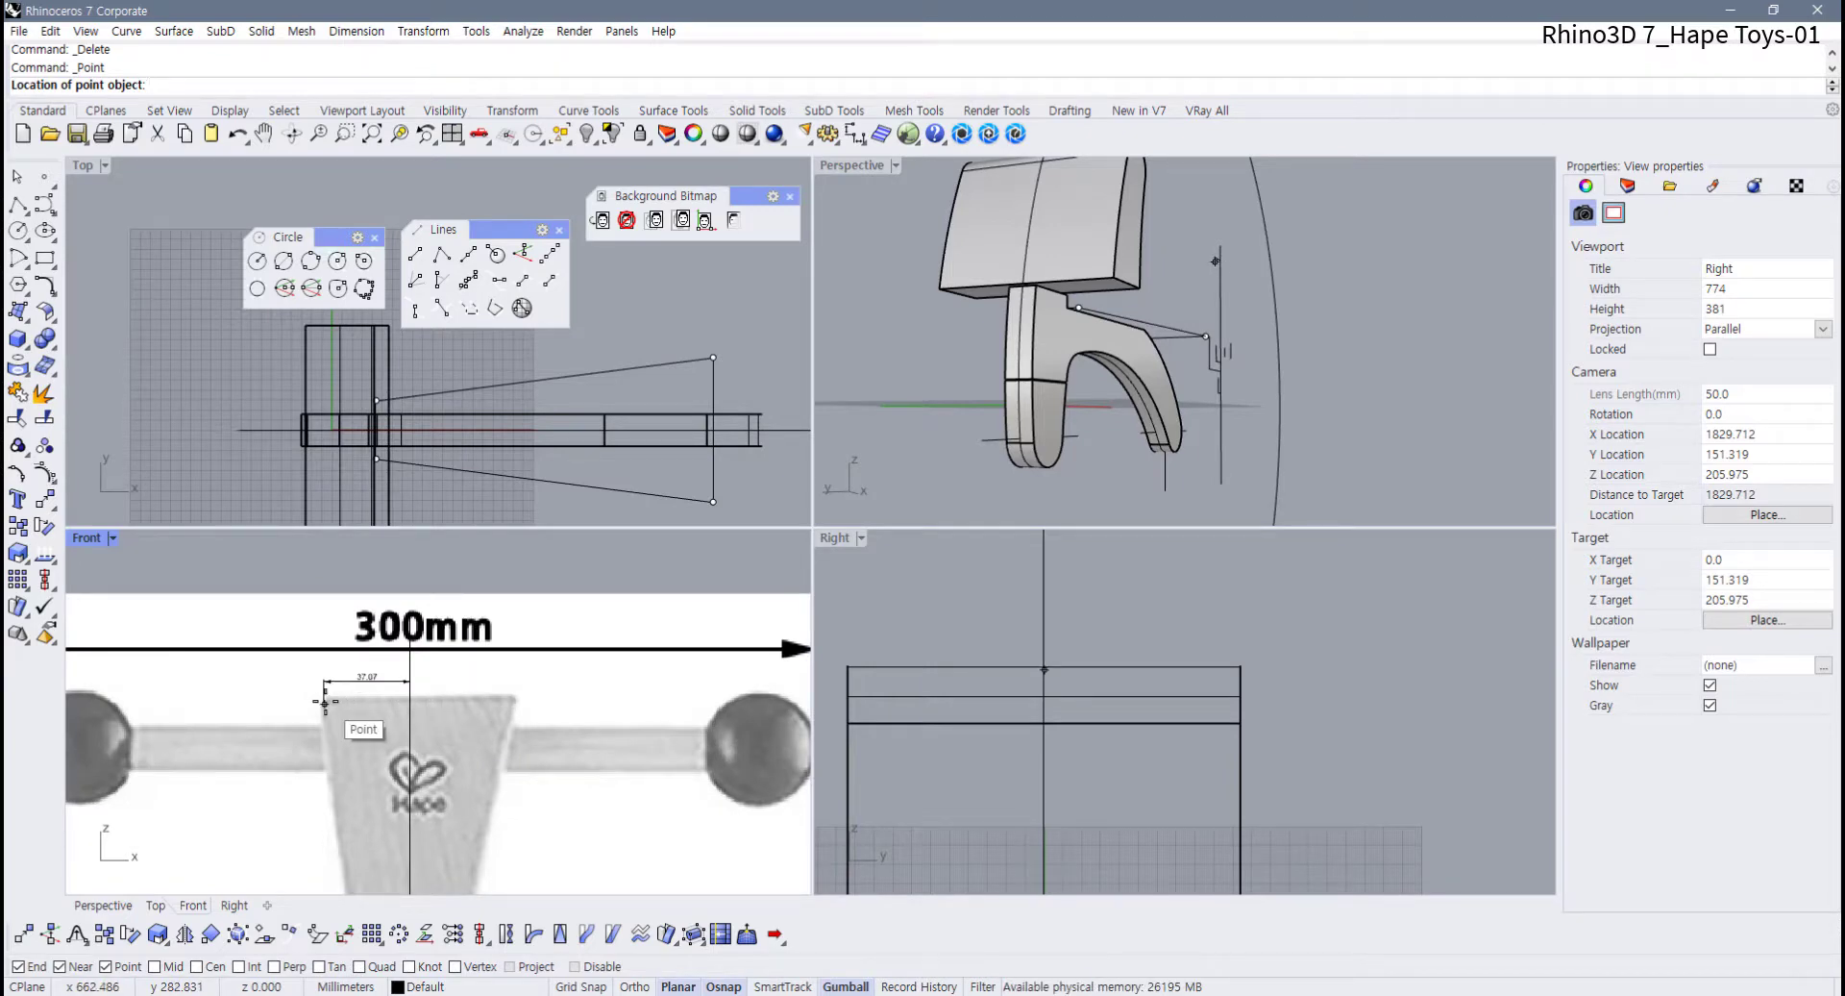
click(325, 701)
Move the new corner point 37 mm sideways from the centre line along the positive Y axis in the Right view
scroll(372, 702, up, 4)
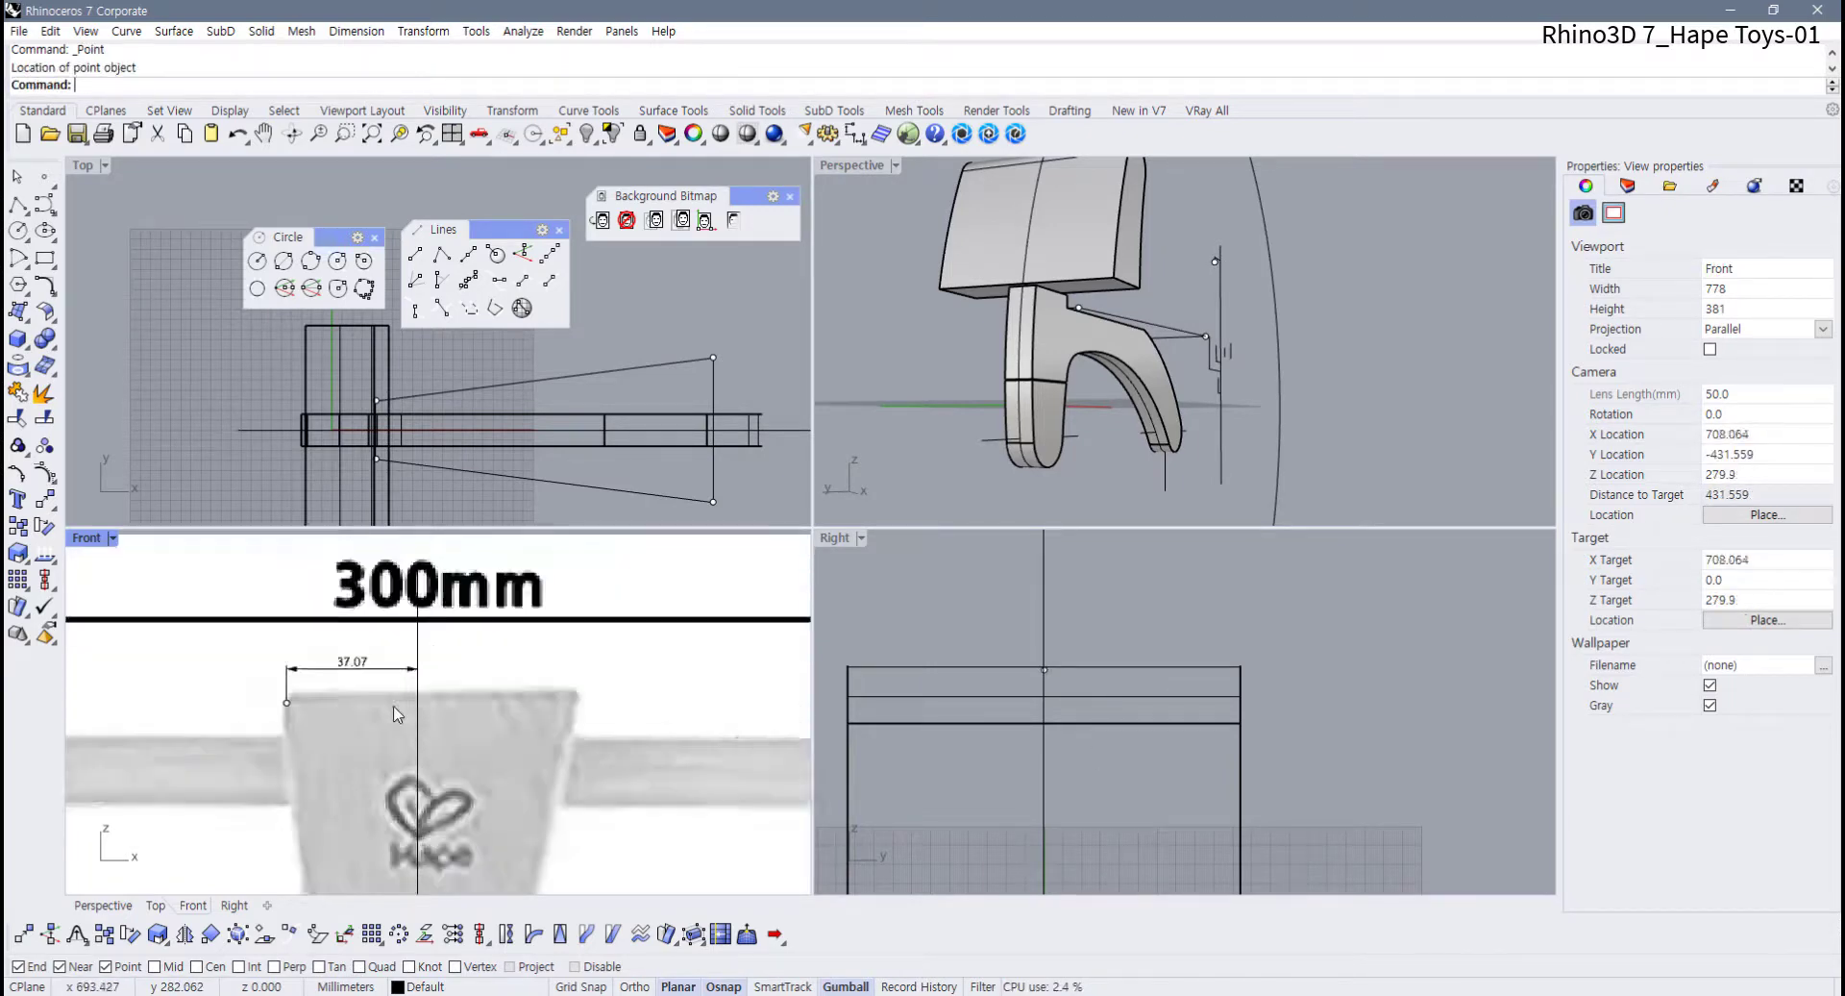
scroll(1029, 649, up, 2)
scroll(1030, 650, up, 1)
click(1056, 683)
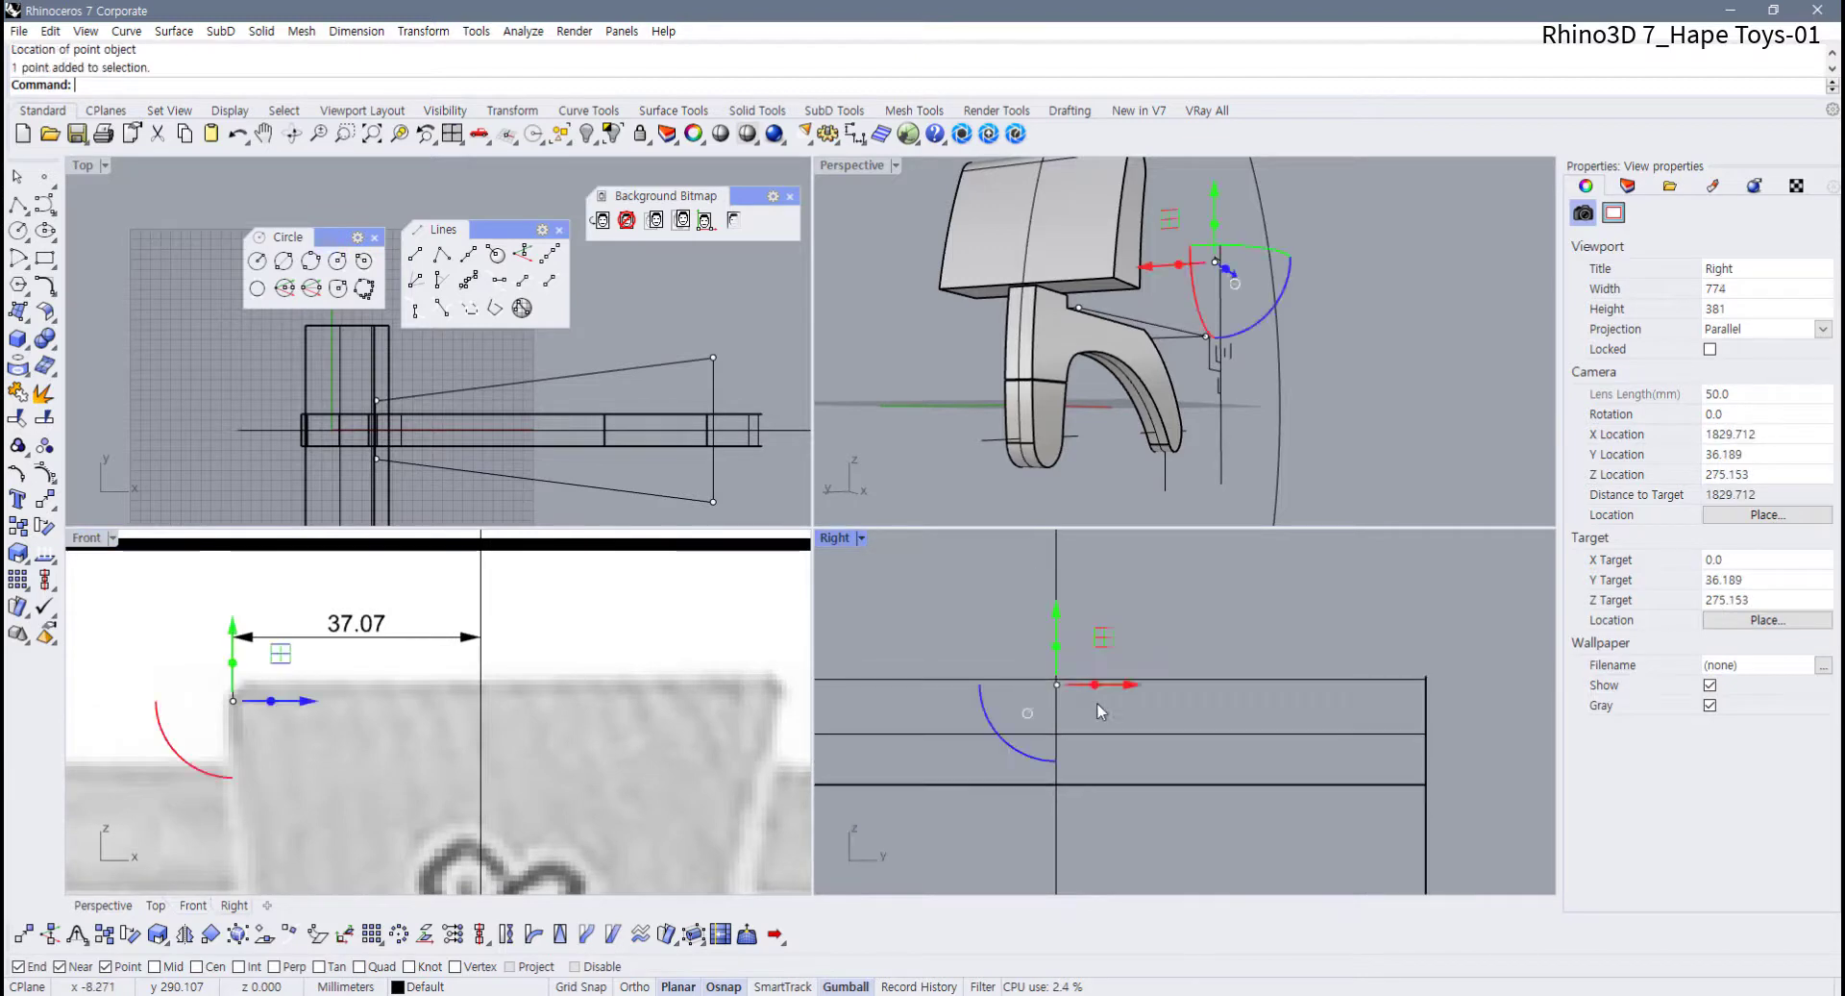
mouse_move(1384, 392)
right_down()
mouse_move(1432, 394)
mouse_move(1363, 383)
mouse_move(1374, 409)
right_up()
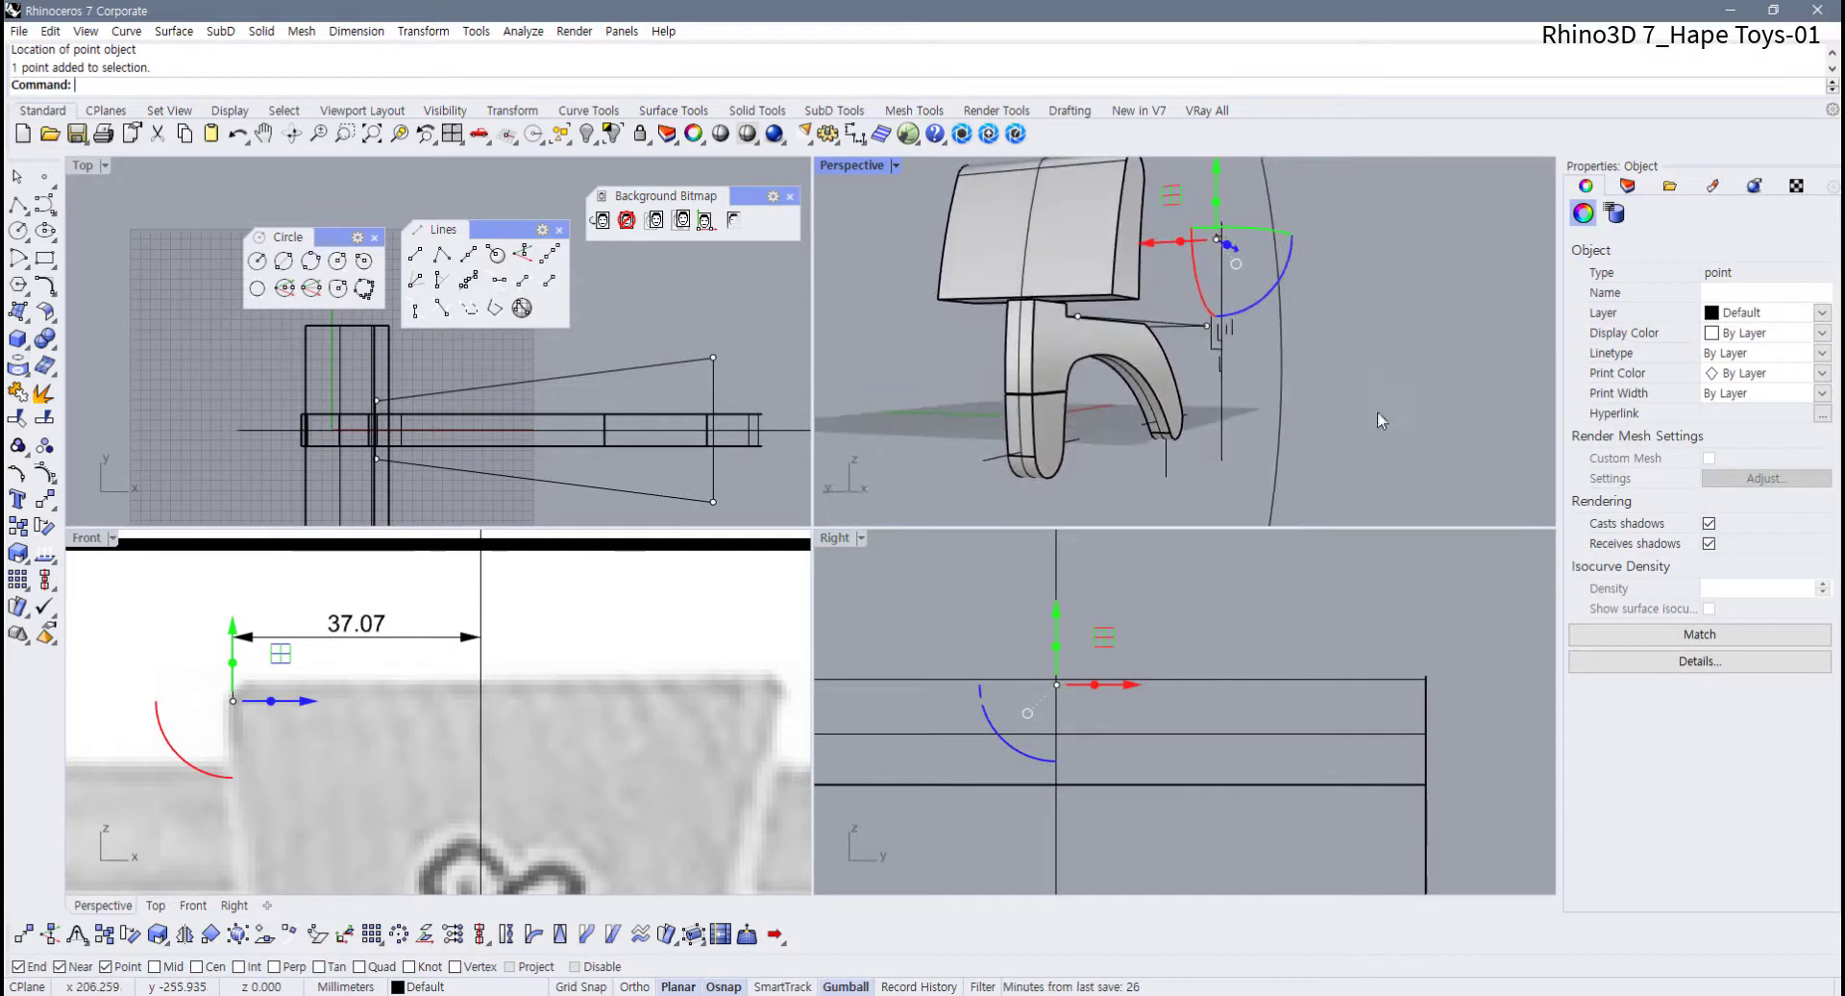
click(1130, 685)
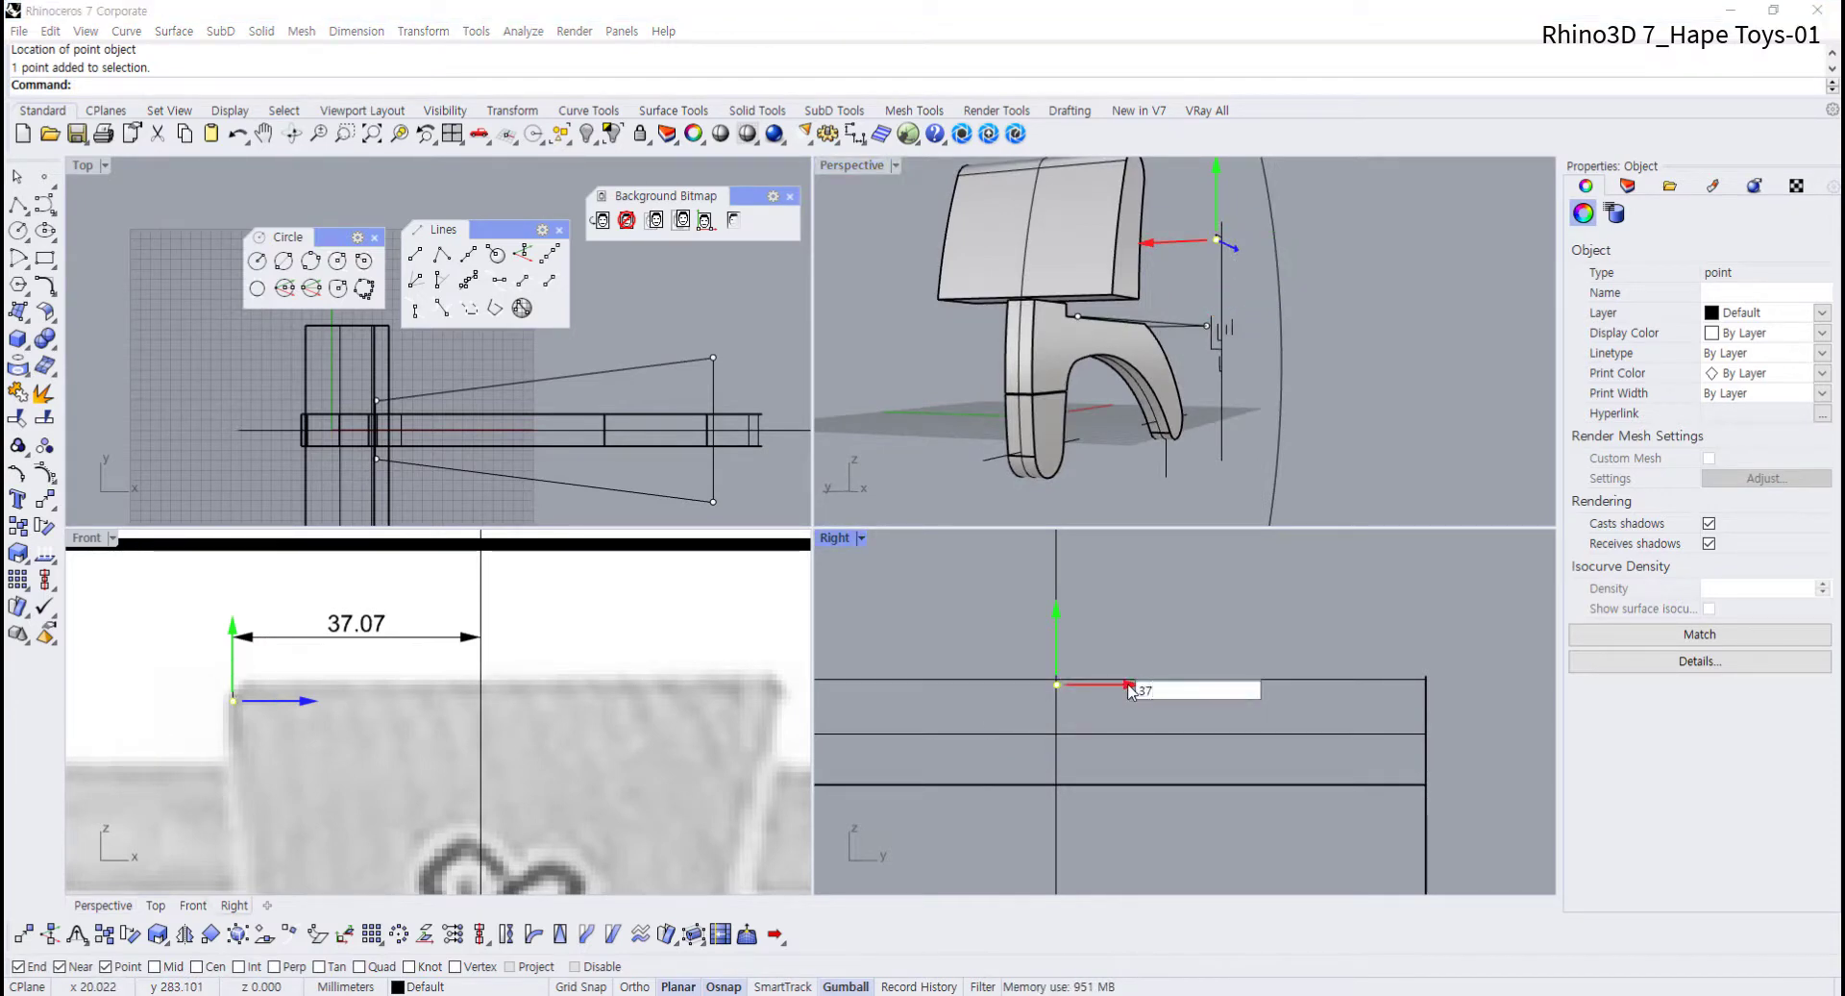
text(37)
key(Return)
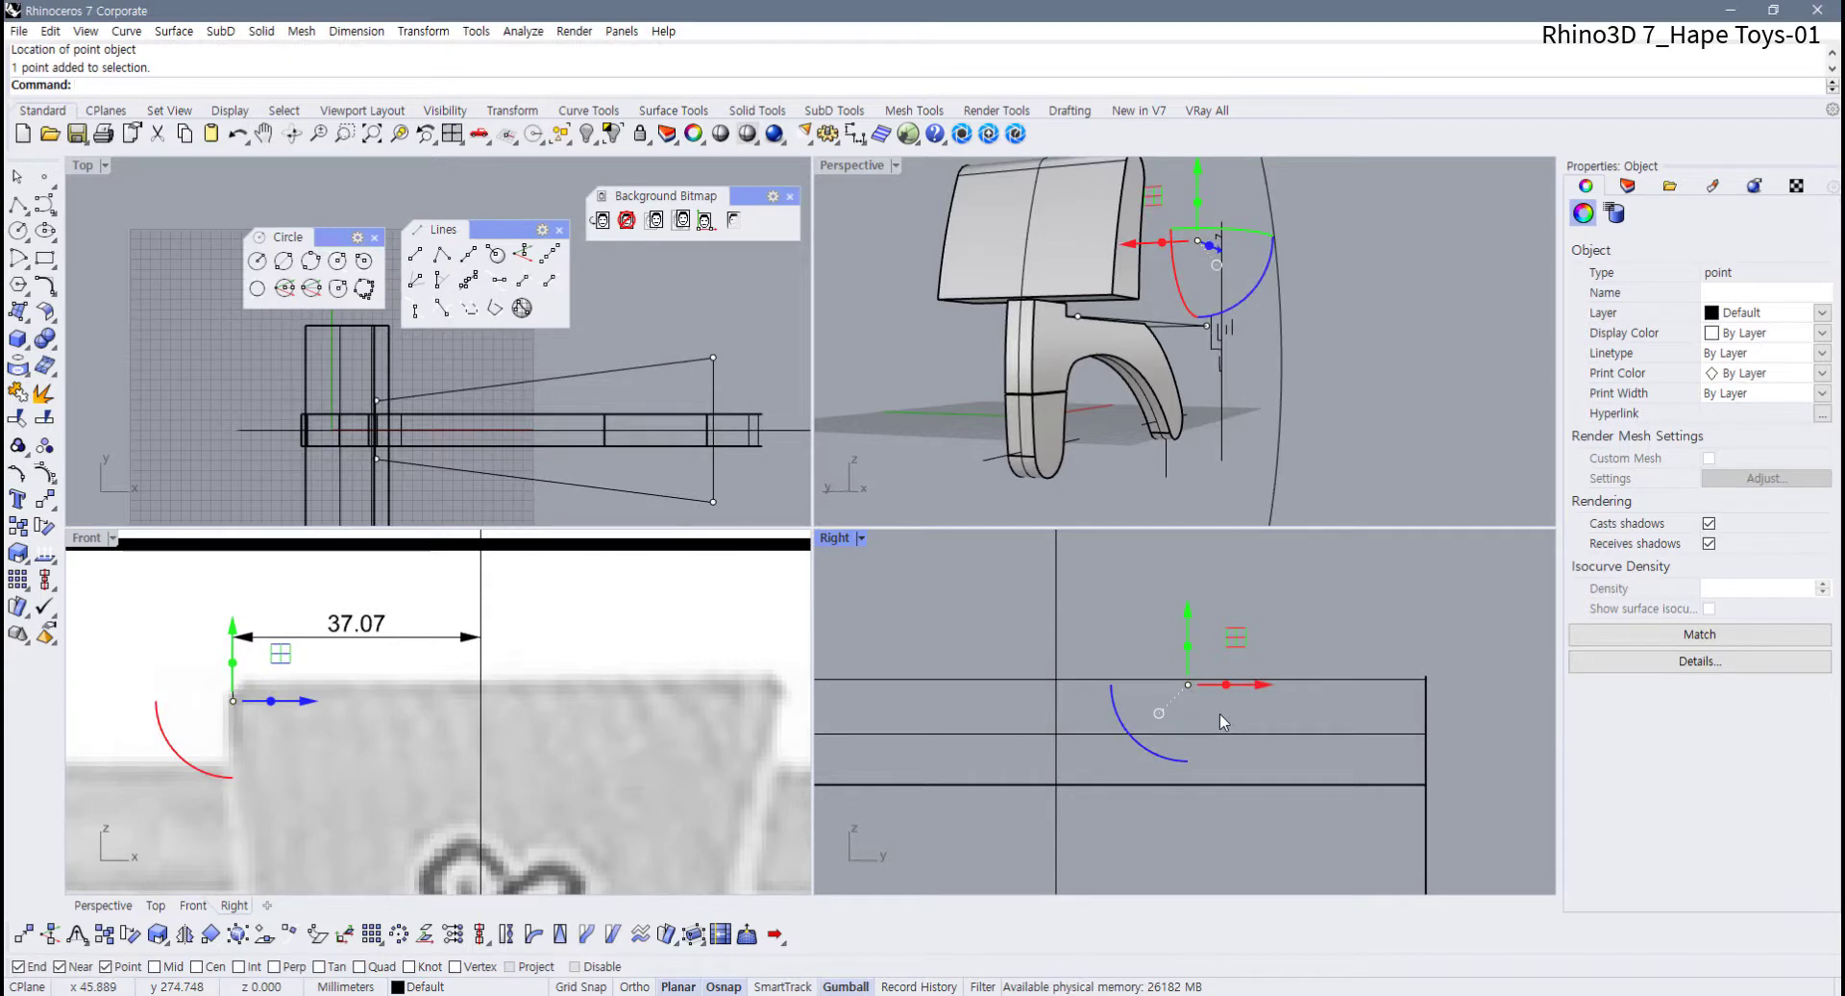
click(1223, 712)
Place a point where the column block's bottom edge meets the centre line in the Right view
scroll(1222, 712, down, 15)
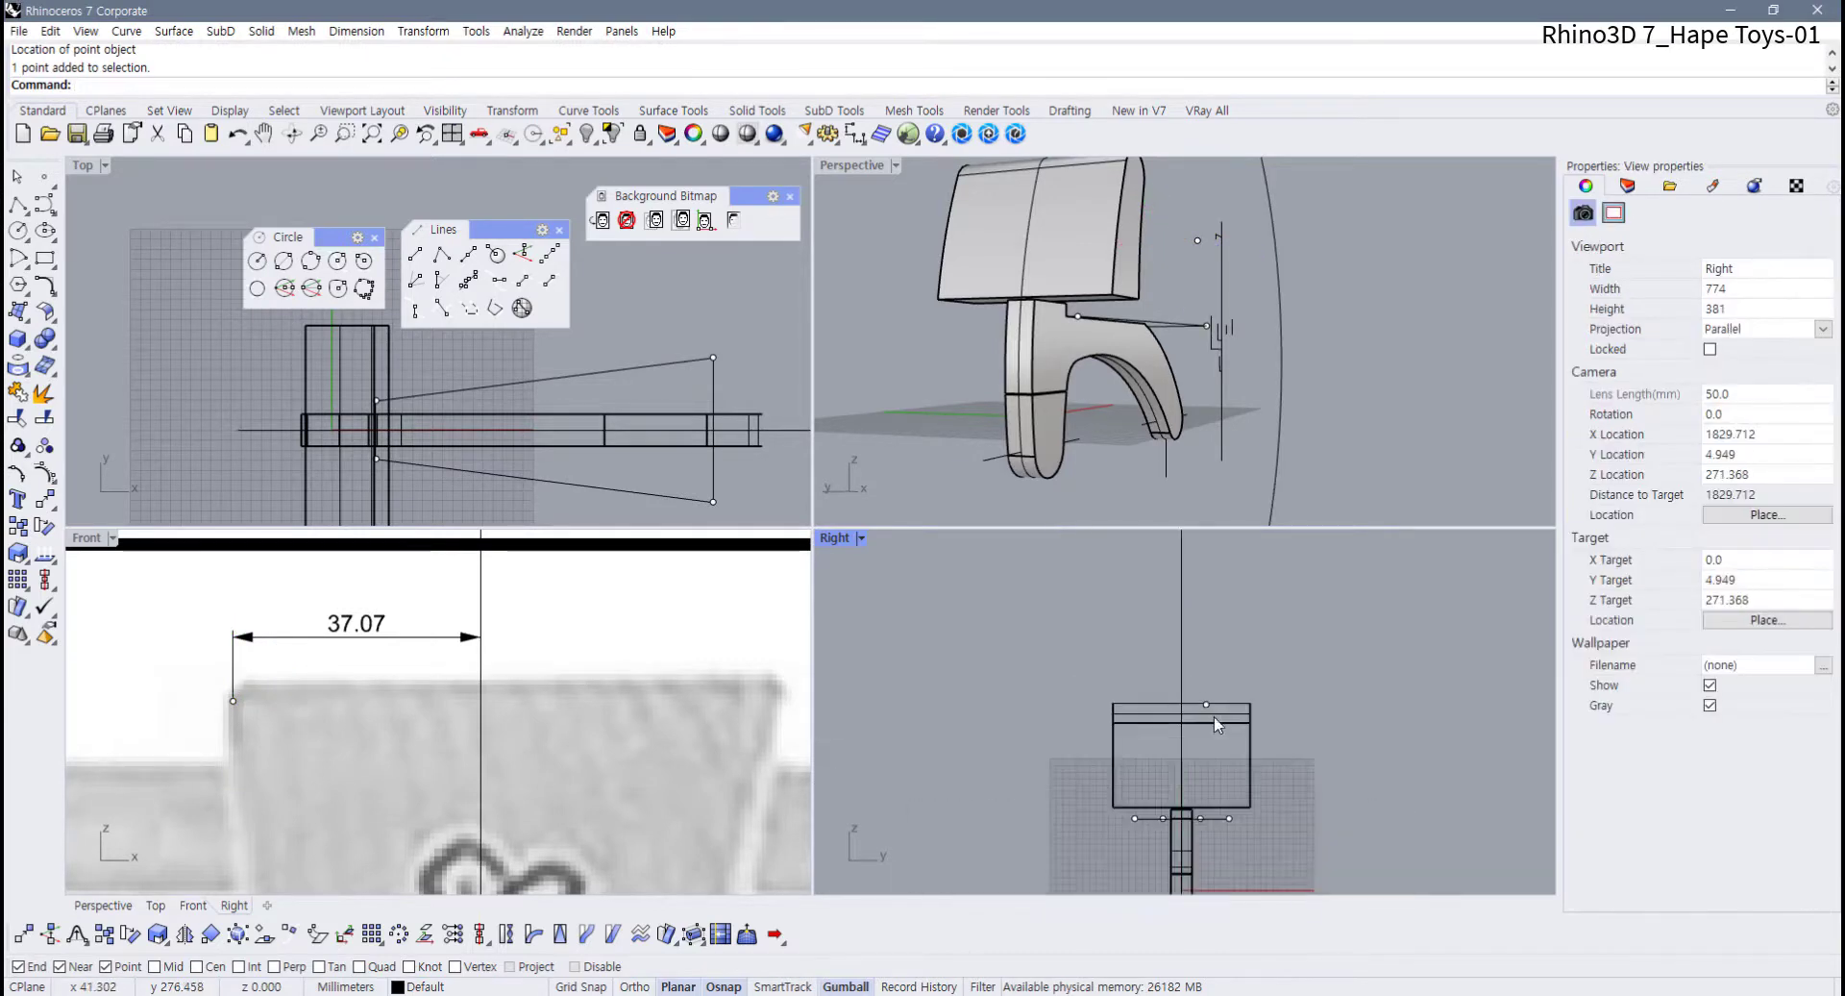
right_drag(1214, 719, 1129, 630)
scroll(1128, 629, up, 5)
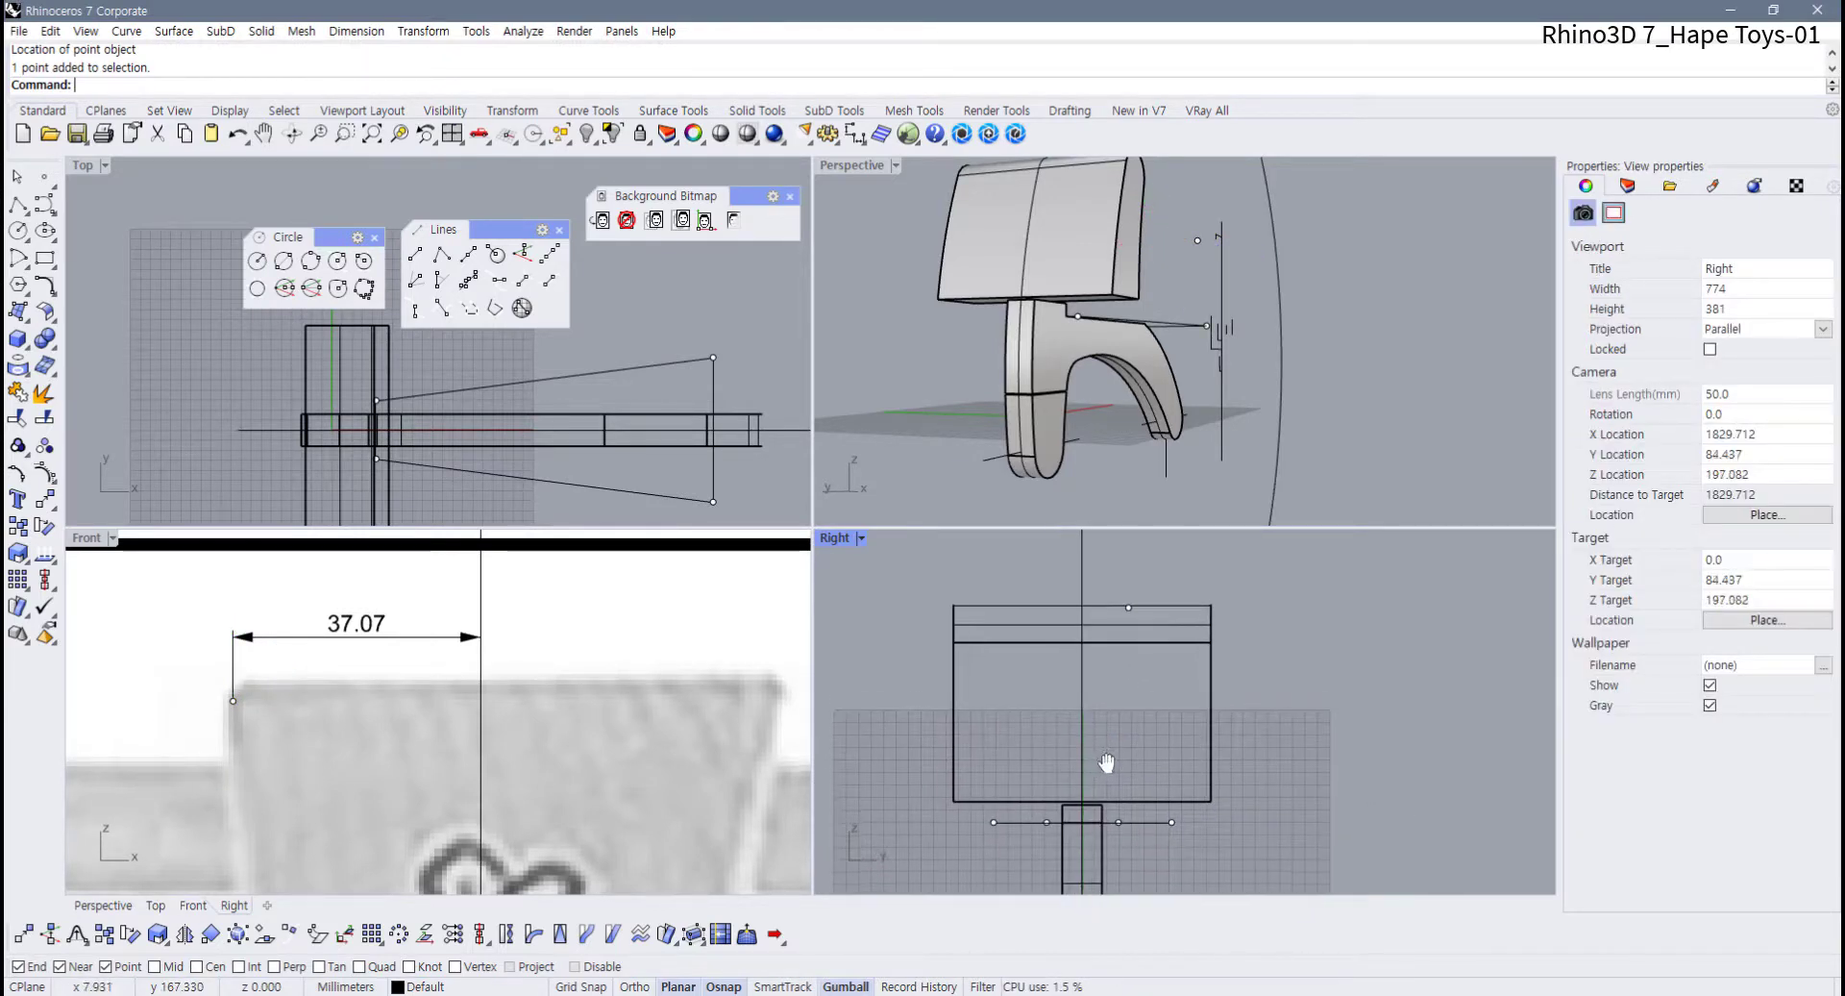
scroll(1092, 794, up, 6)
scroll(1075, 776, up, 3)
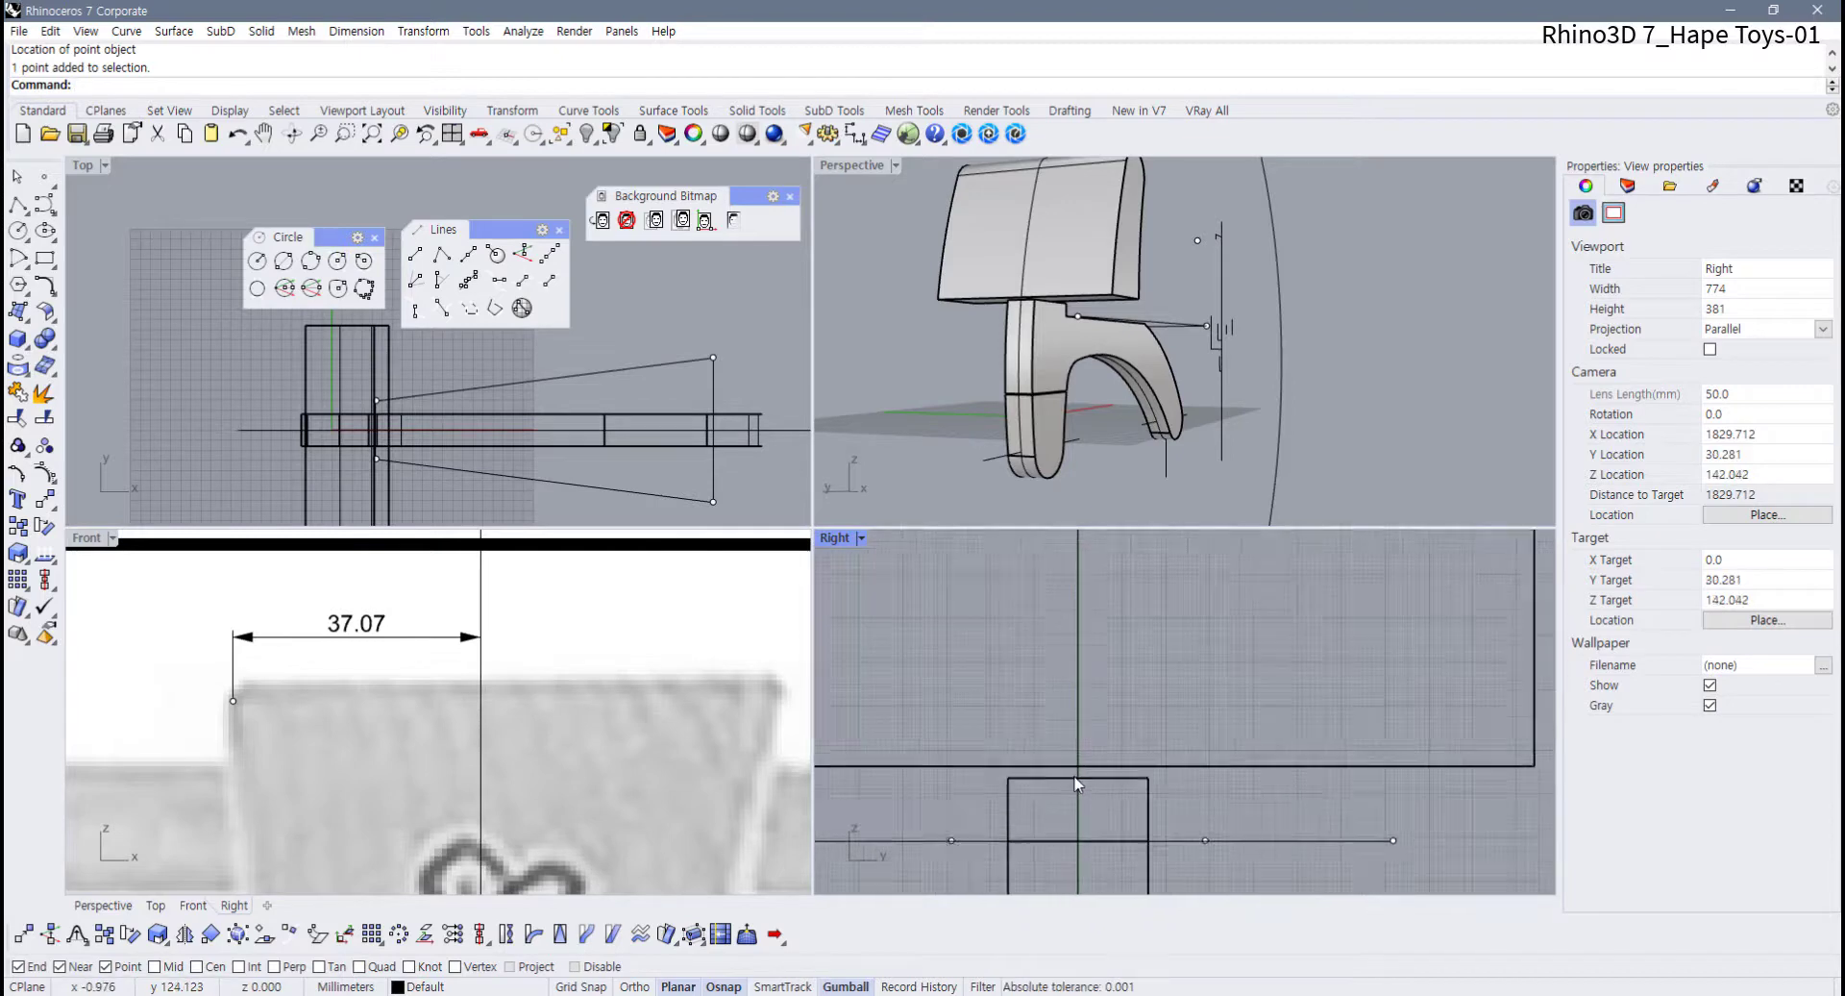
right_click(1080, 764)
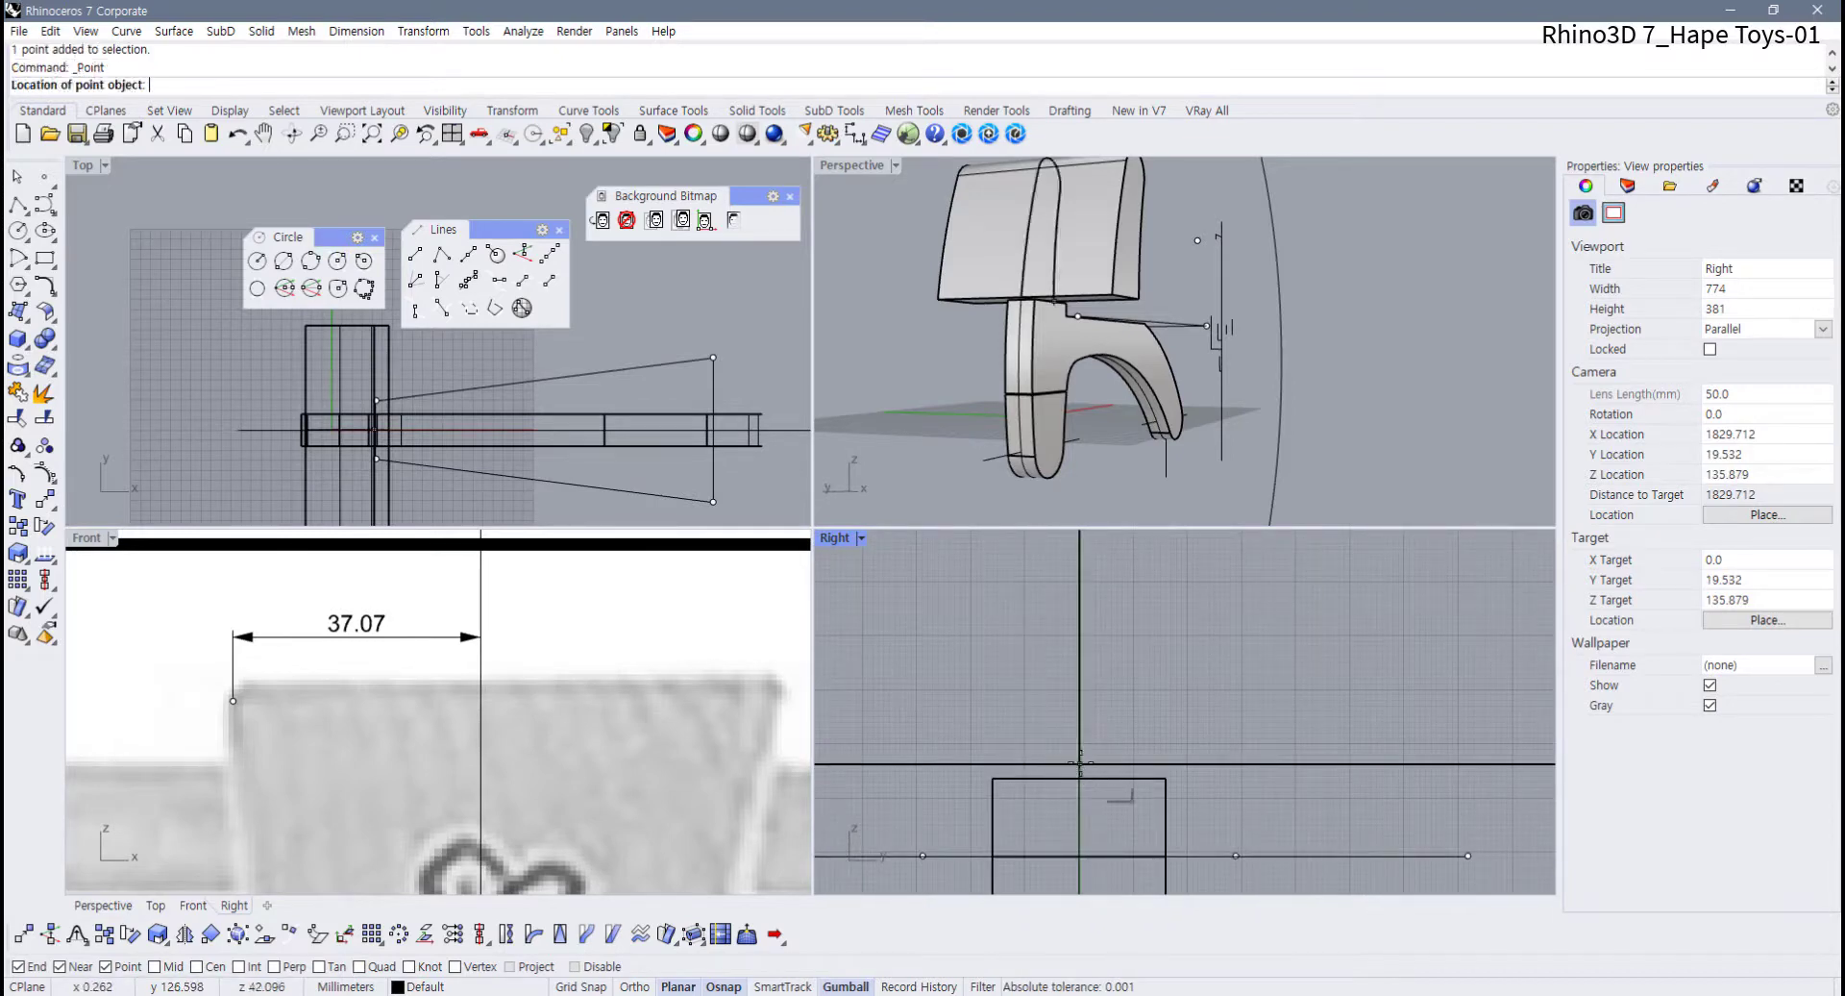
click(1079, 764)
Move the bottom-edge point 16 mm along the positive Y axis, matching the half width dimensioned on the frame in the Front view
drag(1106, 780, 1122, 780)
scroll(512, 780, down, 13)
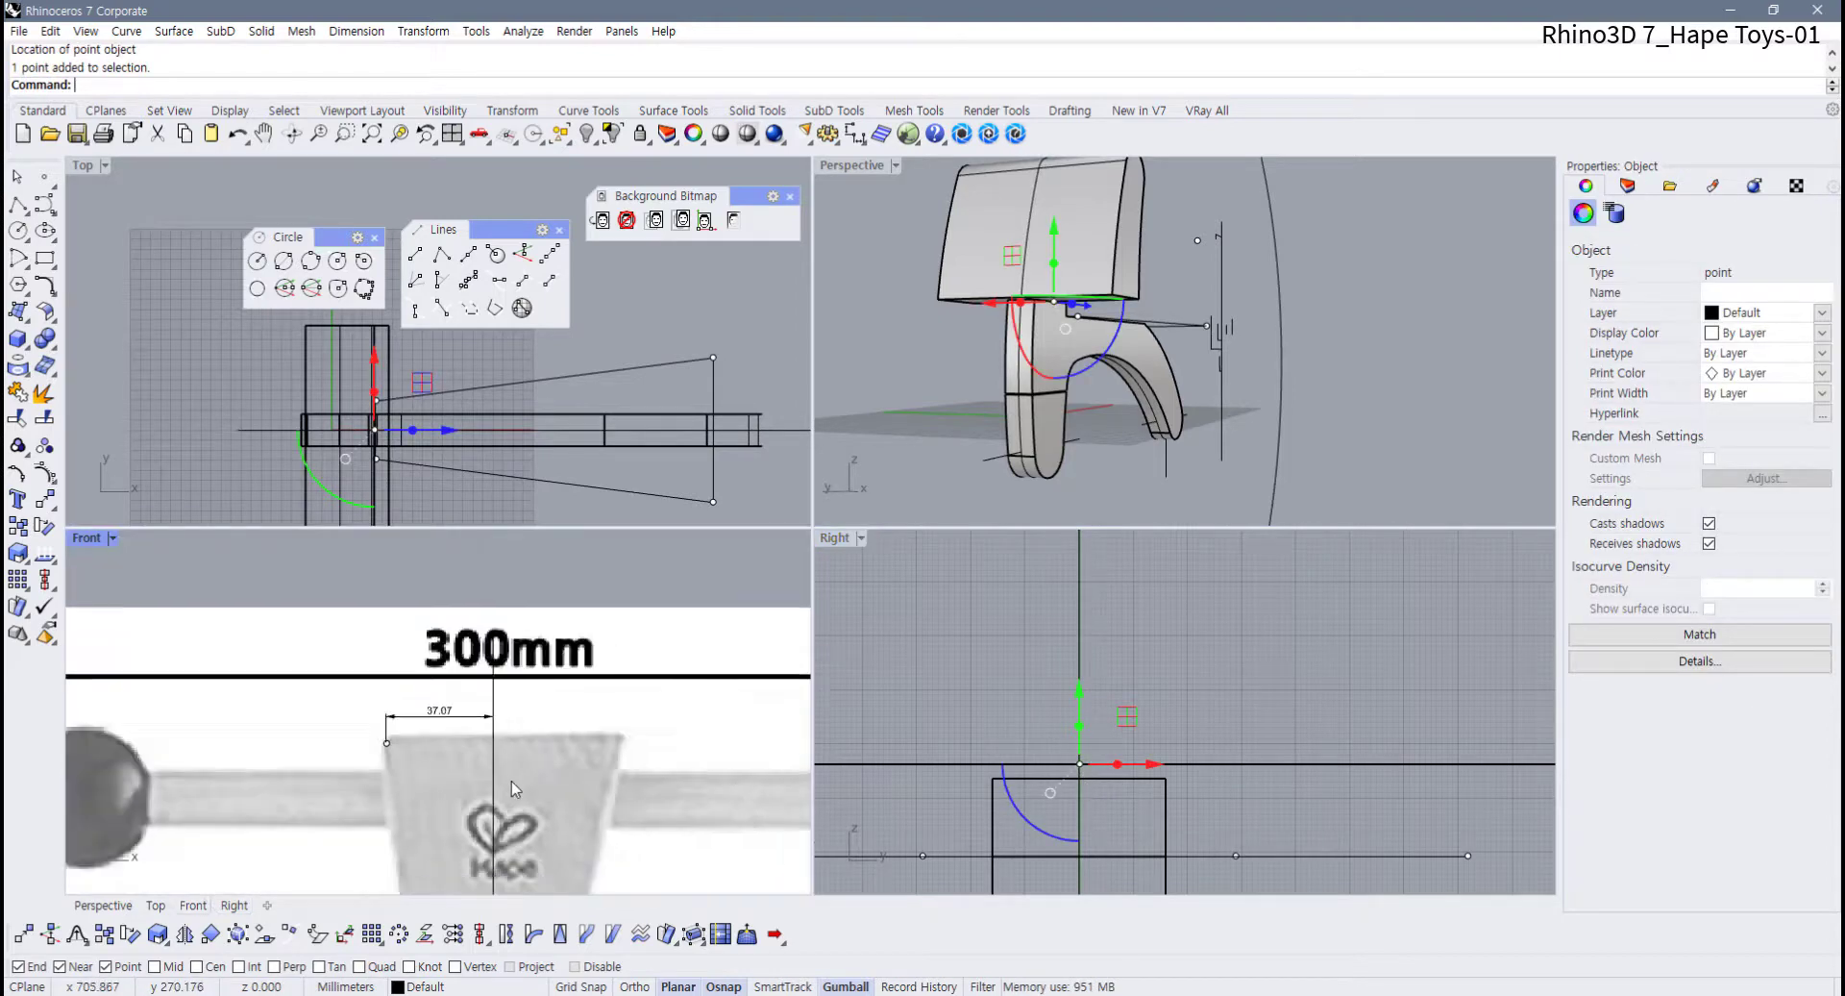
right_drag(511, 780, 531, 599)
scroll(502, 825, up, 4)
scroll(502, 825, up, 5)
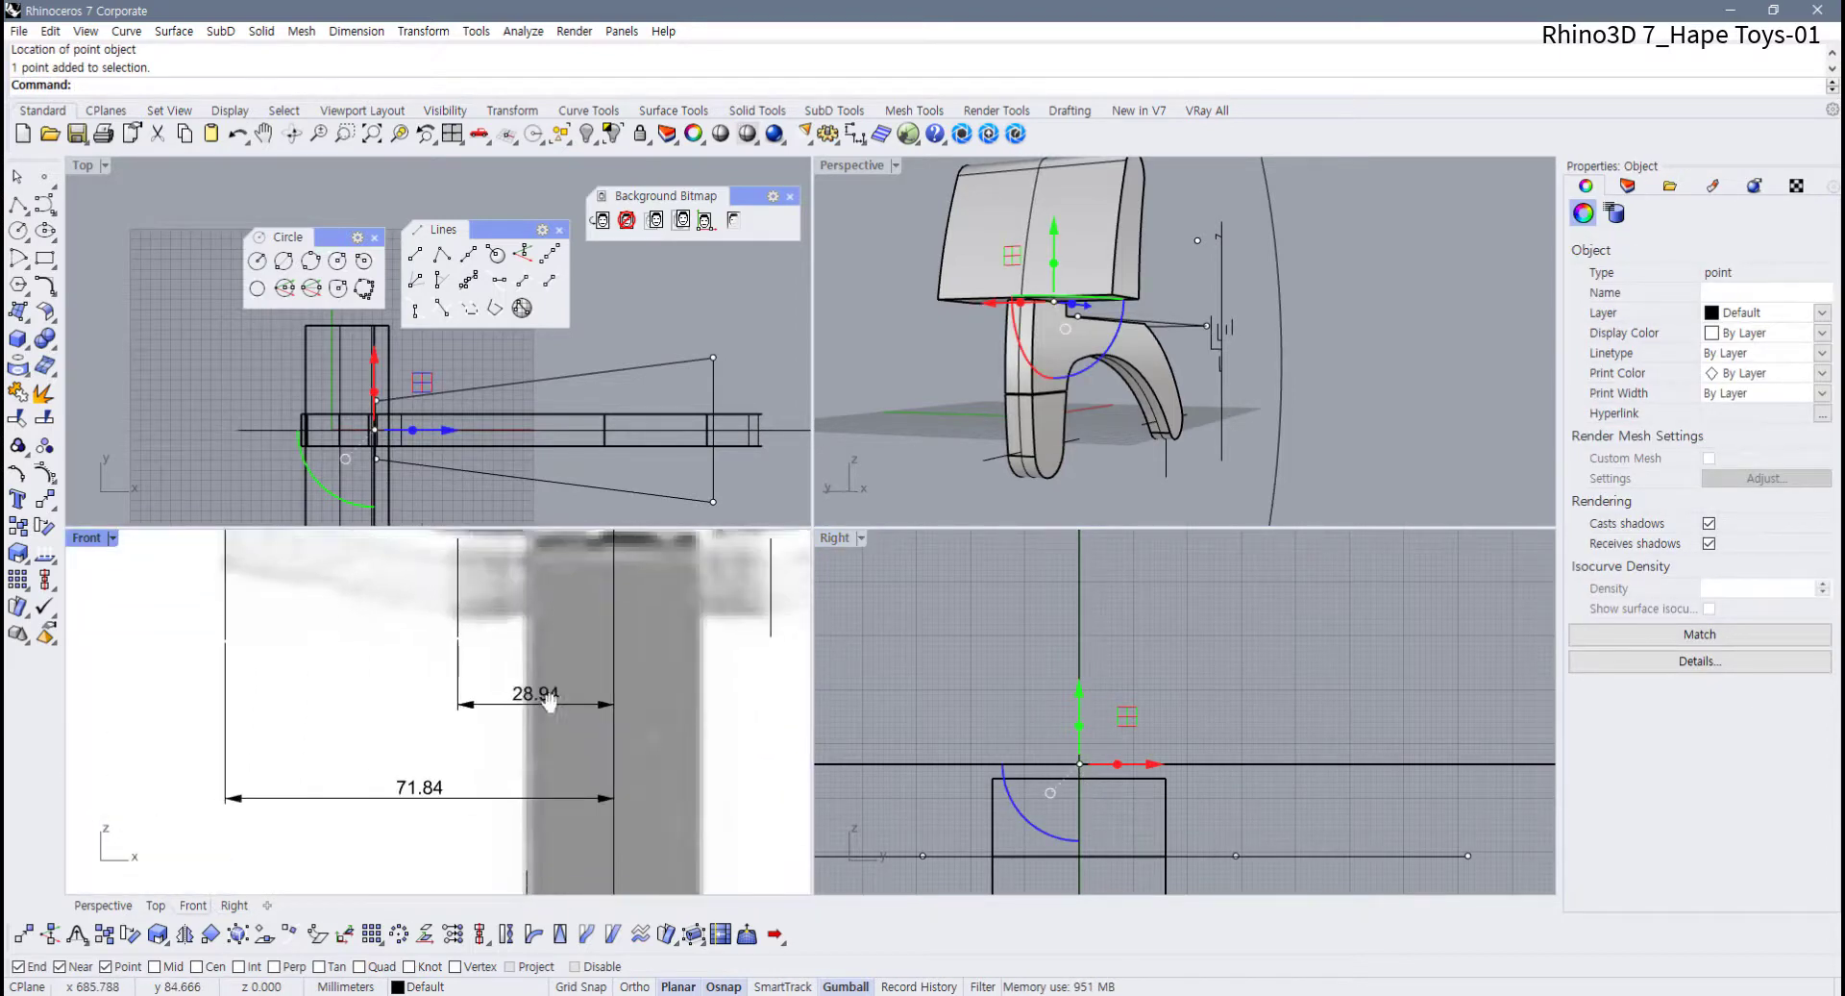
click(1151, 766)
text(16)
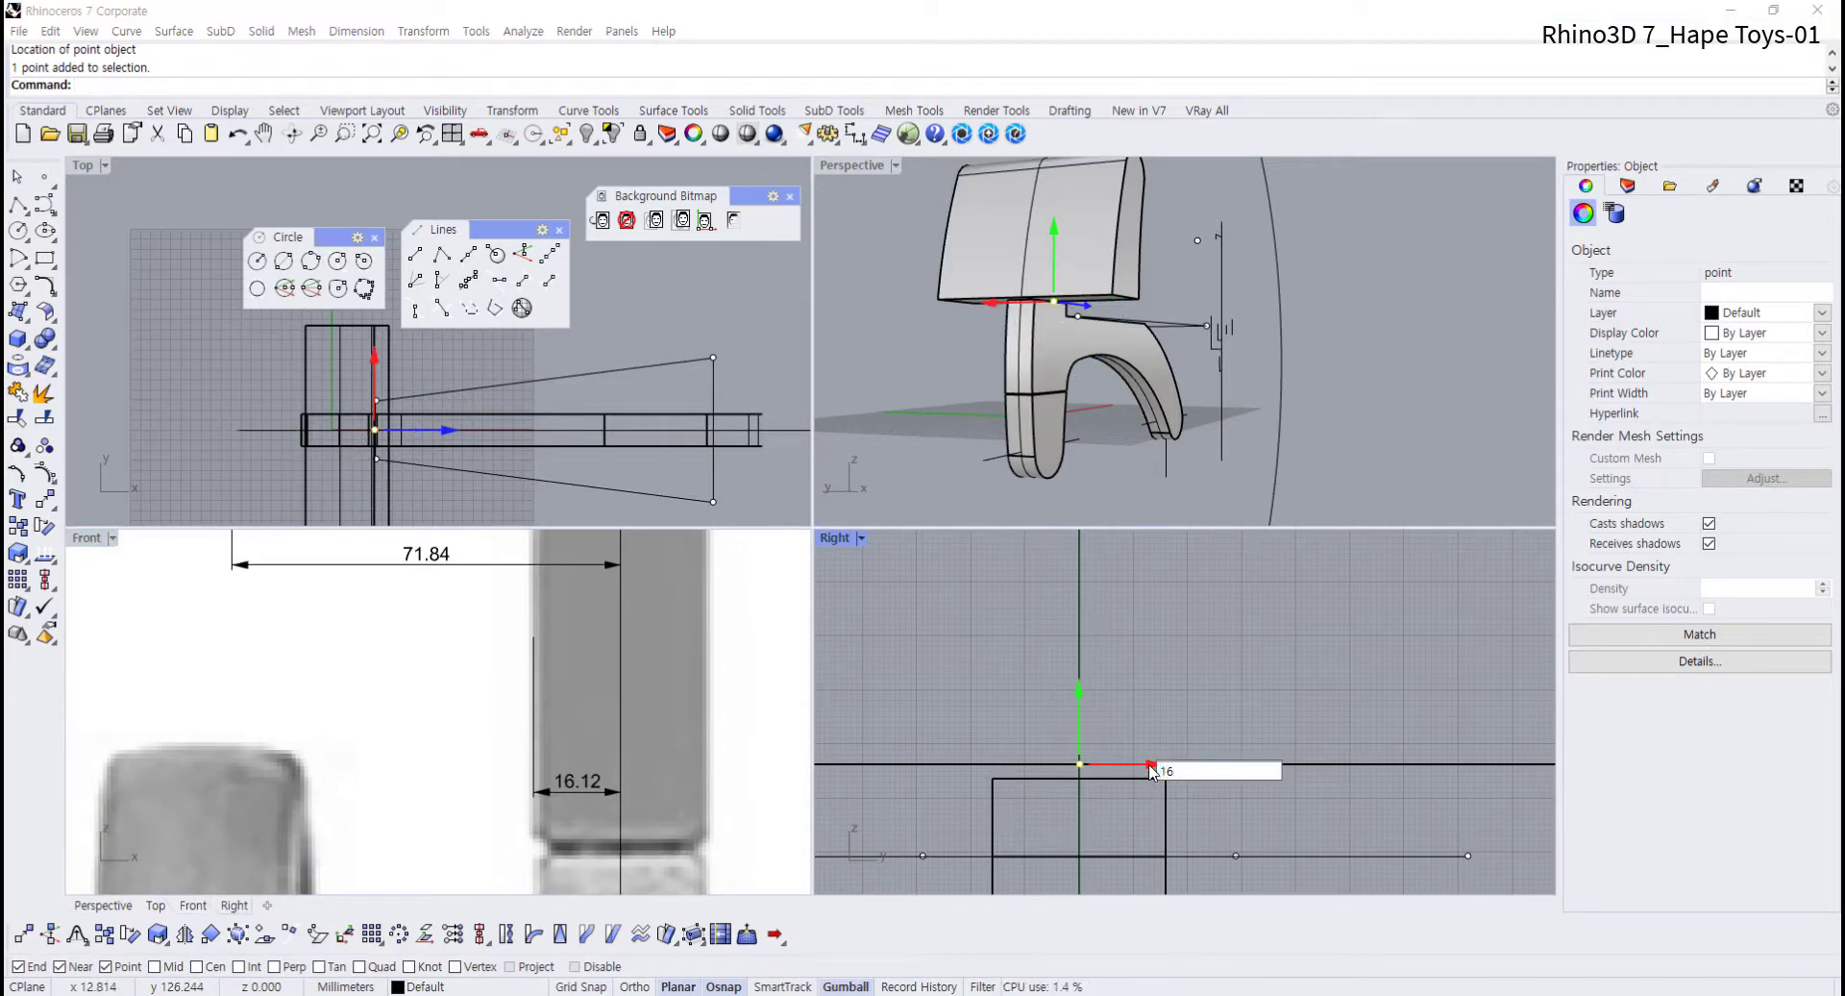
key(Return)
key(Escape)
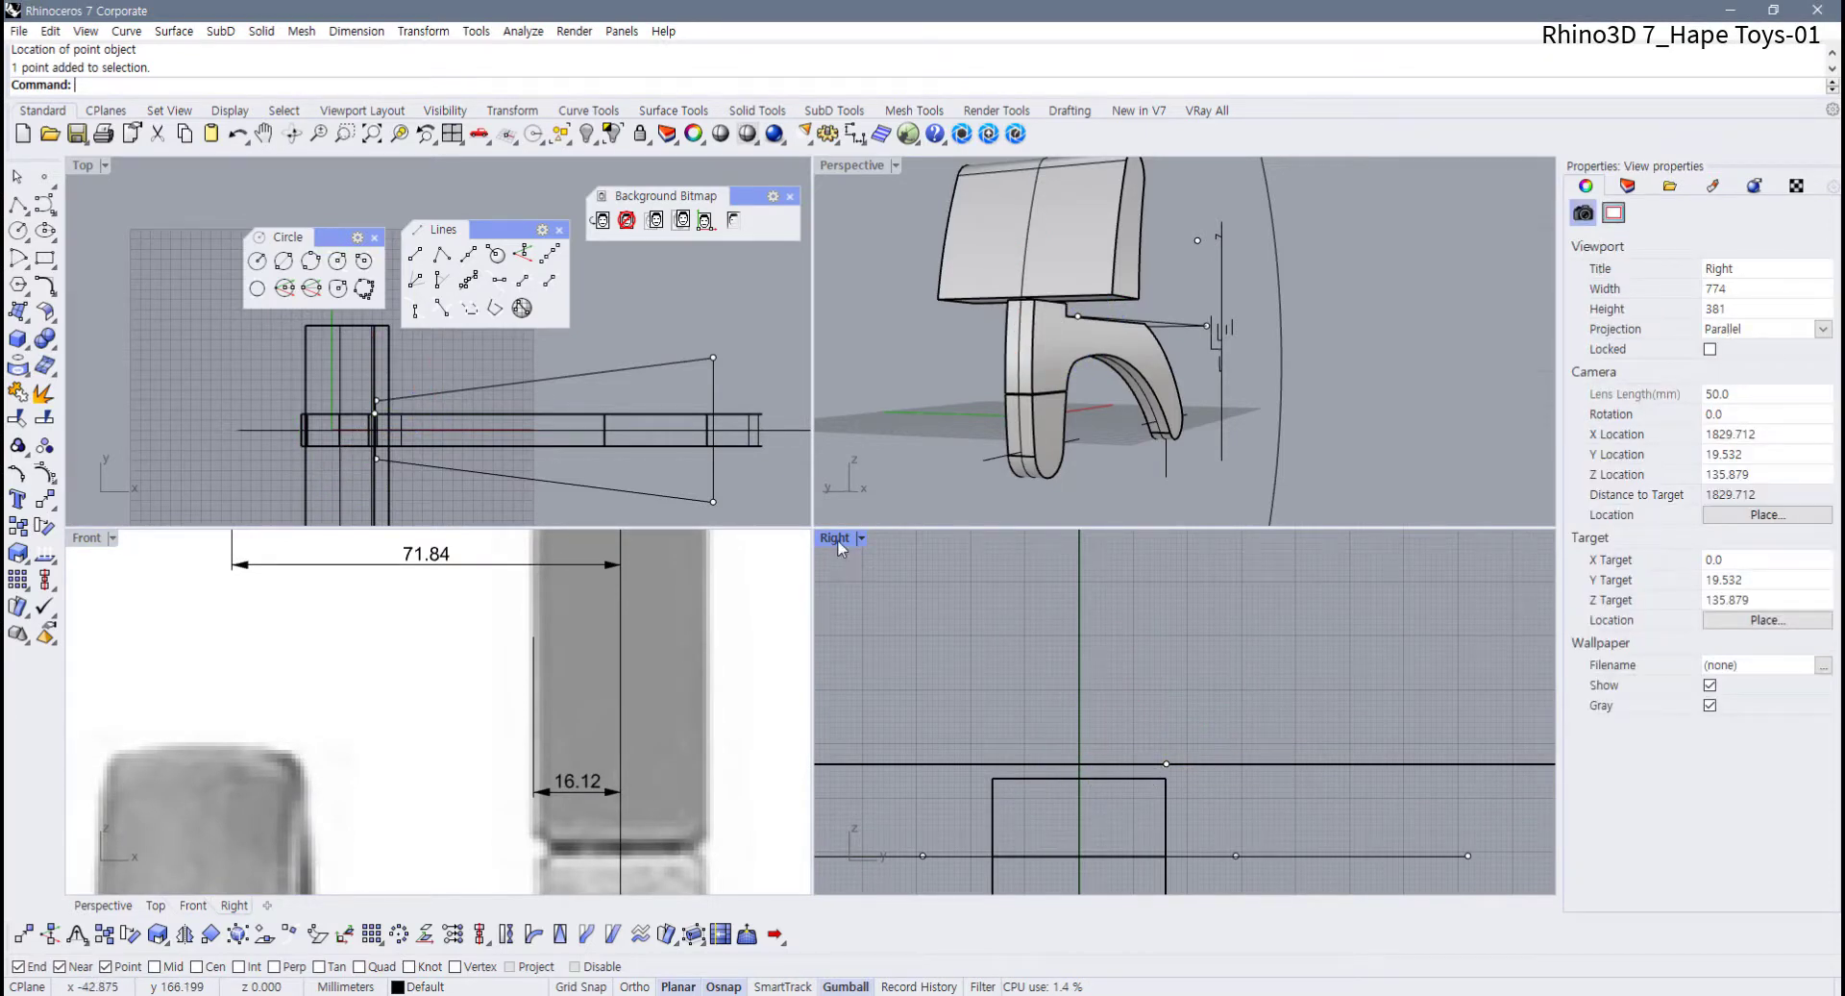
Maximize the Right view and draw a single line from the bottom-edge point to the upper corner point as the column's tapered side
double_click(838, 541)
scroll(833, 576, down, 15)
right_drag(831, 581, 783, 723)
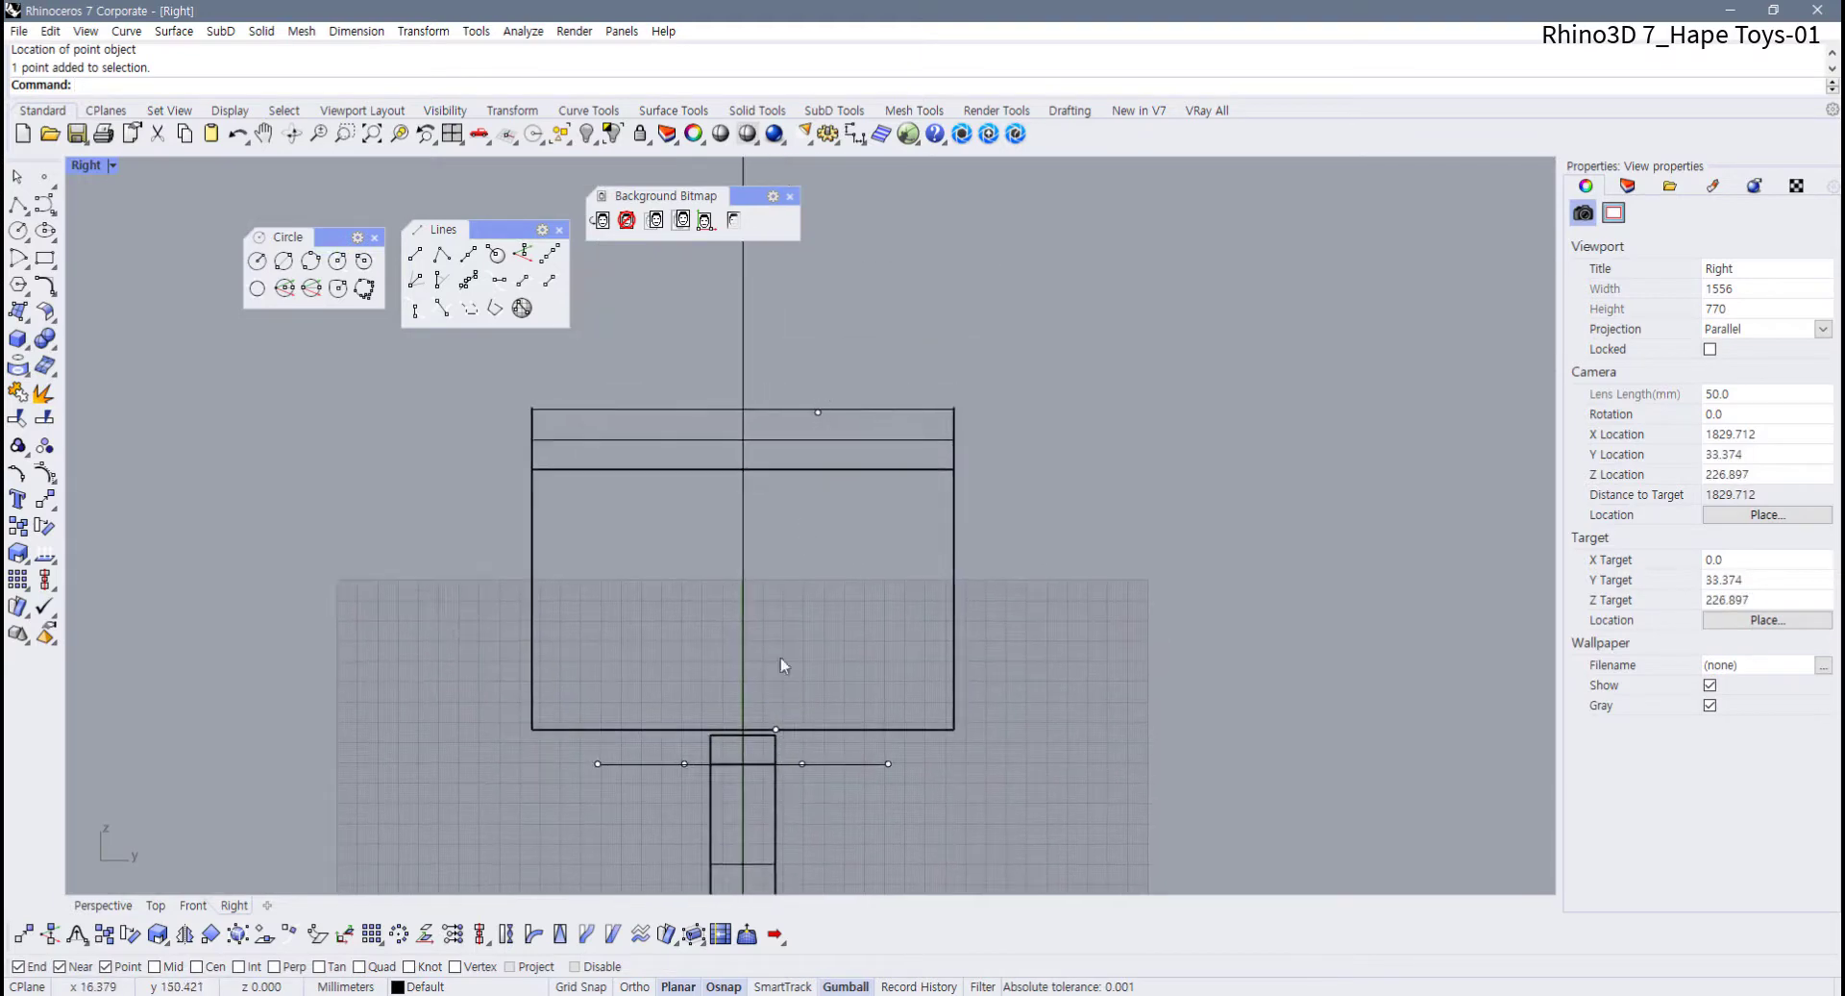
click(19, 210)
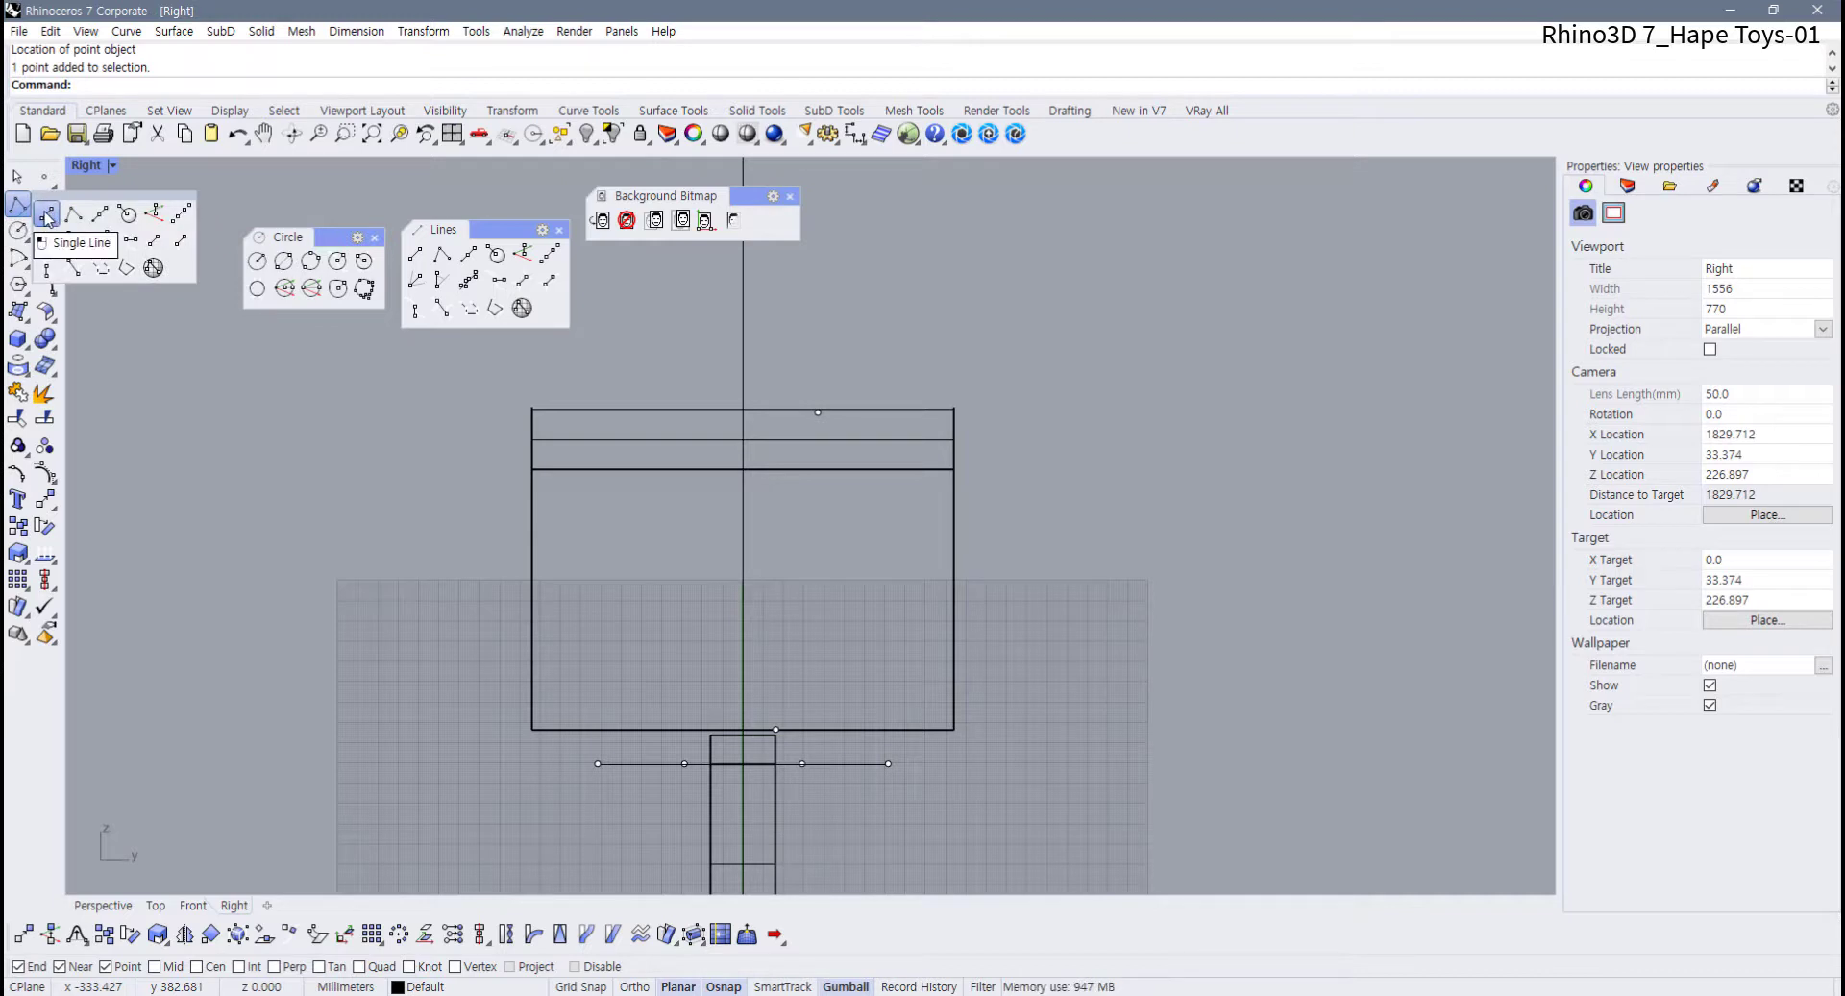
click(46, 215)
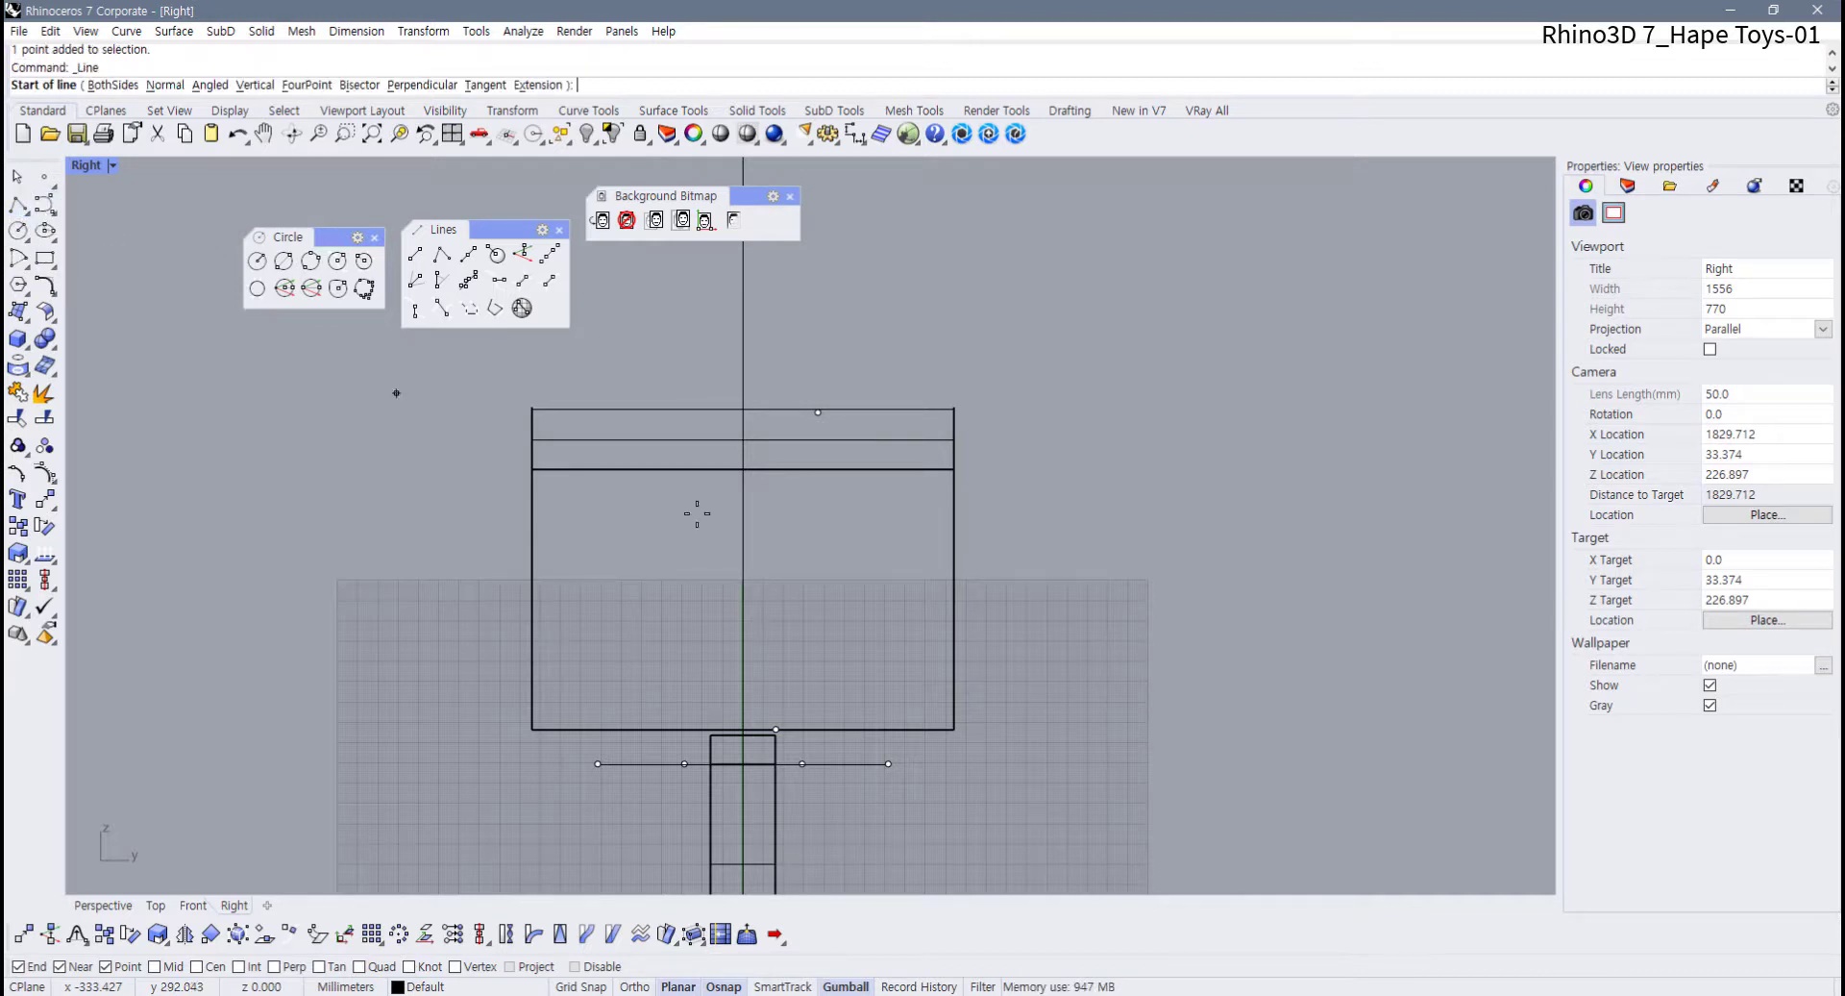
click(775, 728)
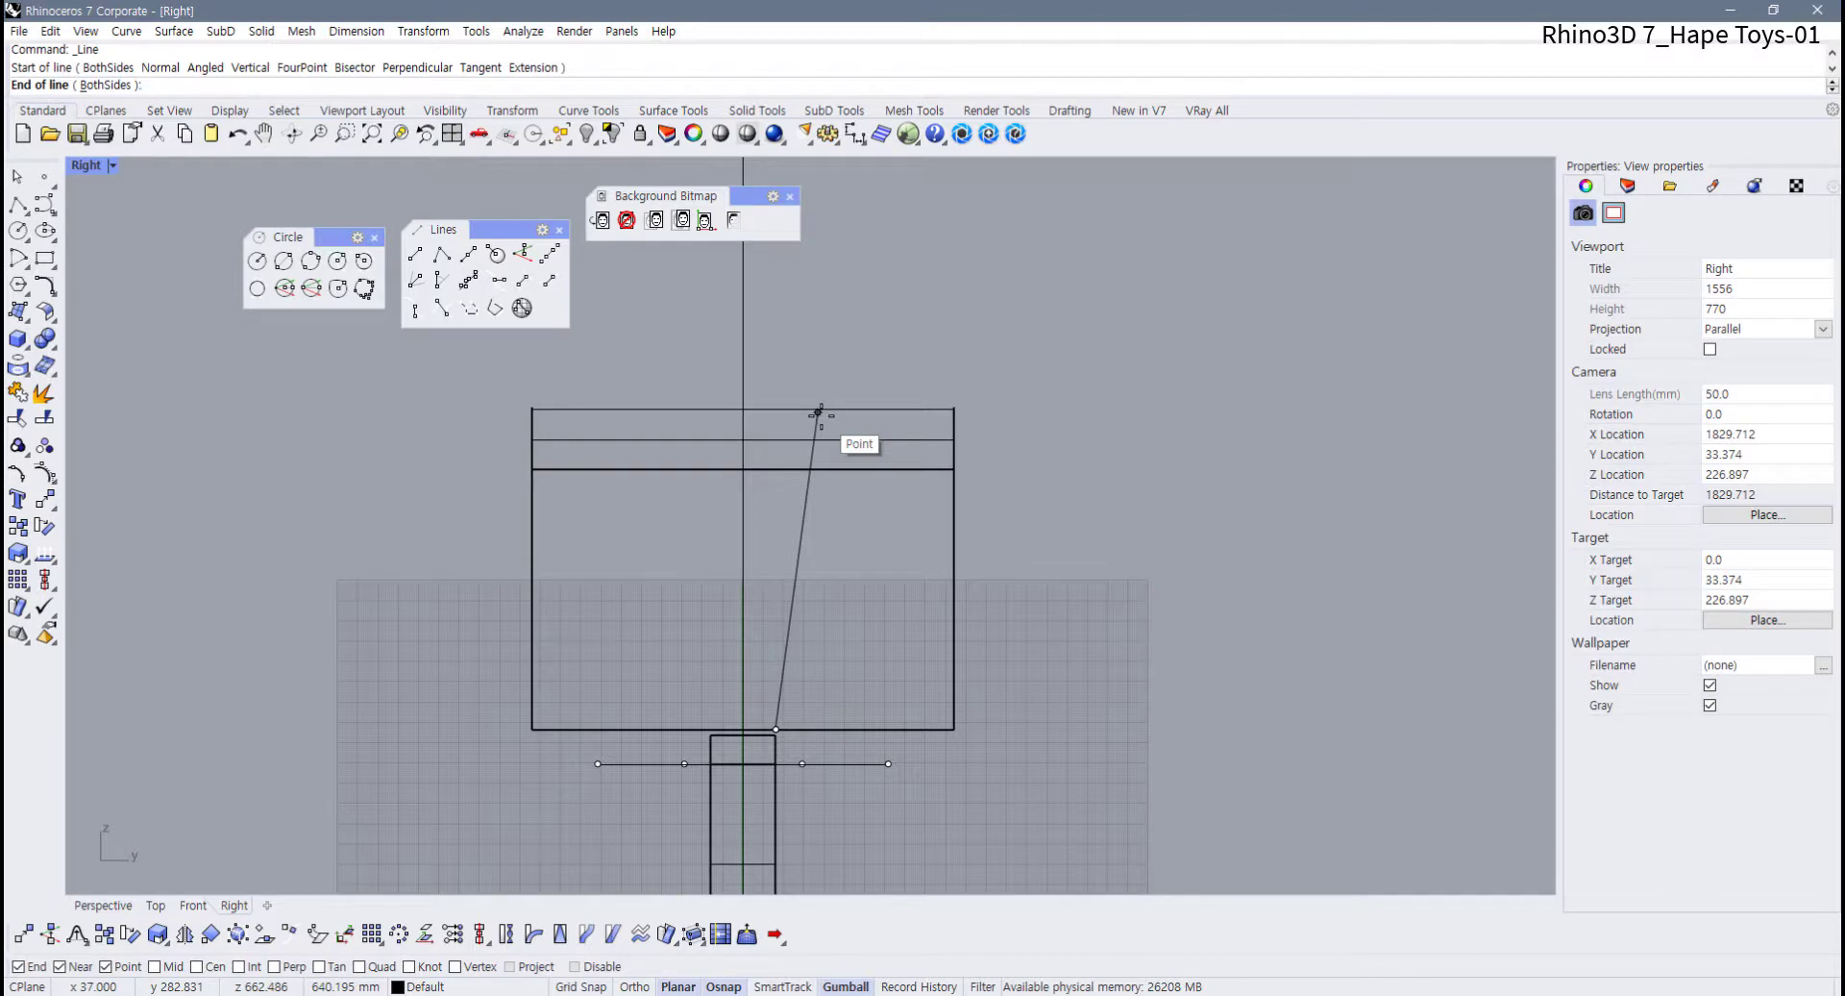
click(818, 413)
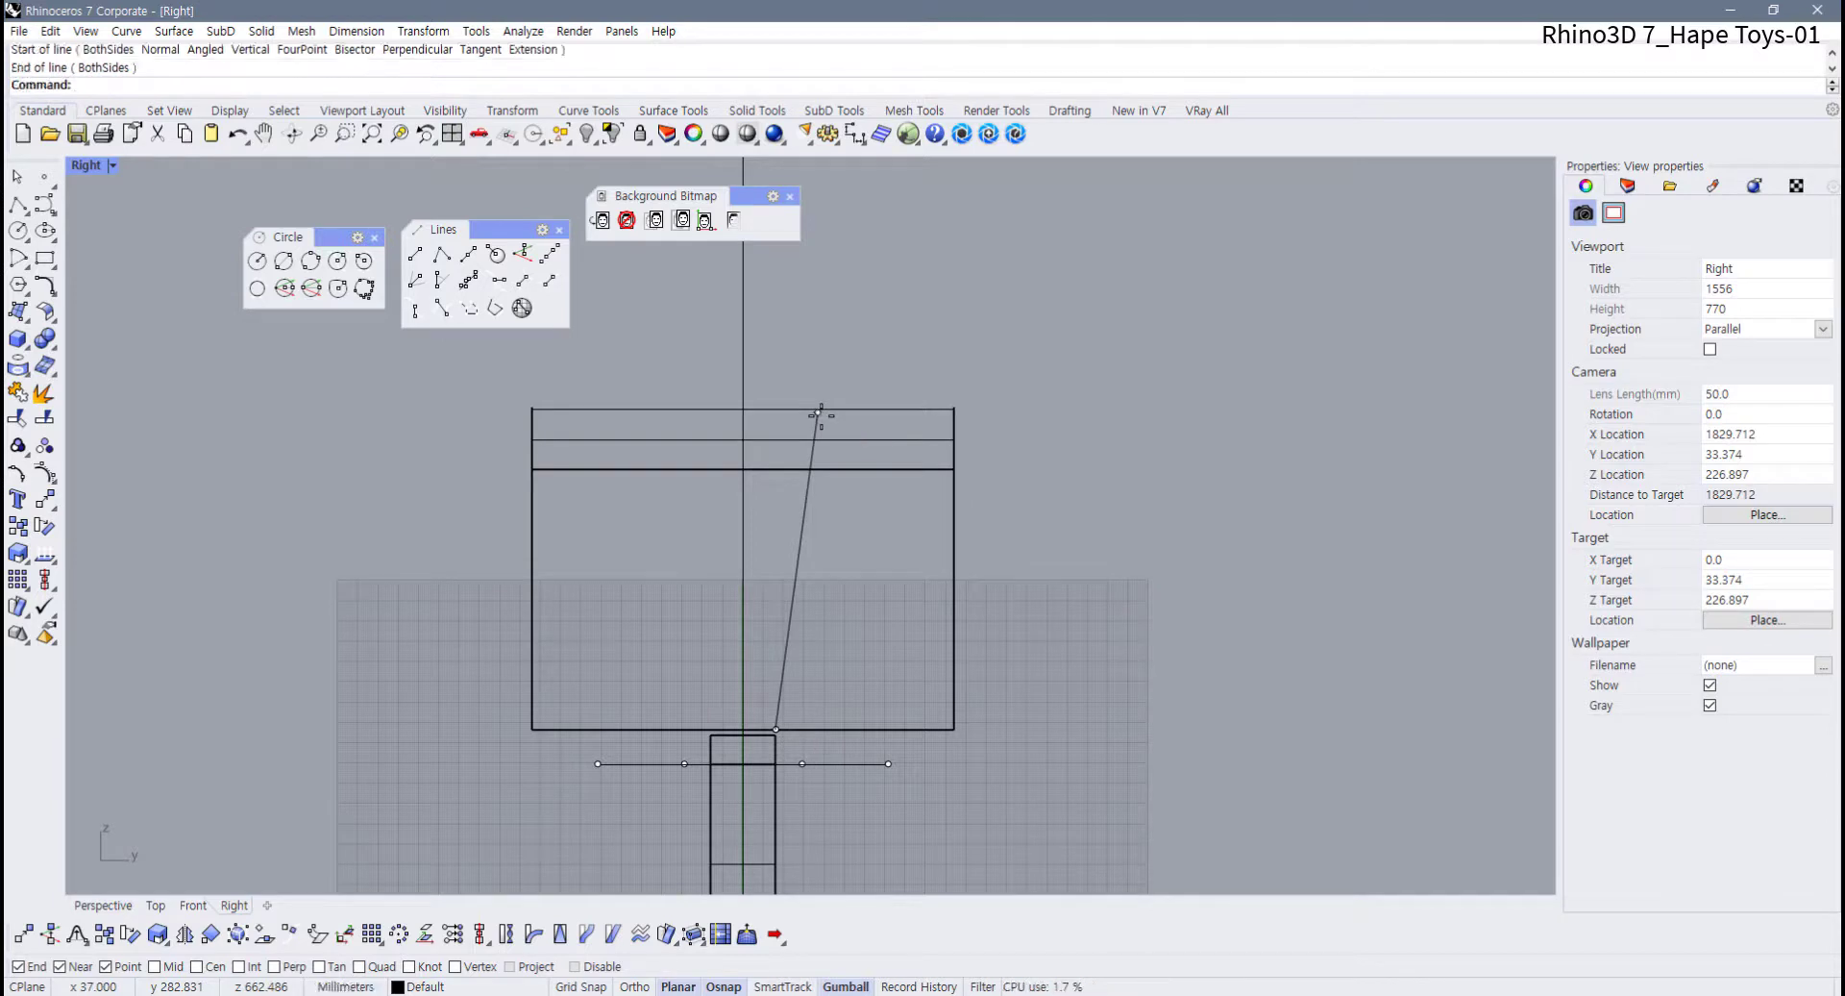
Examine the taper line's endpoints and its position relative to the column block in the Right and Perspective views
click(805, 536)
key(Escape)
scroll(812, 523, up, 10)
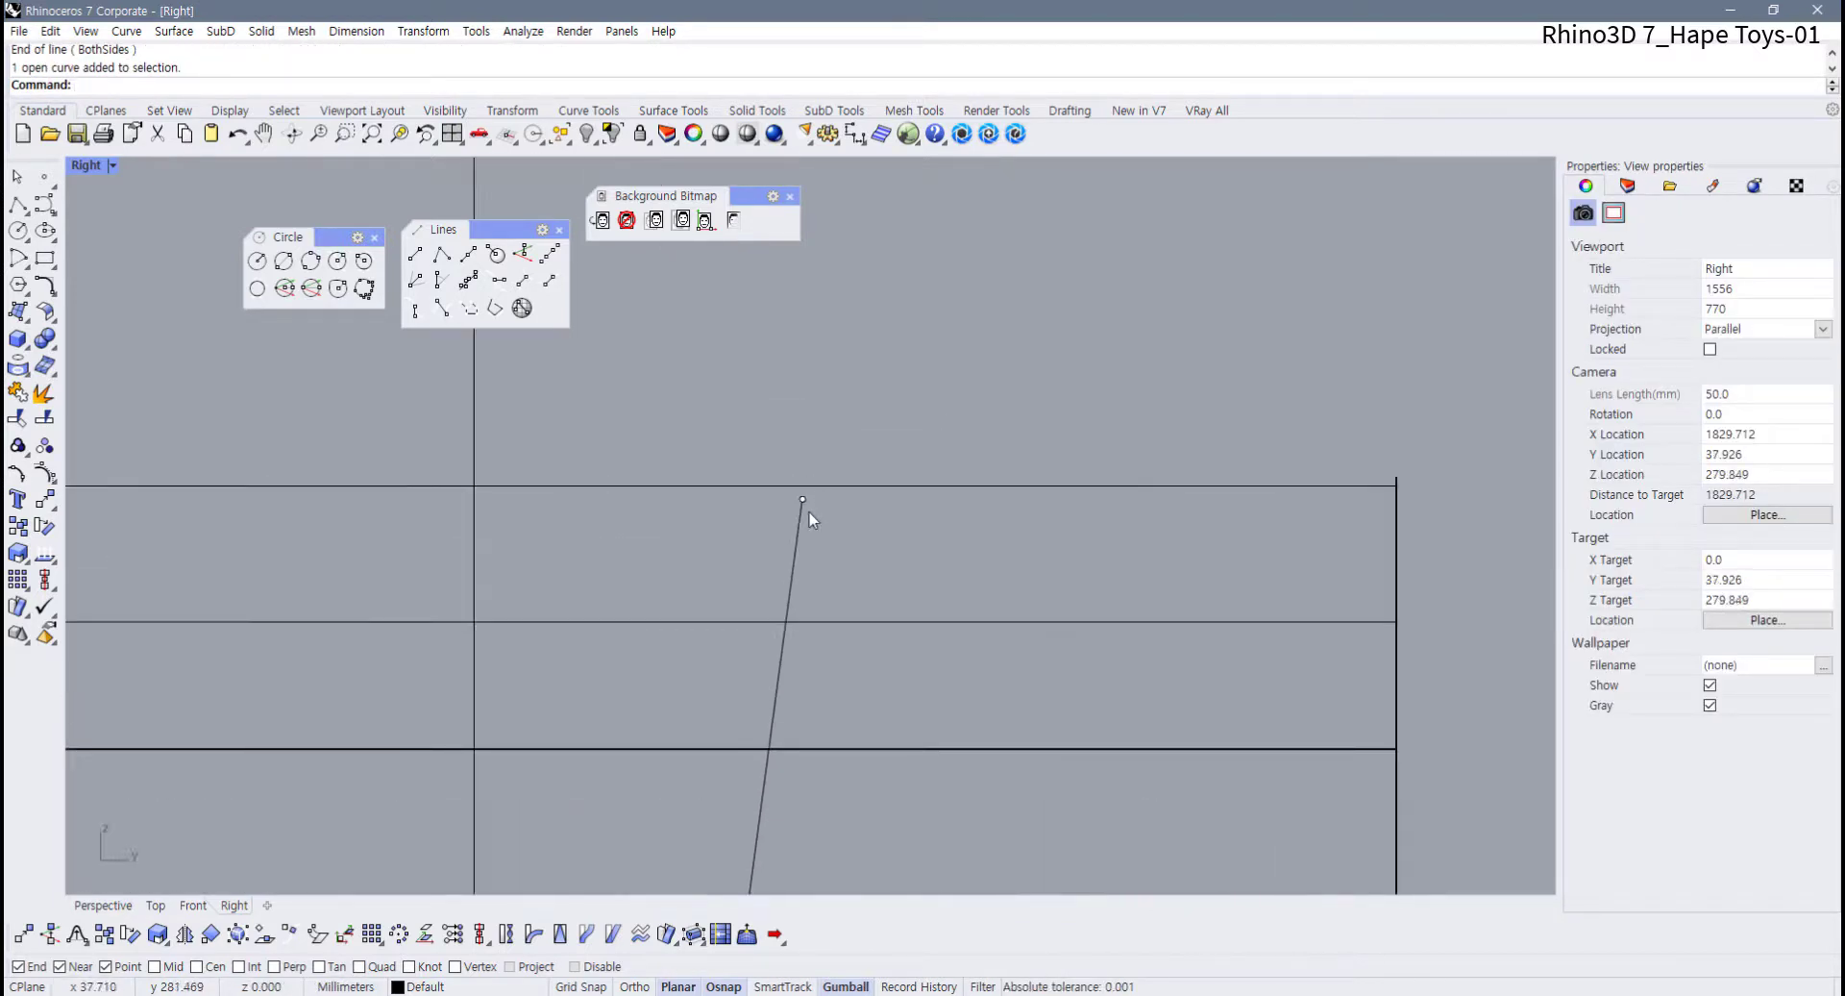
scroll(809, 513, down, 12)
right_drag(795, 607, 801, 520)
click(786, 561)
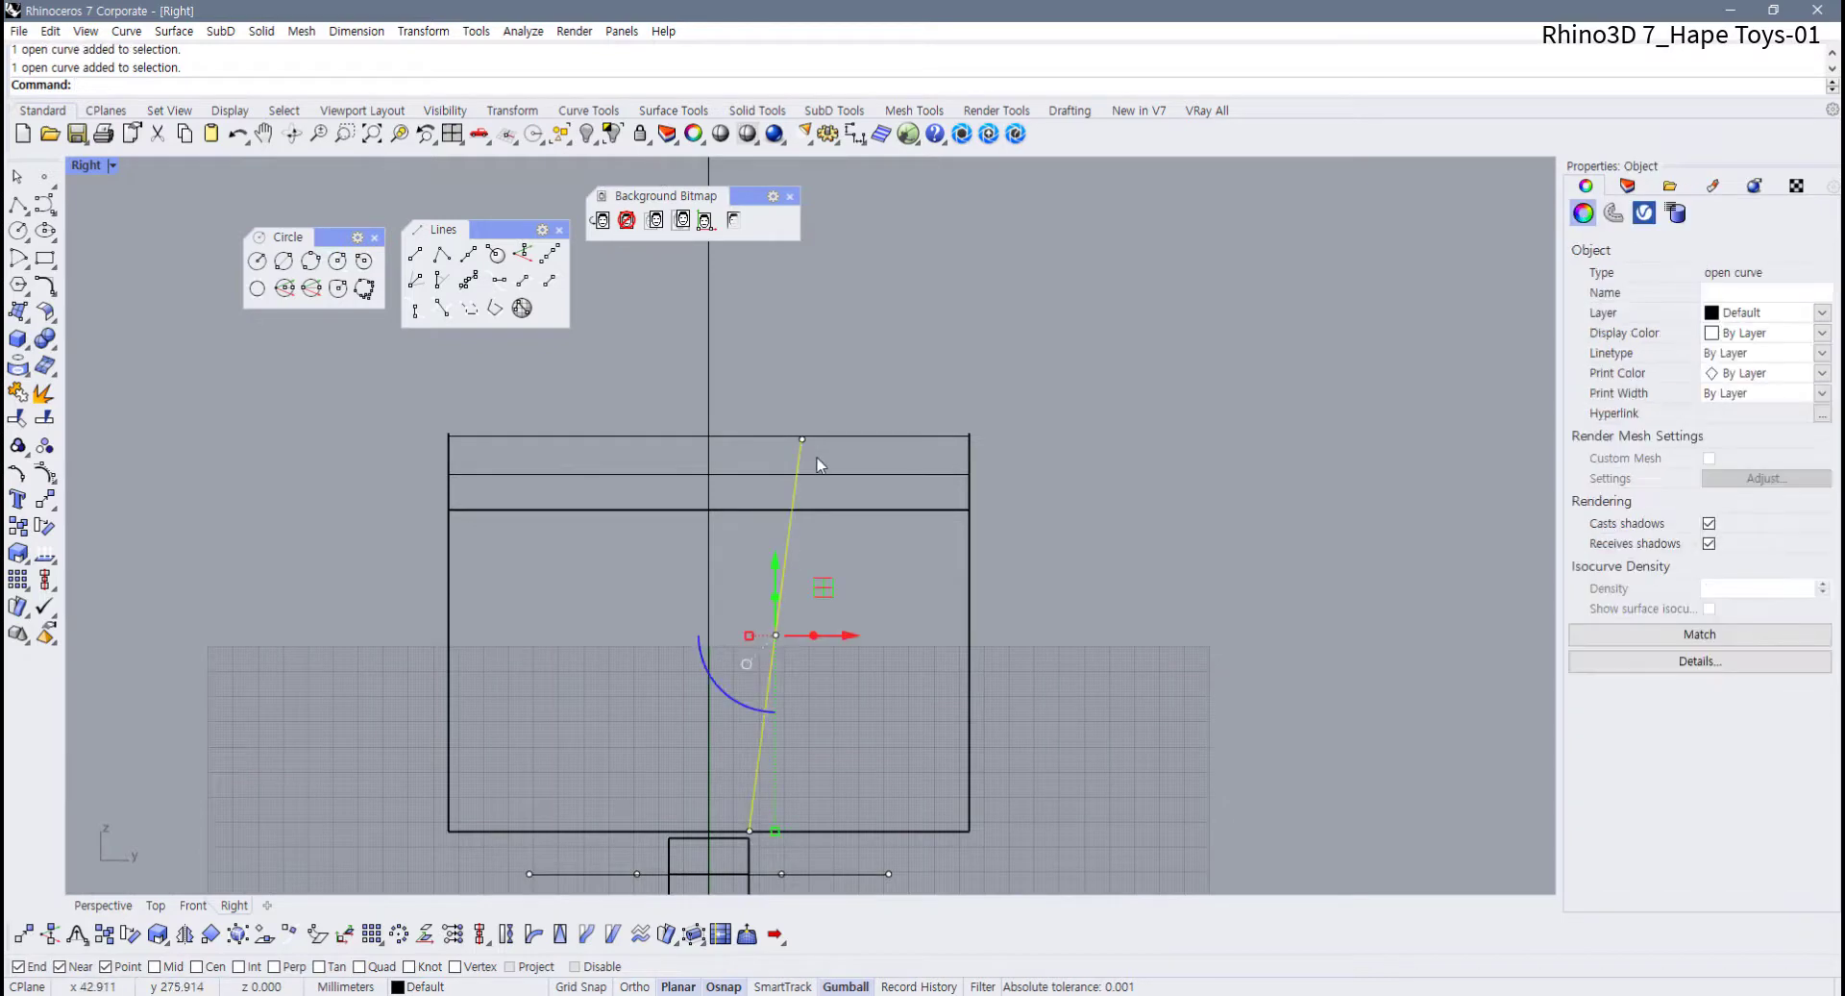
double_click(91, 169)
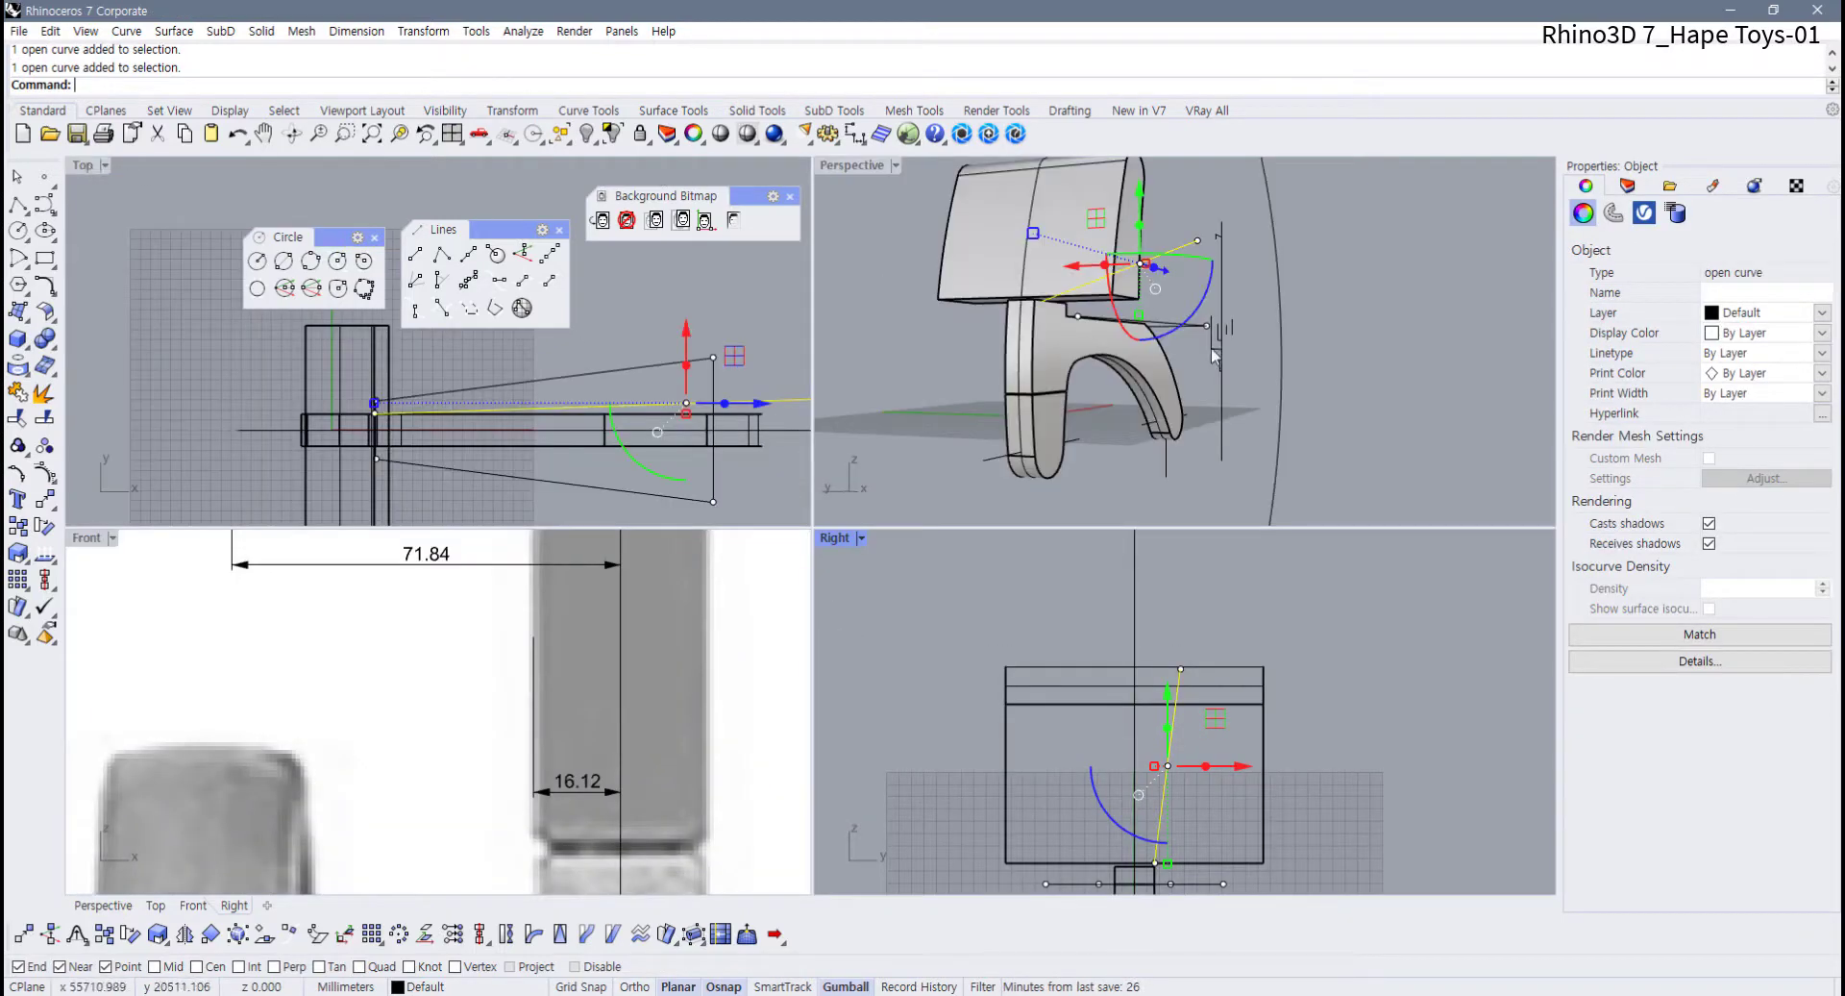
right_drag(1215, 357, 1086, 452)
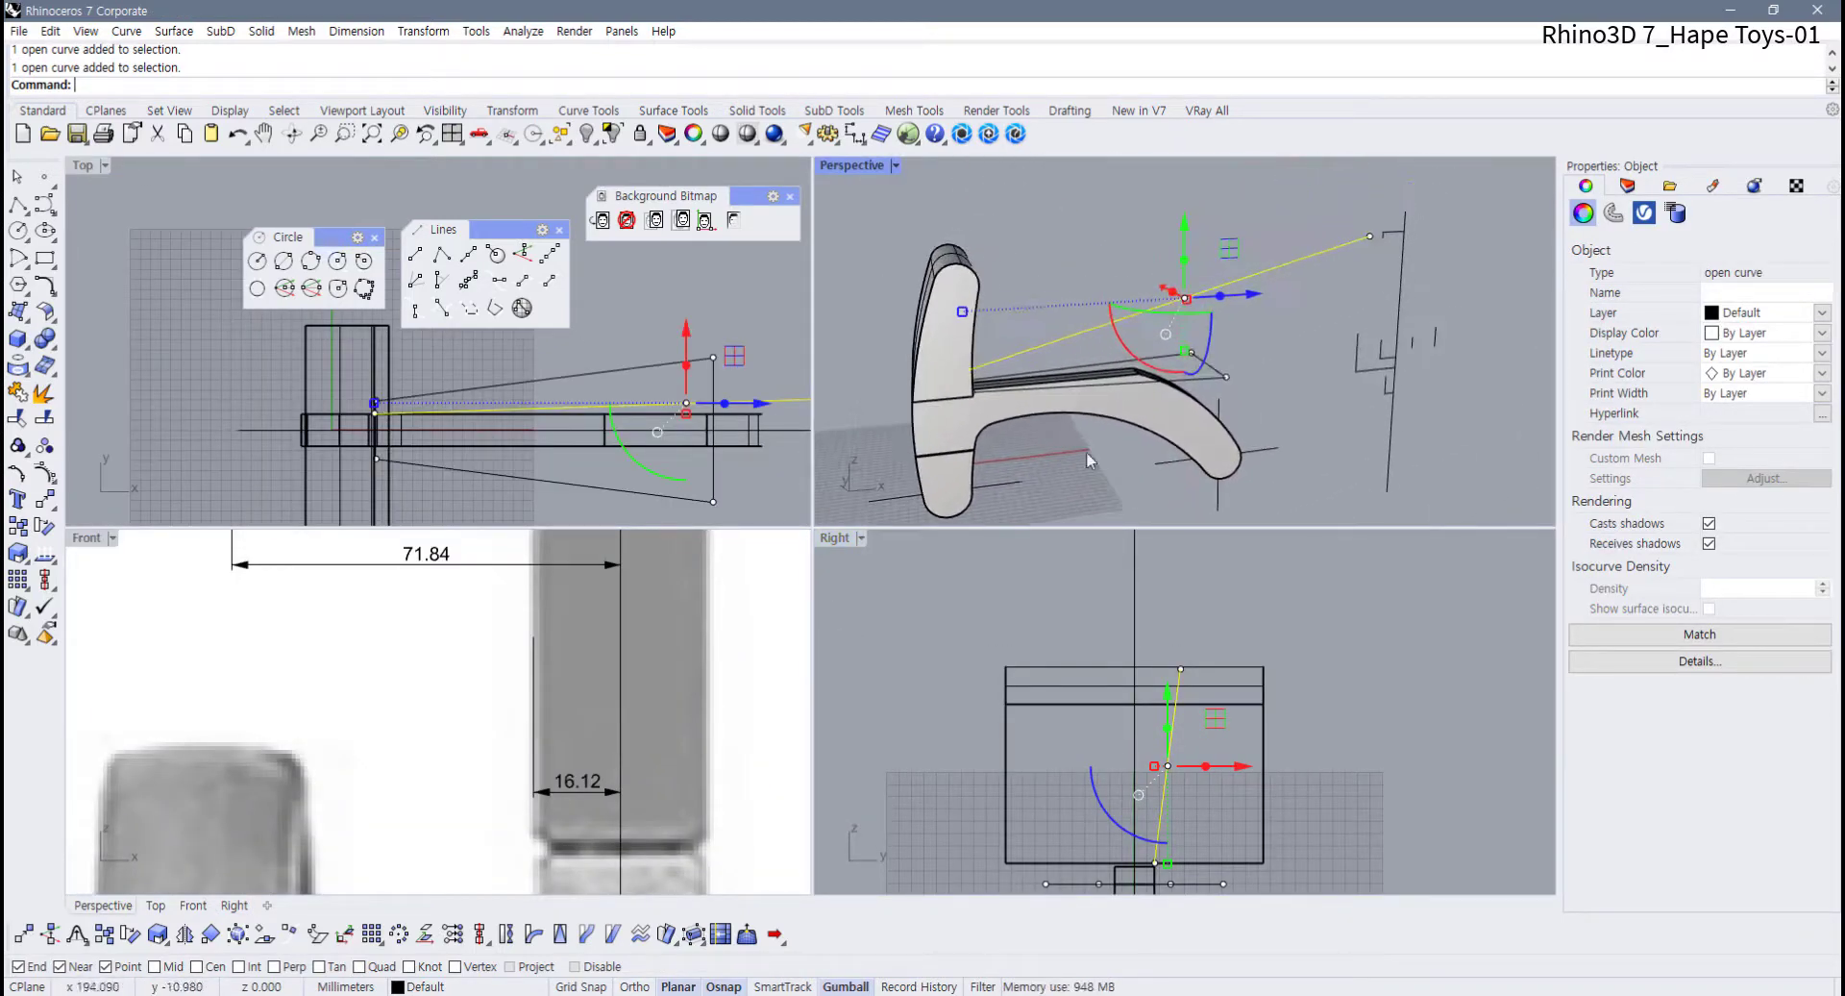
key(Escape)
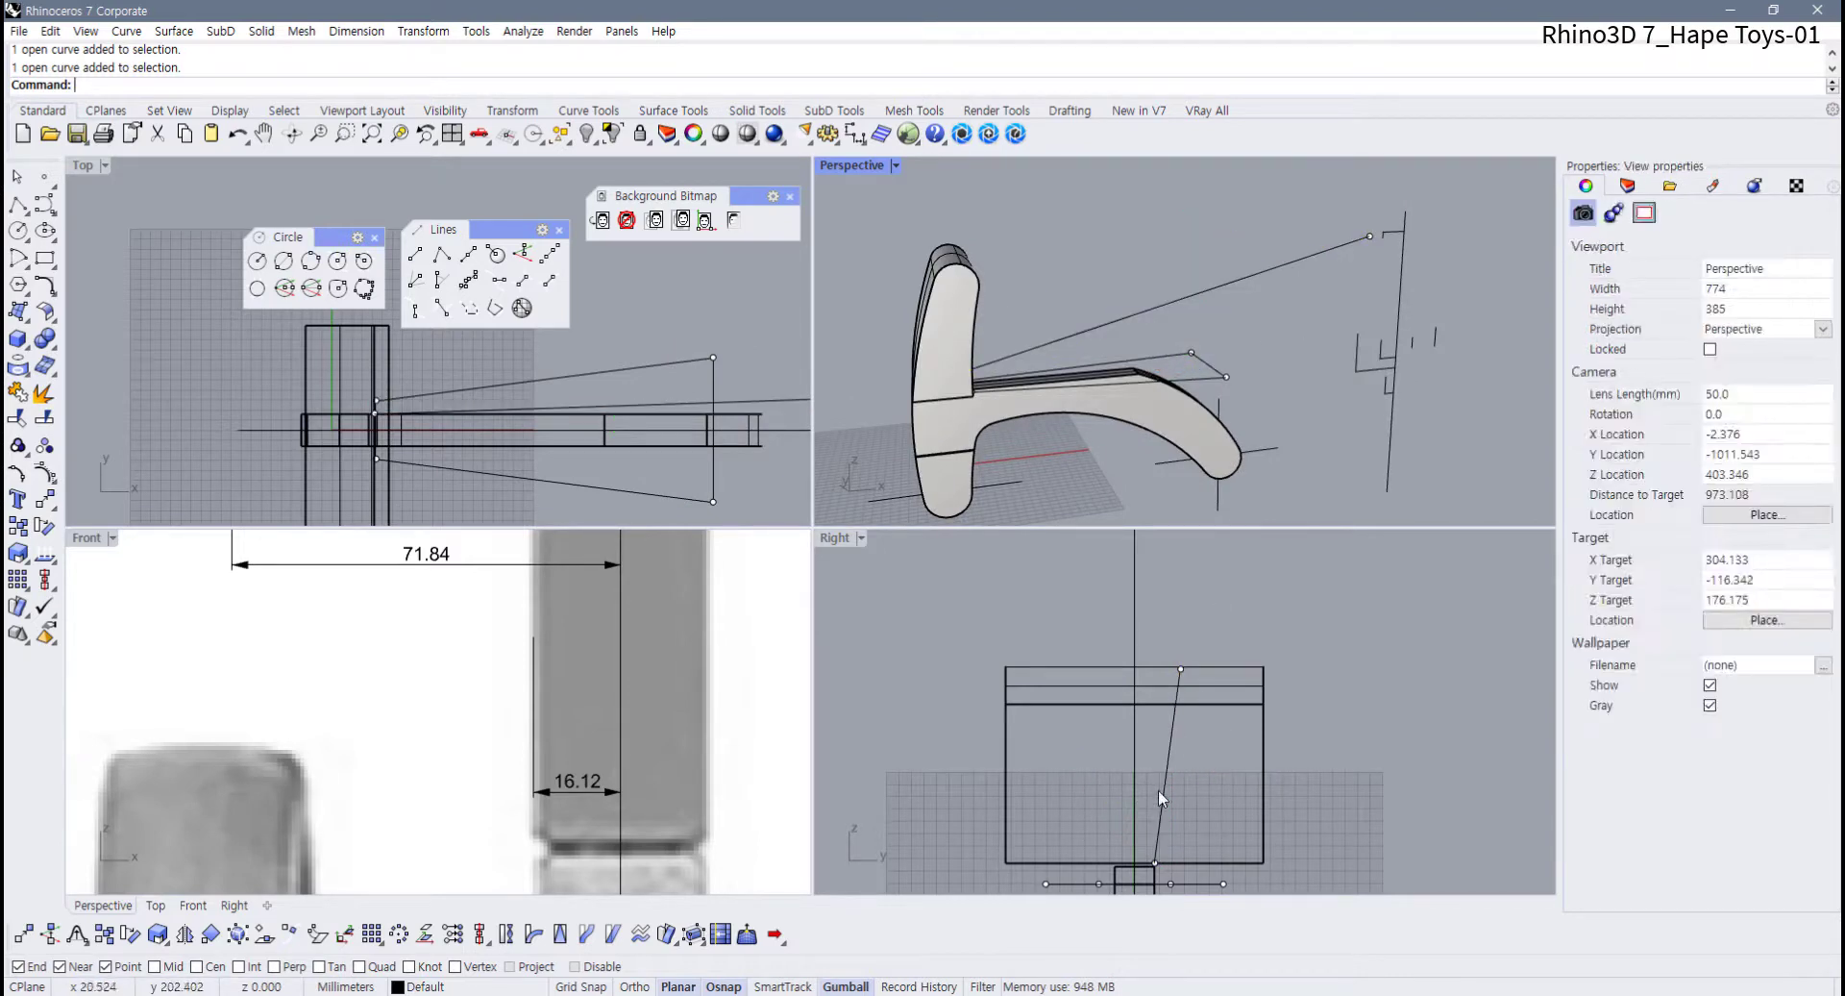
Delete the slanted taper line that sits off the column block's plane, keeping its two reference points
click(1185, 302)
right_drag(1180, 400, 1285, 359)
key(Delete)
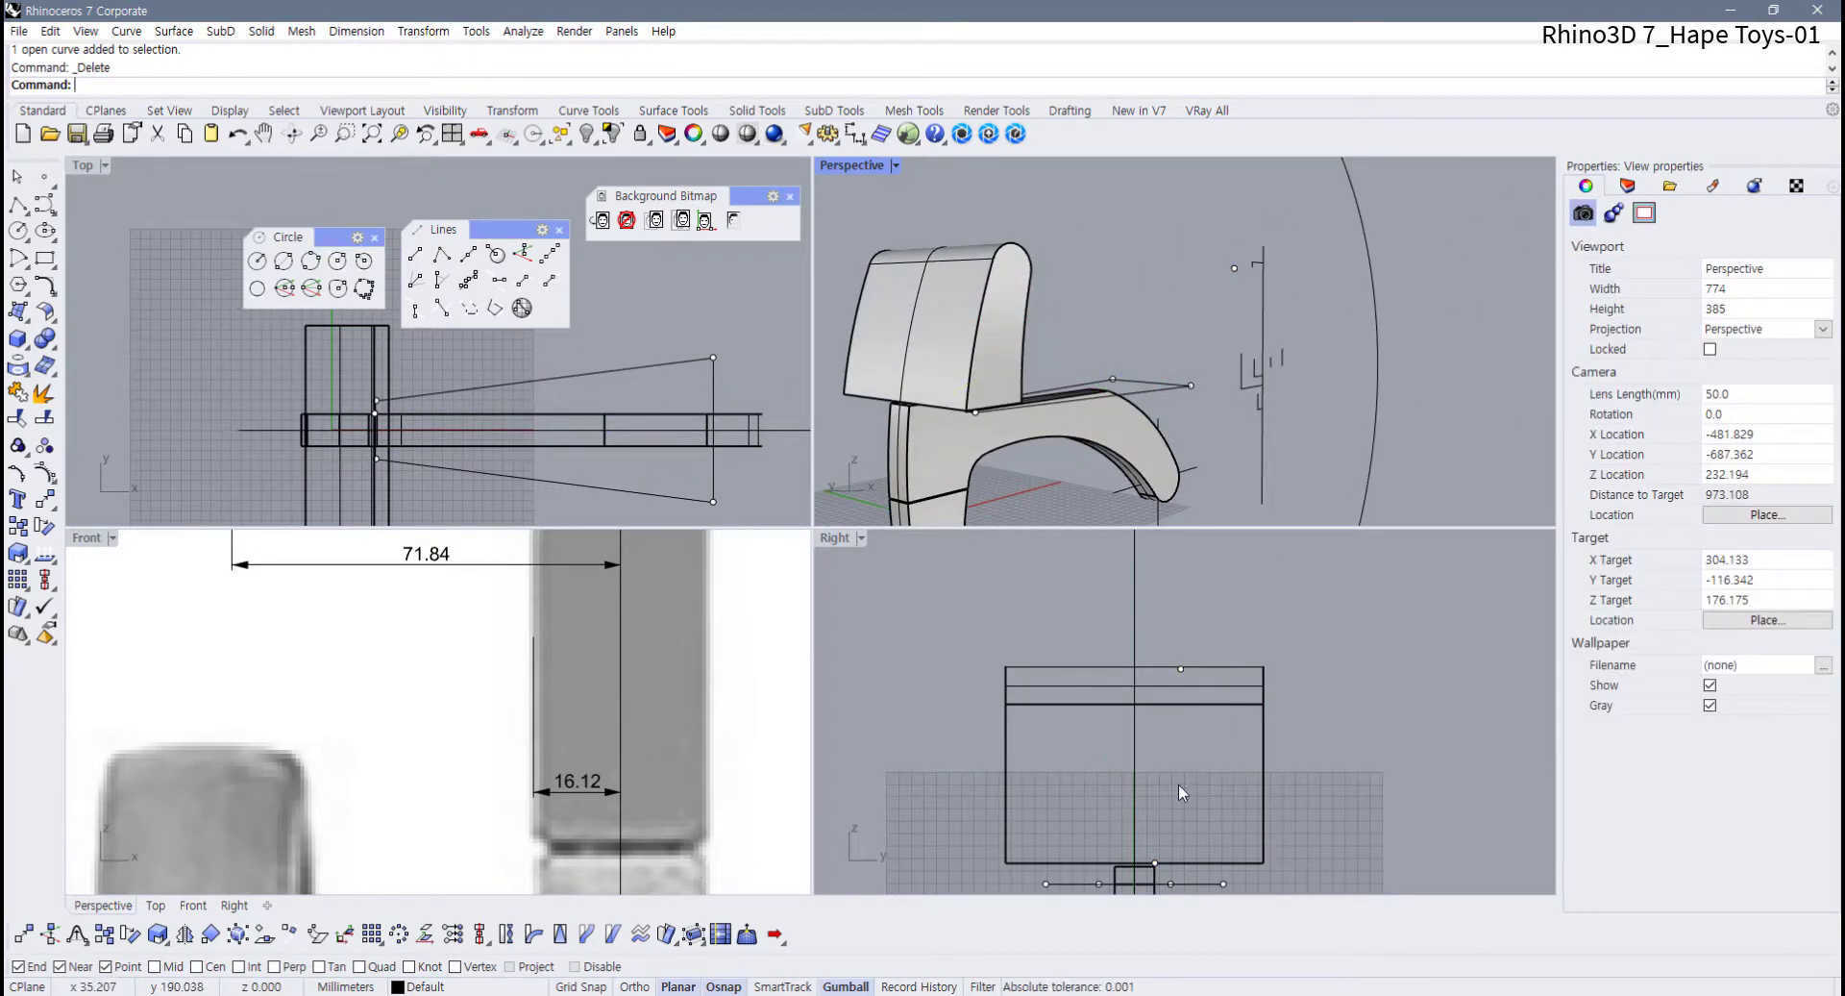
Enable projected object snaps and redraw the taper line as a polyline from the bottom-edge point to the upper corner point in the Right view
click(510, 967)
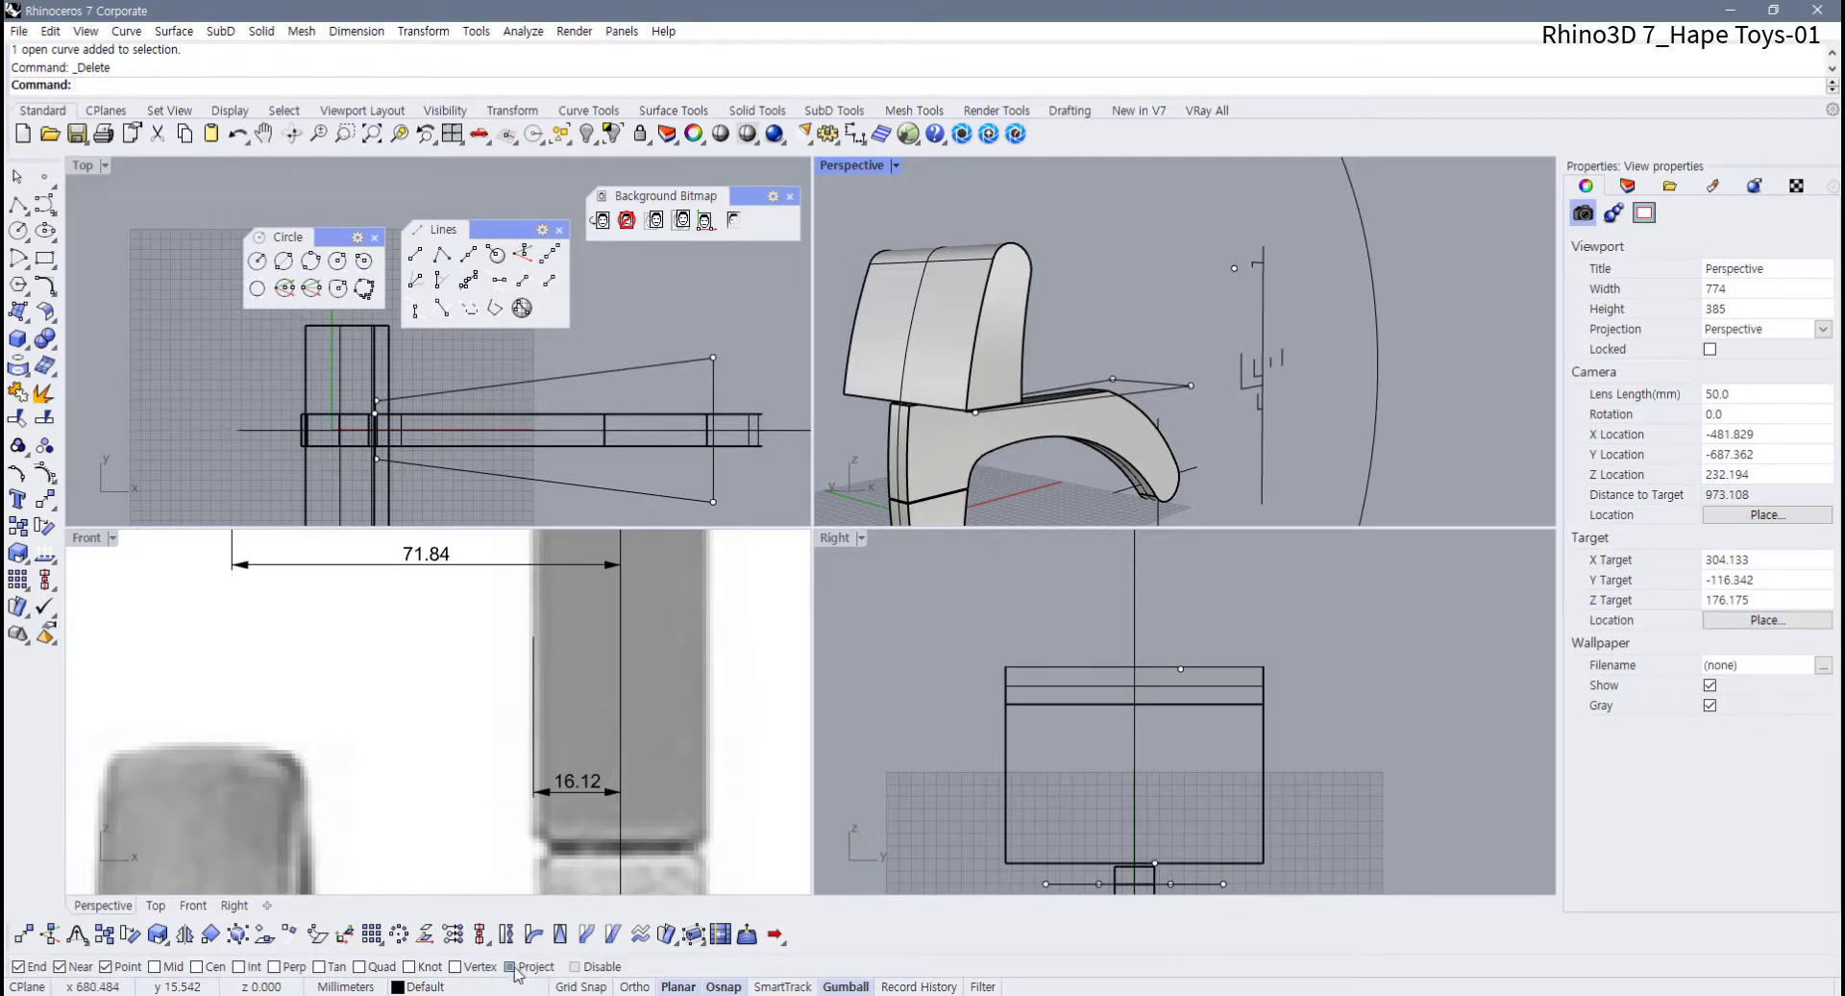
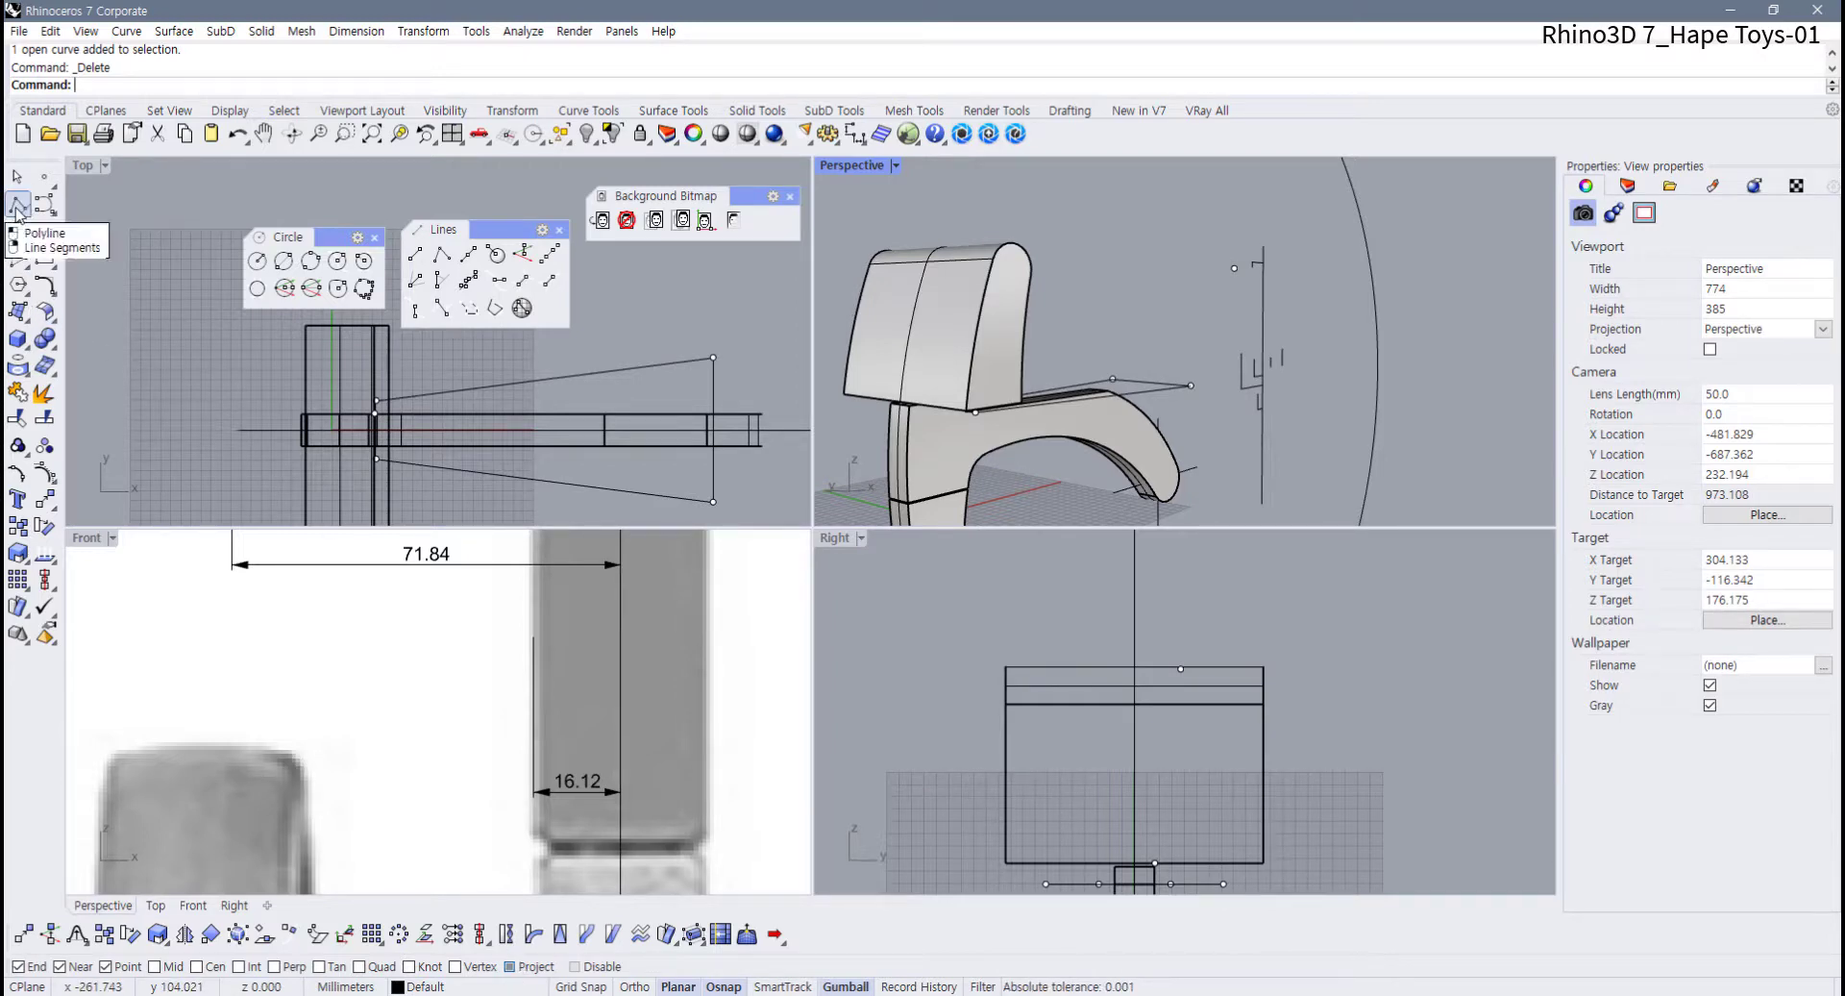
click(18, 207)
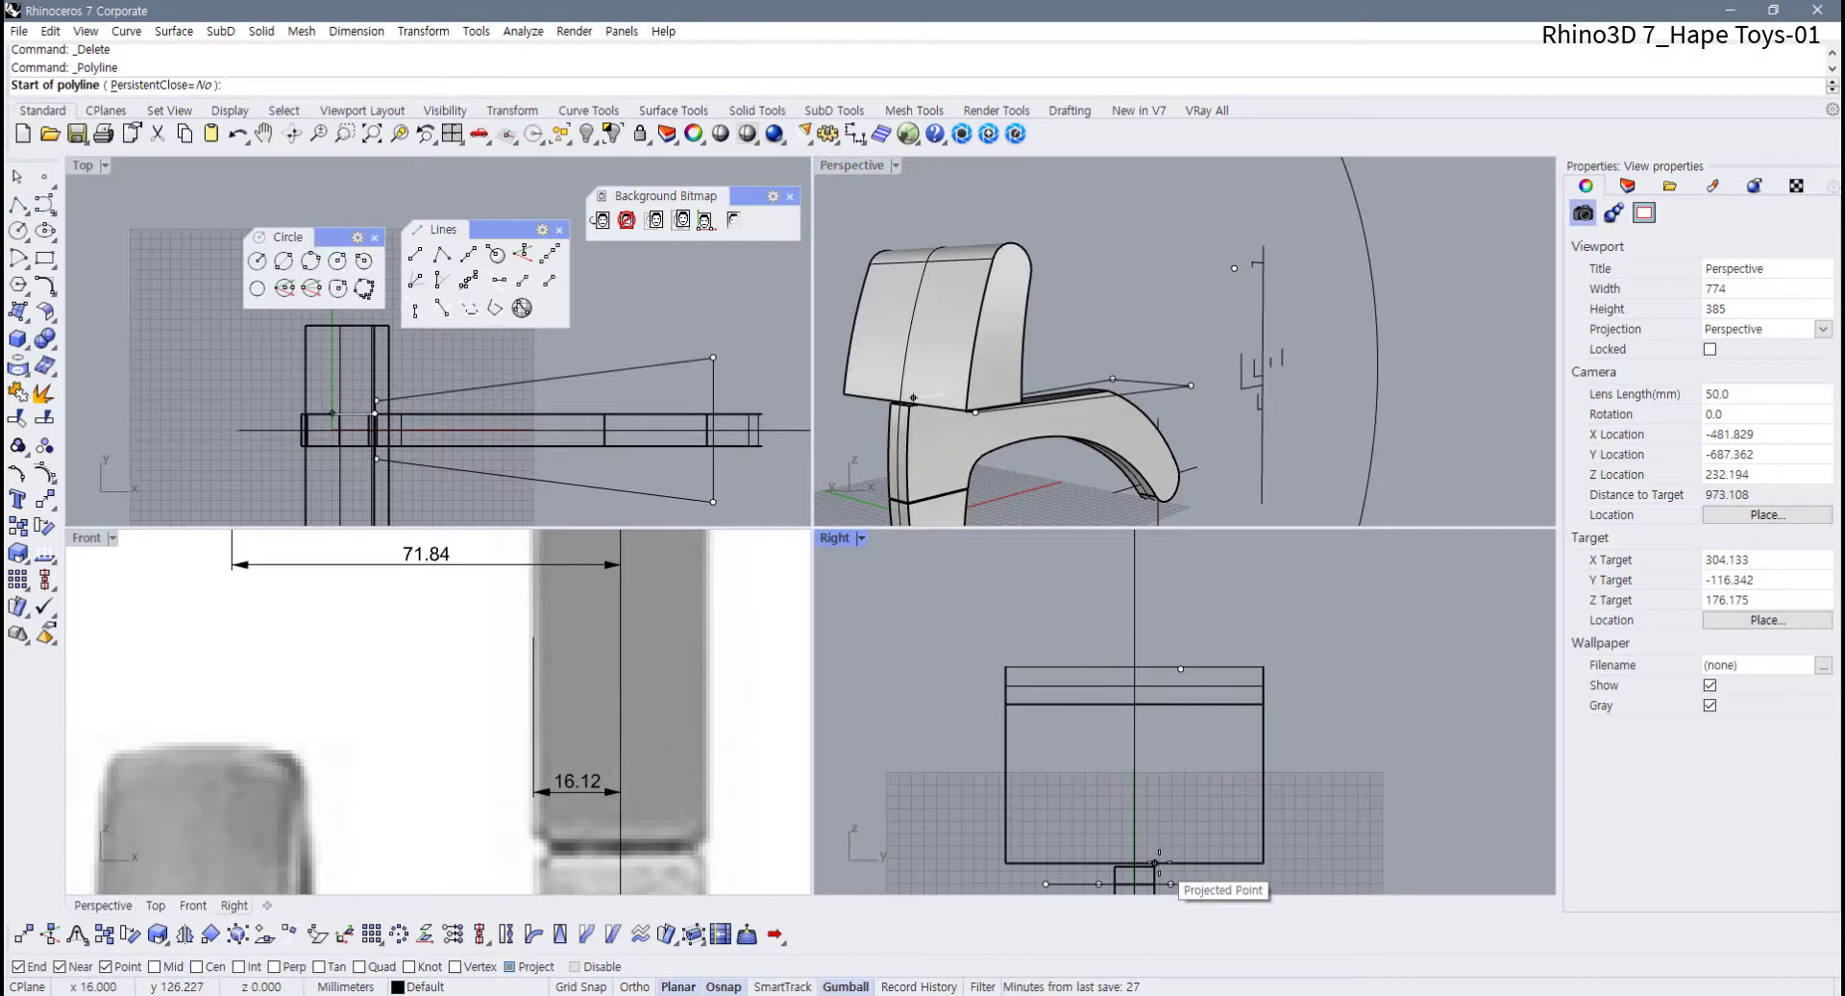
right_drag(1095, 316, 927, 323)
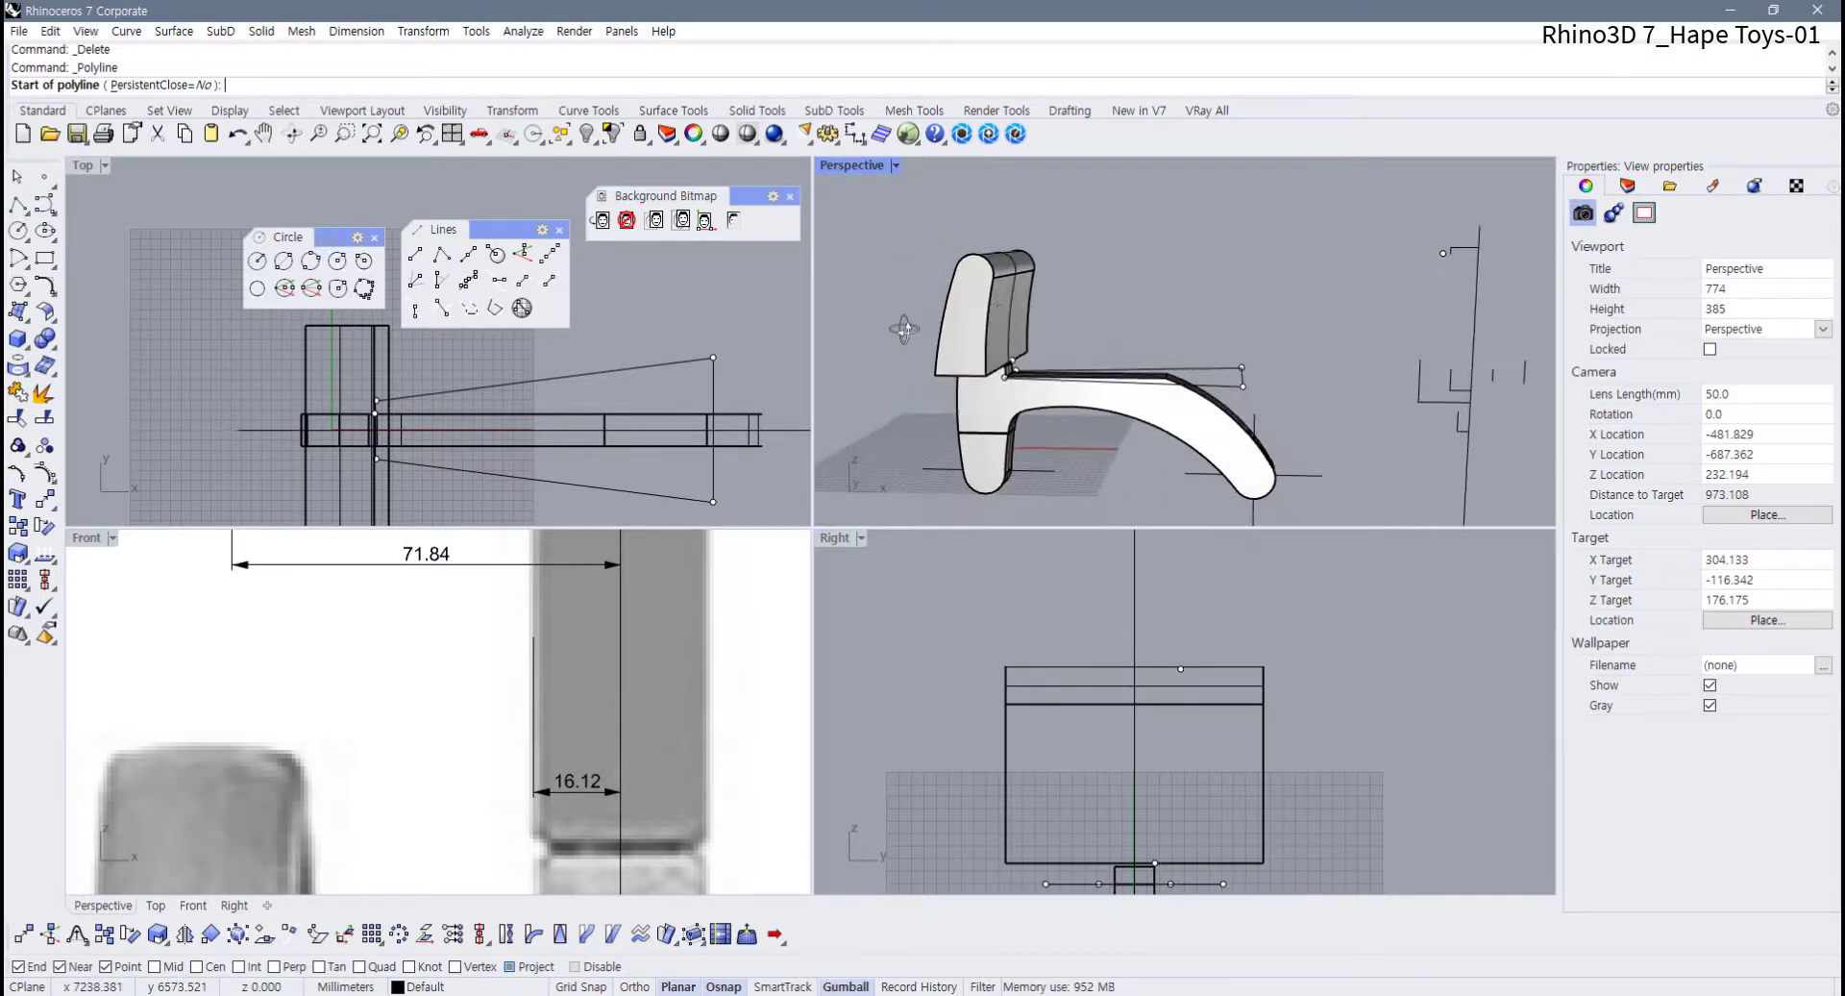
scroll(326, 411, up, 3)
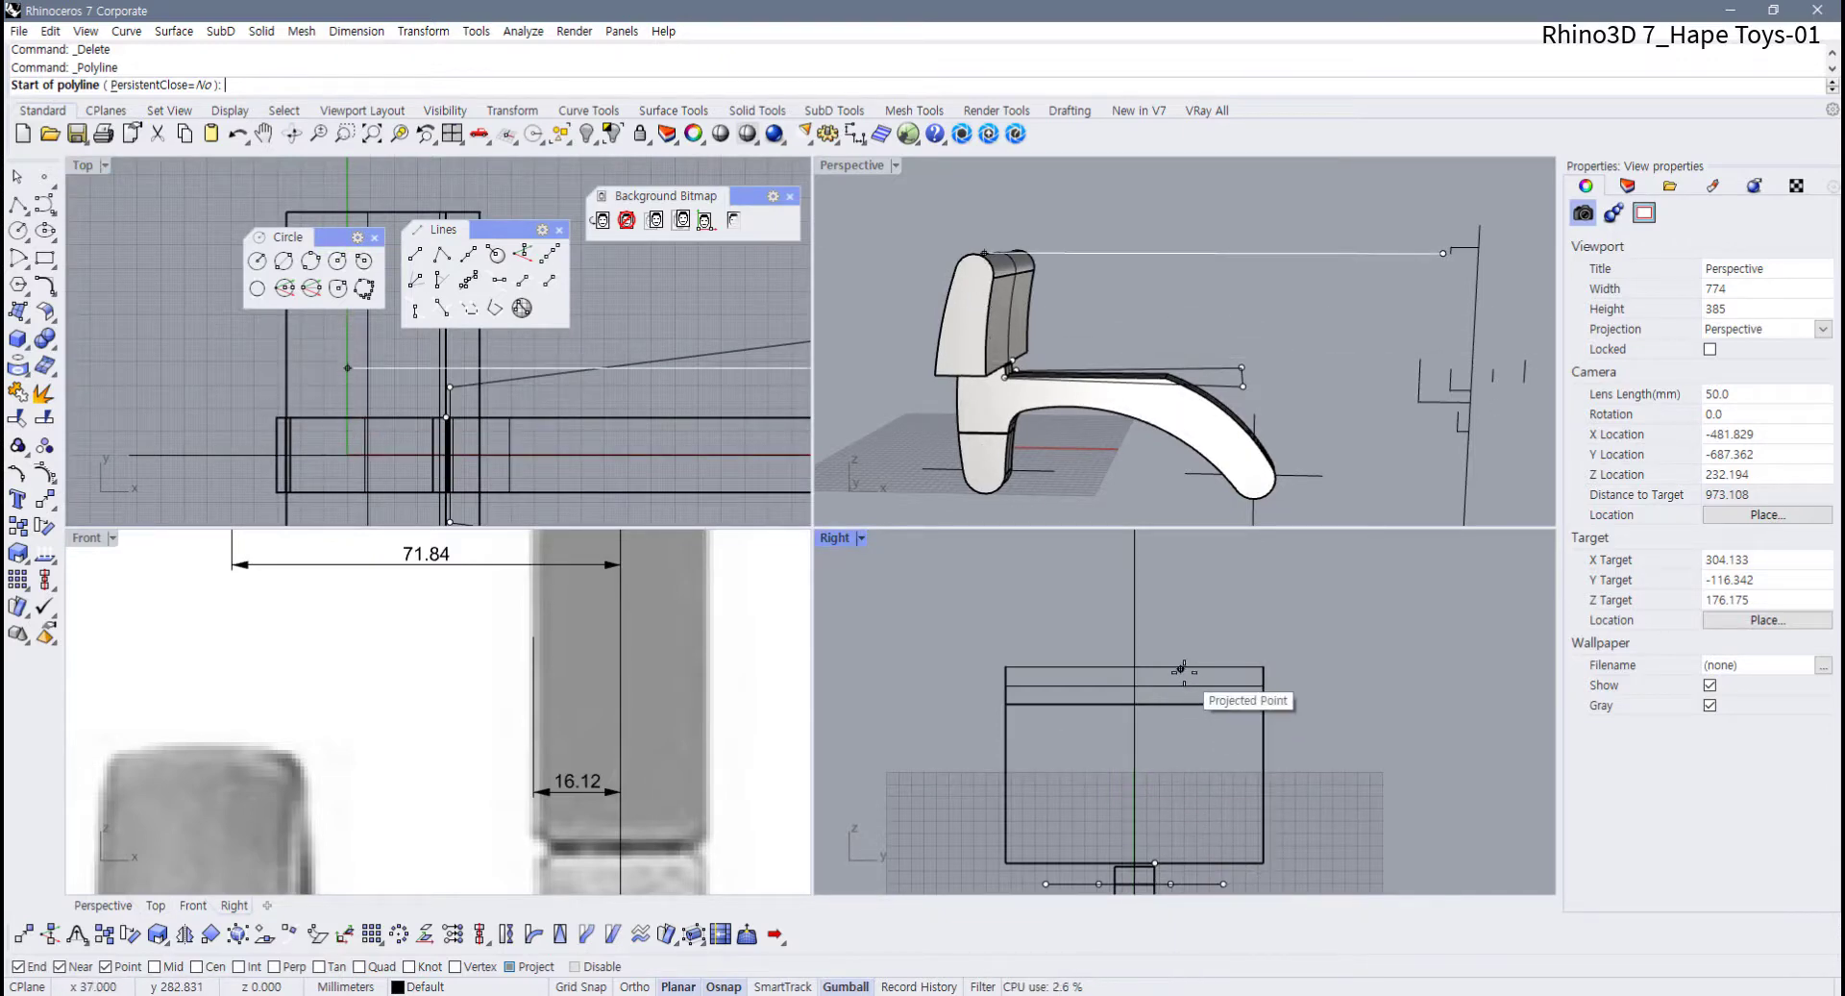
click(1155, 862)
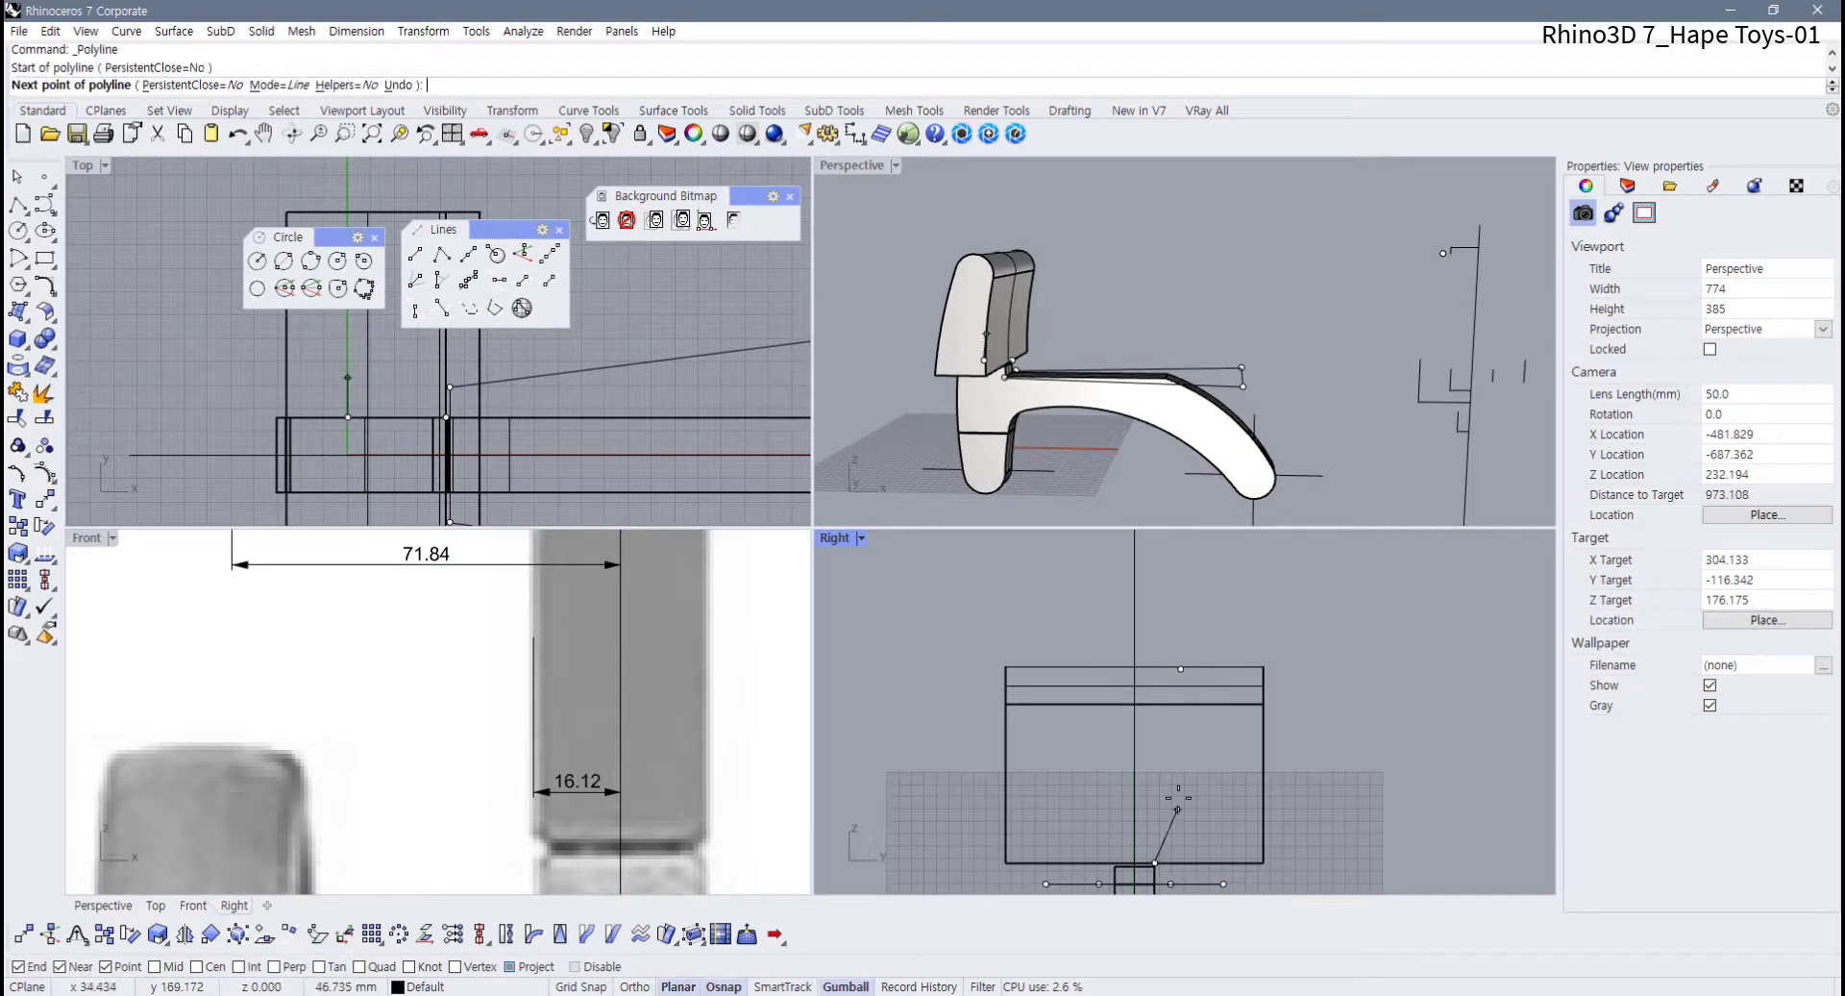
click(1180, 669)
key(Return)
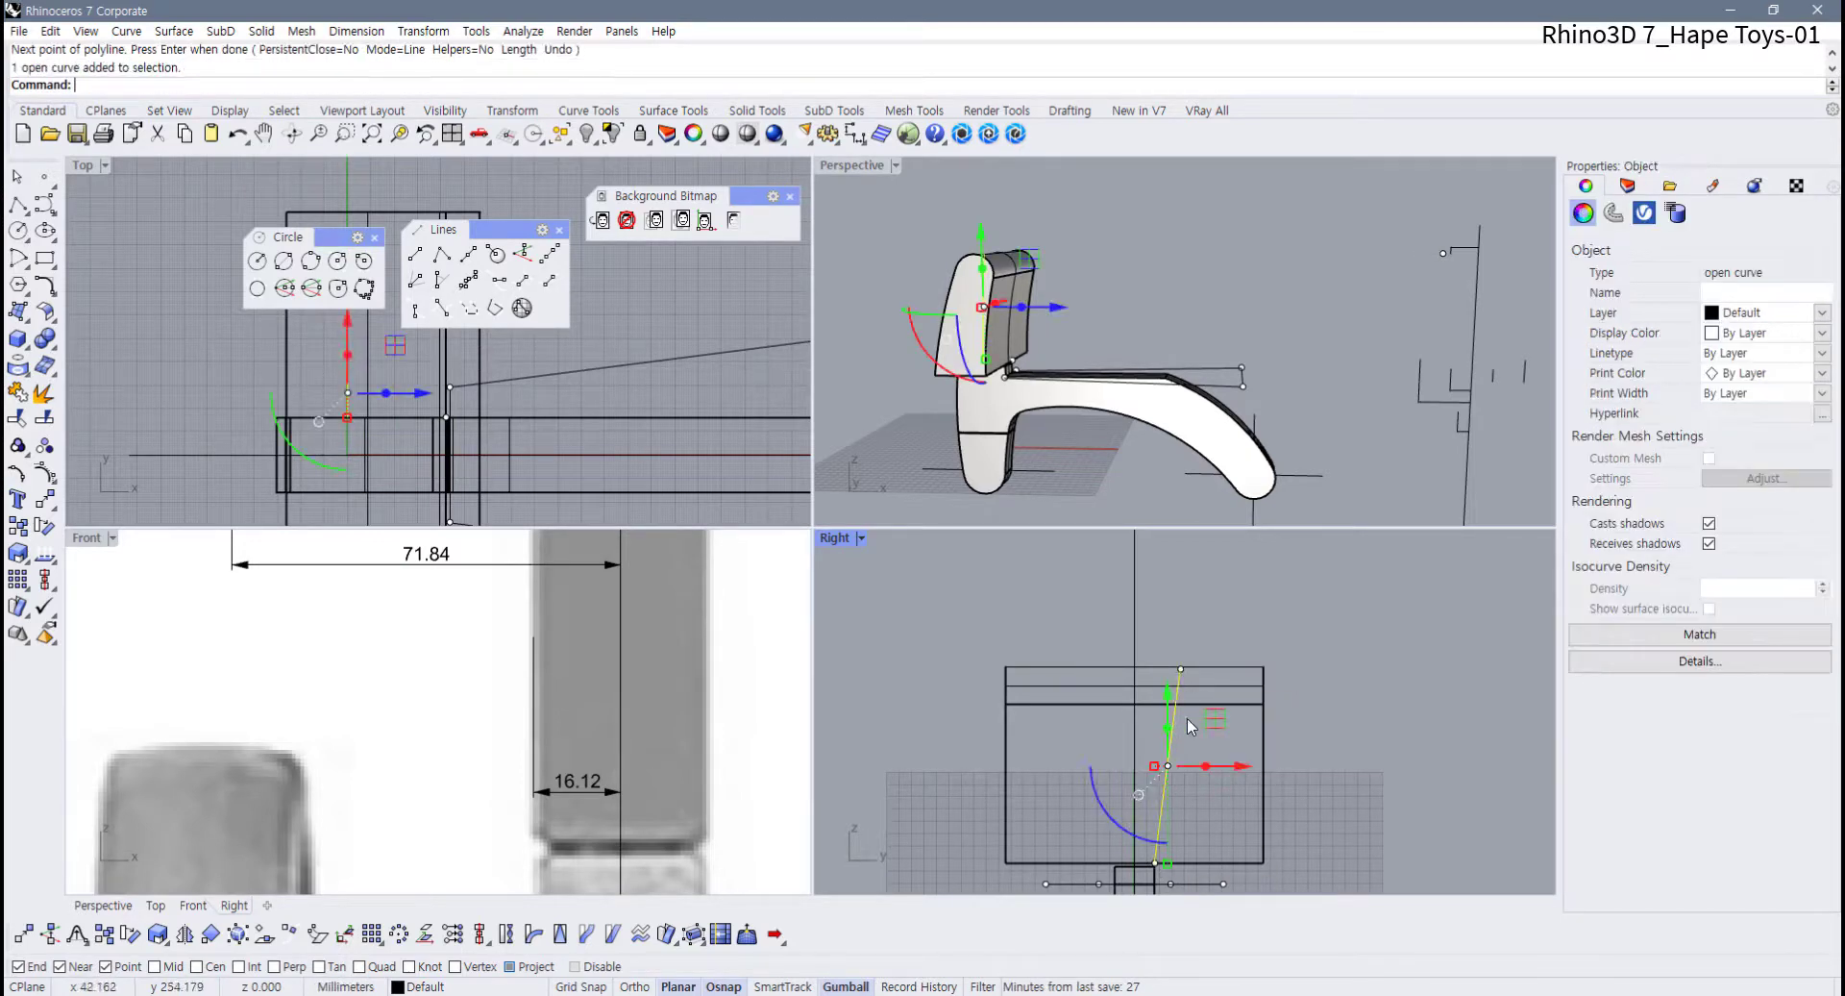
right_drag(1112, 329, 916, 585)
Maximize the Right view and extend the taper line's upper end about 32 mm beyond the column block's top
double_click(835, 538)
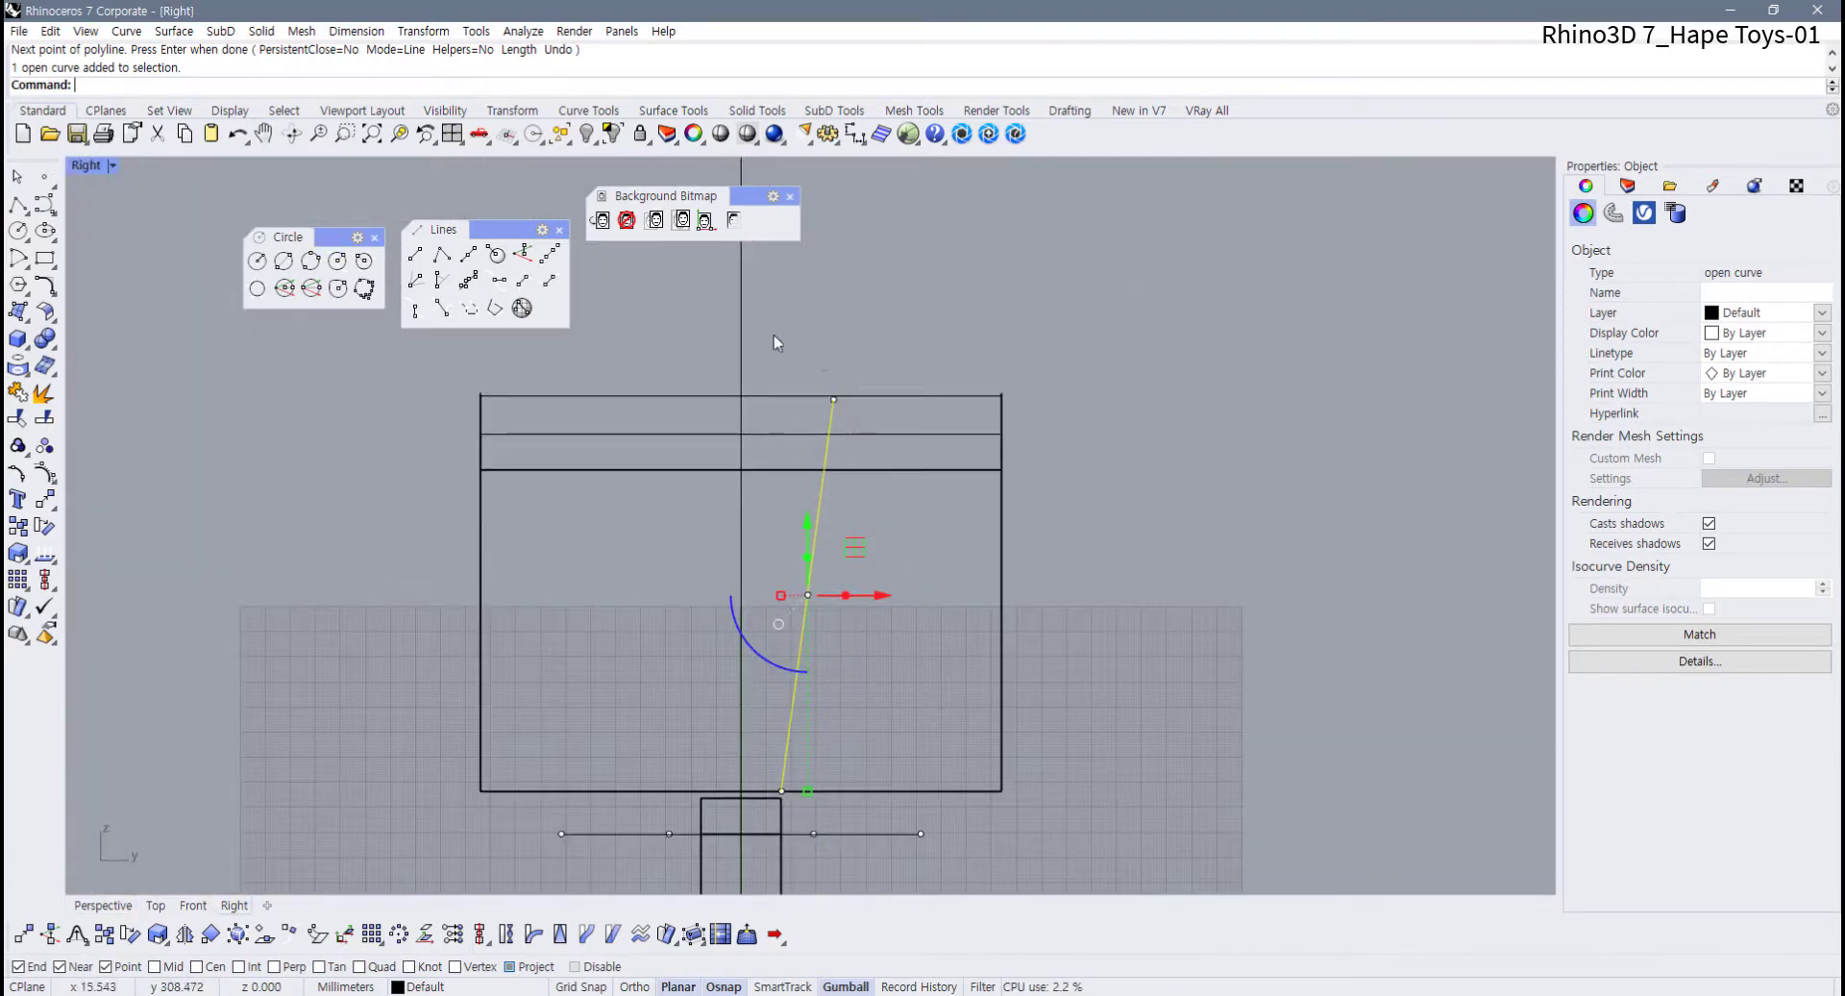
click(595, 114)
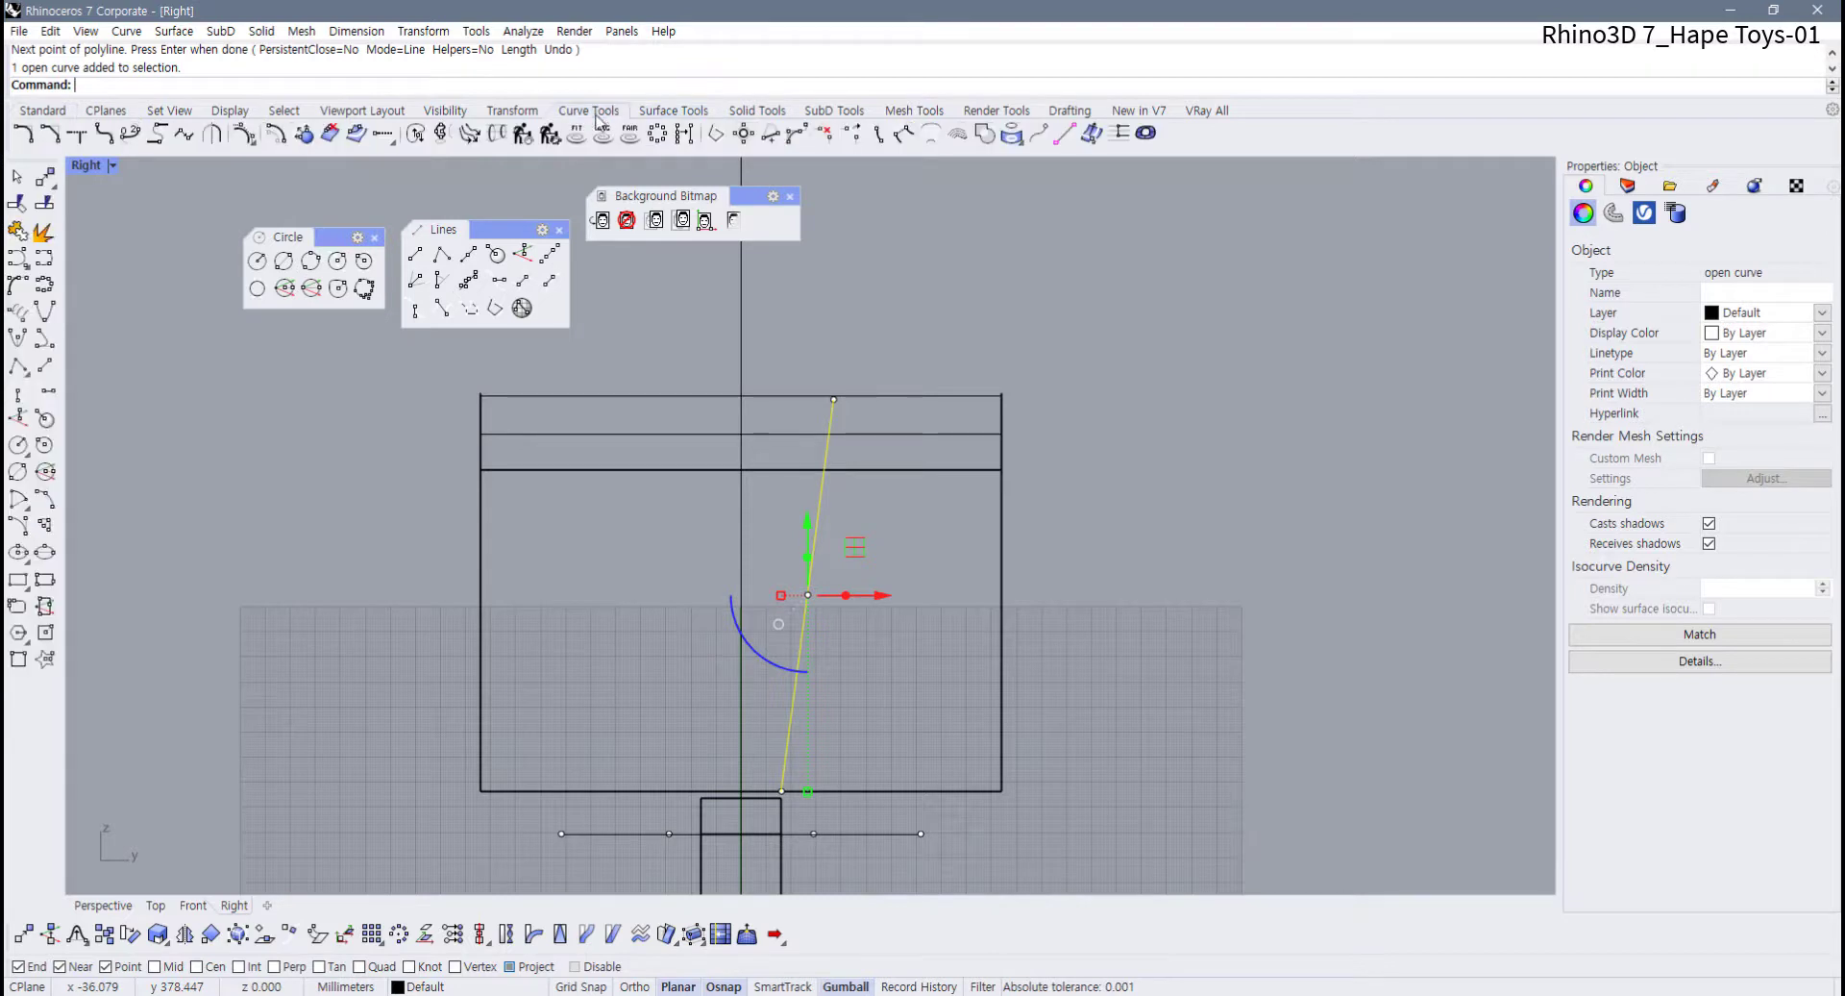
click(382, 138)
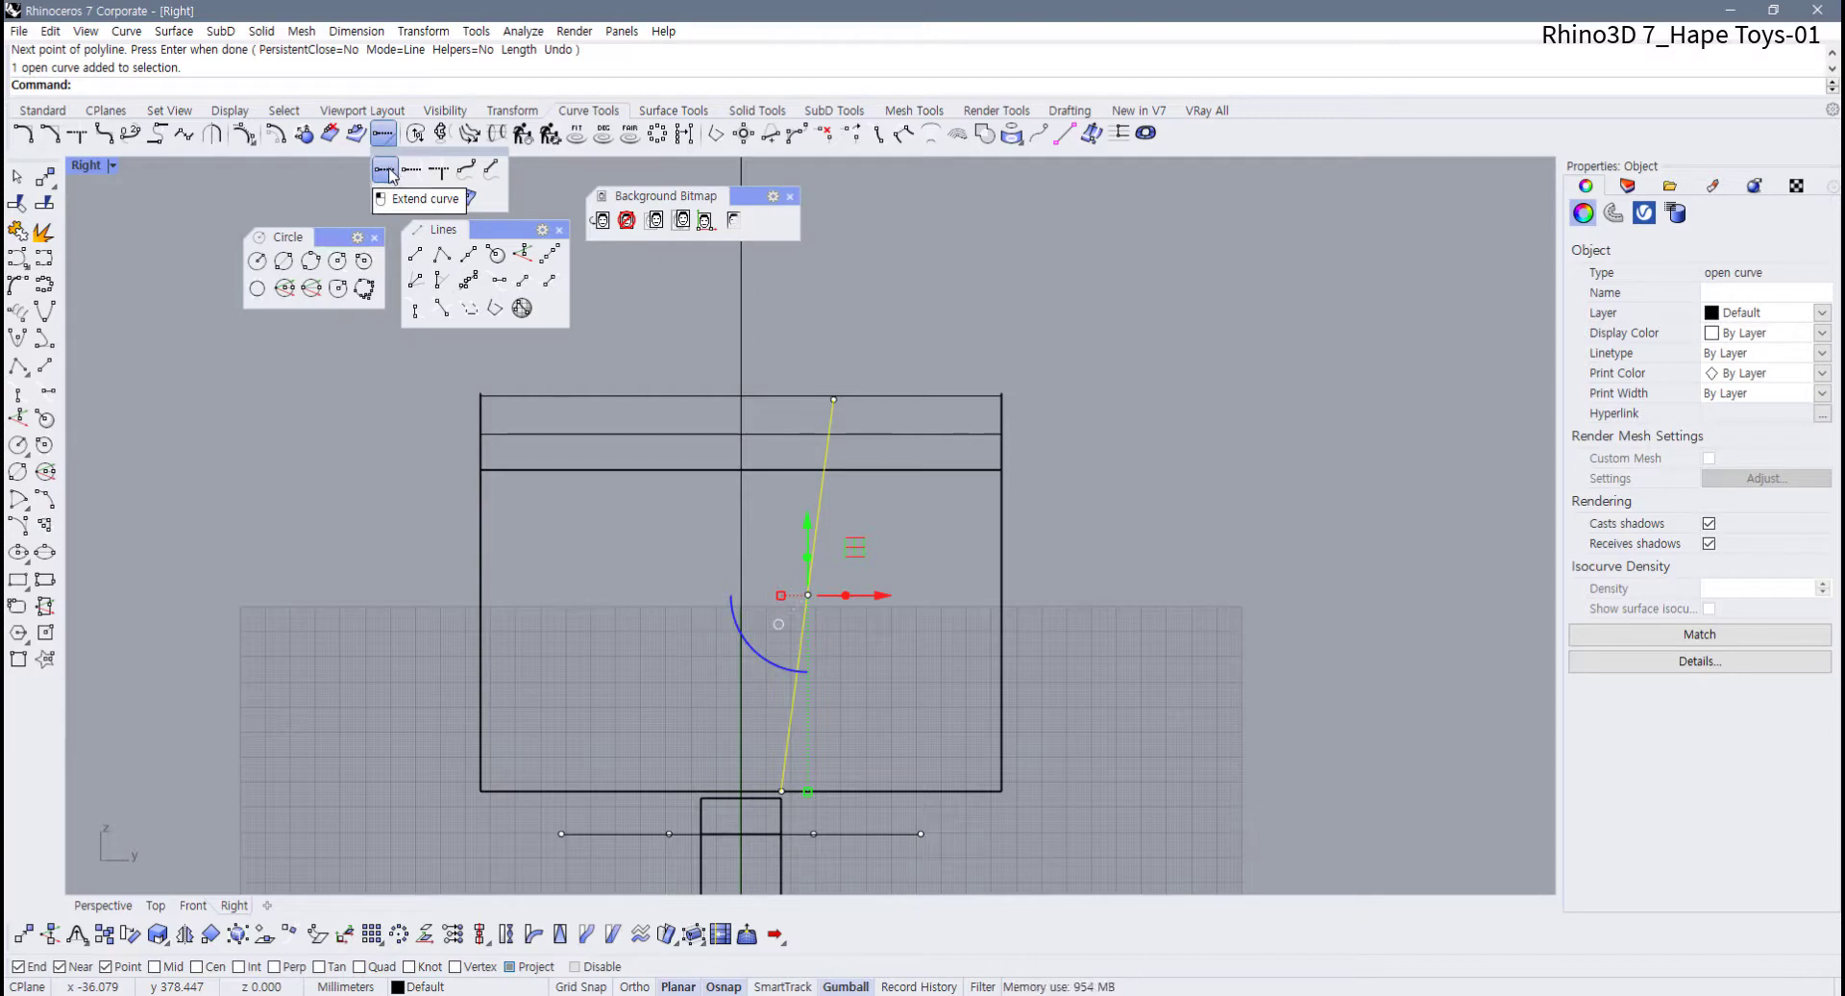
click(385, 171)
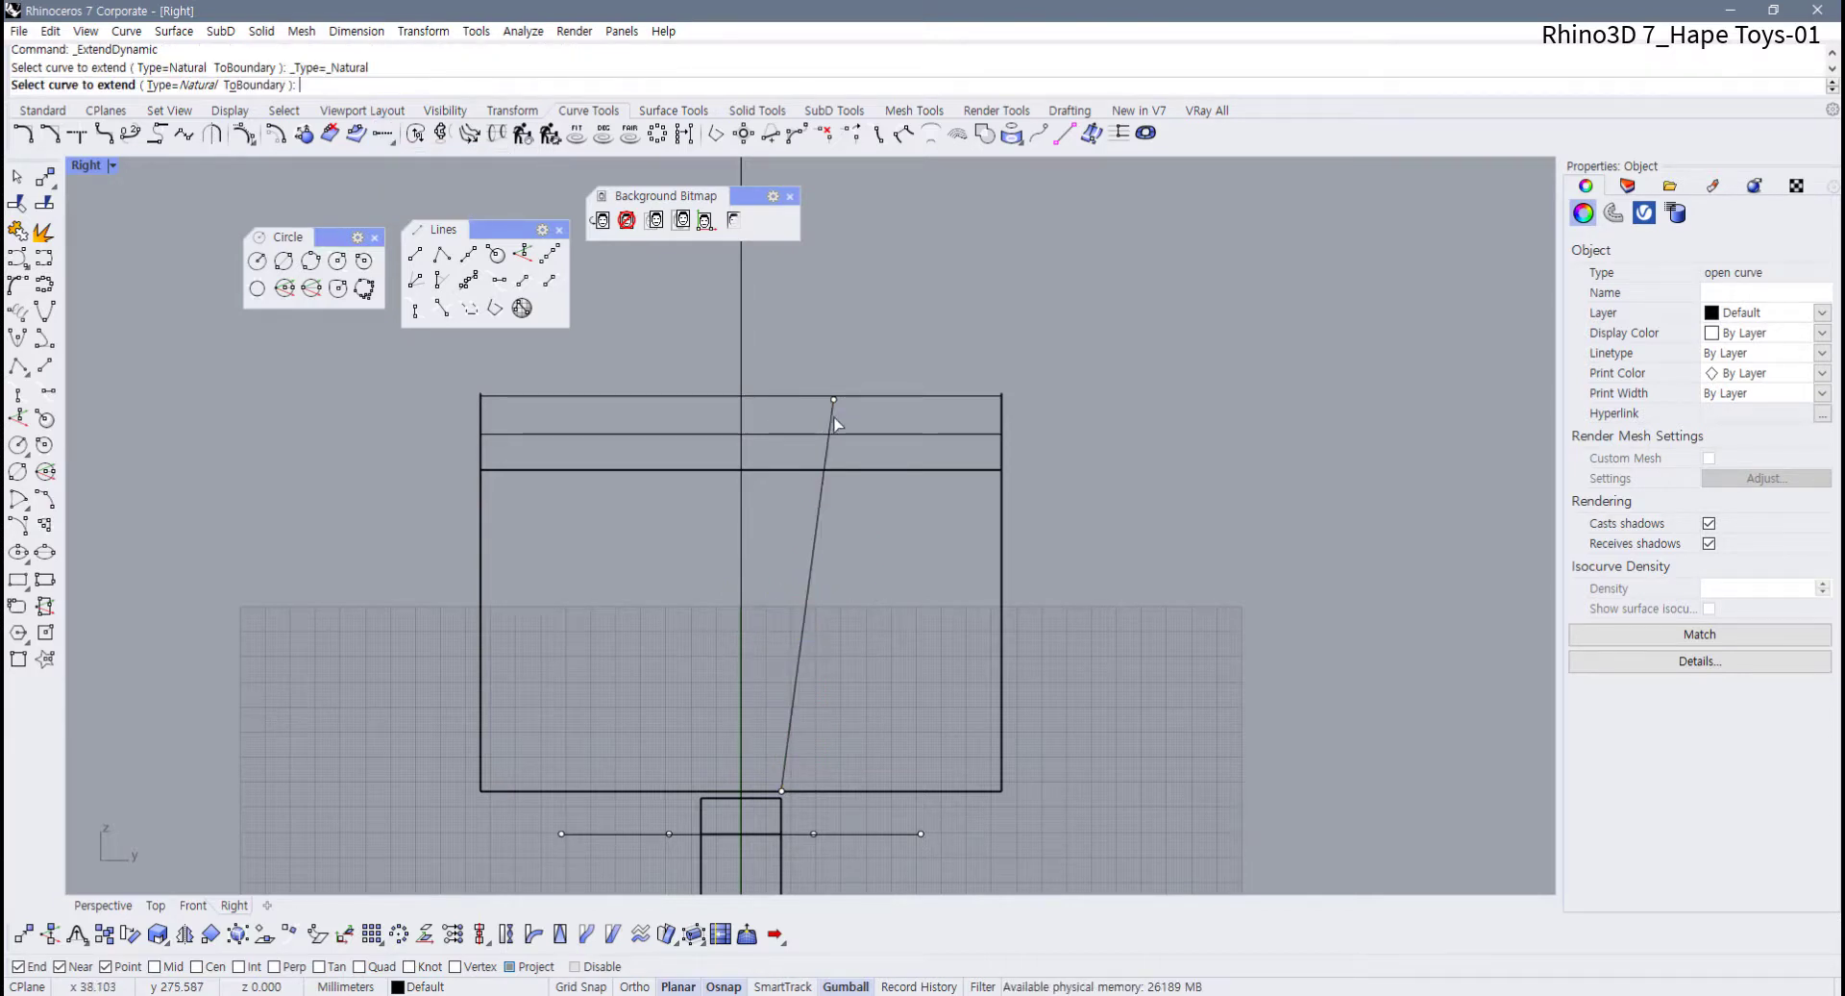
click(833, 420)
click(850, 323)
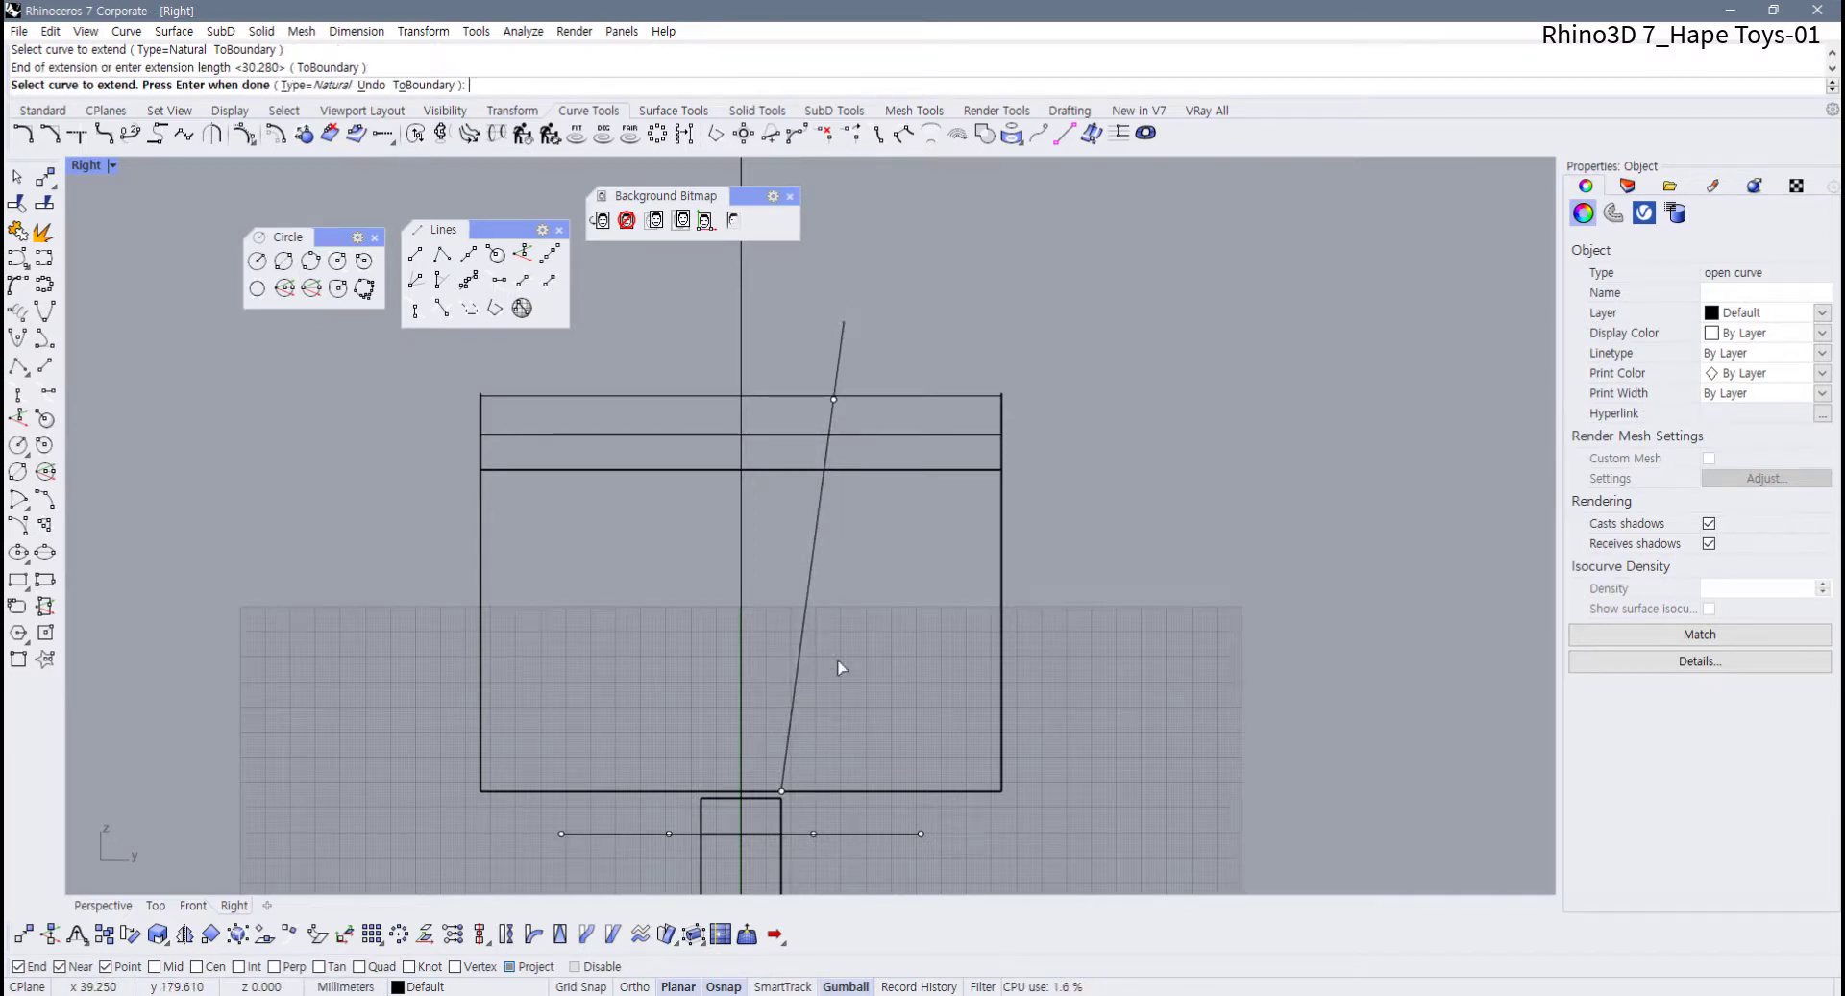
Extend the taper line's lower end past the column block's bottom edge and down across the frame
click(793, 718)
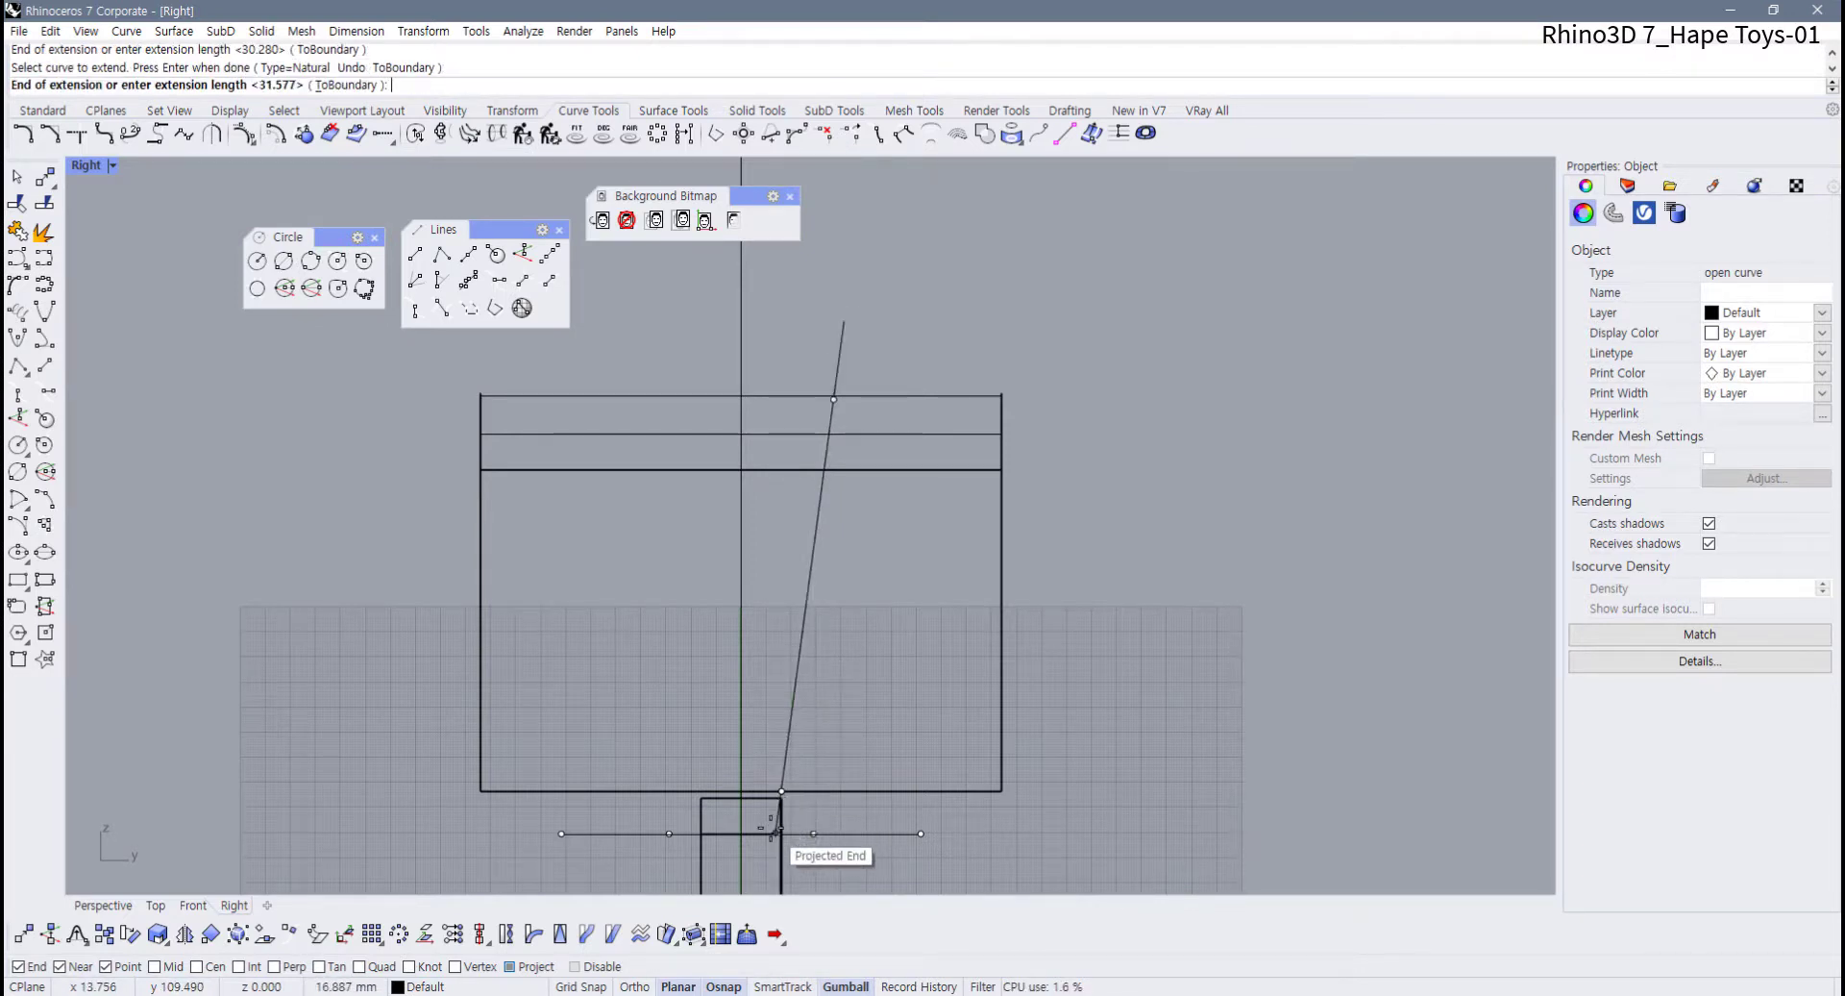
click(776, 833)
click(798, 663)
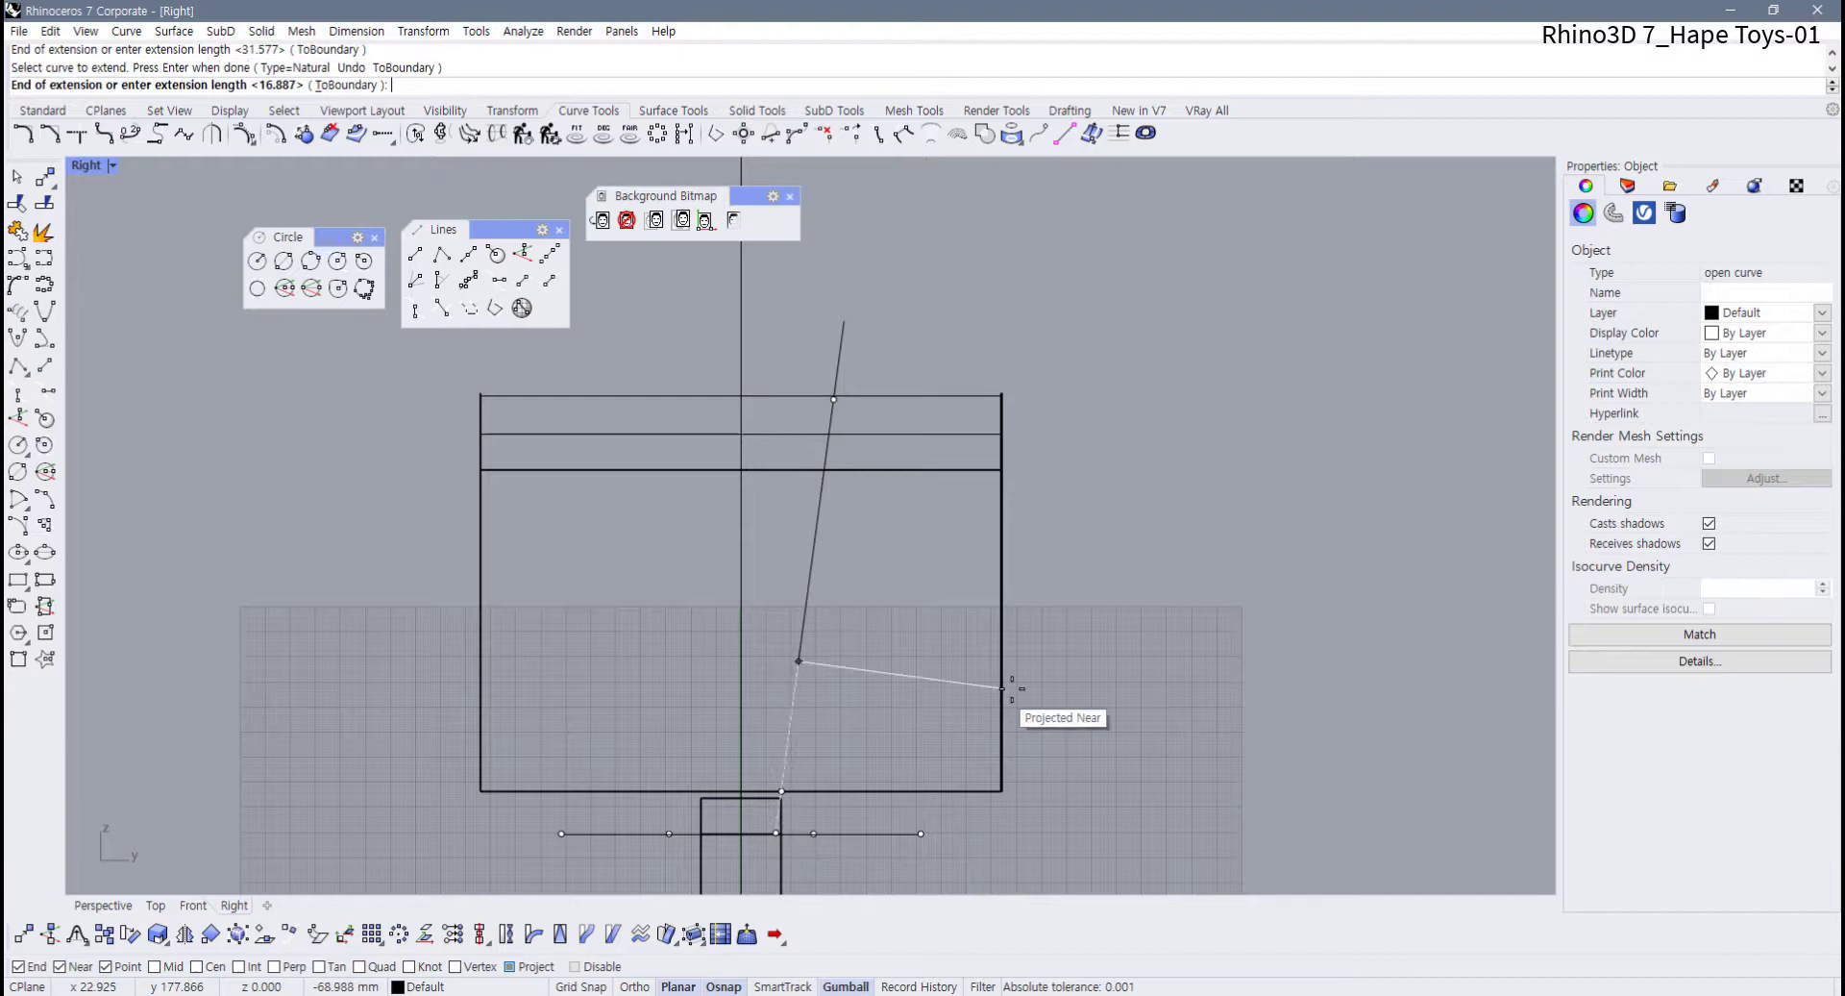
right_click(935, 691)
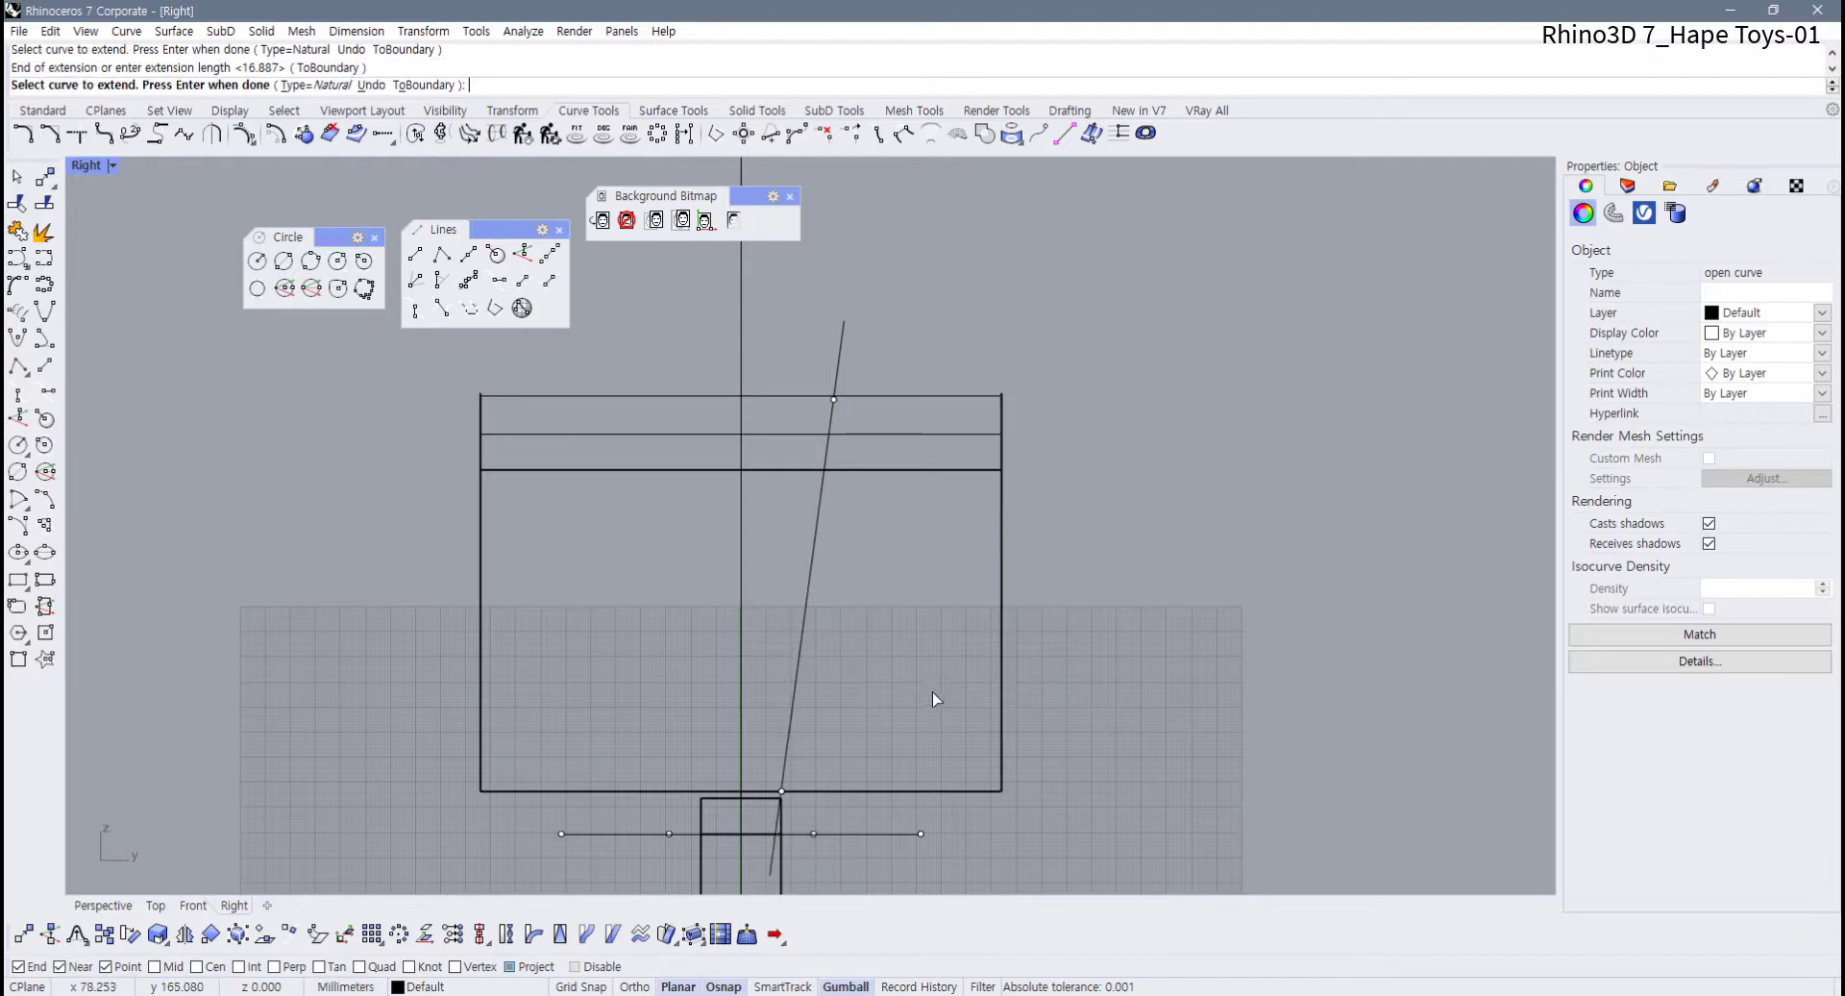
Disable projected object snaps, finish extending, and delete the two reference points on the taper line
click(509, 966)
scroll(755, 817, up, 1)
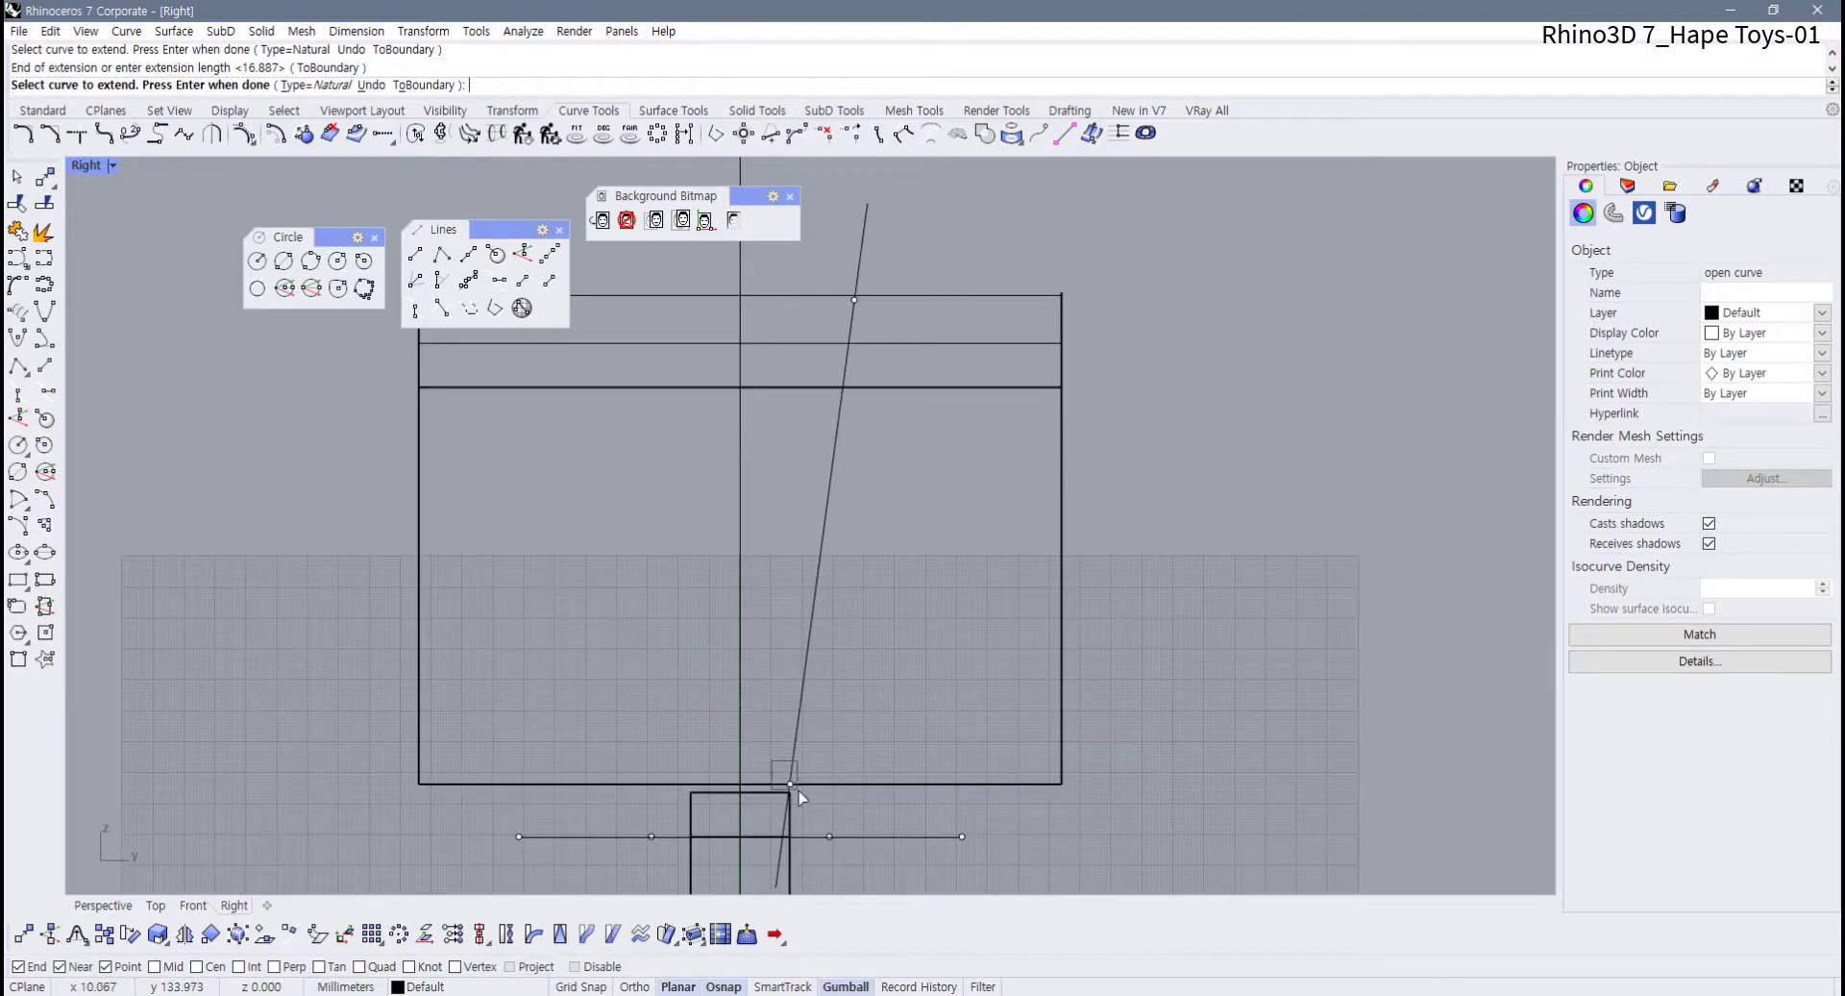
drag(772, 761, 799, 790)
key(Return)
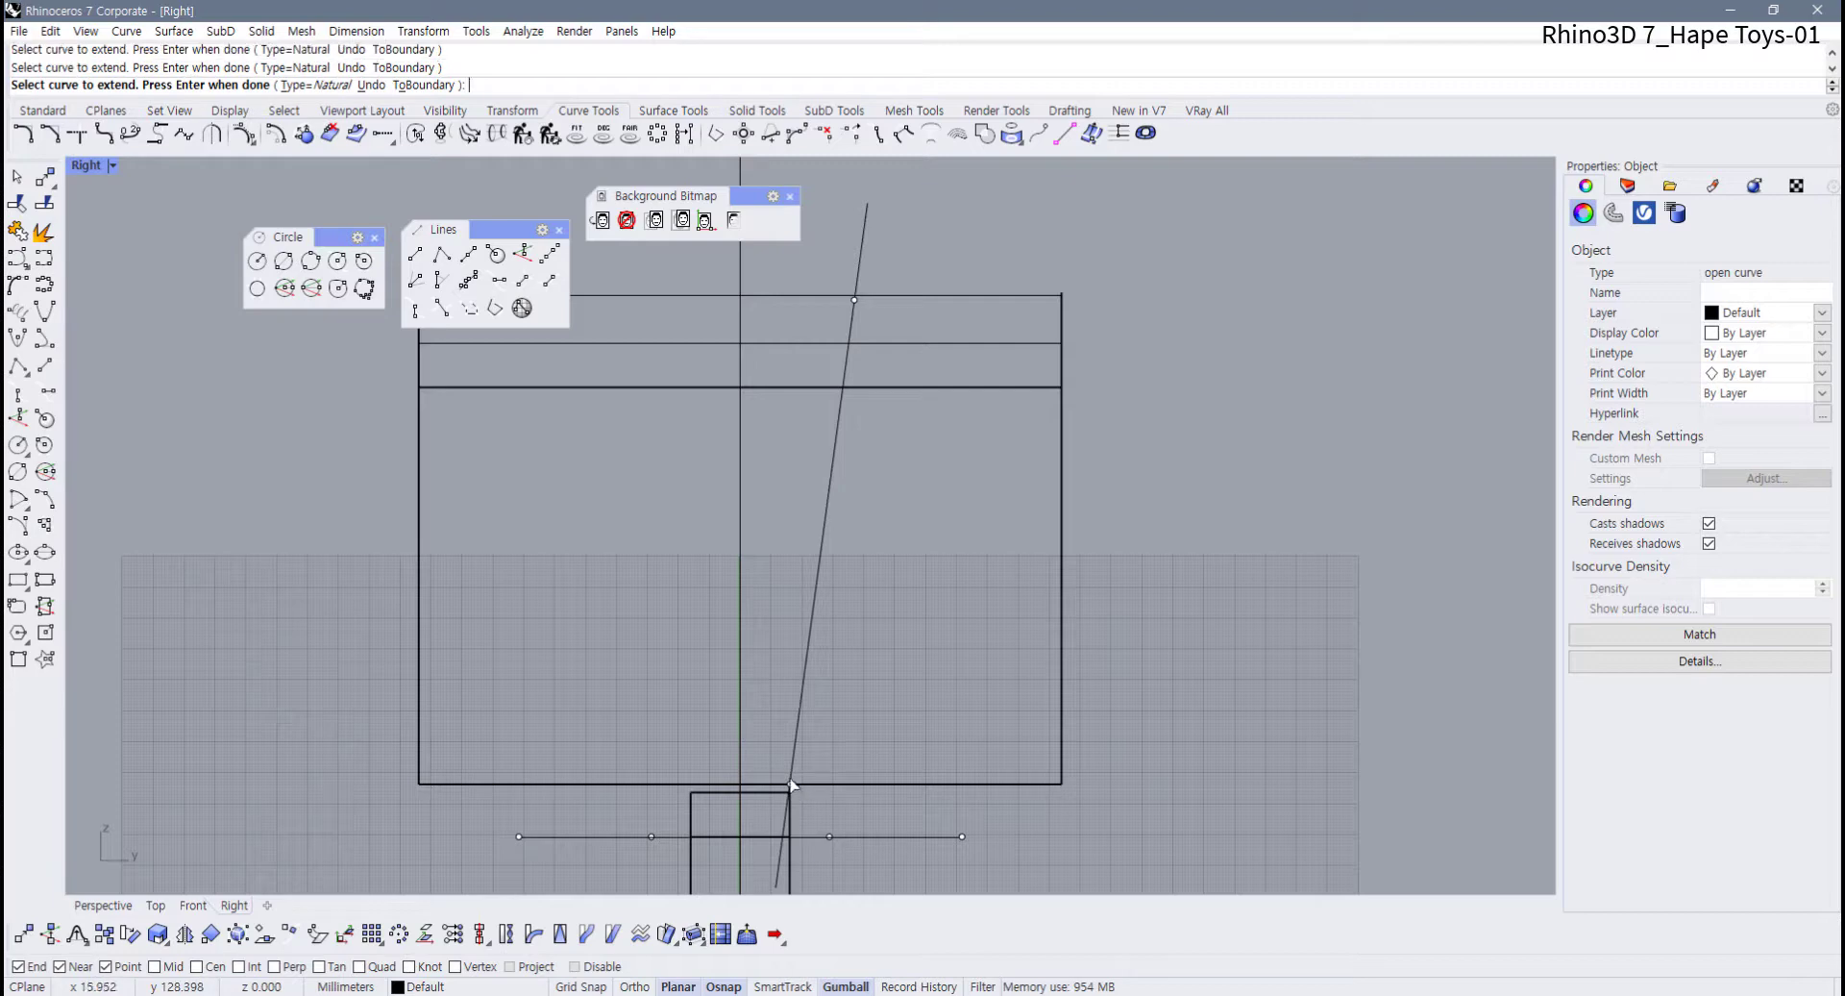
click(790, 784)
key(Delete)
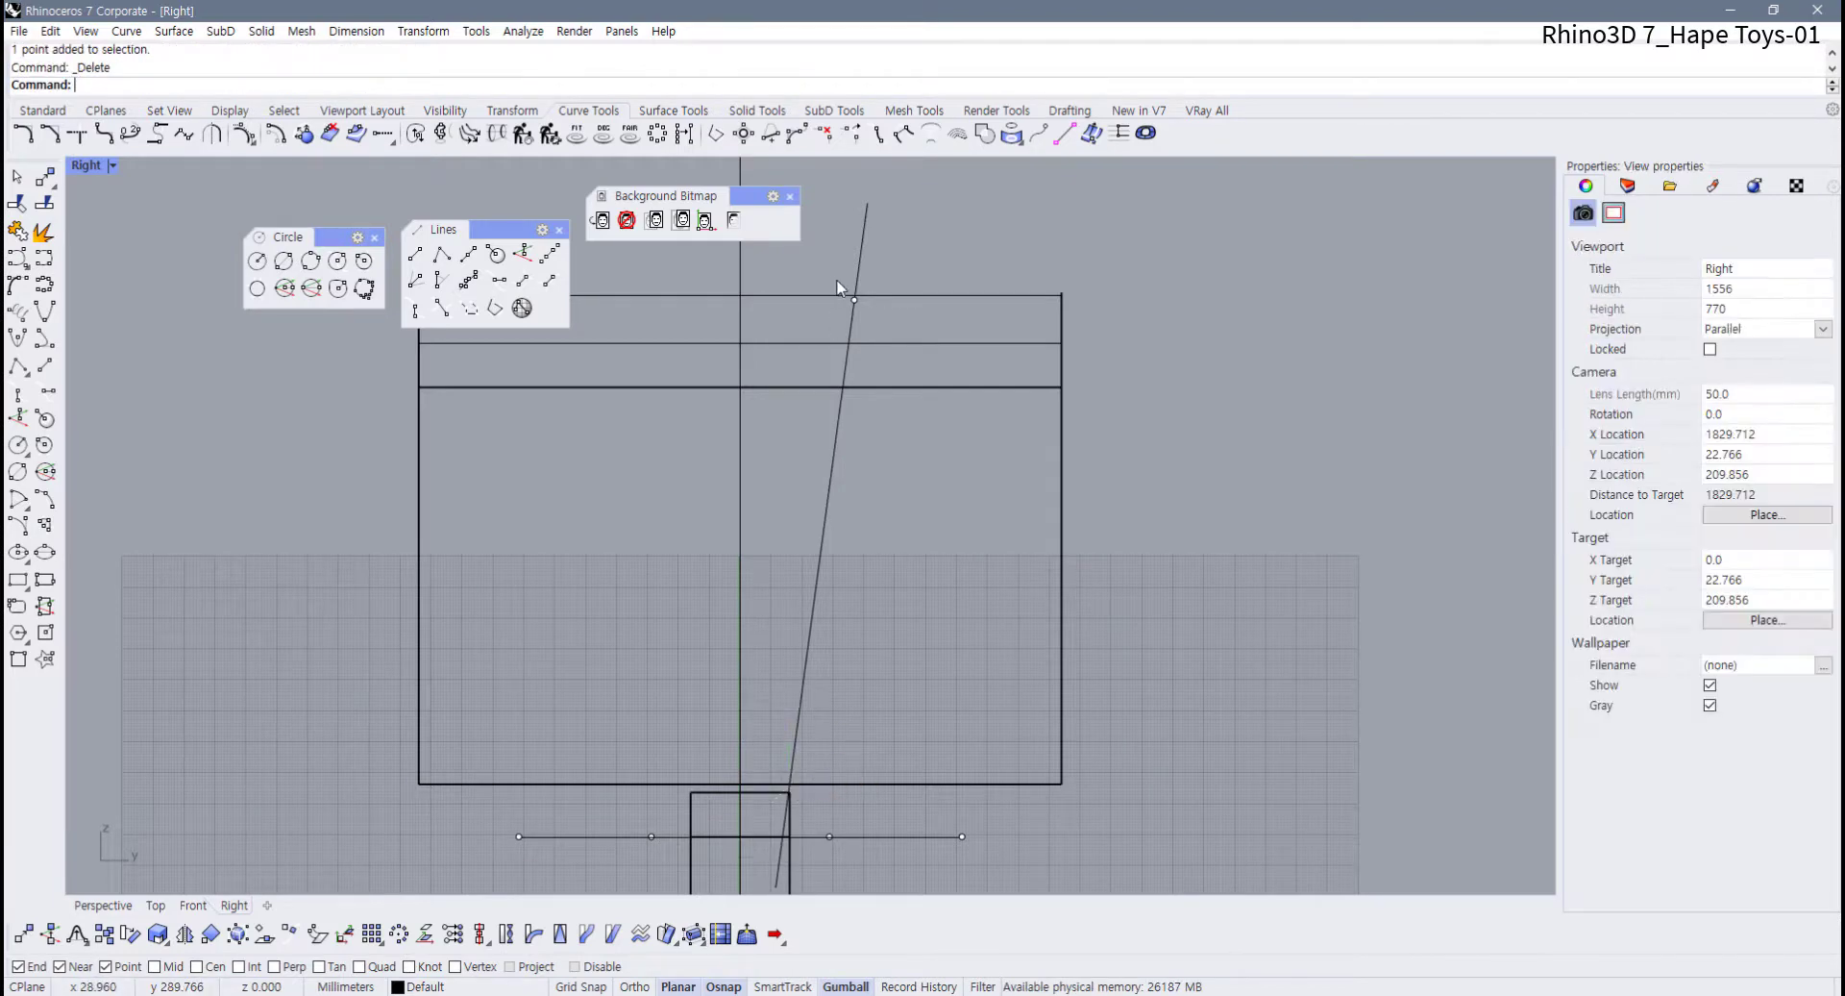
click(854, 300)
key(Delete)
Select the extended taper line in the Right view and start the Mirror command on it
click(859, 259)
scroll(853, 413, down, 4)
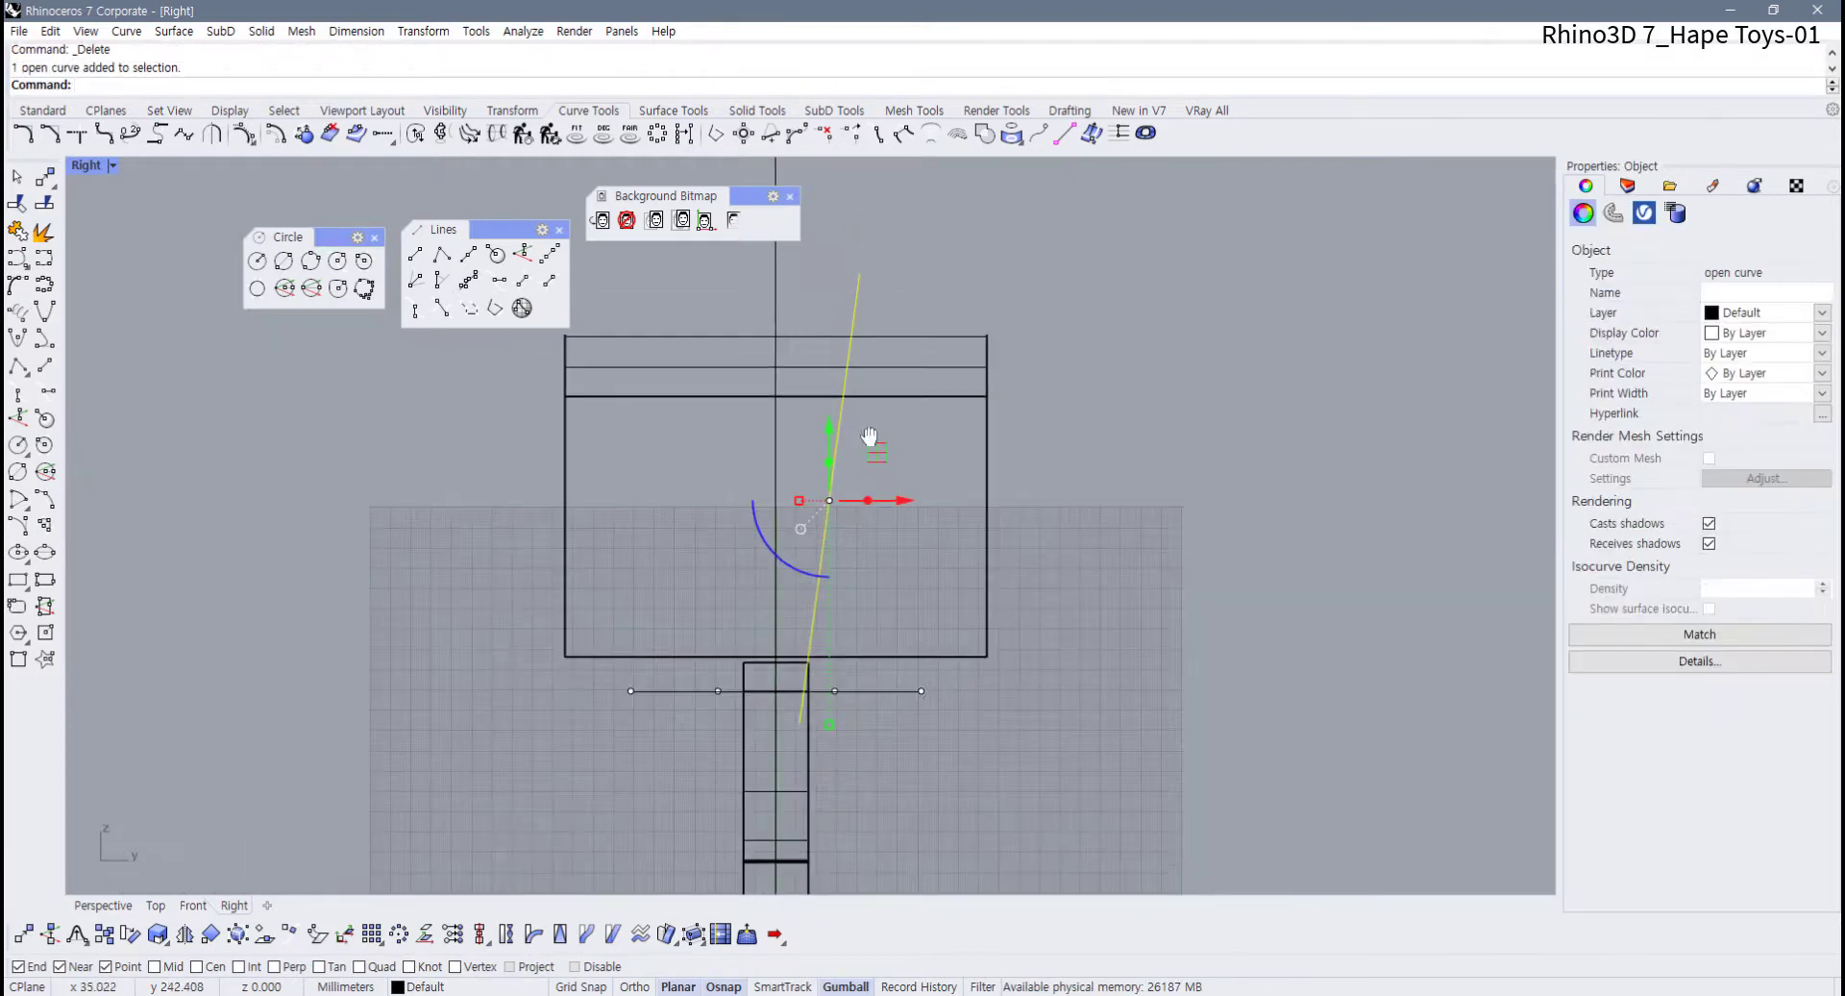
right_drag(869, 433, 899, 446)
scroll(857, 396, up, 2)
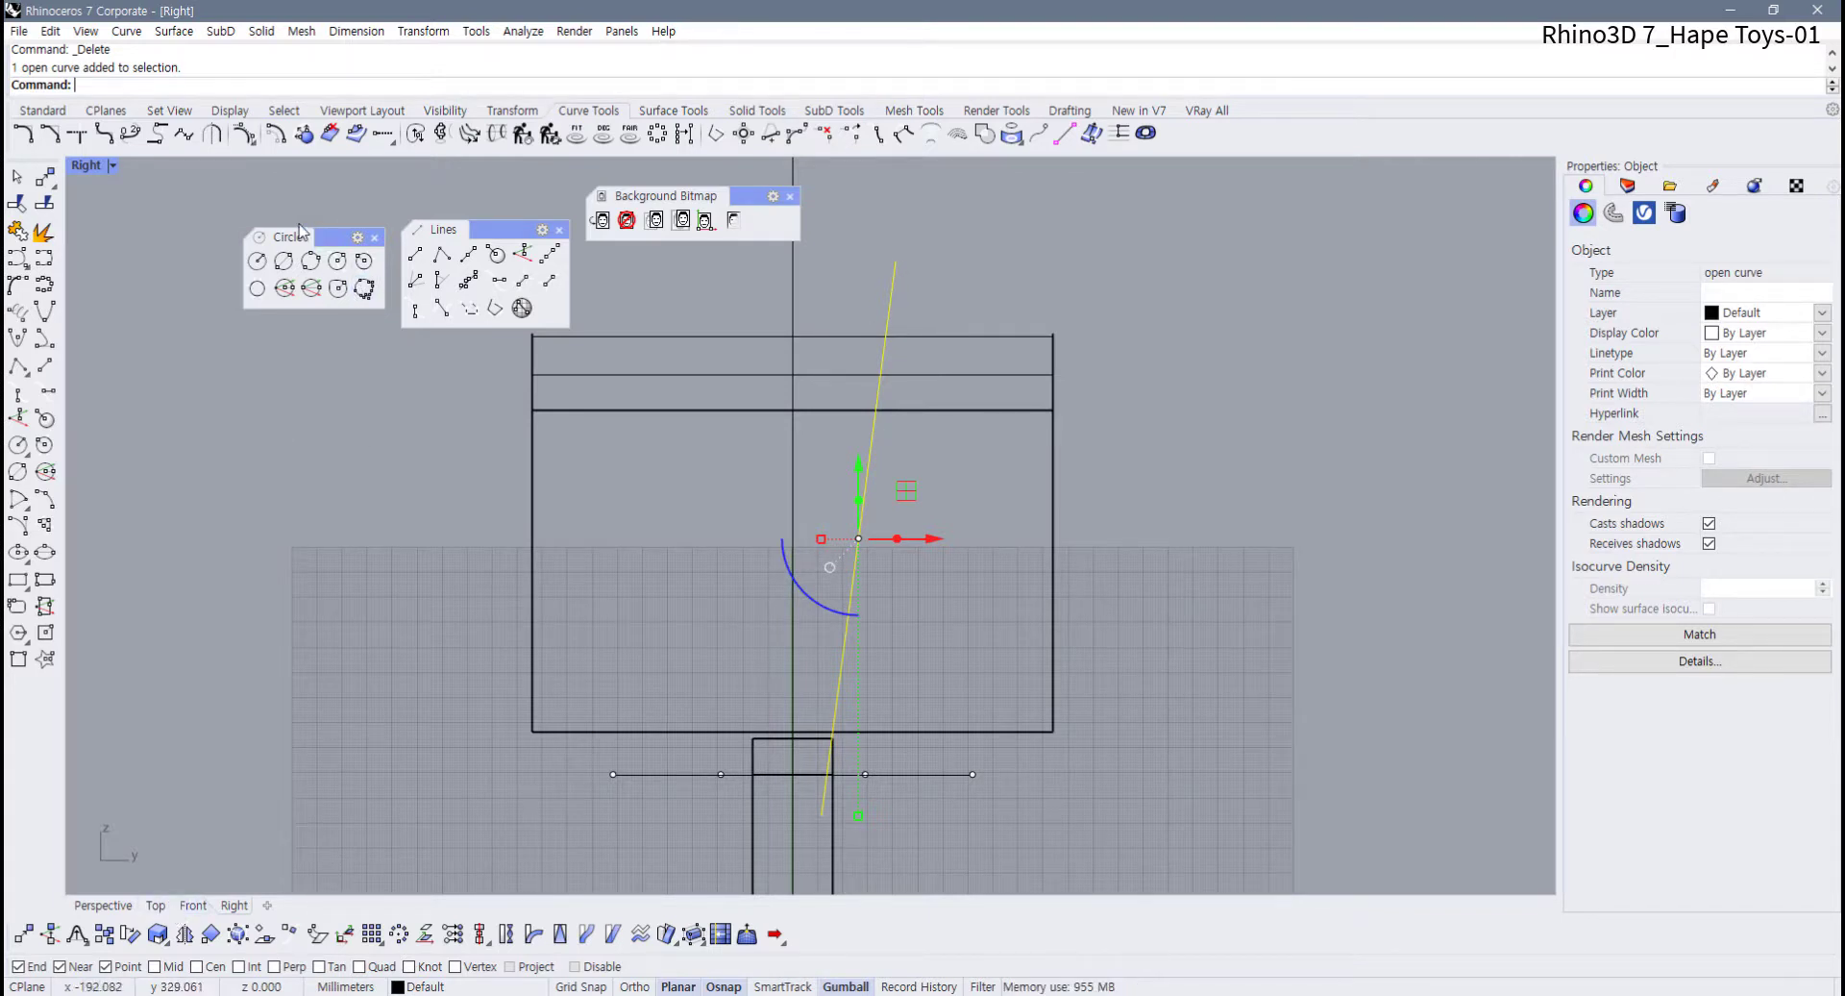
click(185, 933)
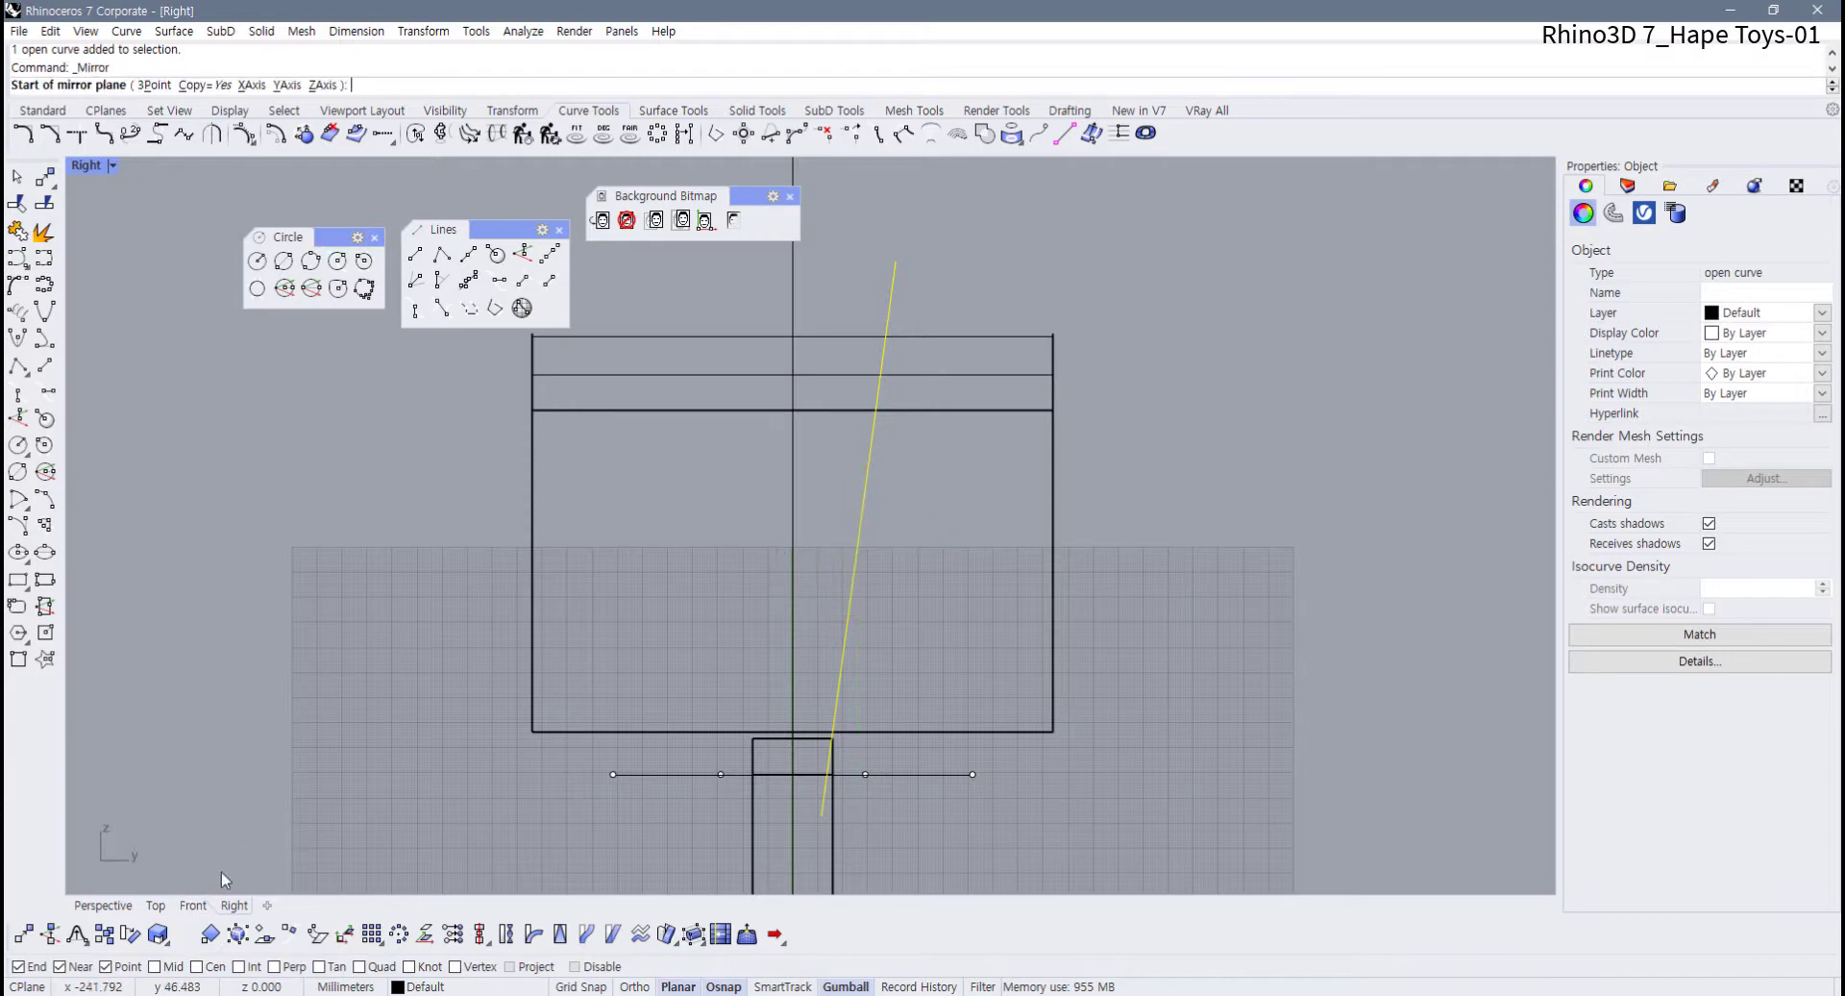
Undock the Transform toolbar, reopen its tools and dock them again below the viewport
click(512, 109)
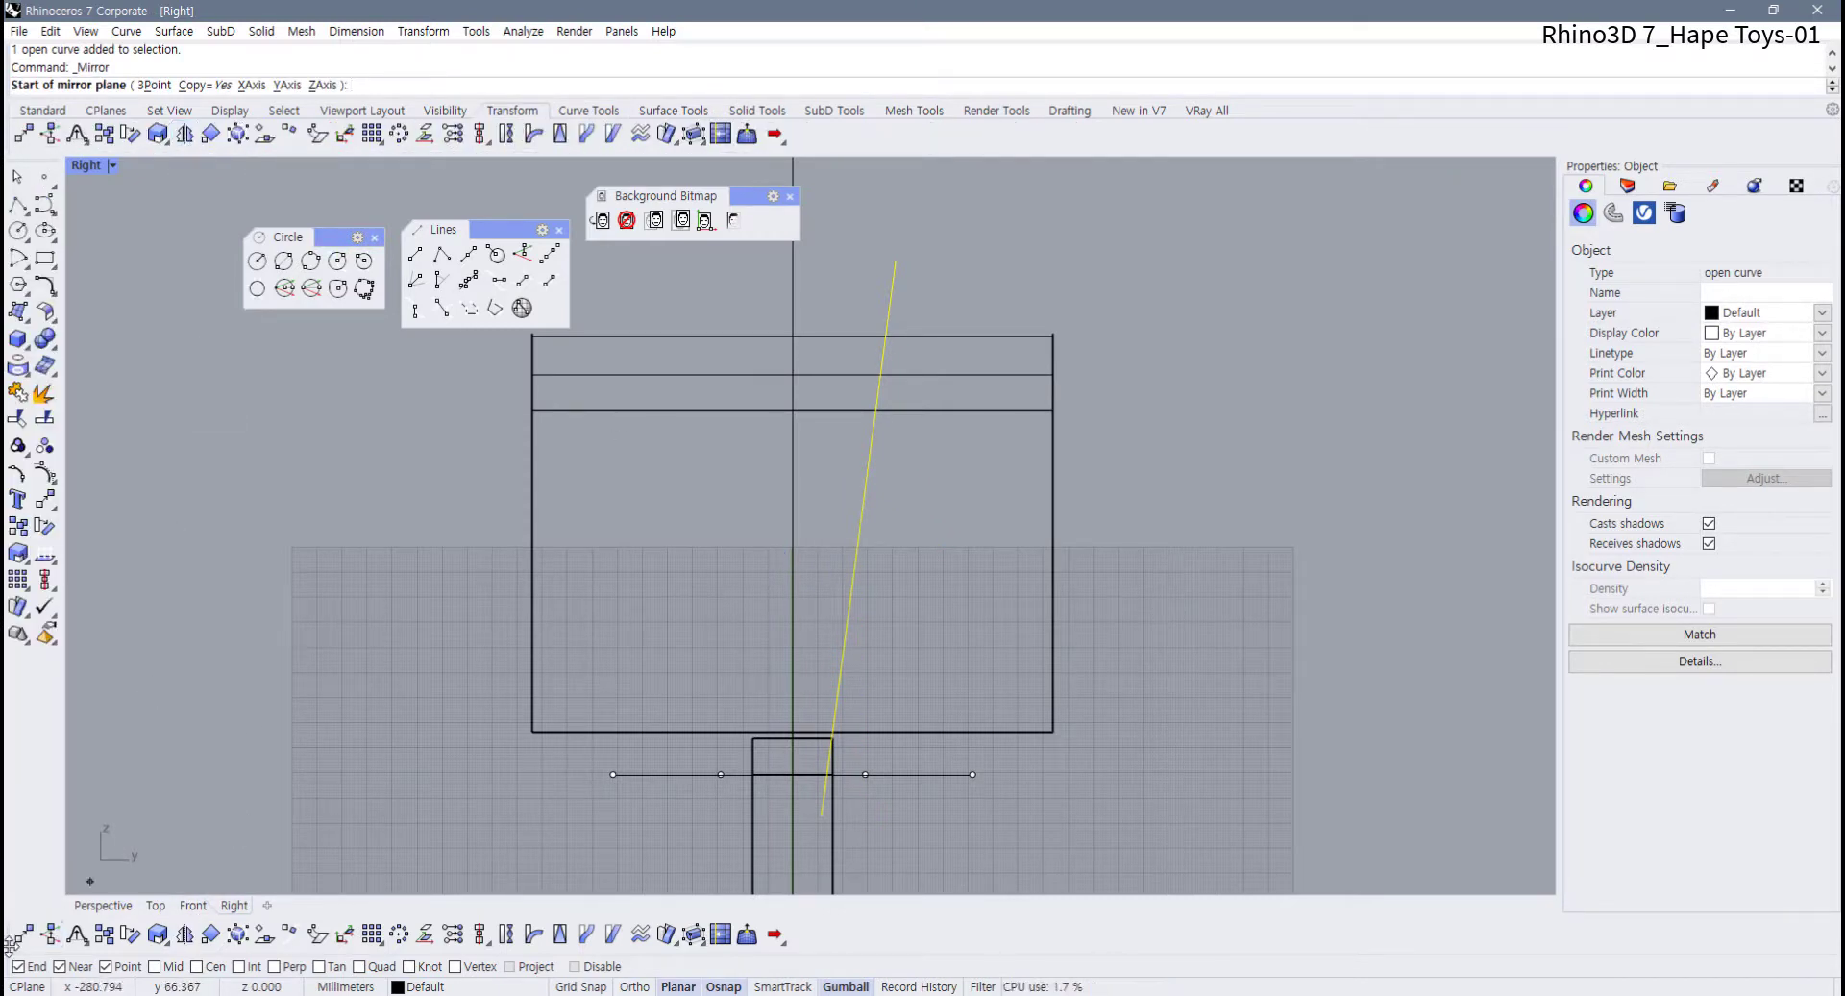
drag(9, 937, 291, 670)
click(409, 649)
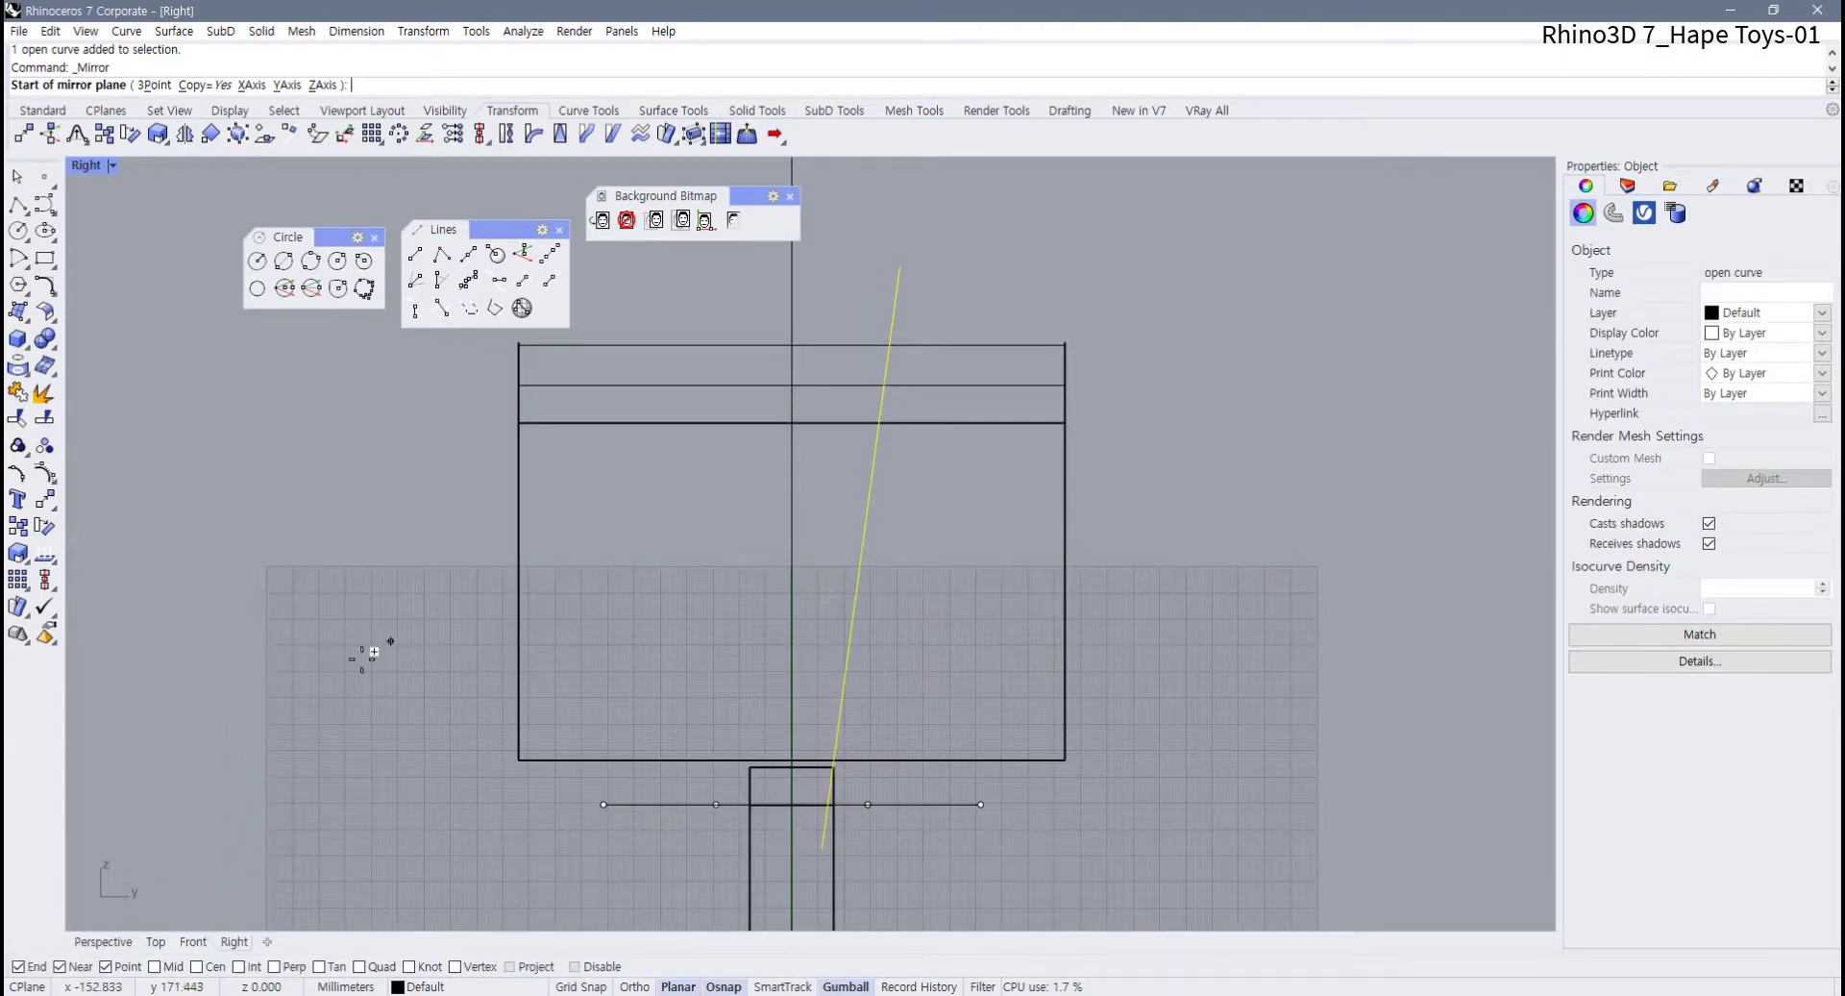
click(46, 499)
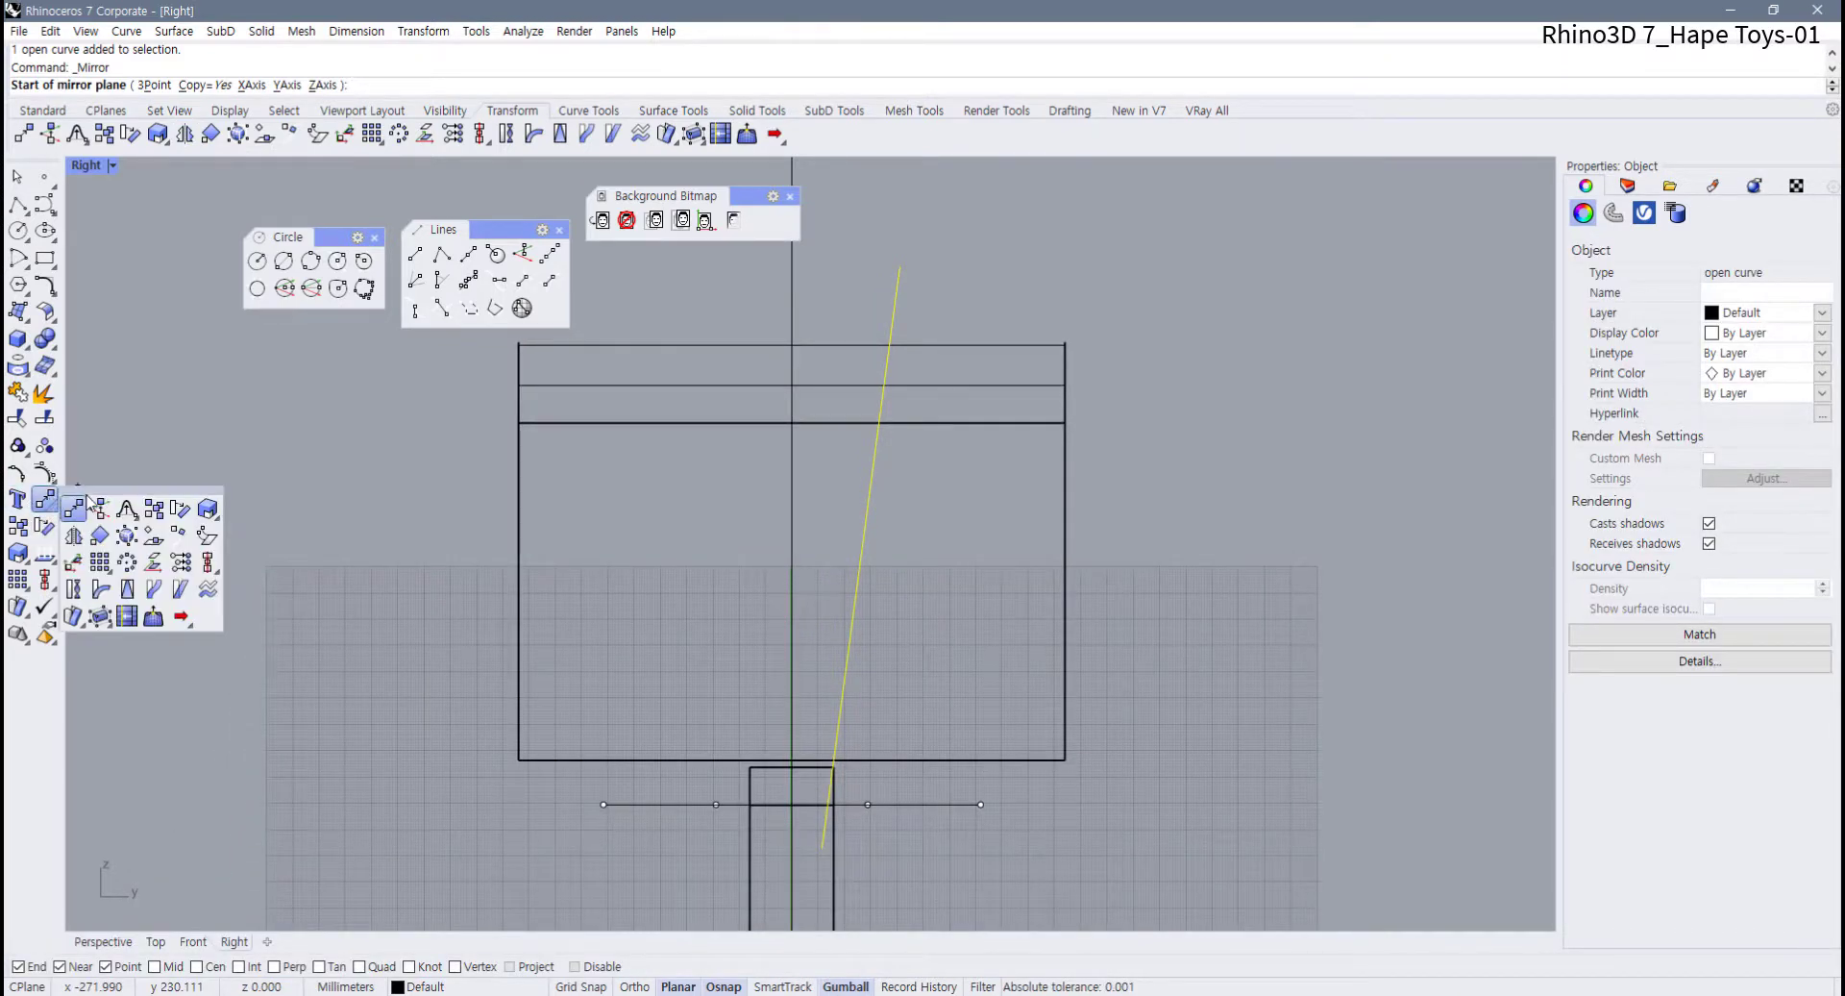
drag(91, 490, 149, 954)
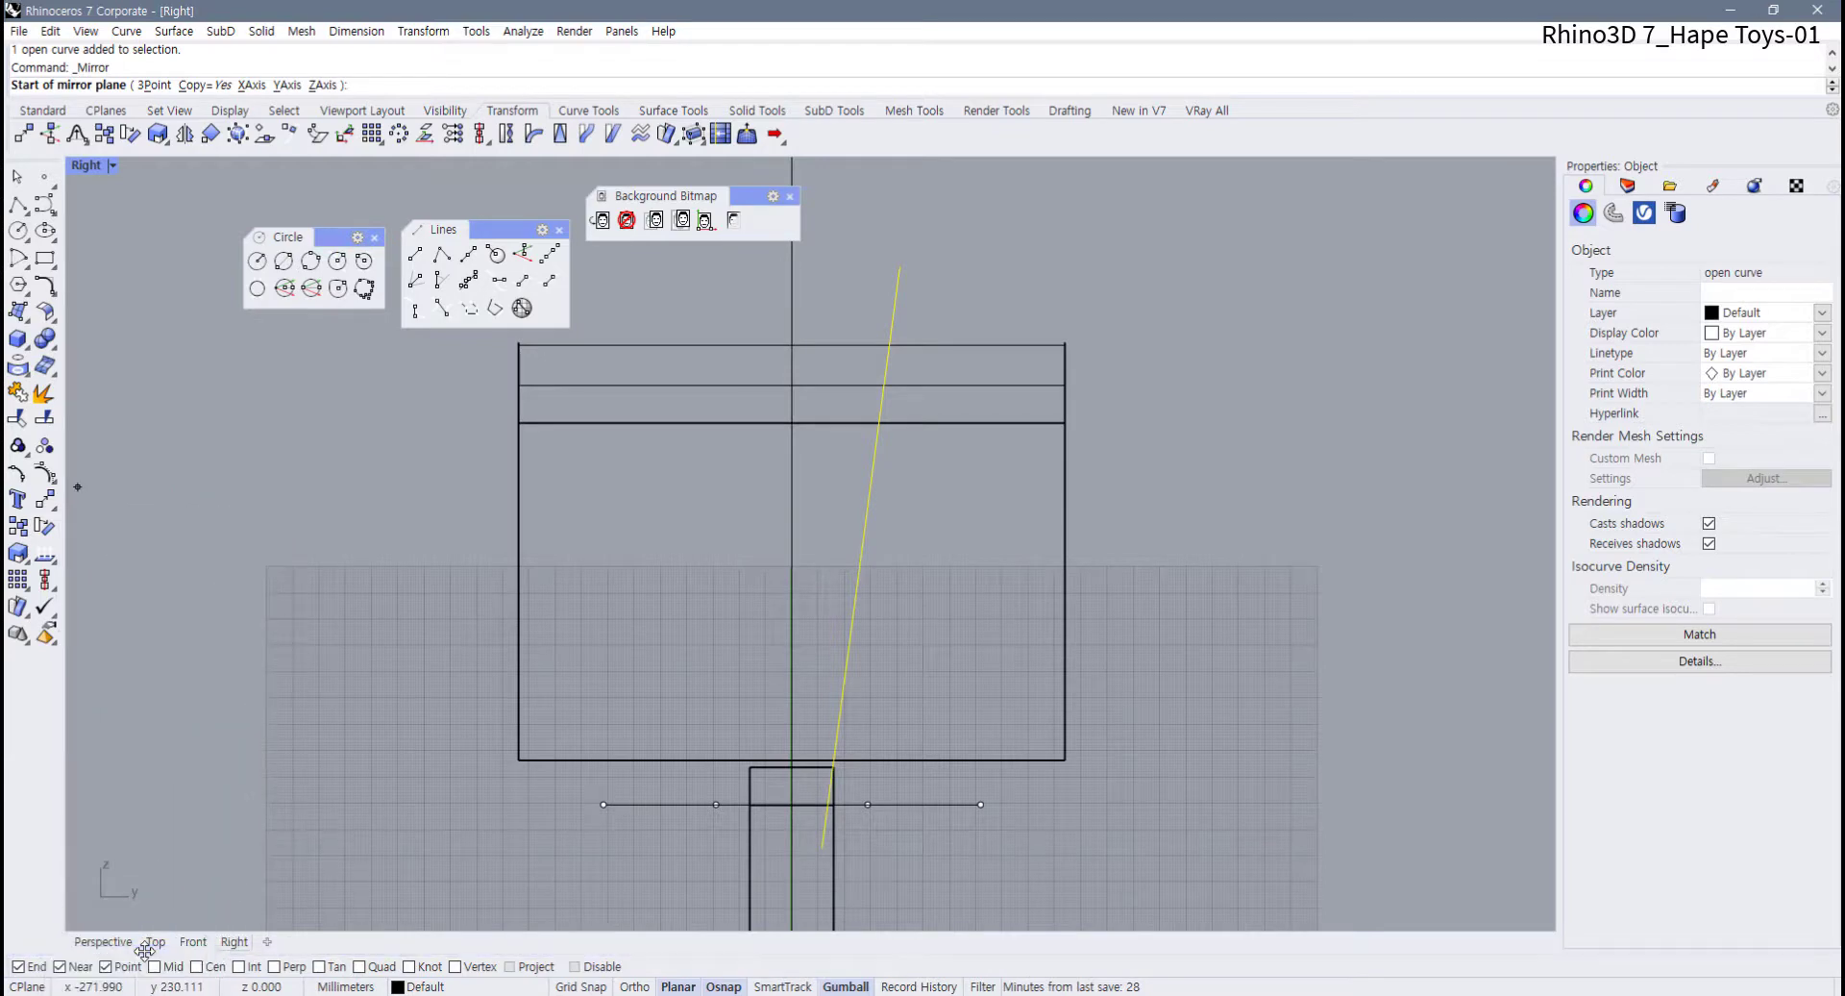
drag(7, 967, 88, 951)
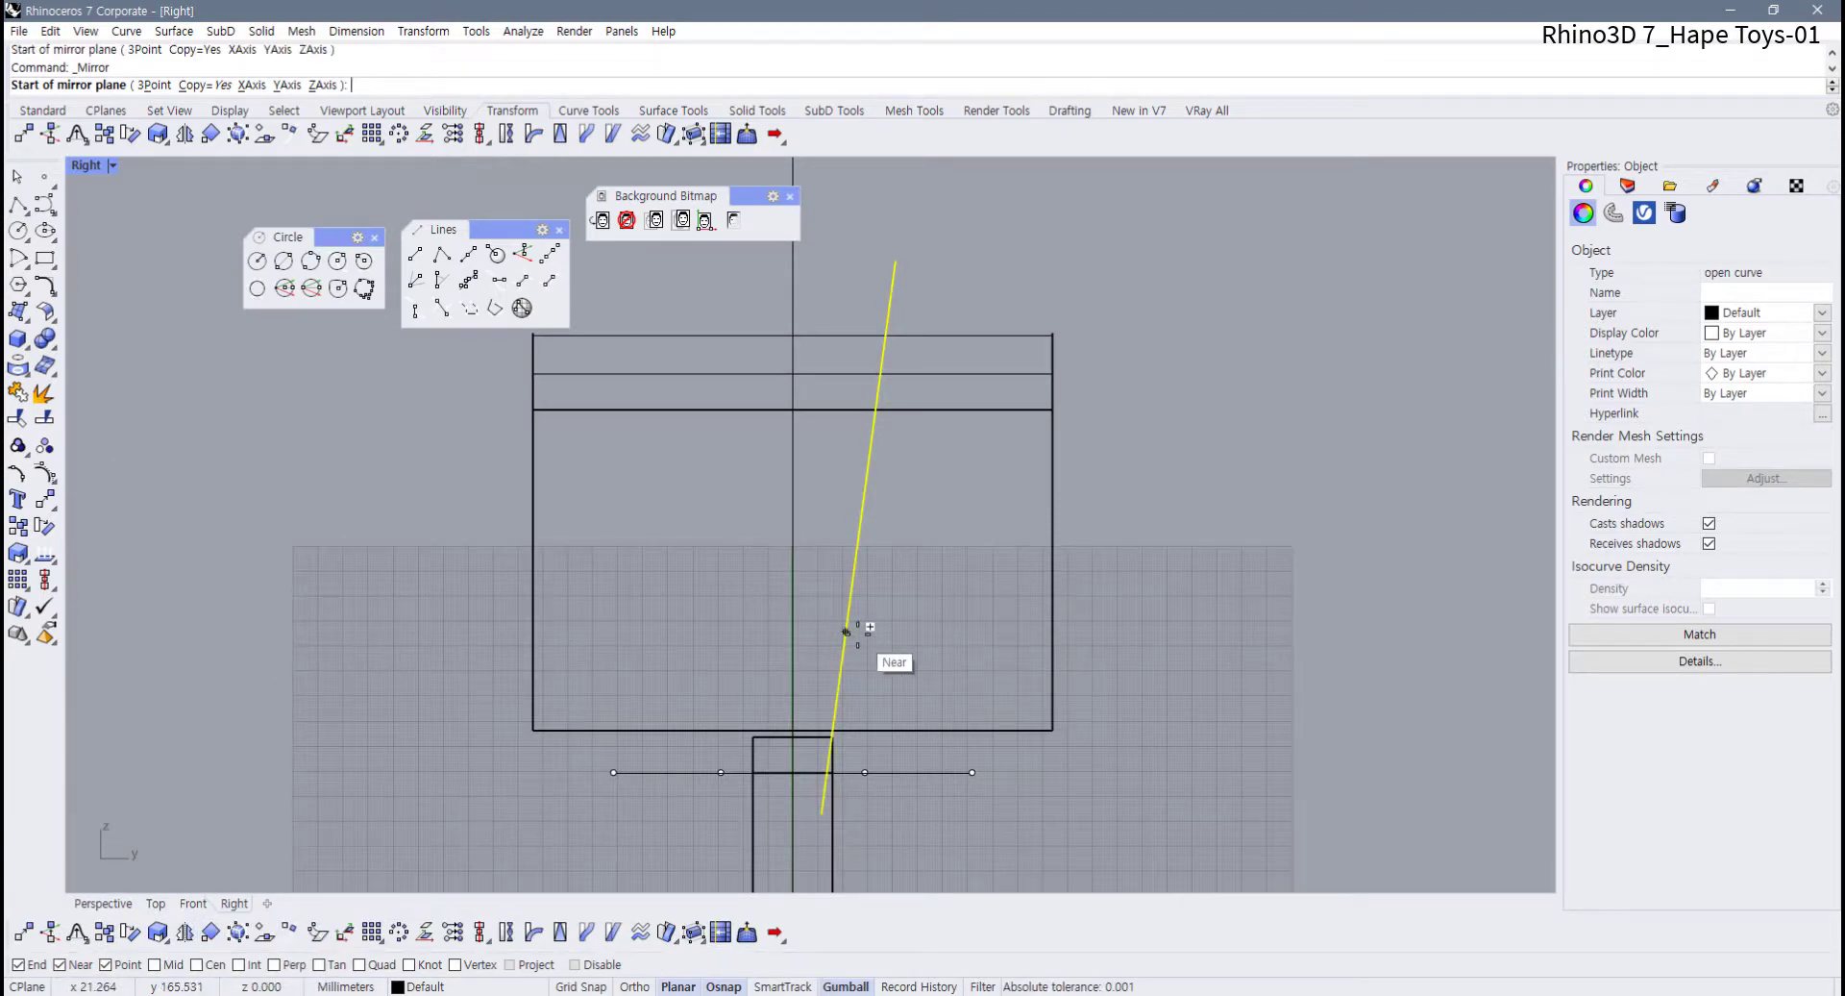
Mirror a copy of the taper line about the vertical centre line in the Right view, using Ortho for the mirror axis
click(793, 703)
key(F8)
shift+click(804, 542)
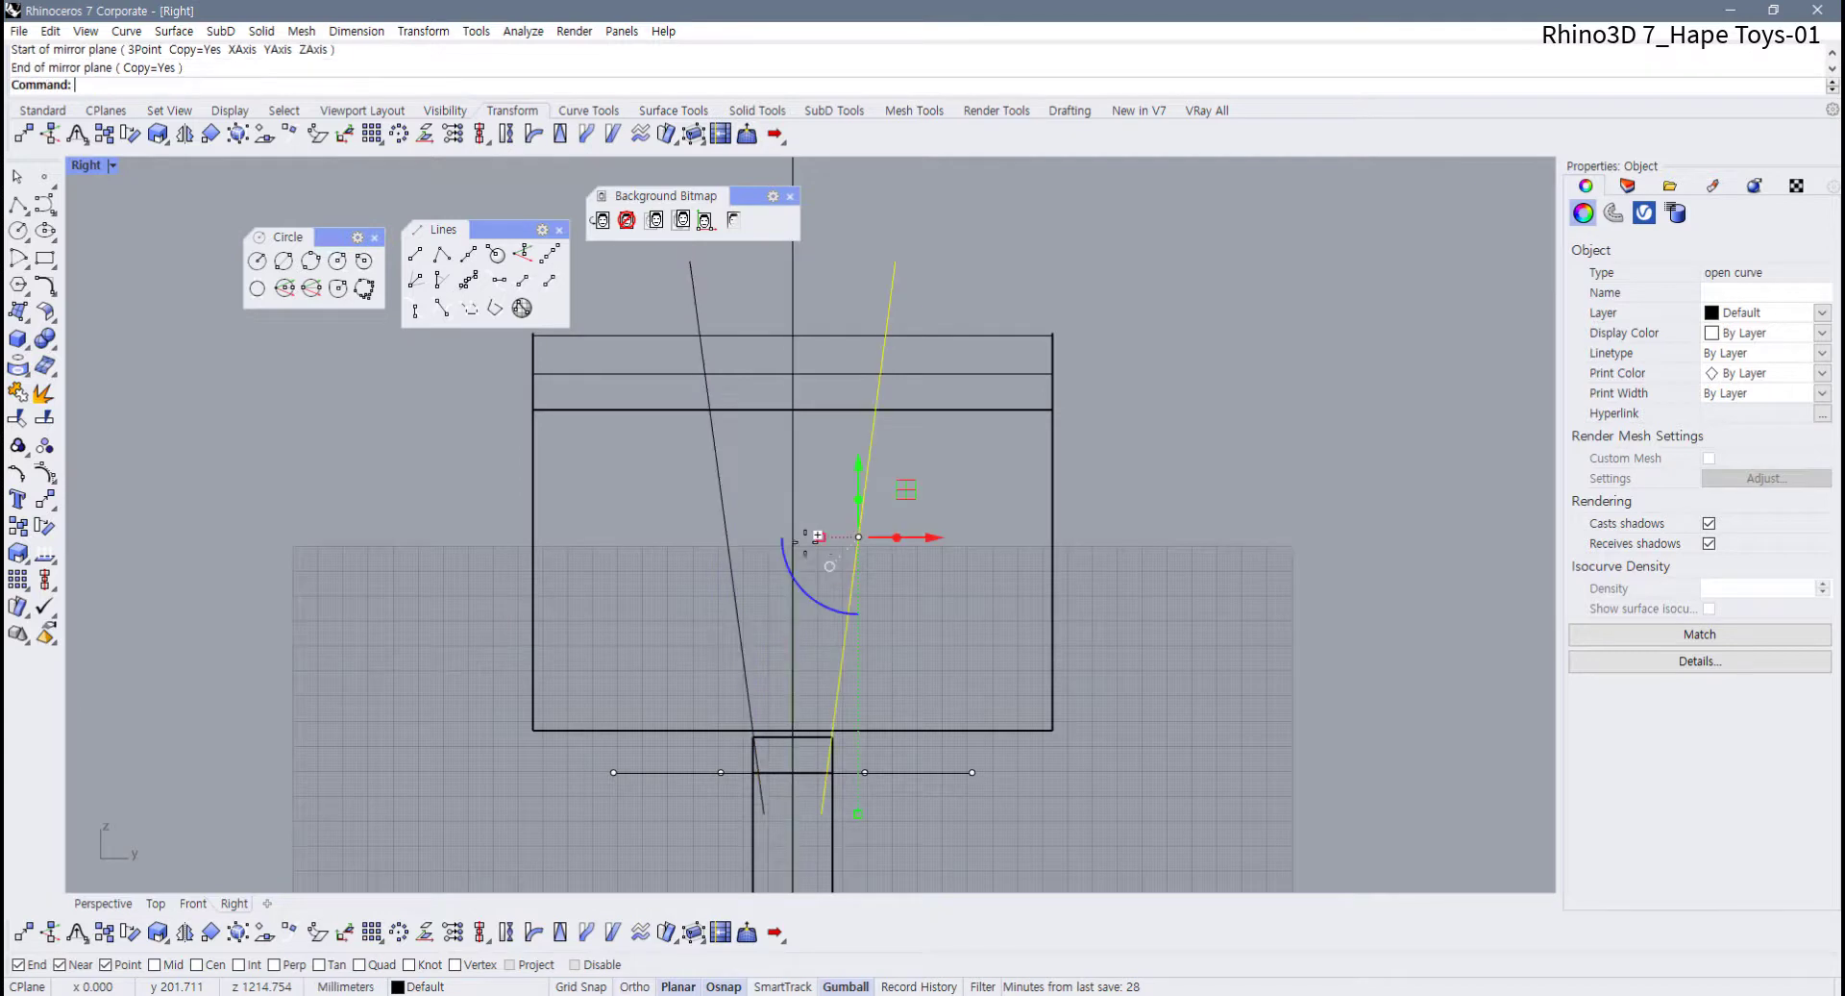
Check the mirrored and original taper lines by selecting each in turn in the Right view
click(746, 482)
click(723, 483)
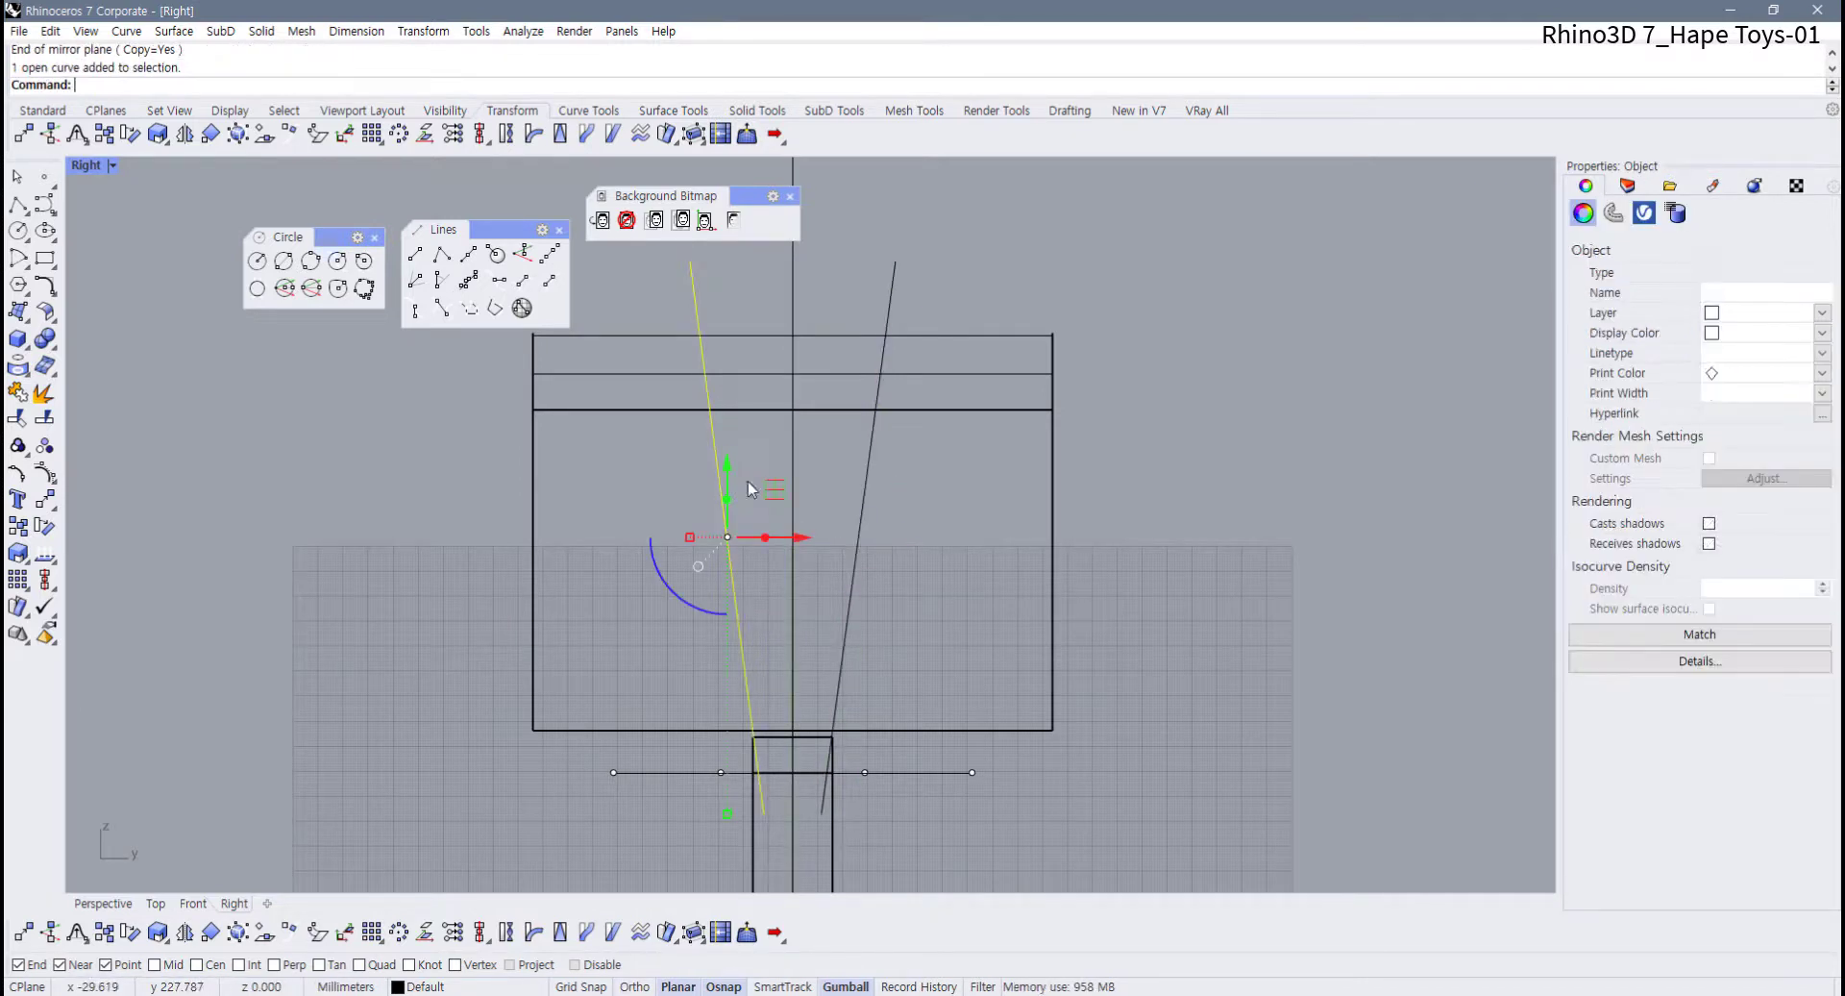
click(872, 454)
click(936, 465)
click(874, 428)
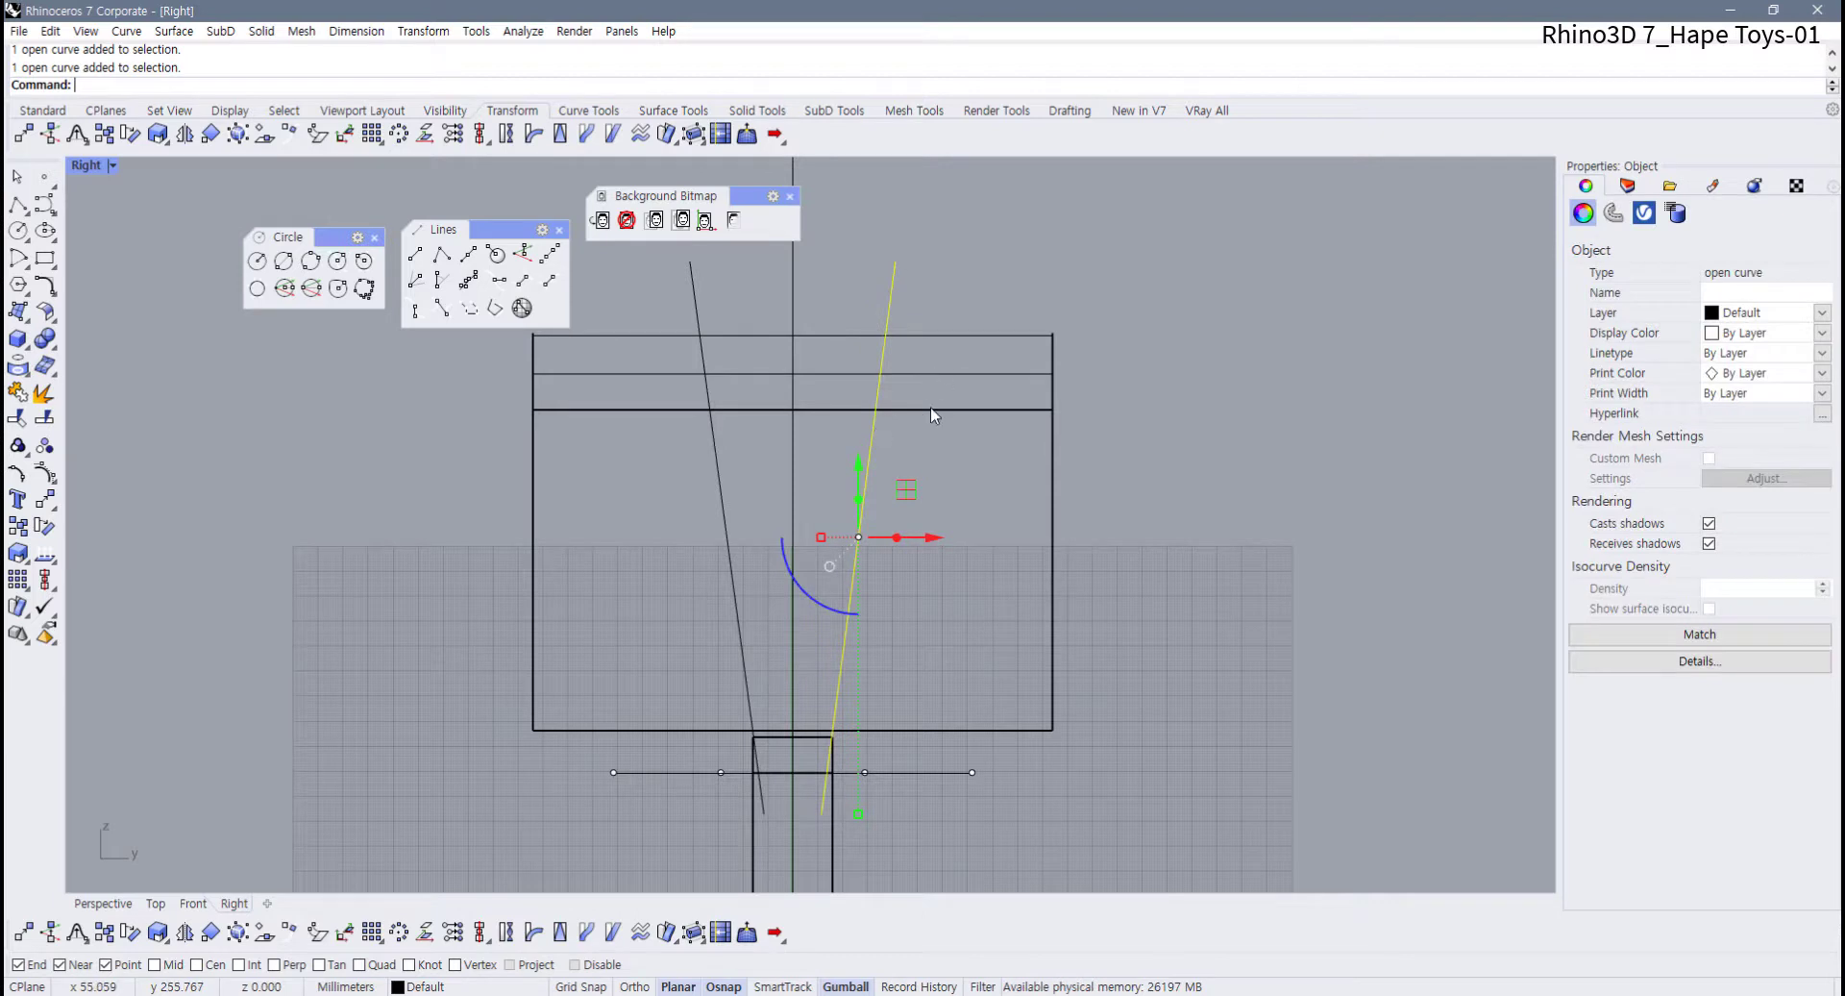
click(930, 410)
click(909, 453)
click(872, 454)
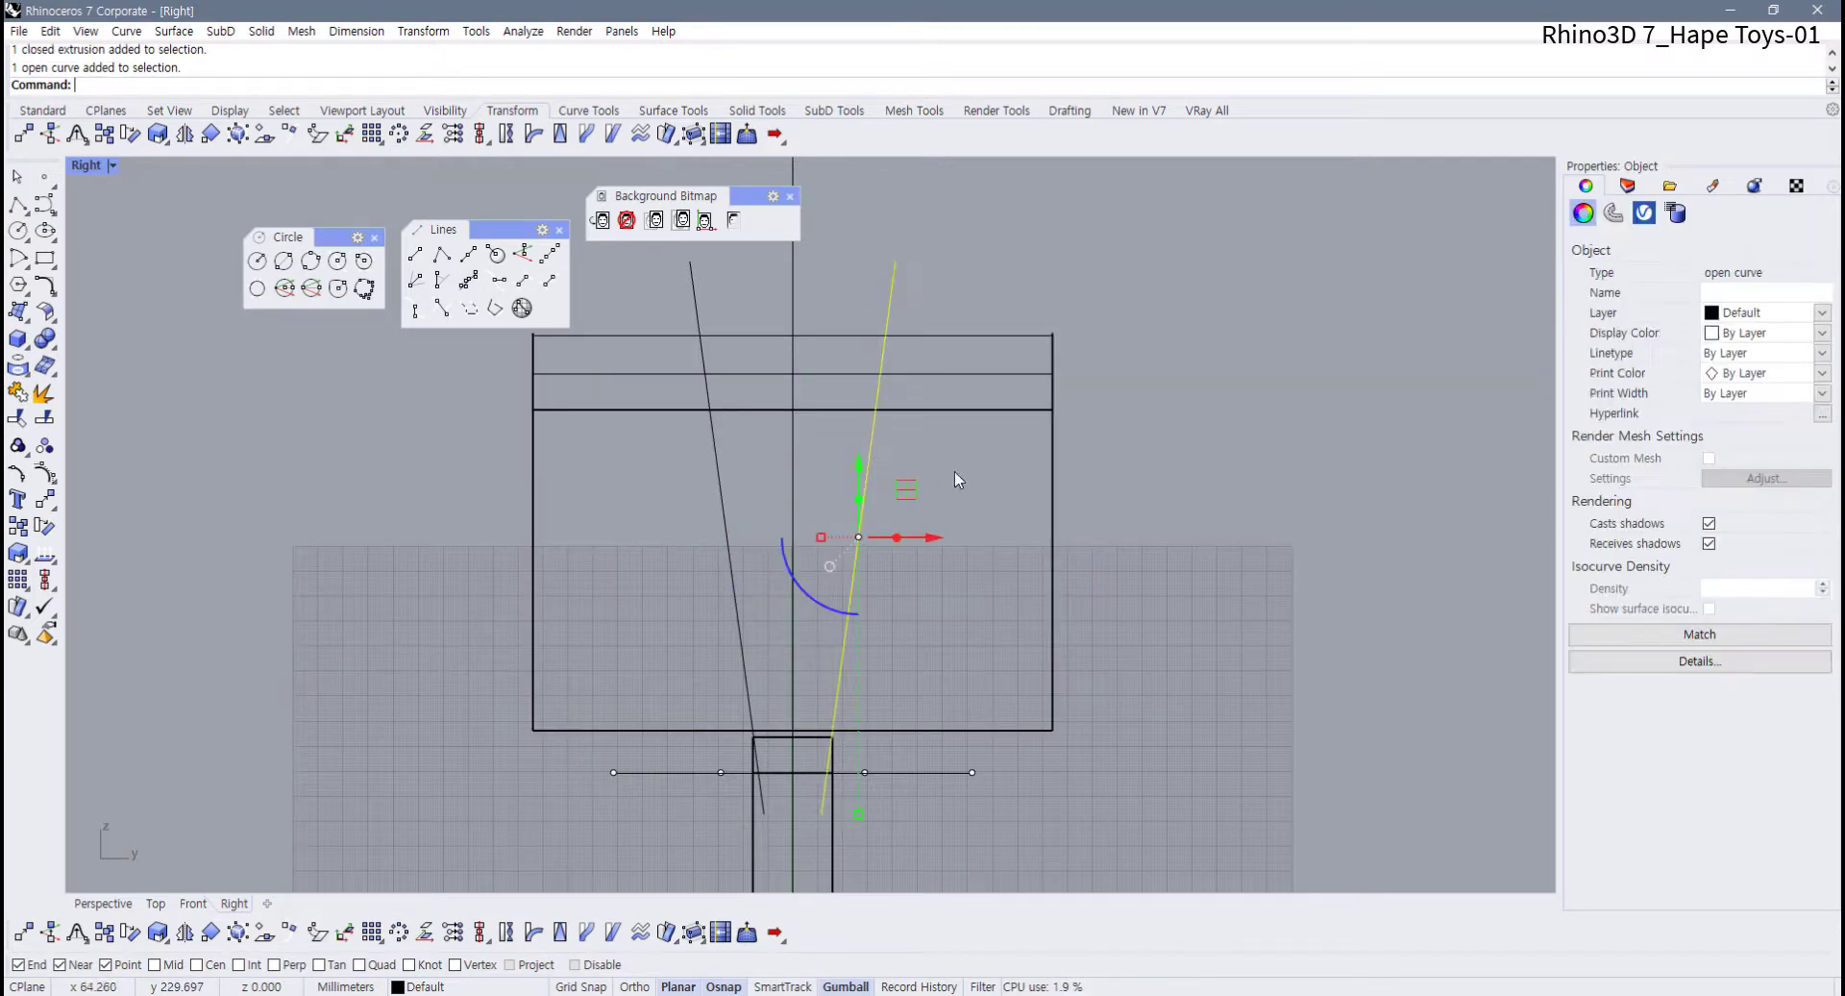
click(954, 480)
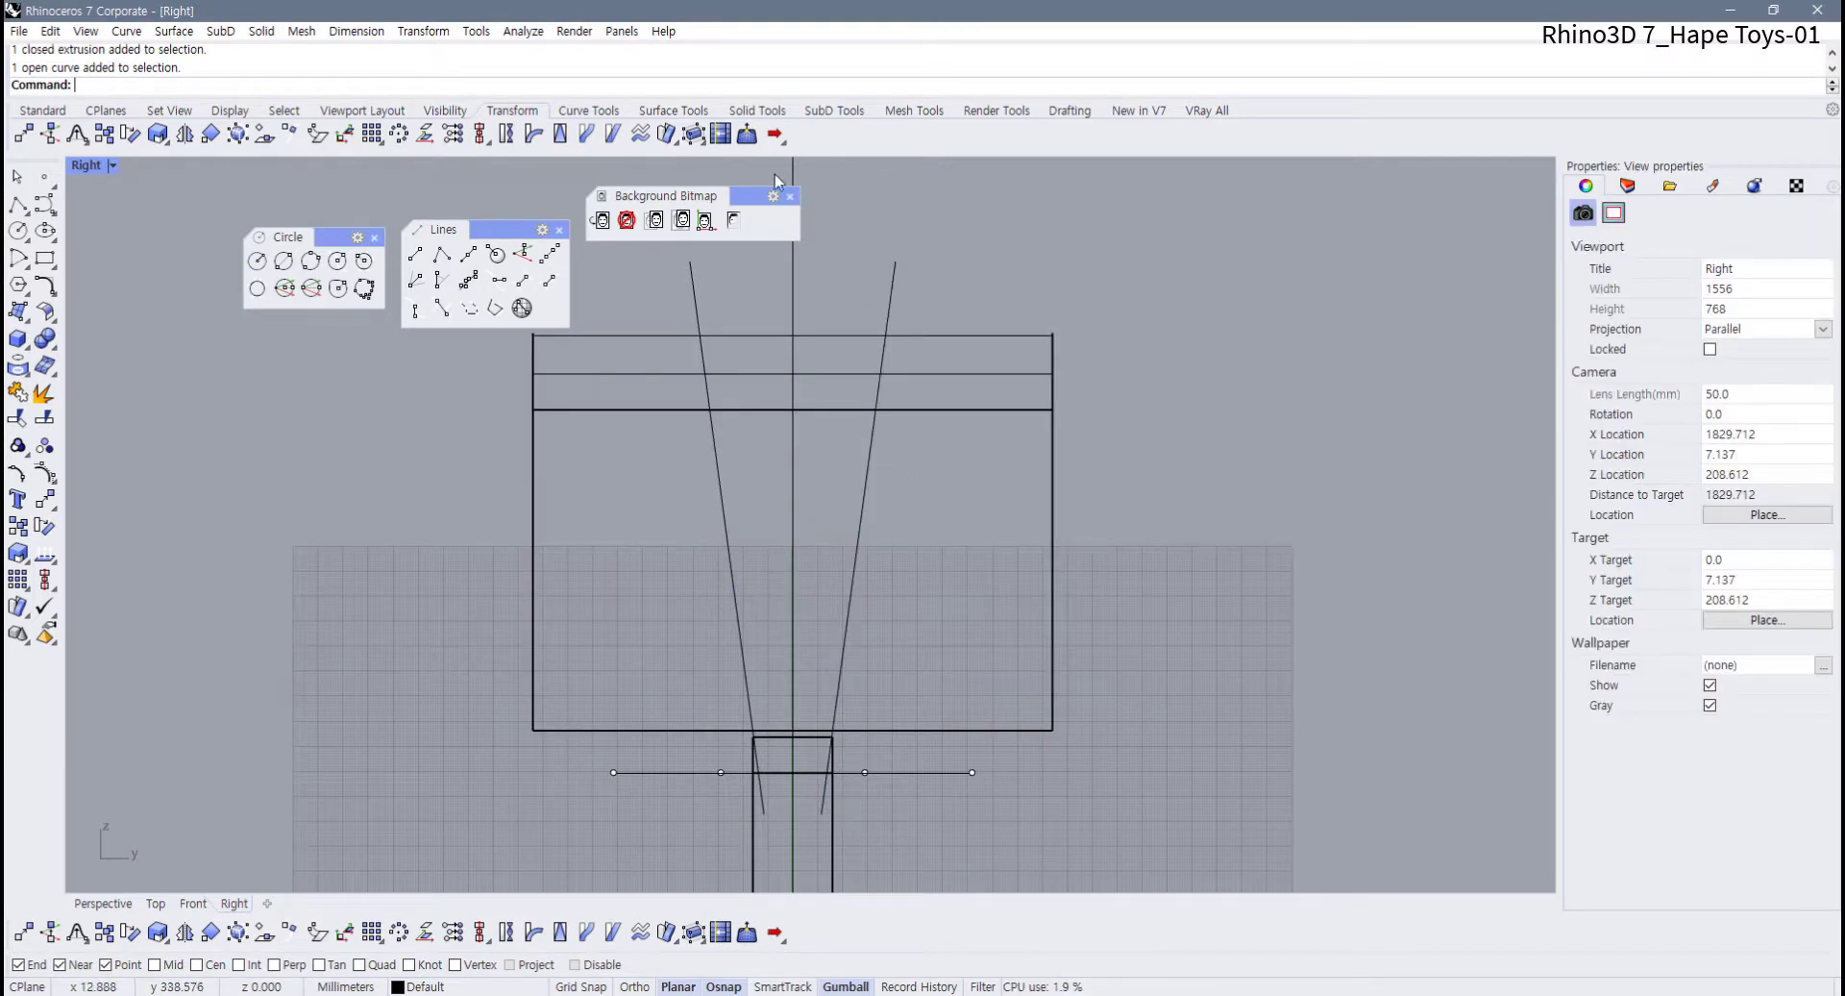
Wire-cut the extruded column block fully through along the right-hand taper line in the Right view, with KeepAll set to Yes
click(762, 113)
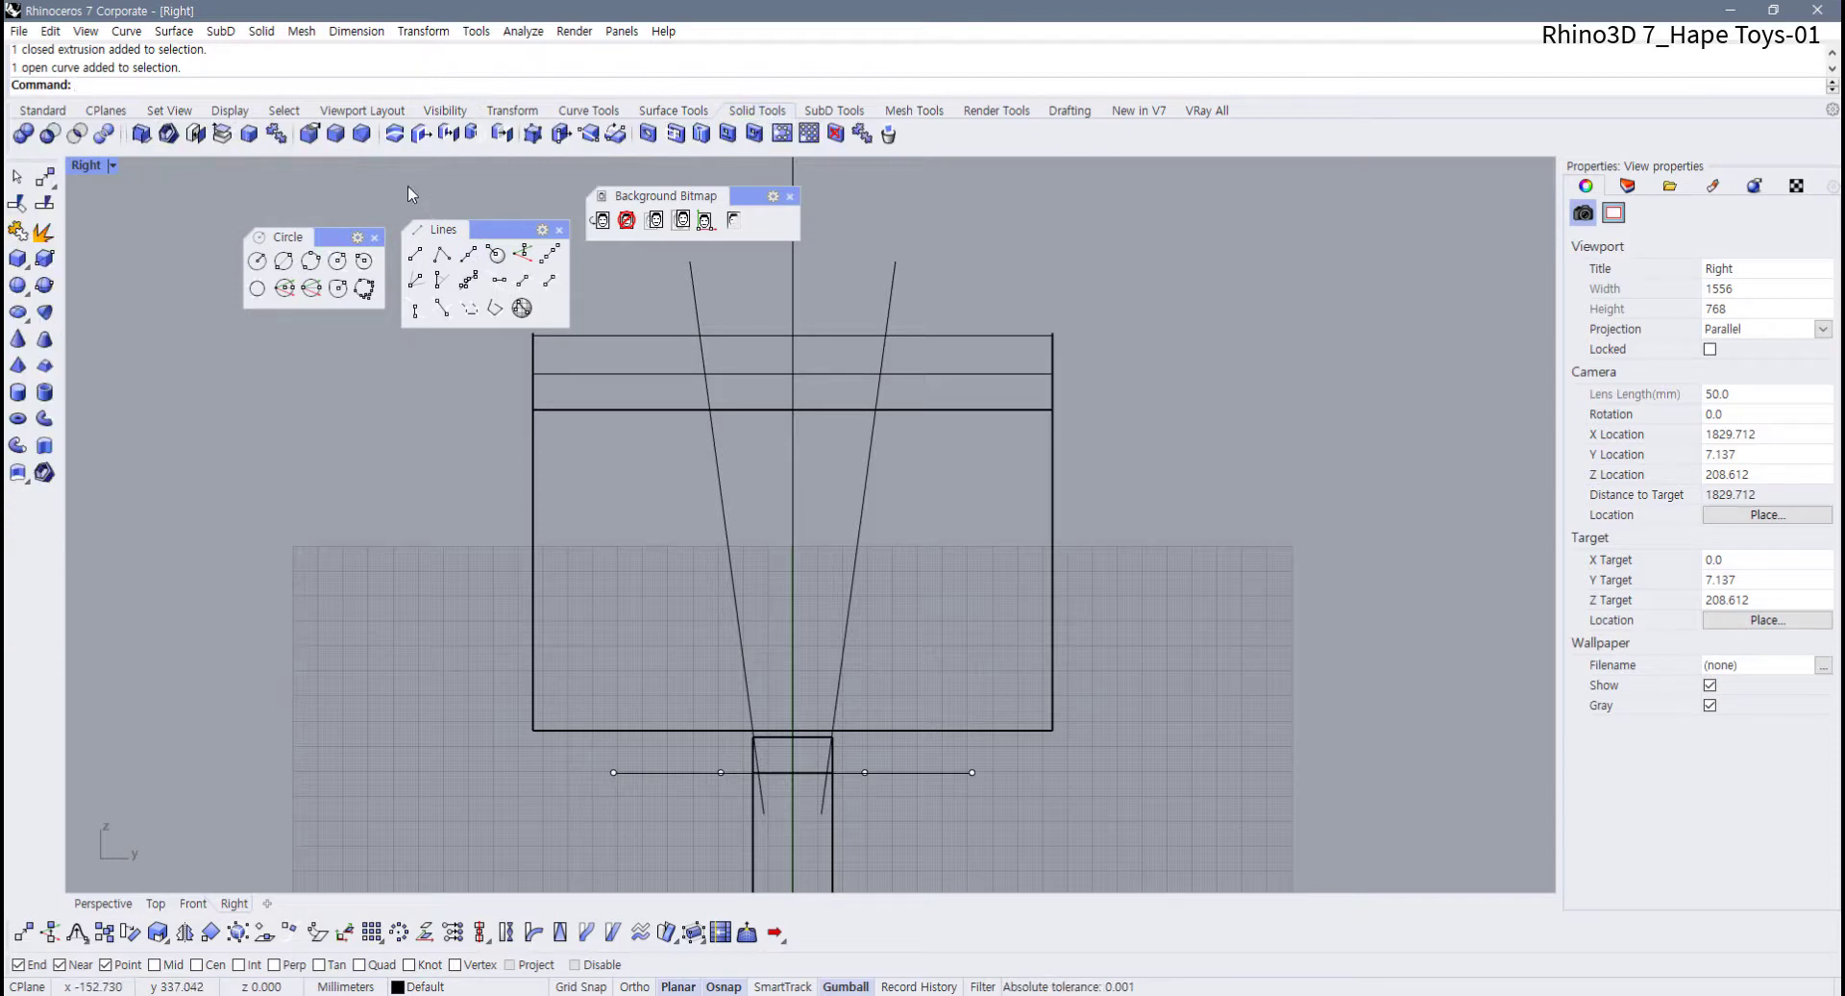
click(393, 135)
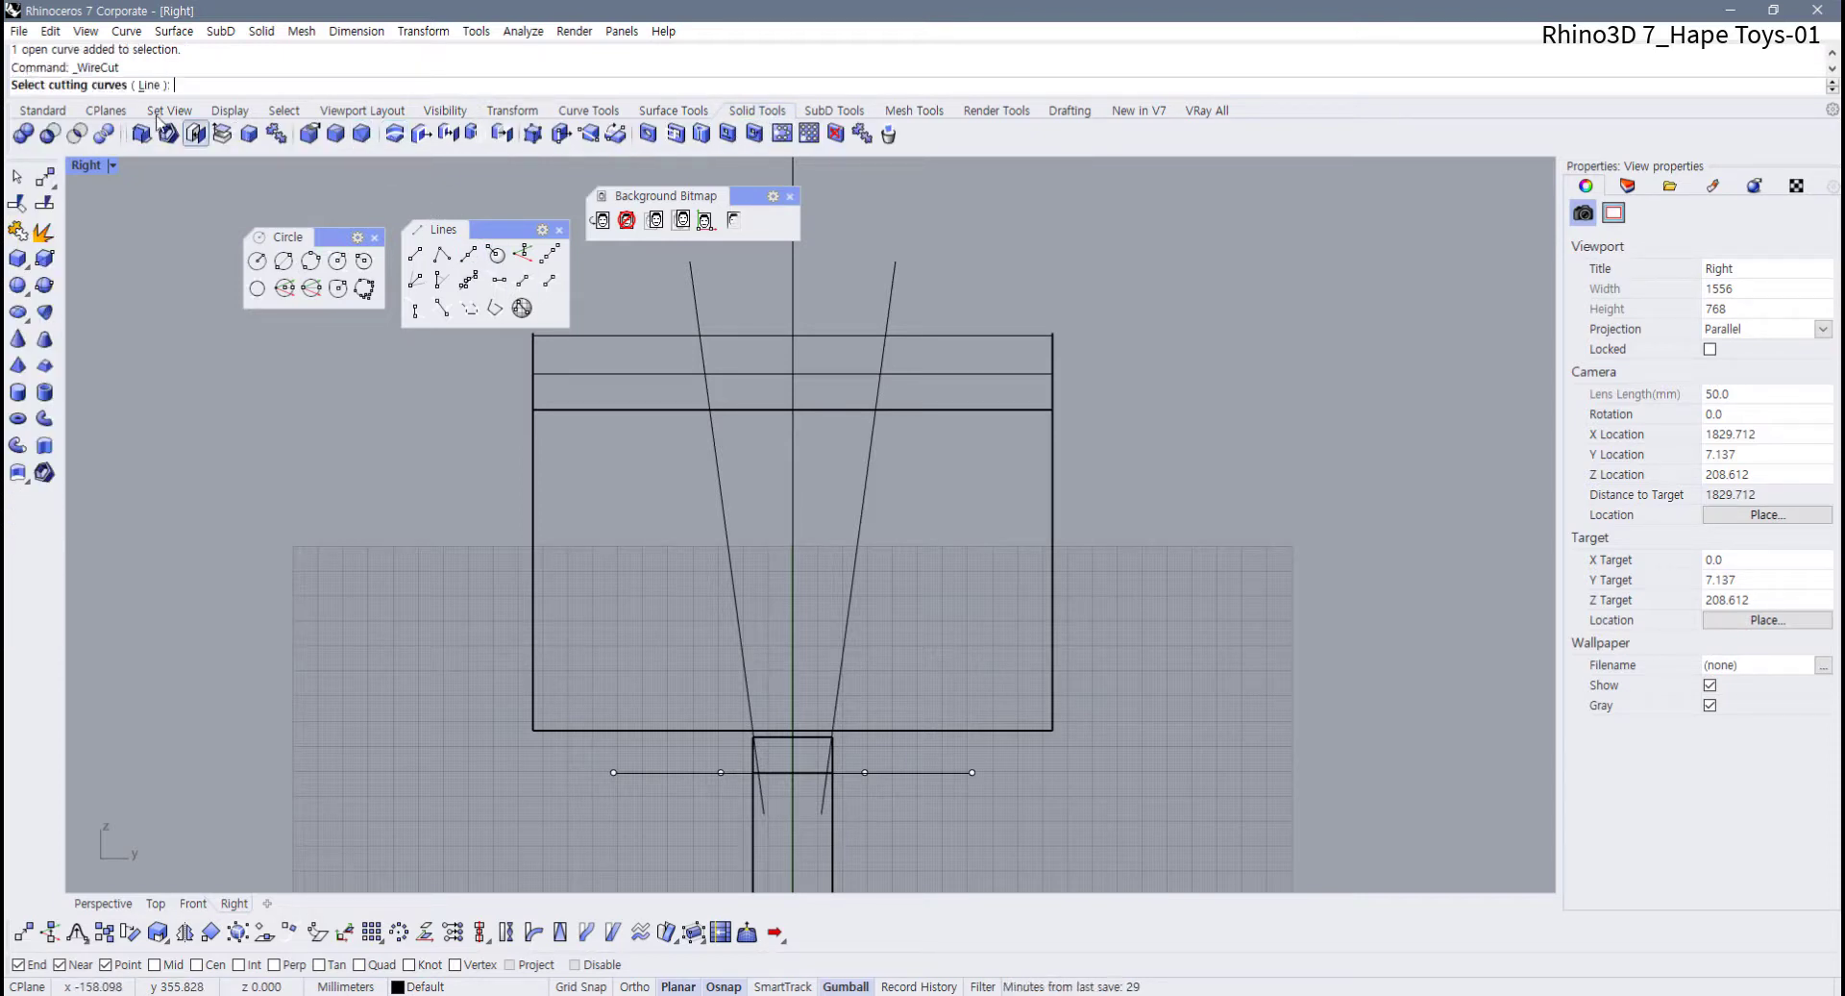
click(889, 306)
key(Return)
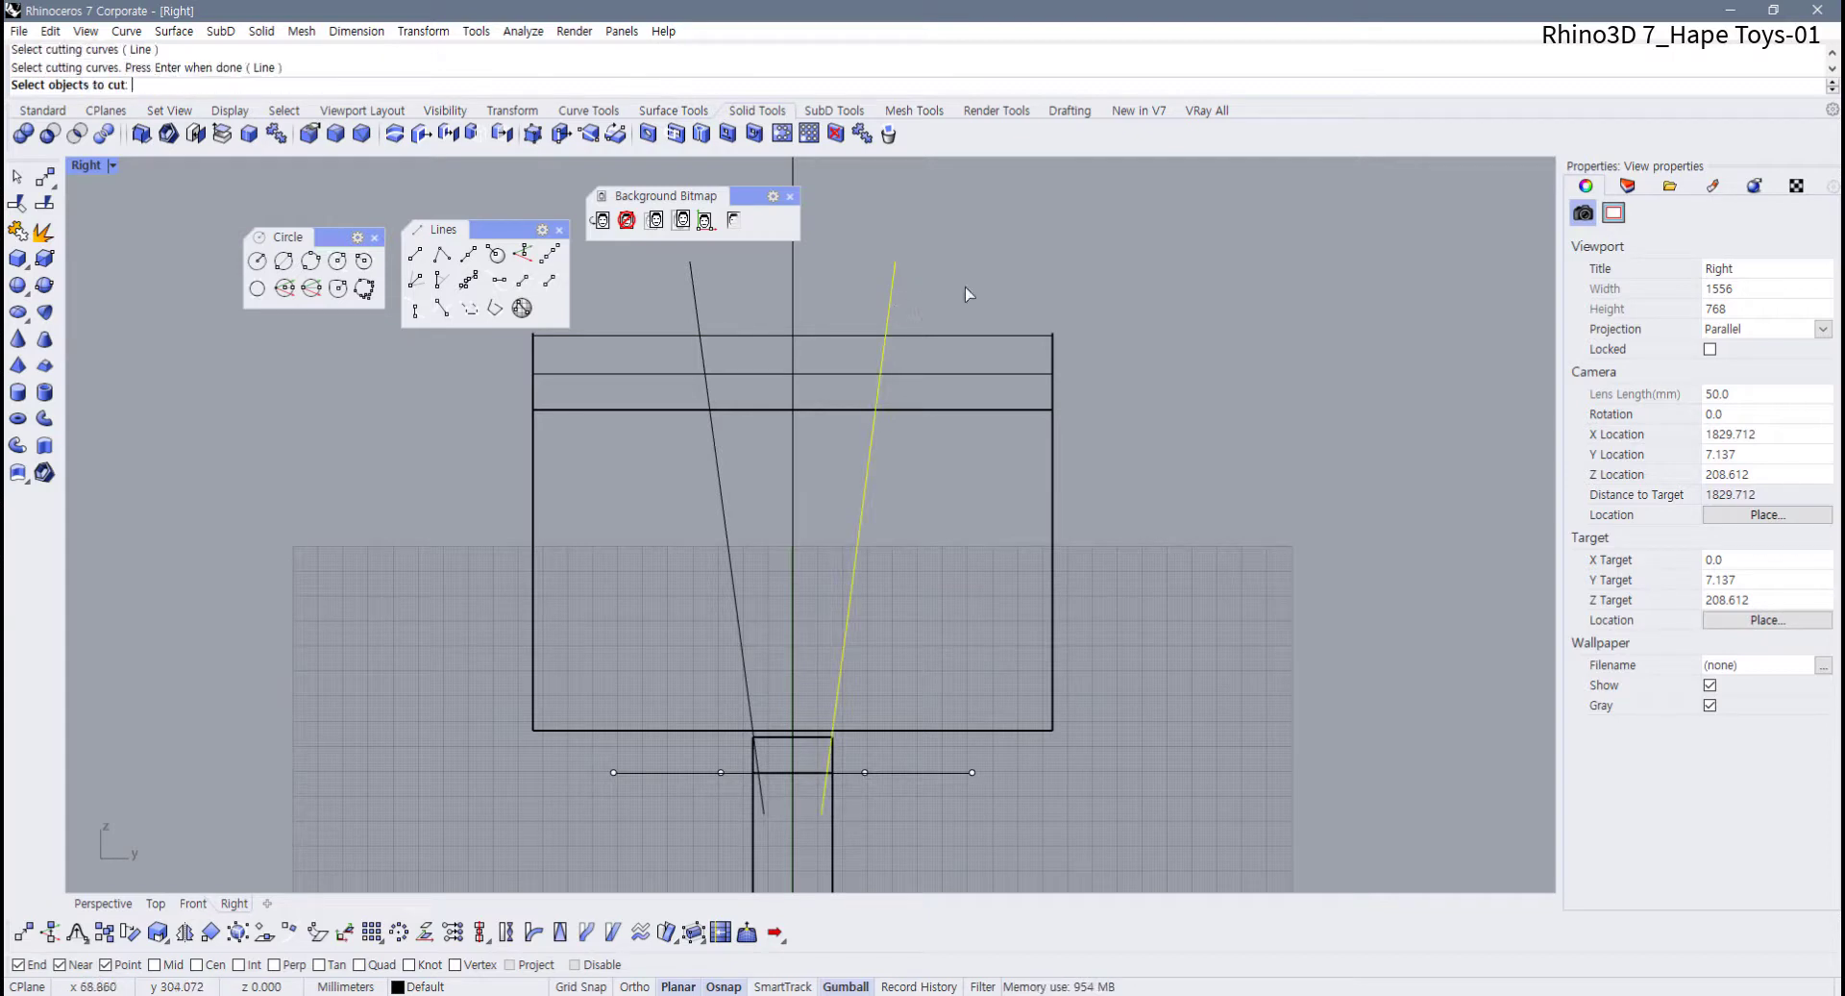
click(971, 411)
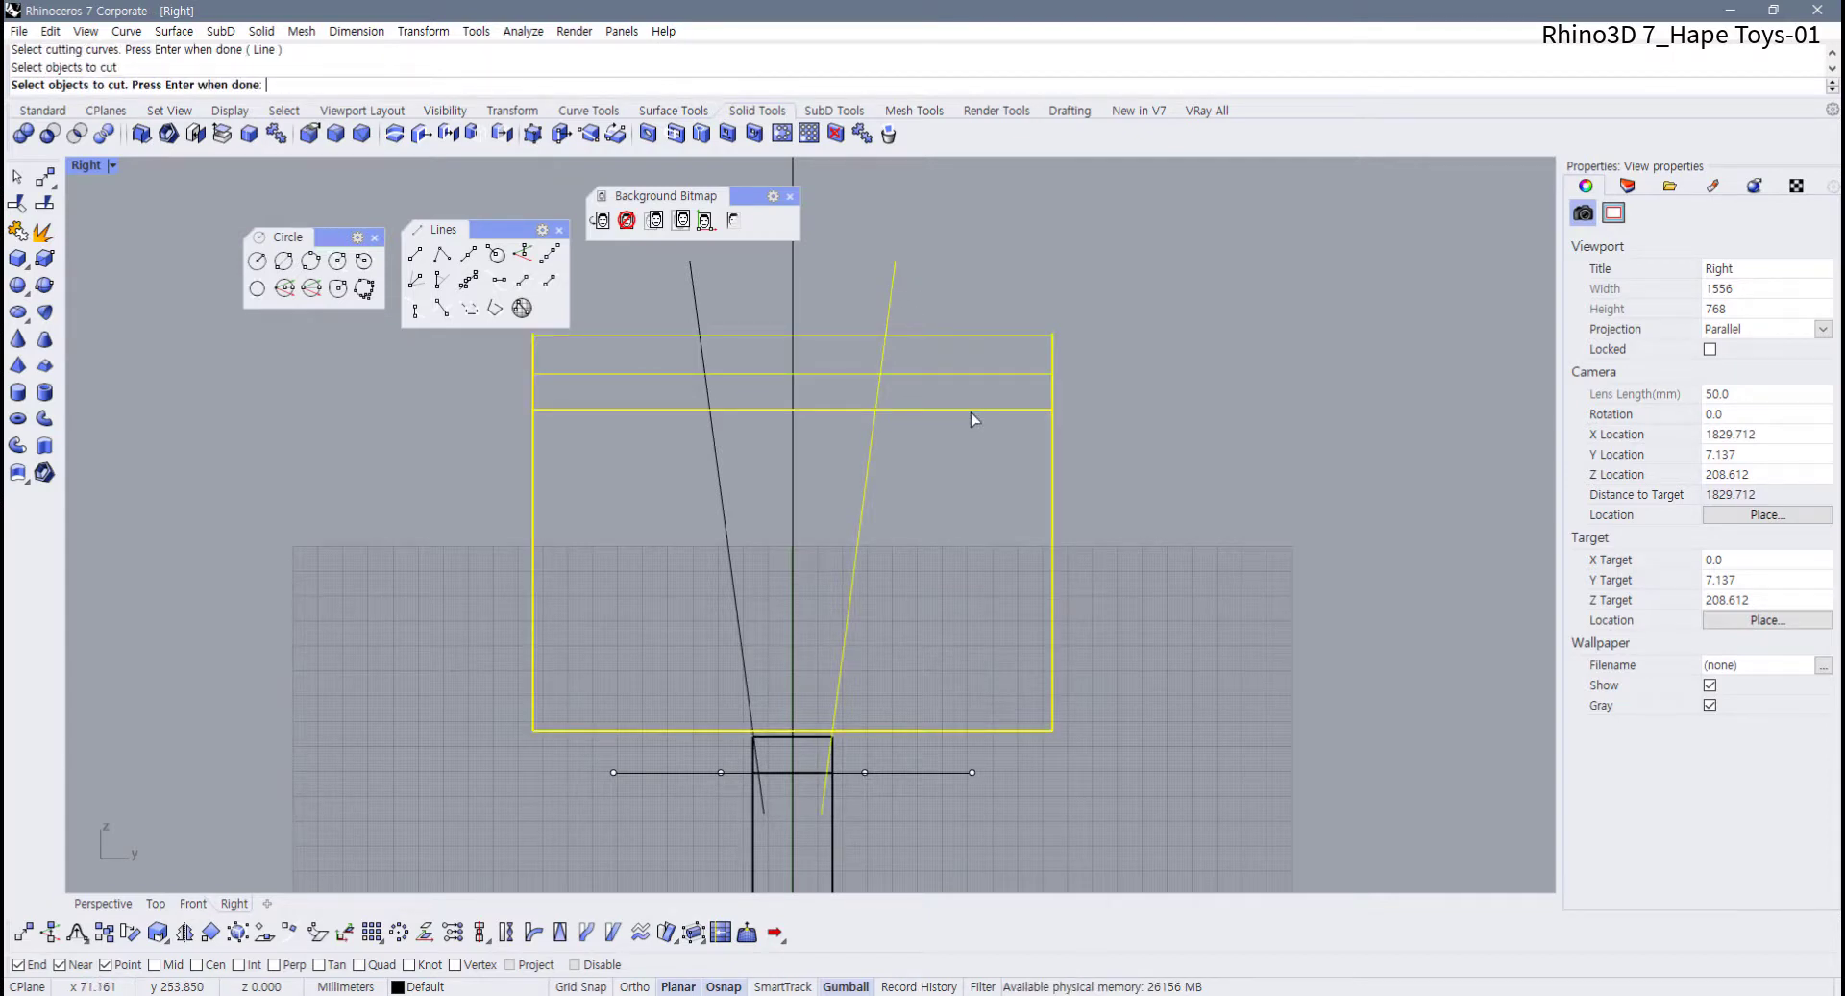
key(Return)
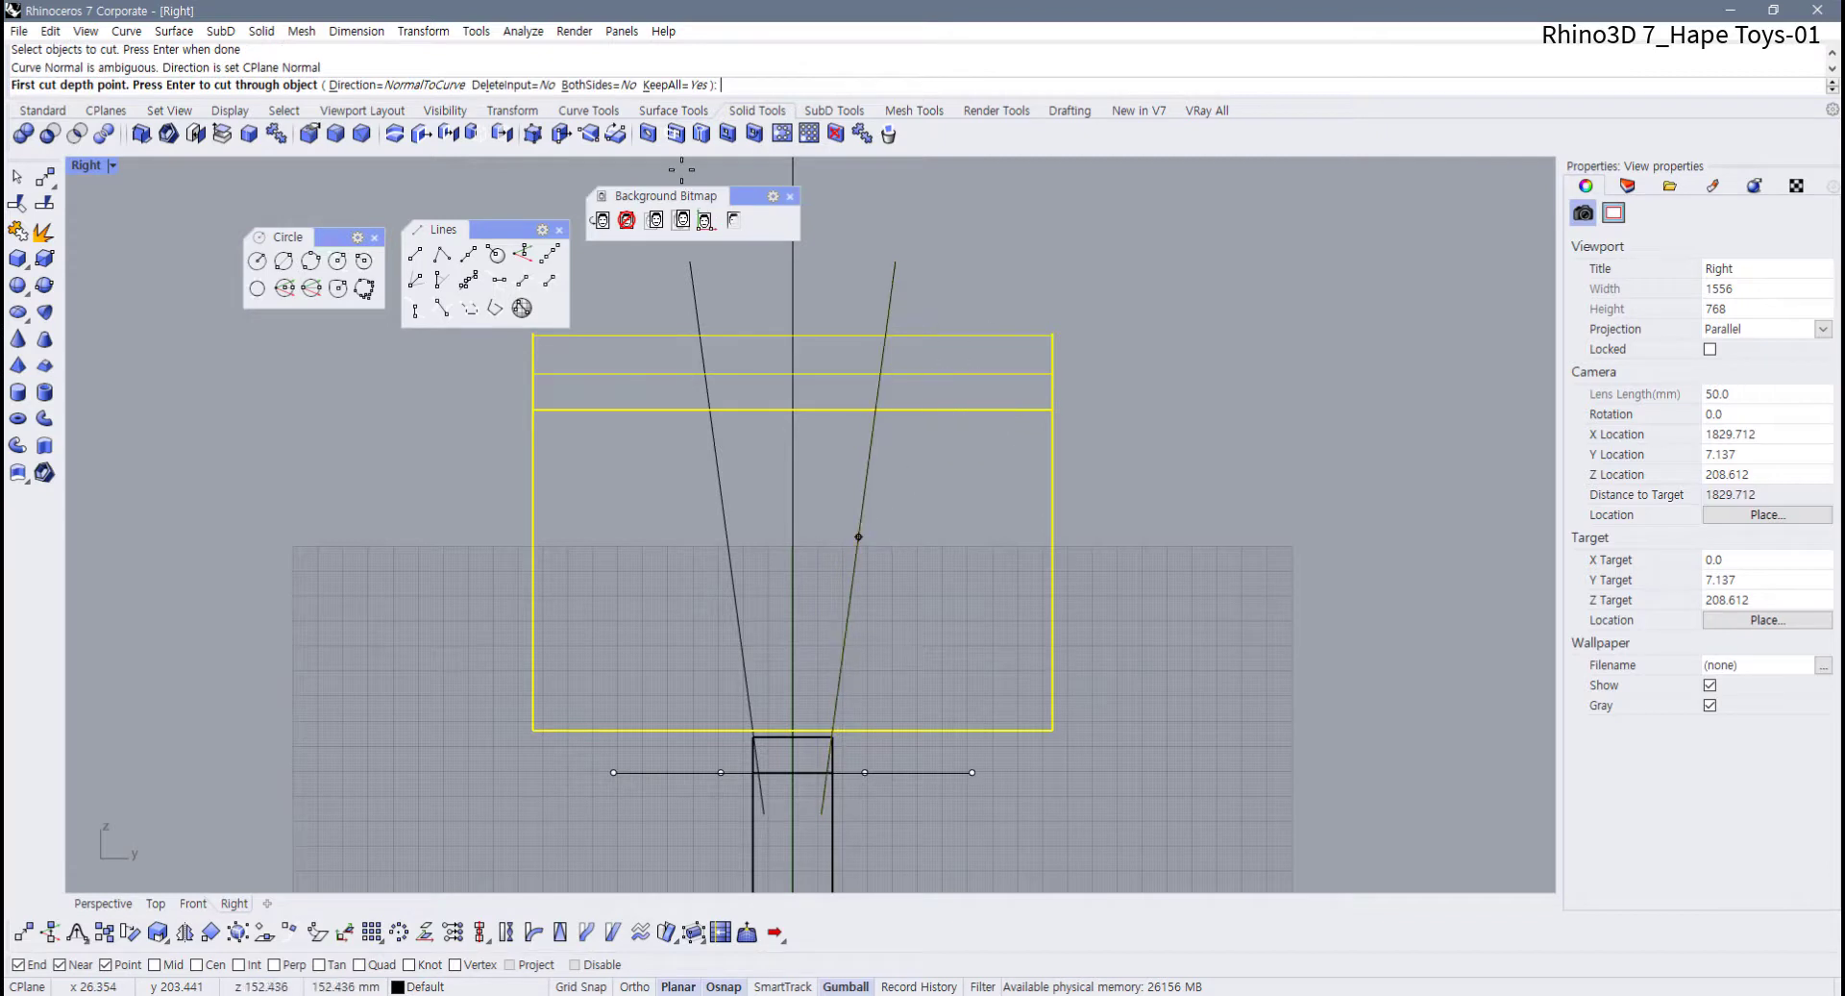
click(672, 86)
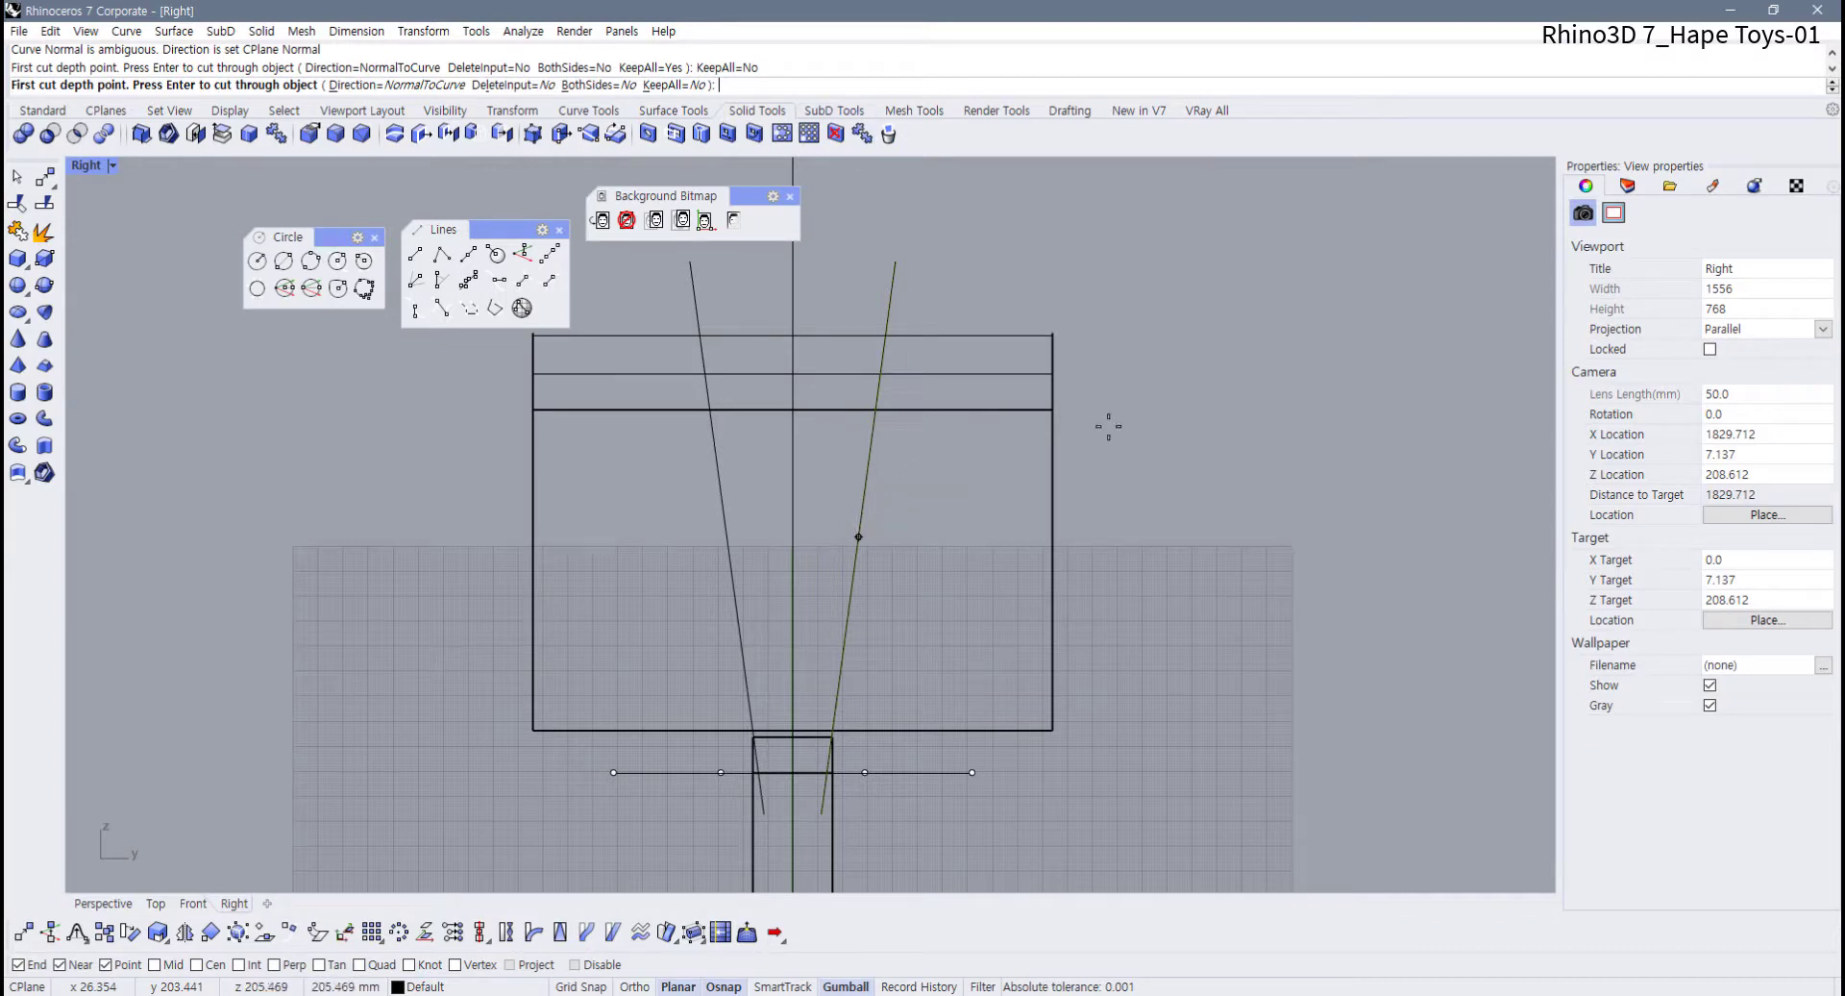
click(674, 86)
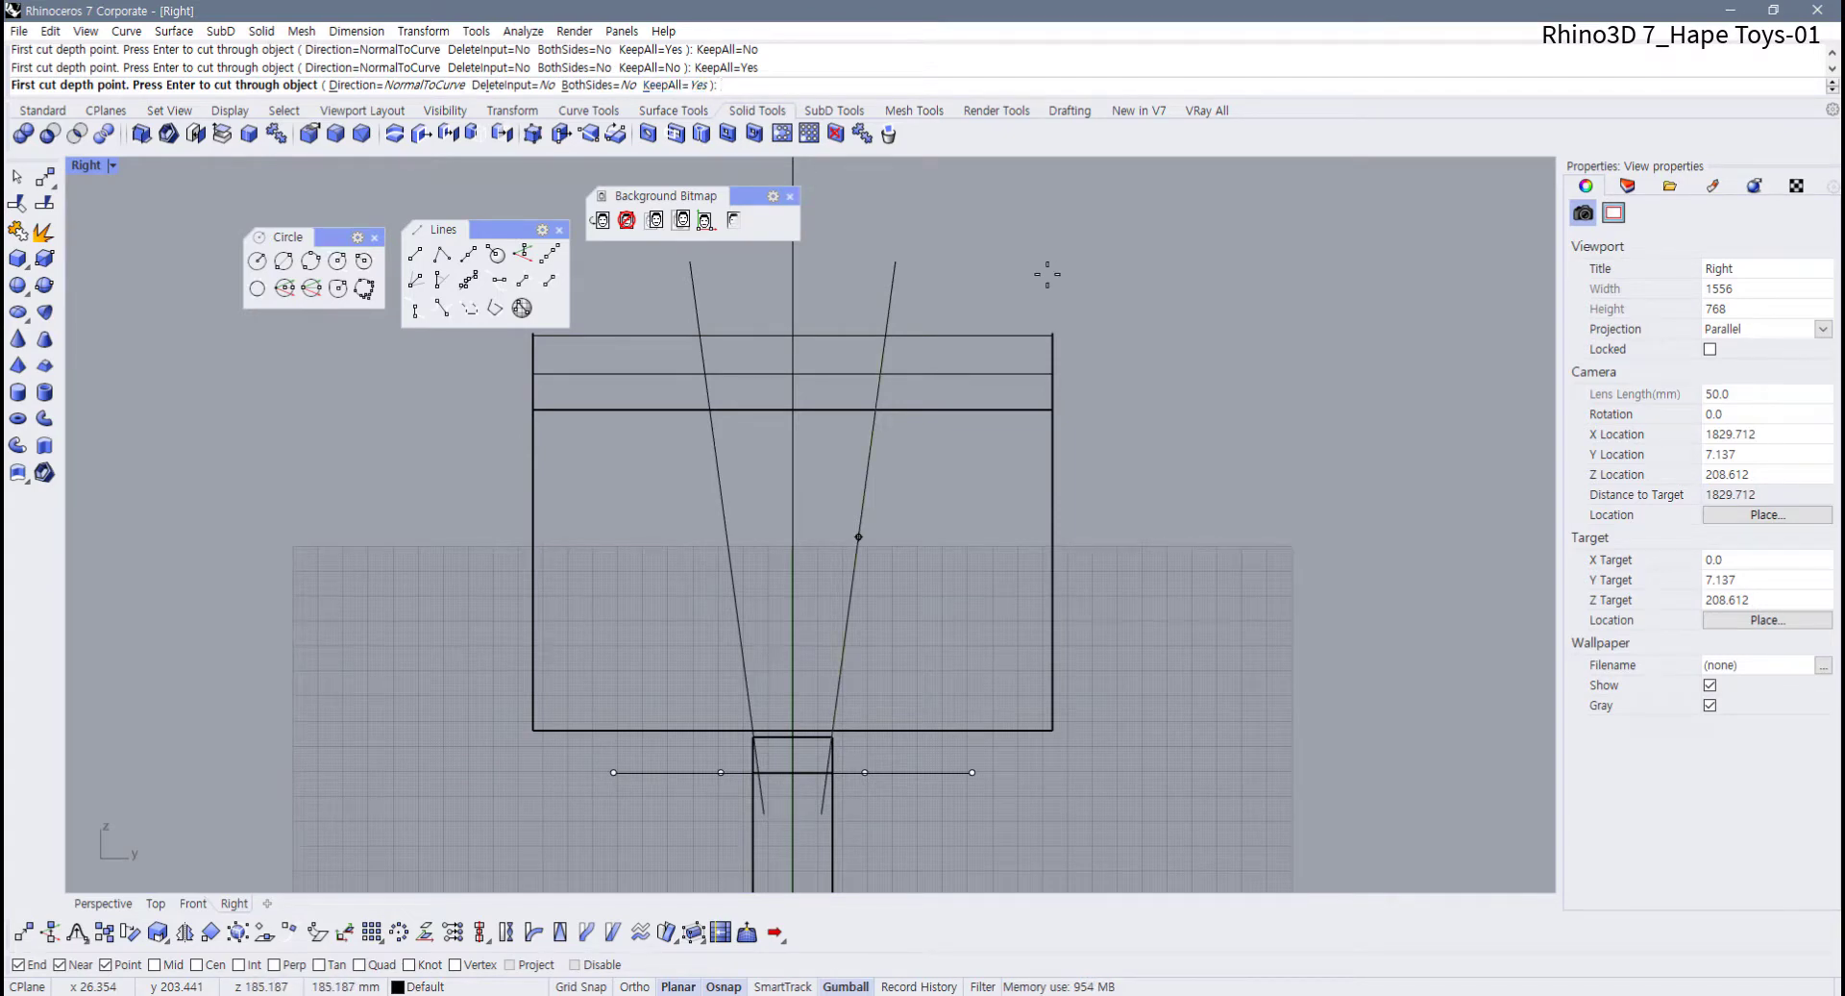
key(Return)
Move the cut-off piece outside the right-hand taper line away from the column block and delete it
click(997, 336)
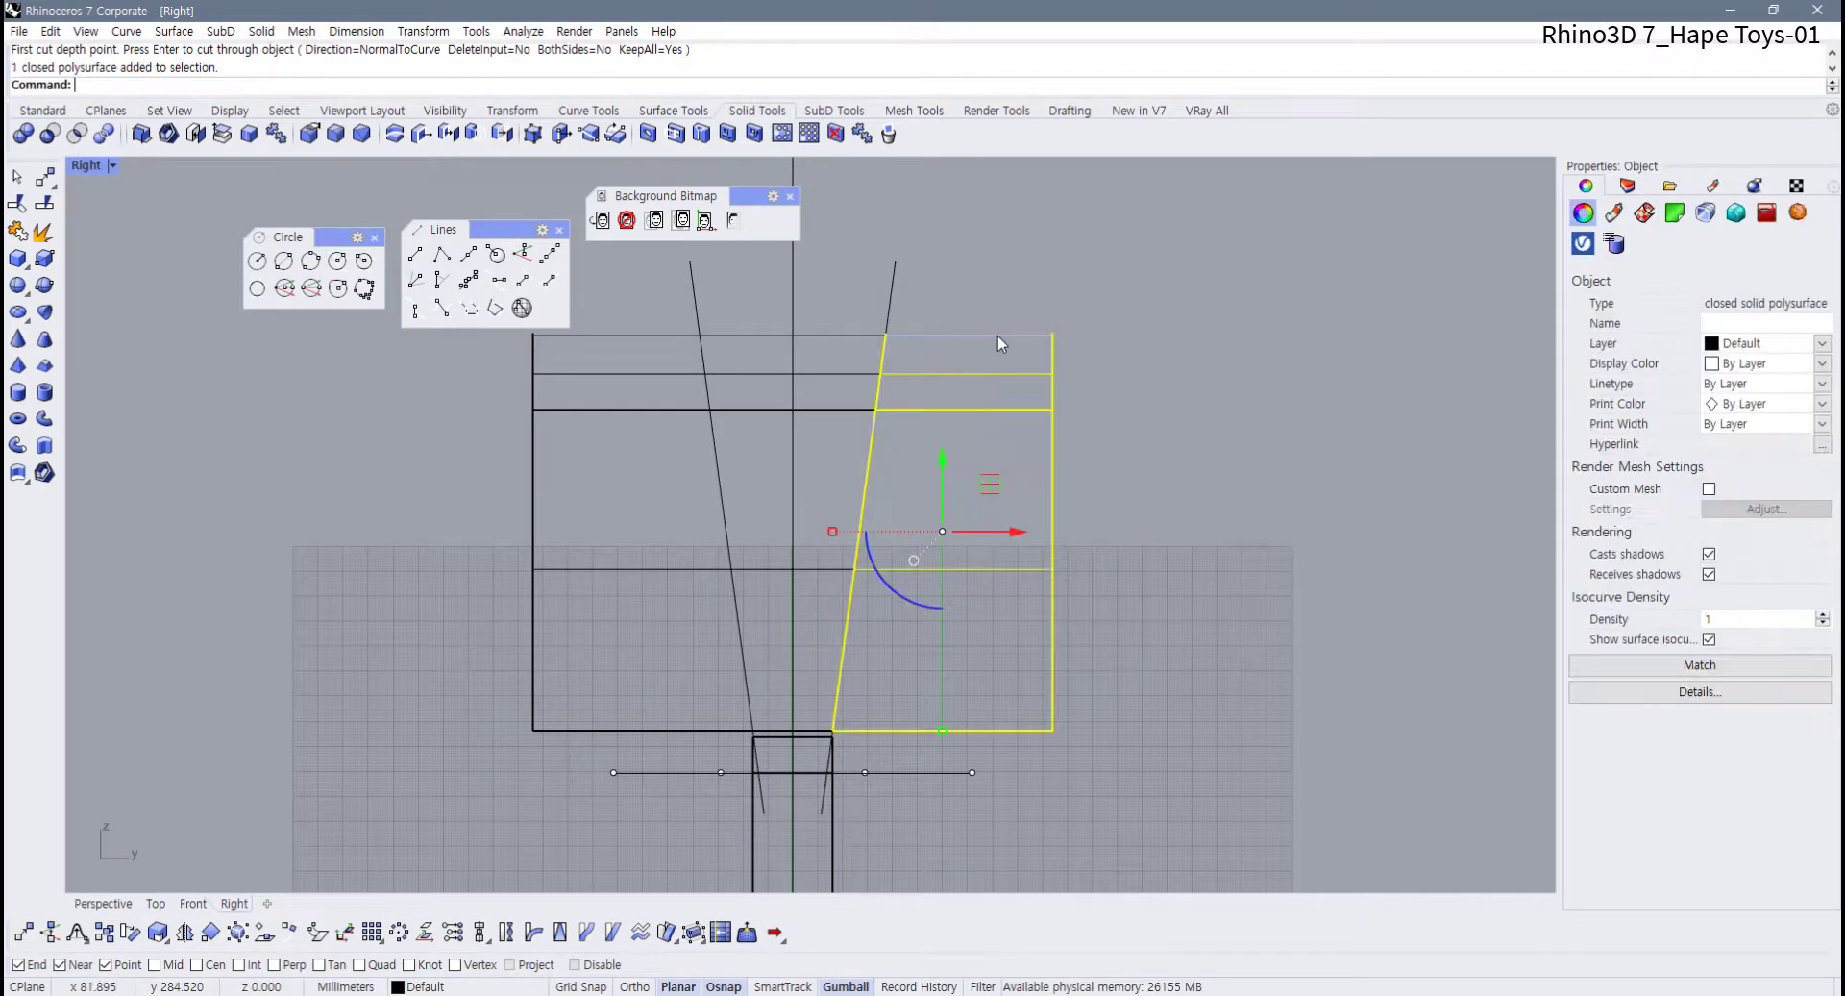
drag(998, 336, 1179, 342)
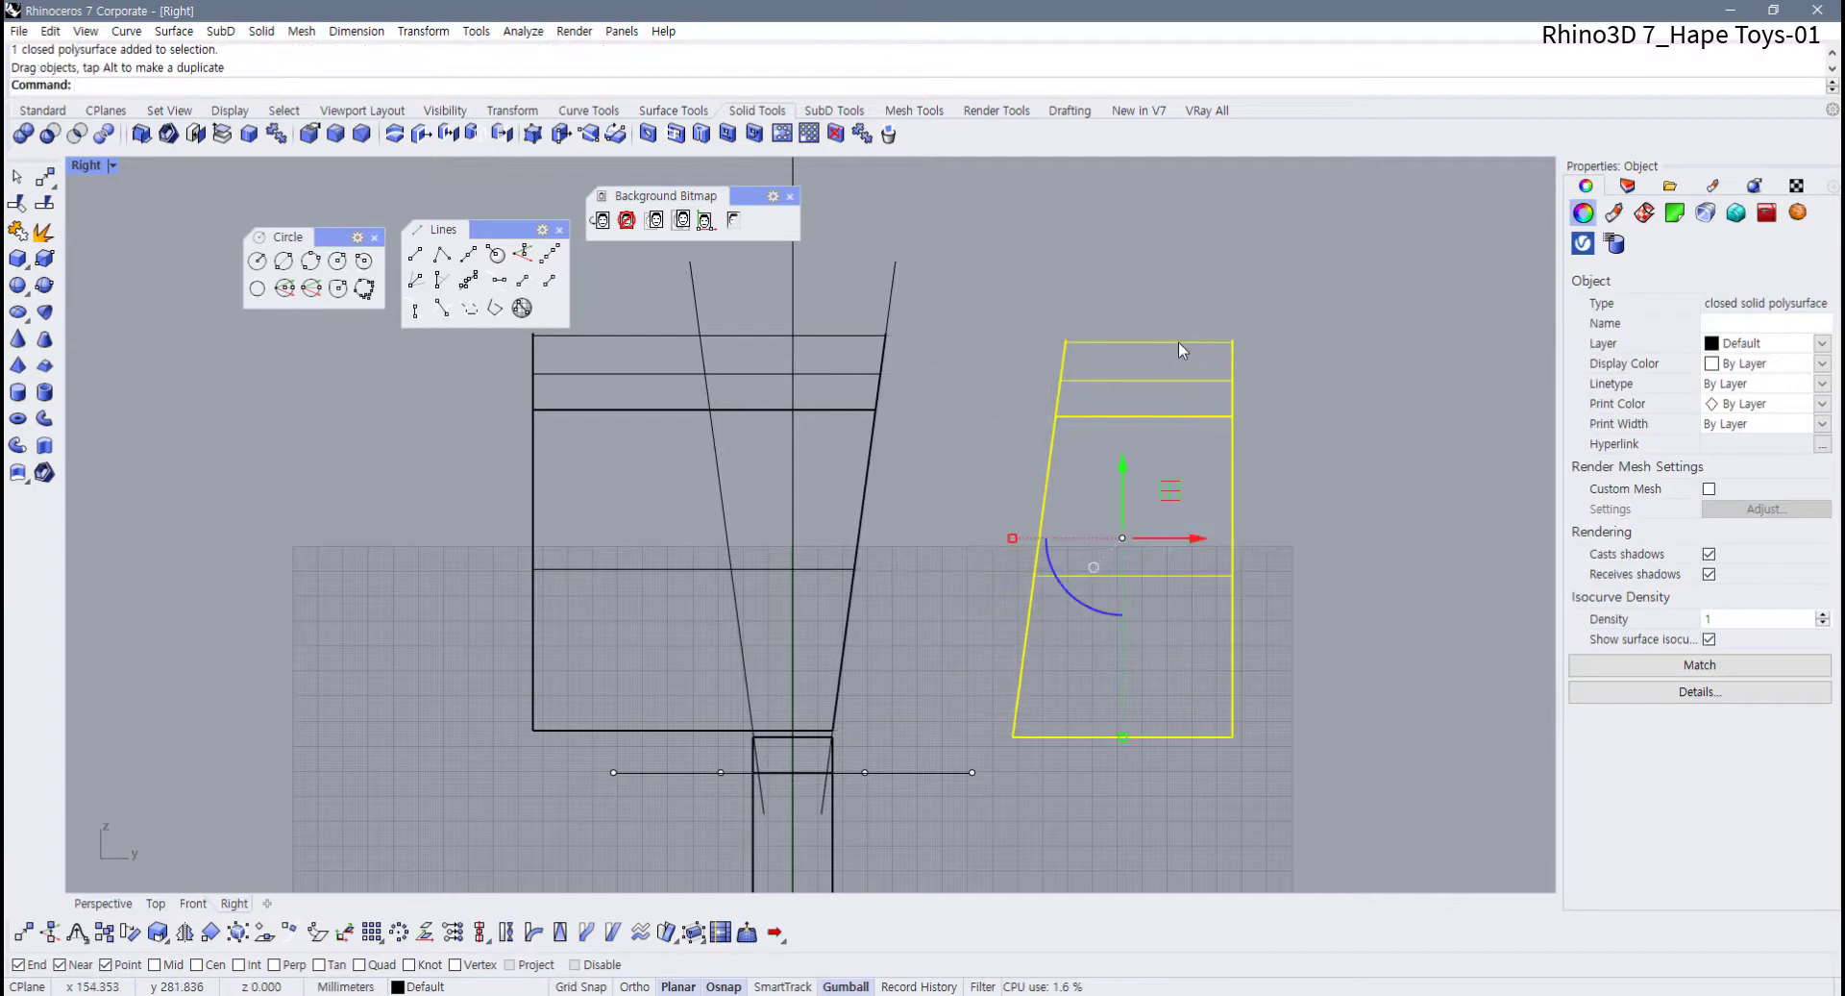
key(Delete)
Wire-cut the column block fully through along the left-hand taper line and delete the piece outside it
right_drag(764, 463, 914, 495)
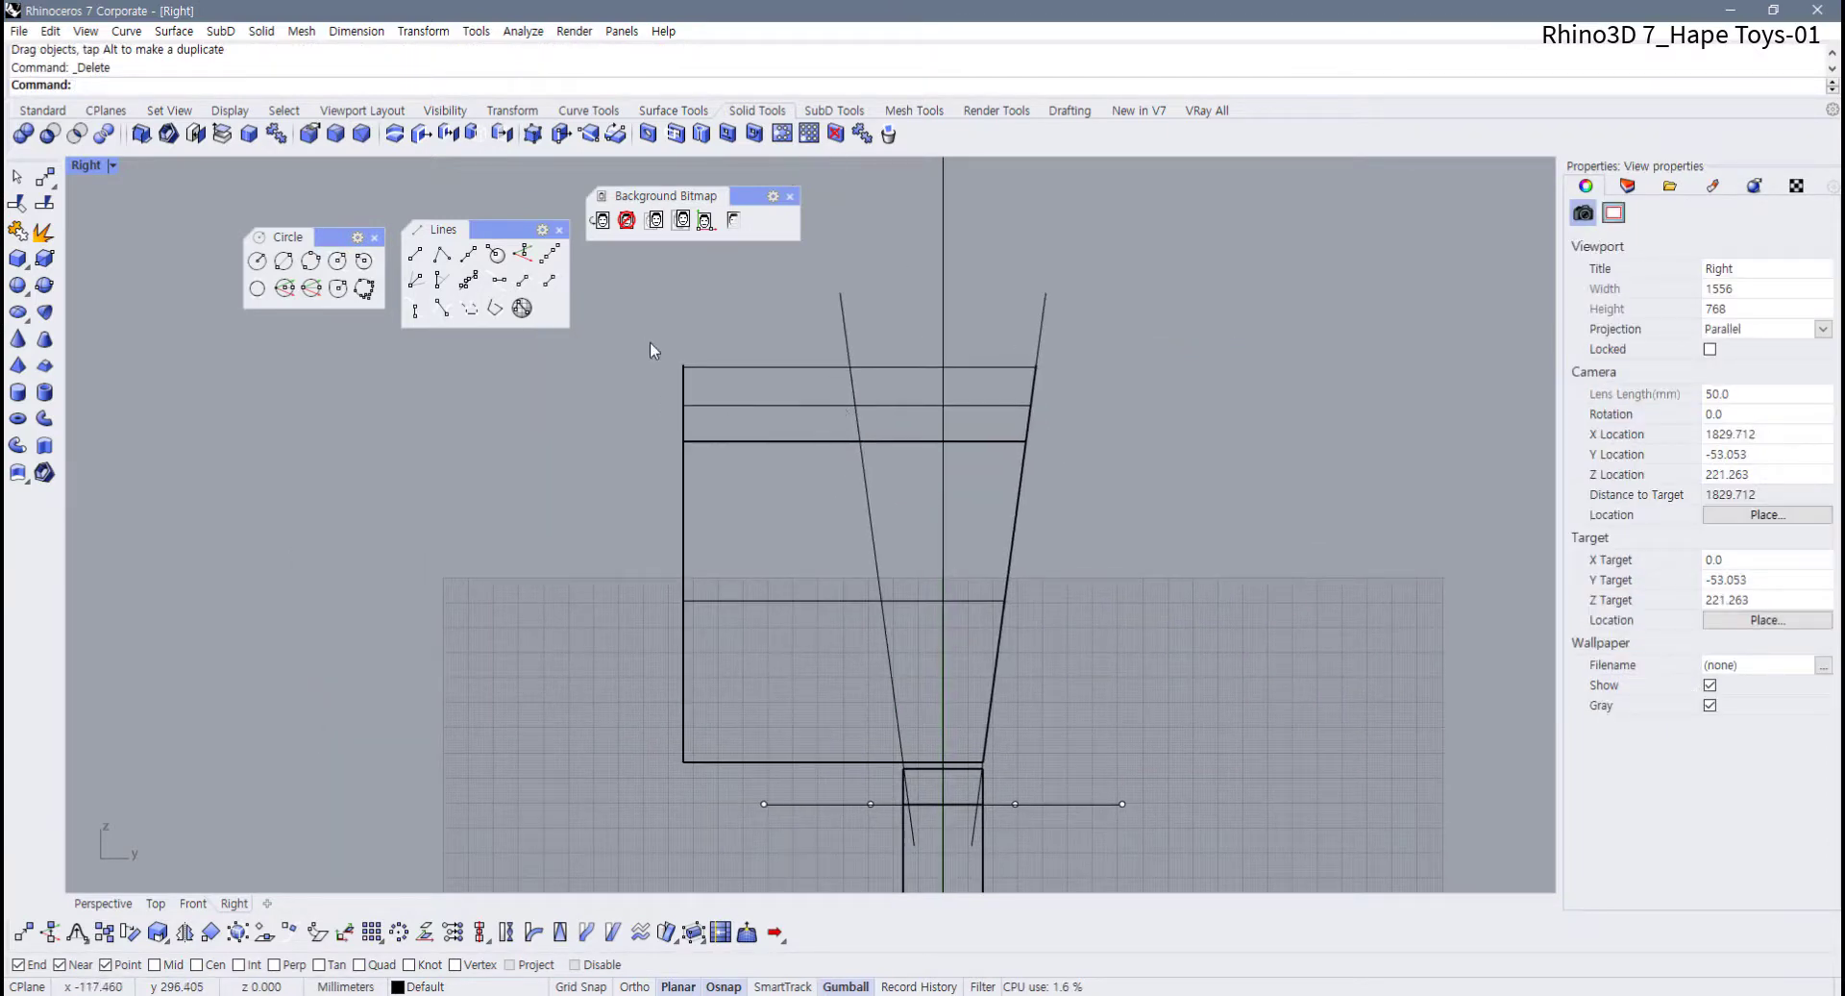
right_click(599, 418)
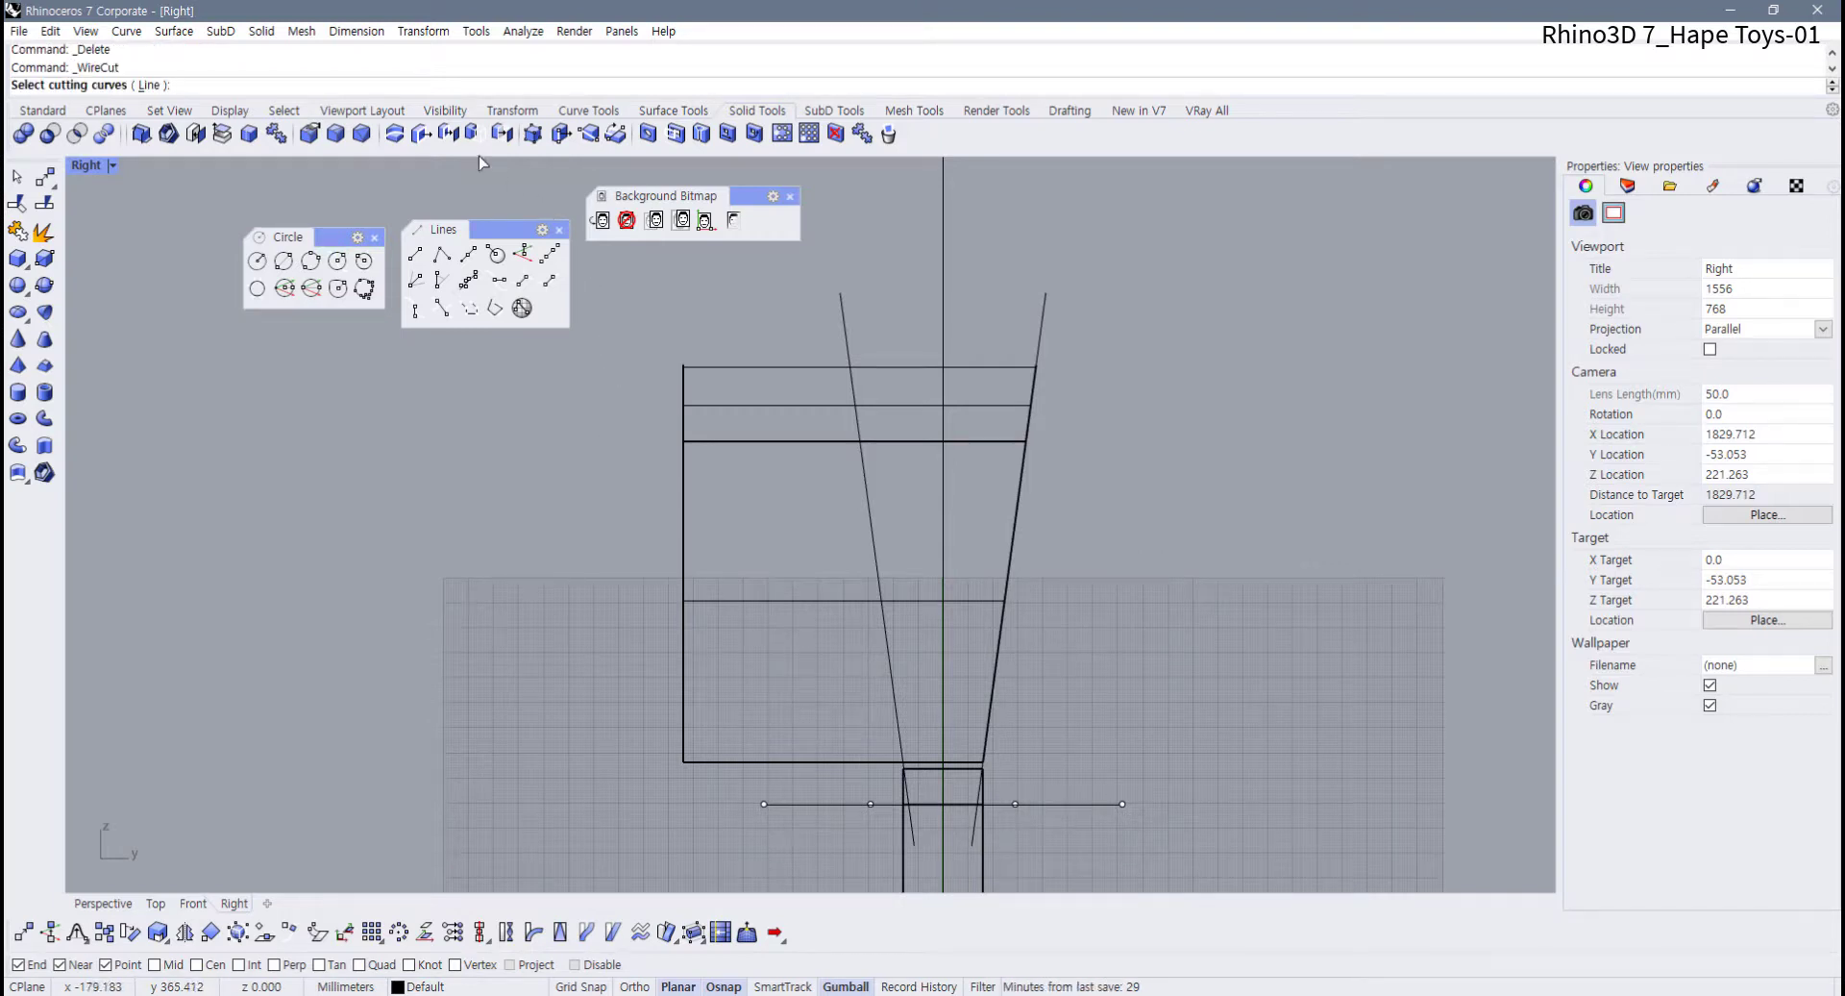
click(394, 137)
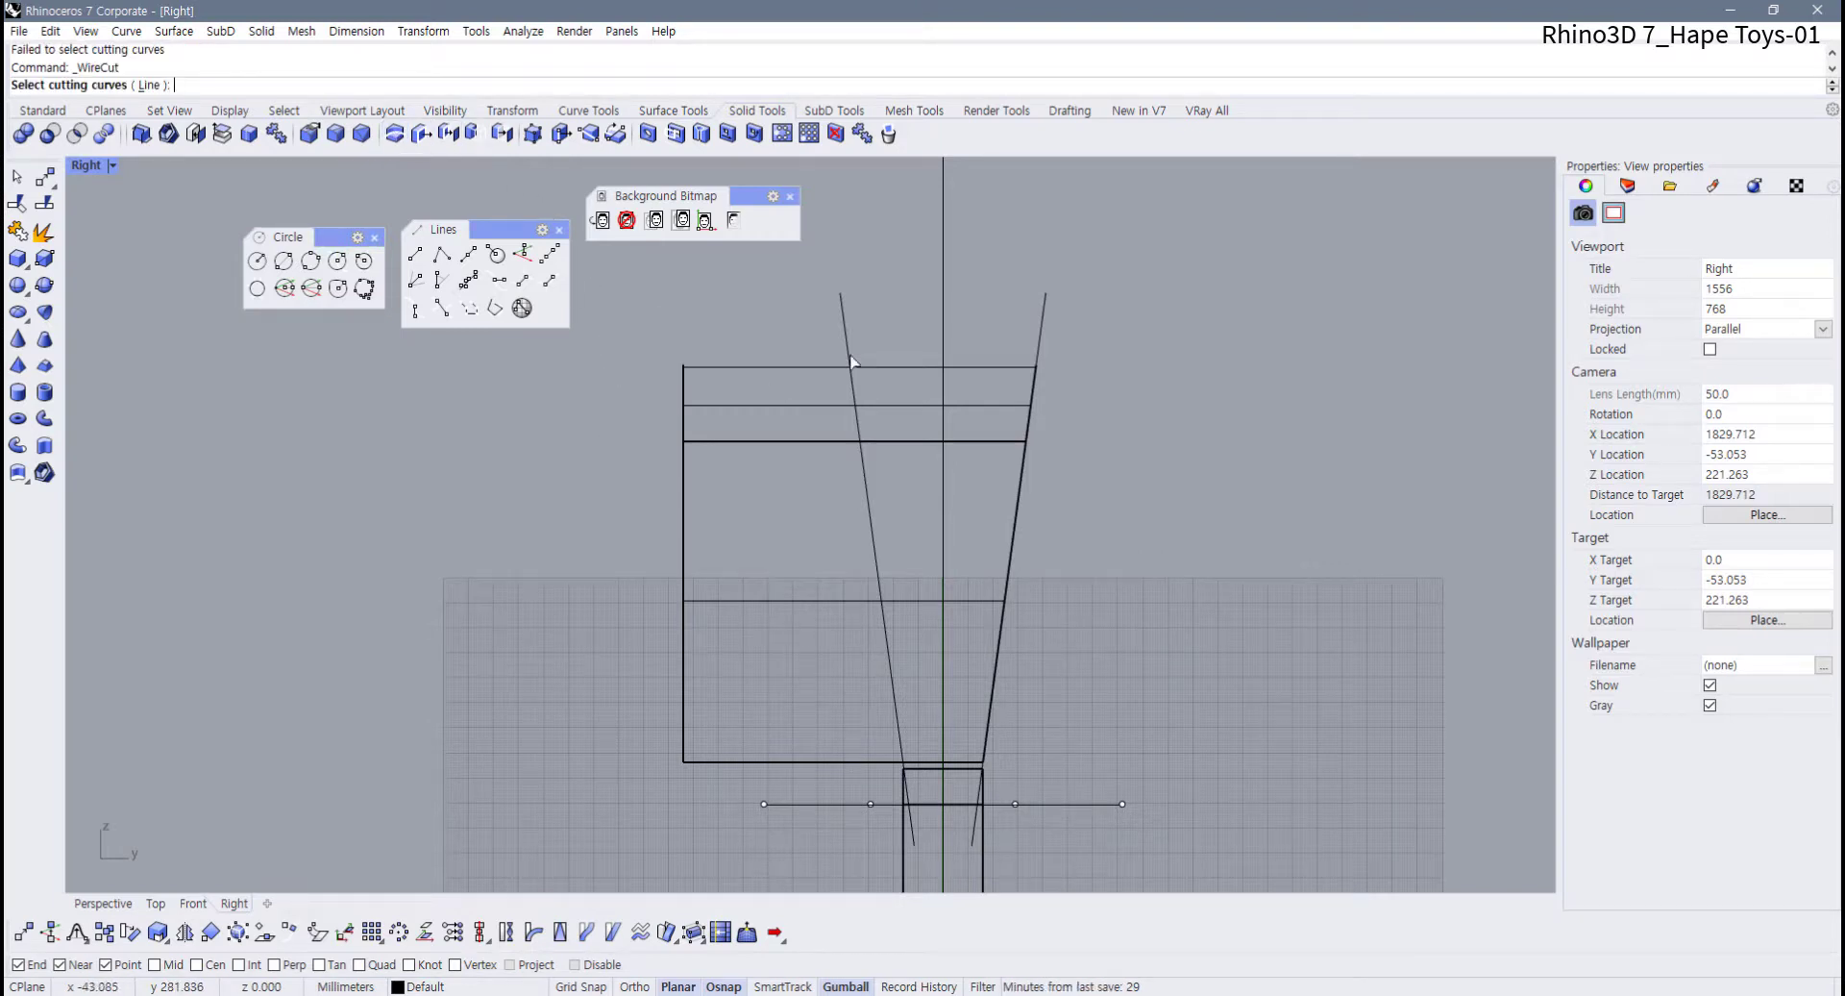
click(844, 318)
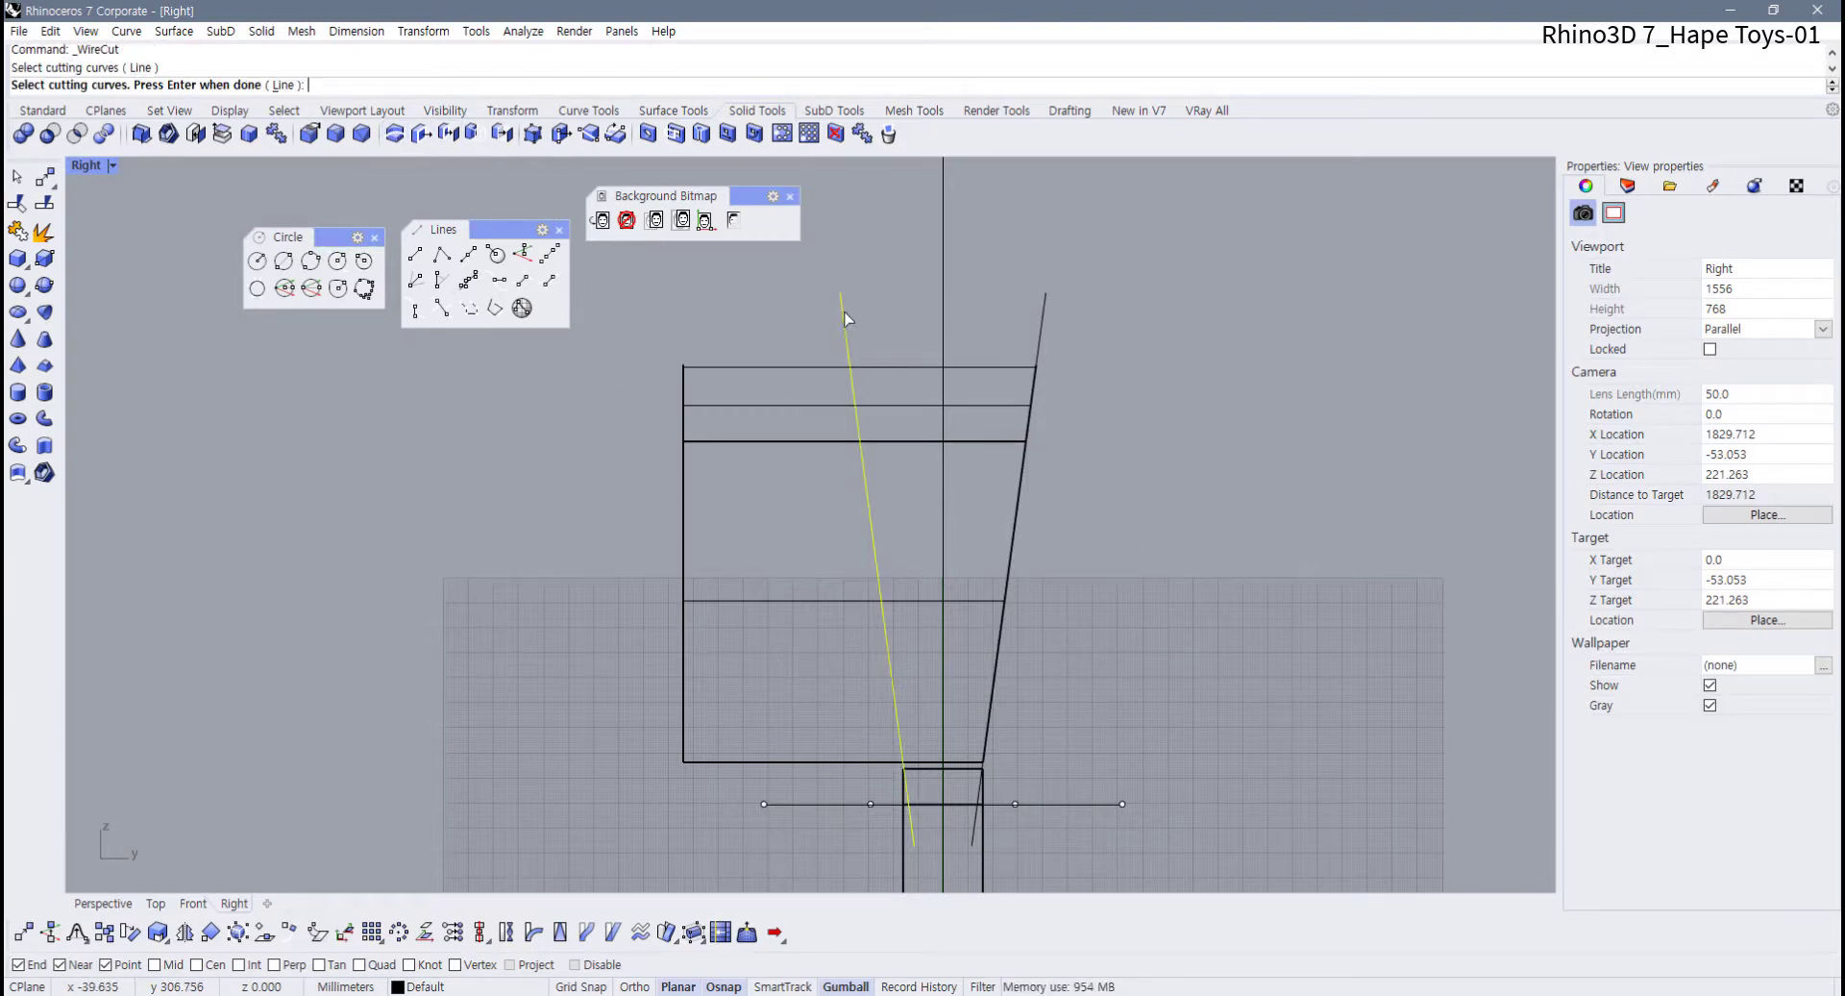
right_click(577, 448)
click(751, 442)
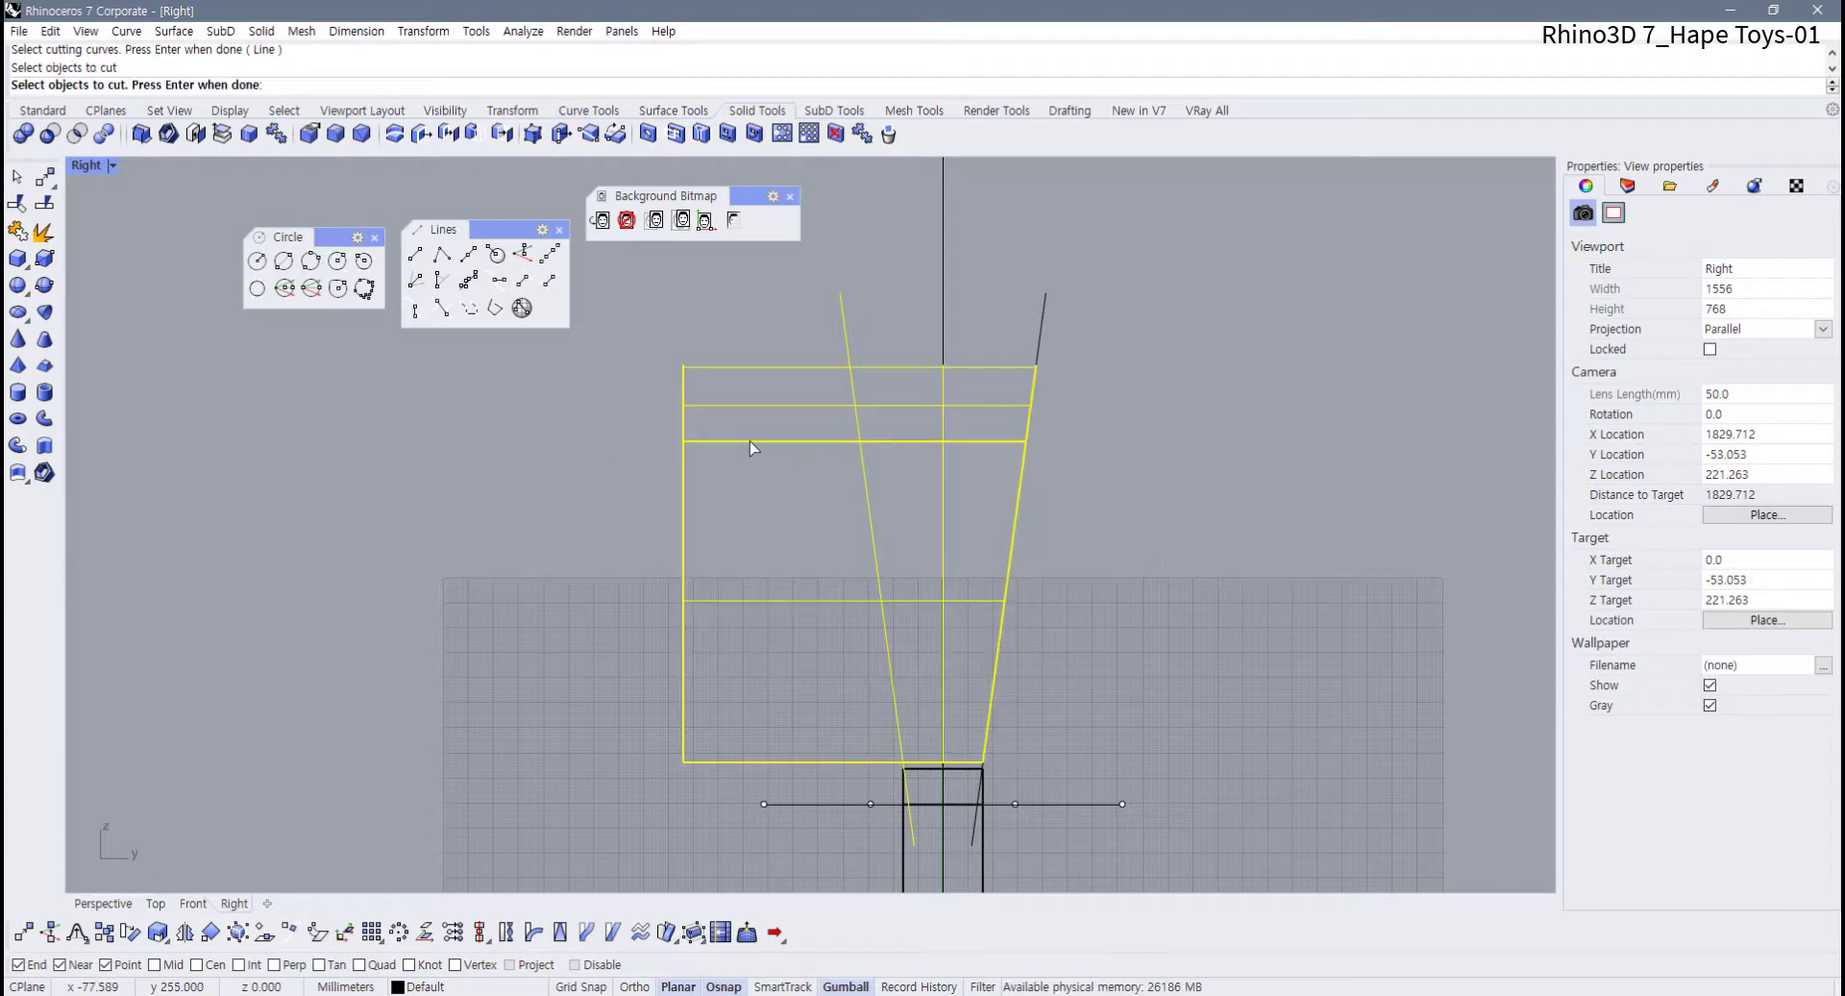
right_click(752, 447)
right_click(749, 441)
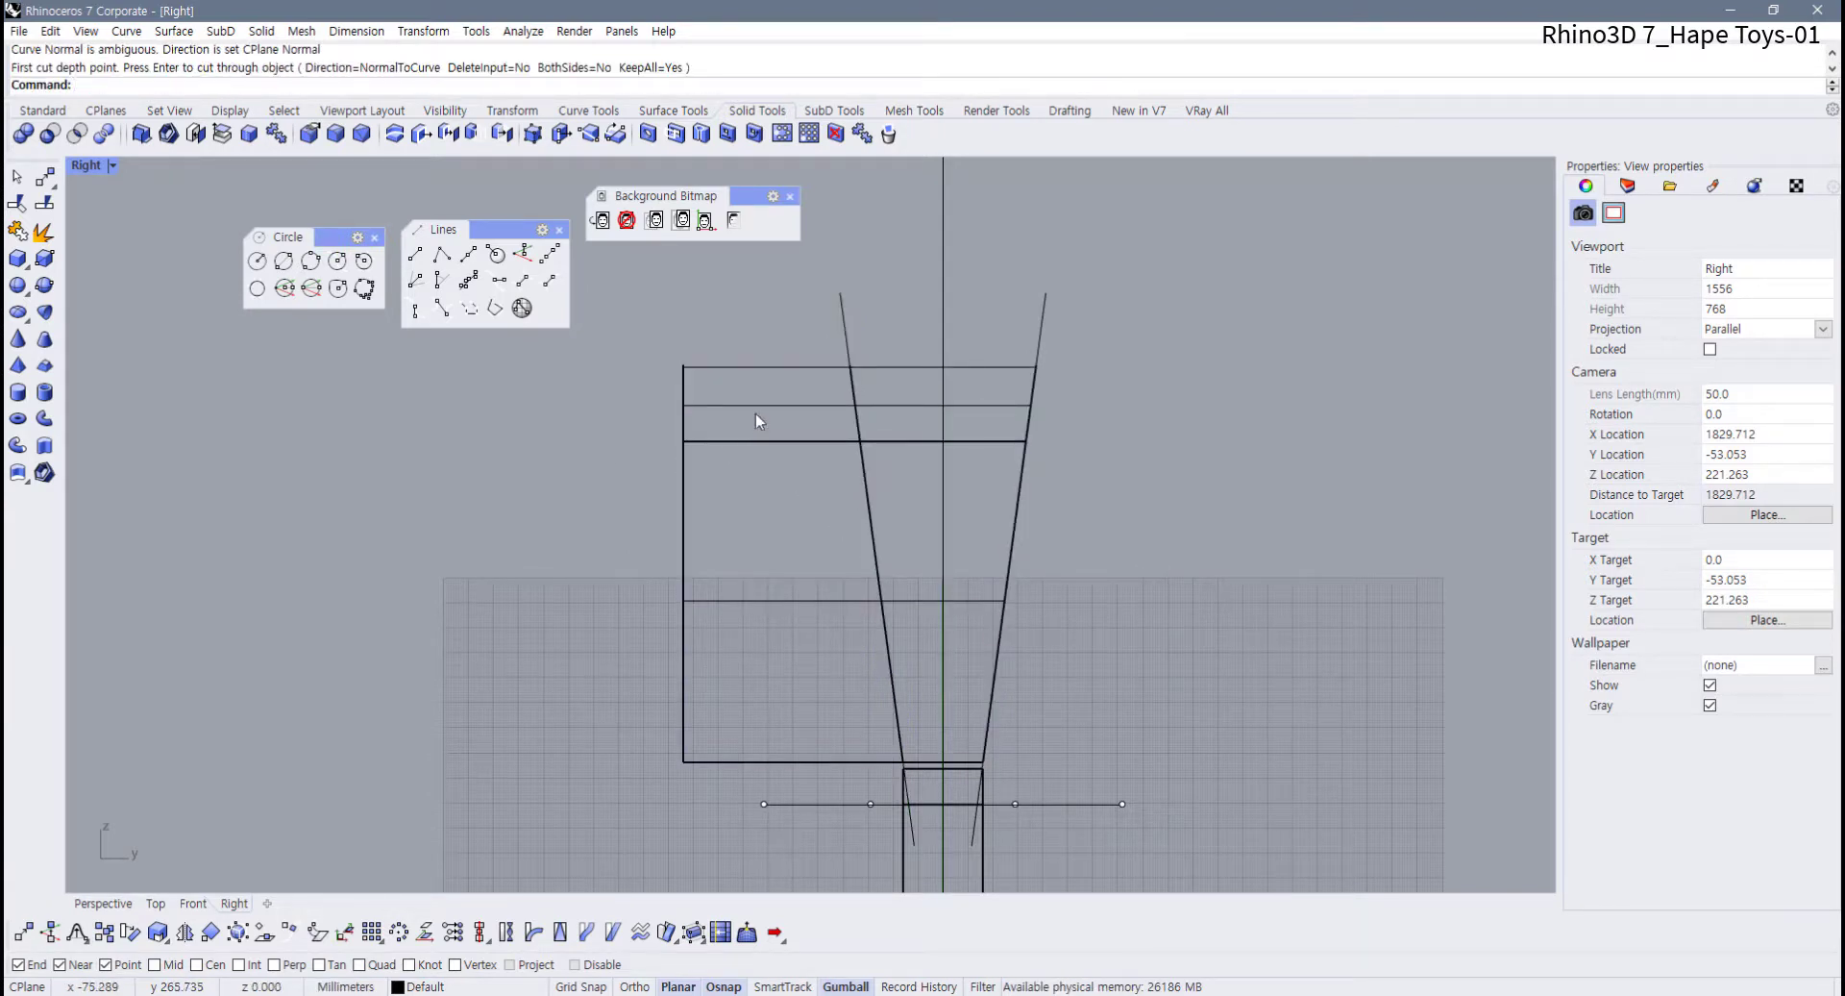
click(756, 412)
key(Delete)
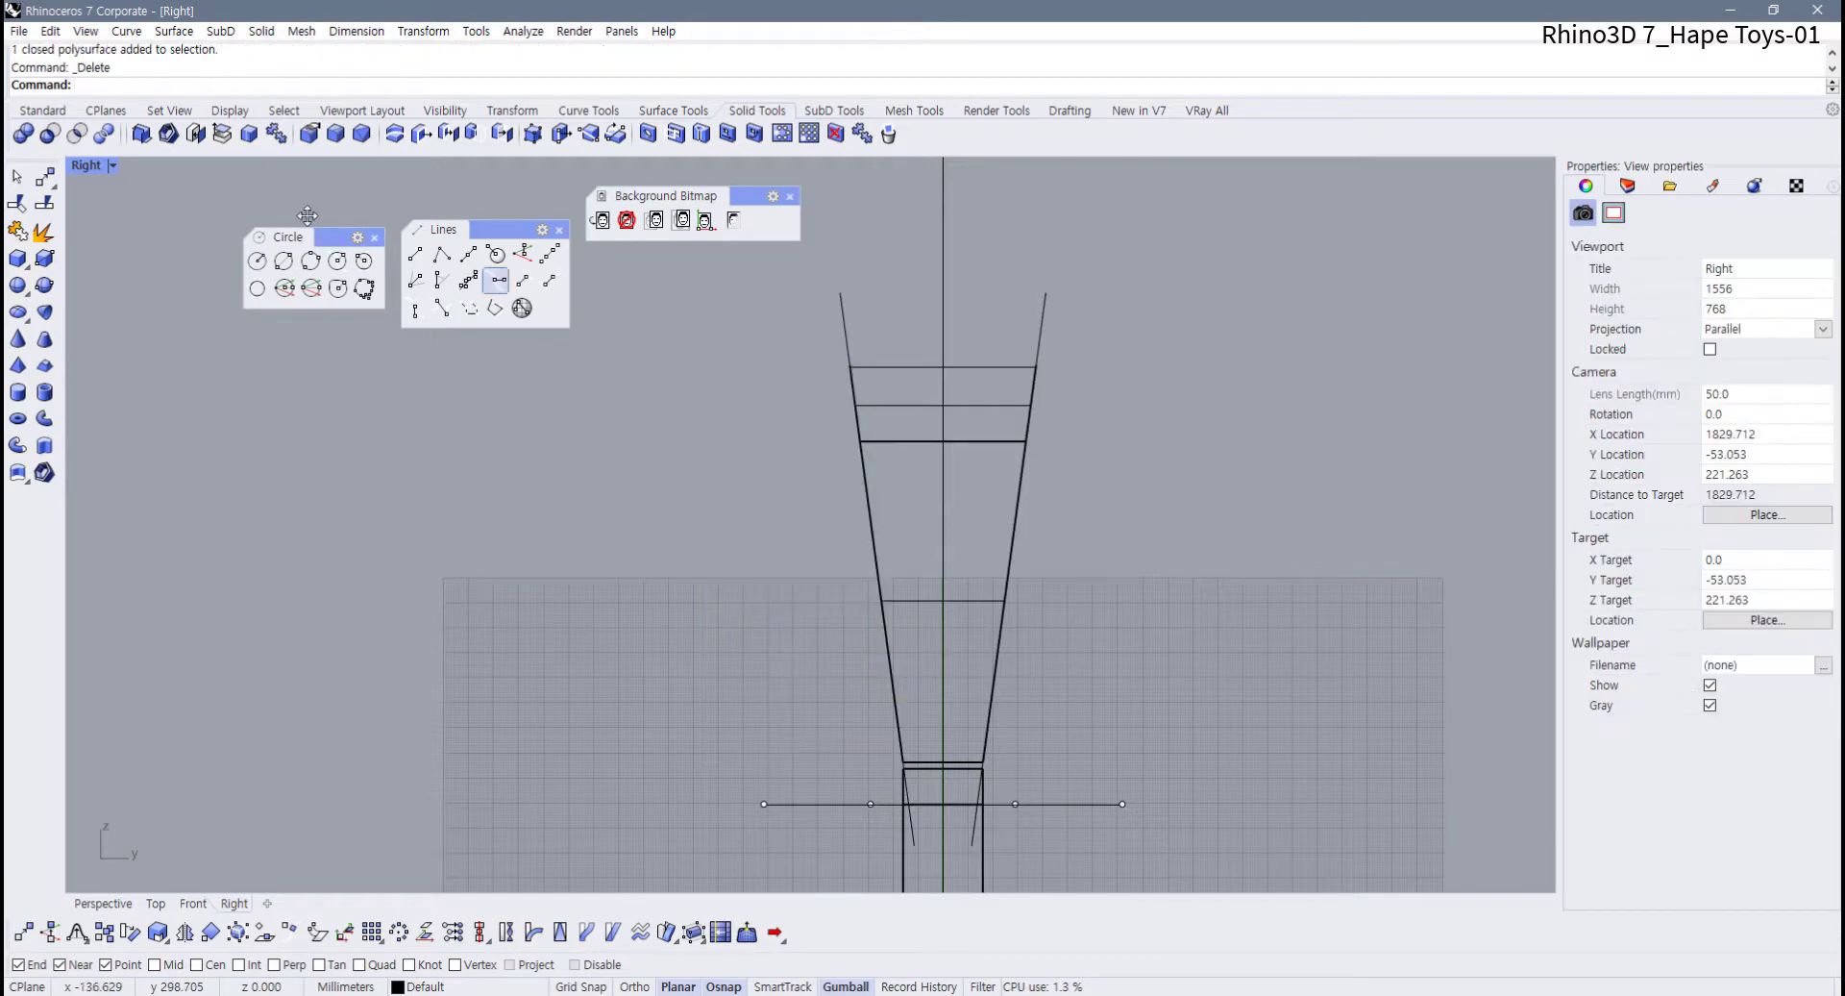
Return to the four-viewport layout and inspect the tapered handlebar column with the frame in Perspective
double_click(84, 165)
right_drag(1169, 378, 999, 212)
click(576, 447)
scroll(575, 453, down, 3)
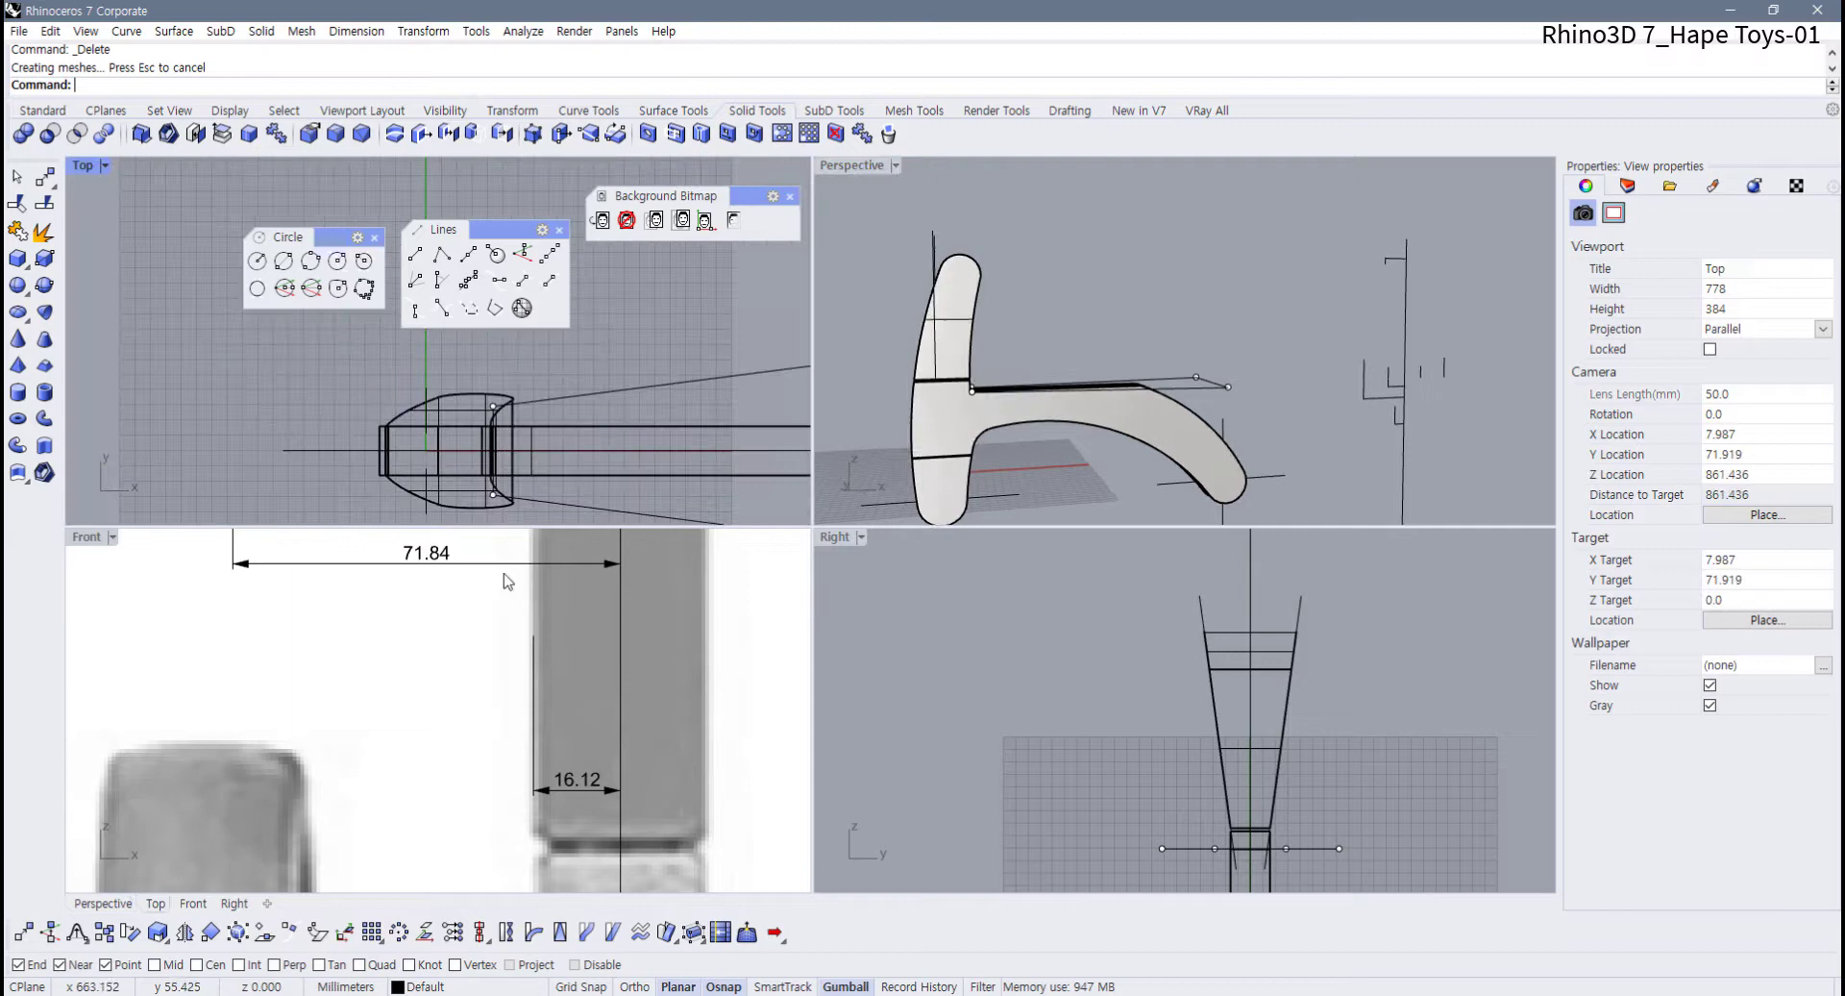
Select the closed seat outline and compare its height and rear end with the side reference image in the Front view
click(643, 389)
scroll(413, 674, down, 6)
right_drag(411, 673, 469, 632)
scroll(346, 723, down, 5)
right_drag(346, 722, 371, 710)
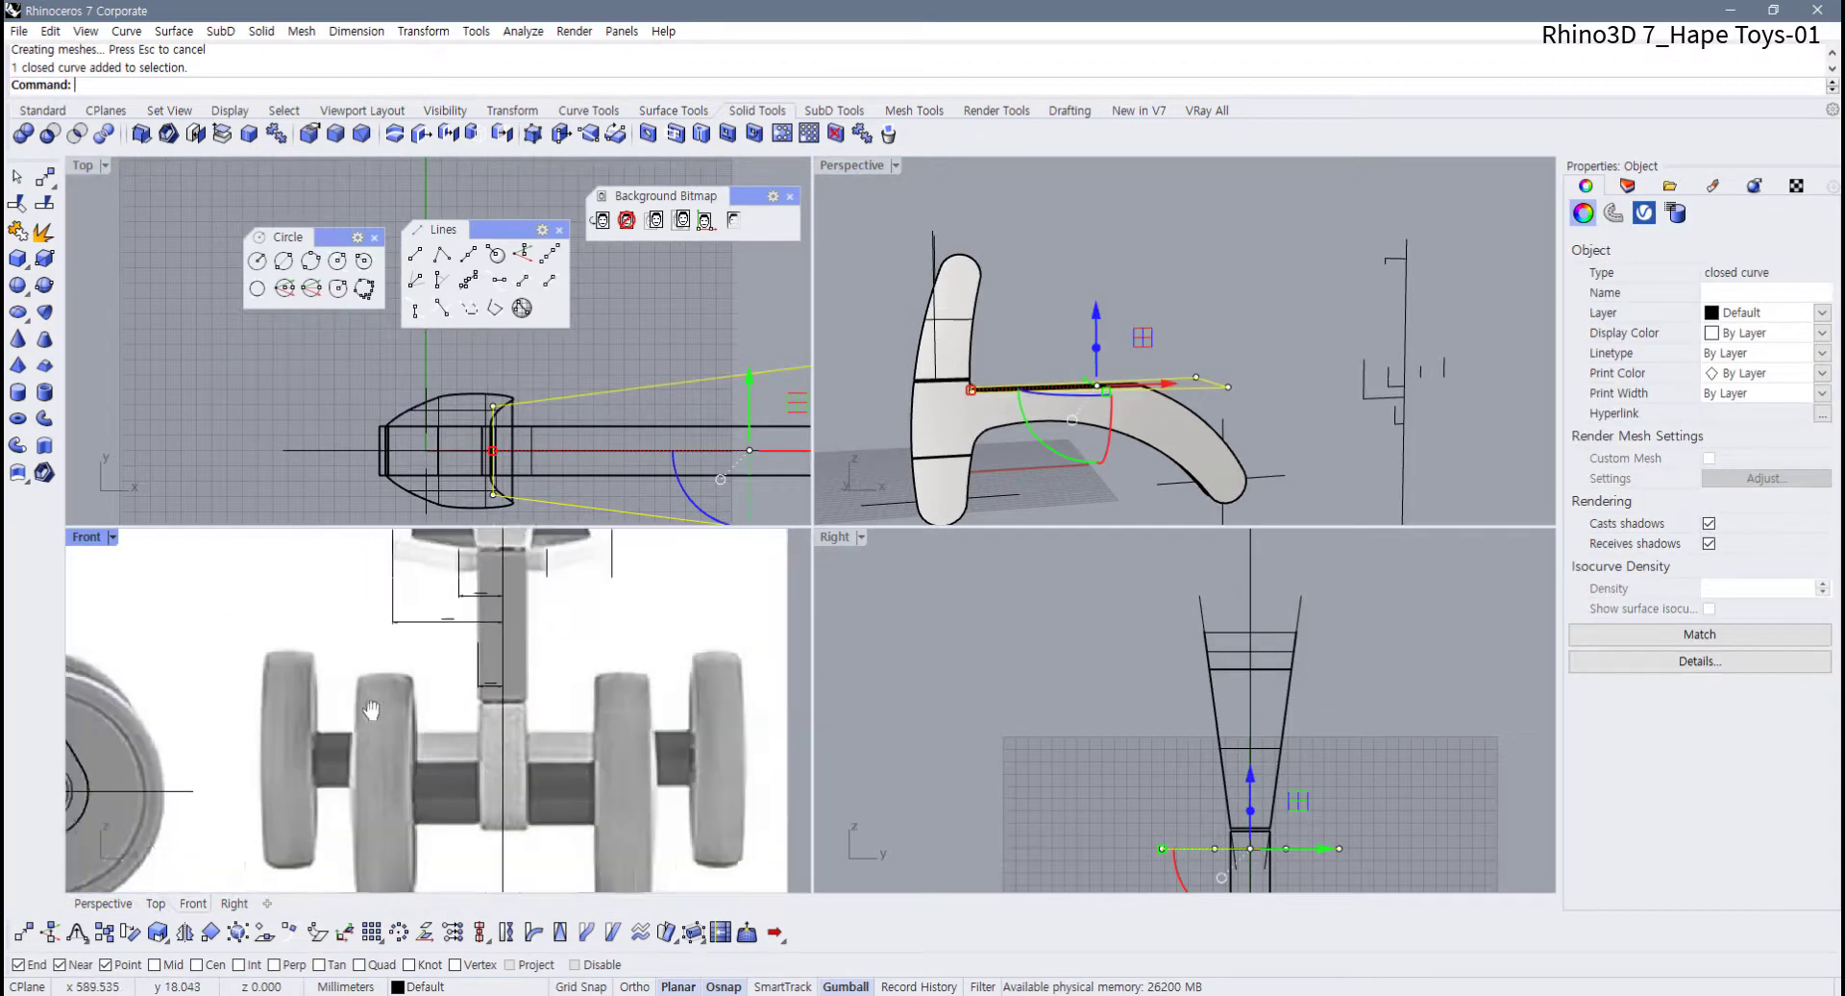
scroll(417, 693, down, 3)
scroll(345, 675, up, 8)
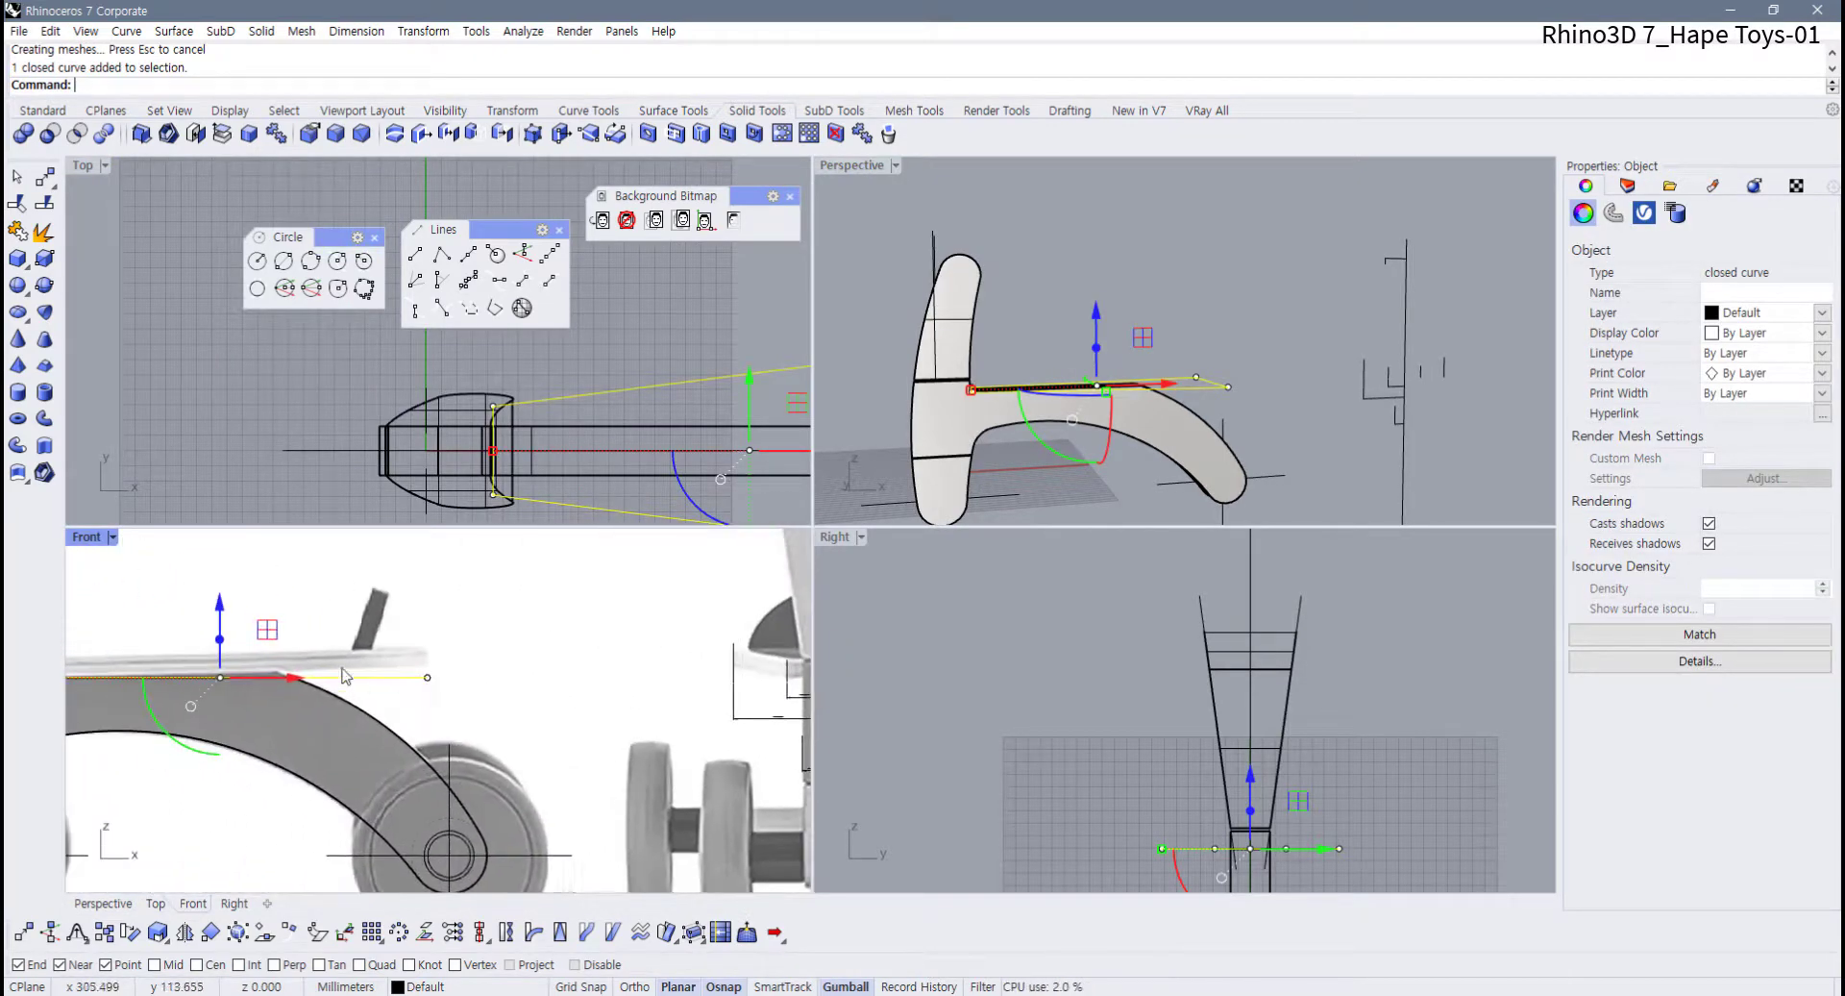
scroll(452, 665, up, 4)
scroll(492, 671, down, 6)
right_drag(549, 684, 634, 699)
scroll(286, 726, down, 2)
scroll(385, 706, up, 2)
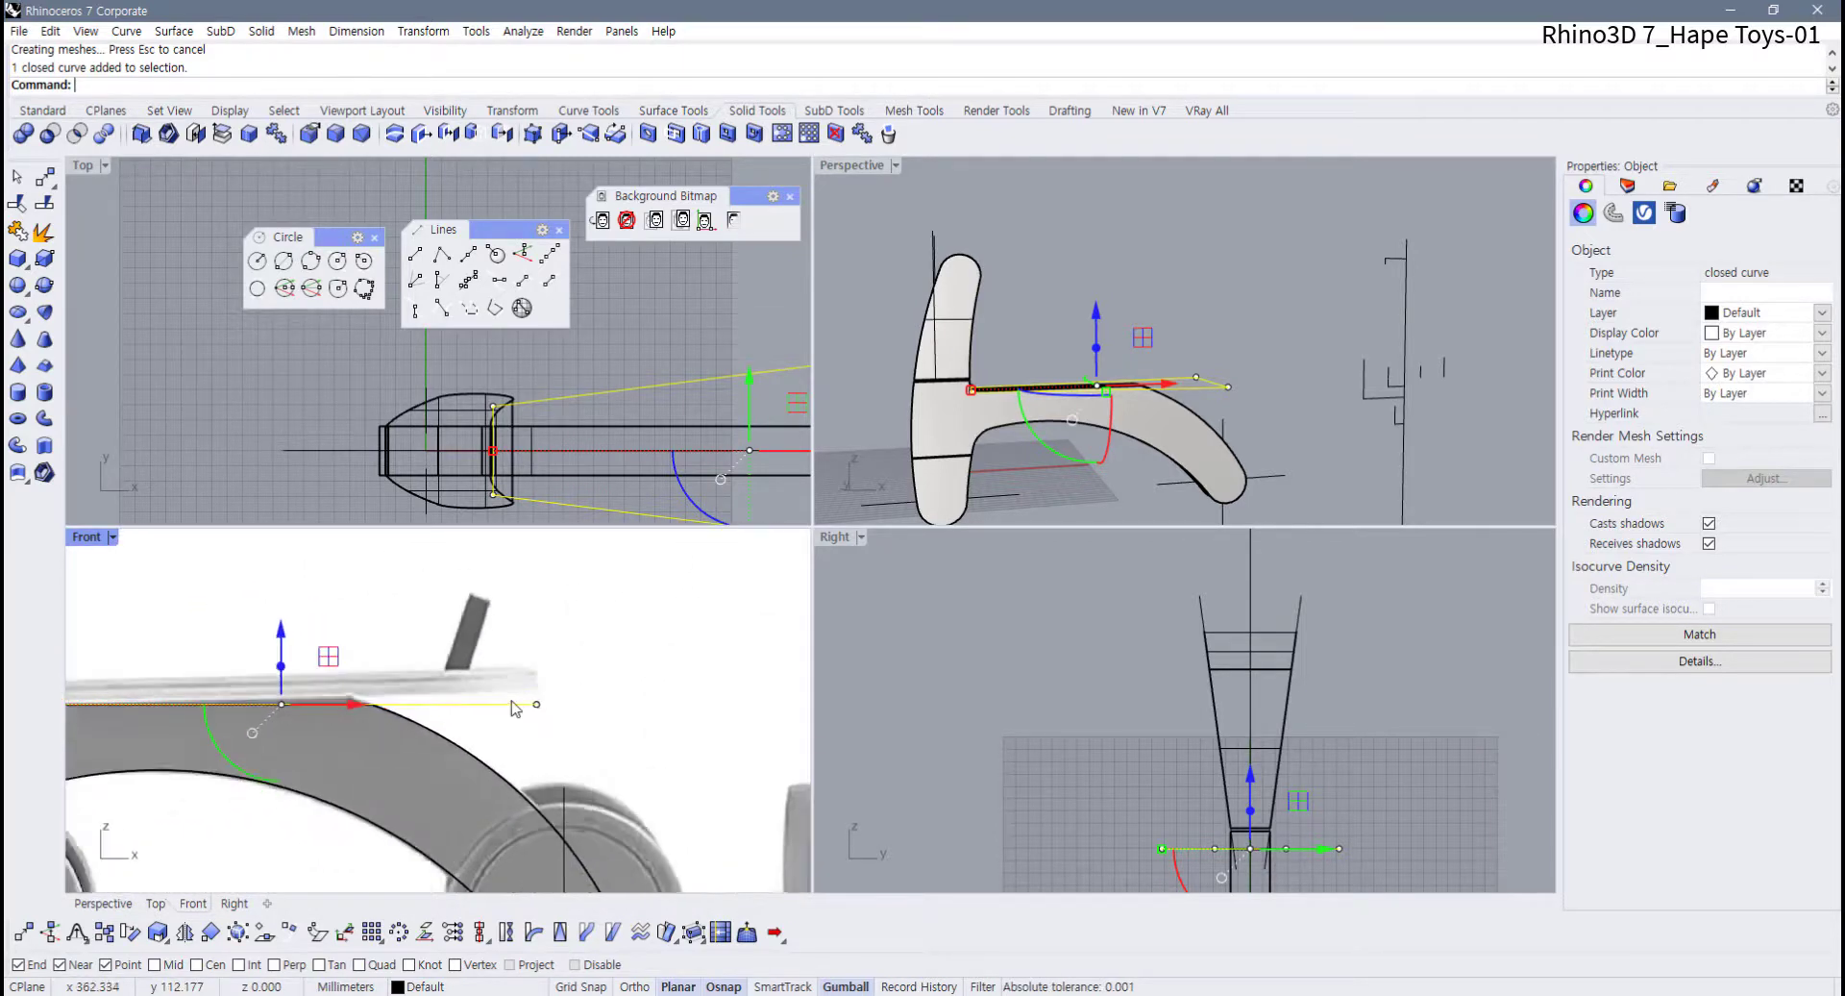
scroll(524, 692, up, 5)
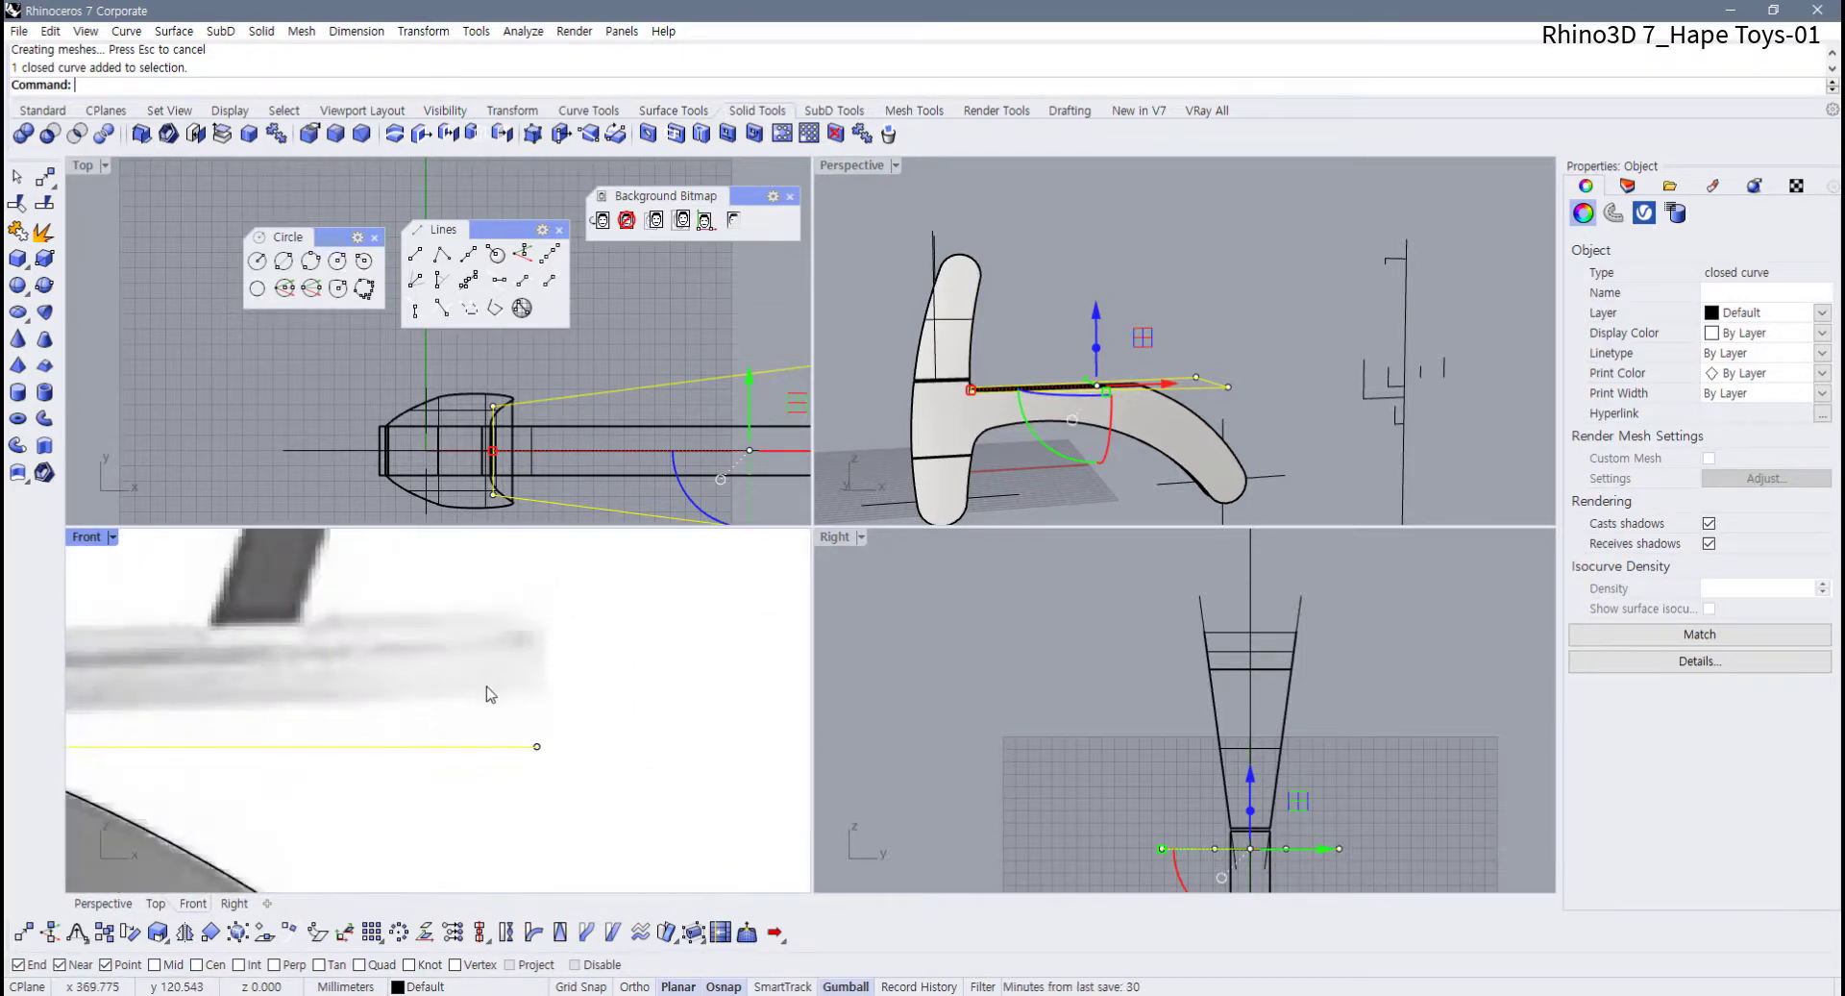
Delete the loose vertical guide line at the seat's edge opposite the 28.94 dimension, over the front-facing reference image
scroll(490, 694, down, 5)
right_drag(490, 694, 77, 678)
scroll(654, 687, down, 5)
right_drag(735, 680, 683, 691)
click(618, 709)
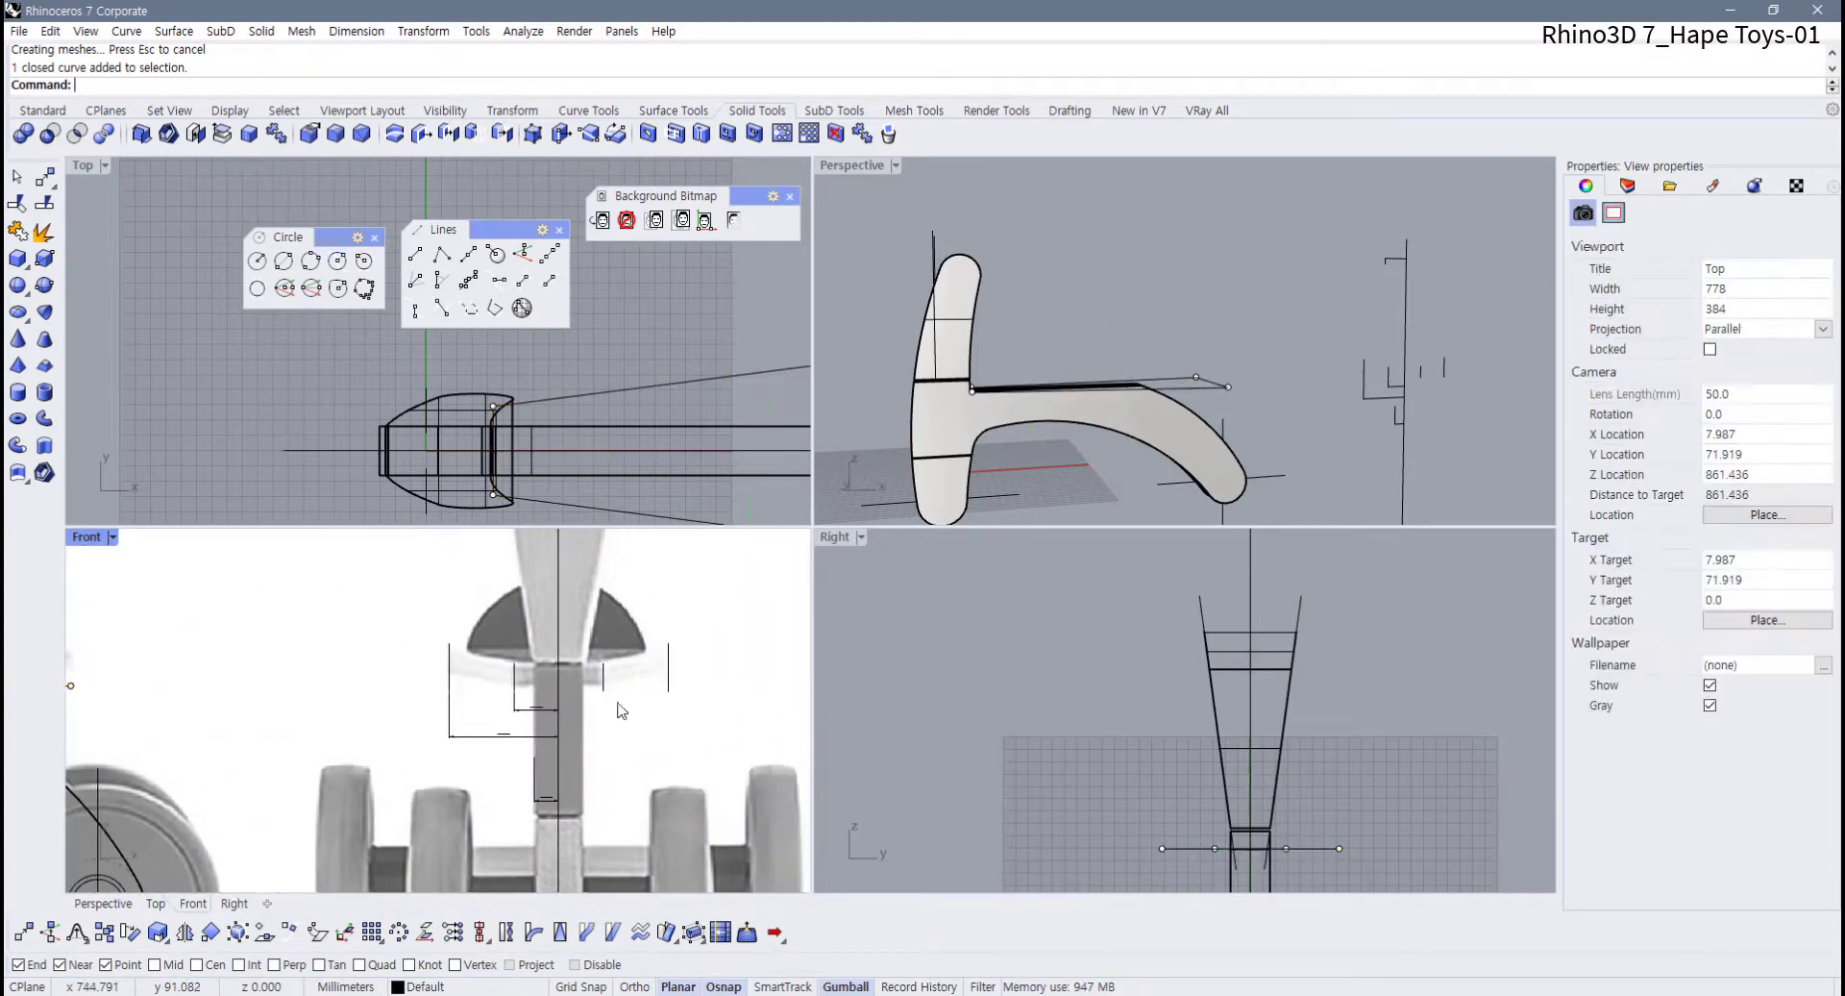
scroll(619, 711, up, 6)
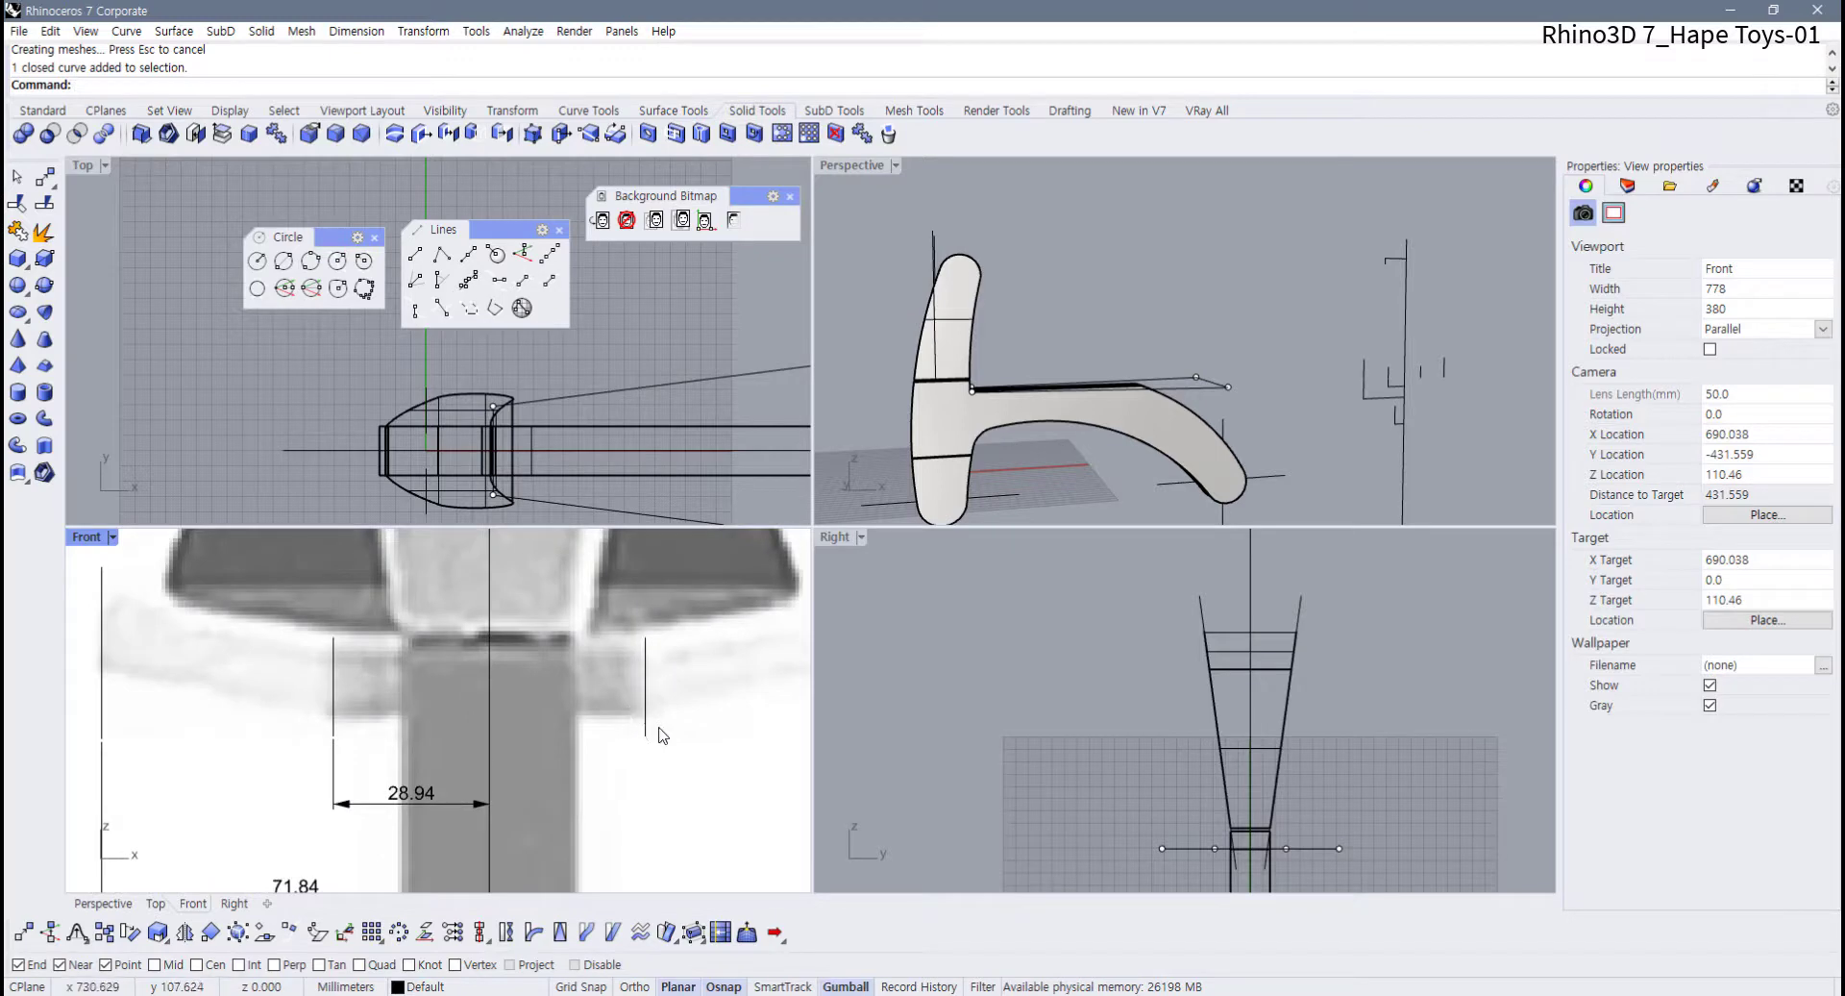
click(631, 758)
key(Delete)
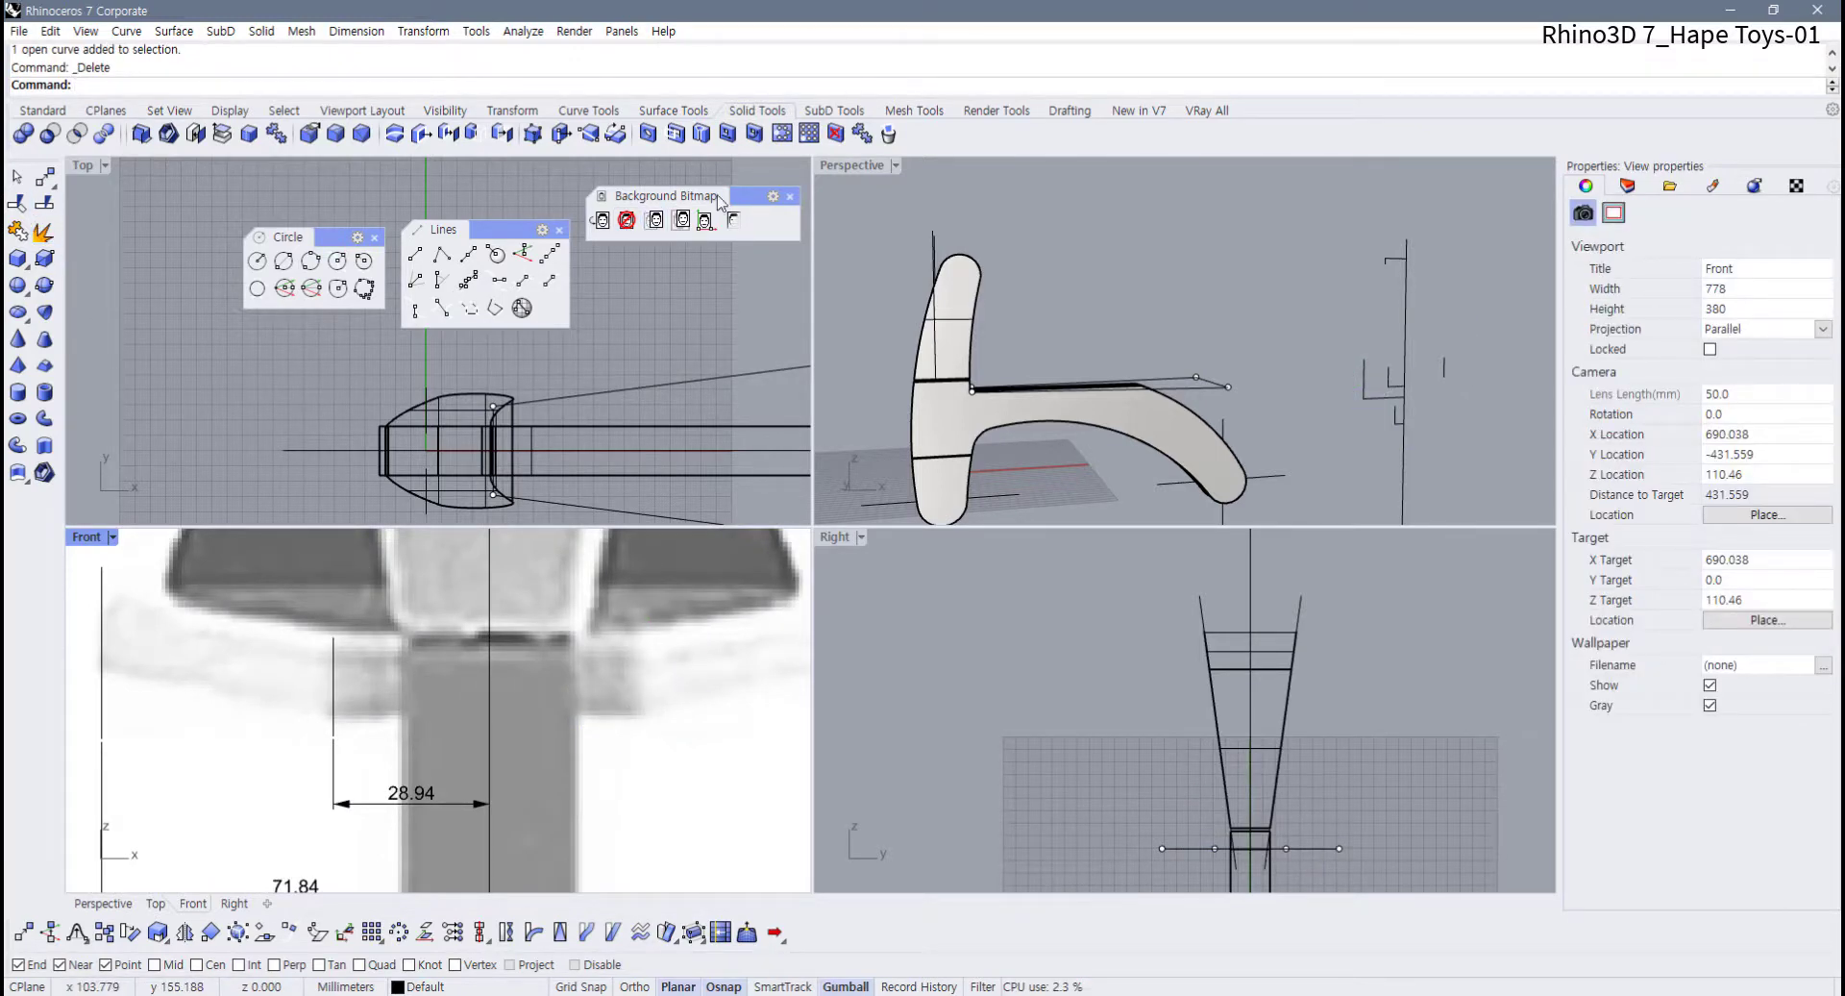
Add a vertical linear dimension across the seat board's thickness beside the column in the front-facing reference image
click(43, 109)
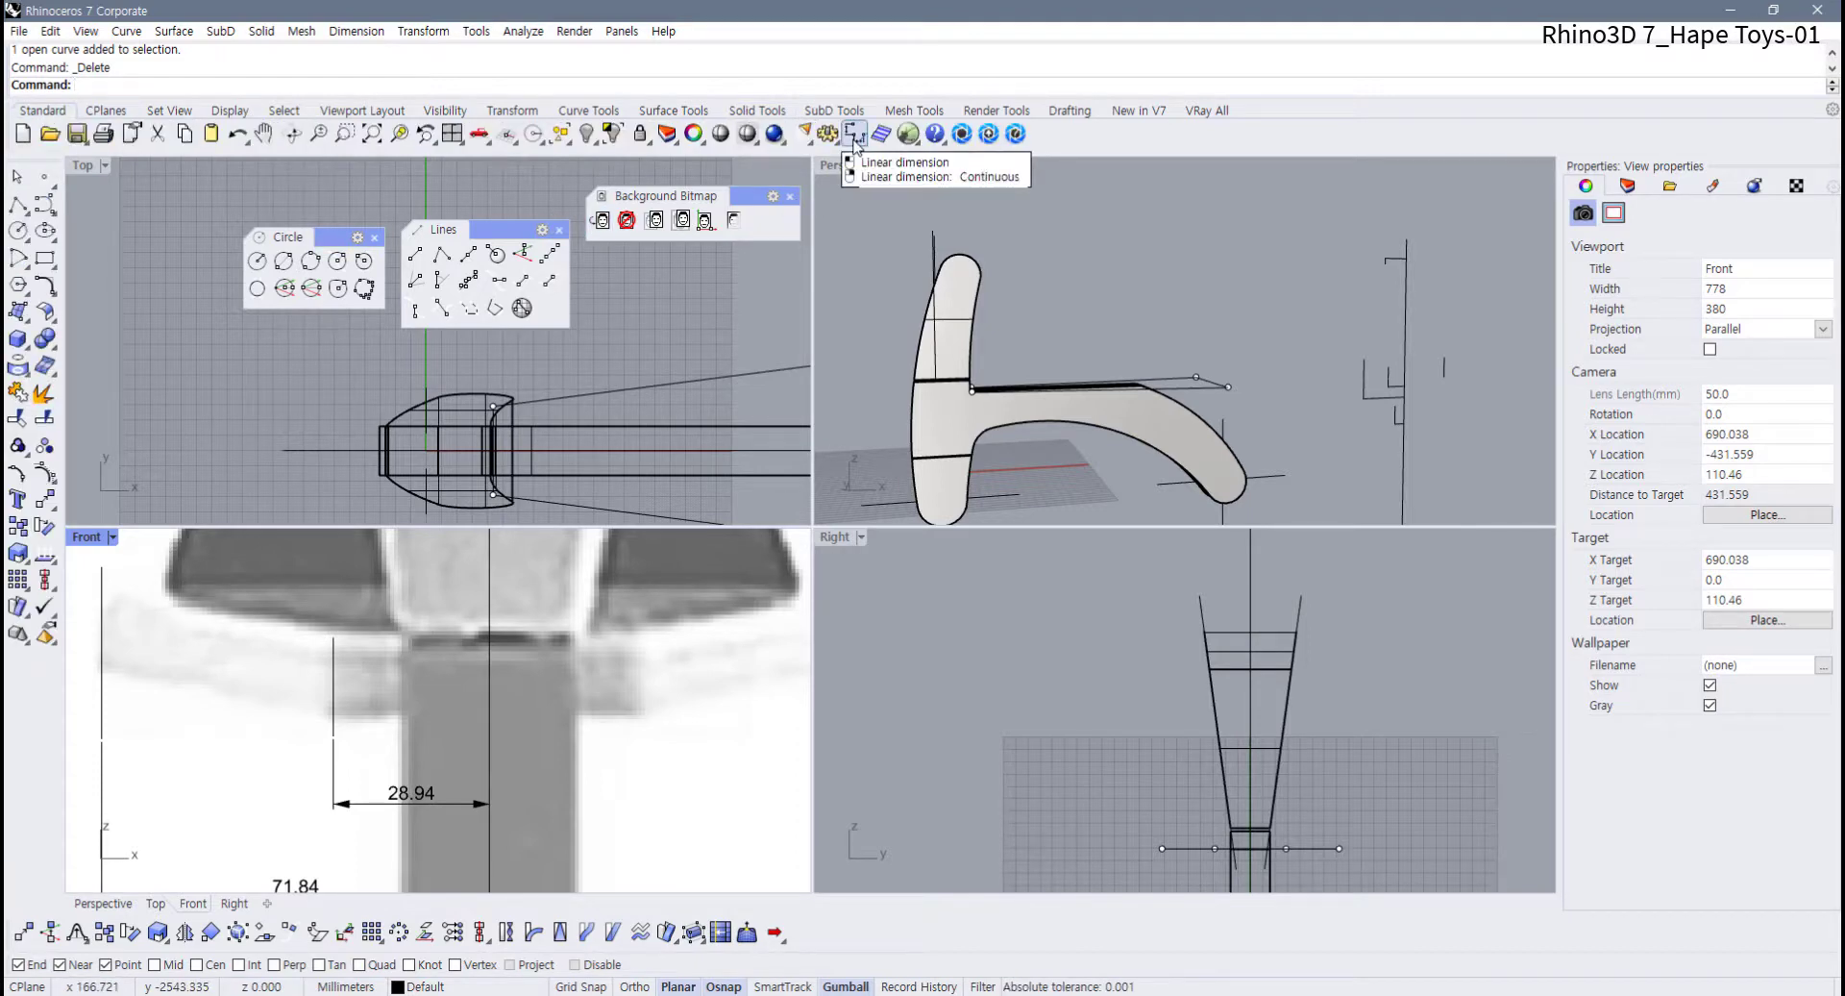
click(855, 142)
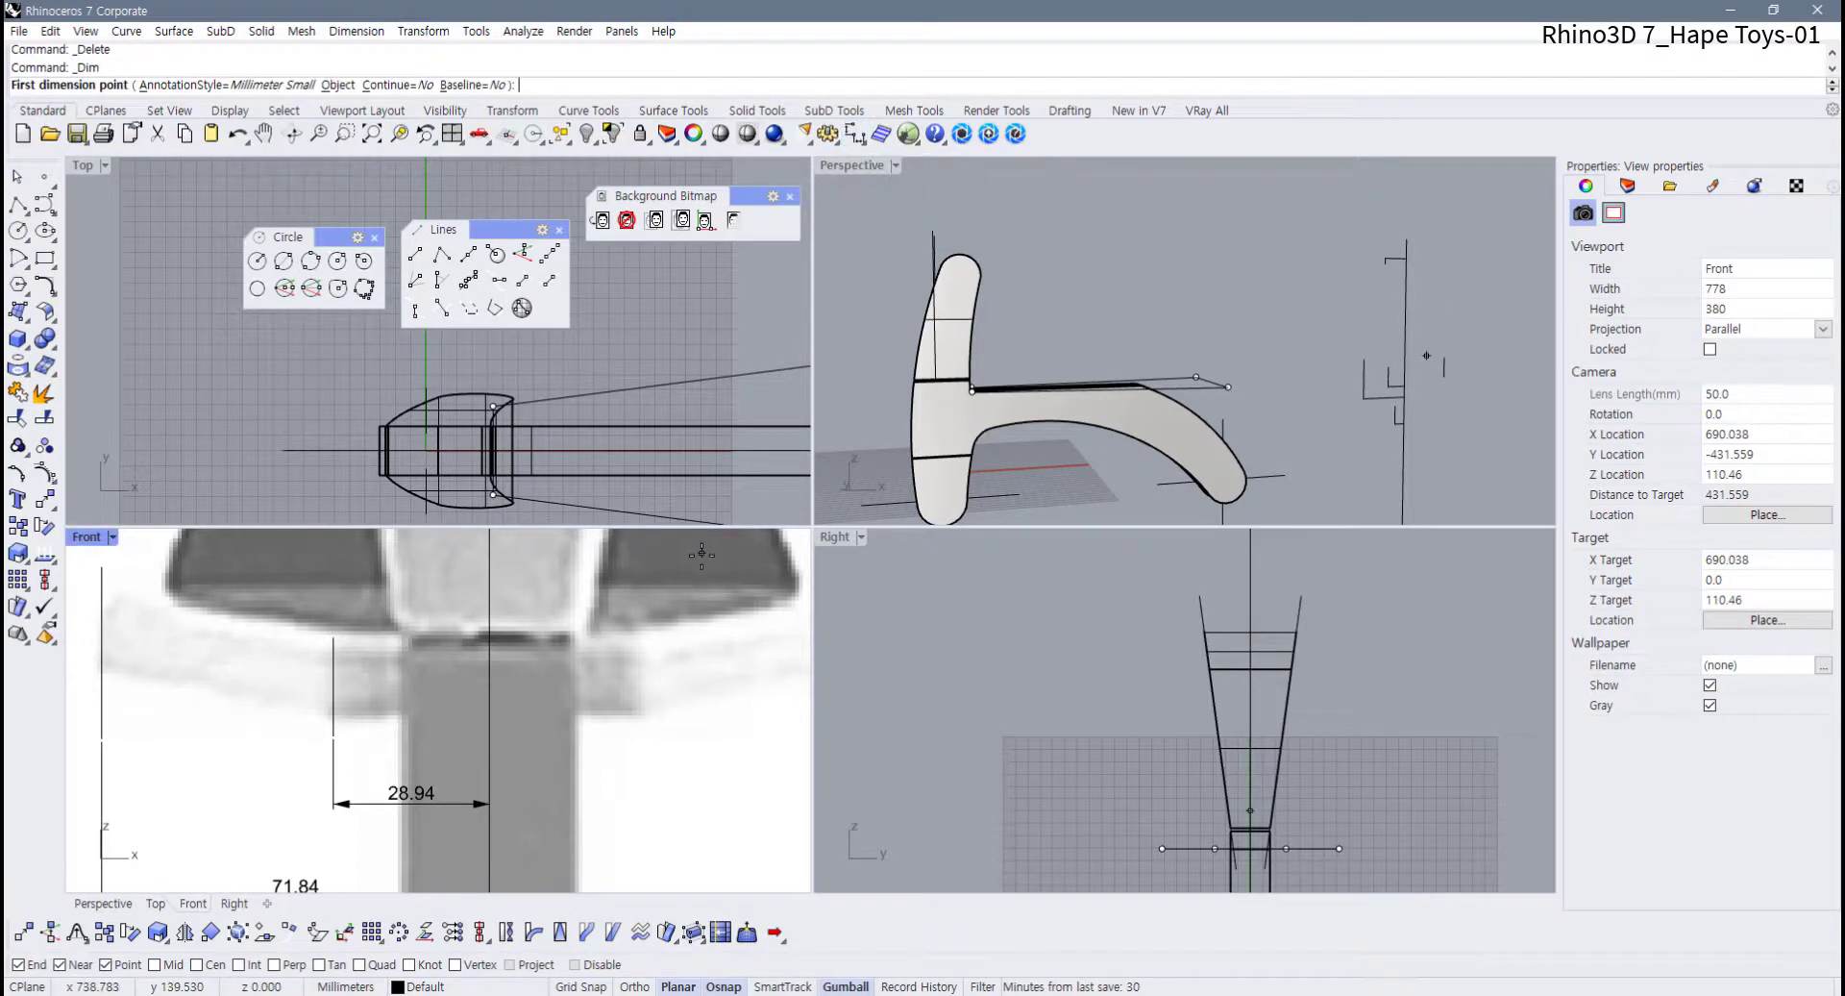
click(638, 714)
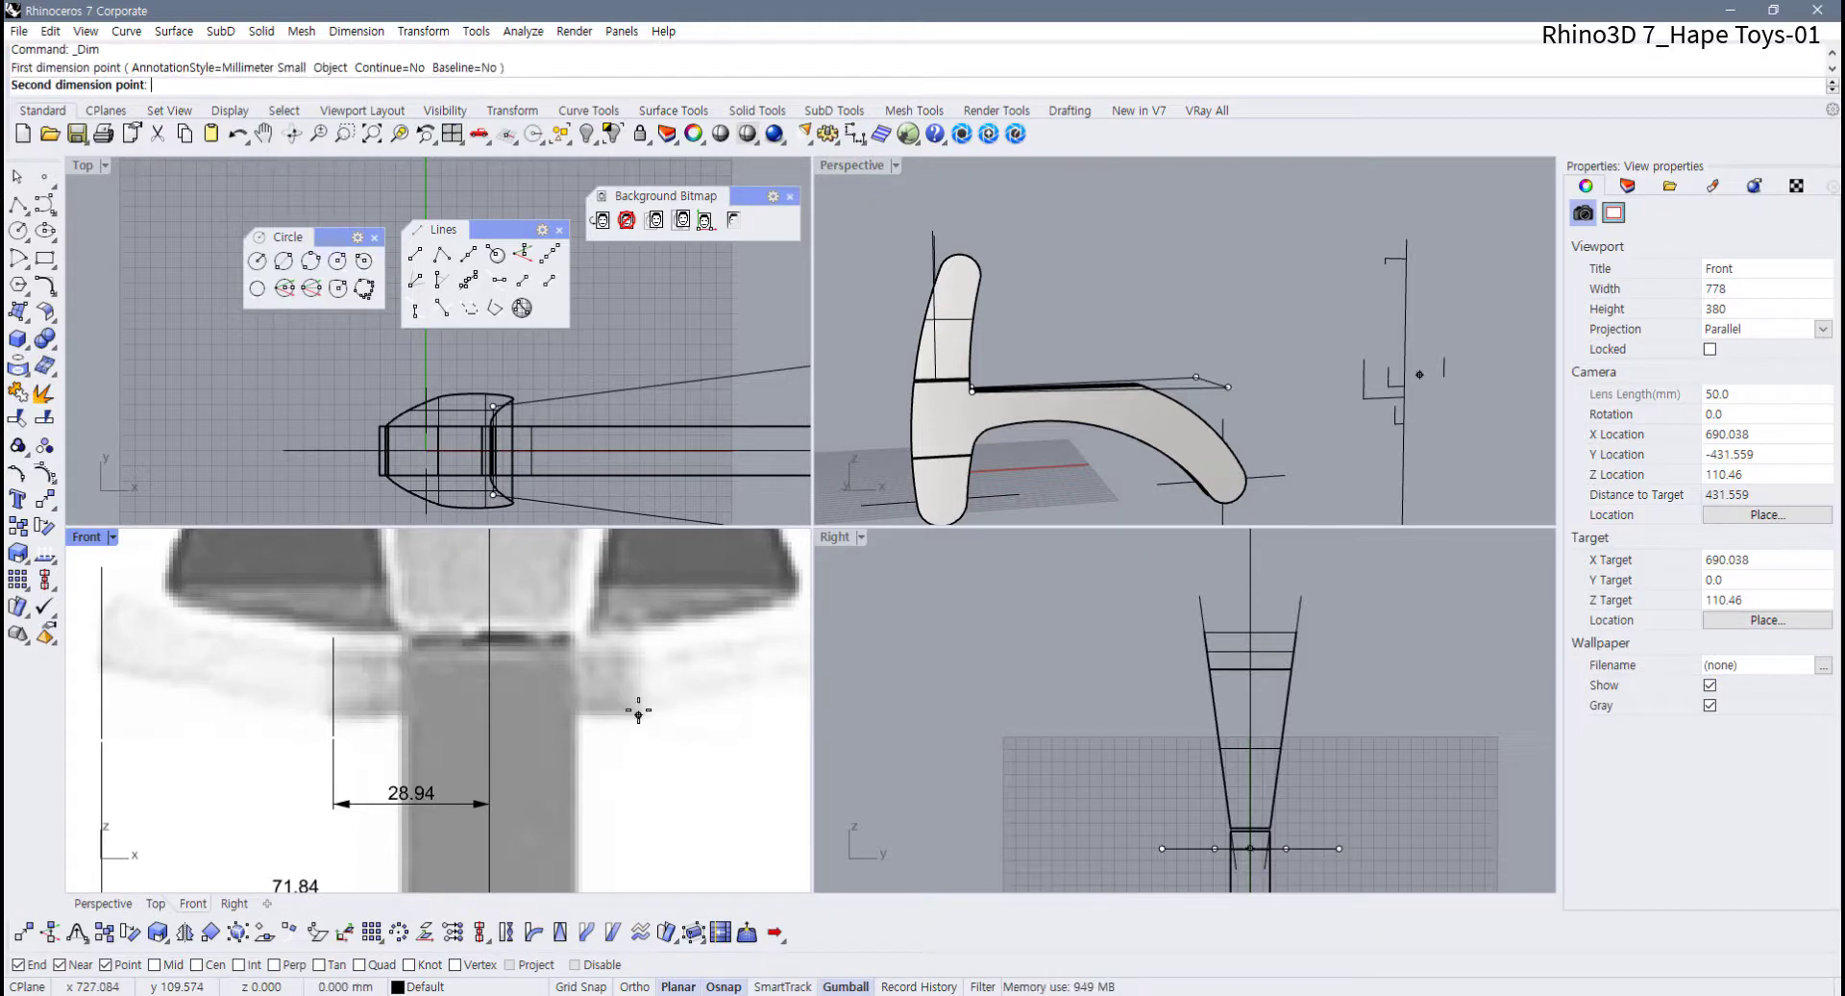
click(640, 648)
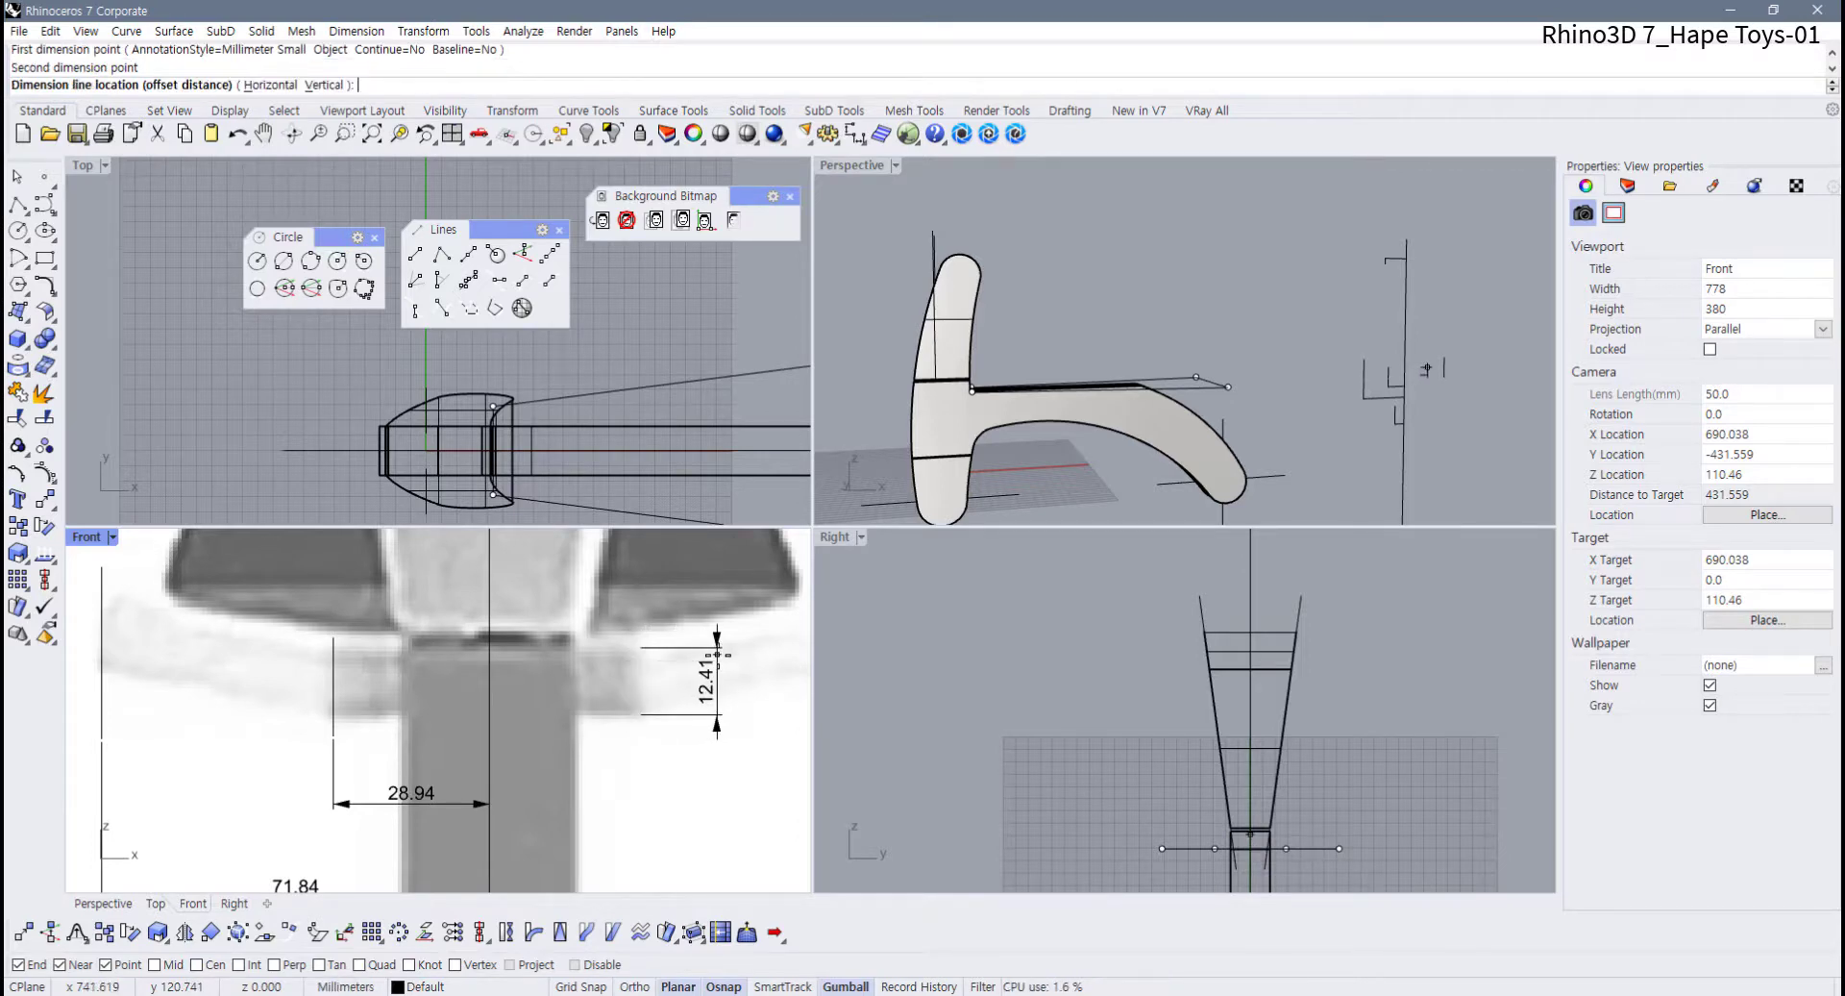
click(737, 655)
scroll(653, 735, down, 10)
scroll(669, 738, up, 10)
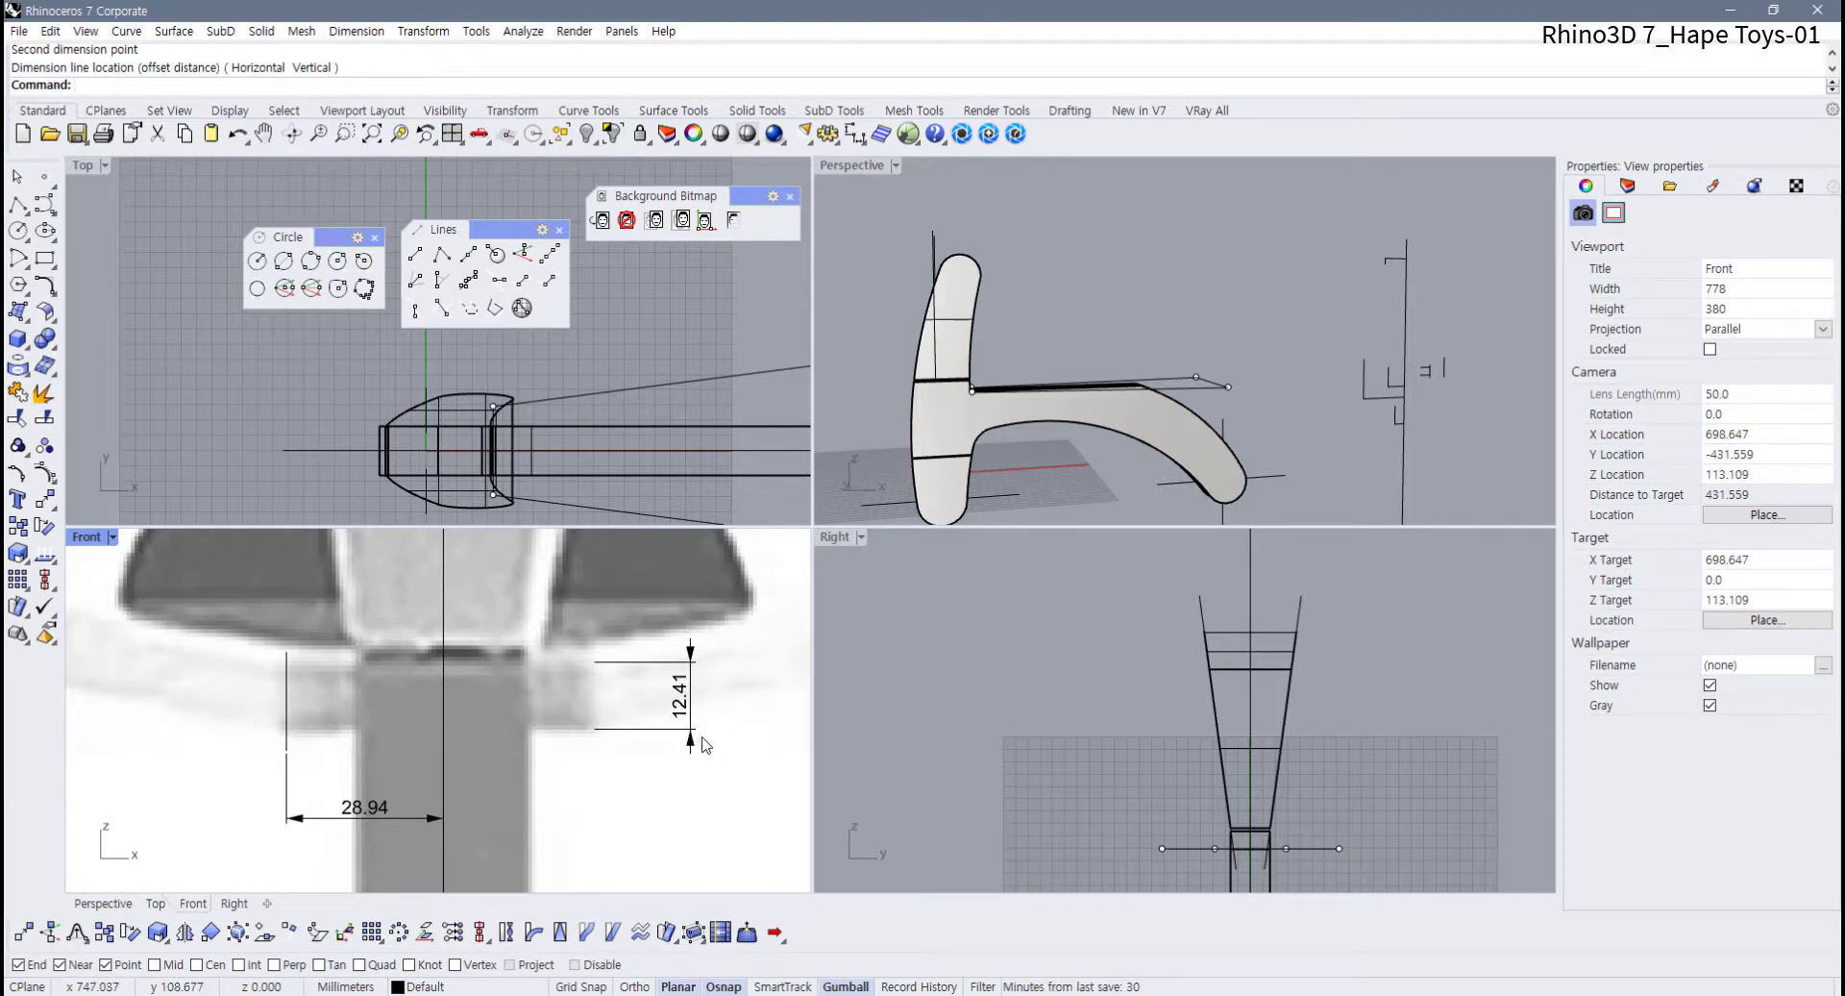
click(701, 737)
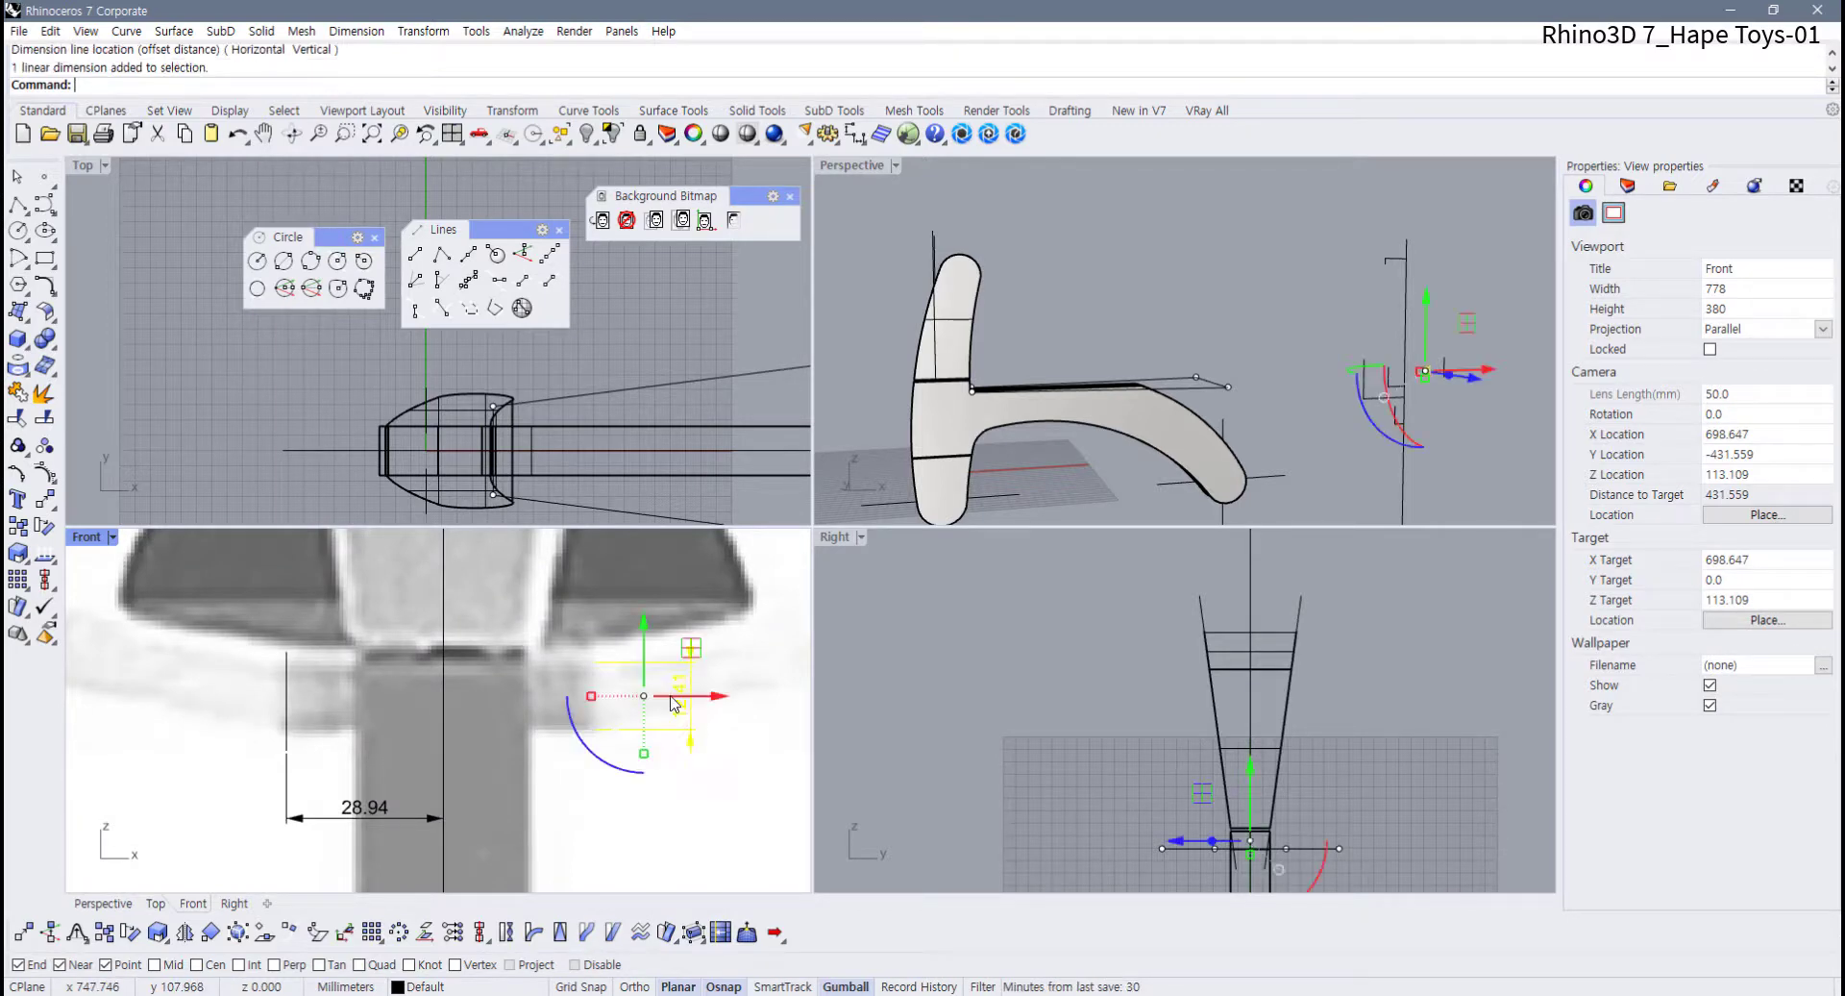
scroll(1203, 603, down, 2)
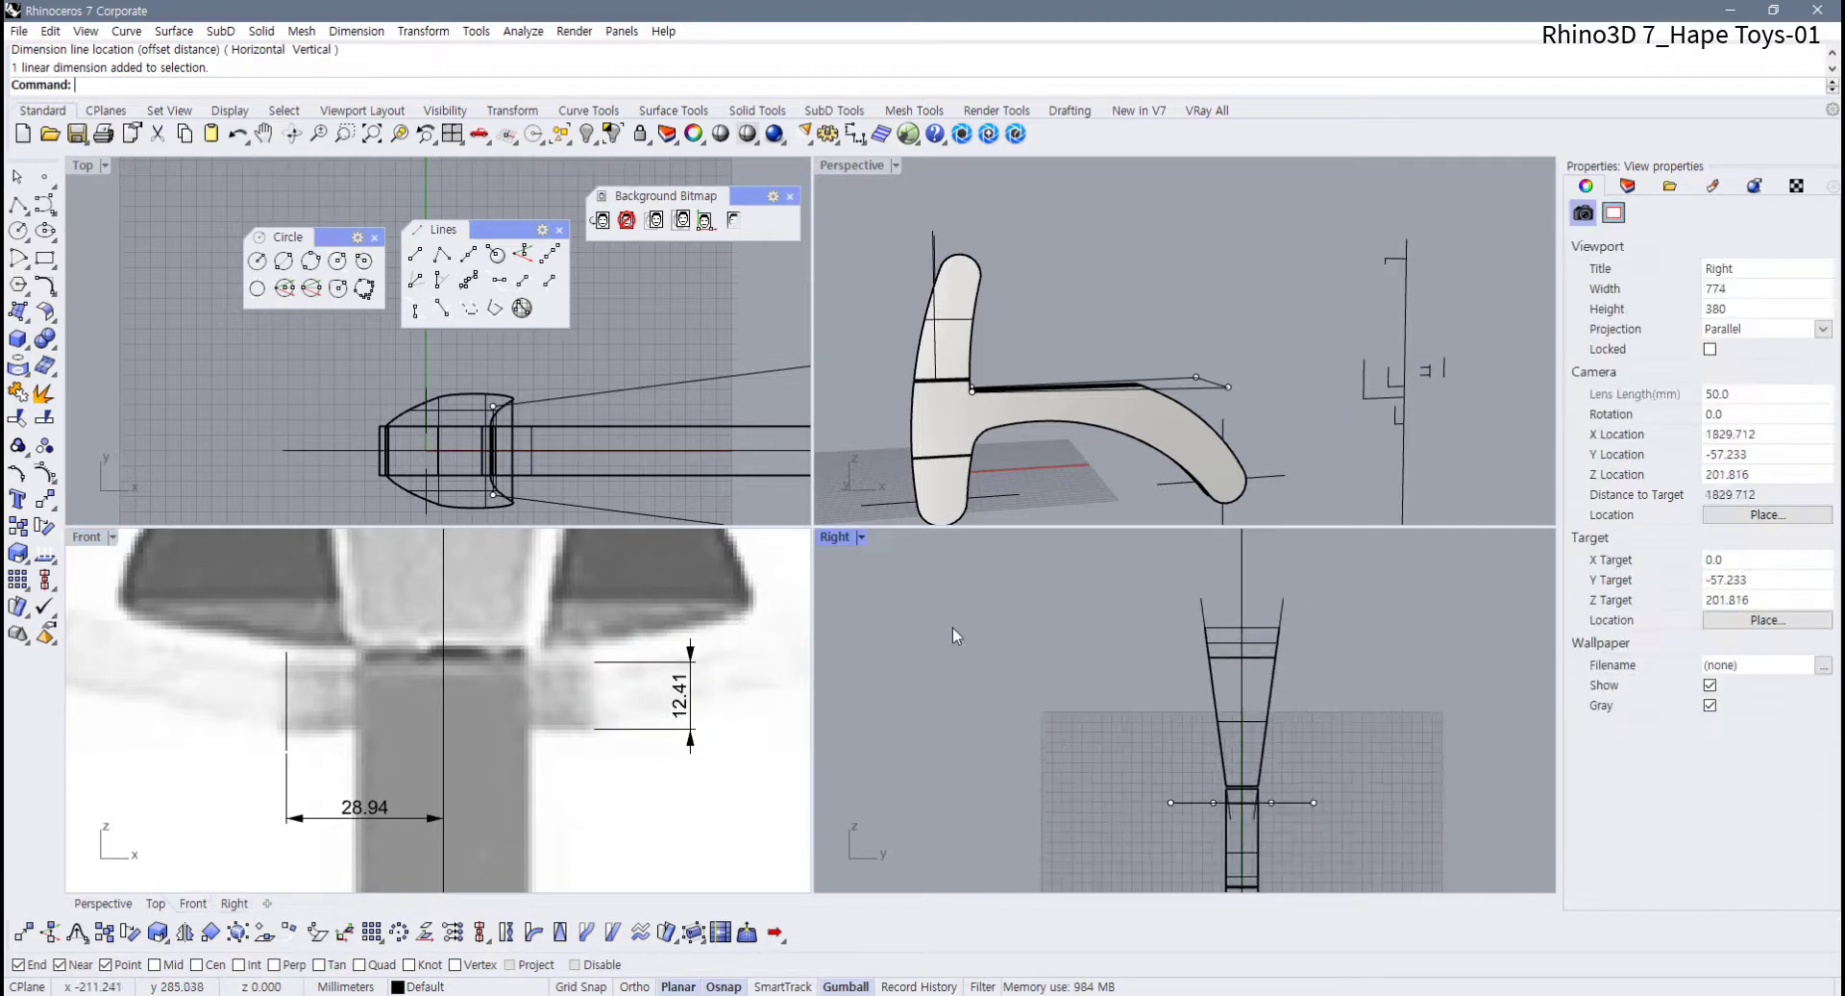
Select the closed seat outline and examine its shape and position in the Front and Top views
scroll(651, 678, down, 13)
scroll(356, 735, down, 5)
scroll(463, 728, up, 4)
right_drag(310, 735, 639, 743)
click(440, 705)
scroll(577, 744, up, 2)
right_drag(556, 367, 383, 404)
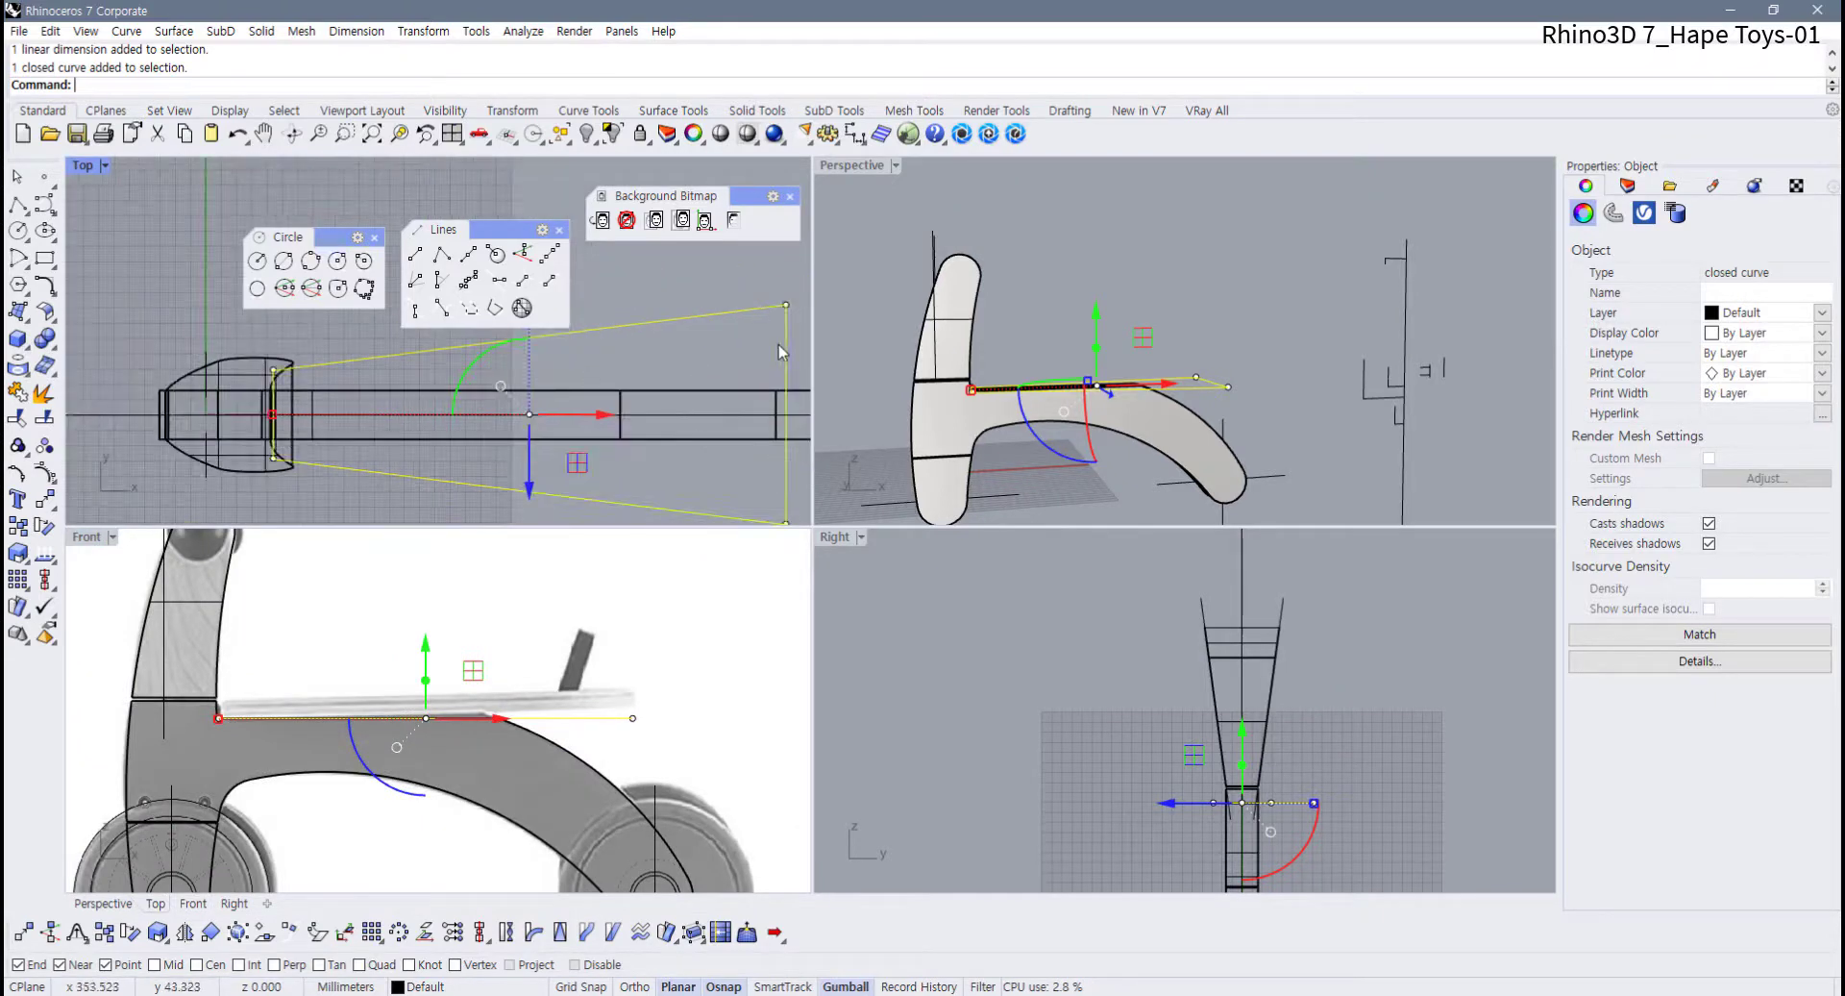
right_drag(779, 344, 692, 362)
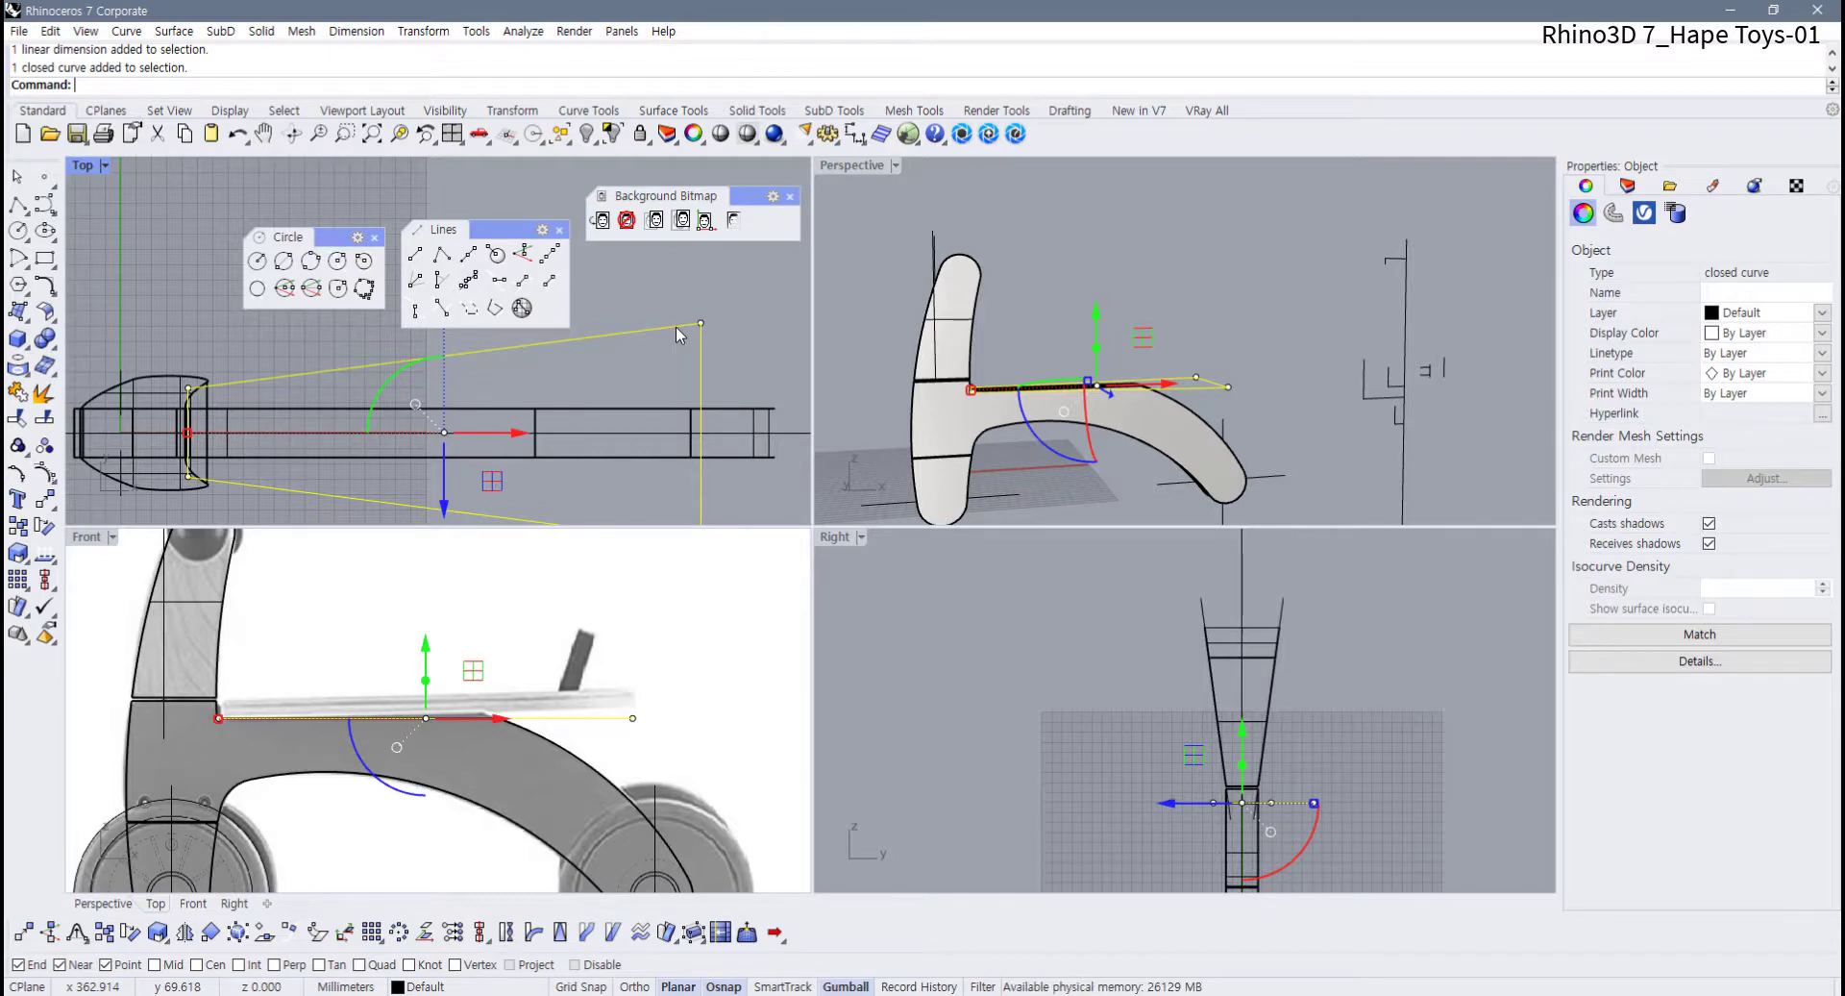
Deselect the seat outline and maximize the Top view around it
click(676, 352)
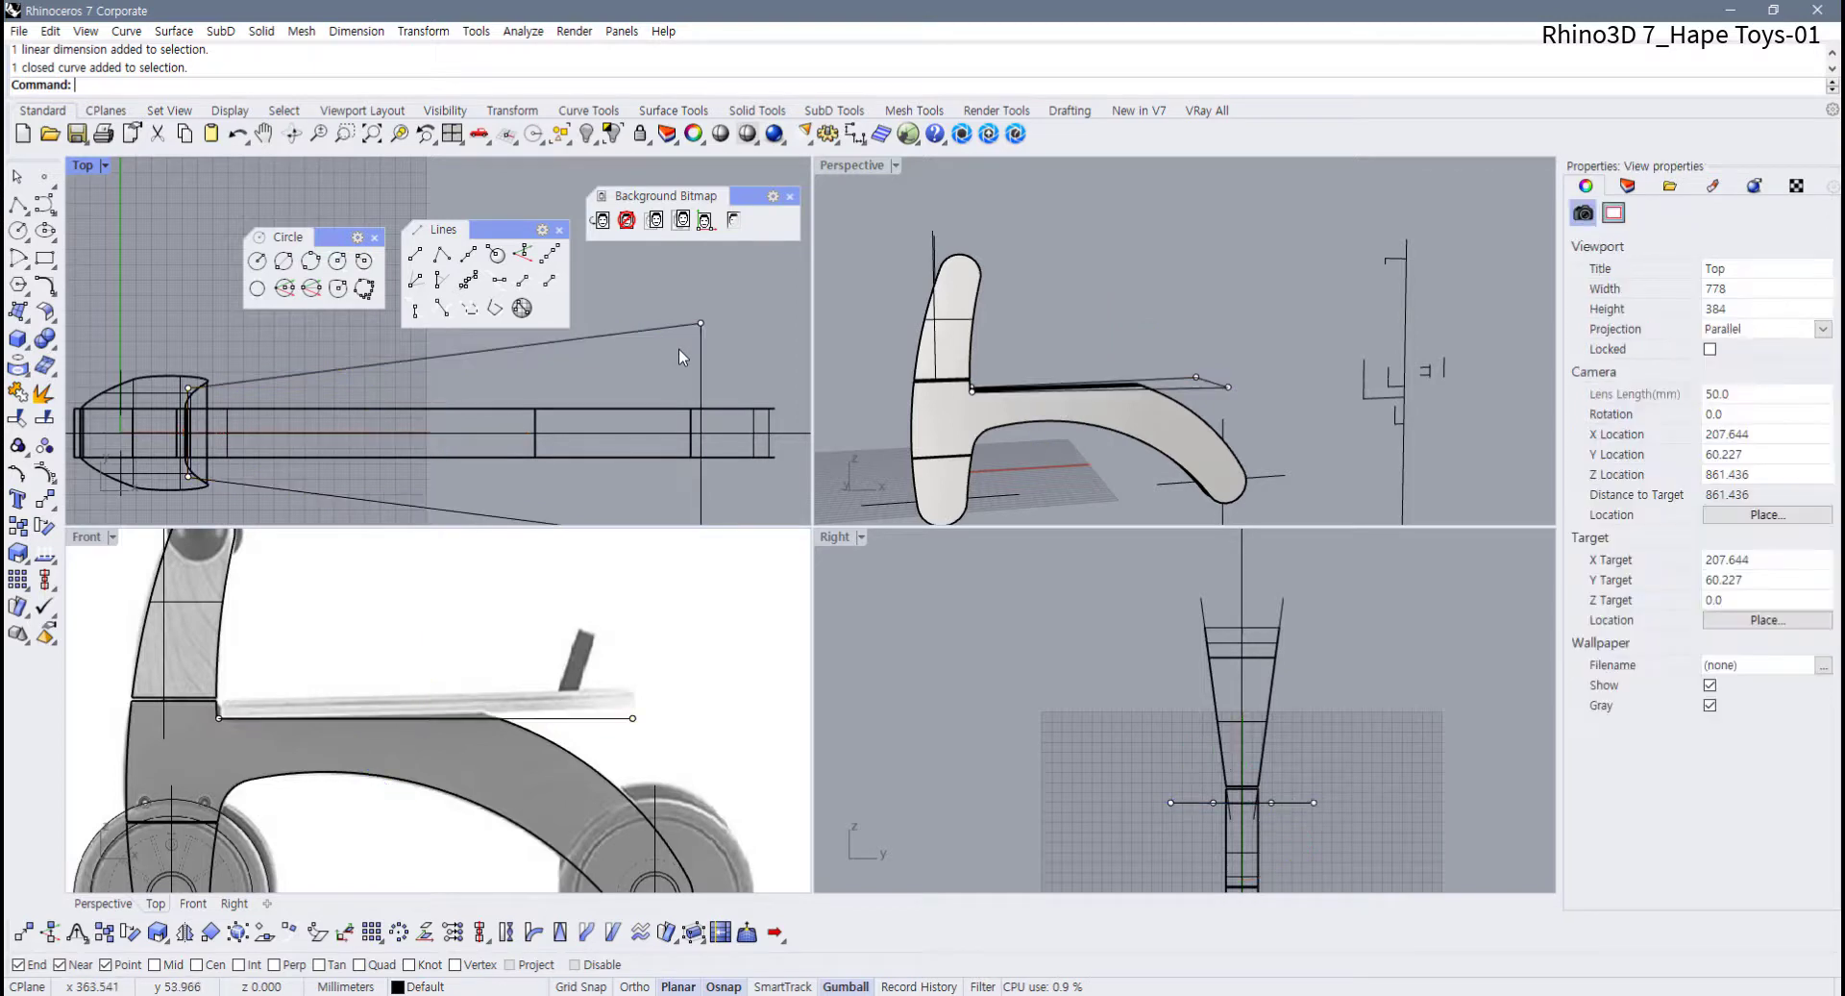
scroll(679, 348, up, 2)
double_click(83, 165)
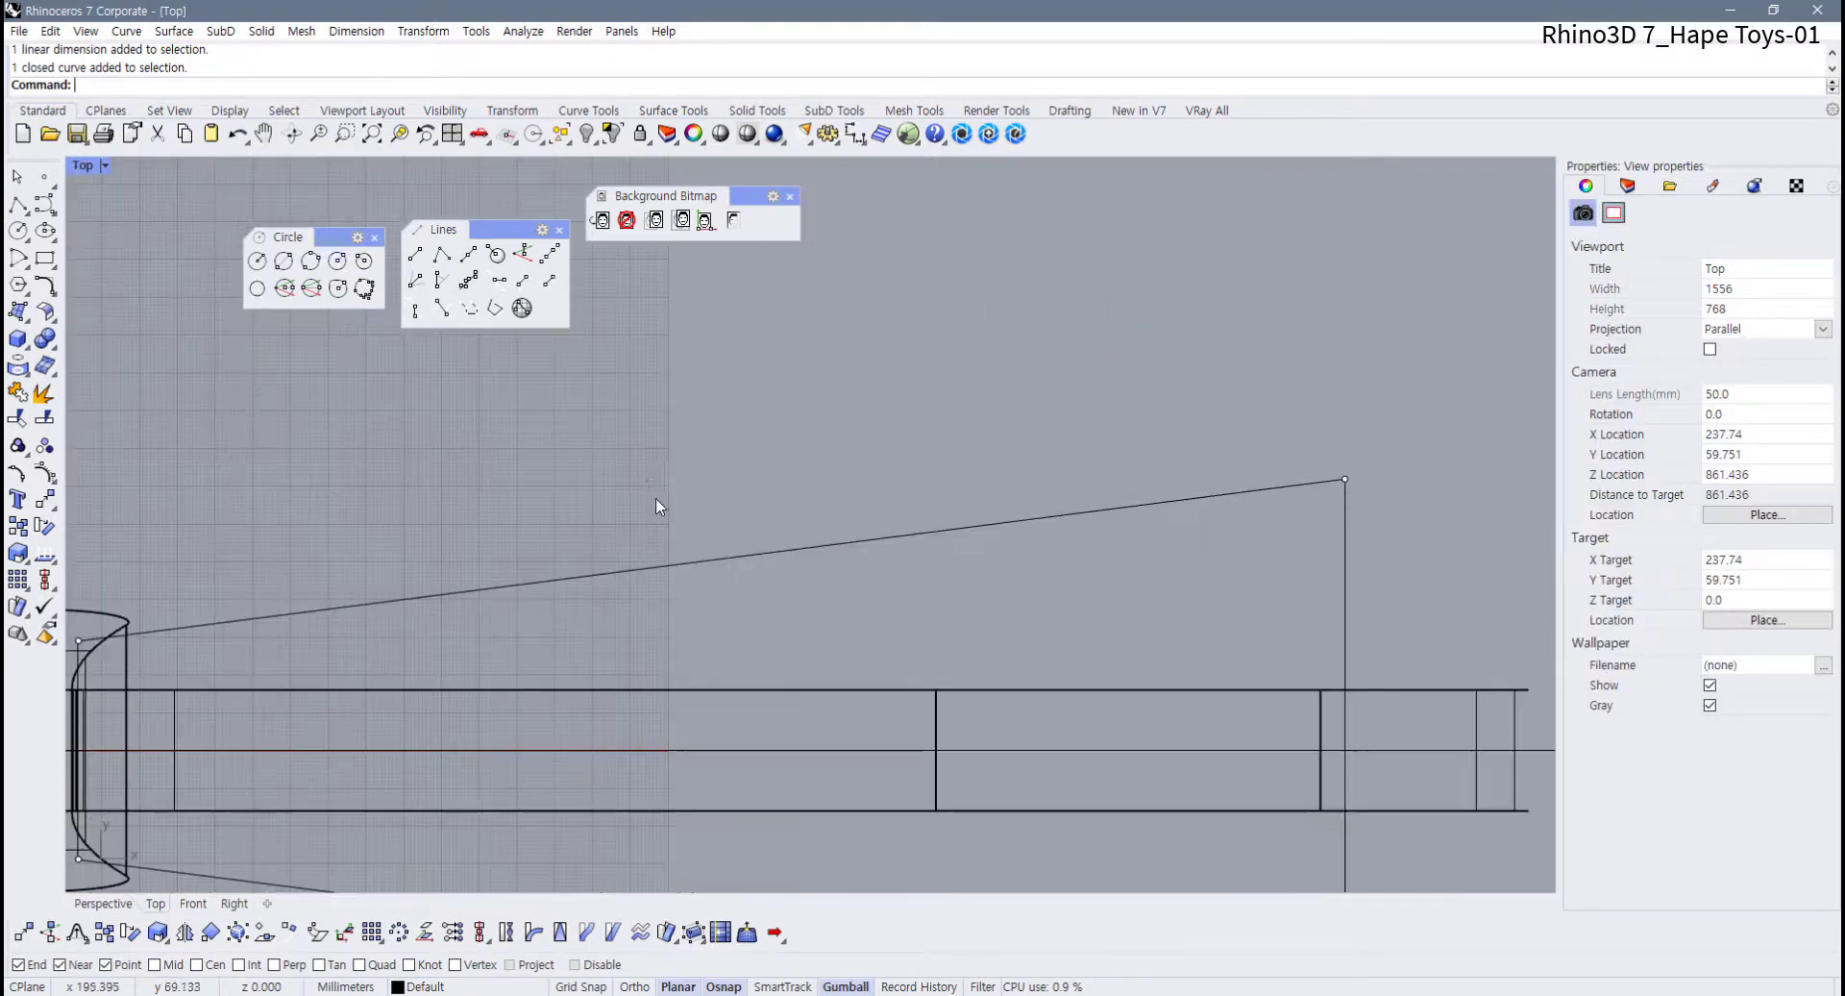
scroll(873, 586, down, 2)
right_drag(946, 530, 797, 516)
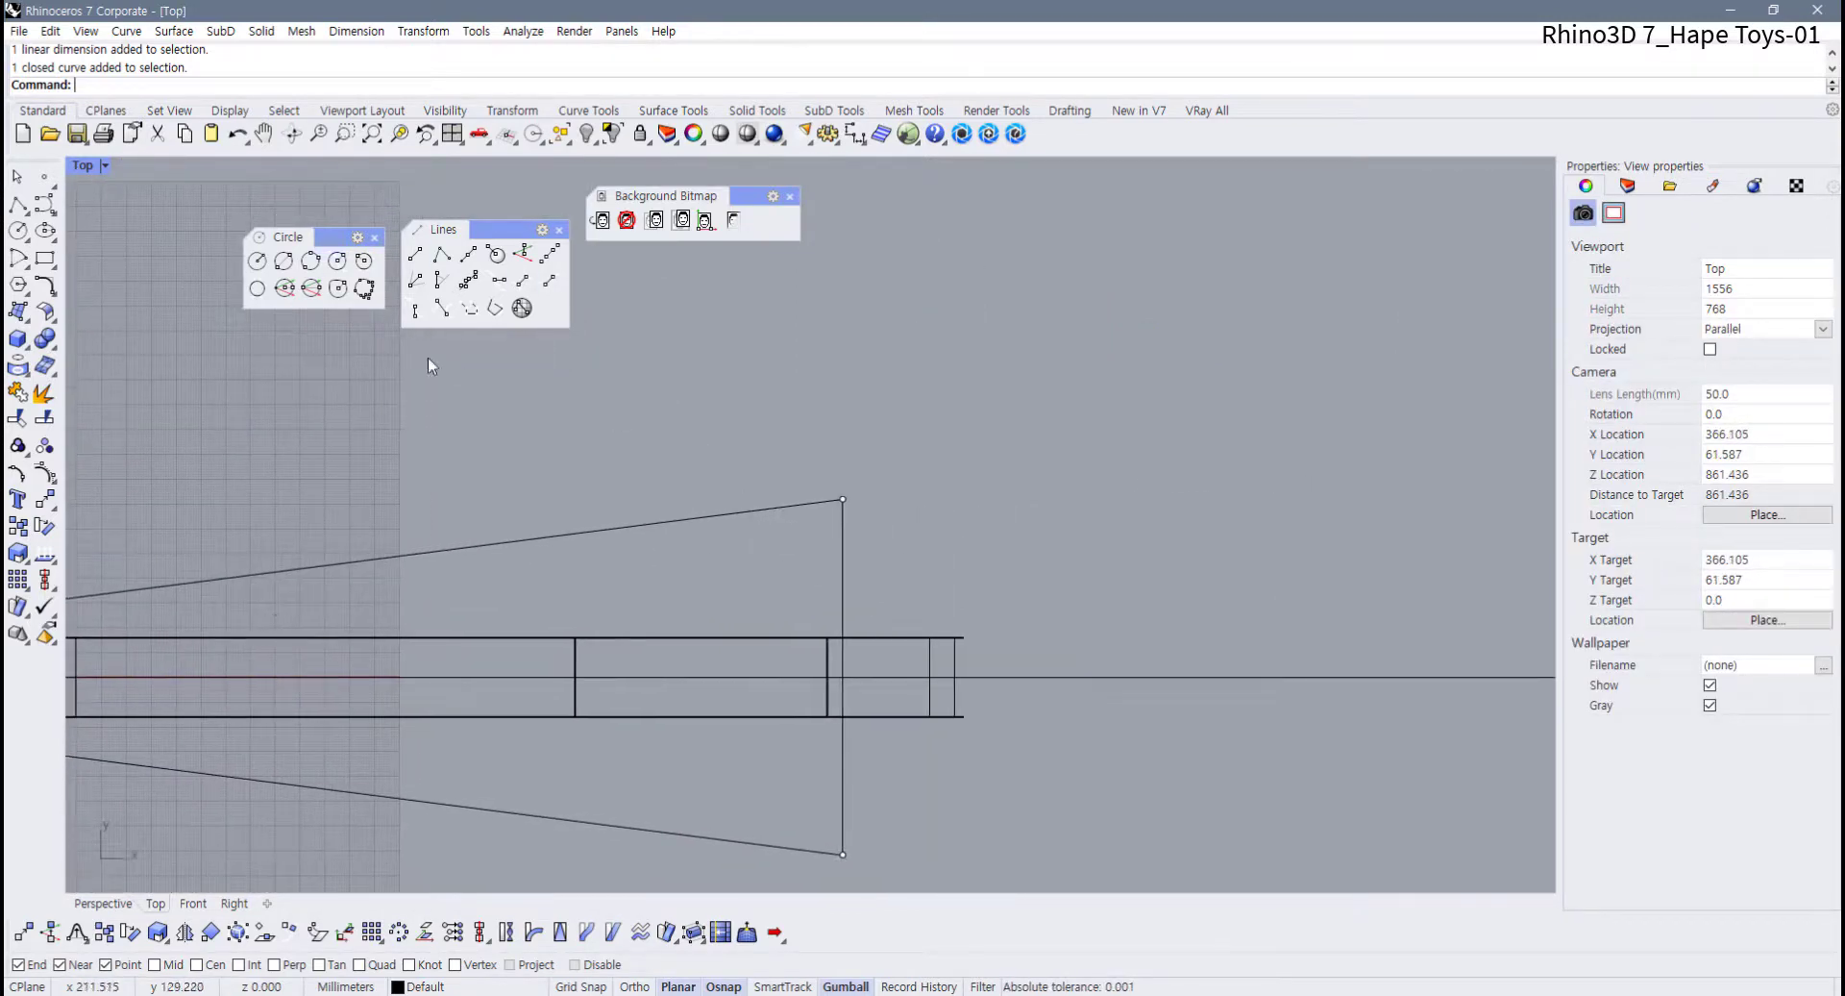
right_drag(578, 416, 740, 395)
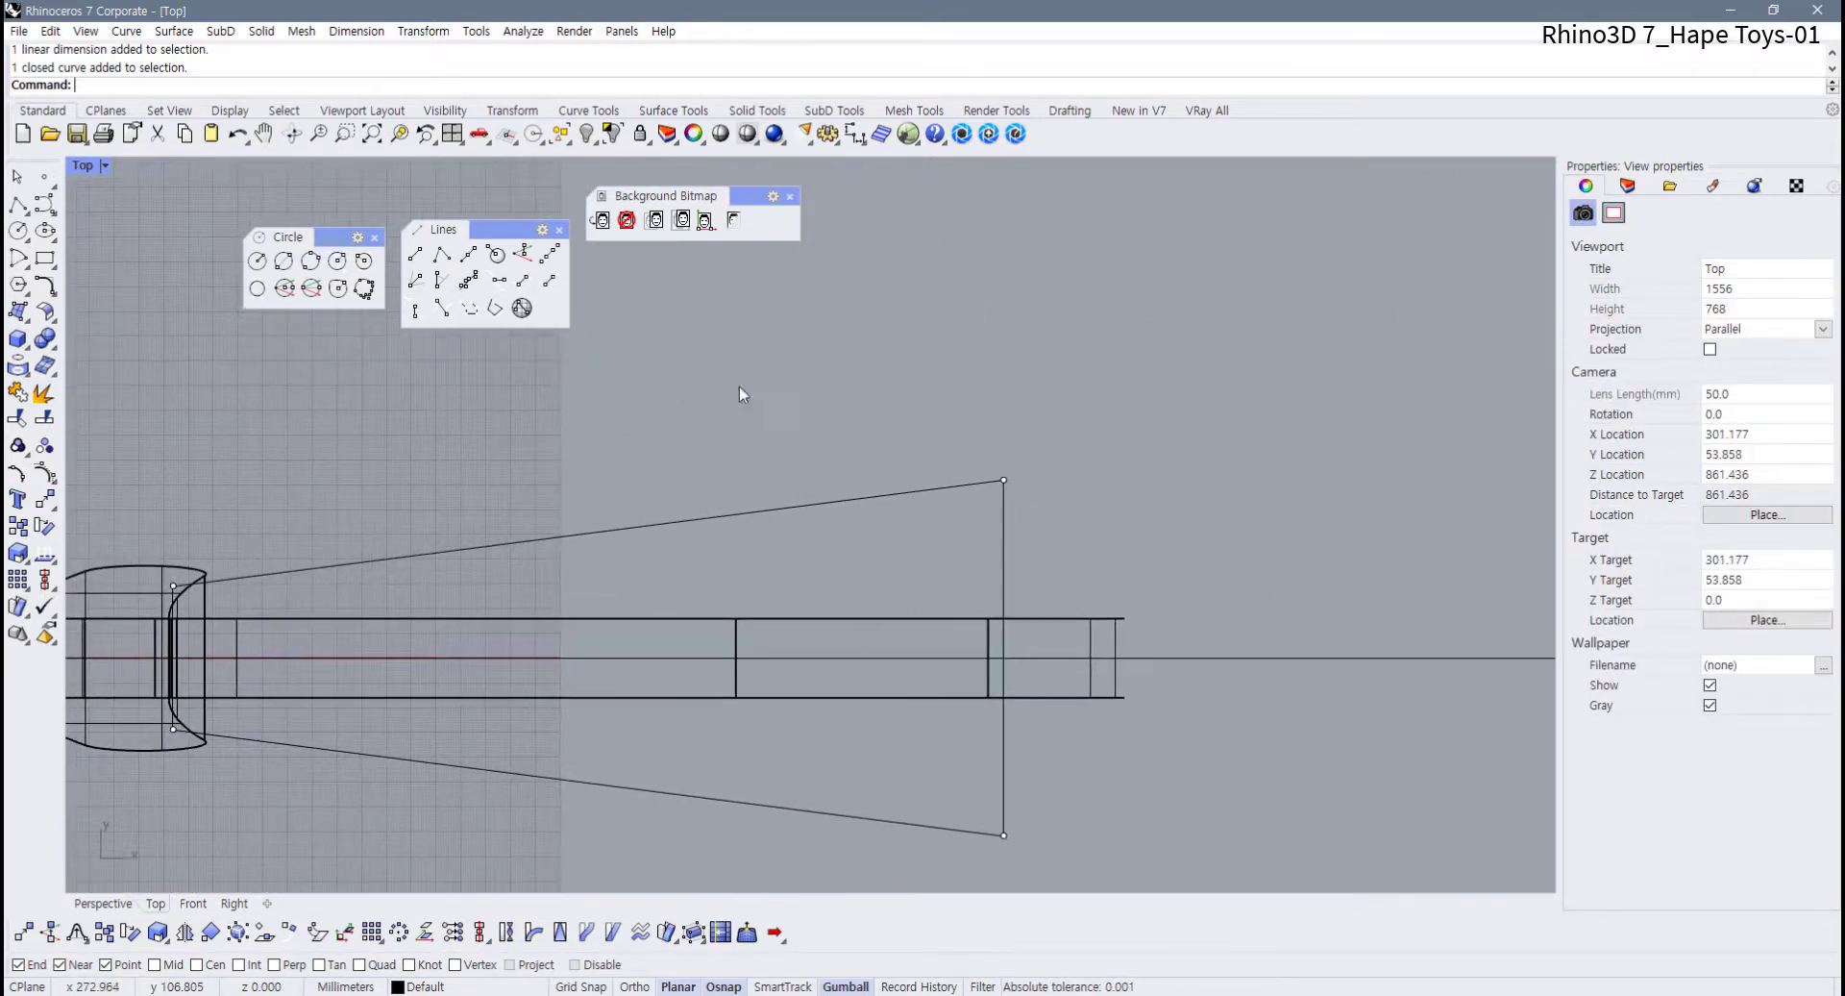
Try to fillet the seat outline's upper rear corner in the Top view with a radius of 10
click(588, 110)
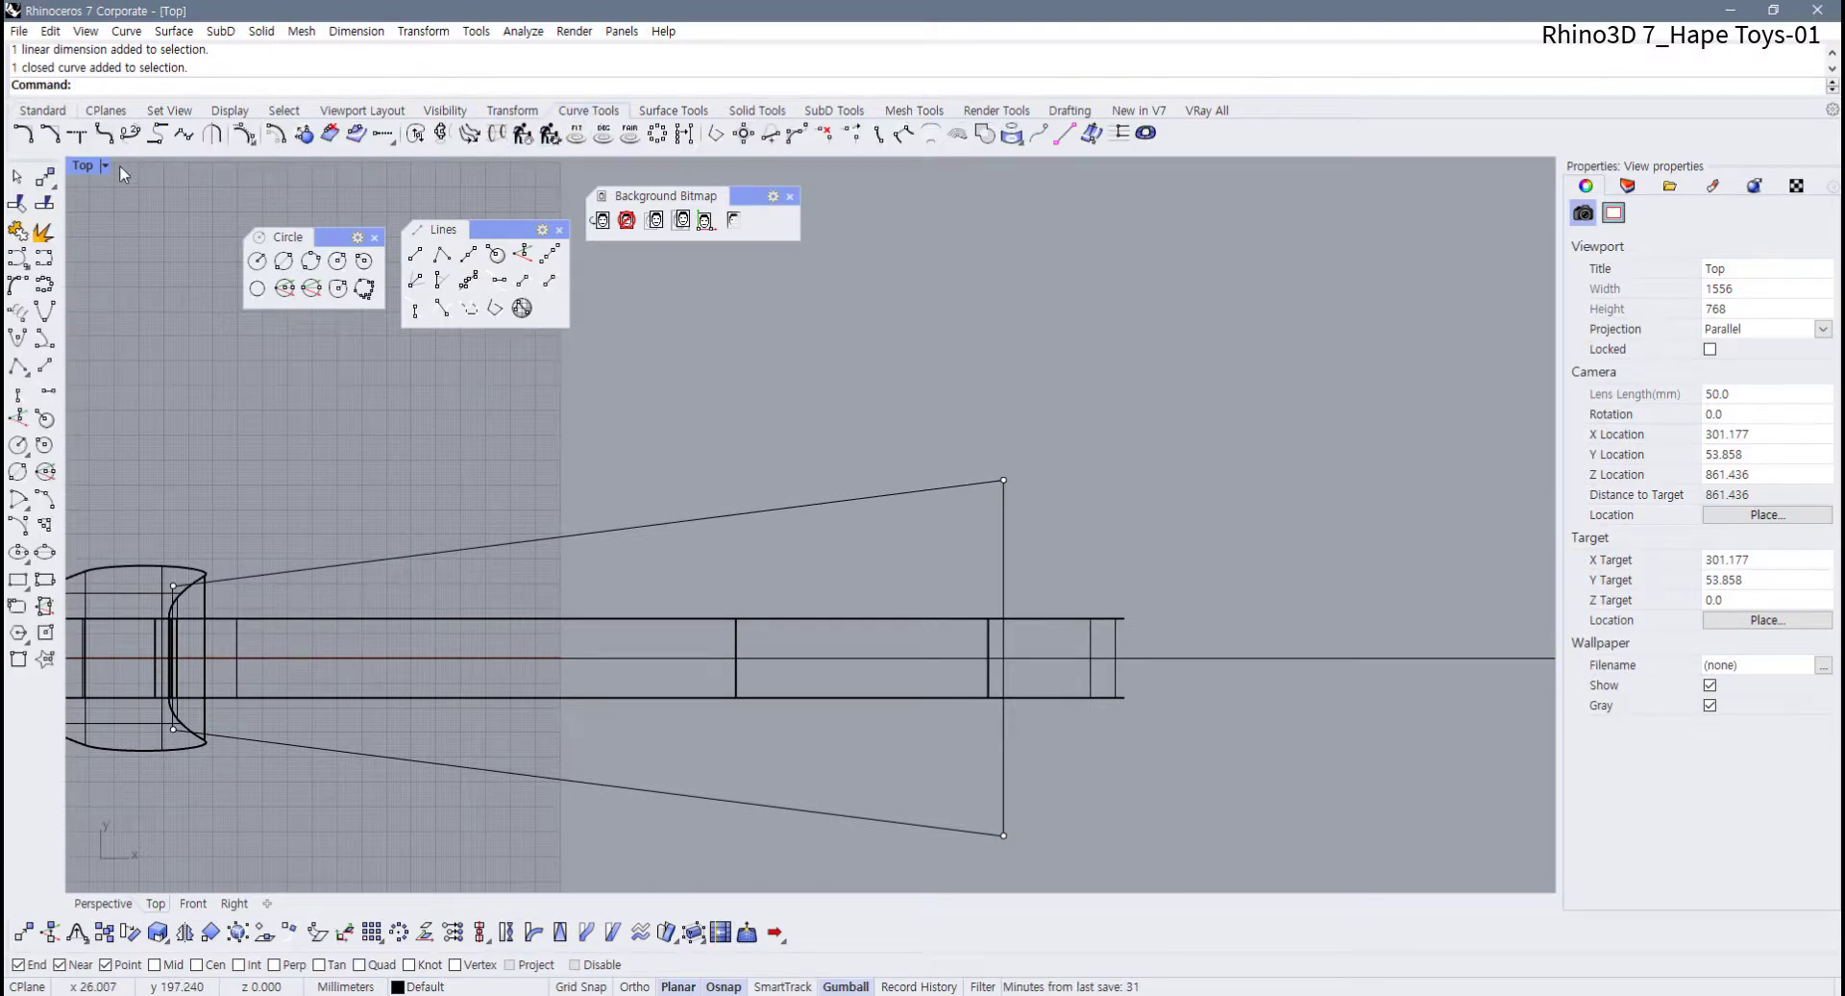
click(23, 133)
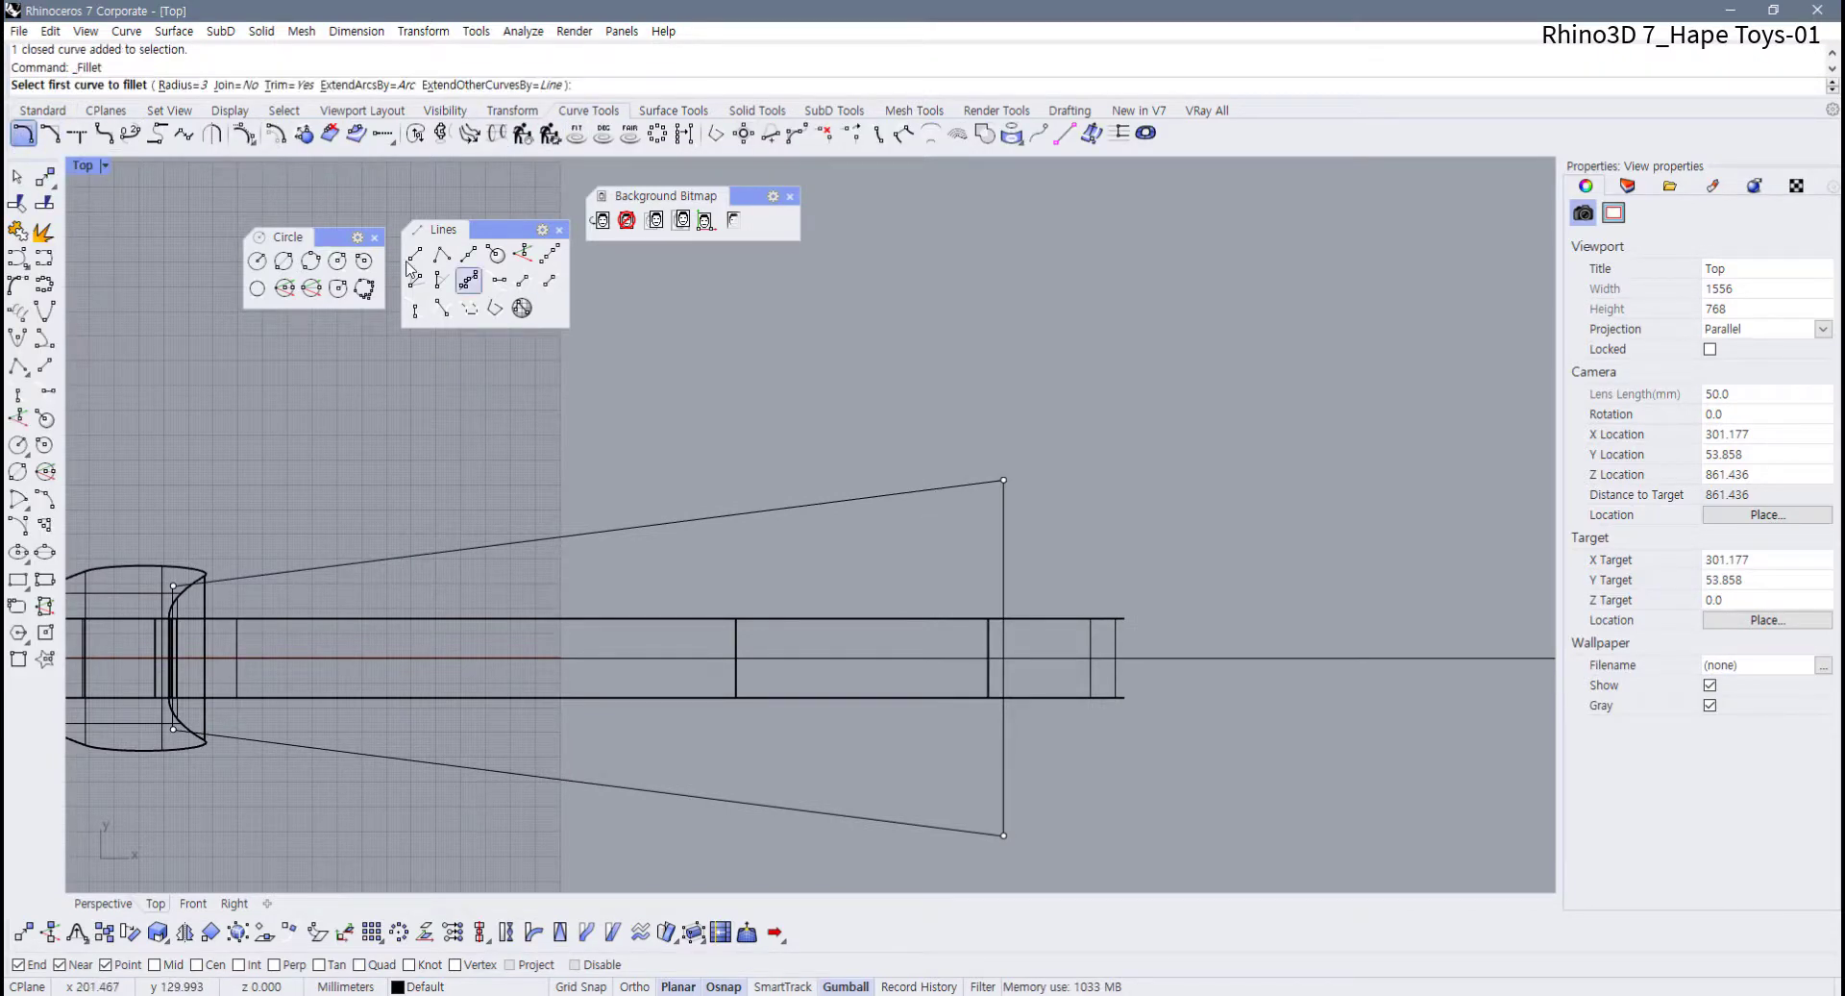
click(183, 86)
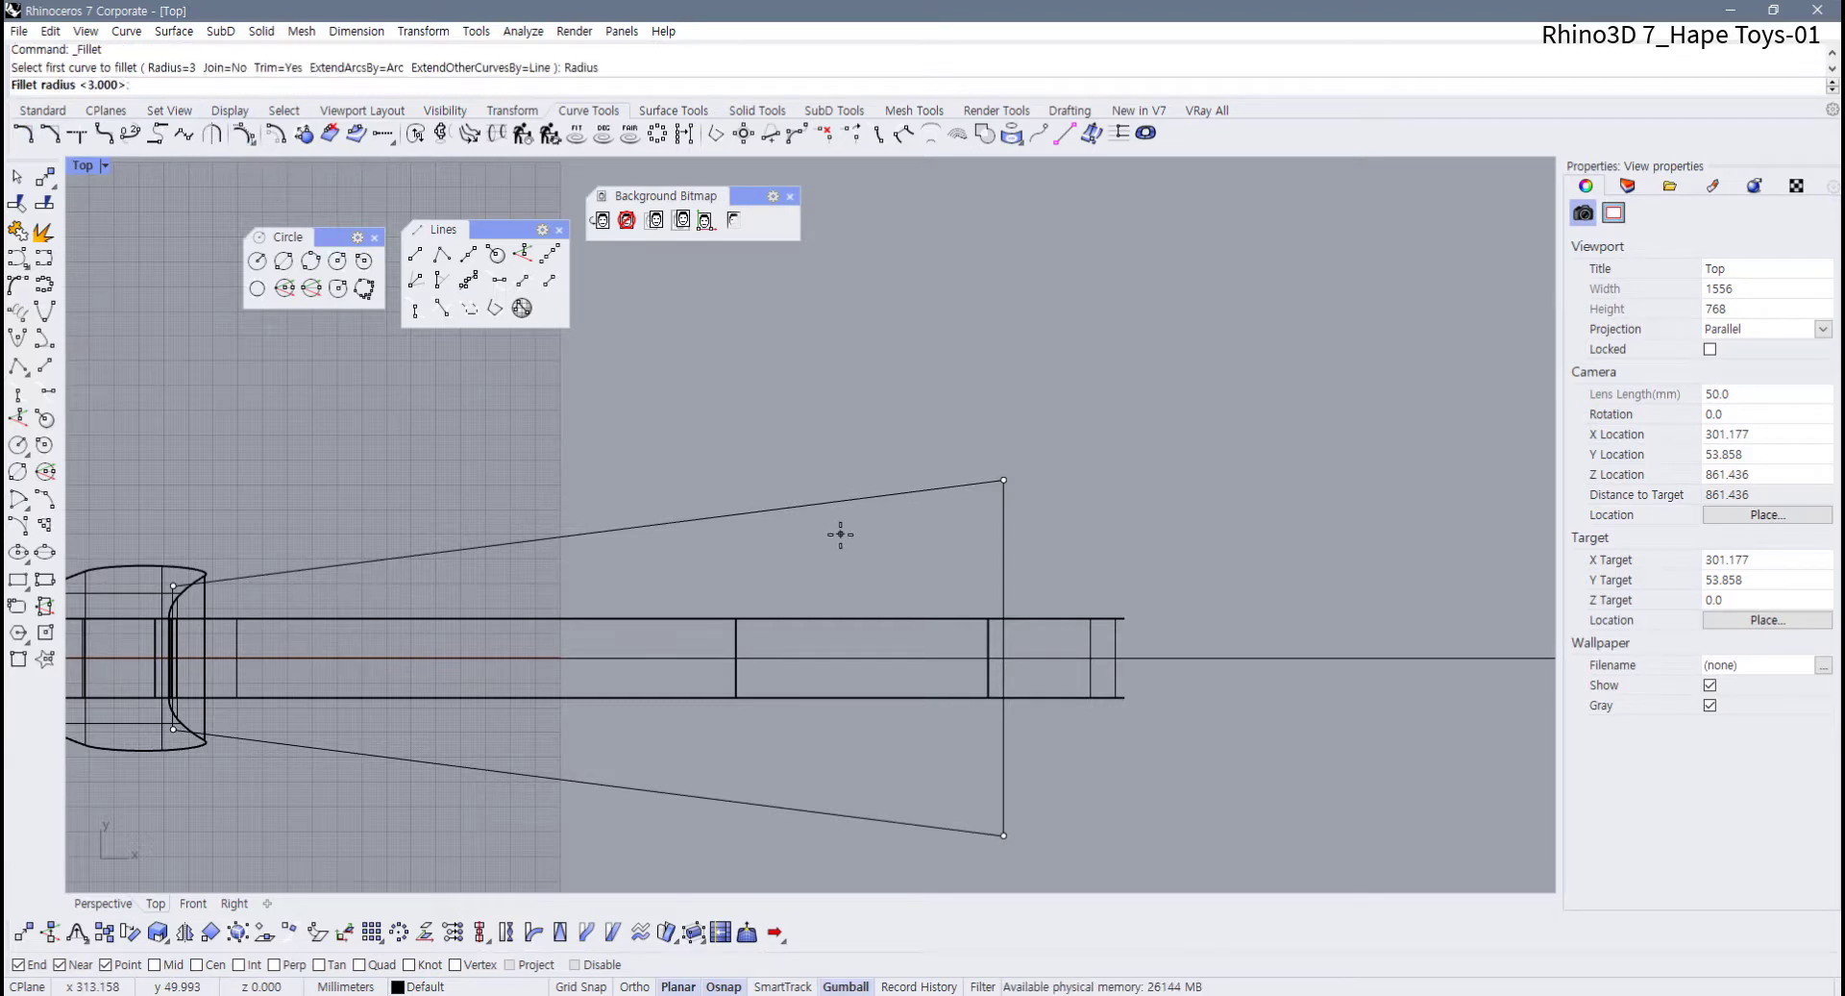
key(Return)
click(932, 493)
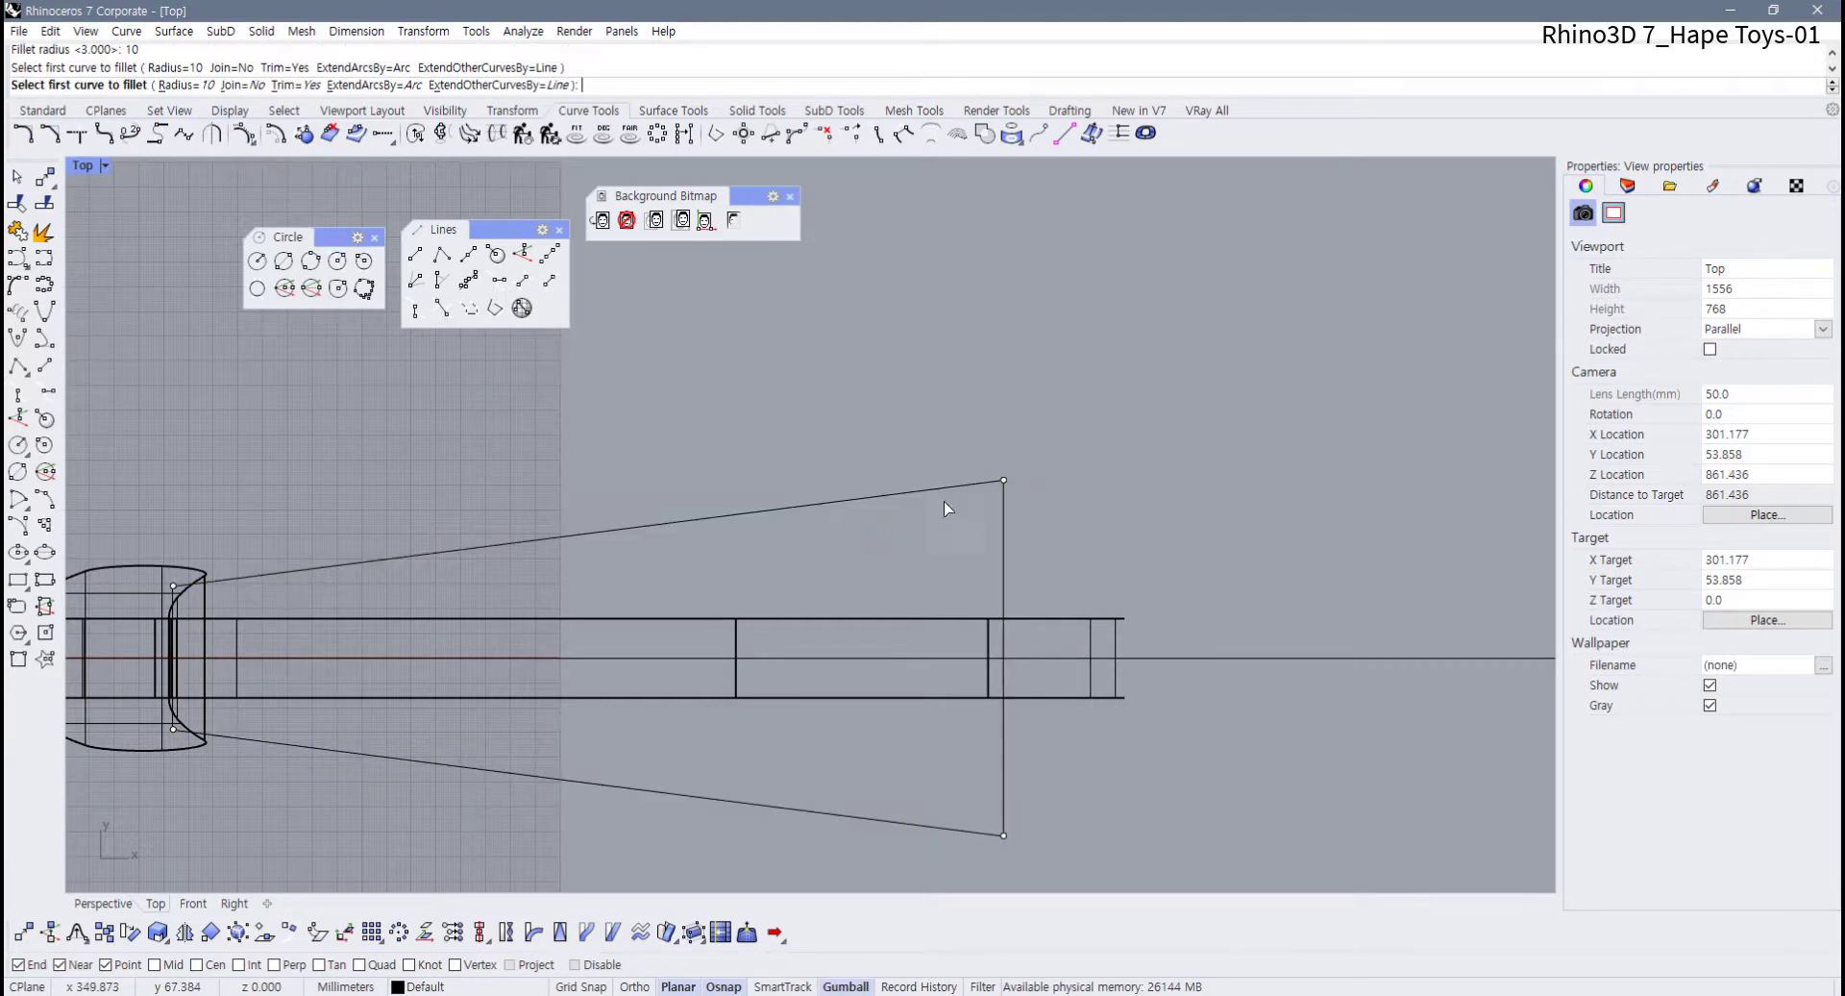
click(1004, 528)
click(1006, 525)
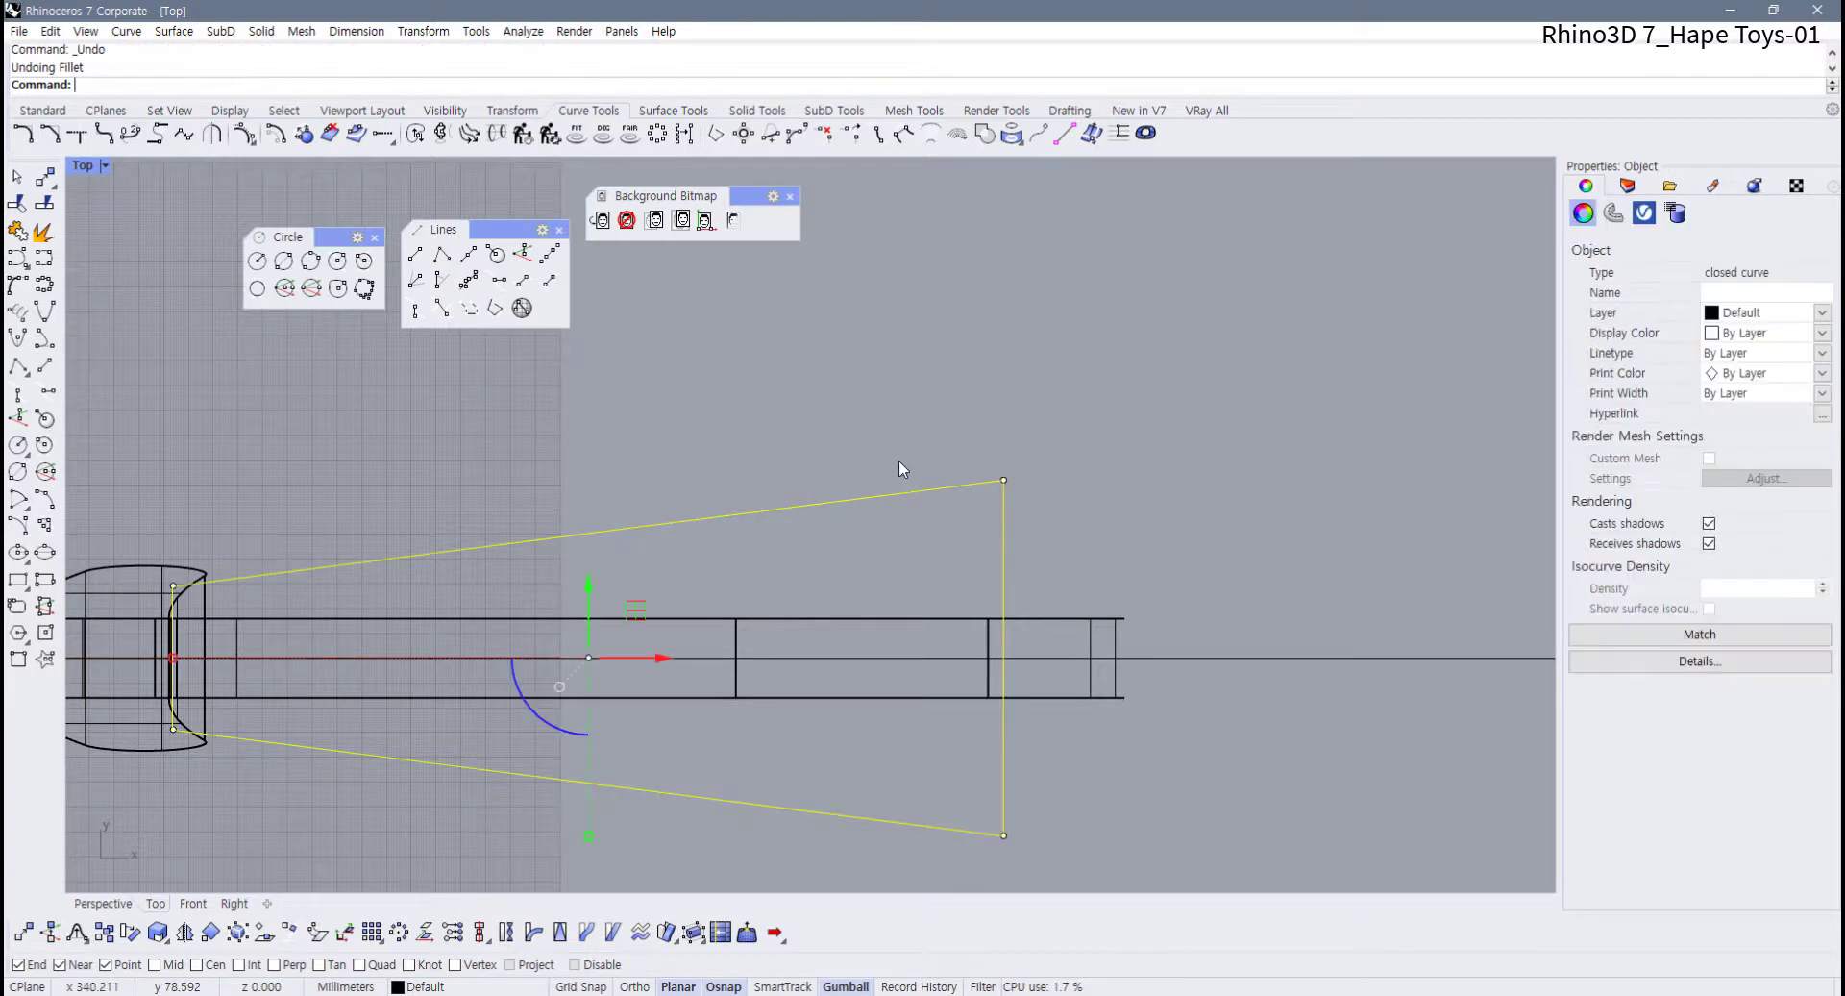
key(ctrl+z)
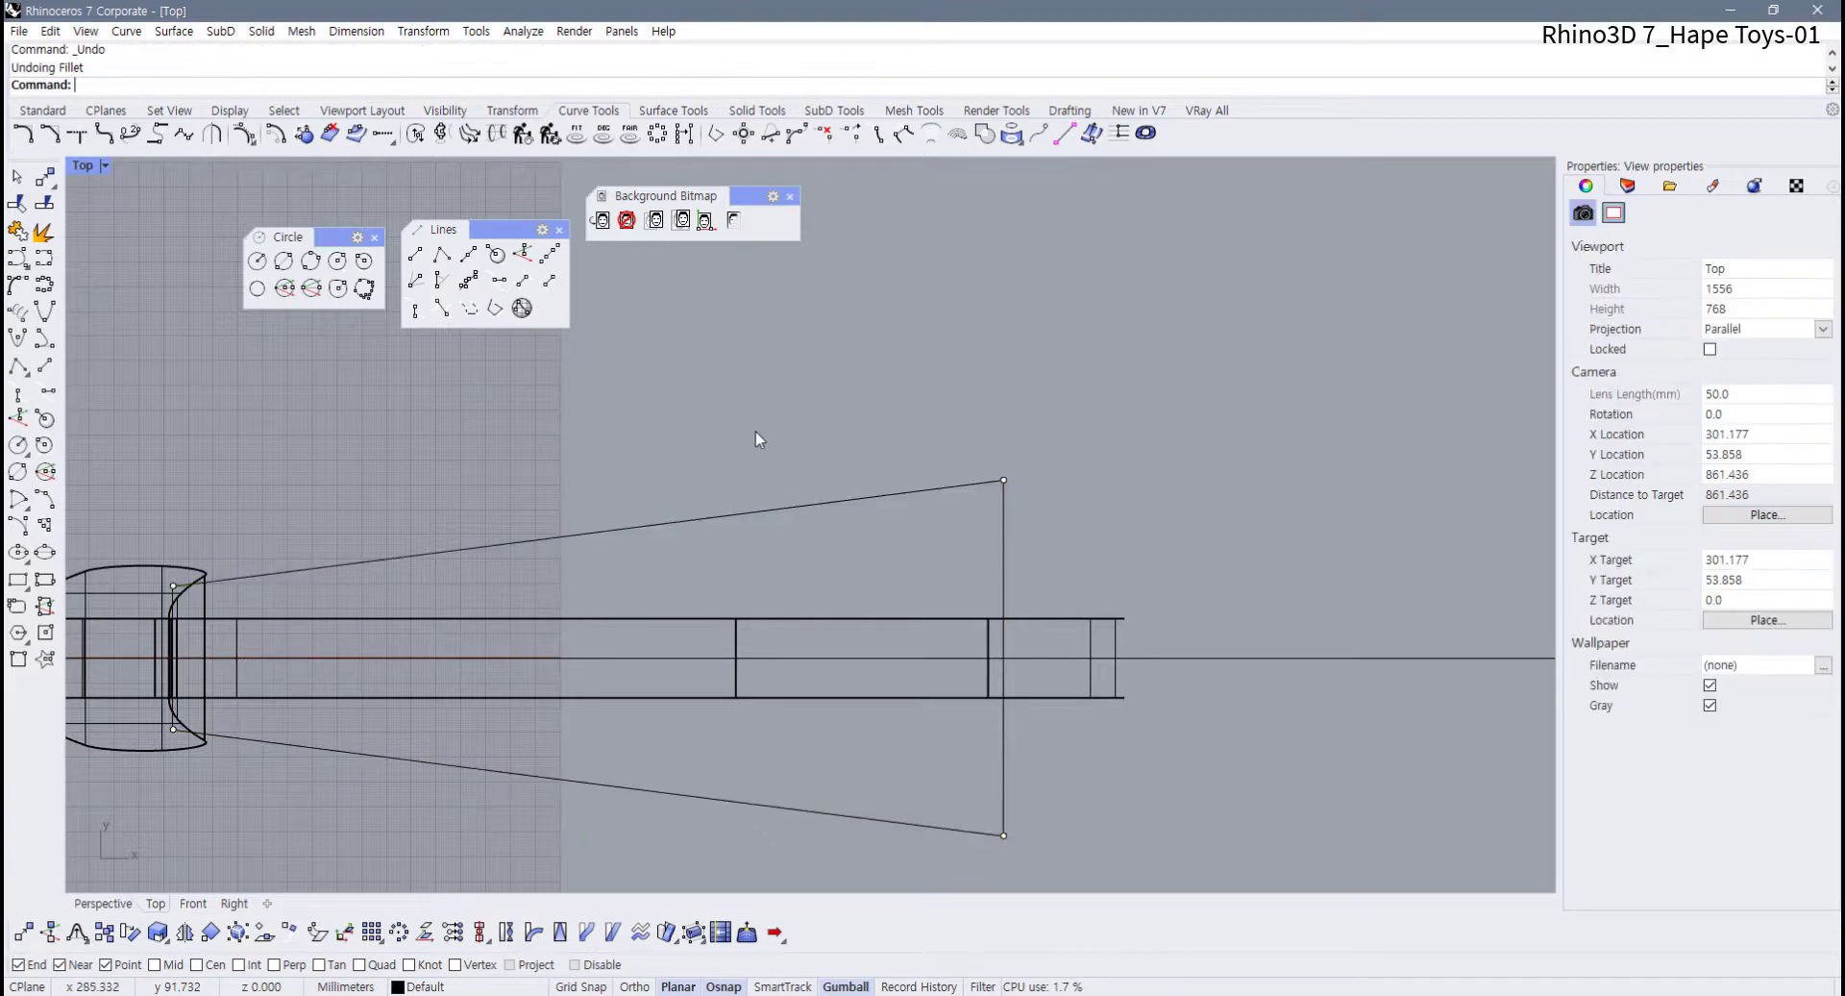
Try a radius 25 circle tangent to the slanted side and rear edge in the seat outline's upper rear corner
click(365, 263)
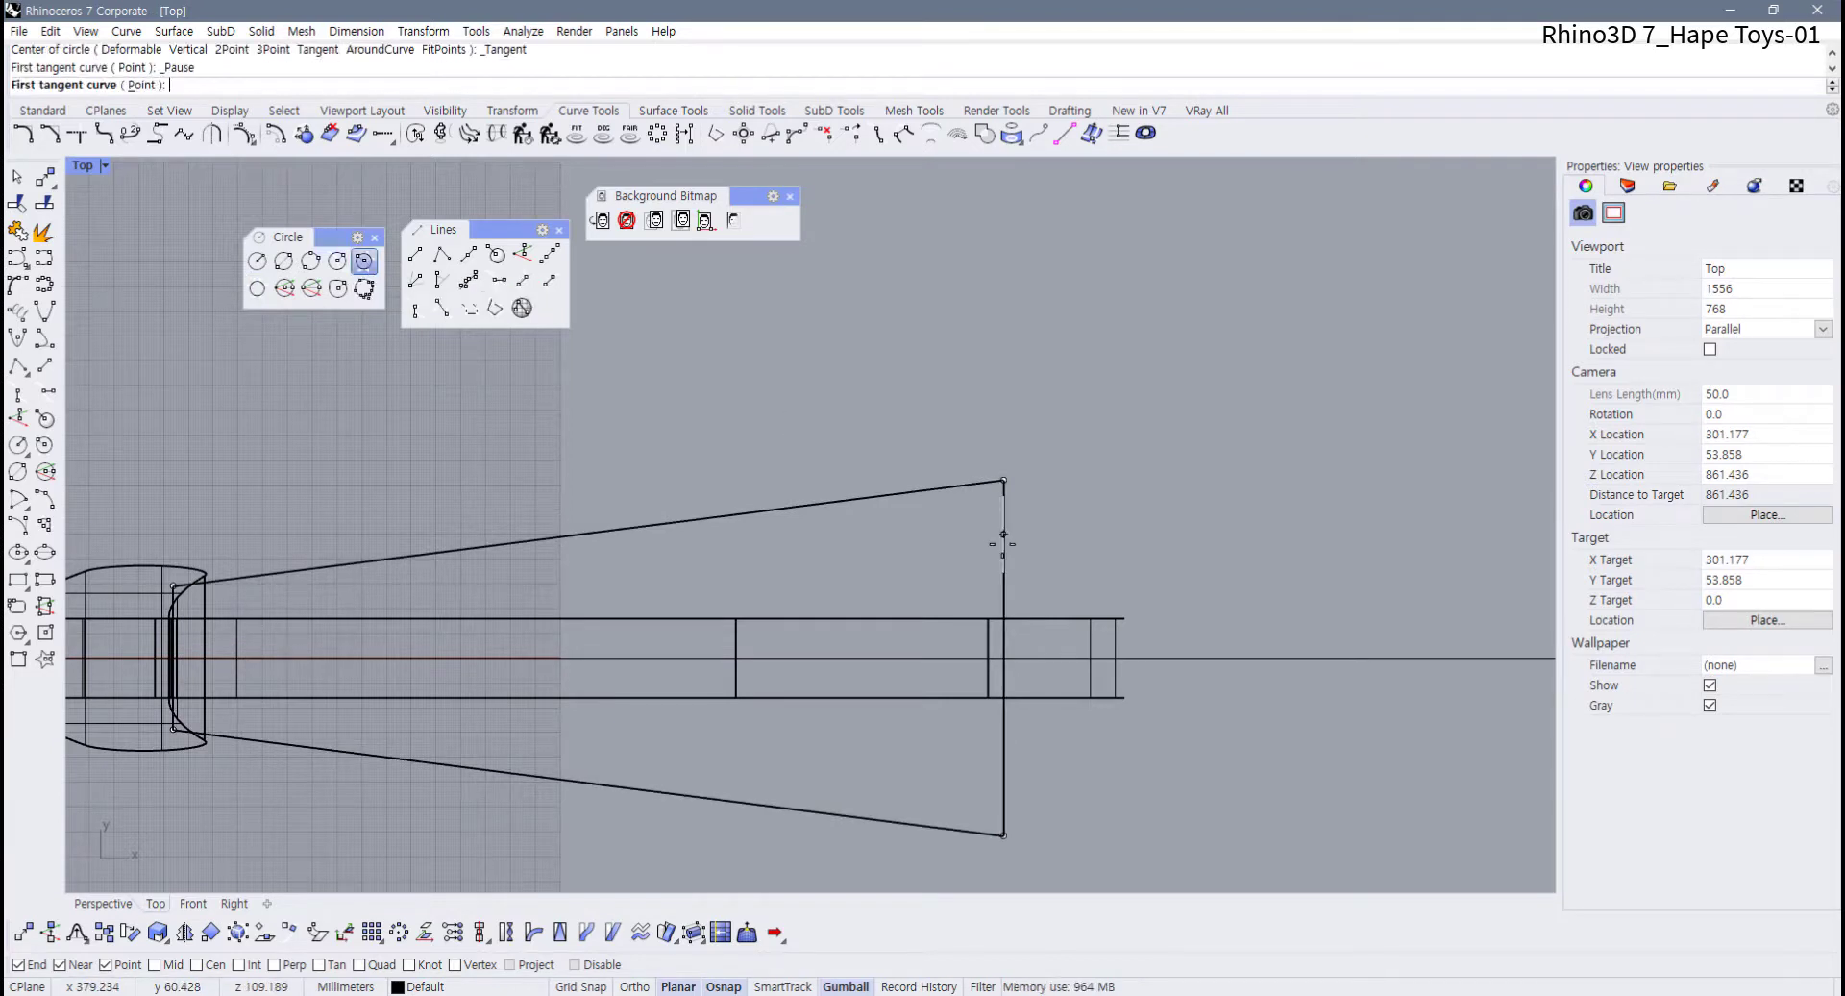
click(943, 487)
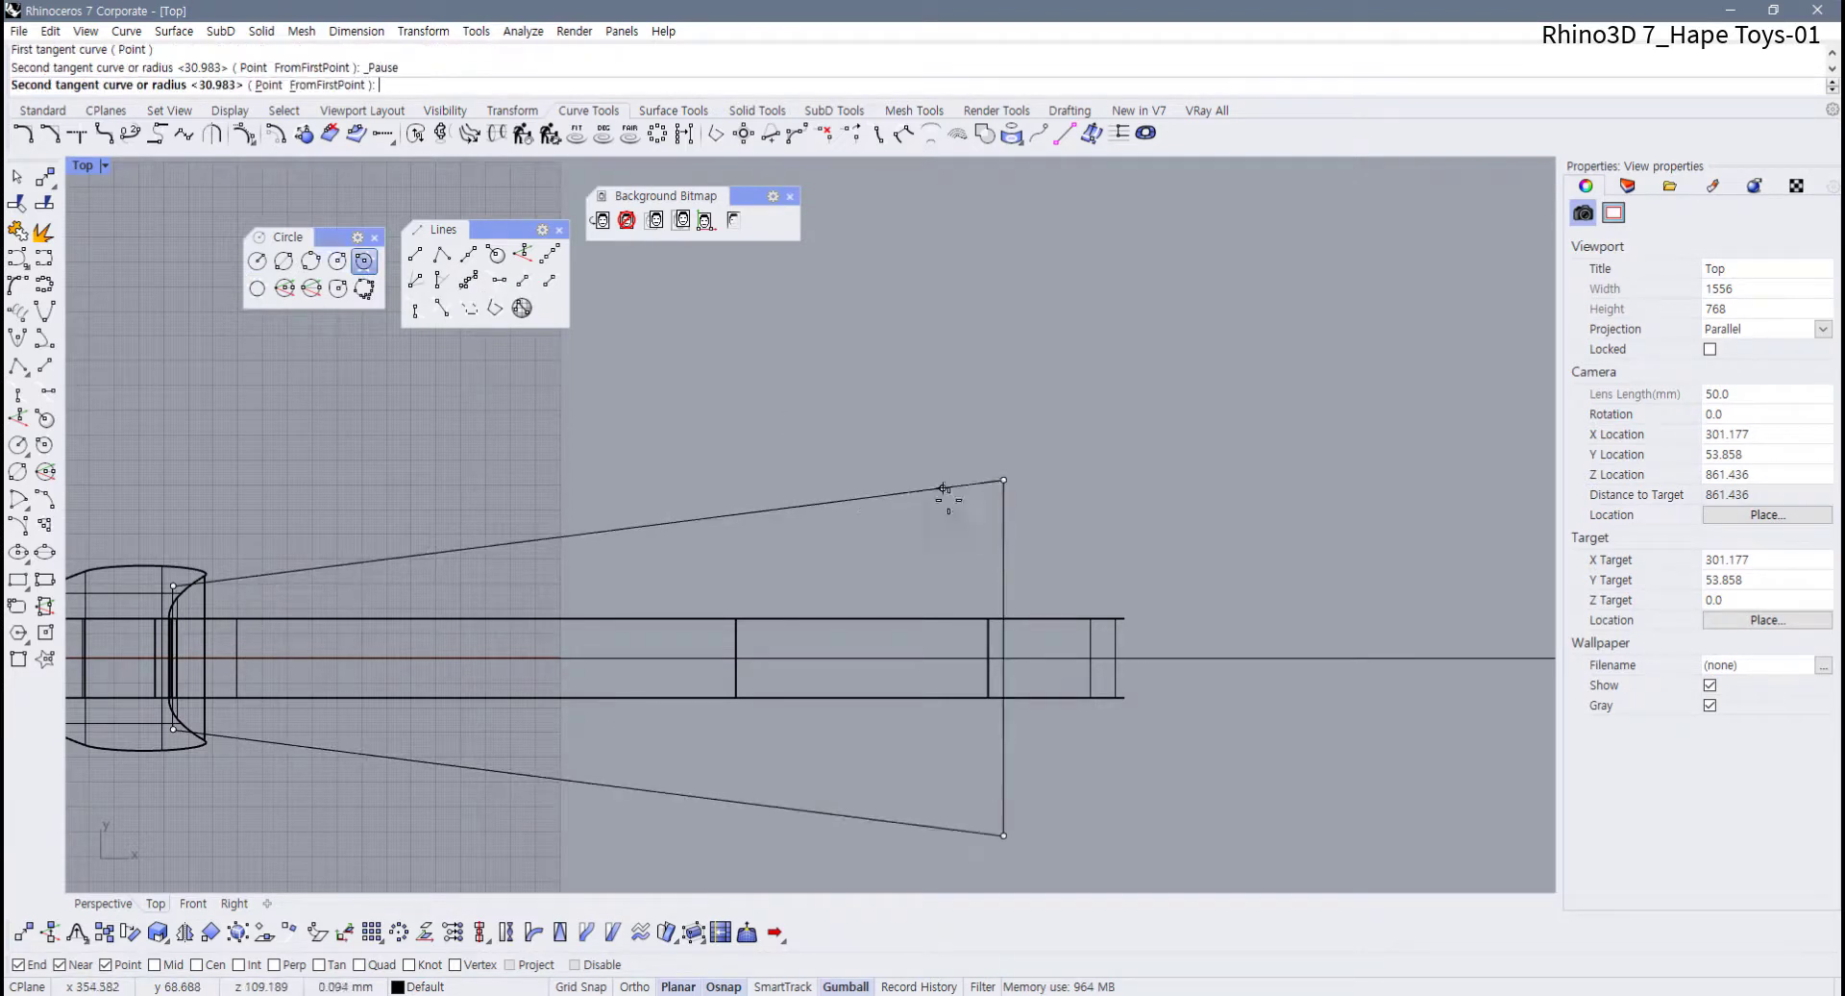
click(1003, 540)
key(Return)
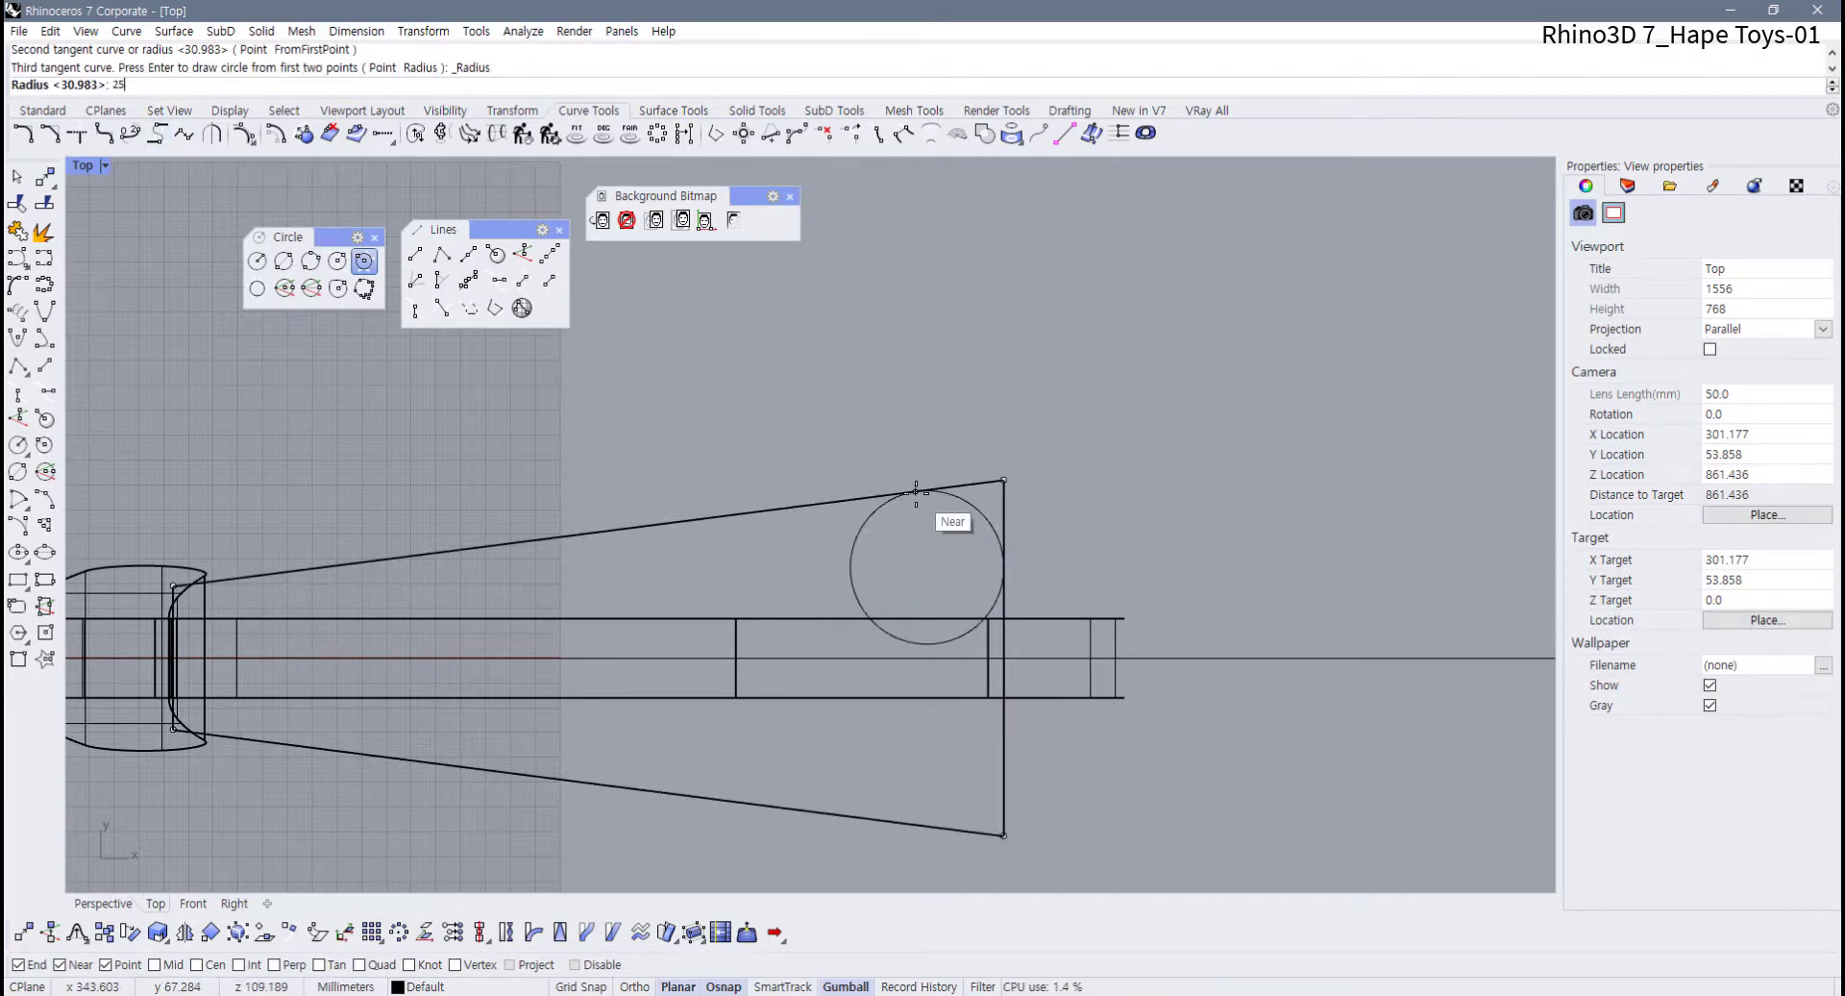
text(25)
key(Return)
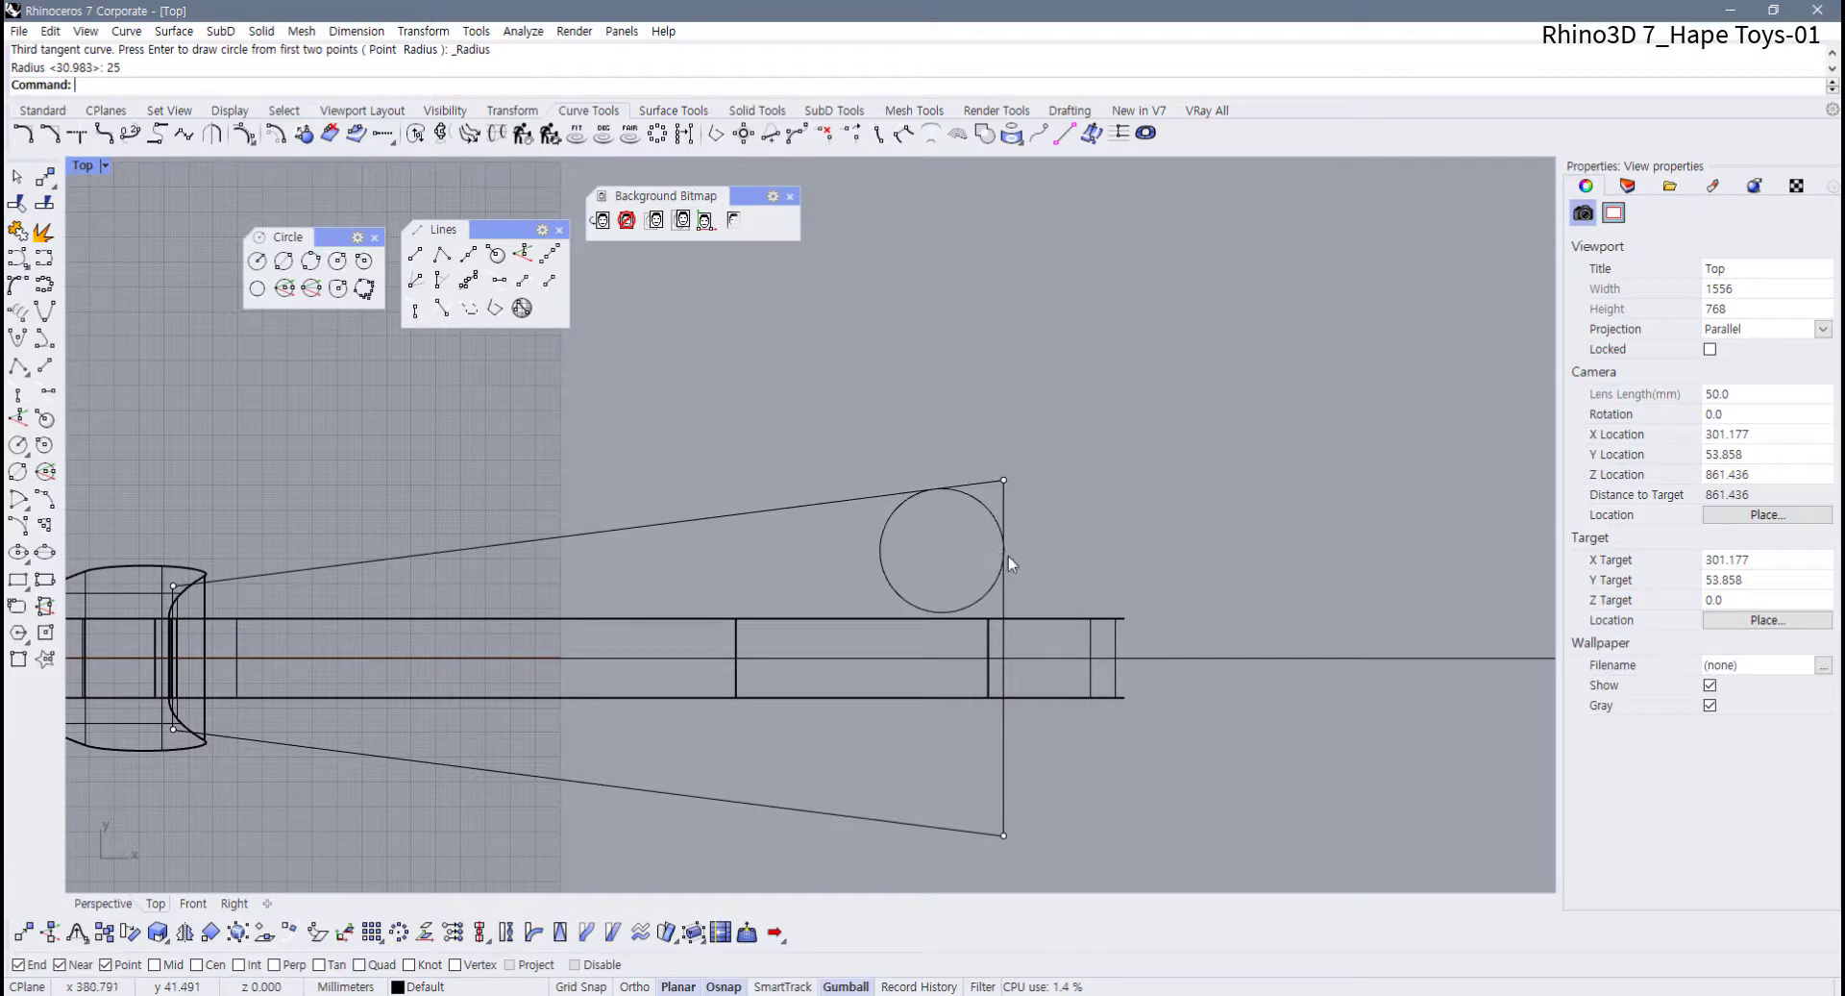
scroll(978, 509, up, 3)
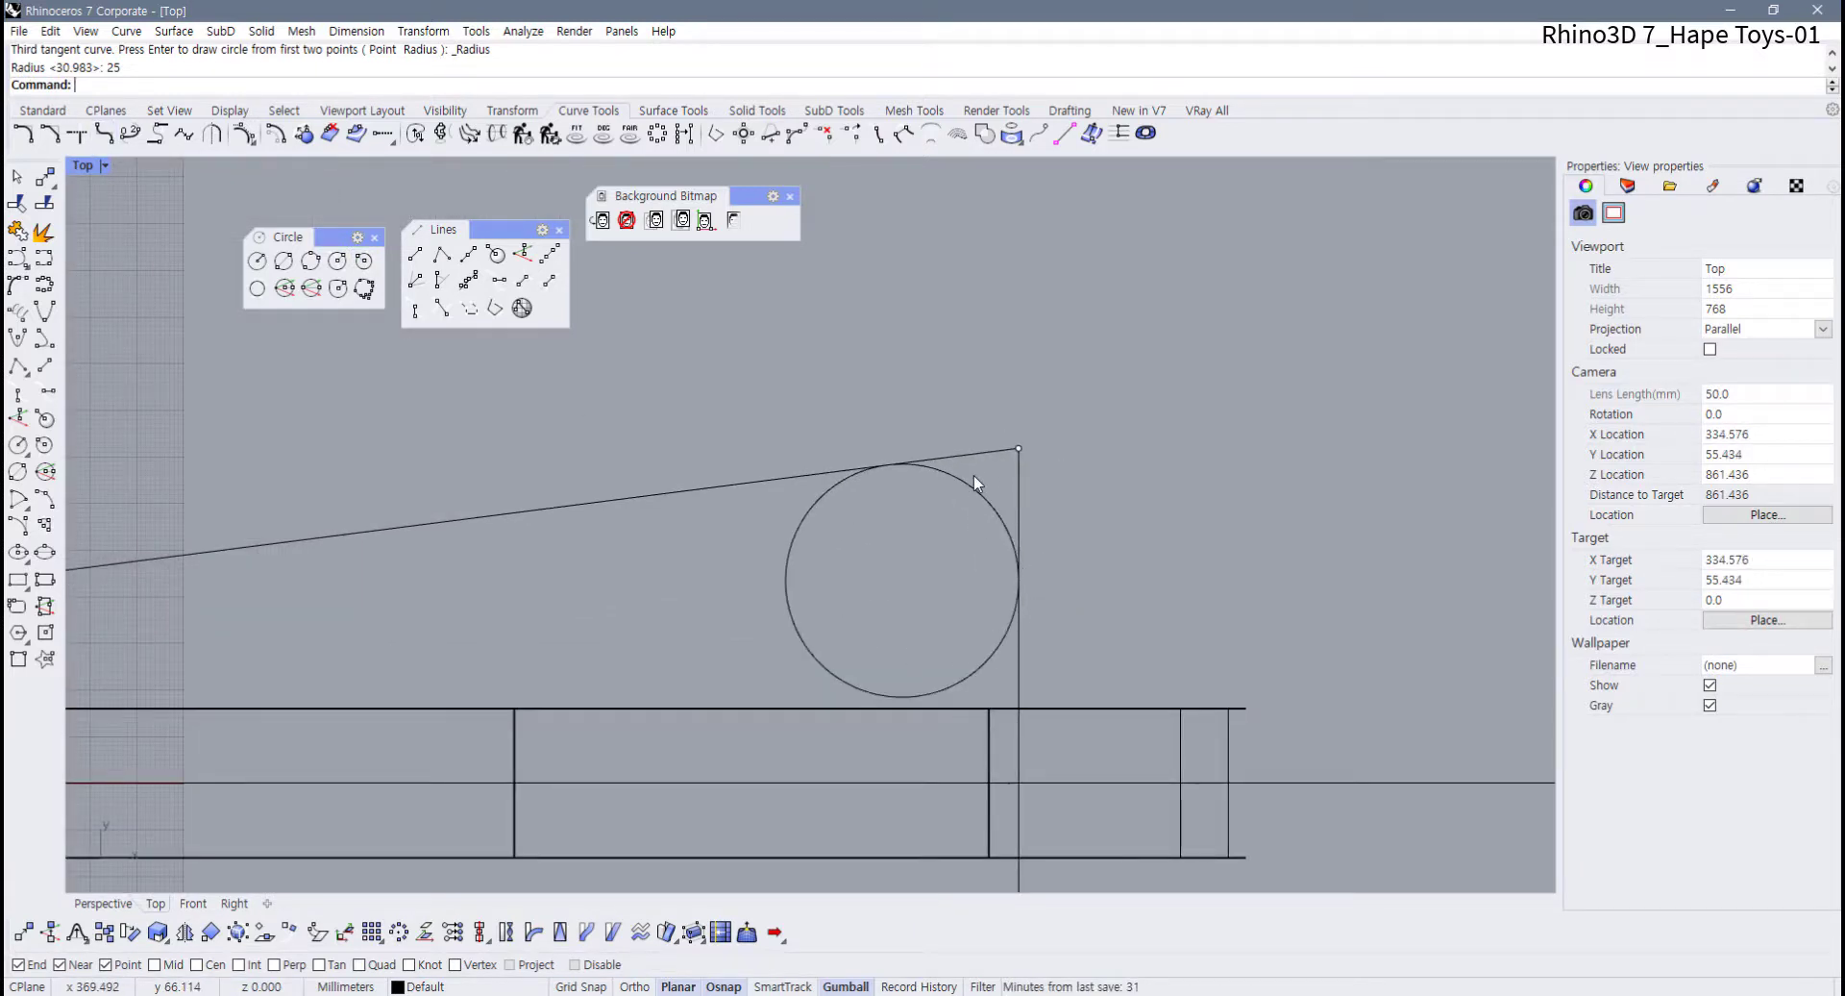
scroll(966, 500, down, 3)
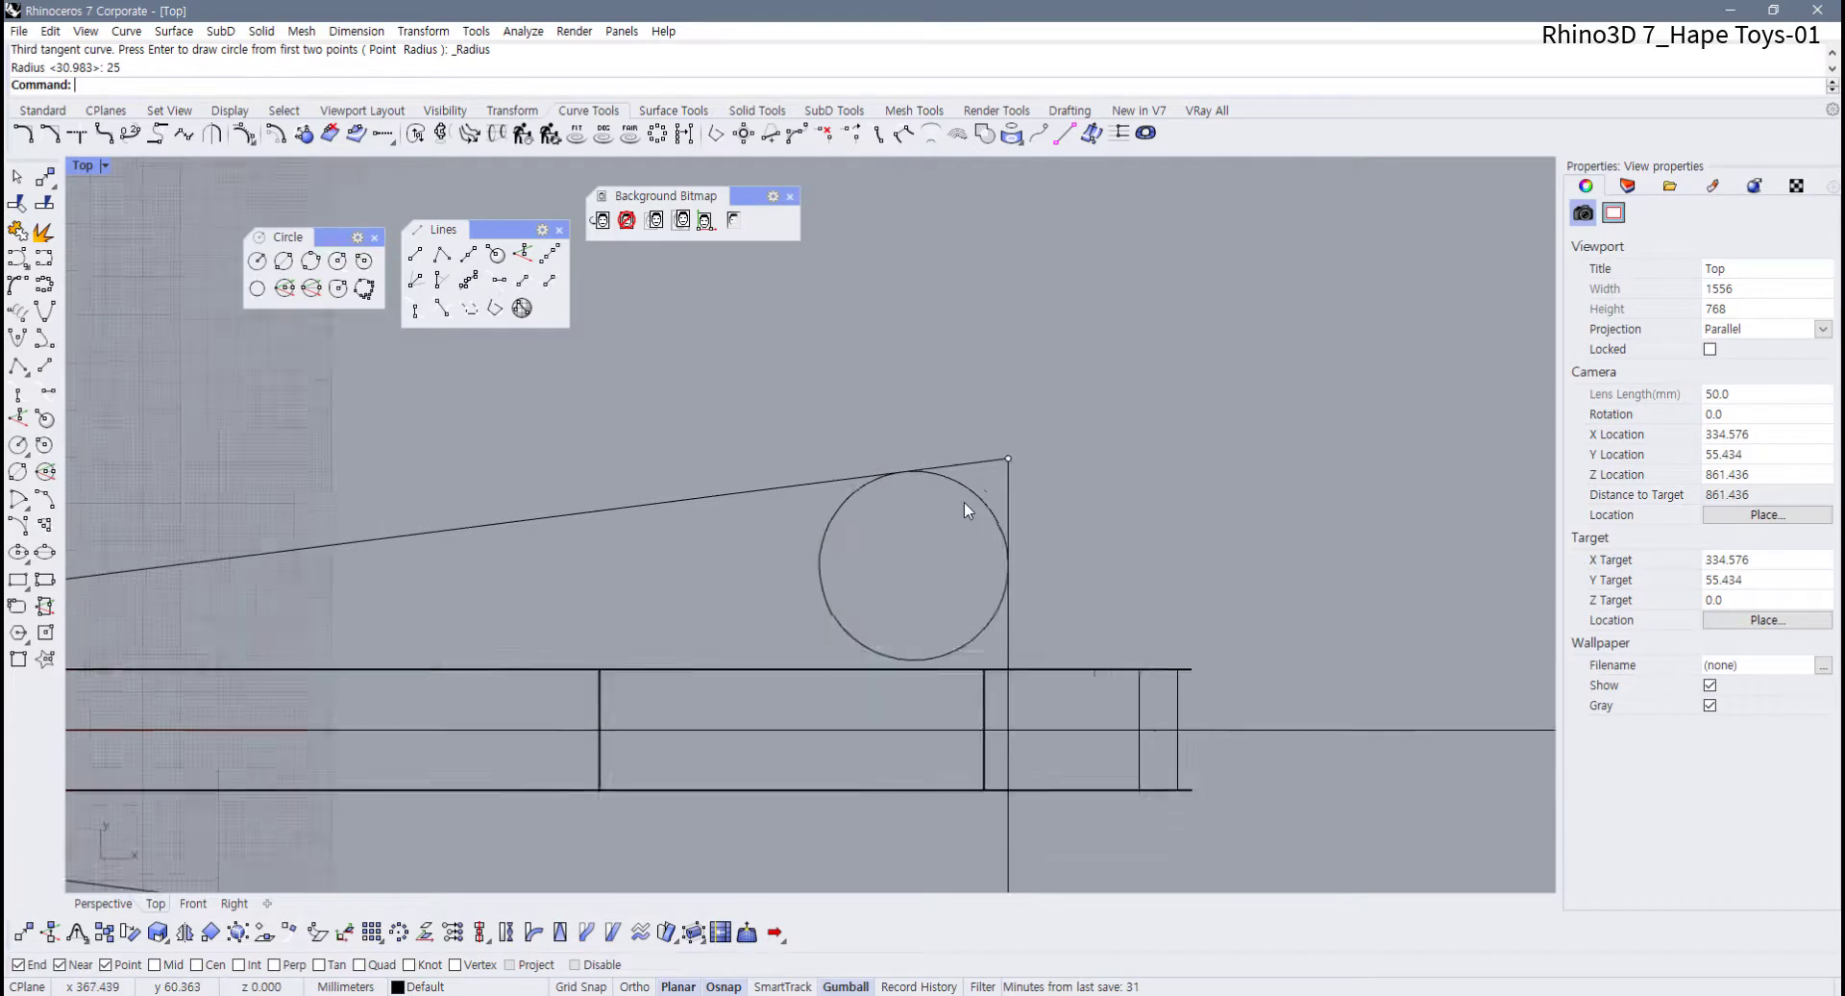
key(ctrl+z)
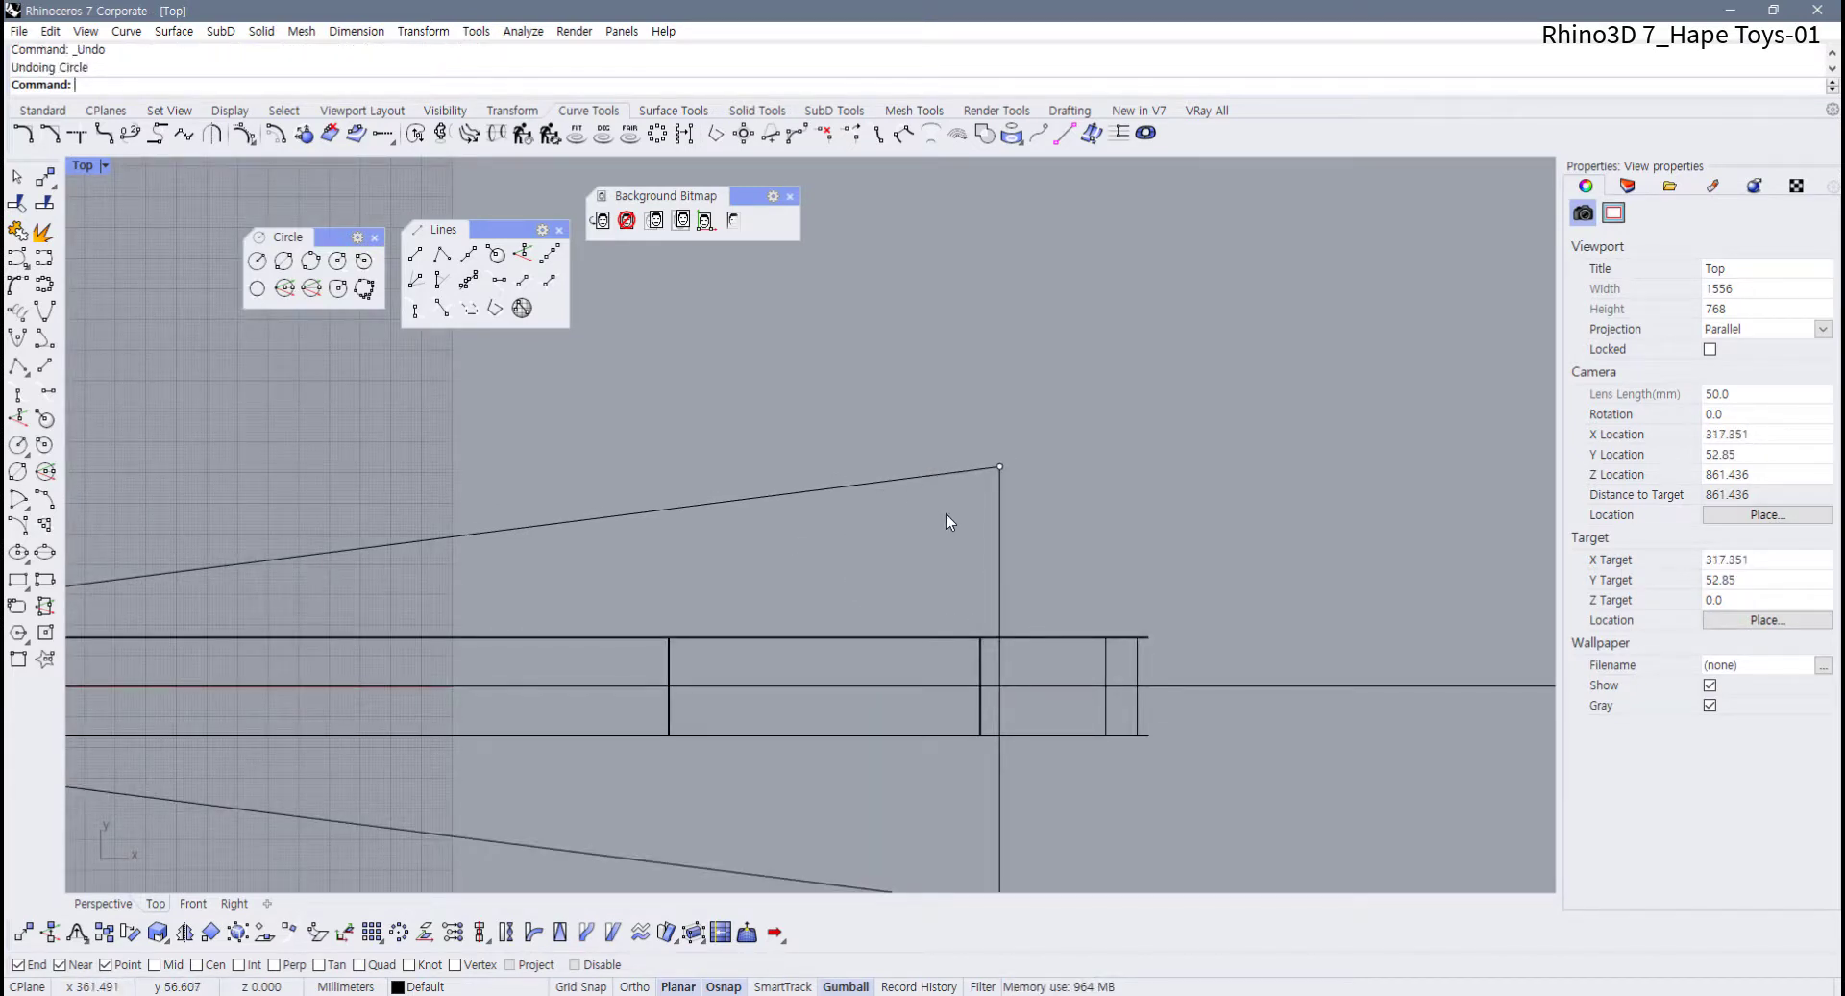
Draw a circle of radius 23 tangent to the upper slanted side and the rear edge of the seat outline
right_click(946, 513)
click(929, 475)
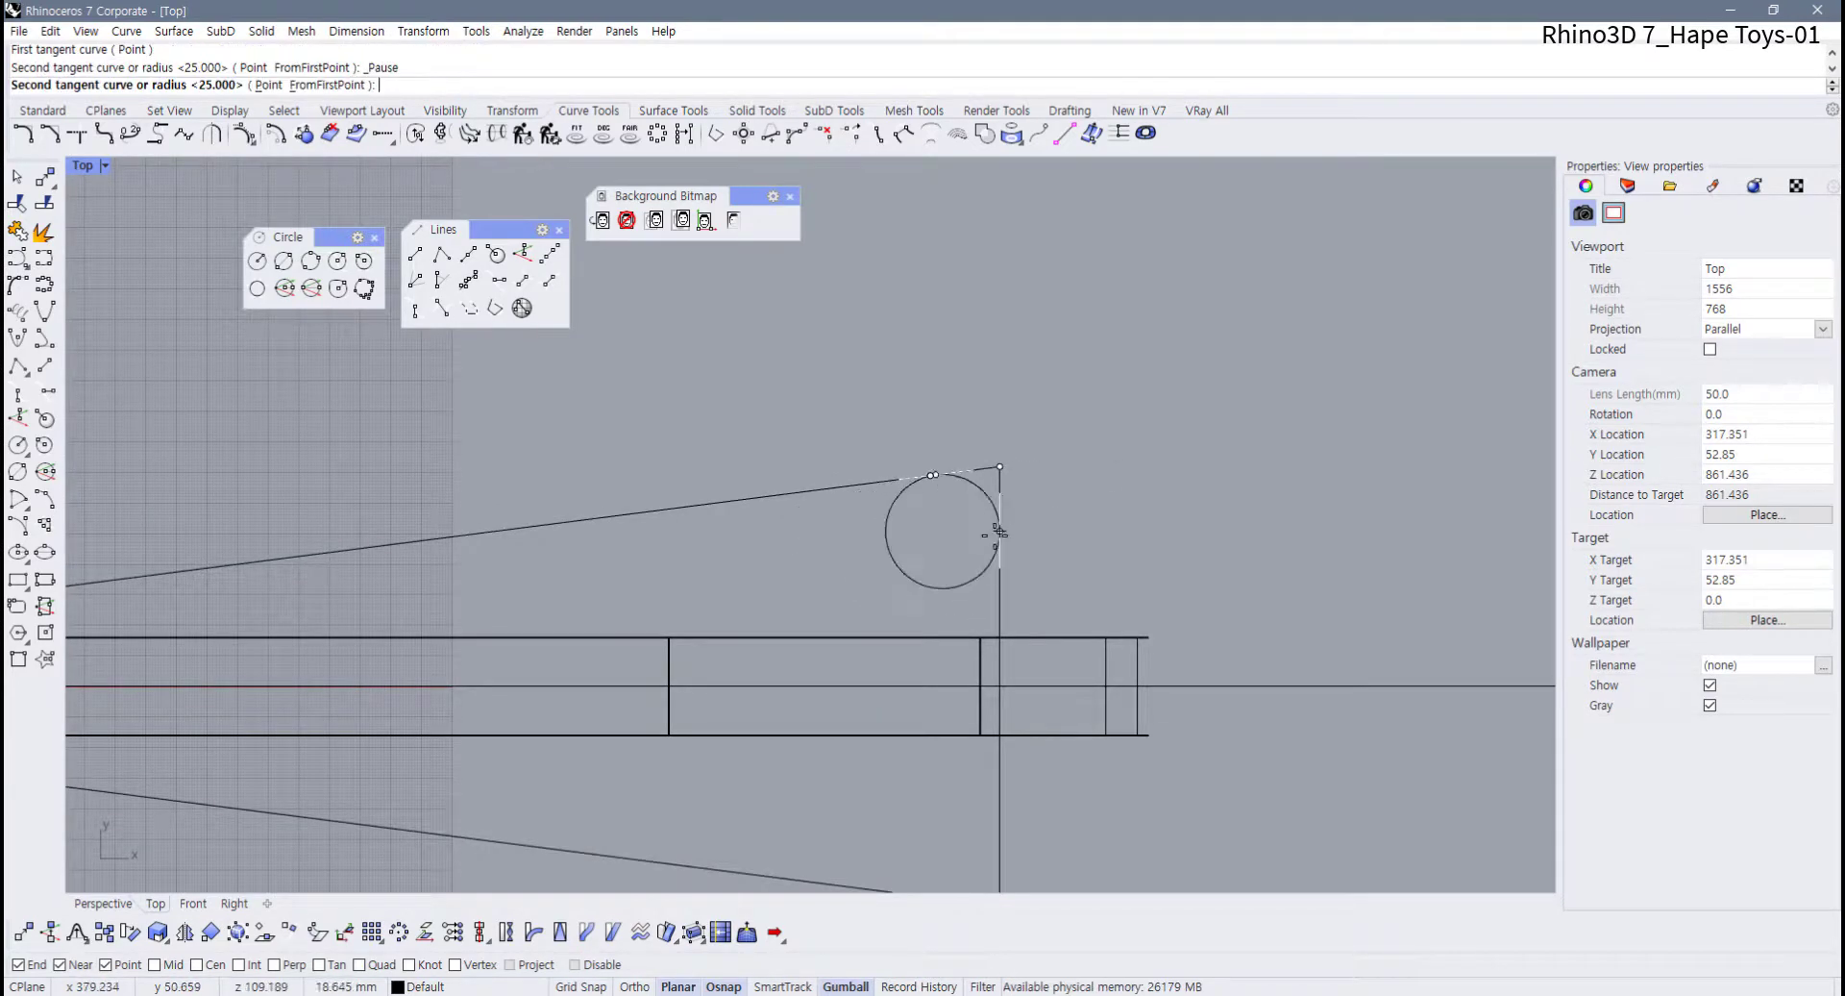
click(1000, 536)
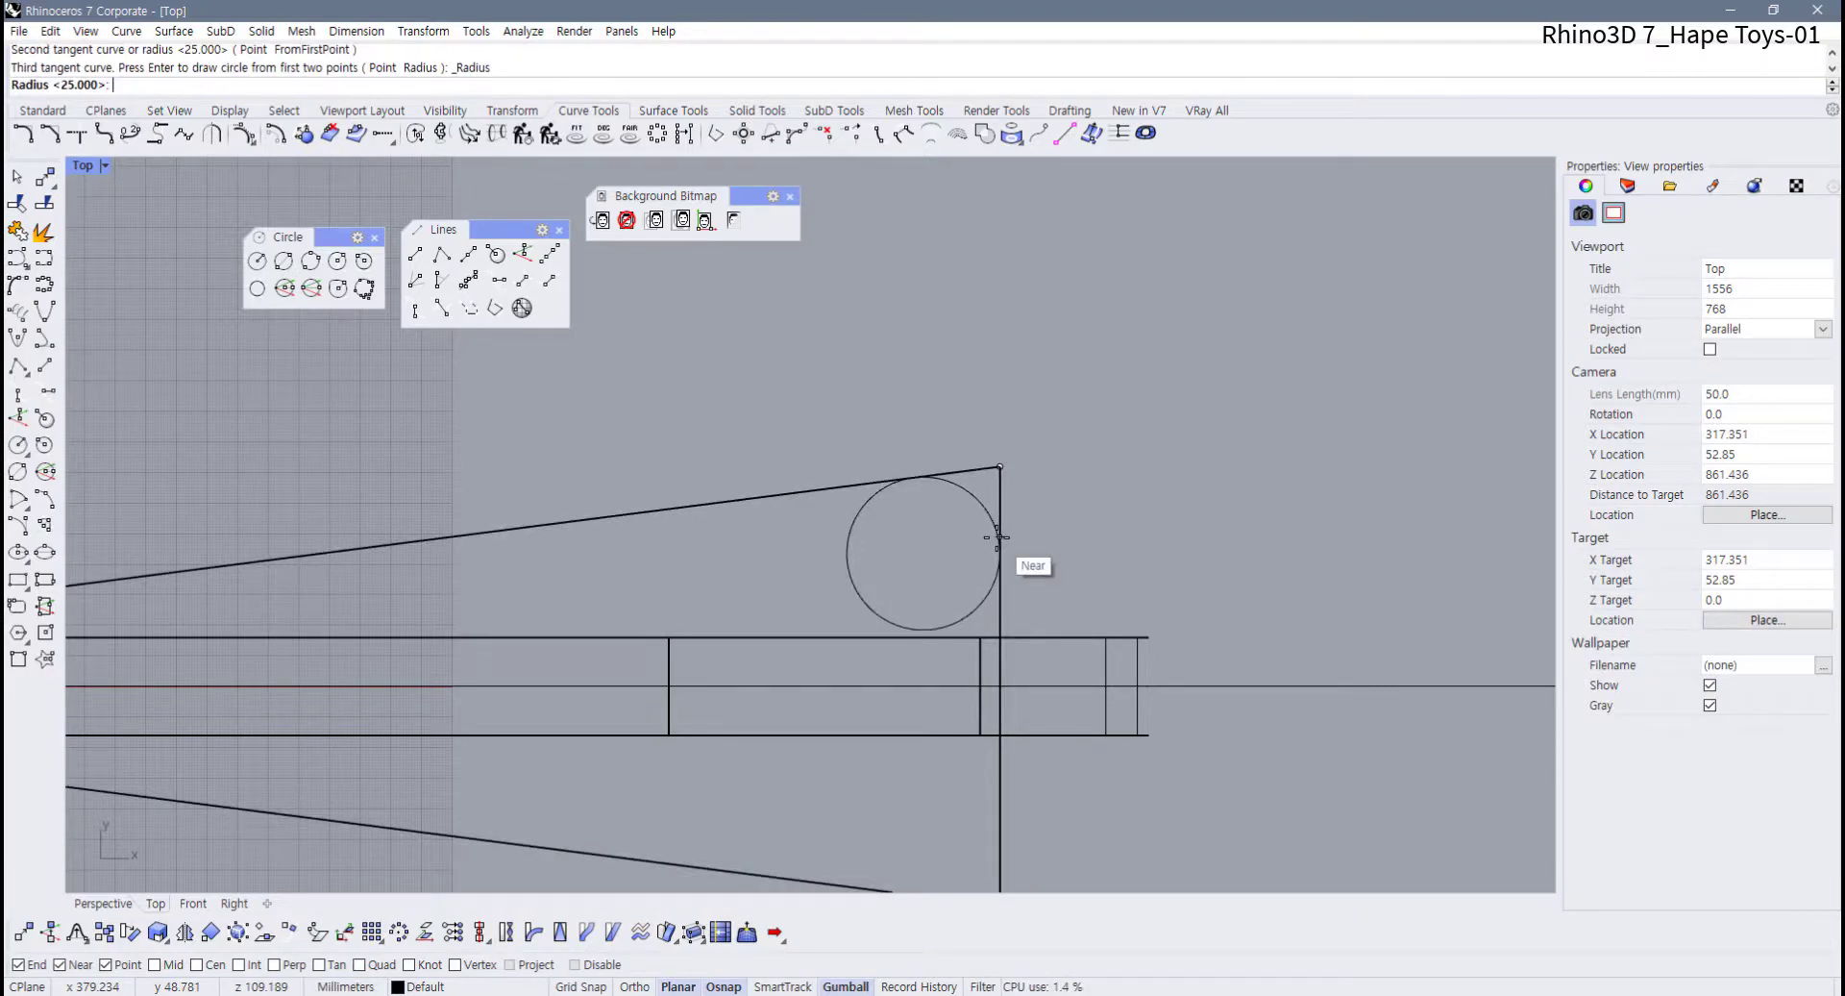
text(23)
key(Return)
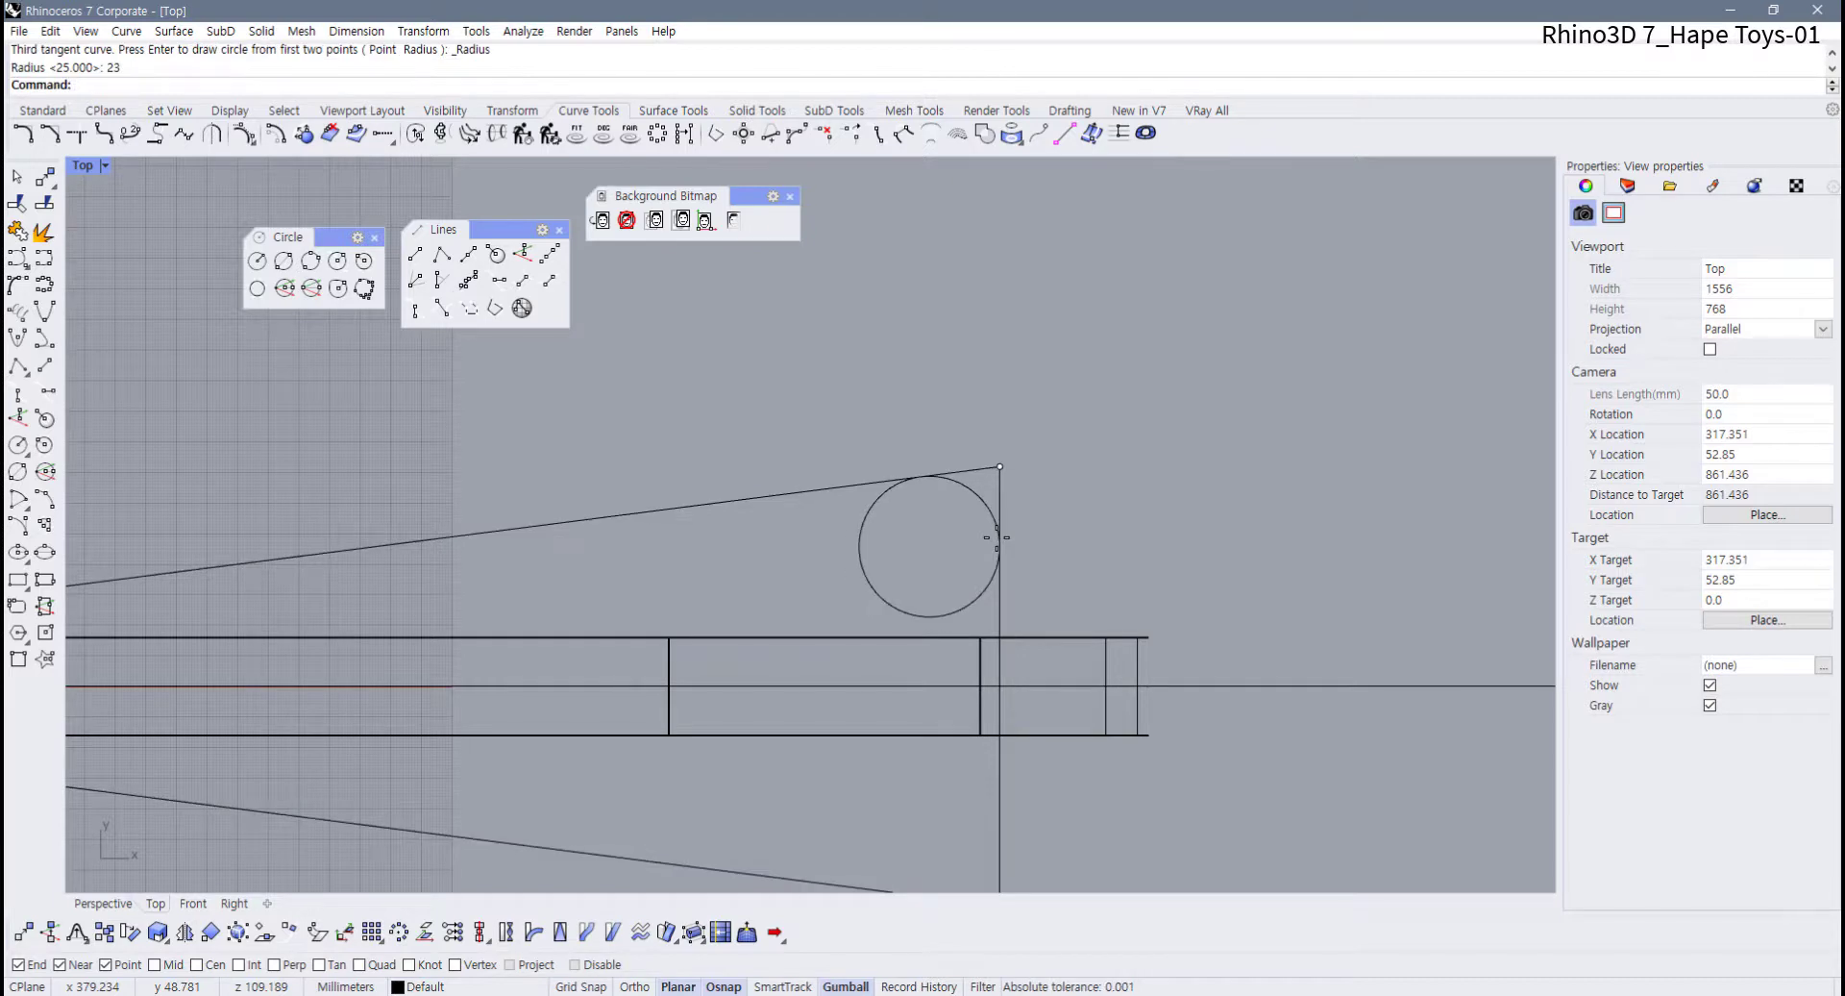
Draw a matching tangent circle of radius 23 in the seat outline's lower rear corner
scroll(1004, 596, down, 3)
key(Return)
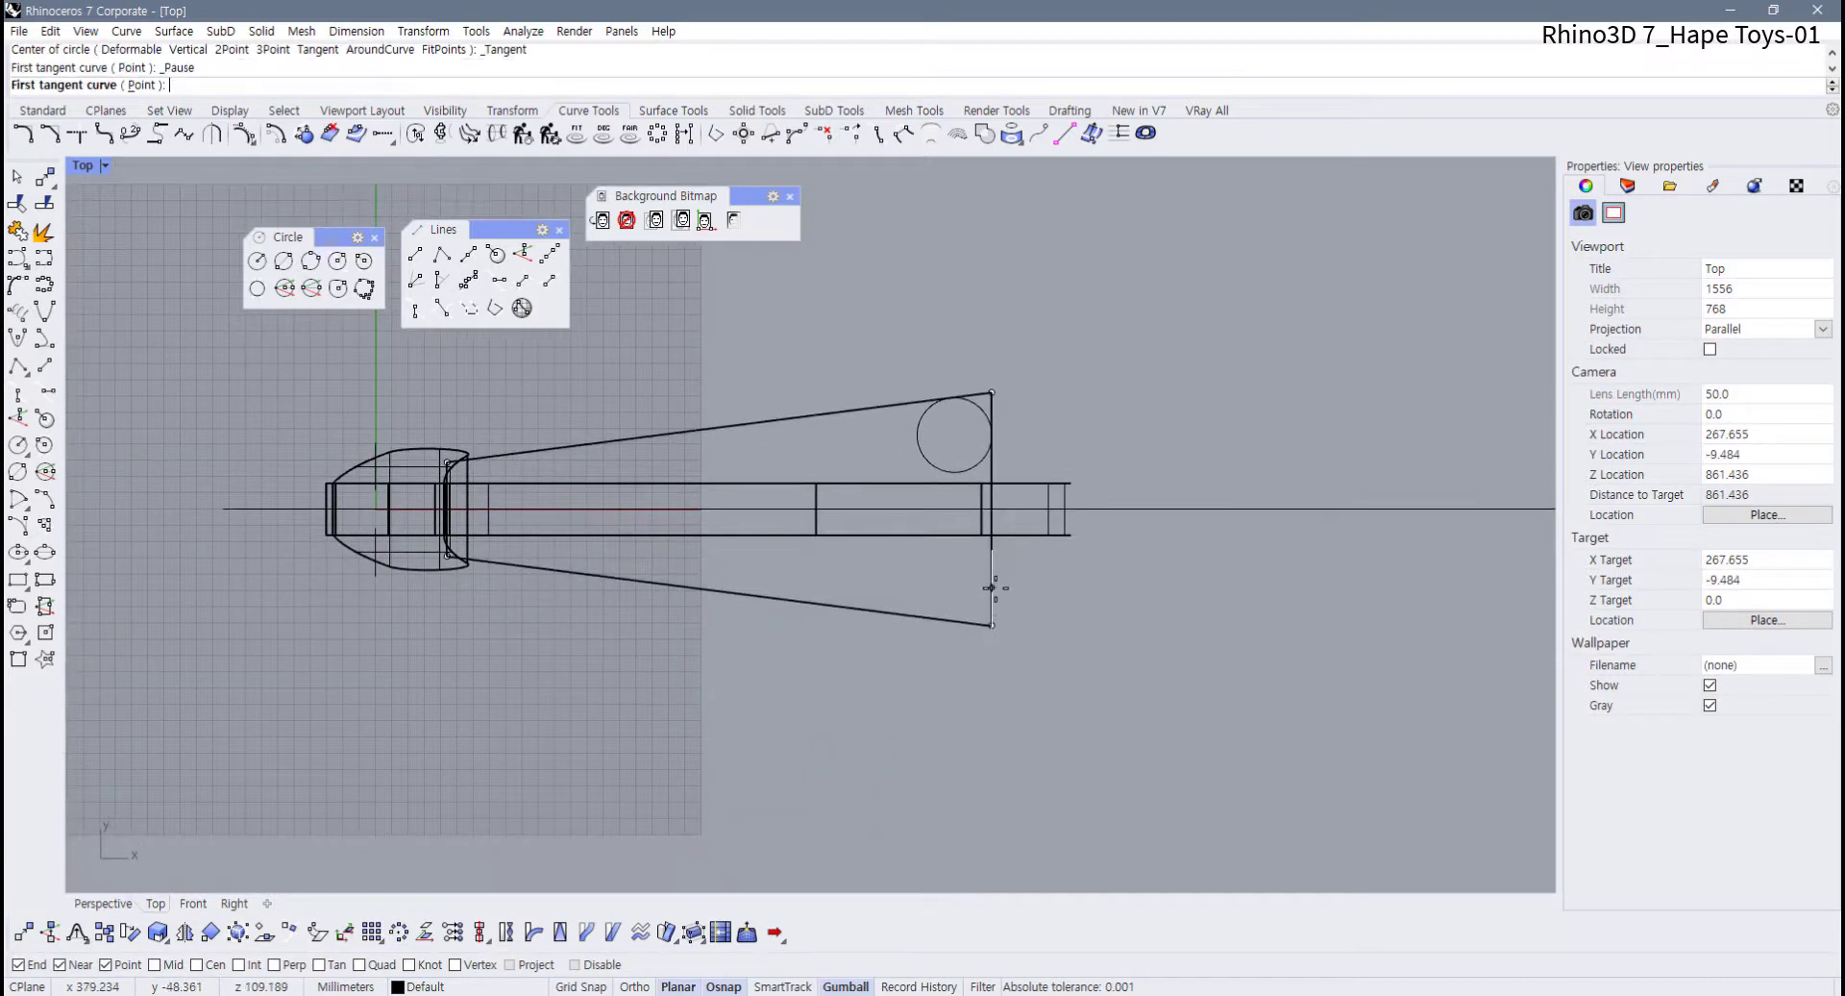
click(995, 589)
click(946, 620)
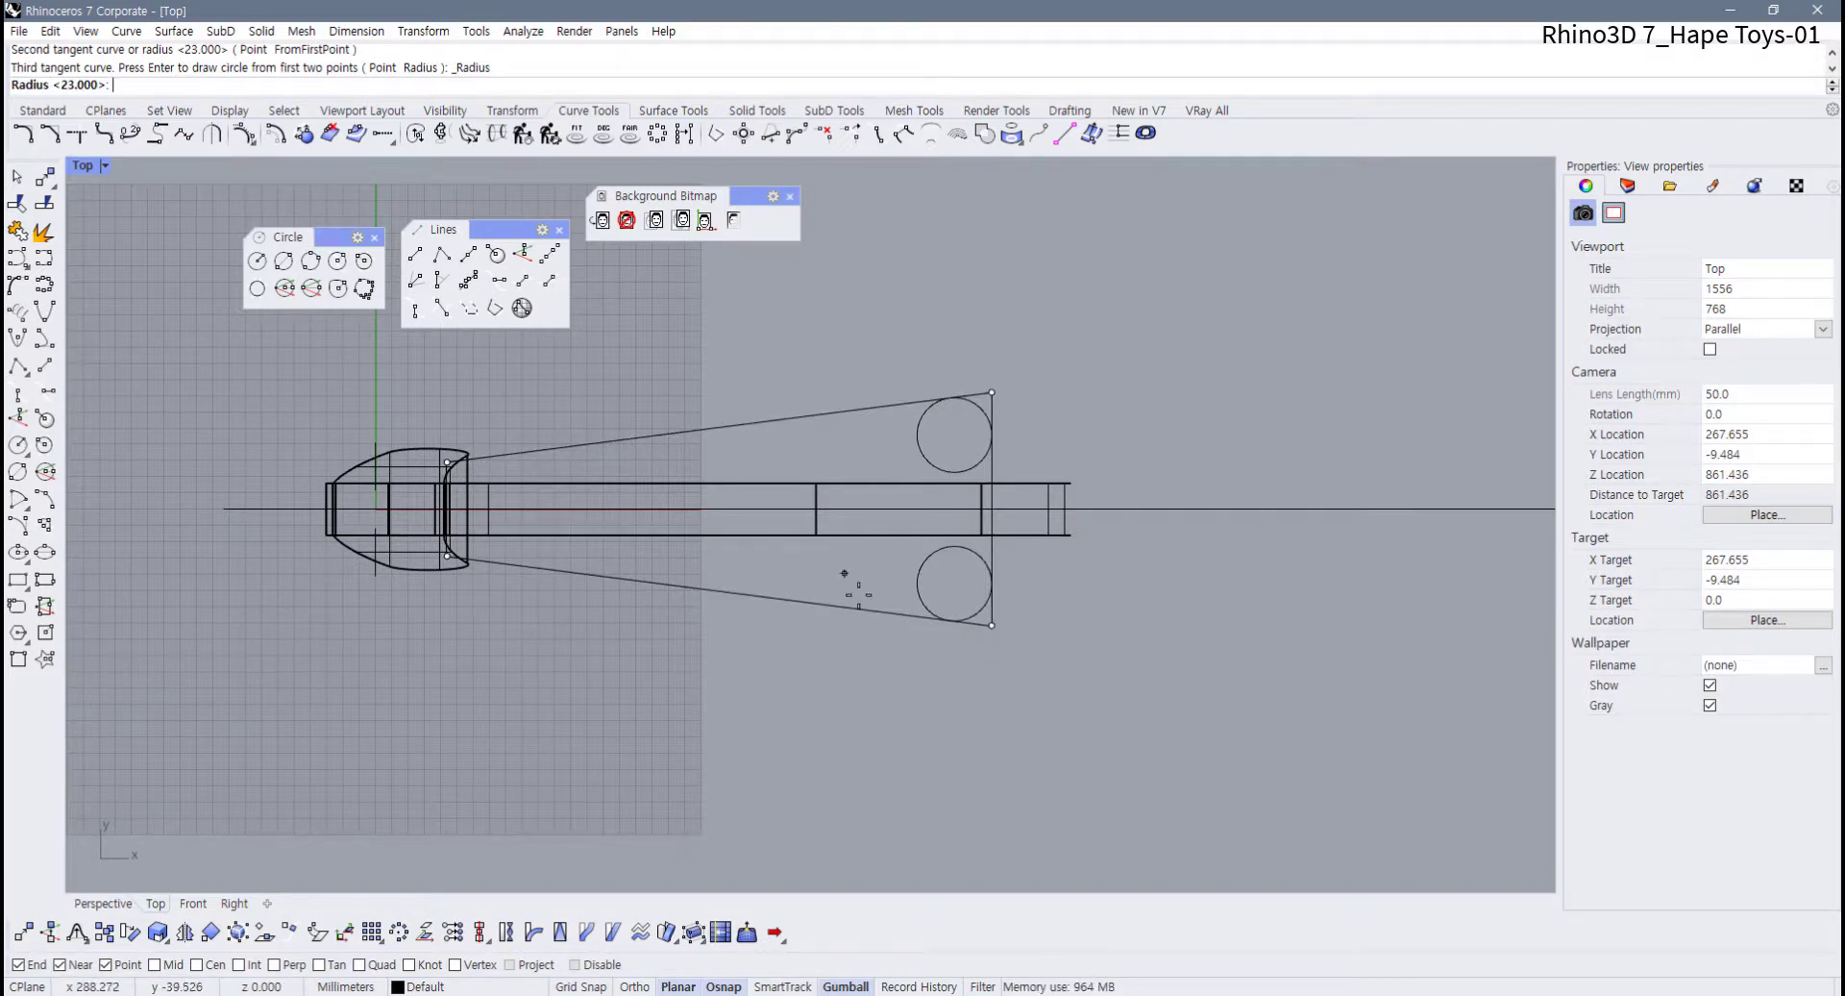
key(Return)
Try a tangent circle of radius 10 in the seat outline's upper front corner near the column
scroll(581, 511, up, 10)
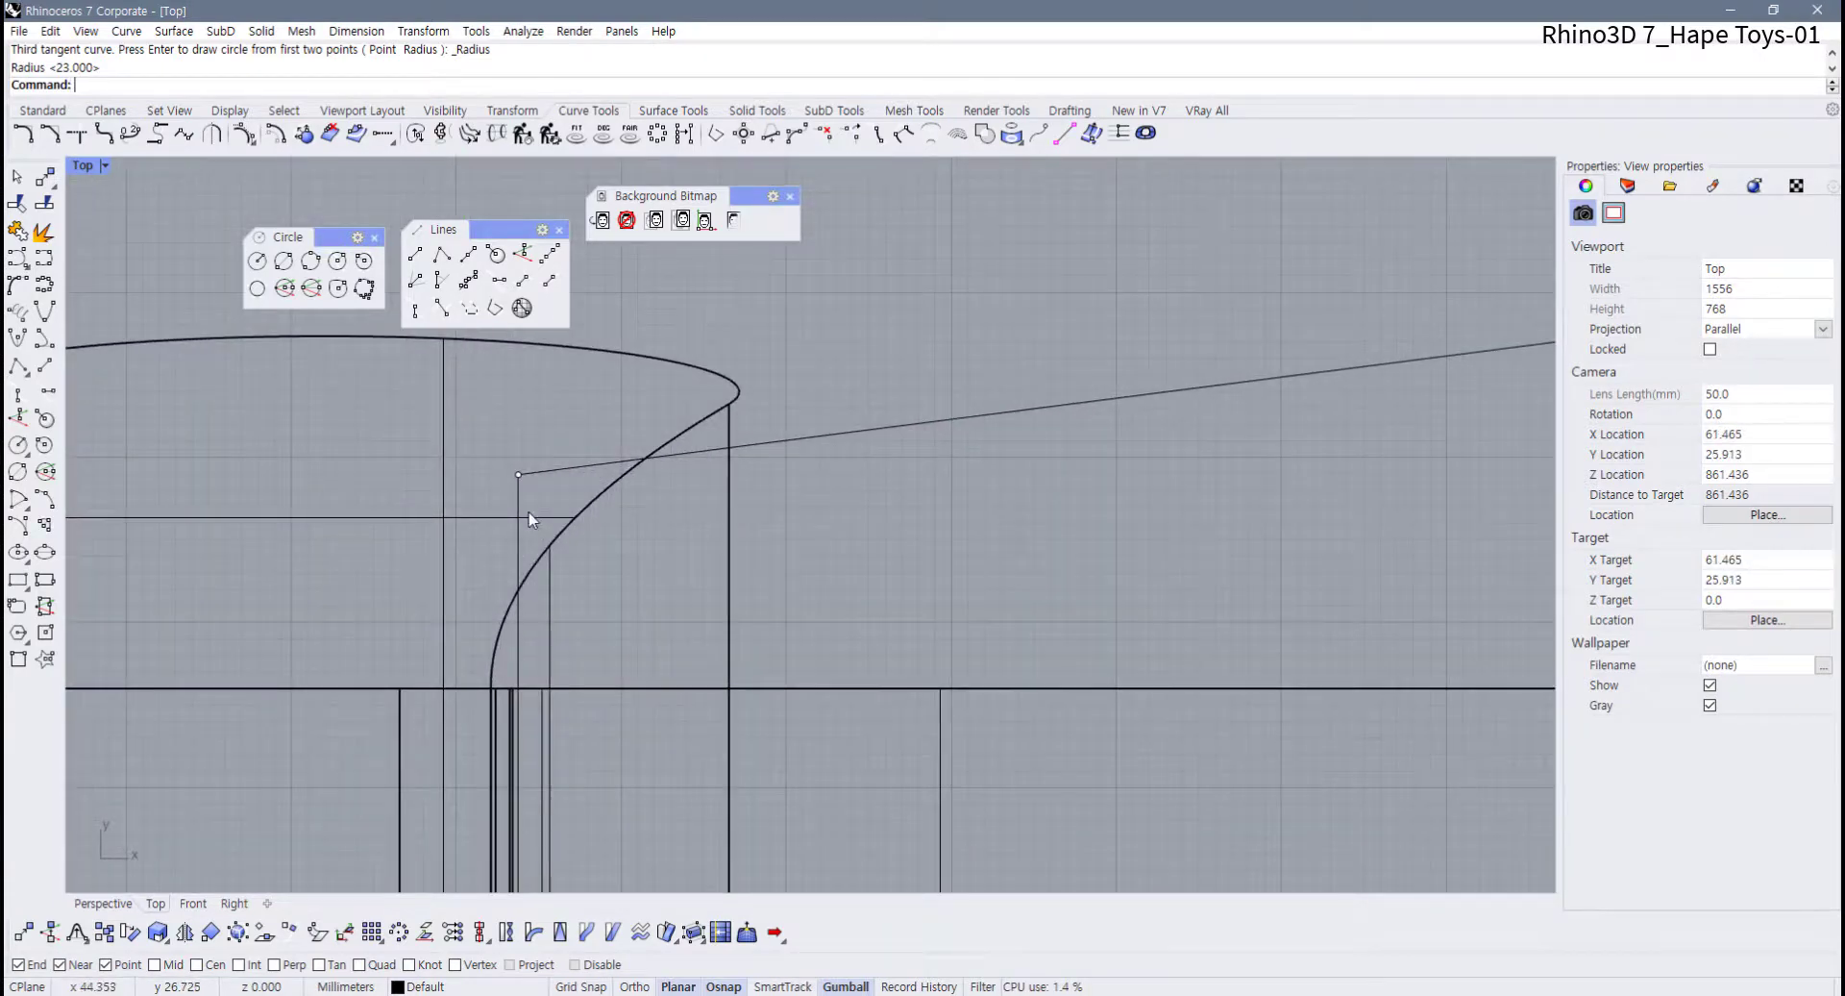
right_click(529, 512)
click(524, 517)
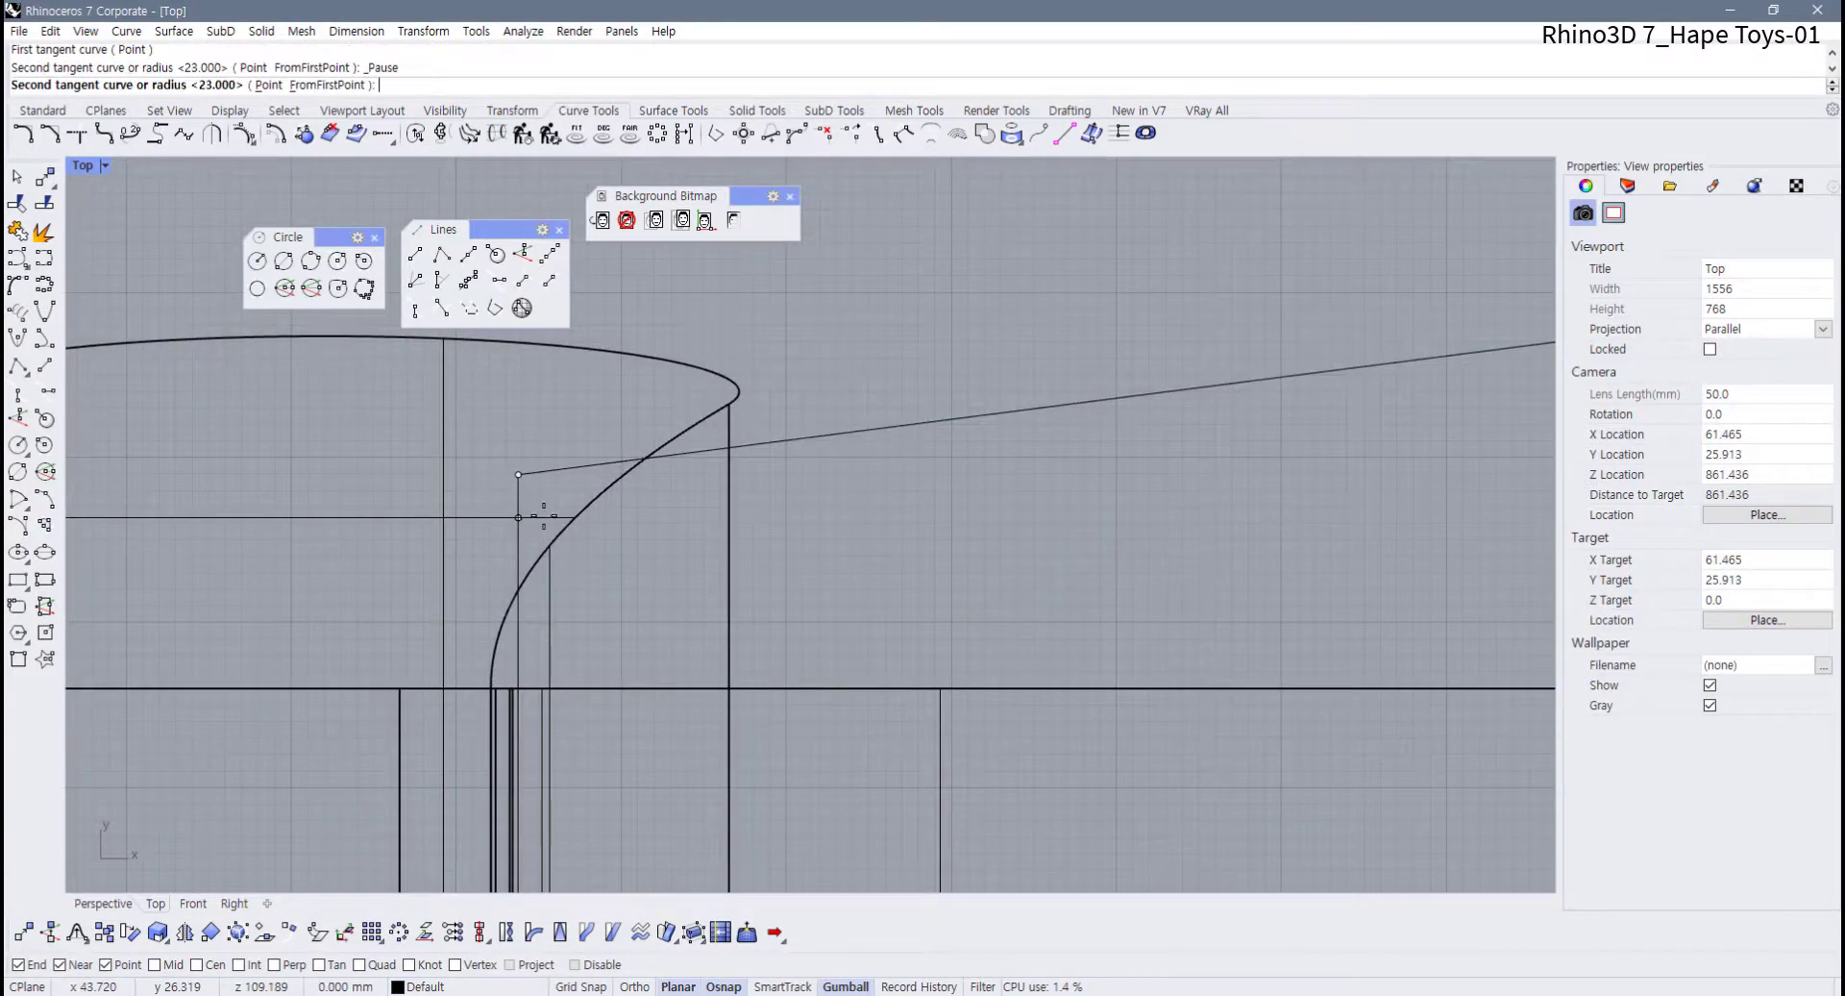
click(565, 470)
key(Return)
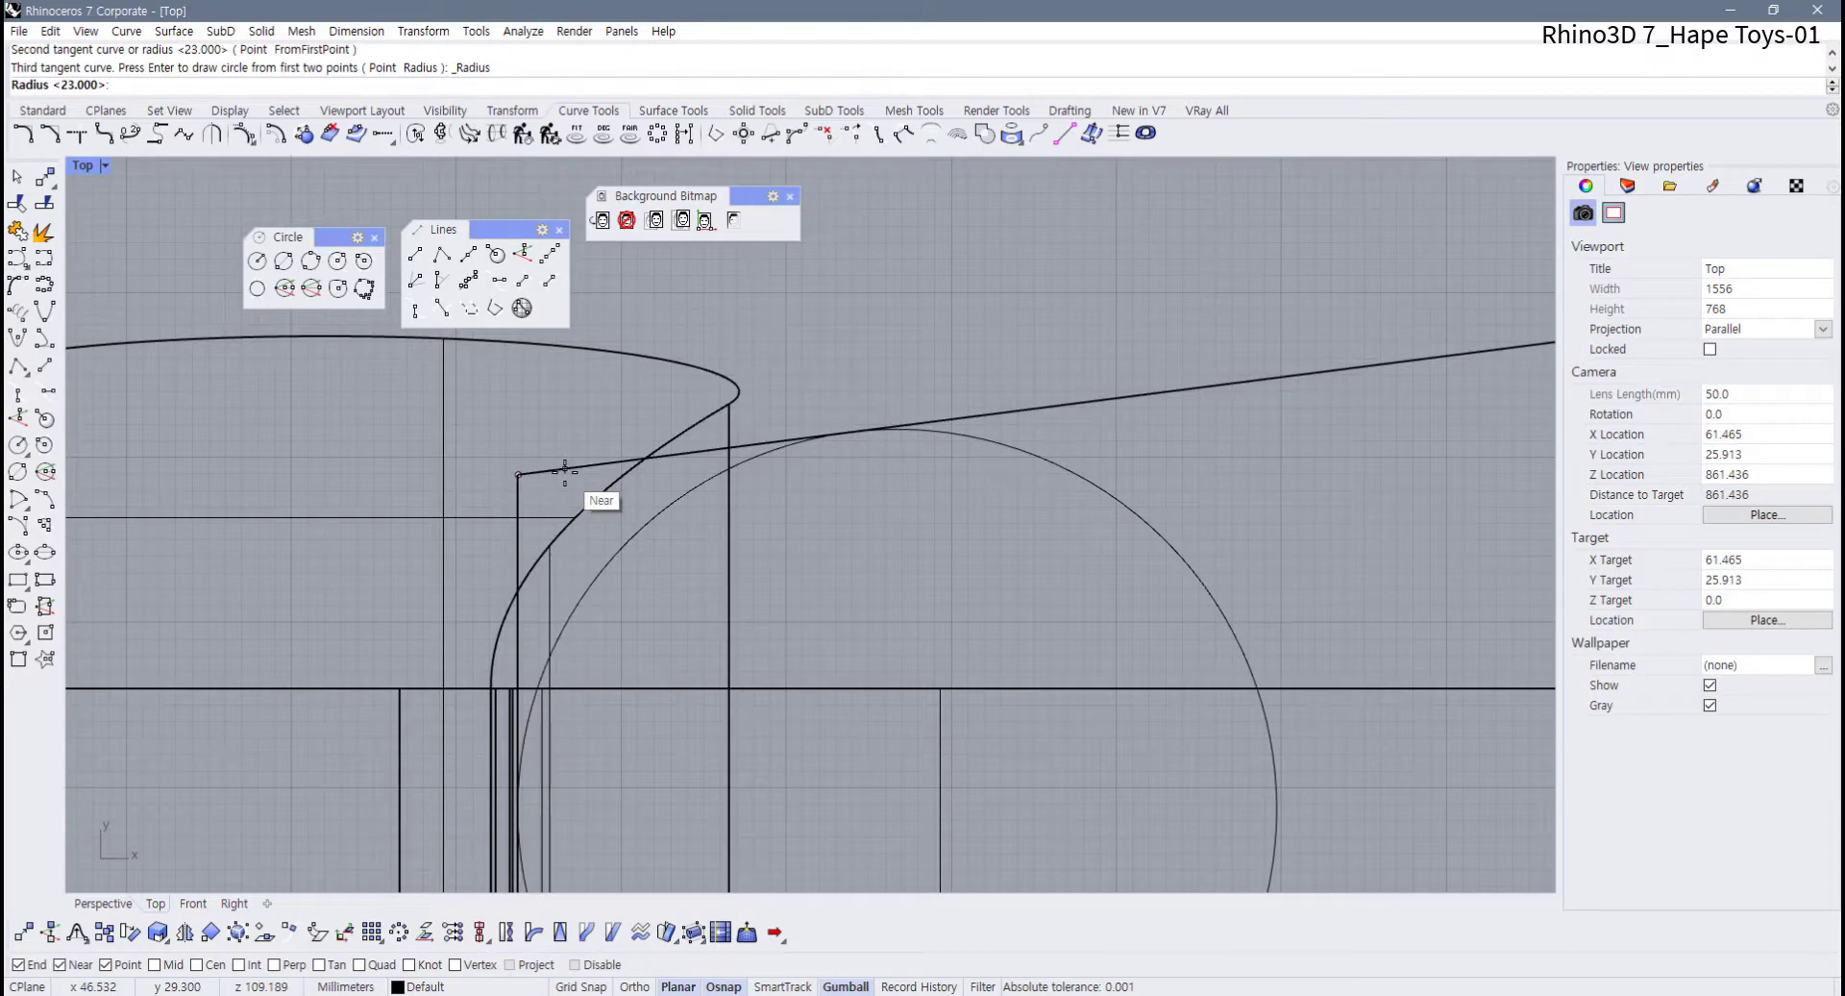
text(10)
key(Return)
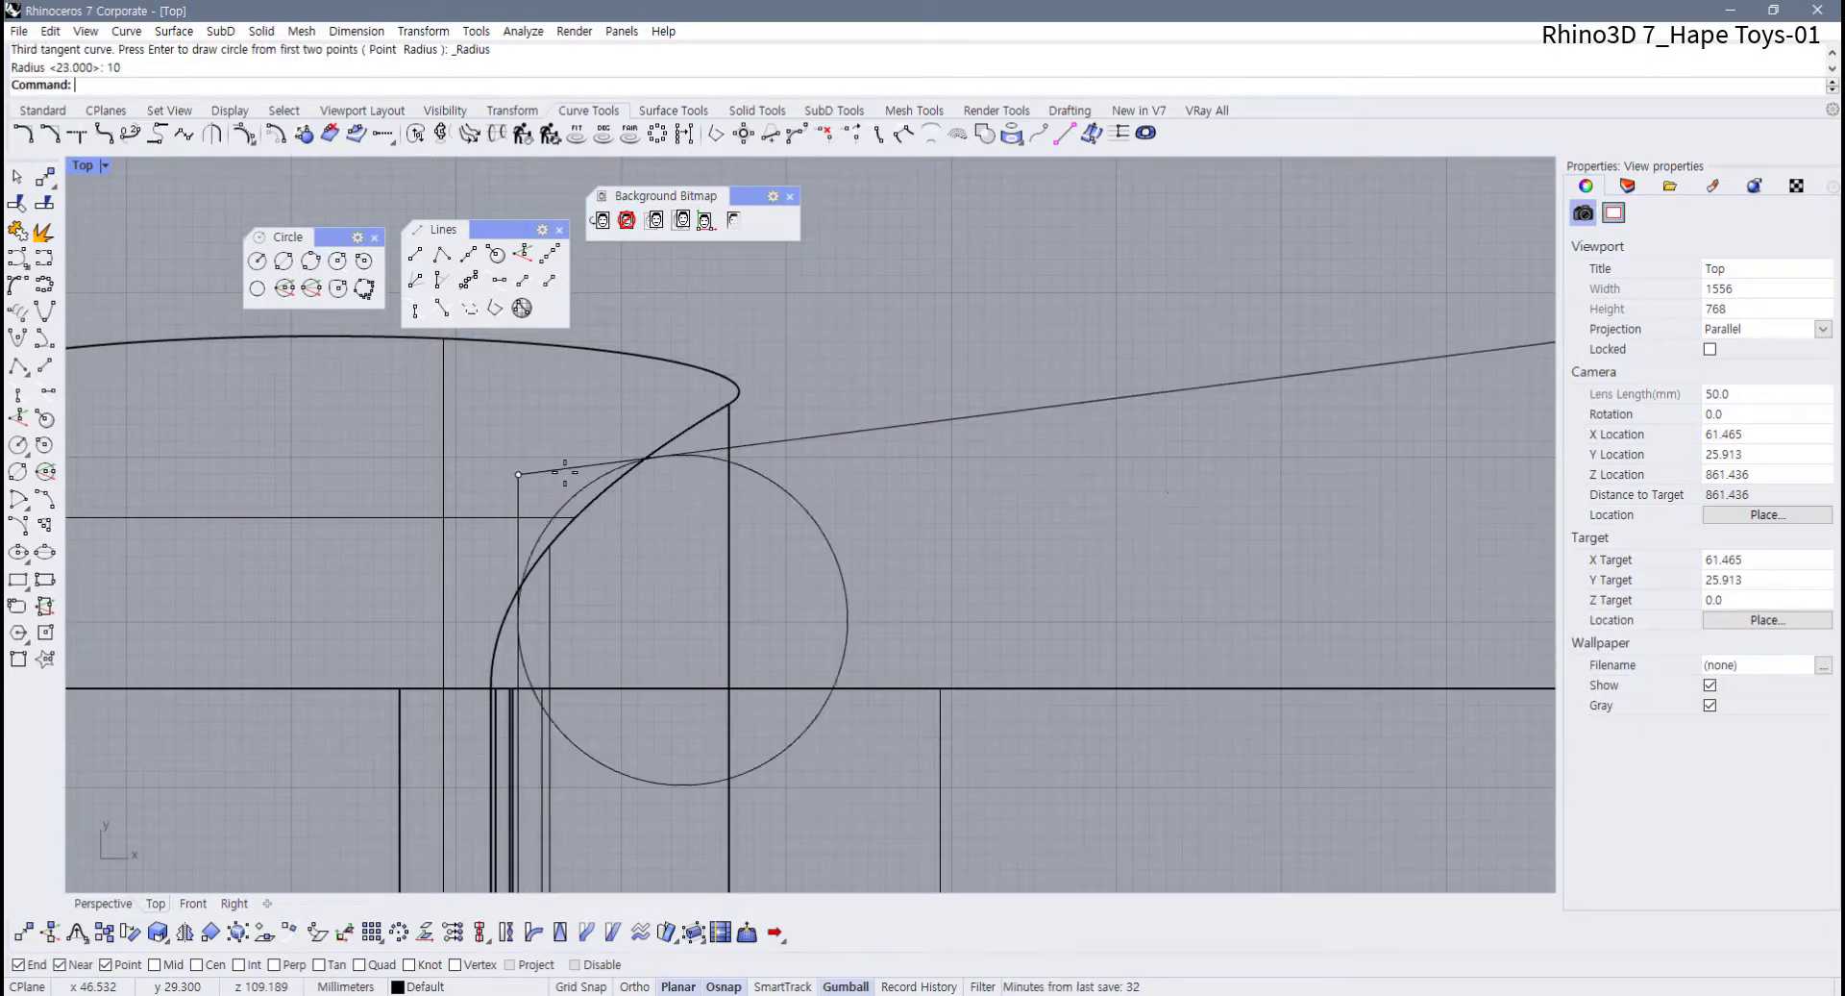
key(ctrl+z)
Draw a circle of radius 5 tangent to the front edge and upper slanted side of the seat outline
key(Return)
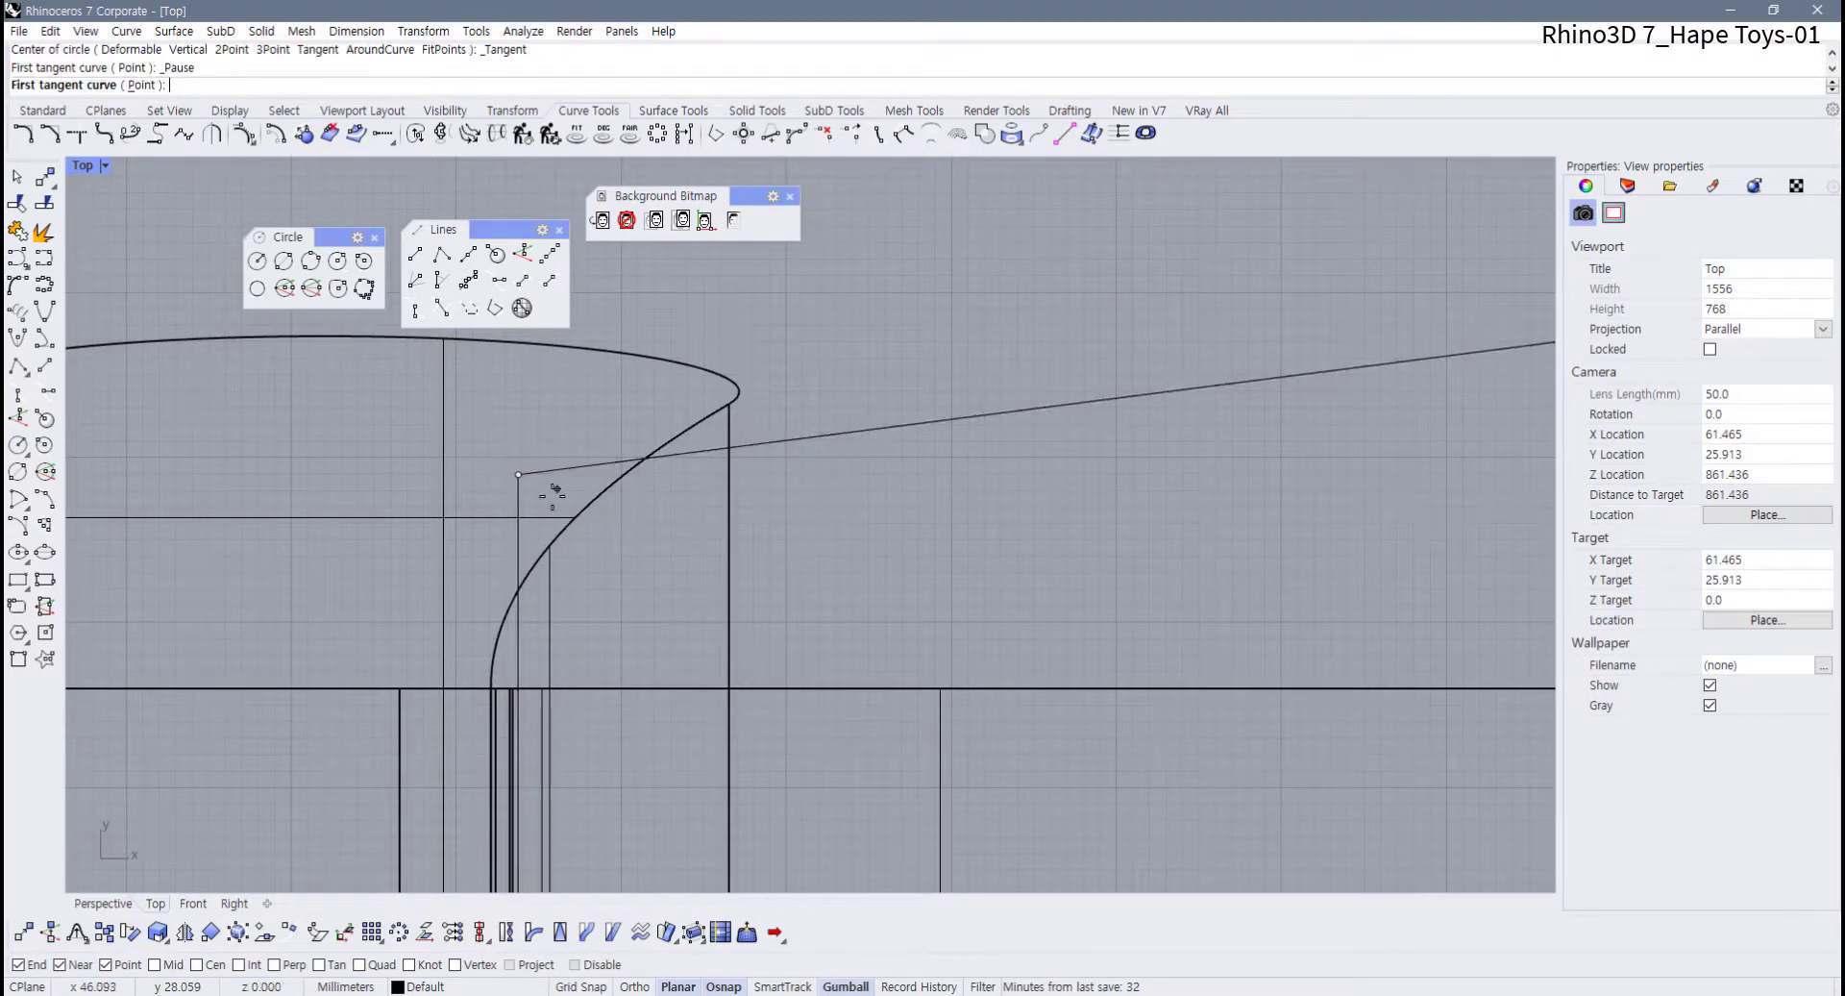
click(519, 500)
click(550, 472)
key(Return)
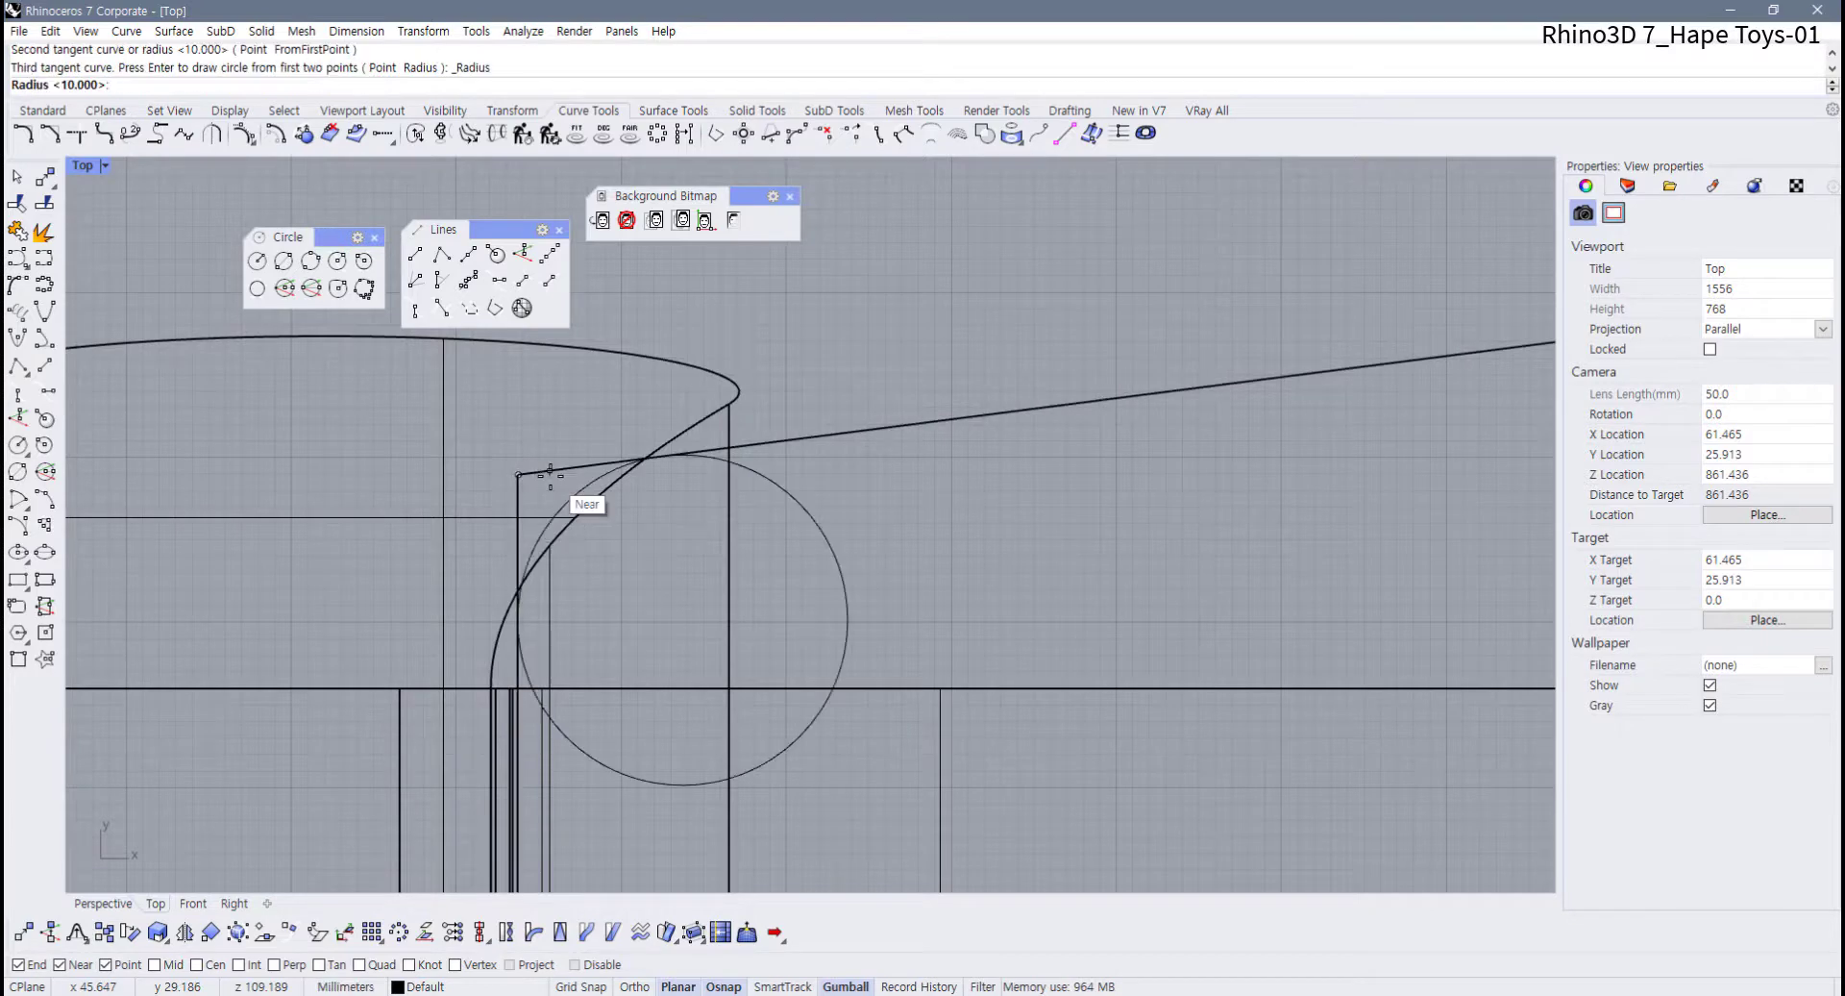
key(Return)
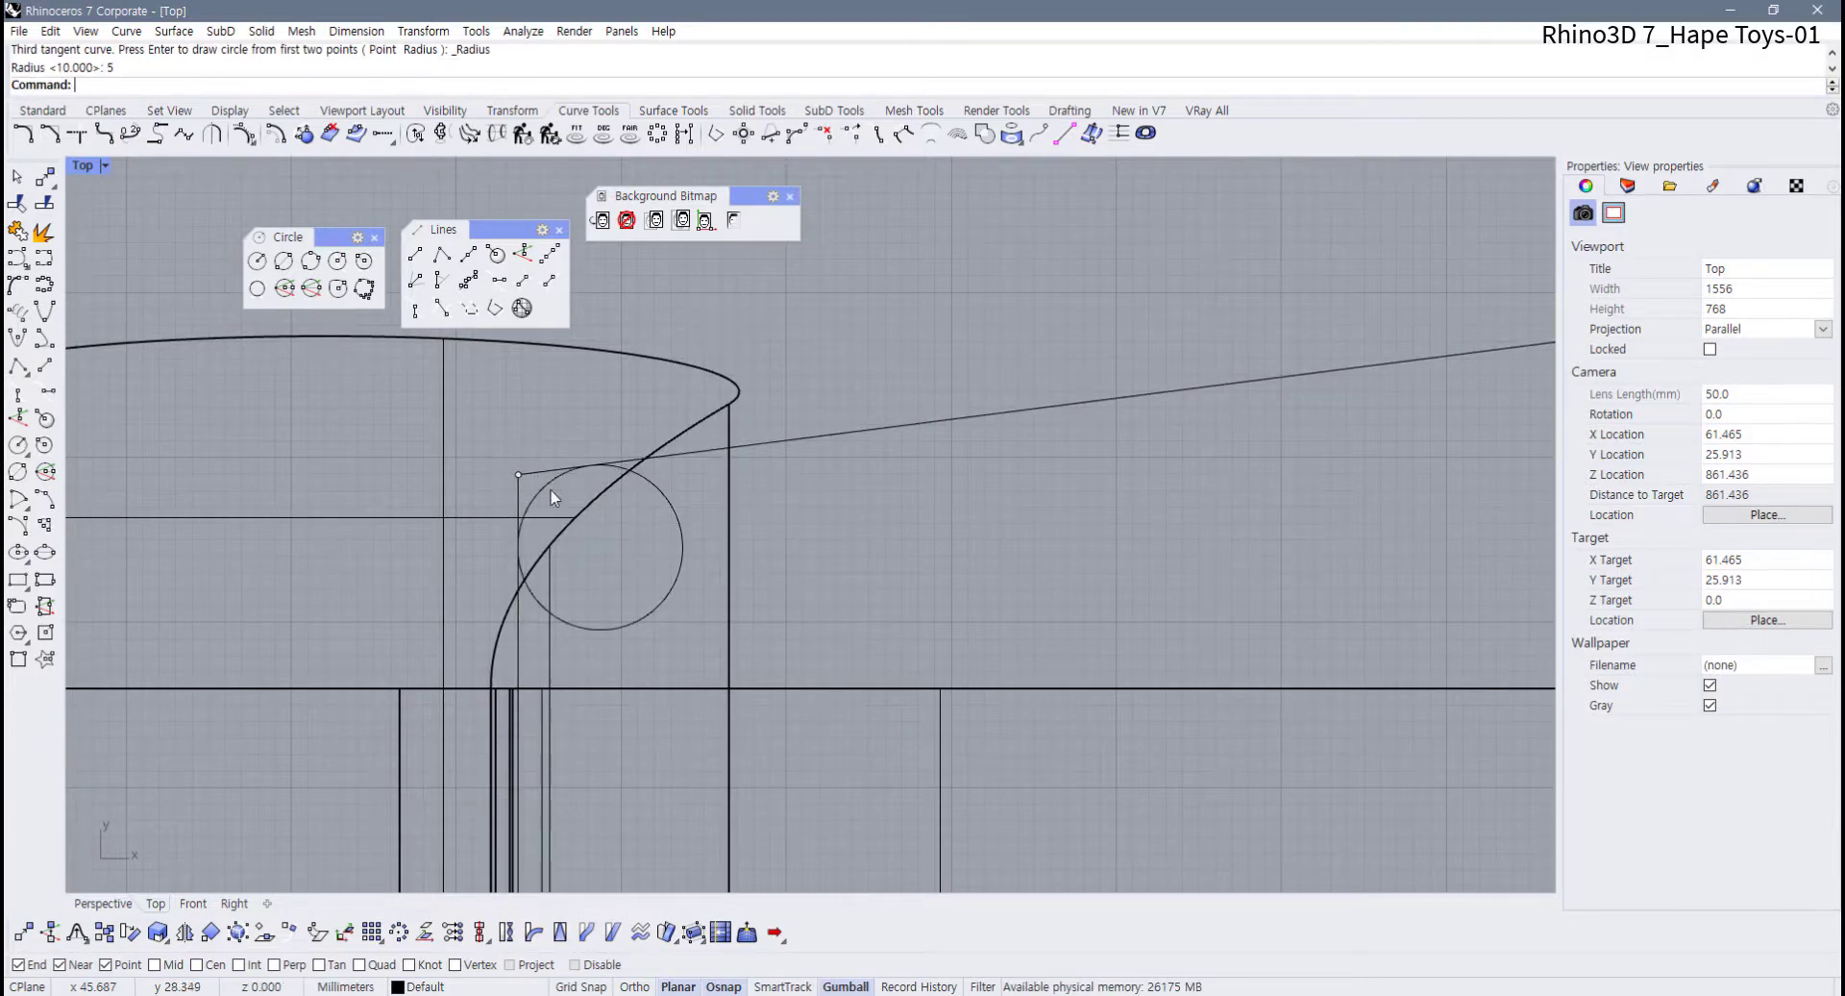
Draw a matching tangent circle of radius 5 in the seat outline's lower front corner
scroll(551, 490, down, 5)
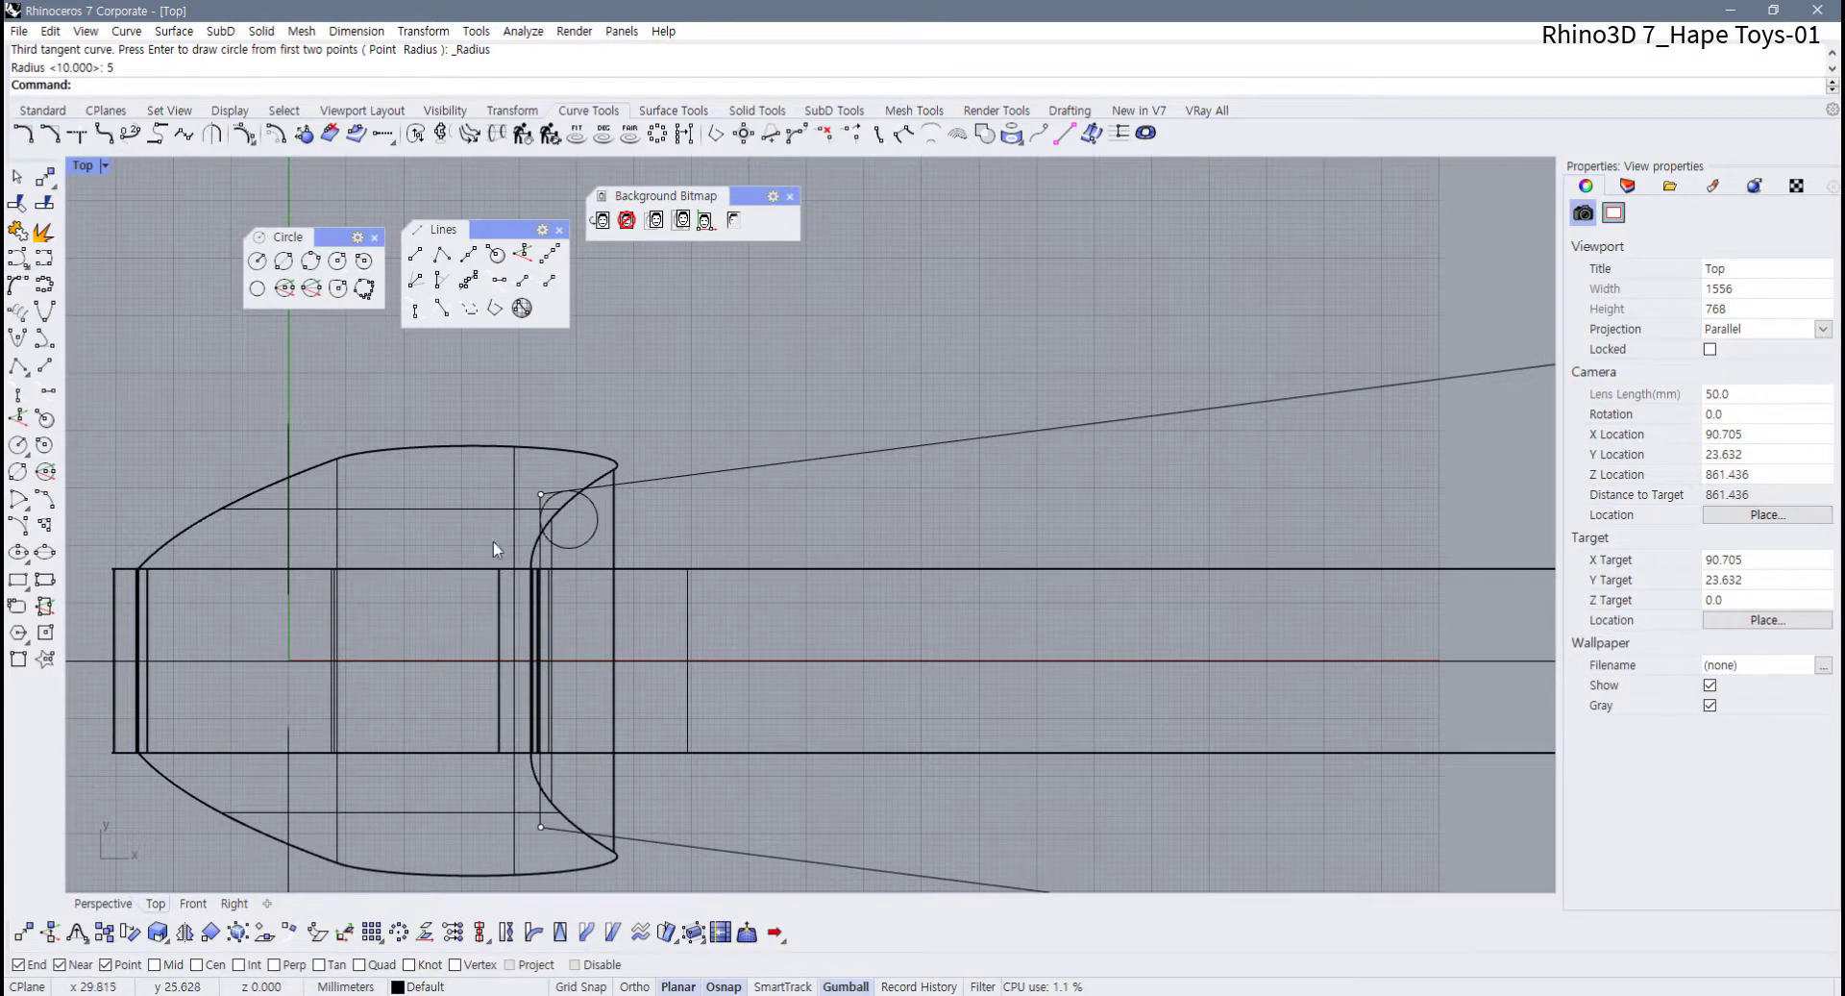
scroll(519, 672, up, 6)
right_click(474, 609)
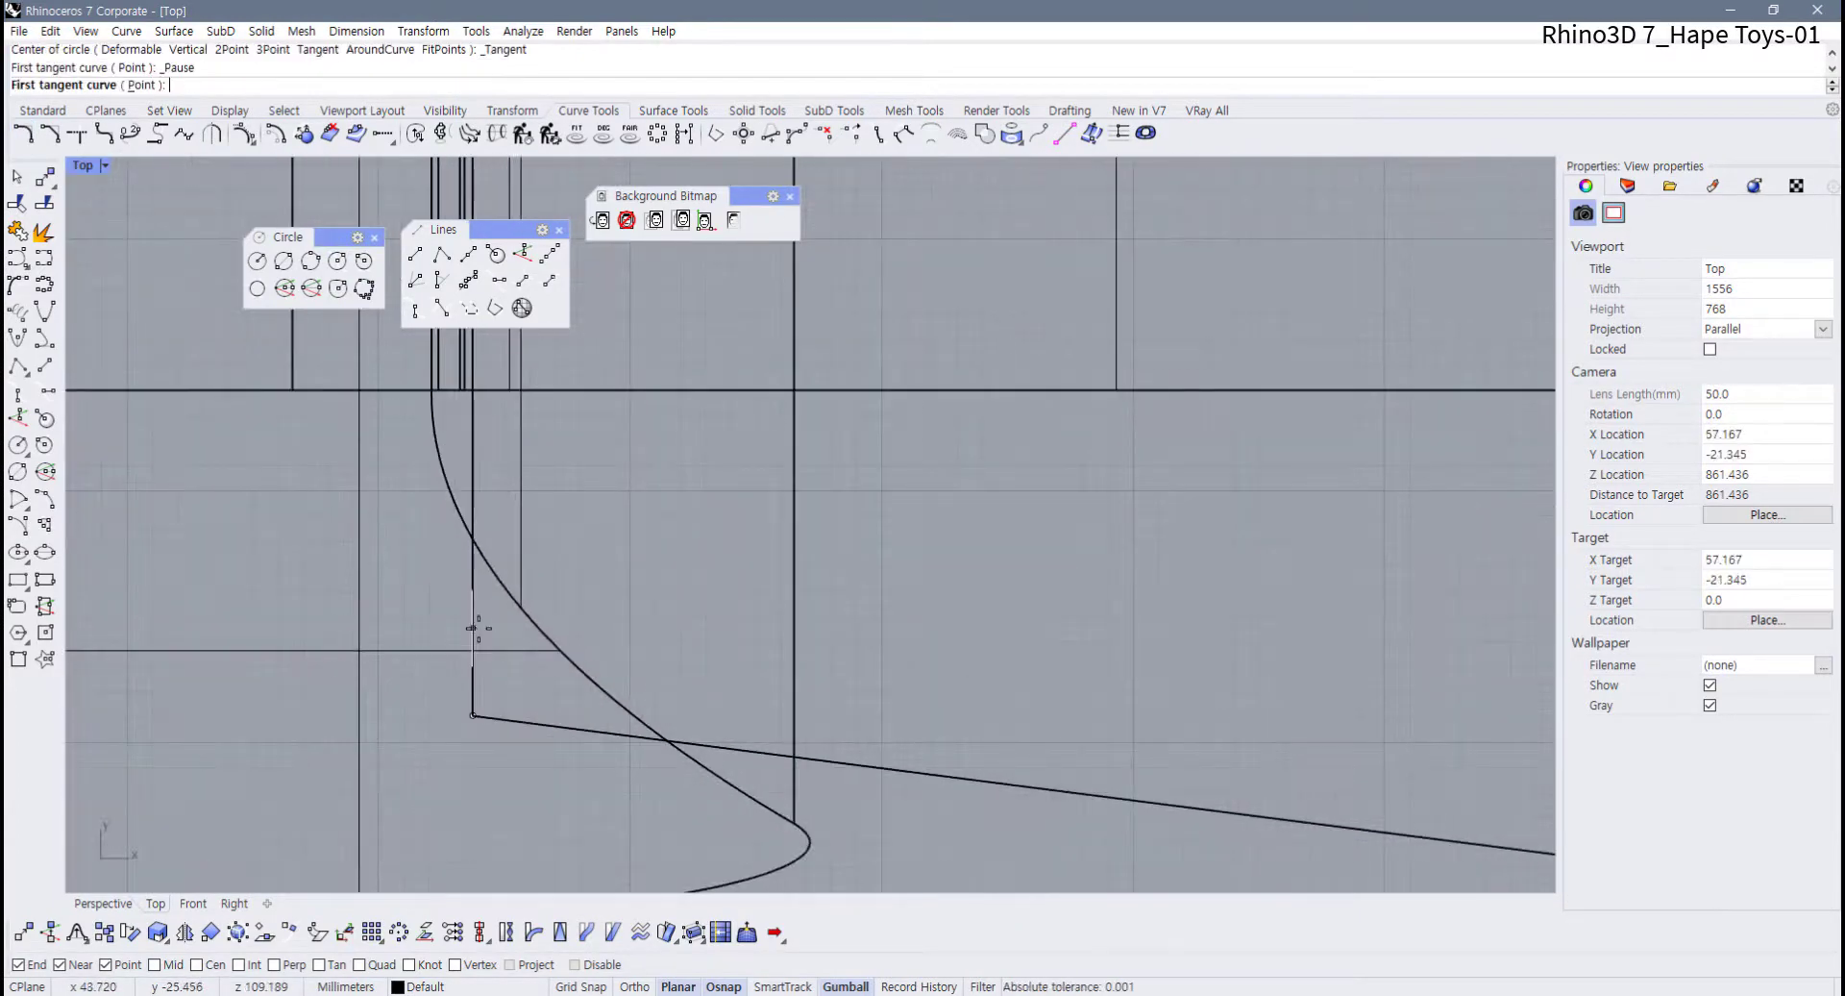
click(474, 628)
click(545, 723)
key(Return)
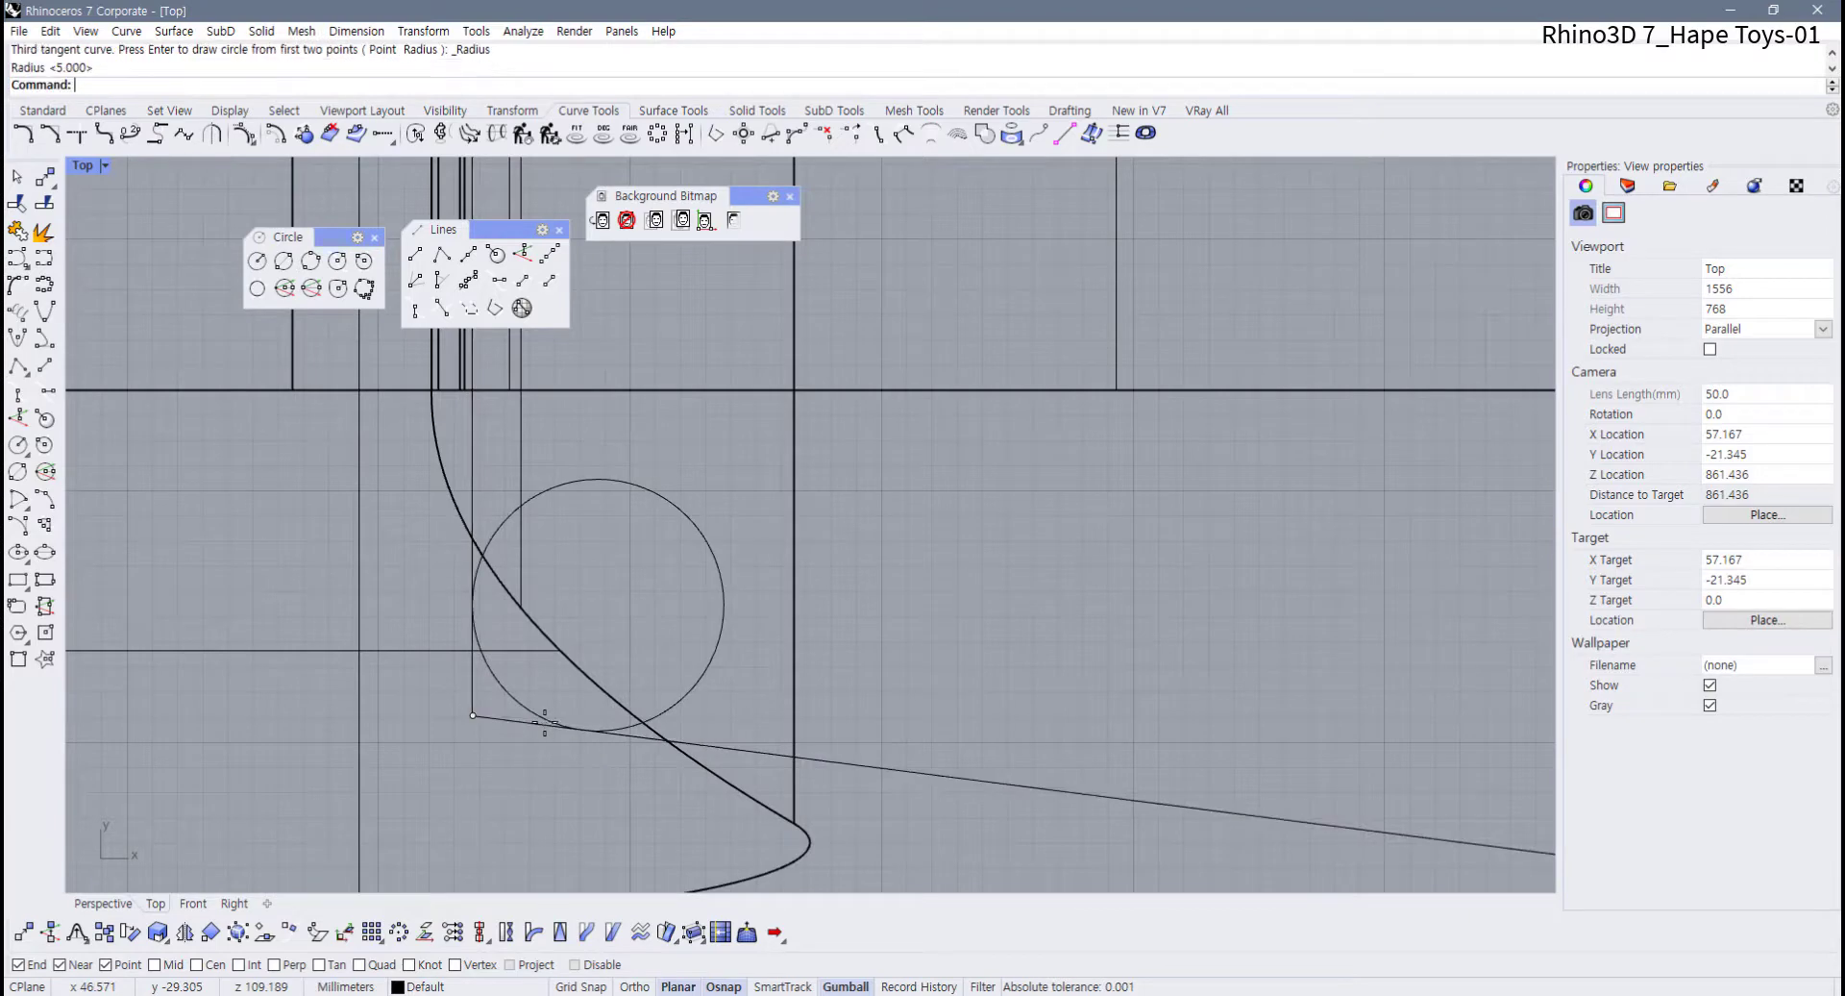
Trim the seat outline's two rear corners to rounded arcs, using the outline and its four tangent circles as cutting objects
drag(542, 752, 515, 708)
scroll(515, 683, down, 6)
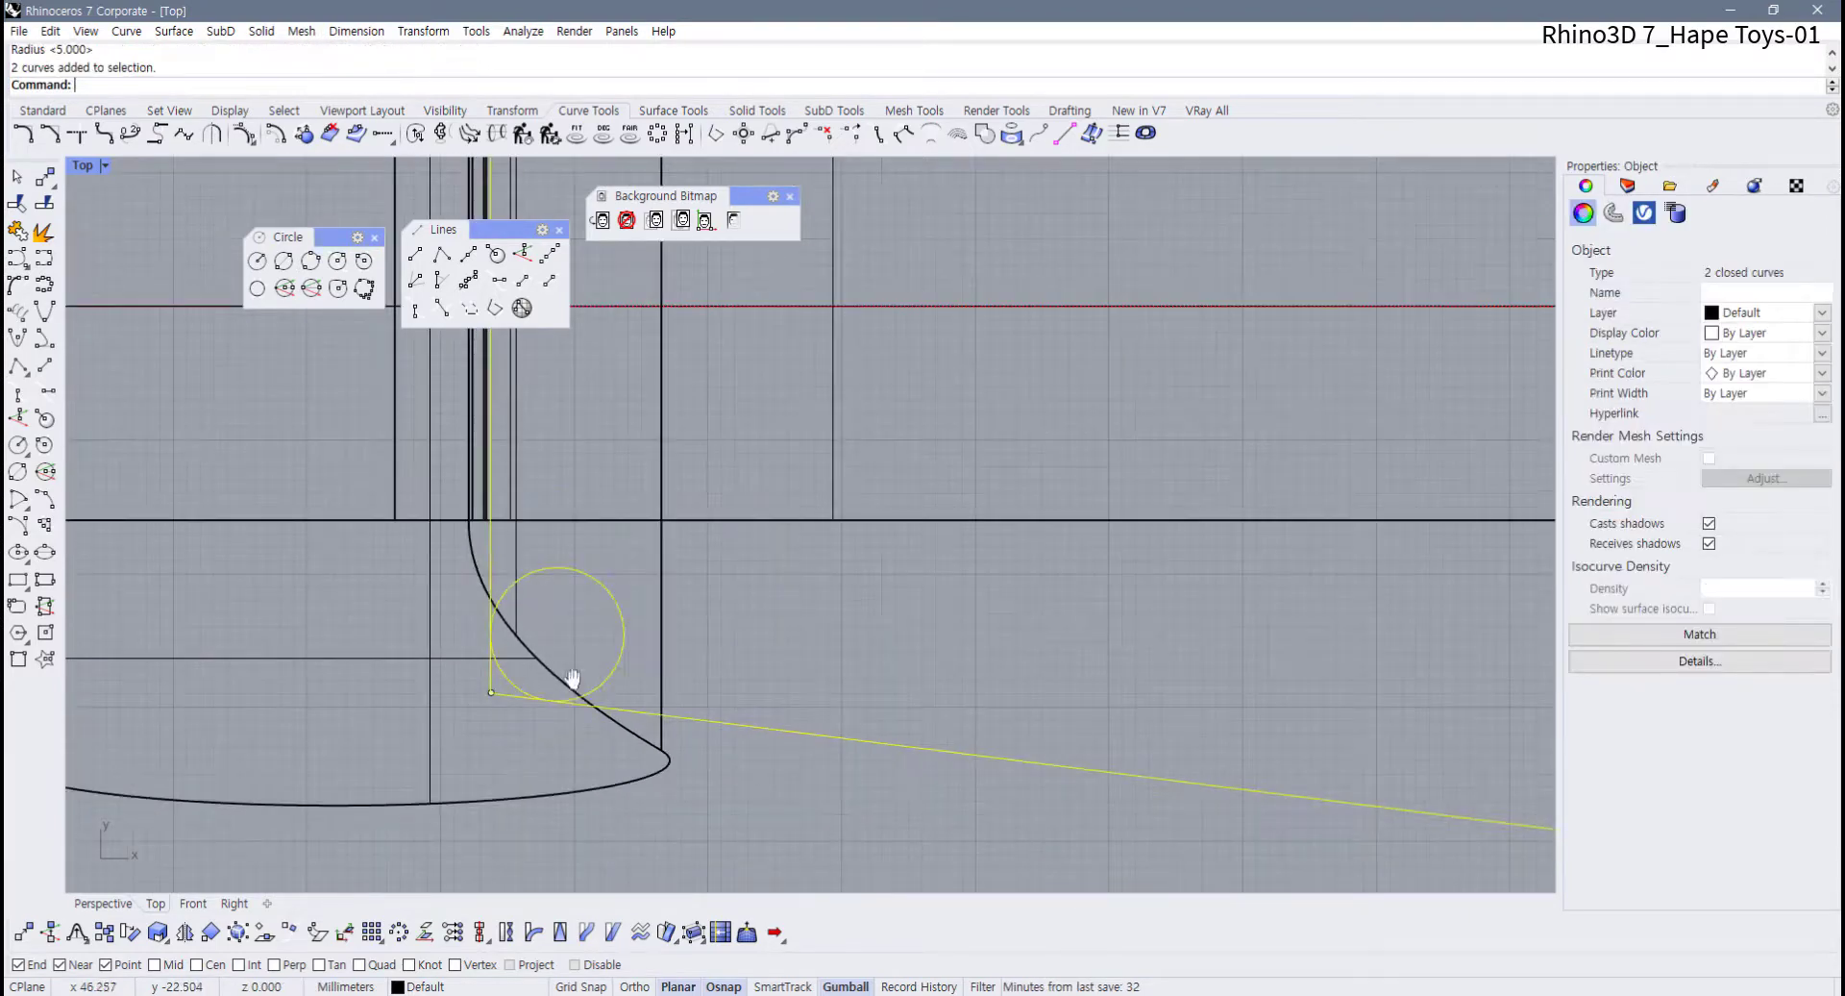
right_drag(591, 271, 730, 486)
shift+click(723, 259)
scroll(824, 399, down, 8)
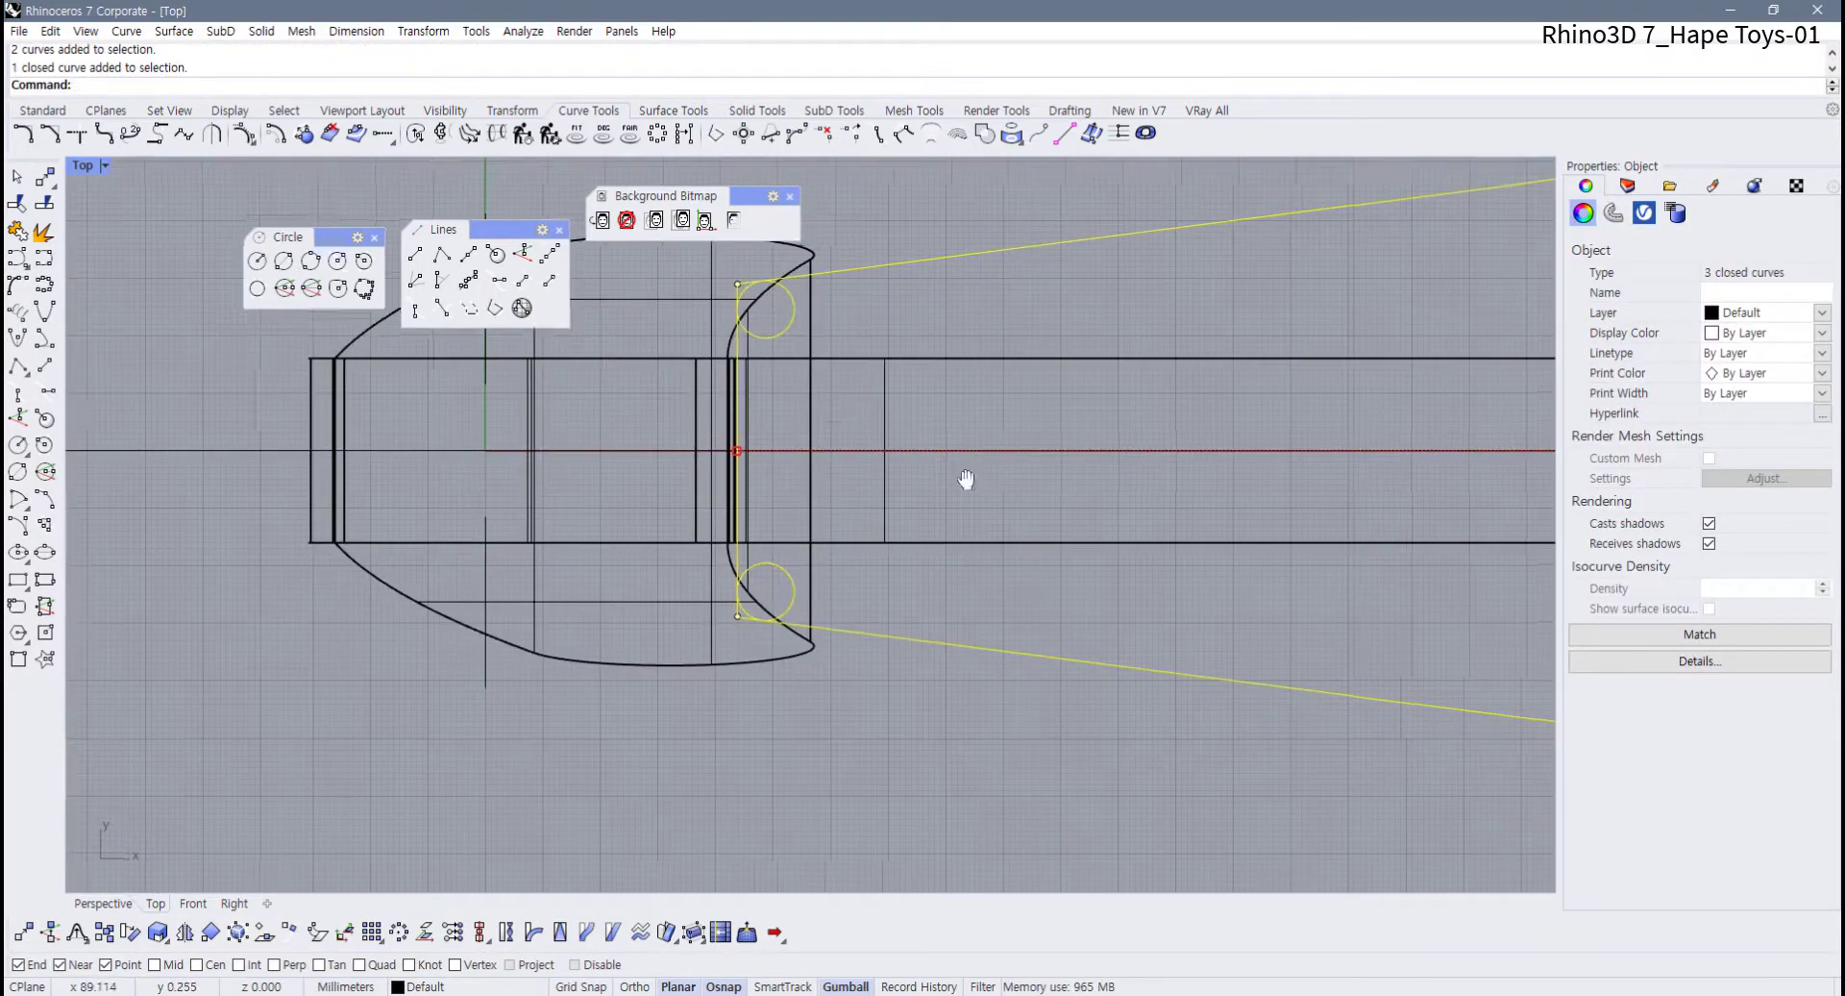
right_drag(967, 476, 235, 589)
scroll(817, 468, down, 6)
right_drag(967, 484, 754, 475)
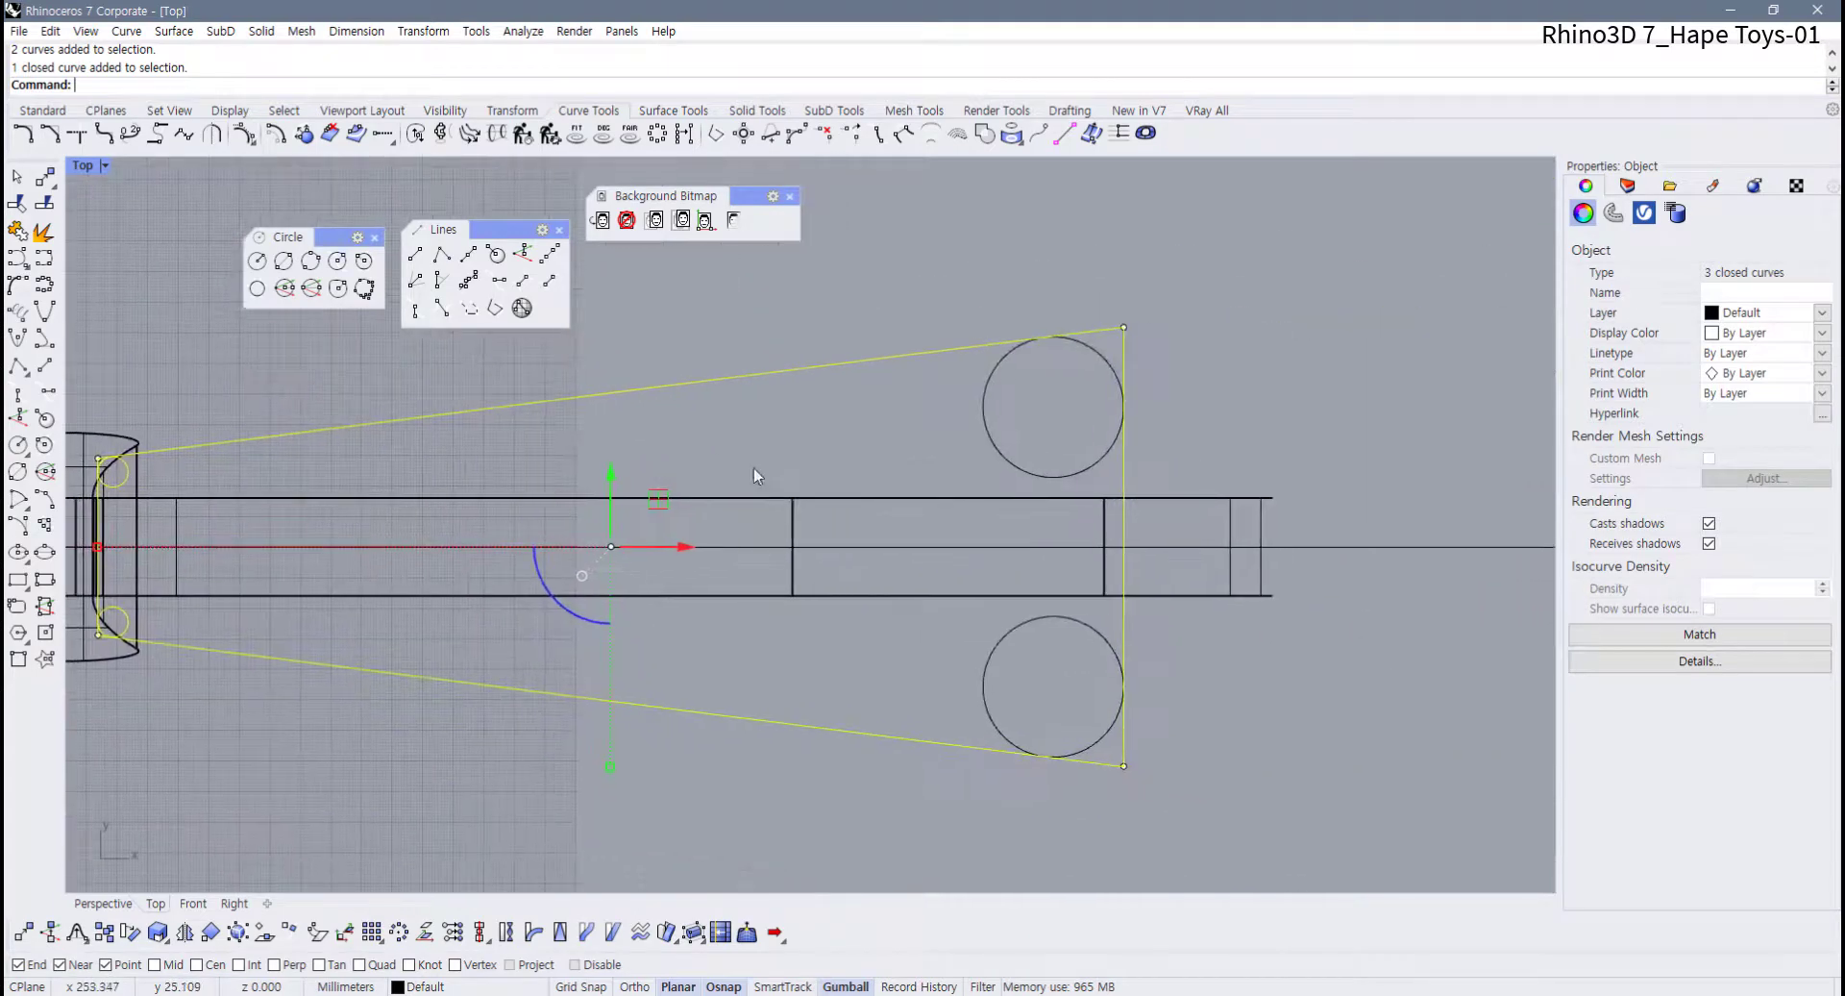
shift+click(1093, 468)
shift+click(1104, 638)
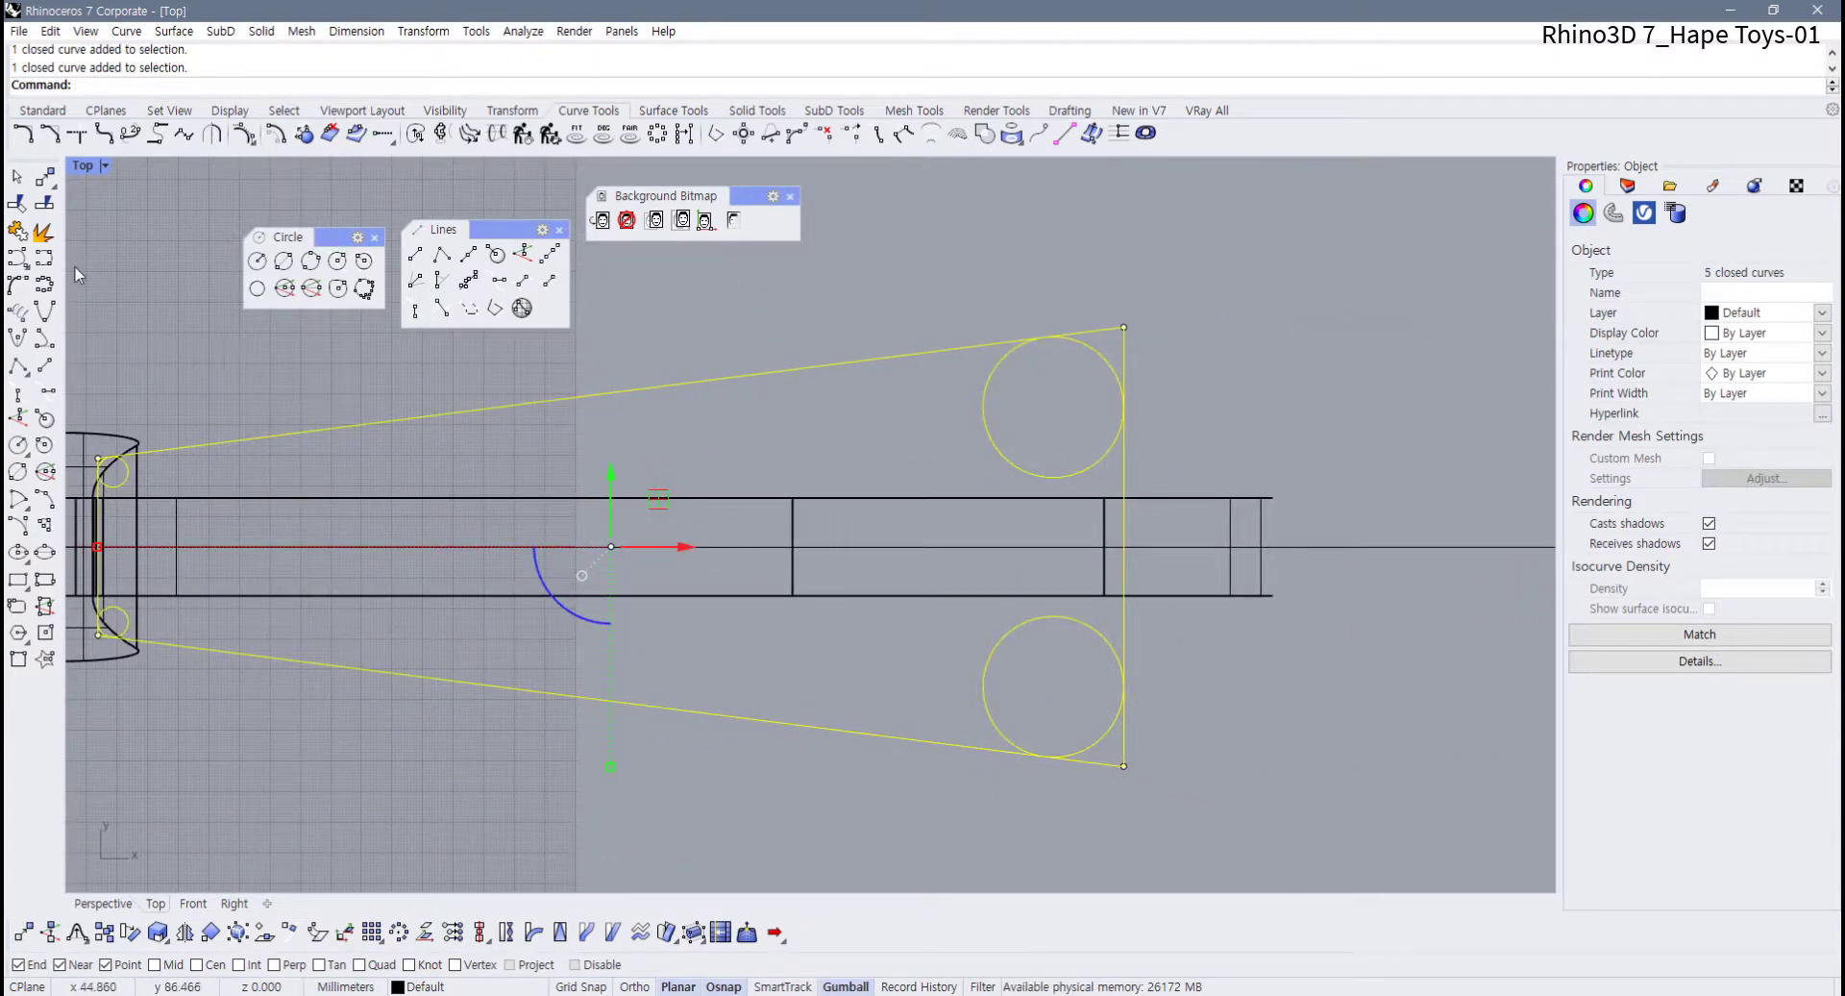
click(17, 203)
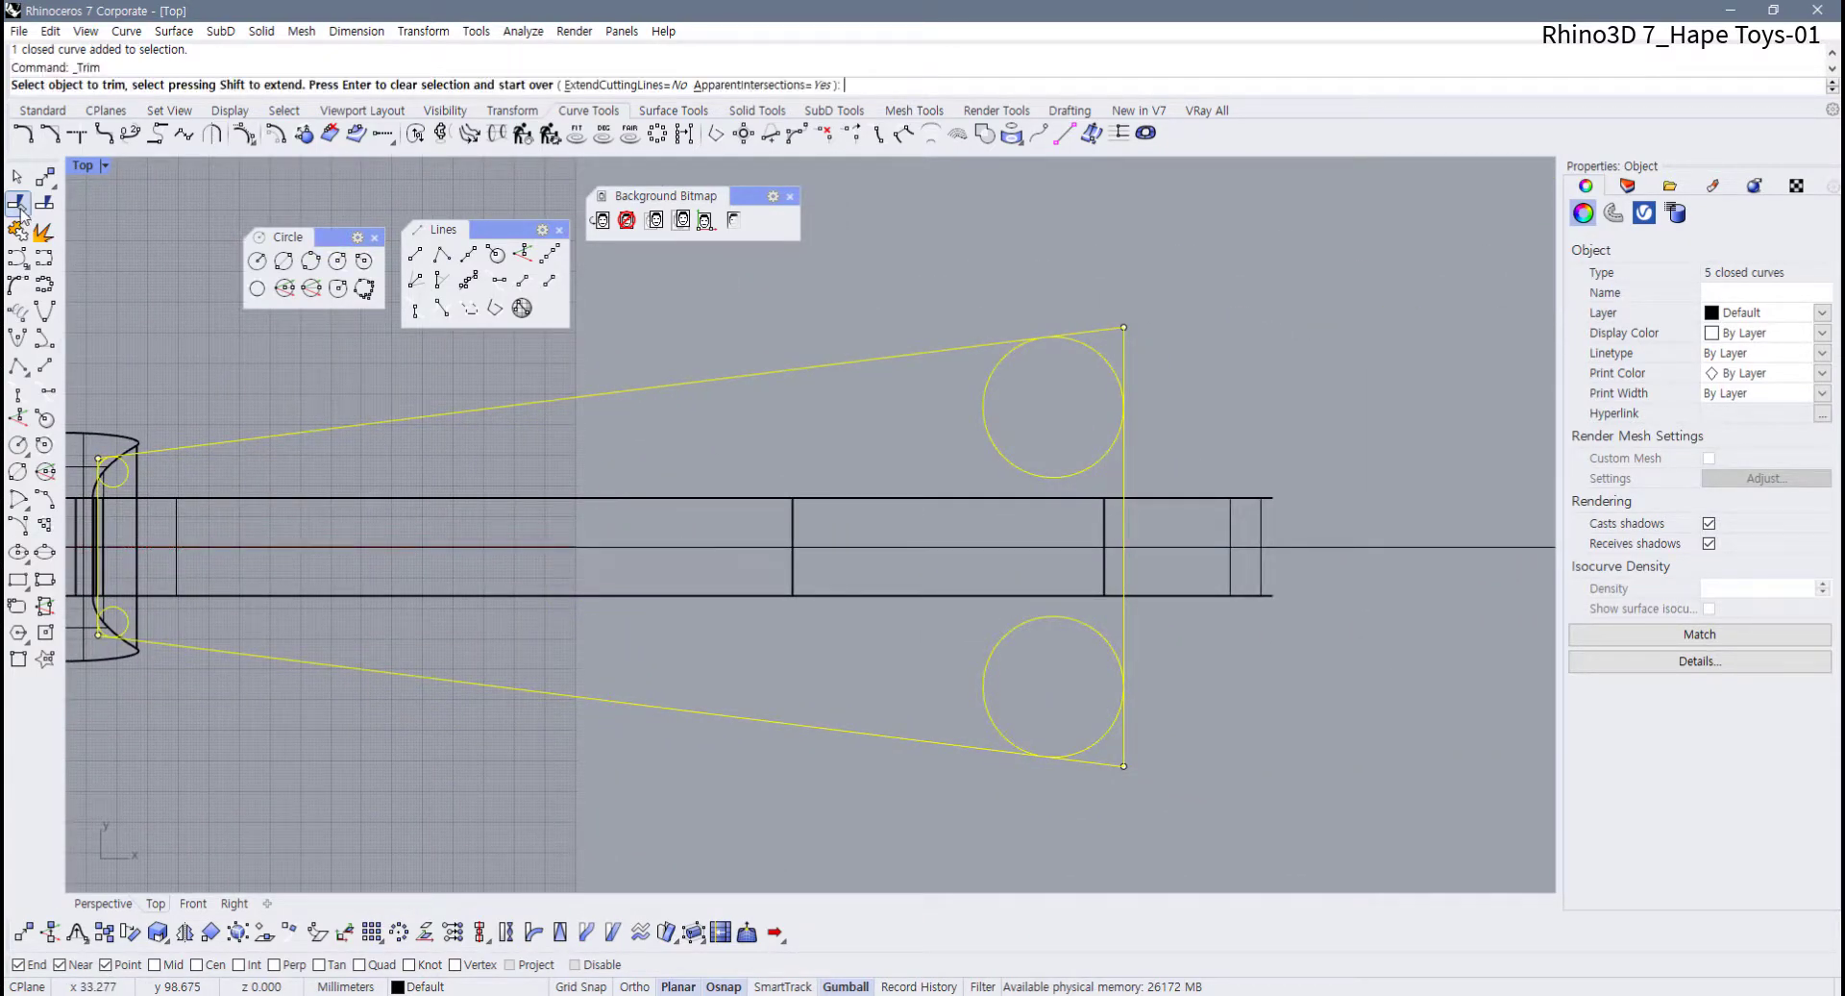
click(1116, 338)
click(1115, 769)
right_drag(754, 713, 1139, 723)
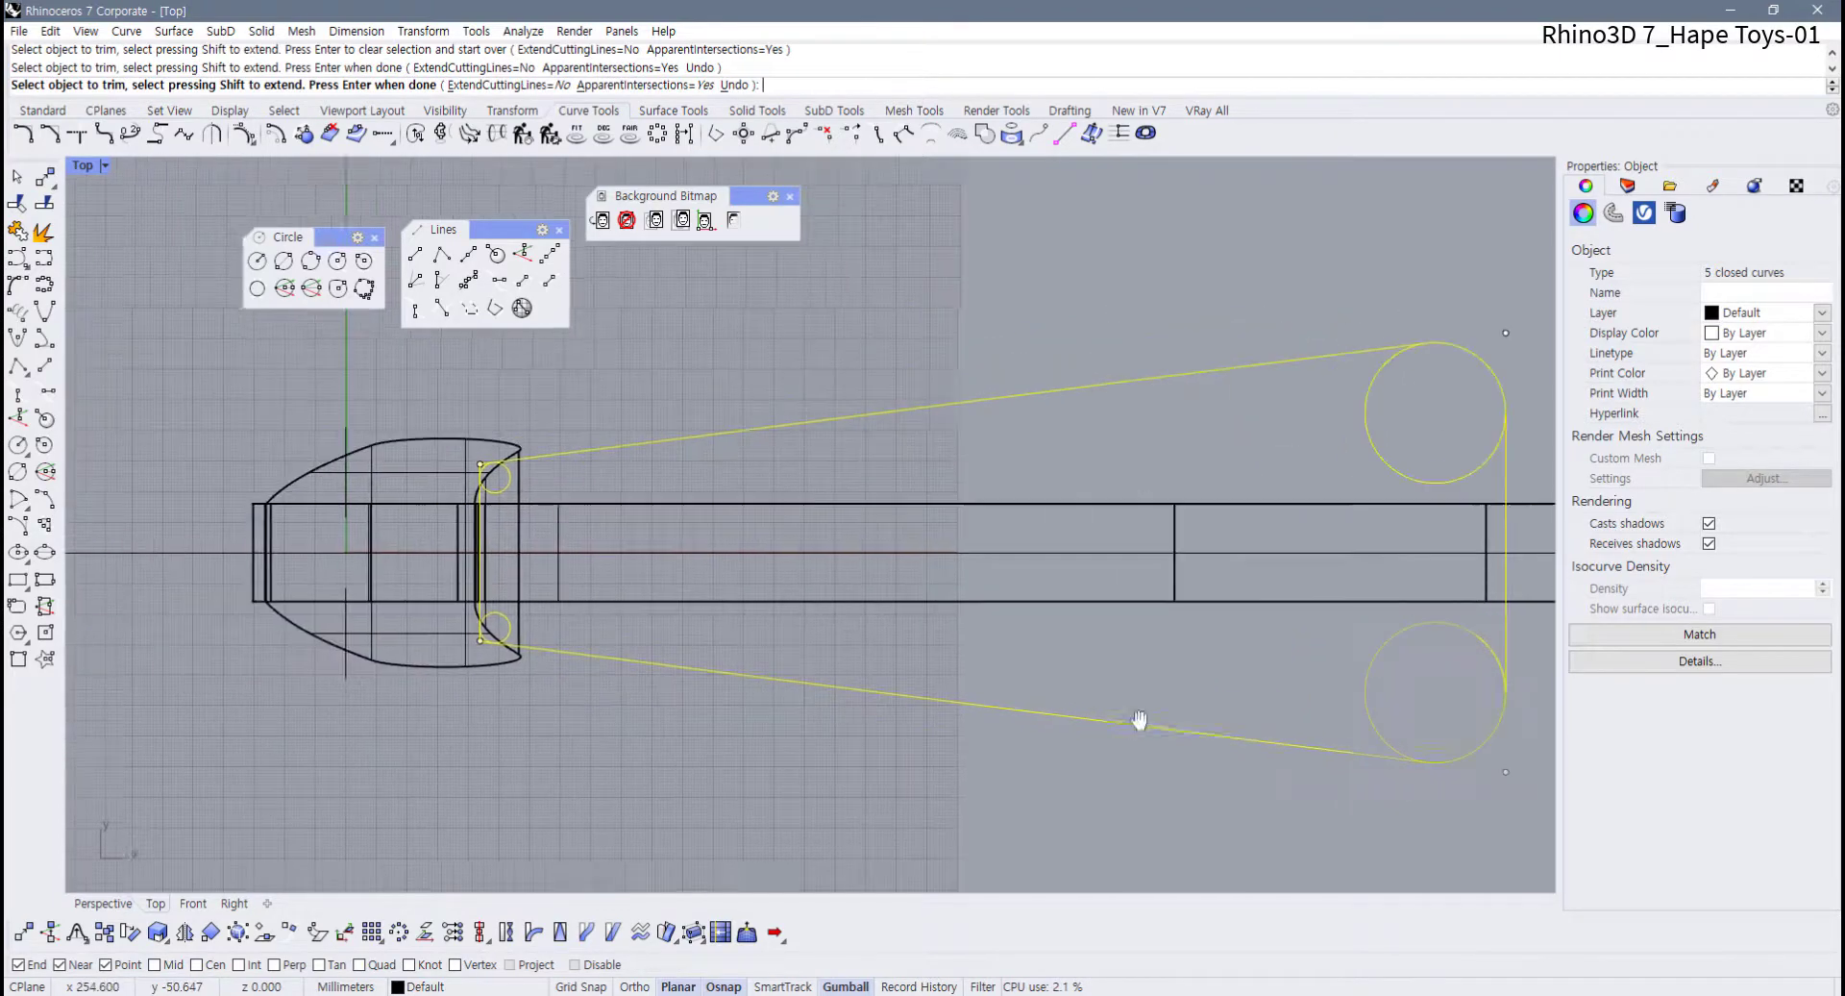
click(1463, 627)
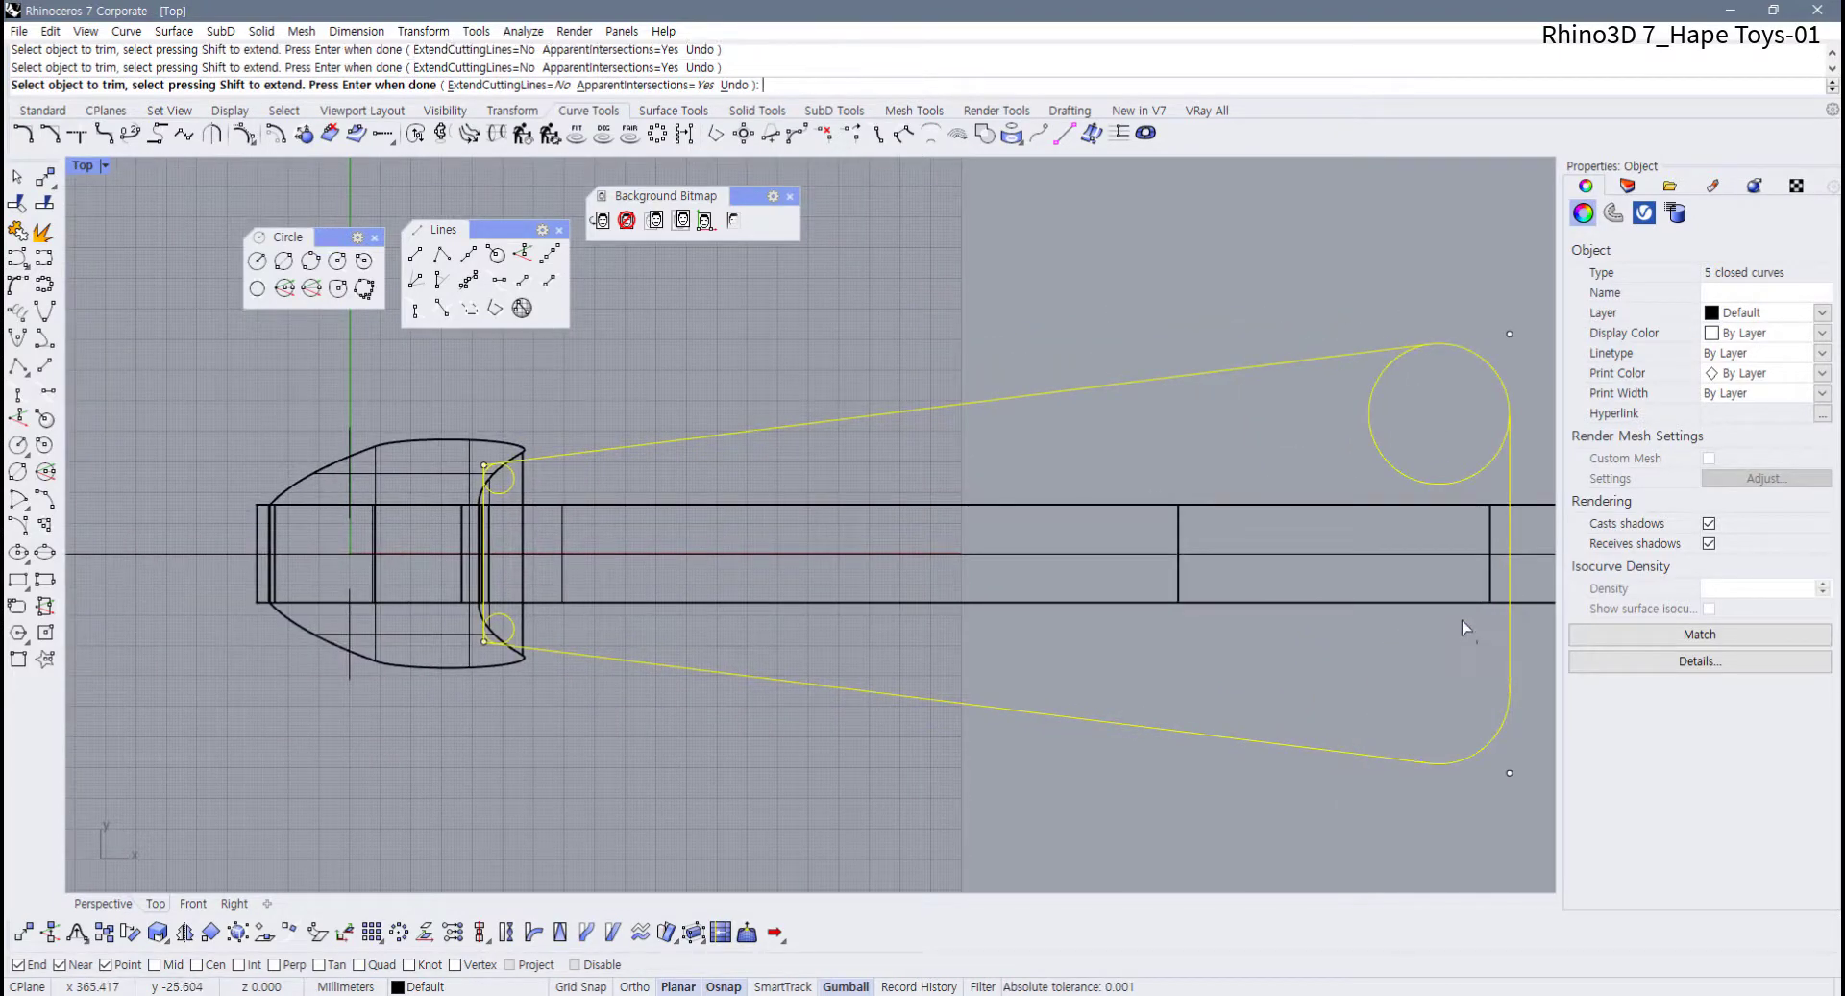
click(1411, 481)
Trim the seat outline's two front corners and the inner parts of their small circles, leaving rounded arcs
scroll(516, 491, up, 6)
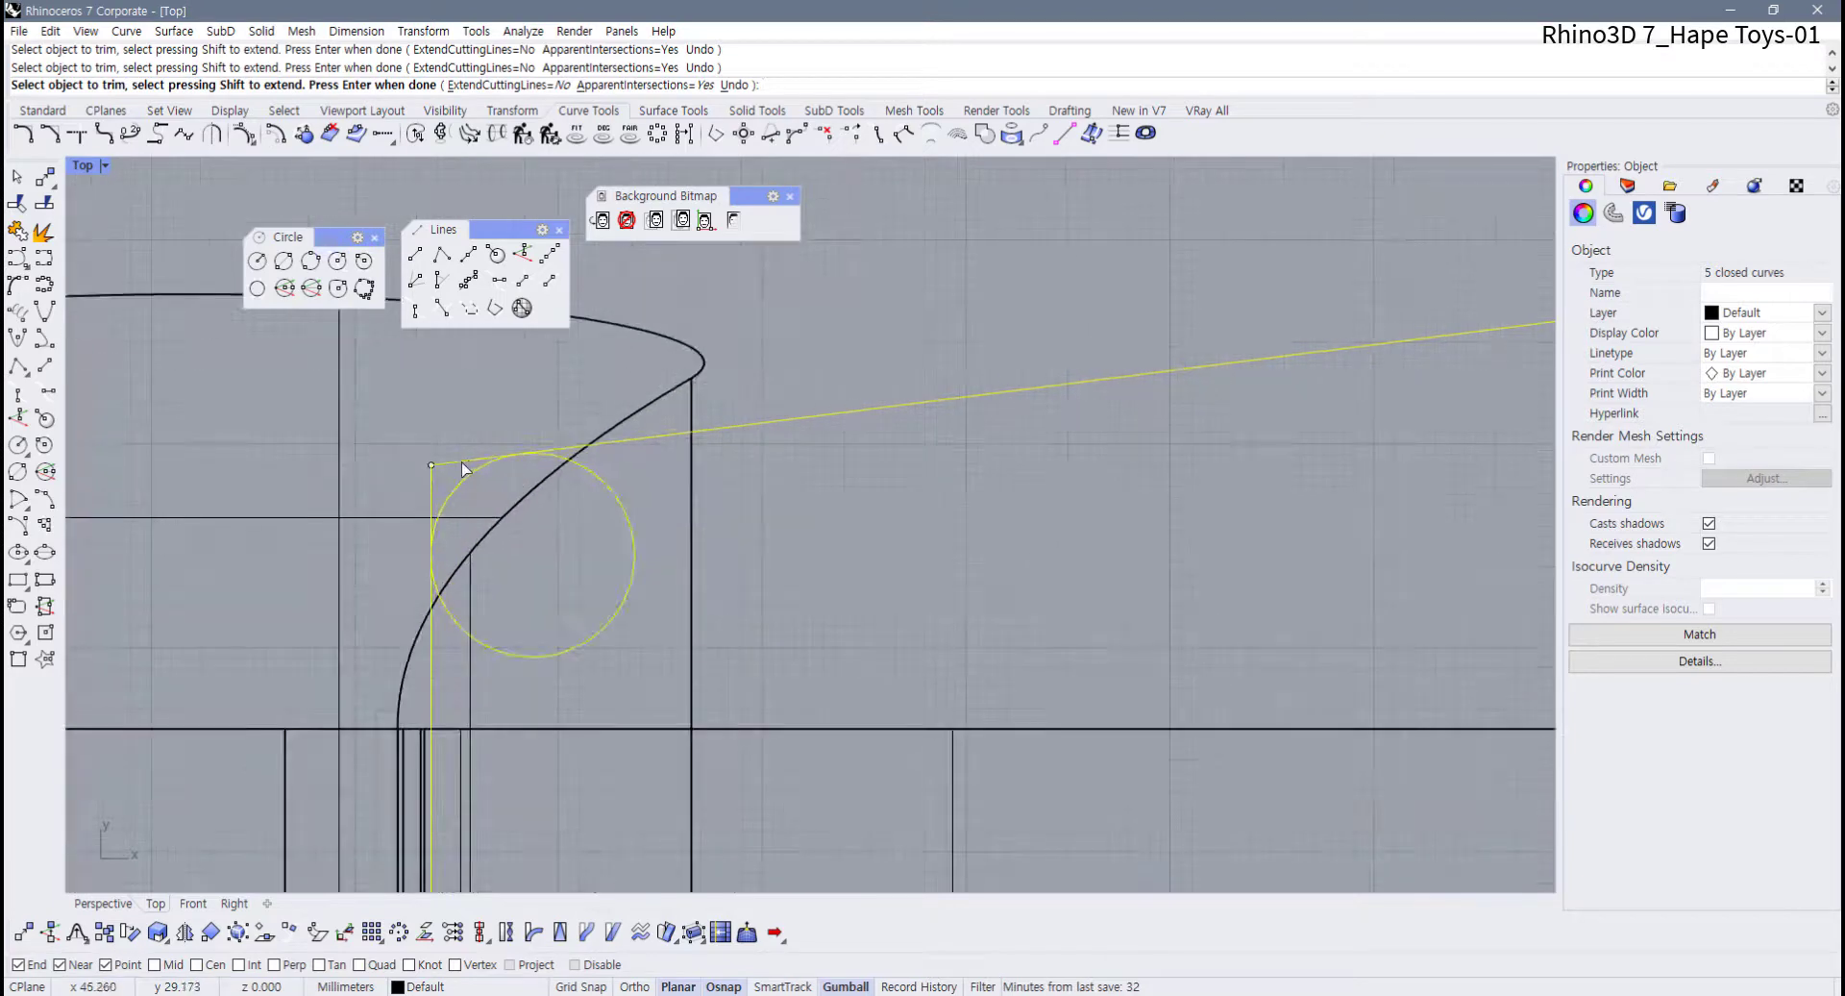
scroll(450, 488, down, 4)
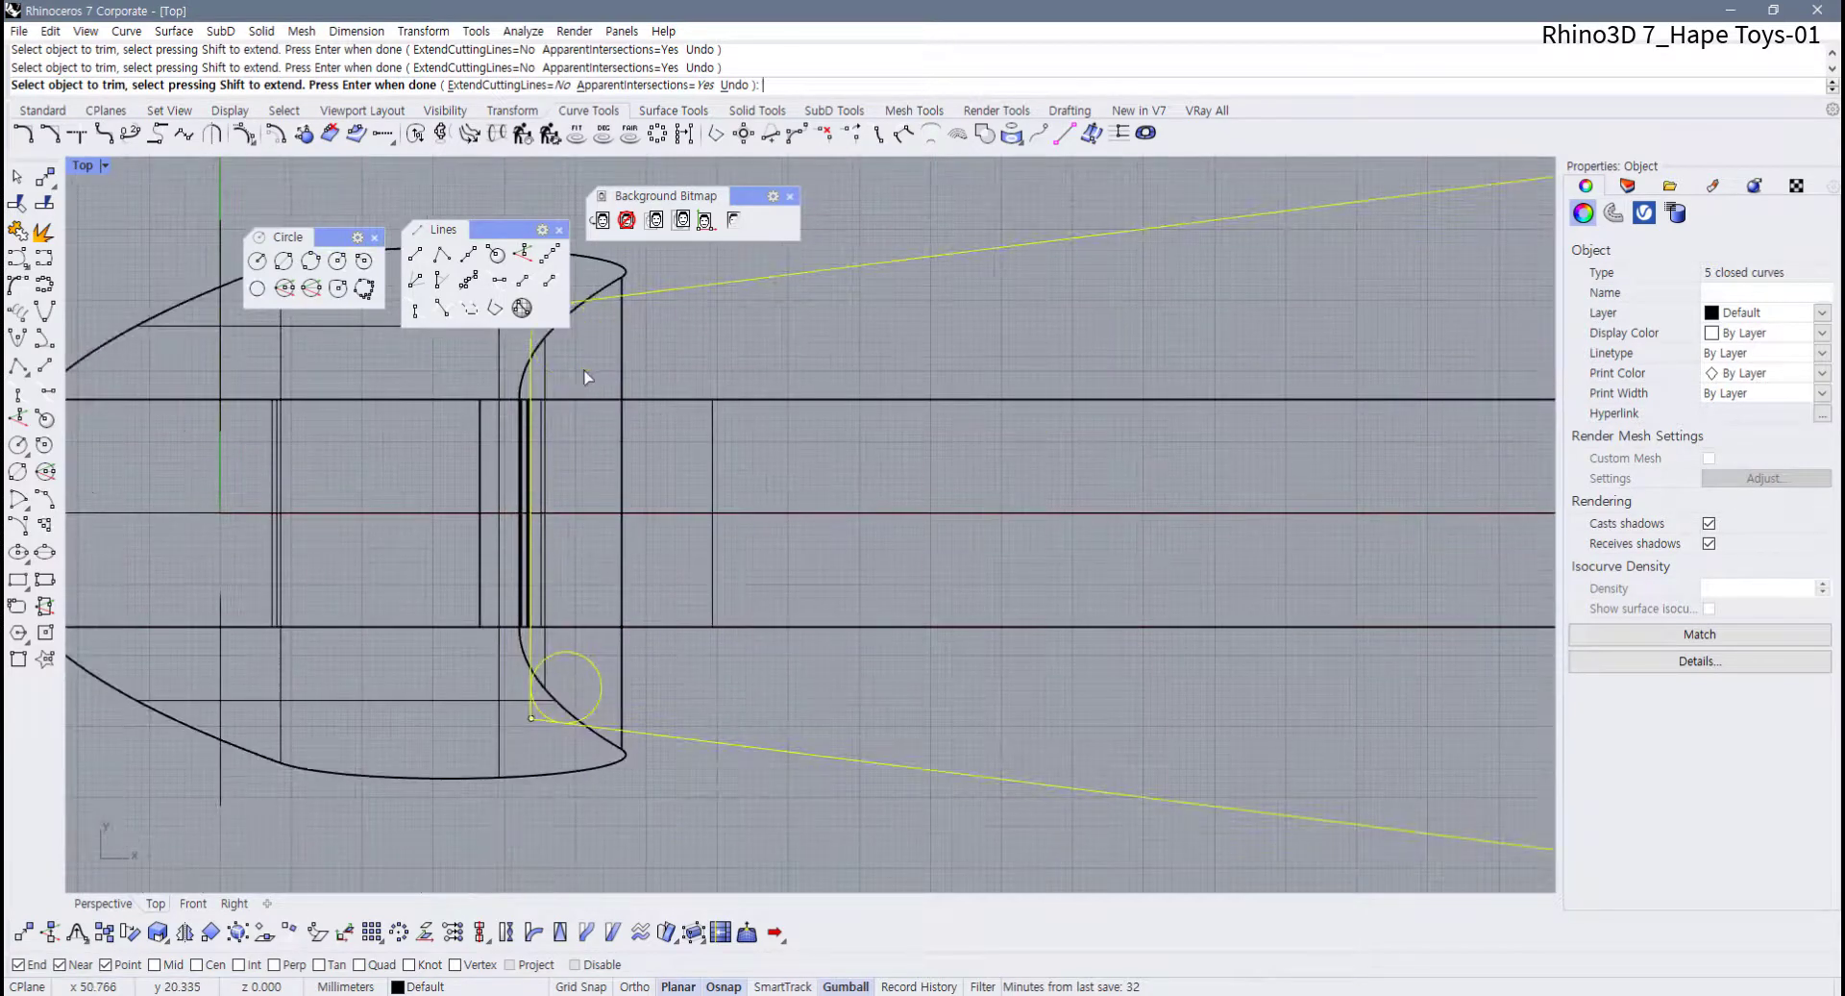
scroll(531, 717, up, 3)
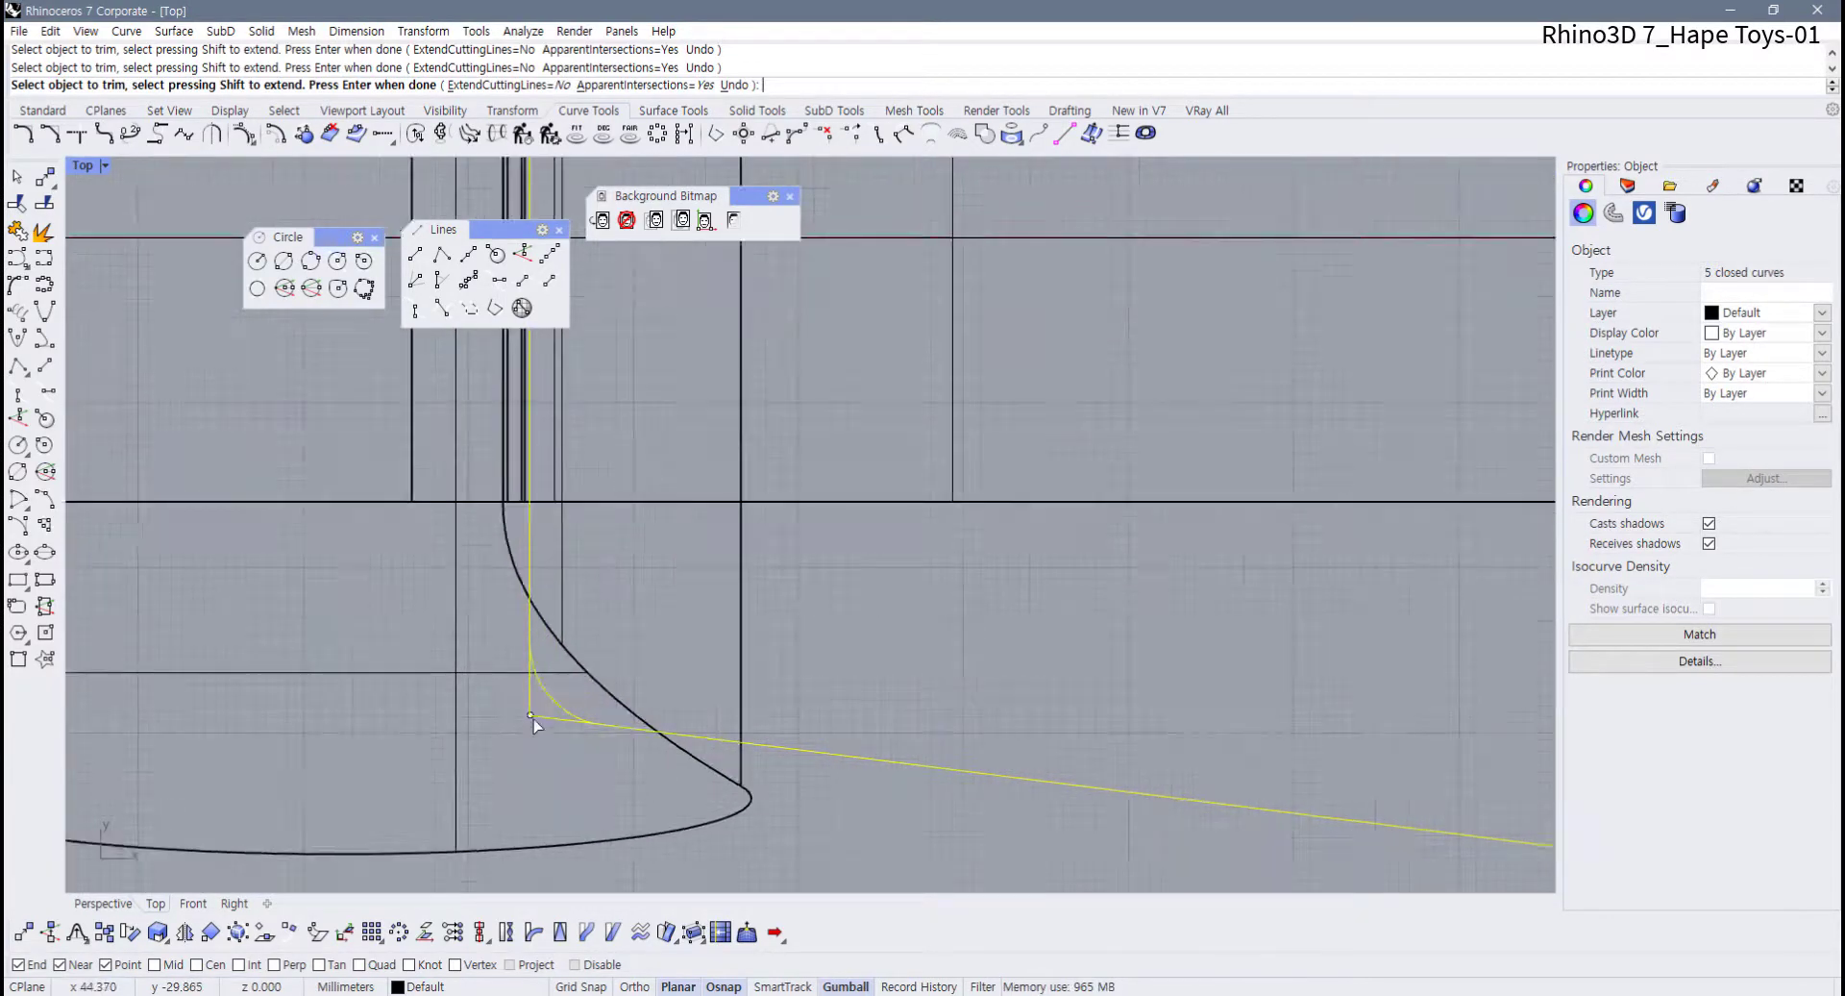
key(Return)
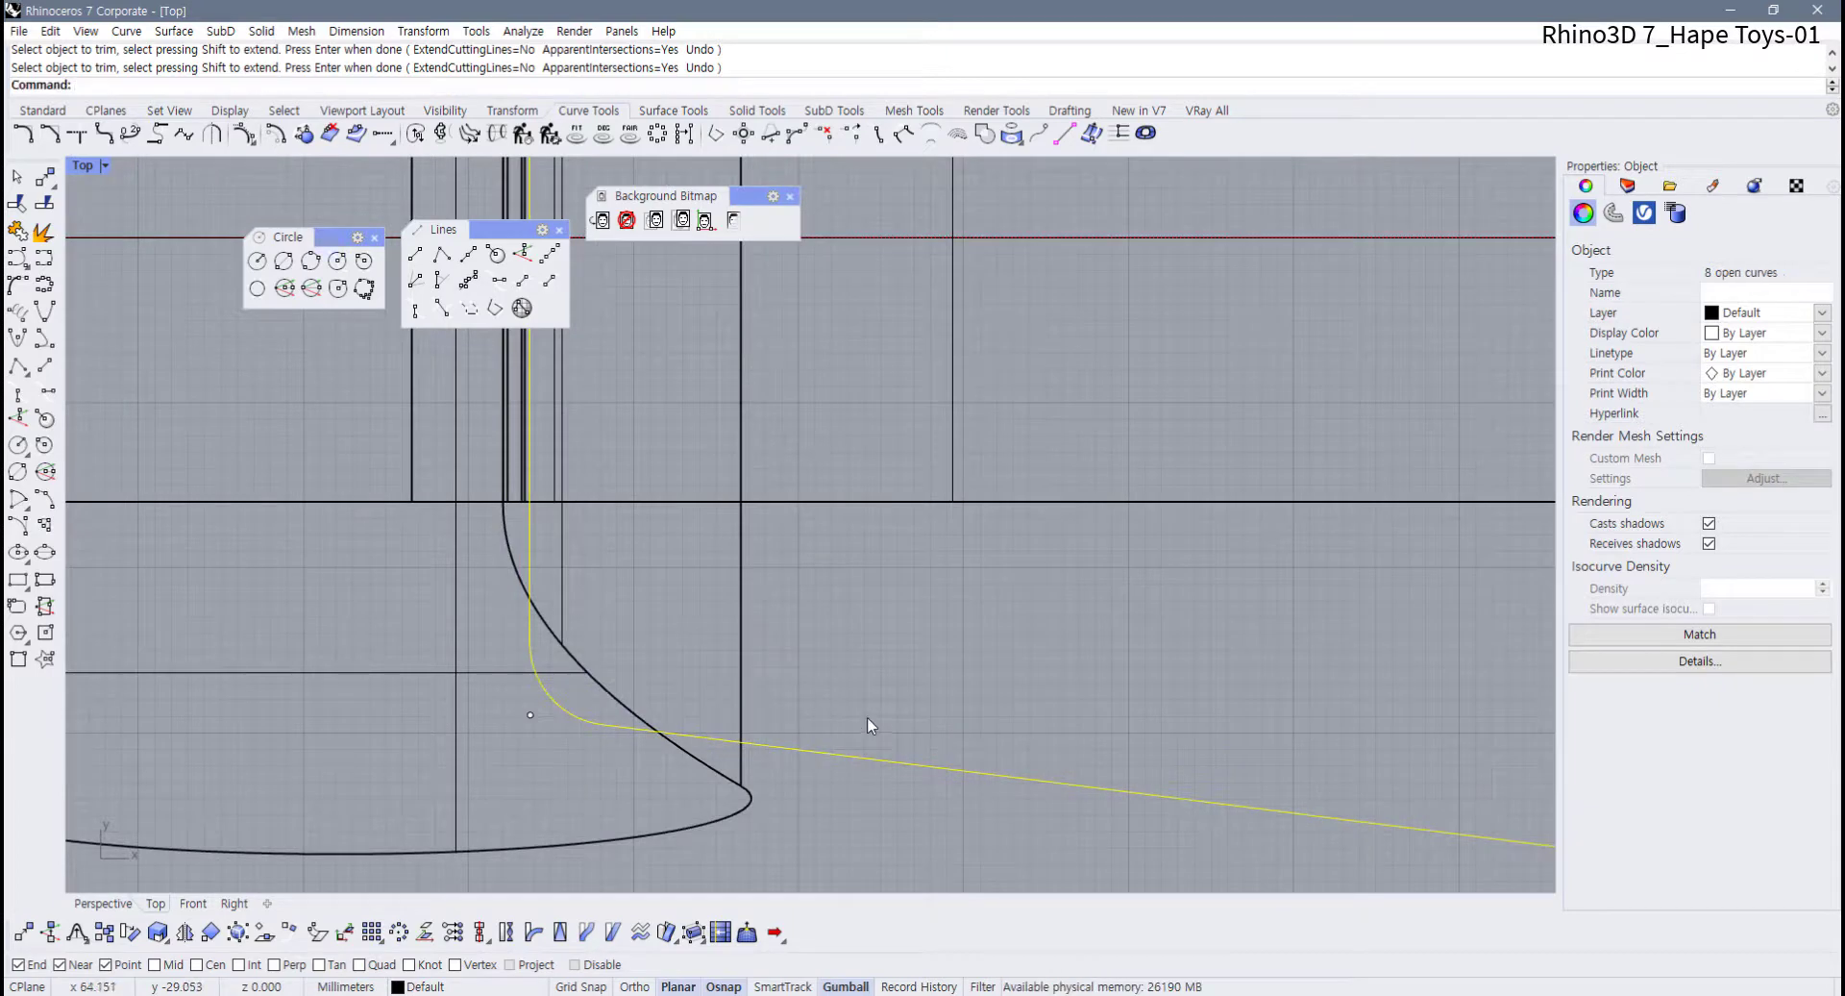
Join the four straight edges and four corner arcs of the seat outline into one closed curve
click(862, 755)
scroll(836, 755, down, 2)
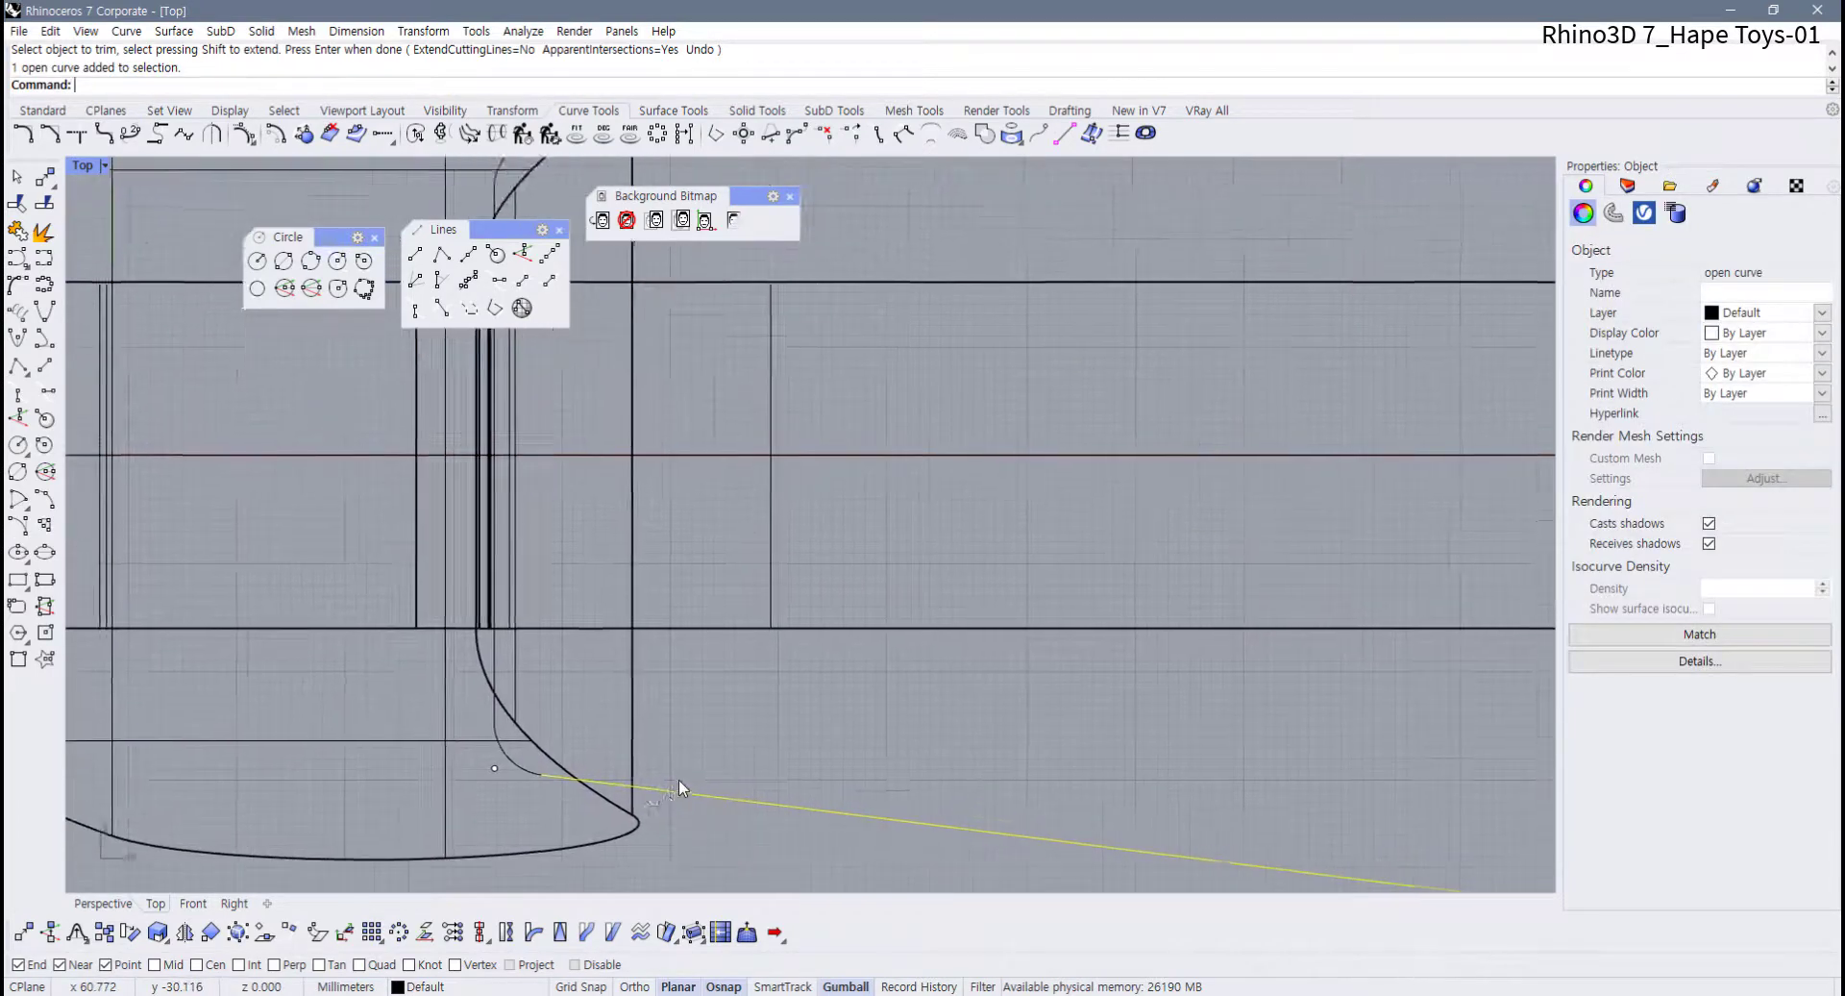
scroll(678, 781, down, 6)
right_drag(668, 779, 431, 675)
scroll(578, 764, down, 6)
shift+click(1370, 419)
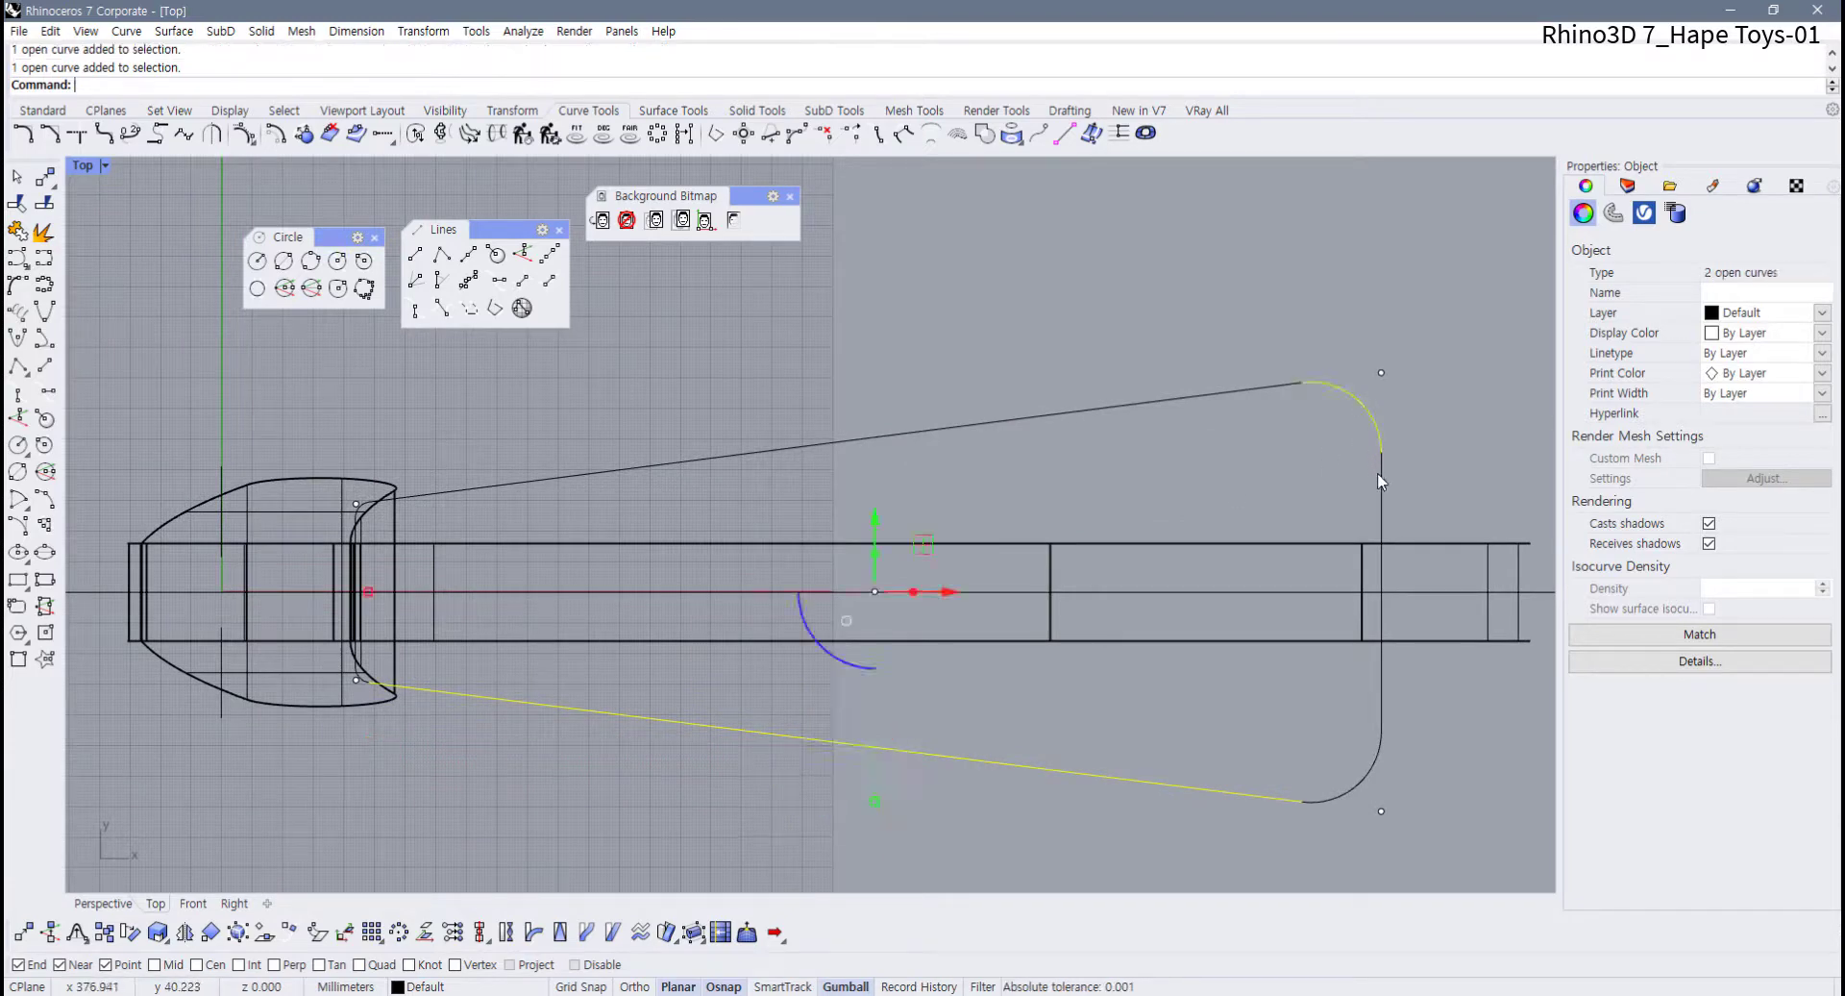
shift+click(1381, 577)
shift+click(1231, 389)
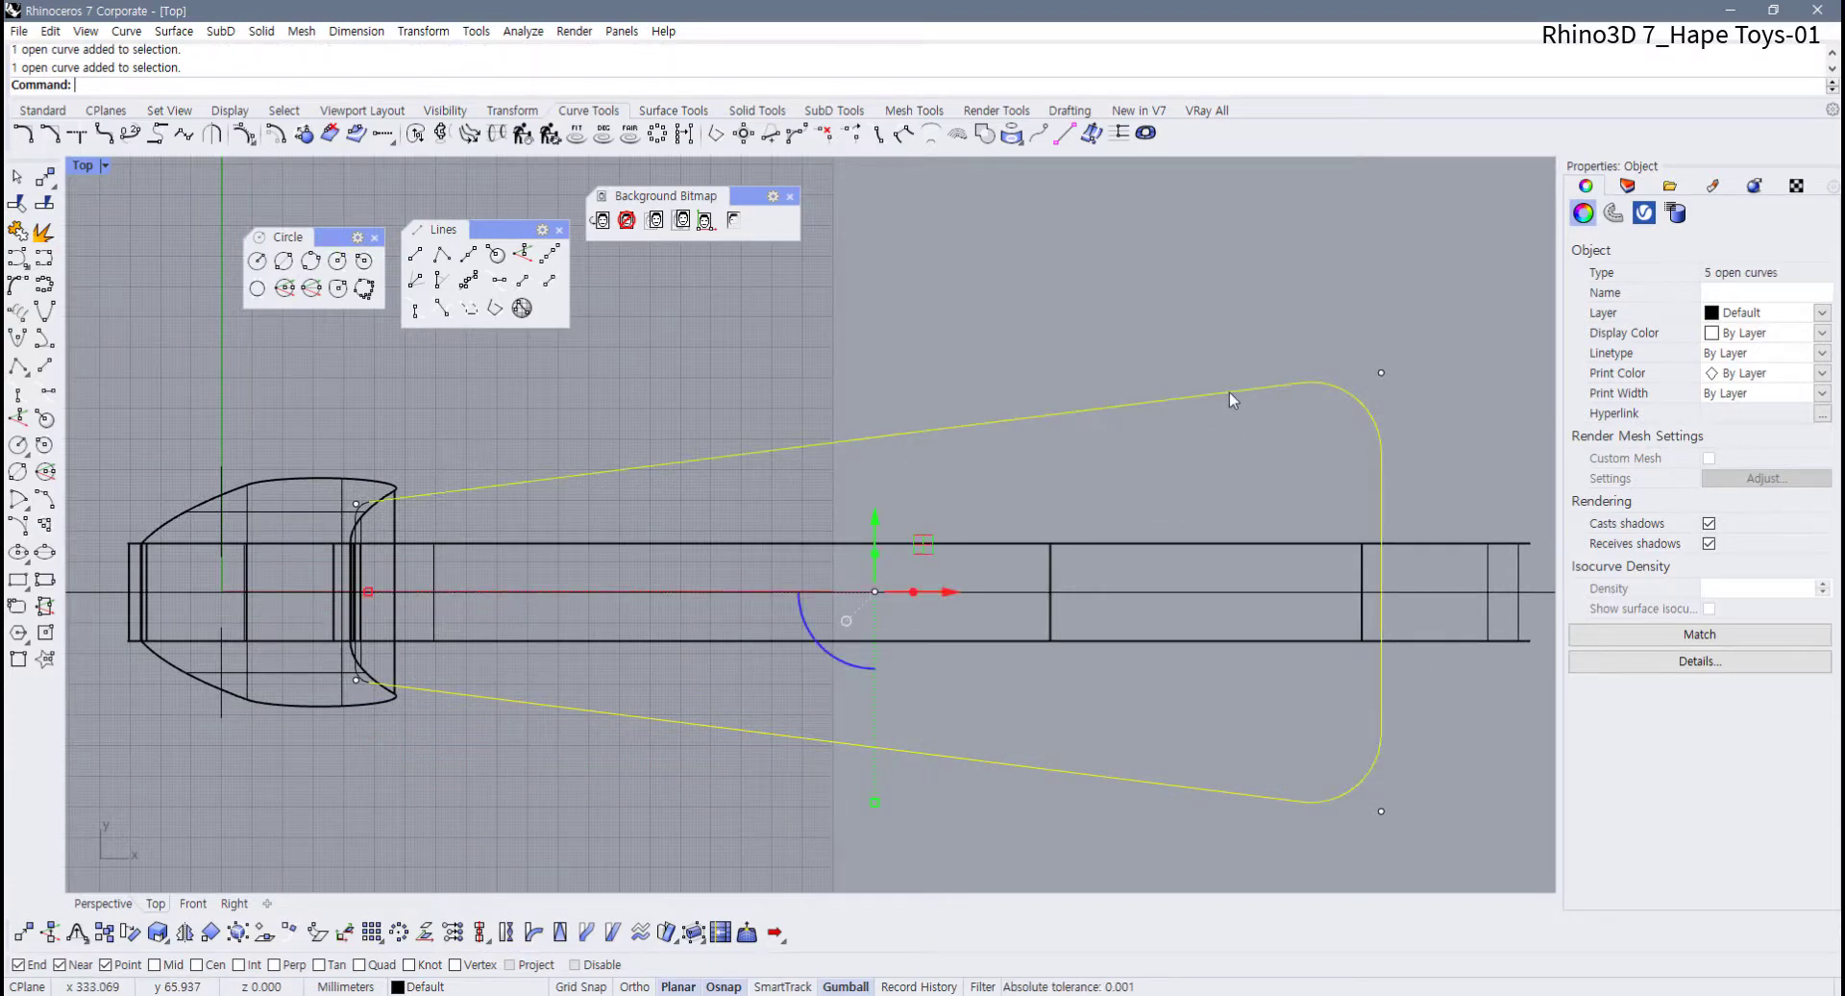
scroll(667, 487, up, 5)
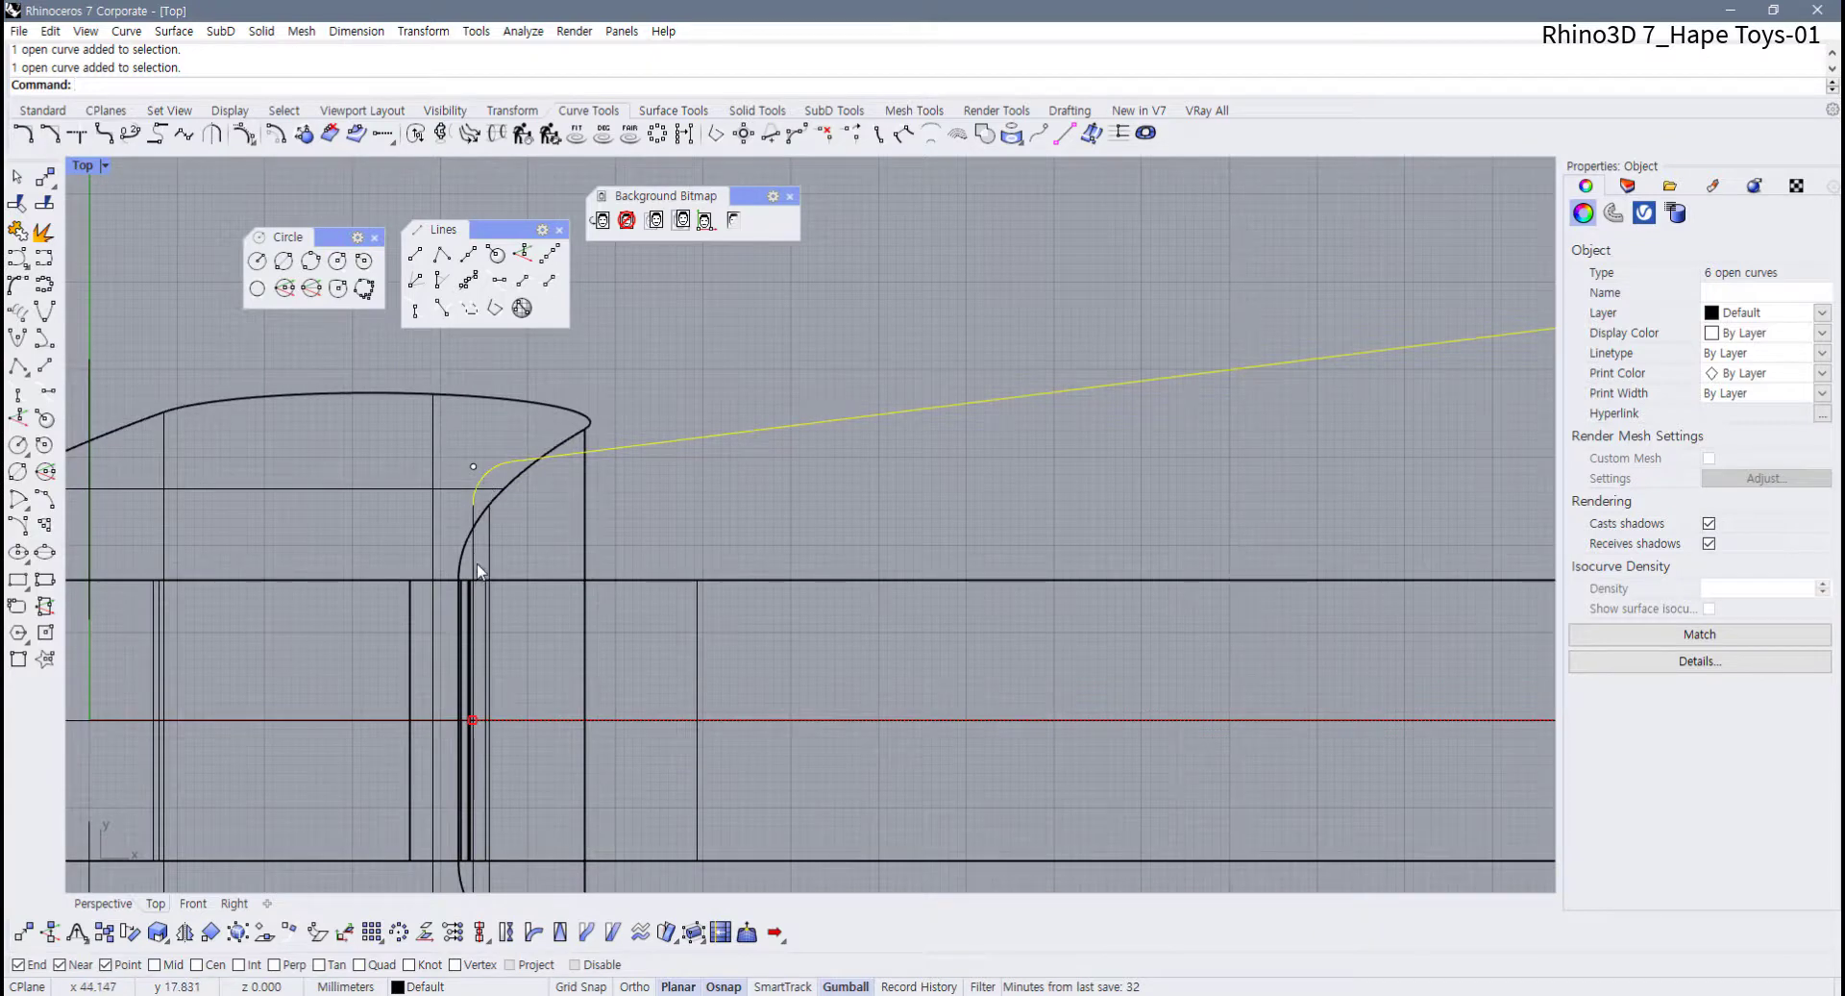
shift+click(474, 563)
right_drag(477, 563, 587, 339)
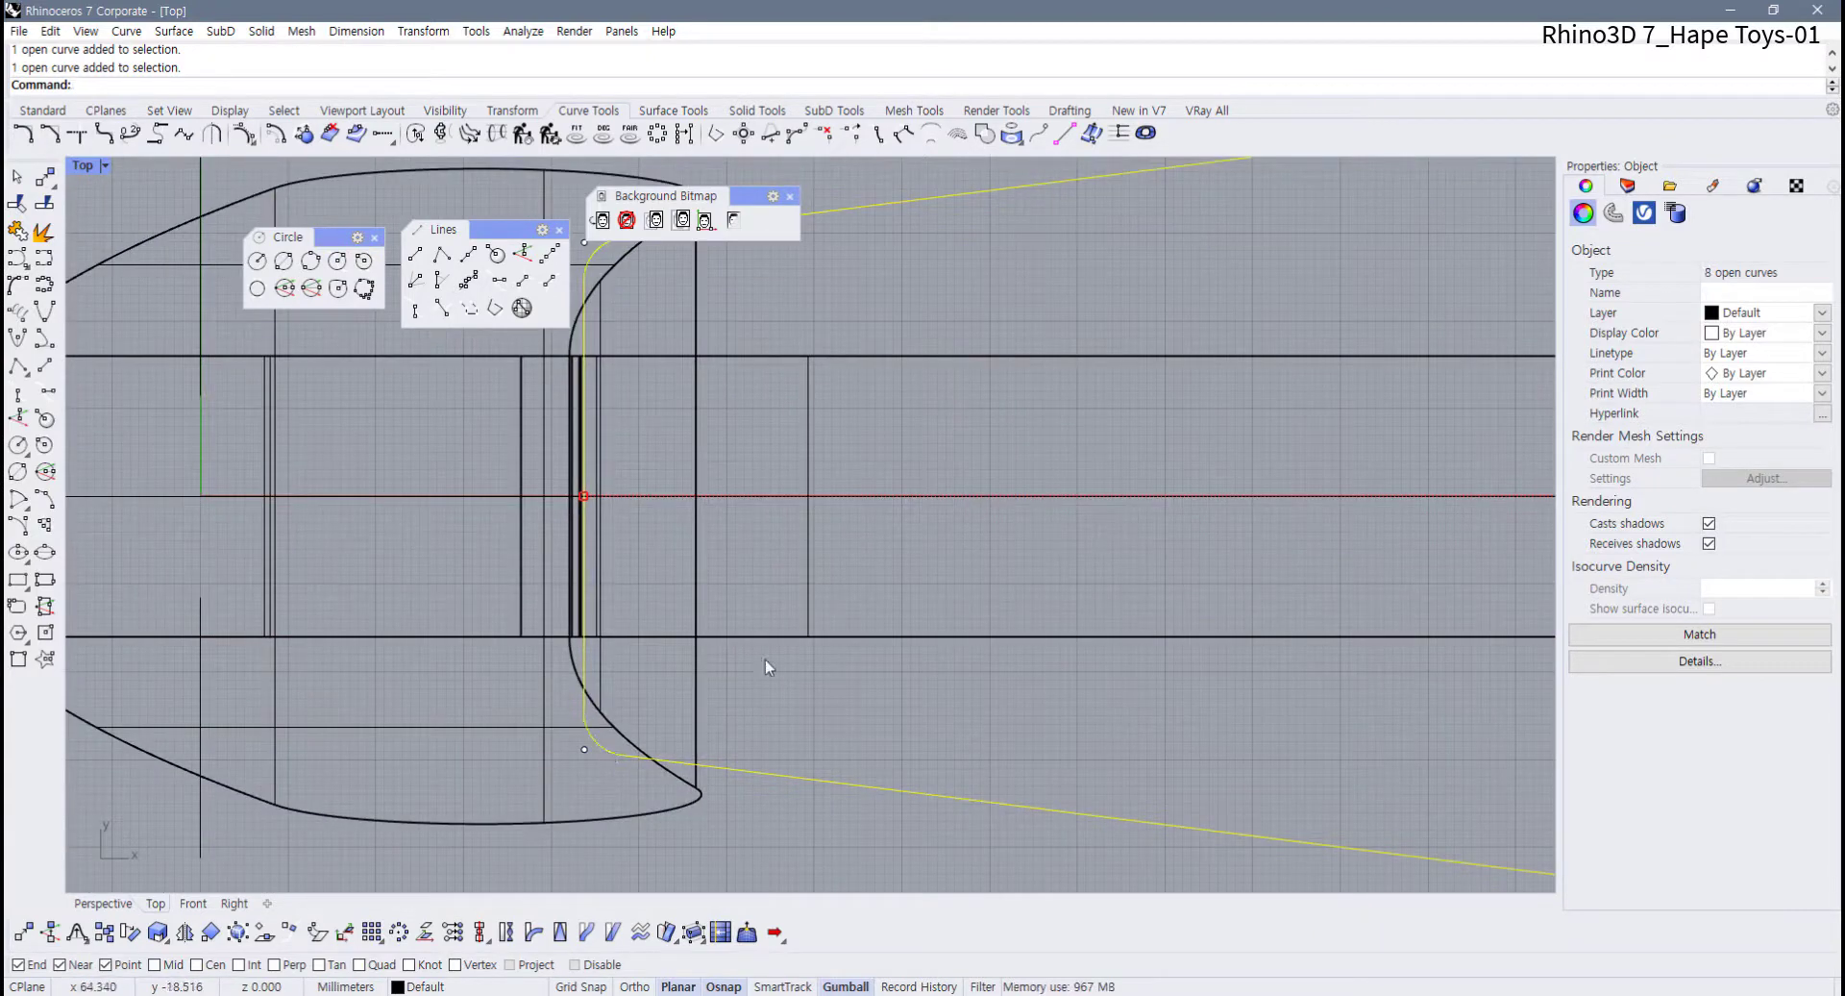
key(ctrl+j)
Delete the leftover points at the original sharp corners of the seat outline
scroll(765, 659, down, 2)
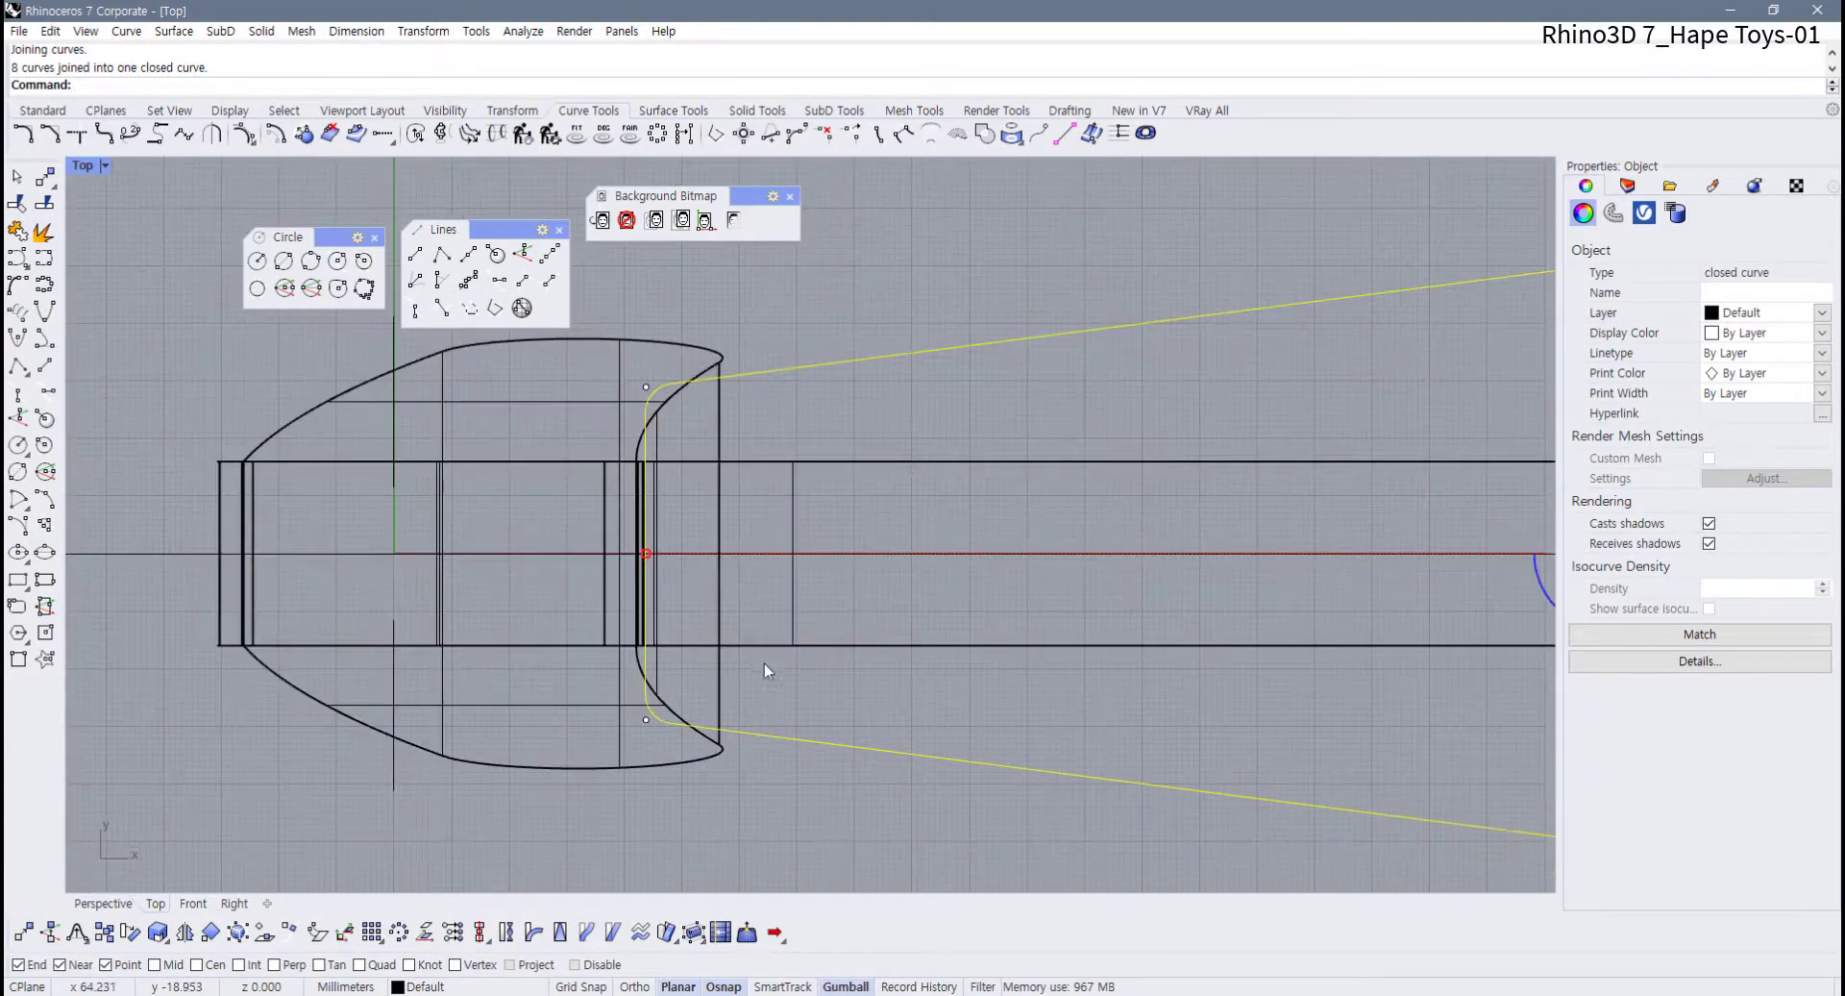
click(644, 718)
key(Delete)
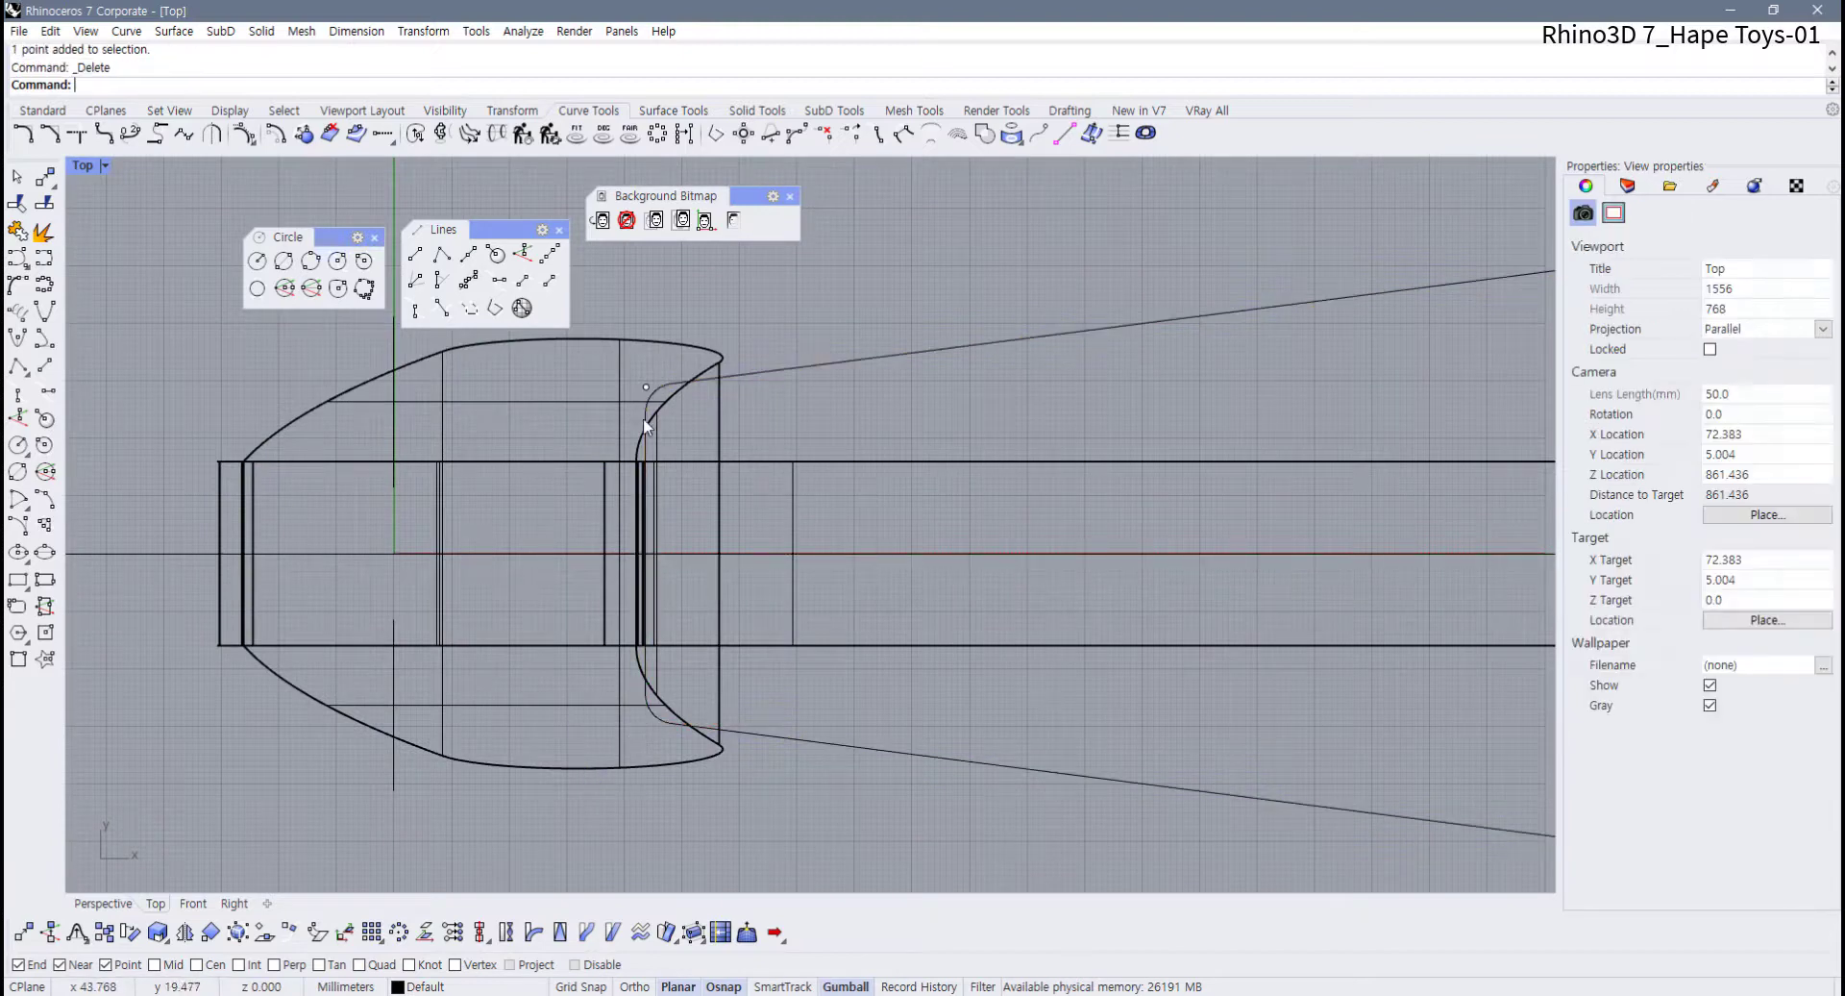
right_drag(1017, 506, 424, 539)
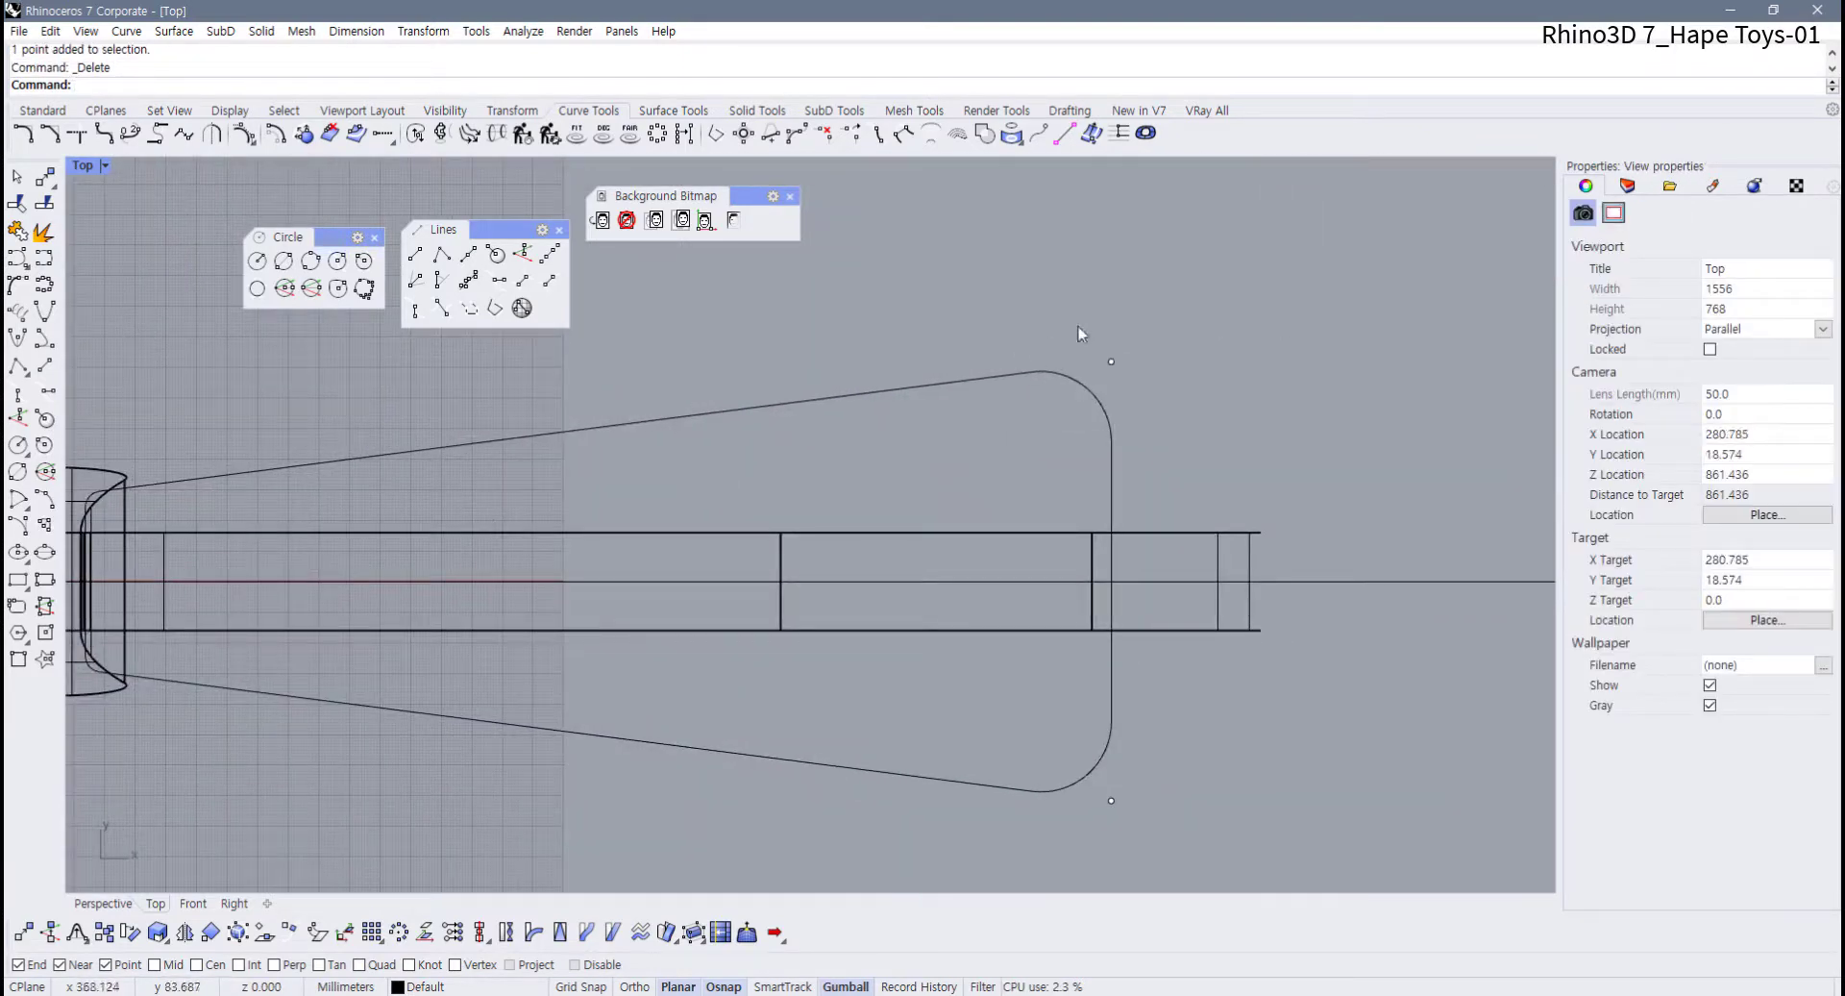
Select the closed seat outline and check the seat thickness dimension on the front reference image
click(1105, 759)
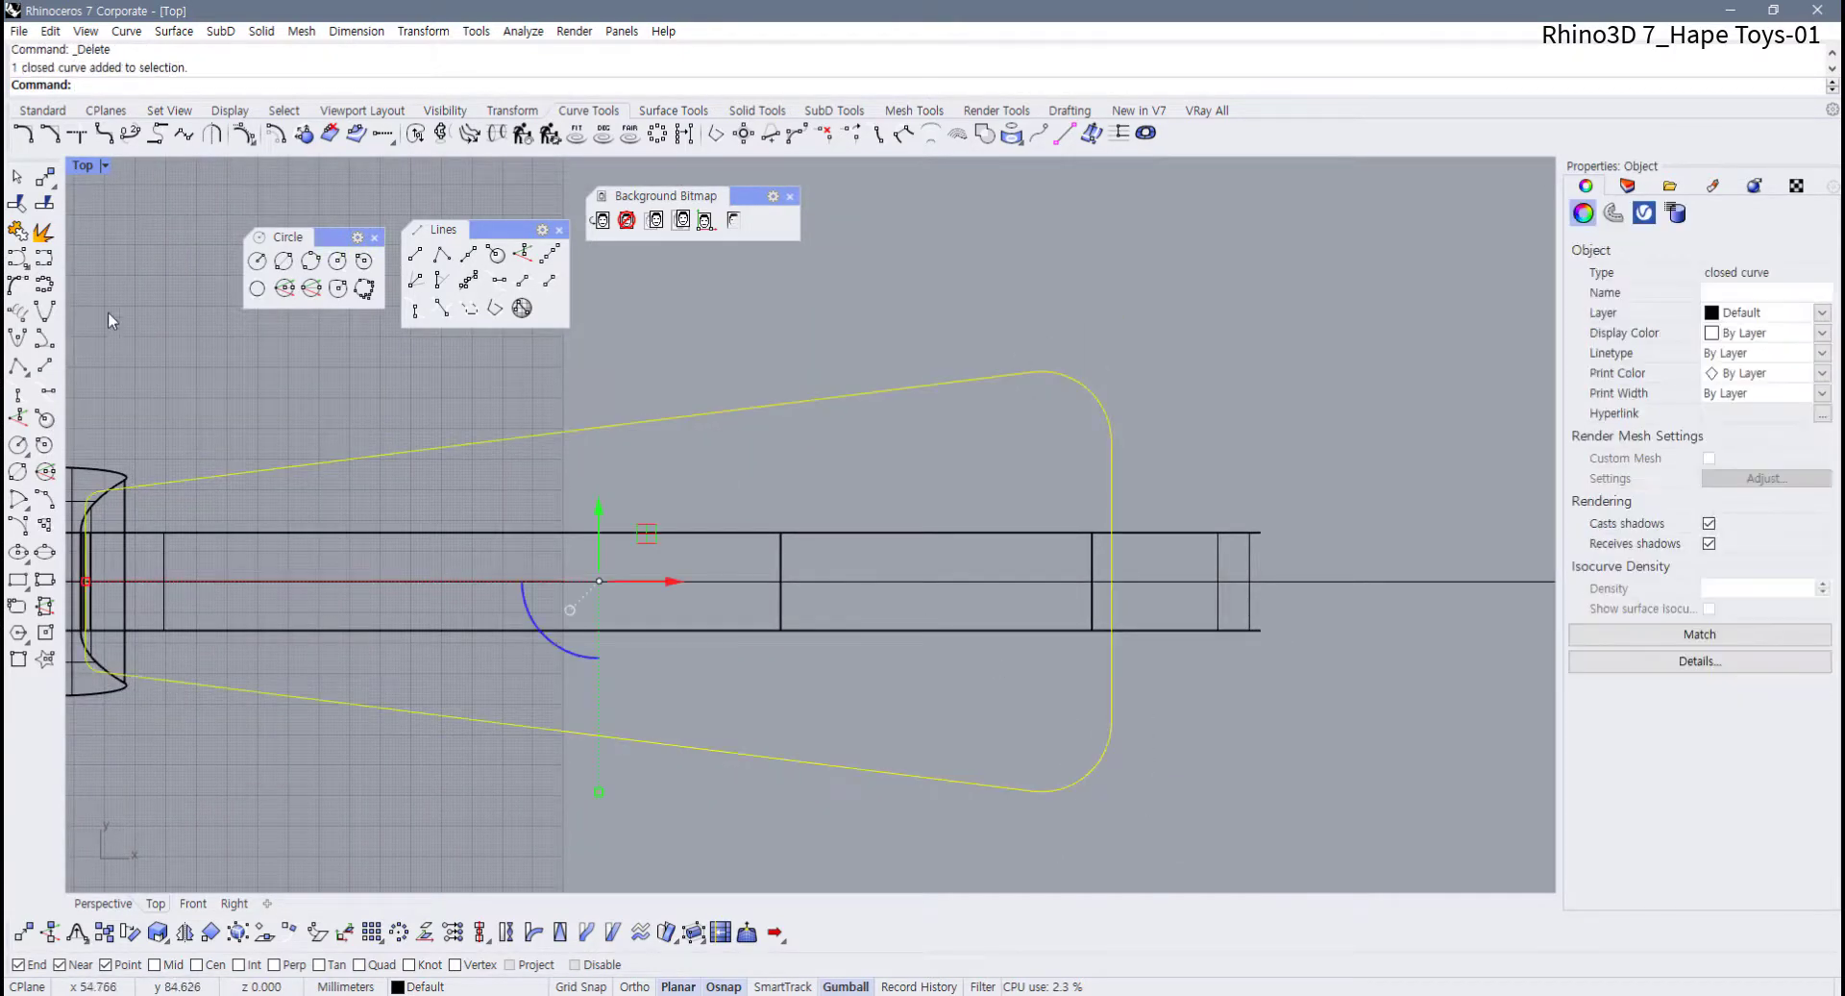
double_click(81, 166)
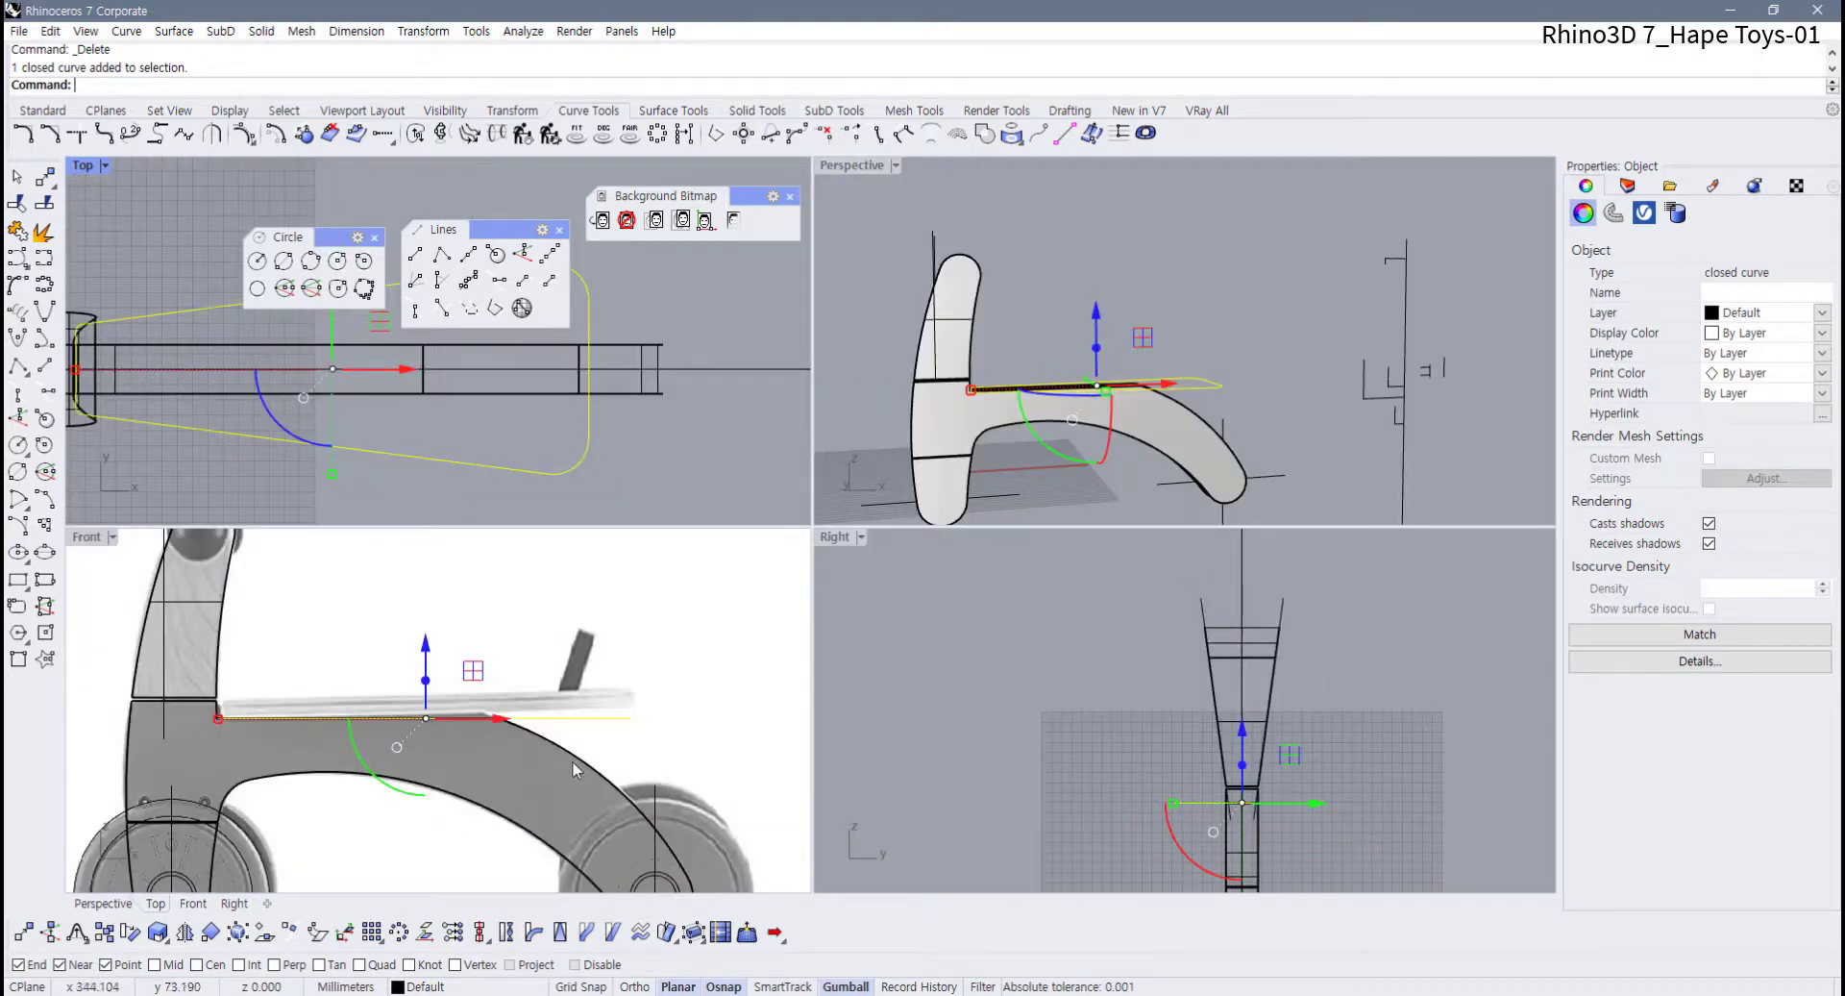
scroll(573, 760, down, 3)
scroll(537, 730, up, 5)
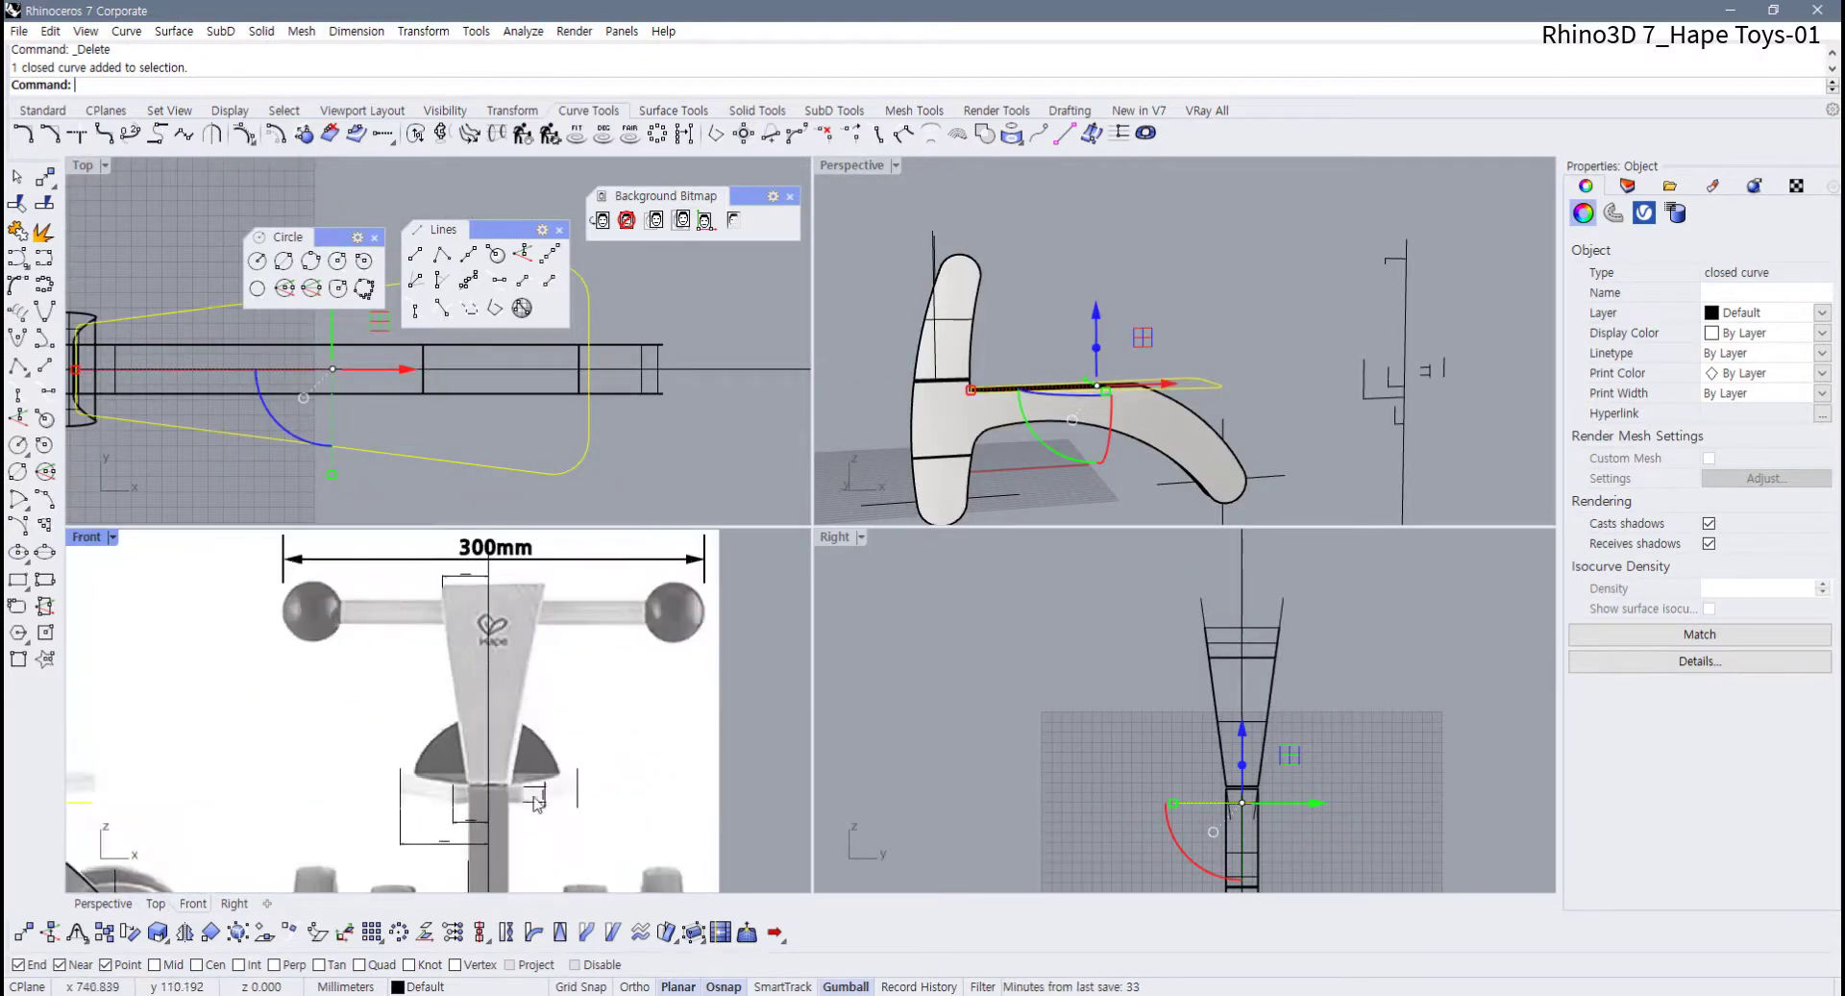
scroll(537, 803, up, 5)
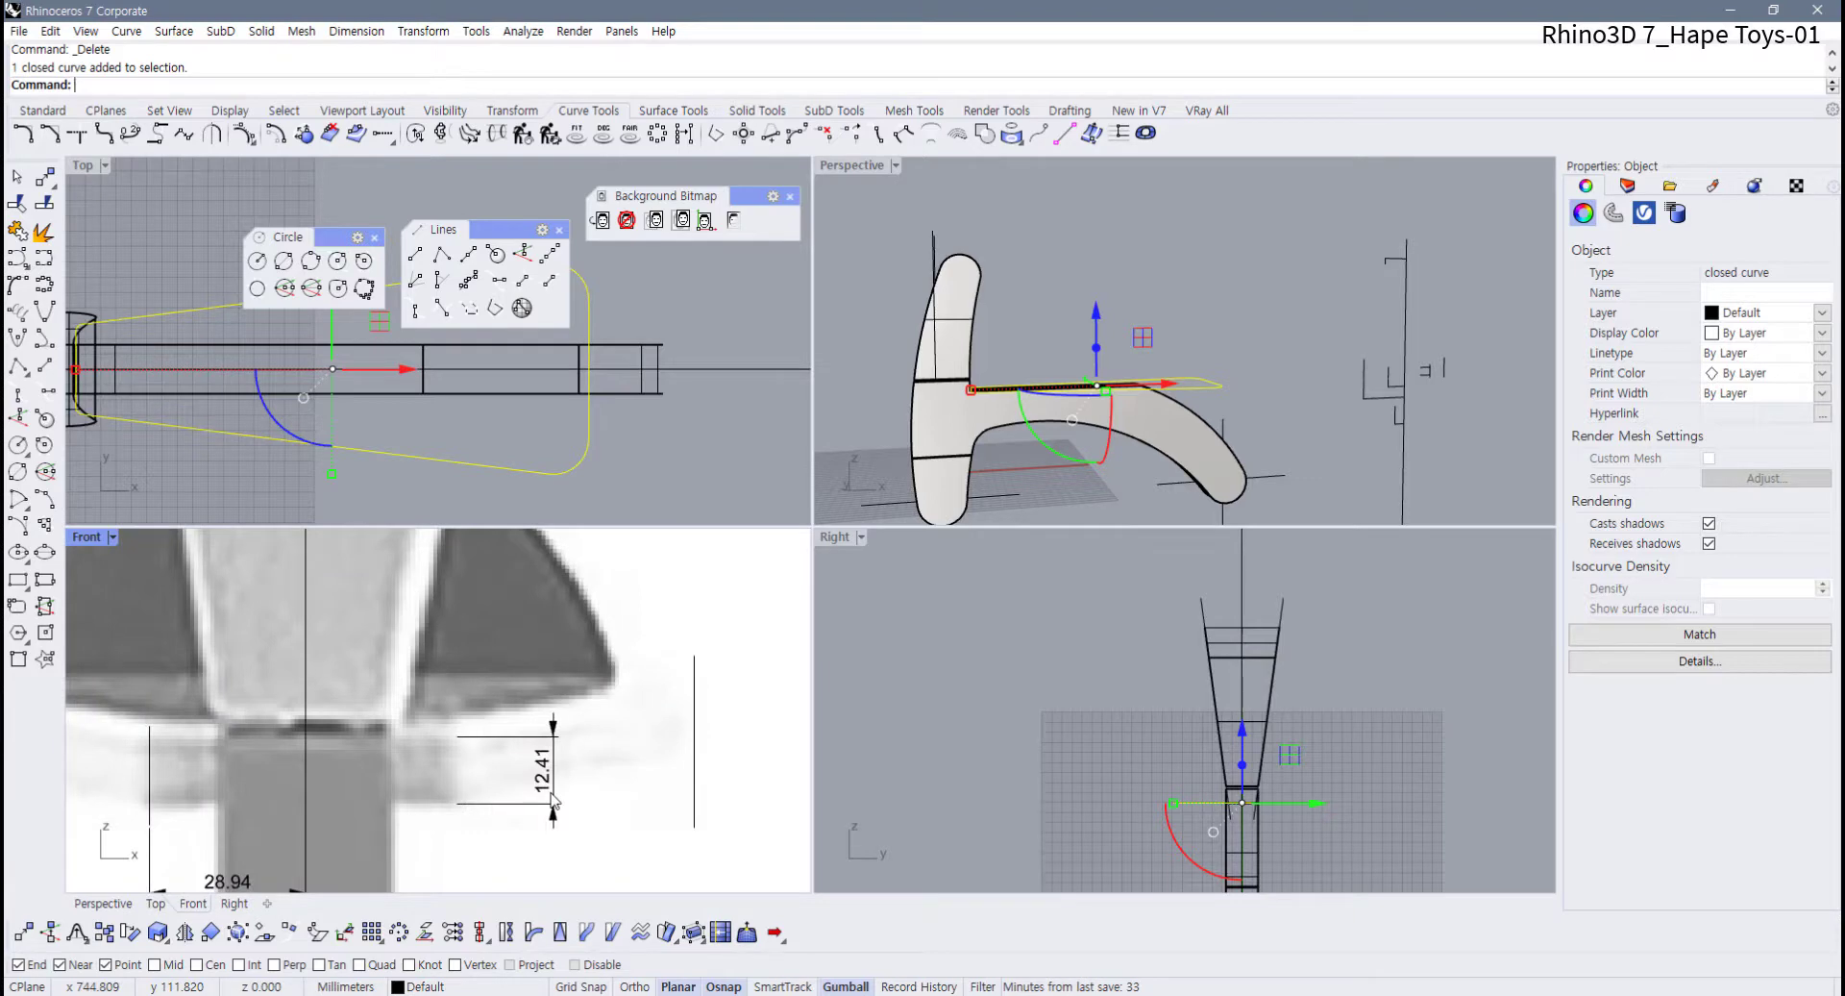
scroll(577, 793, down, 8)
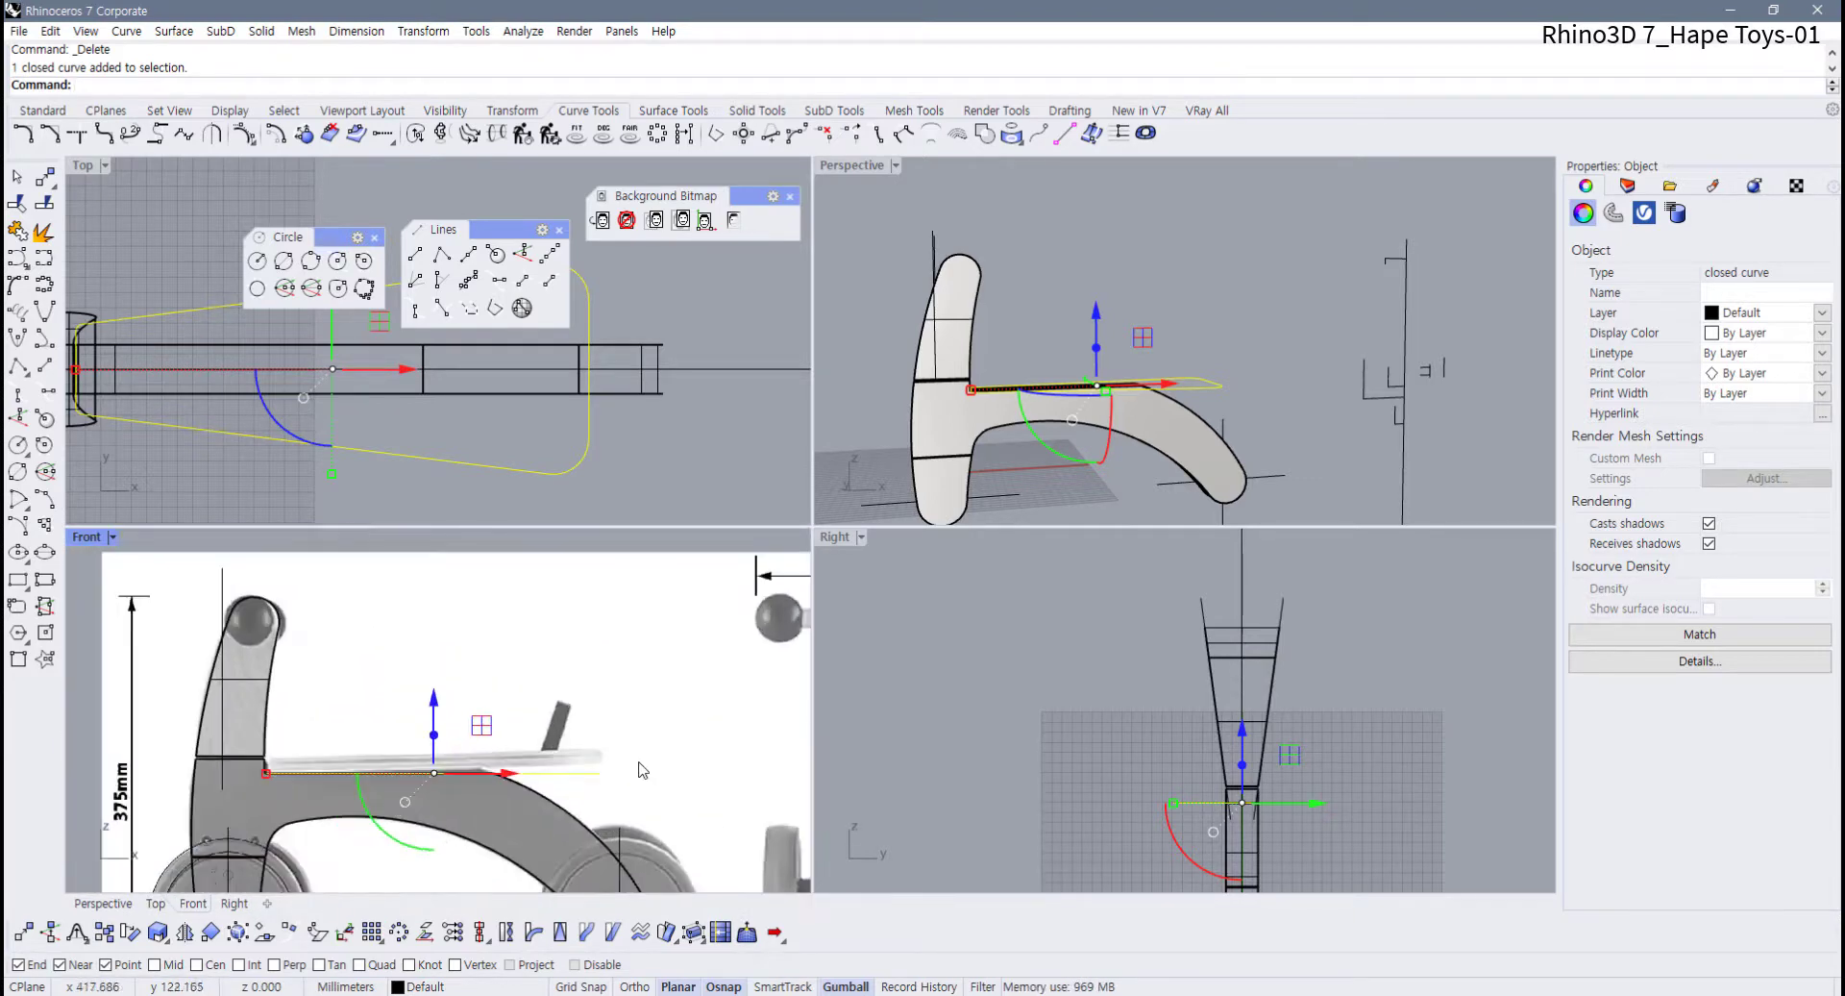
scroll(641, 771, up, 2)
right_drag(526, 784, 624, 707)
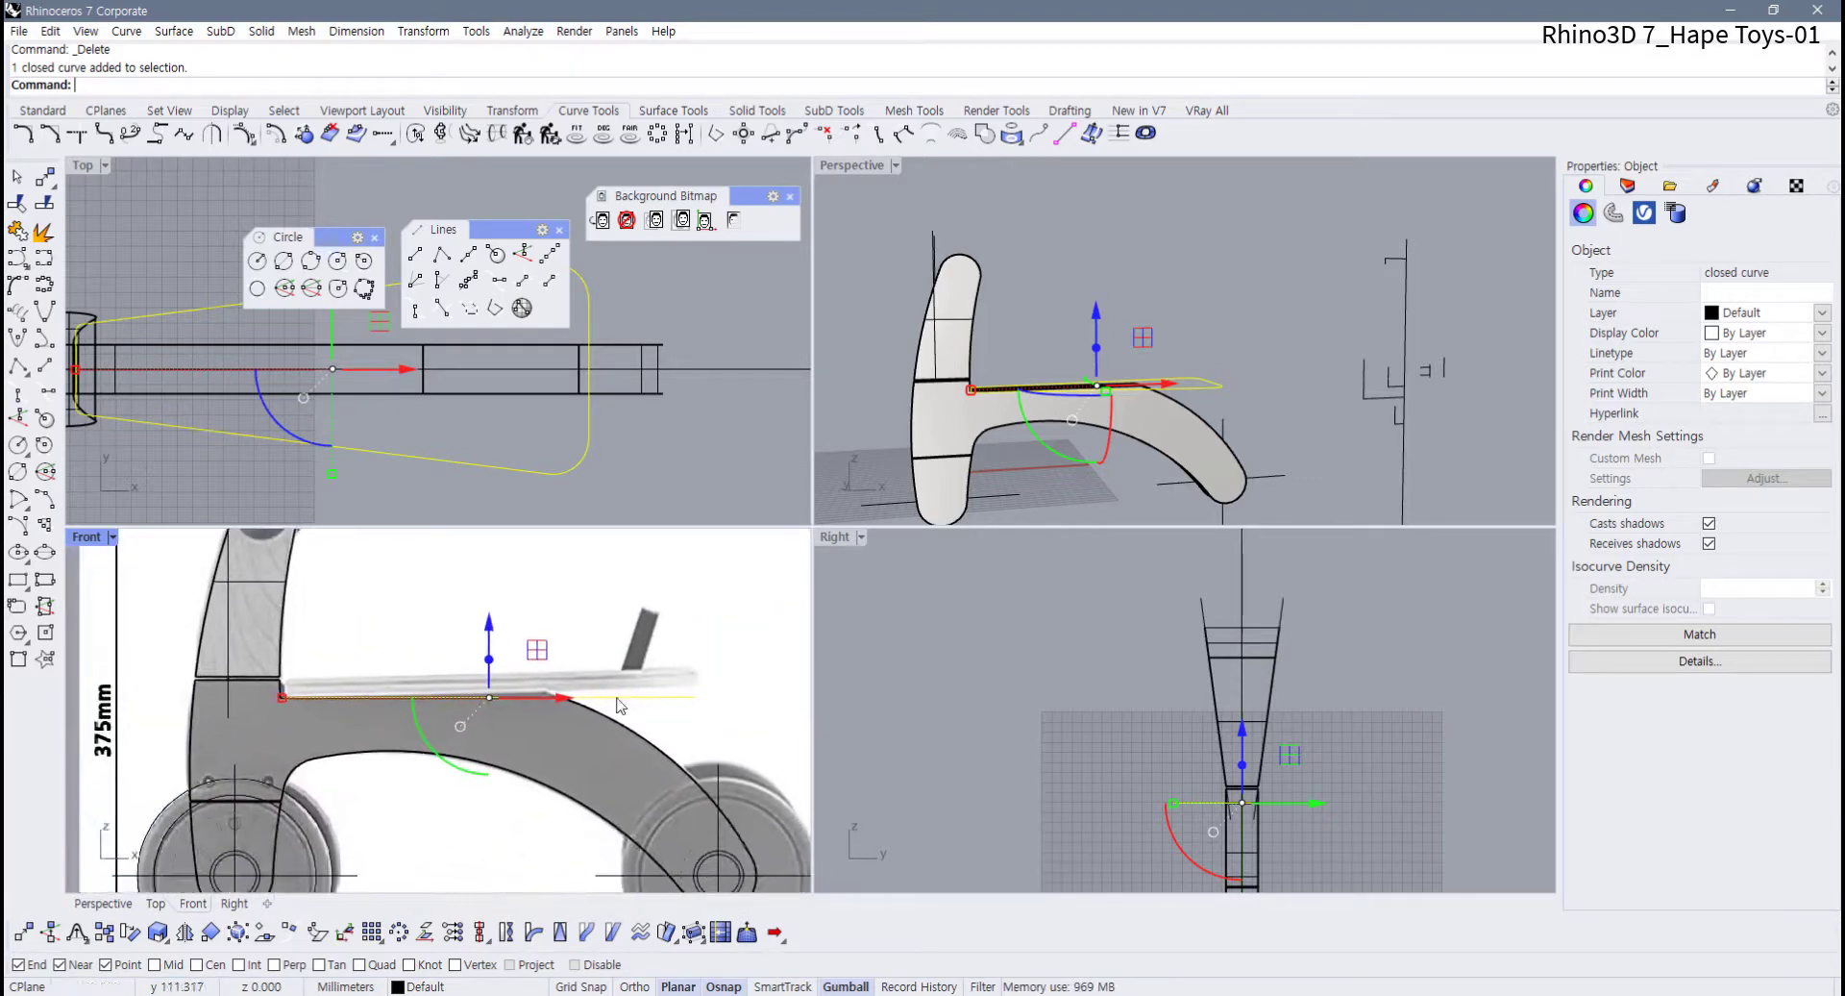
Try extruding the seat outline upward as a one-sided solid by 12.5 mm, with Solid=Yes and BothSides=No
click(674, 111)
click(17, 418)
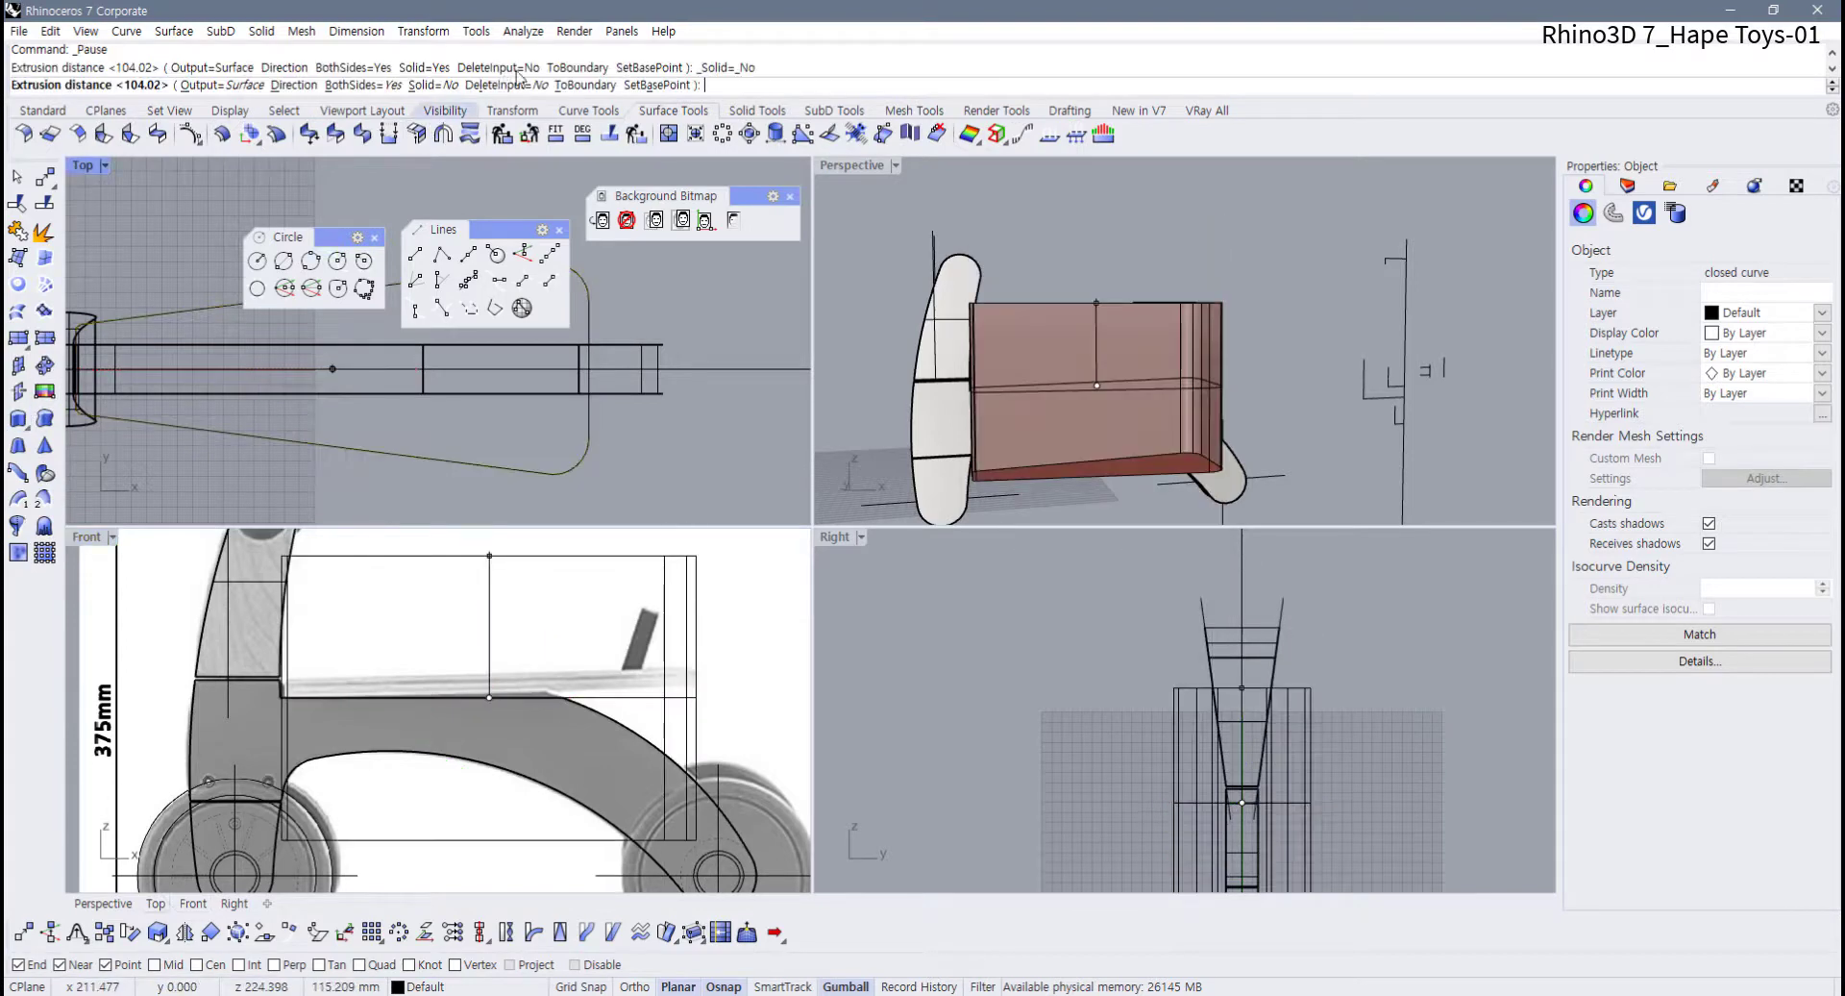
click(422, 85)
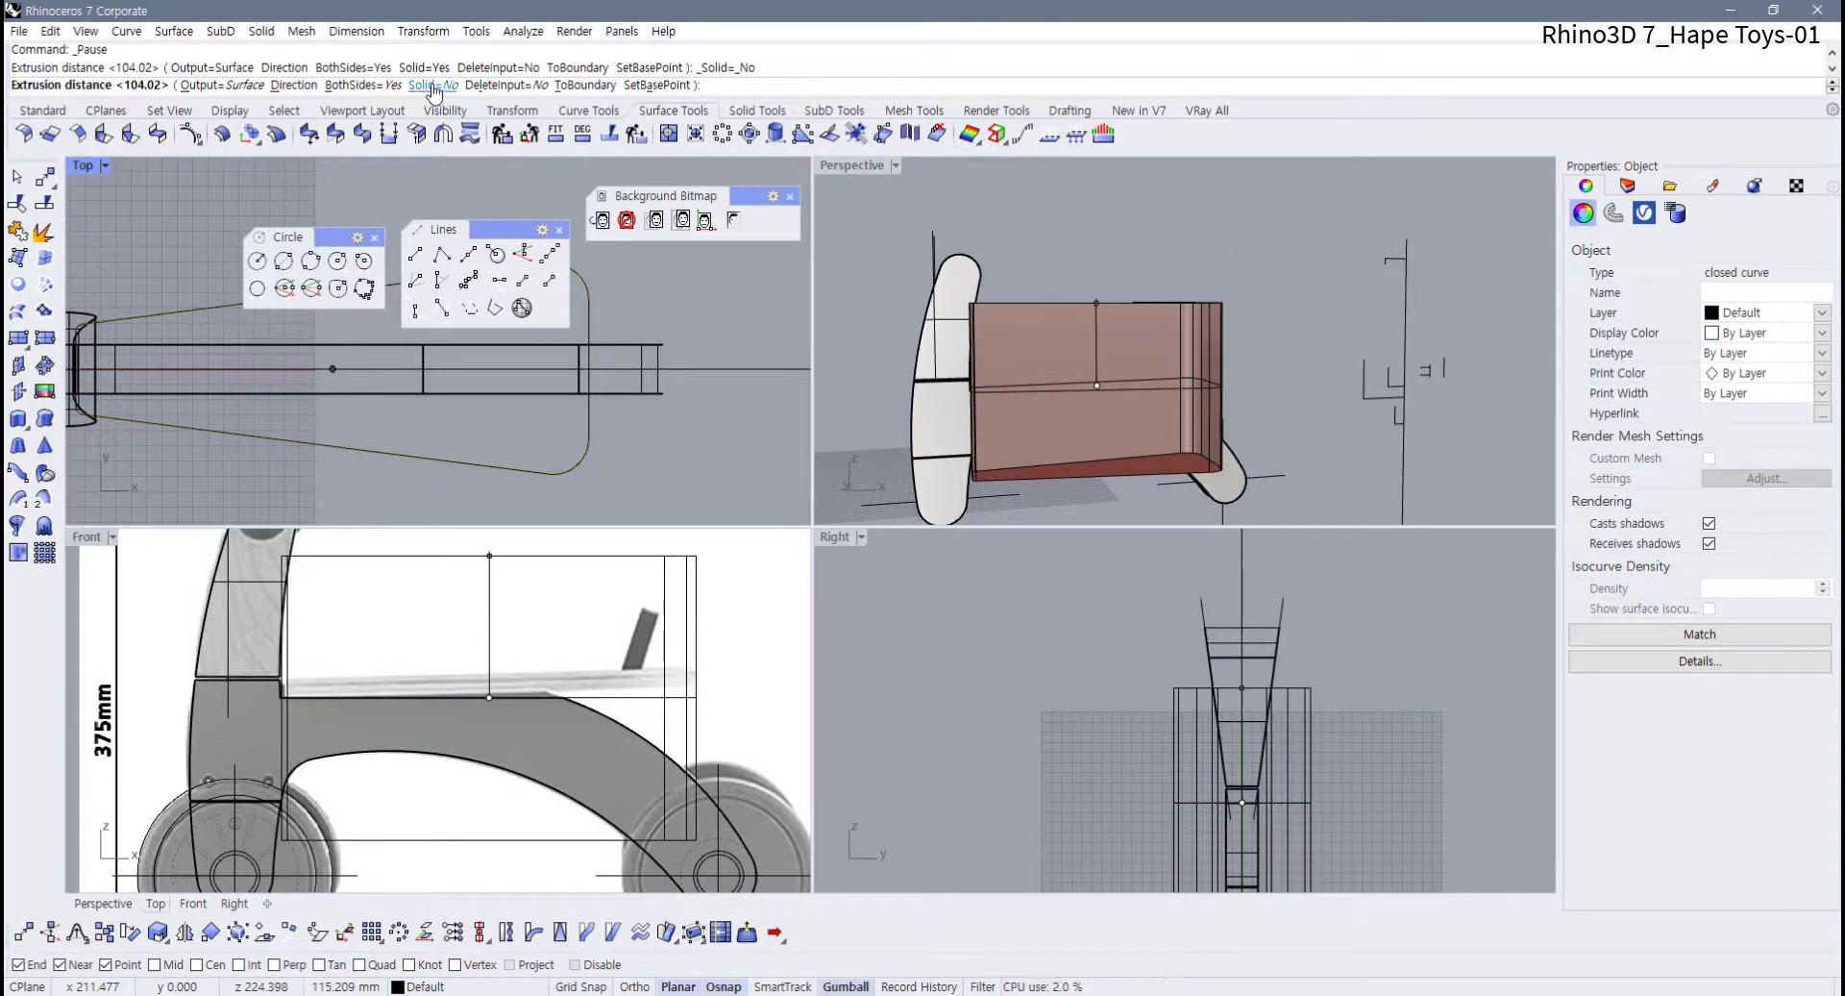
click(366, 86)
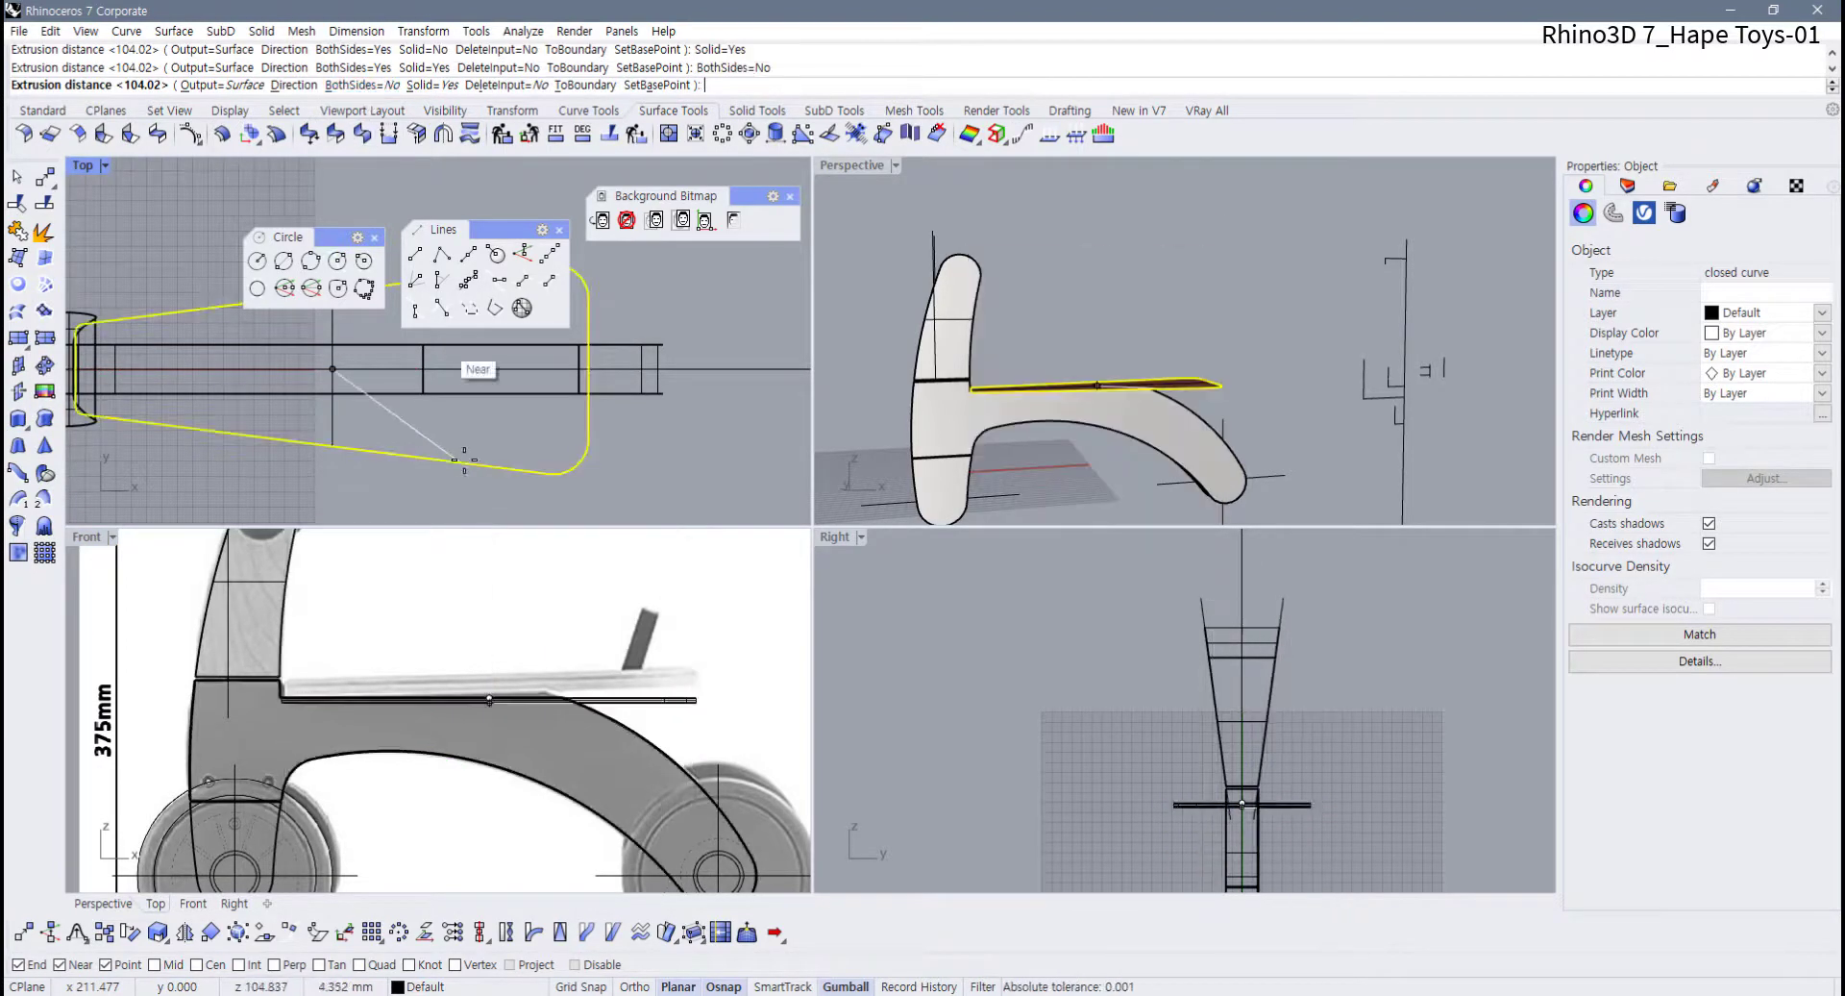
scroll(565, 684, up, 3)
scroll(565, 680, up, 1)
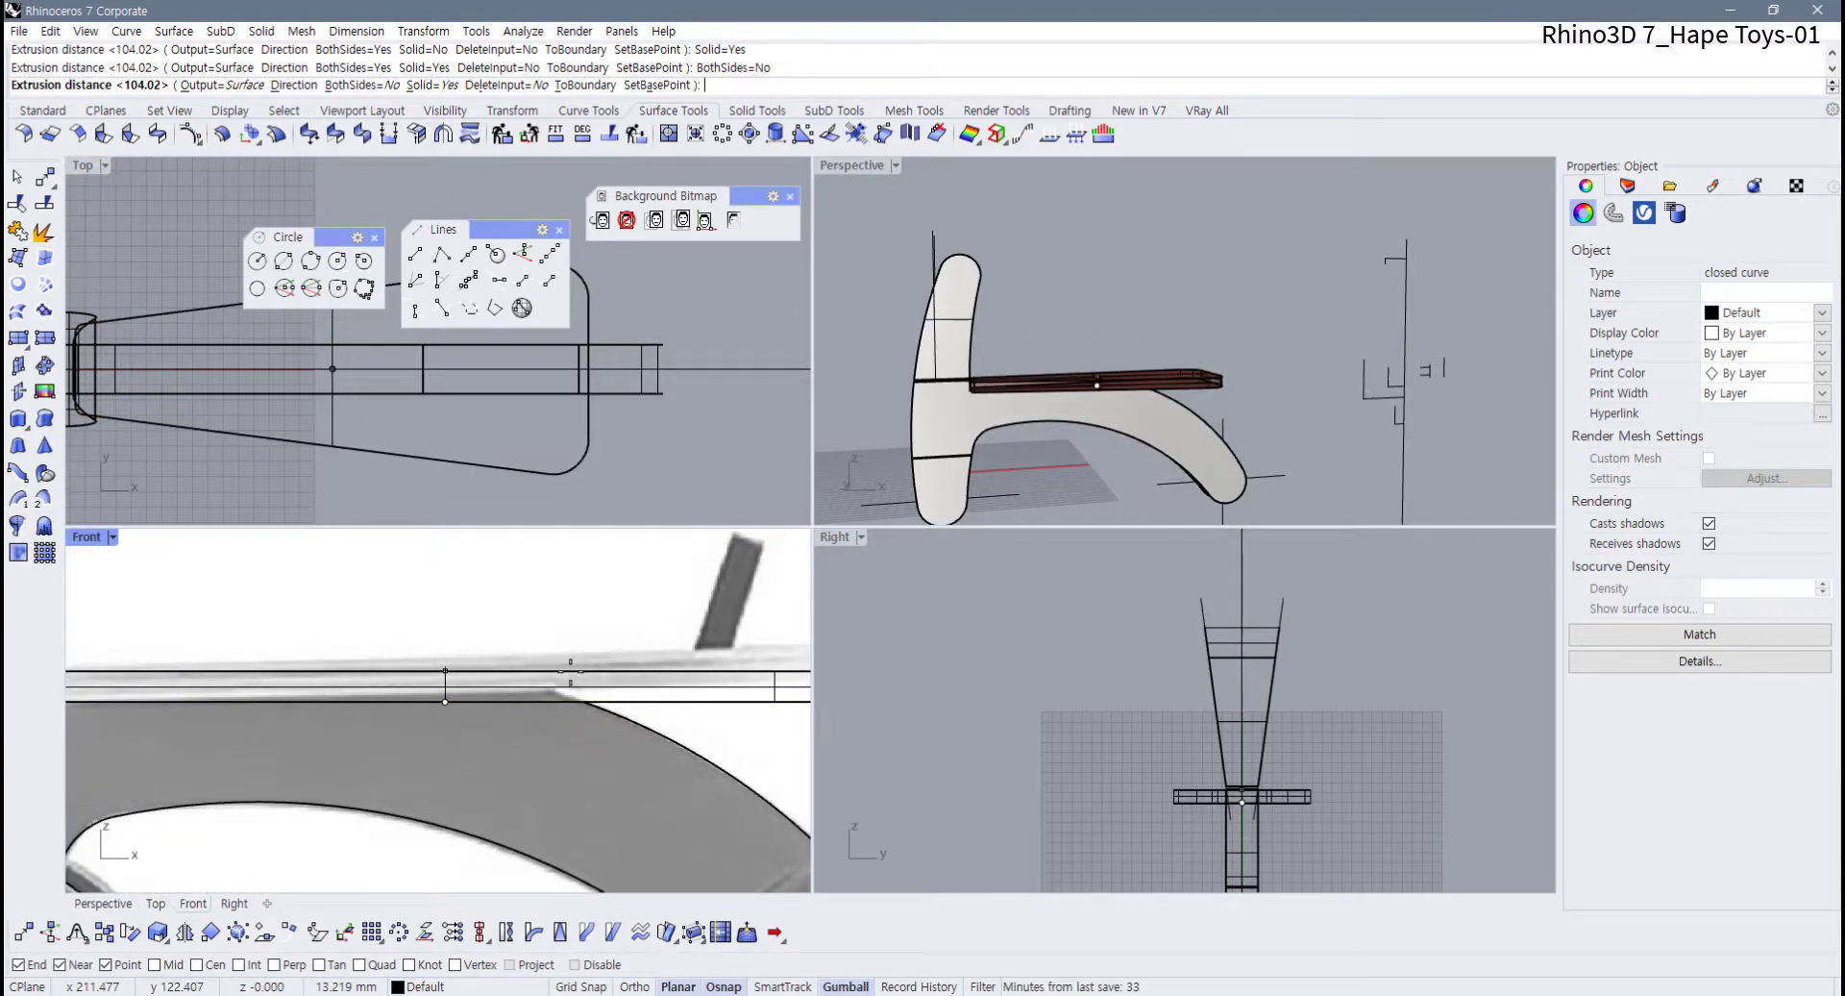
text(12.5)
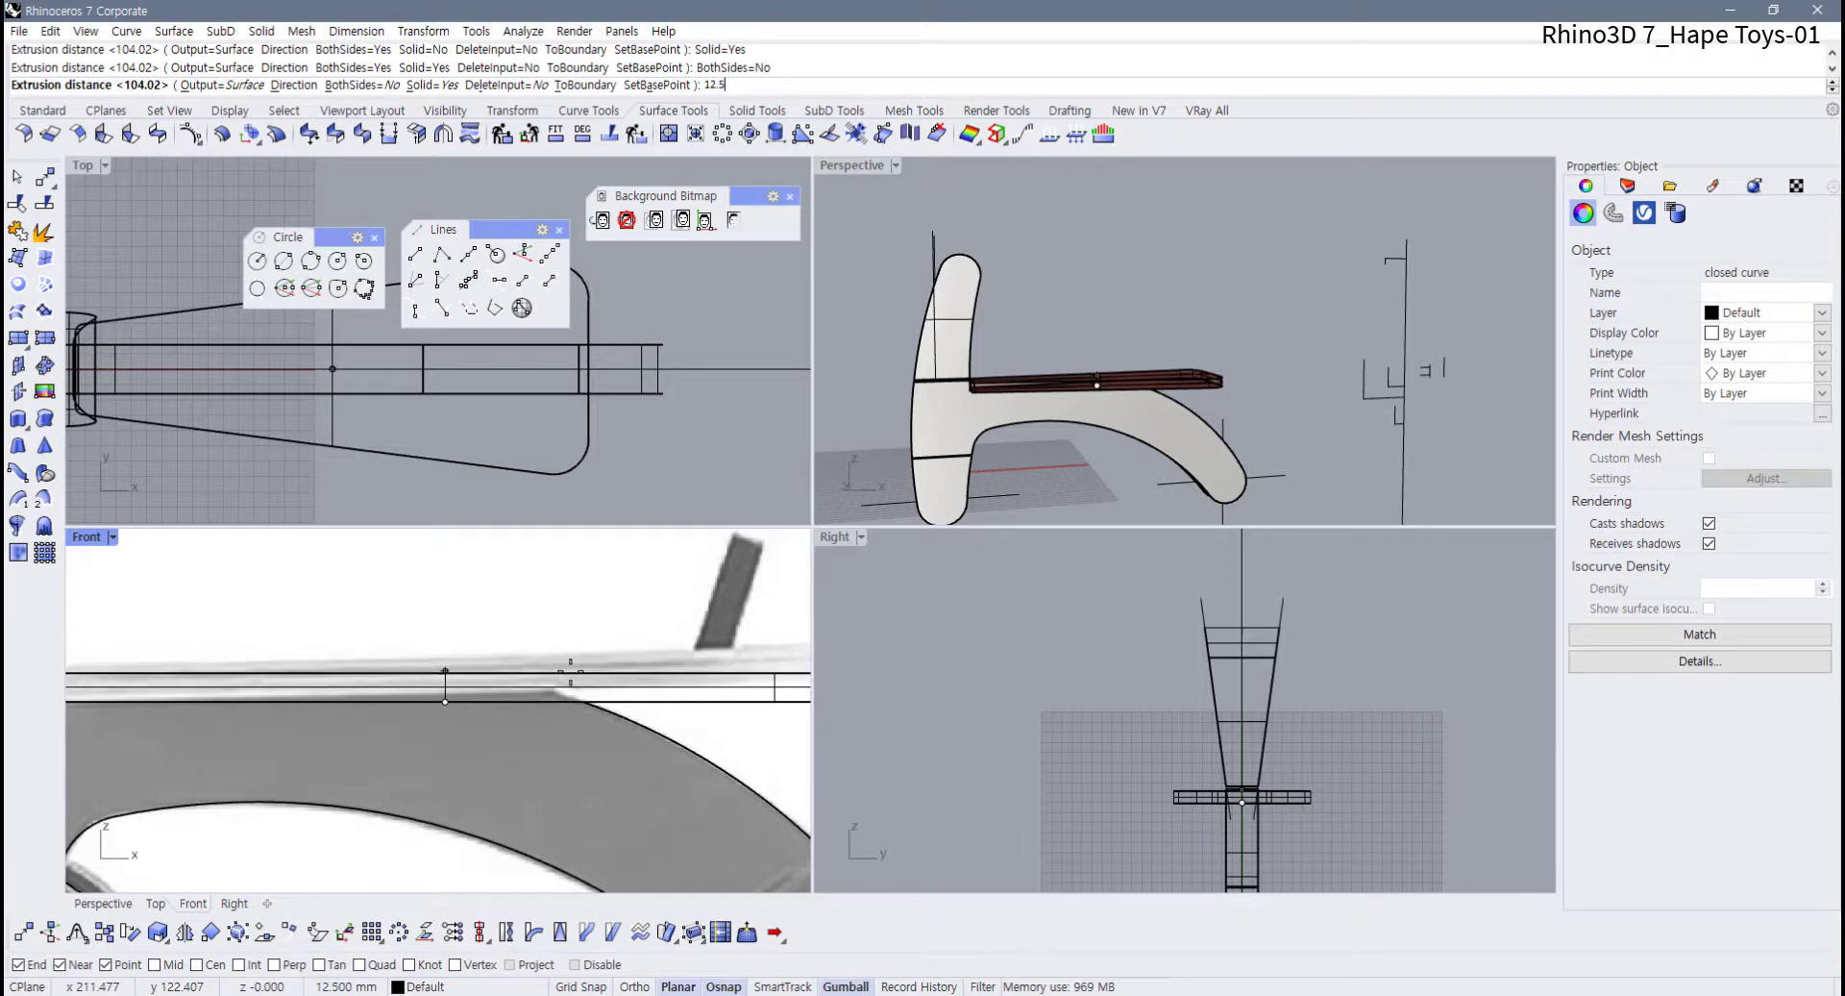
key(Return)
key(Escape)
Compare the extruded seat's front end with the frame notch, undo the extrusion and reselect the seat outline
scroll(735, 711, down, 5)
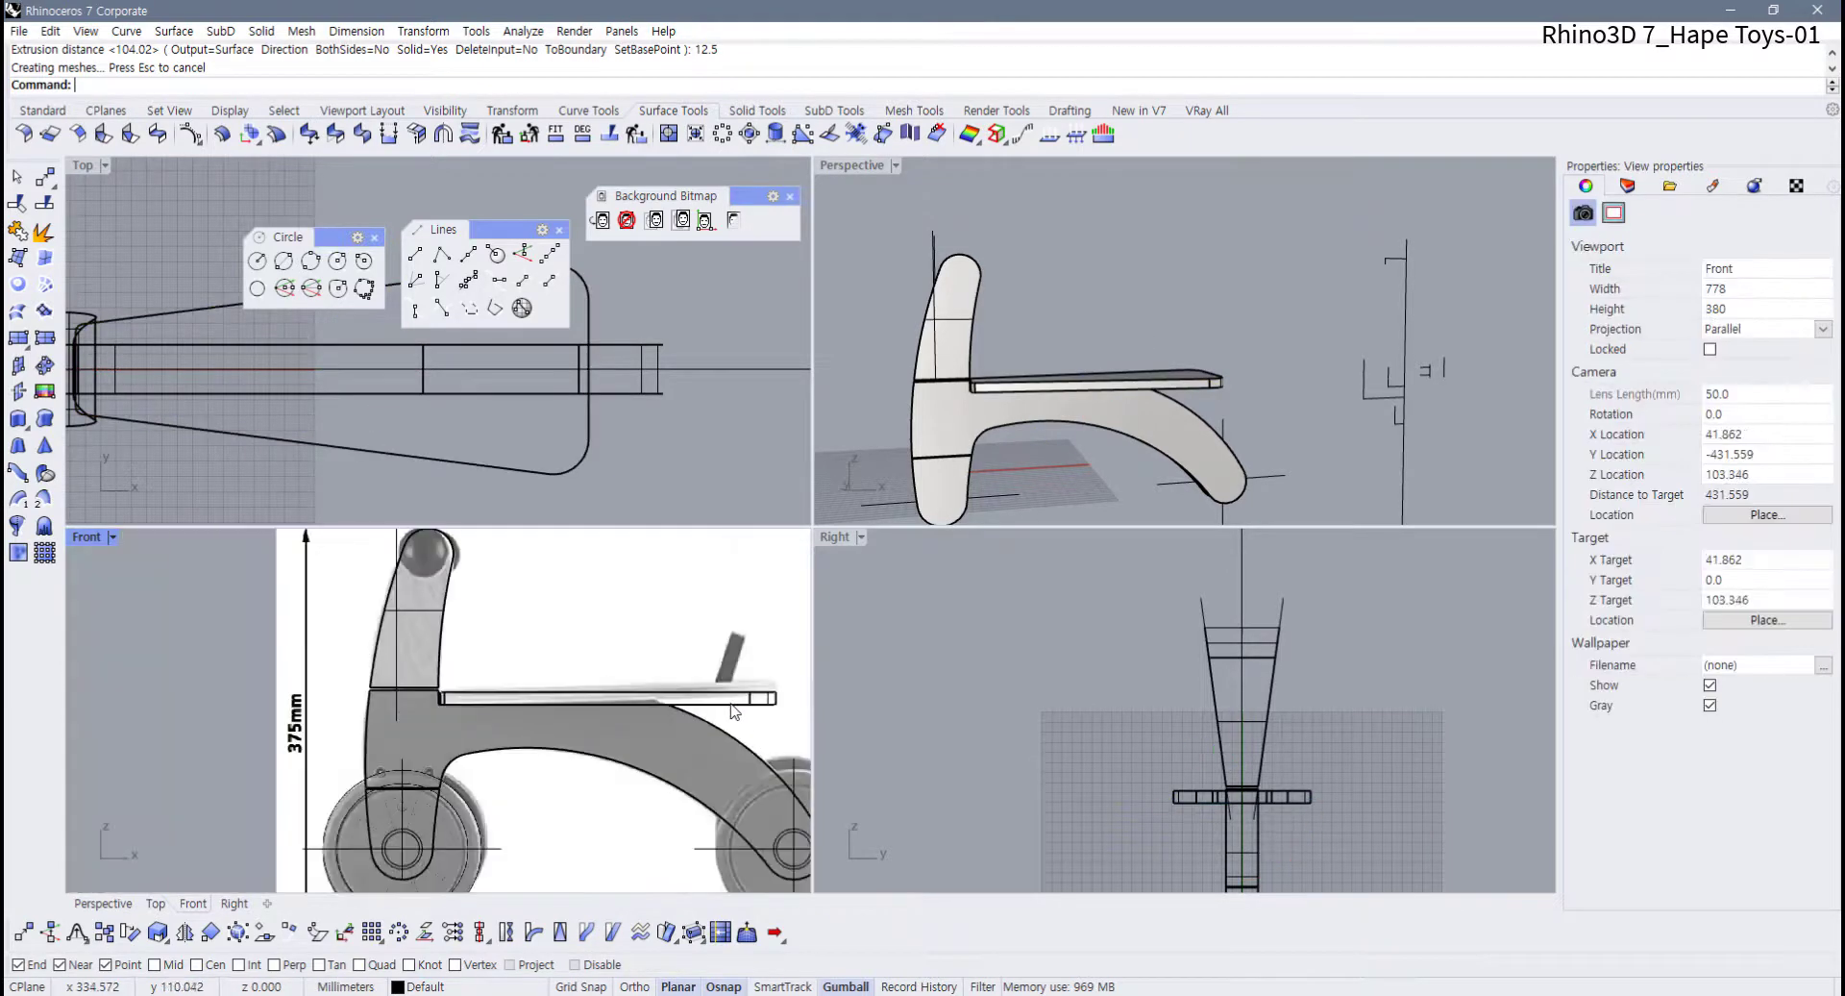
scroll(735, 711, down, 2)
scroll(222, 713, up, 10)
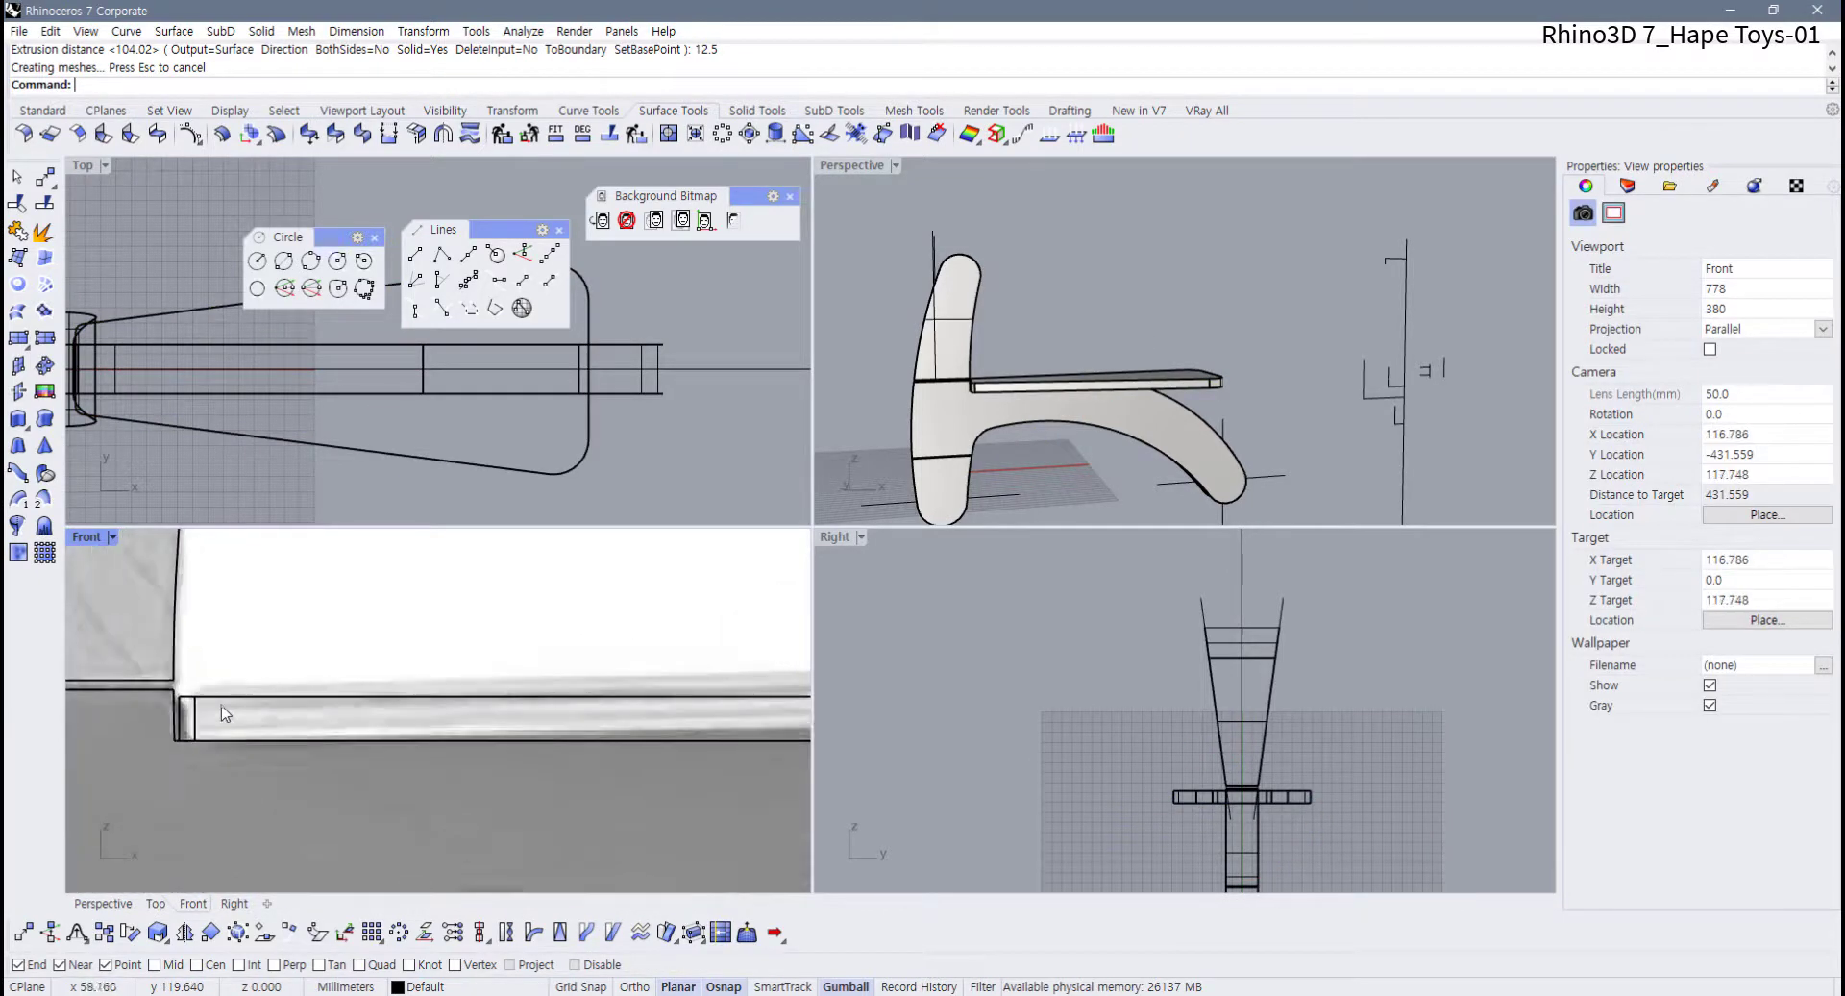
scroll(223, 713, up, 4)
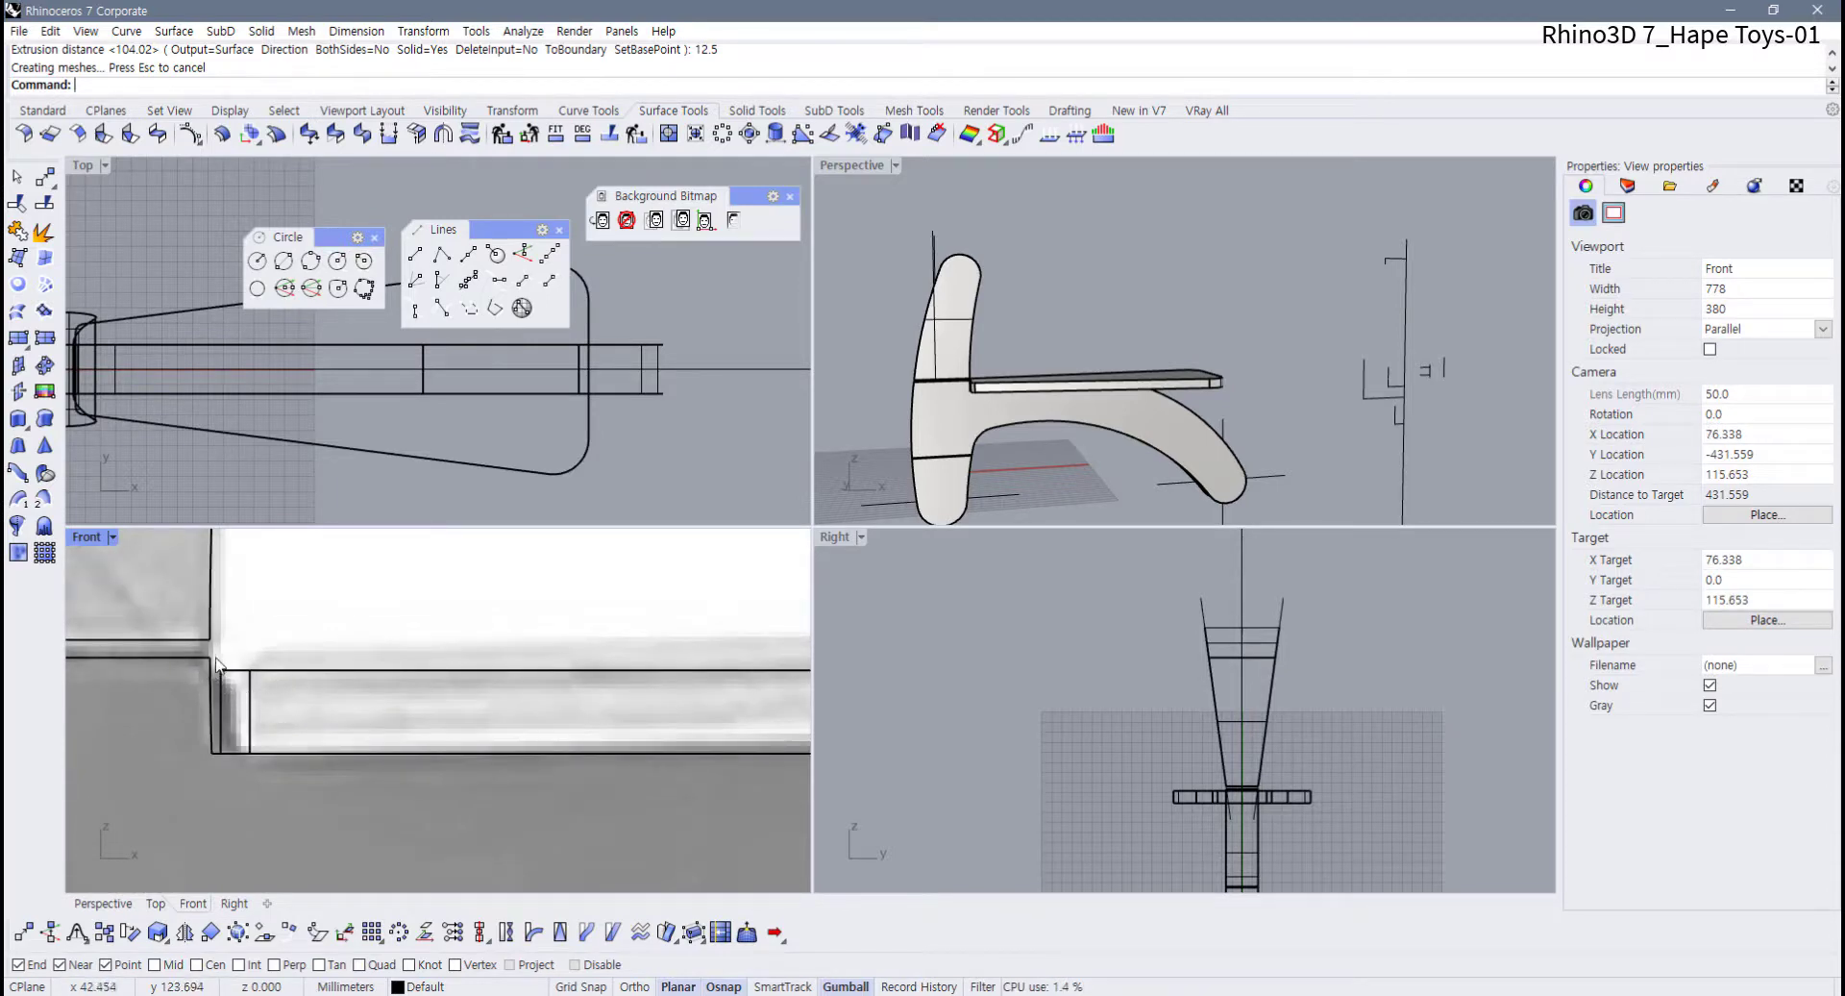
key(ctrl+z)
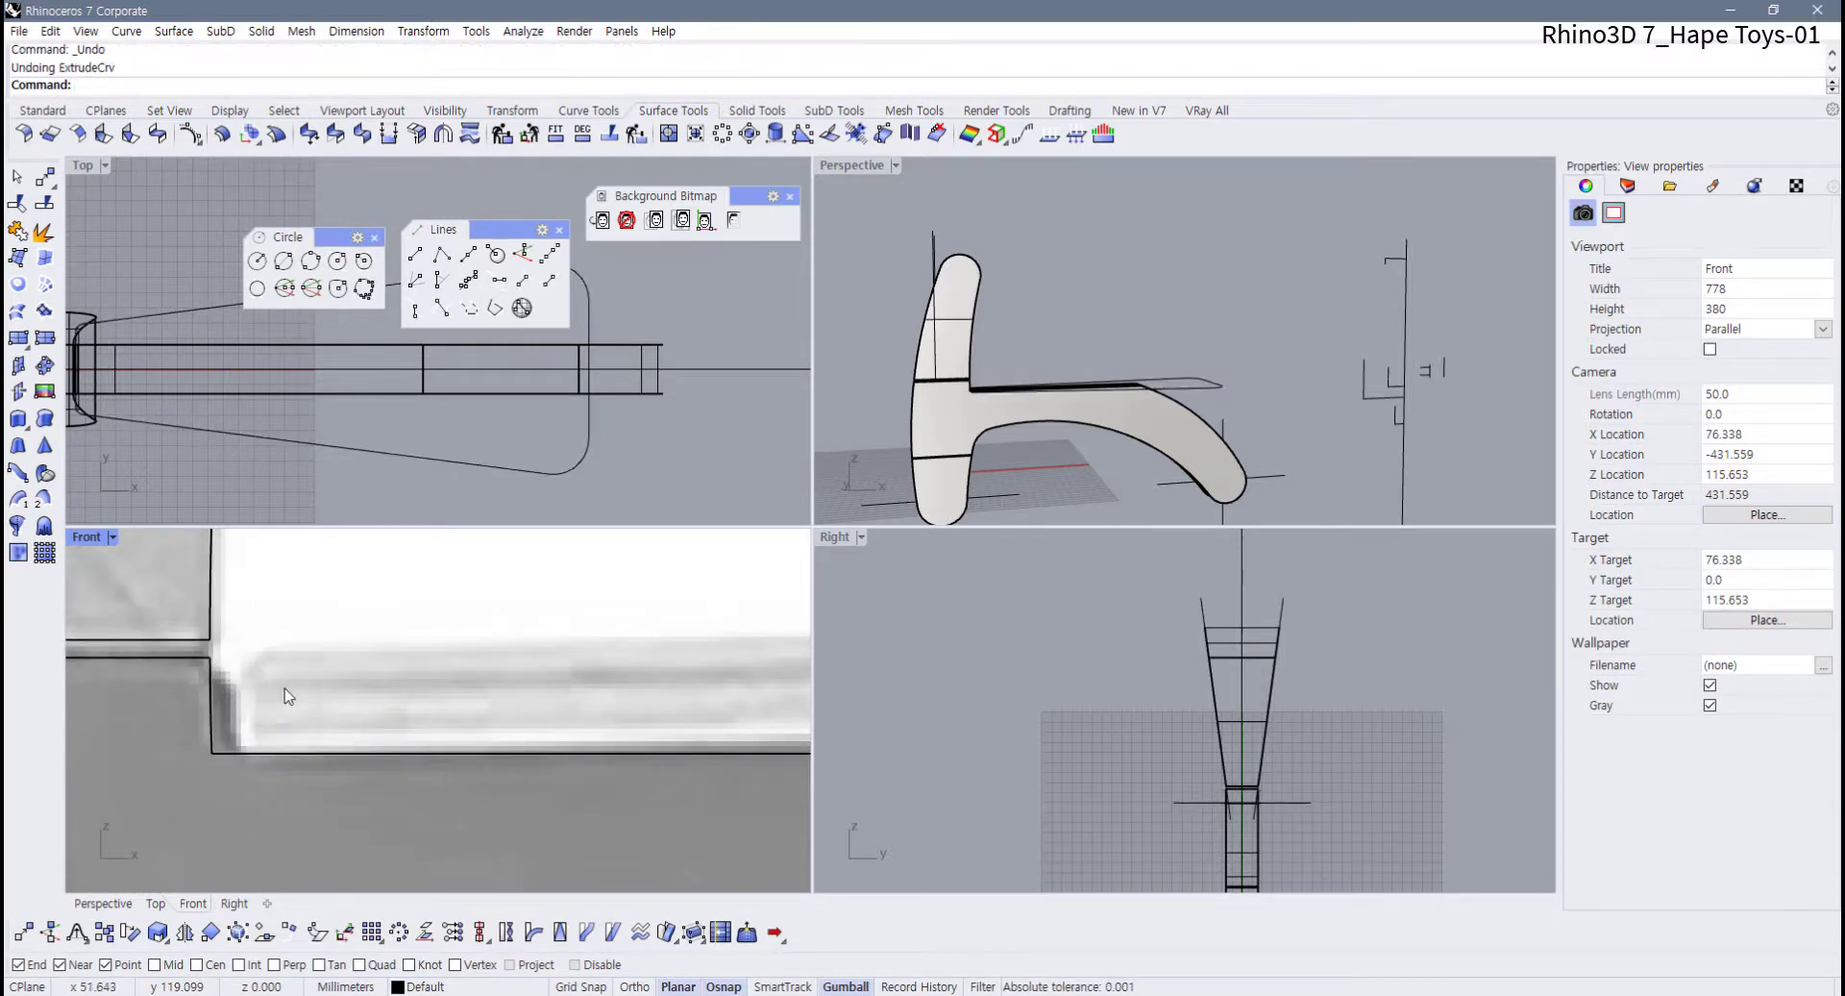
click(586, 452)
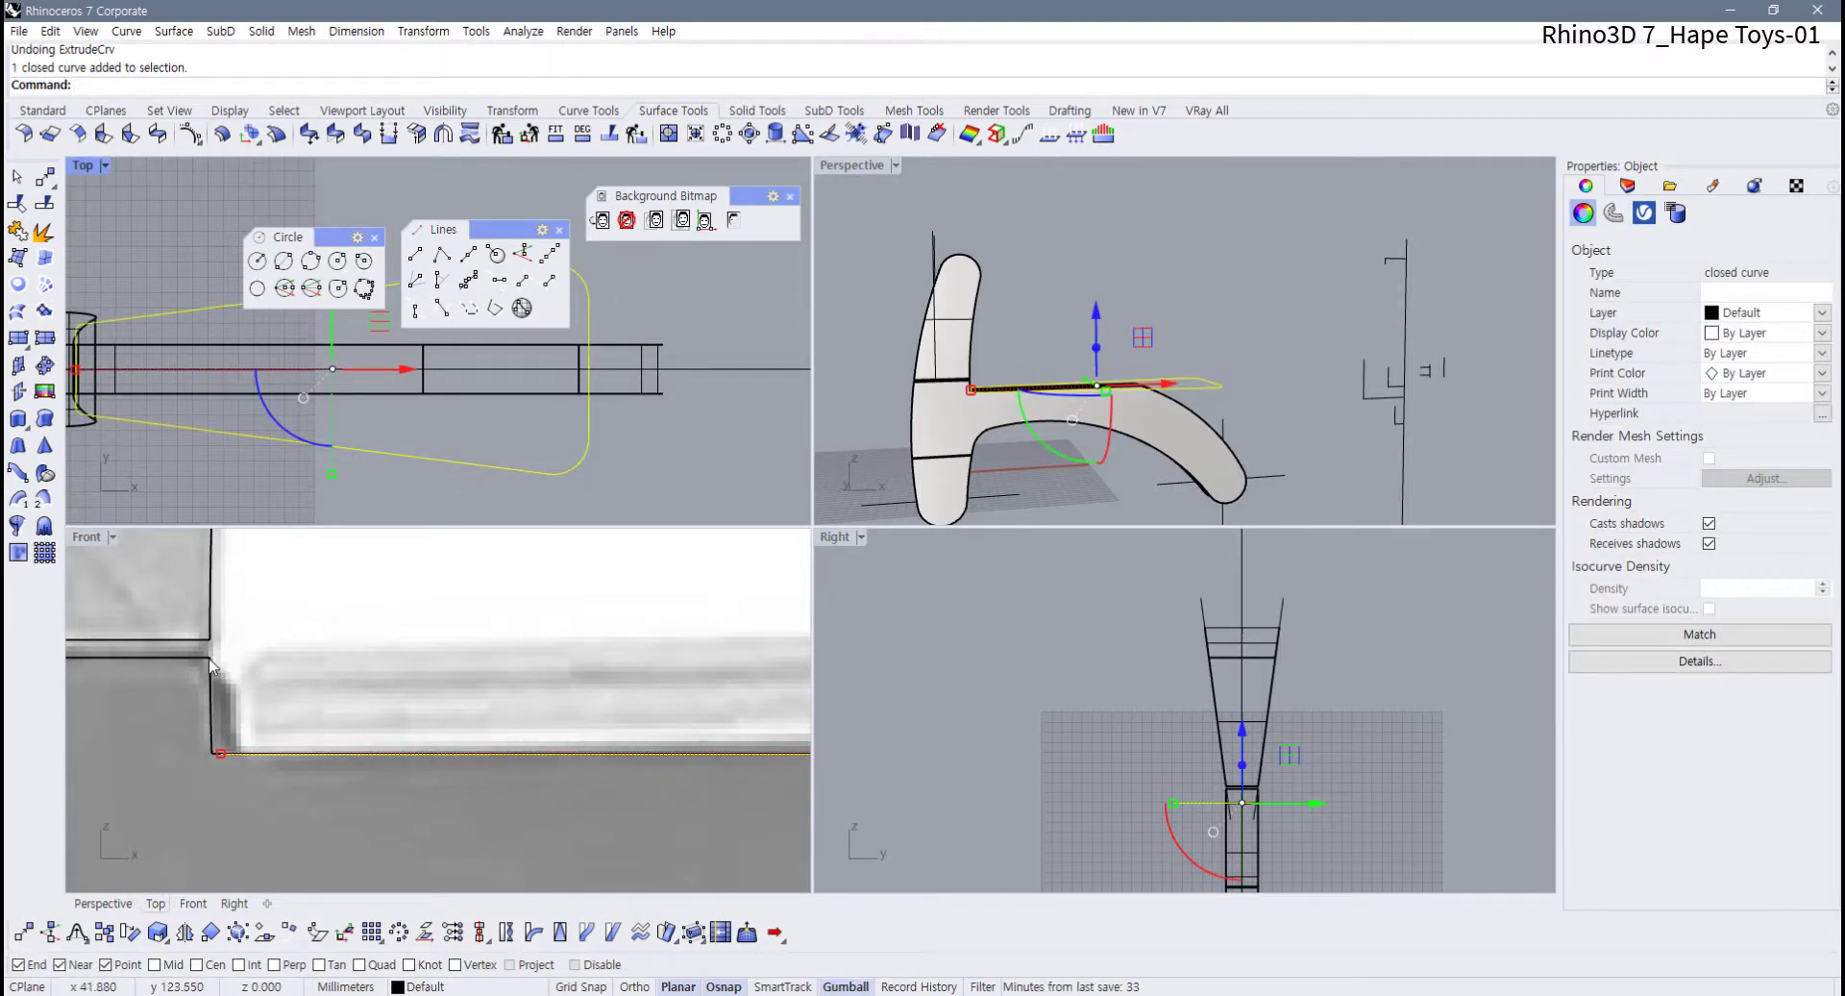
Try extruding the seat outline upward to the frame notch's upper corner as a one-sided solid, with Solid=Yes and BothSides=No
scroll(210, 663, down, 4)
scroll(237, 663, up, 4)
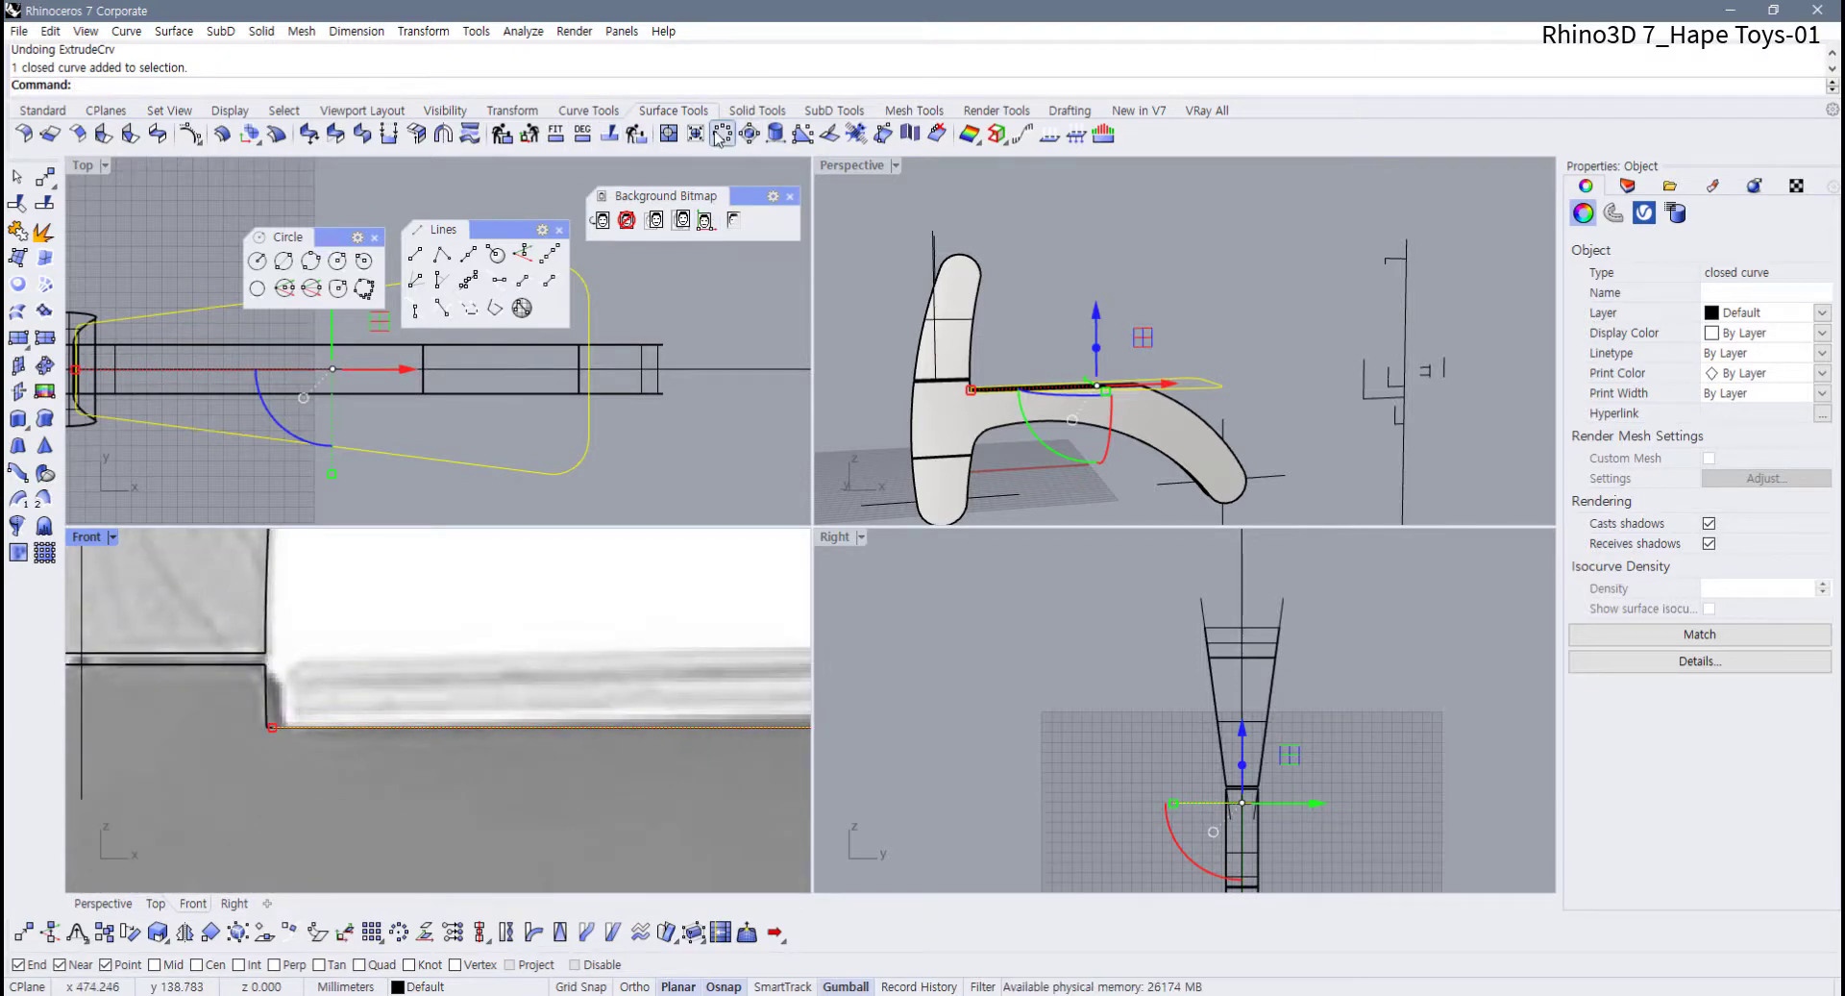
click(18, 421)
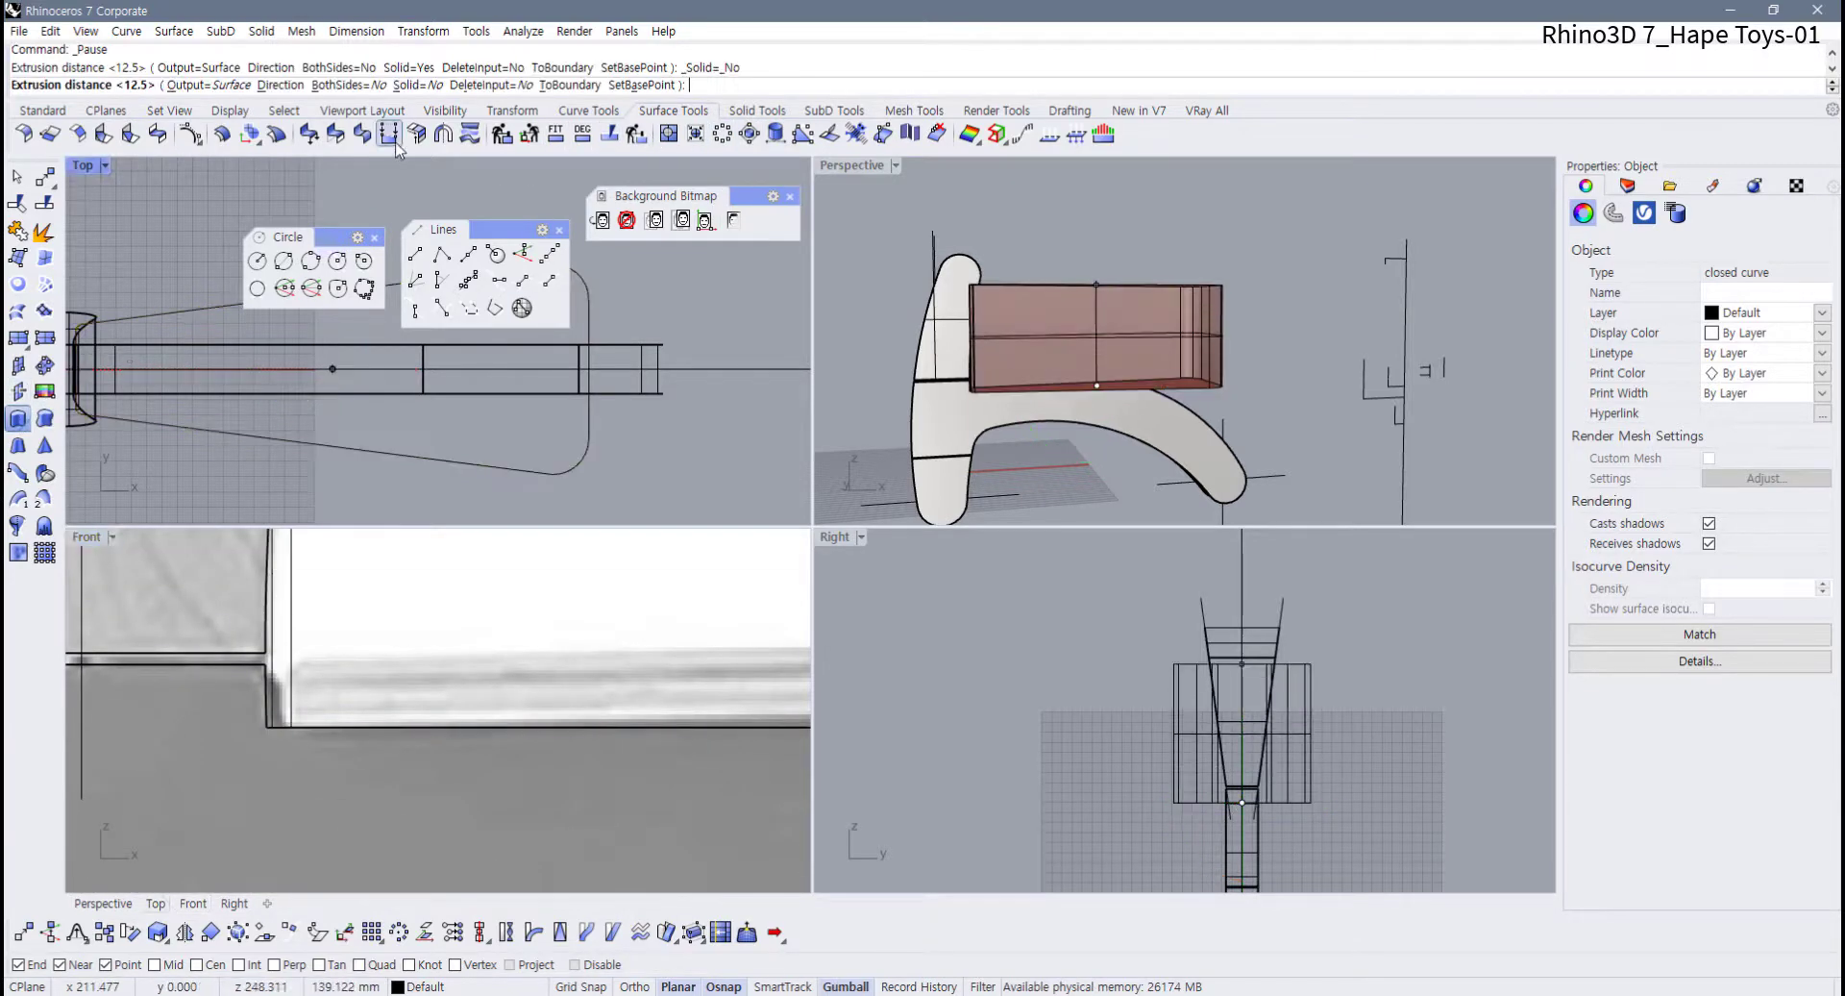
click(413, 85)
click(413, 84)
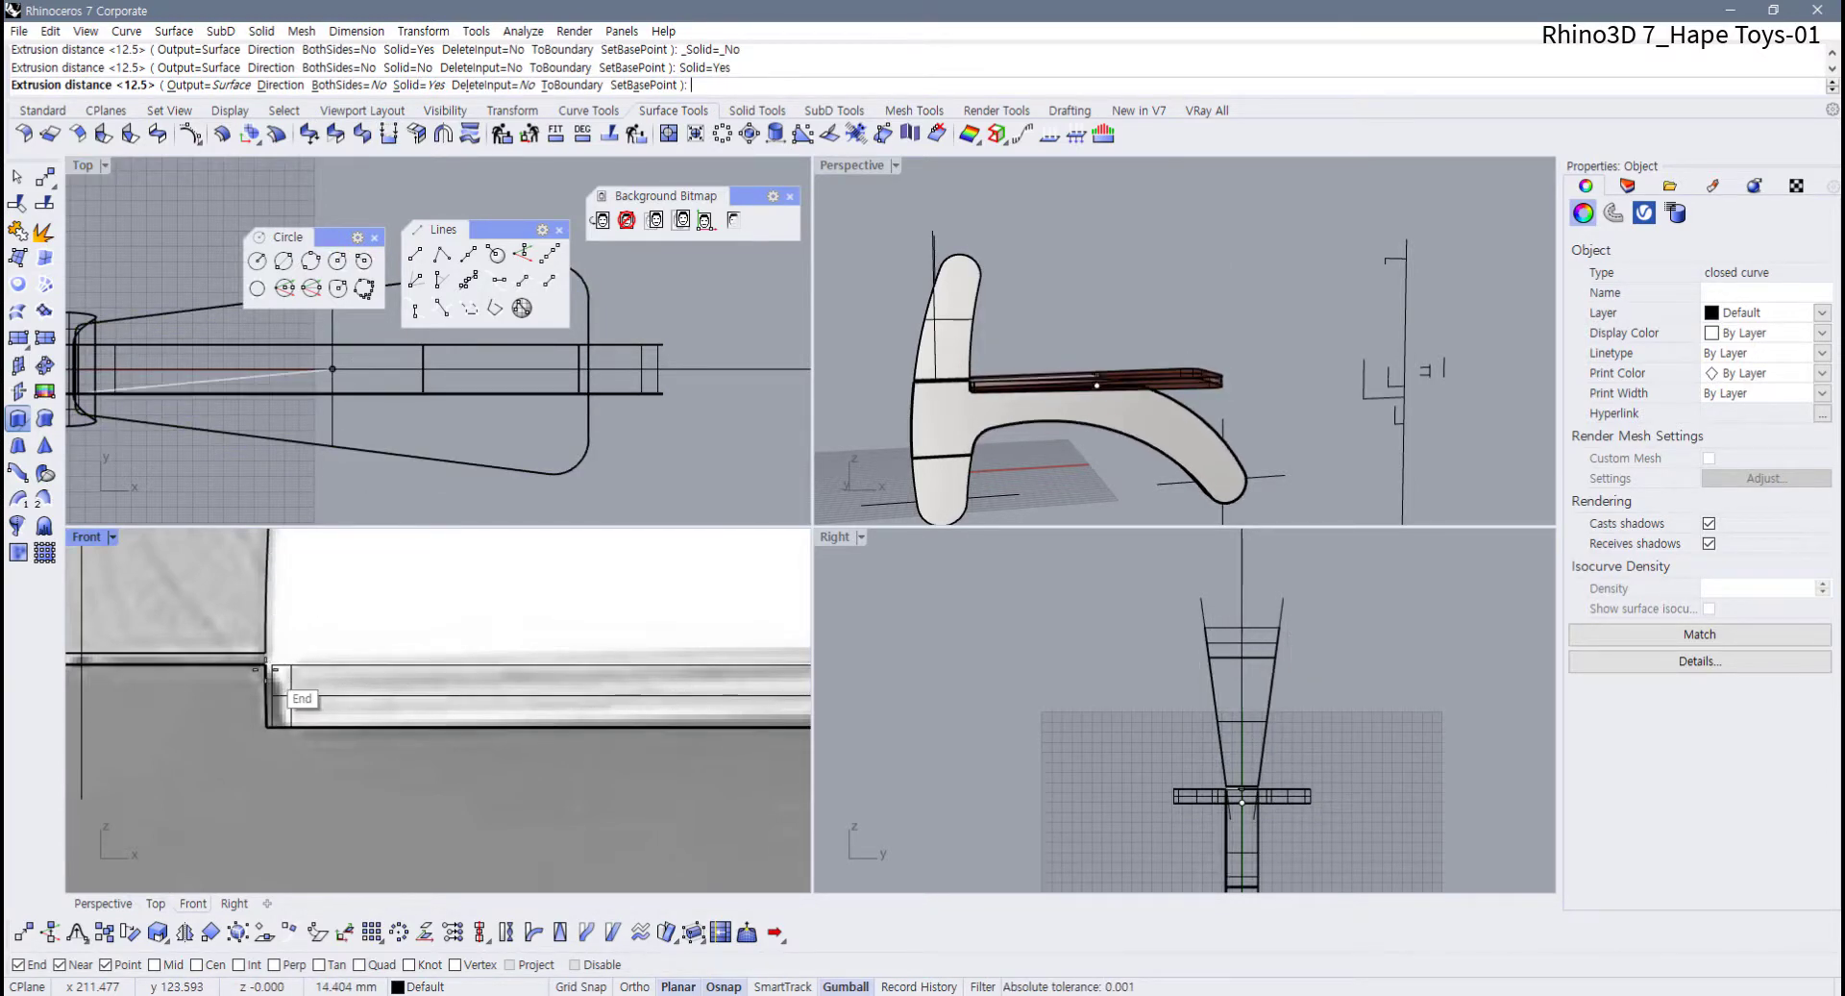
click(272, 668)
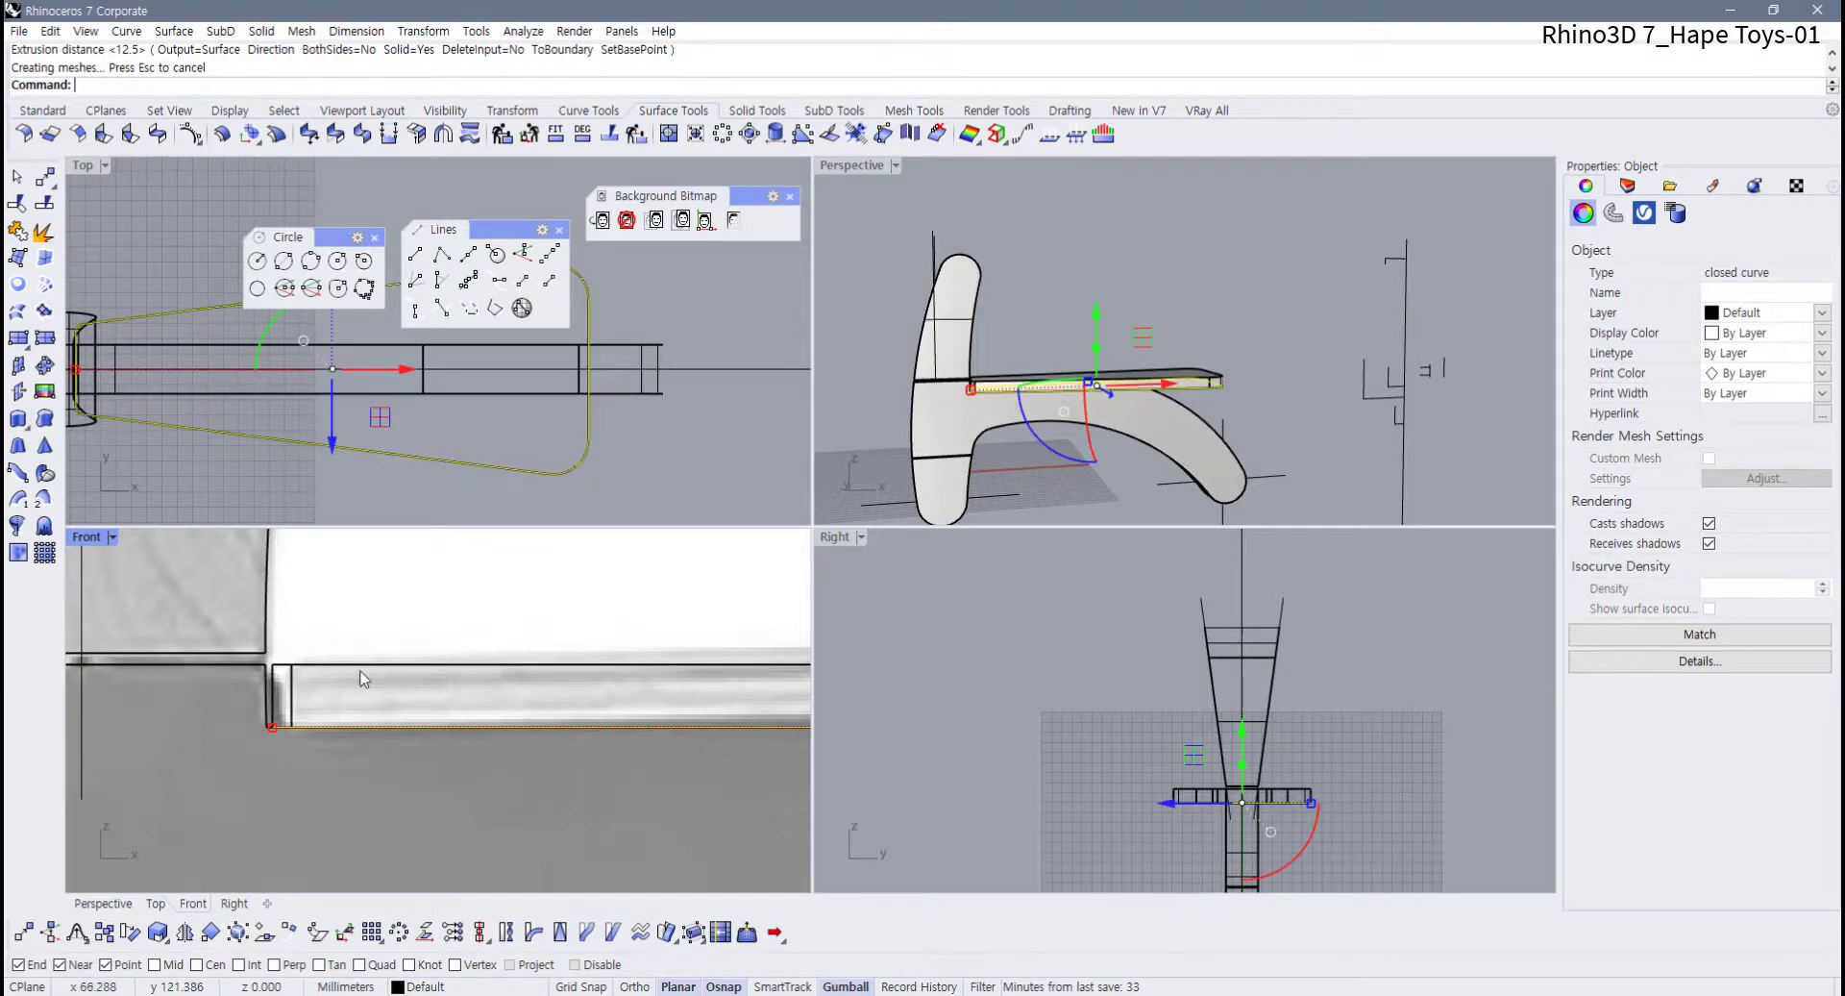
key(Escape)
Compare the extruded seat's thickness with the side and front views in the reference image, and undo the extrusion
scroll(382, 681, up, 3)
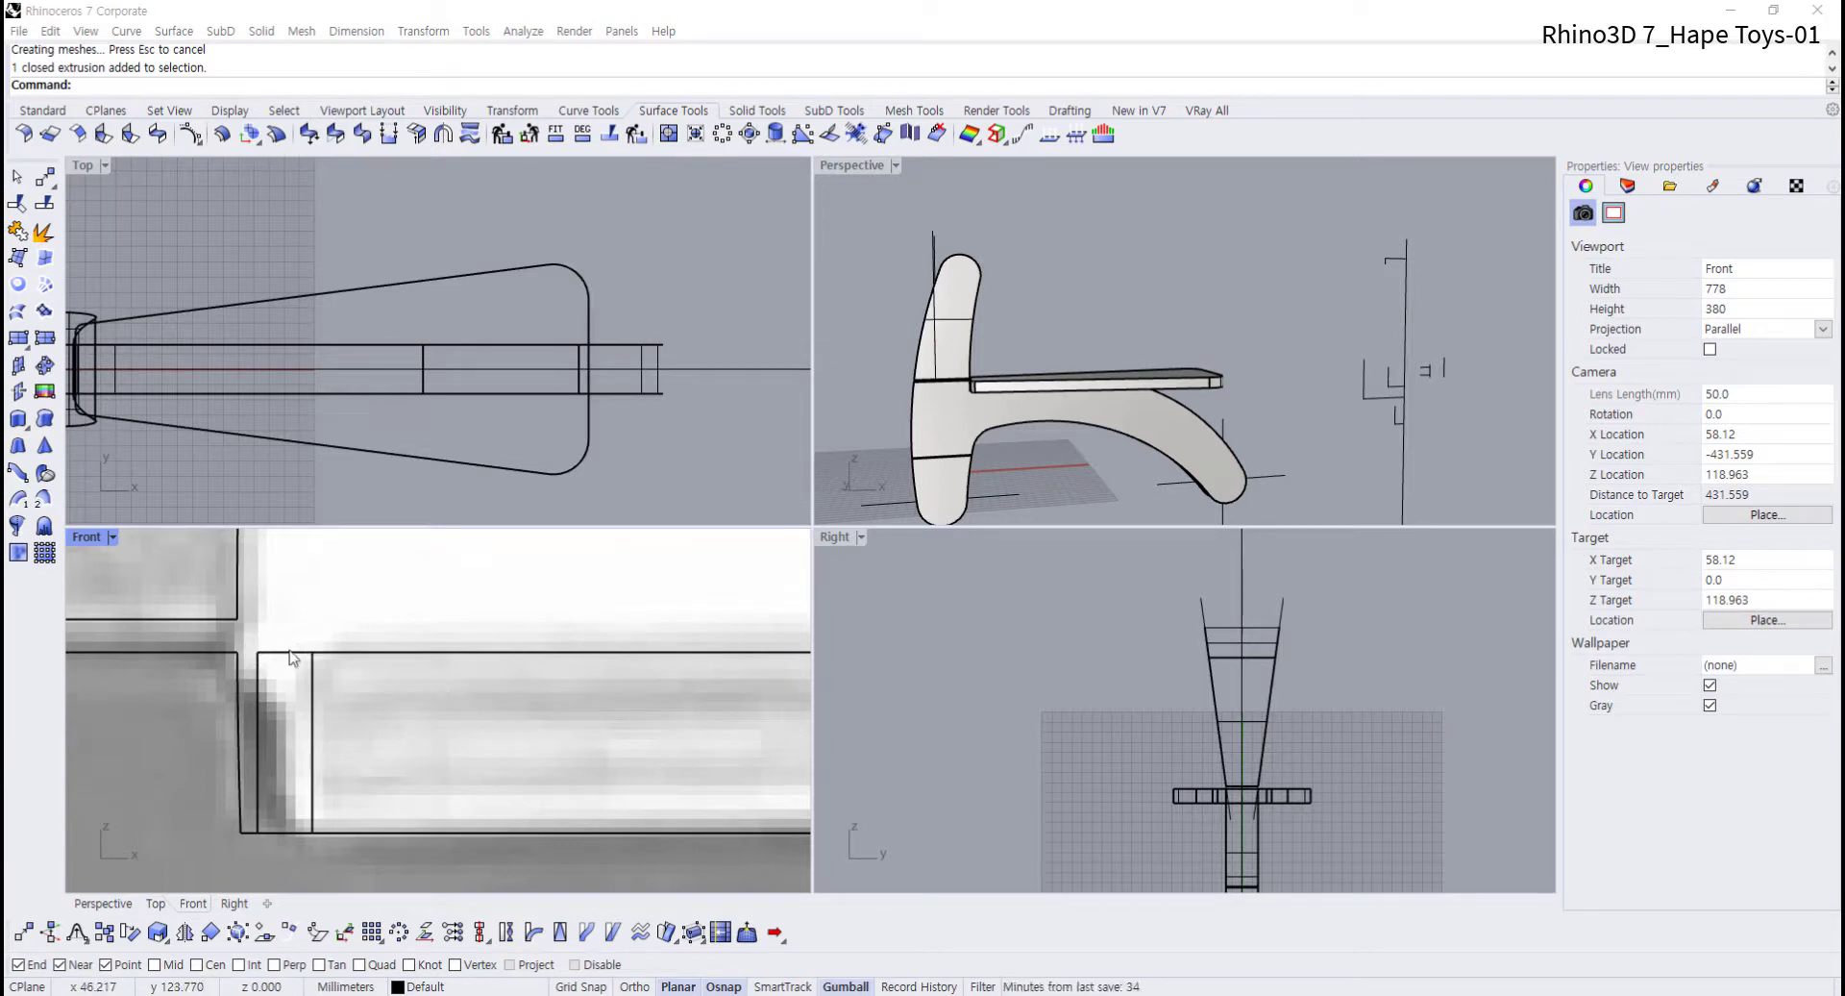
scroll(527, 727, down, 15)
right_drag(539, 722, 805, 712)
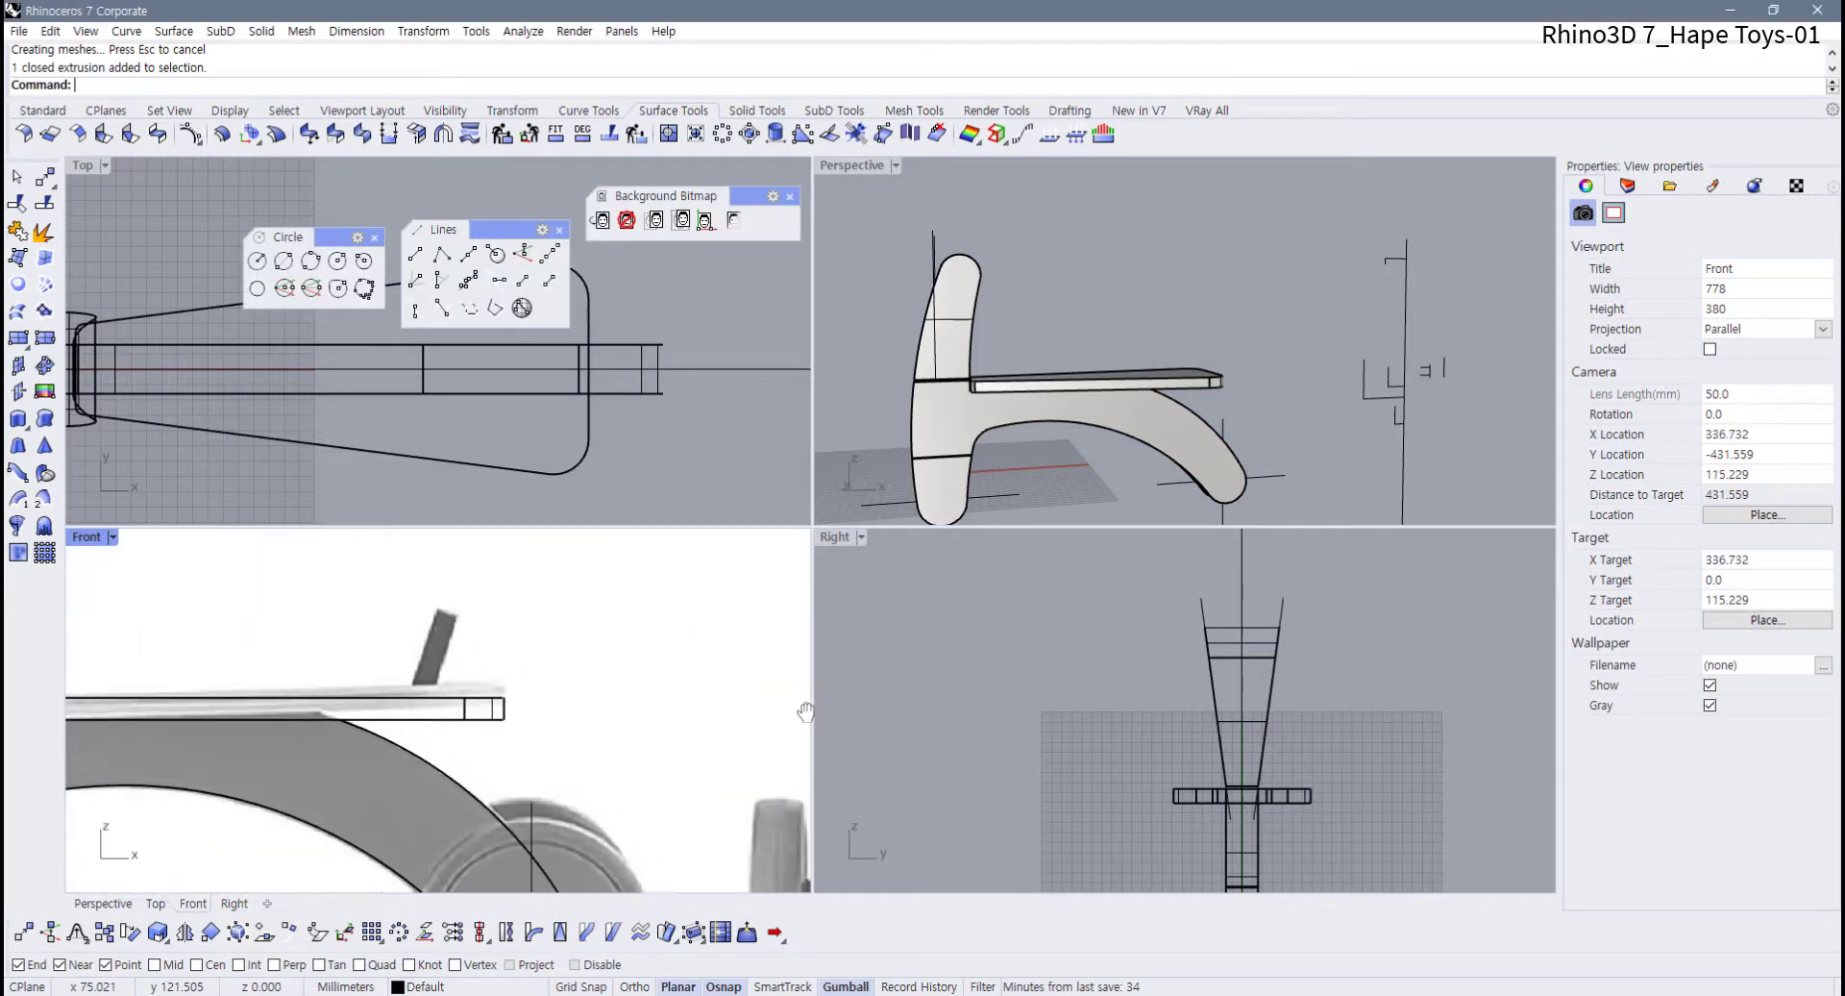
scroll(805, 712, down, 8)
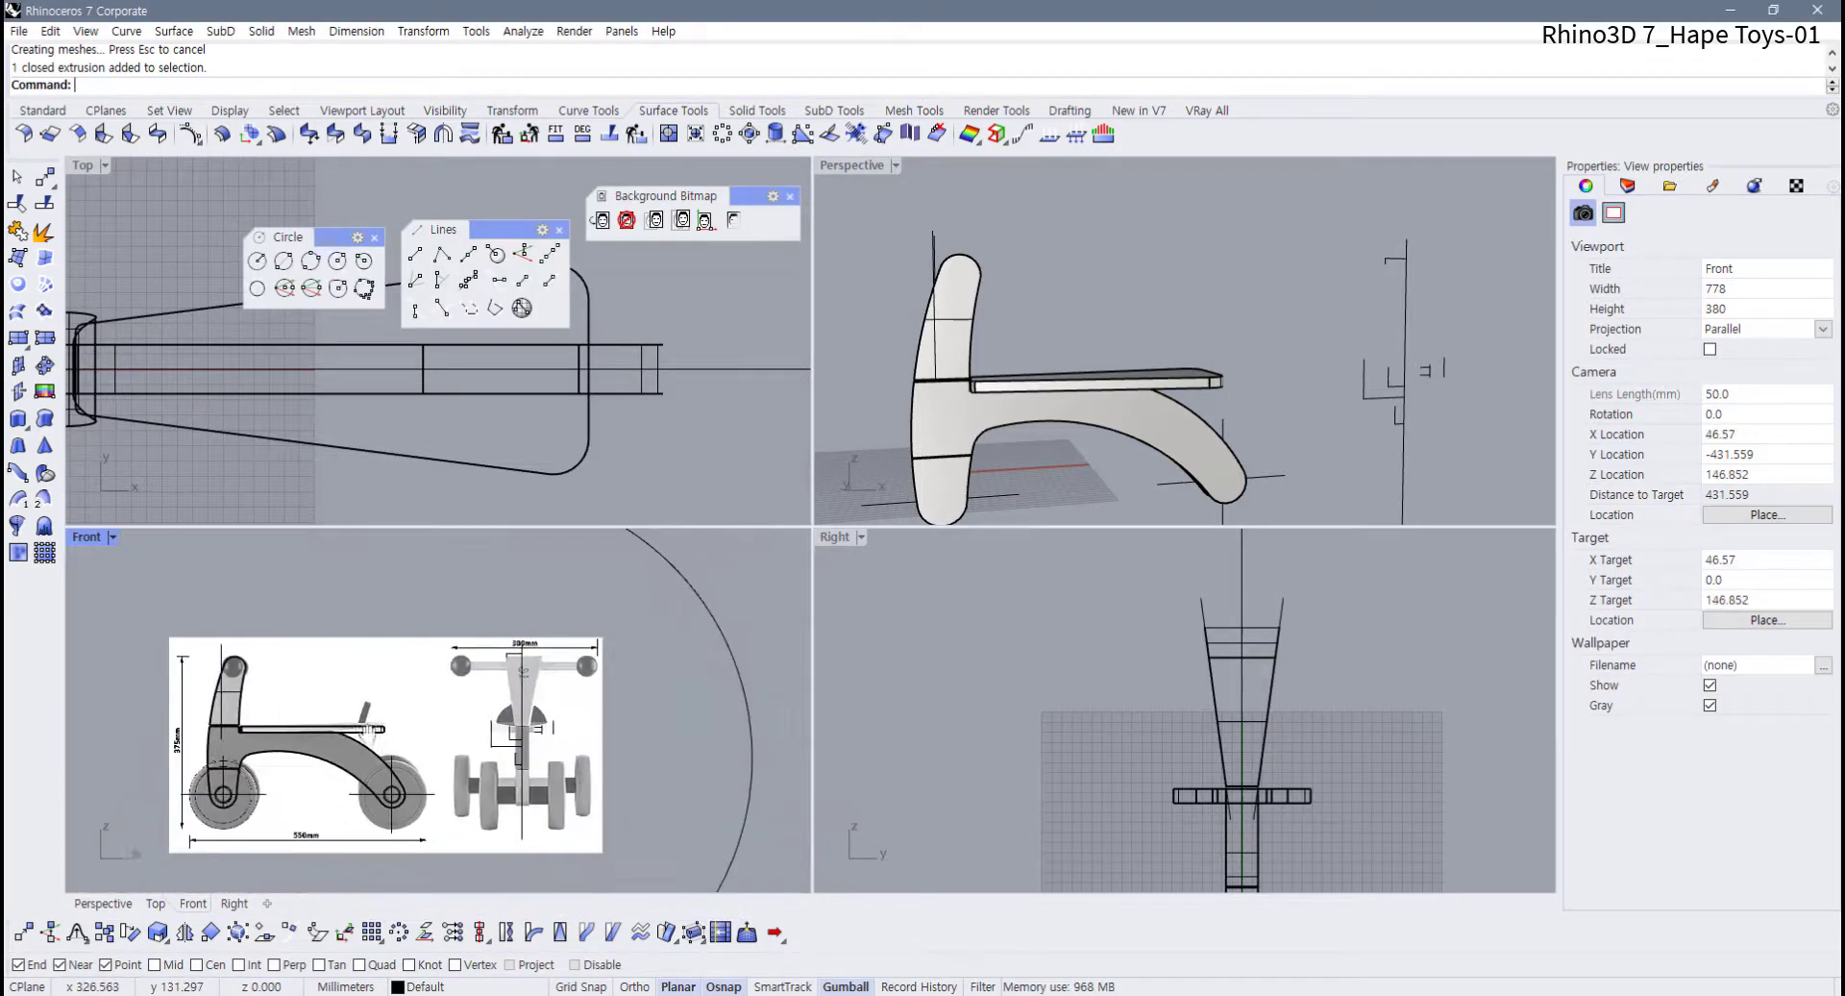
scroll(509, 751, up, 12)
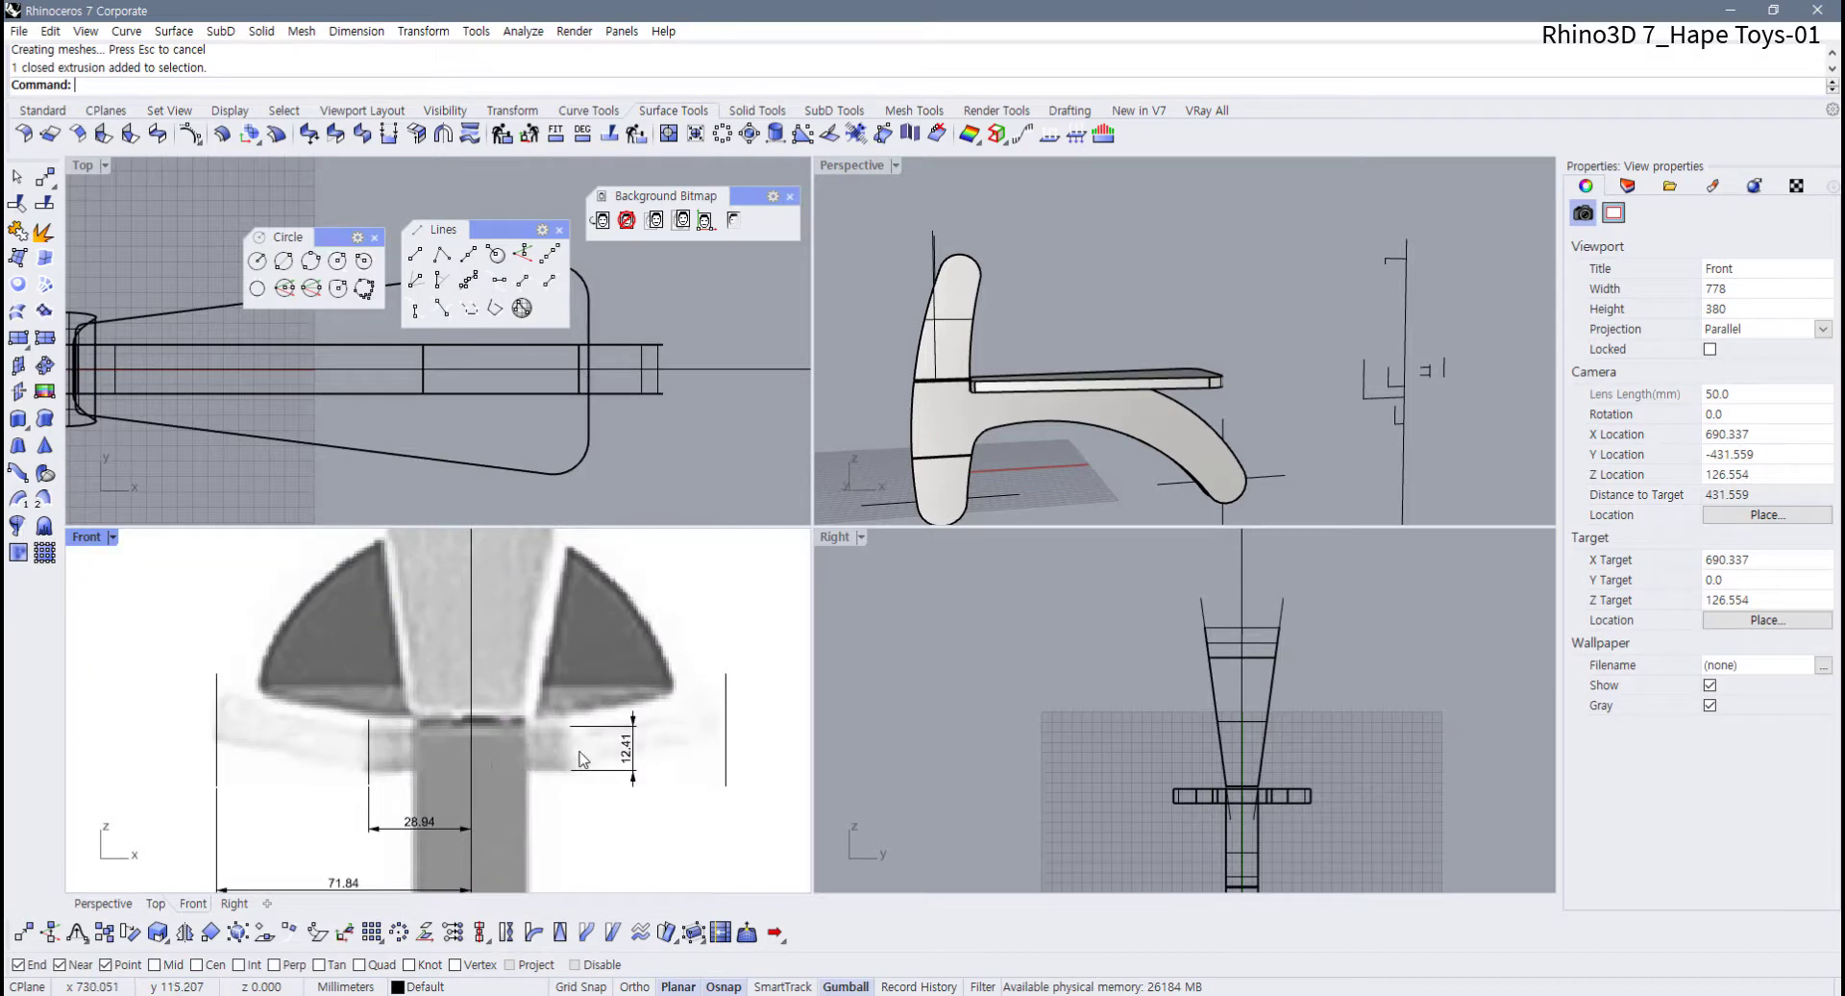
scroll(584, 759, up, 4)
scroll(355, 744, down, 14)
right_drag(371, 735, 575, 713)
scroll(413, 715, down, 3)
right_drag(241, 715, 347, 717)
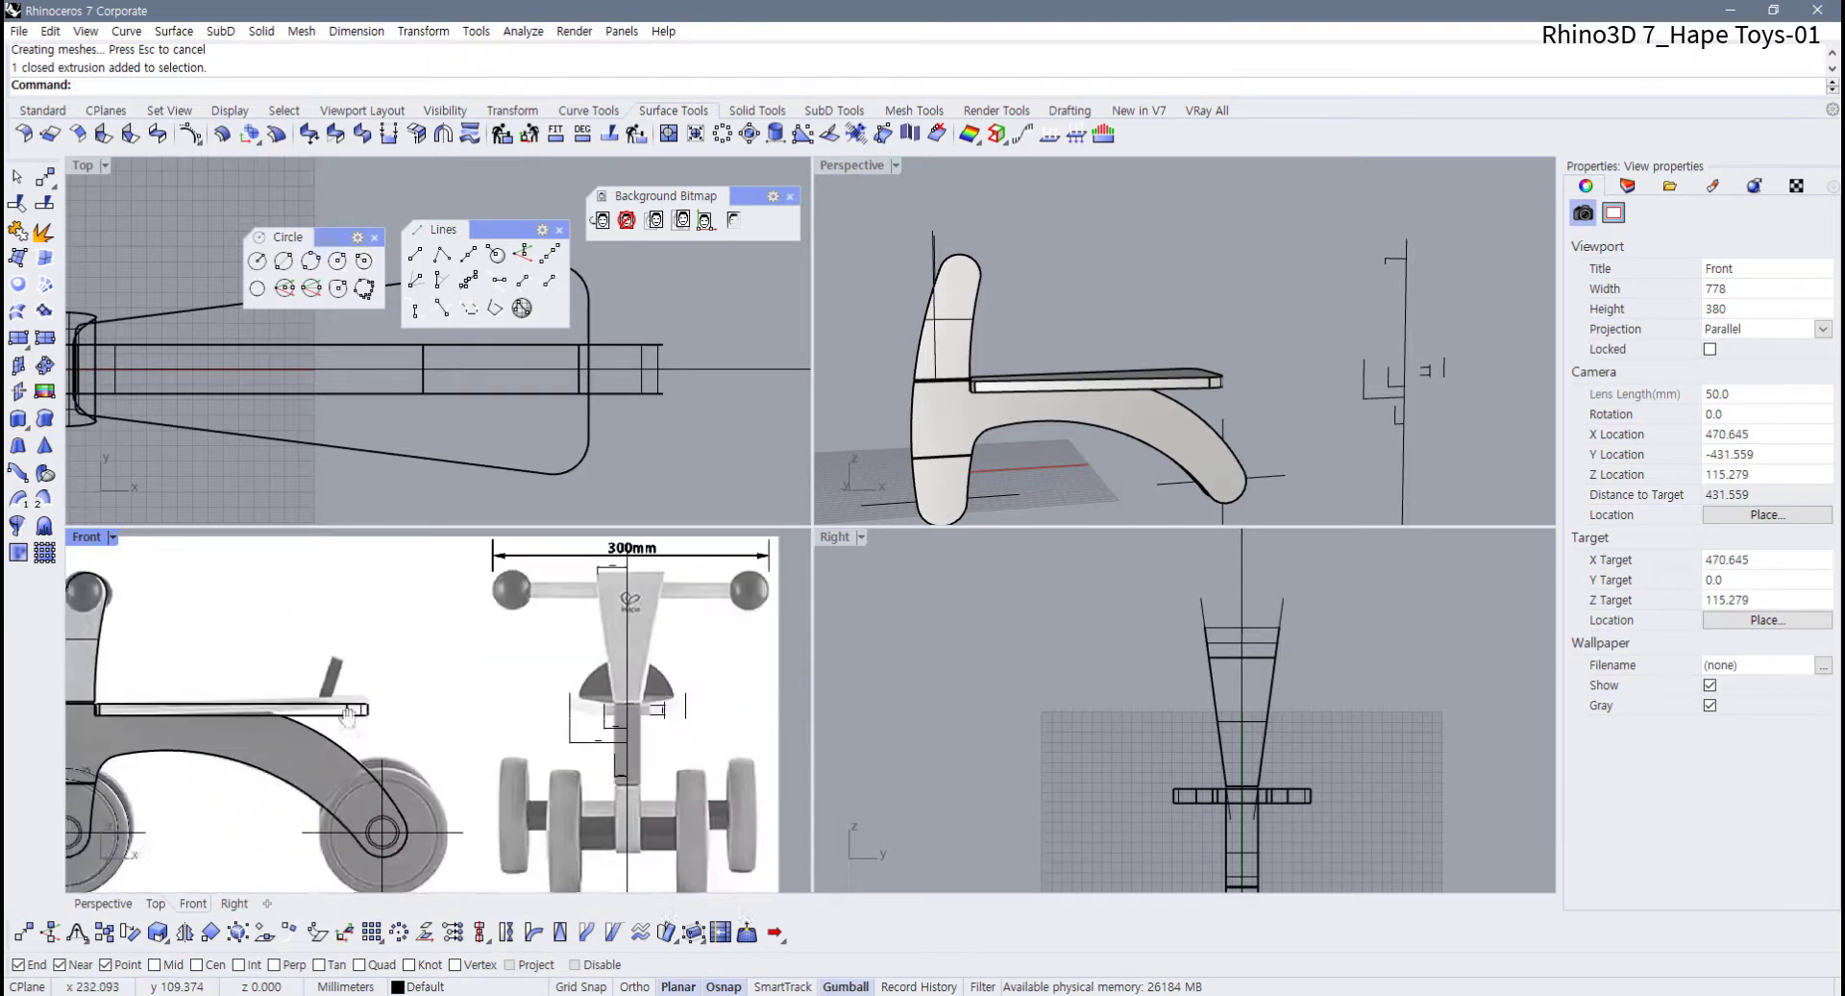
scroll(347, 713, up, 10)
key(ctrl+z)
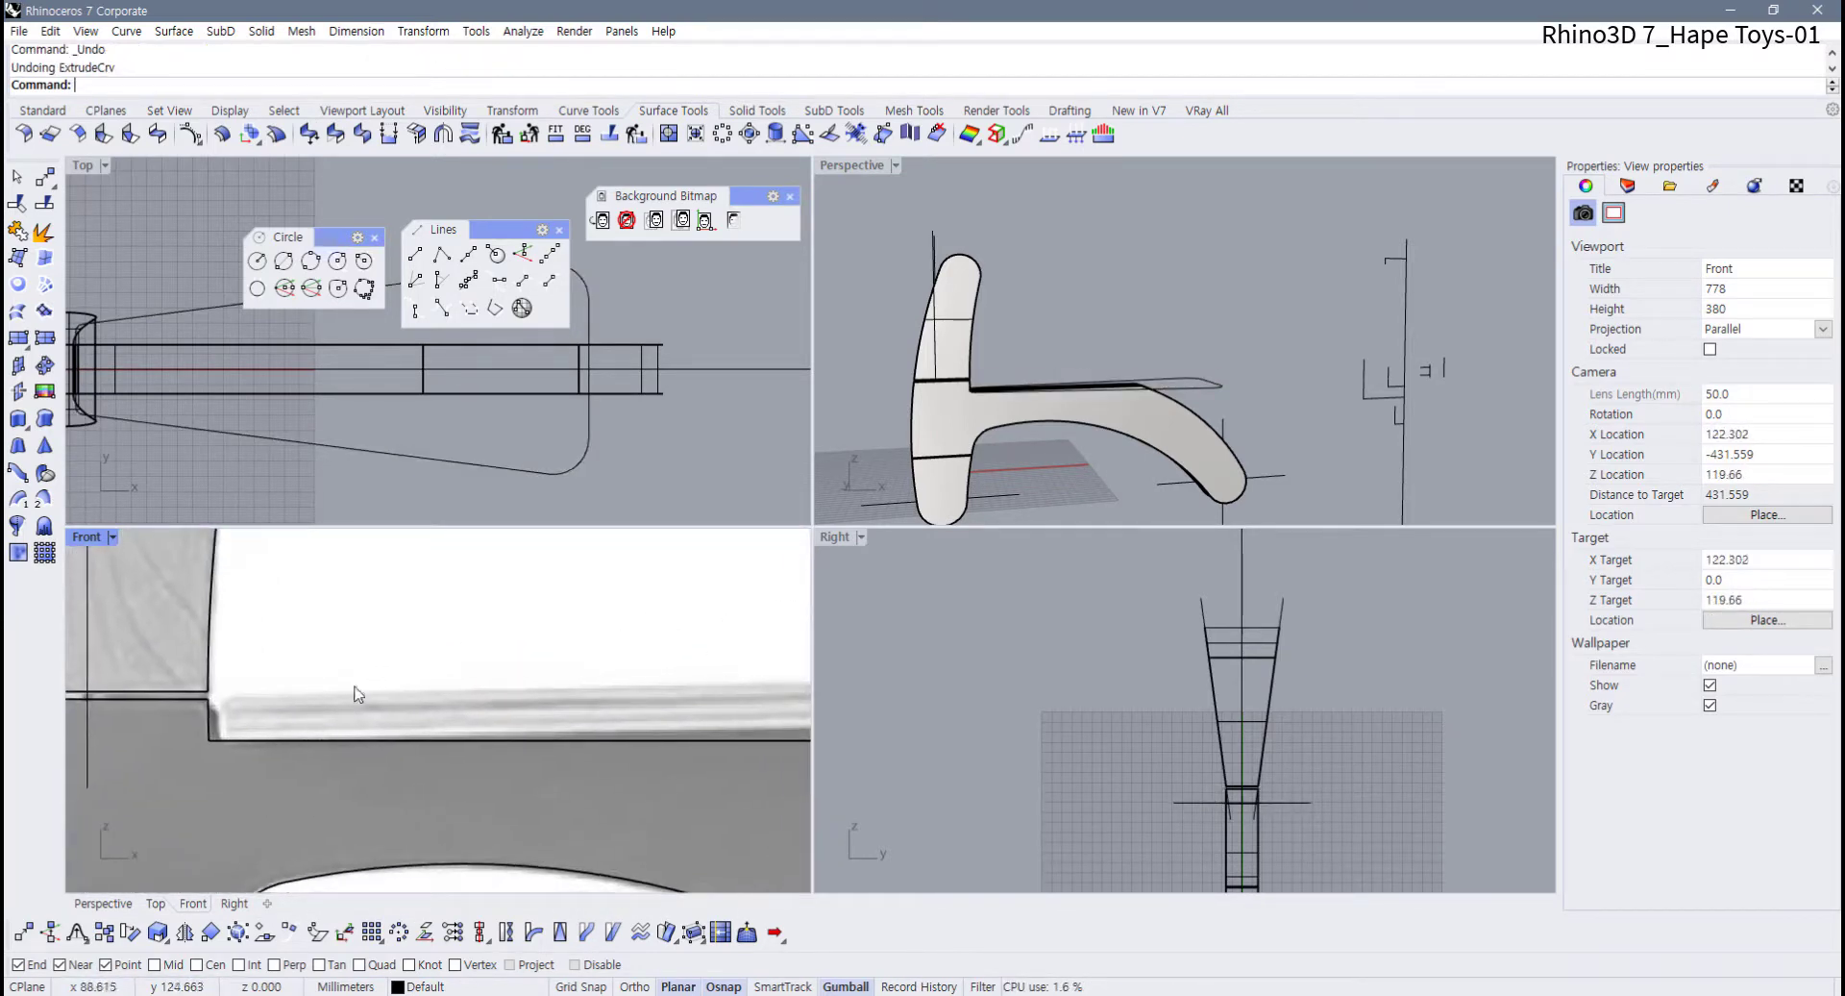
Extrude the seat outline upward about 15.65 mm as a one-sided solid, with Solid=Yes and BothSides=No
click(550, 476)
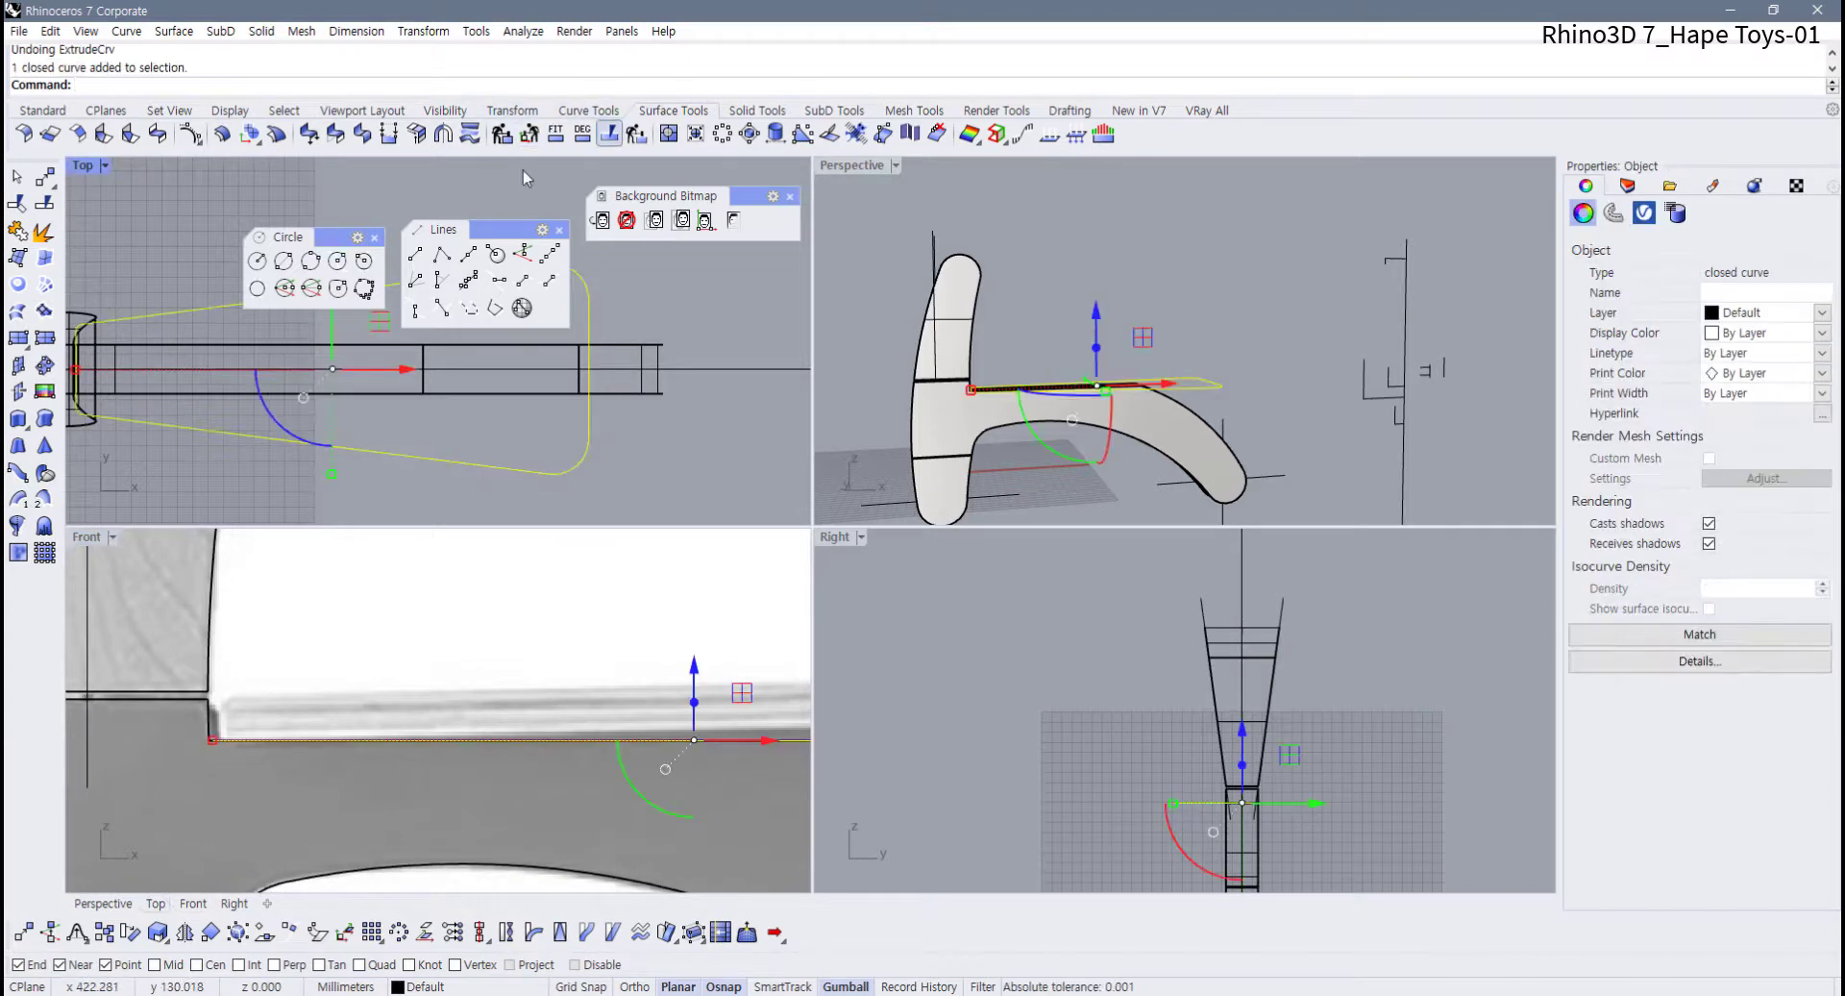
click(17, 418)
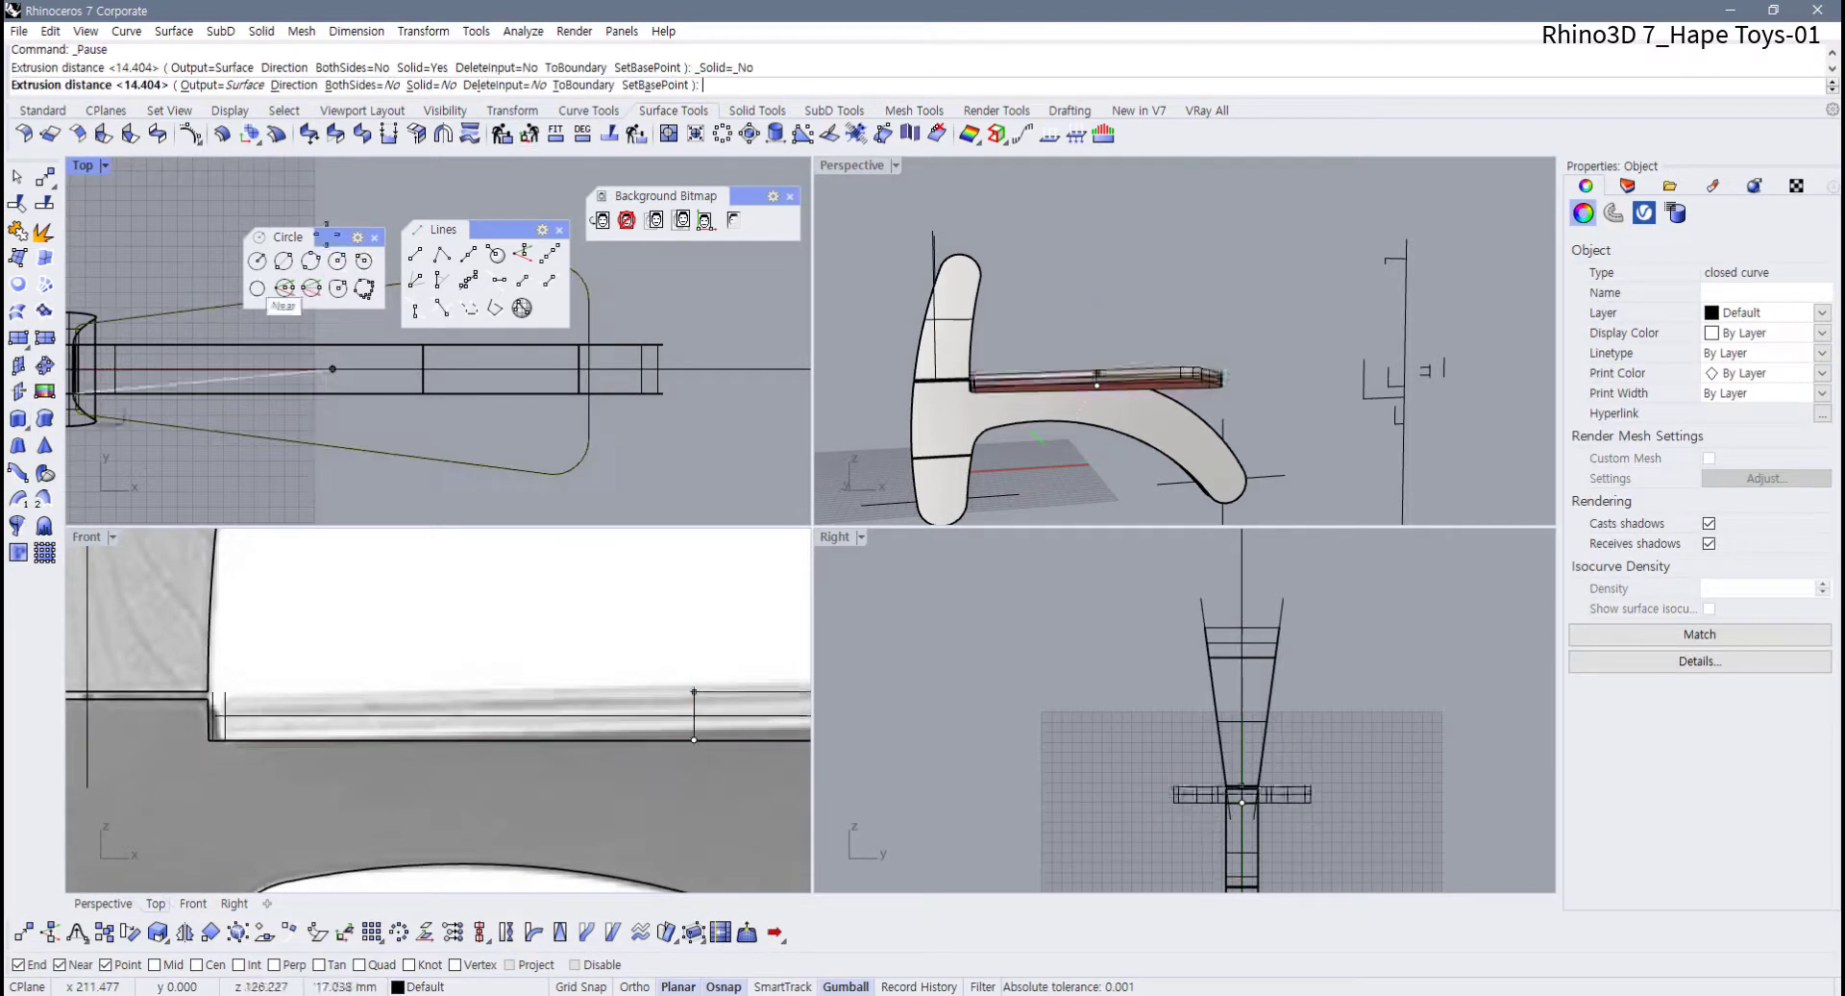
click(423, 84)
scroll(205, 686, up, 2)
scroll(205, 686, up, 3)
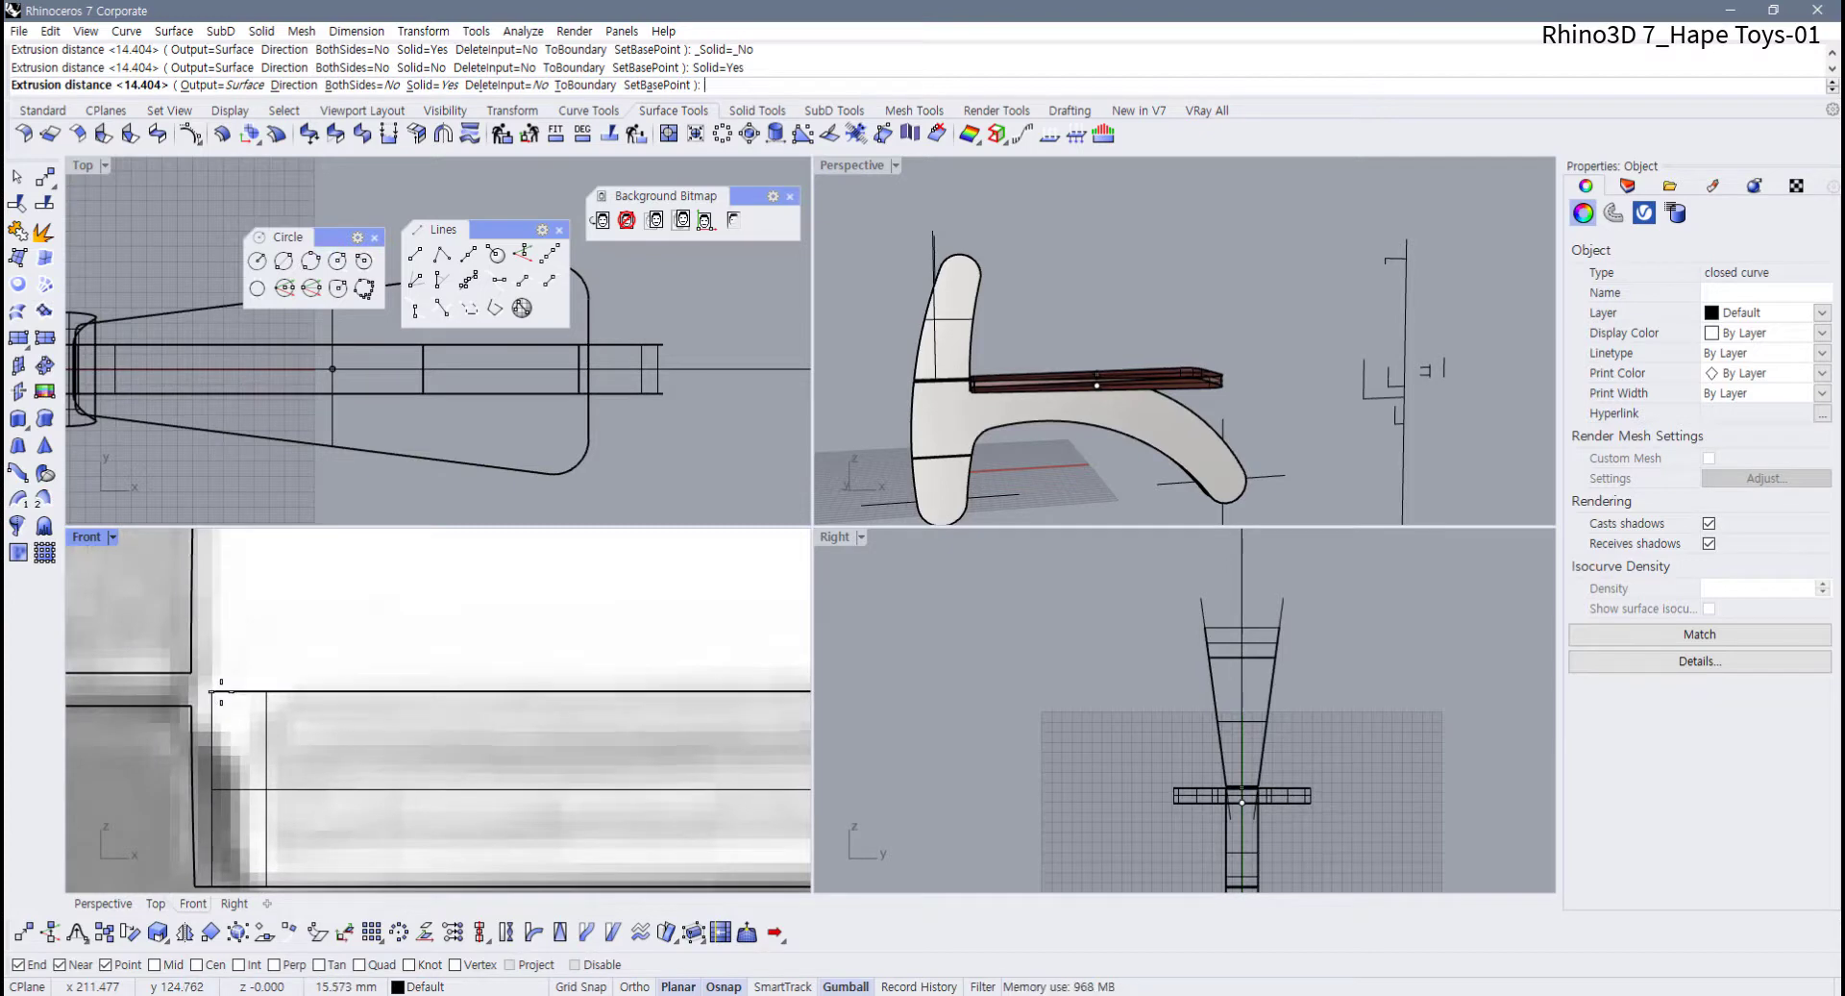
click(221, 690)
scroll(385, 711, down, 5)
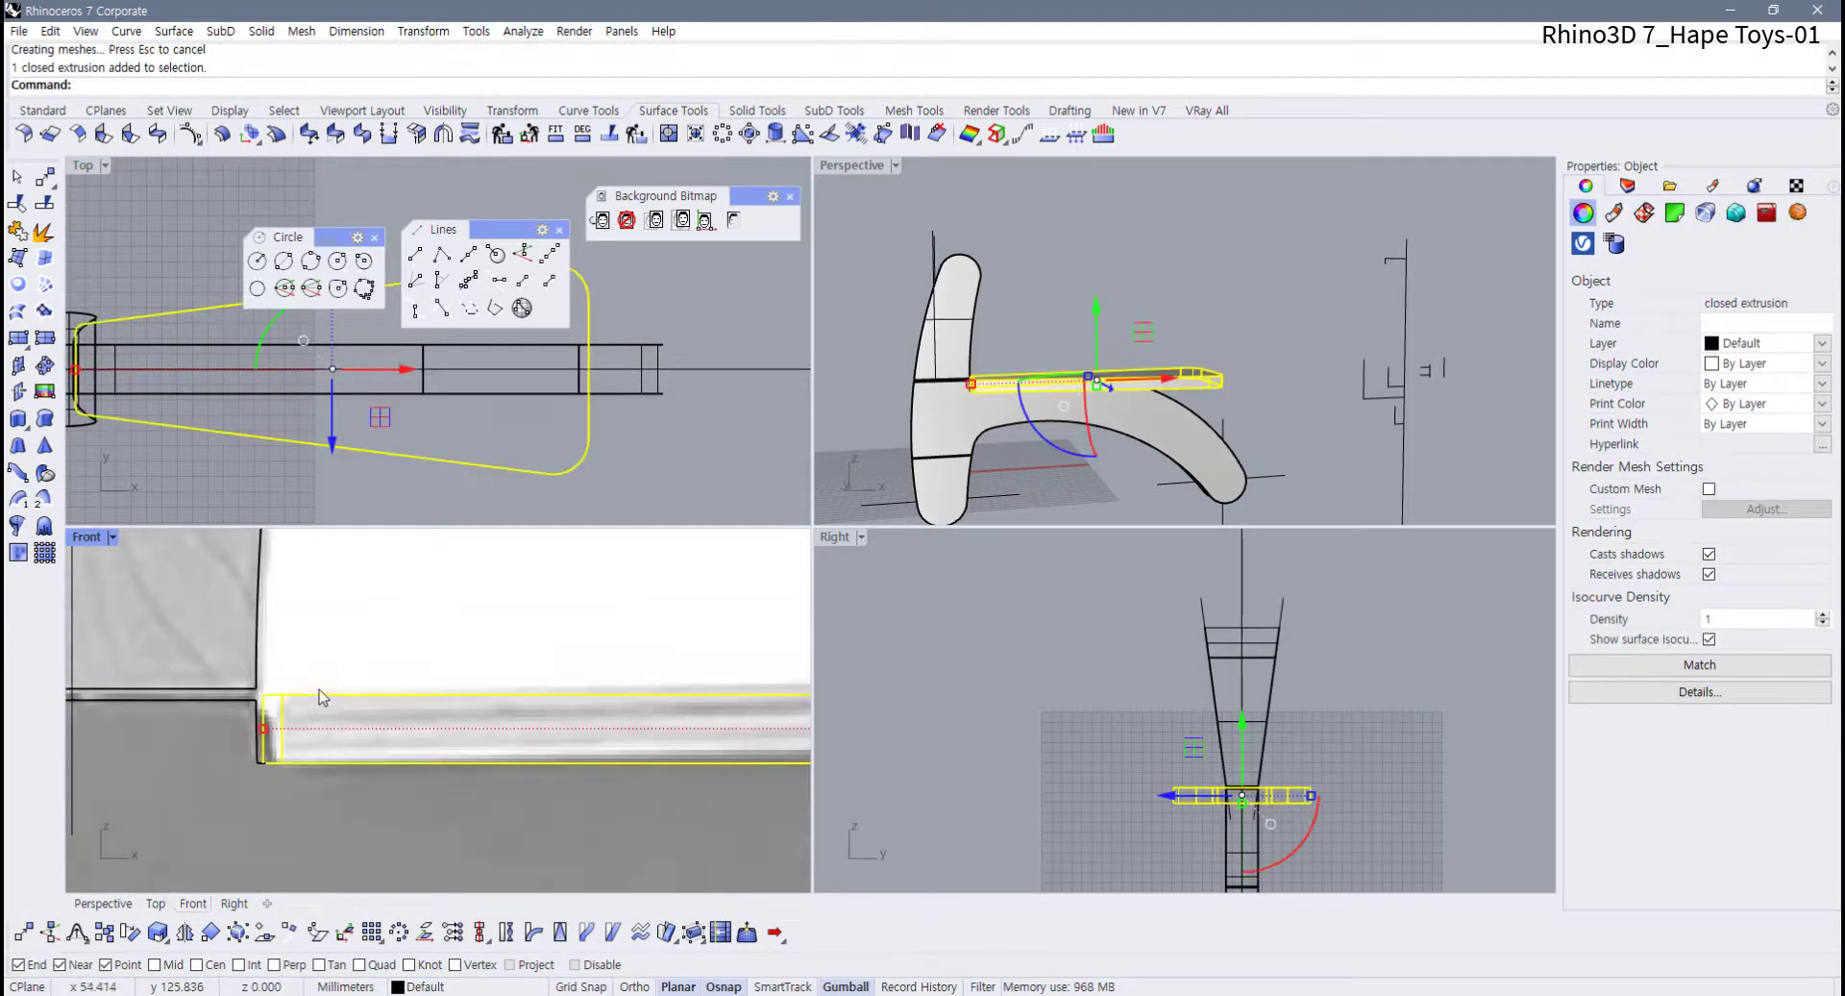
scroll(384, 712, up, 6)
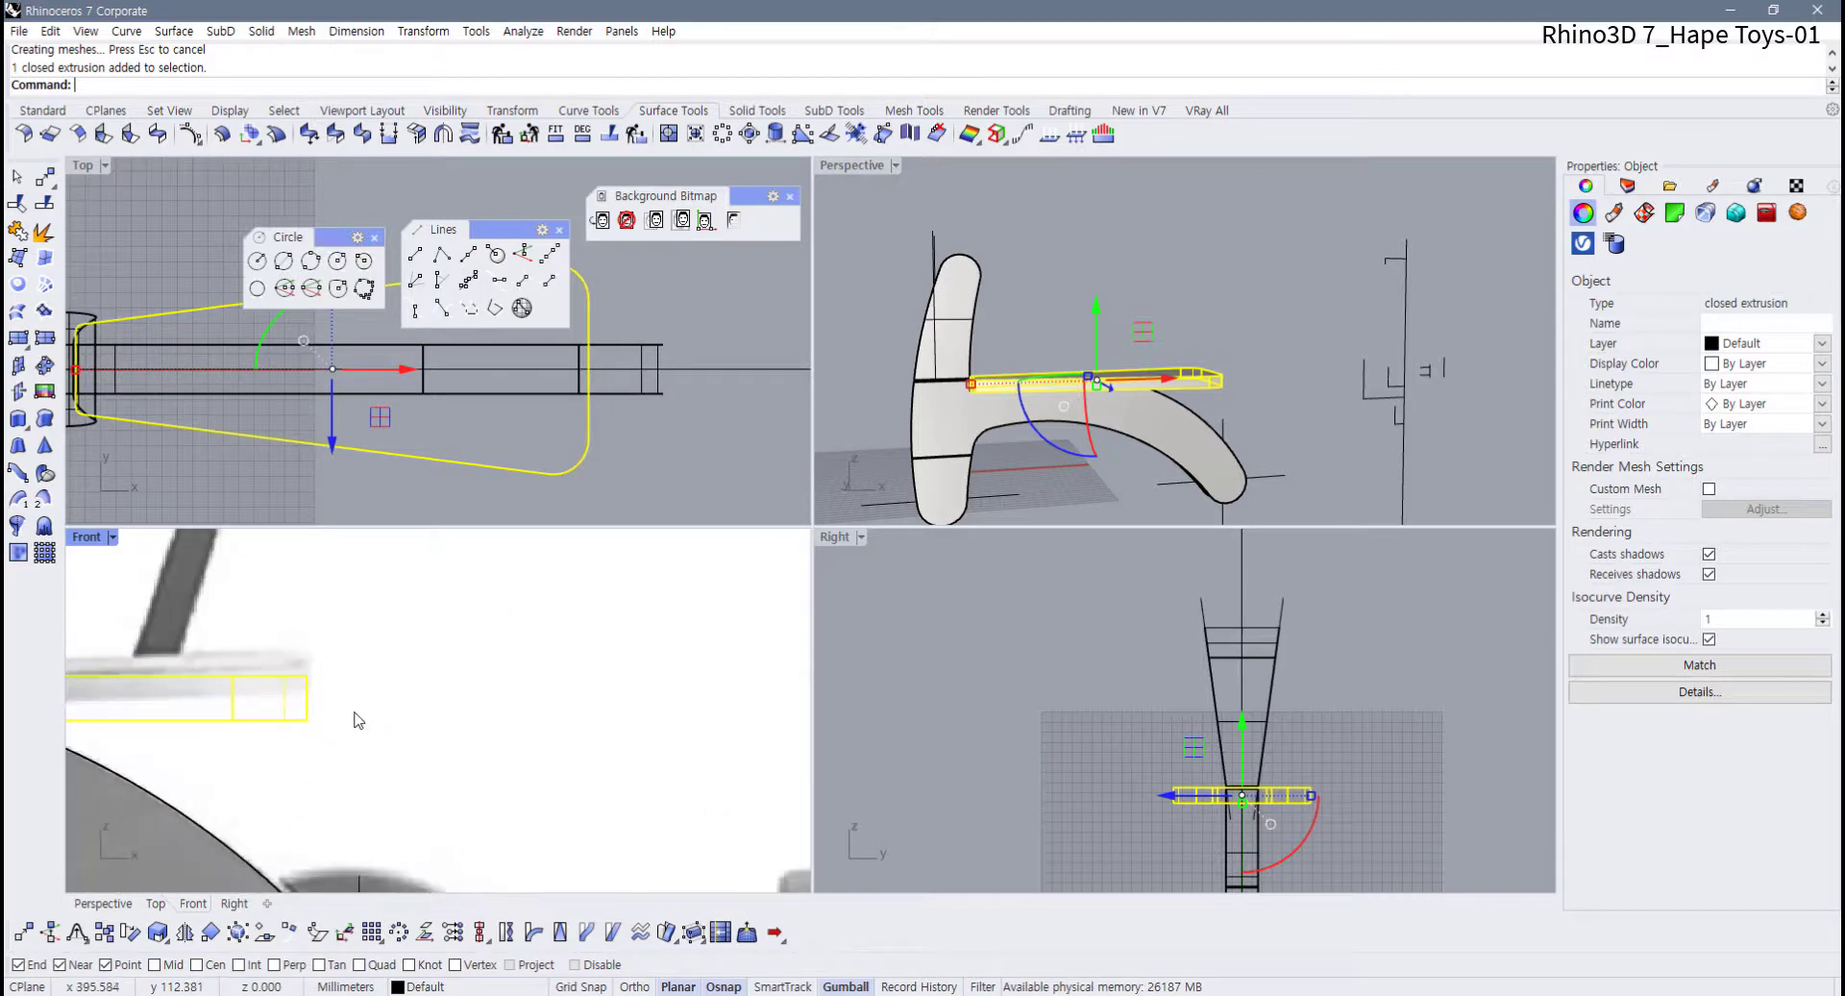
key(Escape)
Add a vertical dimension for the seat slab's thickness at its rear end in the Front view
click(32, 112)
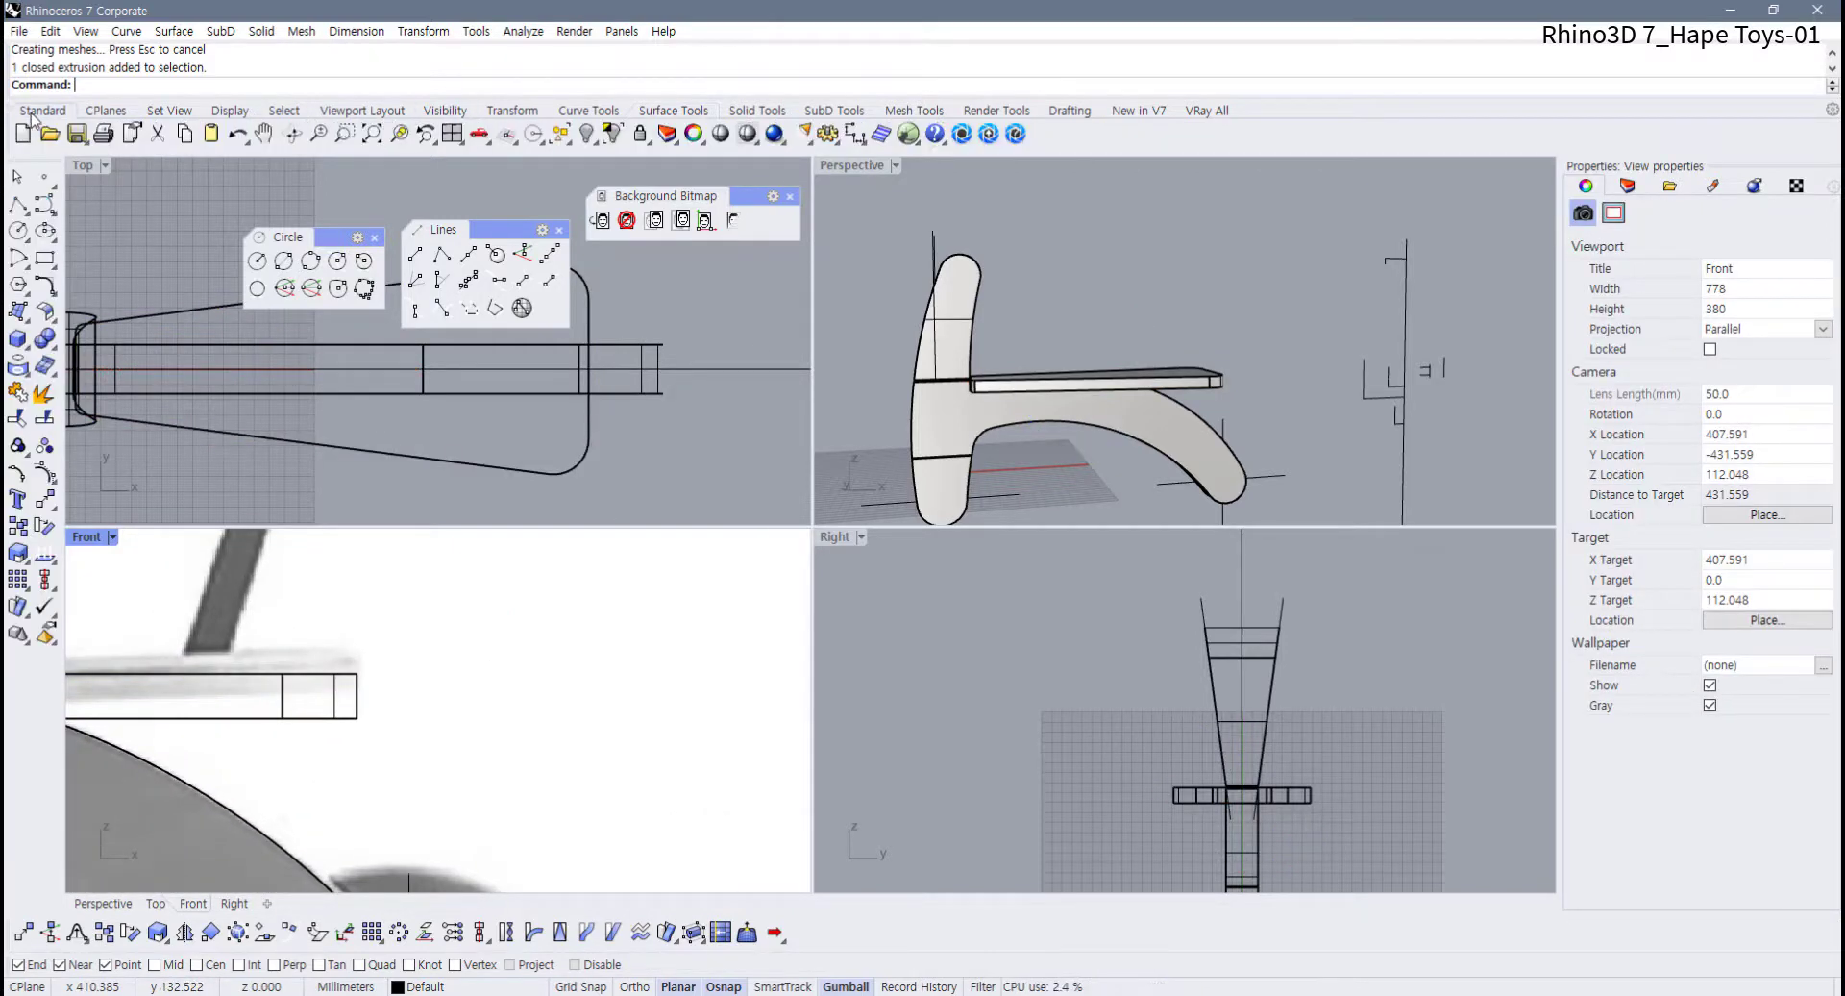
click(855, 133)
scroll(357, 677, up, 1)
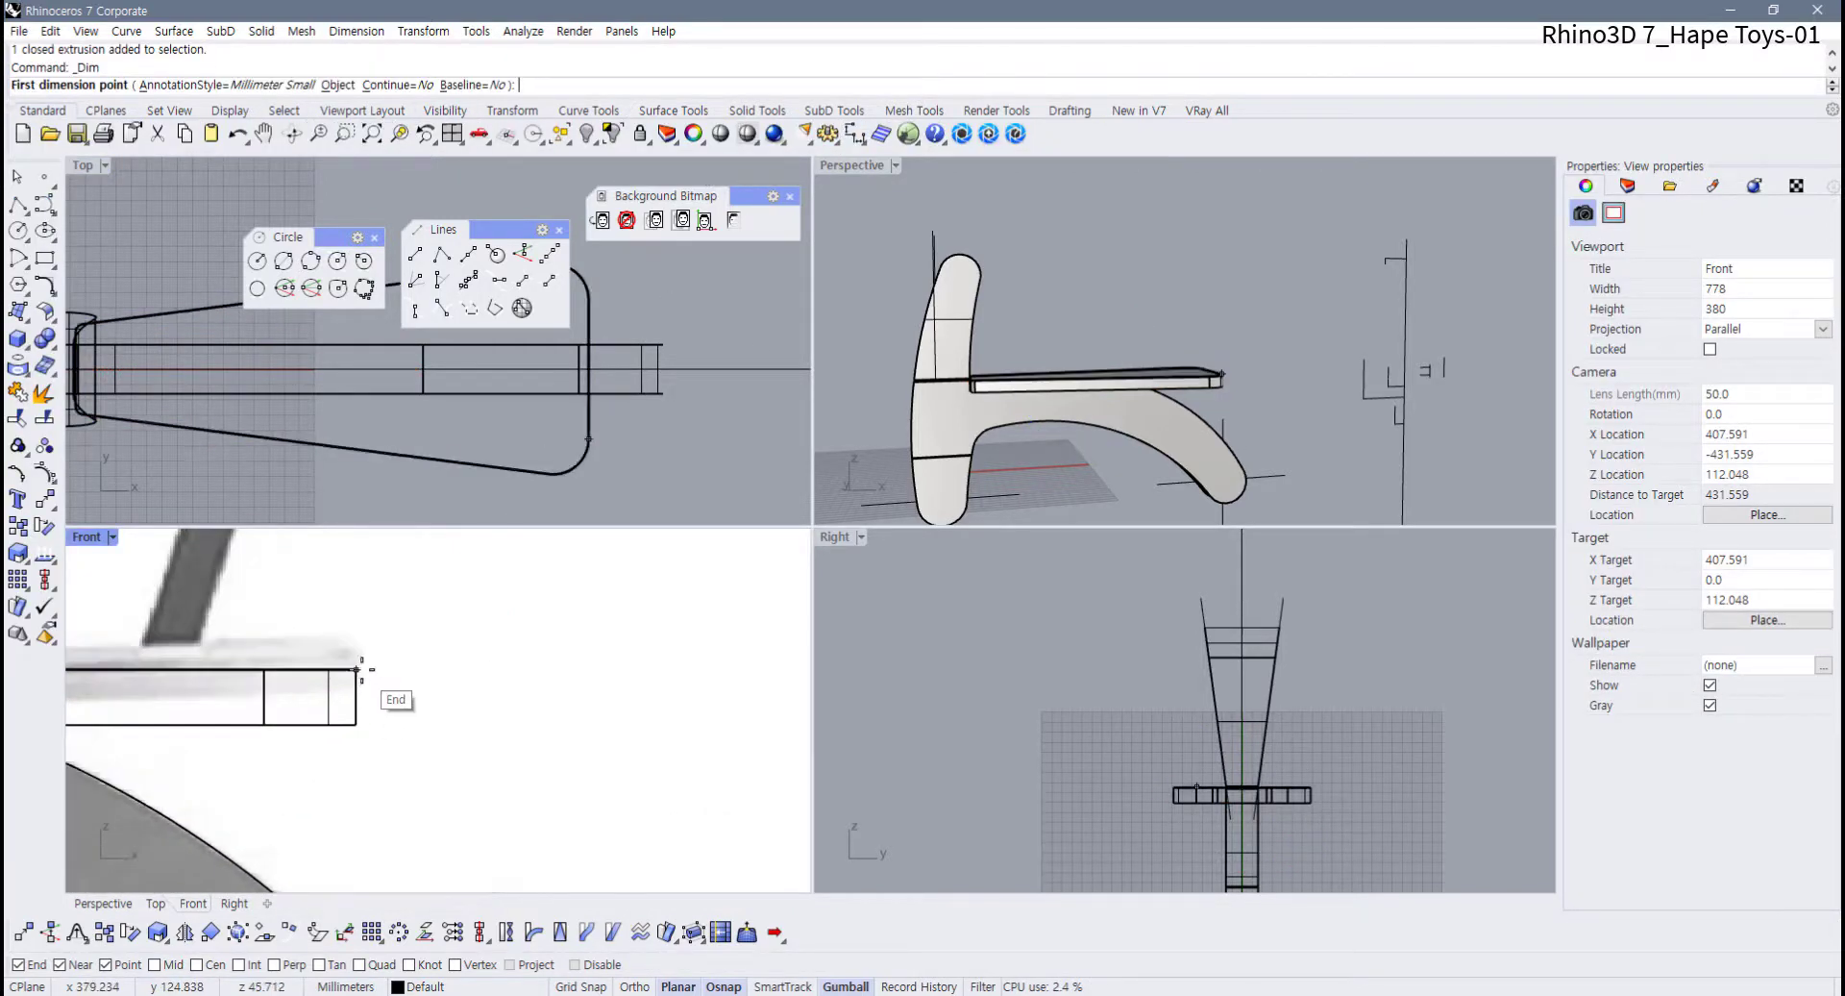
click(357, 669)
click(356, 723)
click(419, 719)
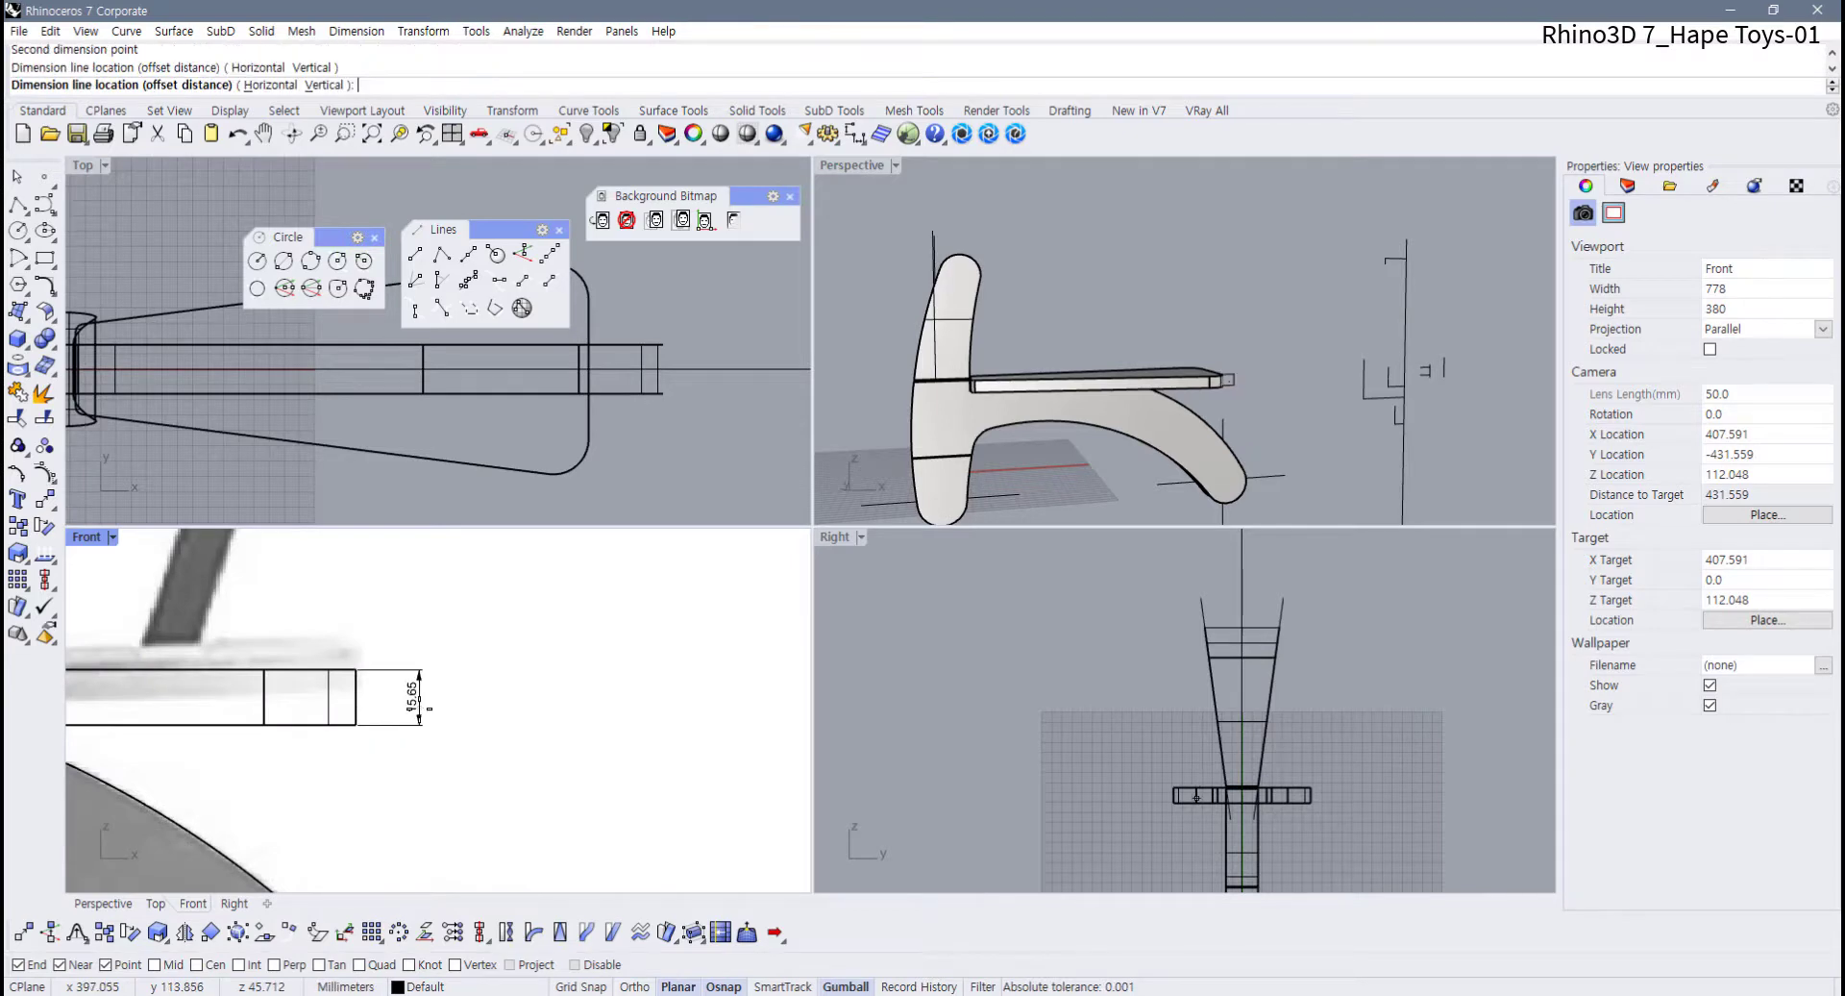
scroll(421, 716, up, 3)
scroll(422, 722, up, 2)
scroll(423, 726, down, 8)
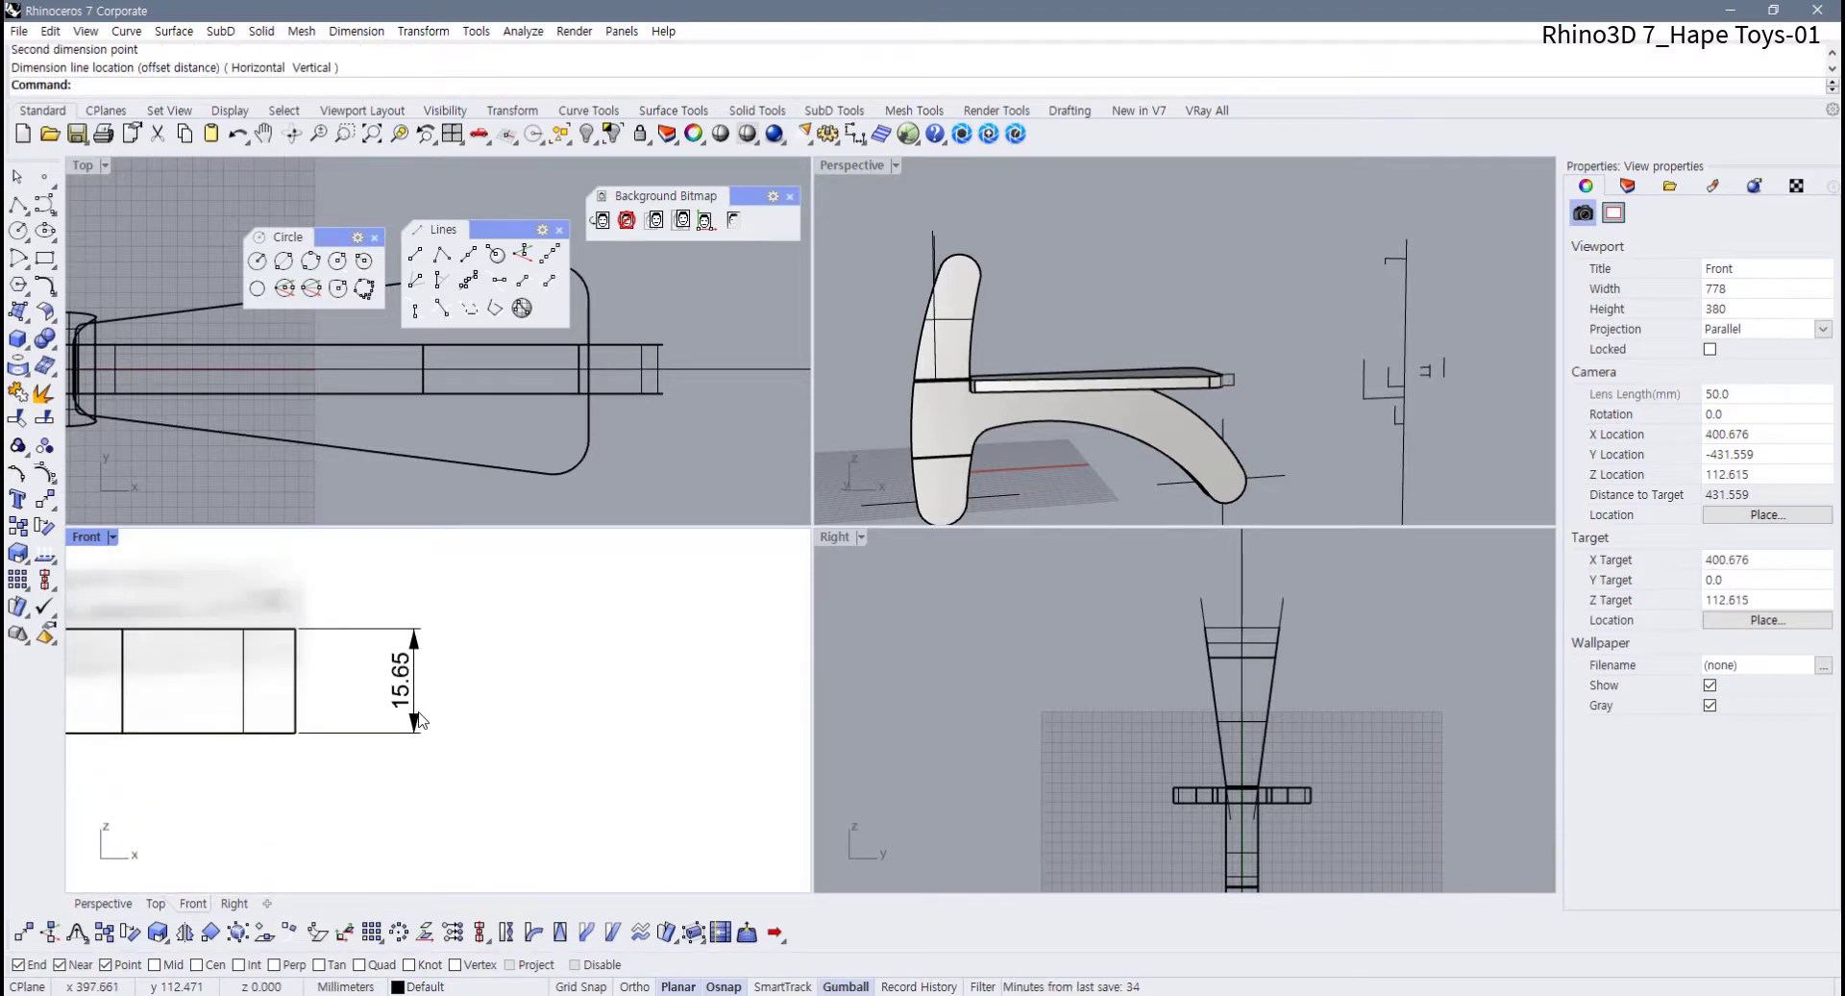
Replace the seat thickness dimension on the front reference image with a new vertical one, drawn with Ortho on
scroll(426, 727, up, 10)
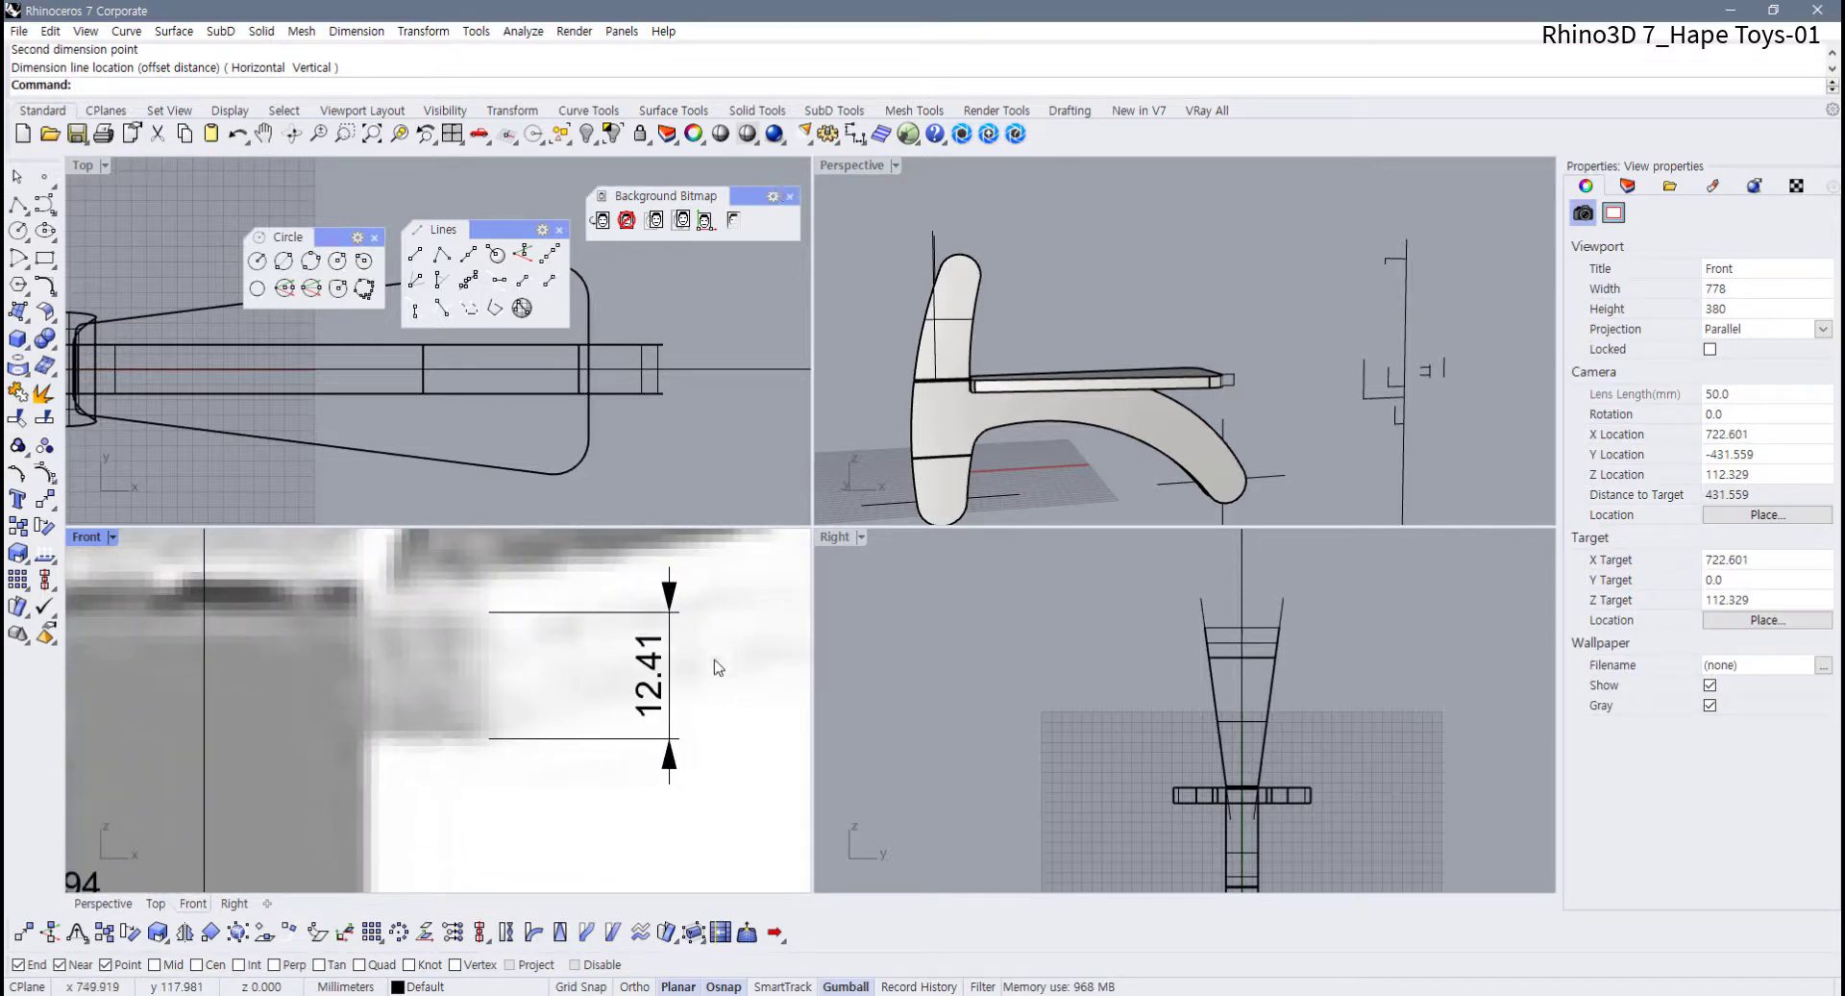
click(660, 705)
key(Delete)
click(854, 133)
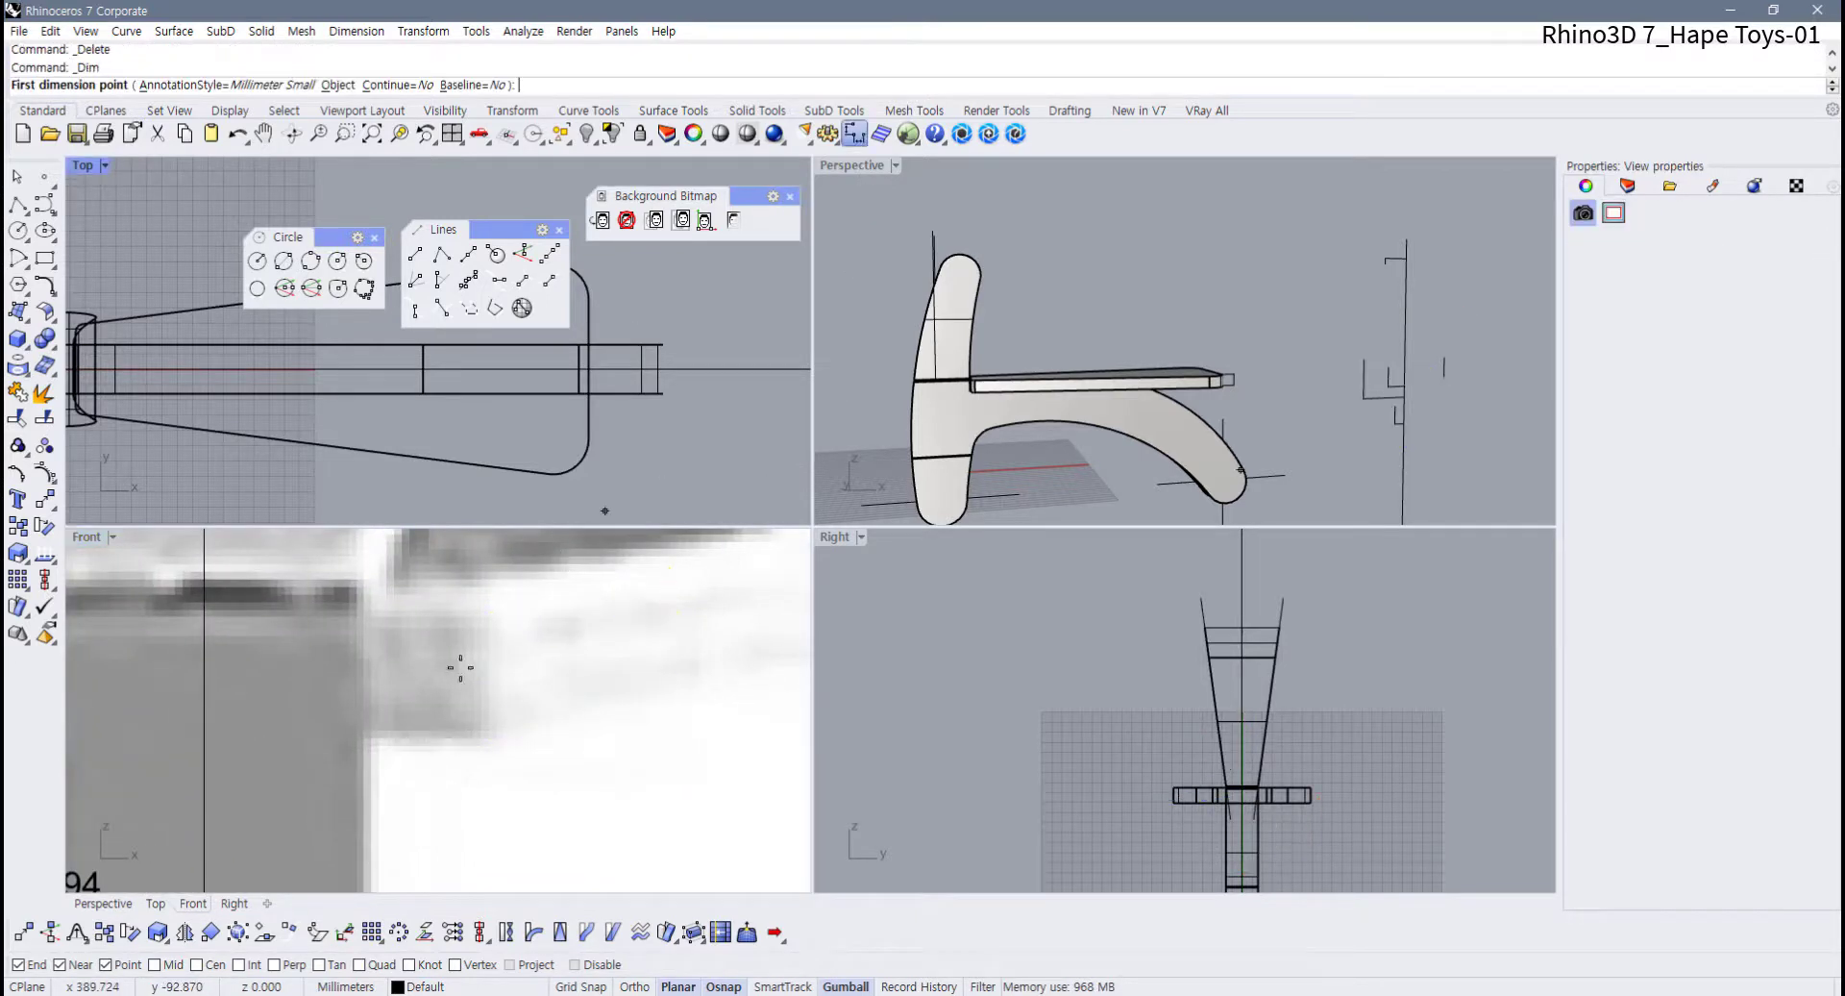
click(446, 745)
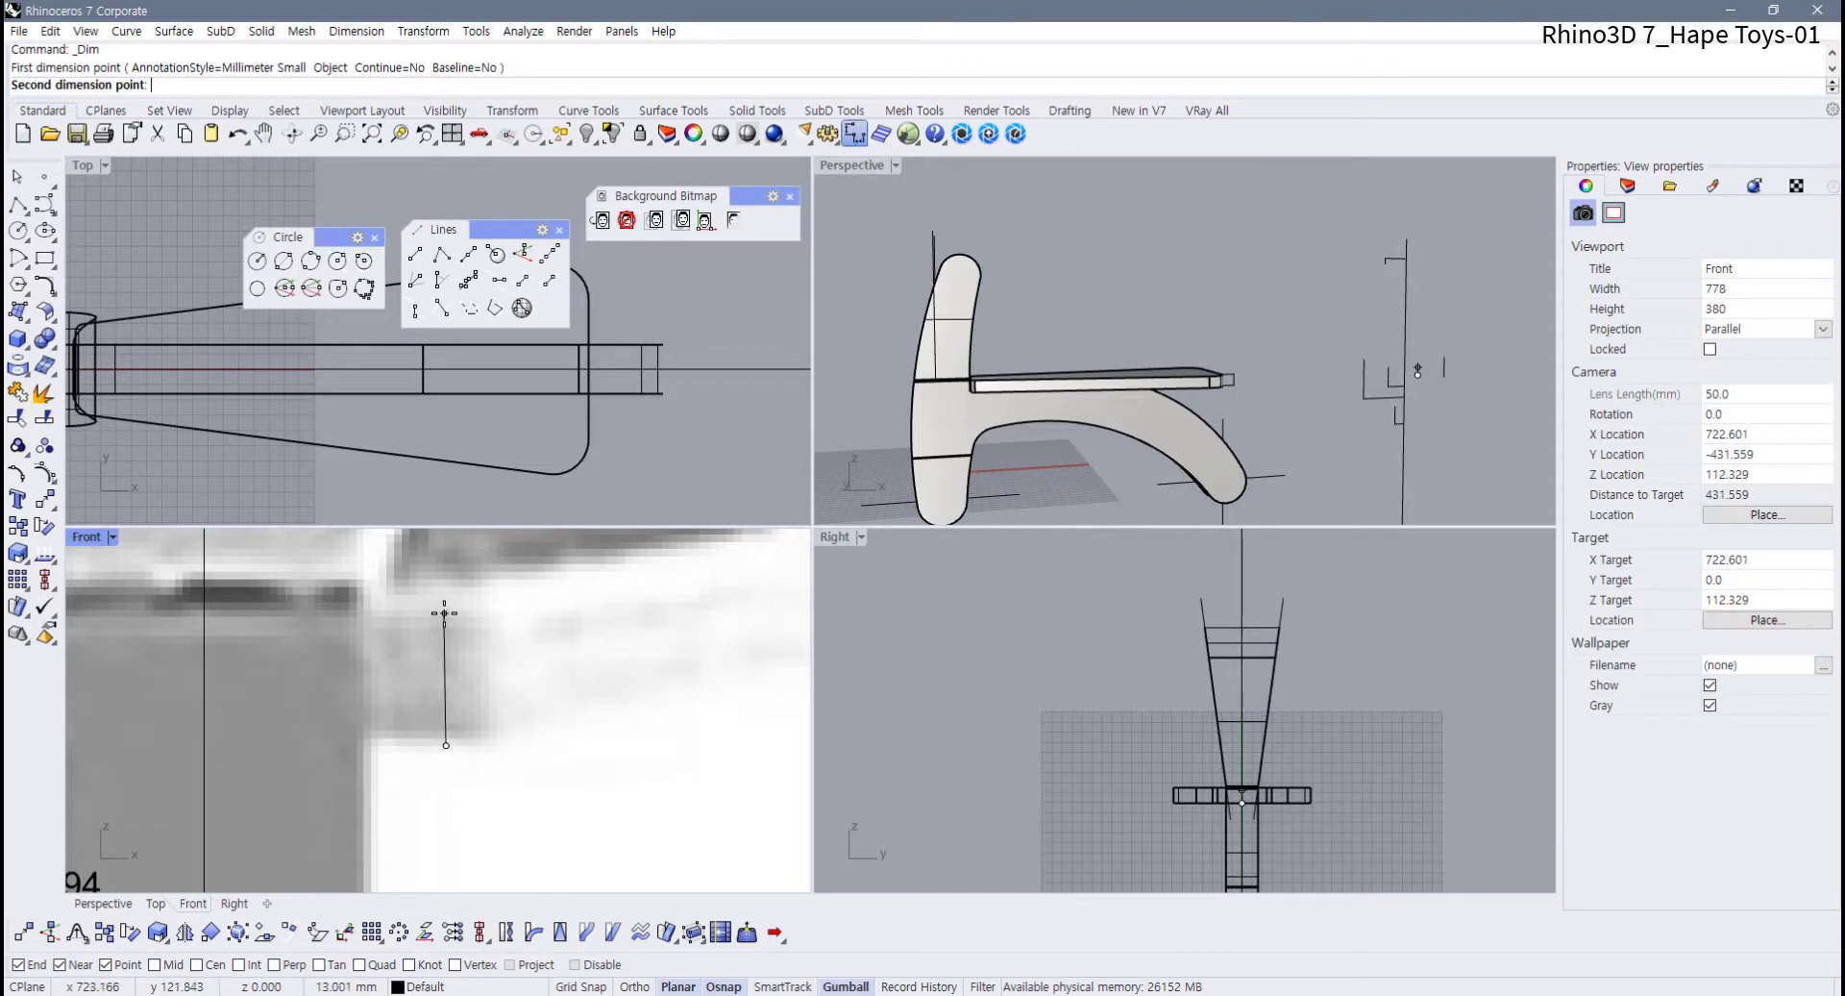
key(F8)
scroll(443, 615, down, 5)
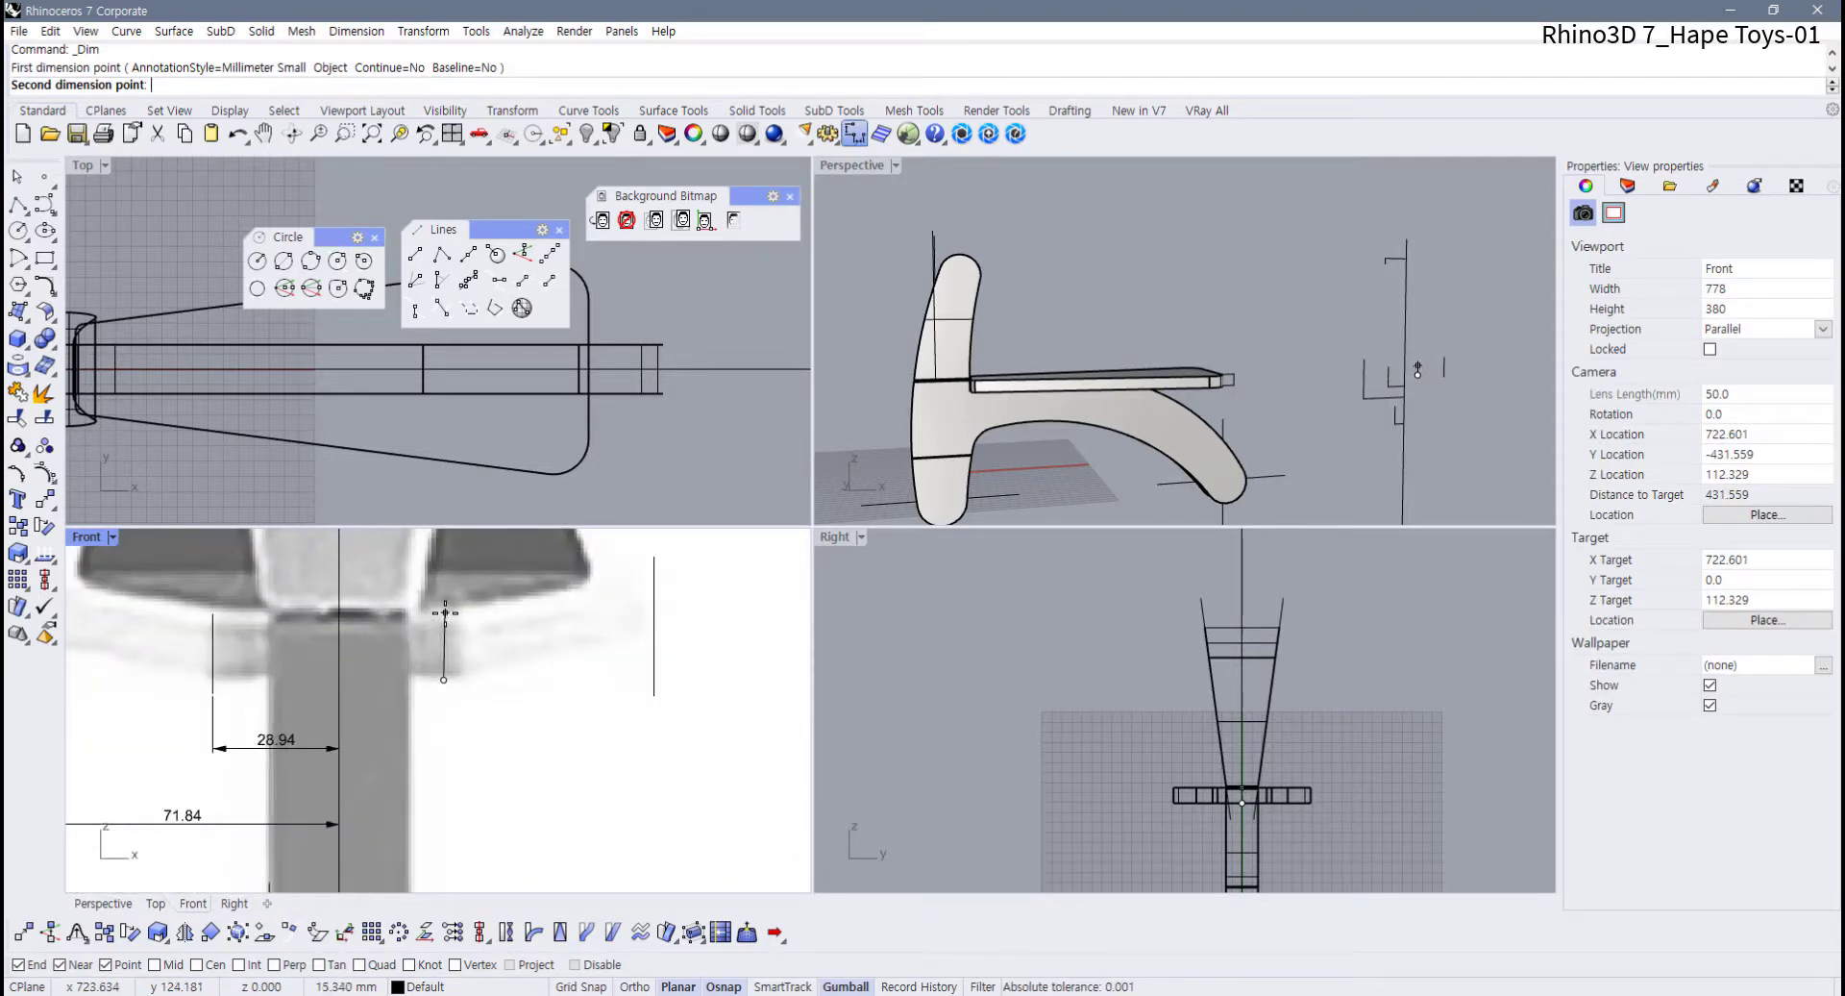
scroll(445, 612, down, 2)
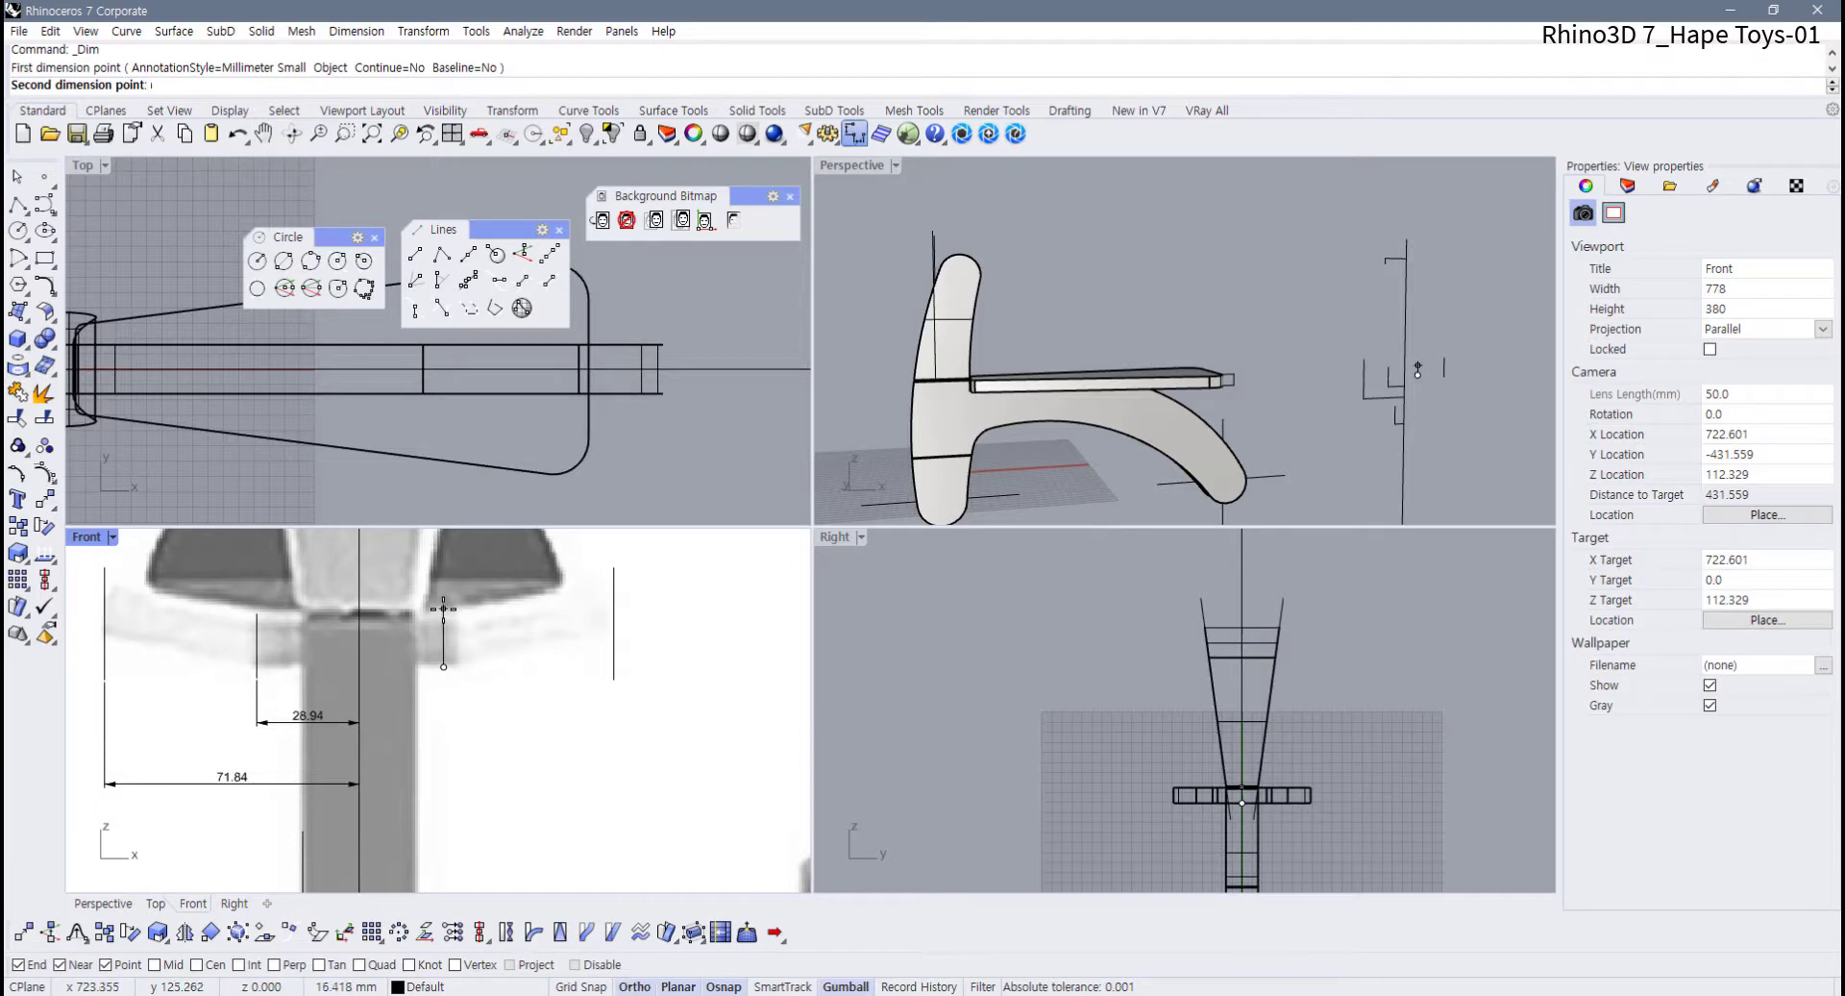
click(443, 608)
click(504, 654)
scroll(448, 657, up, 2)
scroll(450, 659, up, 3)
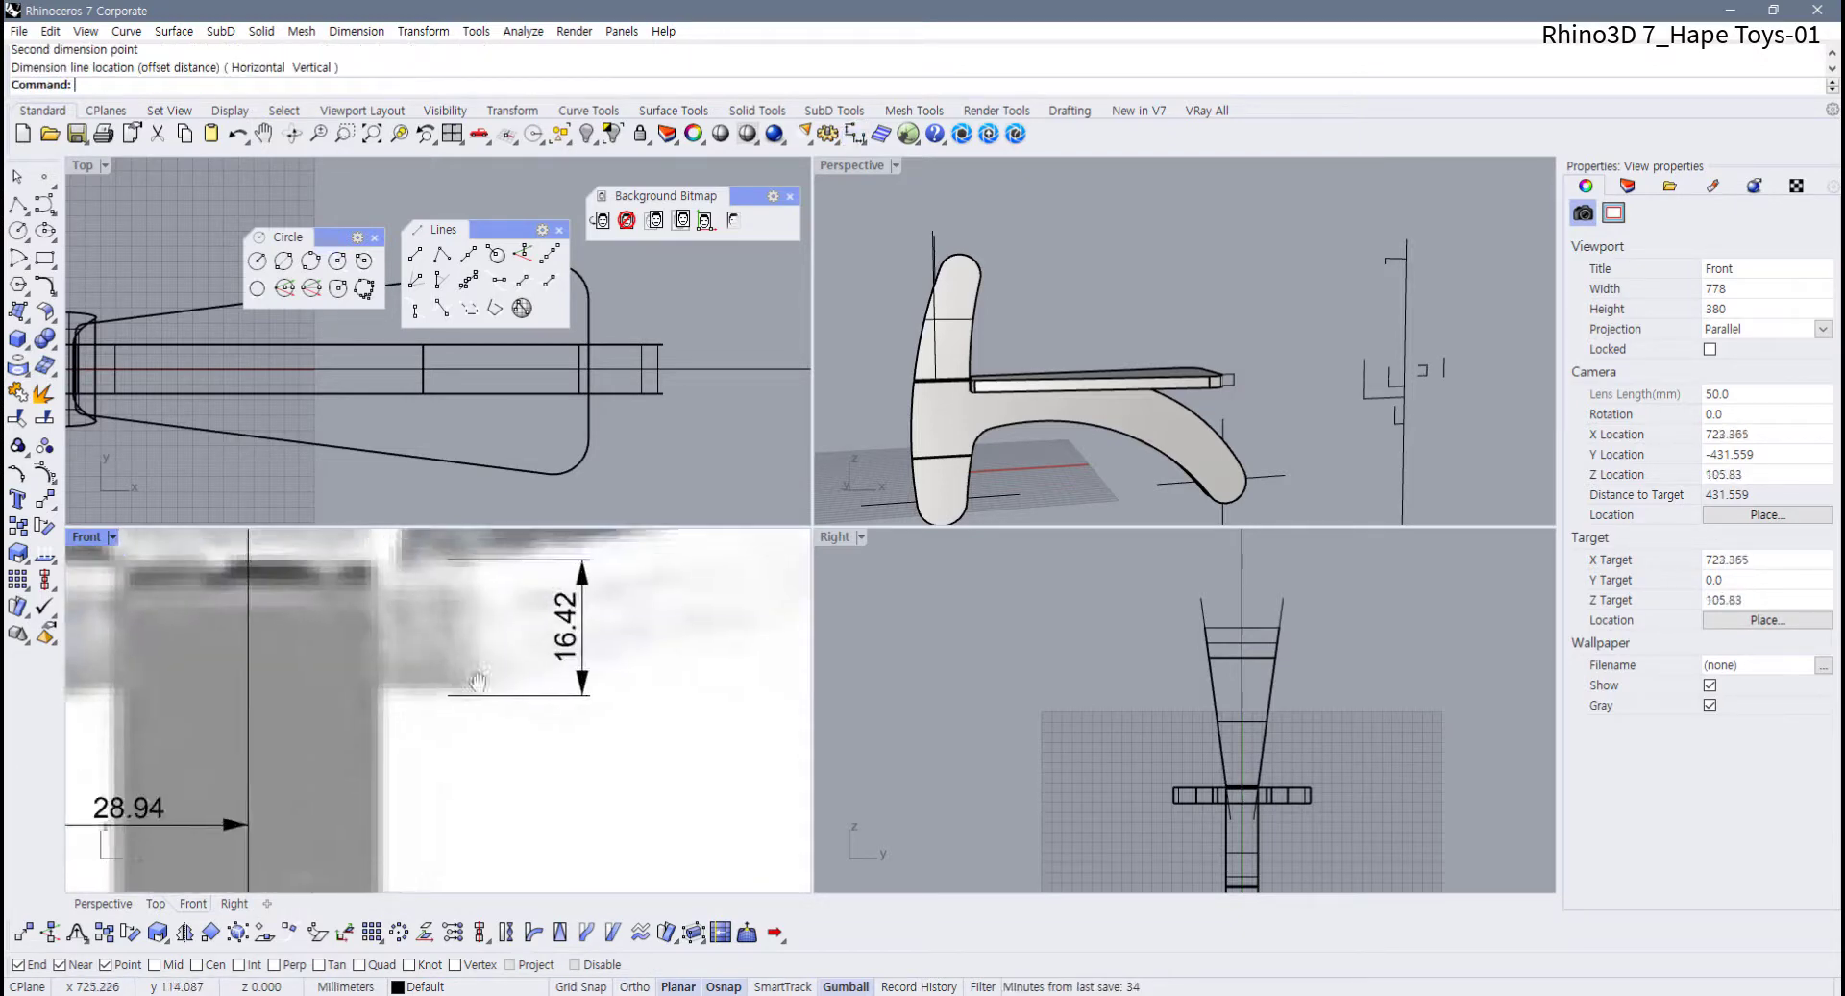
Delete the new vertical seat thickness dimension from the front reference image
scroll(465, 671, down, 4)
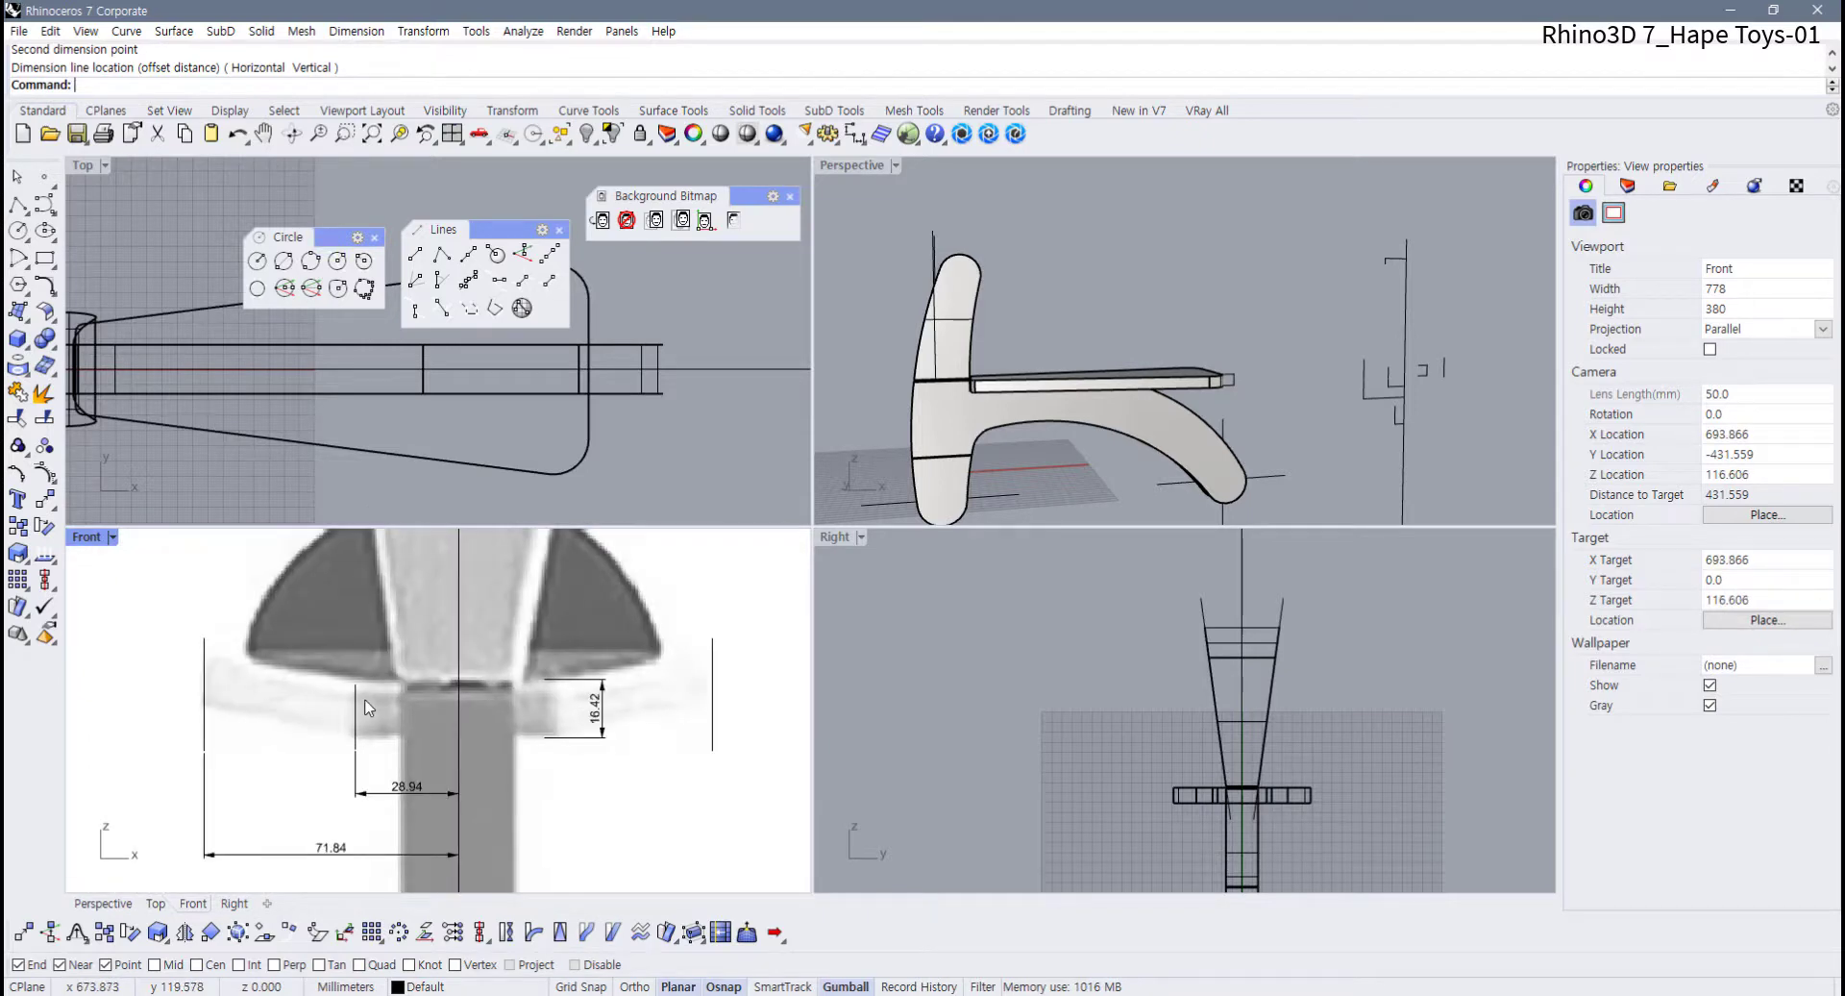
scroll(368, 707, up, 2)
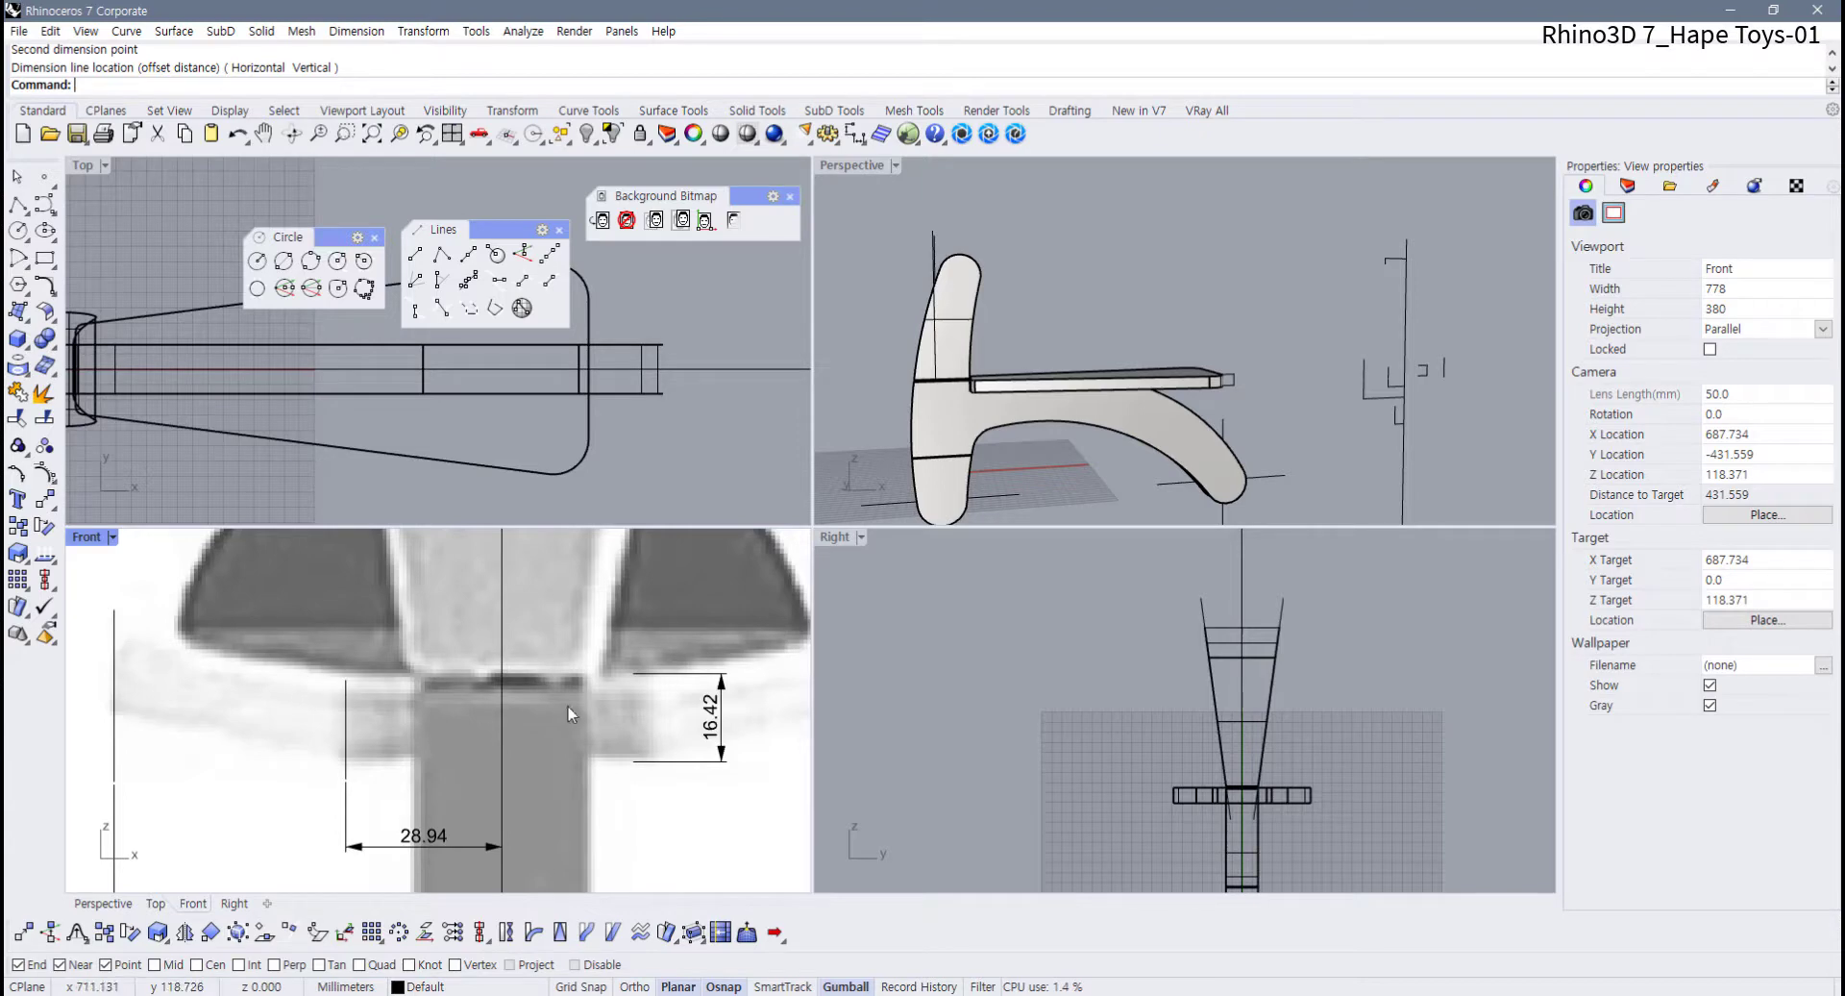
click(722, 750)
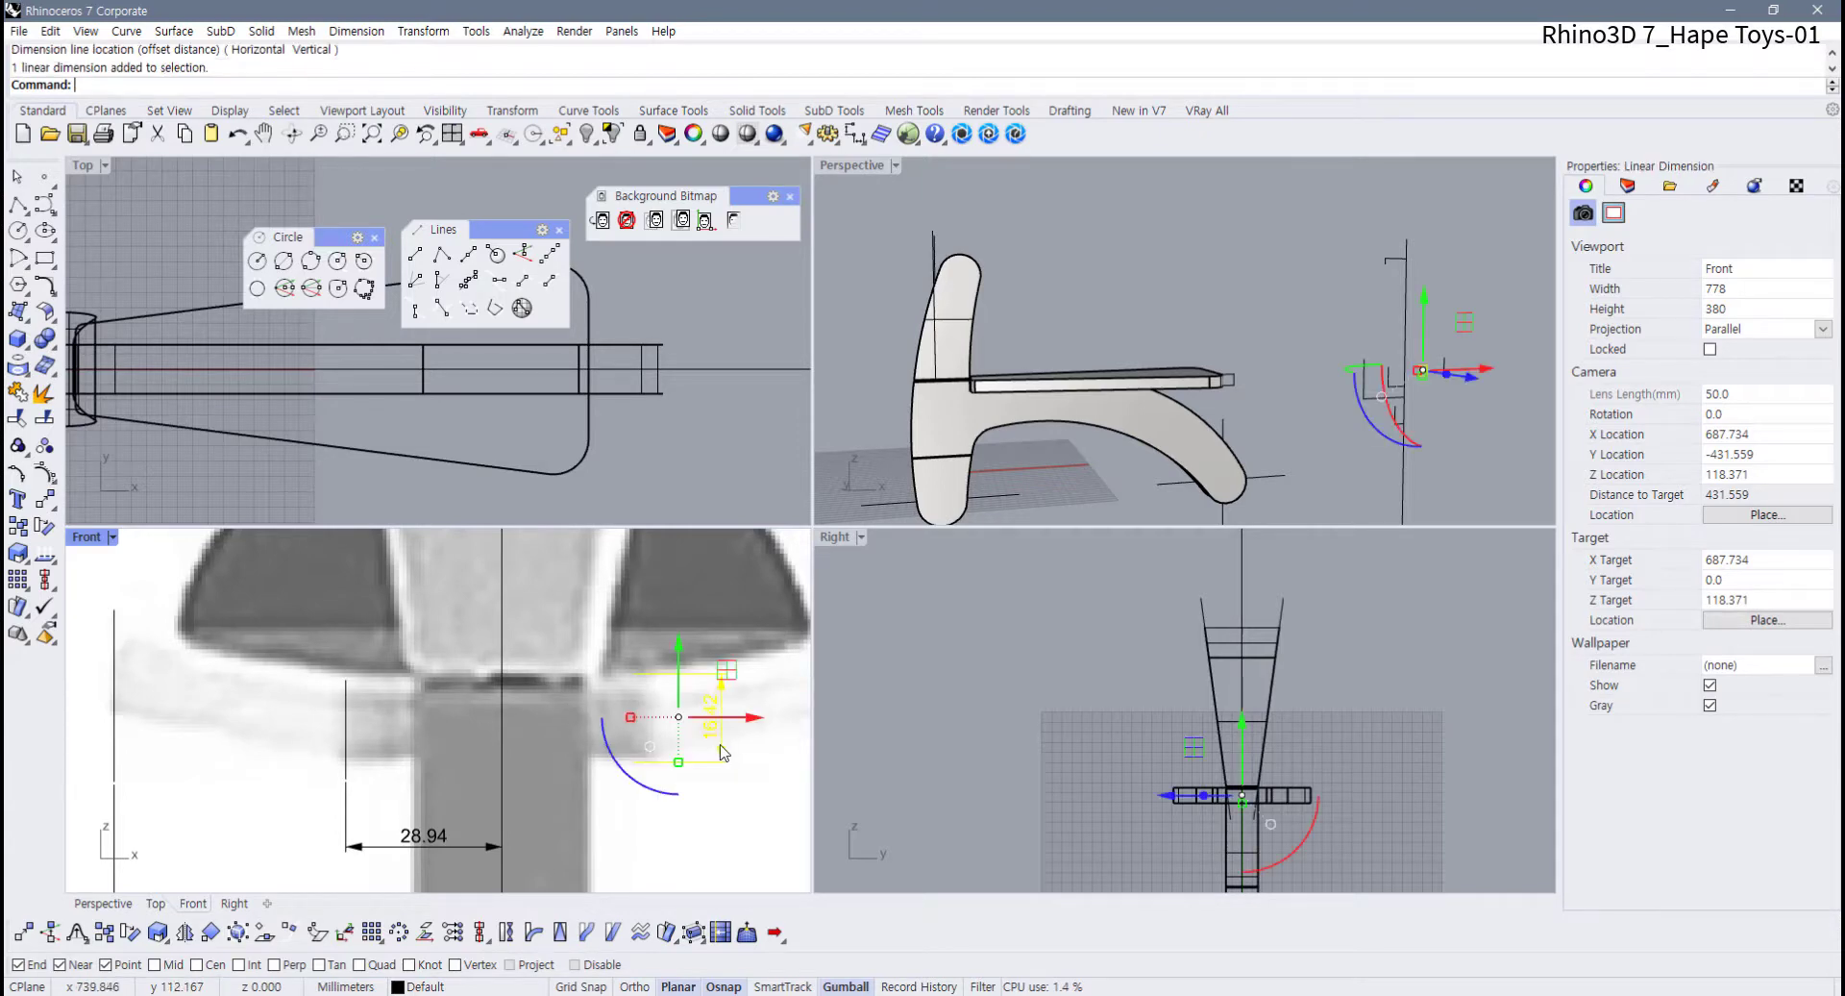
key(Delete)
scroll(173, 764, down, 3)
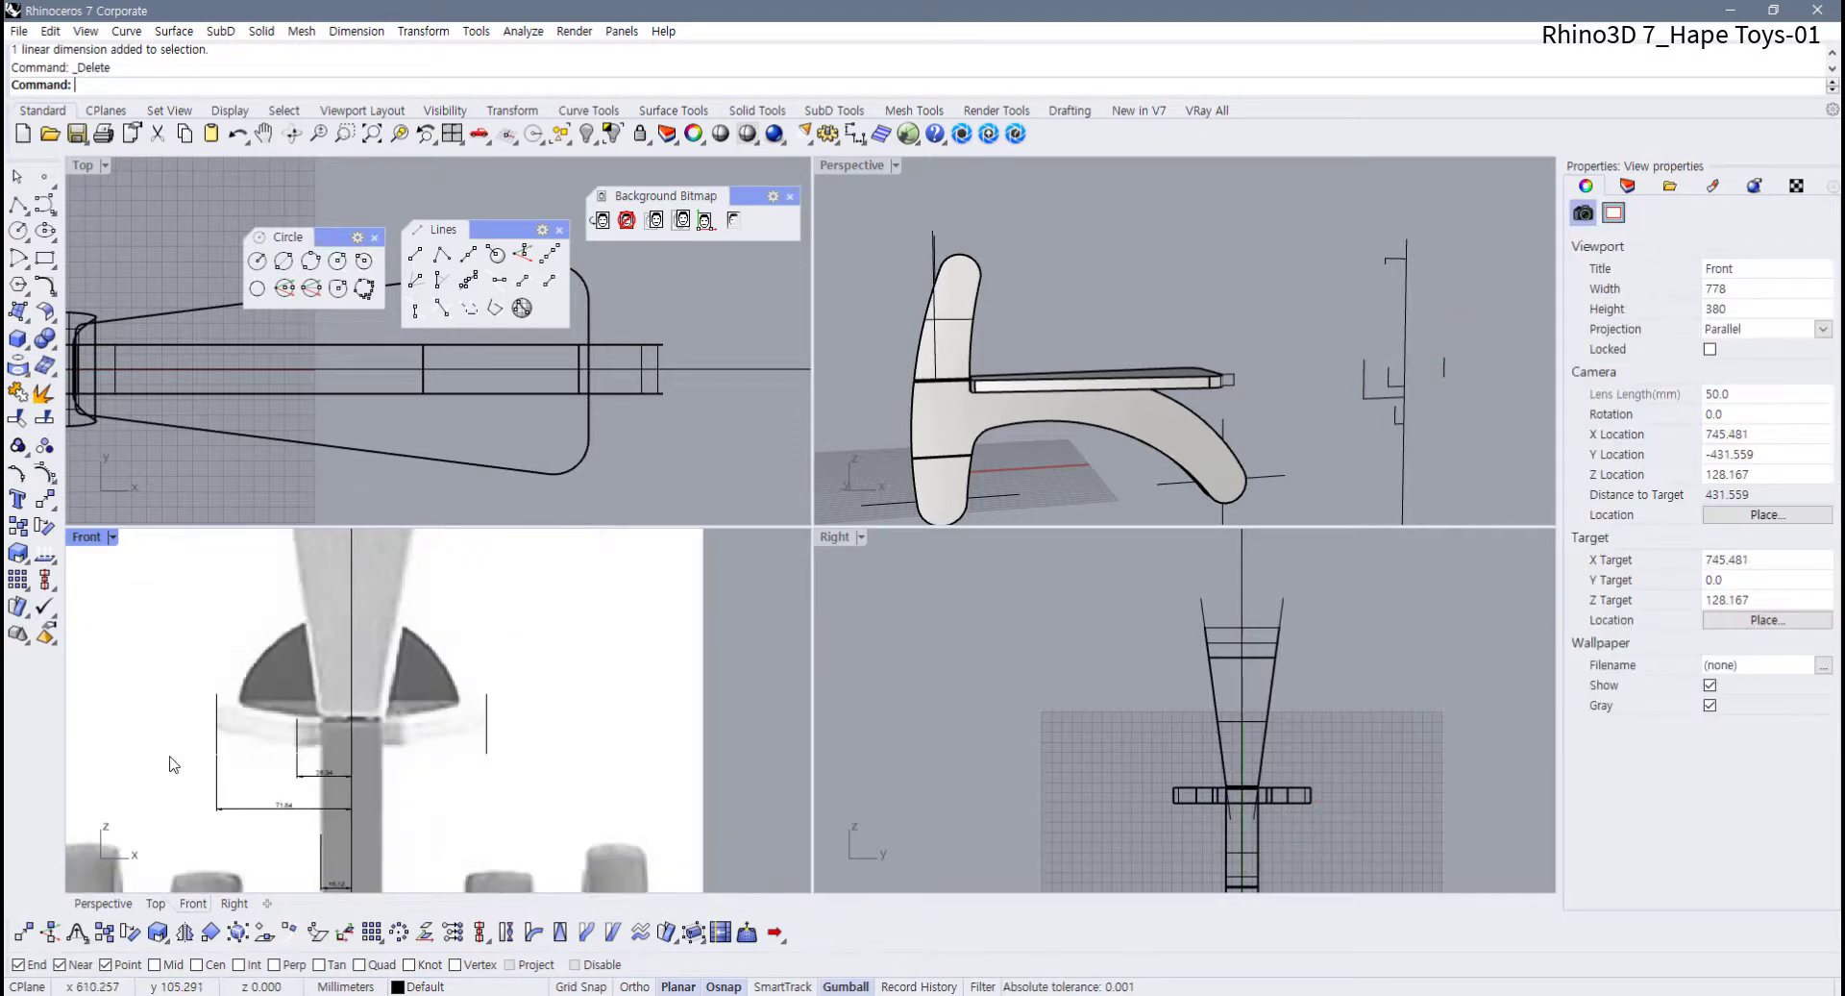
scroll(173, 764, down, 2)
Select the seat slab and check its front end in the frame notch and its rear end against the reference image
scroll(338, 708, up, 6)
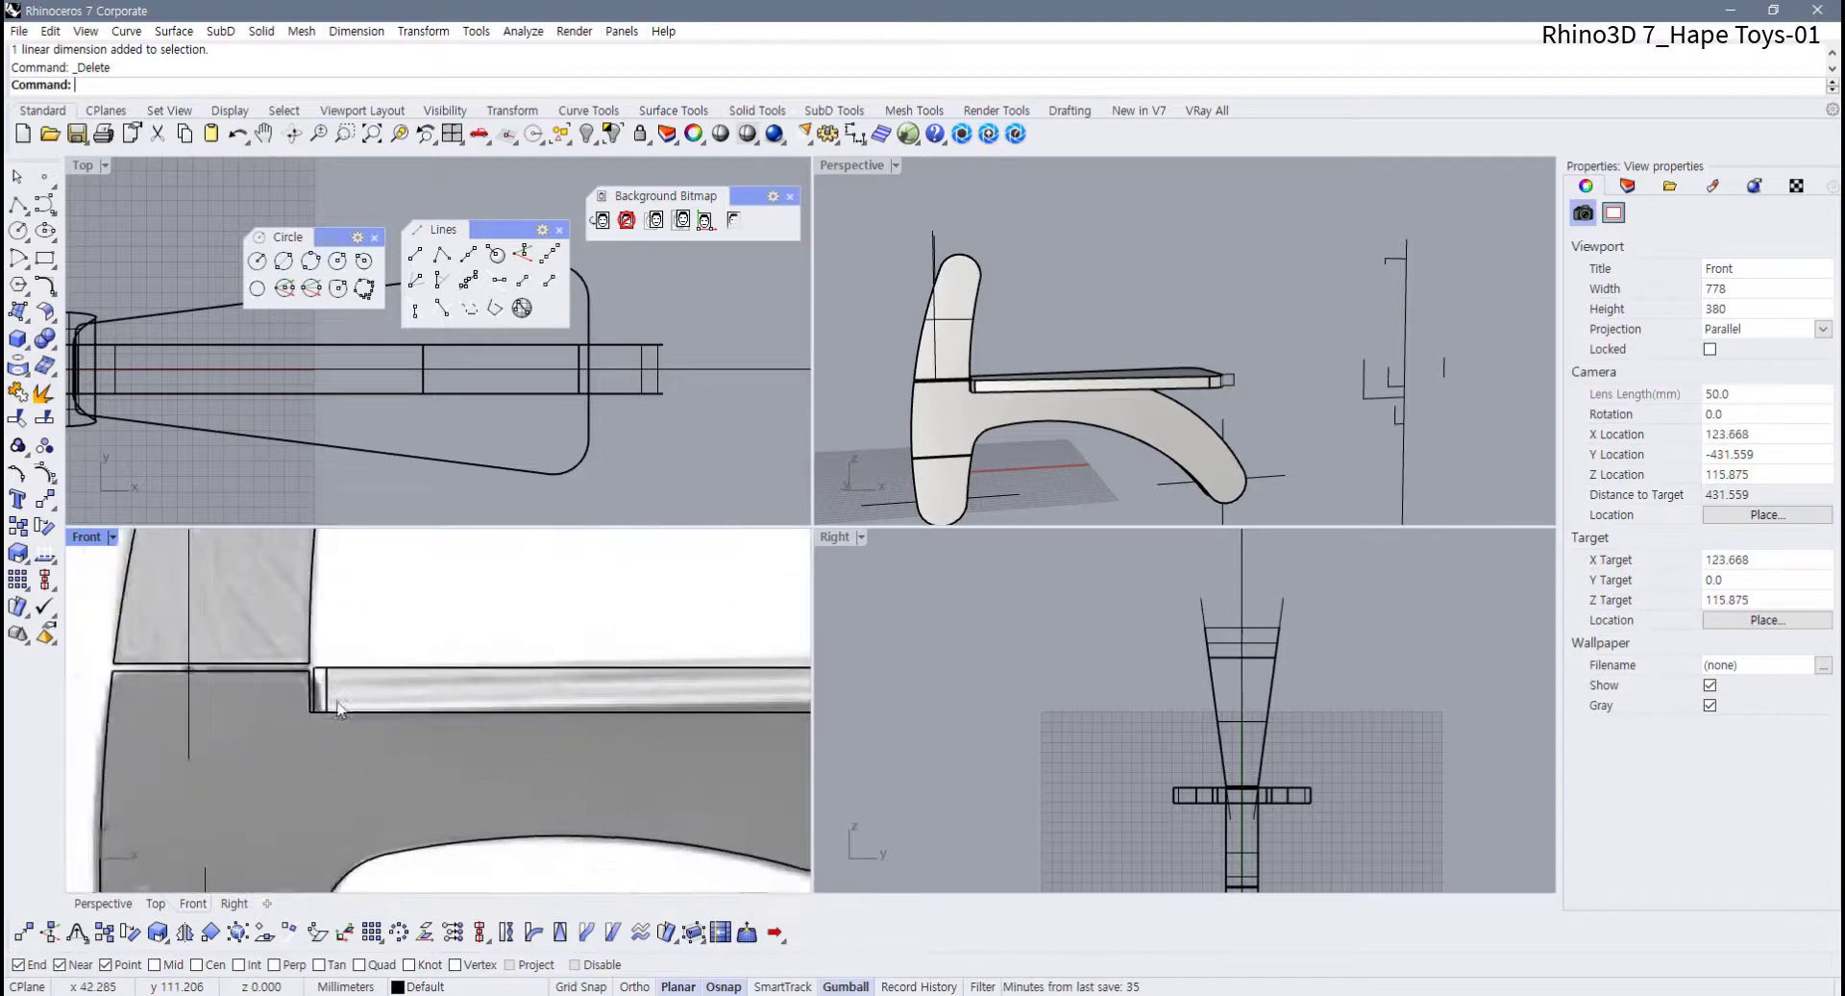
click(343, 675)
scroll(484, 705, up, 2)
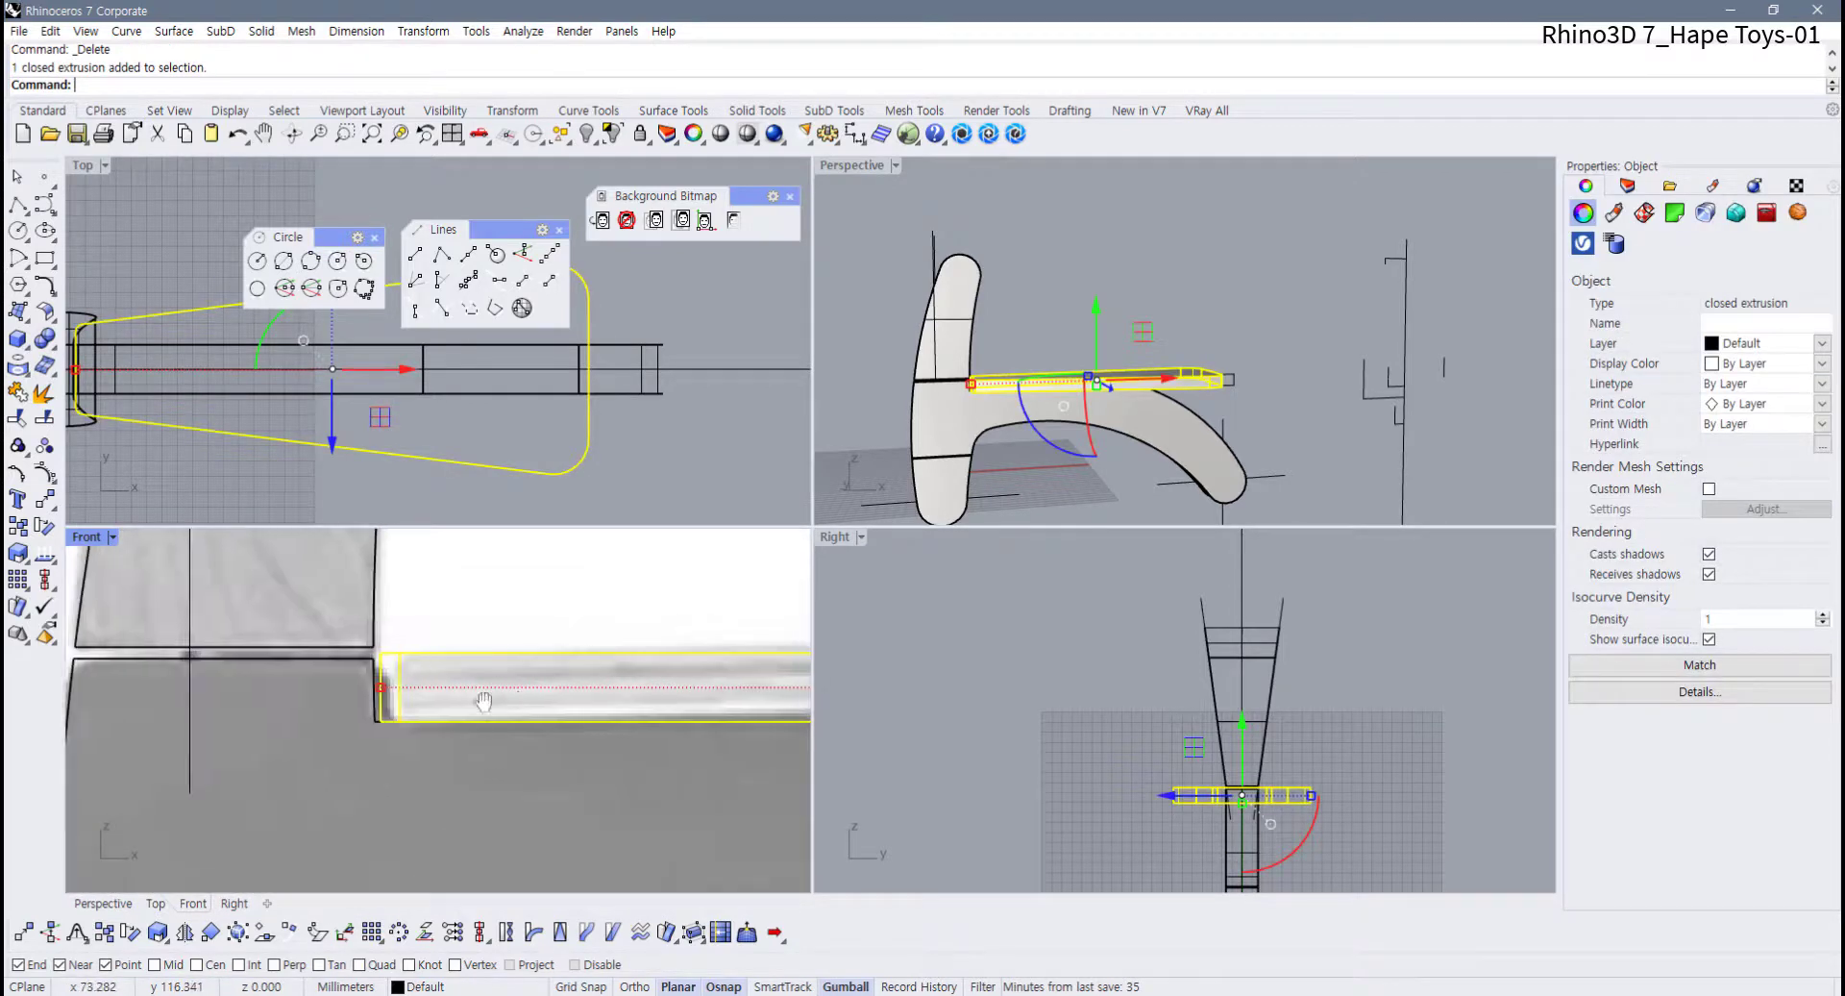
right_drag(484, 702, 178, 718)
scroll(267, 715, down, 5)
right_drag(497, 575, 289, 621)
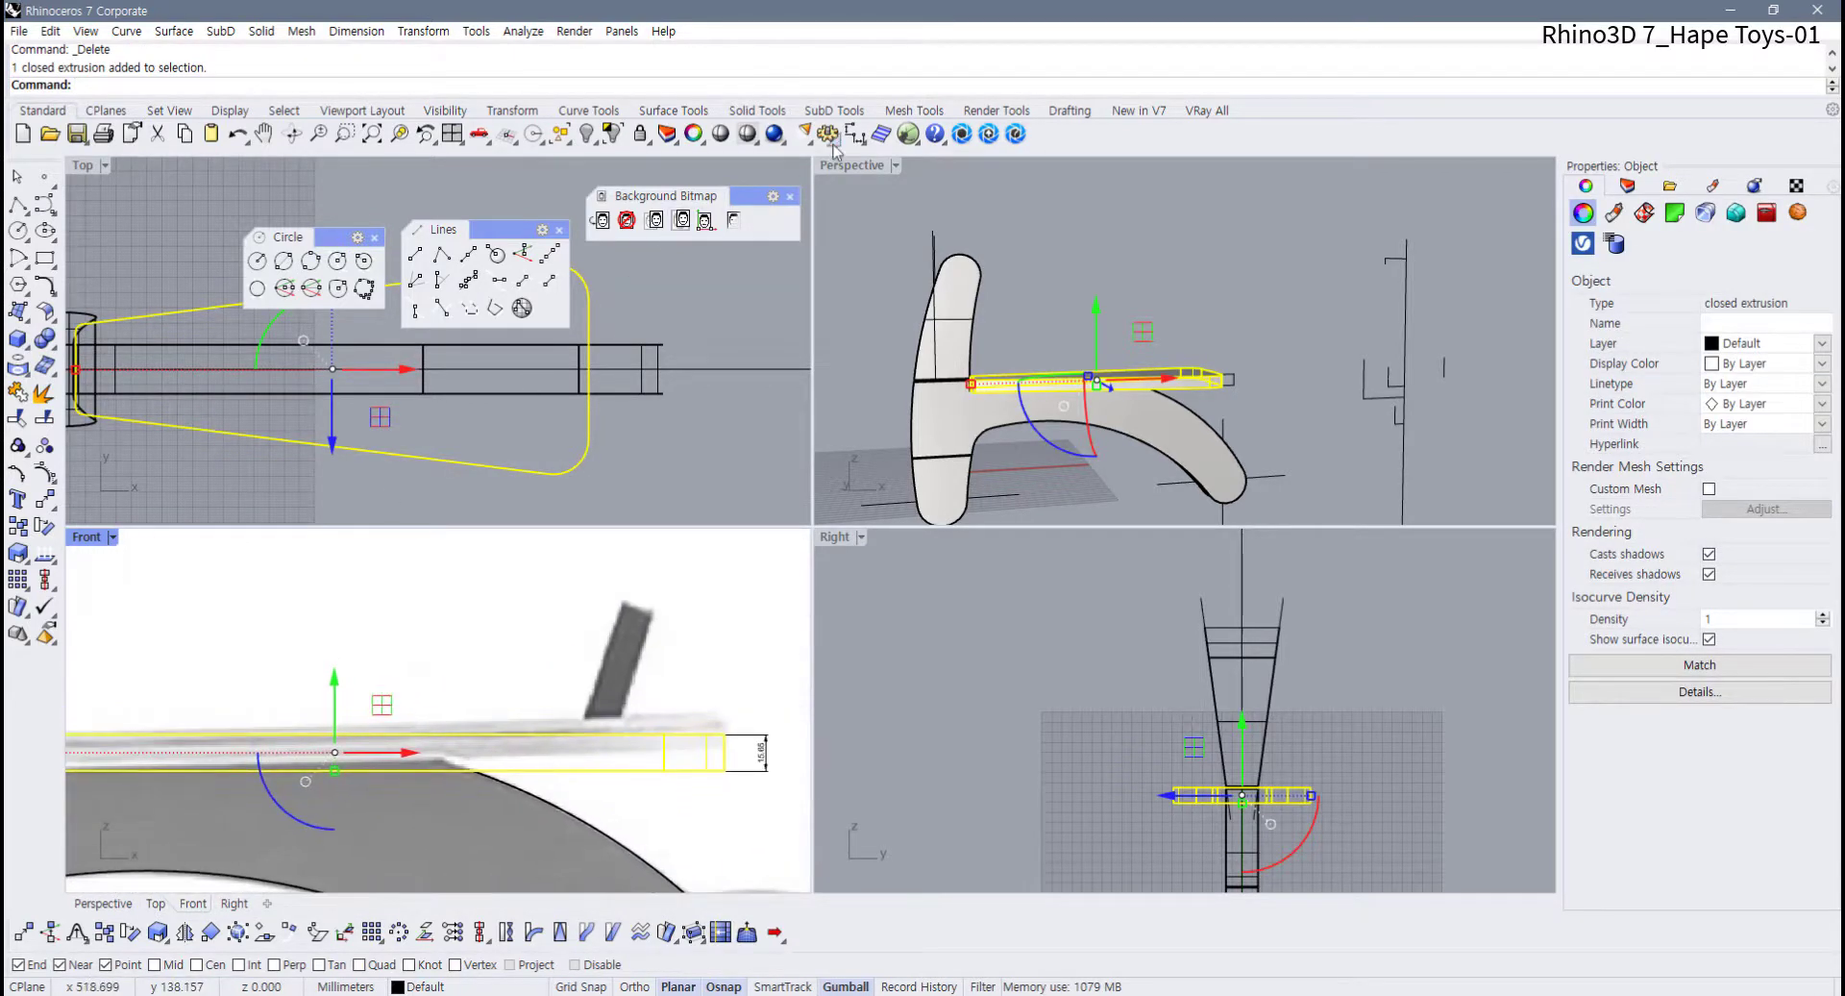
click(827, 134)
scroll(721, 745, up, 5)
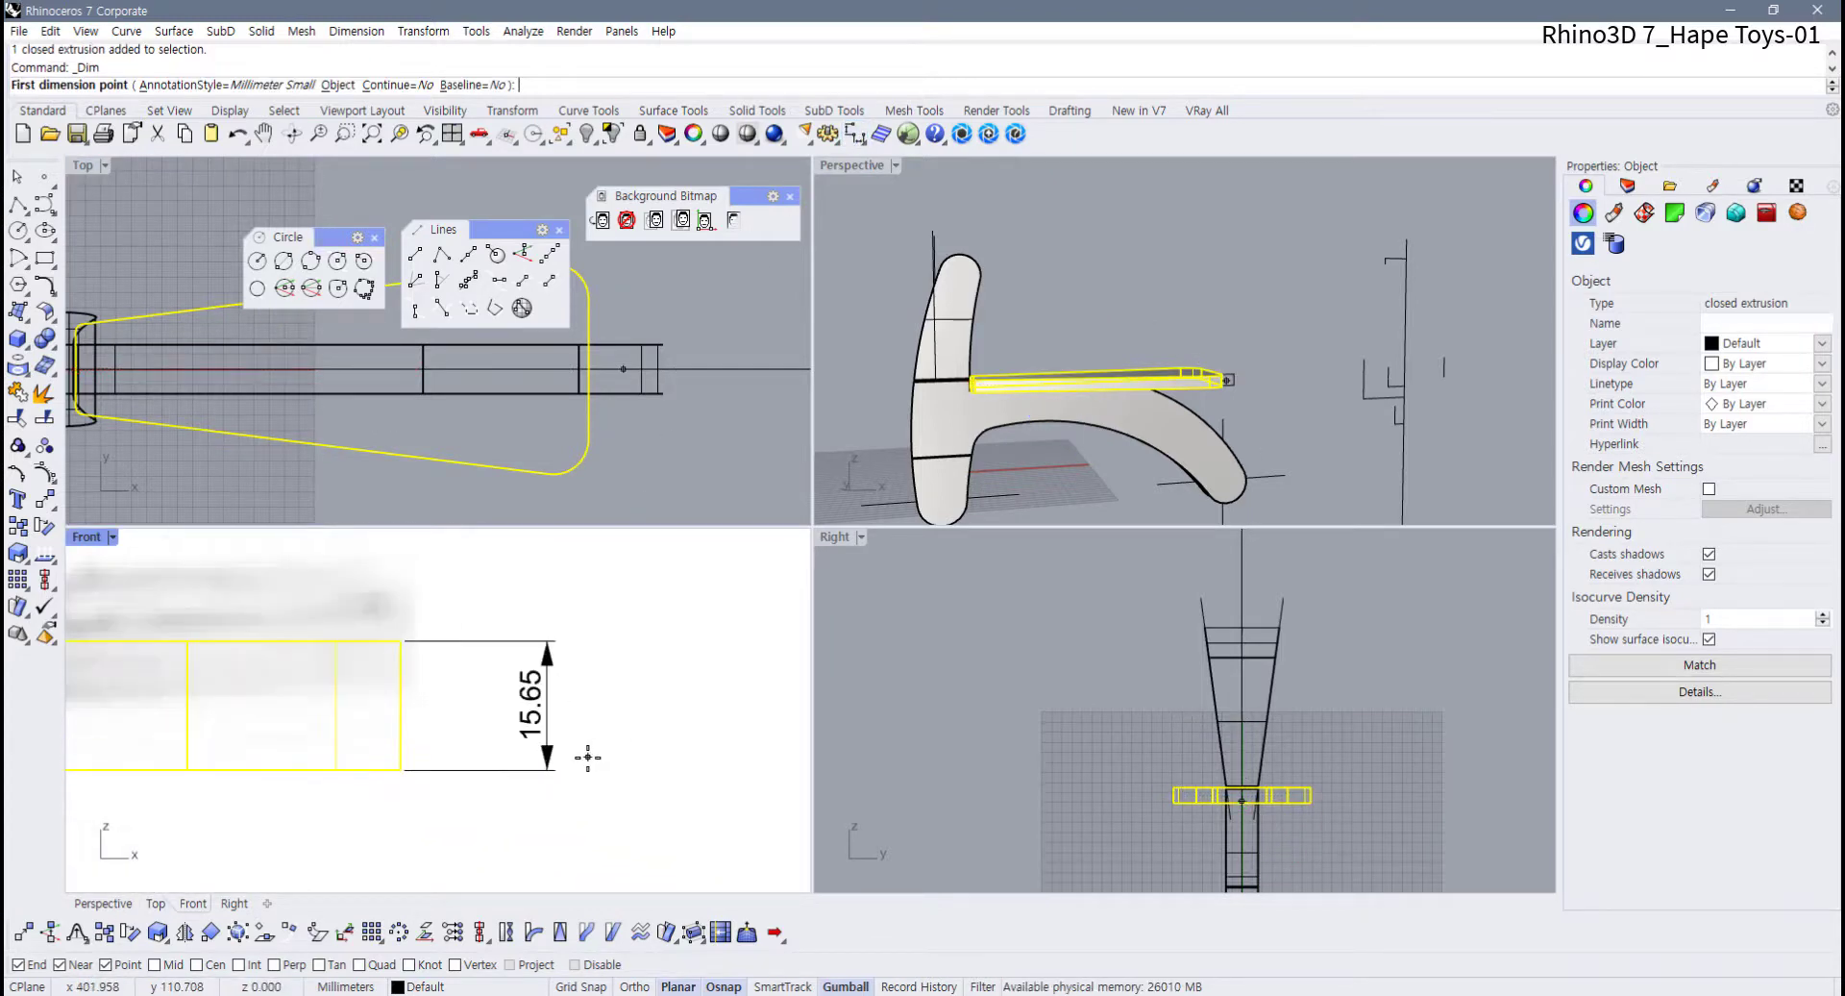
key(Escape)
Delete the thickness dimension at the seat slab's rear end and show the model in a maximized Perspective view
click(548, 750)
scroll(711, 697, down, 5)
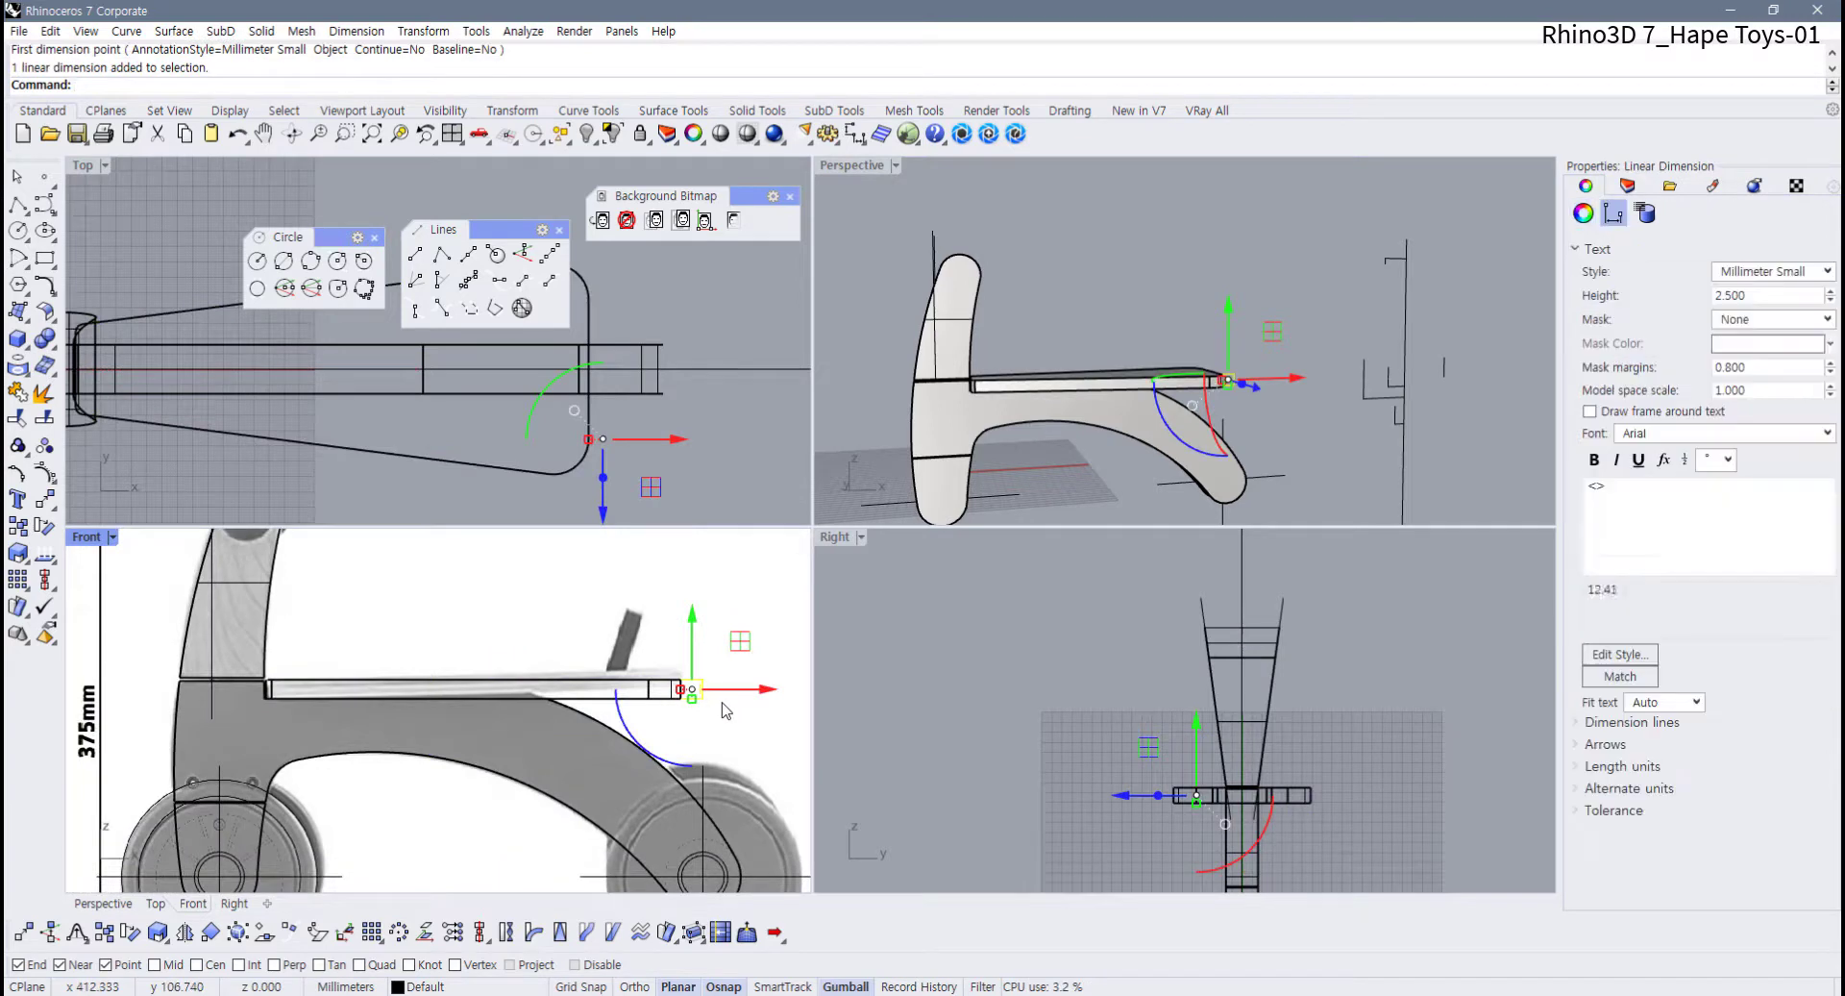
key(Delete)
right_drag(1045, 401, 924, 290)
double_click(852, 165)
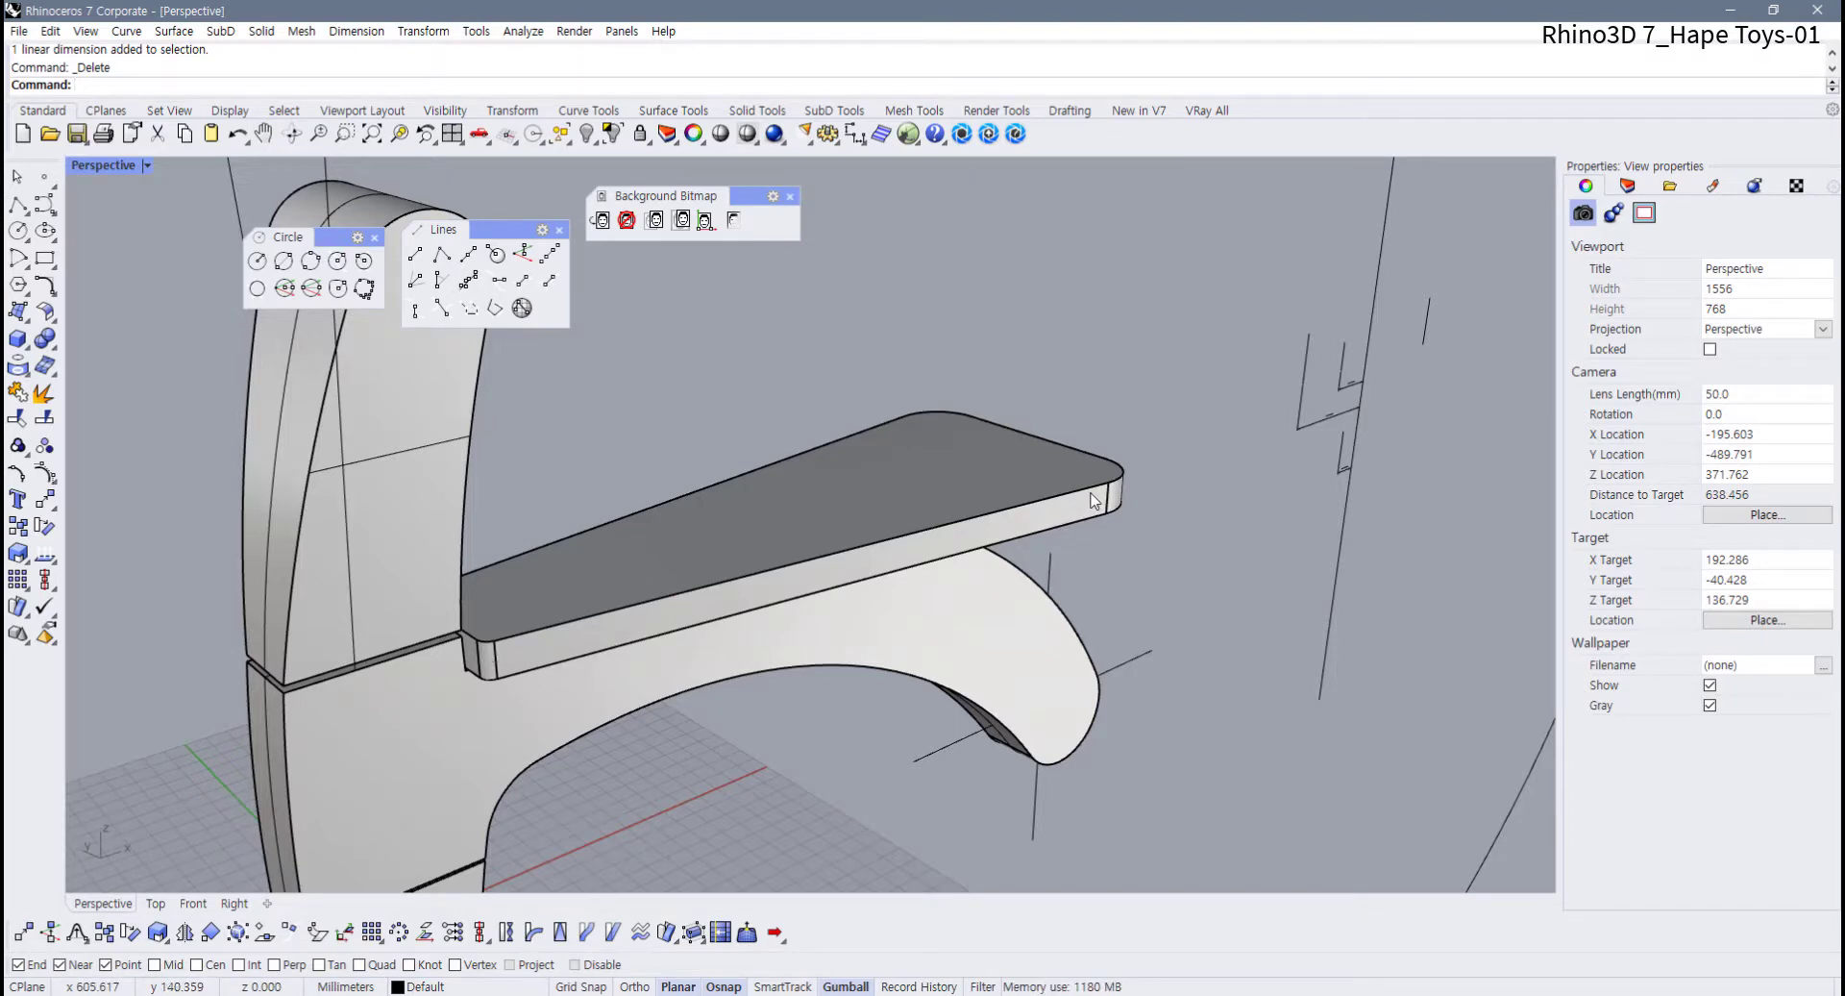
Check the seat and frame solids from the front and side in Perspective and restore the four-viewport layout
scroll(891, 584, down, 3)
right_drag(891, 584, 713, 586)
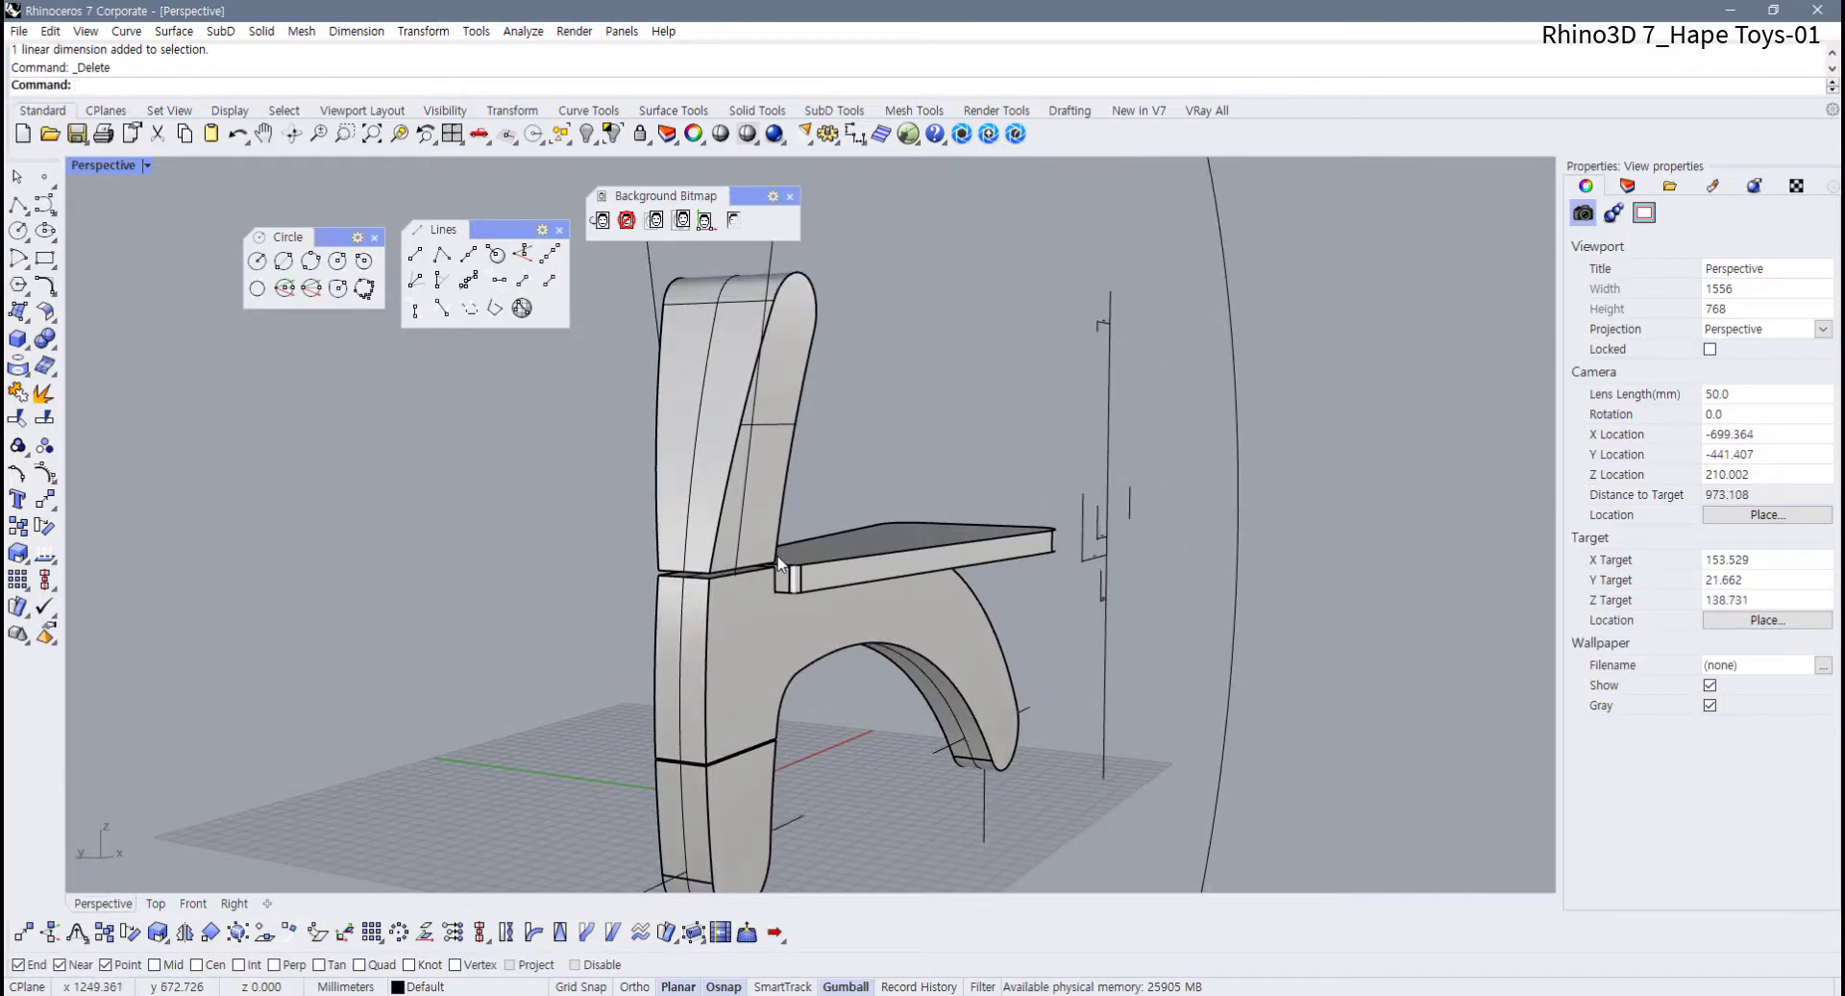
right_drag(786, 755, 683, 732)
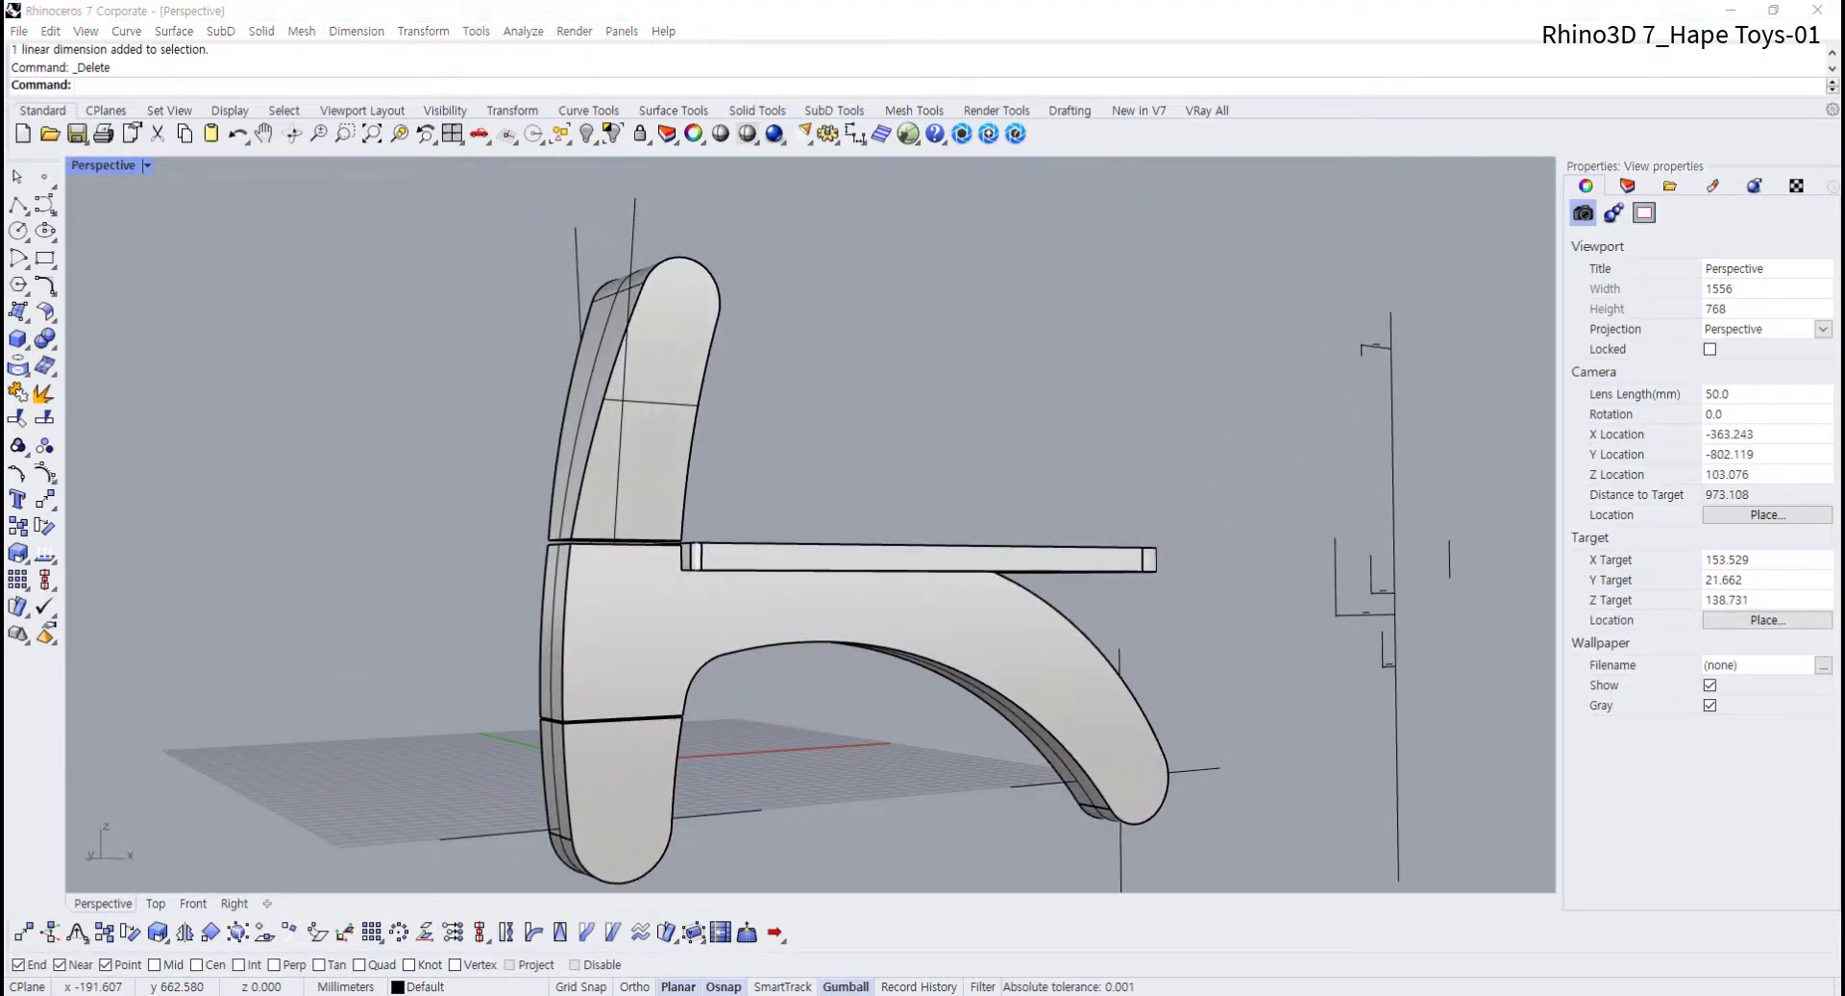
click(86, 166)
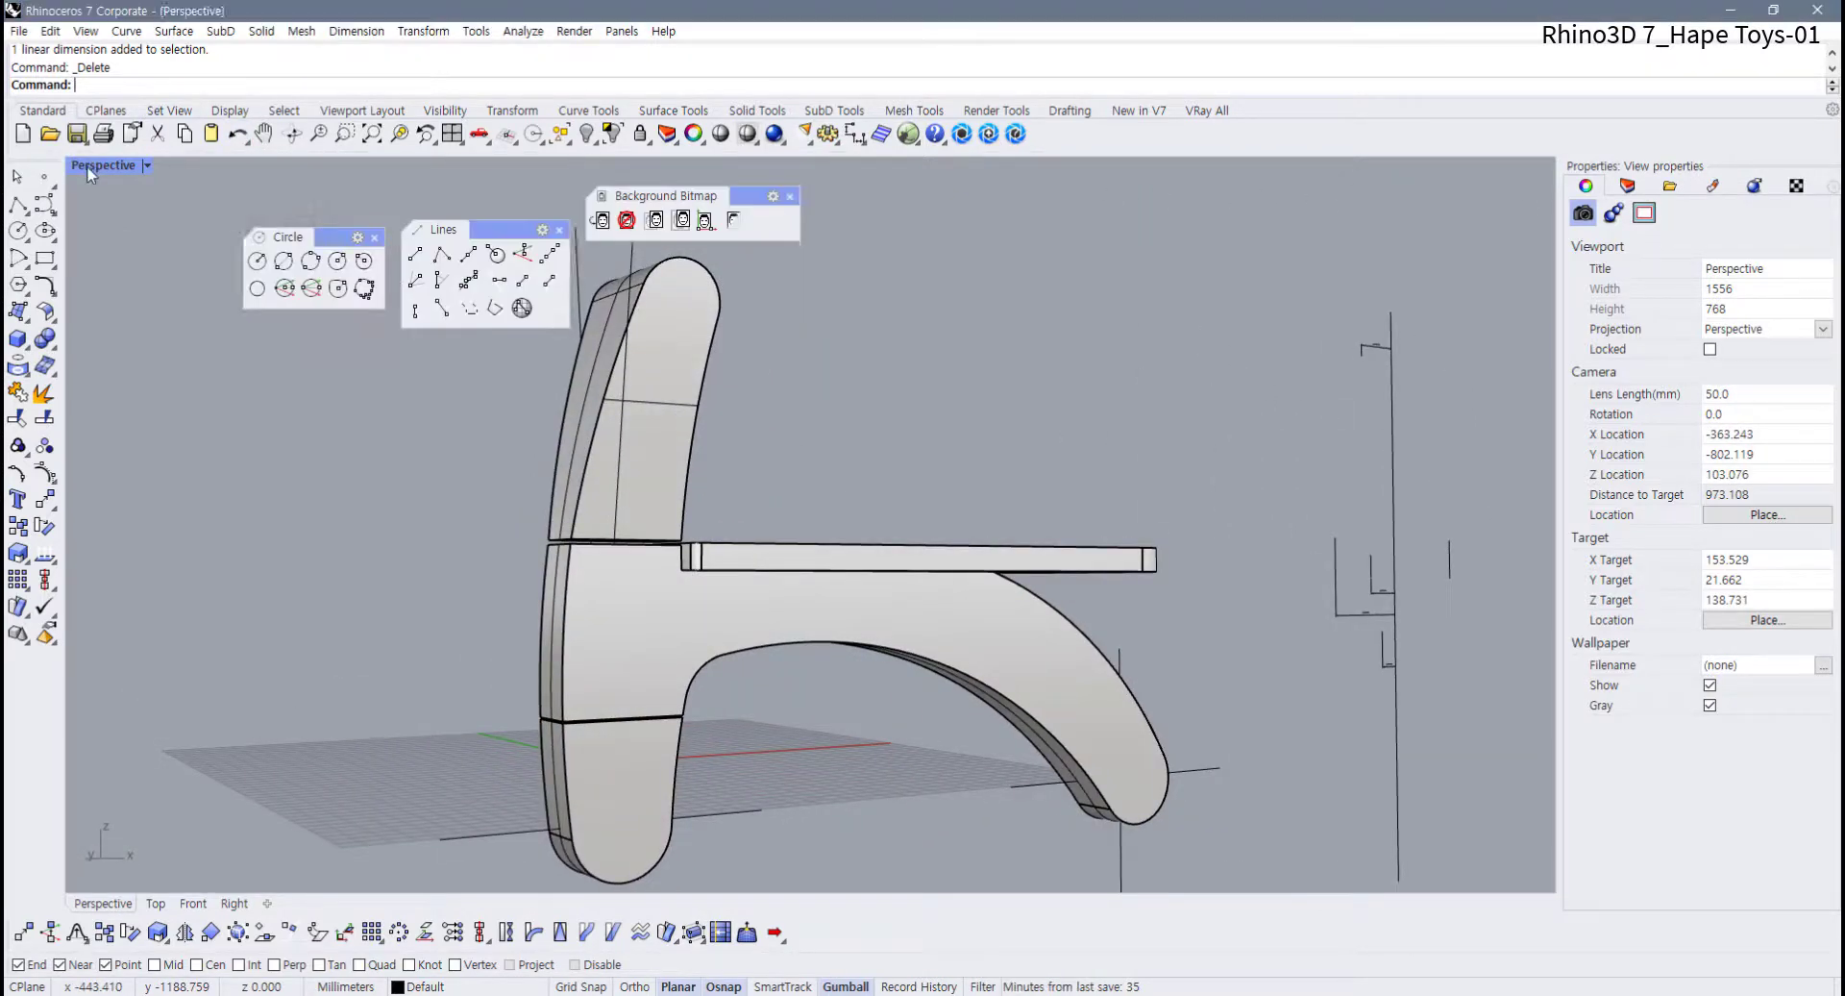
double_click(86, 165)
Select the inner axle circles at the rear and front wheel centres in the Front view
scroll(481, 807, up, 5)
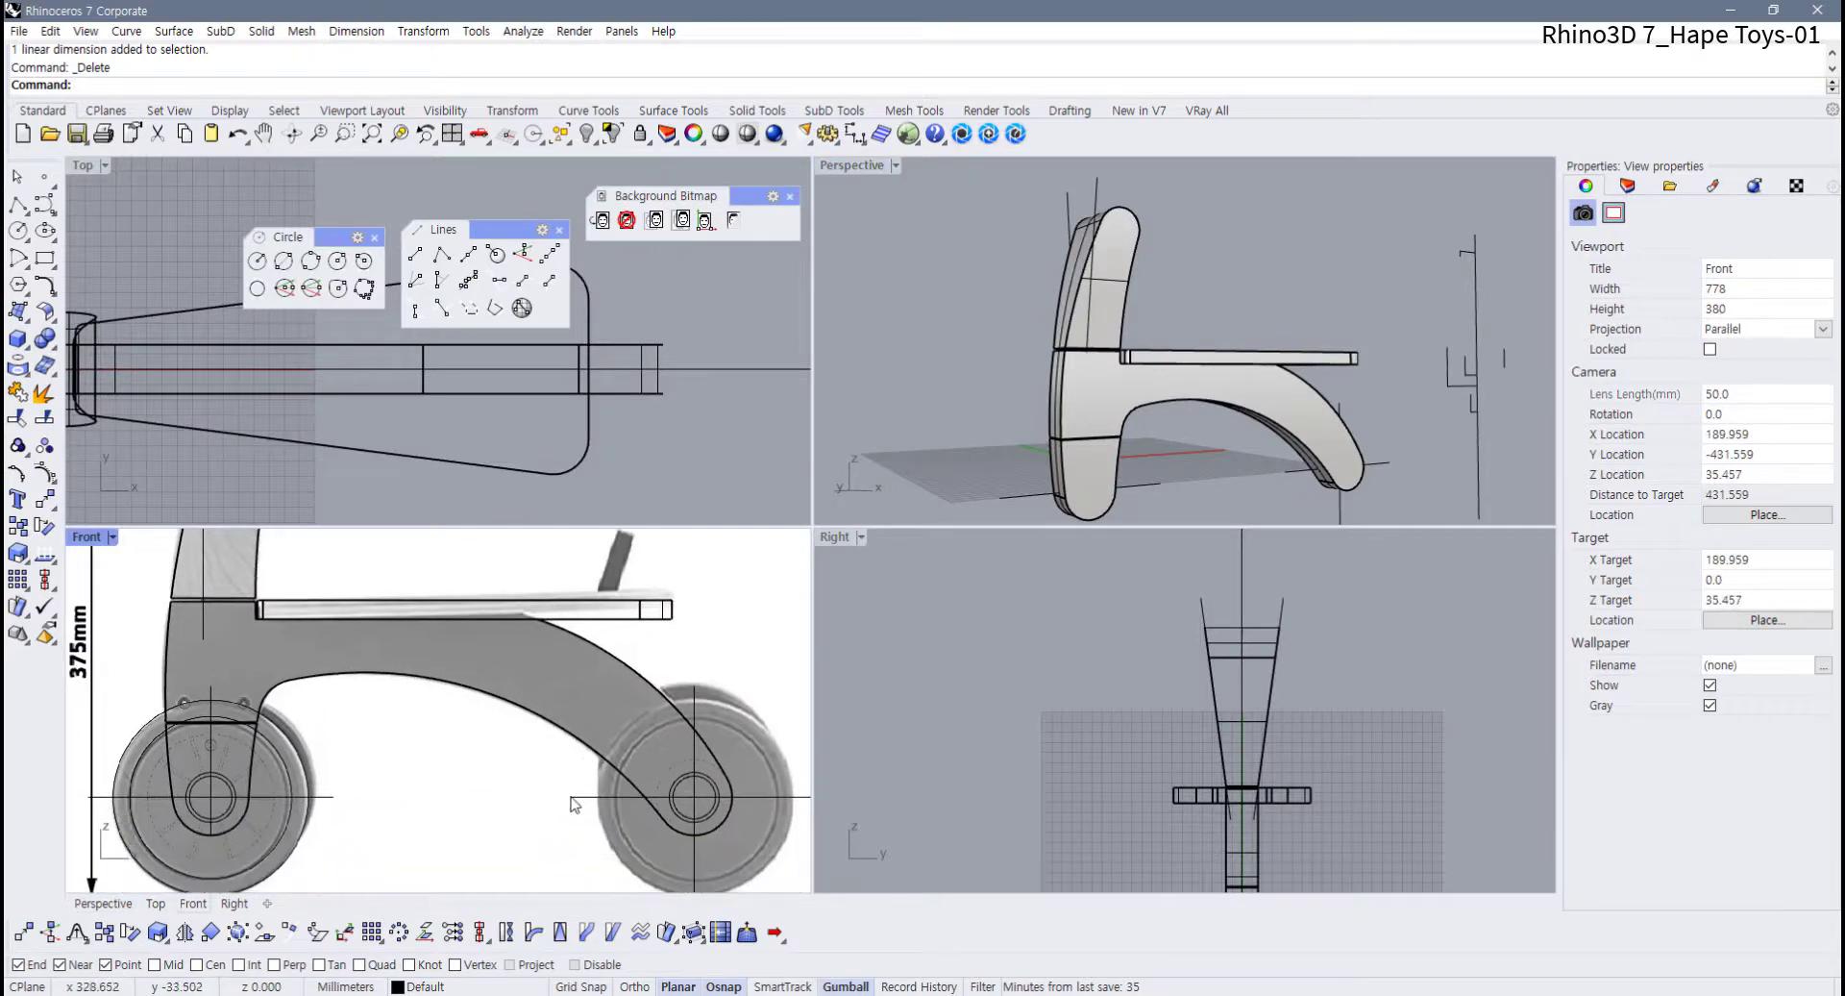
scroll(433, 792, down, 4)
right_drag(506, 772, 349, 768)
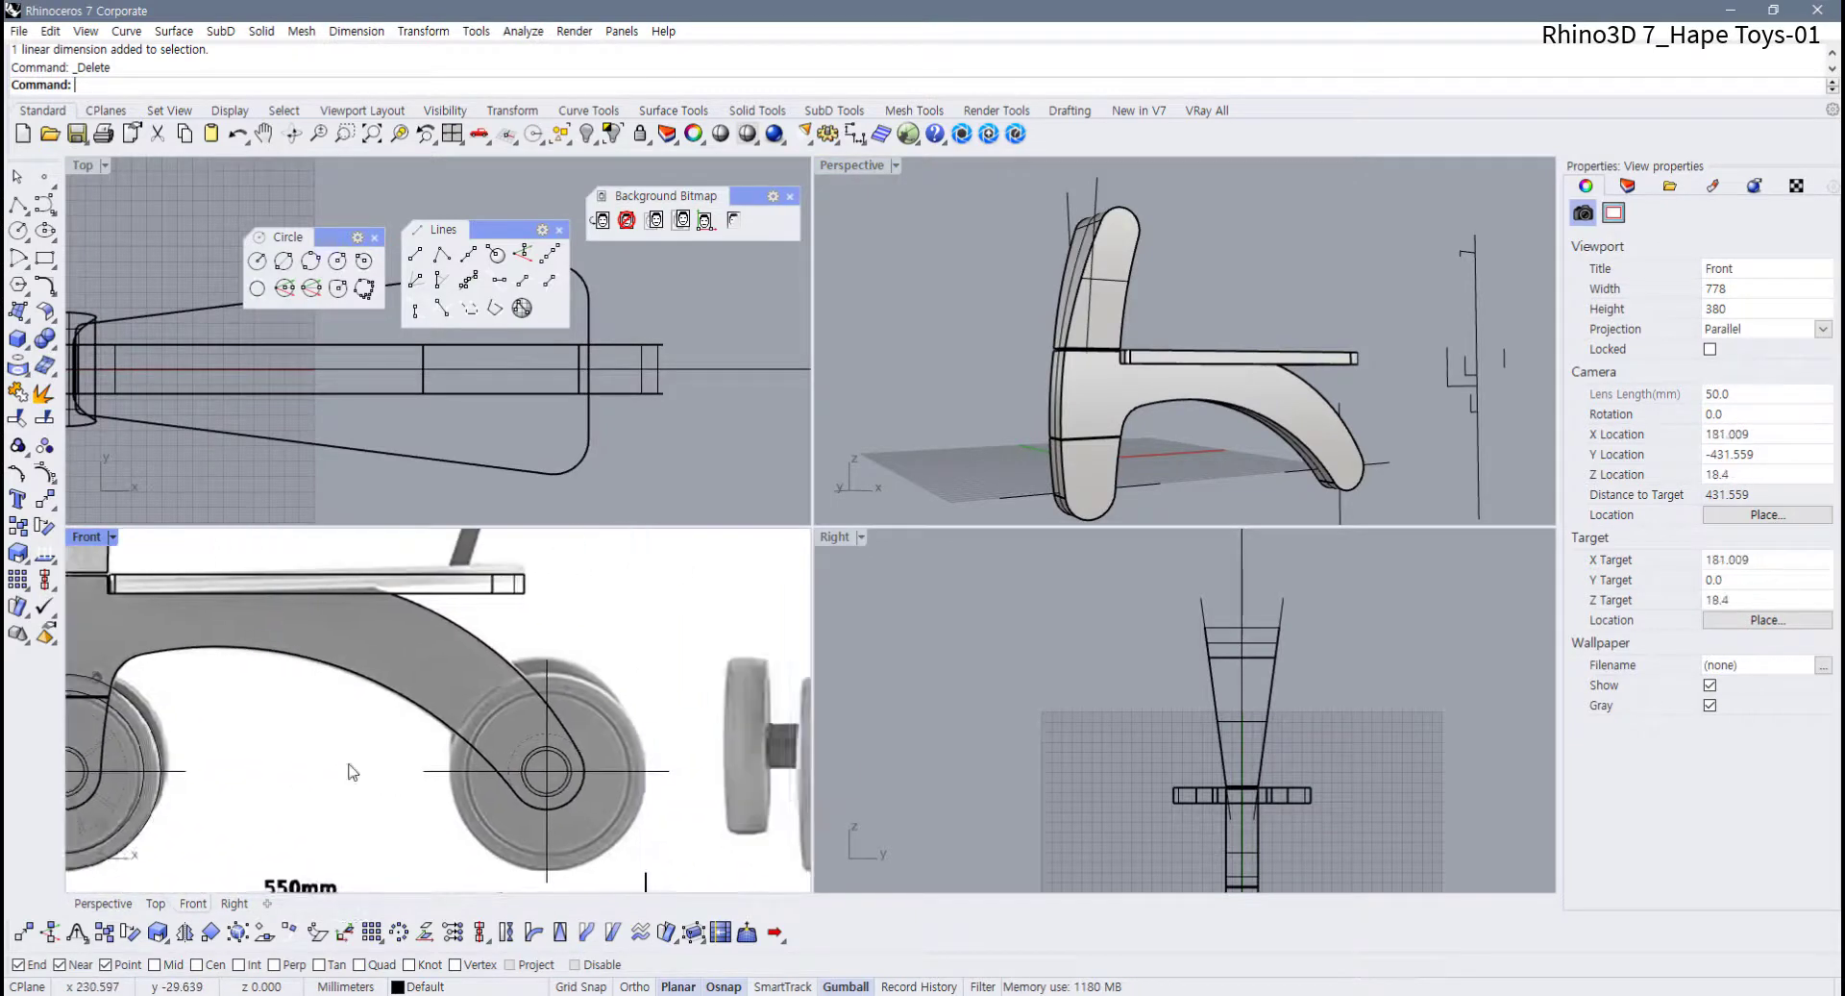
scroll(575, 779, up, 8)
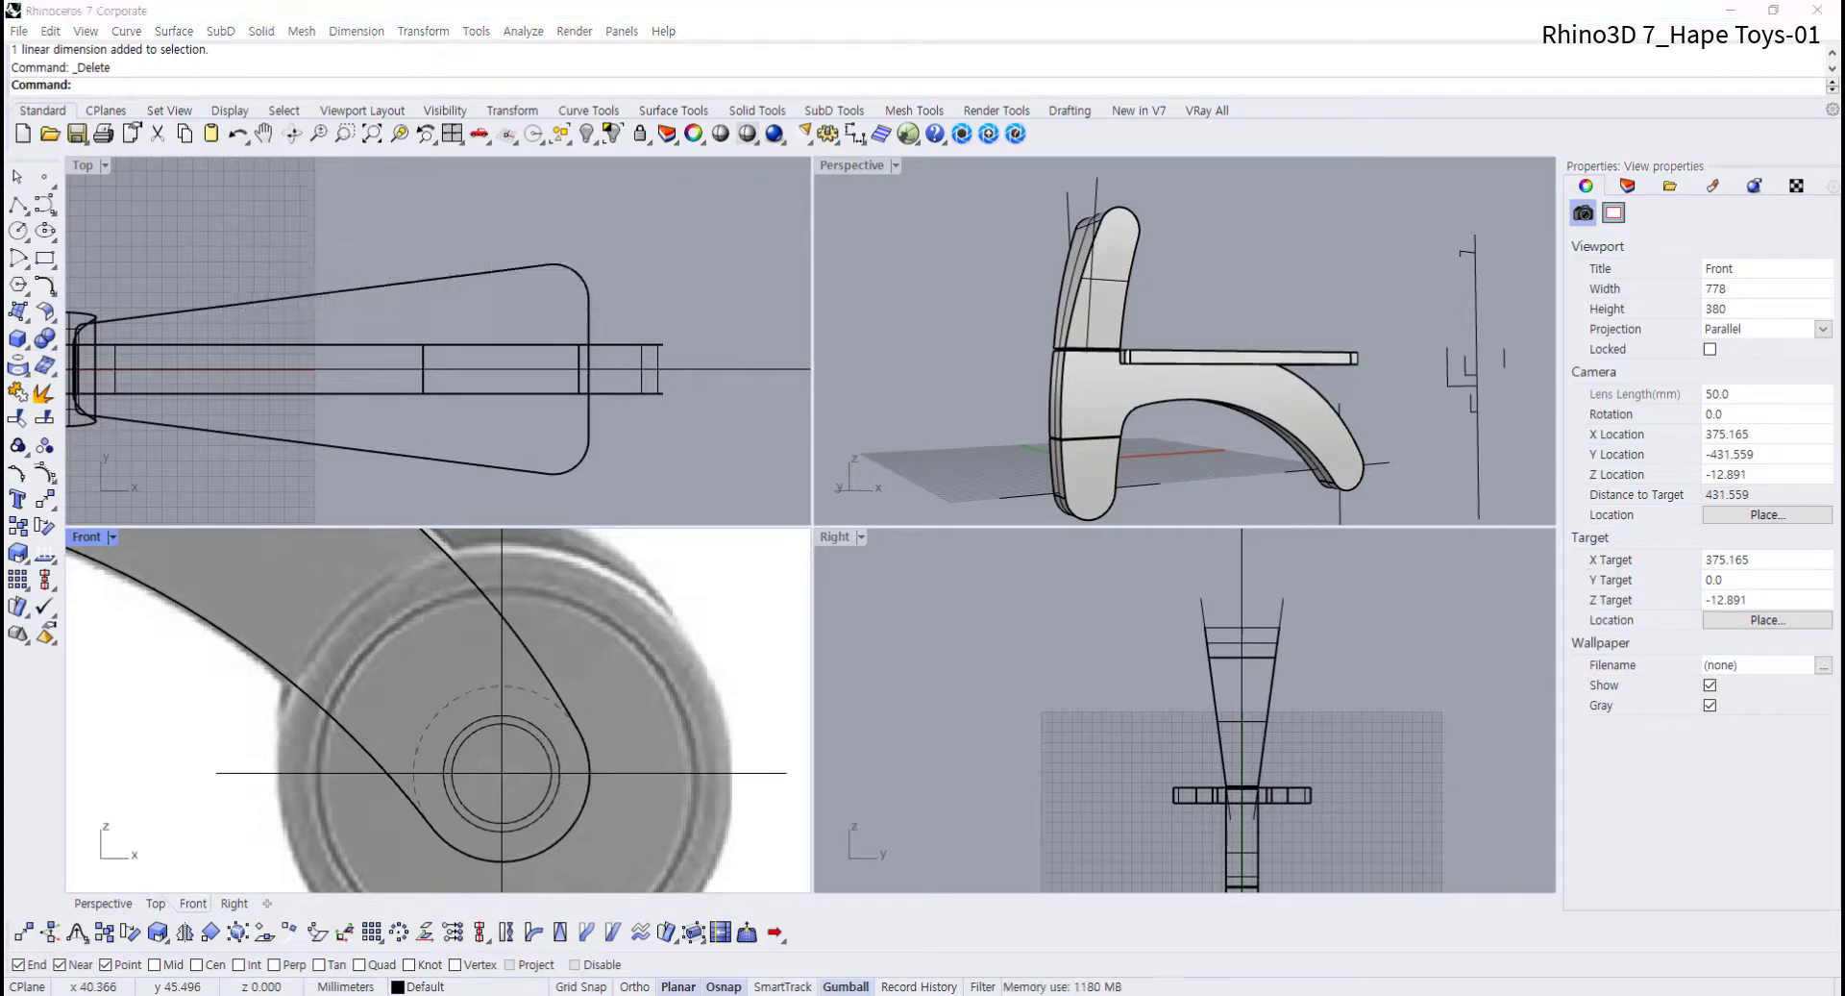
right_drag(464, 660, 496, 639)
click(570, 725)
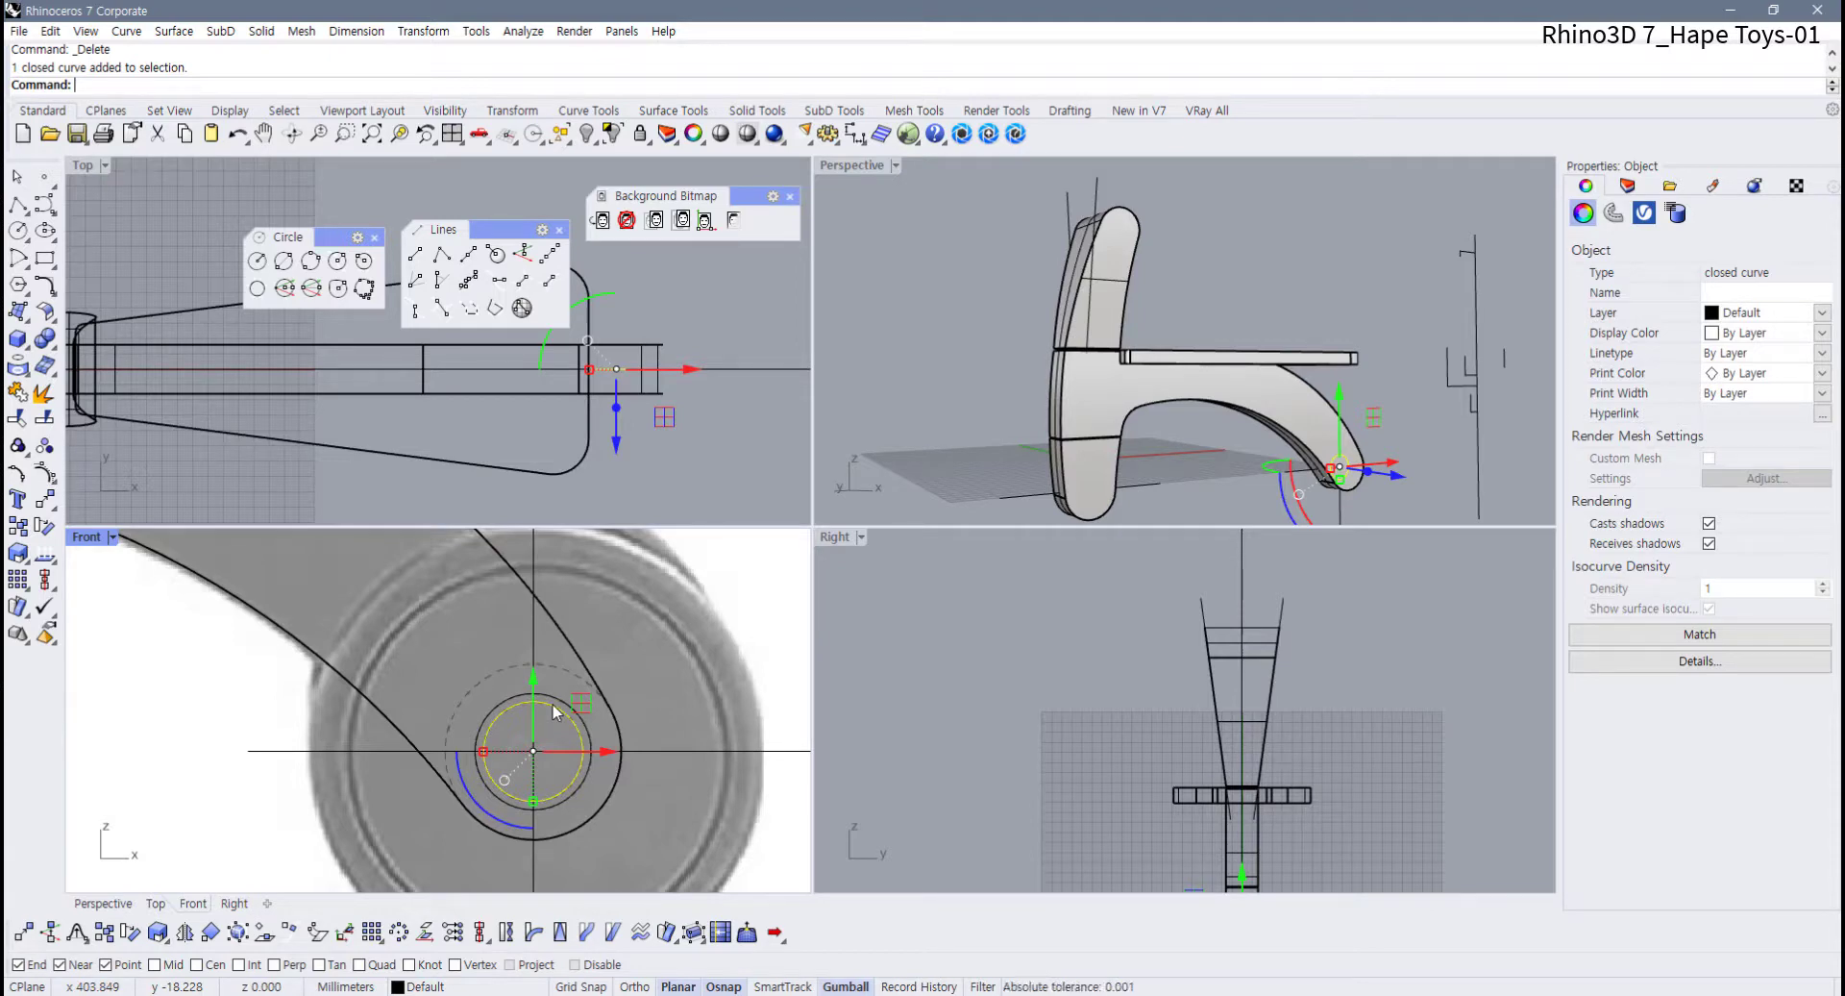
scroll(553, 705, down, 12)
right_drag(238, 716, 293, 722)
scroll(295, 729, up, 8)
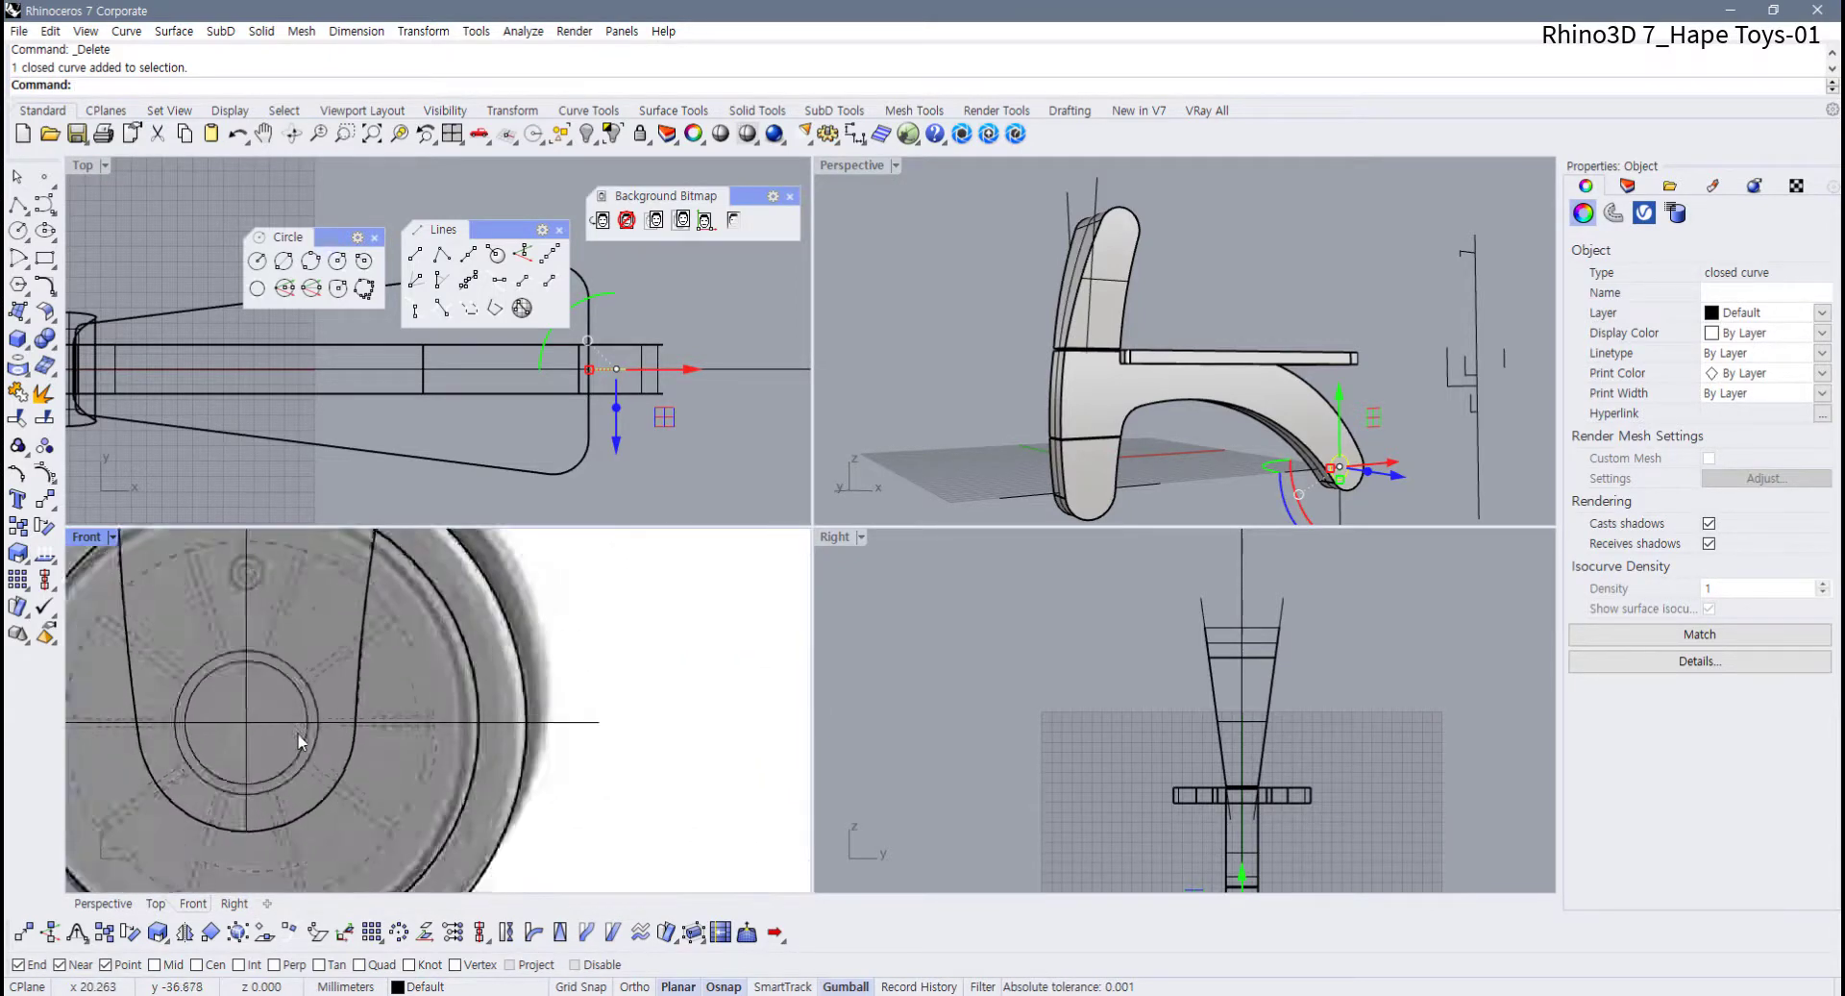
shift+click(400, 748)
scroll(432, 745, down, 5)
scroll(468, 741, down, 2)
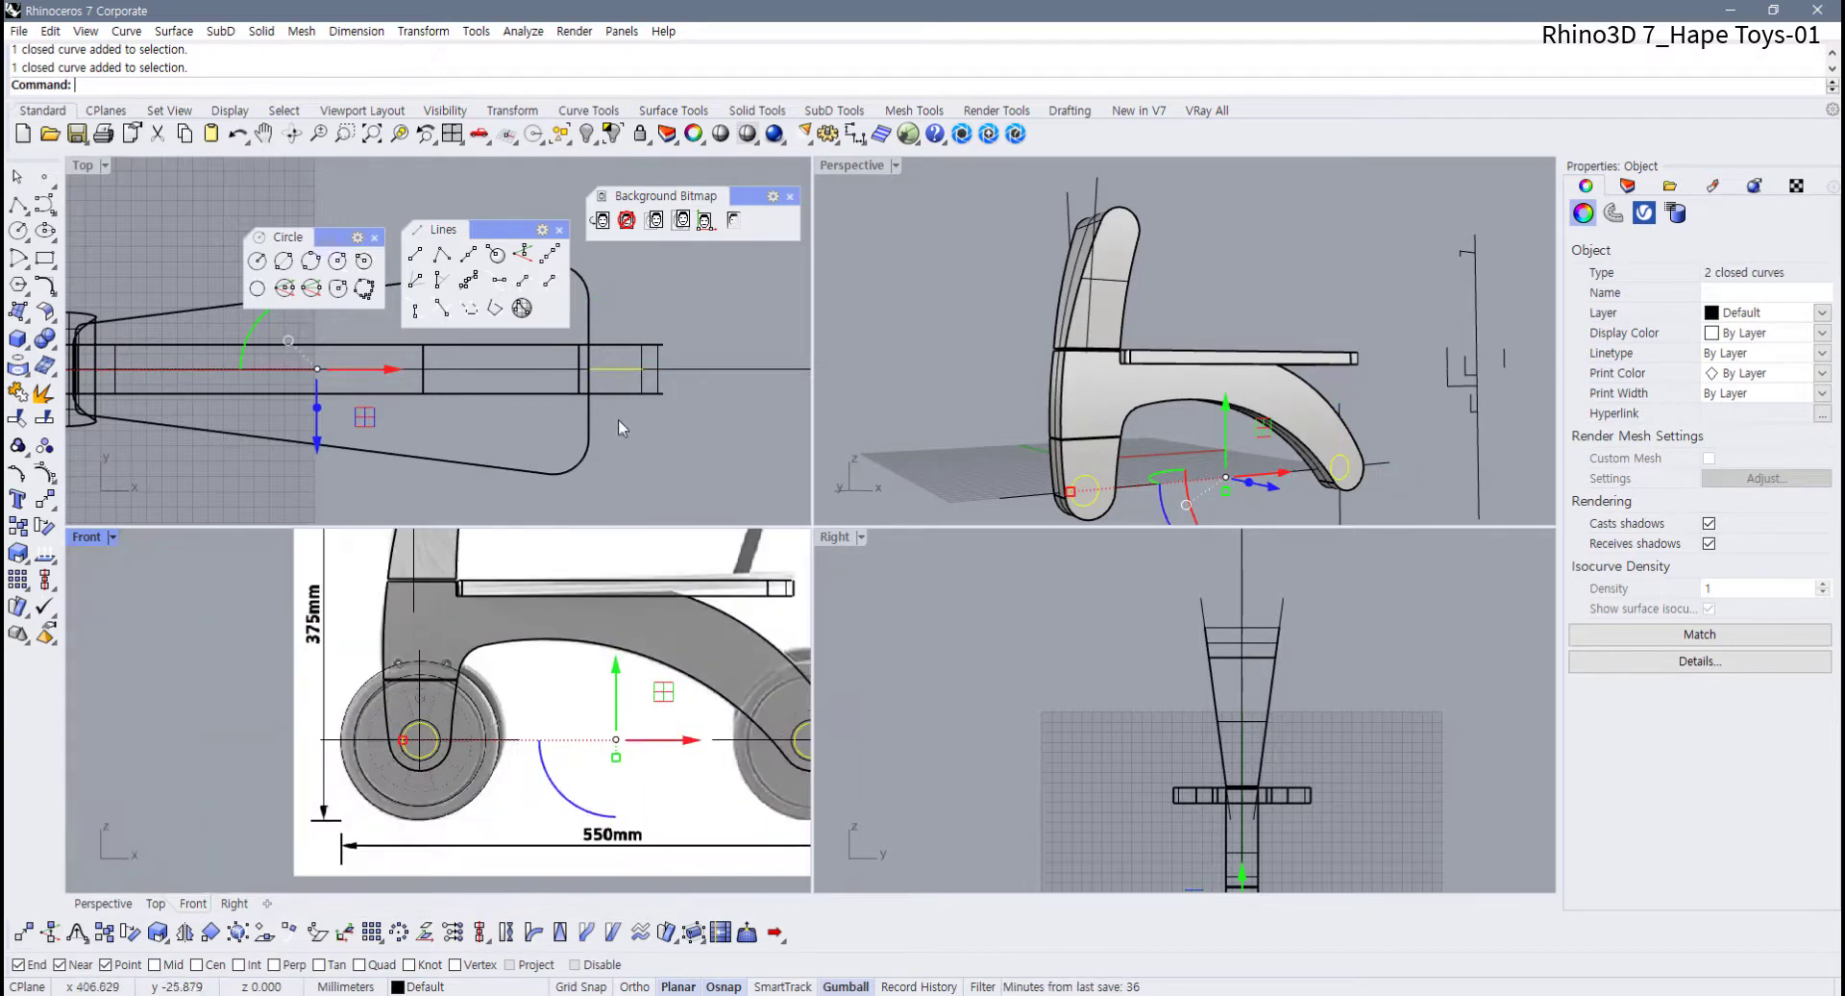
scroll(588, 399, down, 4)
Close the floating Lines tool palette and move the Circle and Background Bitmap palettes clear of the Top view geometry
click(673, 109)
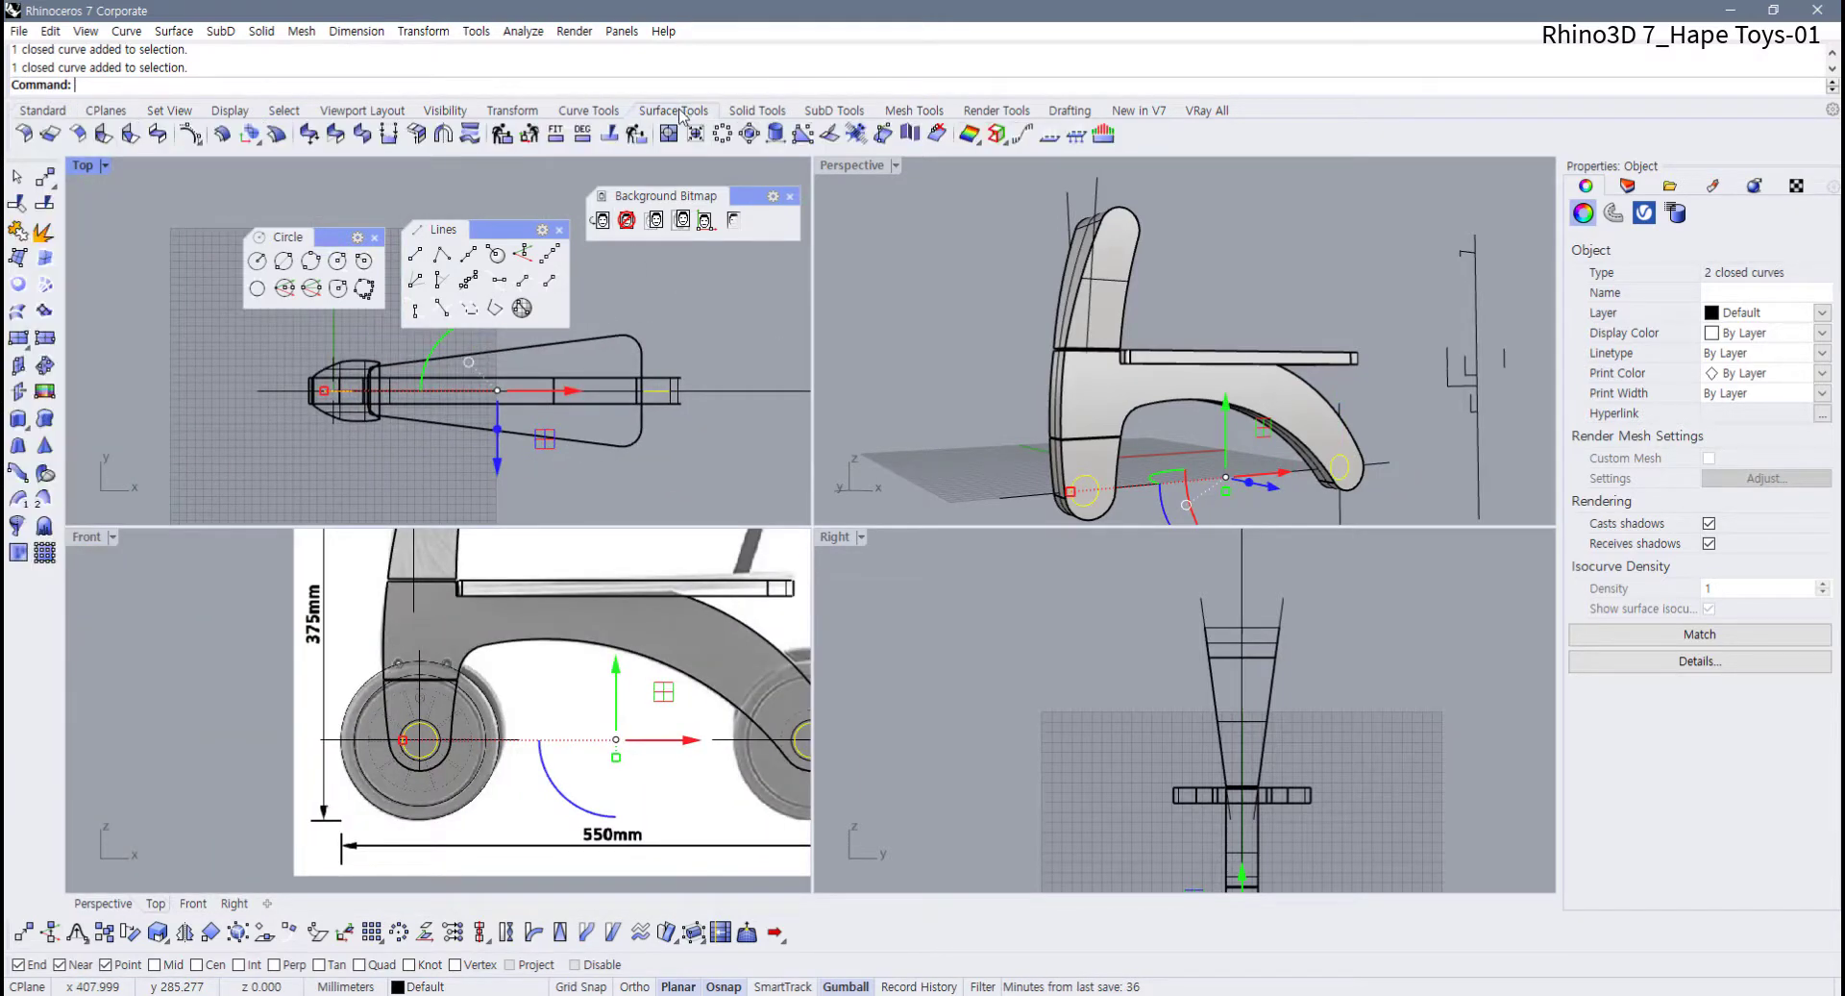
click(559, 230)
drag(338, 234, 171, 246)
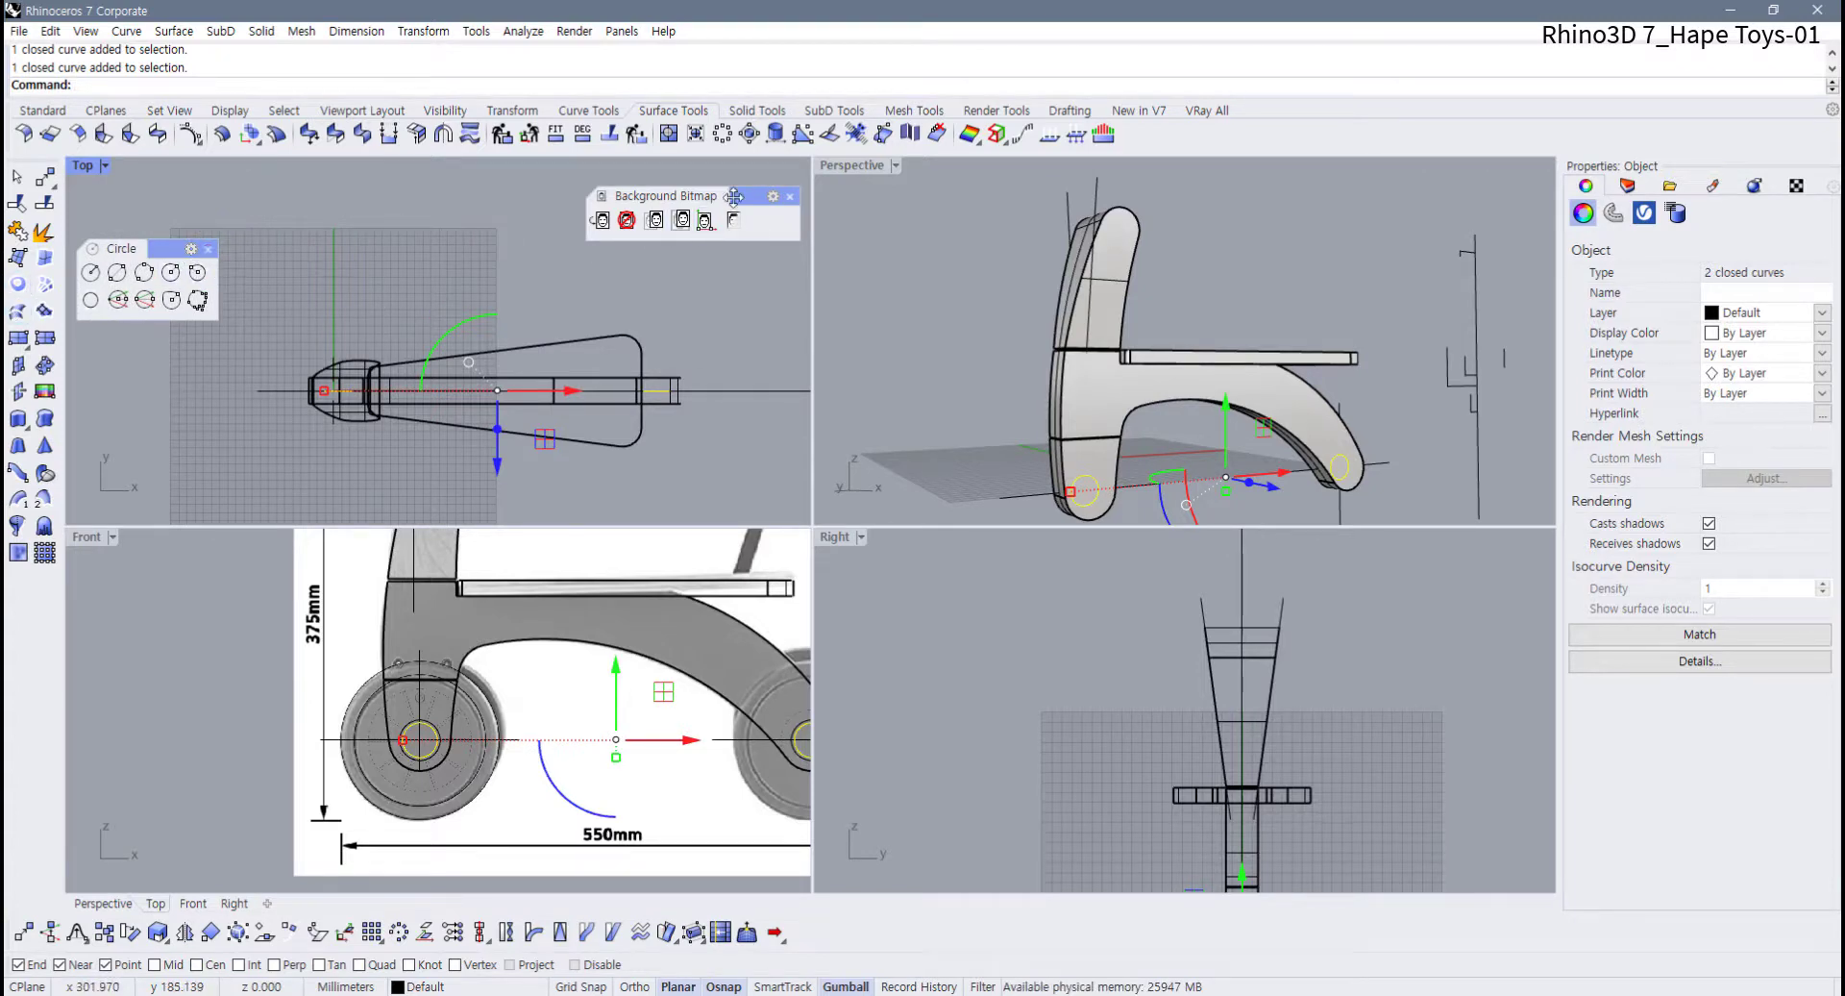
drag(745, 196, 1449, 181)
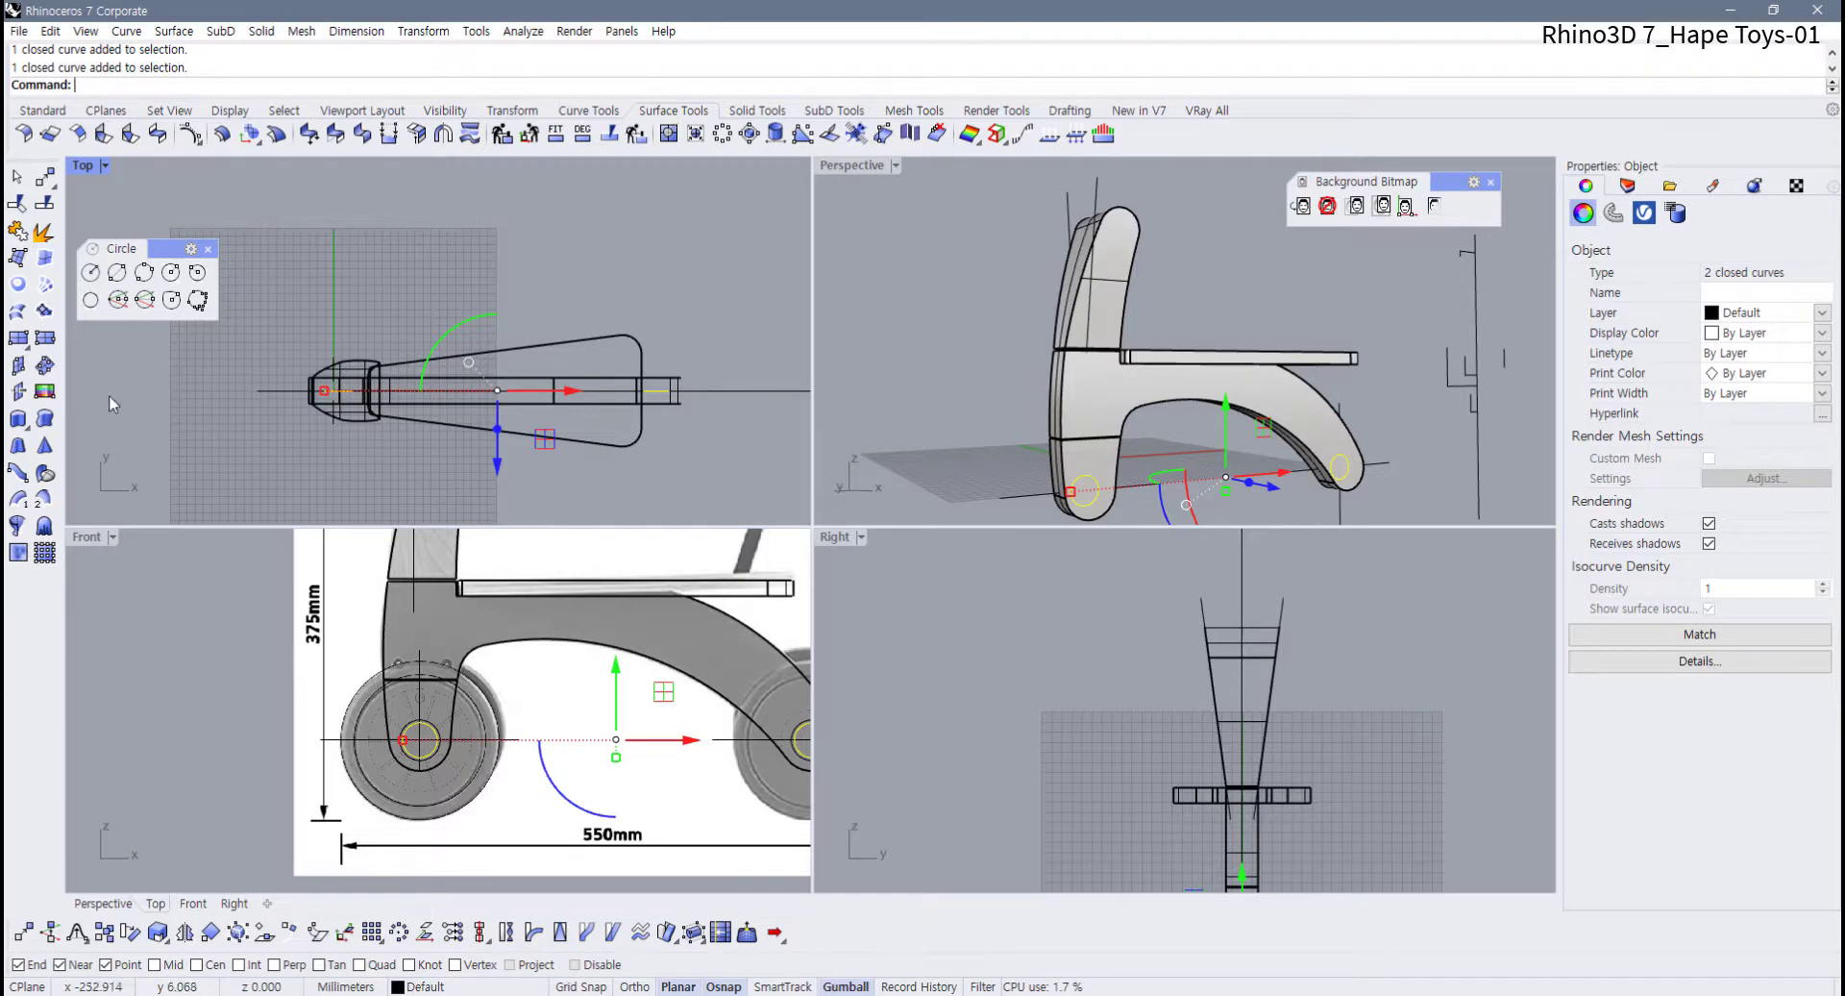
Extrude both axle circles as solids about 105 mm to both sides and show them in a maximized Perspective view
click(17, 418)
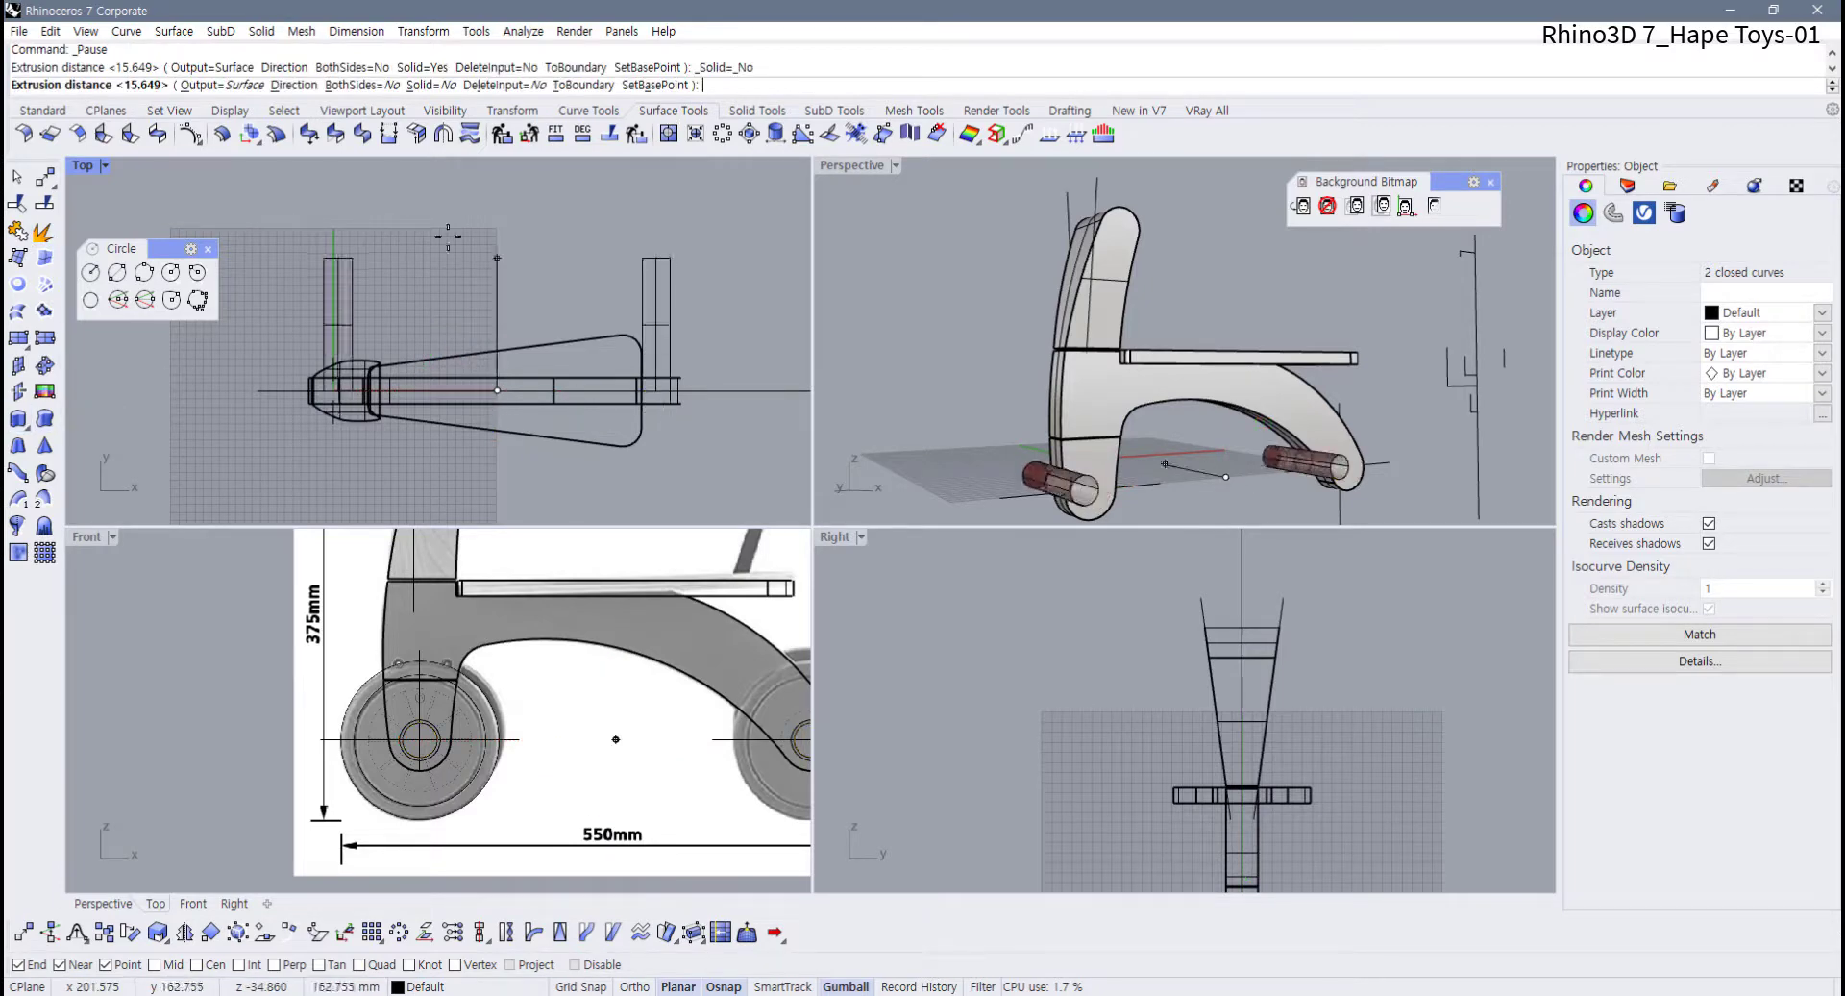
click(396, 86)
click(429, 85)
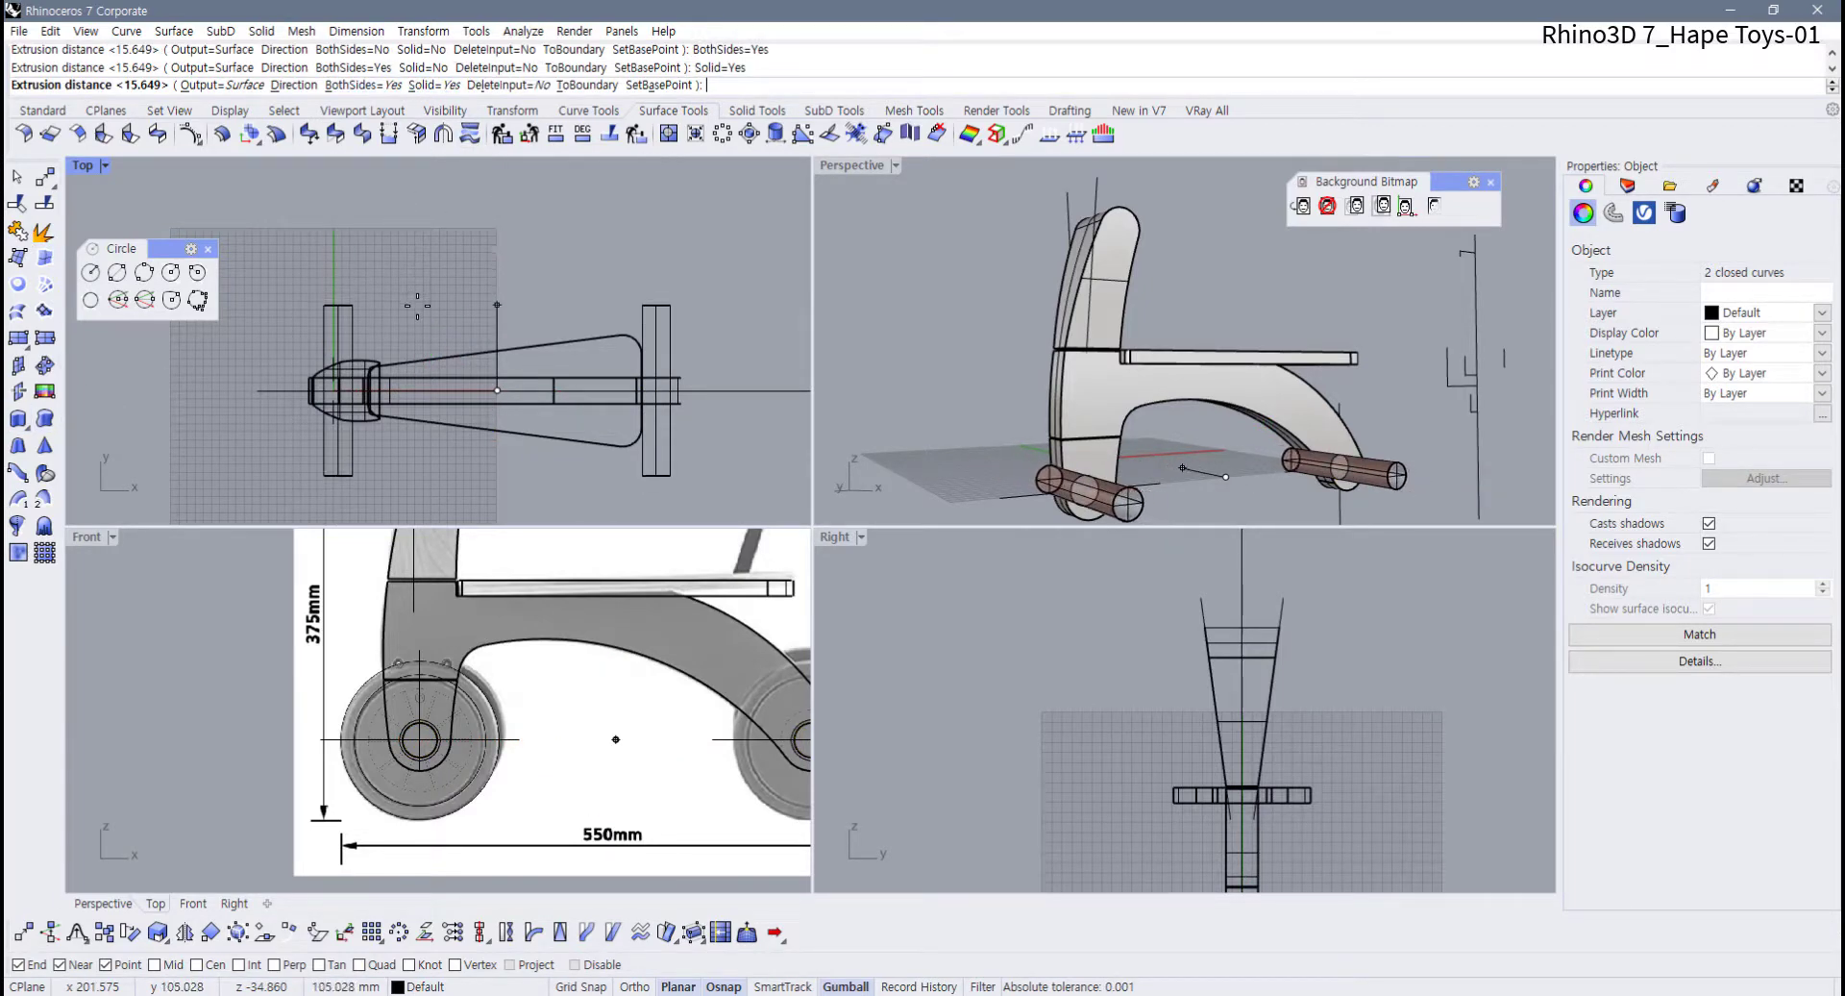
key(Return)
click(861, 267)
double_click(861, 167)
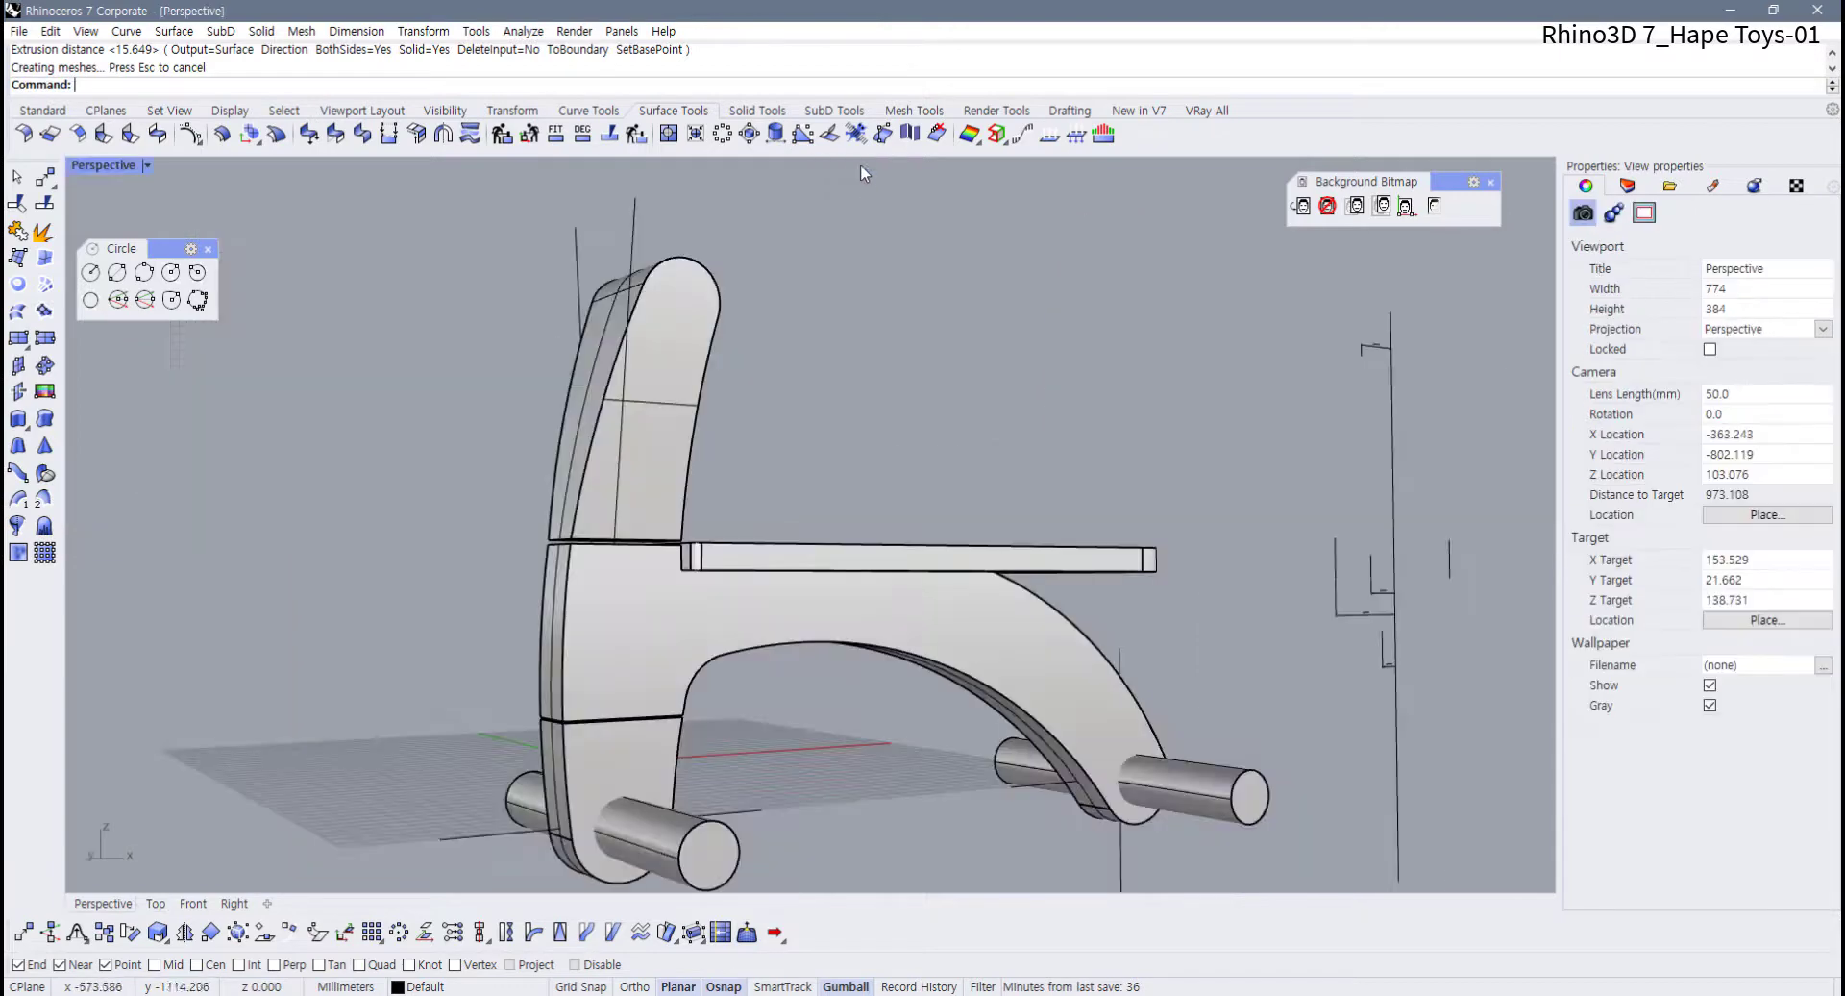
right_drag(829, 458, 672, 567)
Subtract both axle cylinders from the lower front leg and main frame with Boolean Difference, using DeleteInput=No
click(545, 614)
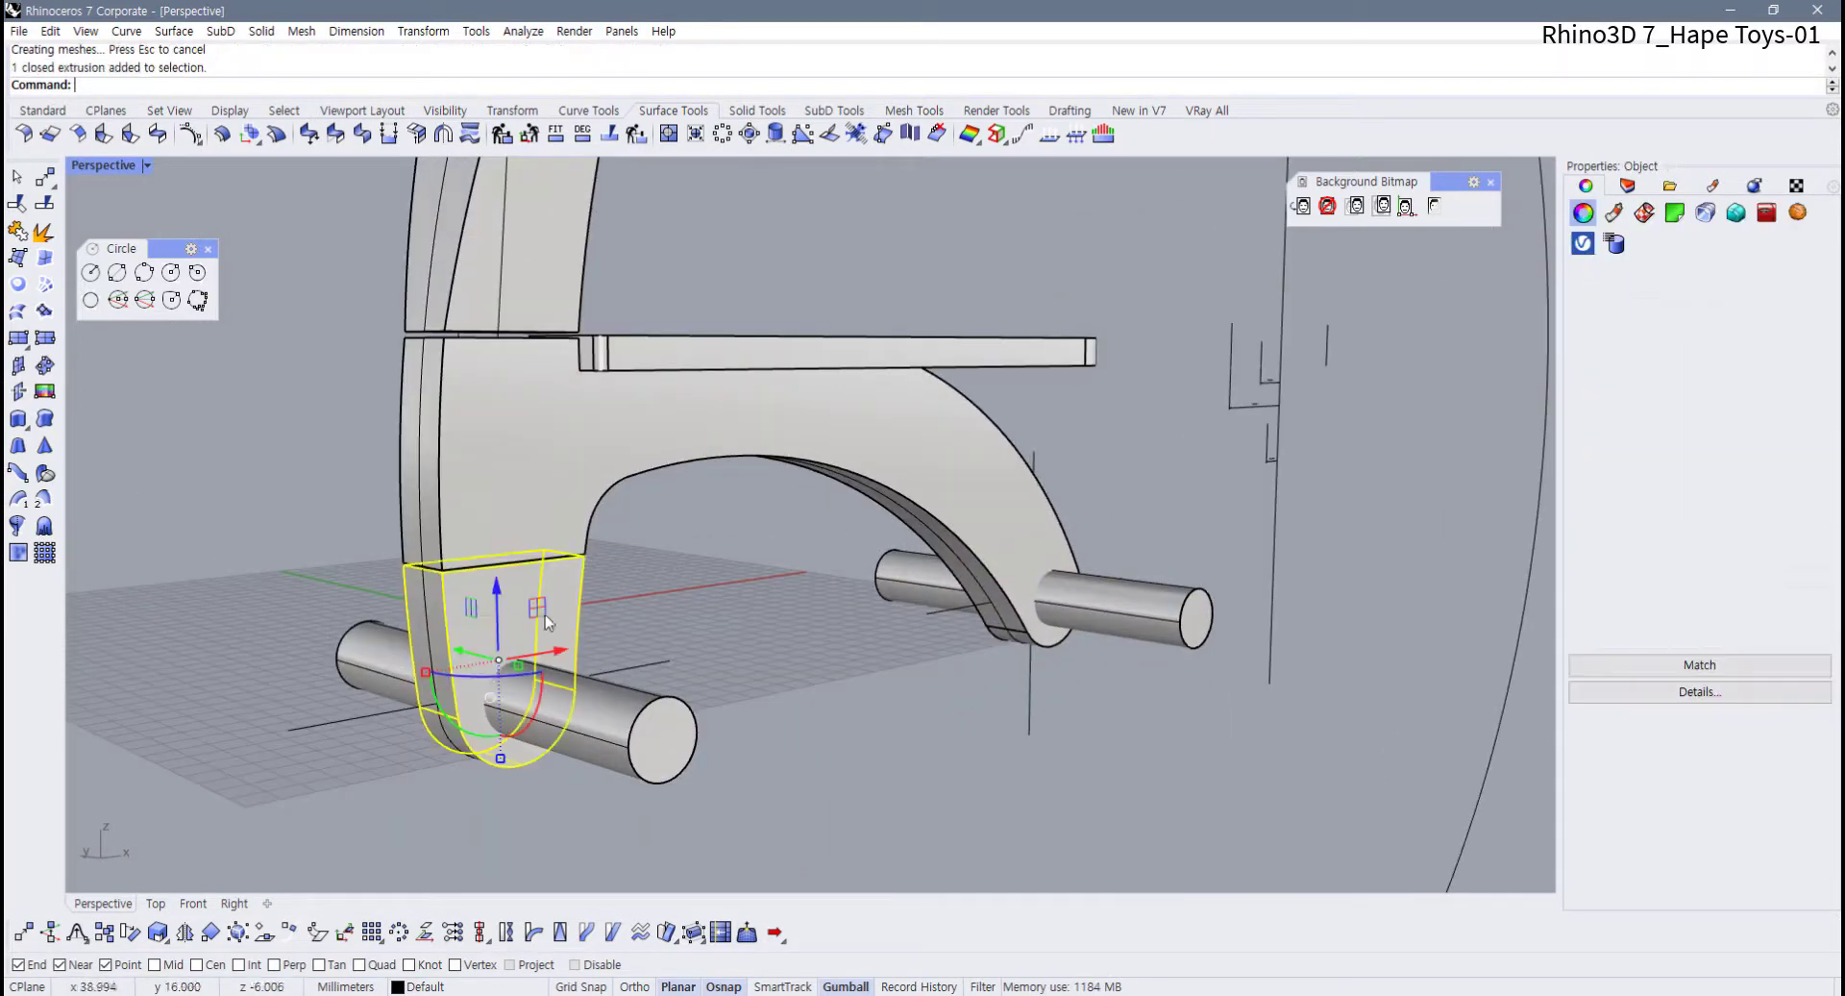
shift+click(955, 507)
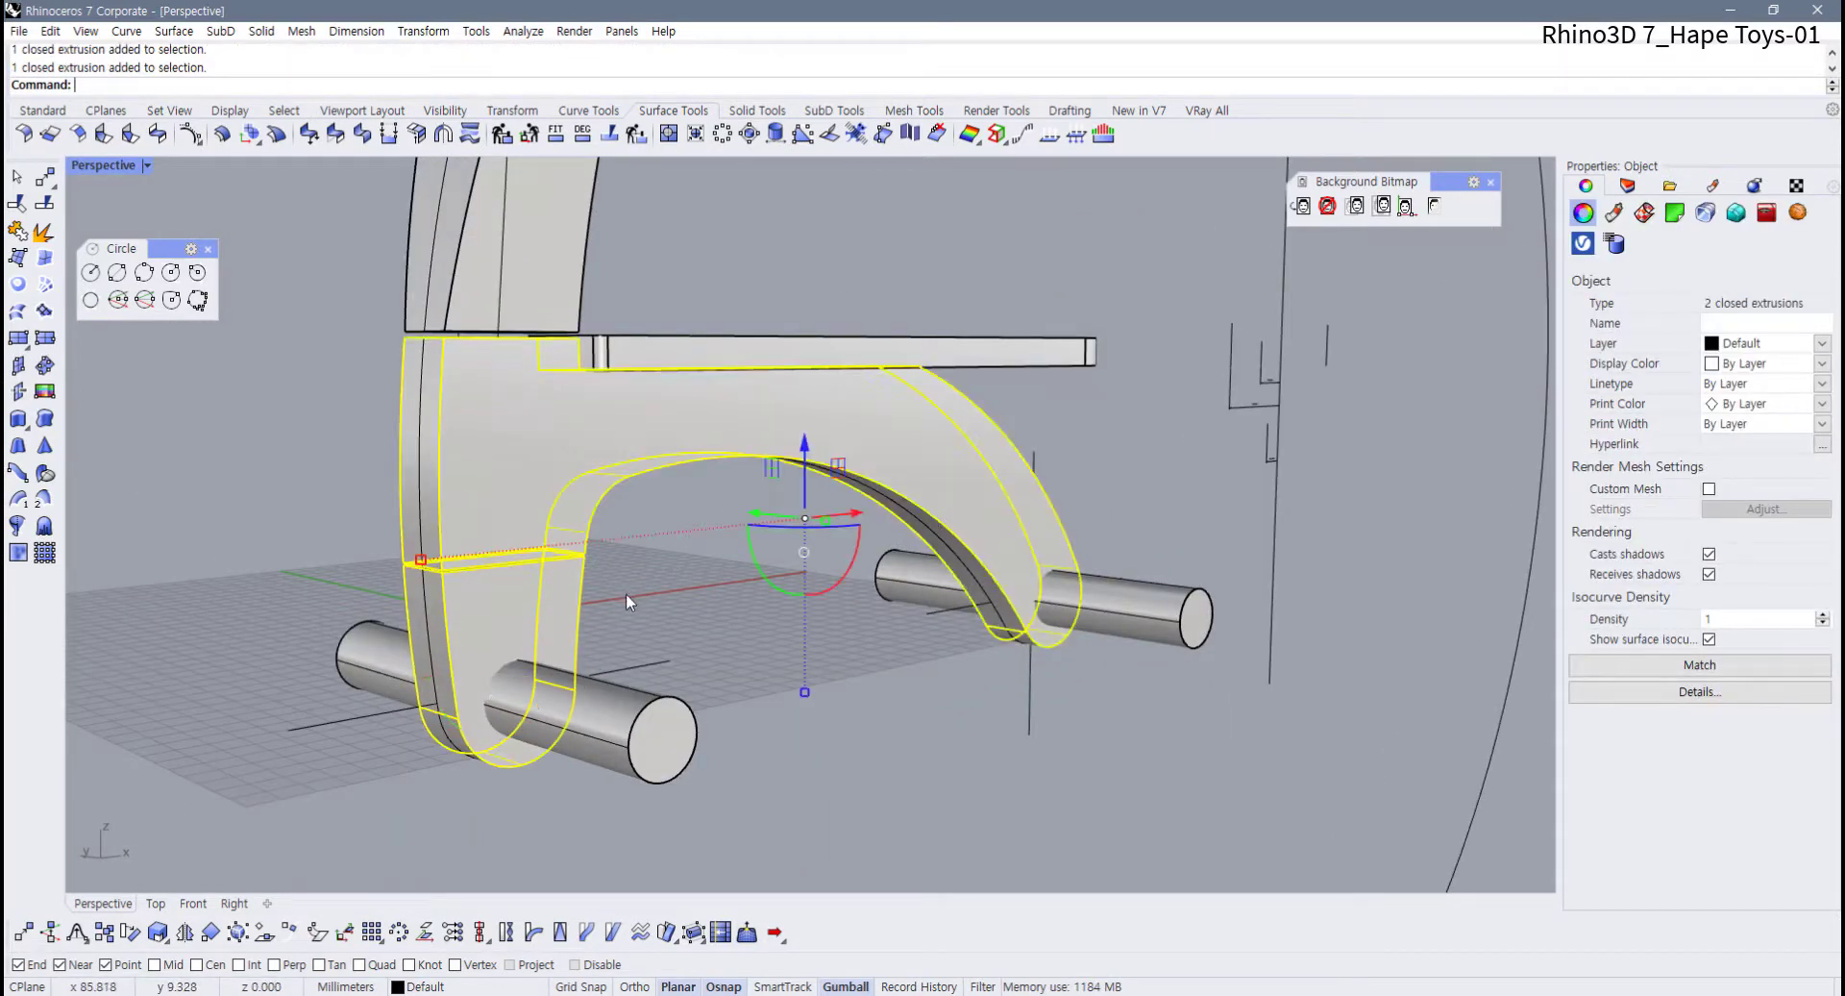
shift+right_drag(625, 592, 662, 582)
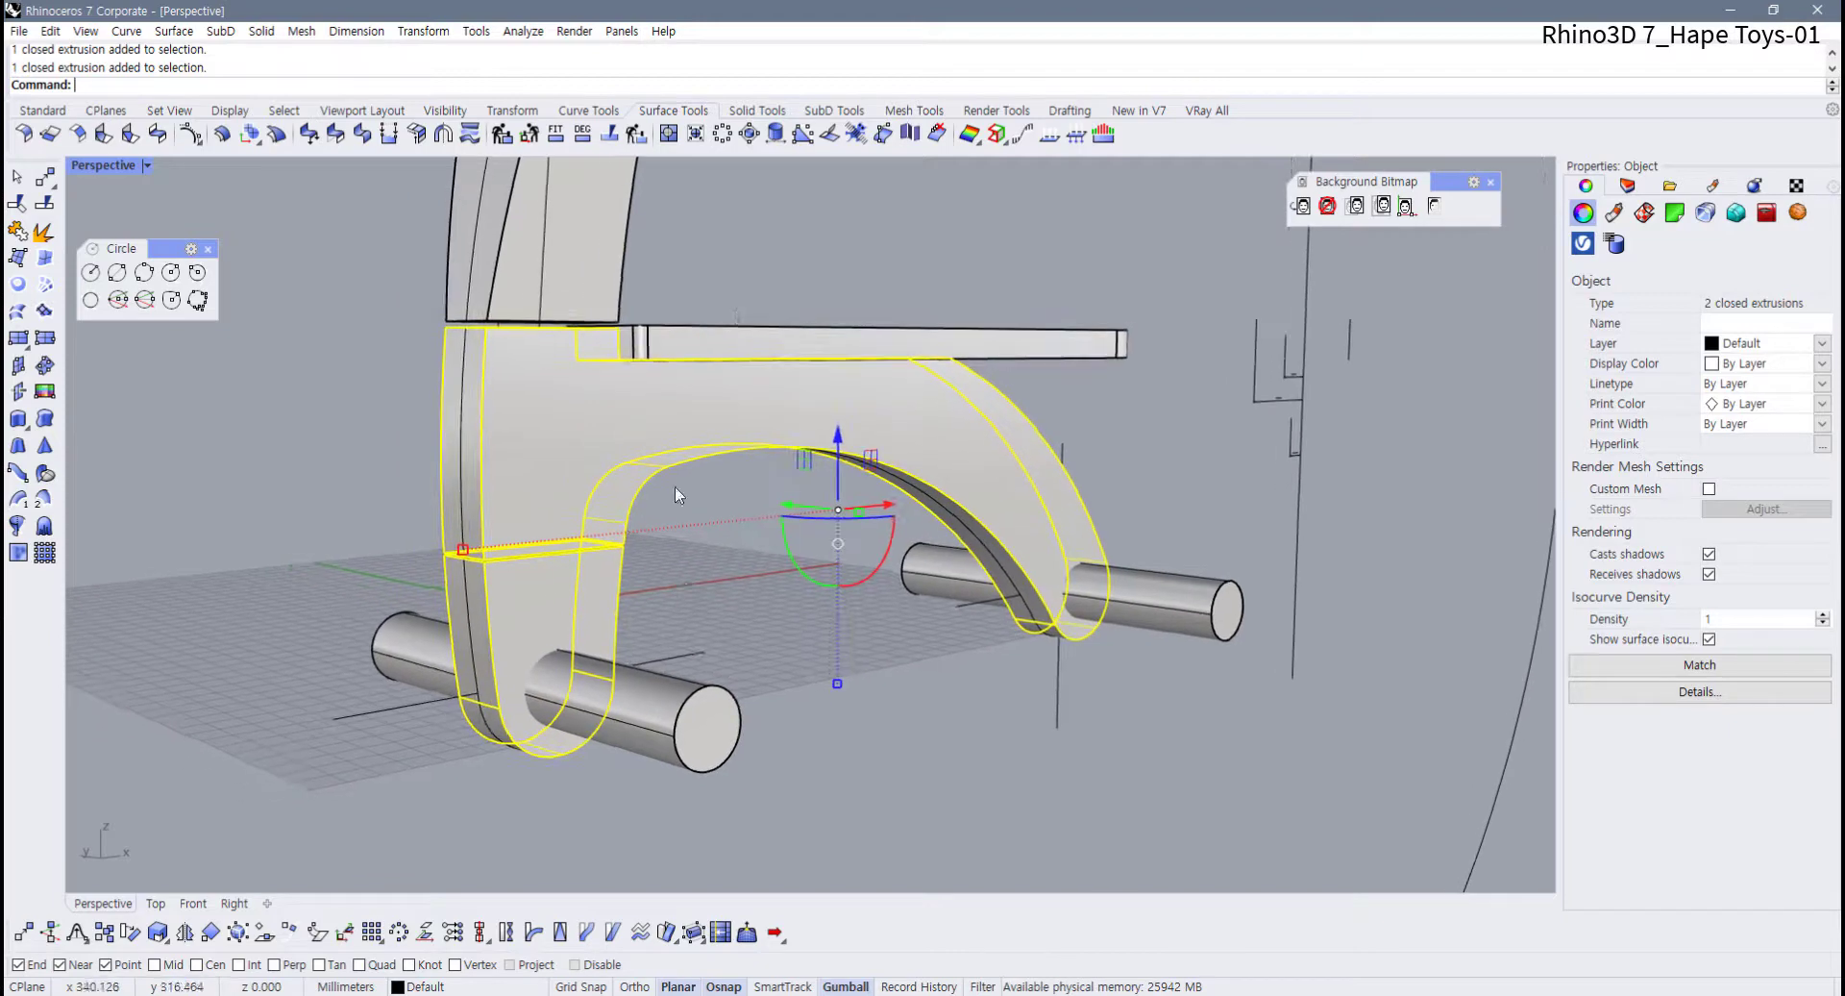
click(759, 111)
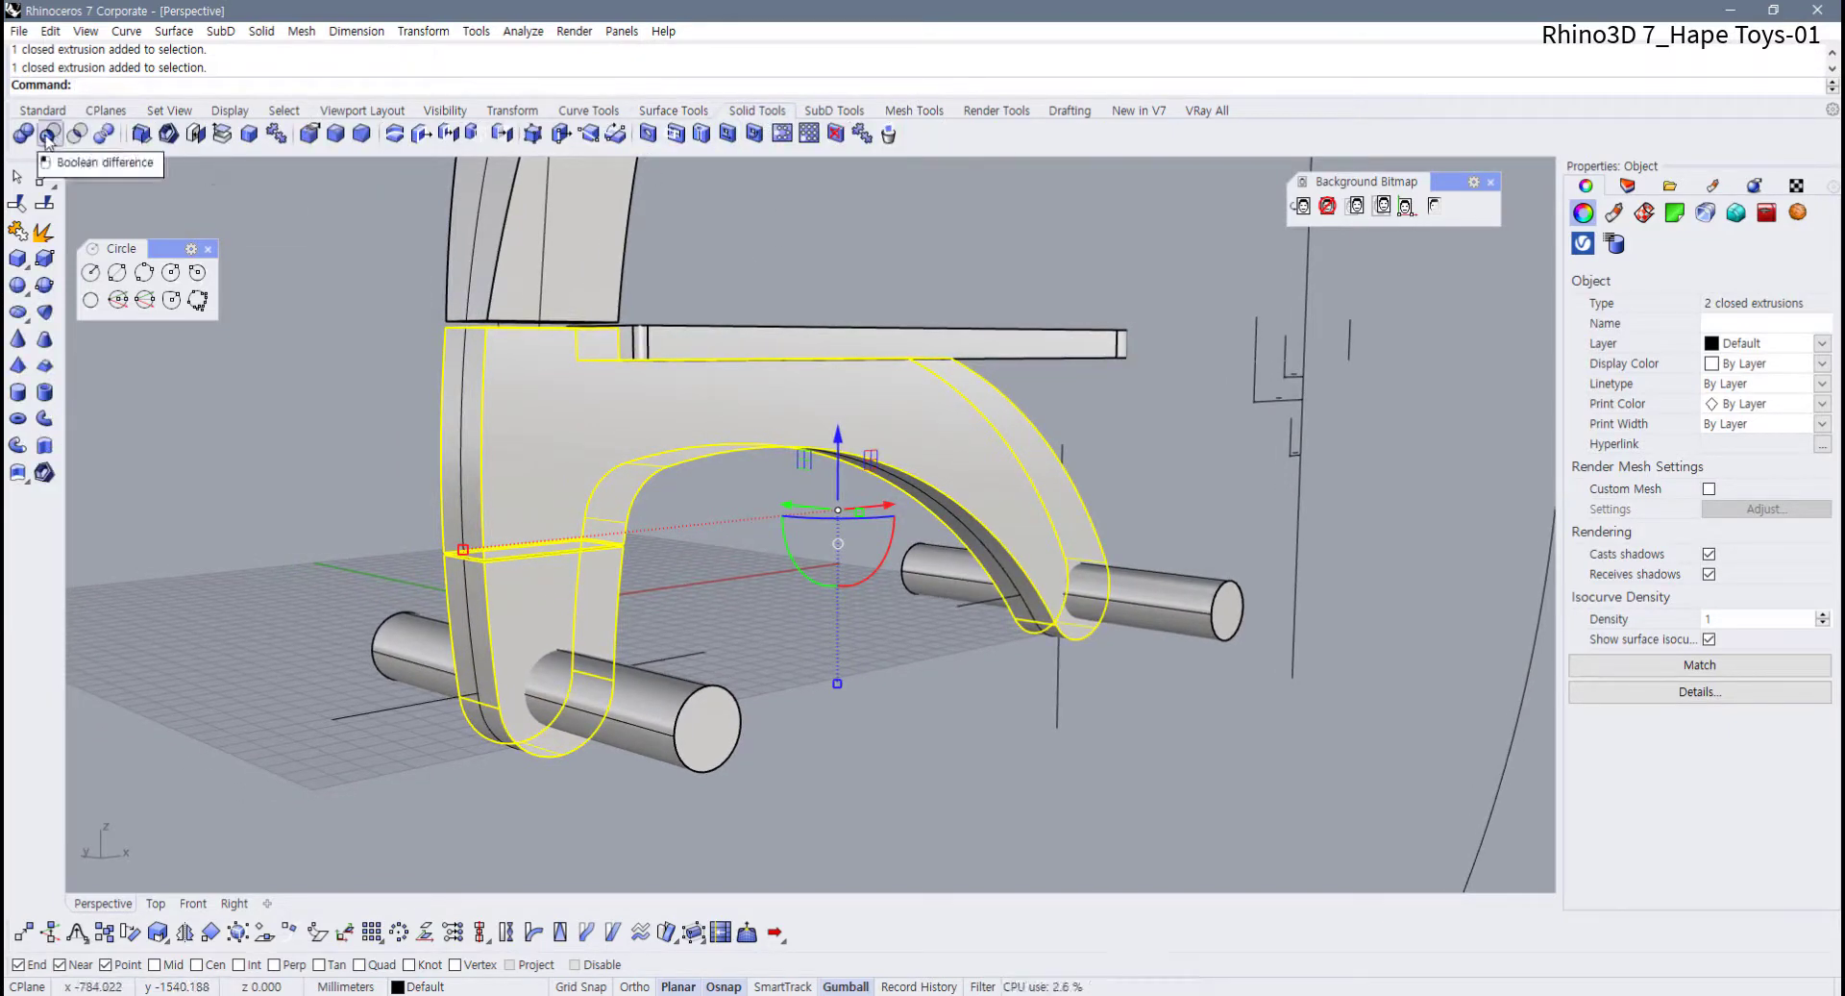
click(48, 136)
click(577, 710)
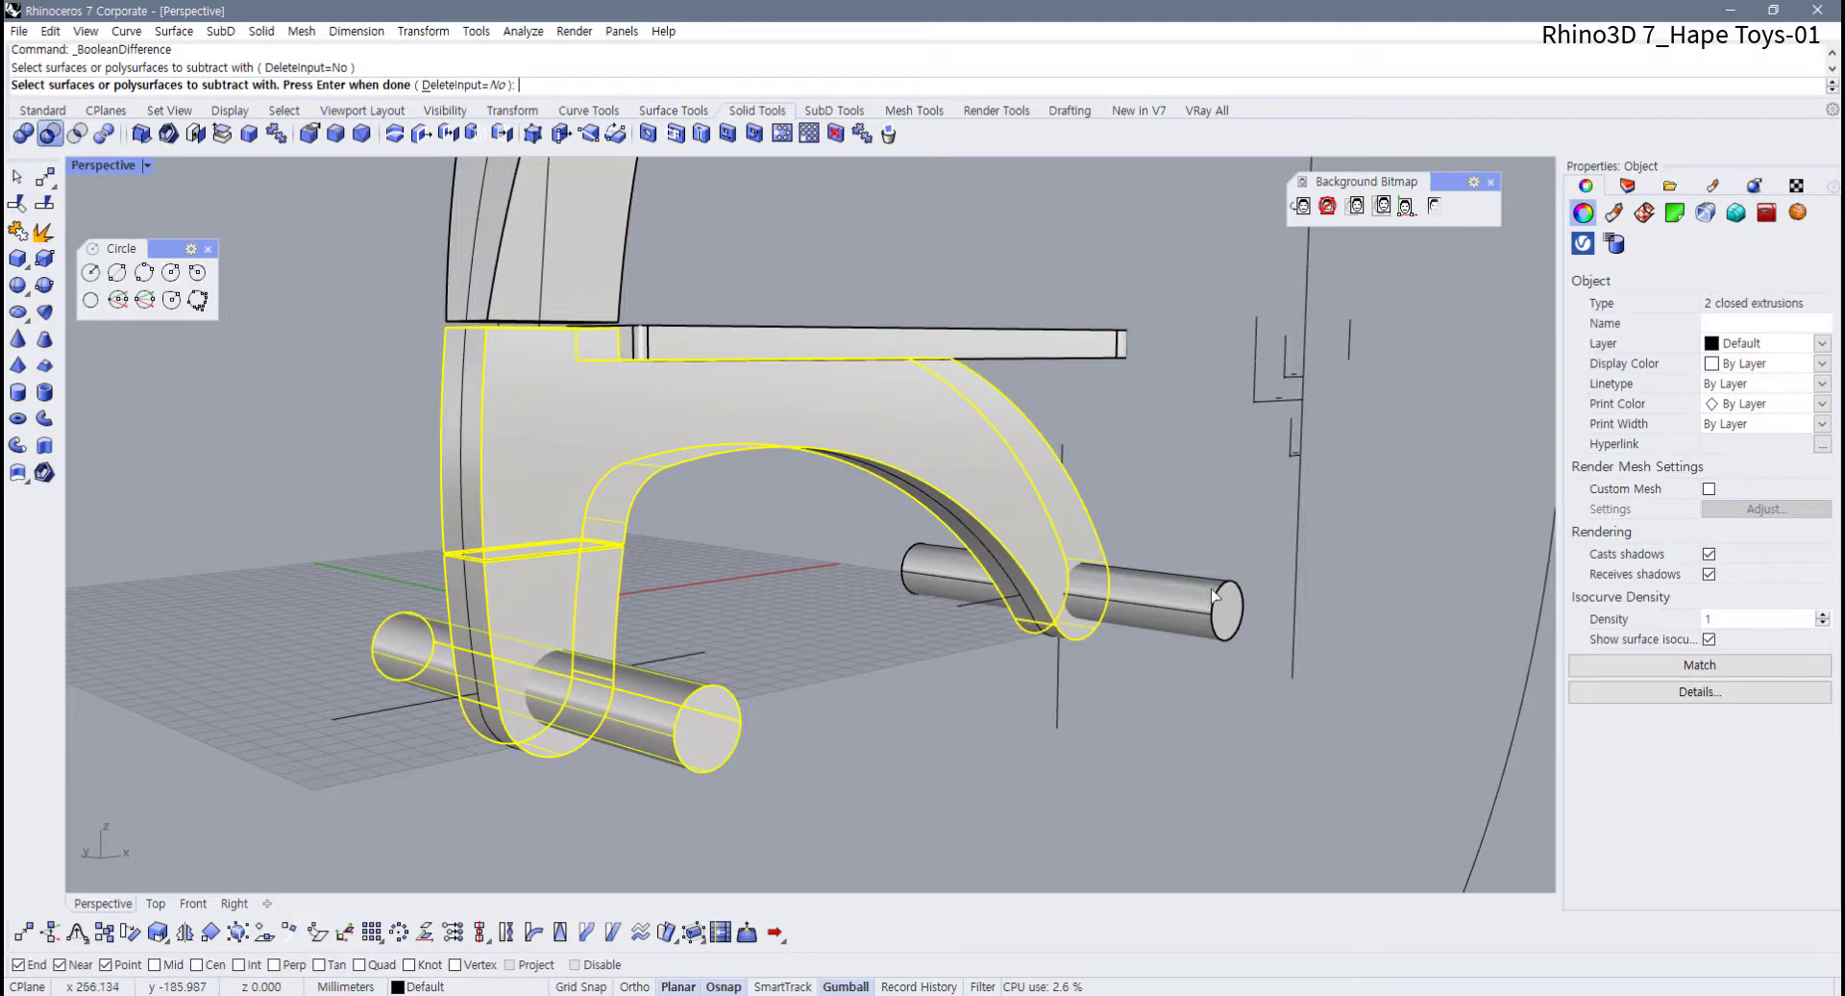
click(1096, 618)
key(Return)
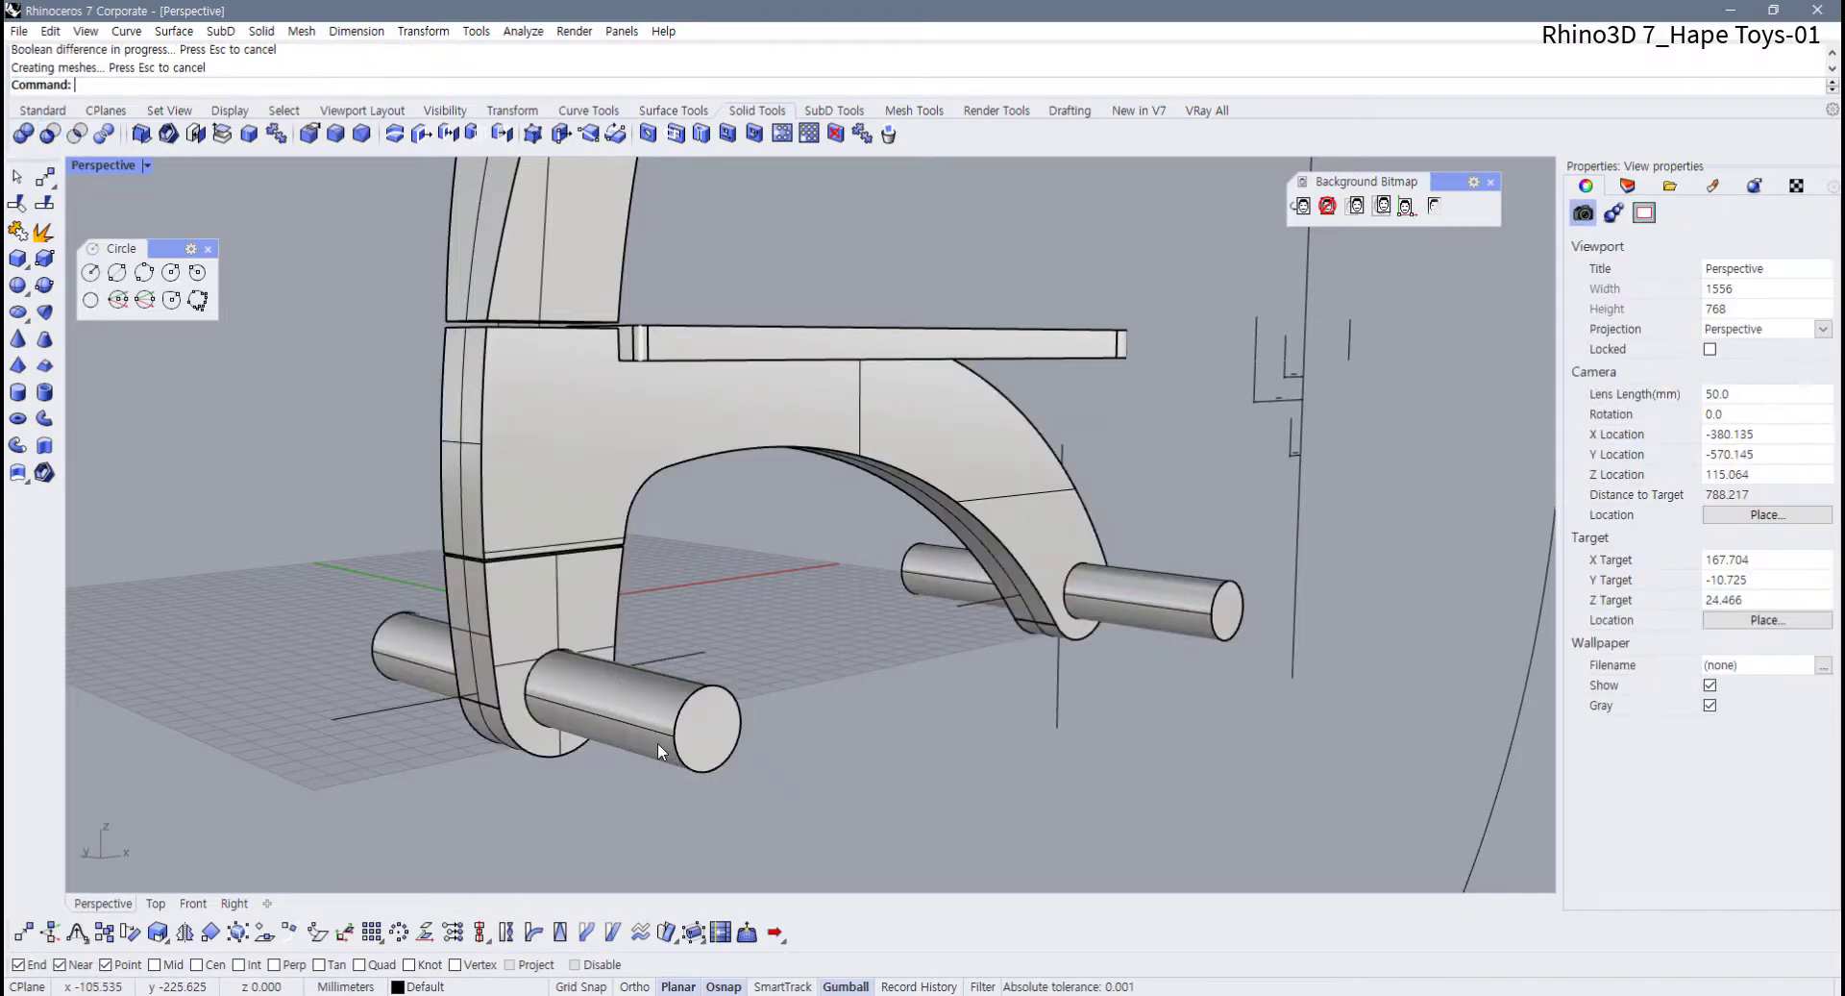
Undo the last Boolean Difference and clear the selection
click(658, 748)
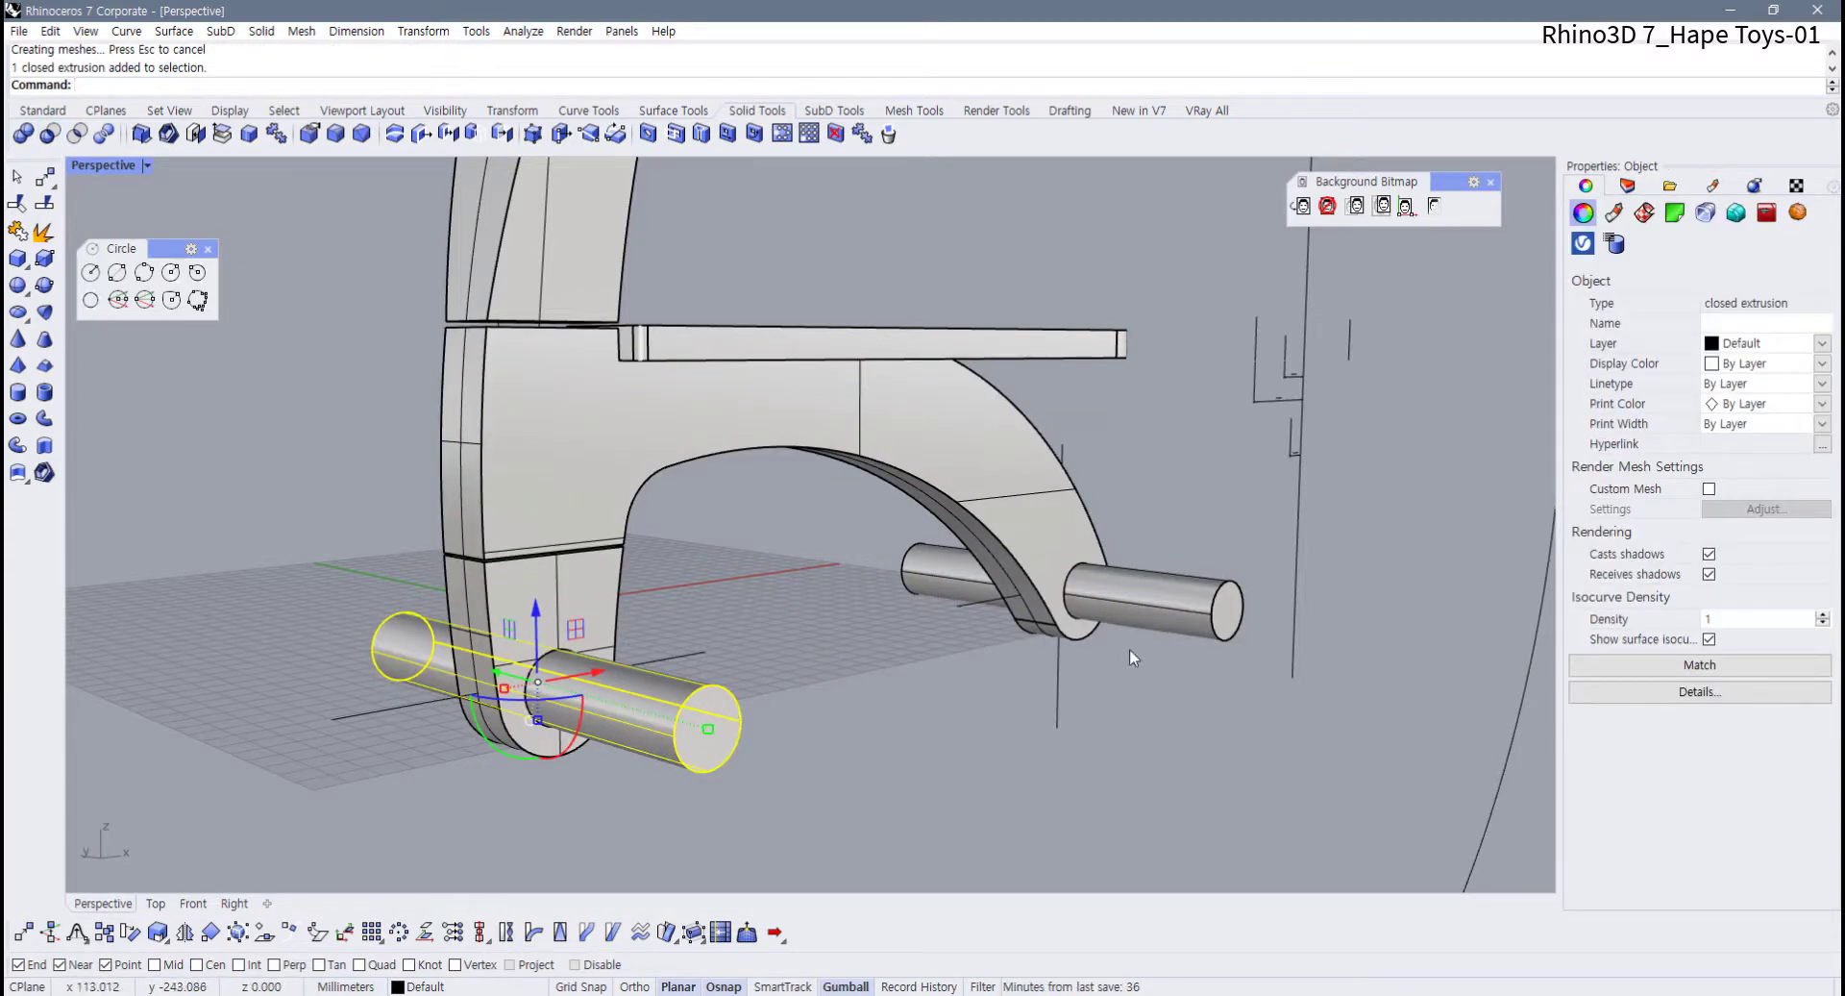
key(ctrl+z)
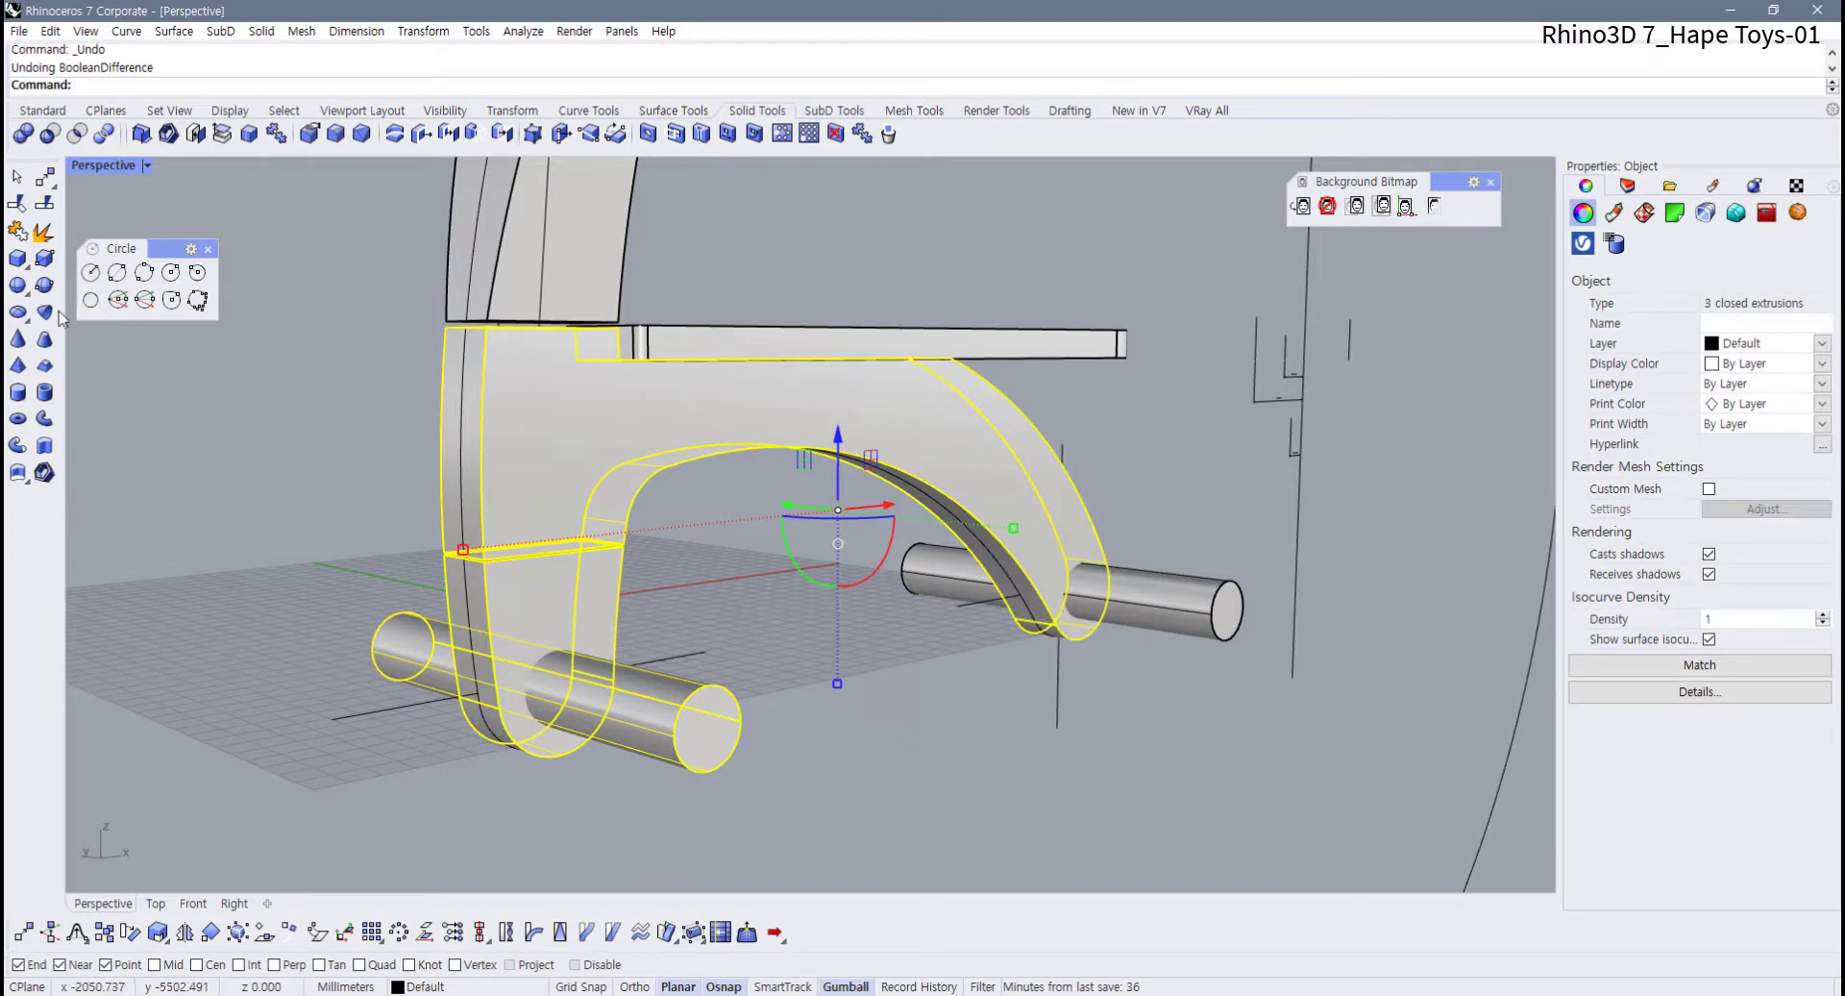
click(50, 133)
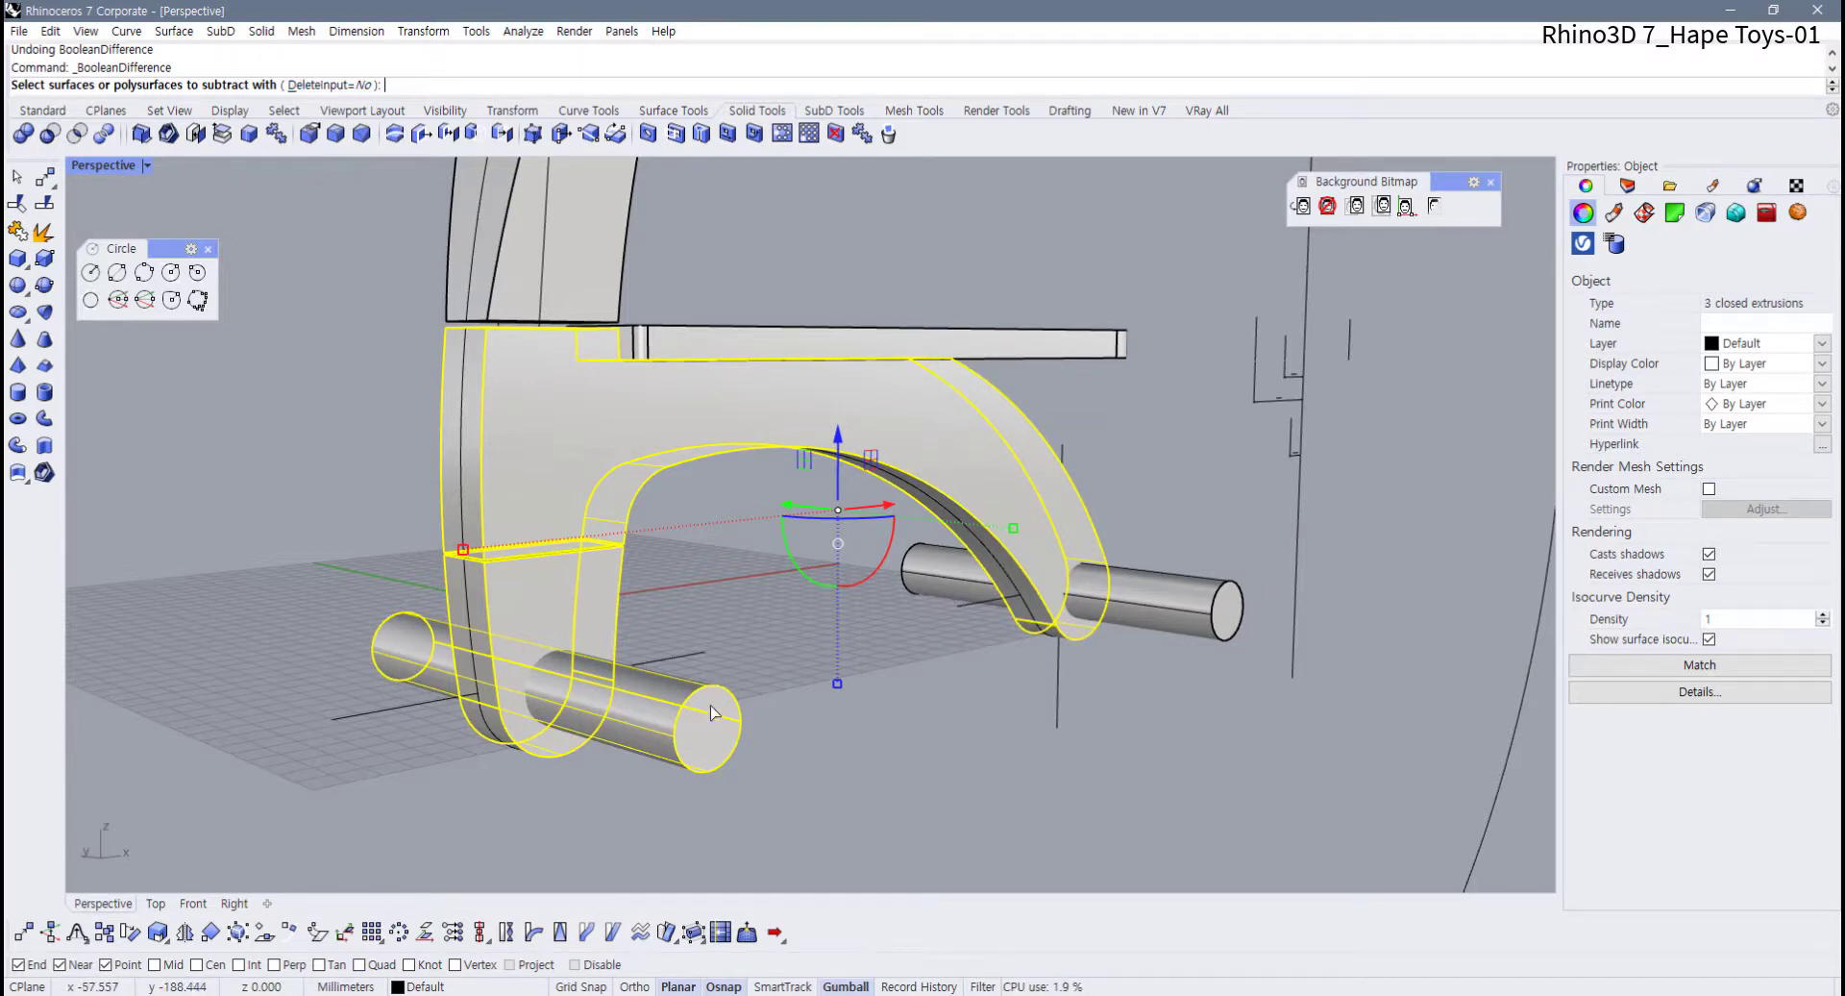
click(349, 87)
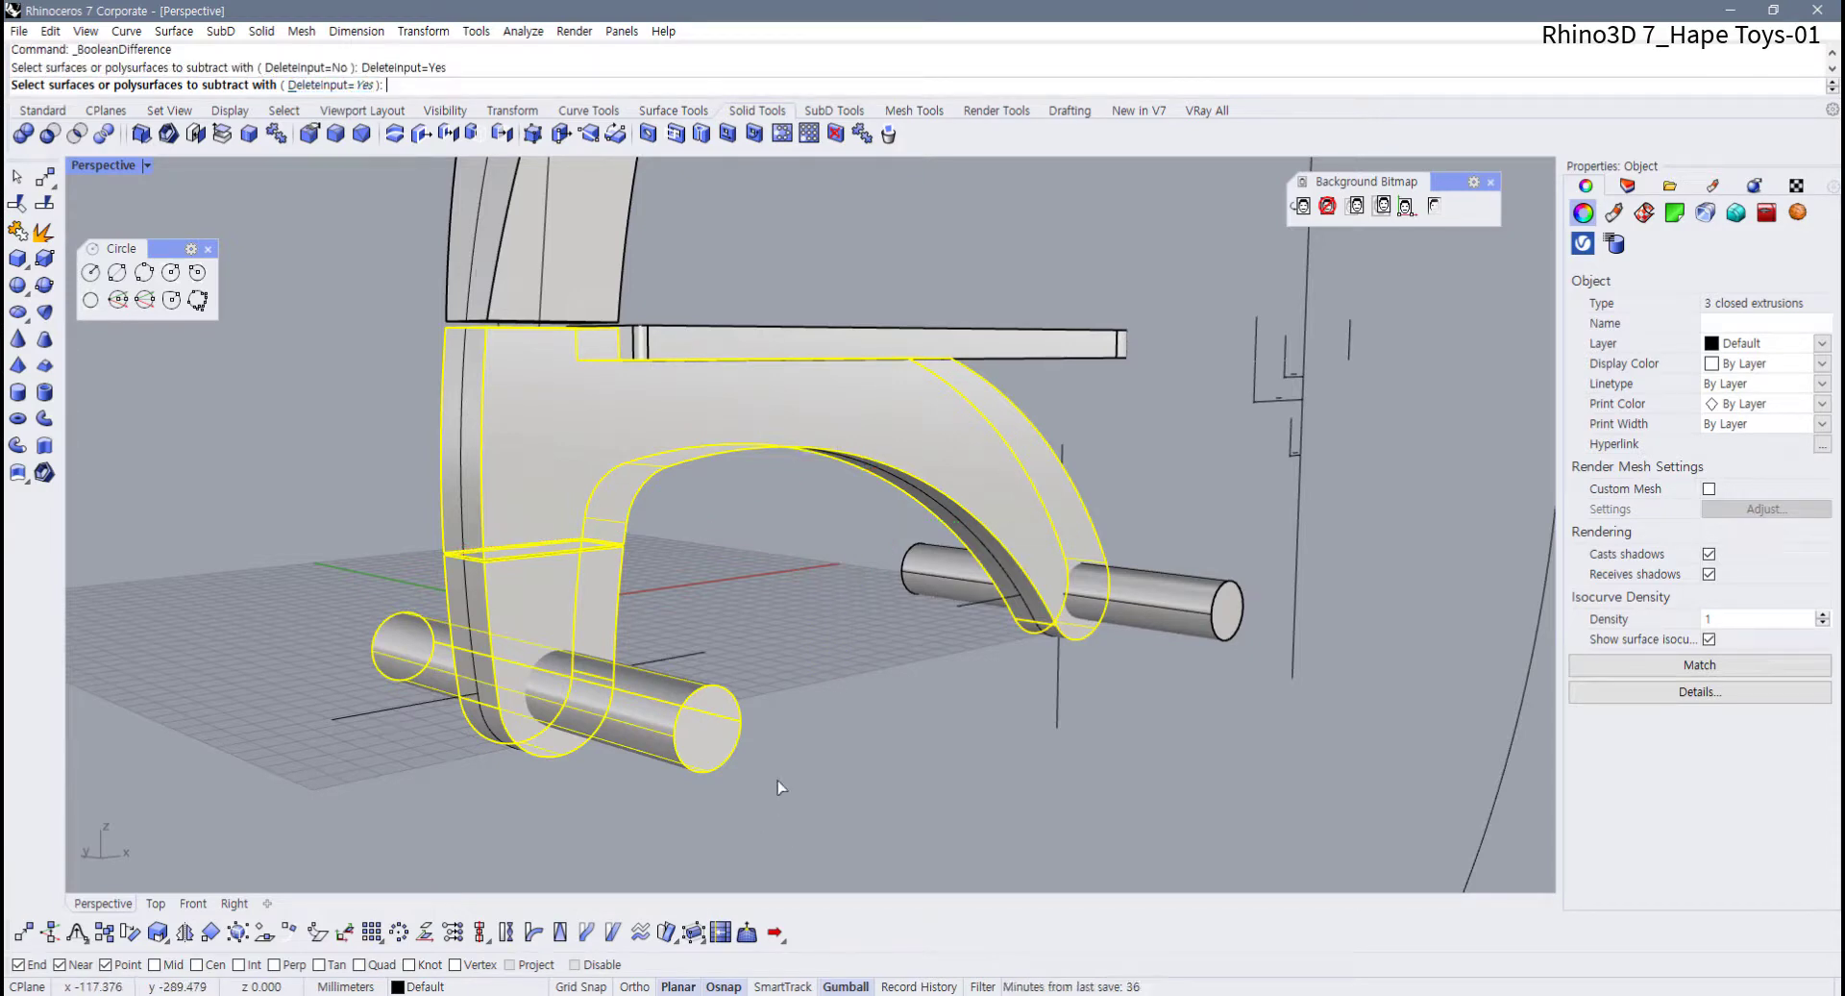
key(Escape)
click(753, 650)
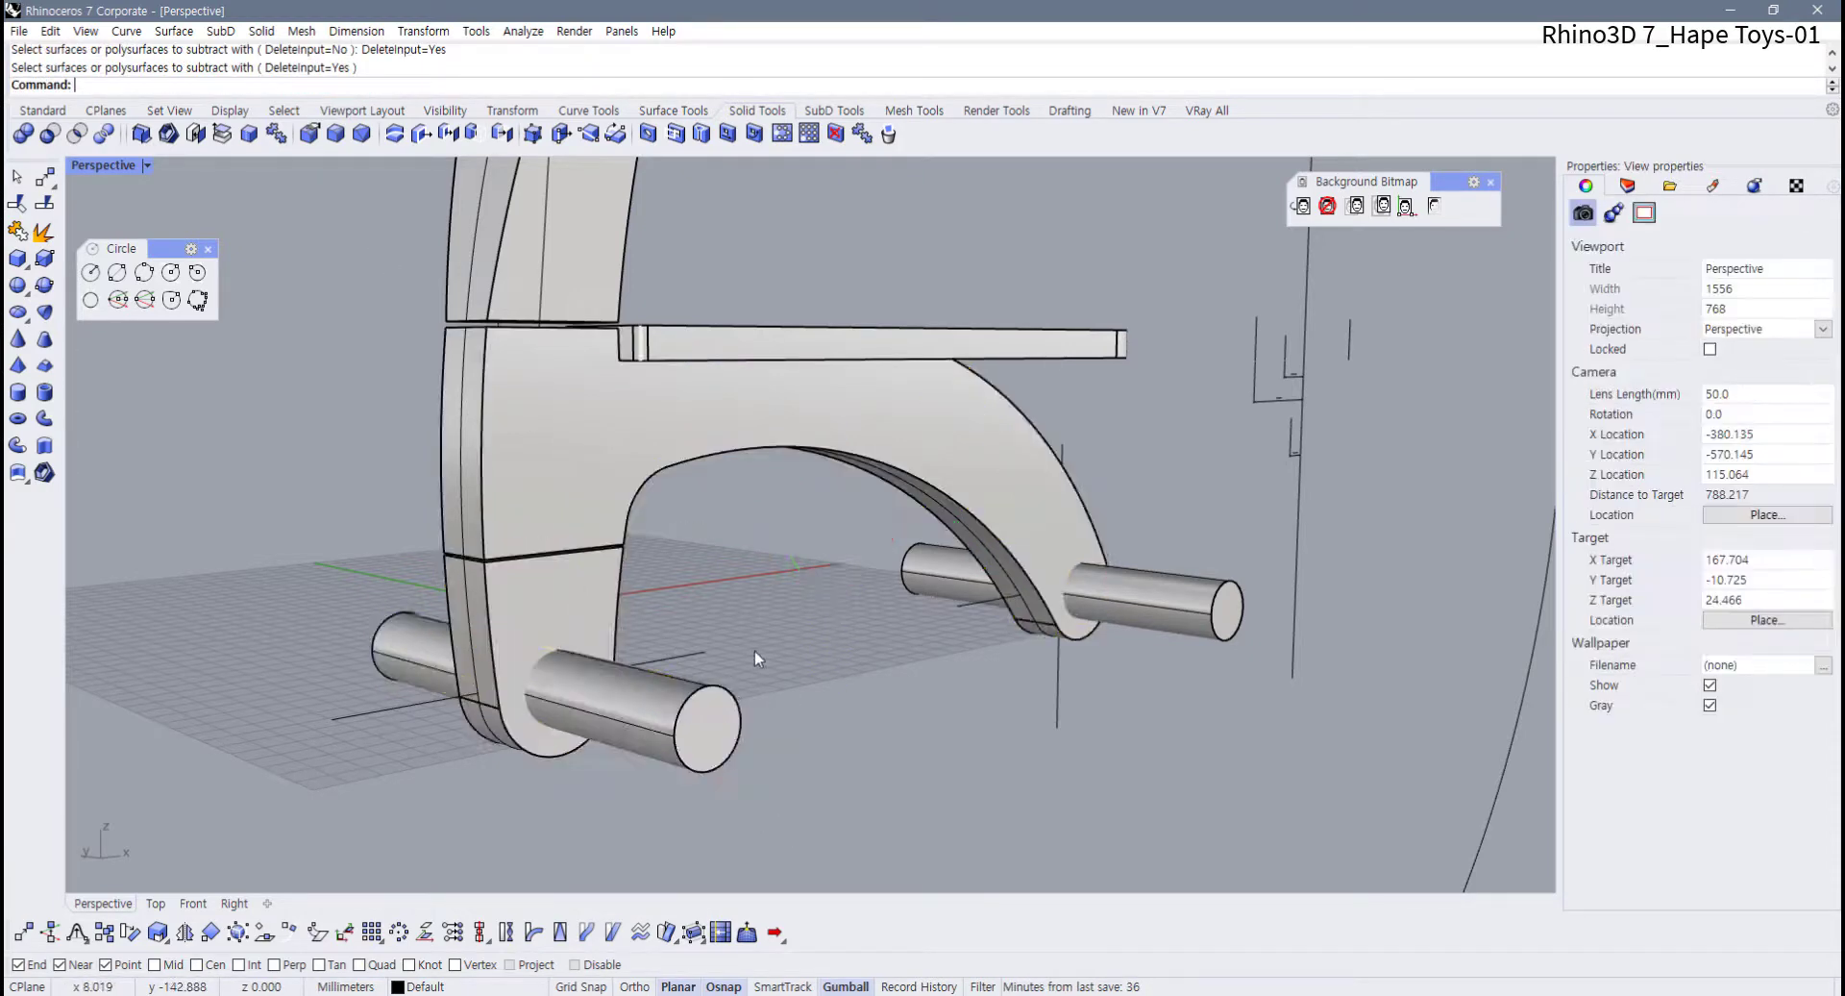
Cut the axle holes by subtracting both cylinders from the main frame and lower front leg with Boolean Difference, using DeleteInput=Yes
click(583, 501)
click(583, 629)
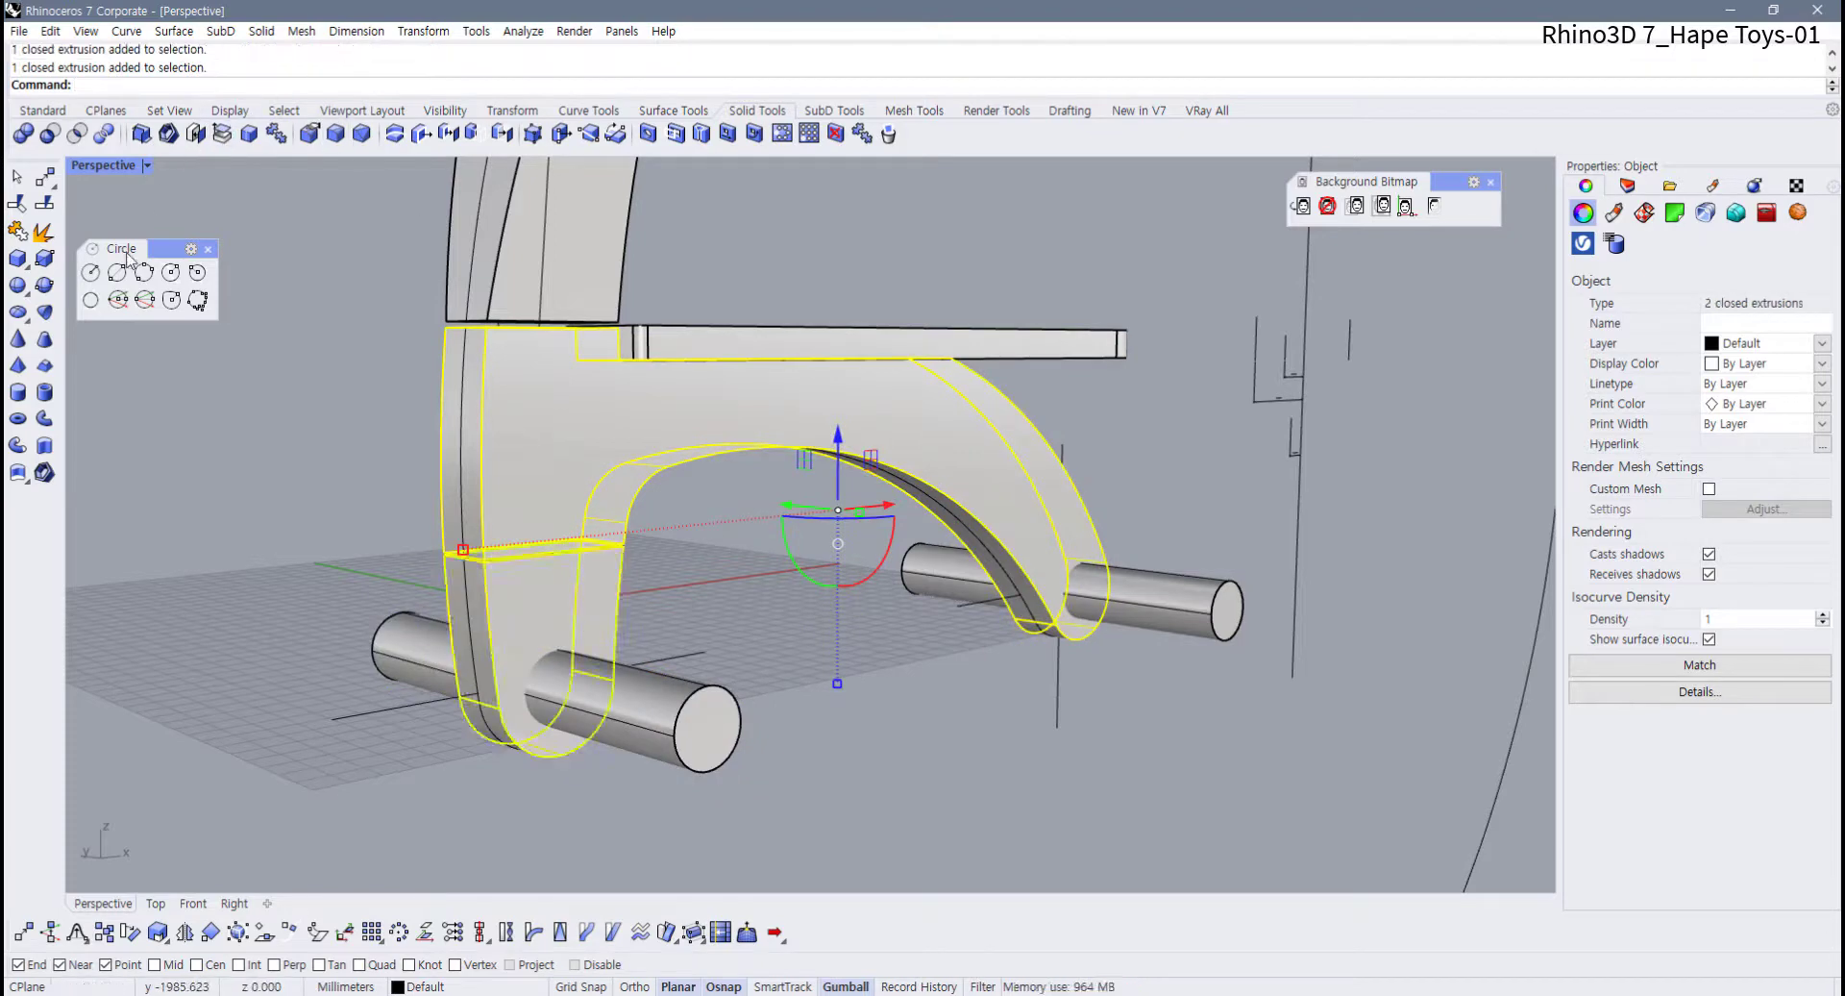
click(49, 133)
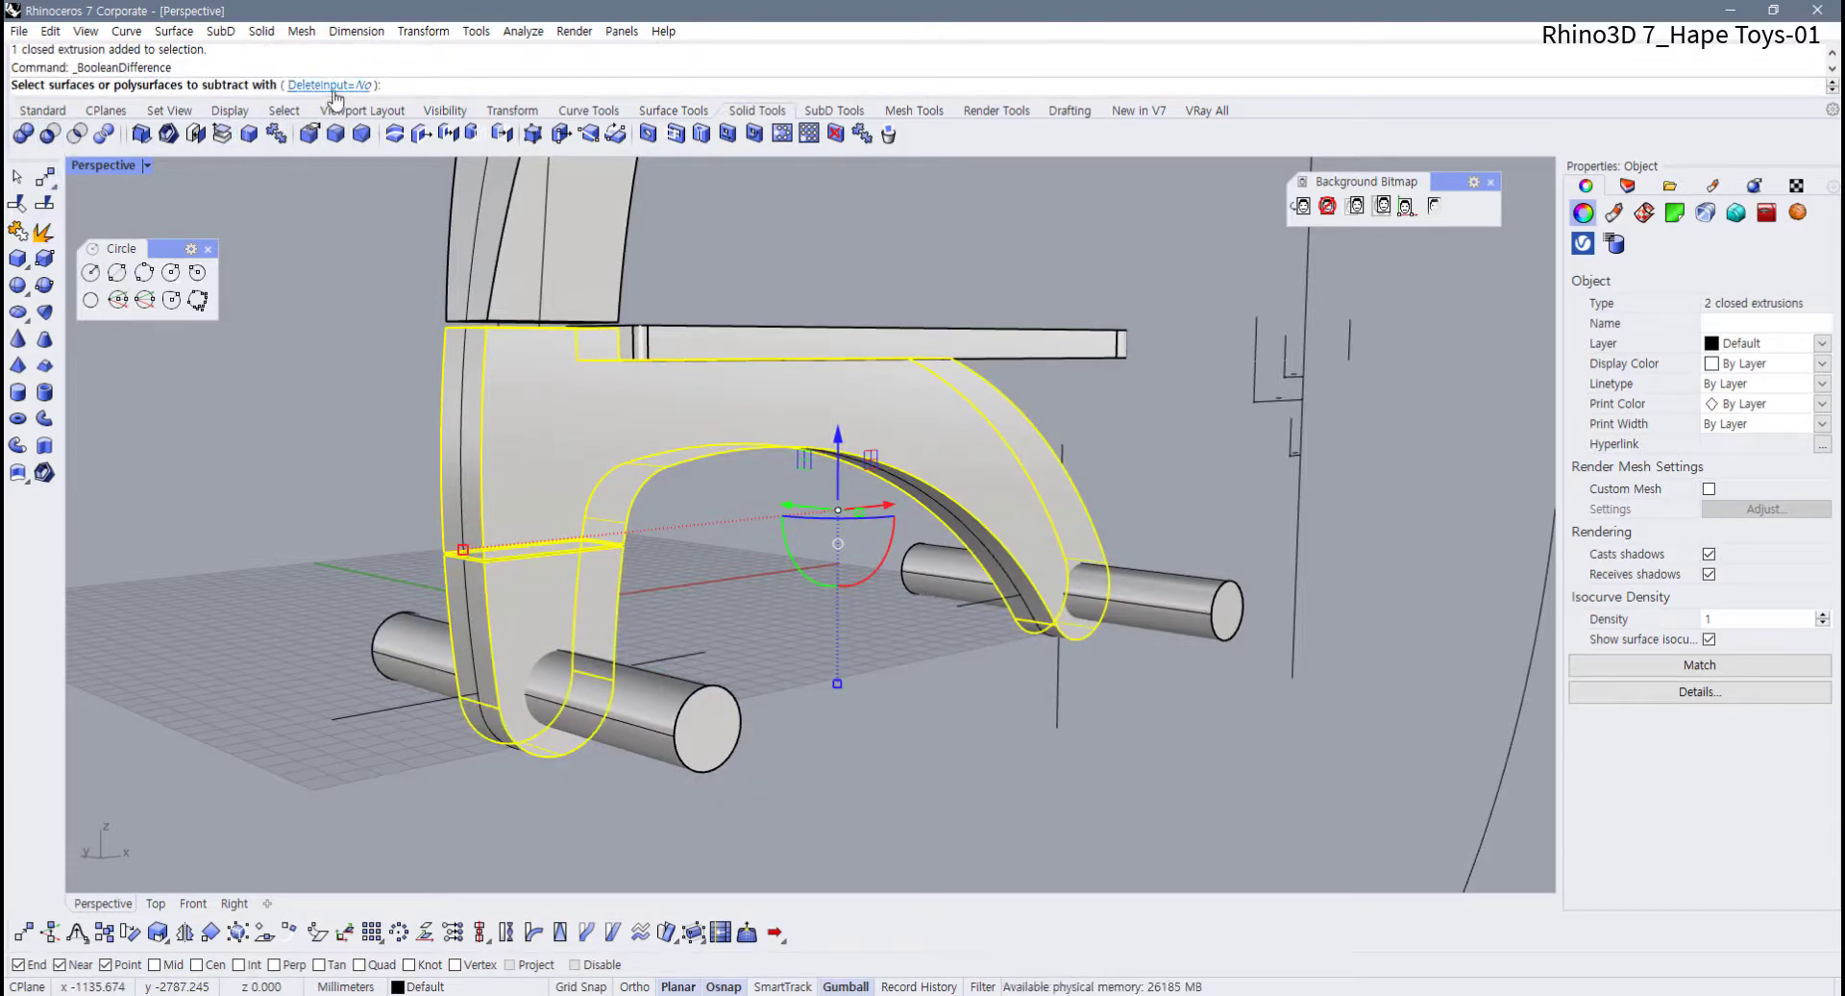
click(330, 86)
click(653, 721)
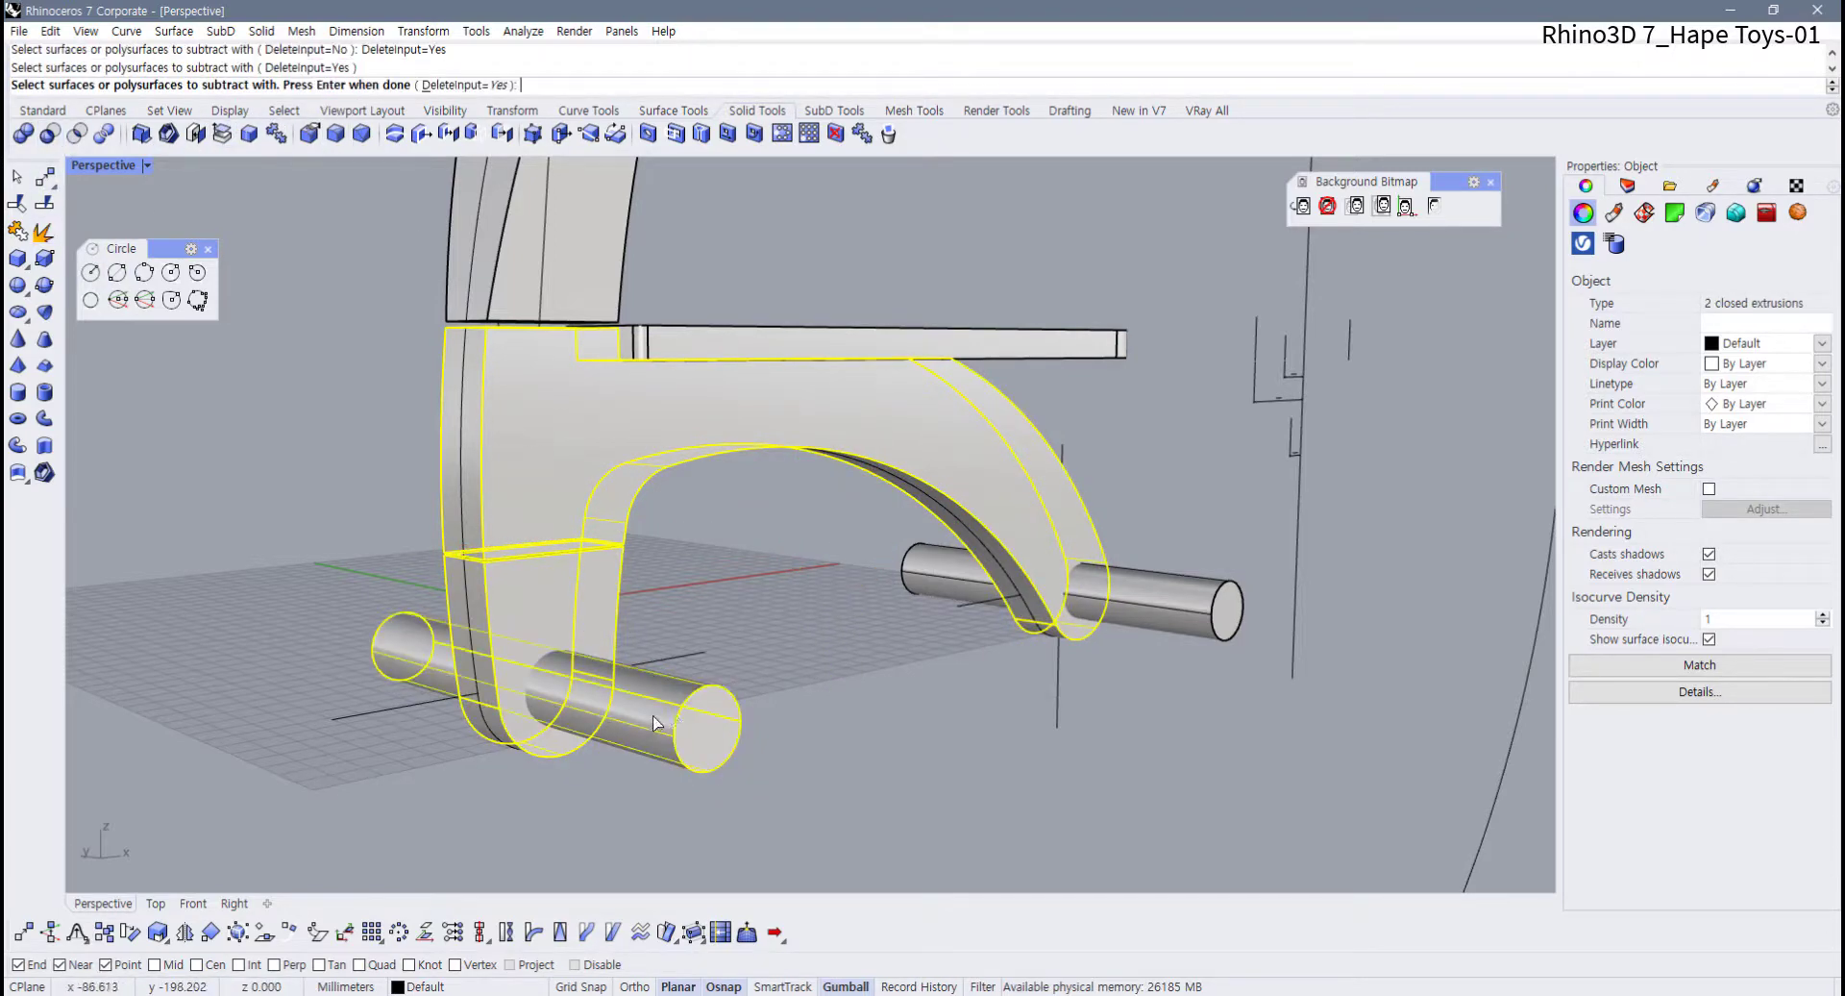
click(1163, 598)
key(Return)
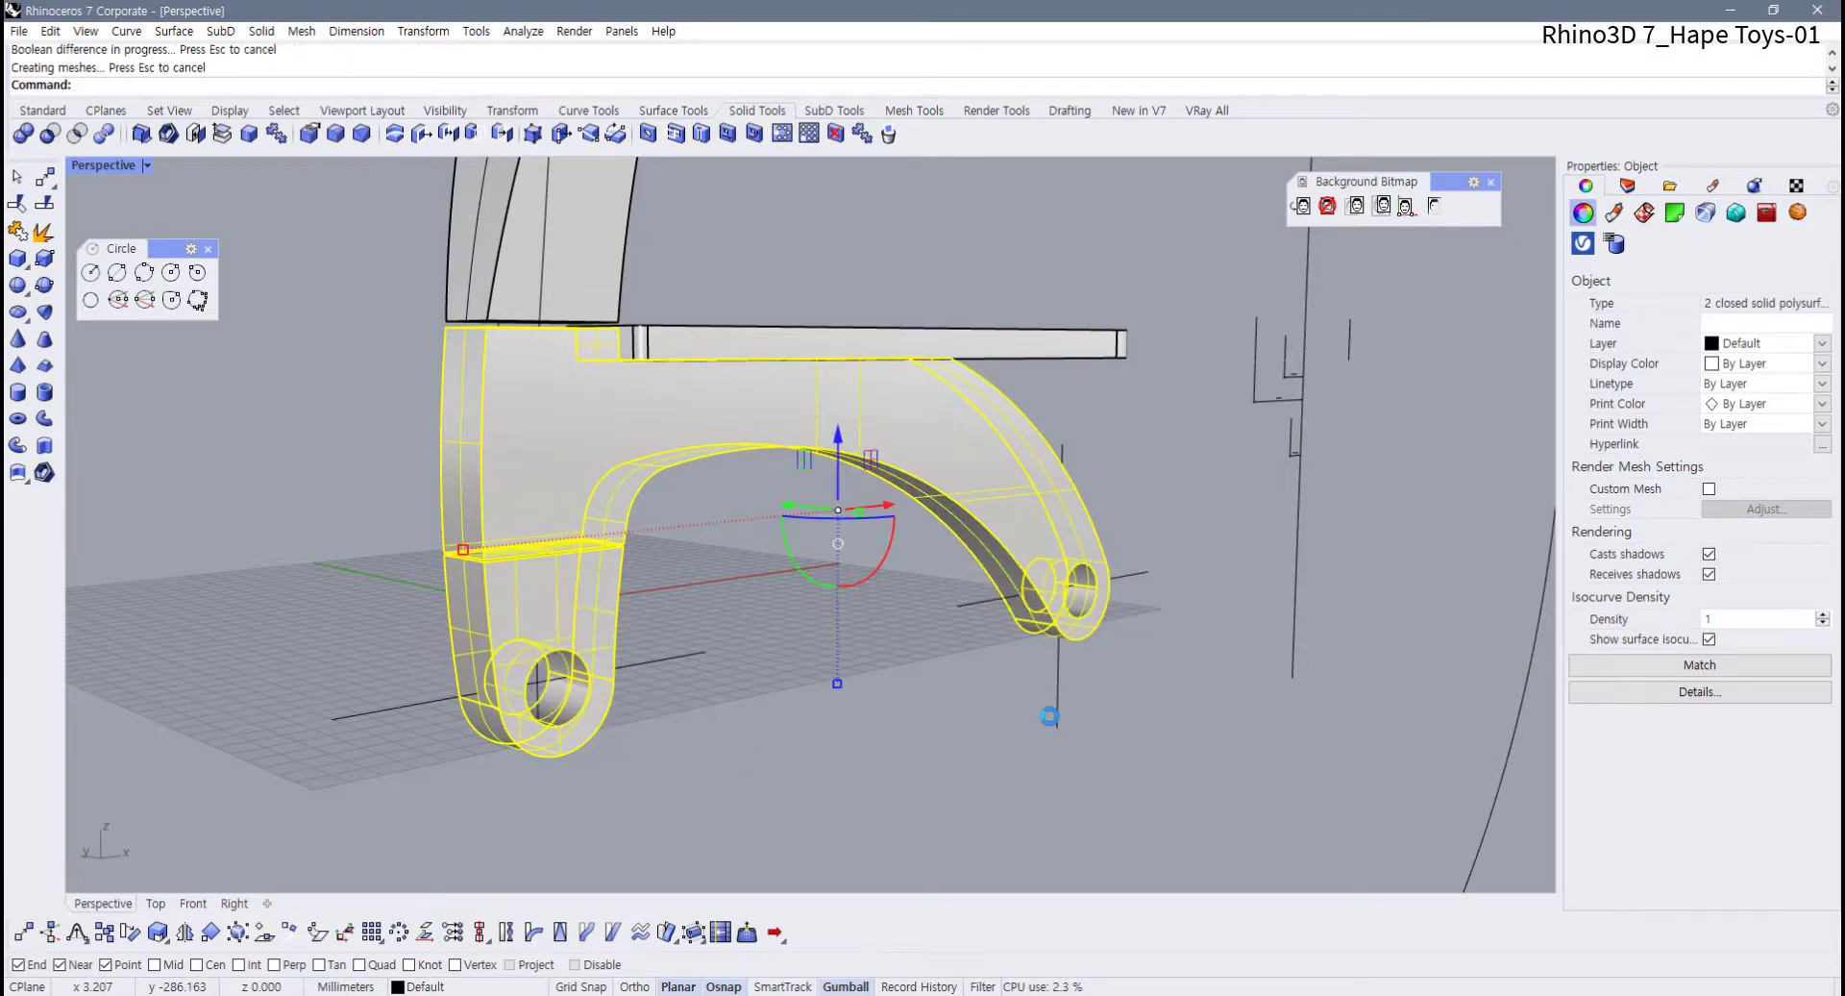
click(949, 768)
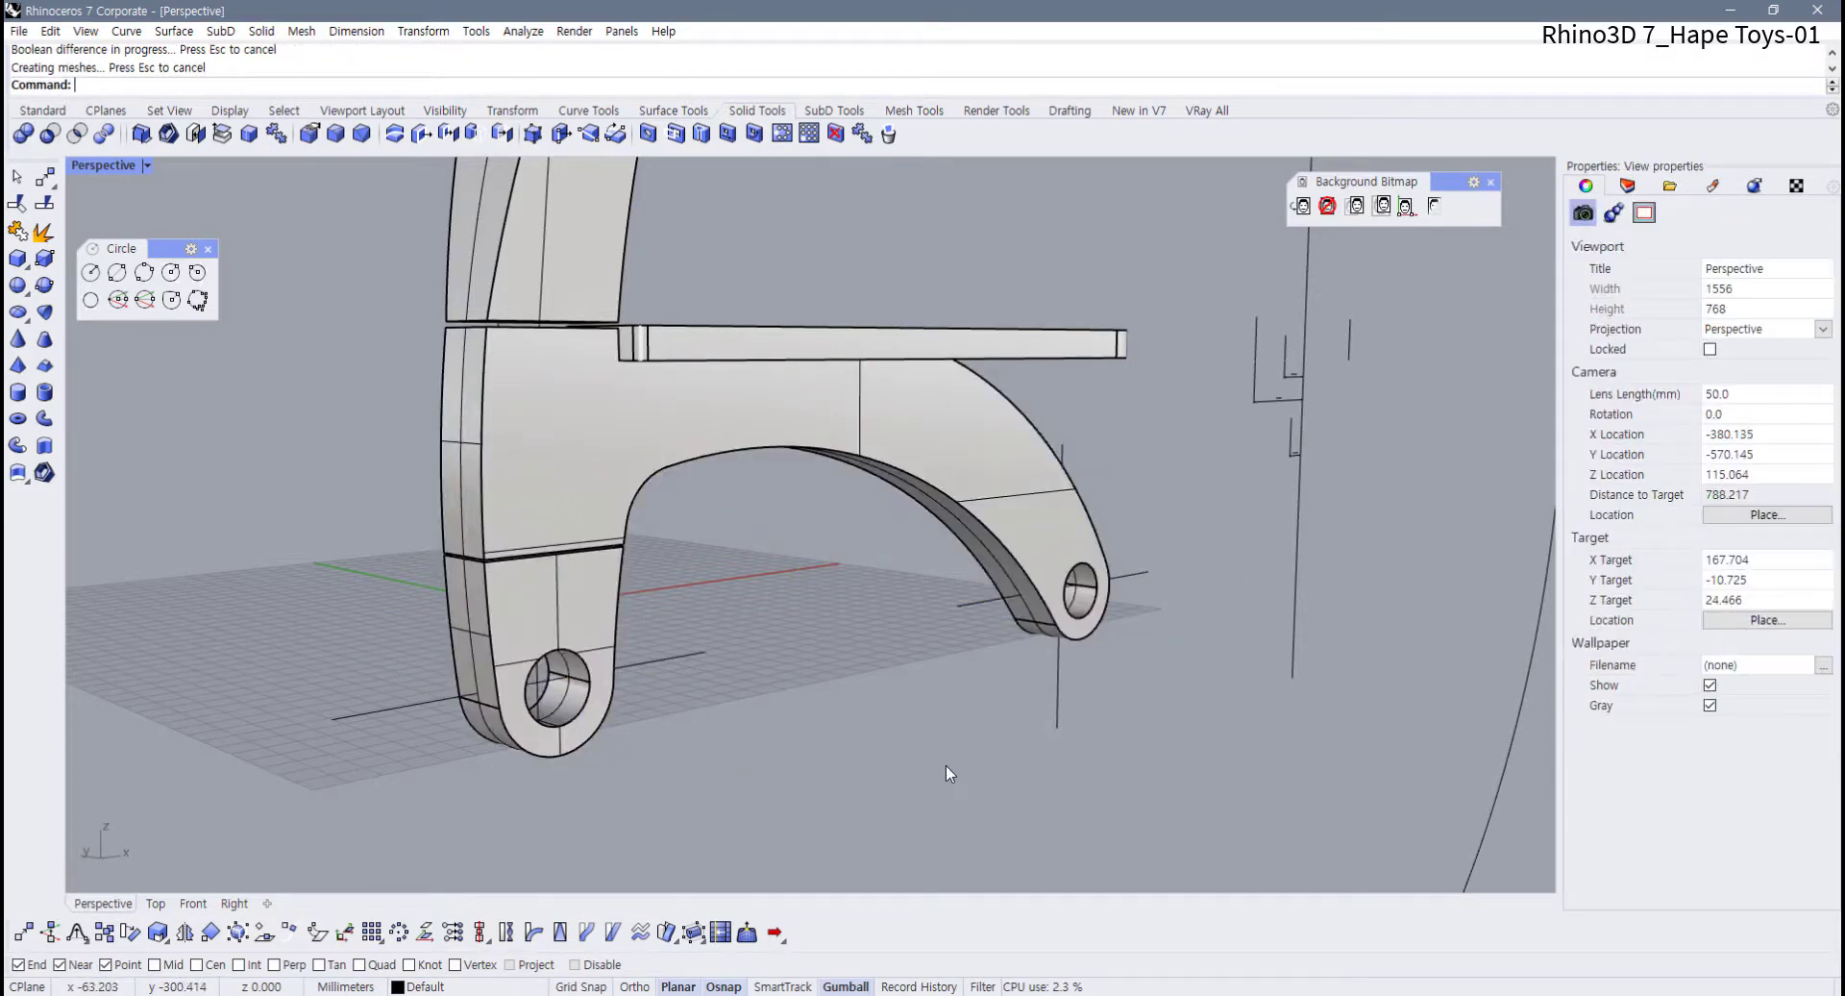
Examine the axle holes in Perspective and the wheel and axle layout on the side and front reference images
right_drag(938, 761, 745, 753)
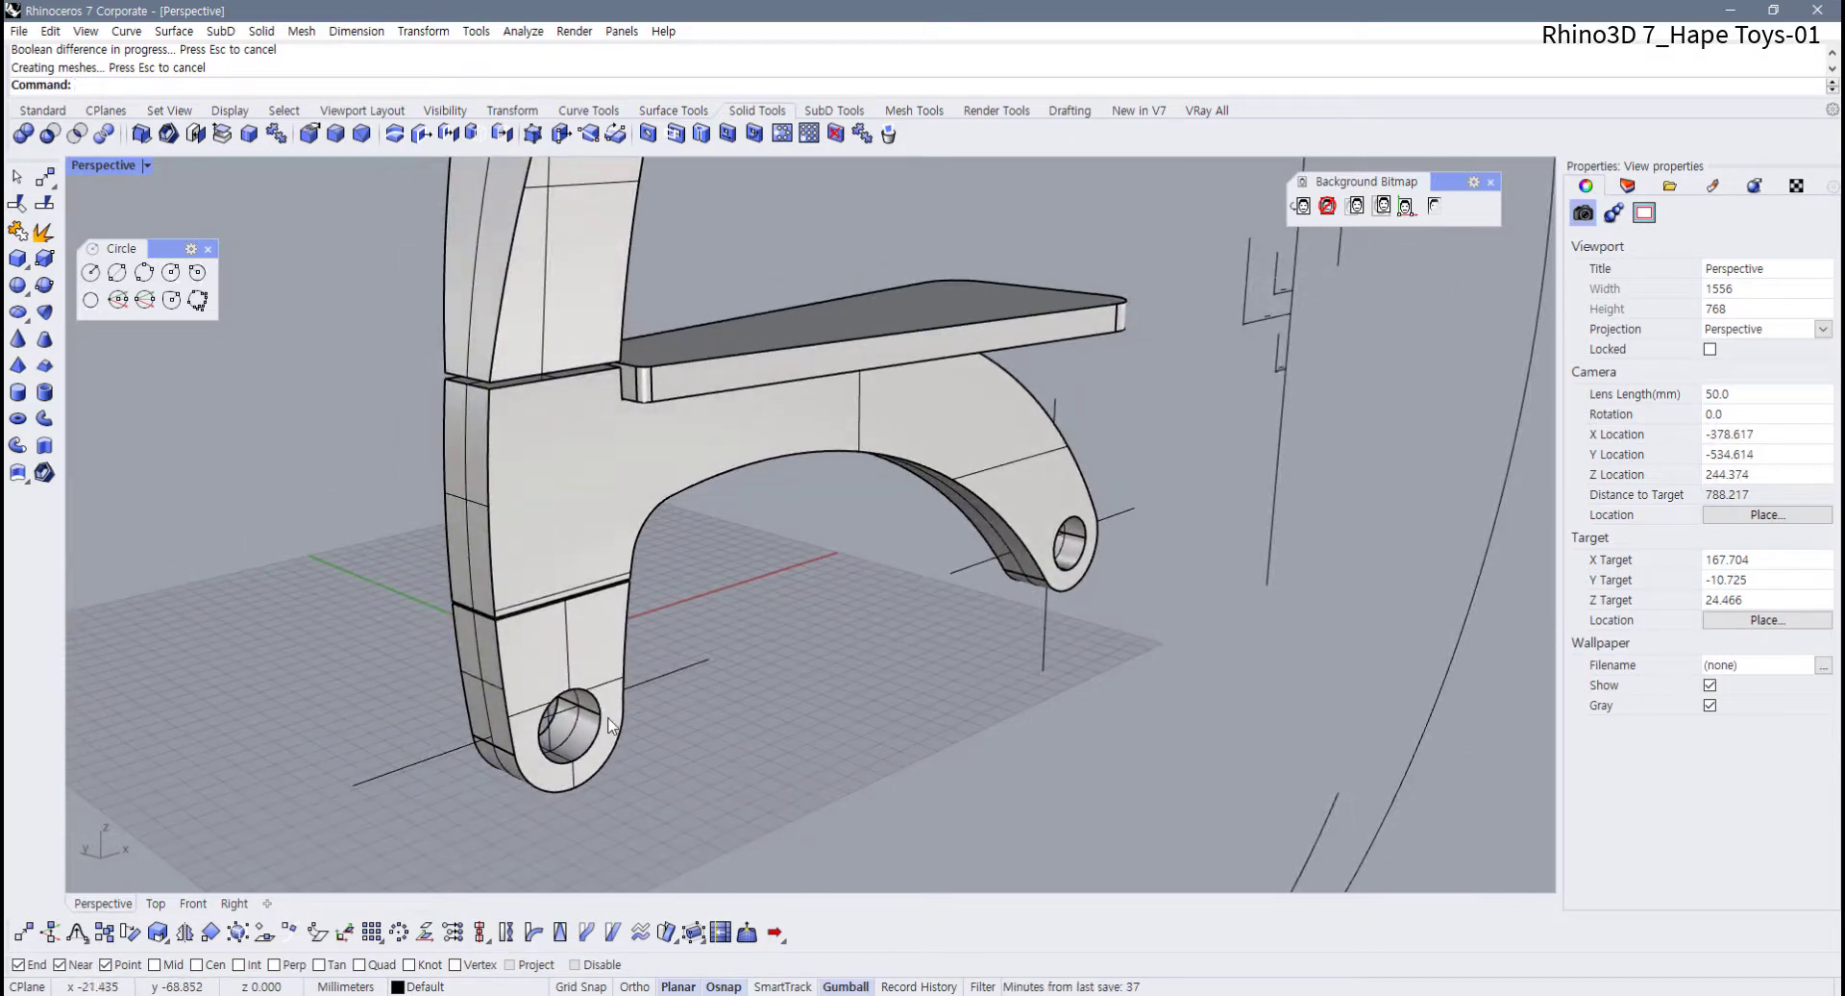
double_click(113, 164)
scroll(462, 784, down, 4)
right_drag(505, 772, 365, 765)
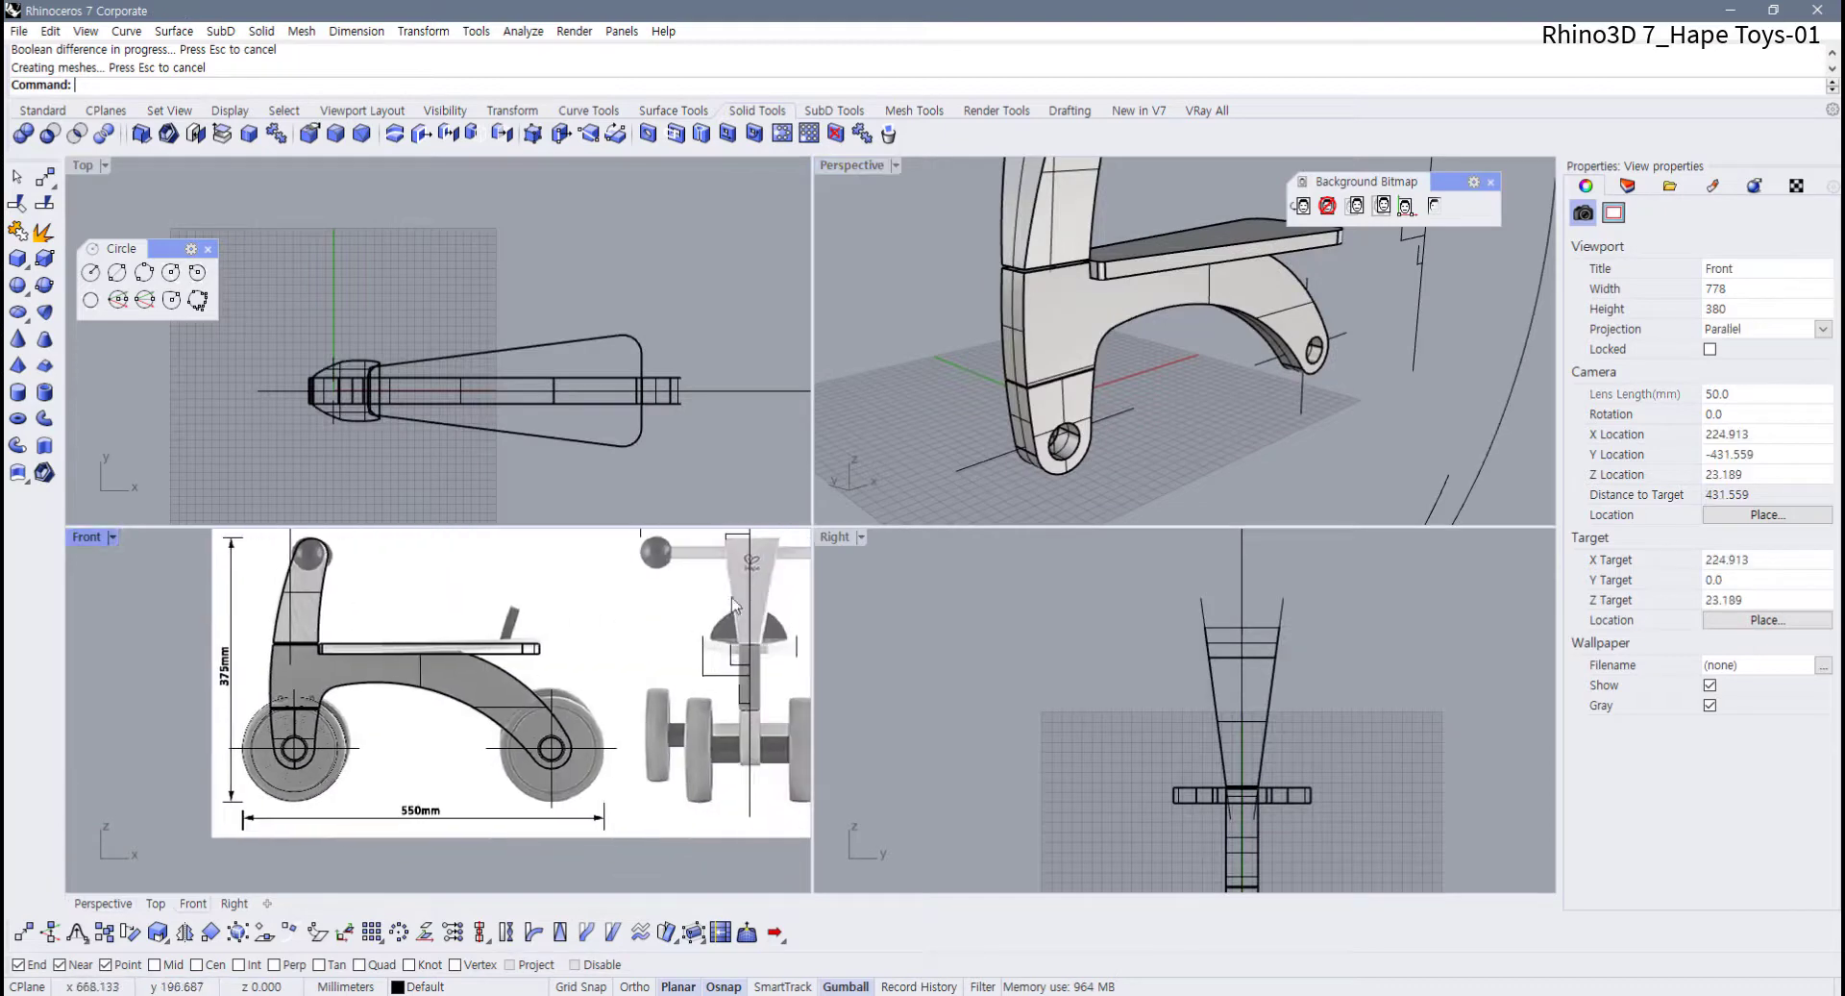
scroll(590, 735, up, 5)
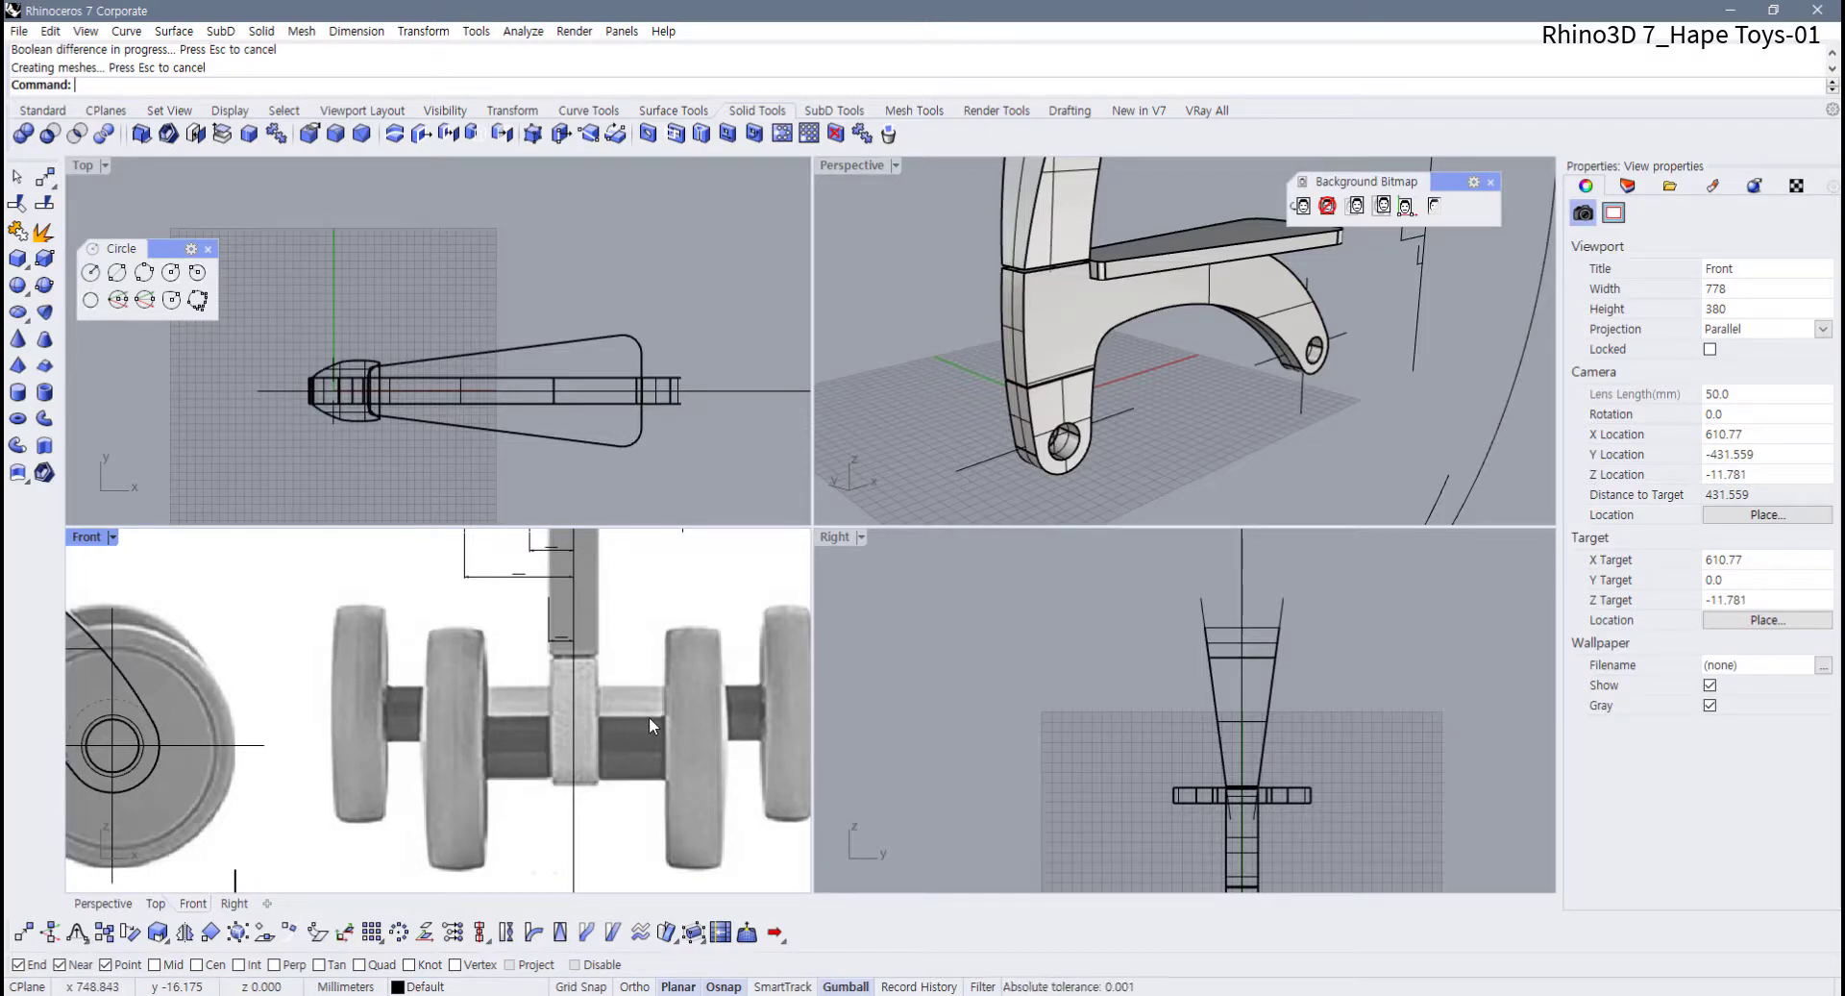
scroll(649, 717, down, 5)
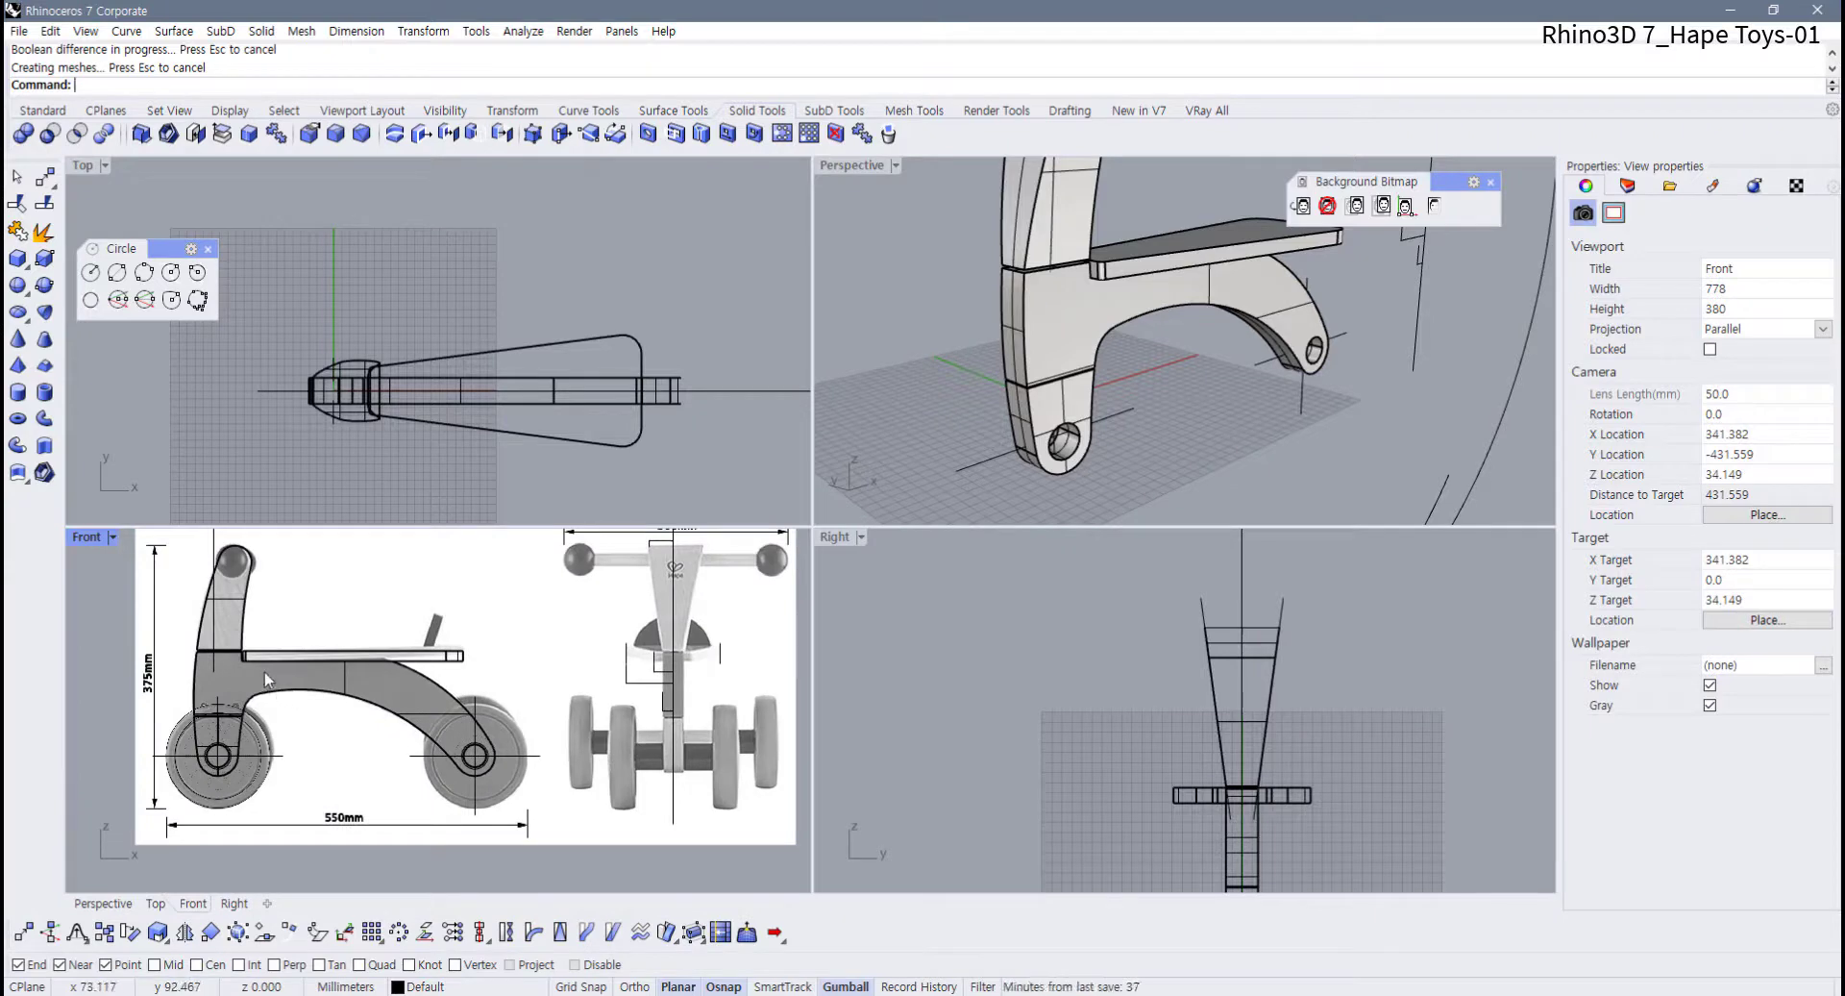
Delete the two large leftover arc curves beyond the bike model in Perspective
right_drag(375, 660, 352, 714)
scroll(1184, 430, down, 5)
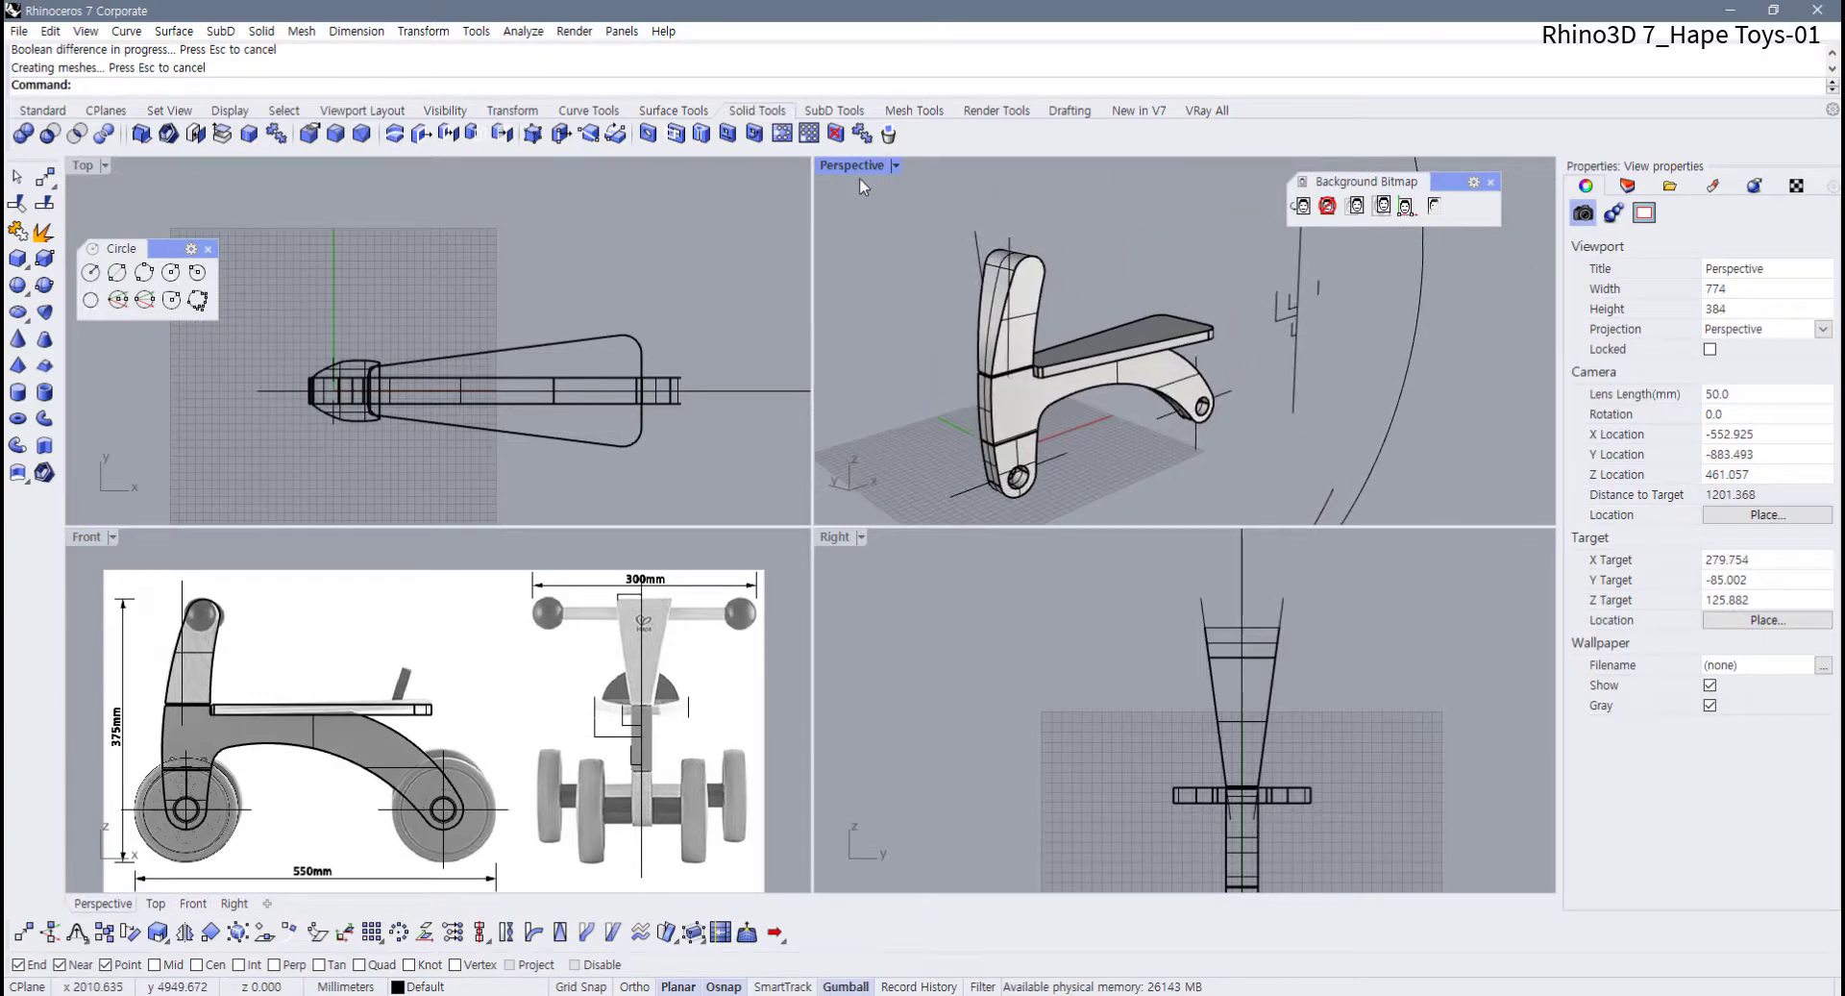
scroll(1067, 336, down, 6)
drag(1319, 524, 1267, 494)
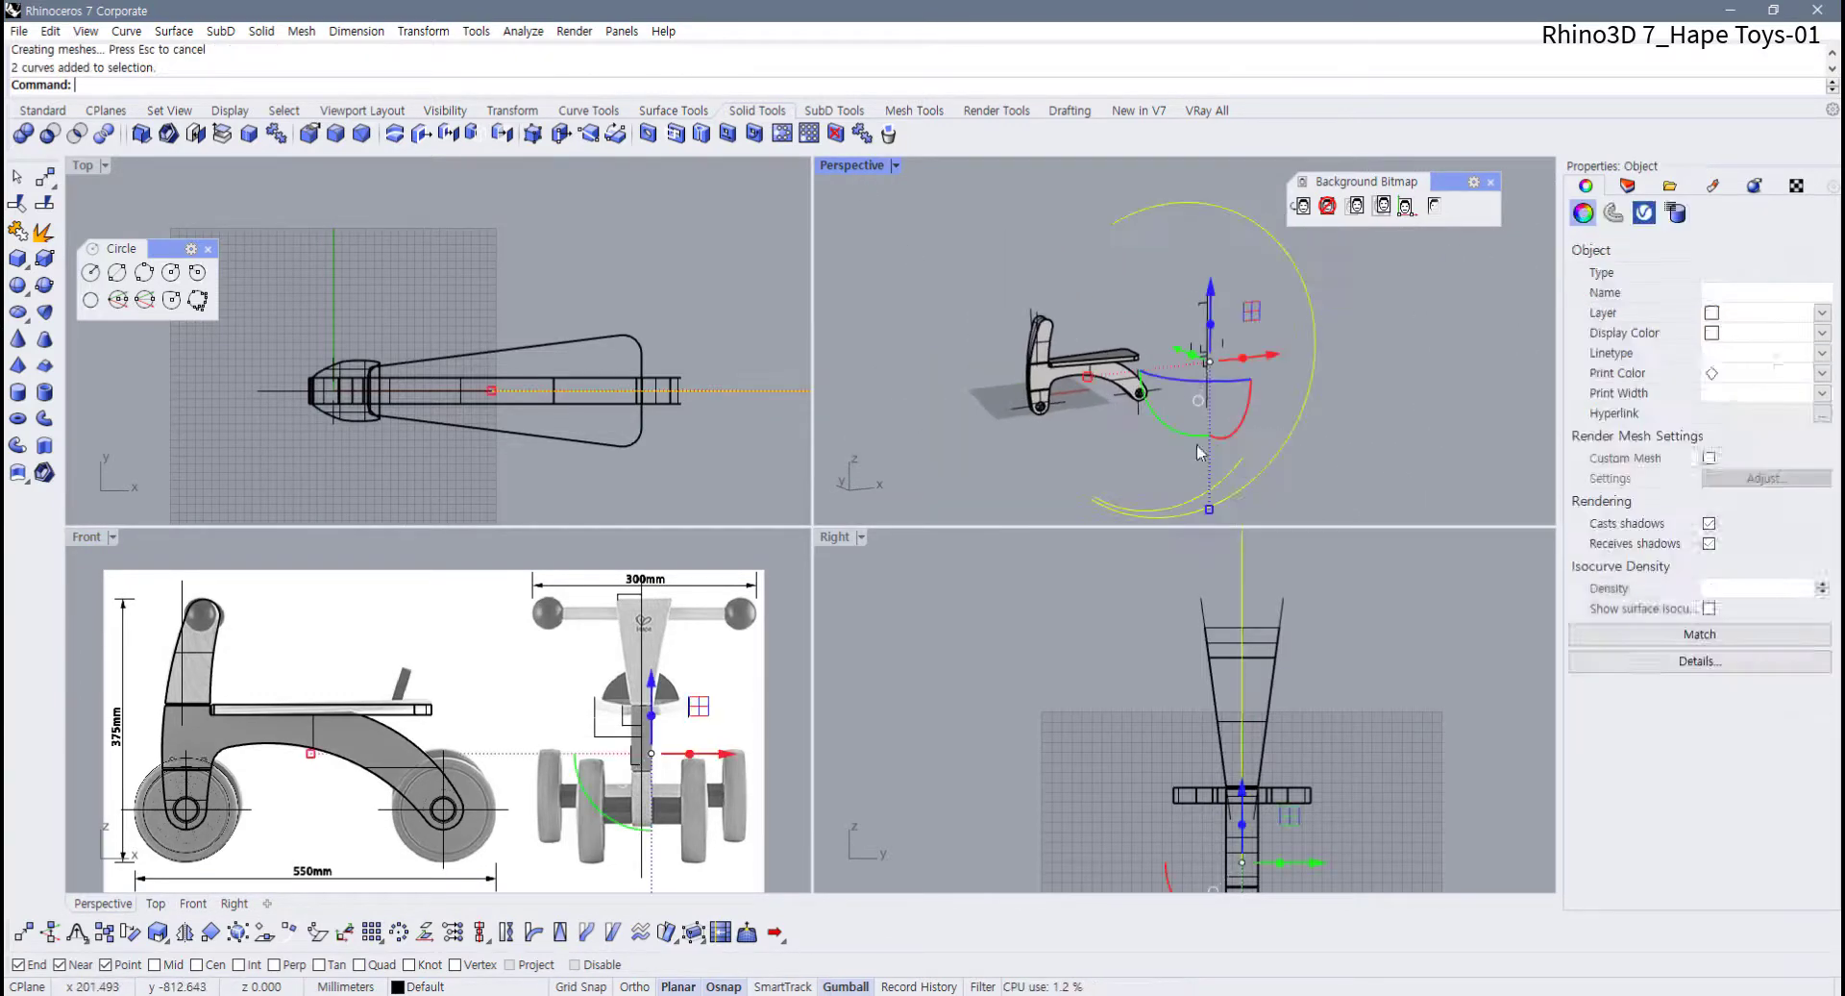
scroll(1235, 412, up, 3)
key(Delete)
Delete the two slanted guide lines along the sides of the handlebar column in the Right view
right_drag(478, 750, 504, 758)
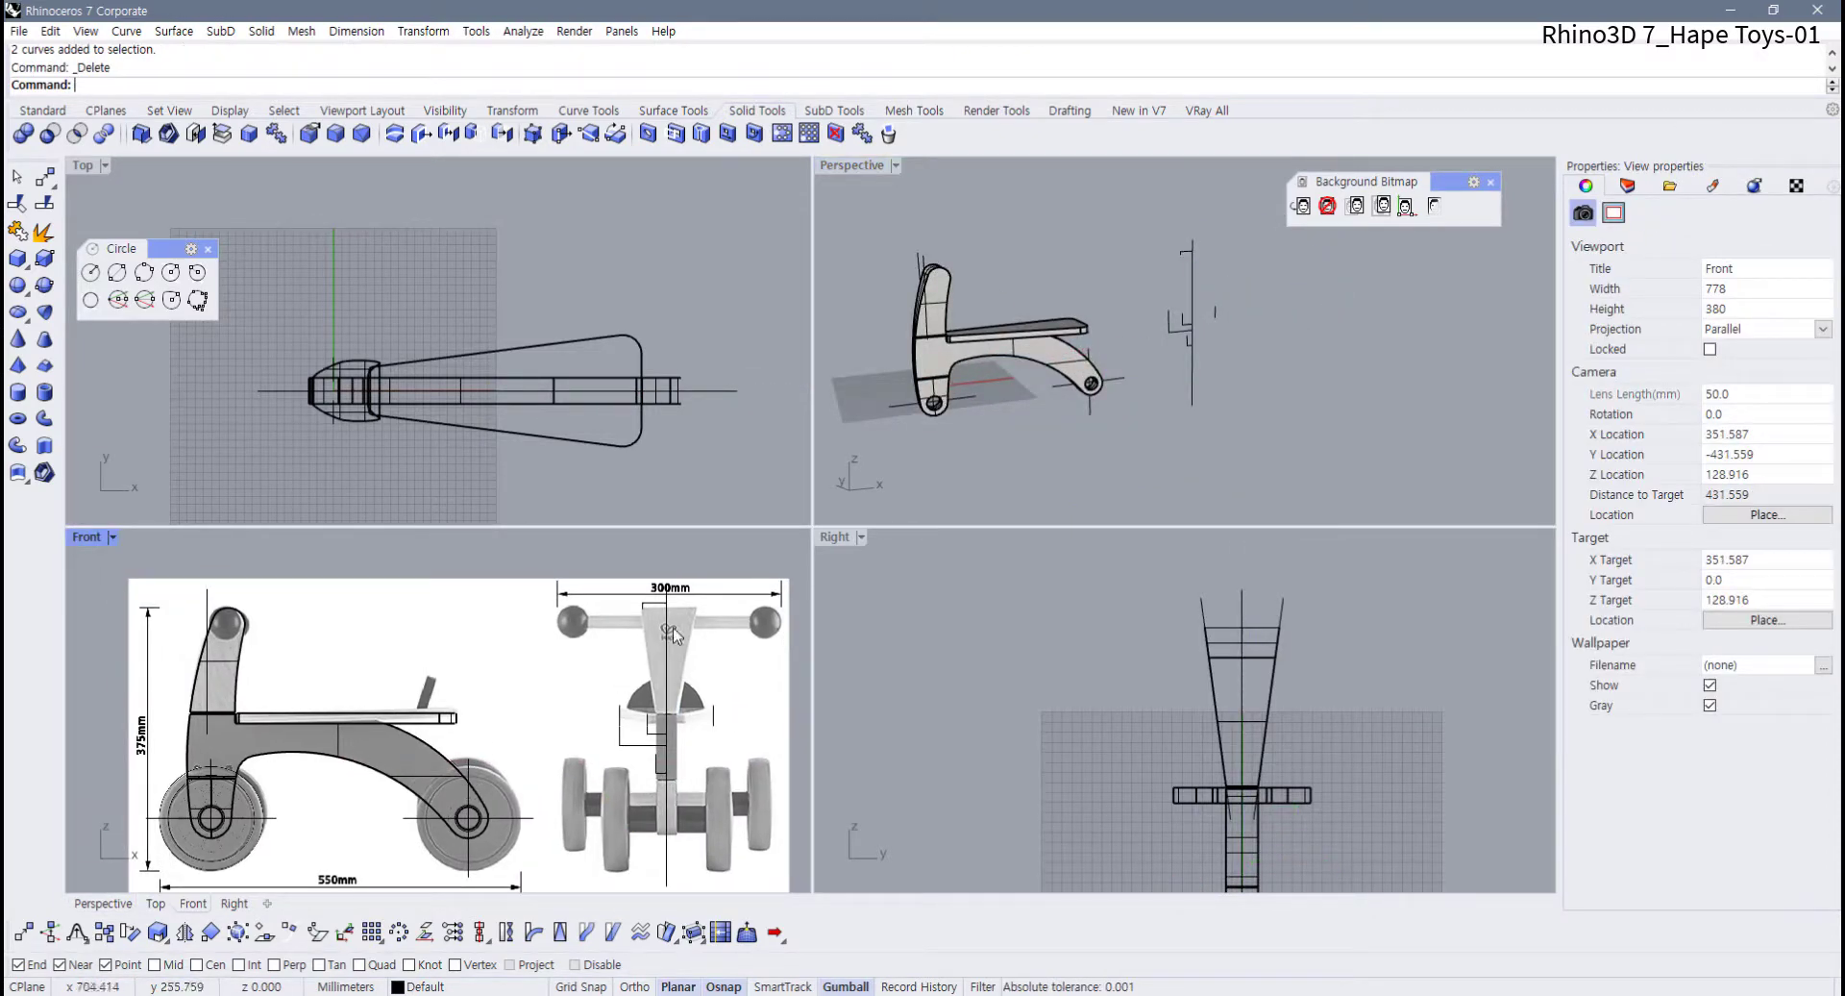
scroll(675, 641, up, 3)
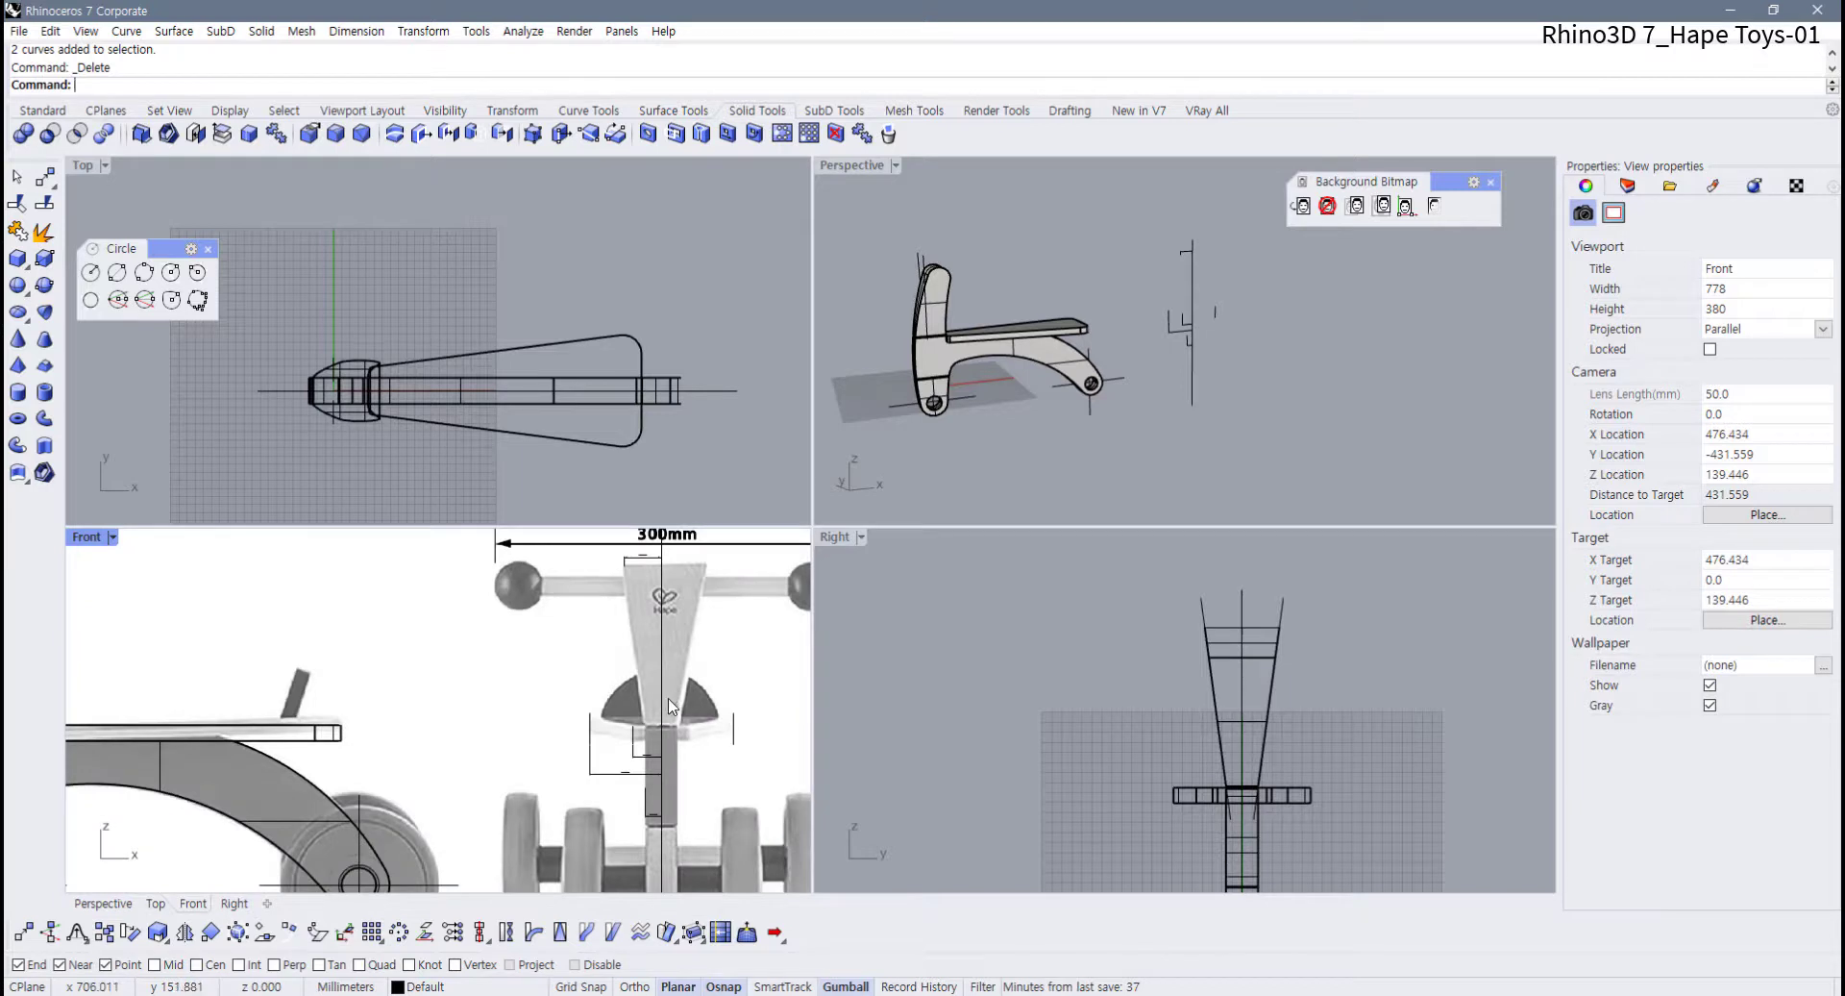
scroll(670, 706, down, 3)
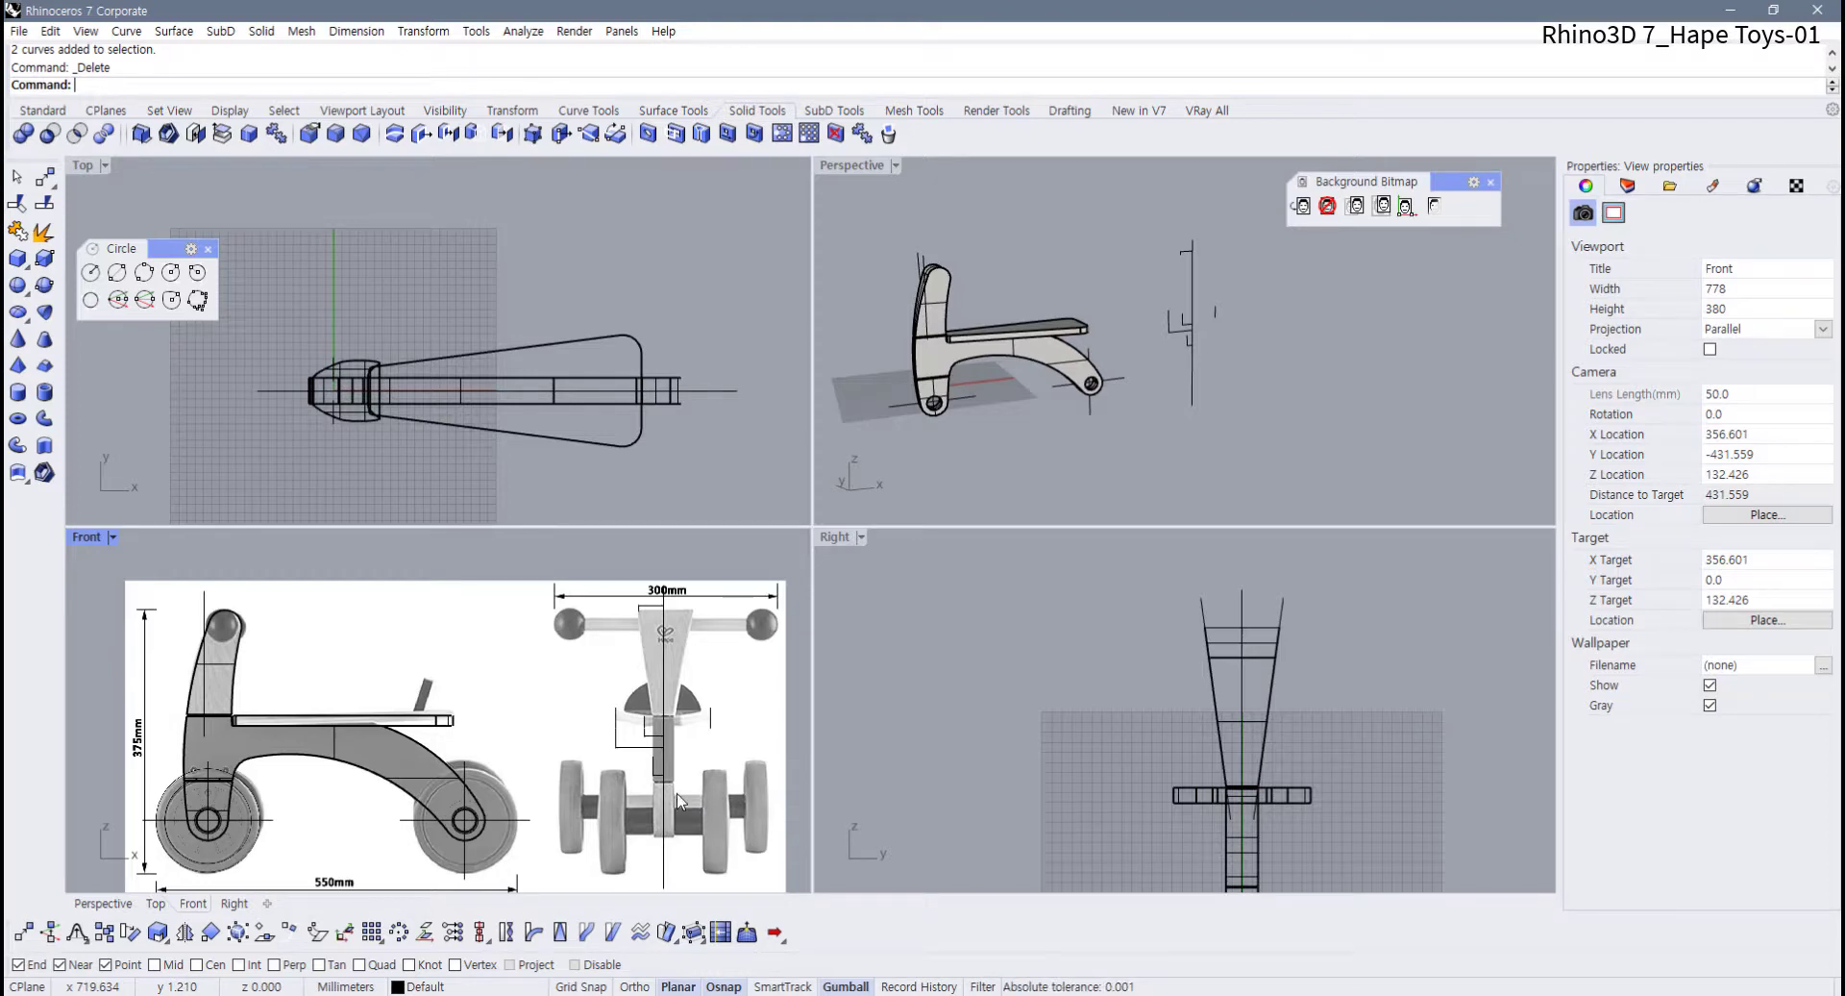
right_drag(1057, 375, 1001, 384)
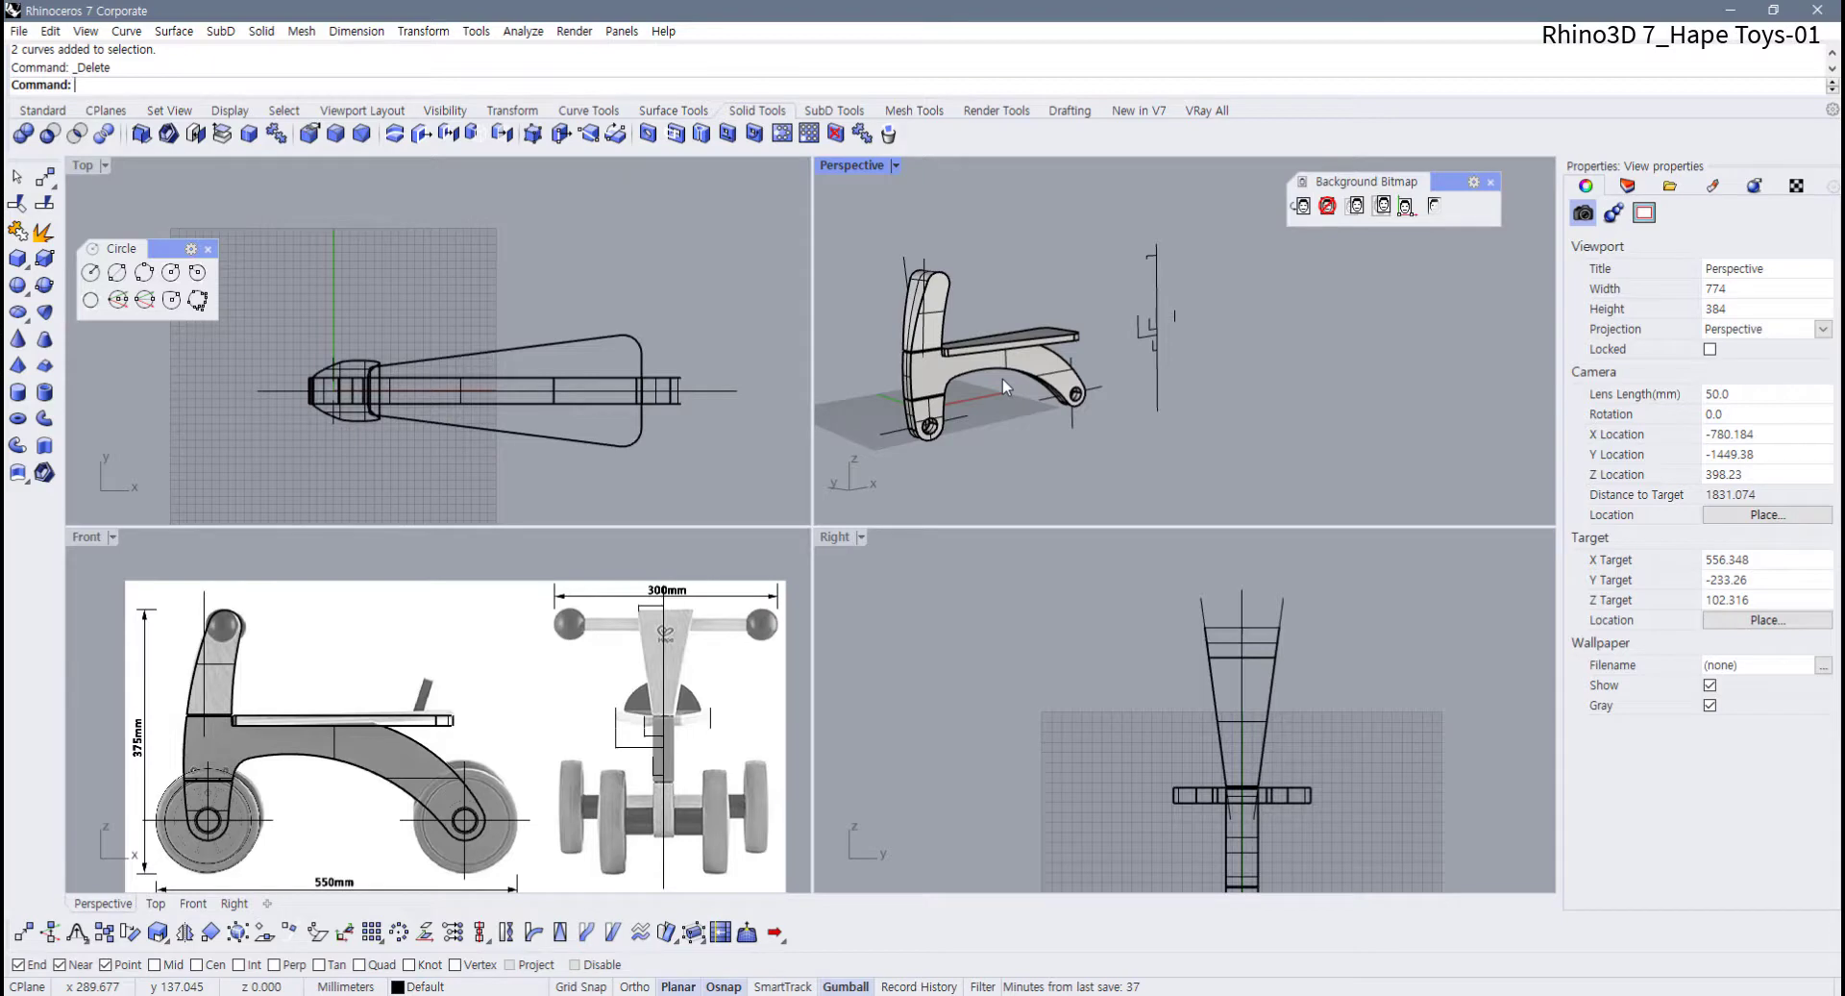
click(1293, 615)
click(1202, 612)
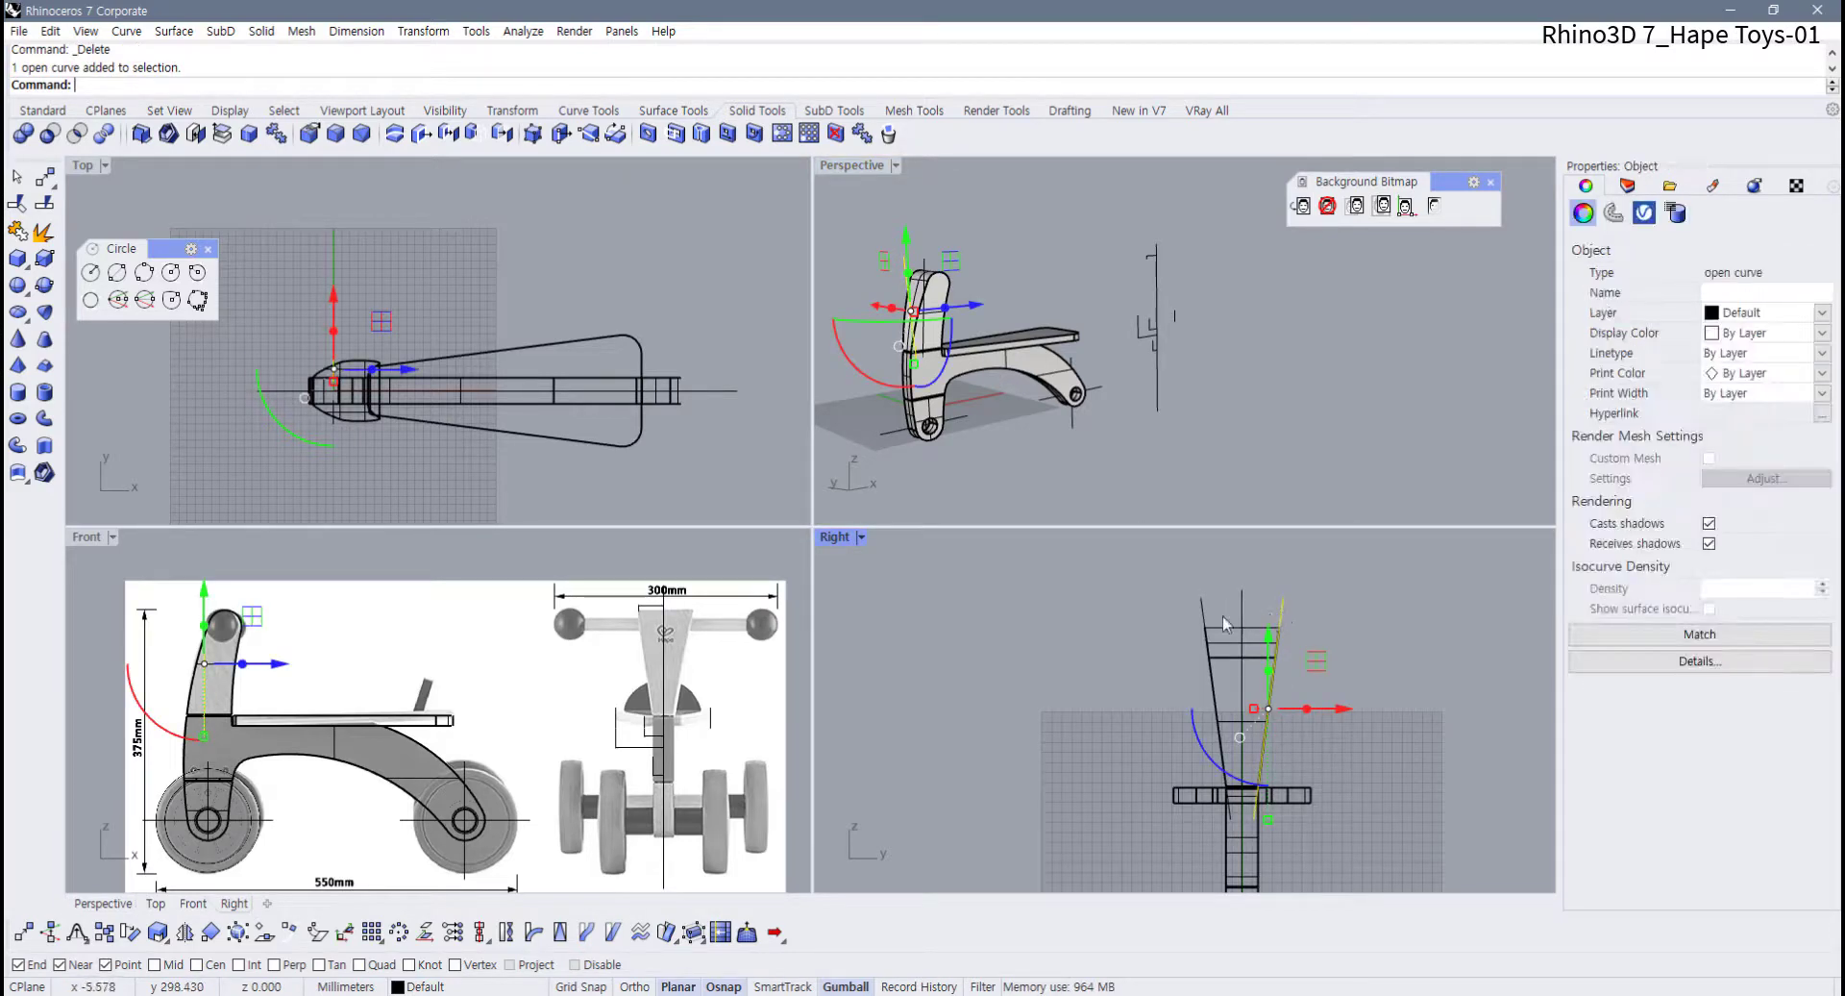
key(Delete)
Examine the cleaned-up frame in Perspective and compare it with the seat, handlebar and wheels on the Front view reference images
mouse_move(970, 390)
right_down()
mouse_move(1015, 392)
mouse_move(990, 383)
right_up()
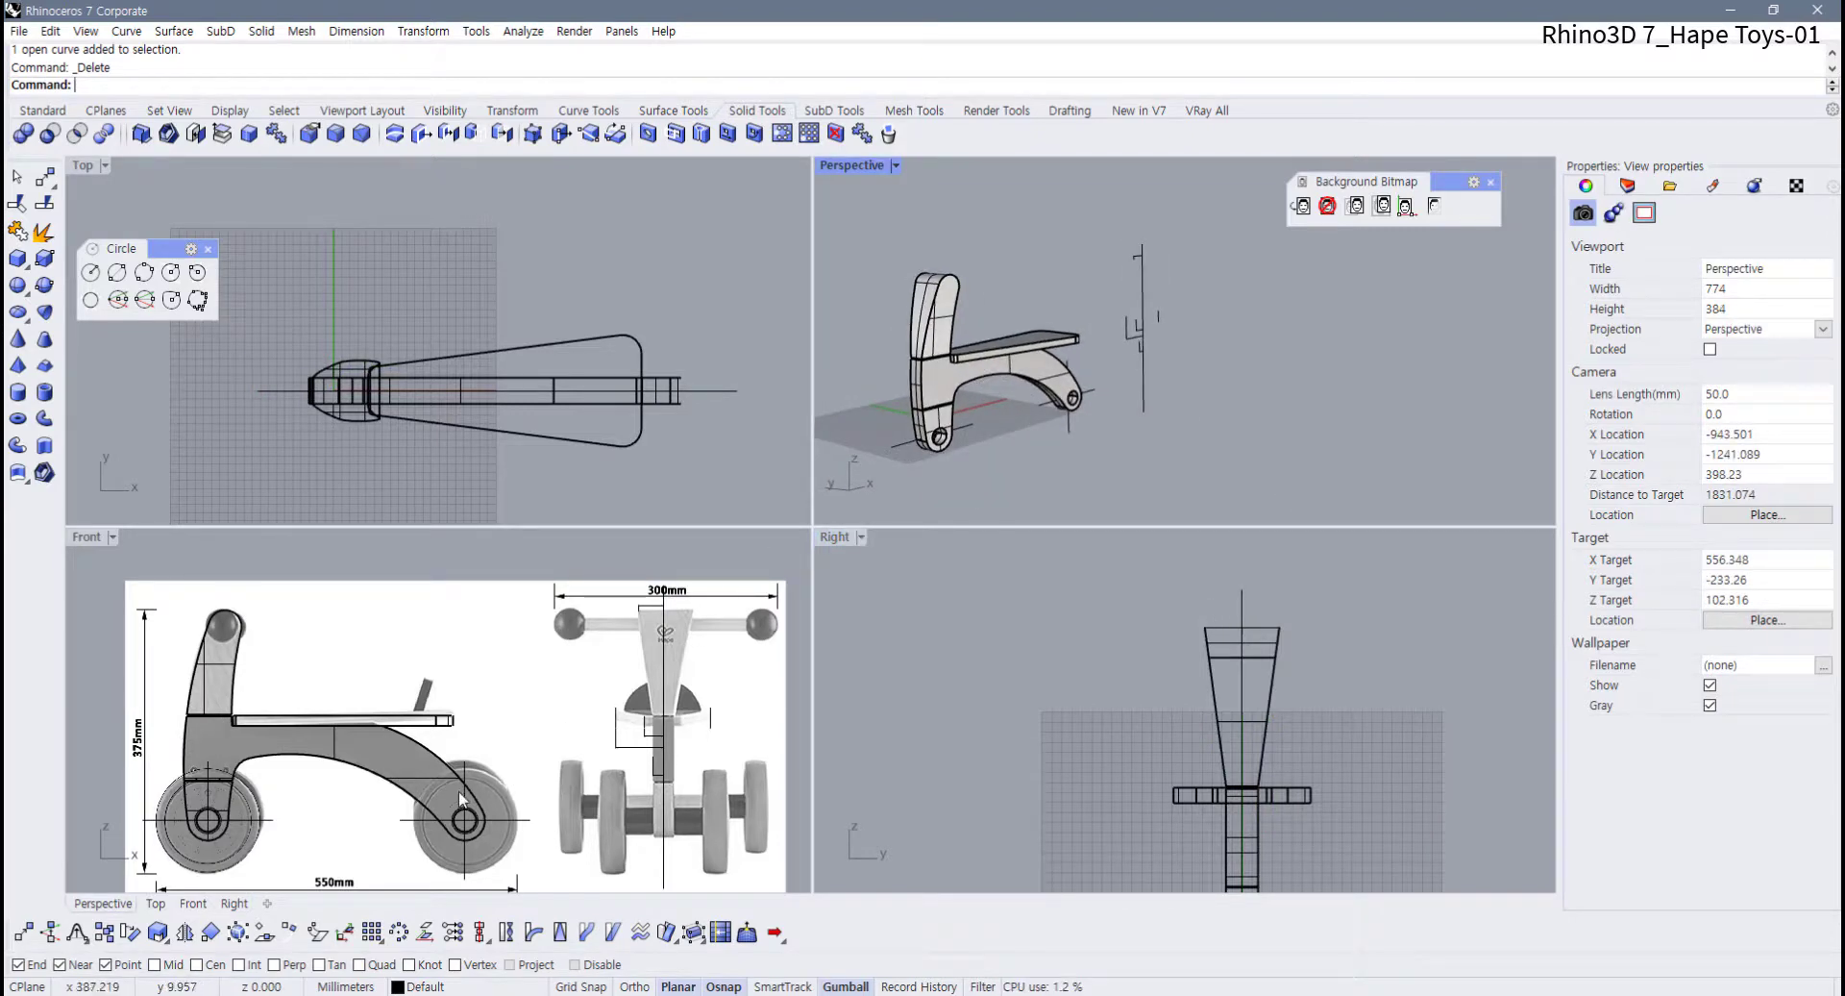
right_drag(431, 800, 453, 771)
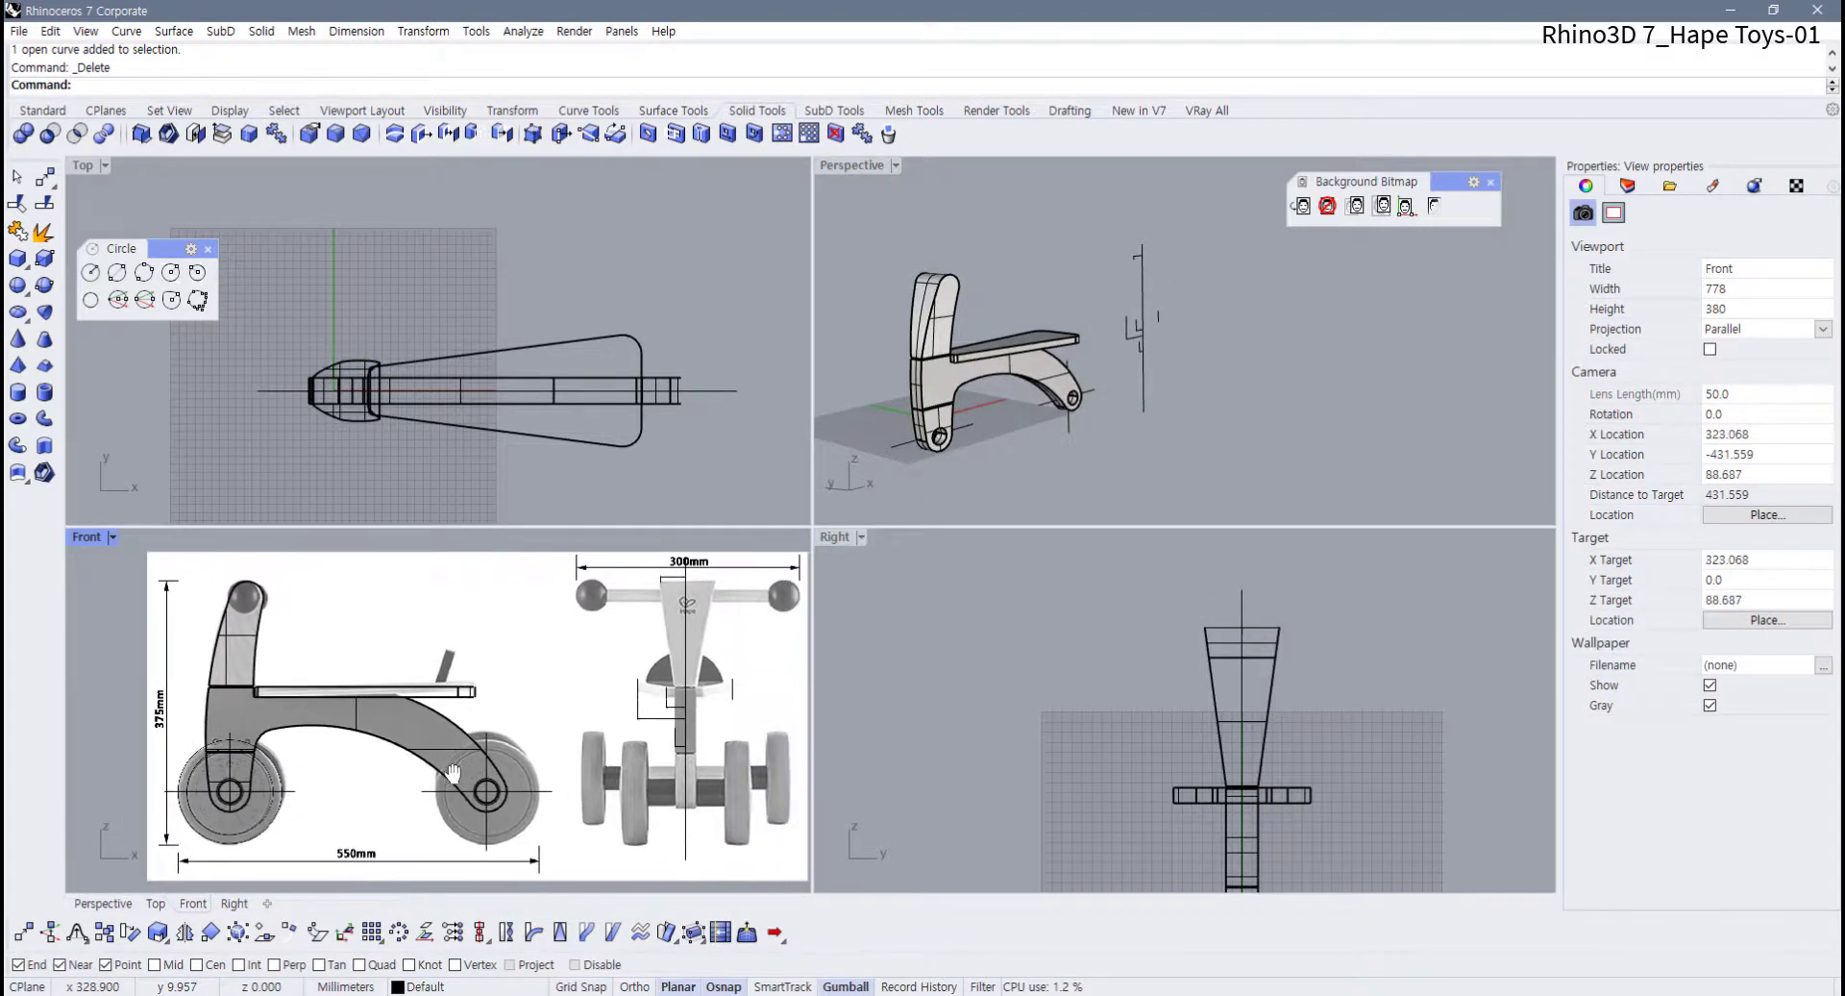
scroll(430, 738, up, 5)
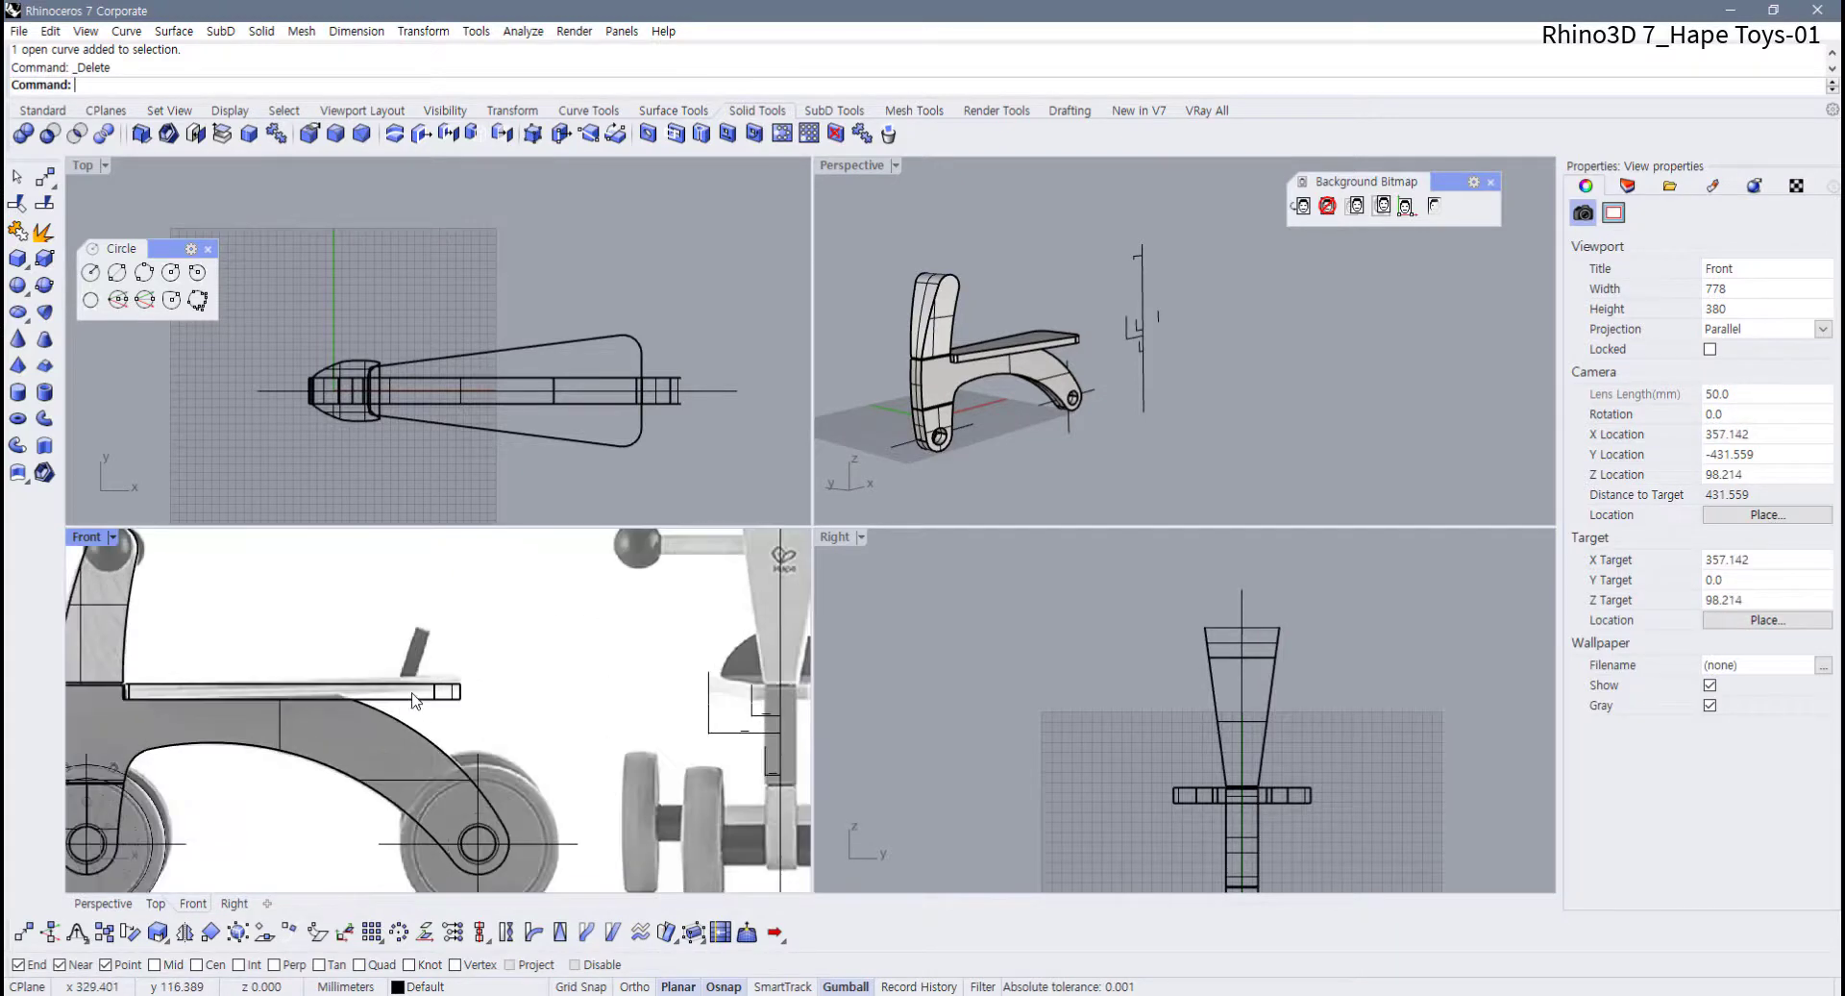
scroll(490, 706, down, 5)
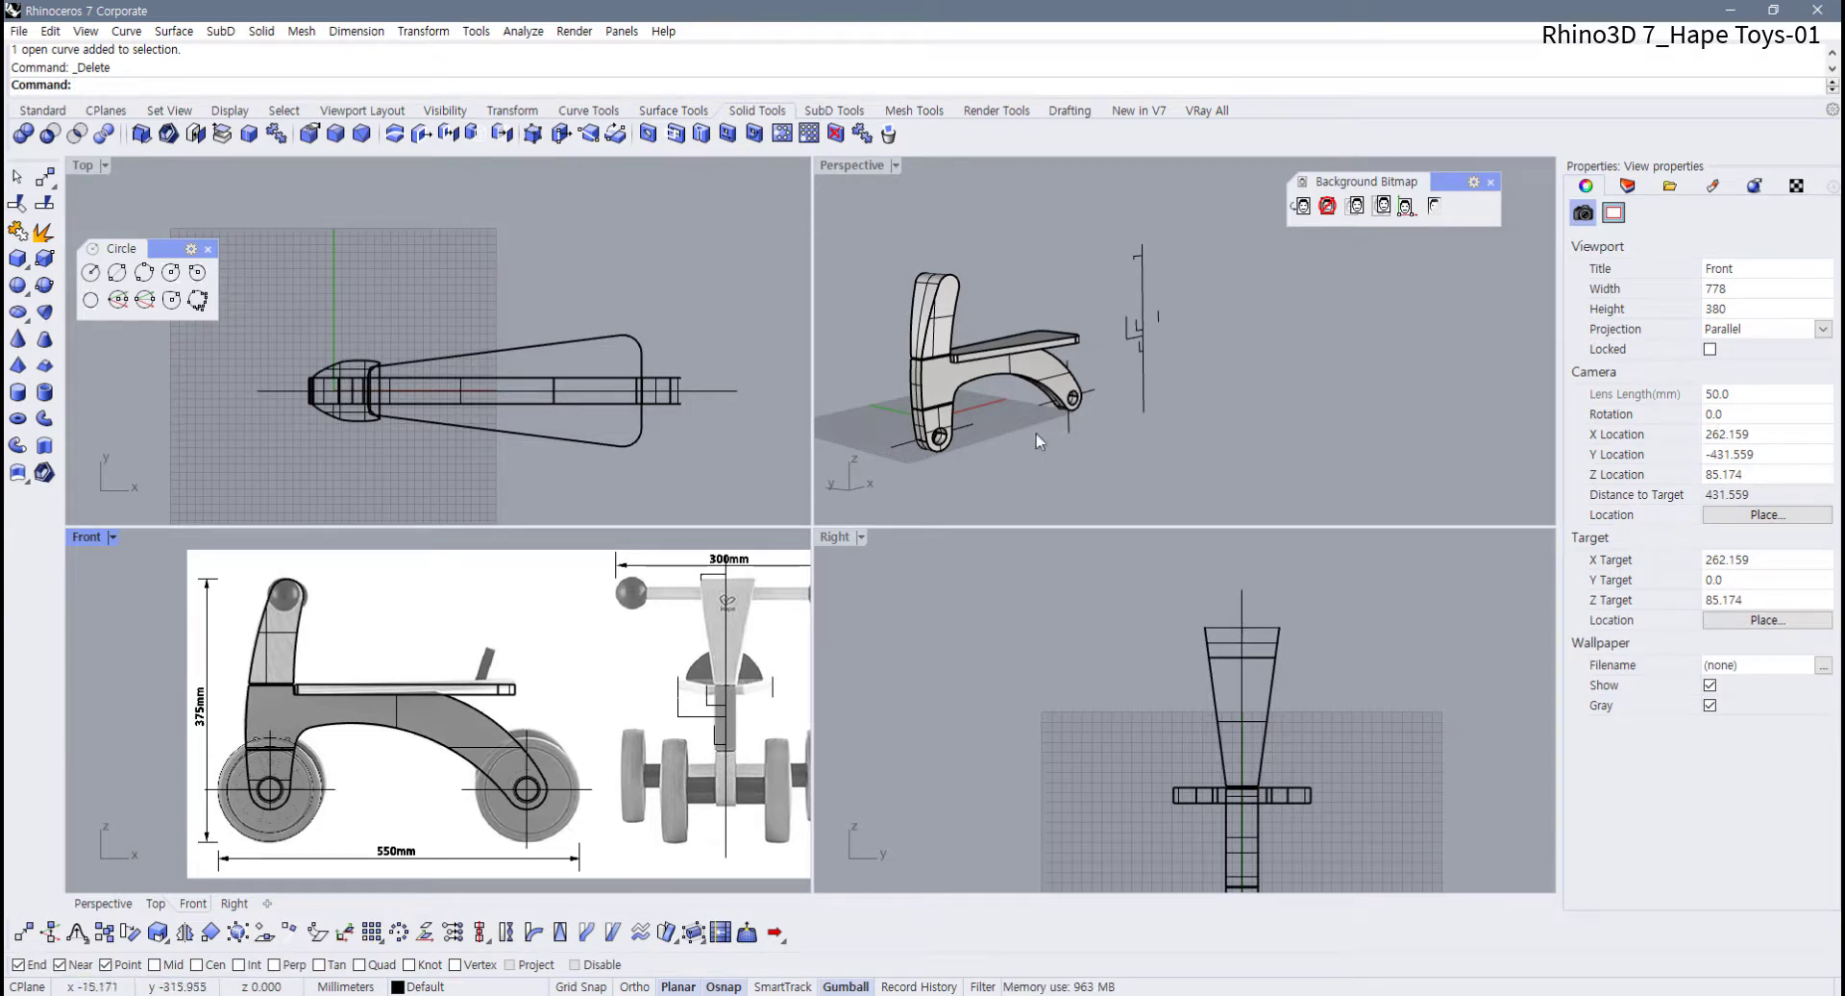
right_drag(893, 322, 951, 442)
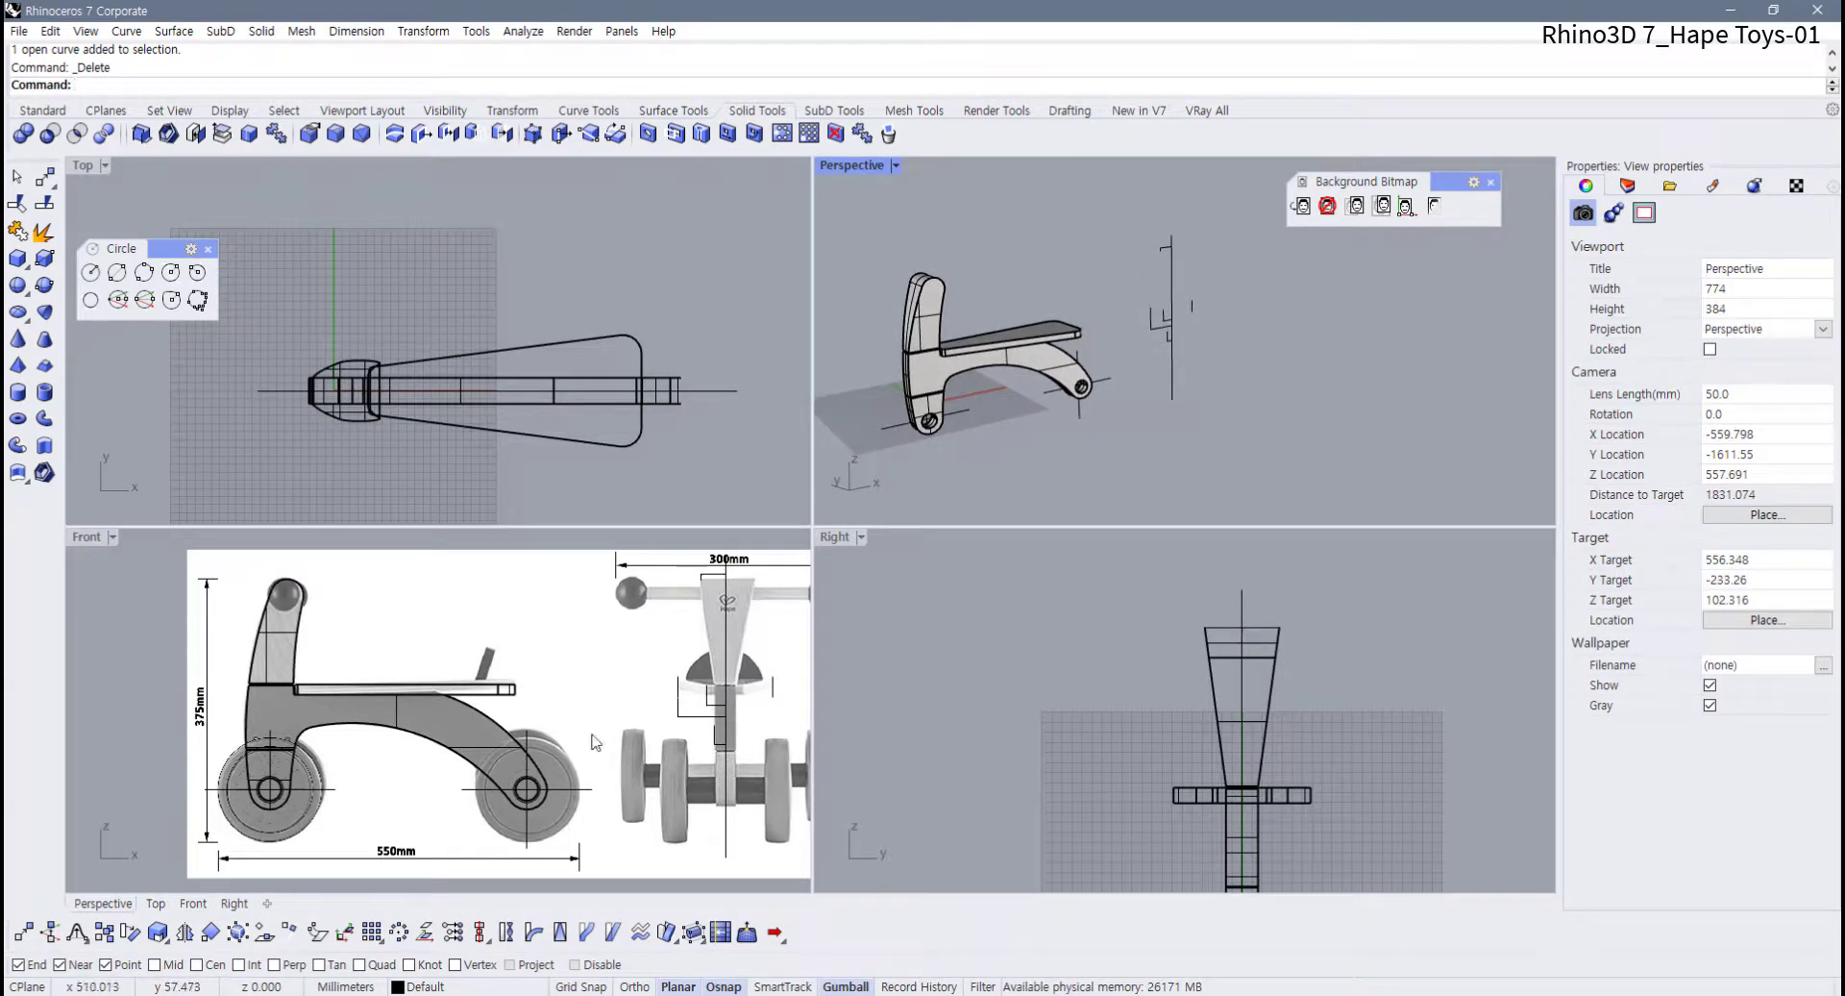
right_drag(586, 736, 536, 727)
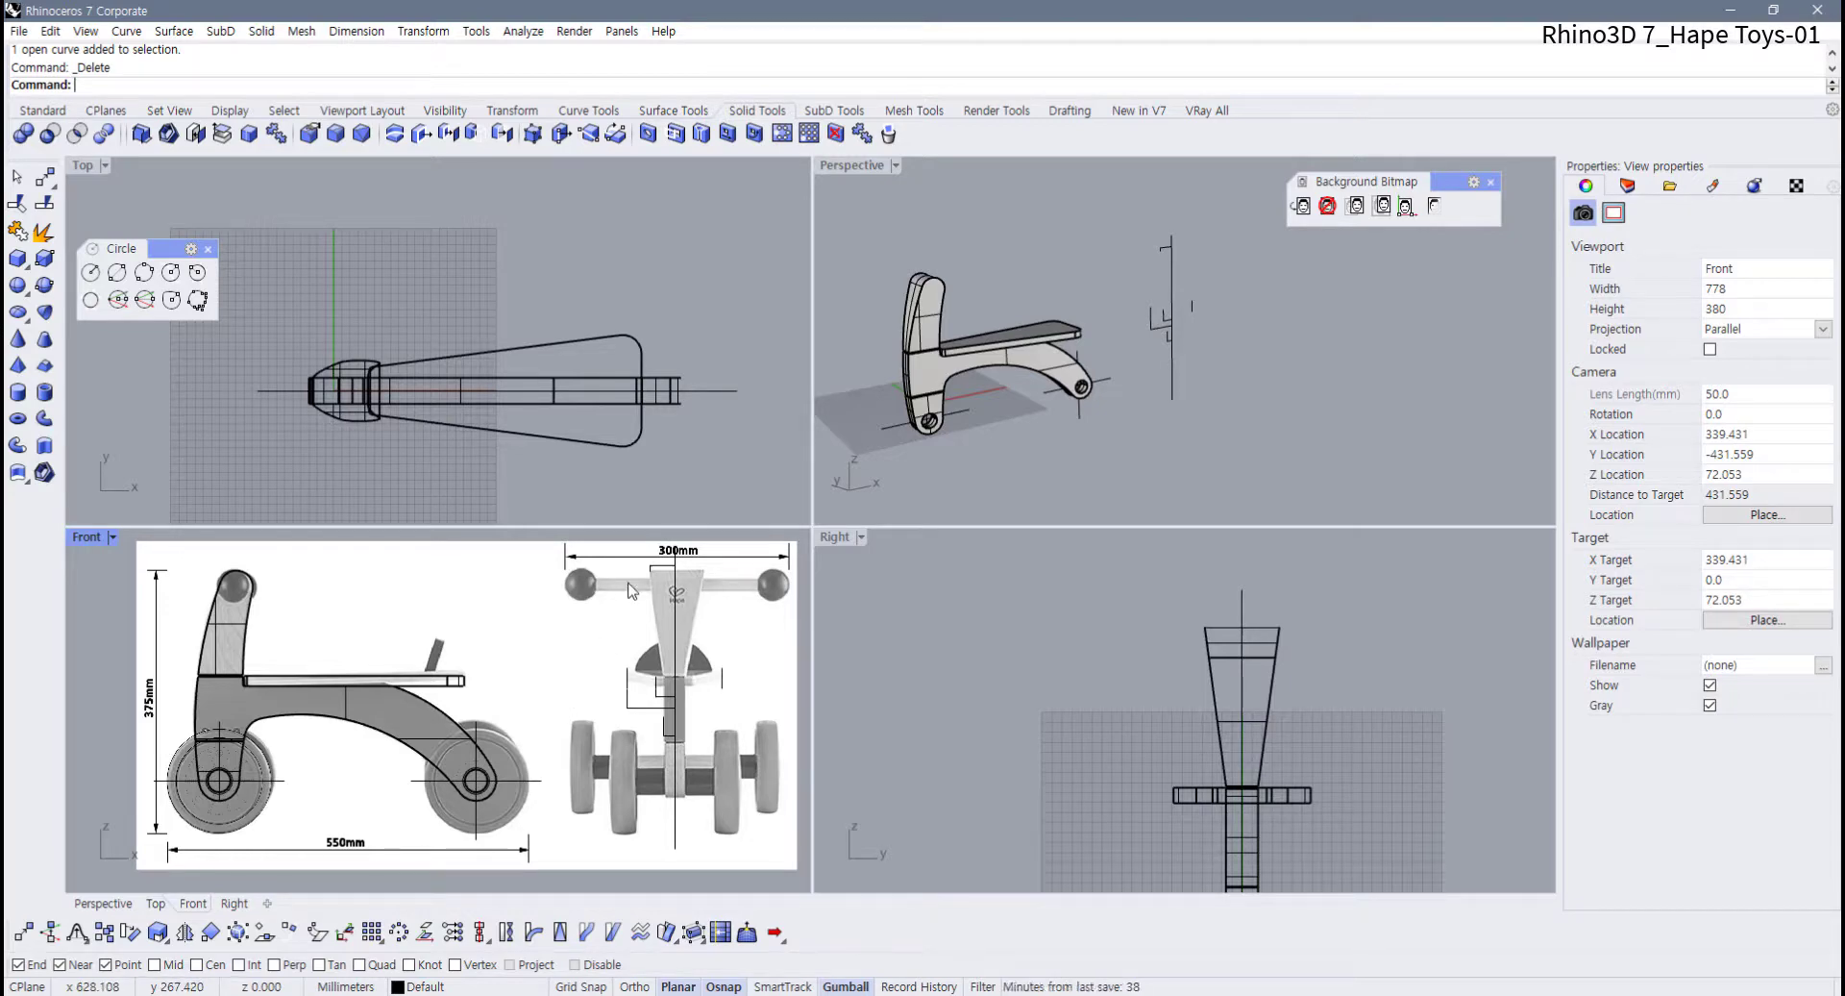
right_drag(626, 645, 543, 706)
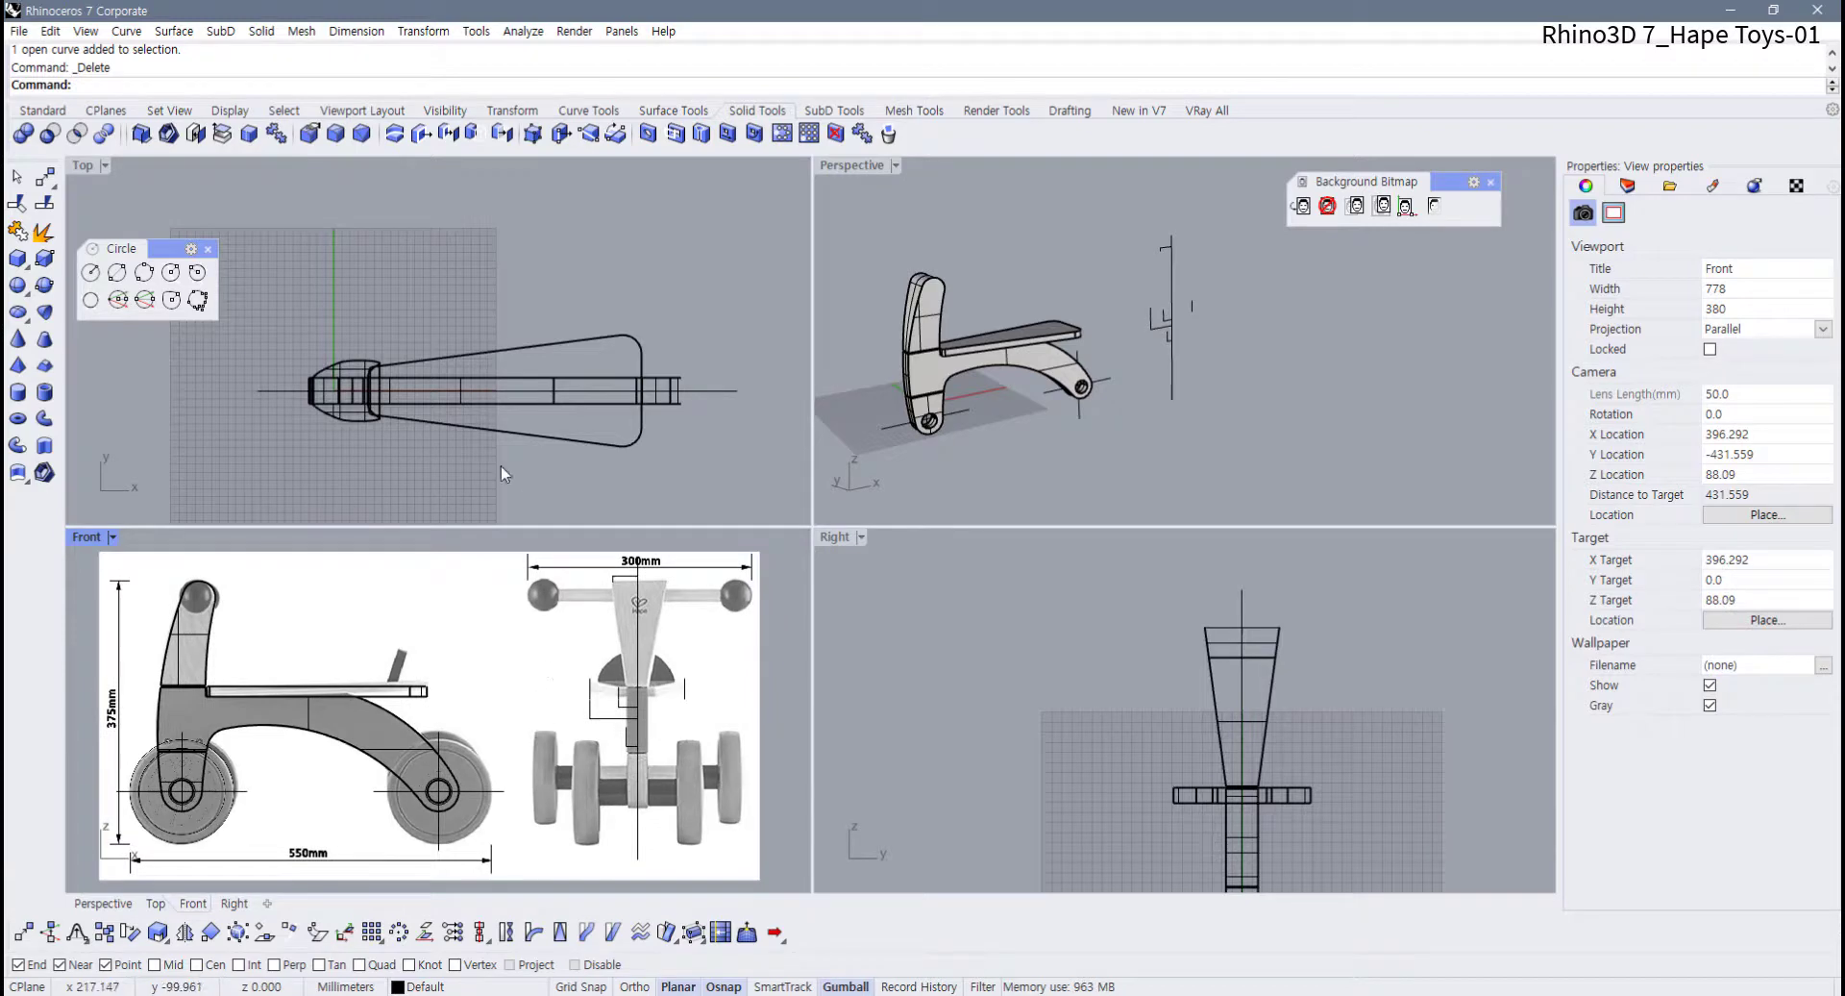